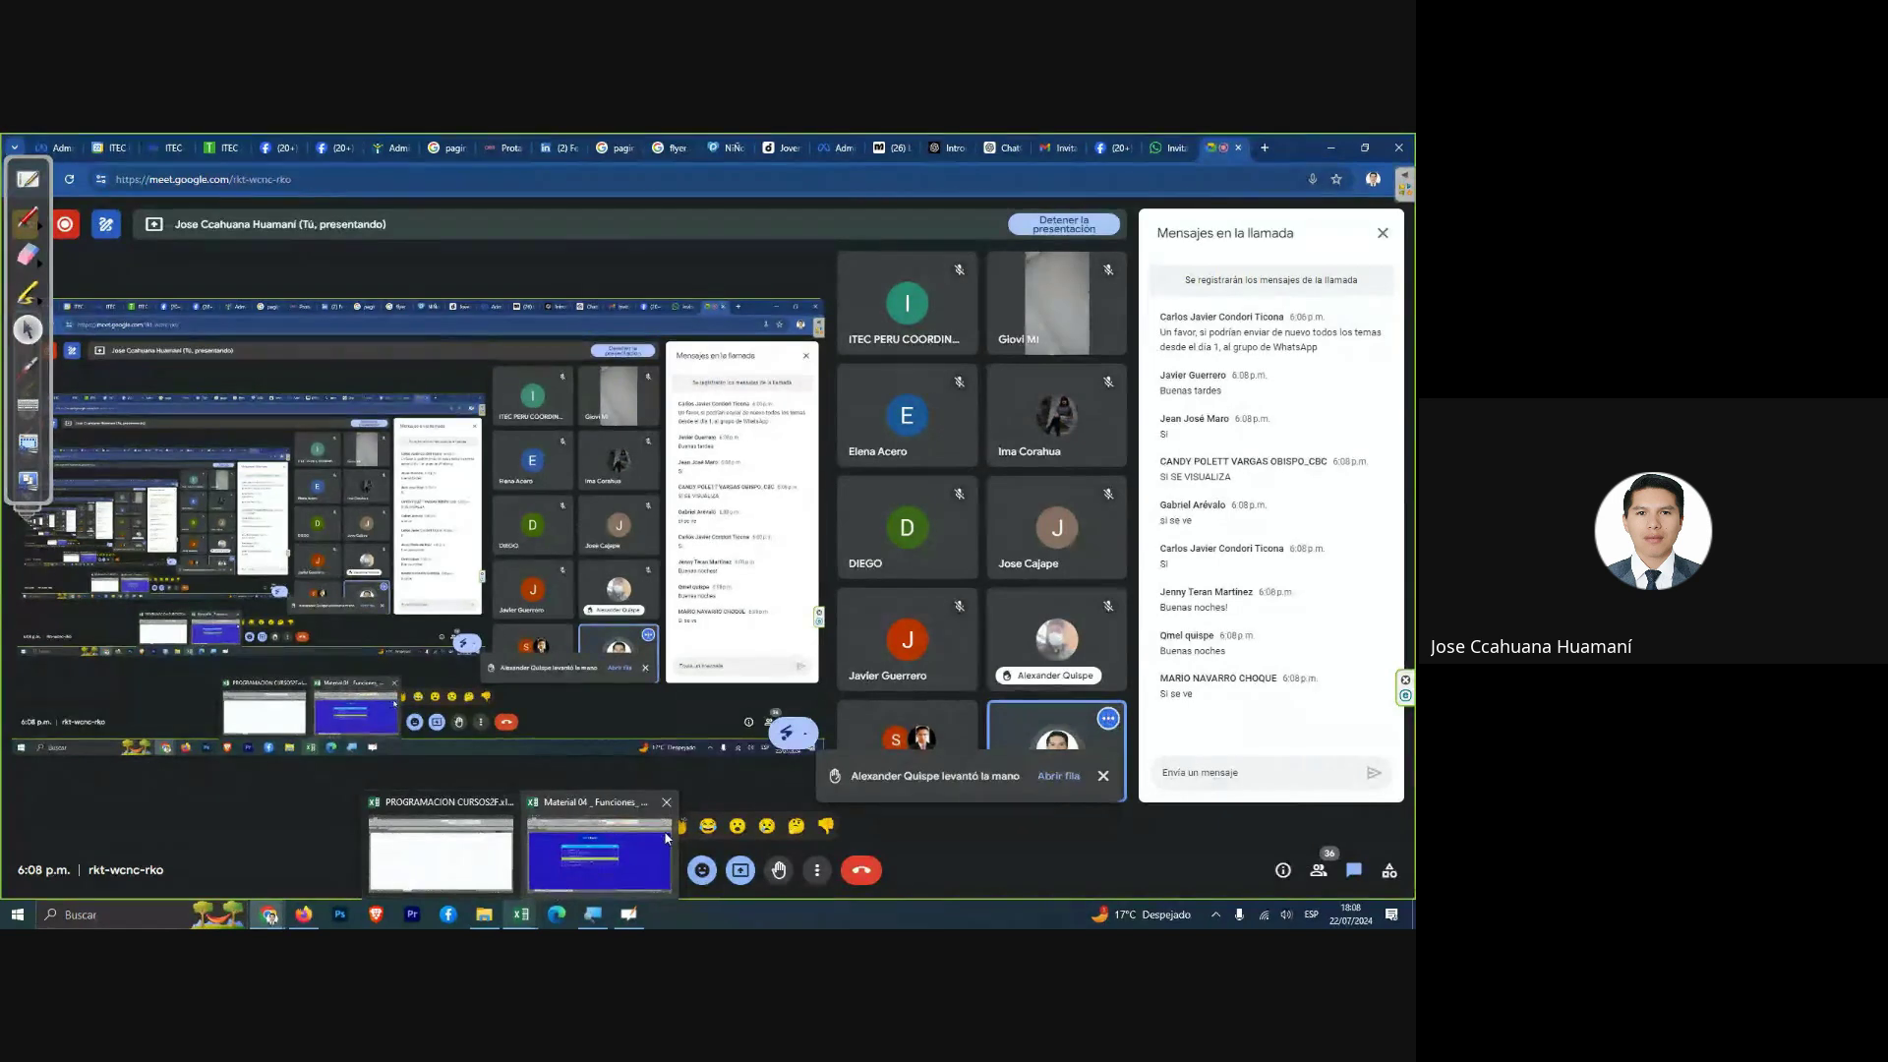
# Show the Temario sheet and highlight session 4's topics: Suma, Promedio, Contar, Max, Min.
pyautogui.click(666, 837)
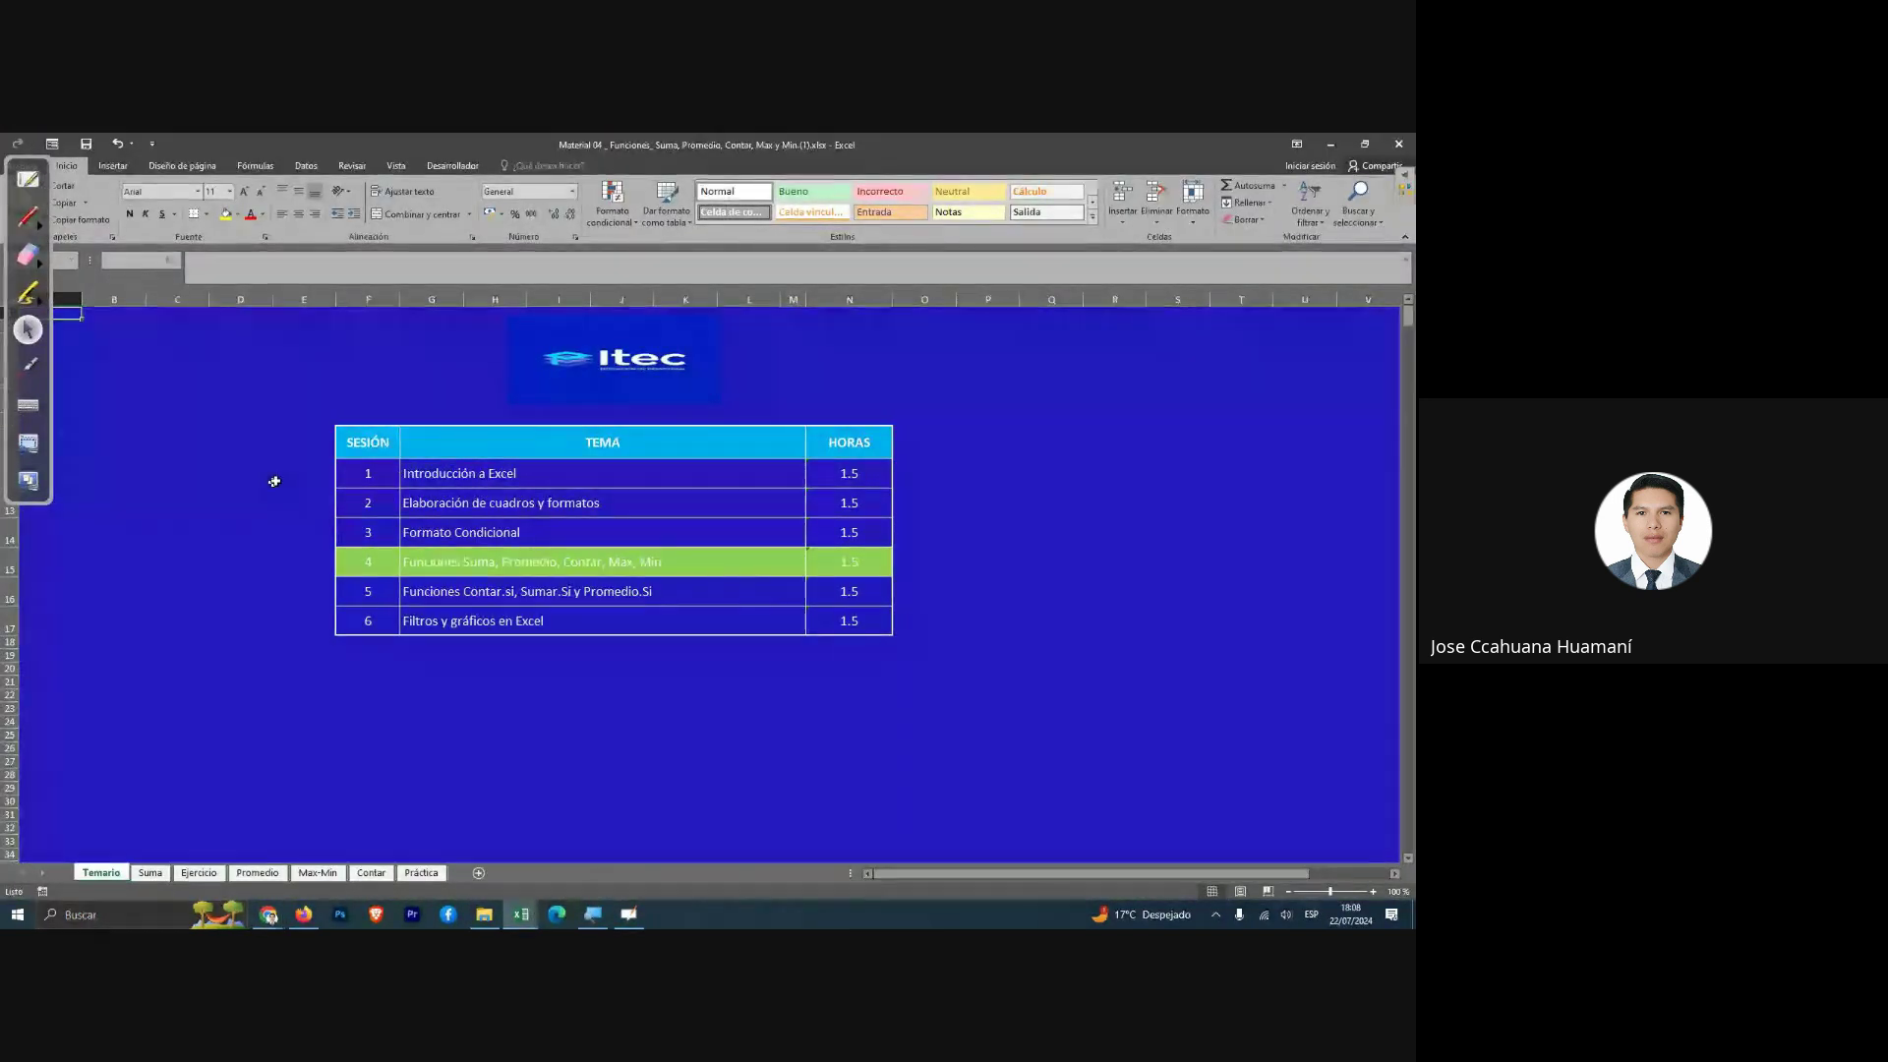
pyautogui.click(586, 567)
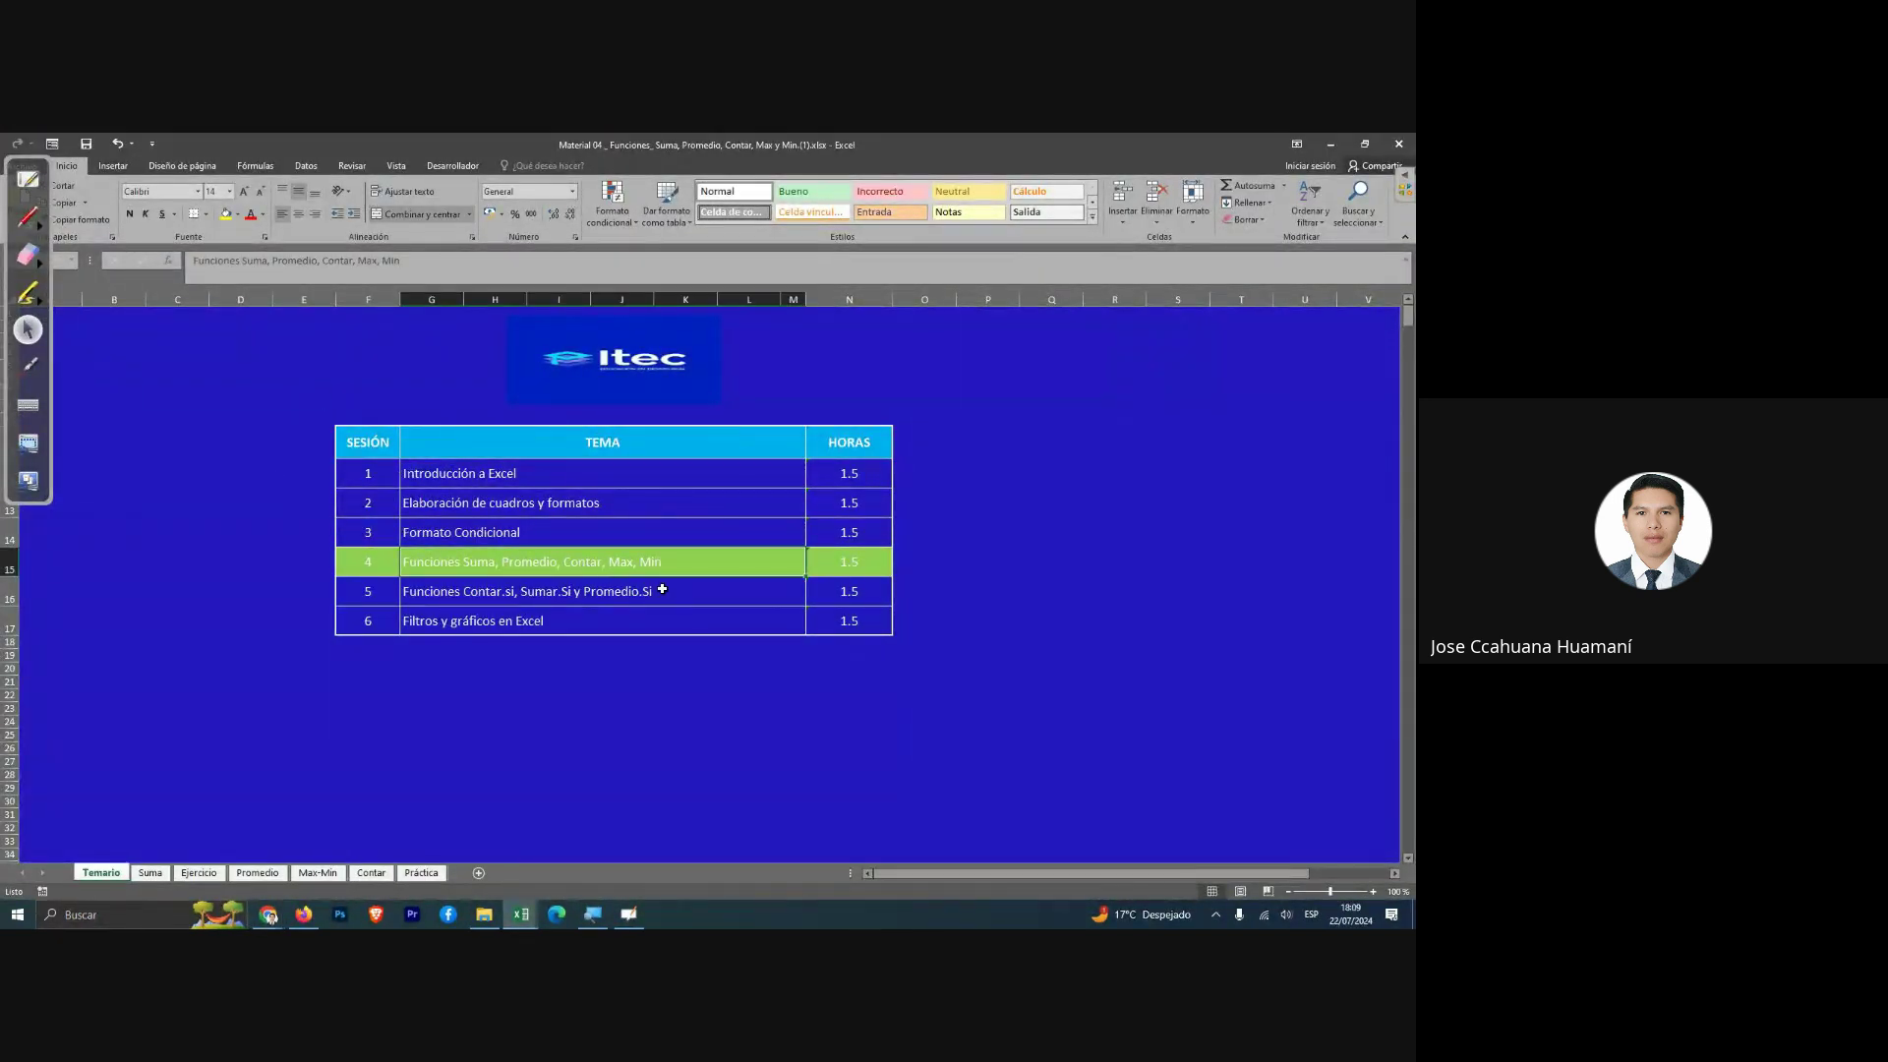
pyautogui.press('super+plus')
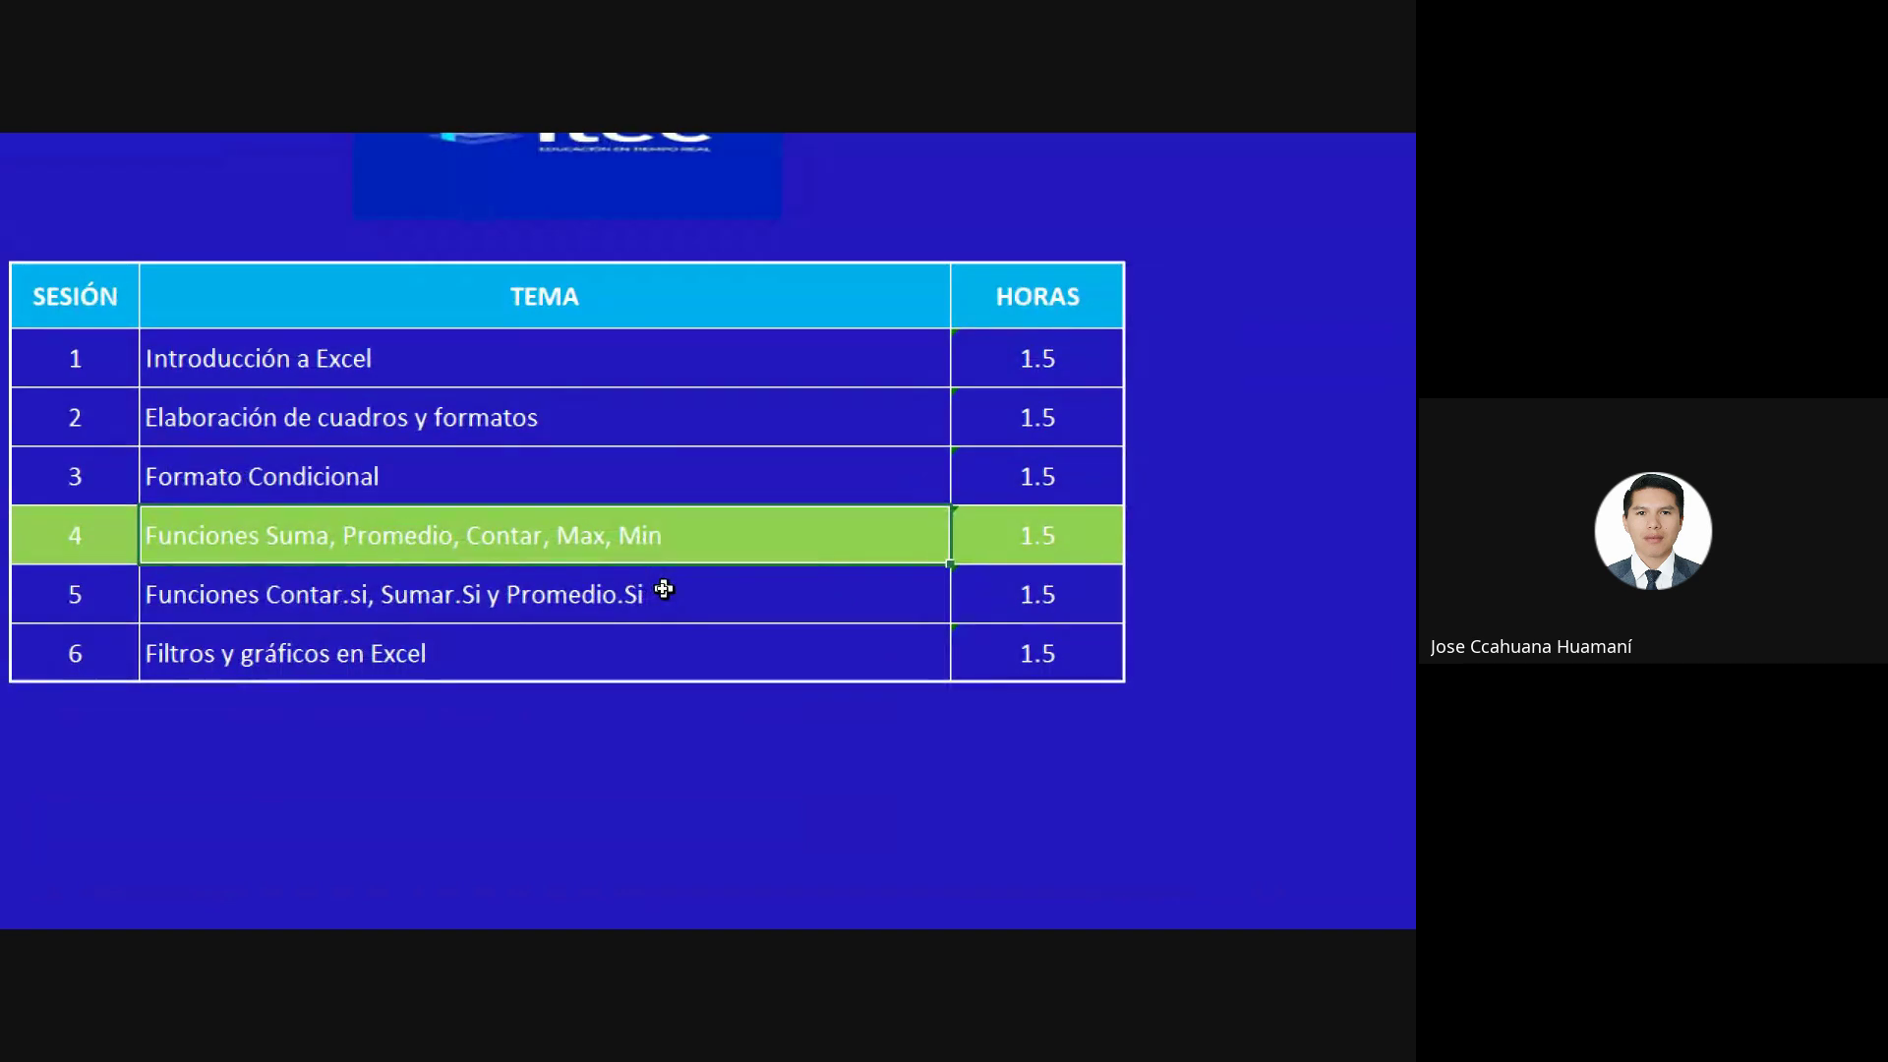
pyautogui.click(365, 582)
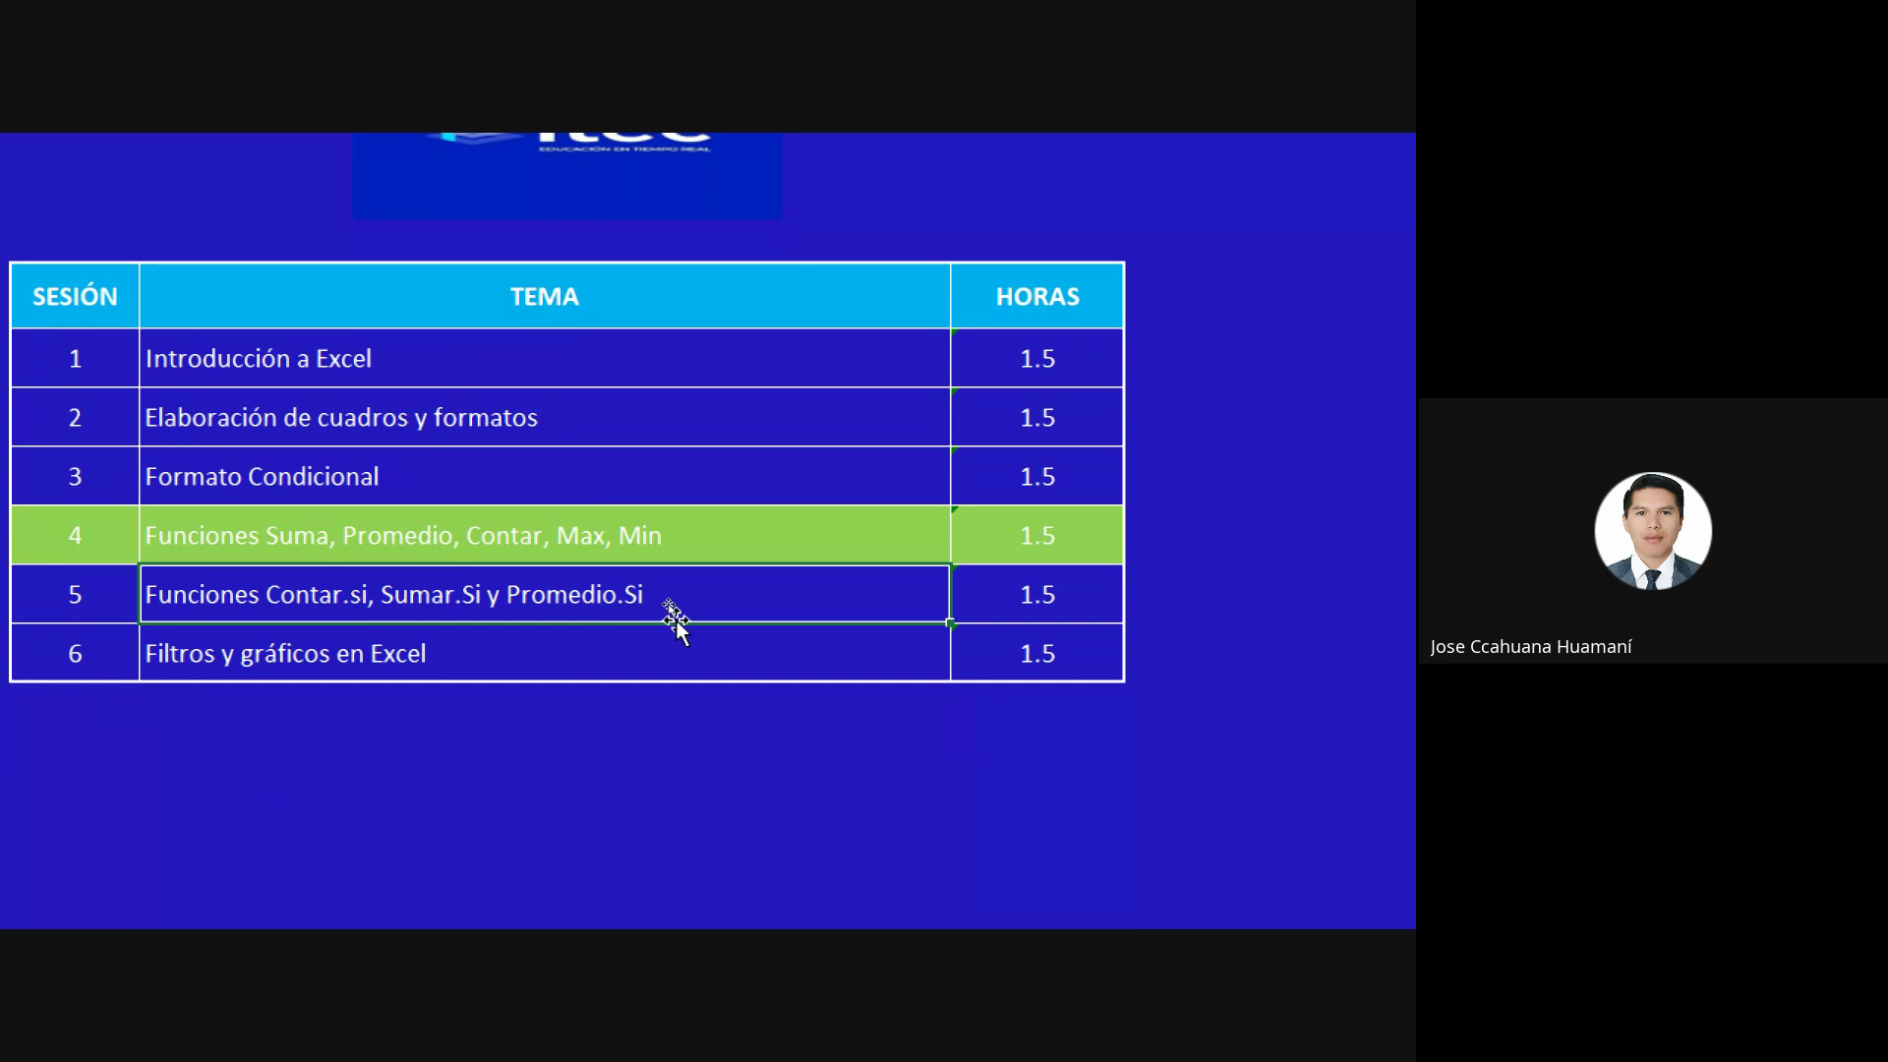
pyautogui.click(713, 537)
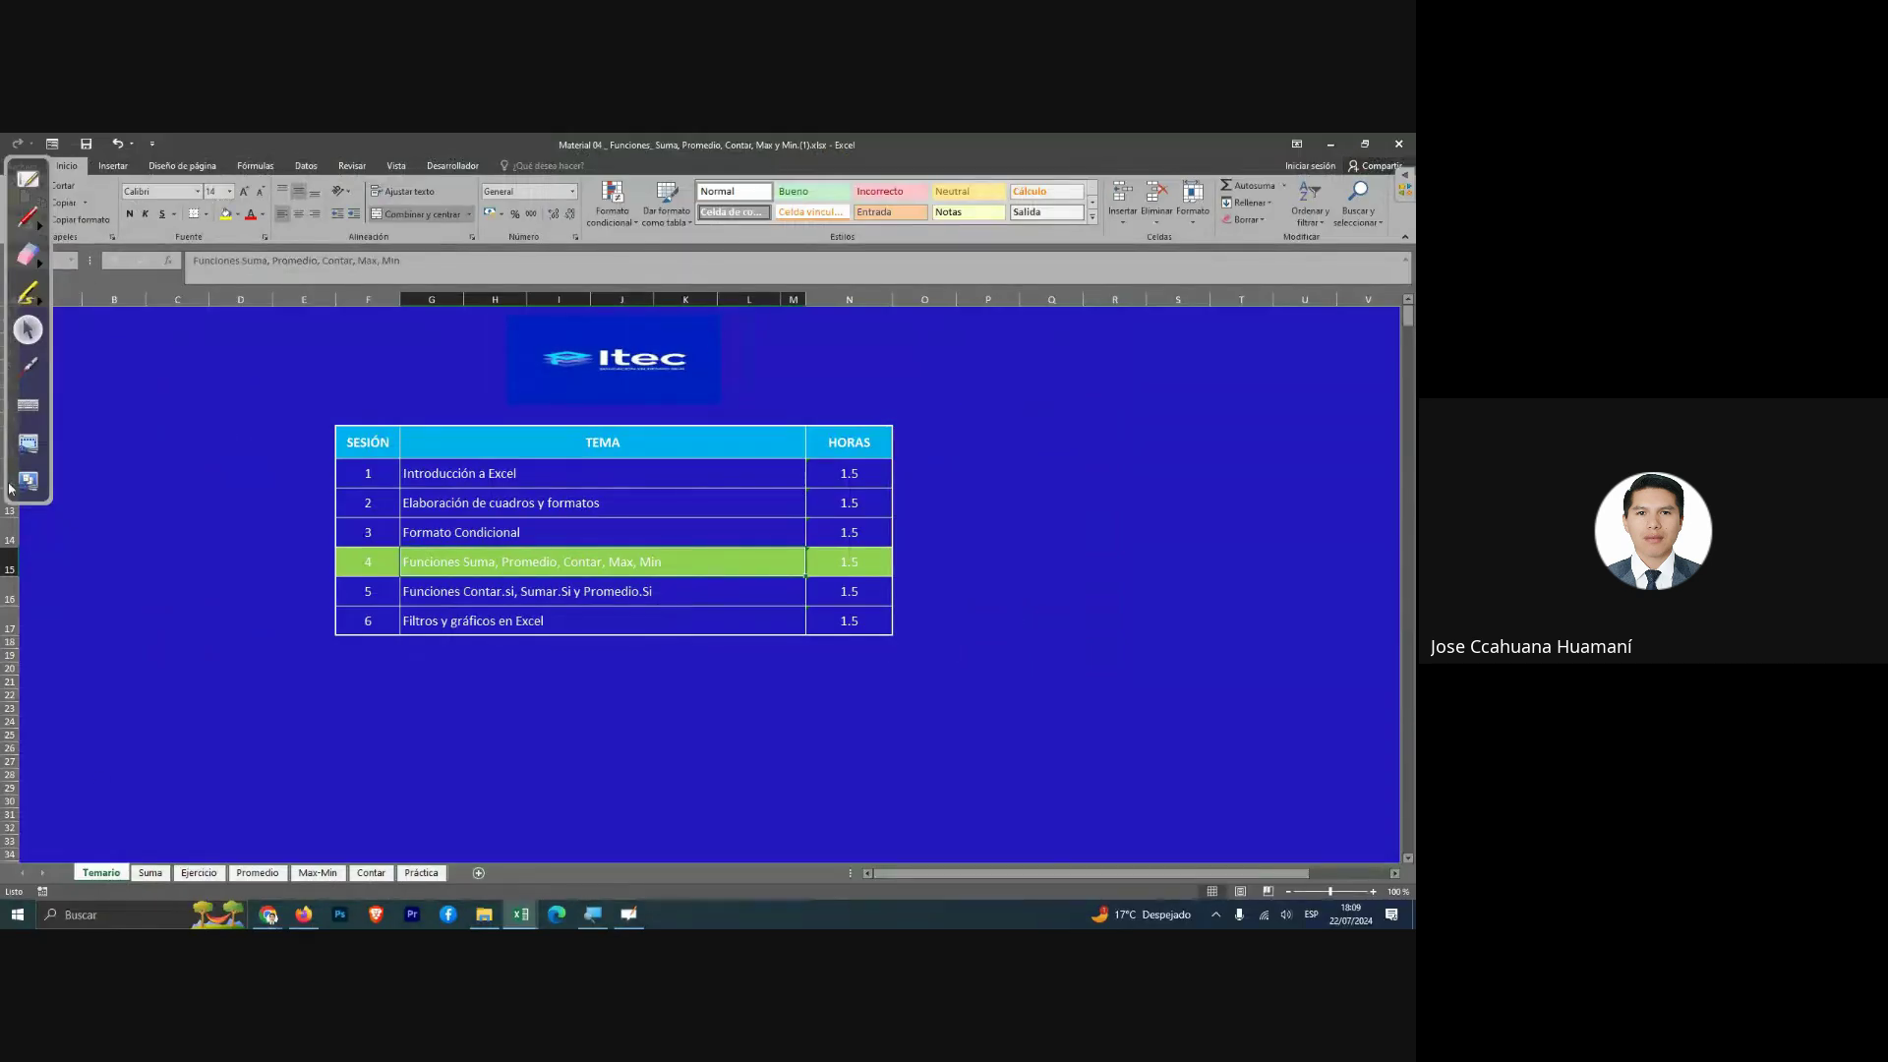
# Switch to the Suma sheet and move the drawing toolbar away from the tables.
pyautogui.click(151, 873)
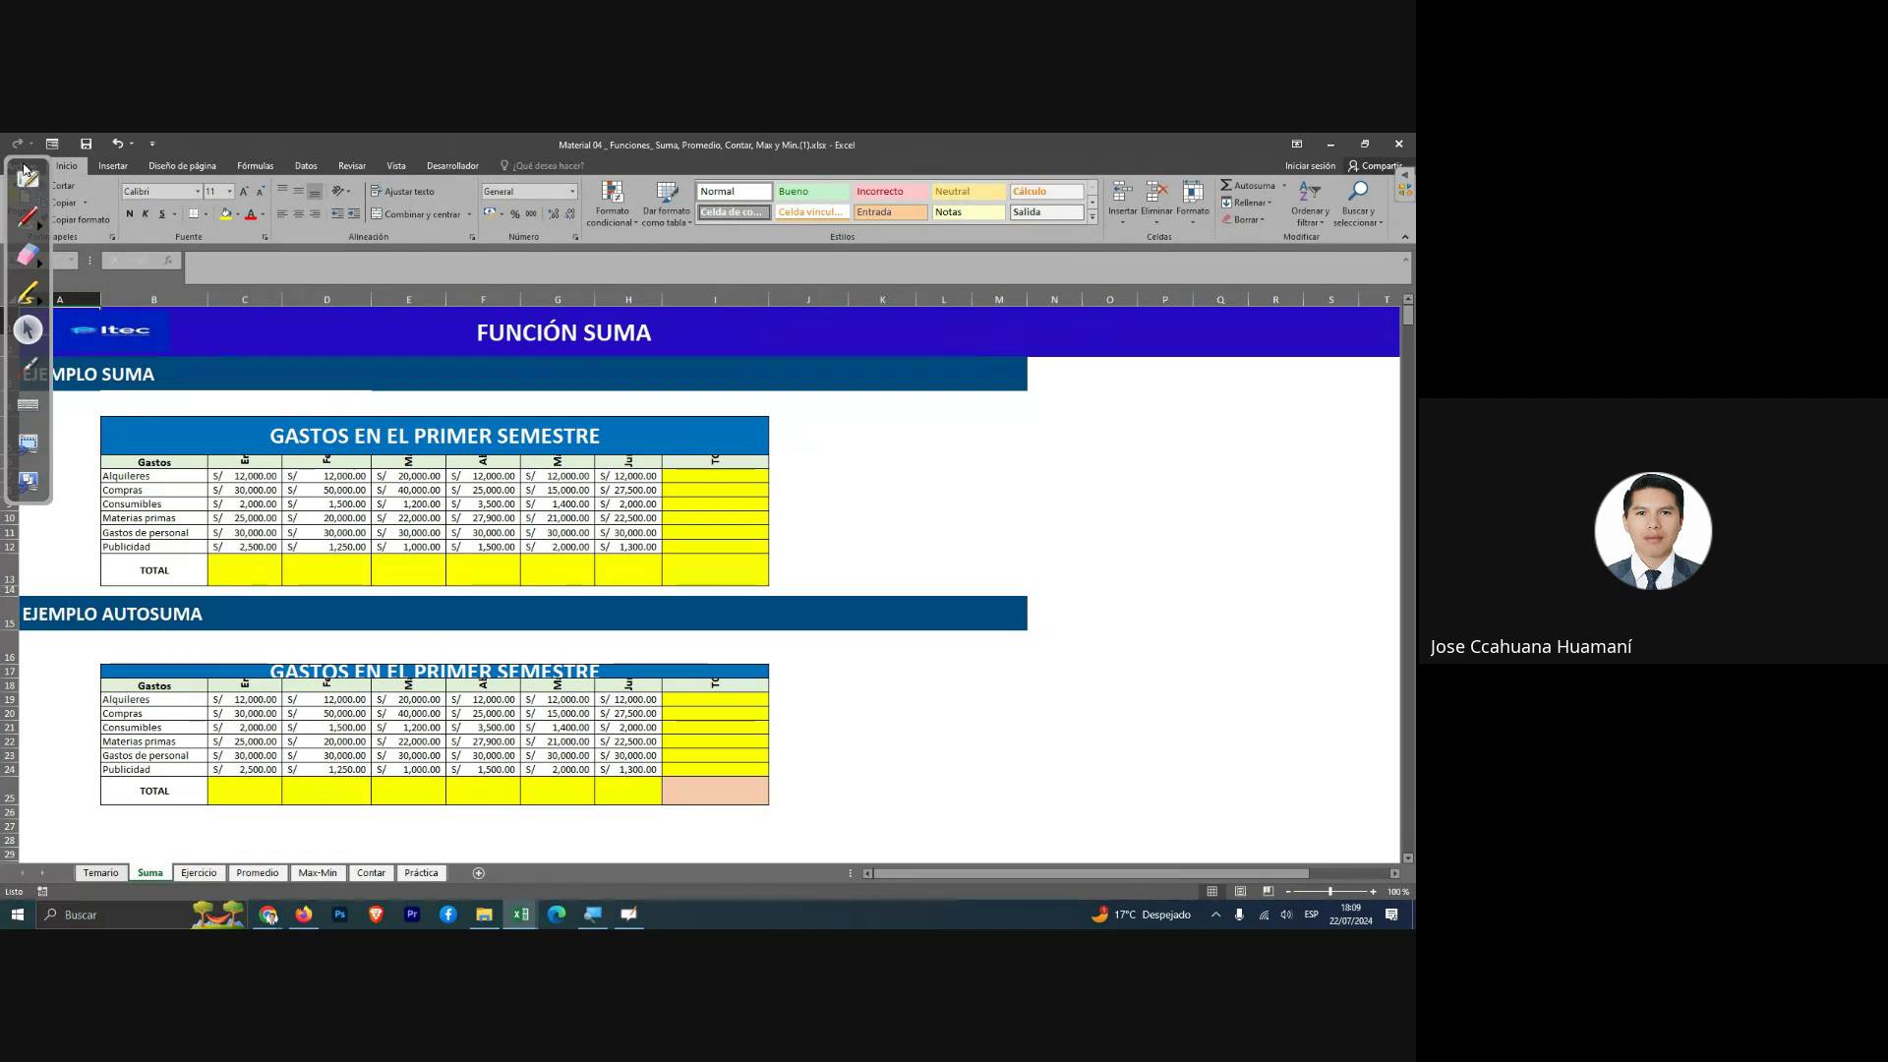
pyautogui.moveTo(23, 169)
pyautogui.mouseDown()
pyautogui.moveTo(1266, 435)
pyautogui.moveTo(1339, 415)
pyautogui.mouseUp()
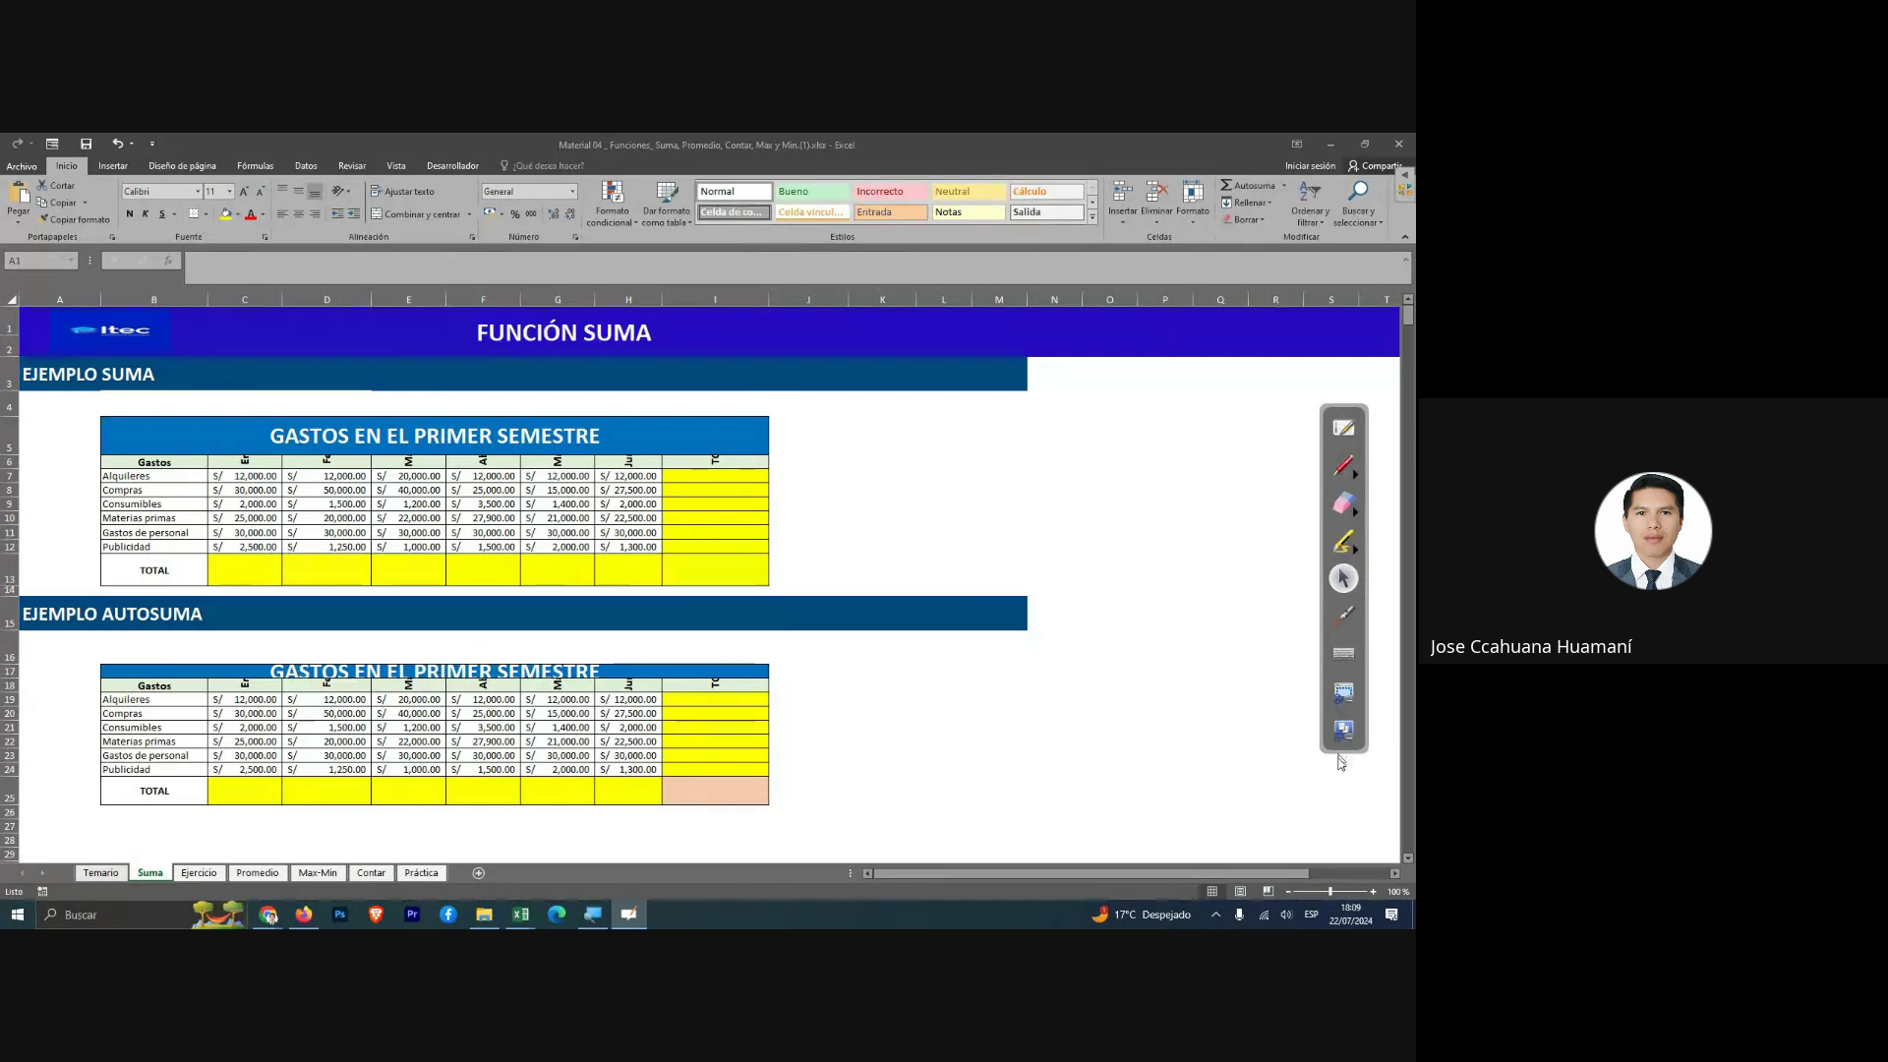
pyautogui.click(1341, 464)
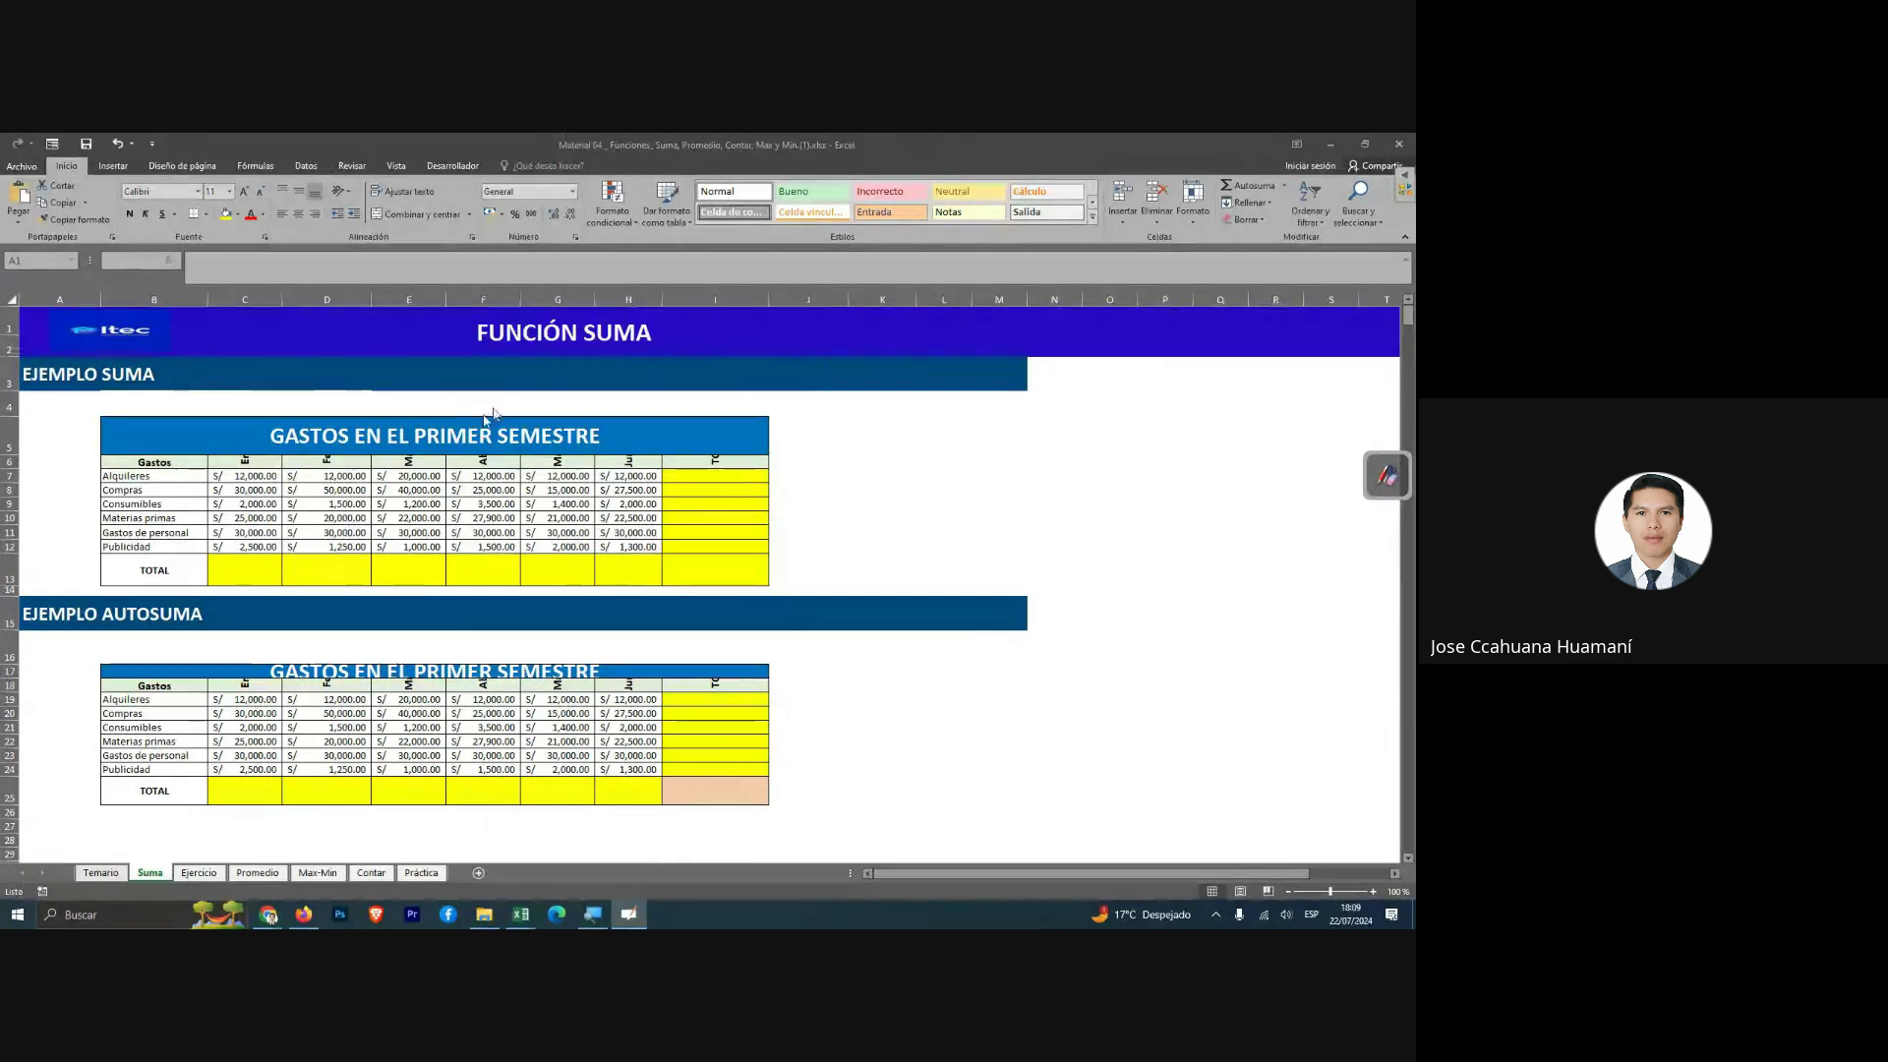
pyautogui.click(18, 444)
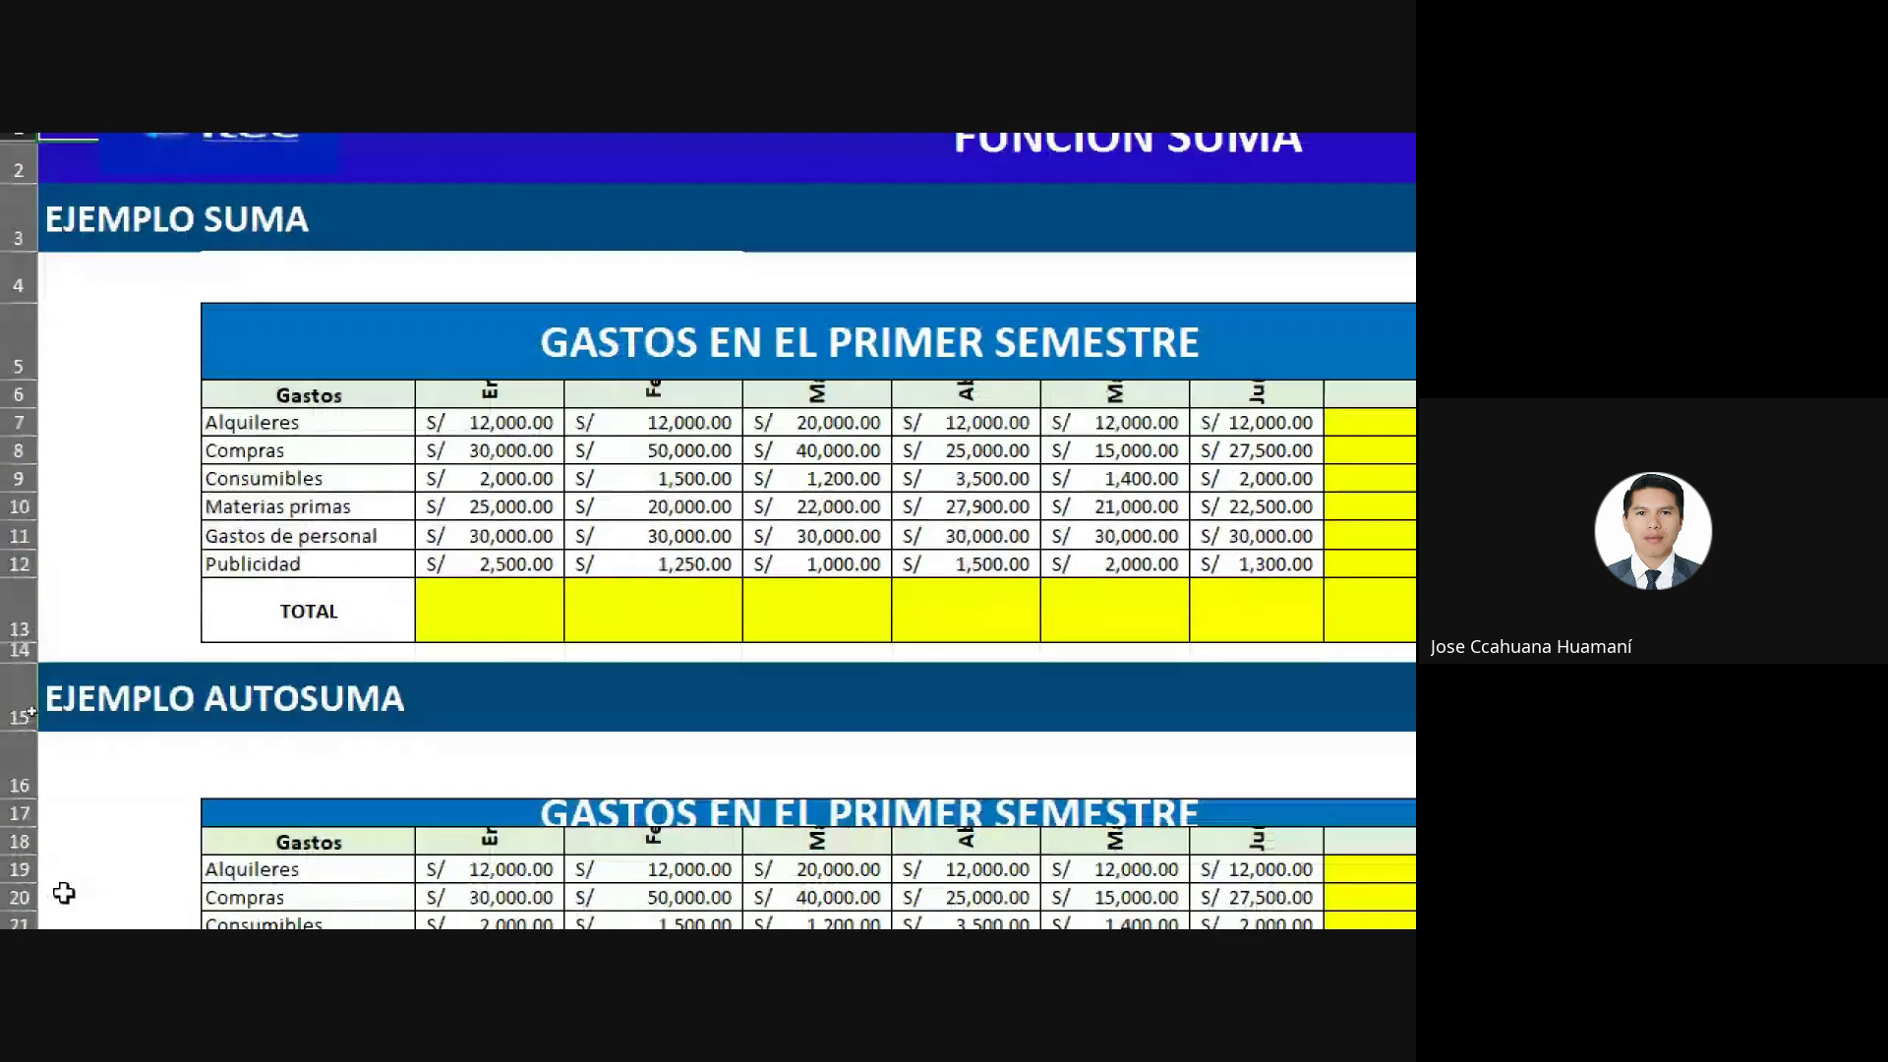
pyautogui.scroll(-1, 64, 893)
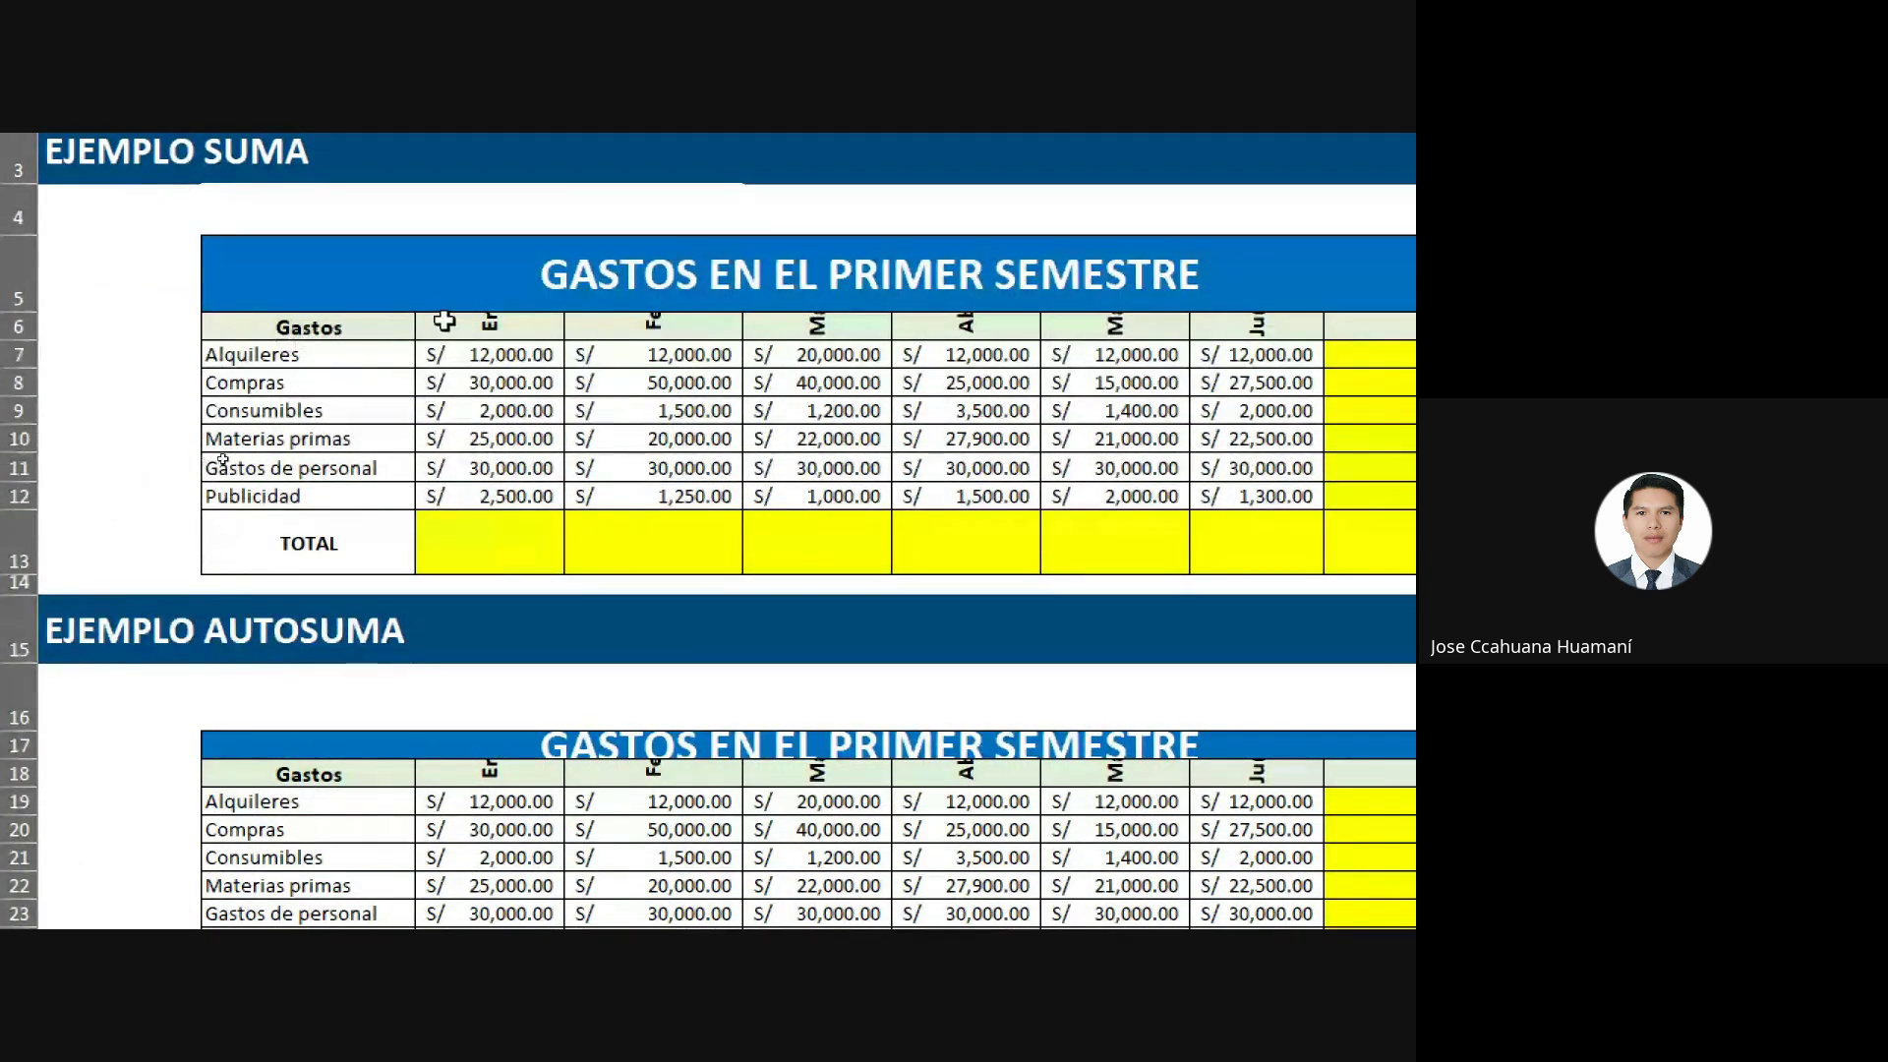
# Point out the first table's title, the Gastos column, its expense names and the month headers.
pyautogui.click(521, 325)
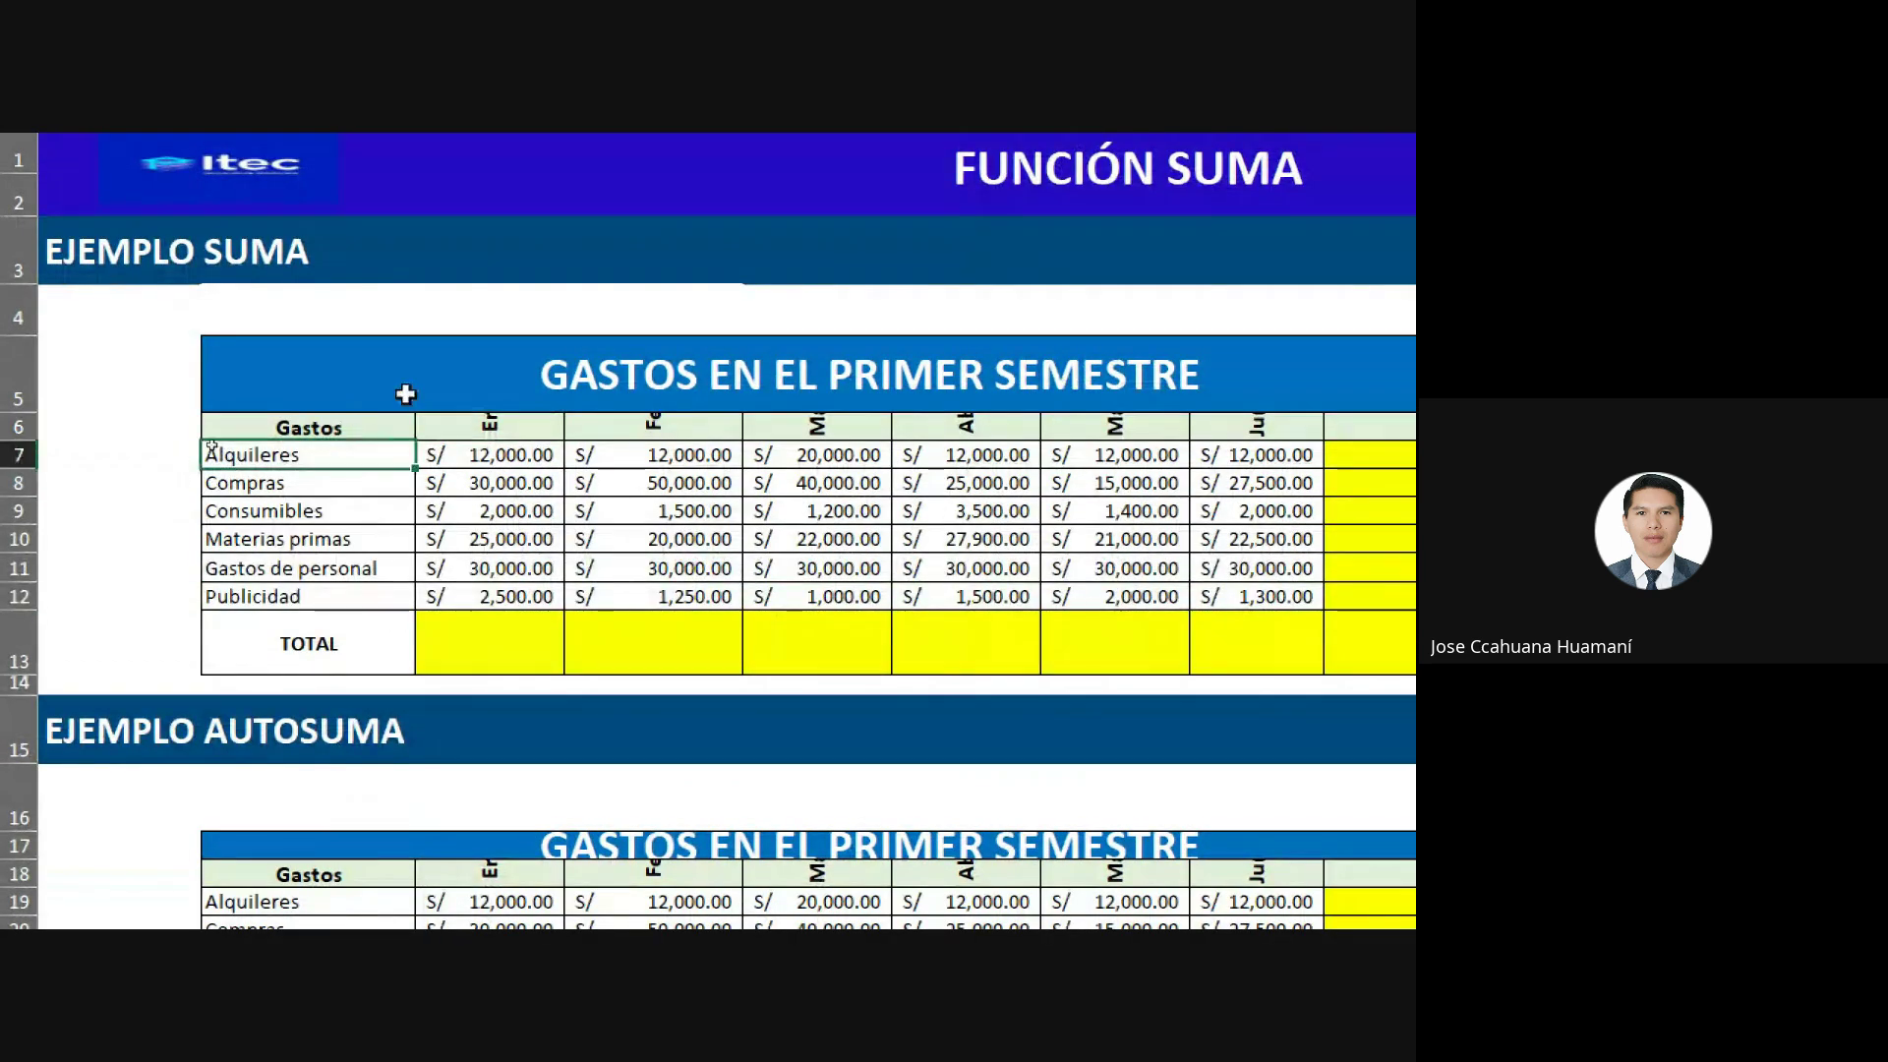
pyautogui.click(443, 393)
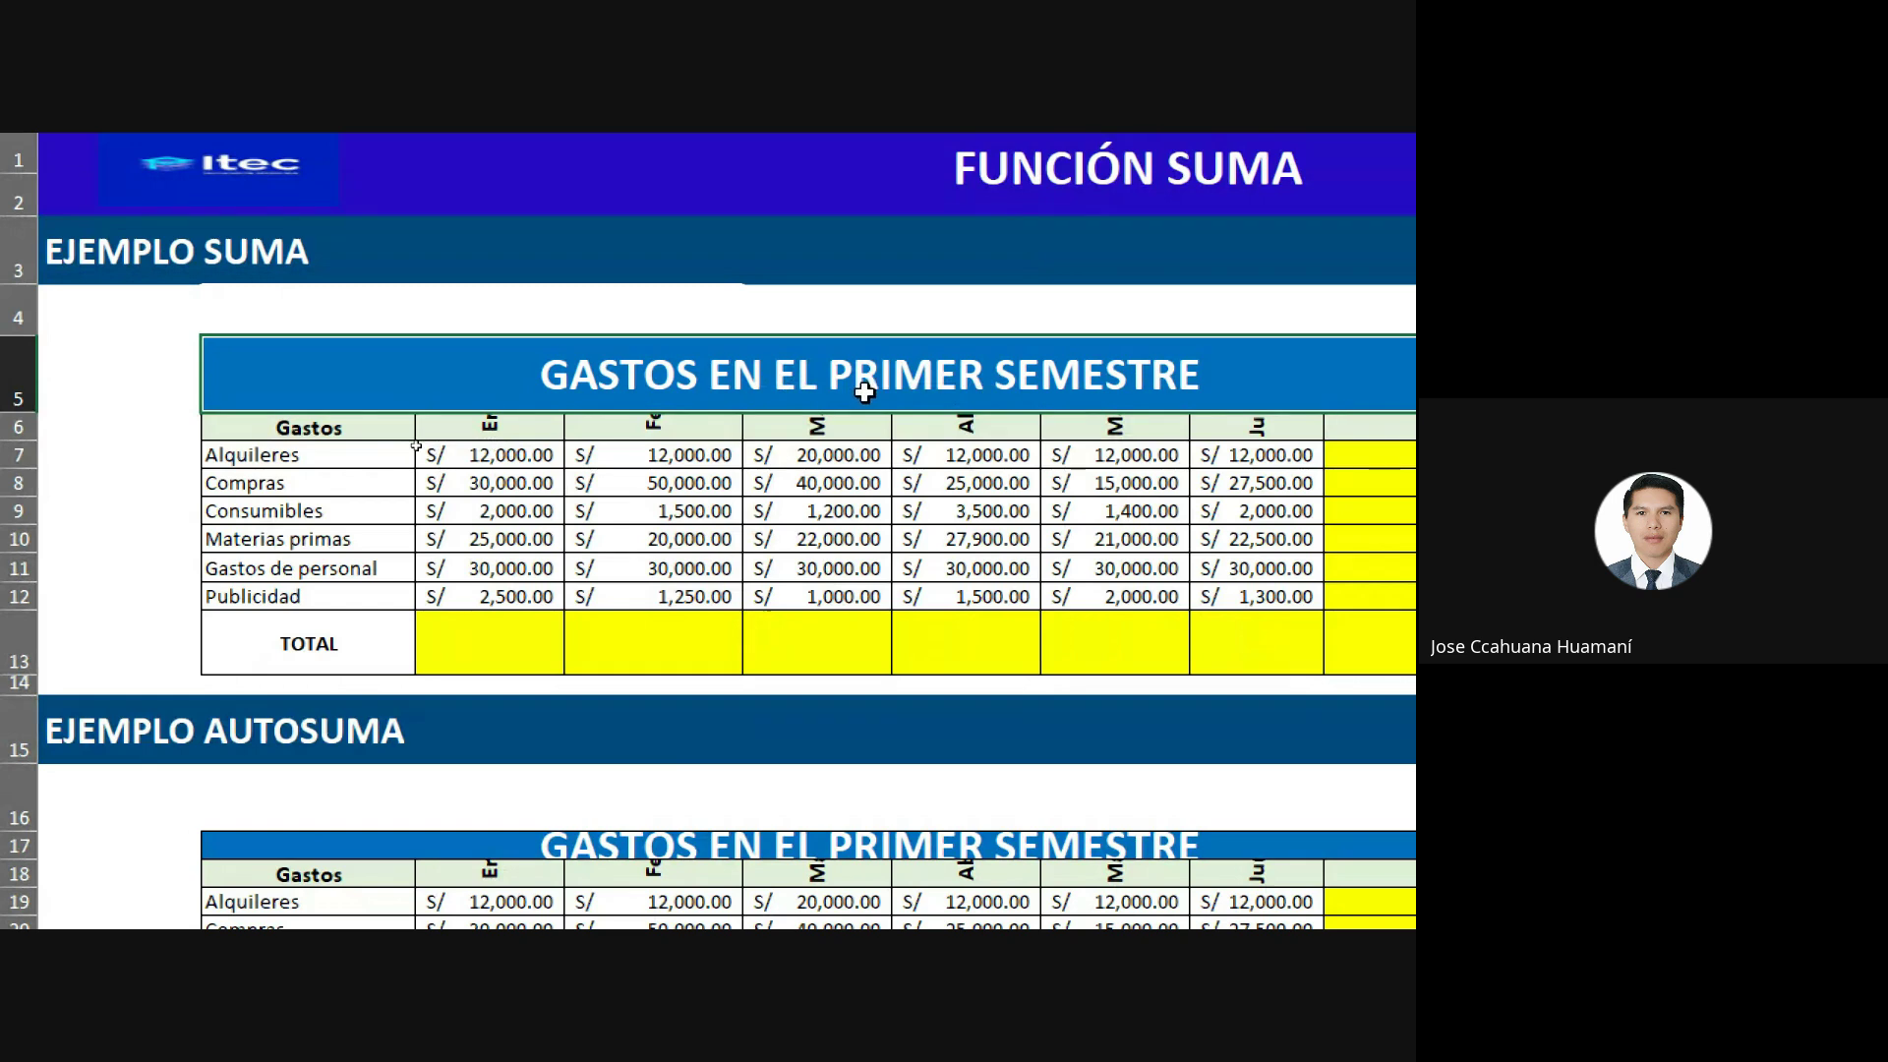
pyautogui.click(272, 433)
pyautogui.moveTo(332, 454); pyautogui.dragTo(339, 594)
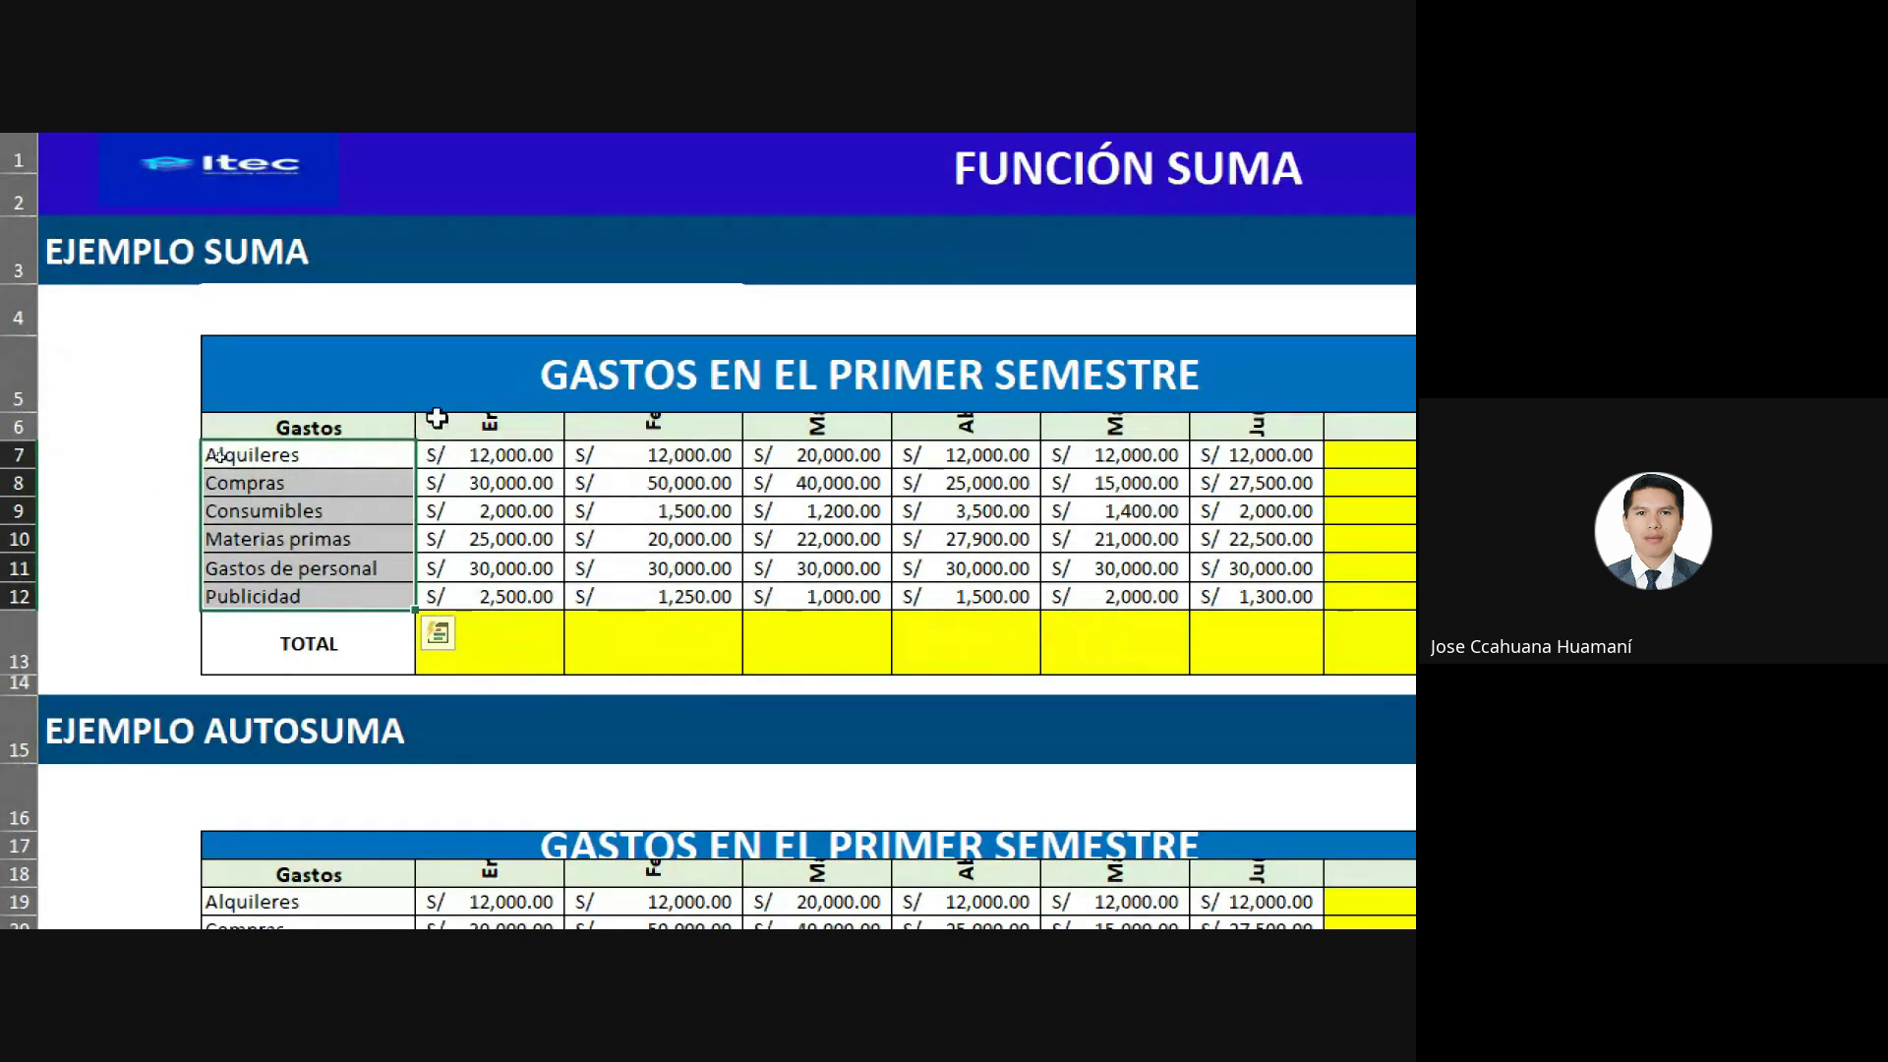
pyautogui.click(484, 420)
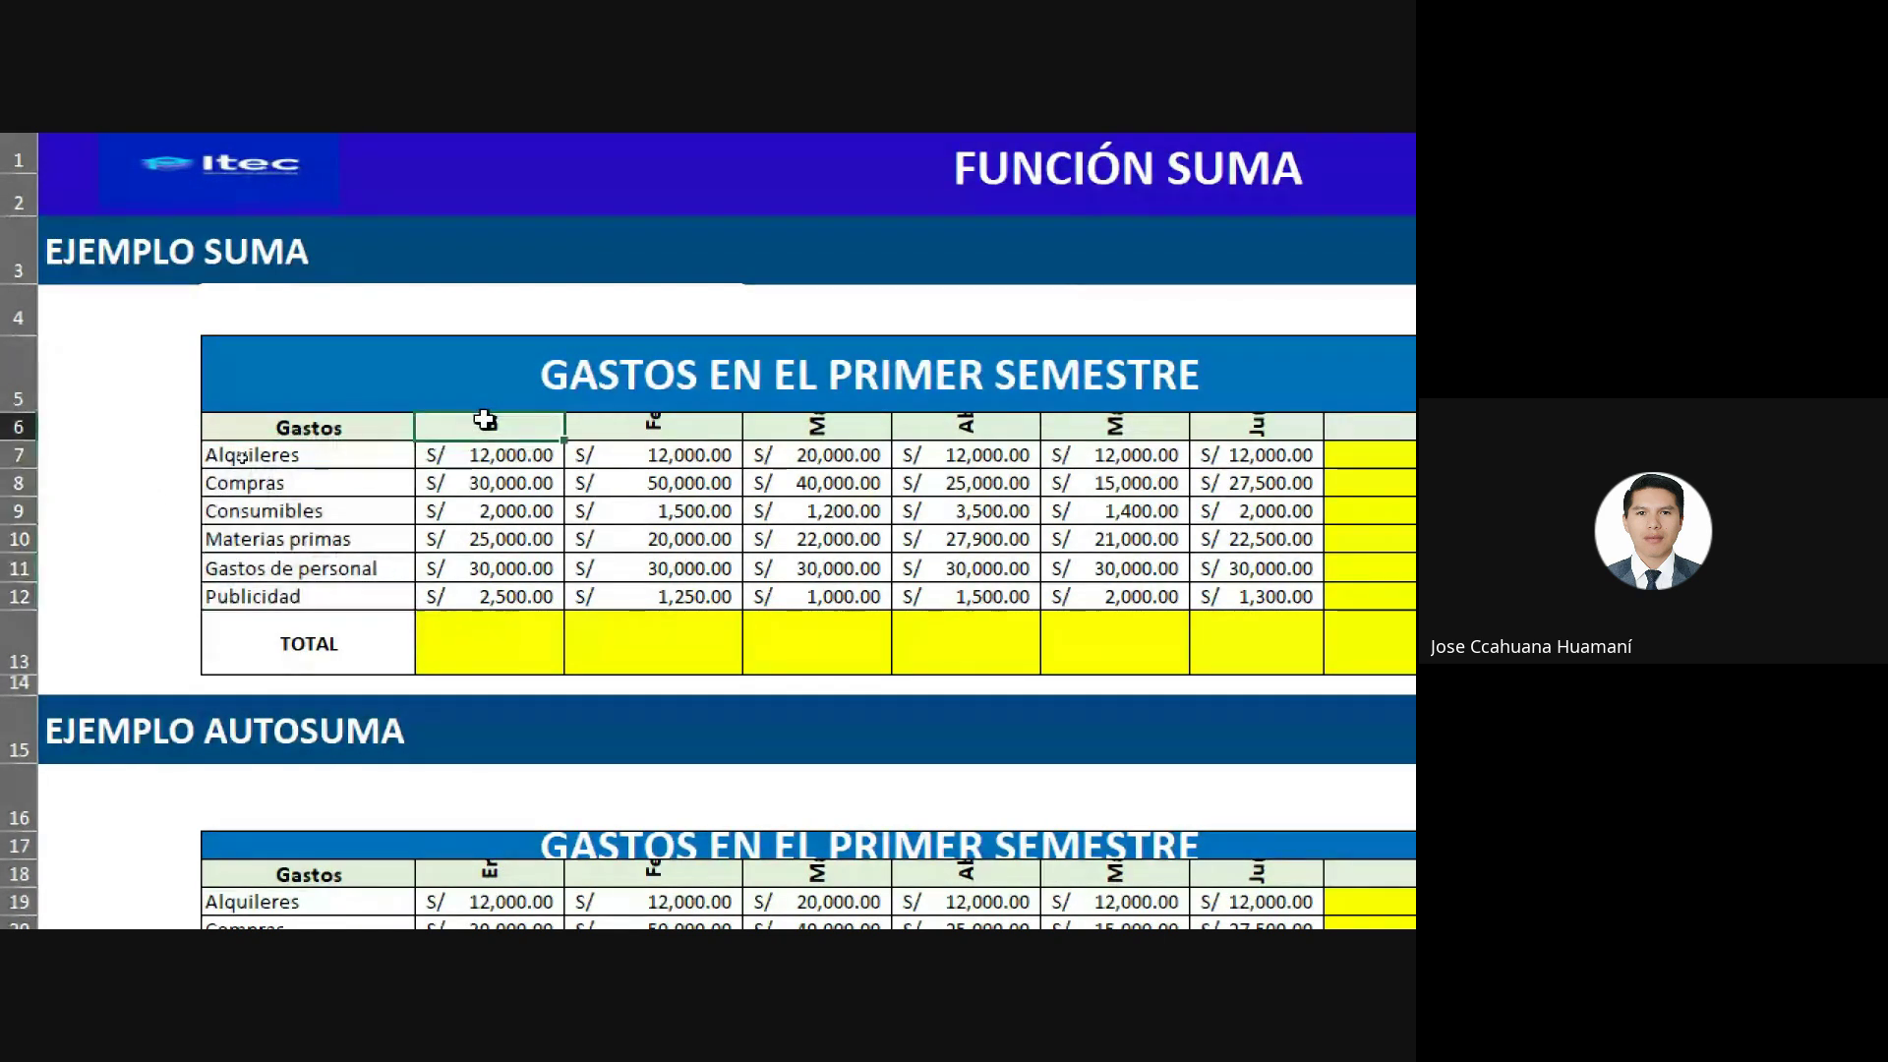
pyautogui.click(700, 424)
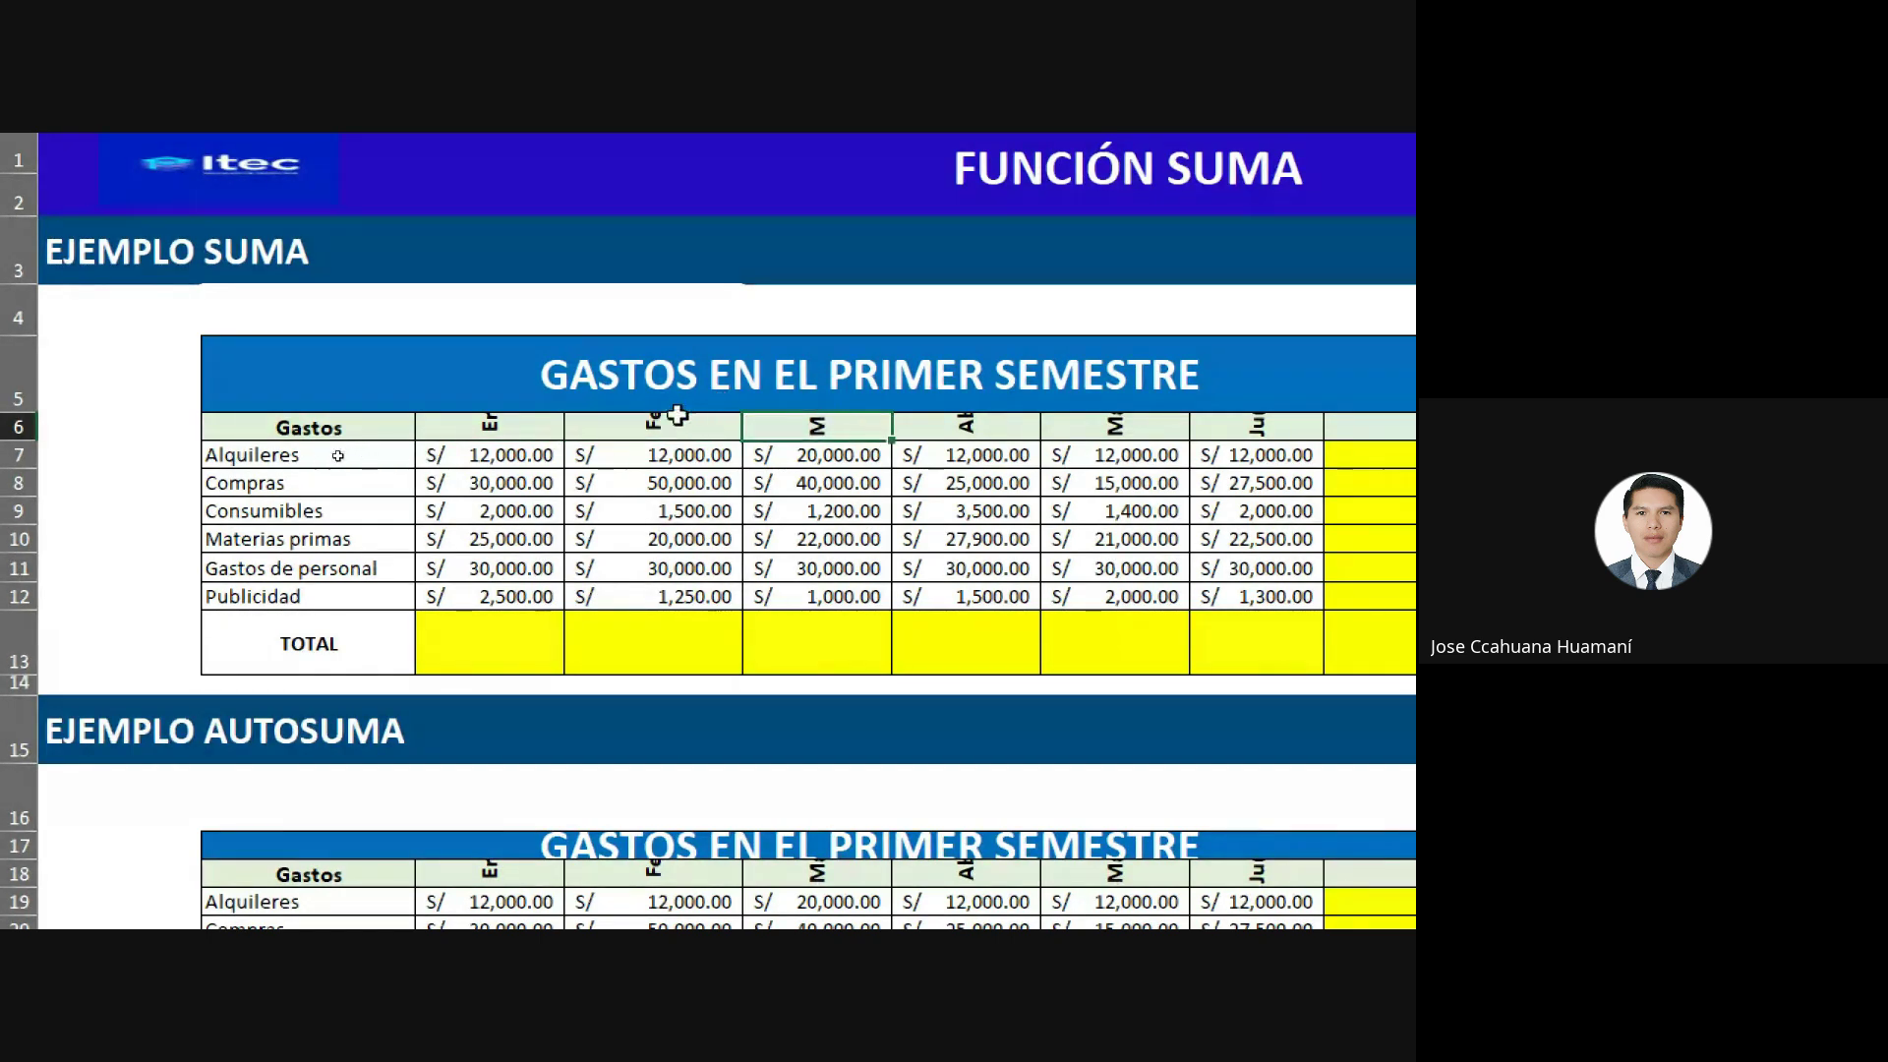
pyautogui.click(503, 424)
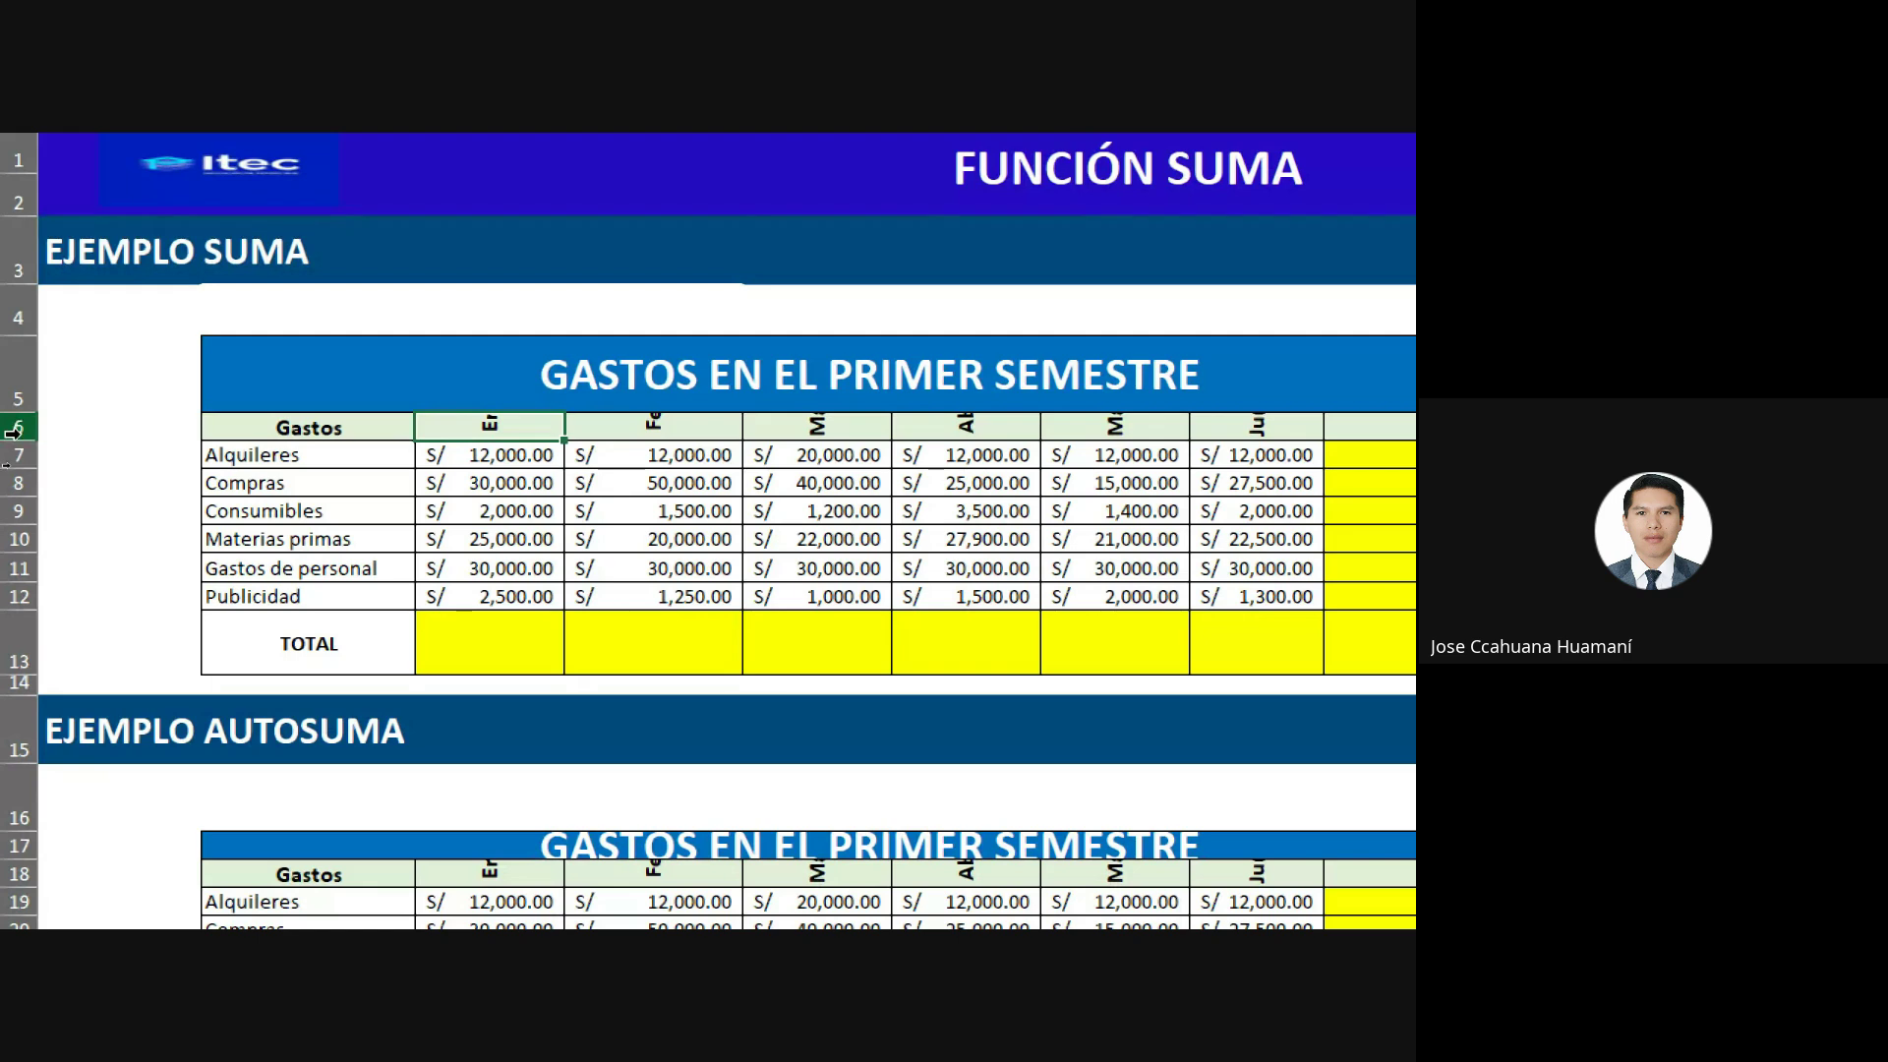
# Set the month header row (row 6) to 37.50 points high.
pyautogui.moveTo(18, 442); pyautogui.dragTo(21, 505)
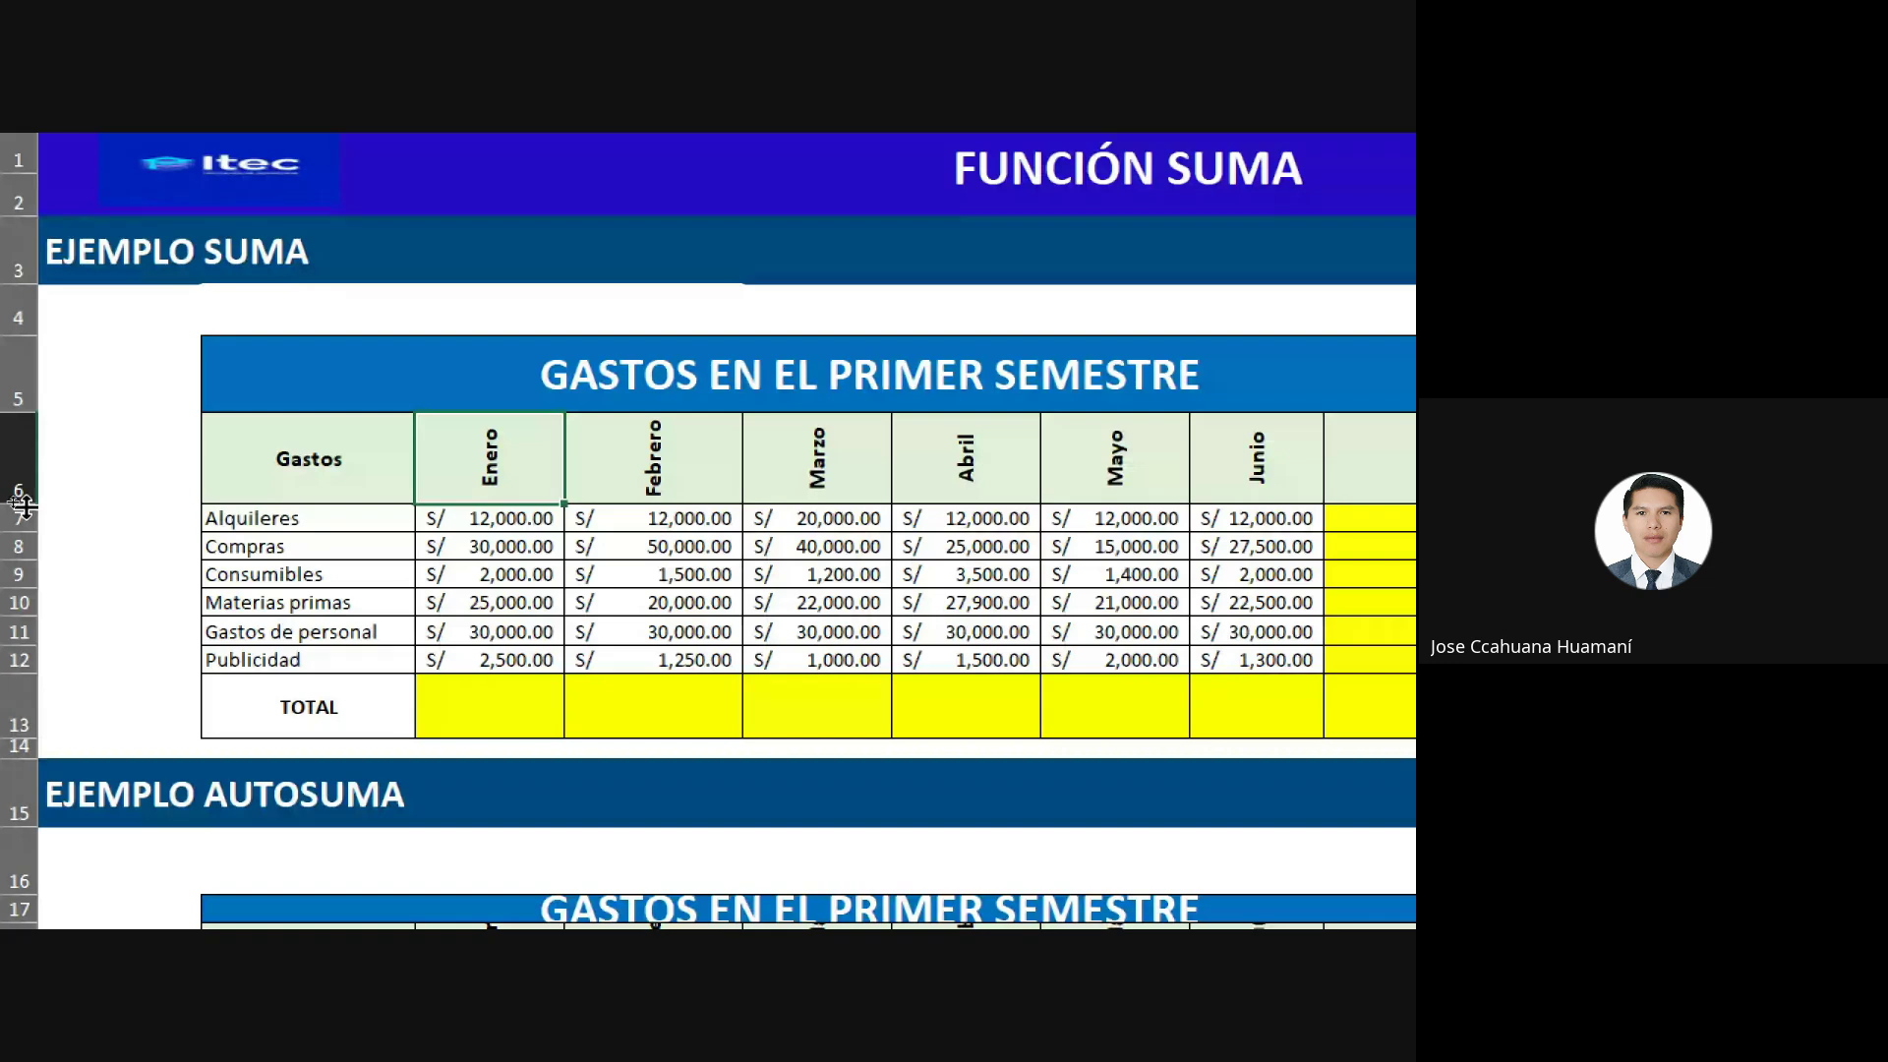
pyautogui.moveTo(22, 505); pyautogui.dragTo(20, 449)
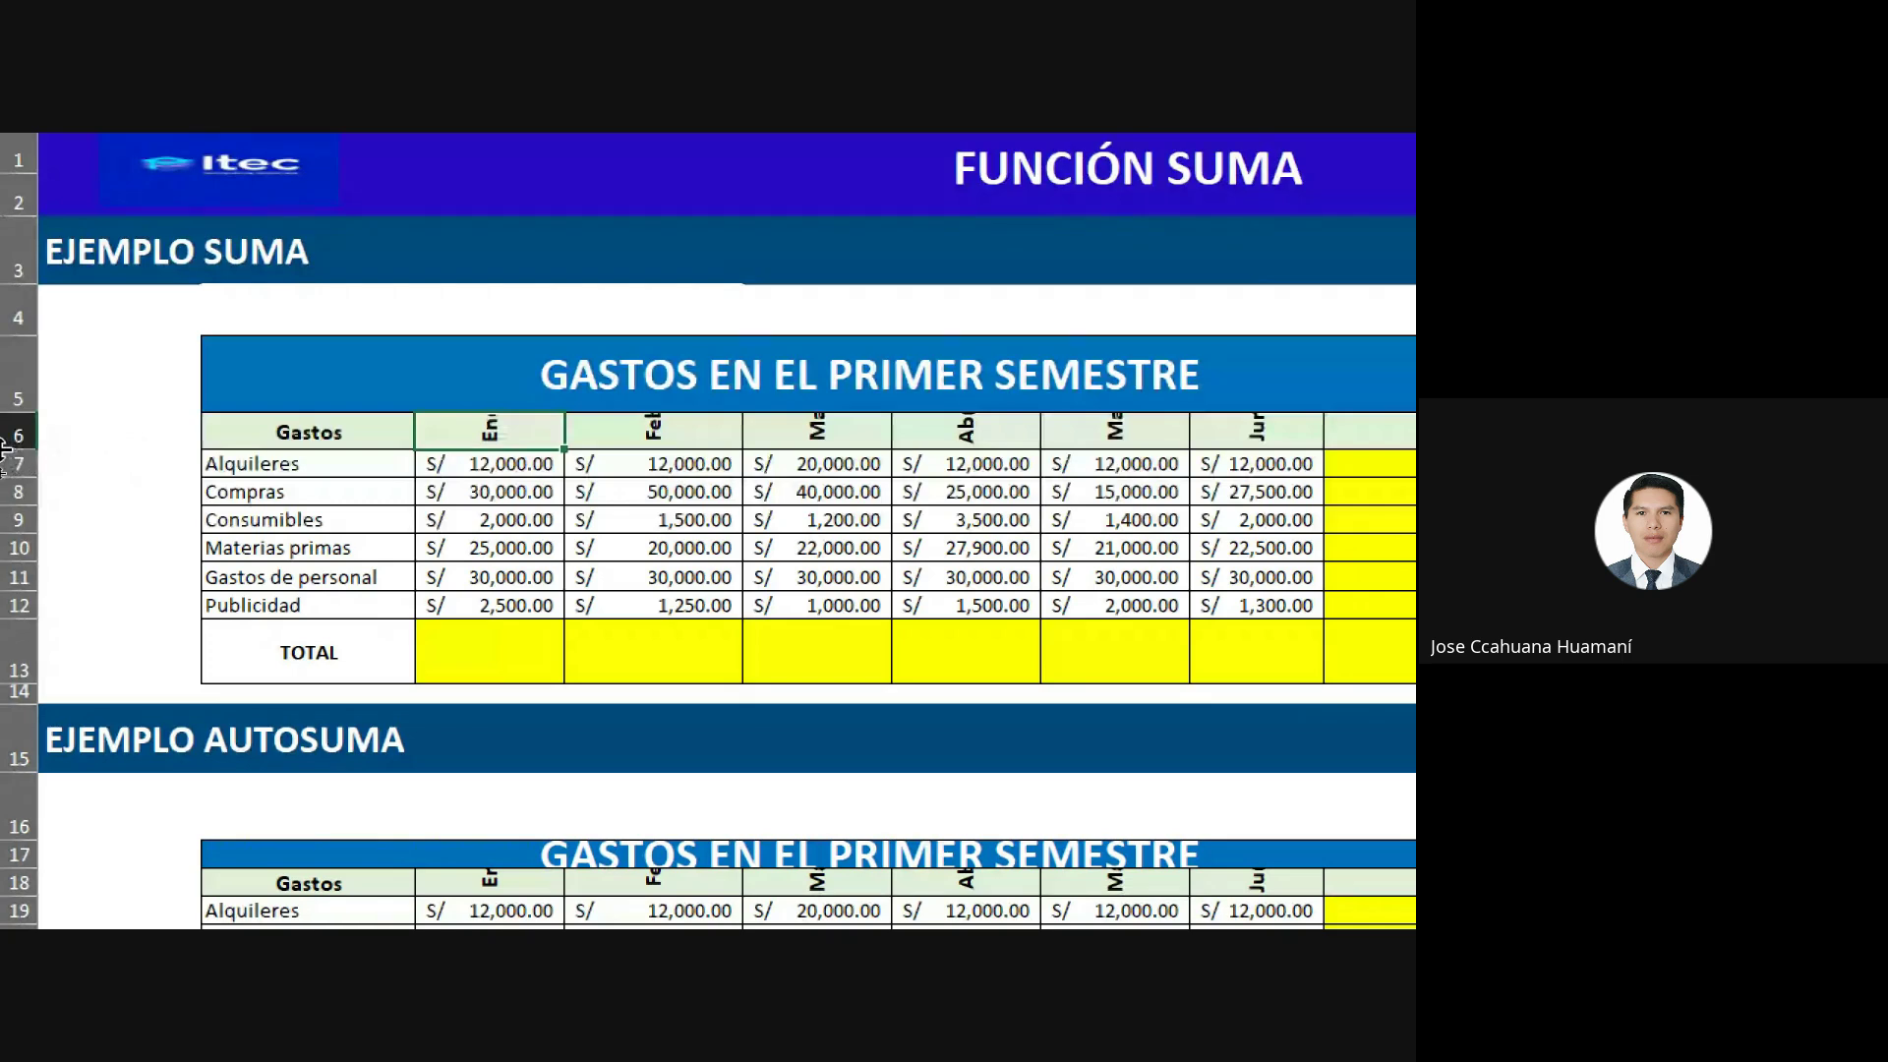
pyautogui.moveTo(5, 449); pyautogui.dragTo(28, 525)
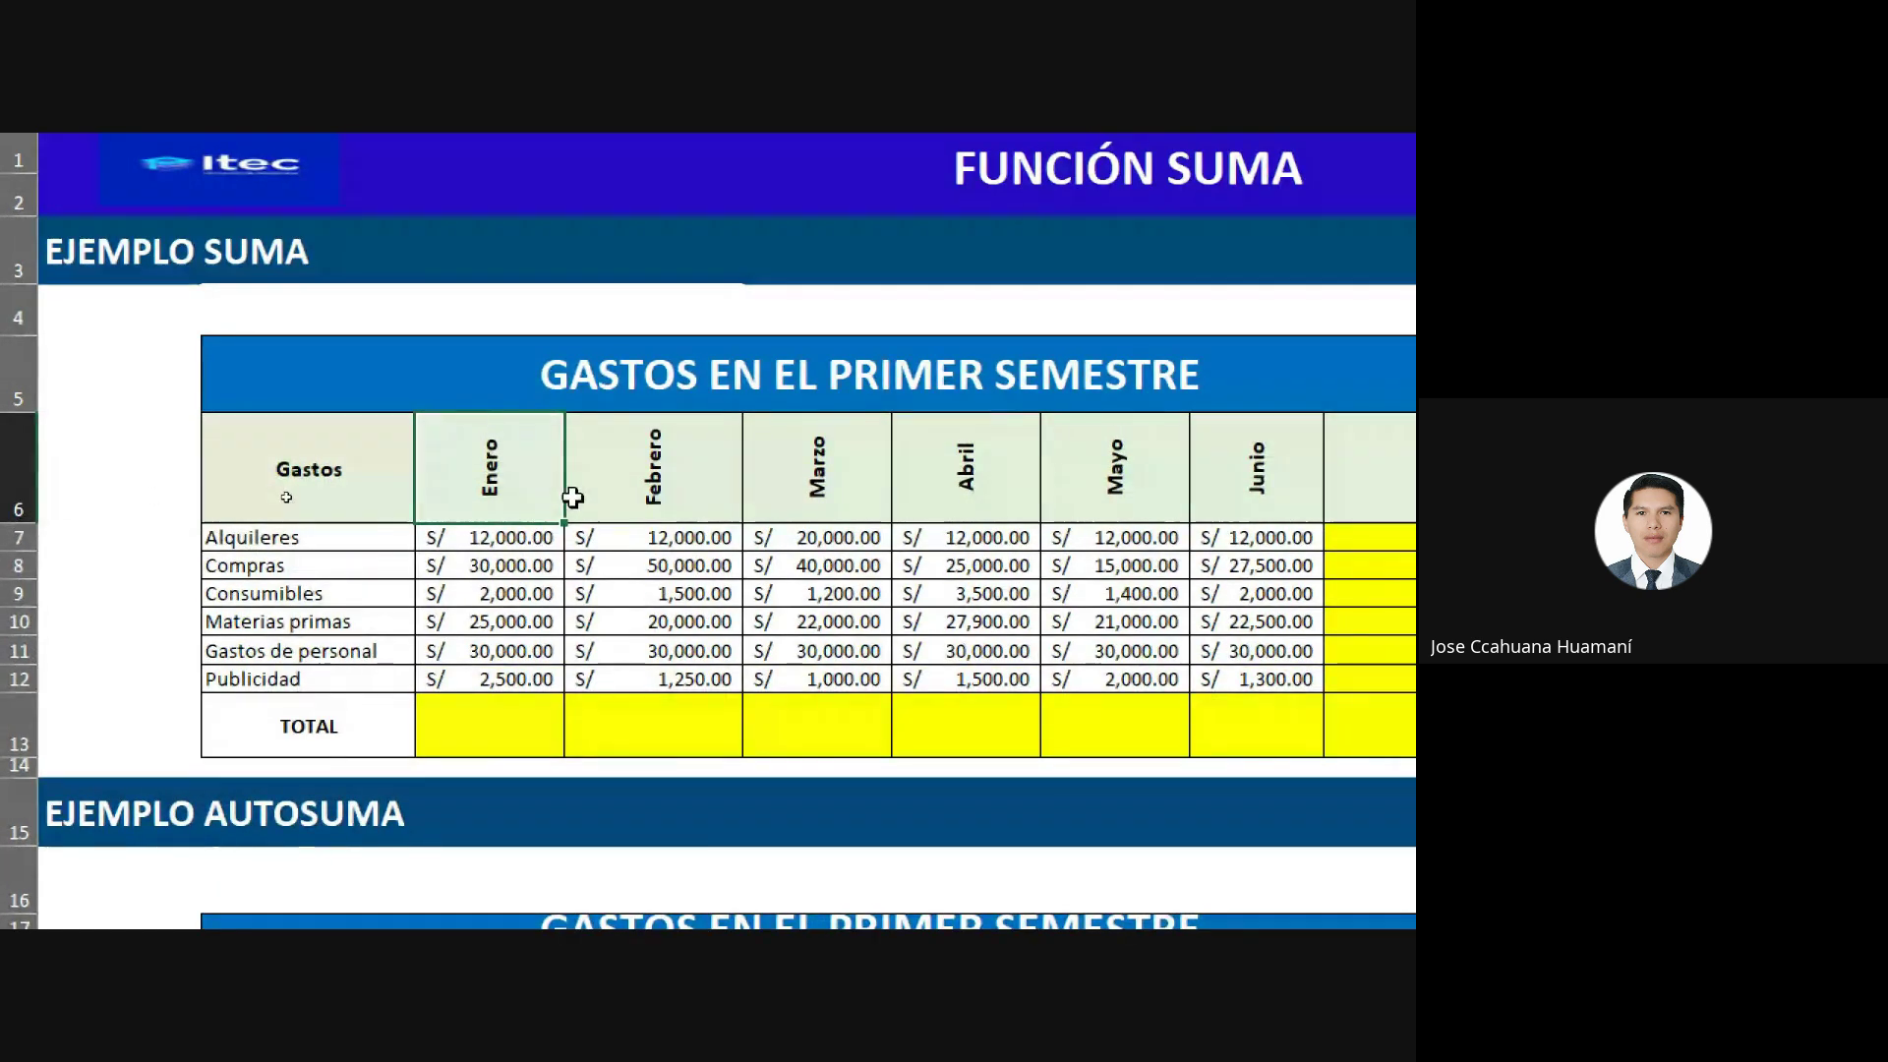
# Point out the Alquileres and Compras expenses, January's amount and the empty TOTAL row.
pyautogui.click(529, 555)
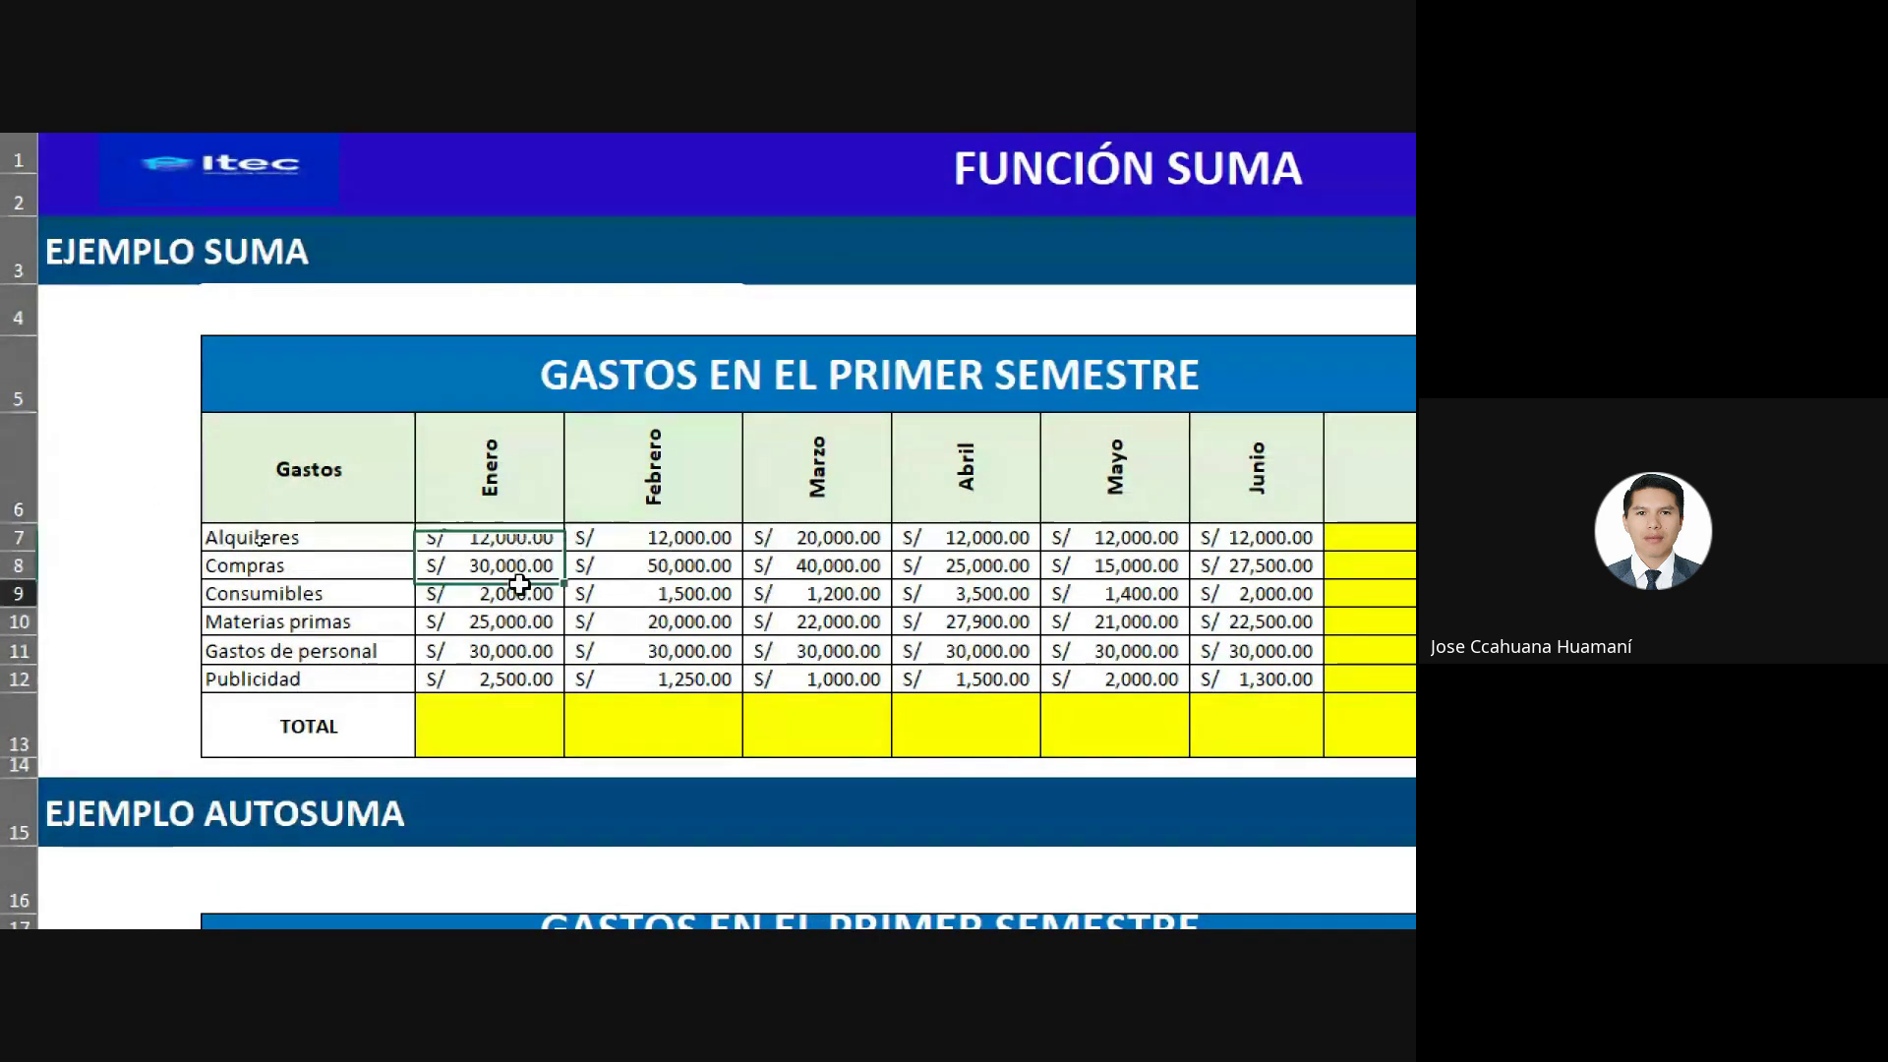
pyautogui.click(337, 562)
pyautogui.click(347, 541)
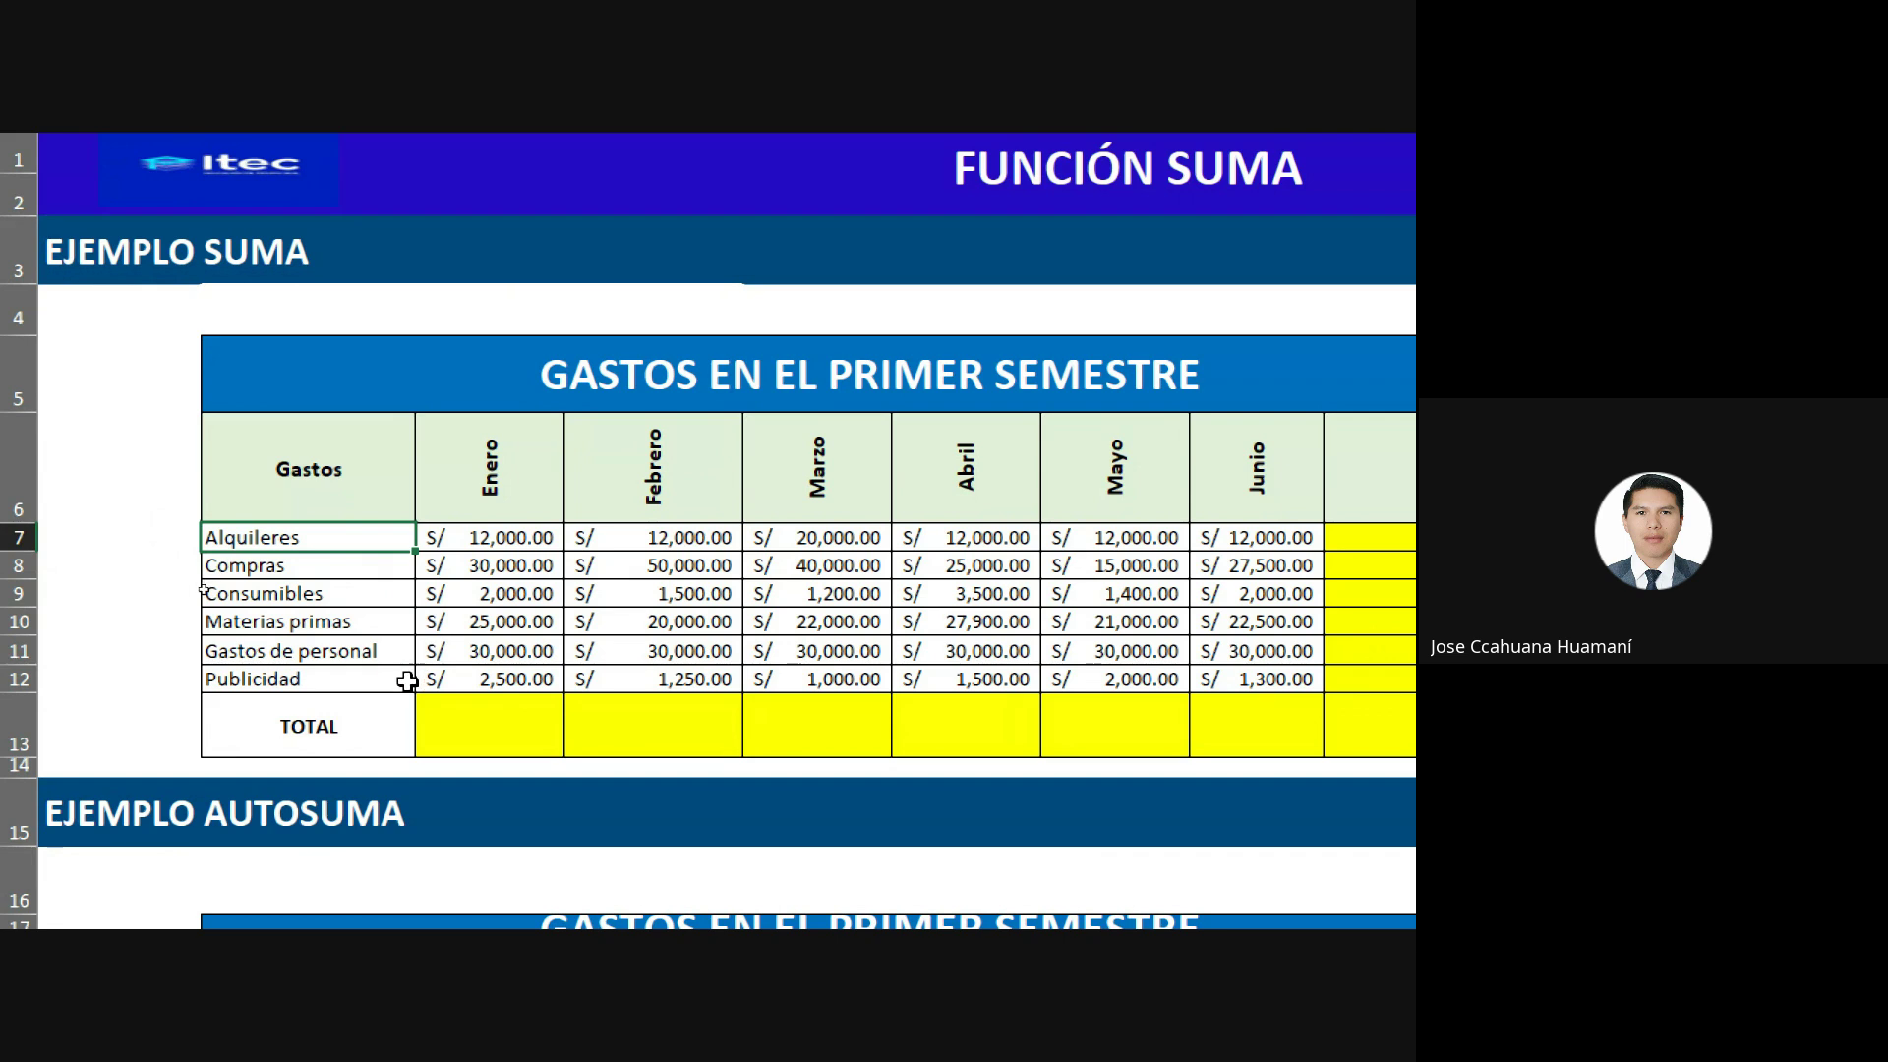
pyautogui.click(340, 743)
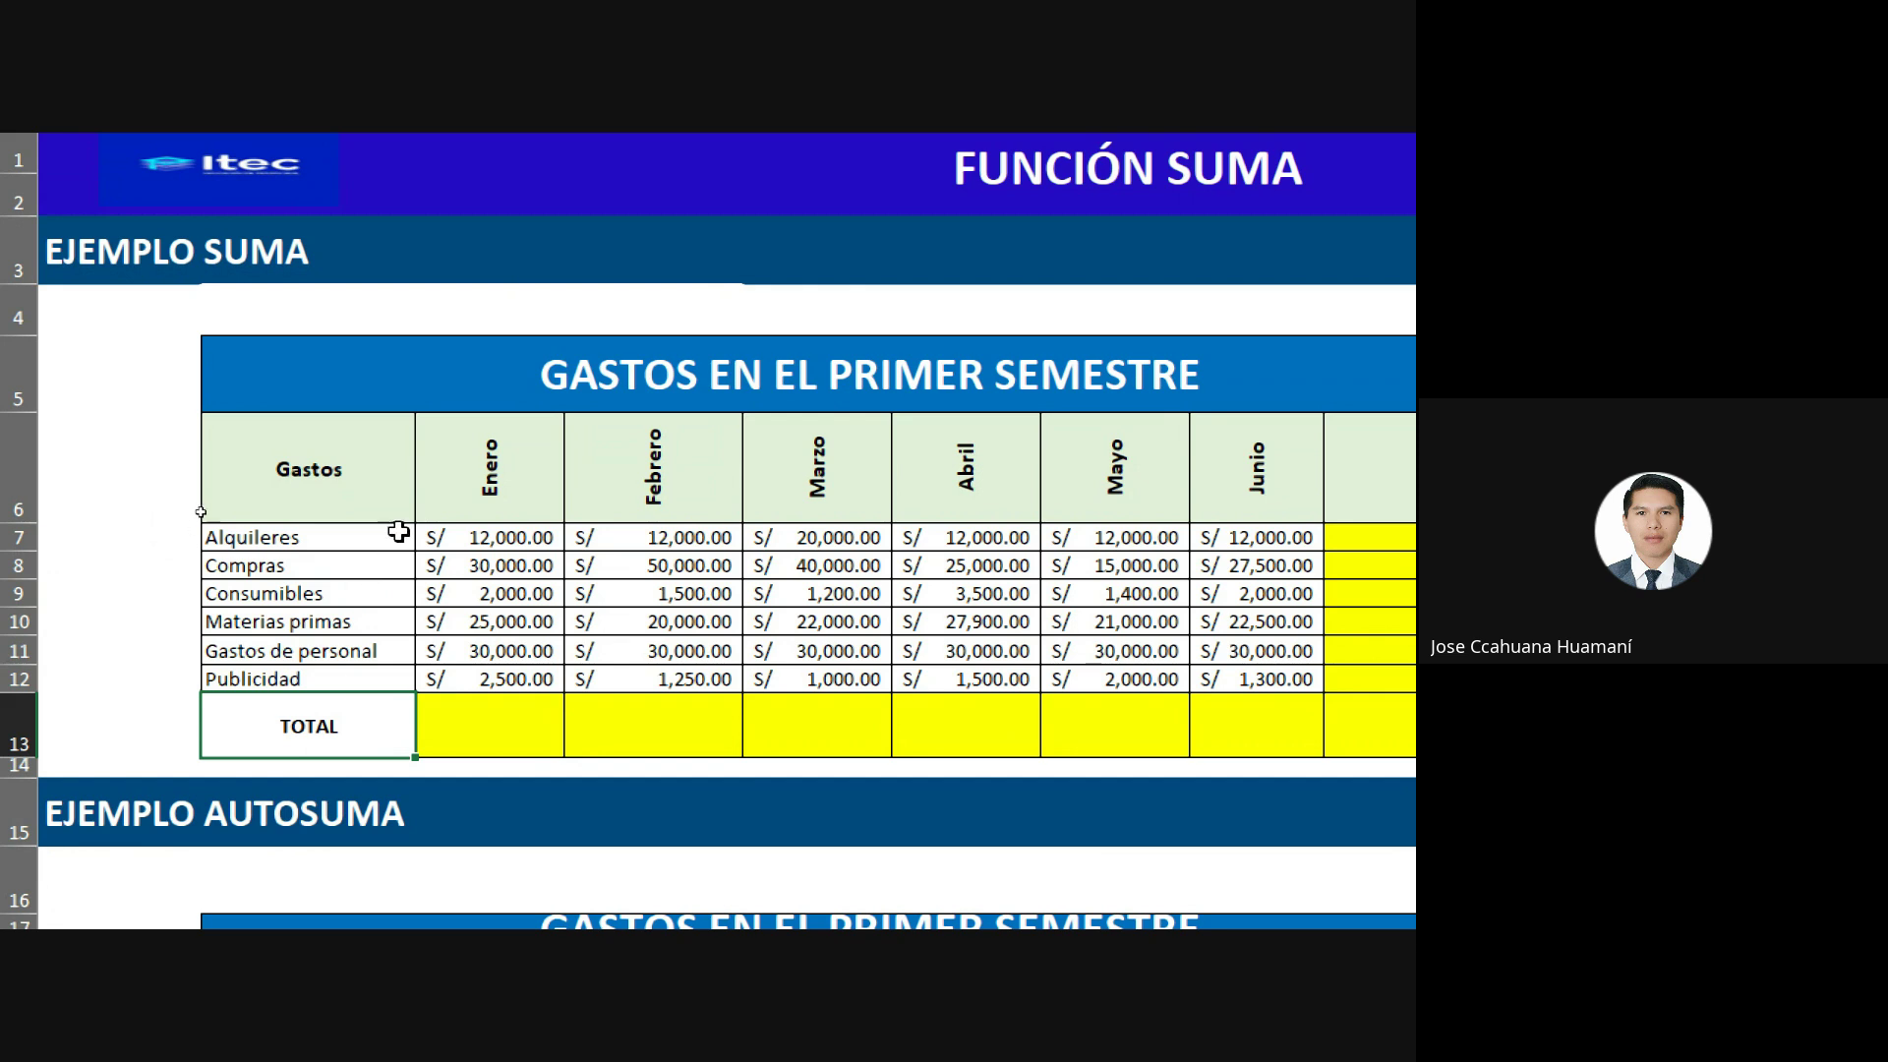
pyautogui.click(485, 543)
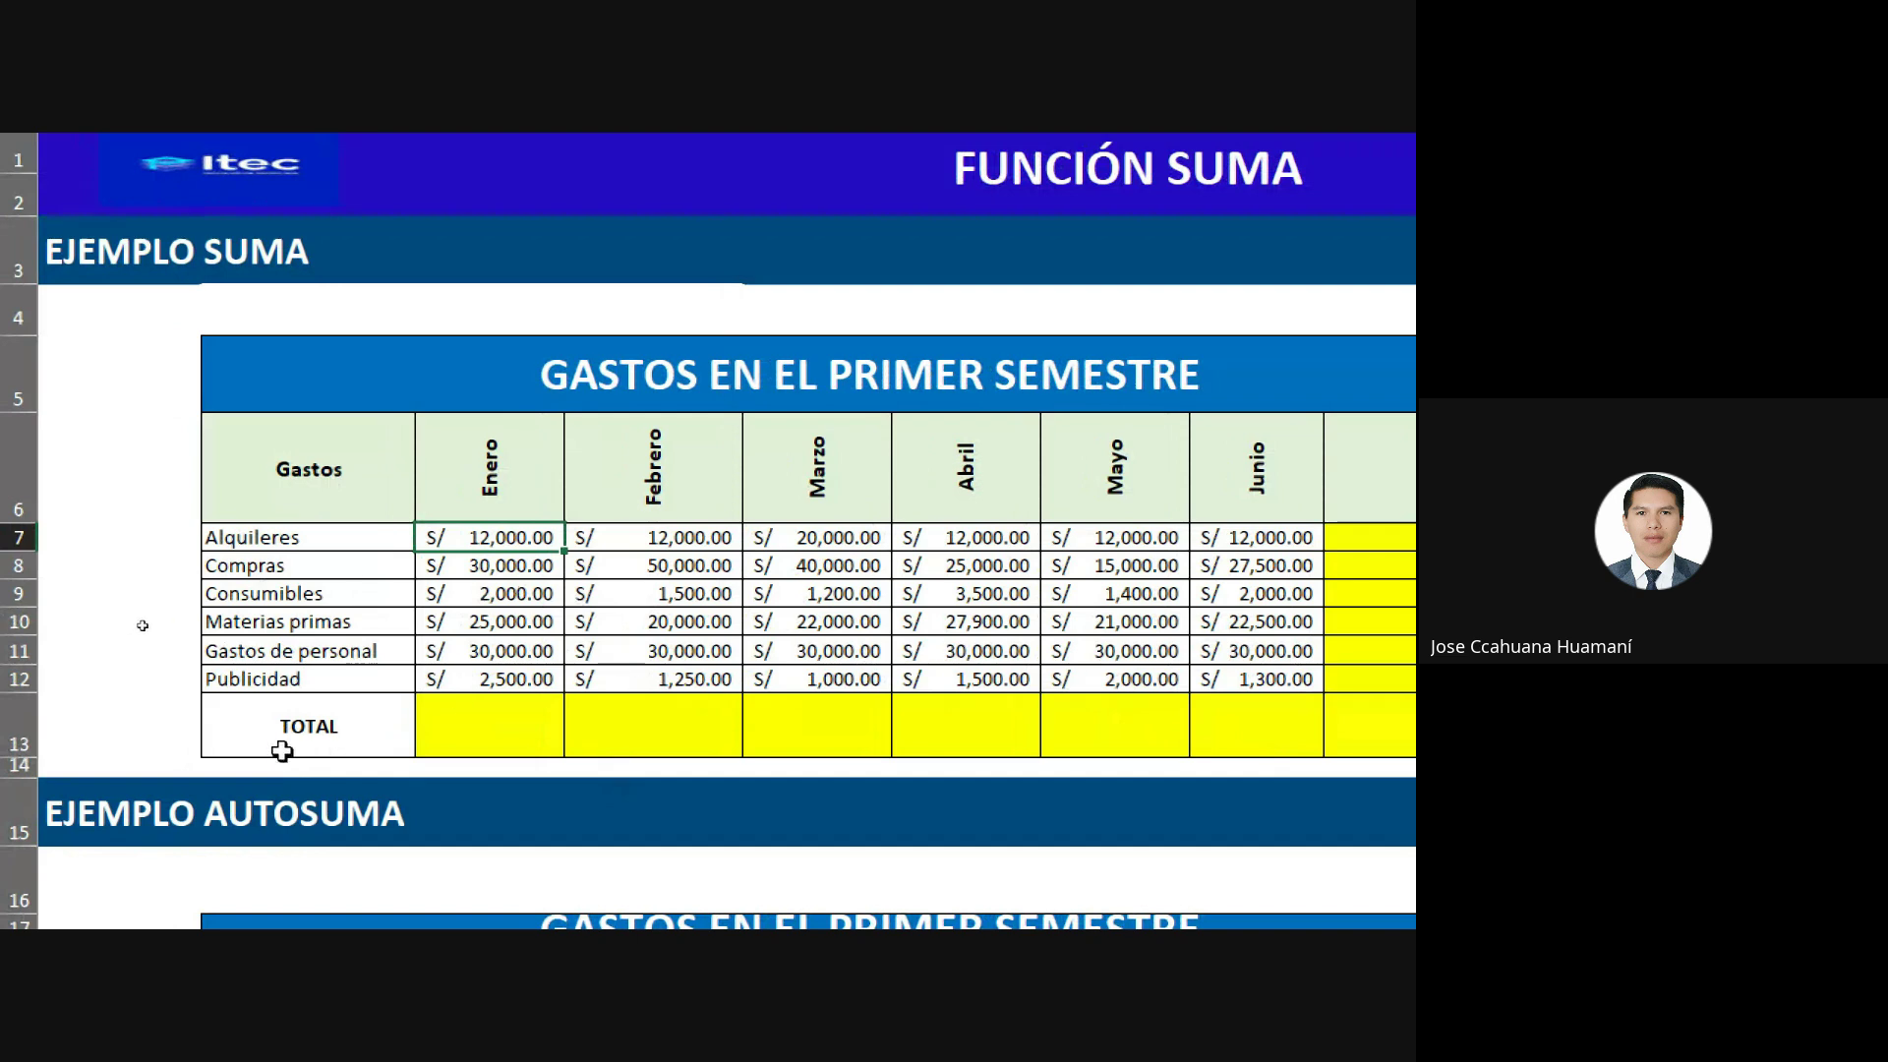
pyautogui.click(348, 733)
pyautogui.click(483, 728)
pyautogui.click(339, 717)
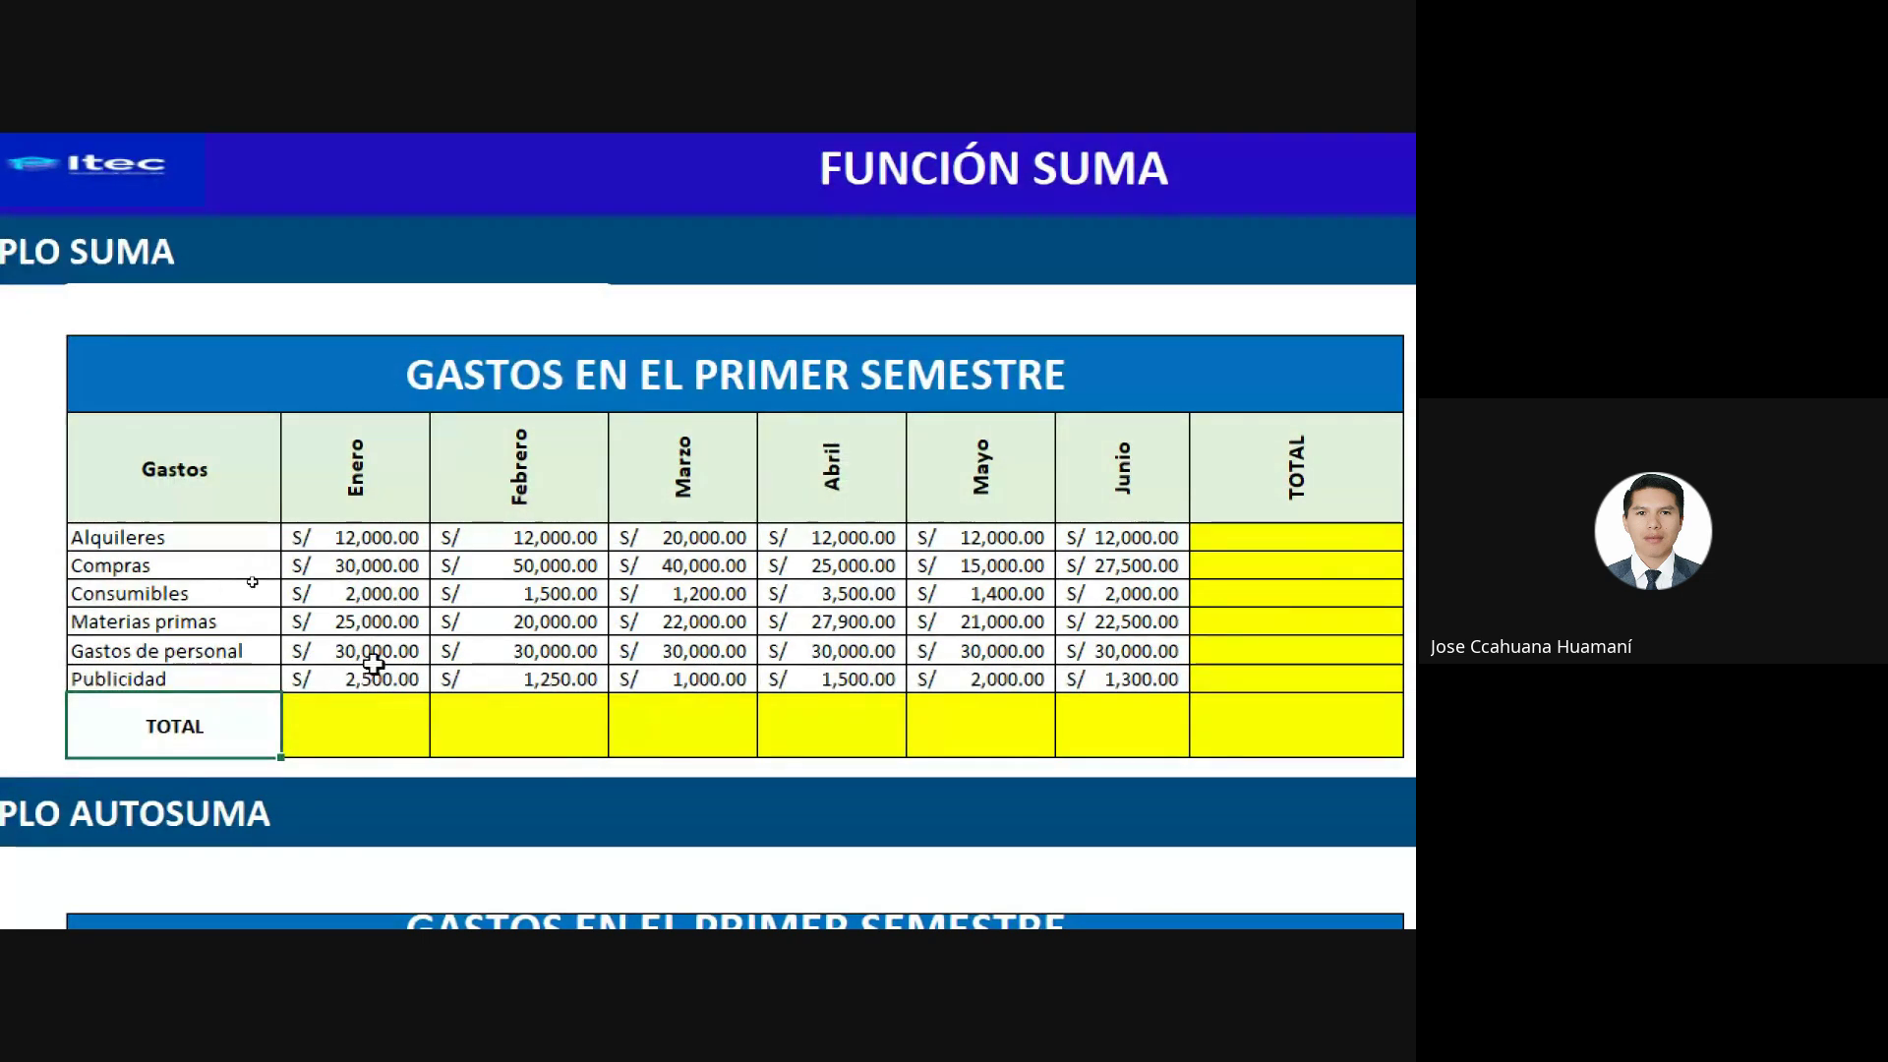
pyautogui.click(345, 729)
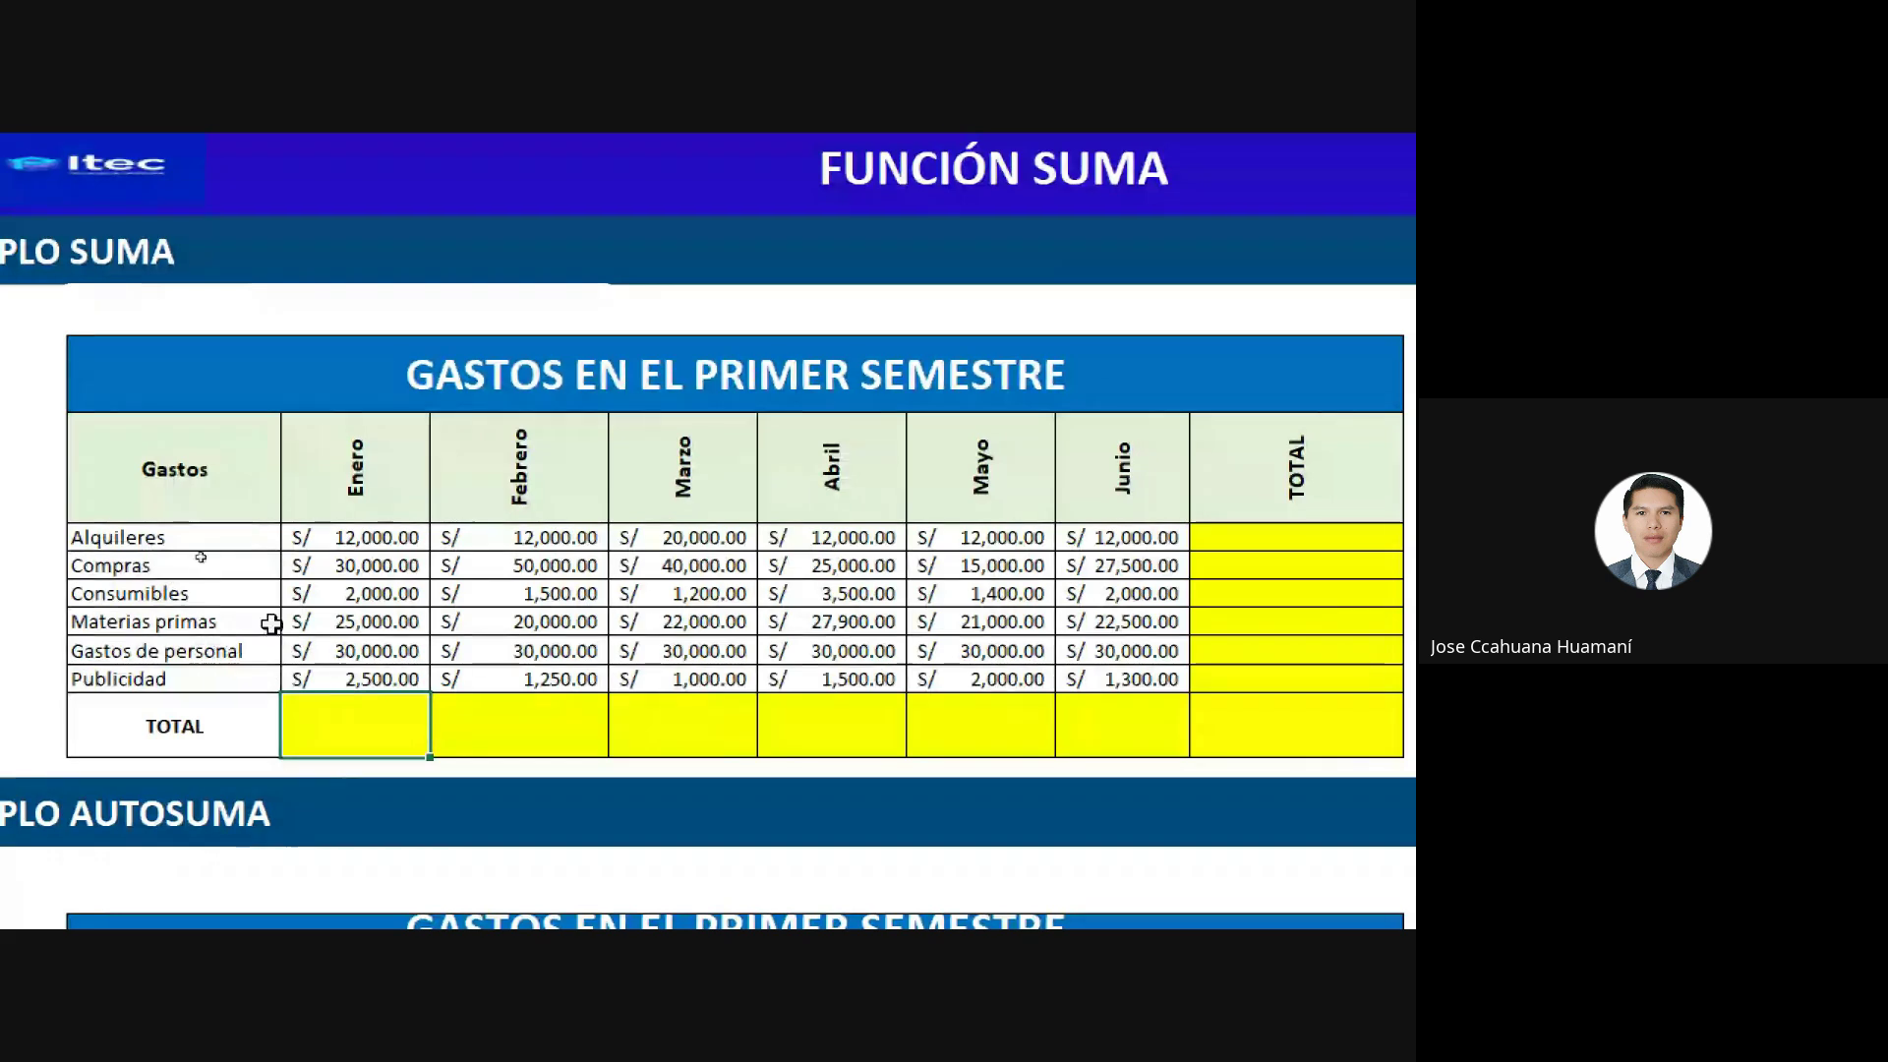
pyautogui.press('Up')
pyautogui.press('Up')
pyautogui.press('Up')
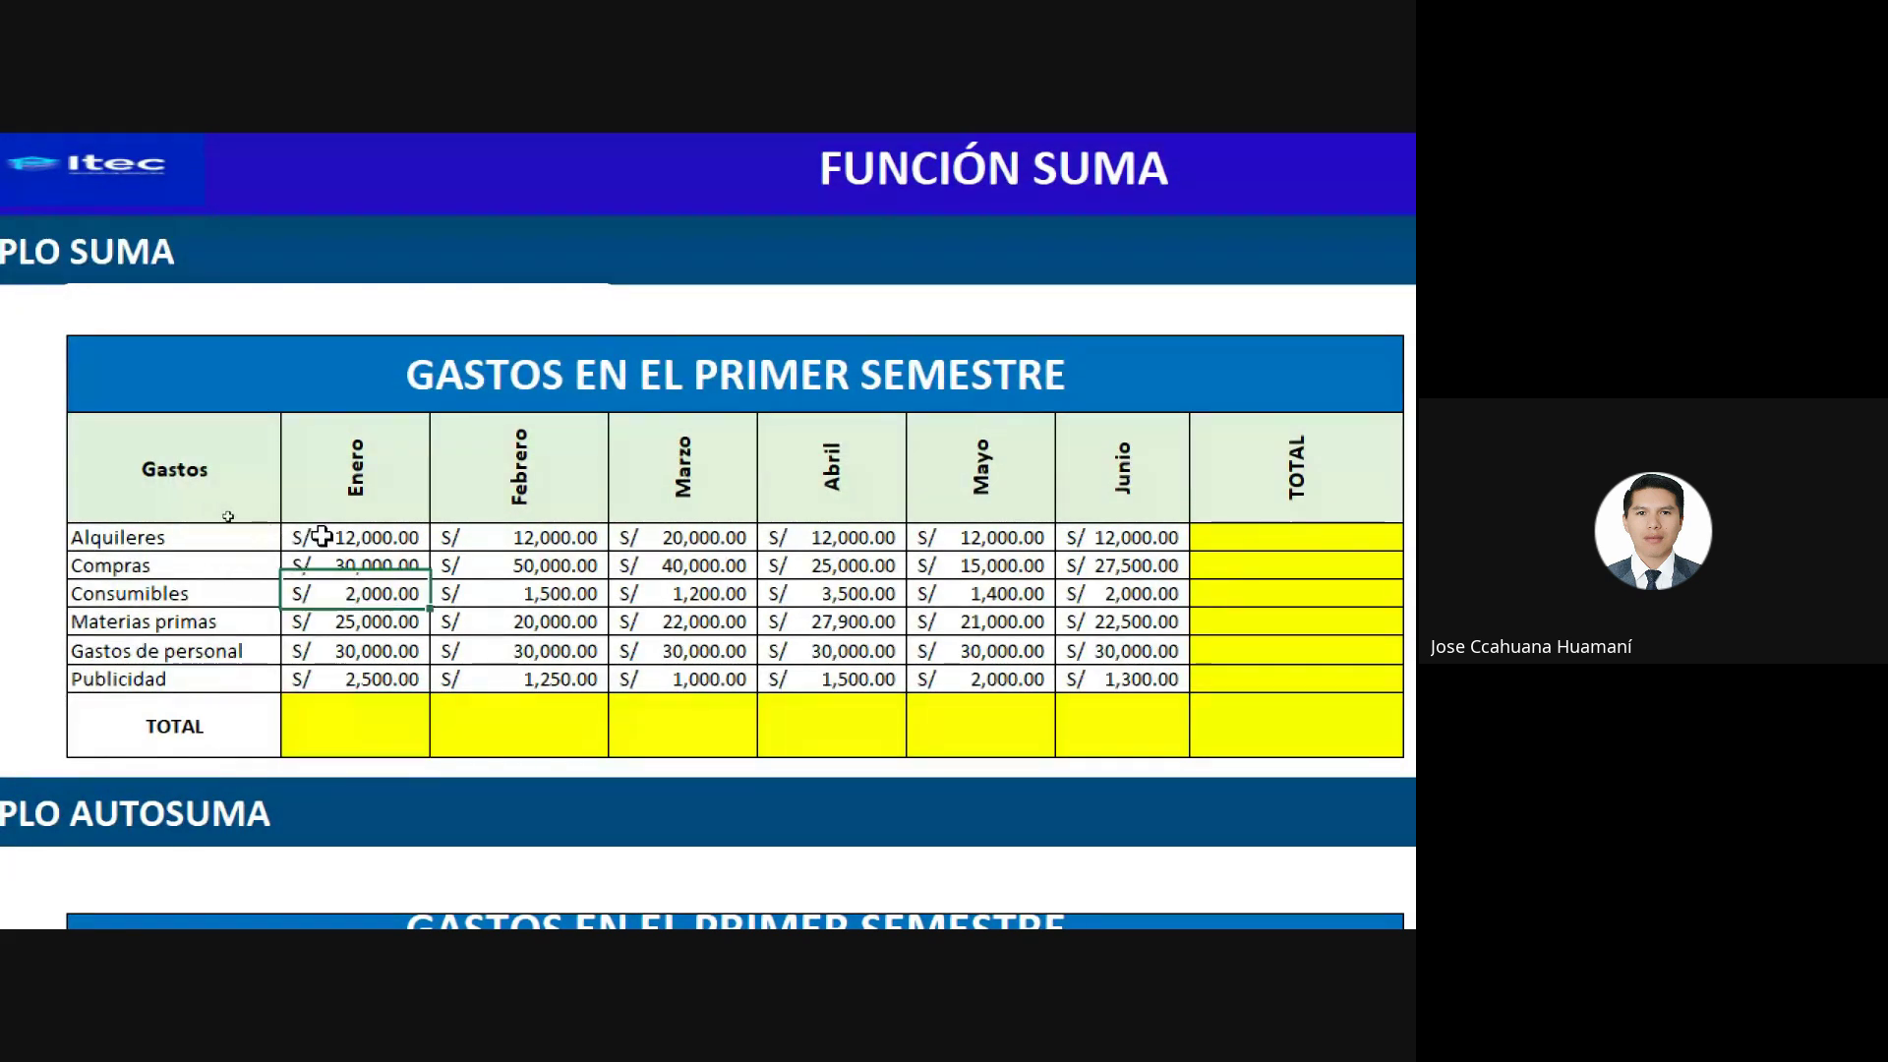
pyautogui.click(338, 562)
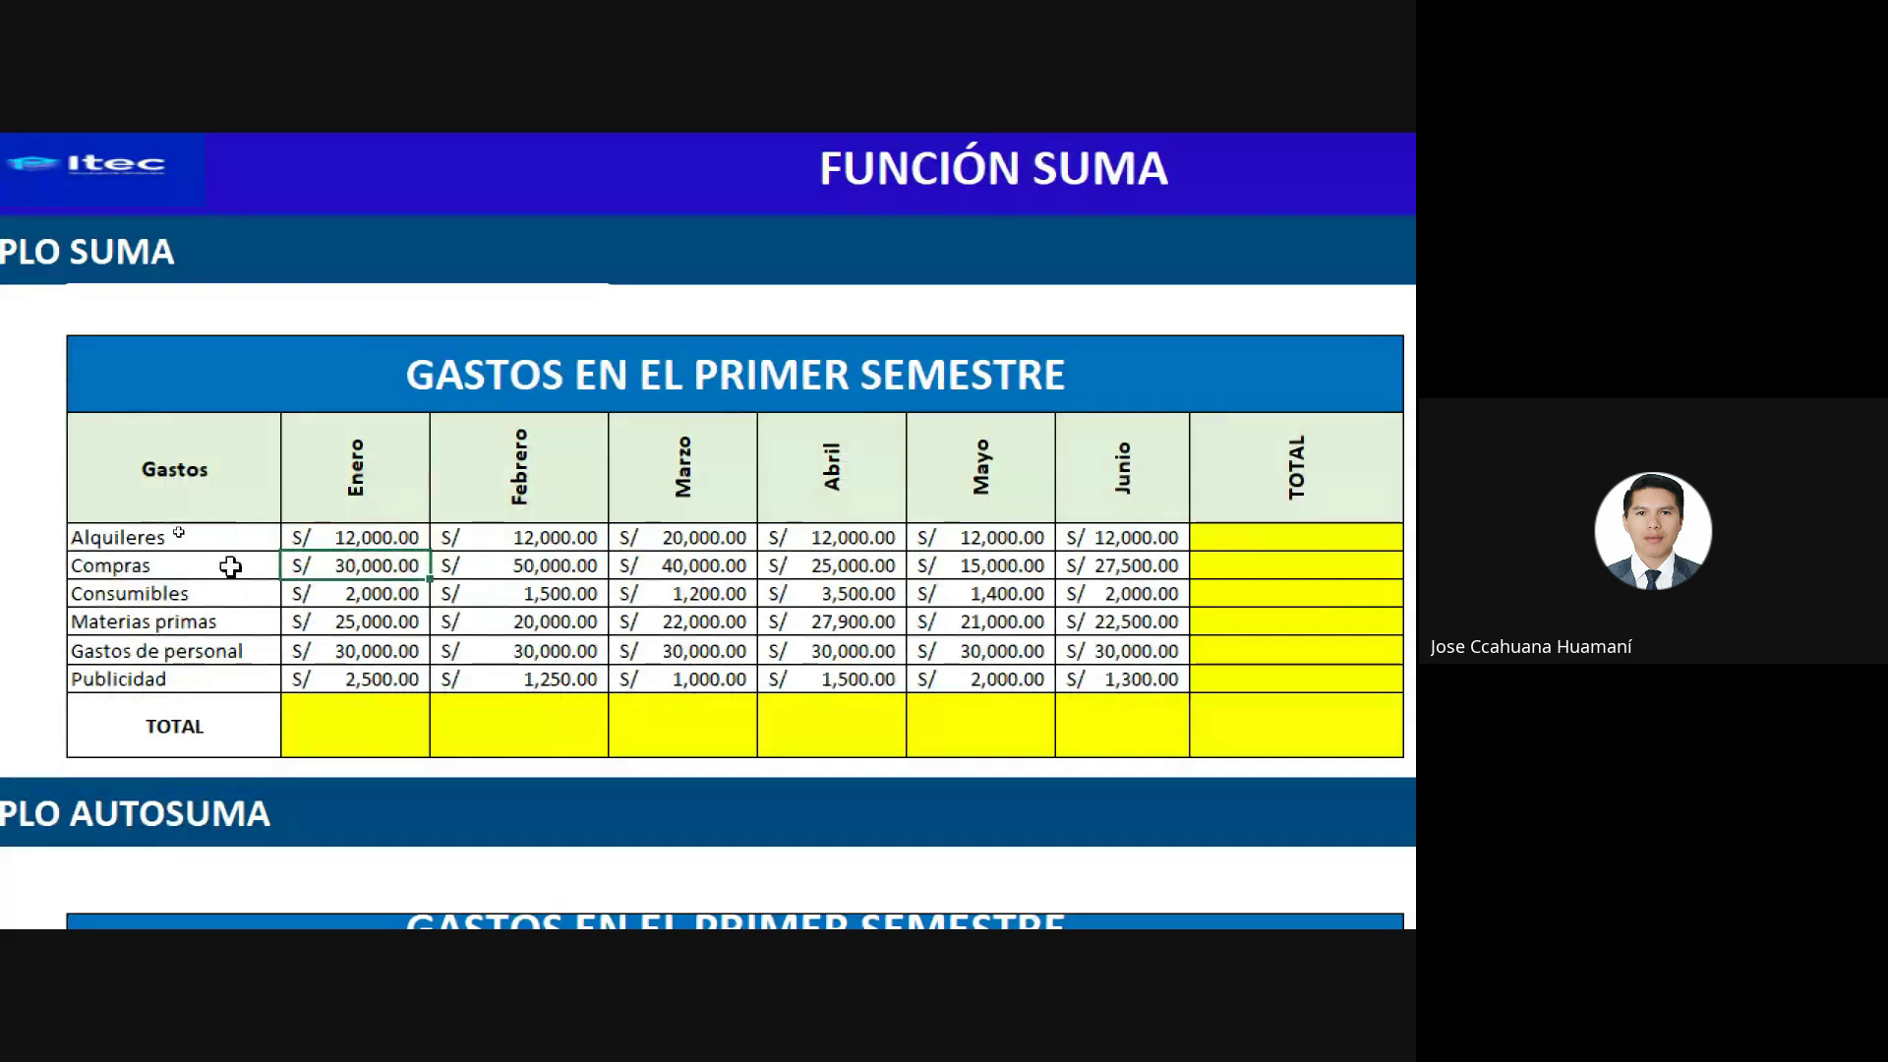
pyautogui.click(368, 617)
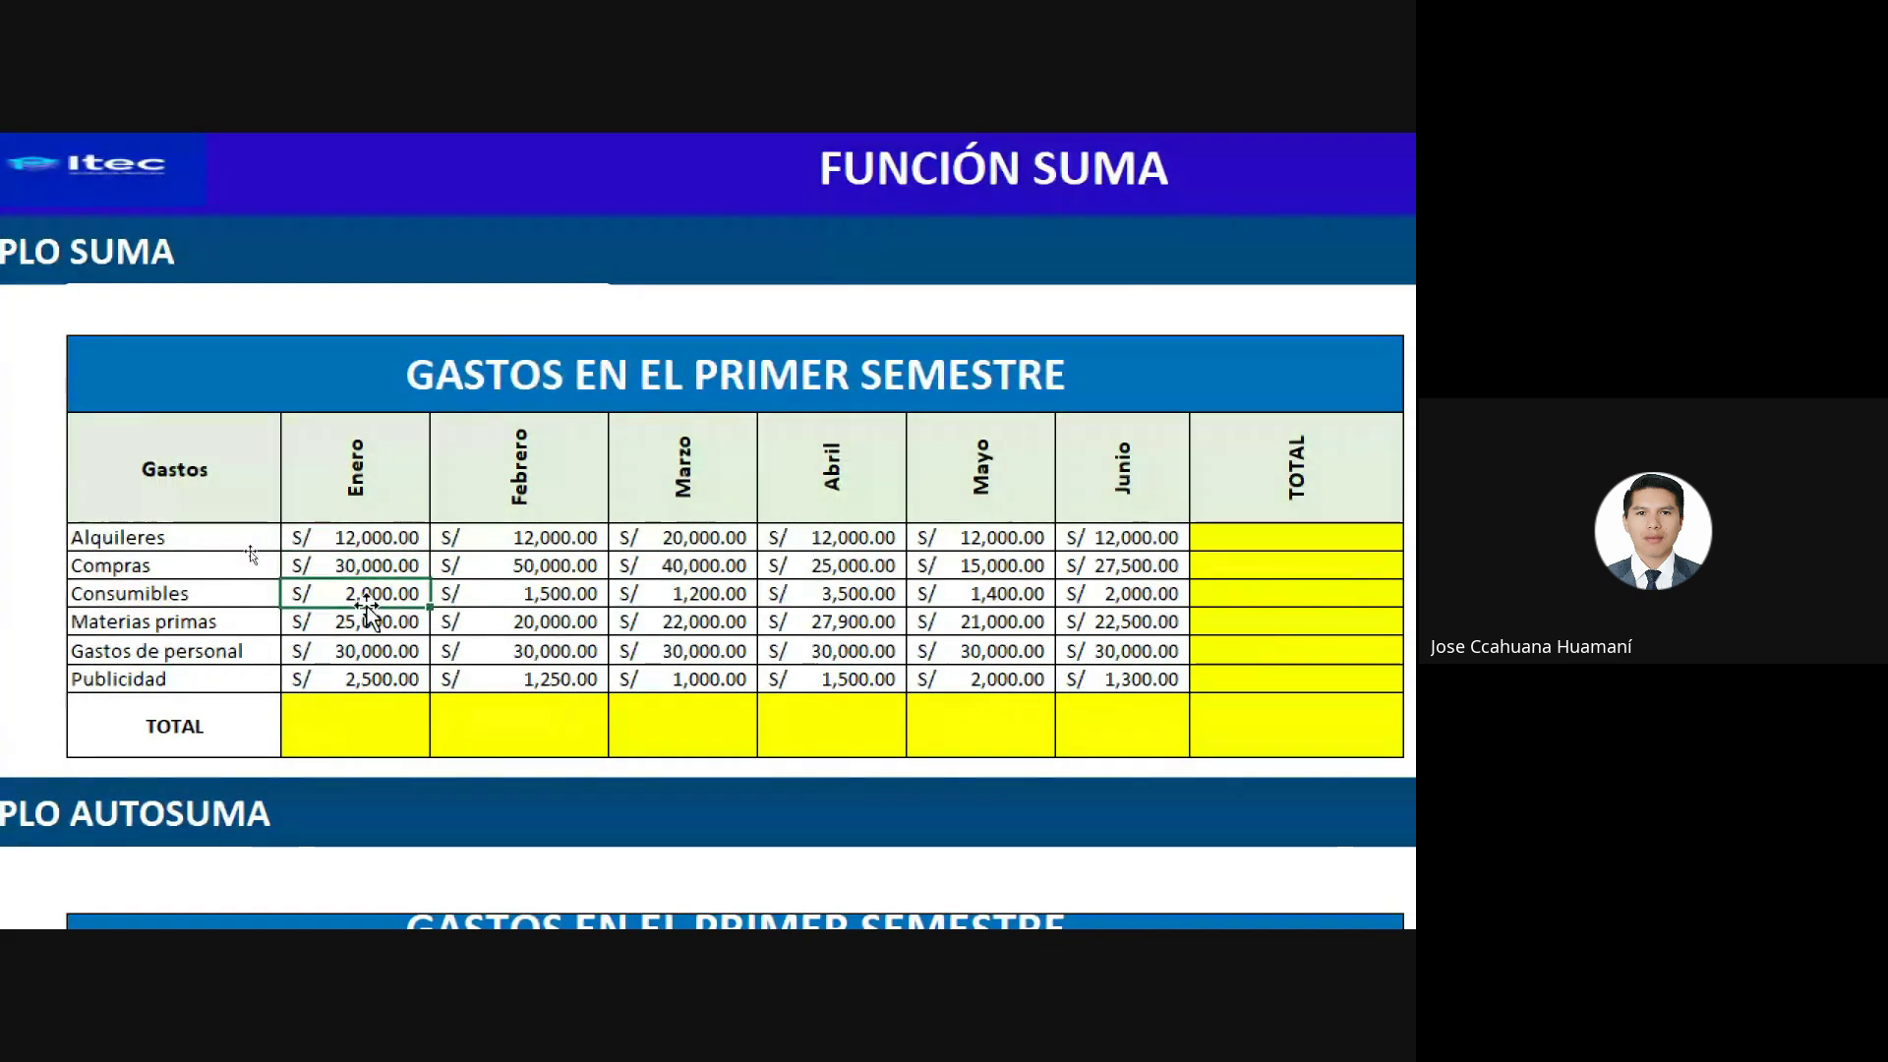
pyautogui.click(346, 657)
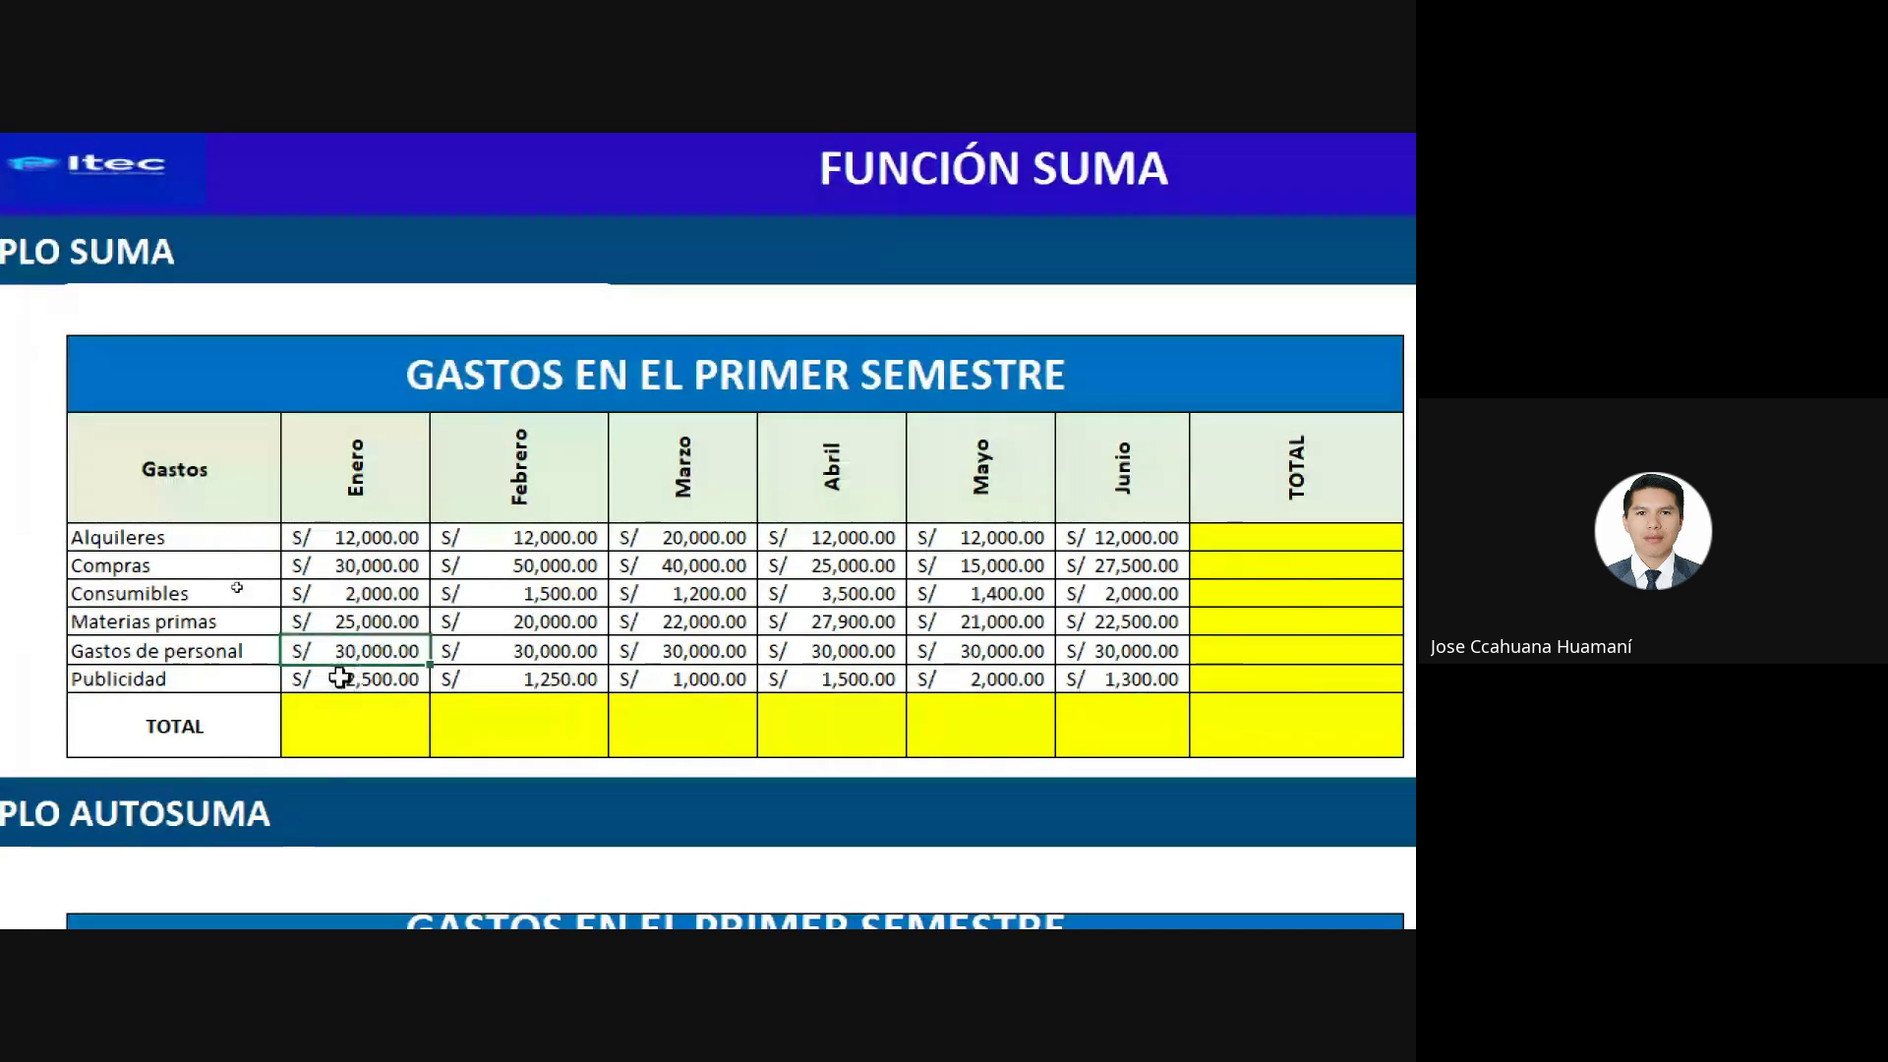
pyautogui.click(314, 678)
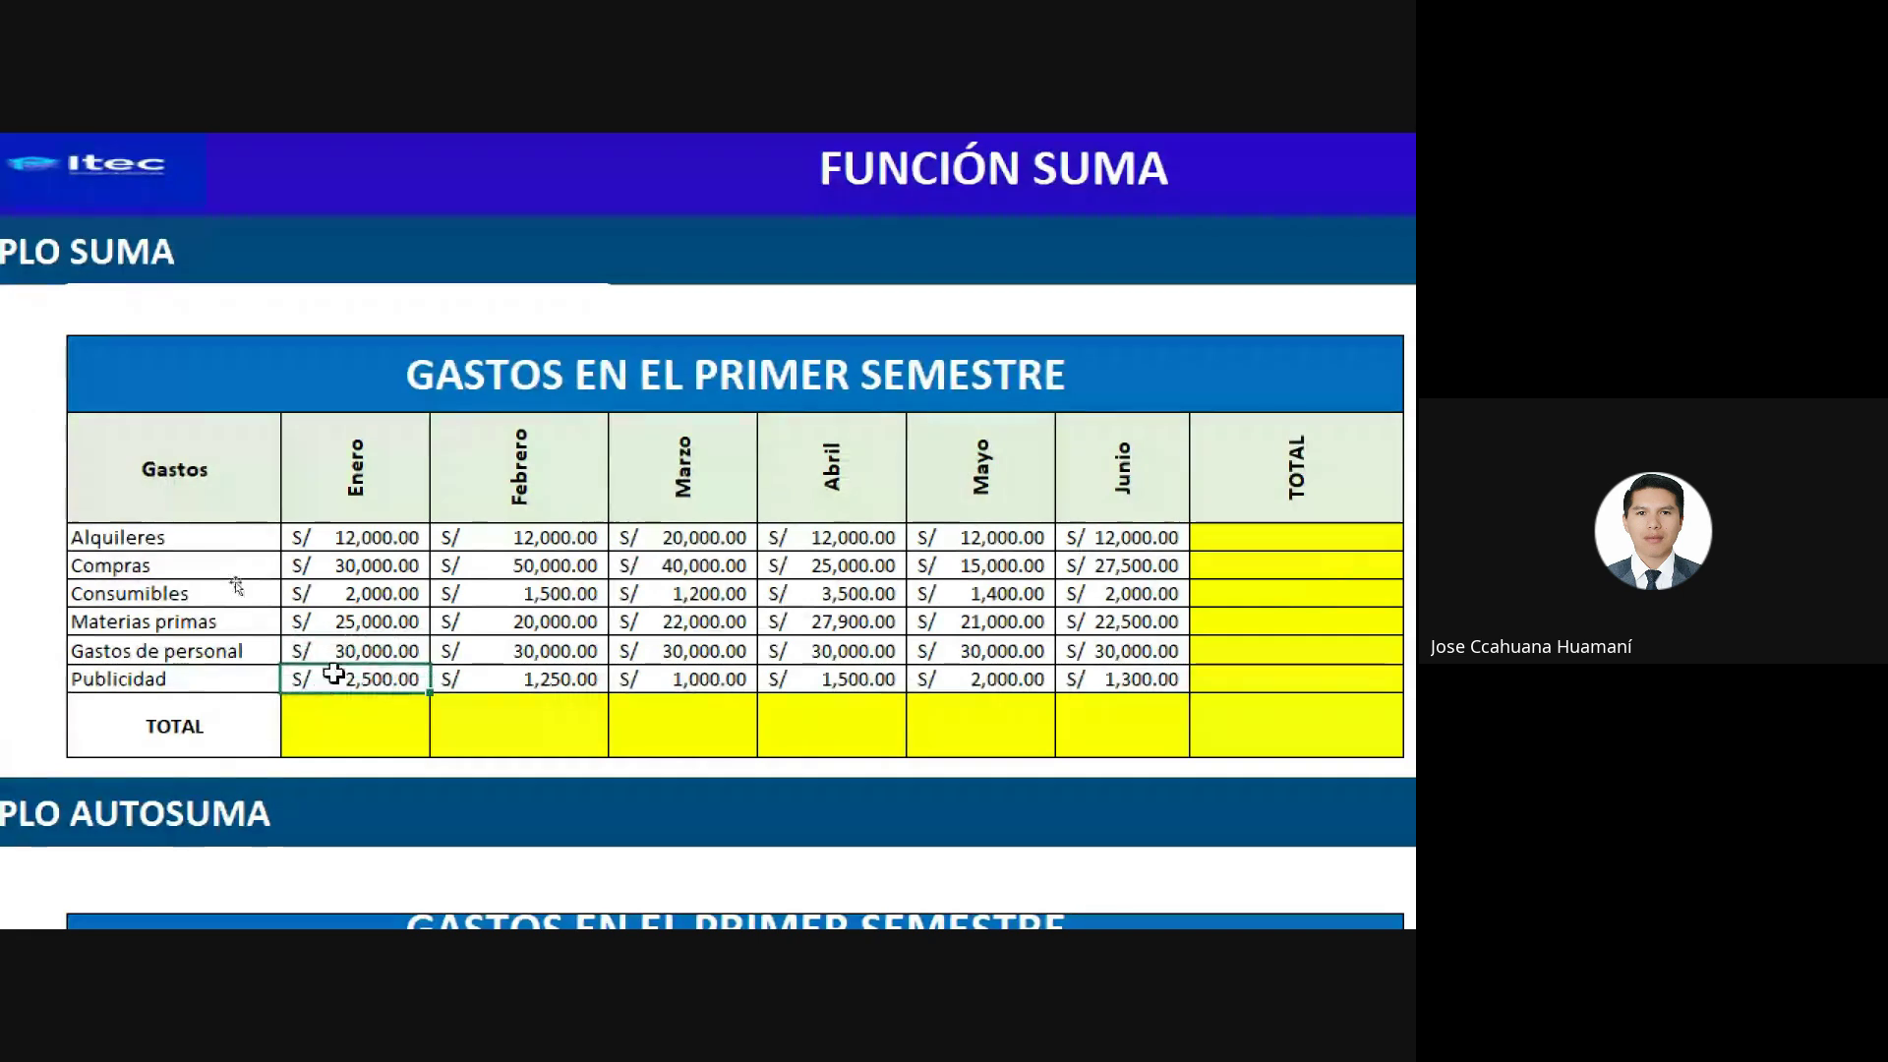
pyautogui.click(359, 723)
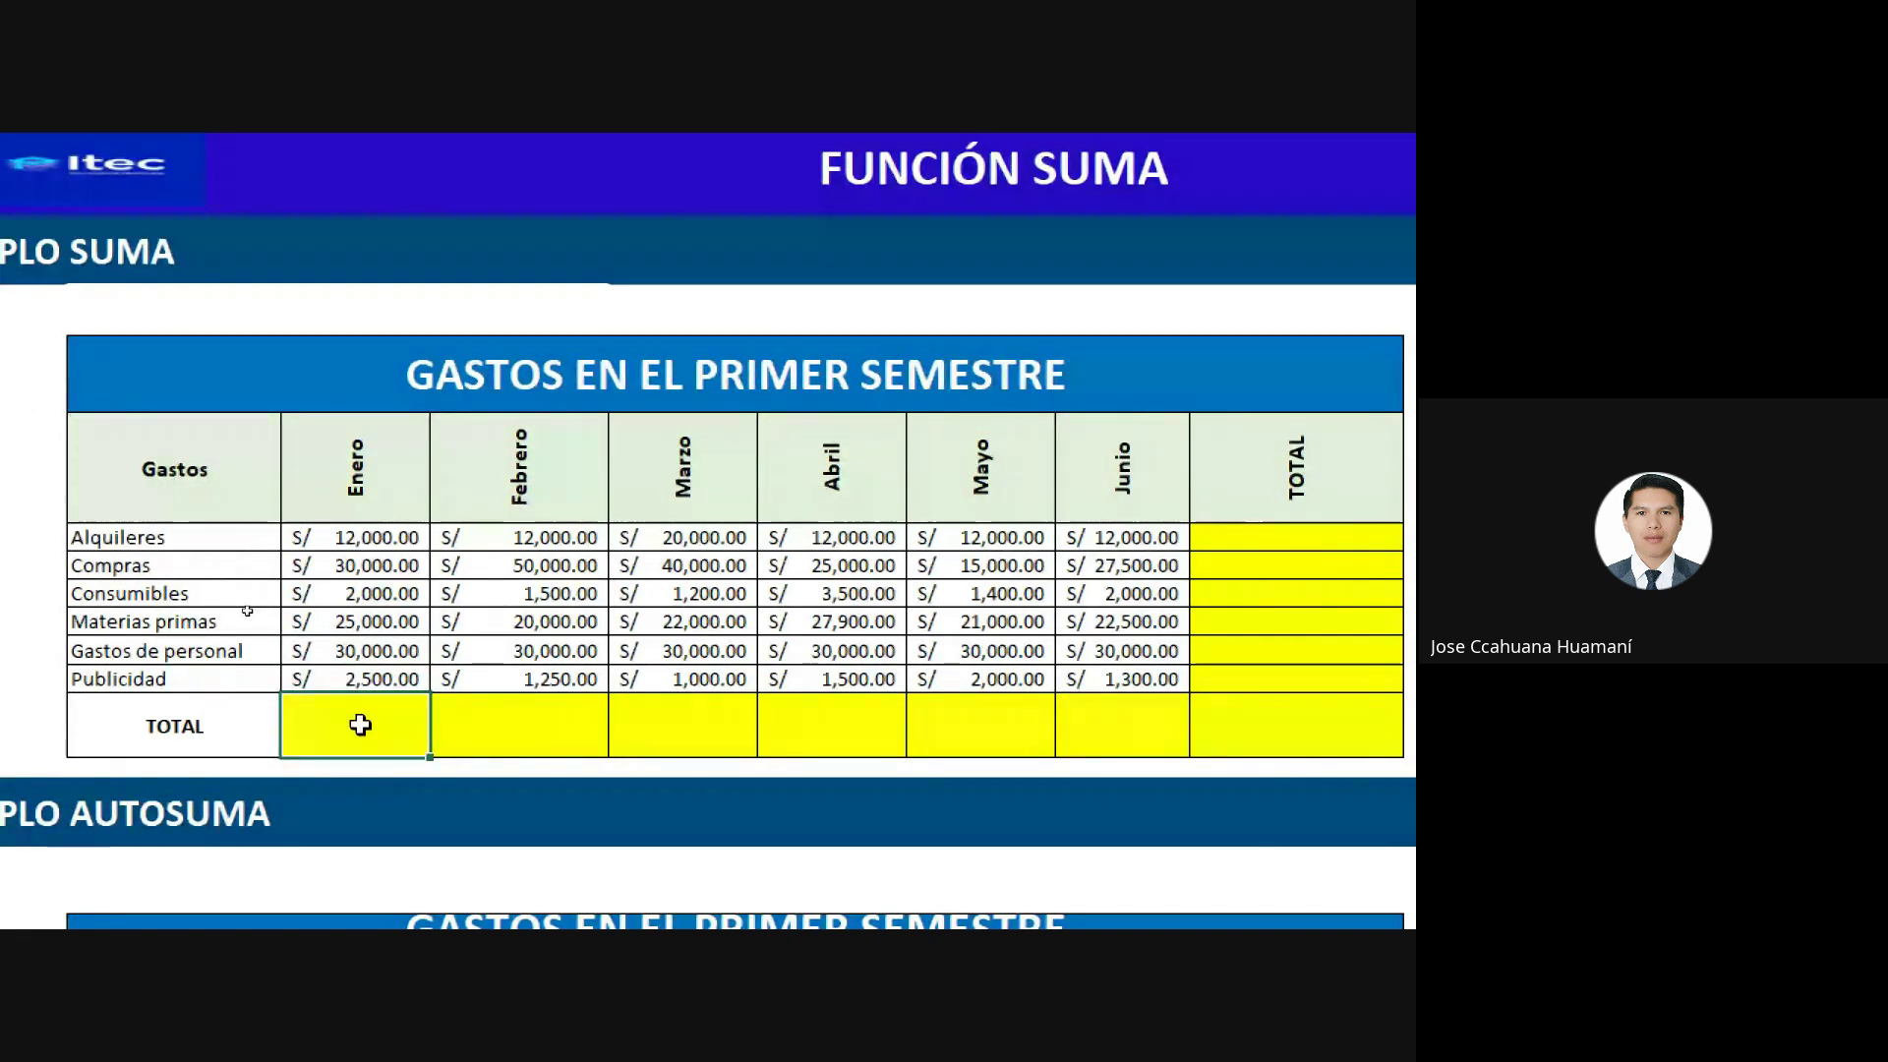
pyautogui.moveTo(371, 537); pyautogui.dragTo(394, 679)
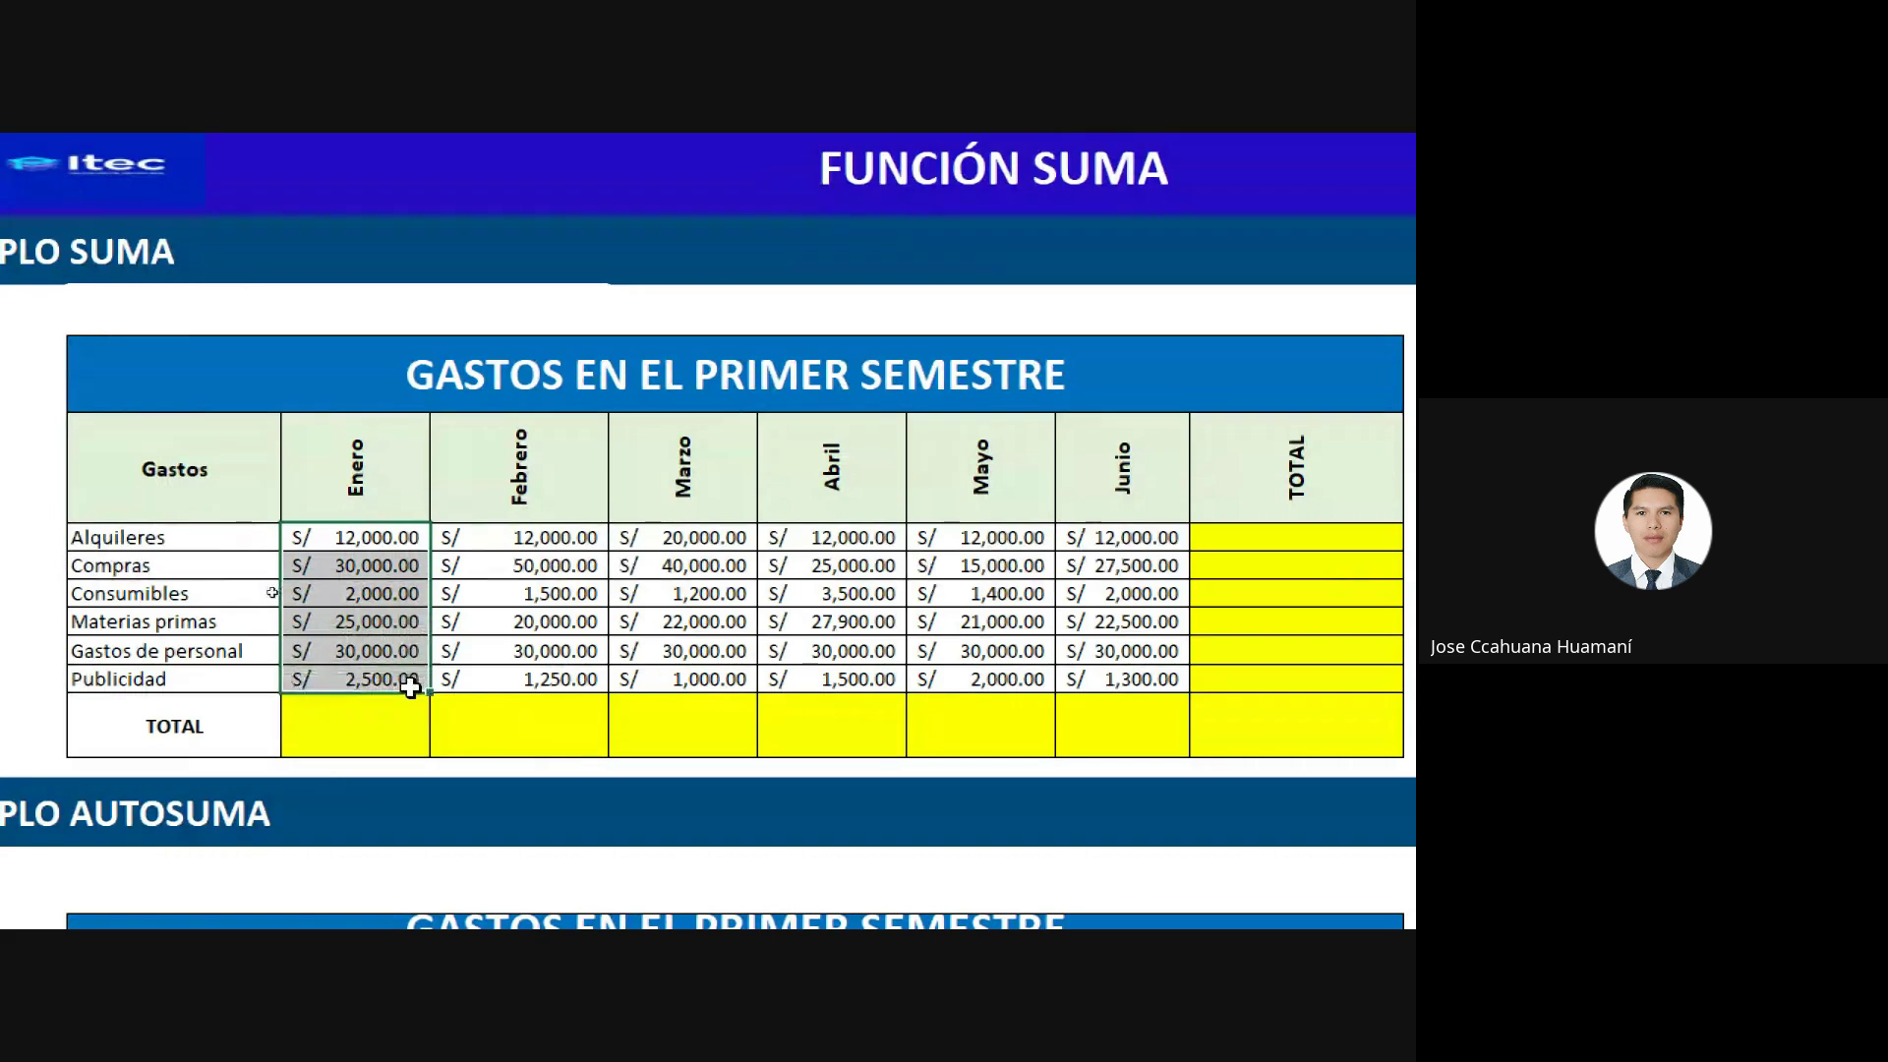
pyautogui.click(364, 736)
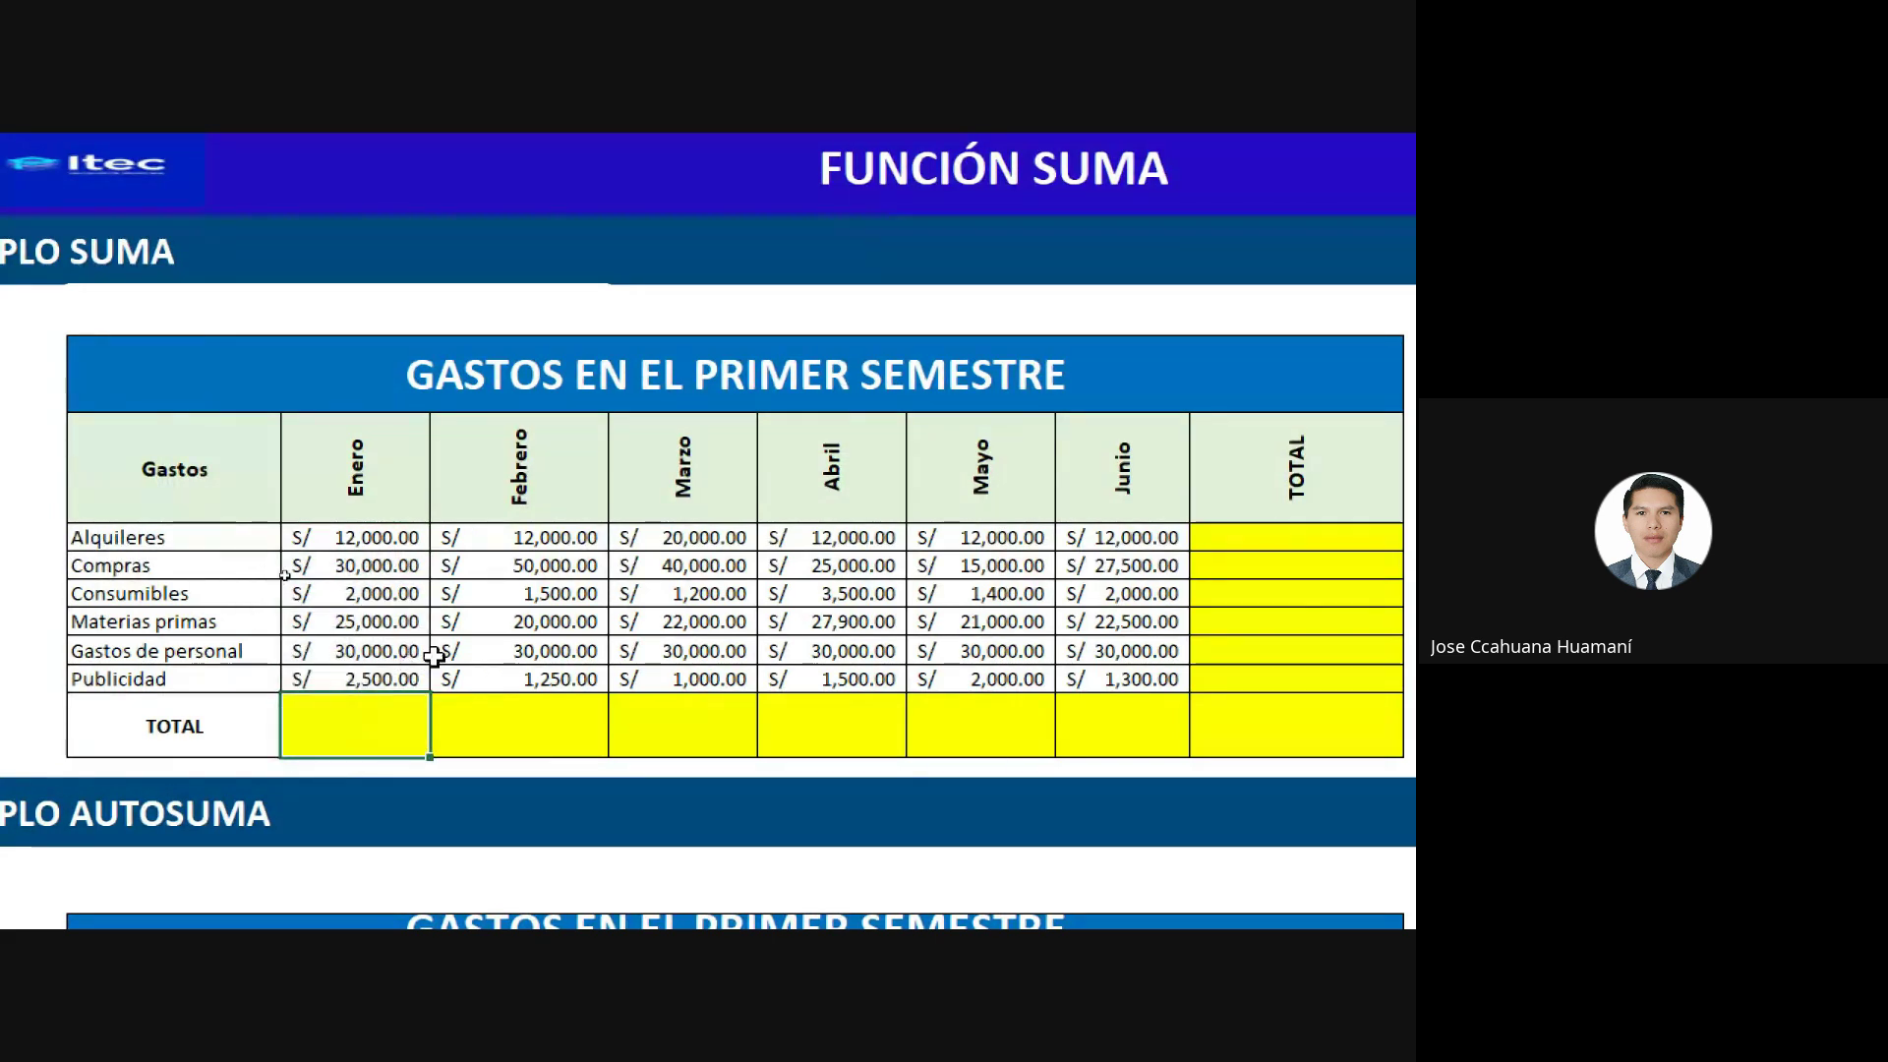
pyautogui.hscroll(-1, 128, 767)
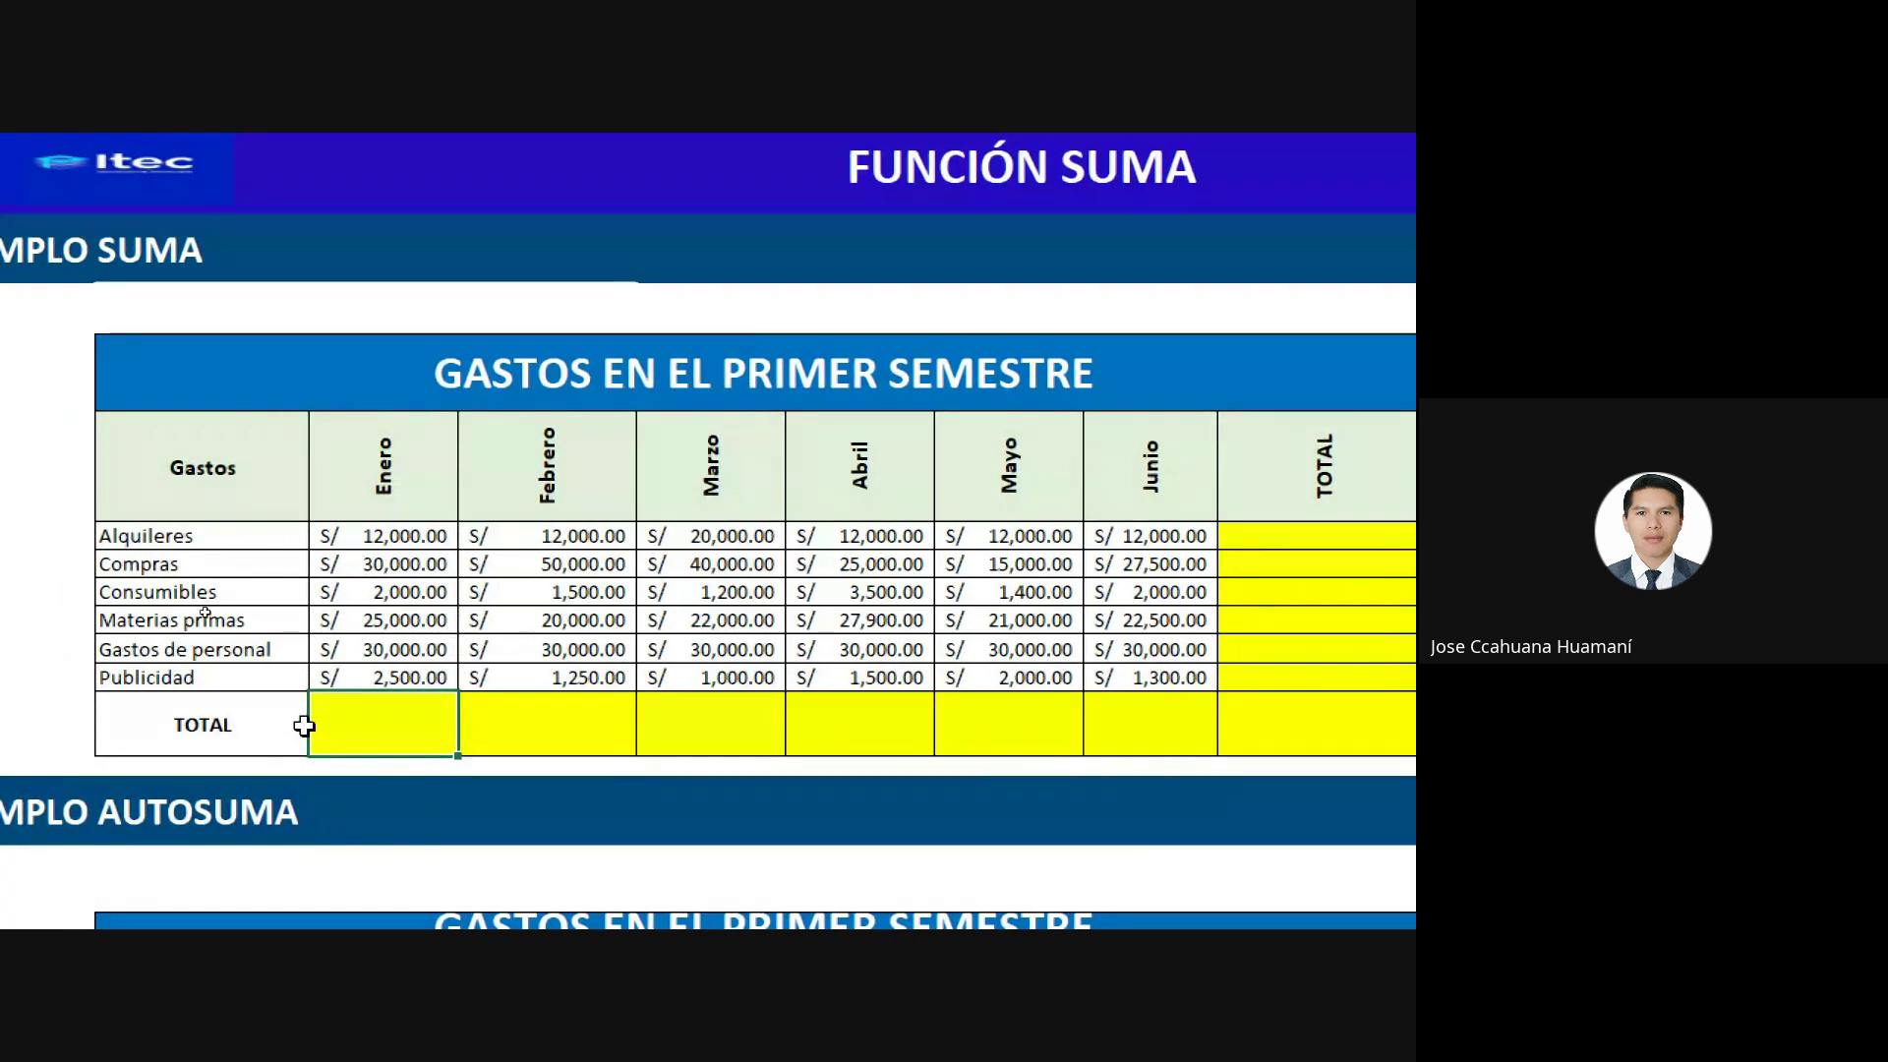
pyautogui.click(415, 535)
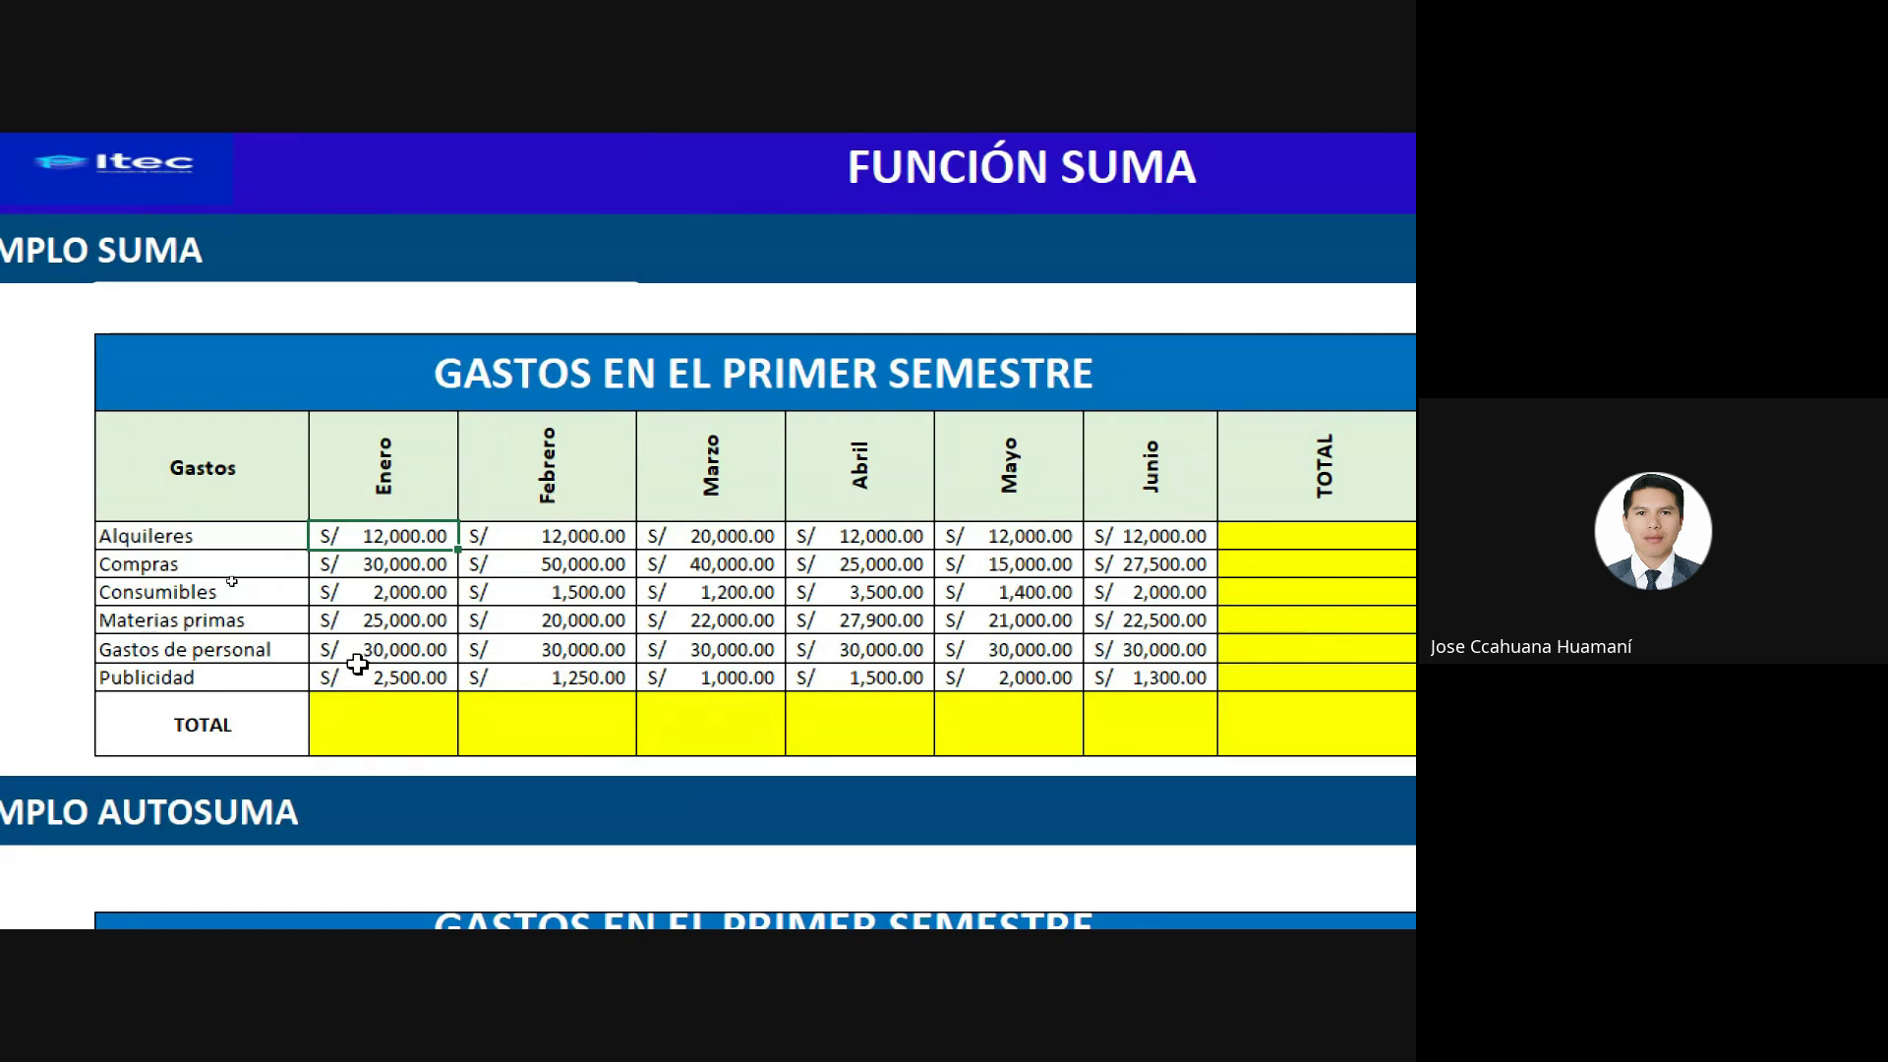
pyautogui.click(426, 590)
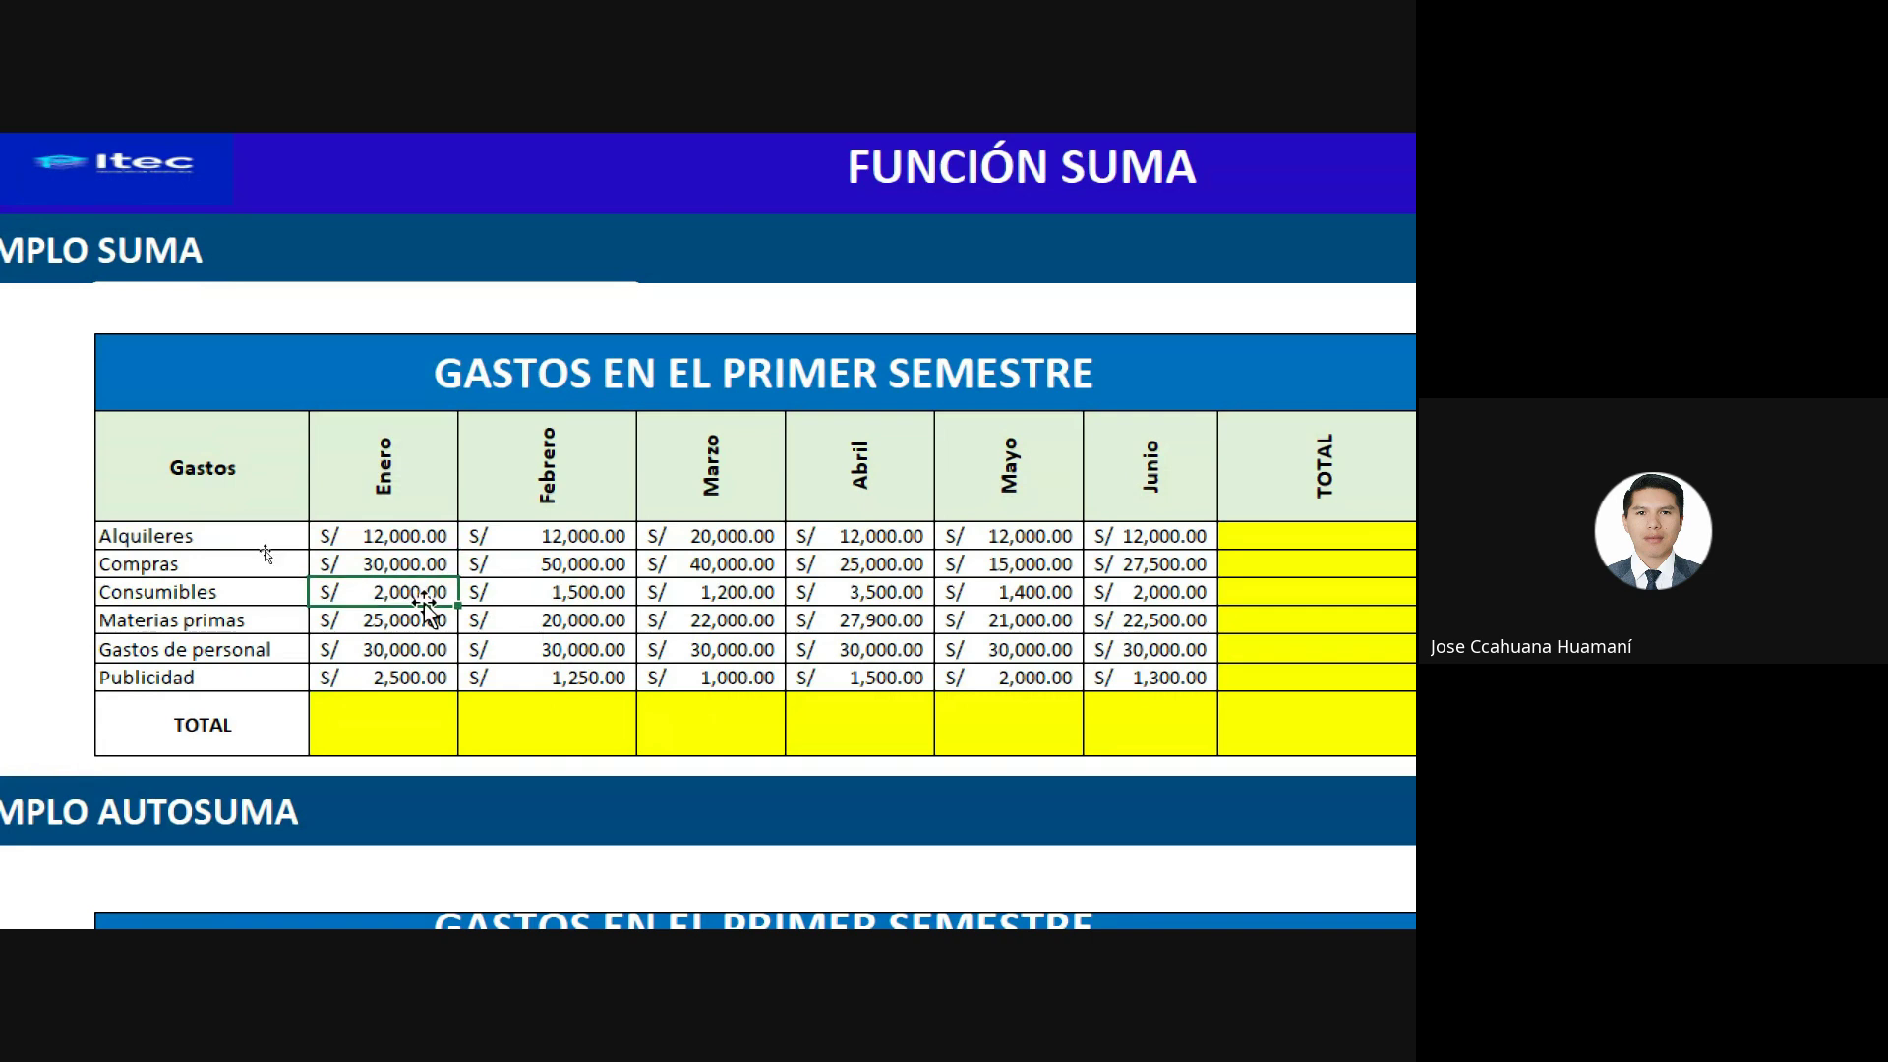
pyautogui.click(413, 676)
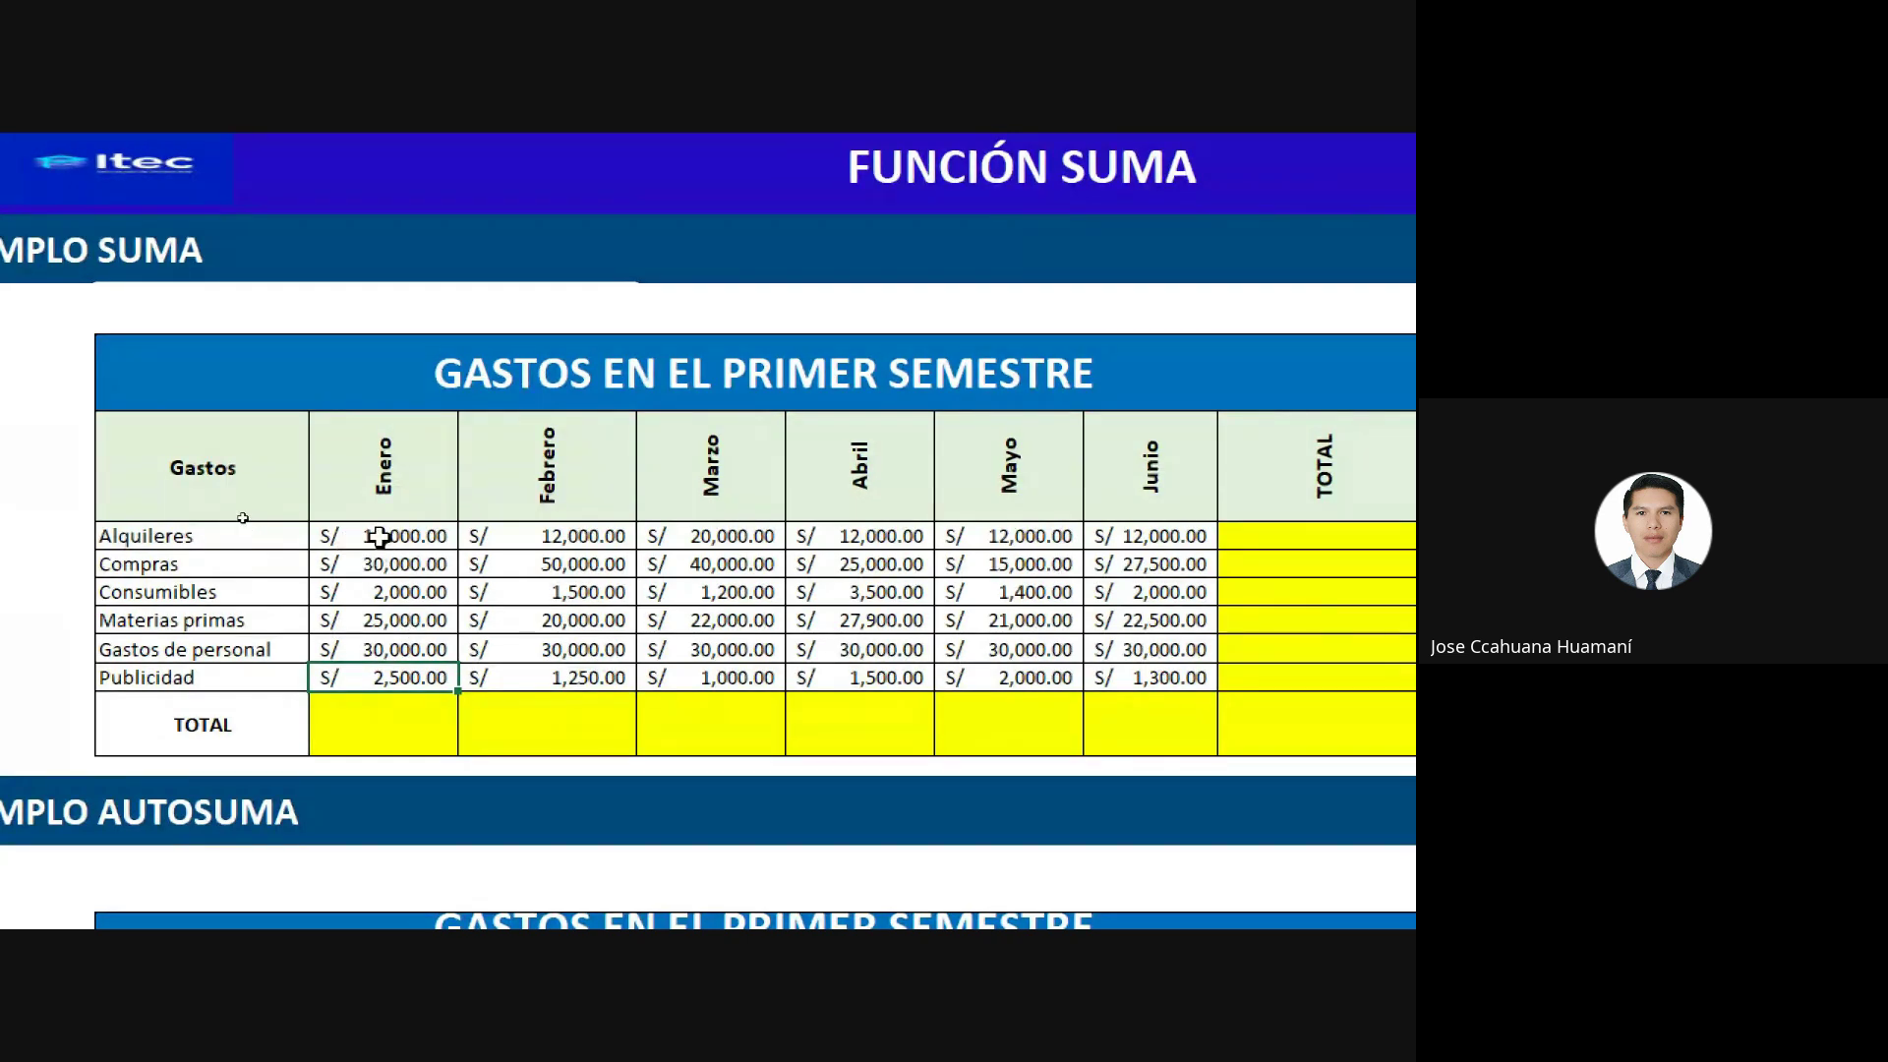
pyautogui.click(382, 535)
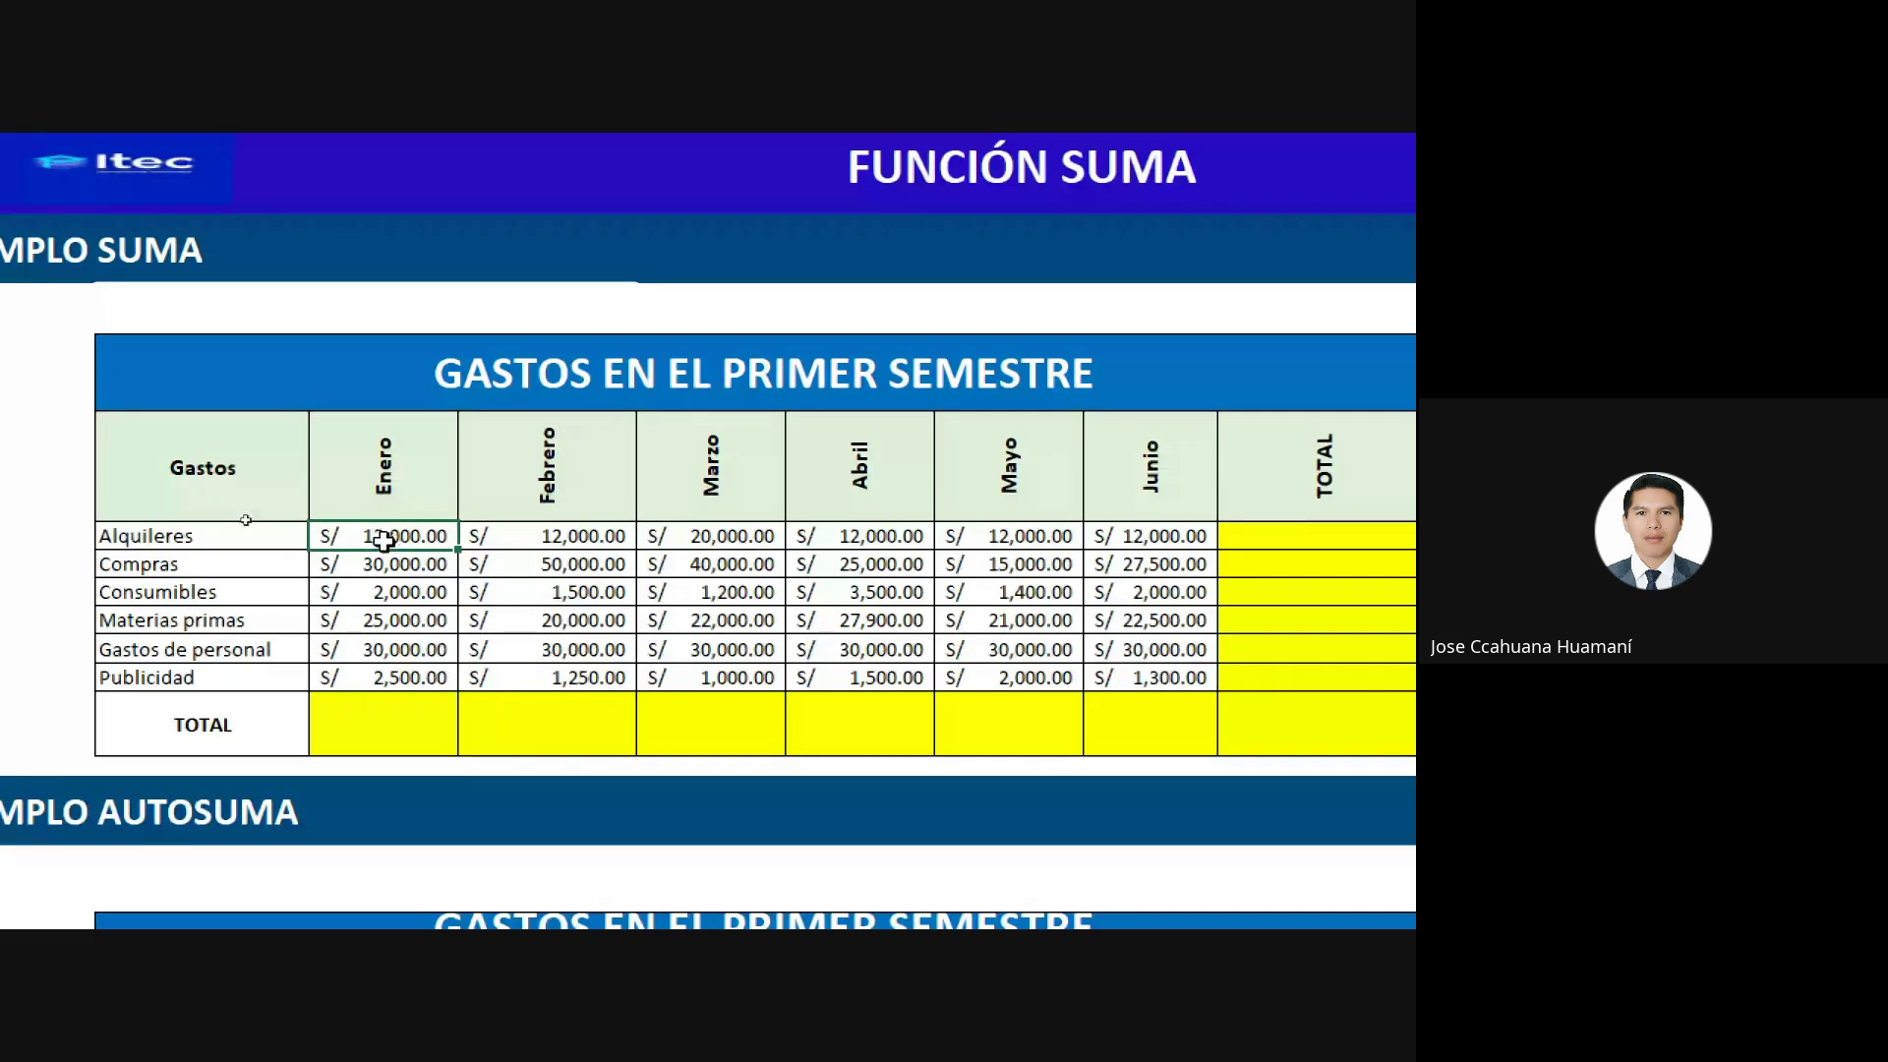
pyautogui.click(393, 554)
pyautogui.click(405, 536)
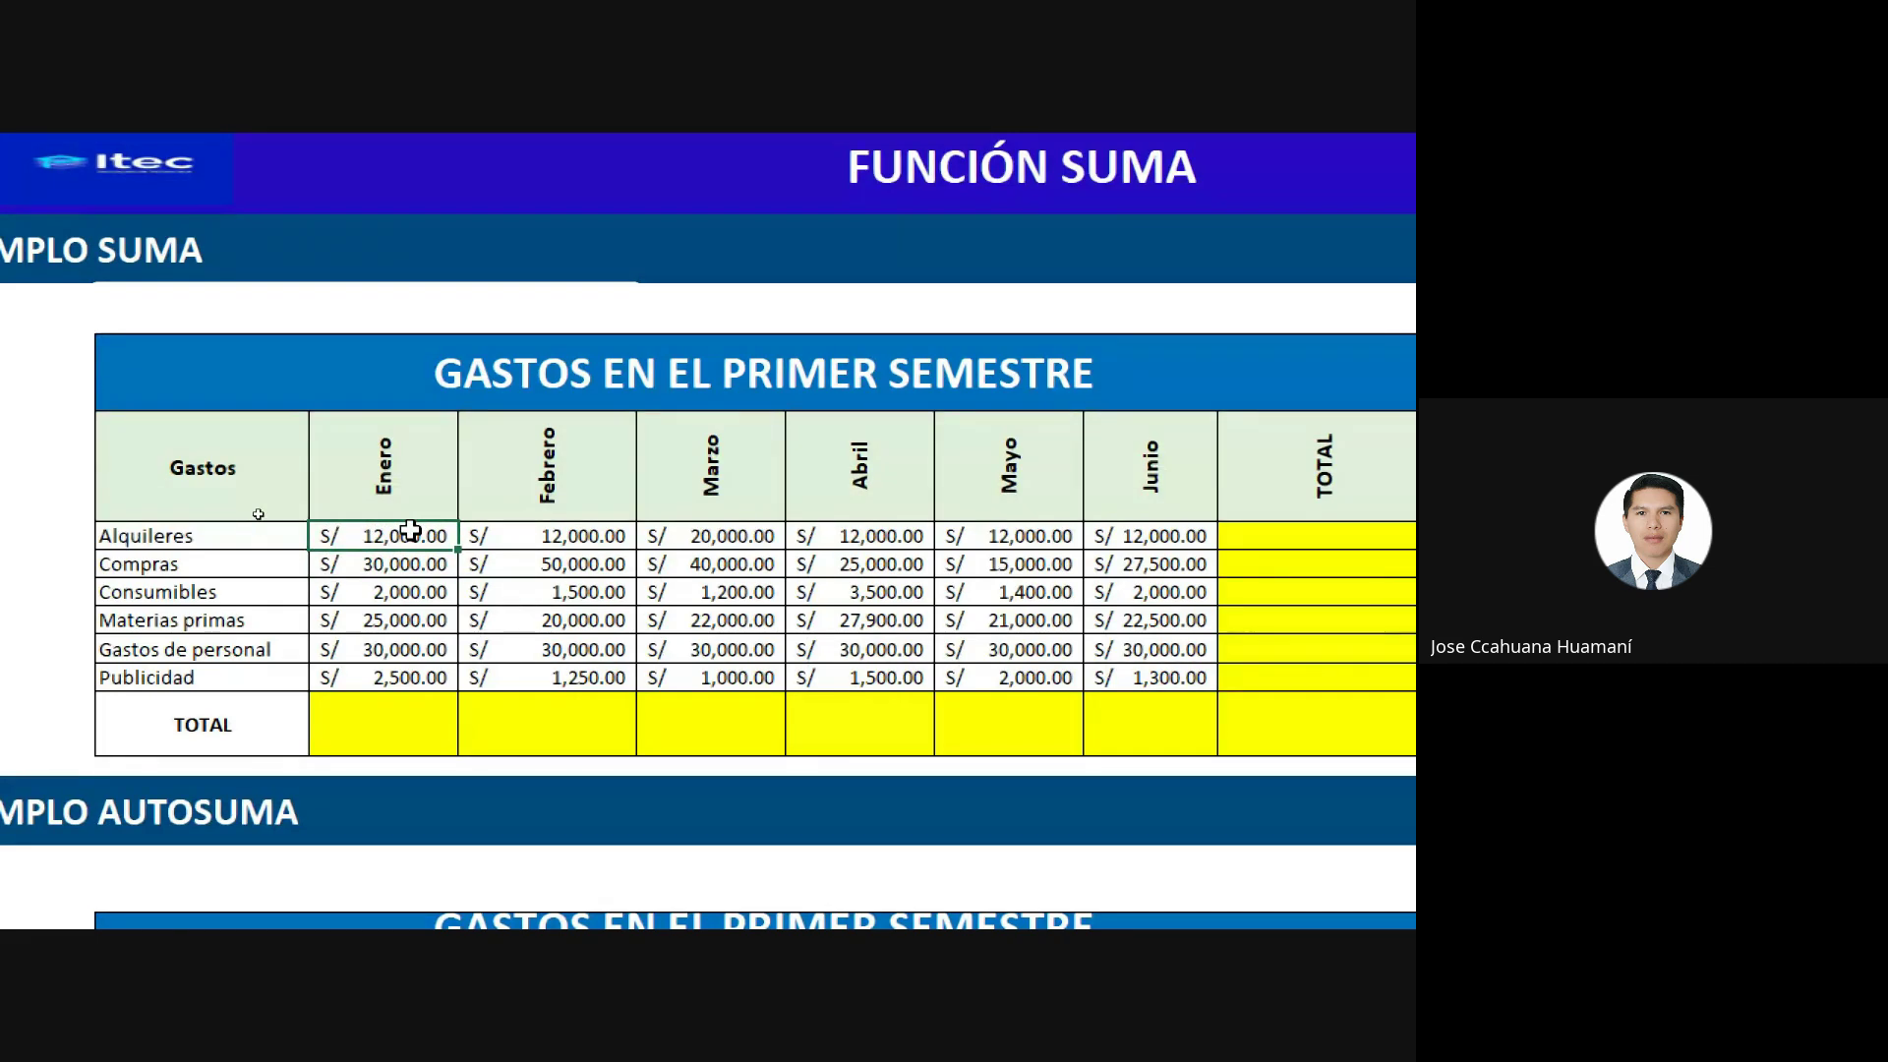
pyautogui.click(413, 562)
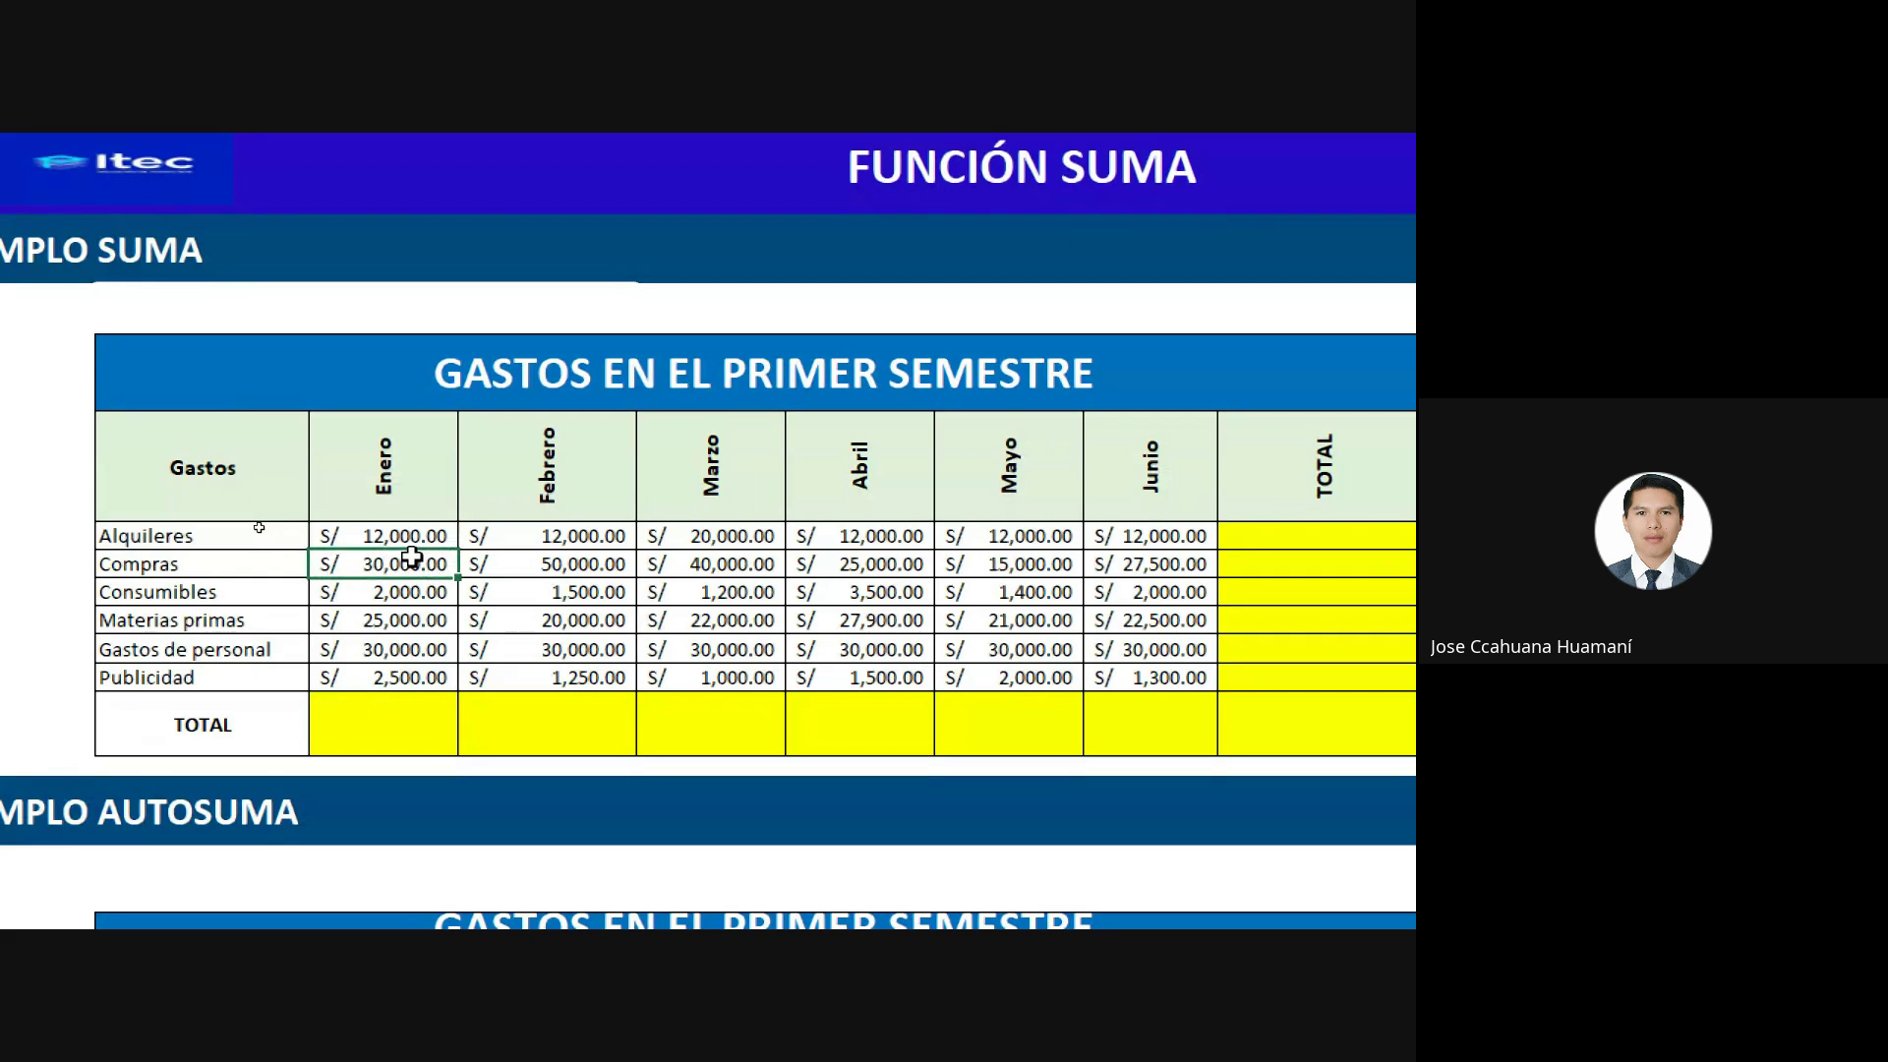
pyautogui.click(410, 584)
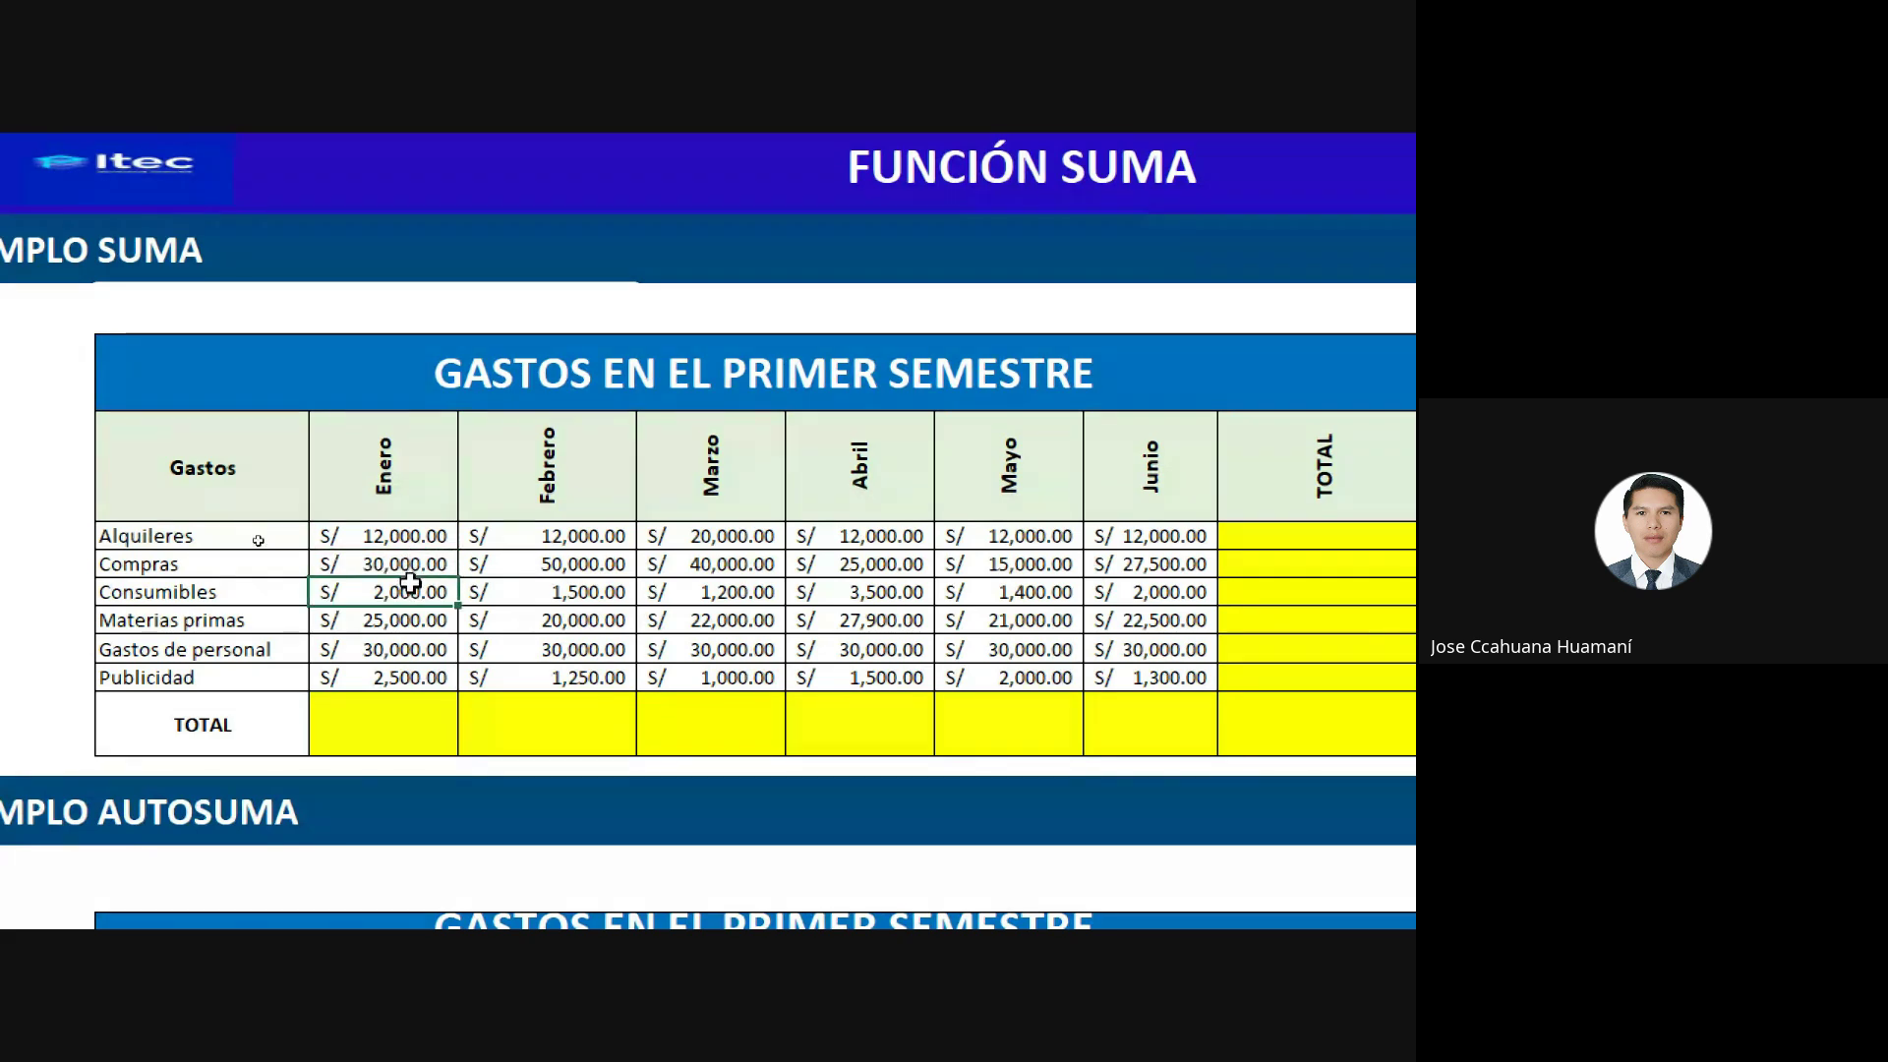
pyautogui.click(410, 617)
pyautogui.click(407, 649)
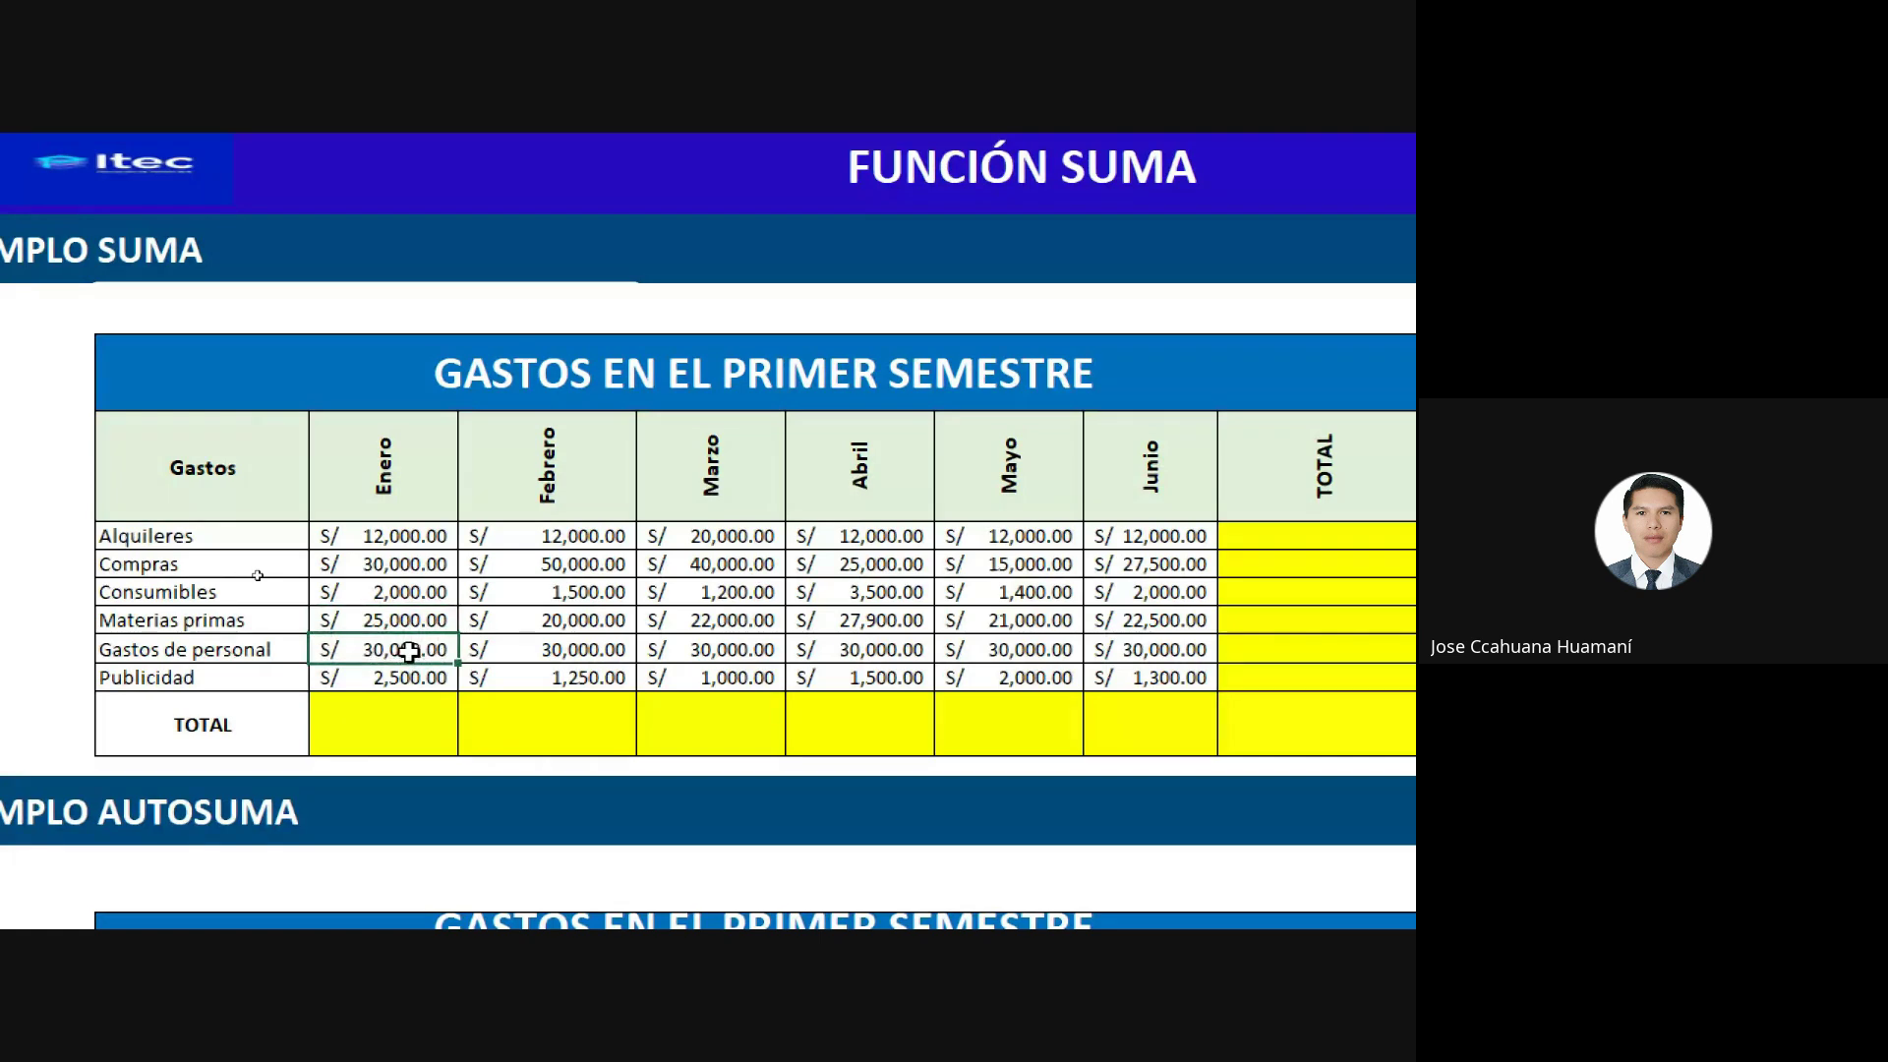
pyautogui.click(398, 677)
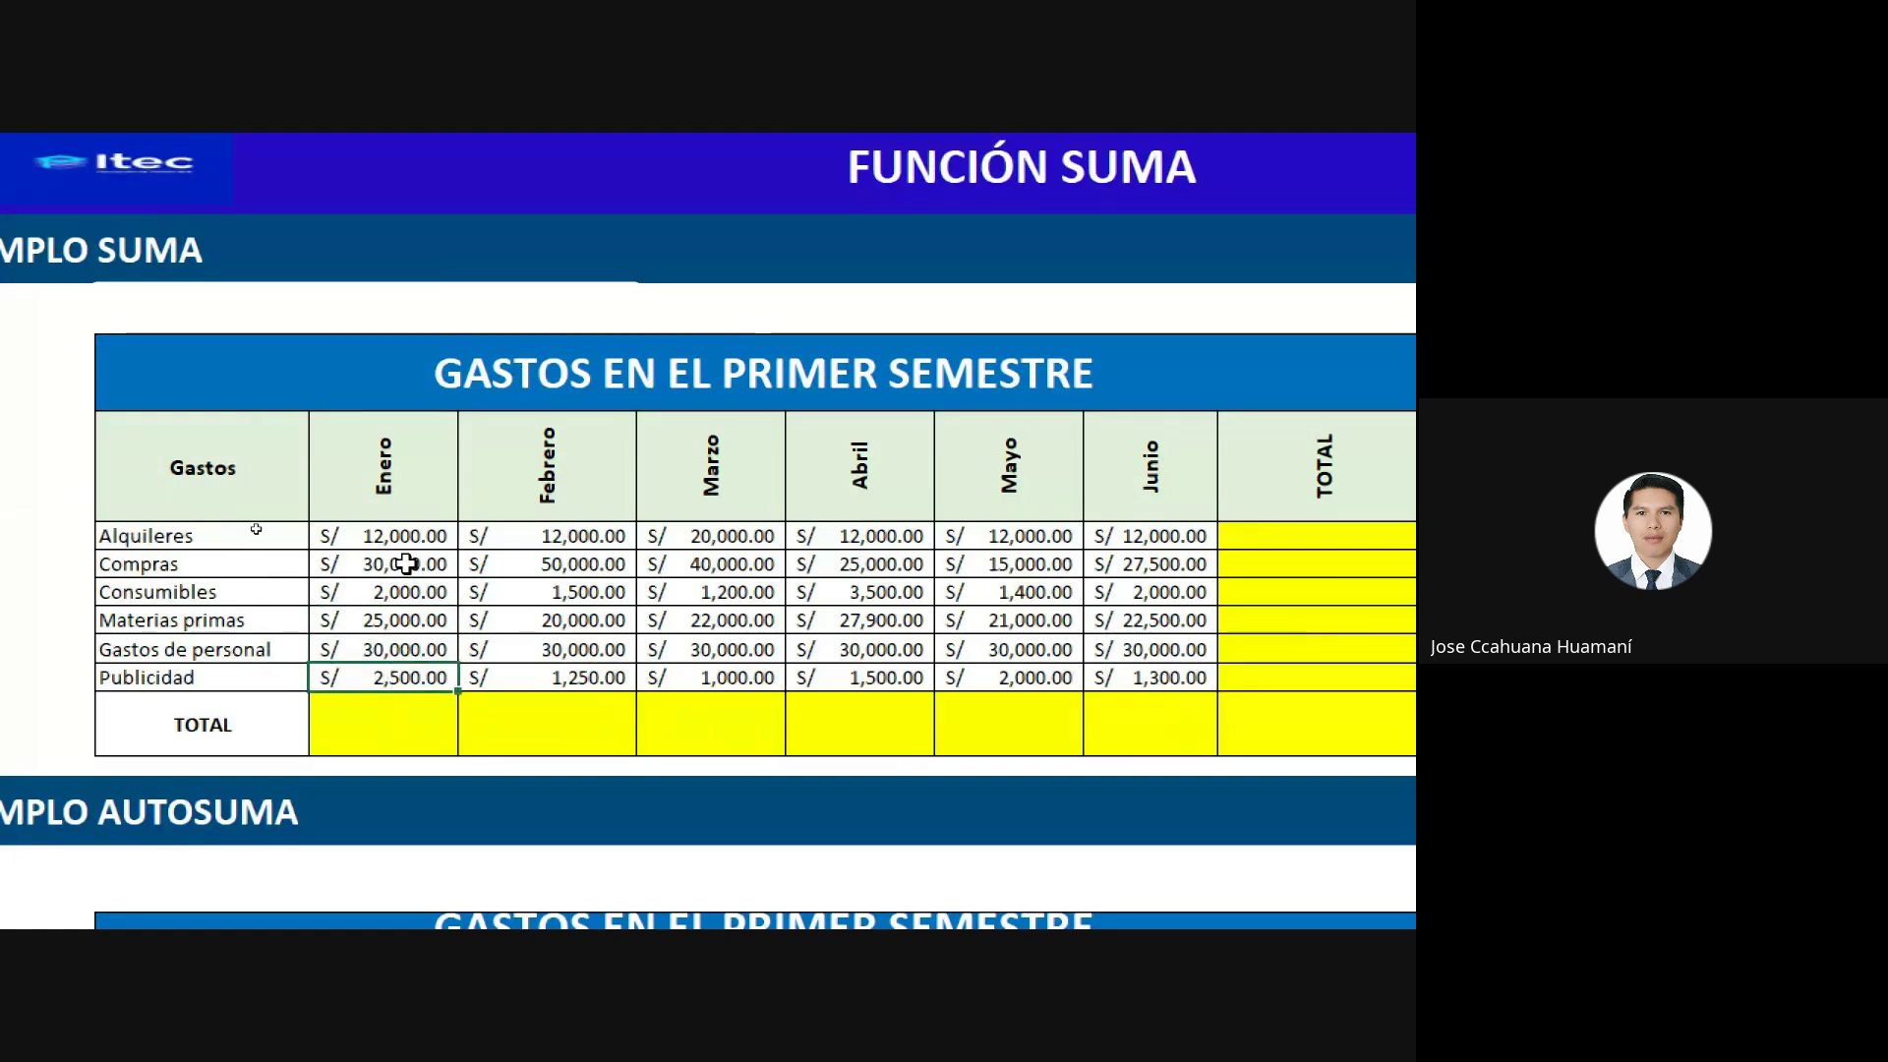
pyautogui.click(425, 726)
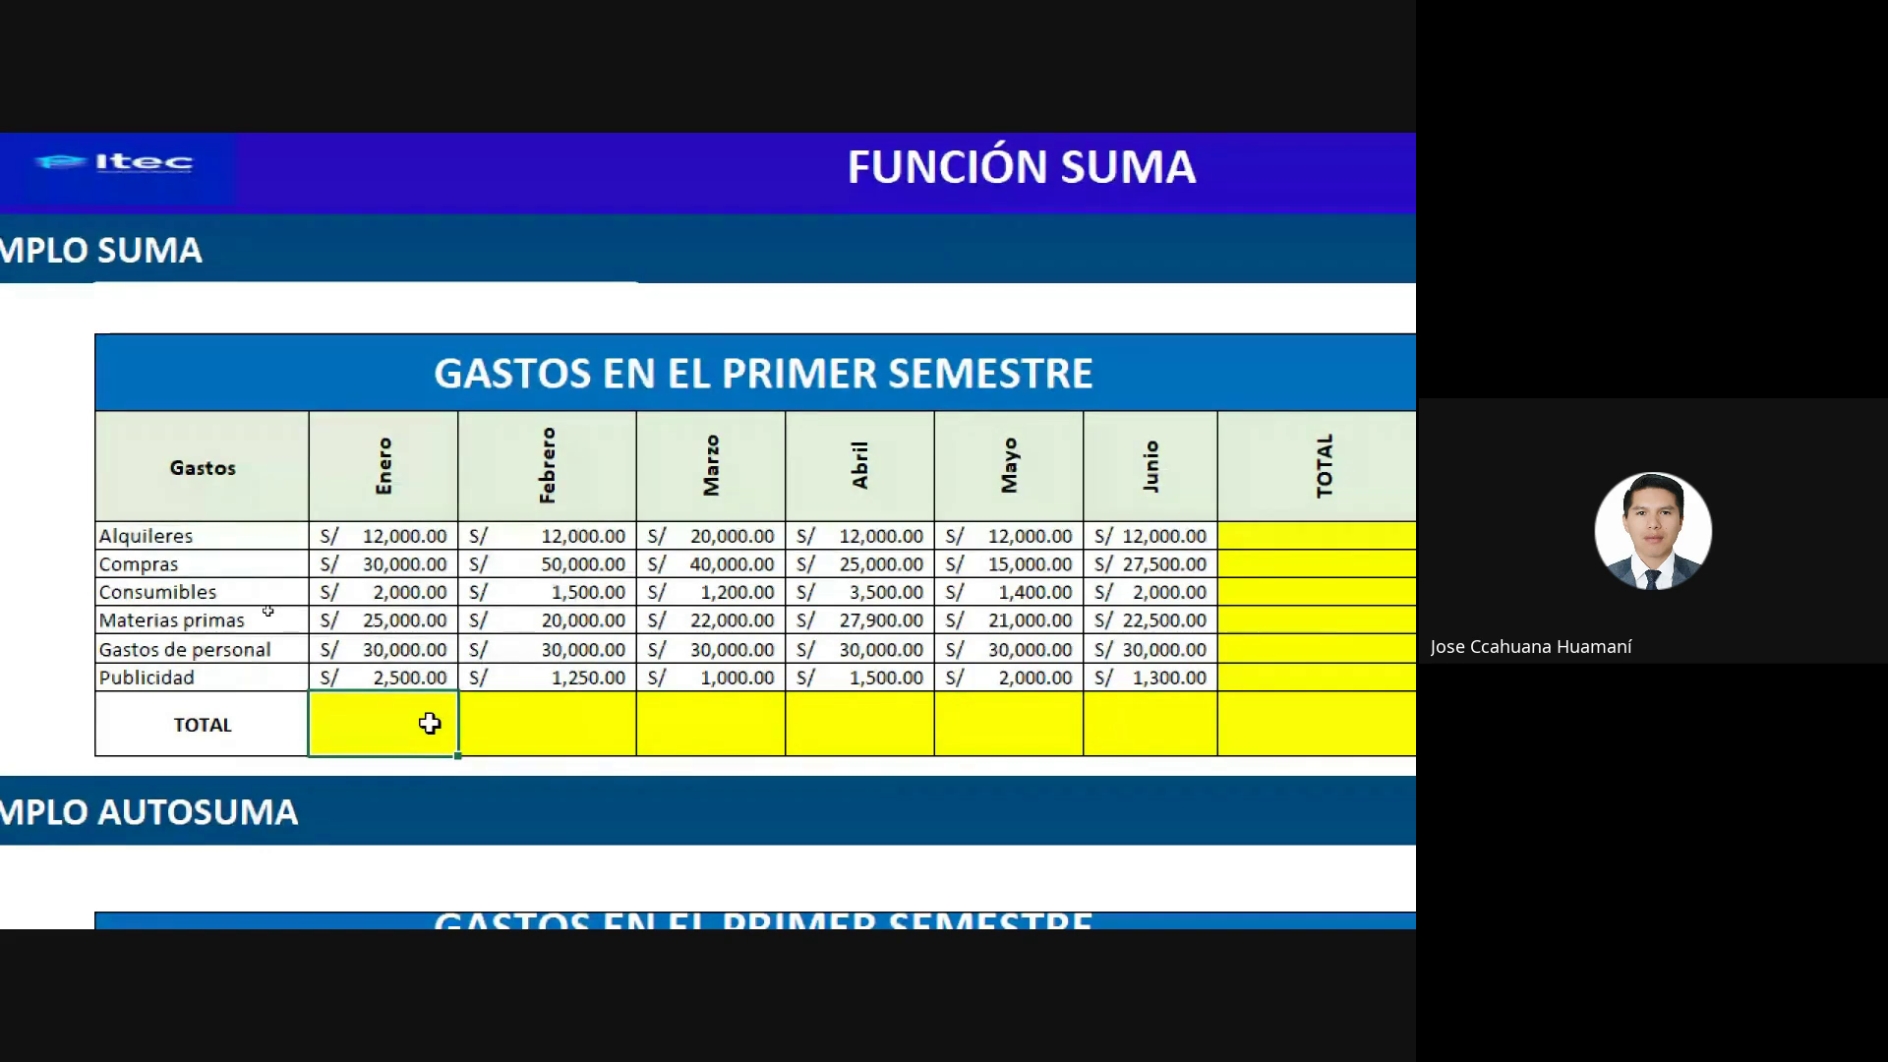
# Enter =C7+C8+C9+C10+C11+C12 in January's TOTAL cell, giving S/.101,500.00.
pyautogui.write('=')
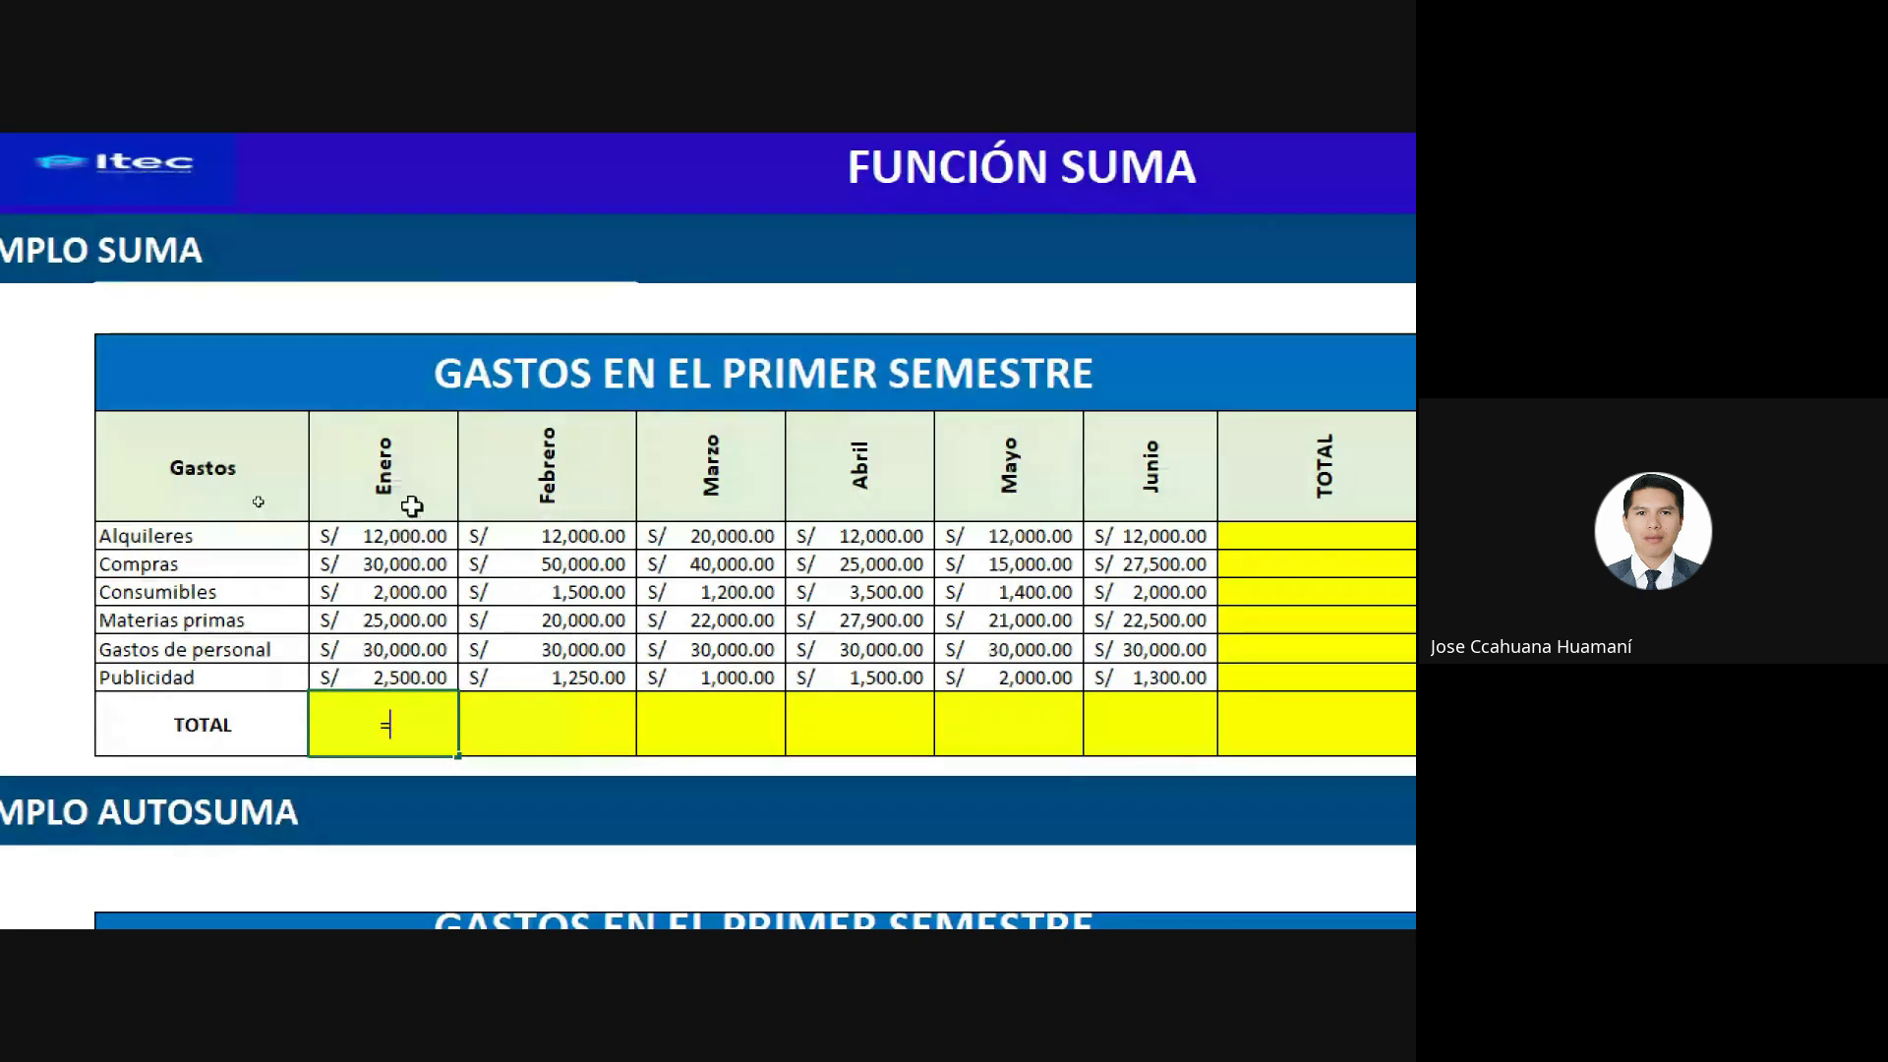
pyautogui.click(412, 538)
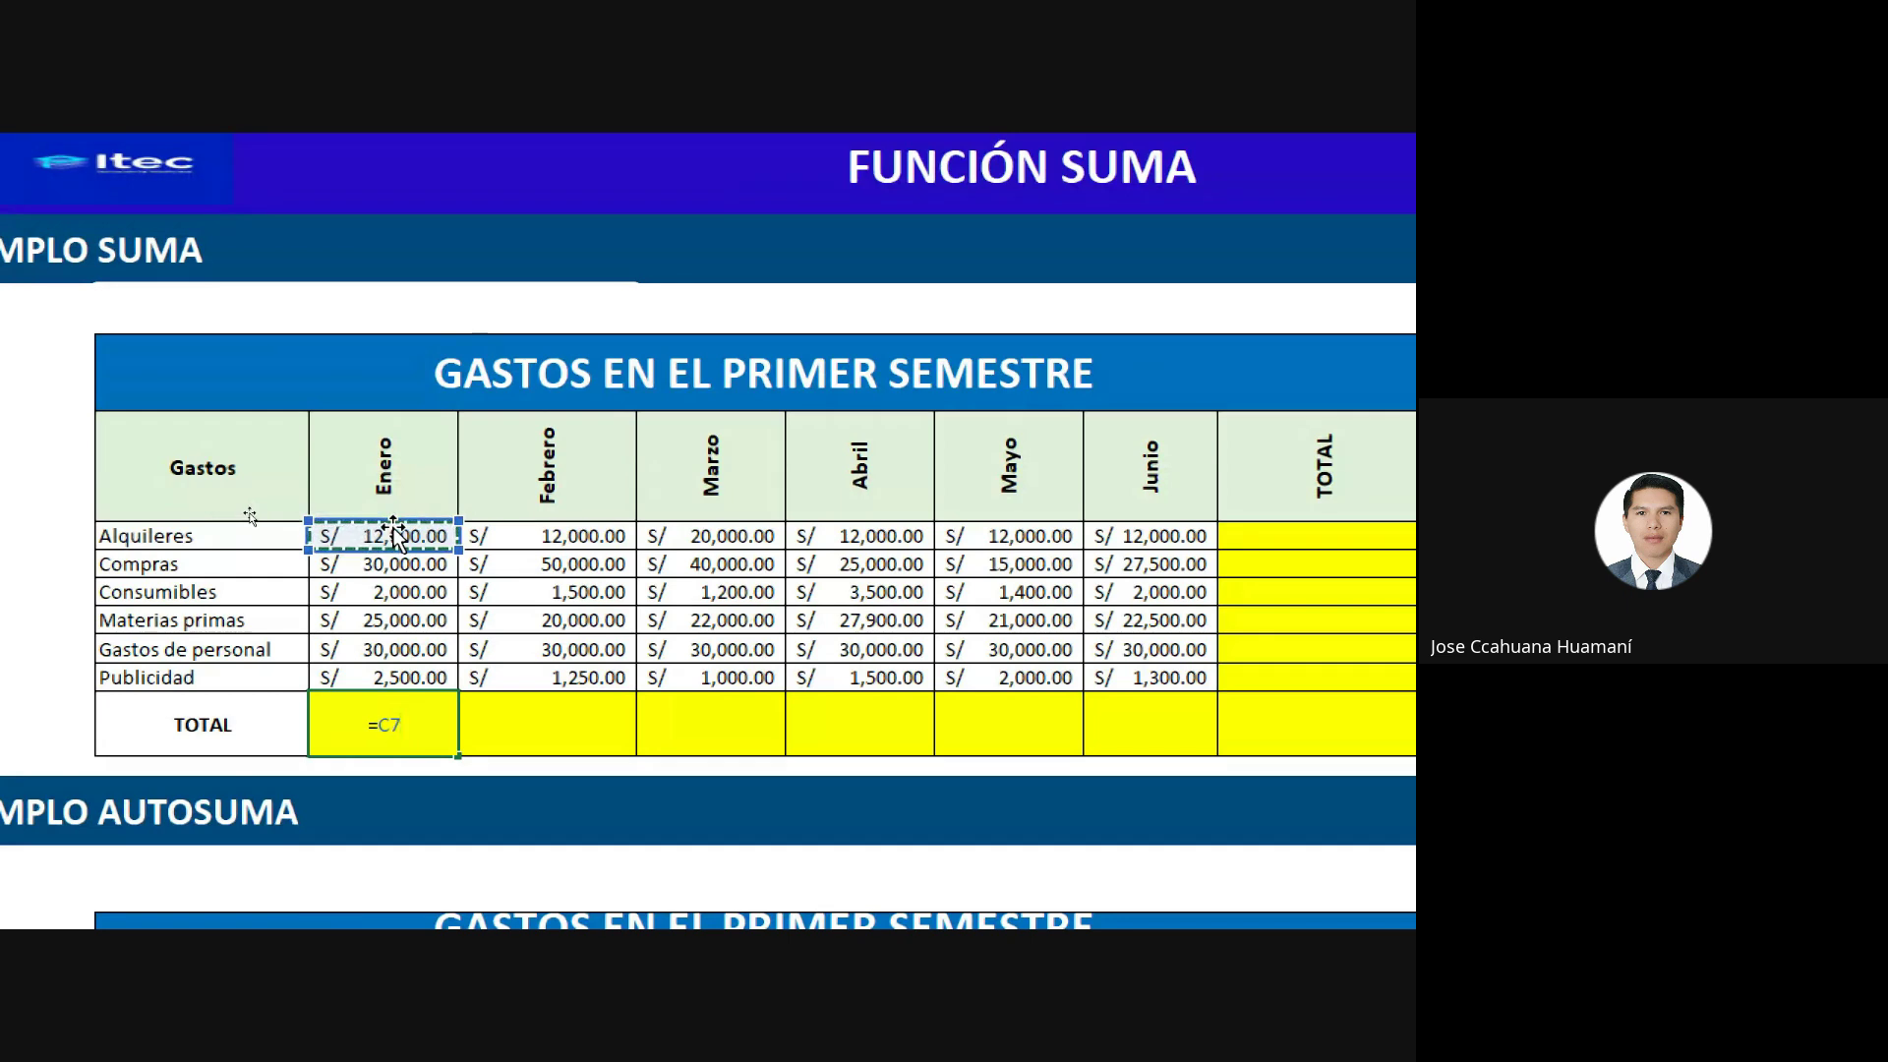
pyautogui.write('+')
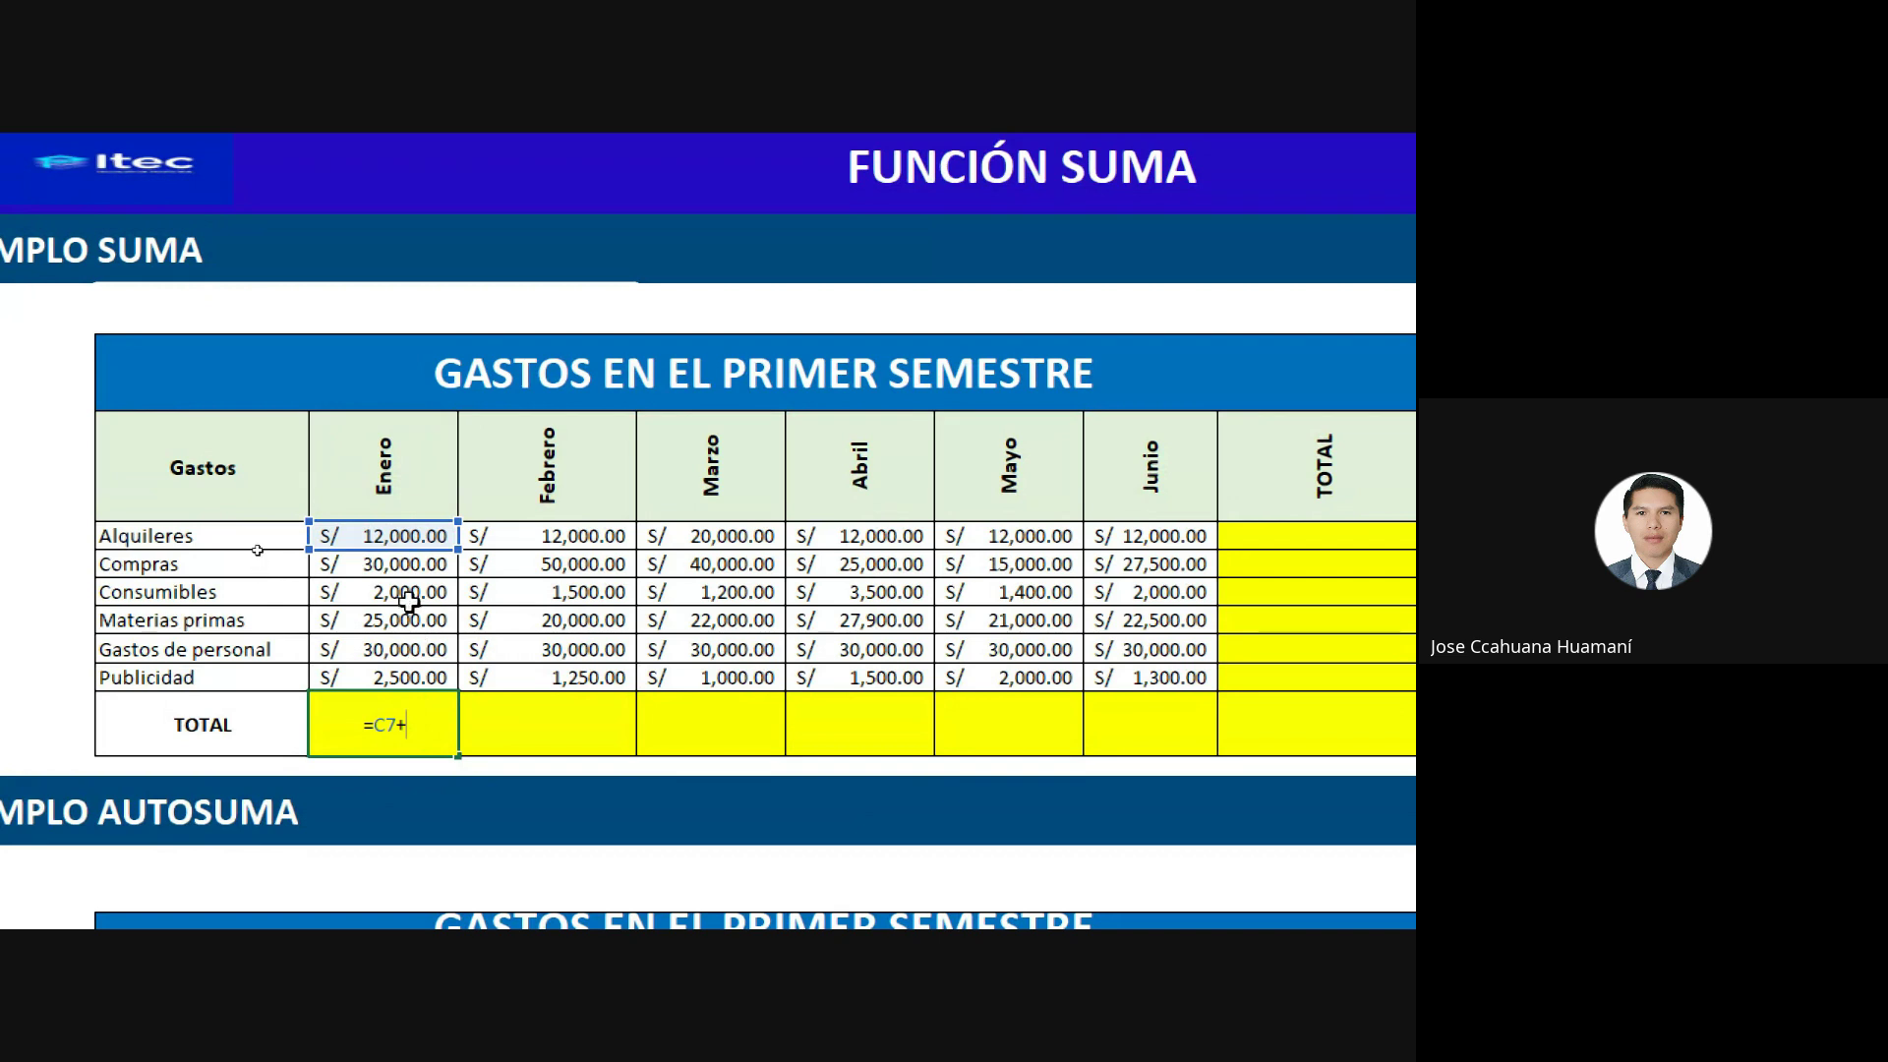
pyautogui.click(410, 562)
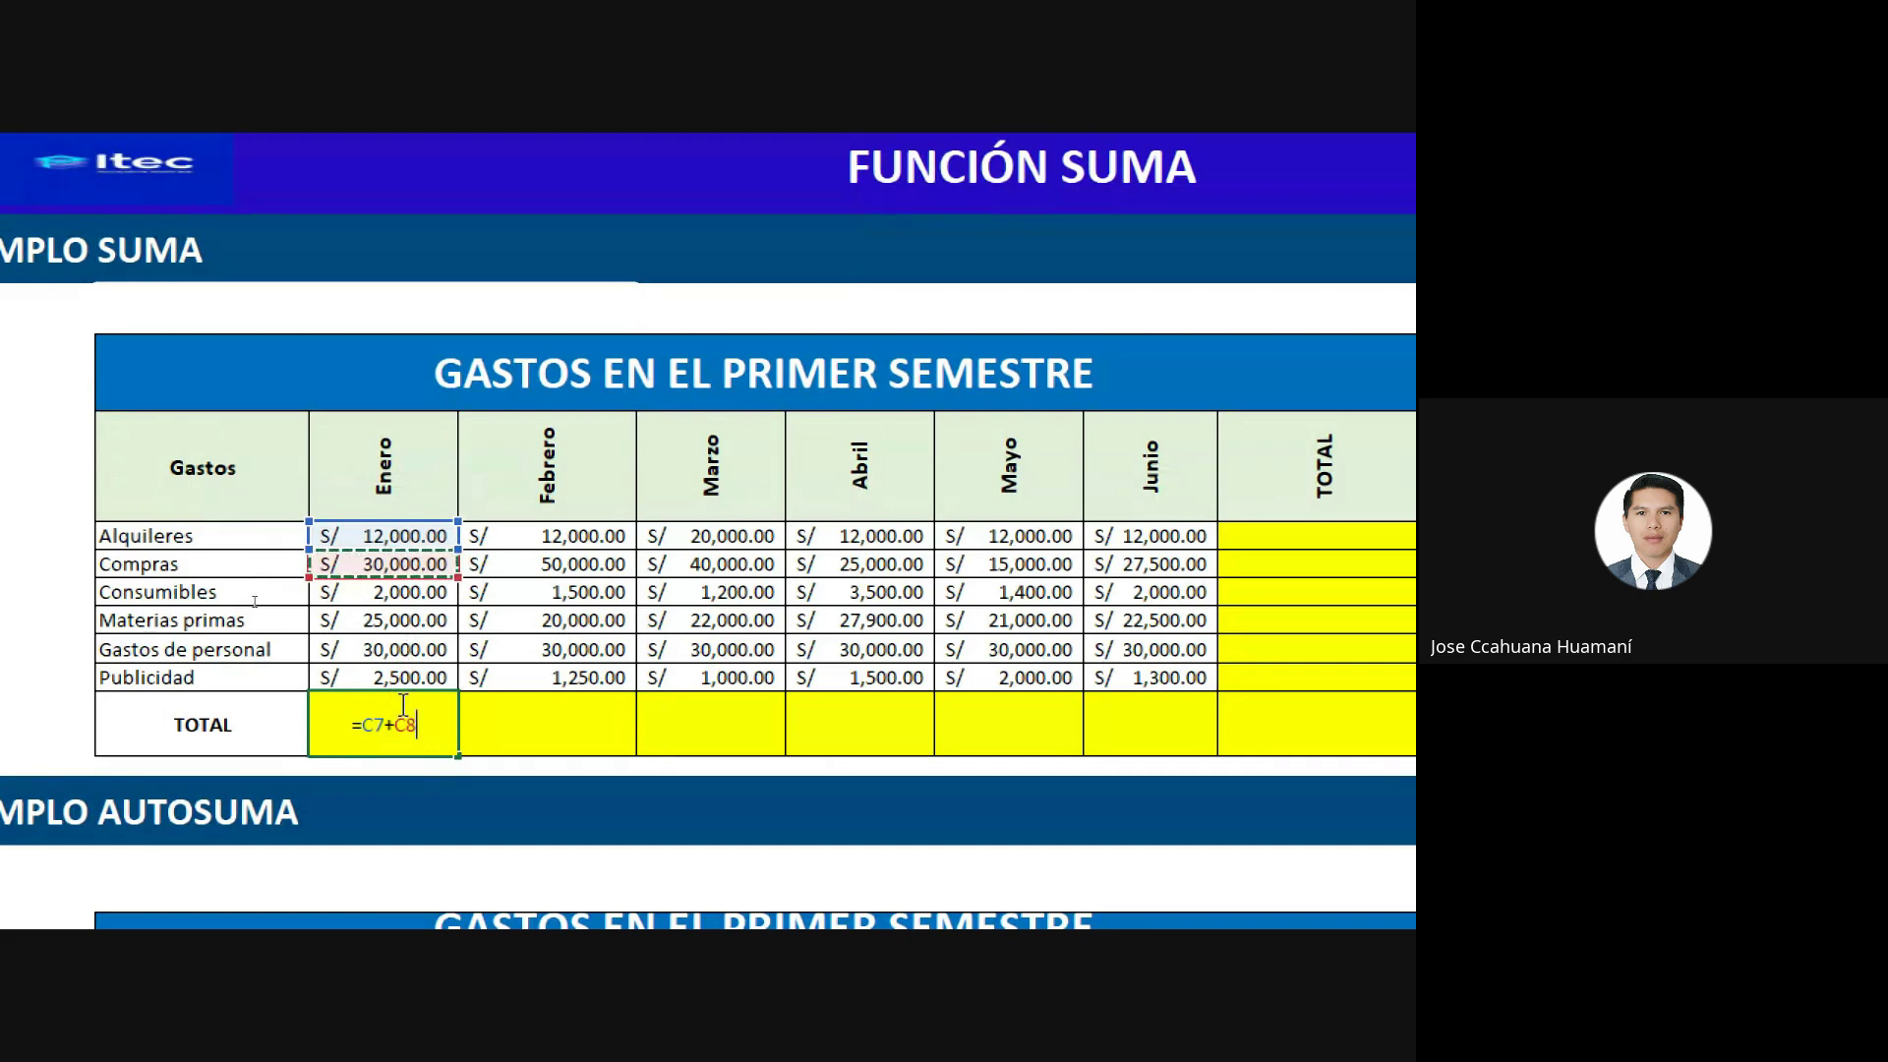
pyautogui.write('+')
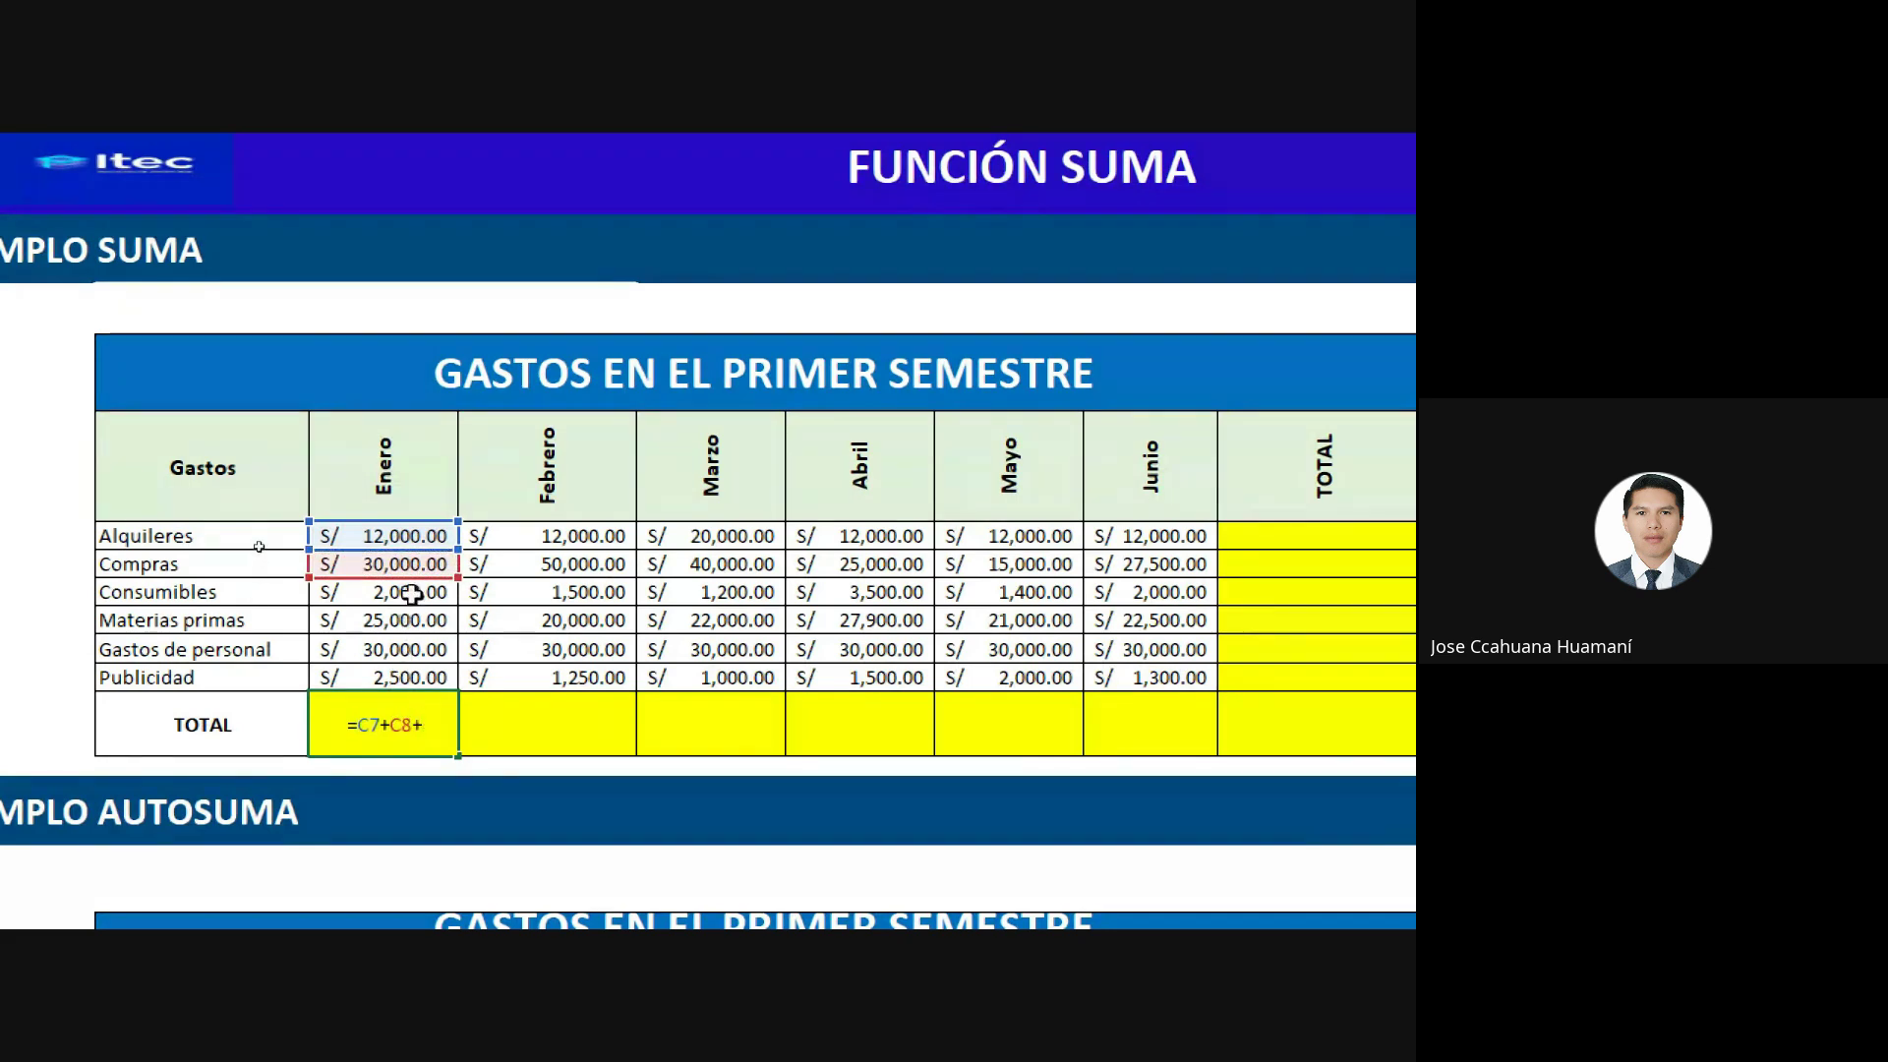
pyautogui.click(410, 593)
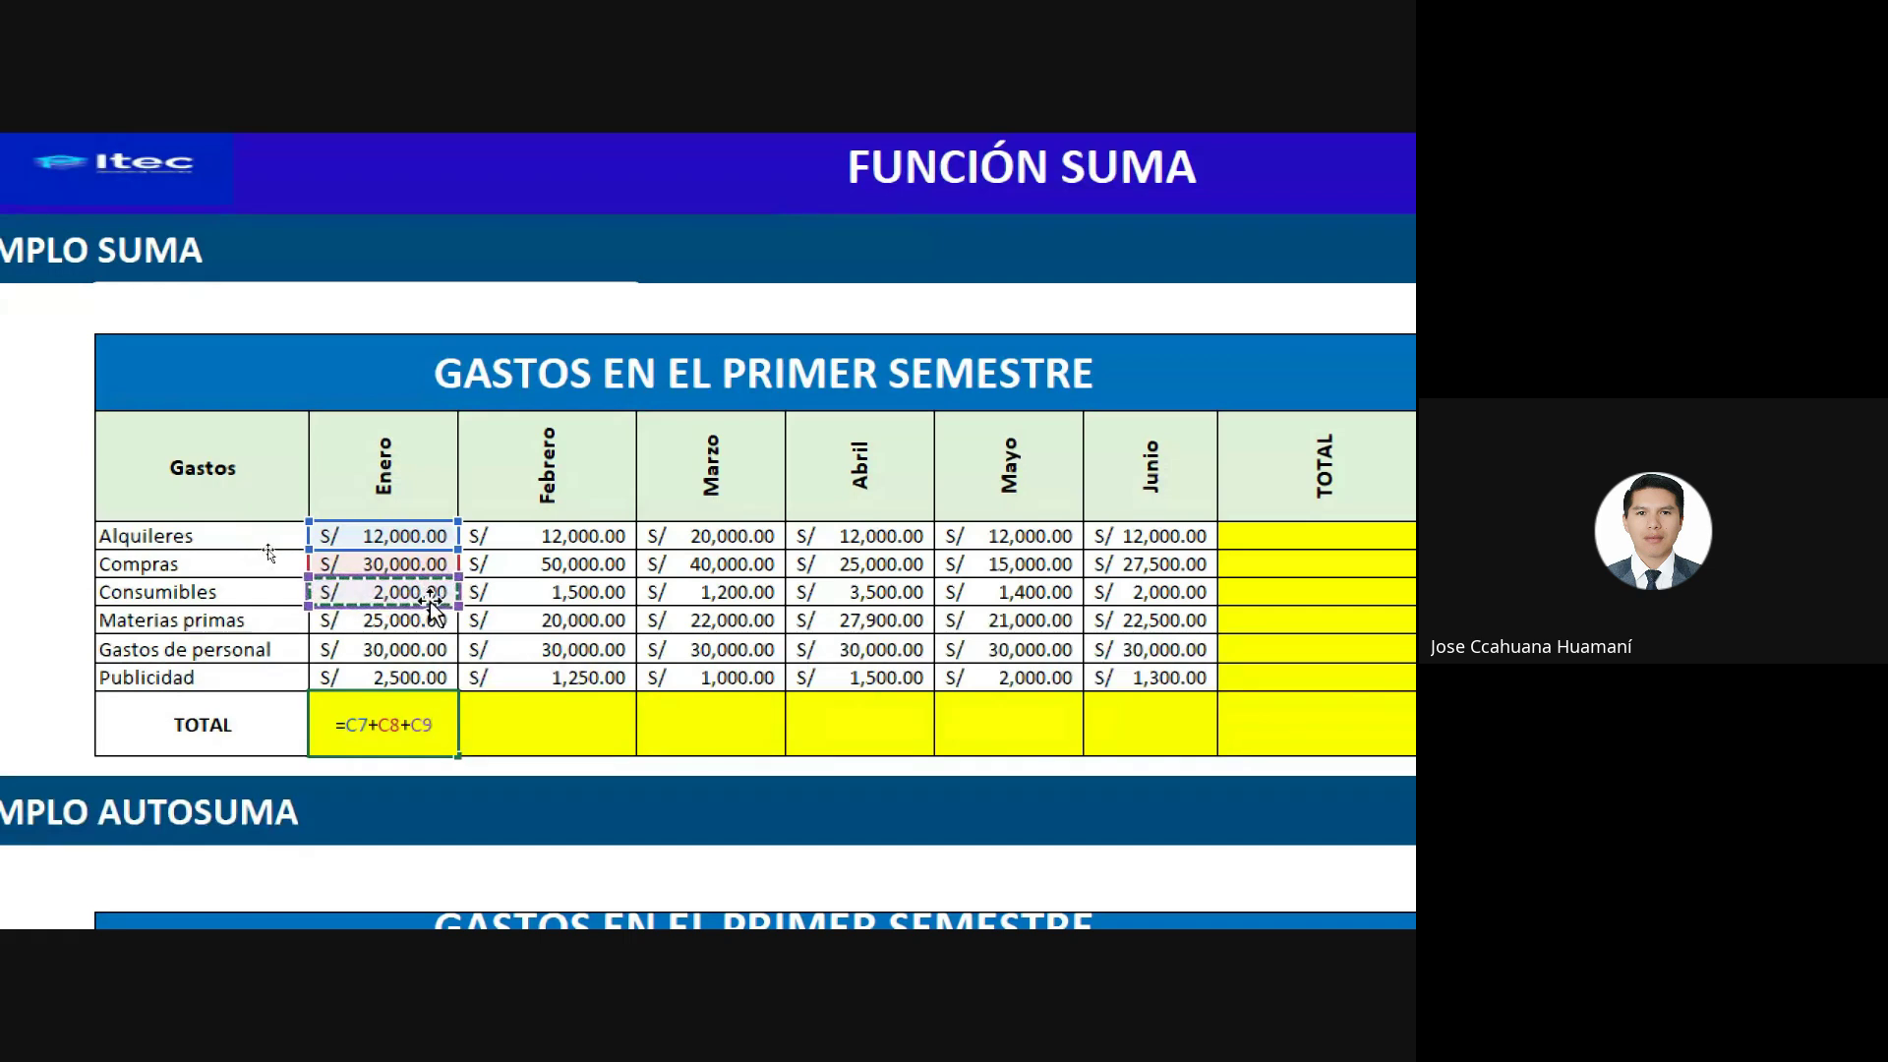
pyautogui.write('+')
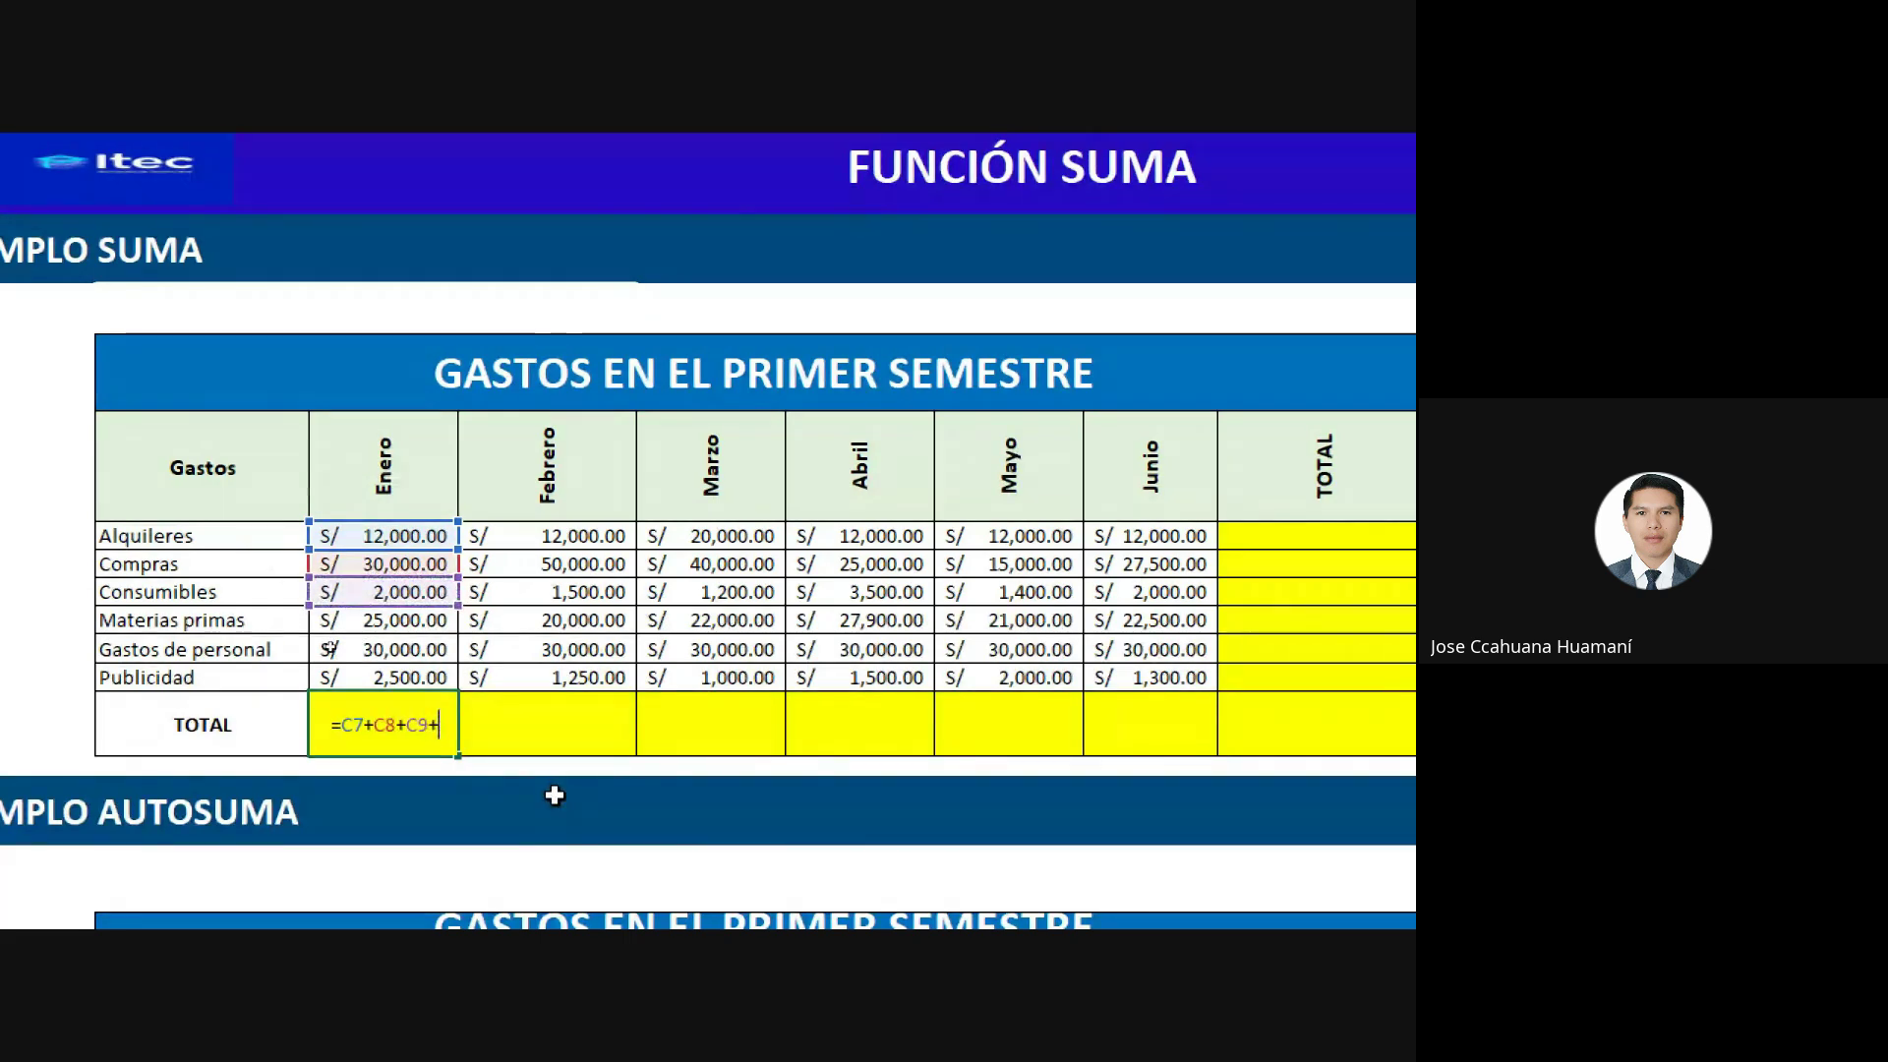
pyautogui.click(425, 625)
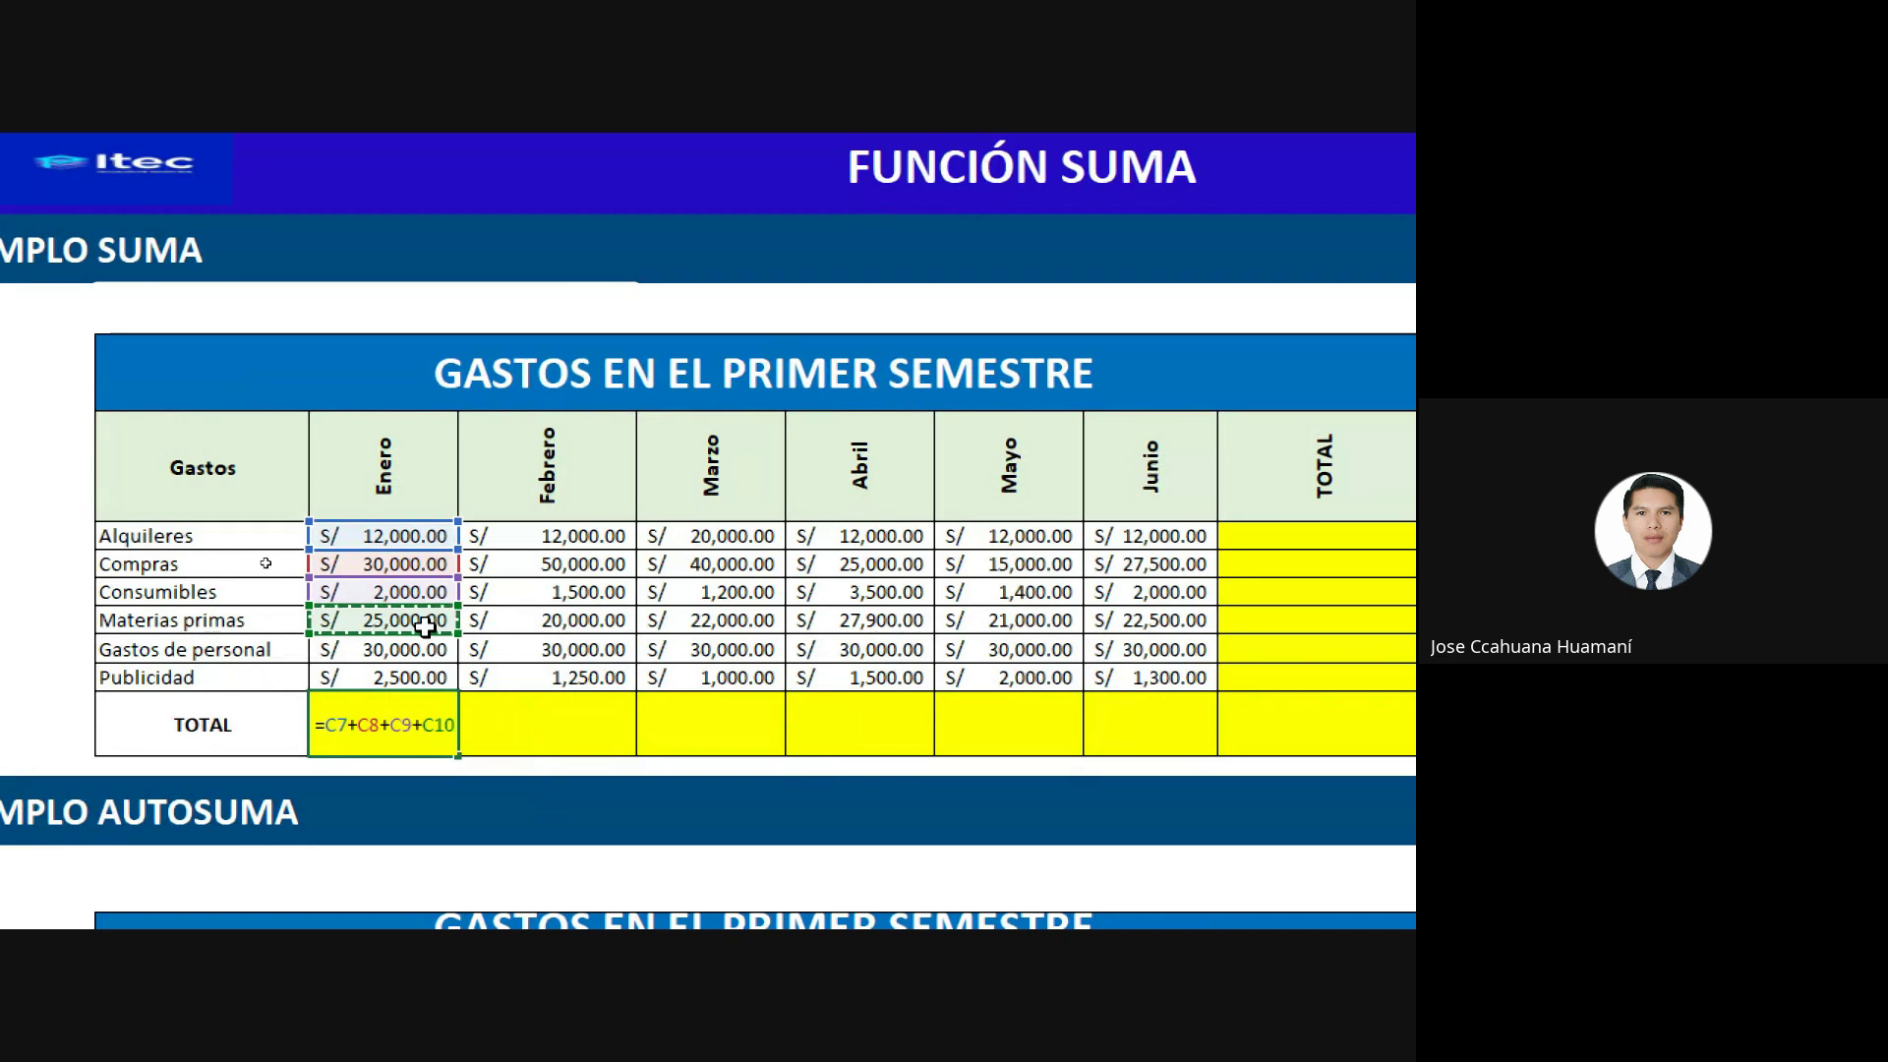
pyautogui.write('+')
pyautogui.click(409, 648)
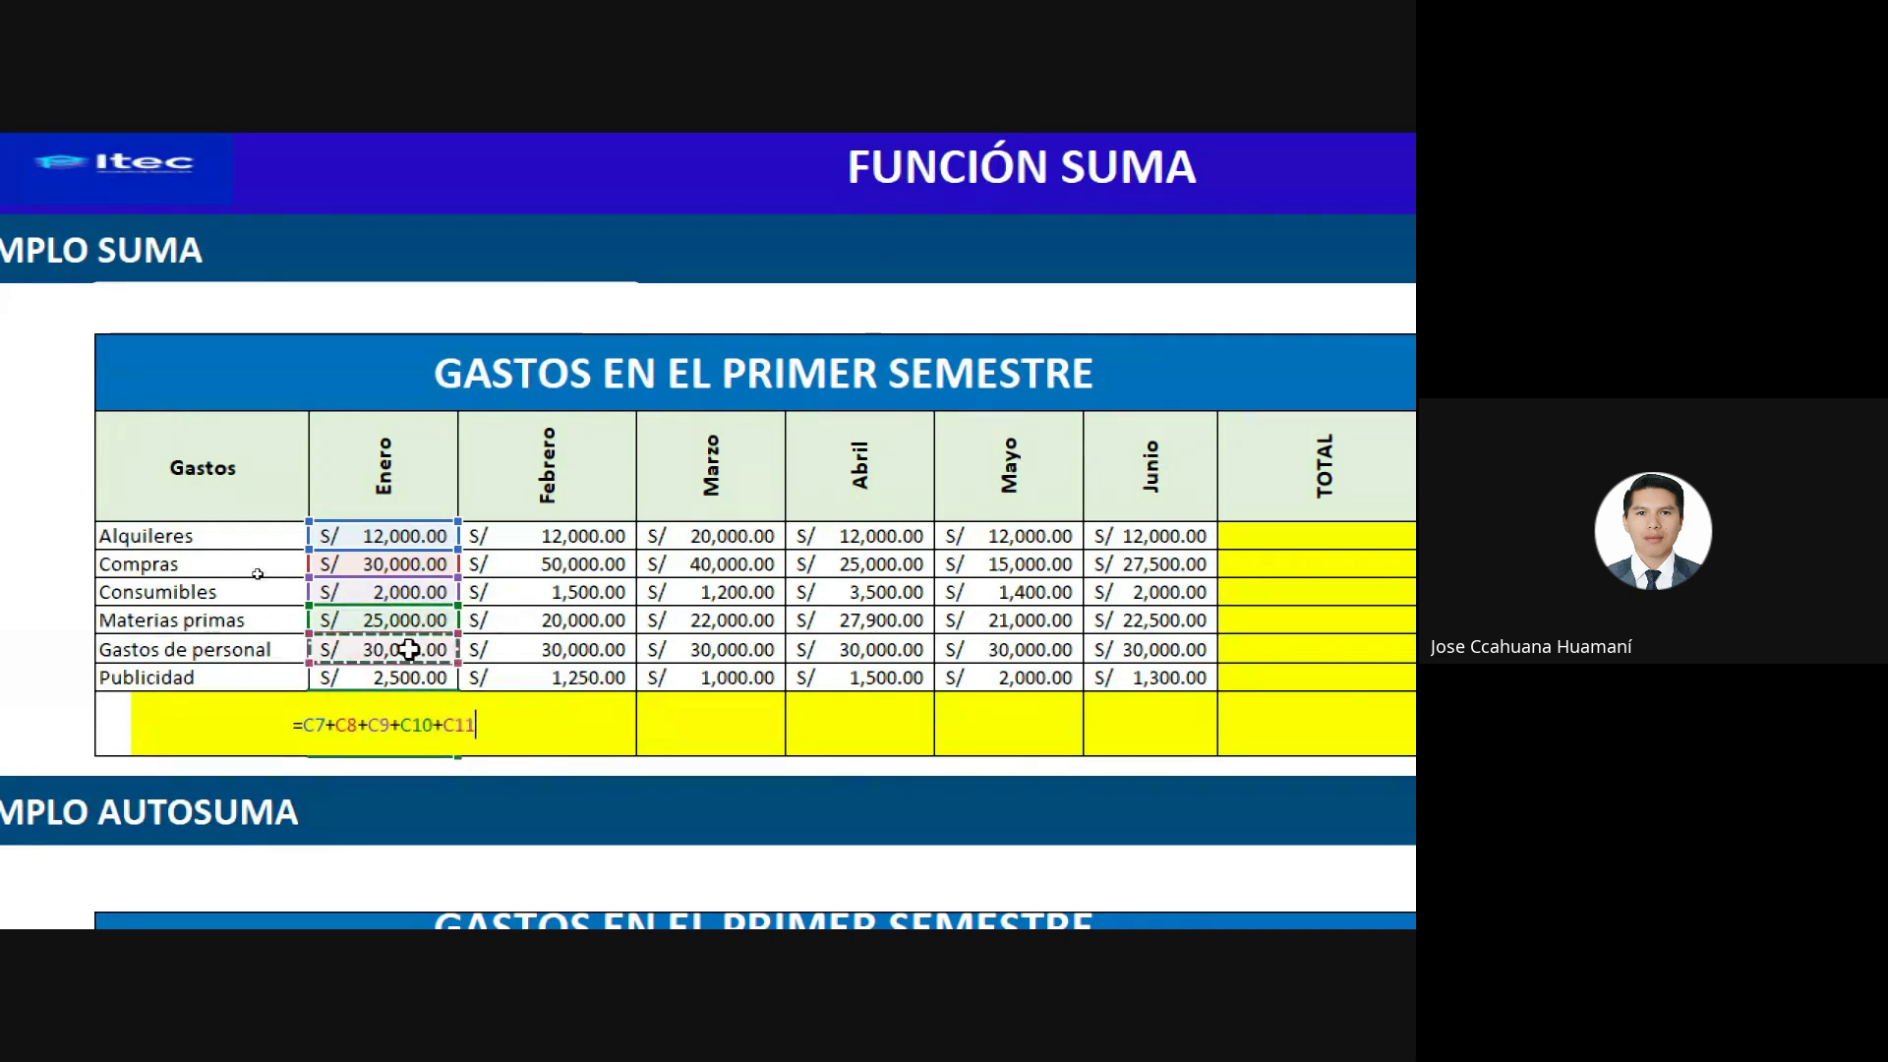
pyautogui.write('+')
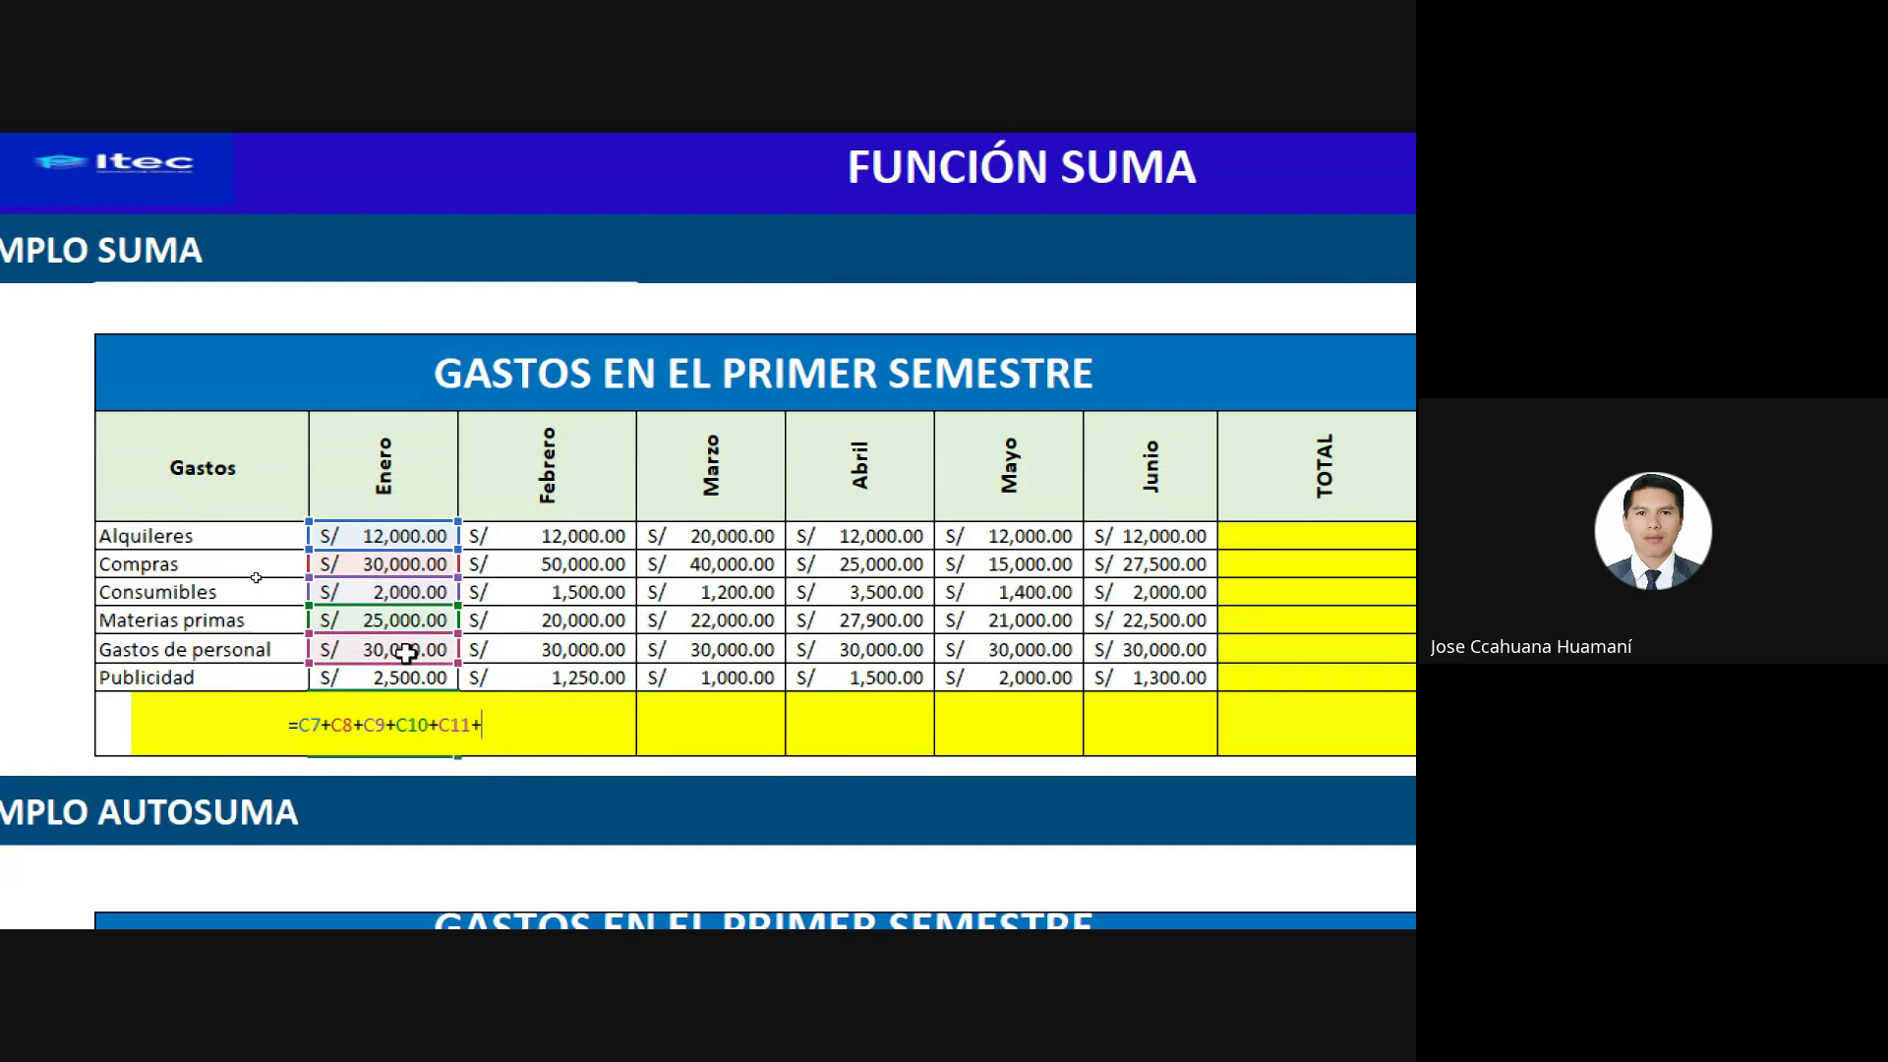
pyautogui.click(404, 674)
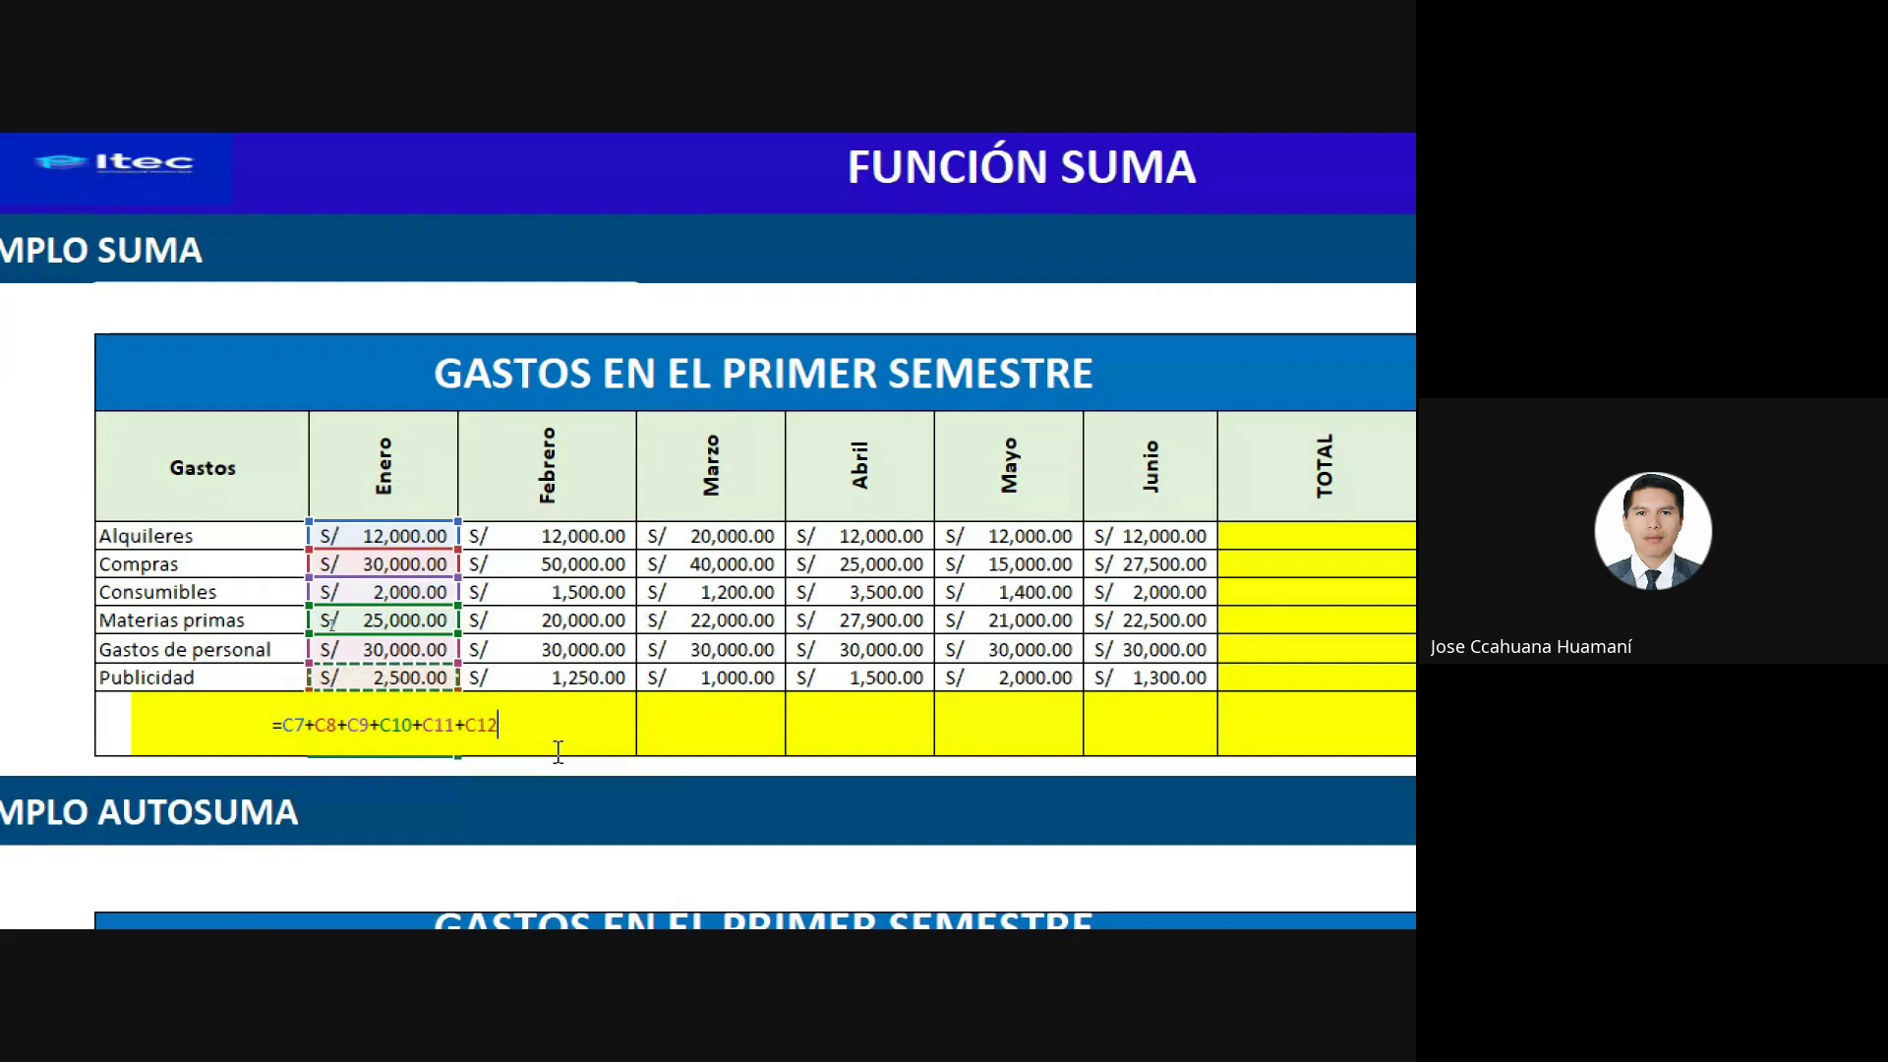
pyautogui.press('Return')
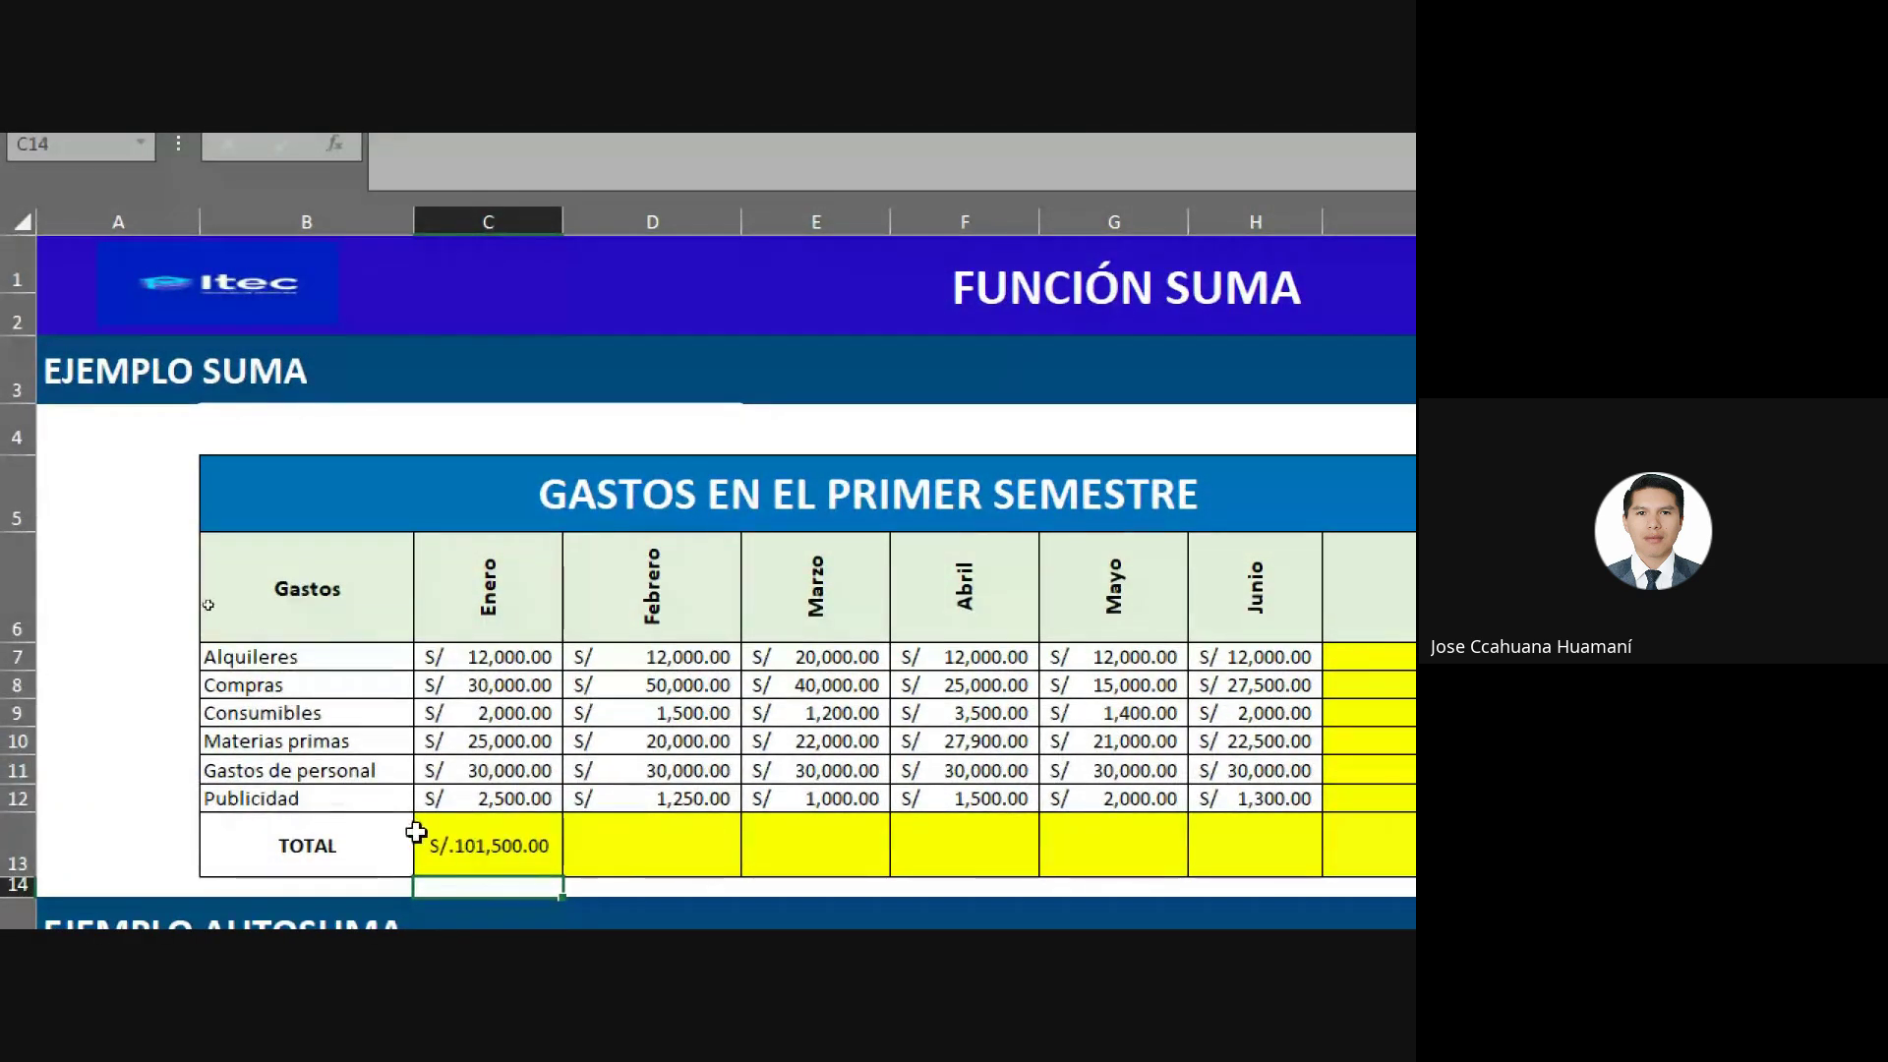
pyautogui.click(405, 834)
# Enter =D7+D8+D9+D10+D11+D12 in February's TOTAL cell, giving S/.114,750.00.
pyautogui.click(491, 848)
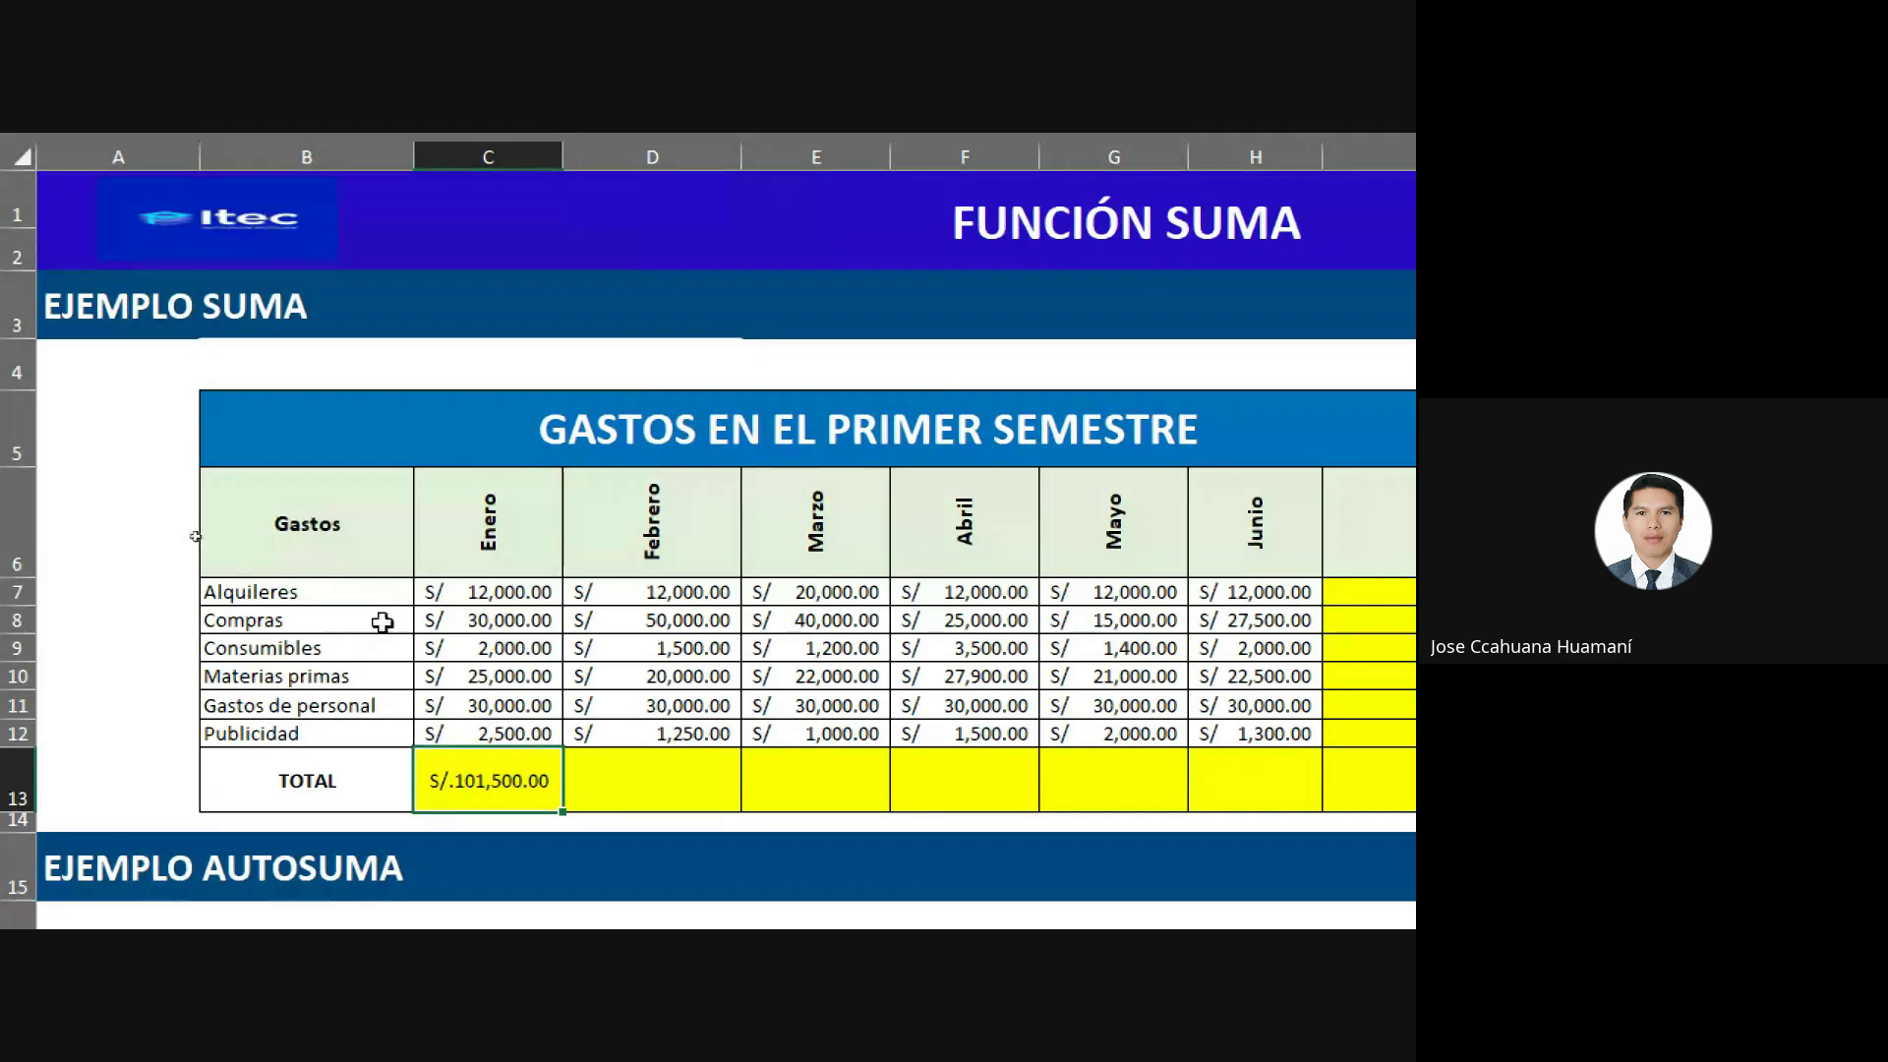
pyautogui.click(634, 774)
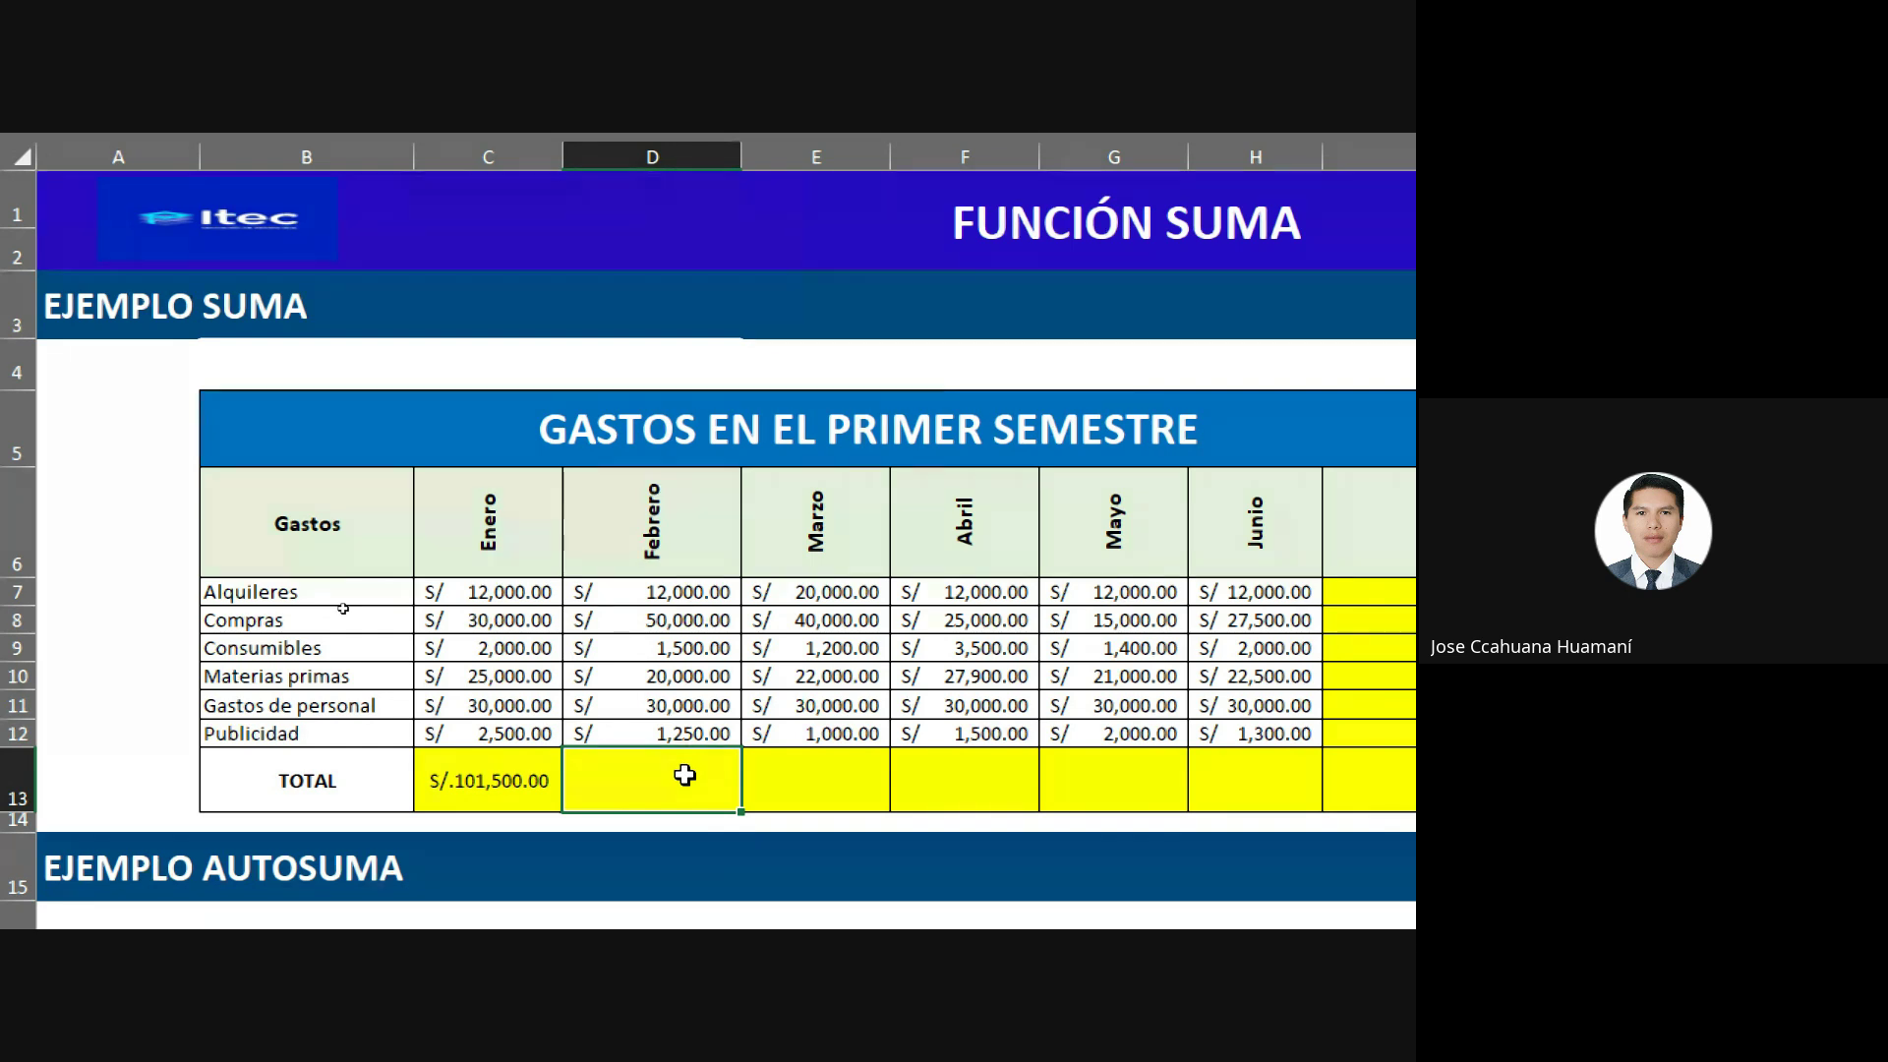
pyautogui.write('=')
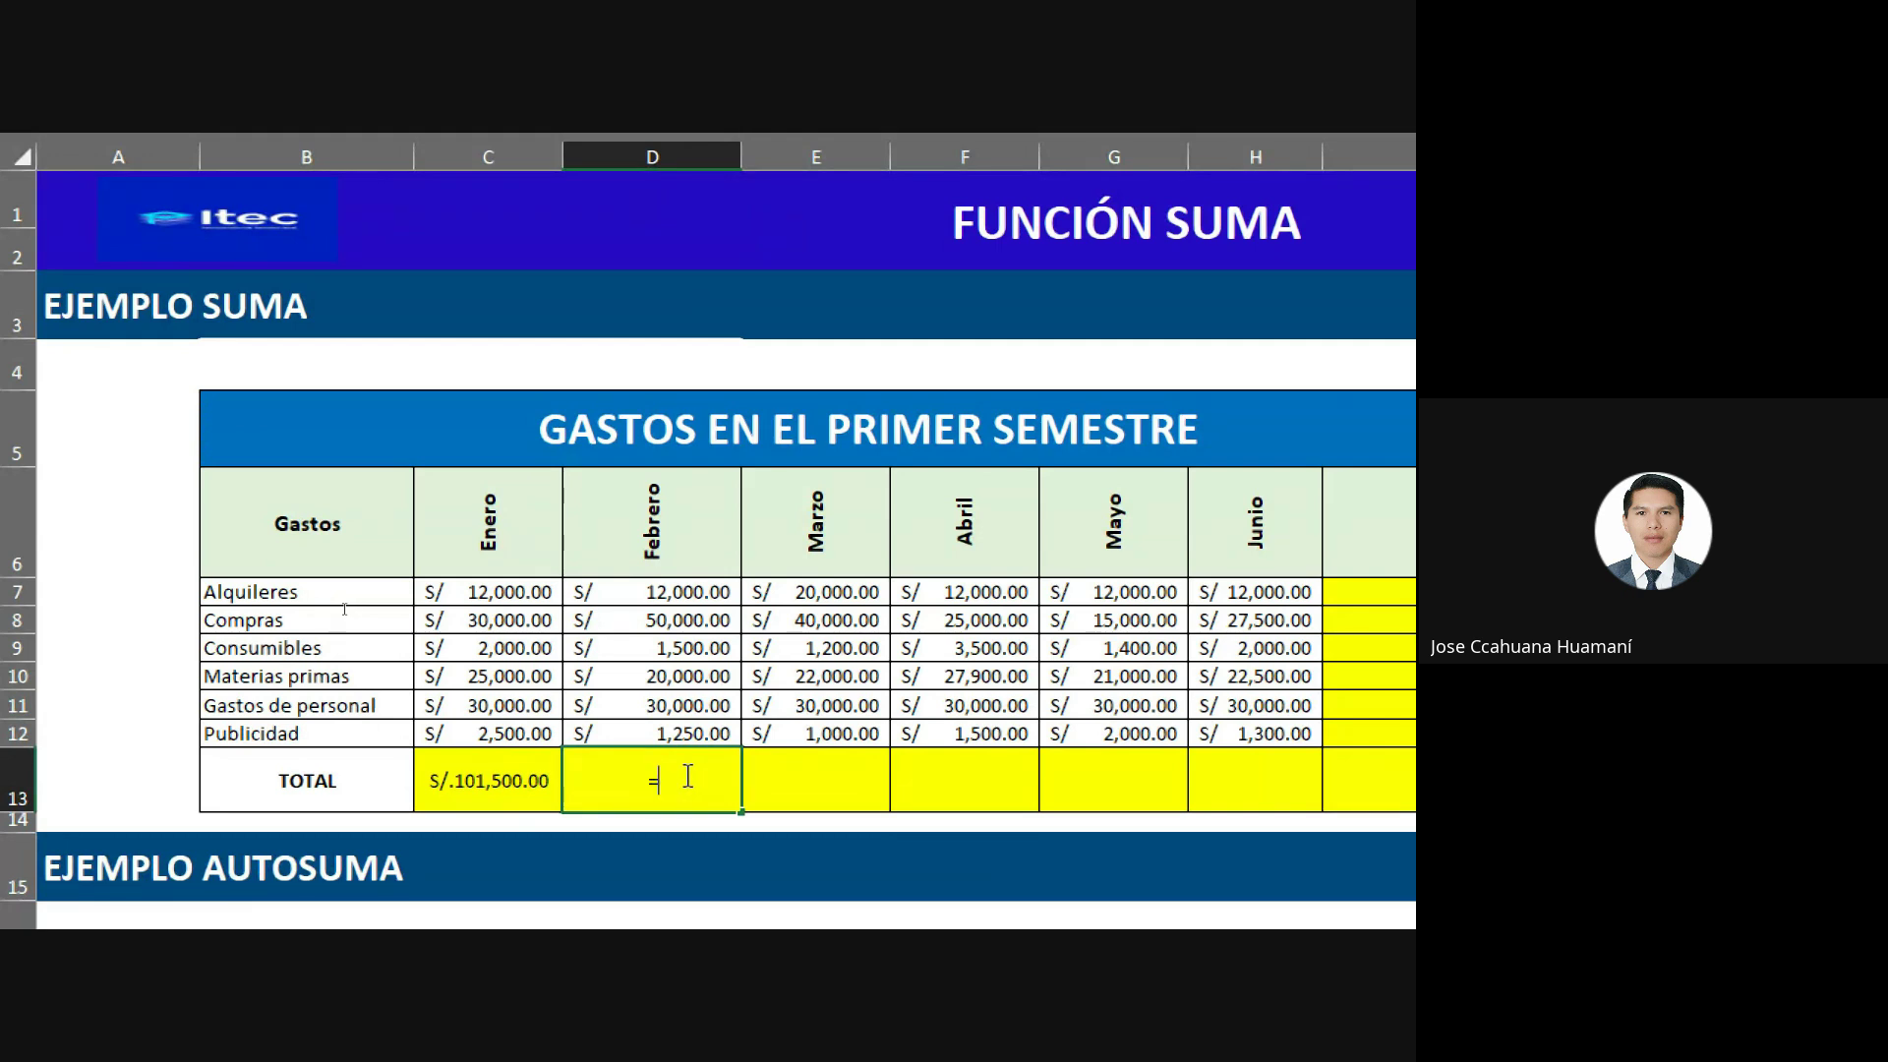
pyautogui.click(676, 592)
pyautogui.write('+')
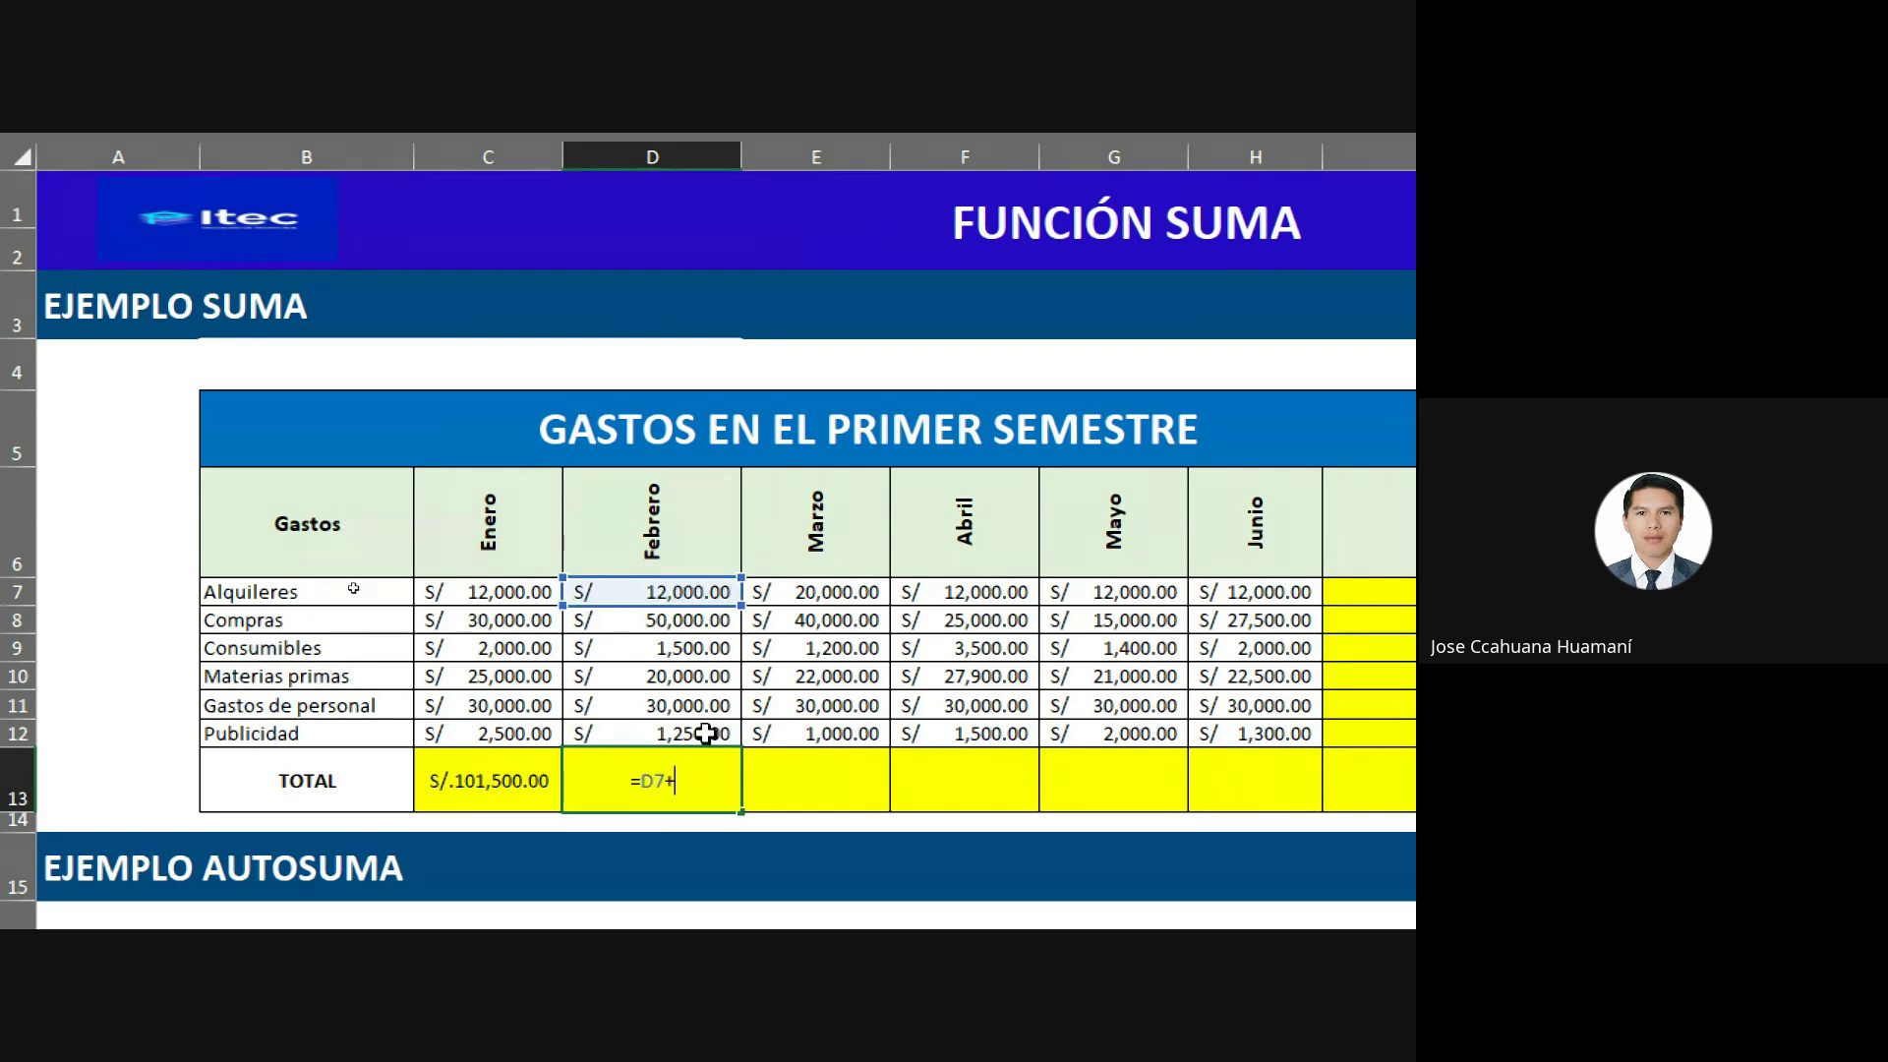
pyautogui.click(704, 617)
pyautogui.write('+')
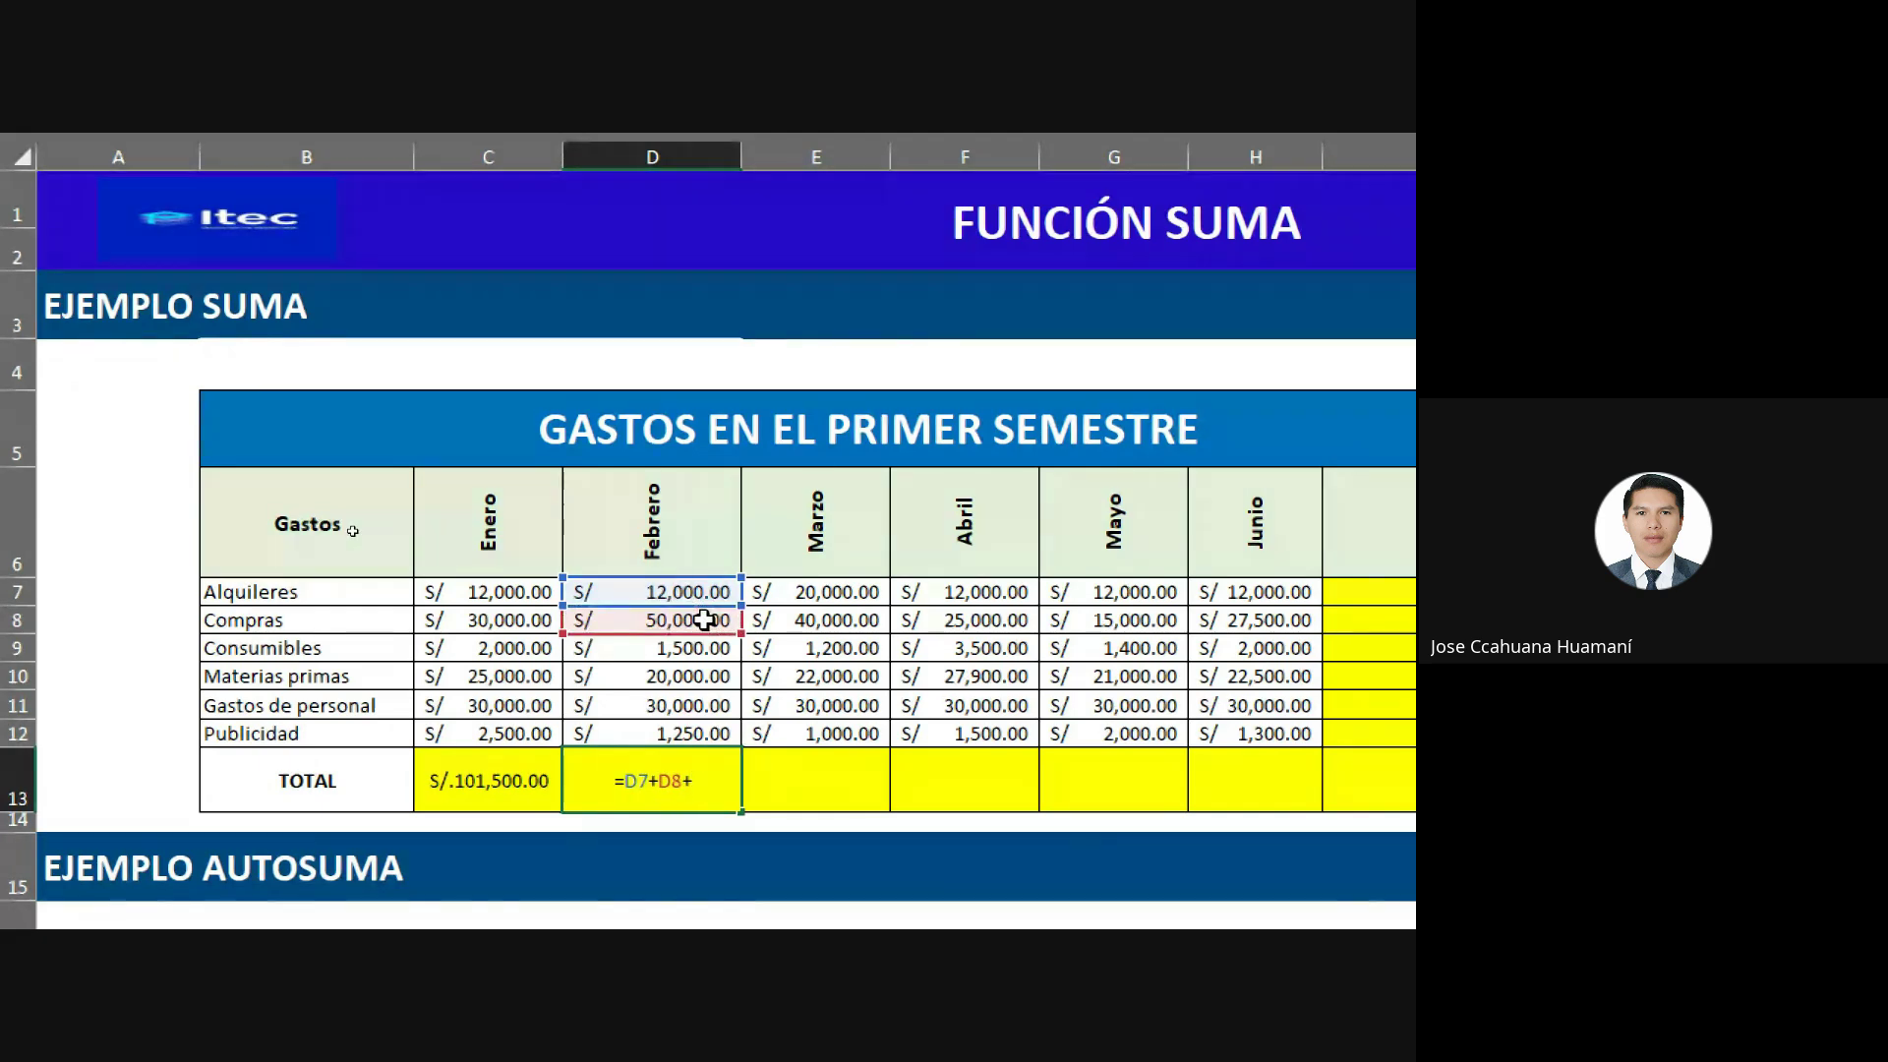
pyautogui.click(698, 647)
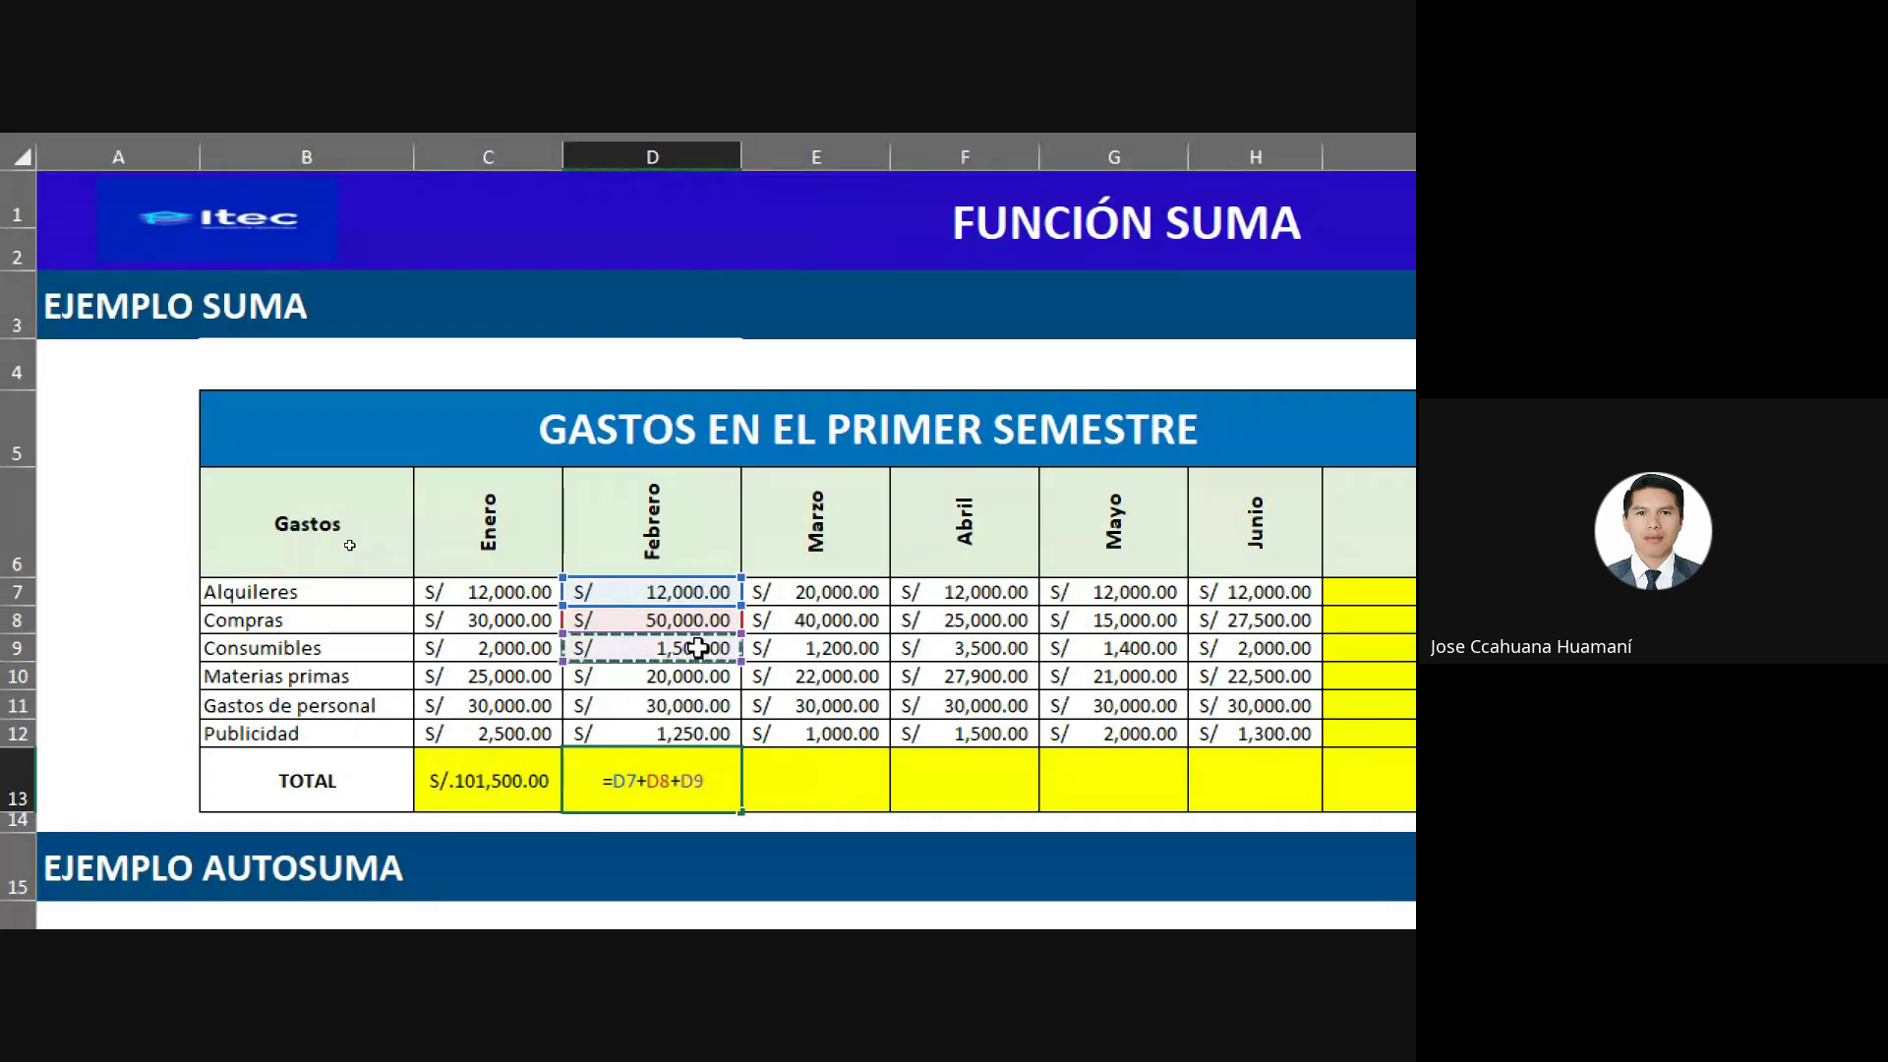
pyautogui.write('+')
pyautogui.click(686, 678)
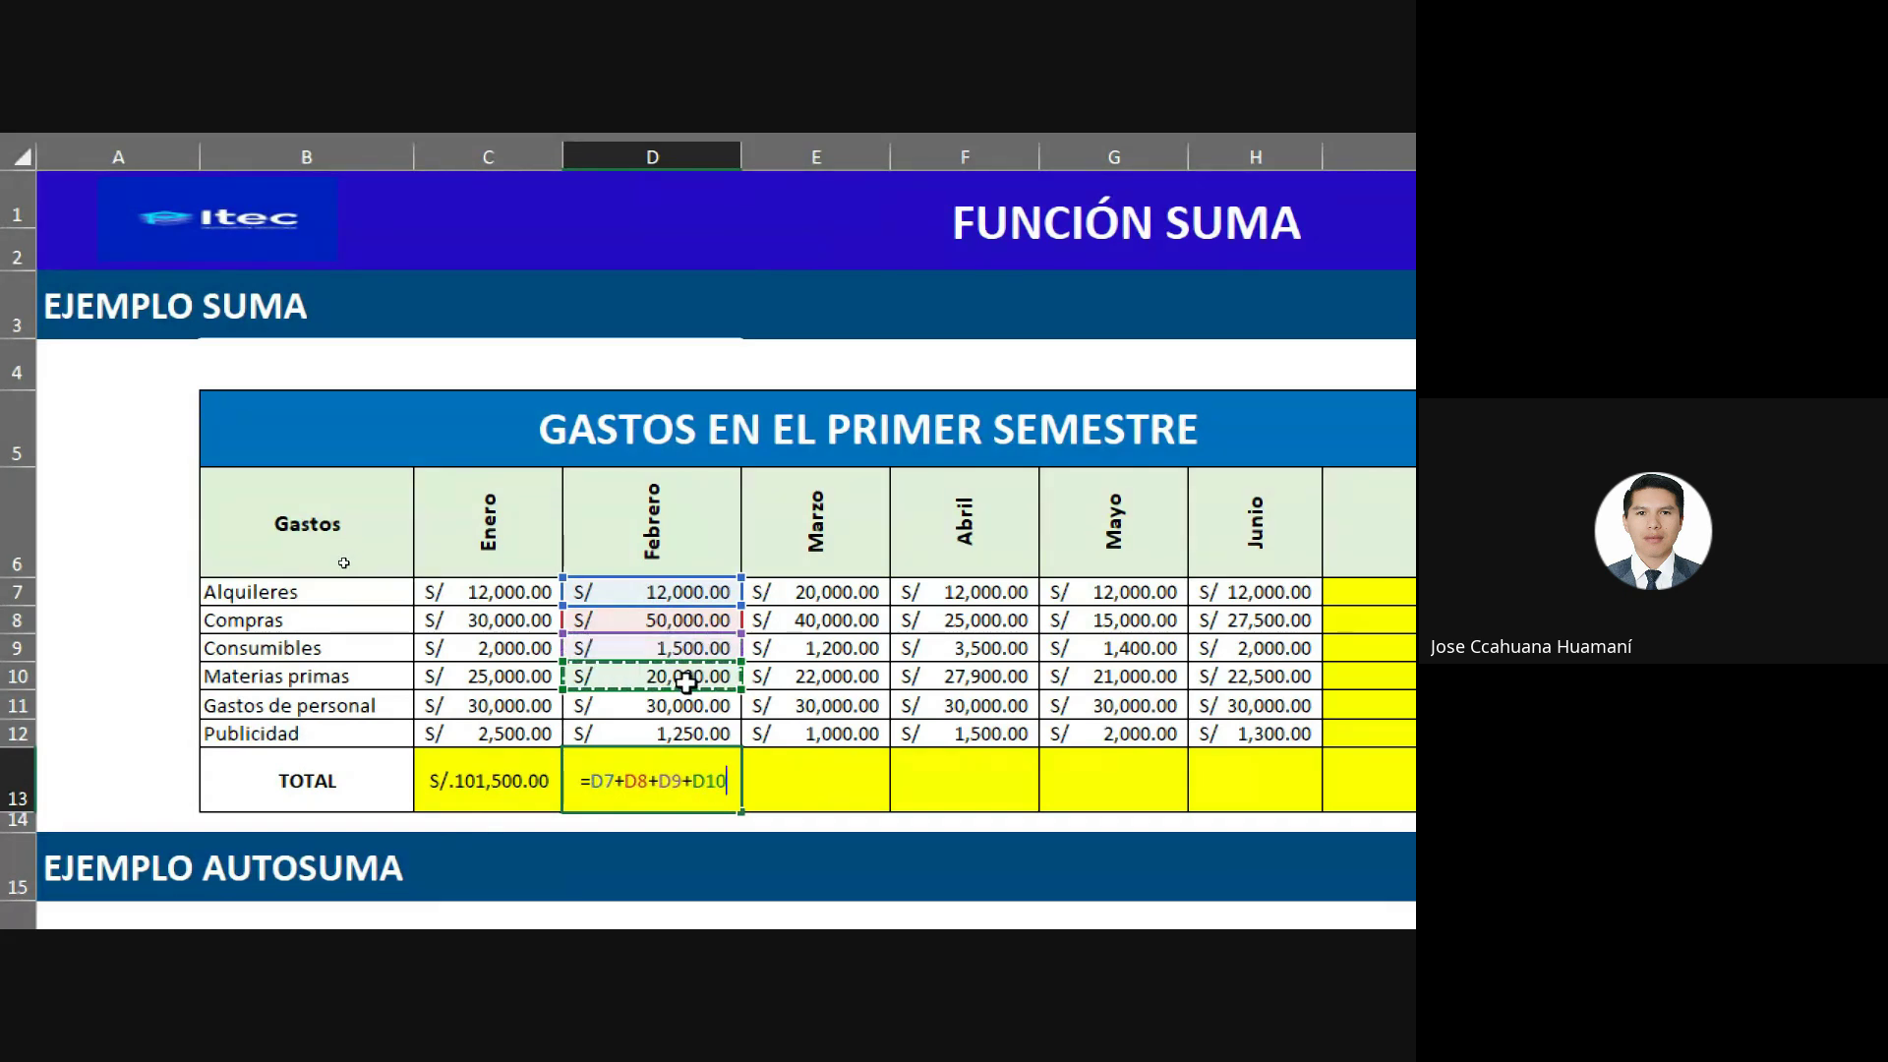
pyautogui.write('+')
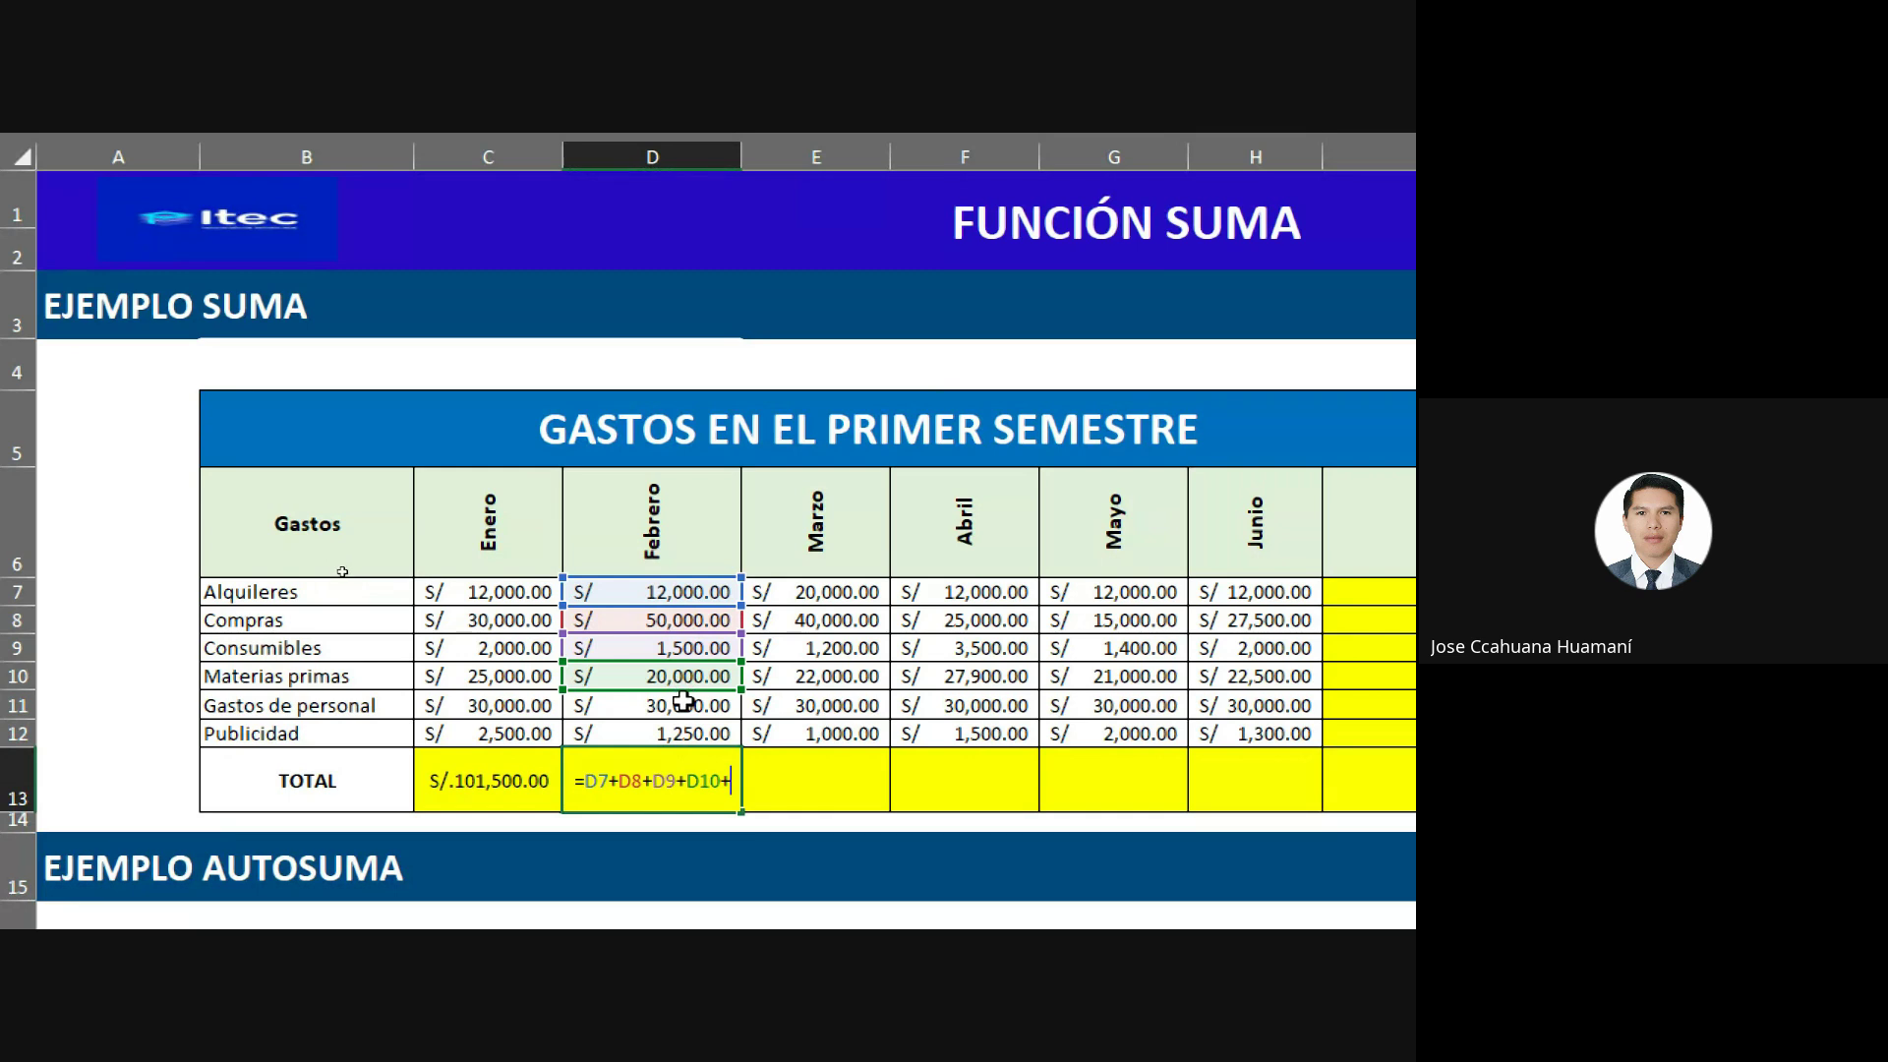
pyautogui.click(684, 702)
pyautogui.write('+')
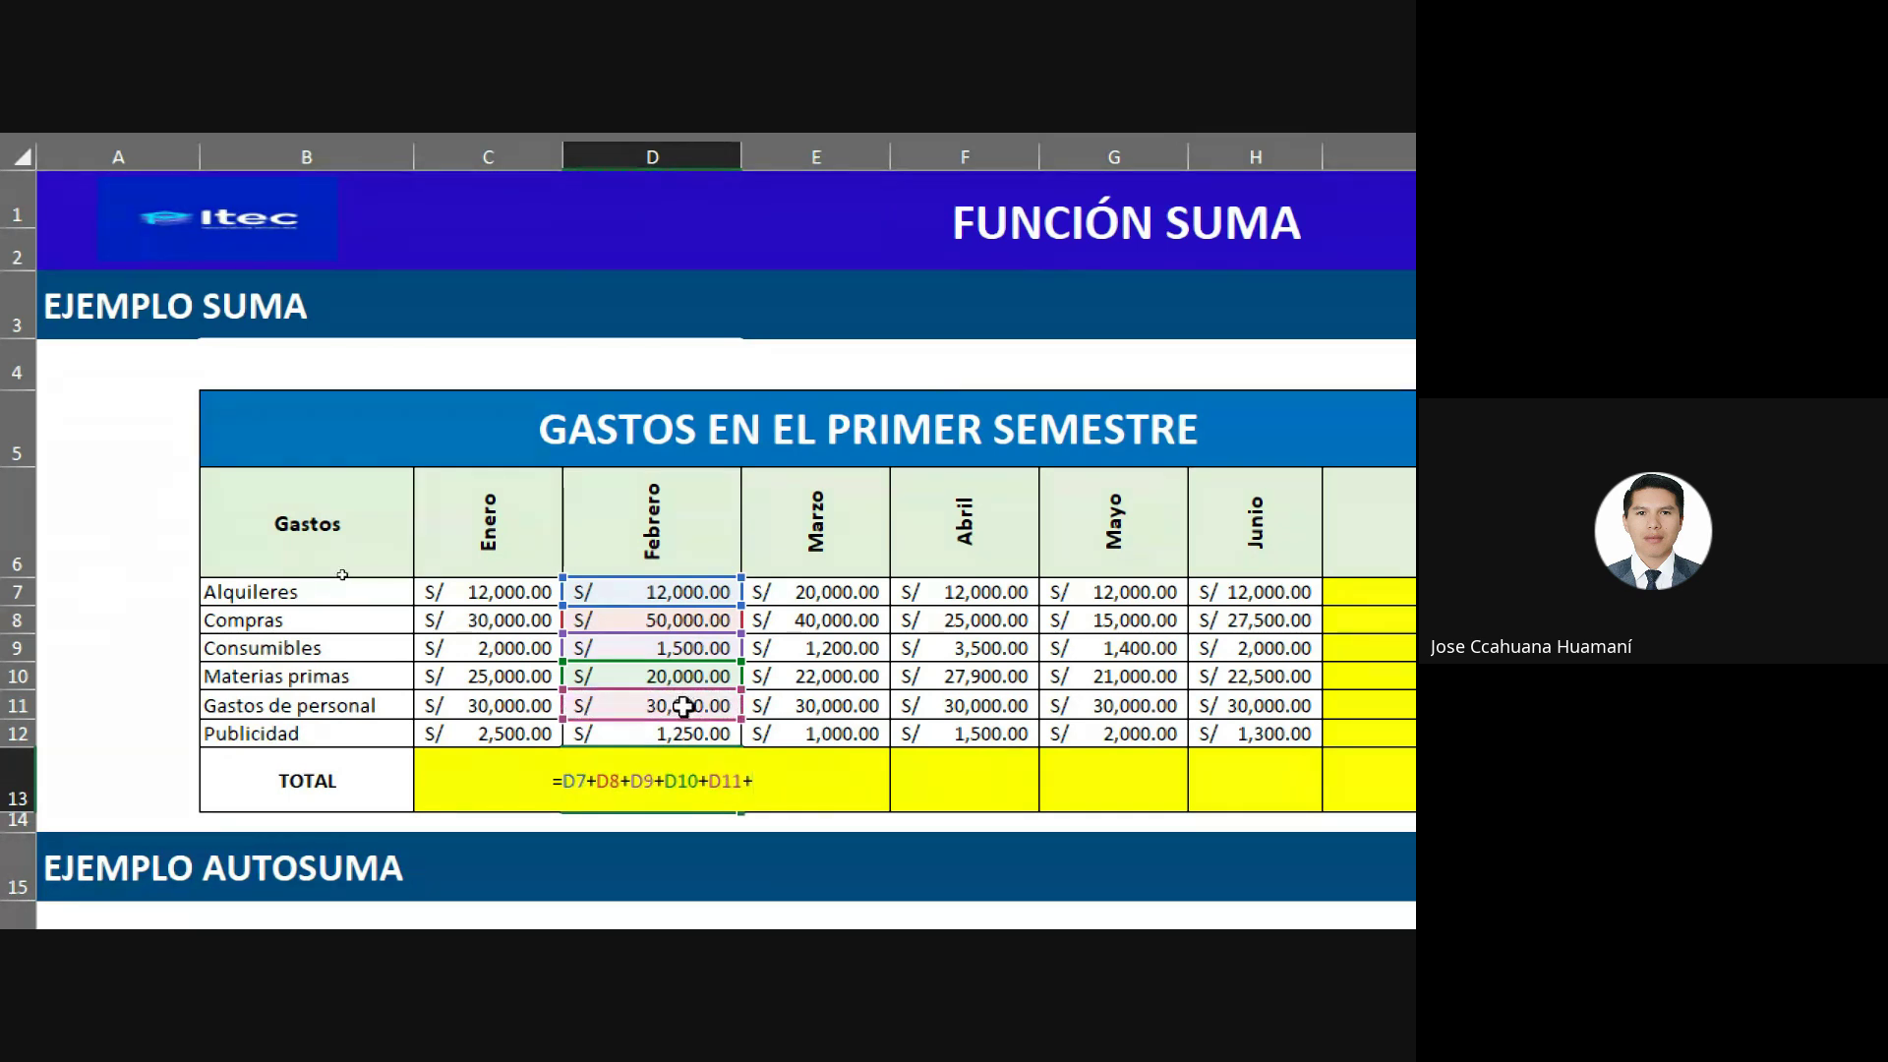
pyautogui.click(687, 736)
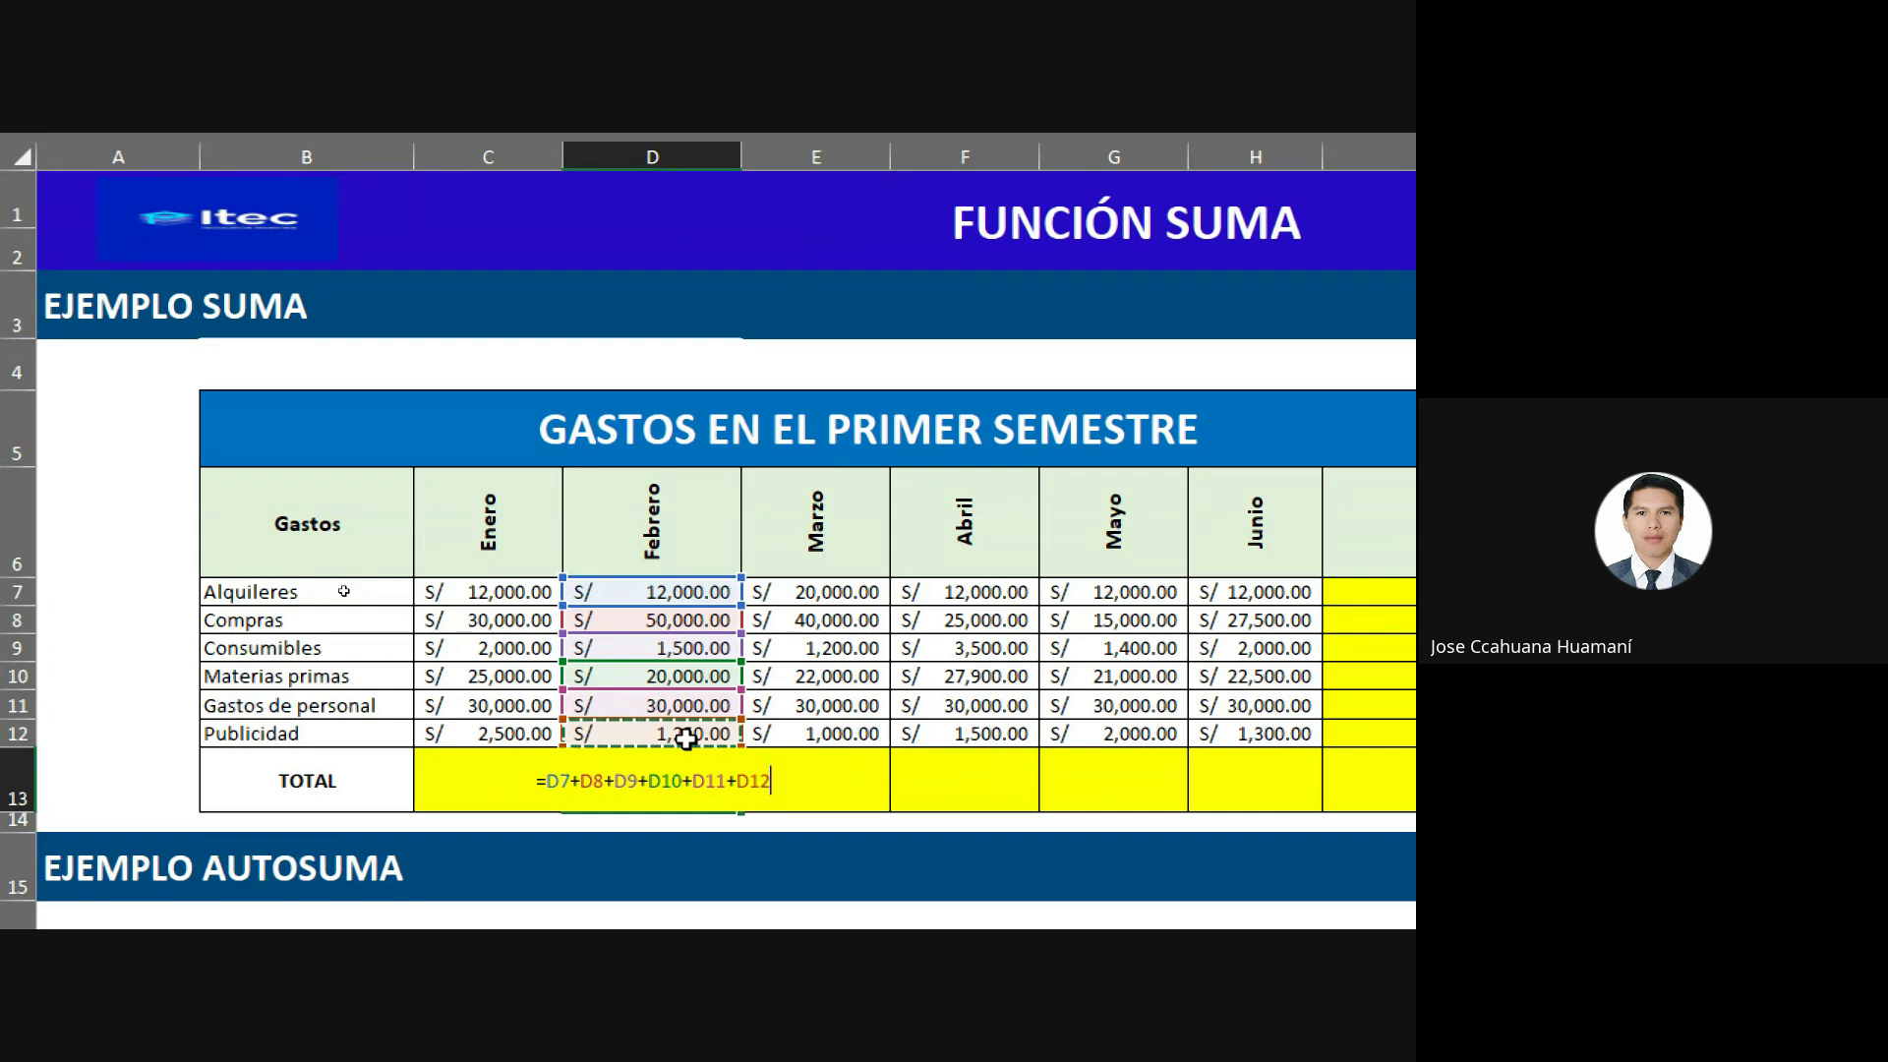
pyautogui.press('Return')
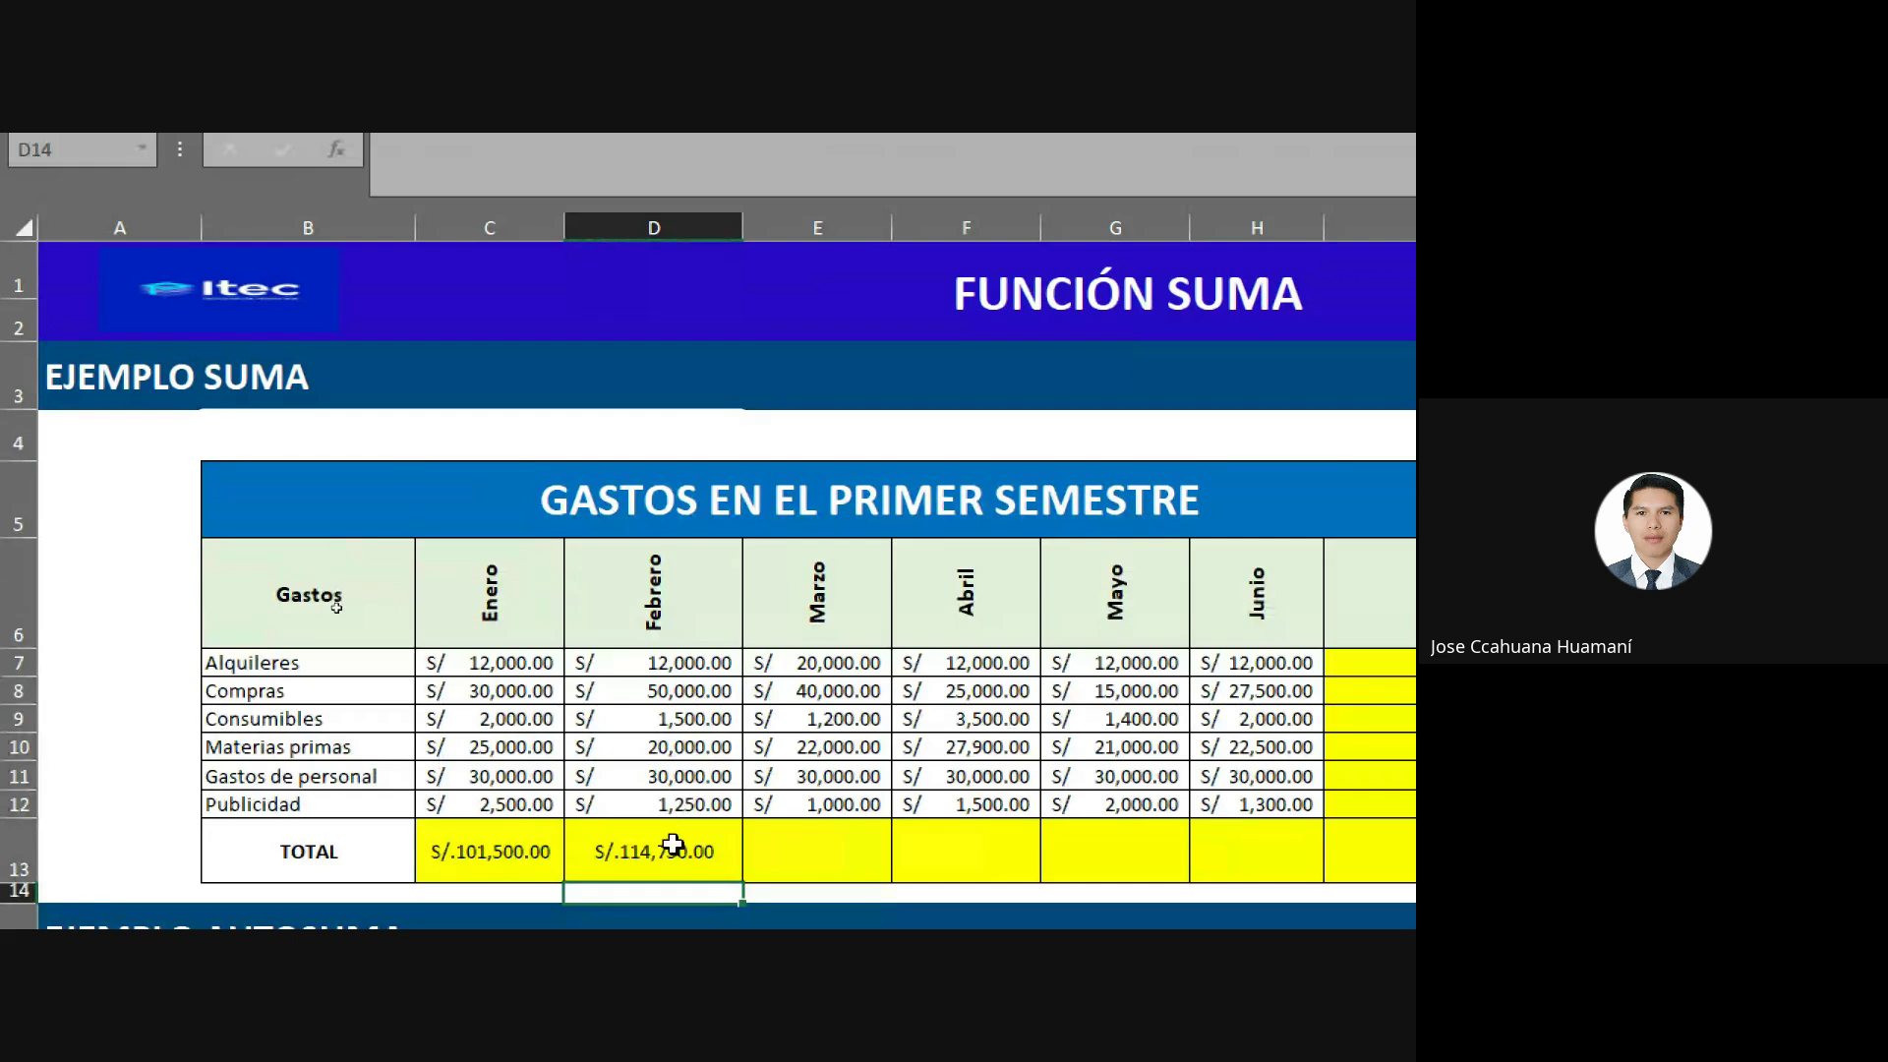
pyautogui.click(662, 843)
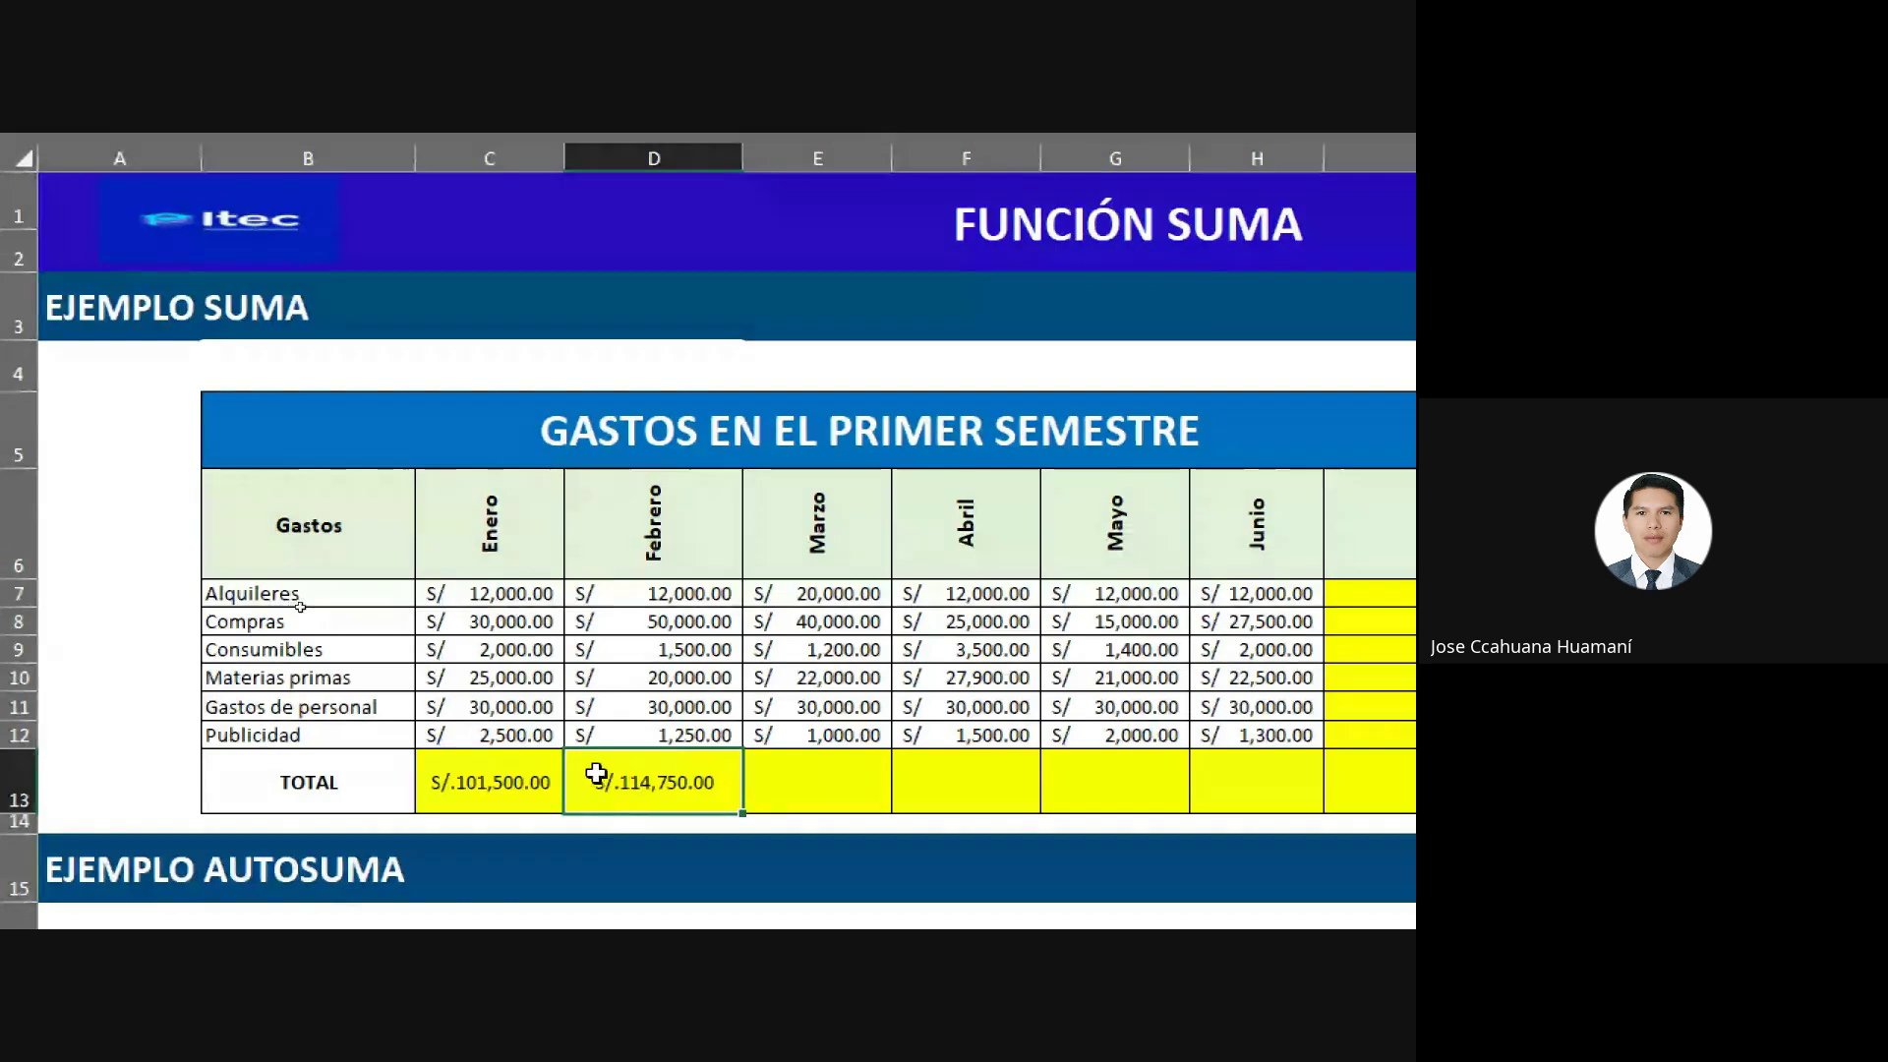
pyautogui.doubleClick(596, 773)
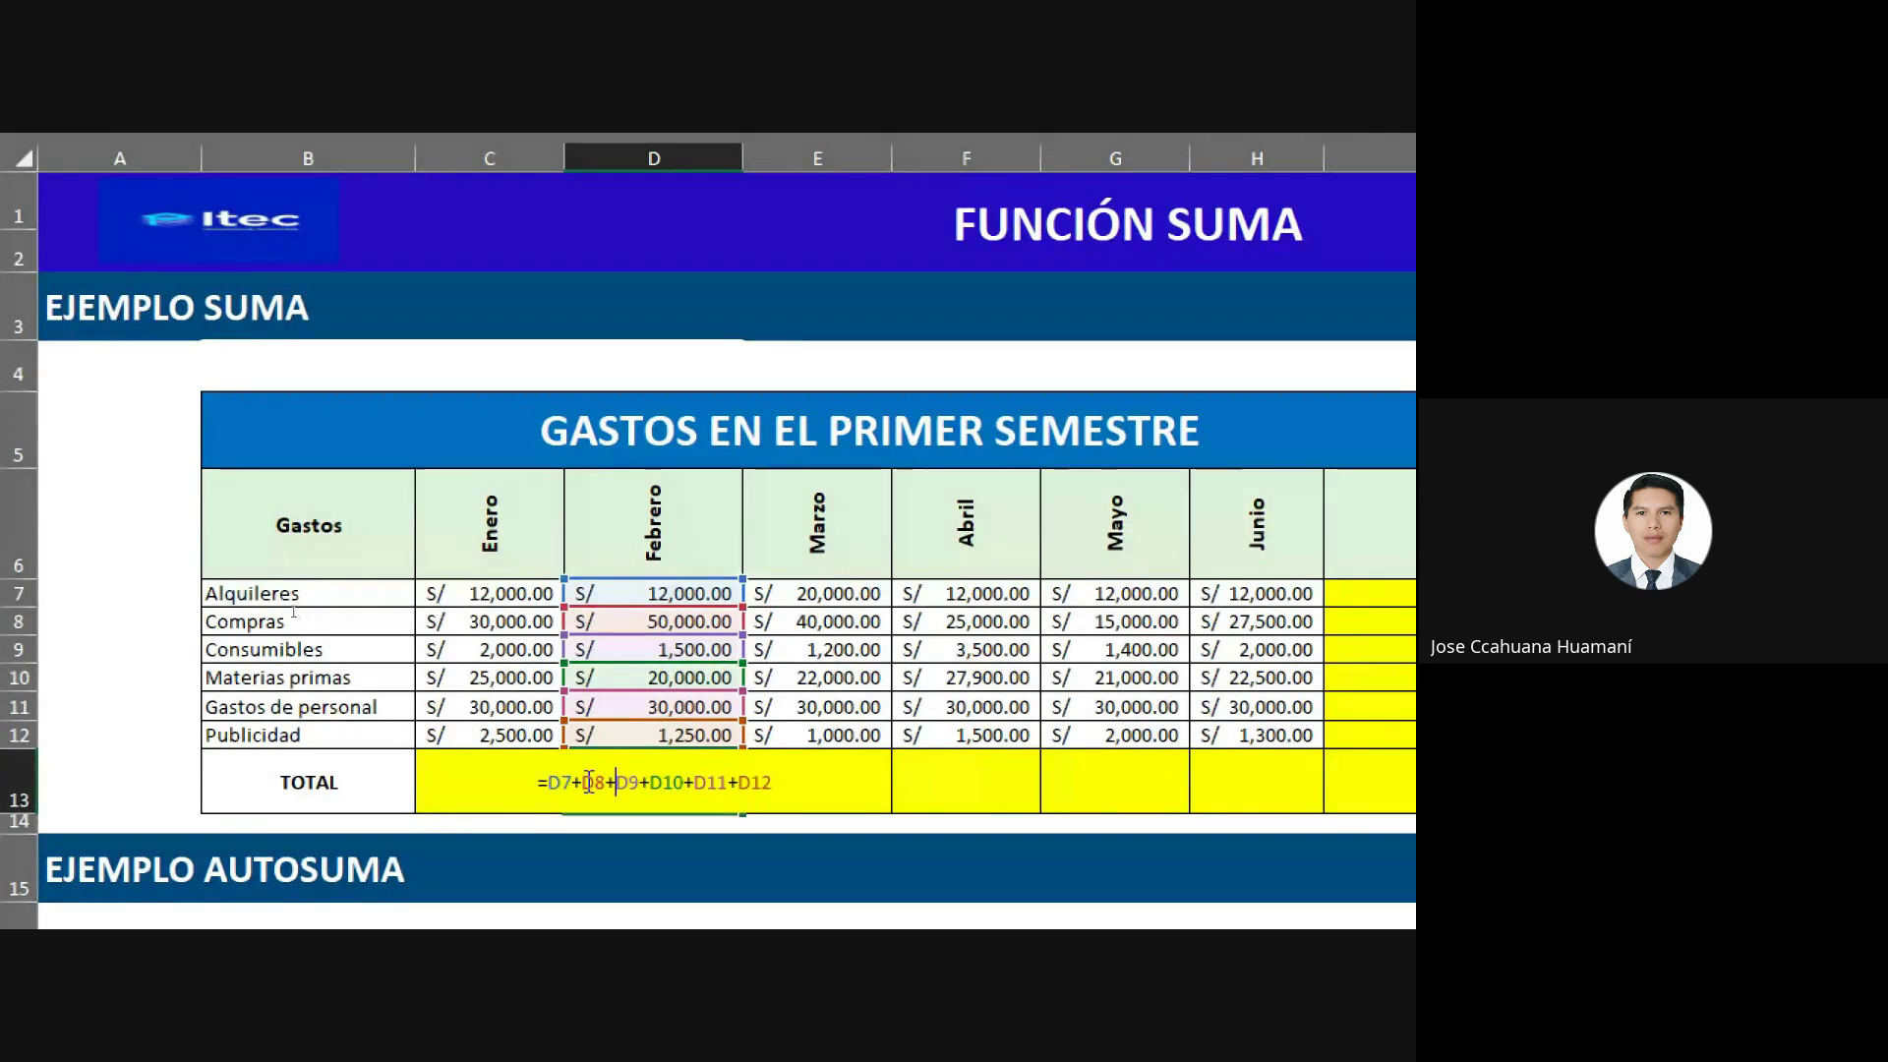
pyautogui.click(580, 782)
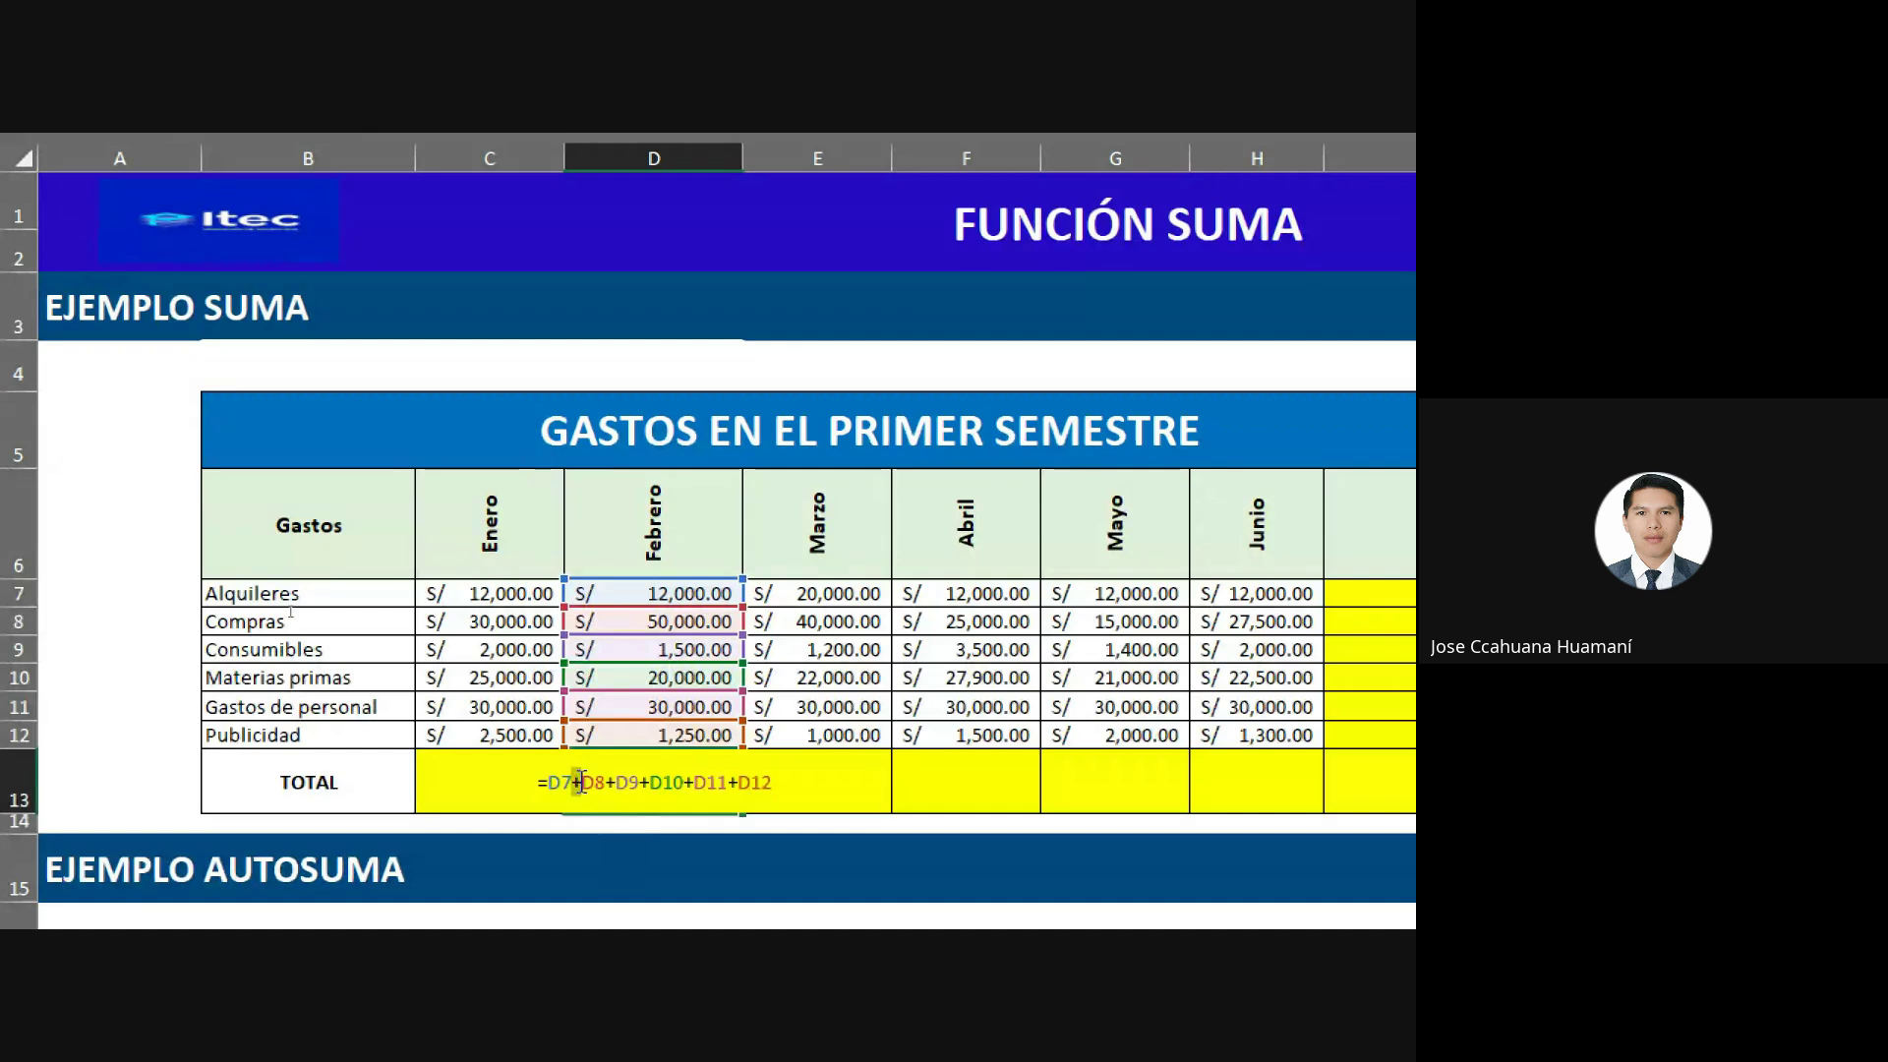
pyautogui.click(616, 782)
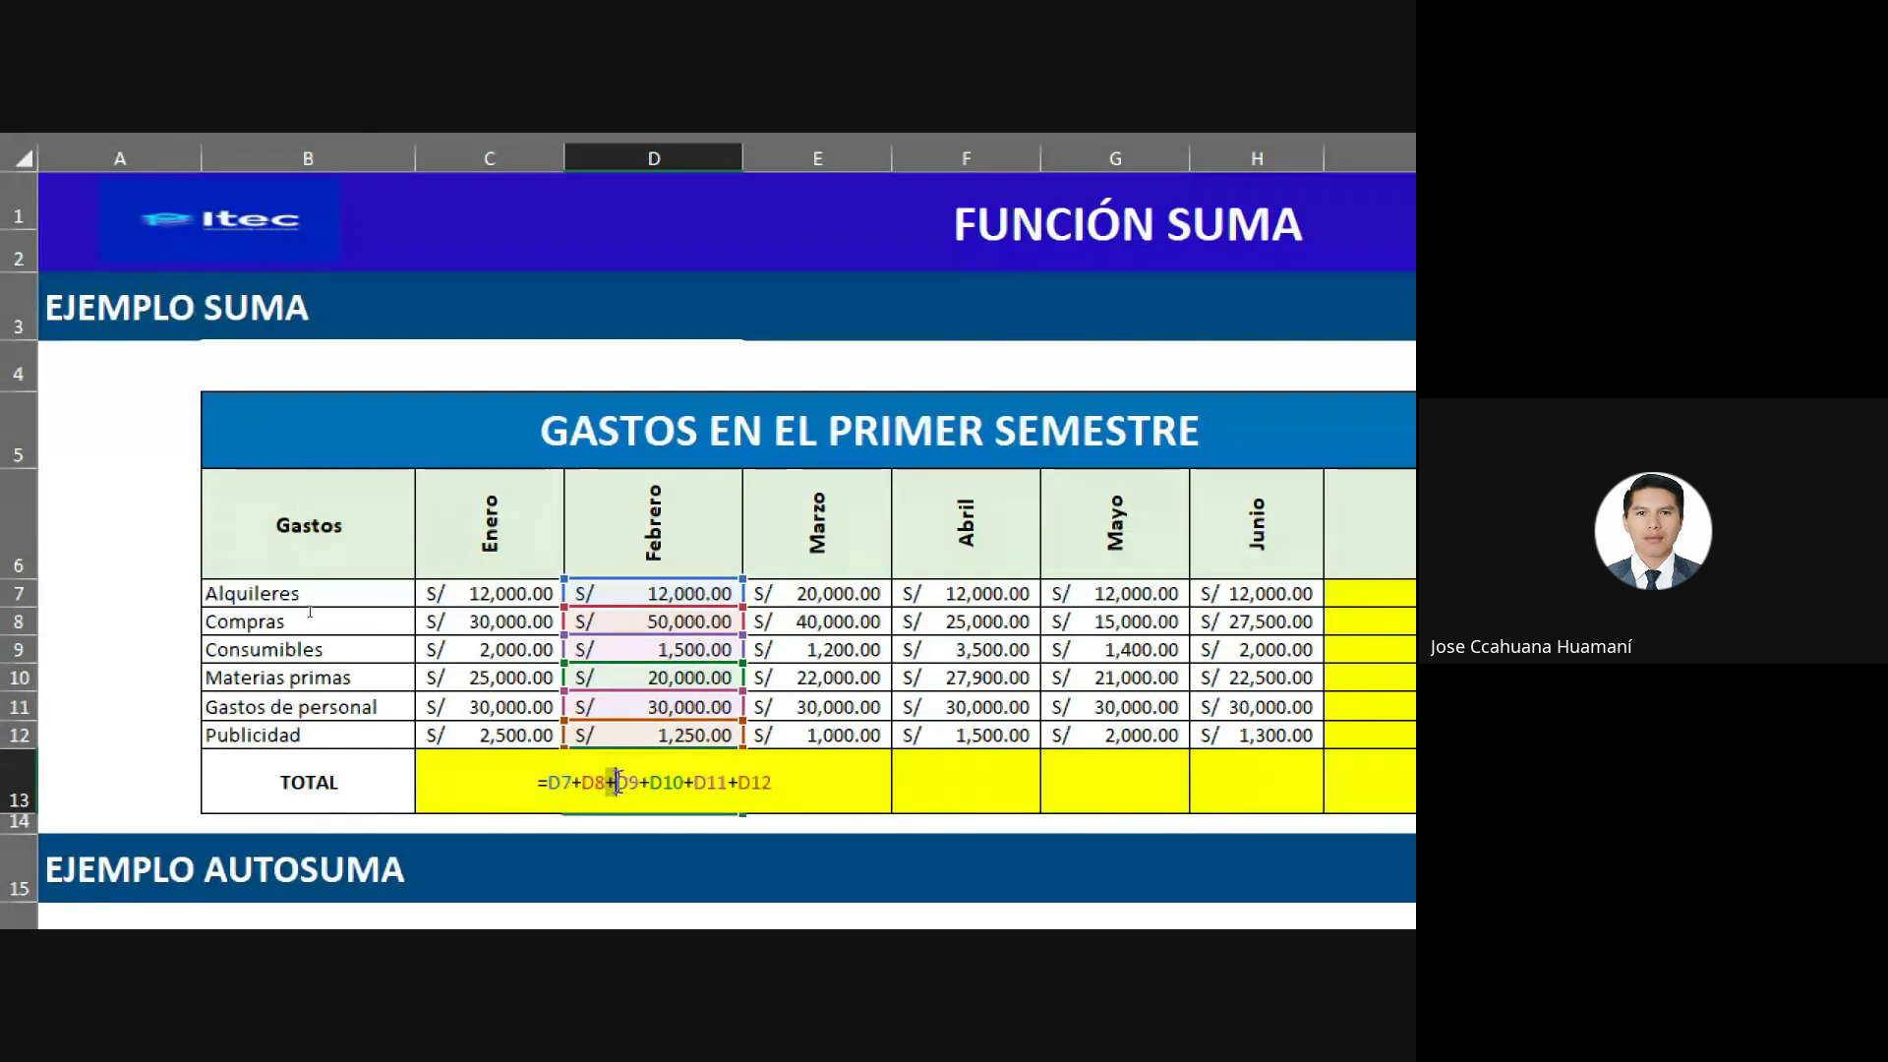
pyautogui.click(649, 781)
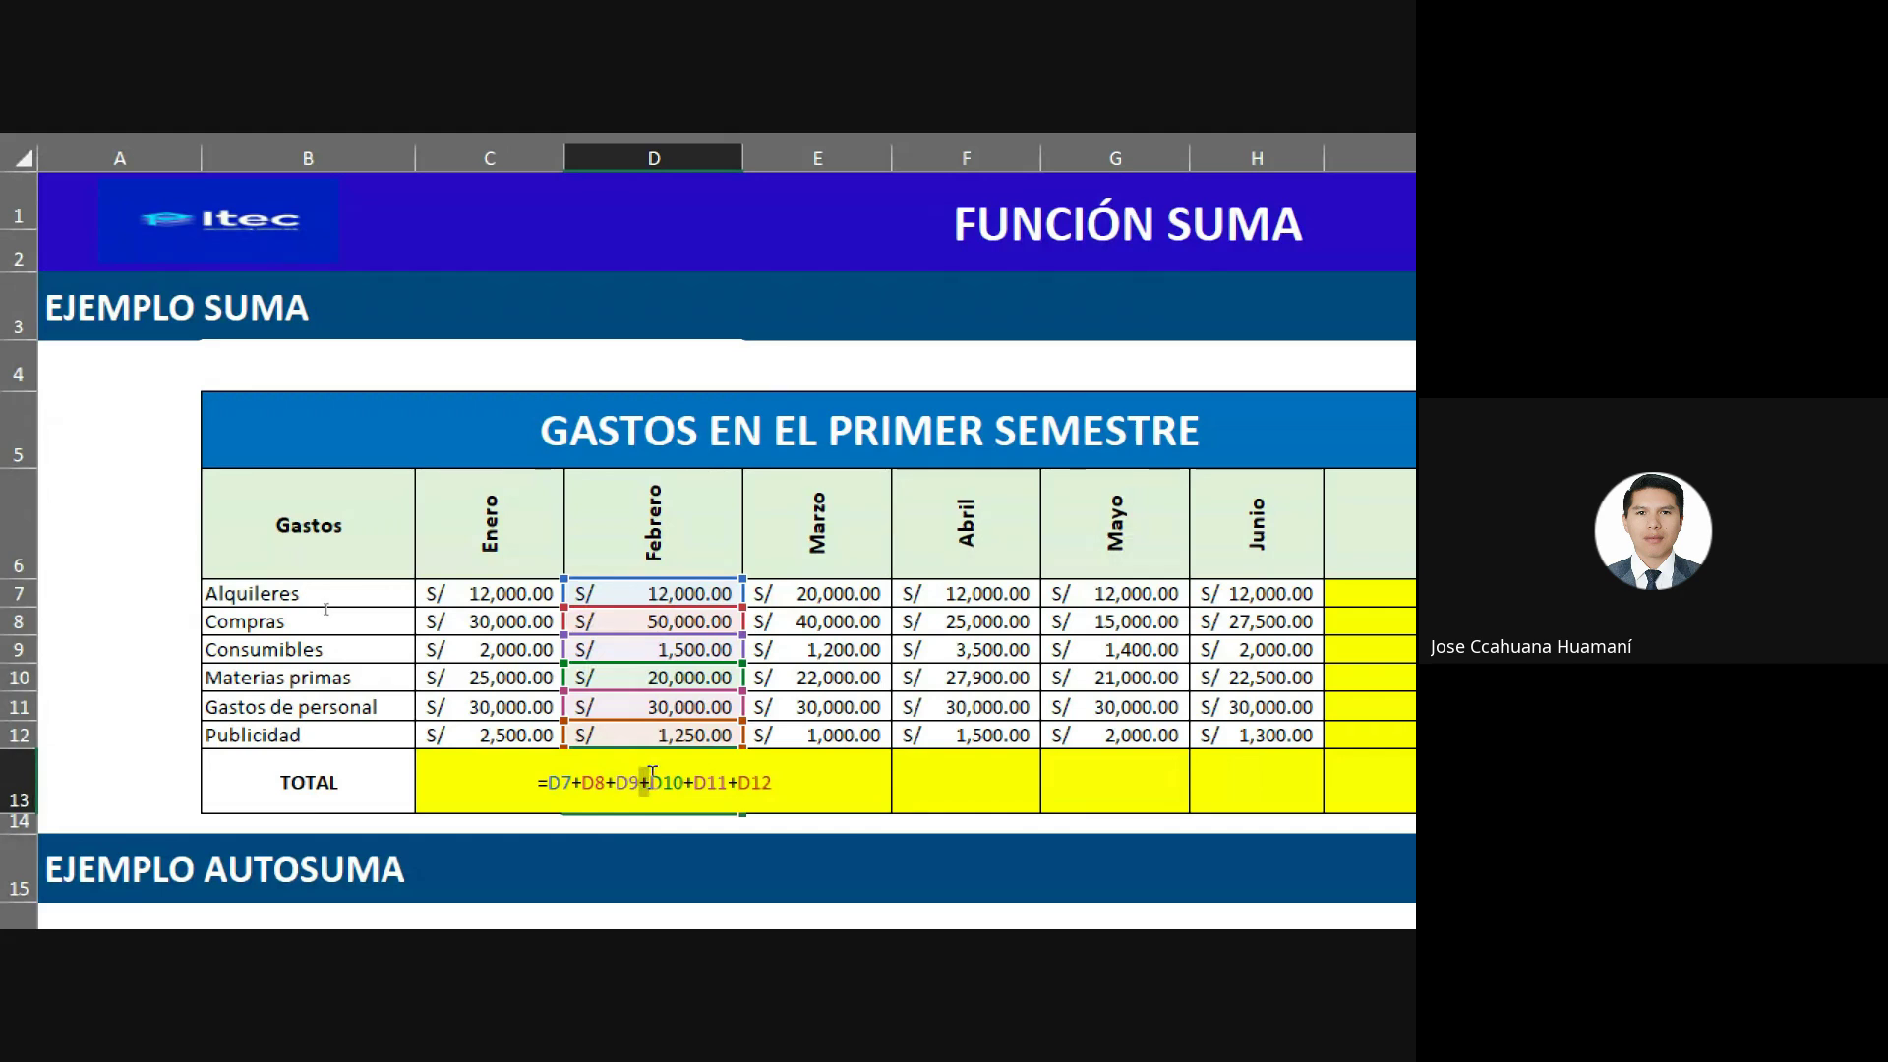
pyautogui.click(688, 781)
pyautogui.click(732, 787)
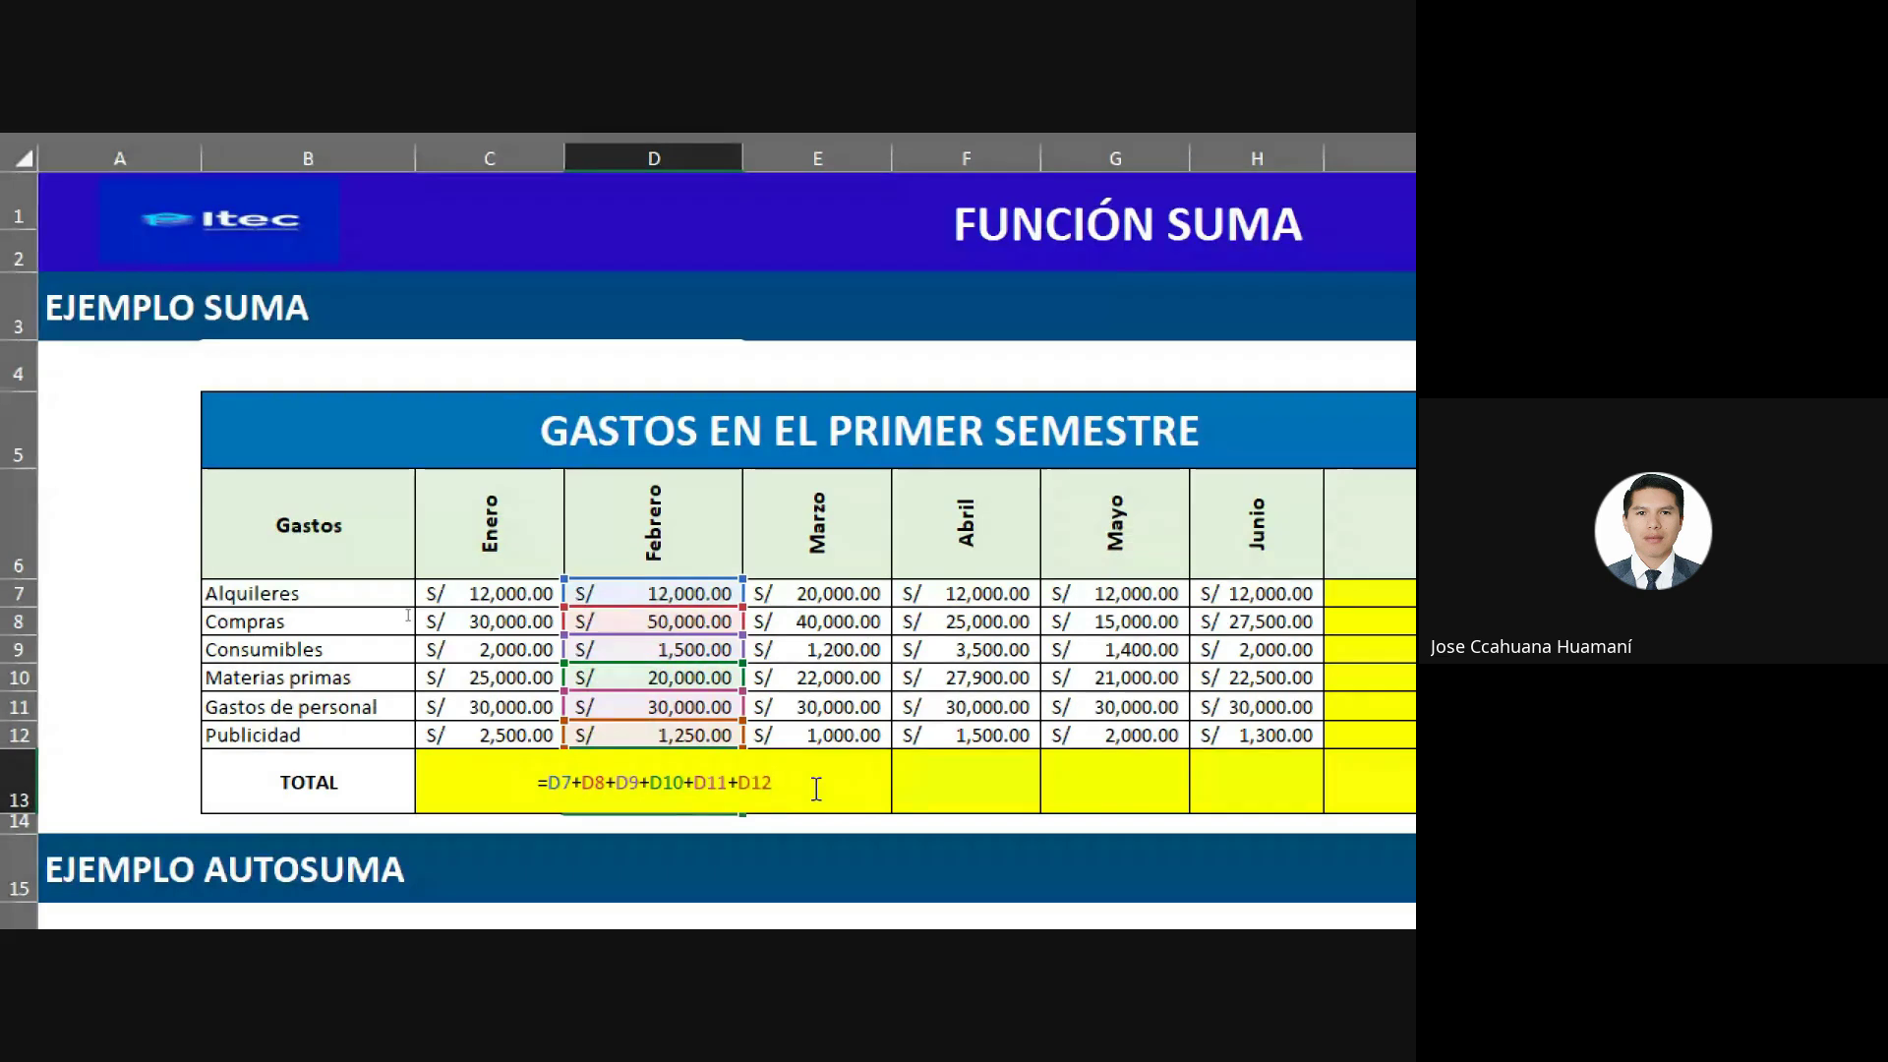
pyautogui.press('Return')
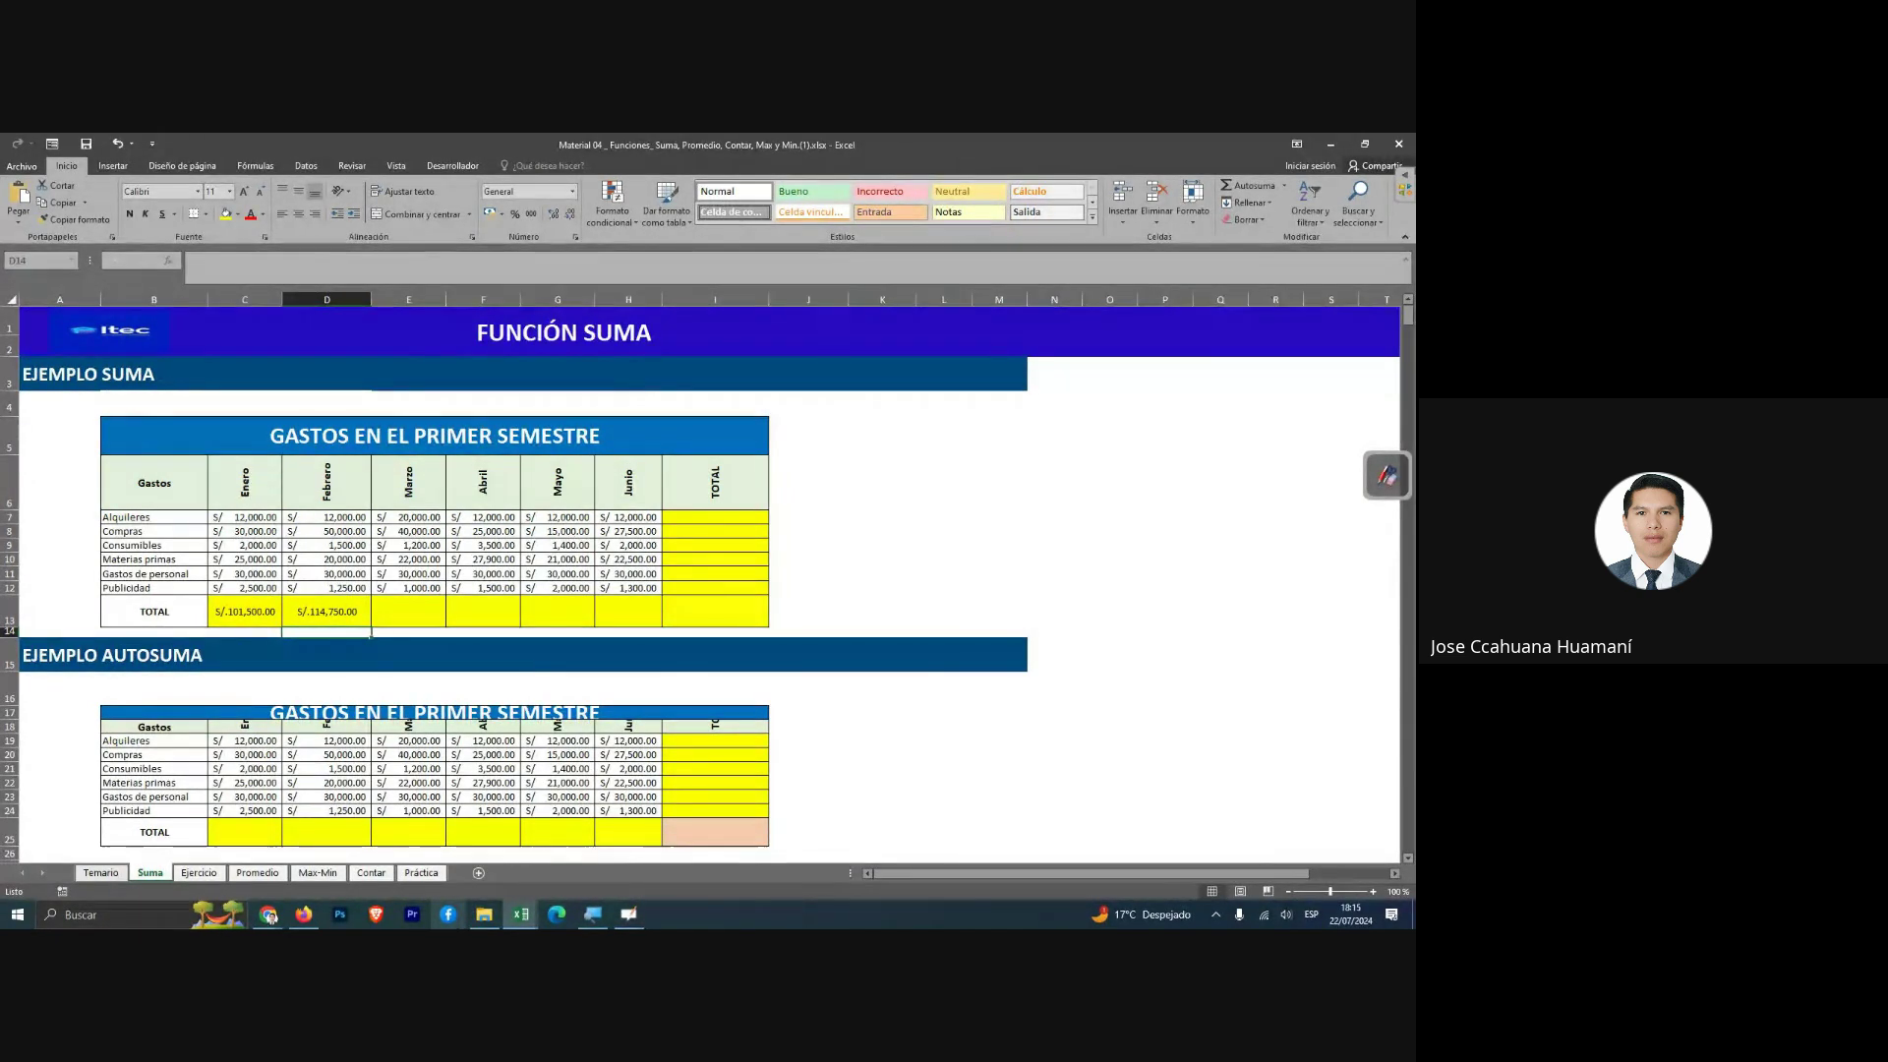
pyautogui.click(268, 915)
pyautogui.click(183, 848)
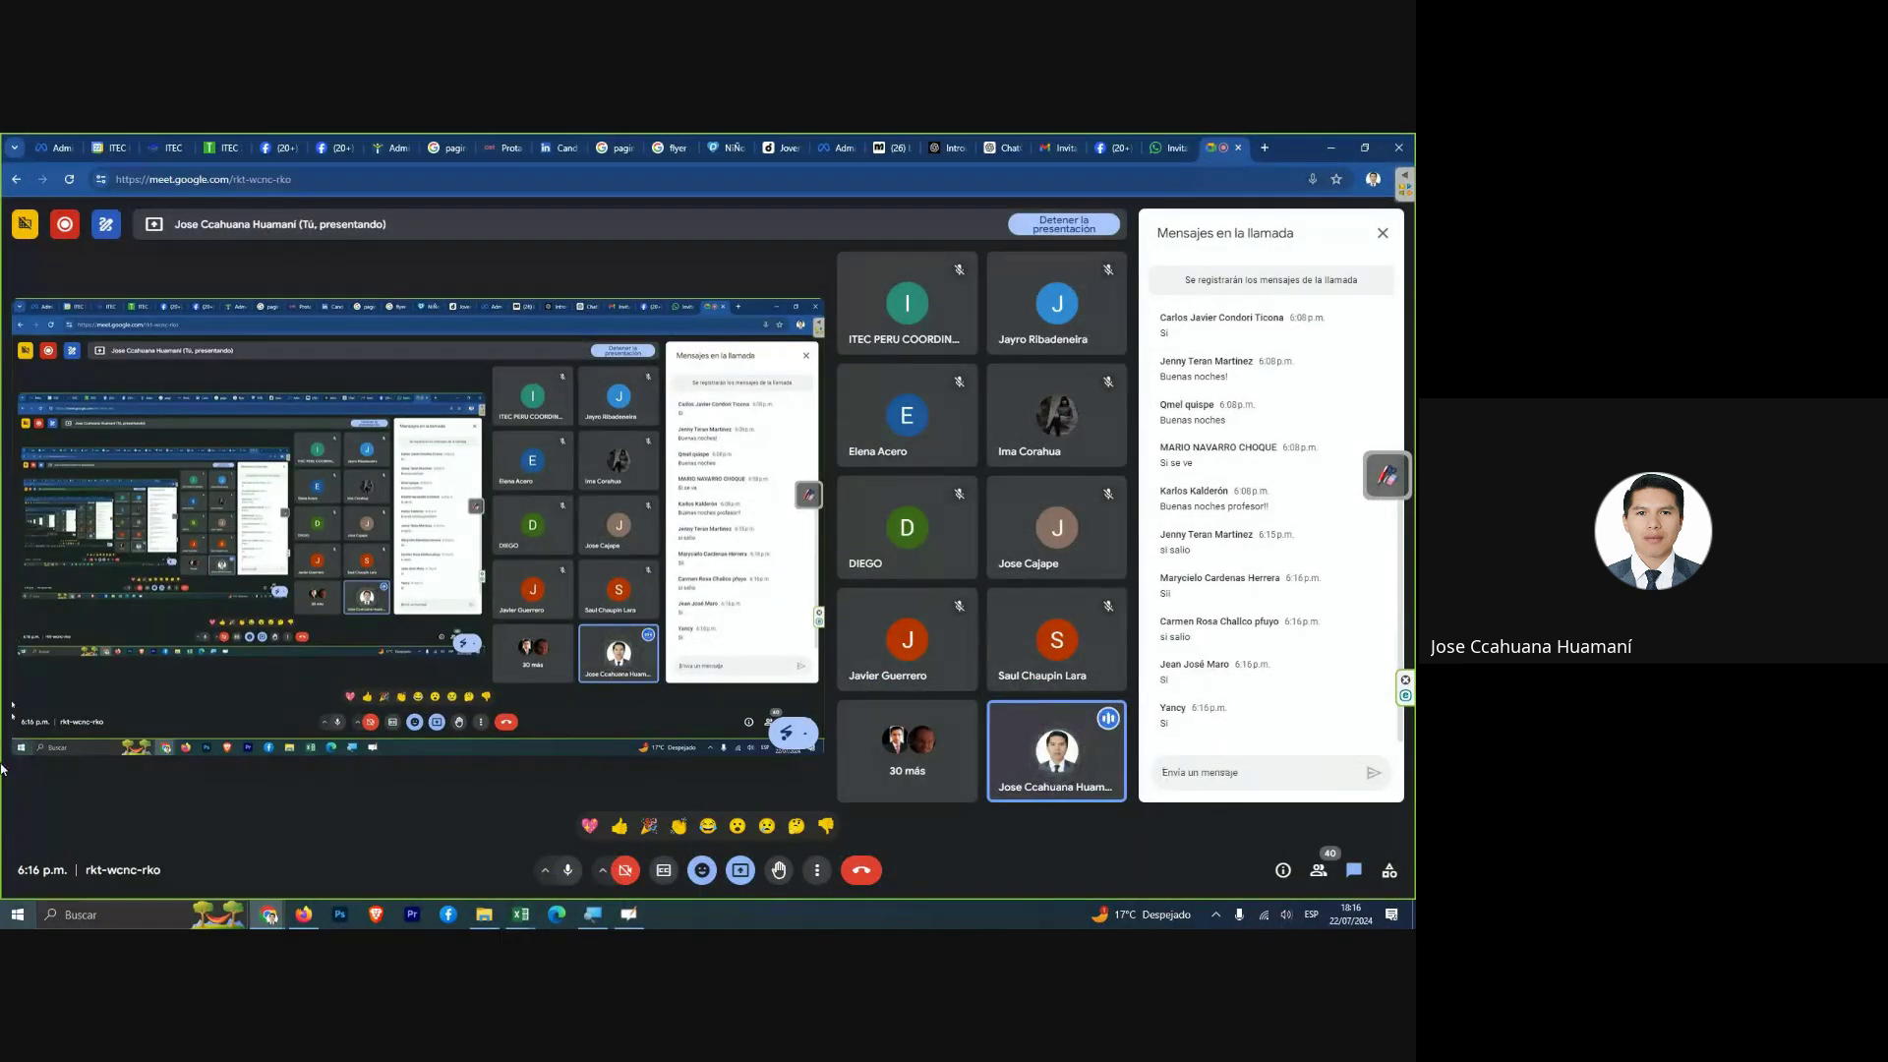
pyautogui.moveTo(521, 914)
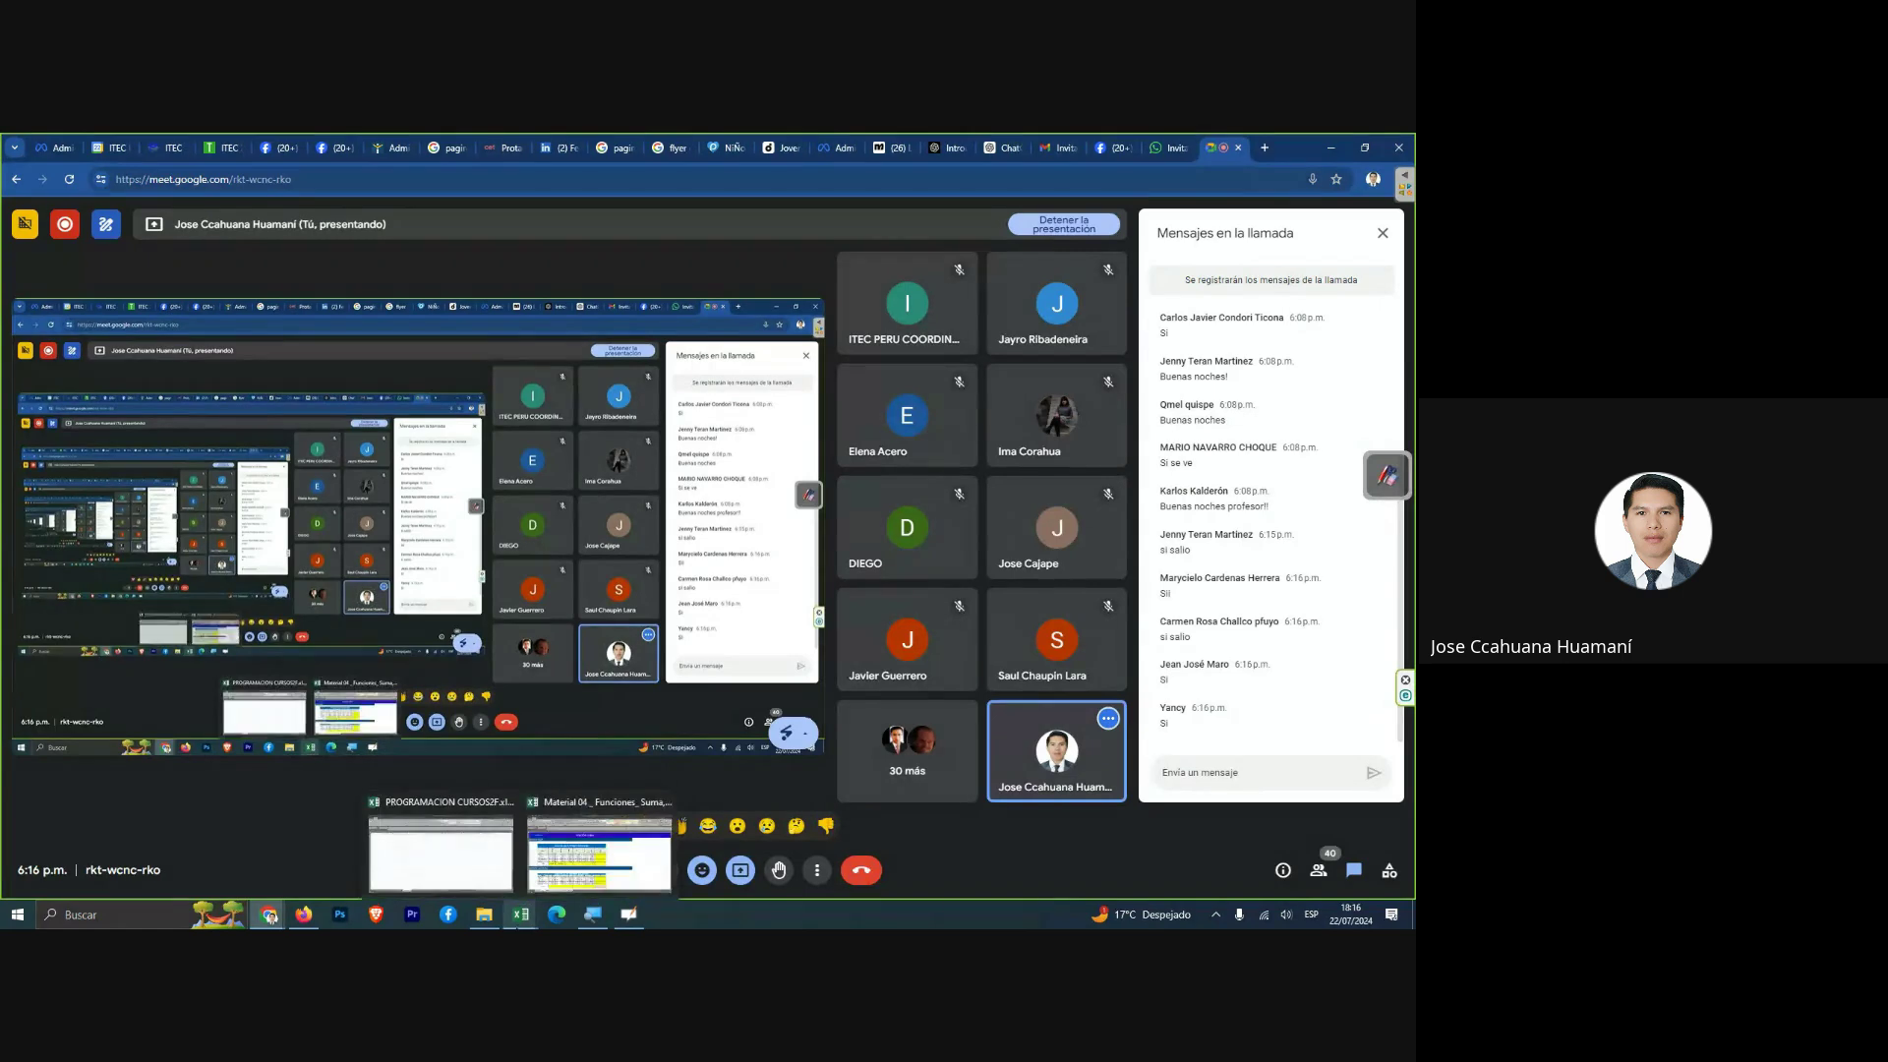
pyautogui.click(580, 862)
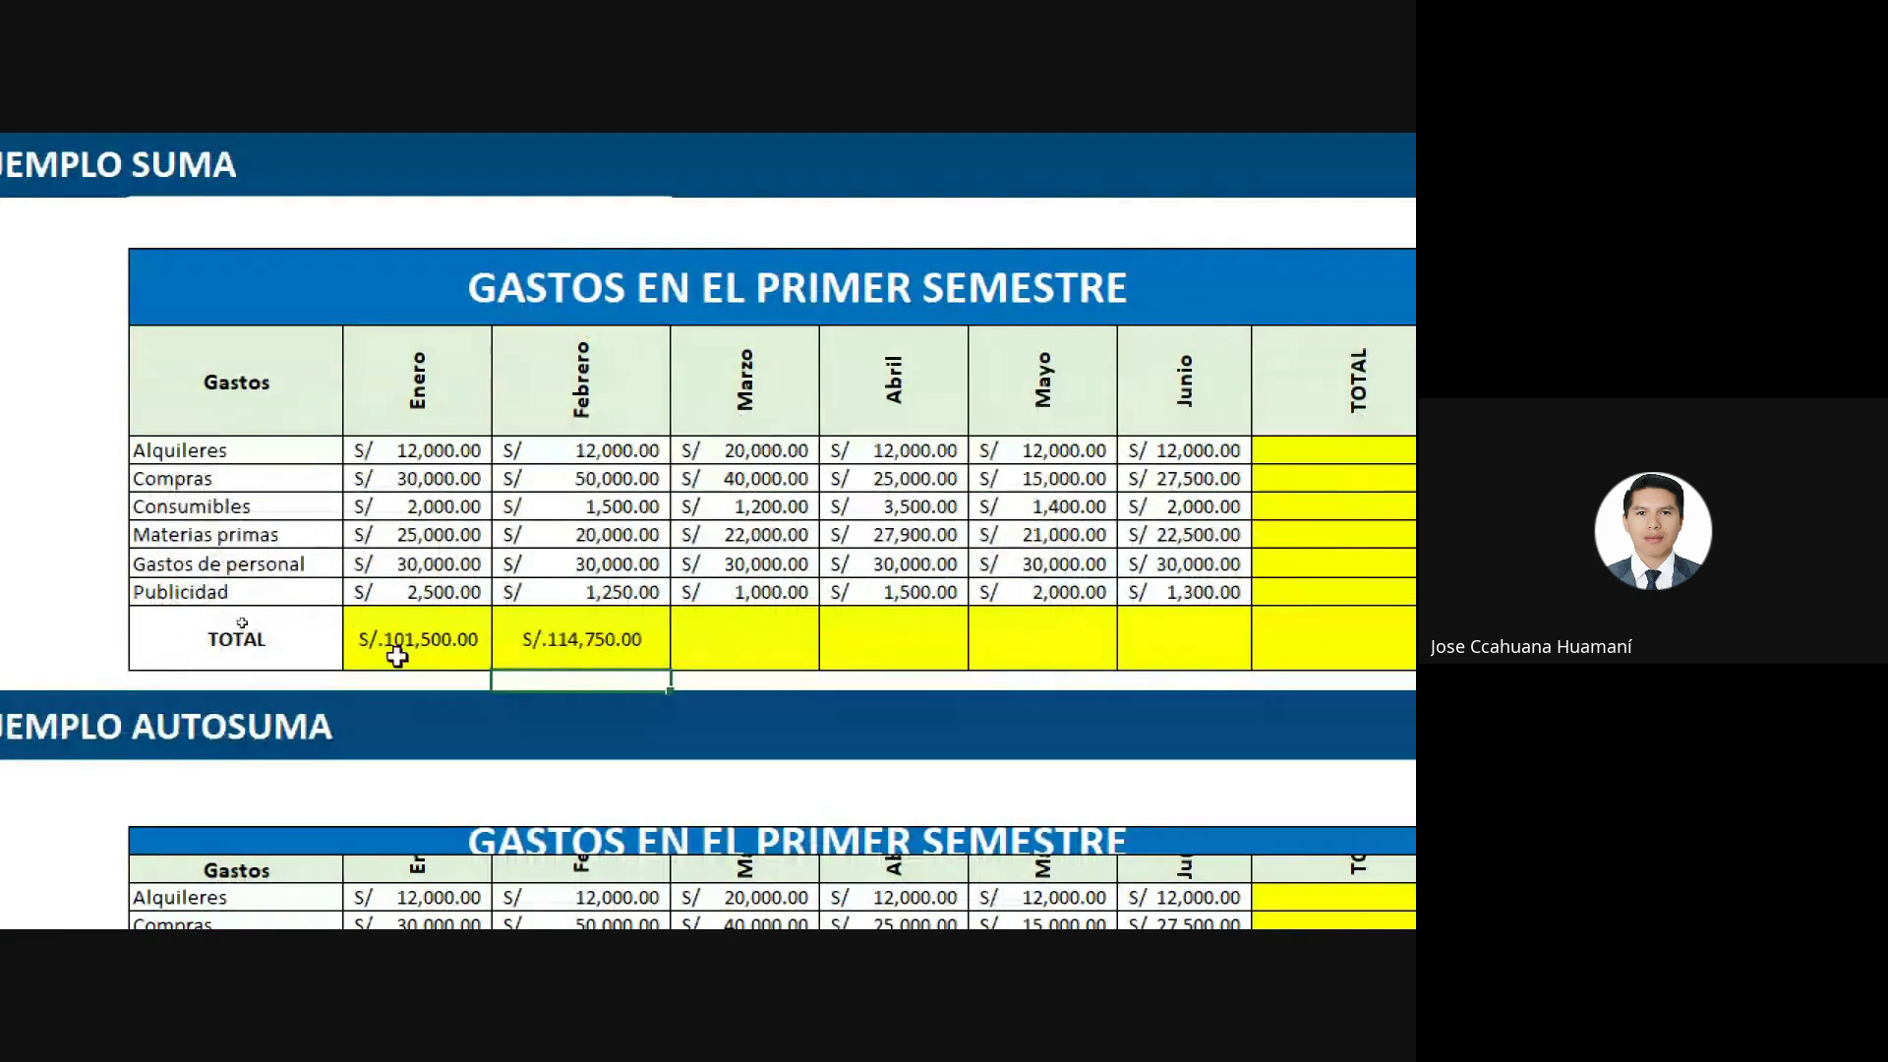
# Delete the January and February total formulas in C13:D13.
pyautogui.click(437, 658)
pyautogui.click(644, 658)
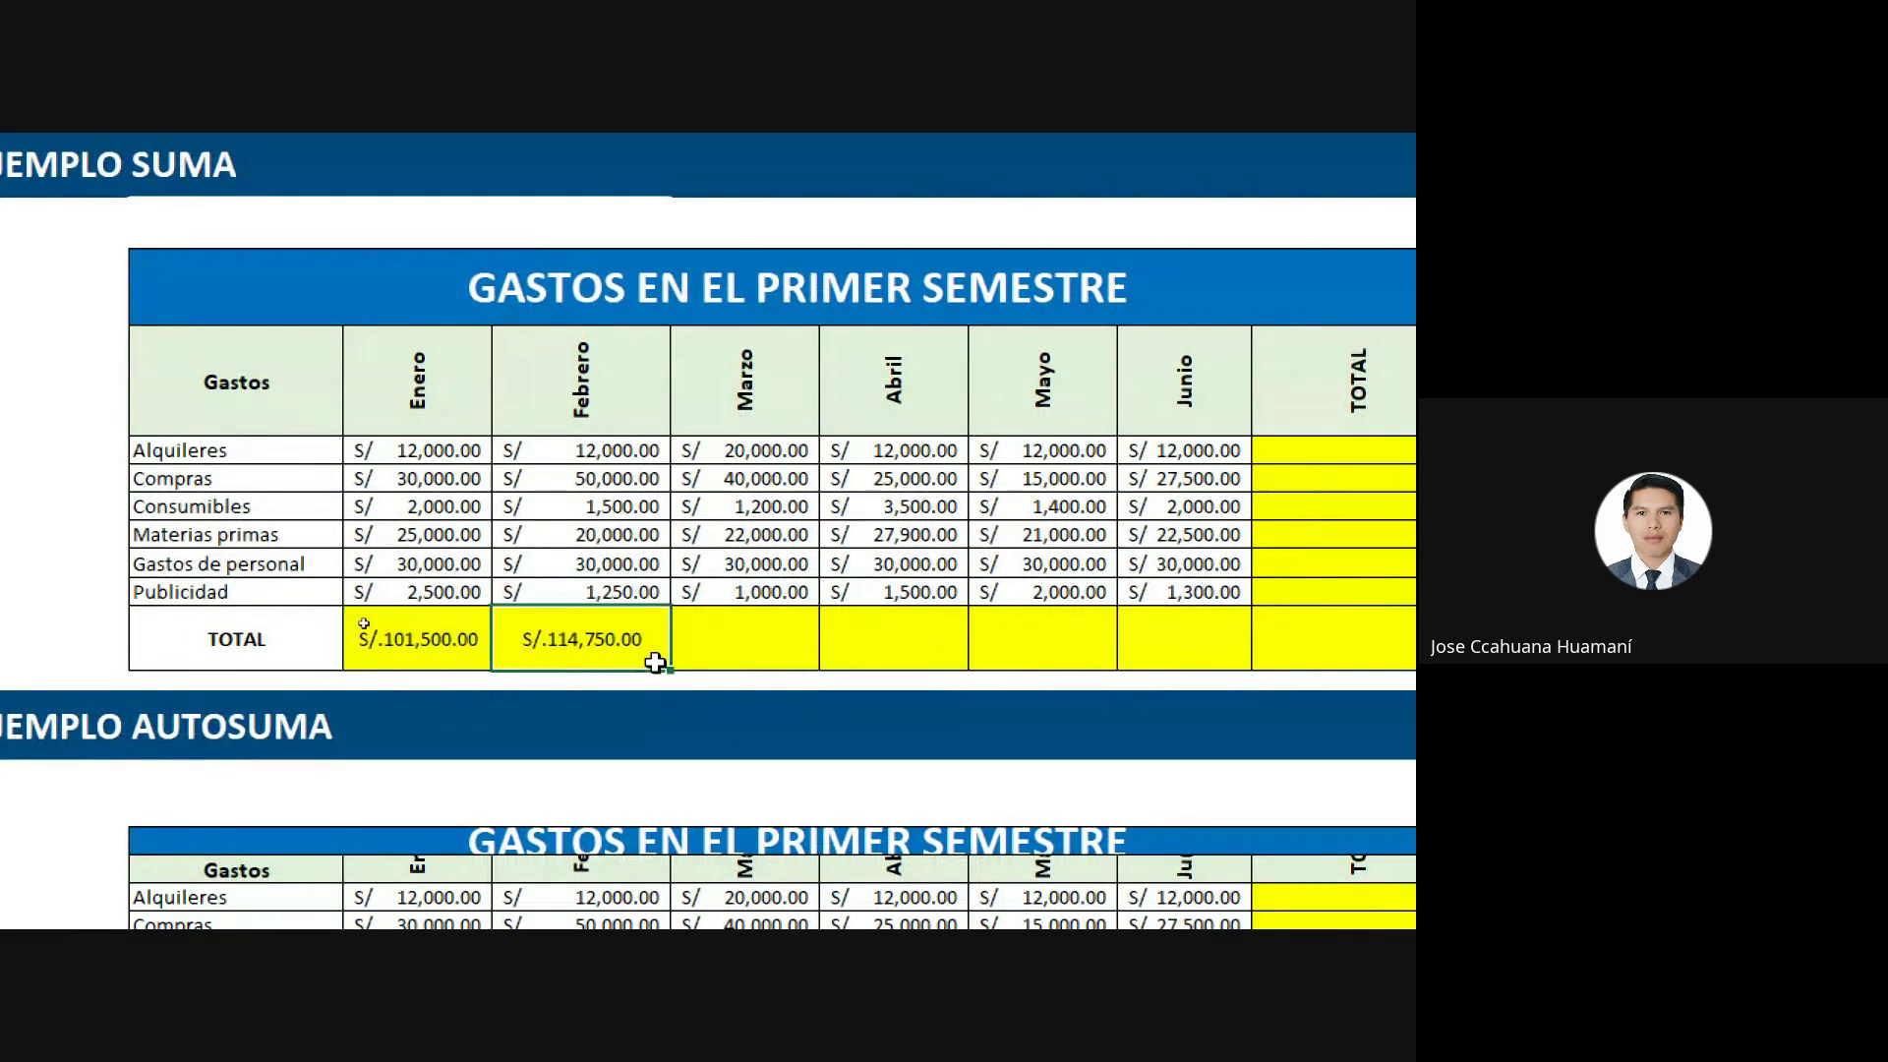
pyautogui.moveTo(400, 640); pyautogui.dragTo(653, 644)
pyautogui.click(456, 640)
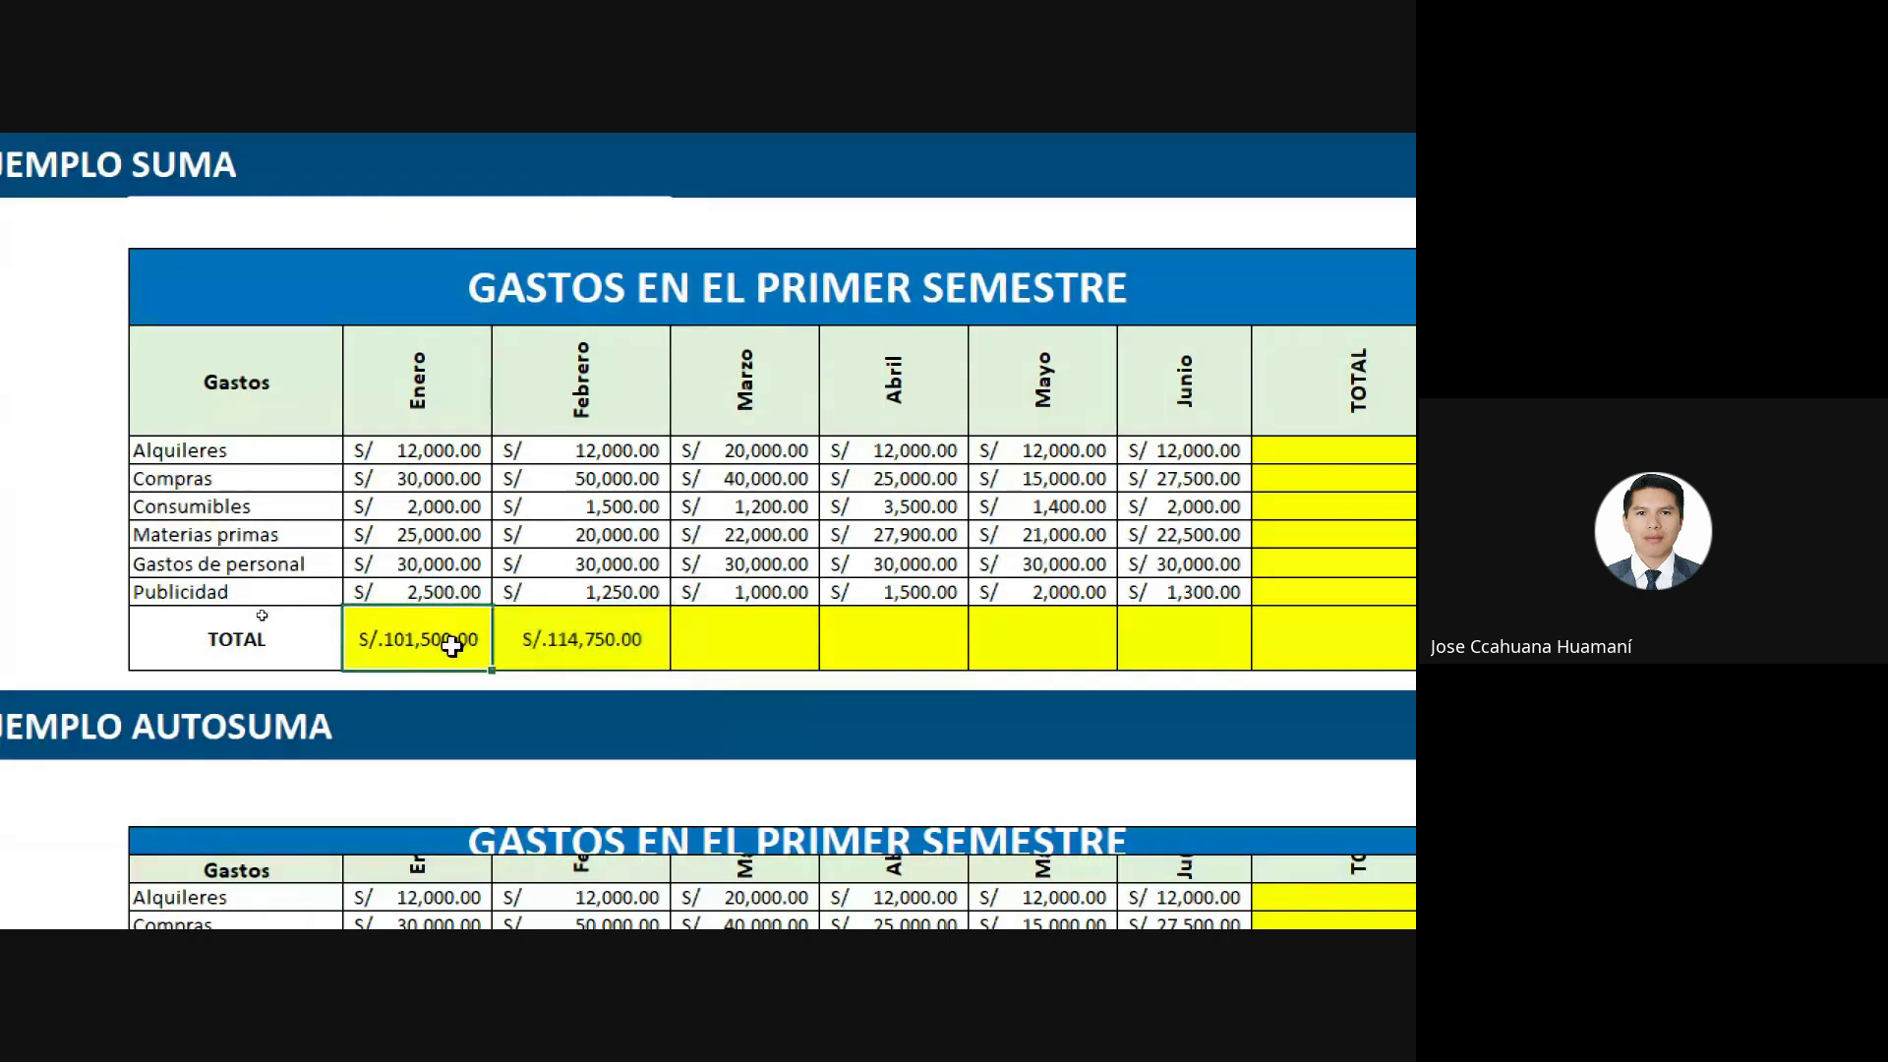
pyautogui.moveTo(421, 611); pyautogui.dragTo(601, 616)
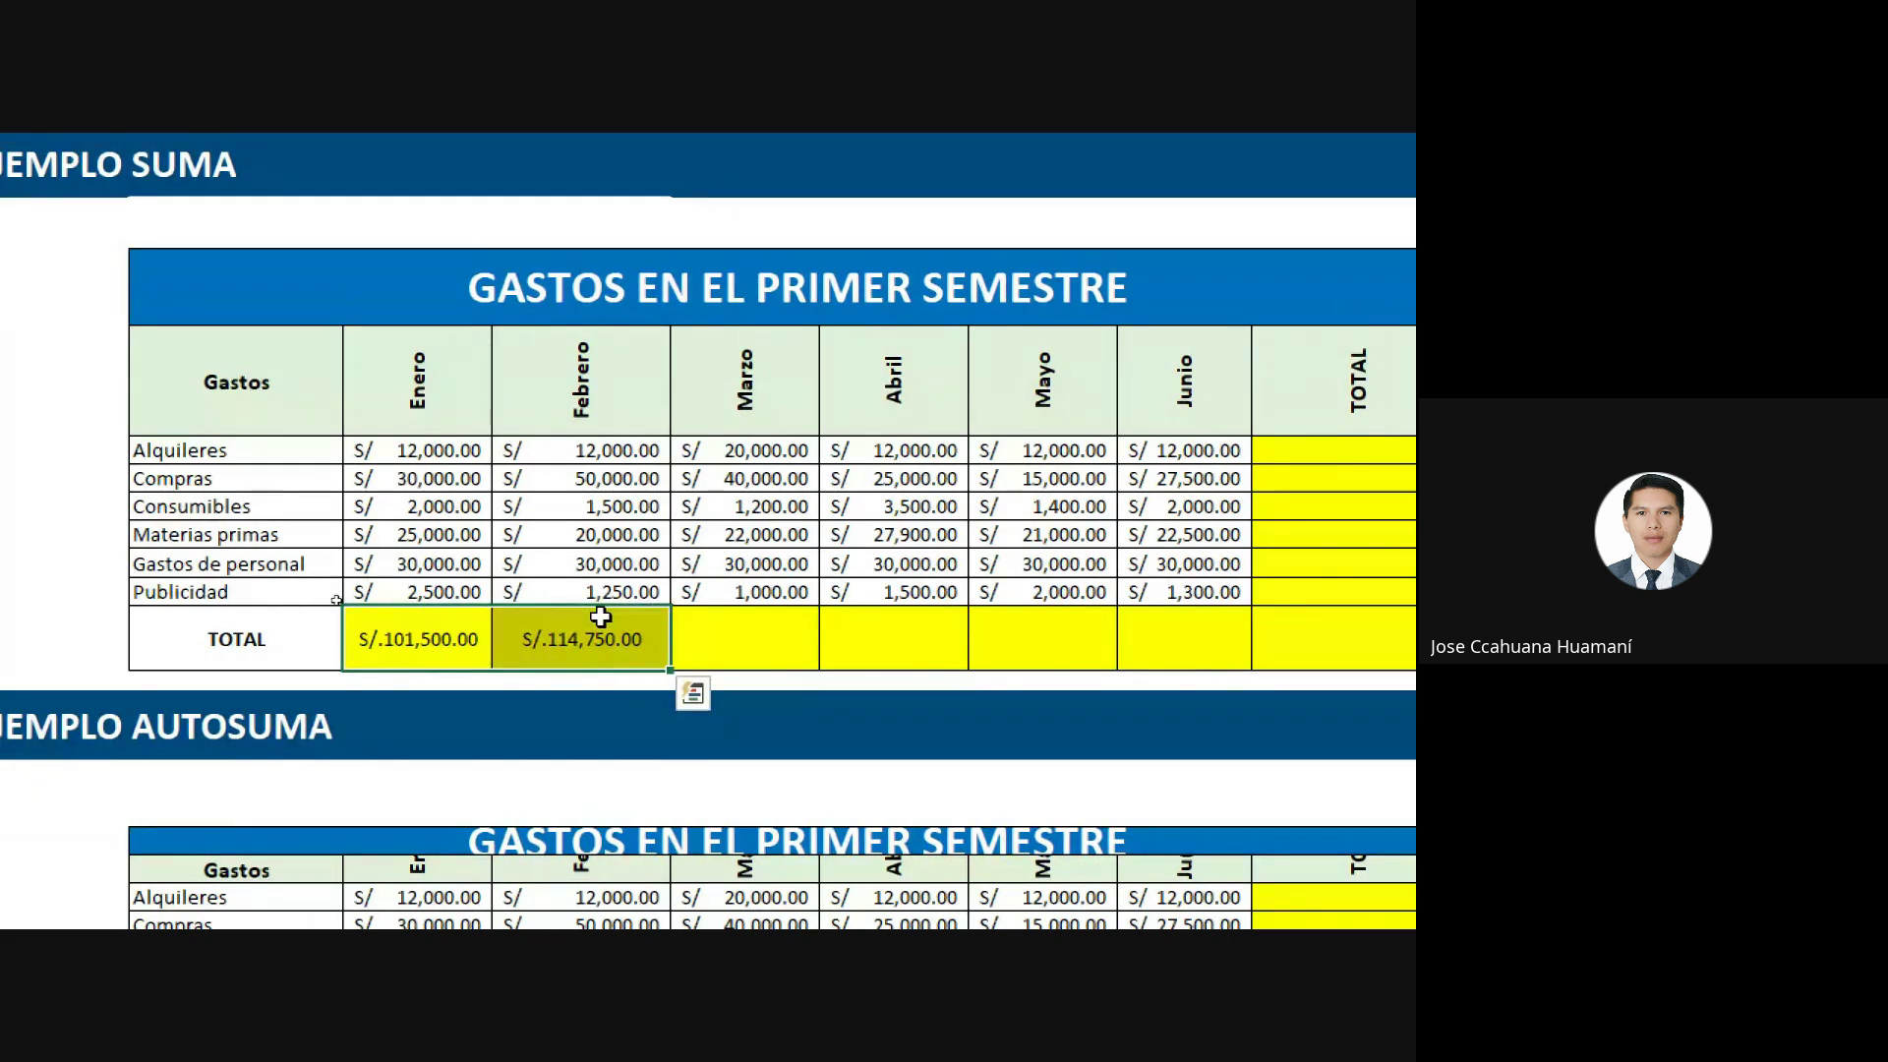
pyautogui.press('Delete')
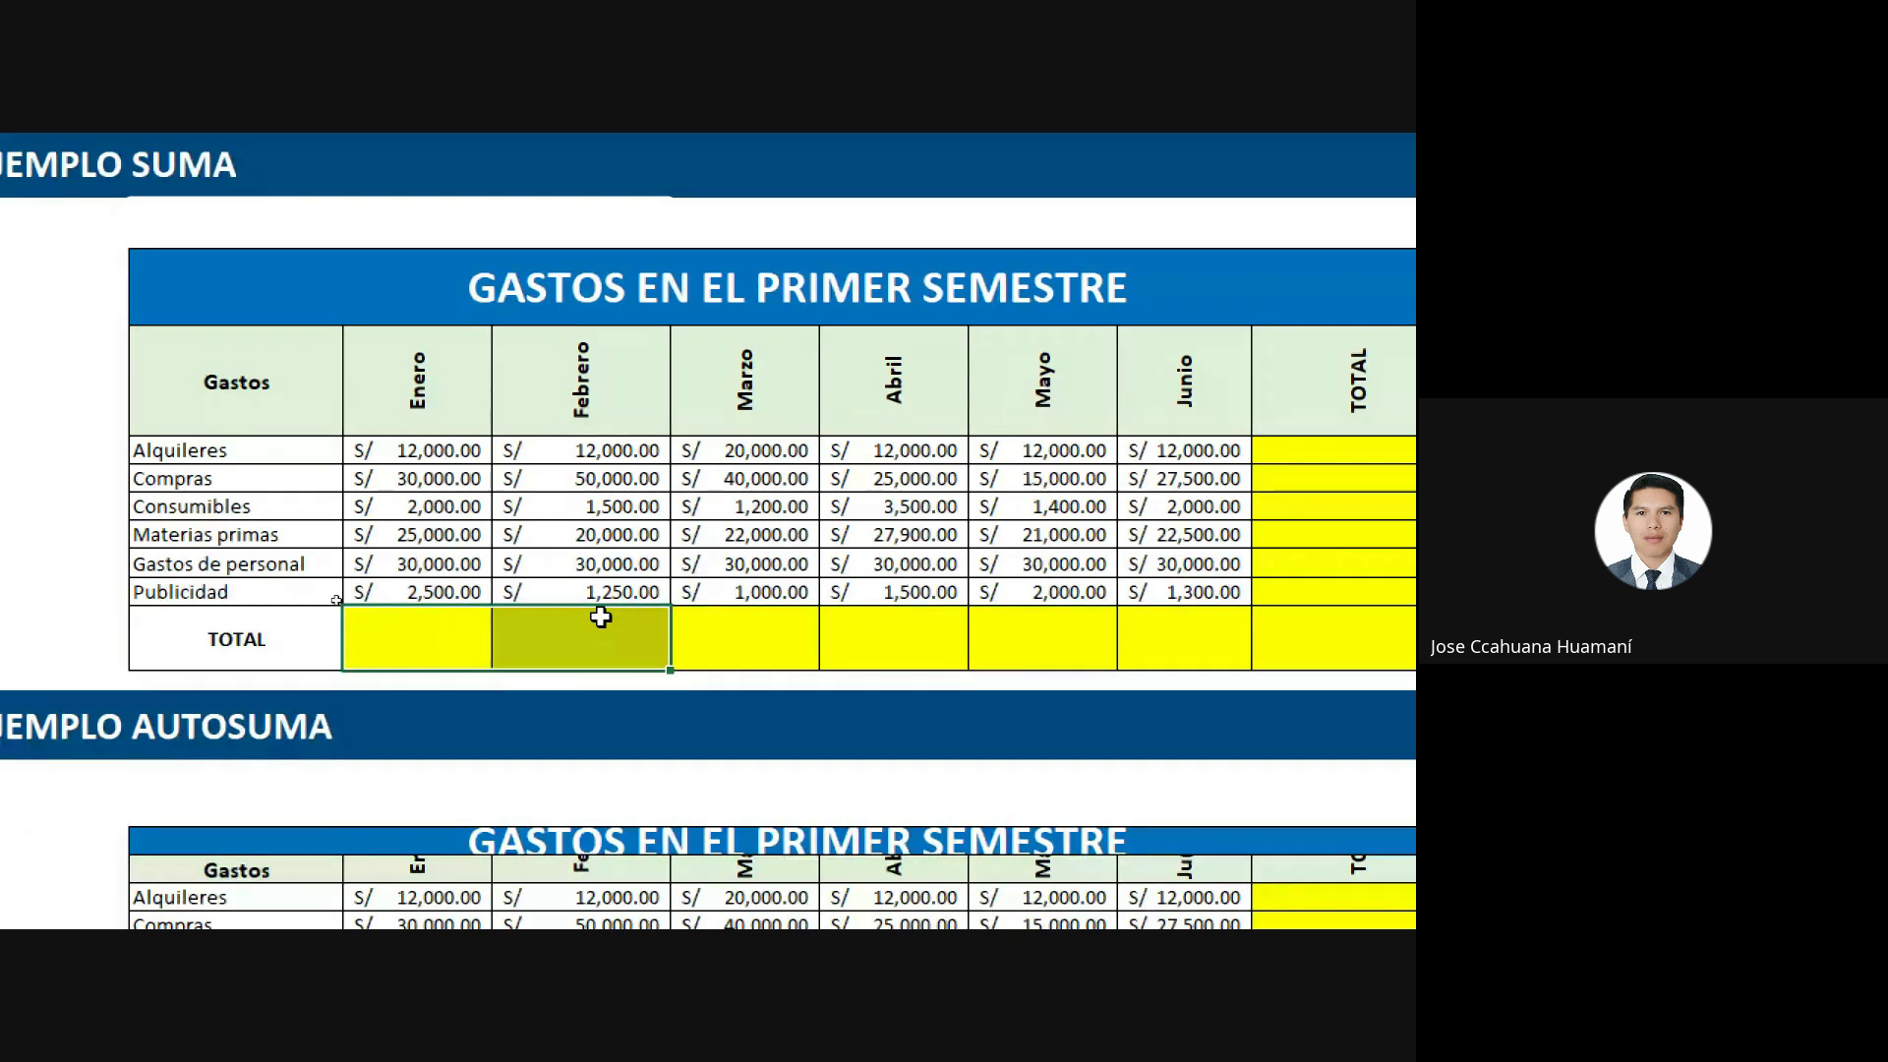
pyautogui.click(730, 653)
pyautogui.click(401, 627)
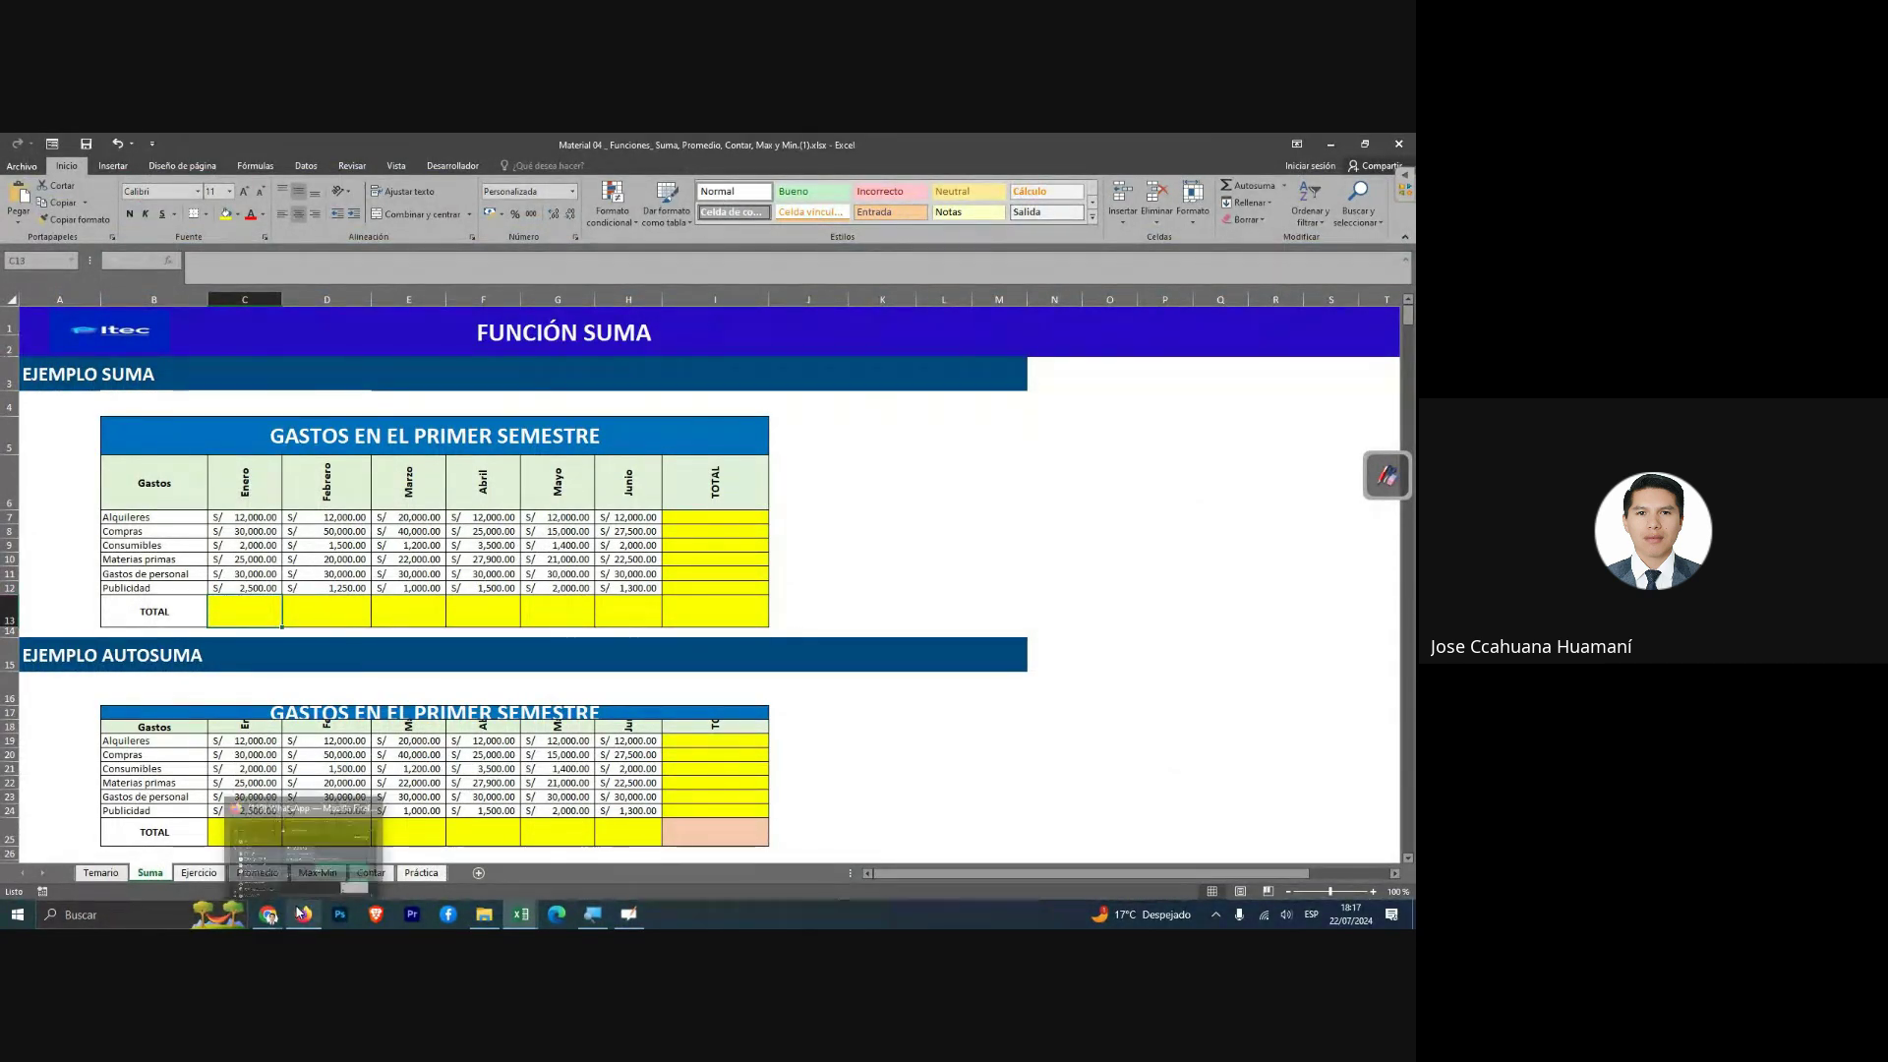
pyautogui.moveTo(268, 914)
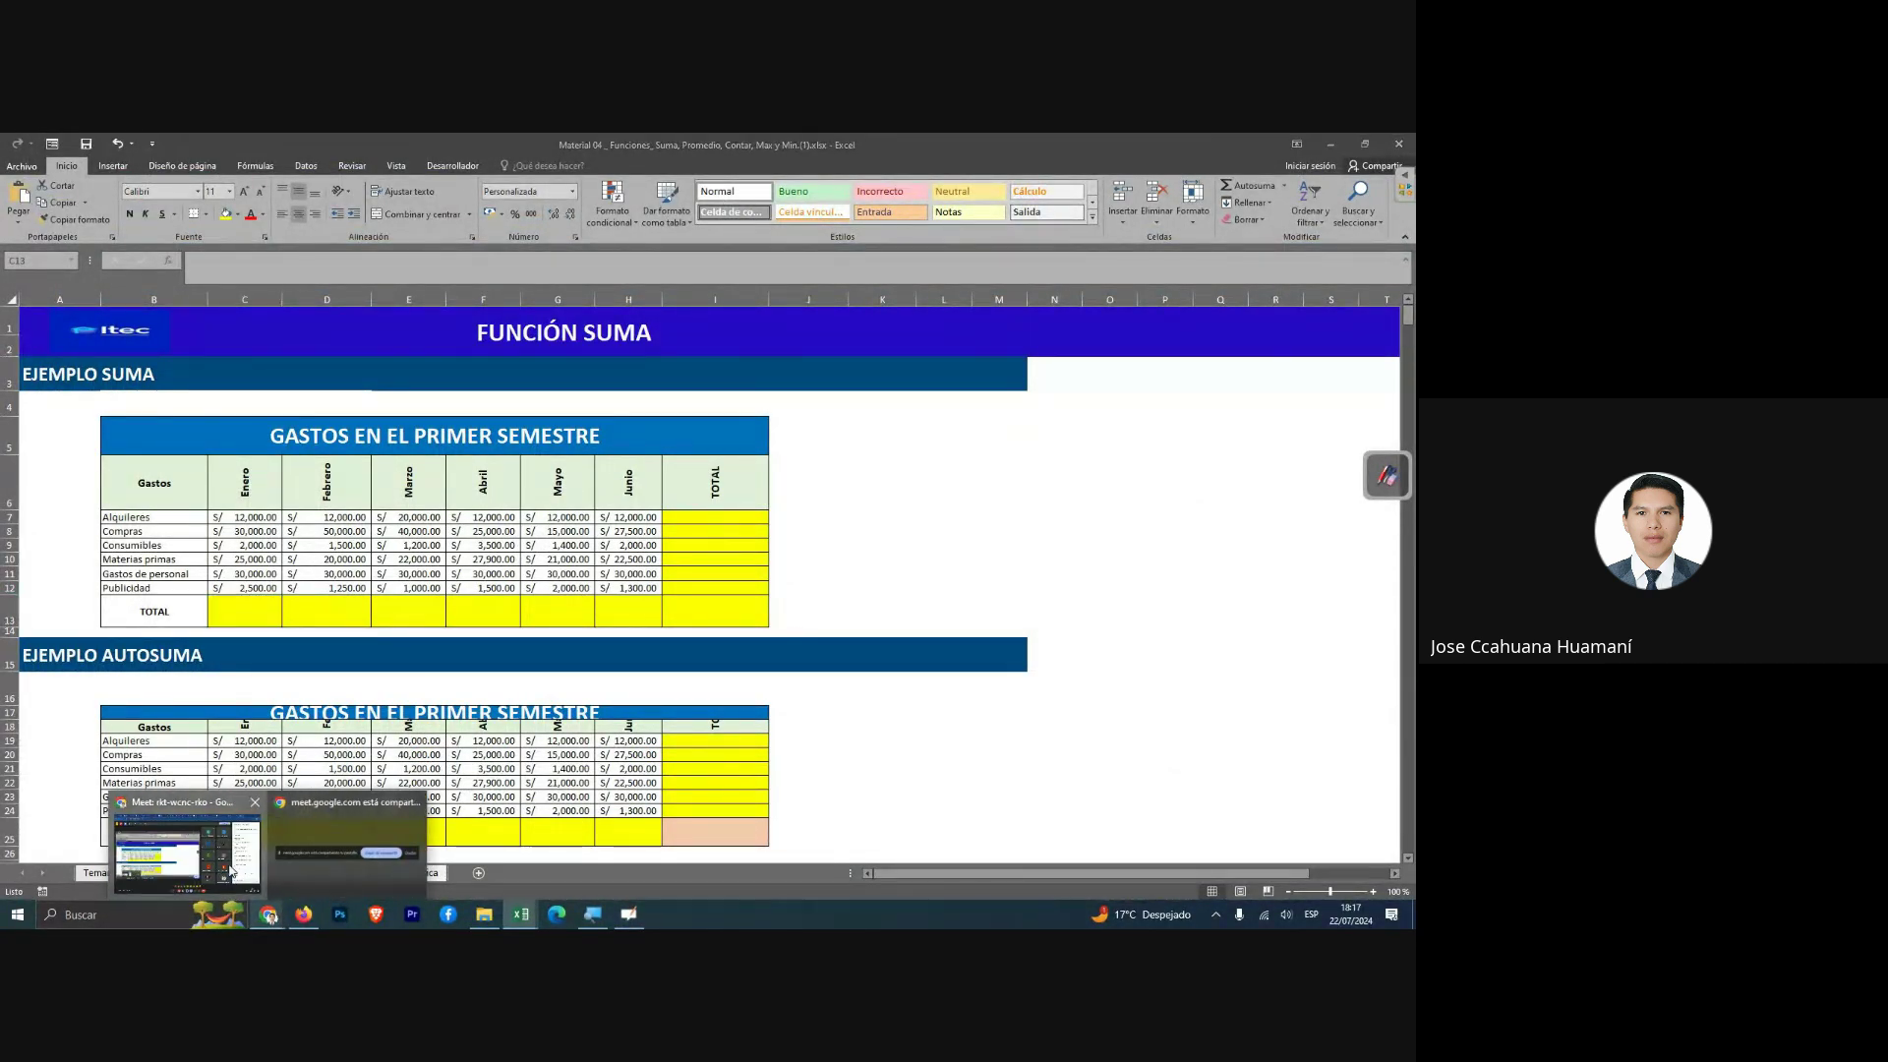
# Bring the Google Meet call forward and place the cursor in its chat message box.
pyautogui.click(241, 841)
pyautogui.click(1239, 773)
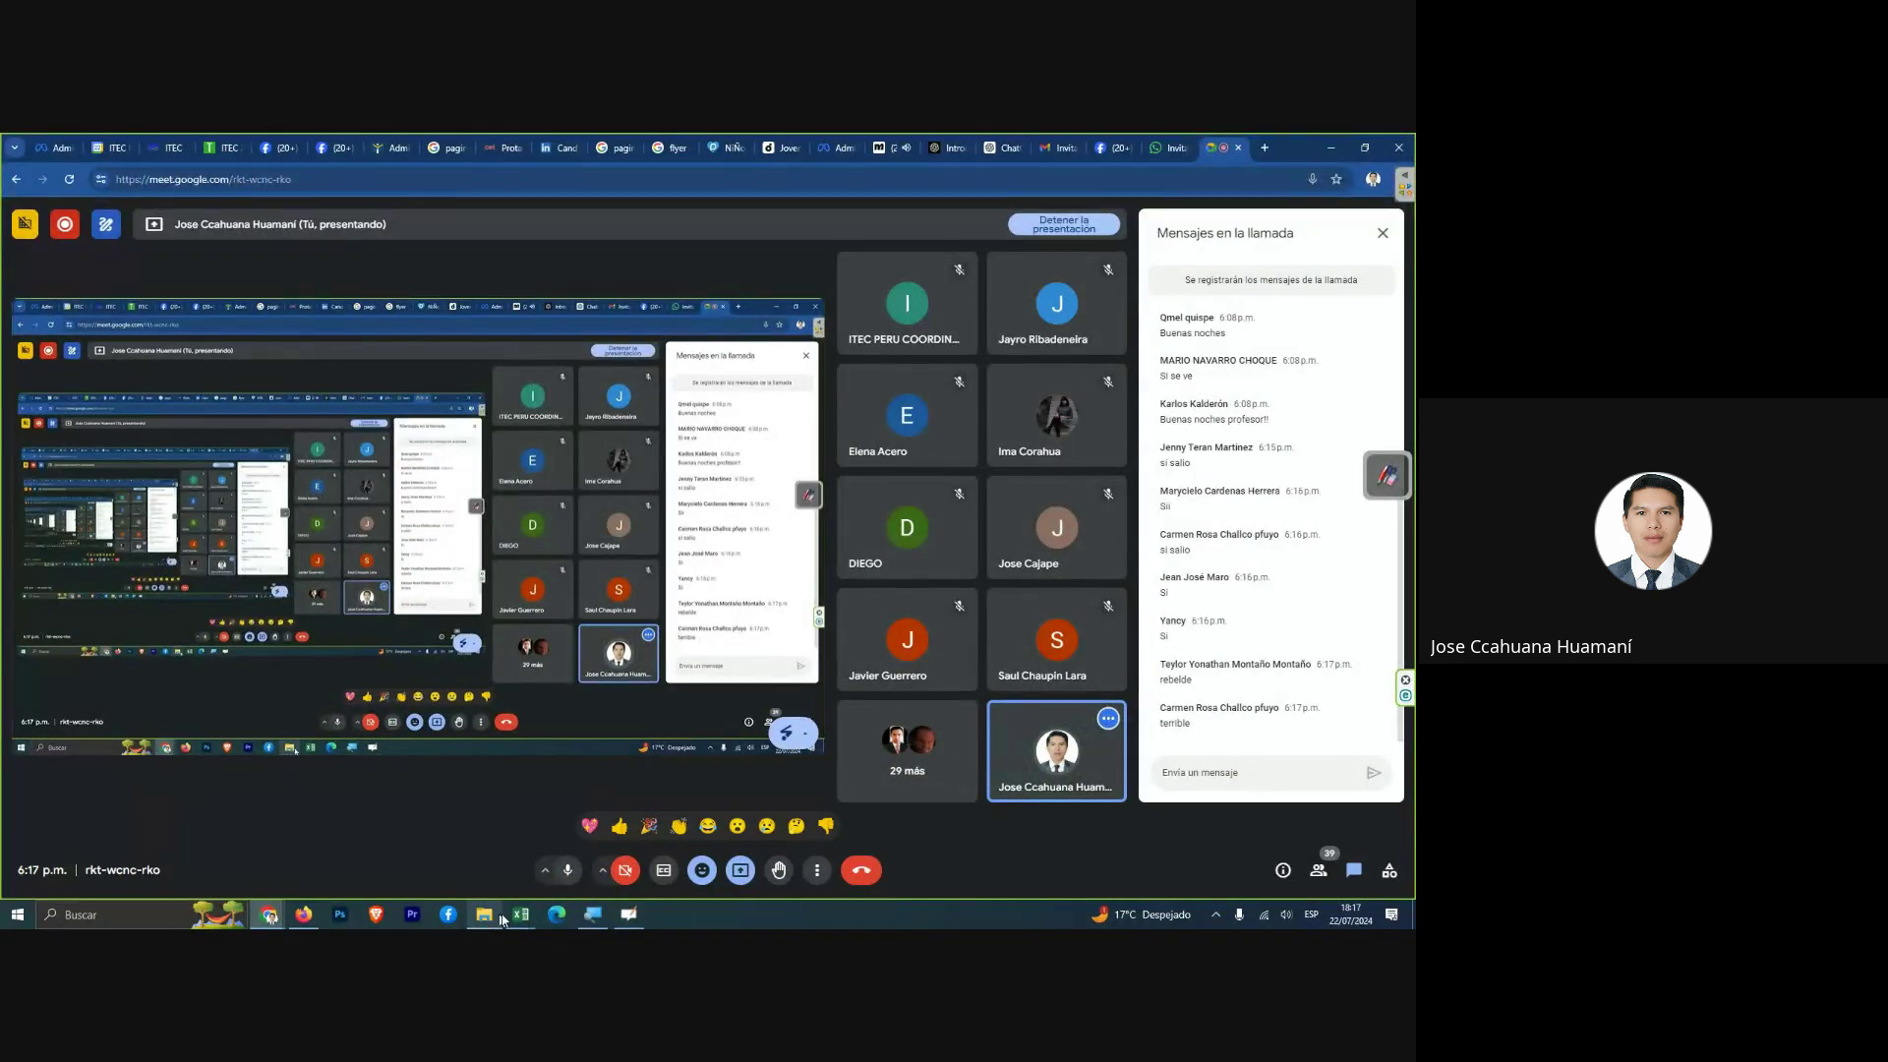
pyautogui.moveTo(521, 915)
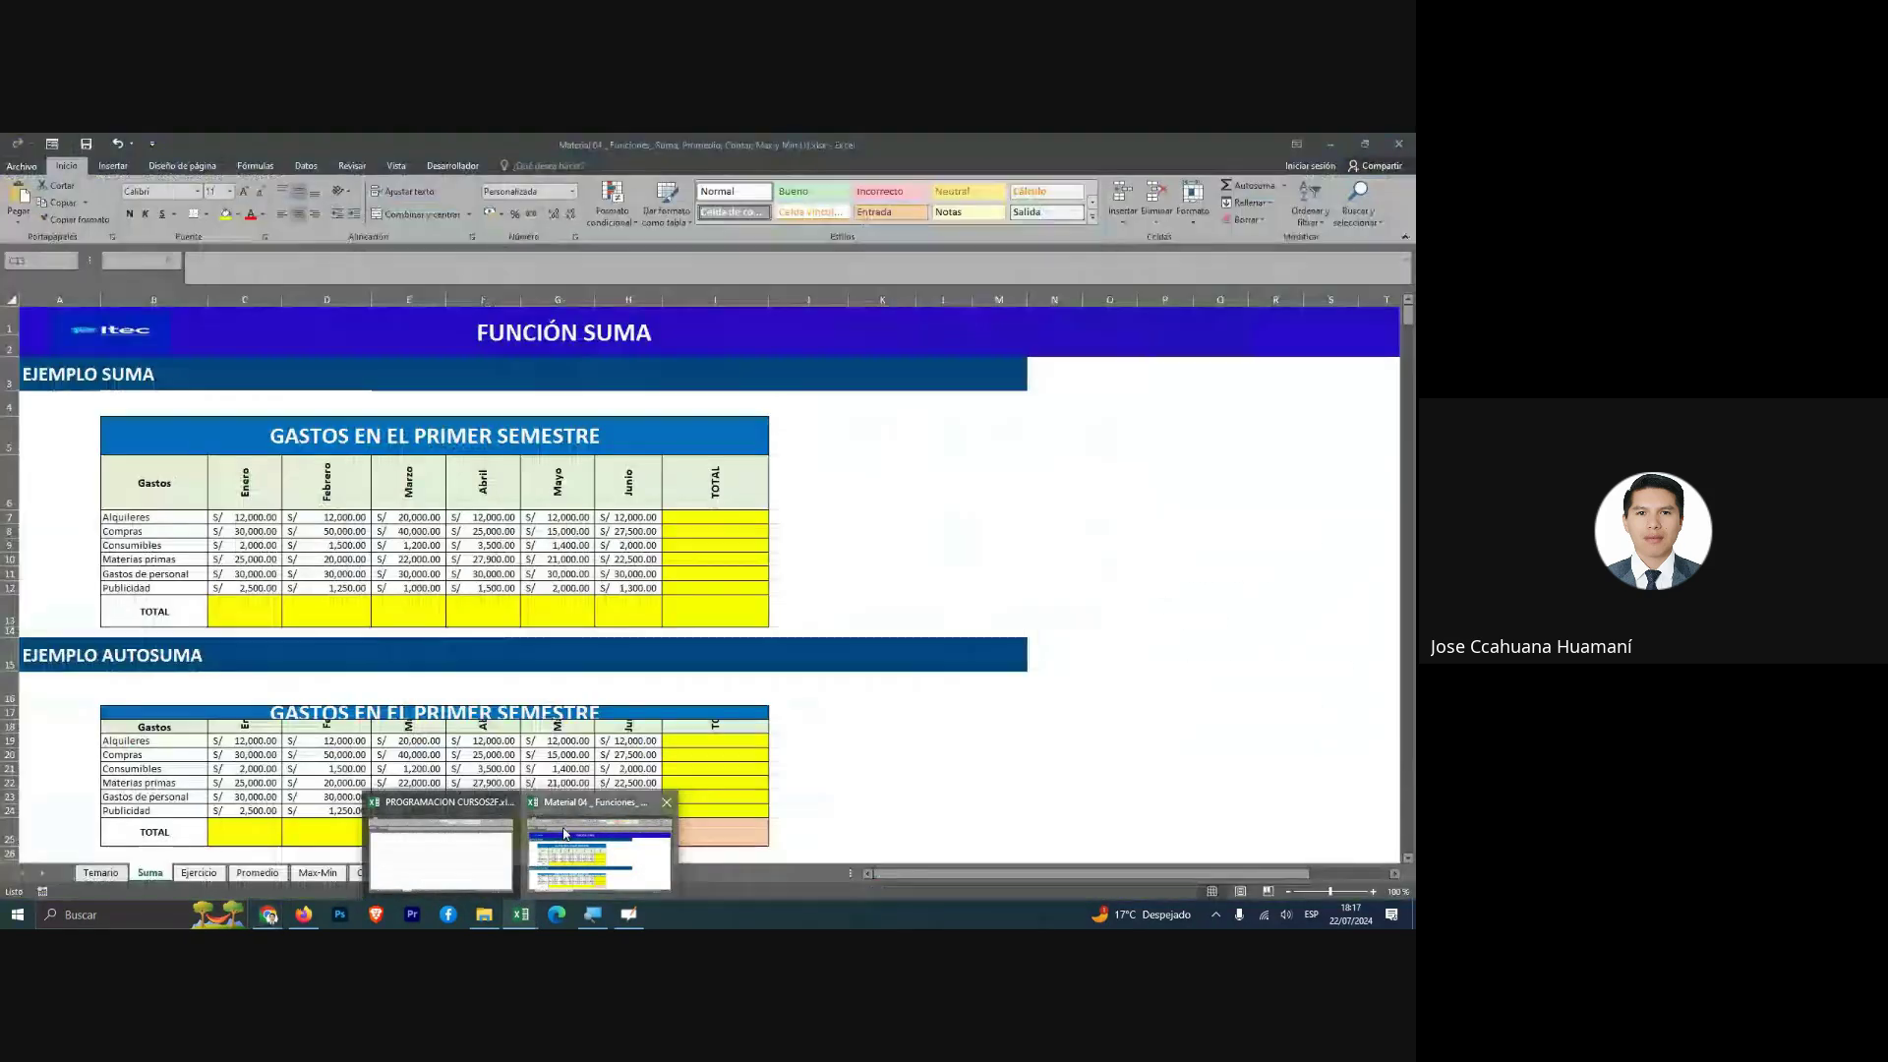
# Bring the Material 04 expenses workbook back on screen.
pyautogui.click(564, 834)
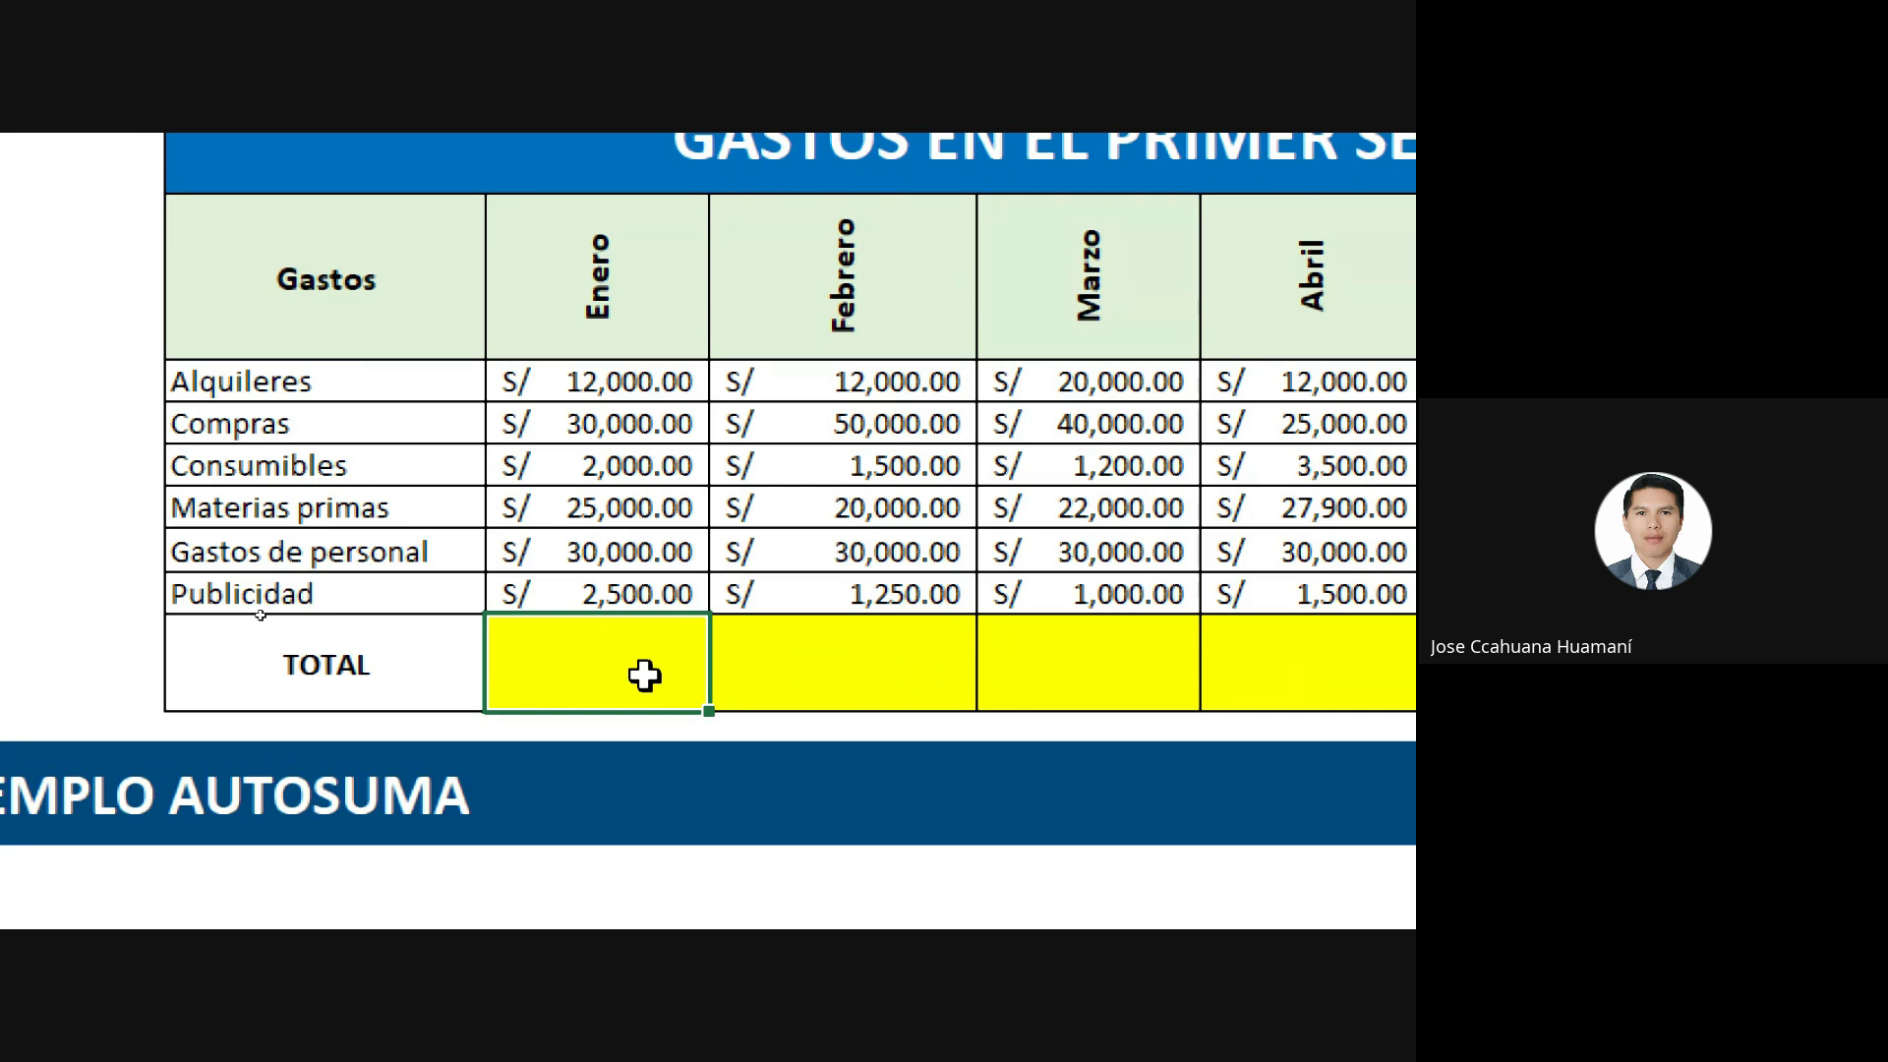
# Type =suma in the Enero TOTAL cell to bring up the SUMA suggestion.
pyautogui.write('=')
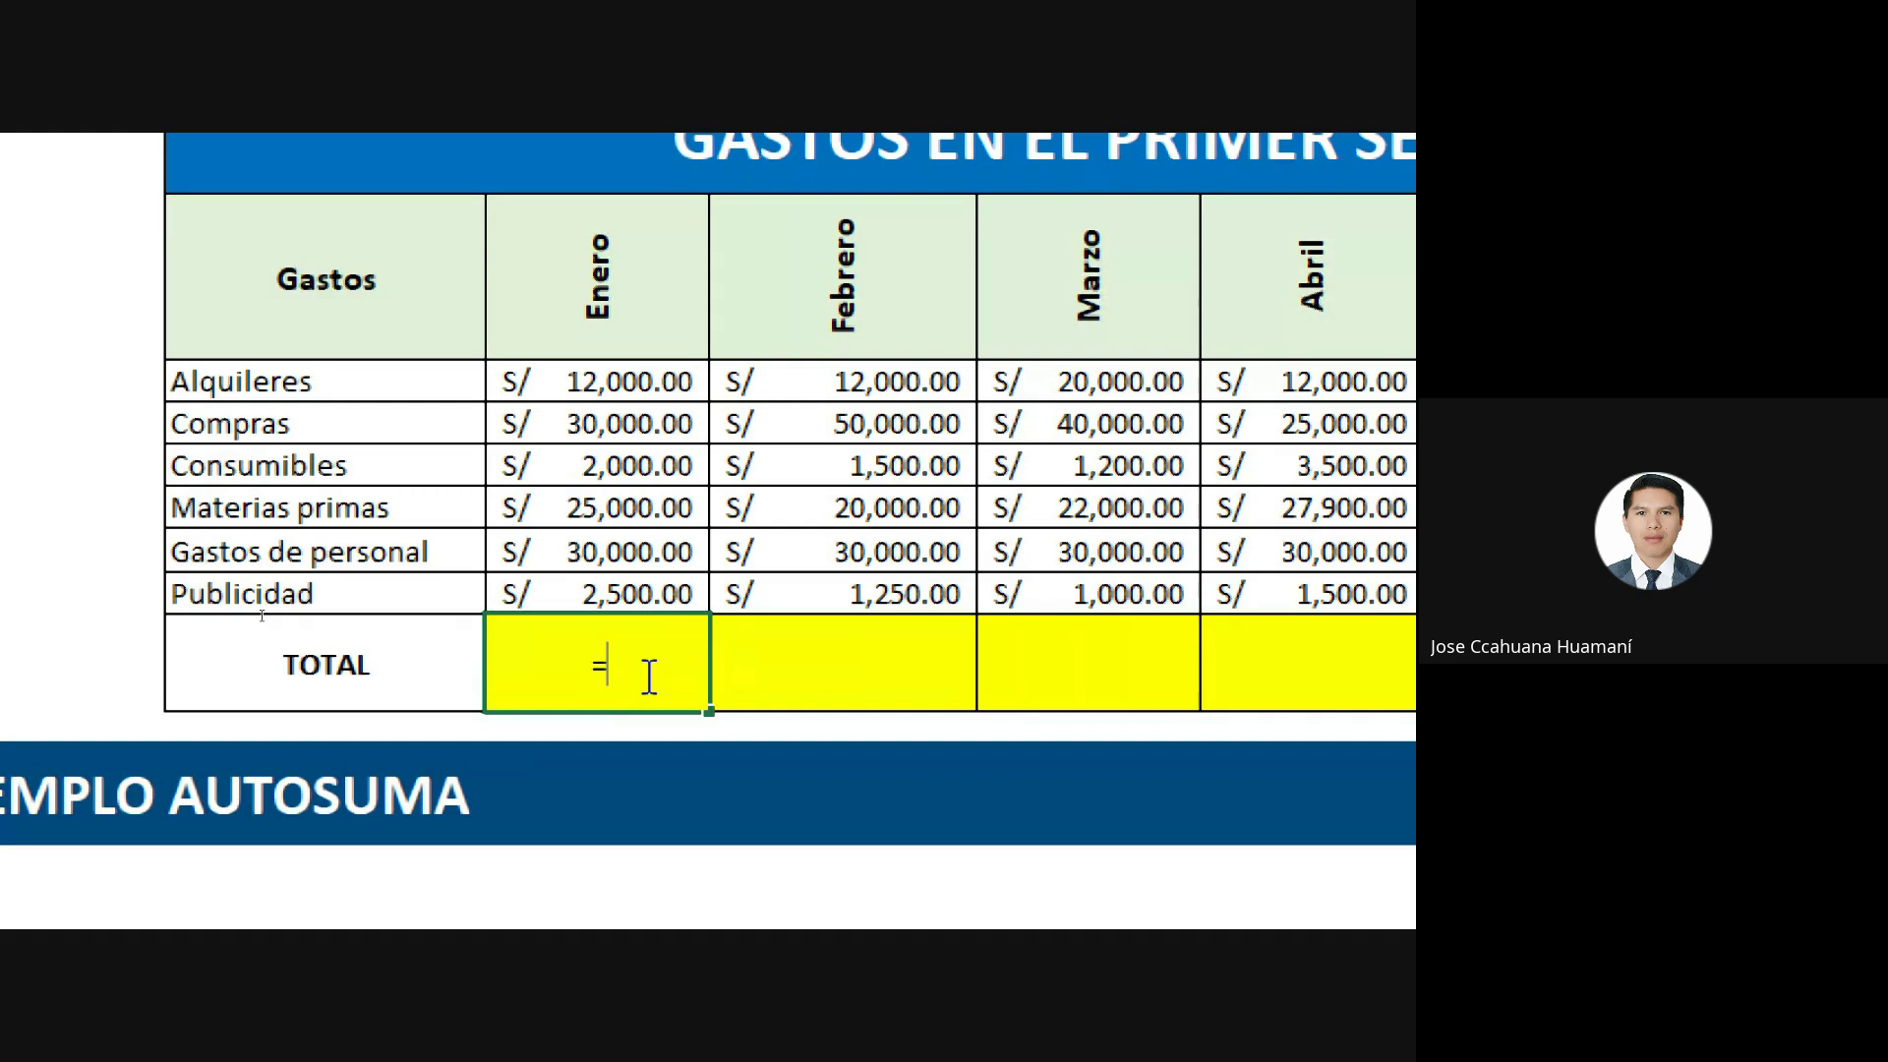
pyautogui.write('su')
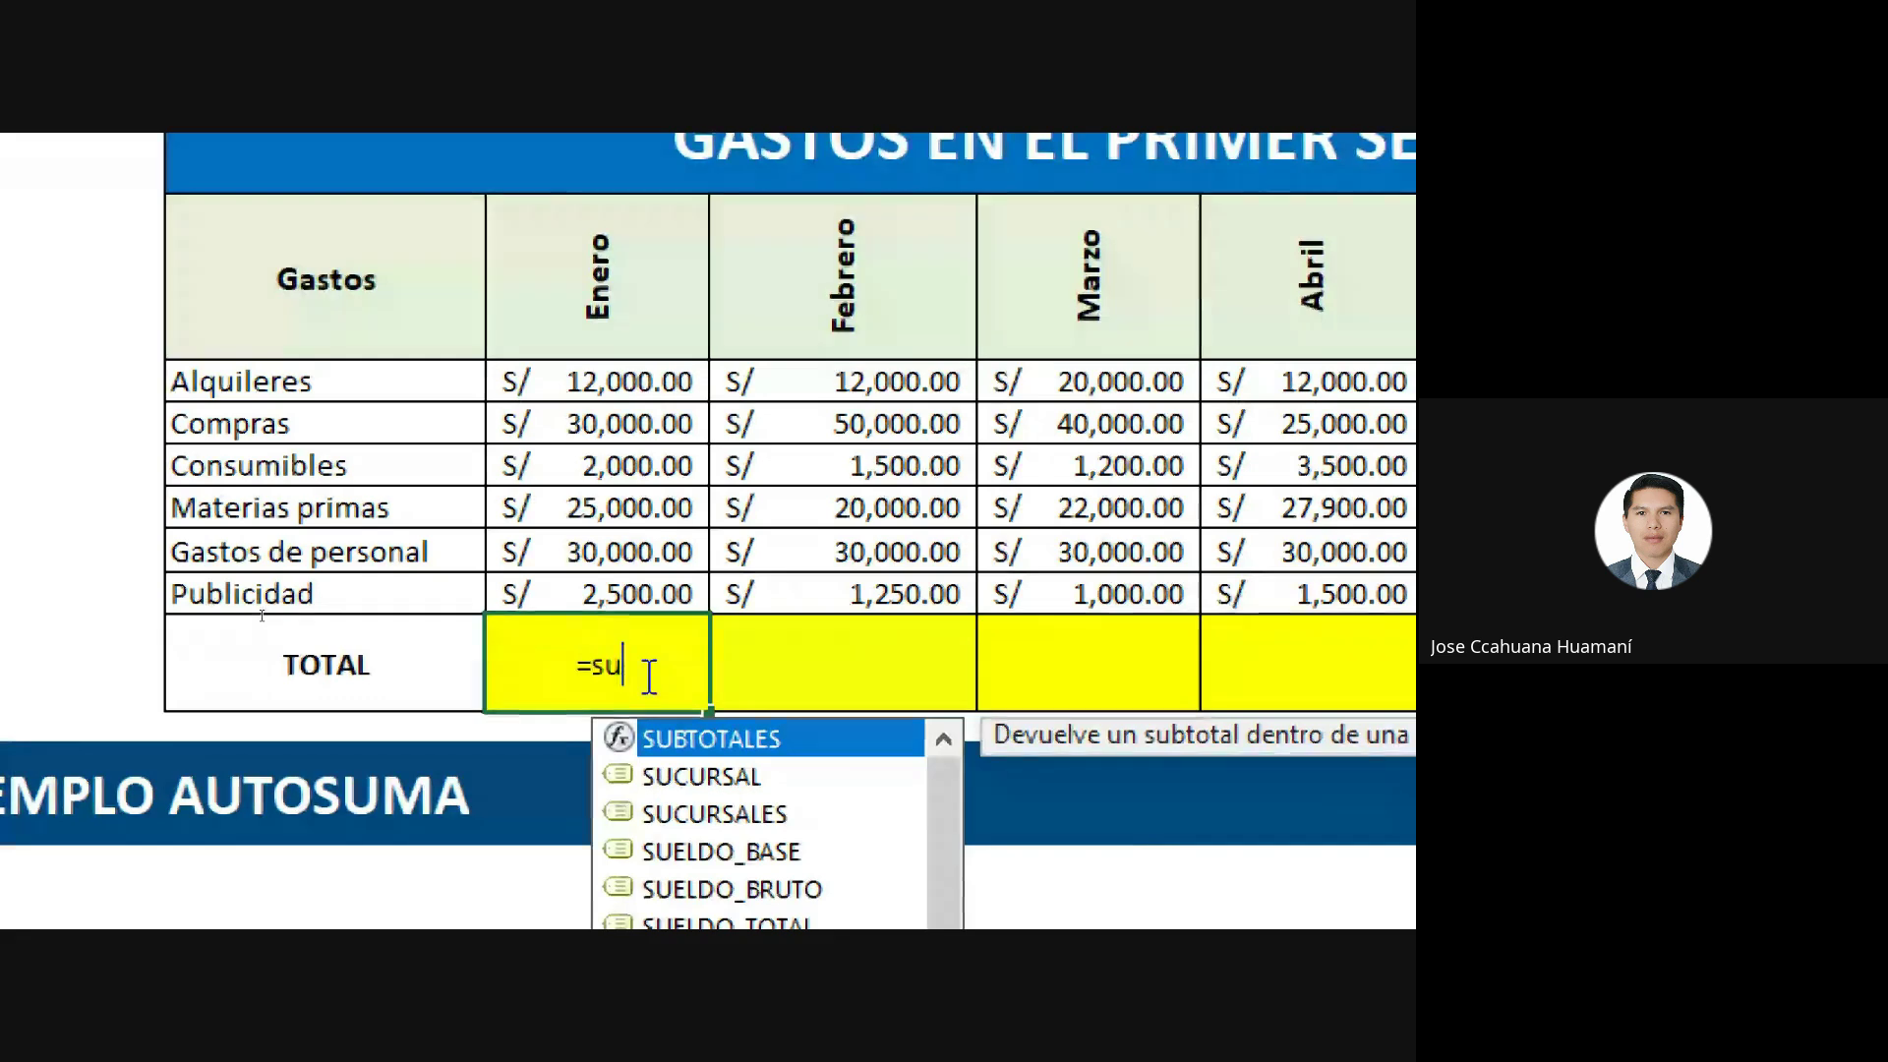
pyautogui.write('ma')
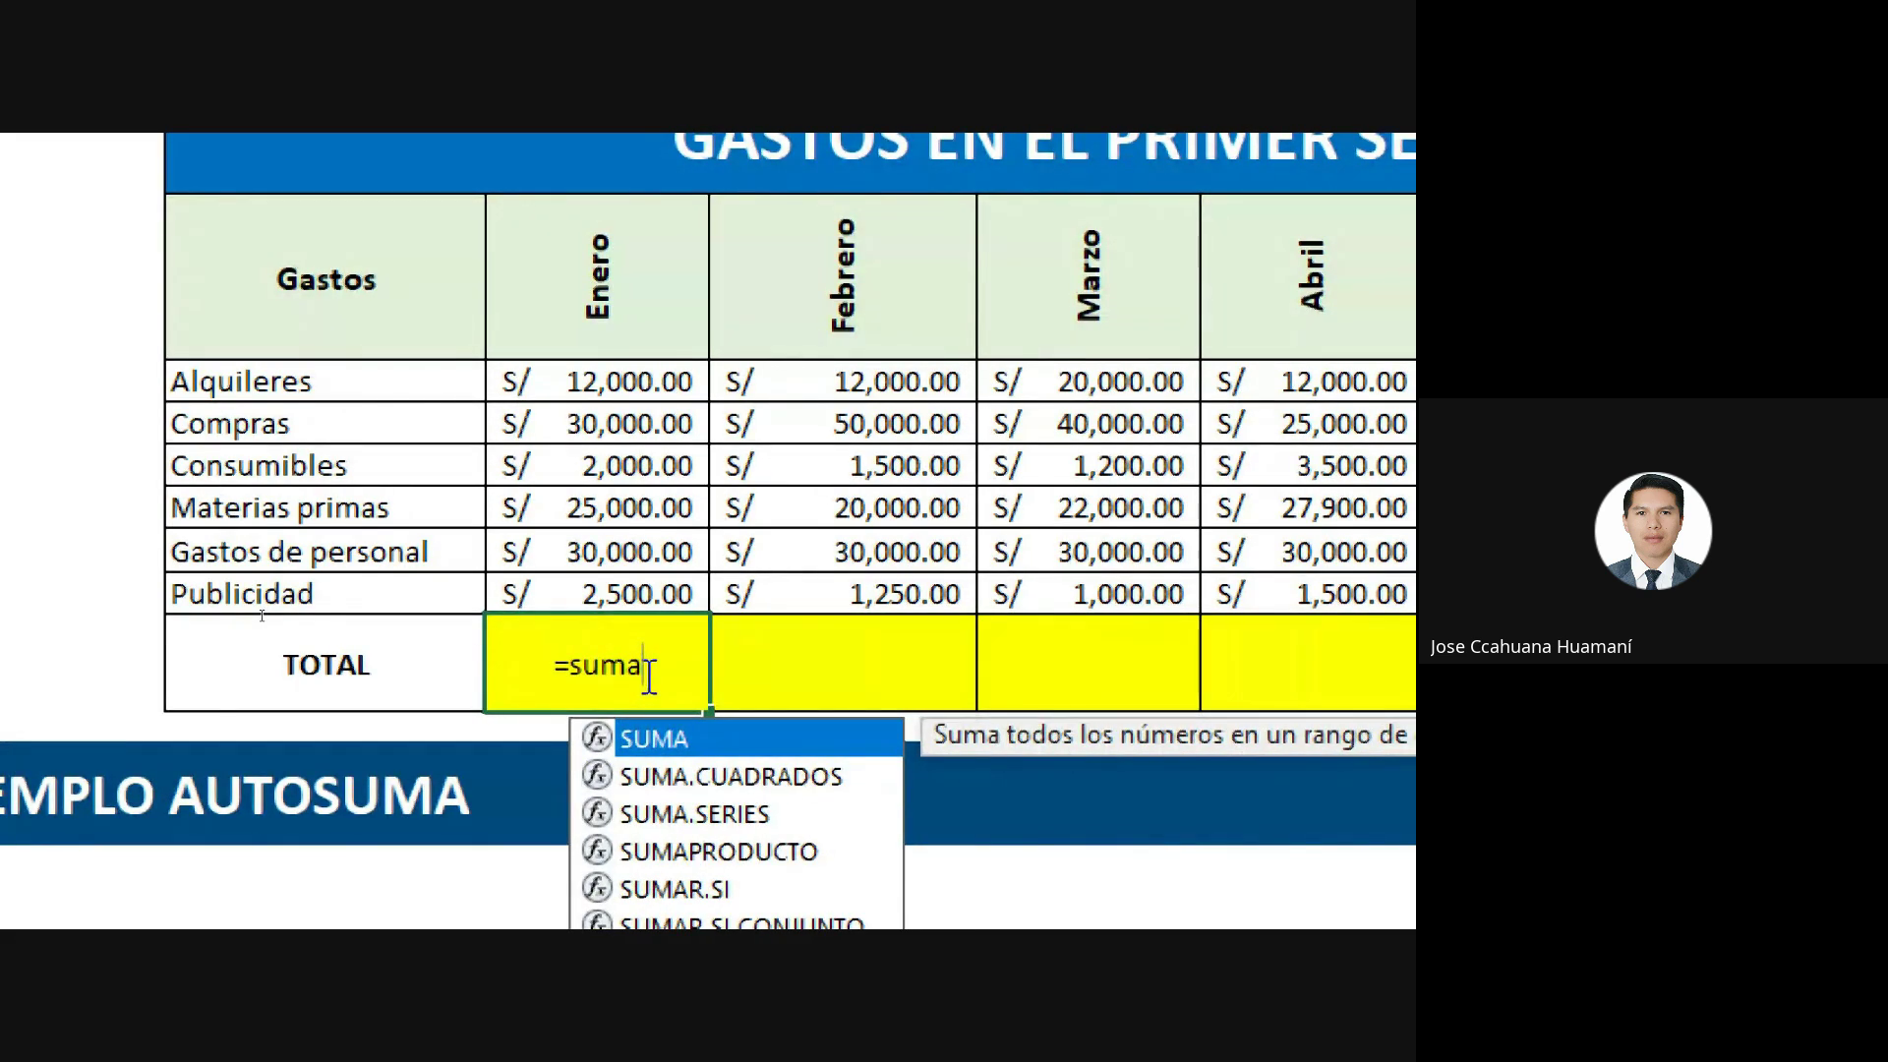
pyautogui.scroll(-1, 700, 909)
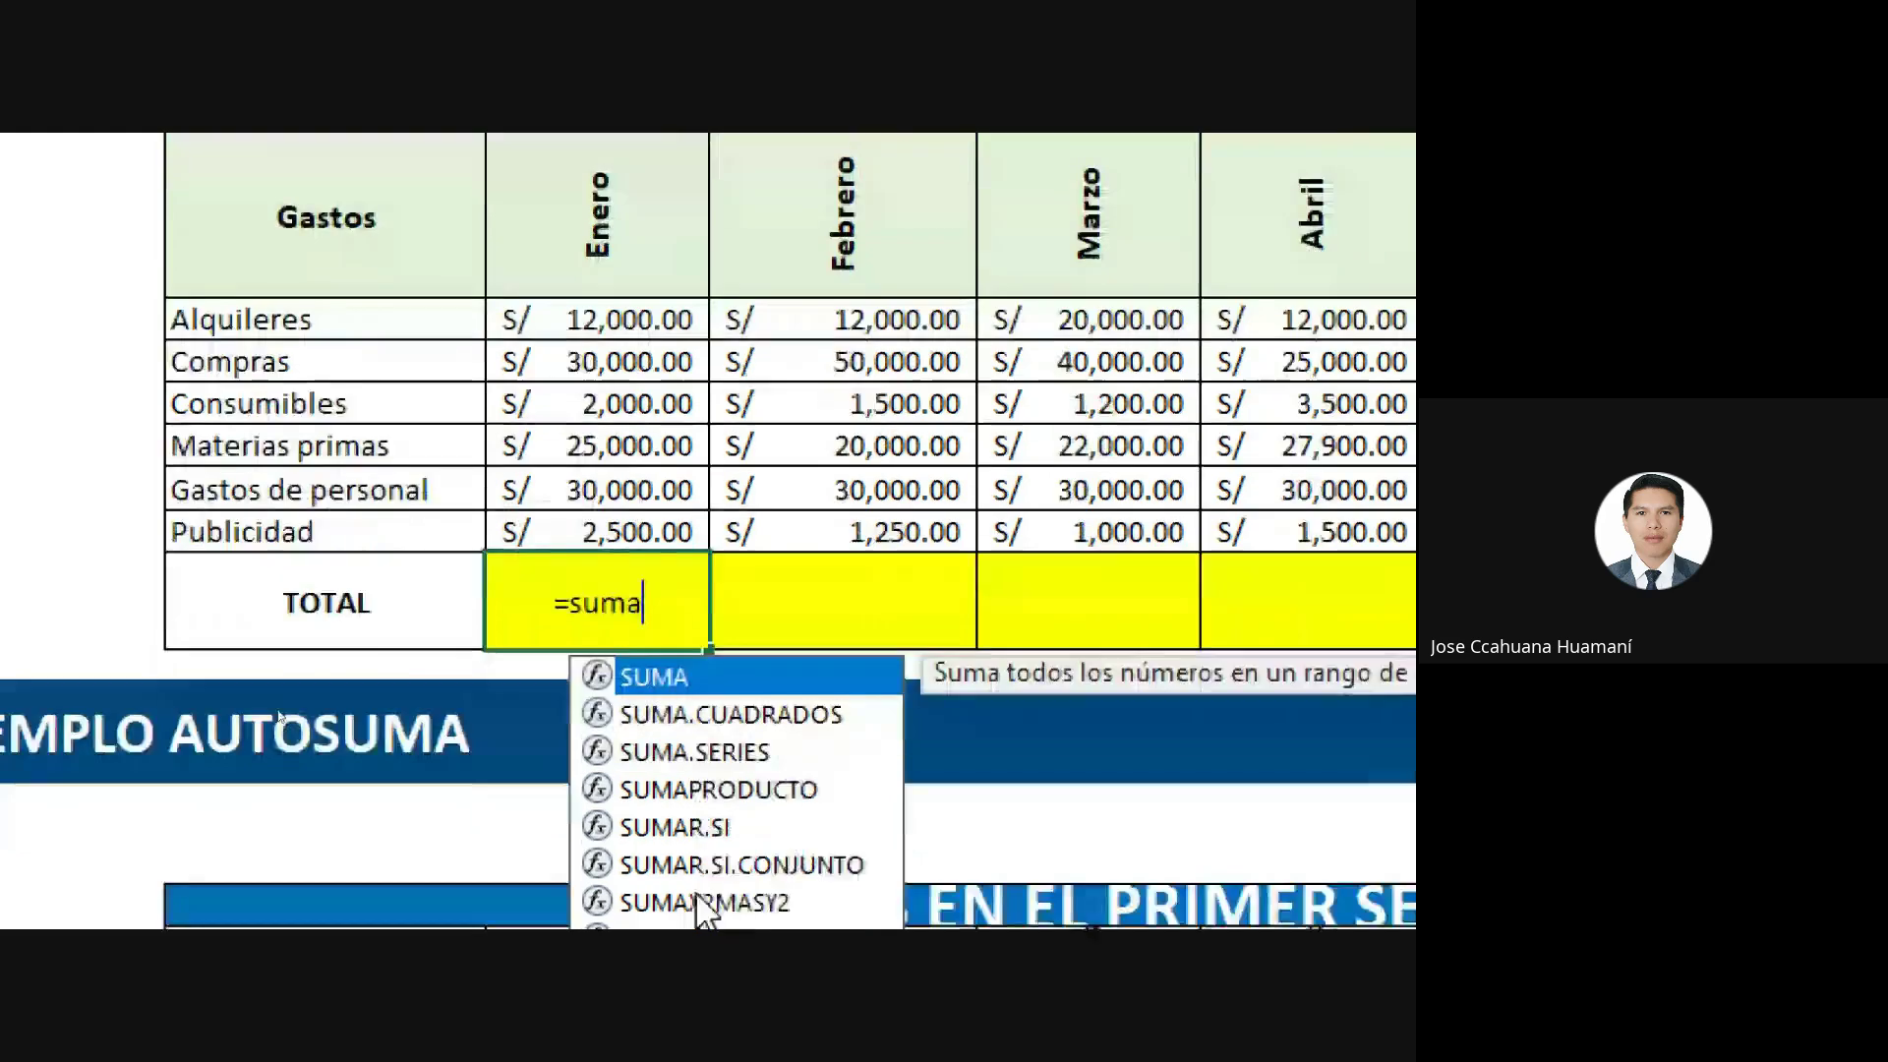
pyautogui.scroll(-1, 700, 909)
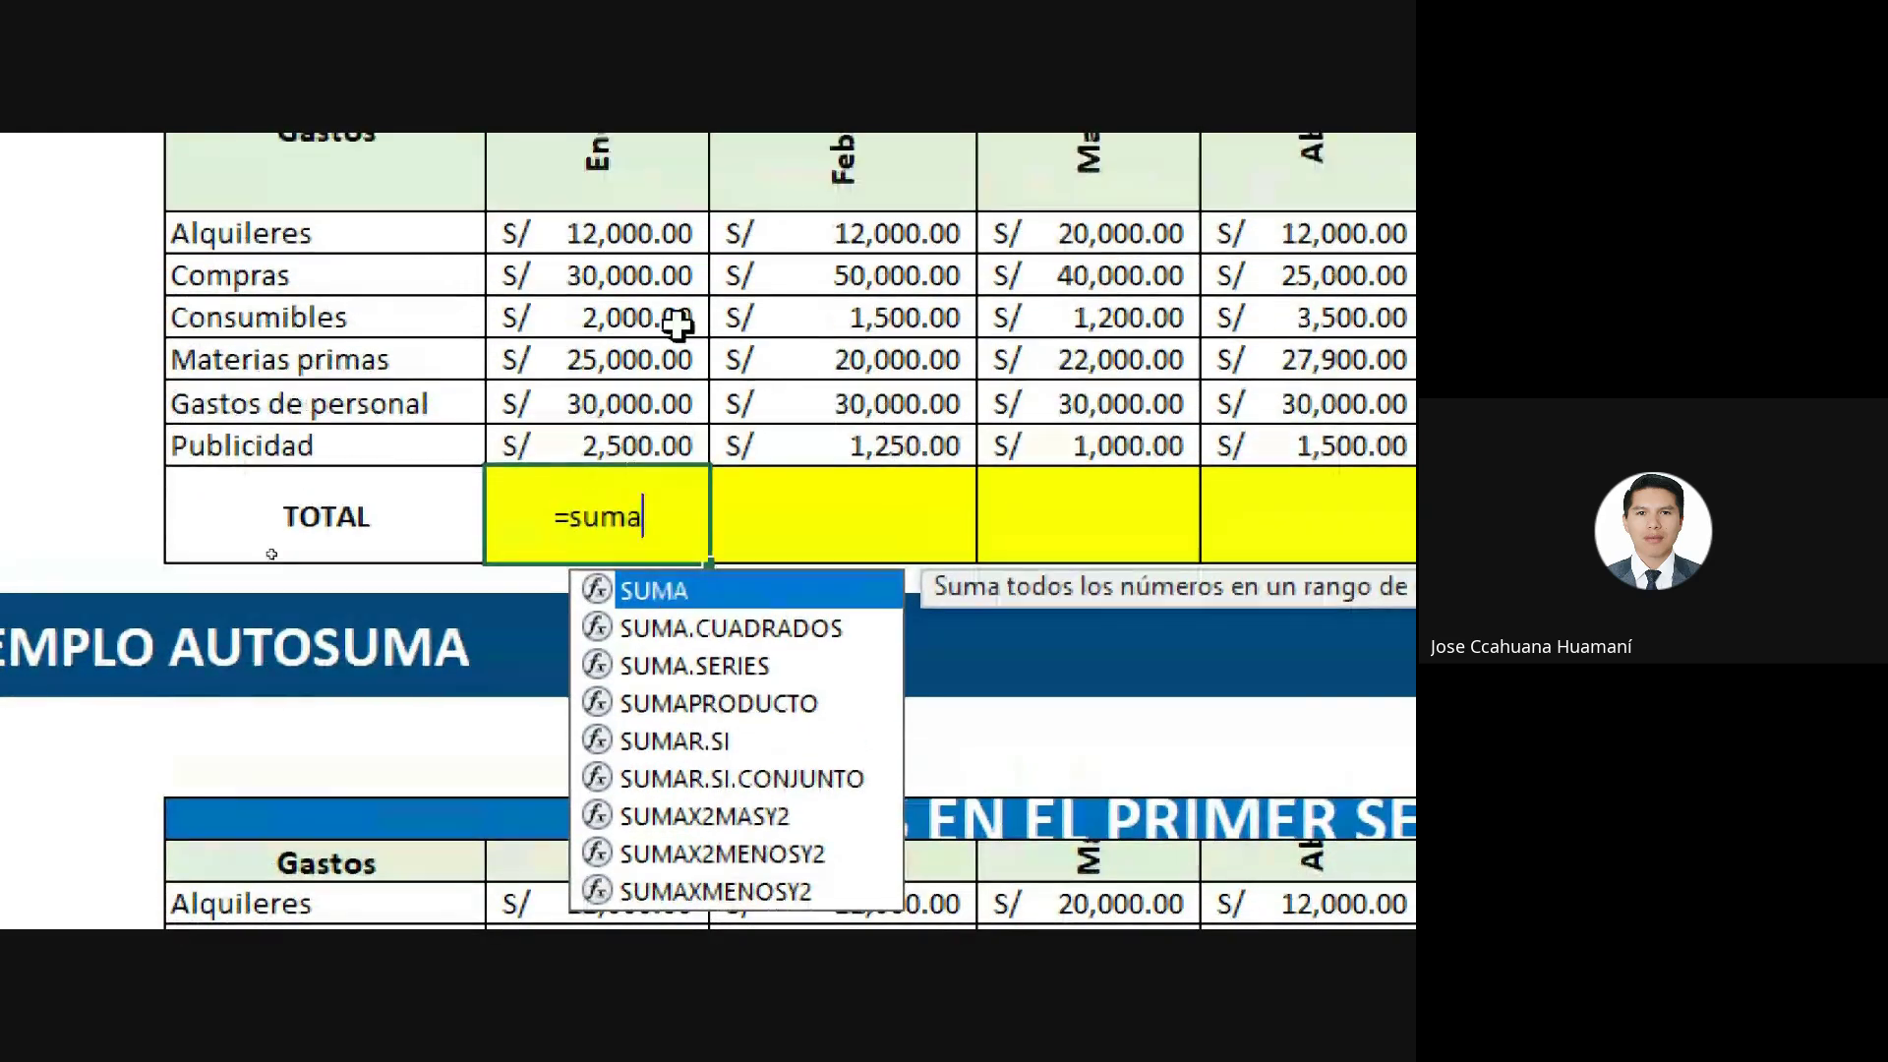
pyautogui.scroll(-1, 677, 324)
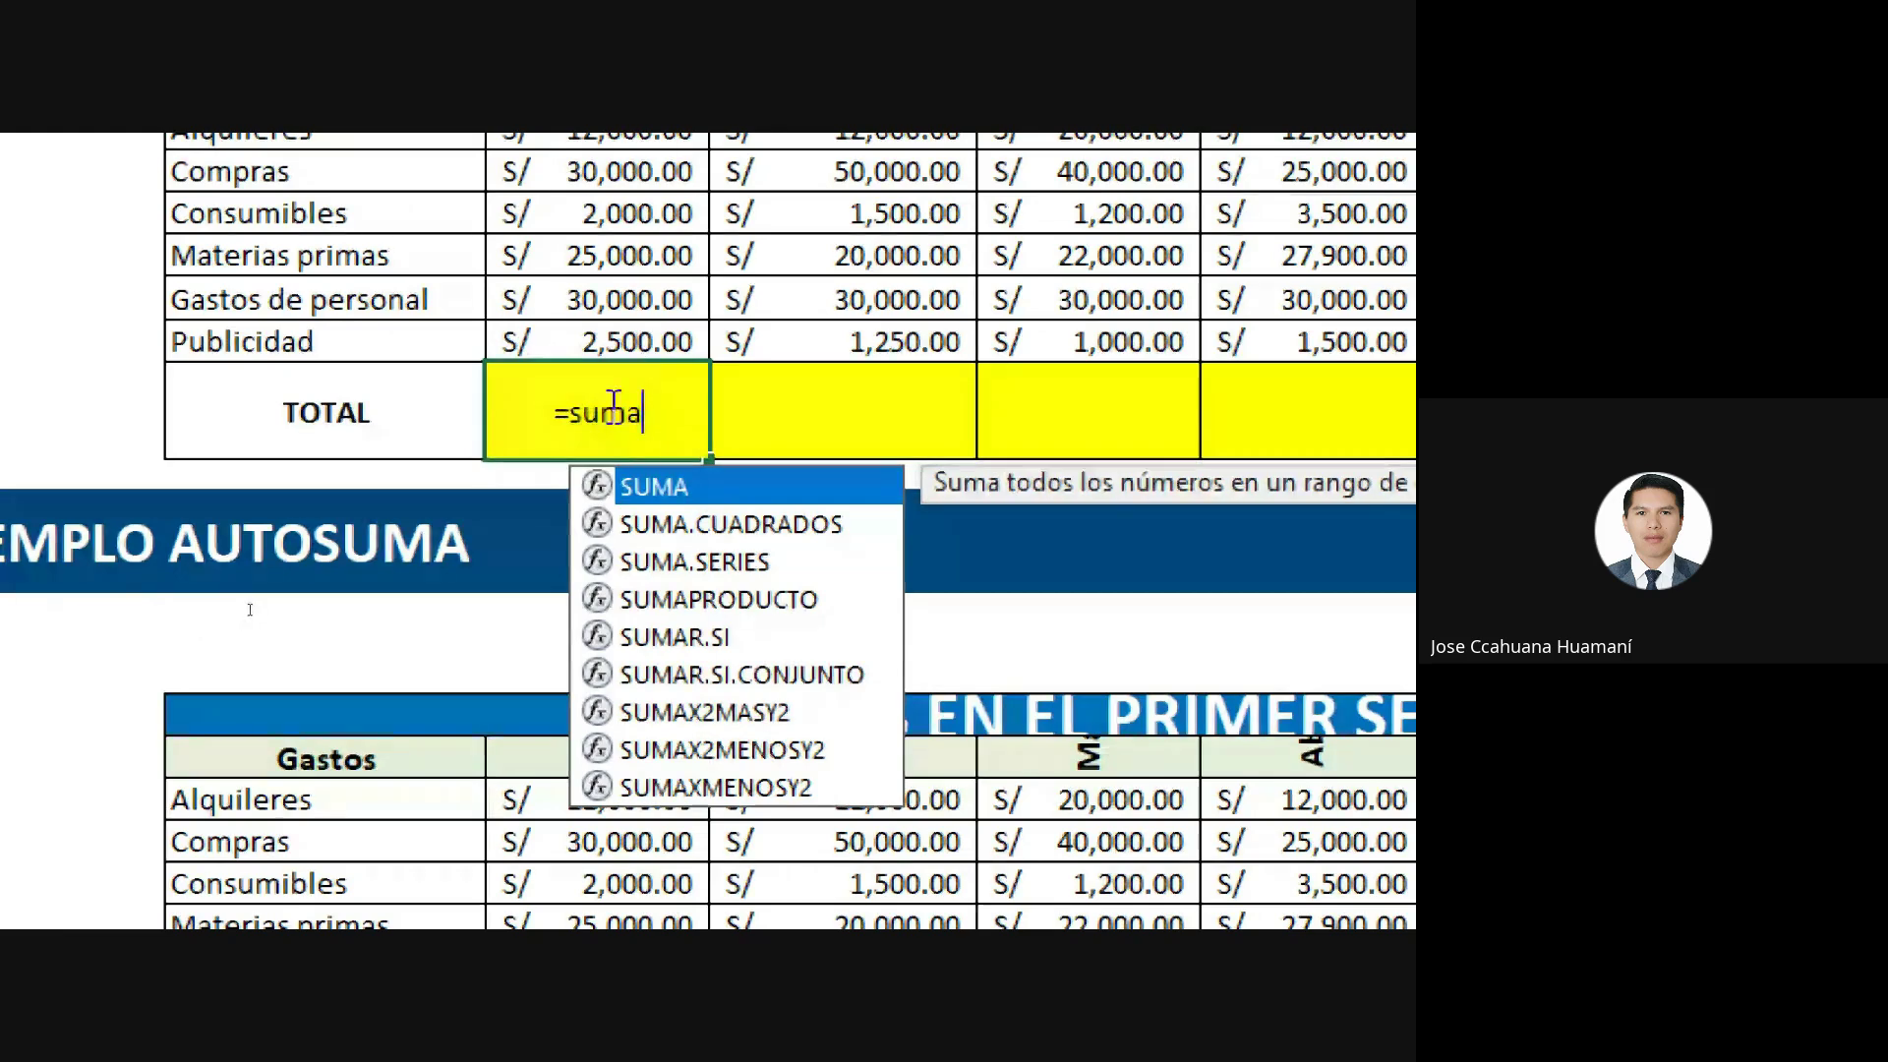
# Complete =SUMA(C7:C12) in the Enero TOTAL cell, giving S/.101,500.00.
pyautogui.doubleClick(691, 482)
pyautogui.scroll(2, 642, 194)
pyautogui.scroll(1, 642, 194)
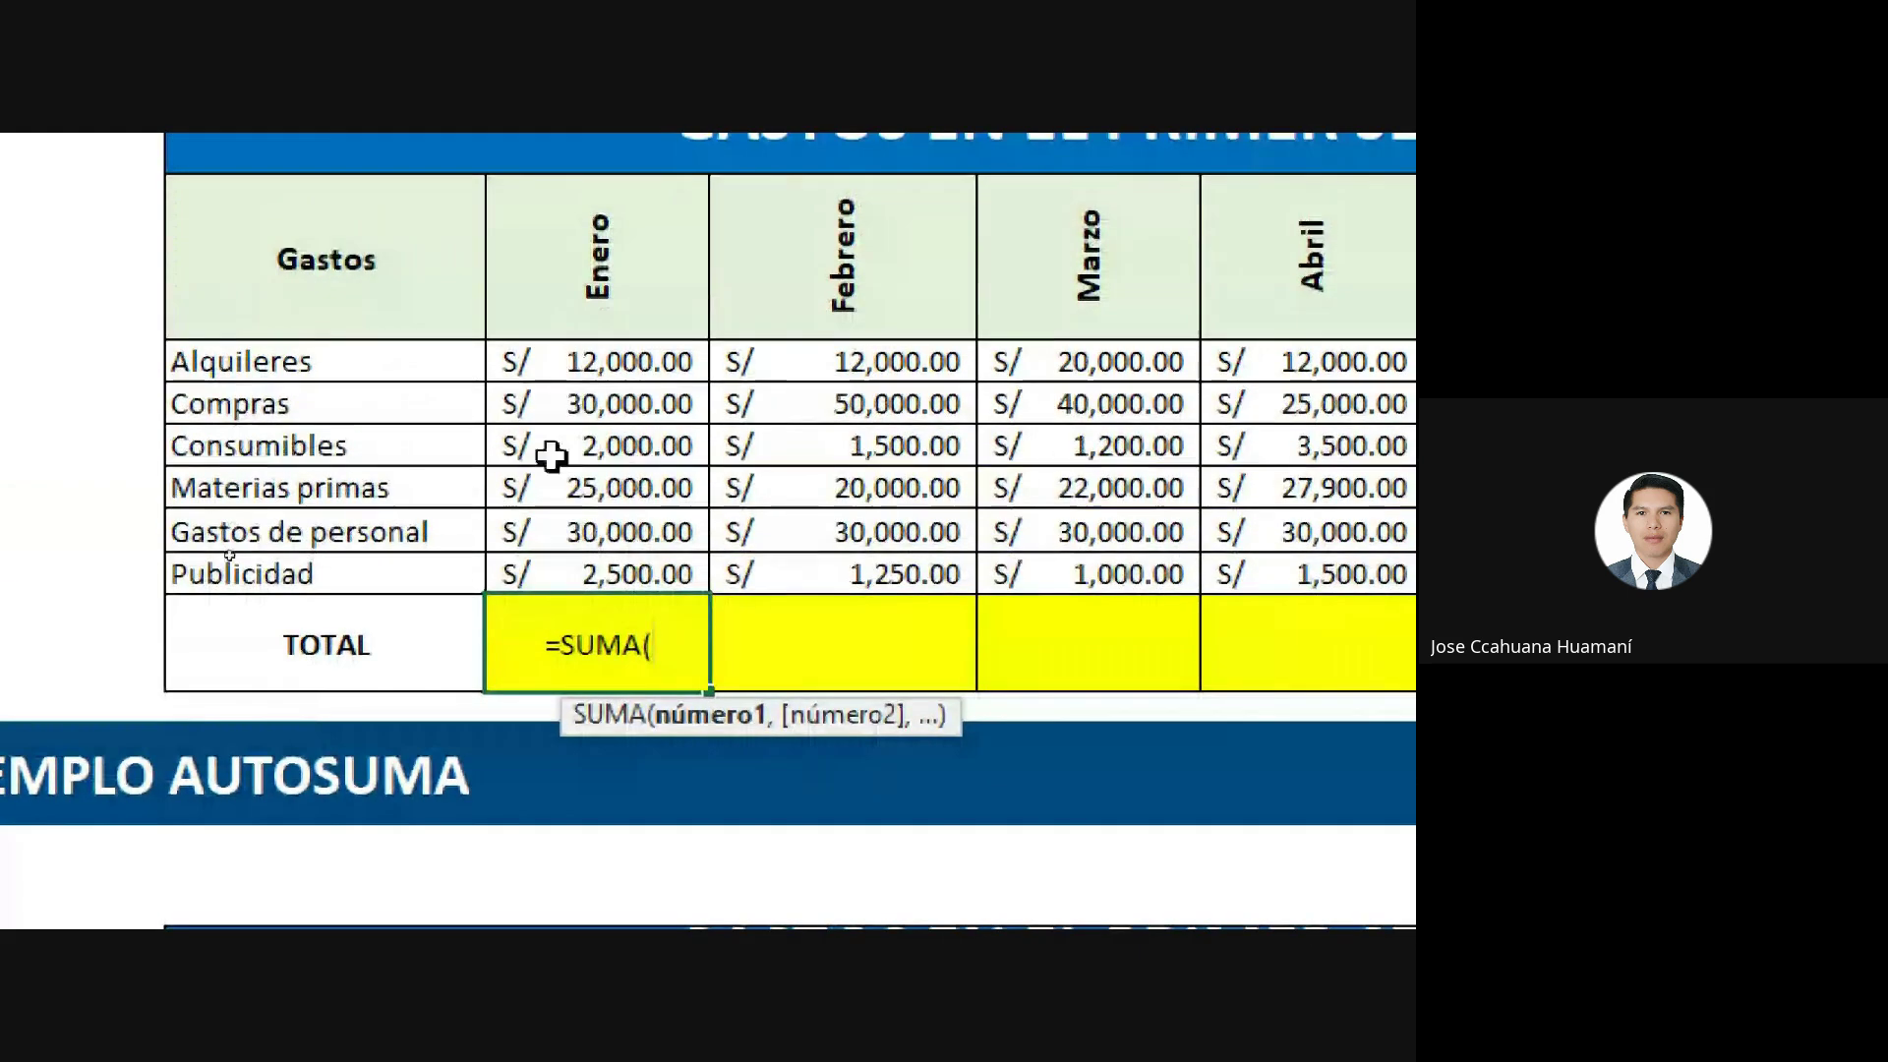
pyautogui.moveTo(613, 356); pyautogui.dragTo(600, 574)
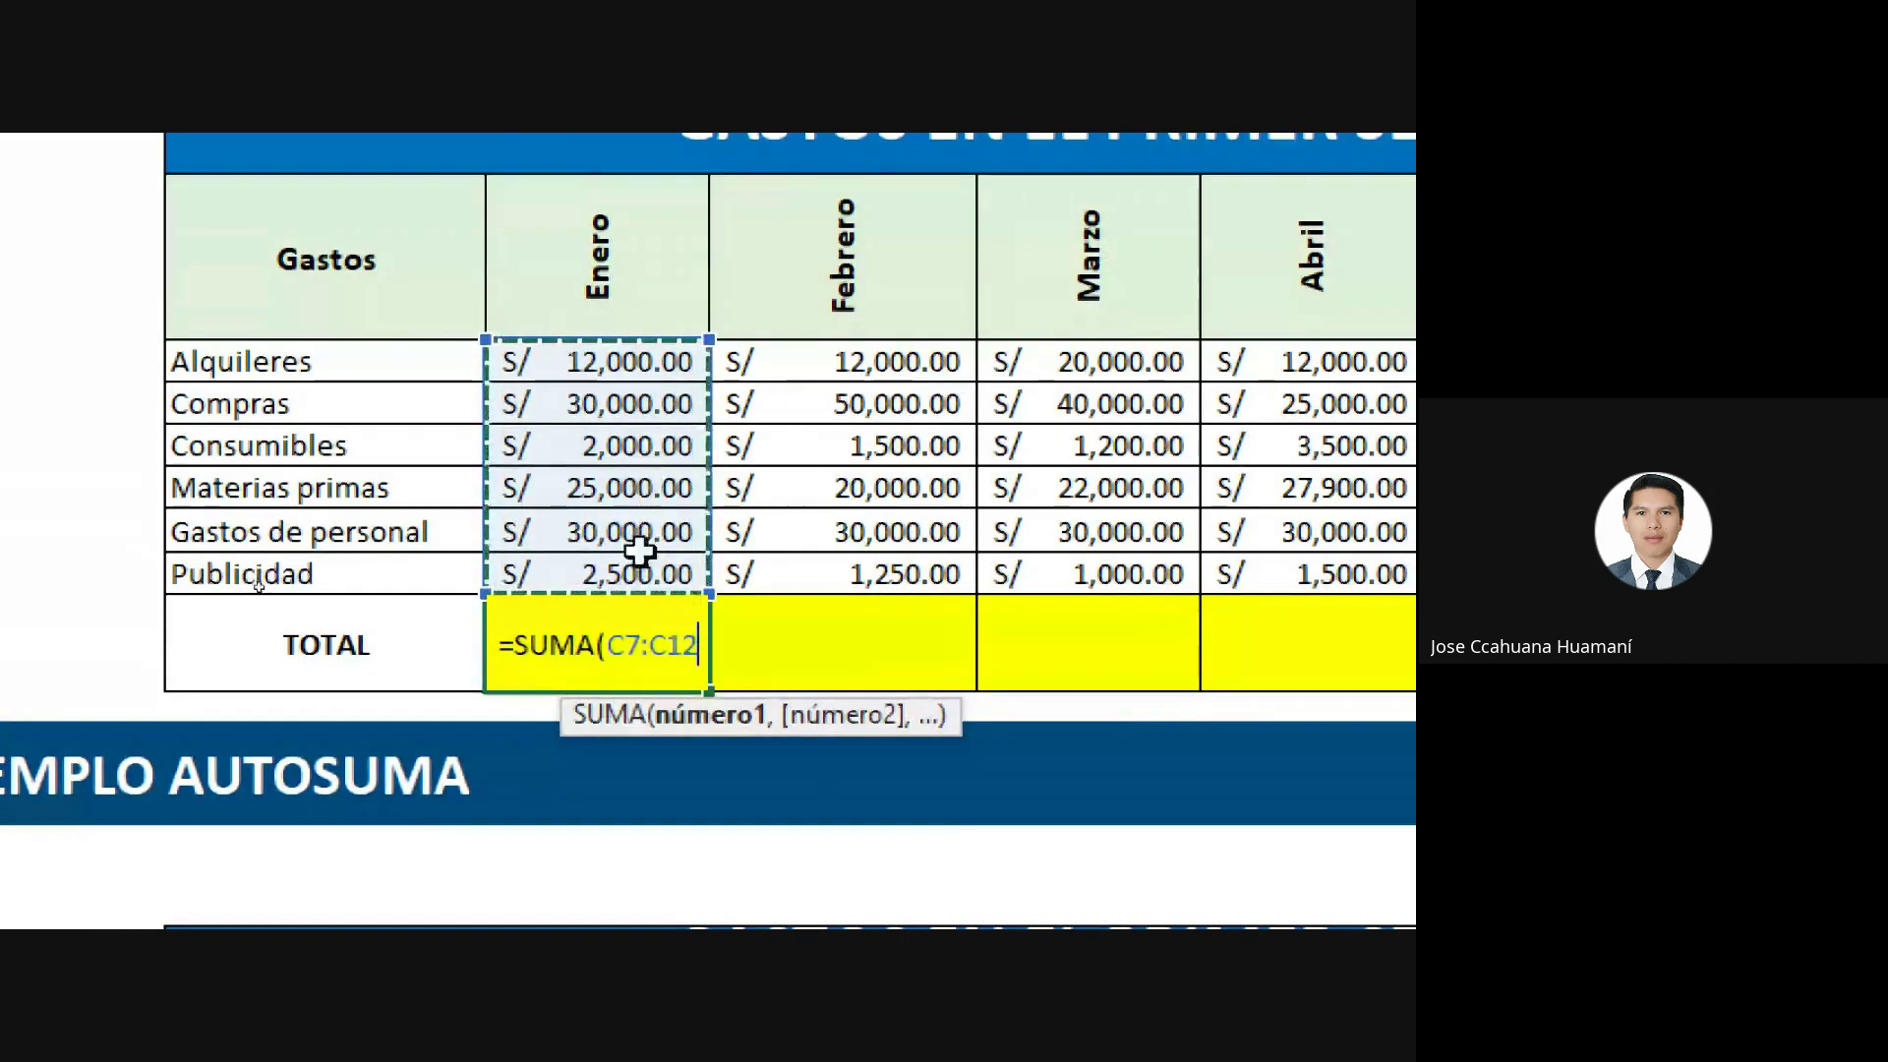
pyautogui.press('BackSpace')
pyautogui.press('BackSpace')
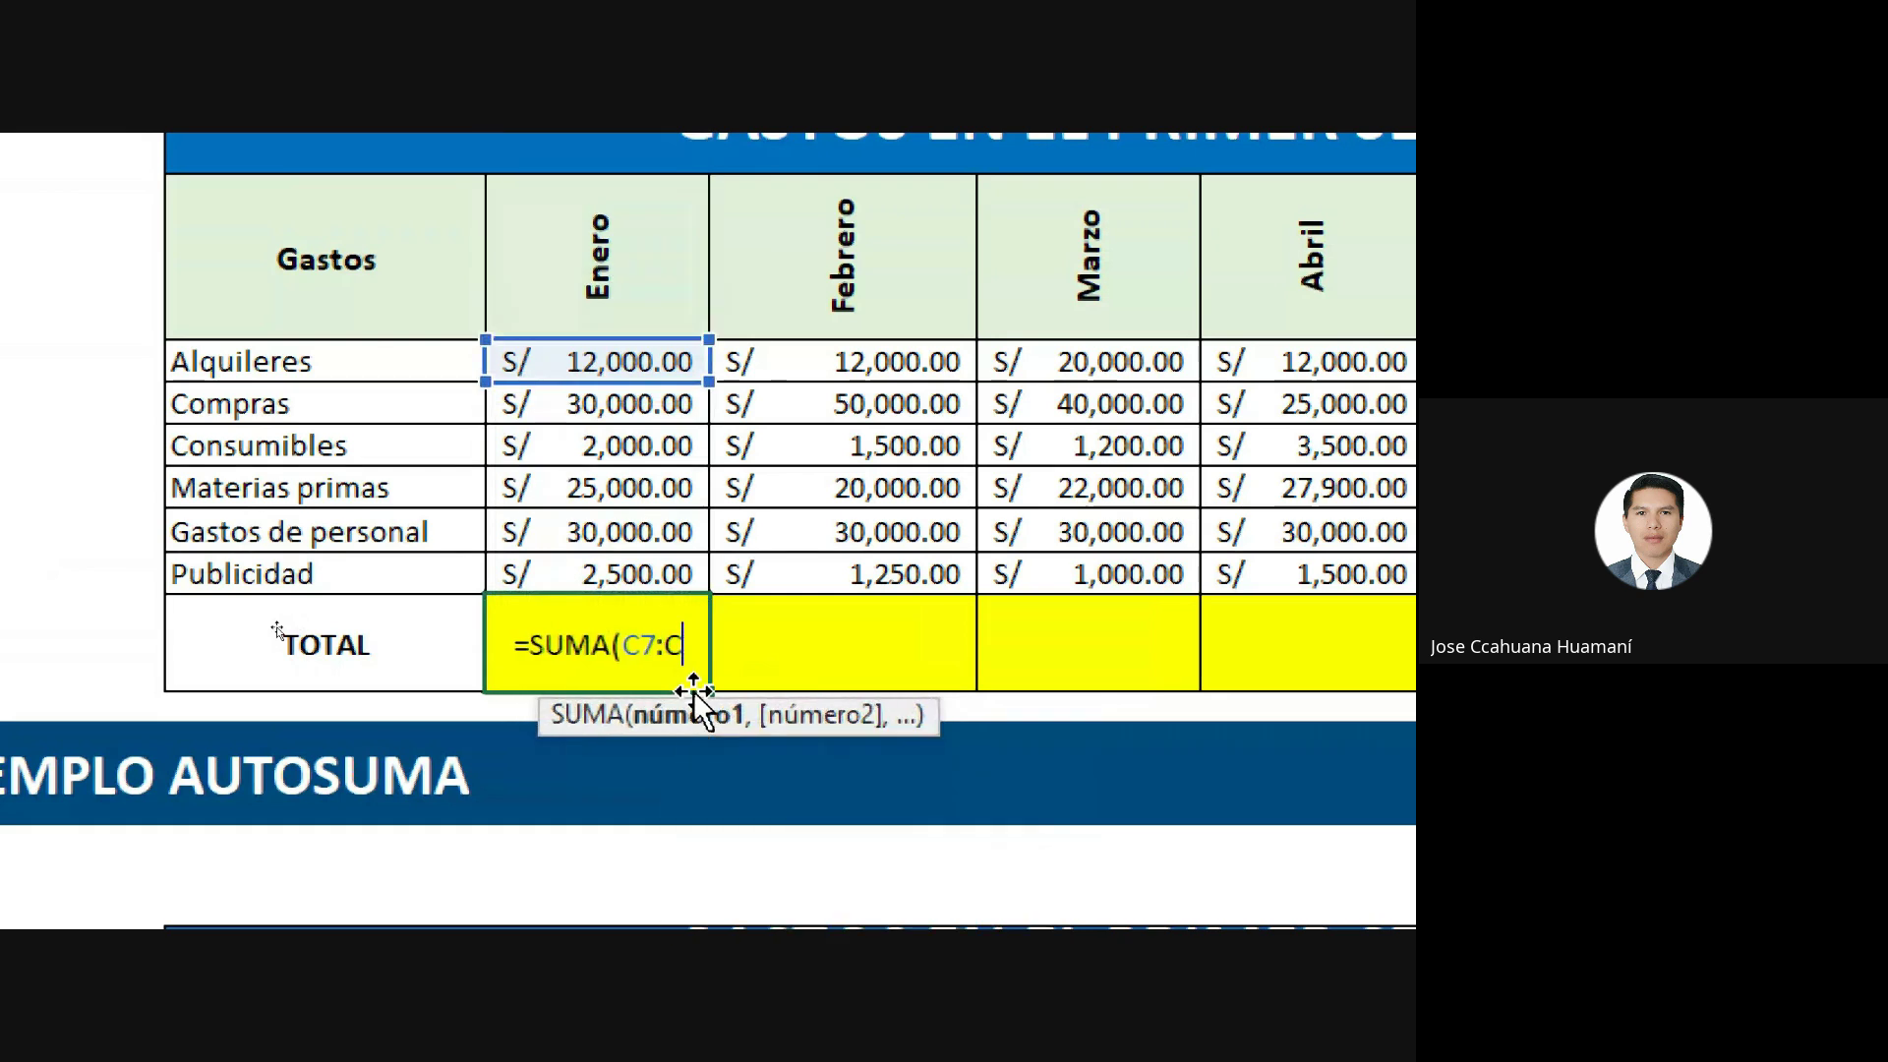
pyautogui.press('BackSpace')
pyautogui.press('BackSpace')
pyautogui.press('BackSpace')
pyautogui.press('BackSpace')
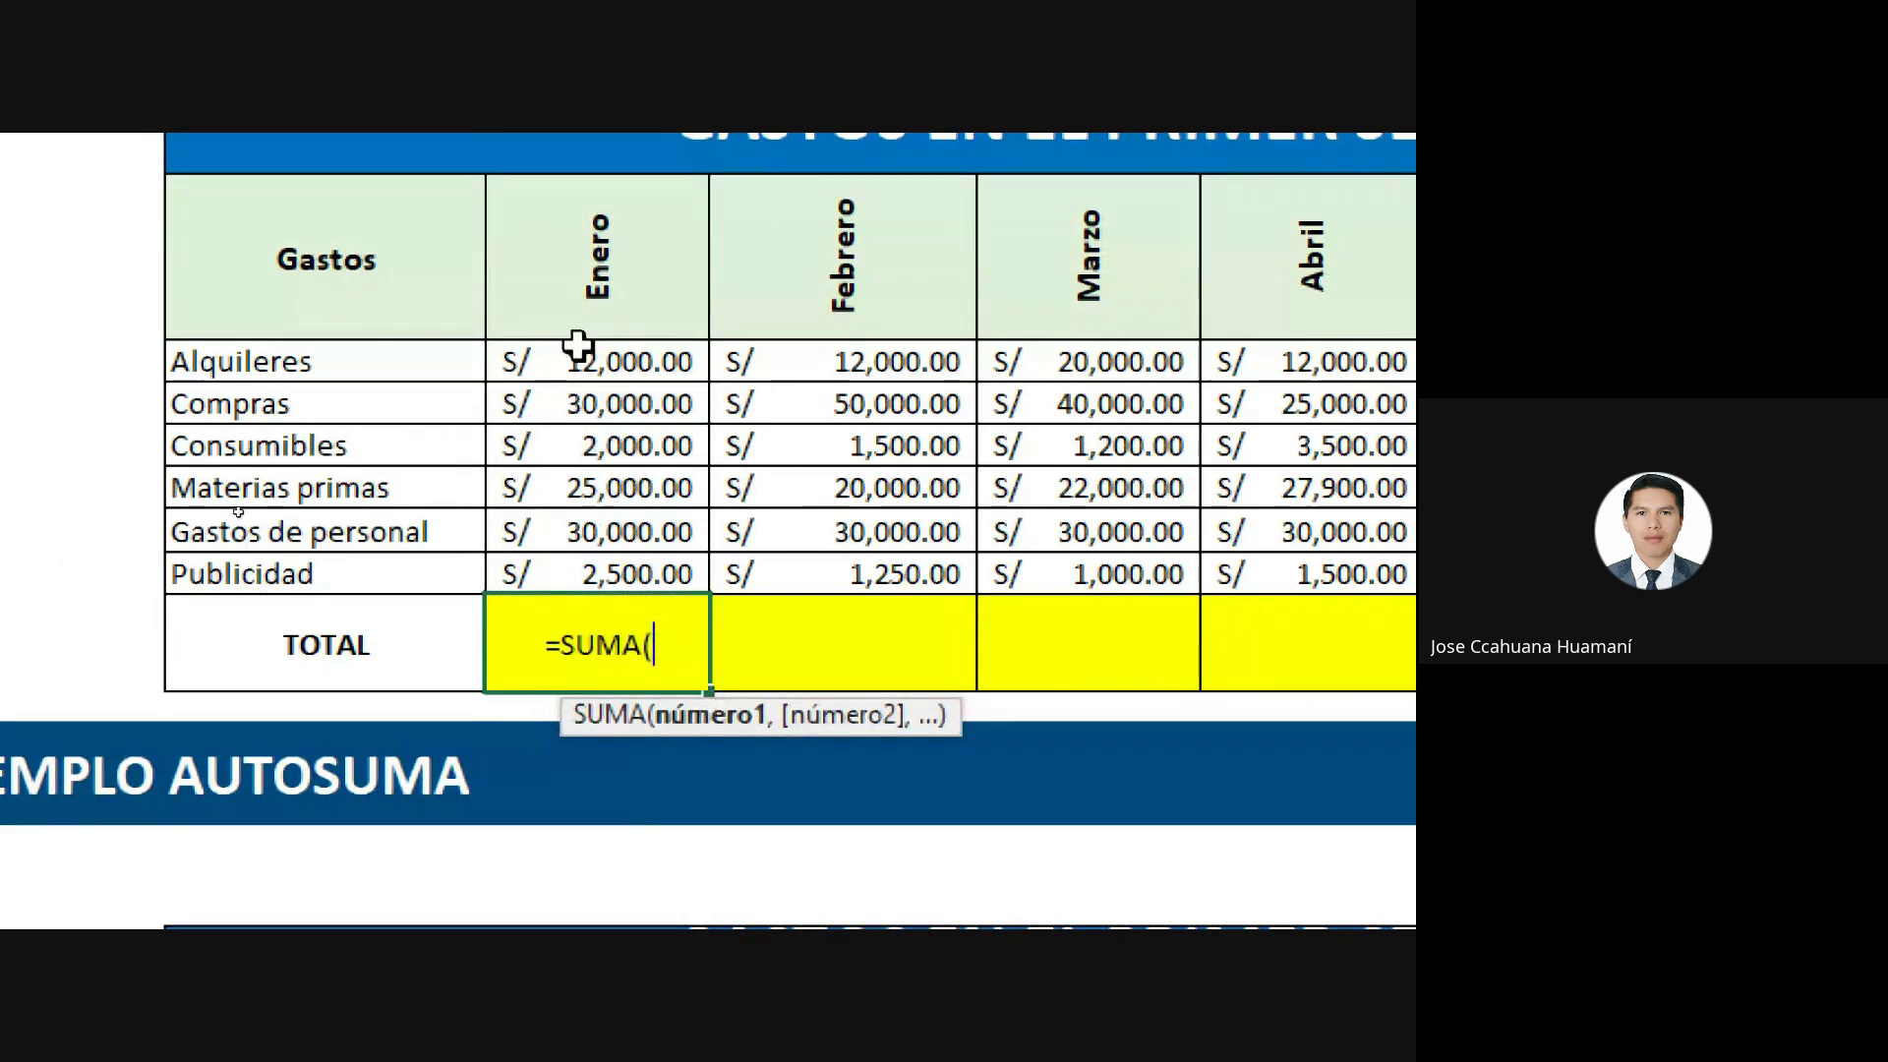
pyautogui.moveTo(623, 354); pyautogui.dragTo(602, 585)
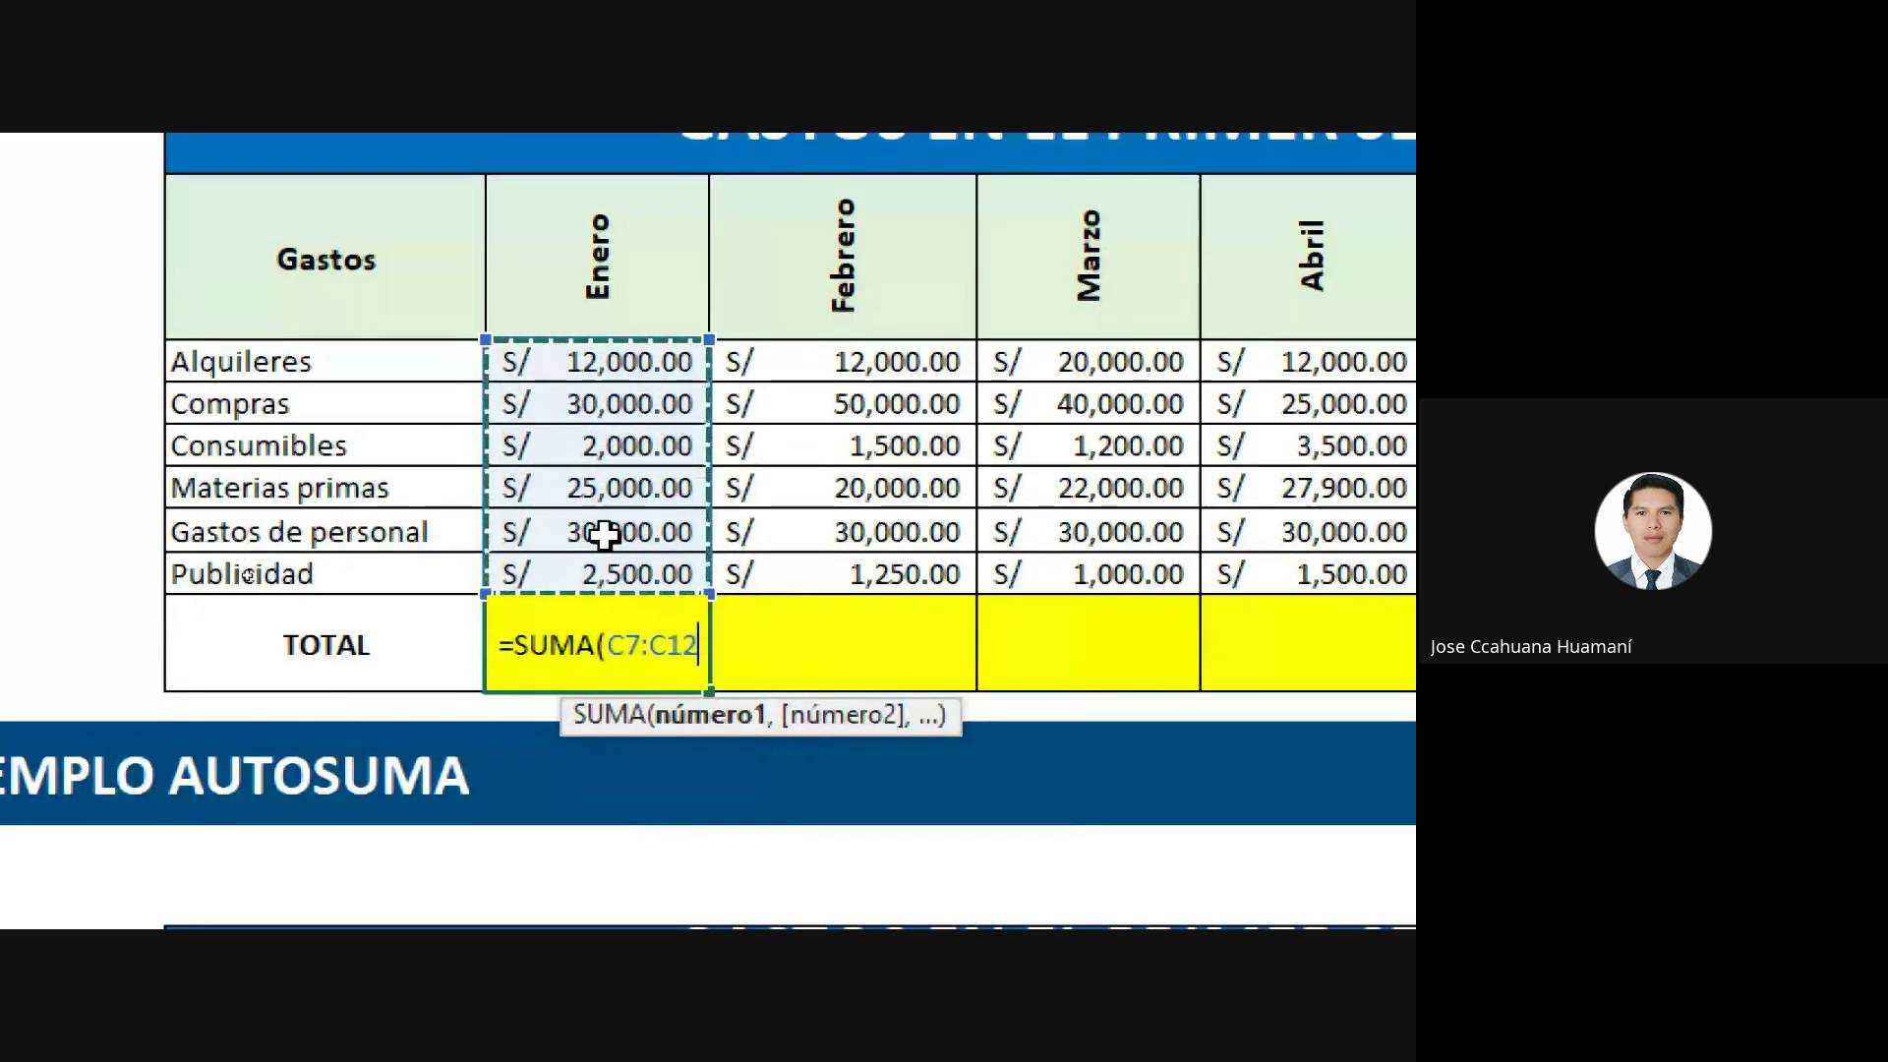
pyautogui.press('Return')
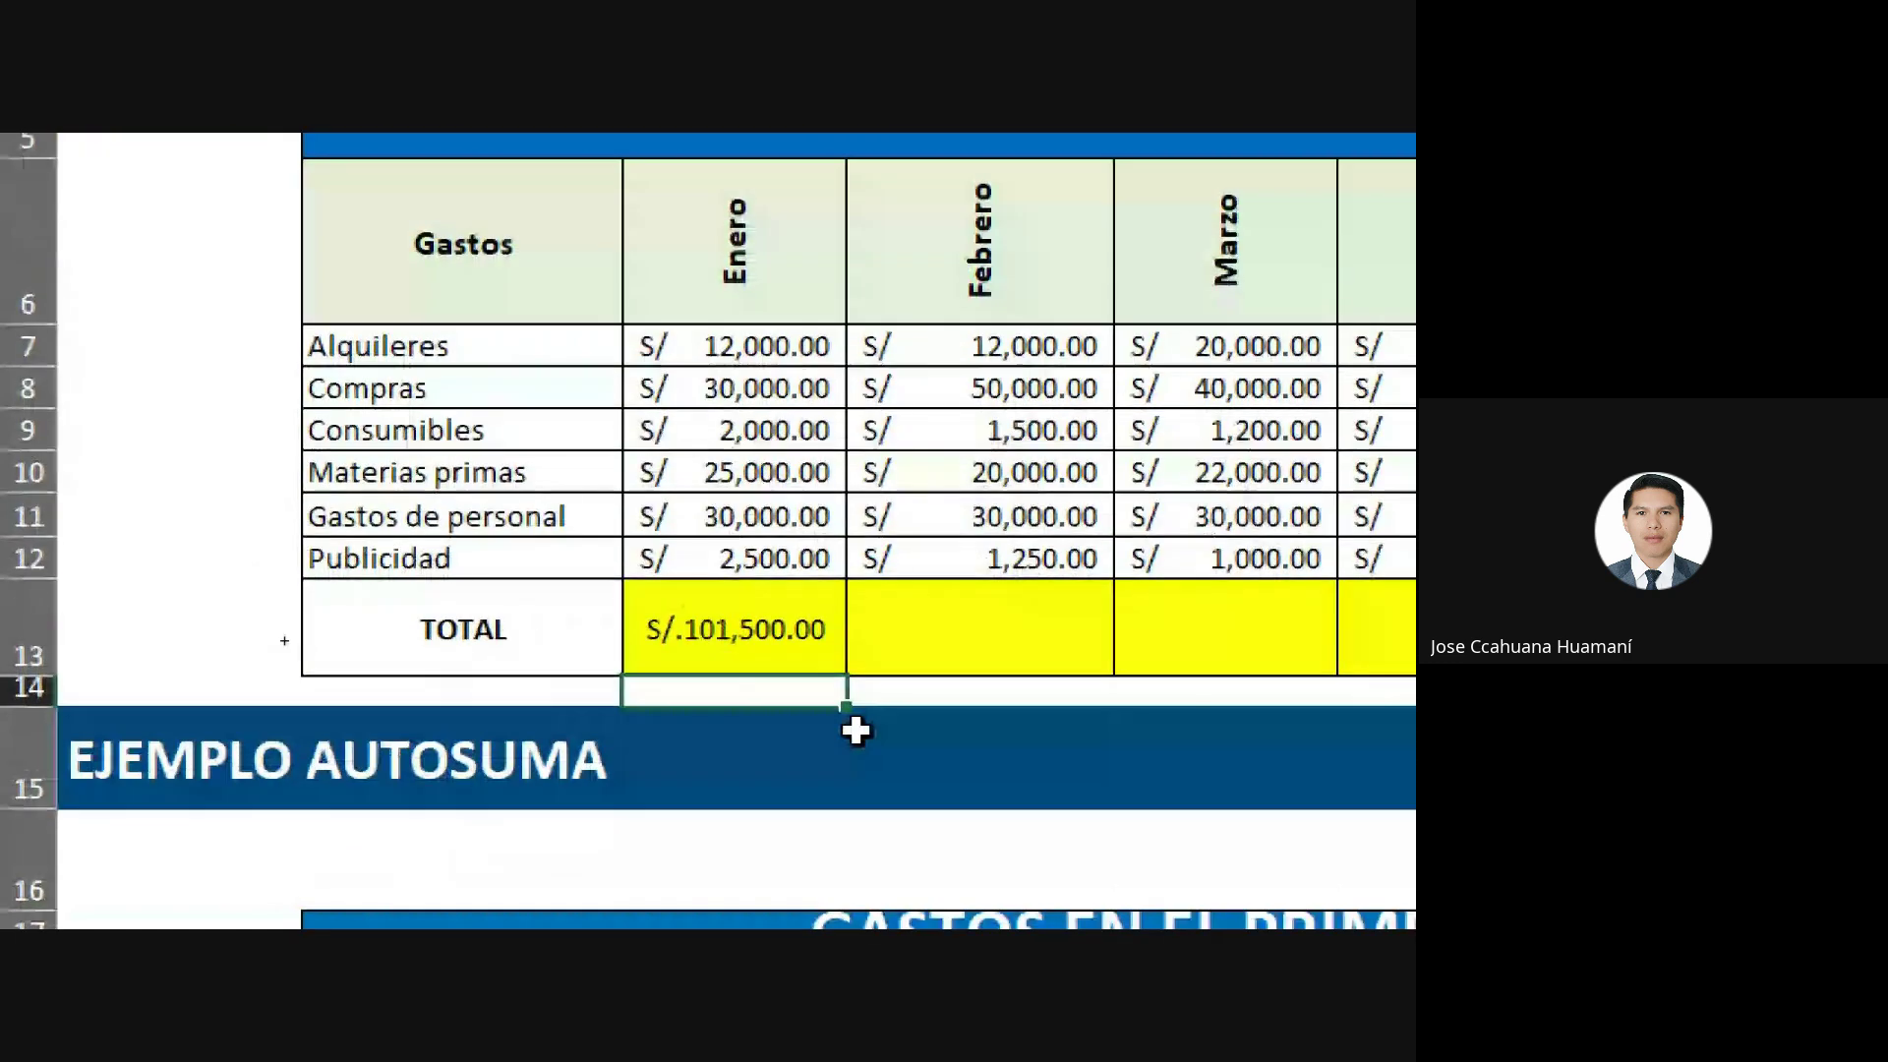
# Enter =SUMA(D7:D12) in the Febrero TOTAL cell, giving S/.114,750.00.
pyautogui.click(800, 619)
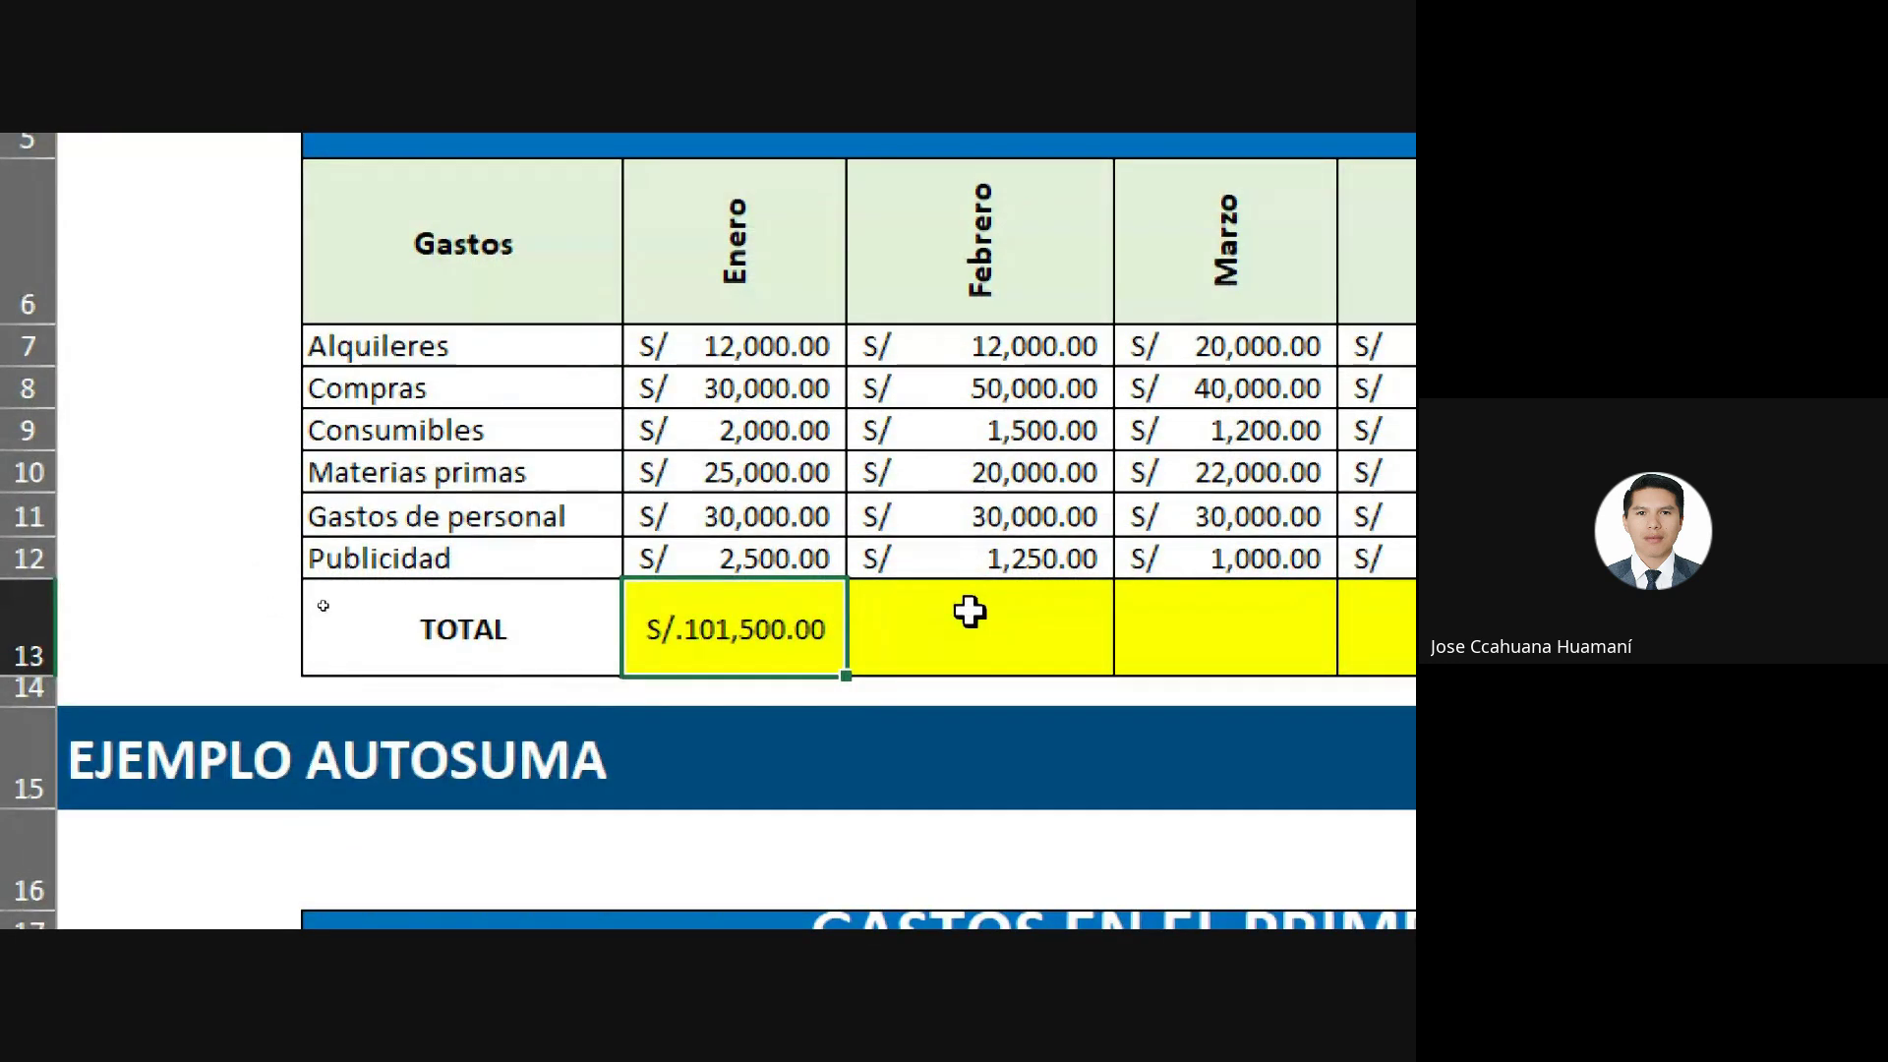
pyautogui.click(969, 615)
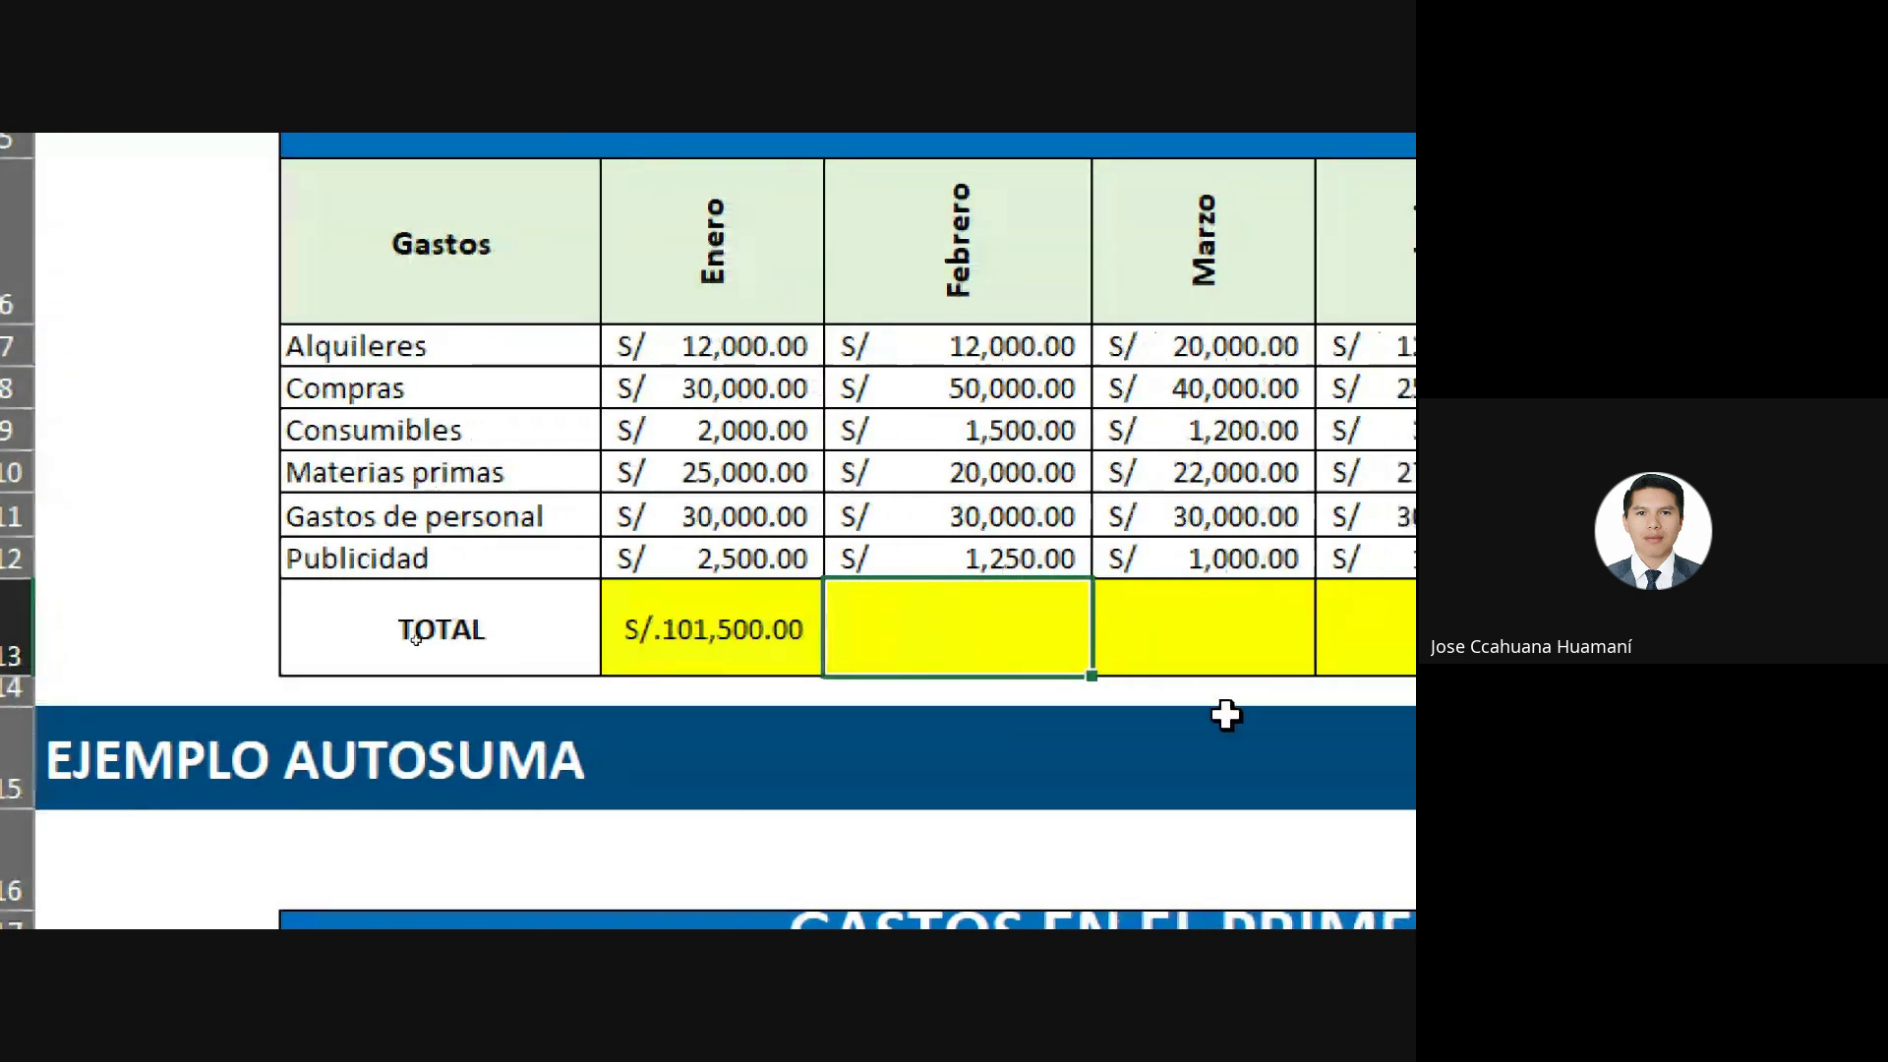
pyautogui.doubleClick(932, 619)
pyautogui.write('=')
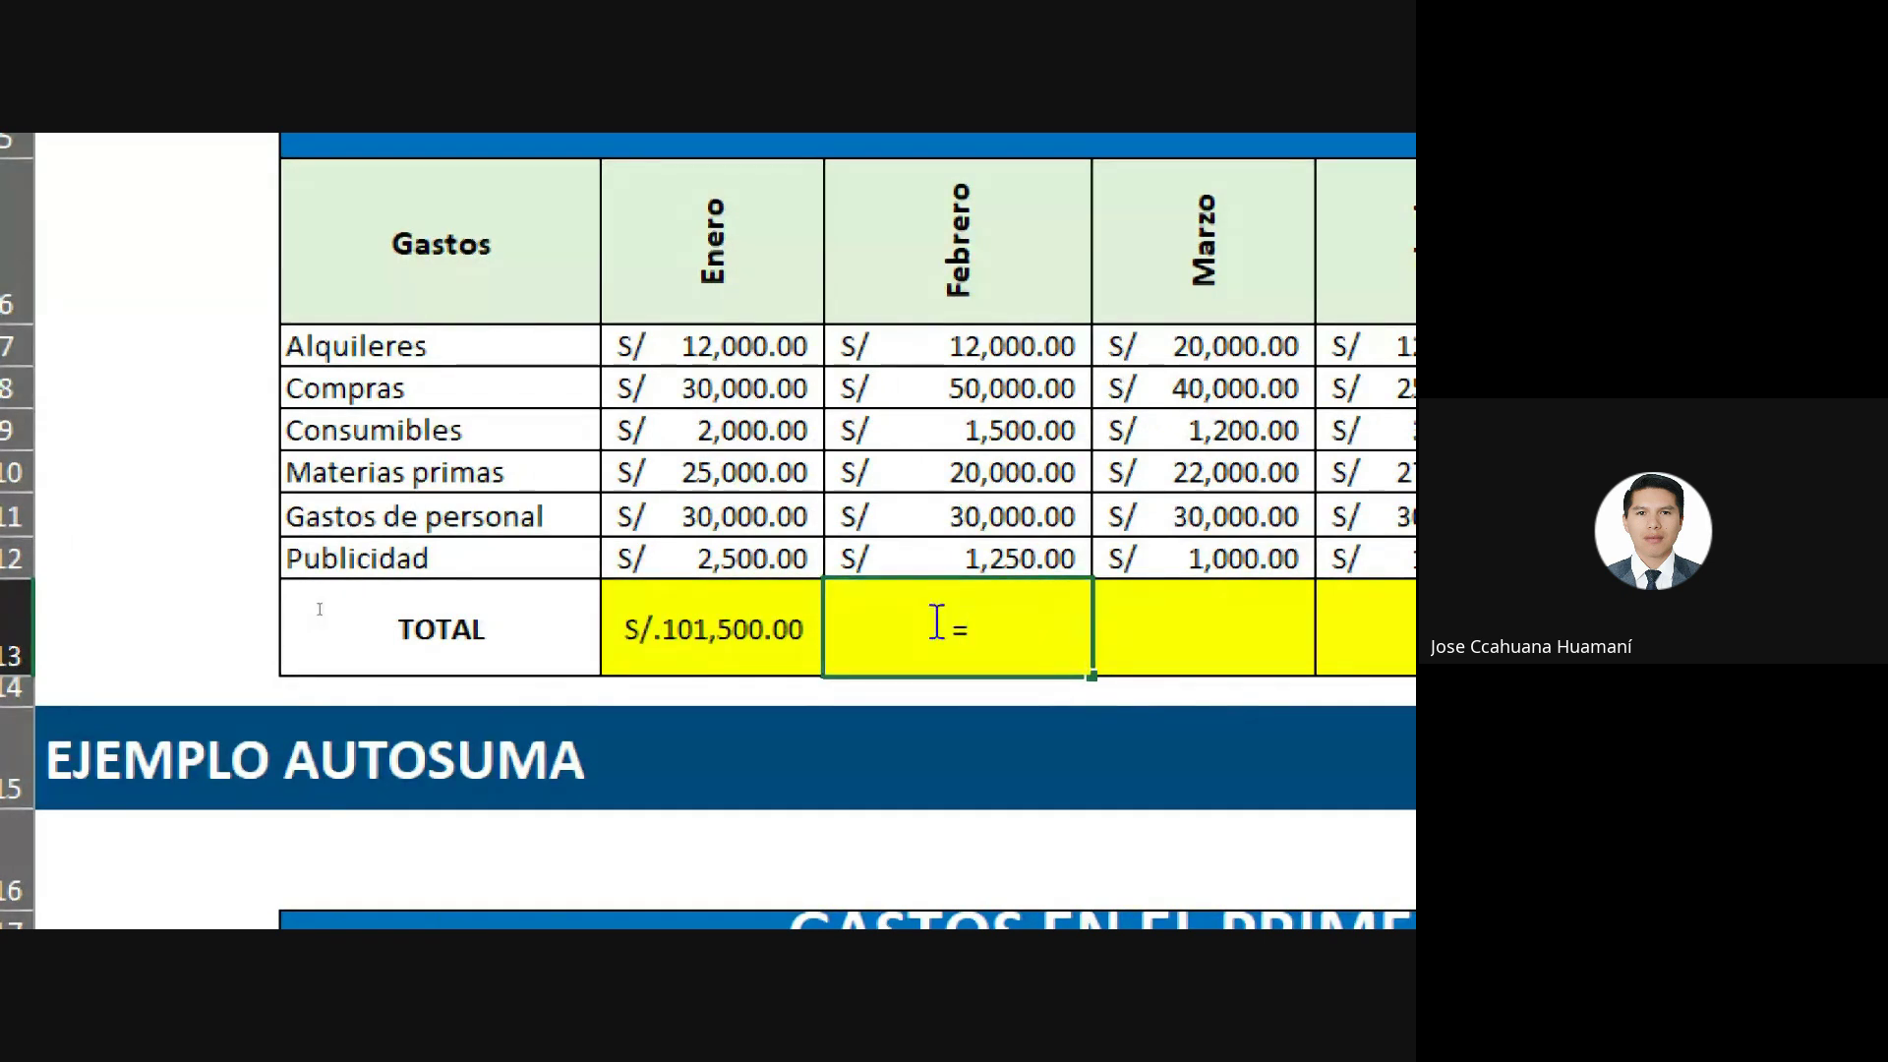
pyautogui.write('sum')
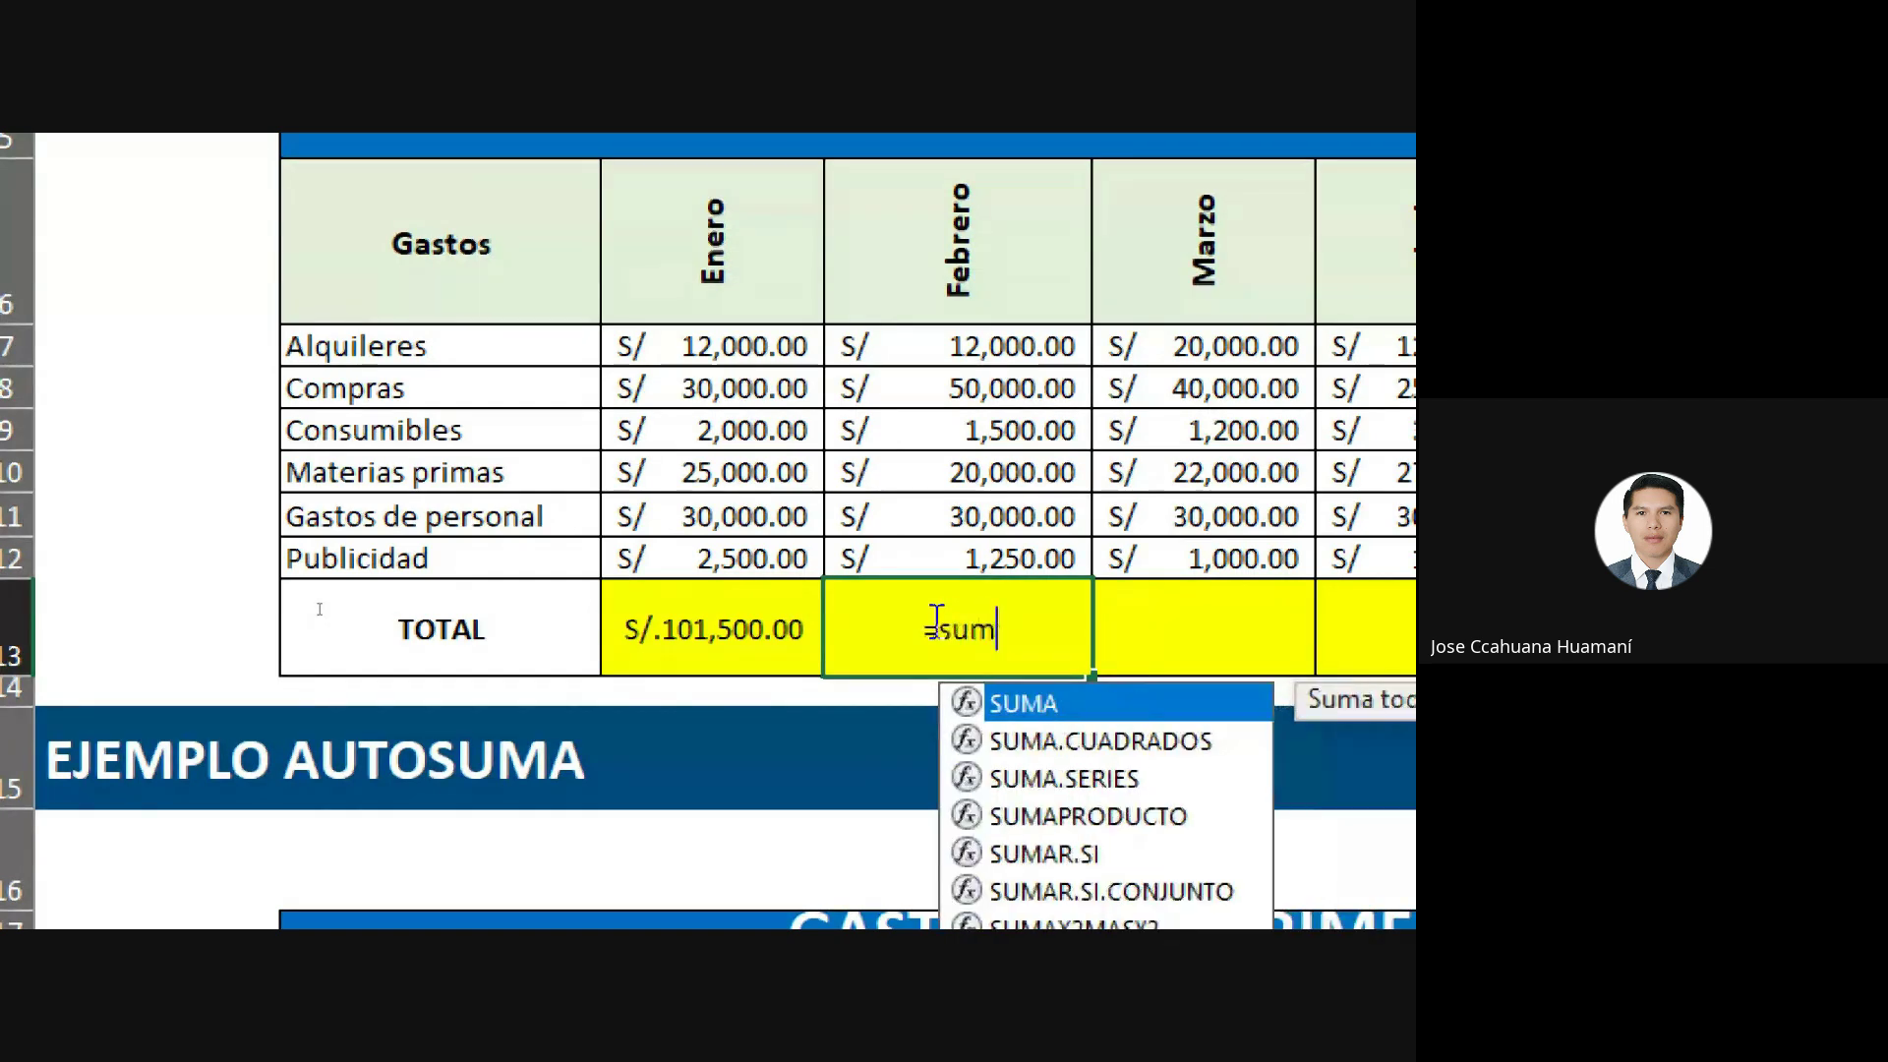
pyautogui.write('a')
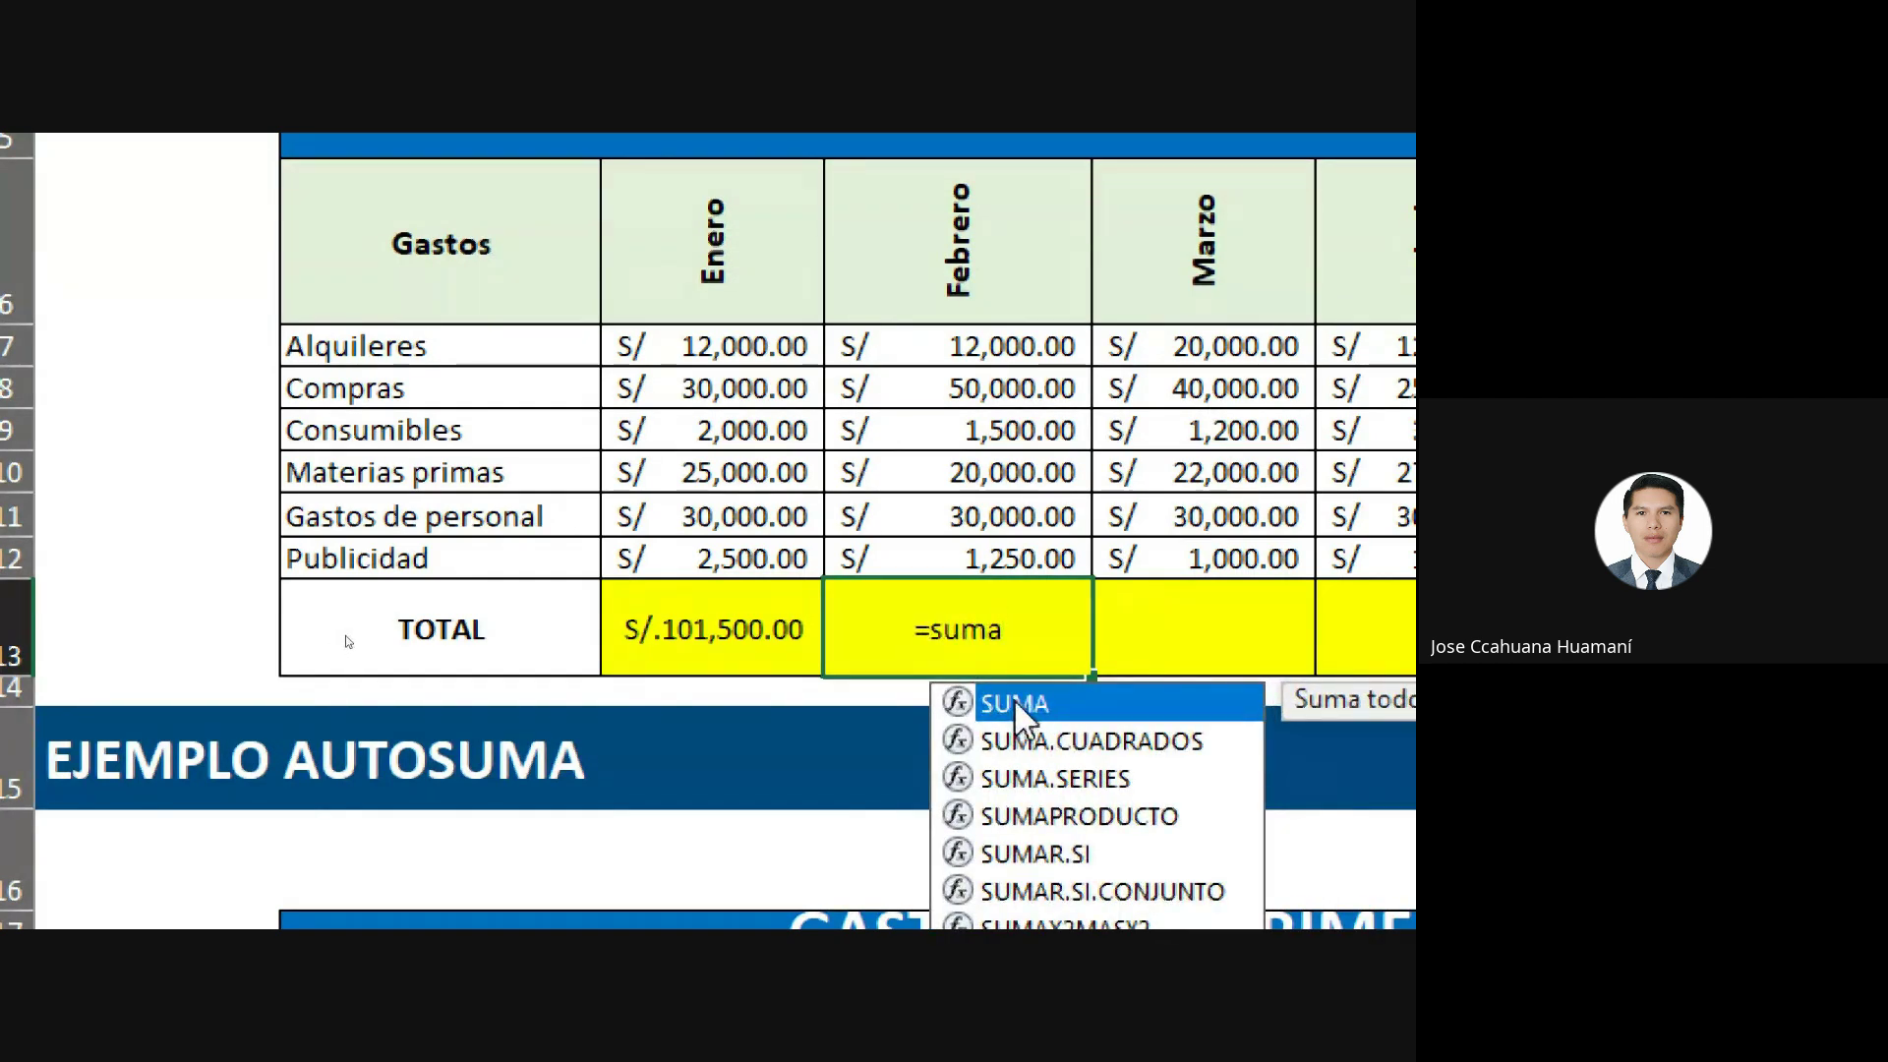
pyautogui.doubleClick(1058, 717)
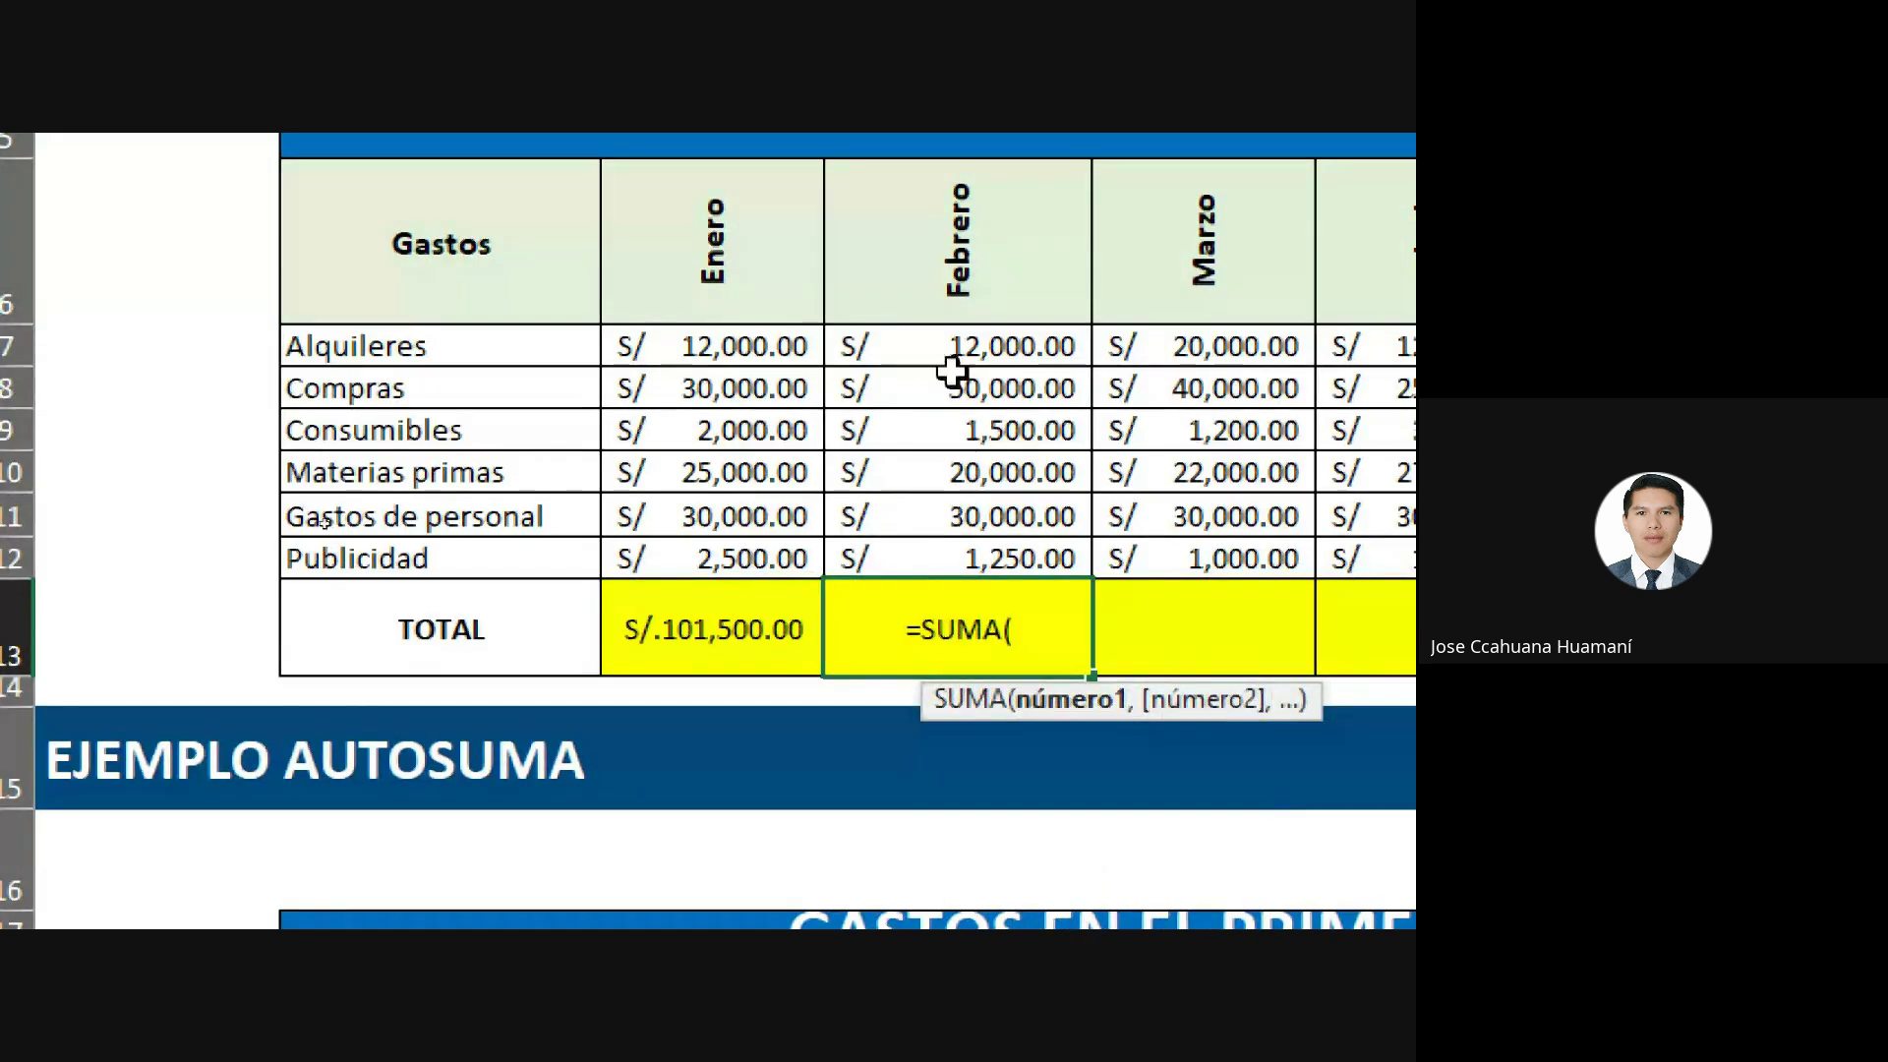
pyautogui.moveTo(923, 350)
pyautogui.mouseDown()
pyautogui.moveTo(954, 385)
pyautogui.moveTo(949, 553)
pyautogui.mouseUp()
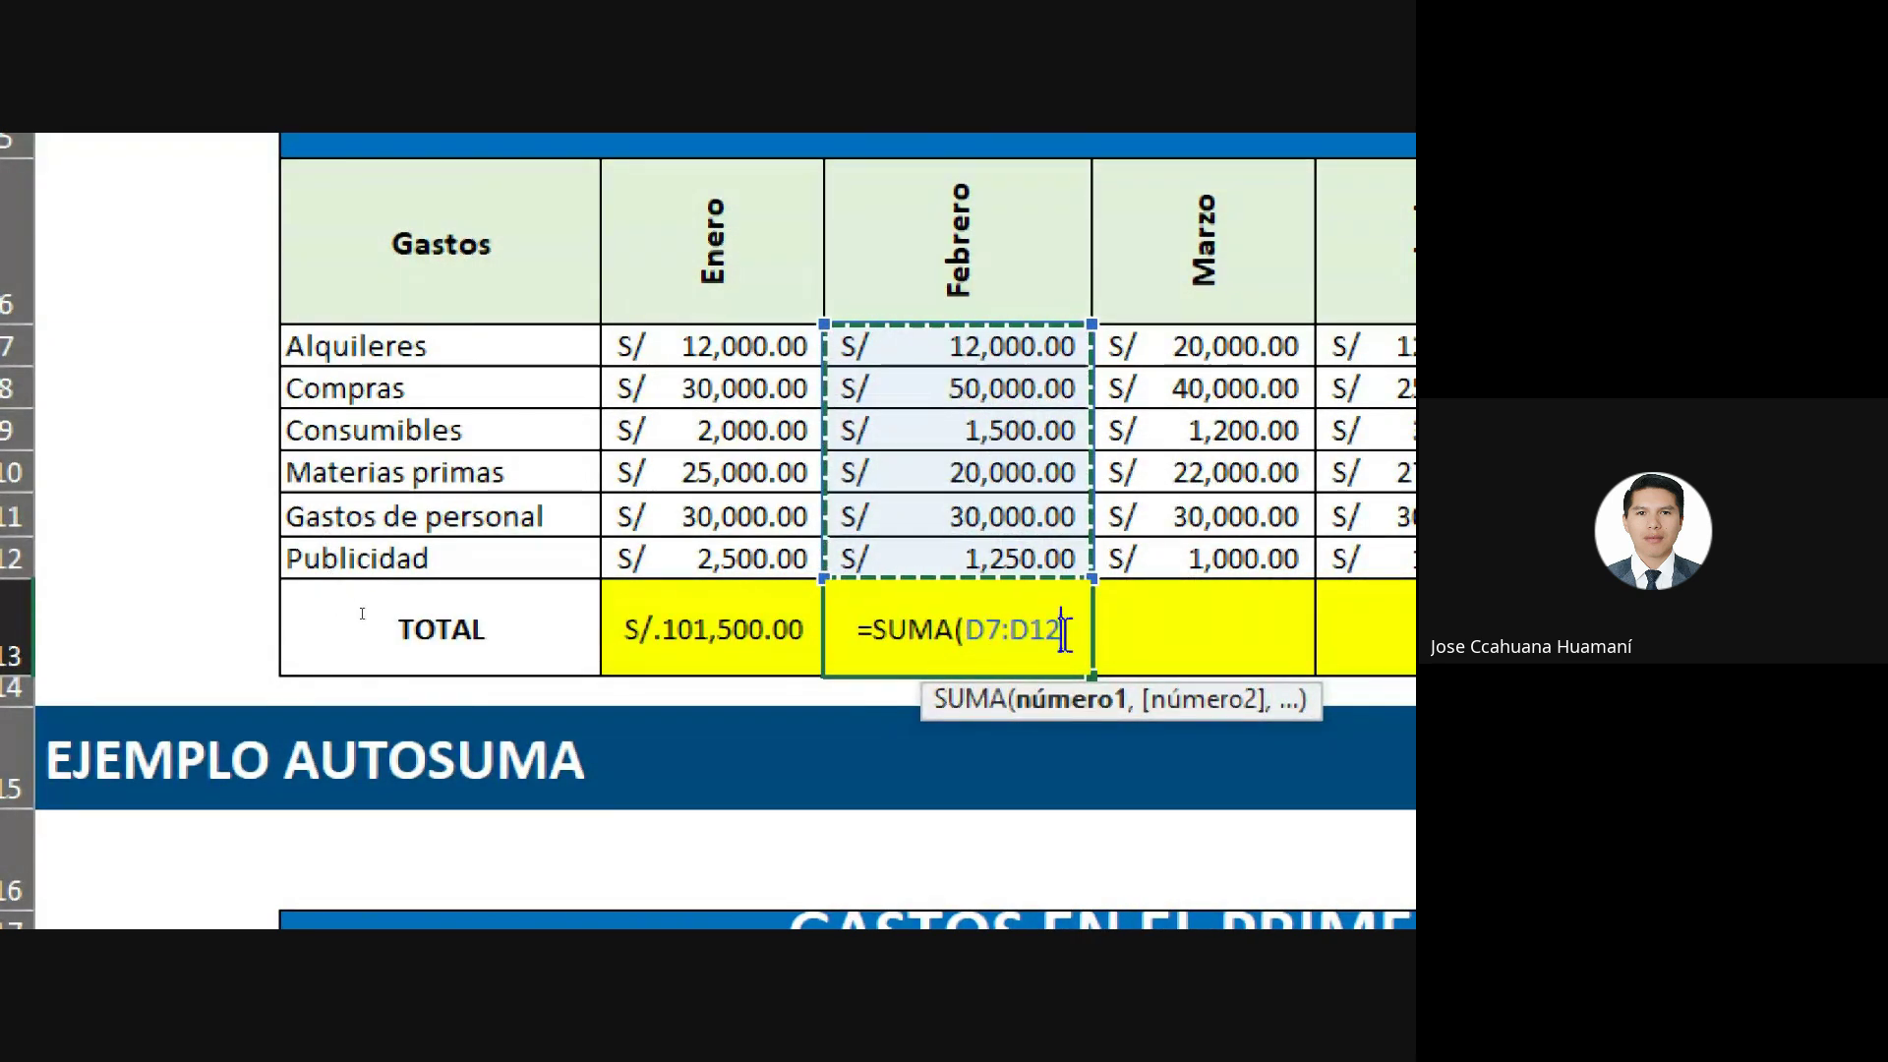
pyautogui.press('Return')
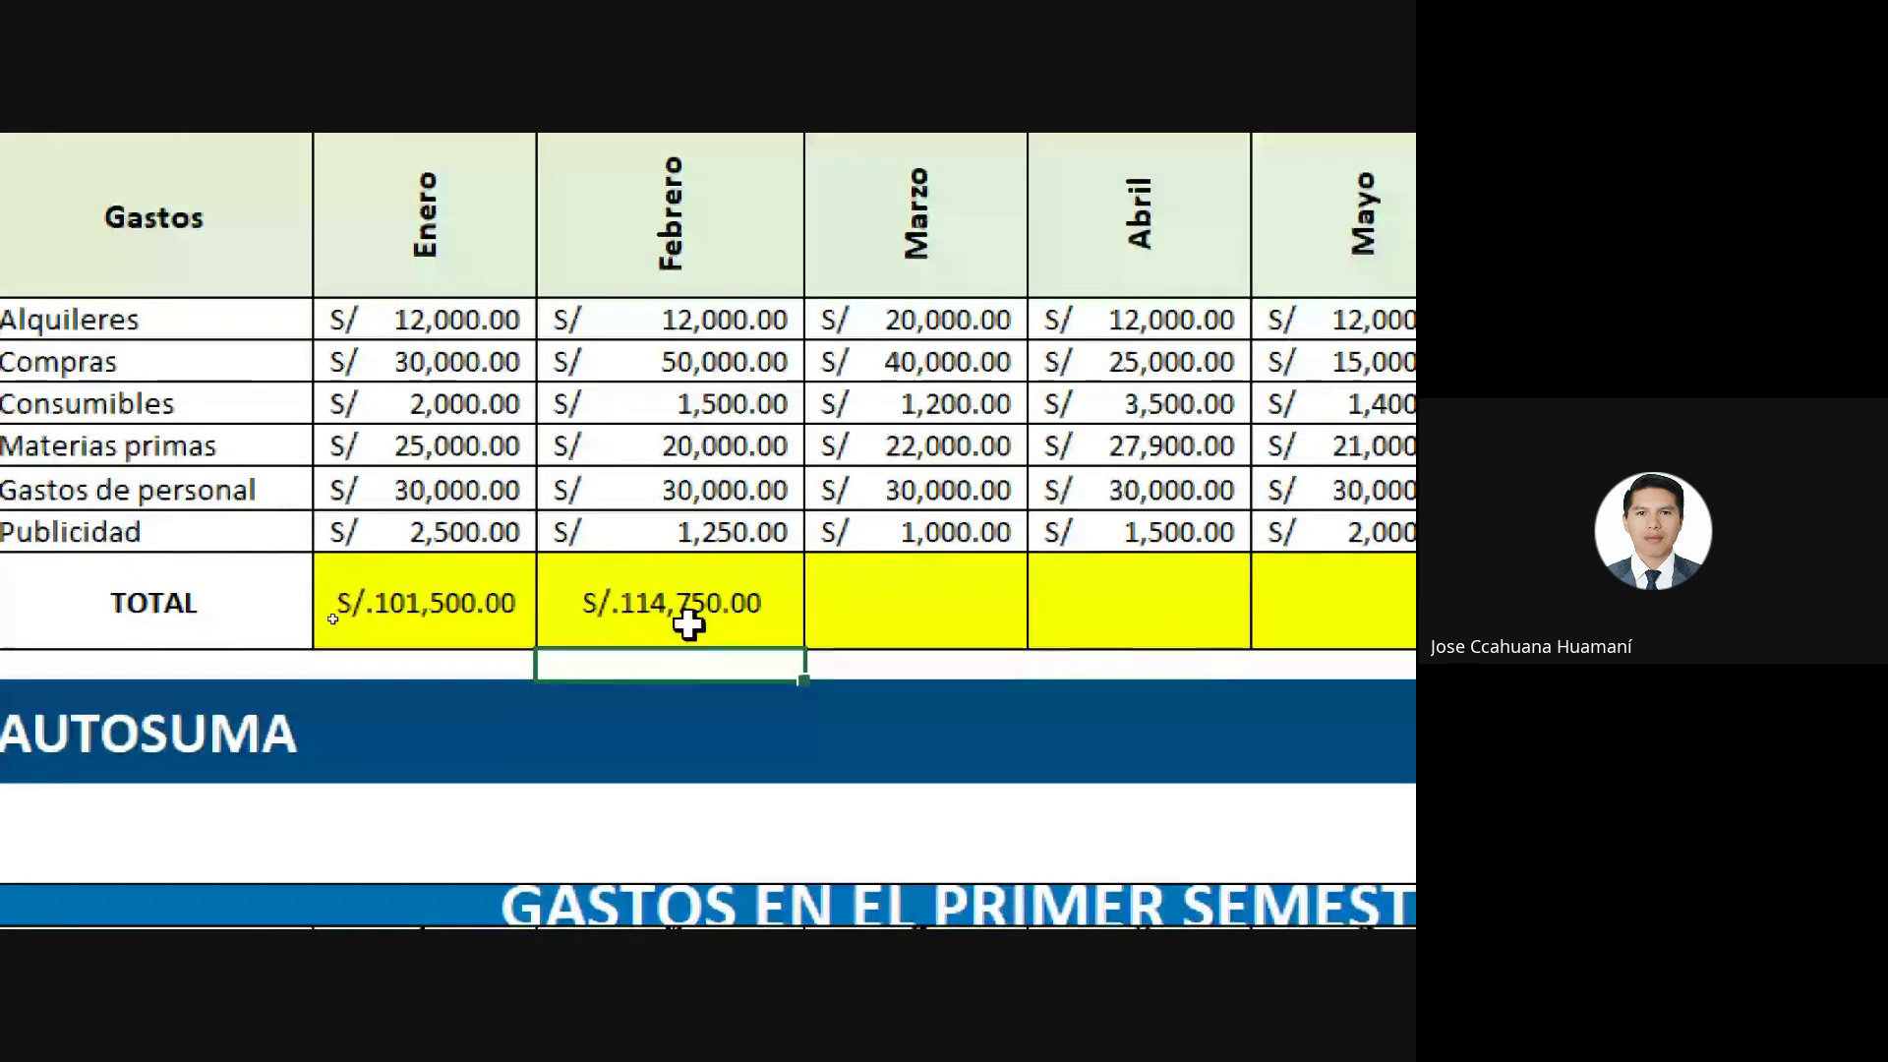
# Fill the Febrero total formula right through Junio: Abril S/.99,900.00, Mayo S/.81,400.00, Junio S/.95,300.00.
pyautogui.click(686, 613)
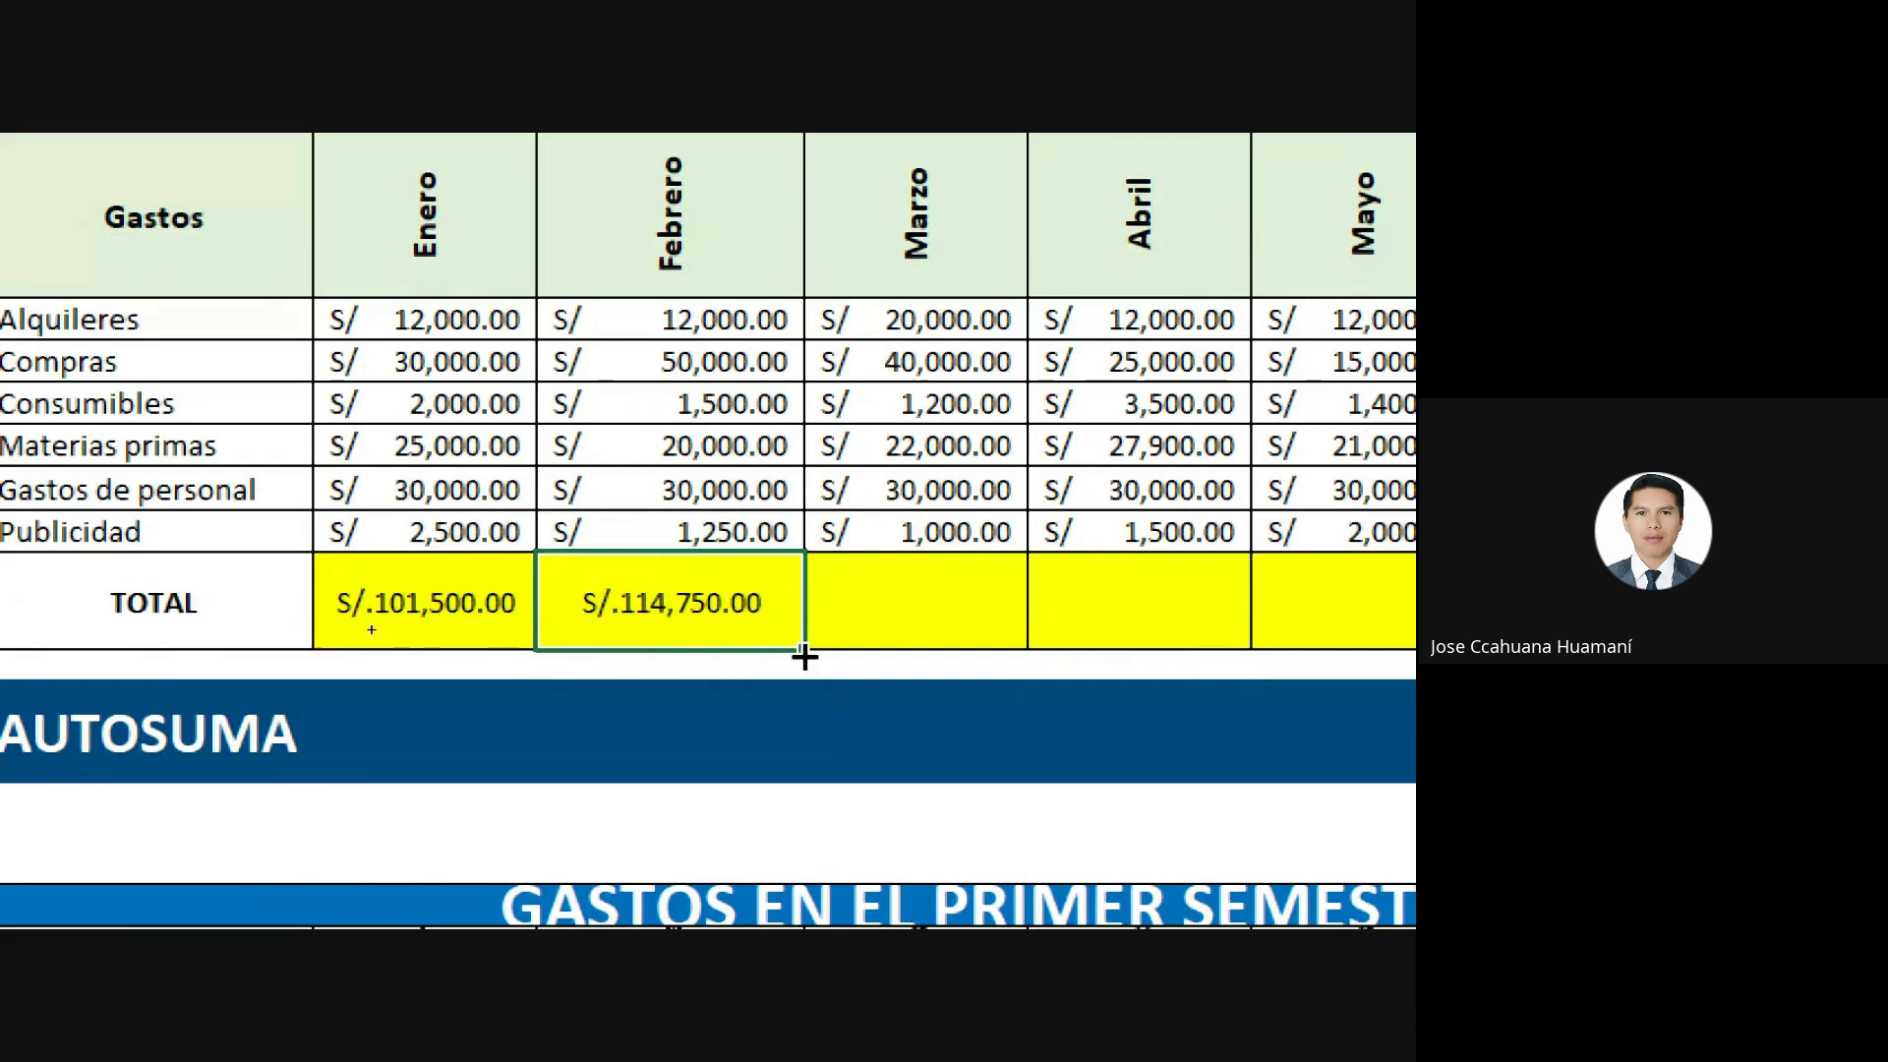
pyautogui.moveTo(795, 651)
pyautogui.mouseDown()
pyautogui.moveTo(1275, 693)
pyautogui.moveTo(1278, 653)
pyautogui.moveTo(1259, 611)
pyautogui.moveTo(118, 619)
pyautogui.mouseUp()
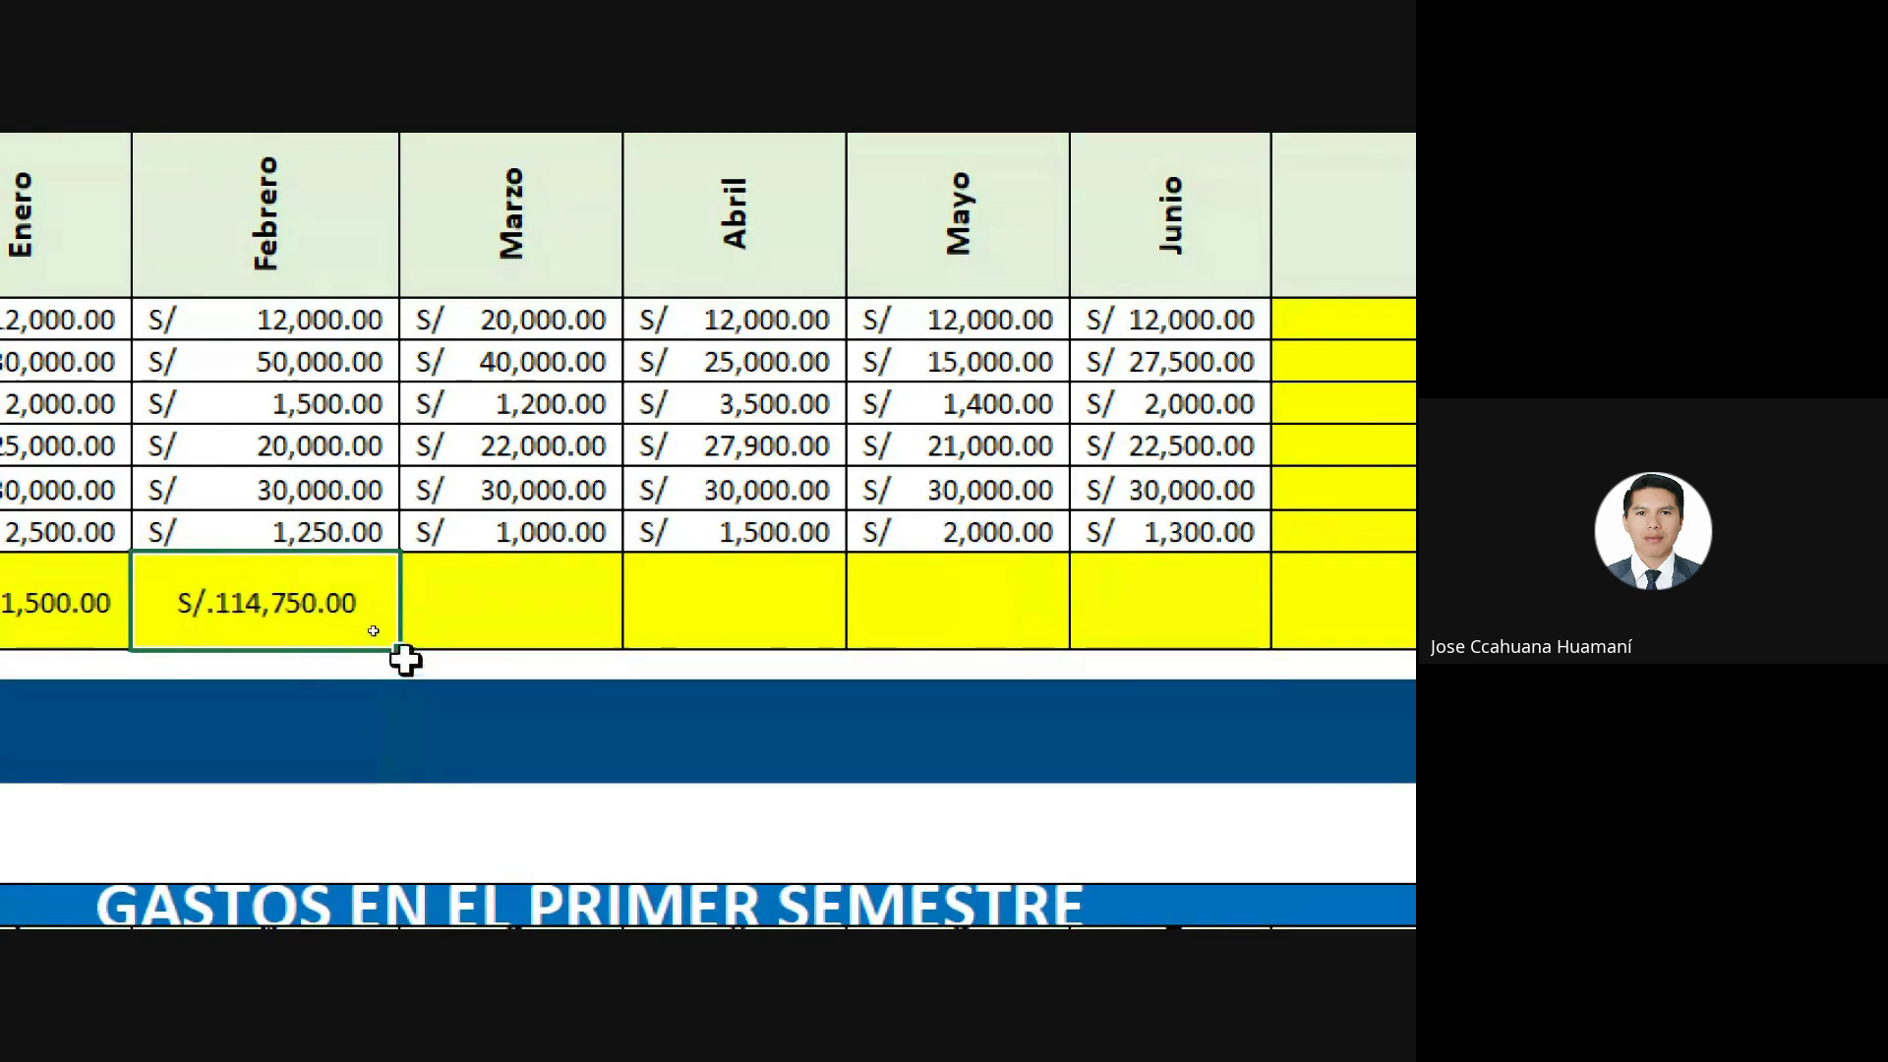
pyautogui.moveTo(405, 656); pyautogui.dragTo(1211, 653)
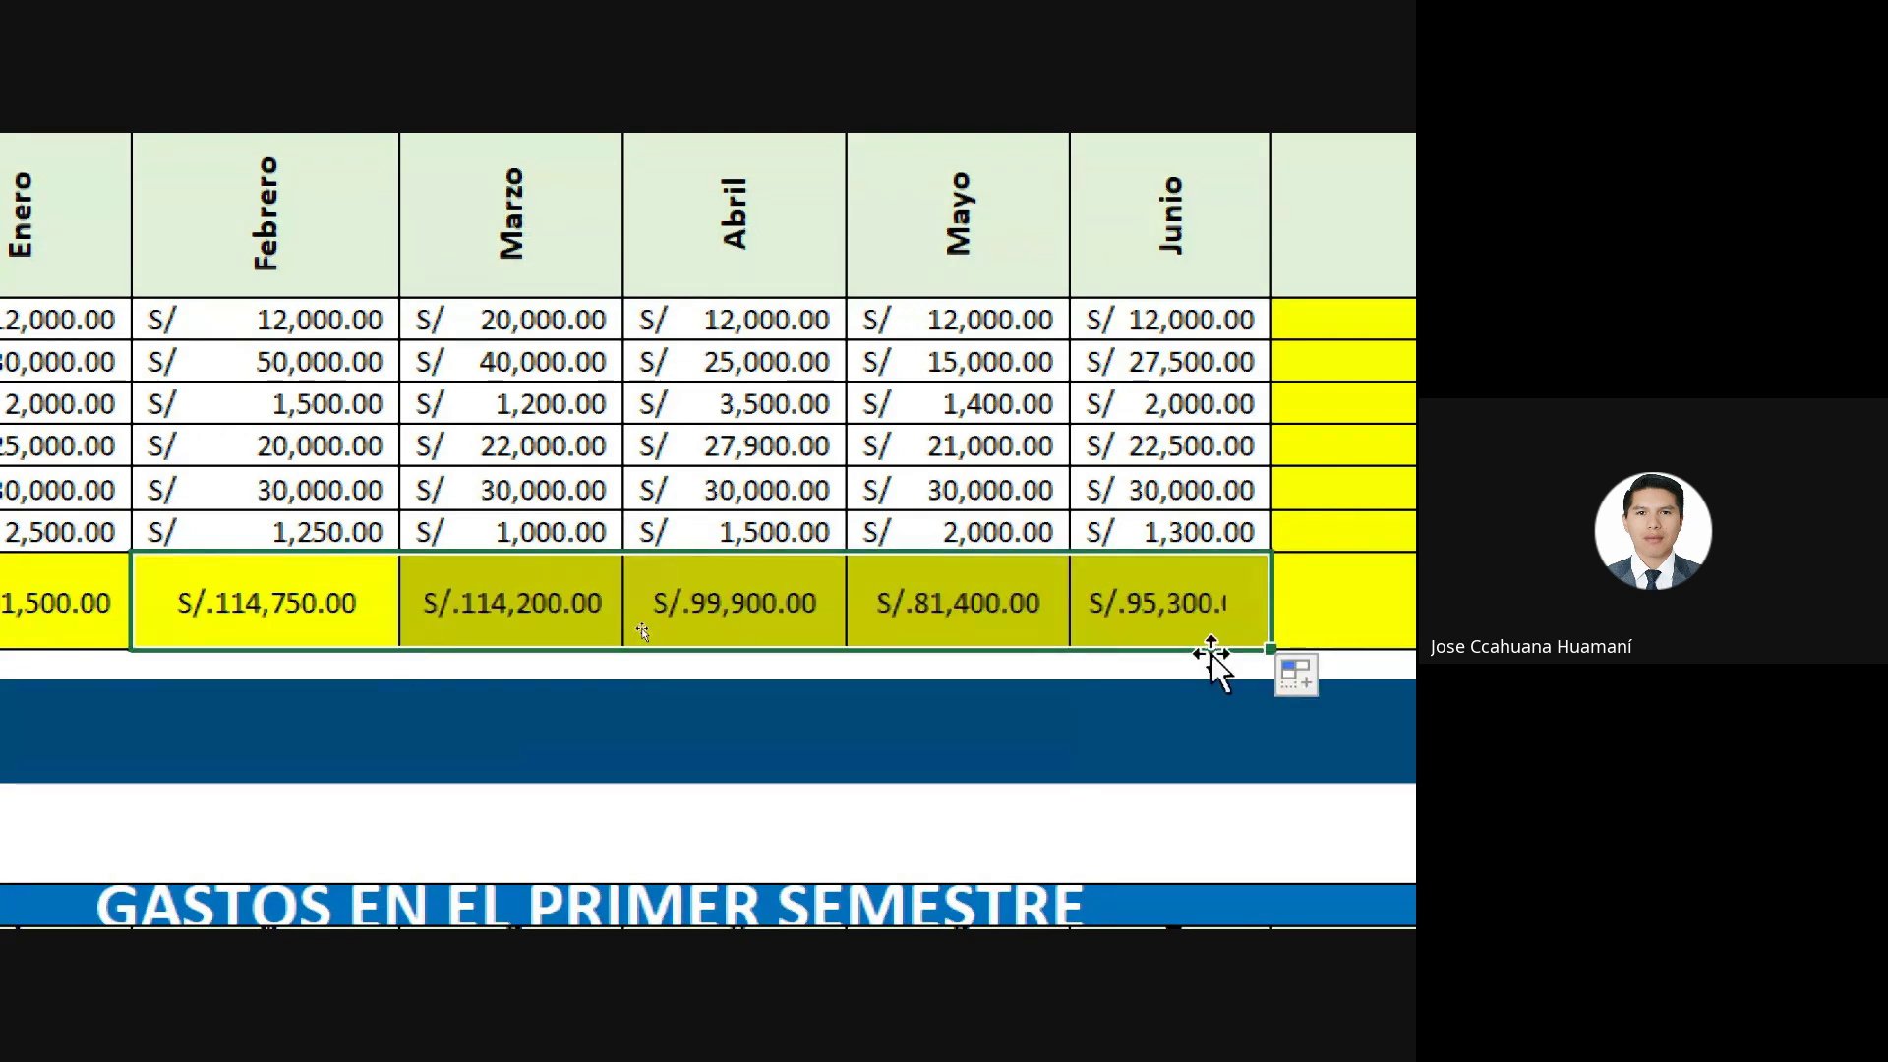
pyautogui.click(998, 568)
pyautogui.click(42, 595)
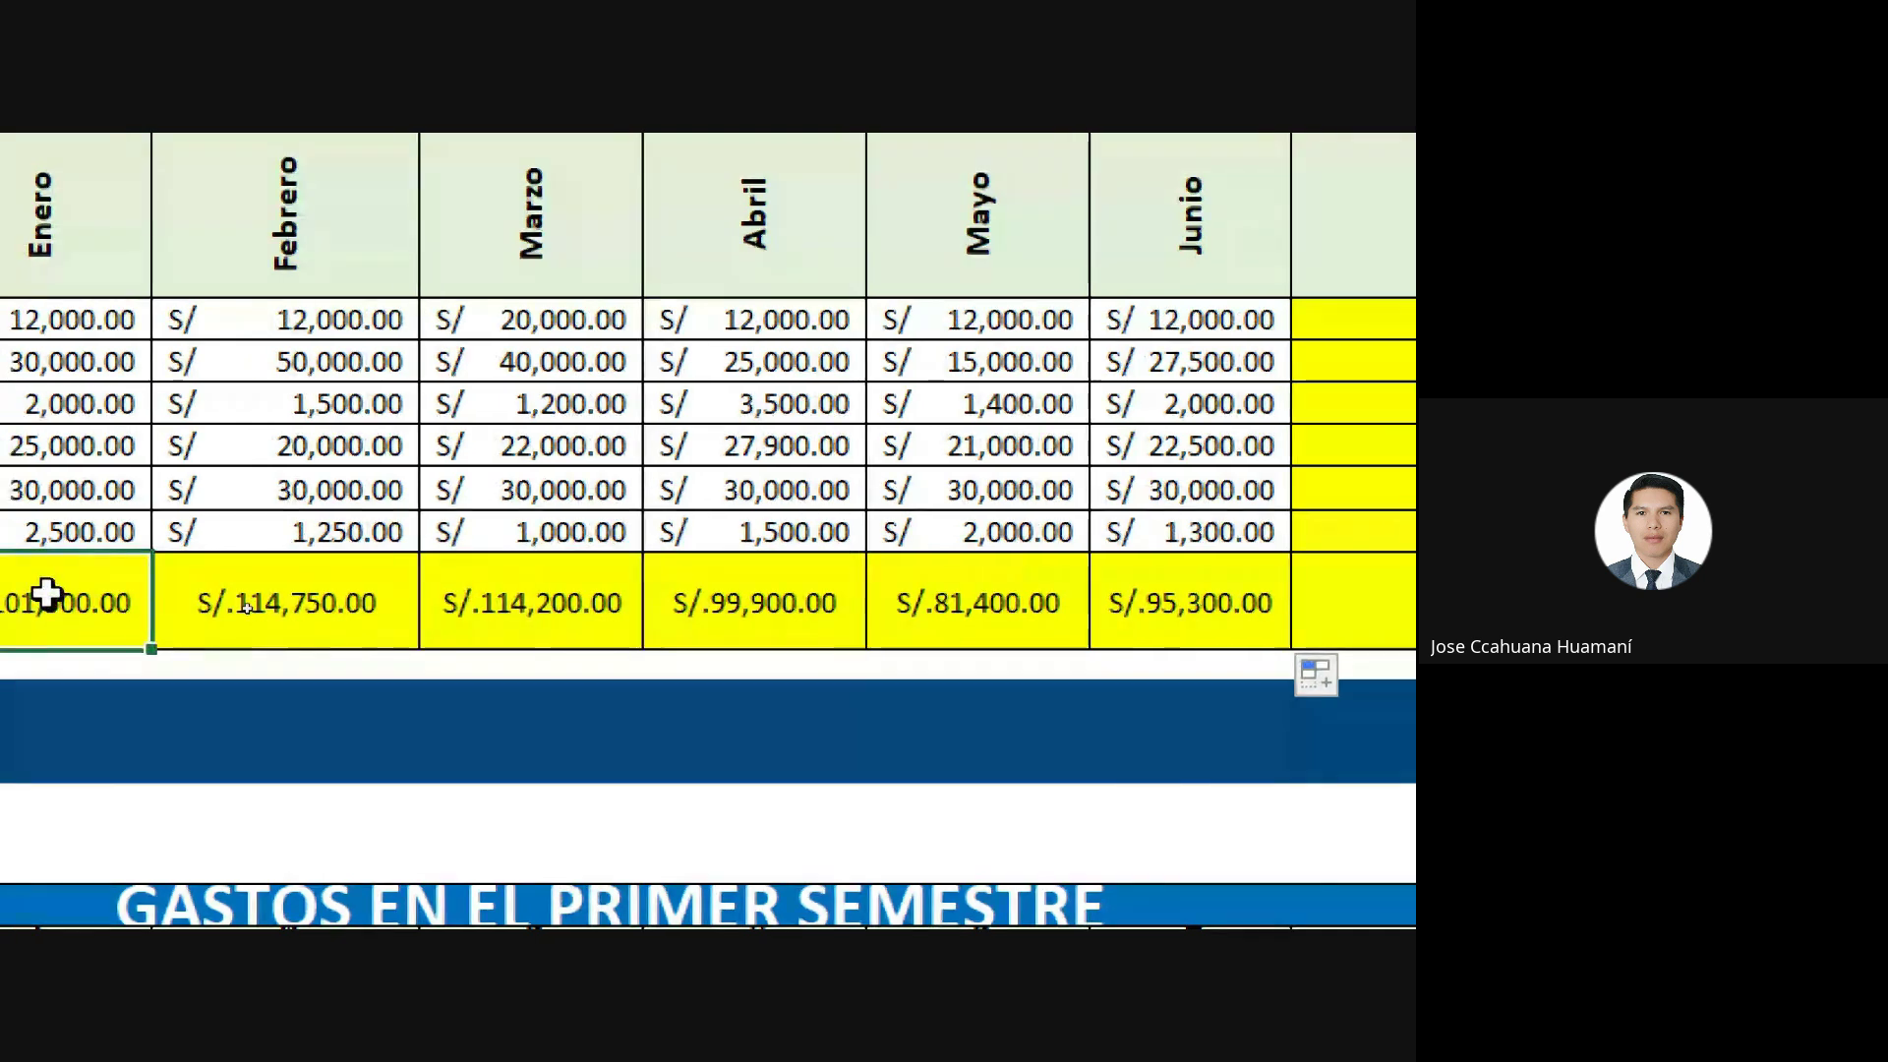
pyautogui.click(642, 313)
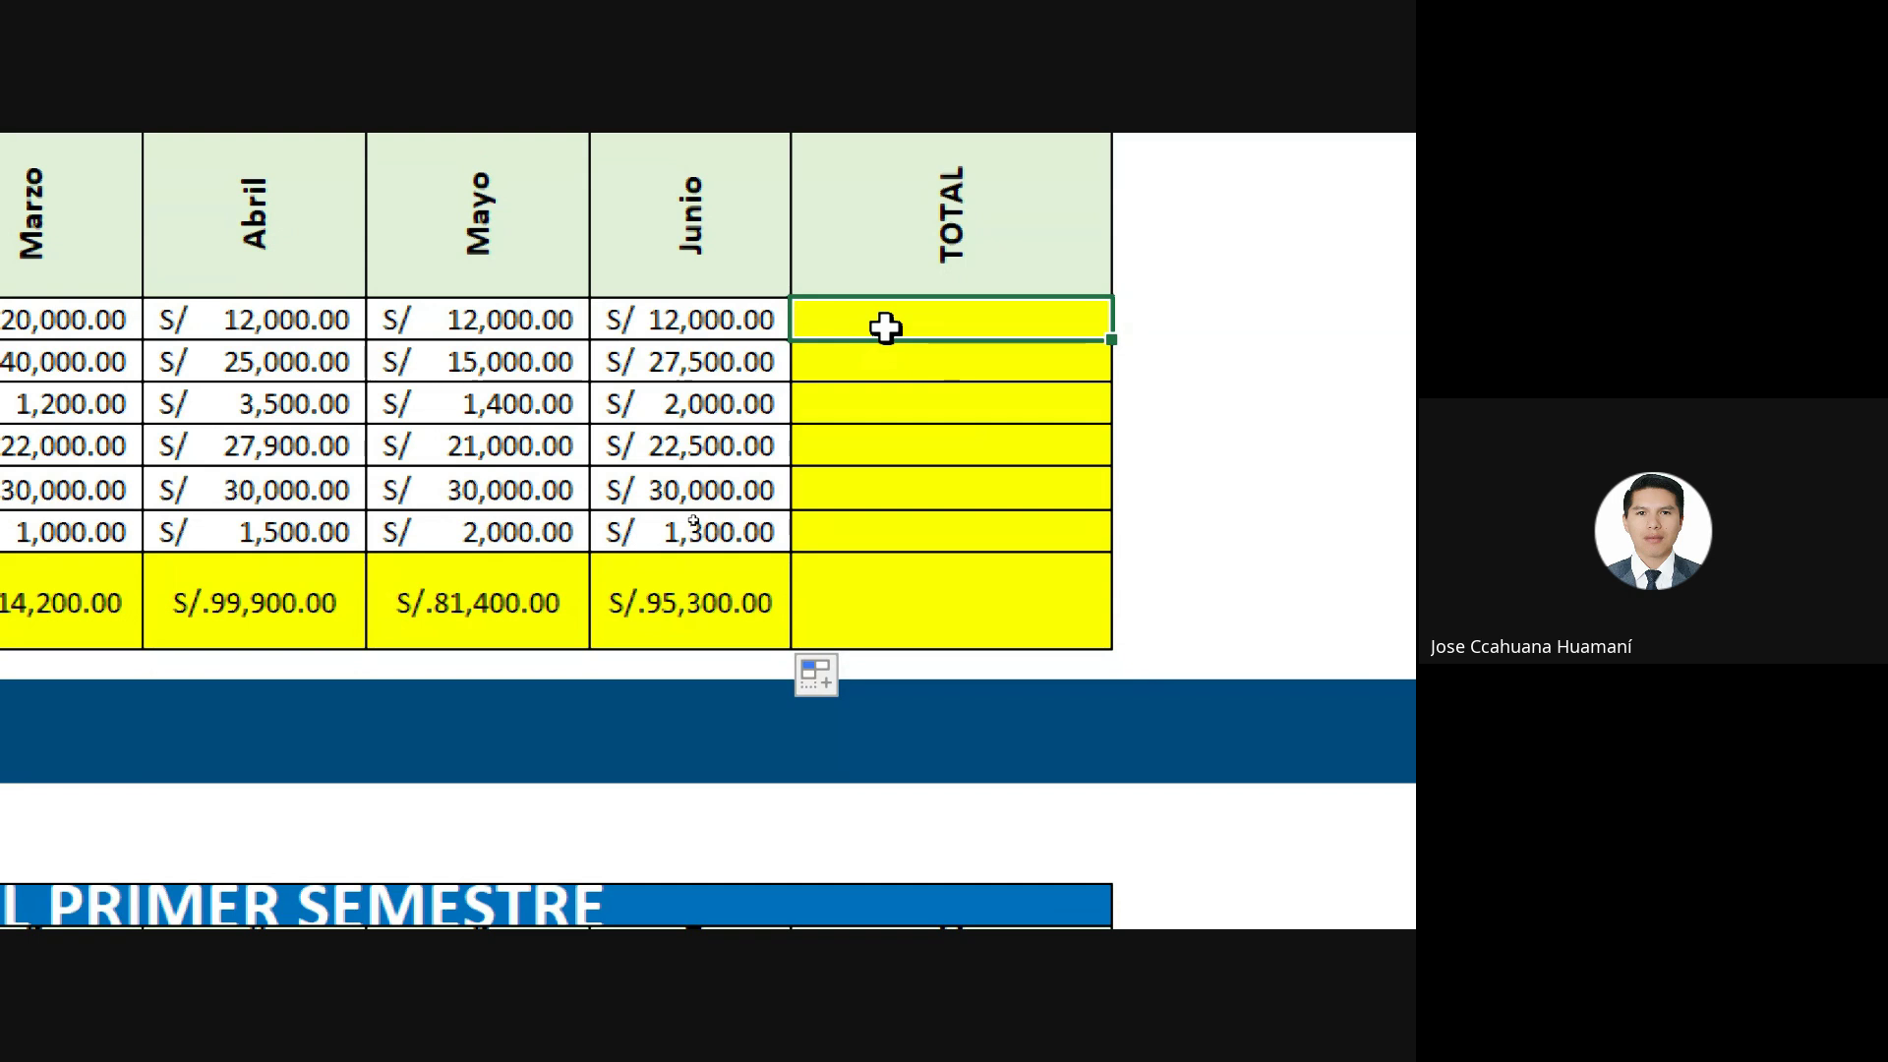
# Enter =SUMA(C7:H7) in the Alquileres TOTAL cell, giving S/ 80,000.00.
pyautogui.write('=')
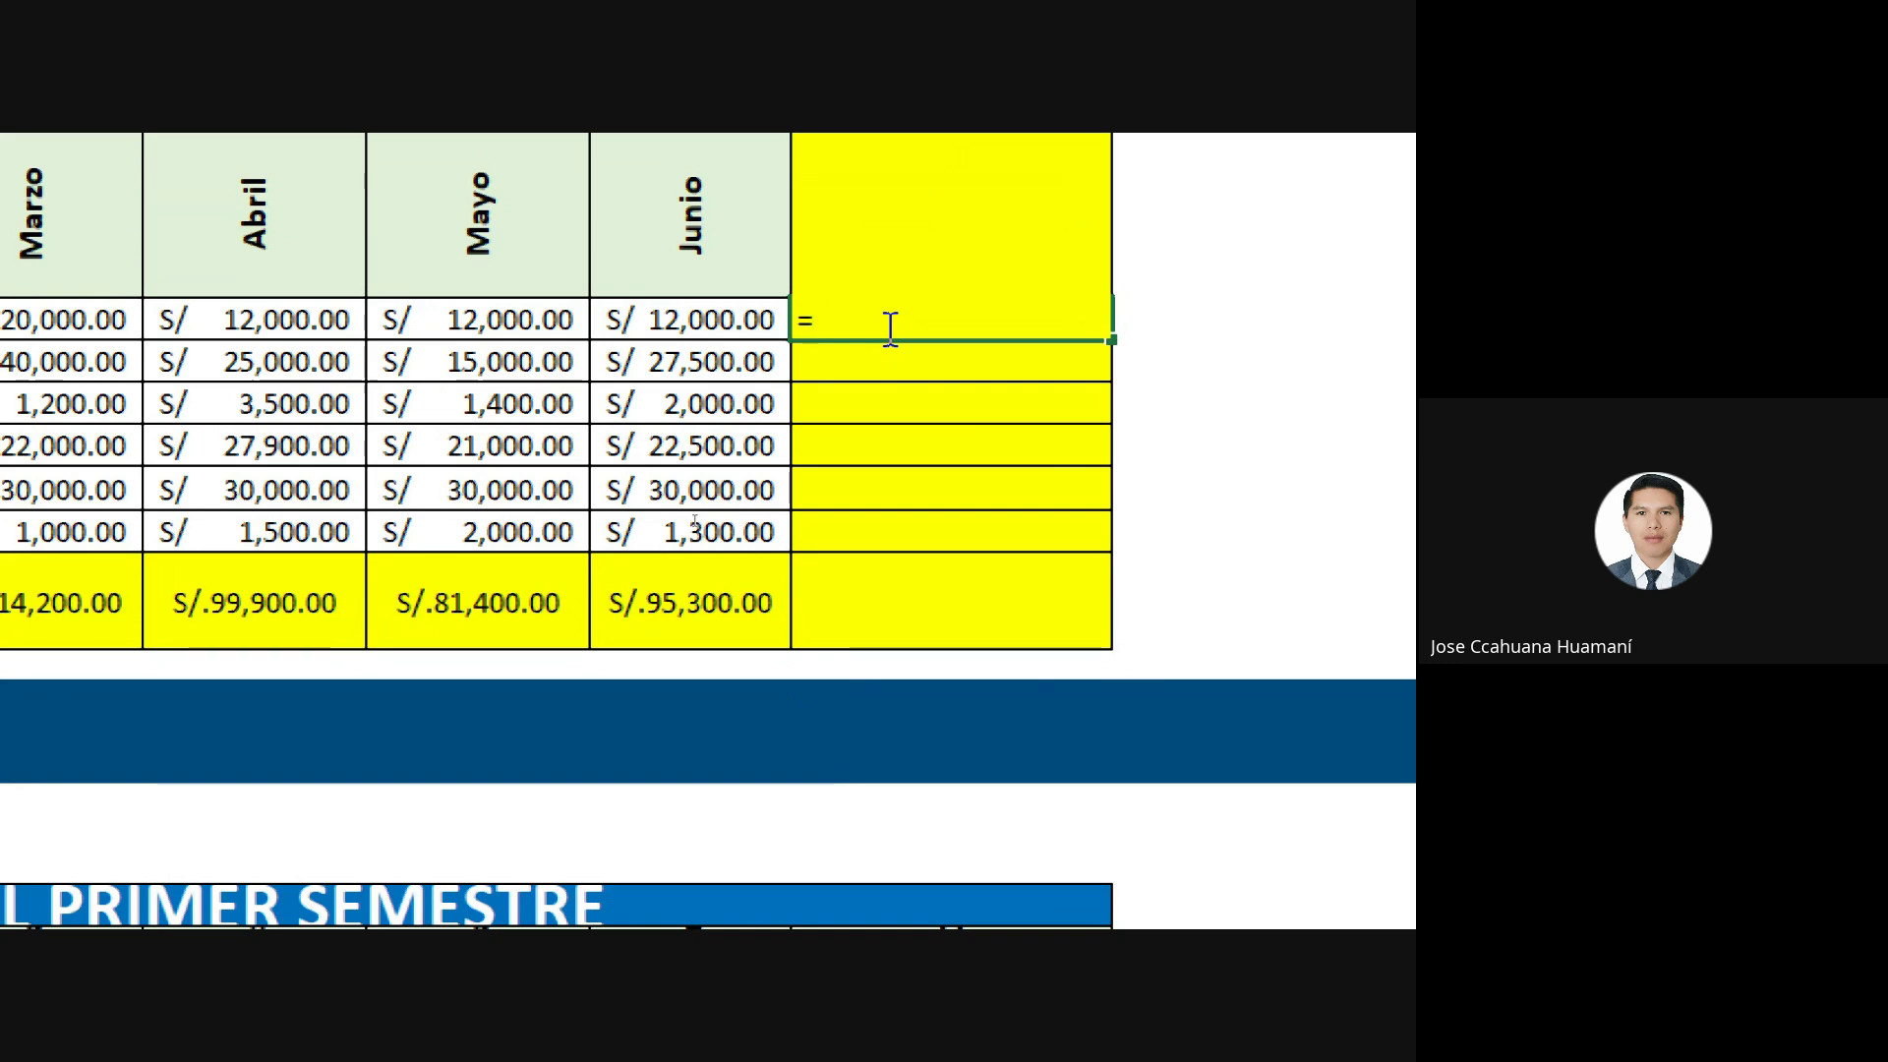
pyautogui.write('suma')
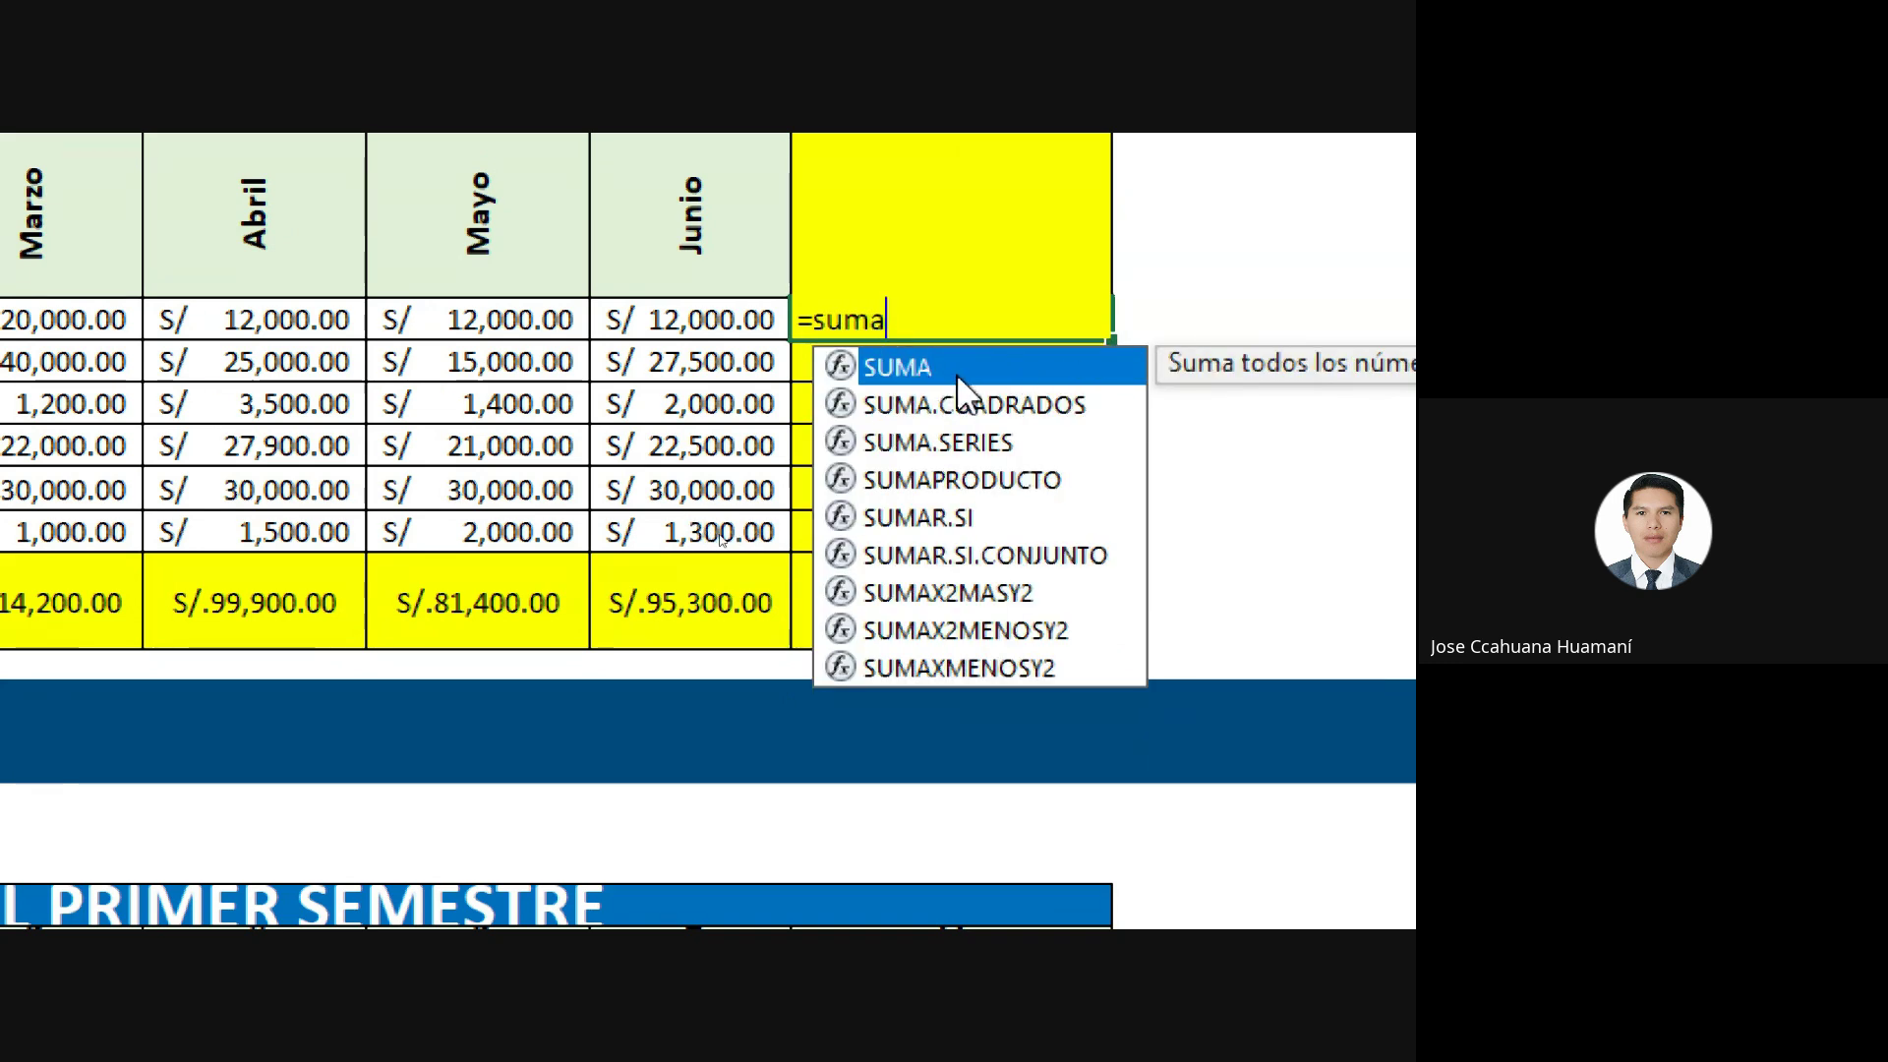
pyautogui.doubleClick(983, 364)
pyautogui.hscroll(-2, 62, 303)
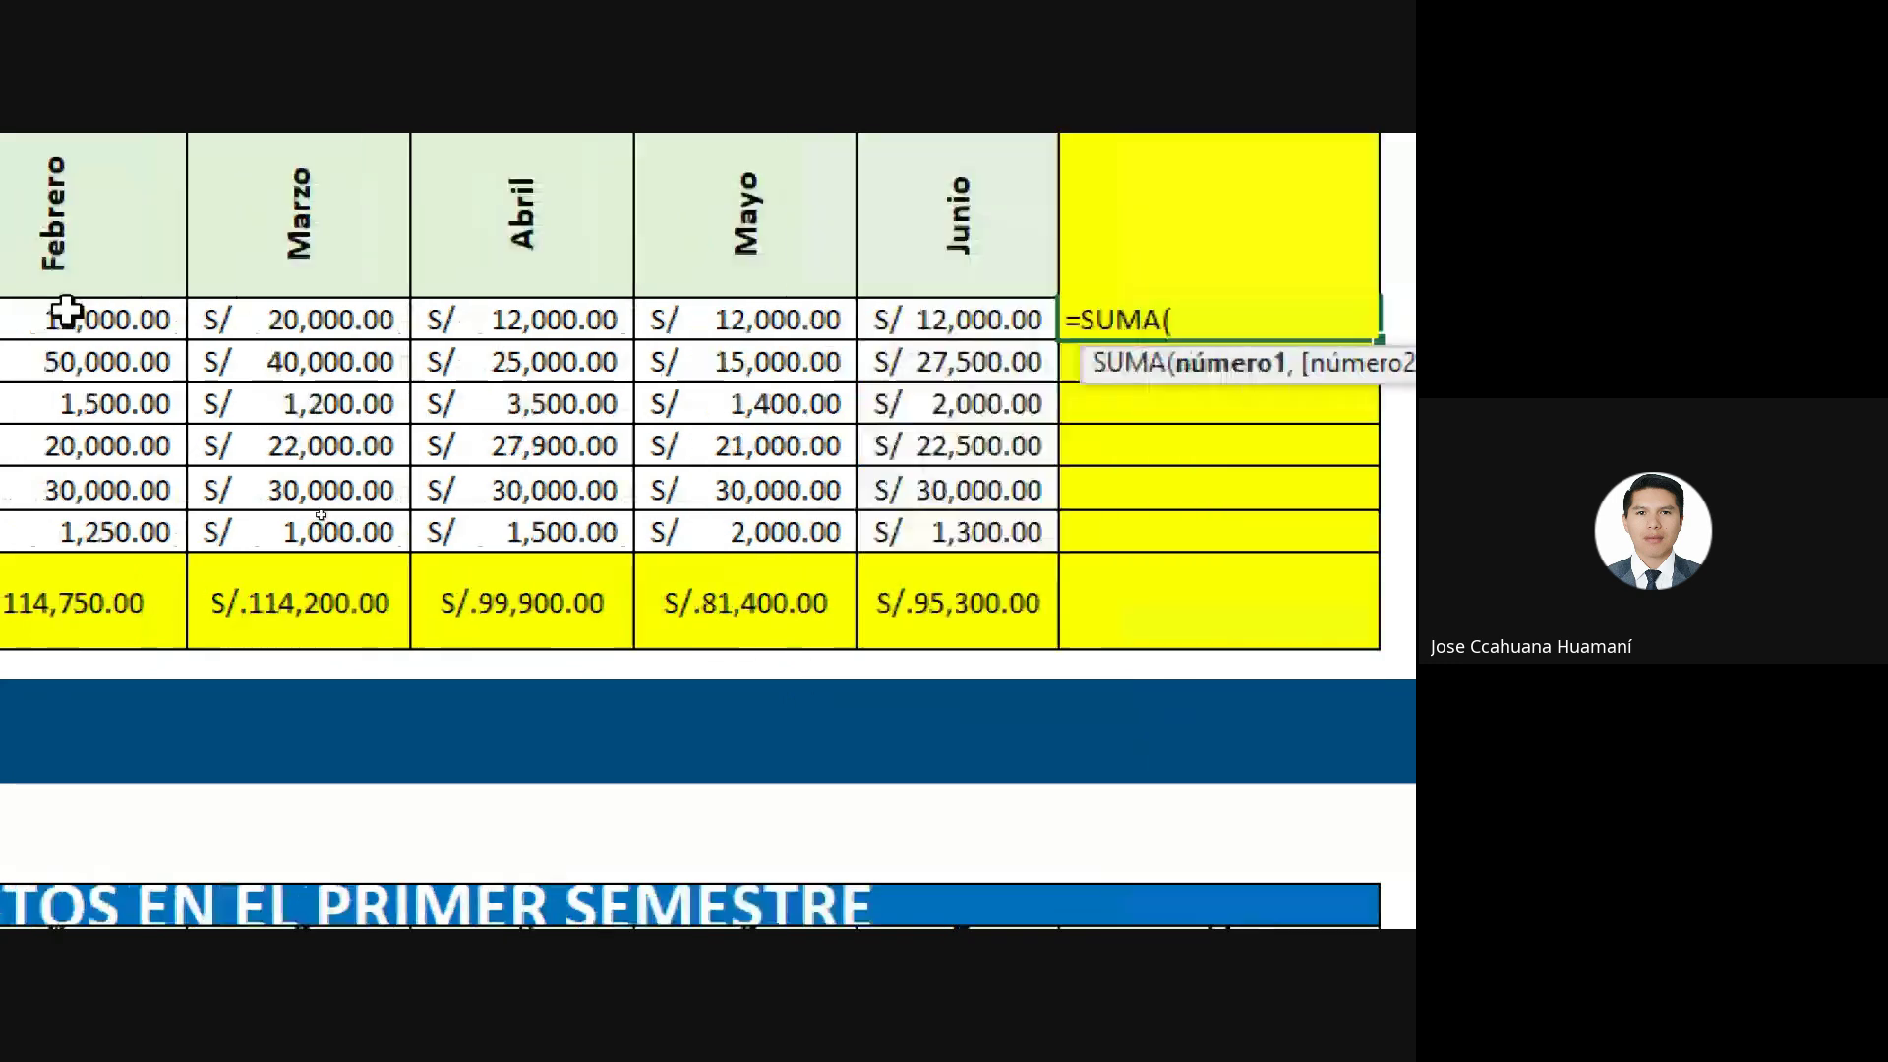
pyautogui.hscroll(-5, 8, 444)
pyautogui.hscroll(-2, 8, 444)
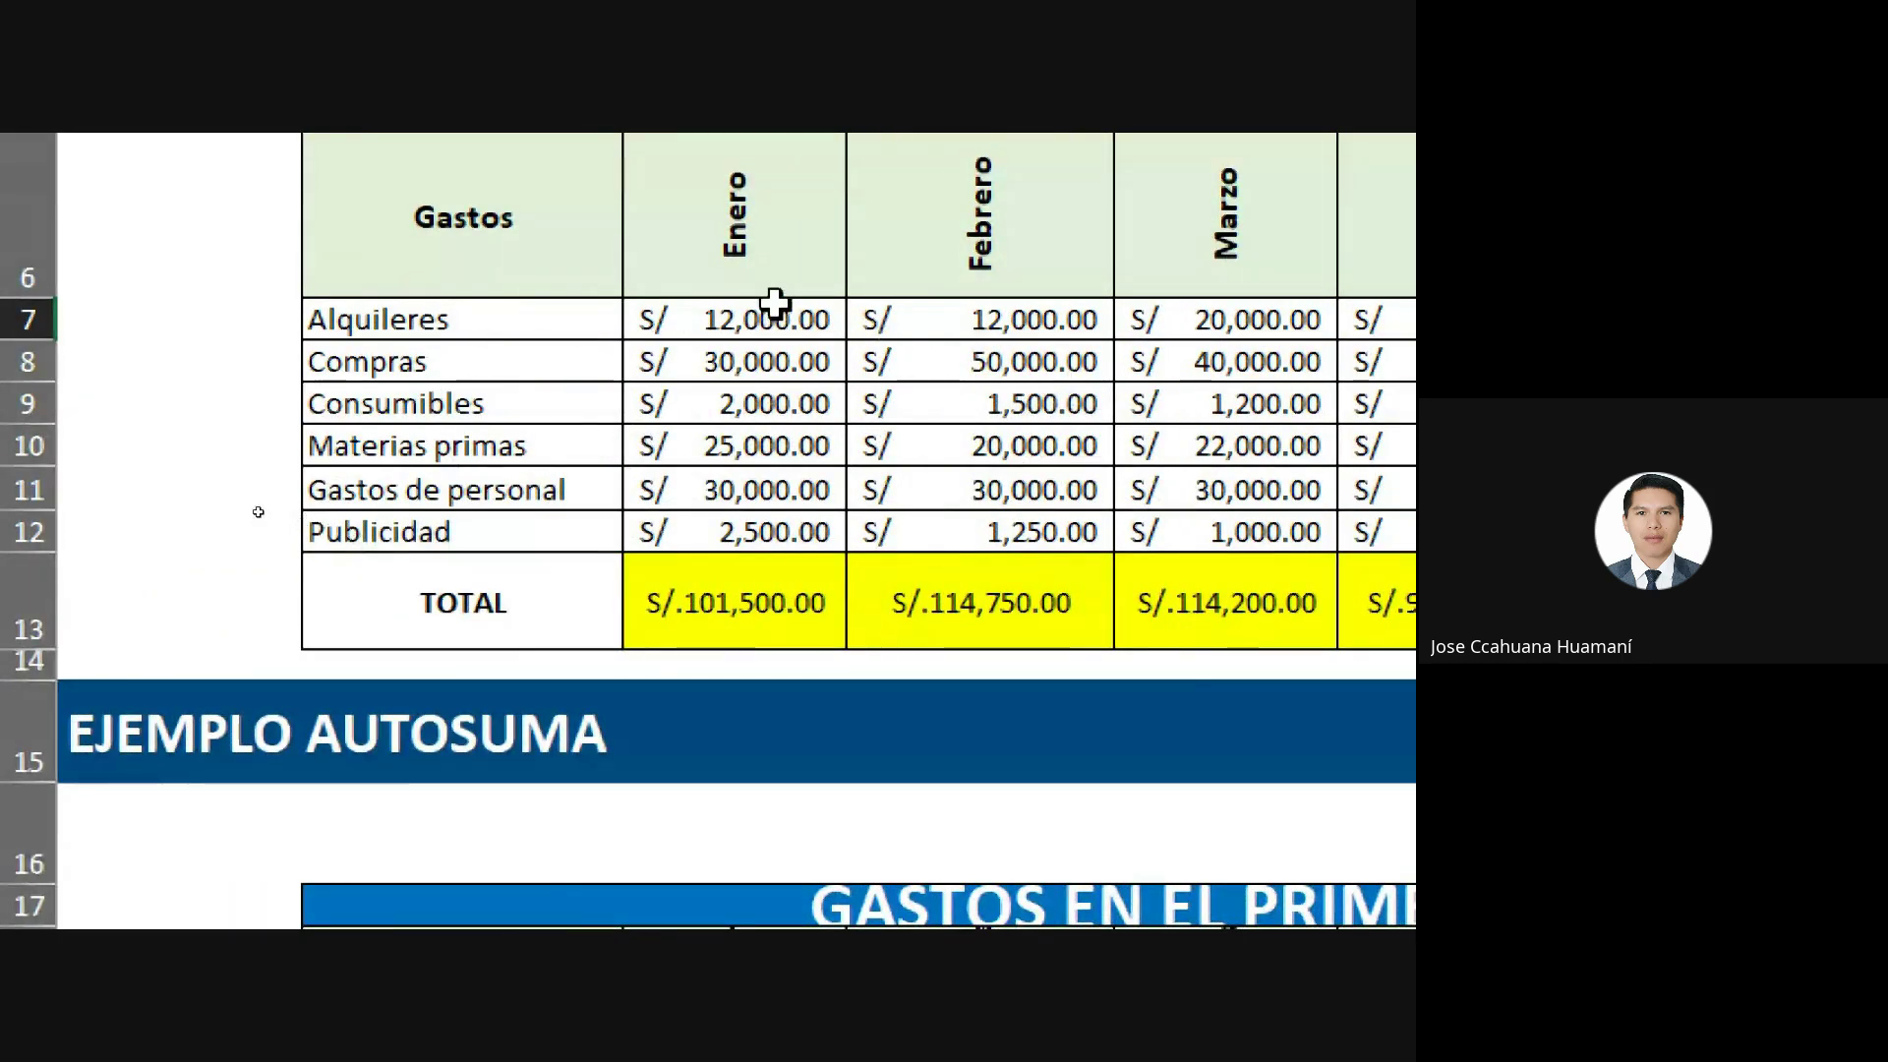
pyautogui.click(742, 312)
pyautogui.moveTo(743, 306); pyautogui.dragTo(1274, 306)
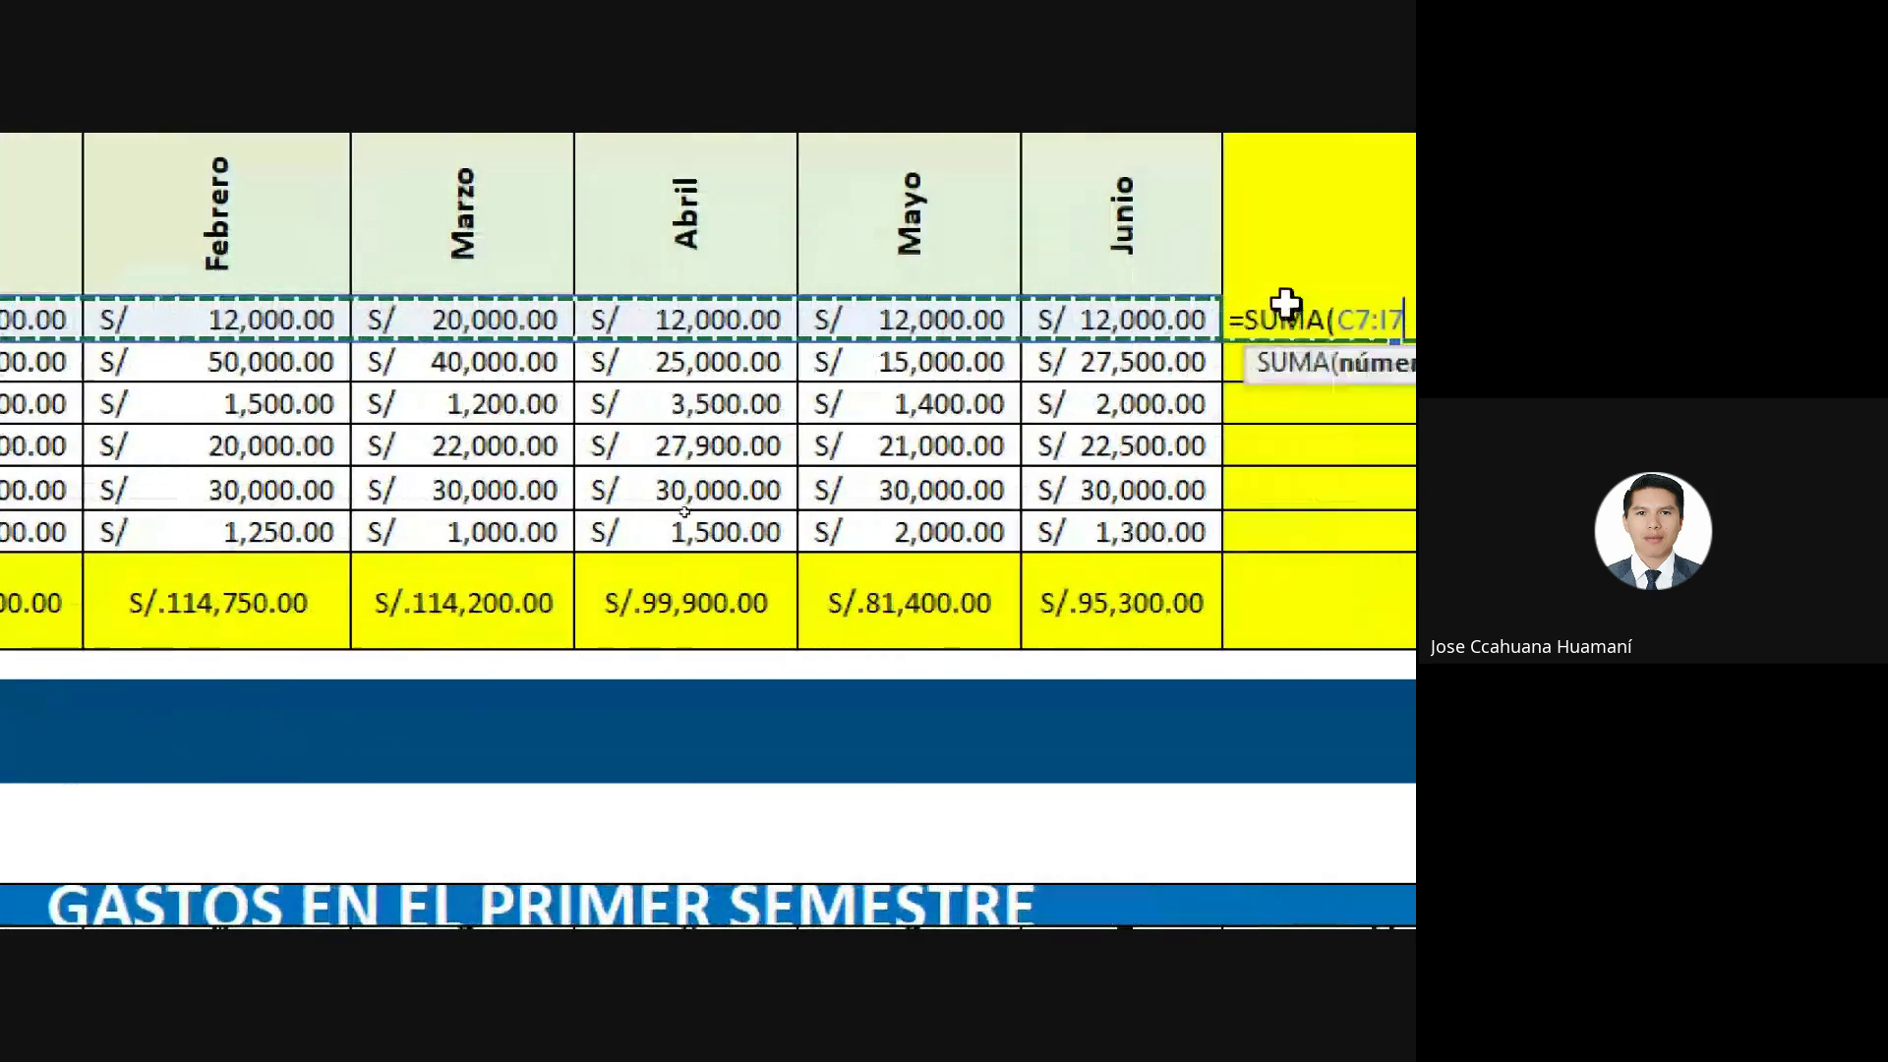
pyautogui.moveTo(1275, 306); pyautogui.dragTo(1121, 315)
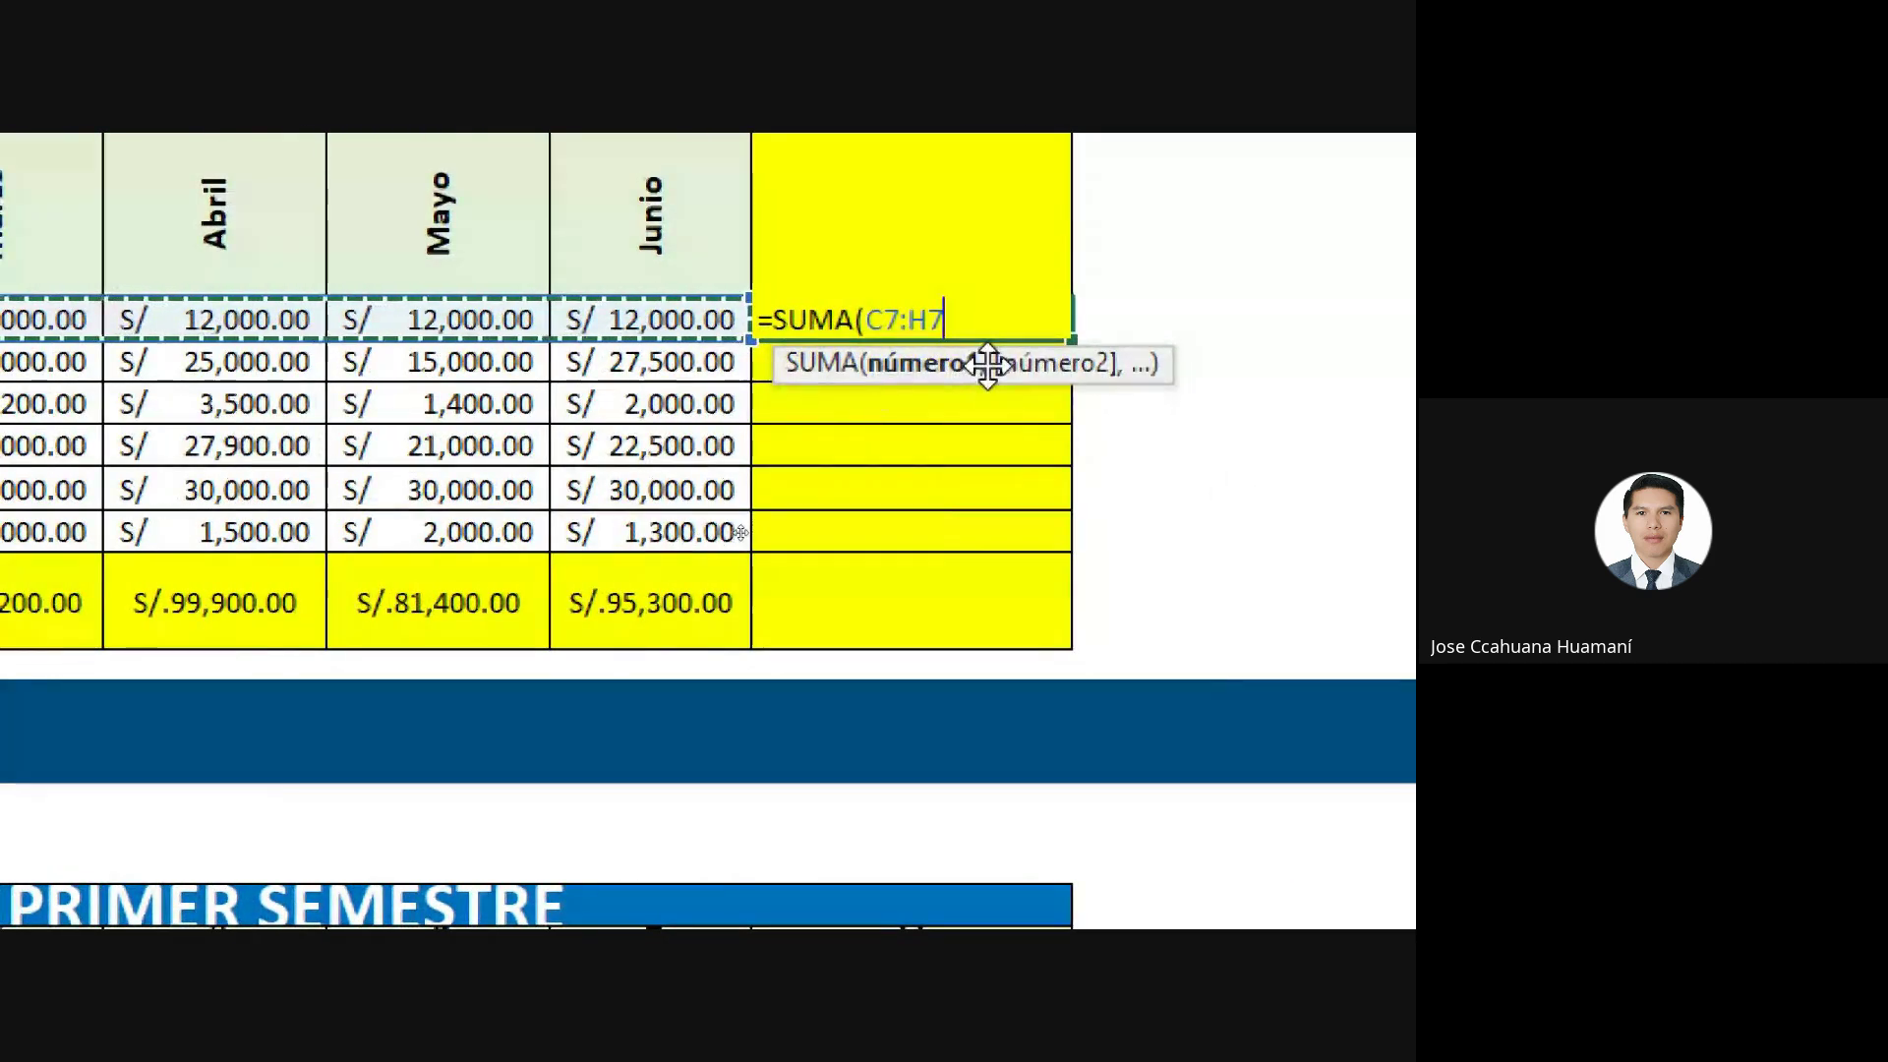
pyautogui.press('Return')
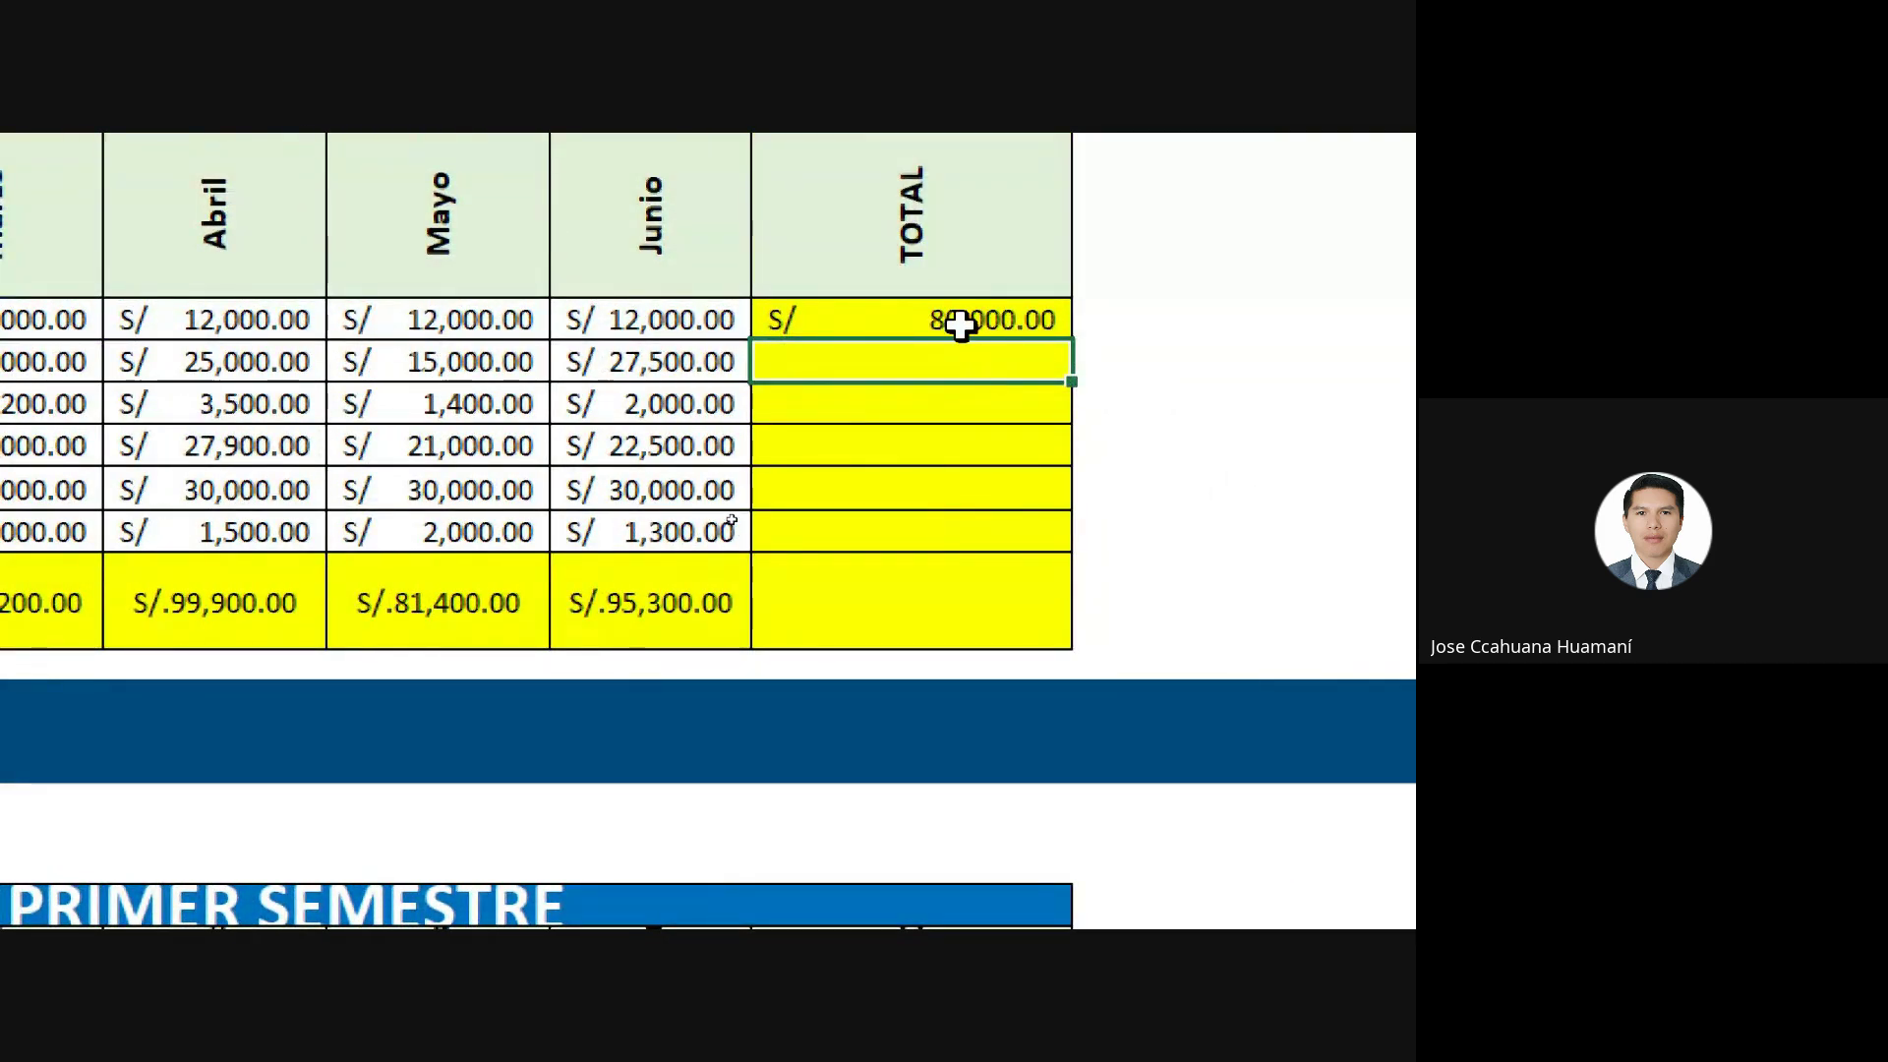
pyautogui.click(959, 323)
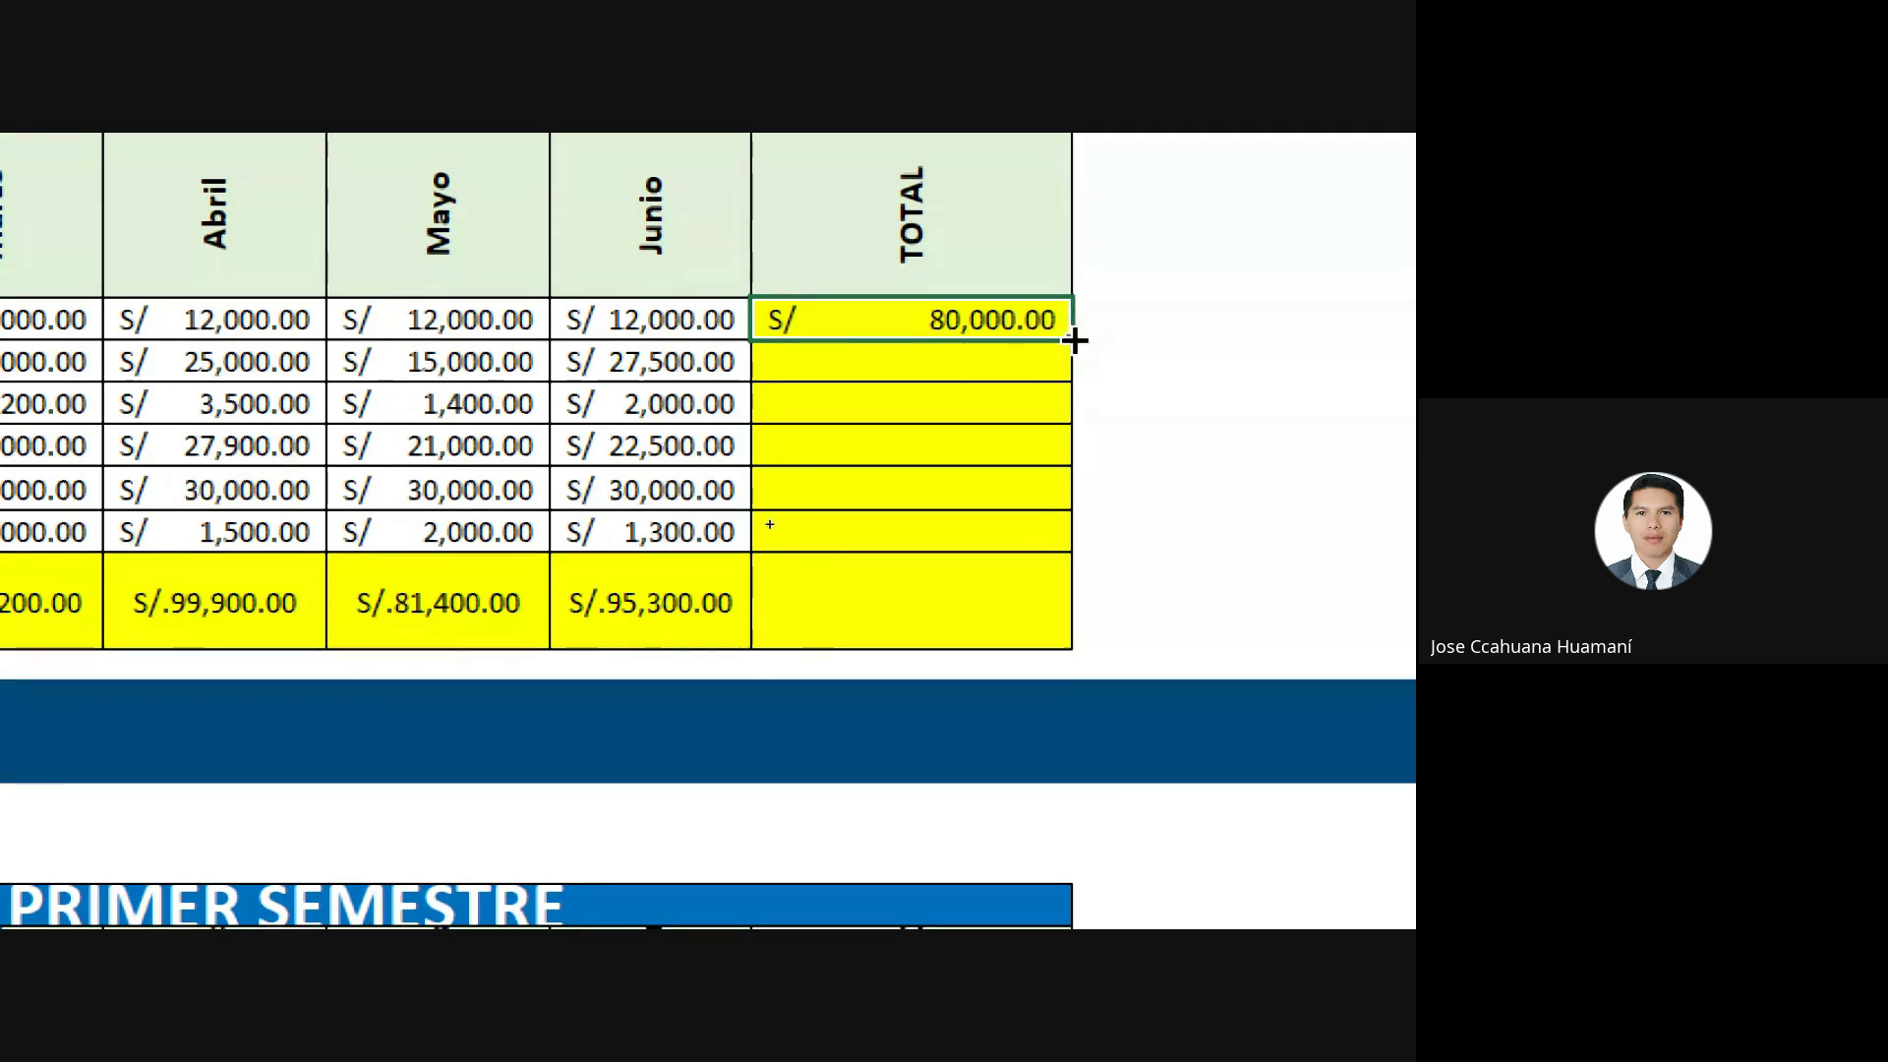
# Copy the row total down every expense and into the S/ 607,050.00 grand total, then go to Meet.
pyautogui.doubleClick(1071, 337)
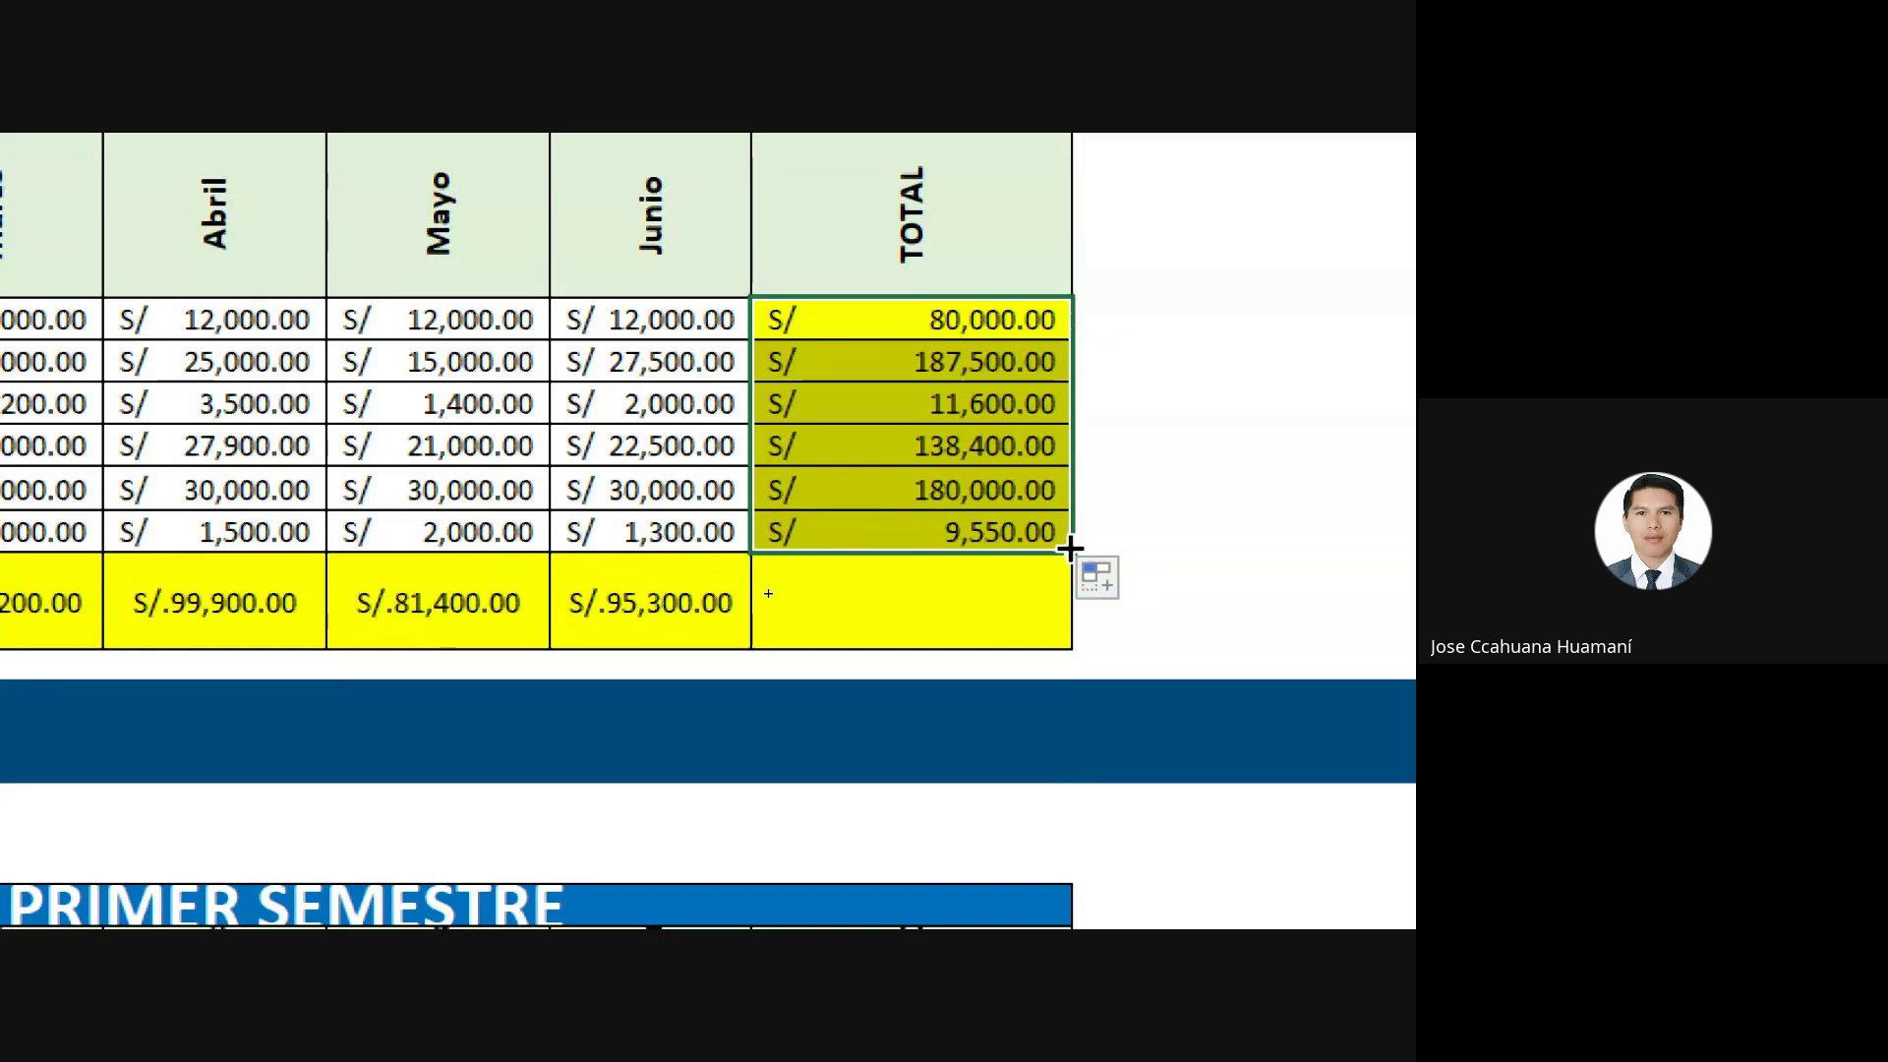
pyautogui.moveTo(1071, 551); pyautogui.dragTo(1074, 626)
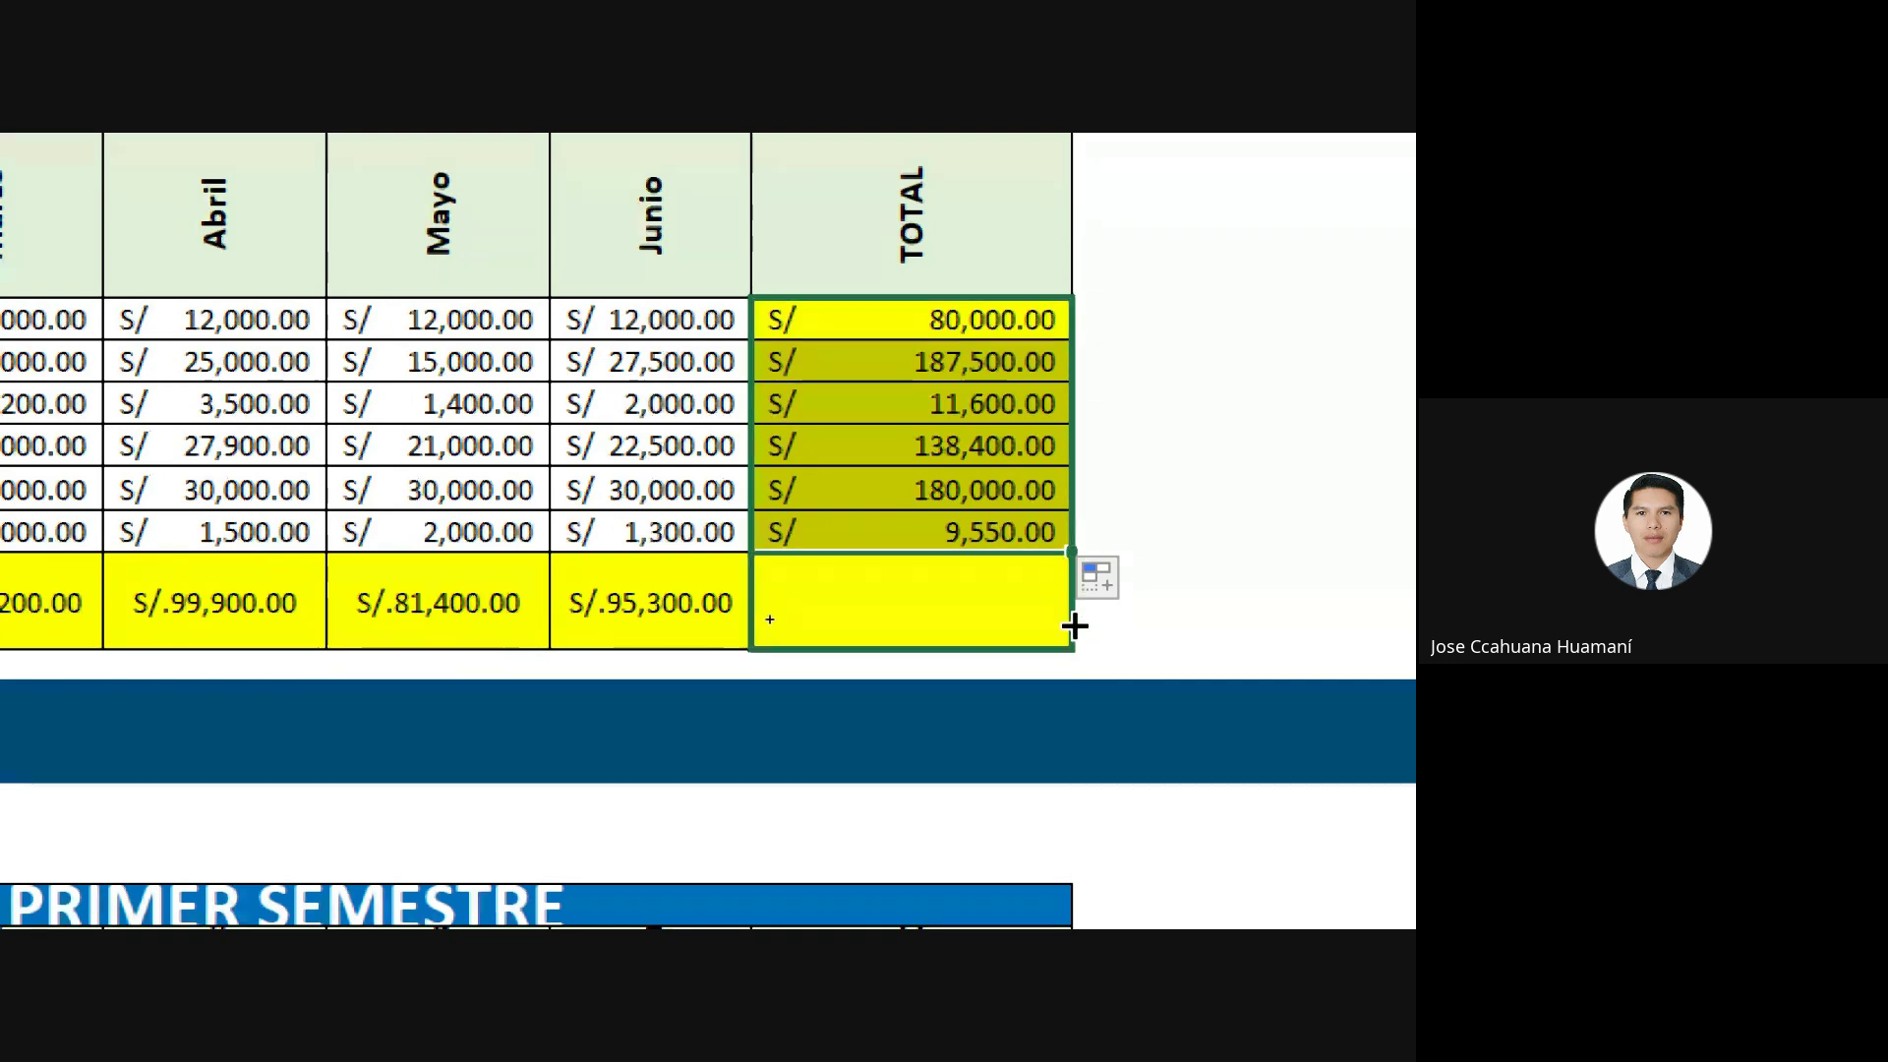
pyautogui.click(982, 589)
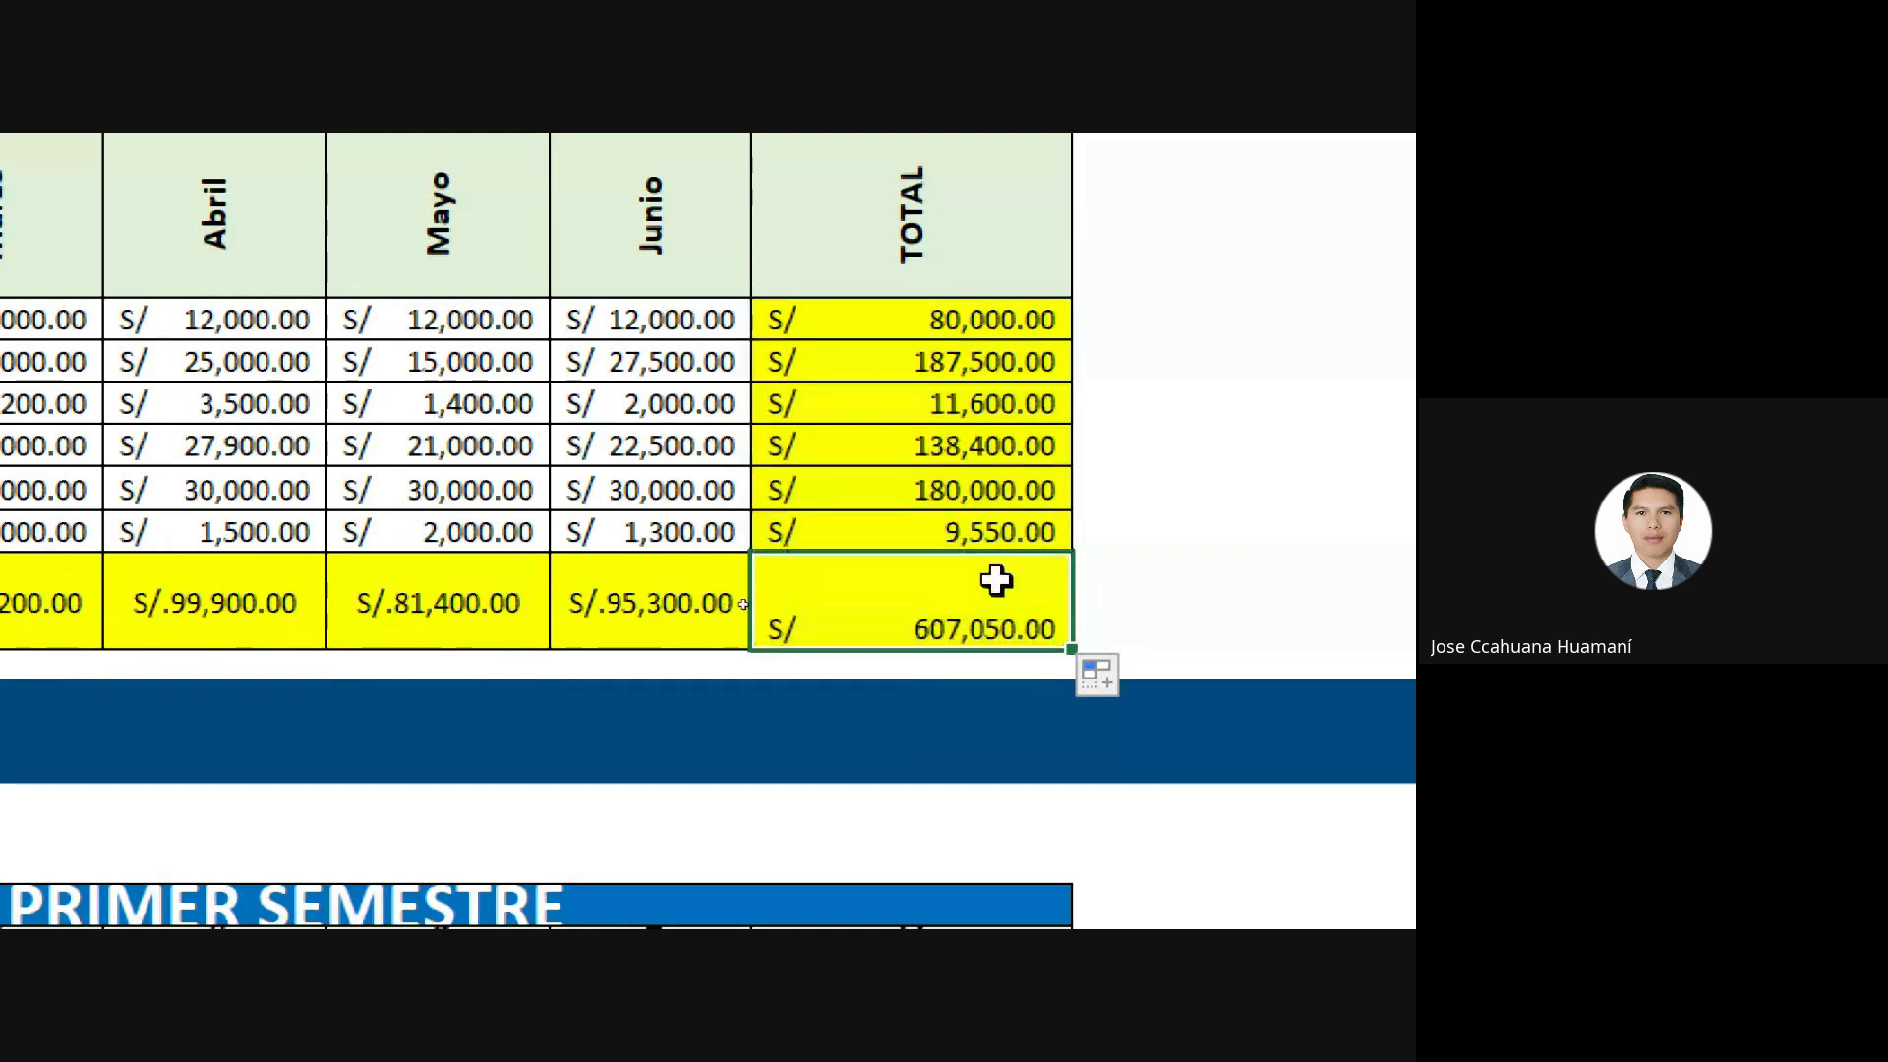
pyautogui.click(1219, 530)
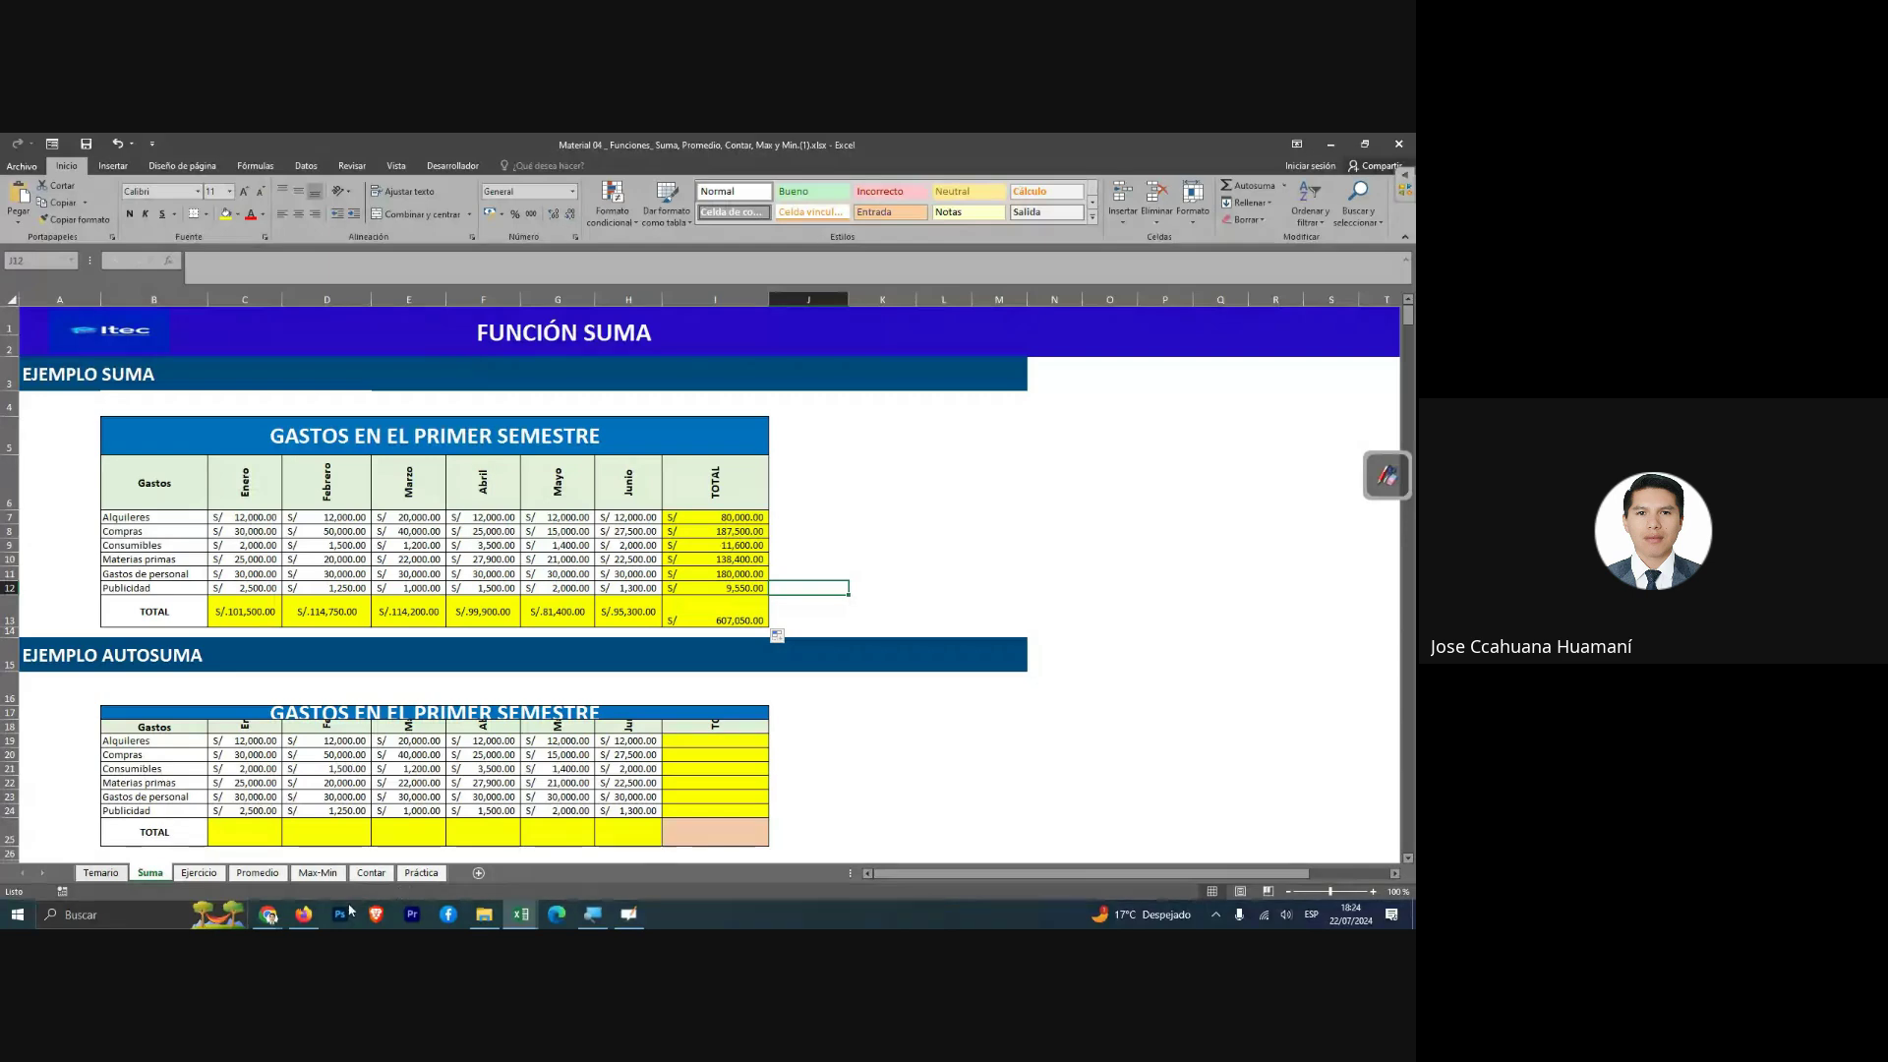
pyautogui.moveTo(303, 914)
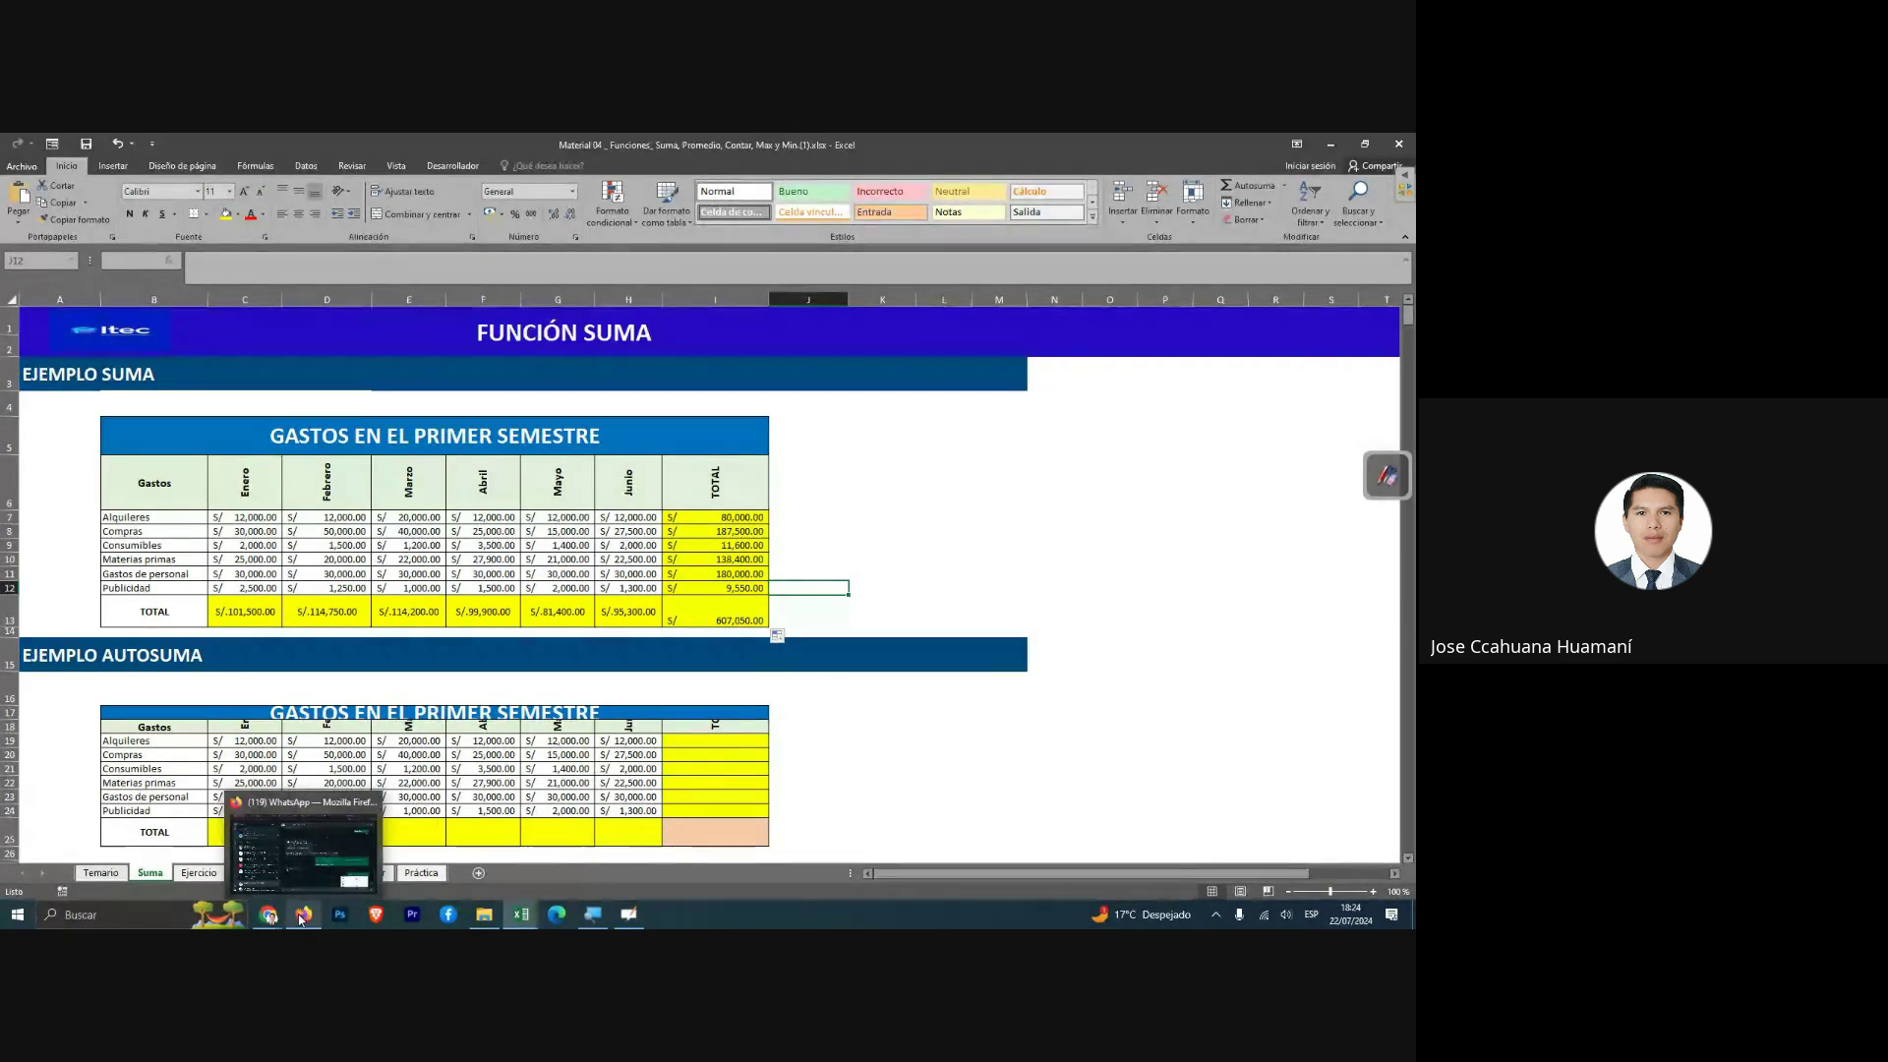
pyautogui.click(187, 846)
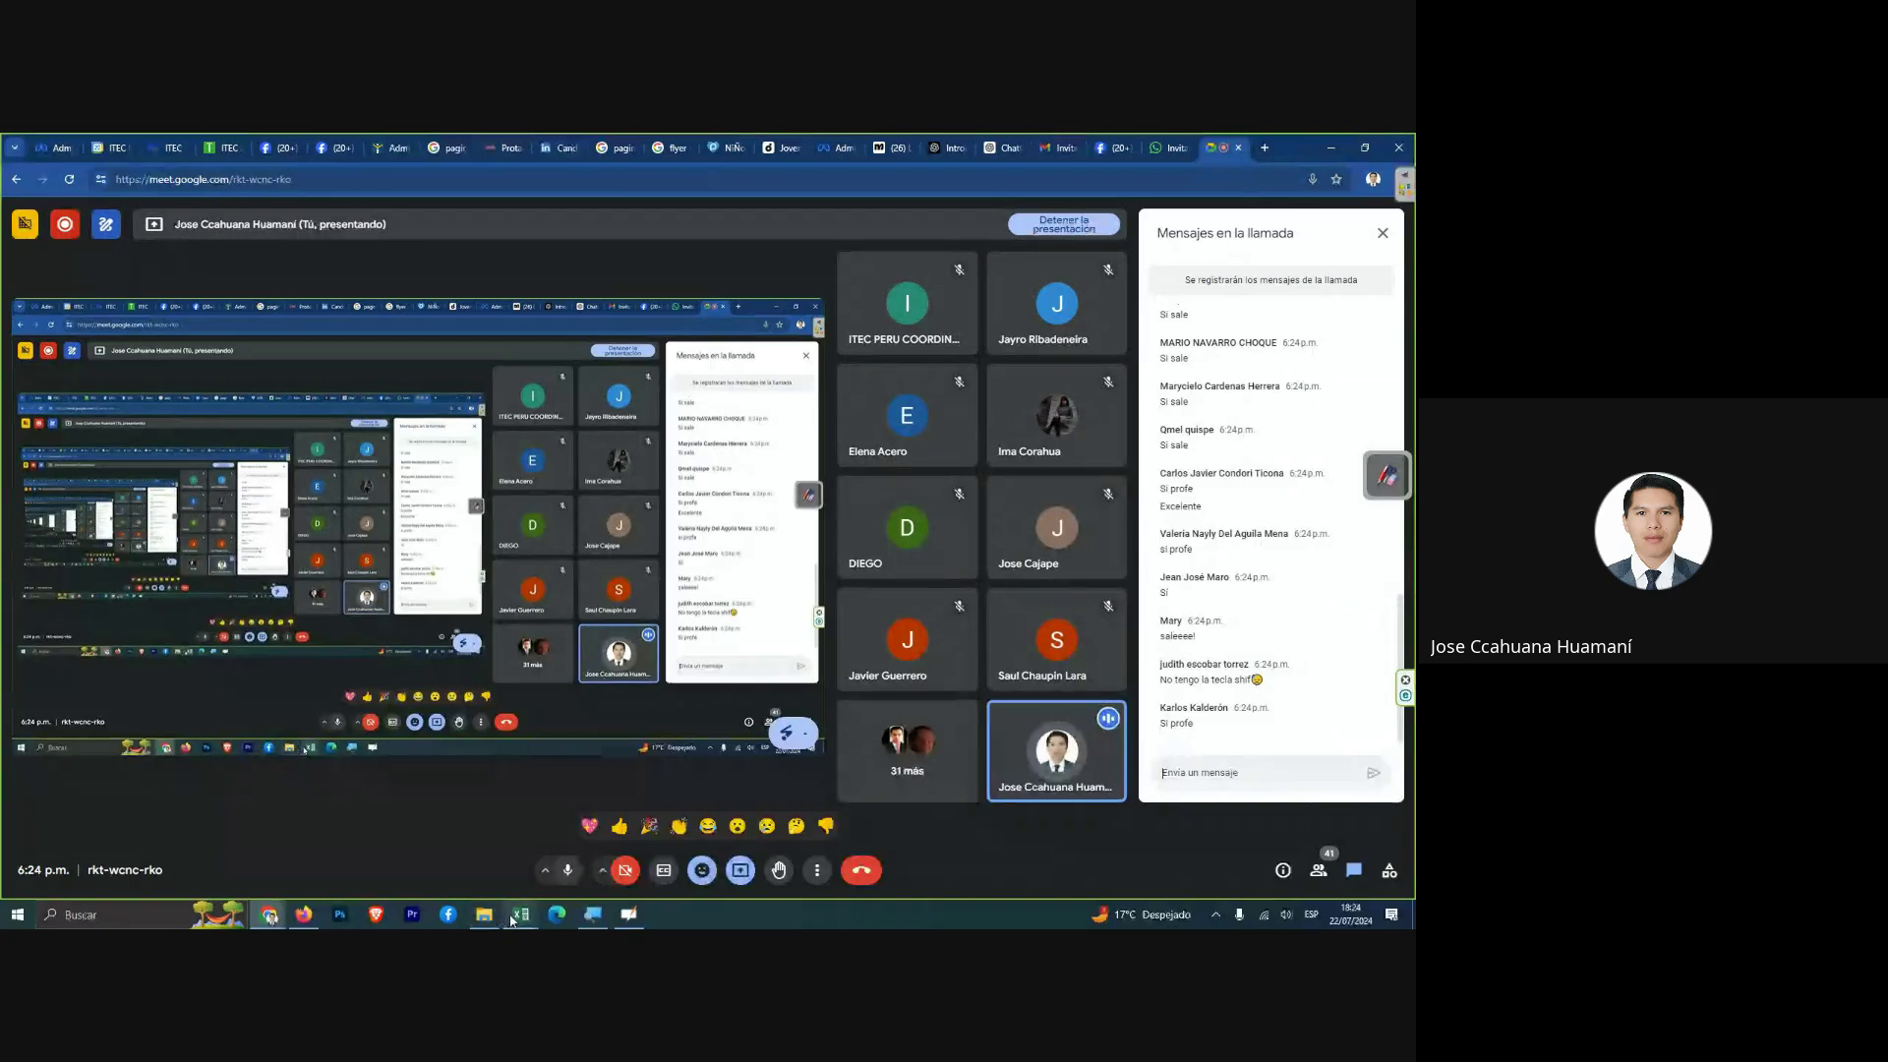
pyautogui.moveTo(521, 914)
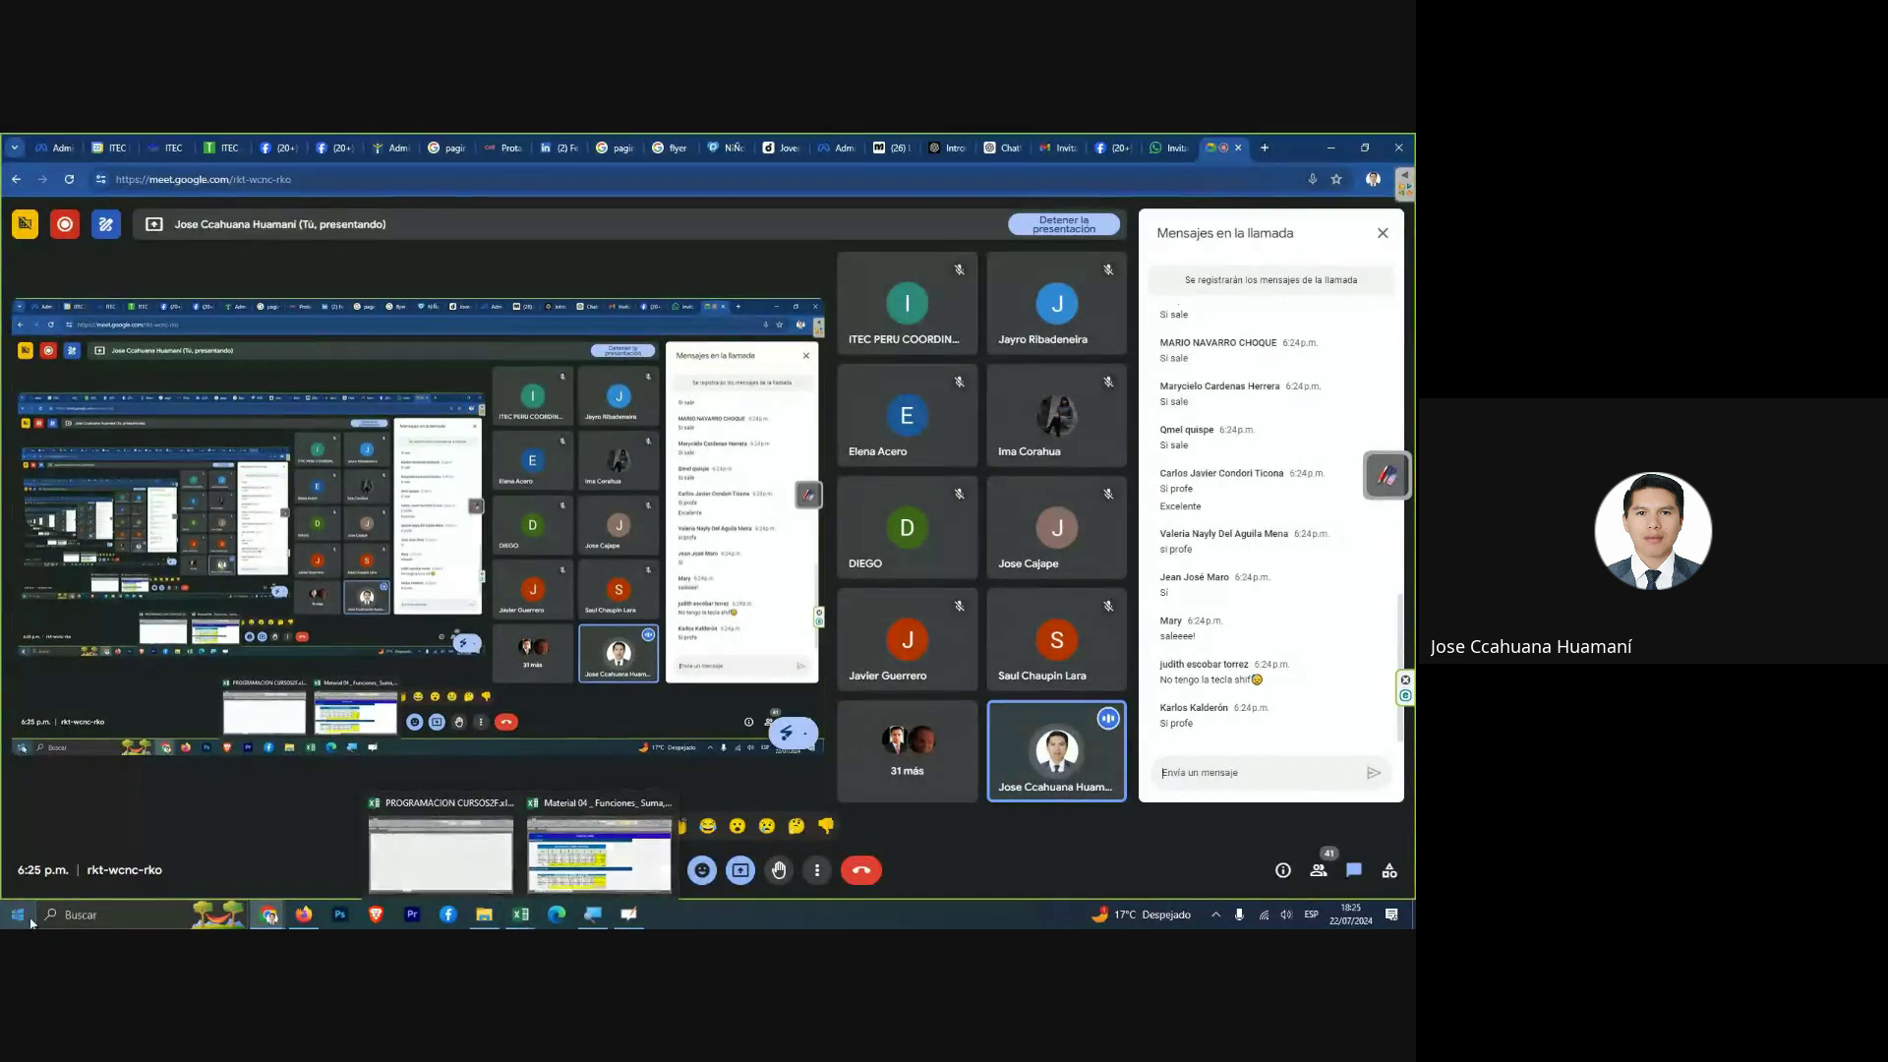
# Launch Teclado en pantalla by searching 'te' in Windows search.
pyautogui.click(69, 914)
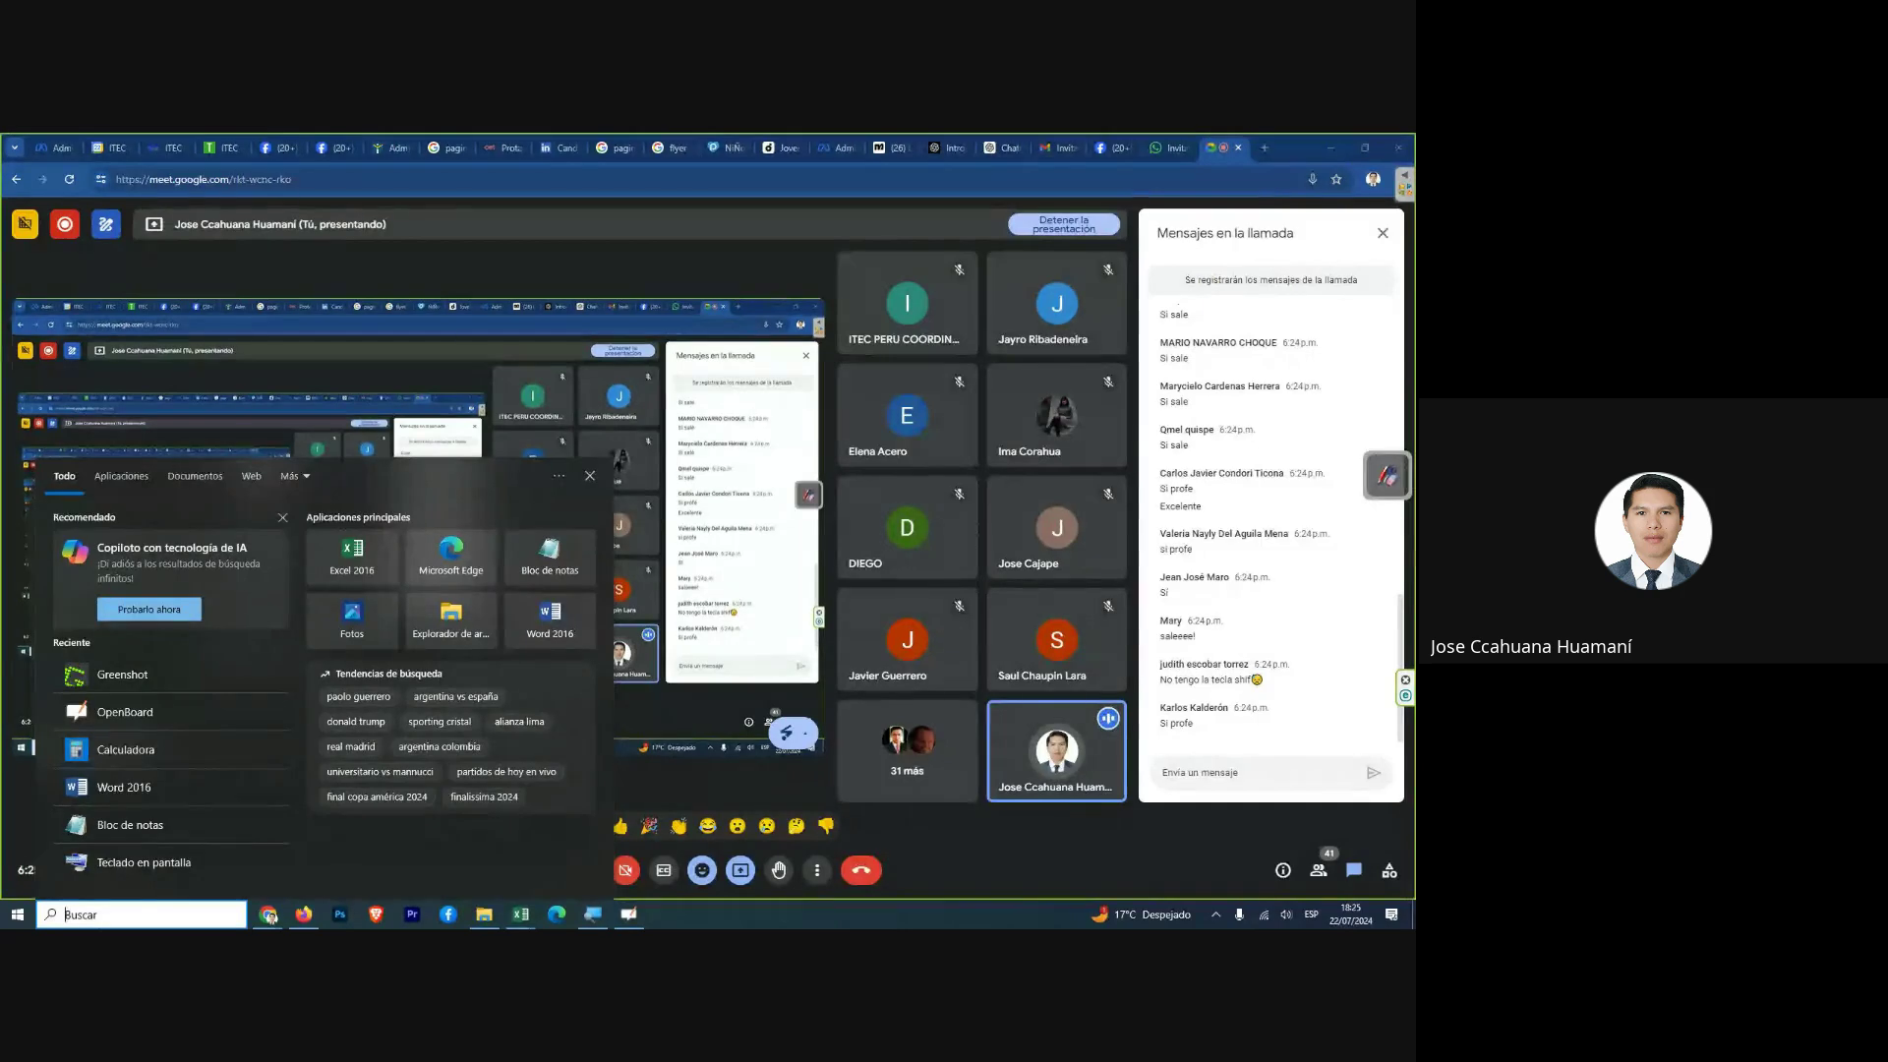
pyautogui.write('te')
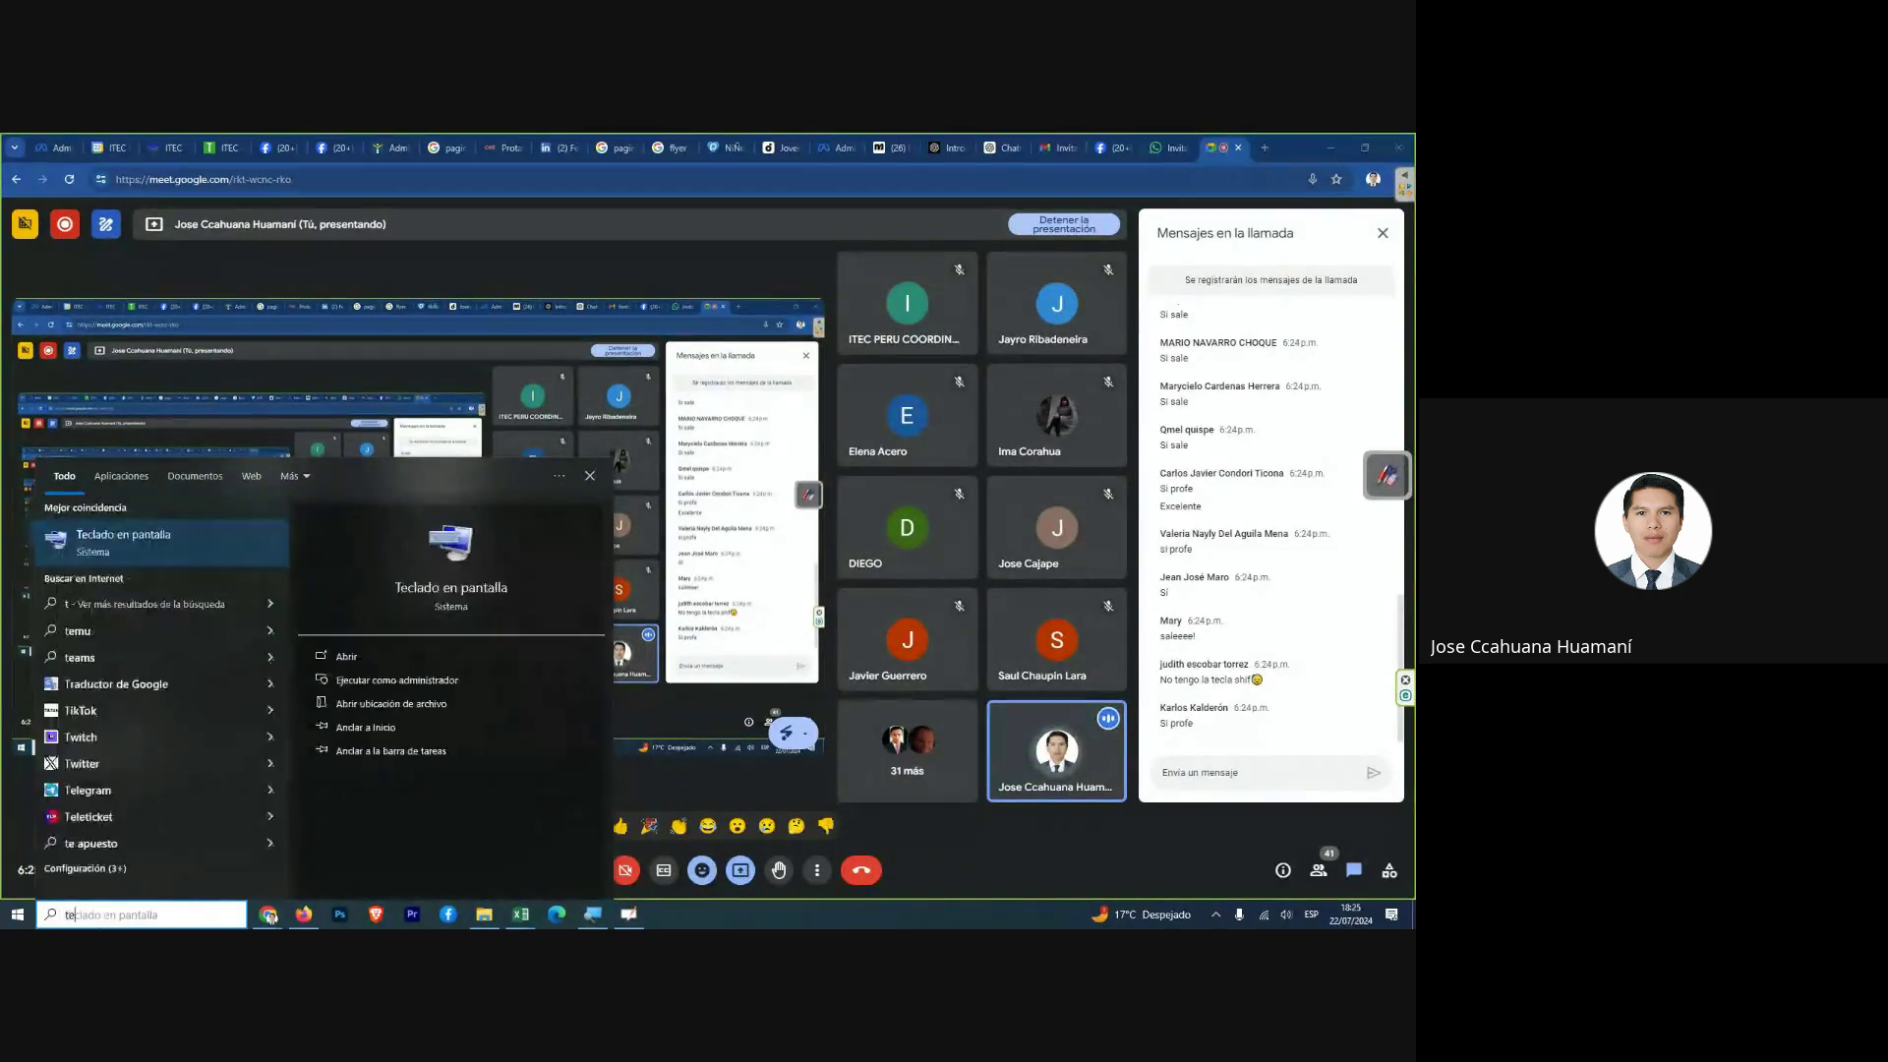
pyautogui.press('Return')
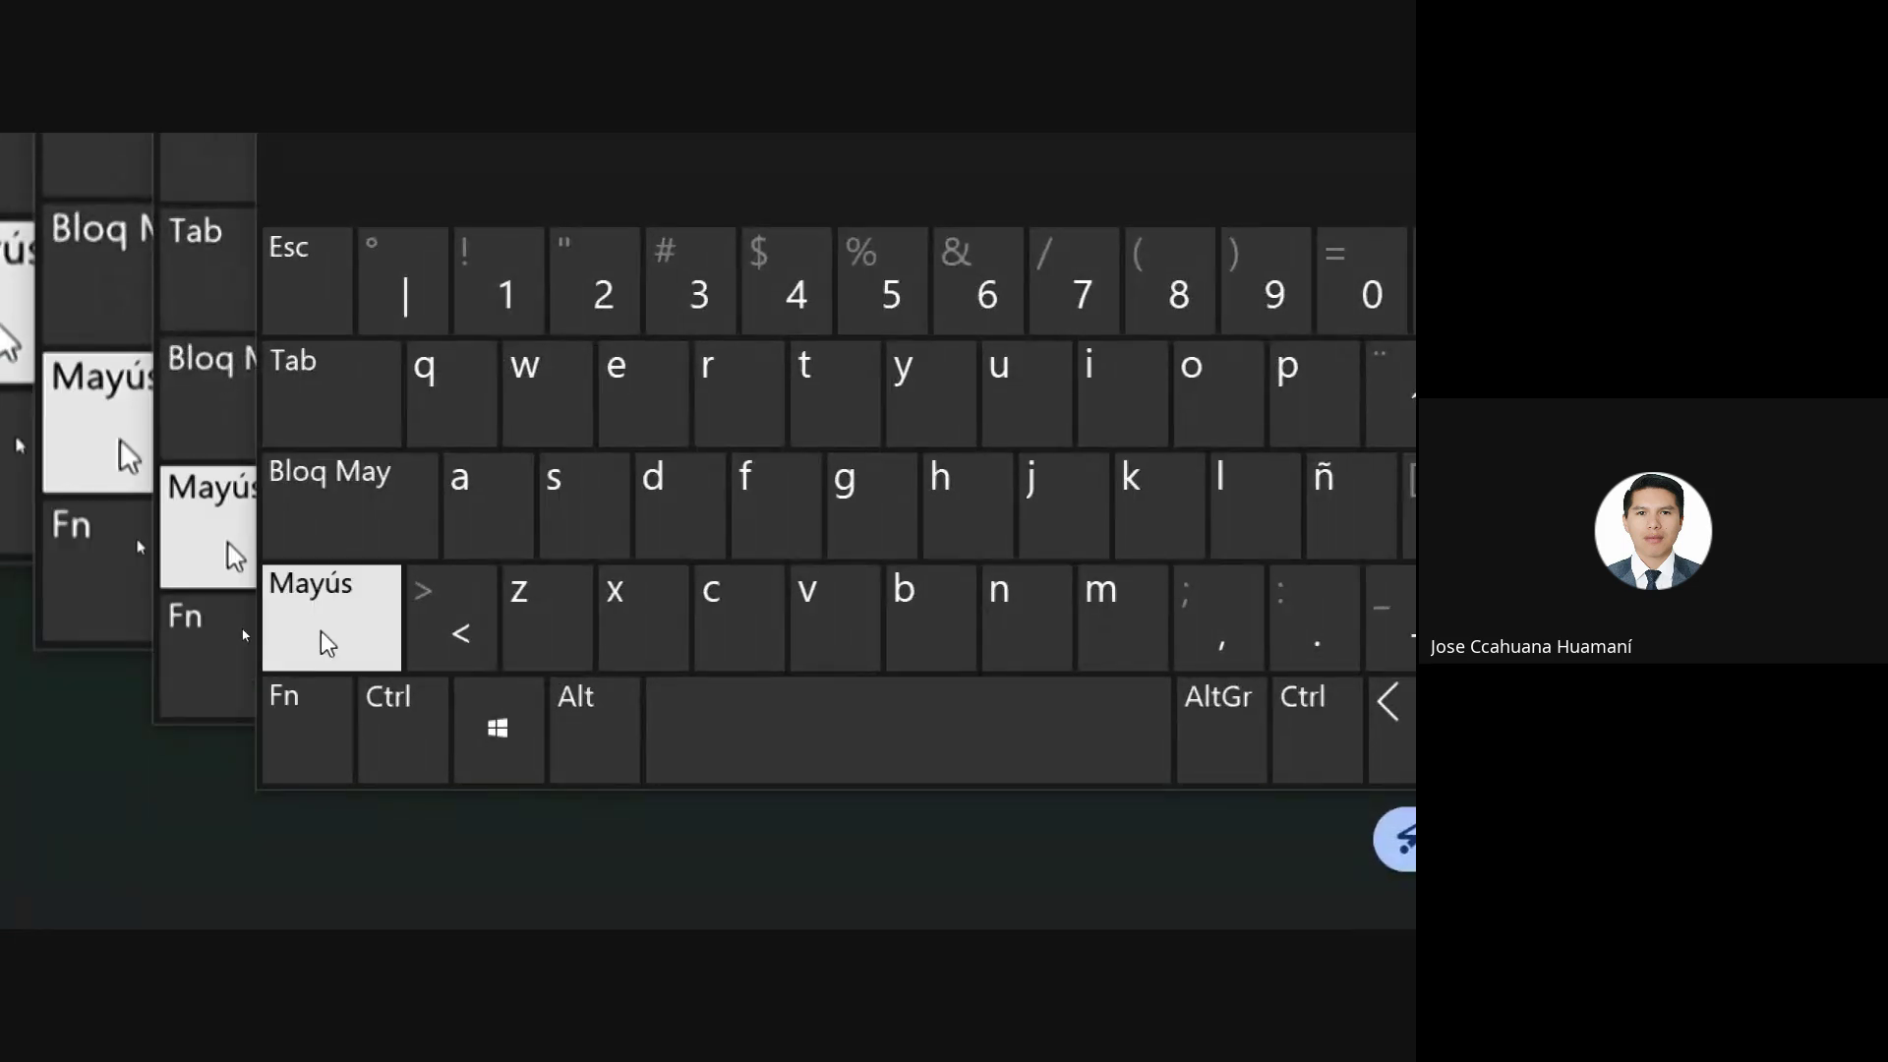
# Toggle Mayús on and off, release the latched Windows key, and close the on-screen keyboard.
pyautogui.click(328, 643)
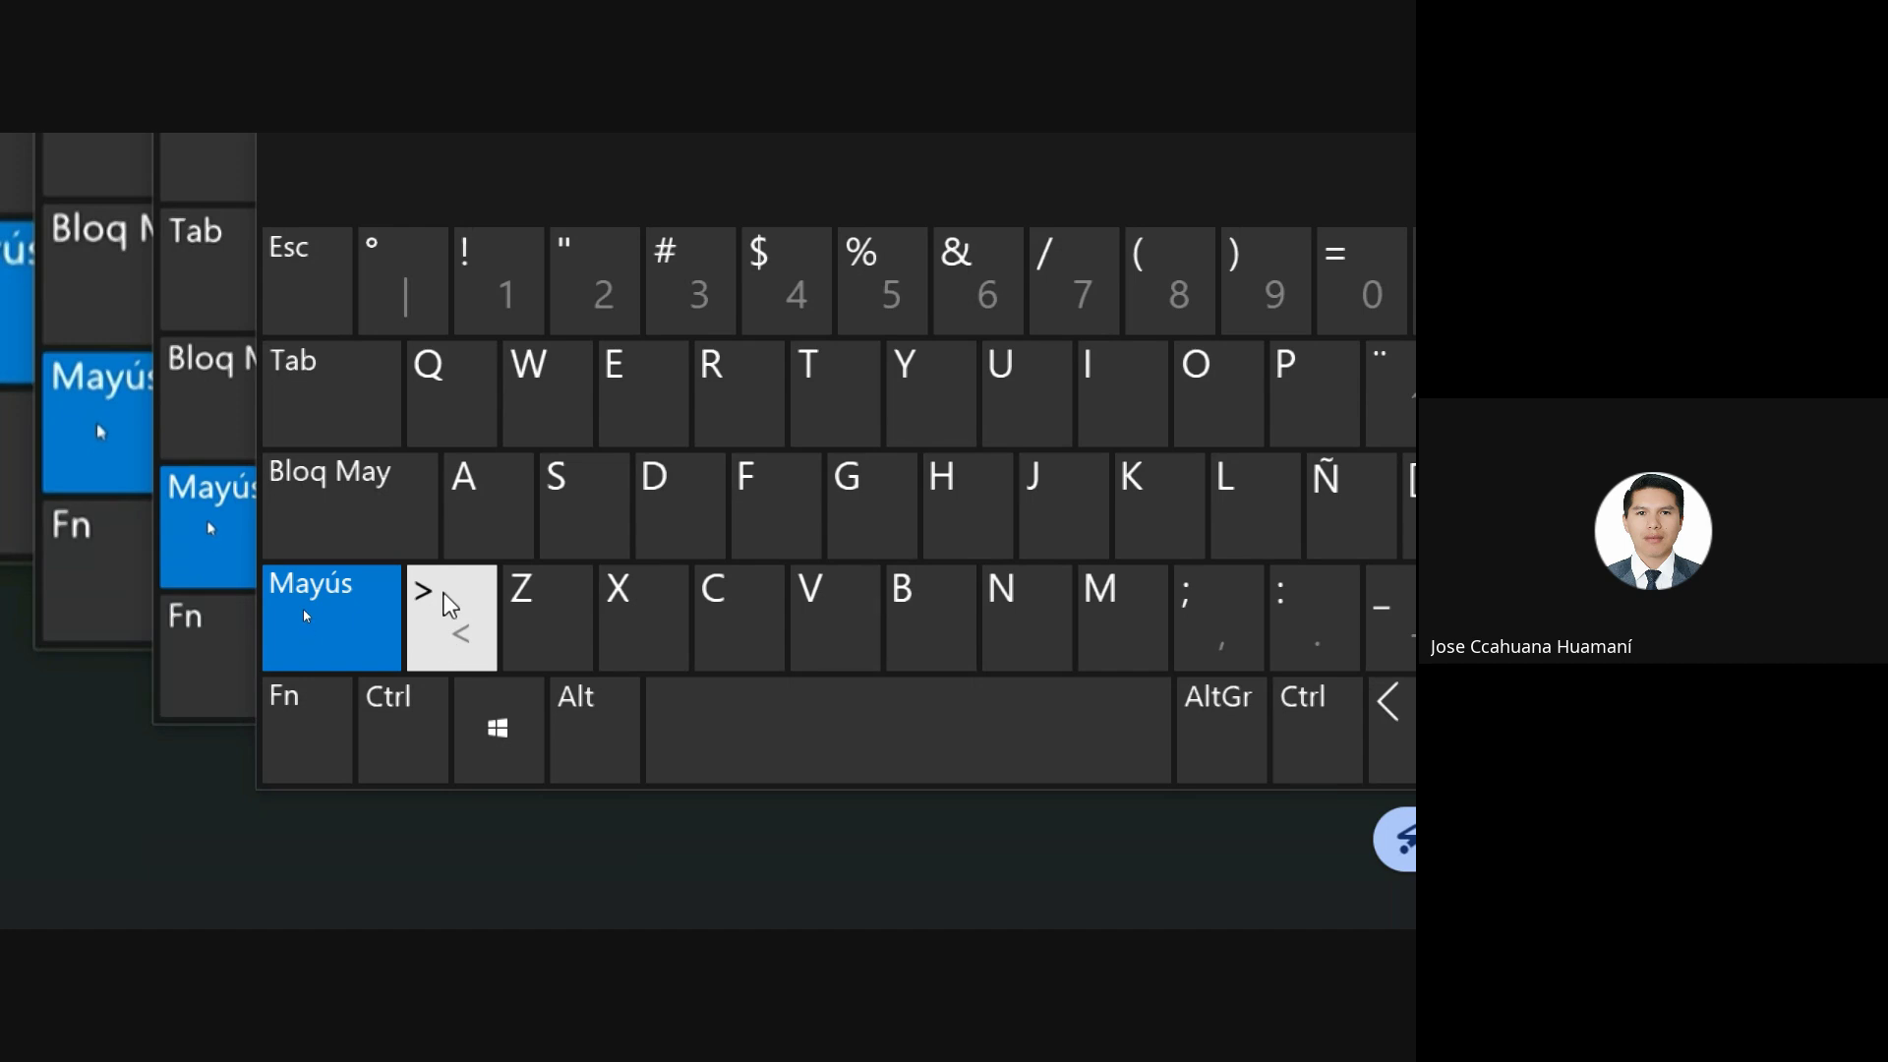
pyautogui.click(380, 580)
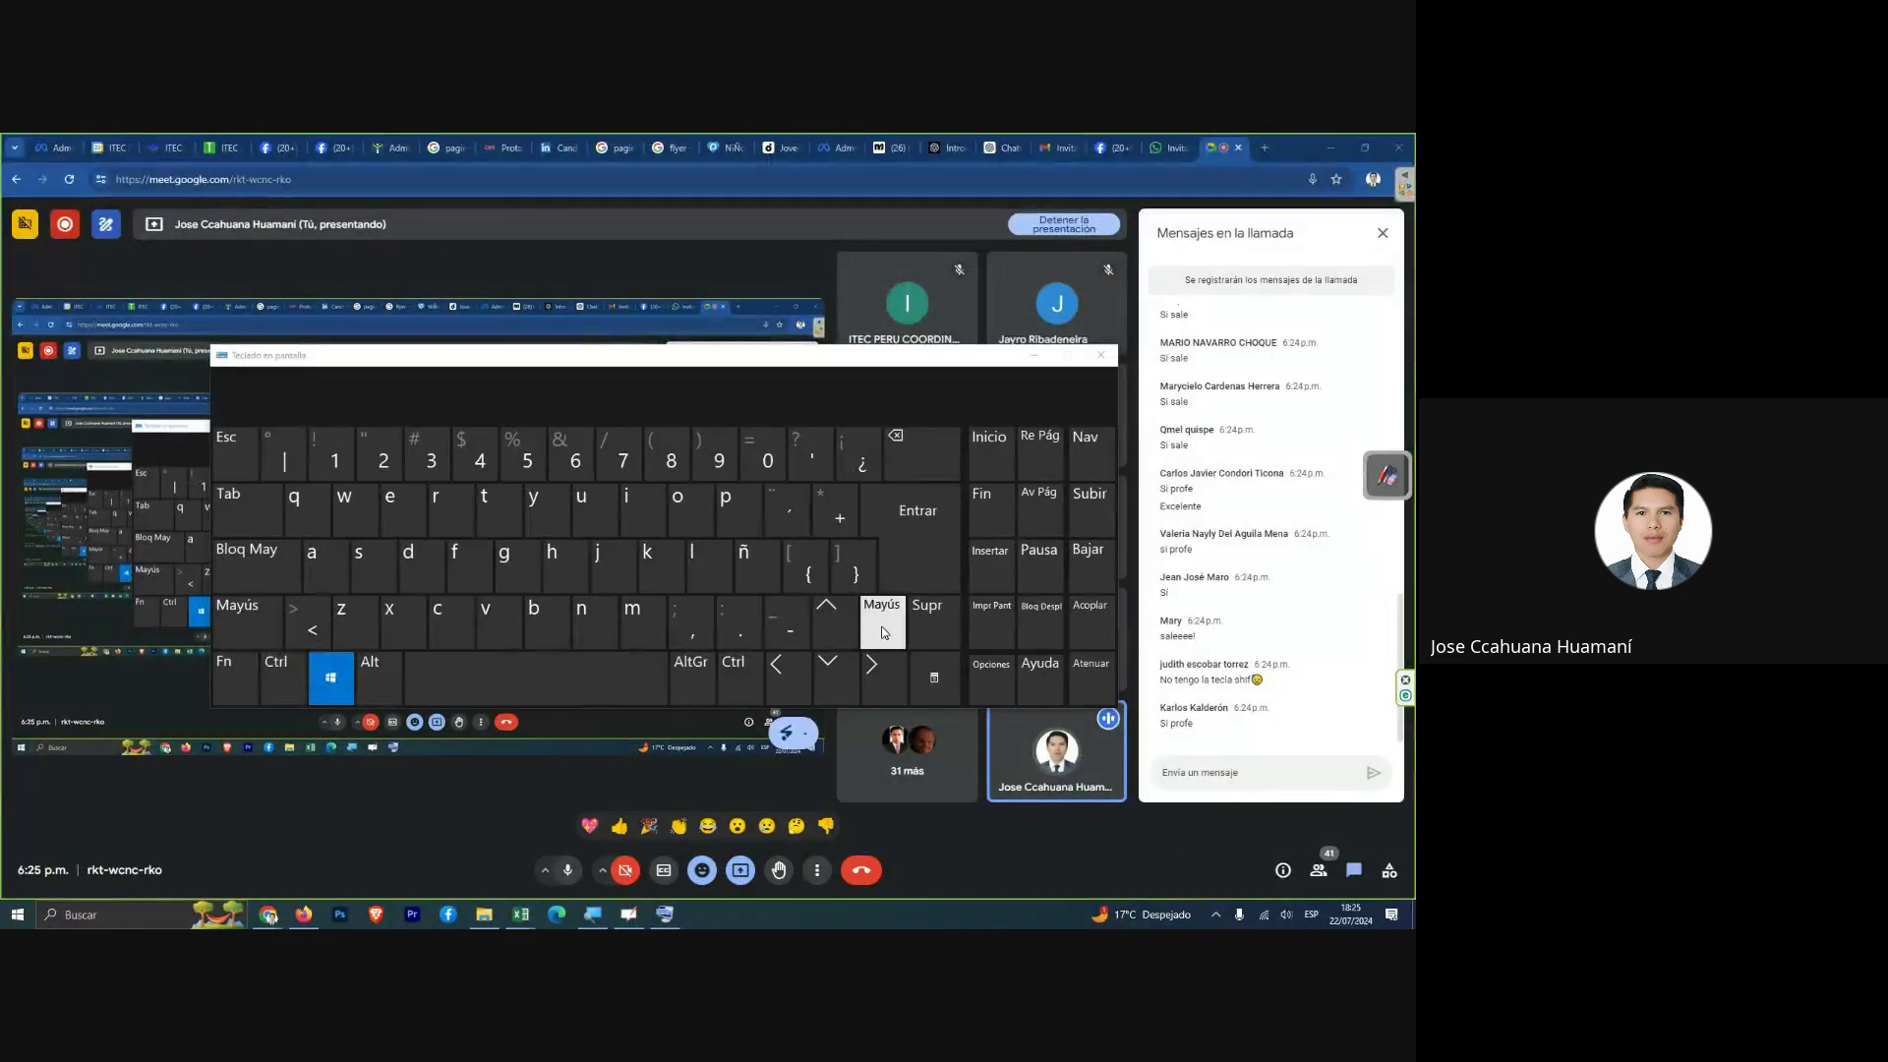
pyautogui.click(883, 632)
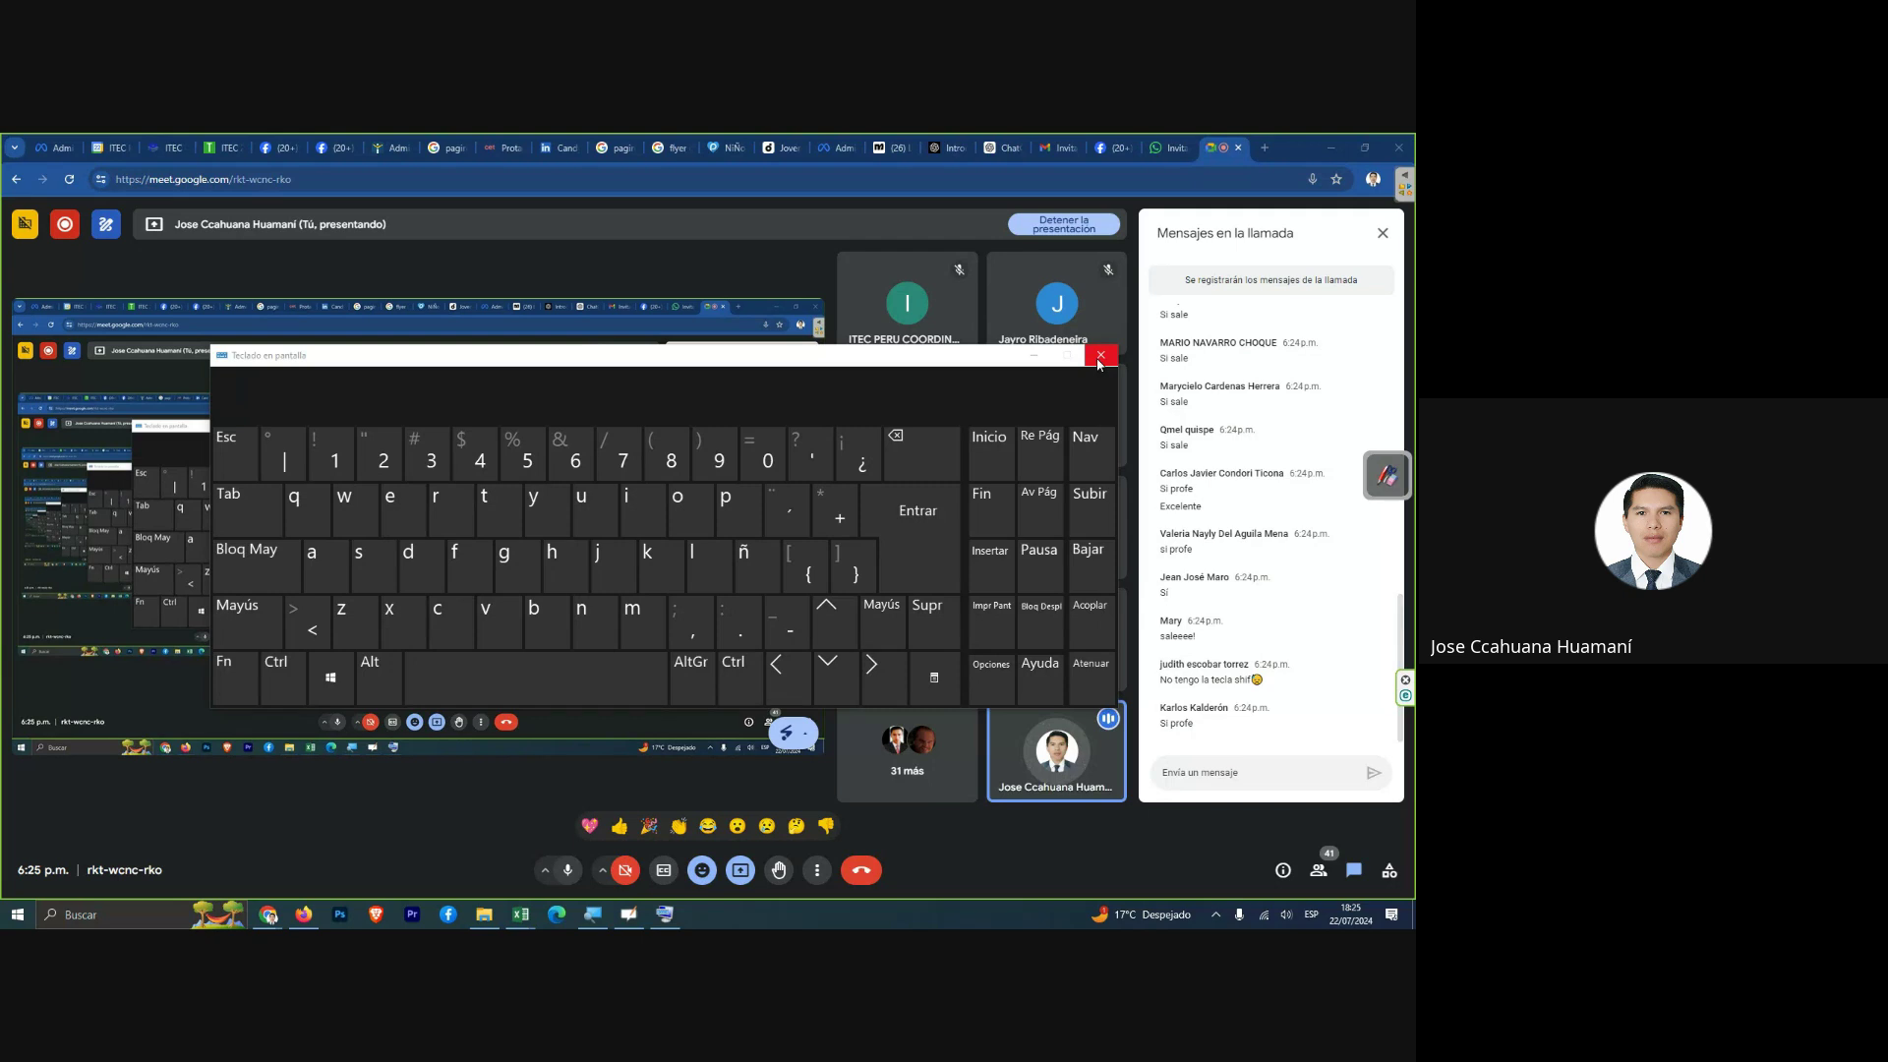
pyautogui.click(1100, 357)
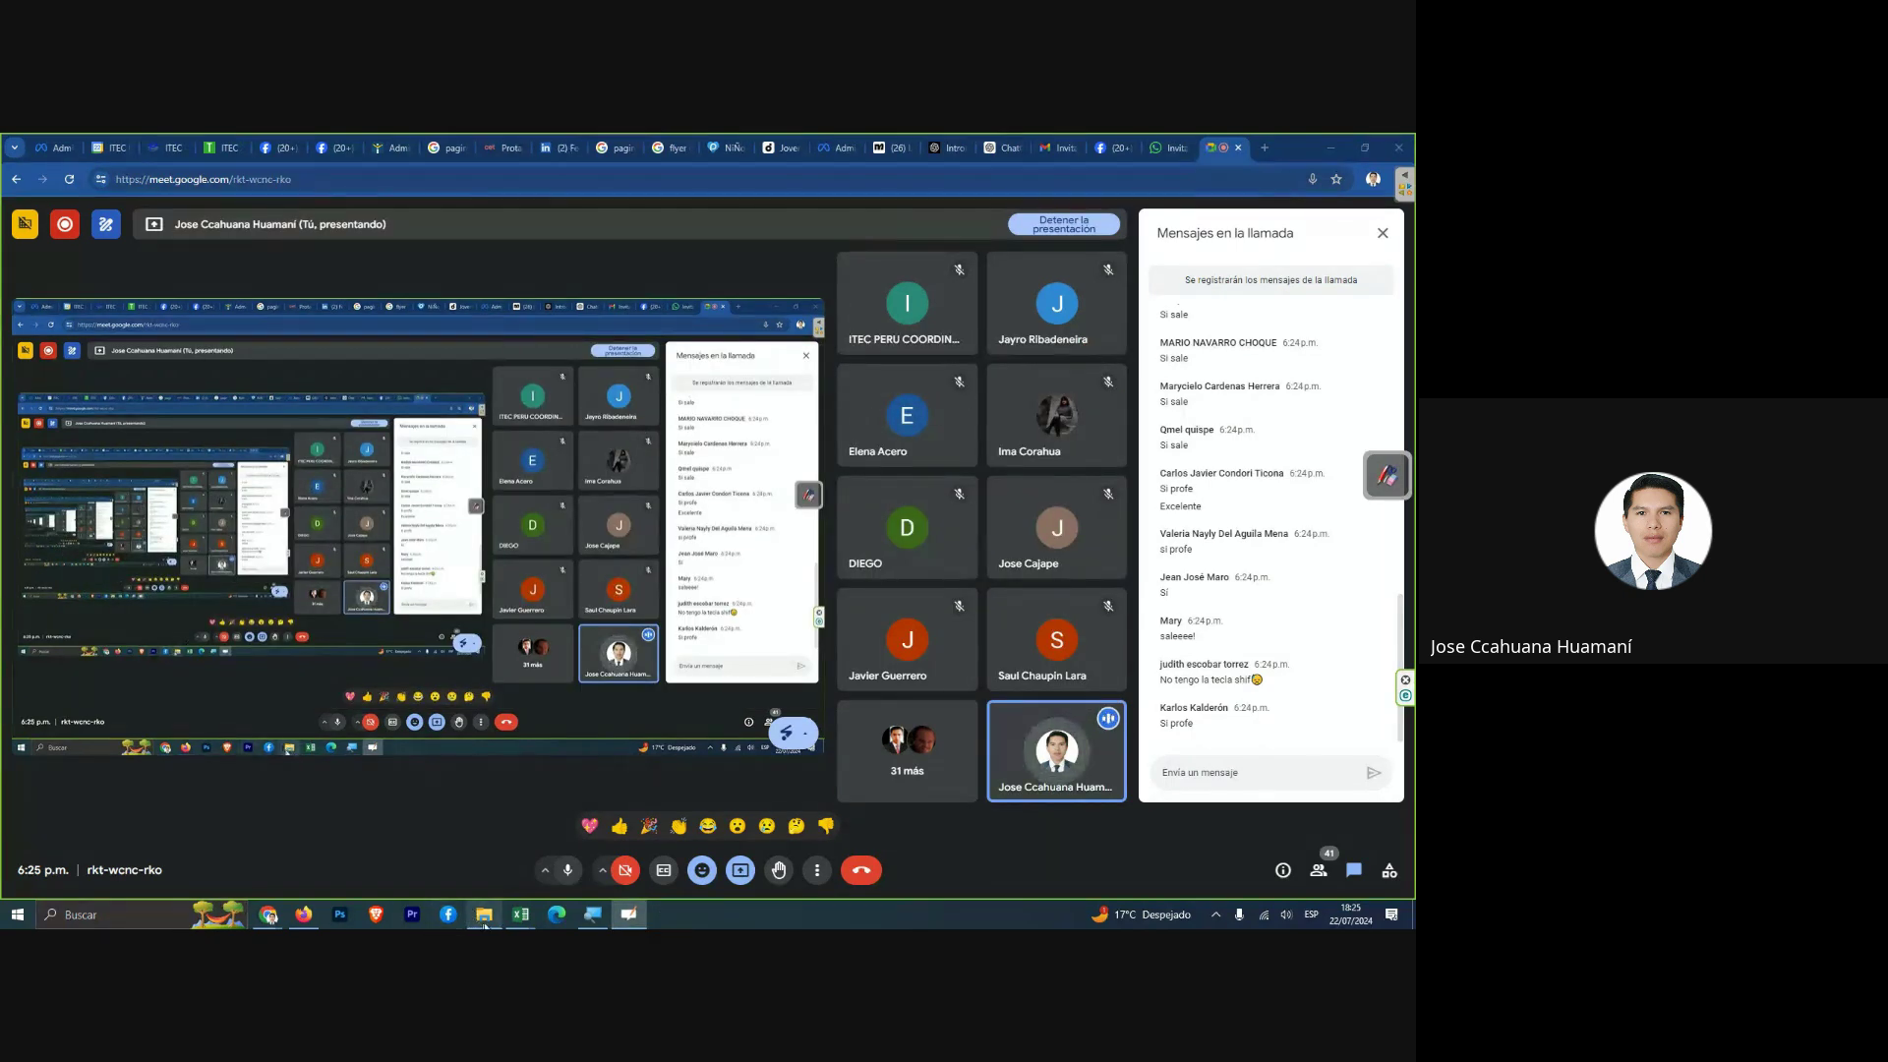
# Back in Excel, heighten the AUTOSUMA title row and the Enero–Junio month-header row.
pyautogui.moveTo(521, 914)
pyautogui.click(600, 846)
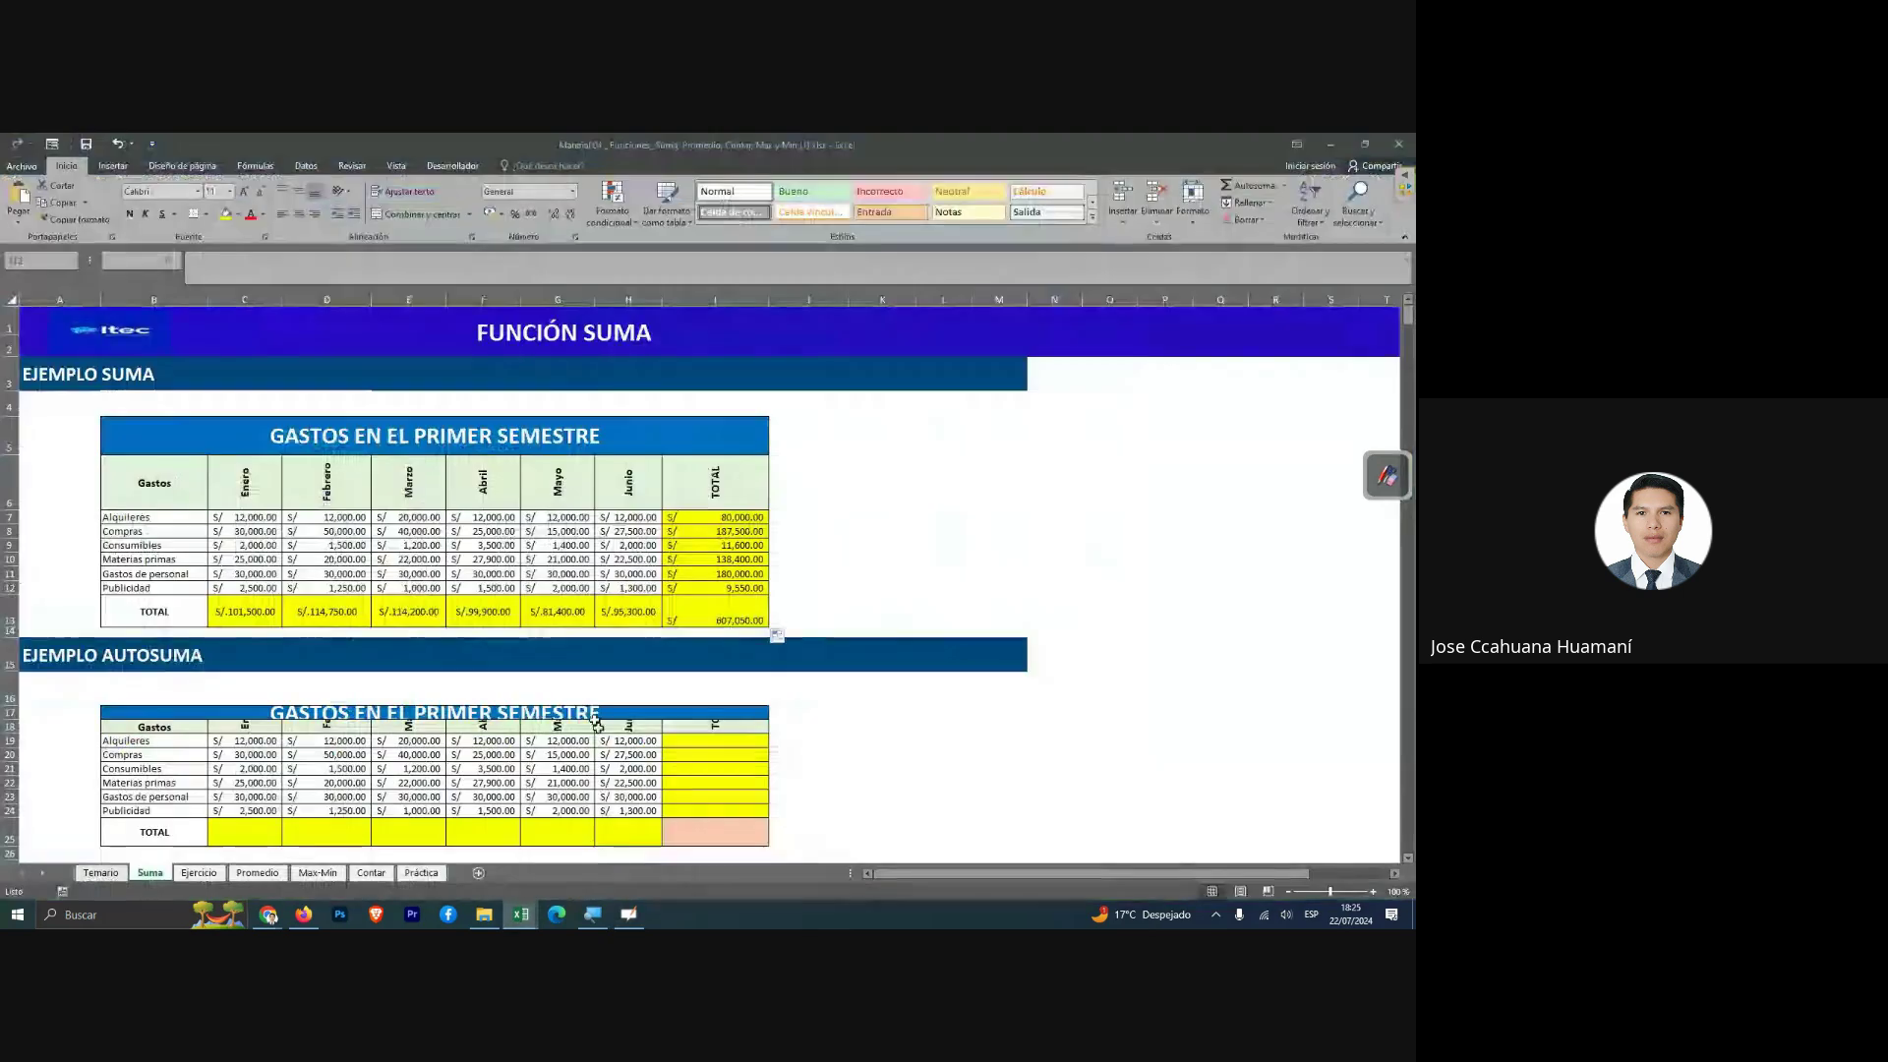
pyautogui.scroll(-2, 597, 725)
pyautogui.click(329, 628)
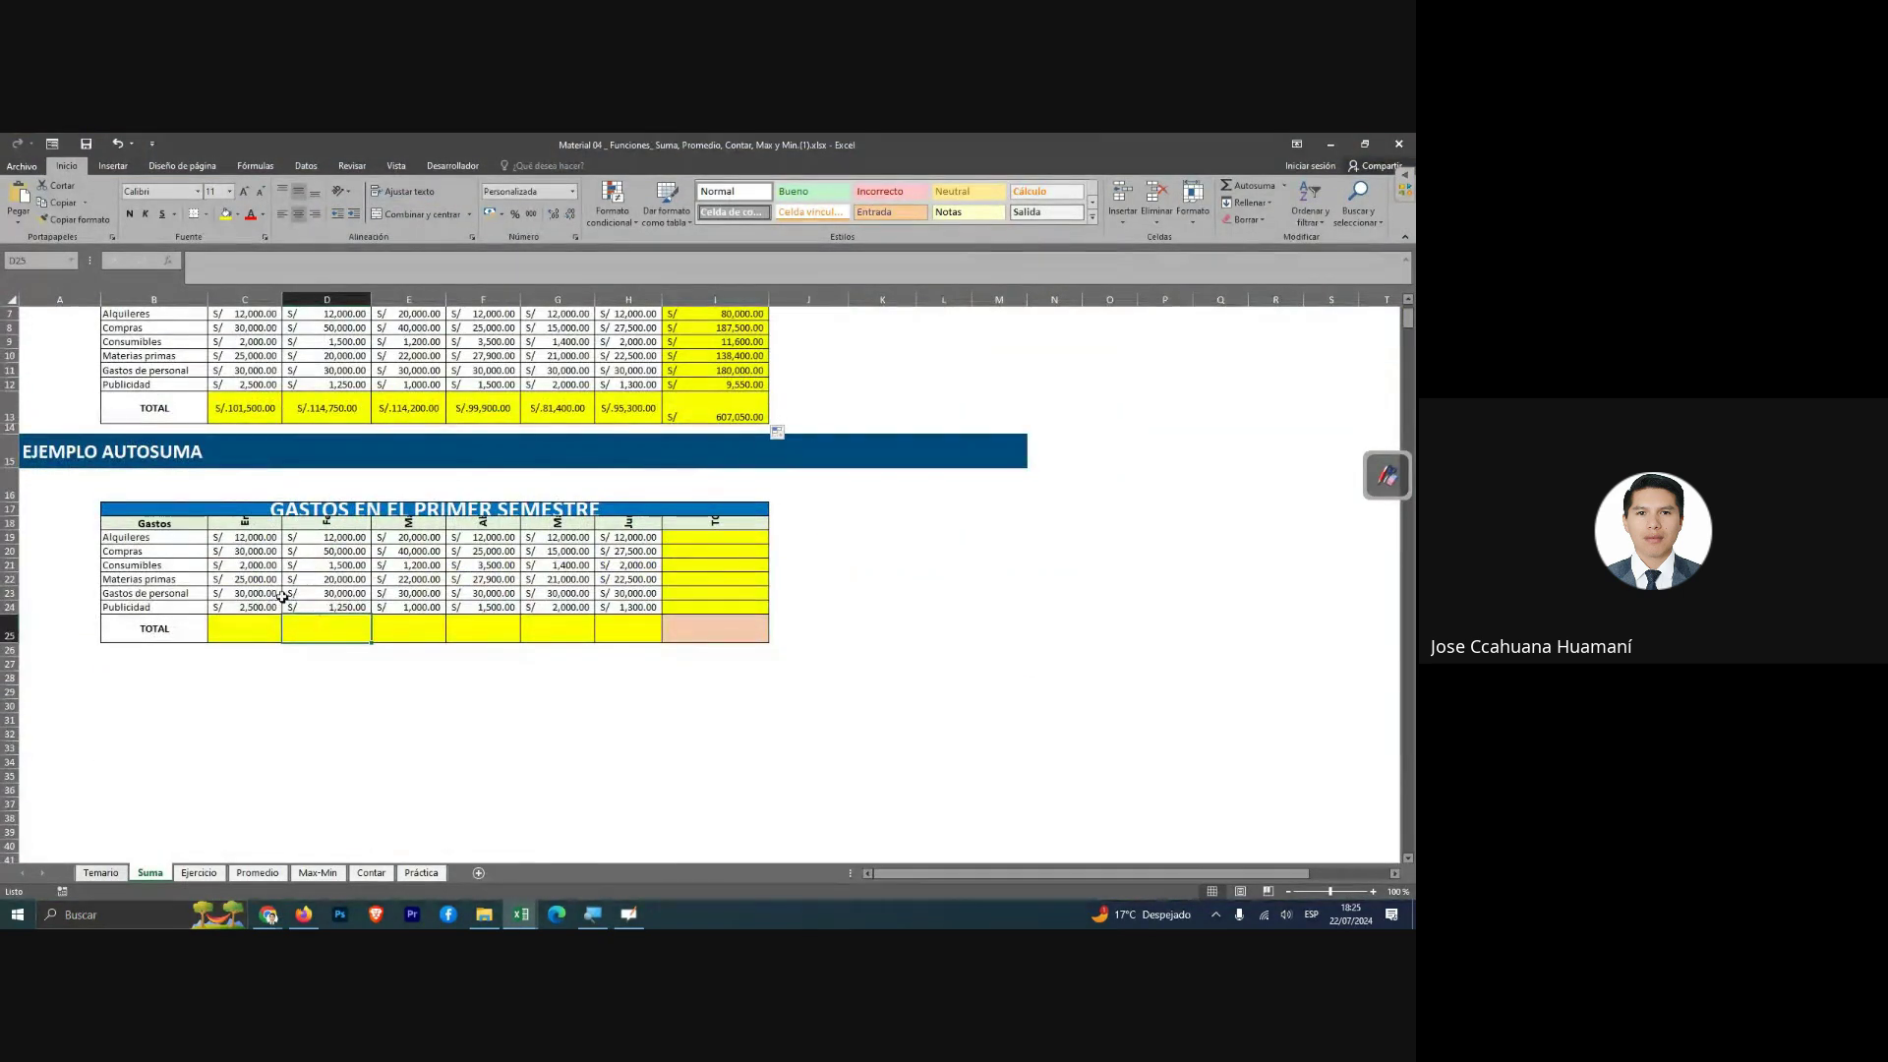
pyautogui.click(246, 641)
pyautogui.press('super')
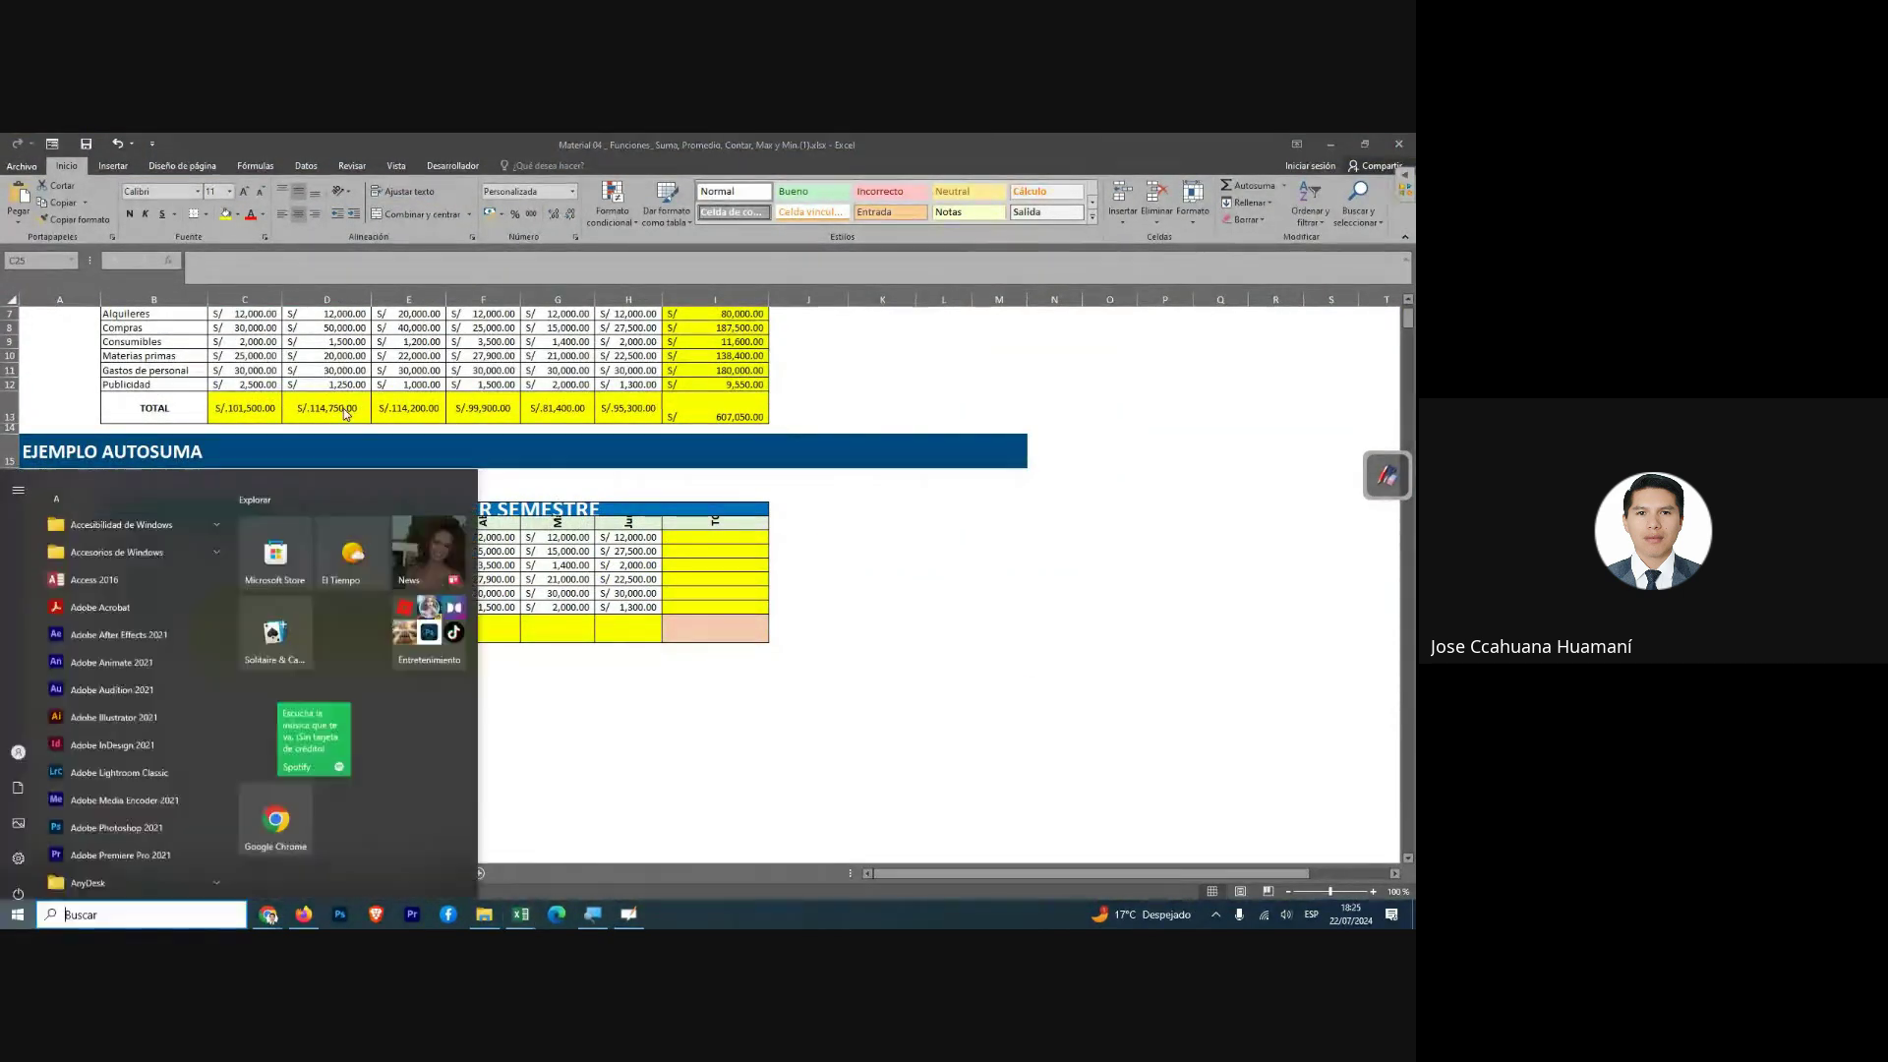
pyautogui.press('Escape')
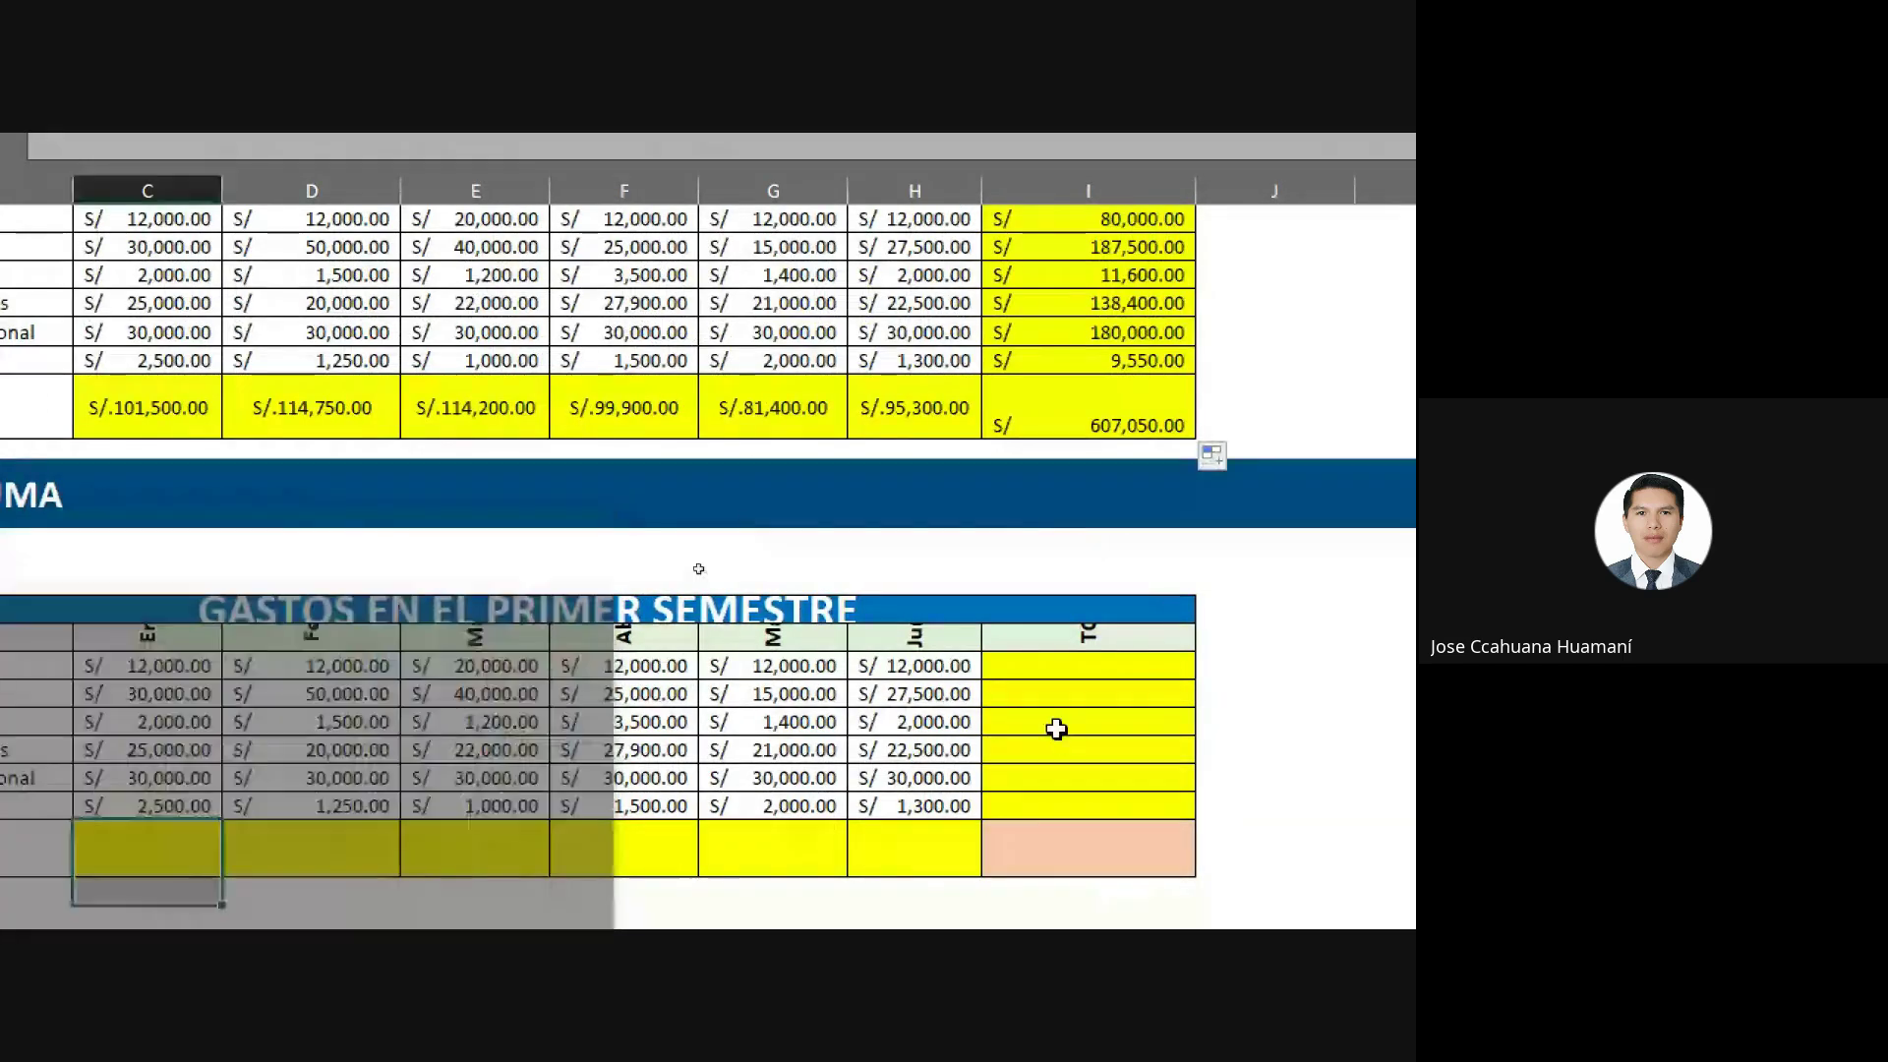
pyautogui.click(447, 641)
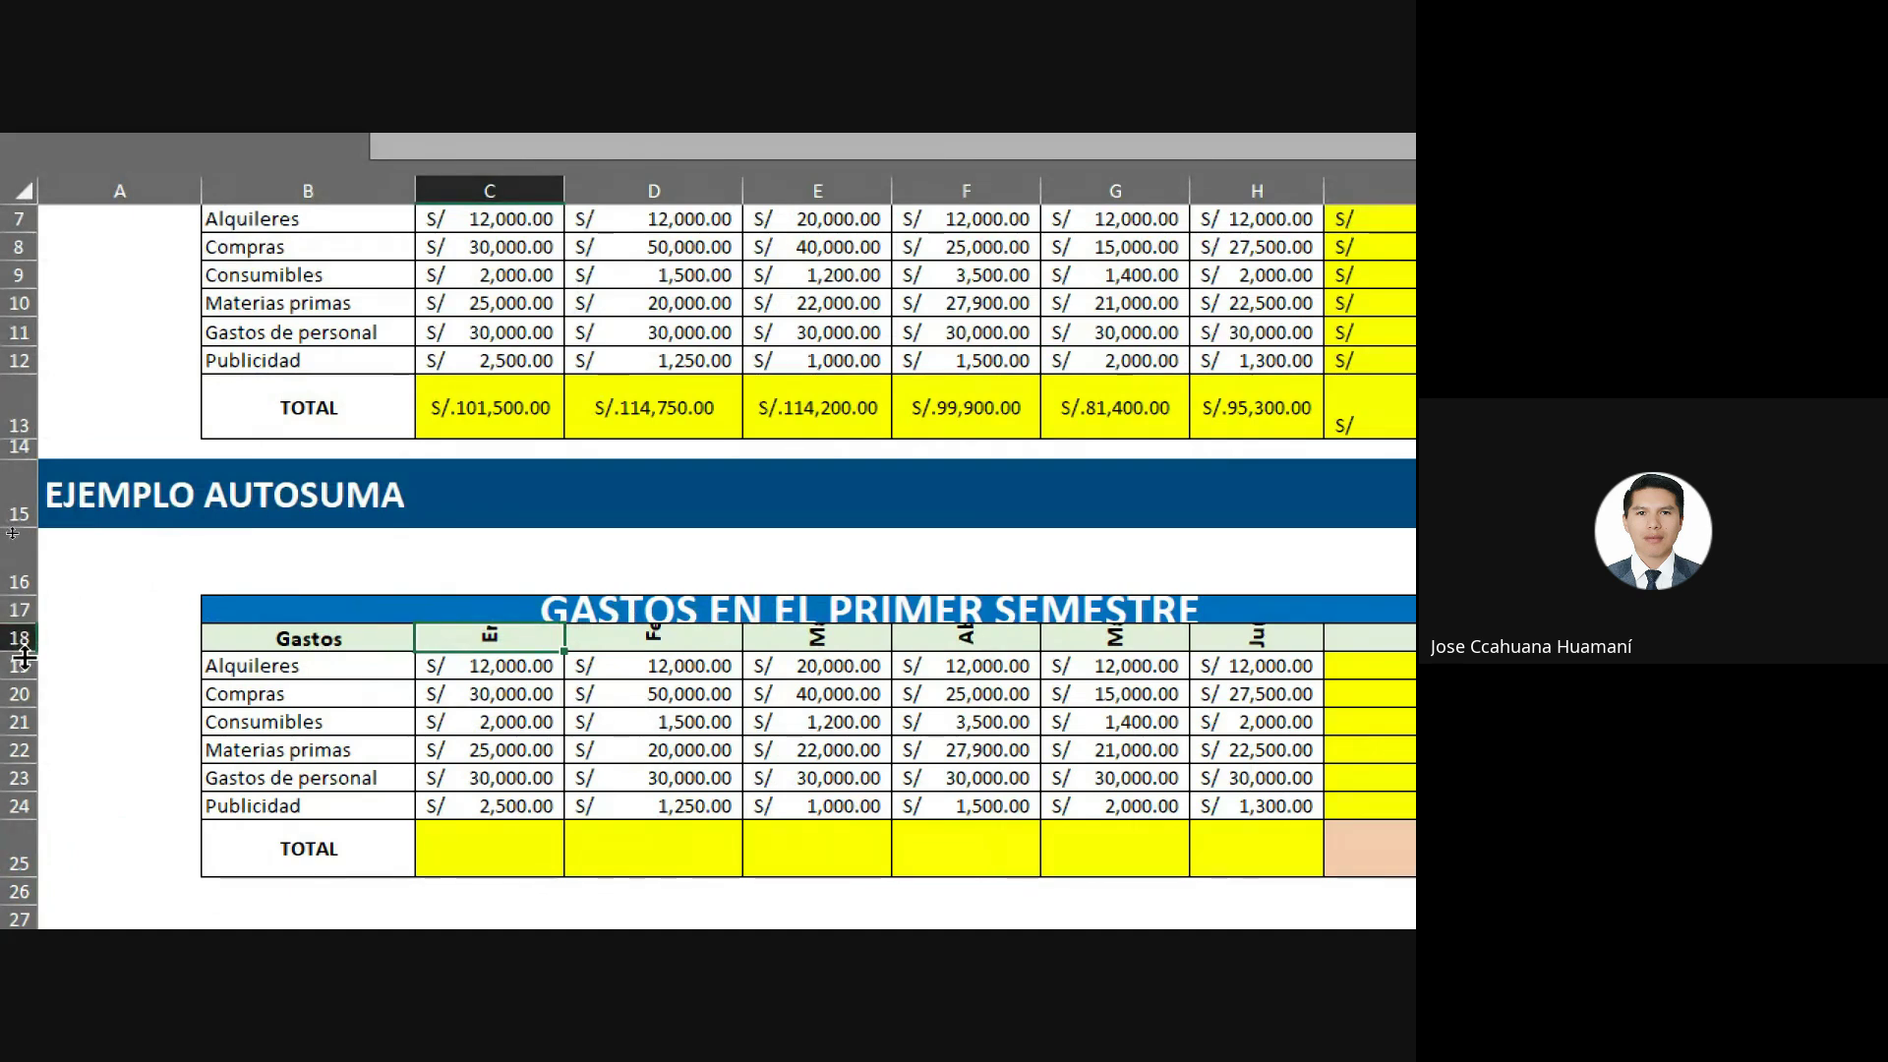
pyautogui.moveTo(17, 652); pyautogui.dragTo(27, 749)
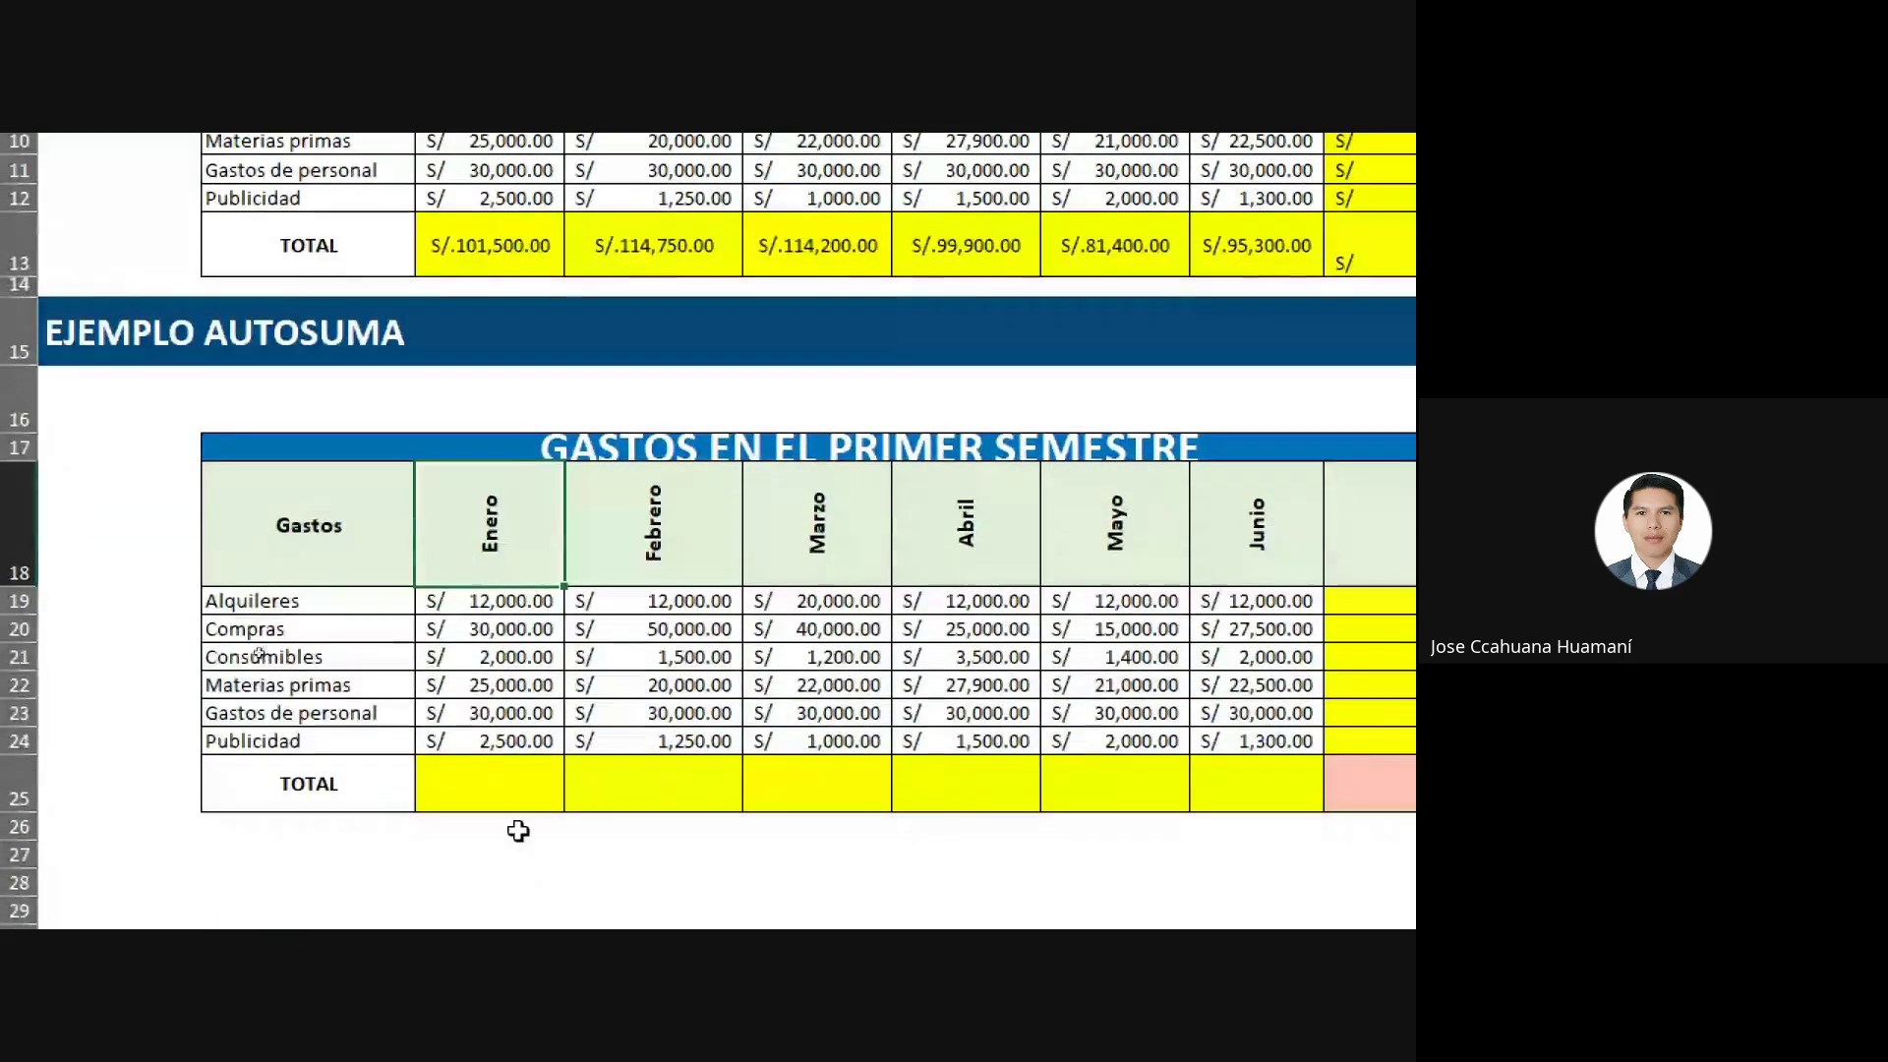
pyautogui.moveTo(23, 482); pyautogui.dragTo(24, 488)
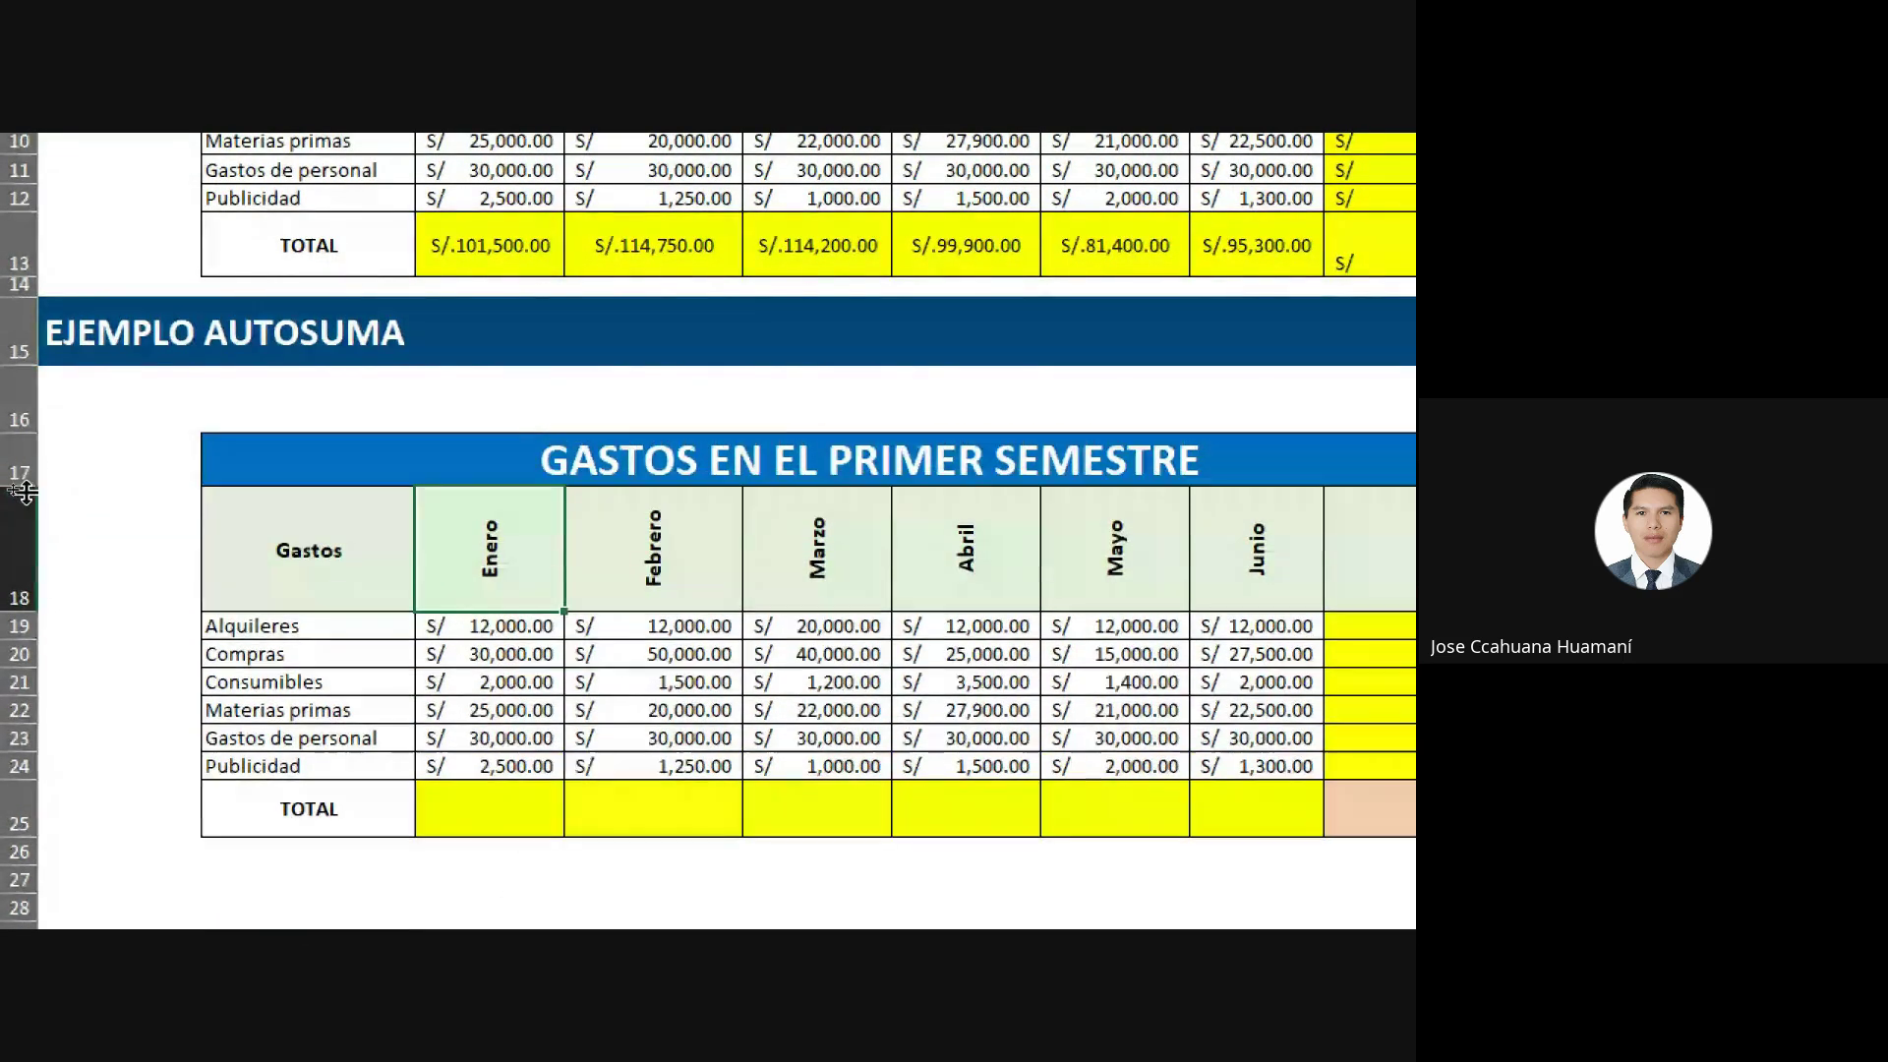
pyautogui.click(509, 806)
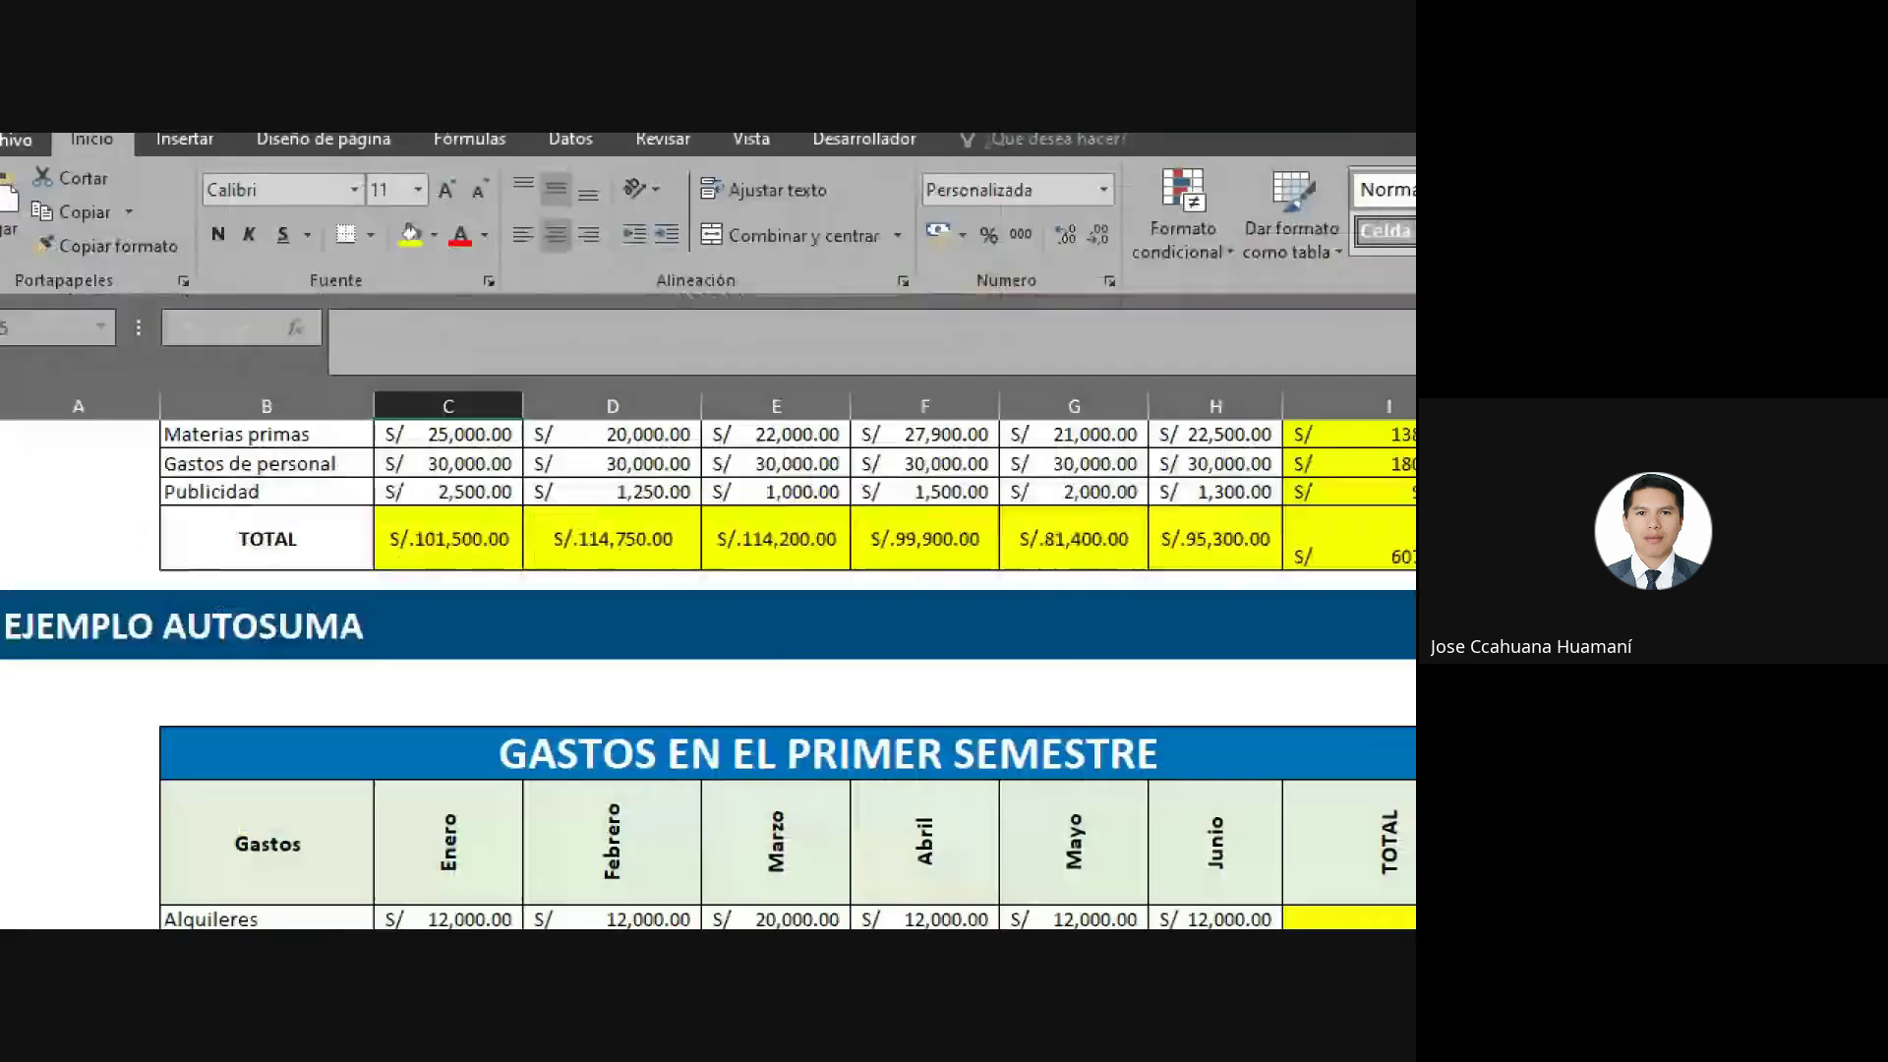
# Autosum the Enero–Junio TOTAL cells of row 25, from S/.101,500.00 to S/.95,300.00.
pyautogui.scroll(-2, 142, 189)
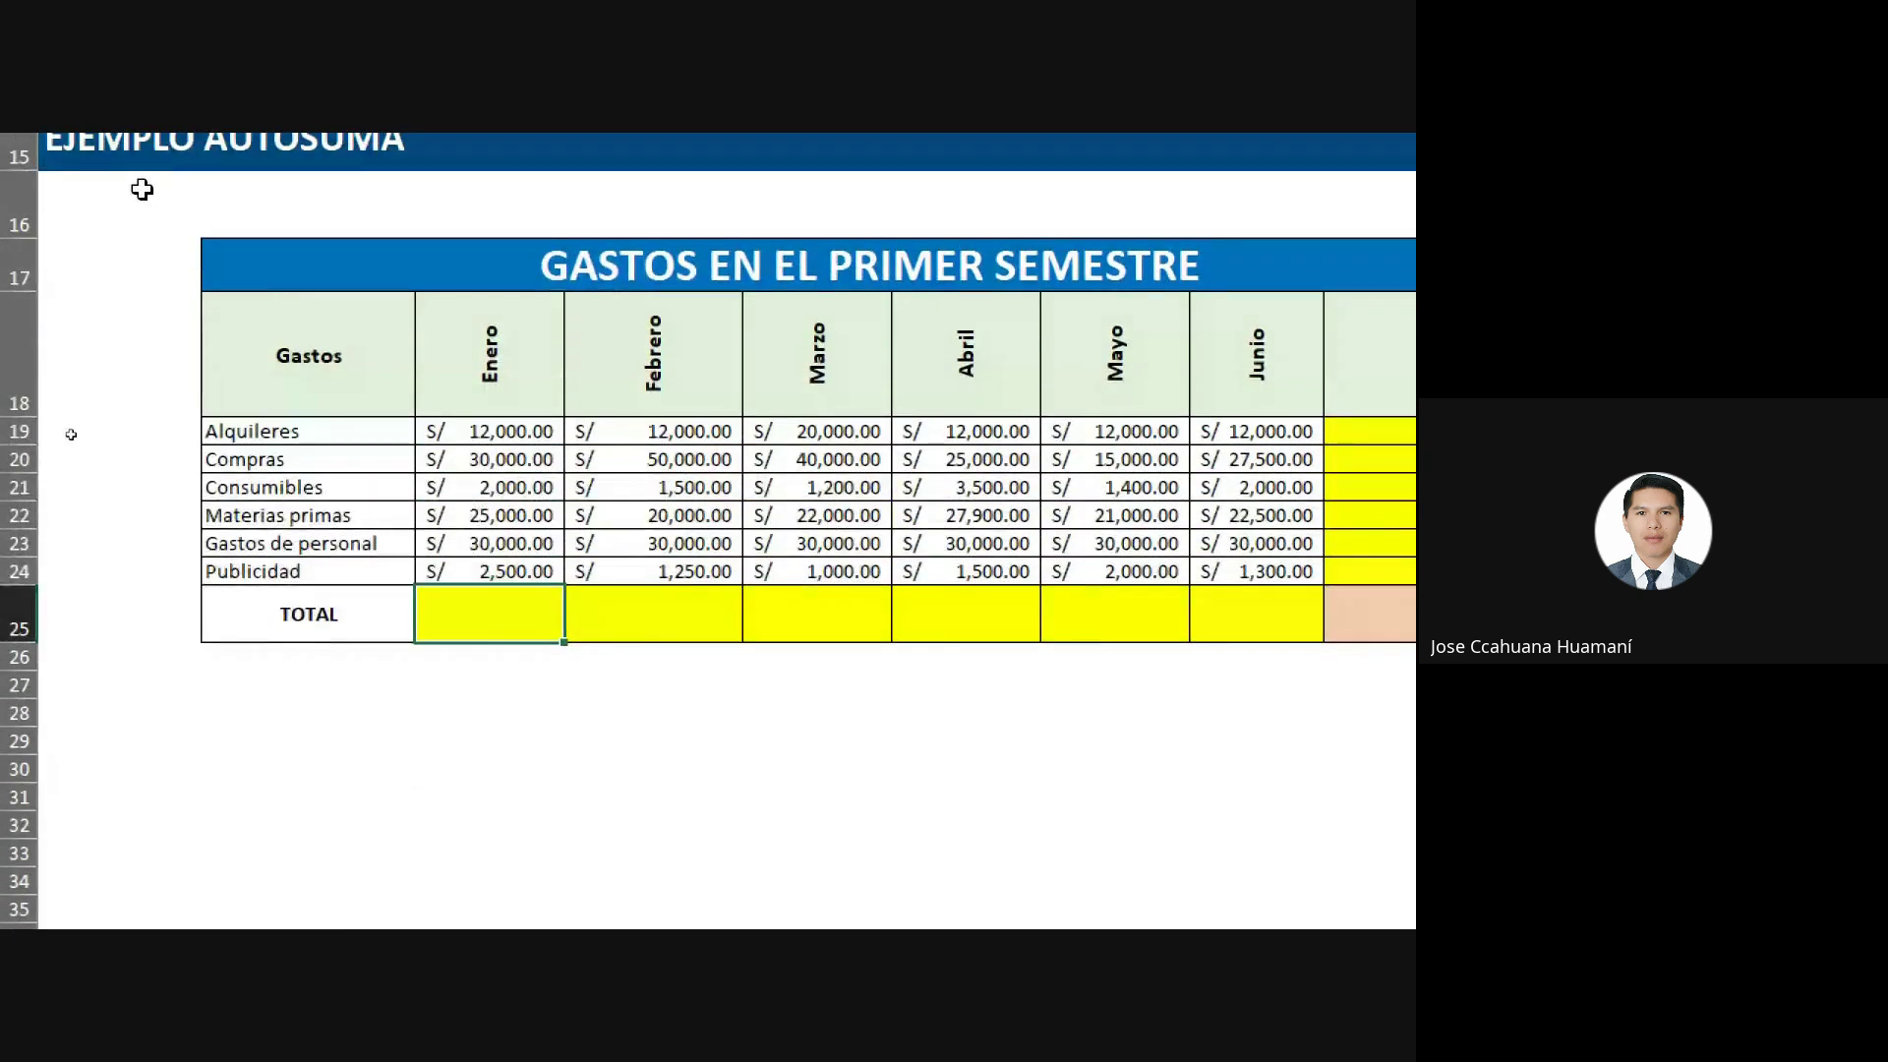
pyautogui.scroll(1, 142, 189)
pyautogui.click(497, 503)
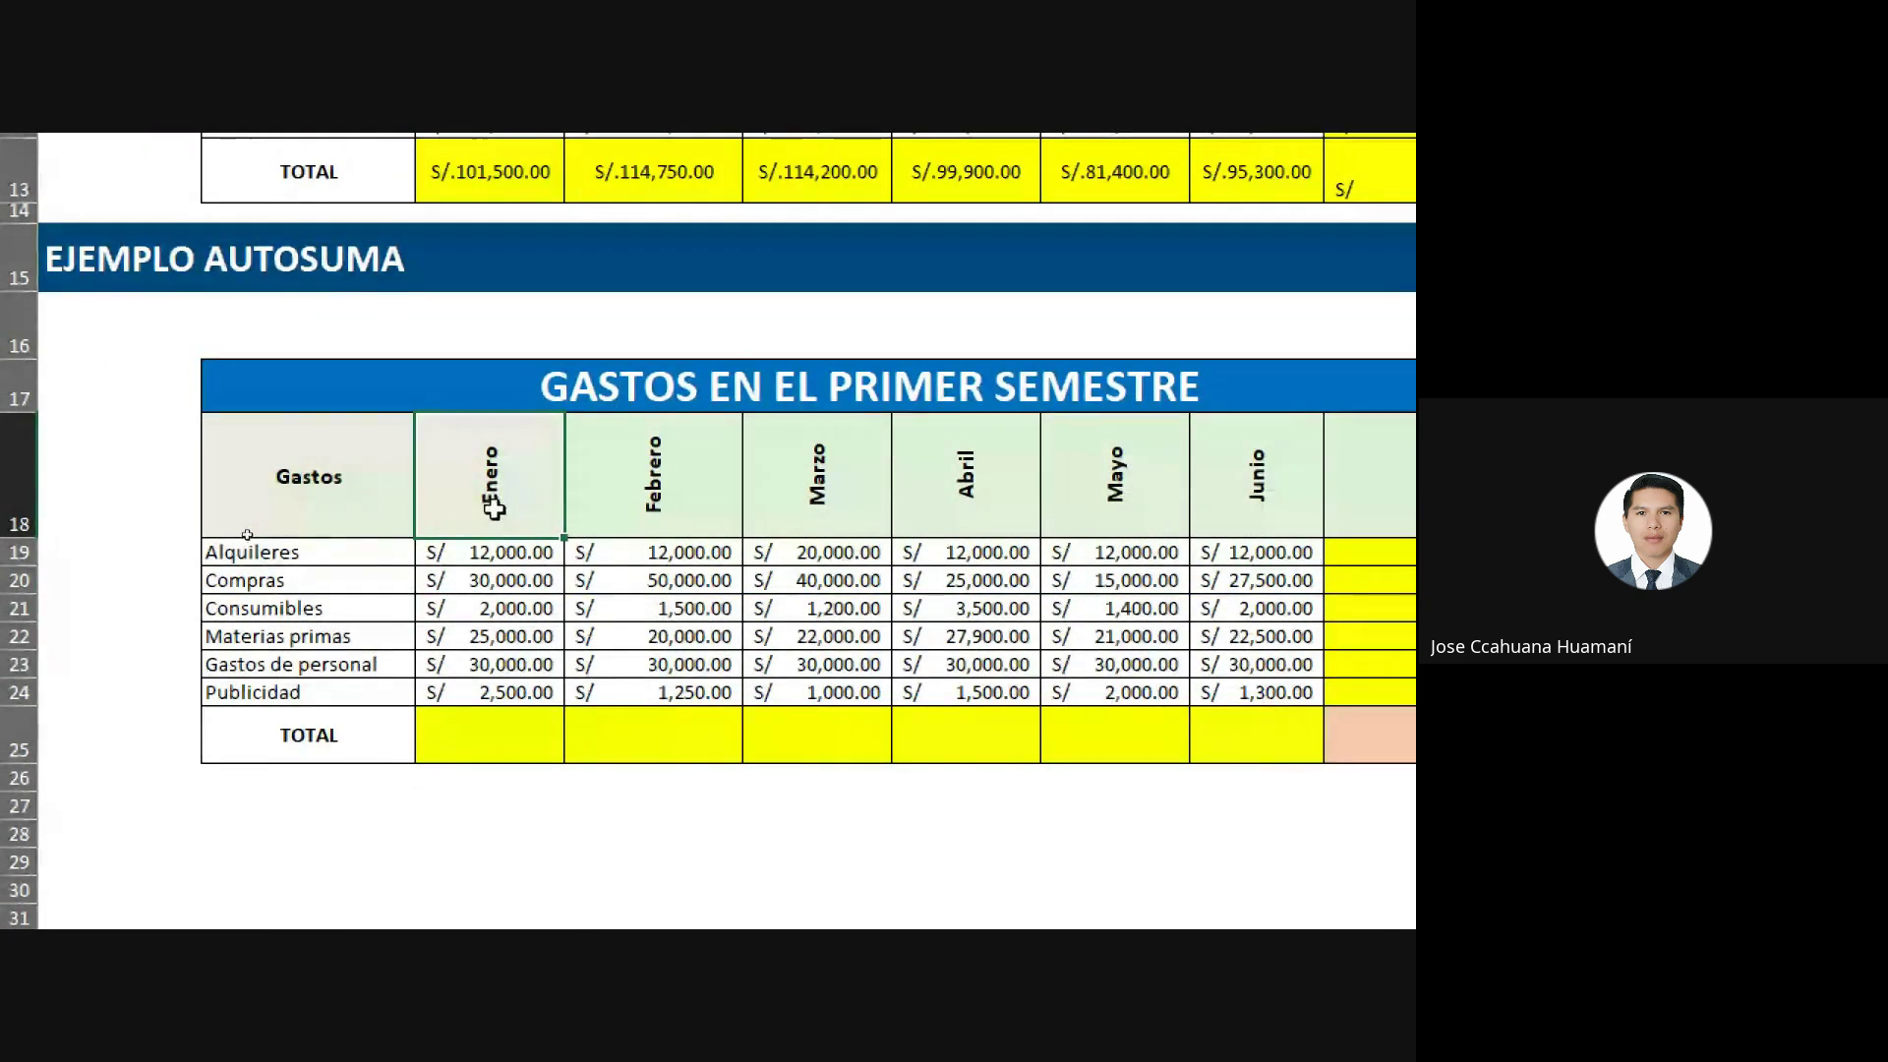
pyautogui.click(470, 729)
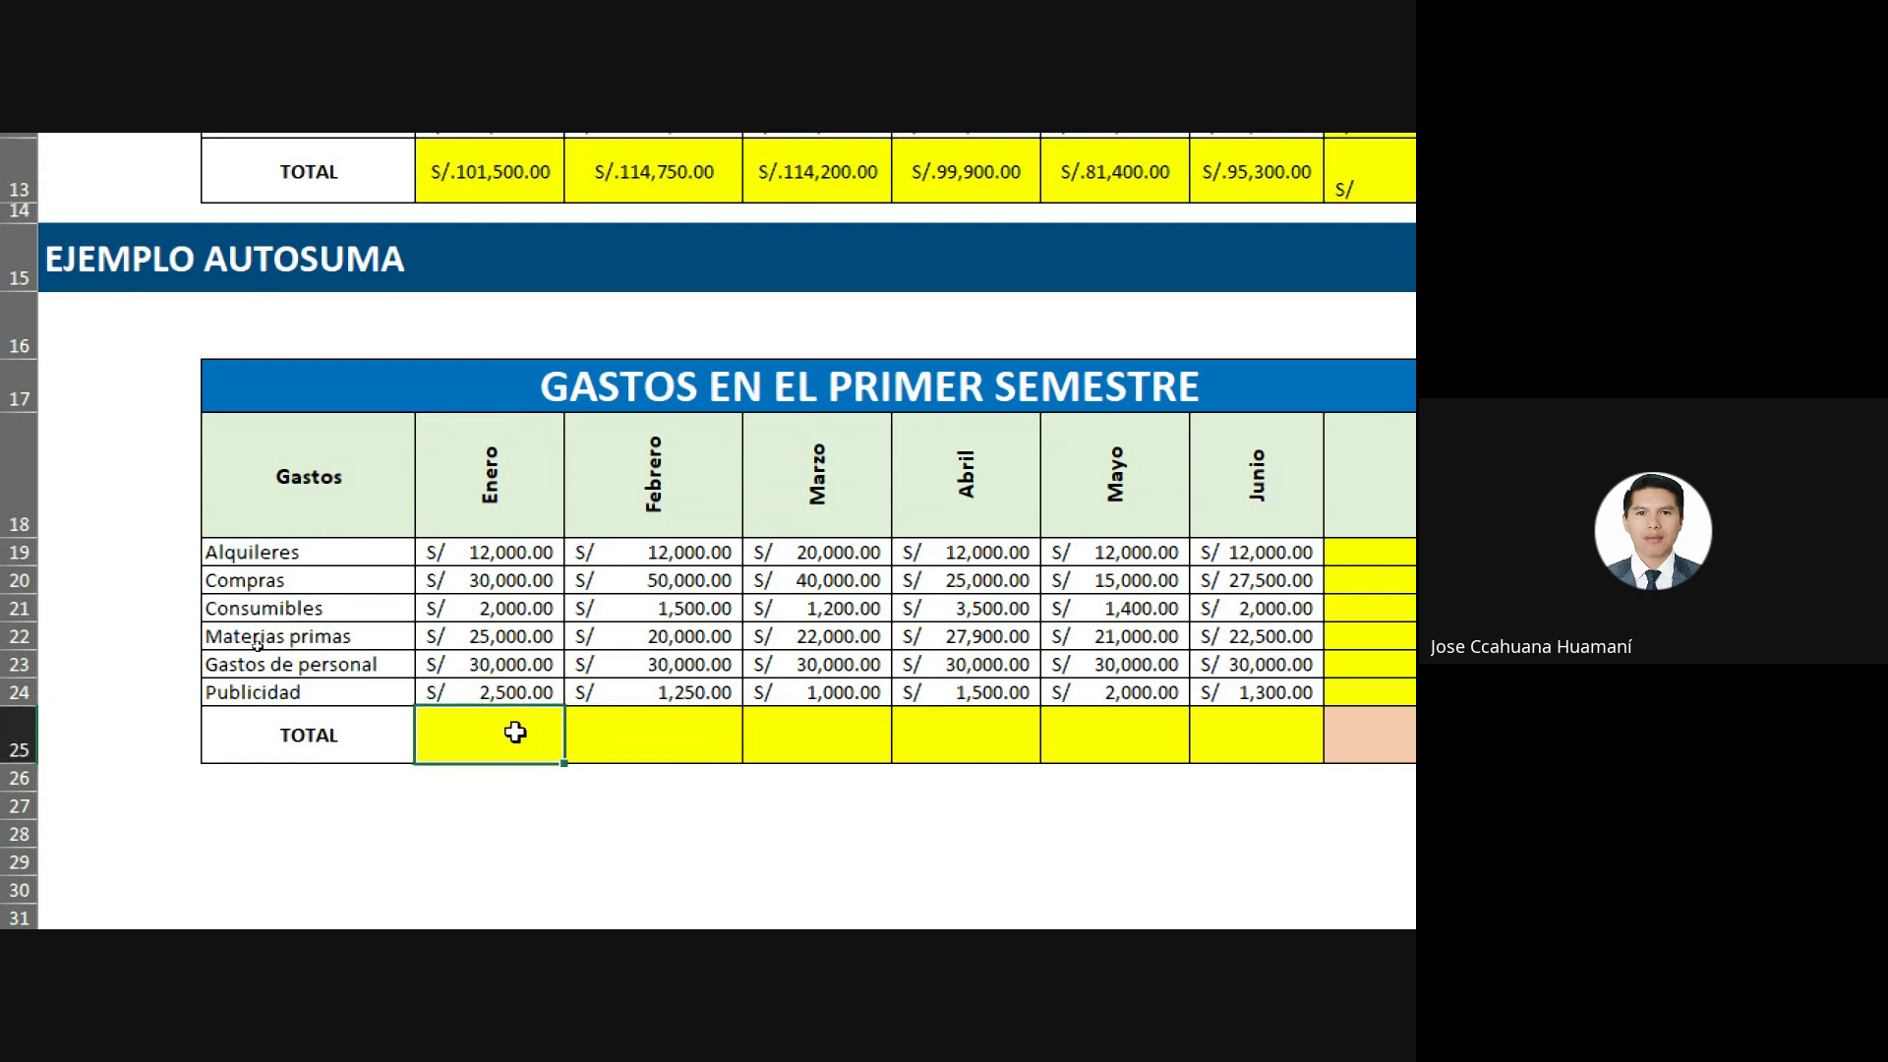
pyautogui.click(1206, 721)
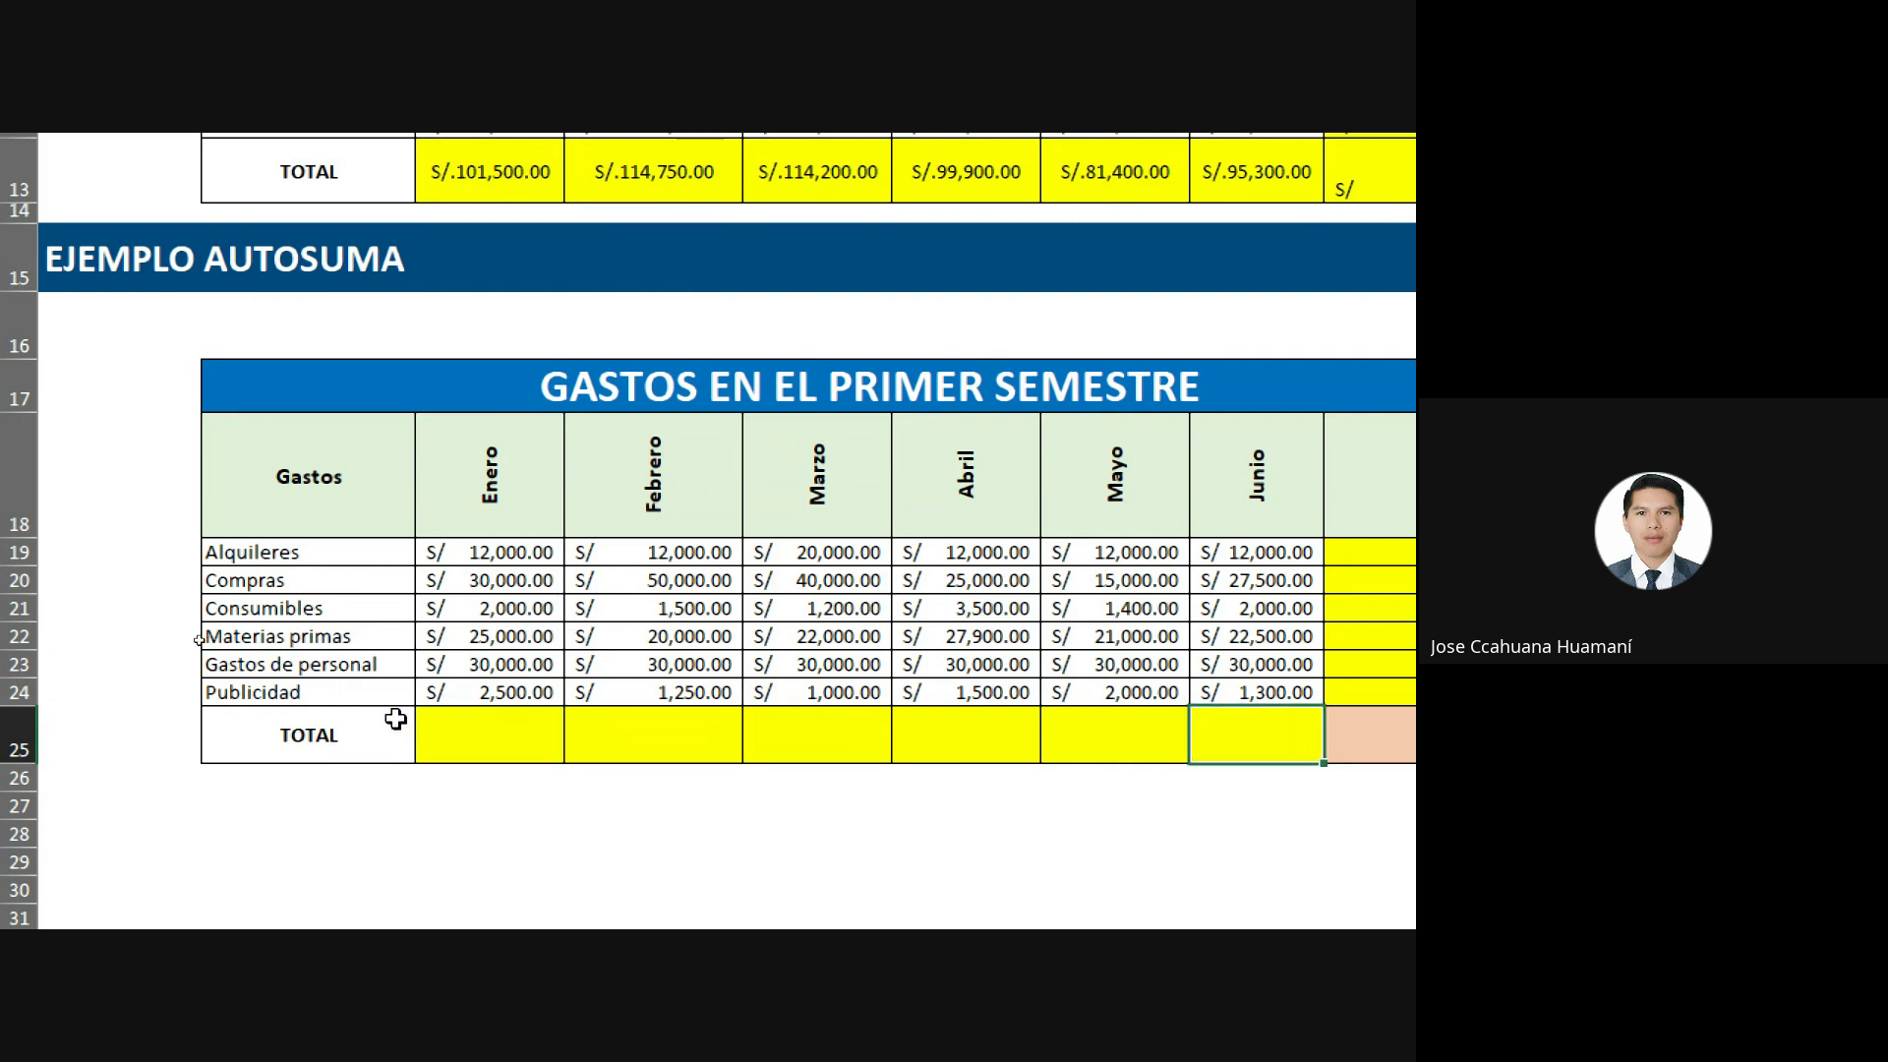
pyautogui.click(496, 732)
pyautogui.moveTo(531, 727); pyautogui.dragTo(1235, 726)
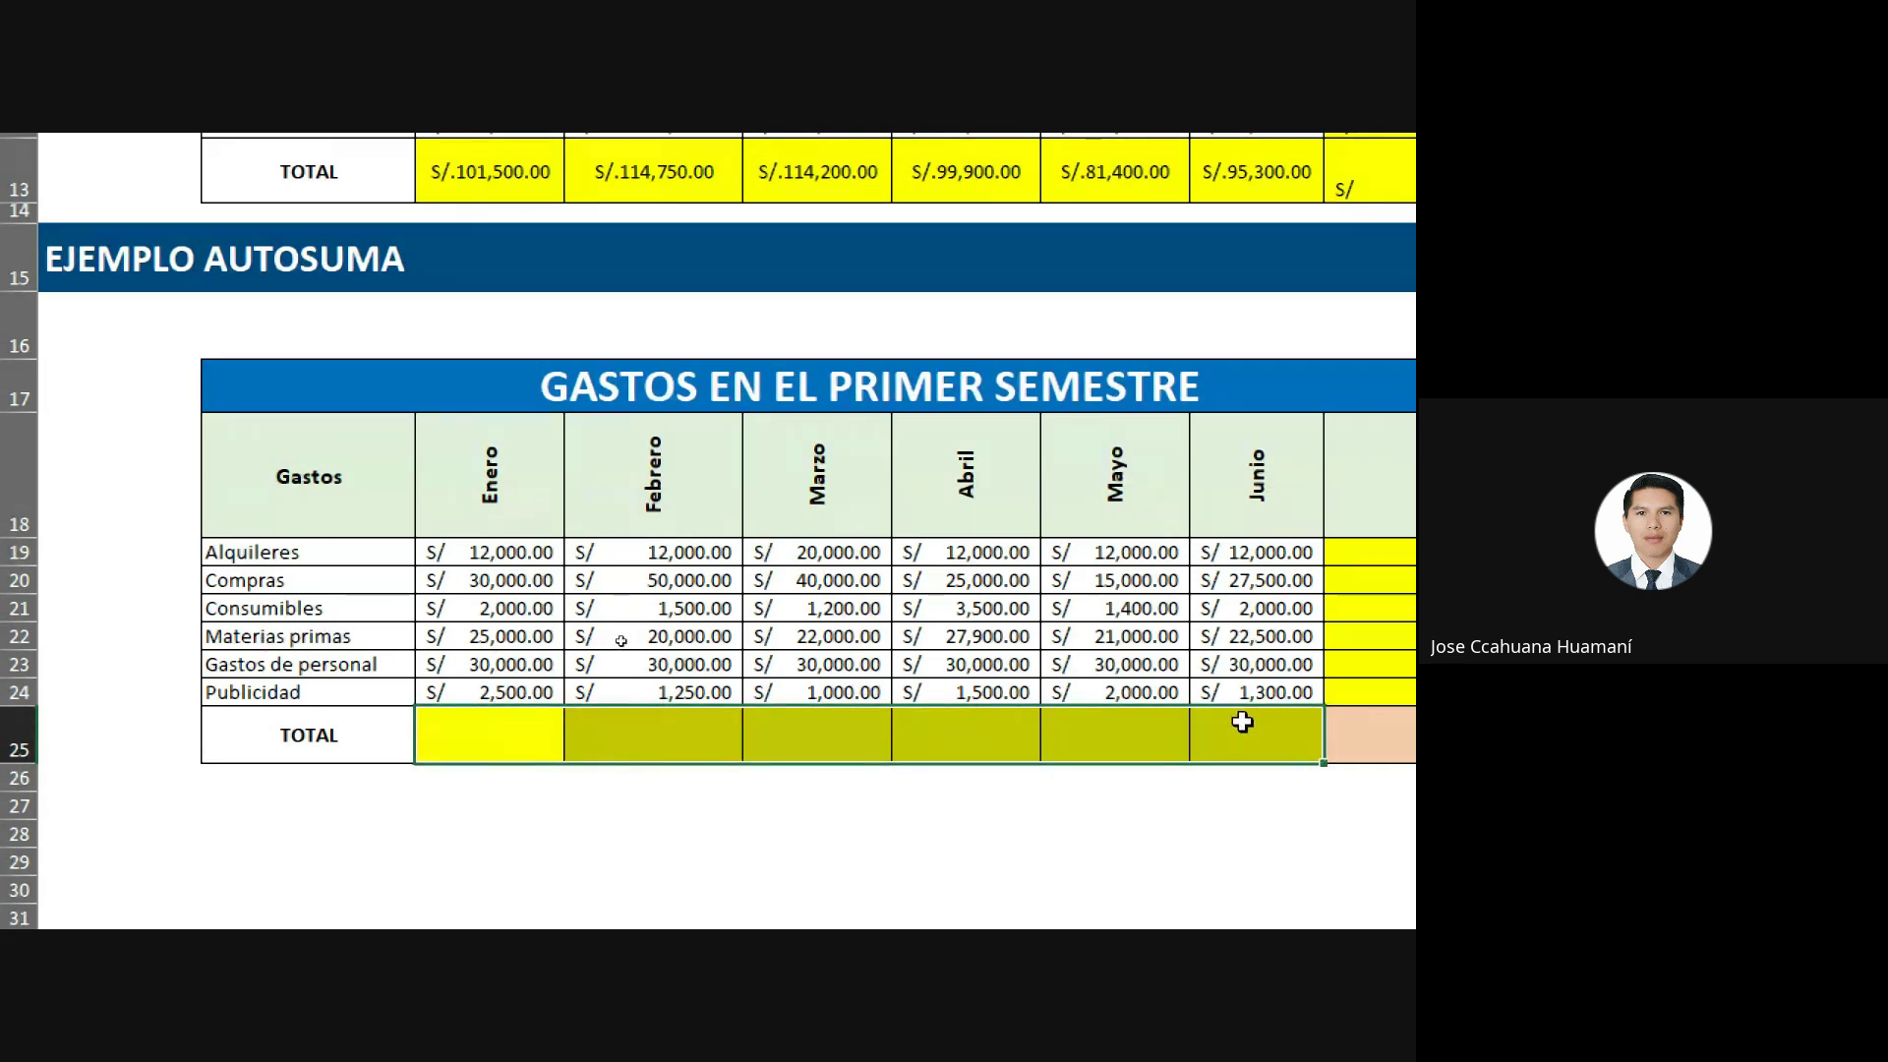
pyautogui.click(448, 742)
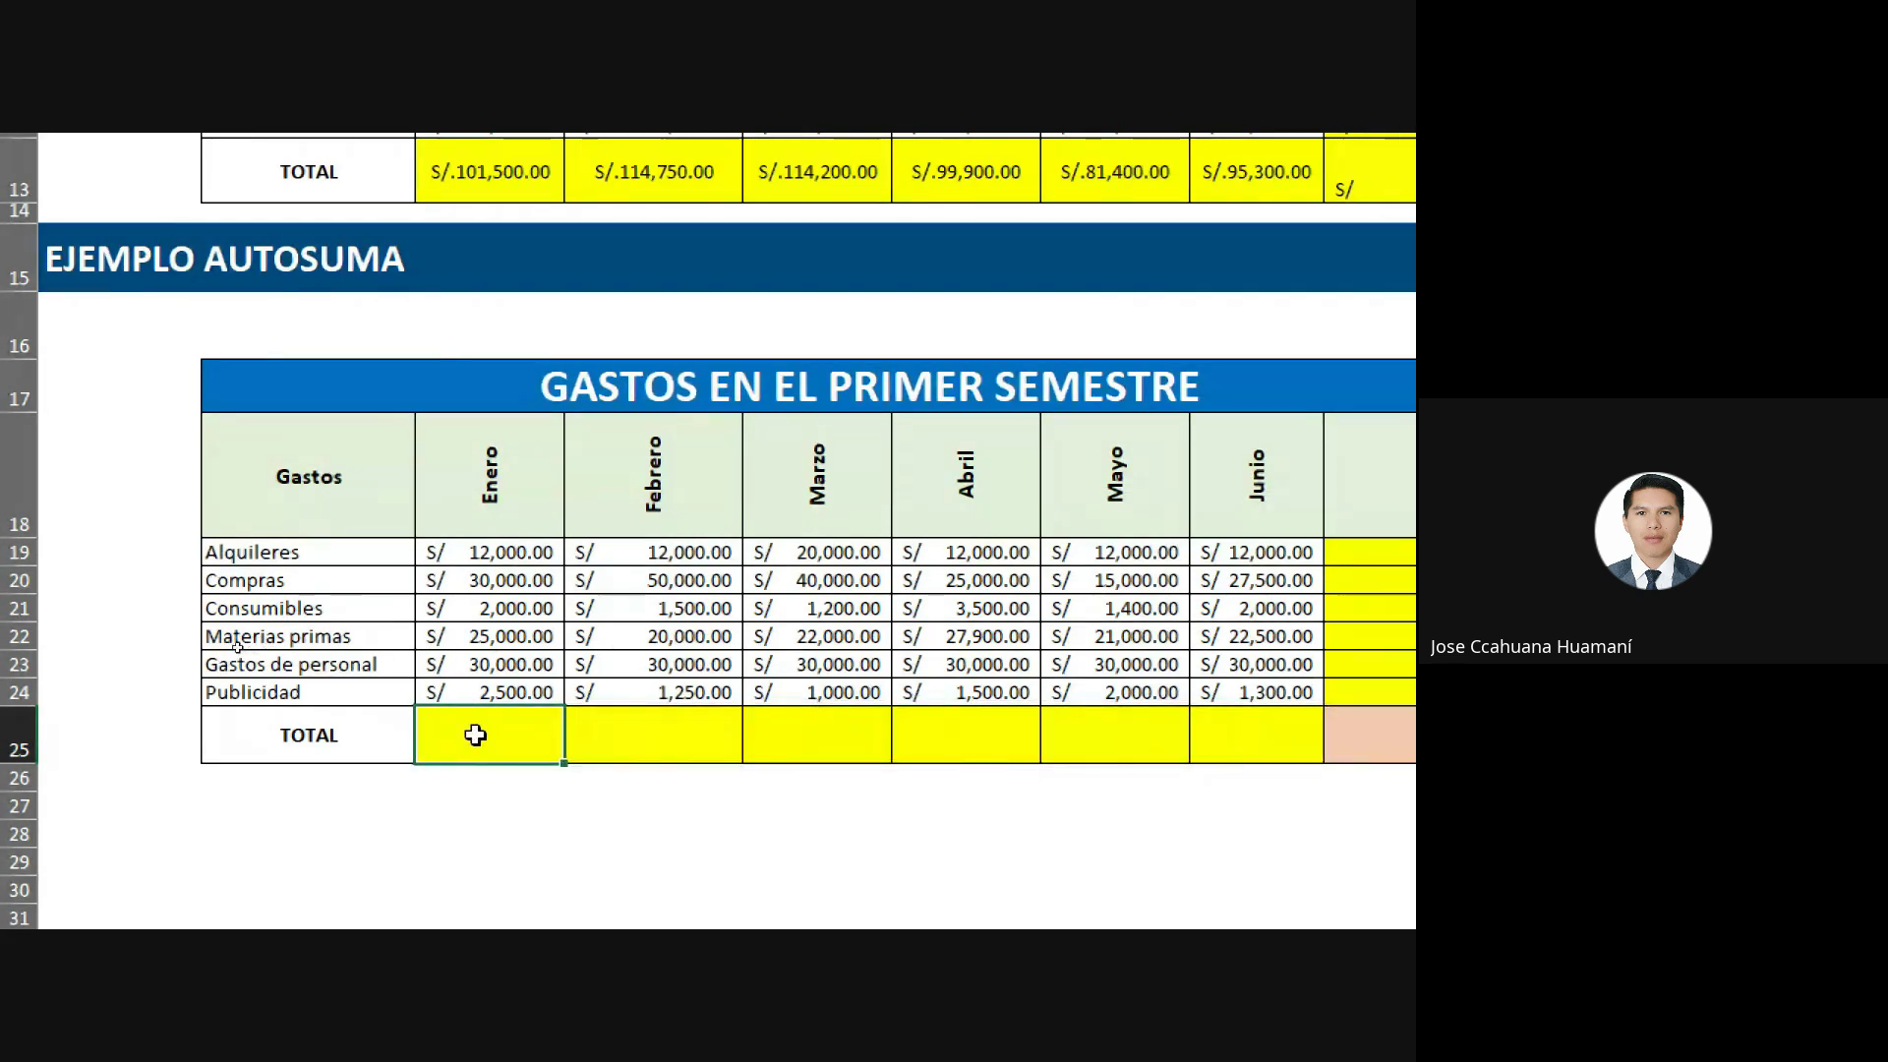
pyautogui.moveTo(482, 735); pyautogui.dragTo(1275, 728)
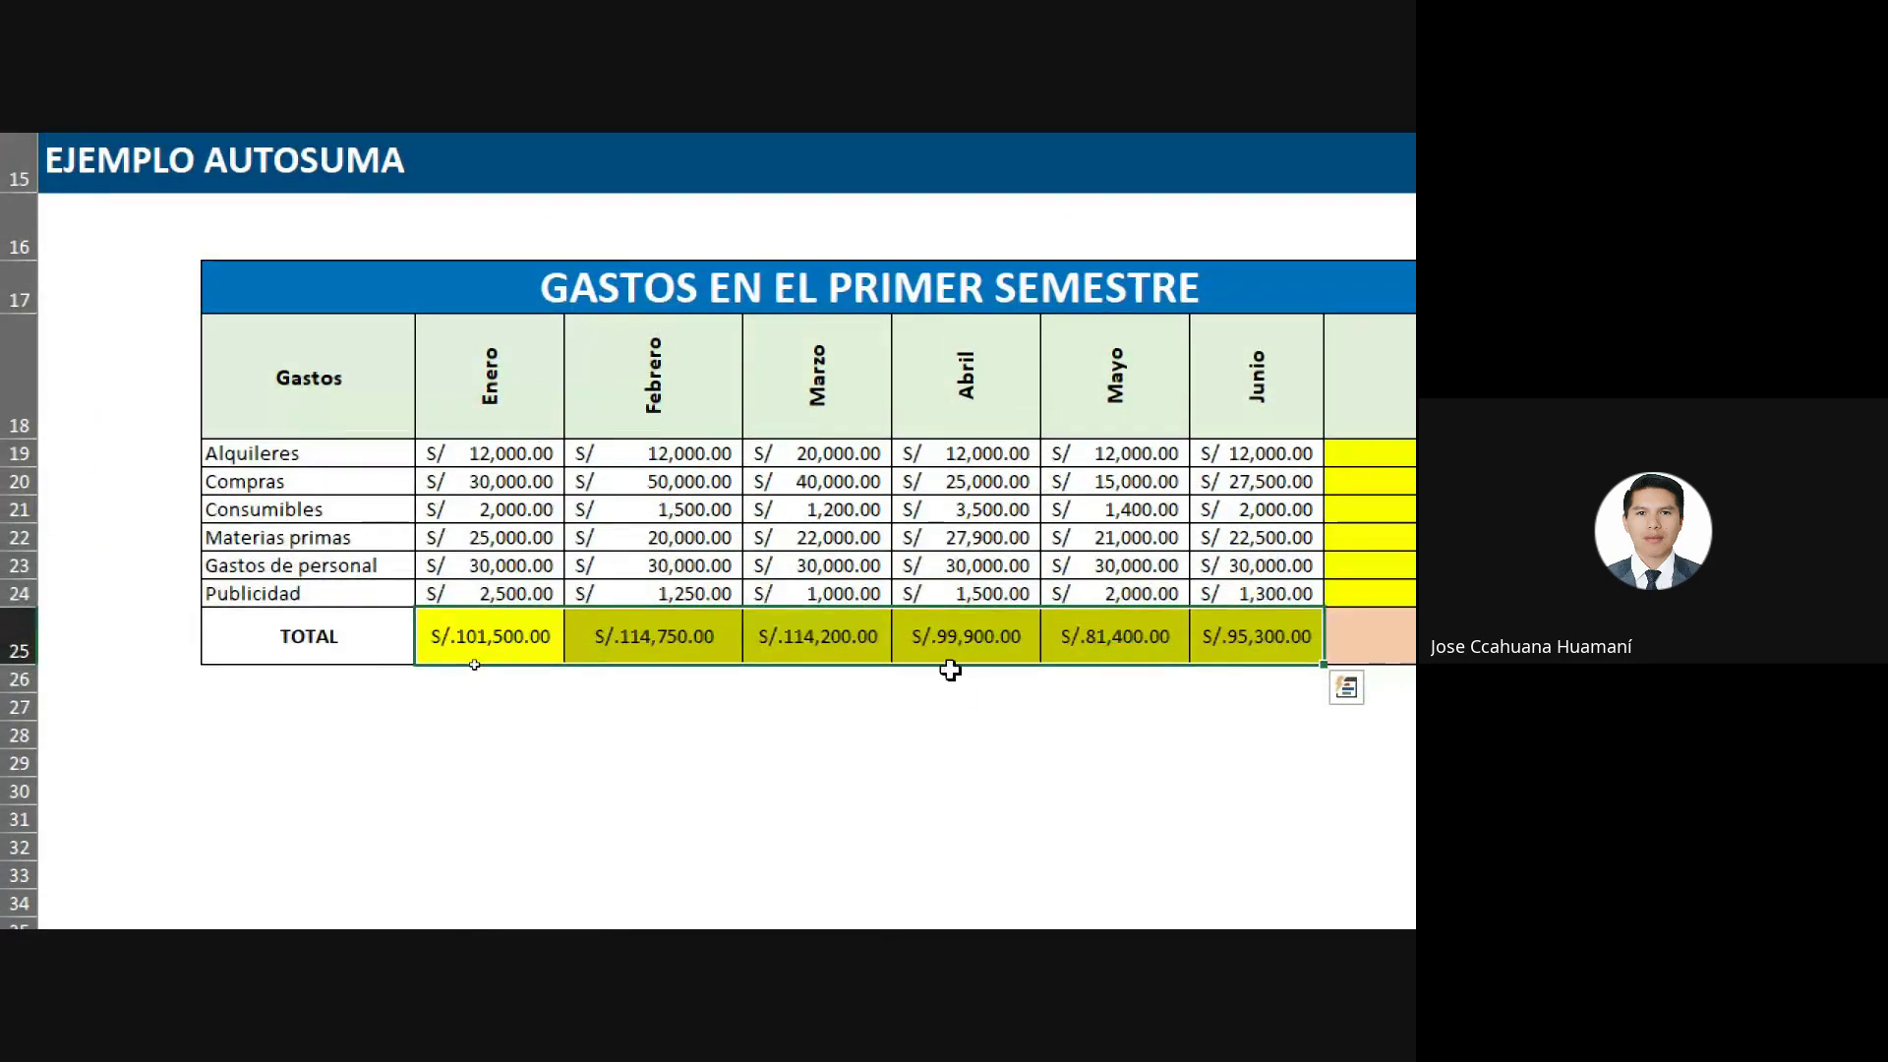
pyautogui.click(935, 678)
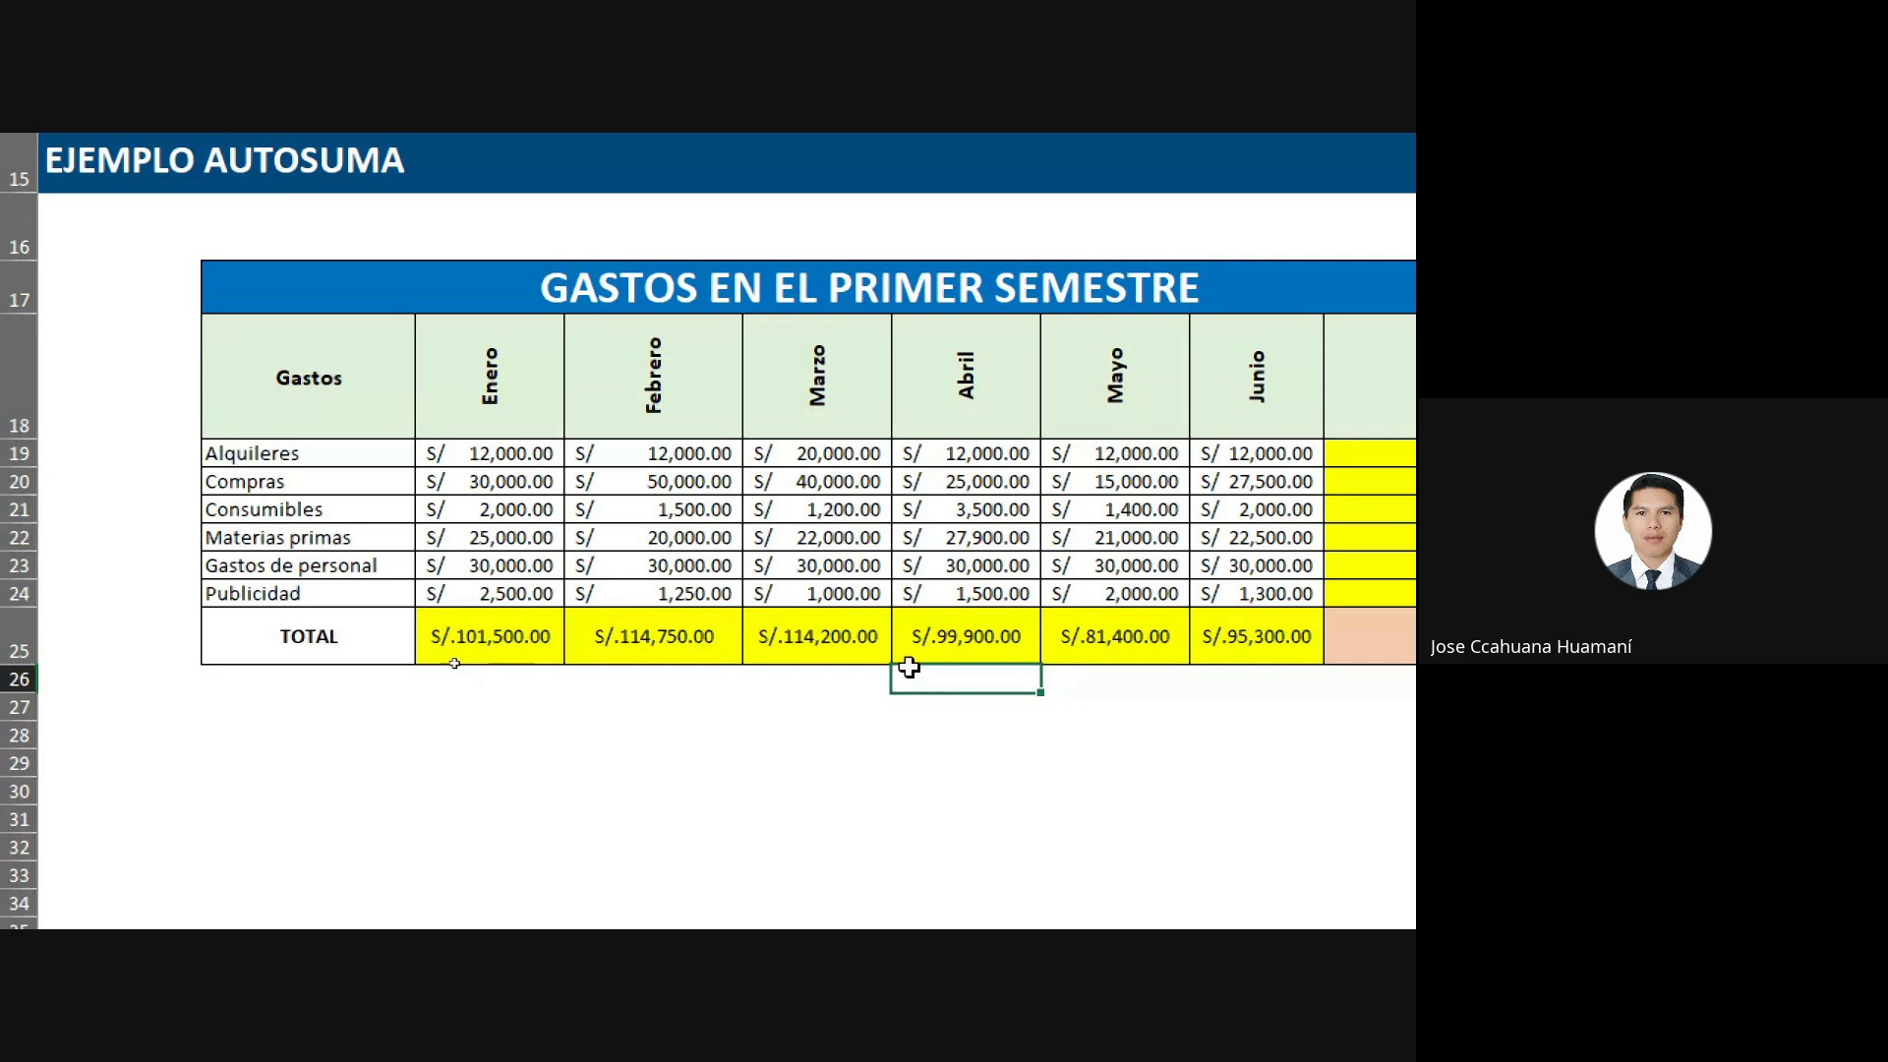
pyautogui.moveTo(472, 637); pyautogui.dragTo(1247, 612)
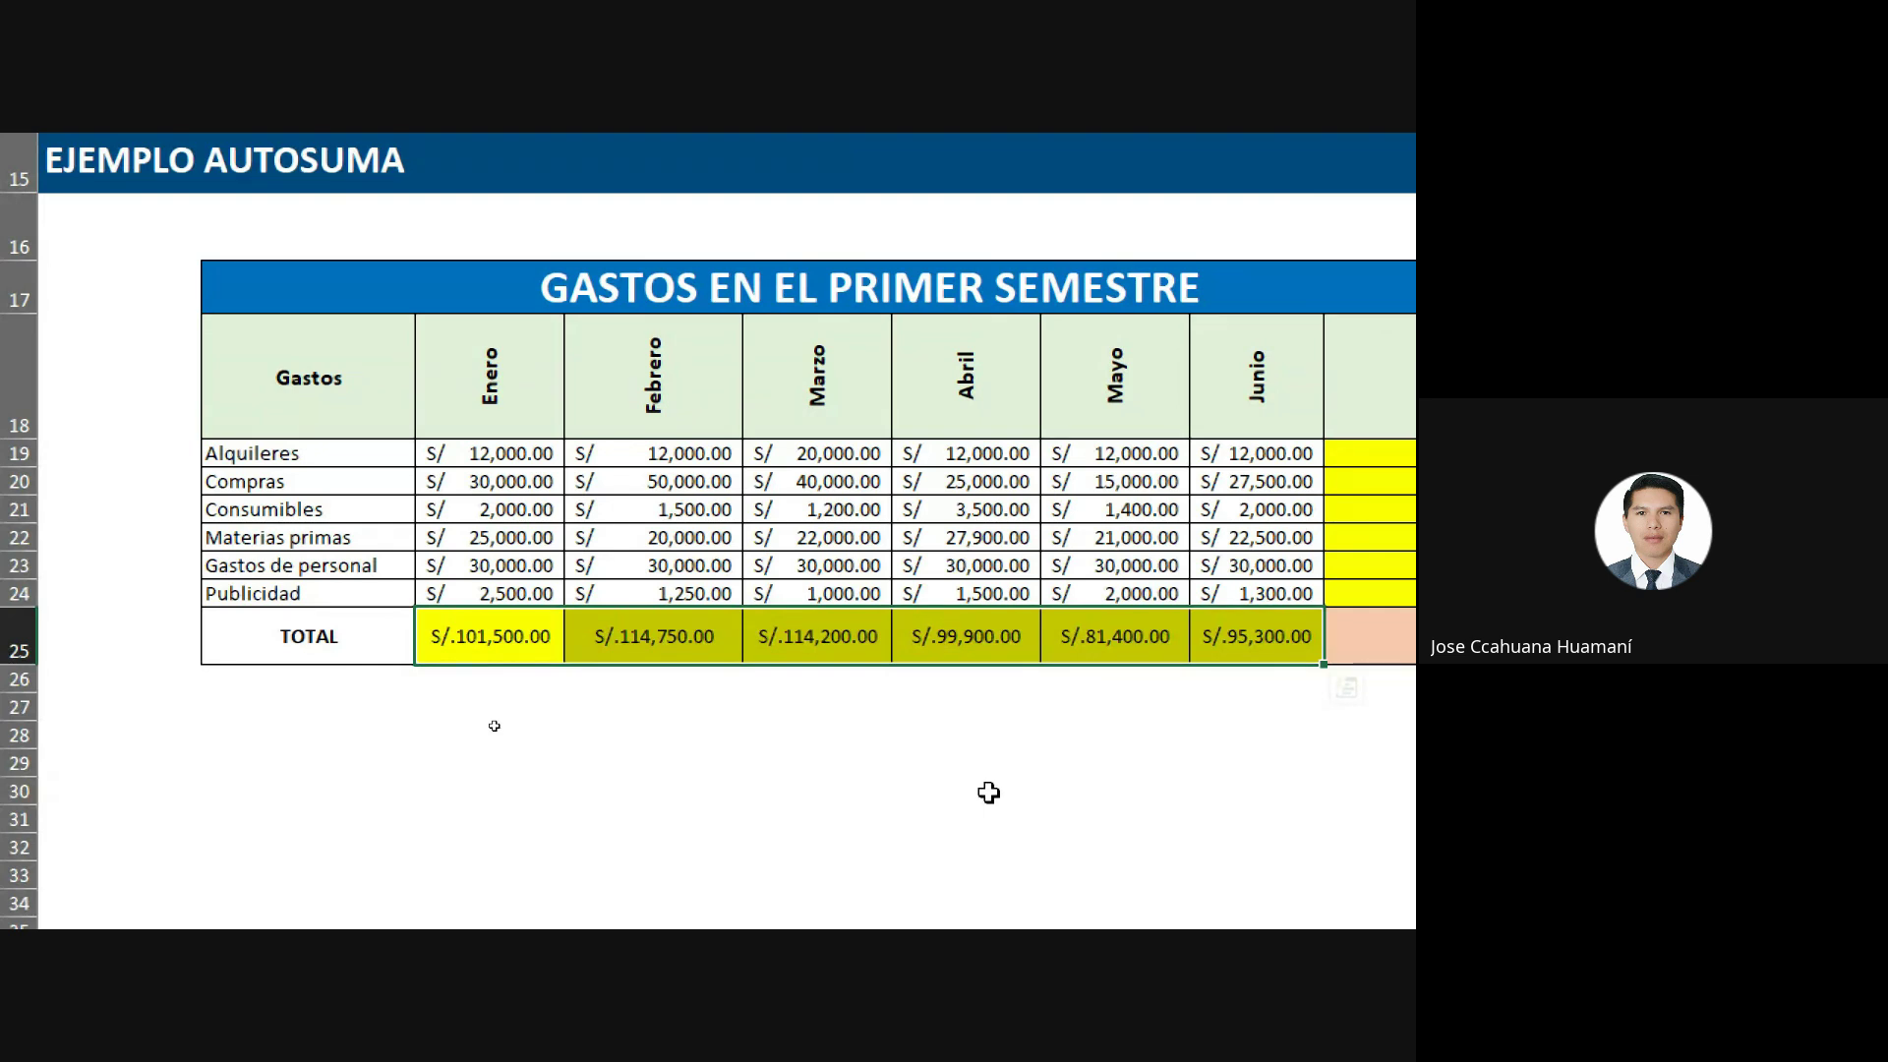
# Clear the monthly totals and reselect the empty Enero–Junio TOTAL cells to re-sum them.
pyautogui.press('Delete')
pyautogui.click(834, 730)
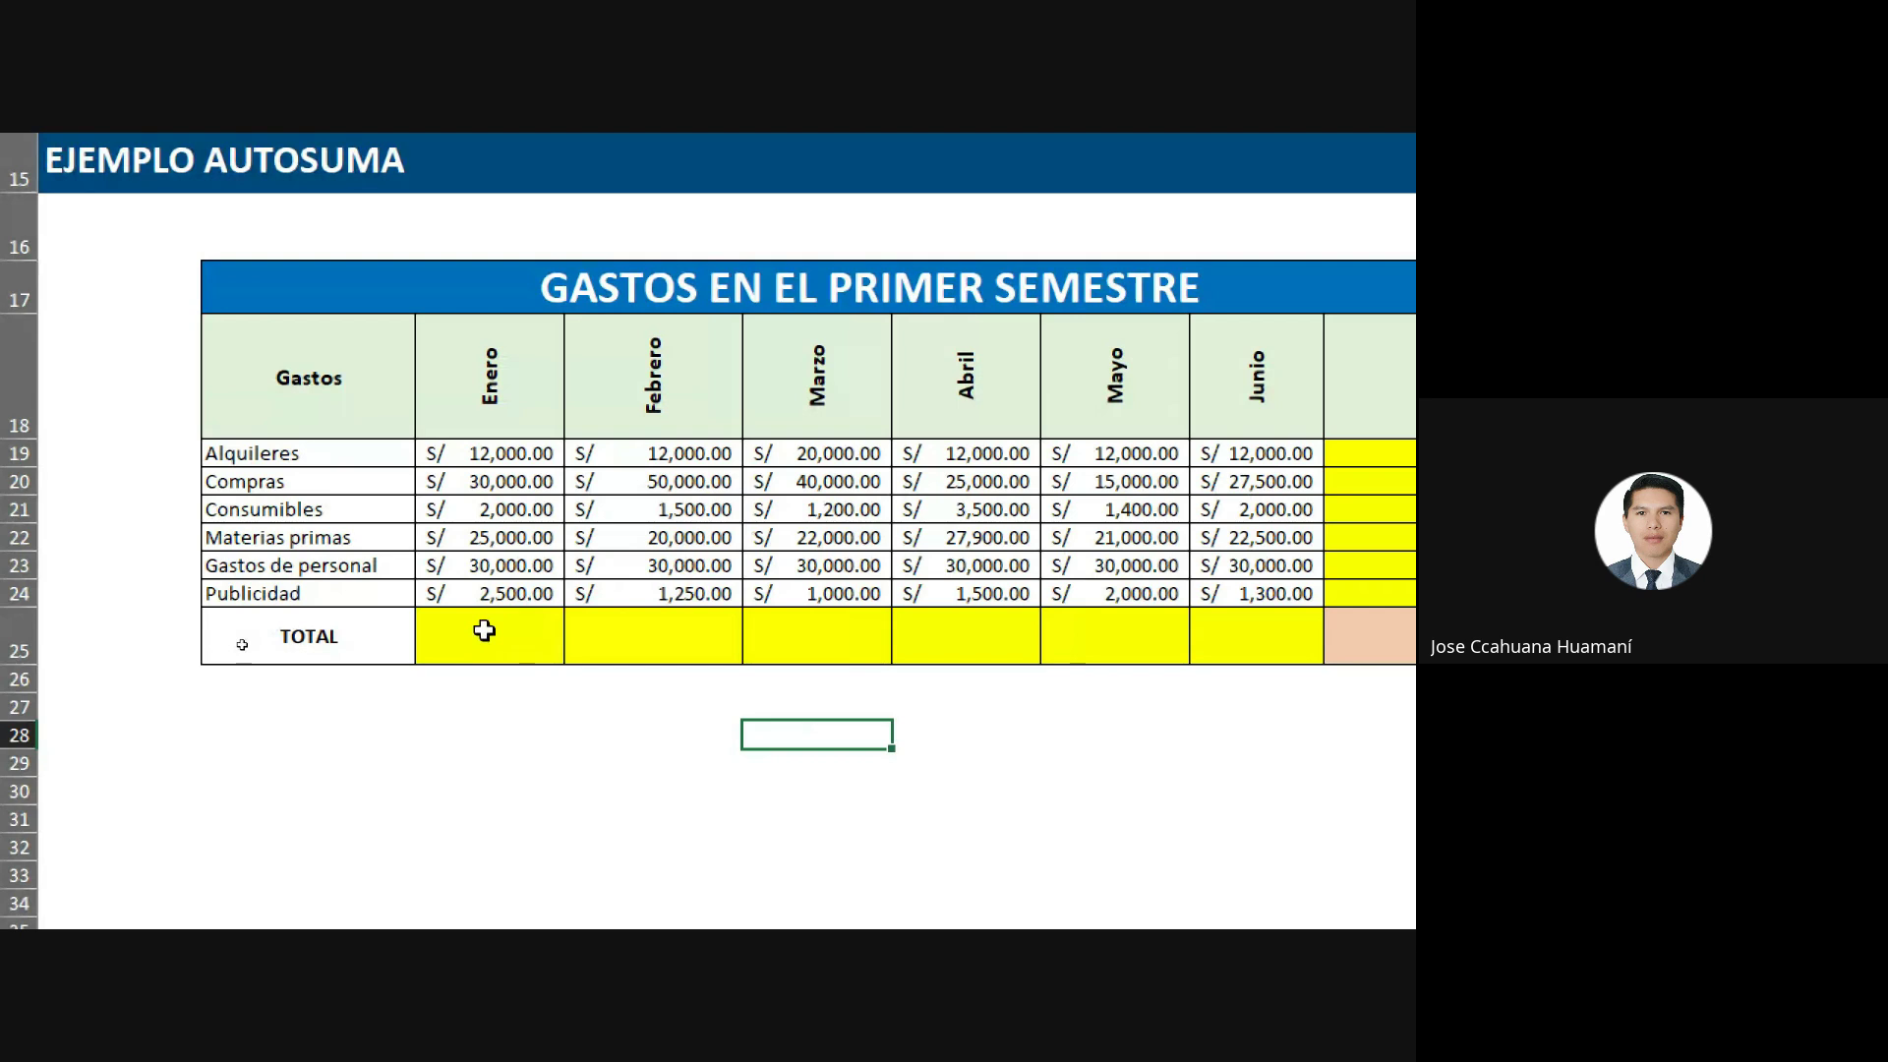
pyautogui.moveTo(483, 630); pyautogui.dragTo(1269, 635)
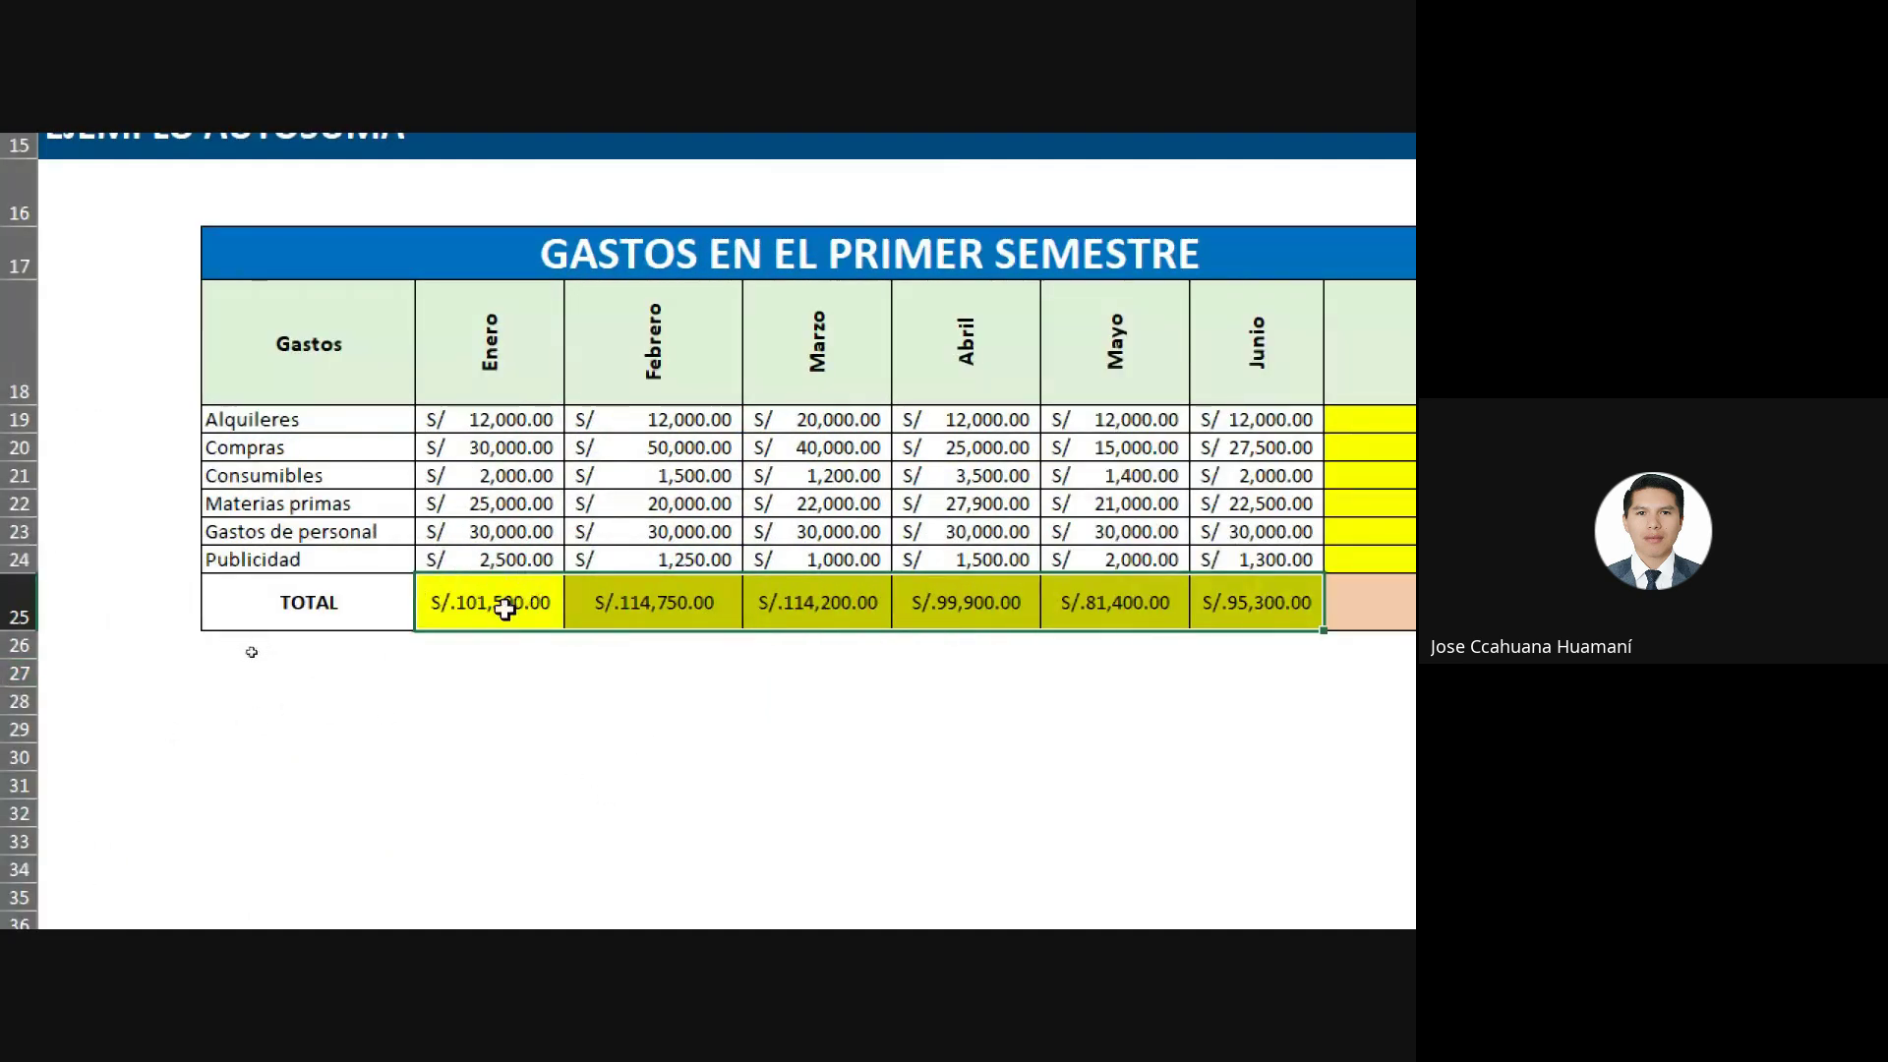
# Check each monthly total from Enero S/.101,500.00 through Junio S/.95,300.00.
pyautogui.click(501, 607)
pyautogui.click(639, 599)
pyautogui.click(938, 591)
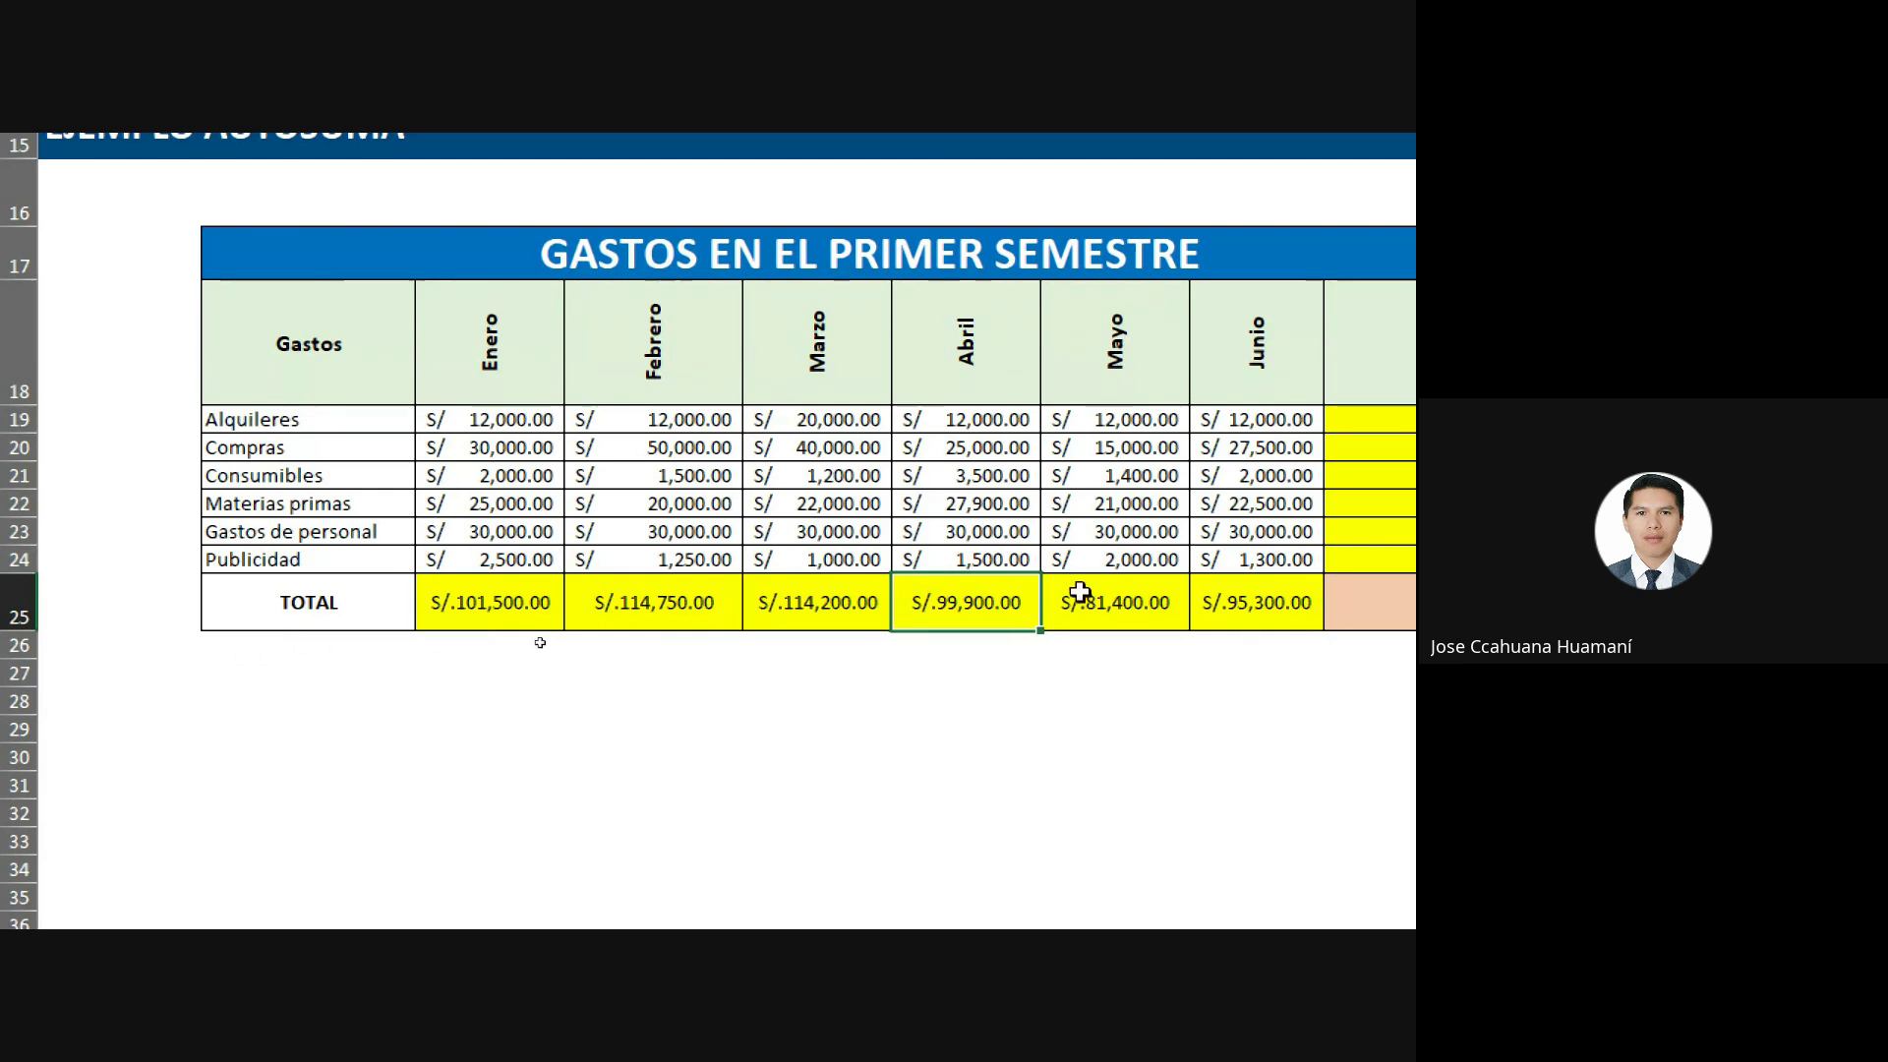
pyautogui.click(1080, 593)
pyautogui.click(1239, 590)
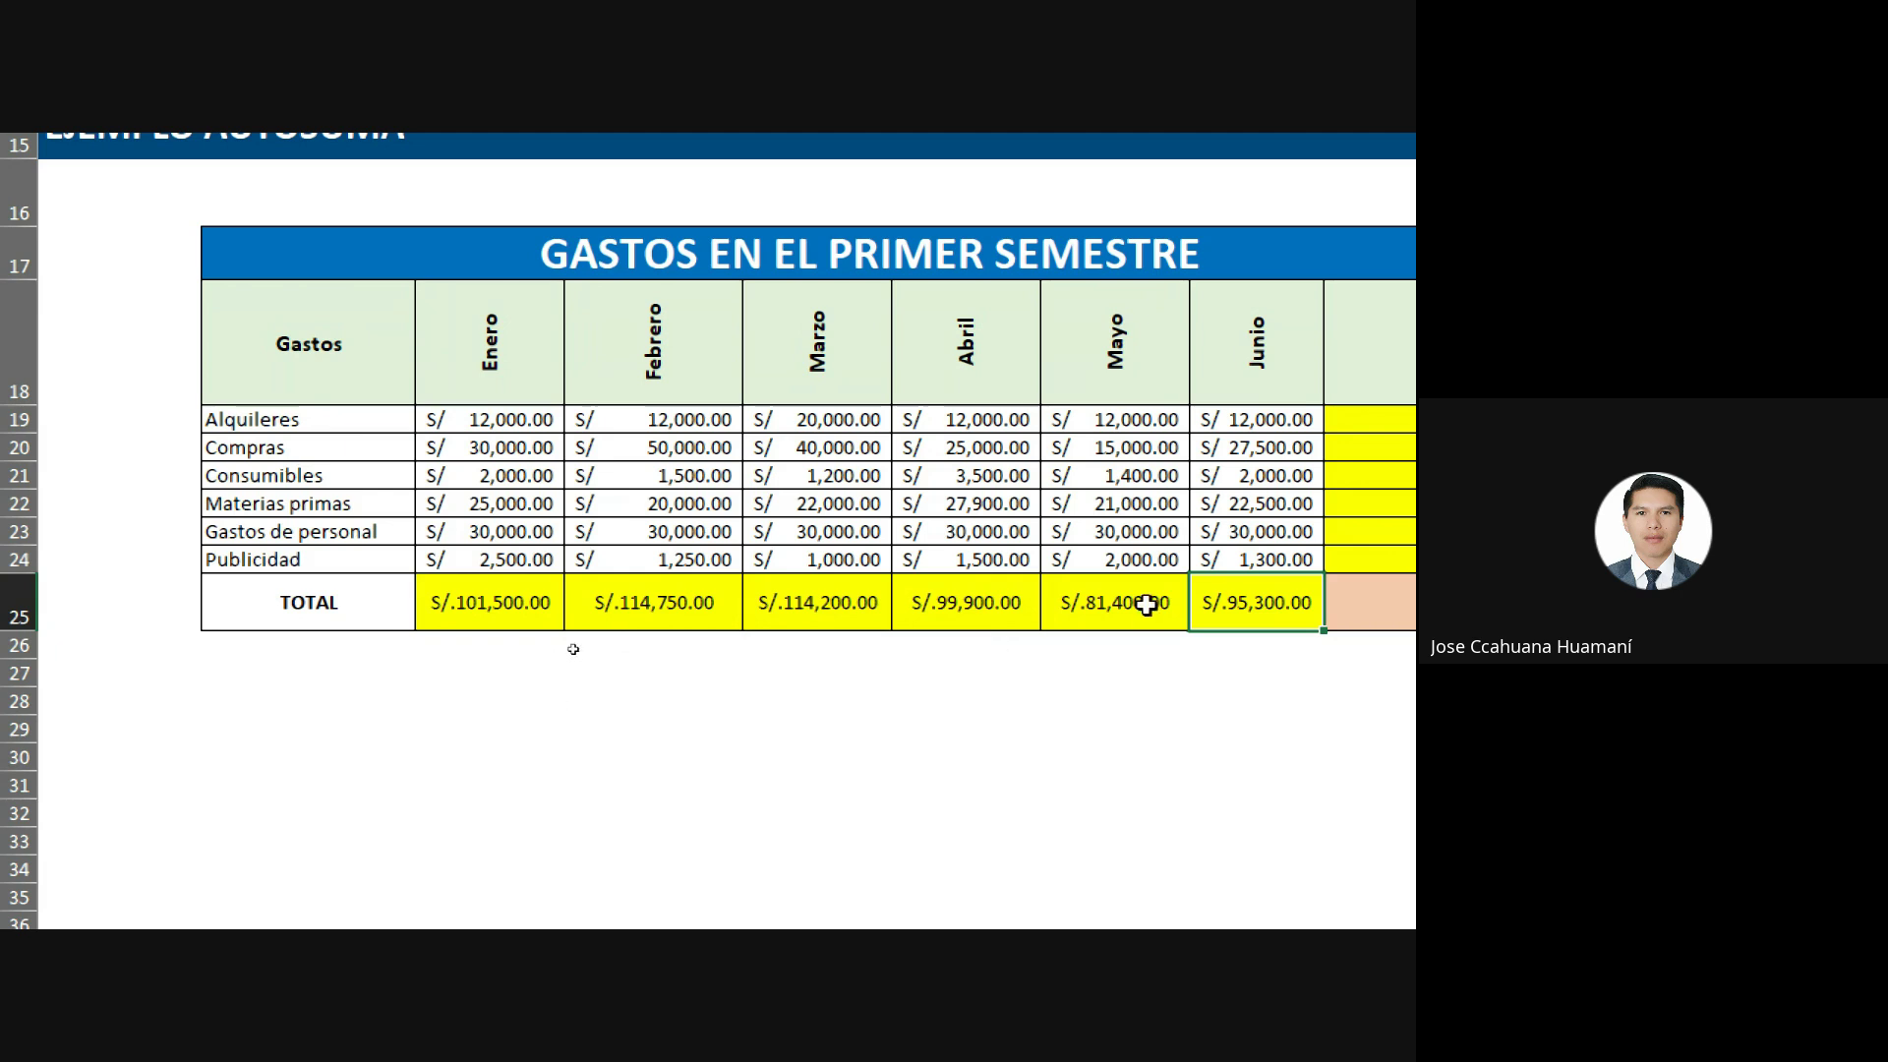
# Select the TOTAL column I19:I25 and apply Autosuma for every row and the grand total.
pyautogui.hscroll(2, 1130, 602)
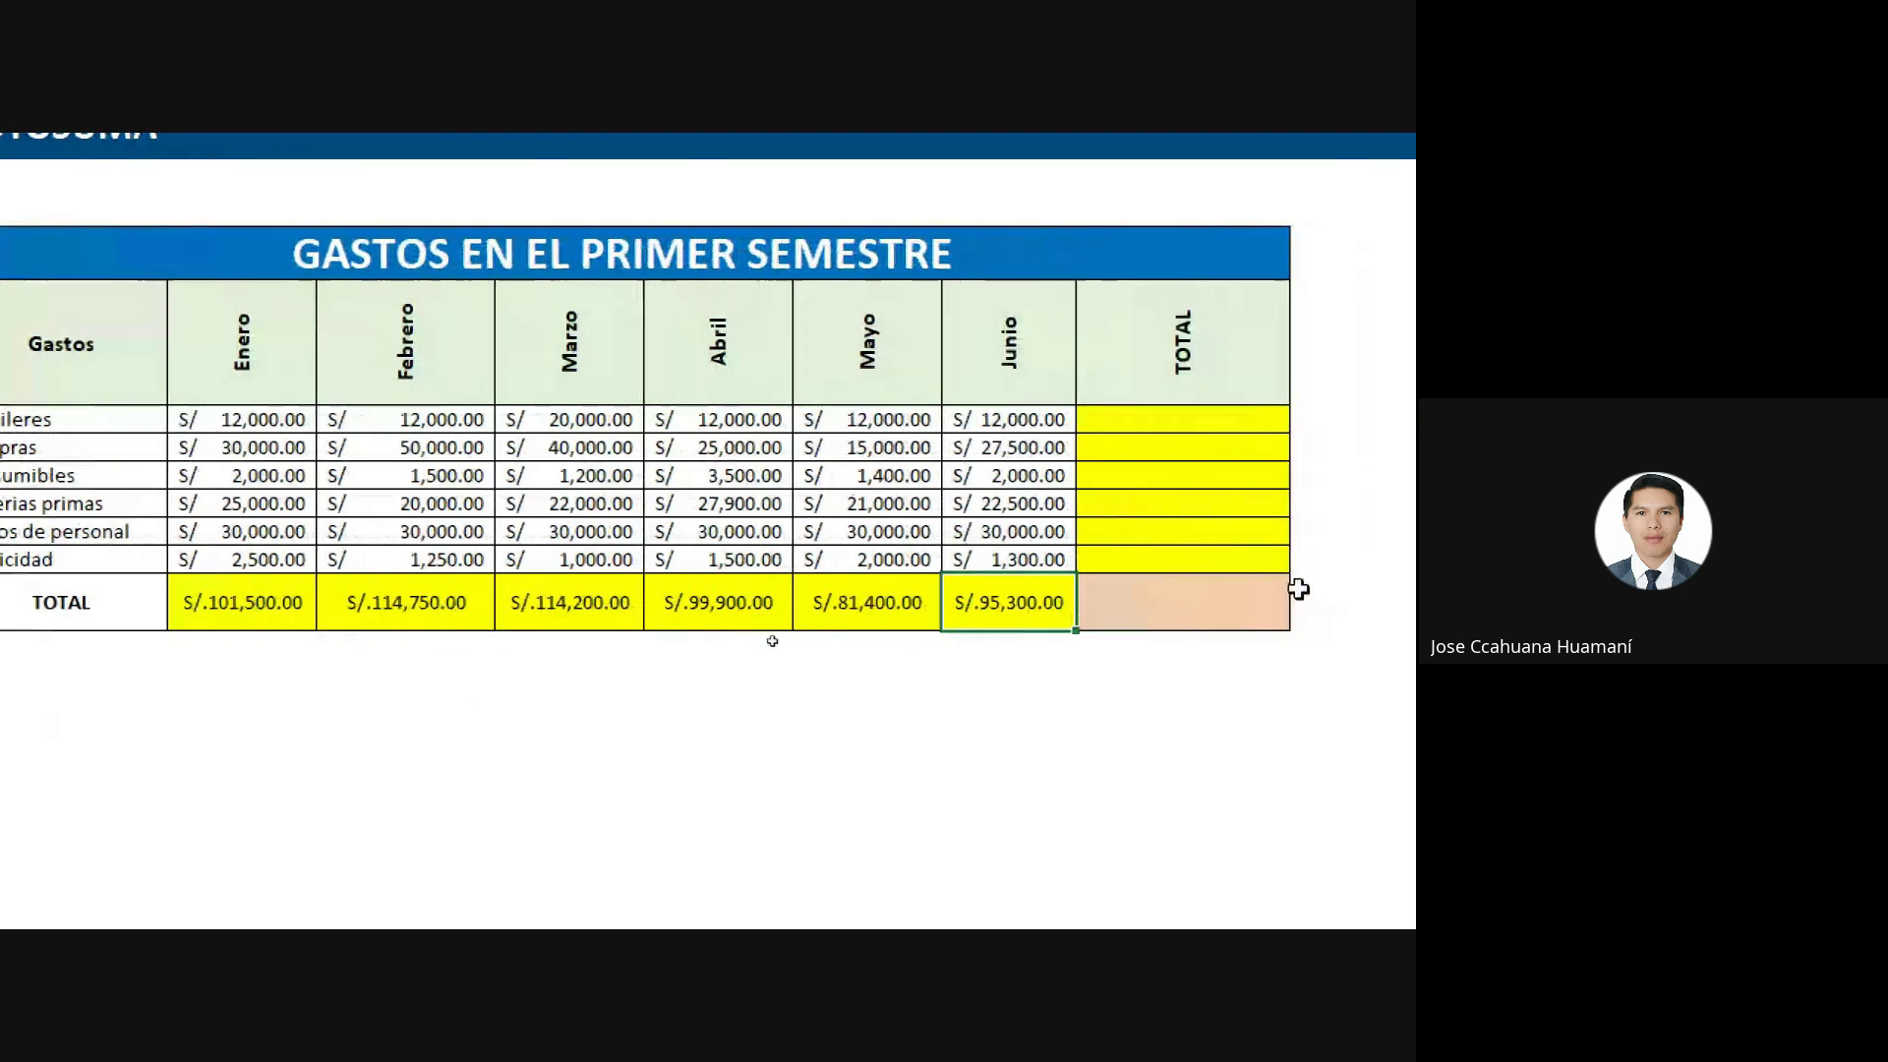
pyautogui.moveTo(1152, 416); pyautogui.dragTo(1141, 606)
pyautogui.click(1137, 531)
pyautogui.moveTo(1160, 416); pyautogui.dragTo(1150, 605)
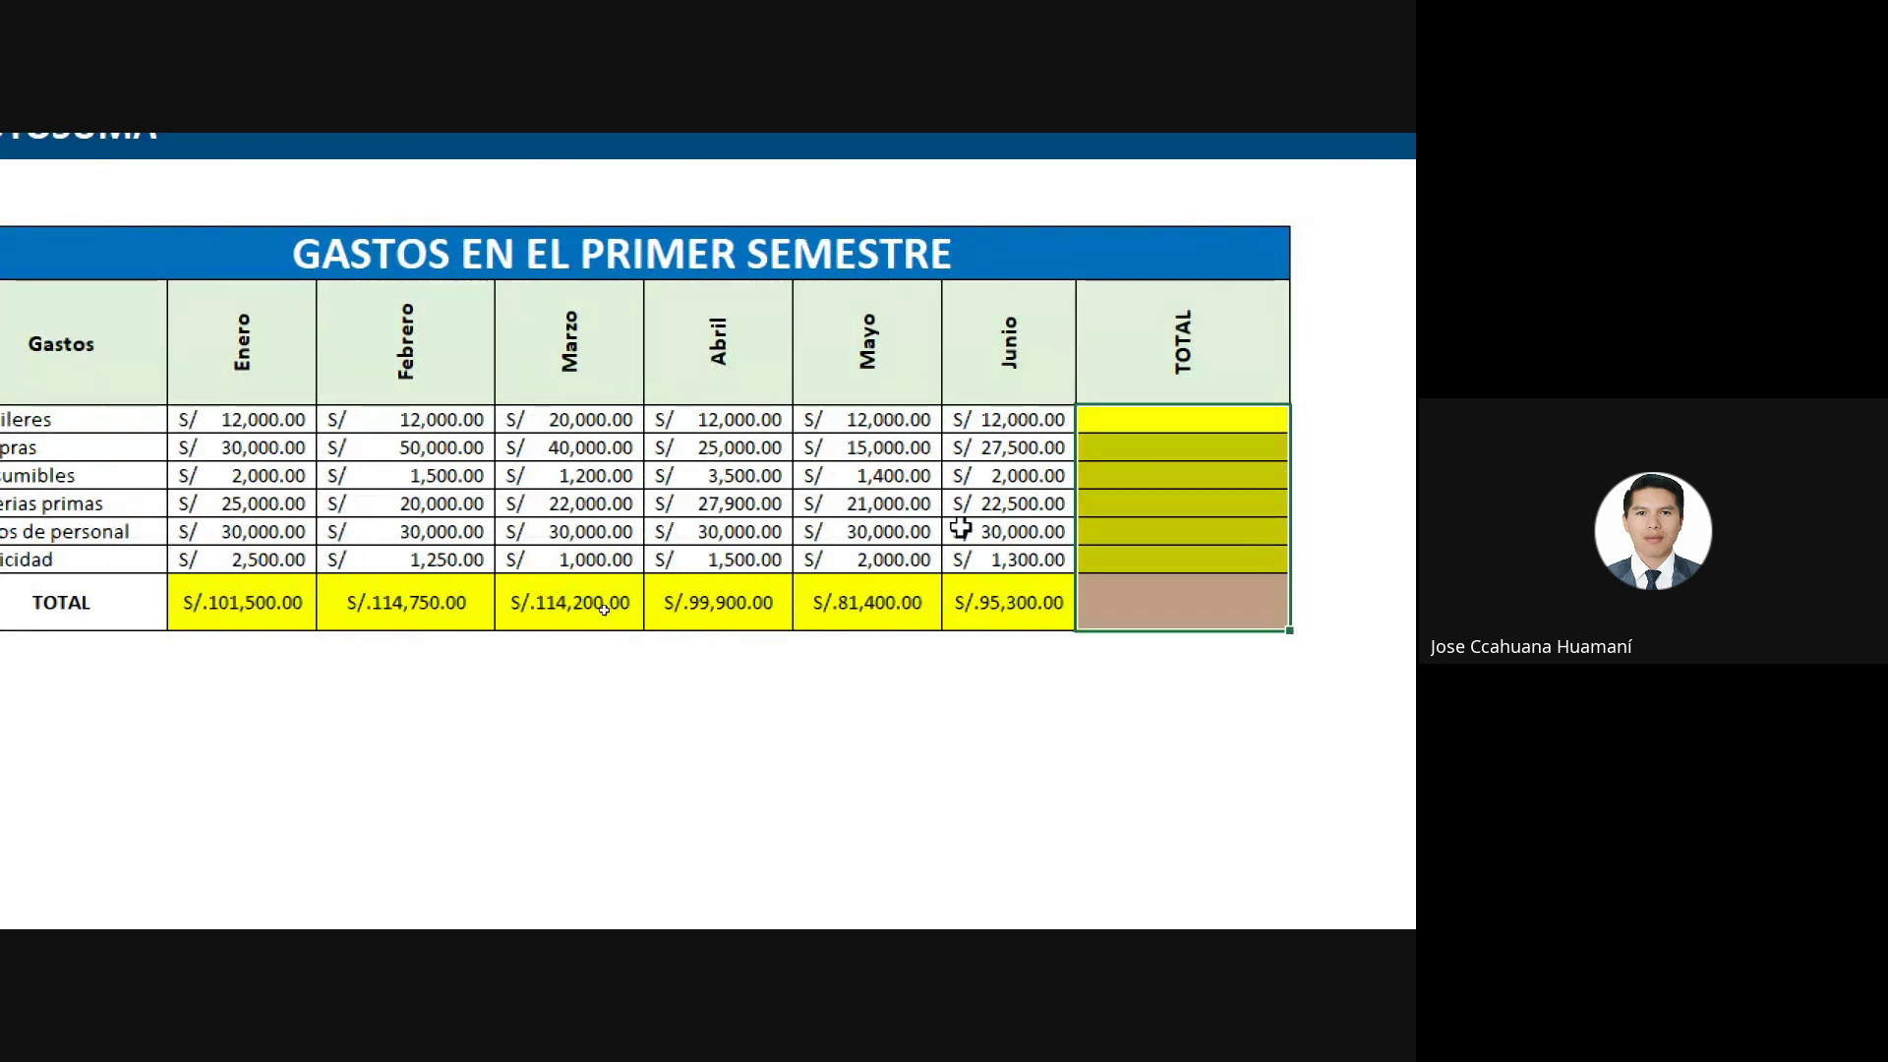
pyautogui.scroll(4, 1020, 584)
pyautogui.scroll(-1, 1103, 896)
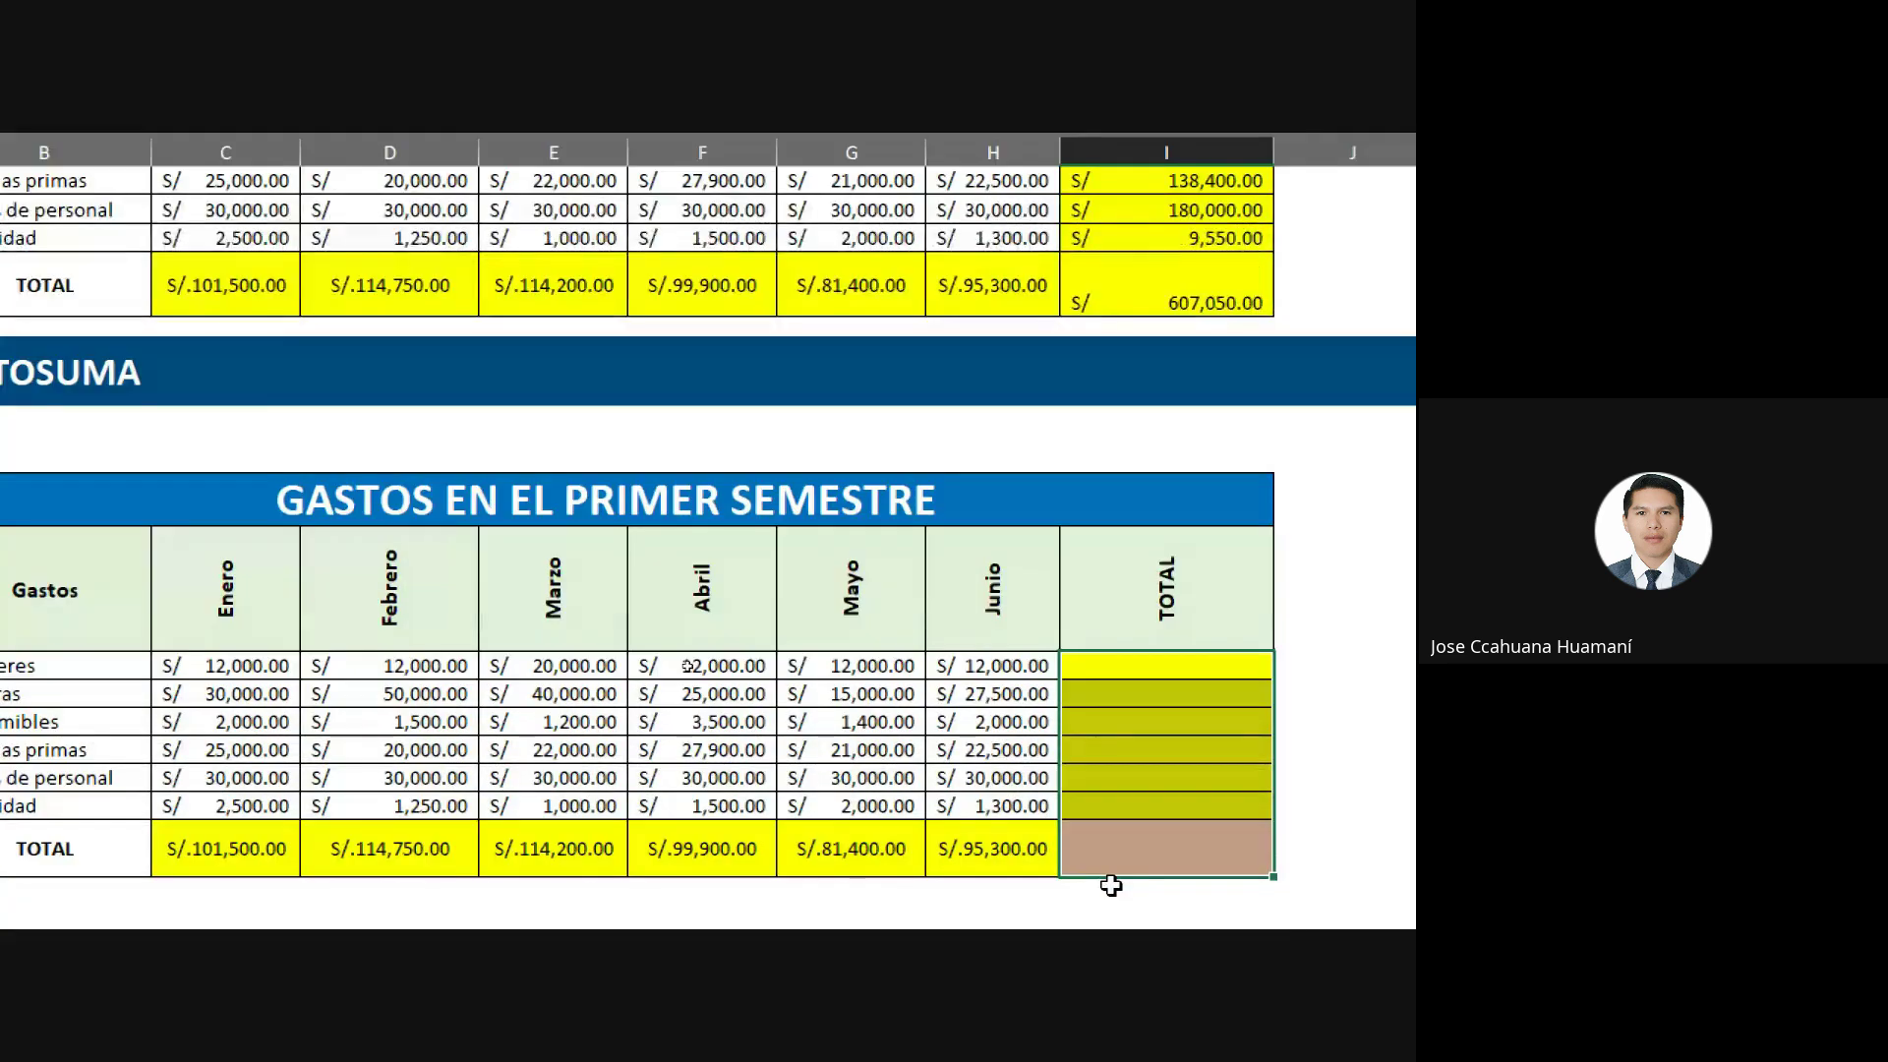
pyautogui.click(1121, 655)
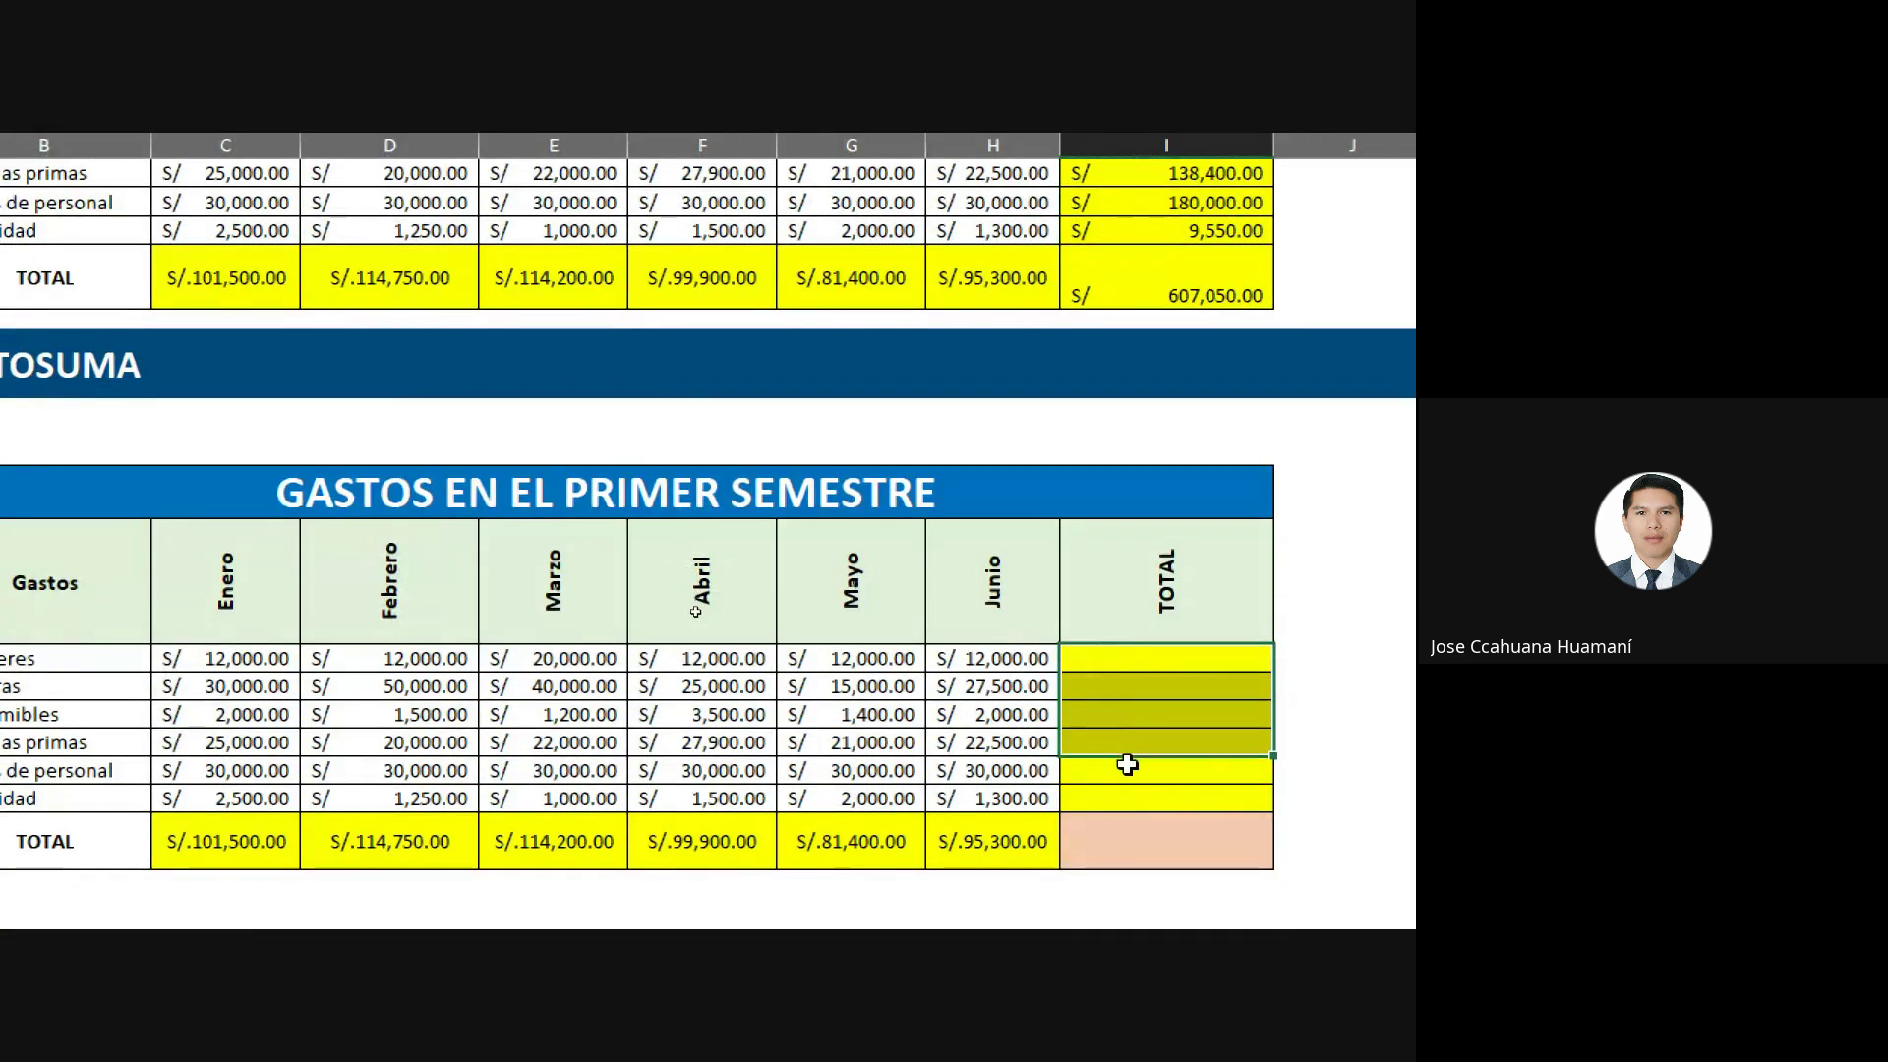
pyautogui.moveTo(1112, 656); pyautogui.dragTo(1166, 836)
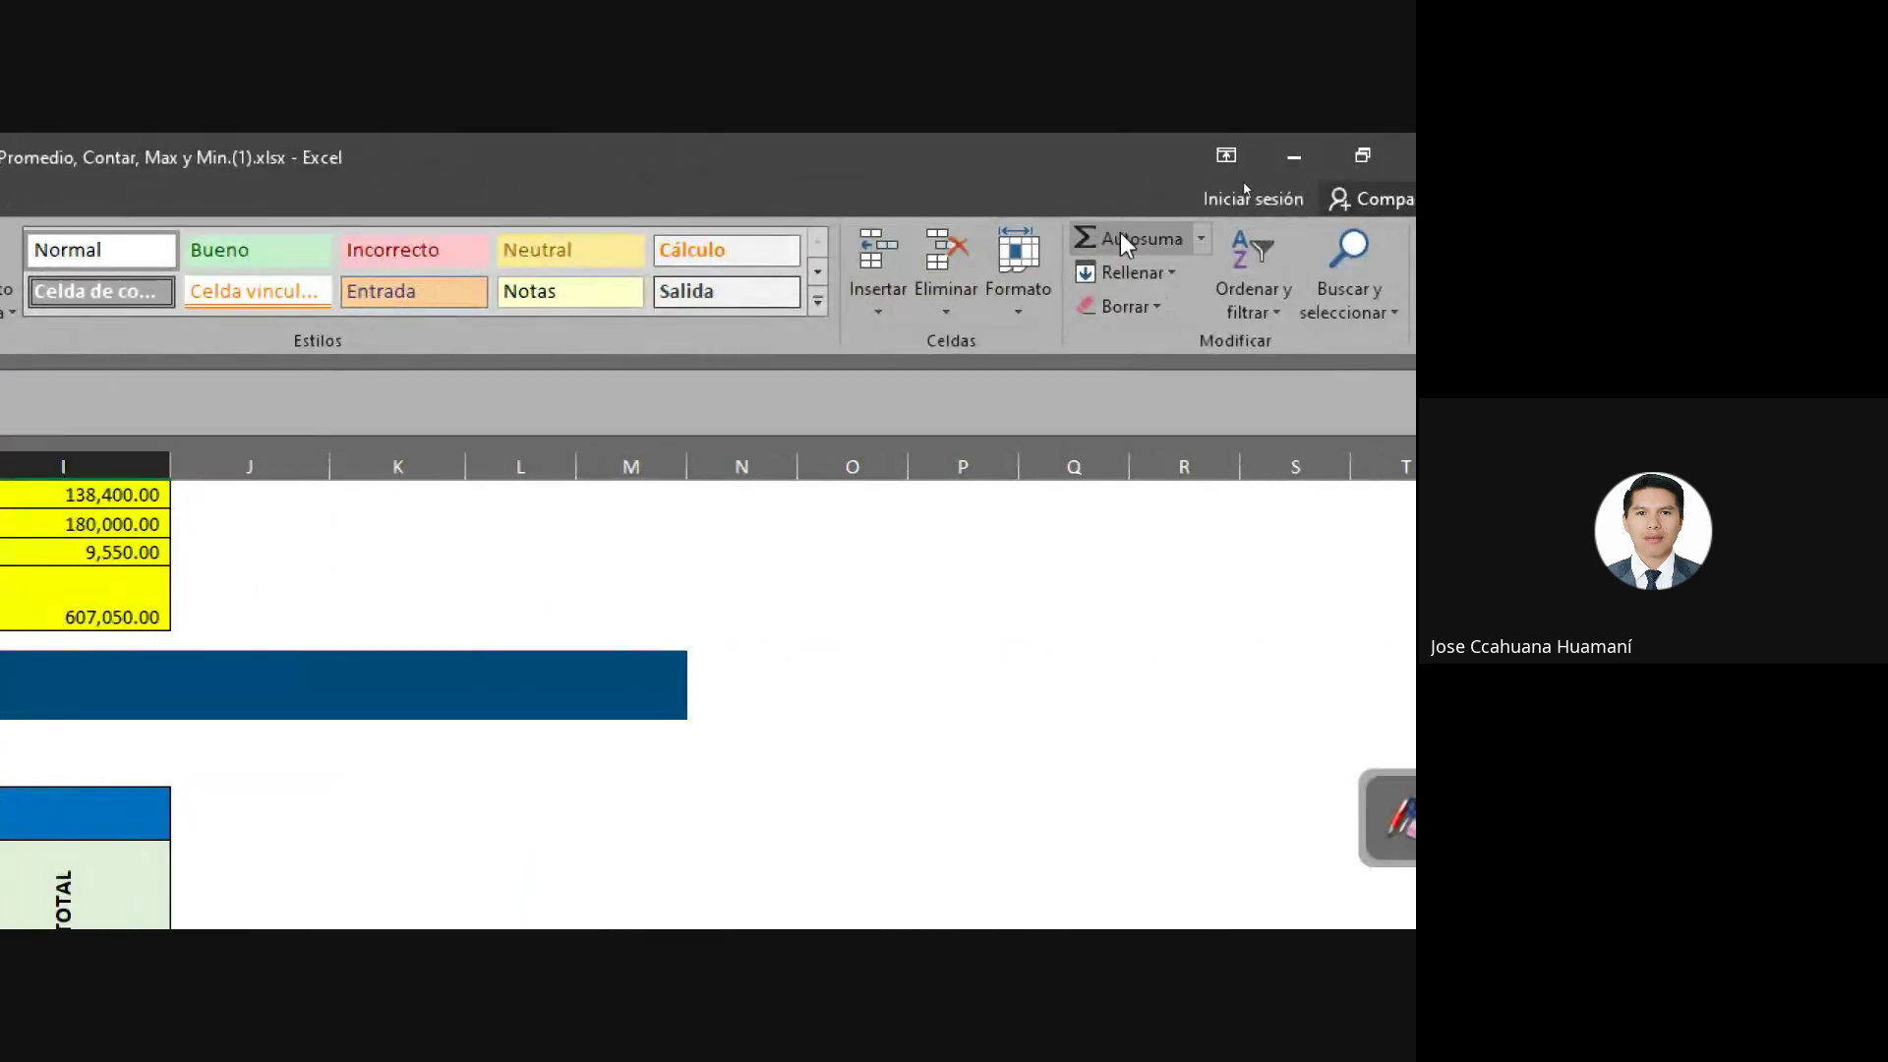
pyautogui.click(1118, 237)
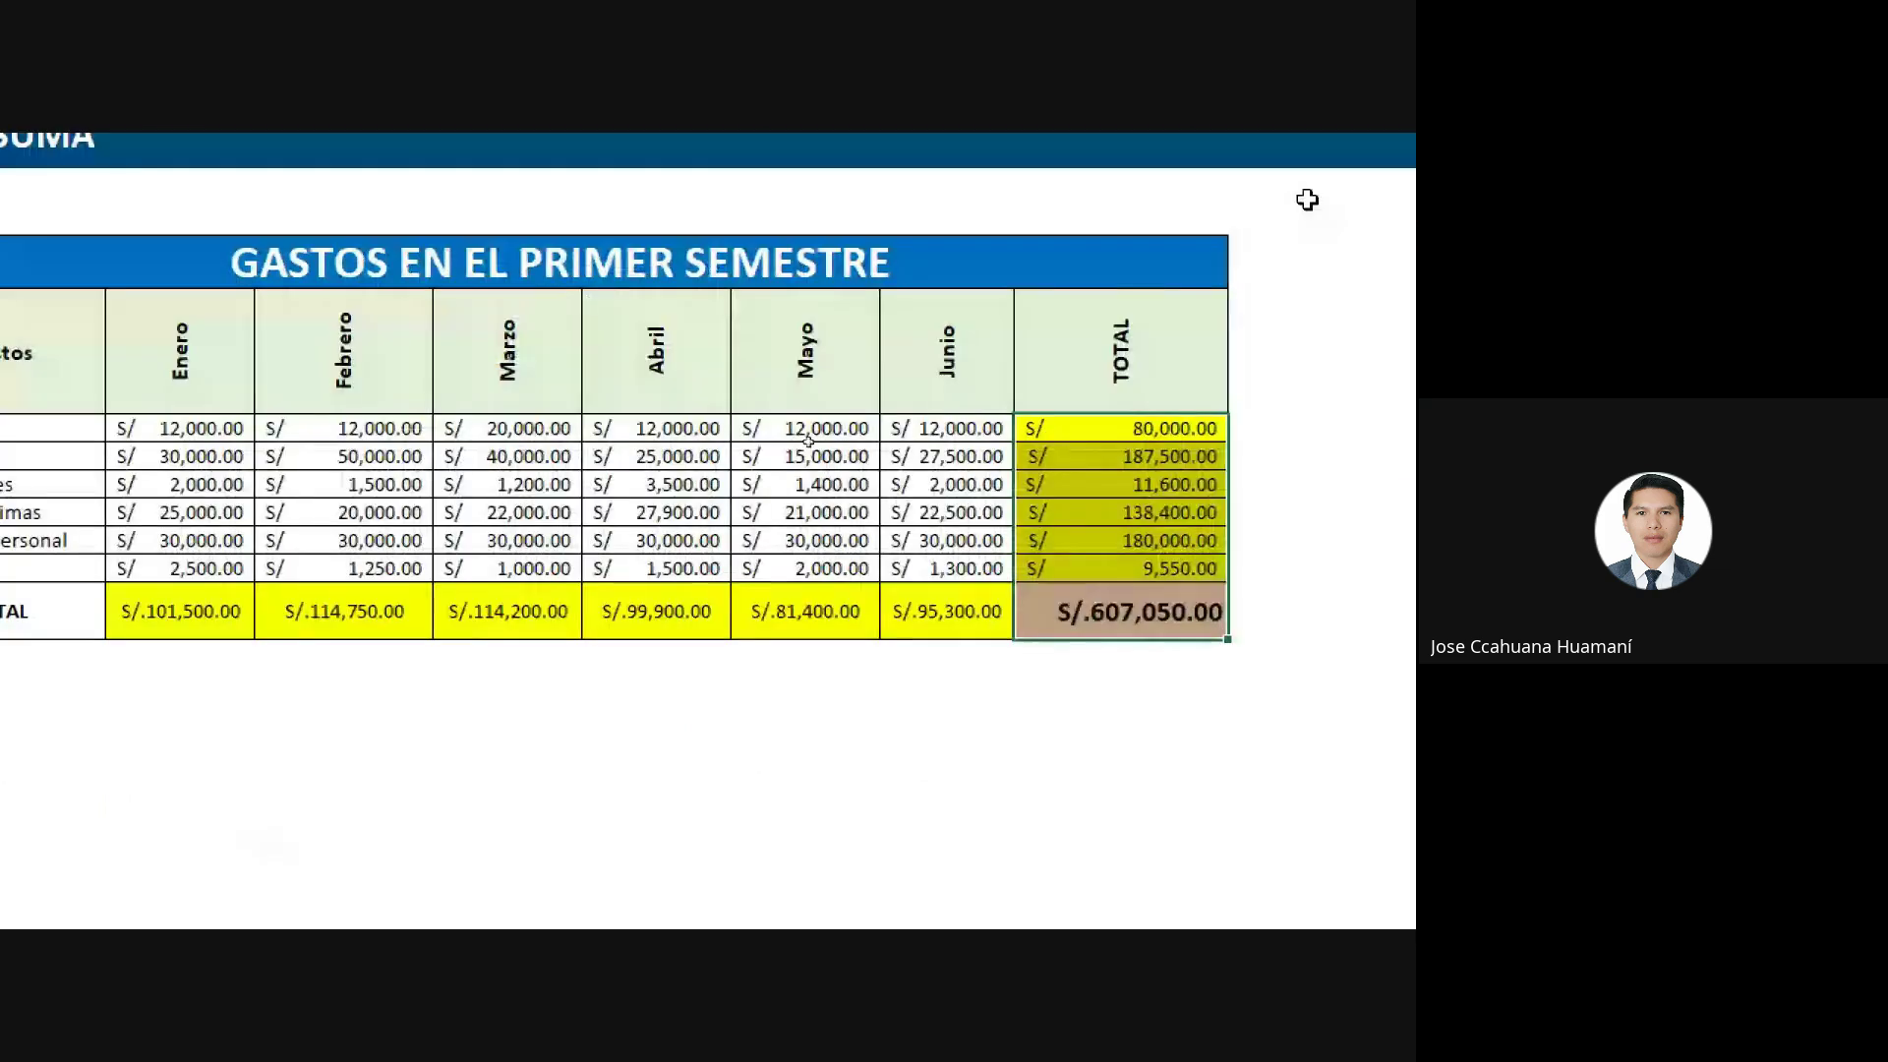
# Verify the Alquileres S/ 80,000.00 and Publicidad S/ 9,550.00 row totals and the Junio total.
pyautogui.click(1111, 430)
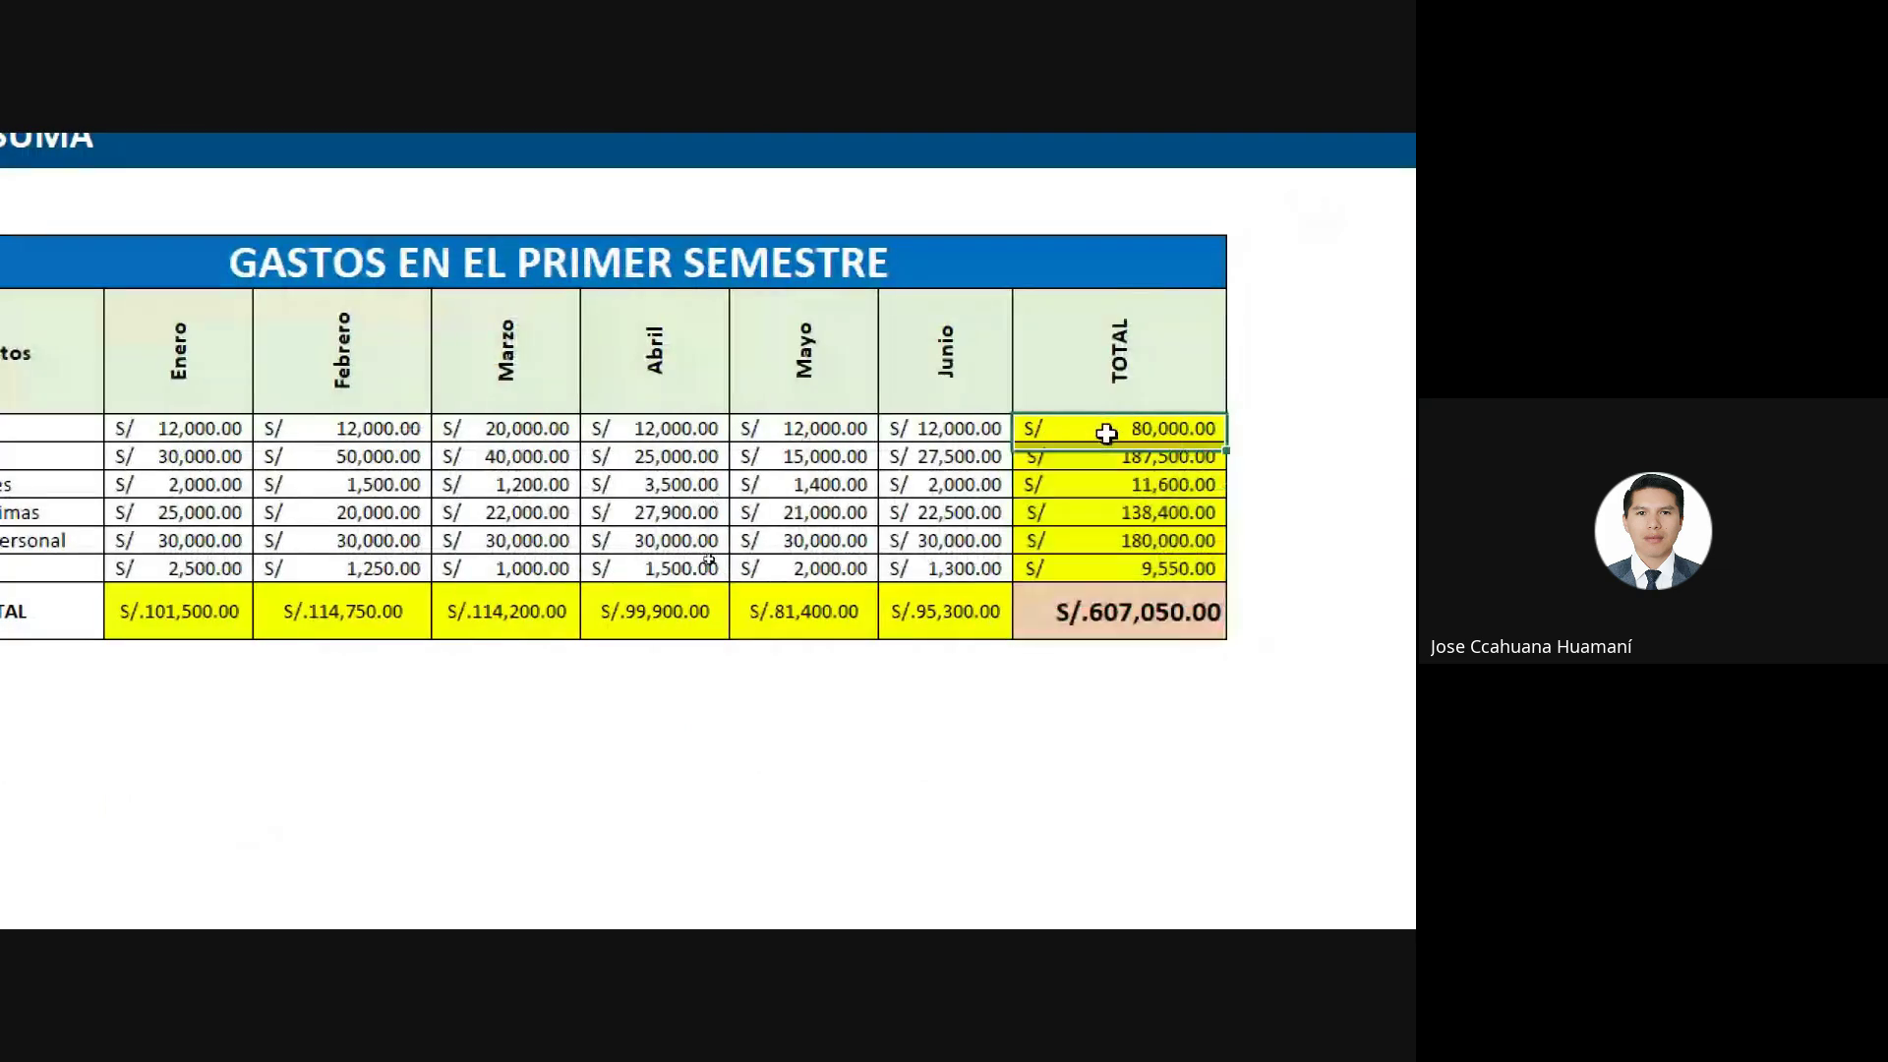
pyautogui.click(1138, 568)
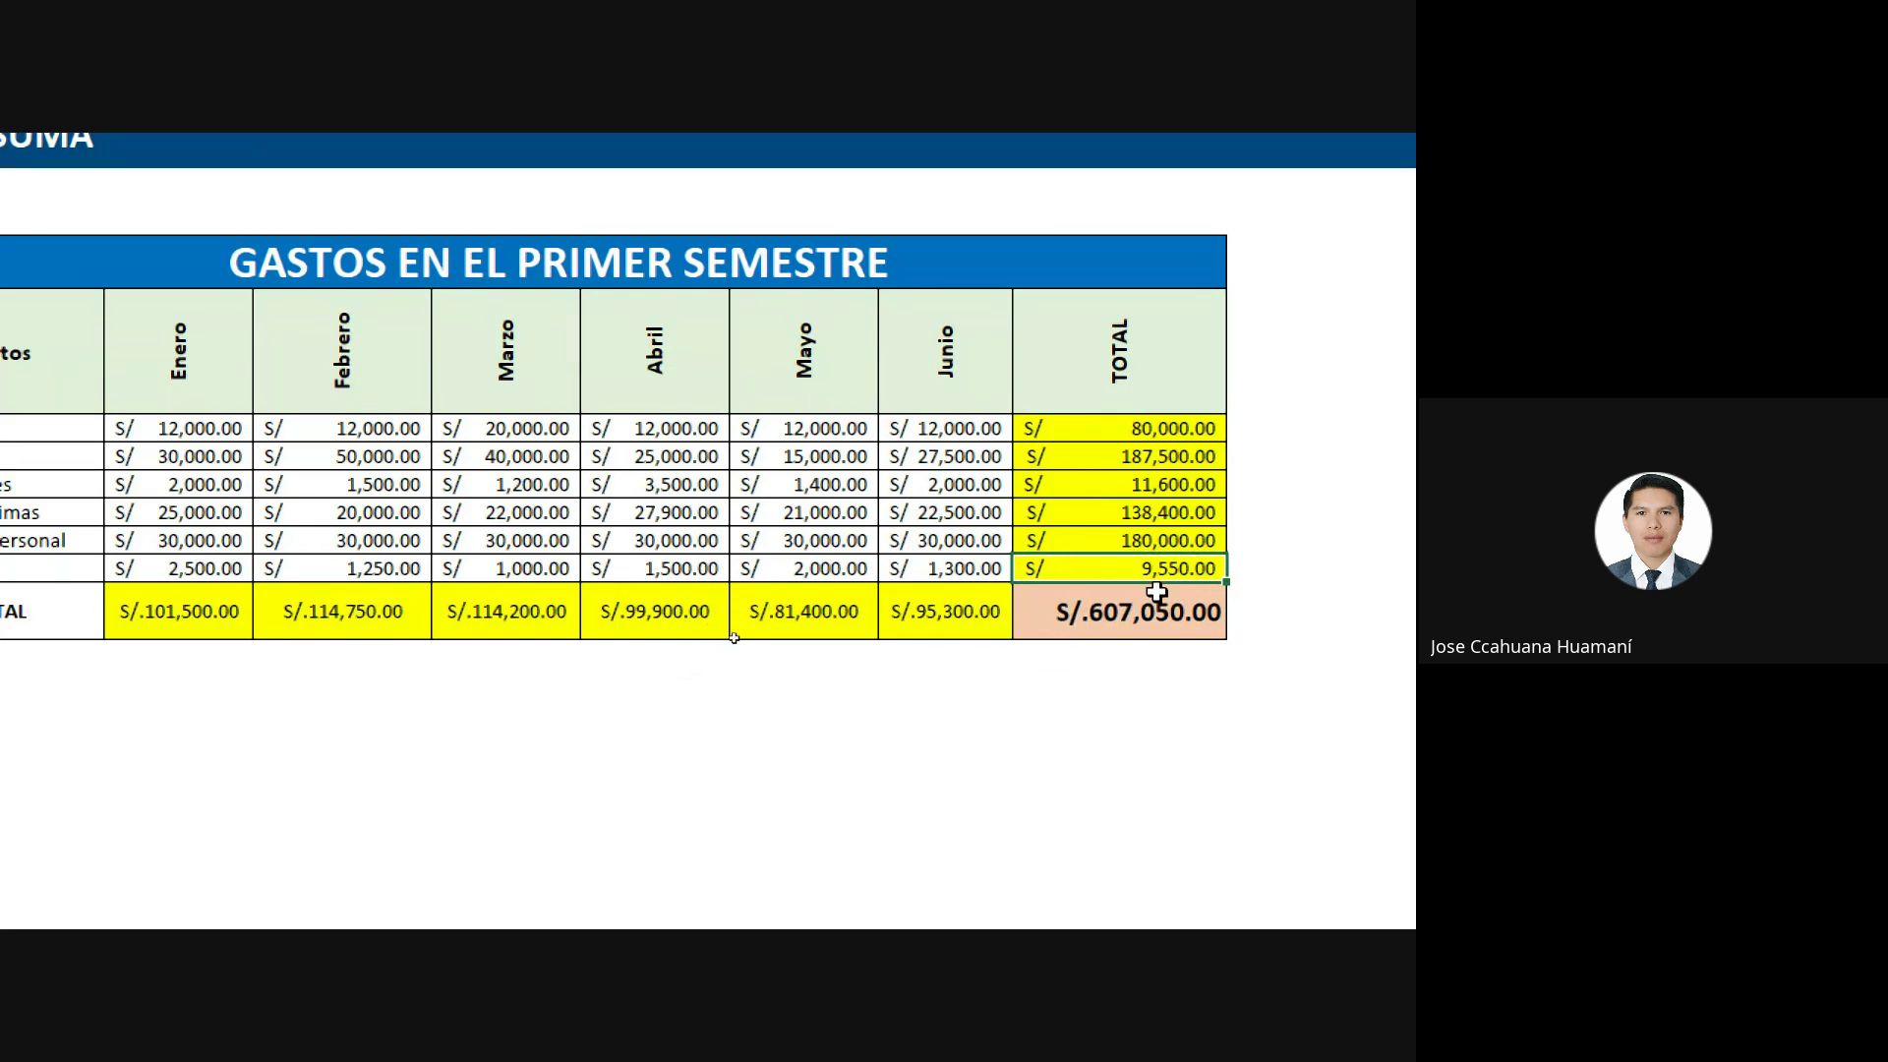
pyautogui.click(998, 602)
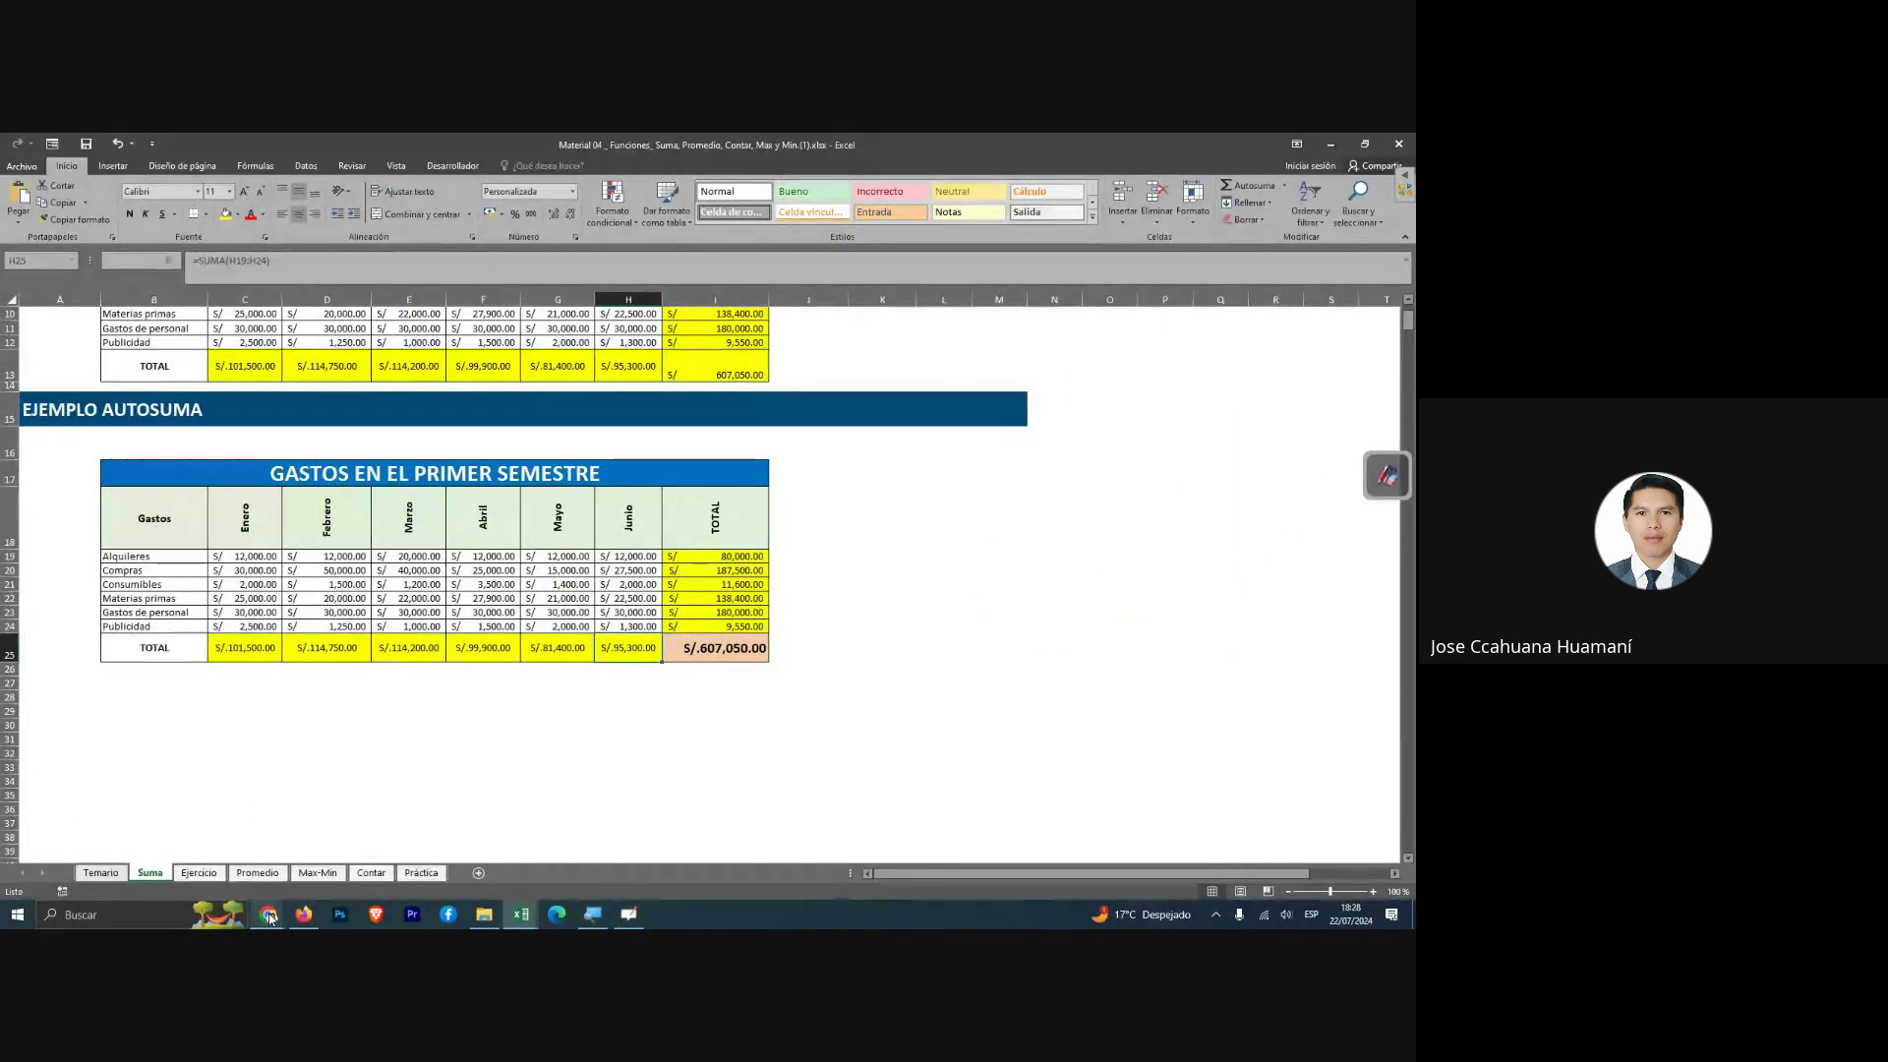
pyautogui.moveTo(268, 914)
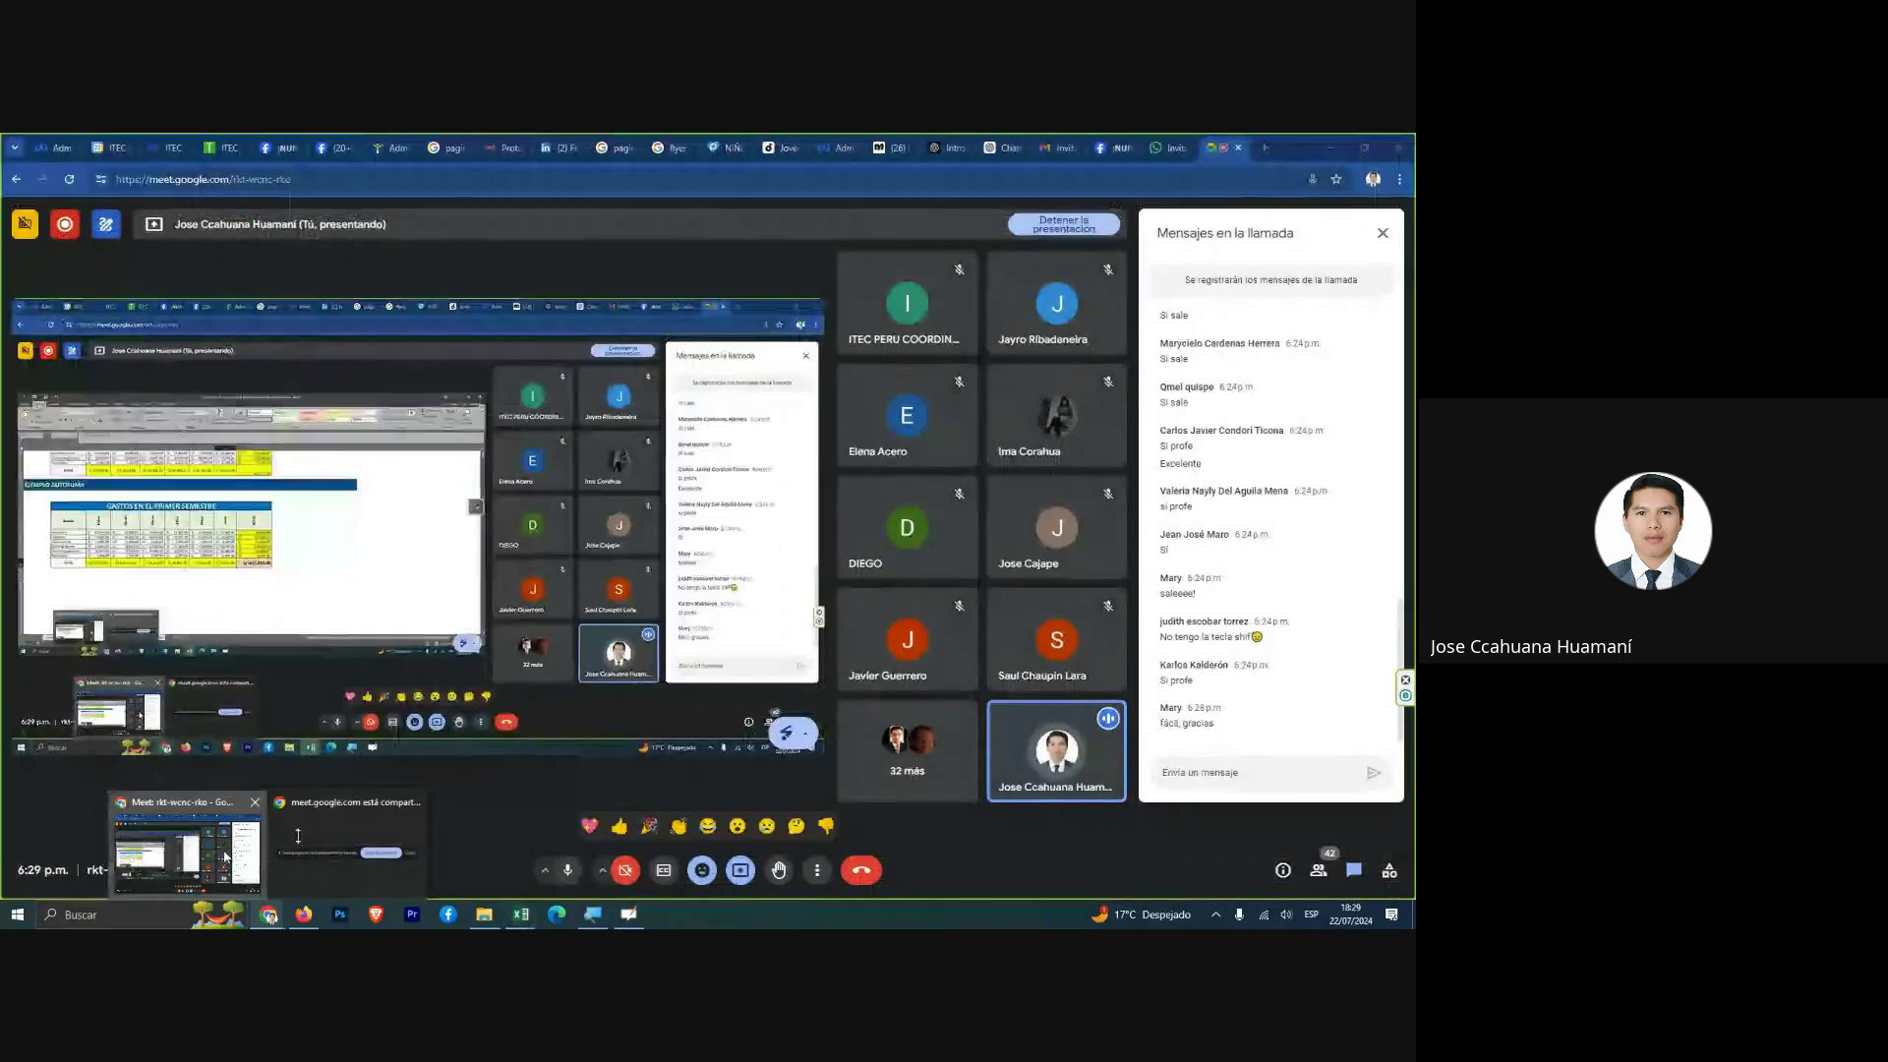
# Bring the Google Meet call forward and focus its in-call chat message field.
pyautogui.click(224, 855)
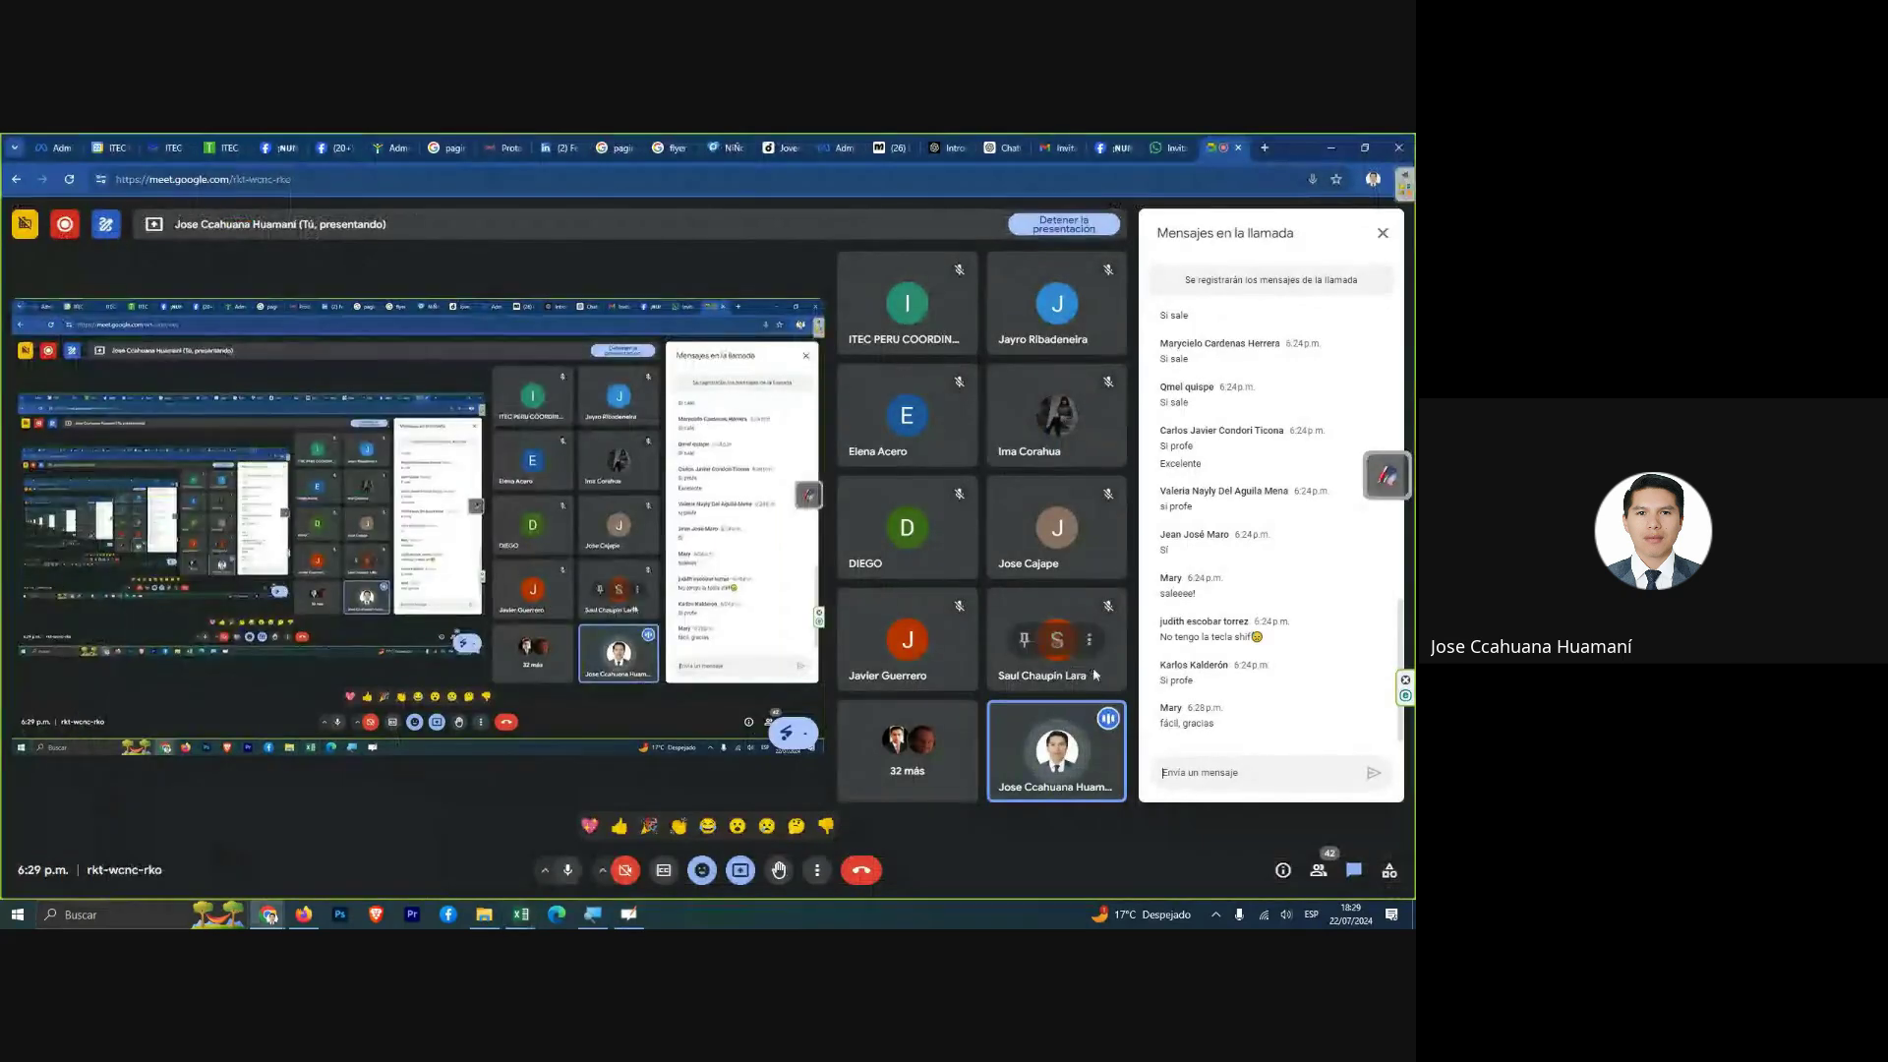
pyautogui.click(1238, 767)
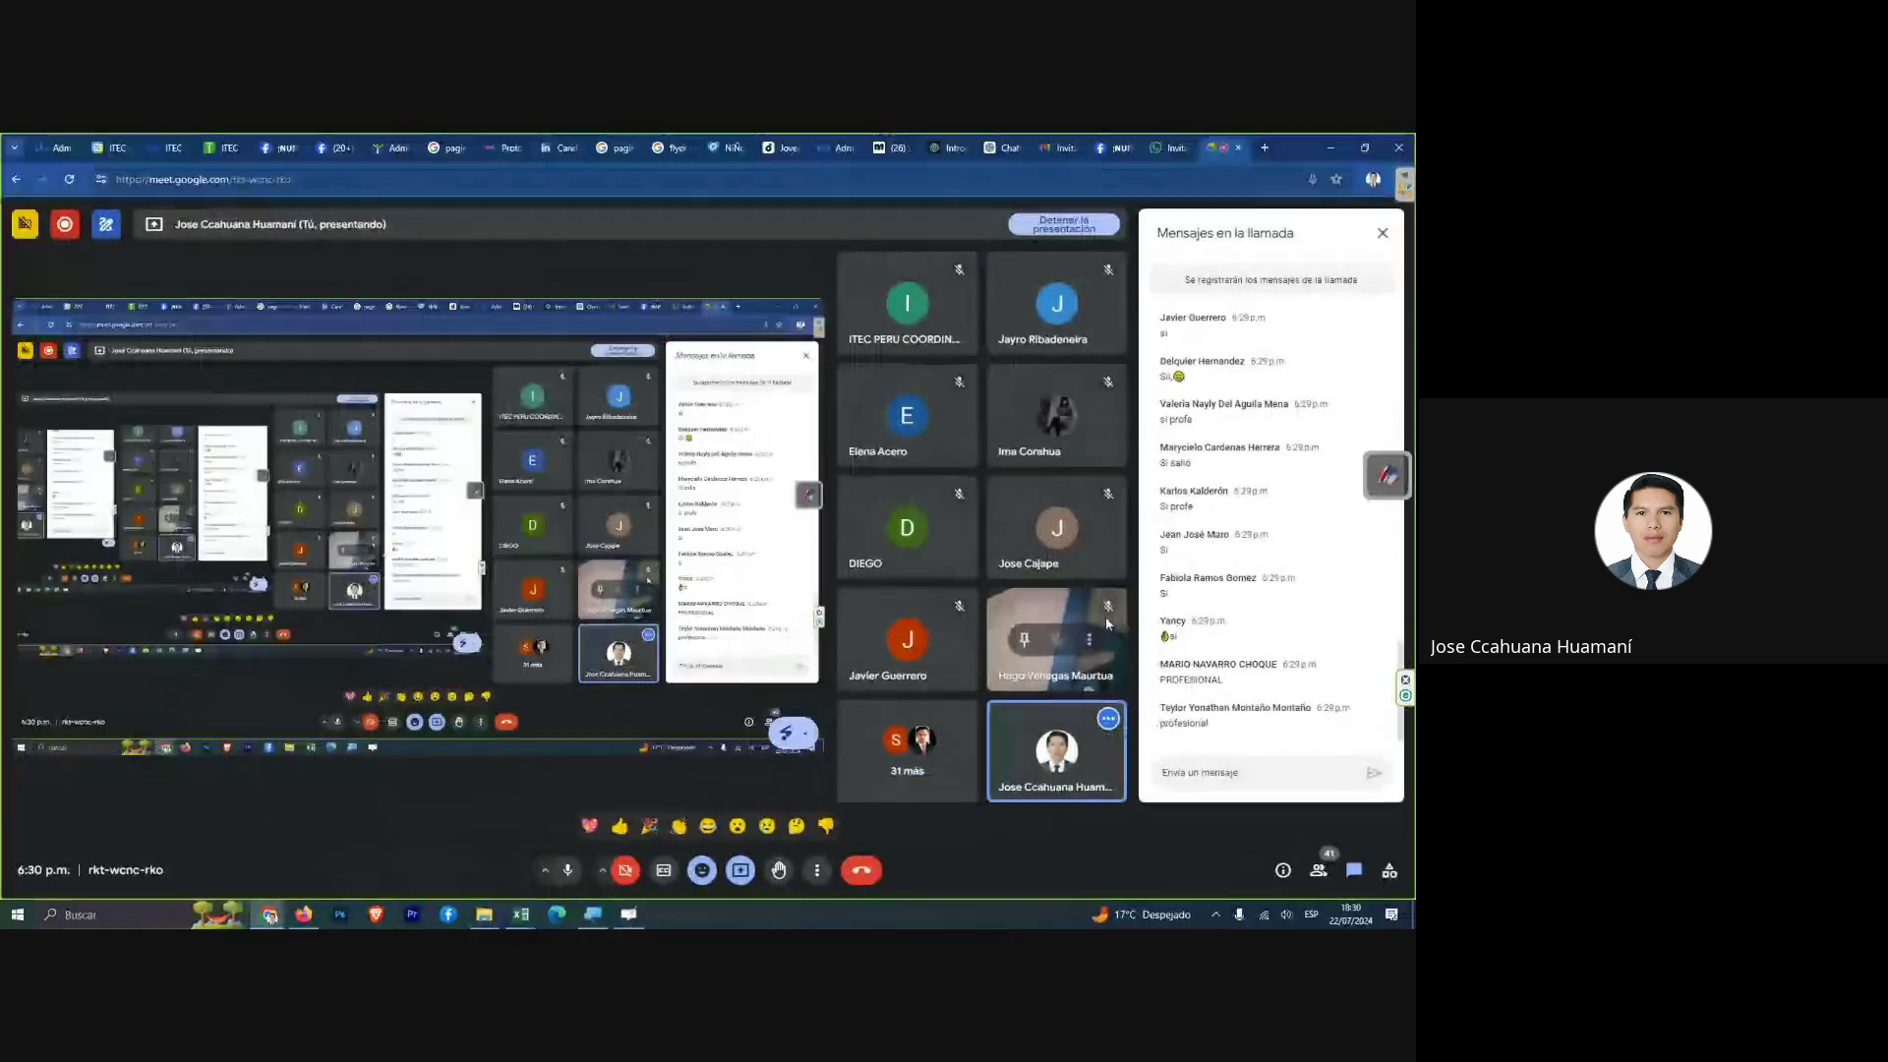
pyautogui.moveTo(521, 915)
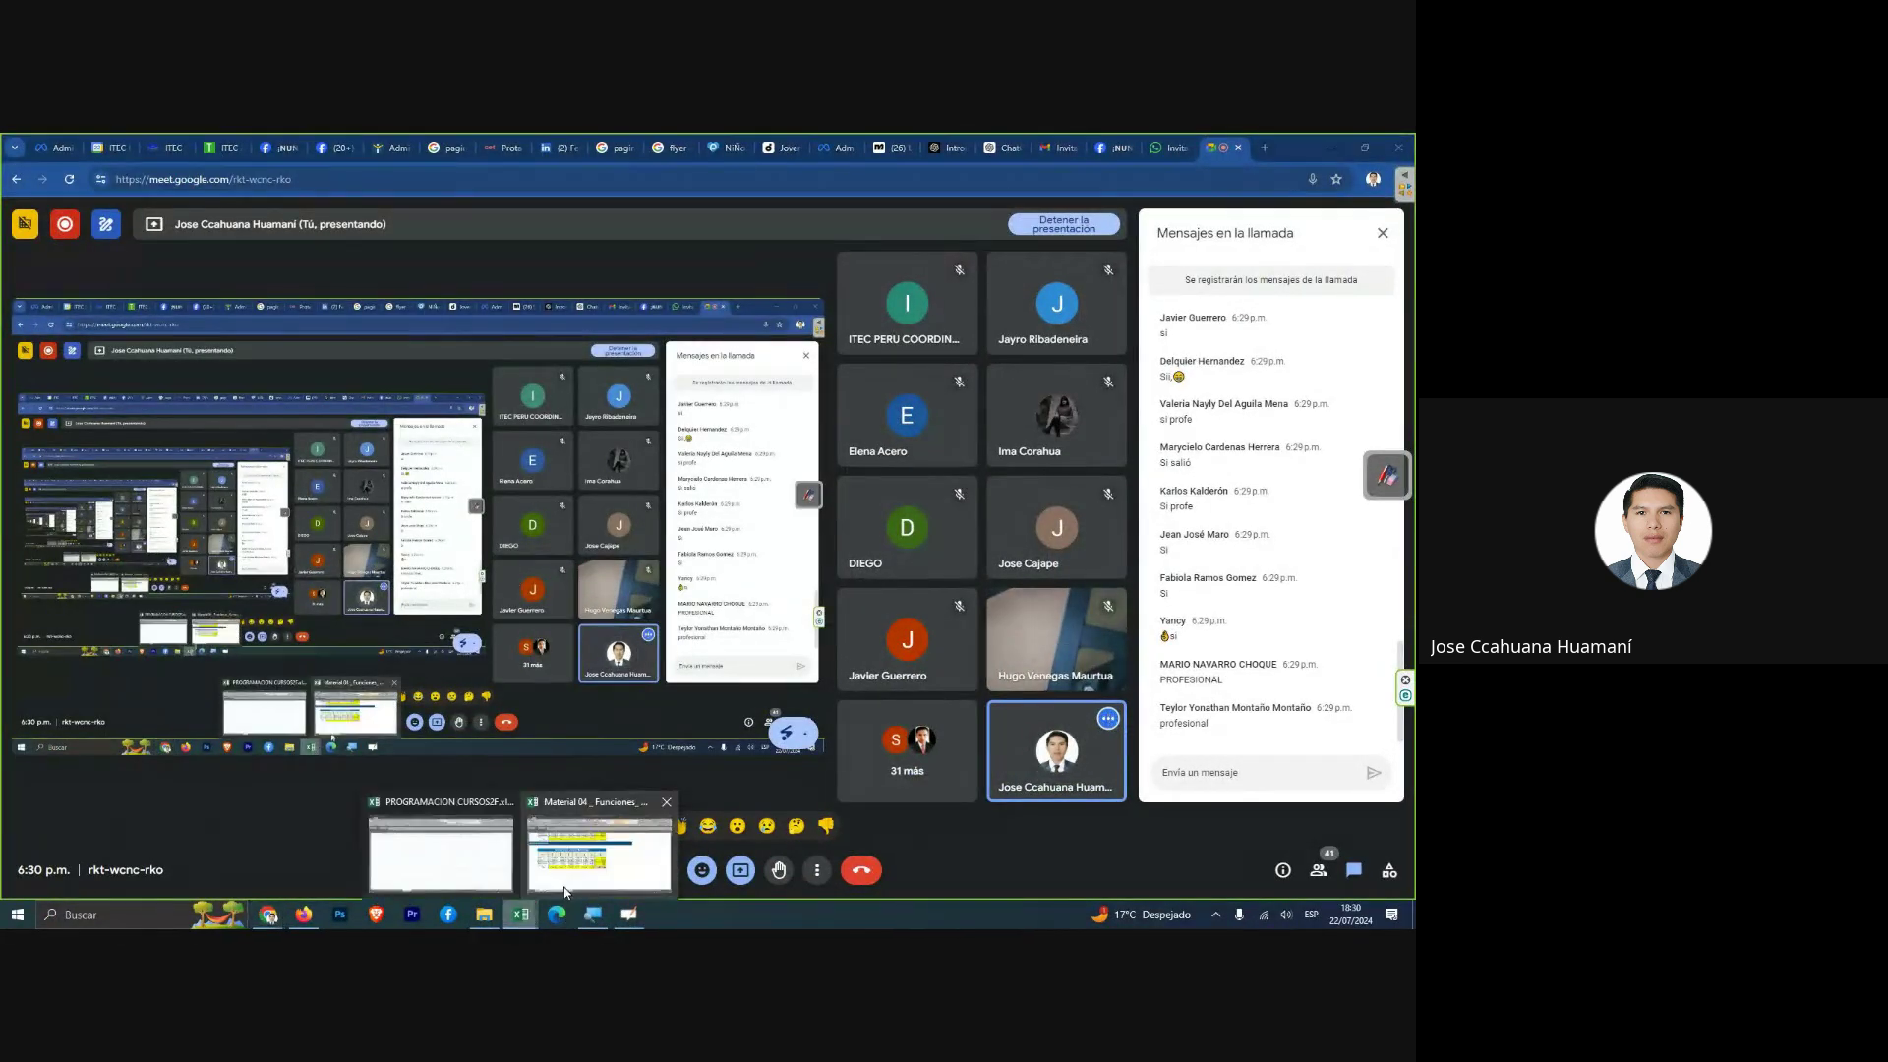
# Back in the workbook, clear the AUTOSUMA TOTAL row's monthly totals and grand total (C25:I25).
pyautogui.click(609, 841)
pyautogui.click(315, 652)
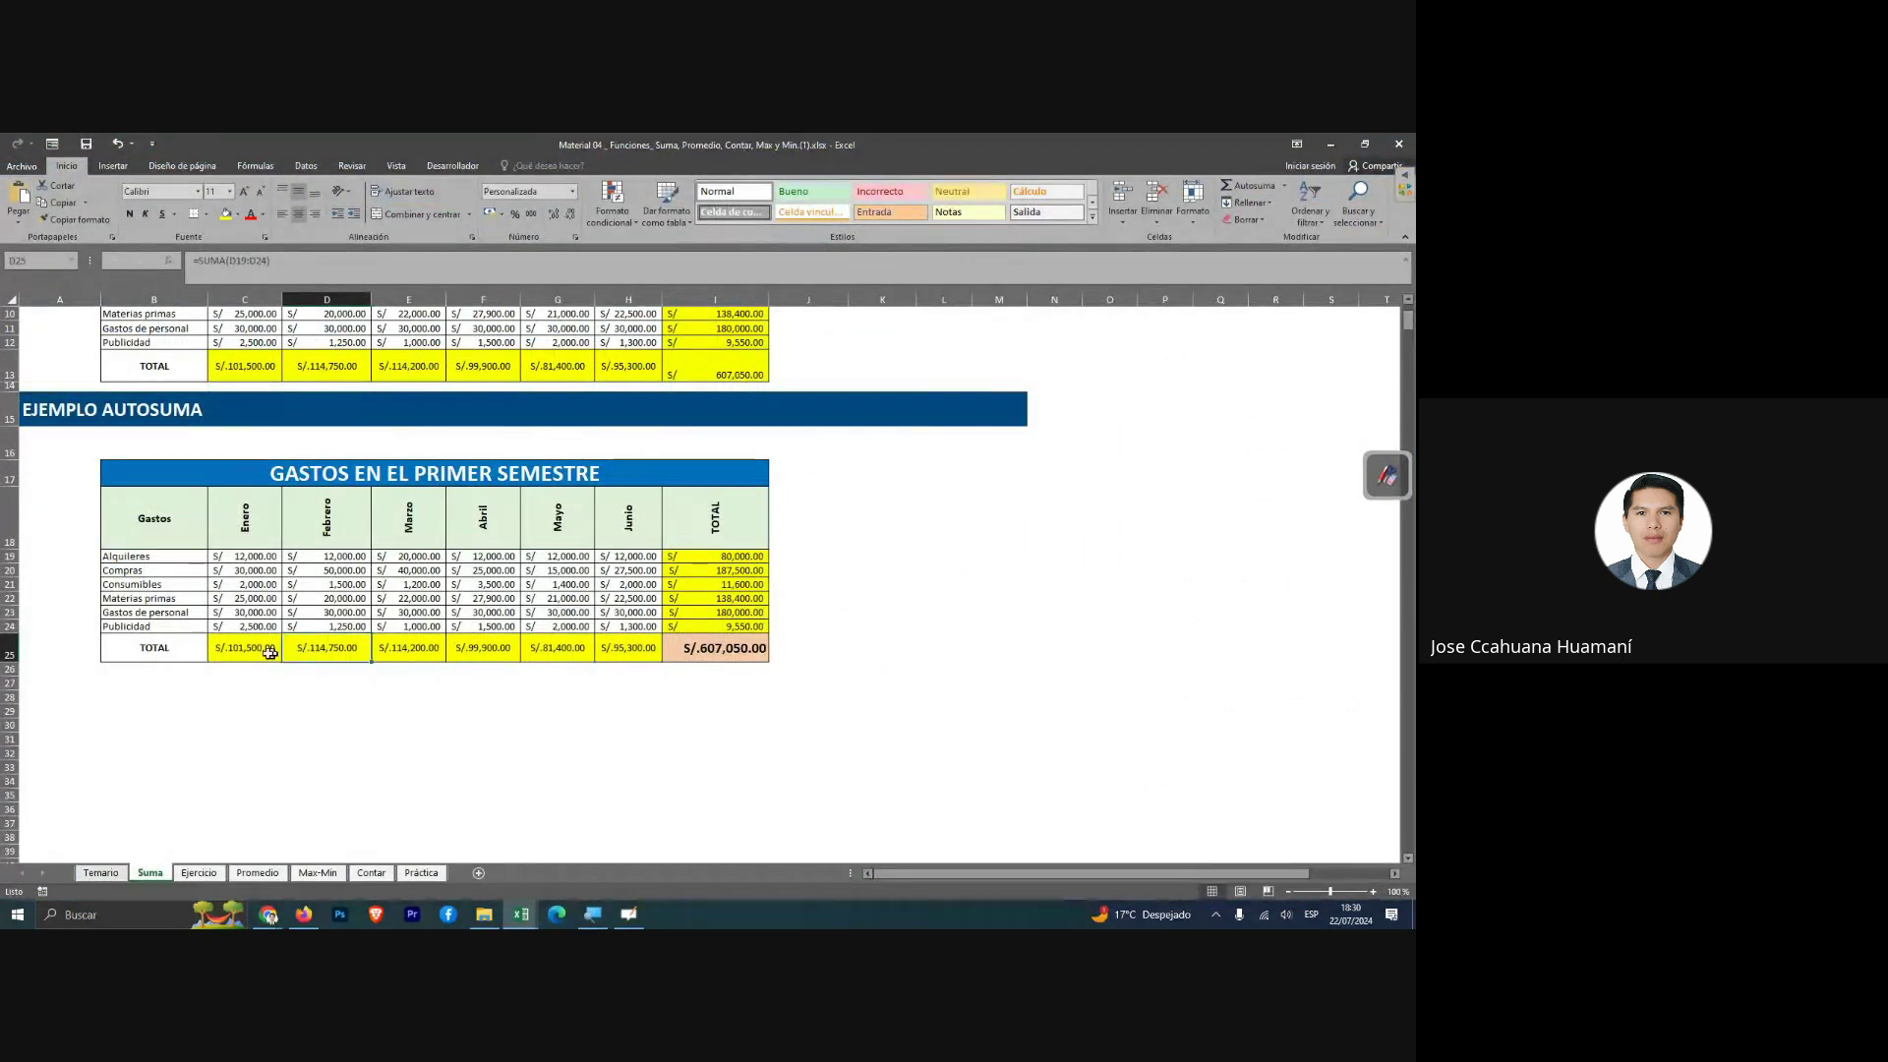
pyautogui.moveTo(246, 652); pyautogui.dragTo(715, 649)
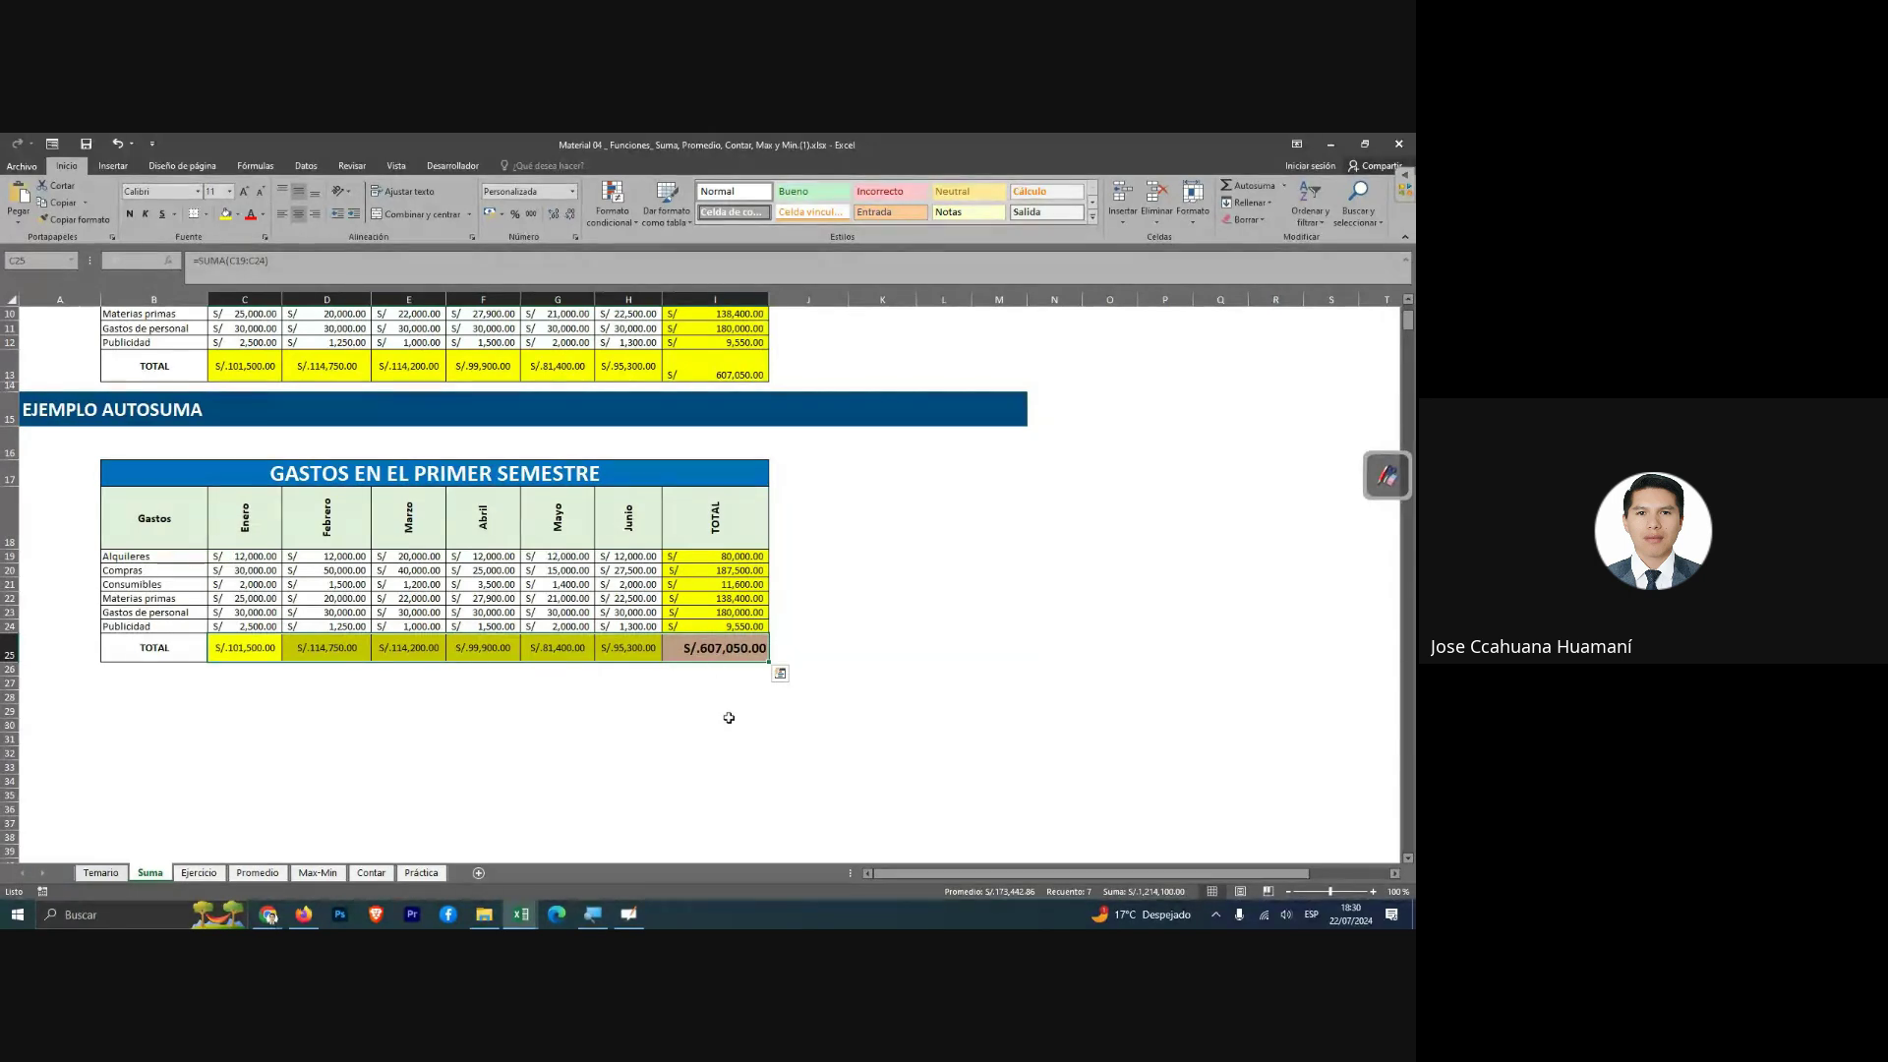
pyautogui.press('Delete')
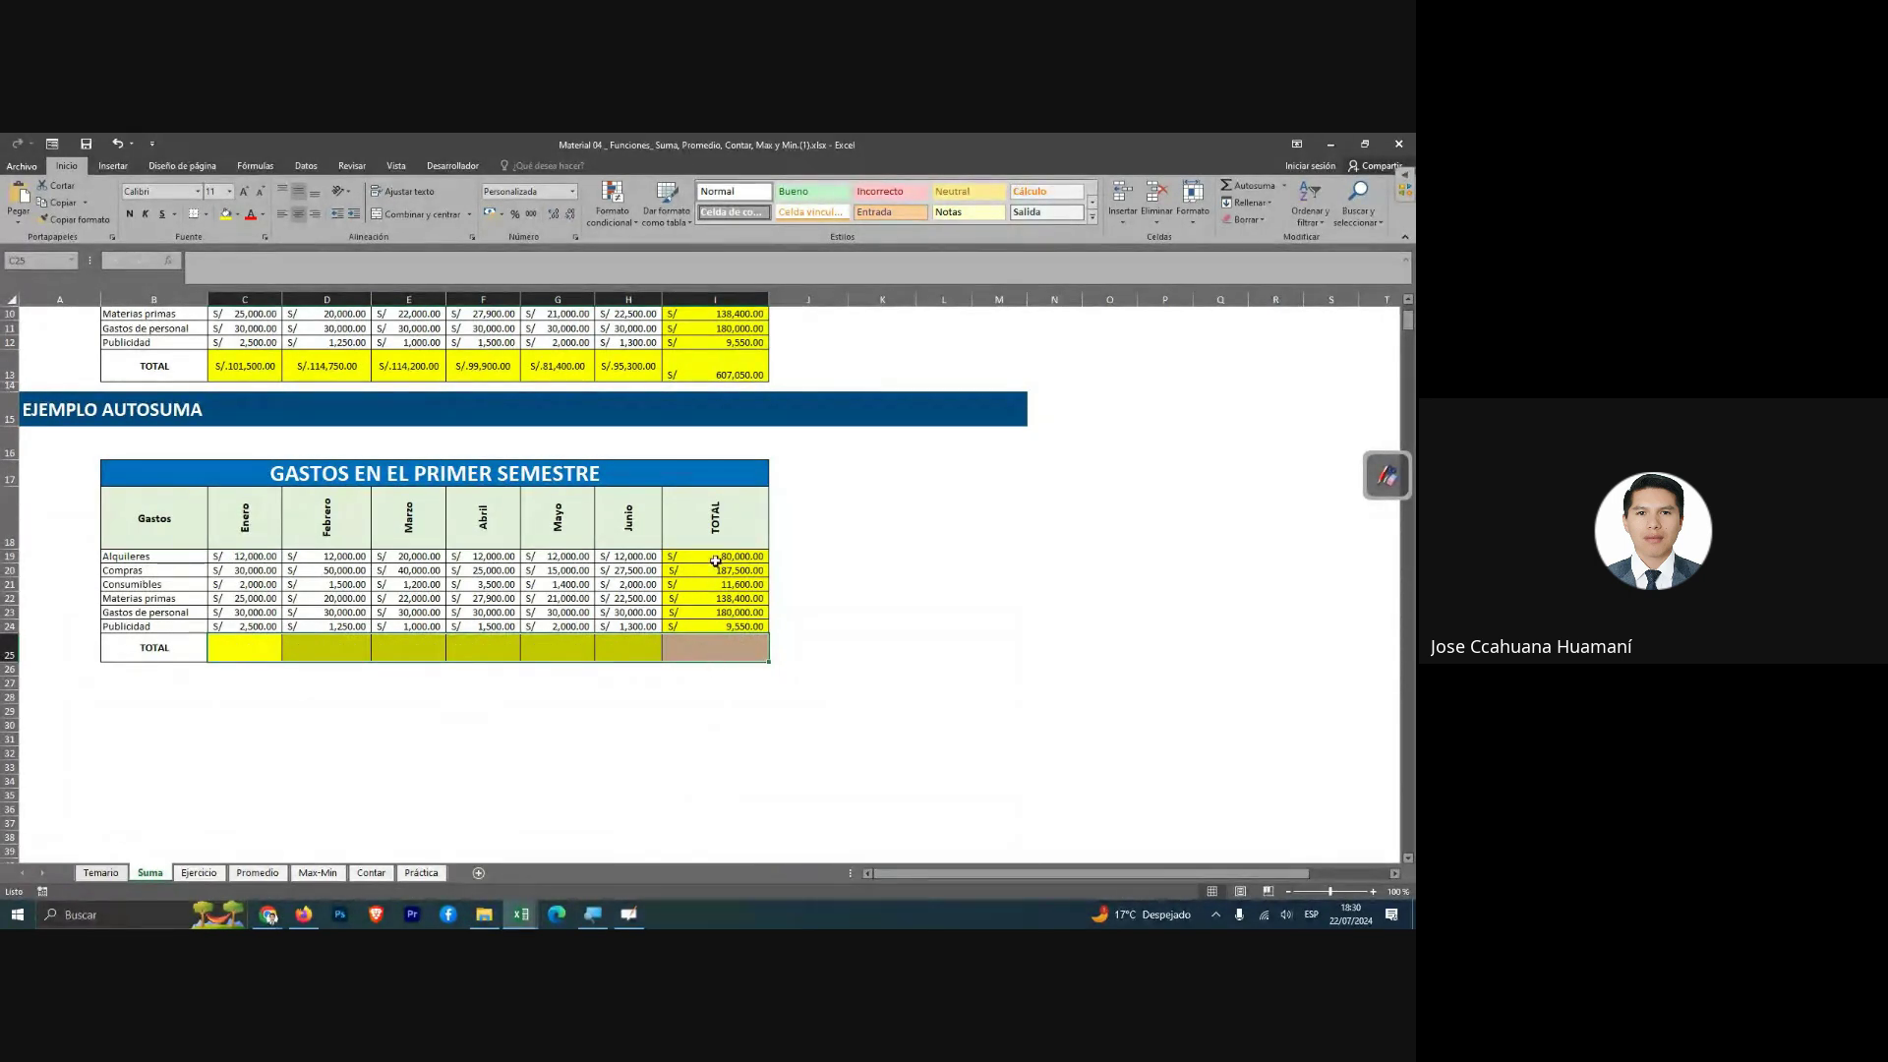
# Clear the row totals in the TOTAL column (I19:I24), leaving row and column empty.
pyautogui.moveTo(714, 560); pyautogui.dragTo(715, 626)
pyautogui.click(628, 682)
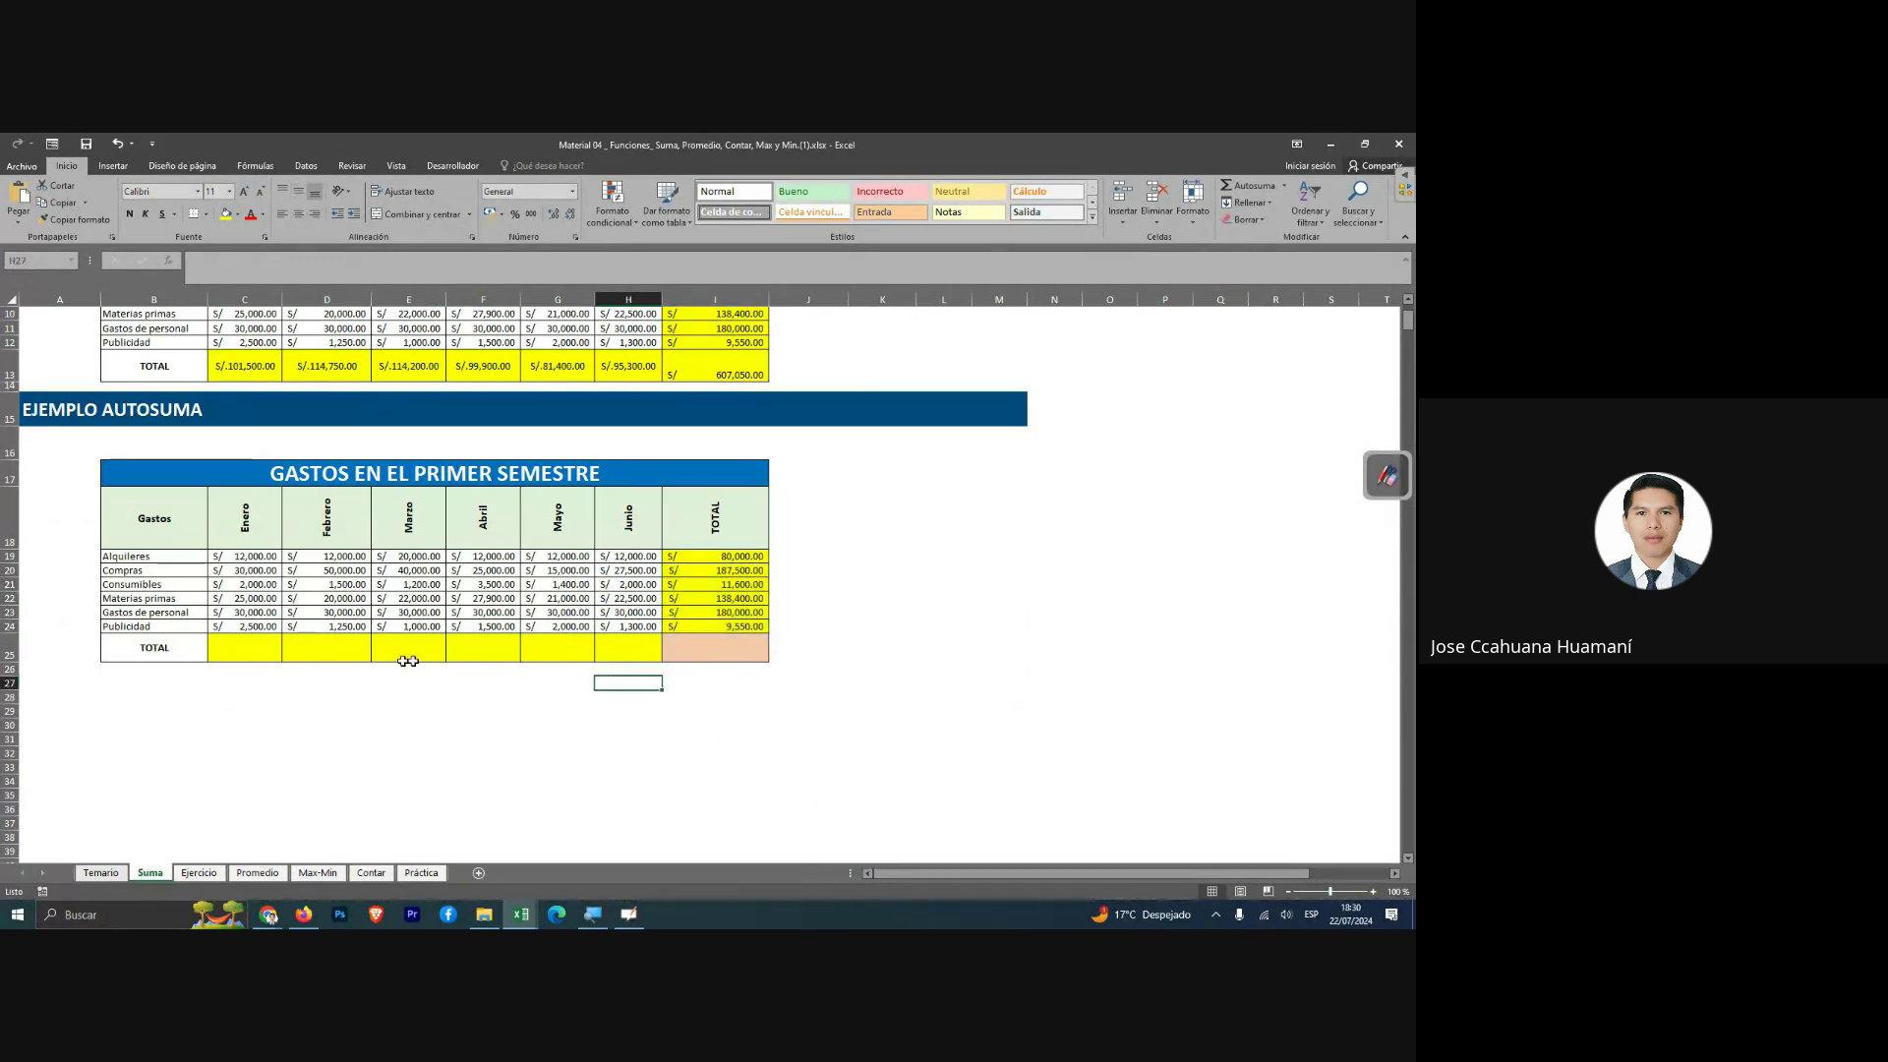
pyautogui.moveTo(683, 558); pyautogui.dragTo(714, 644)
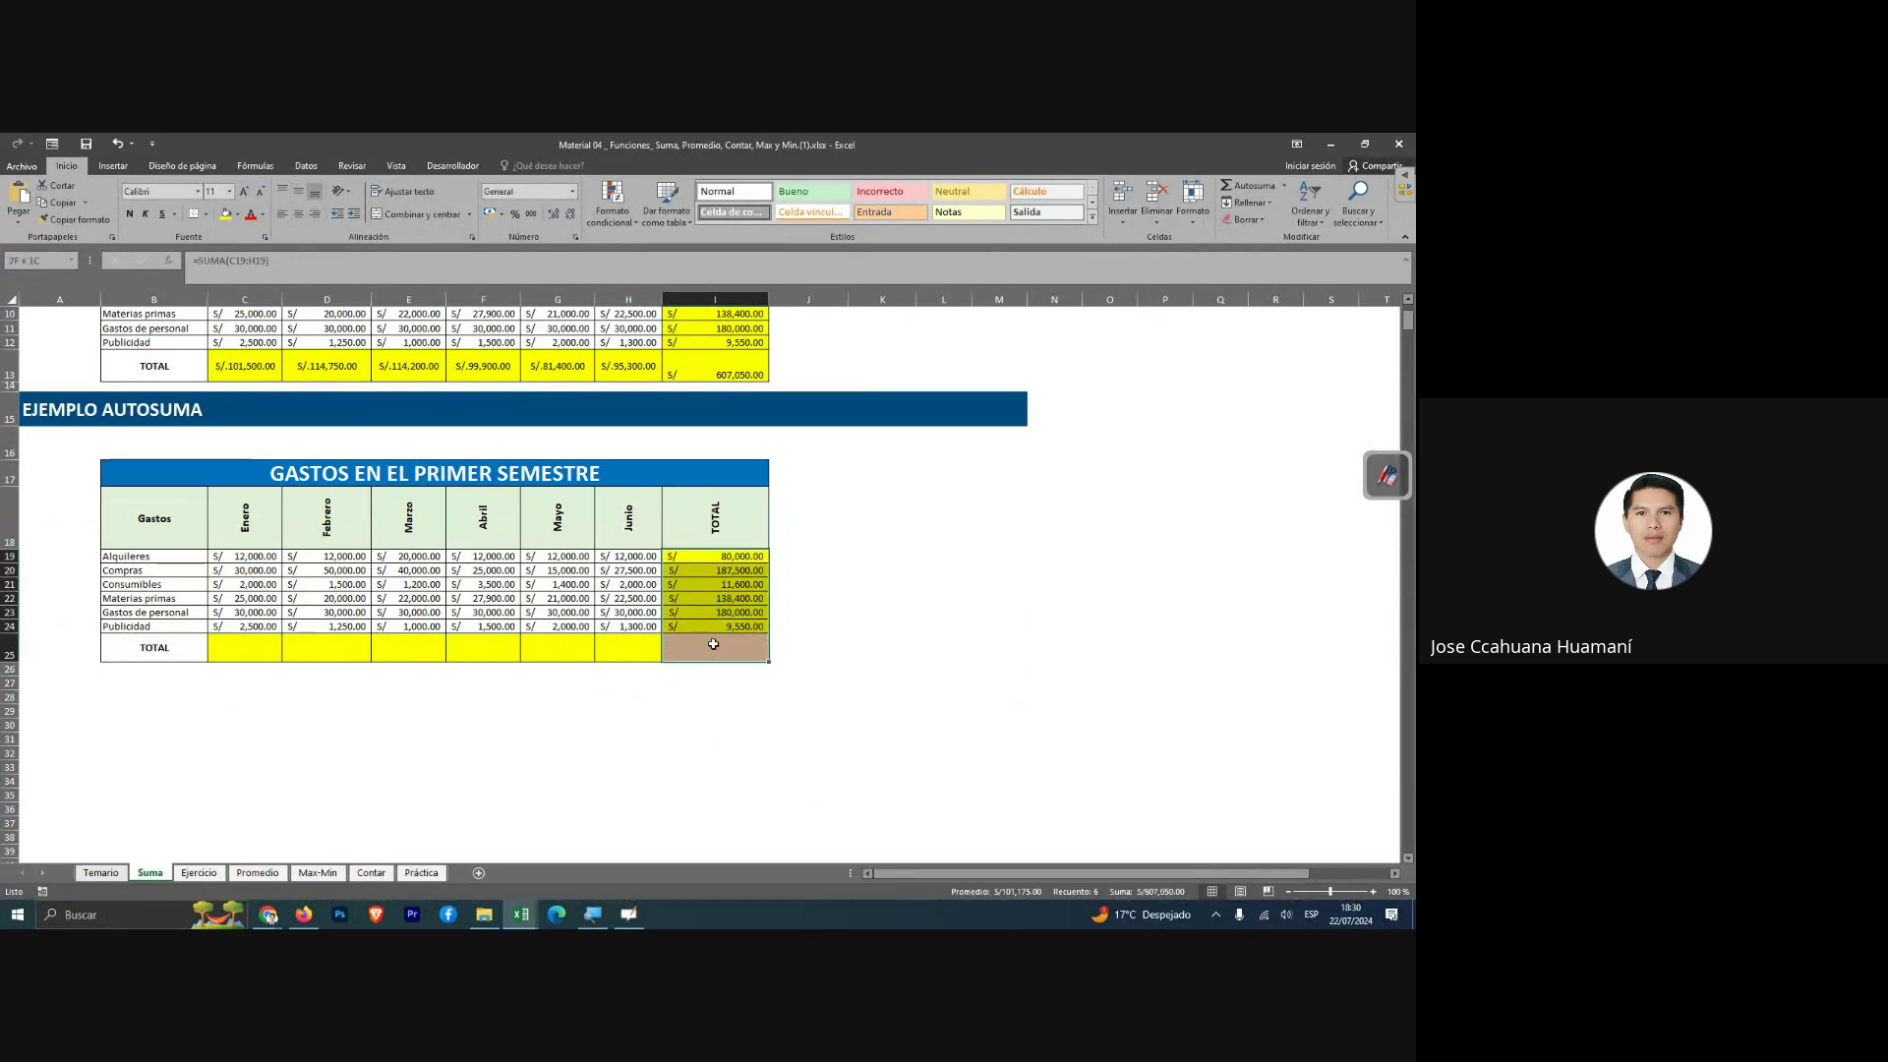
pyautogui.press('Delete')
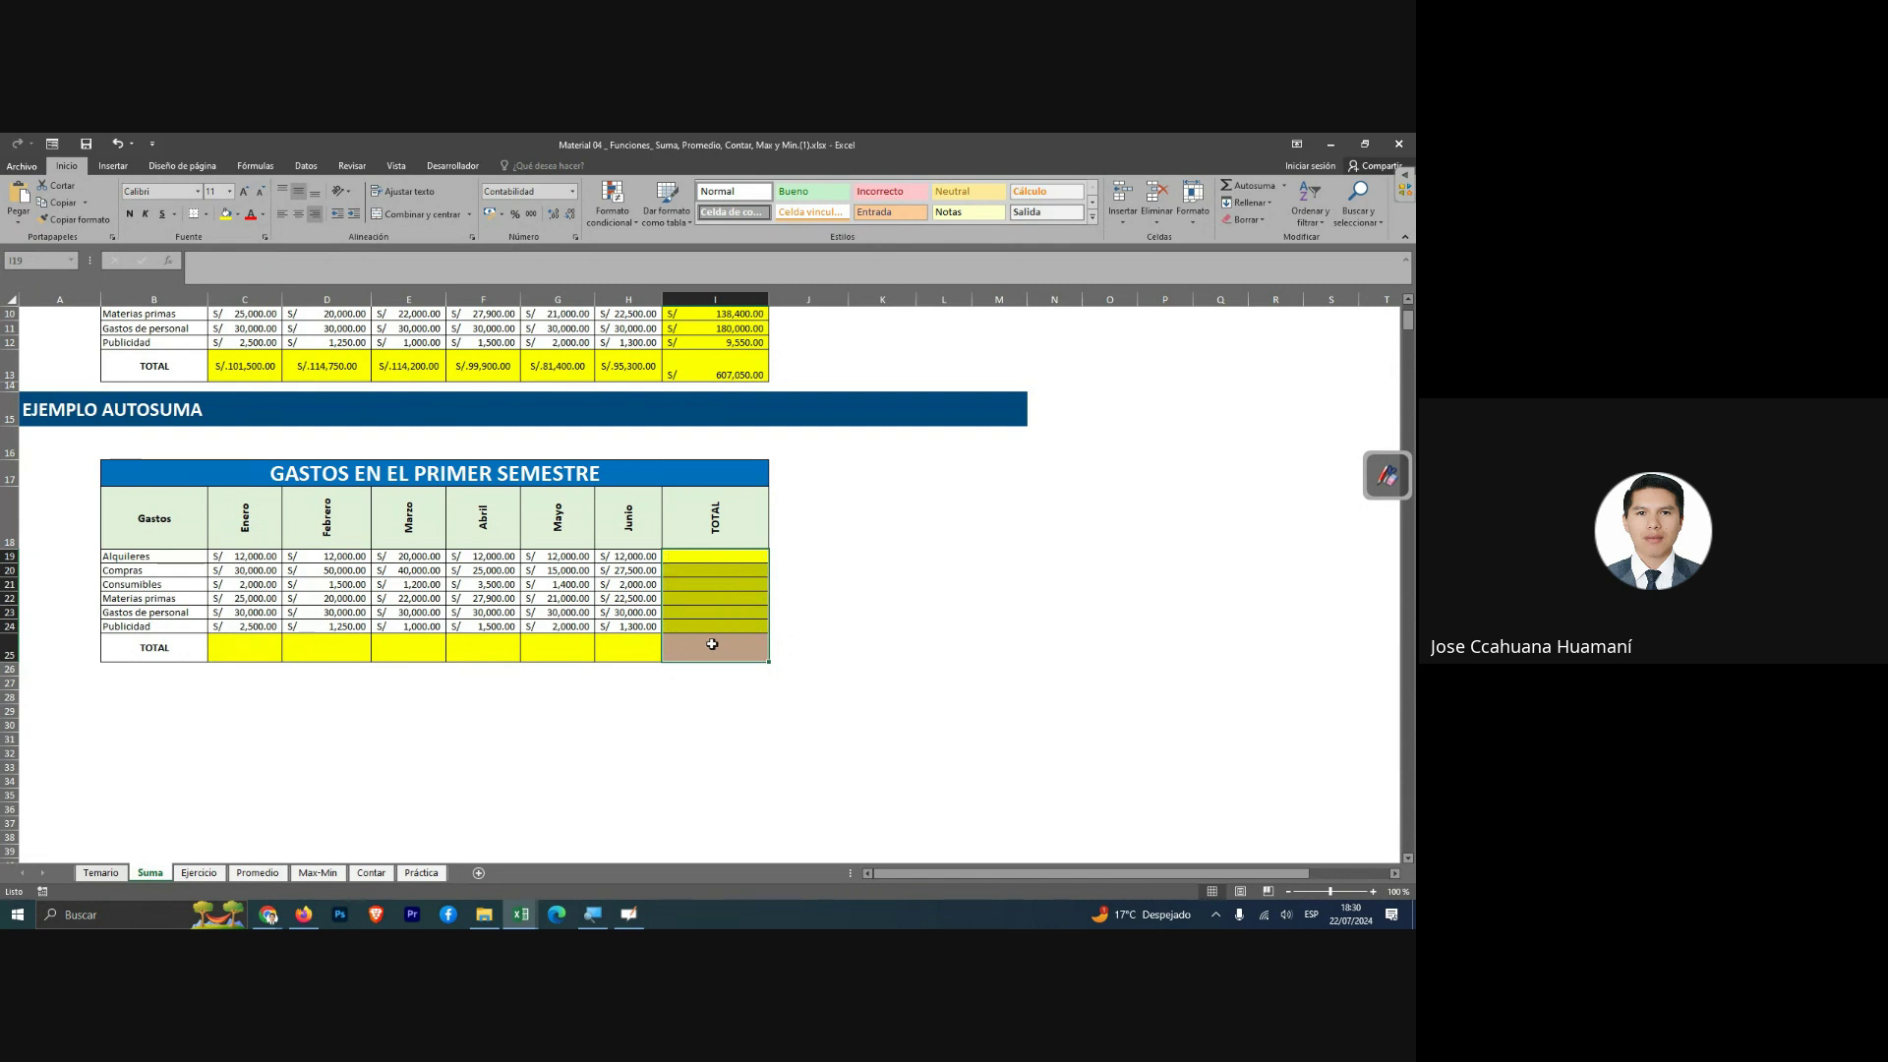
pyautogui.moveTo(277, 651); pyautogui.dragTo(671, 651)
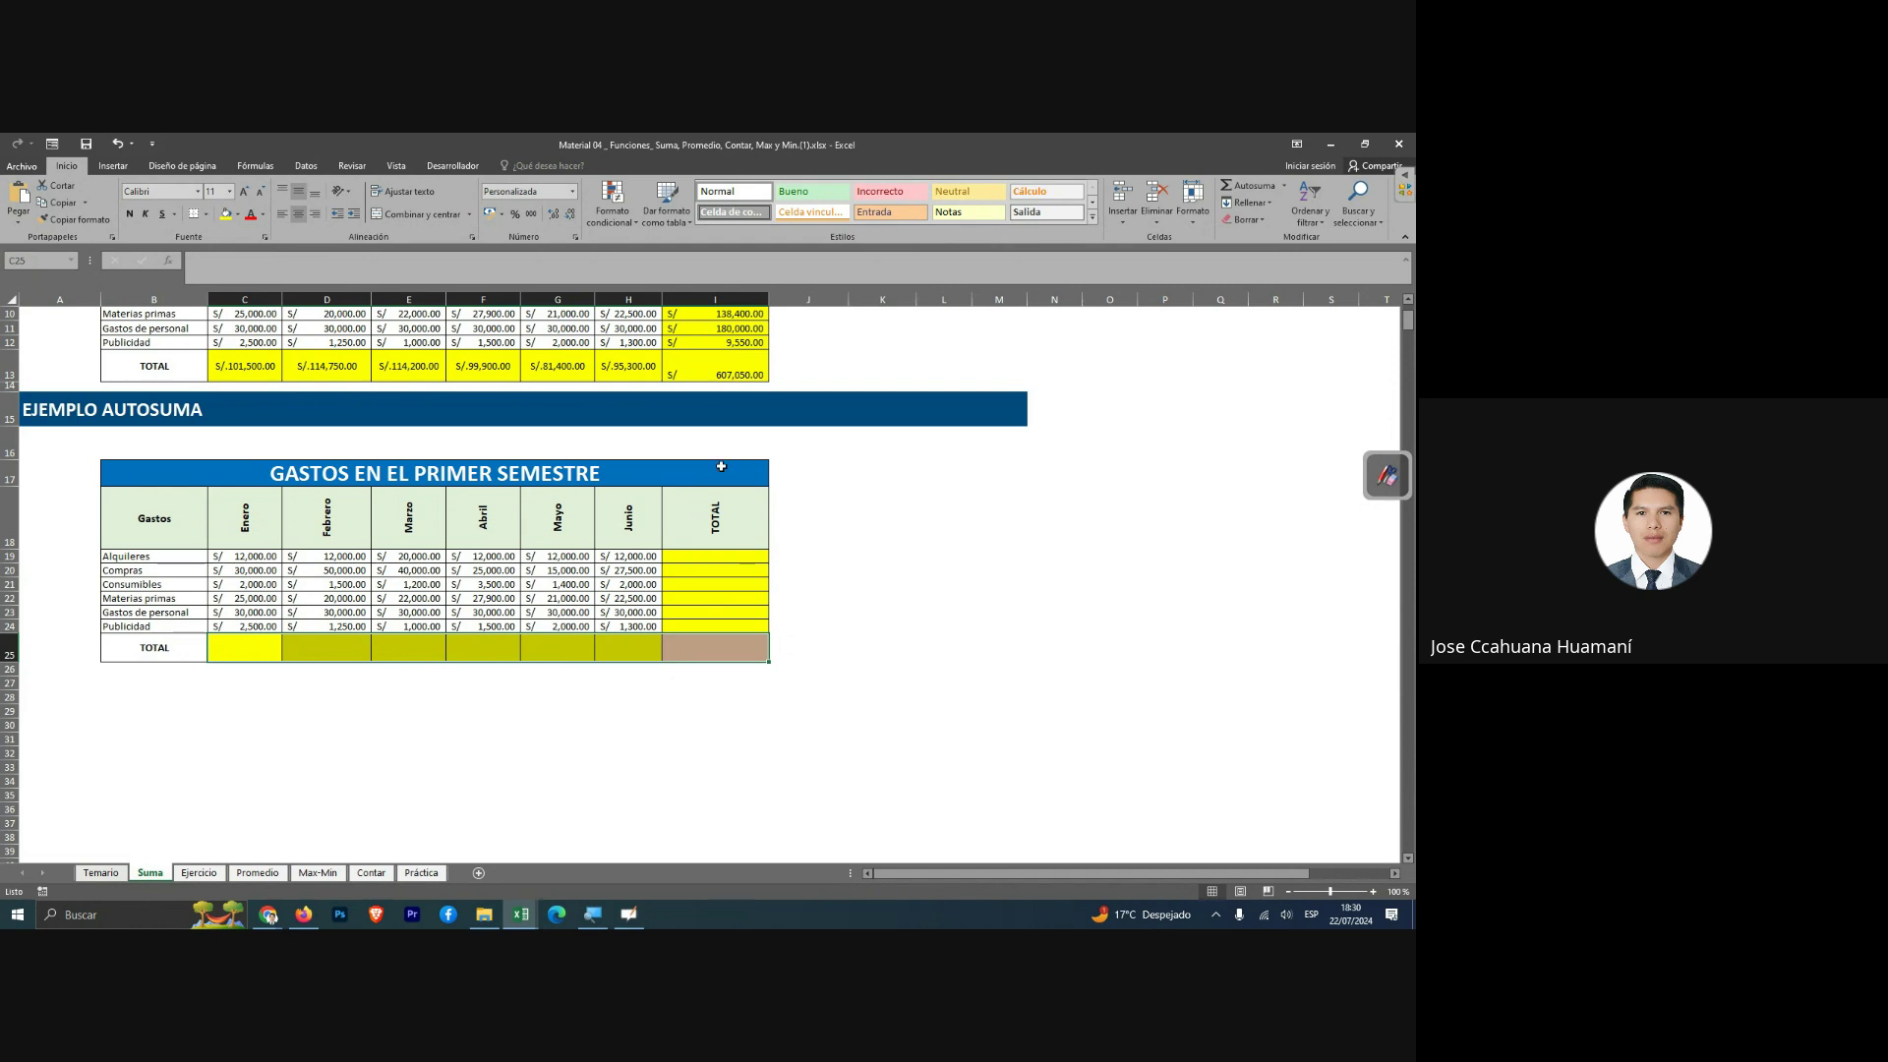
pyautogui.moveTo(721, 562); pyautogui.dragTo(727, 657)
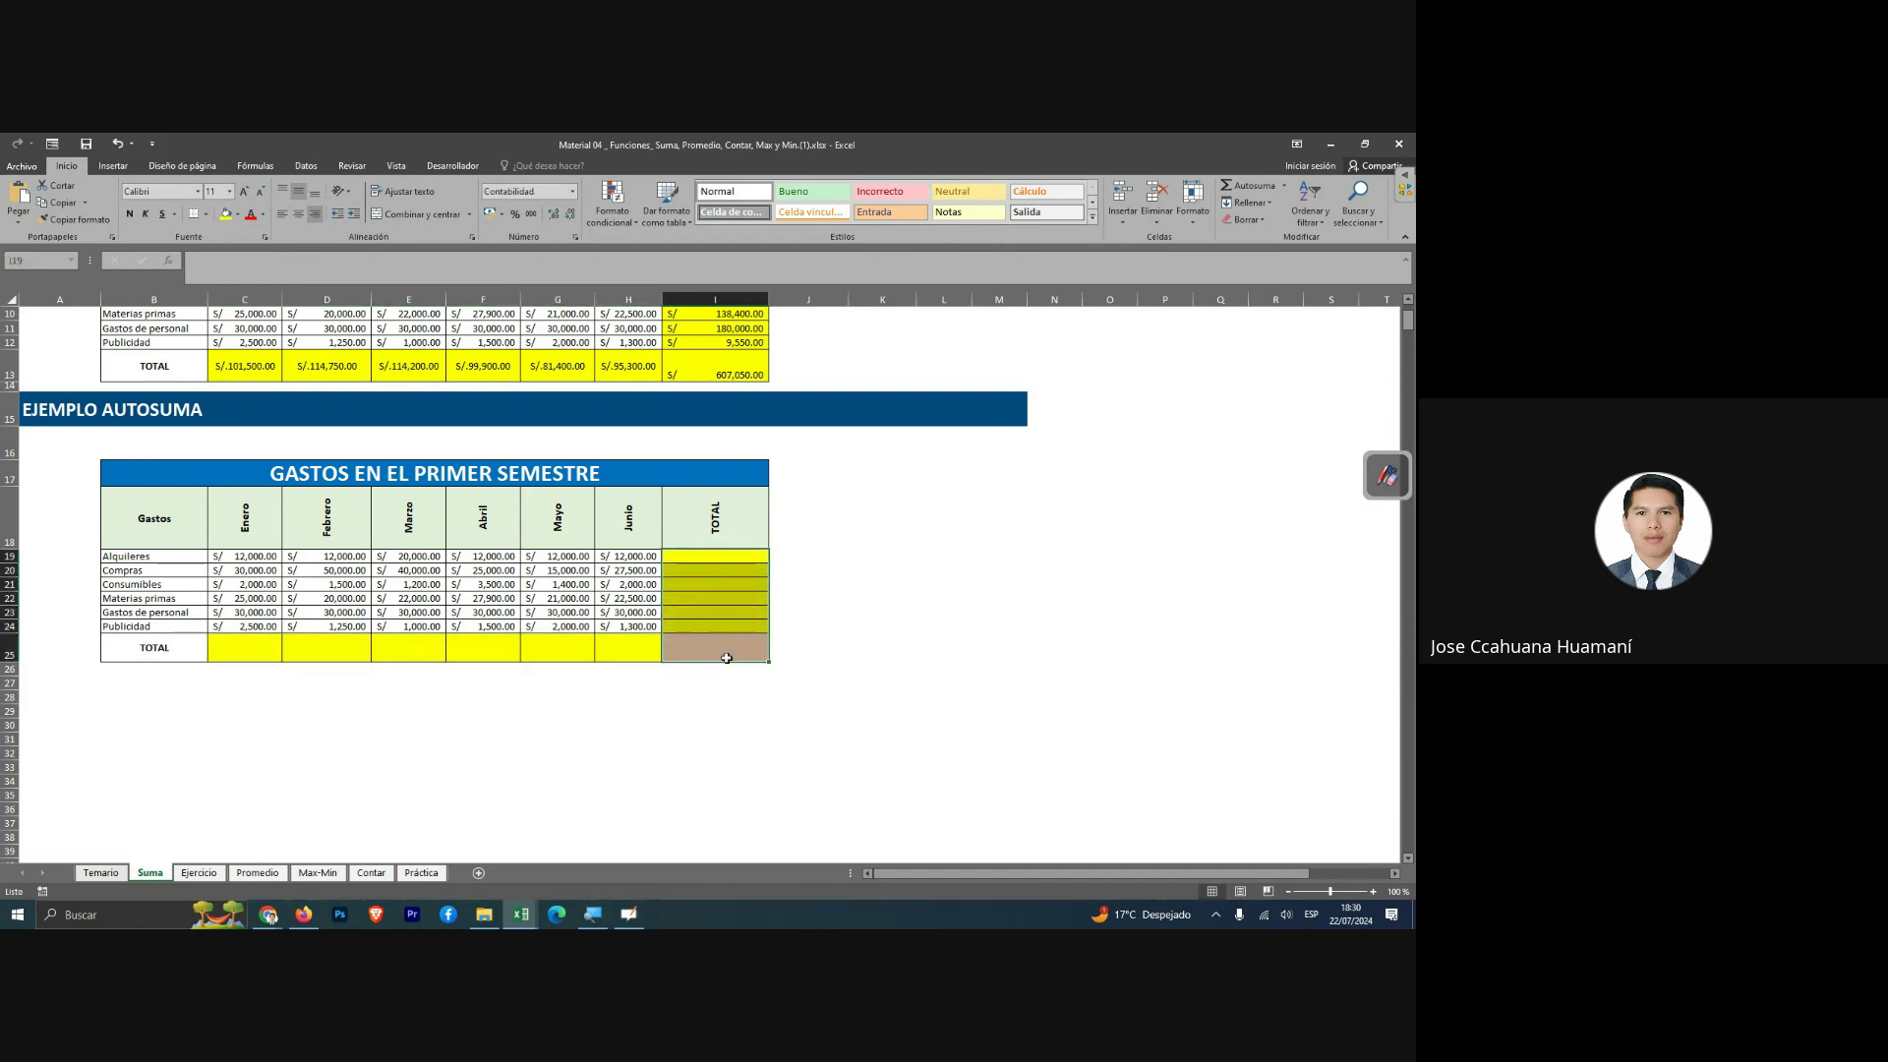
# AutoSum the TOTAL row under Enero–Junio with Alt+=, giving S/.101,500.00 through S/.95,300.00.
pyautogui.click(726, 656)
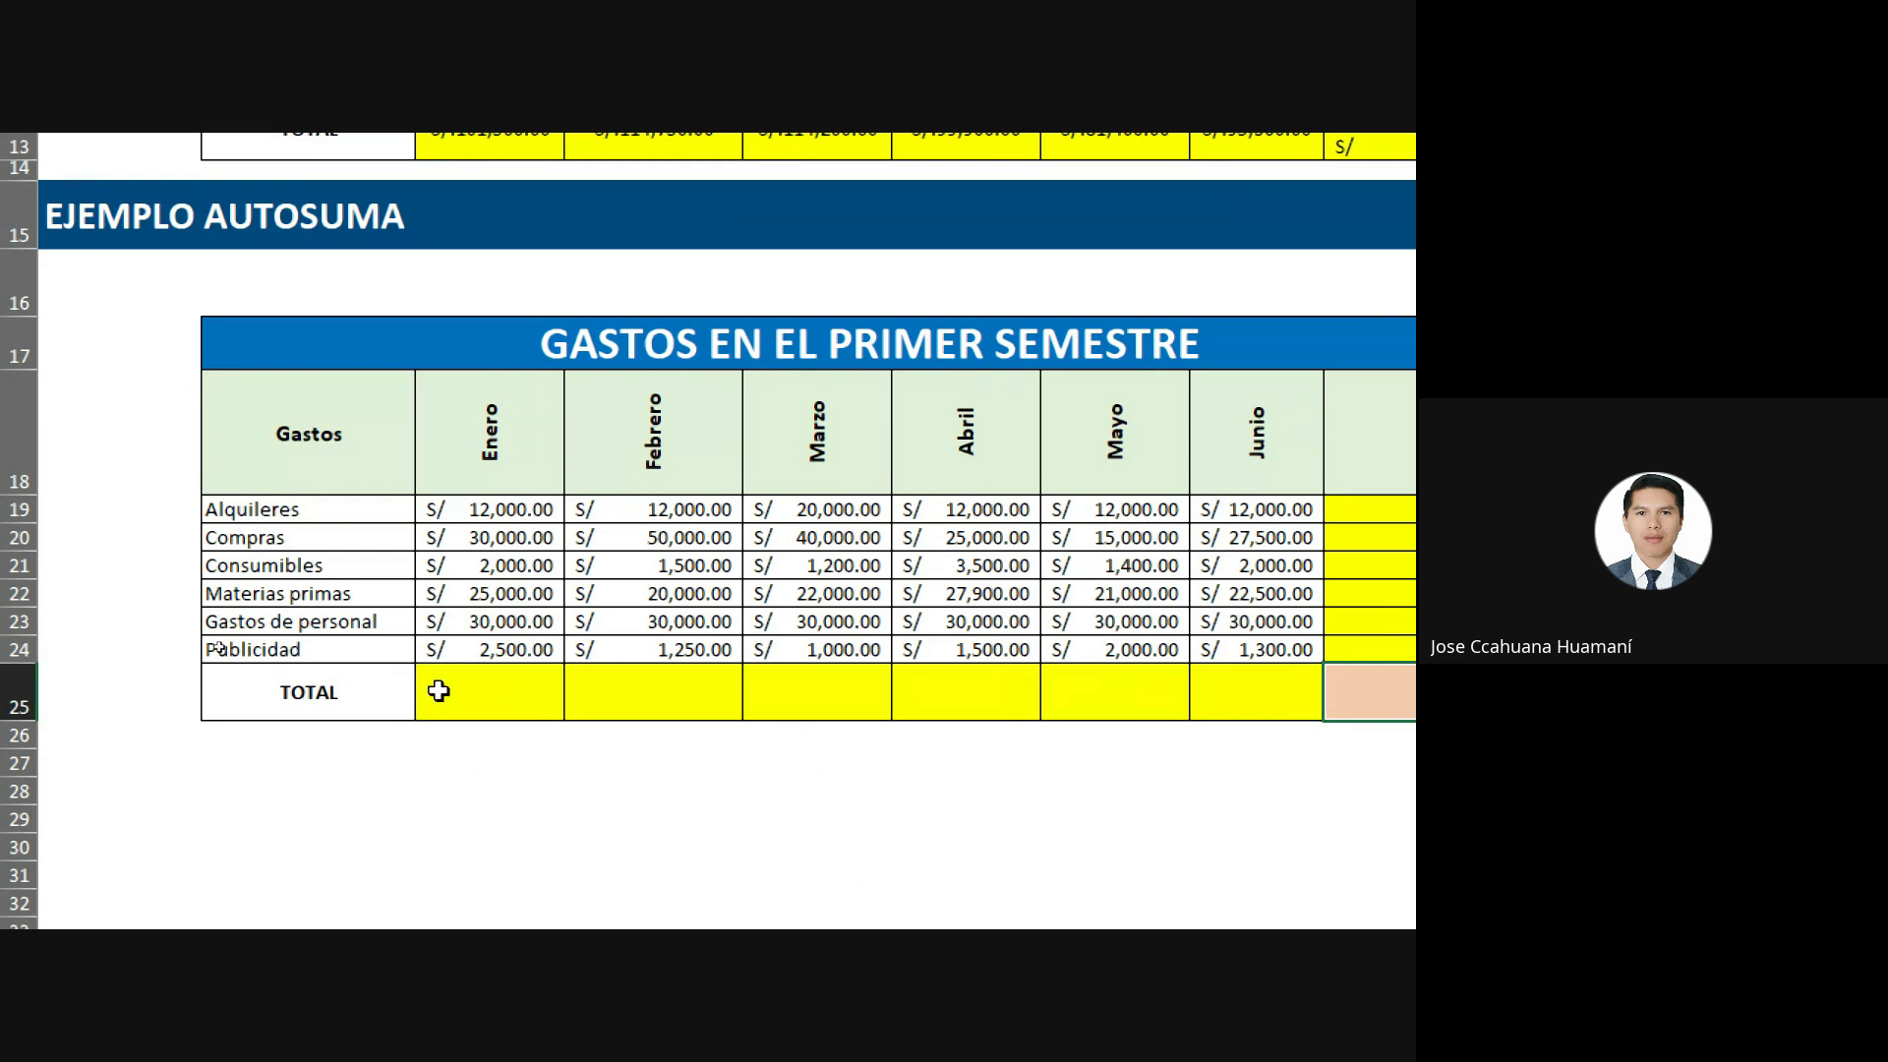
pyautogui.moveTo(439, 691); pyautogui.dragTo(1276, 691)
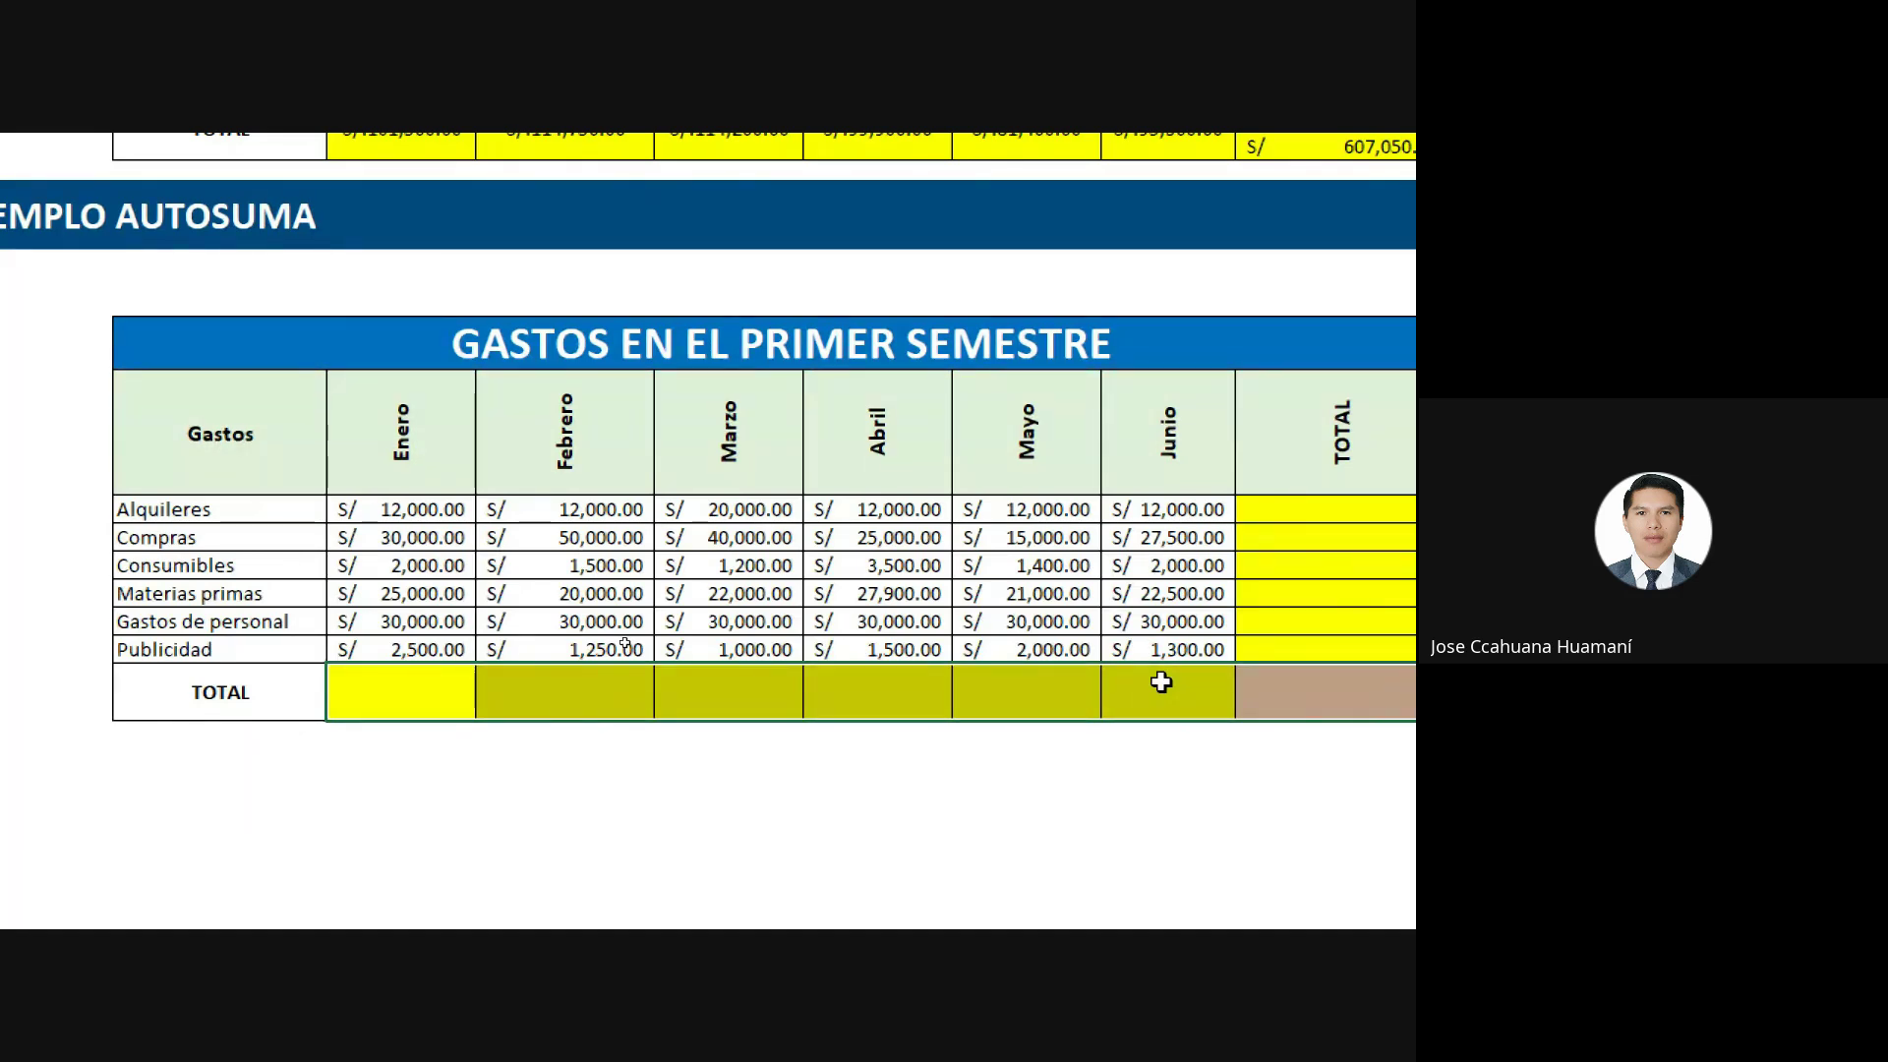
pyautogui.hotkey('alt', '=')
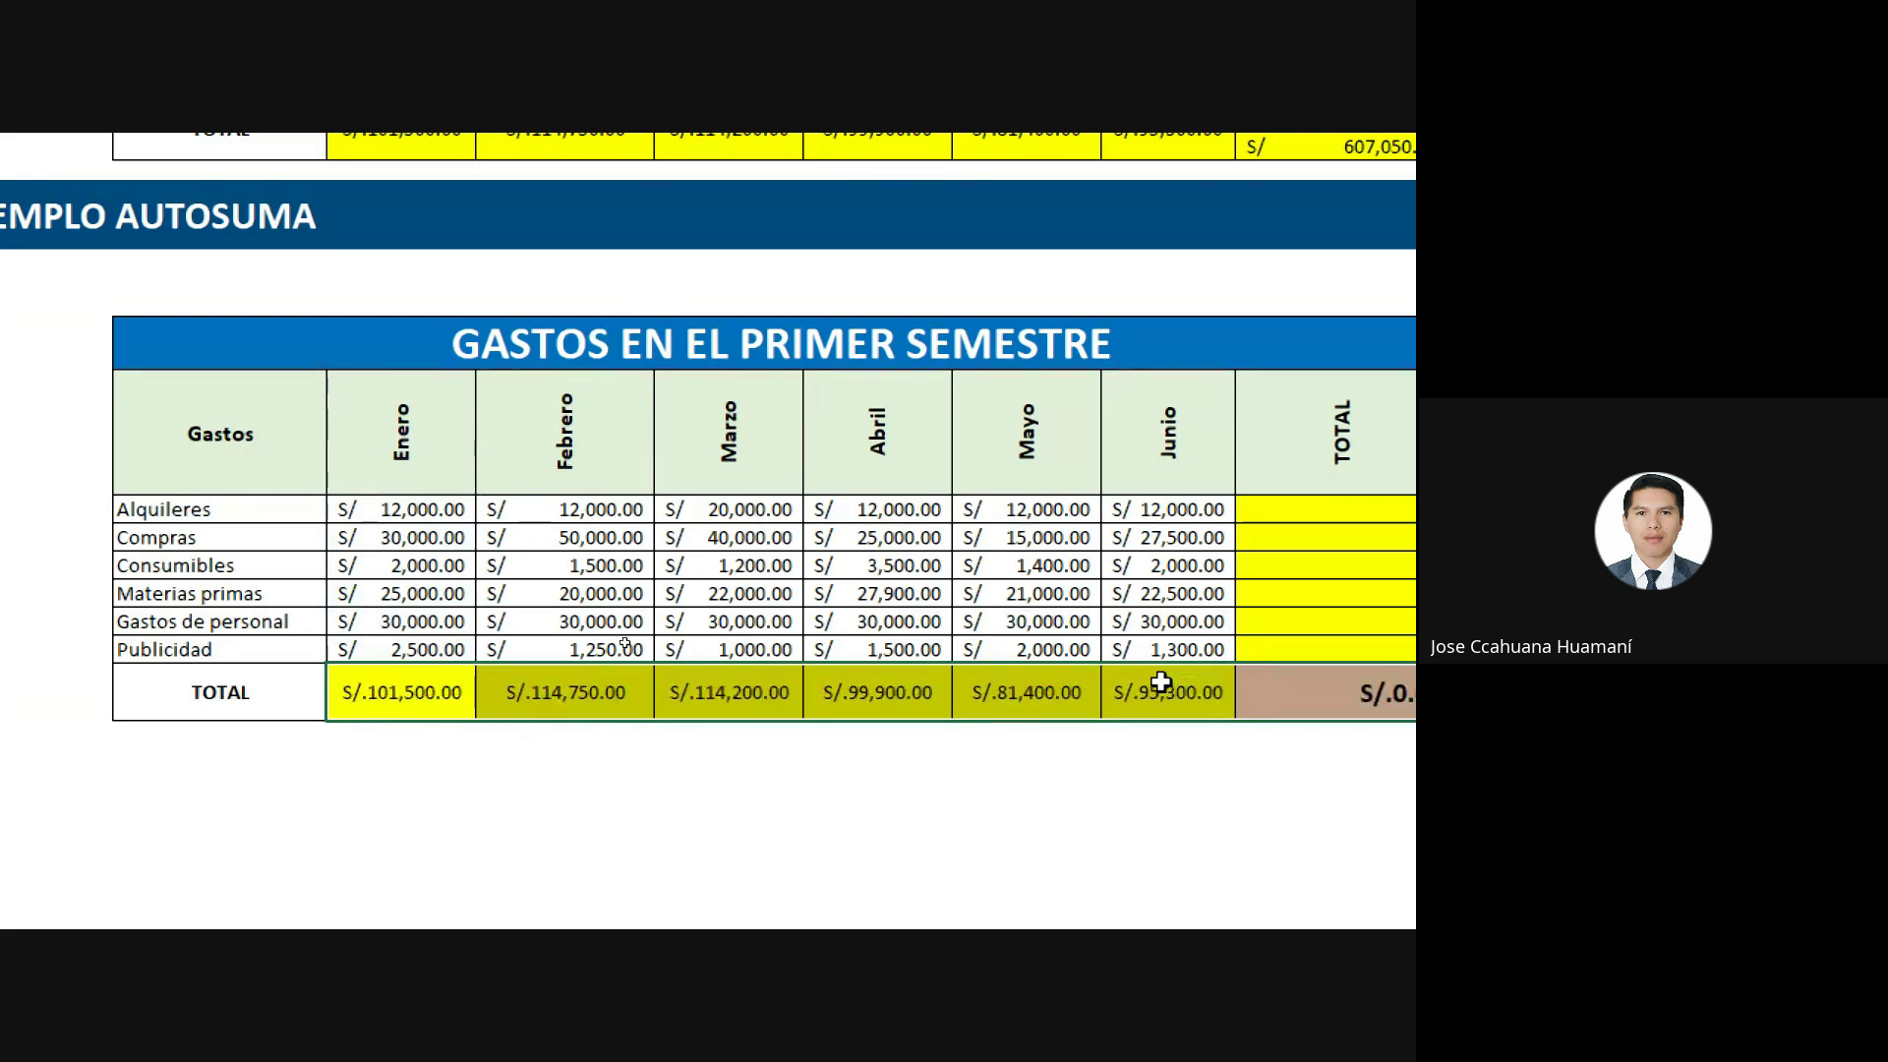
pyautogui.hotkey('ctrl', 'q')
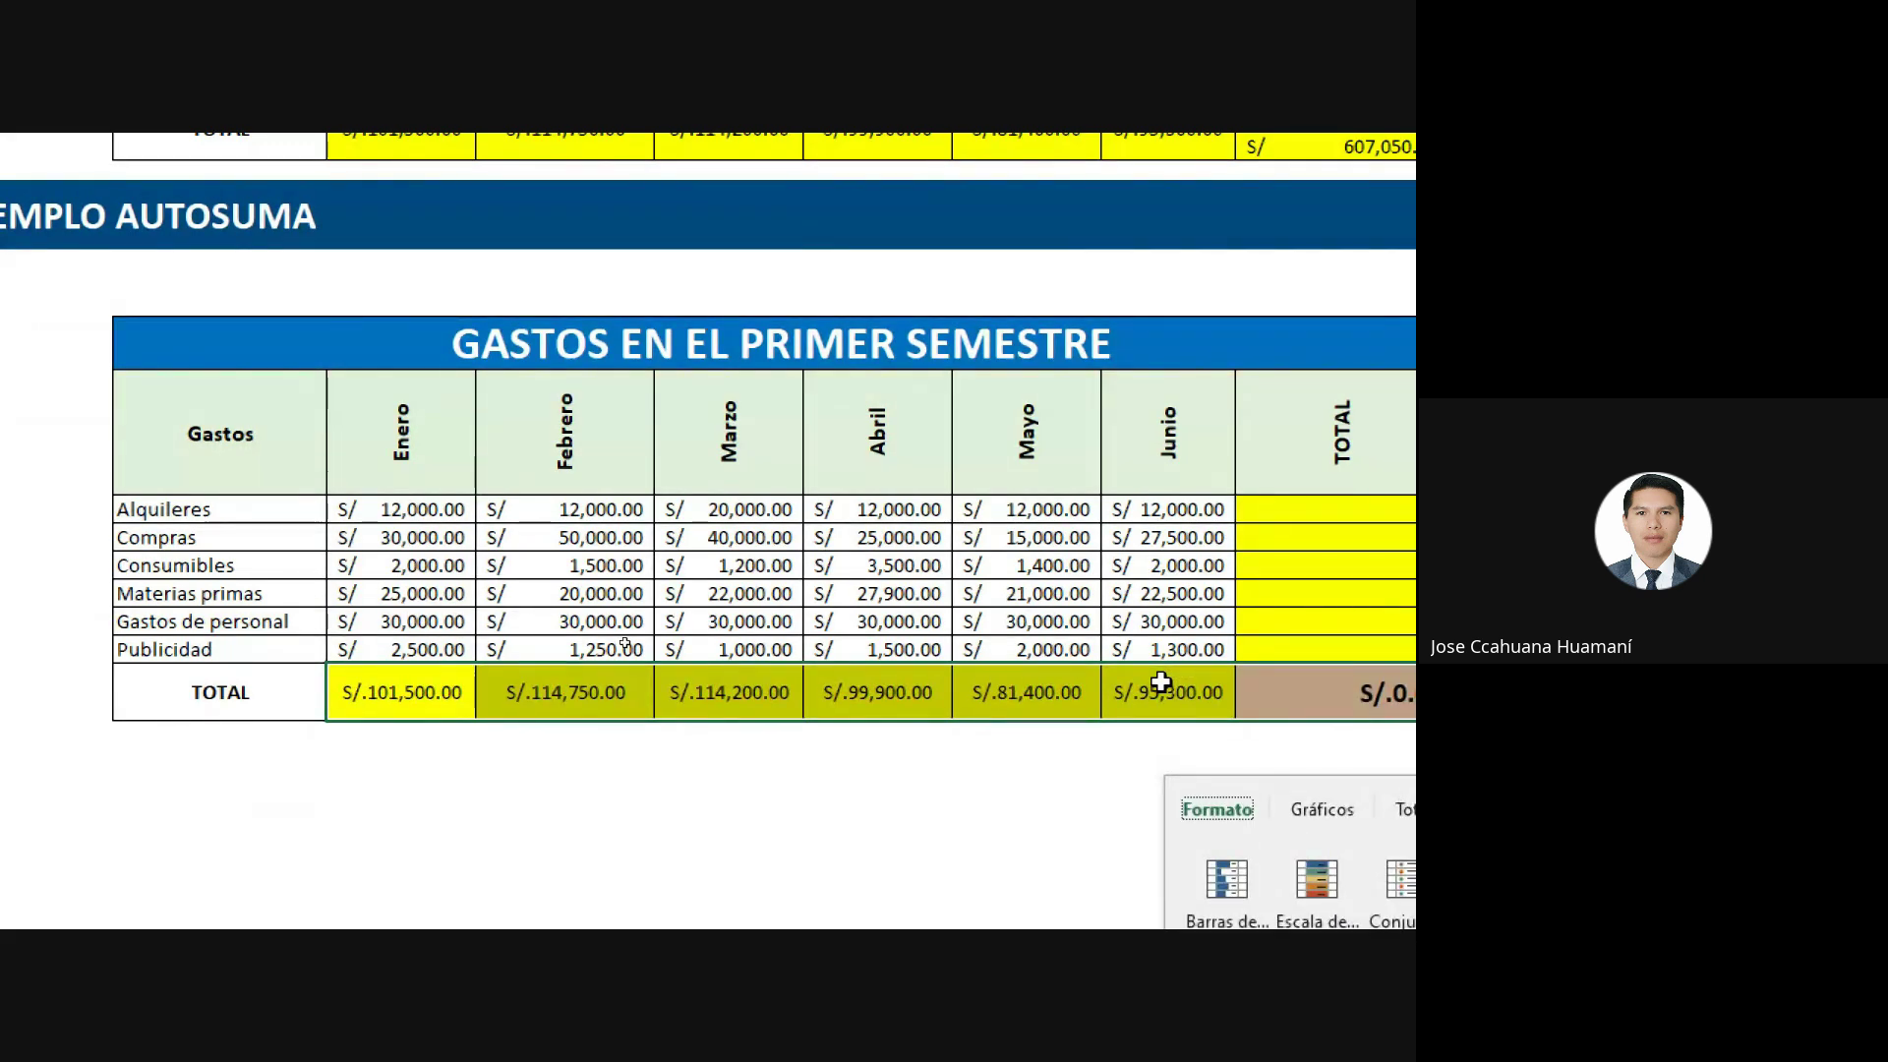
pyautogui.press('Escape')
pyautogui.press('Delete')
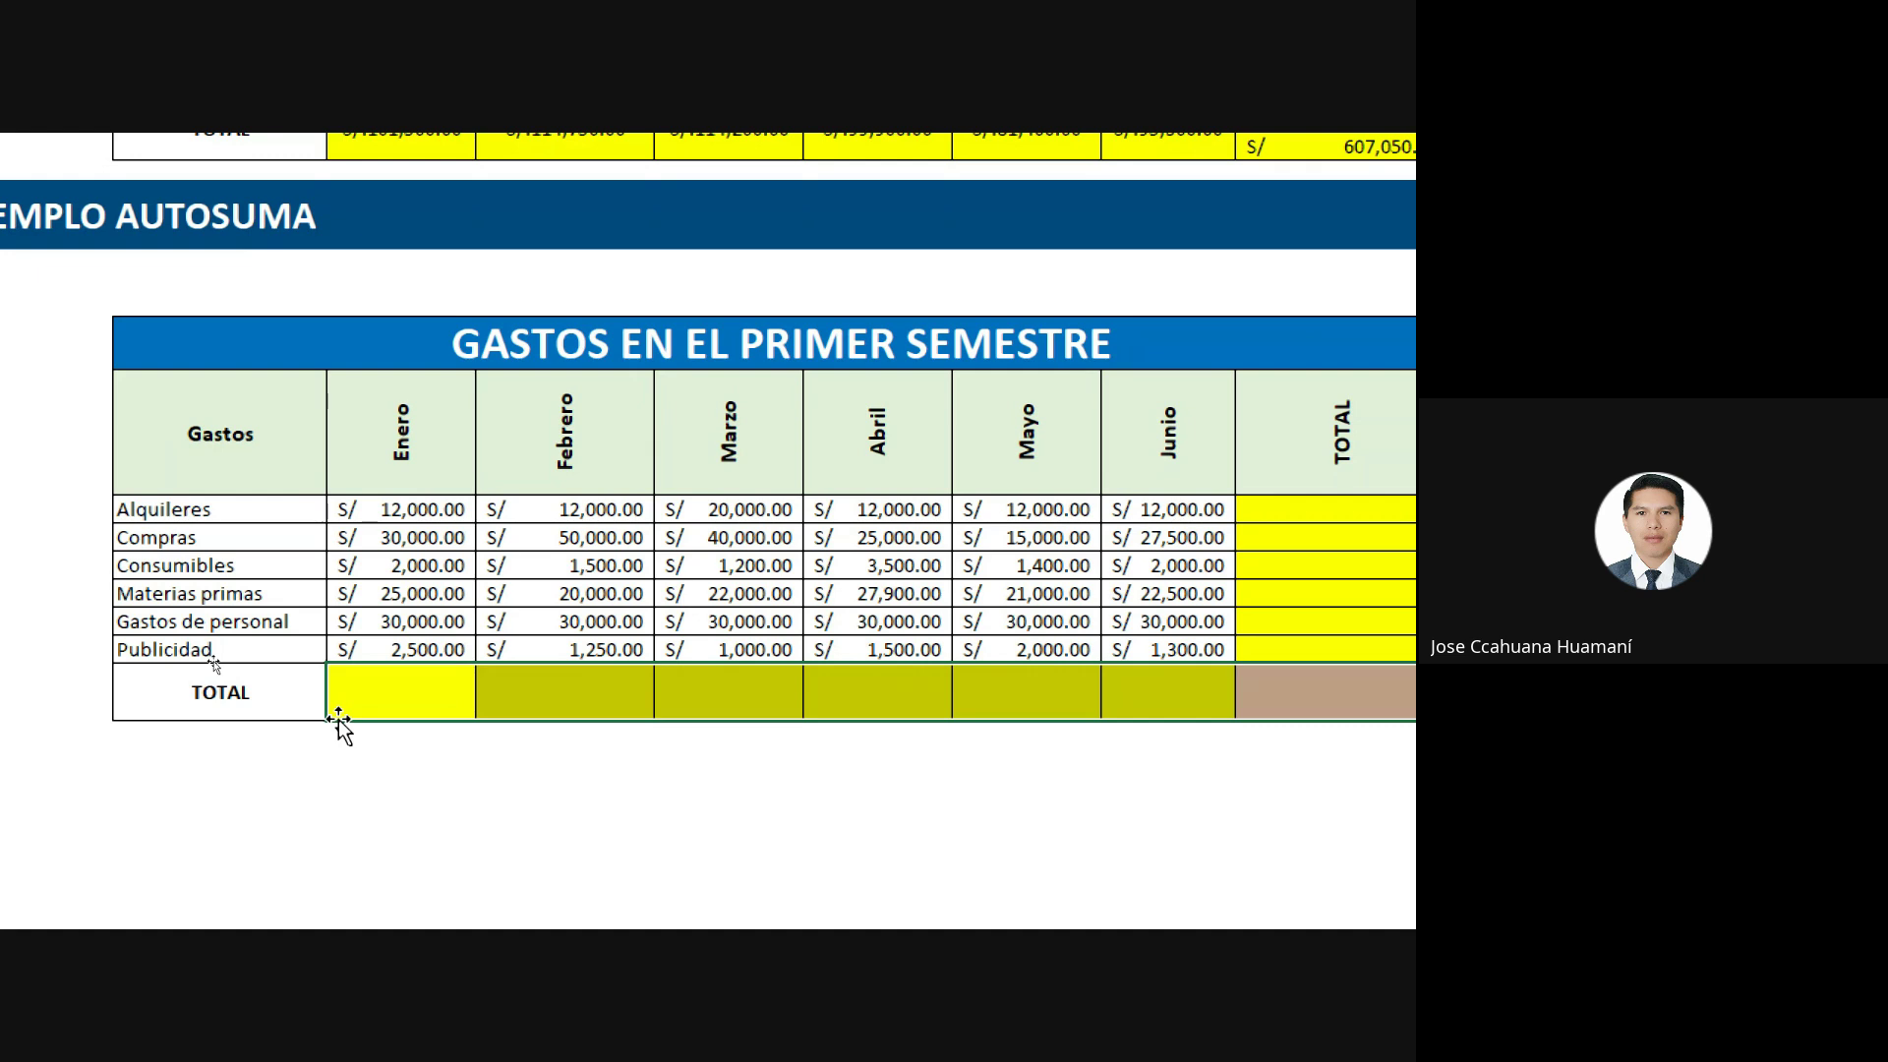
pyautogui.hotkey('alt', '=')
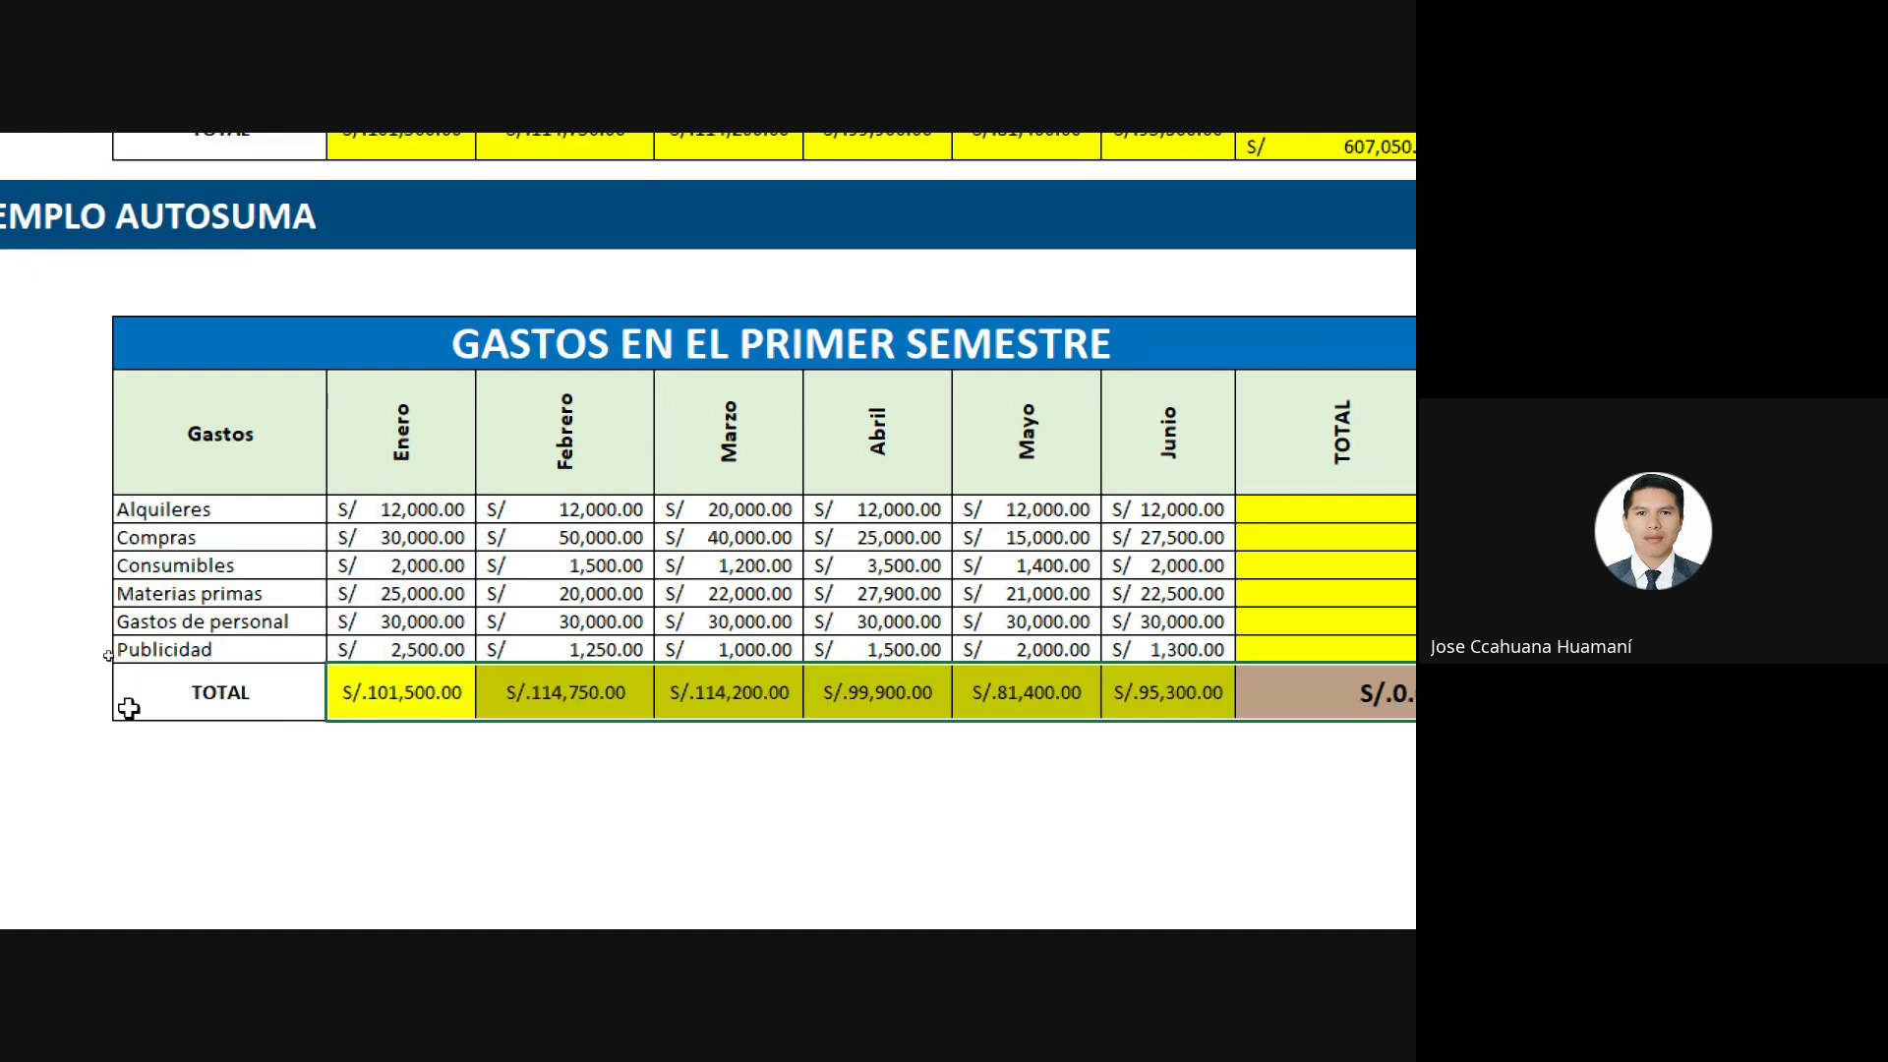
# AutoSum the TOTAL column for Alquileres through Publicidad, from 80,000.00 to 9,550.00.
pyautogui.hscroll(5, 1024, 746)
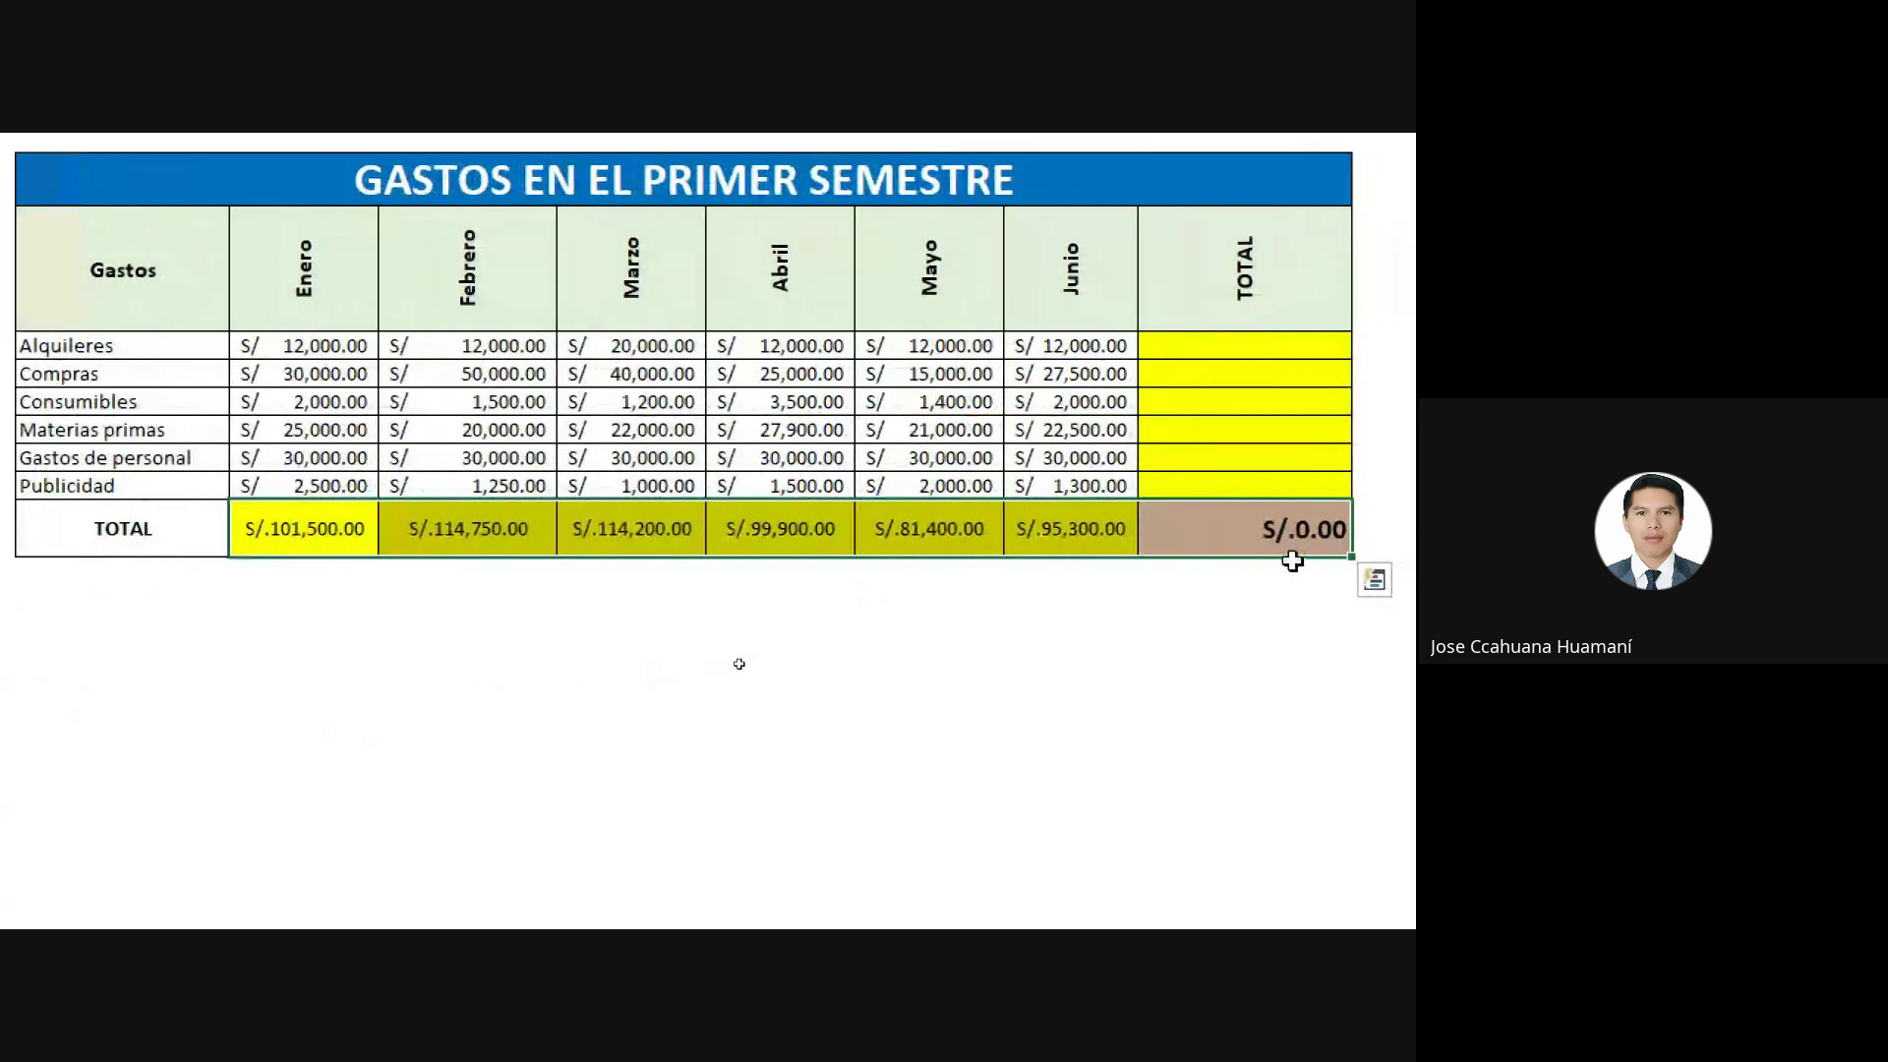
pyautogui.click(1259, 410)
pyautogui.moveTo(1247, 344); pyautogui.dragTo(1249, 490)
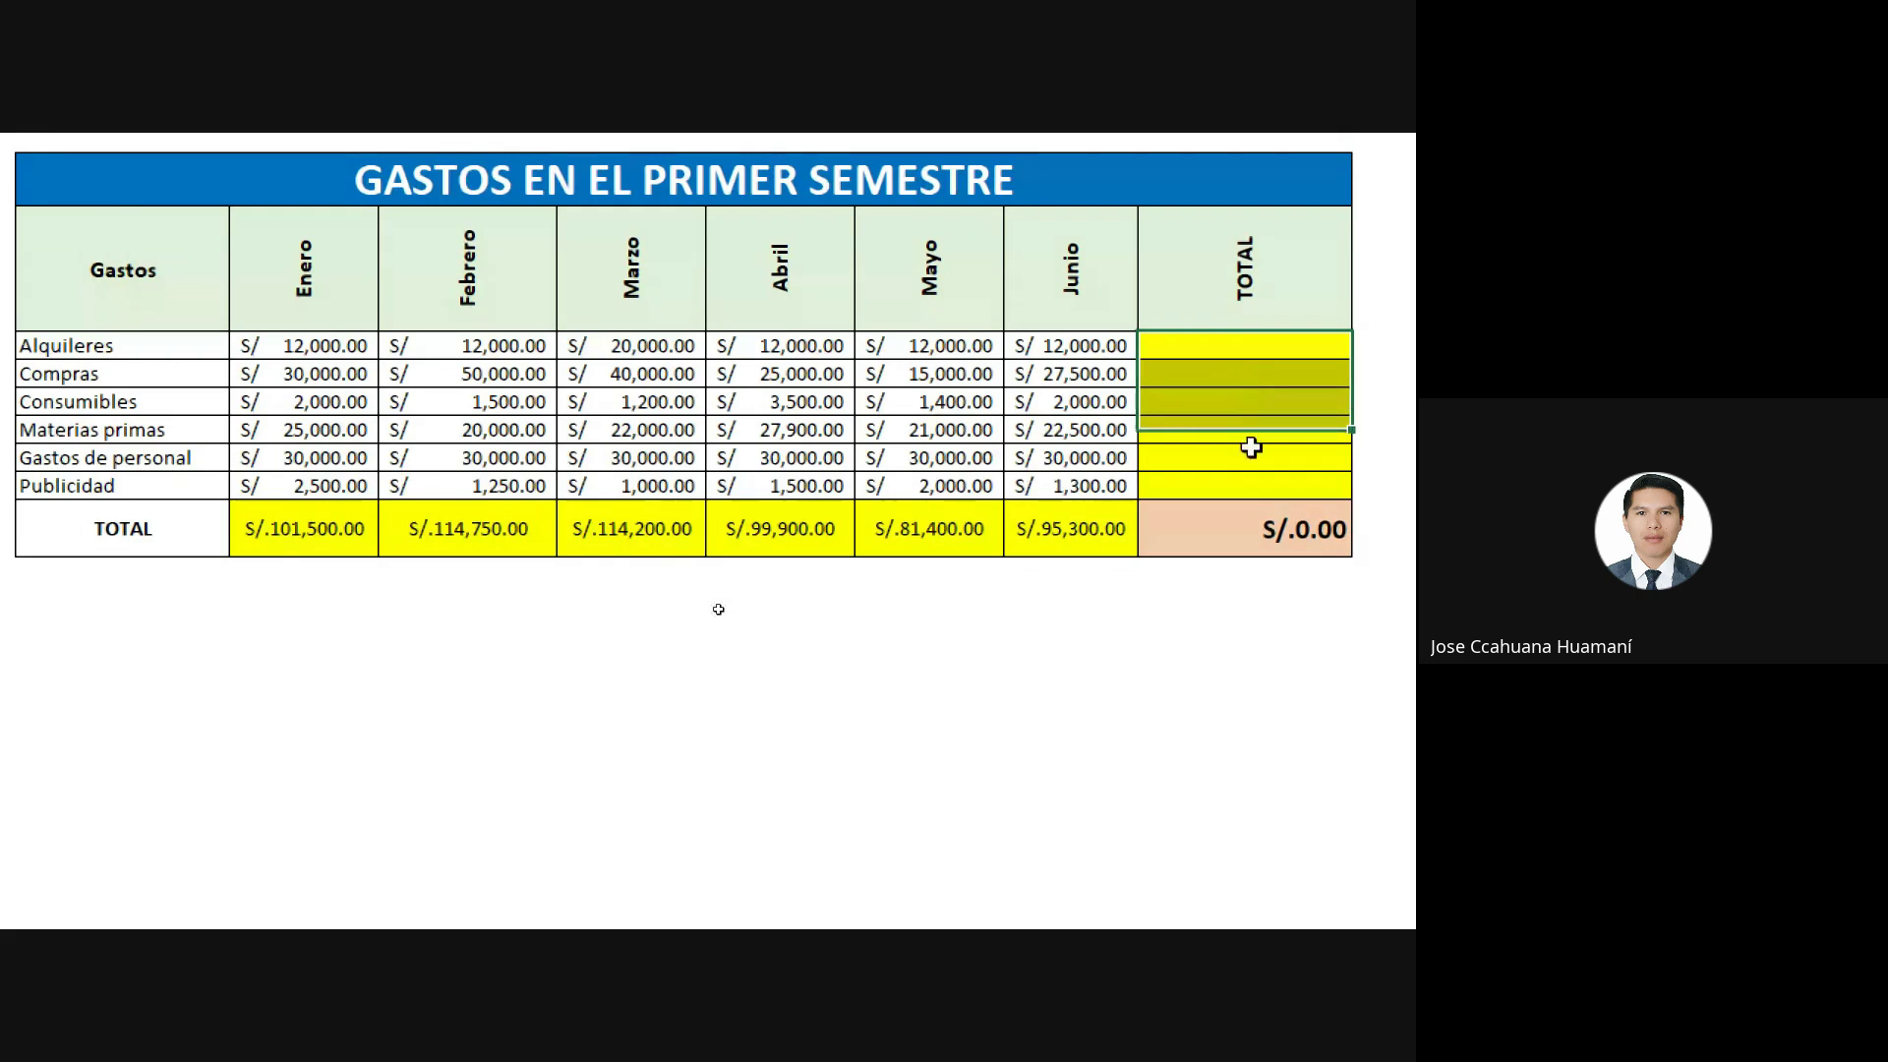
pyautogui.moveTo(1250, 346); pyautogui.dragTo(1236, 537)
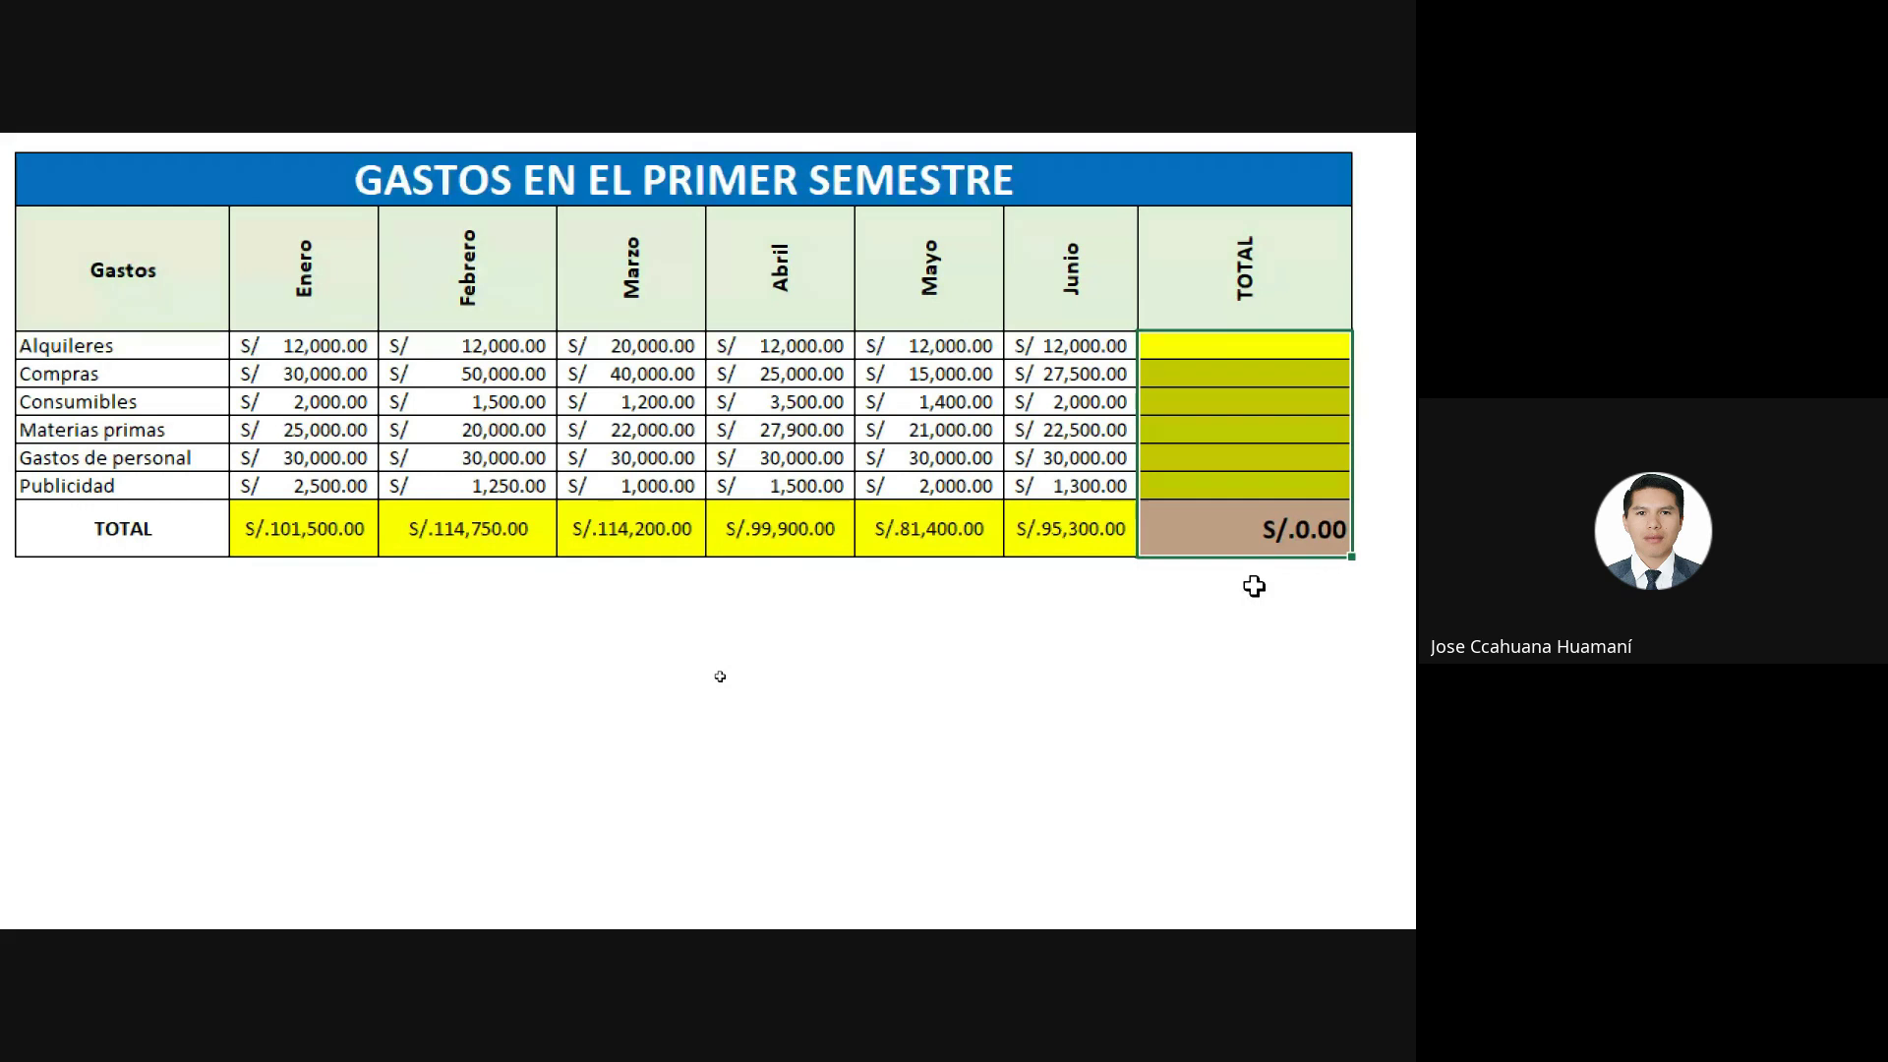
pyautogui.moveTo(1244, 343); pyautogui.dragTo(1207, 506)
pyautogui.click(1206, 506)
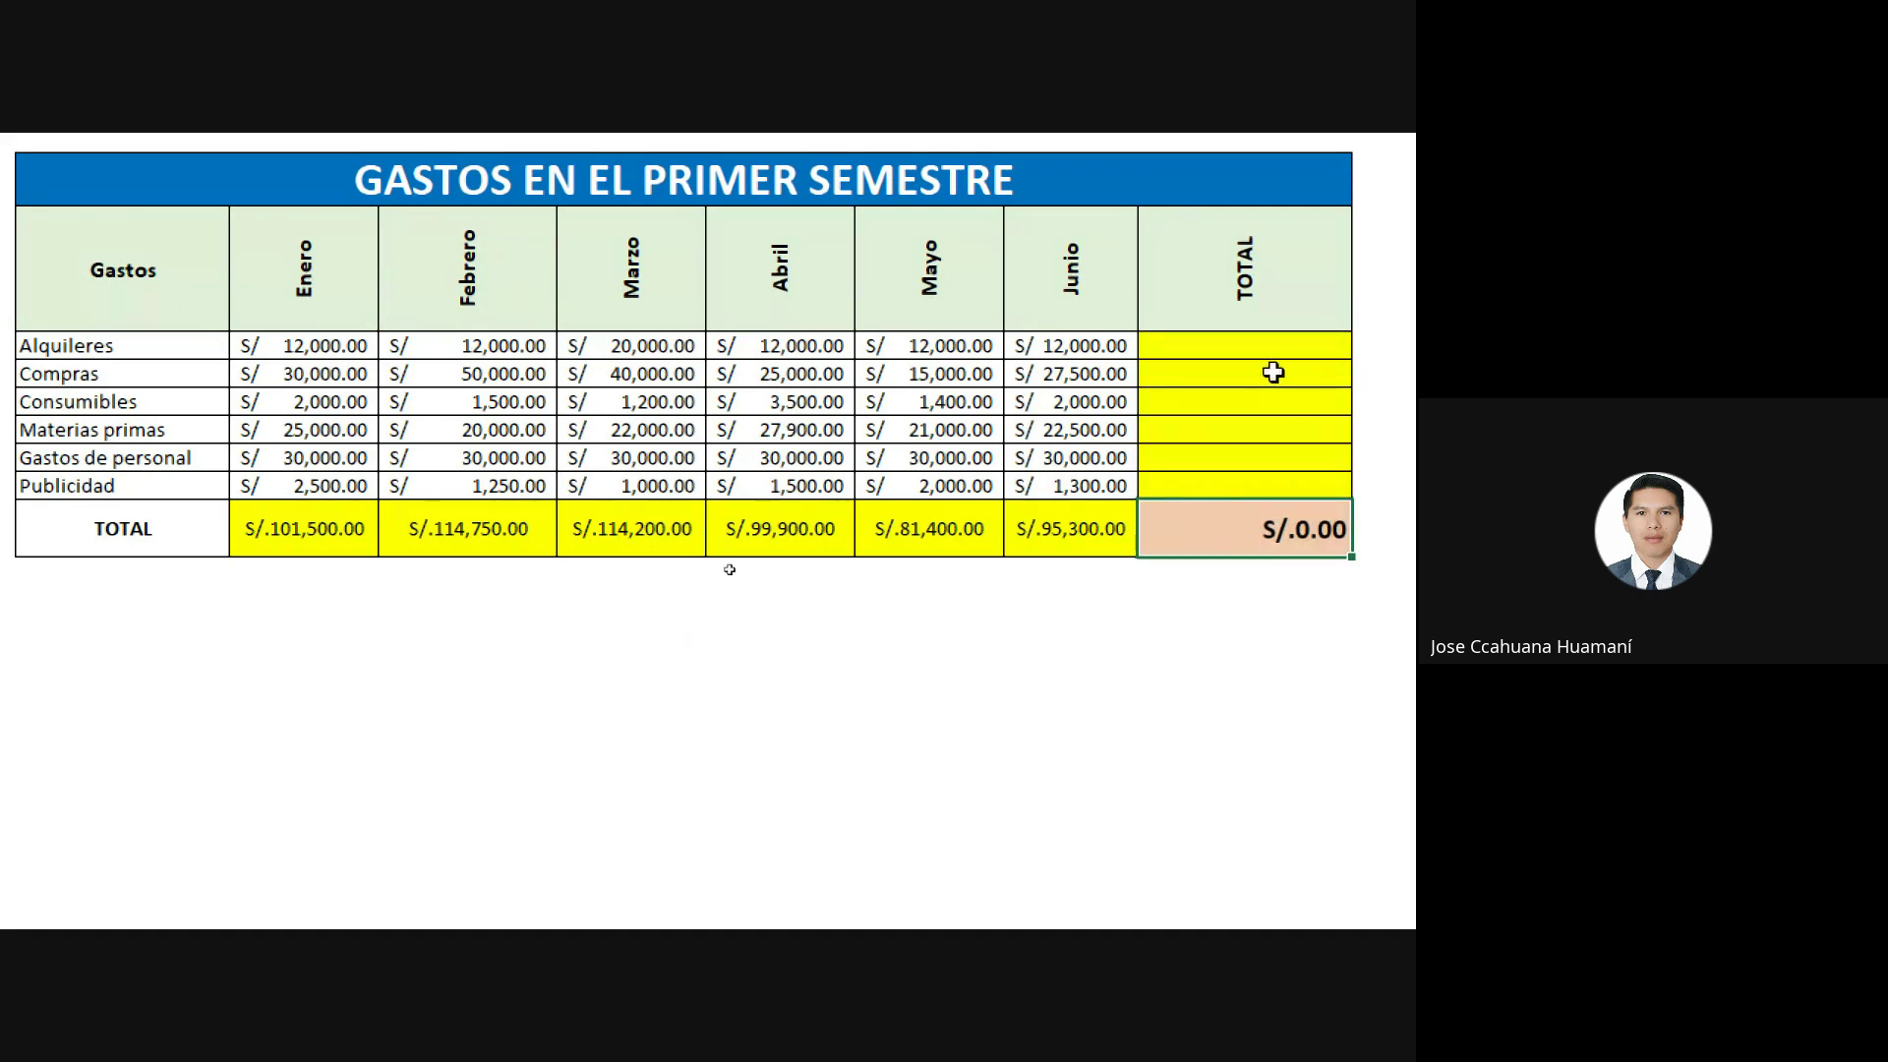
pyautogui.moveTo(1264, 345); pyautogui.dragTo(1230, 484)
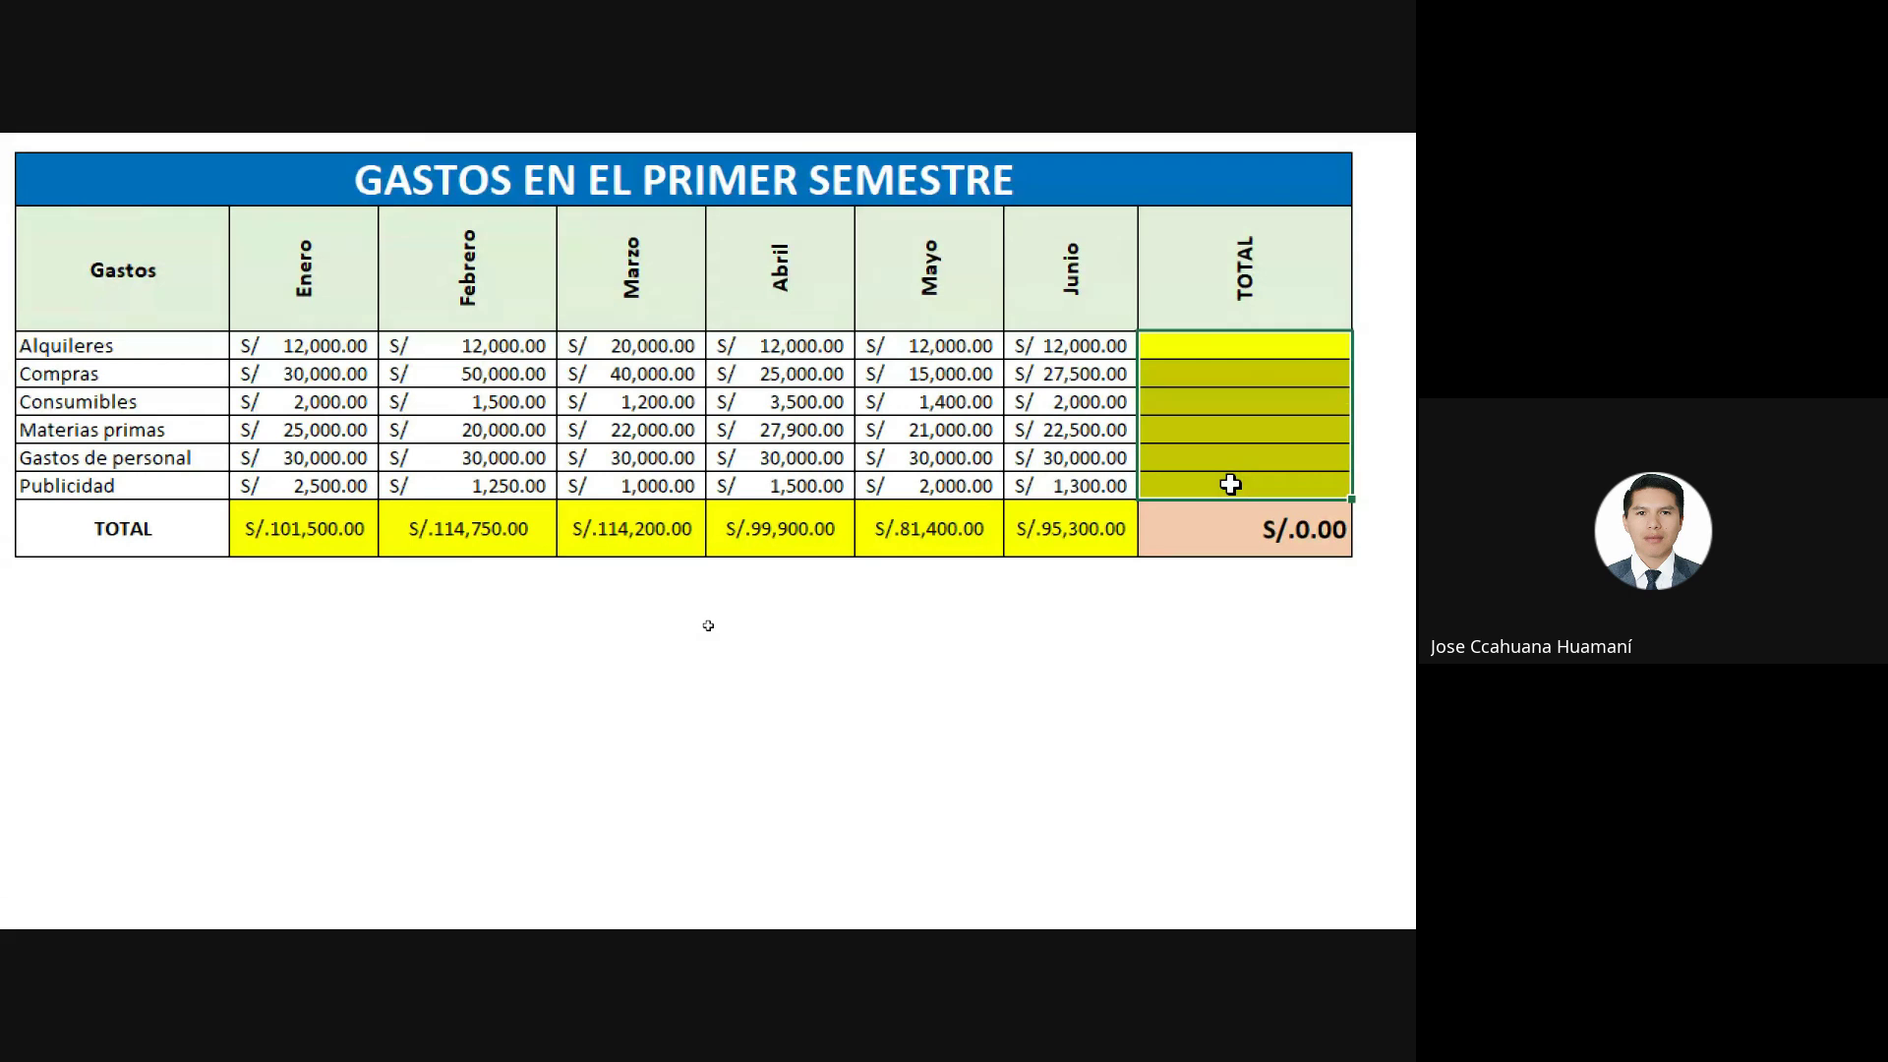
pyautogui.hotkey('alt', '=')
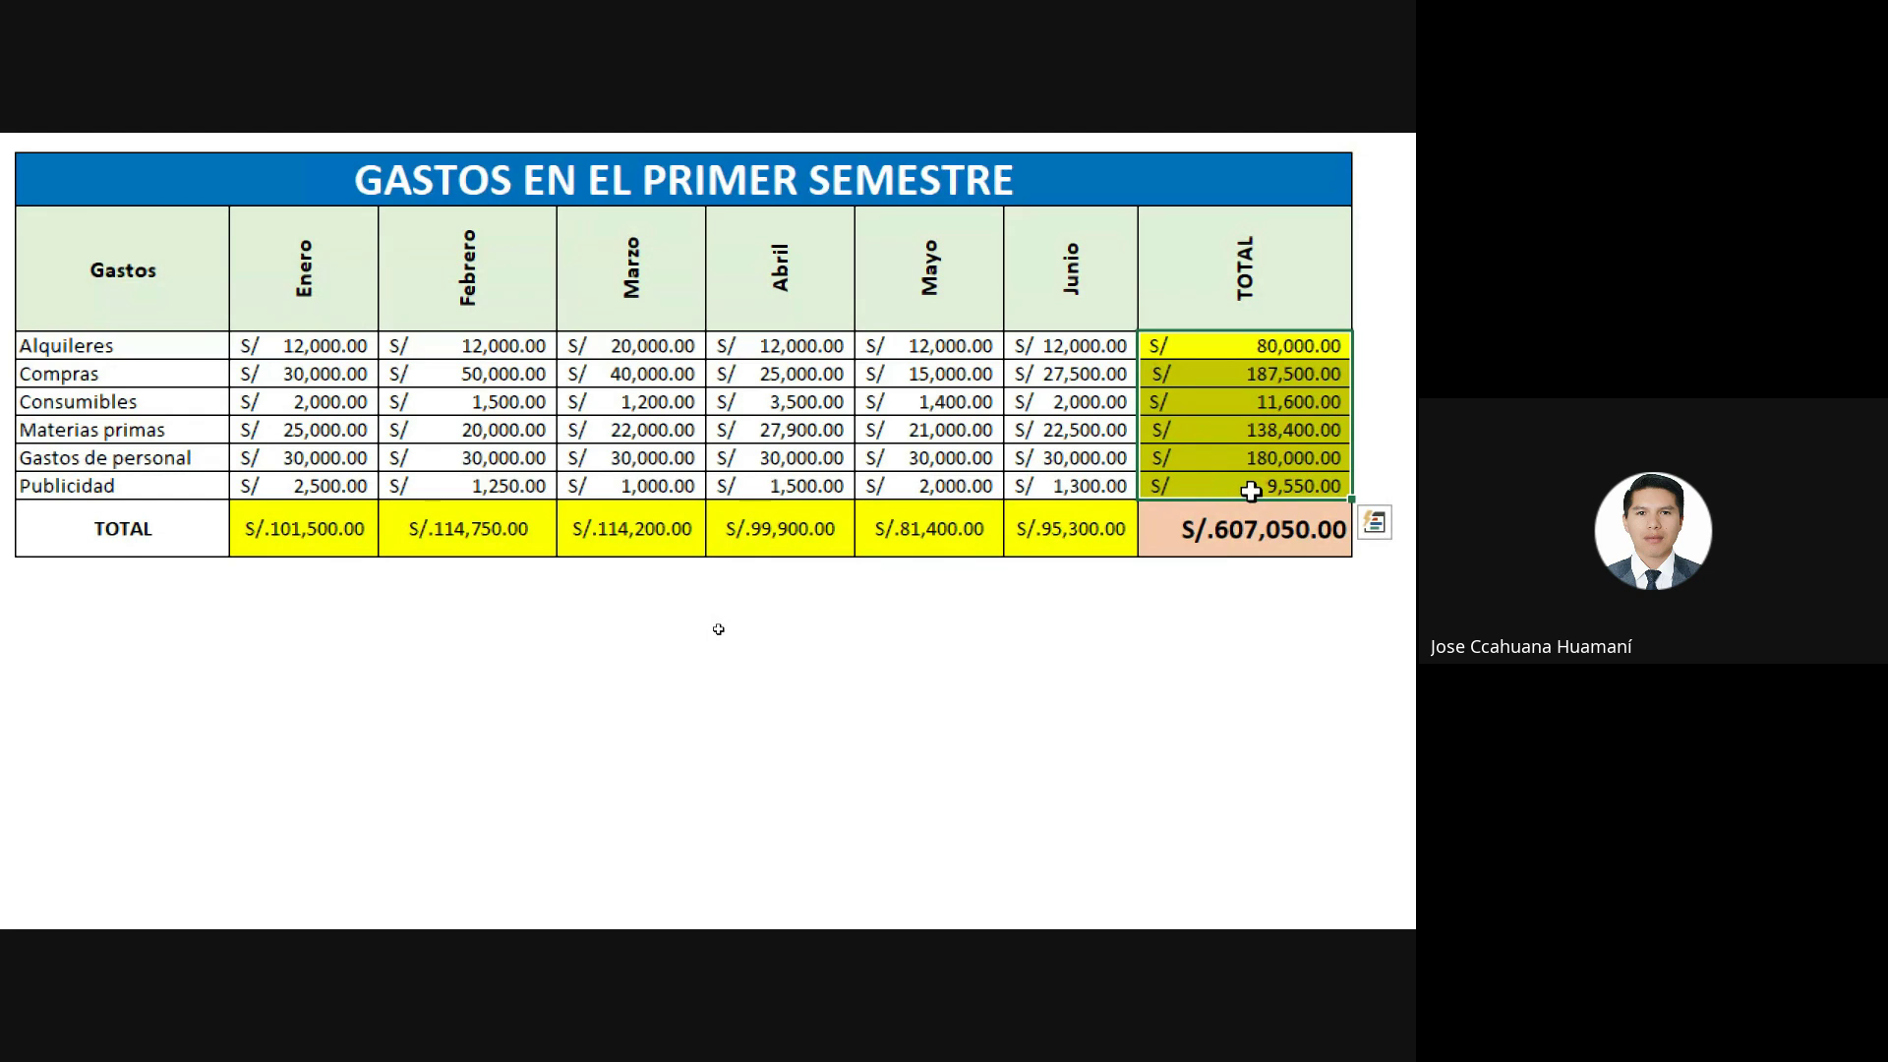
# Review the row totals, the S/.607,050.00 grand total and the monthly totals row.
pyautogui.moveTo(1241, 345); pyautogui.dragTo(1230, 487)
pyautogui.click(1187, 554)
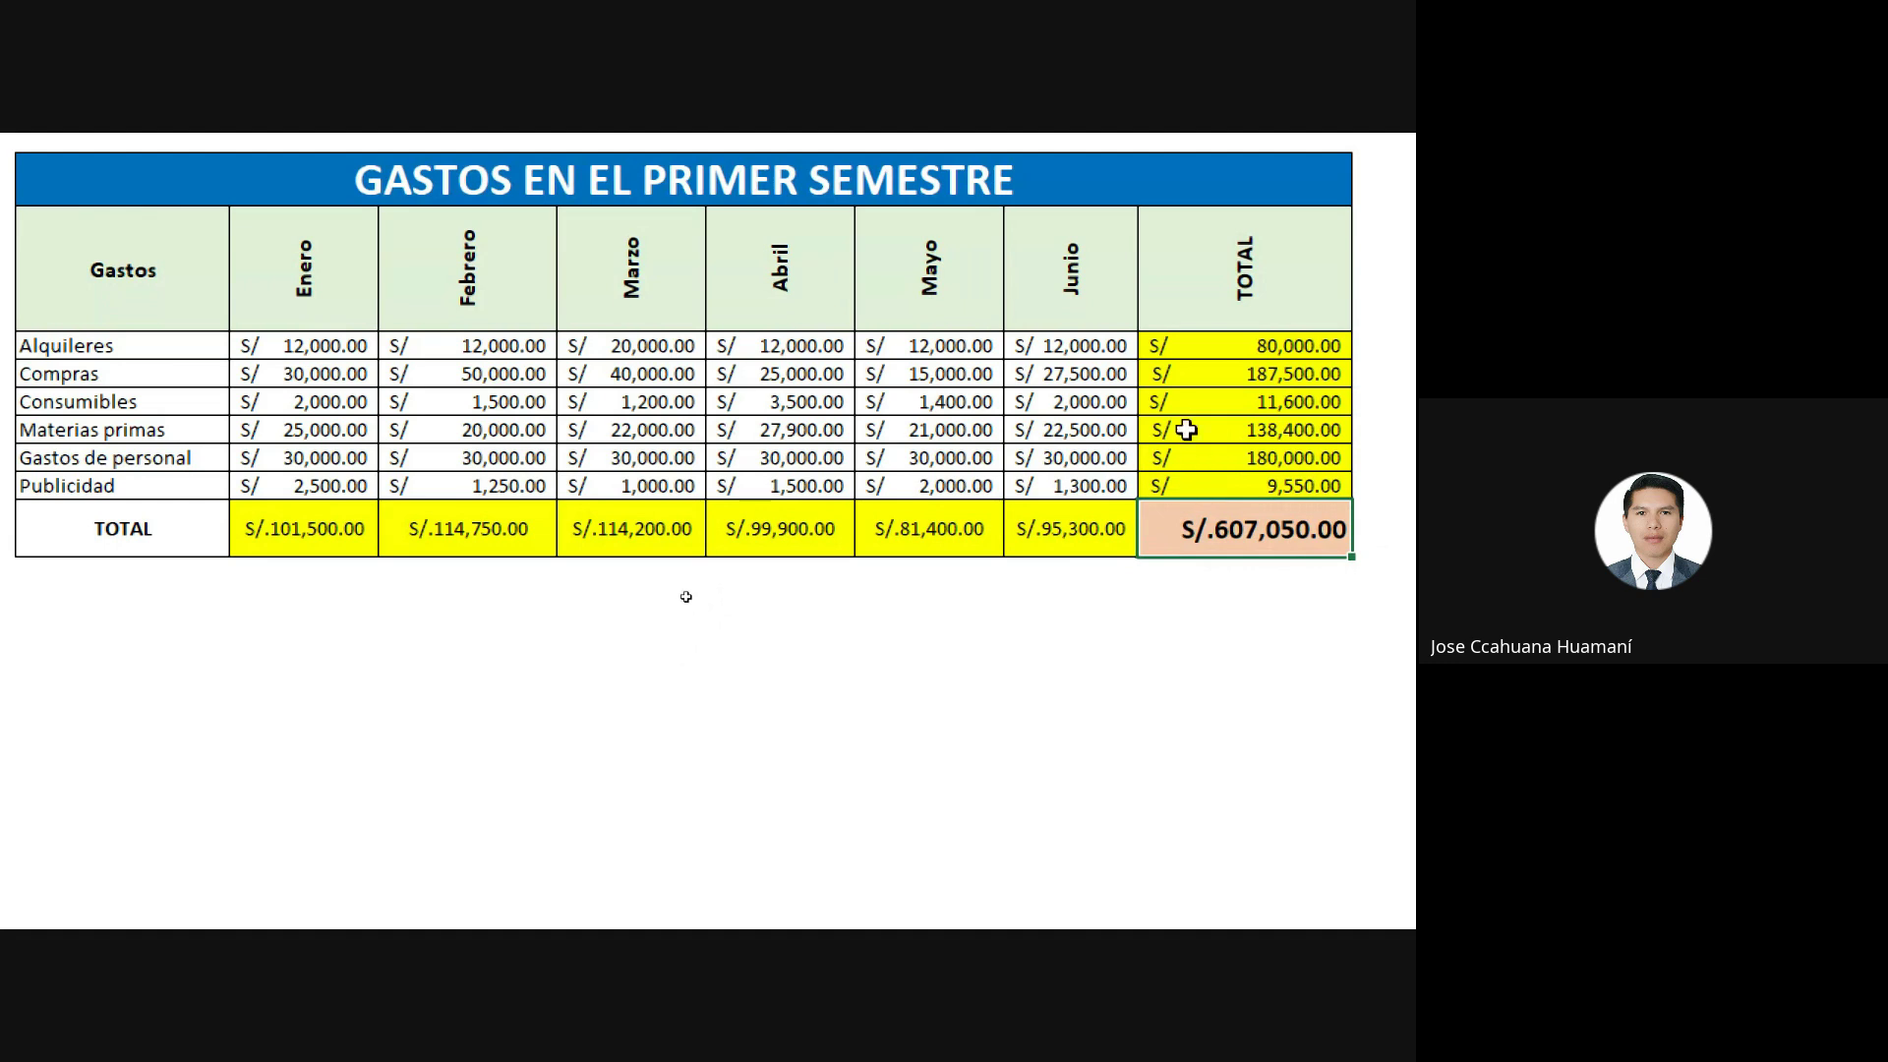
pyautogui.moveTo(1187, 348); pyautogui.dragTo(1208, 474)
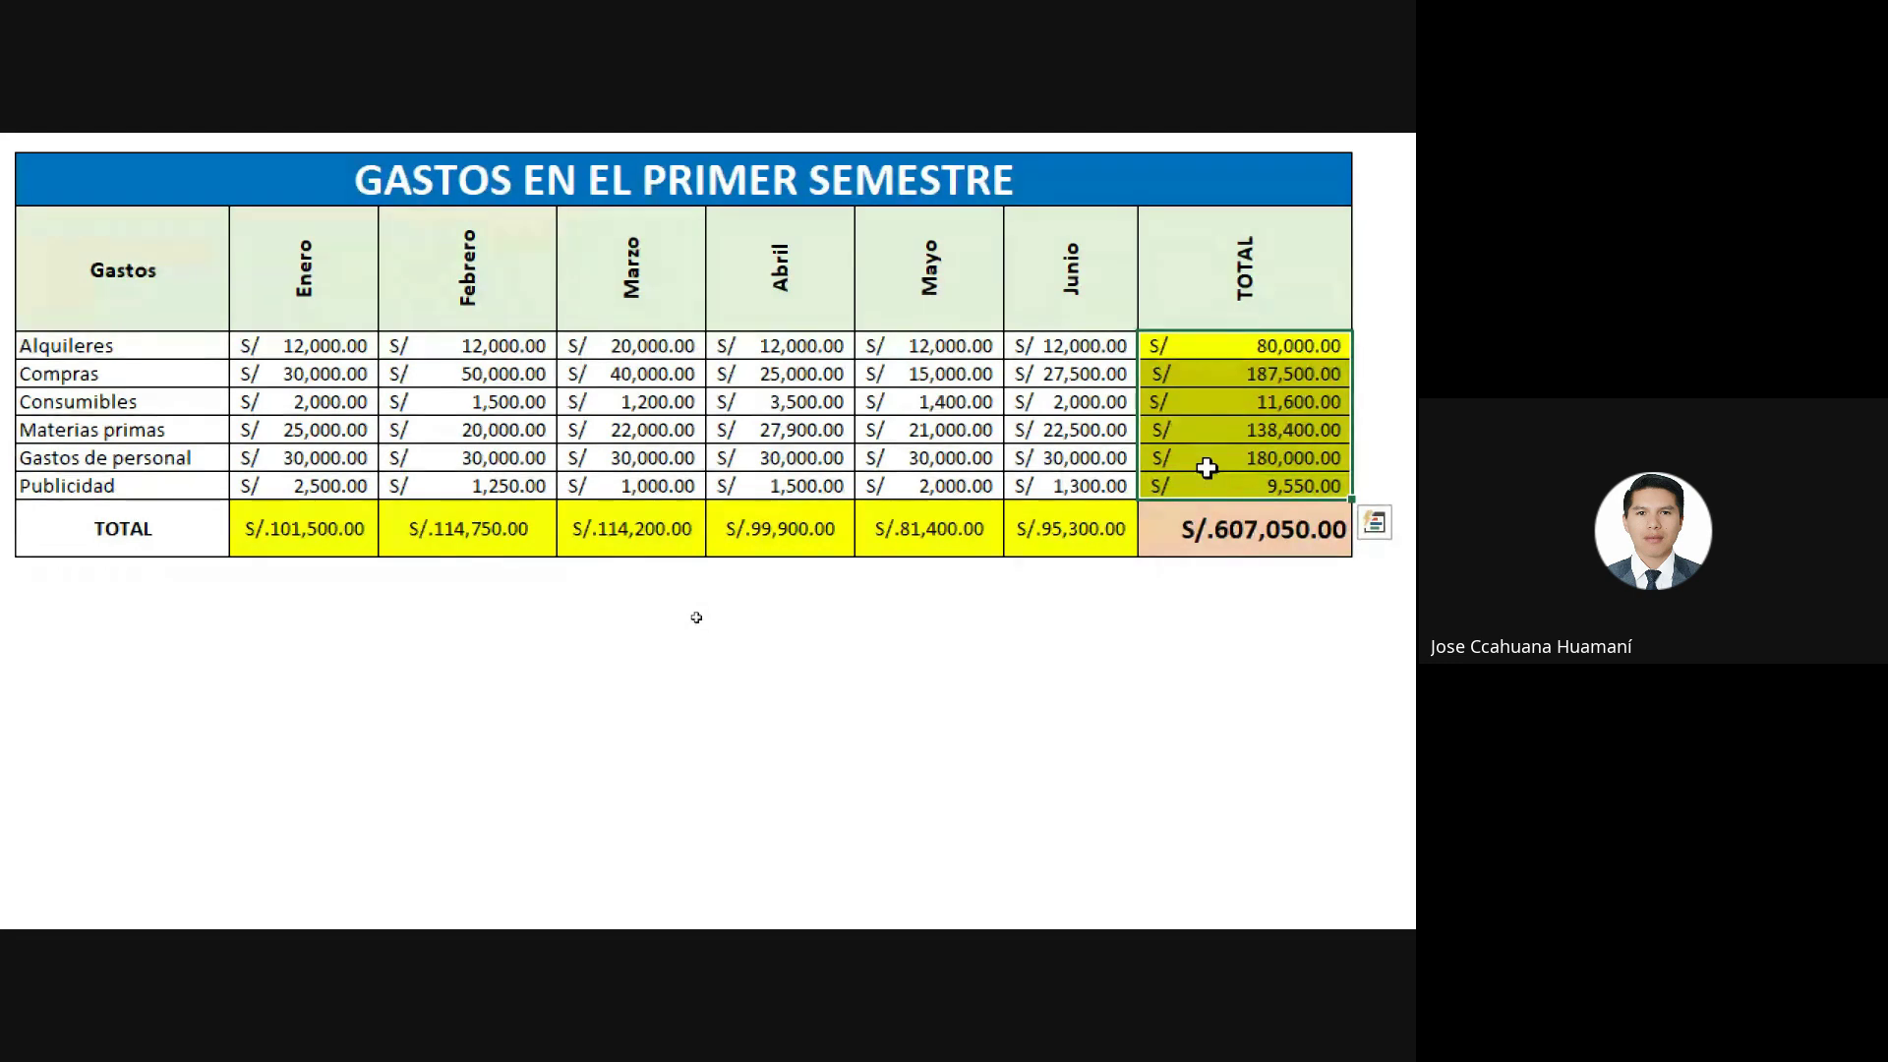
pyautogui.click(1207, 462)
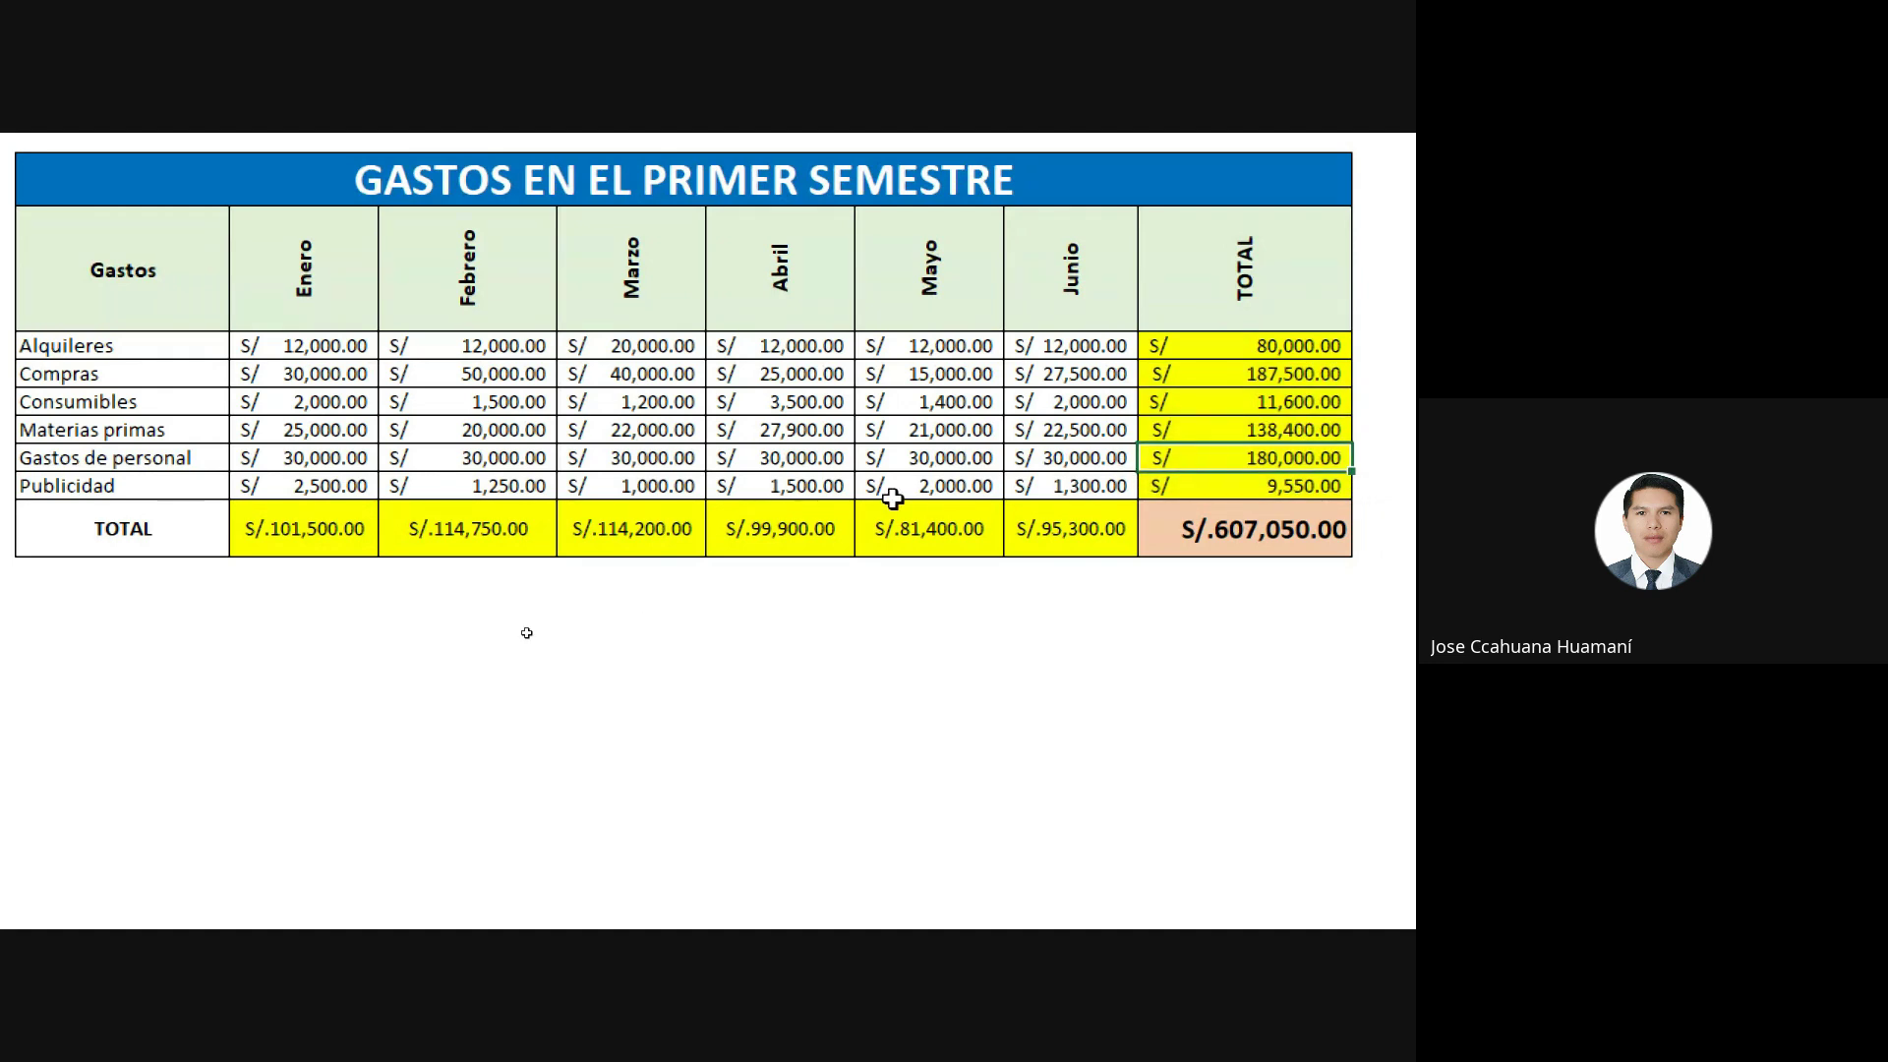
pyautogui.moveTo(260, 528); pyautogui.dragTo(1214, 528)
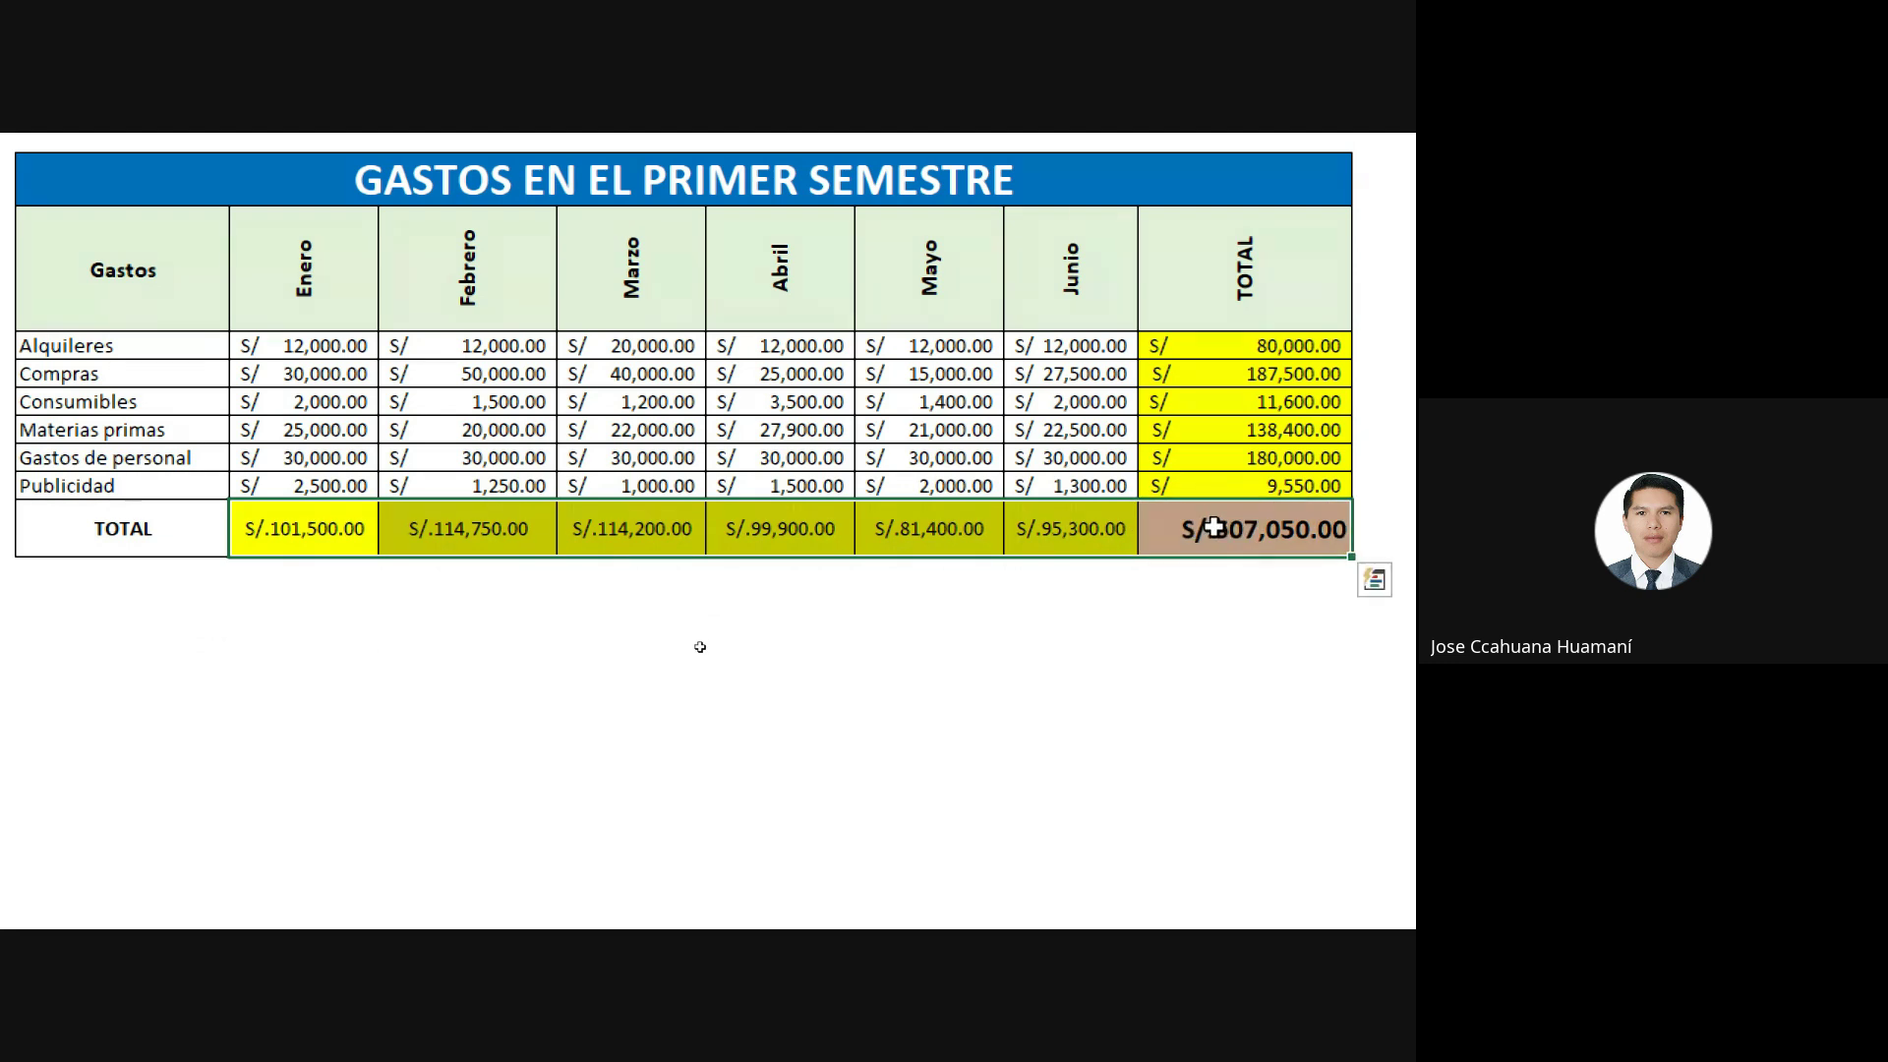
# Delete the monthly totals in the TOTAL row and the row totals in the TOTAL column.
pyautogui.press('Delete')
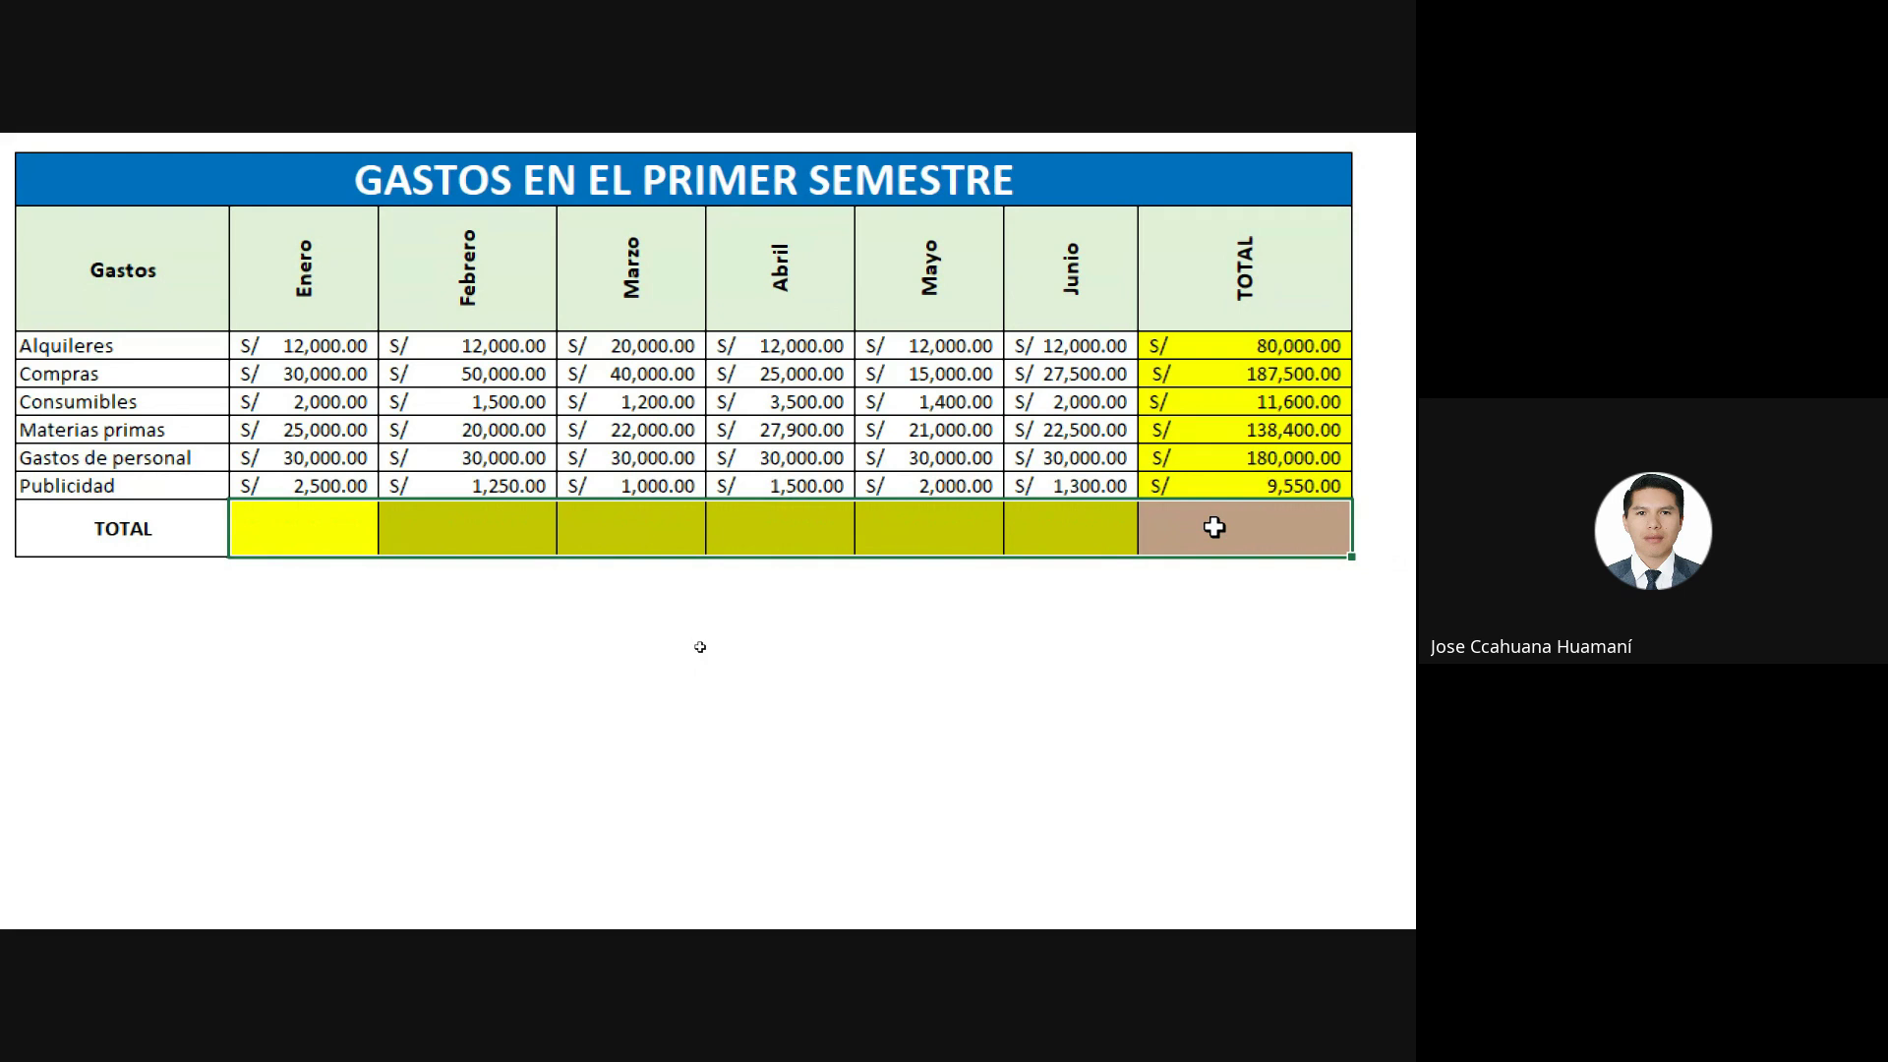
pyautogui.moveTo(1219, 346); pyautogui.dragTo(1238, 507)
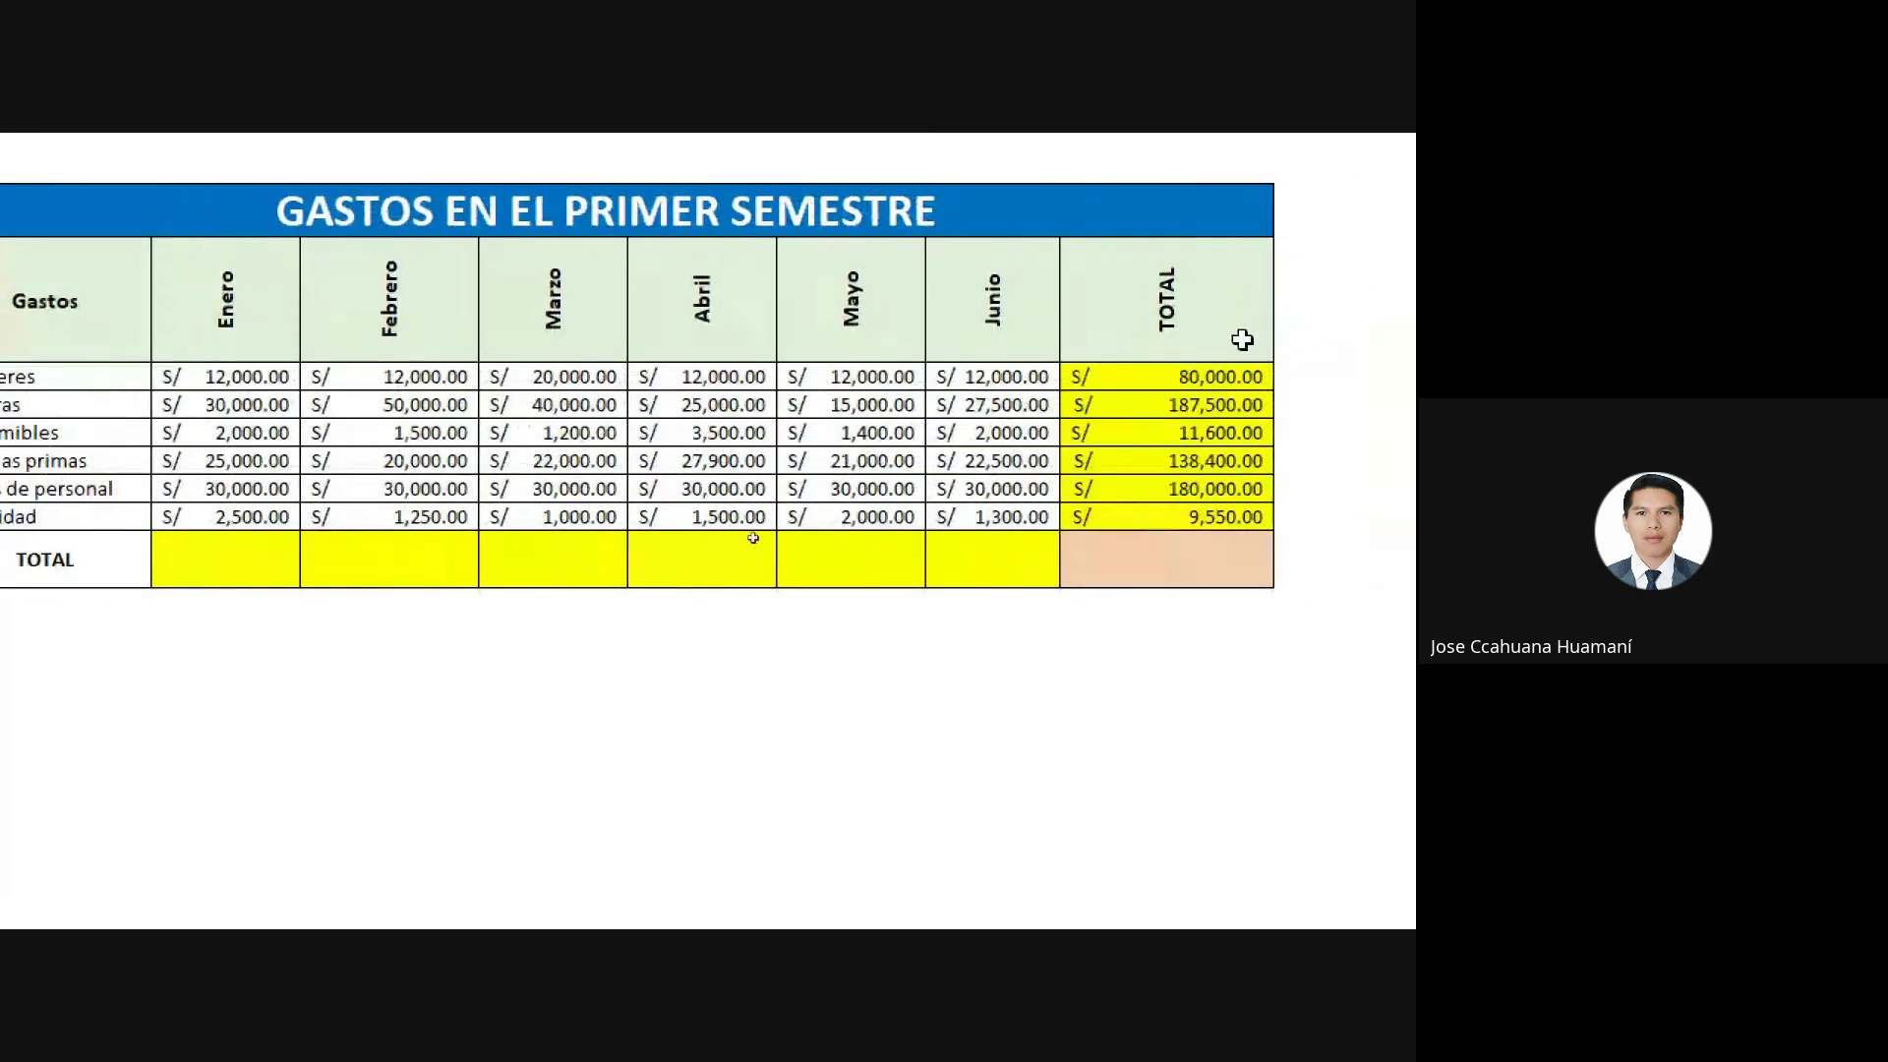
pyautogui.moveTo(1183, 374); pyautogui.dragTo(1191, 518)
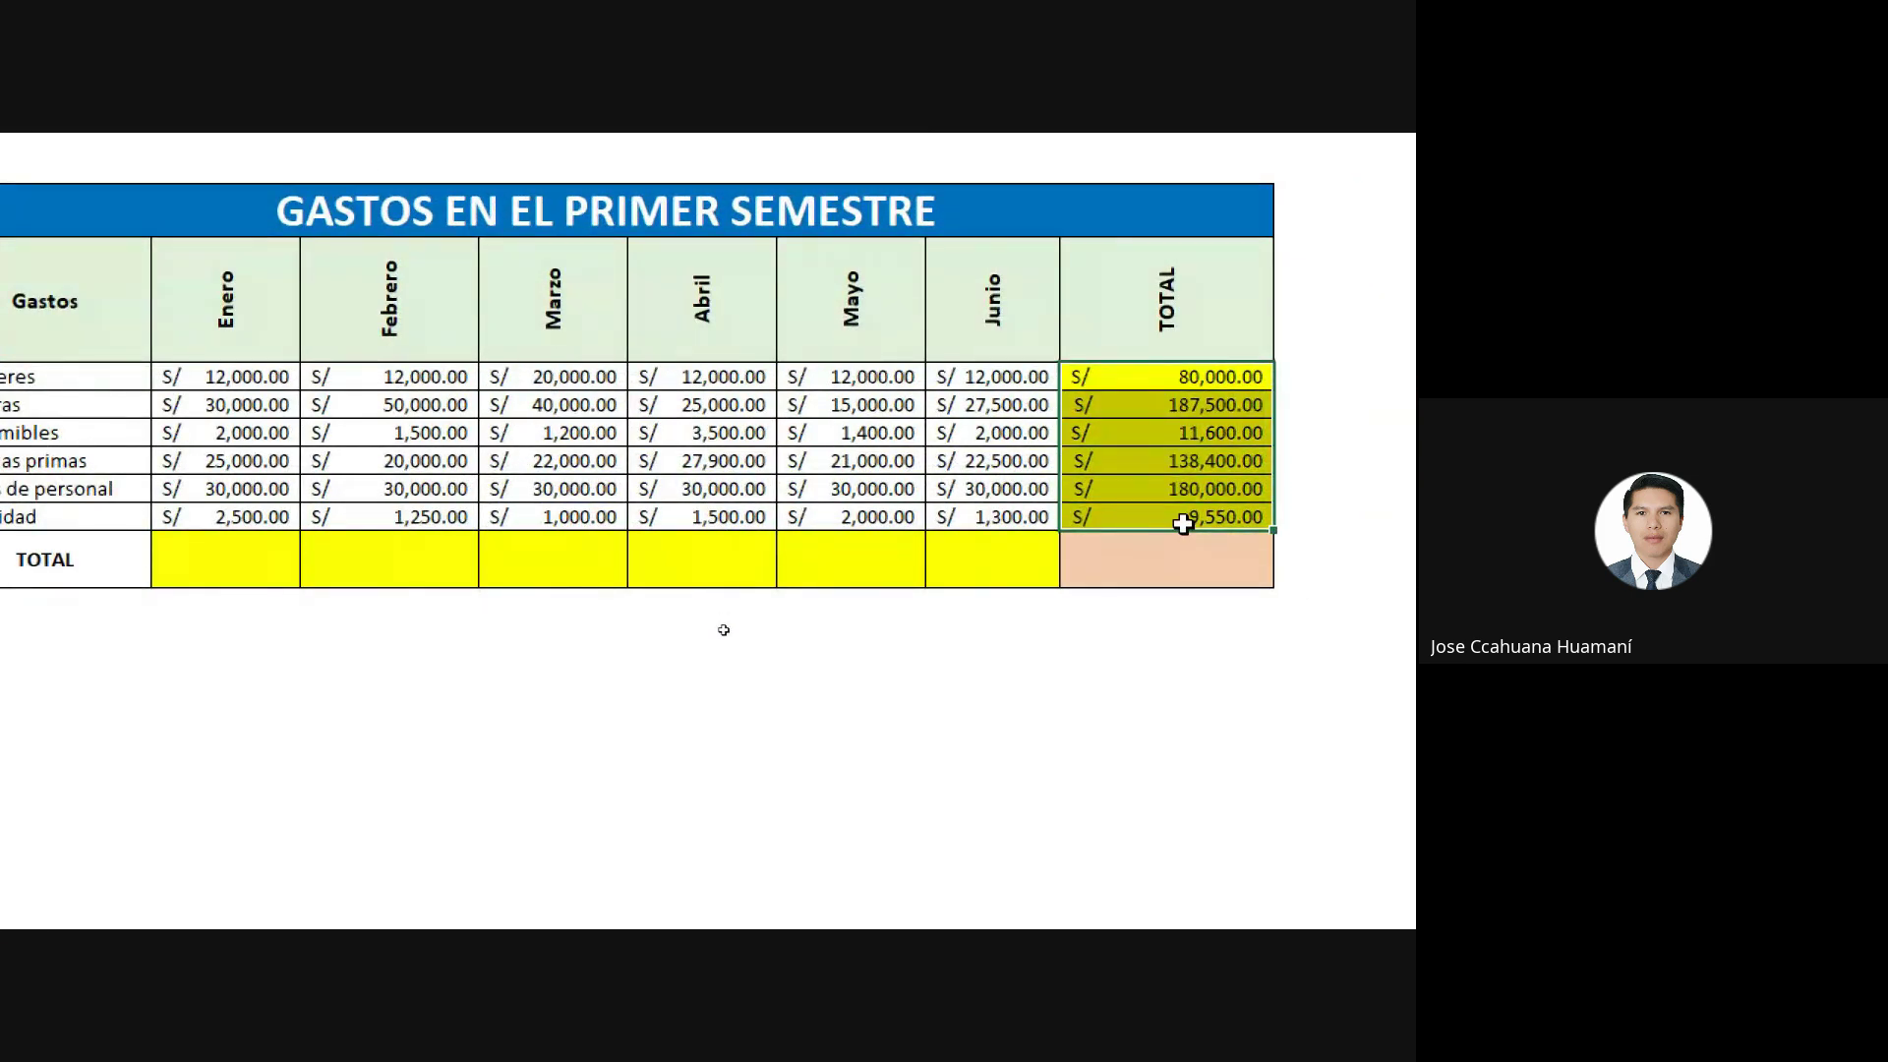
pyautogui.press('Delete')
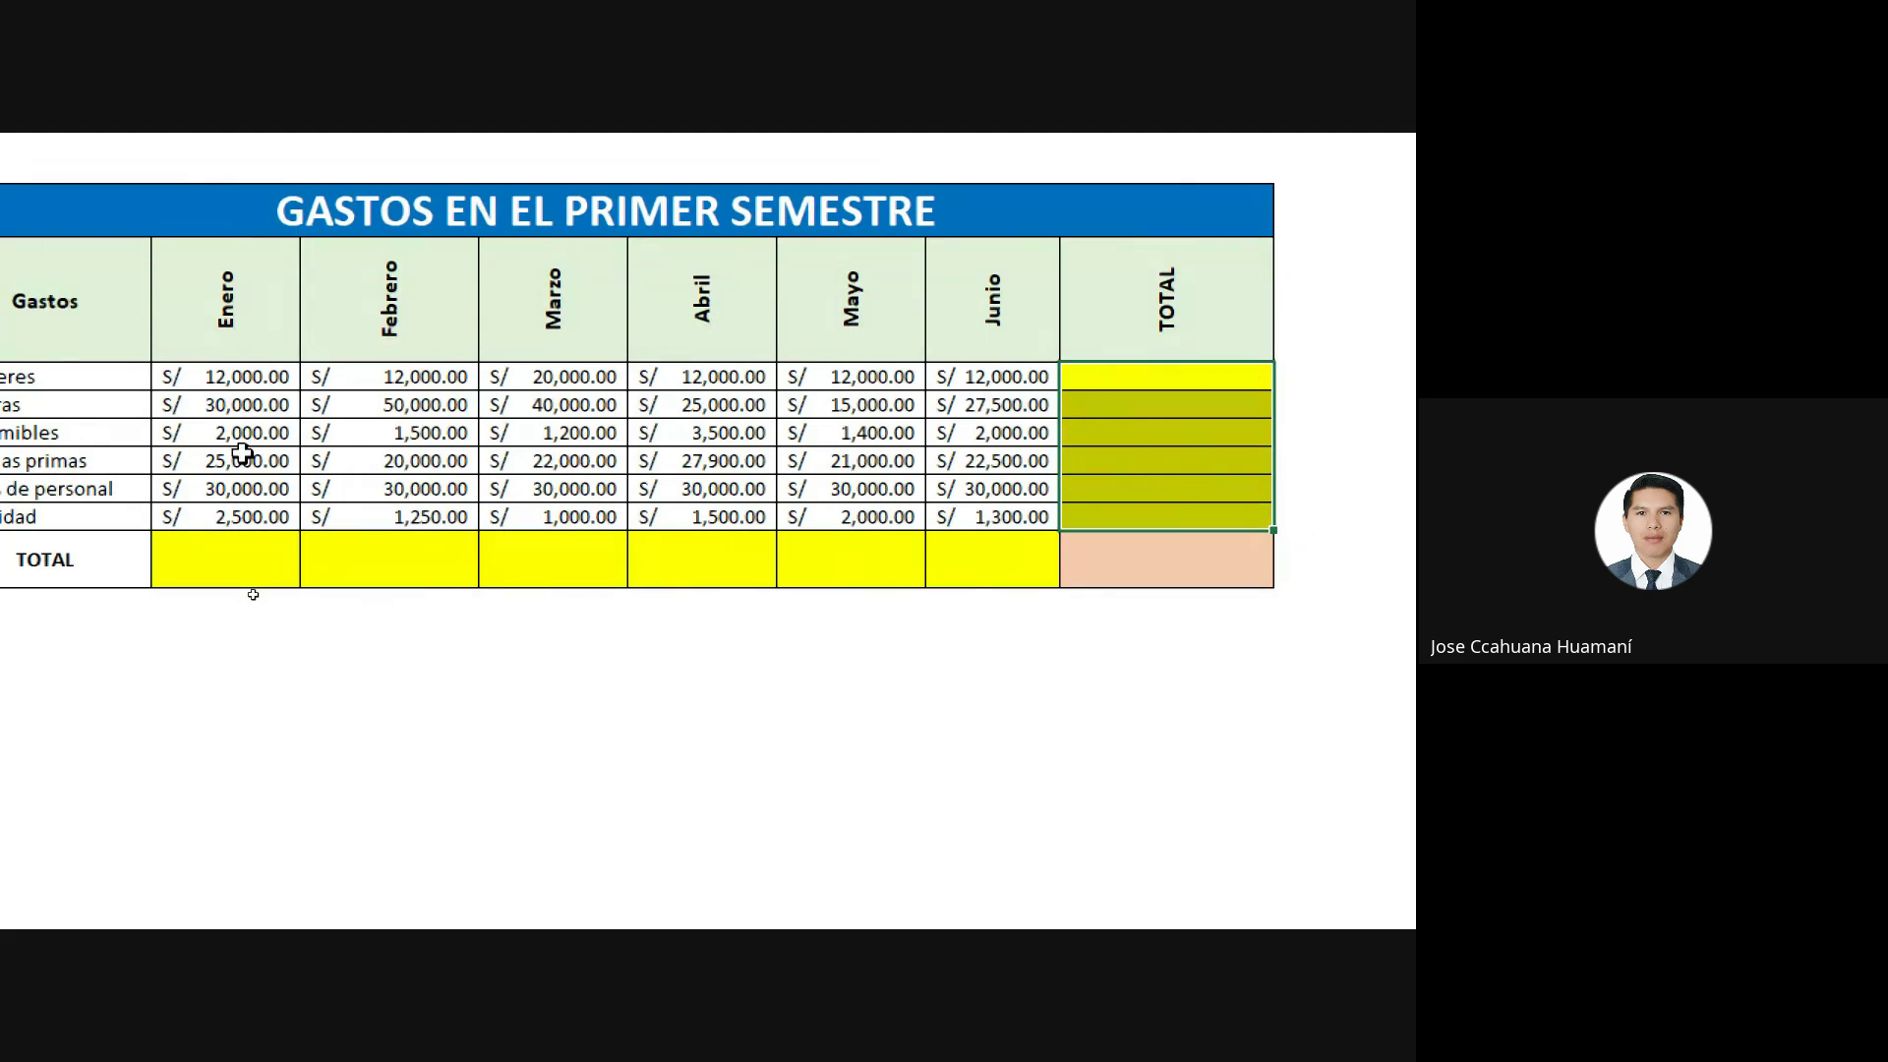
# AutoSum the whole expense range with TOTAL row and column at once, giving grand total S/.607,050.00.
pyautogui.moveTo(189, 362); pyautogui.dragTo(537, 466)
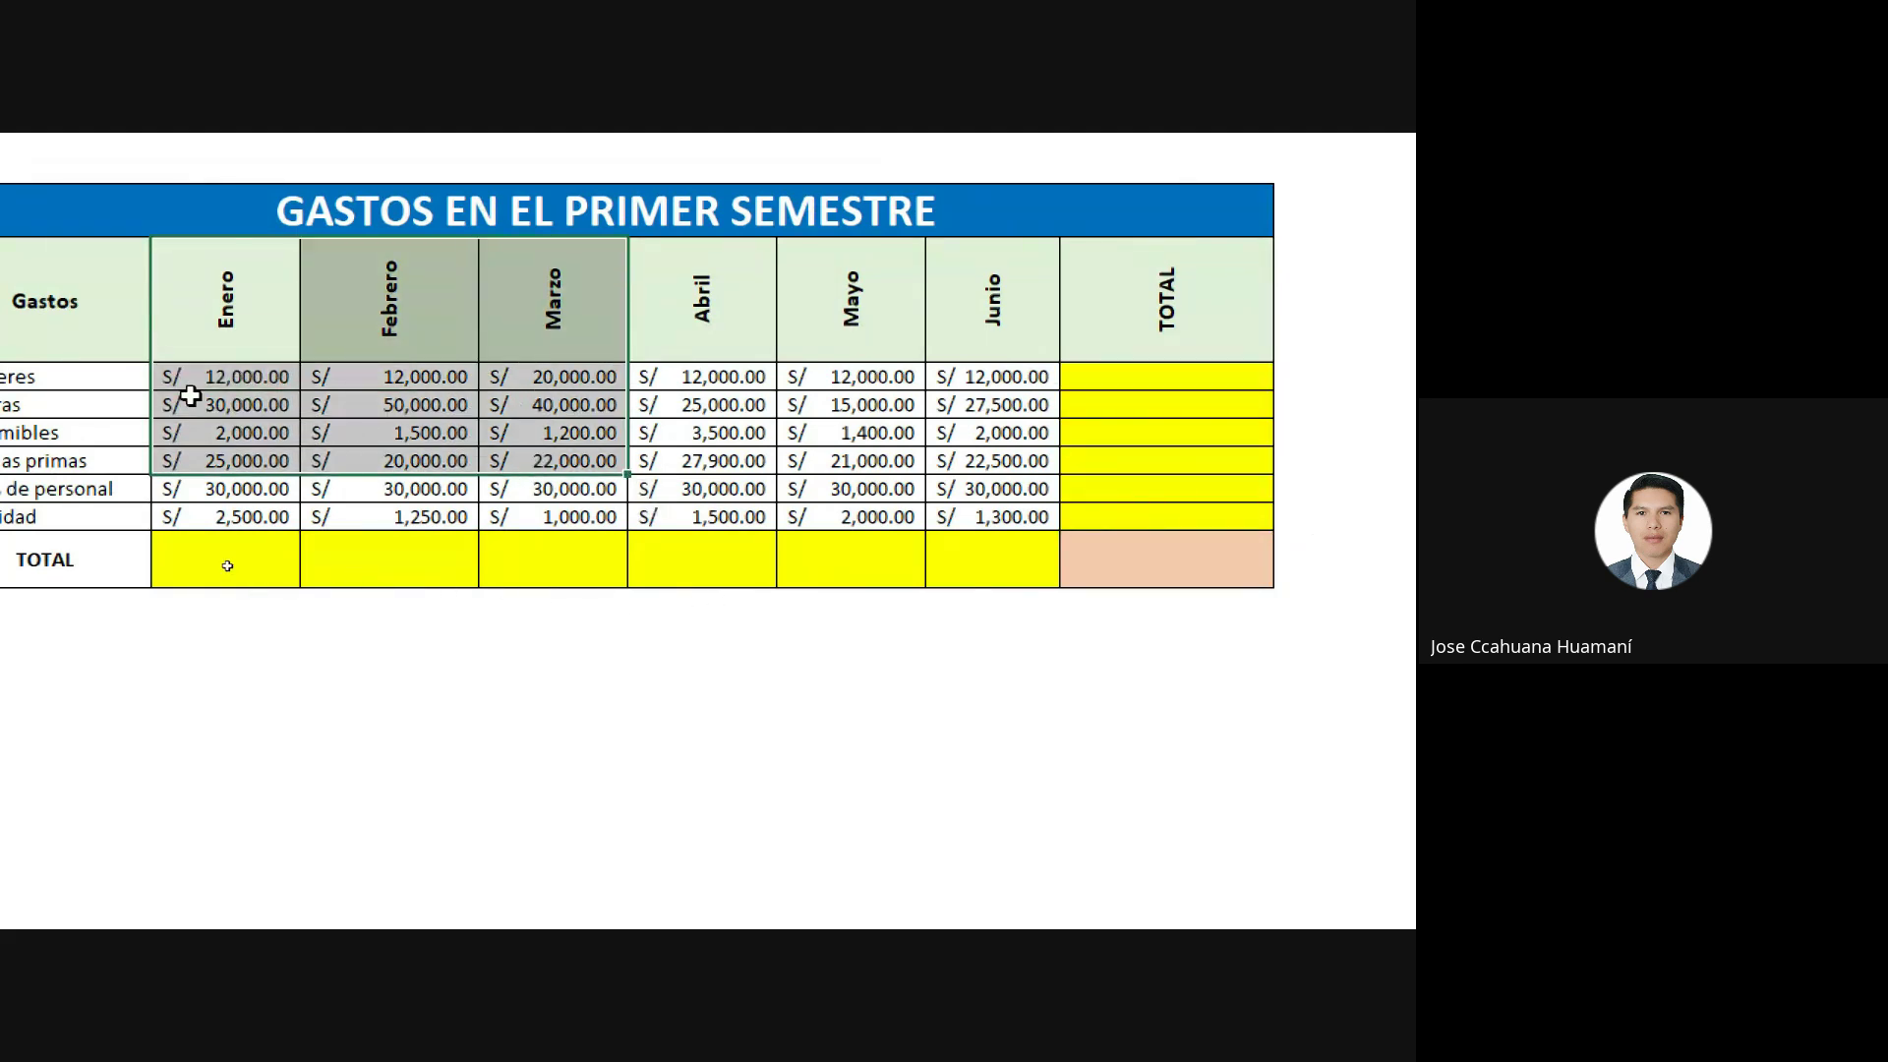
pyautogui.moveTo(192, 381); pyautogui.dragTo(1207, 474)
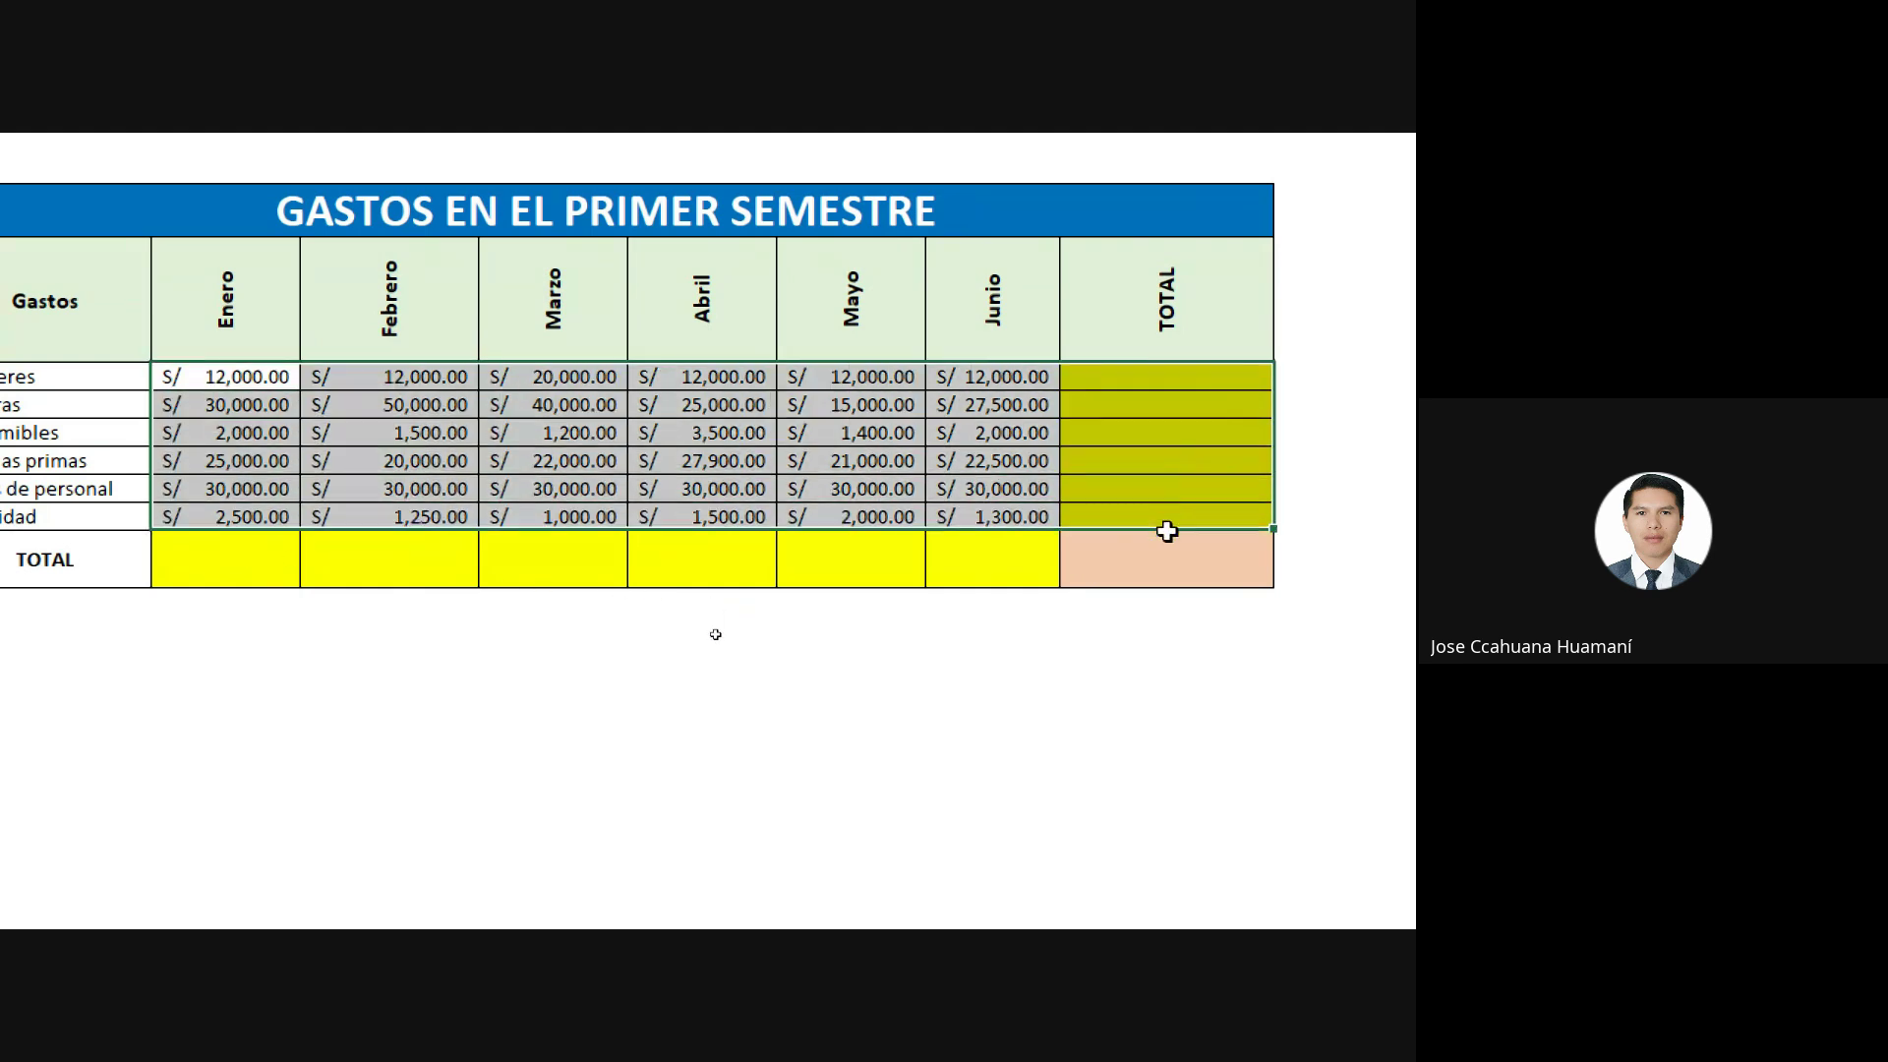
pyautogui.moveTo(1207, 474)
pyautogui.mouseDown()
pyautogui.moveTo(1158, 585)
pyautogui.moveTo(1148, 574)
pyautogui.mouseUp()
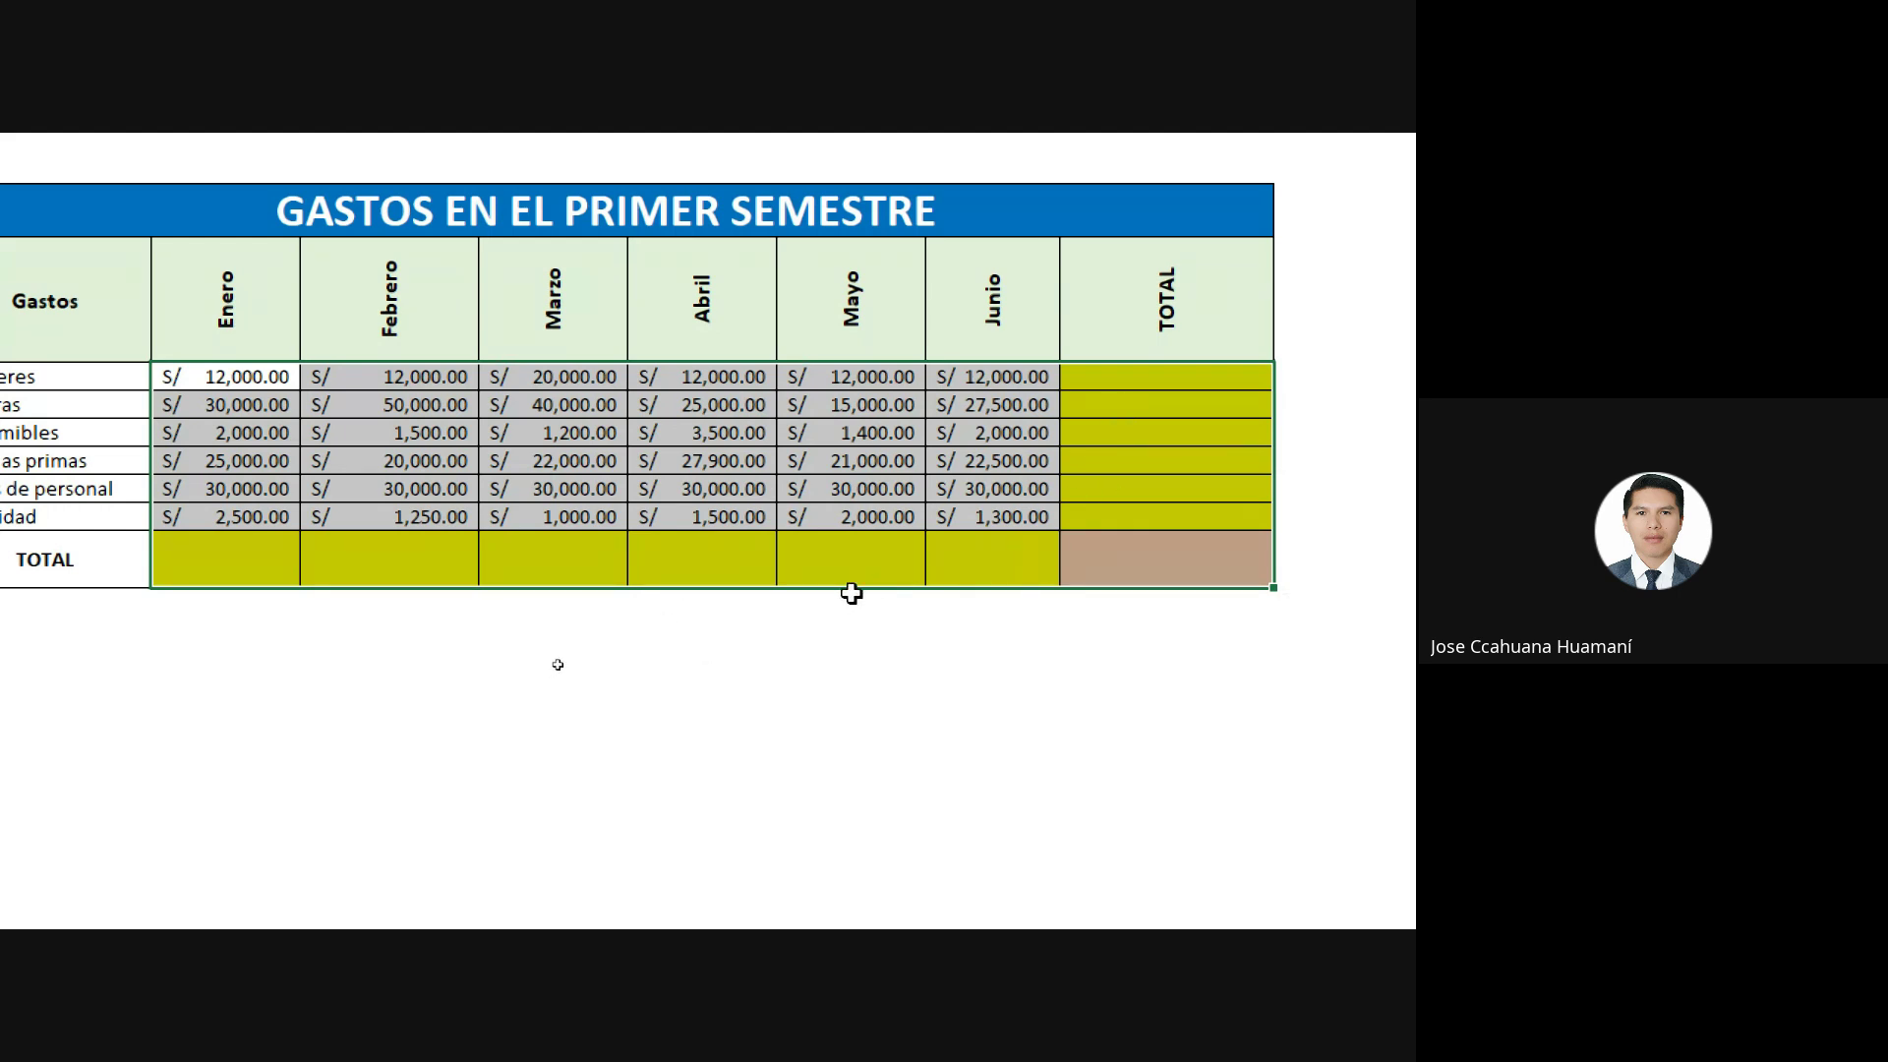
pyautogui.hotkey('alt', '=')
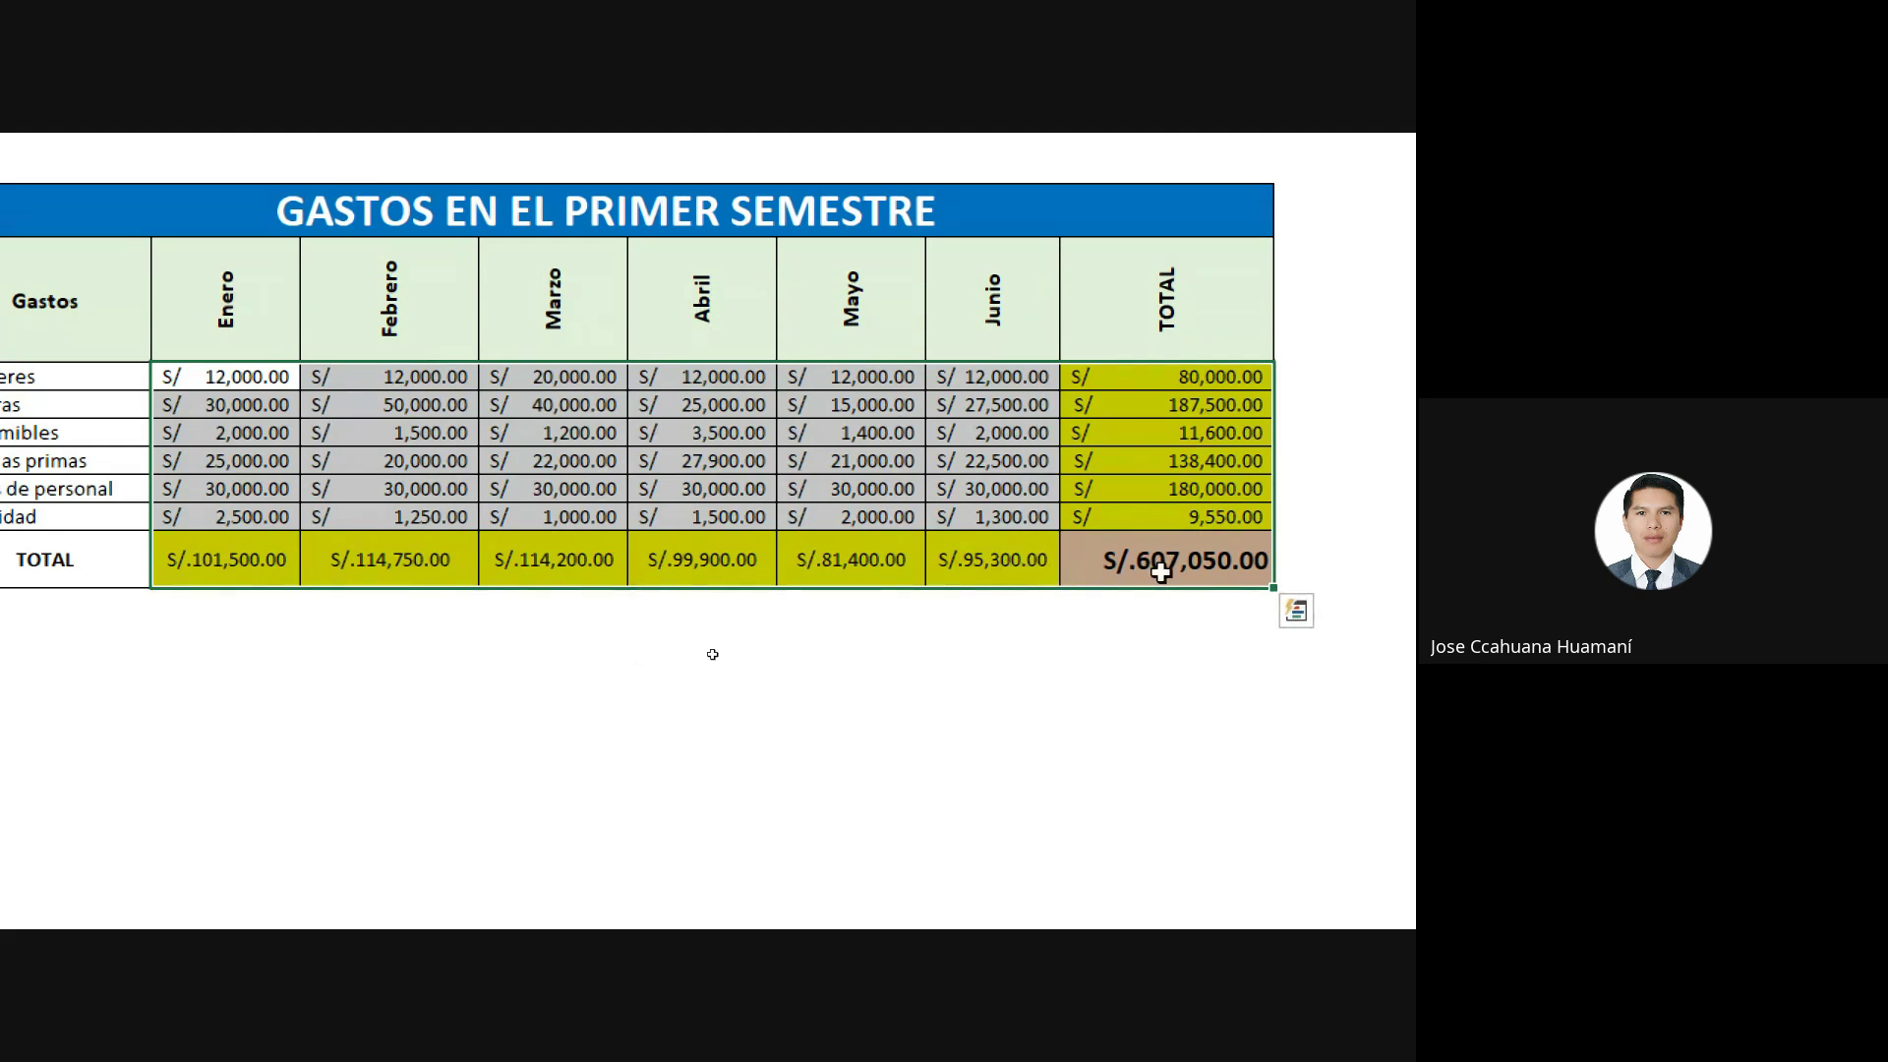
pyautogui.click(1302, 555)
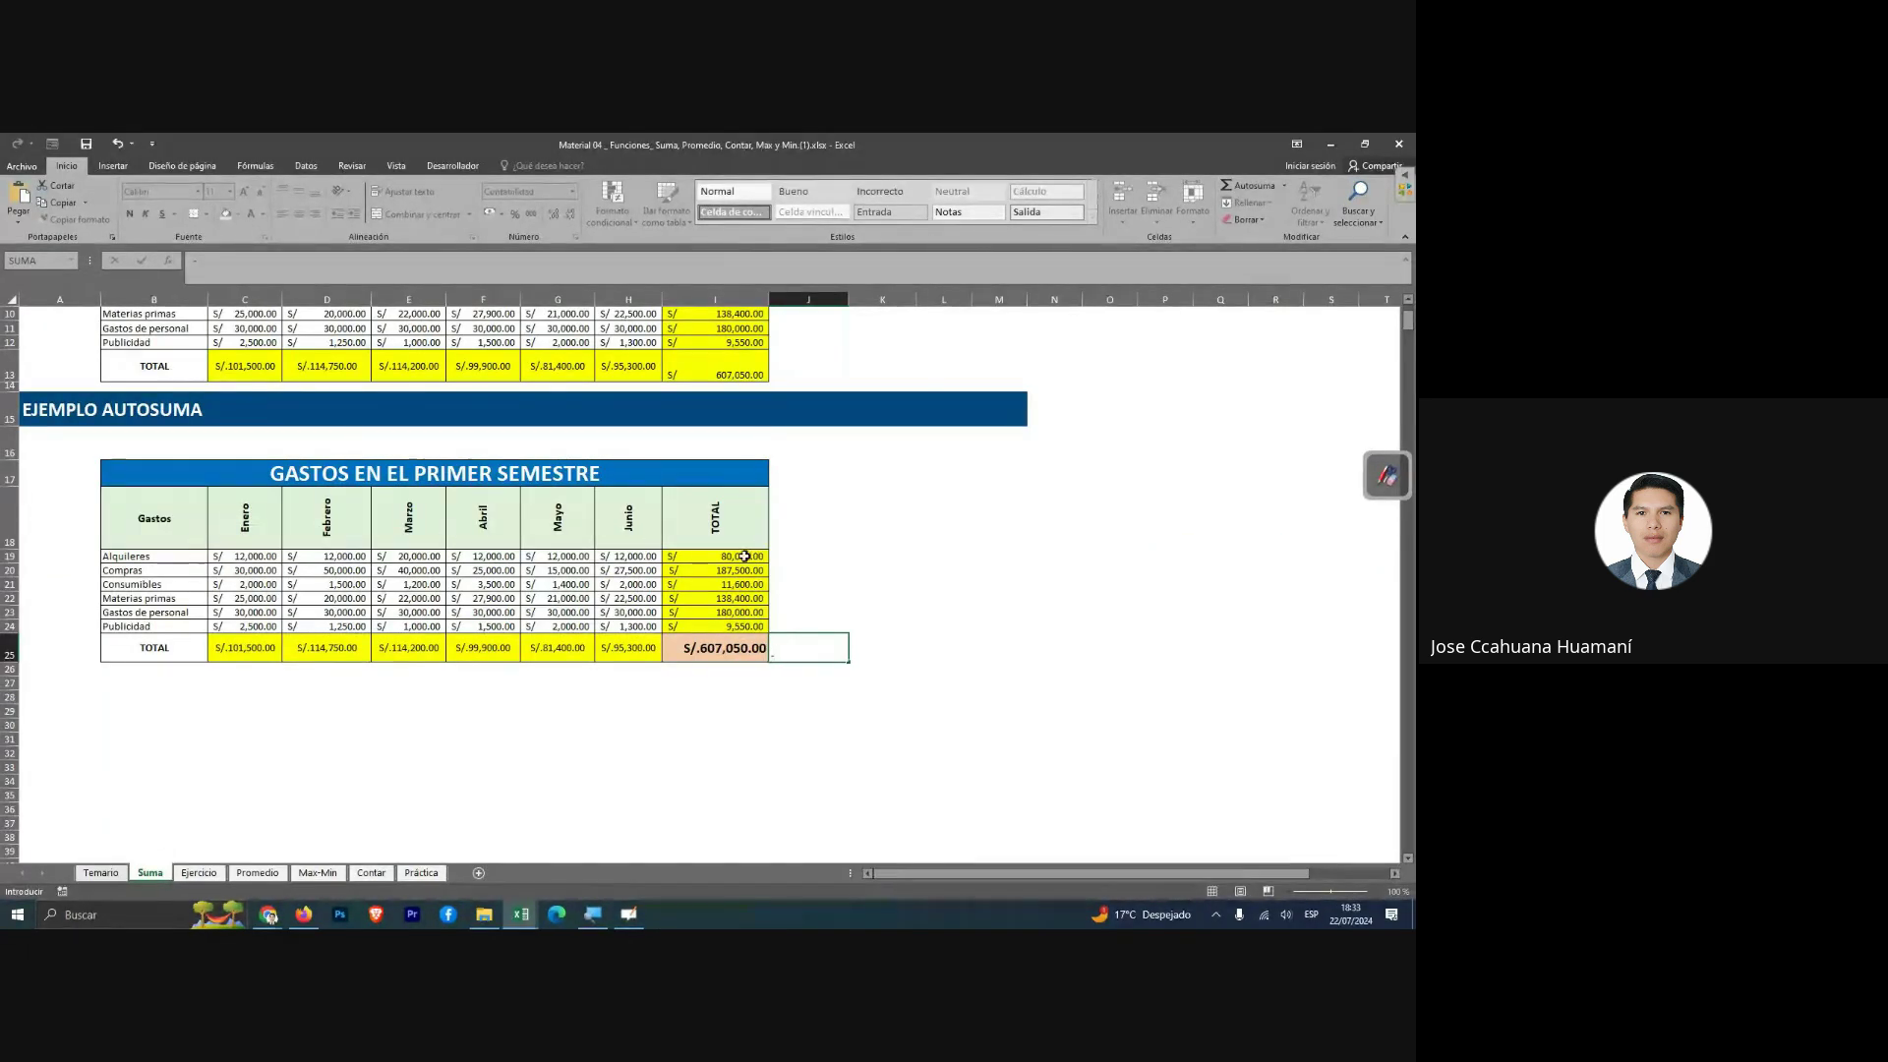
# Switch to the Google Meet call and focus the 'Envía un mensaje' chat box.
pyautogui.click(704, 630)
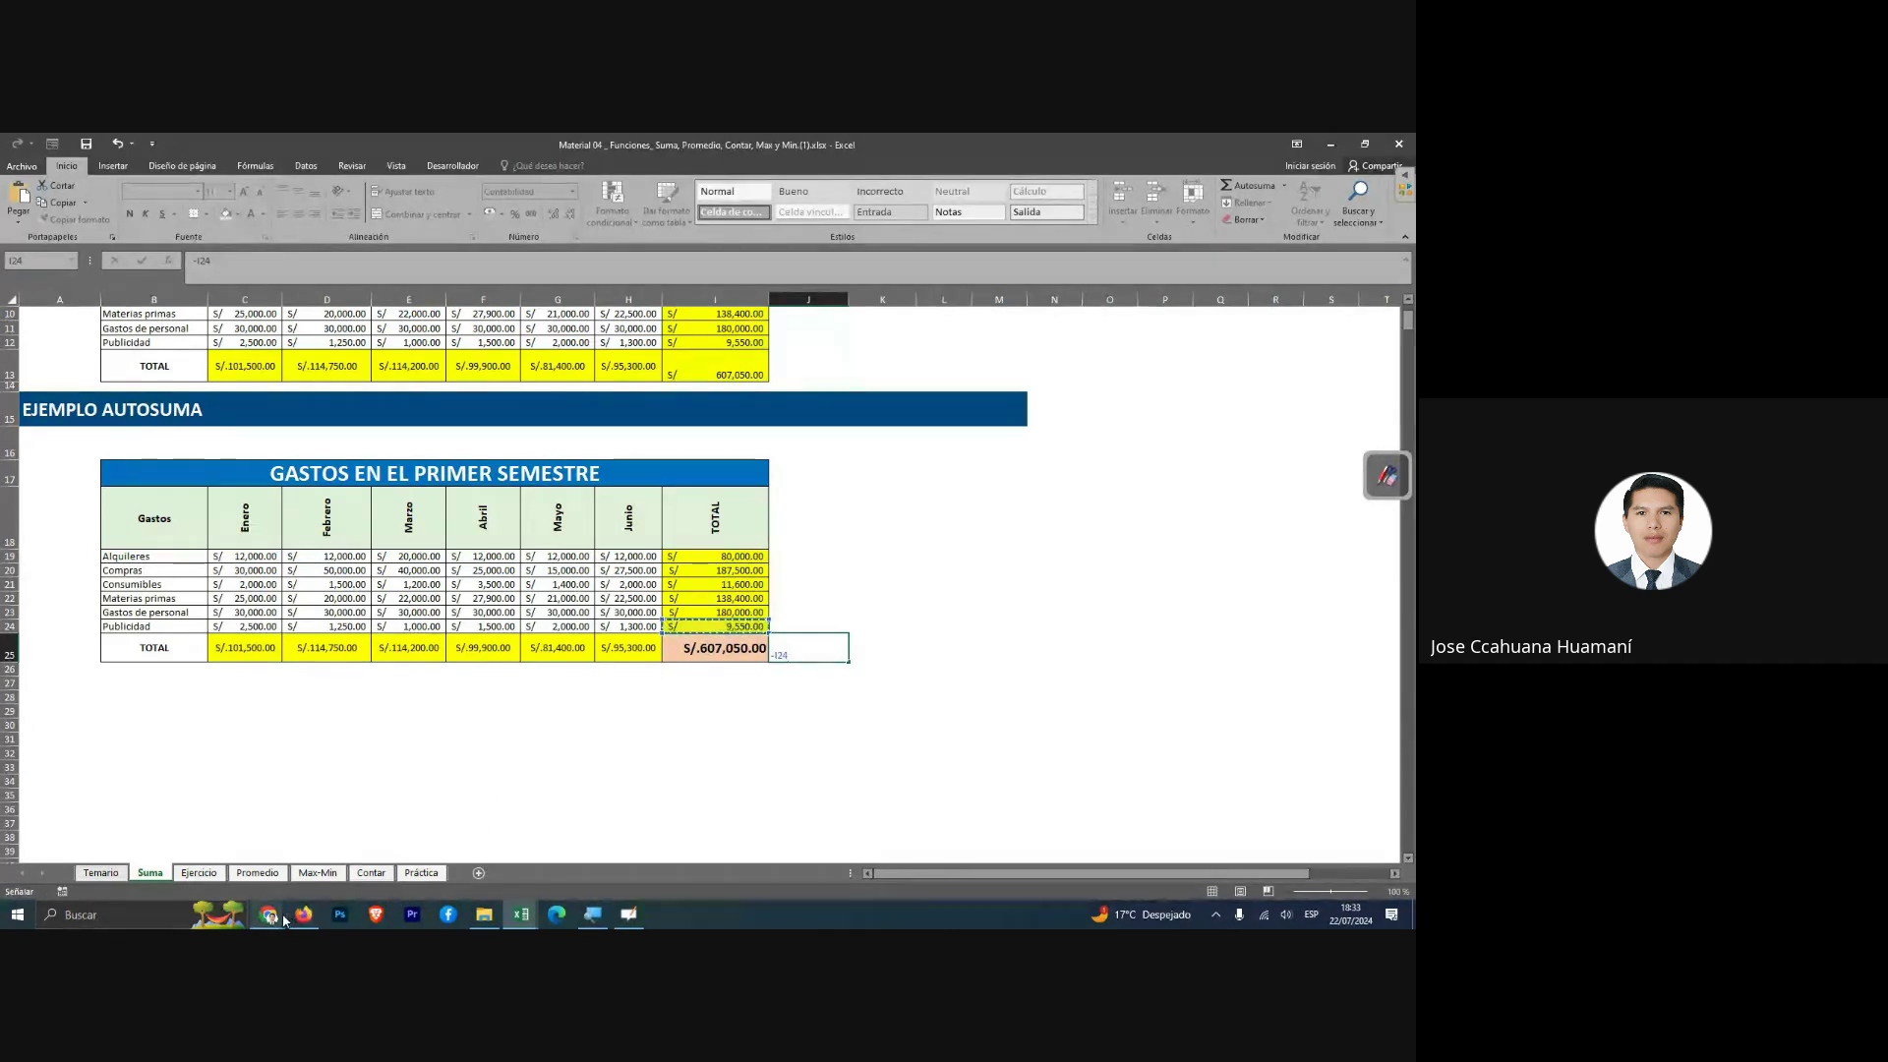
pyautogui.moveTo(268, 914)
pyautogui.click(201, 865)
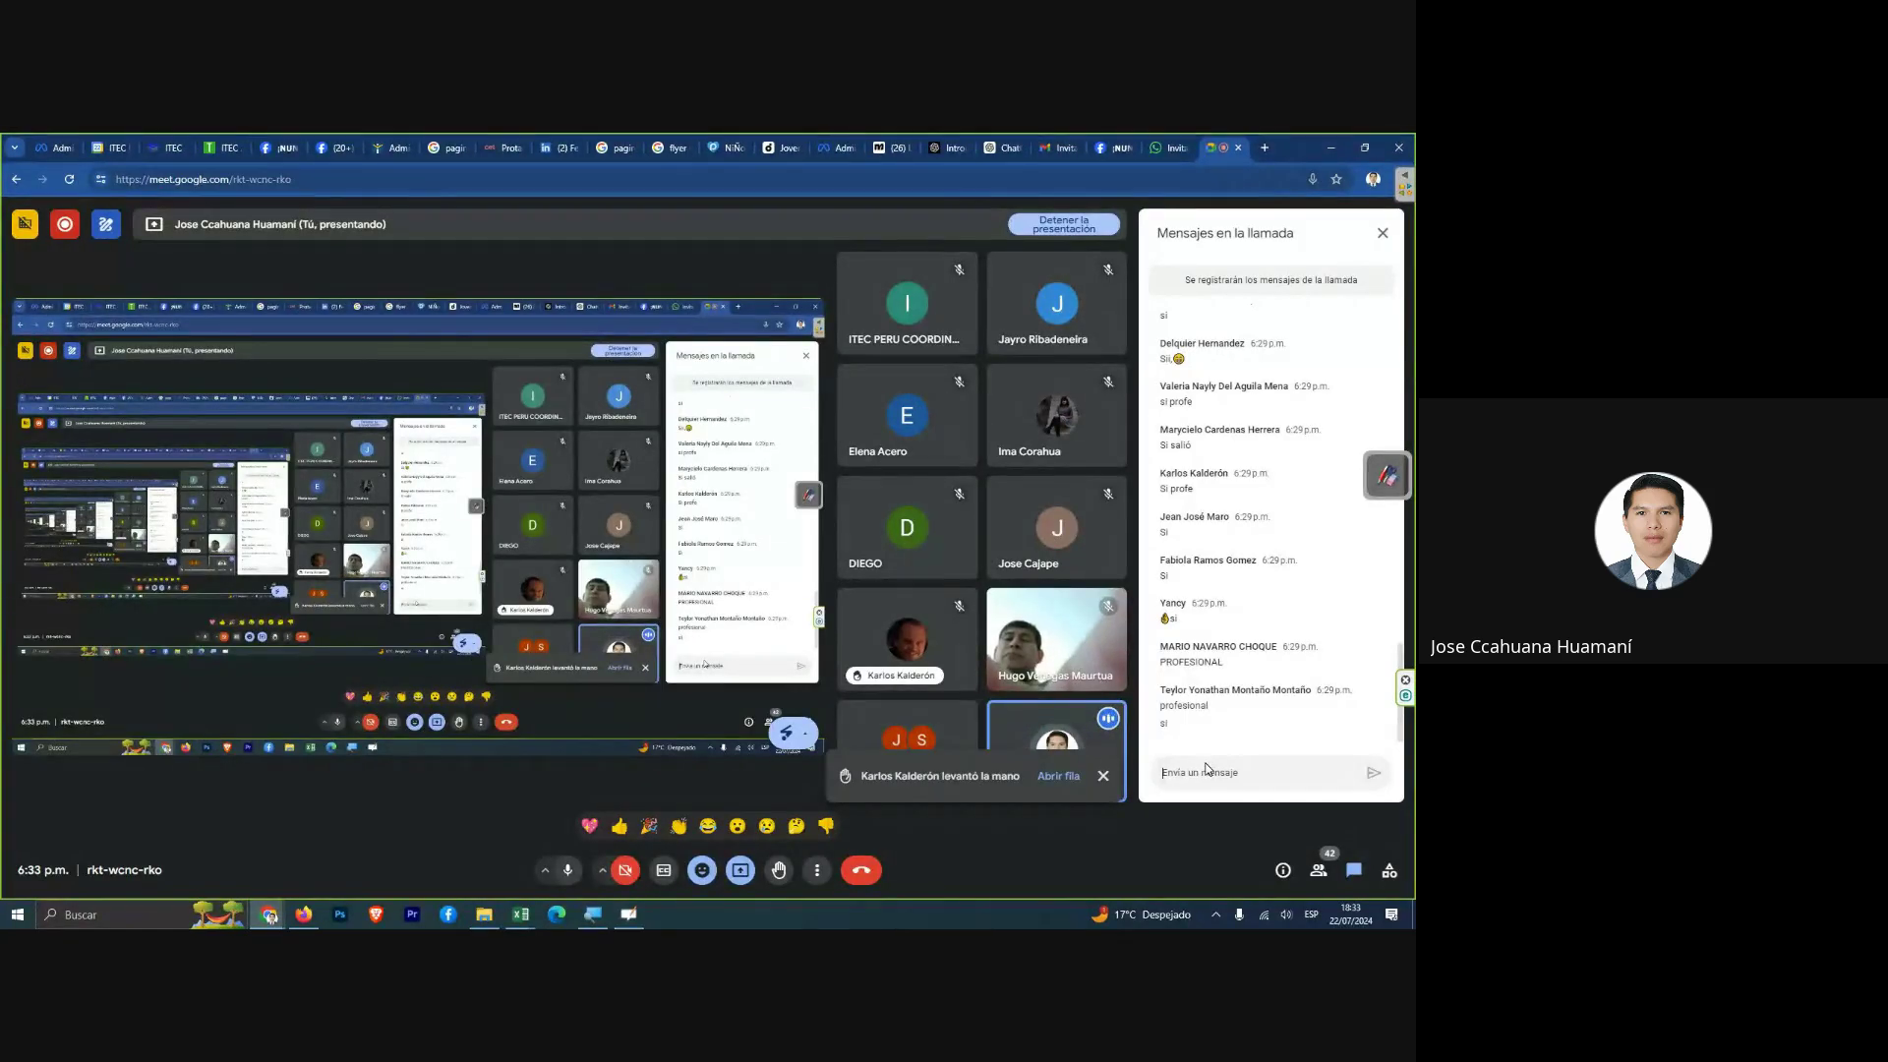
pyautogui.click(1208, 769)
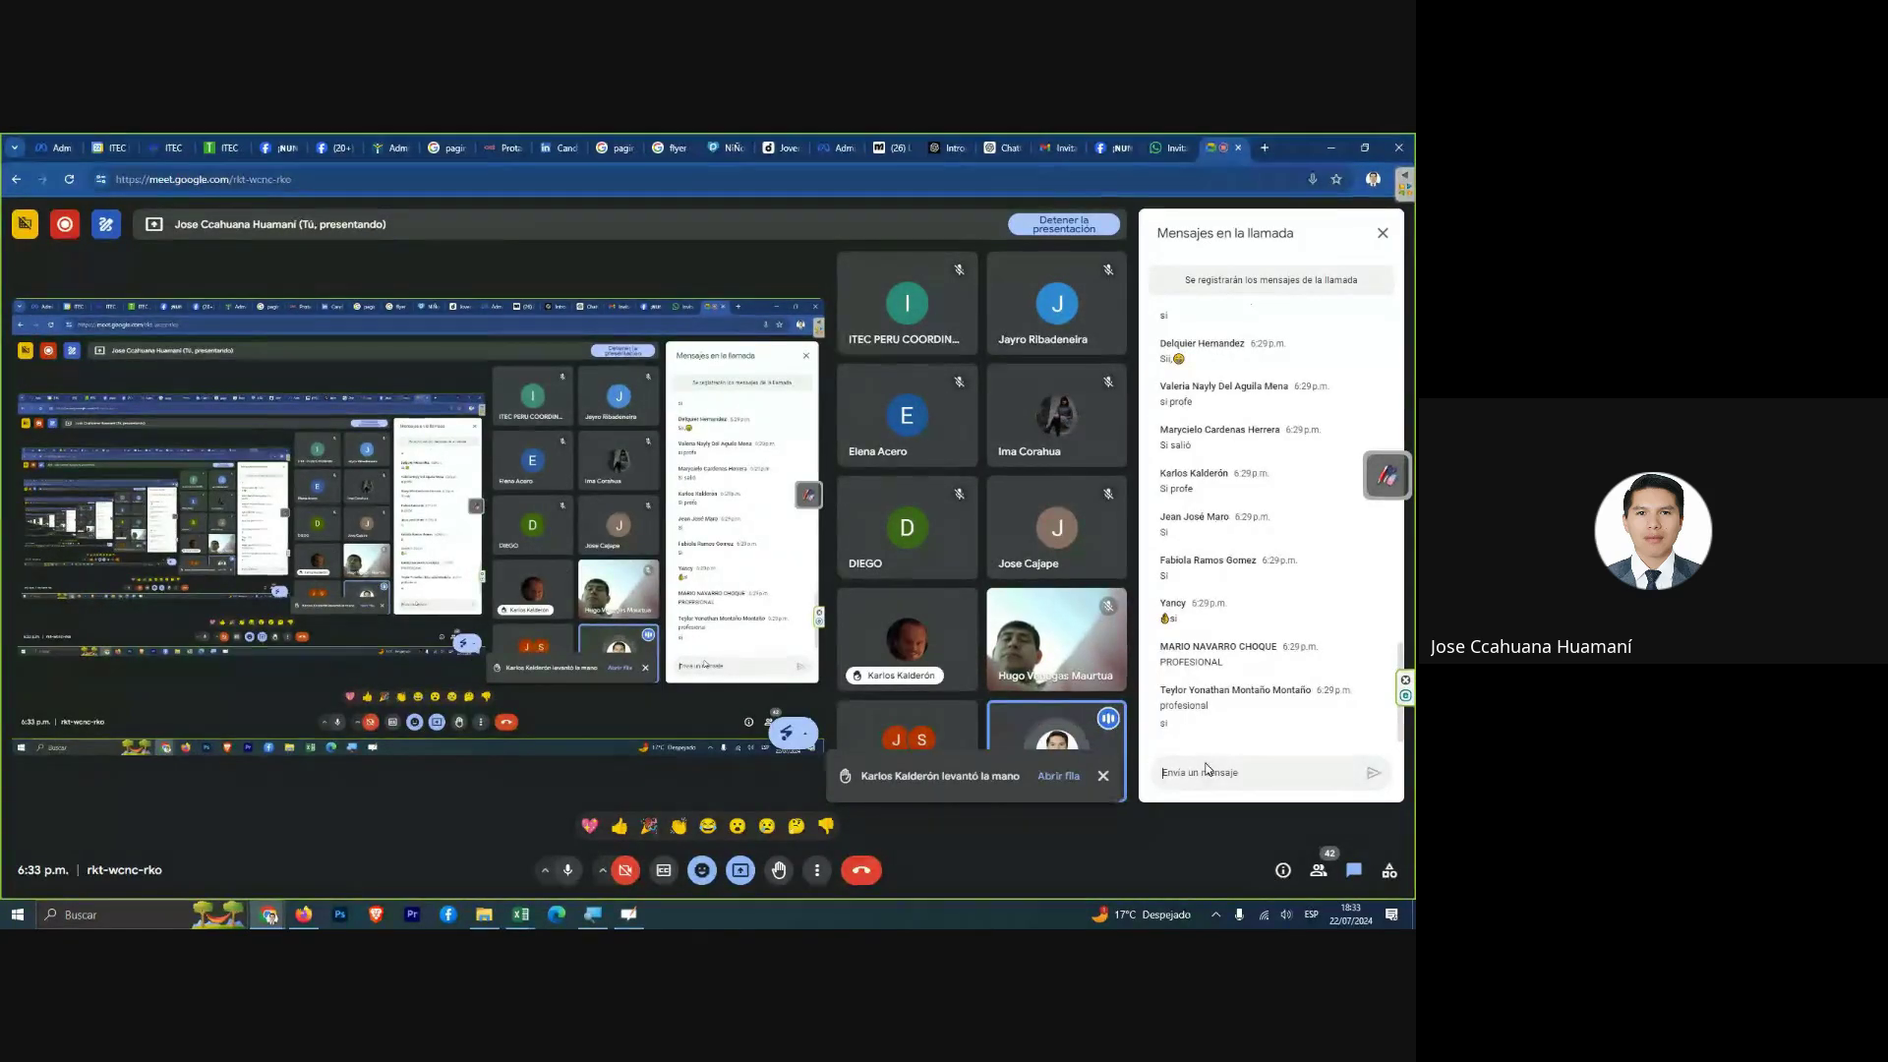
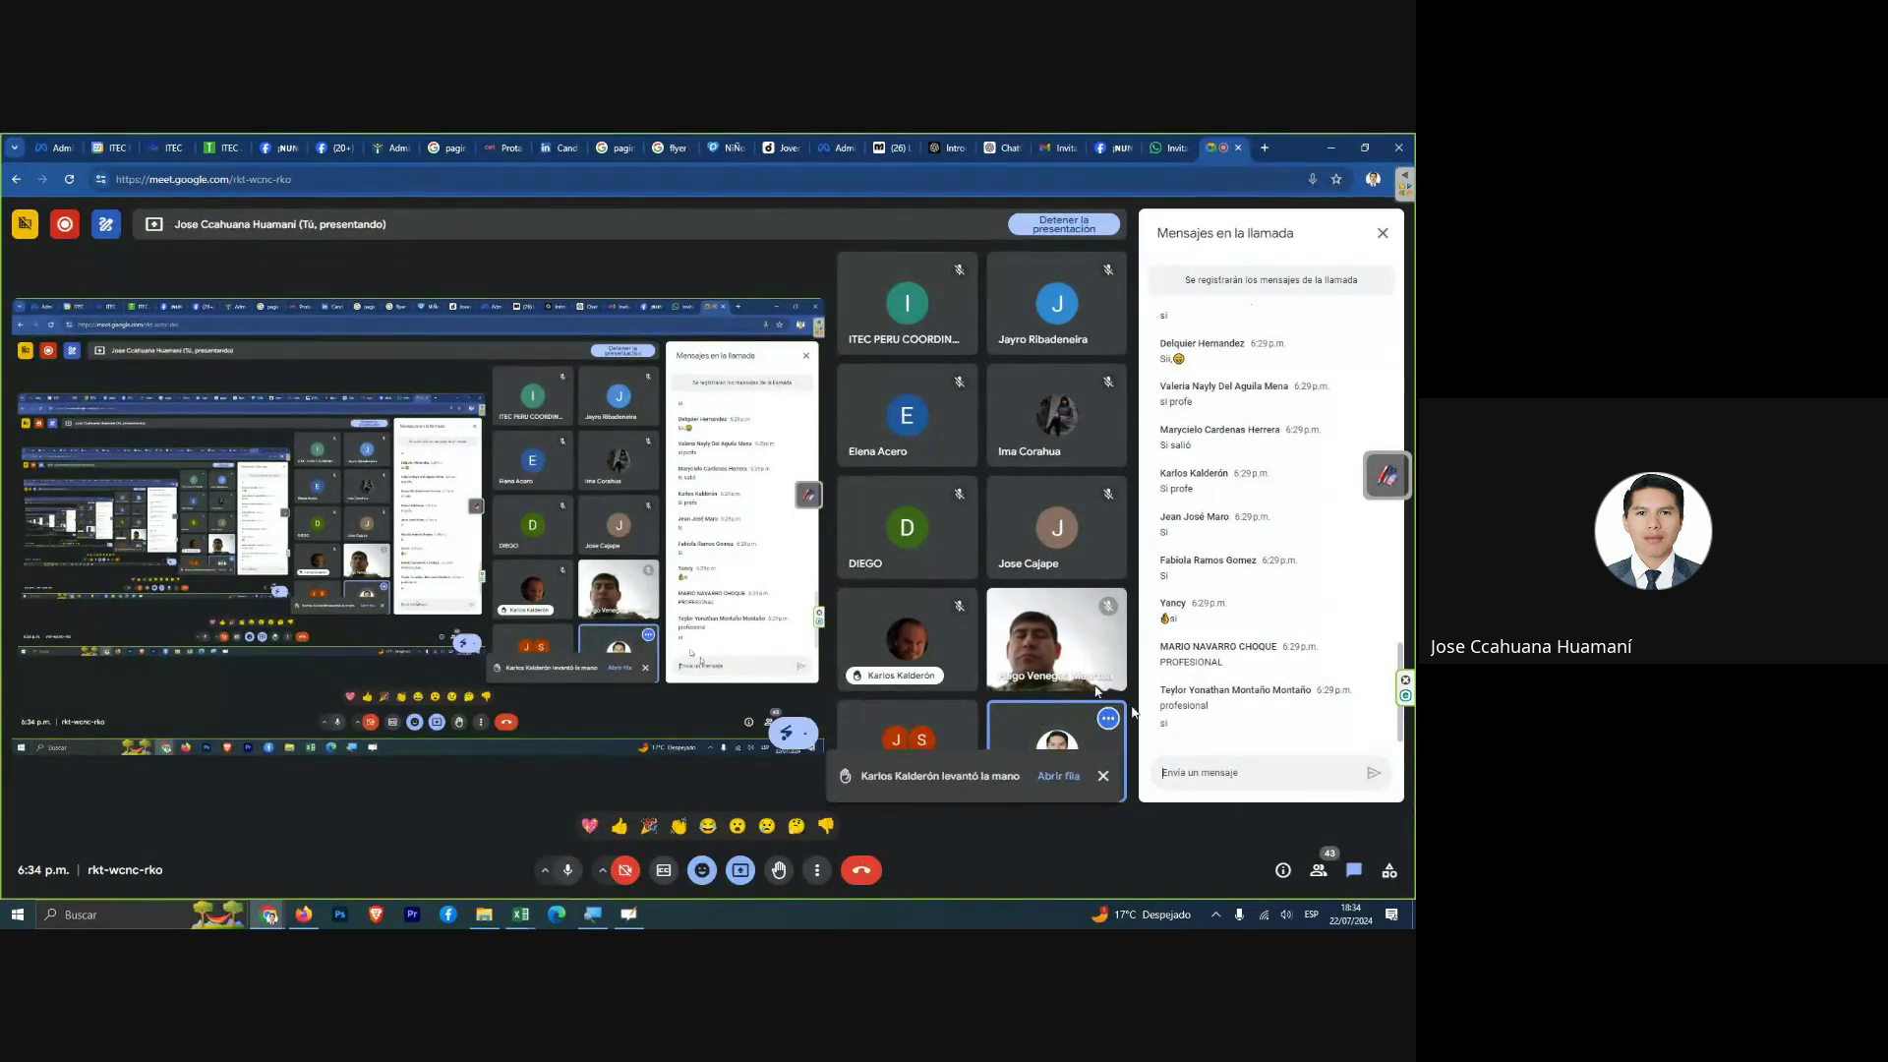
# Open the on-screen keyboard and zoom in with the magnifier.
pyautogui.press('super')
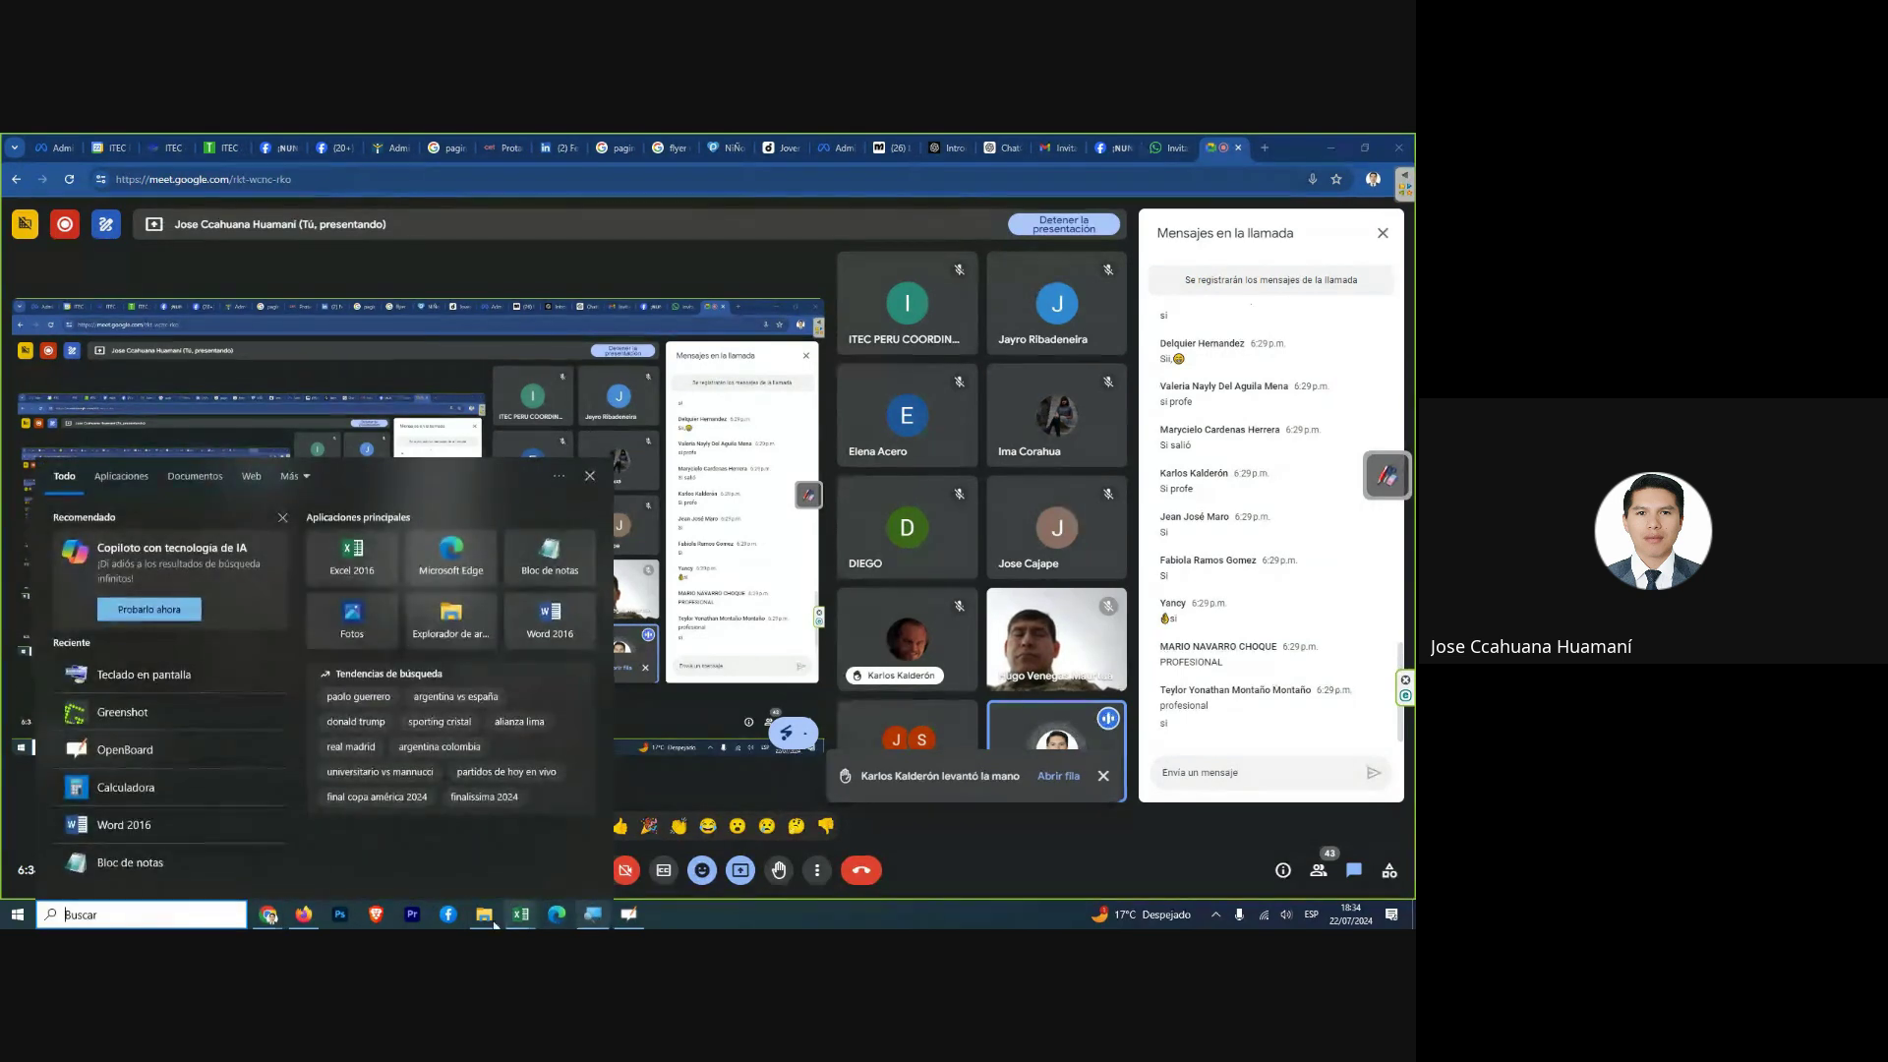
pyautogui.click(141, 915)
pyautogui.write('te')
pyautogui.press('Escape')
pyautogui.press('ctrl+super+o')
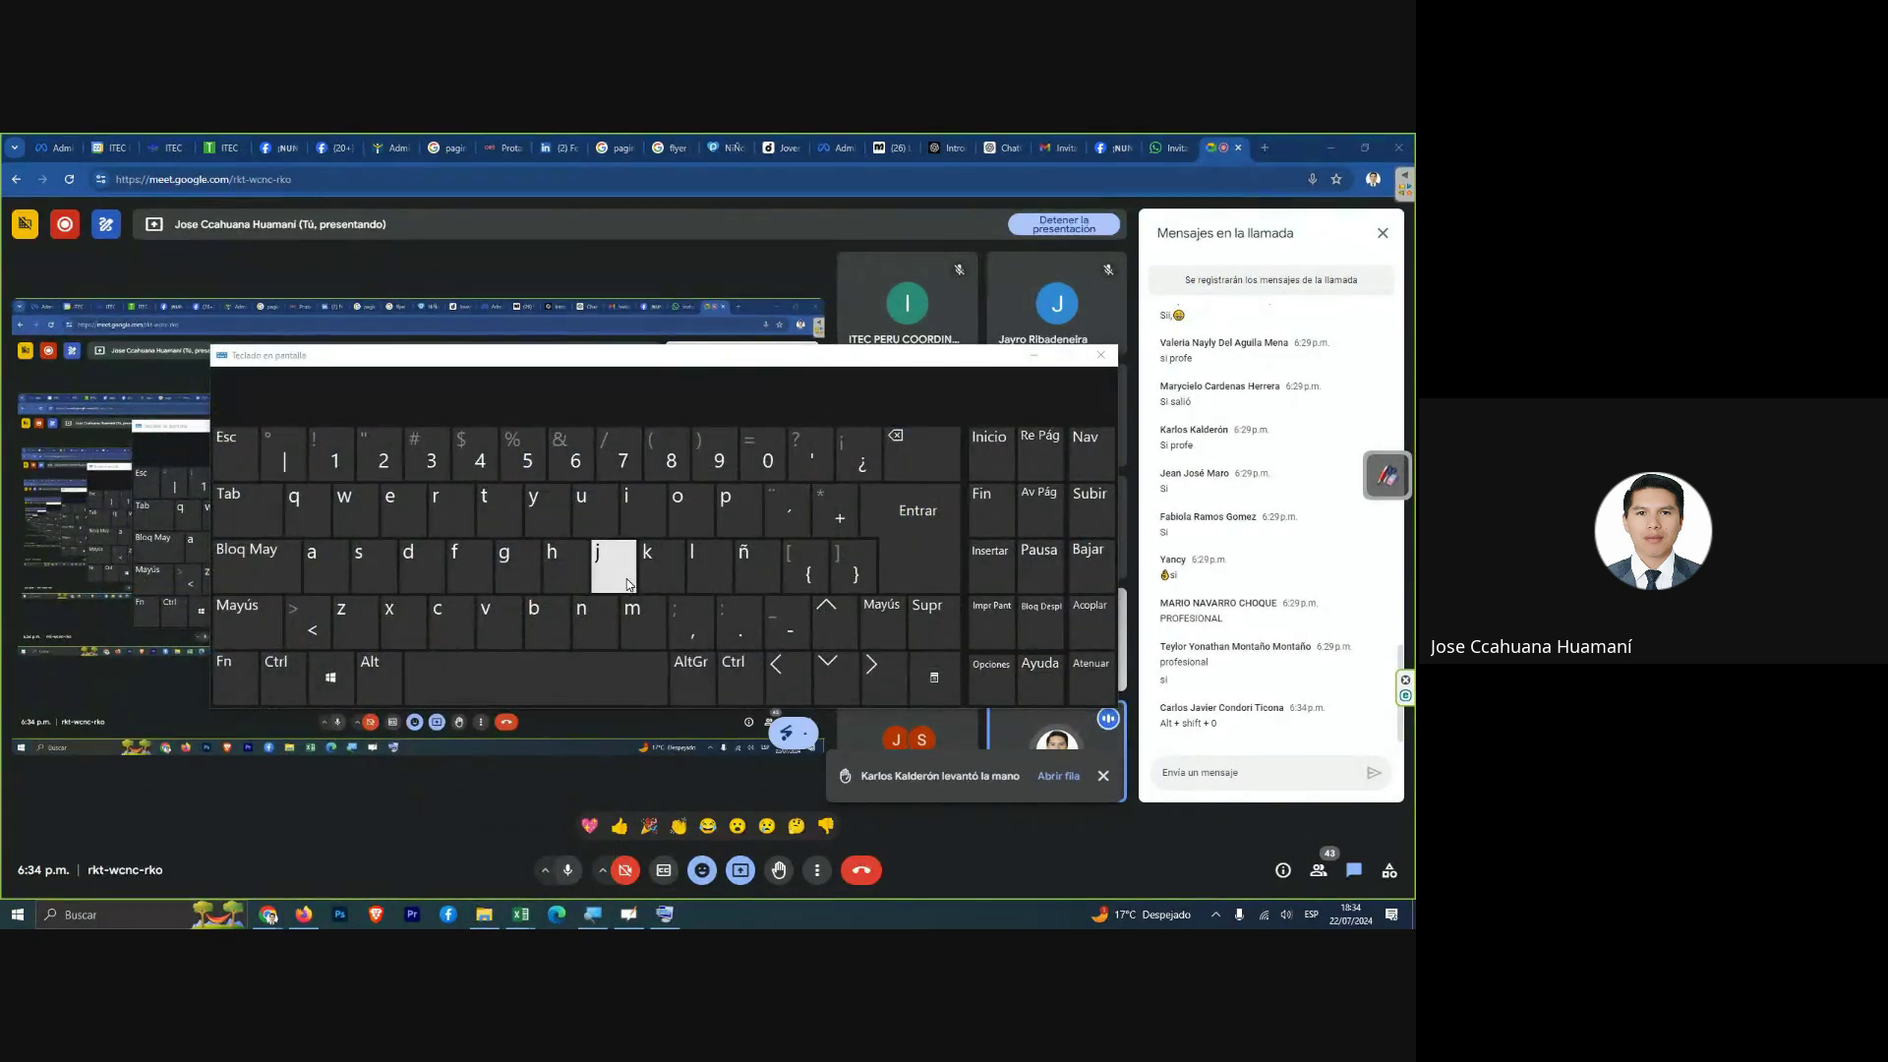
pyautogui.press('super+plus')
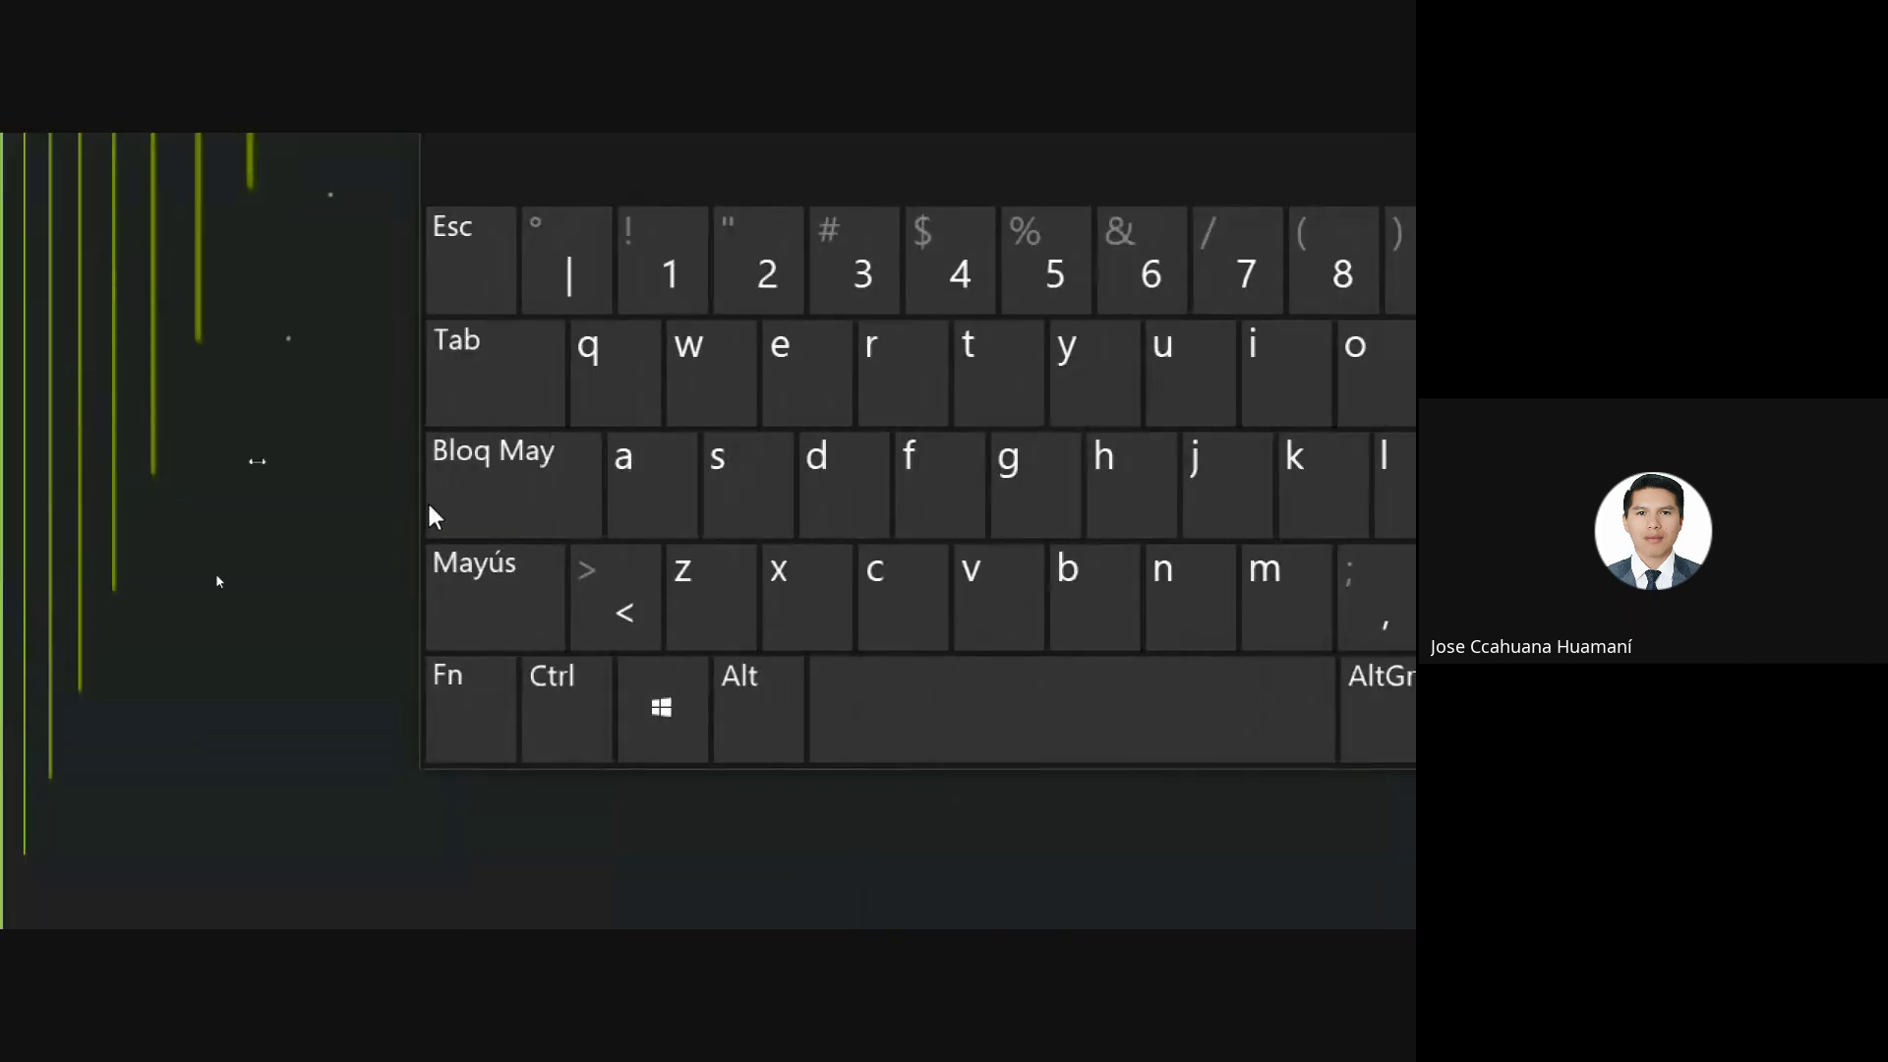
# Demonstrate the Shift combination for an equals sign twice on the on-screen keyboard, then close it.
pyautogui.click(751, 707)
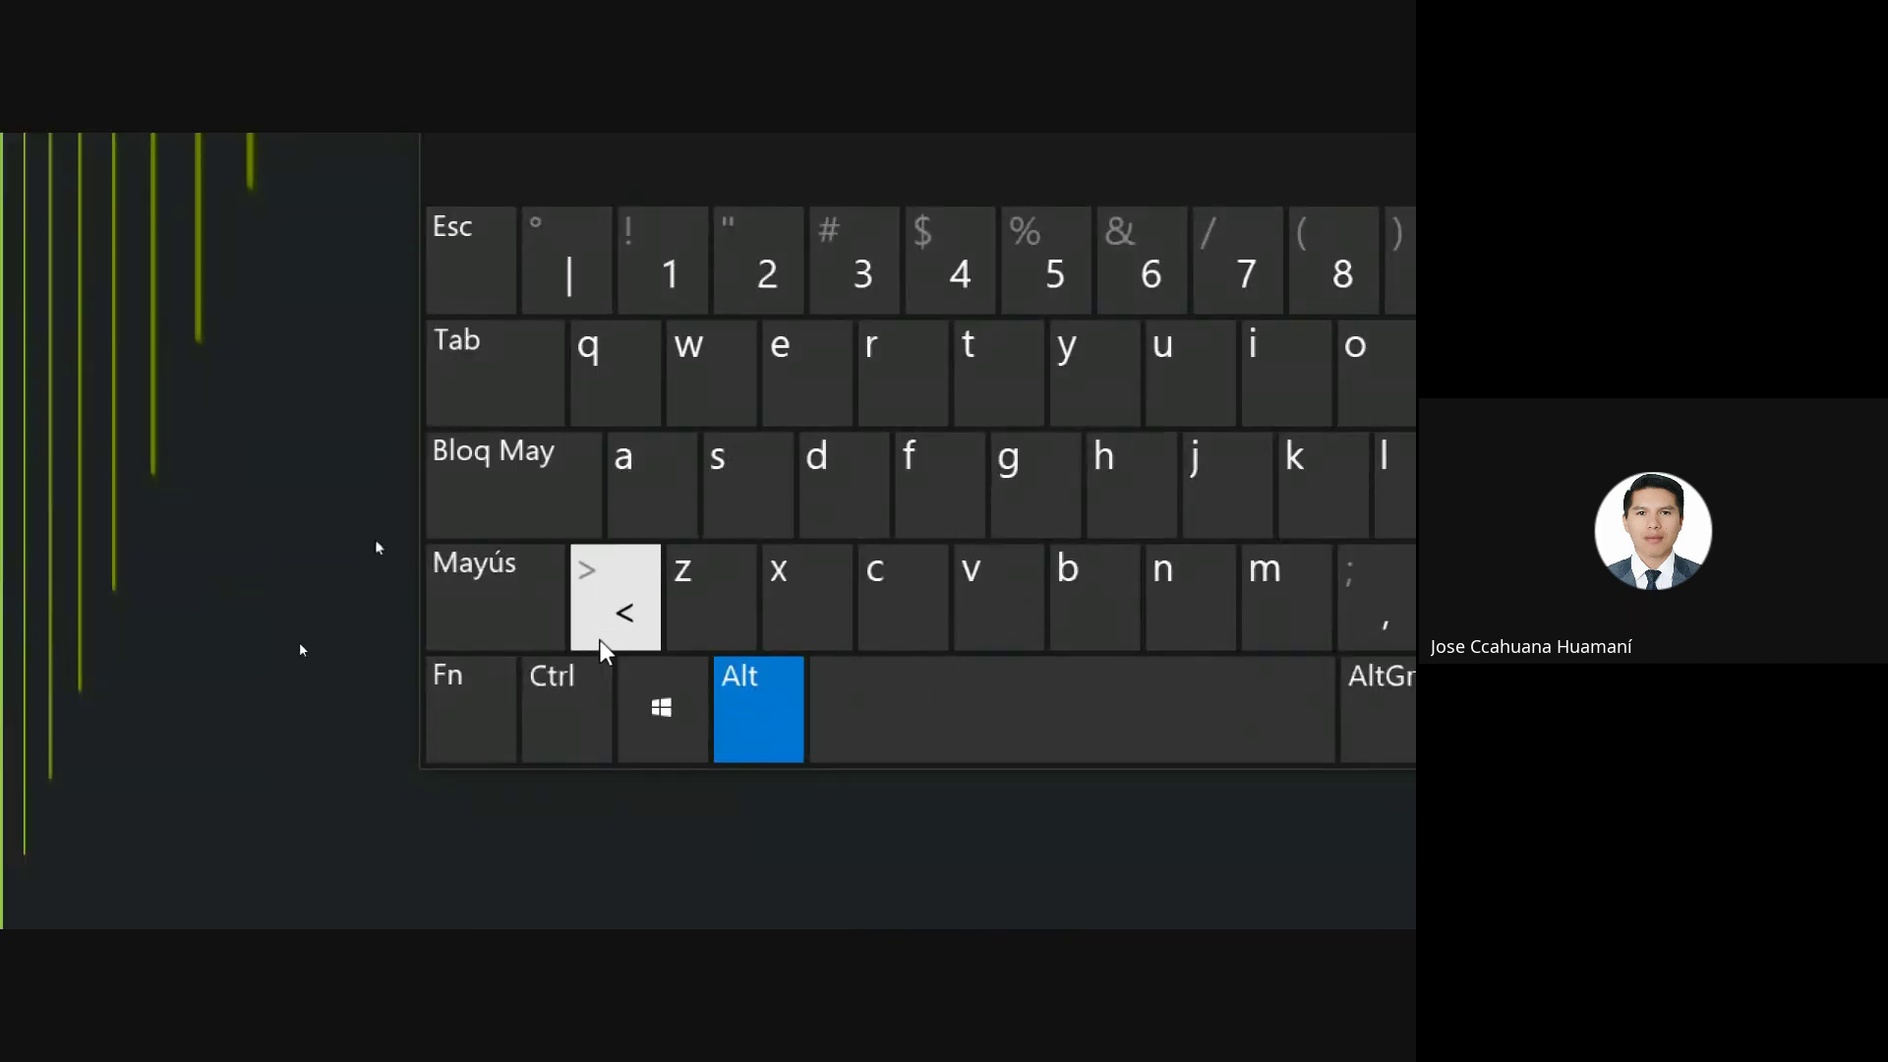
pyautogui.click(531, 616)
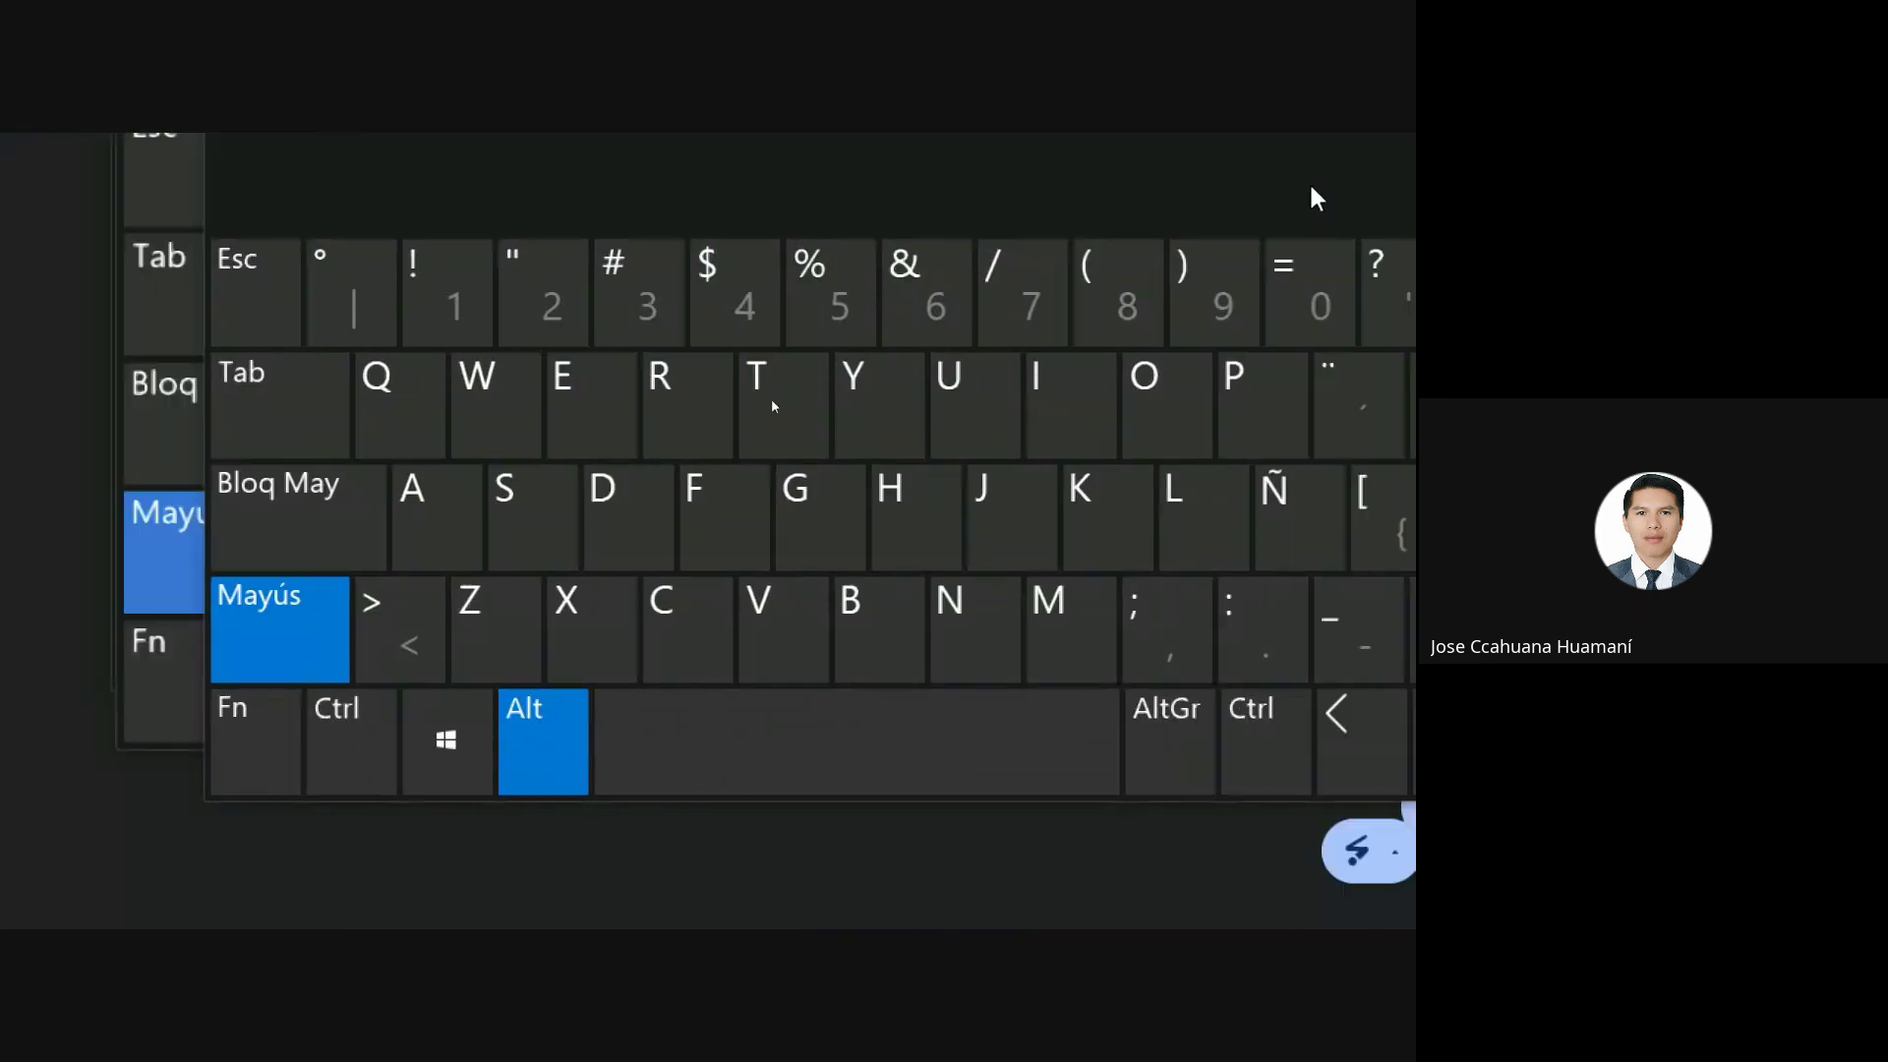
pyautogui.click(1141, 295)
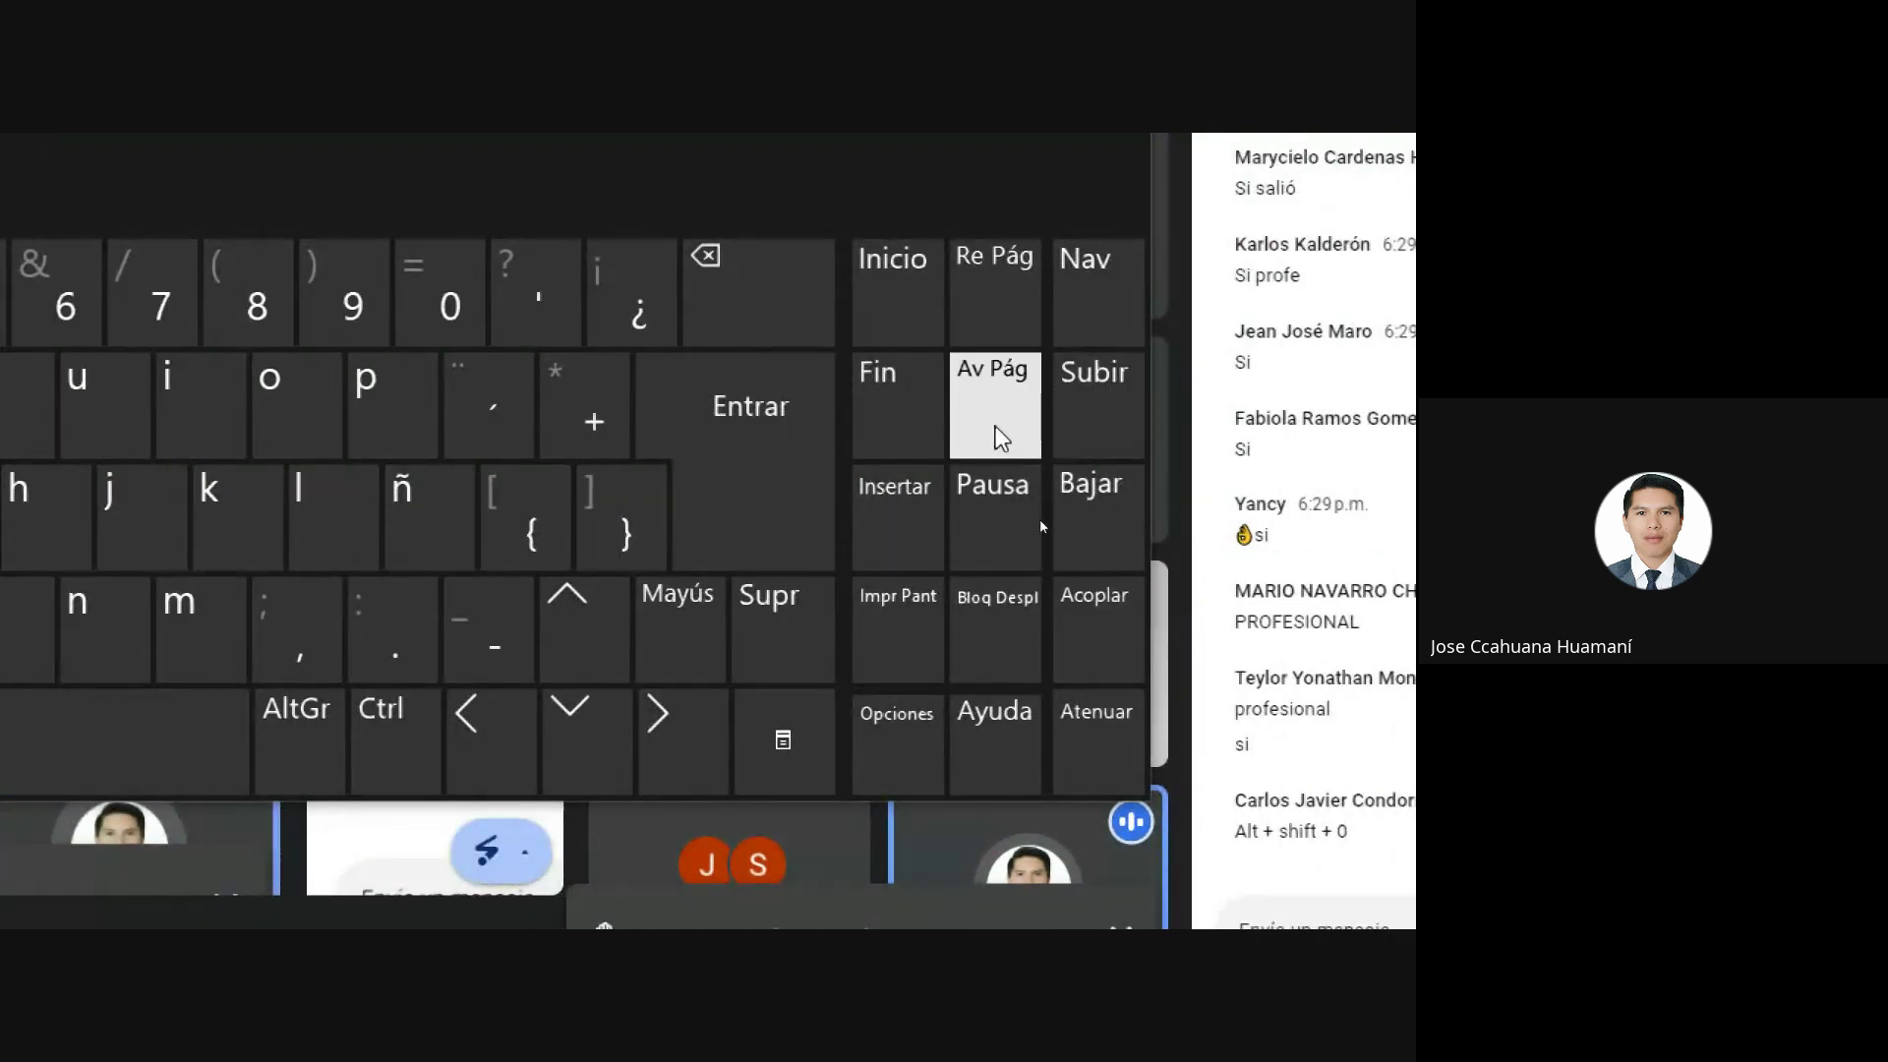
pyautogui.click(696, 728)
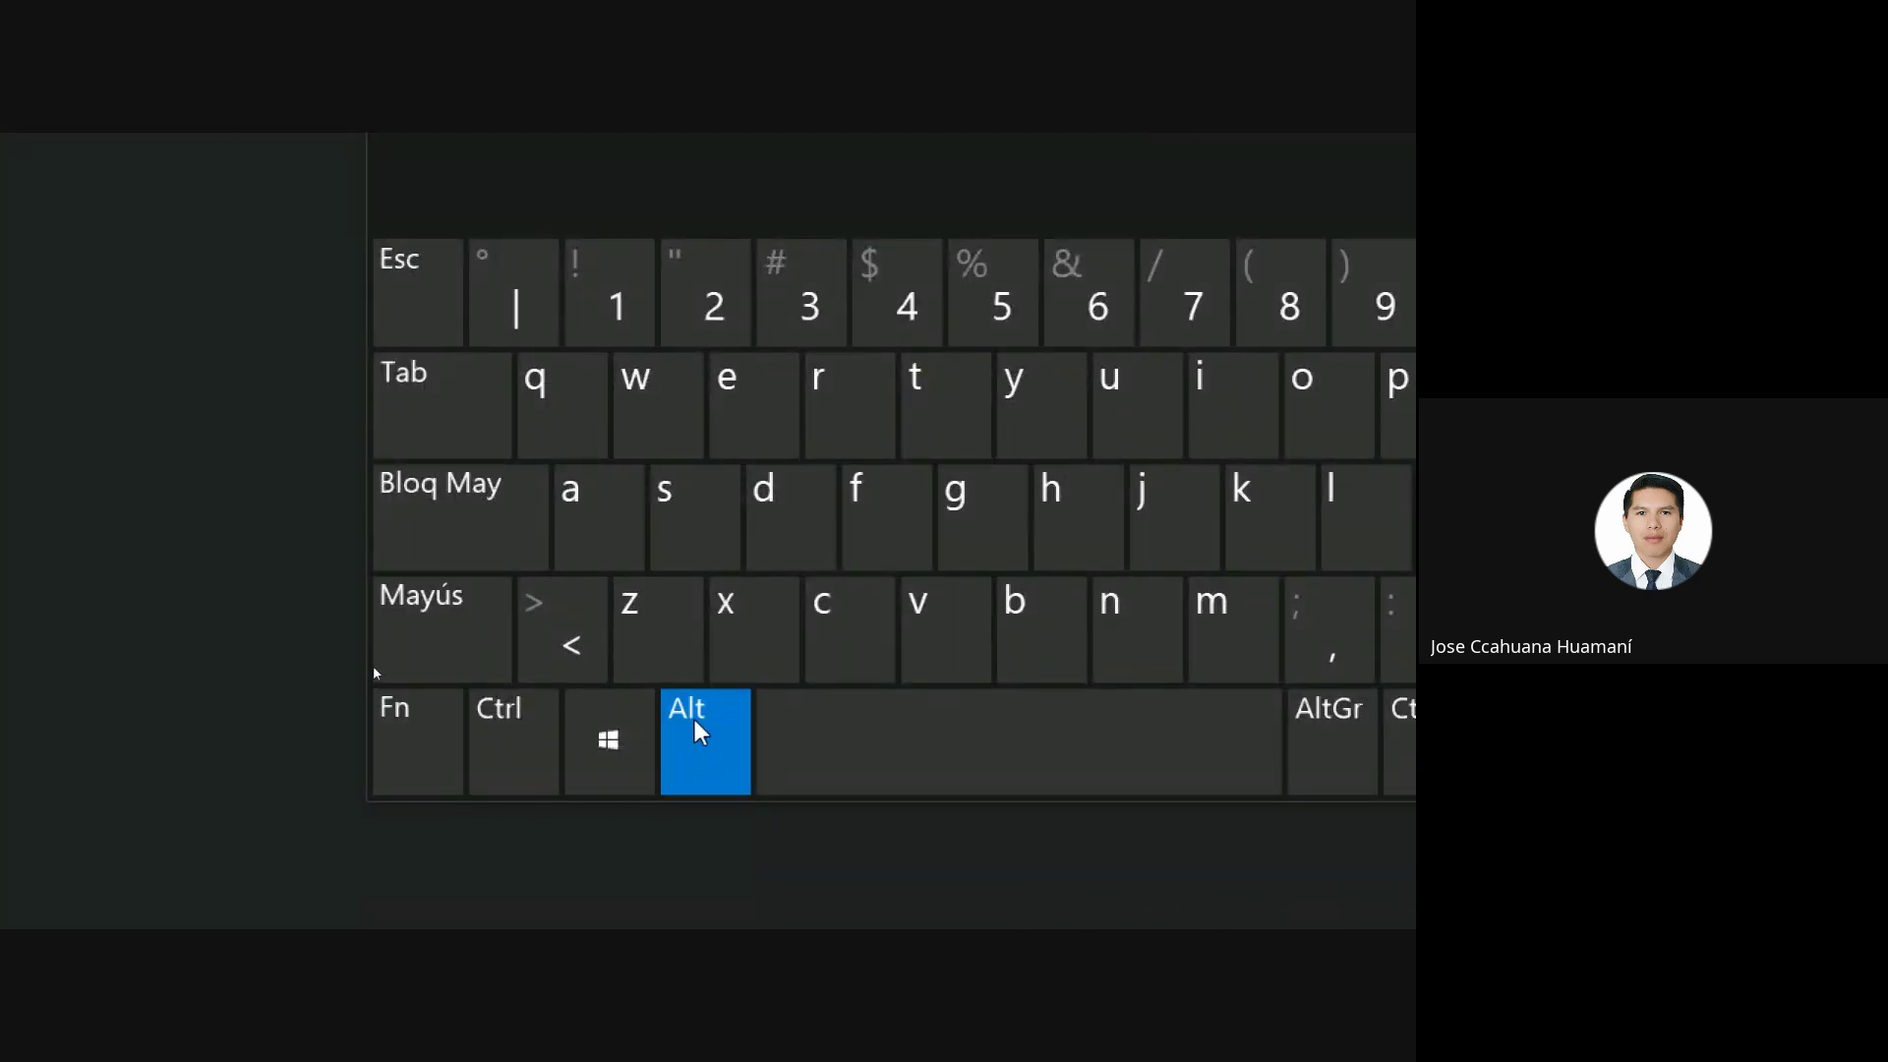
pyautogui.click(492, 634)
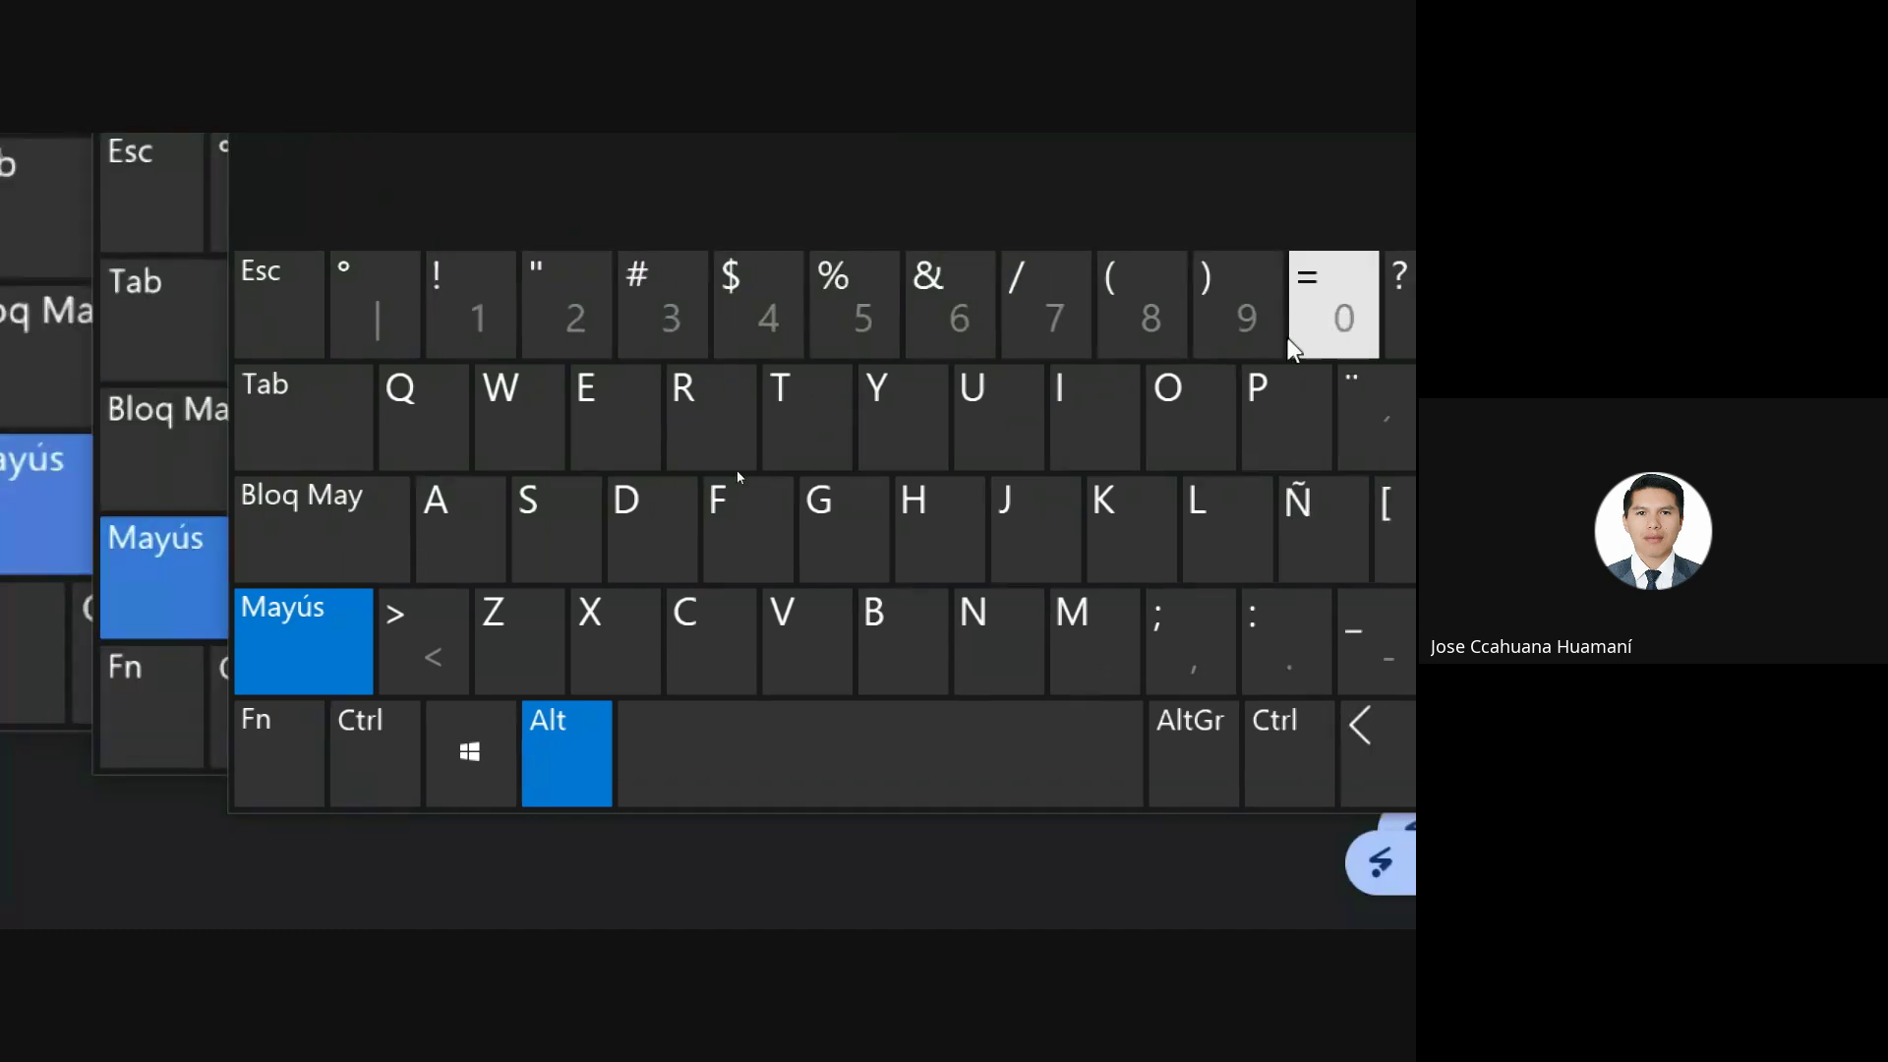
pyautogui.click(1190, 346)
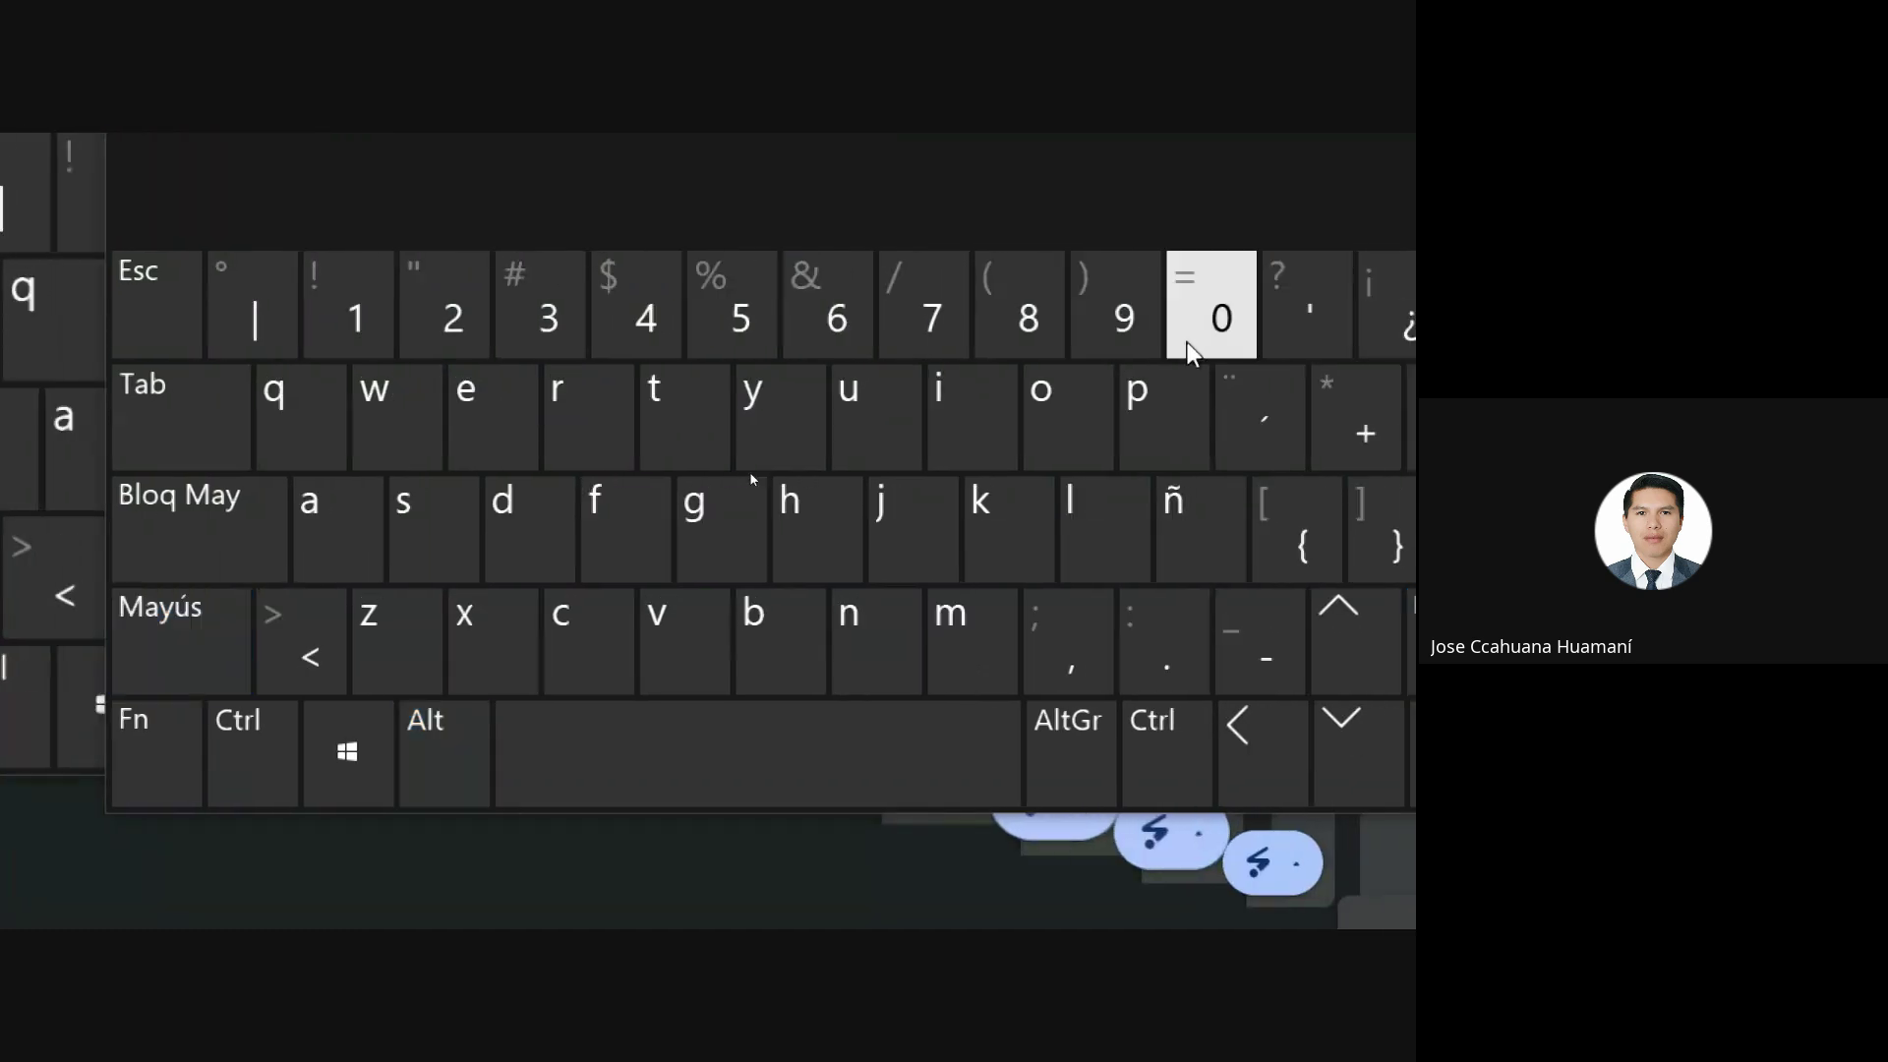
pyautogui.press('super+Escape')
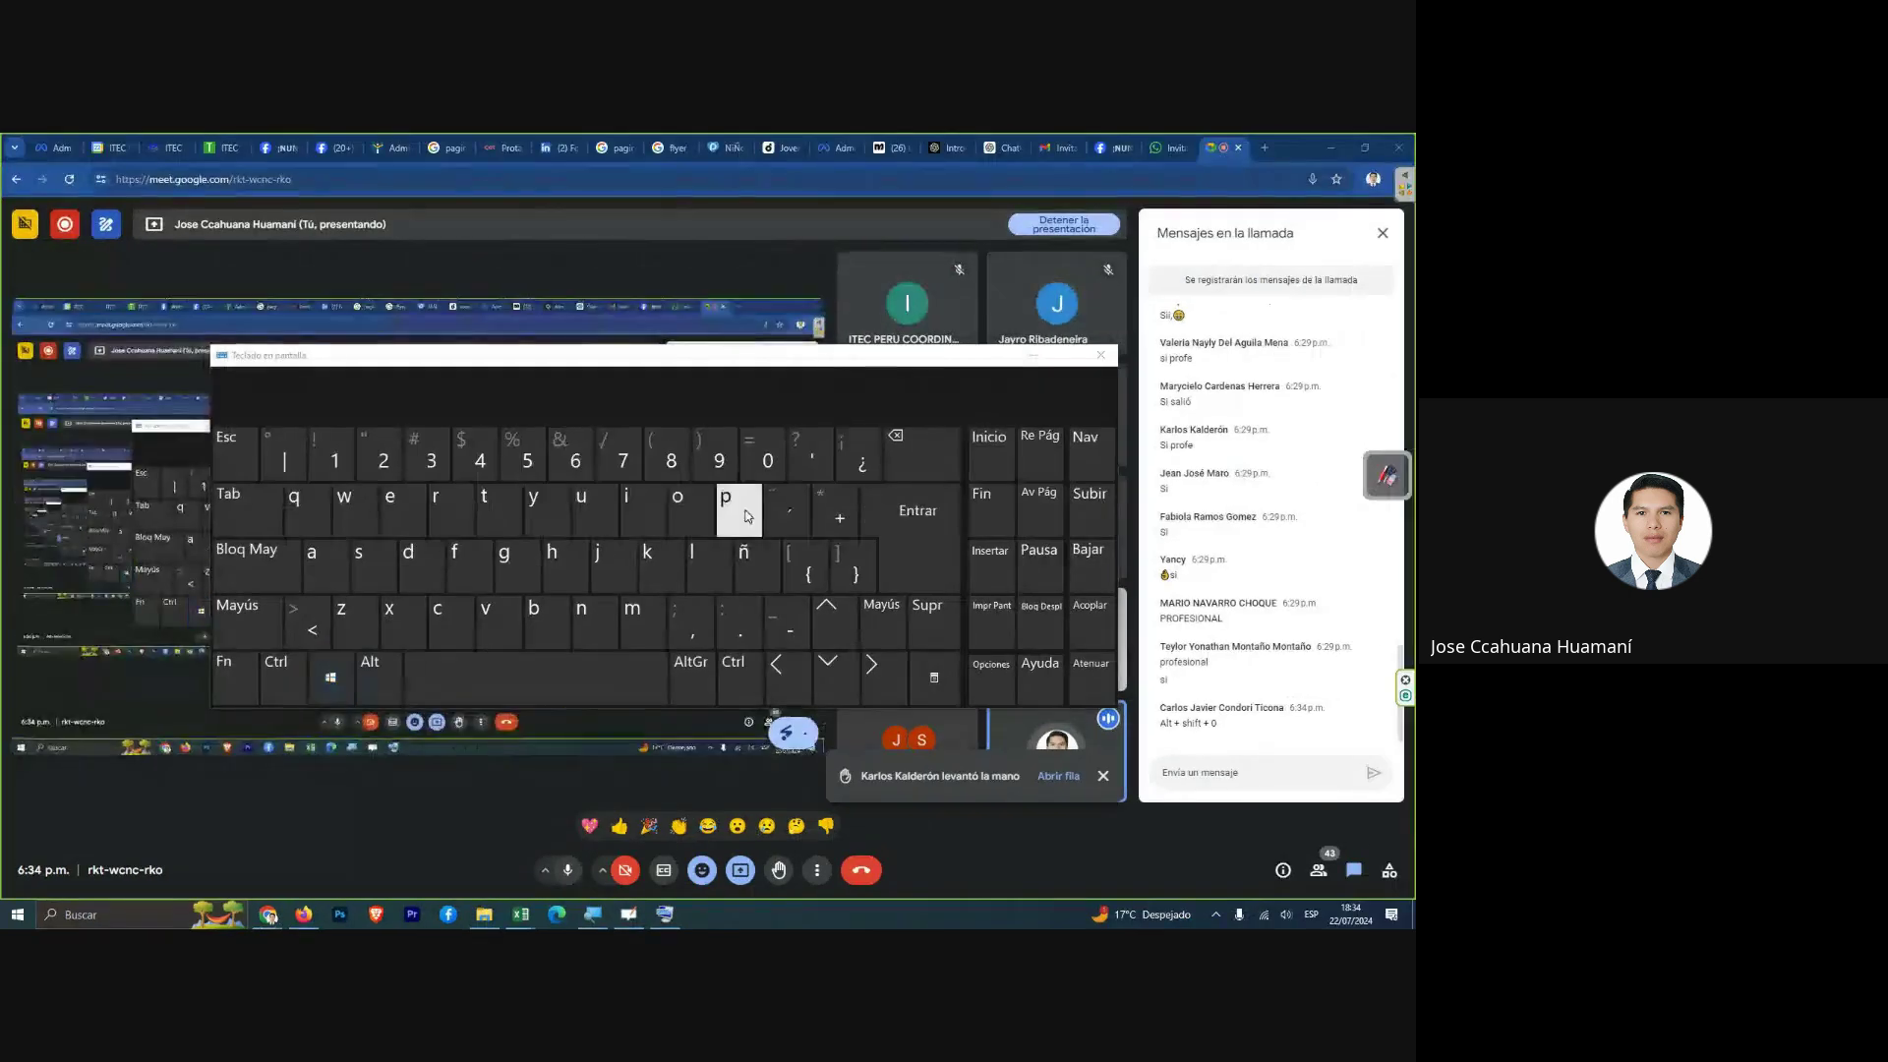
pyautogui.click(1100, 355)
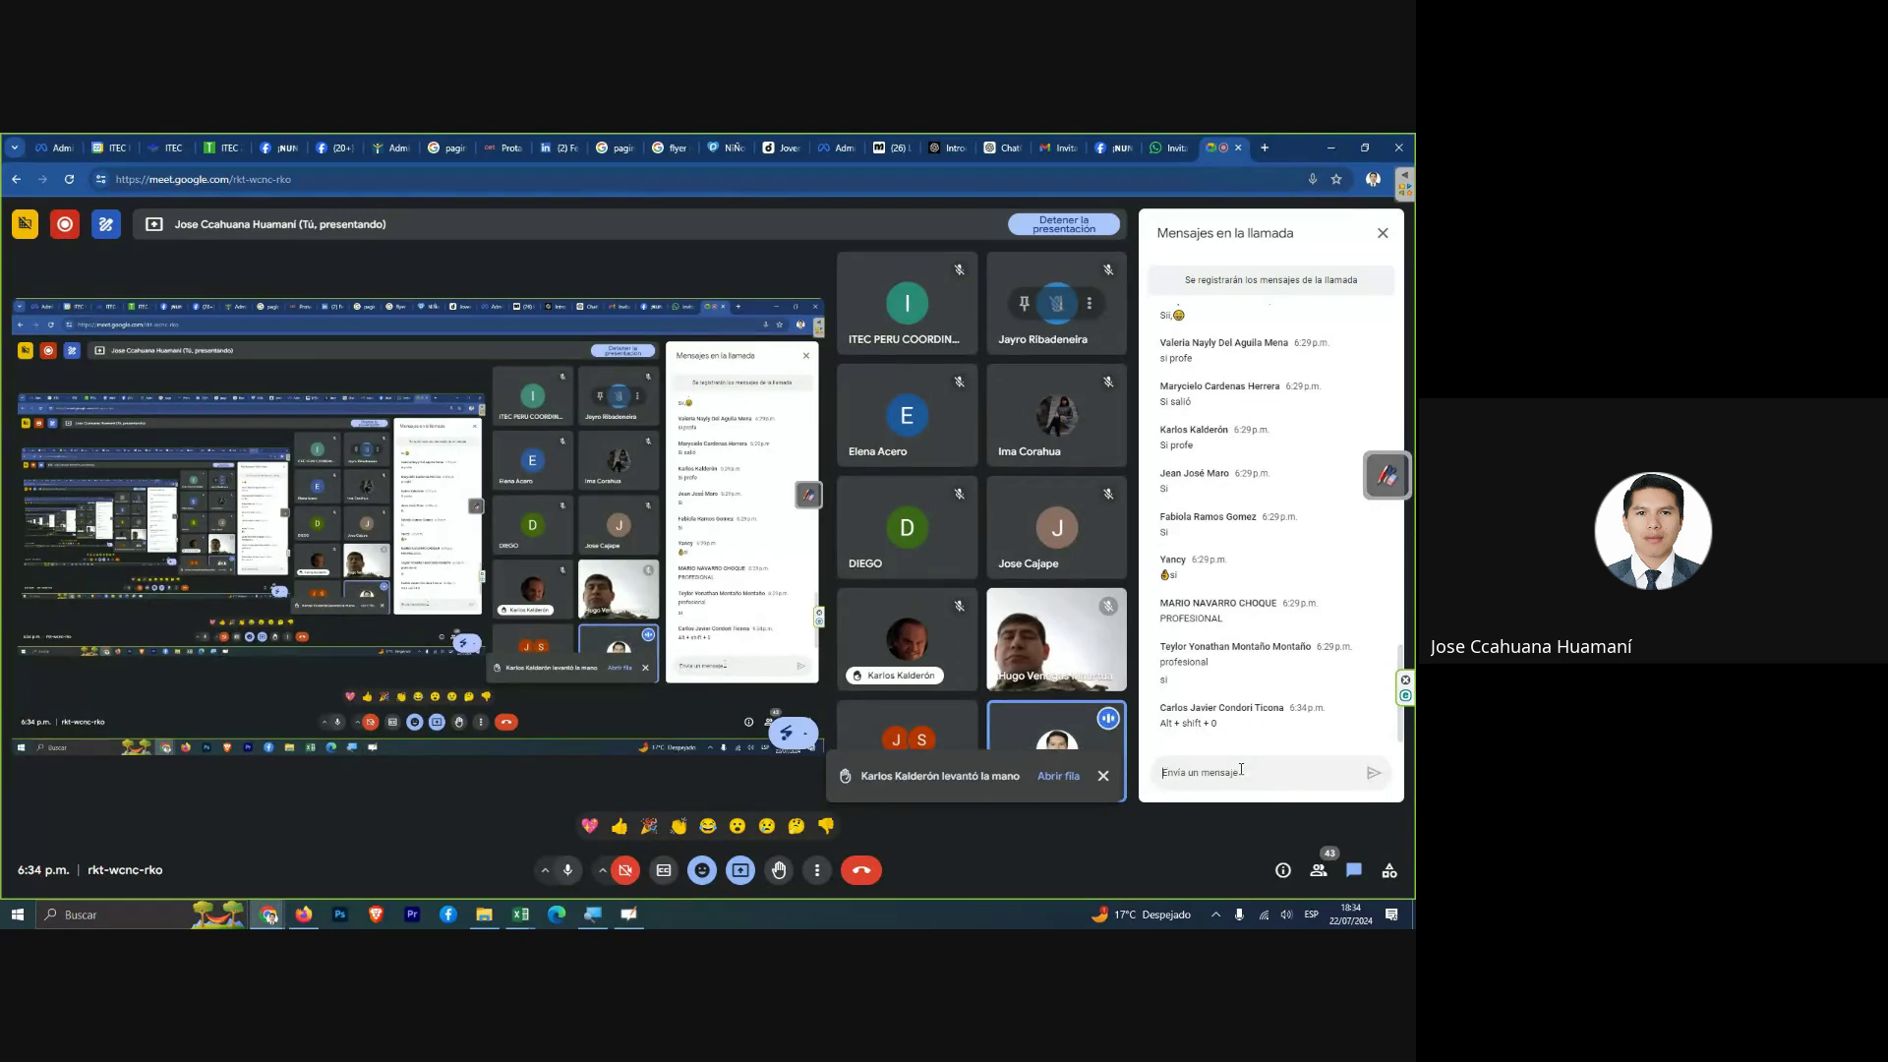
pyautogui.press('super+plus')
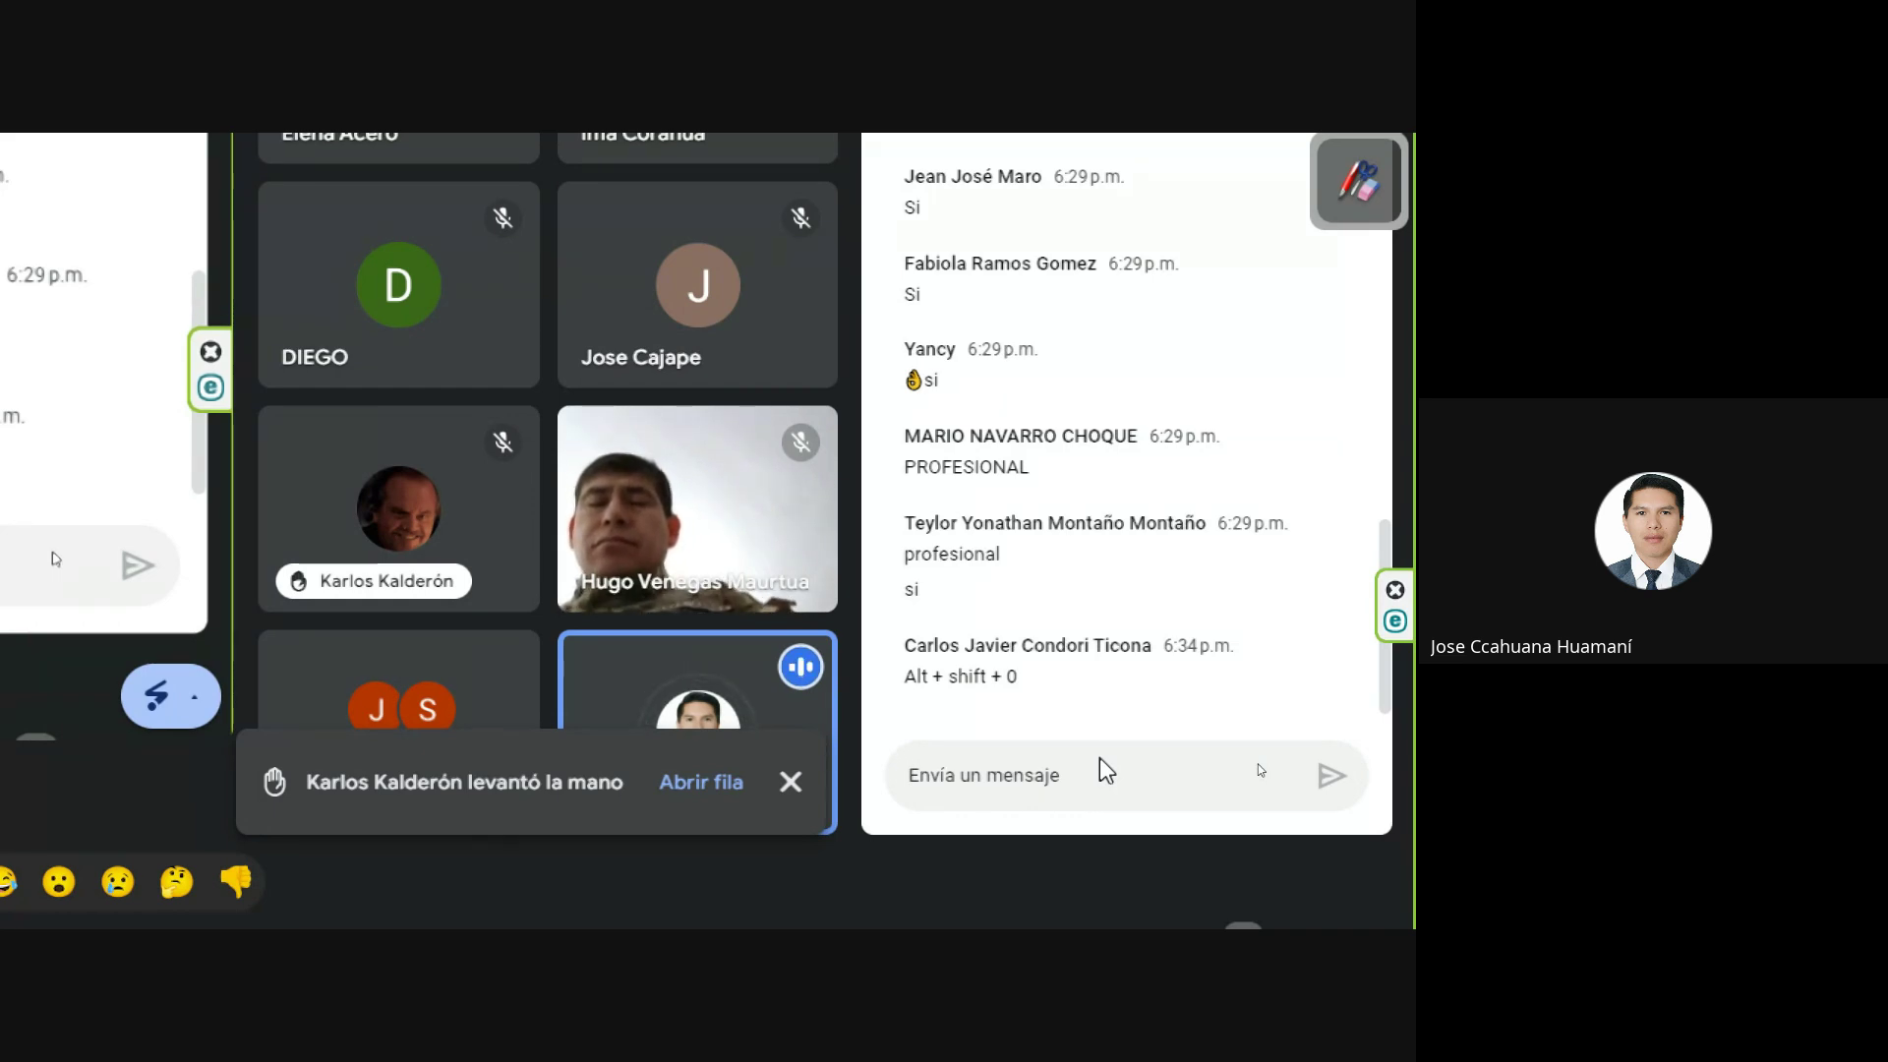
# Clear a stray letter from the Meet chat box and toggle the microphone off and on.
pyautogui.write('a')
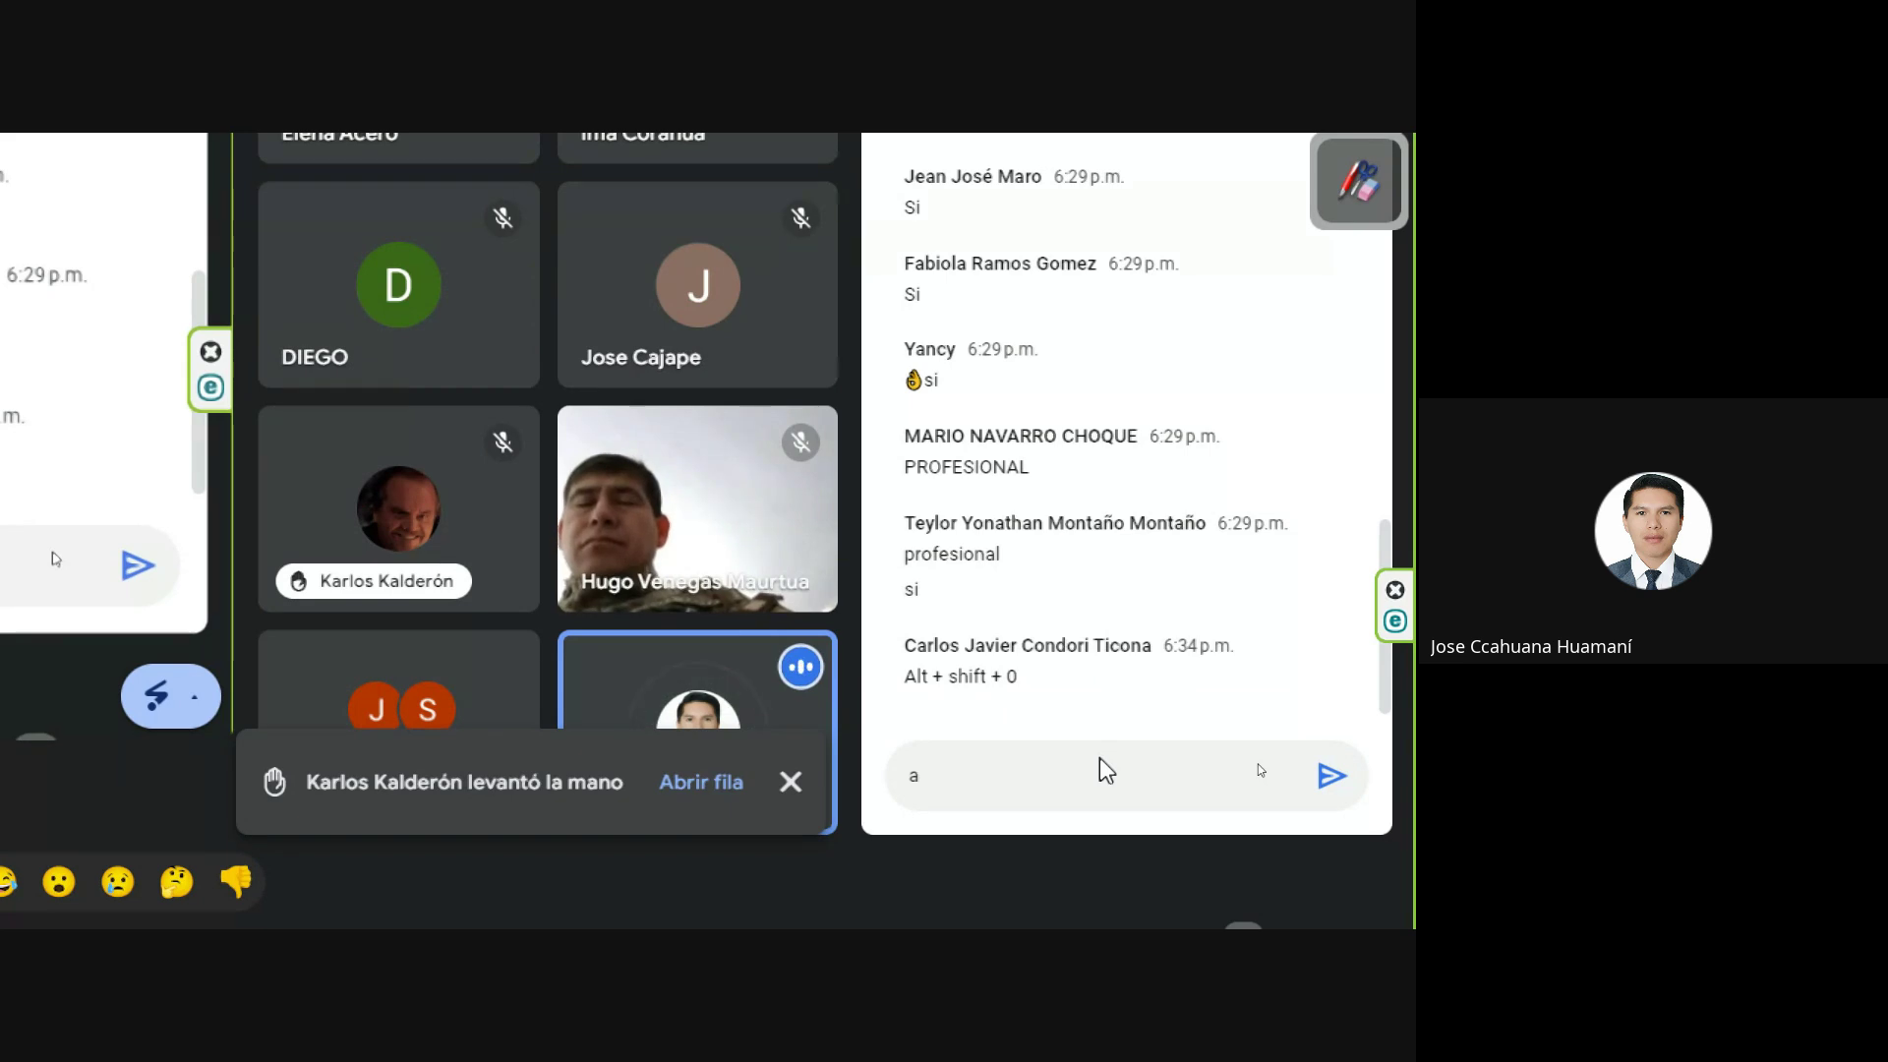
pyautogui.press('BackSpace')
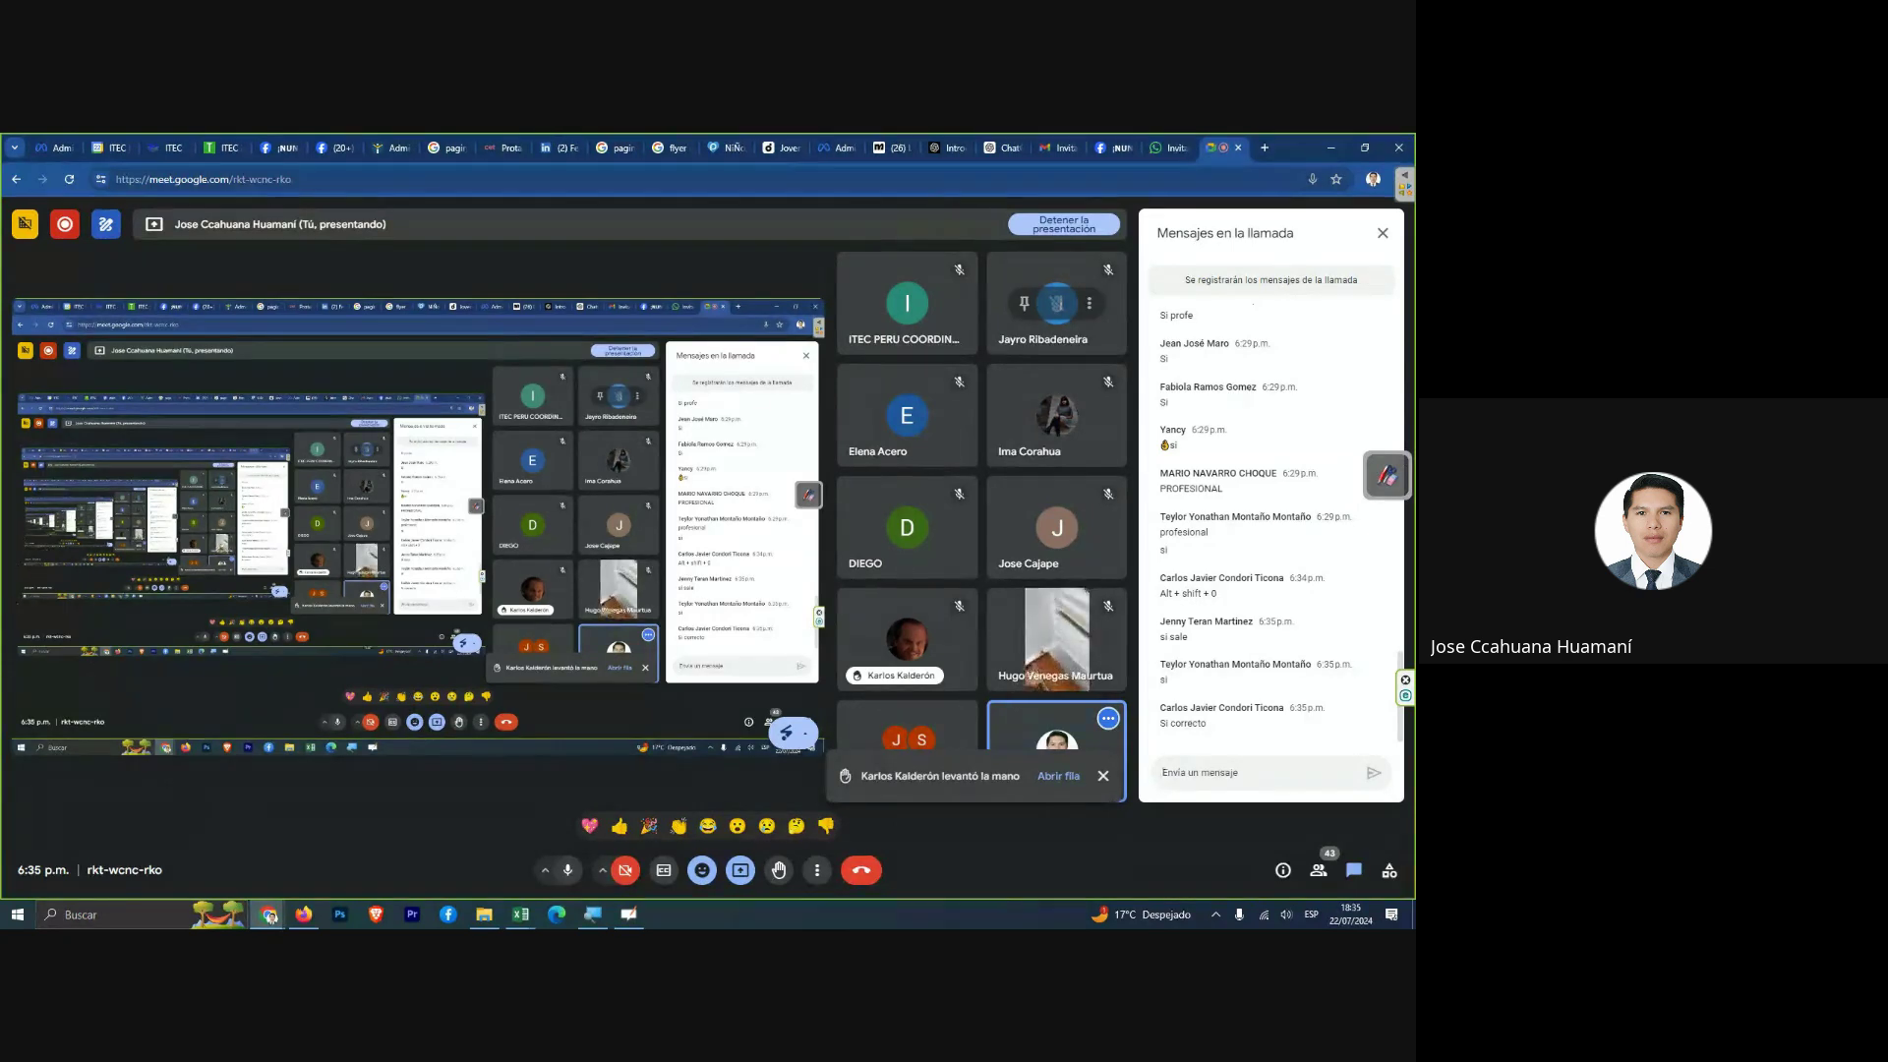
pyautogui.click(563, 871)
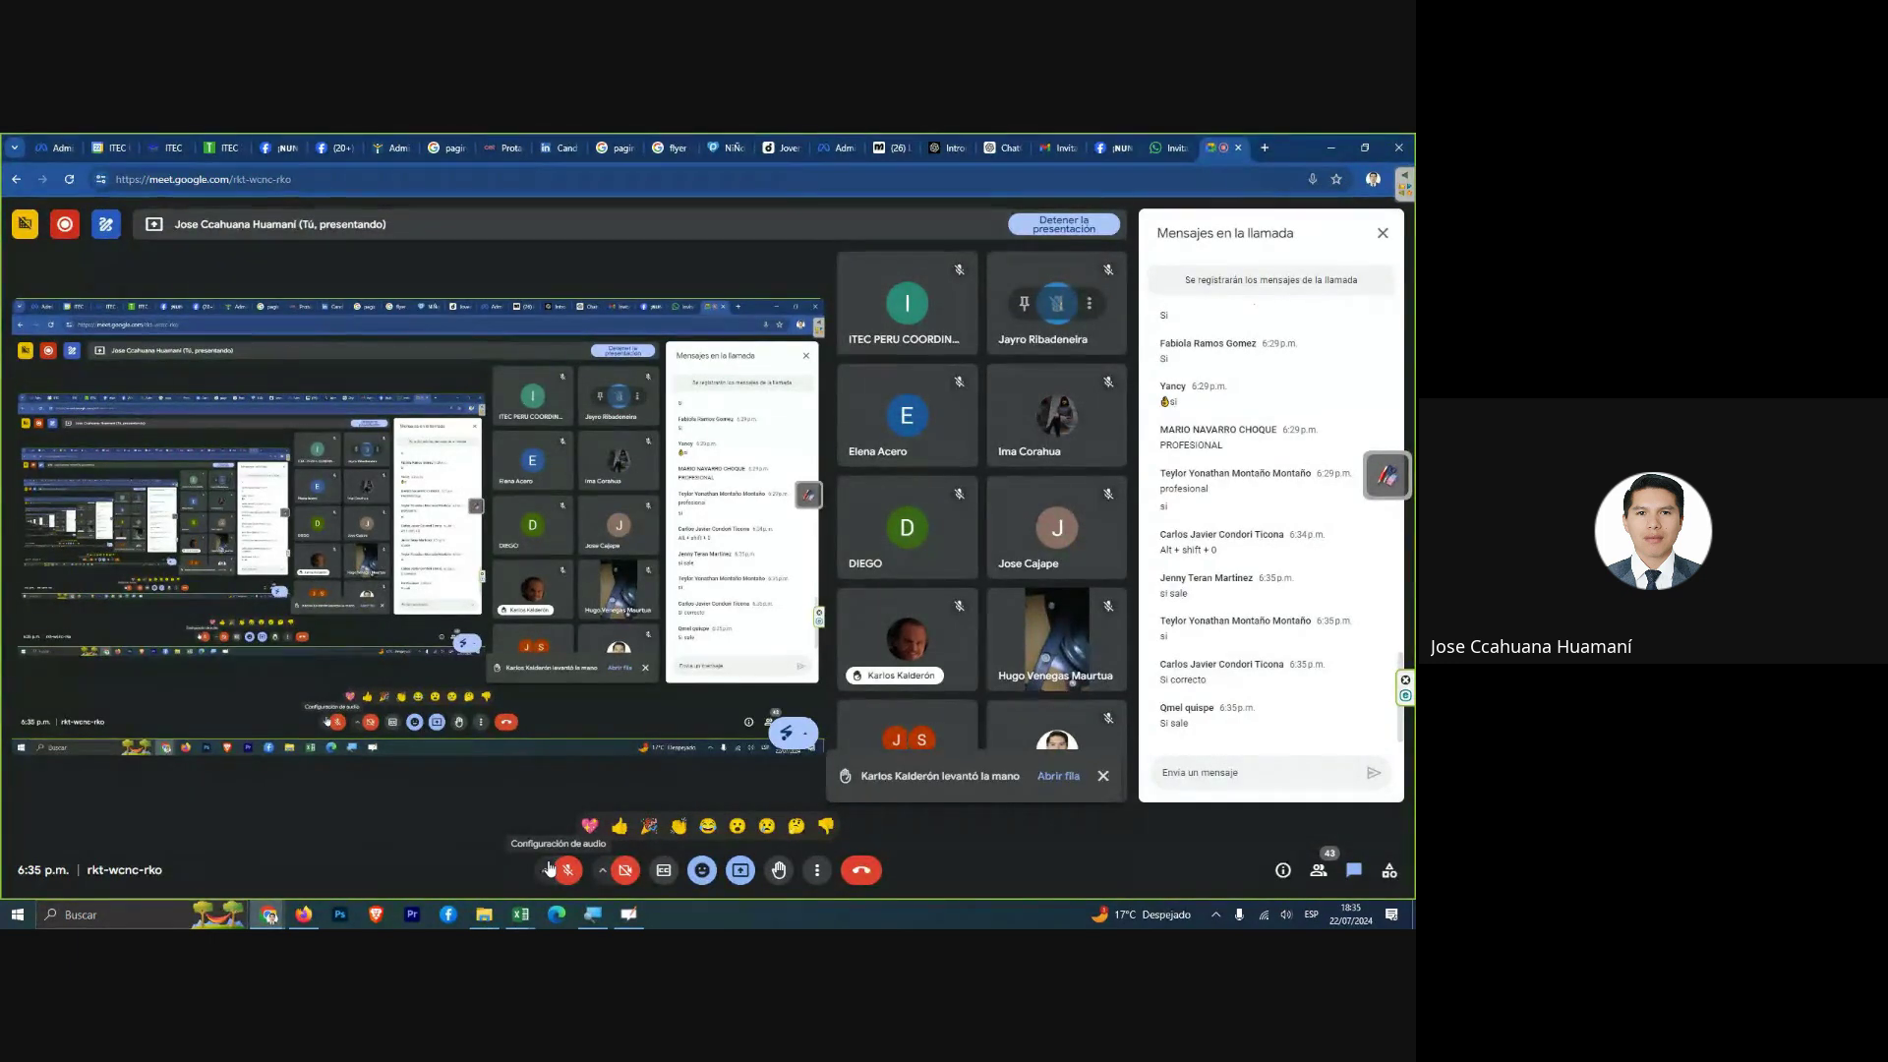
pyautogui.click(551, 868)
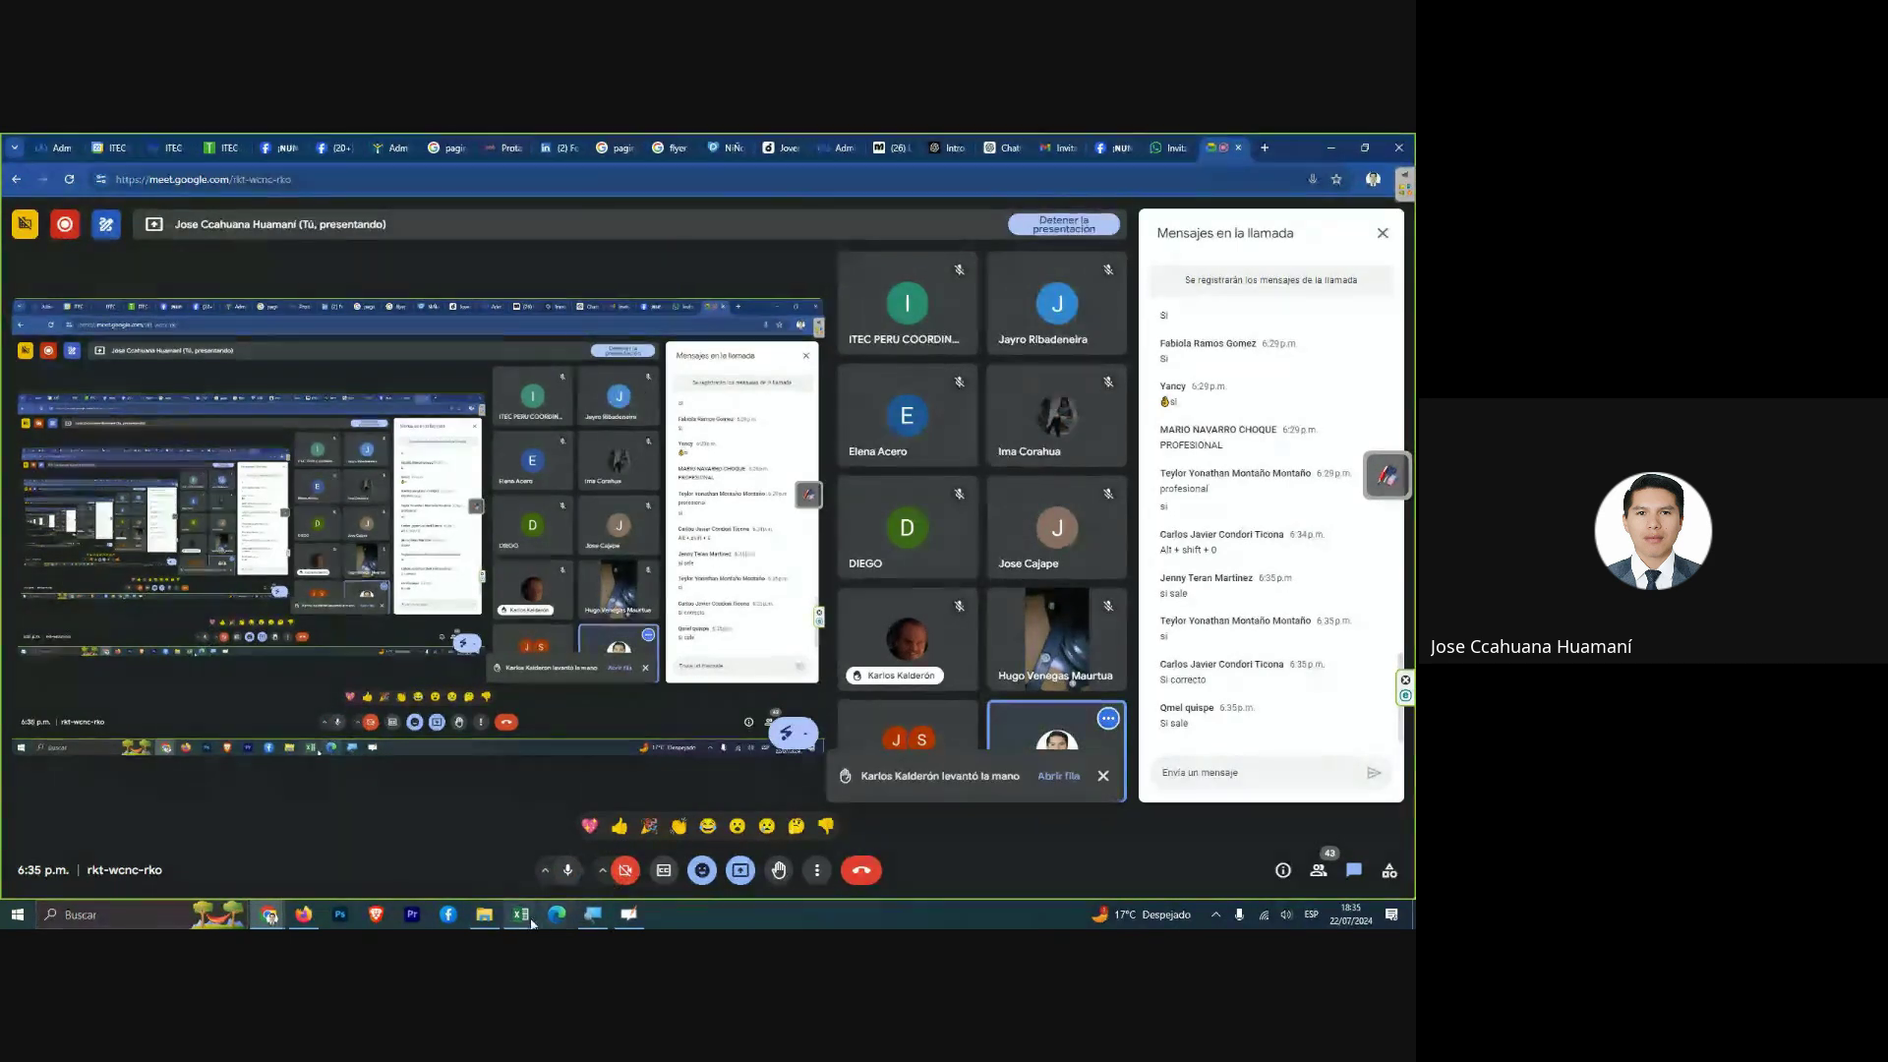
# In Excel, start a formula in J25 referencing H27, cancel it, and select H27.
pyautogui.click(573, 869)
pyautogui.write('=')
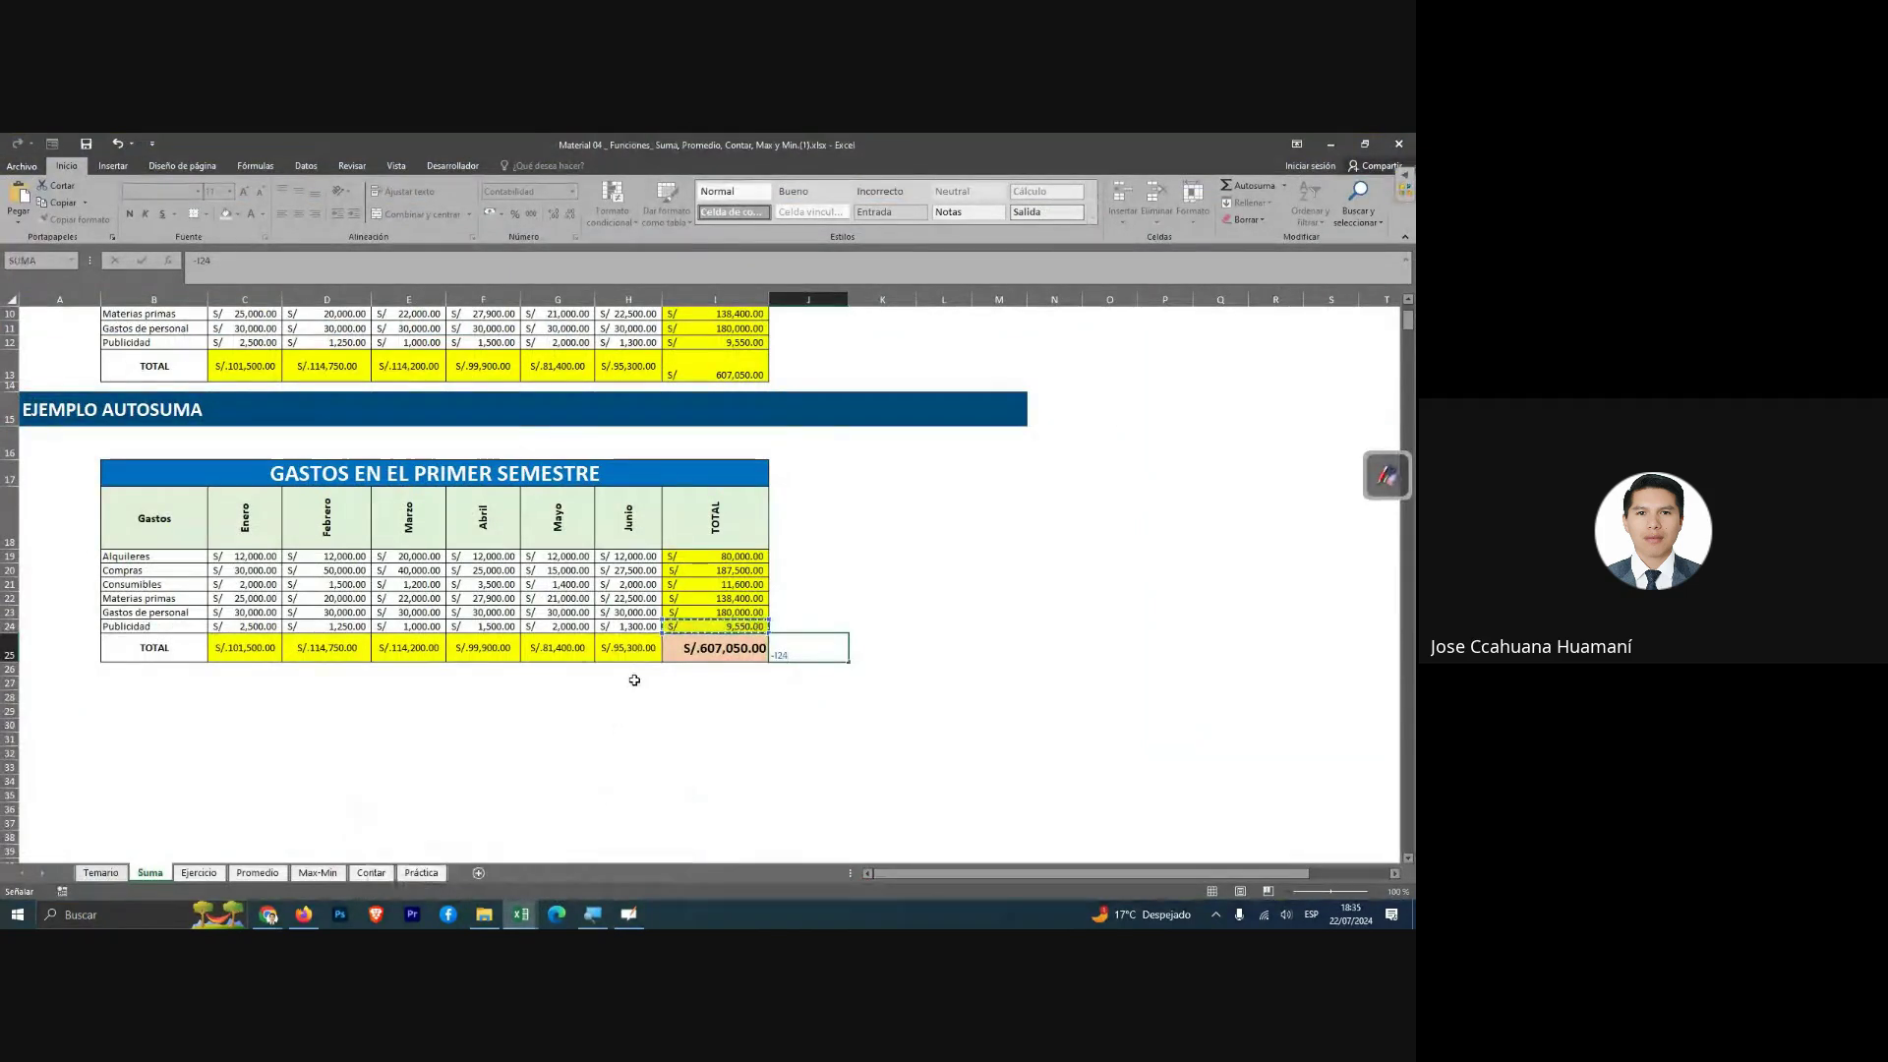
pyautogui.click(634, 680)
pyautogui.press('Escape')
pyautogui.click(651, 679)
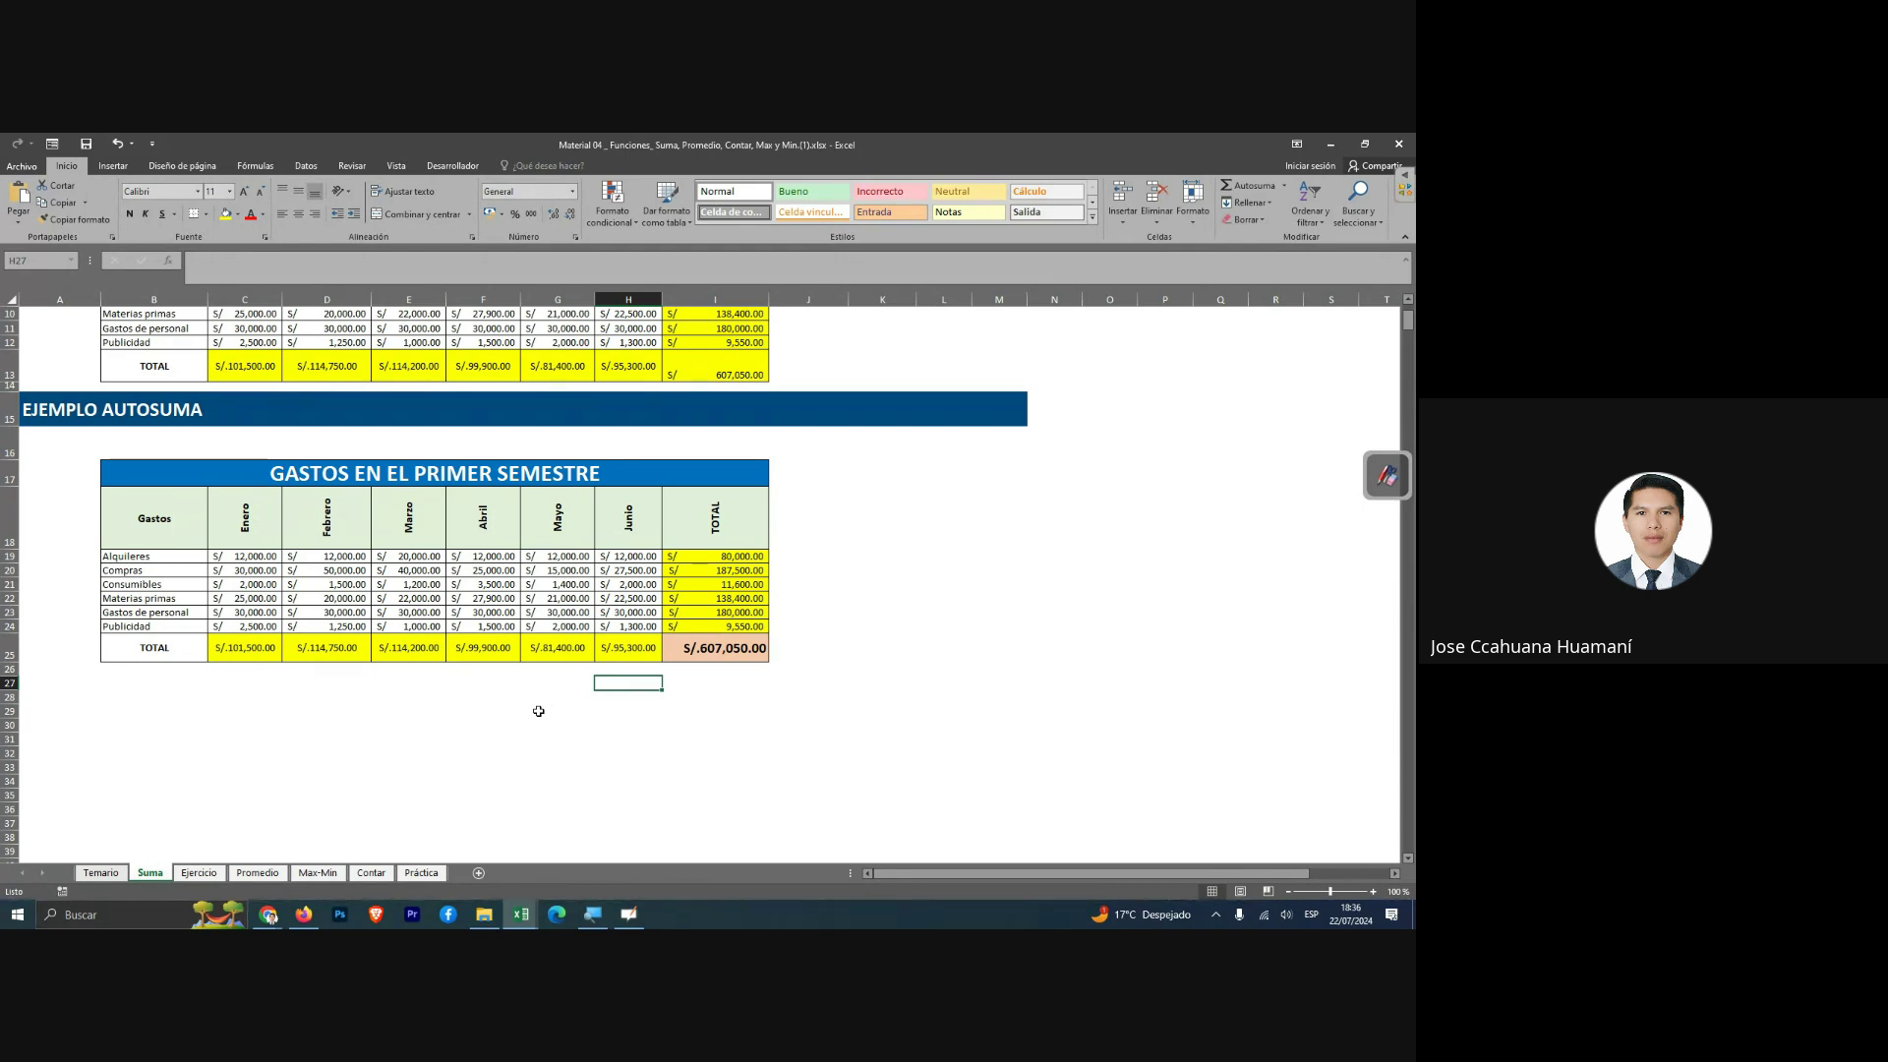
# Switch to the Google Meet call, then bring the Excel workbook back to the front.
pyautogui.click(263, 914)
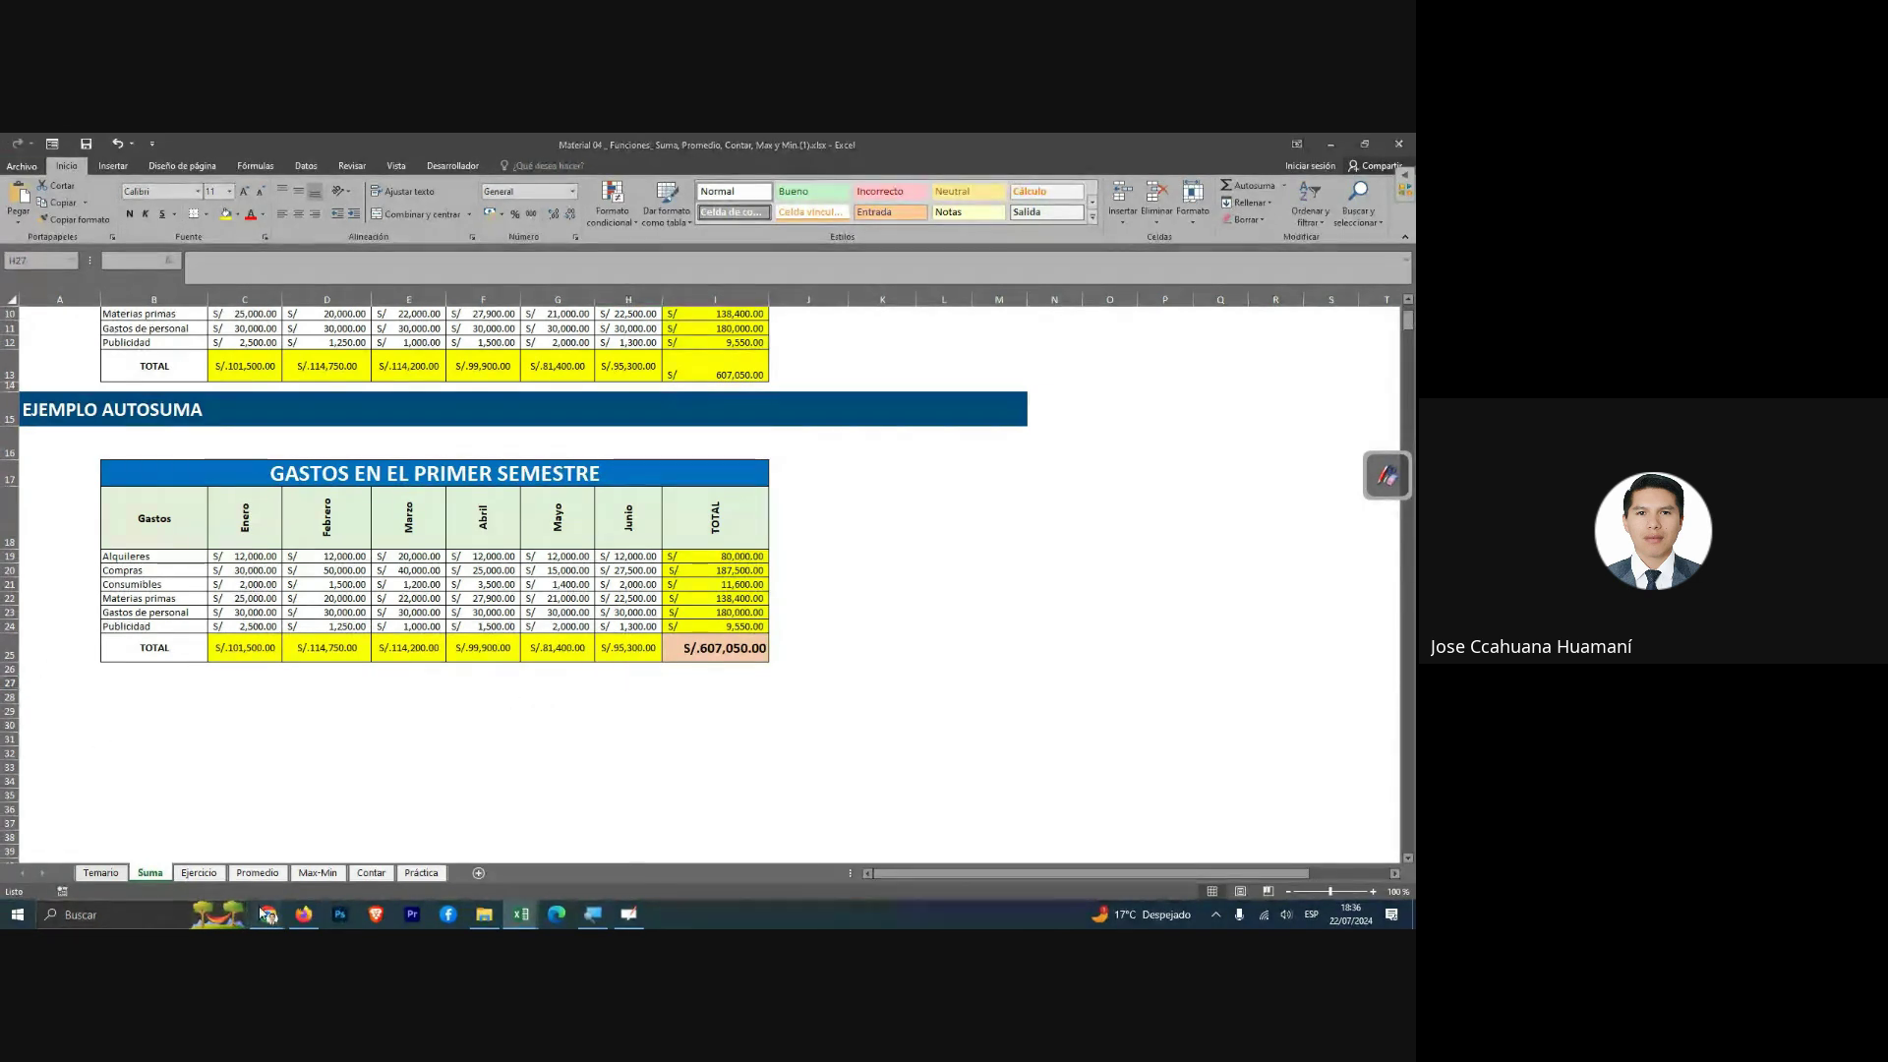
pyautogui.moveTo(268, 914)
pyautogui.click(182, 835)
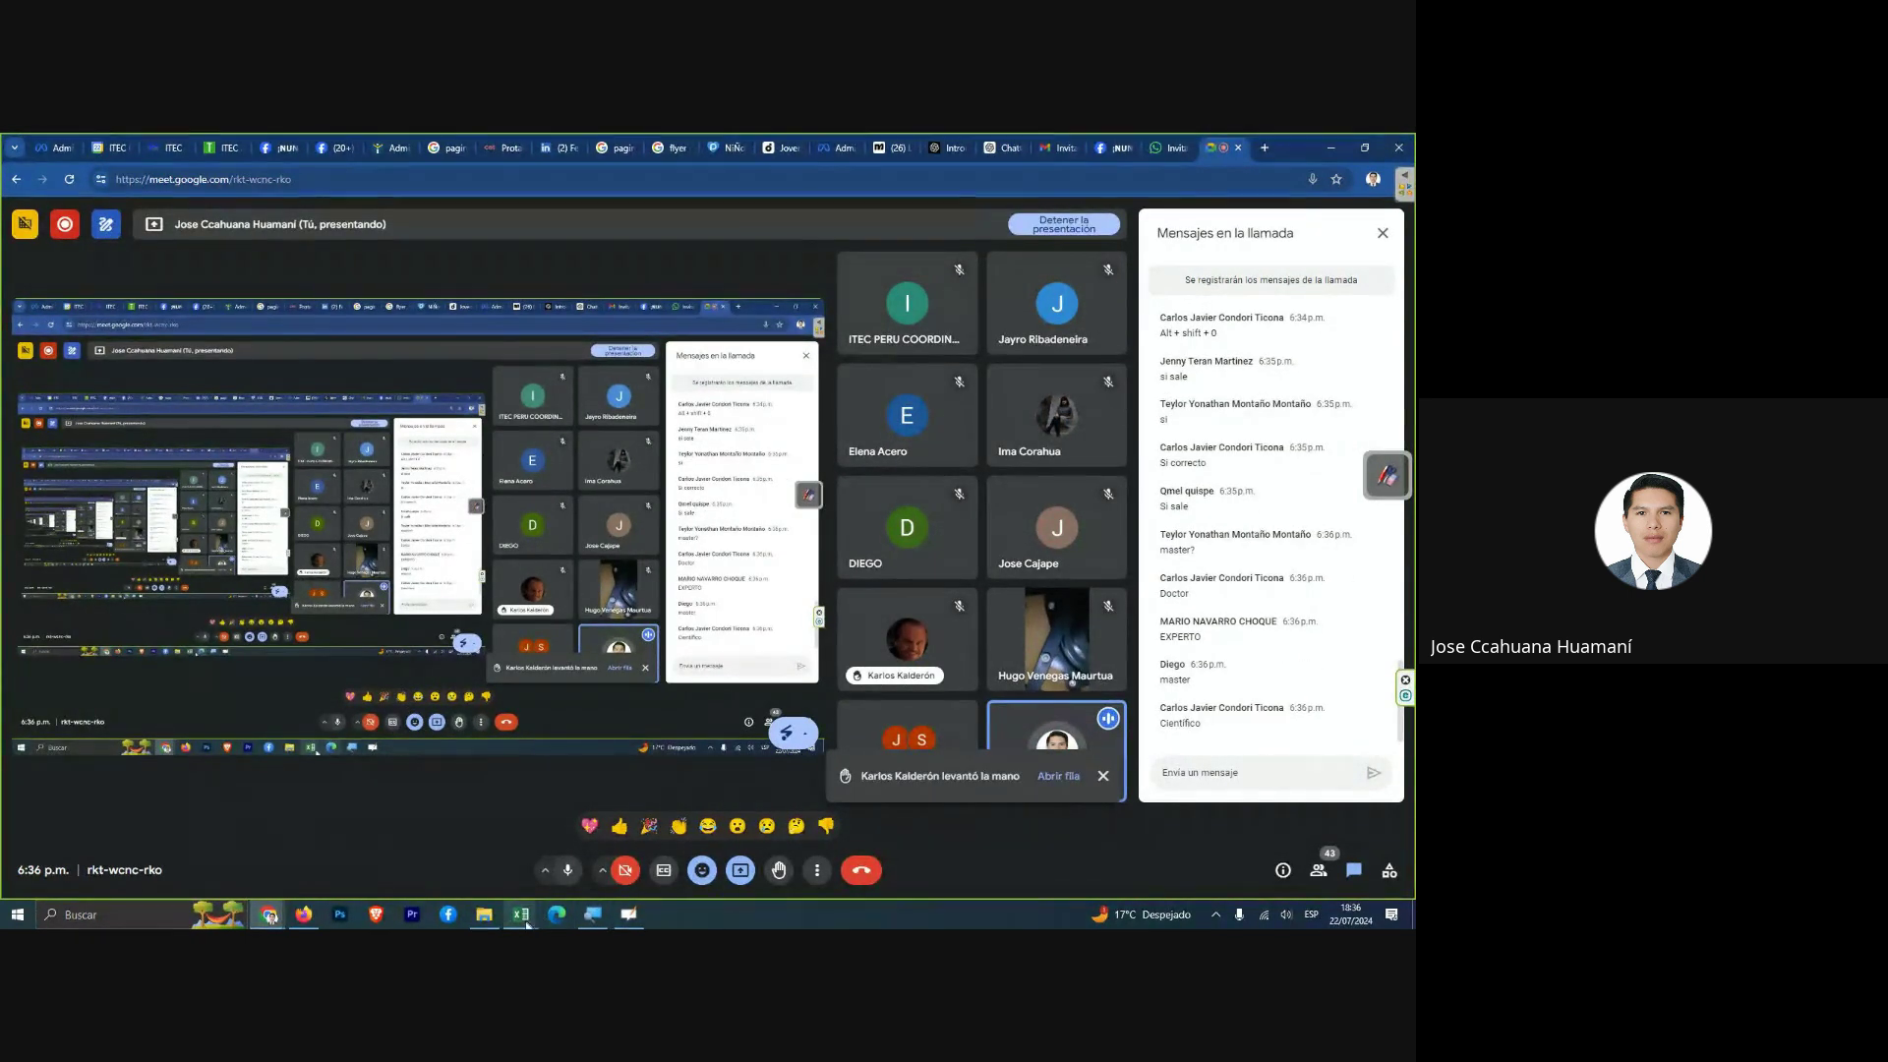
pyautogui.moveTo(521, 914)
pyautogui.click(600, 856)
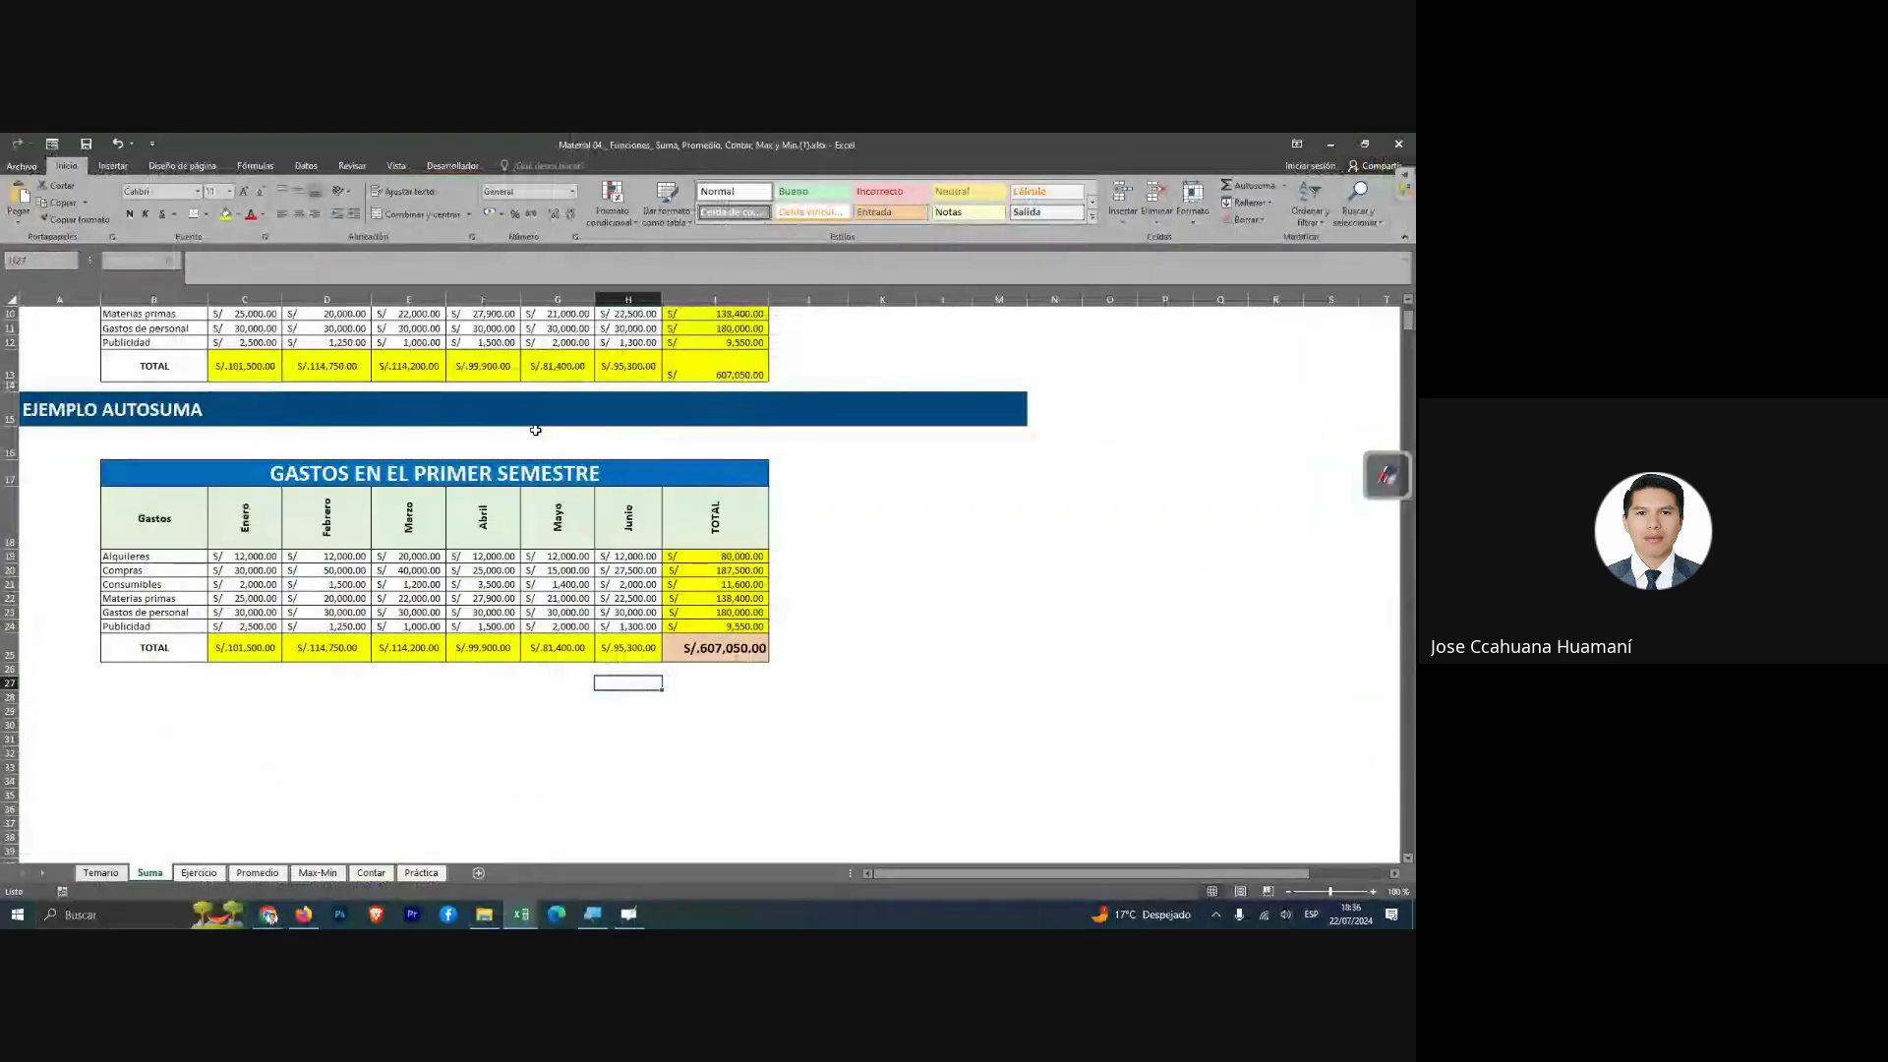
# Select the cell below the Marzo total, then the Junio TOTAL cell.
pyautogui.scroll(-2, 5, 481)
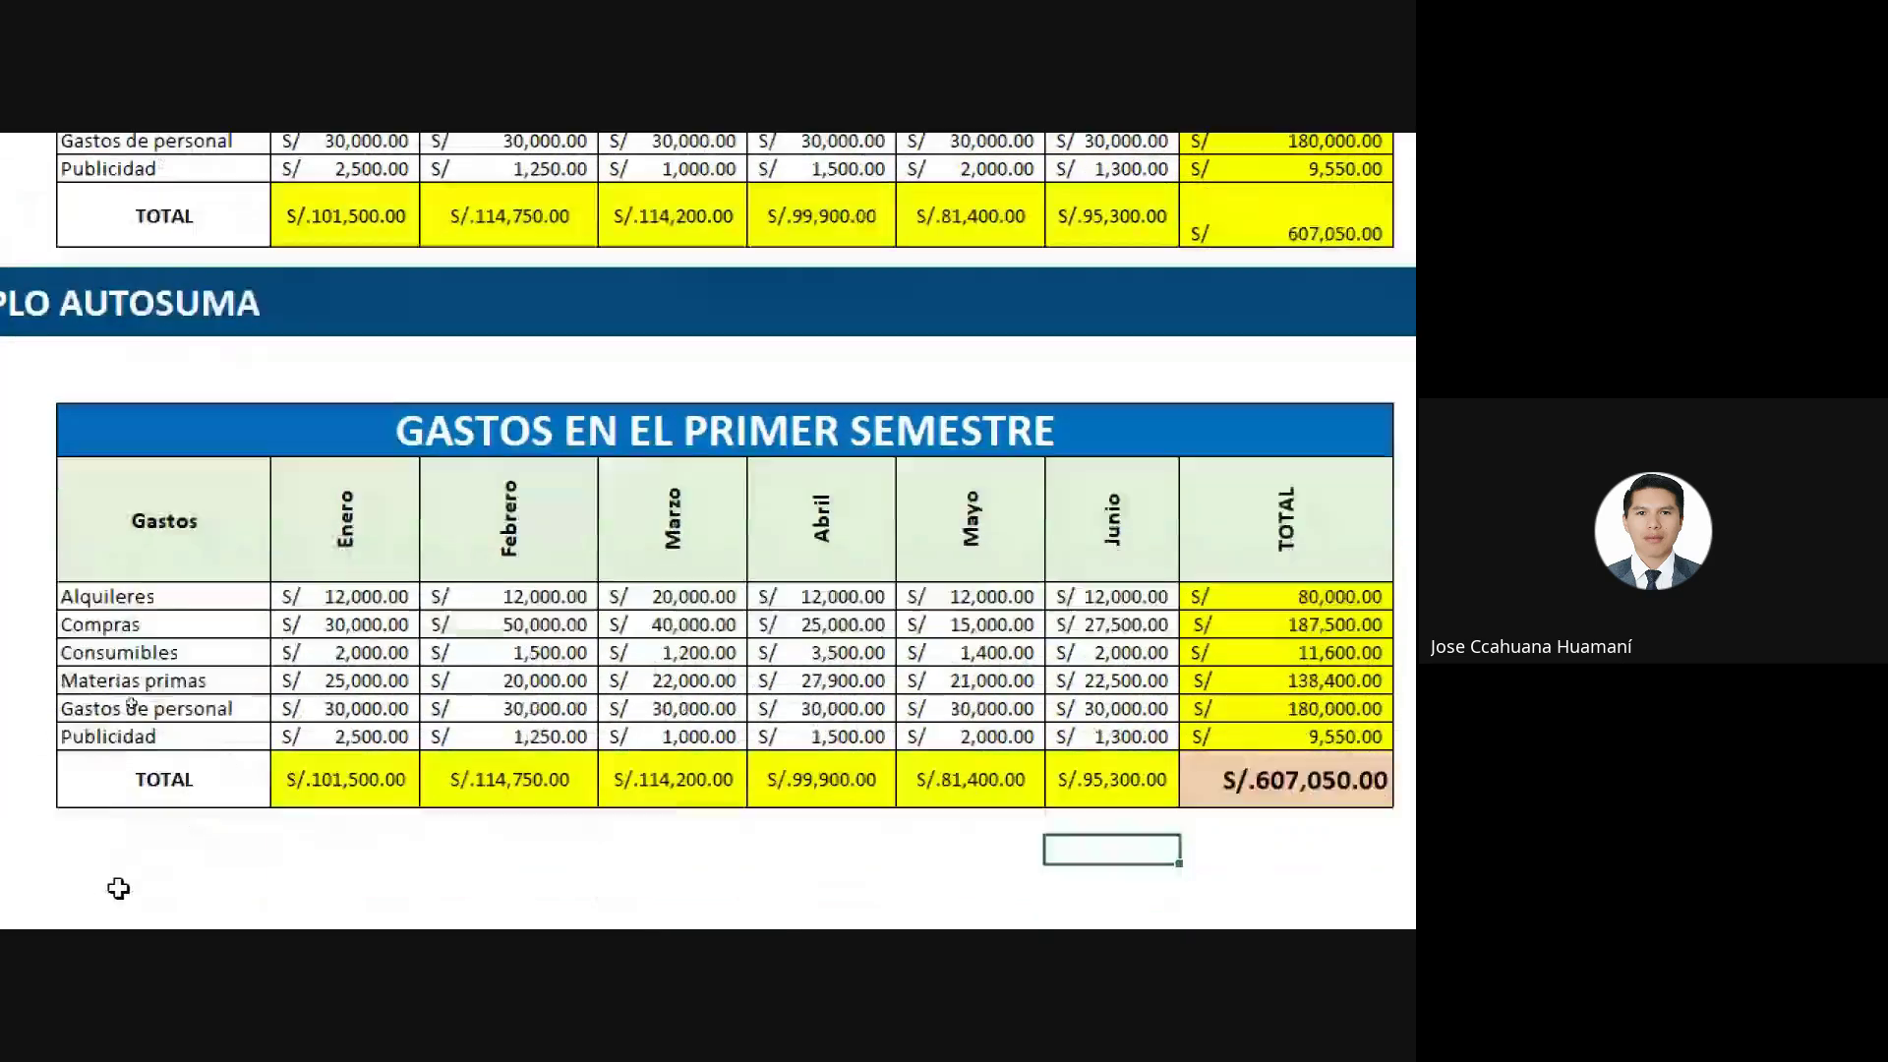
pyautogui.scroll(-3, 5, 482)
pyautogui.scroll(1, 376, 368)
pyautogui.scroll(1, 491, 295)
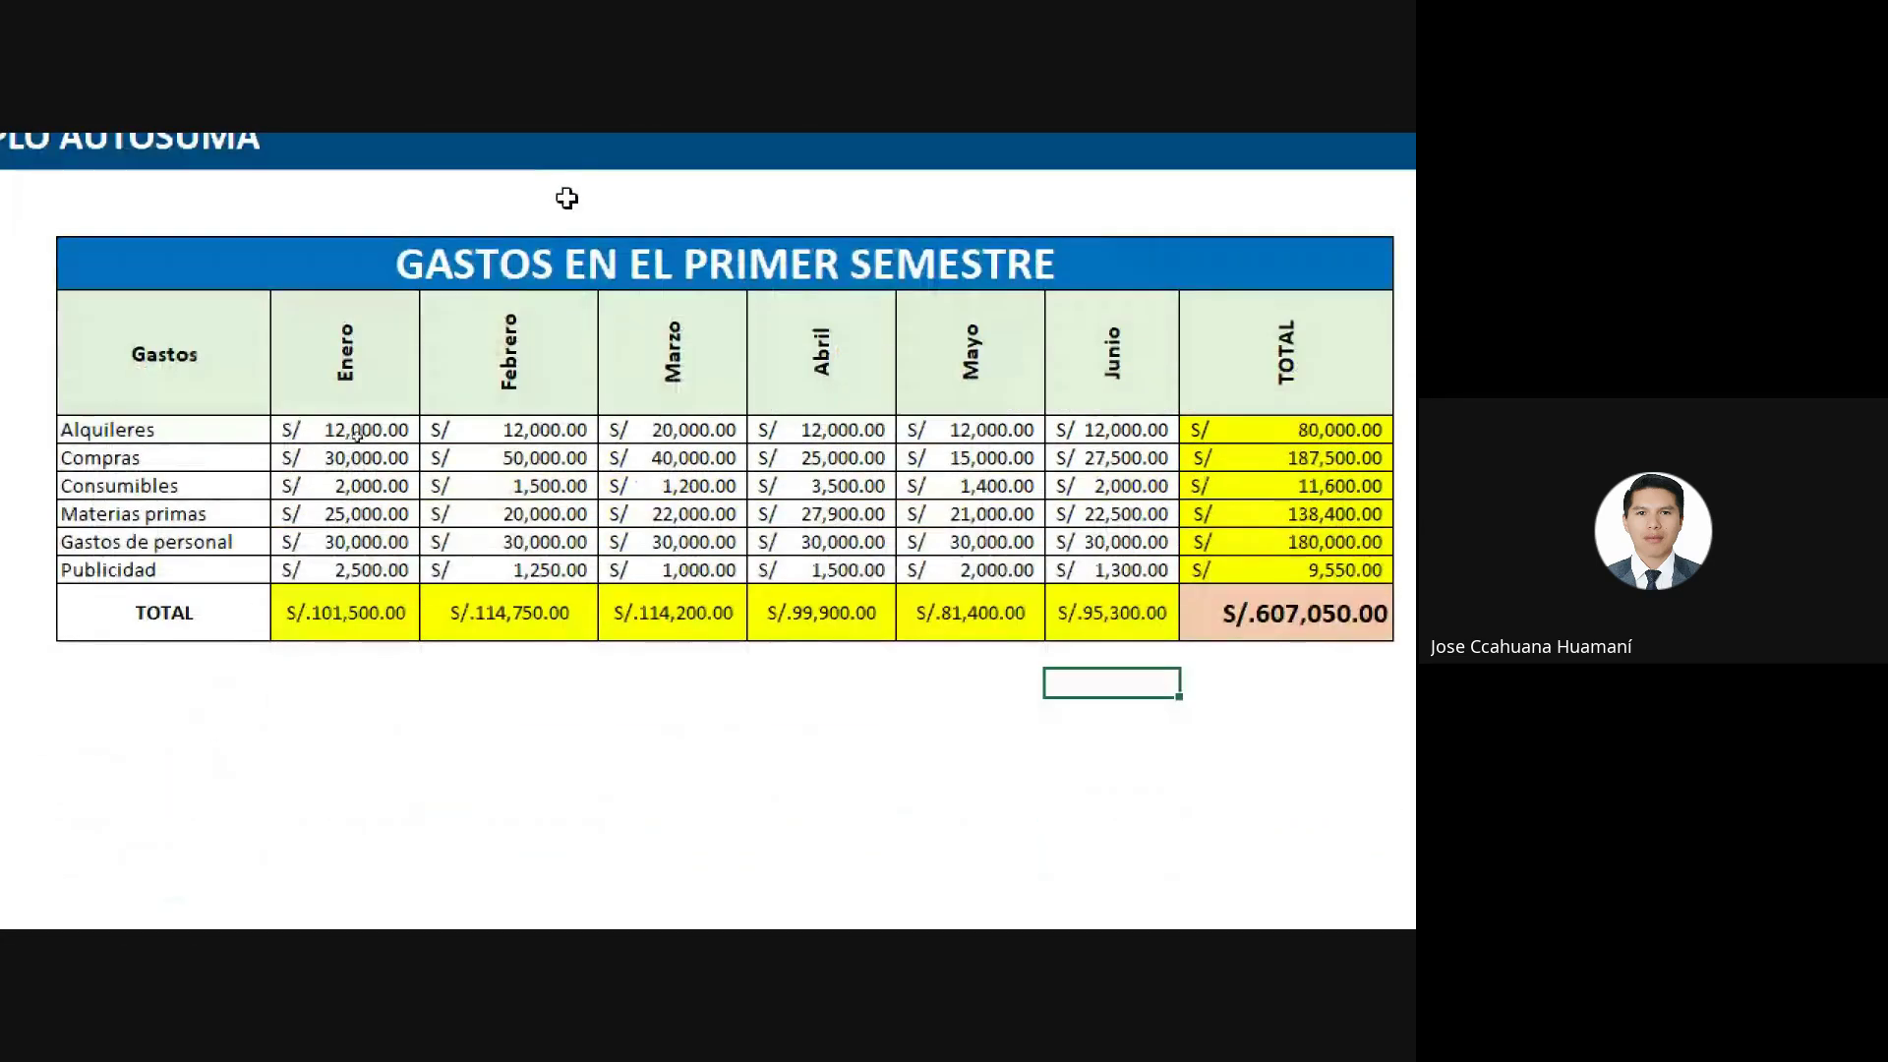
pyautogui.scroll(2, 685, 171)
pyautogui.scroll(1, 685, 171)
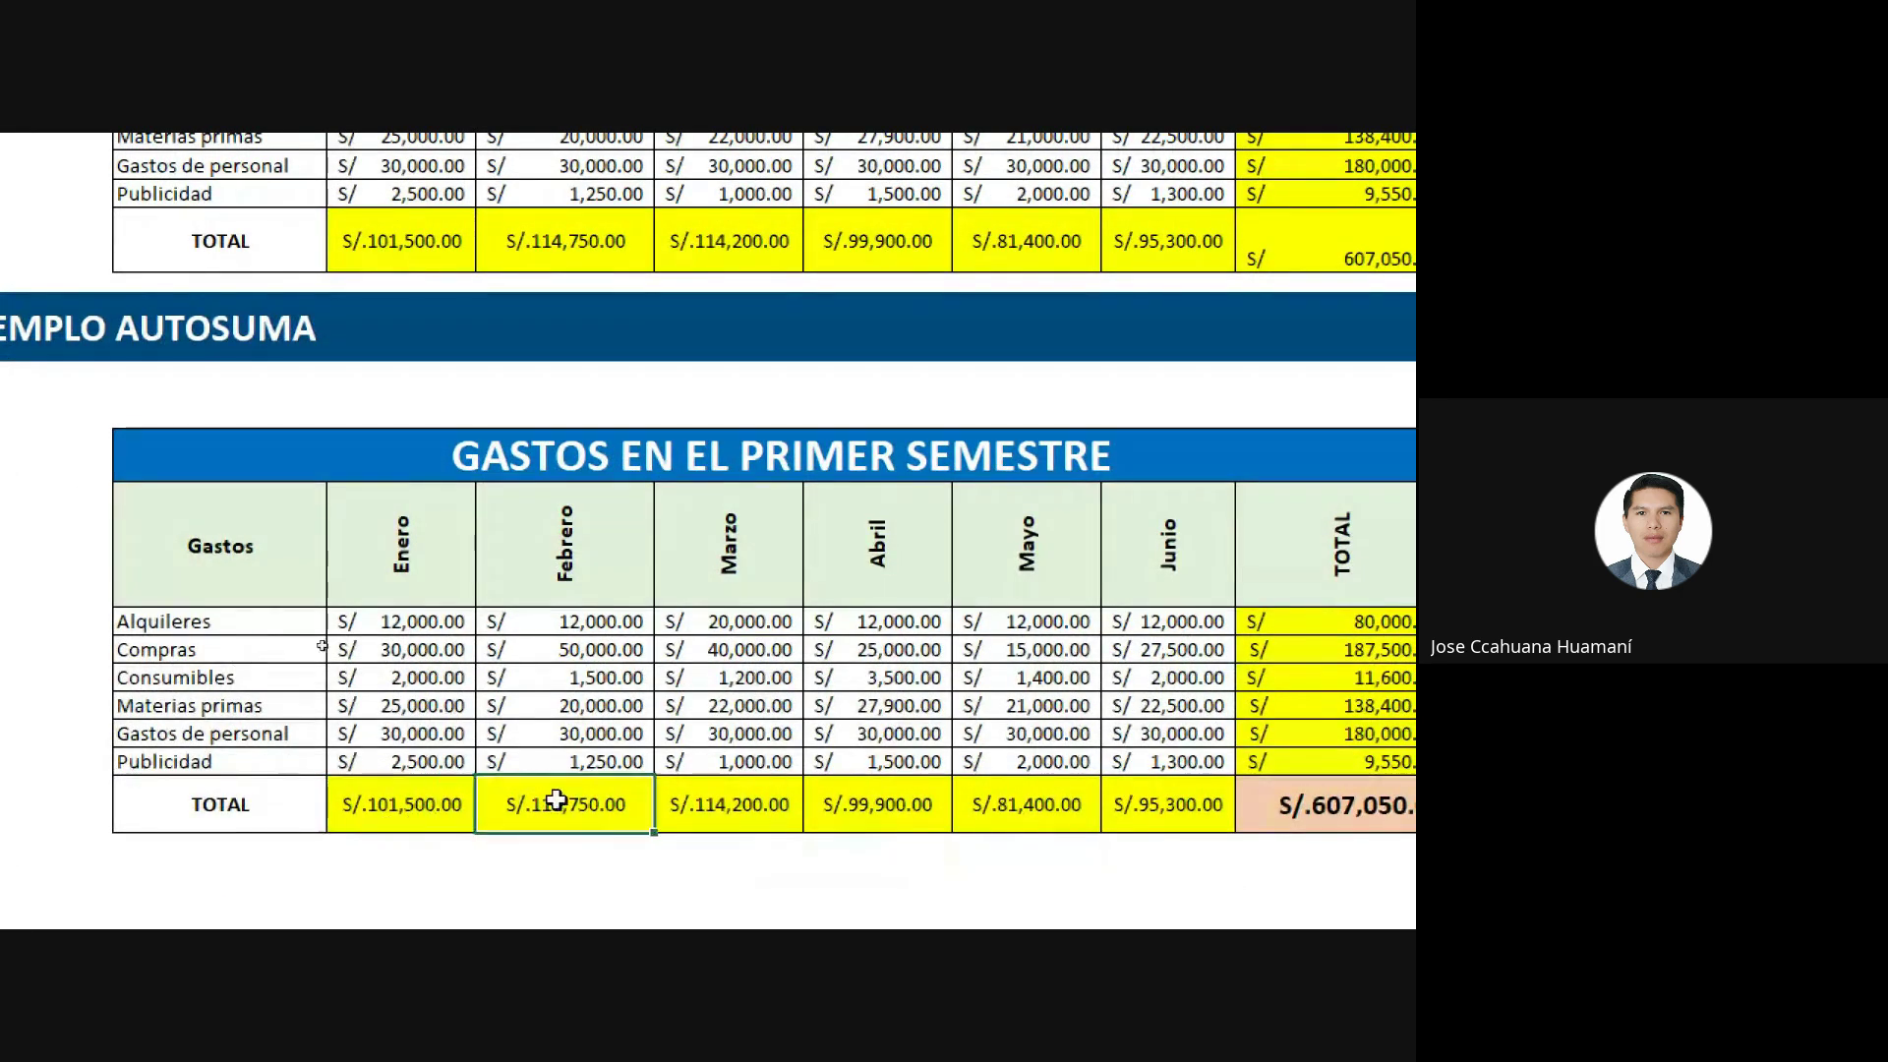
pyautogui.click(755, 843)
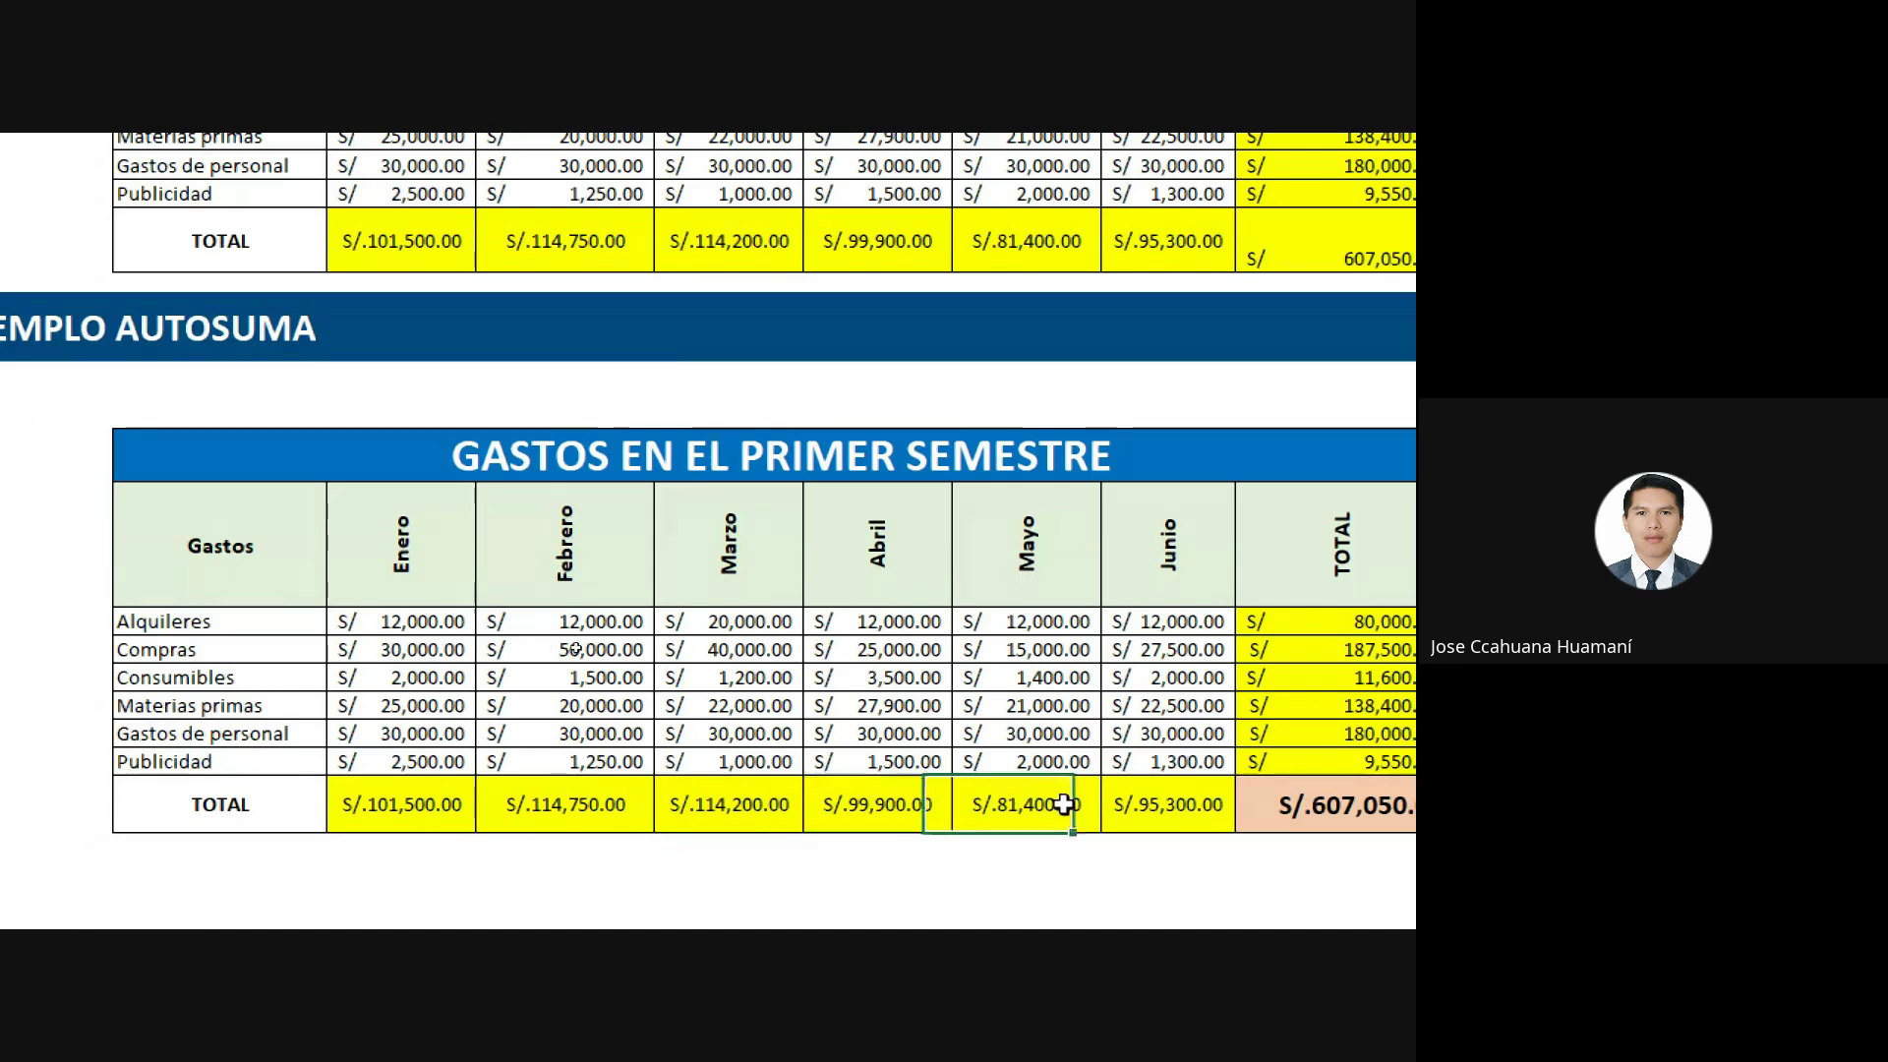
pyautogui.click(1176, 810)
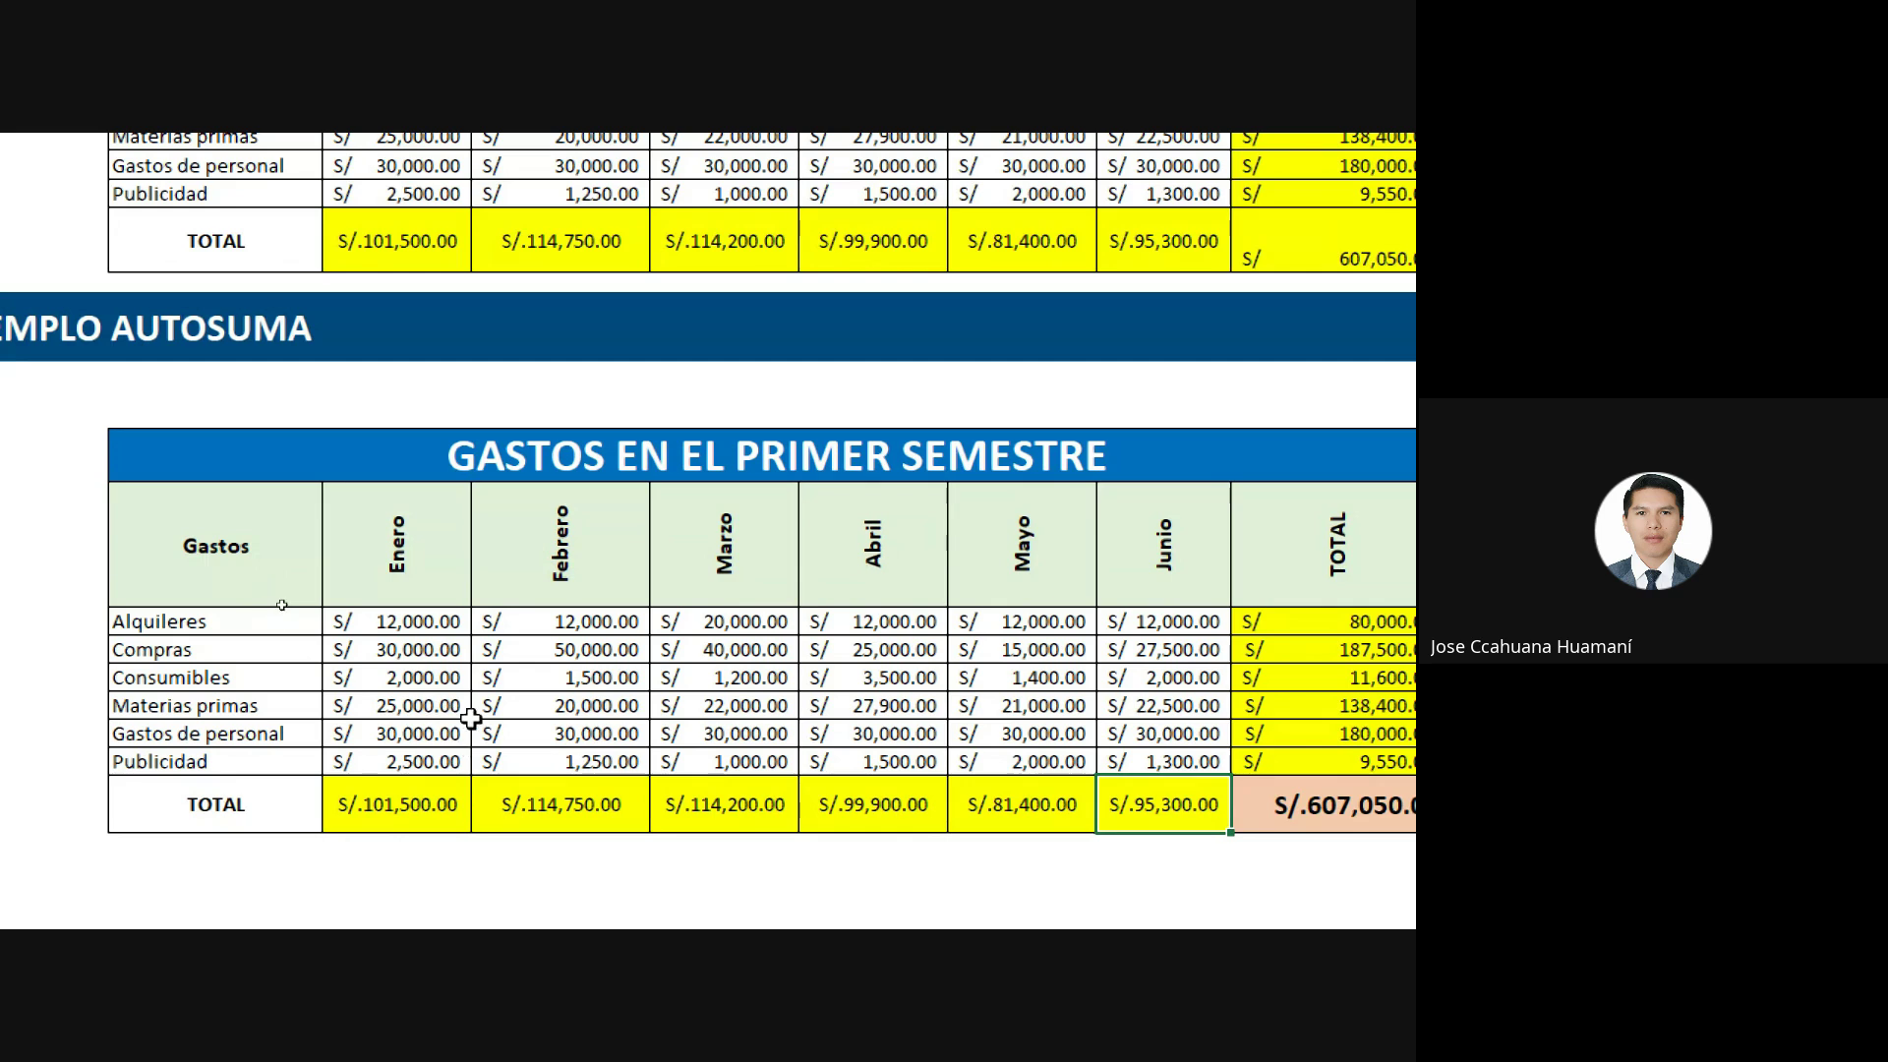
# Try out Alquileres amounts for Enero, Marzo, Abril and Junio, ending with Enero and Marzo selected together.
pyautogui.click(422, 629)
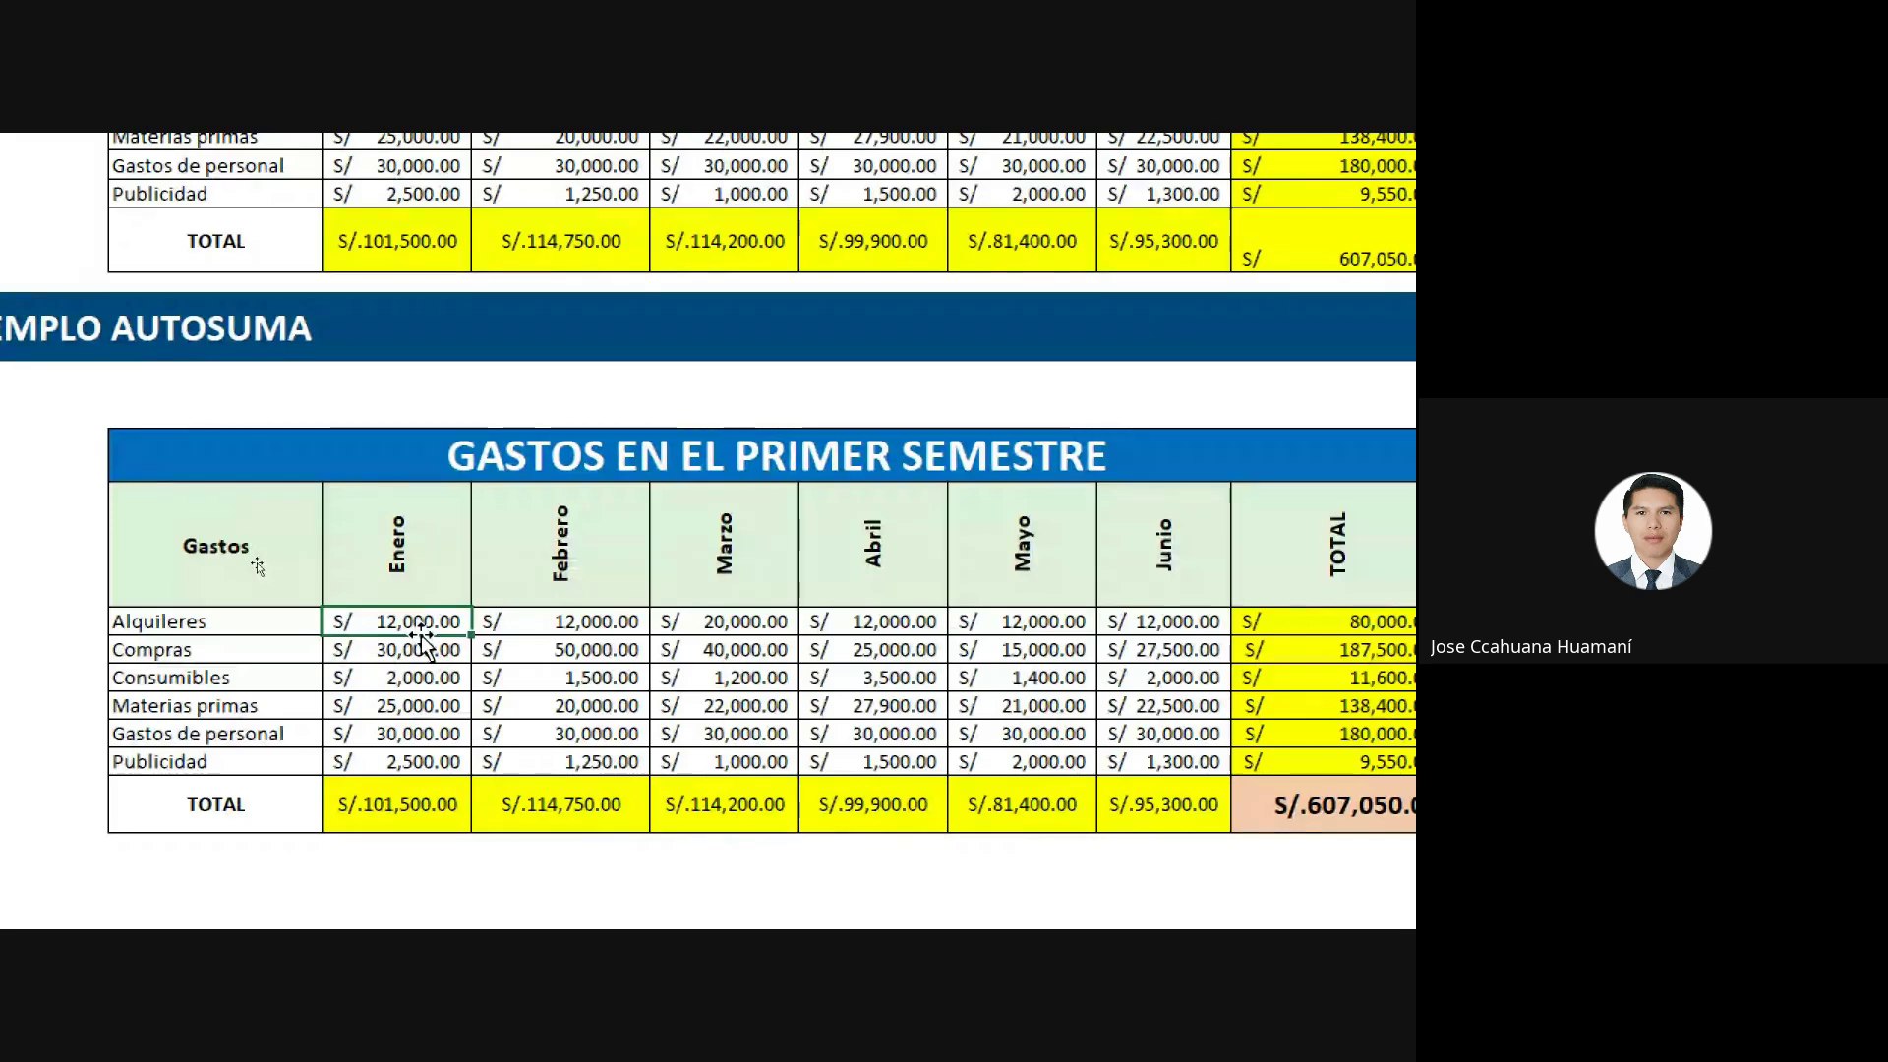
pyautogui.click(767, 619)
pyautogui.click(1191, 624)
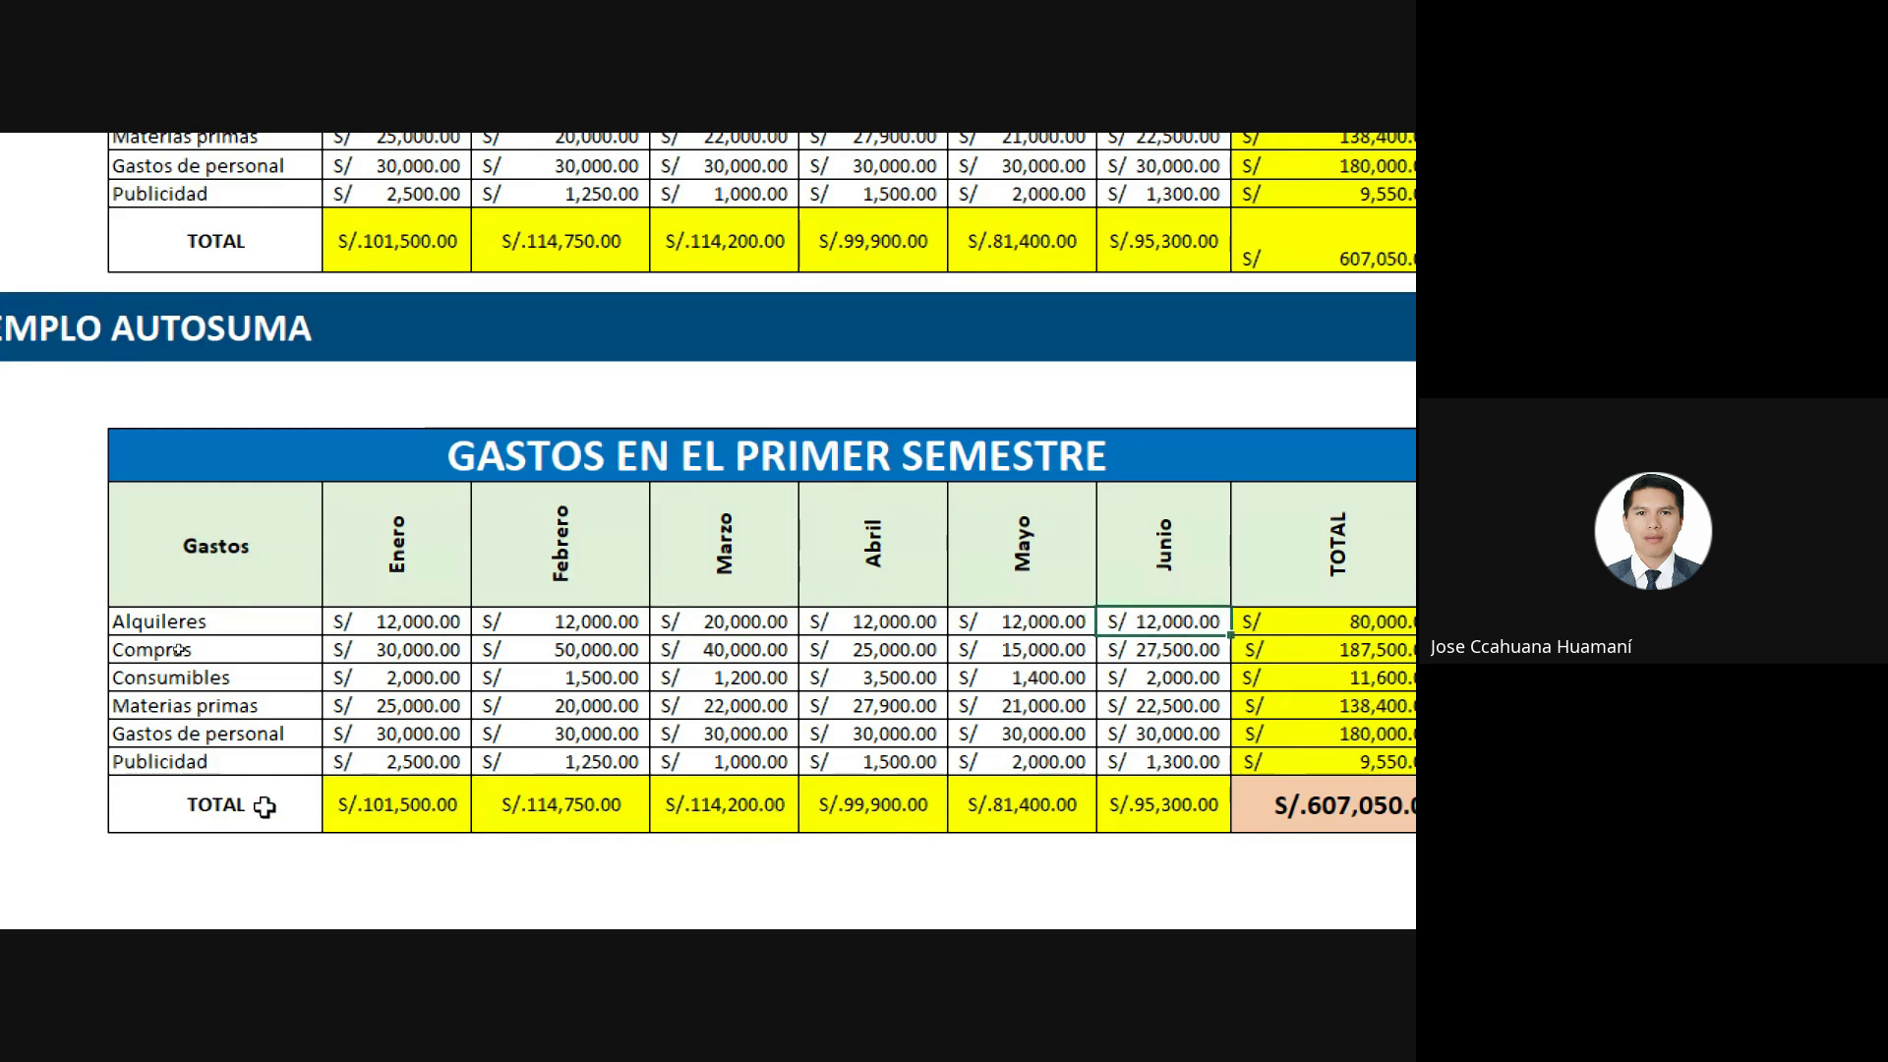
pyautogui.click(423, 621)
pyautogui.click(869, 619)
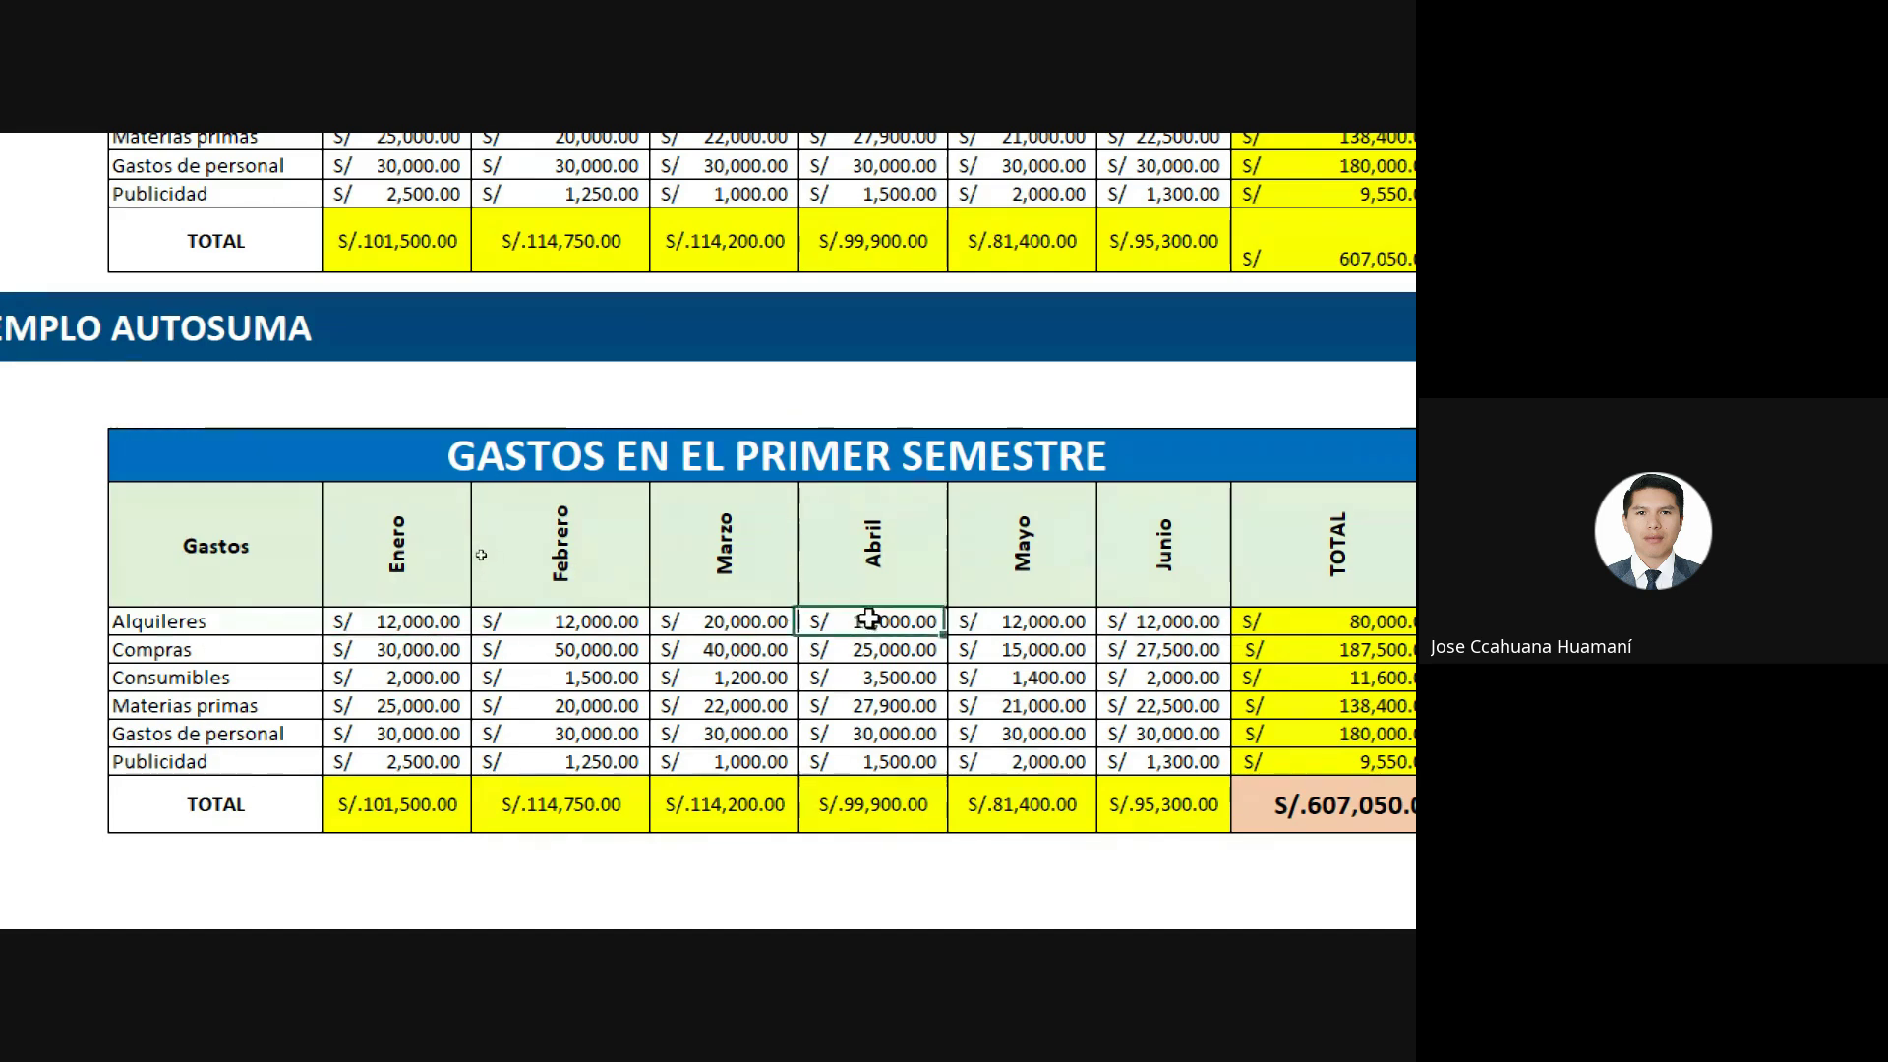
pyautogui.click(1155, 624)
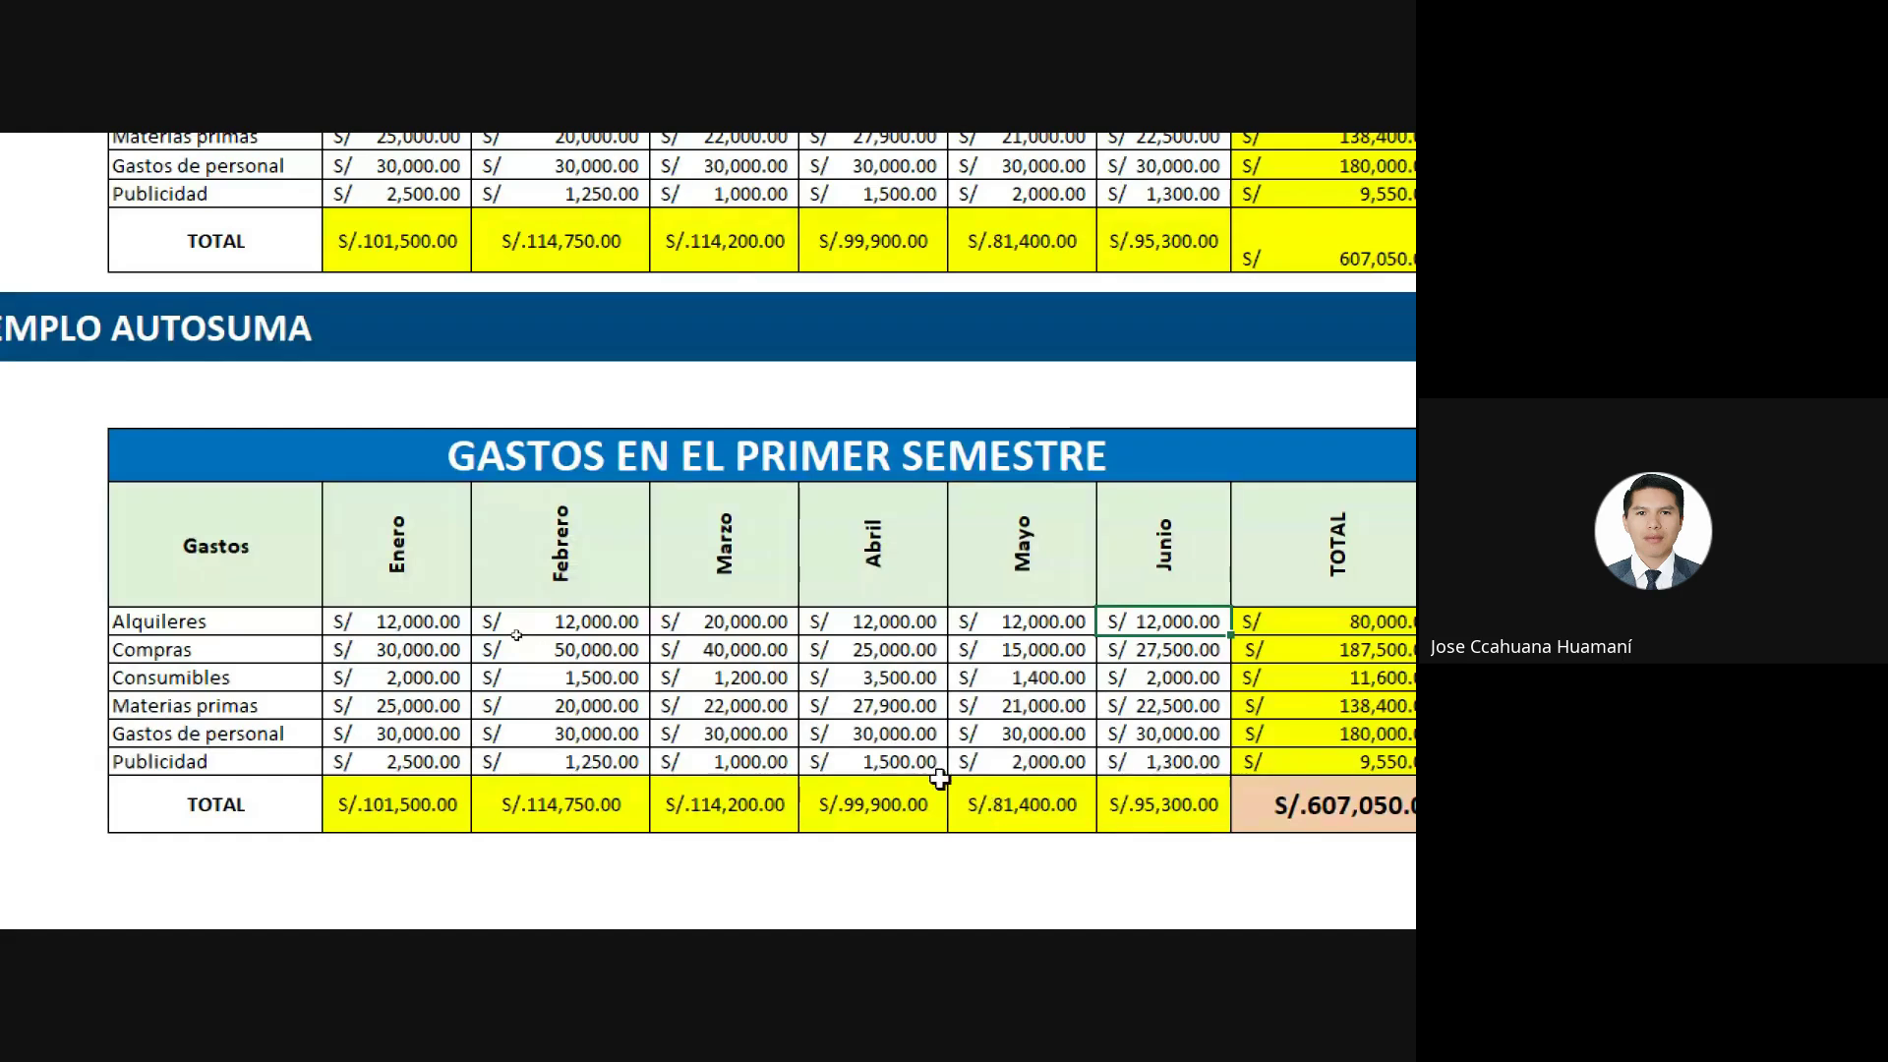
pyautogui.click(404, 622)
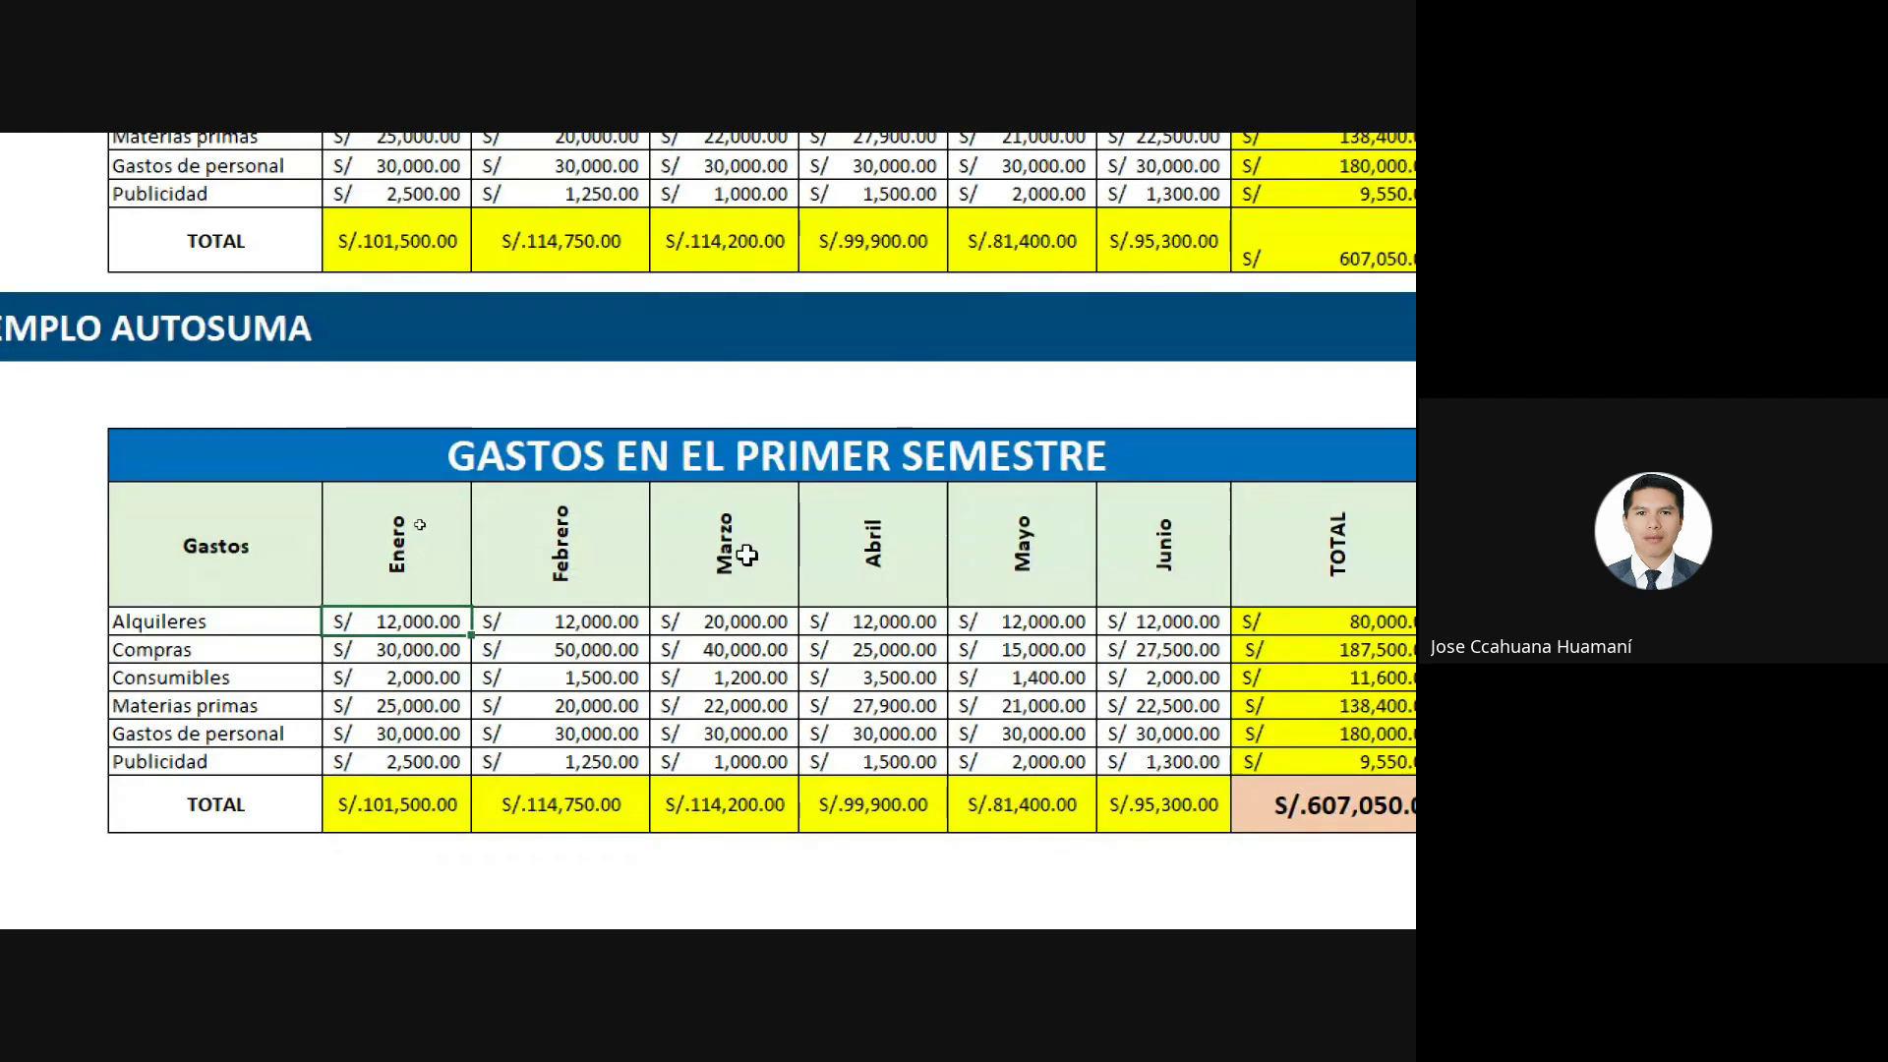
pyautogui.keyDown('ctrl'); pyautogui.click(735, 622); pyautogui.keyUp('ctrl')
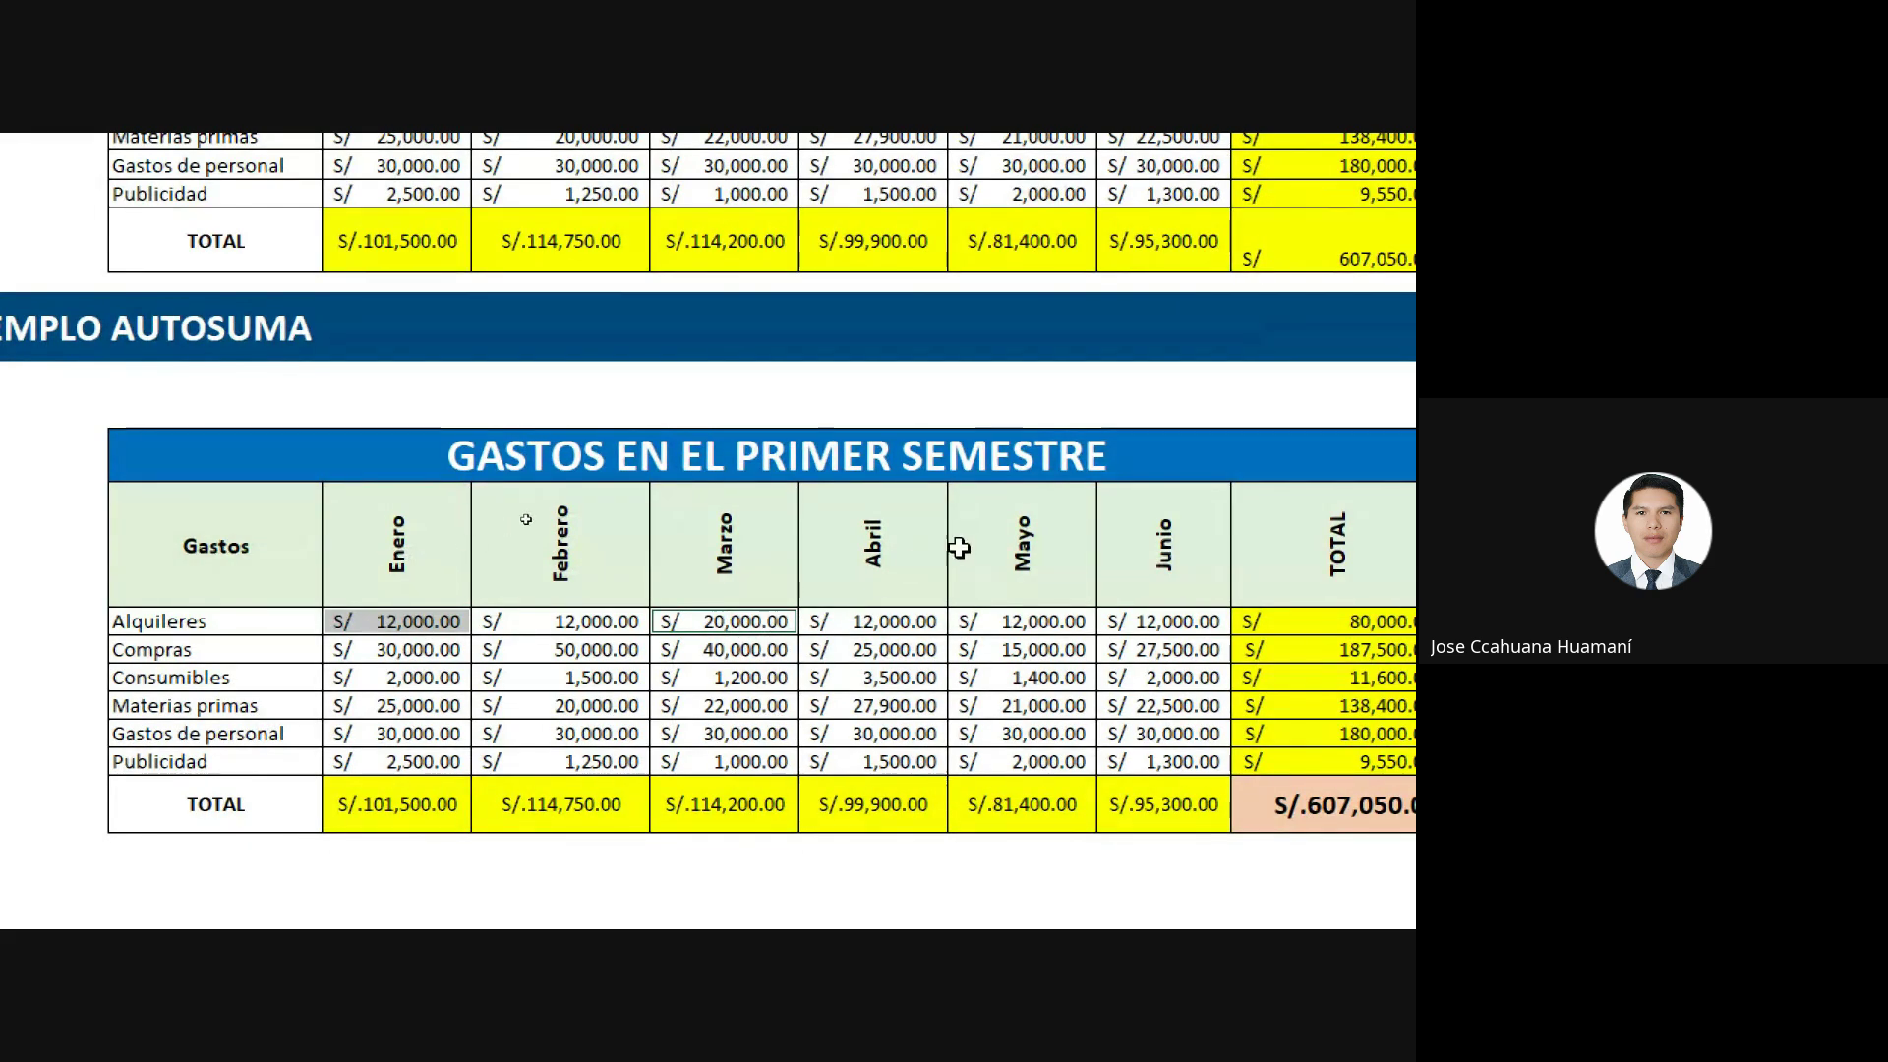
# Add Junio Alquileres, then reselect Febrero Alquileres, Marzo Materias primas, Abril Compras and Mayo Publicidad together.
pyautogui.keyDown('ctrl'); pyautogui.click(1166, 629); pyautogui.keyUp('ctrl')
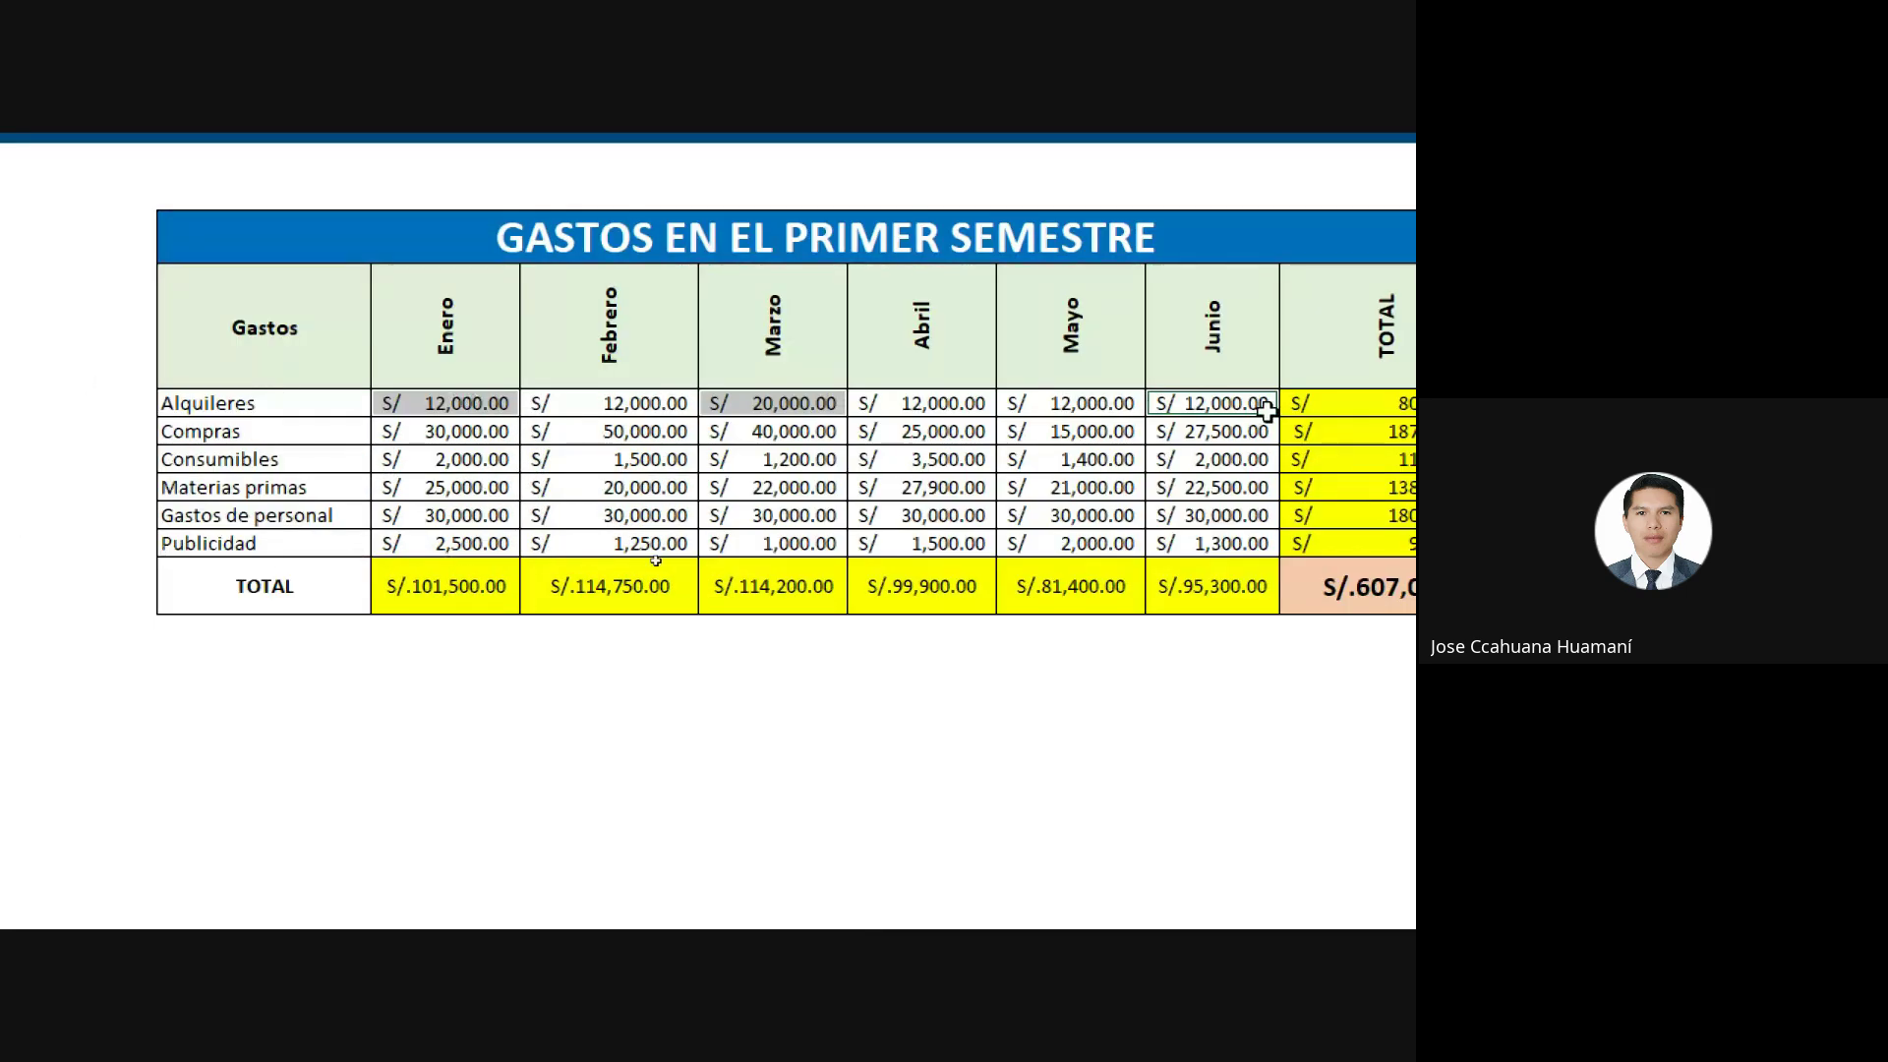
pyautogui.click(686, 543)
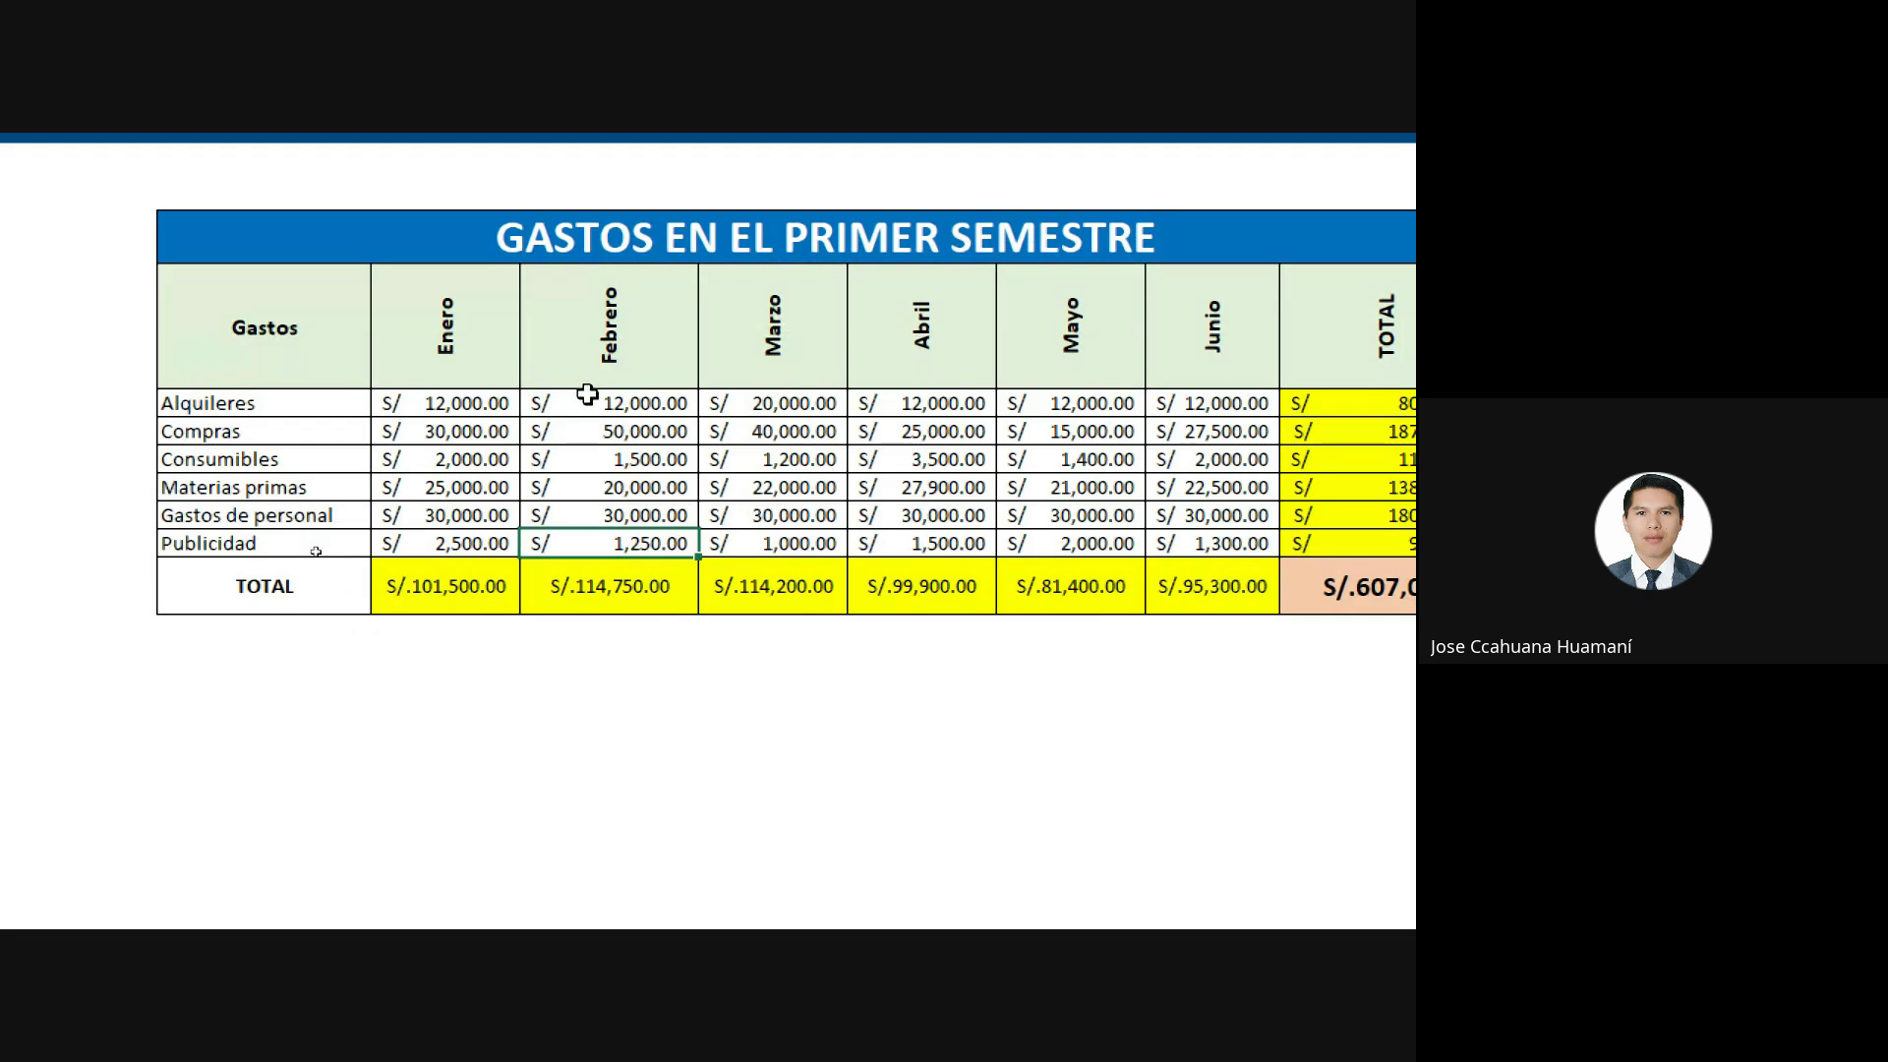
pyautogui.click(590, 398)
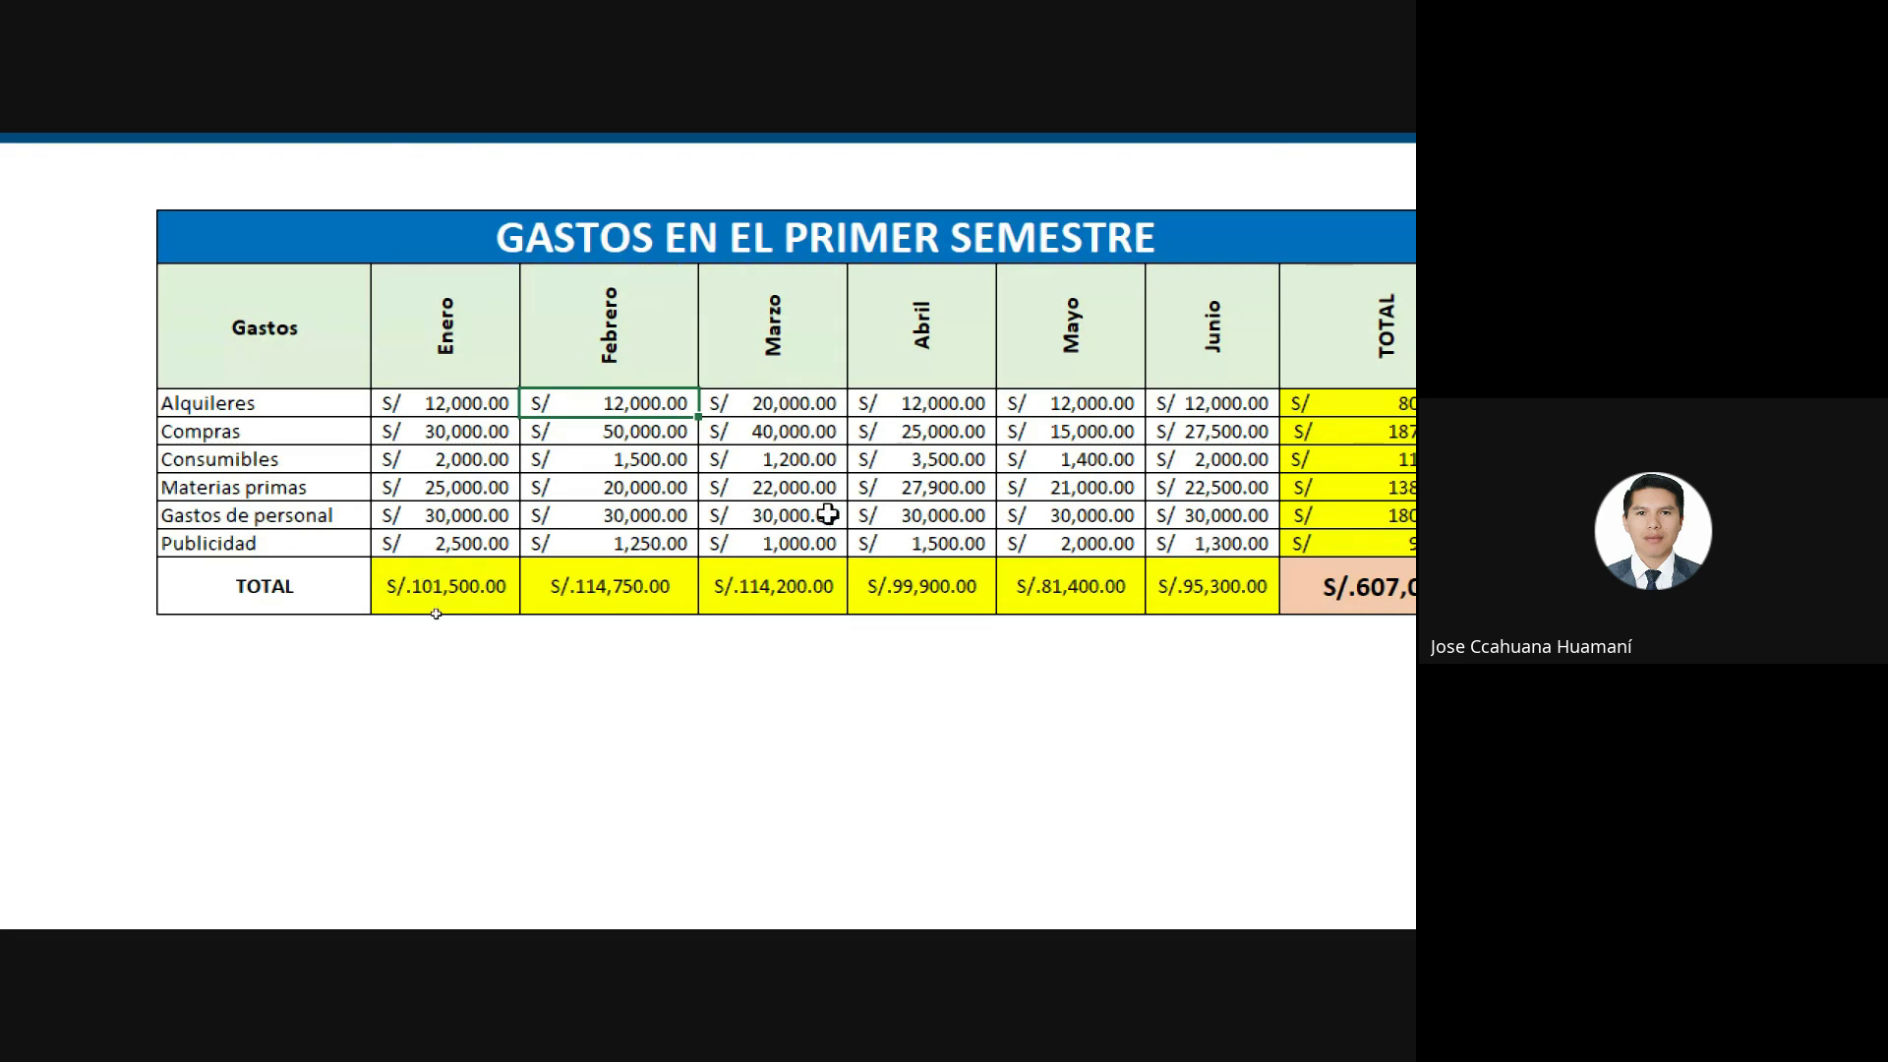
pyautogui.keyDown('ctrl'); pyautogui.click(820, 490); pyautogui.keyUp('ctrl')
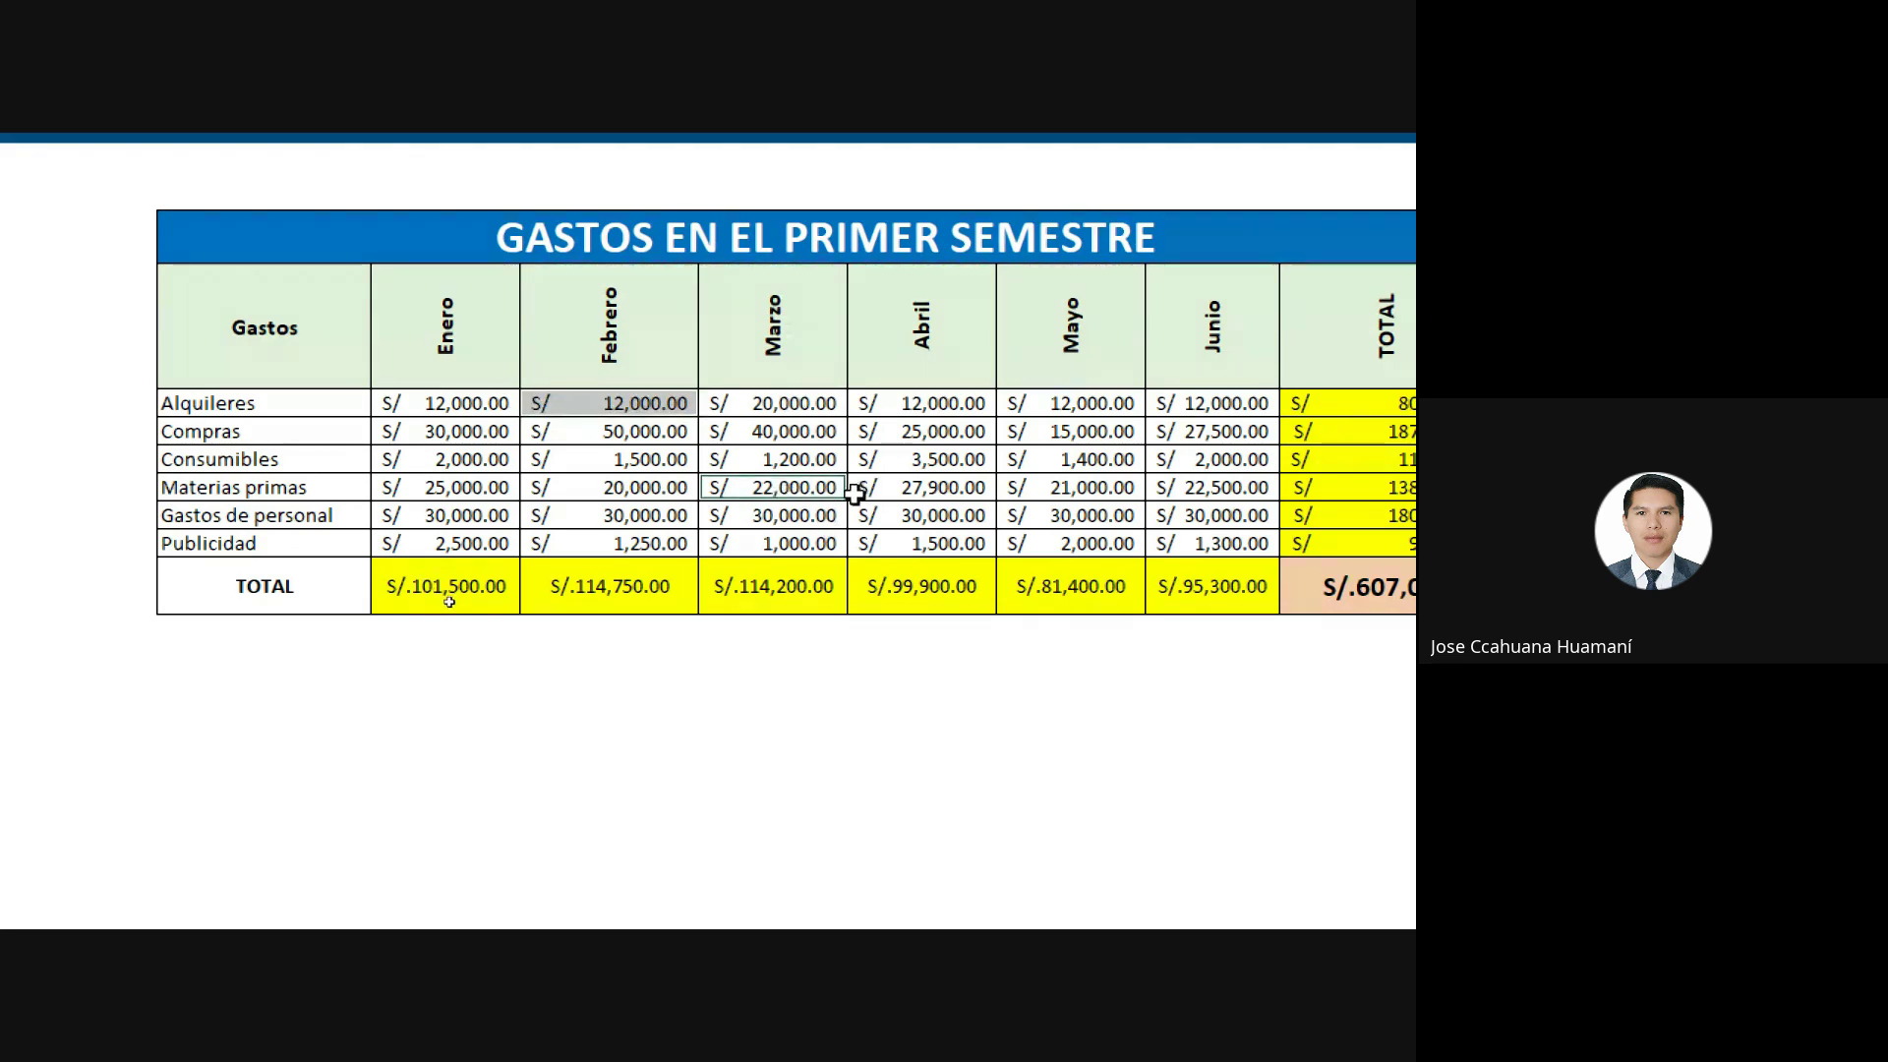
pyautogui.keyDown('ctrl'); pyautogui.click(942, 431); pyautogui.keyUp('ctrl')
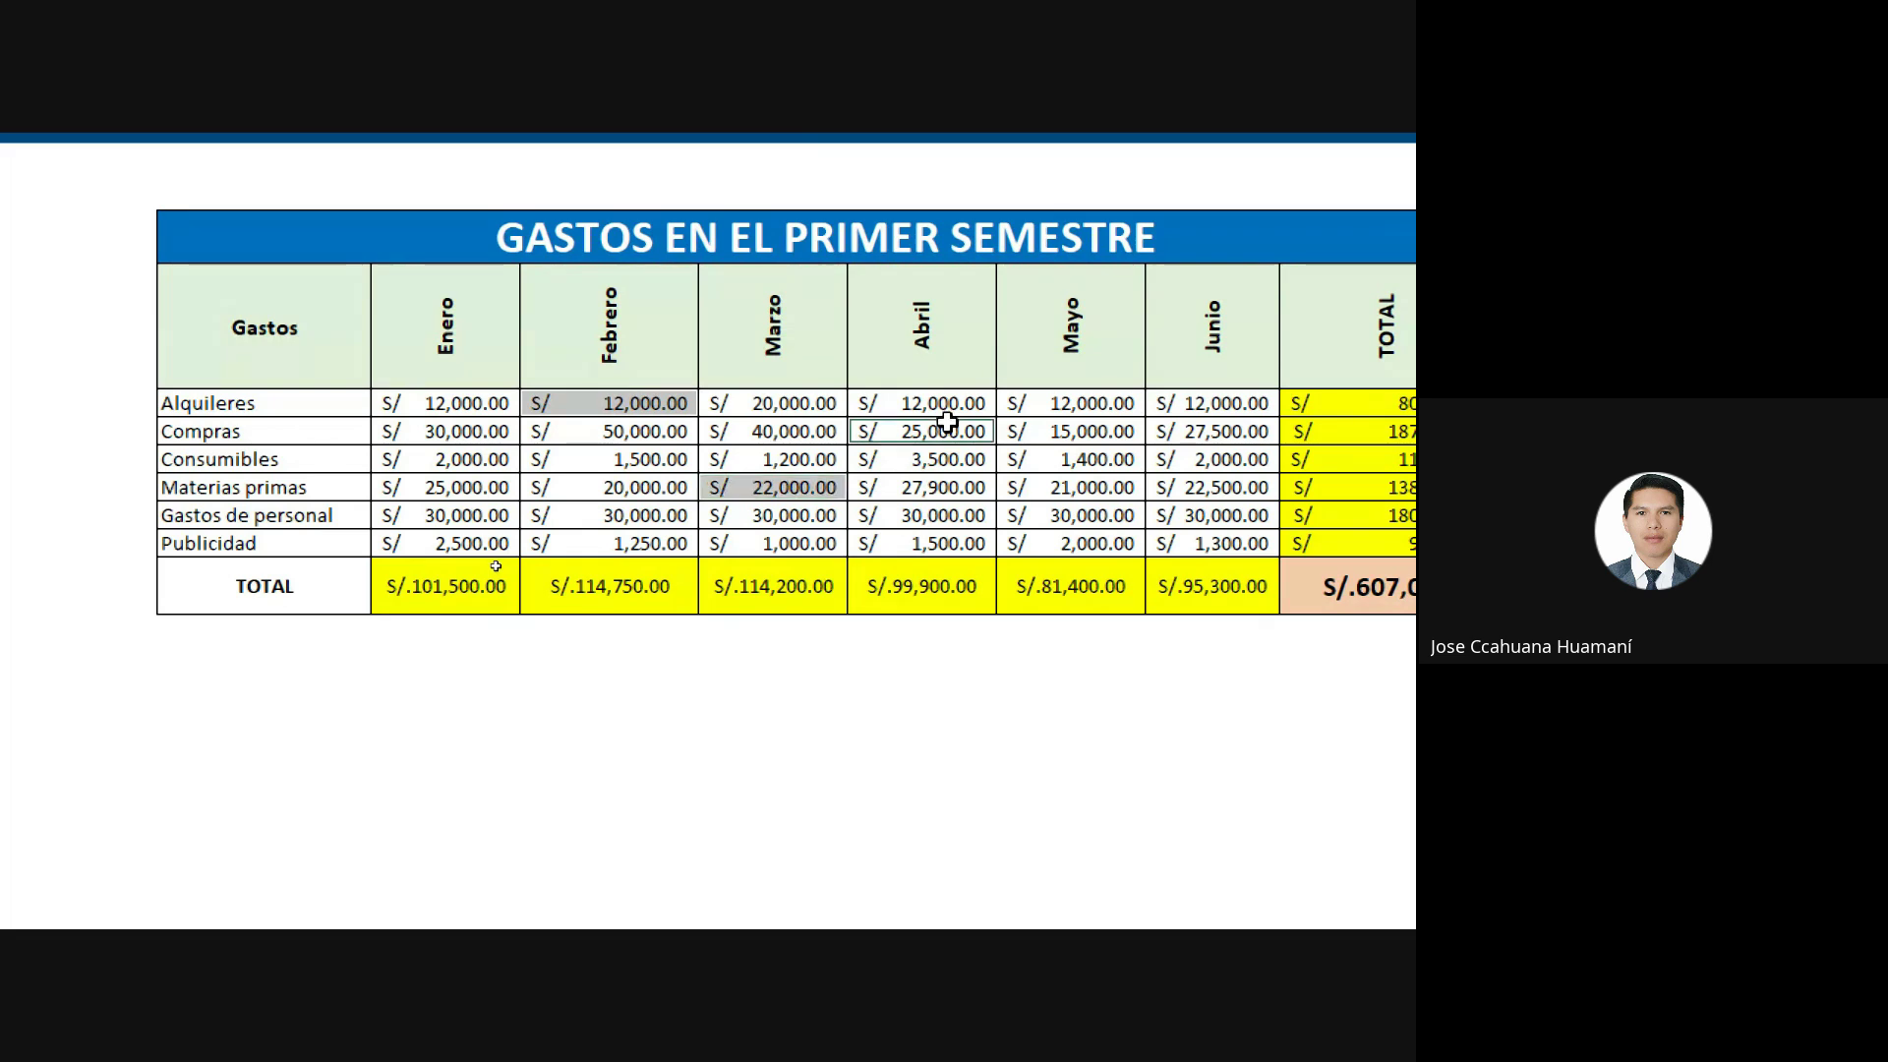
pyautogui.keyDown('ctrl'); pyautogui.click(1072, 545); pyautogui.keyUp('ctrl')
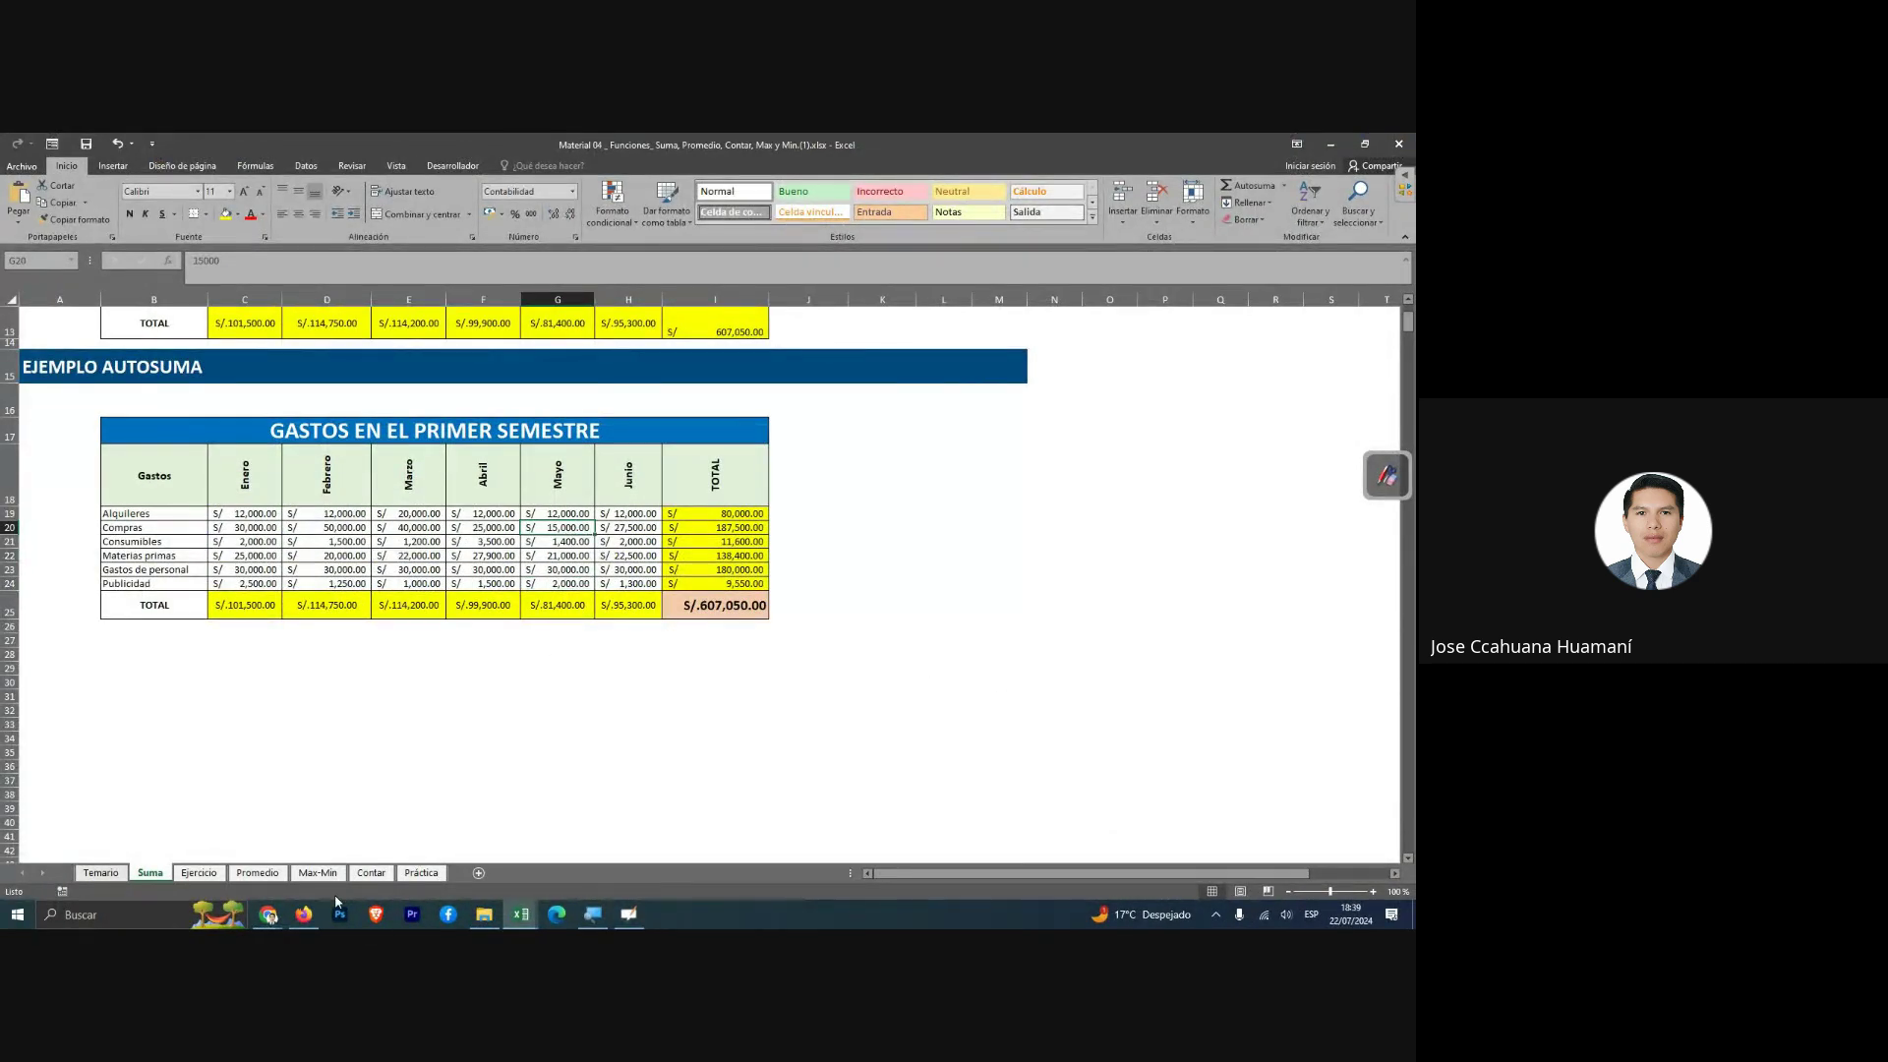
# Read the chat replies such as 'Profesional' in Meet, then return to the Excel 'Suma' sheet.
pyautogui.moveTo(269, 914)
pyautogui.click(183, 836)
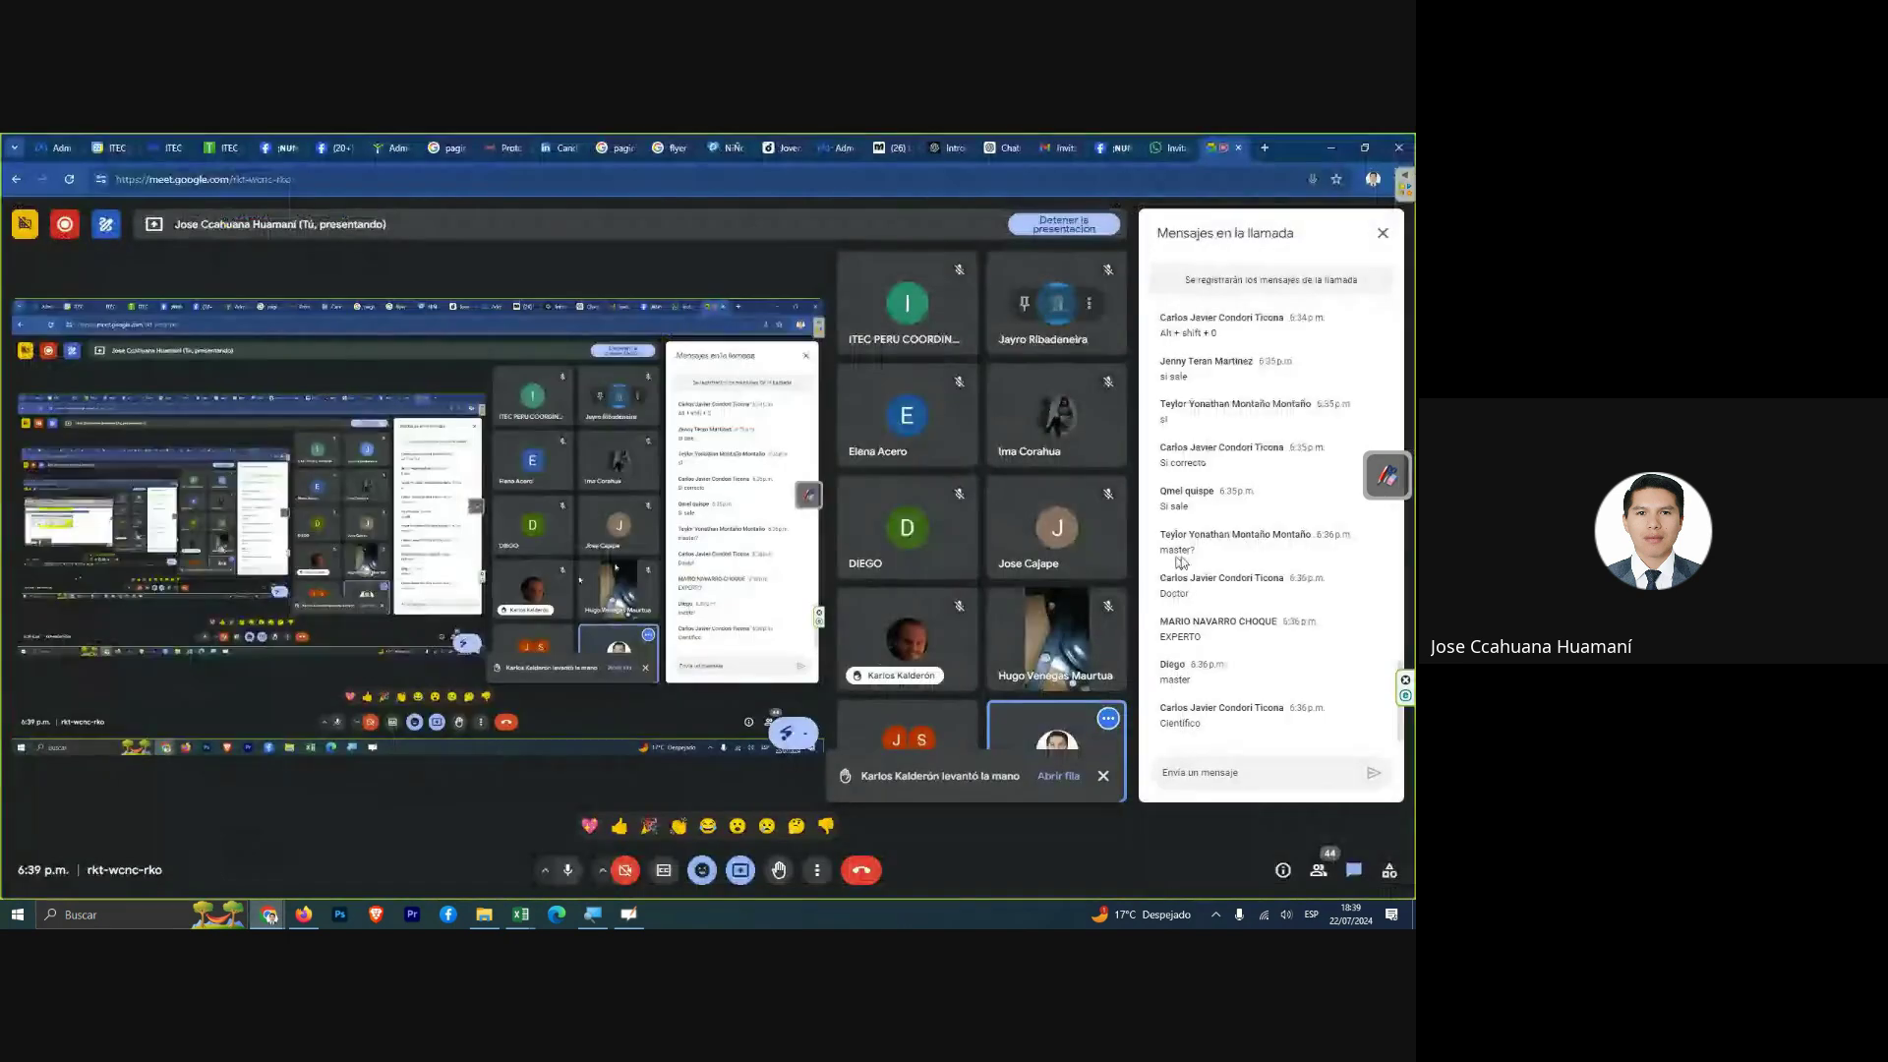
pyautogui.click(1241, 773)
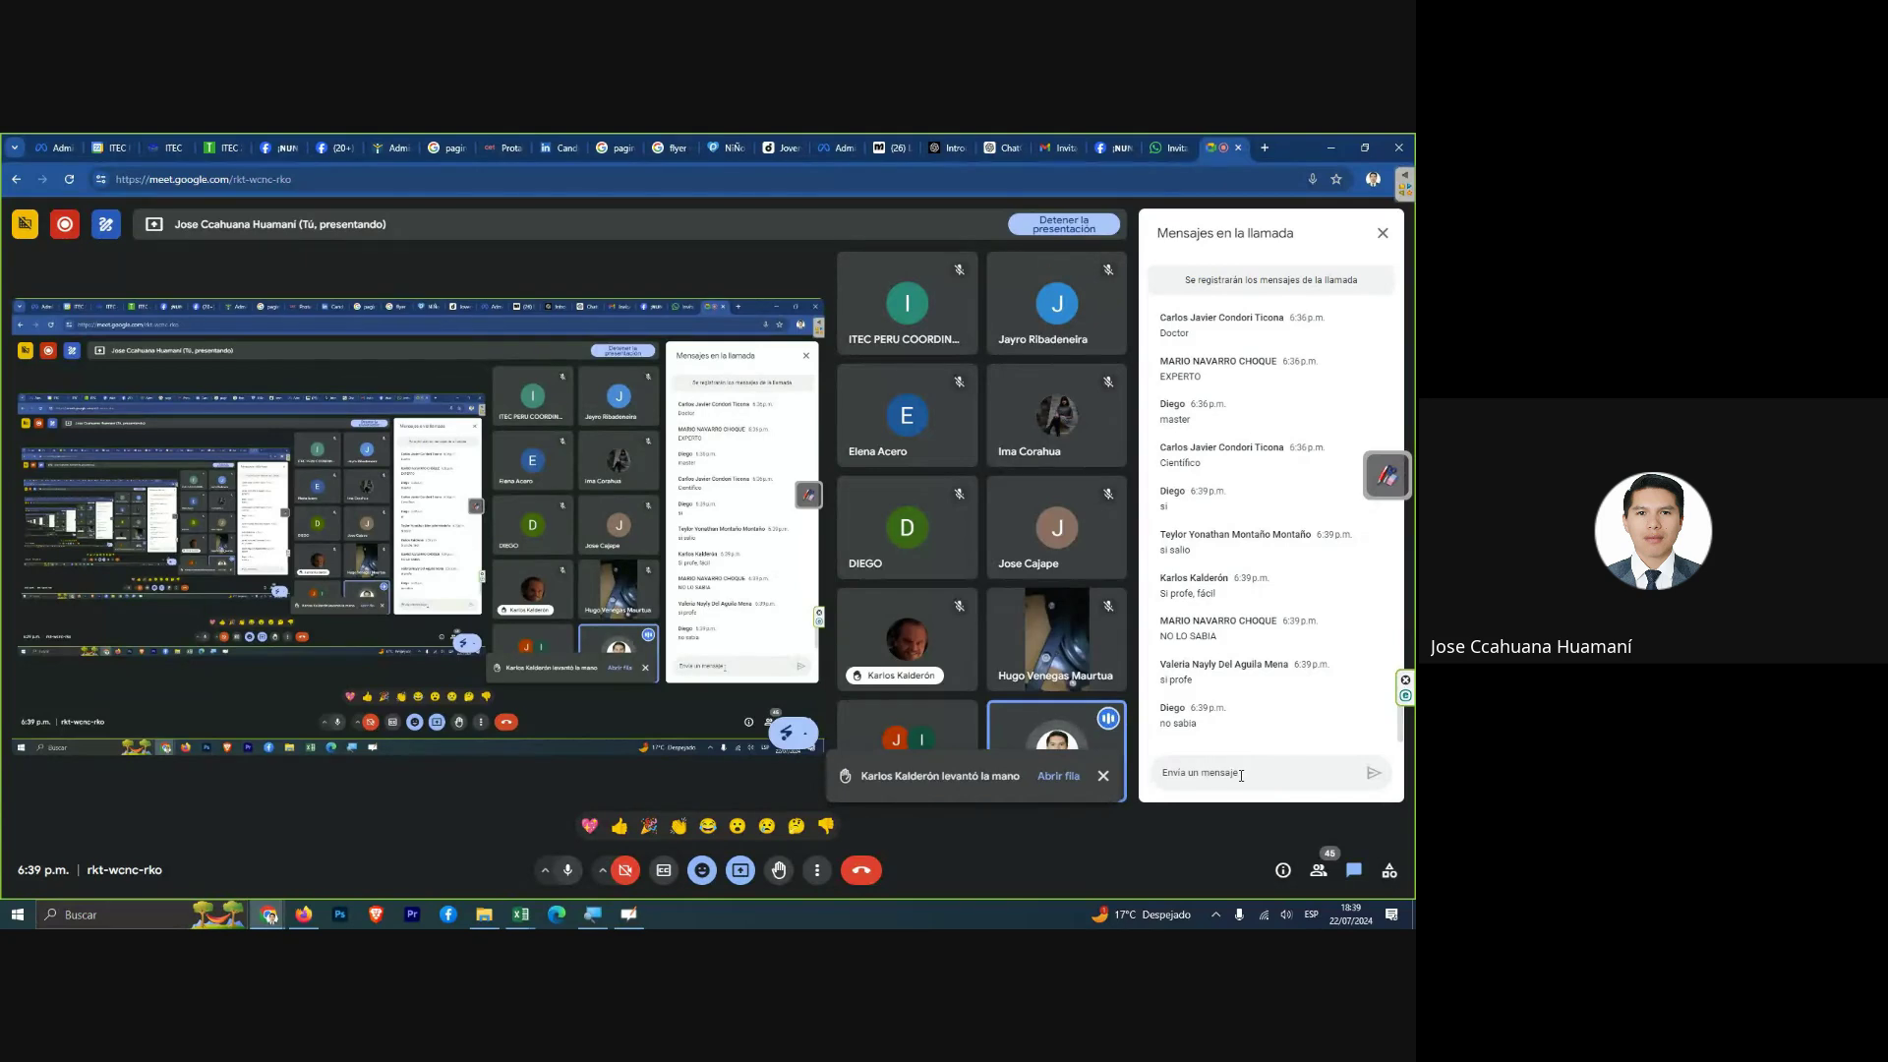
pyautogui.click(1241, 773)
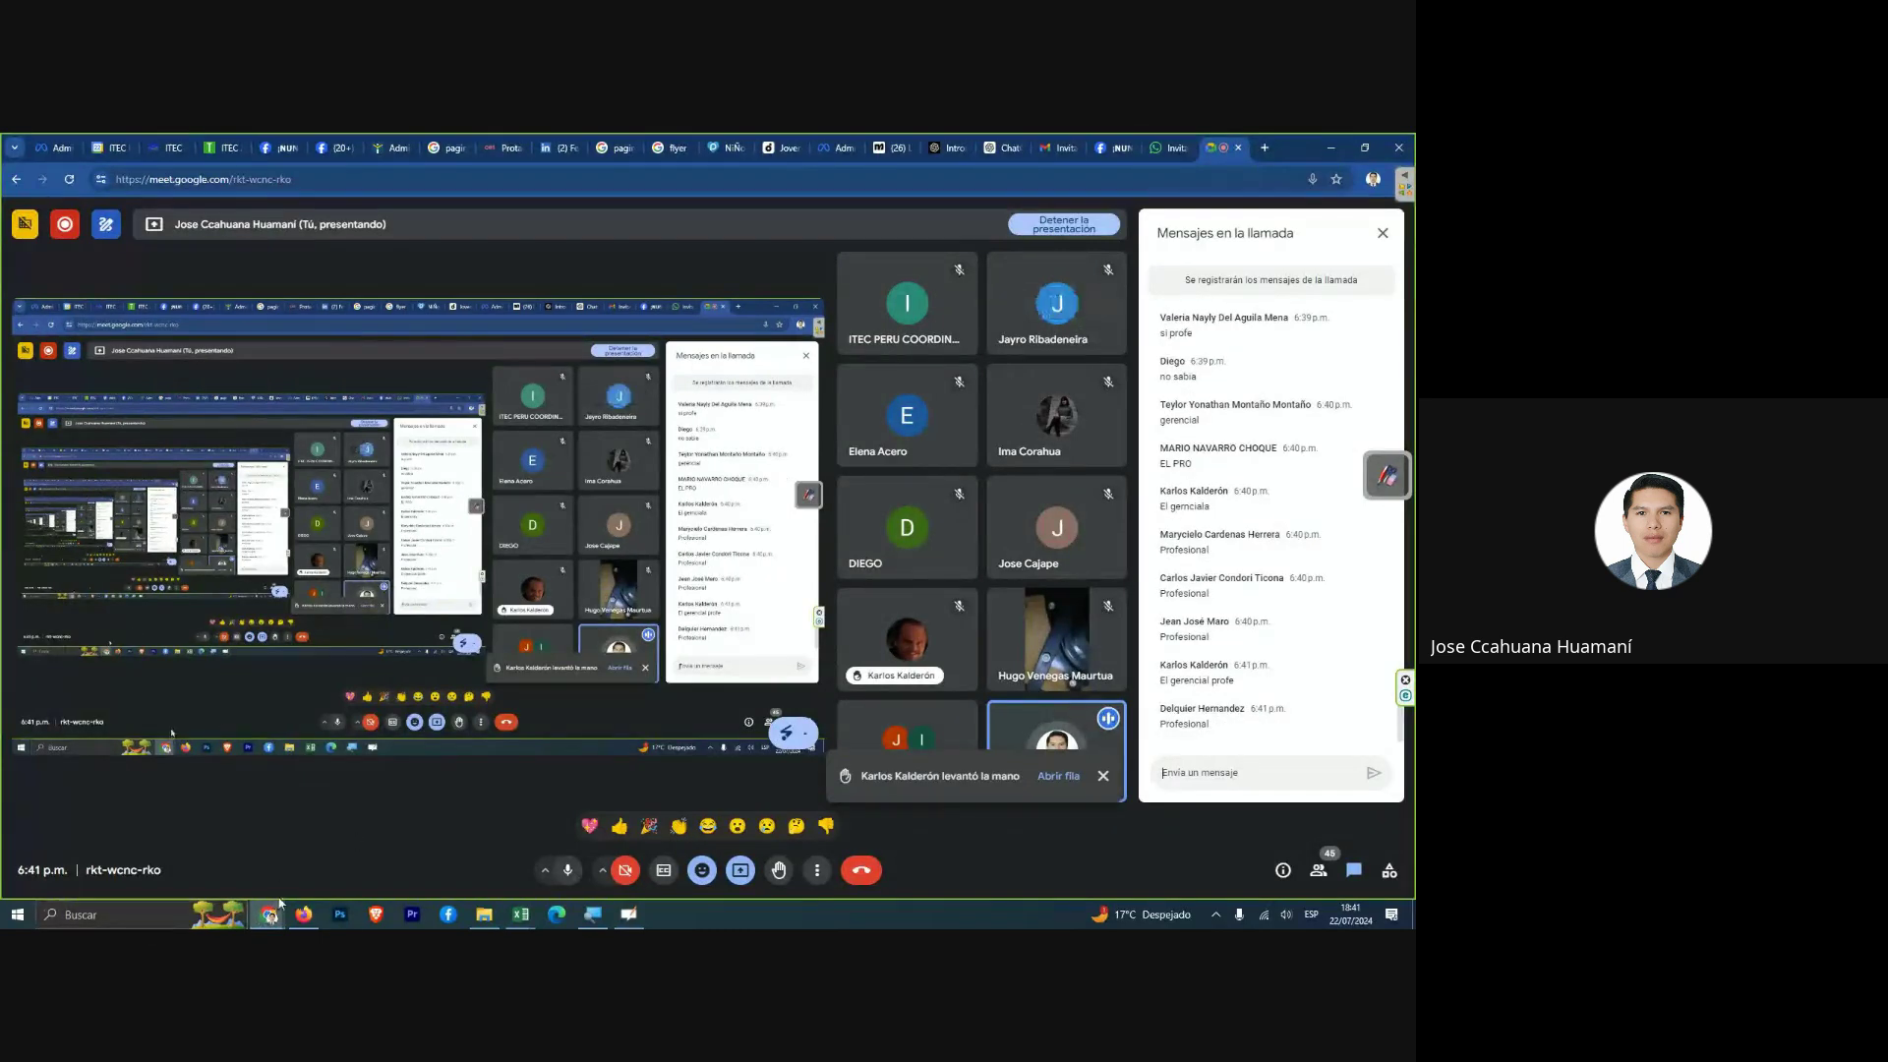
pyautogui.moveTo(521, 914)
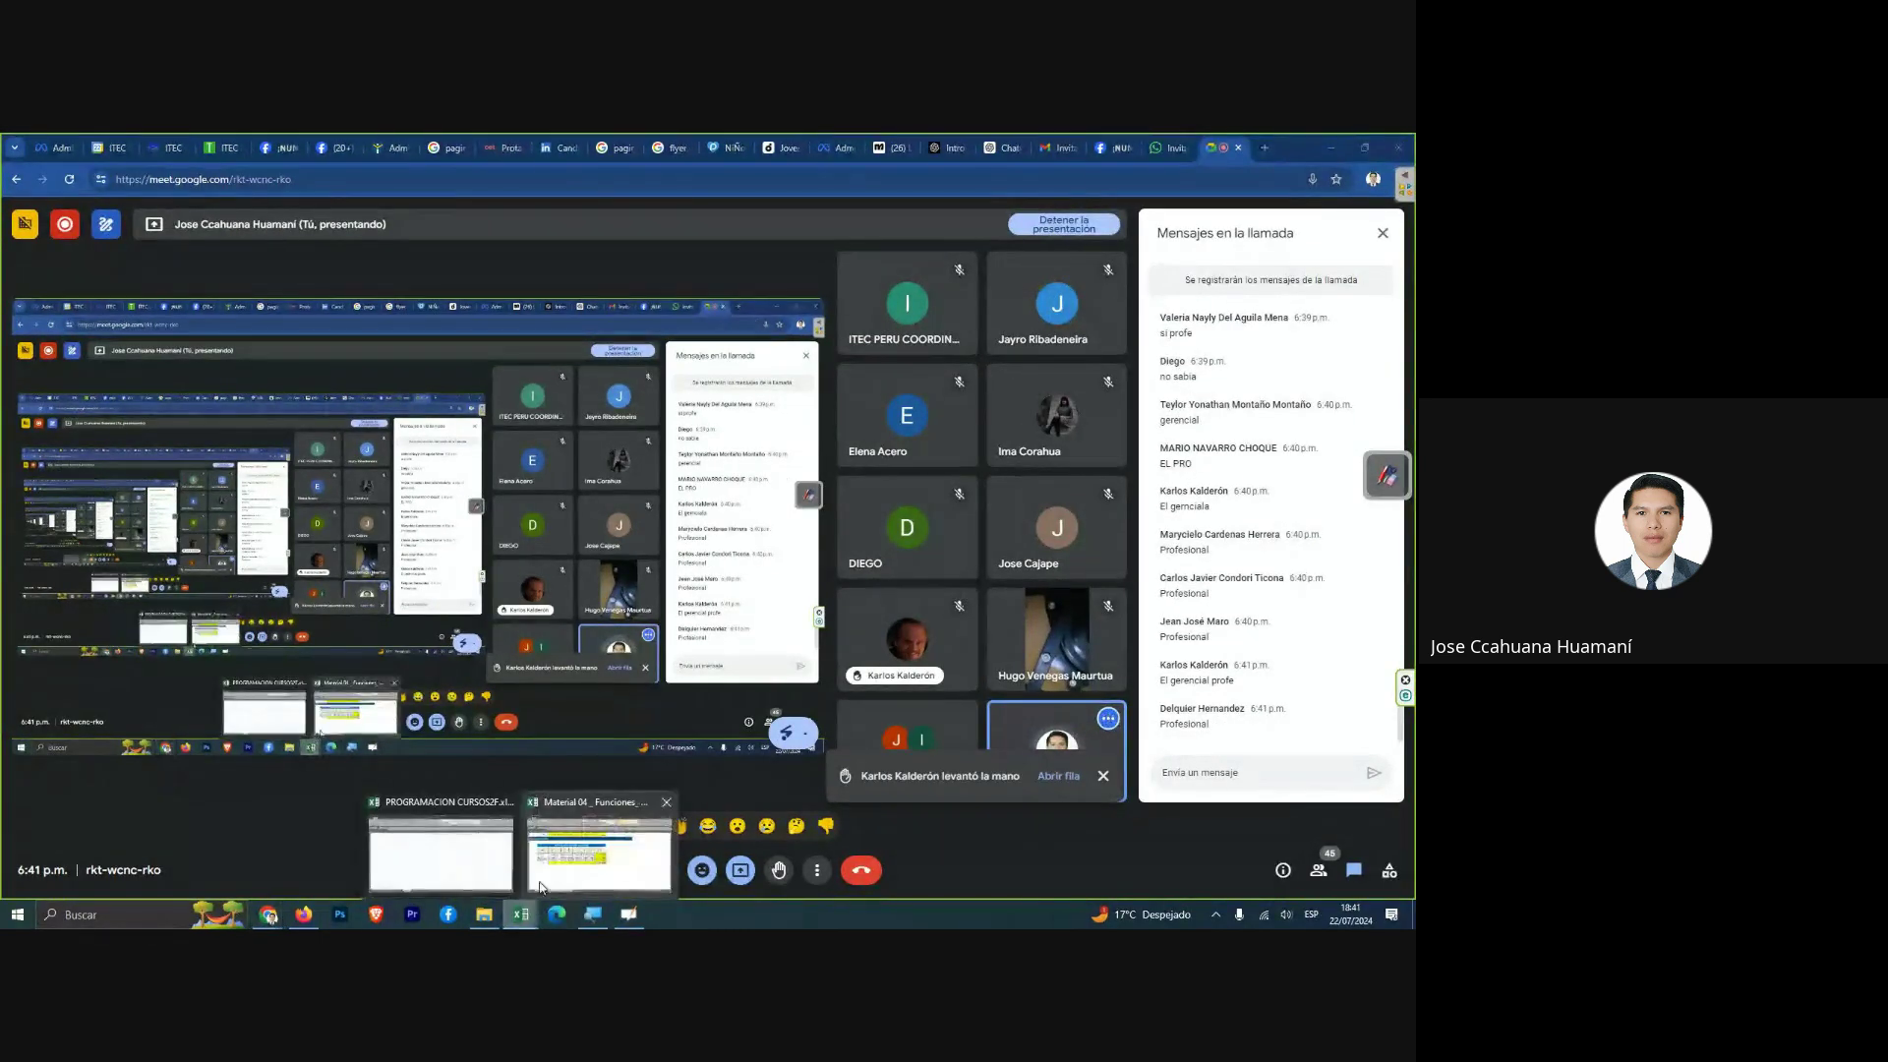
pyautogui.click(570, 856)
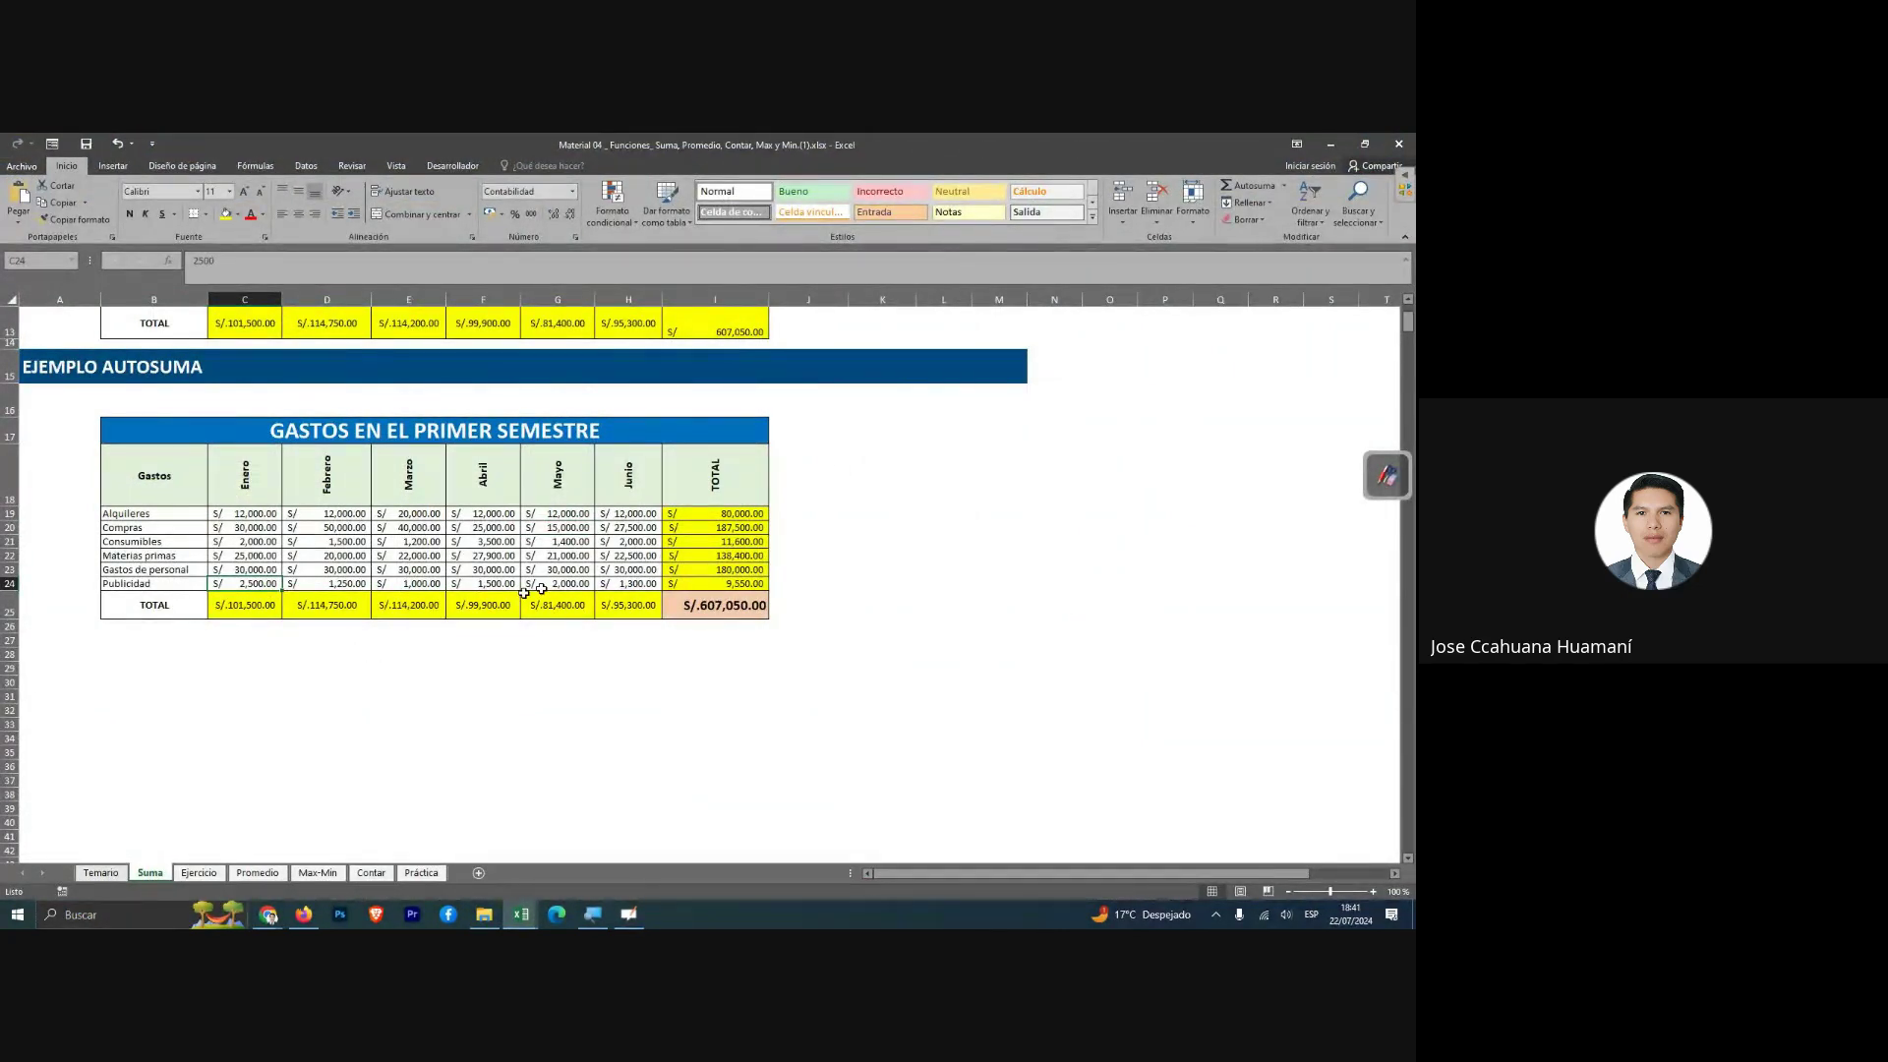
# Switch to the Ejercicio sheet showing the CONTROL DE STOCK table.
pyautogui.click(200, 872)
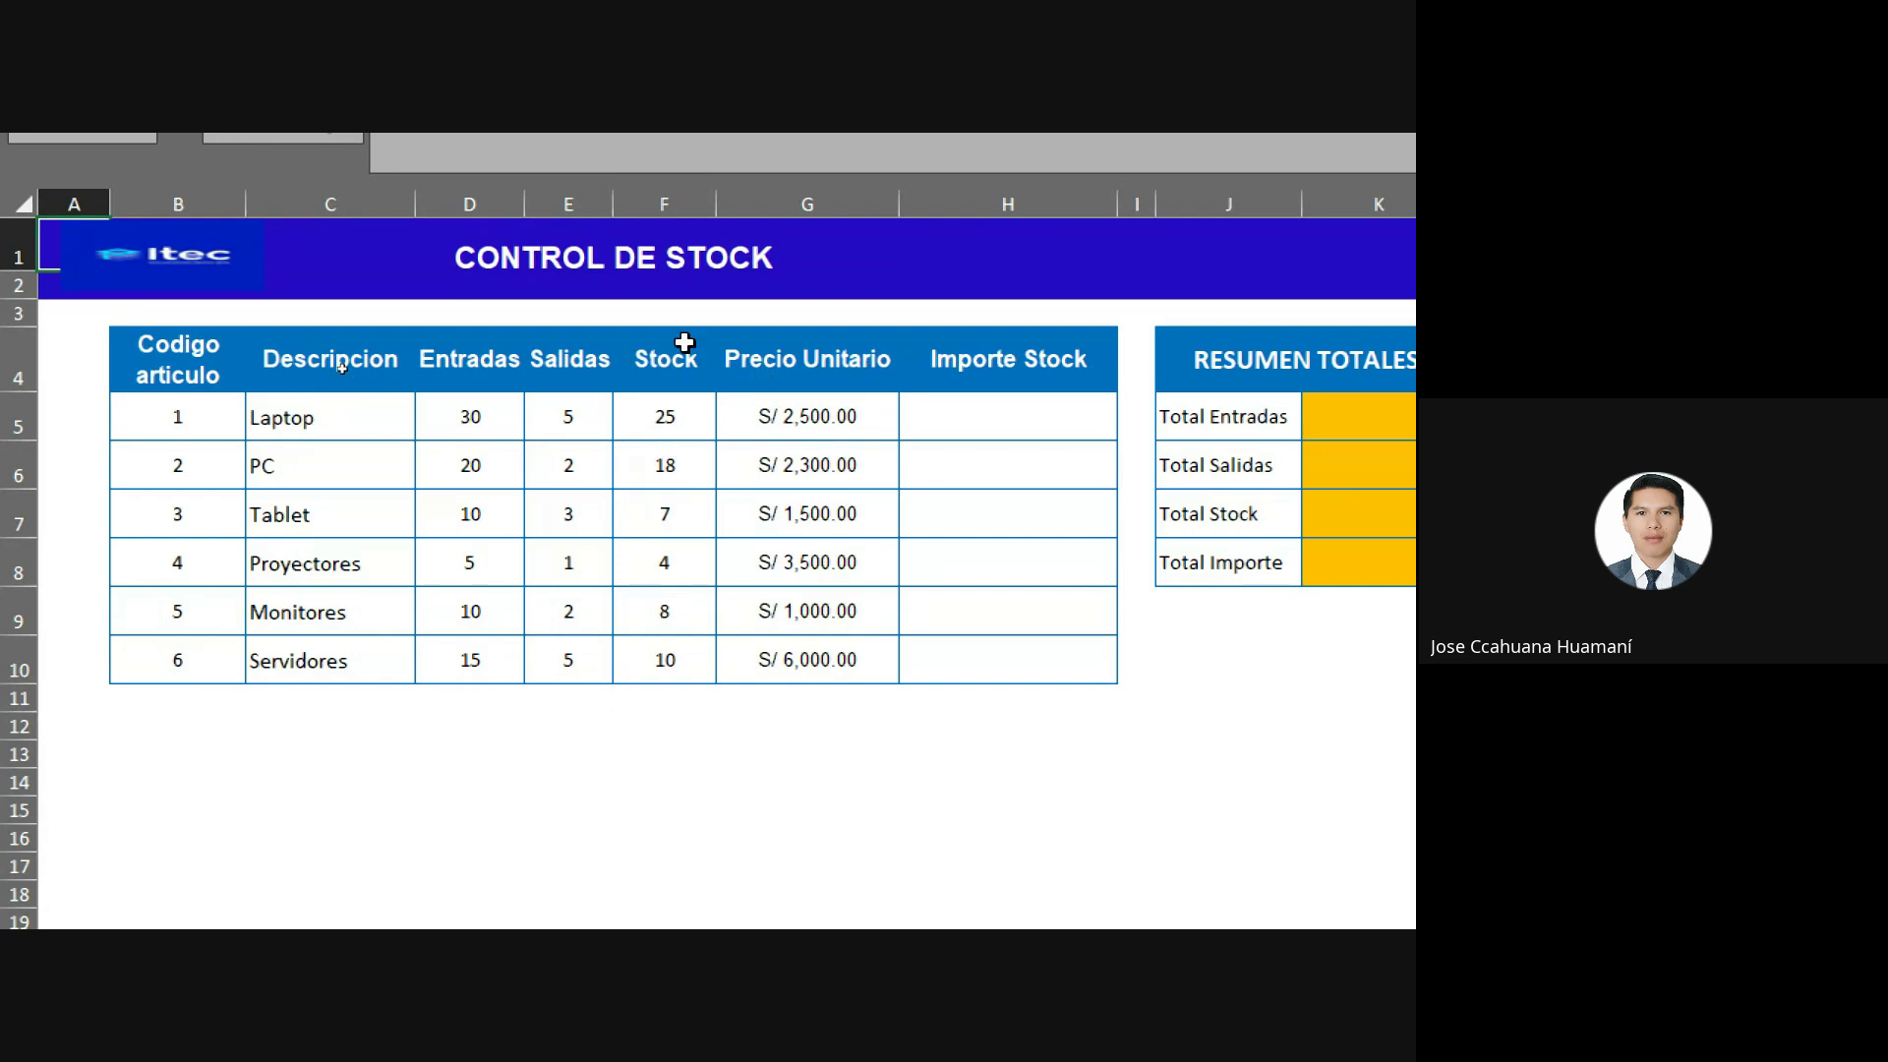
# Delete the six Stock values in F5:F10.
pyautogui.click(665, 418)
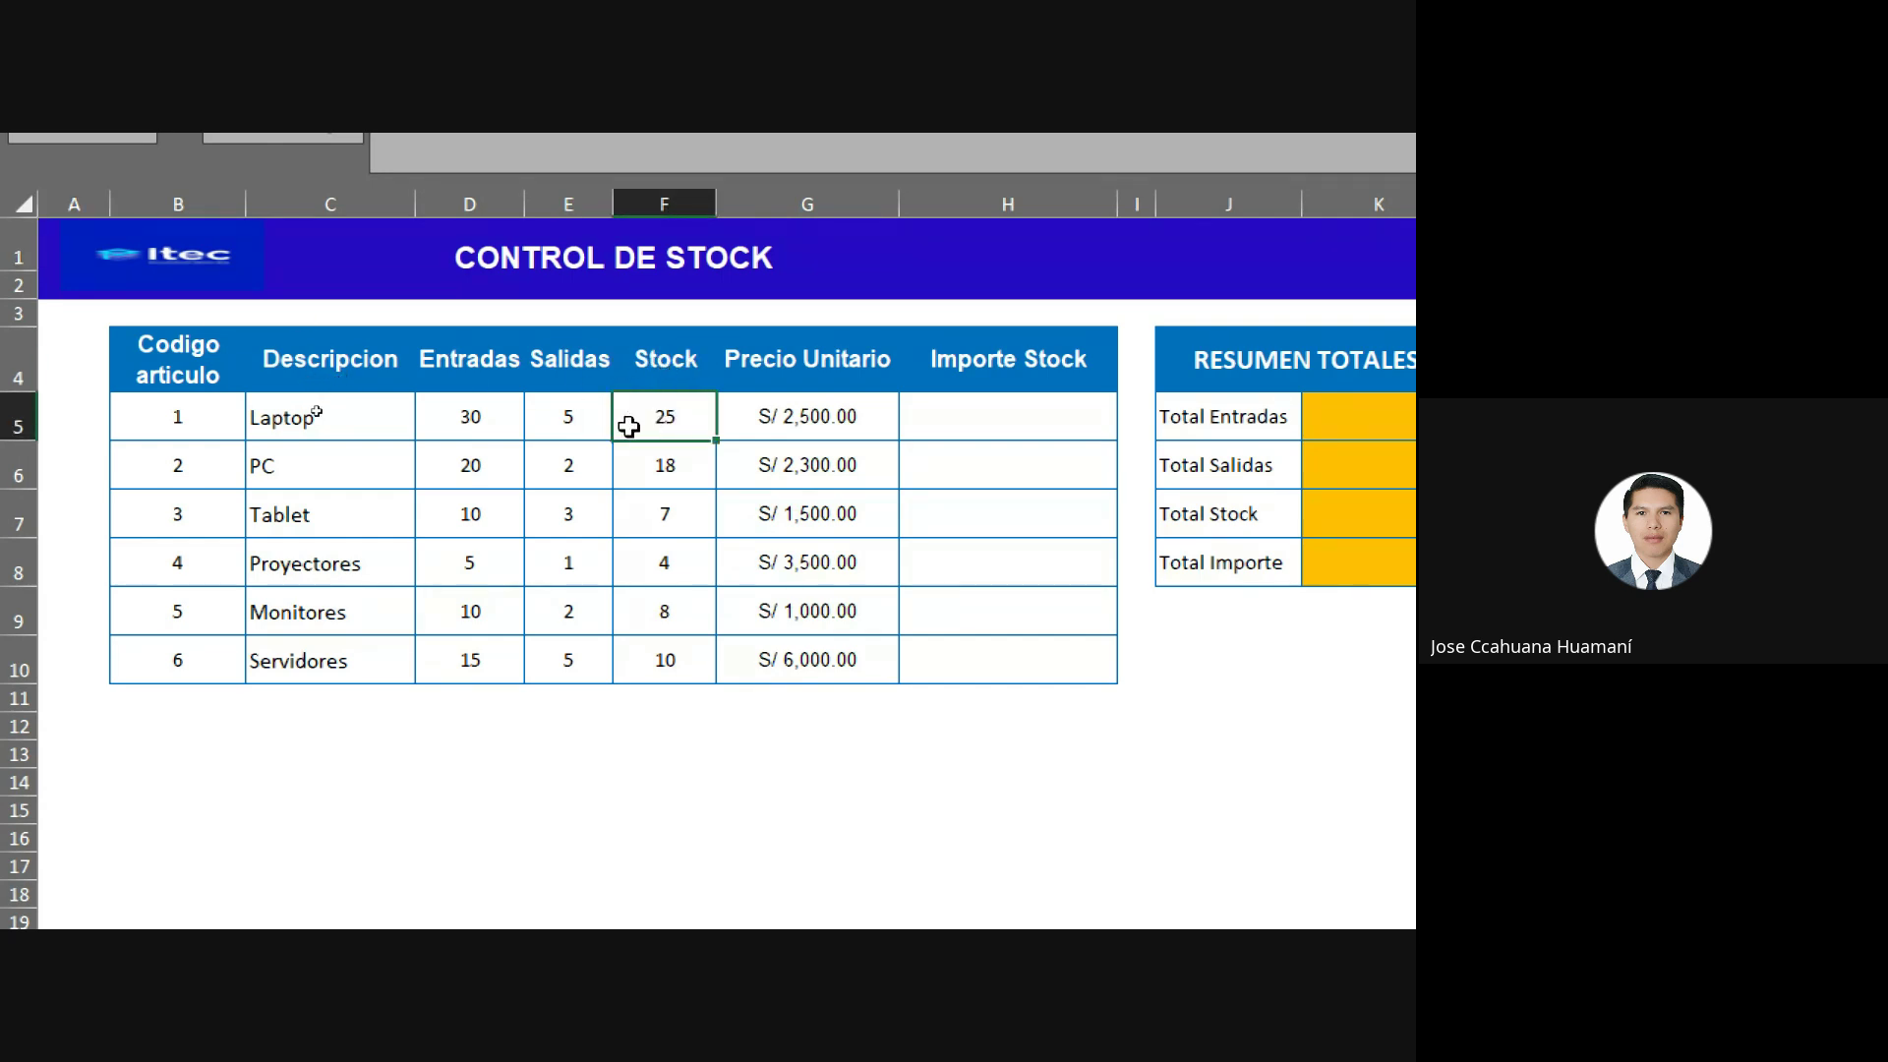
pyautogui.moveTo(652, 428); pyautogui.dragTo(649, 673)
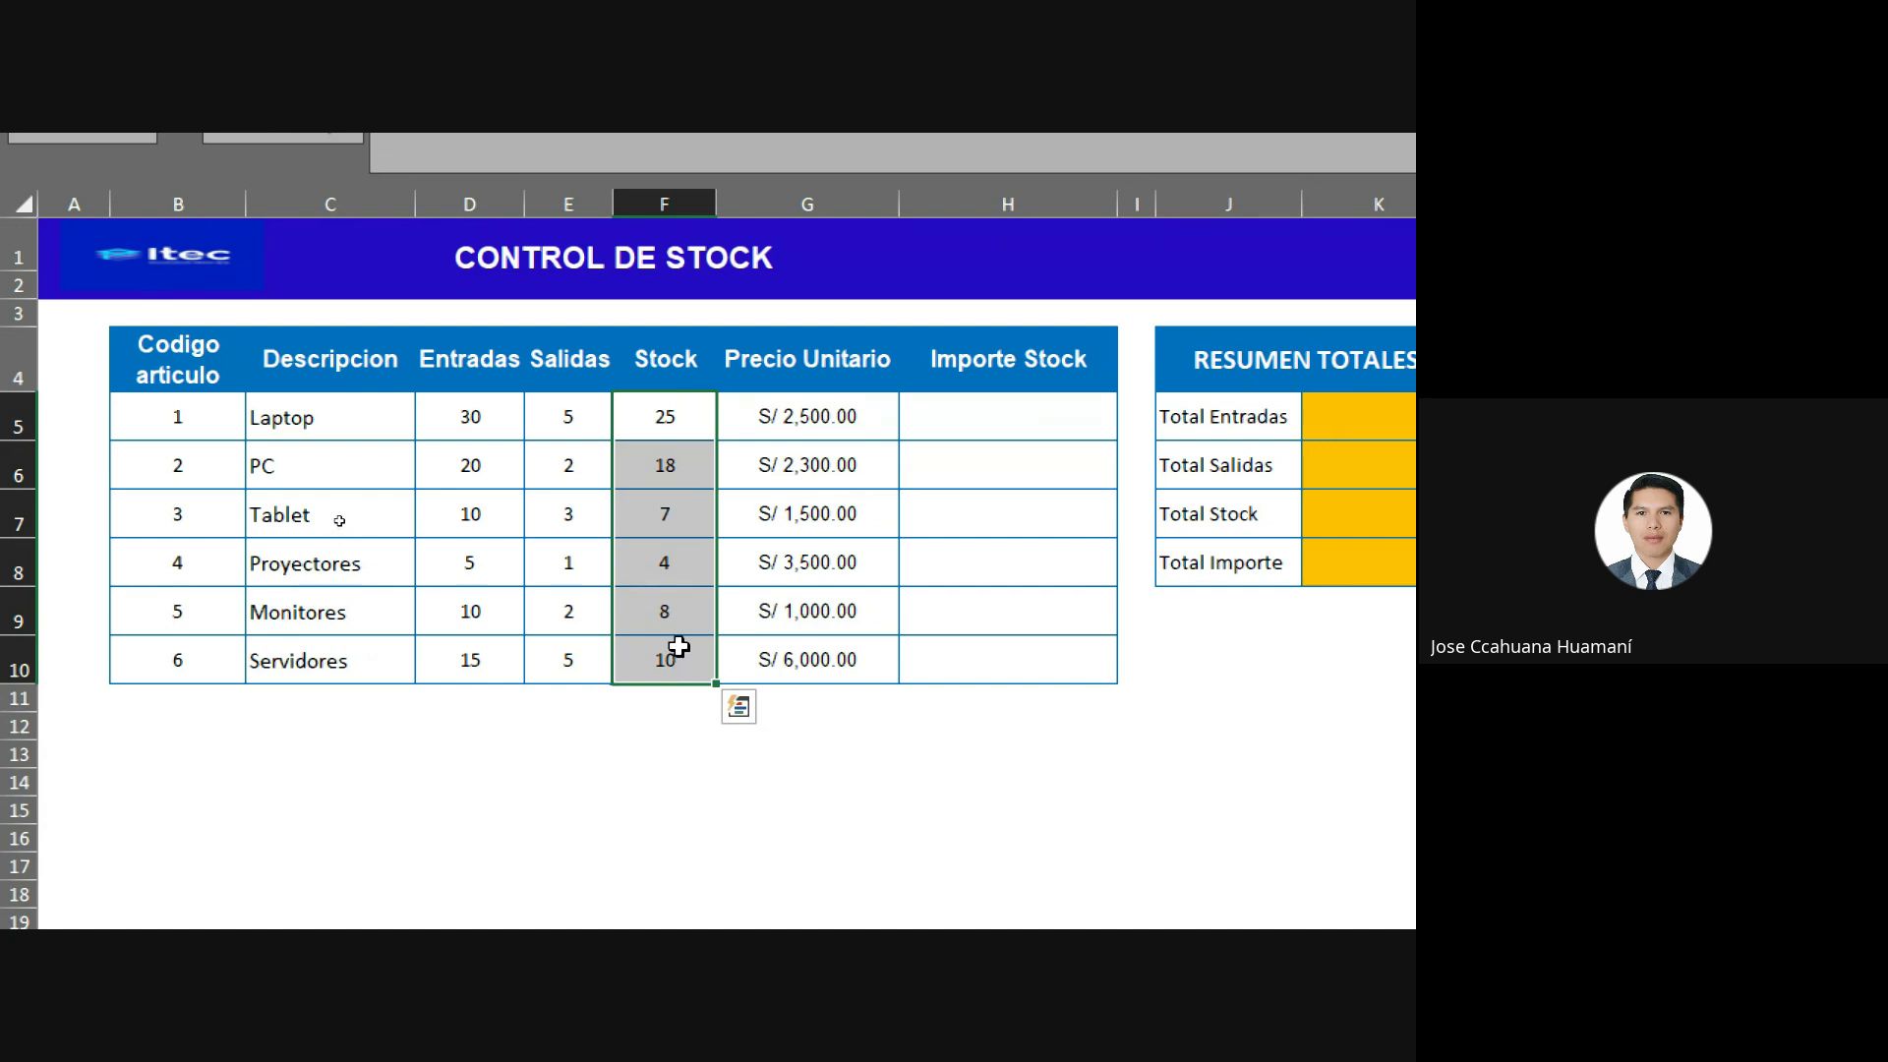
pyautogui.click(680, 419)
pyautogui.press('Return')
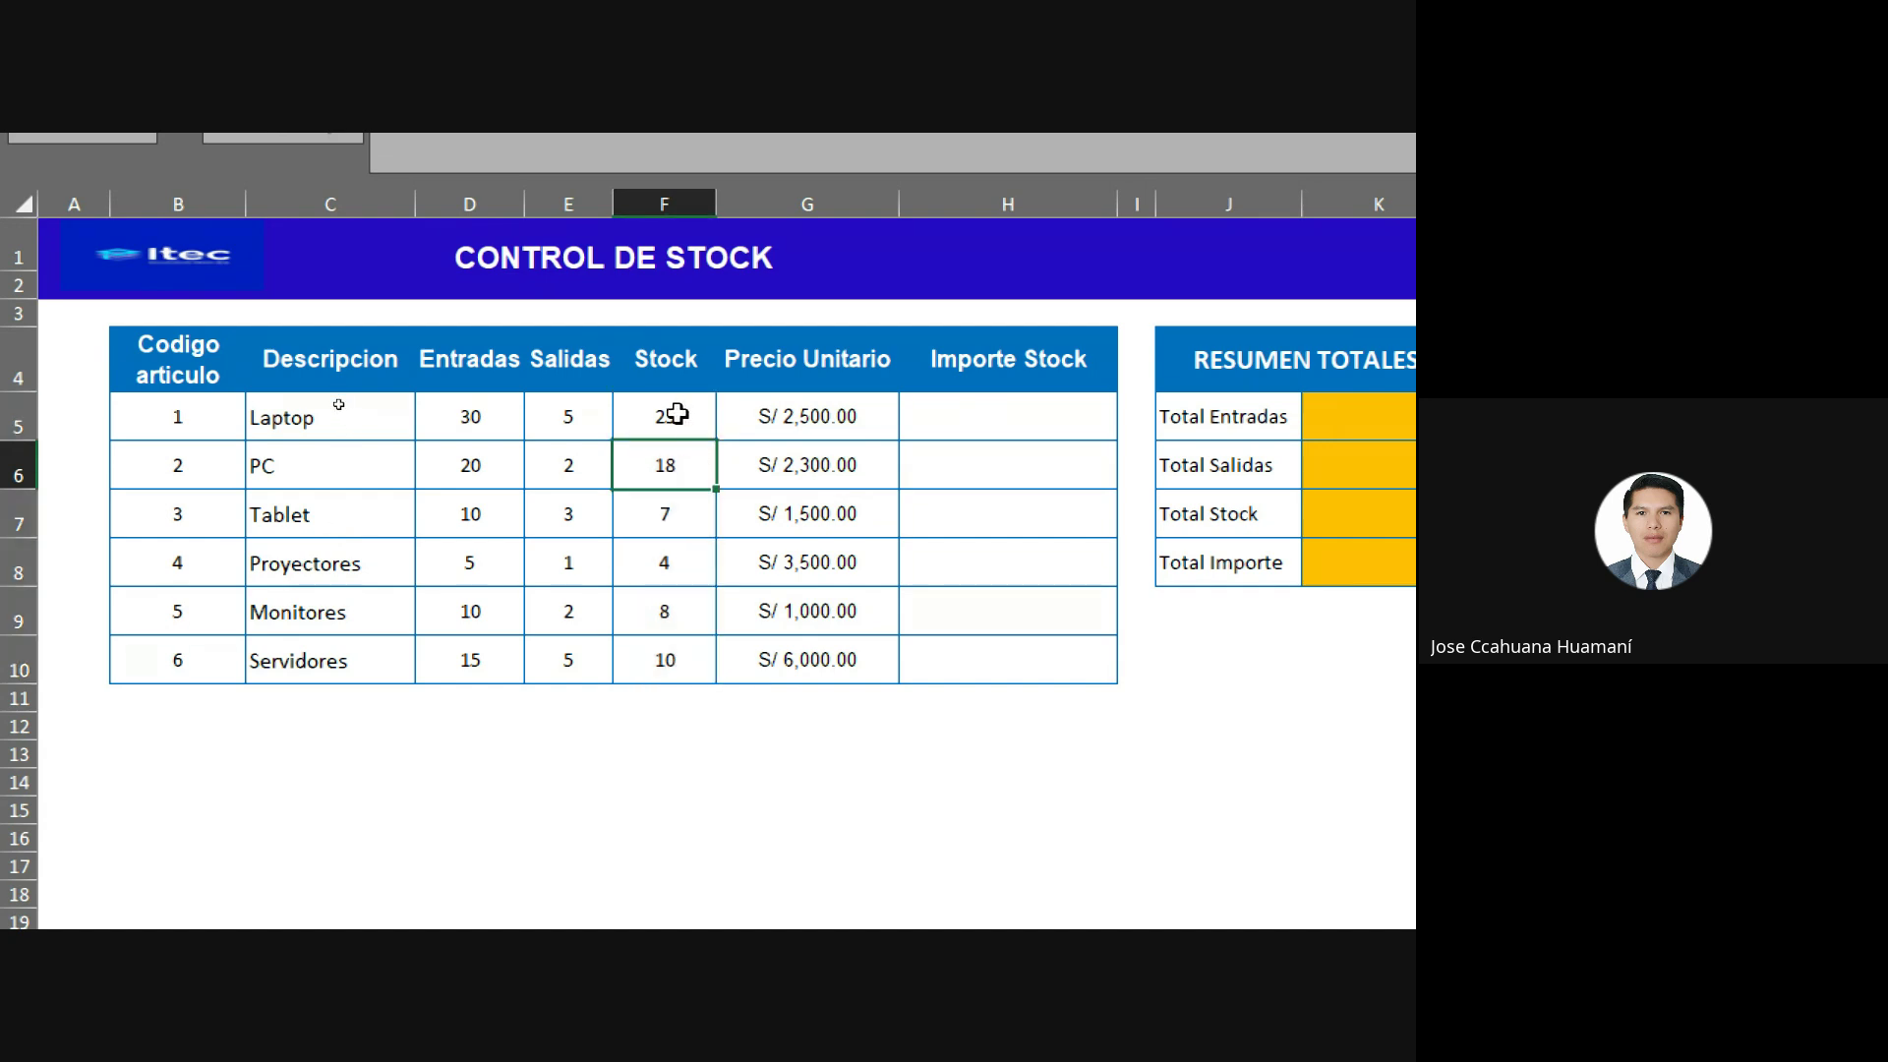
pyautogui.moveTo(676, 414); pyautogui.dragTo(694, 655)
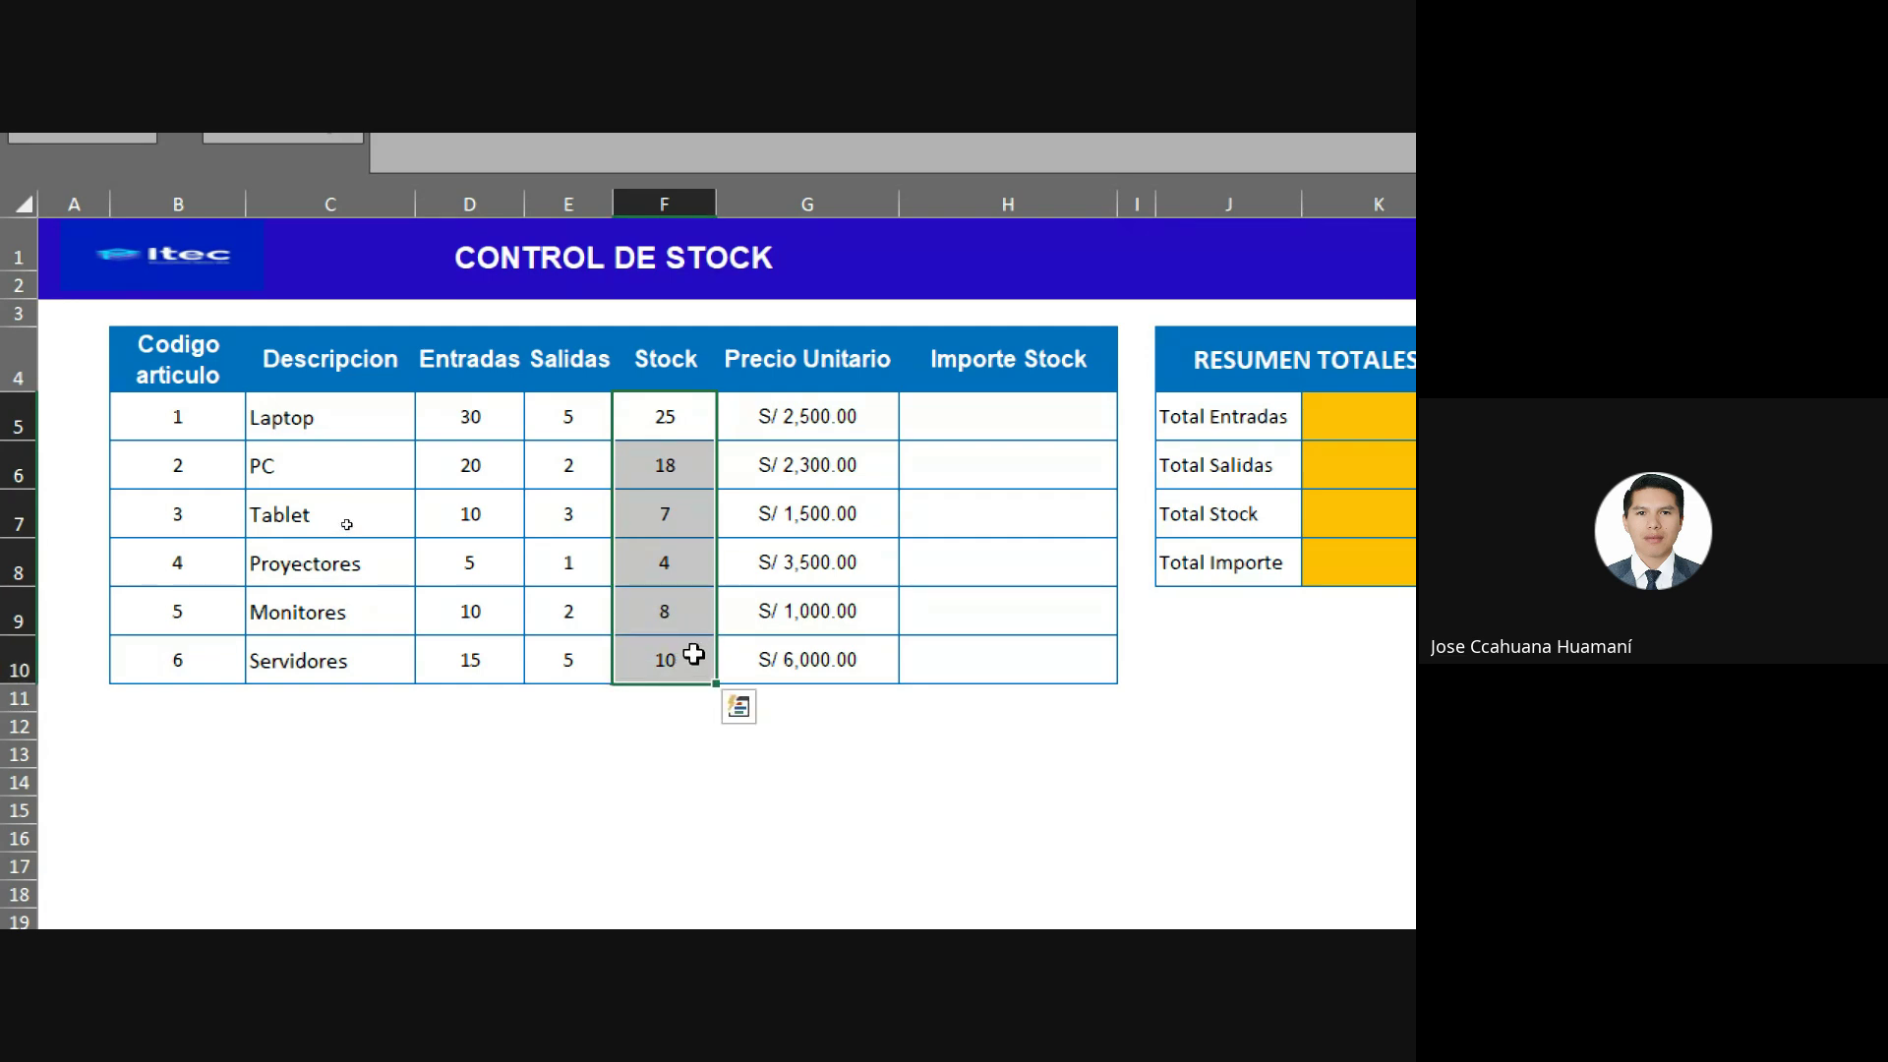
pyautogui.press('Delete')
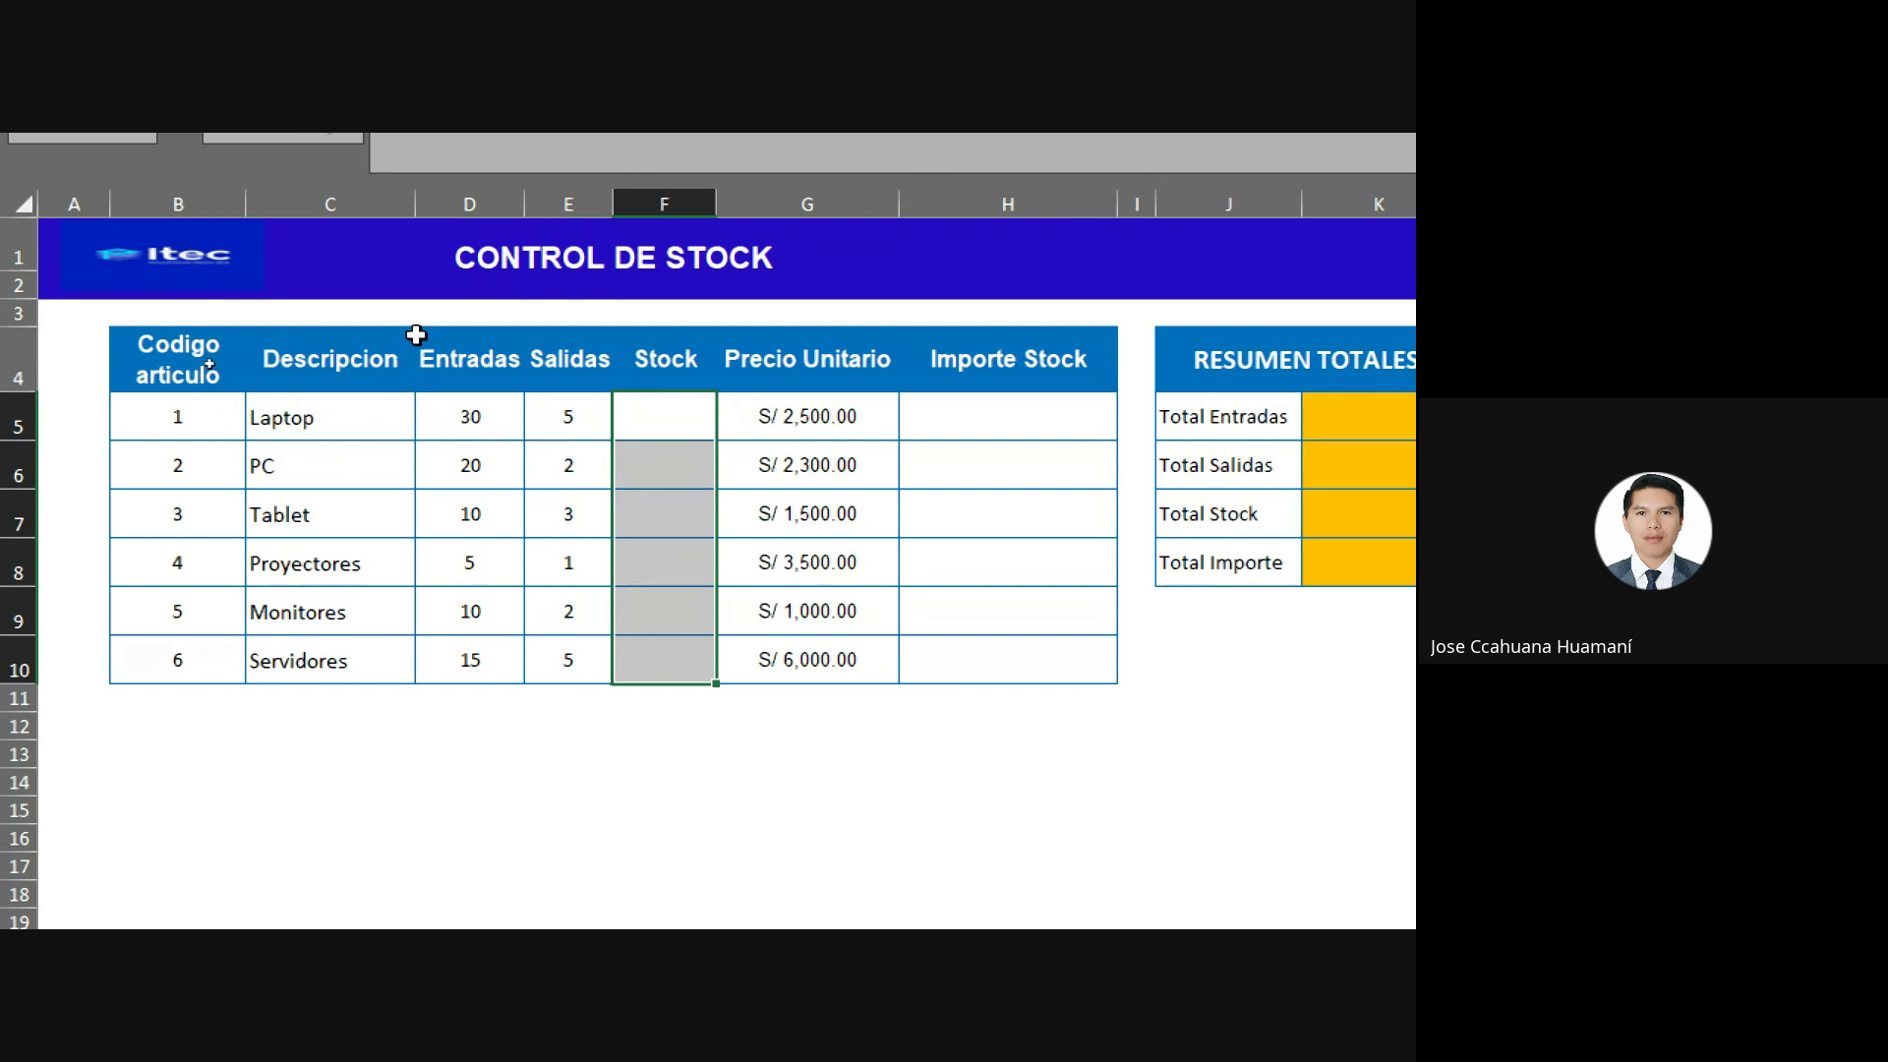
# Select an Entradas cell, the Laptop Salidas value, and the empty Laptop Stock cell F5.
pyautogui.click(448, 372)
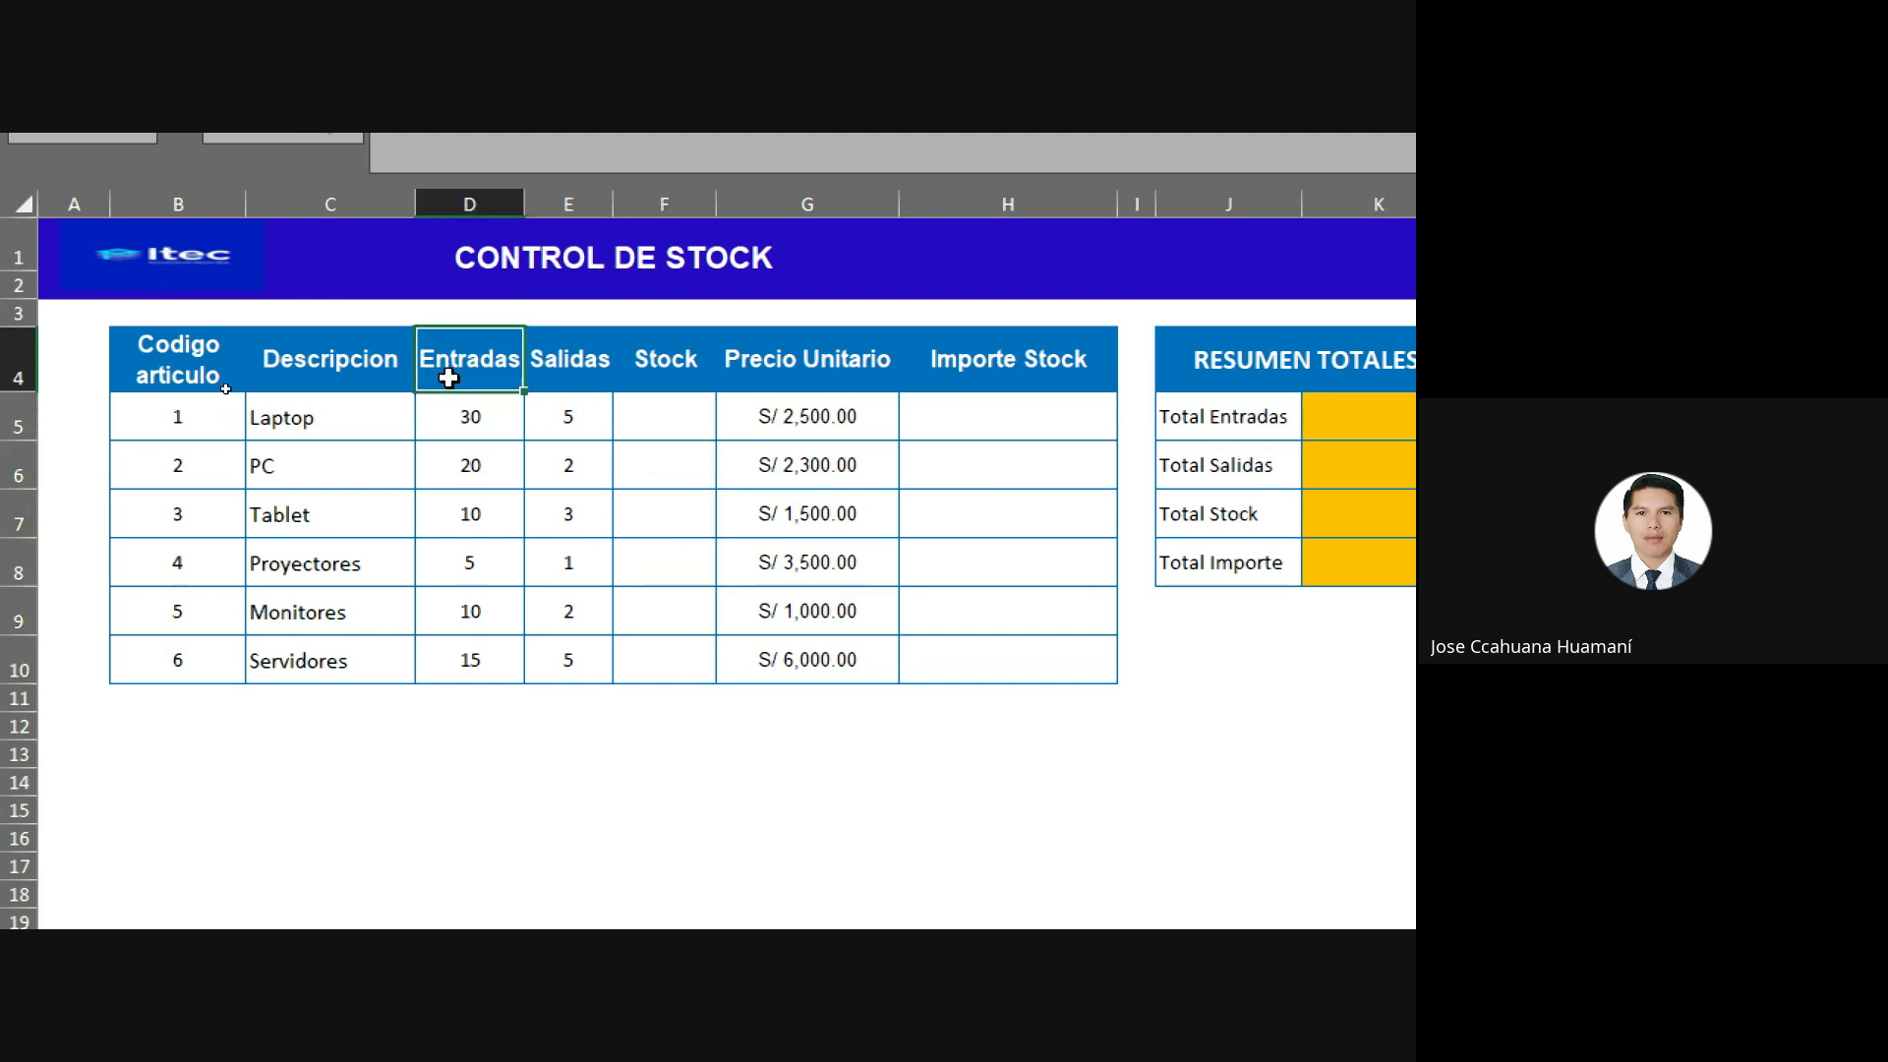
pyautogui.click(477, 454)
pyautogui.click(563, 417)
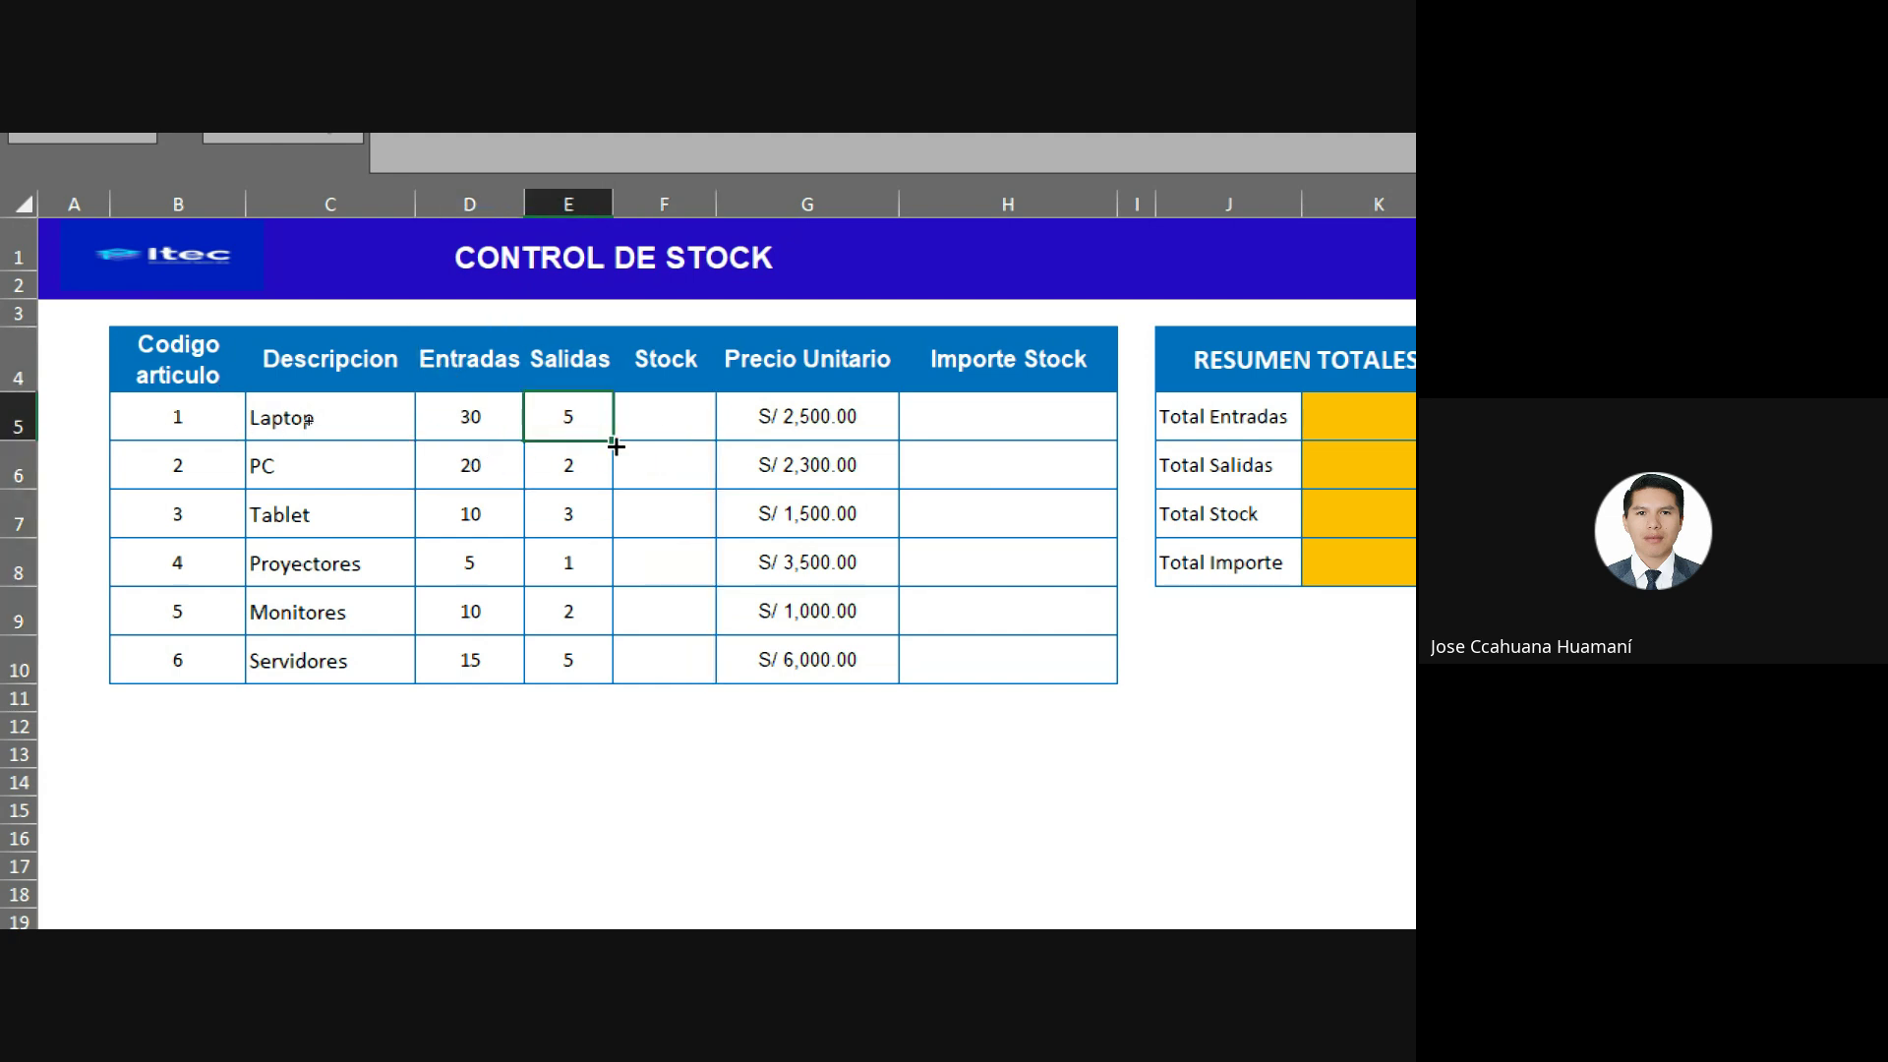
pyautogui.click(672, 413)
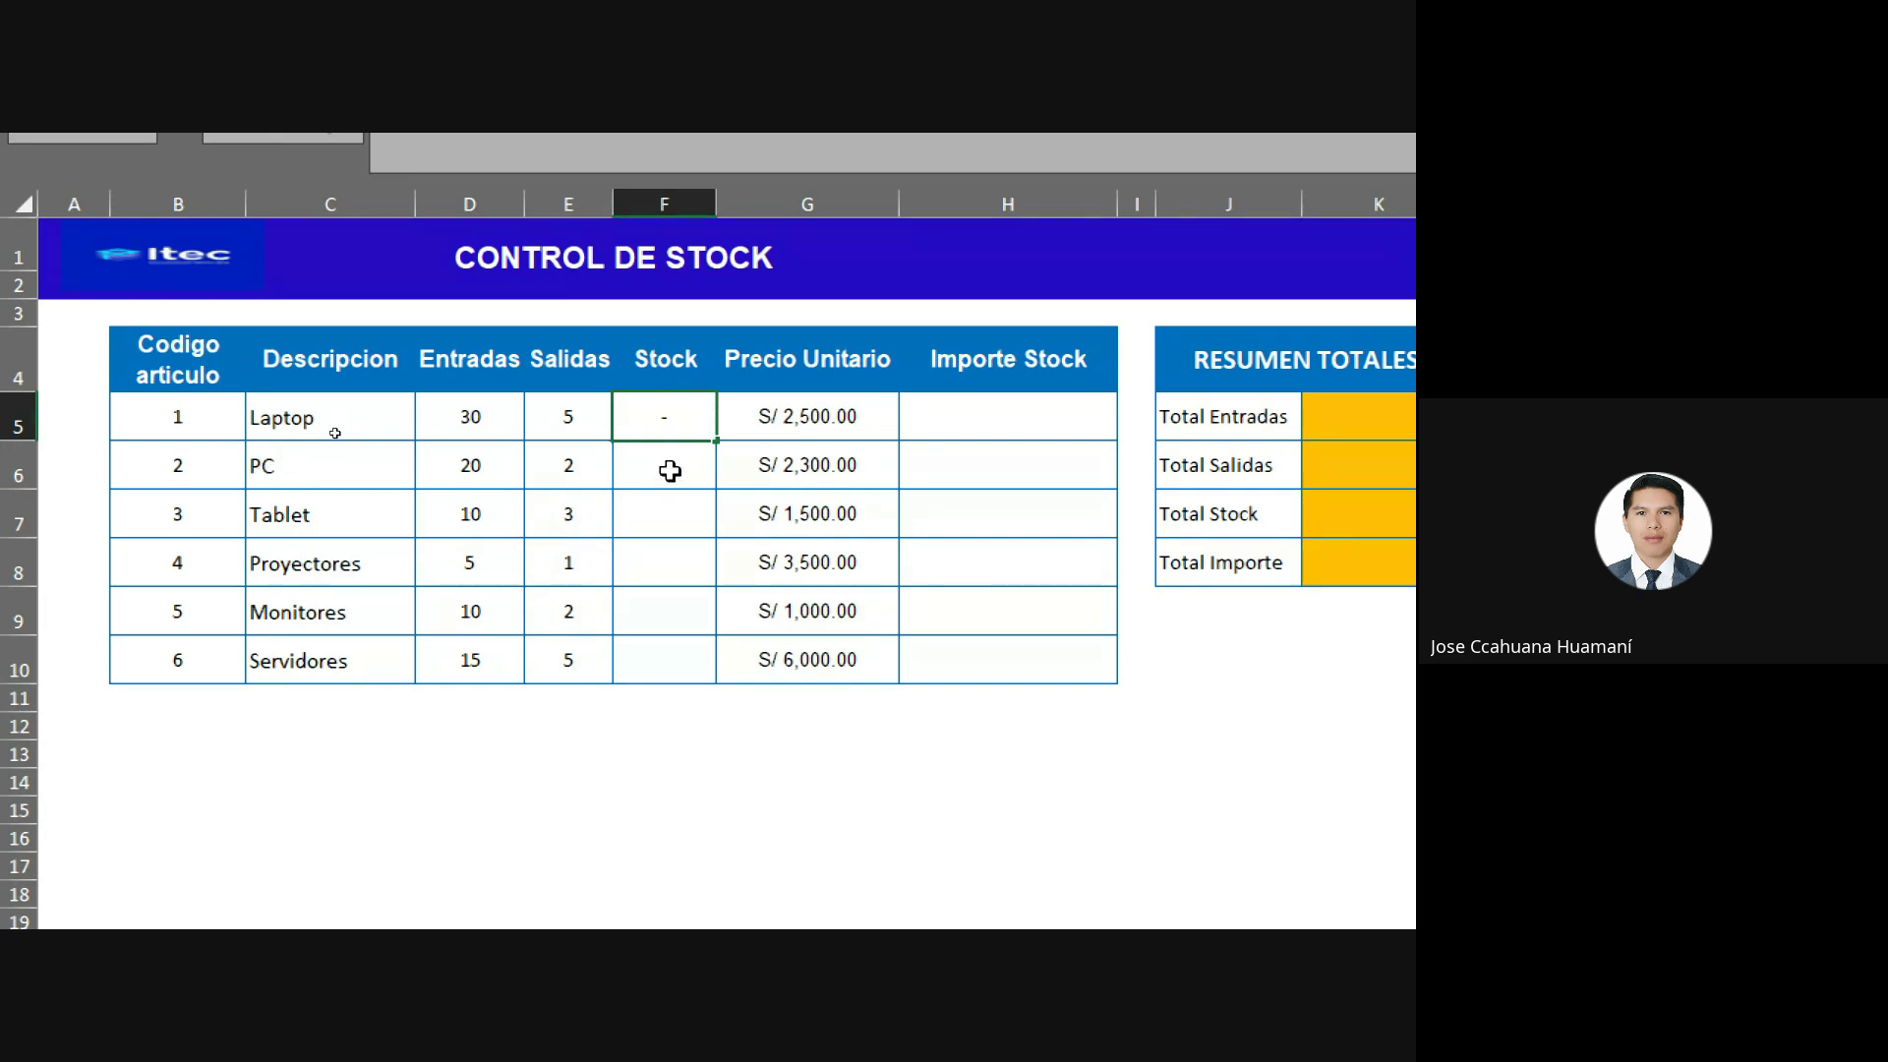
# Select PC Stock cell F6, read Meet chat replies like 'entradas-salidas', then return to Excel.
pyautogui.click(650, 445)
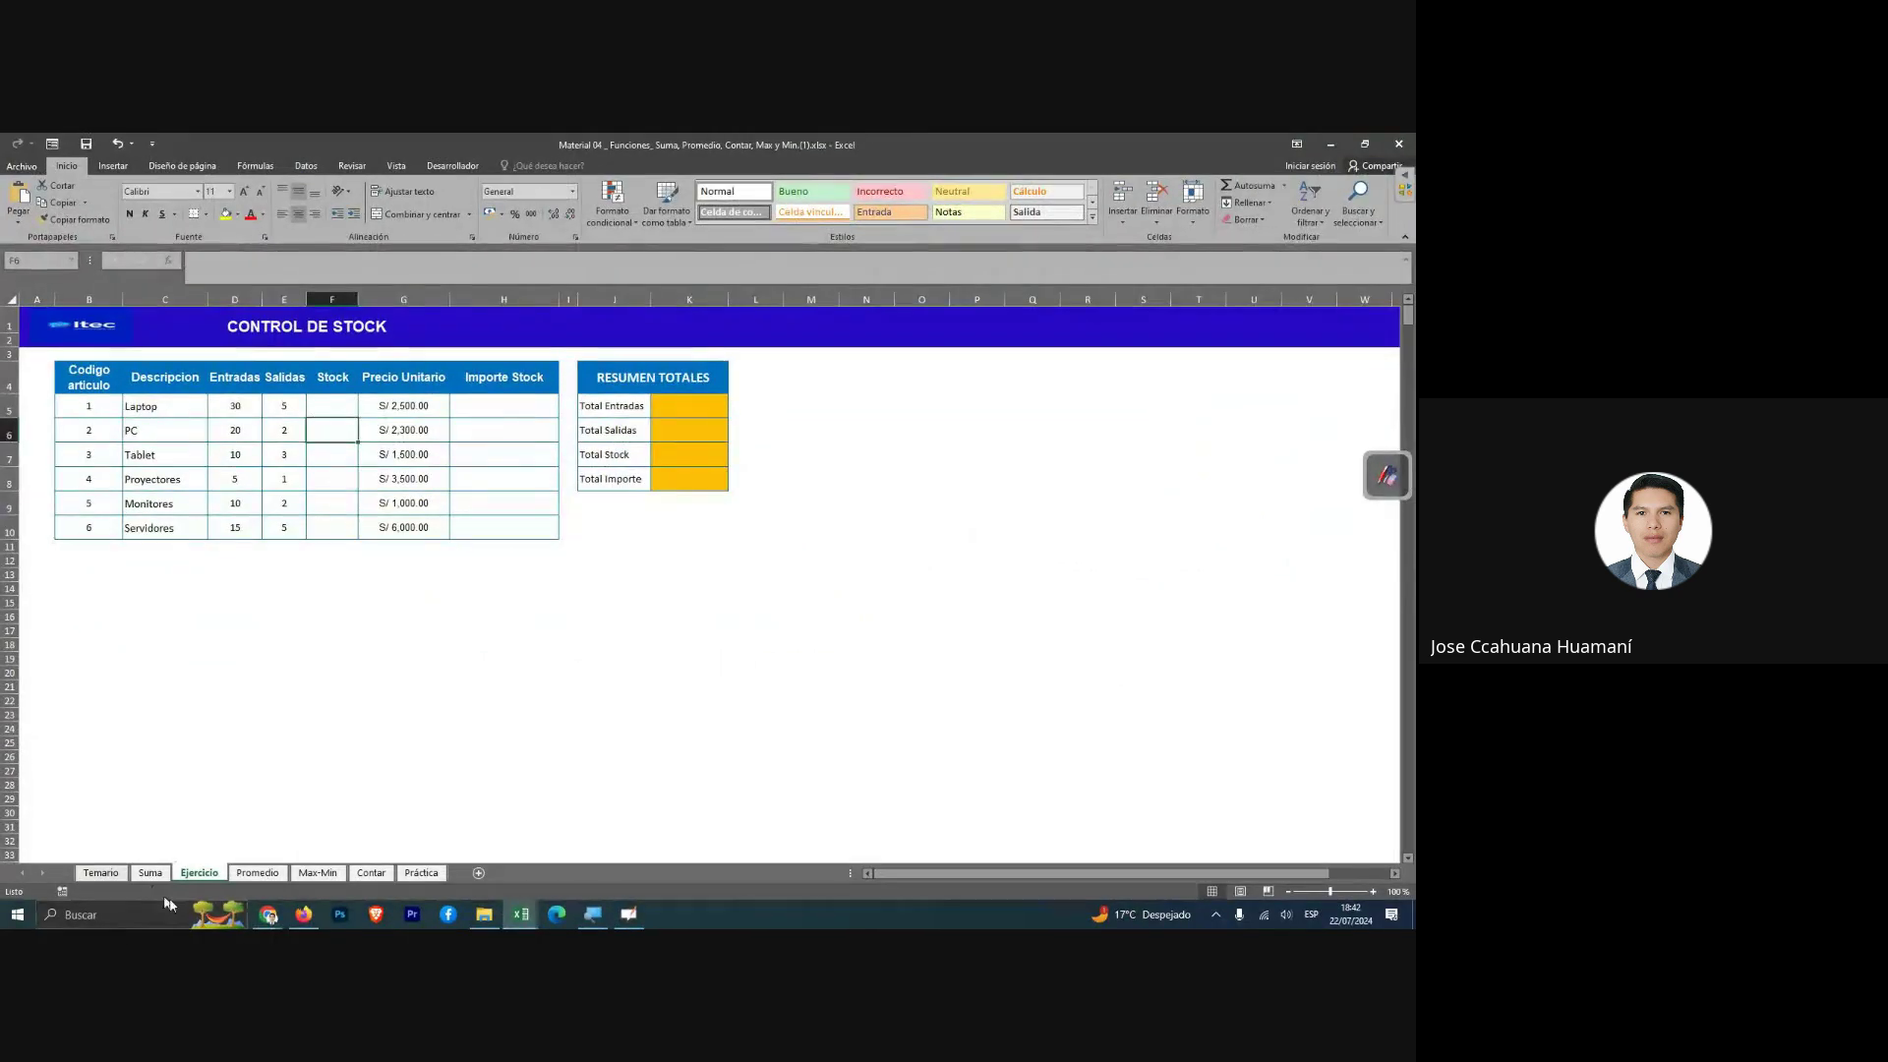
pyautogui.click(187, 841)
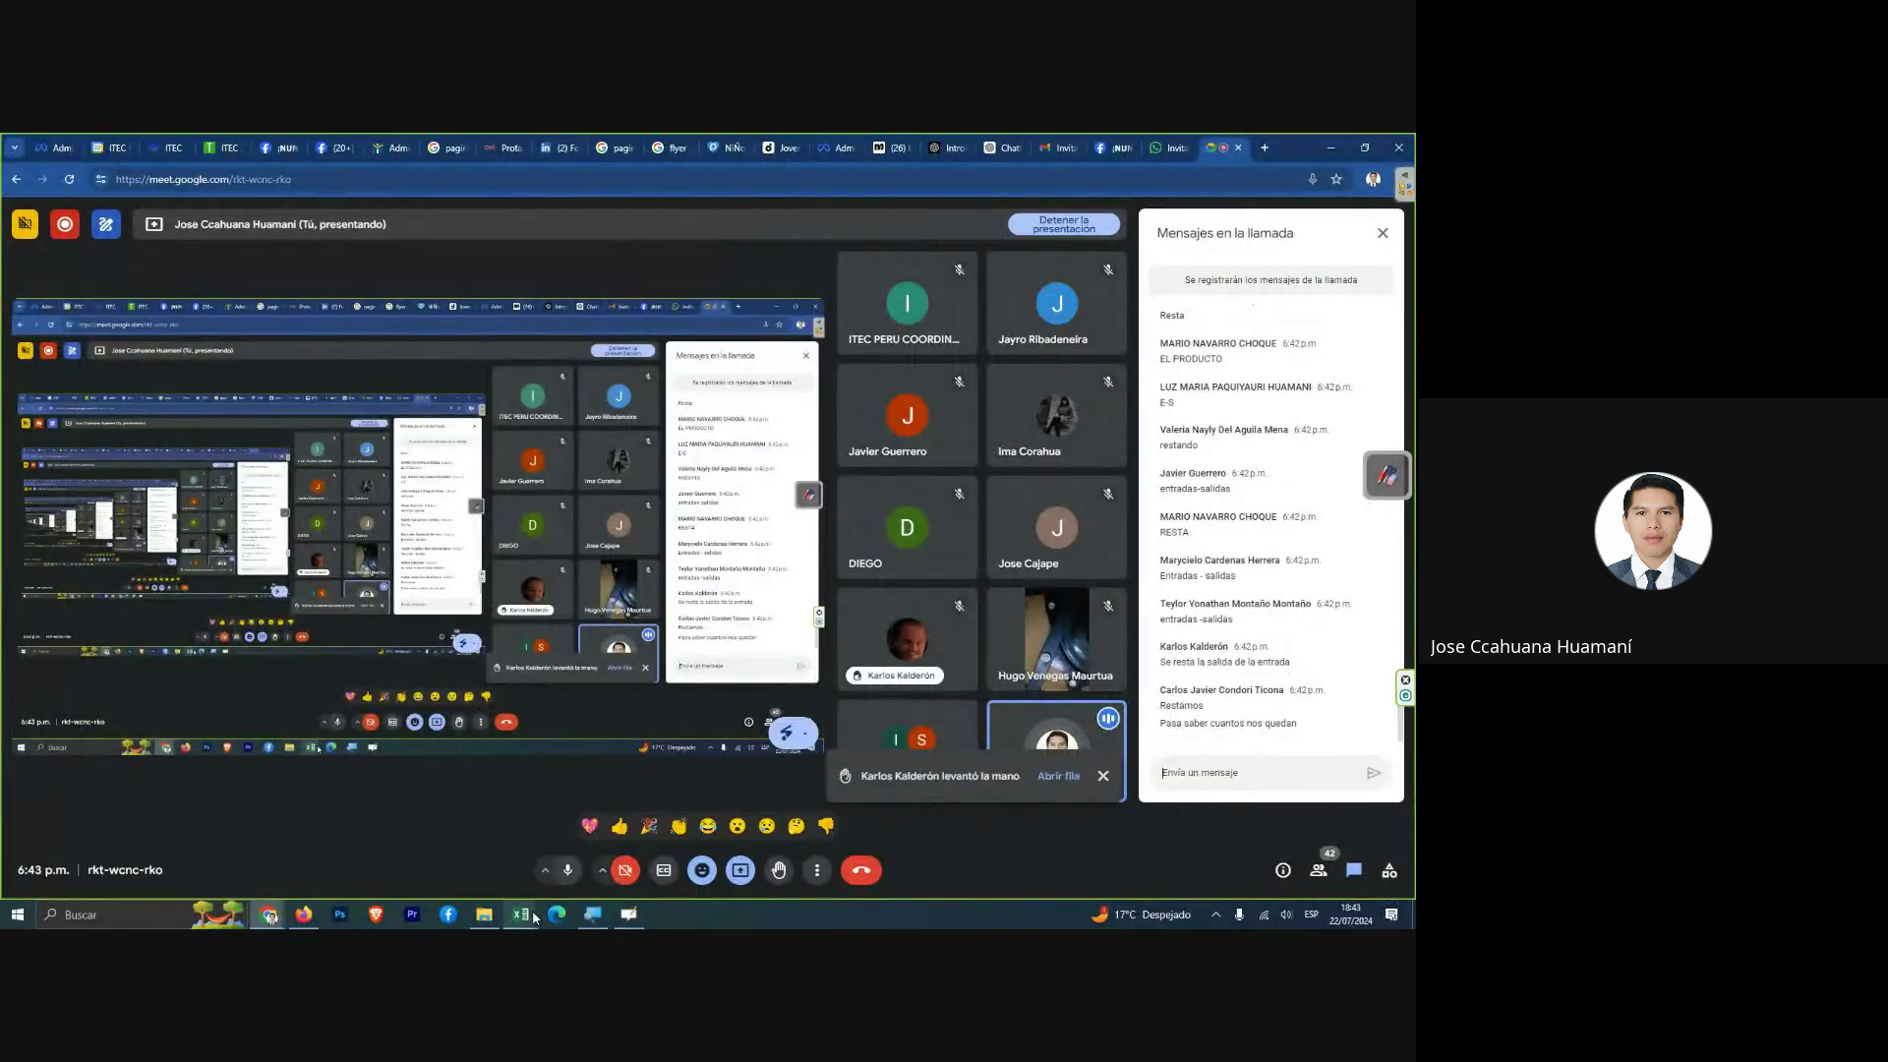
pyautogui.click(623, 854)
pyautogui.click(623, 854)
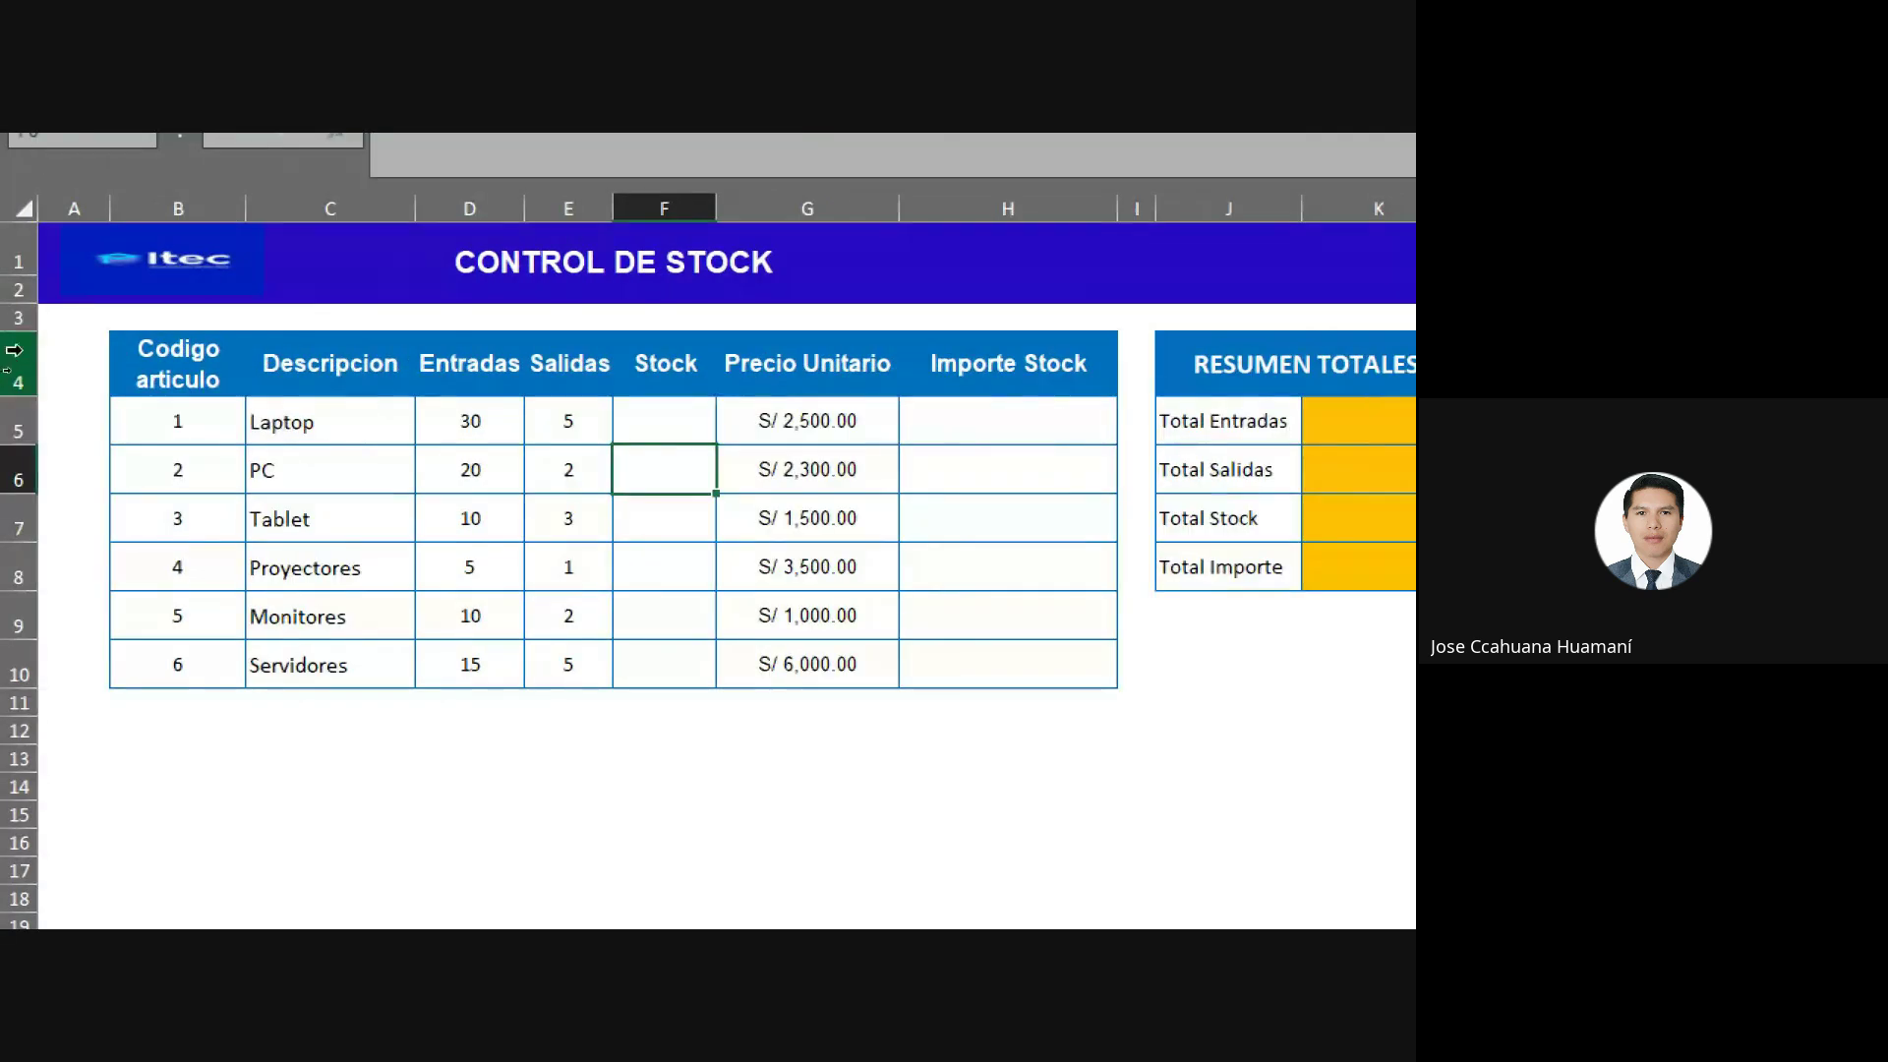
# Enter =D5-E5 in F5 to compute the Laptop stock.
pyautogui.click(501, 424)
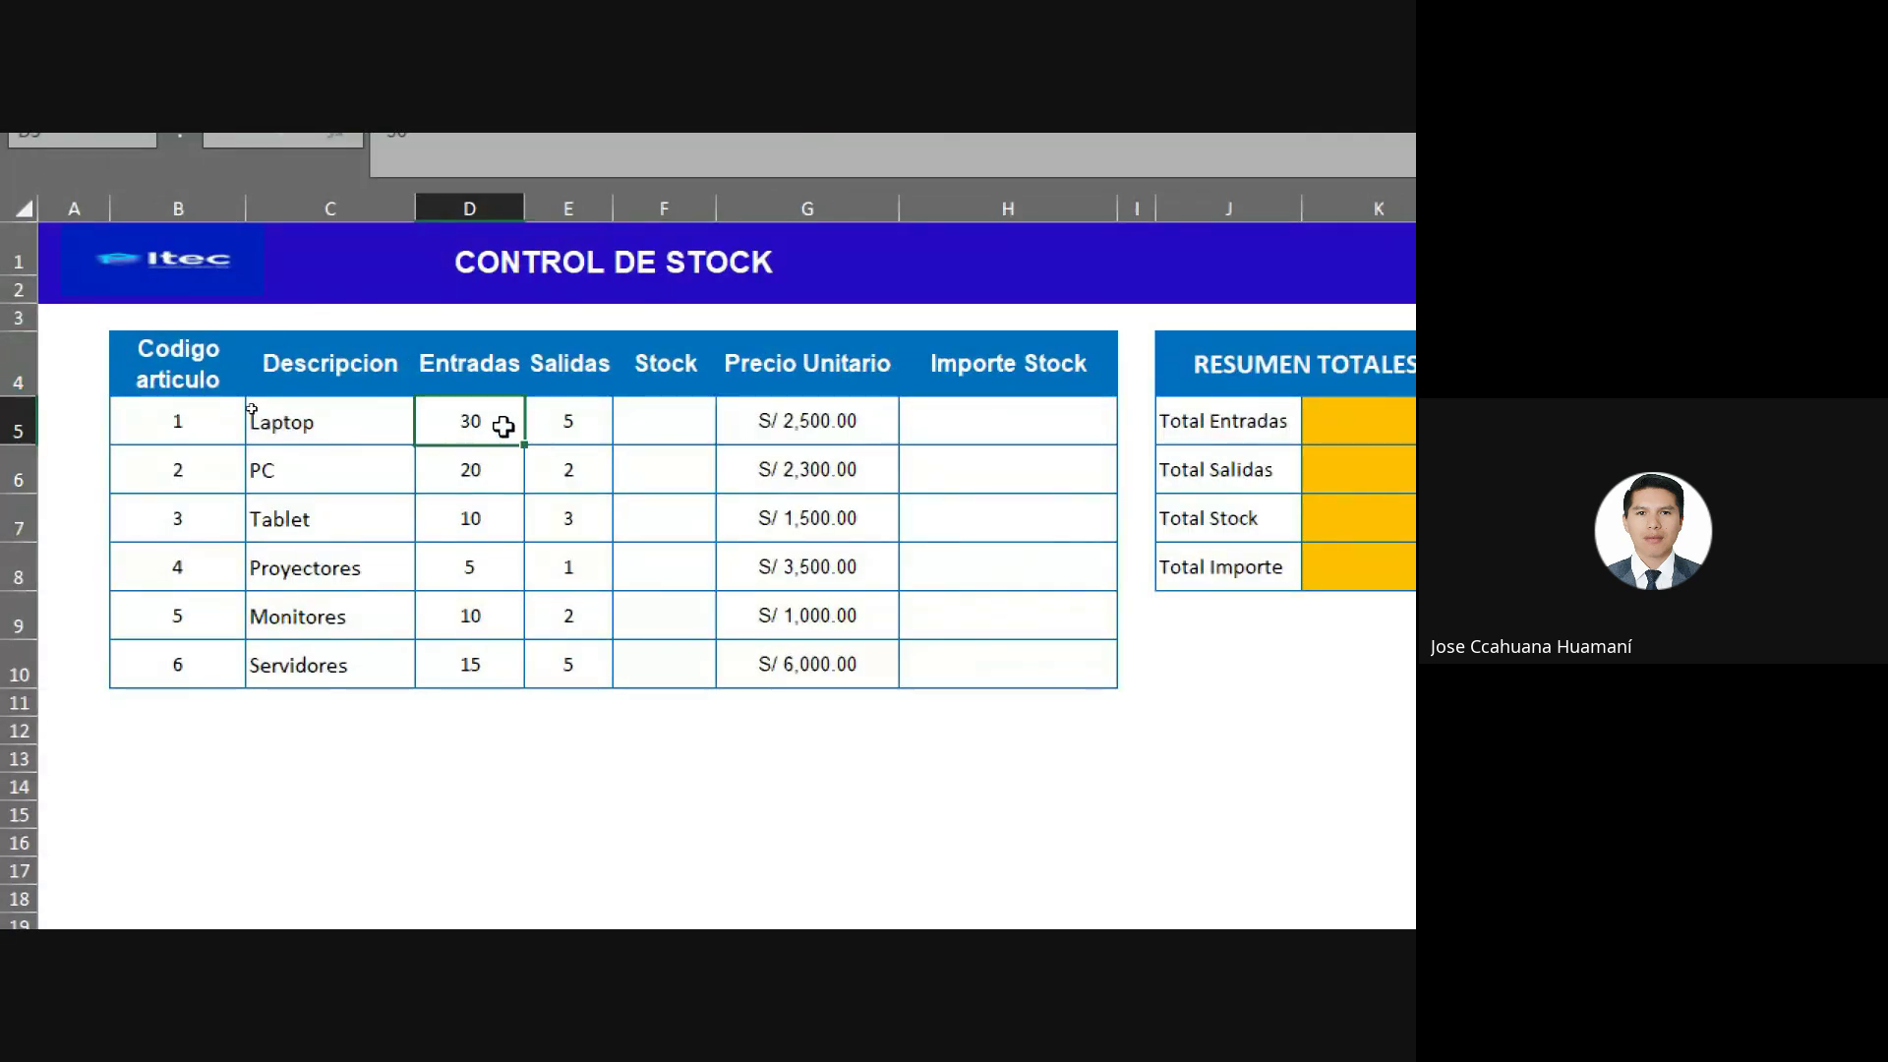
pyautogui.click(575, 417)
pyautogui.write('5')
pyautogui.click(721, 428)
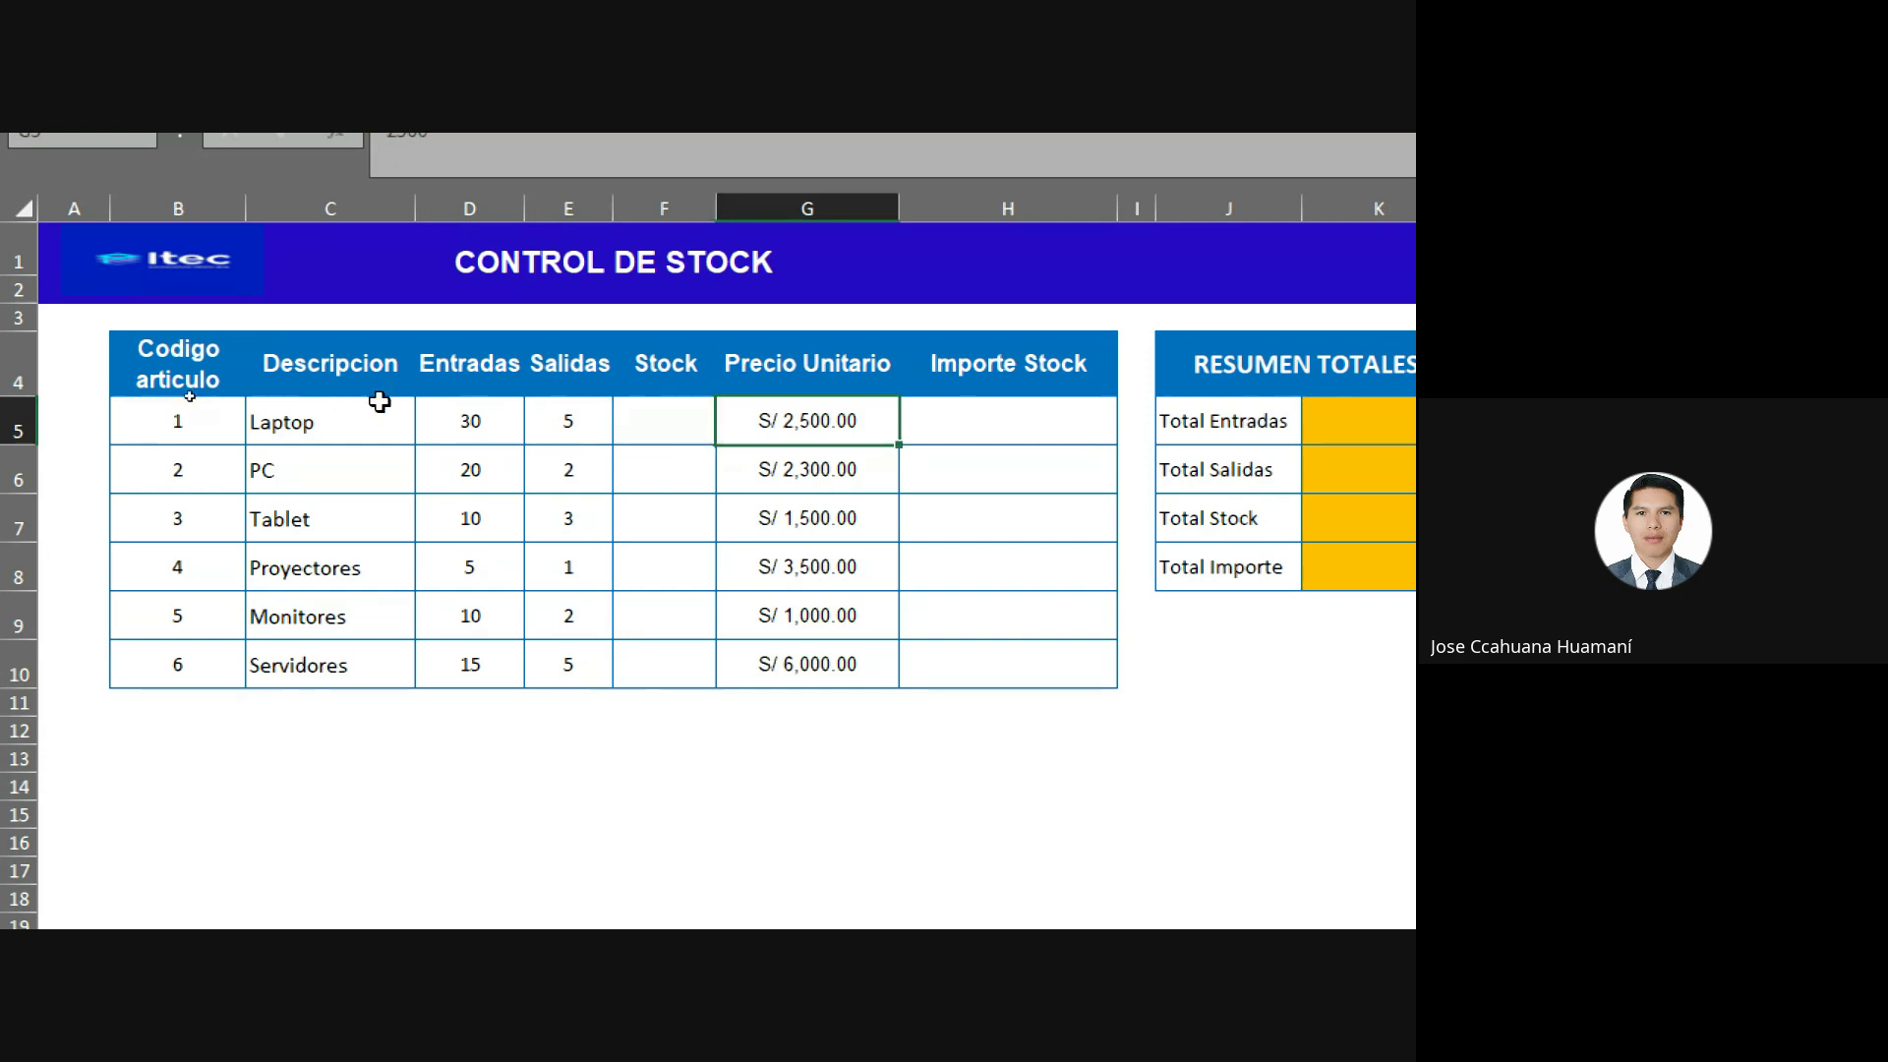
pyautogui.click(472, 415)
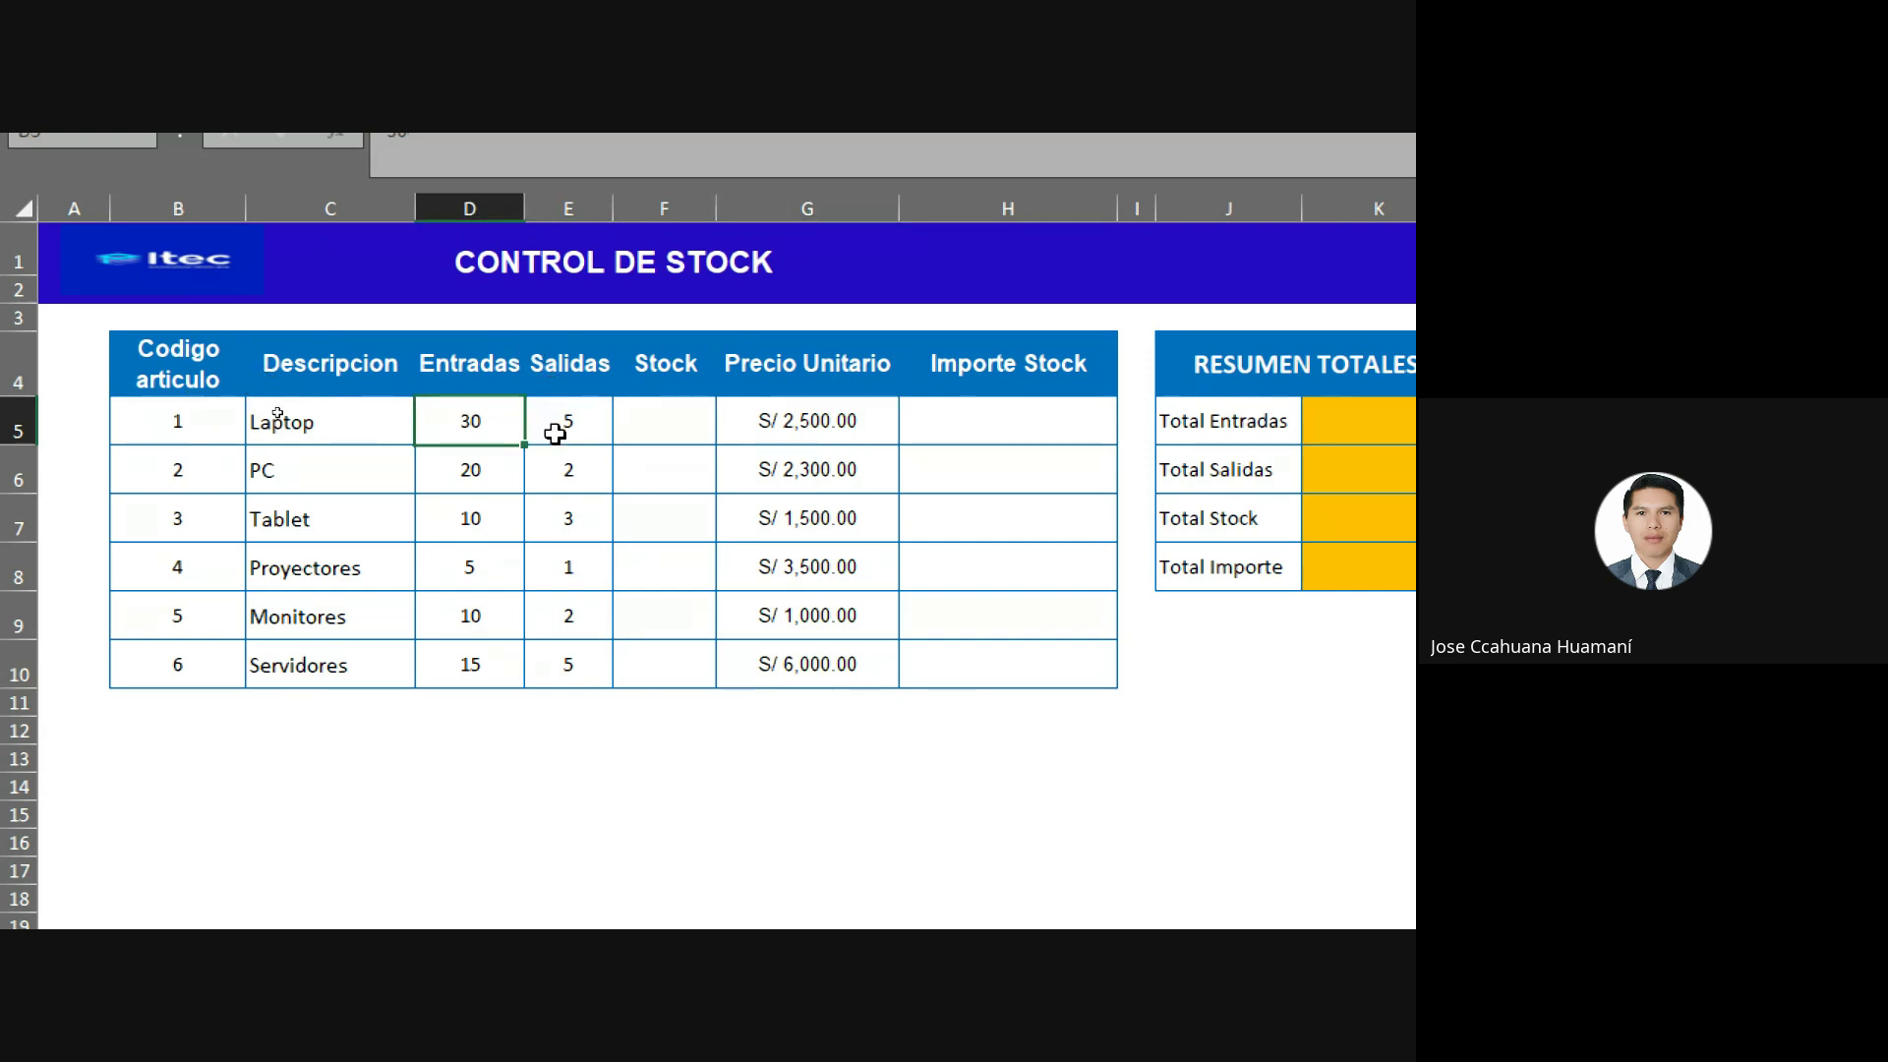
pyautogui.click(639, 414)
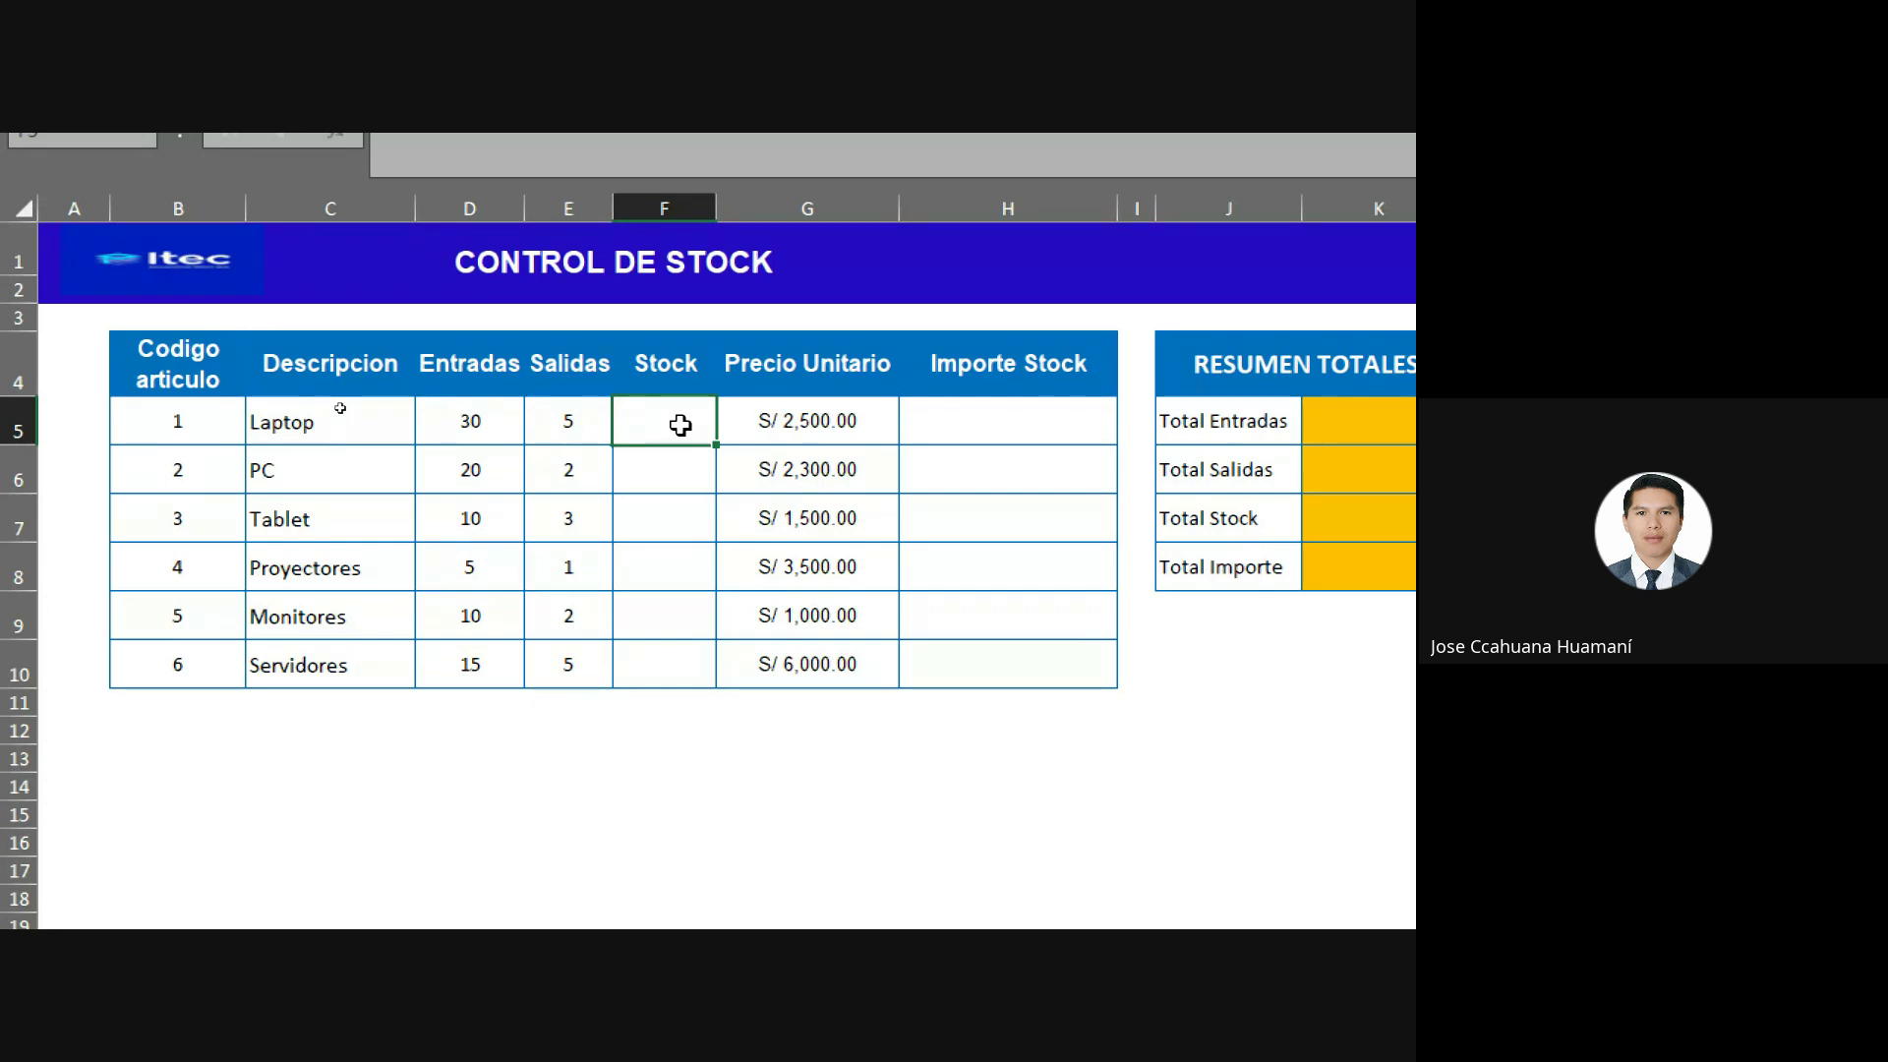
pyautogui.write('=')
pyautogui.click(458, 433)
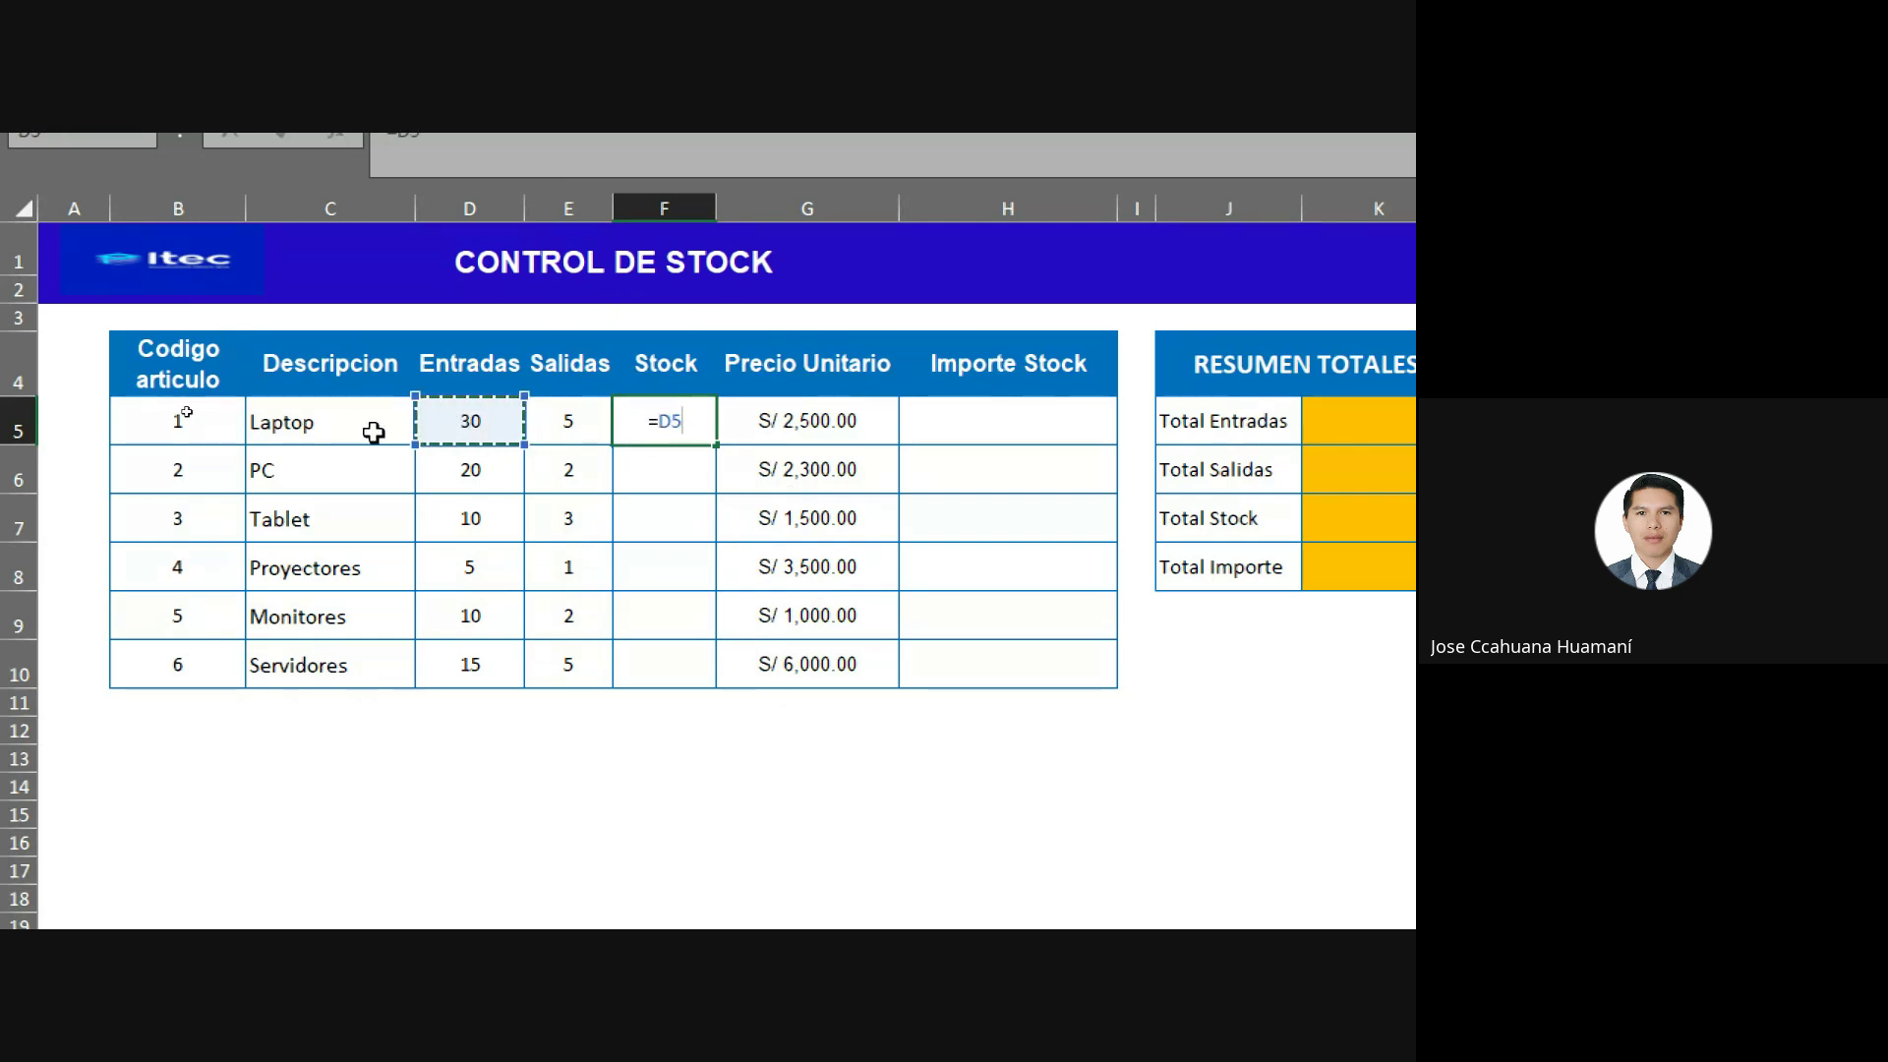
pyautogui.write('-')
pyautogui.click(584, 422)
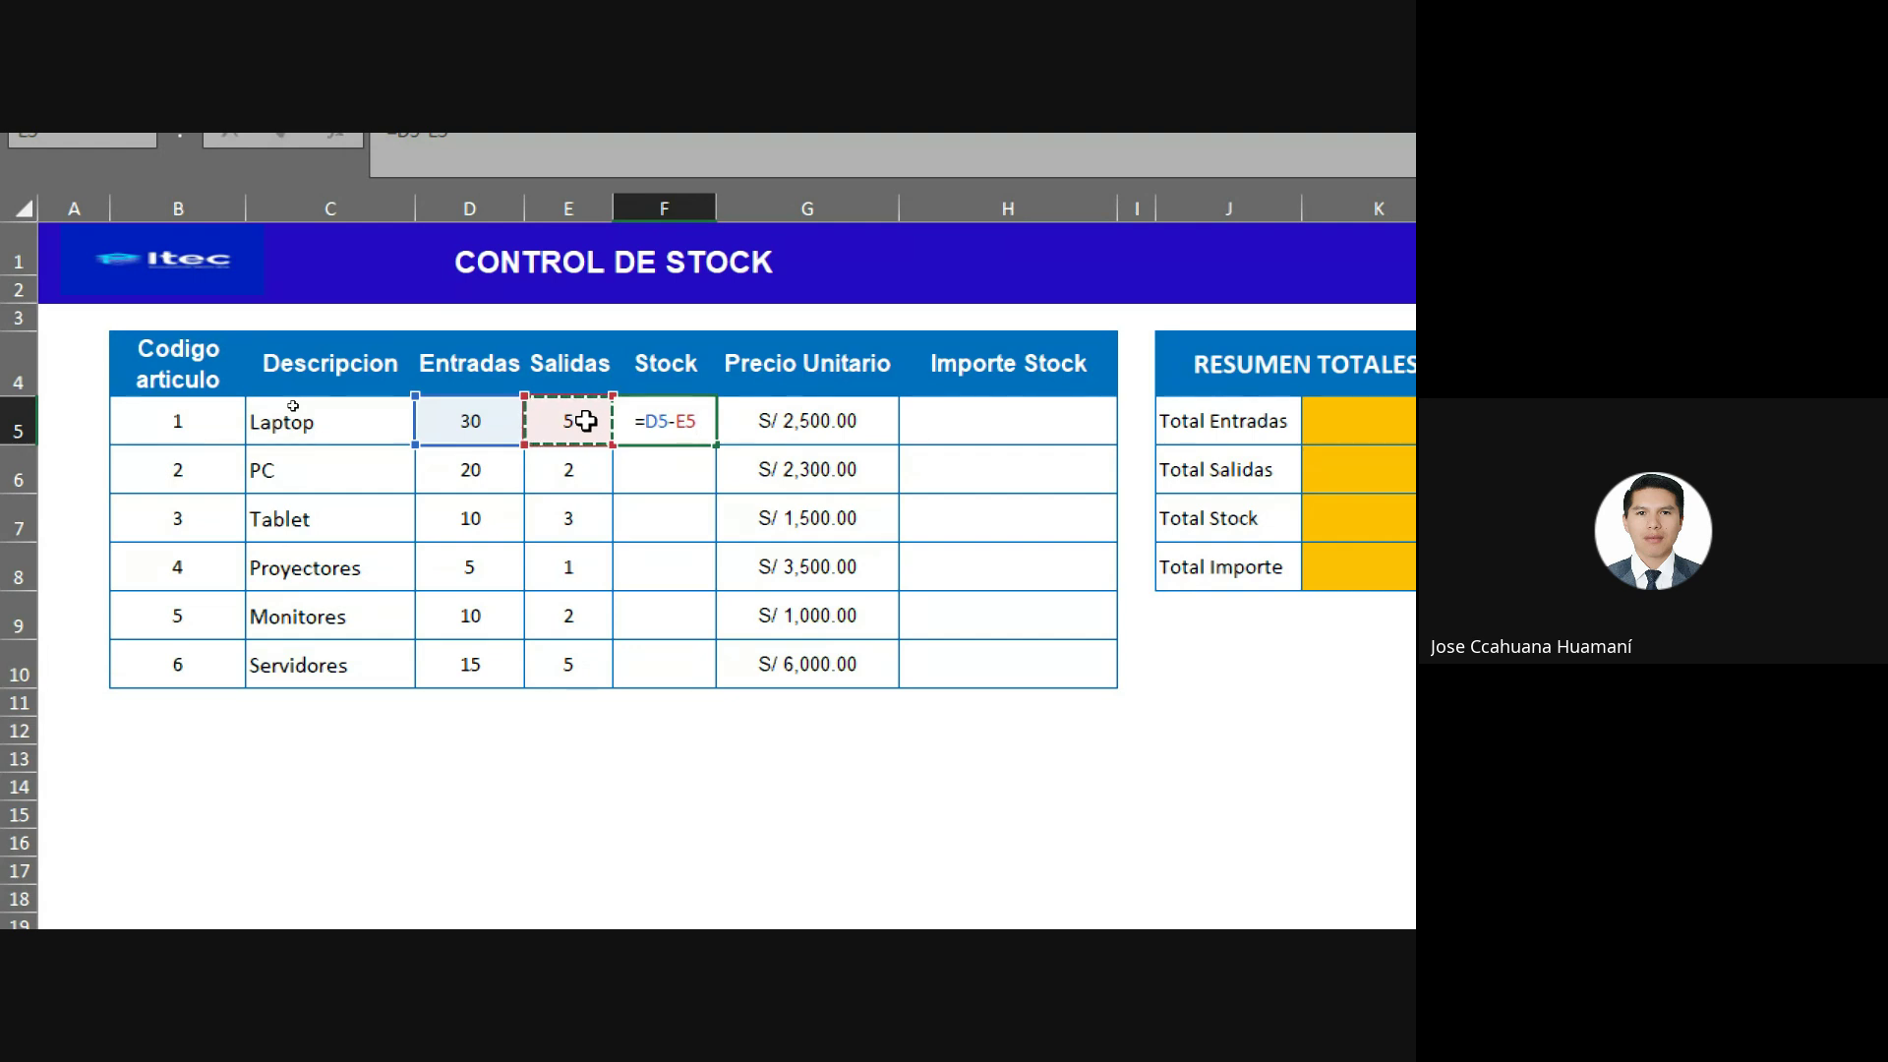
pyautogui.press('Return')
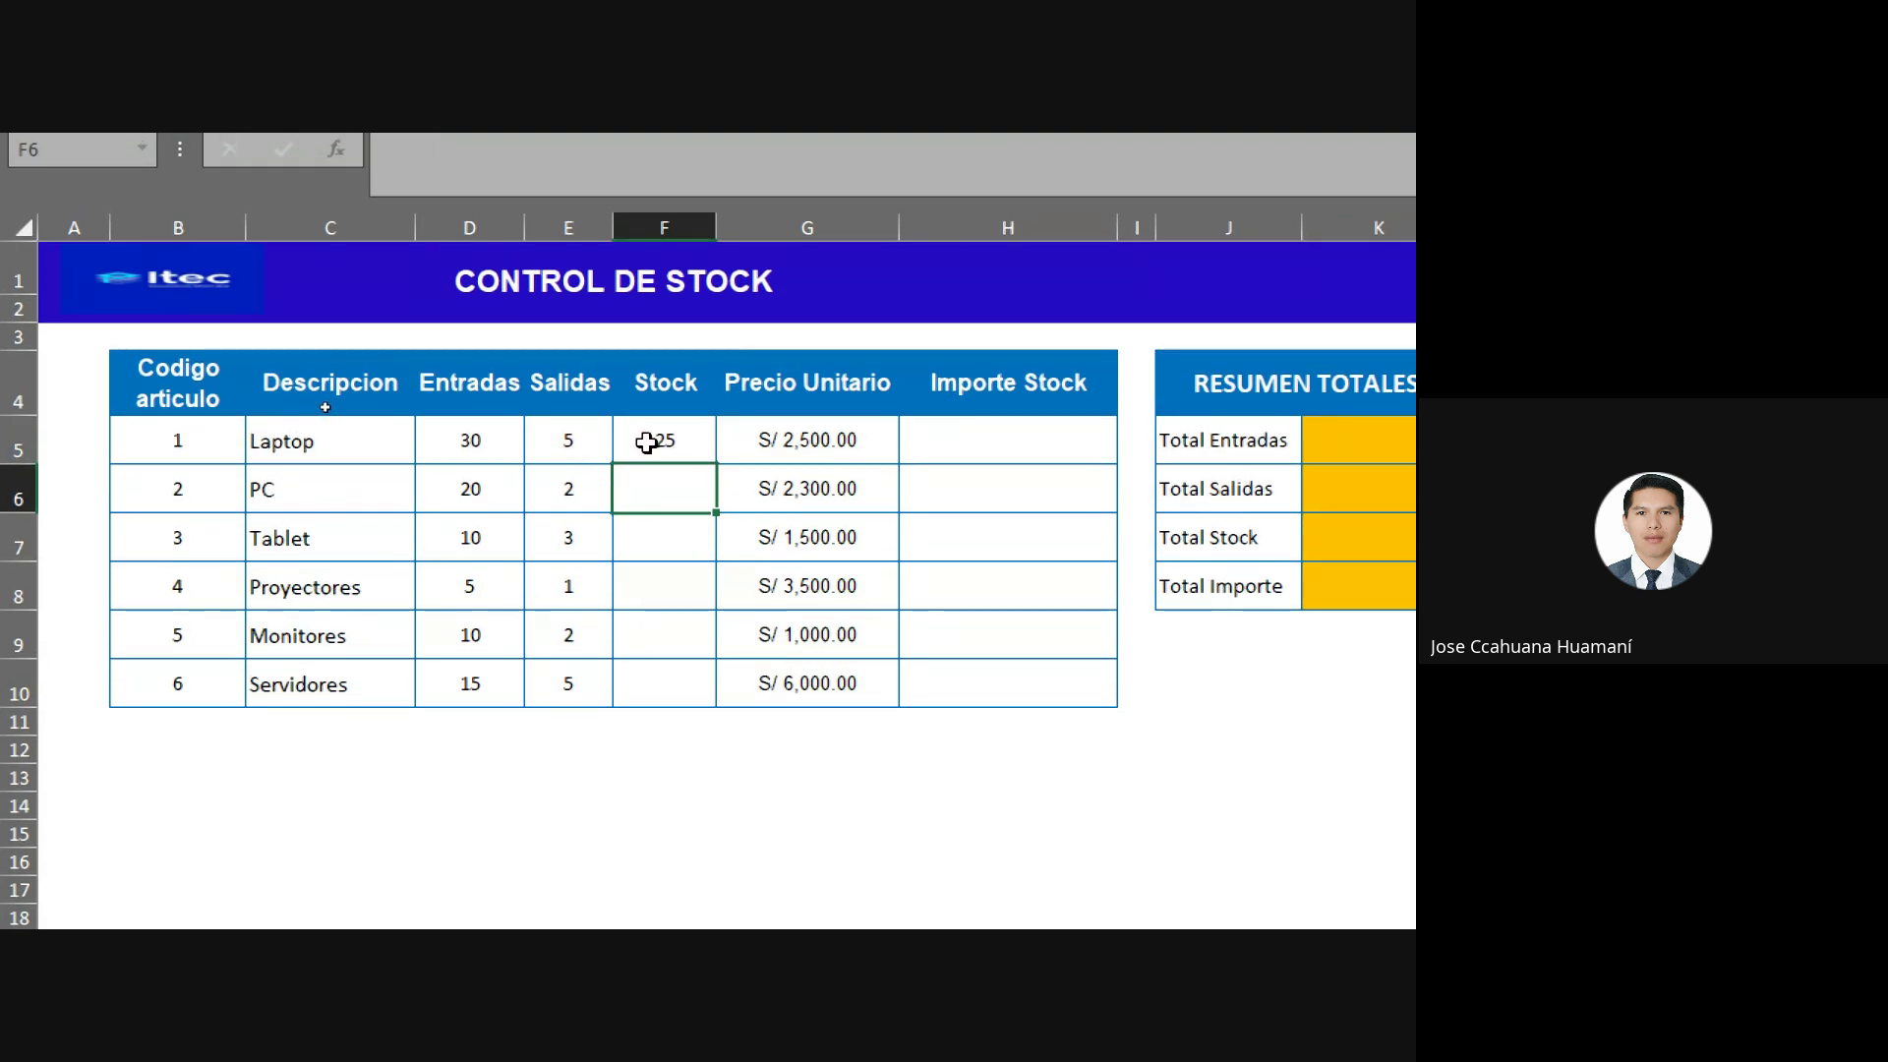
# Copy the Stock formula down to F10, giving 25, 18, 7, 4, 8 and 10, and review it.
pyautogui.click(646, 442)
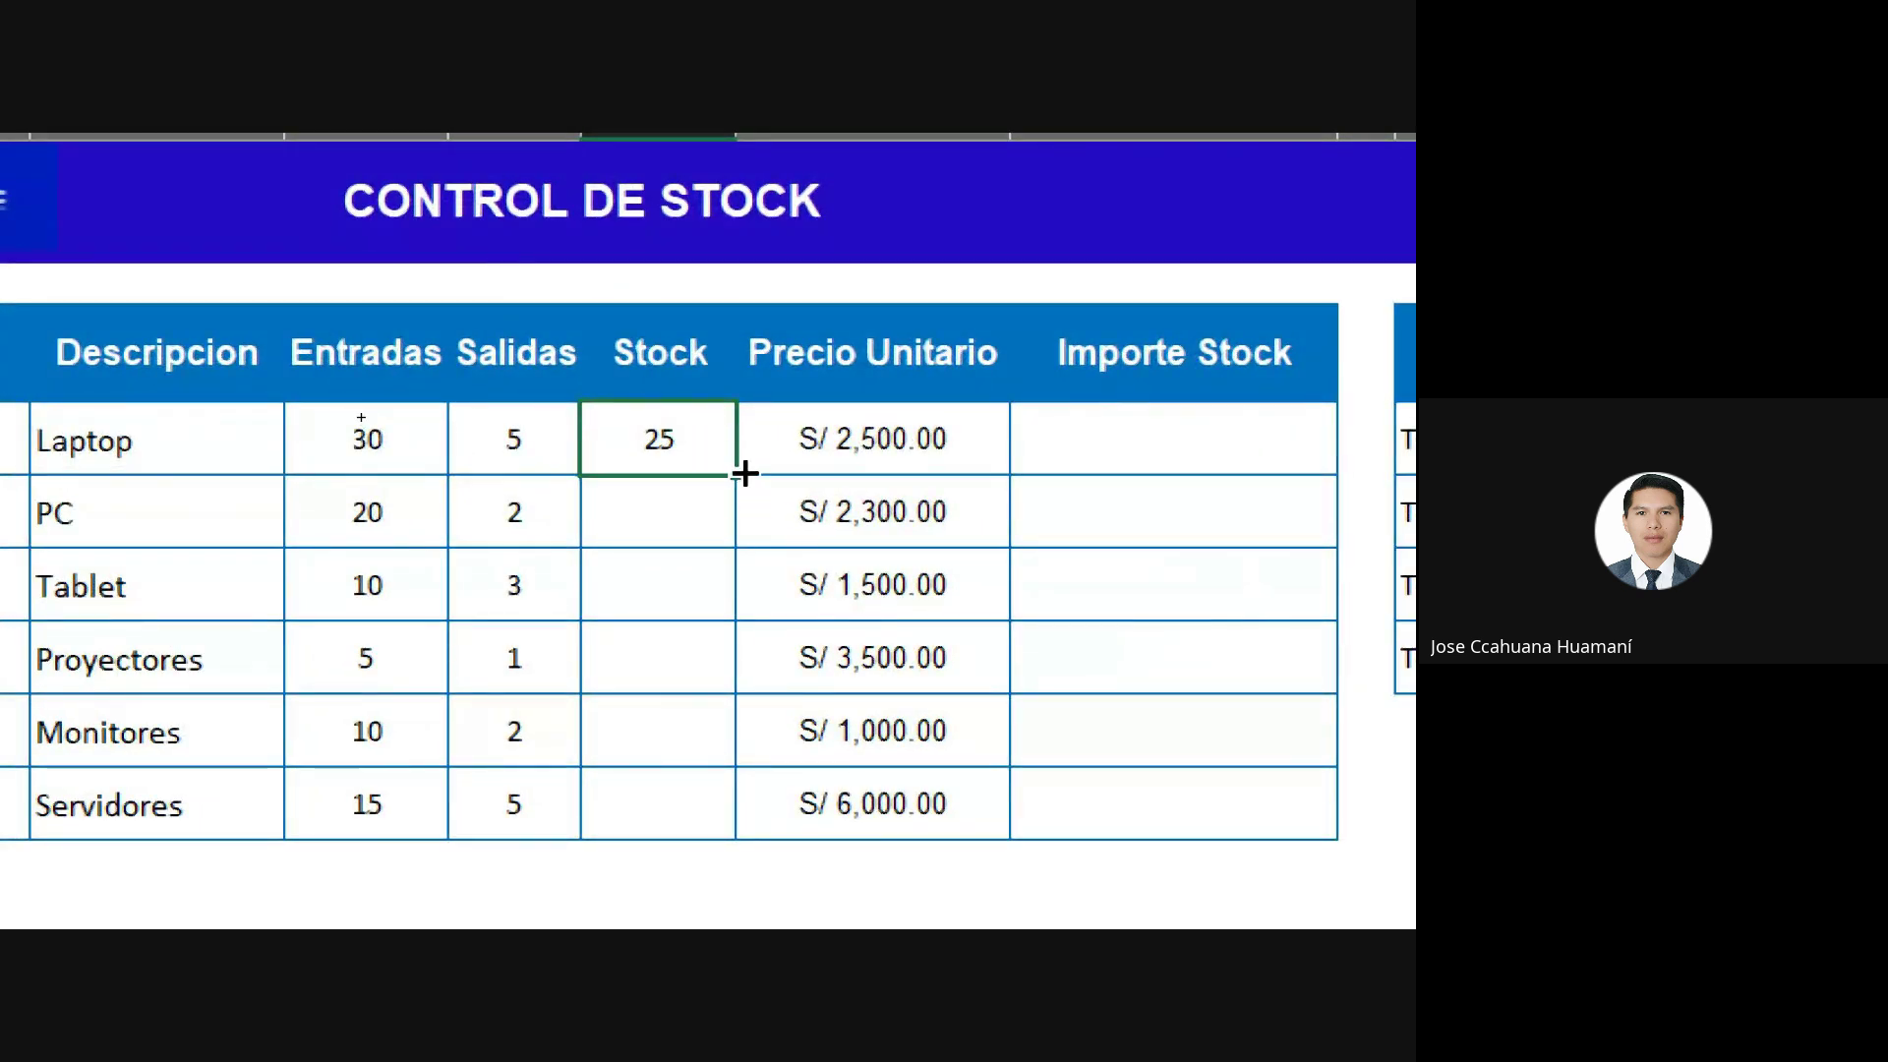
pyautogui.doubleClick(736, 474)
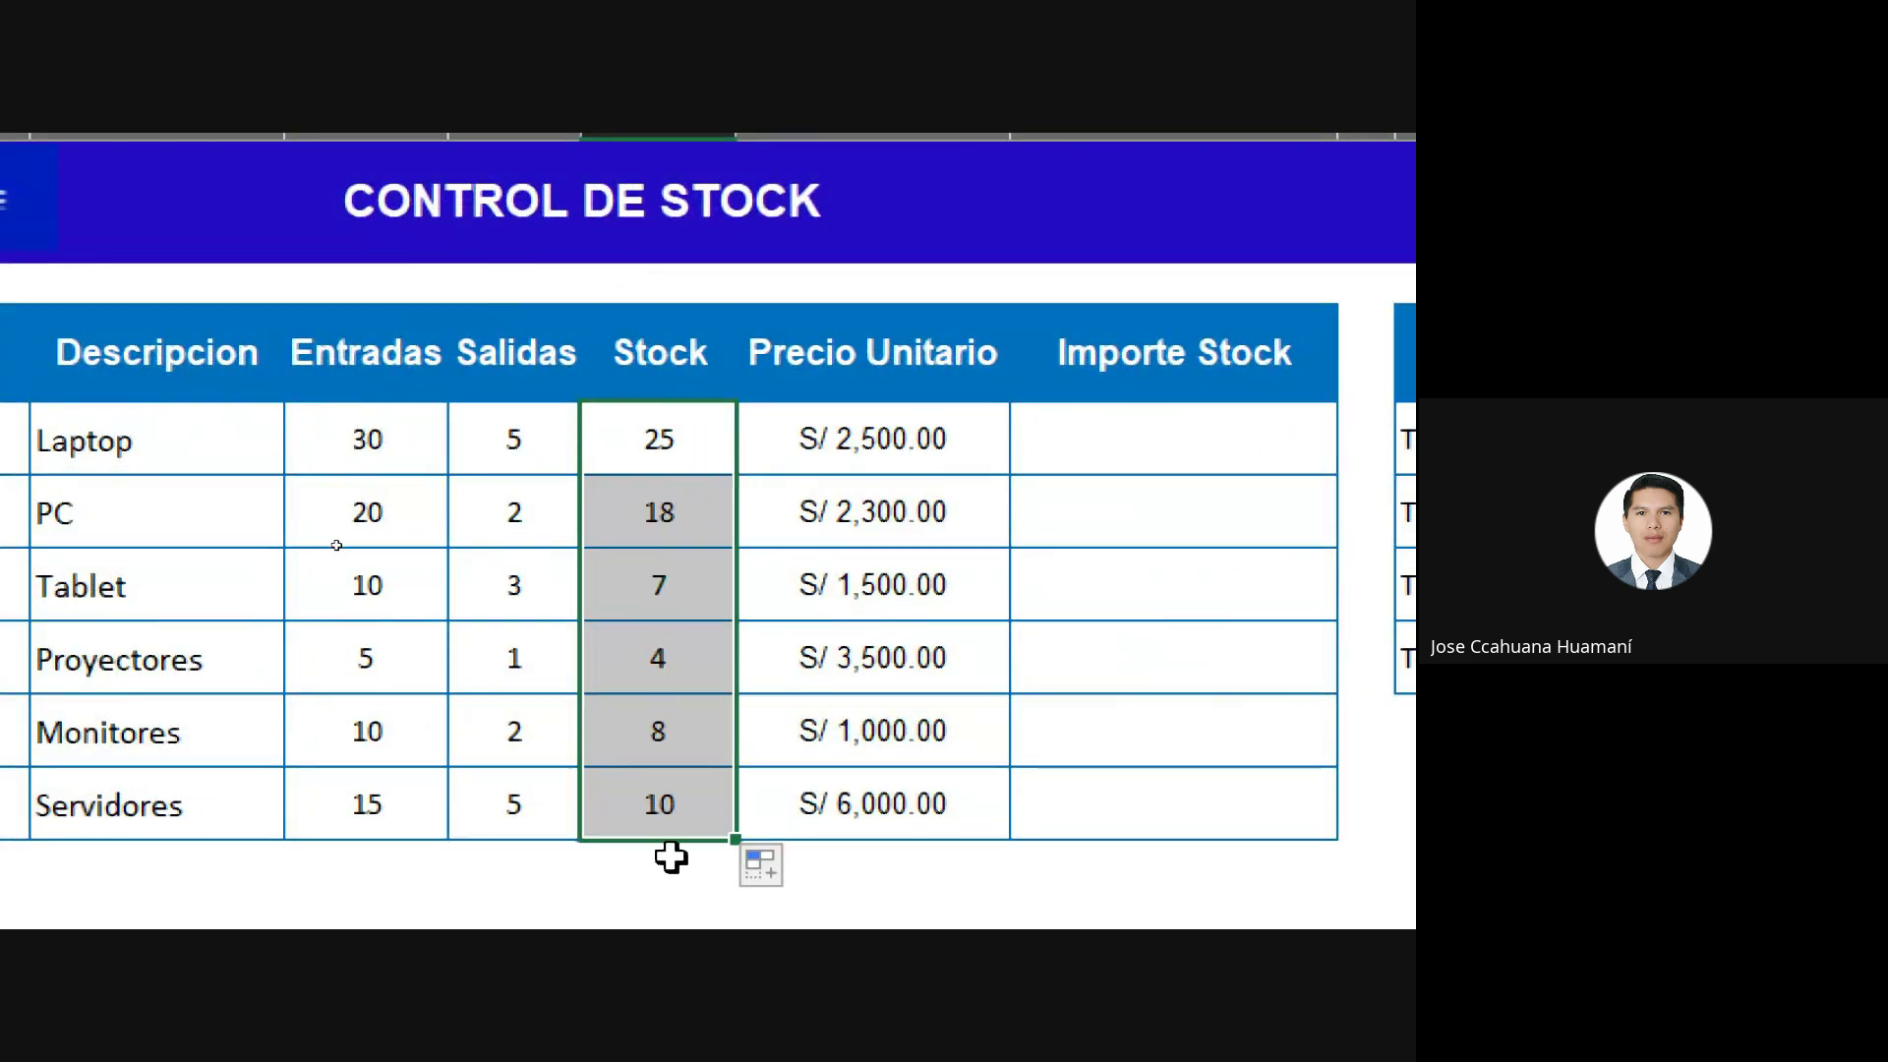
pyautogui.click(688, 491)
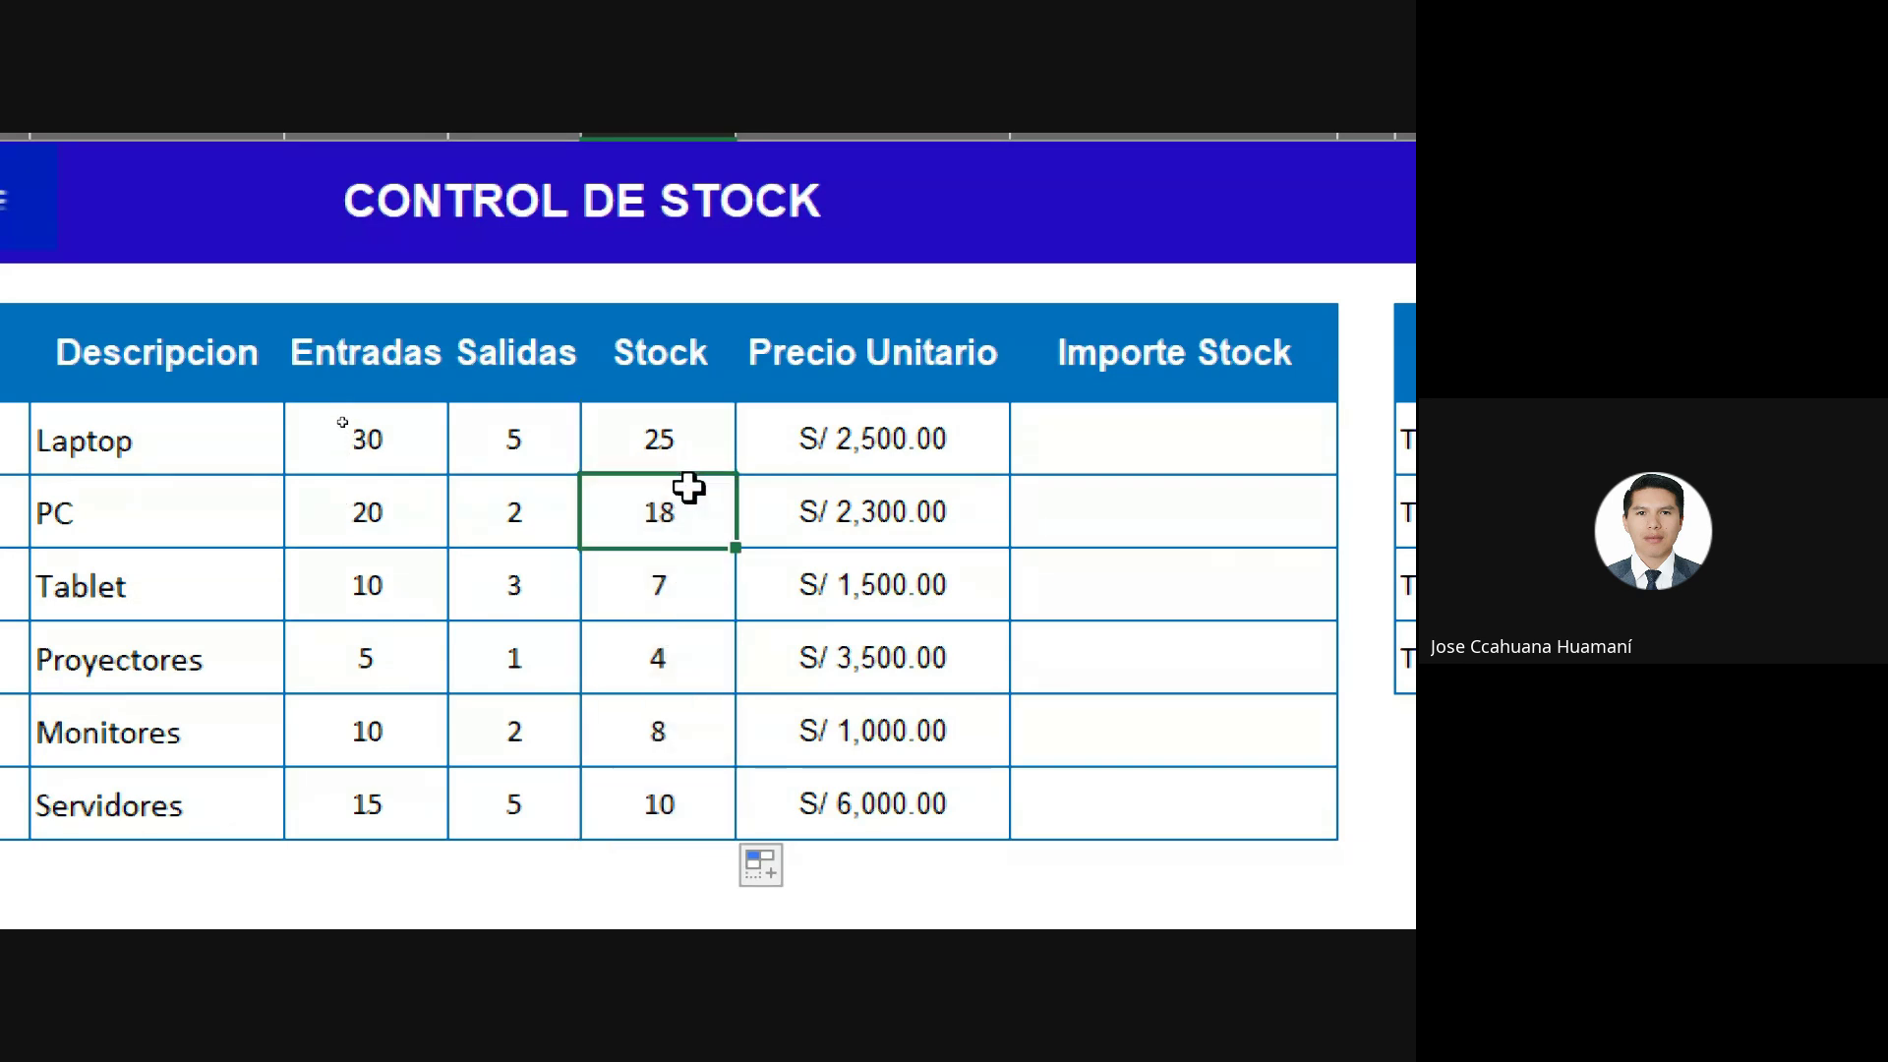
pyautogui.click(662, 432)
pyautogui.moveTo(662, 476); pyautogui.dragTo(663, 799)
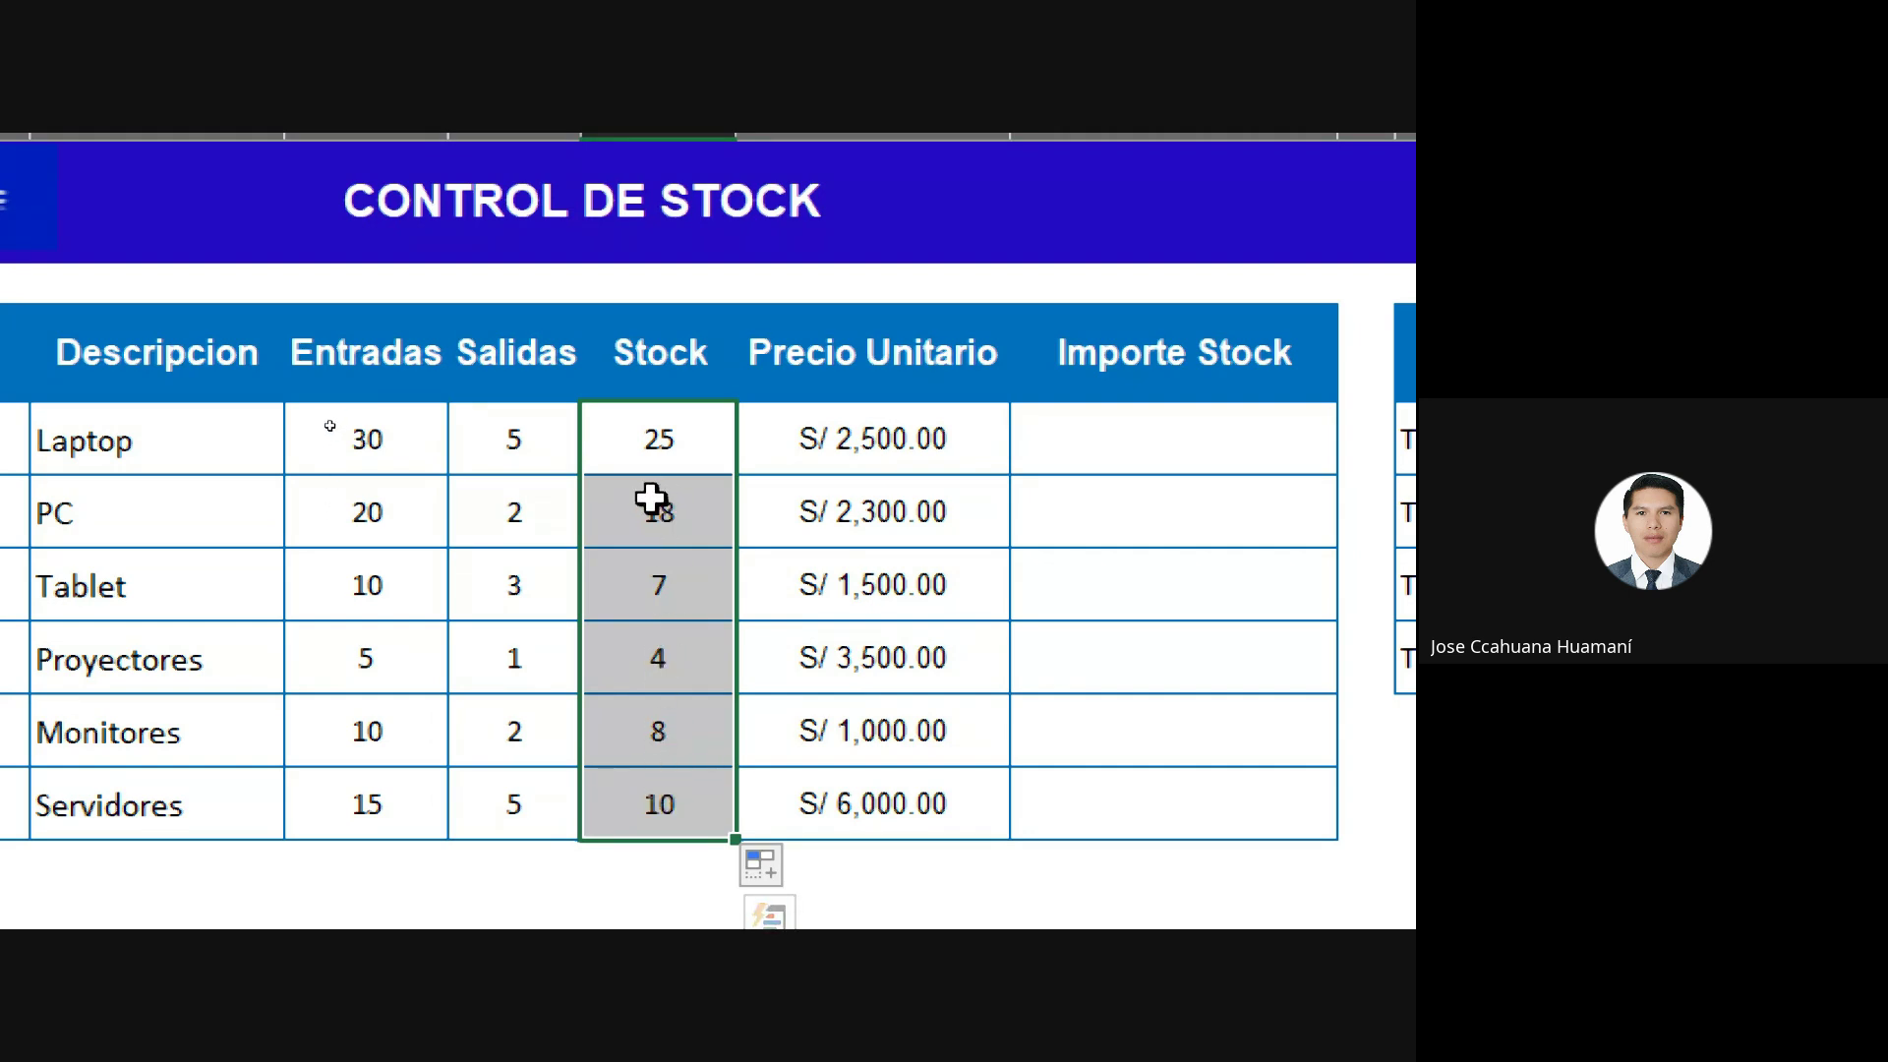
pyautogui.click(696, 498)
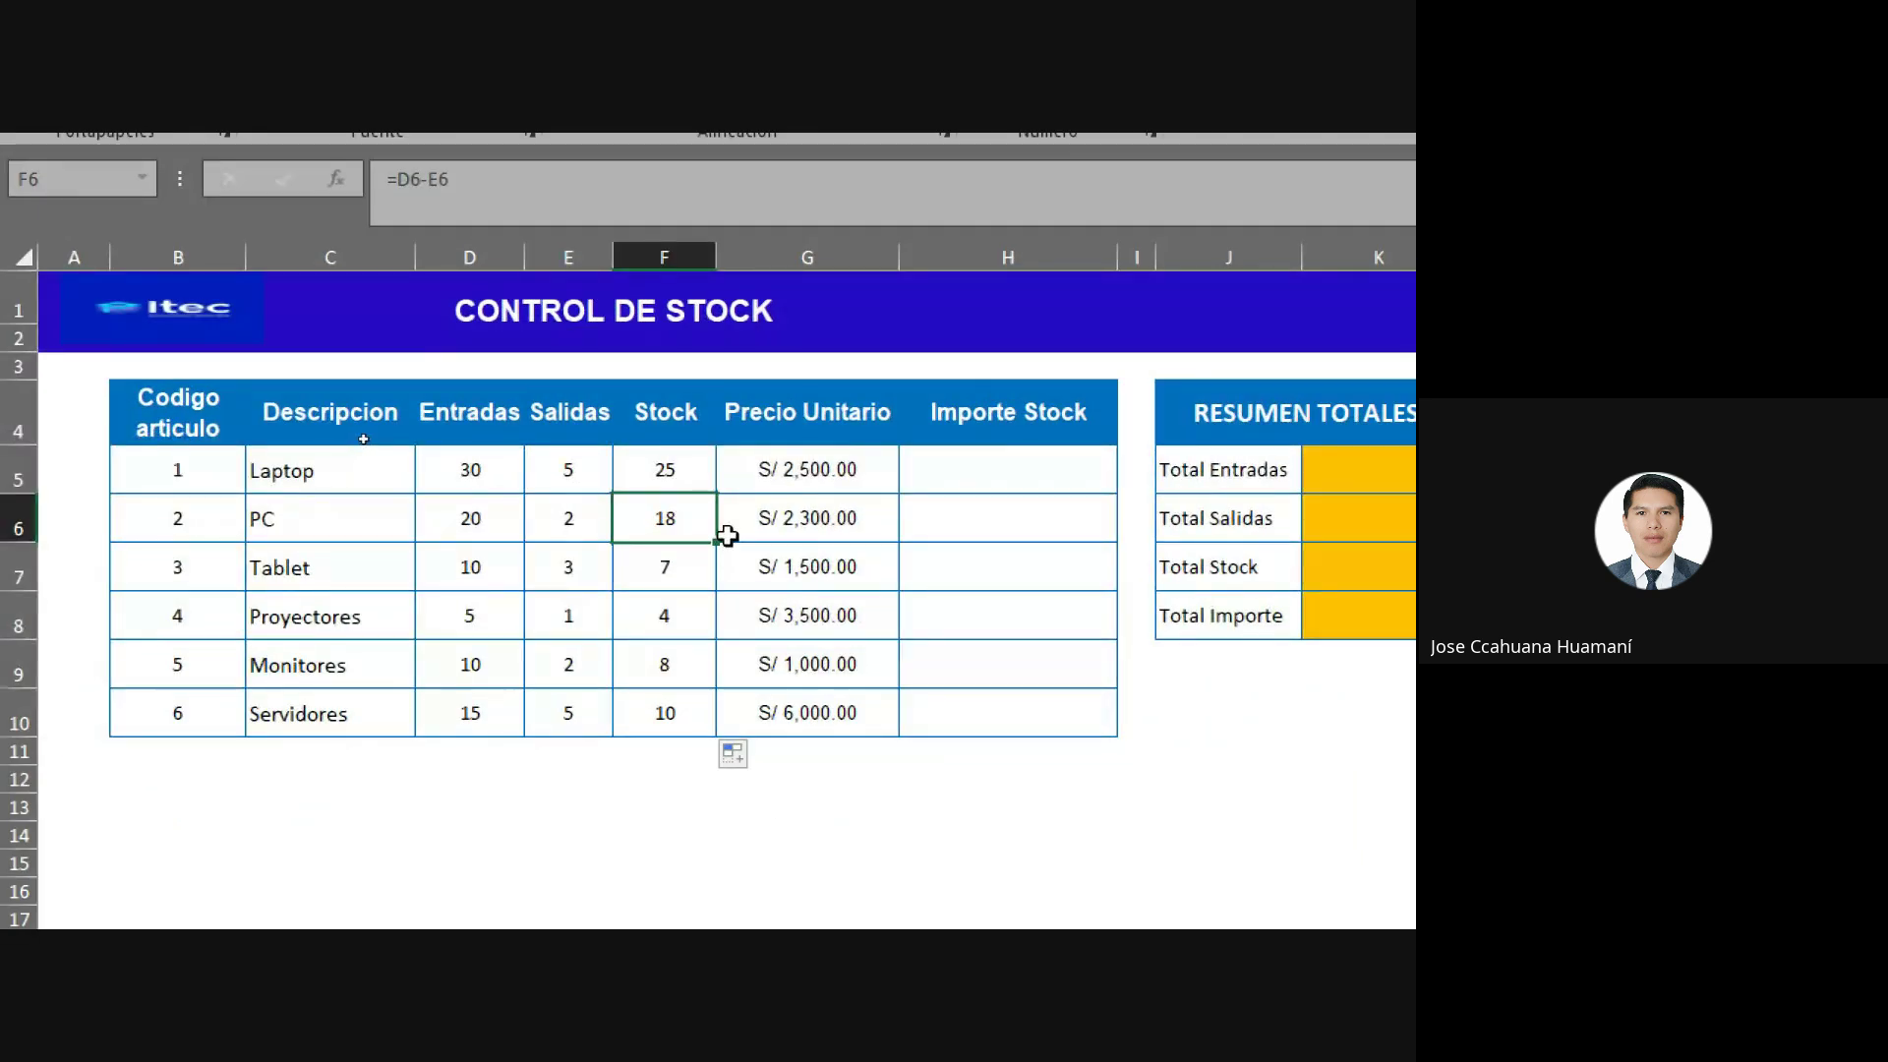
pyautogui.click(994, 439)
pyautogui.click(987, 476)
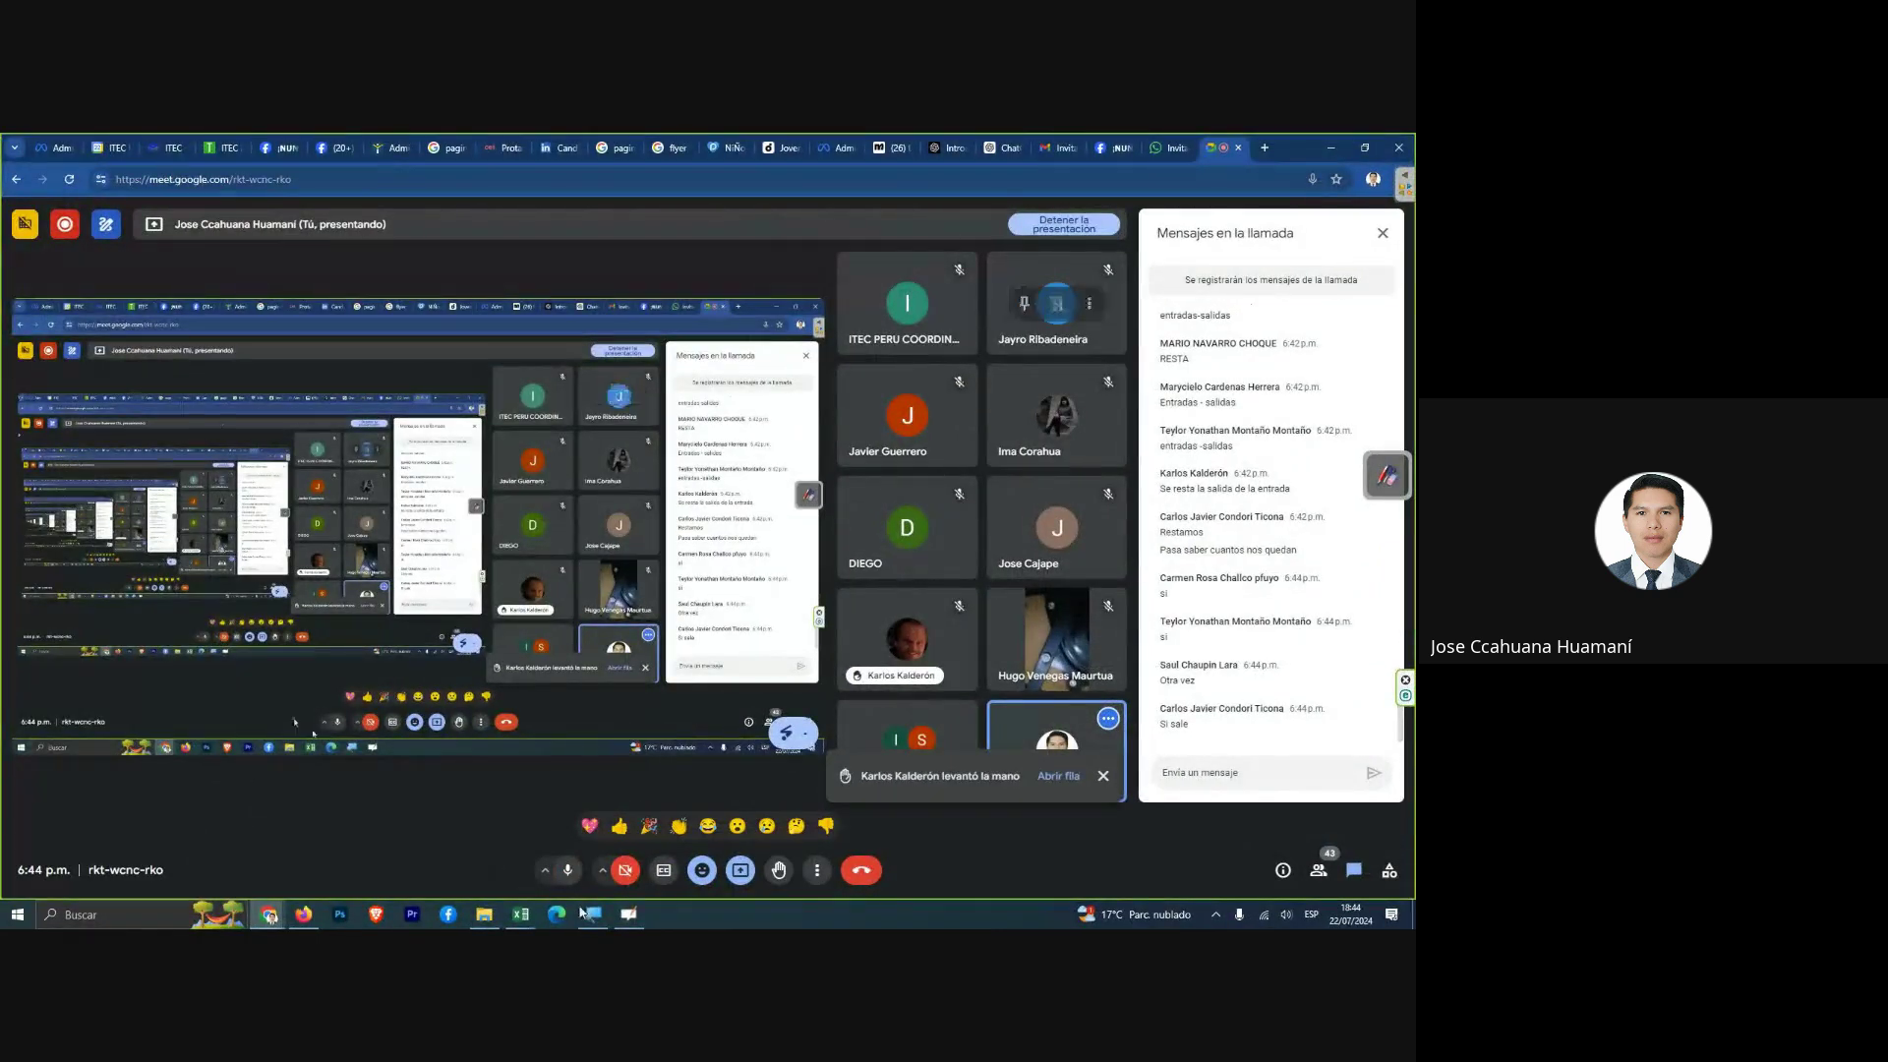
pyautogui.moveTo(519, 913)
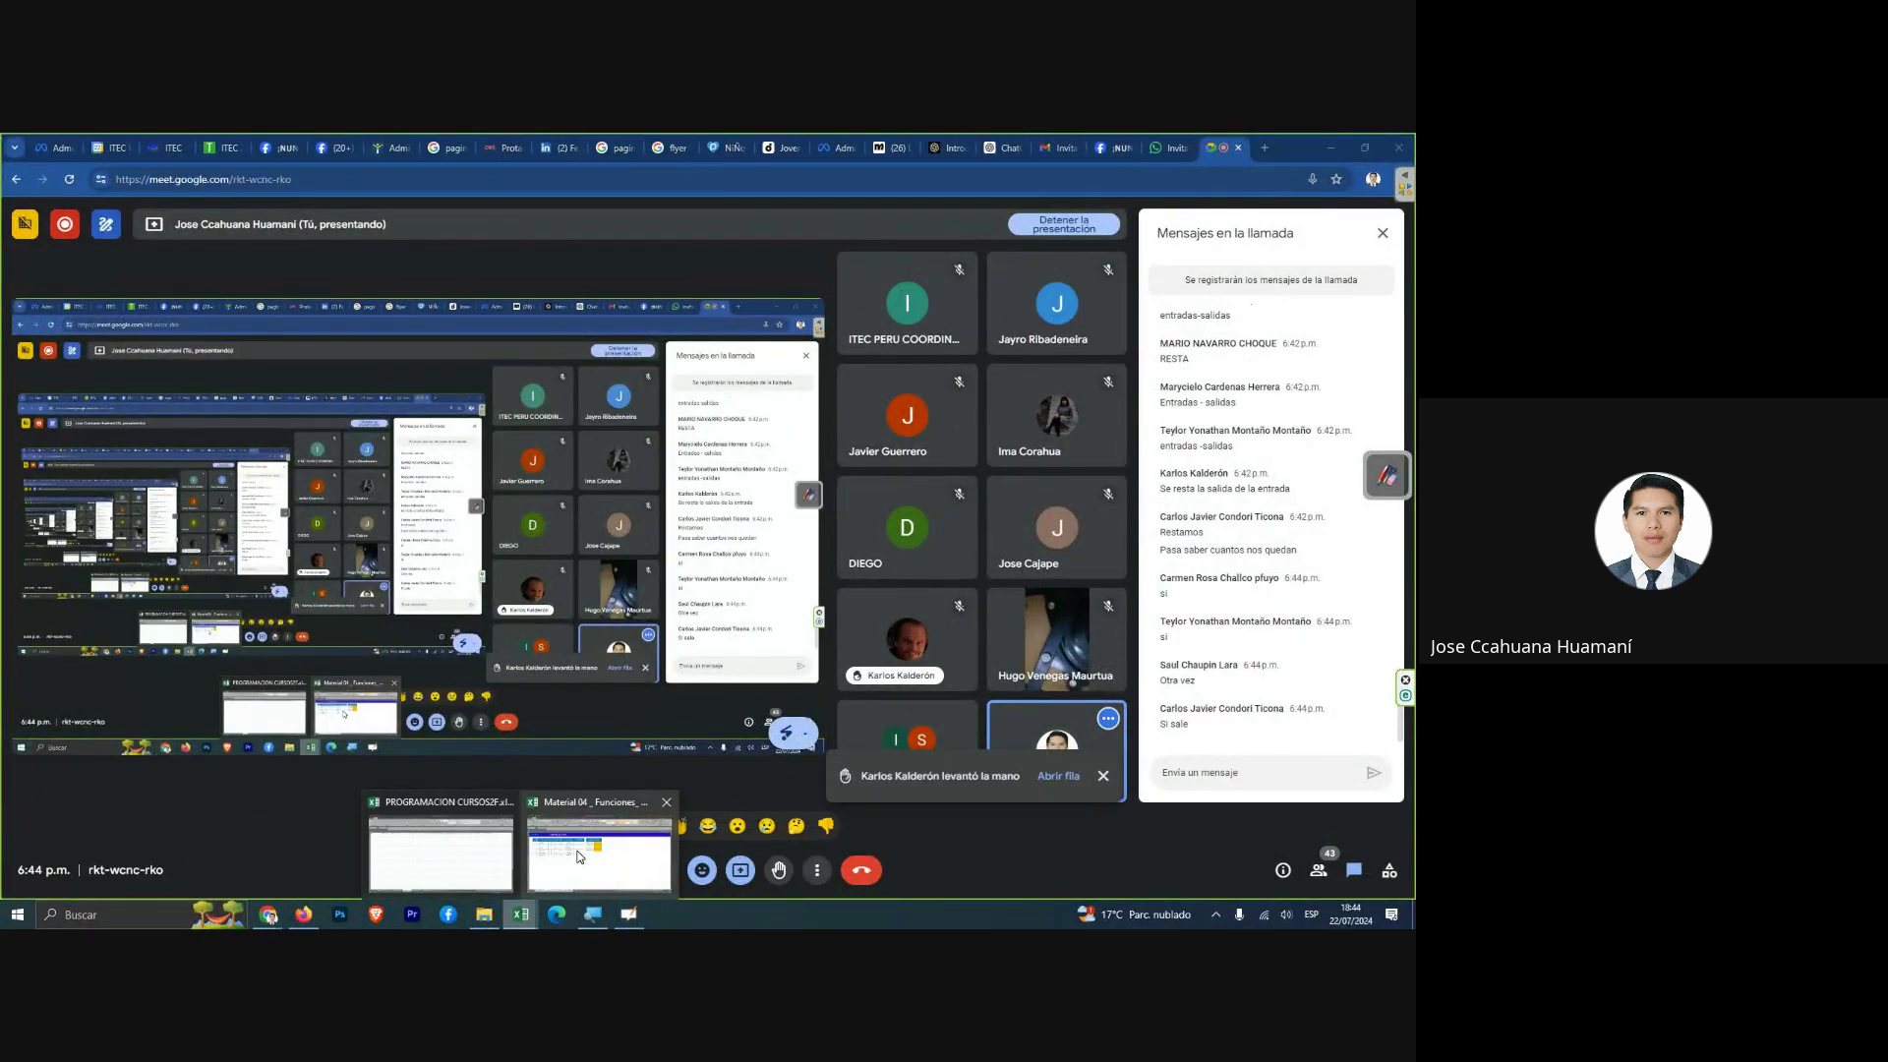
# Return from the Meet call to the Excel CONTROL DE STOCK sheet.
pyautogui.click(599, 854)
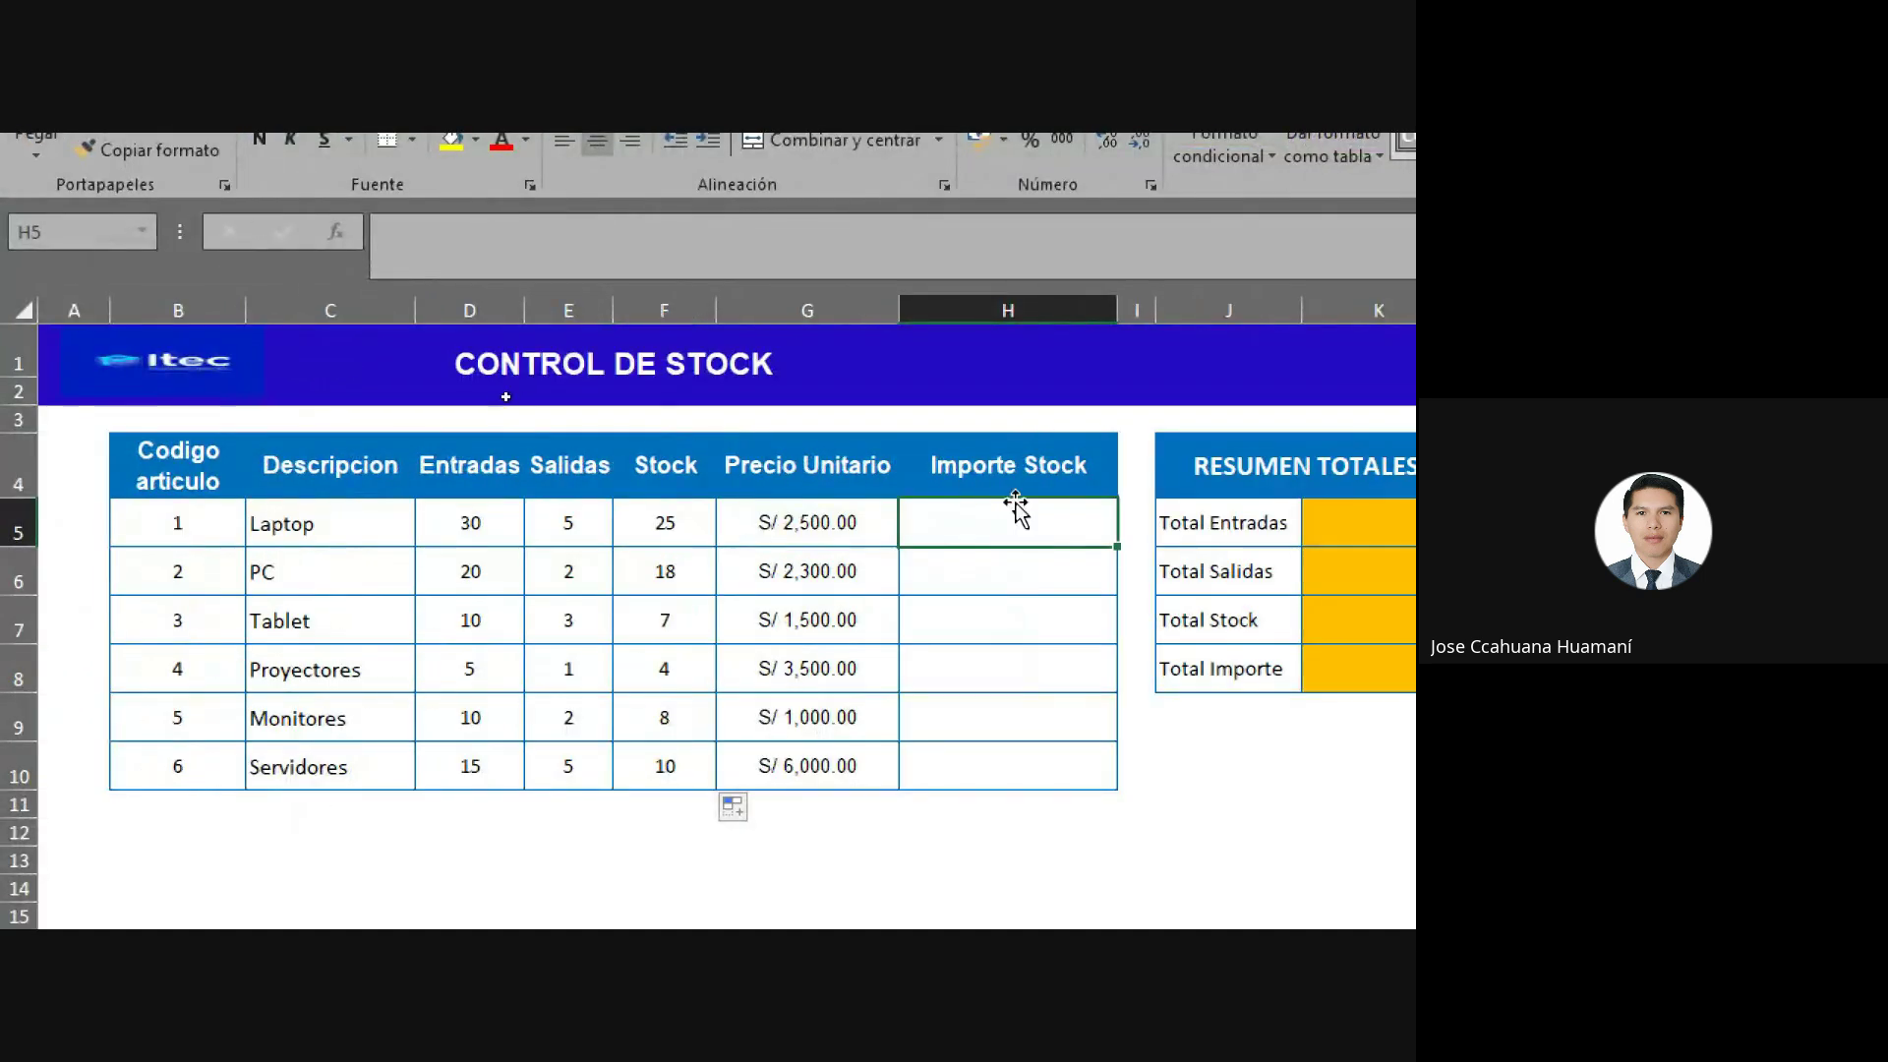
# Inspect the Laptop Stock, Precio Unitario and Importe Stock cells before writing the formula.
pyautogui.click(1033, 455)
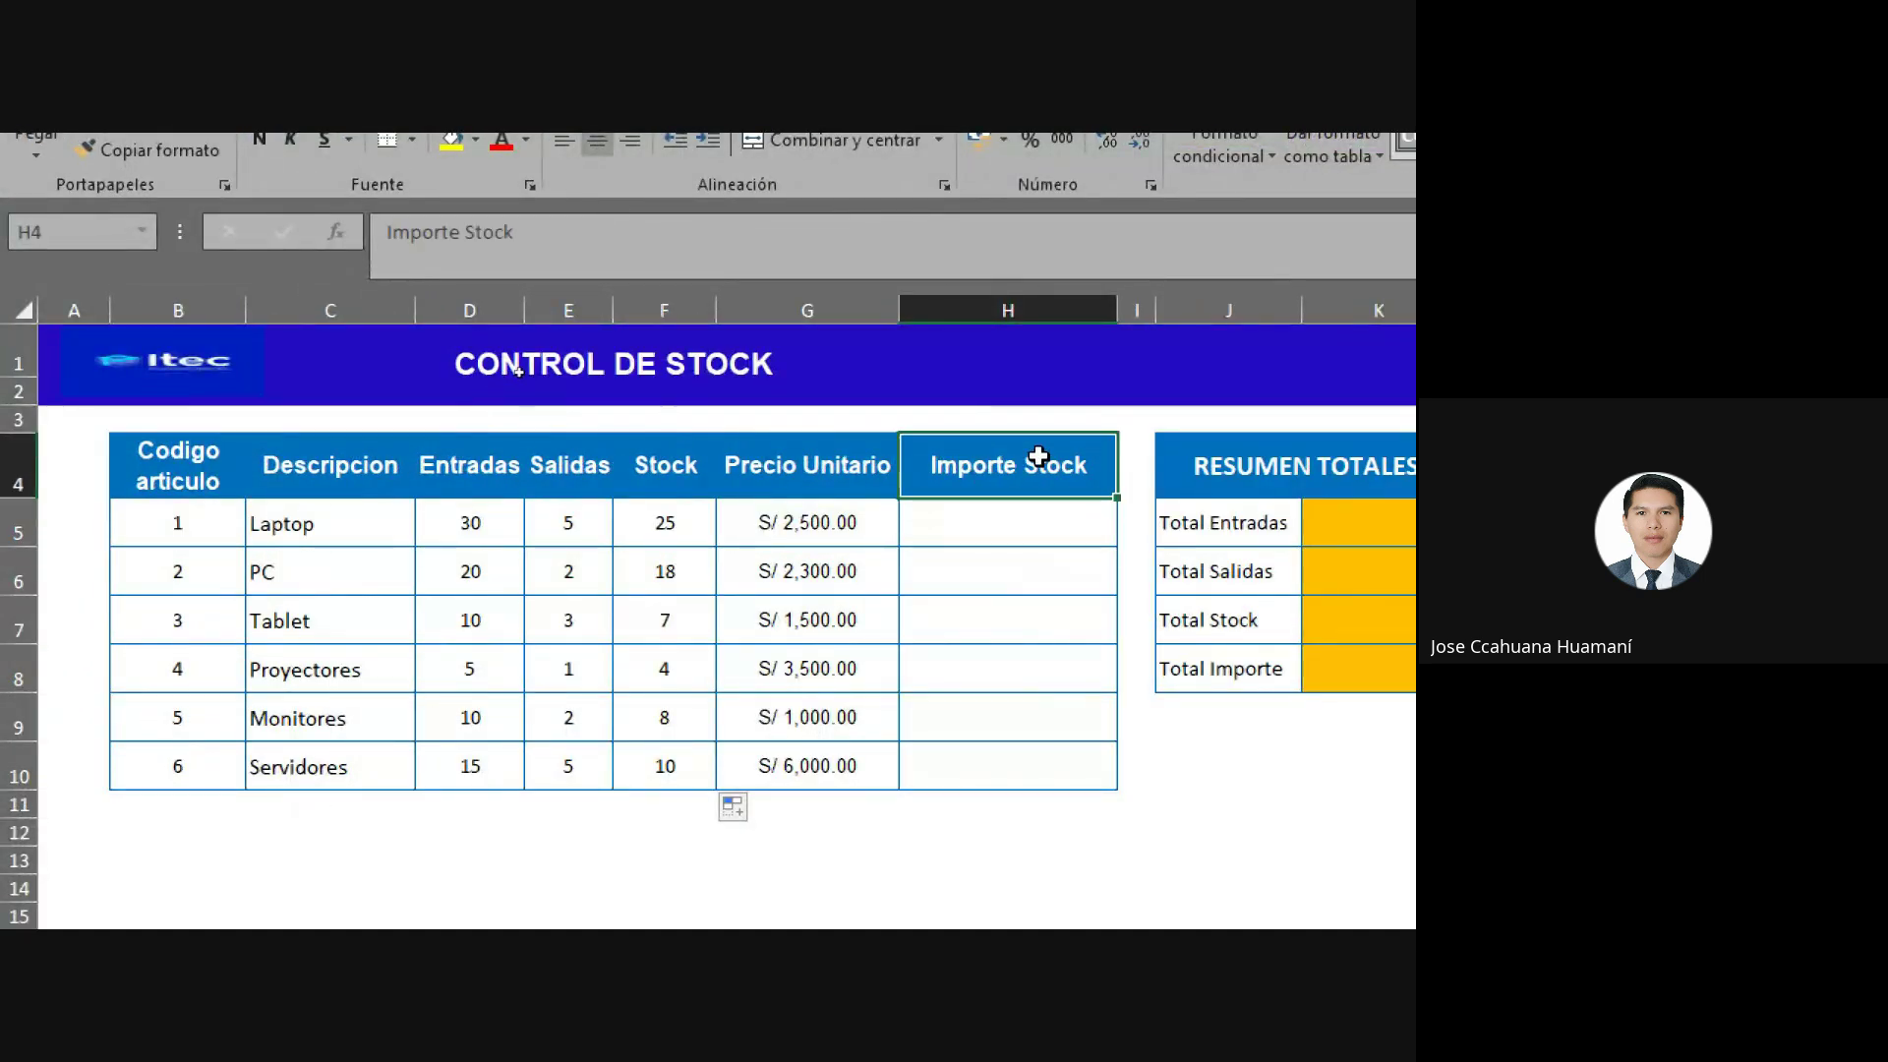
pyautogui.click(1008, 514)
pyautogui.click(708, 517)
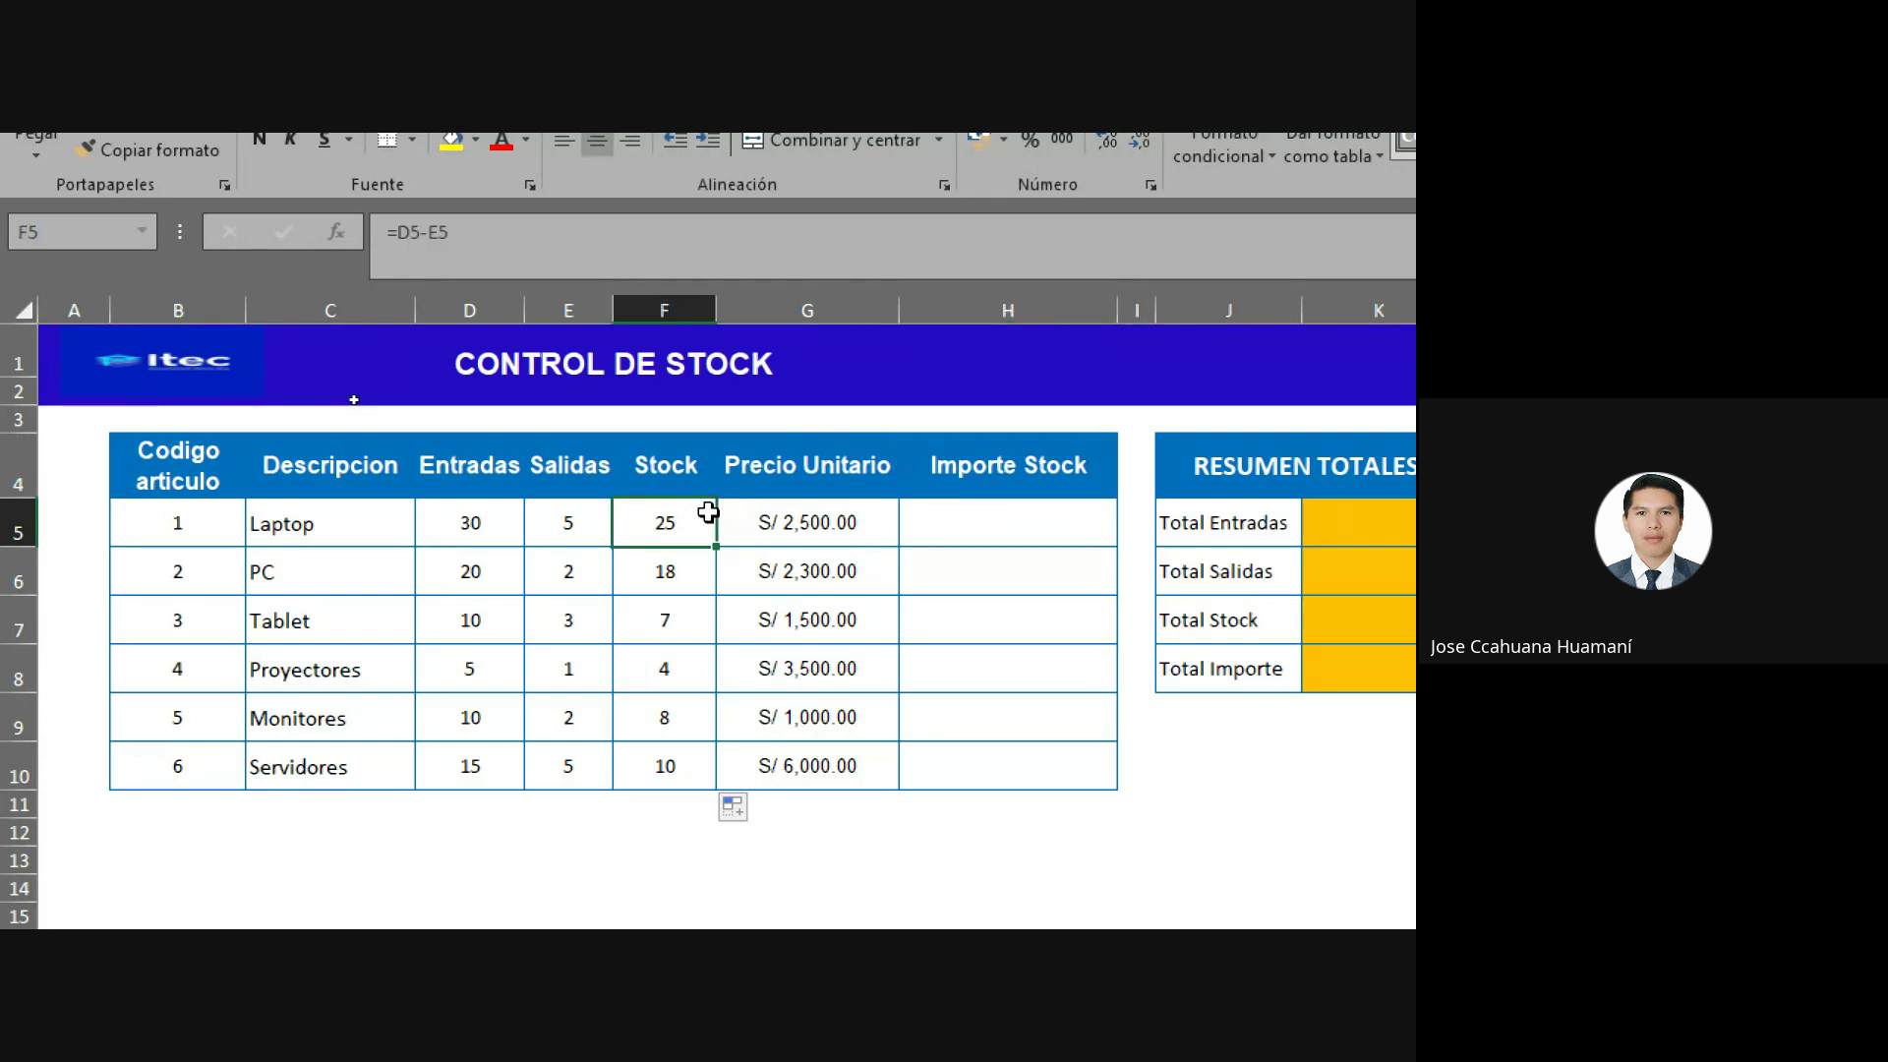
pyautogui.click(806, 515)
pyautogui.press('Up')
pyautogui.click(952, 518)
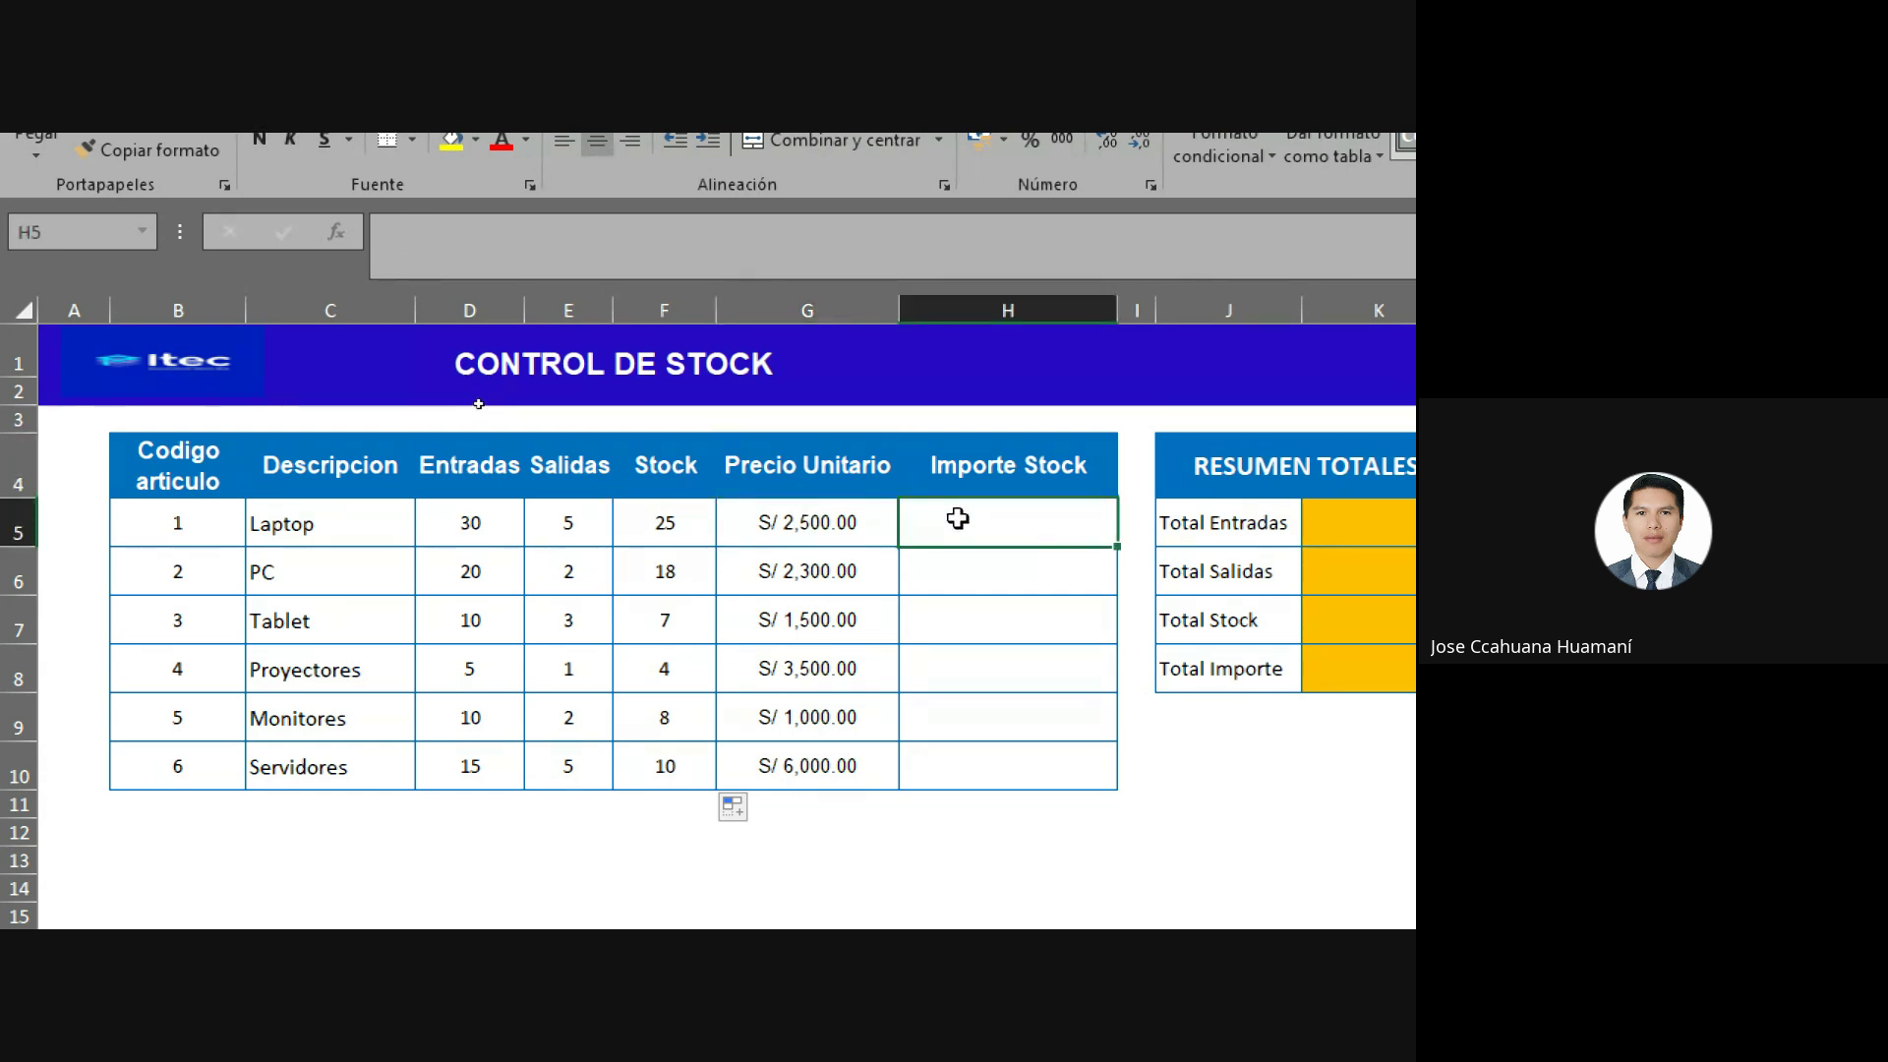
pyautogui.click(670, 524)
pyautogui.click(823, 502)
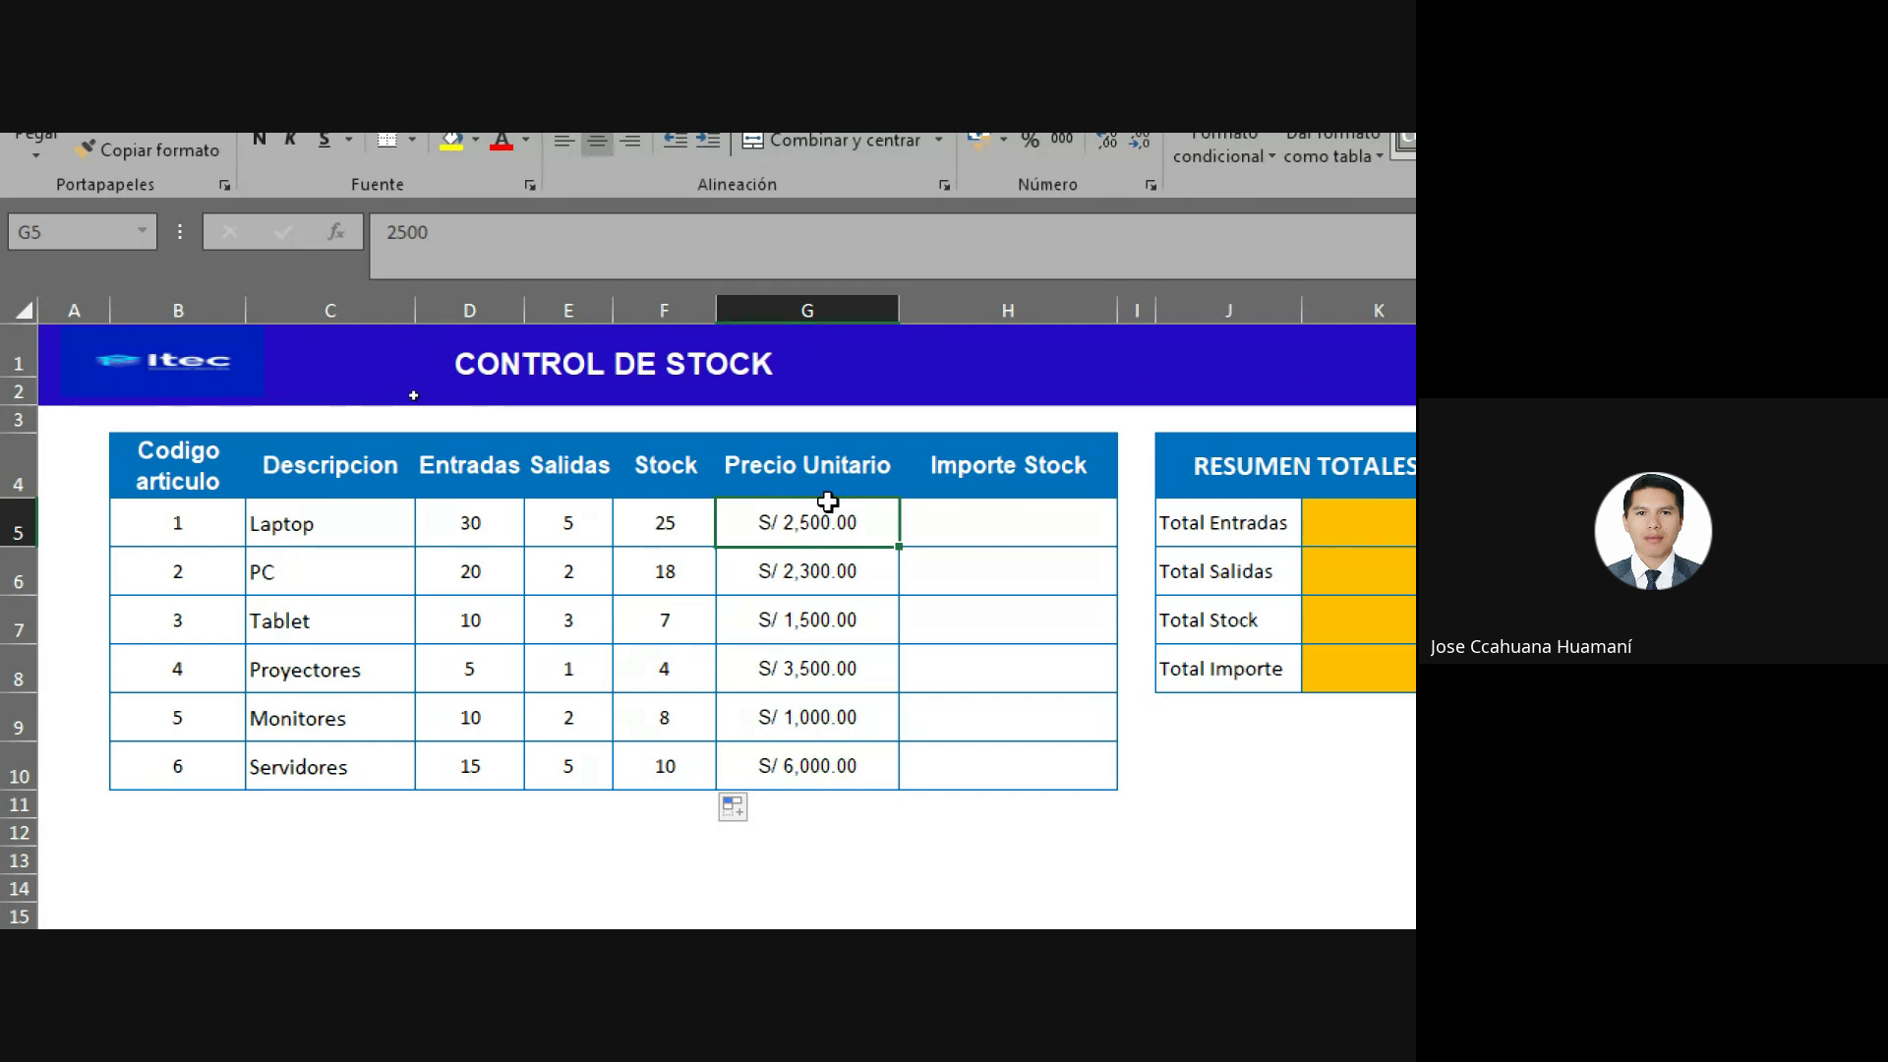
pyautogui.click(948, 504)
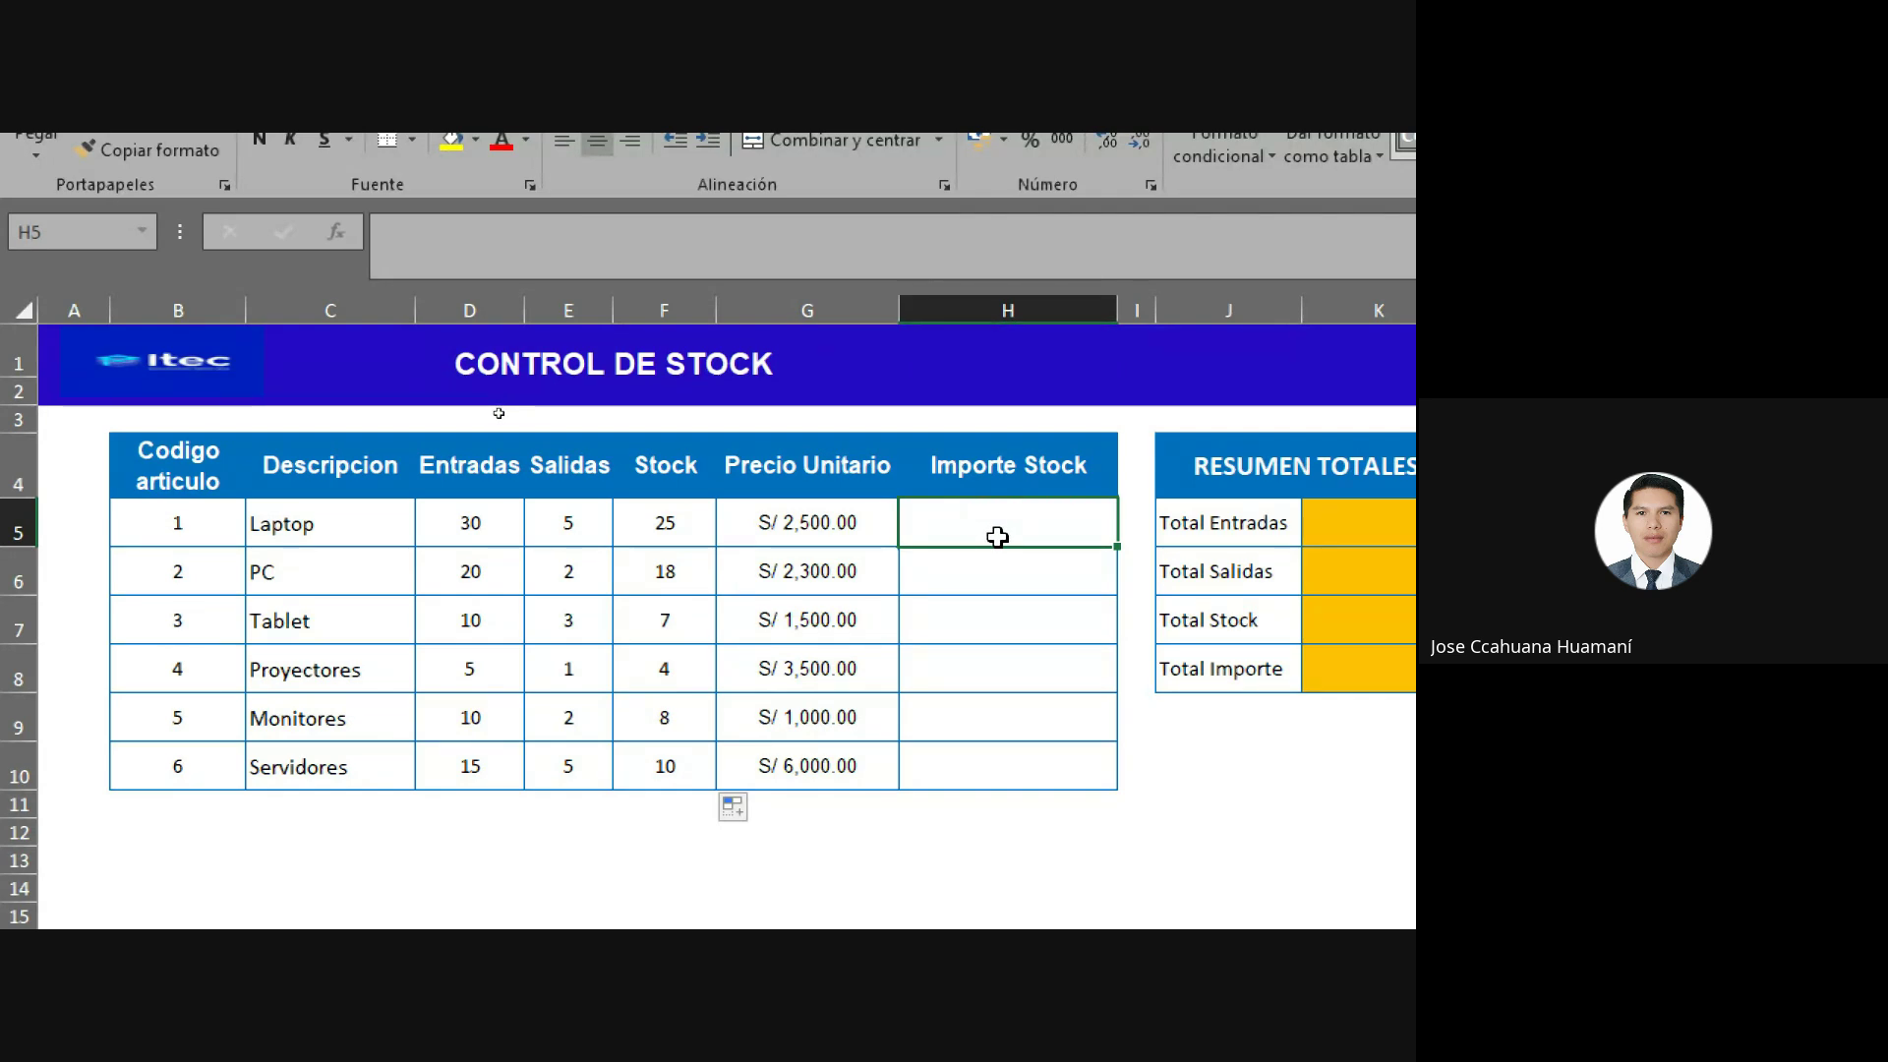
# Enter =F5*G5 in H5 for the Laptop Importe Stock, giving S/ 62,500.00.
pyautogui.write('=')
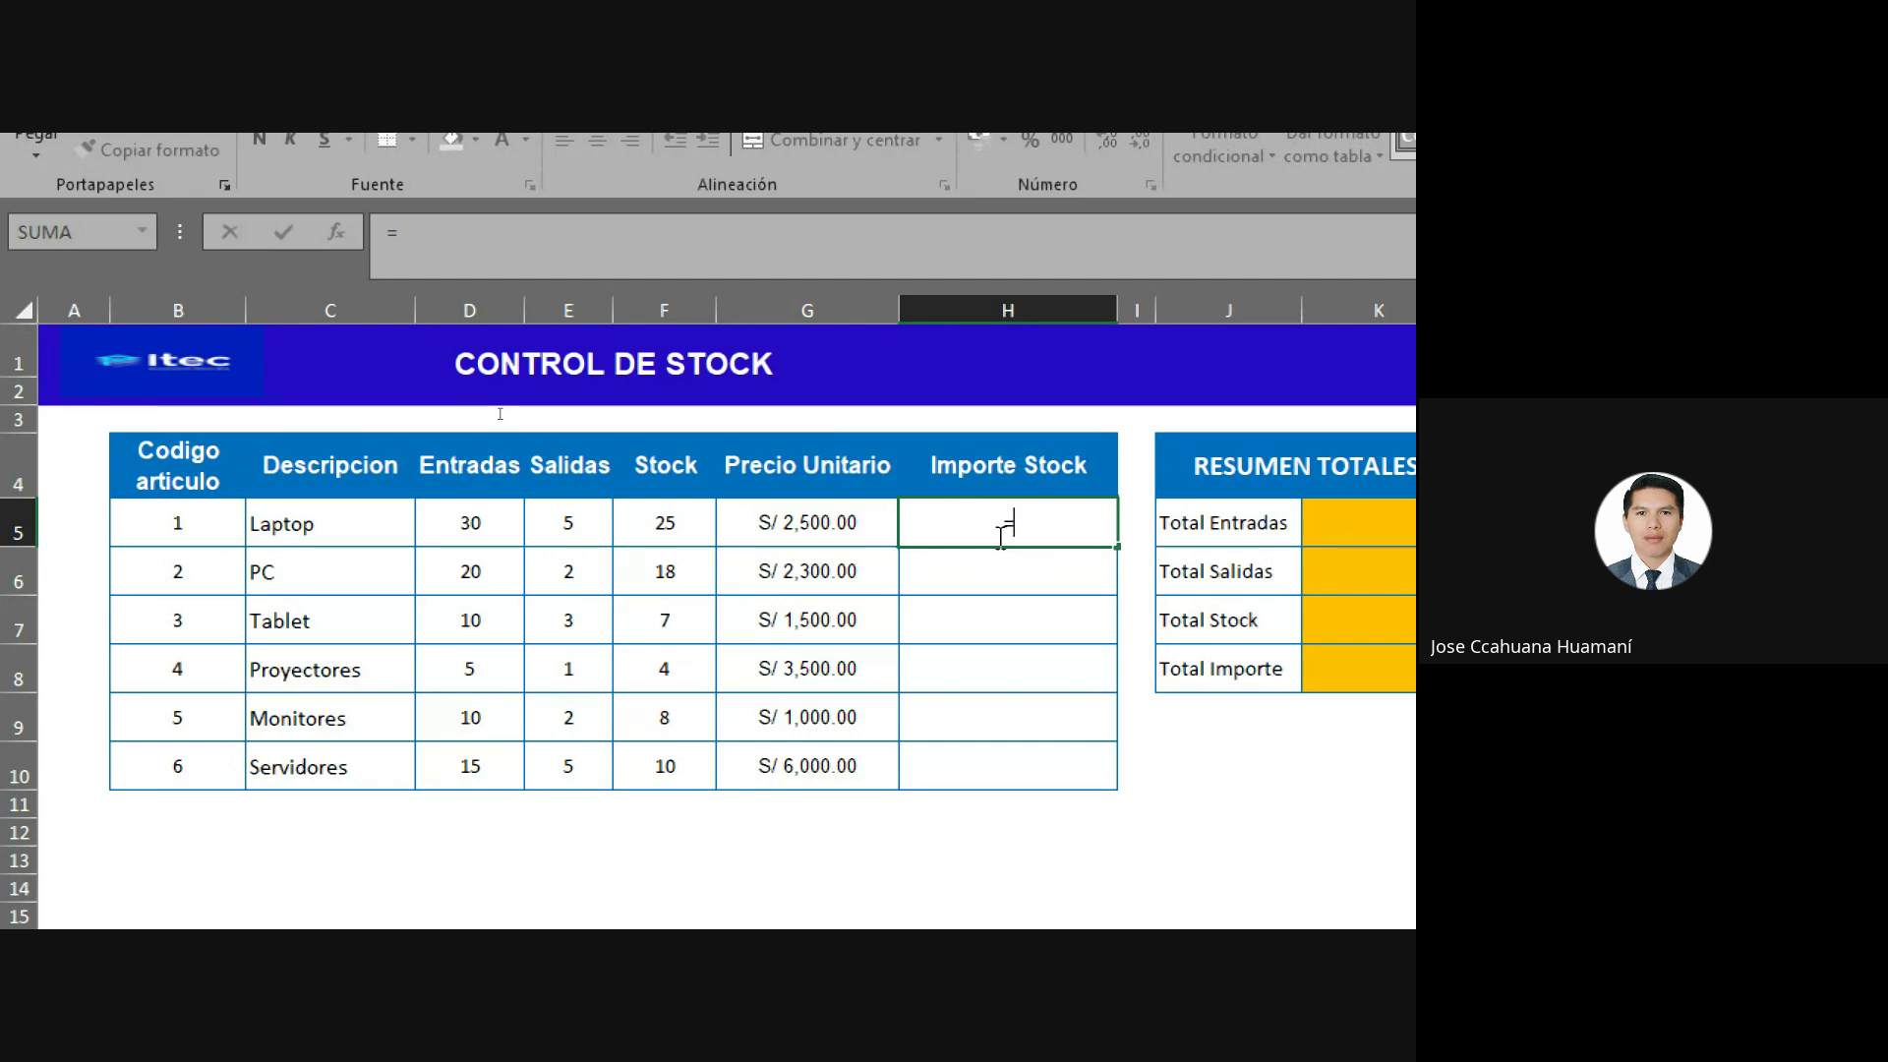
pyautogui.click(685, 519)
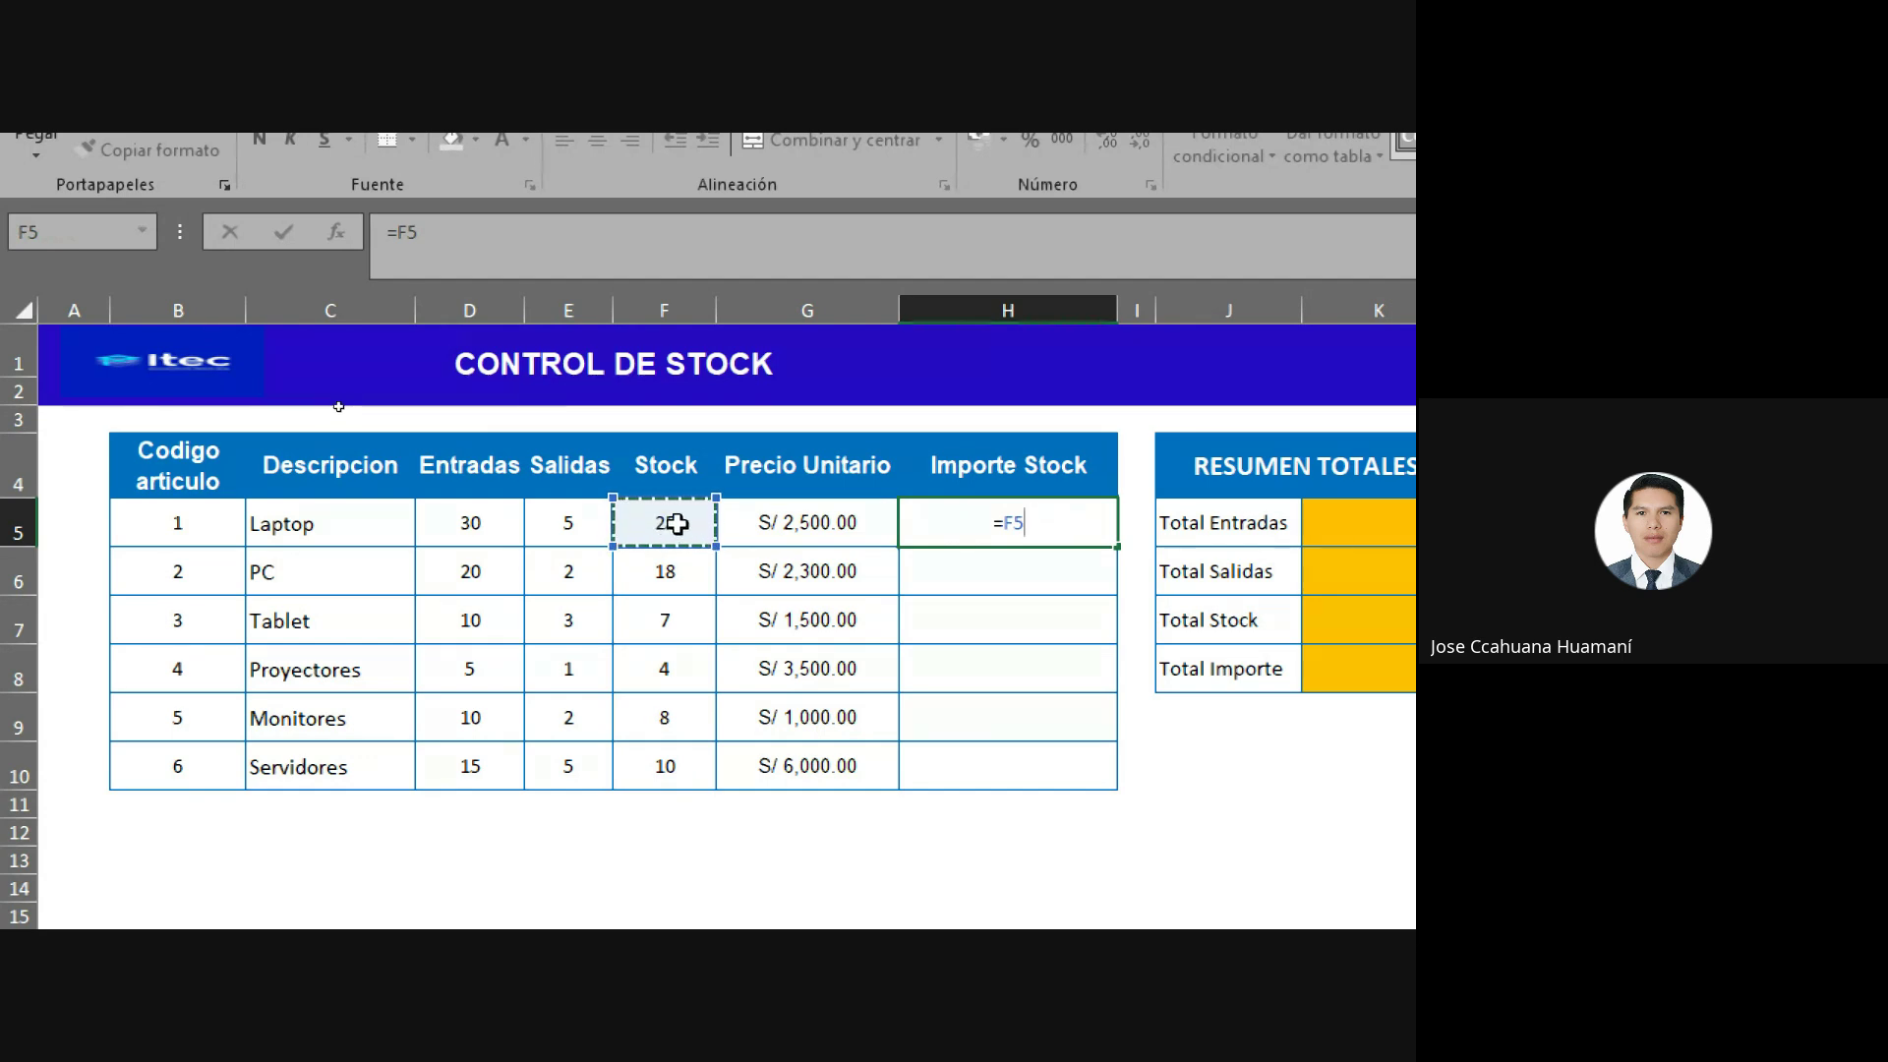
pyautogui.write('*')
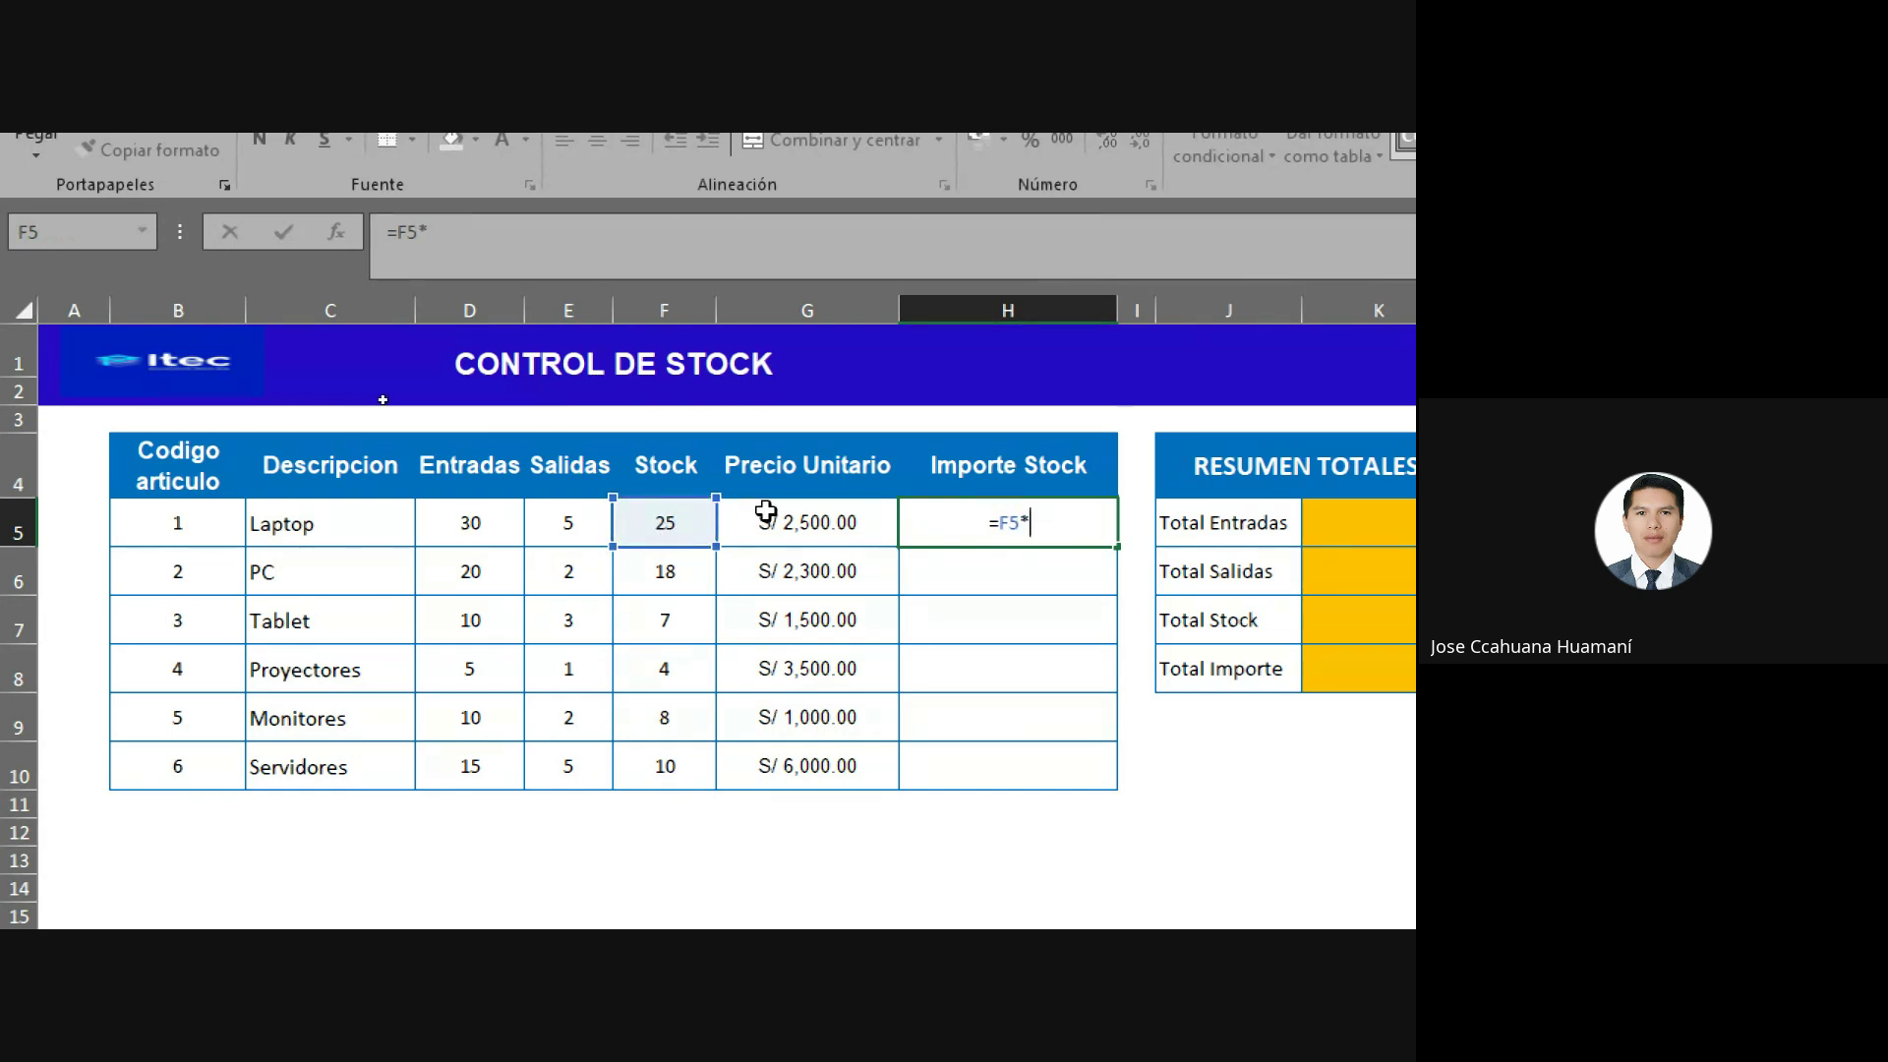
pyautogui.click(807, 530)
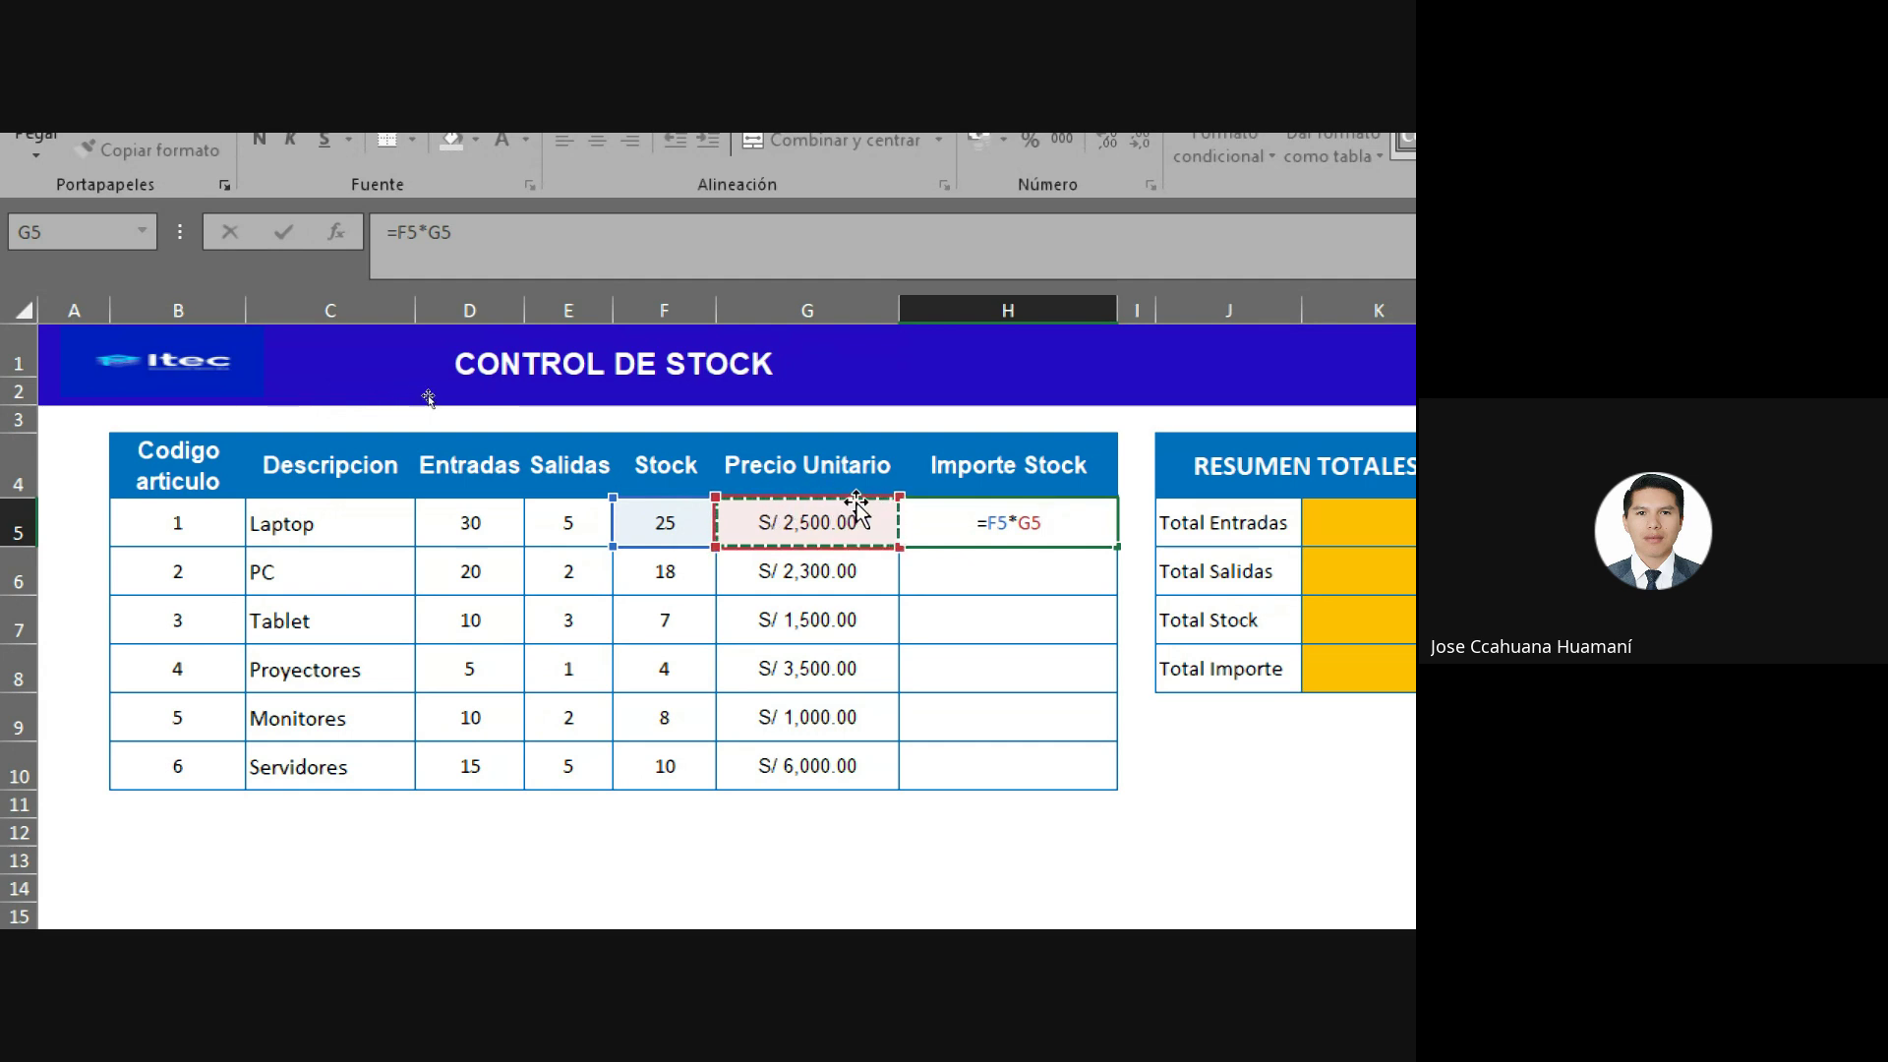
pyautogui.press('Return')
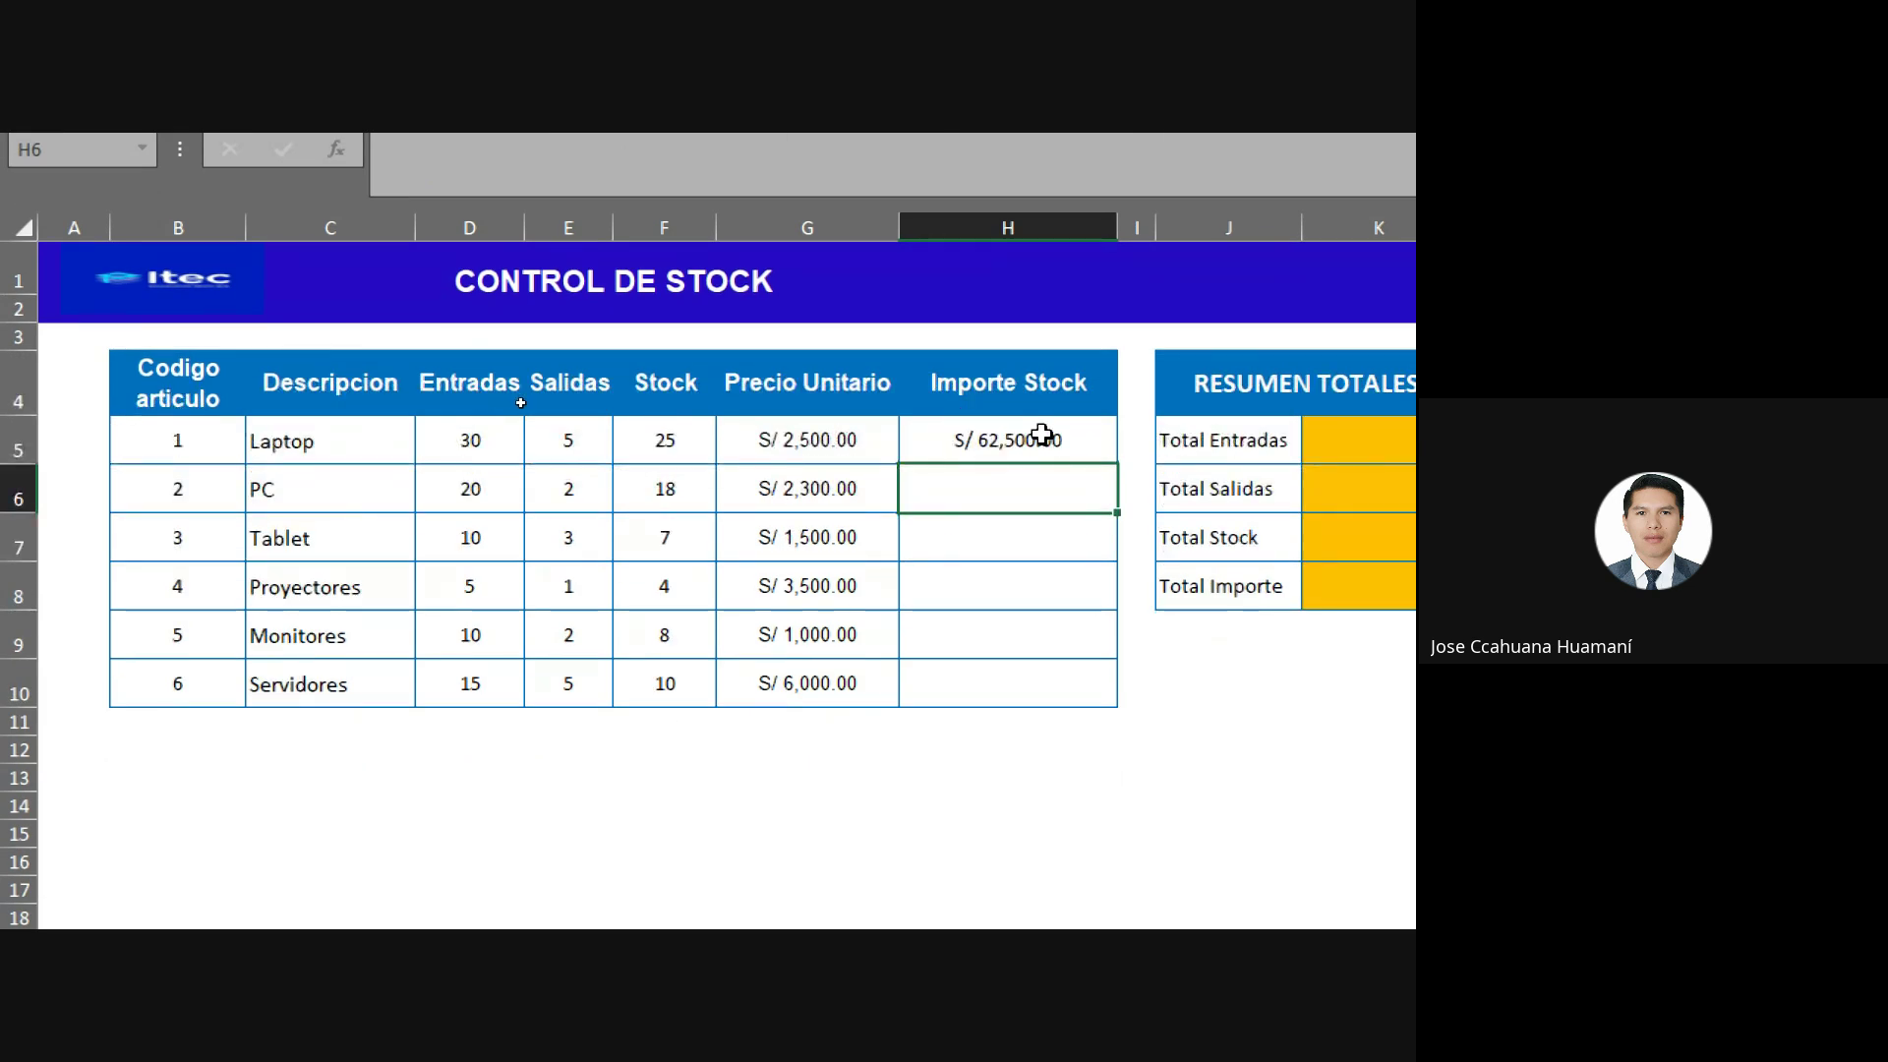
# Copy the Importe Stock formula down to all six products and review the Laptop formula.
pyautogui.click(1041, 435)
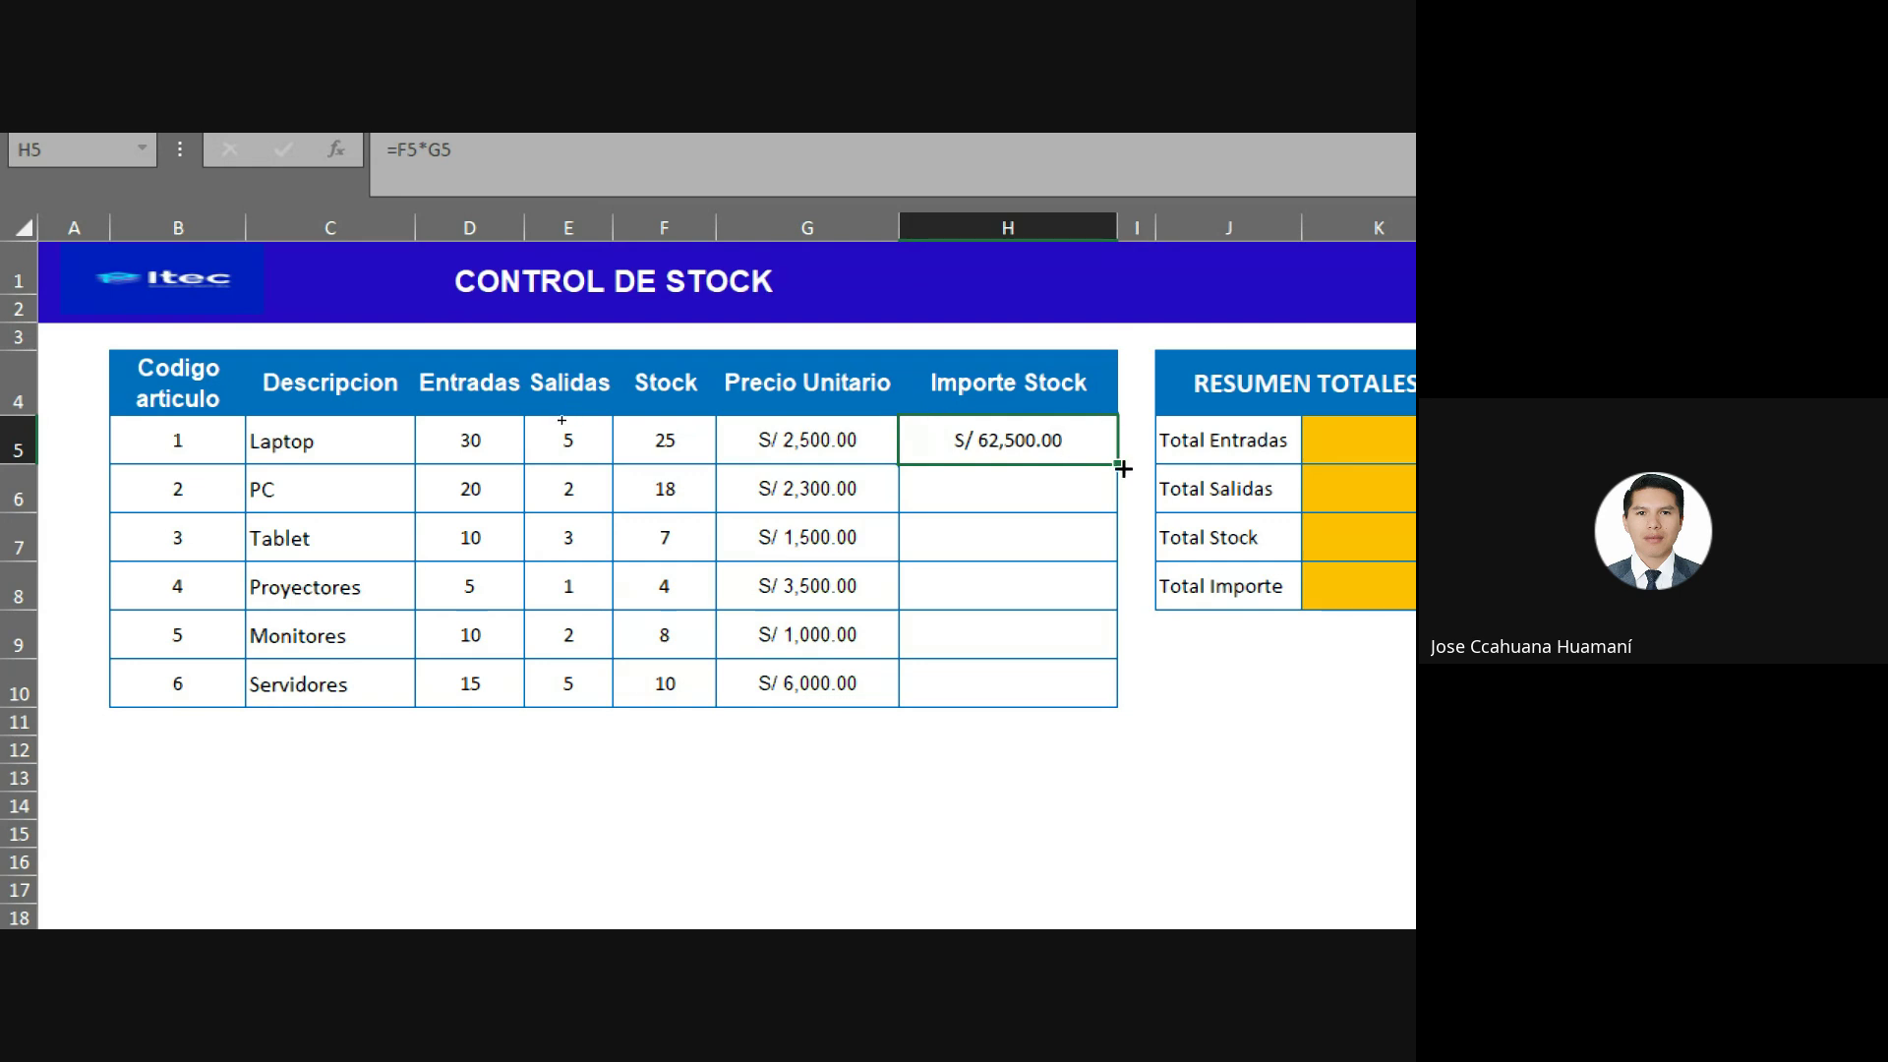
pyautogui.doubleClick(1119, 465)
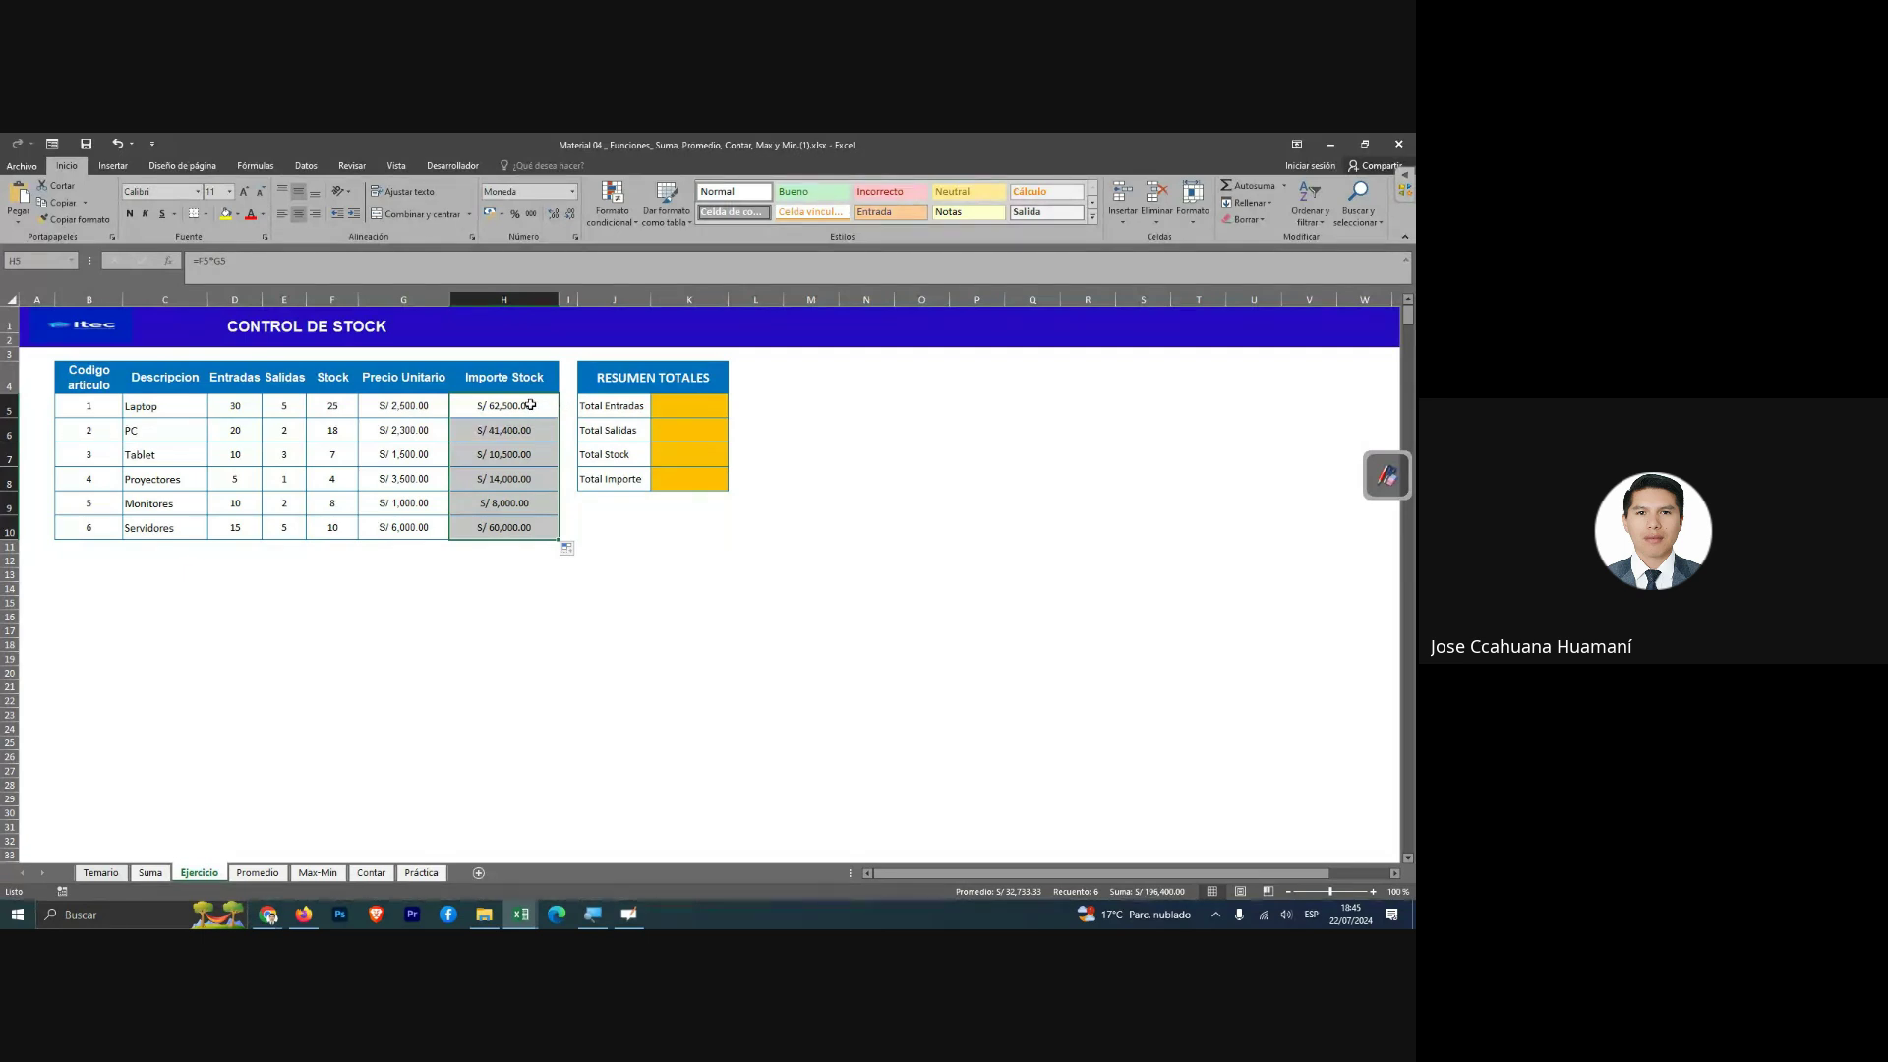
pyautogui.doubleClick(531, 405)
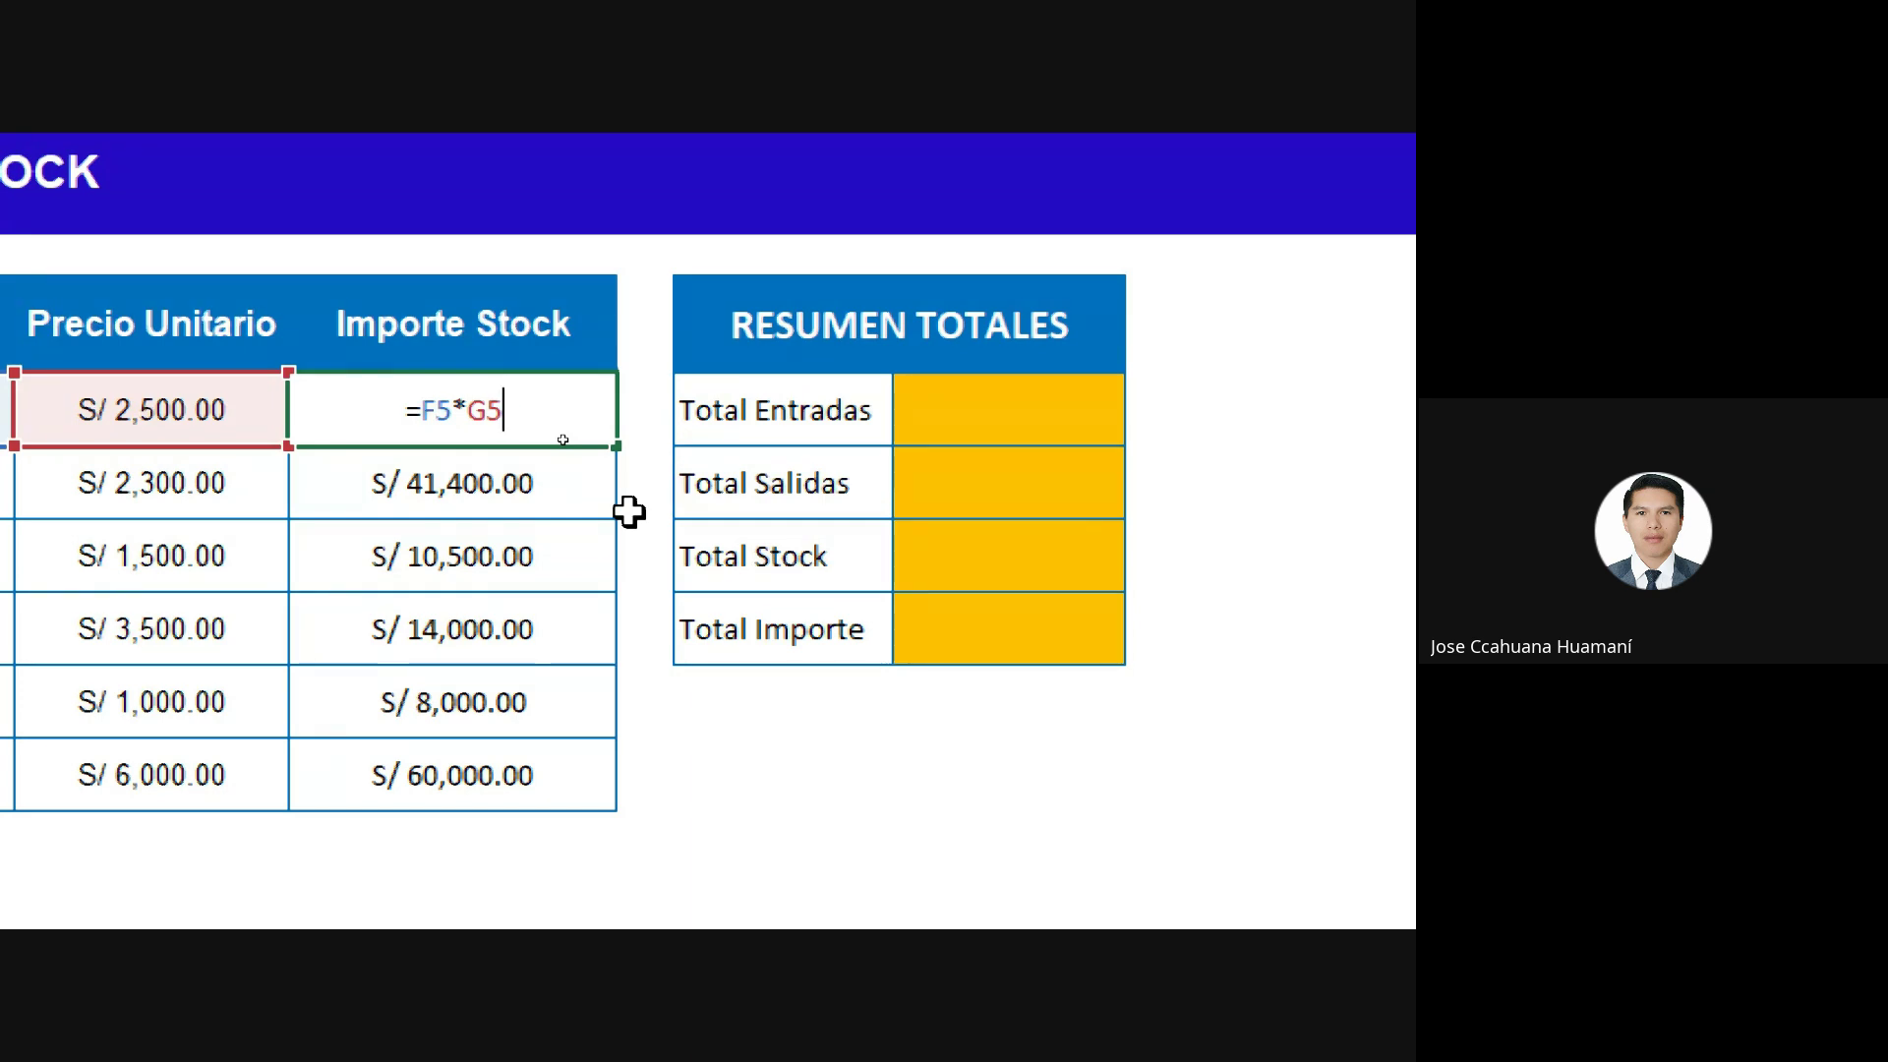
# Leave the Laptop Importe Stock formula unchanged, select Total Entradas, then switch to Google Meet.
pyautogui.press('Return')
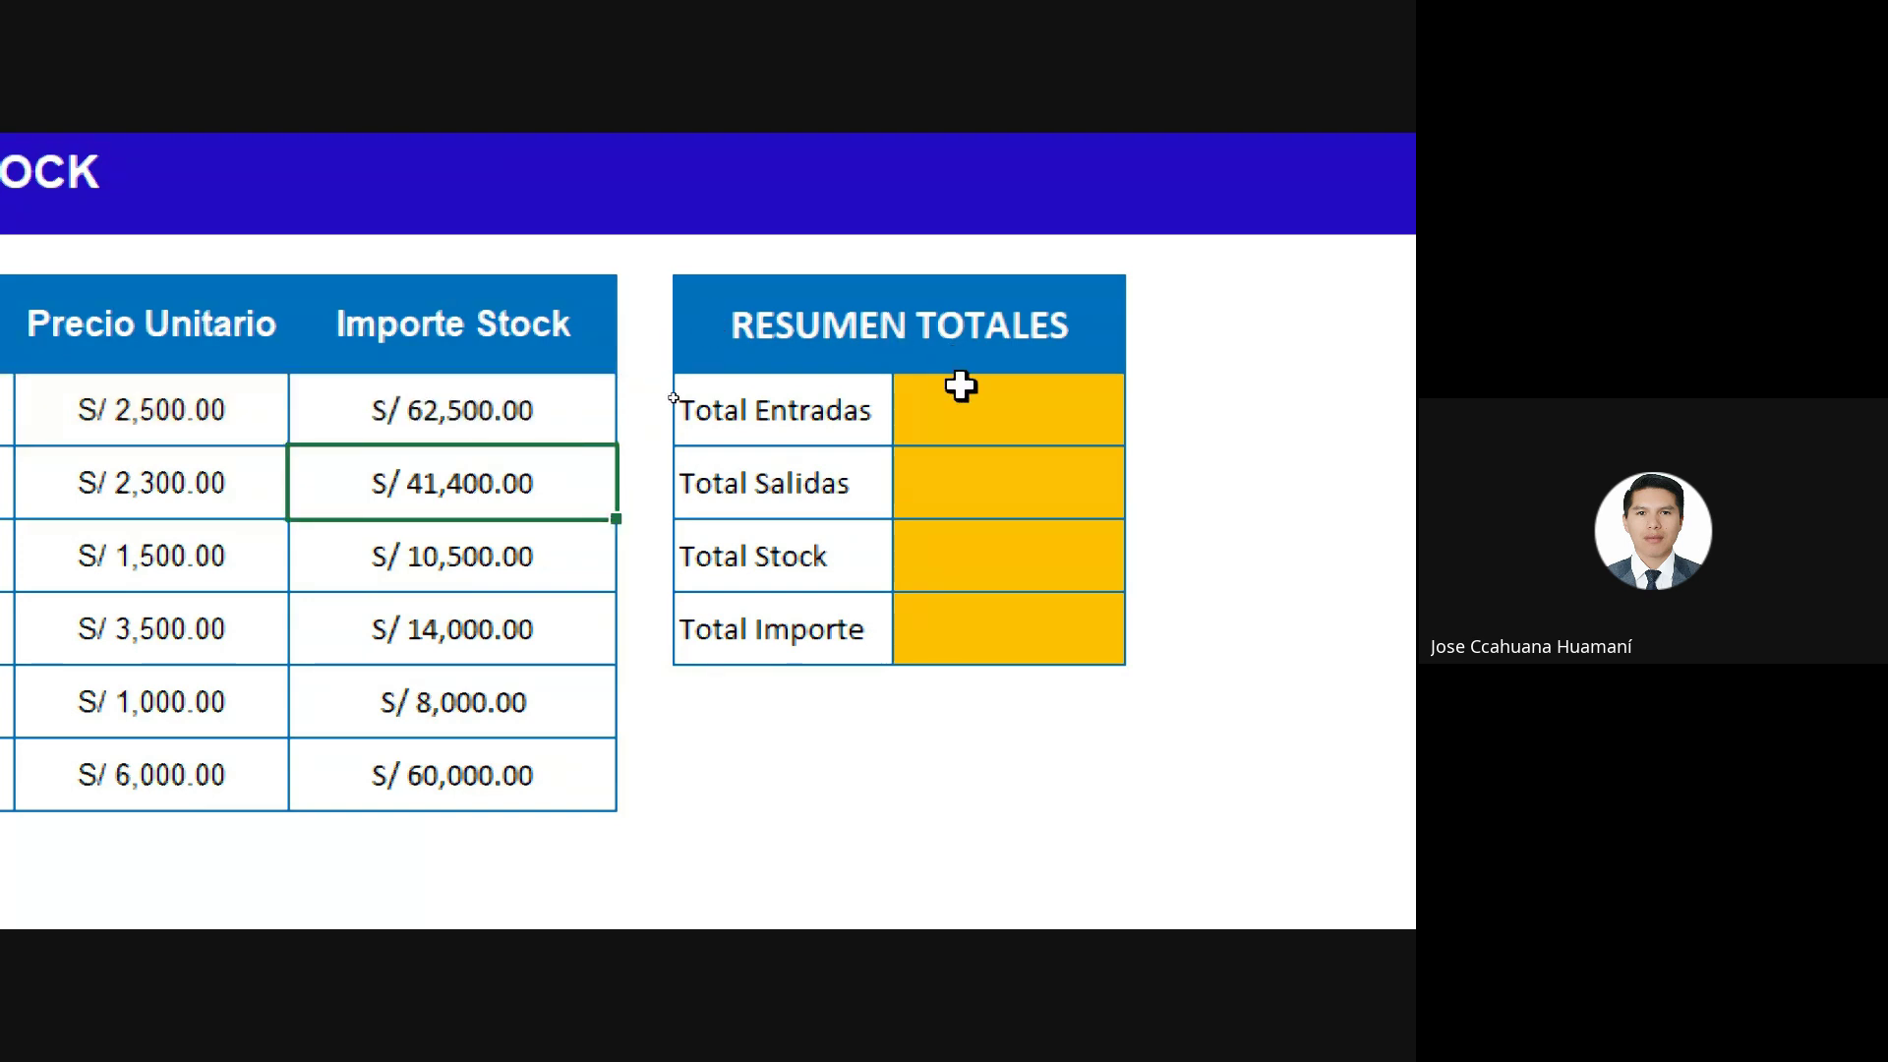
pyautogui.click(974, 399)
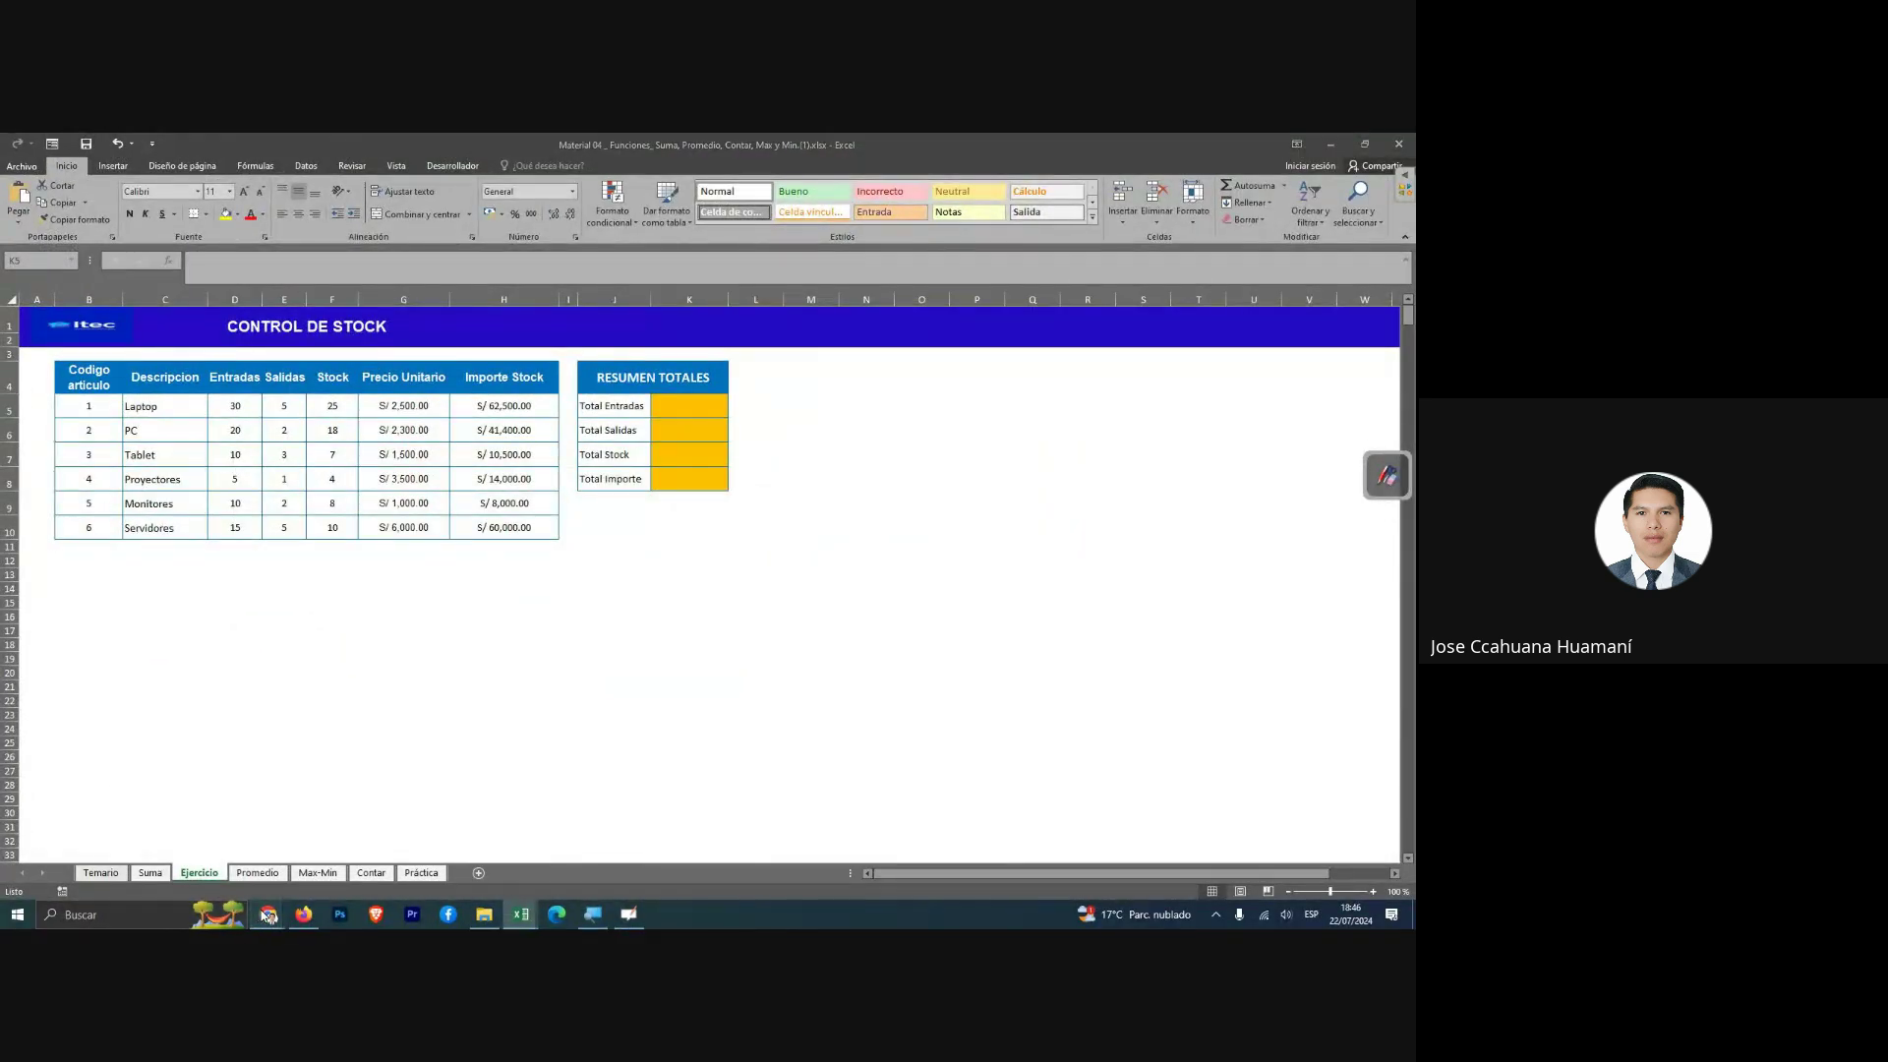
pyautogui.moveTo(268, 915)
pyautogui.click(319, 827)
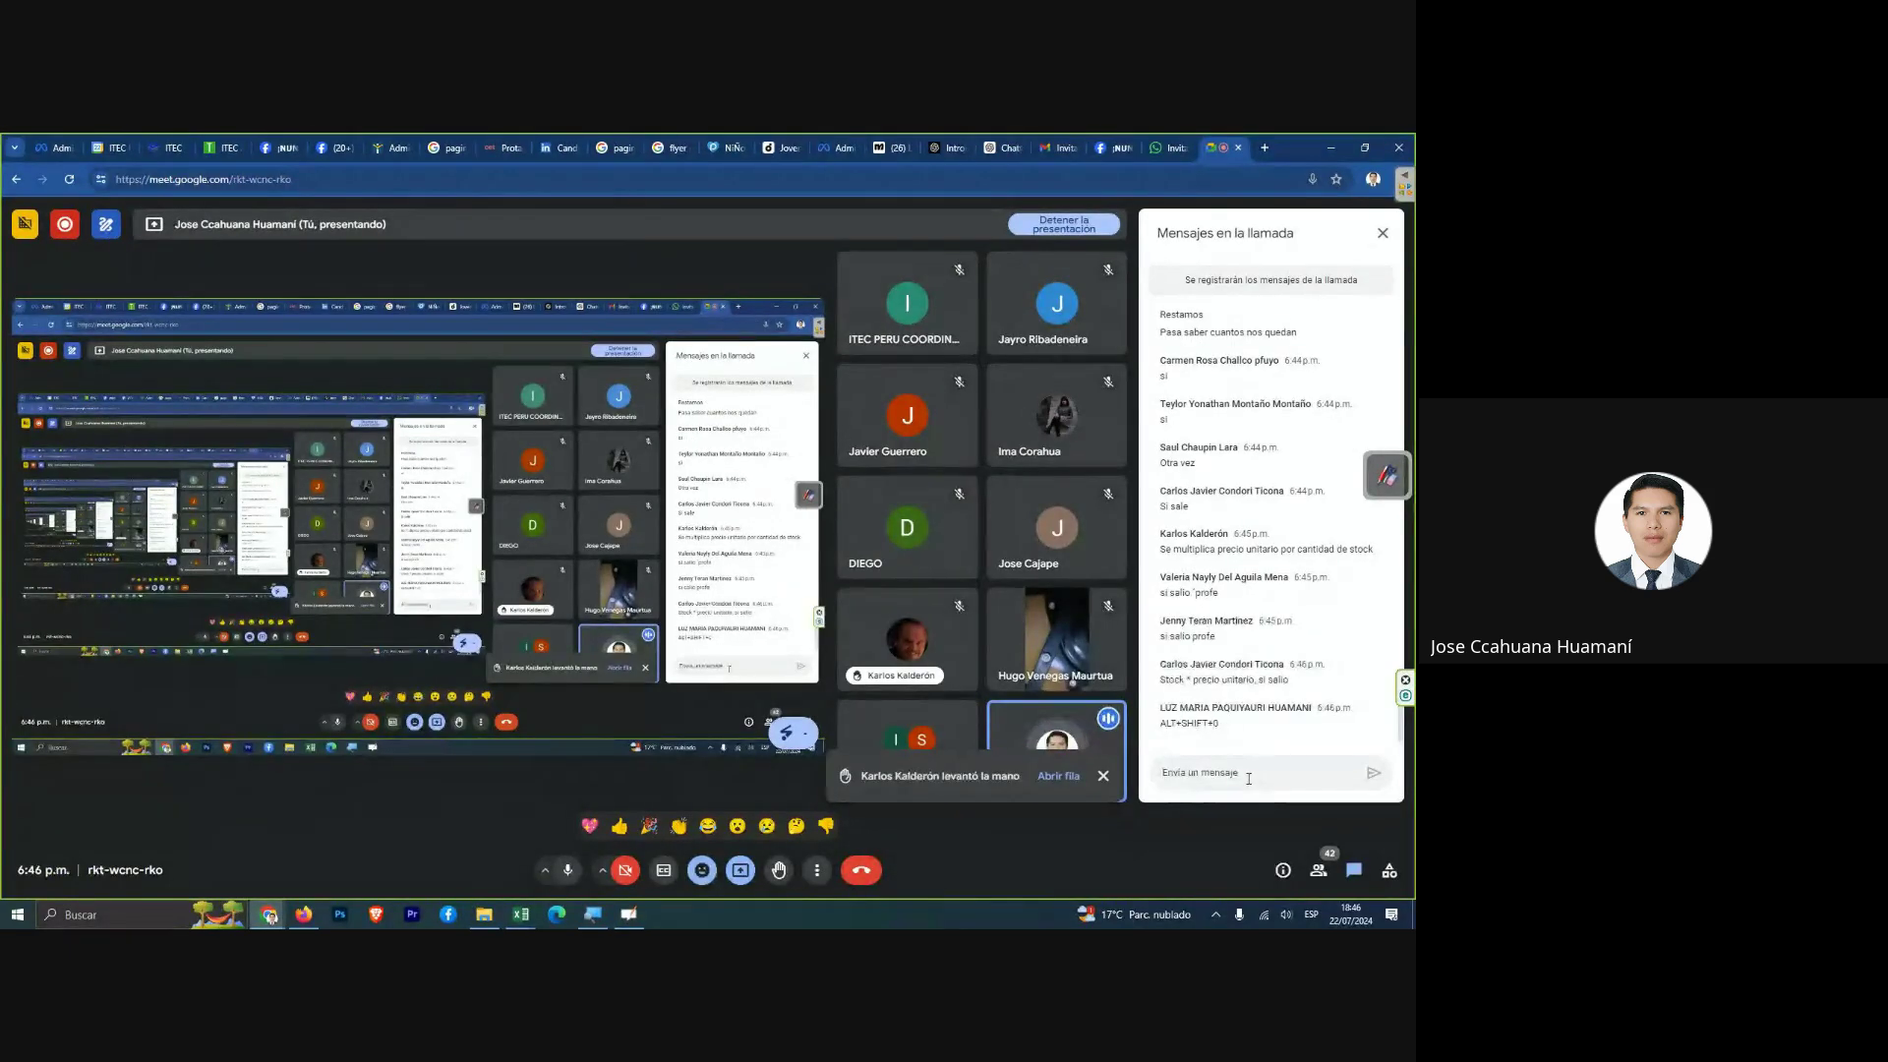
# Start a message in the Meet chat, then bring up File Explorer at drive E's 2024 folder.
pyautogui.click(1249, 778)
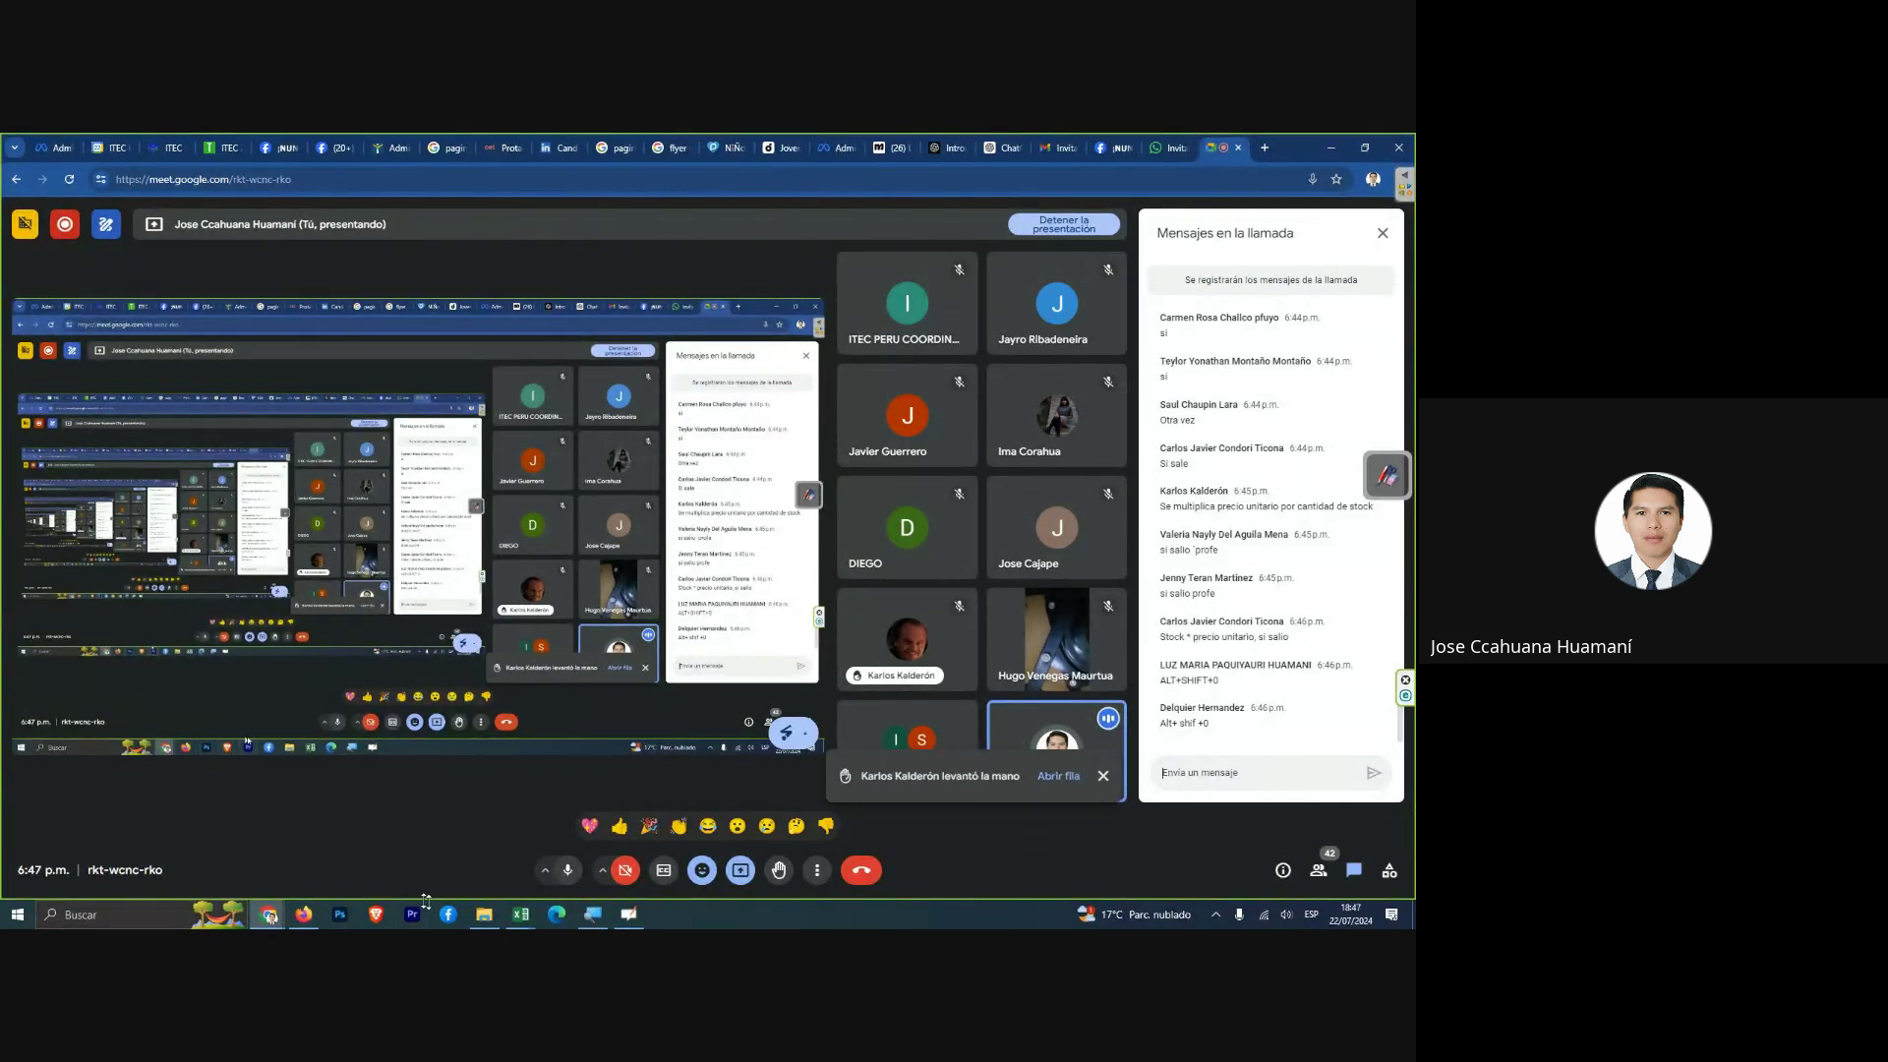
pyautogui.click(484, 915)
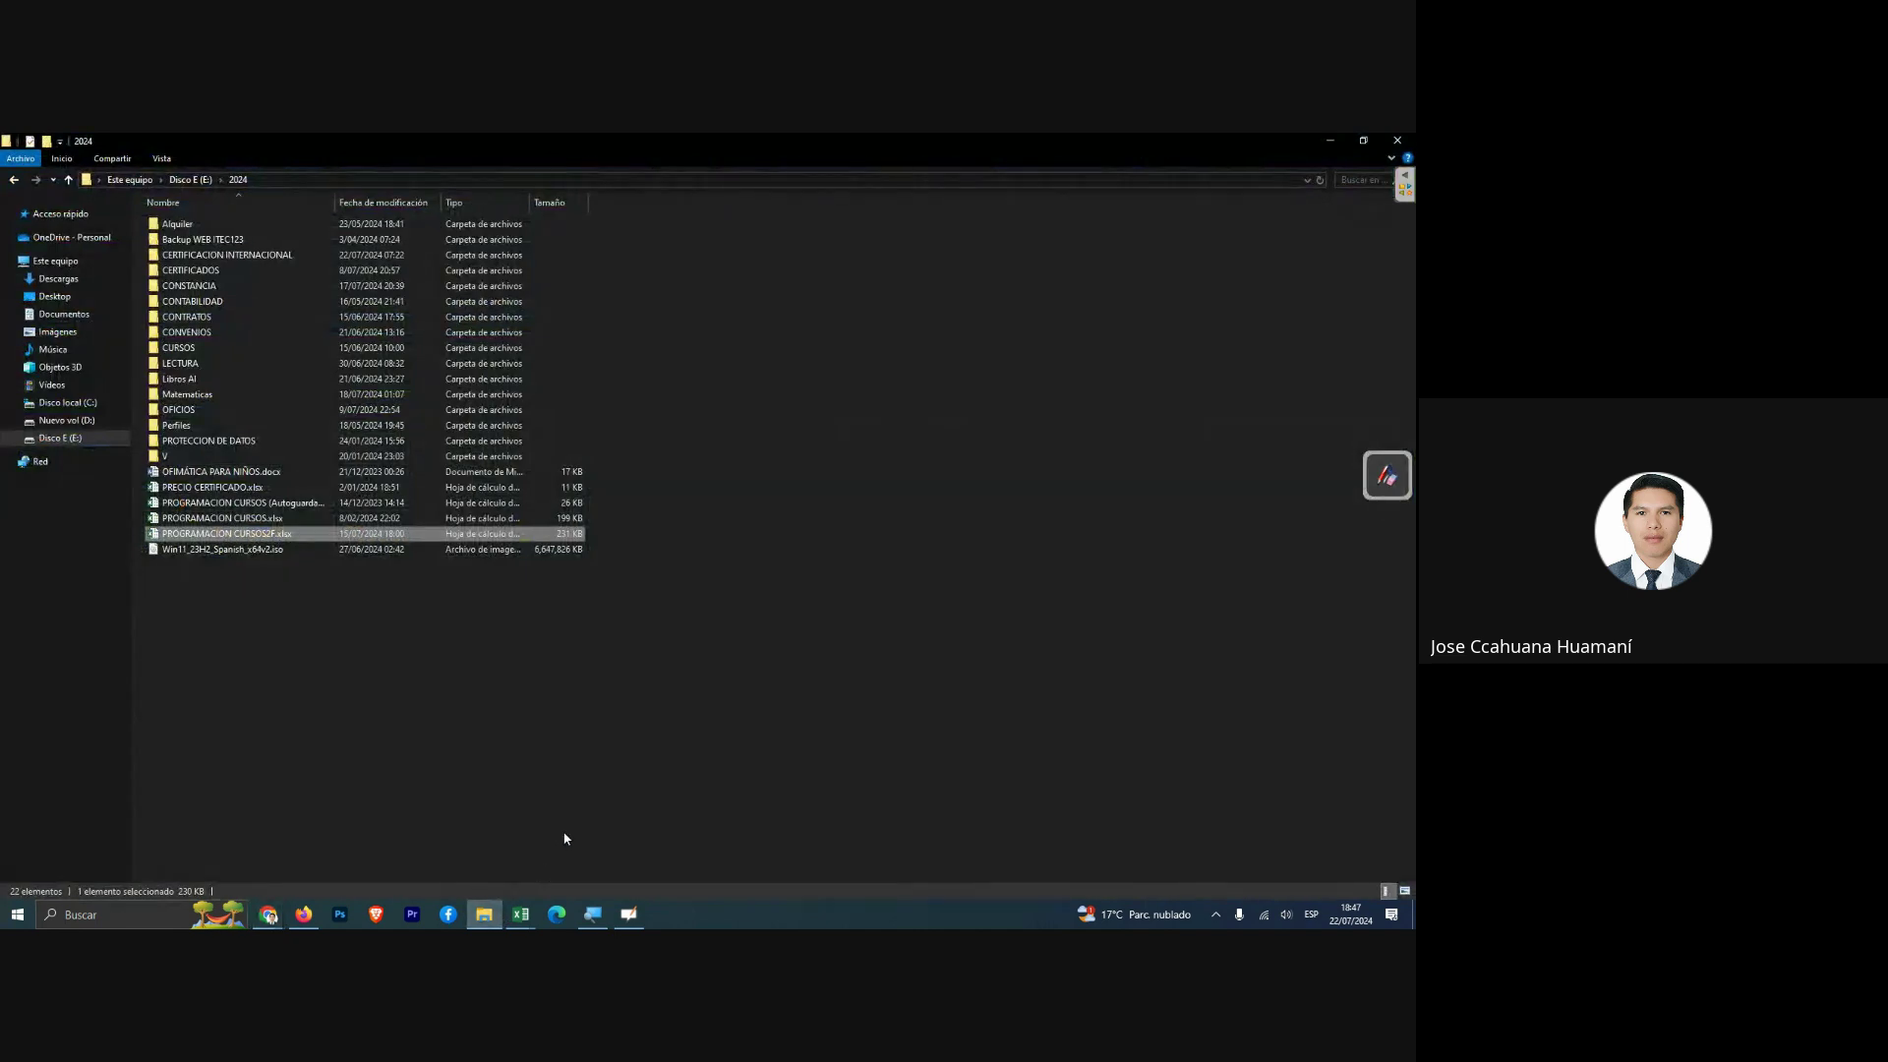
pyautogui.moveTo(521, 914)
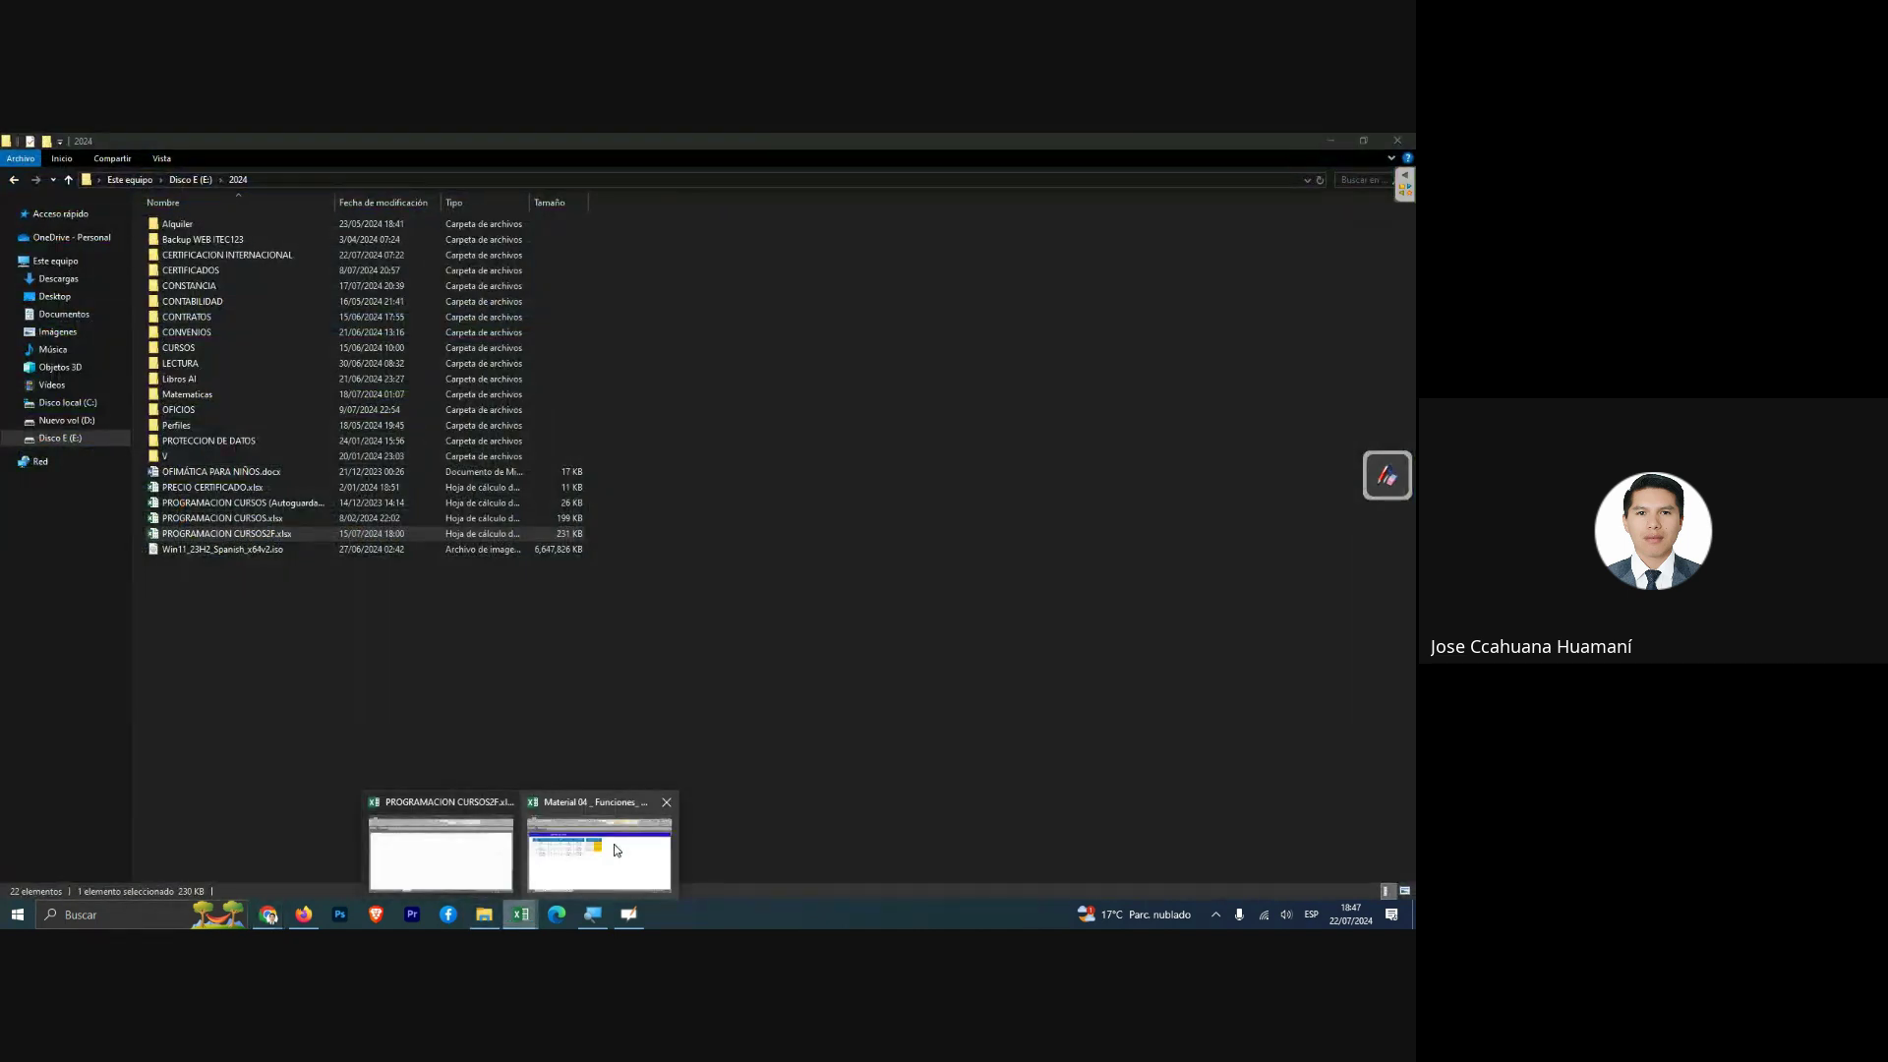
# Sum the Entradas column into Total Entradas (90) and Salidas E5:E10 into Total Salidas (18).
pyautogui.click(614, 843)
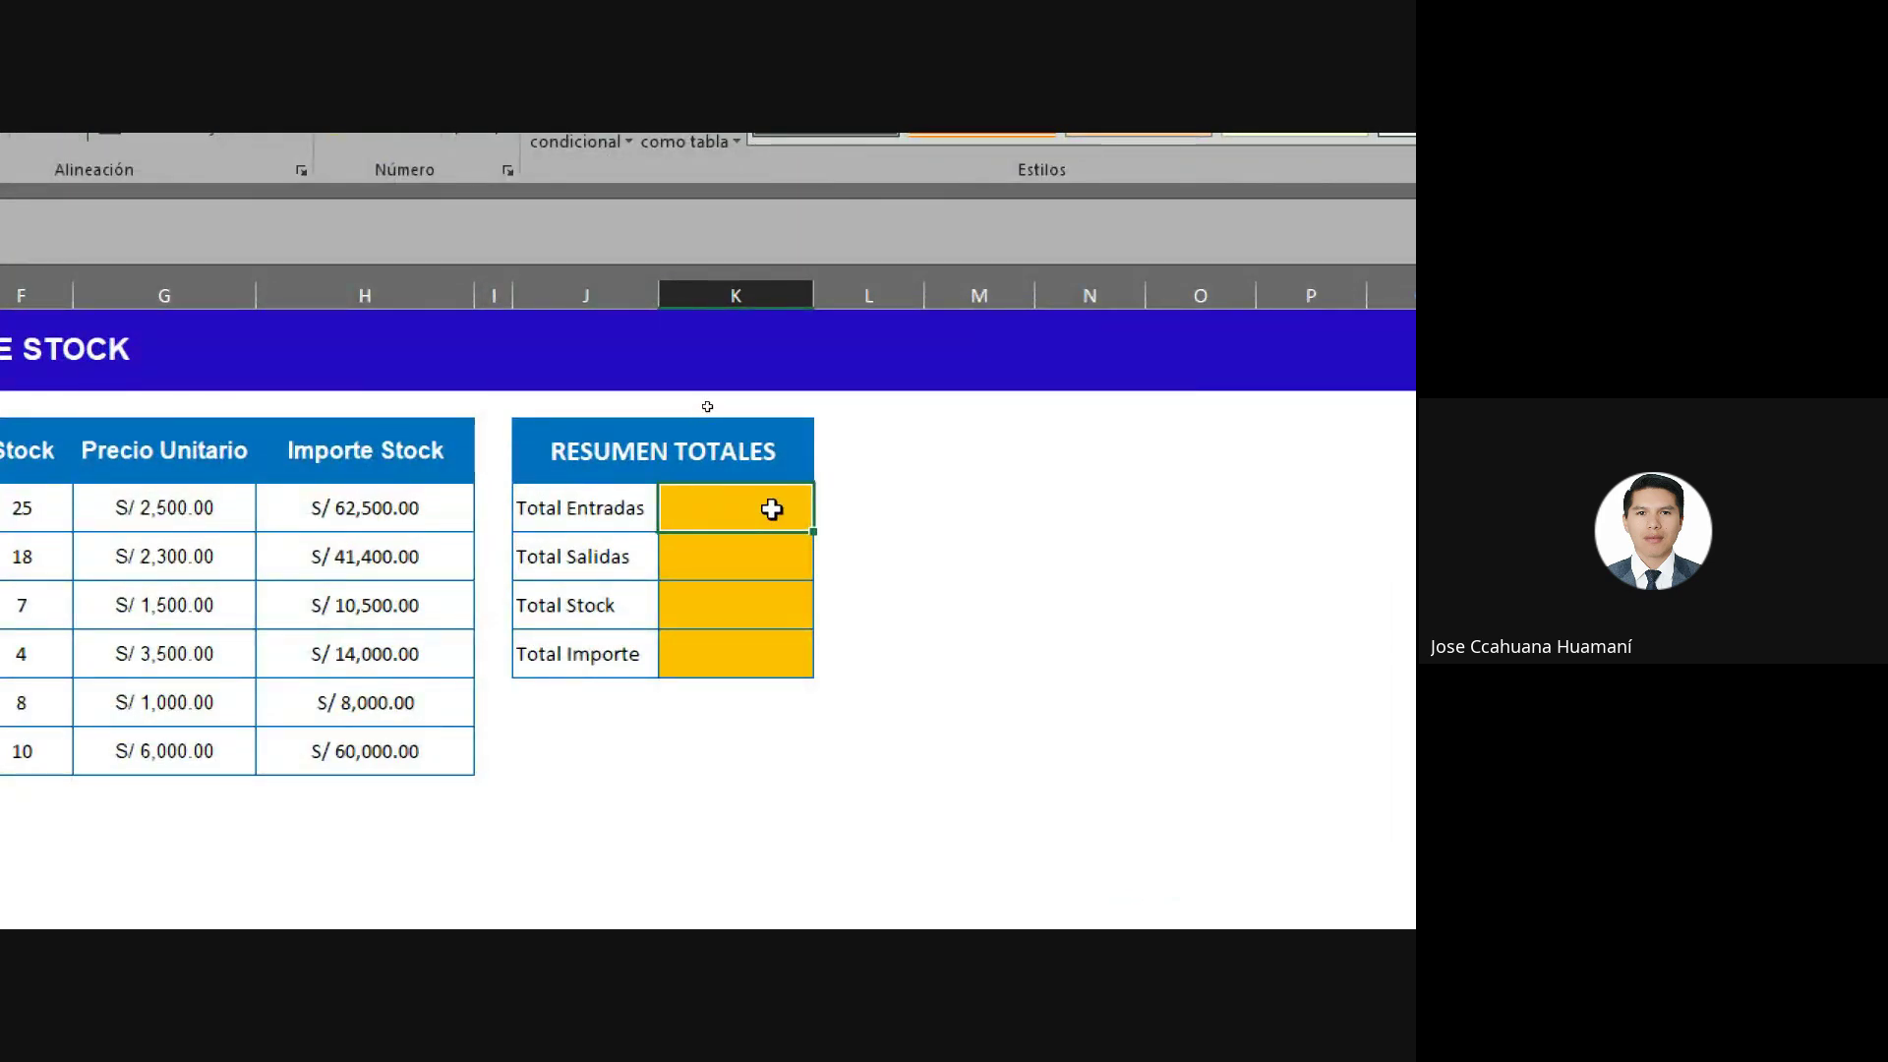
pyautogui.hotkey('alt', '=')
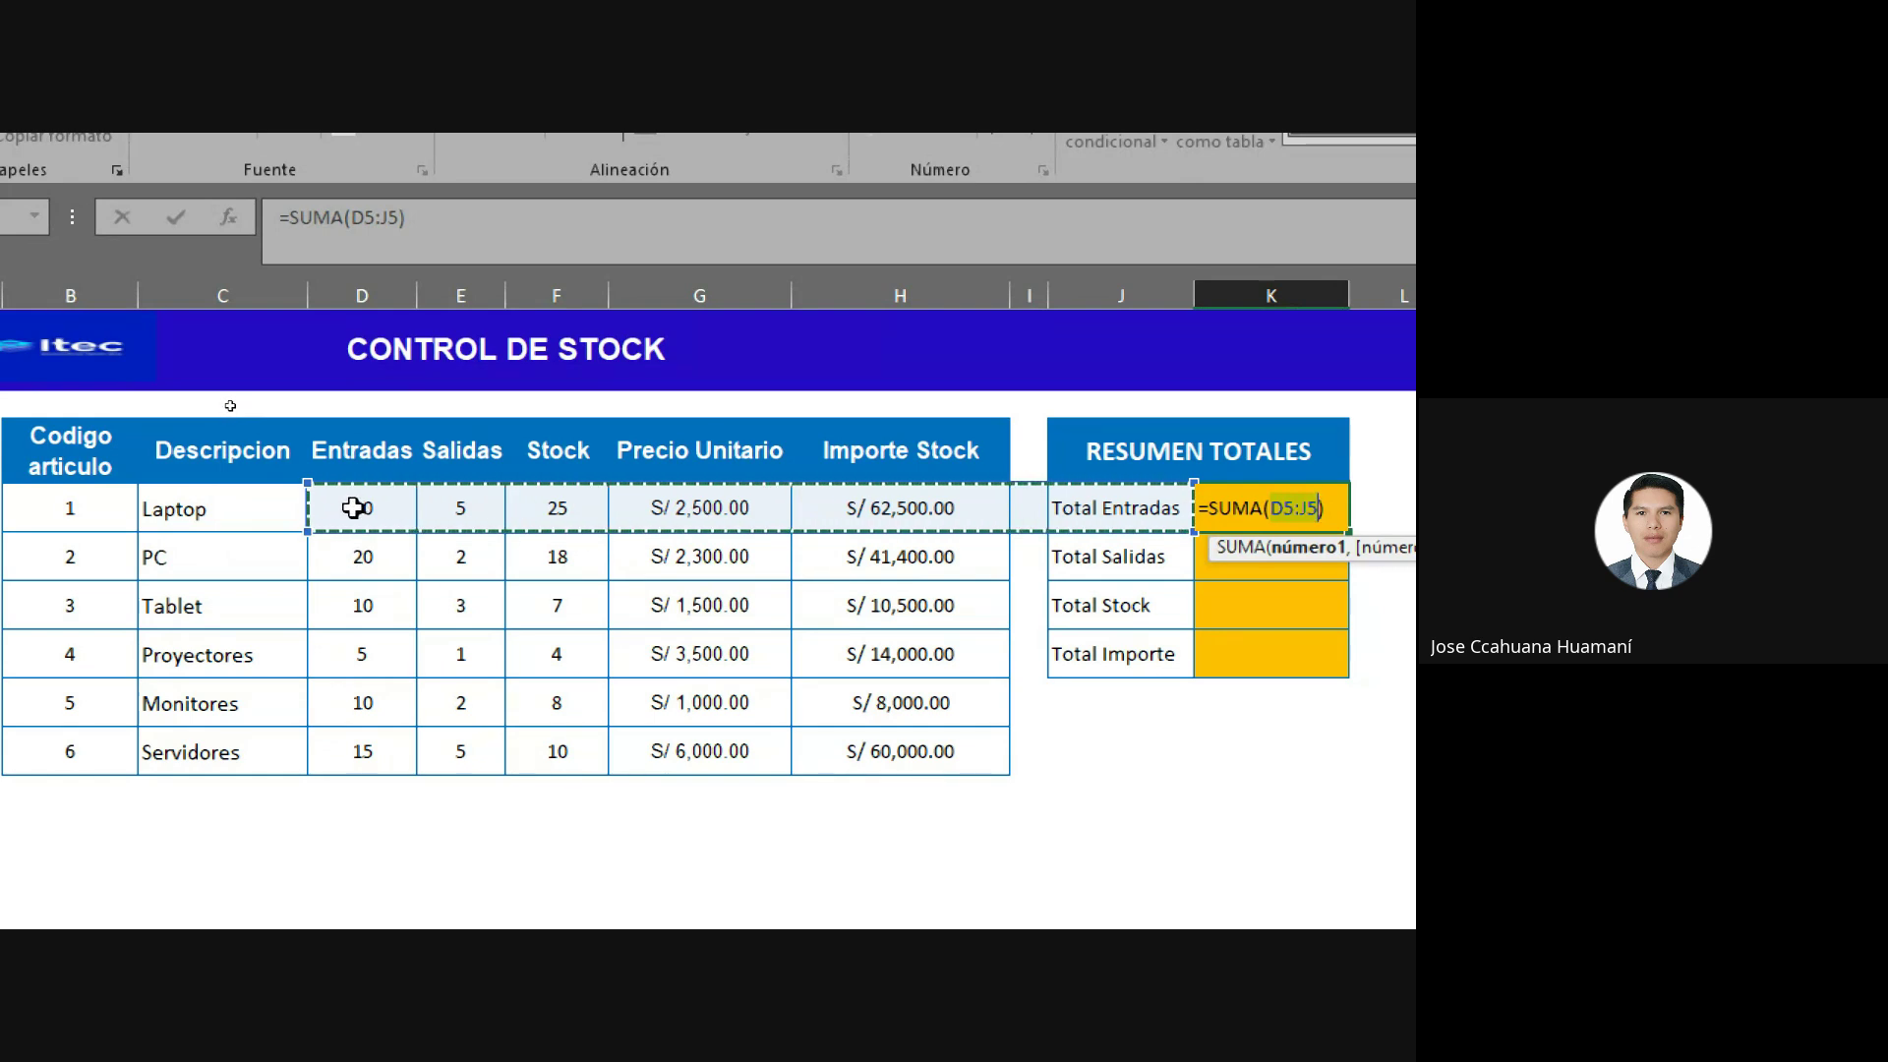
pyautogui.moveTo(353, 507); pyautogui.dragTo(339, 742)
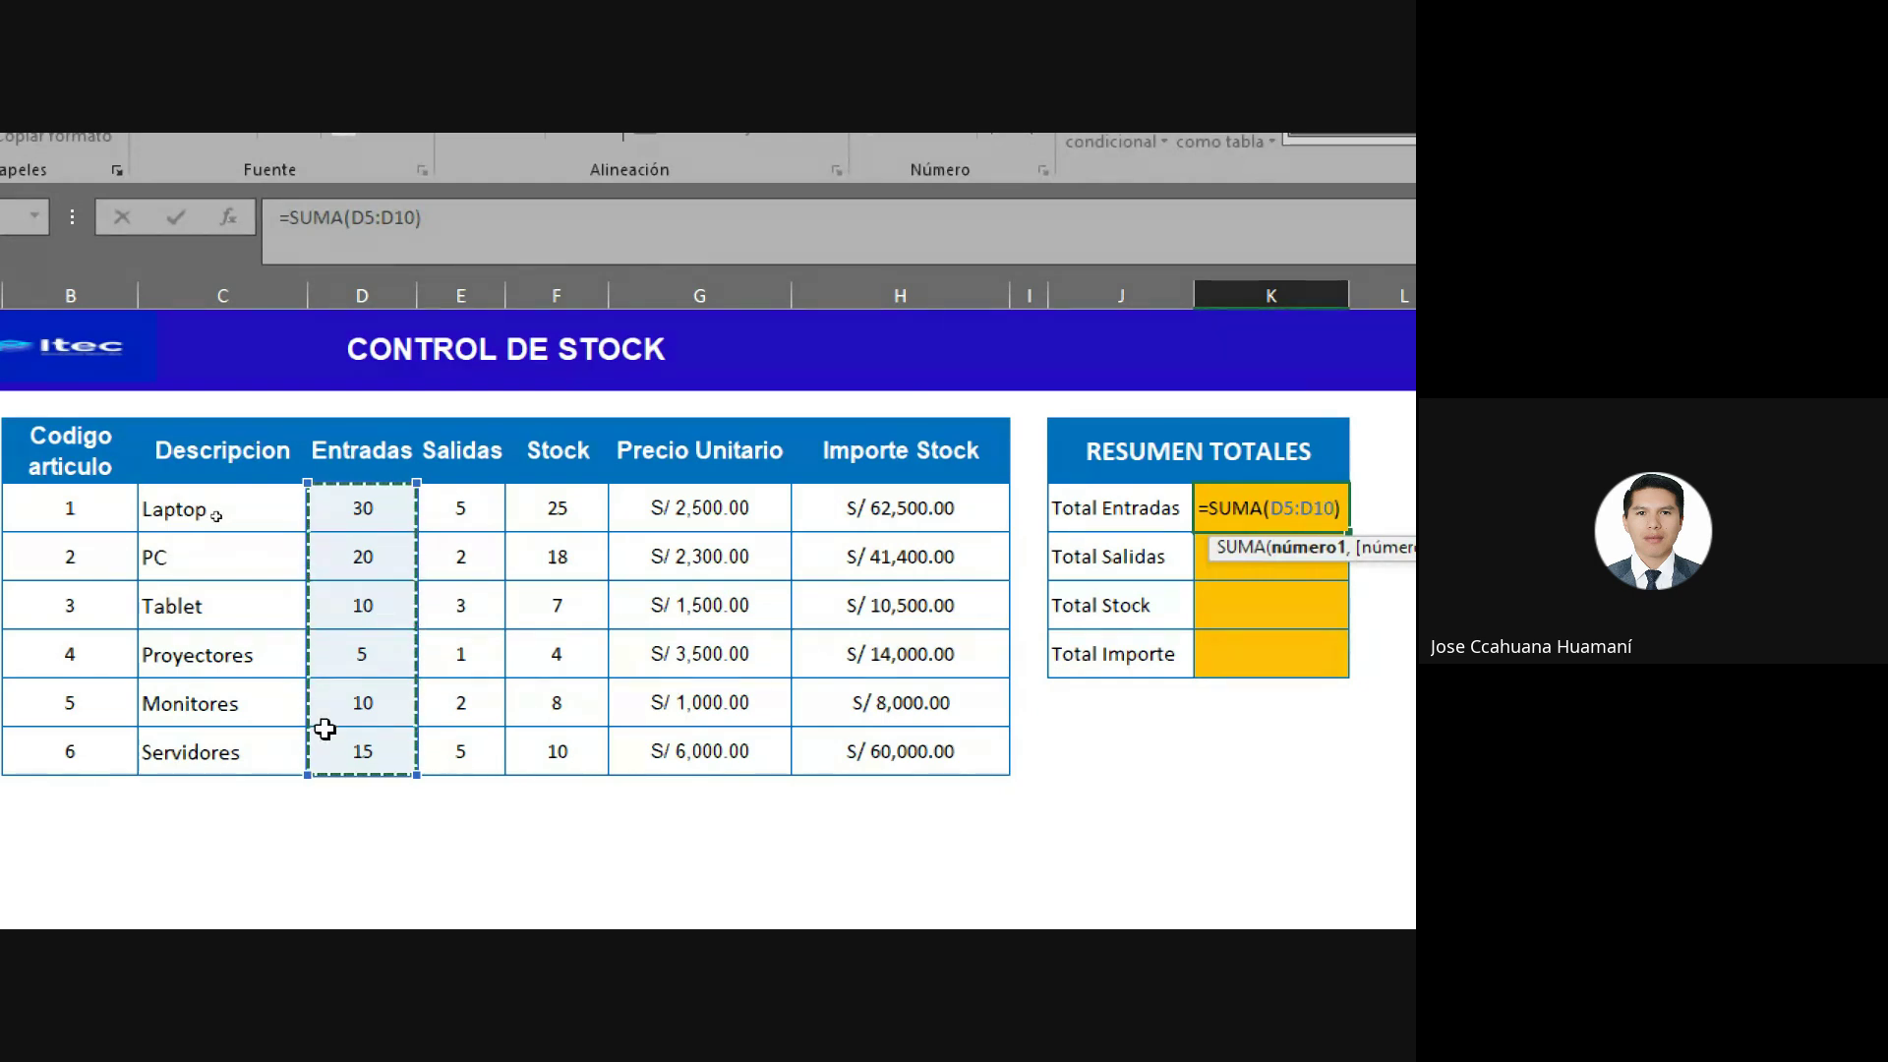
pyautogui.press('Return')
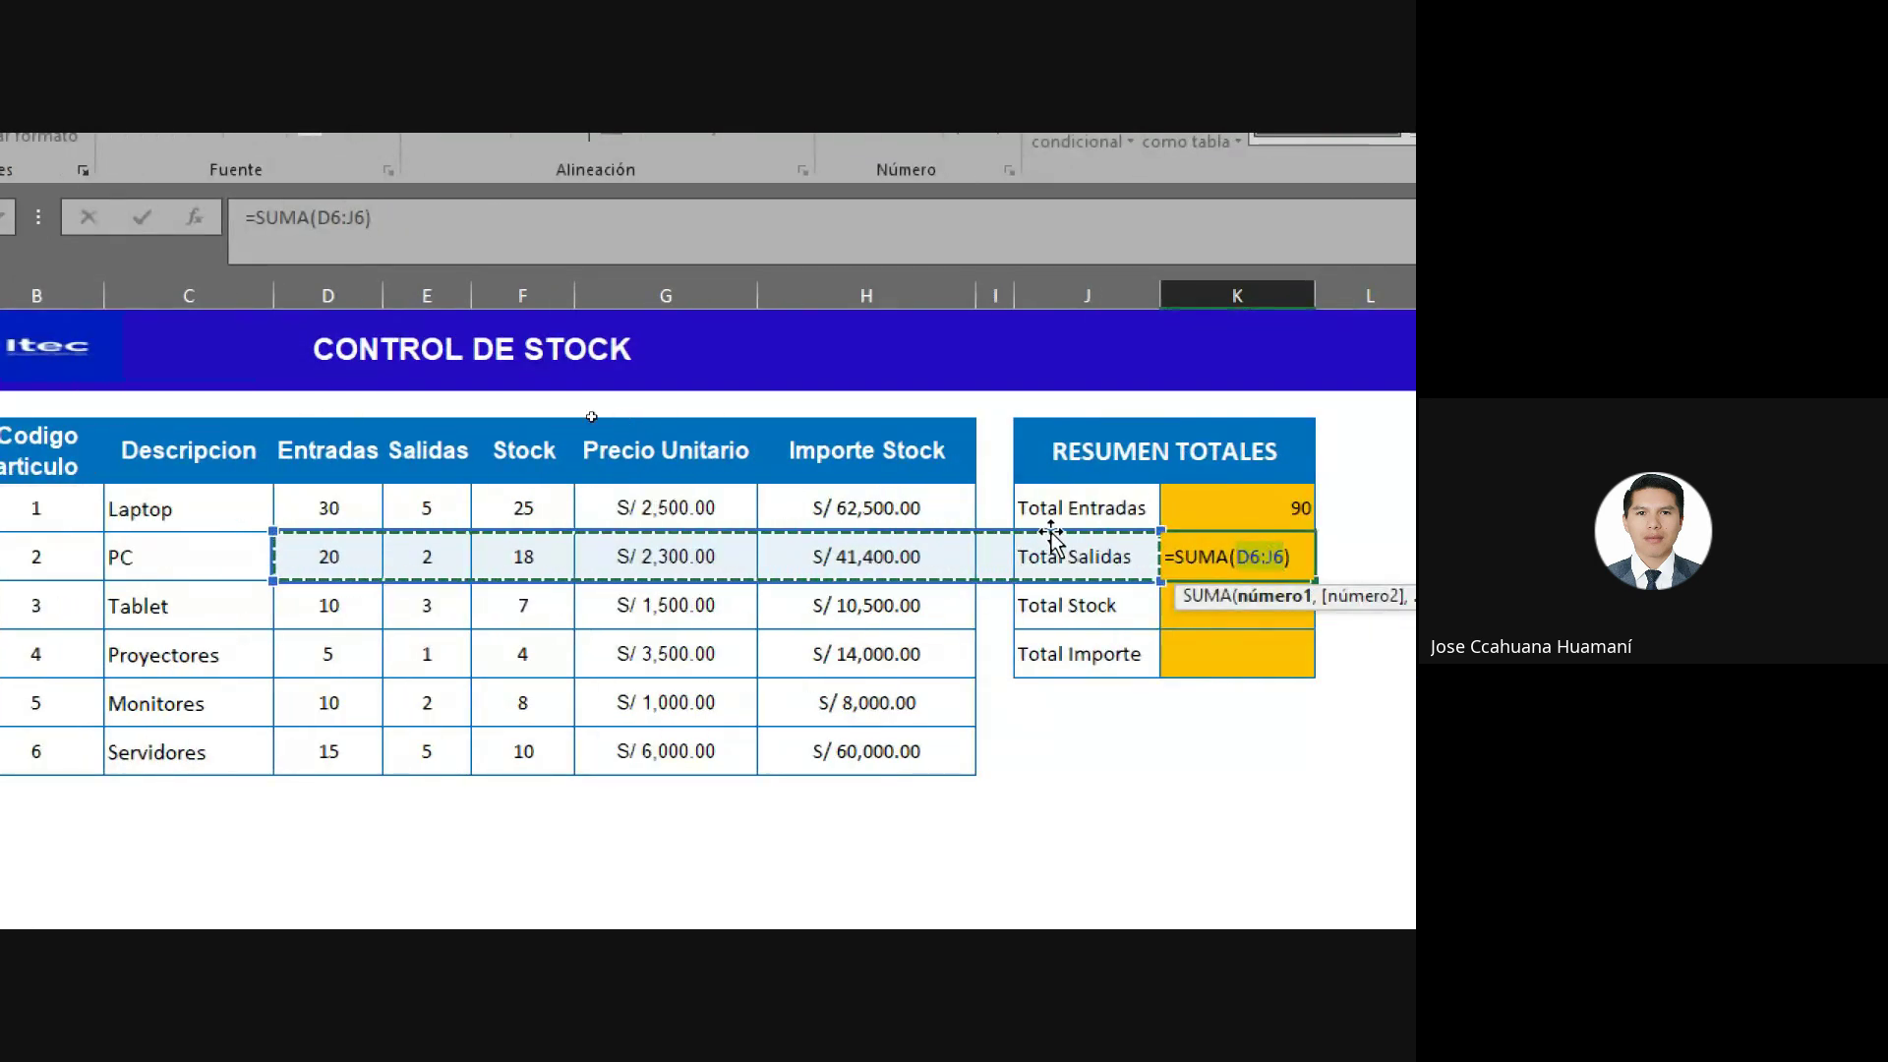
pyautogui.moveTo(447, 507); pyautogui.dragTo(409, 729)
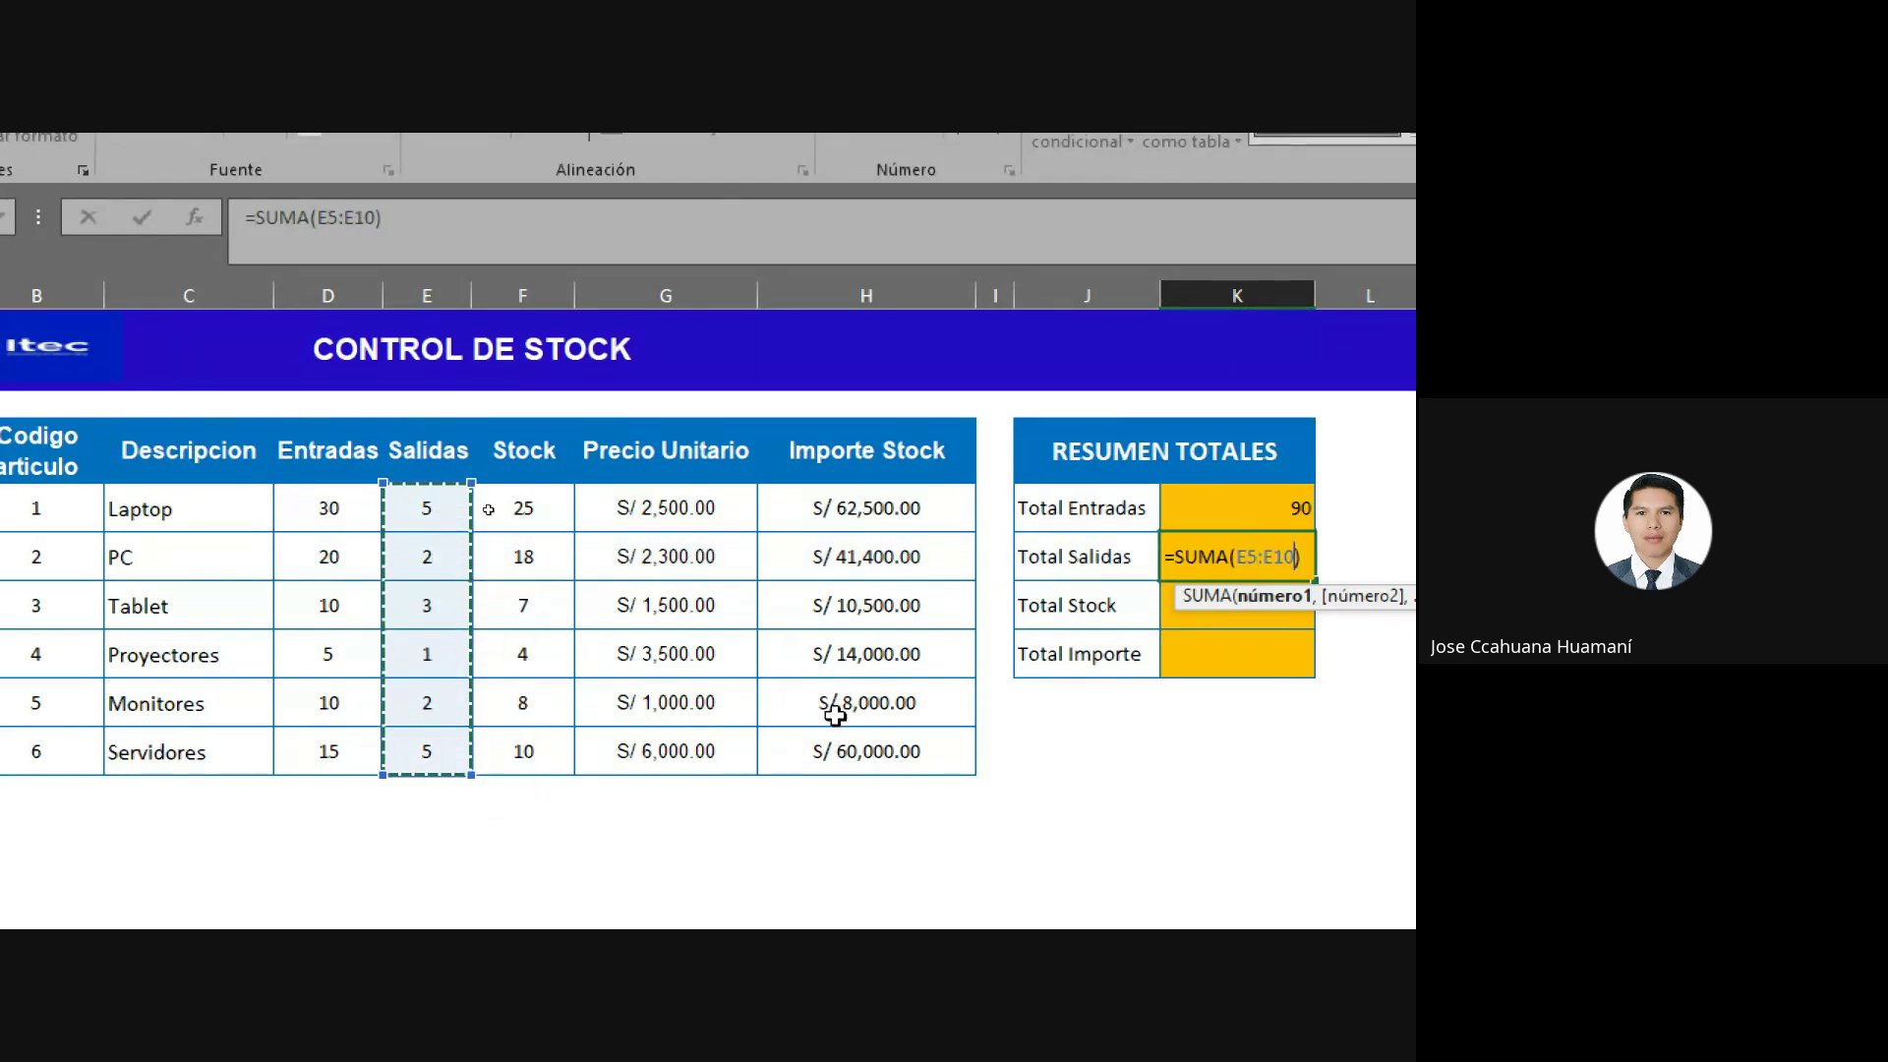
pyautogui.press('Return')
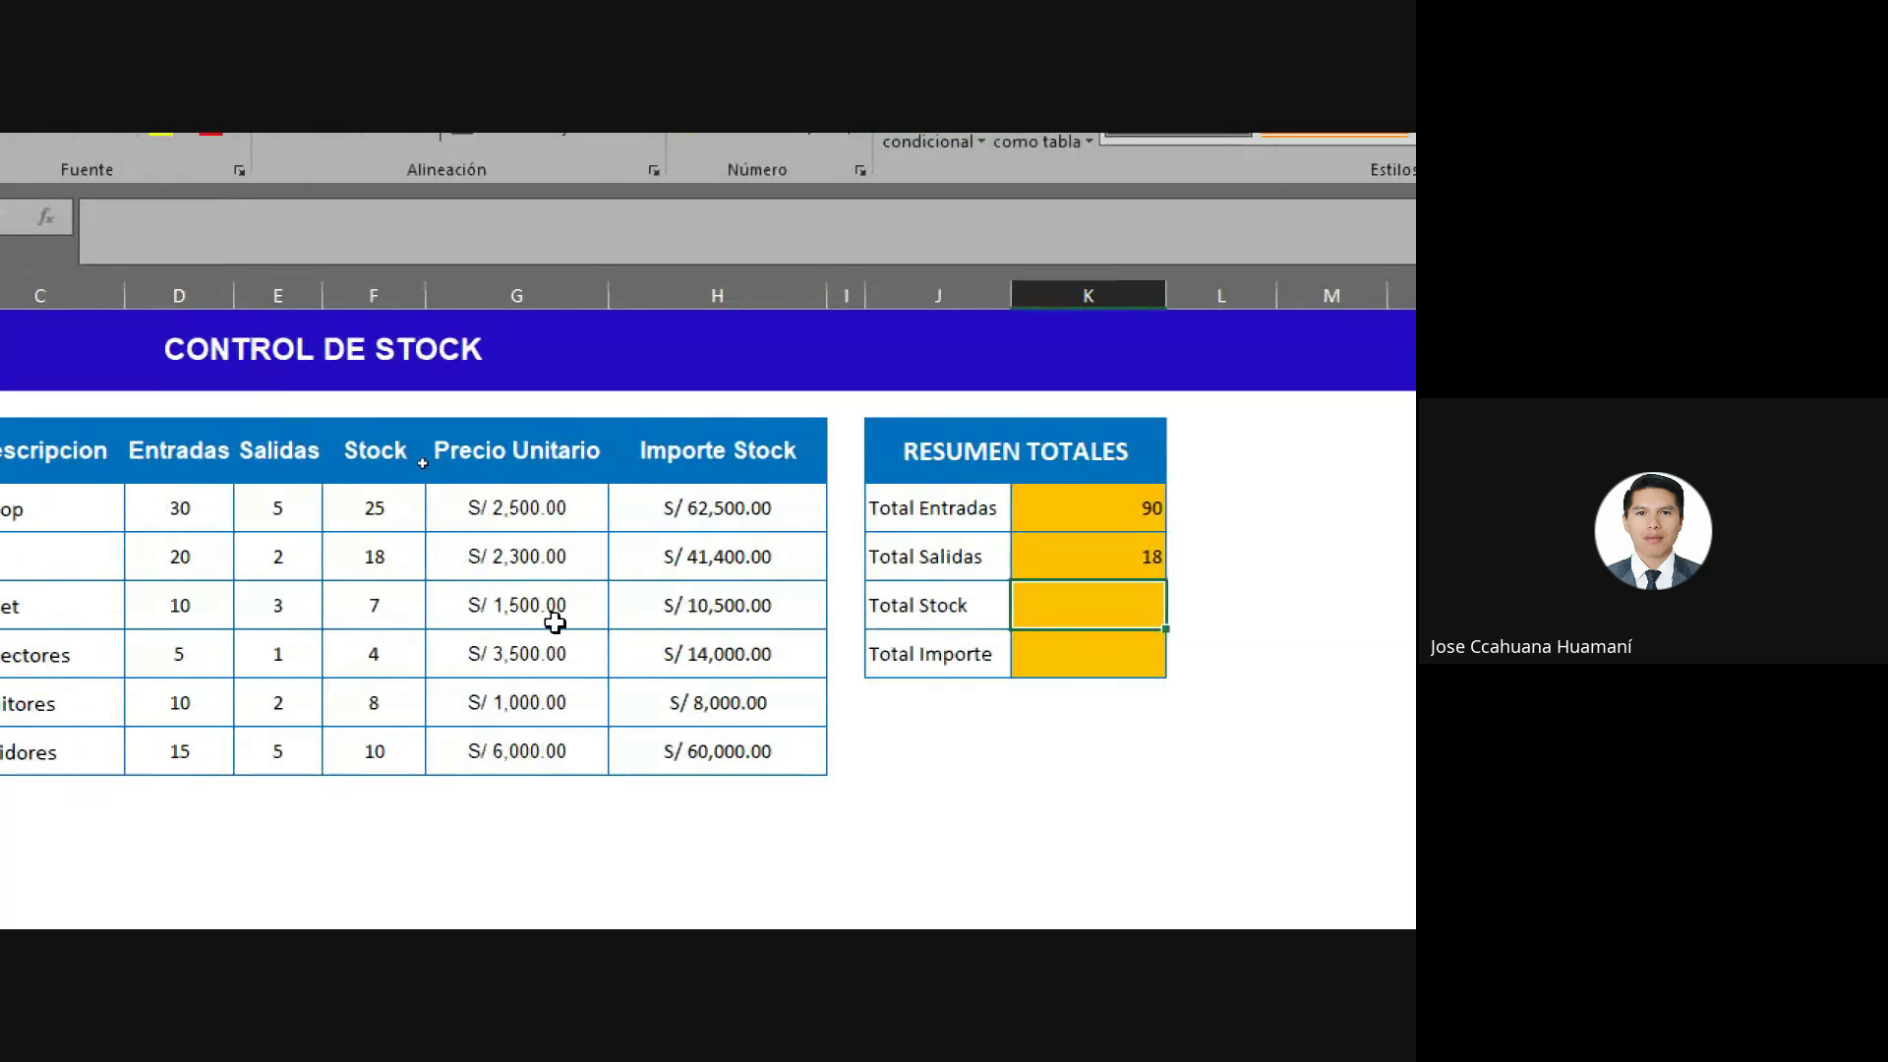
# After a cancelled first attempt, AutoSum the Stock column F5:F10 into Total Stock, giving 72.
pyautogui.click(377, 504)
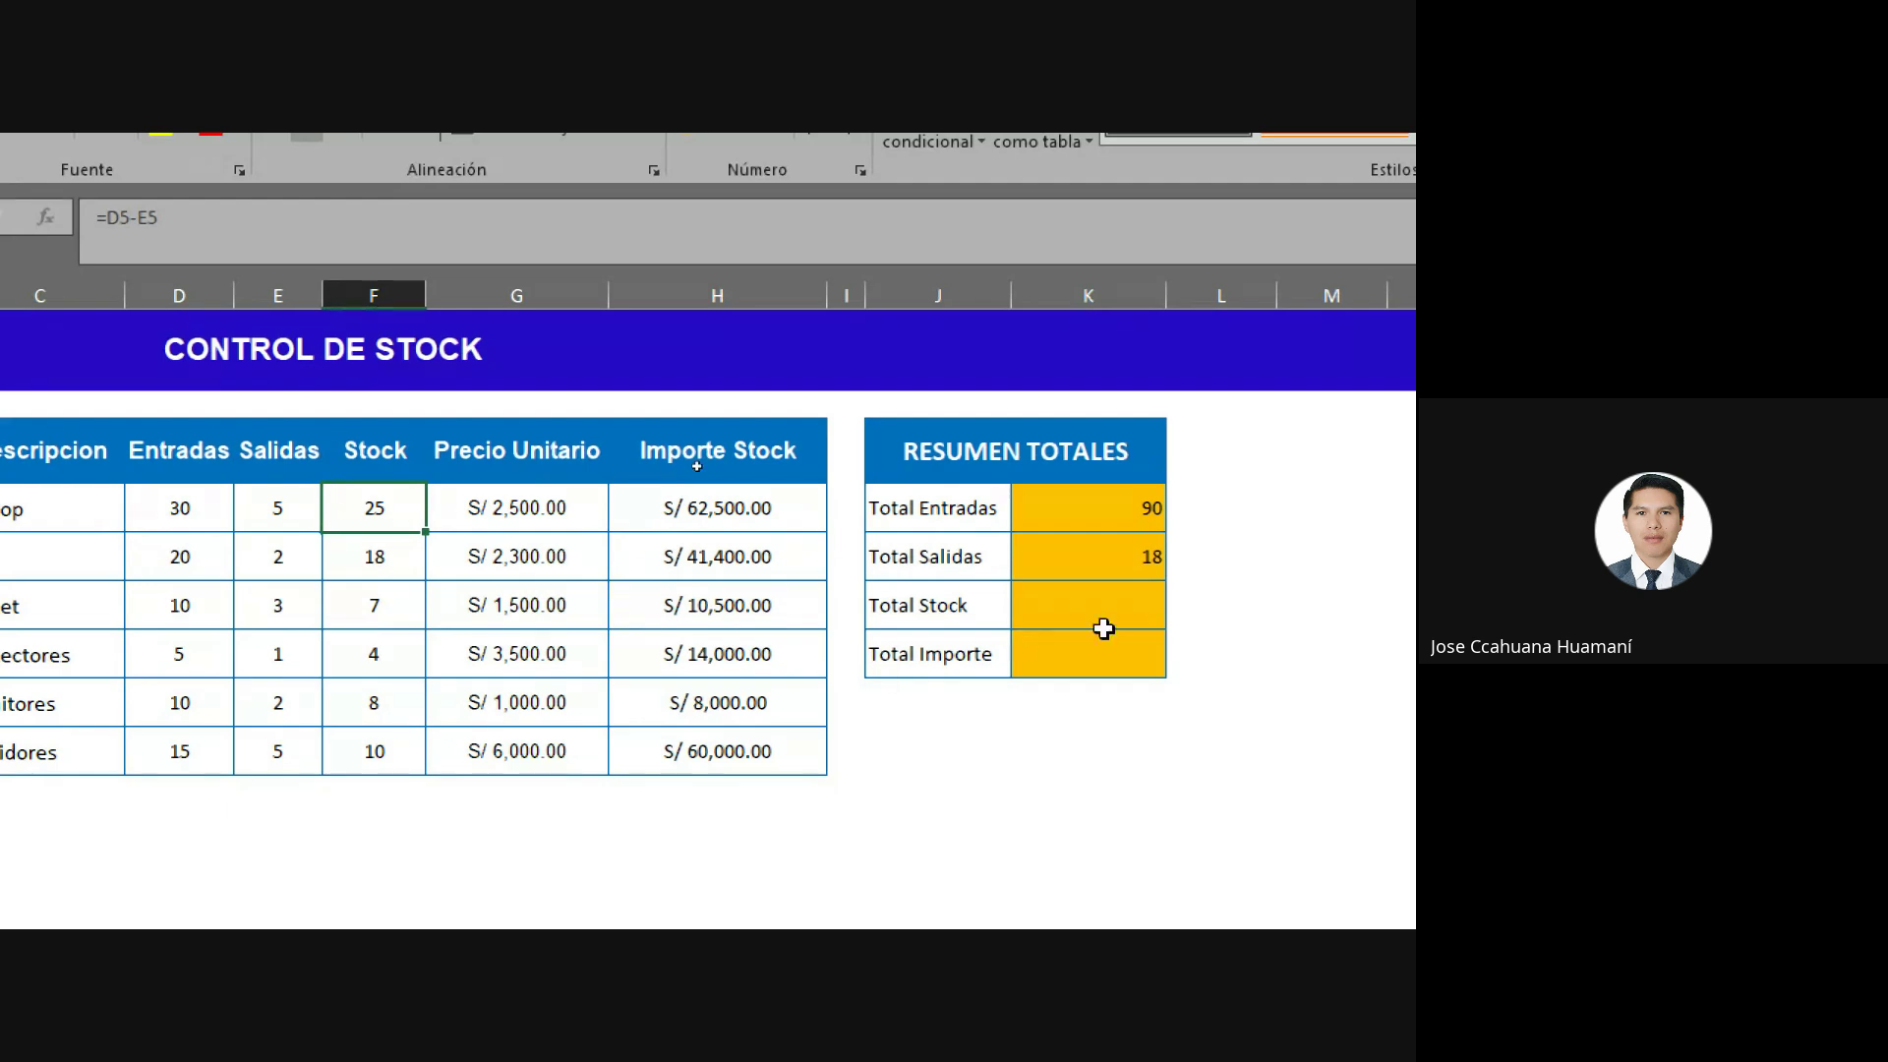
pyautogui.click(1139, 619)
pyautogui.write('=')
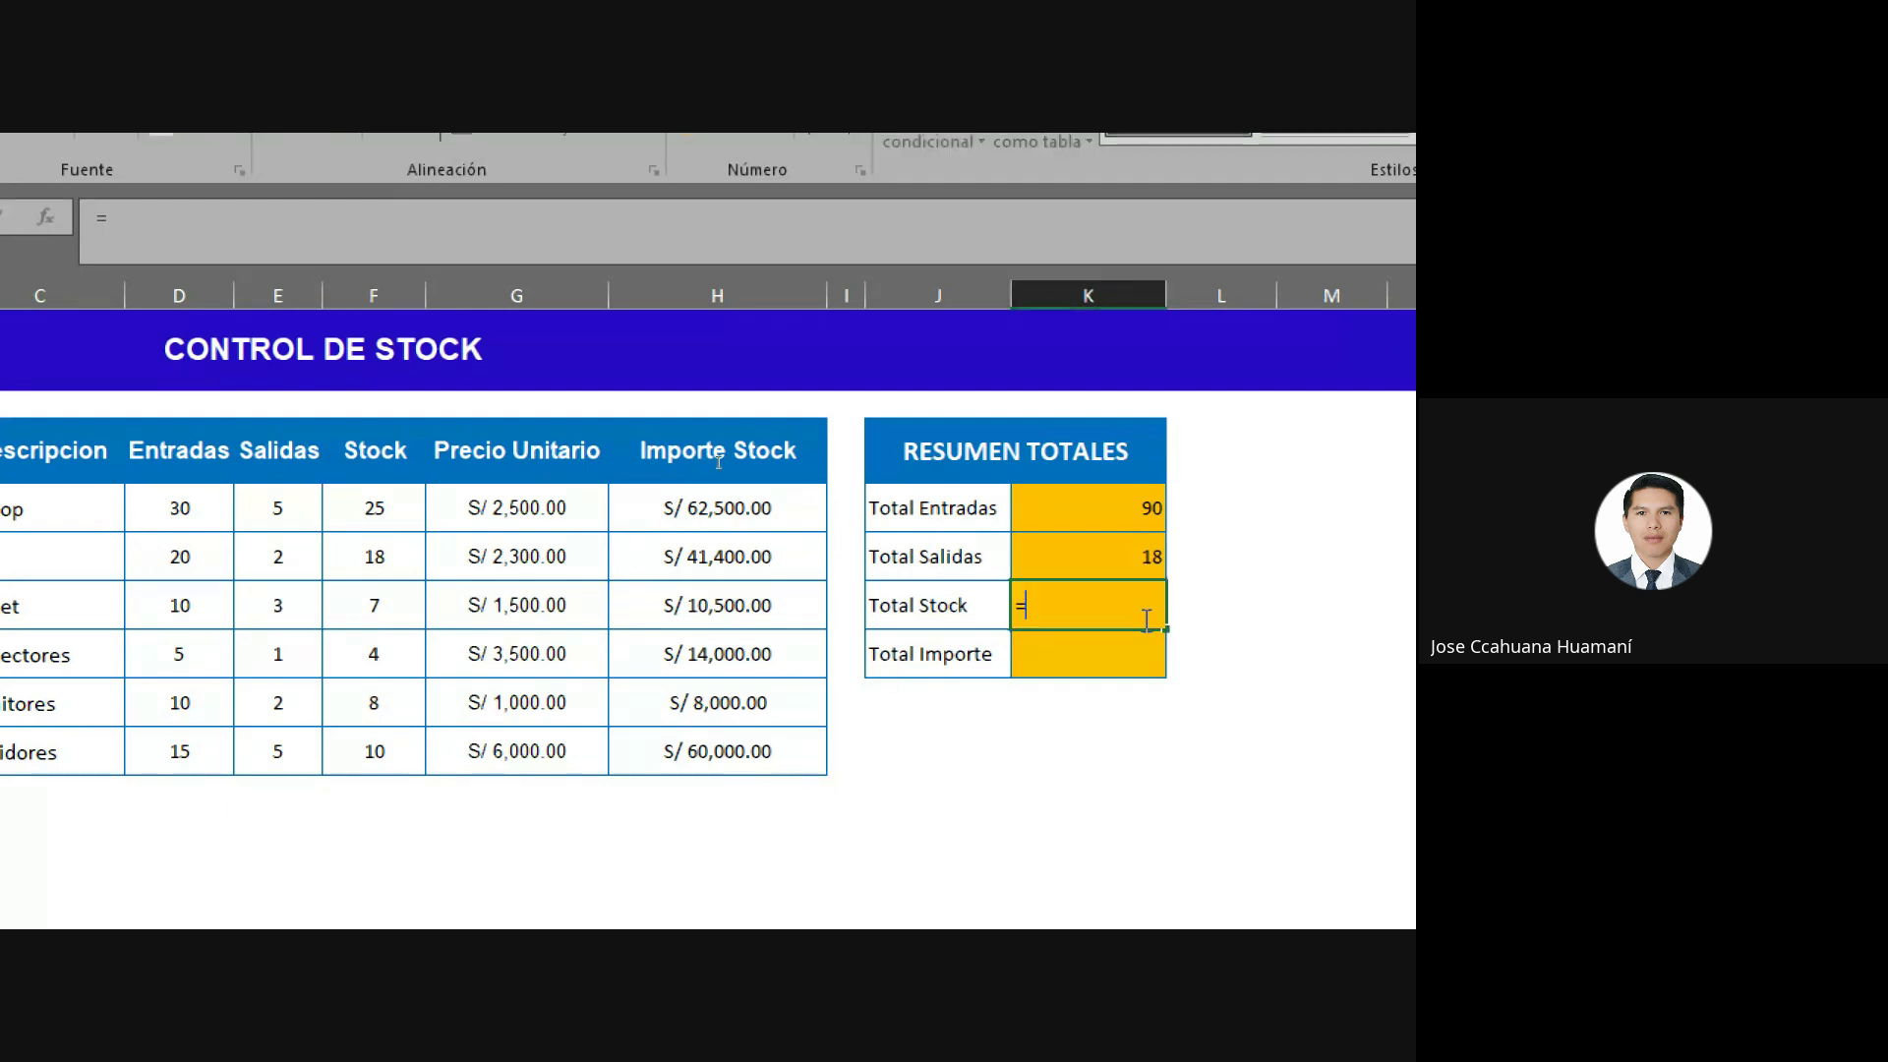
pyautogui.write('su')
pyautogui.press('BackSpace')
pyautogui.press('BackSpace')
pyautogui.press('Escape')
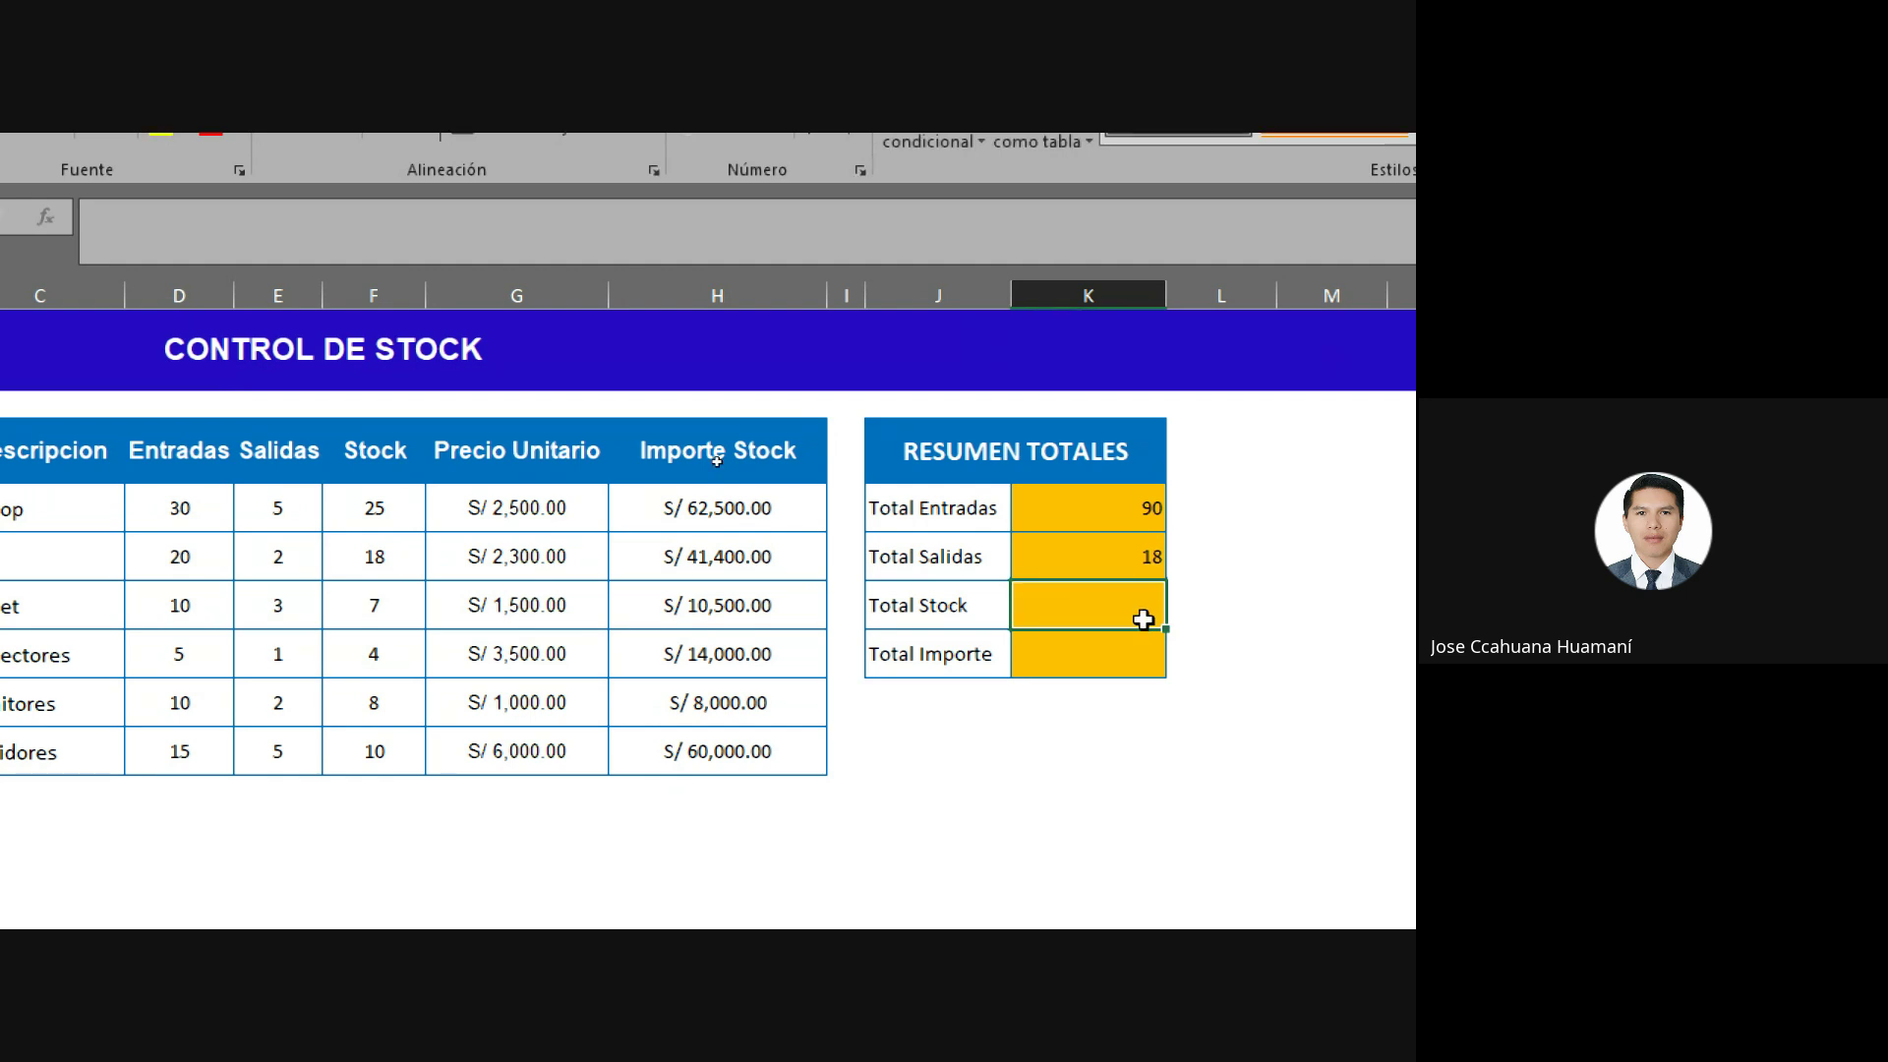
pyautogui.click(1255, 602)
pyautogui.click(1078, 603)
pyautogui.hotkey('alt', '=')
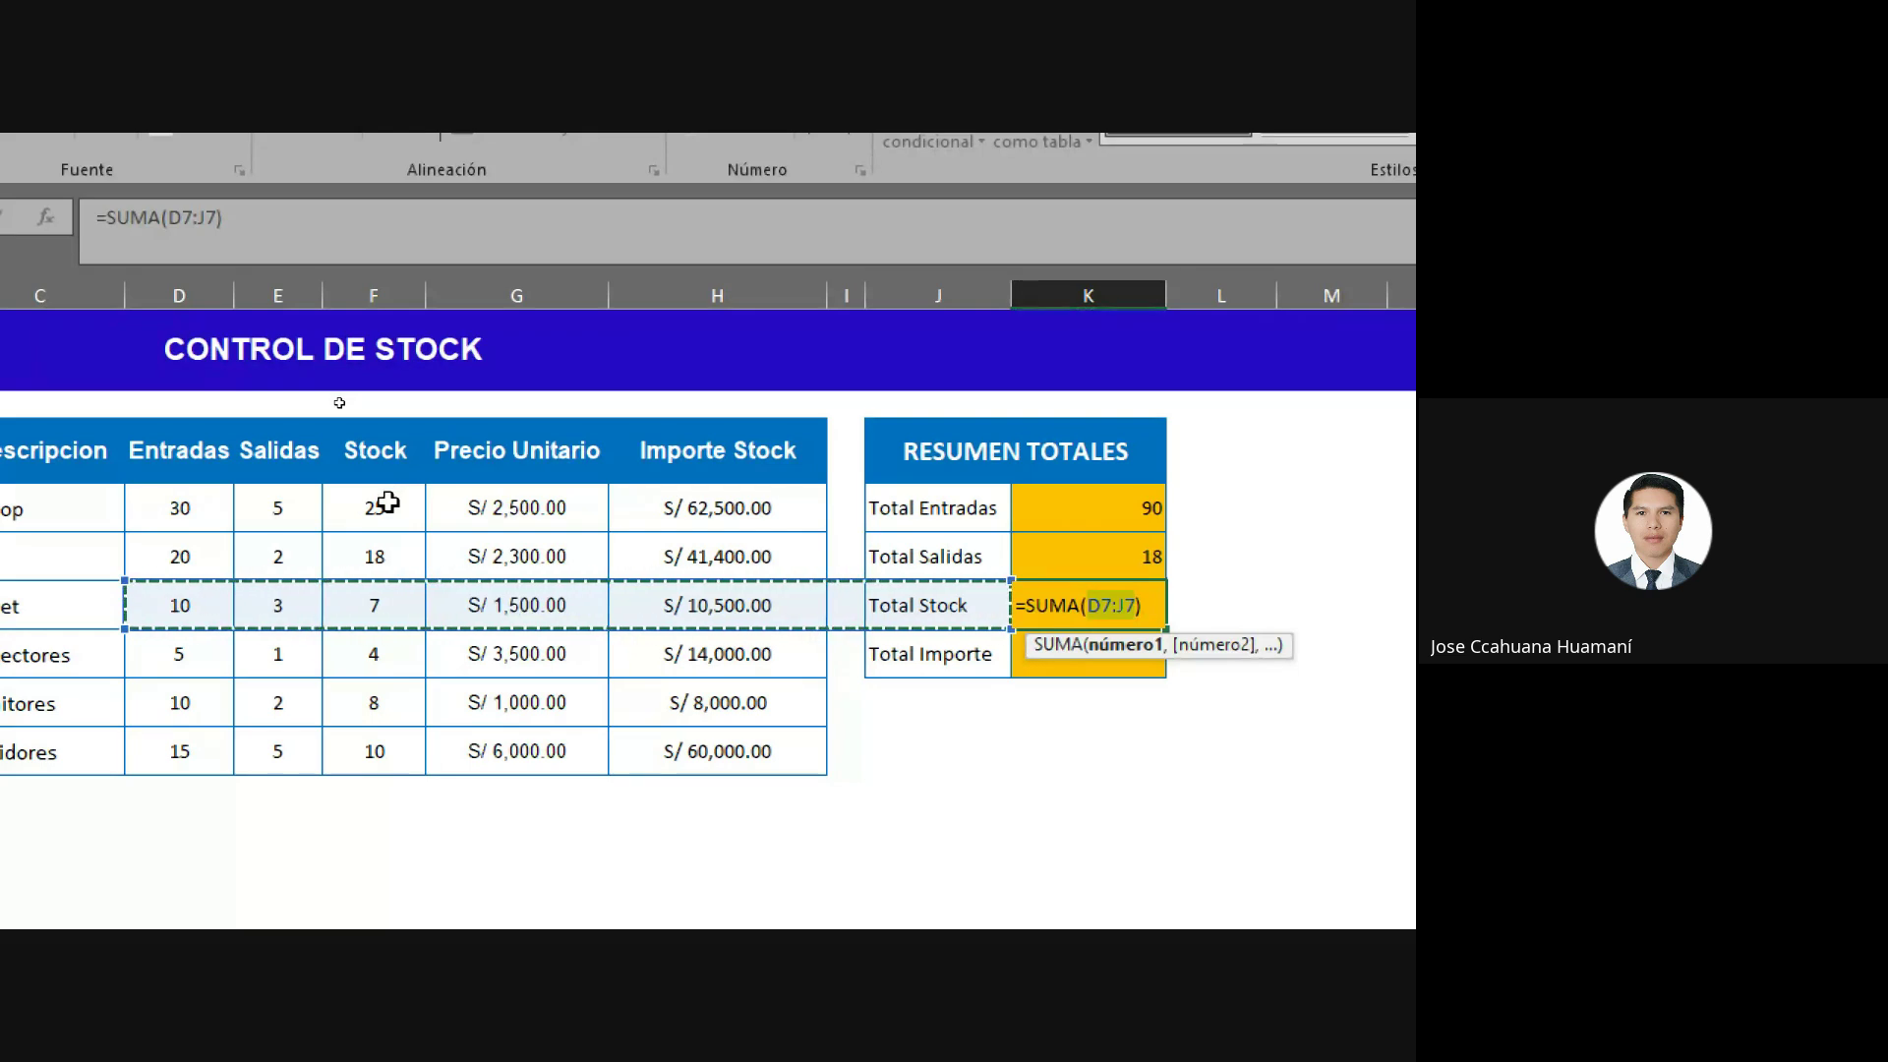
pyautogui.moveTo(389, 497); pyautogui.dragTo(386, 740)
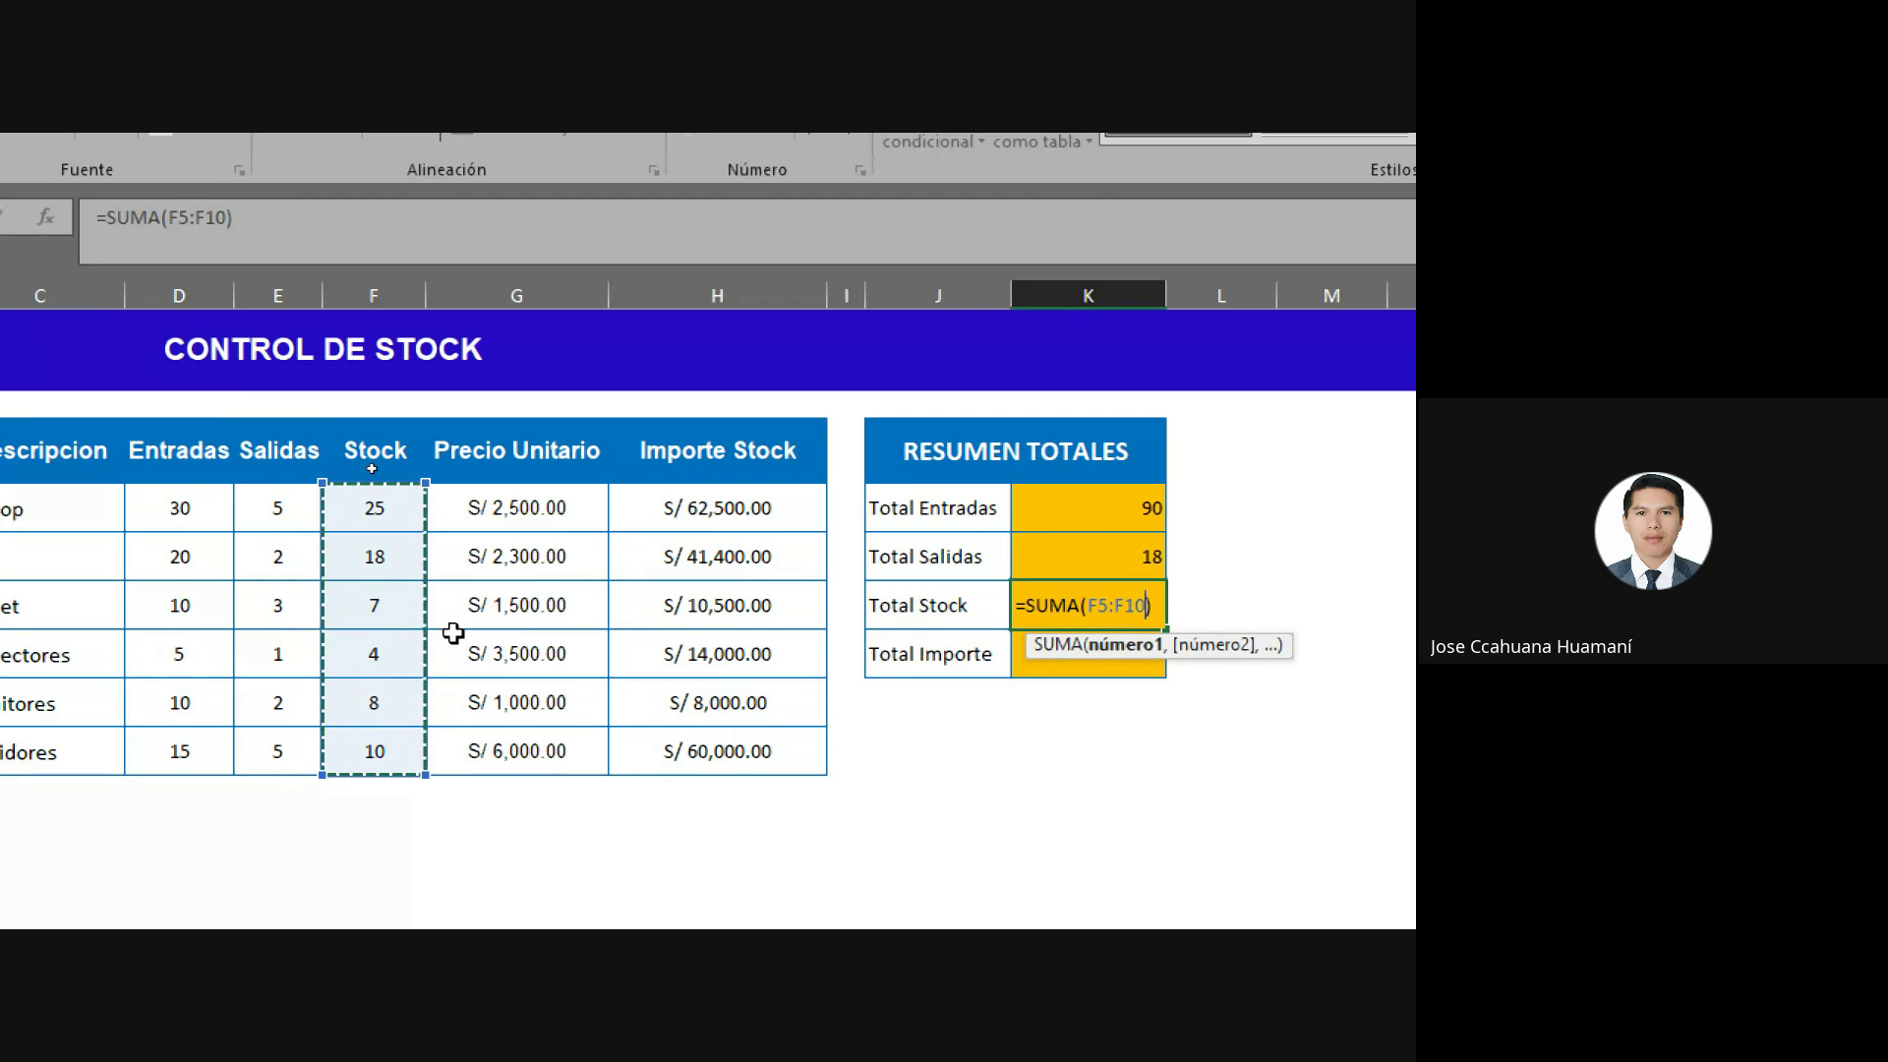
pyautogui.press('Return')
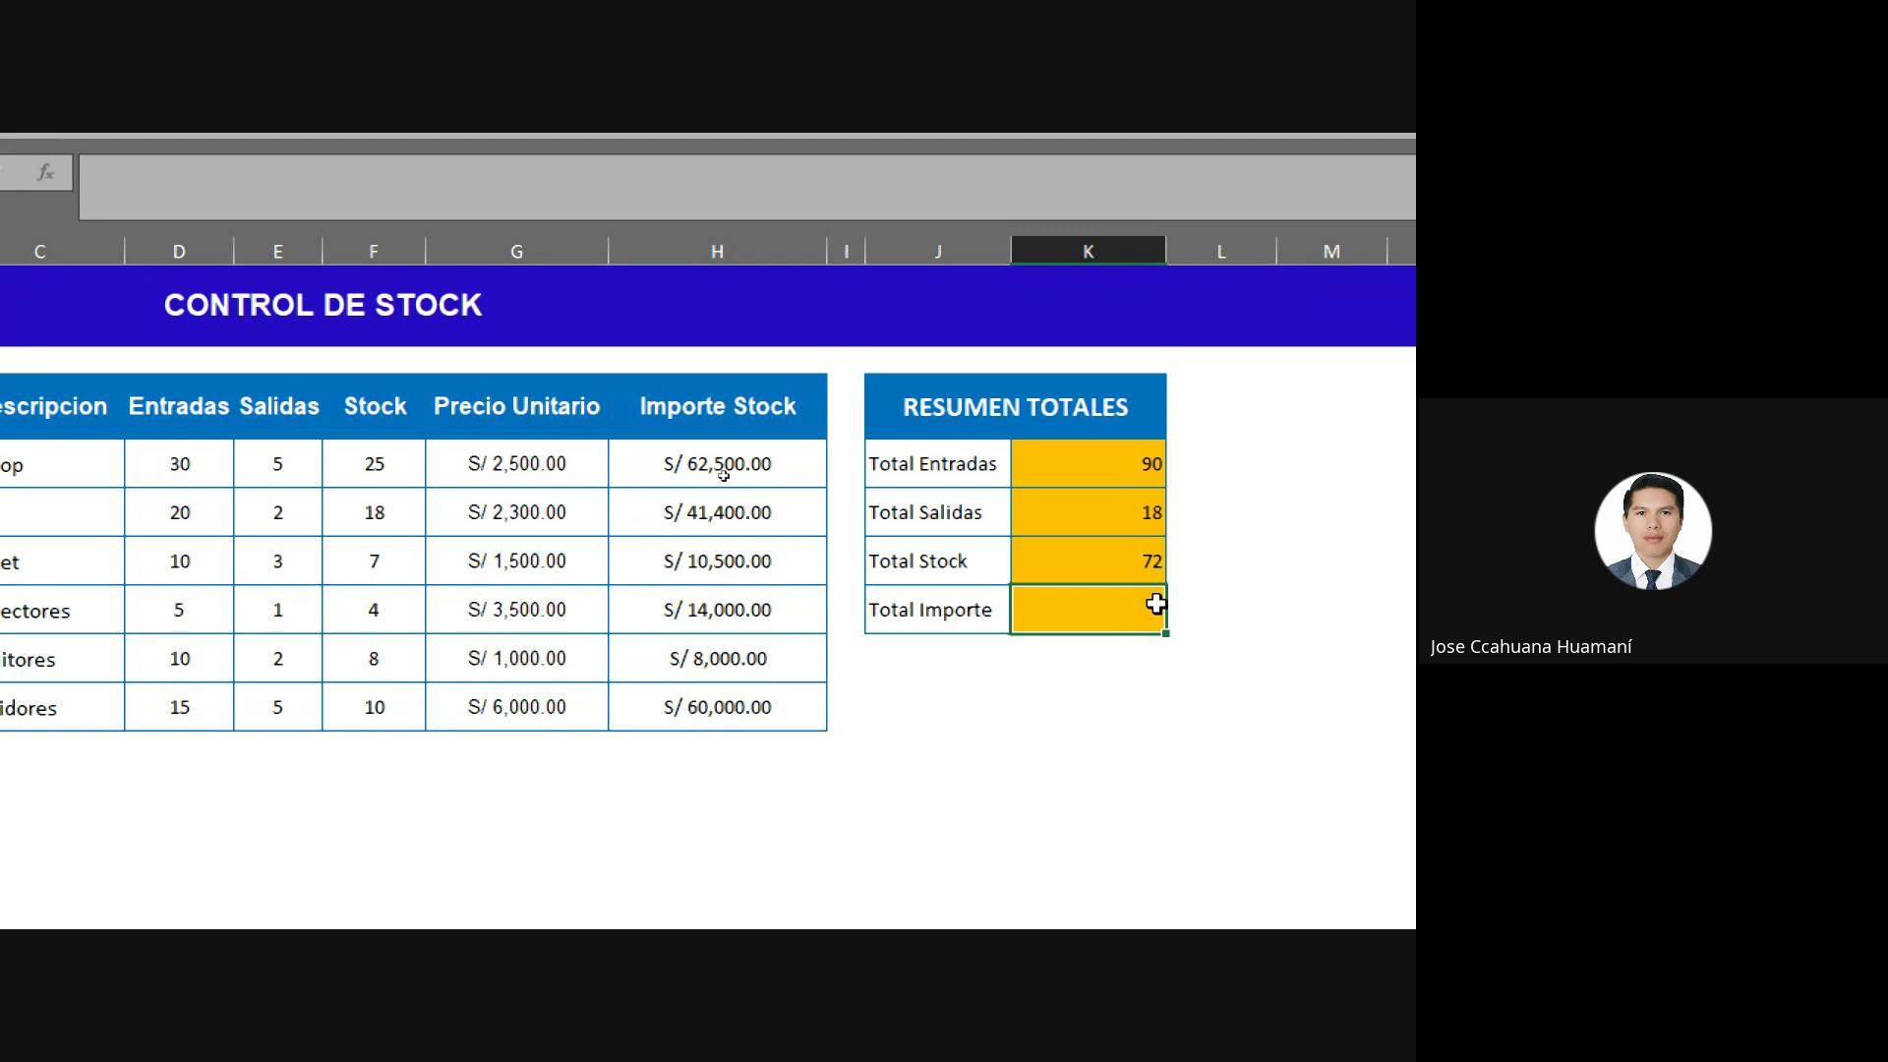
# AutoSum the Importe Stock range H5:H10 into Total Importe, giving S/ 196,400.00.
pyautogui.hotkey('alt', '=')
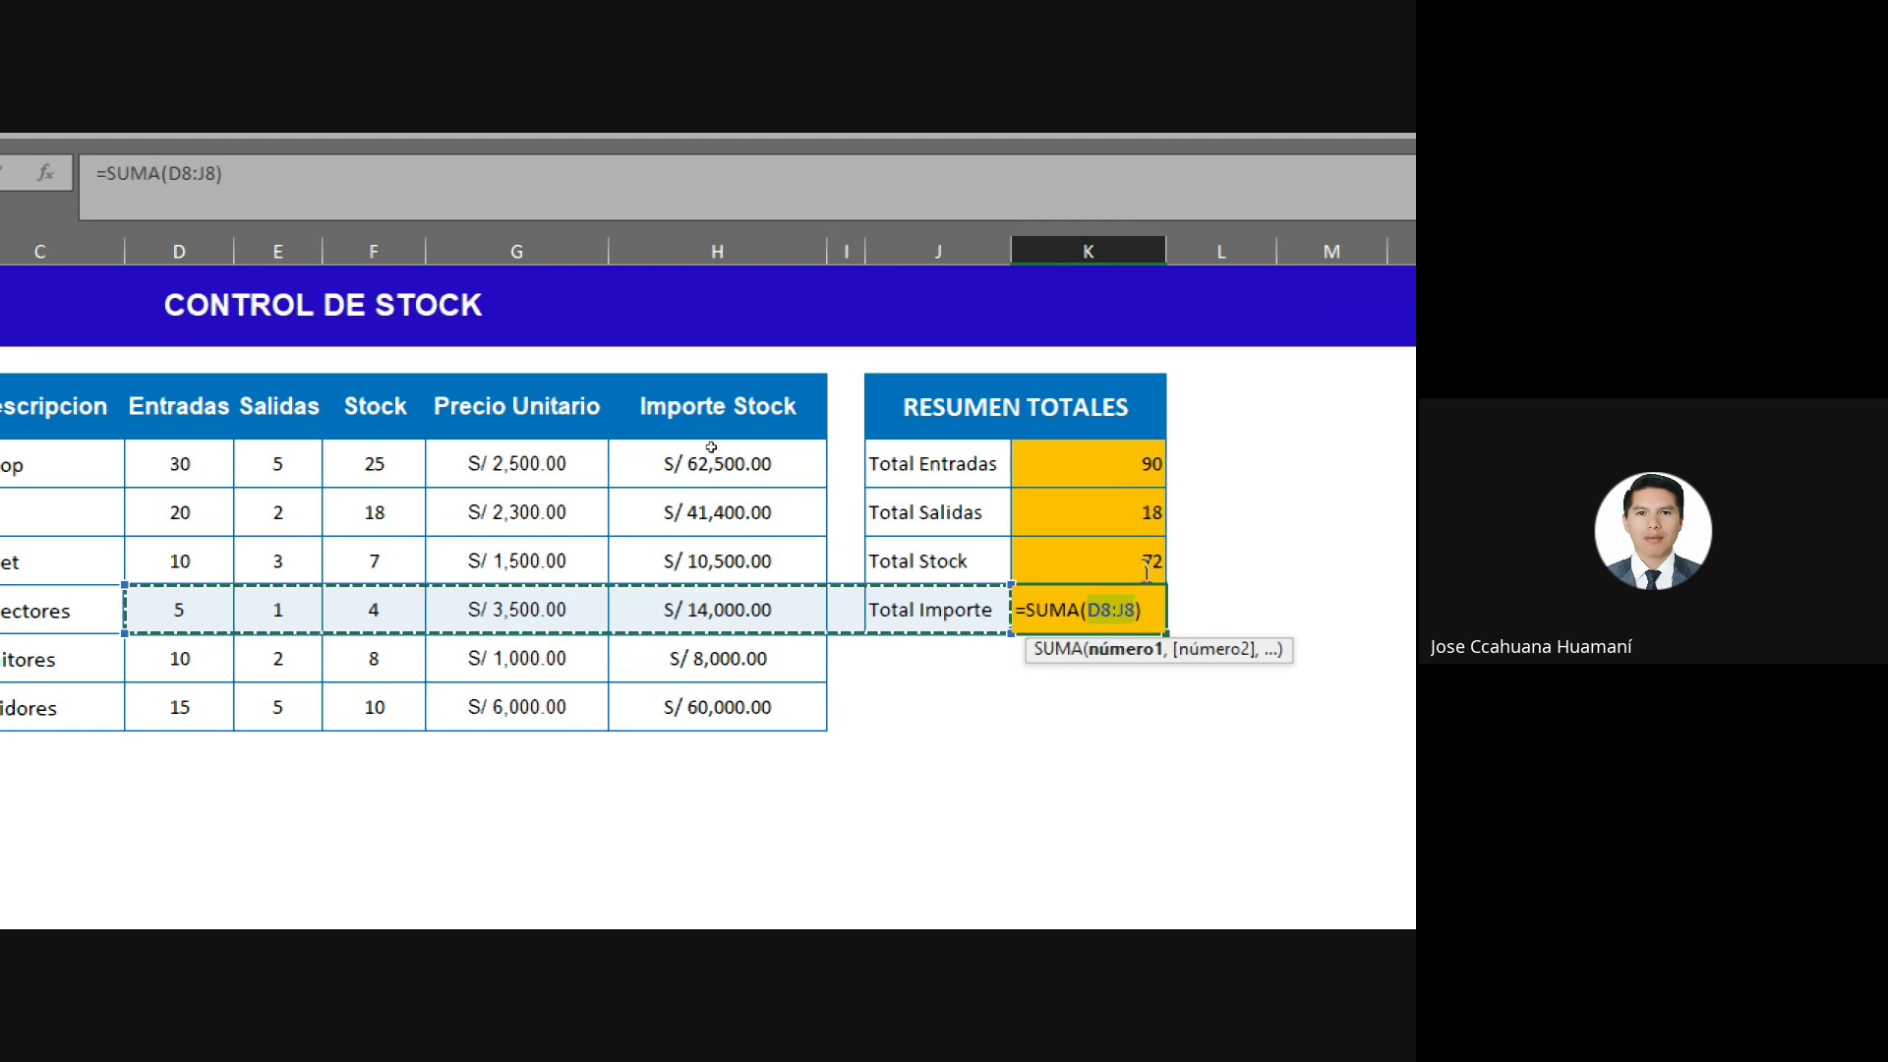
pyautogui.moveTo(754, 454); pyautogui.dragTo(721, 700)
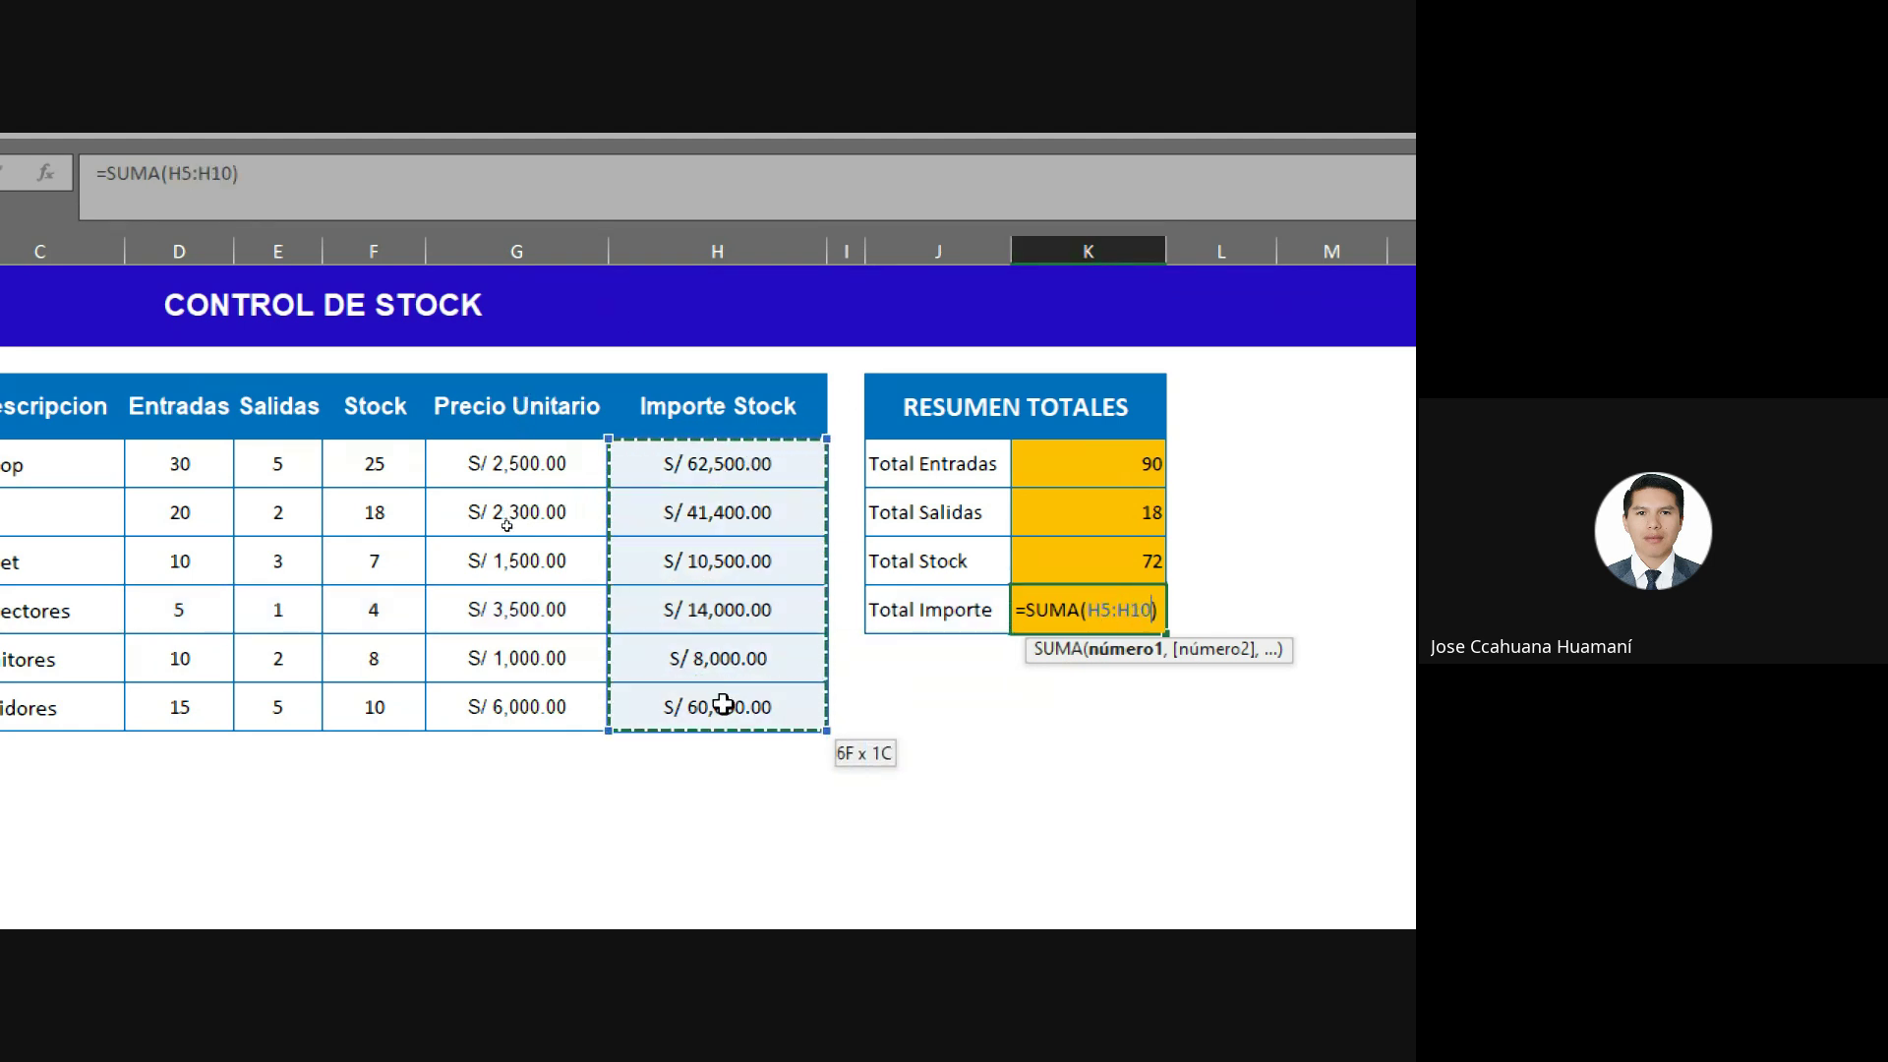
pyautogui.press('Return')
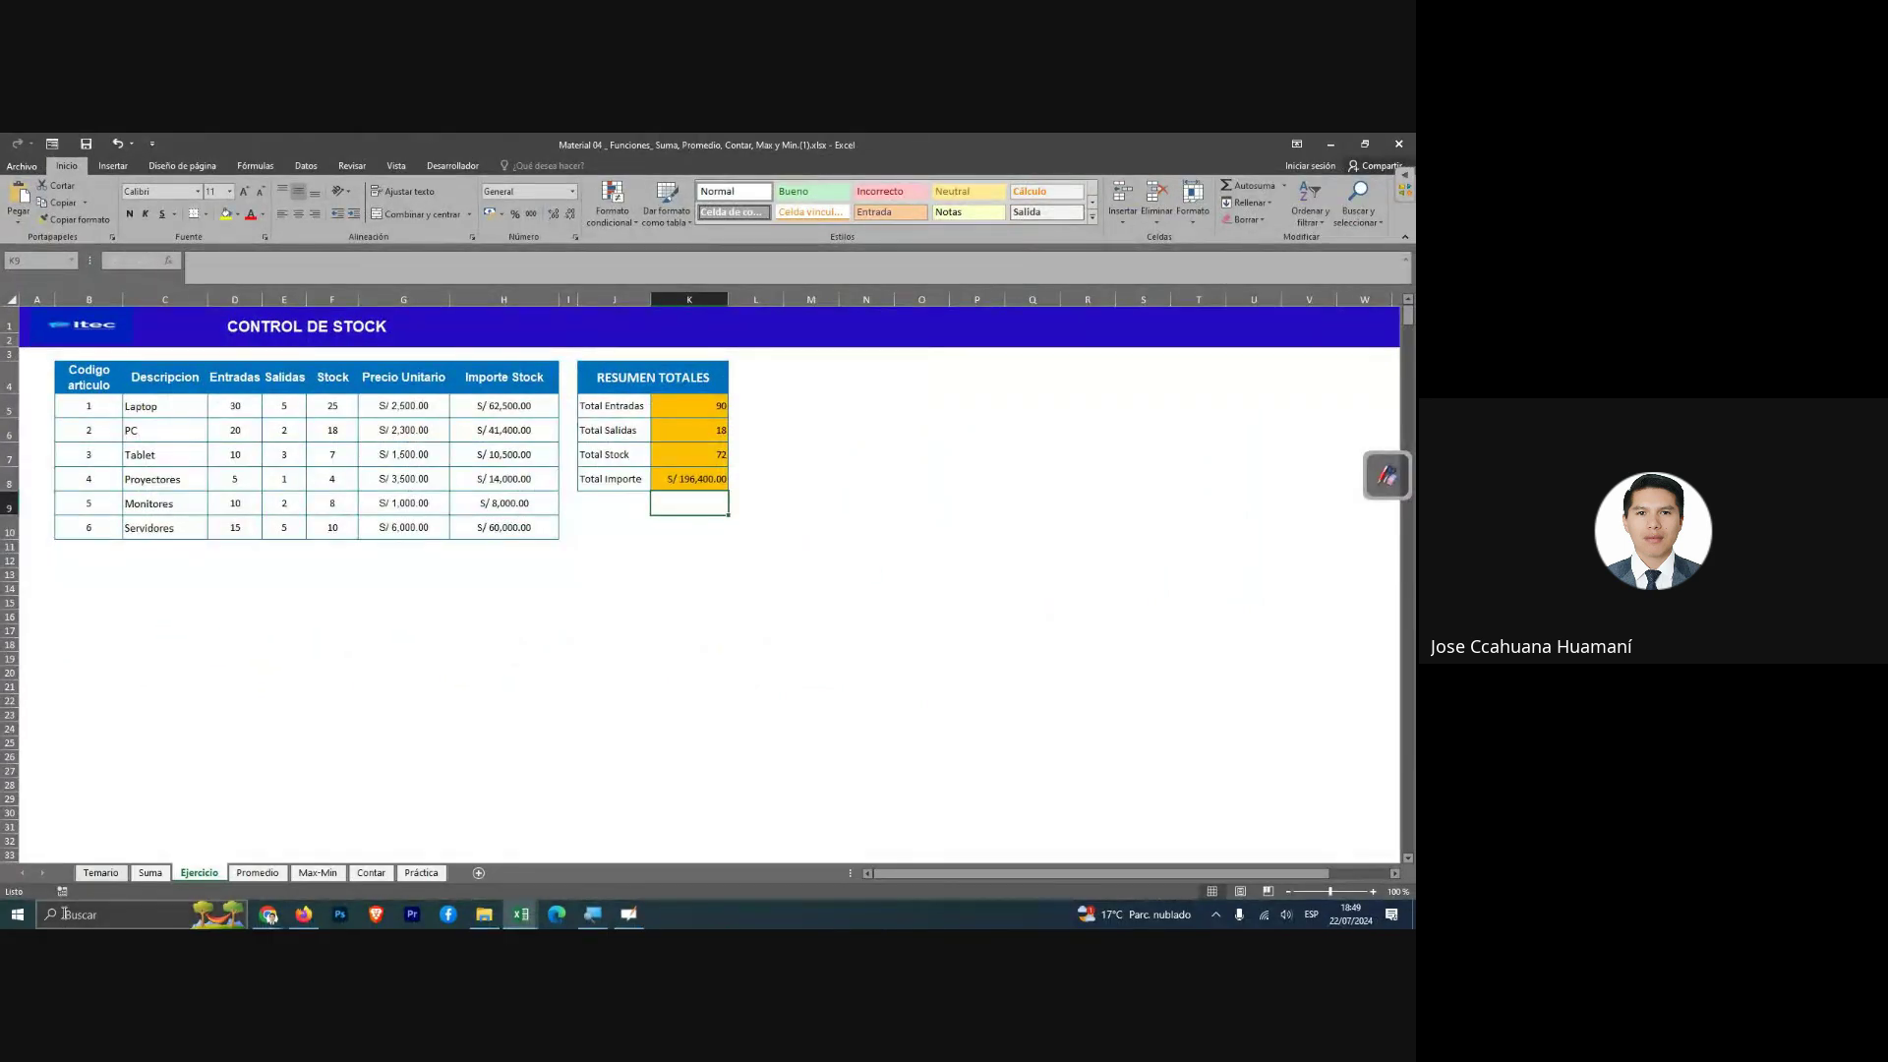
pyautogui.moveTo(269, 914)
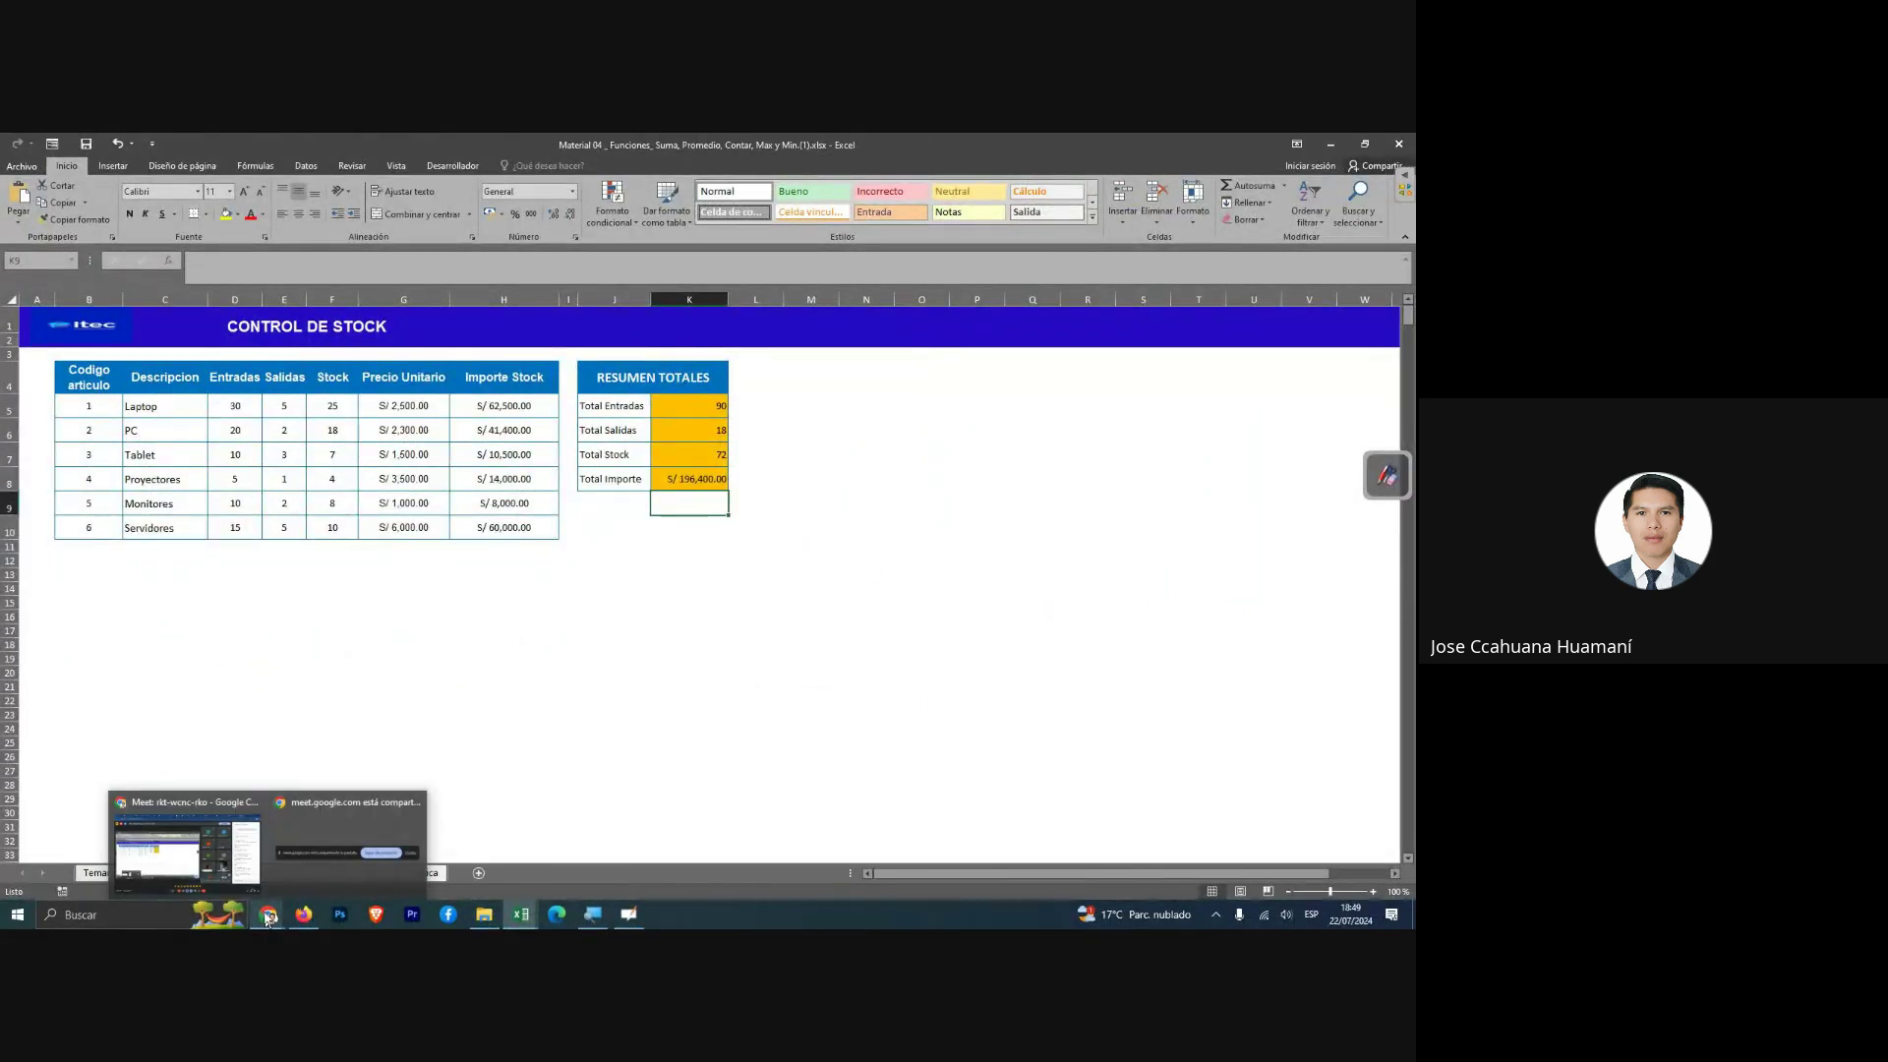
pyautogui.click(187, 843)
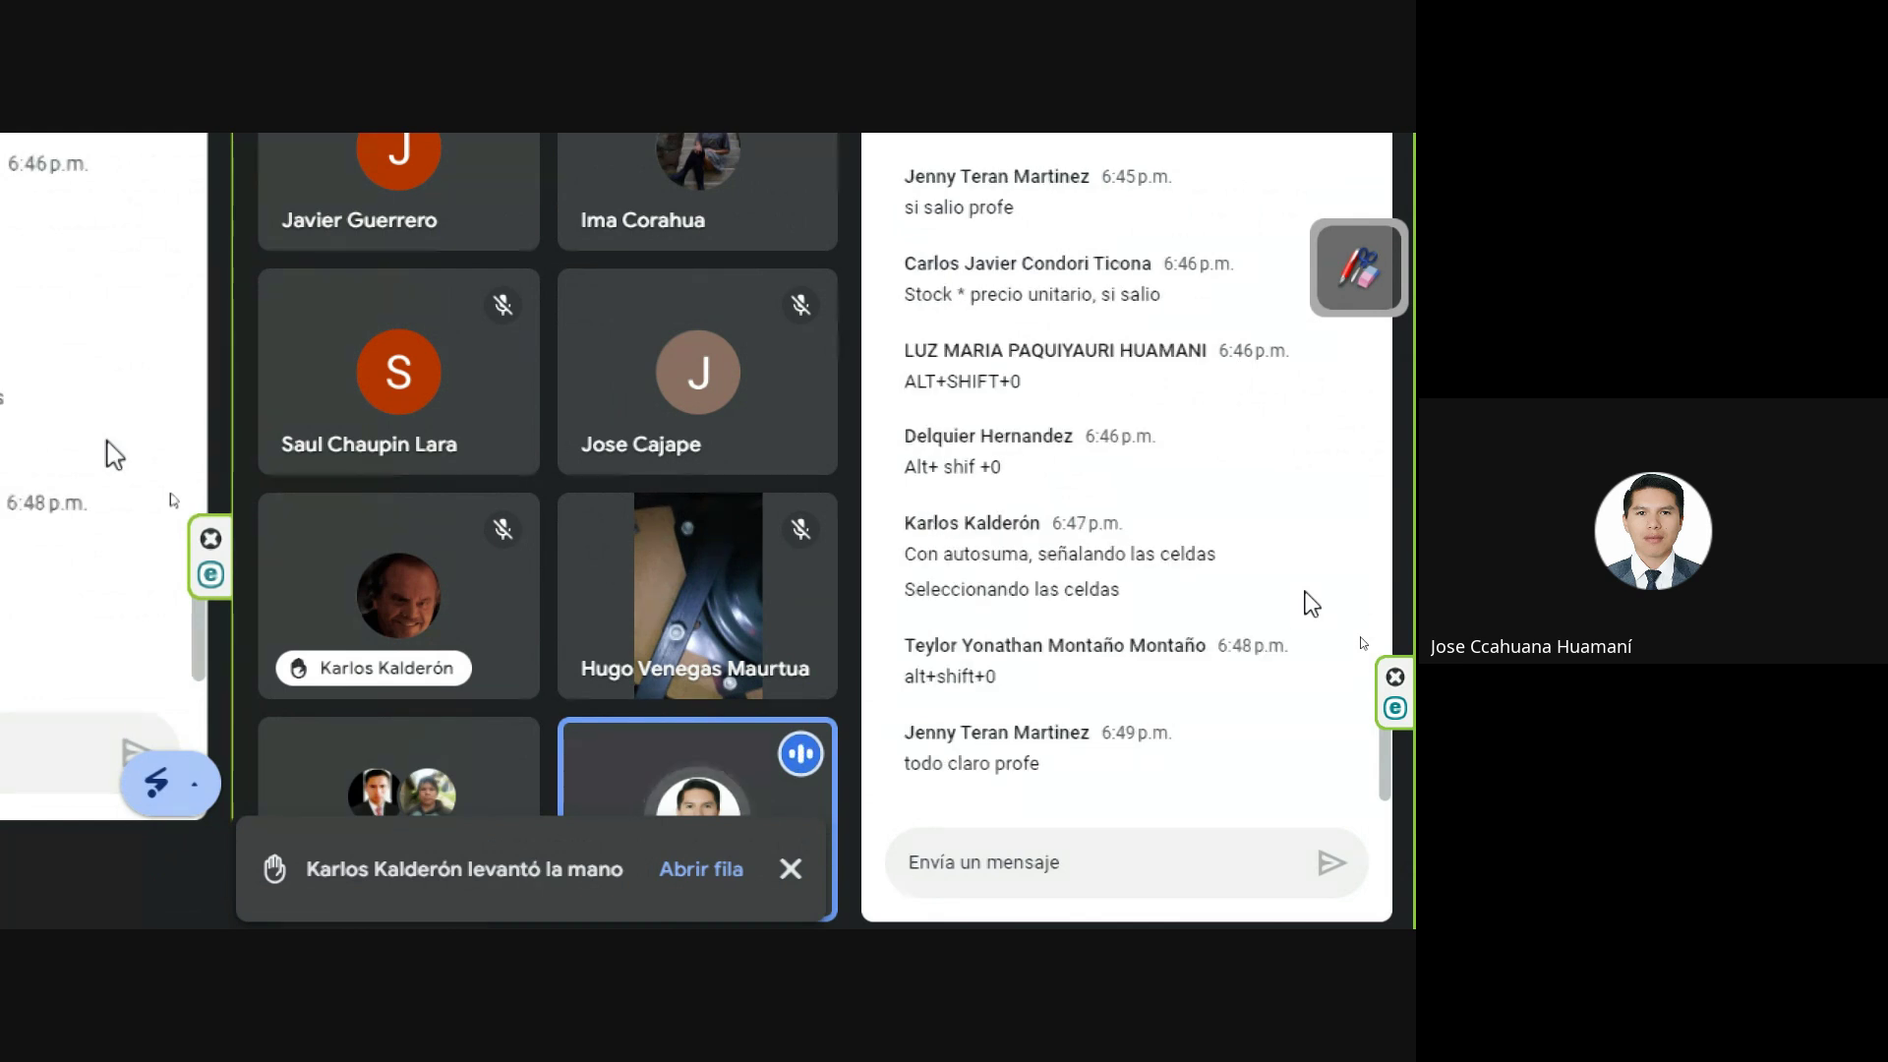
pyautogui.scroll(3, 1268, 629)
pyautogui.scroll(-4, 1264, 623)
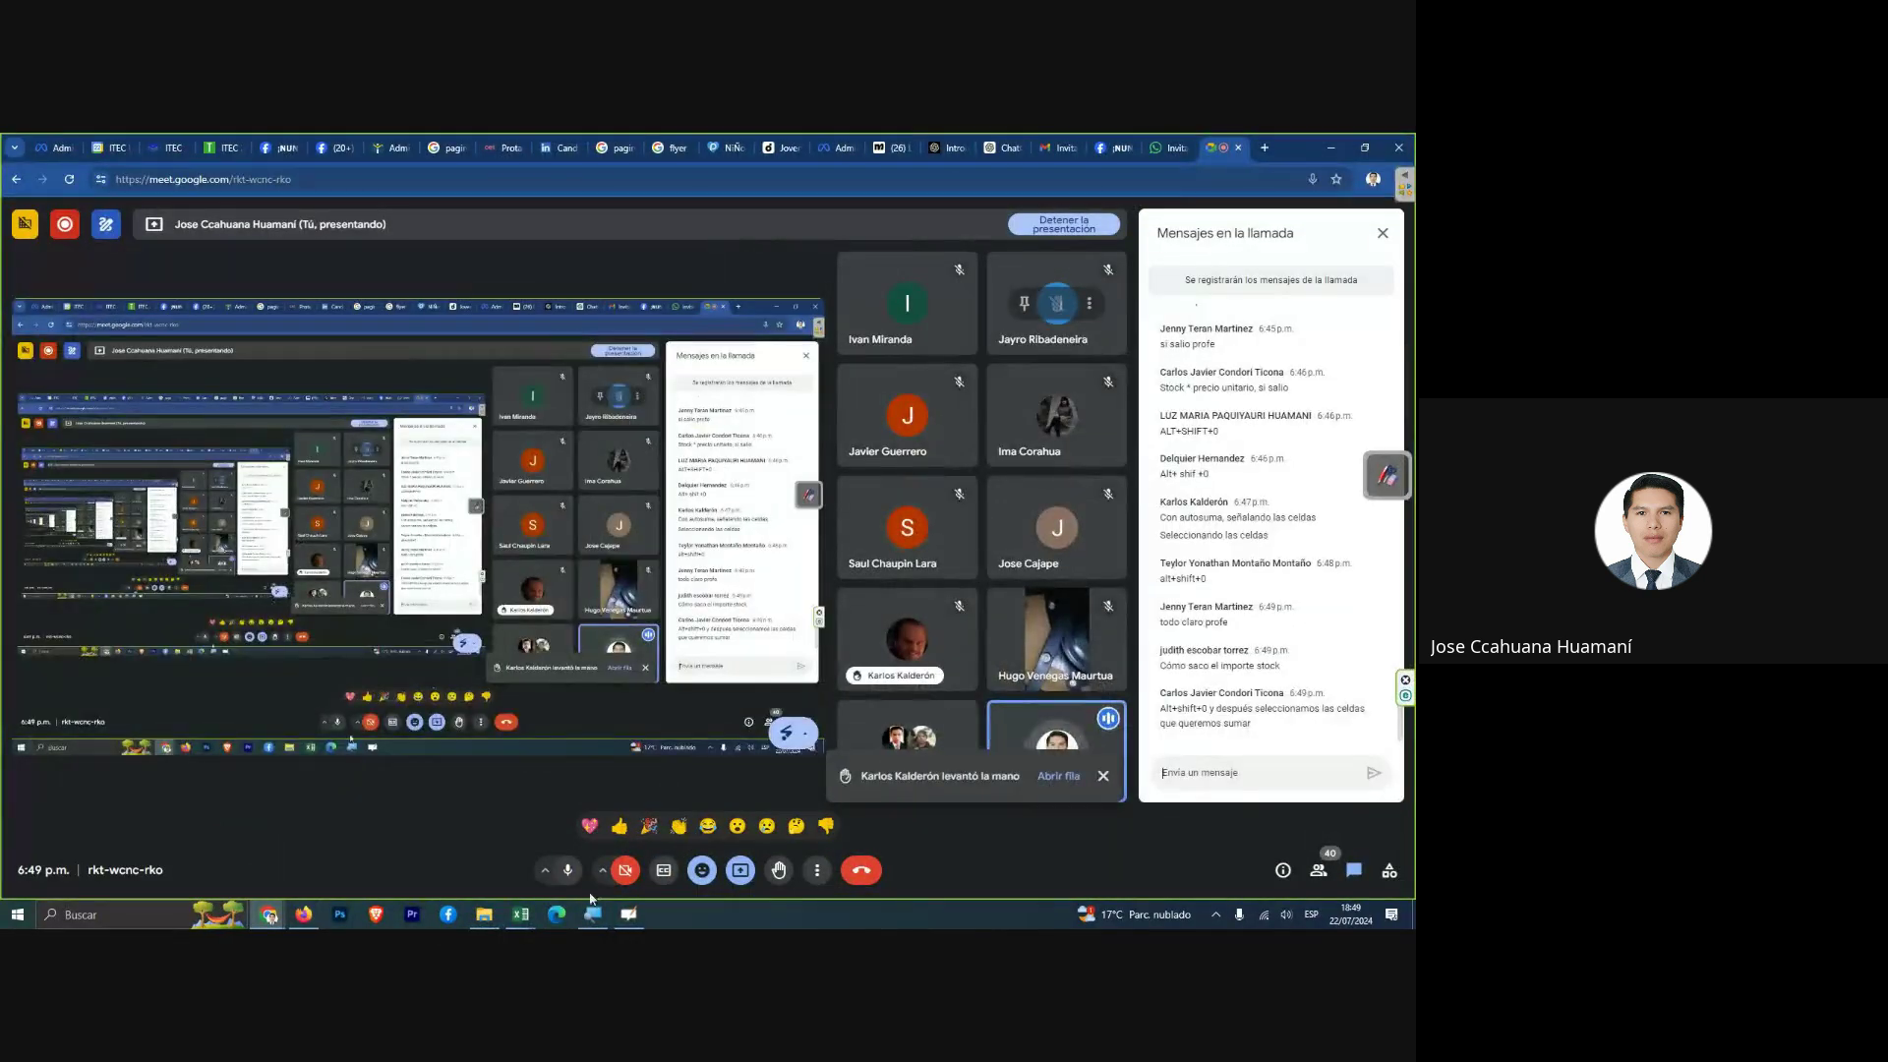
pyautogui.click(568, 869)
pyautogui.moveTo(519, 914)
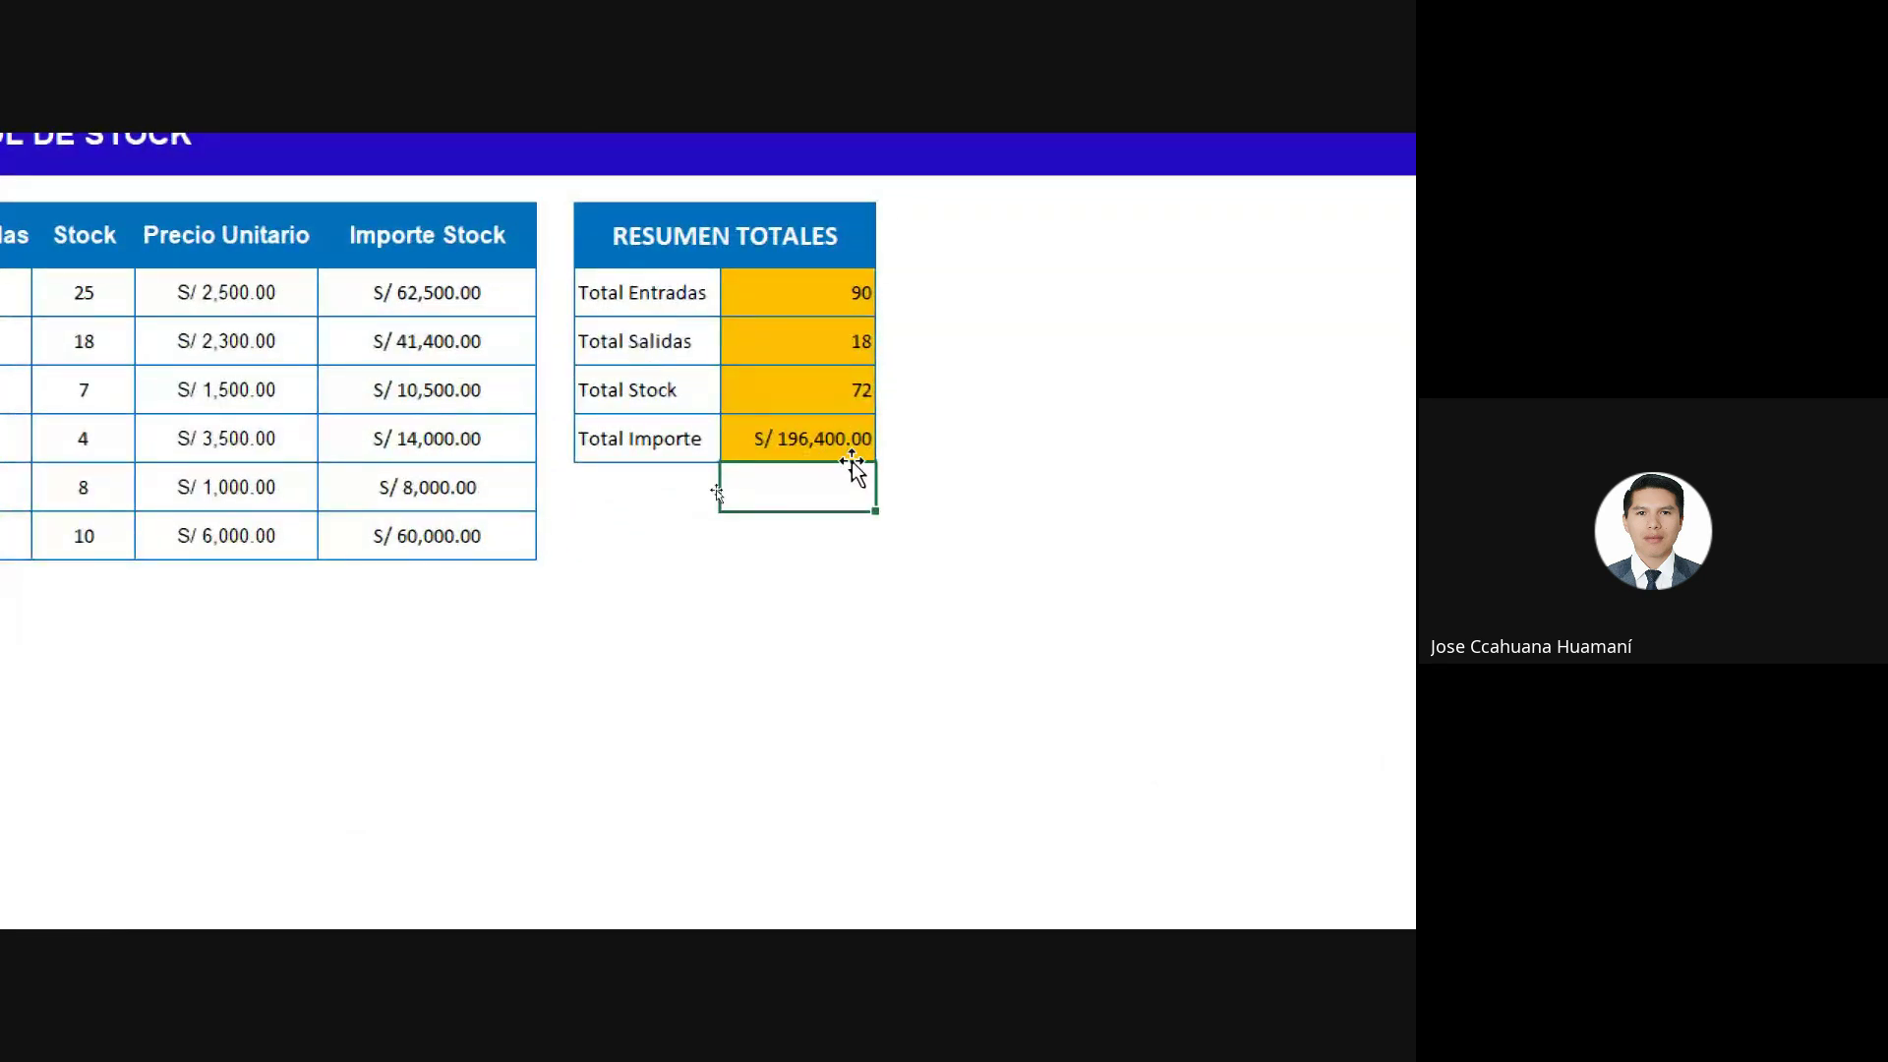
# Inspect Total Importe's =SUMA(H5:H10) formula without changes, then switch to the Promedio sheet.
pyautogui.click(835, 425)
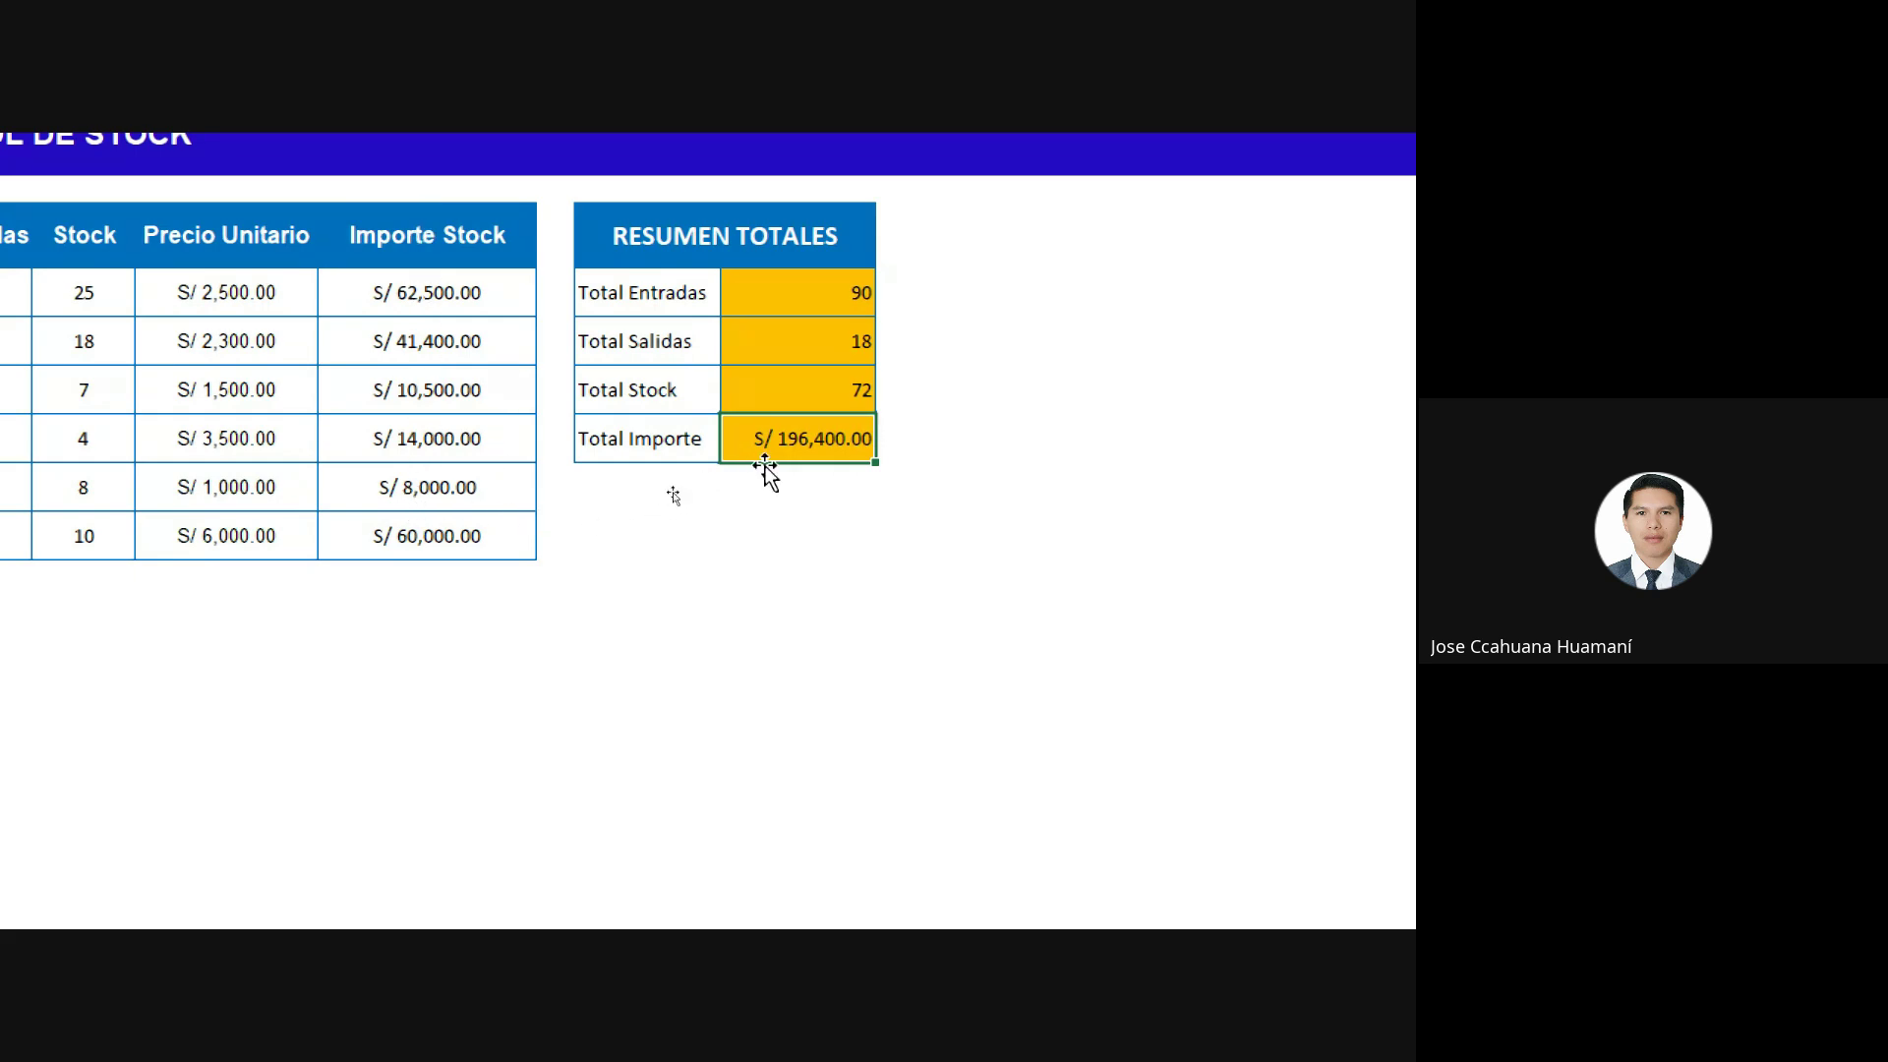
pyautogui.doubleClick(811, 438)
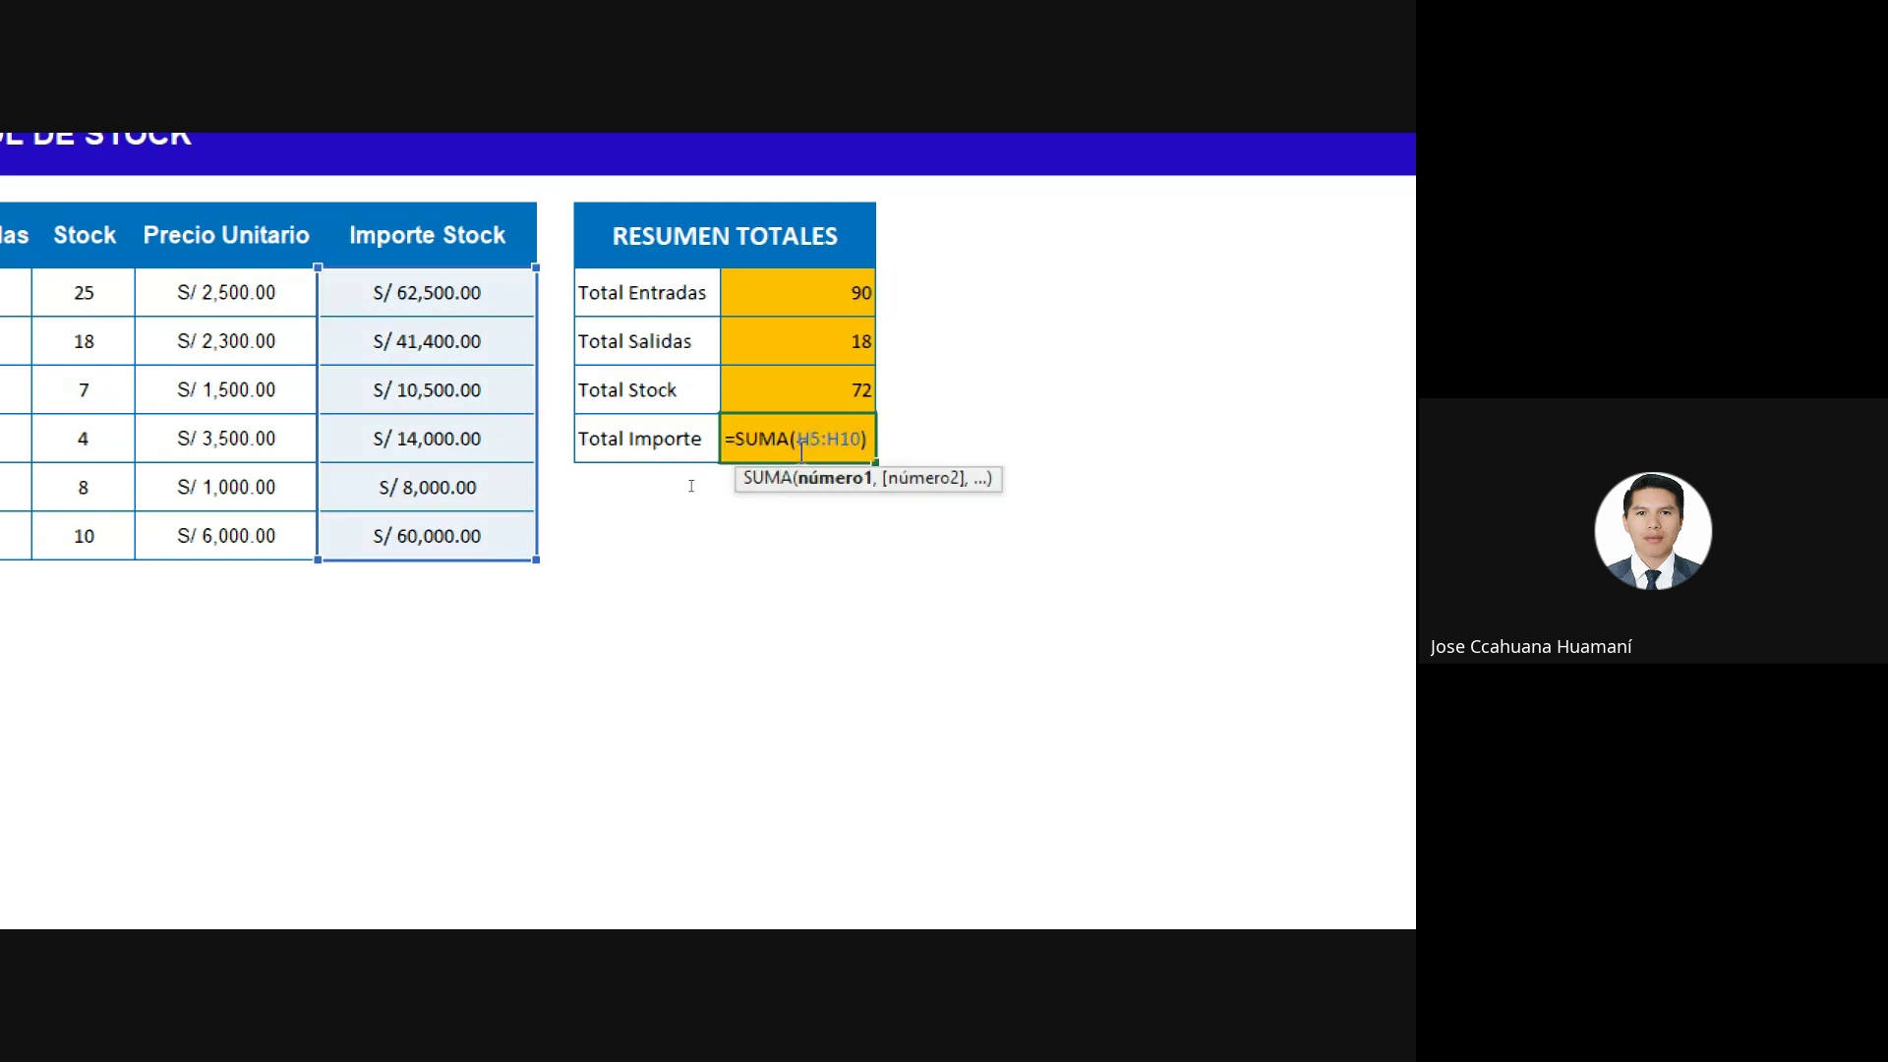
pyautogui.press('Return')
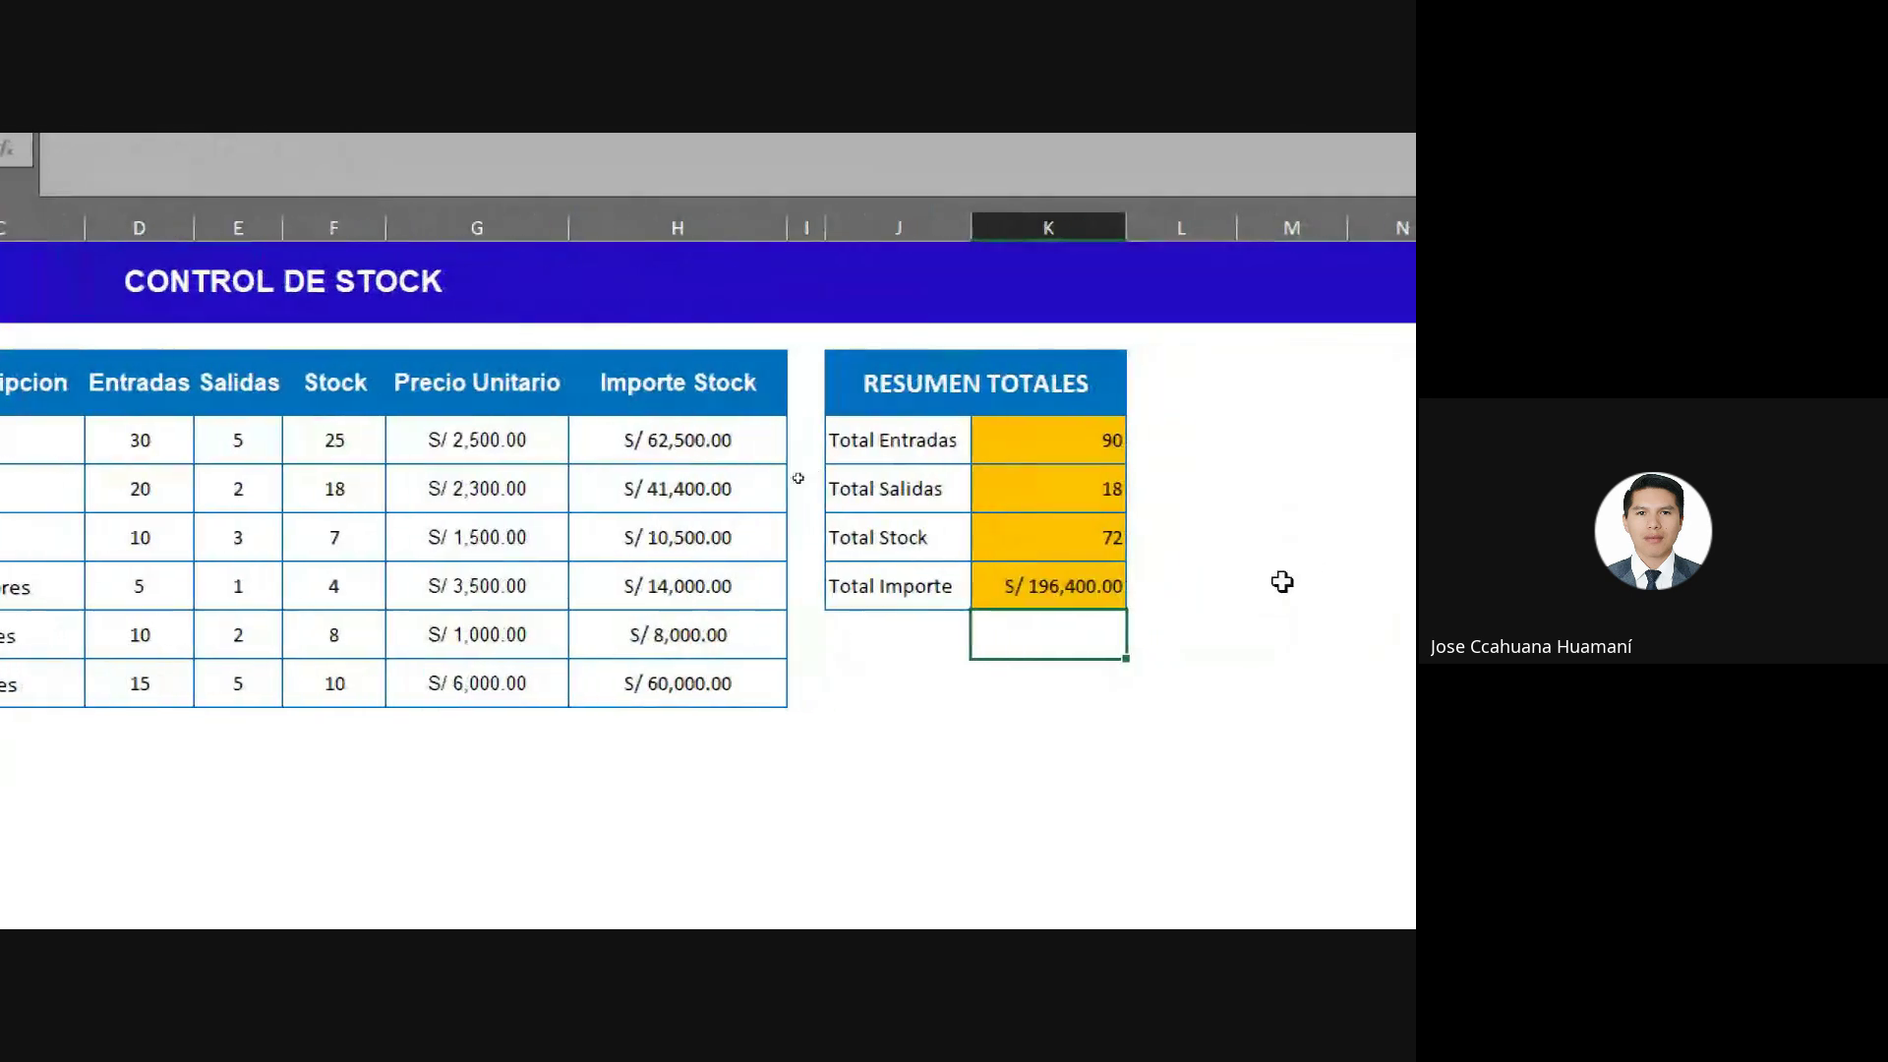
pyautogui.click(1071, 585)
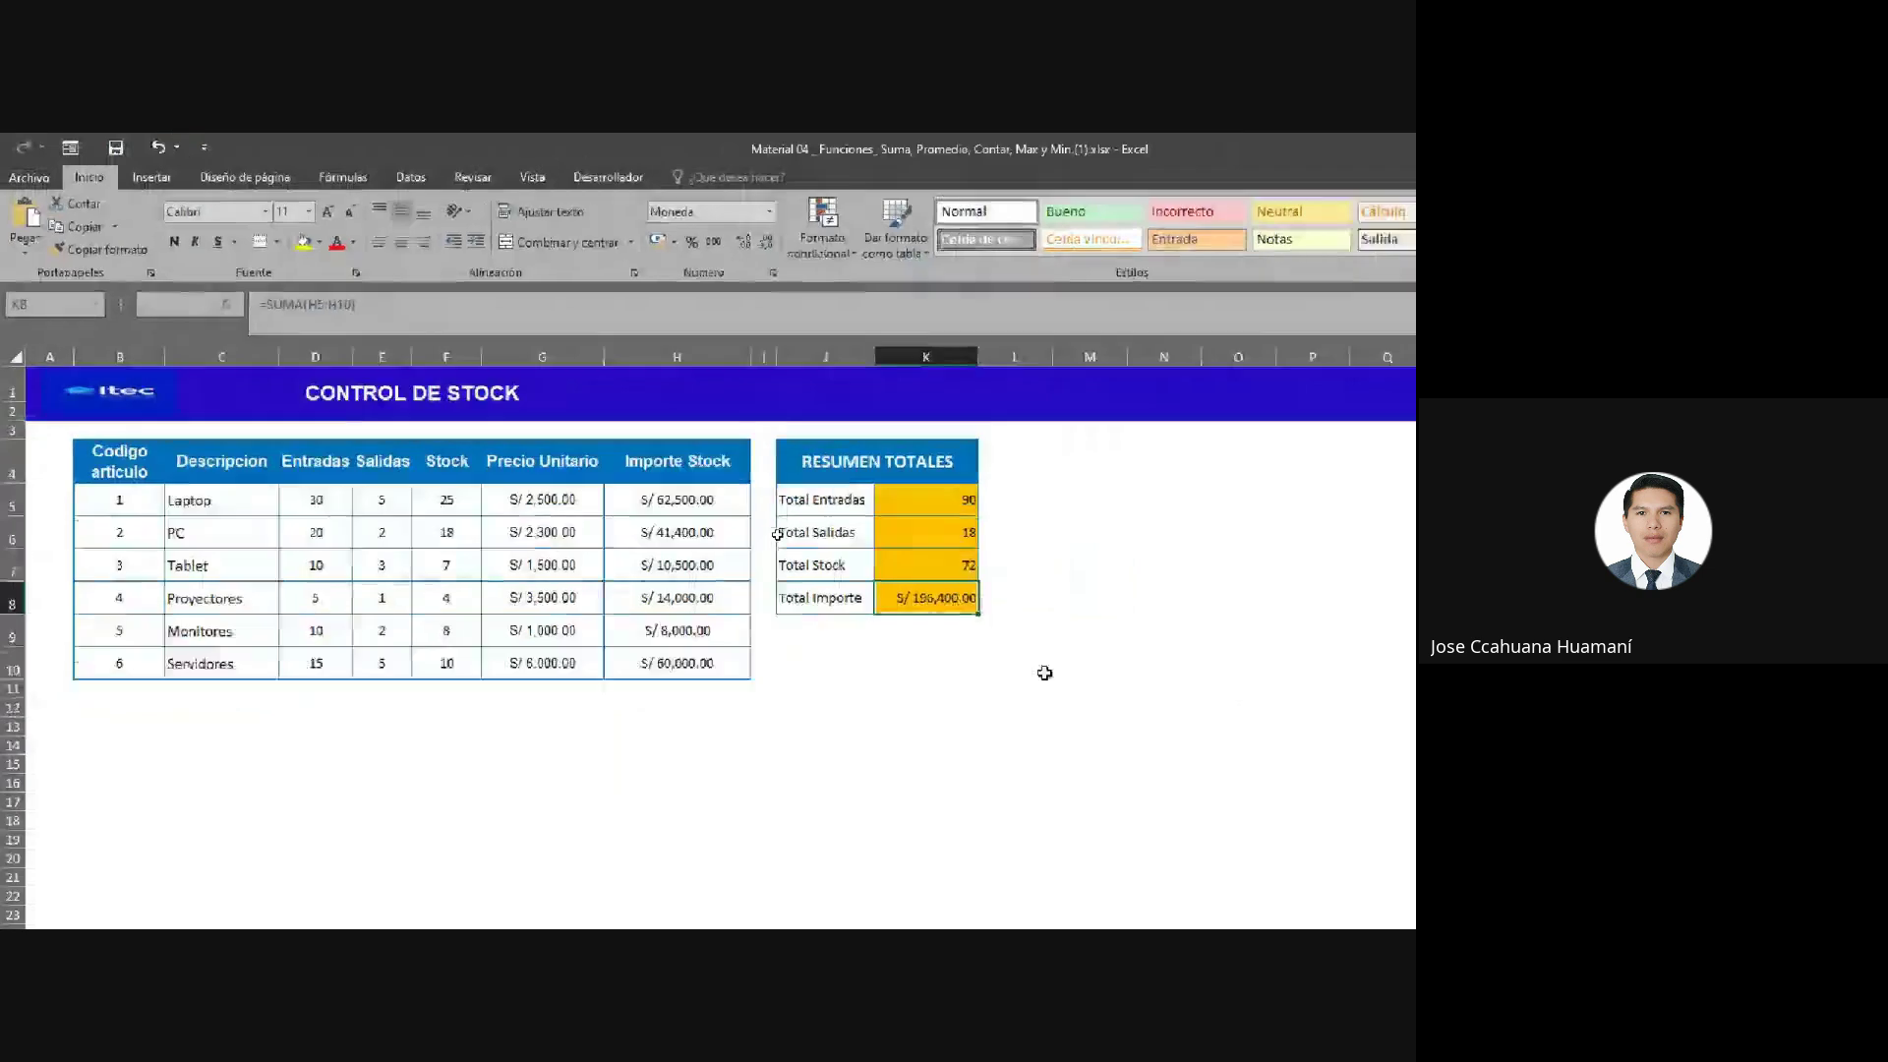
pyautogui.click(258, 872)
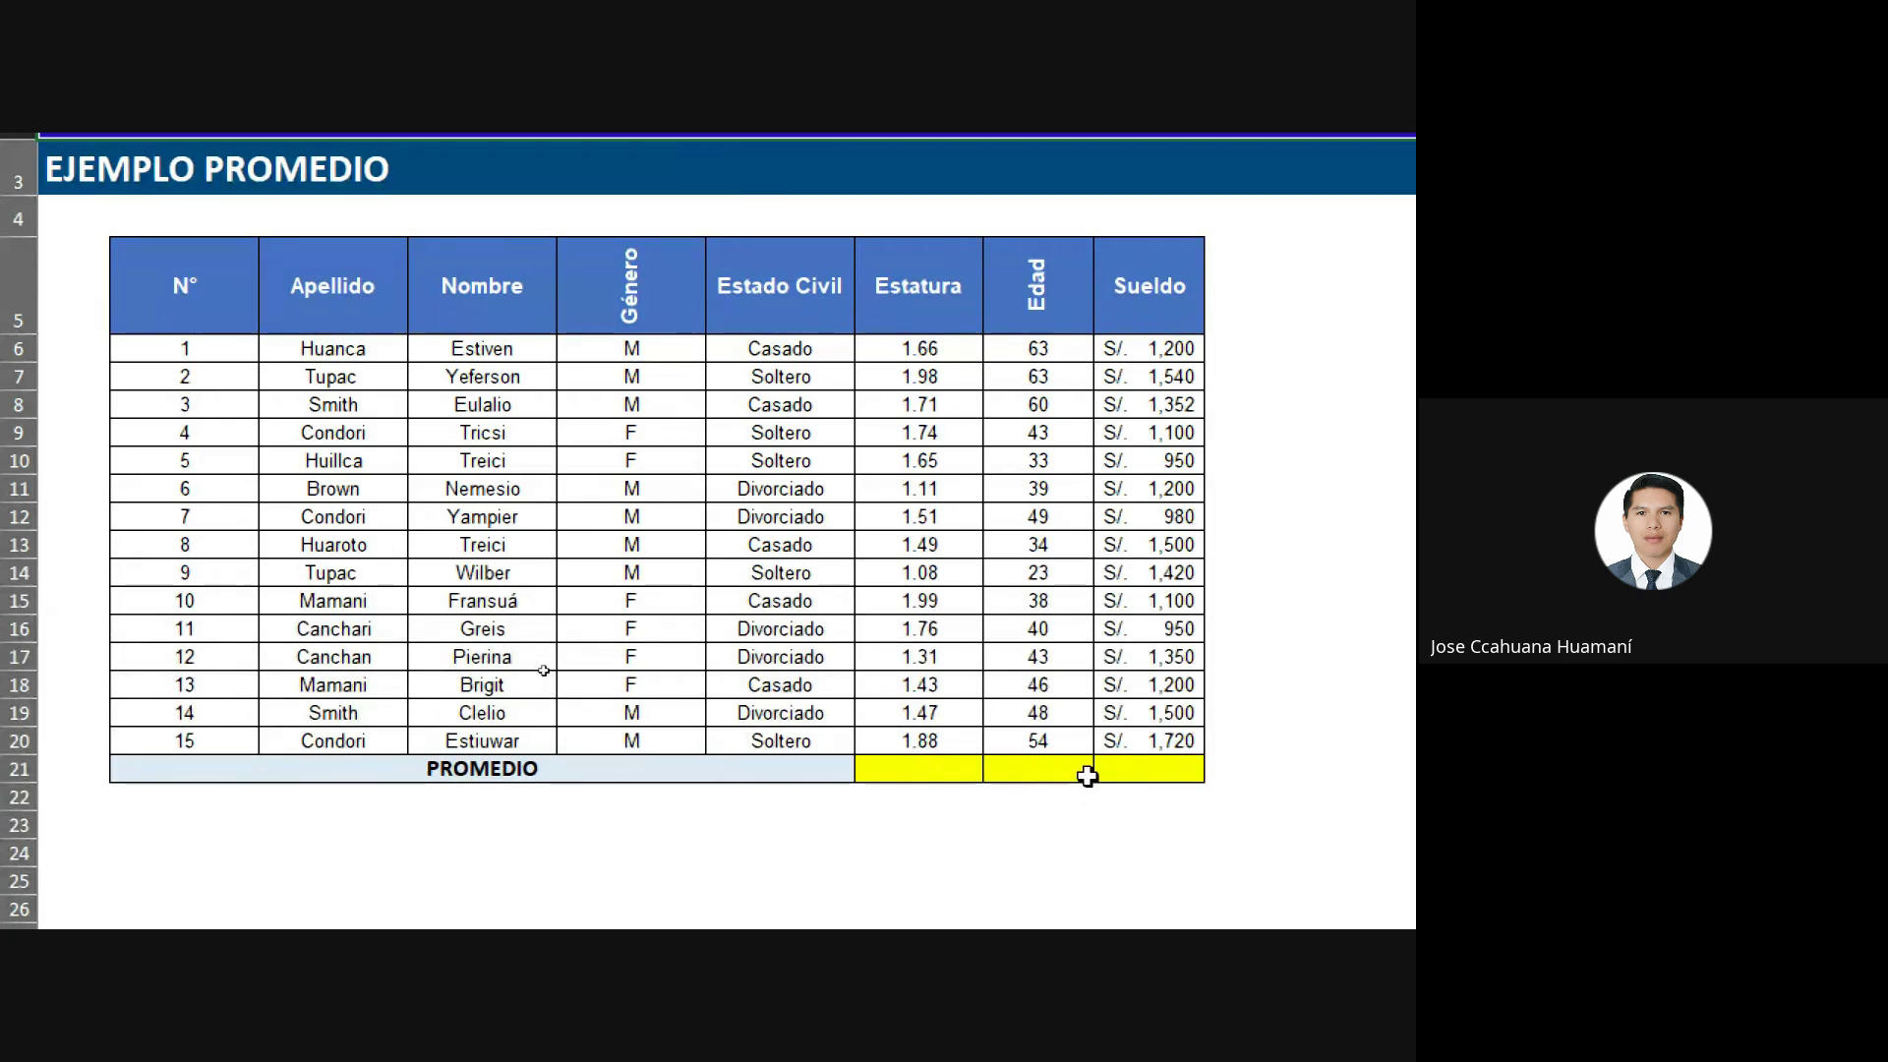
# Apply Autosuma's Promedio to G21:I21, giving averages 1.59, 45 and 1270.80.
pyautogui.click(926, 770)
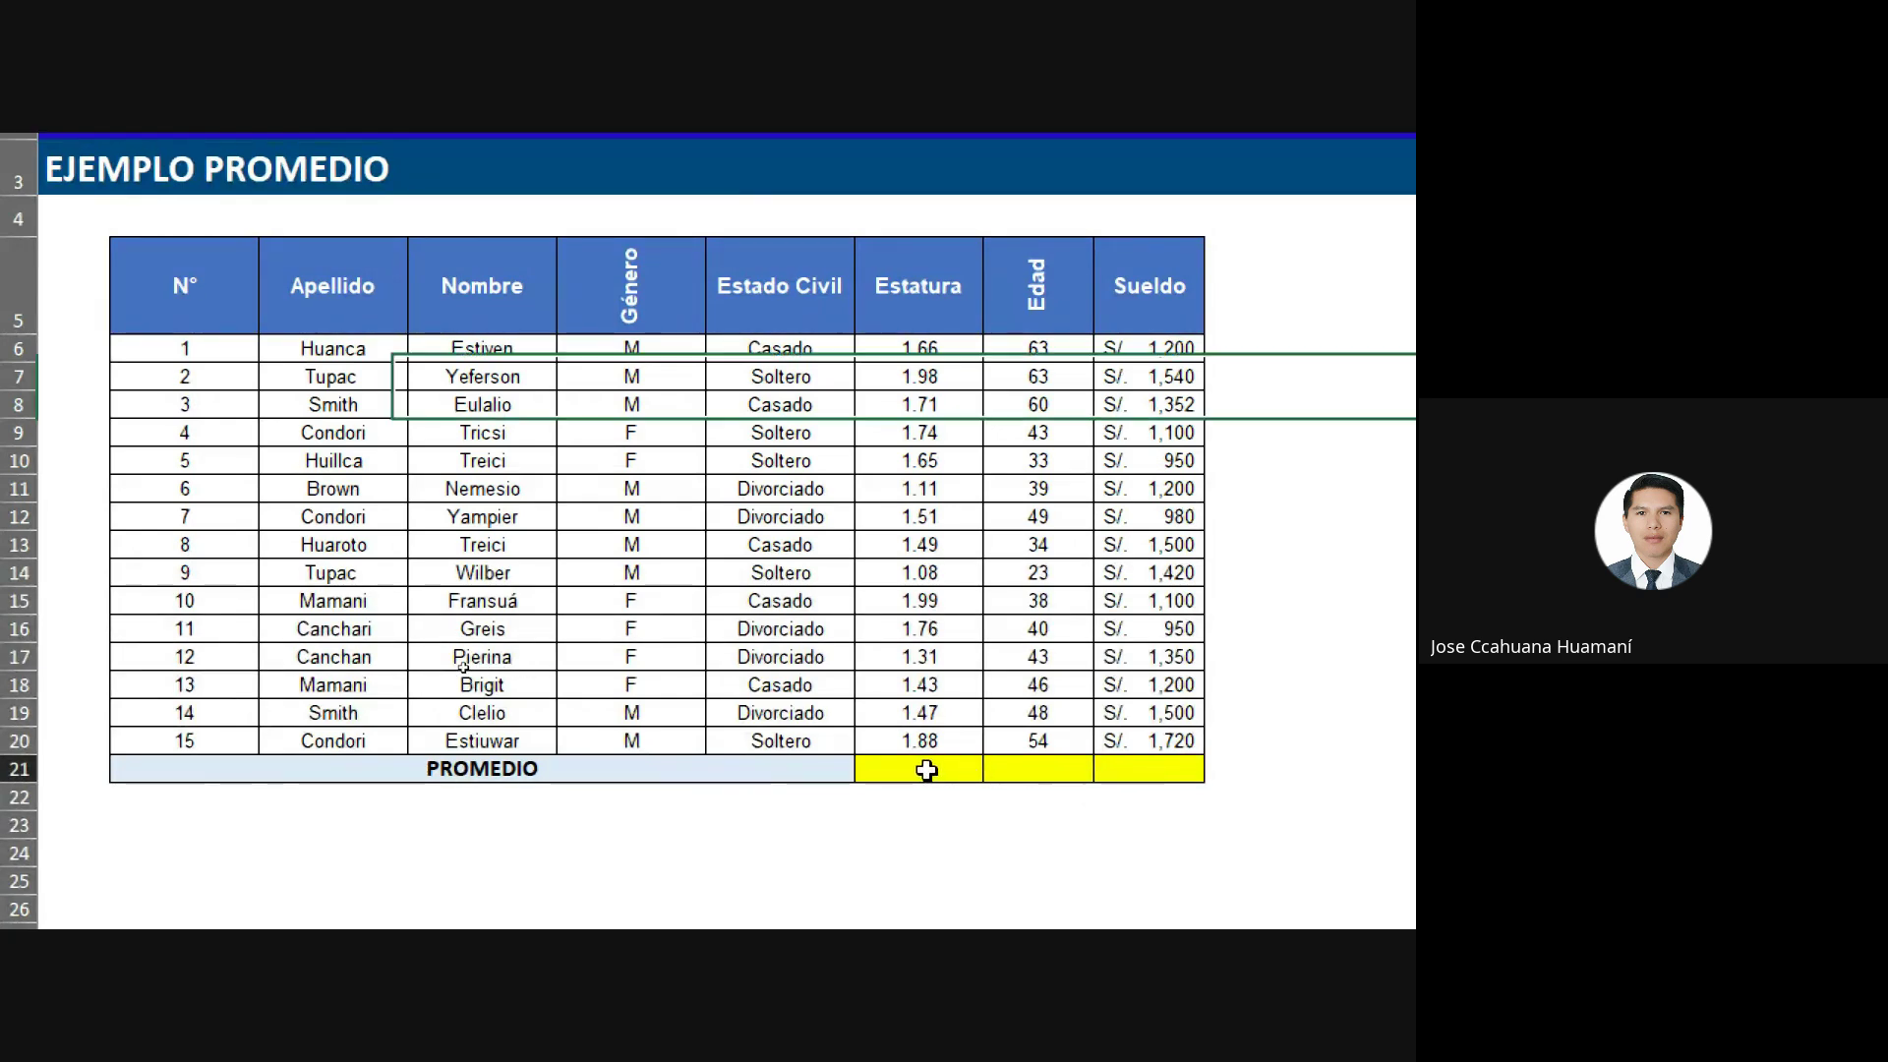
pyautogui.click(1034, 768)
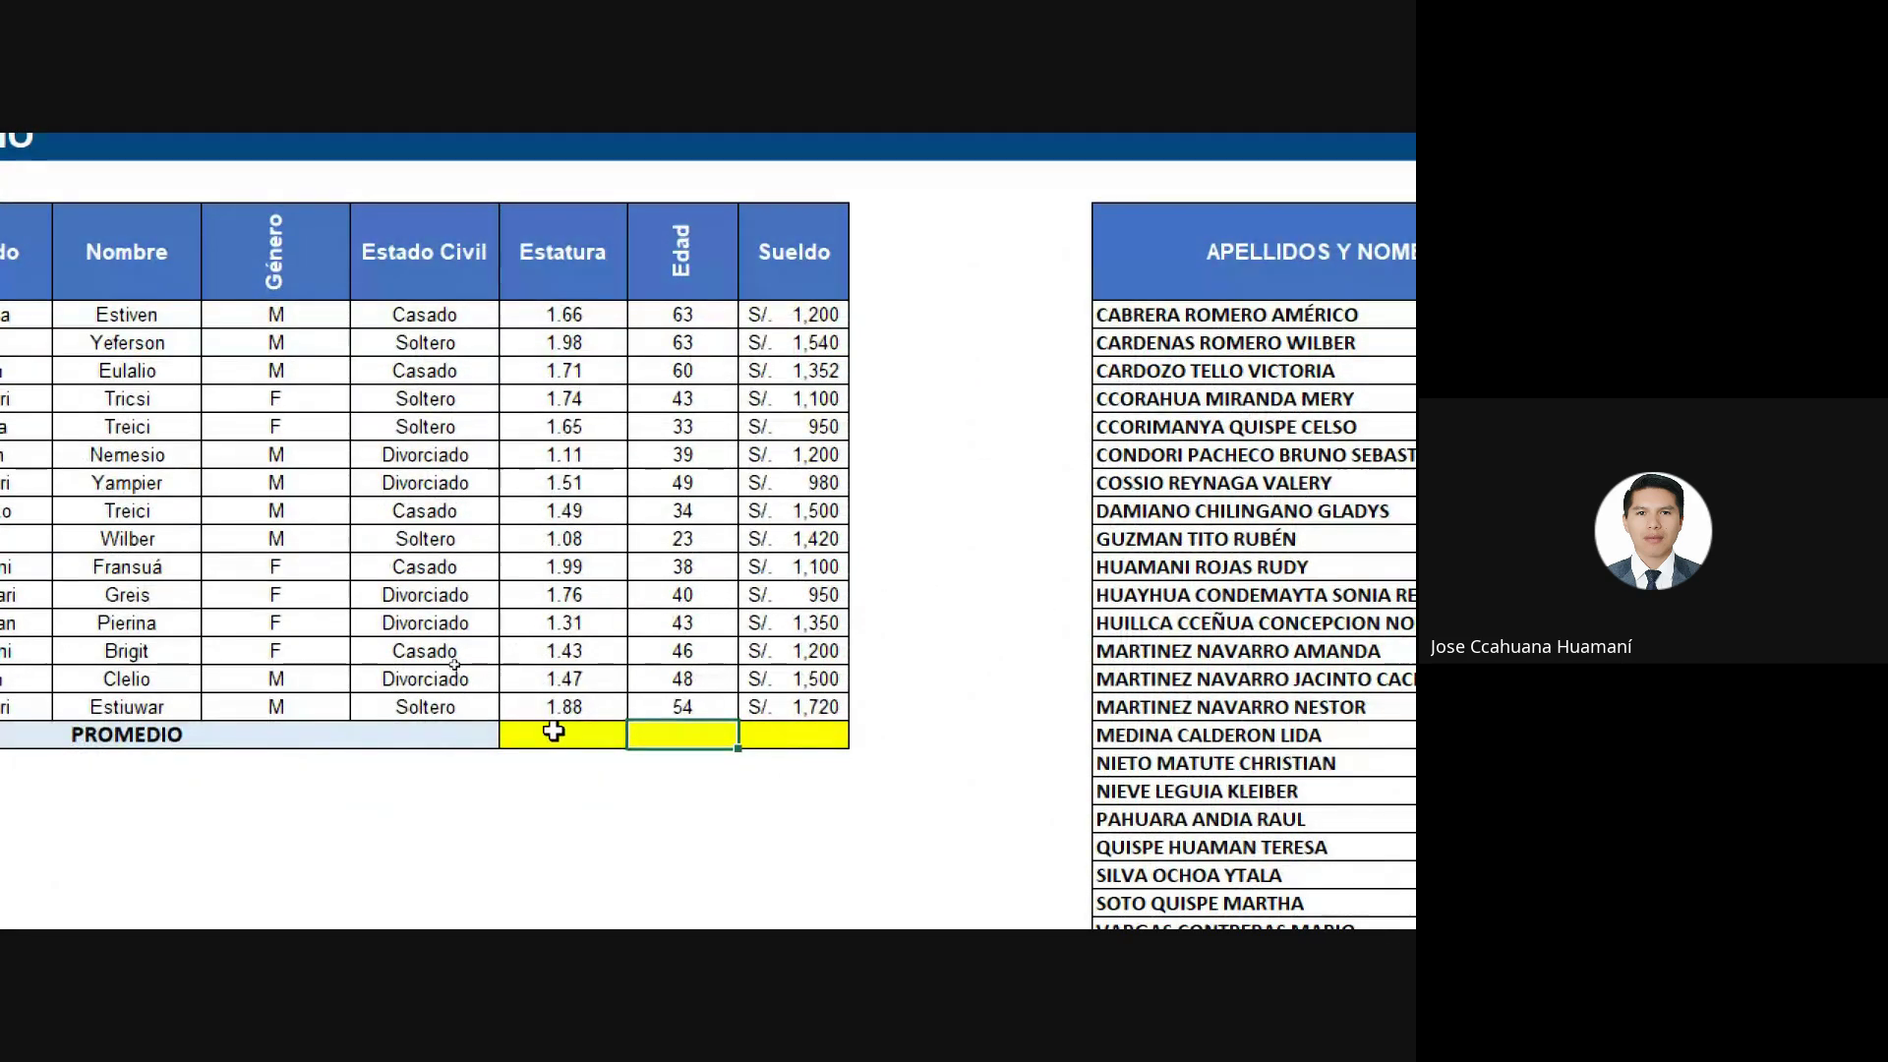
pyautogui.click(565, 736)
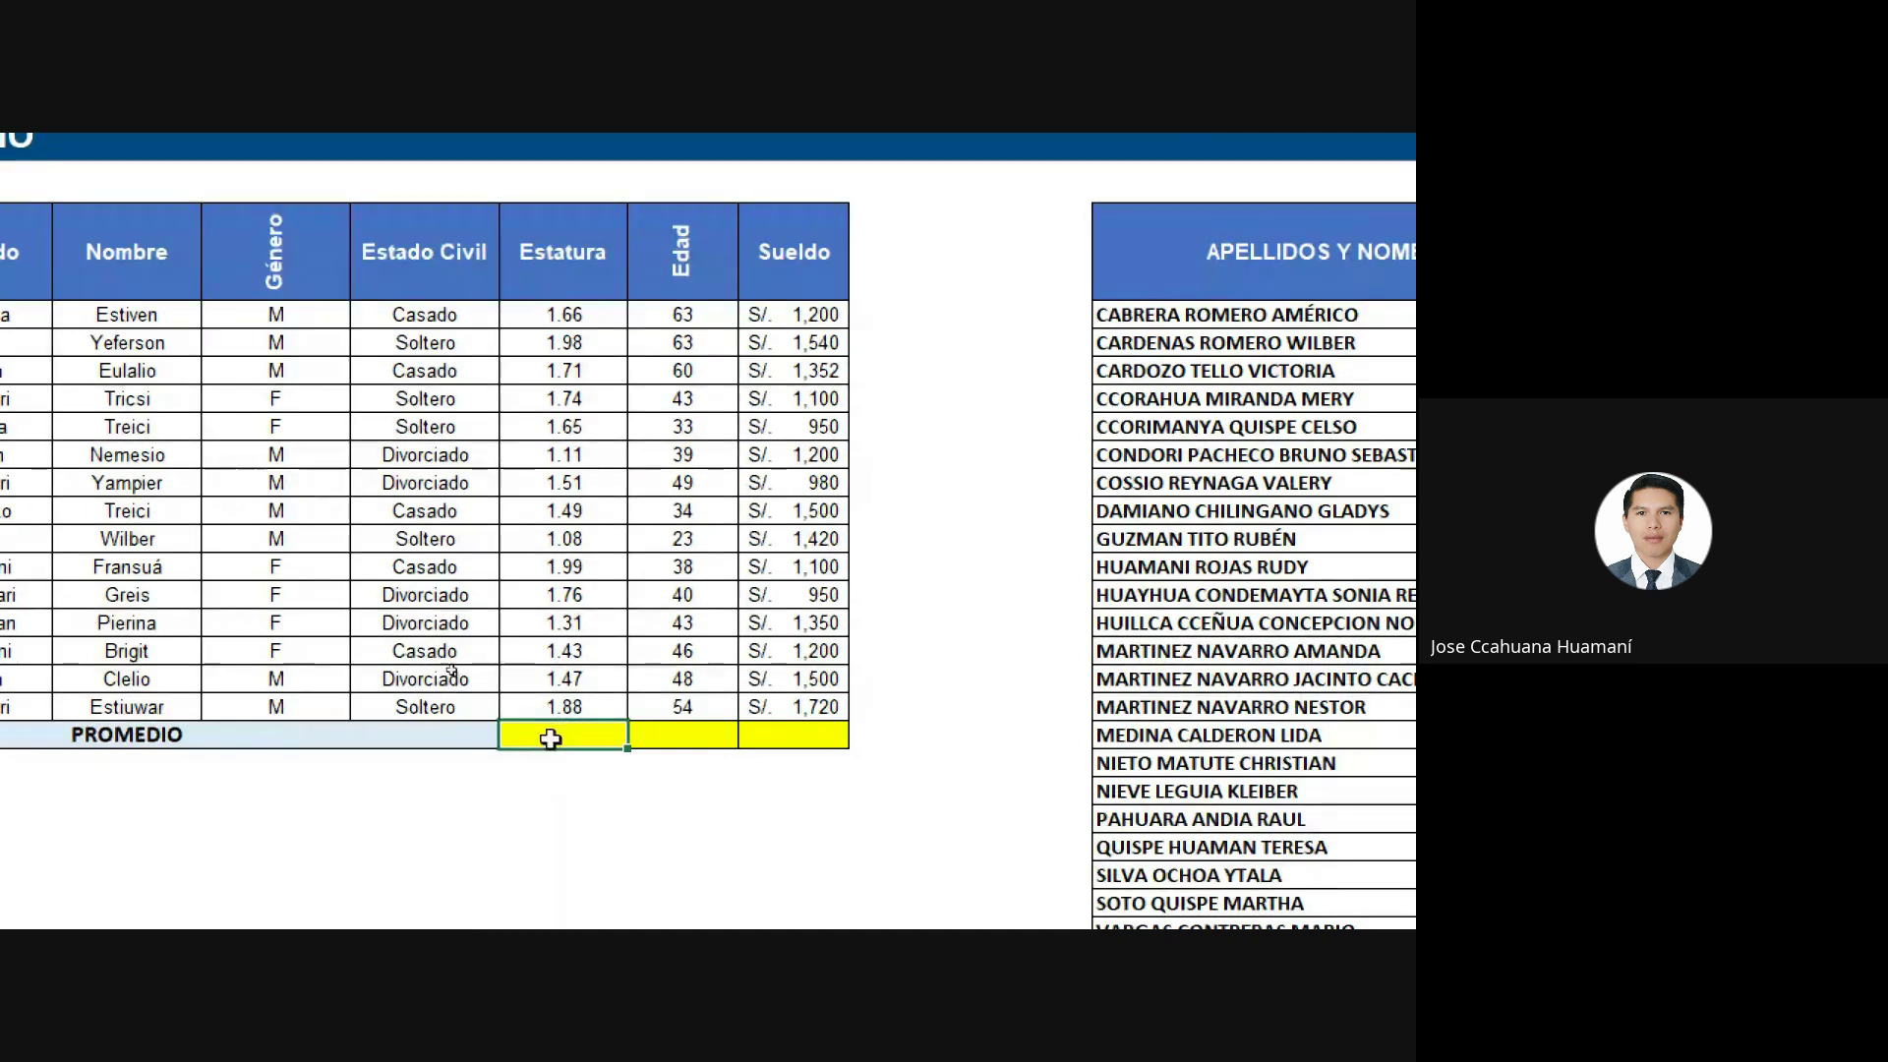
pyautogui.moveTo(558, 730); pyautogui.dragTo(783, 728)
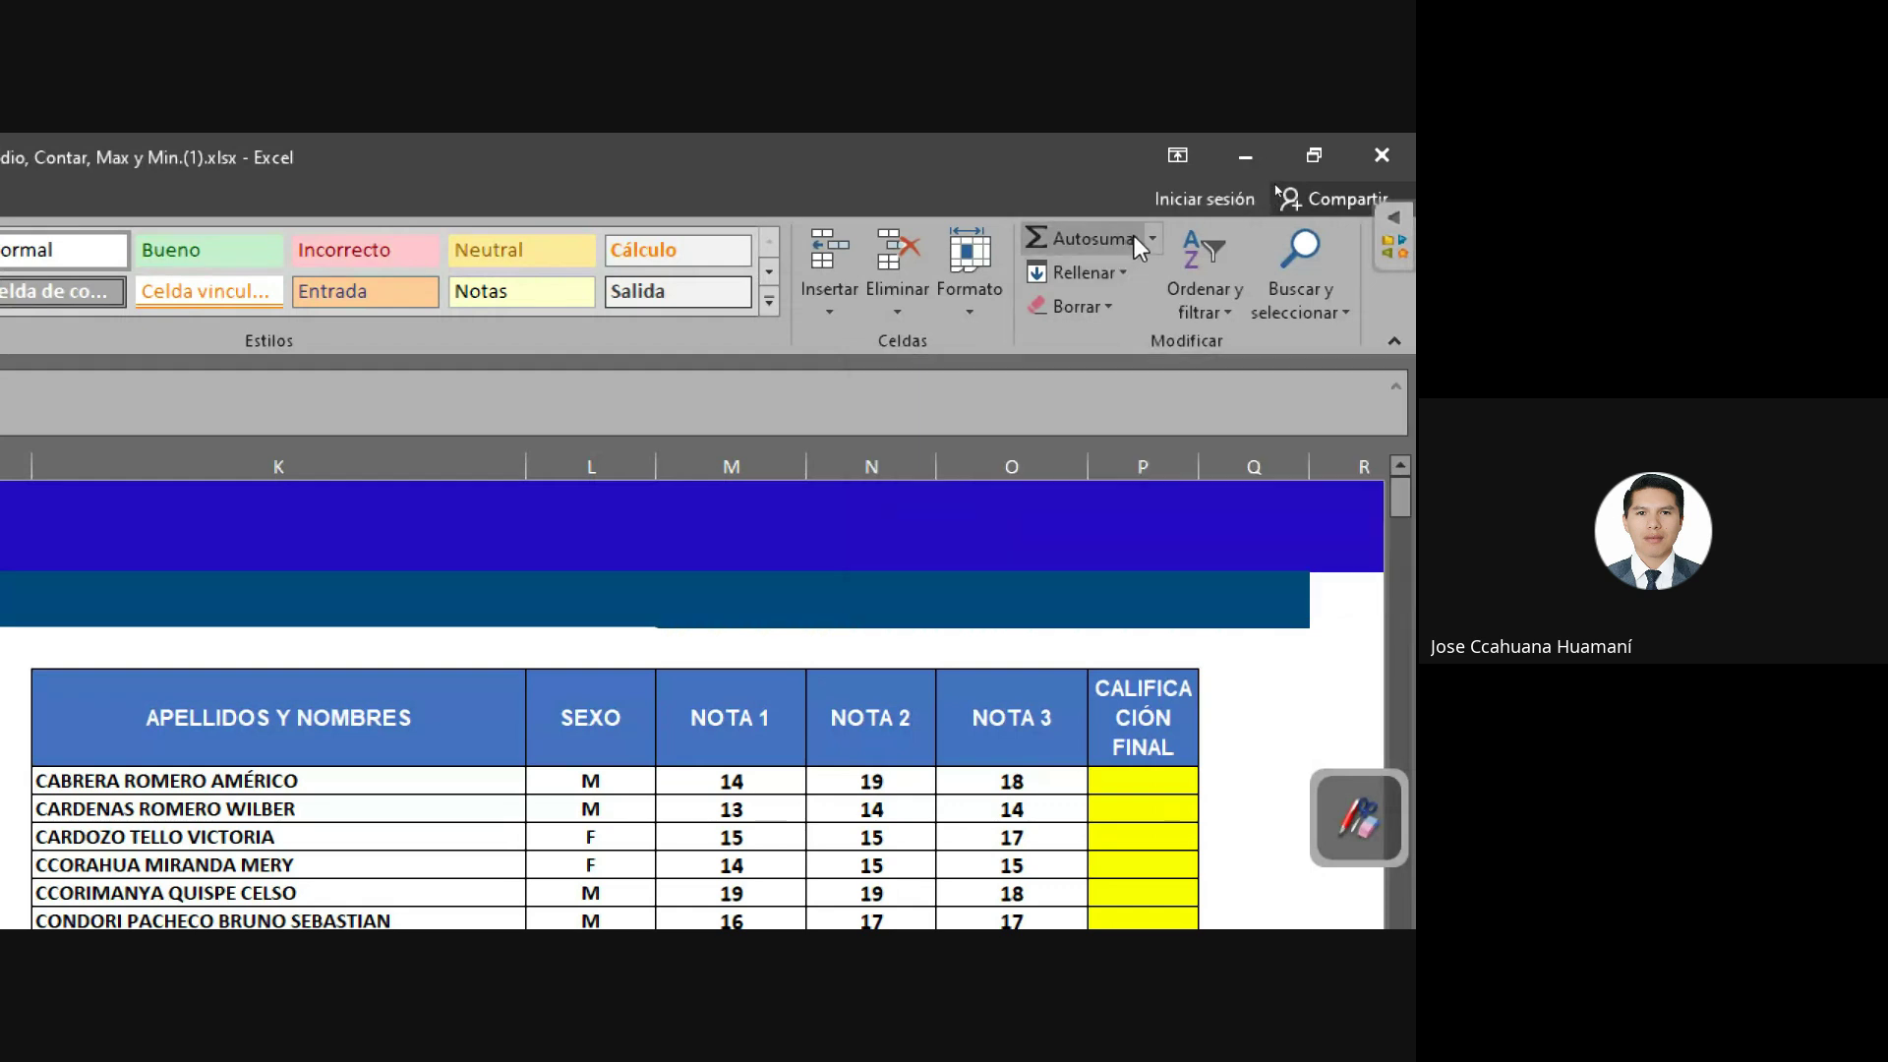
pyautogui.click(1153, 239)
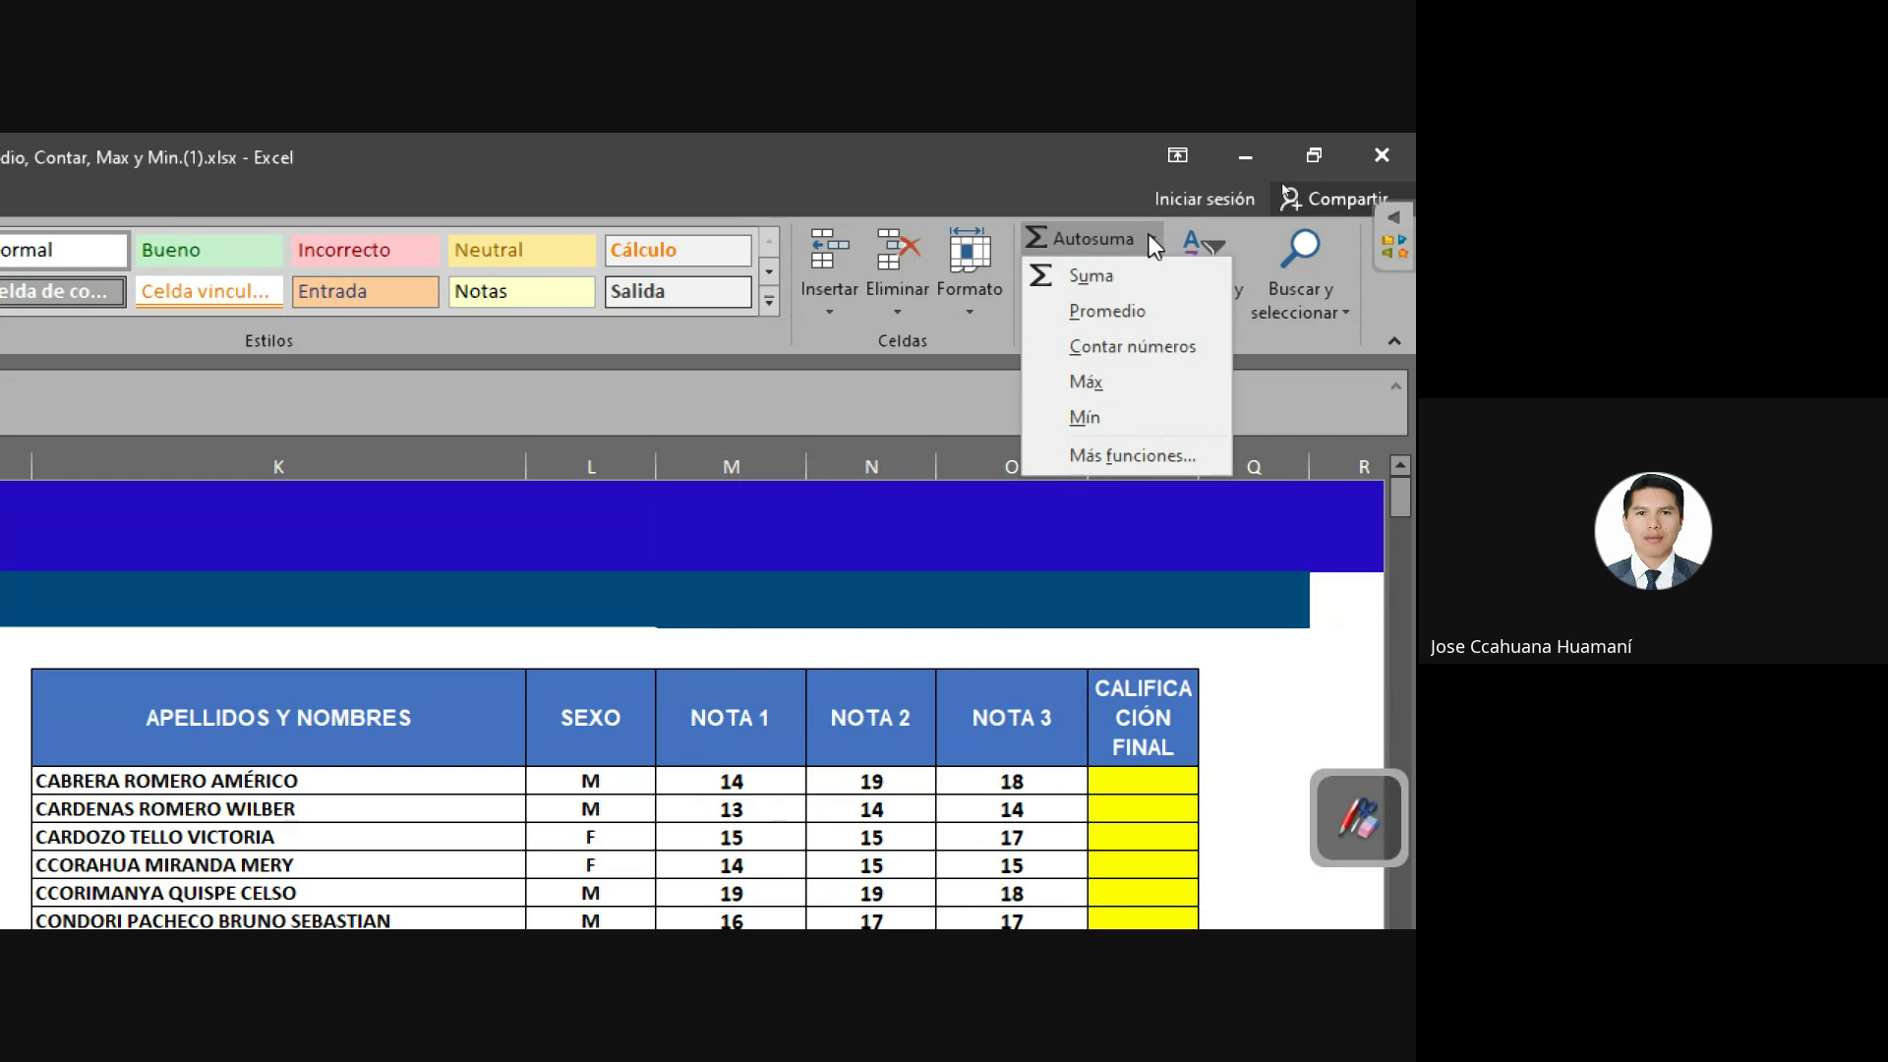
pyautogui.click(1101, 313)
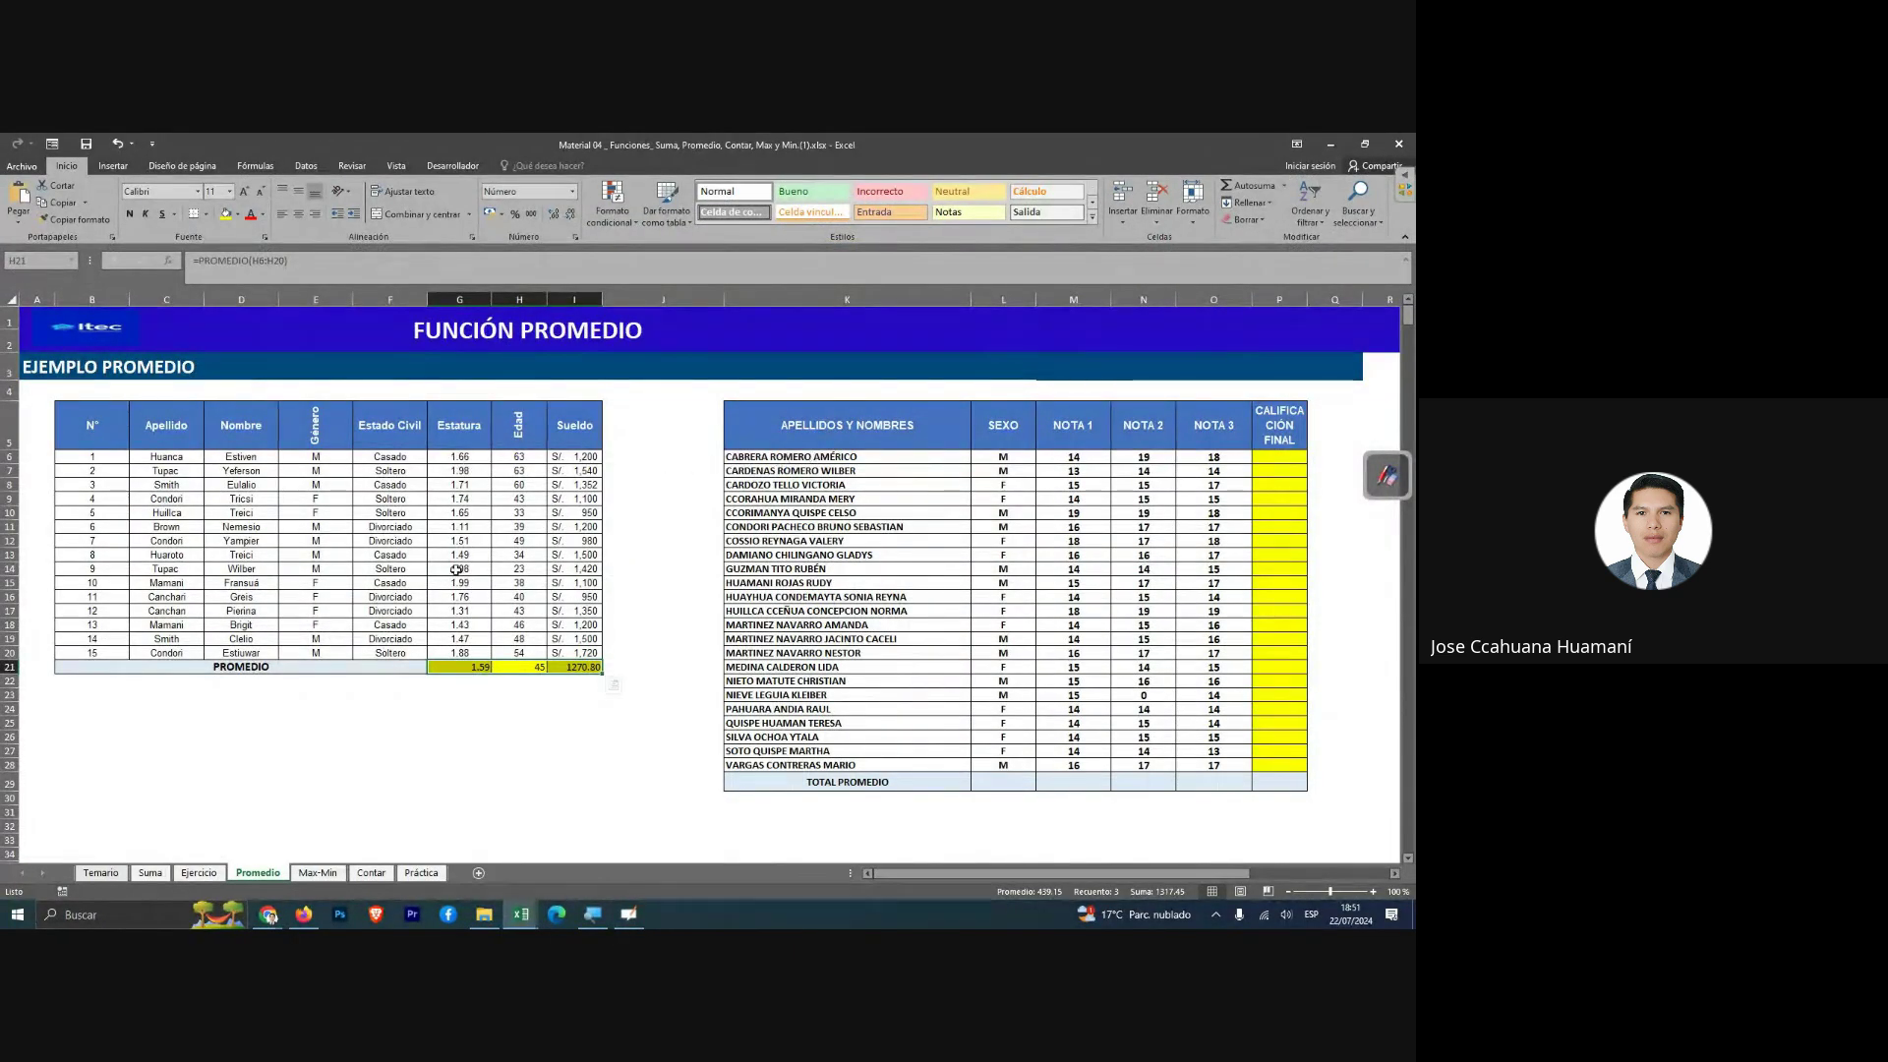
pyautogui.click(621, 428)
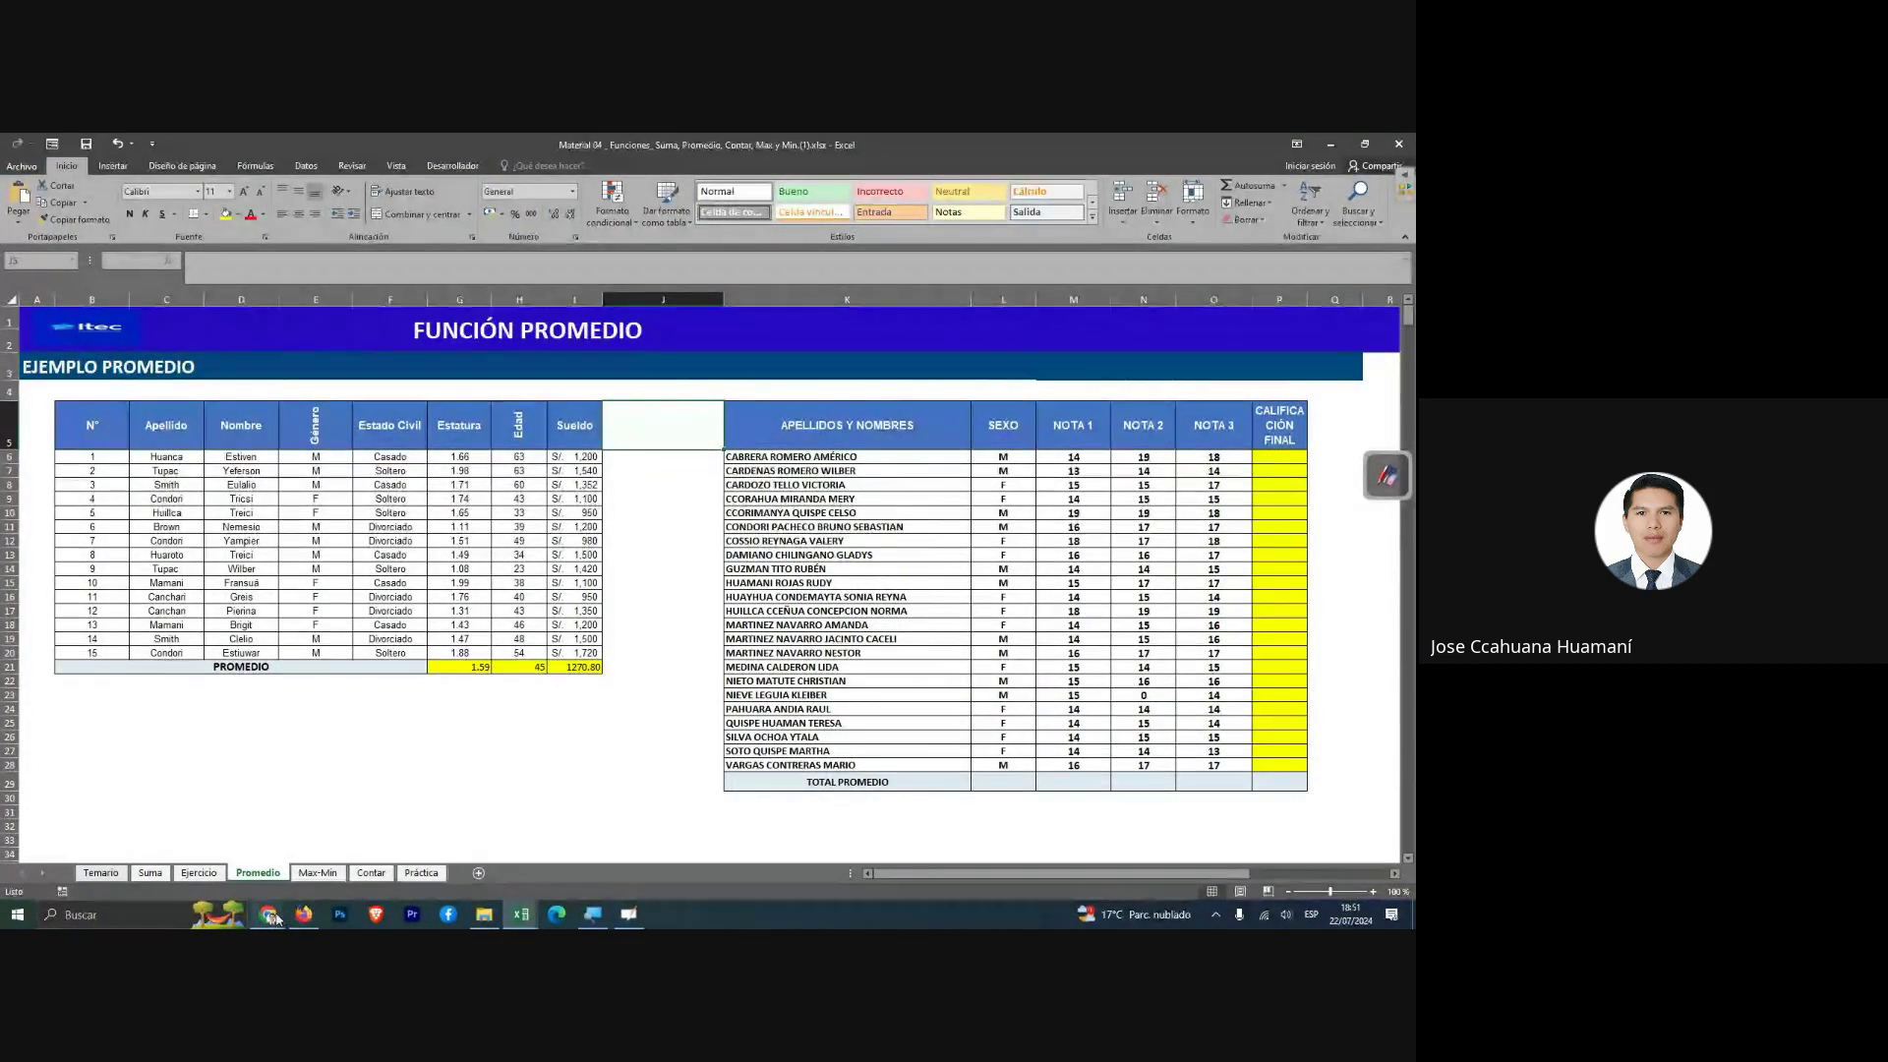
pyautogui.moveTo(268, 914)
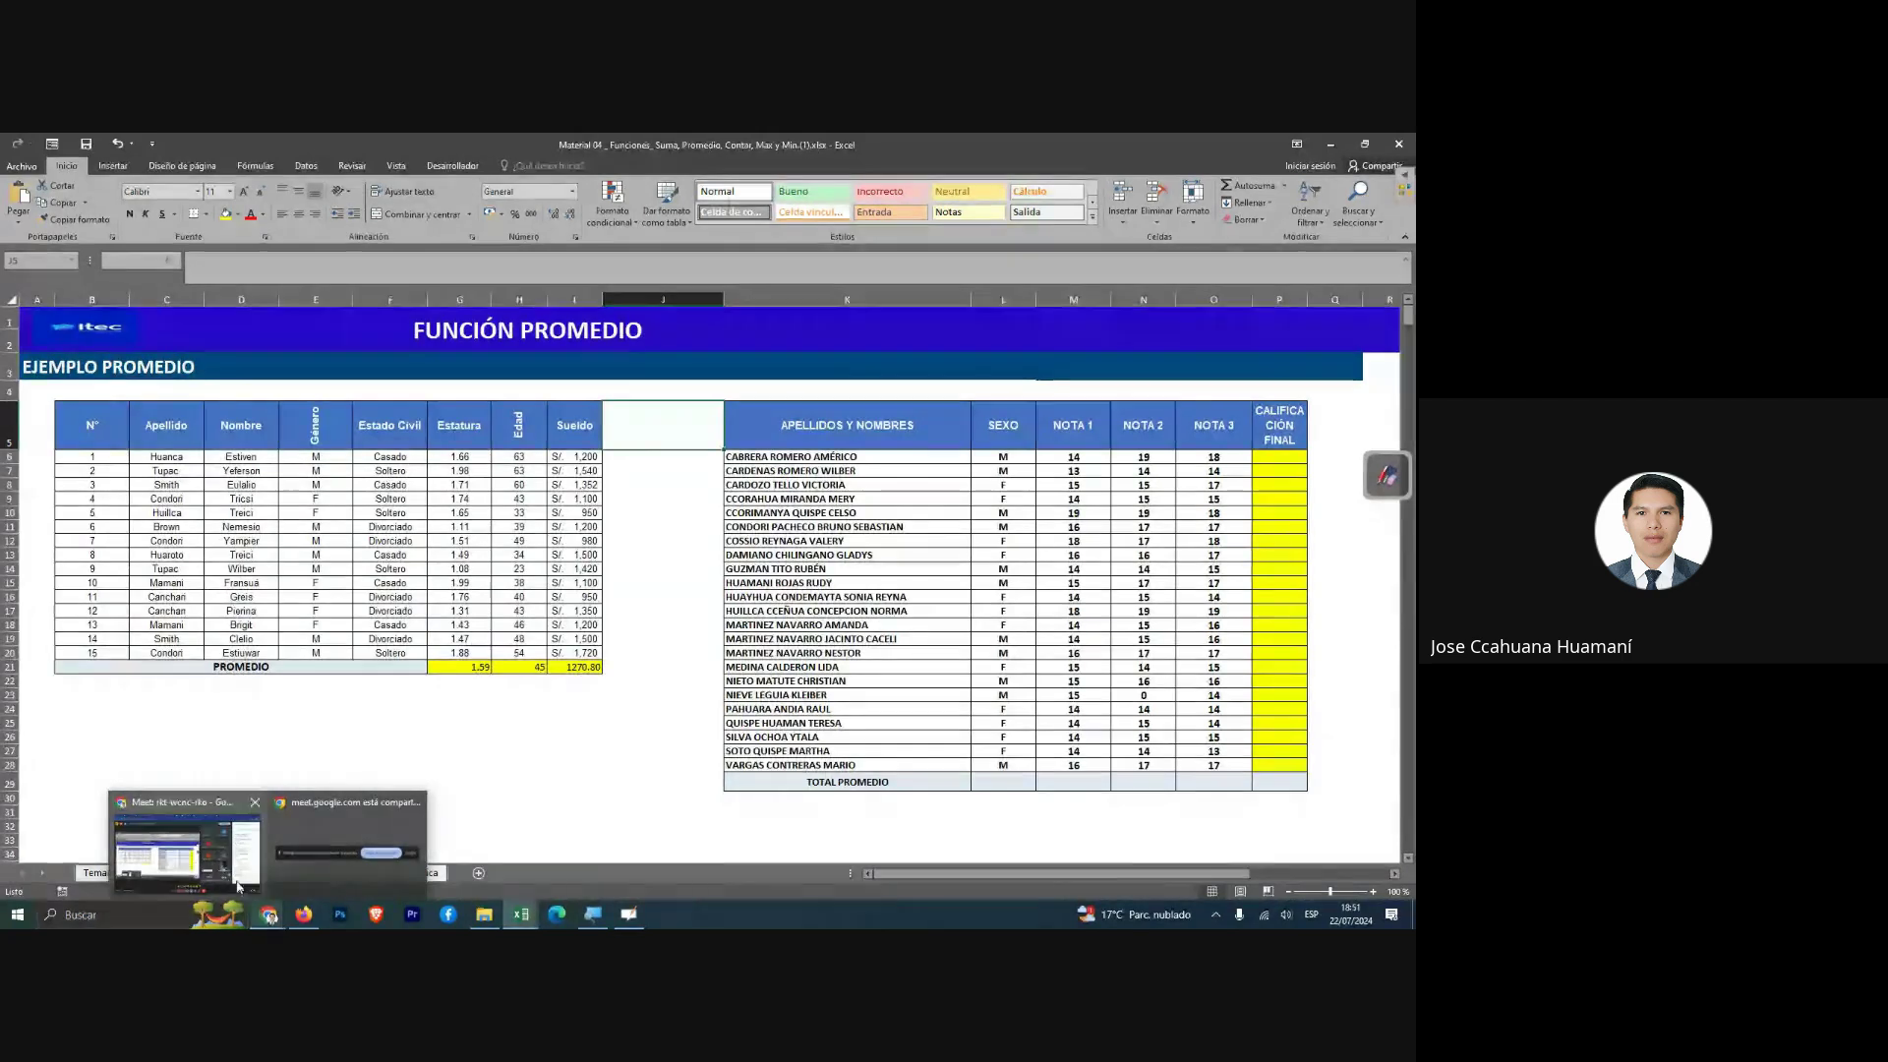
pyautogui.click(236, 877)
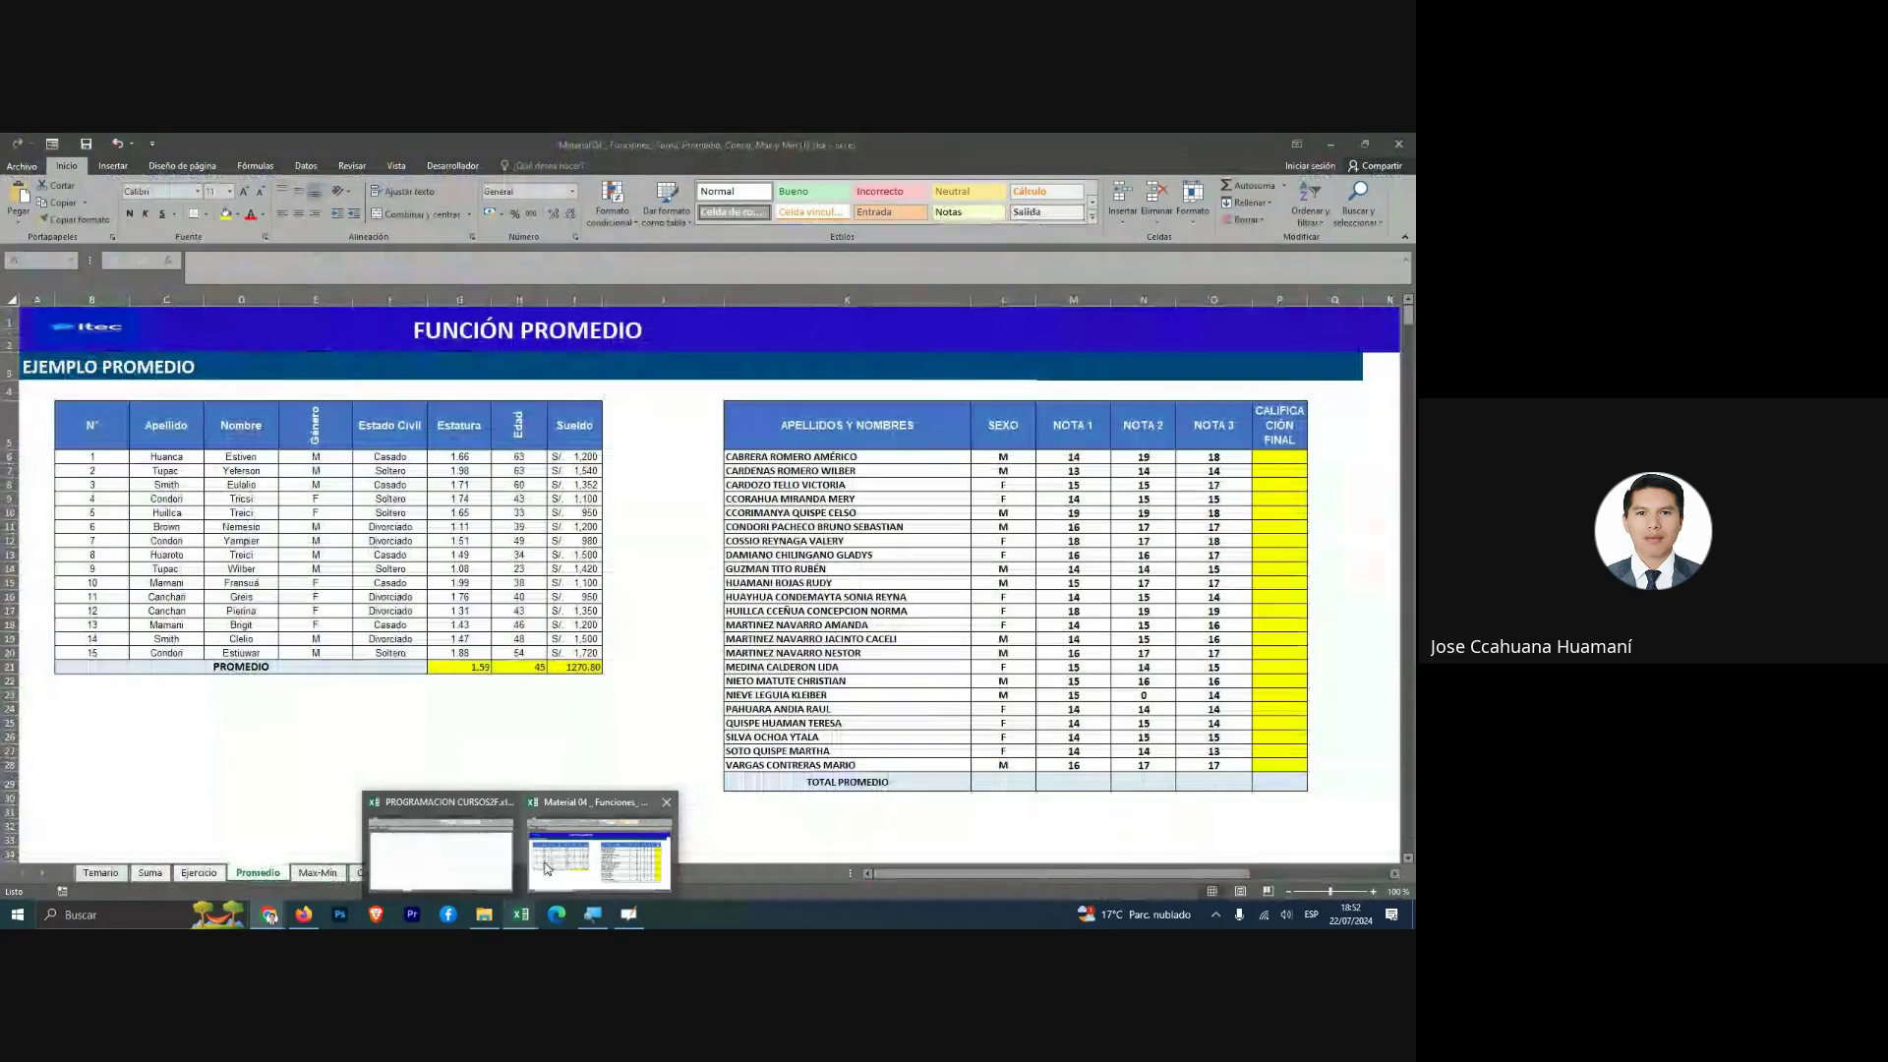
pyautogui.click(599, 853)
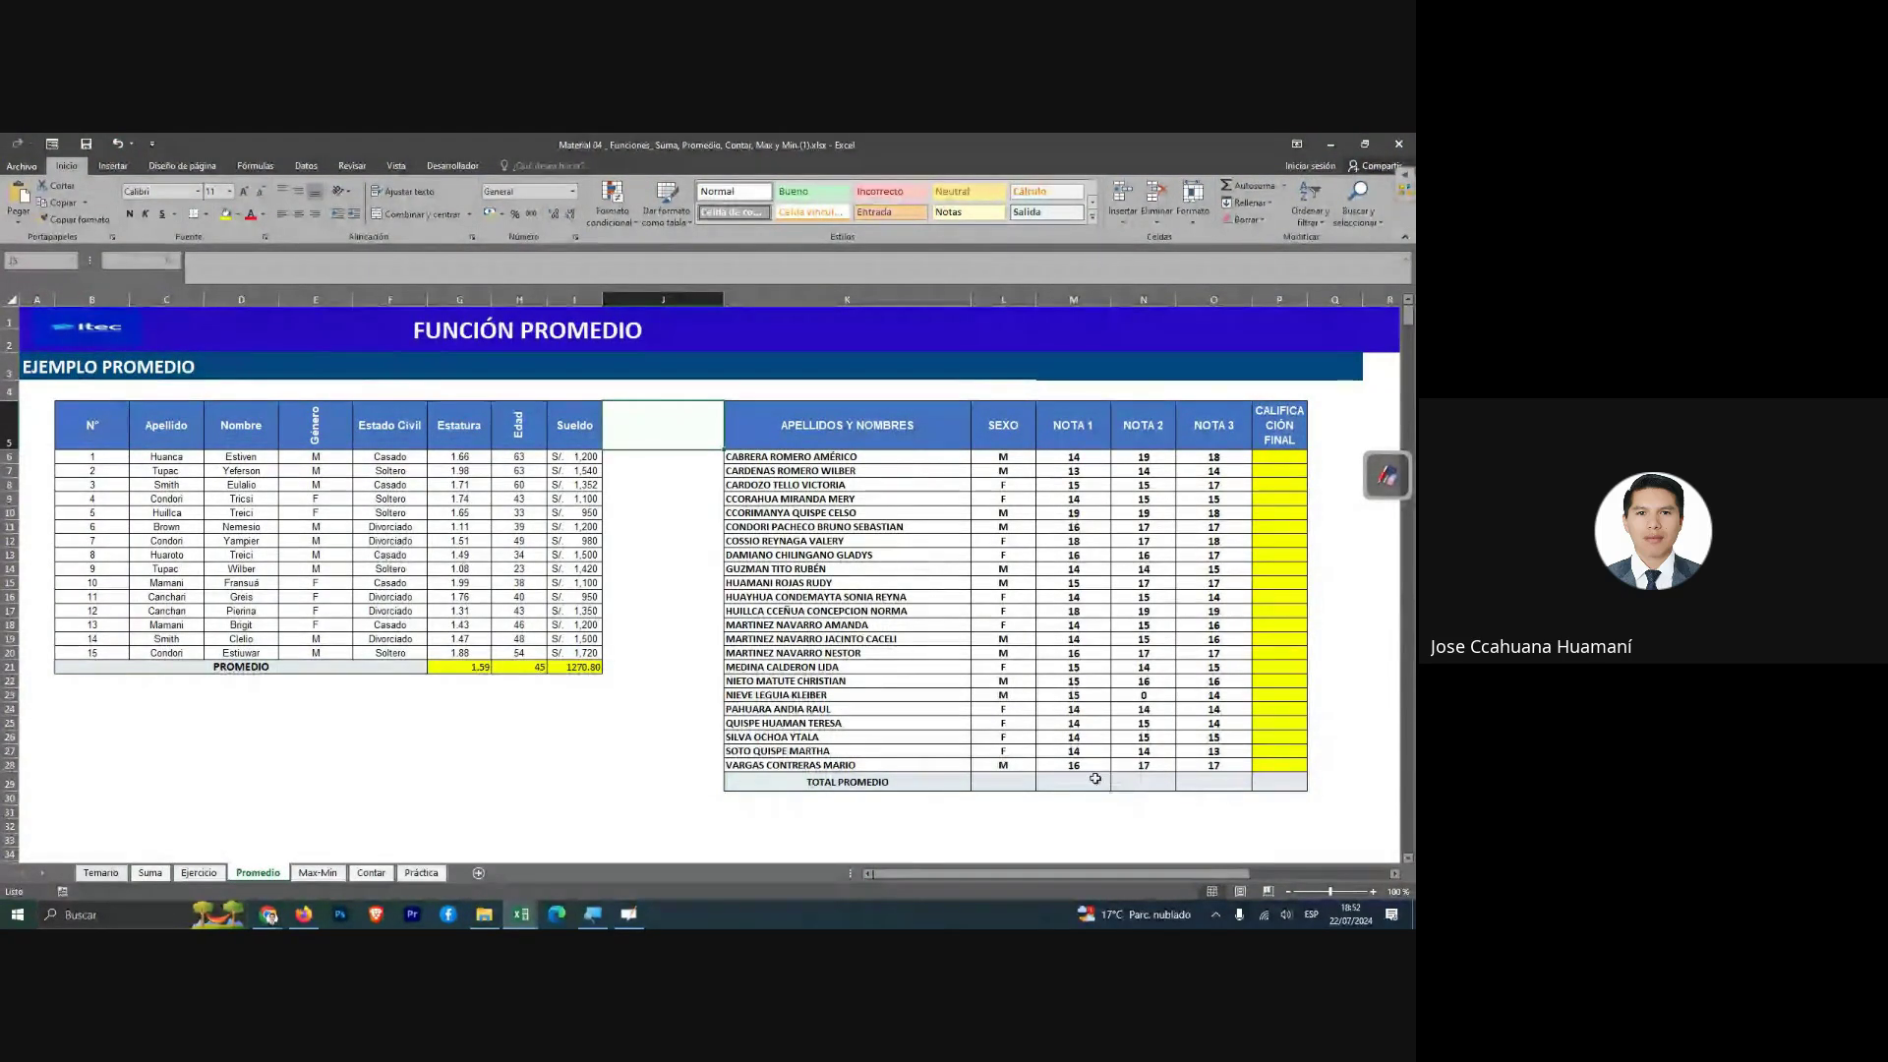
# Select the TOTAL PROMEDIO row and first CALIFICACIÓN FINAL cells, then return to Google Meet.
pyautogui.moveTo(1027, 777); pyautogui.dragTo(1213, 782)
pyautogui.click(1213, 782)
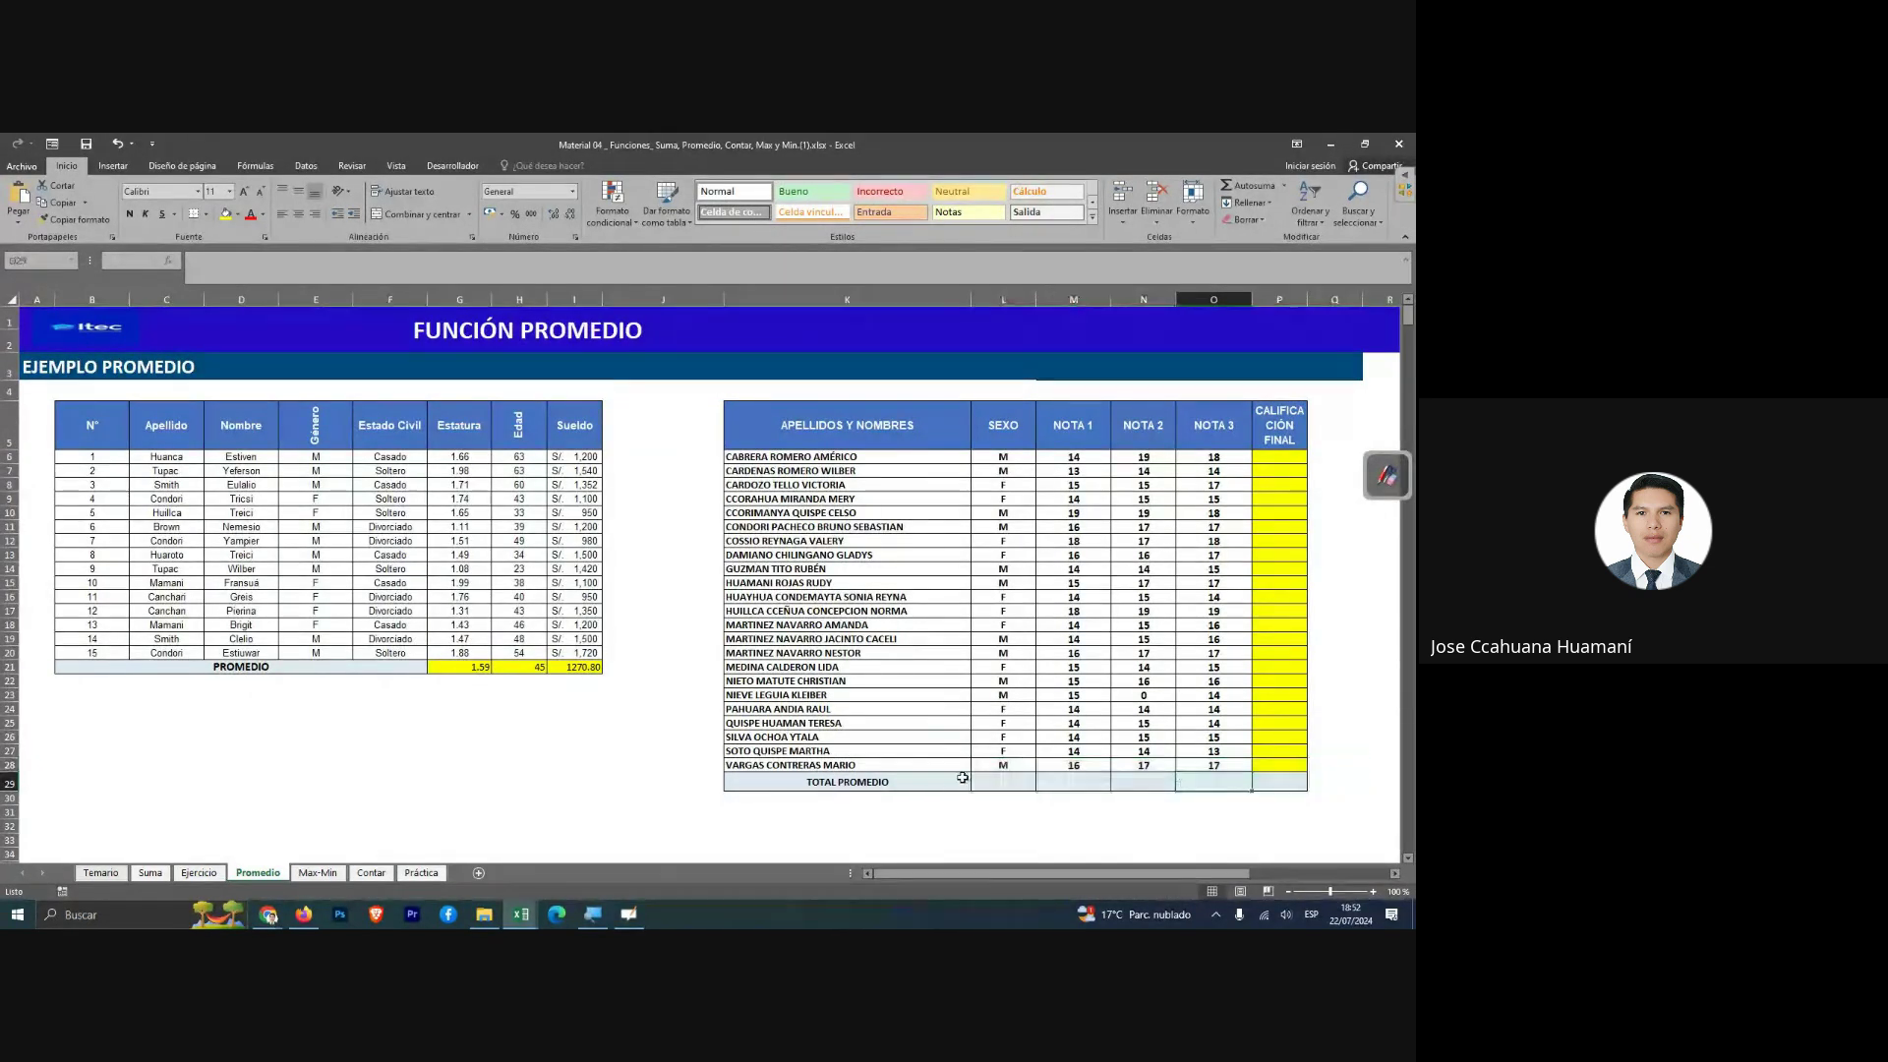
pyautogui.moveTo(979, 782); pyautogui.dragTo(1253, 776)
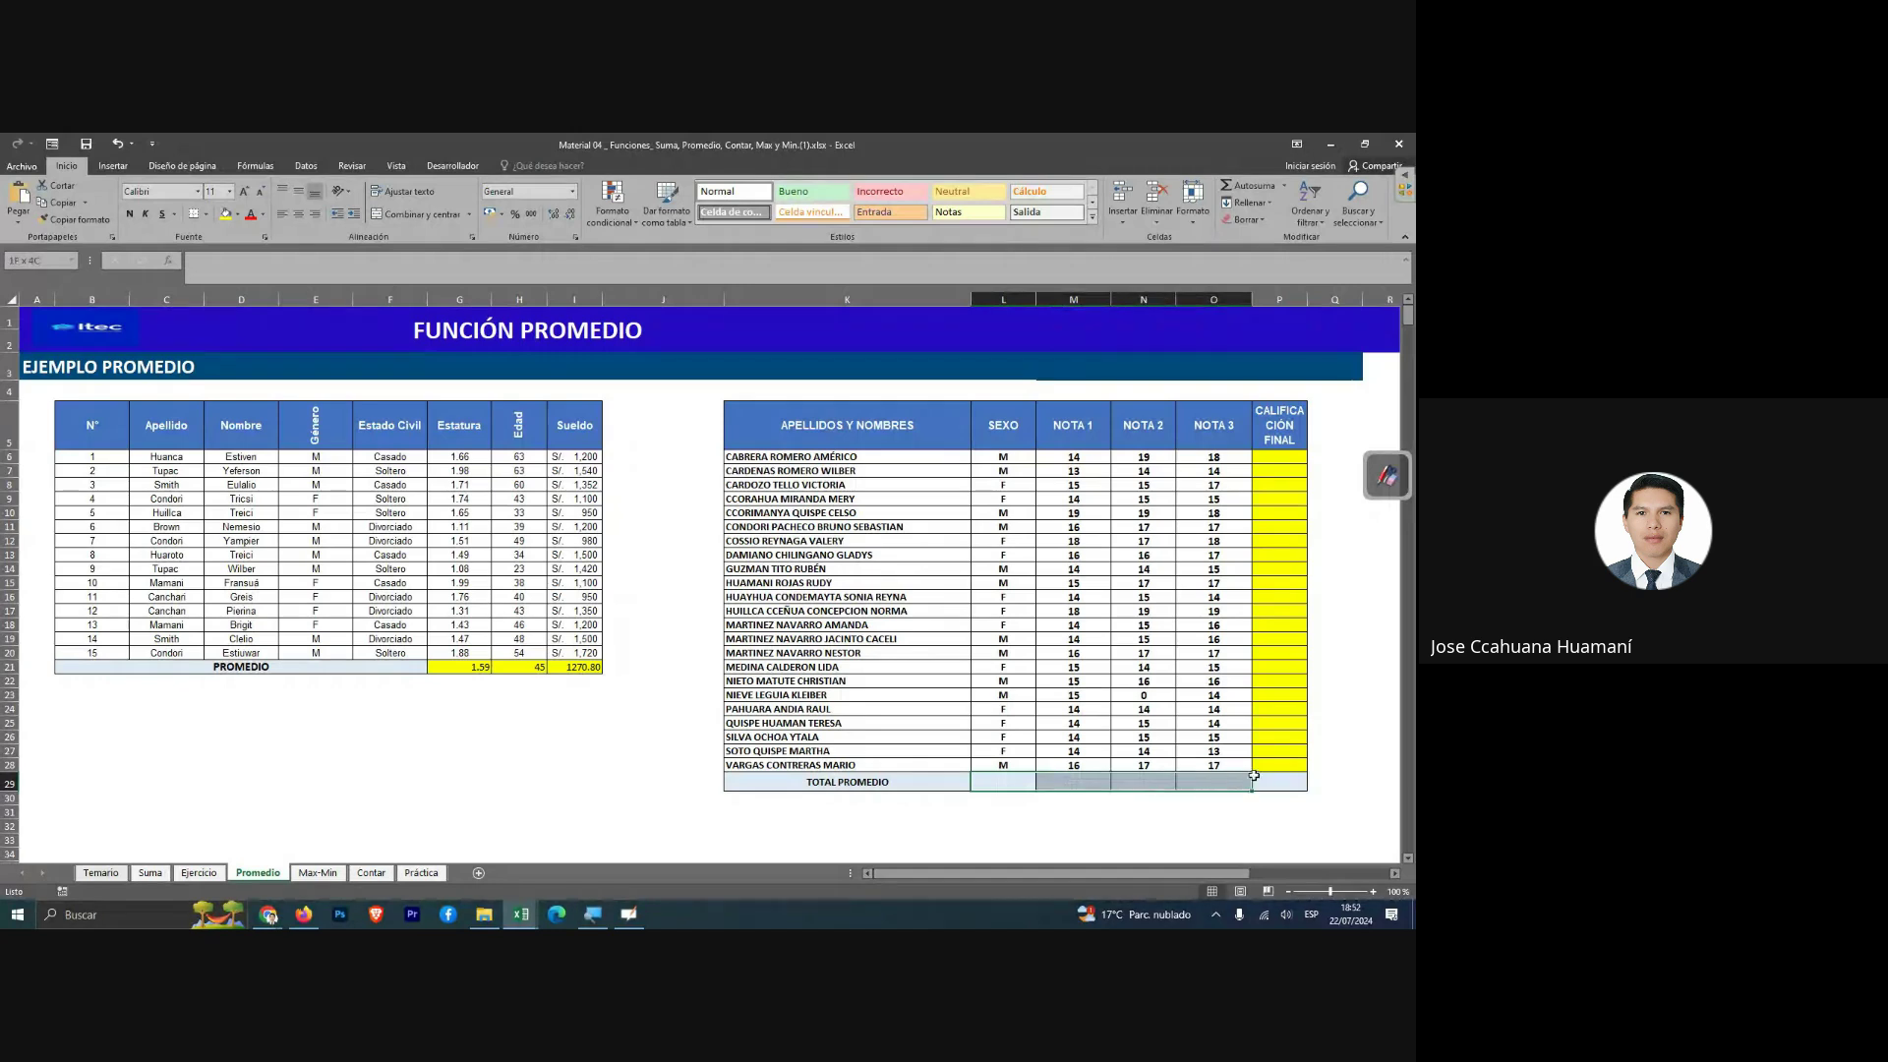
pyautogui.moveTo(1279, 457); pyautogui.dragTo(1279, 798)
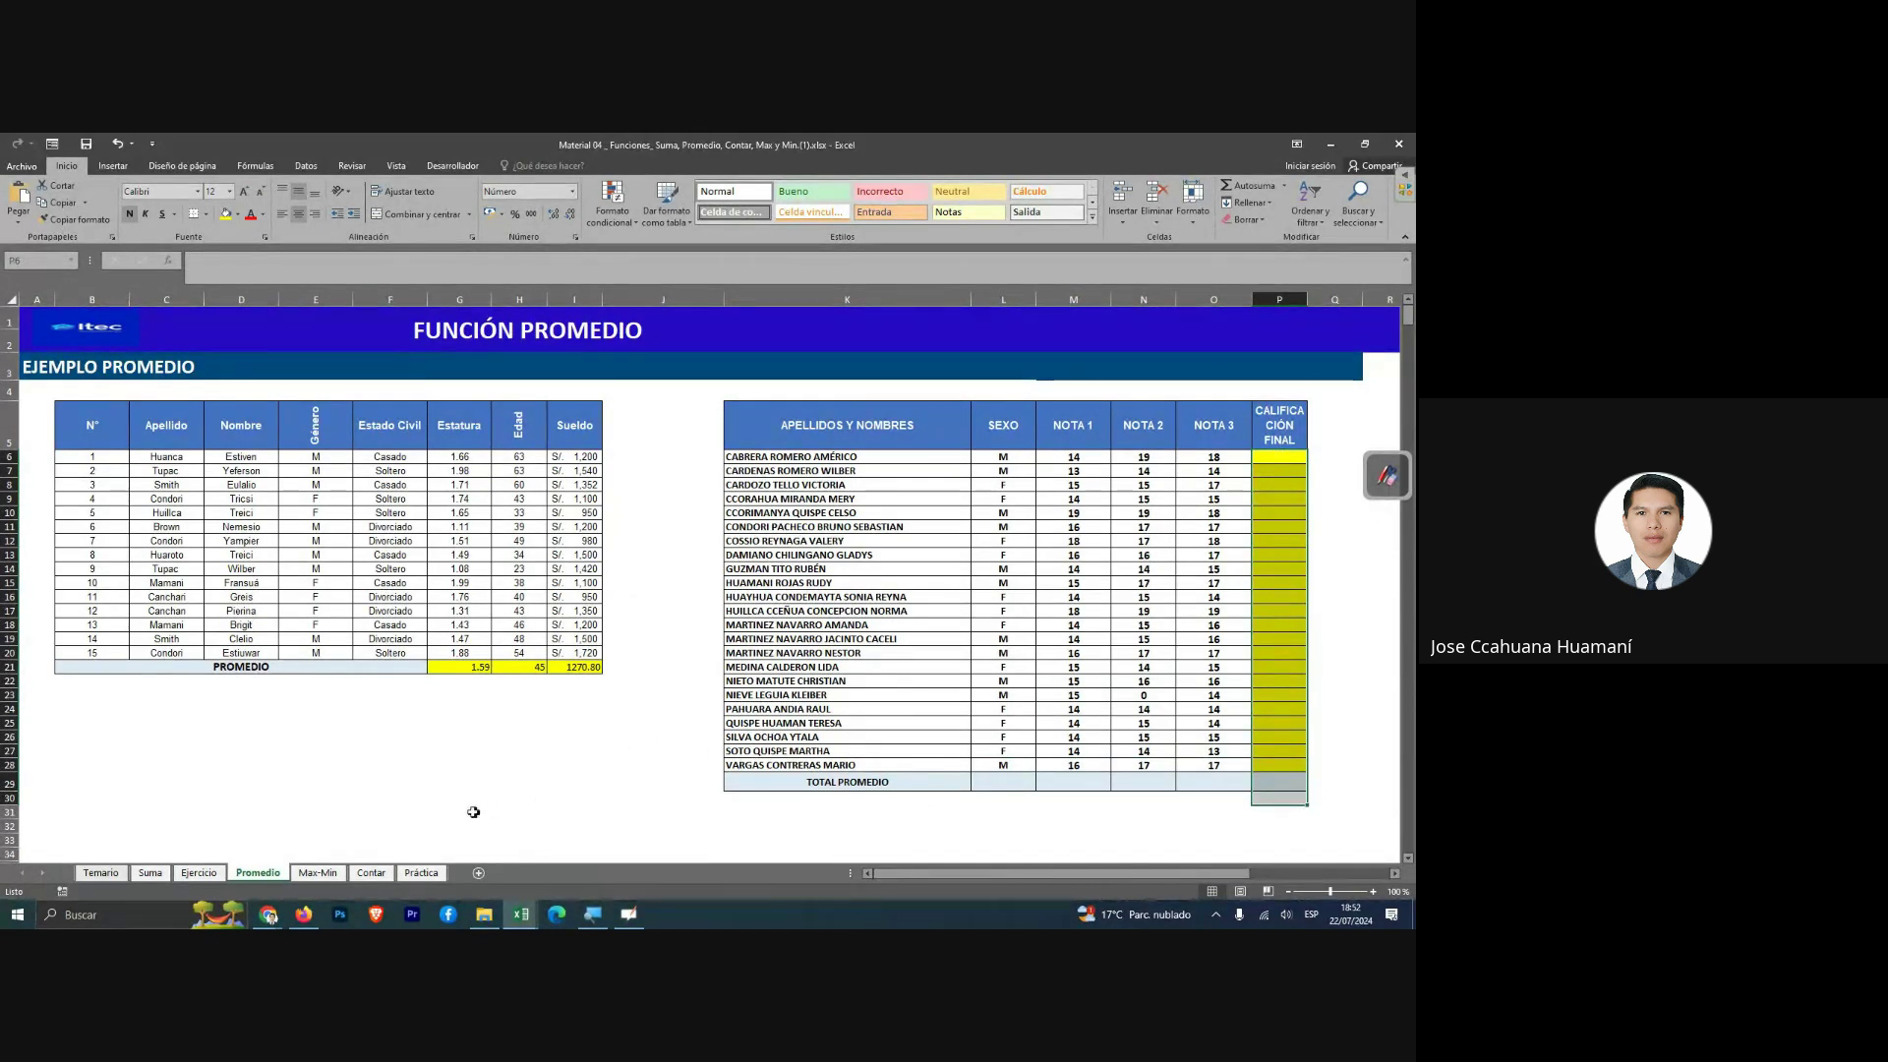
pyautogui.moveTo(269, 914)
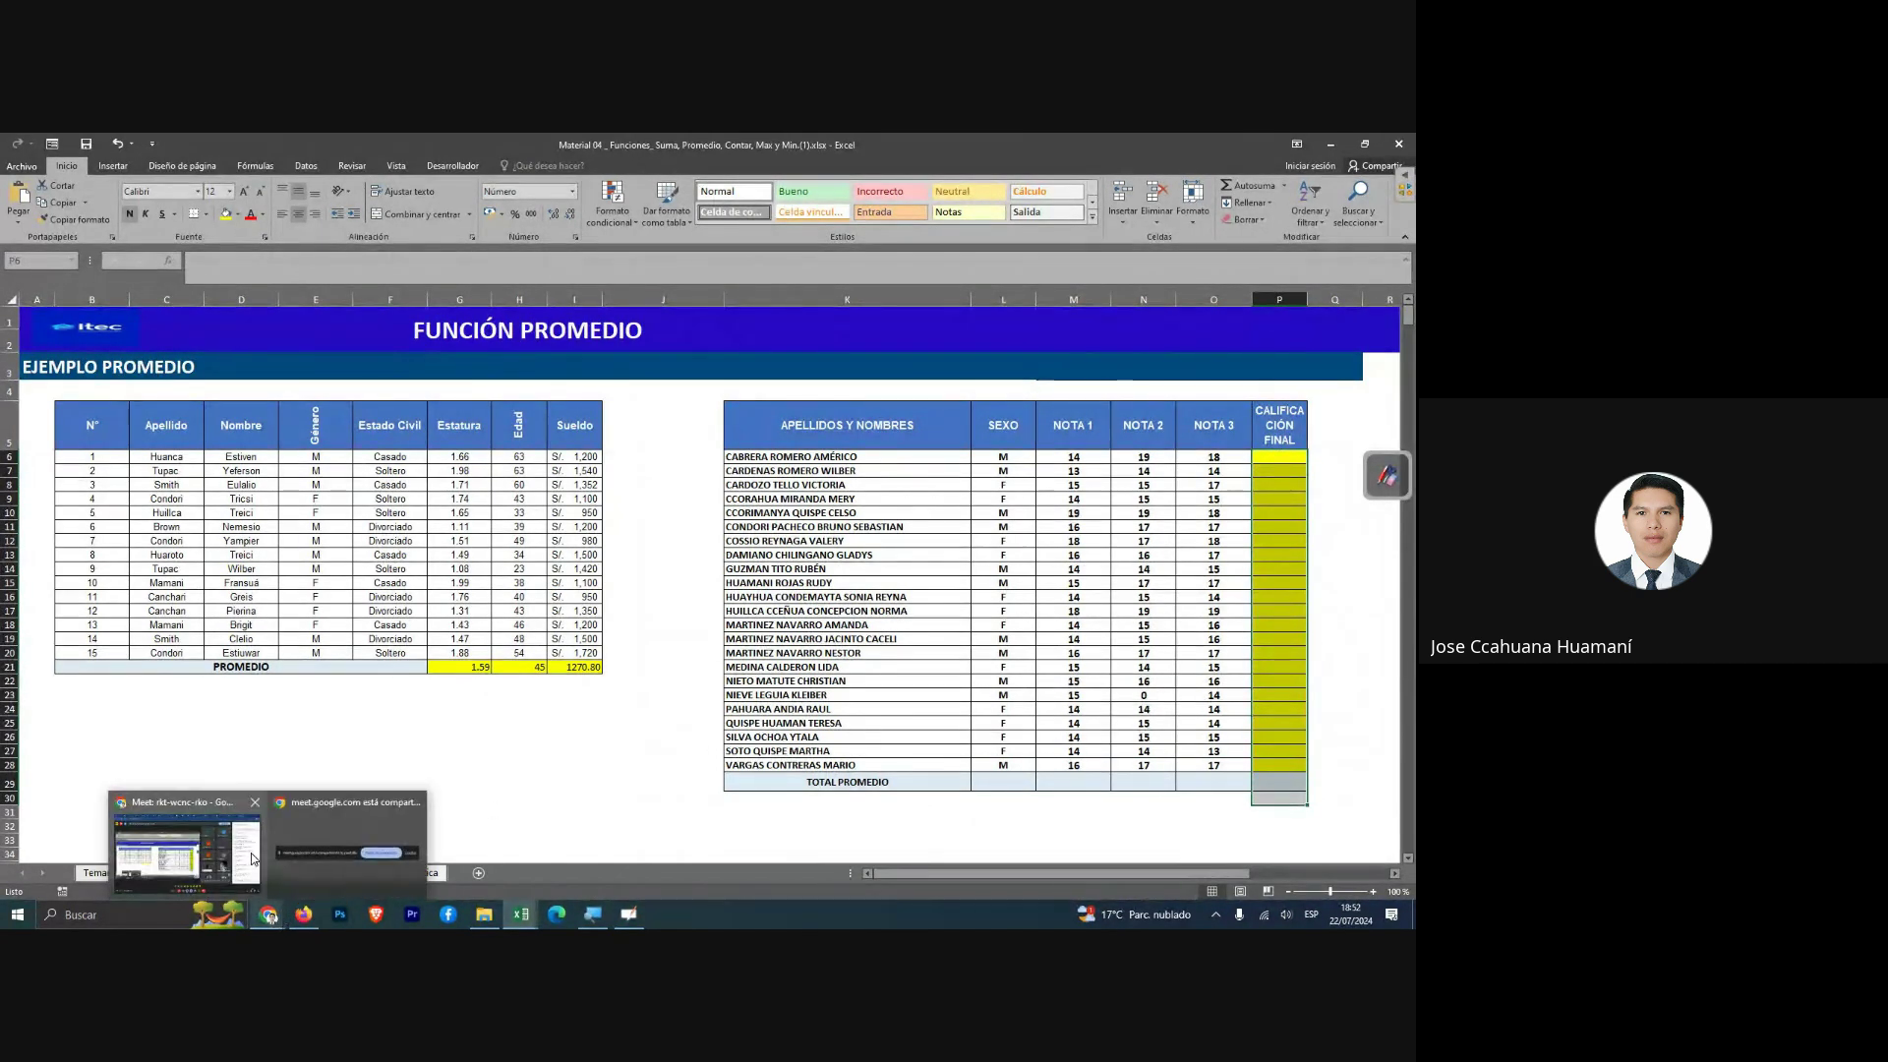
pyautogui.click(252, 858)
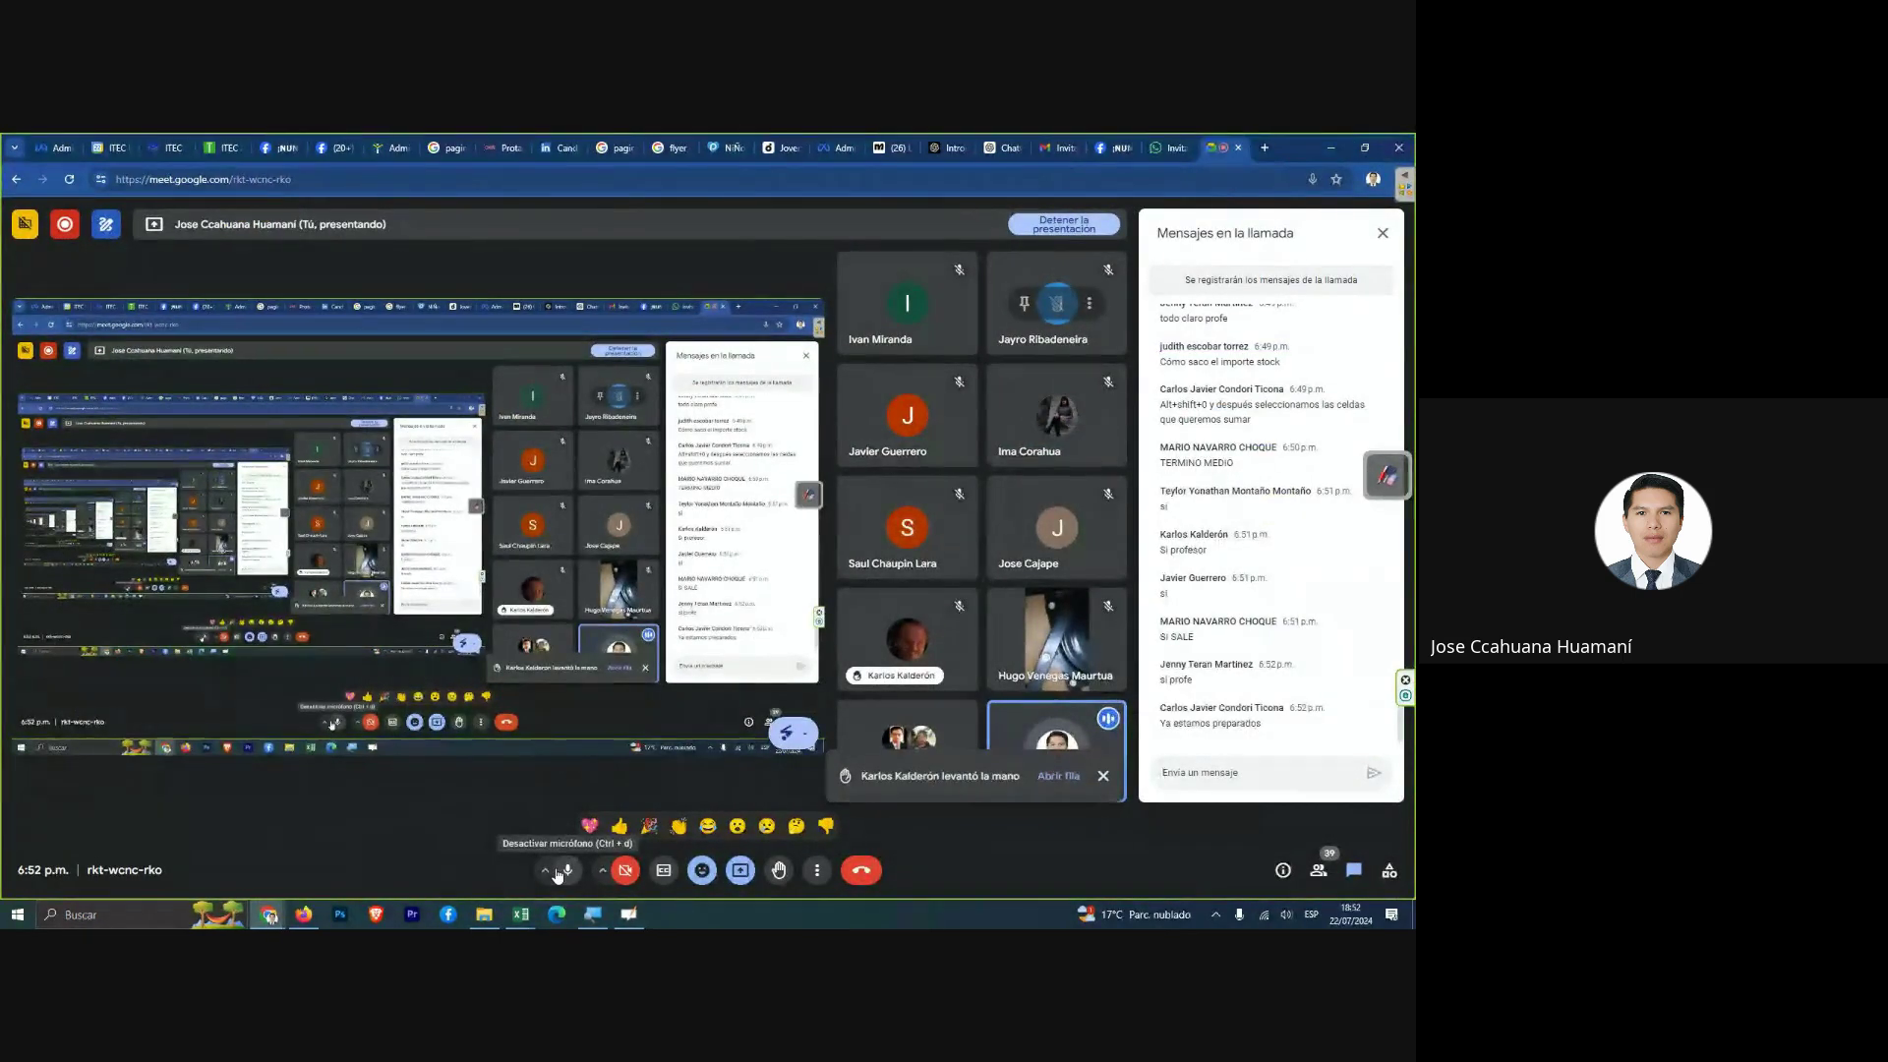
# Mute the Meet microphone, look over the Excel workbook, then come back to the call.
pyautogui.click(557, 872)
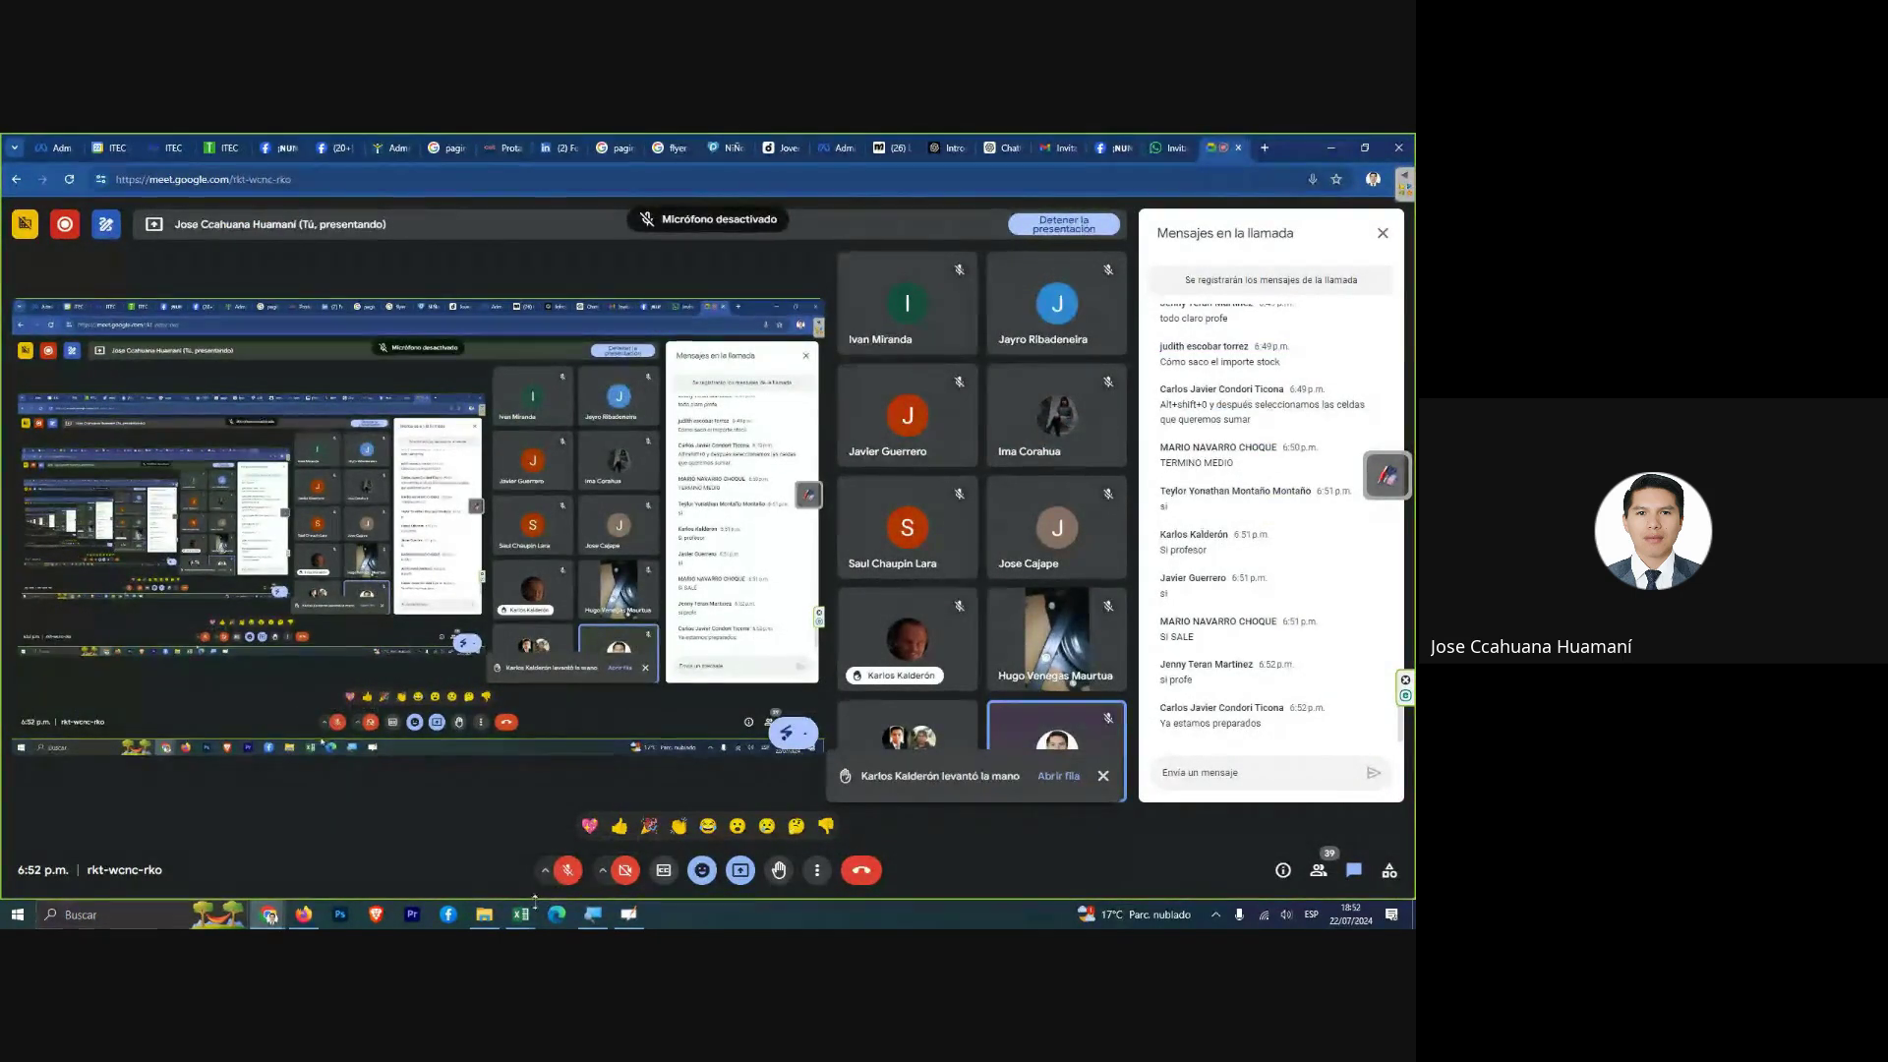
pyautogui.click(601, 845)
pyautogui.moveTo(521, 915)
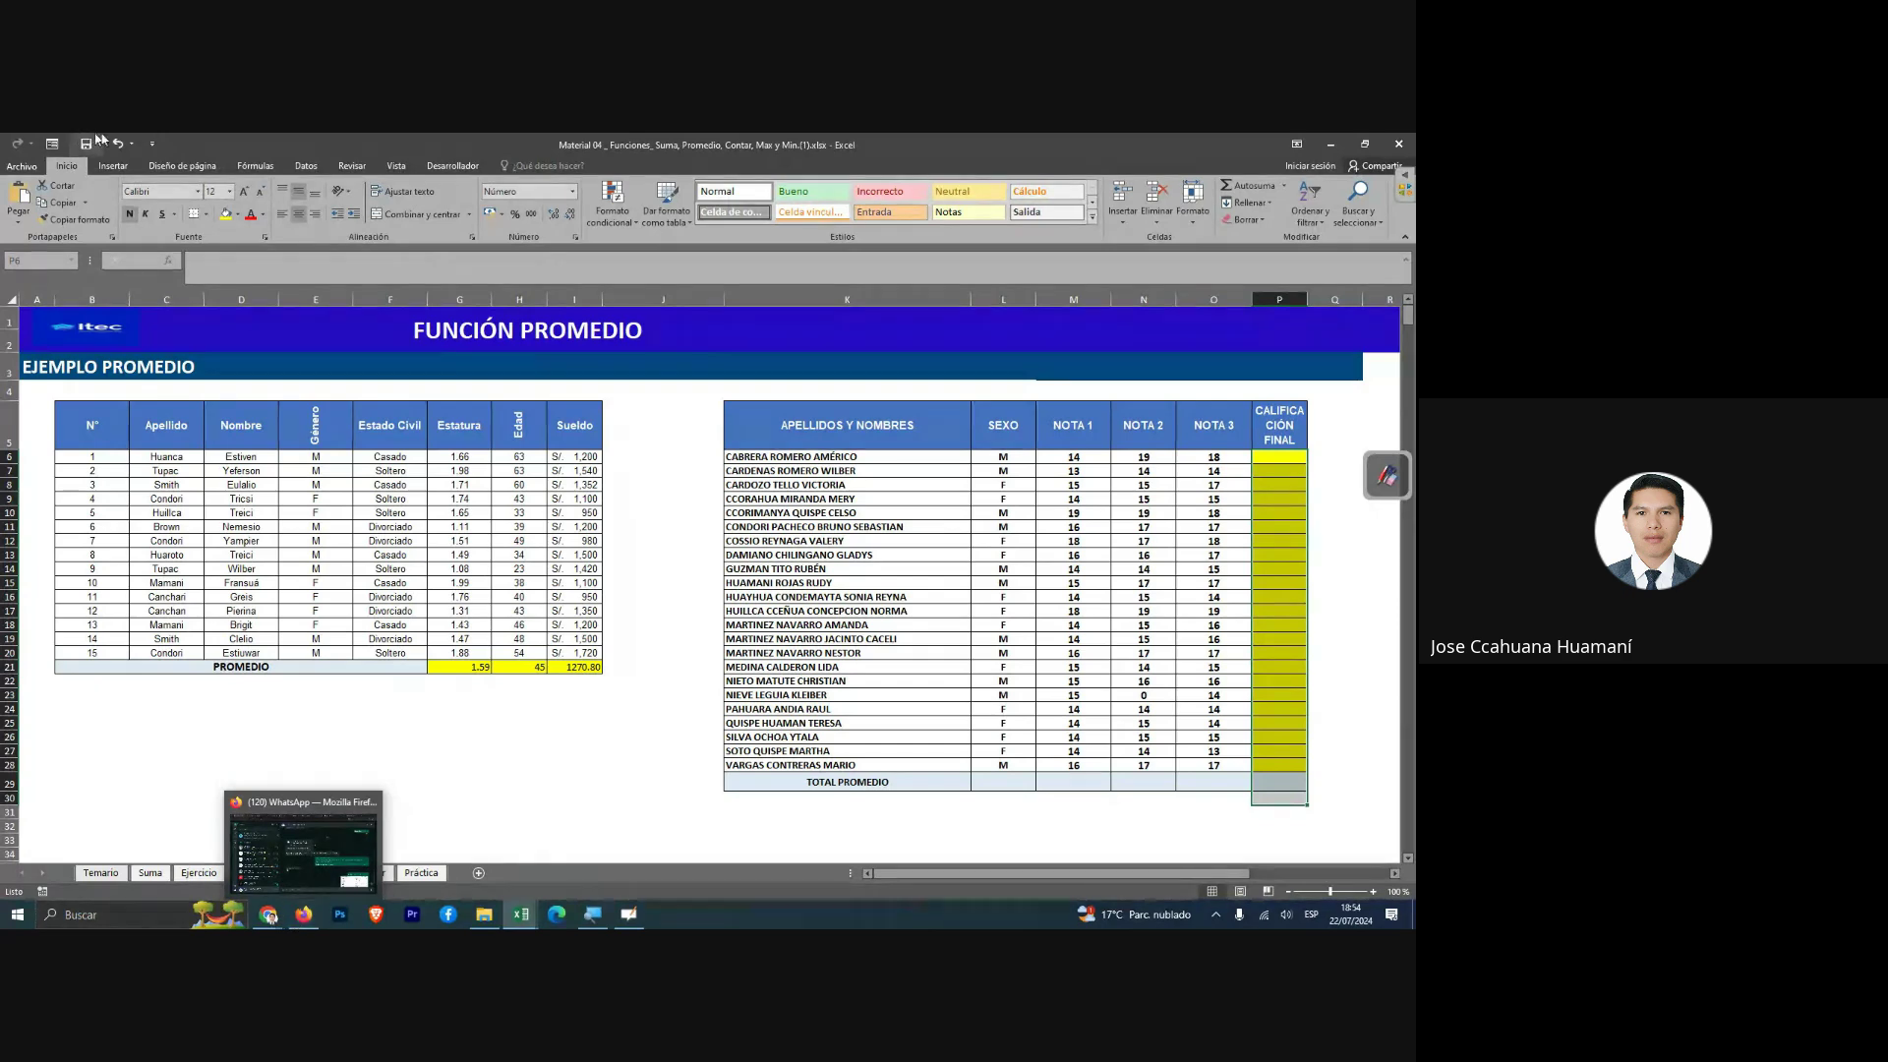
pyautogui.moveTo(269, 914)
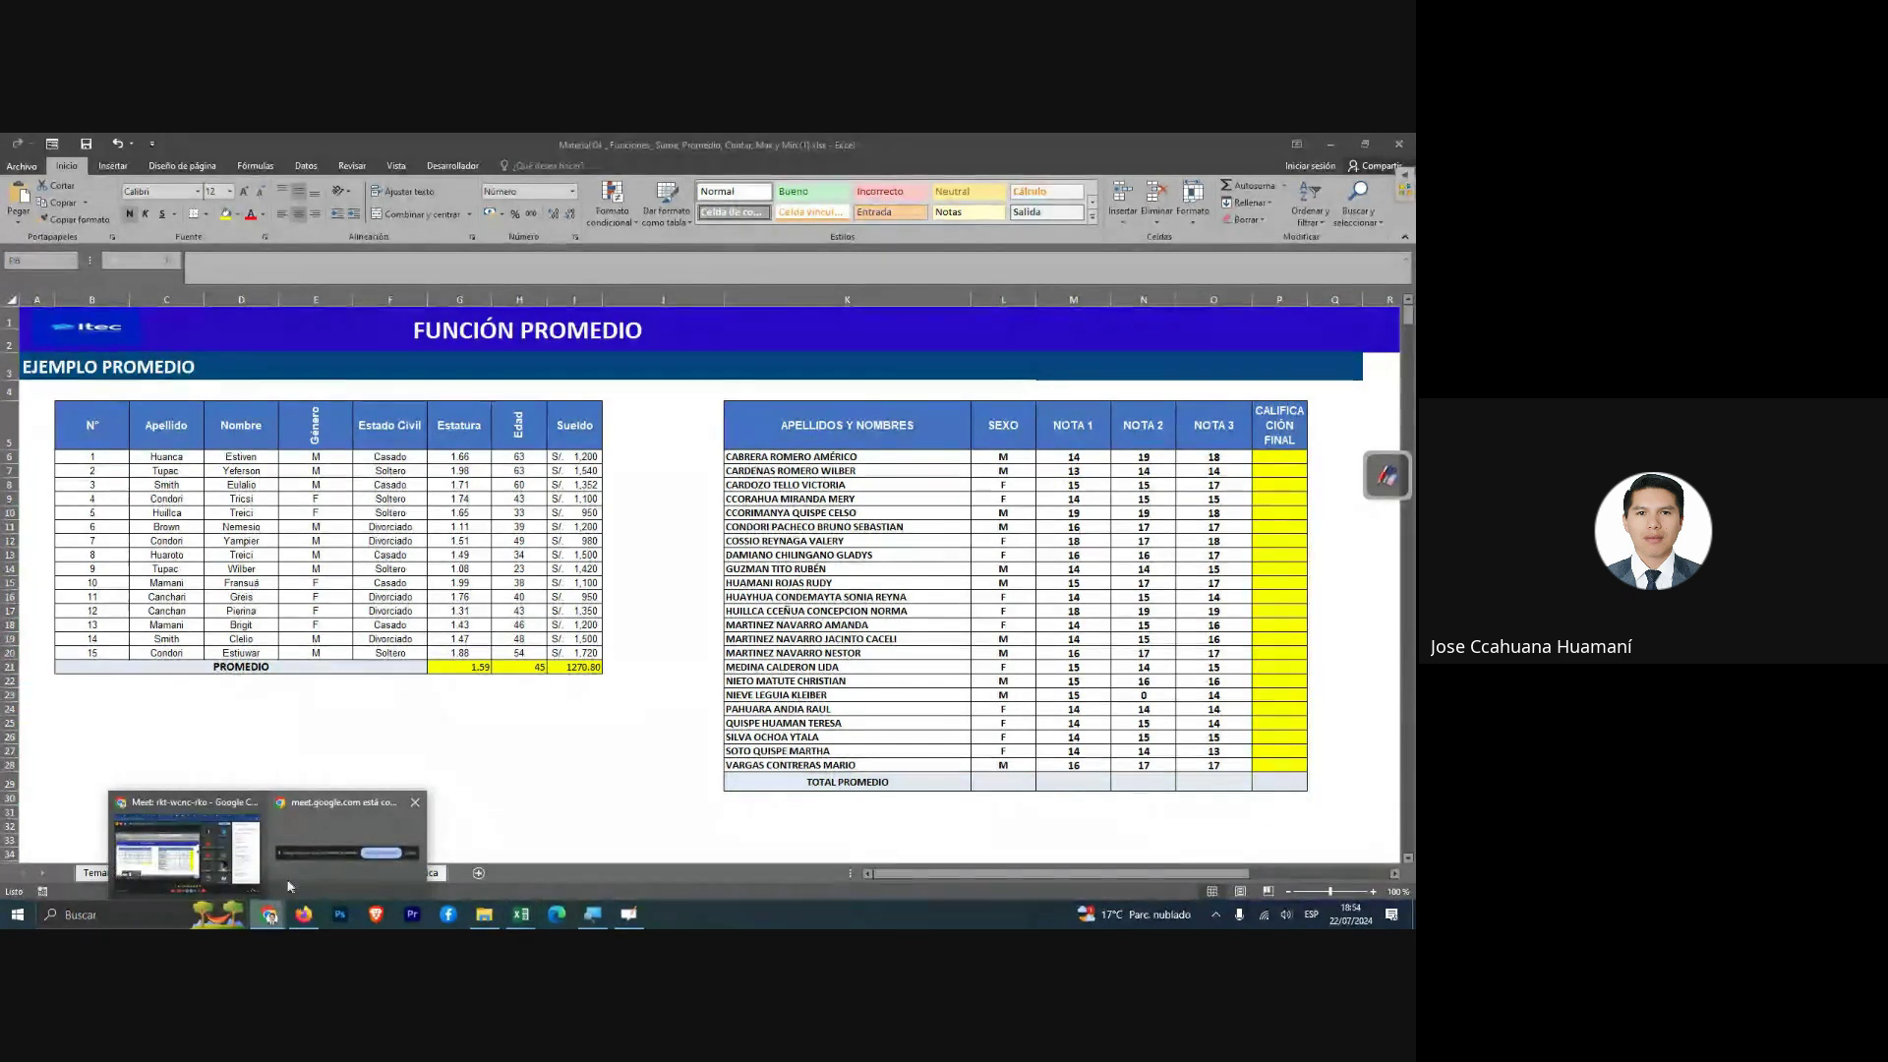
pyautogui.click(187, 840)
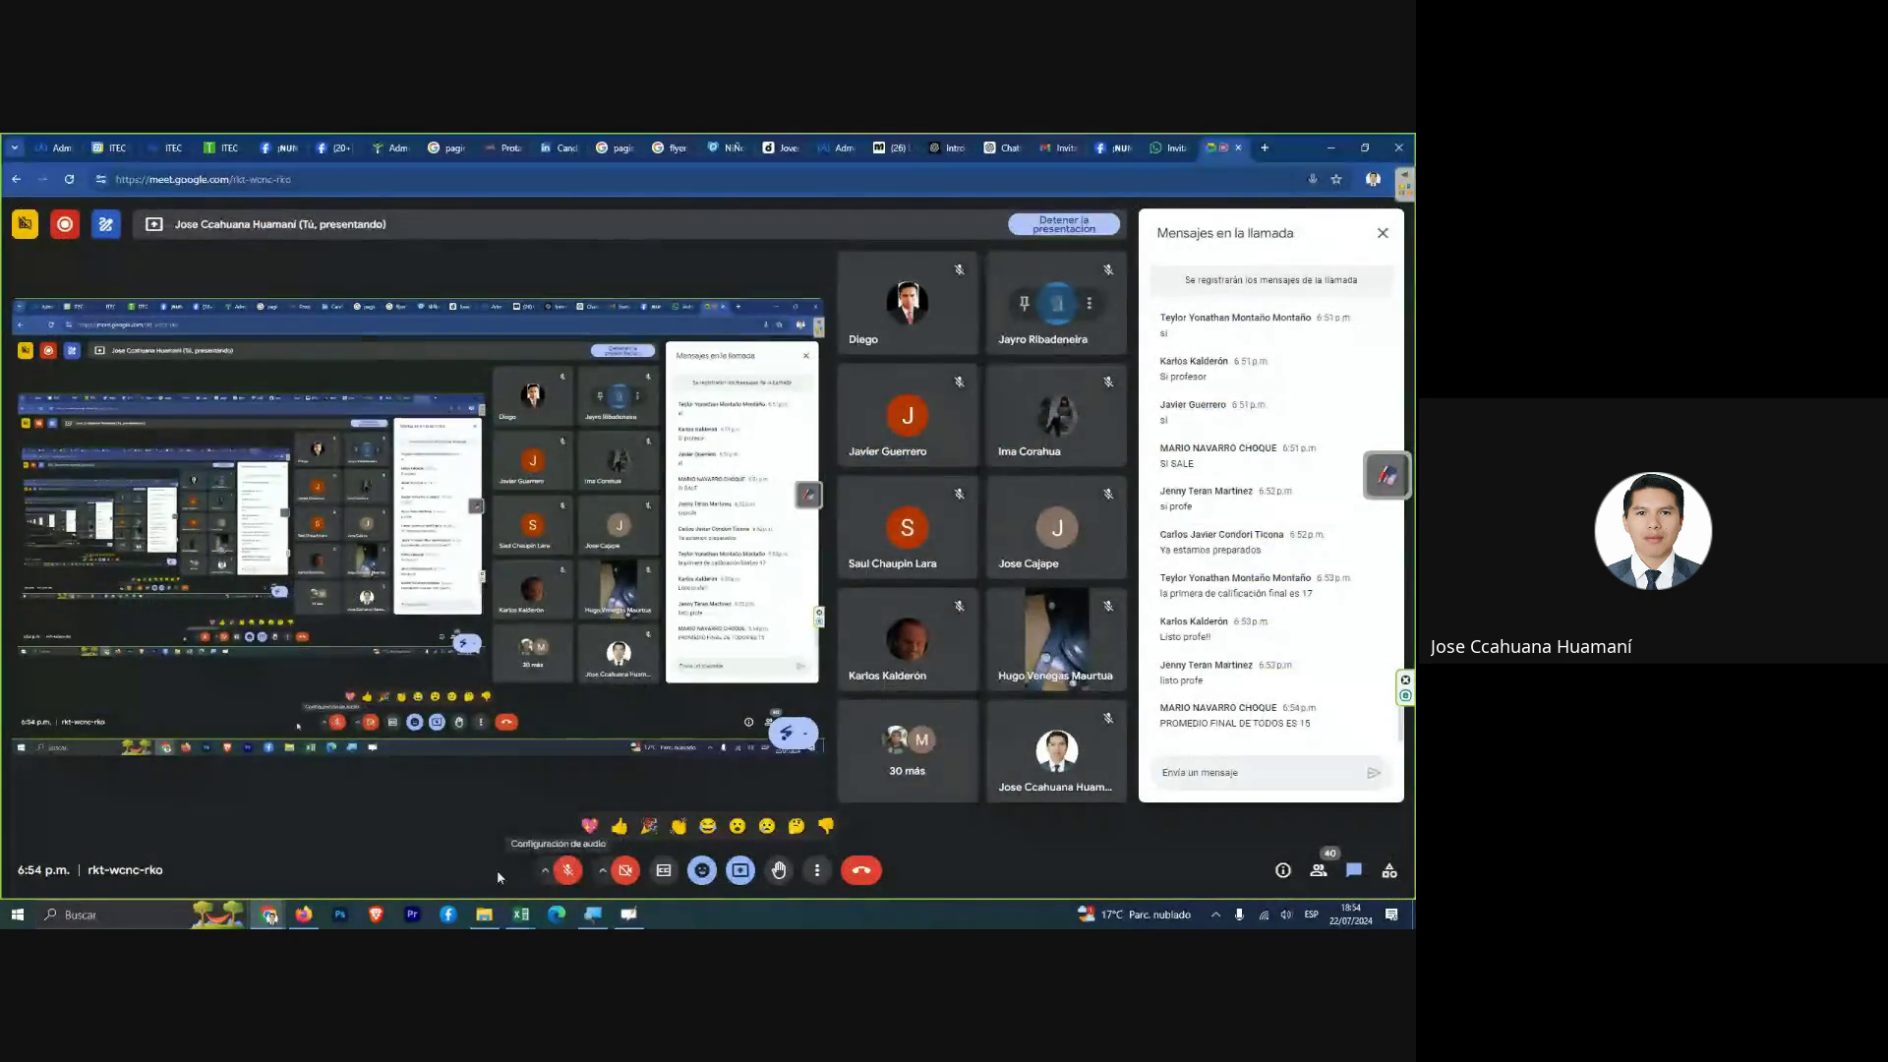
# Unmute the Meet microphone and bring the Excel Promedio sheet back to the front.
pyautogui.click(568, 870)
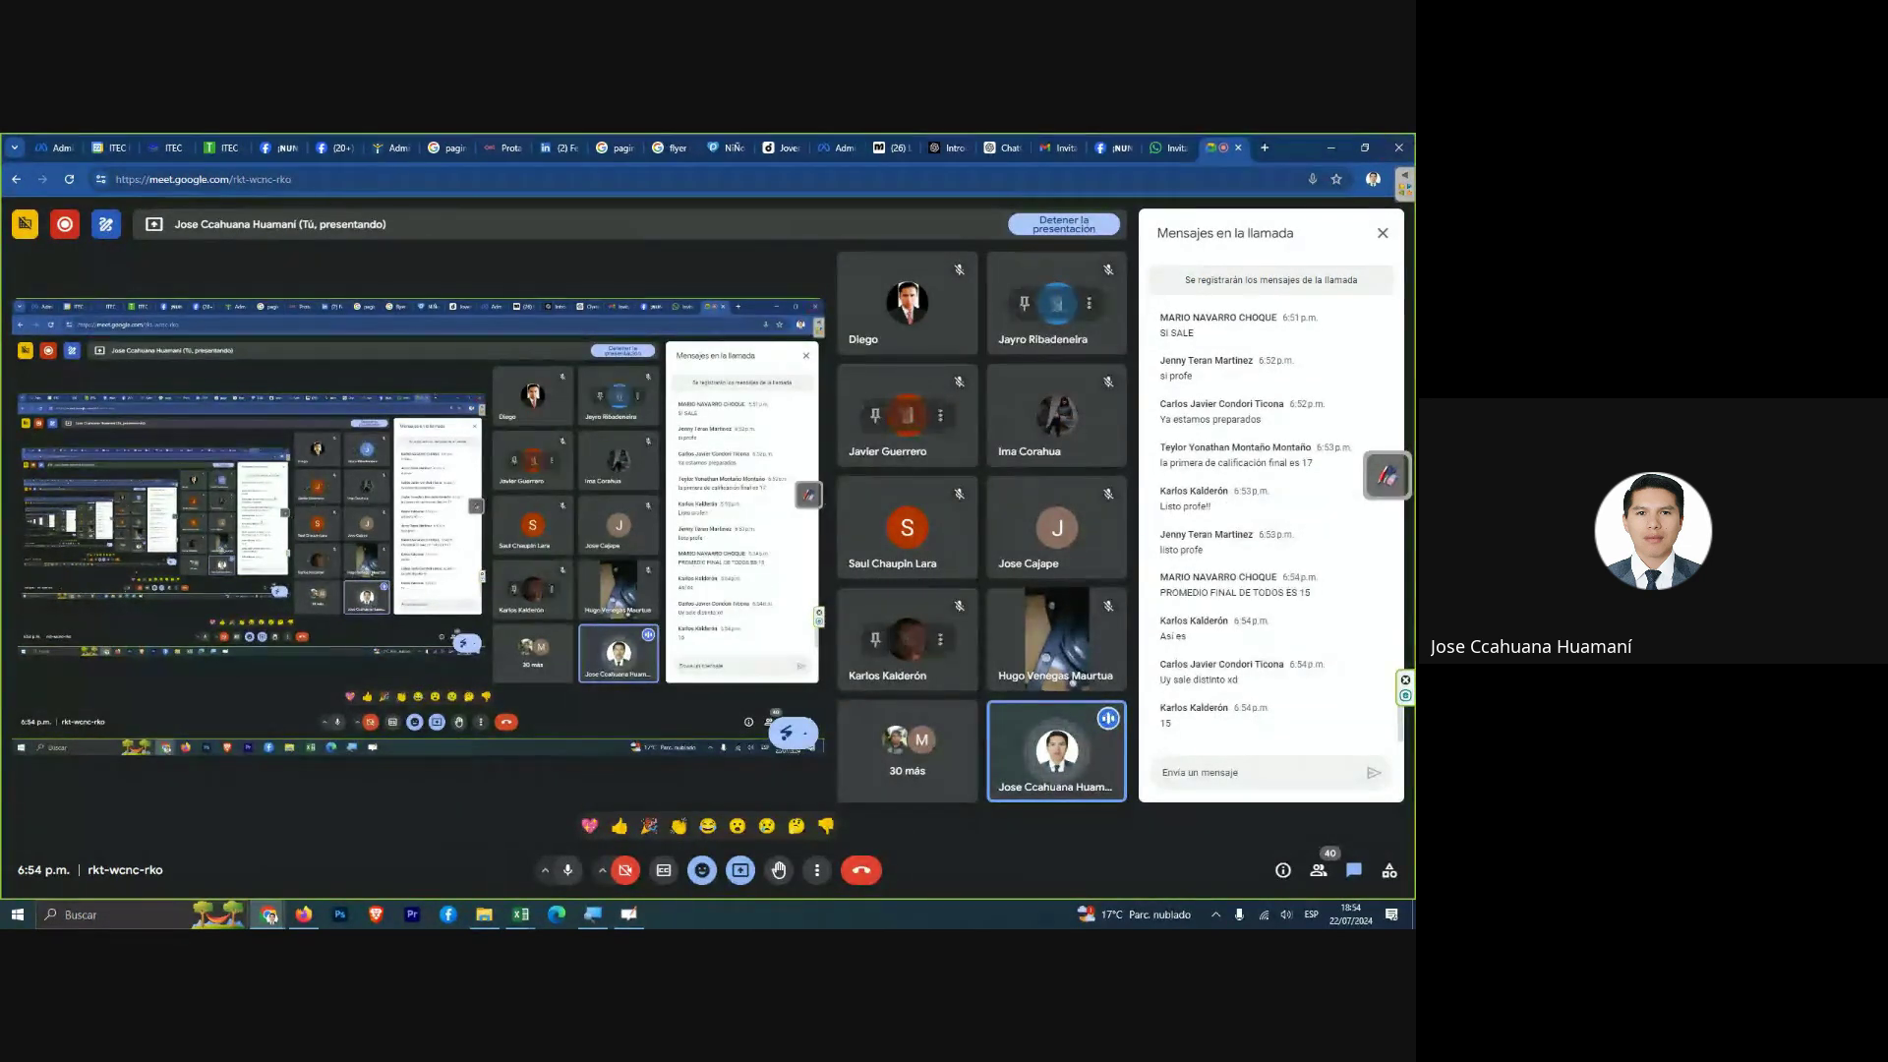
pyautogui.moveTo(519, 914)
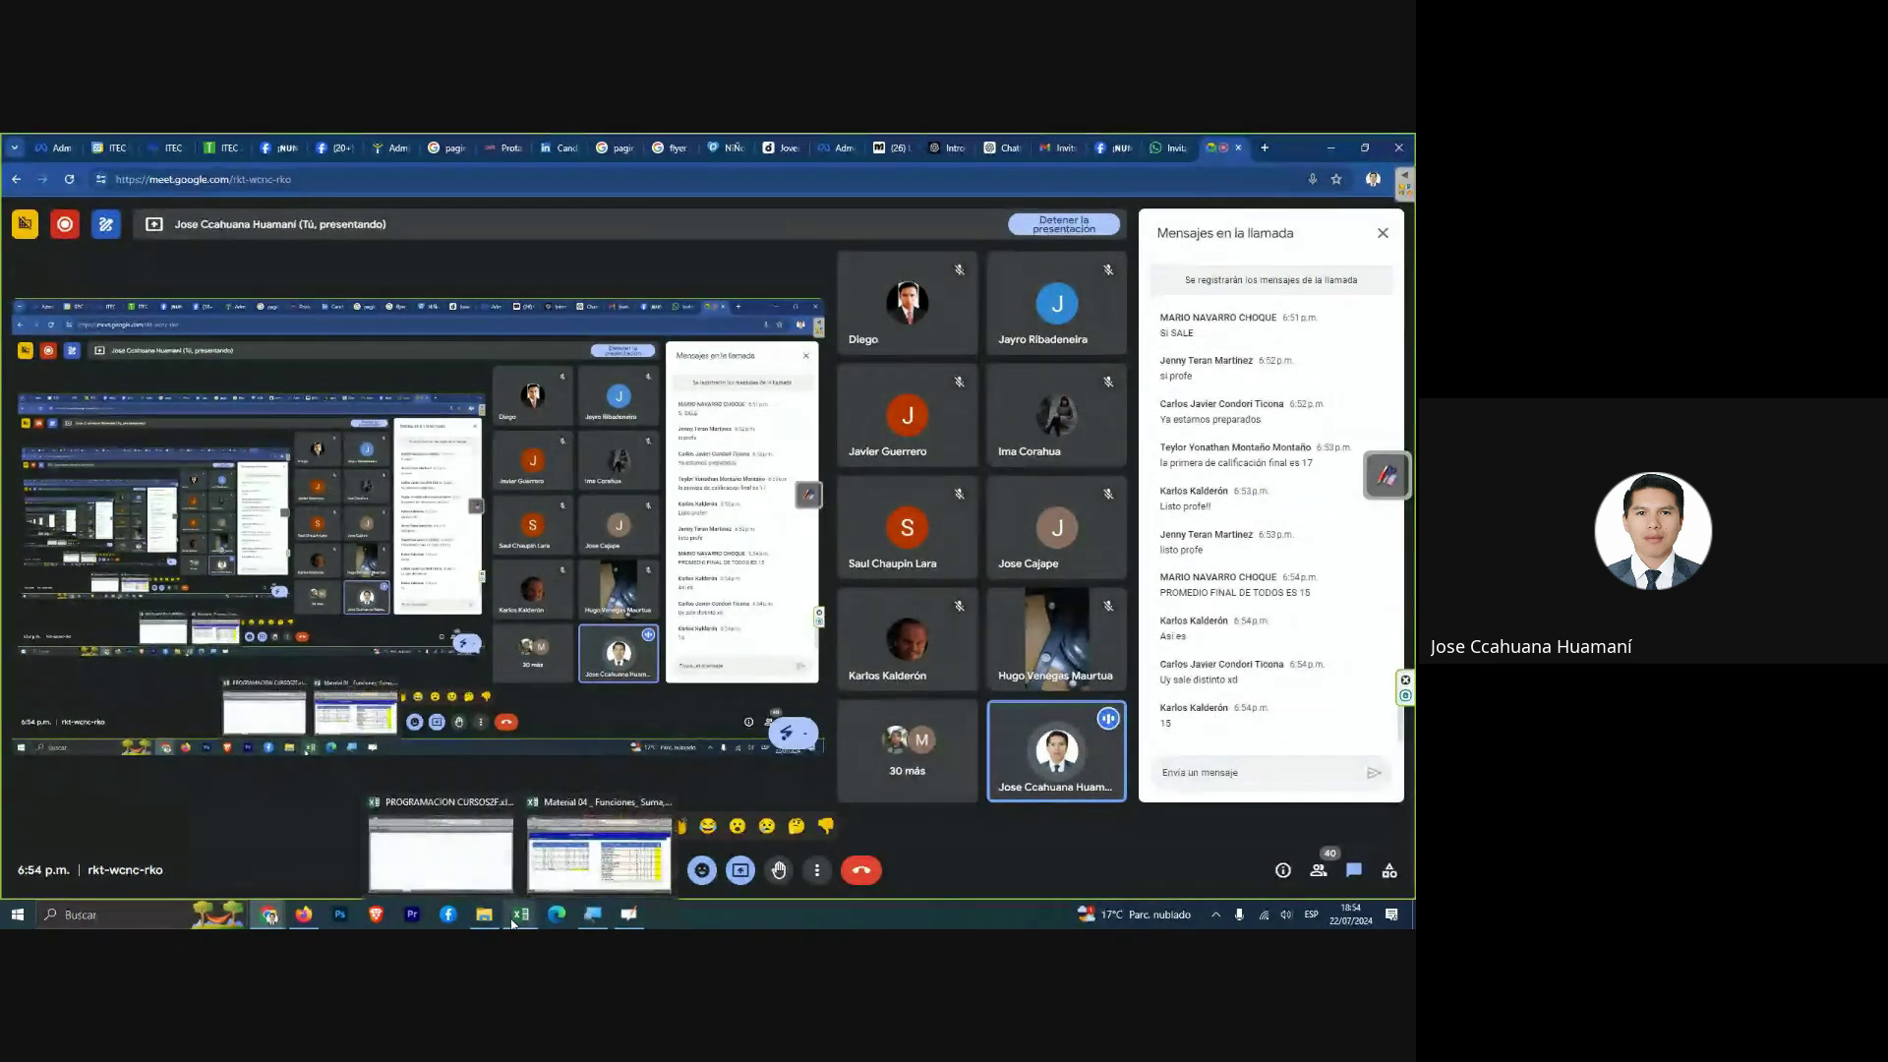
pyautogui.click(598, 854)
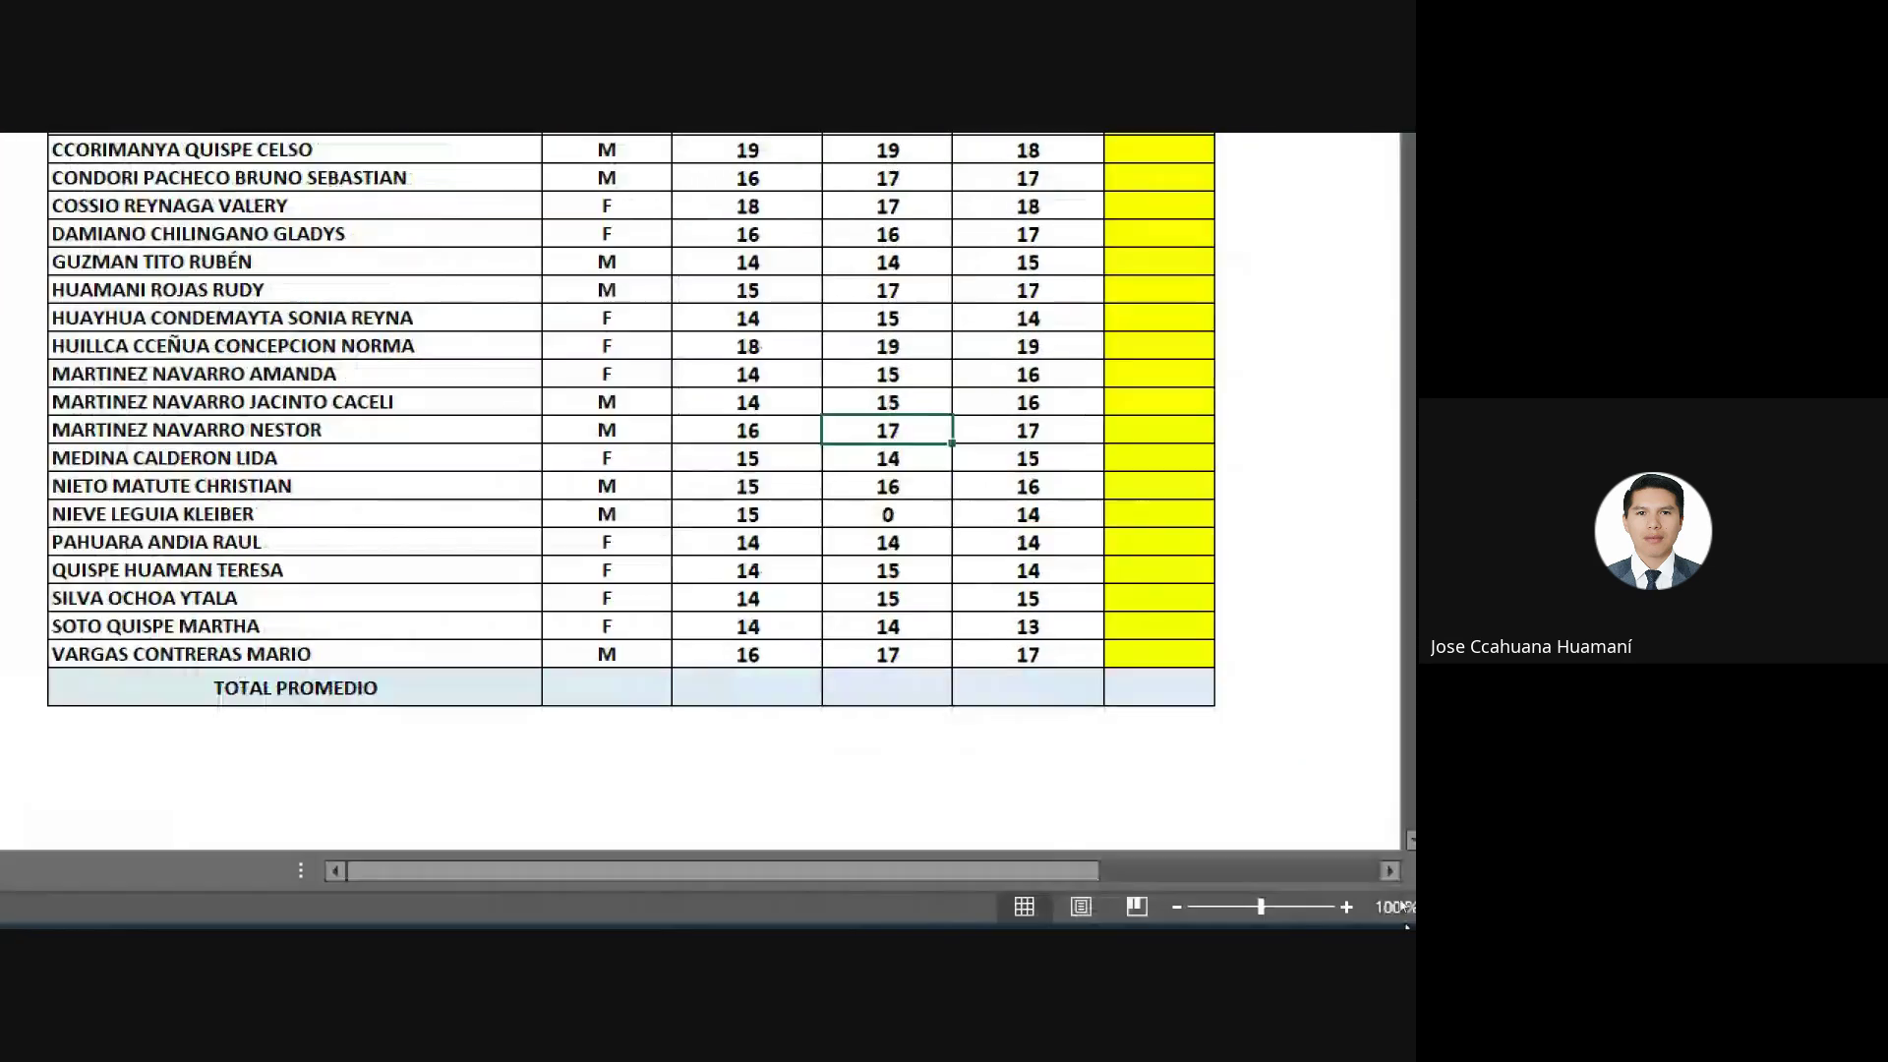
# Average the NOTA 1, NOTA 2 and NOTA 3 columns into M29:O29 with Autosuma's Promedio (about 15.027).
pyautogui.click(599, 683)
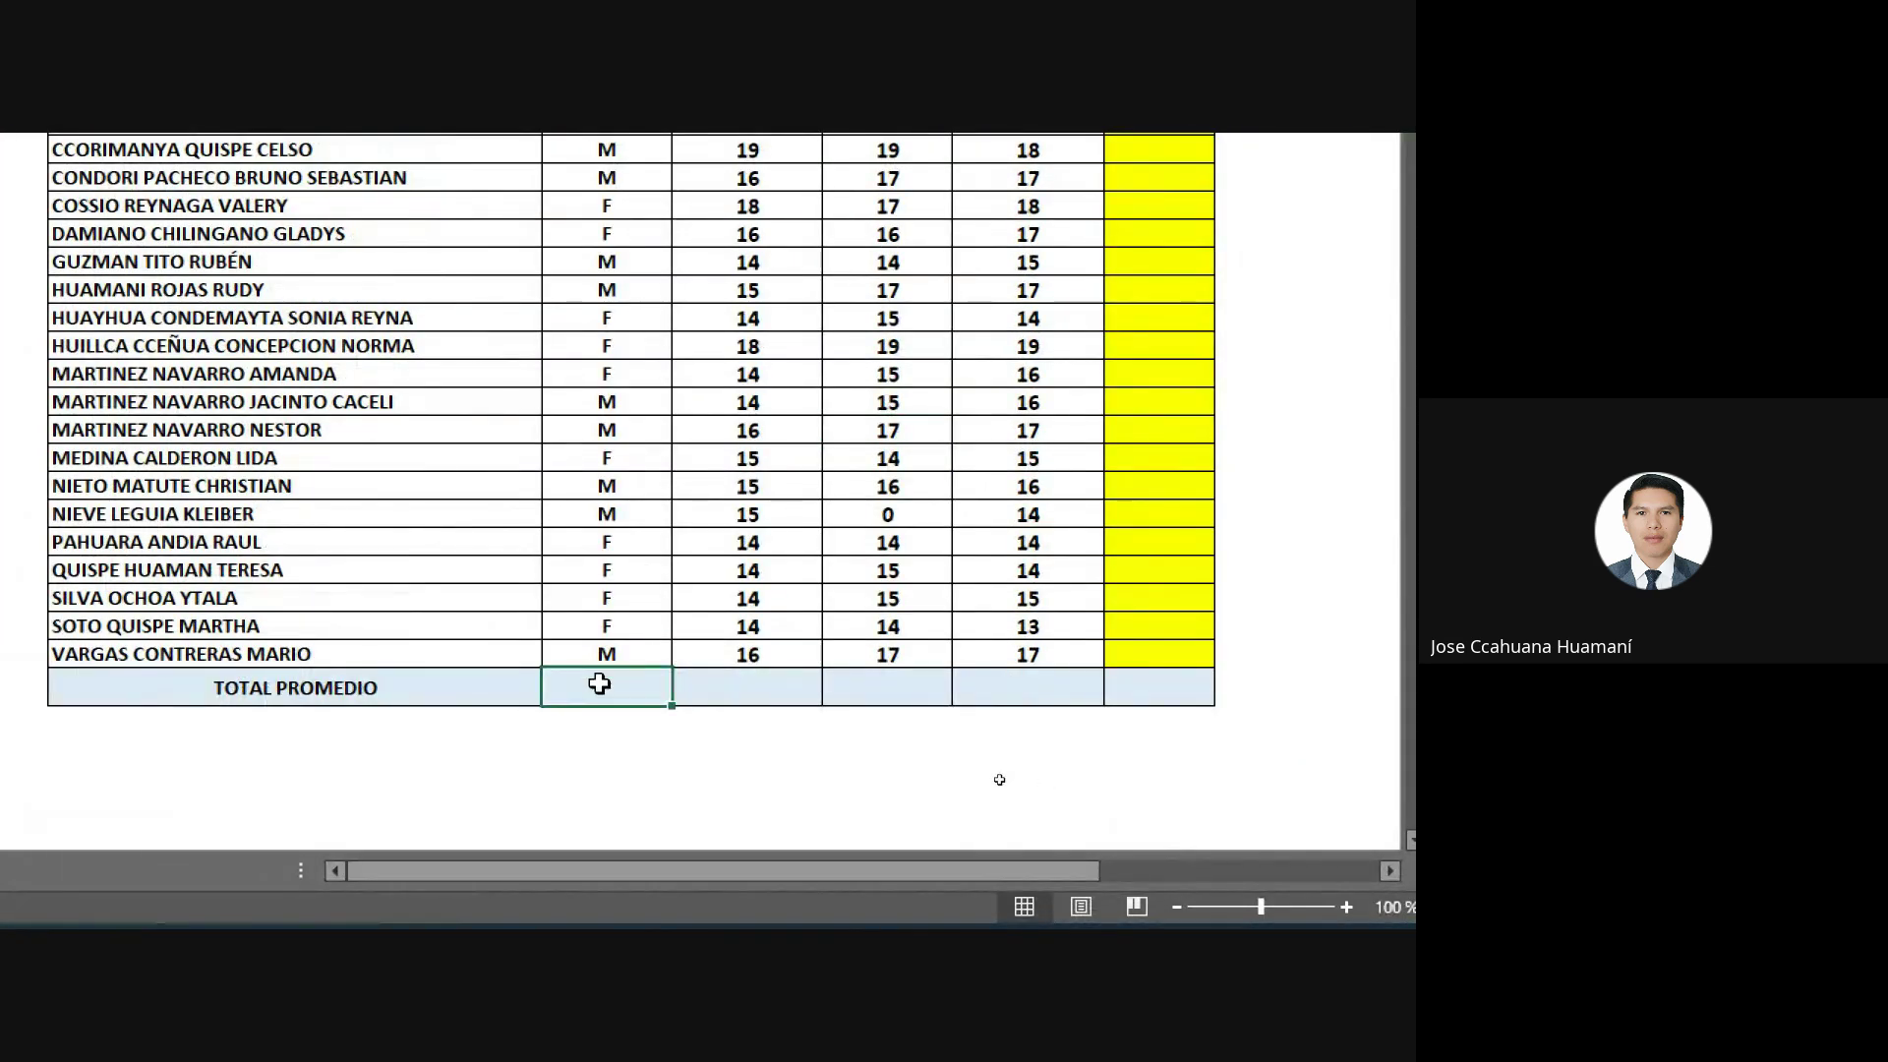
pyautogui.moveTo(599, 683)
pyautogui.mouseDown()
pyautogui.moveTo(1144, 687)
pyautogui.moveTo(1042, 688)
pyautogui.mouseUp()
pyautogui.click(608, 691)
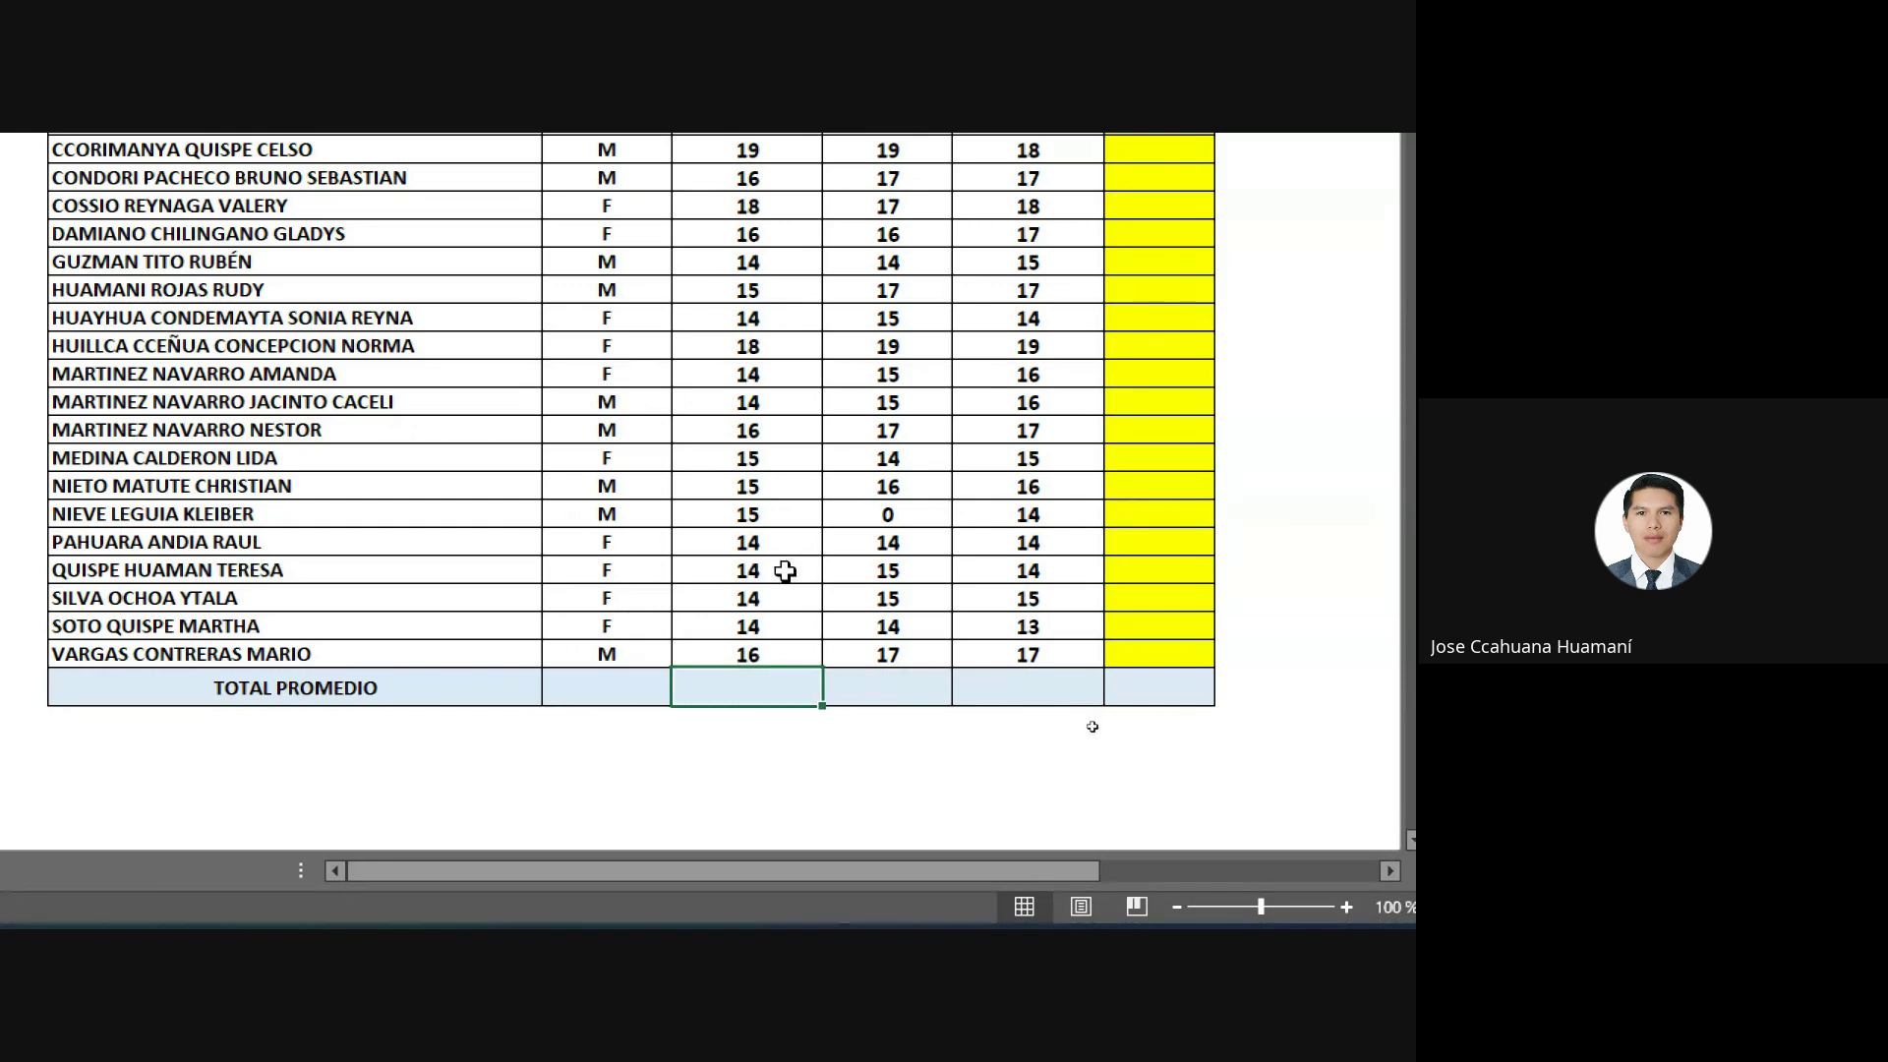
pyautogui.moveTo(763, 687); pyautogui.dragTo(981, 688)
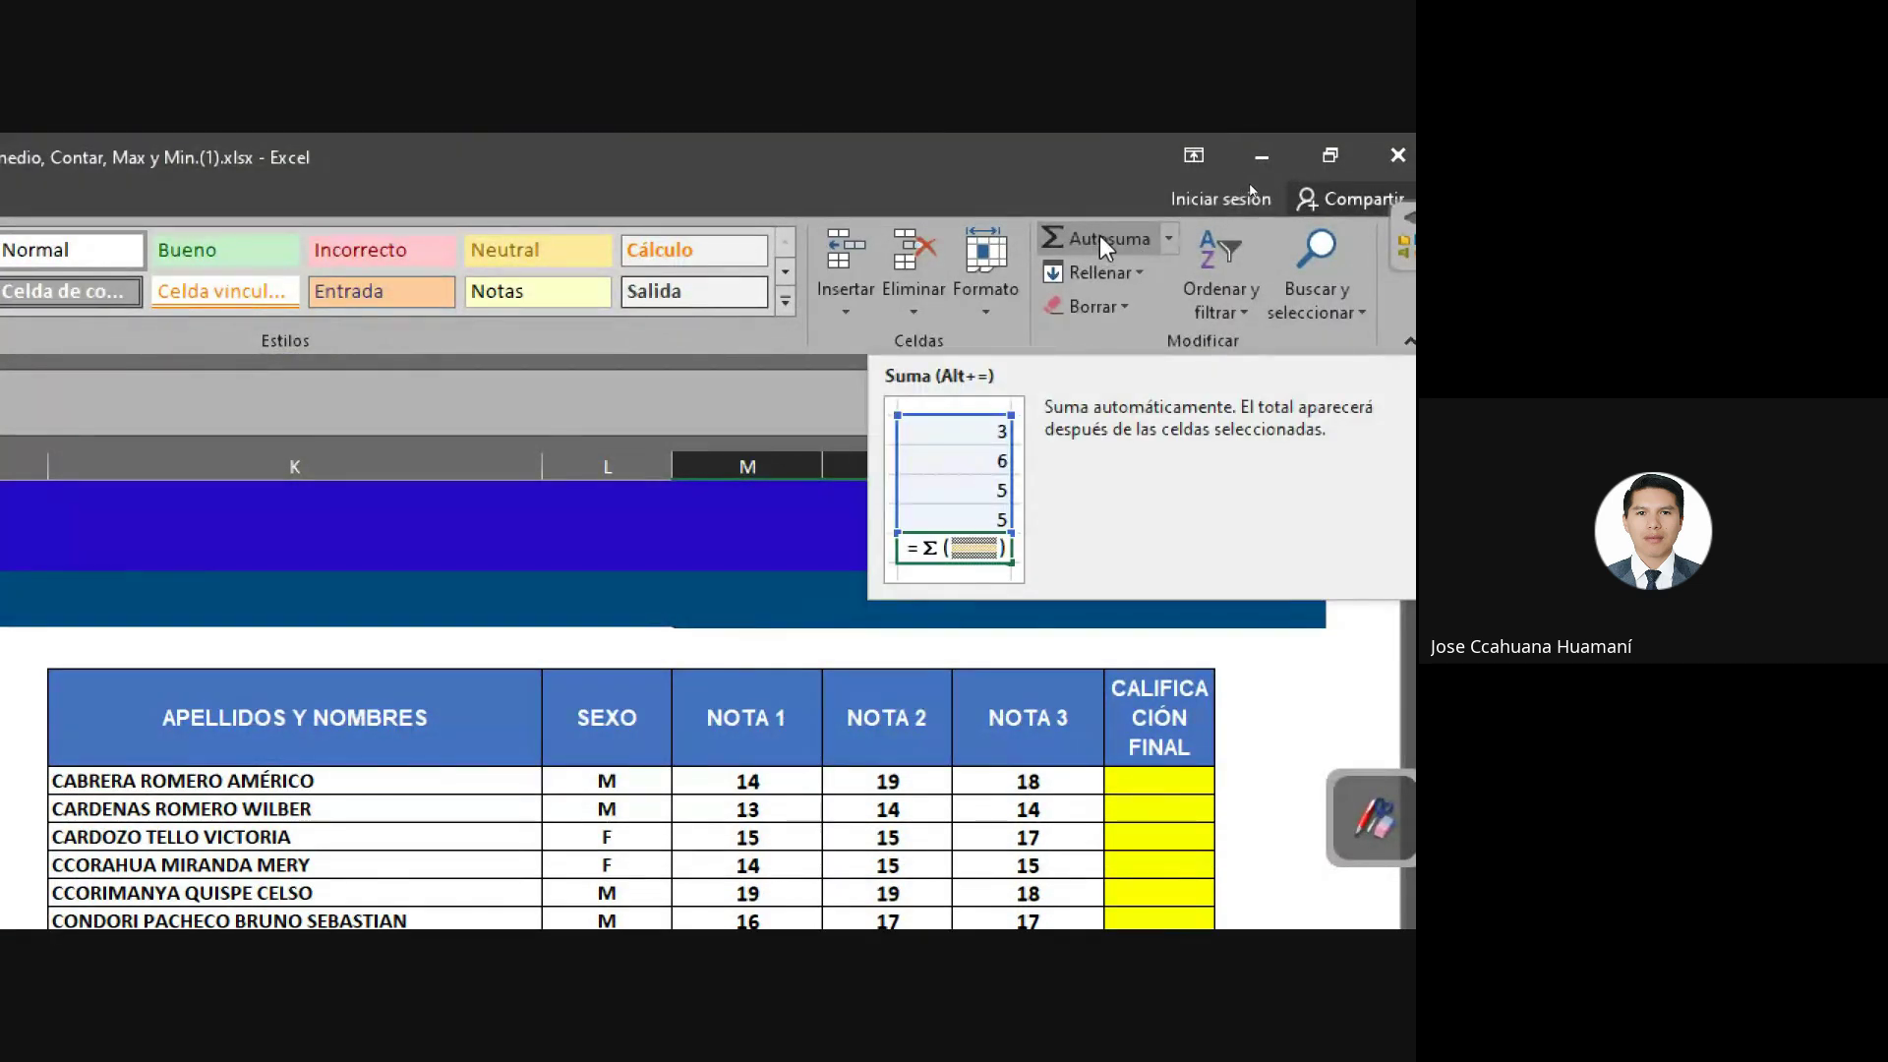
pyautogui.click(1170, 241)
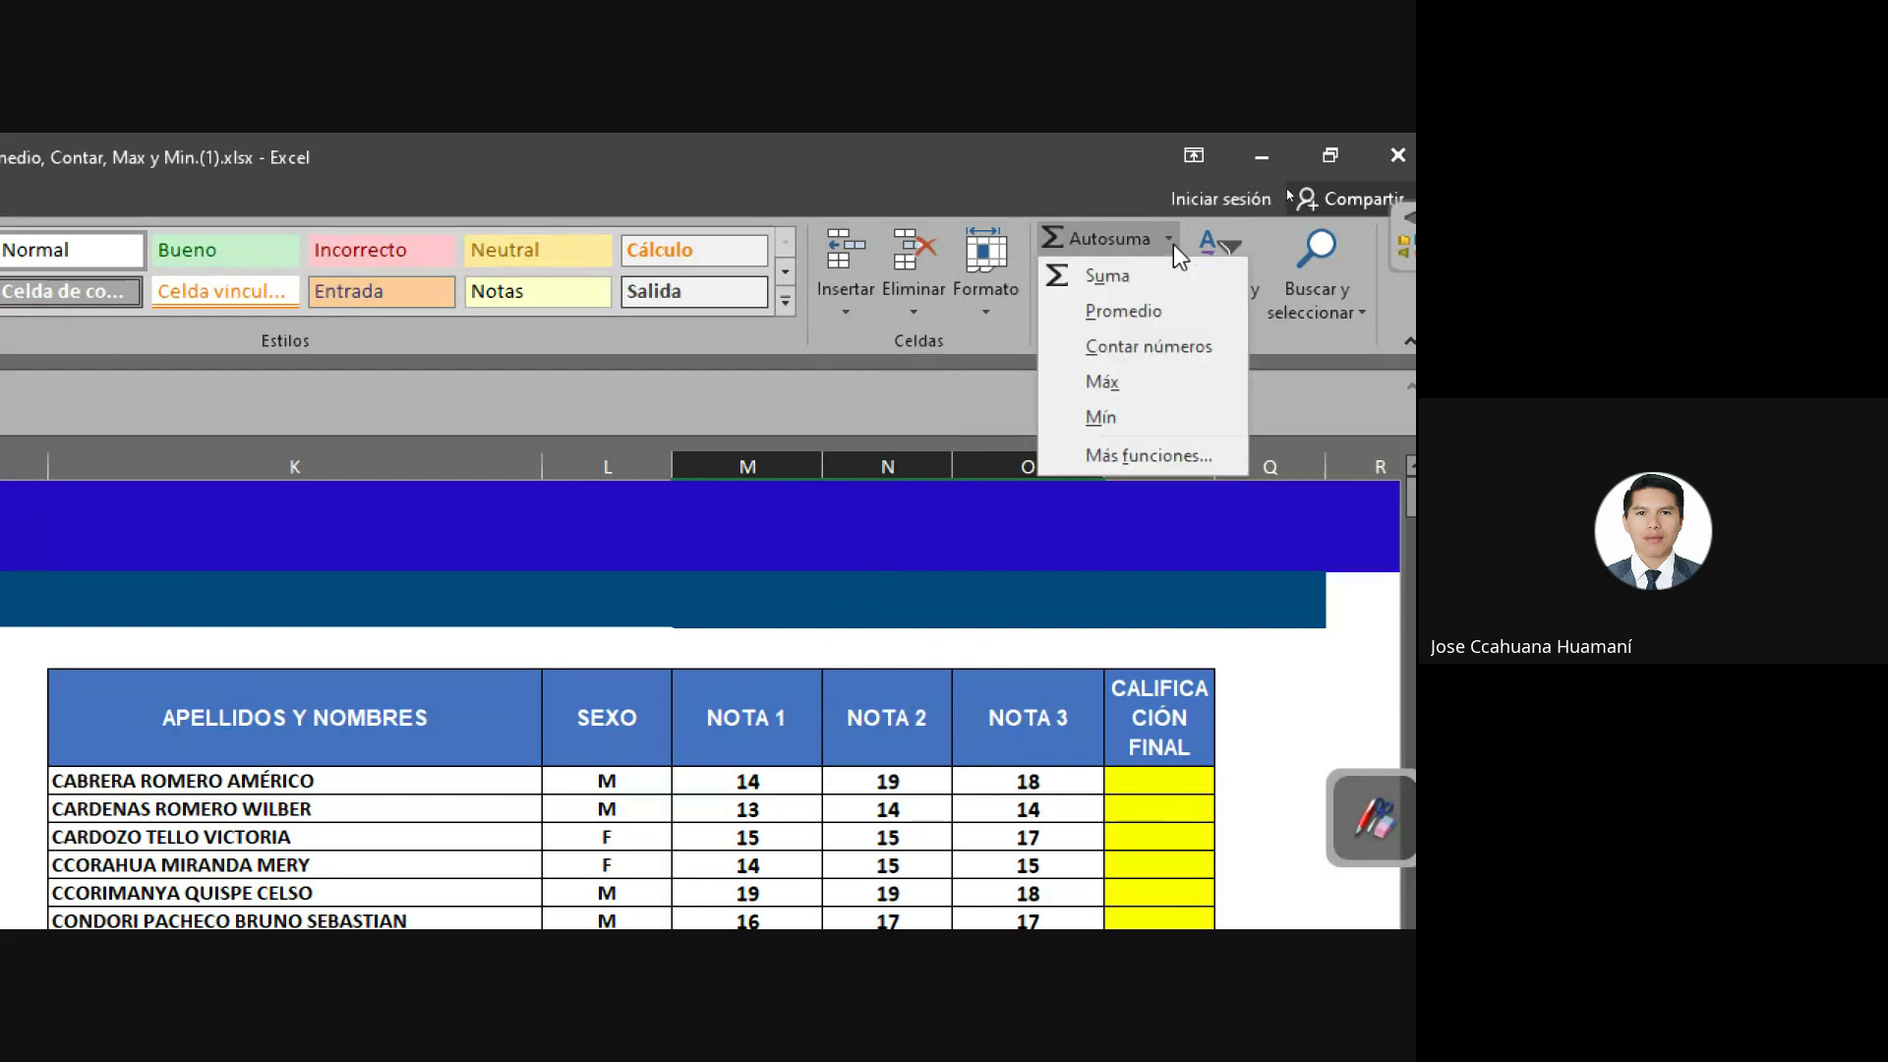
pyautogui.click(1124, 312)
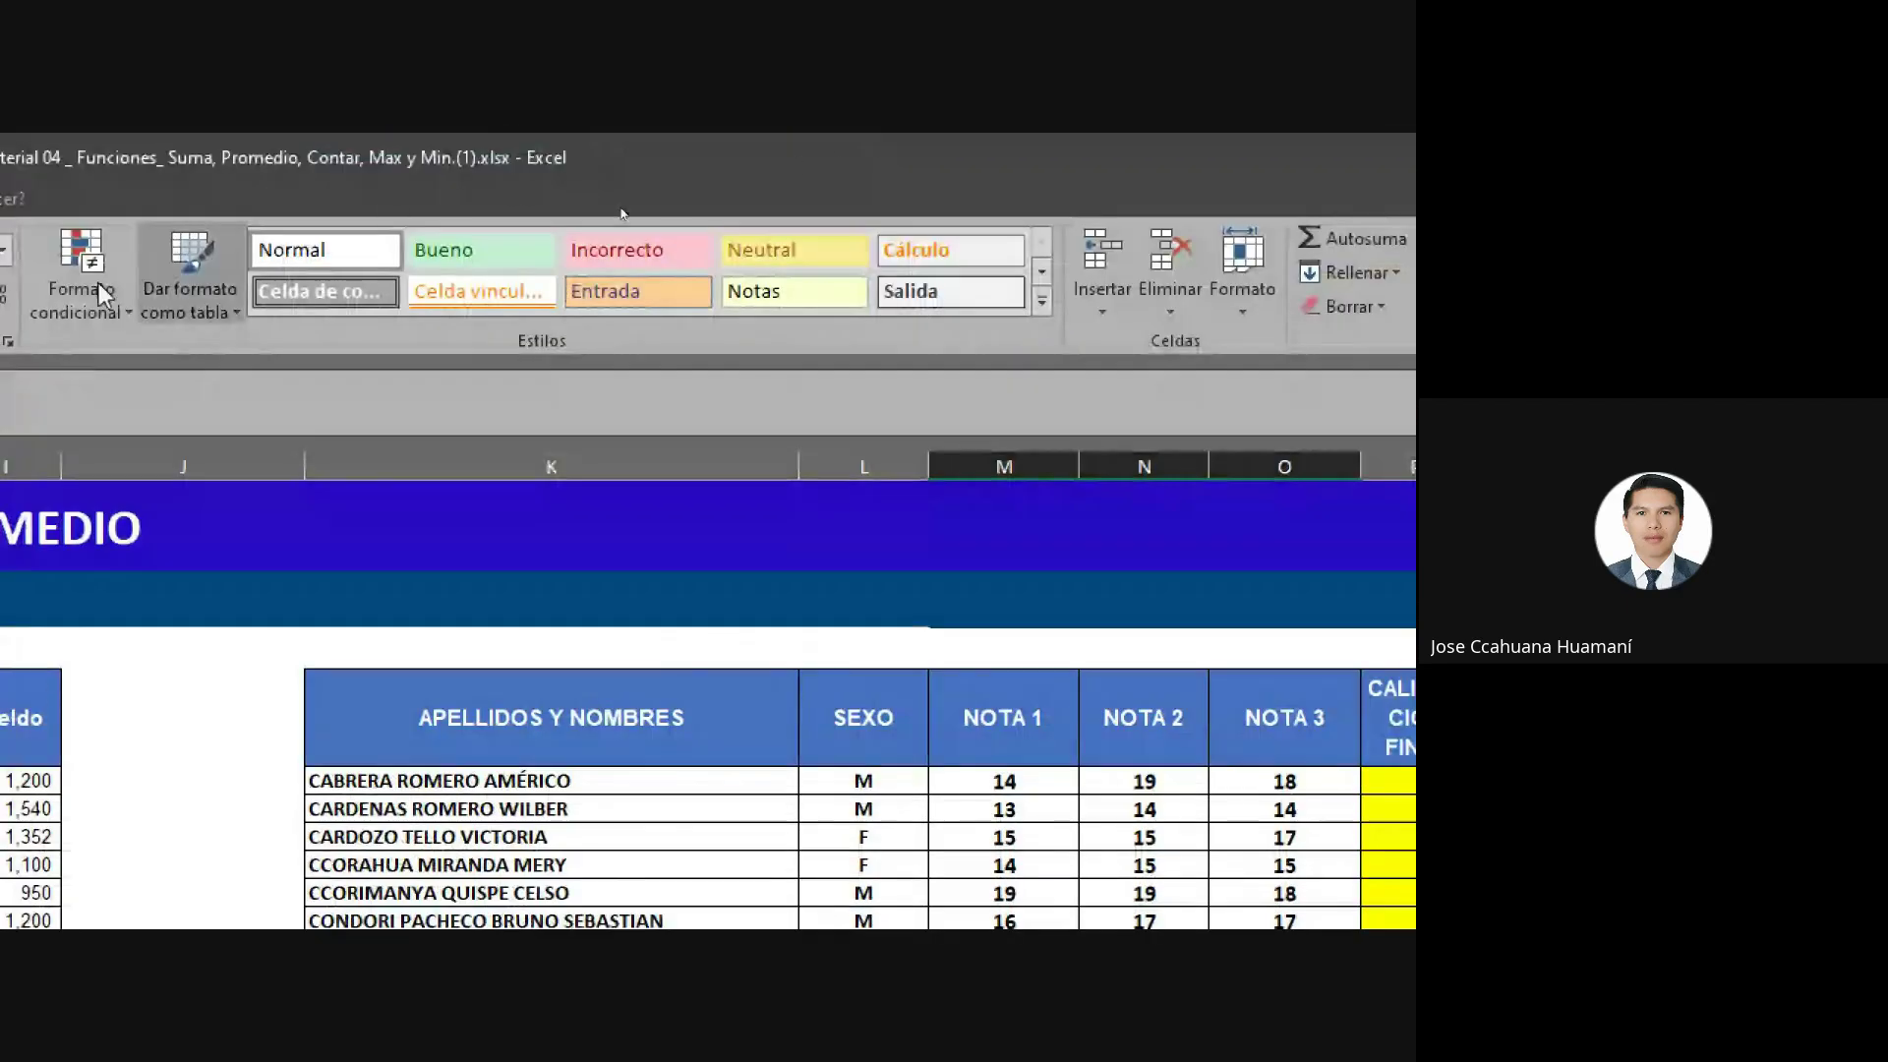
pyautogui.click(251, 297)
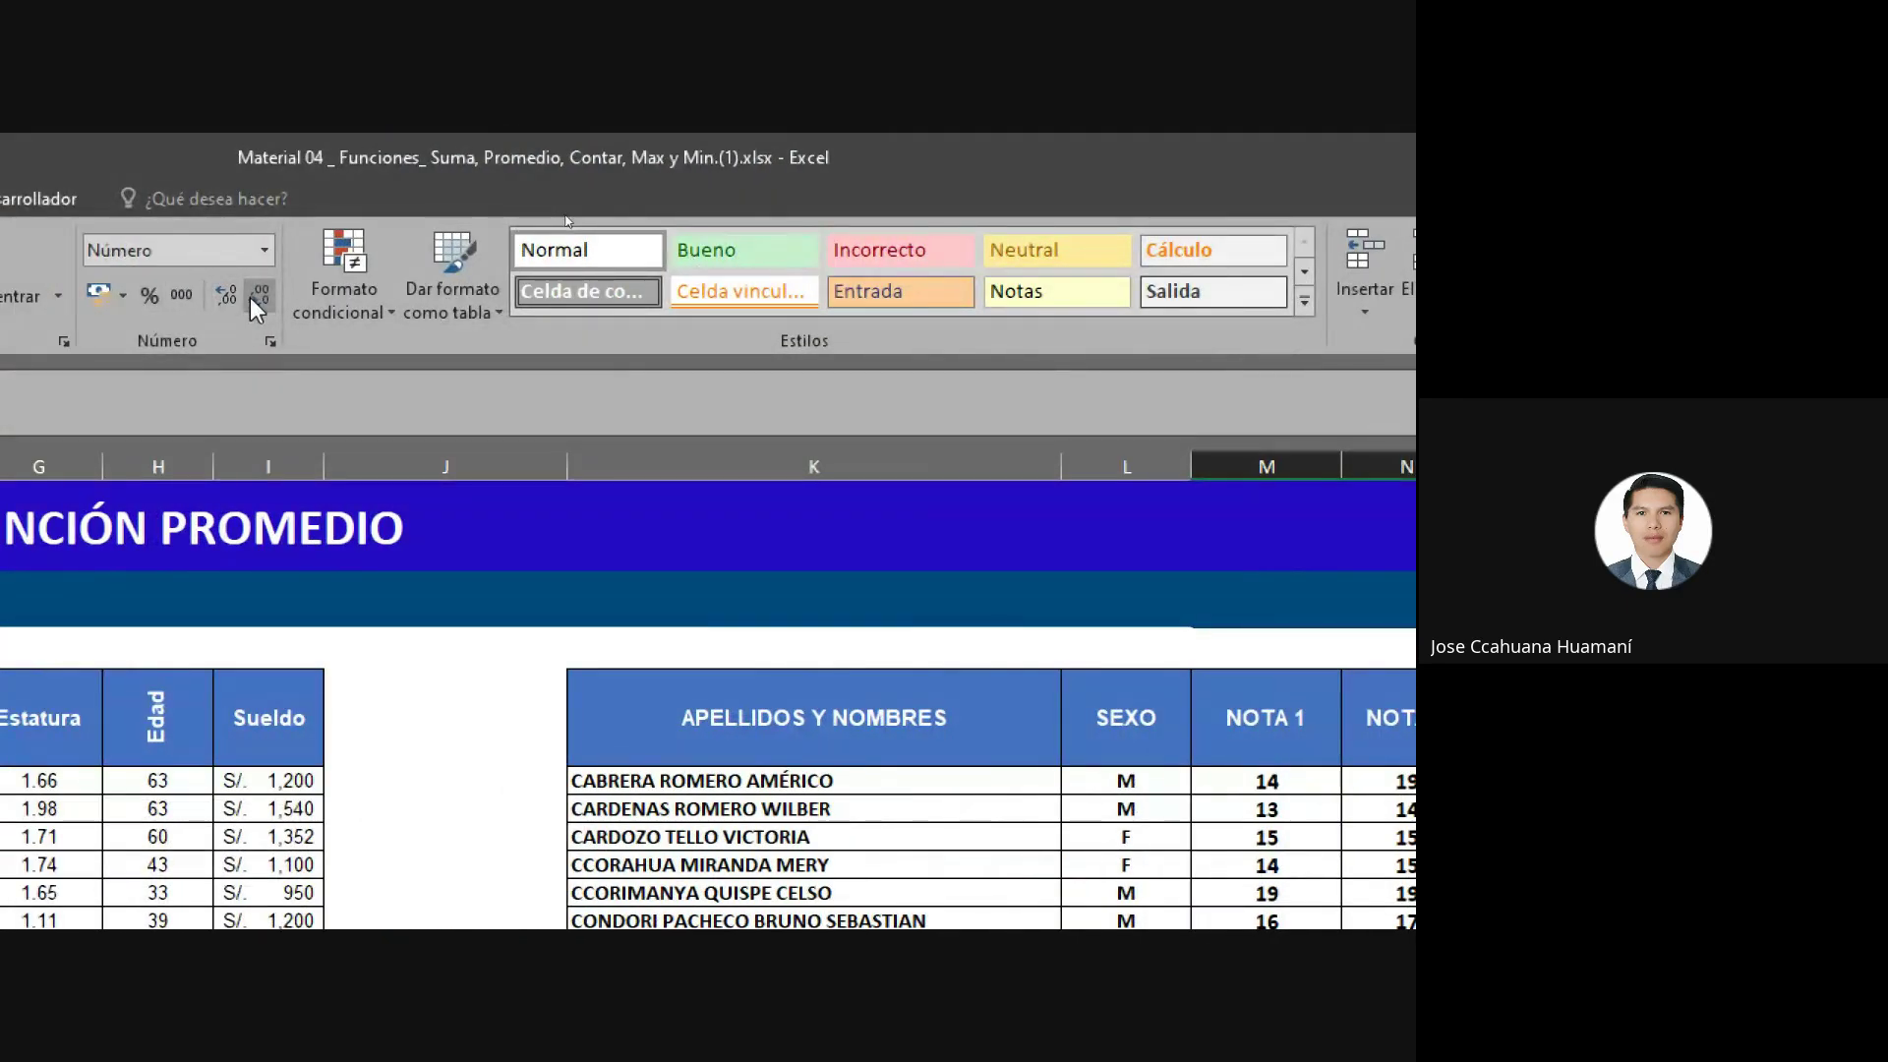
pyautogui.click(251, 299)
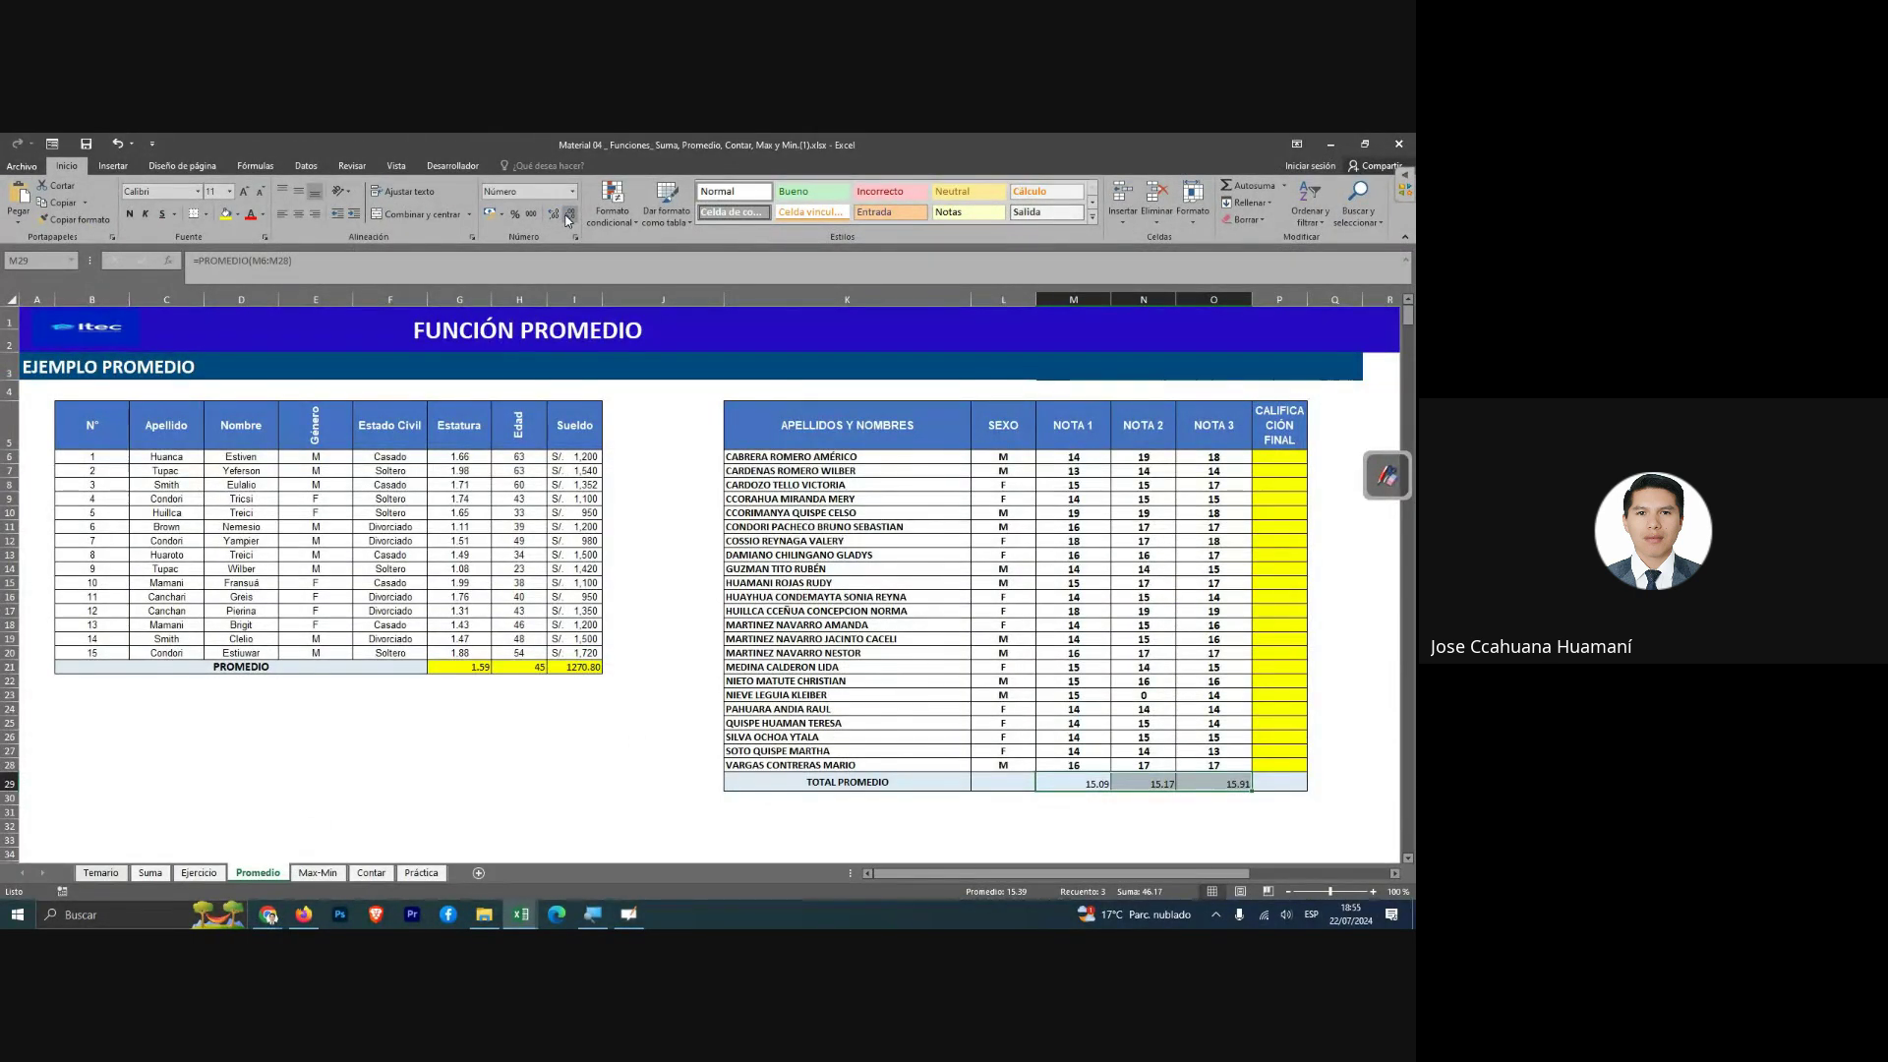
pyautogui.click(567, 215)
pyautogui.click(567, 215)
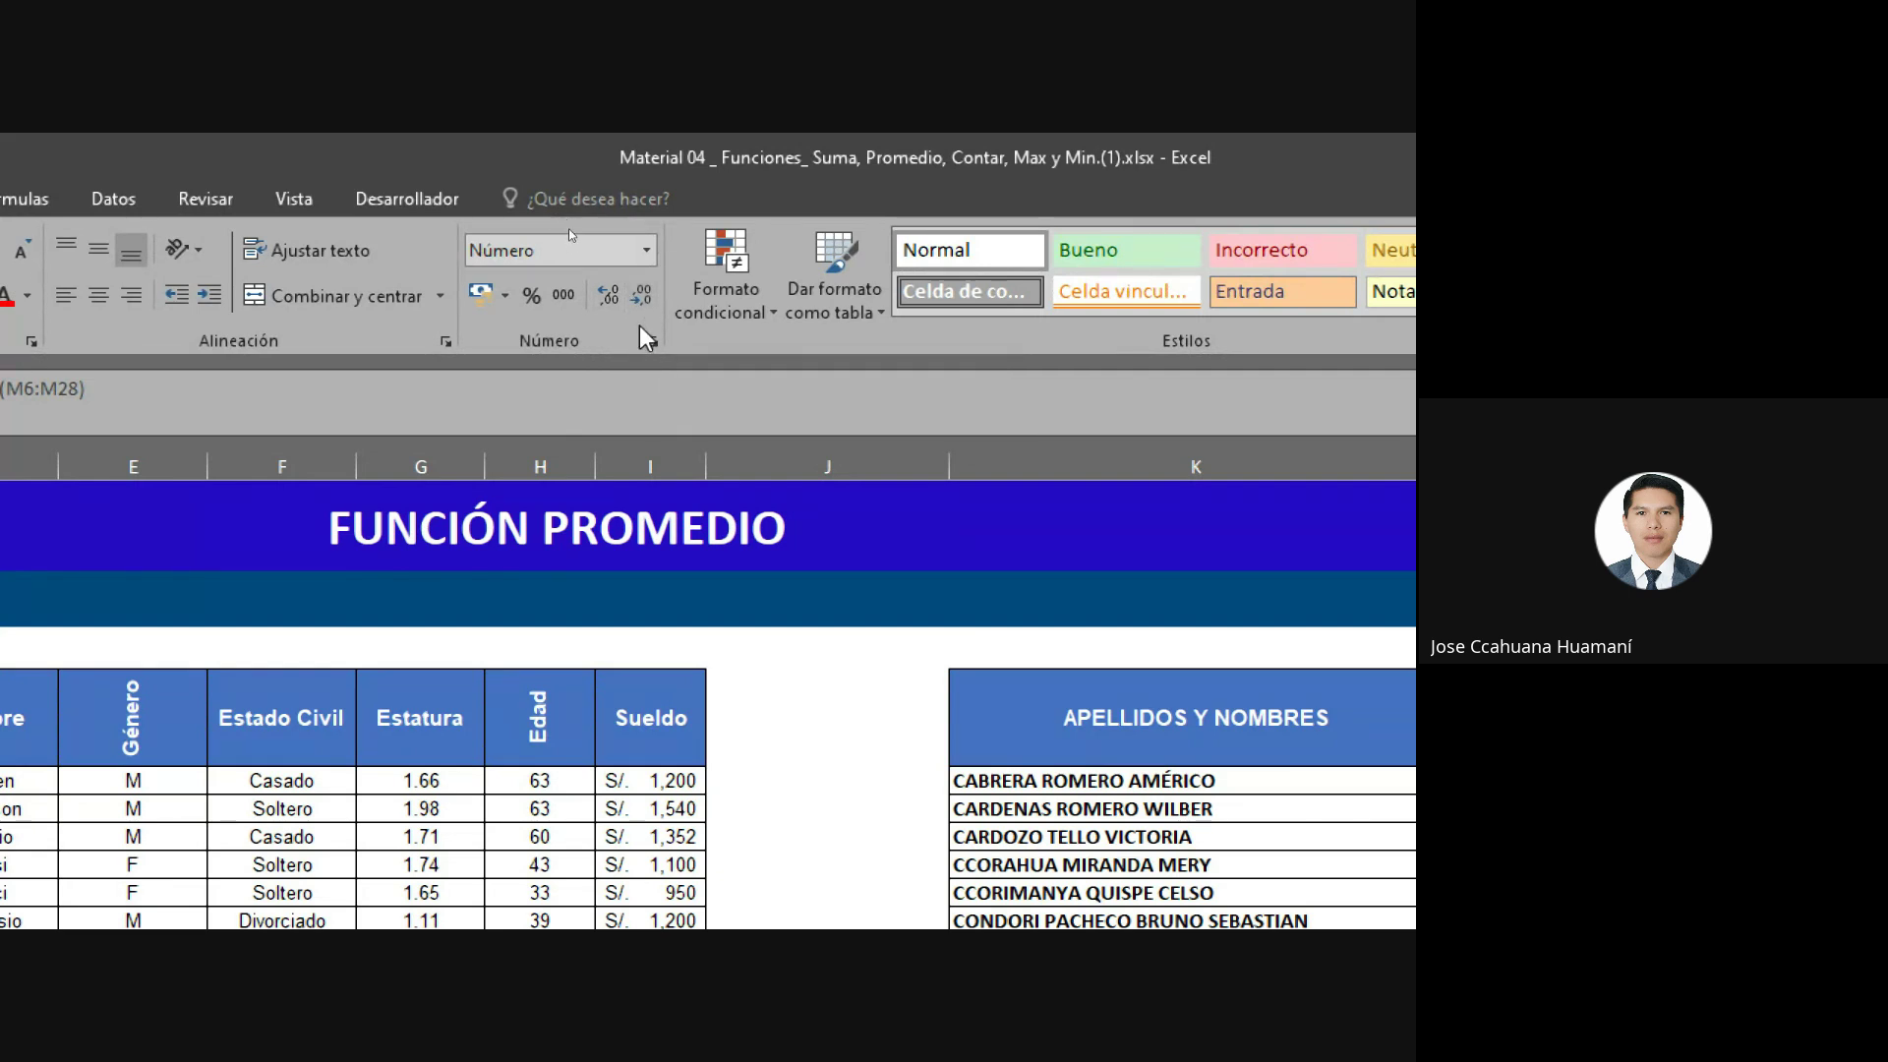
pyautogui.click(611, 297)
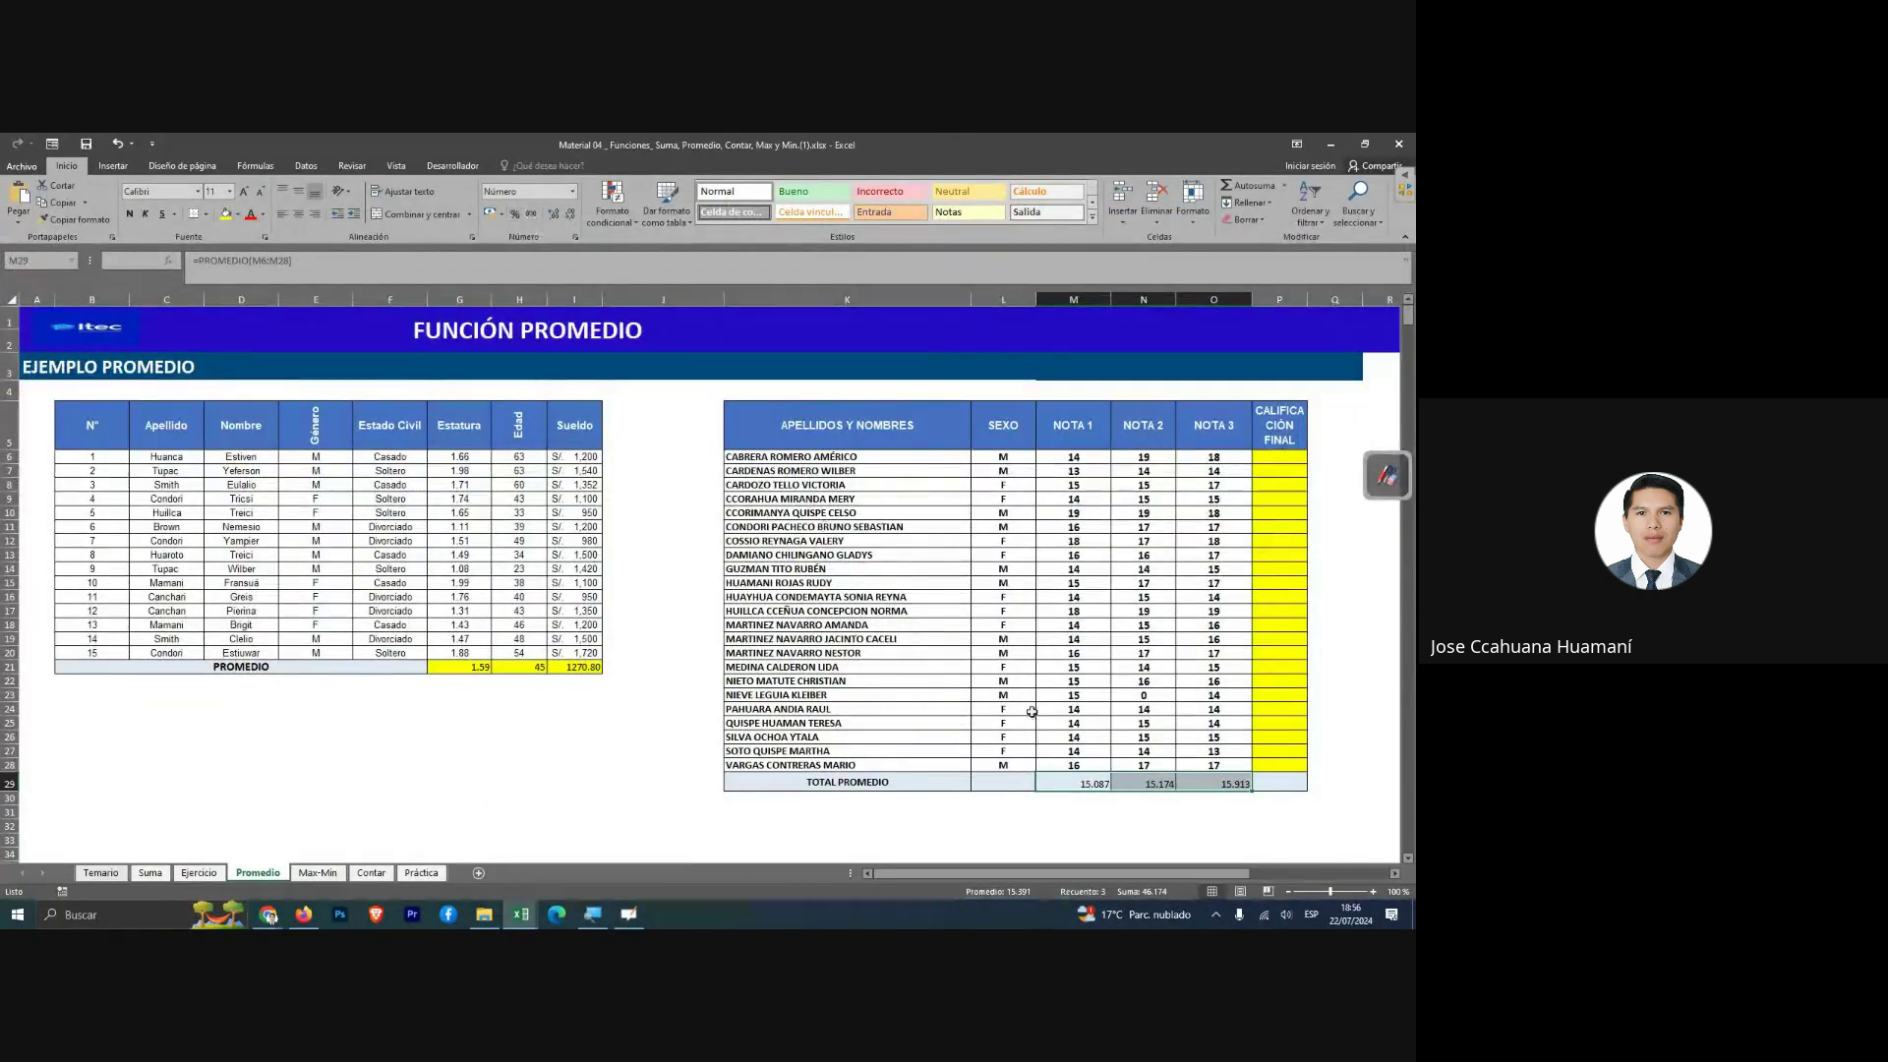
pyautogui.click(571, 216)
pyautogui.click(571, 217)
pyautogui.click(549, 216)
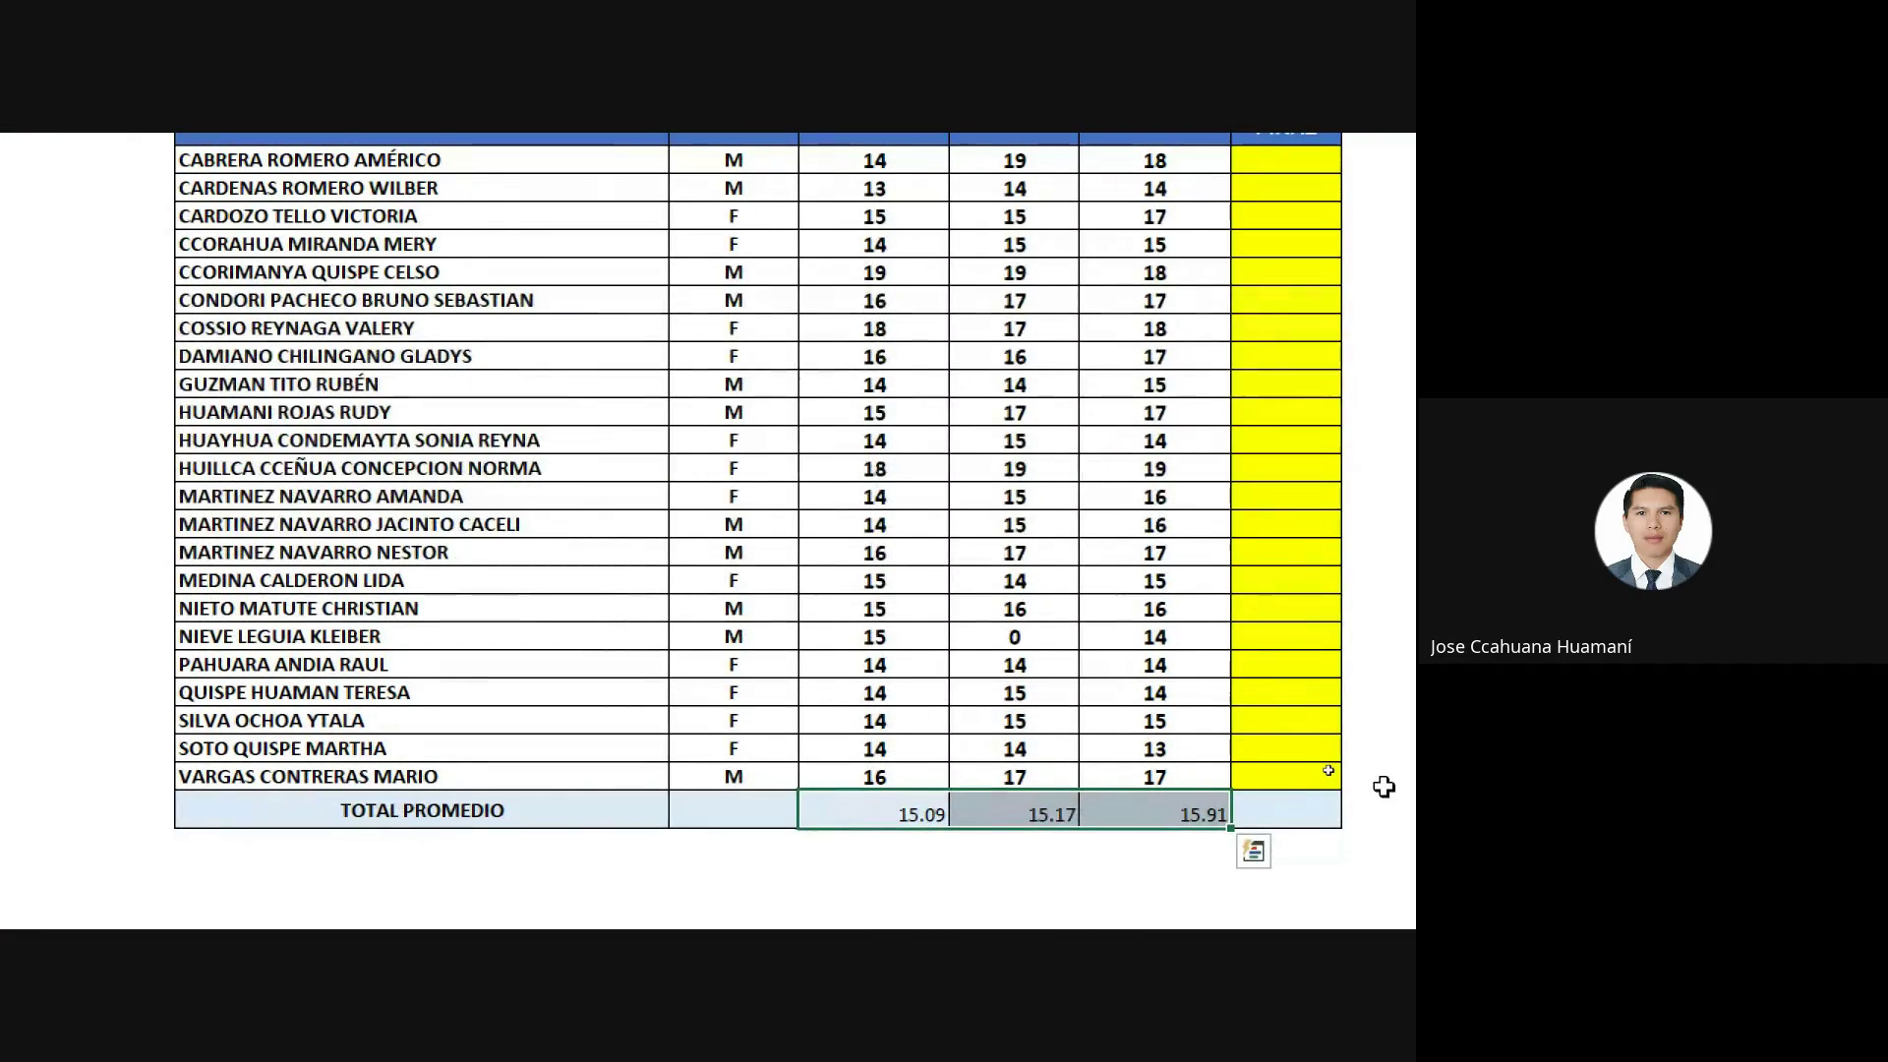
# Fill the yellow CALIFICACIÓN FINAL cells with each student's Promedio and confirm the total reads 15.
pyautogui.click(1130, 805)
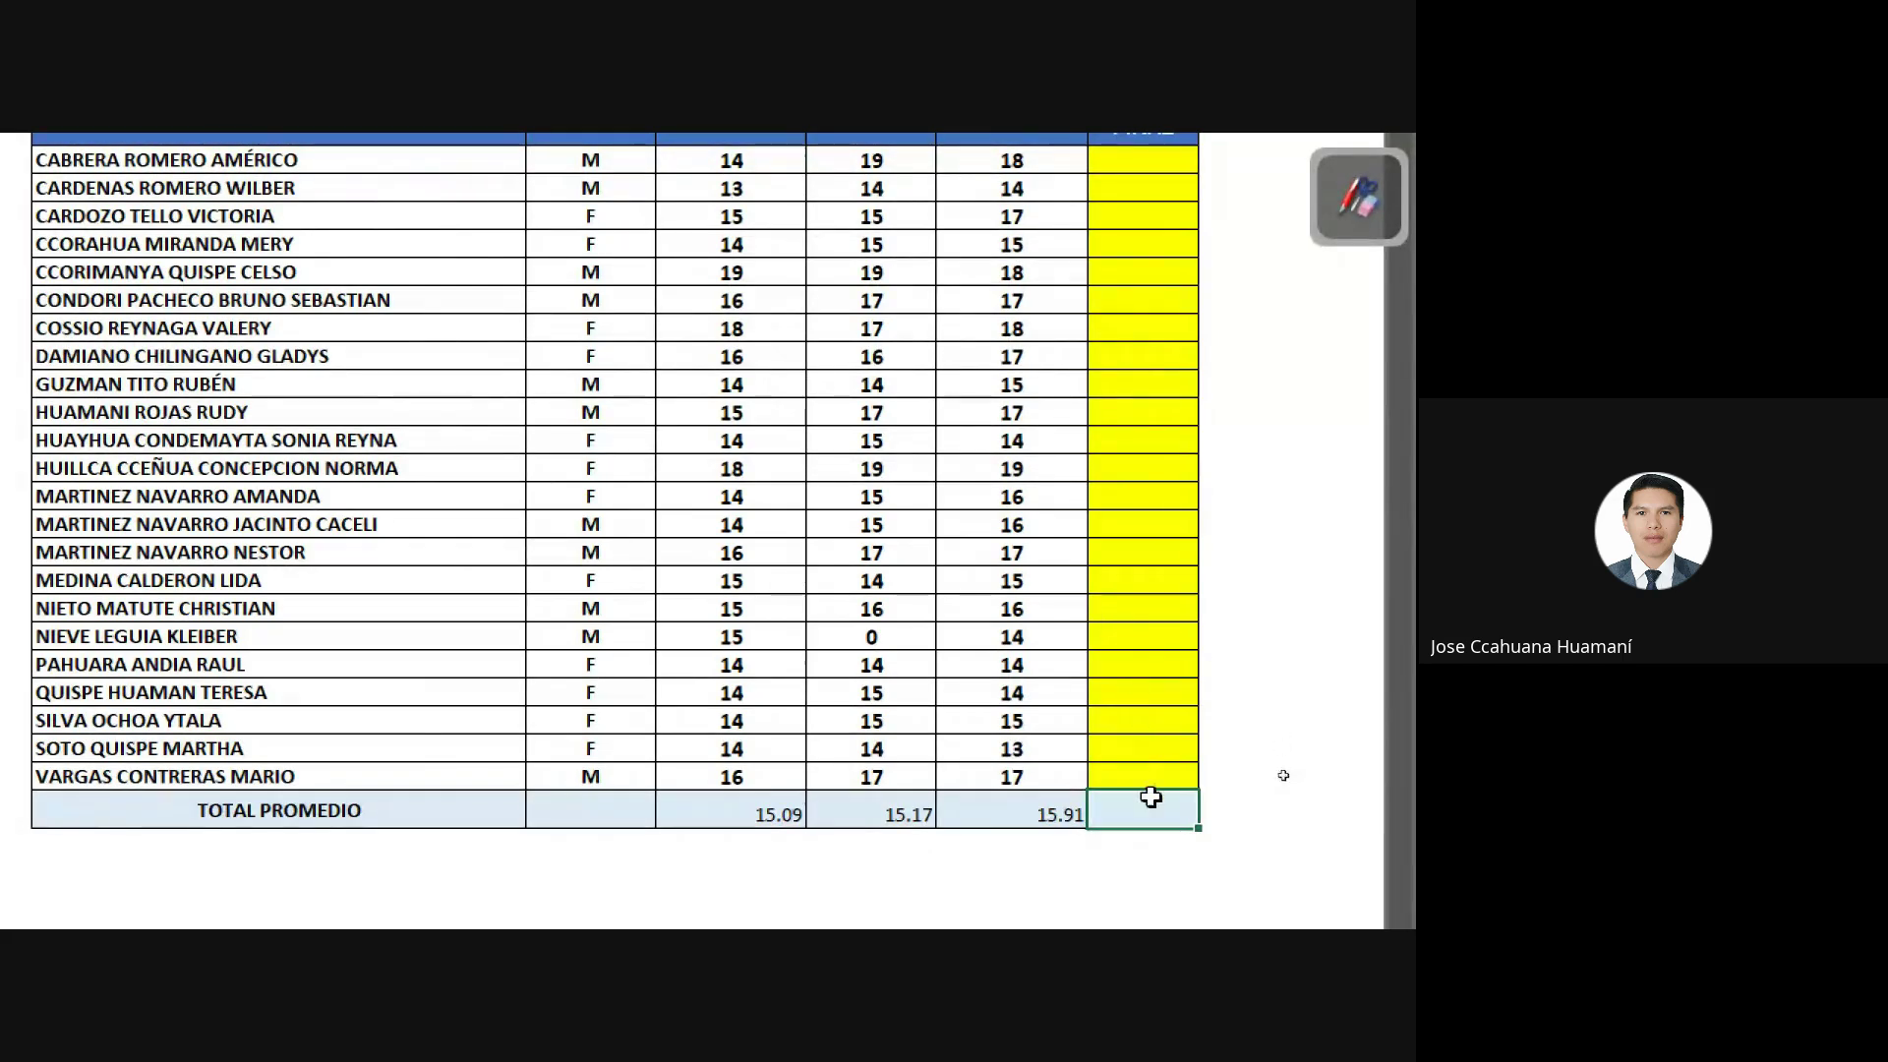
pyautogui.click(1127, 838)
pyautogui.moveTo(1125, 781); pyautogui.dragTo(1114, 302)
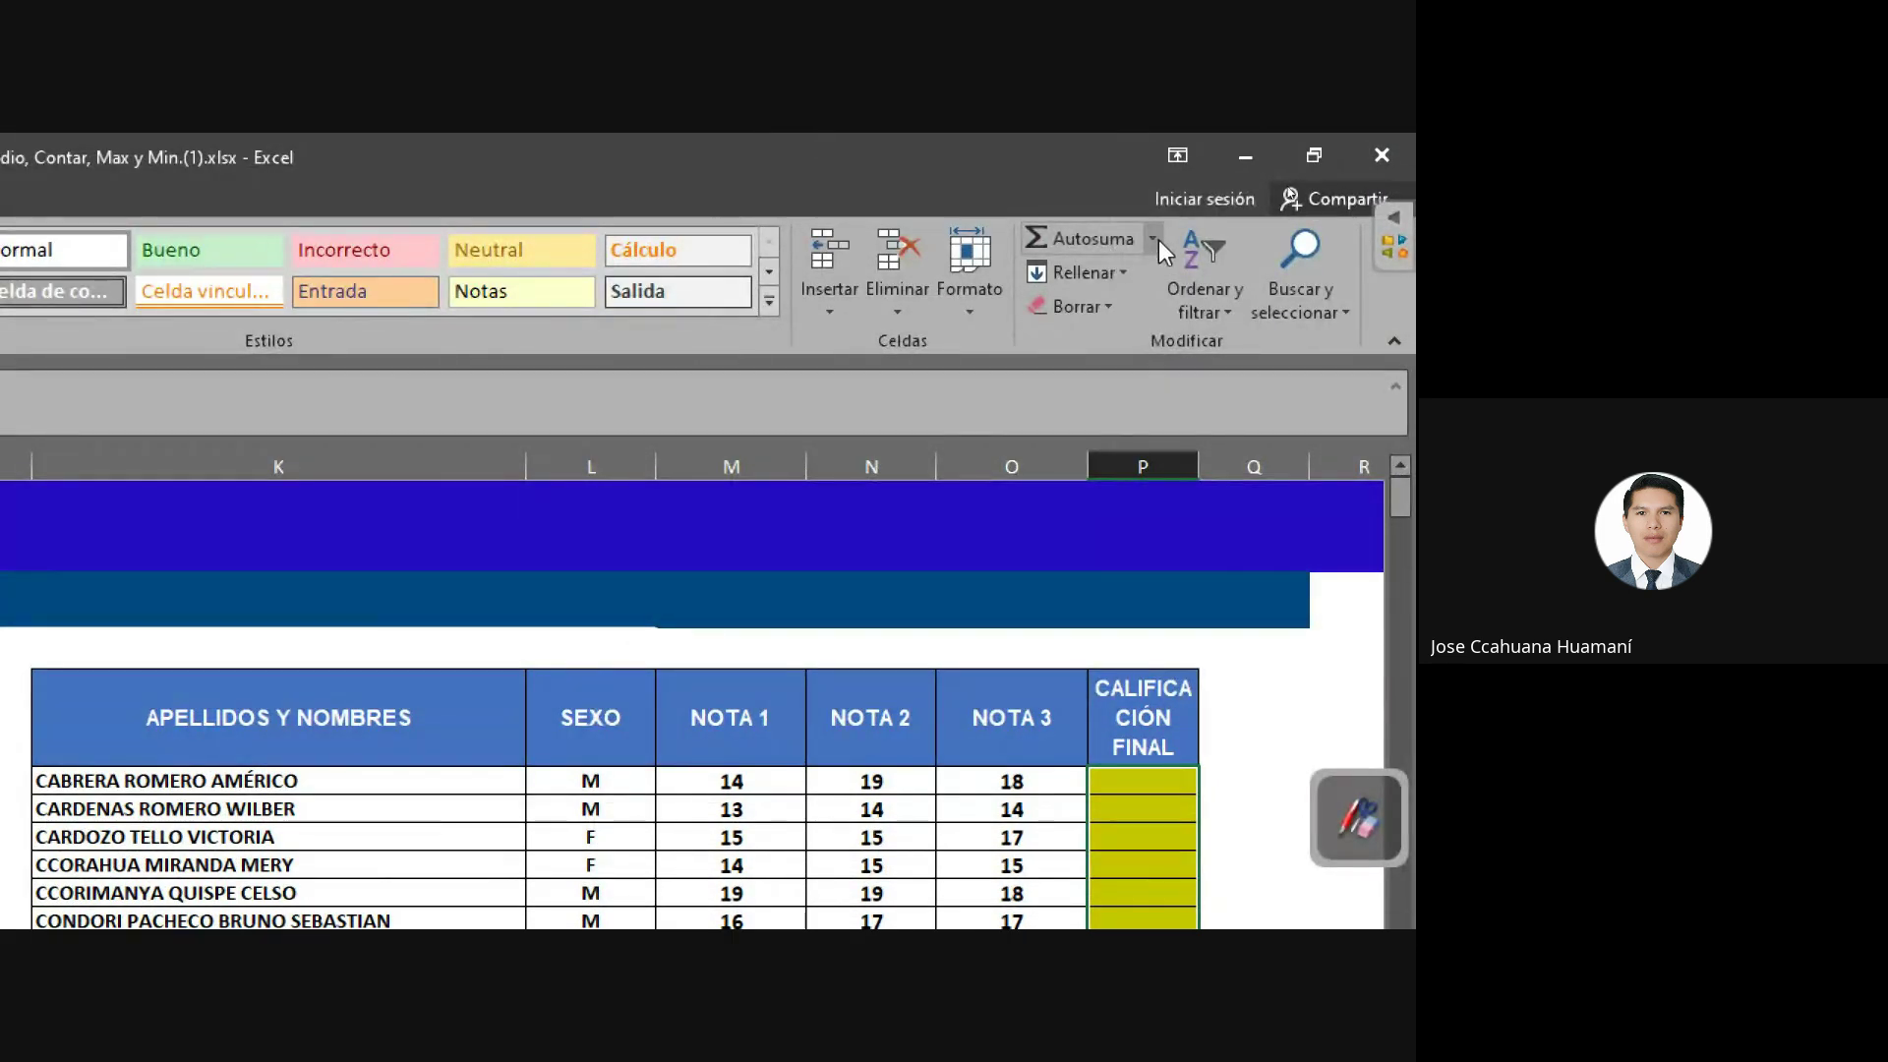
pyautogui.click(1155, 239)
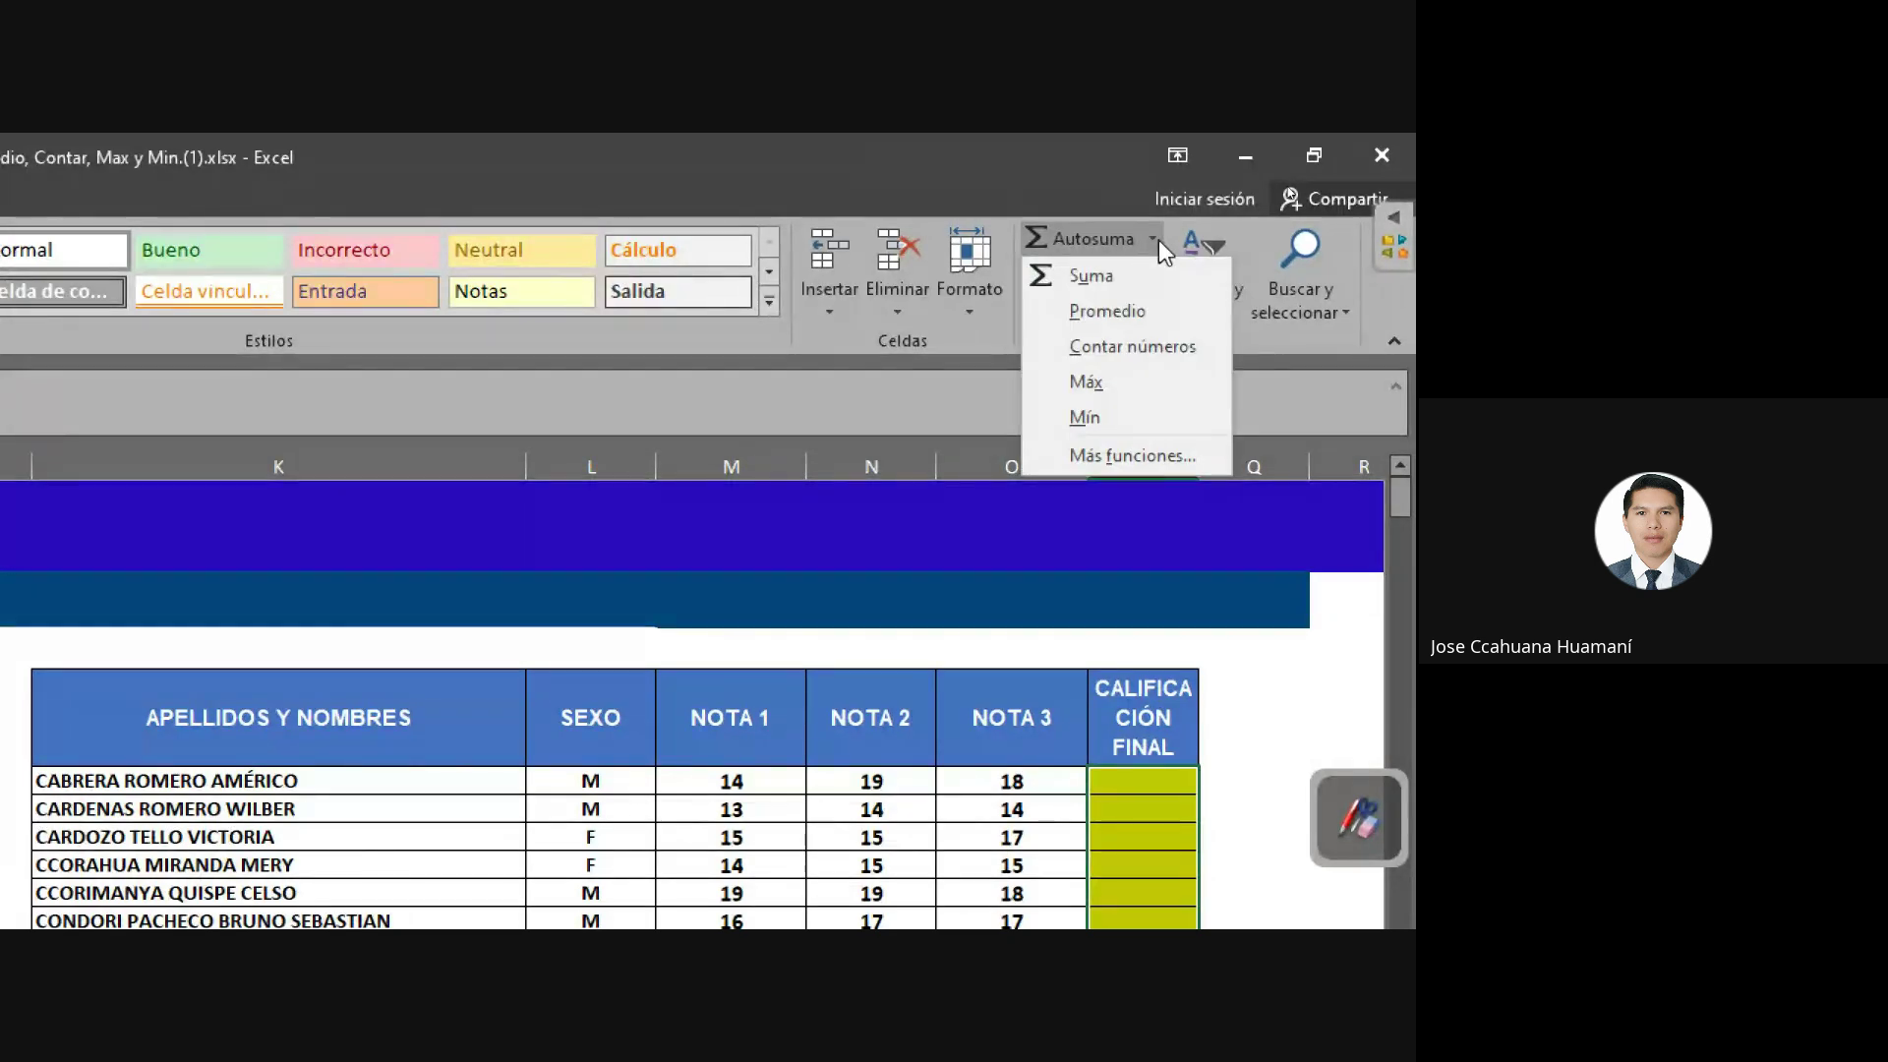
pyautogui.click(1121, 310)
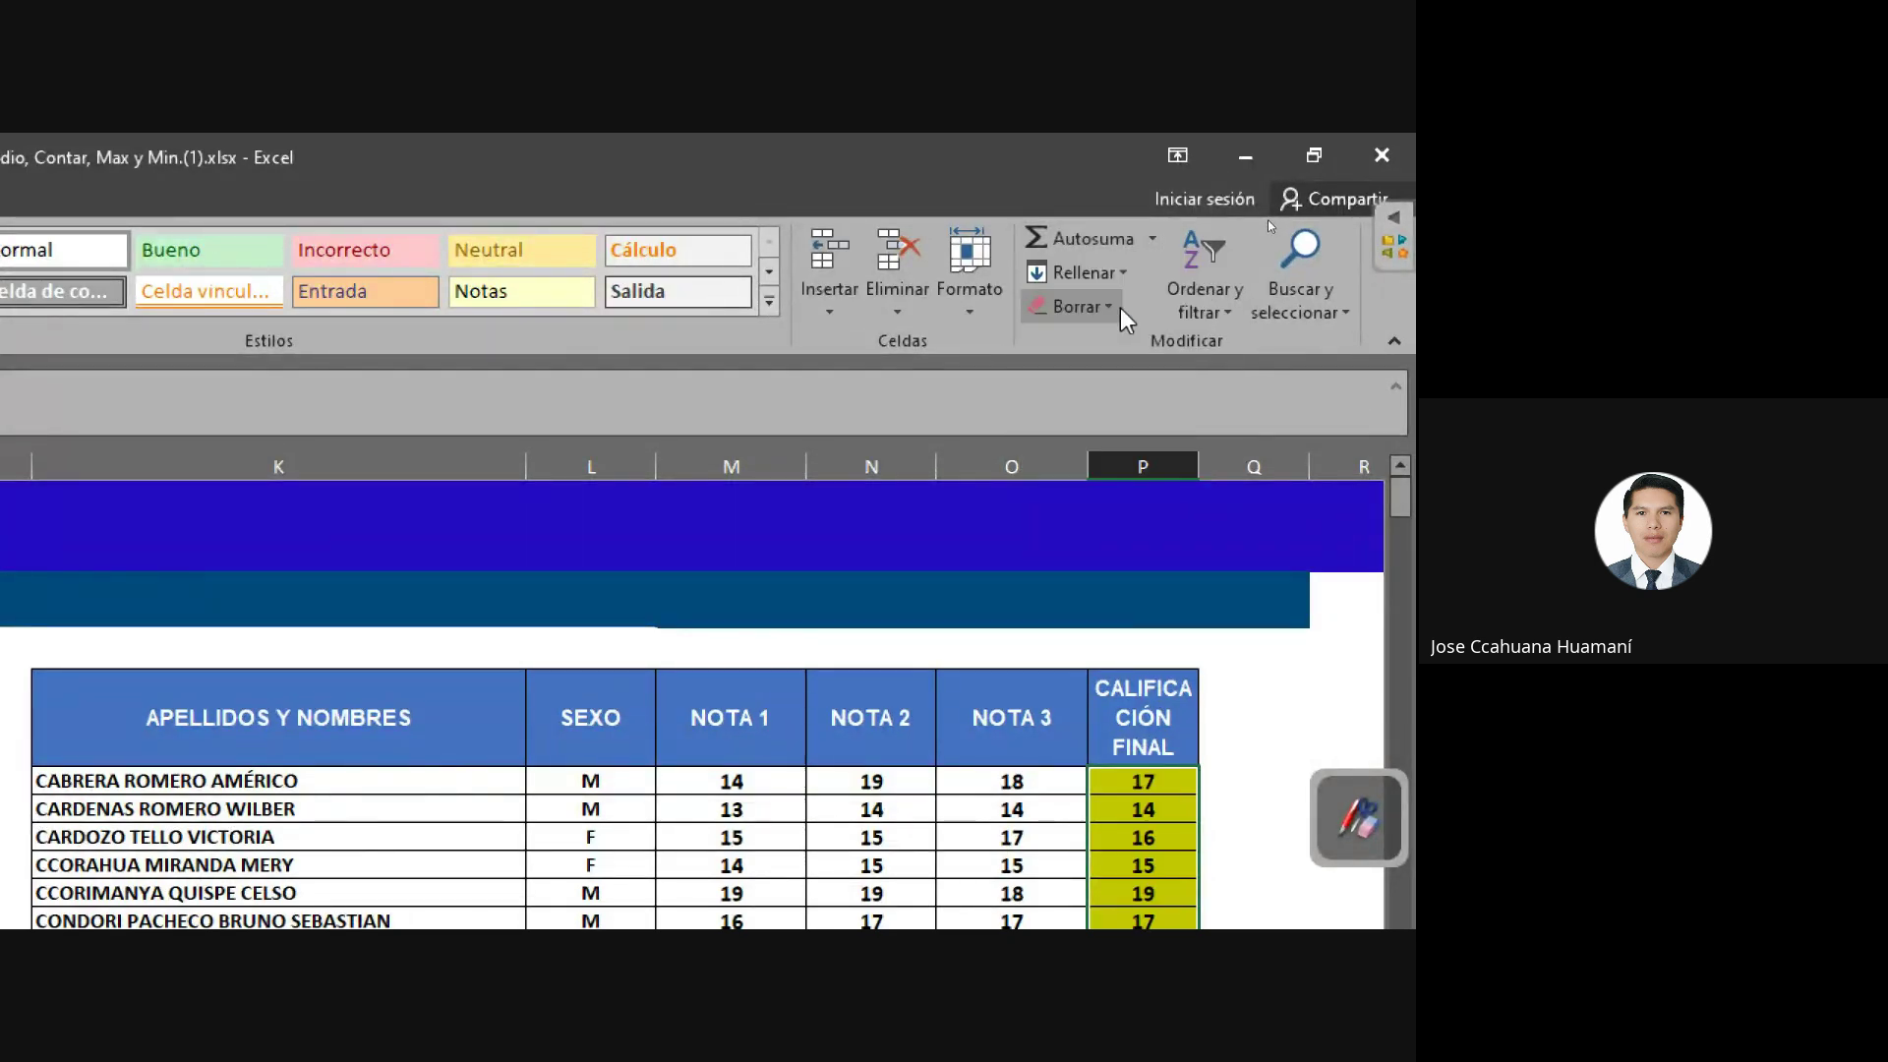
pyautogui.scroll(-1, 1105, 908)
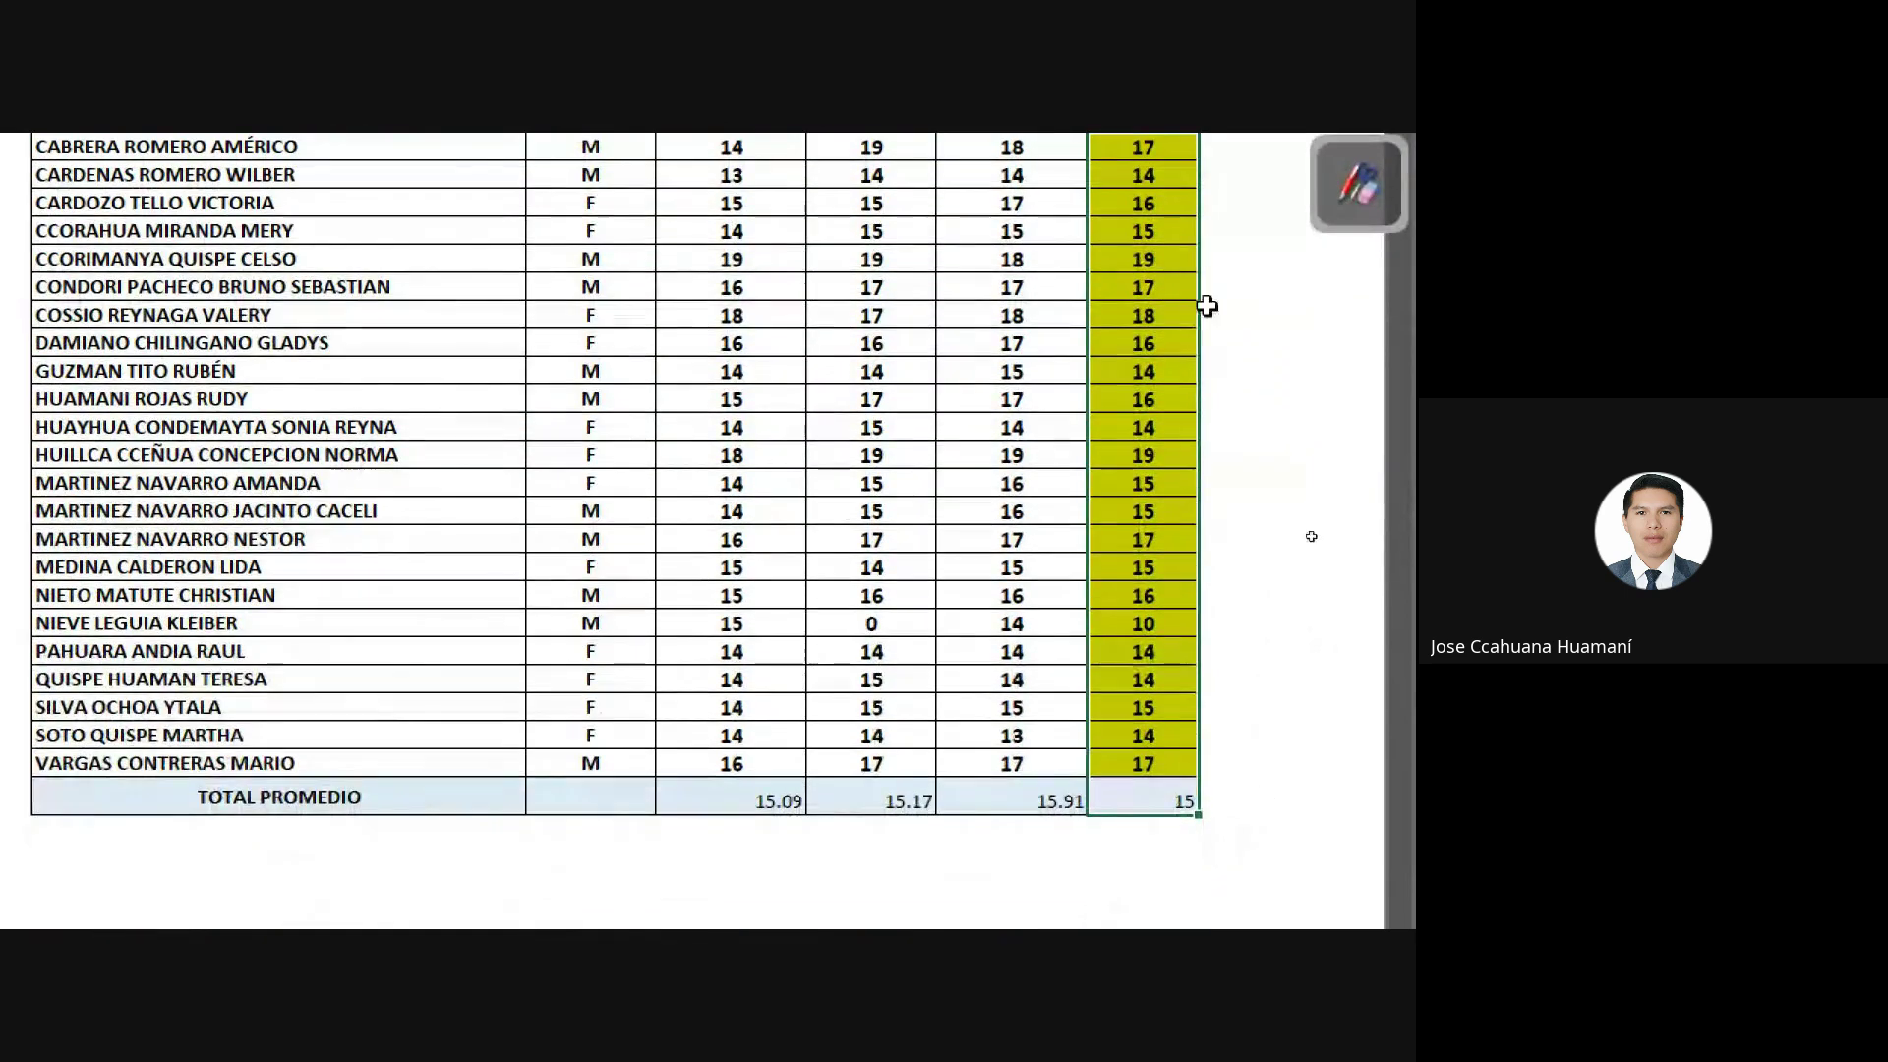
pyautogui.click(1224, 683)
pyautogui.click(1158, 787)
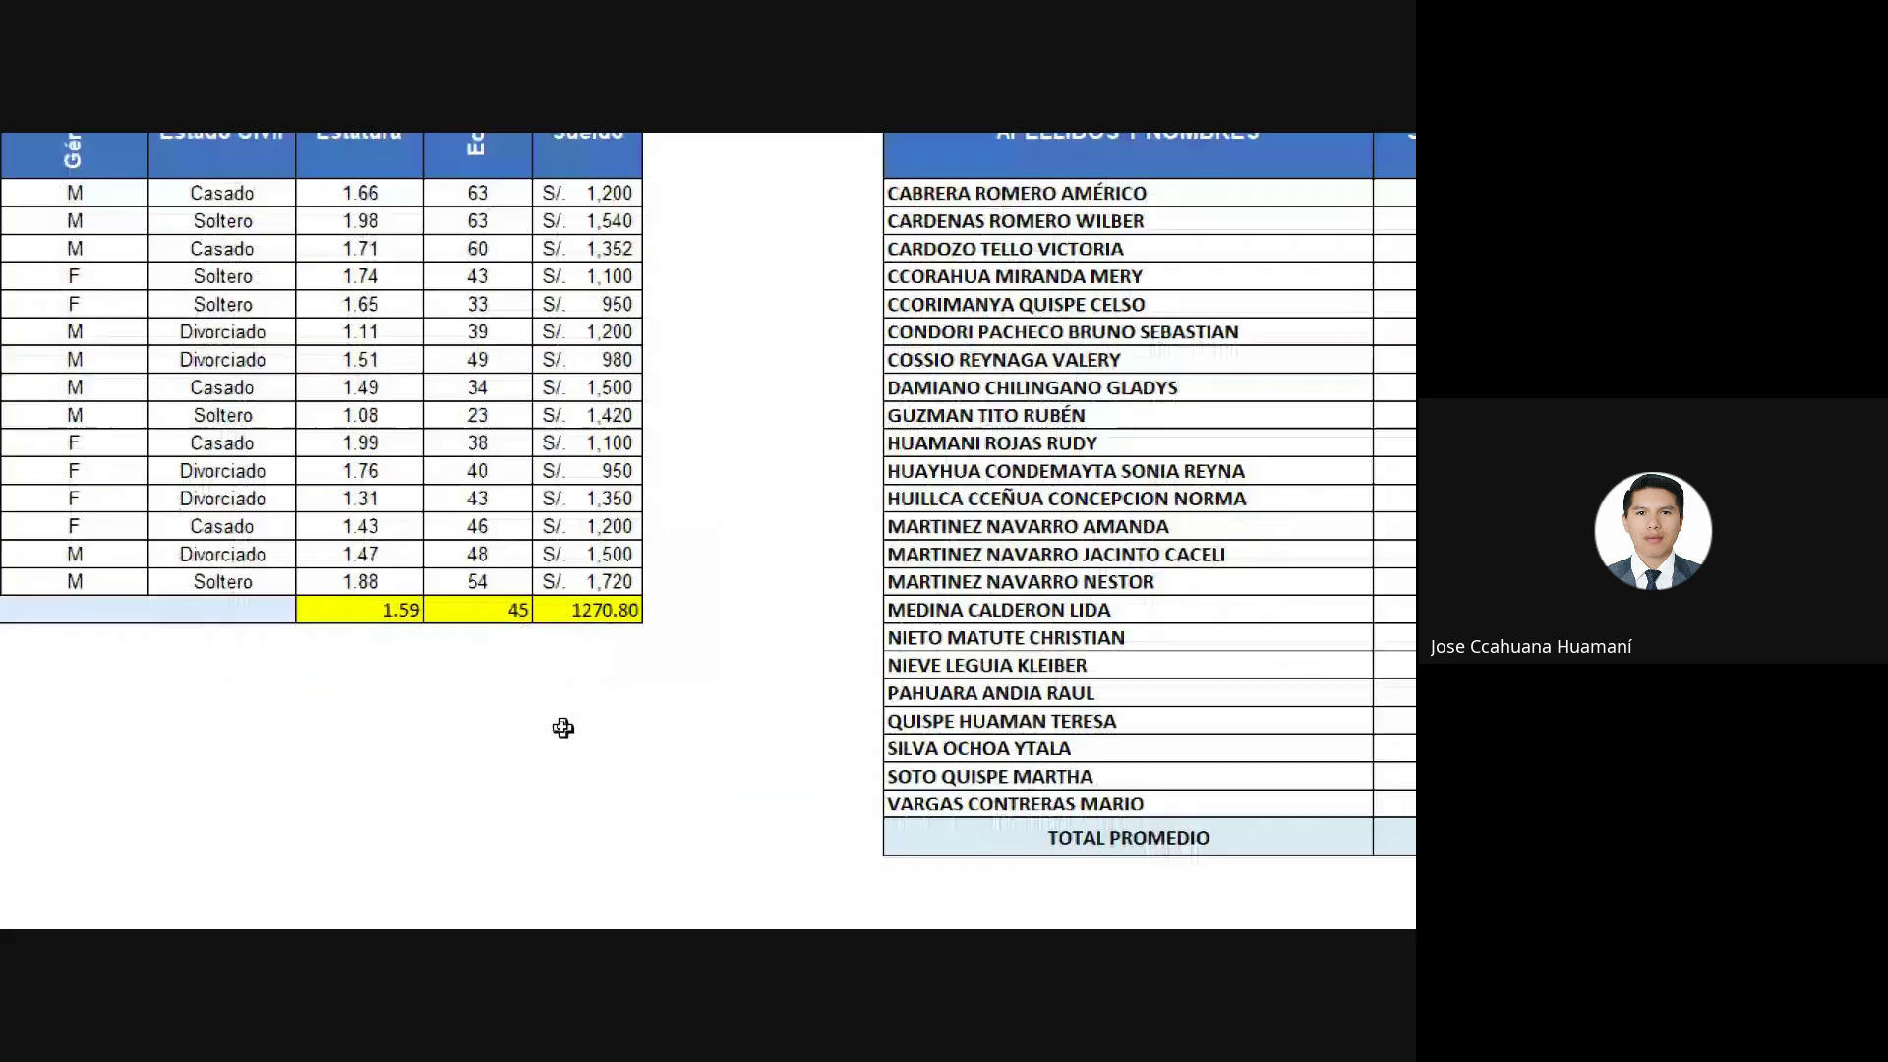
# Enter a PROMEDIO formula over the Estatura heights, giving an average height of 1.59.
pyautogui.click(459, 707)
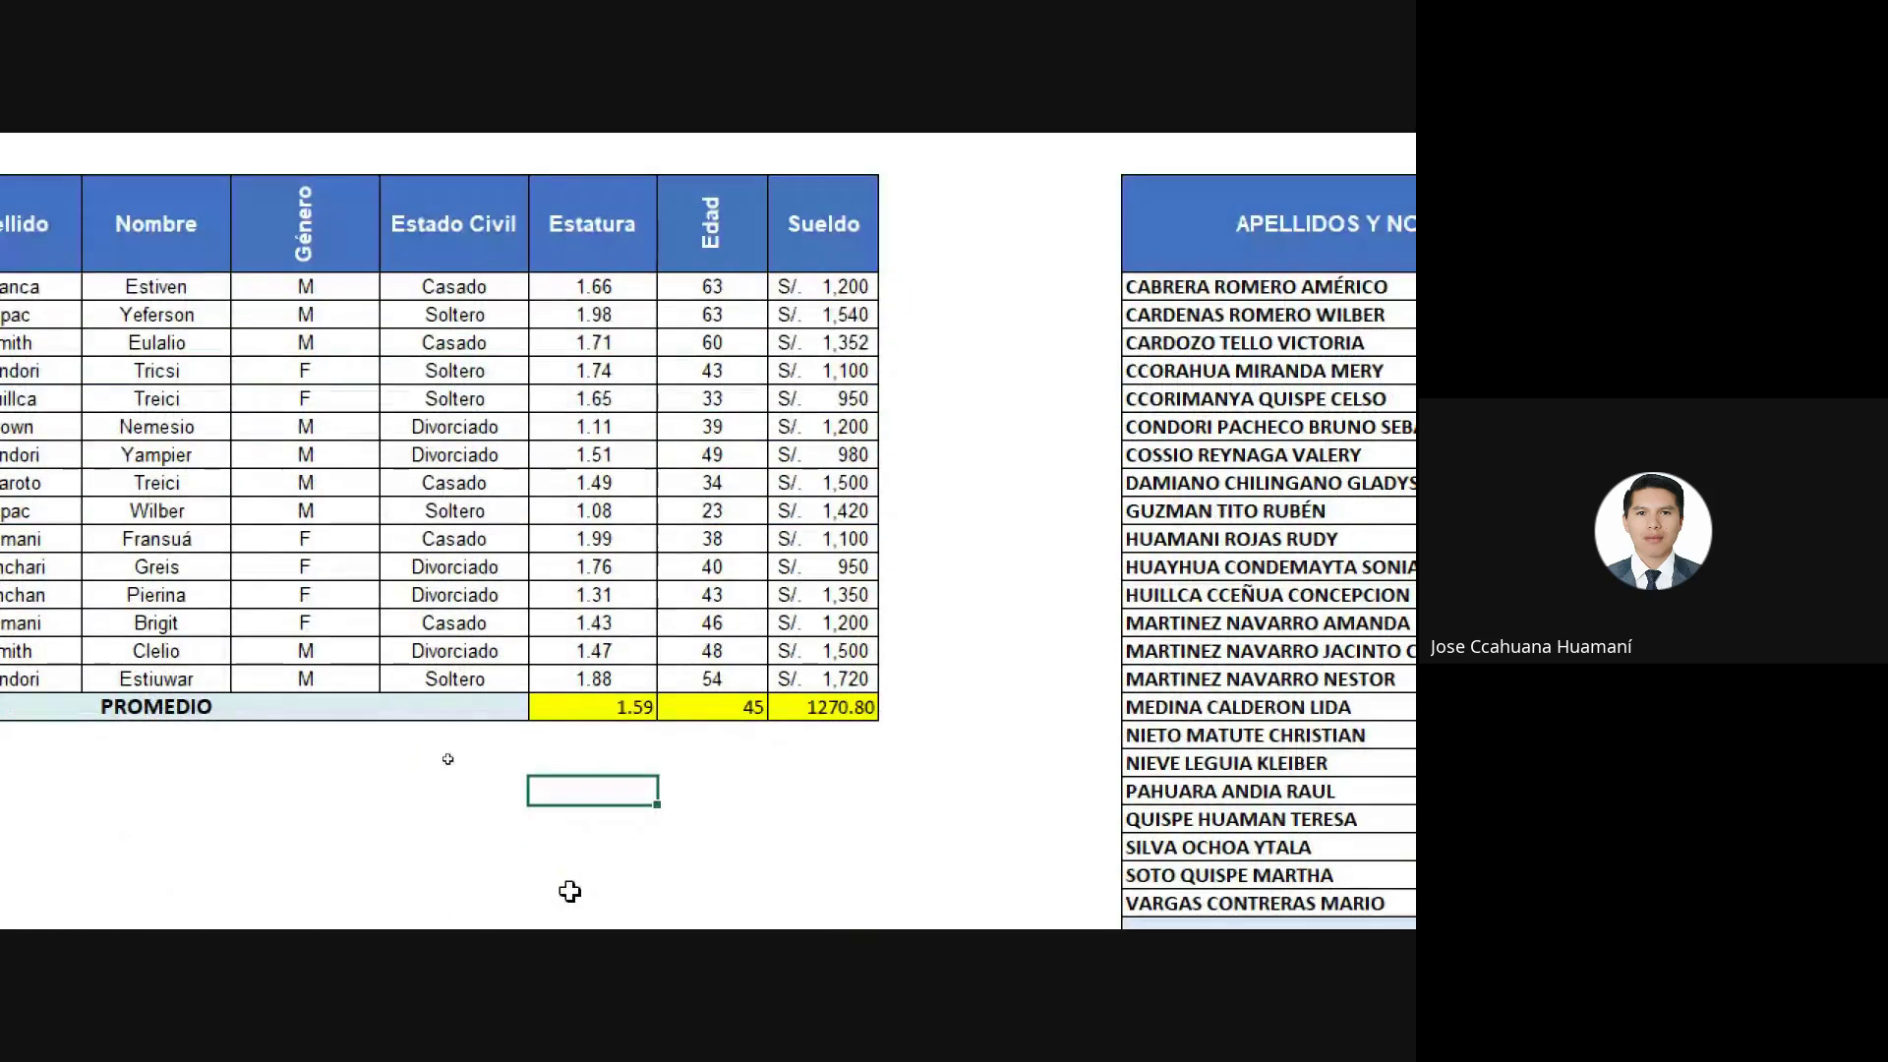
pyautogui.write('=')
pyautogui.write('promed')
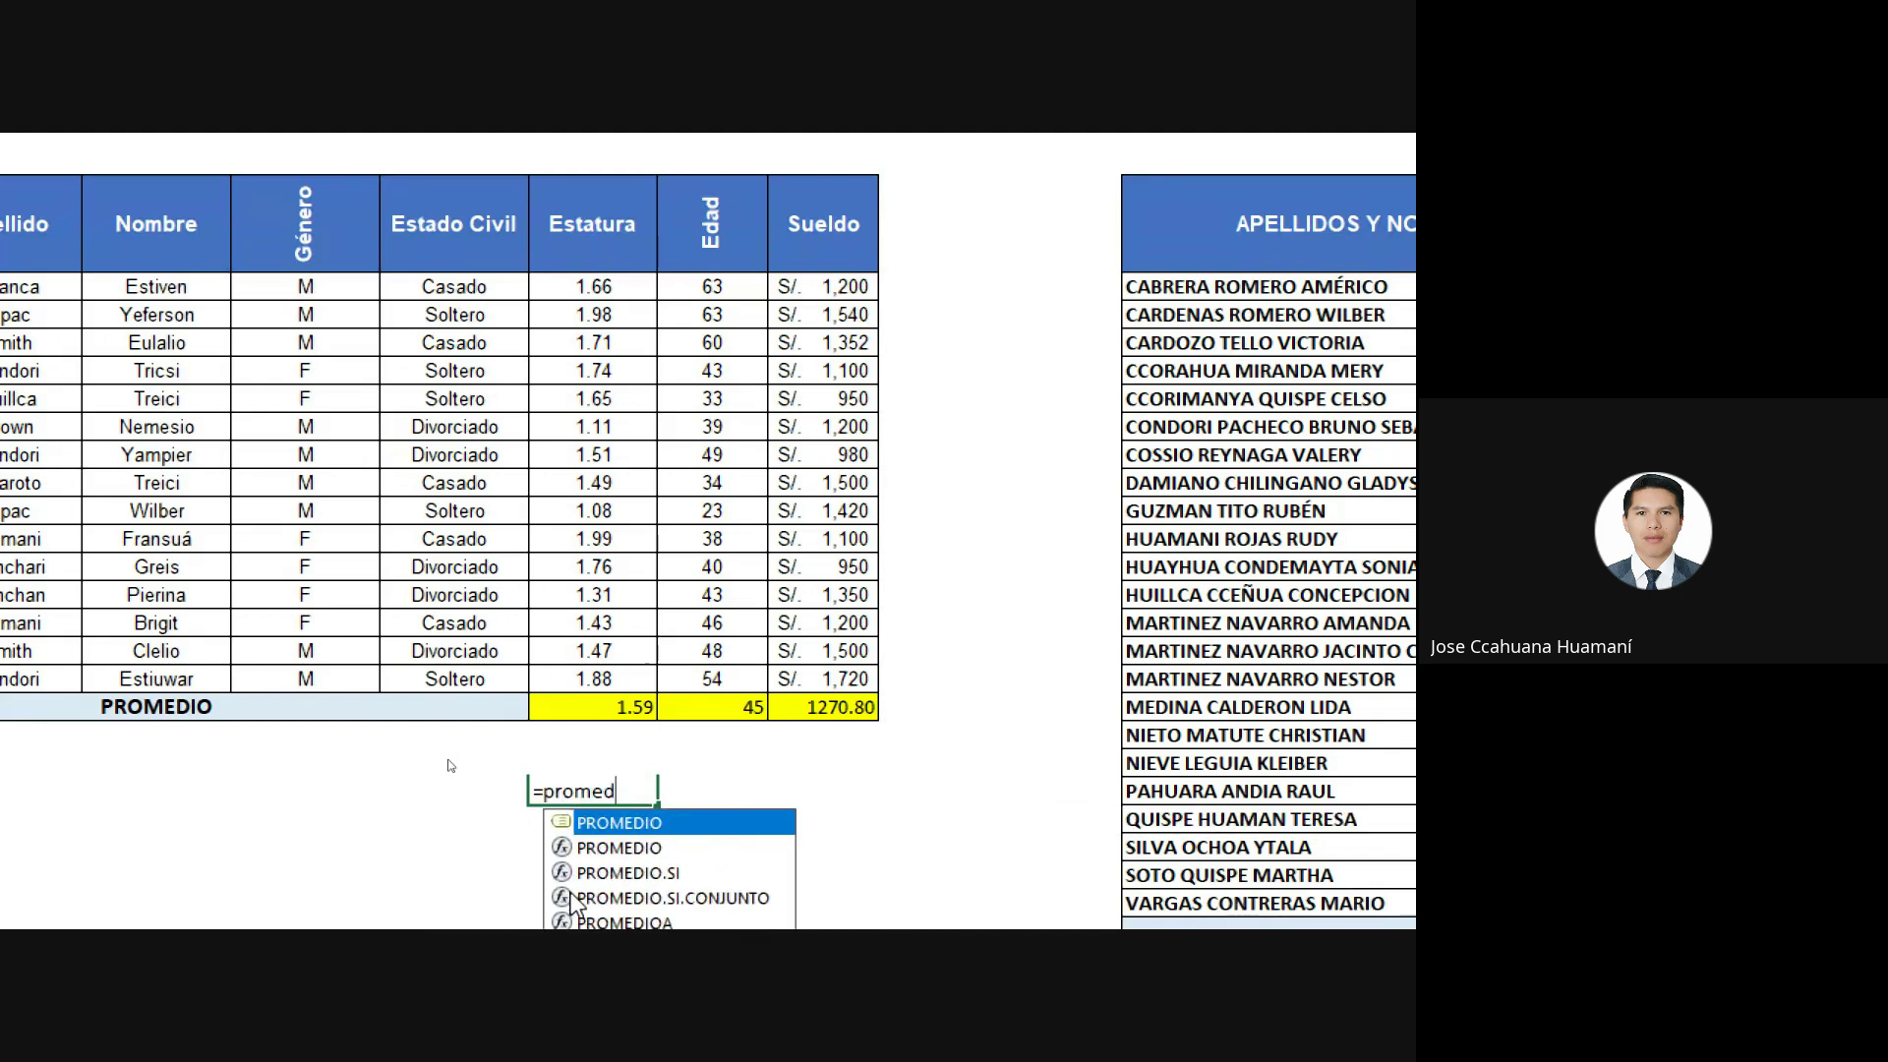
pyautogui.scroll(-2, 649, 915)
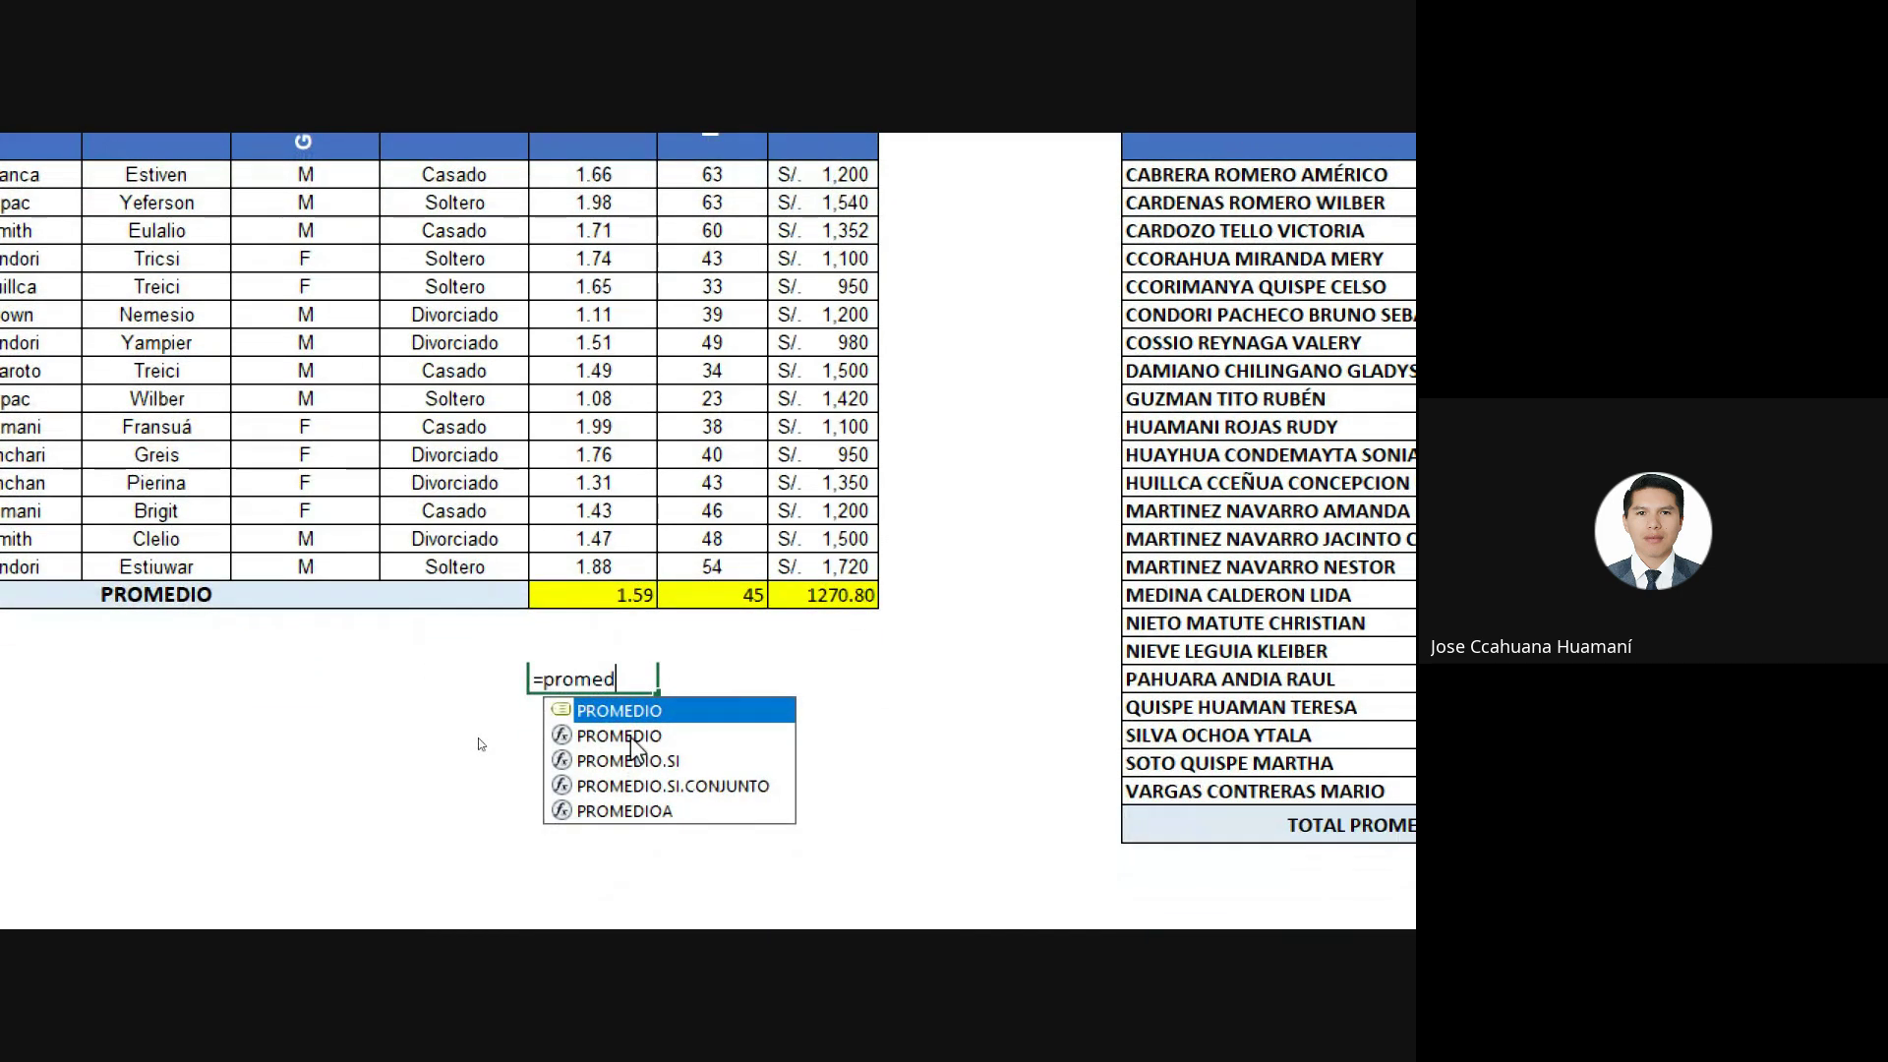
pyautogui.doubleClick(631, 737)
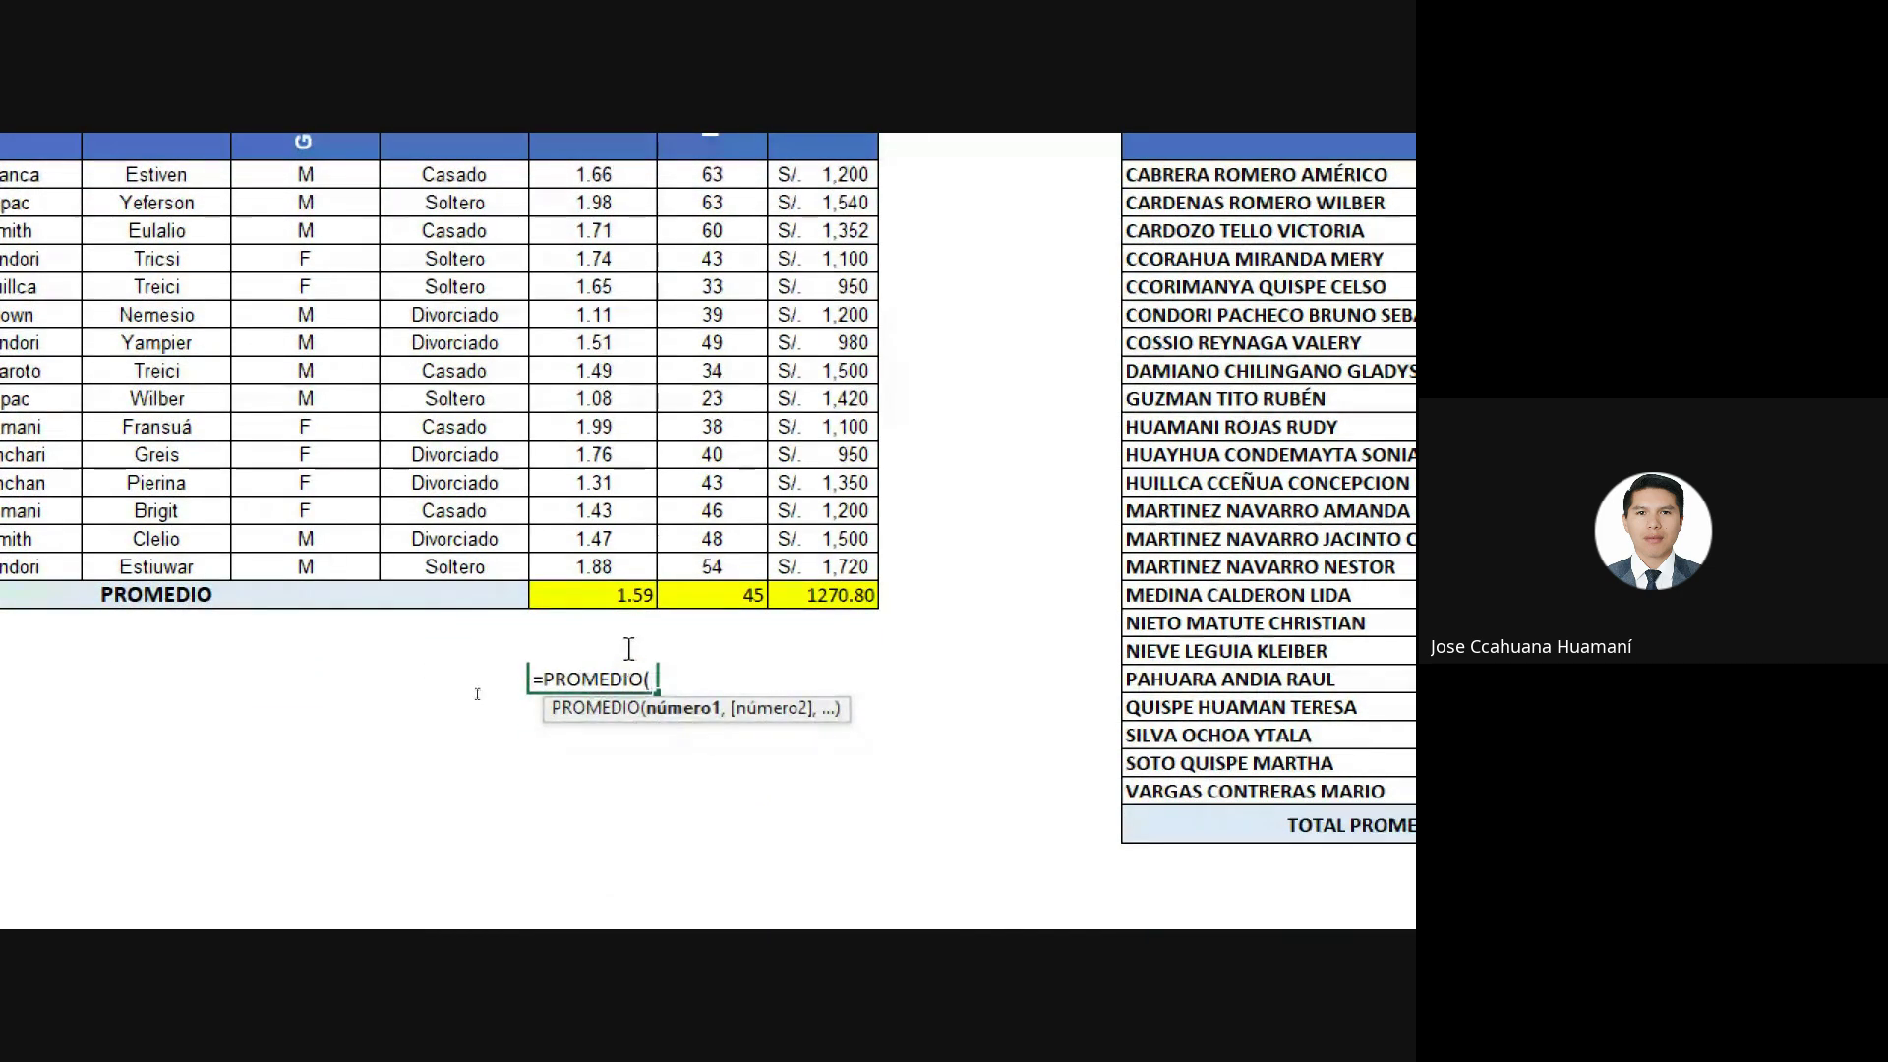
pyautogui.scroll(2, 629, 649)
pyautogui.scroll(2, 648, 531)
pyautogui.moveTo(600, 350); pyautogui.dragTo(607, 739)
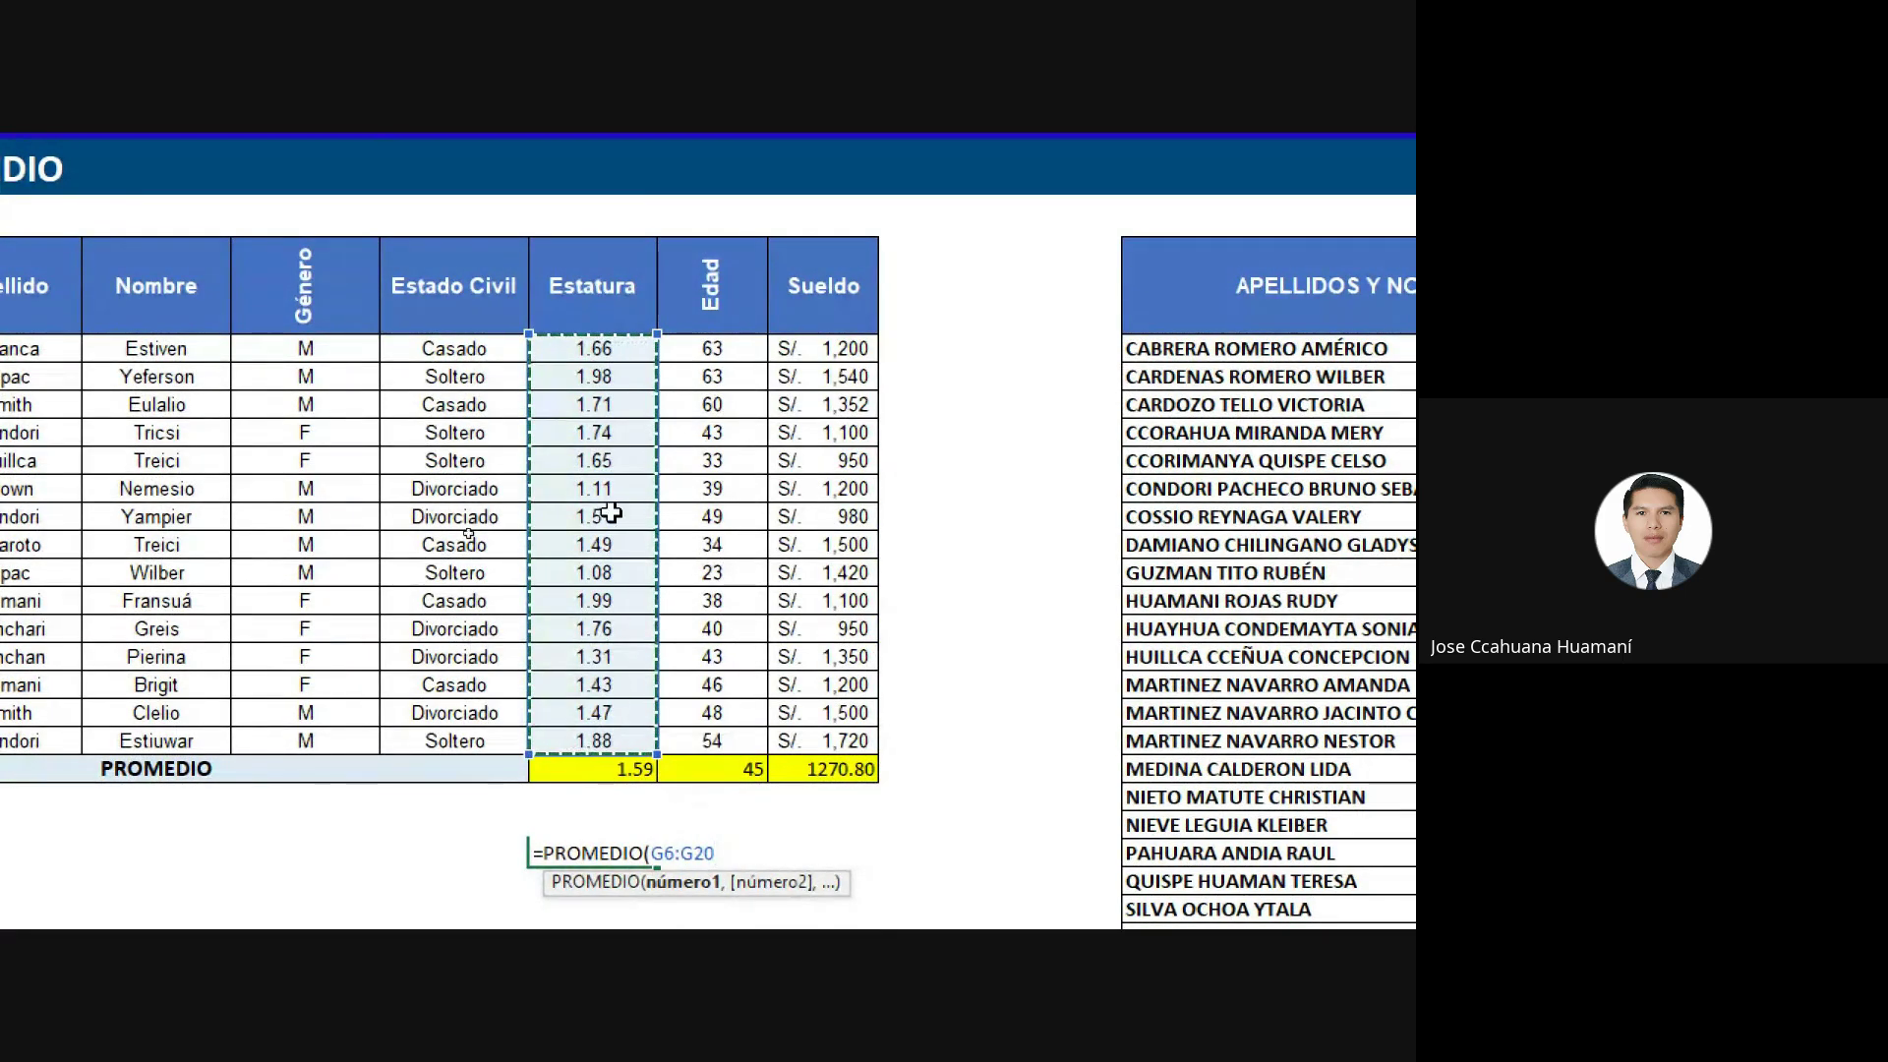
pyautogui.scroll(-1, 688, 865)
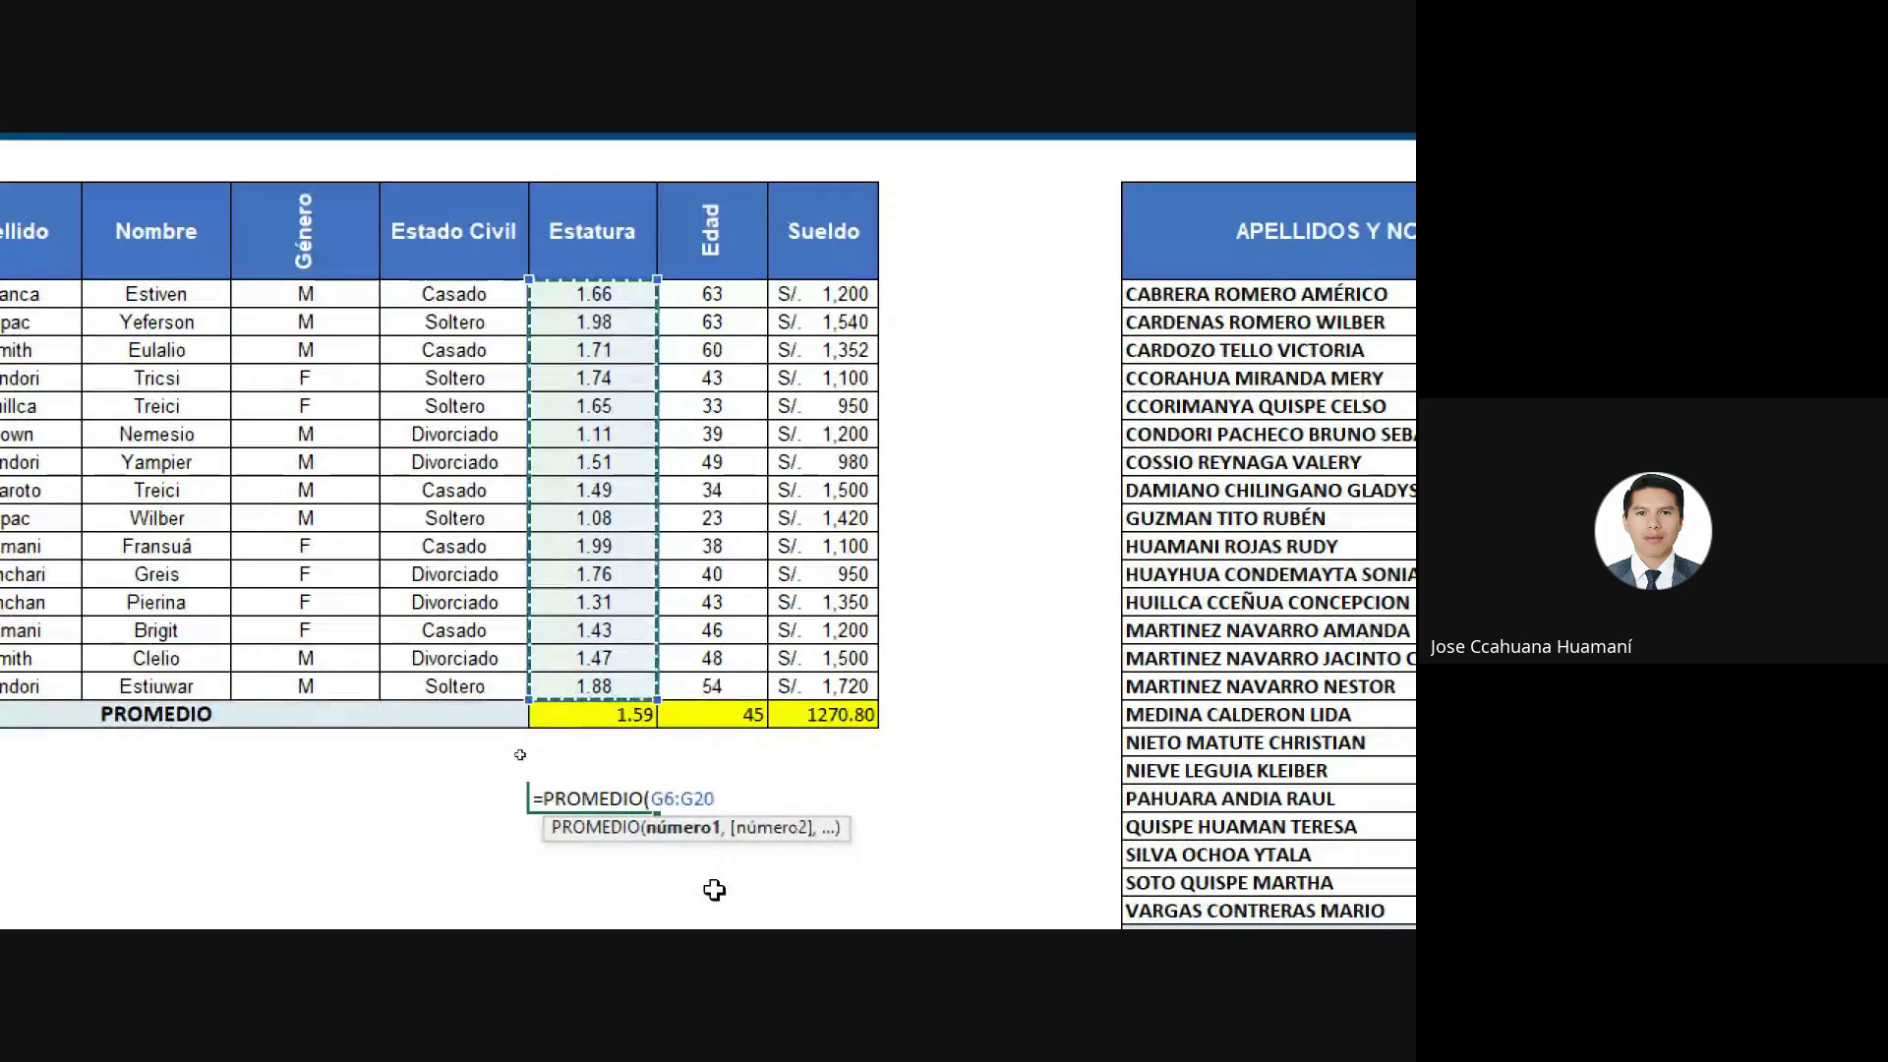
pyautogui.press('Return')
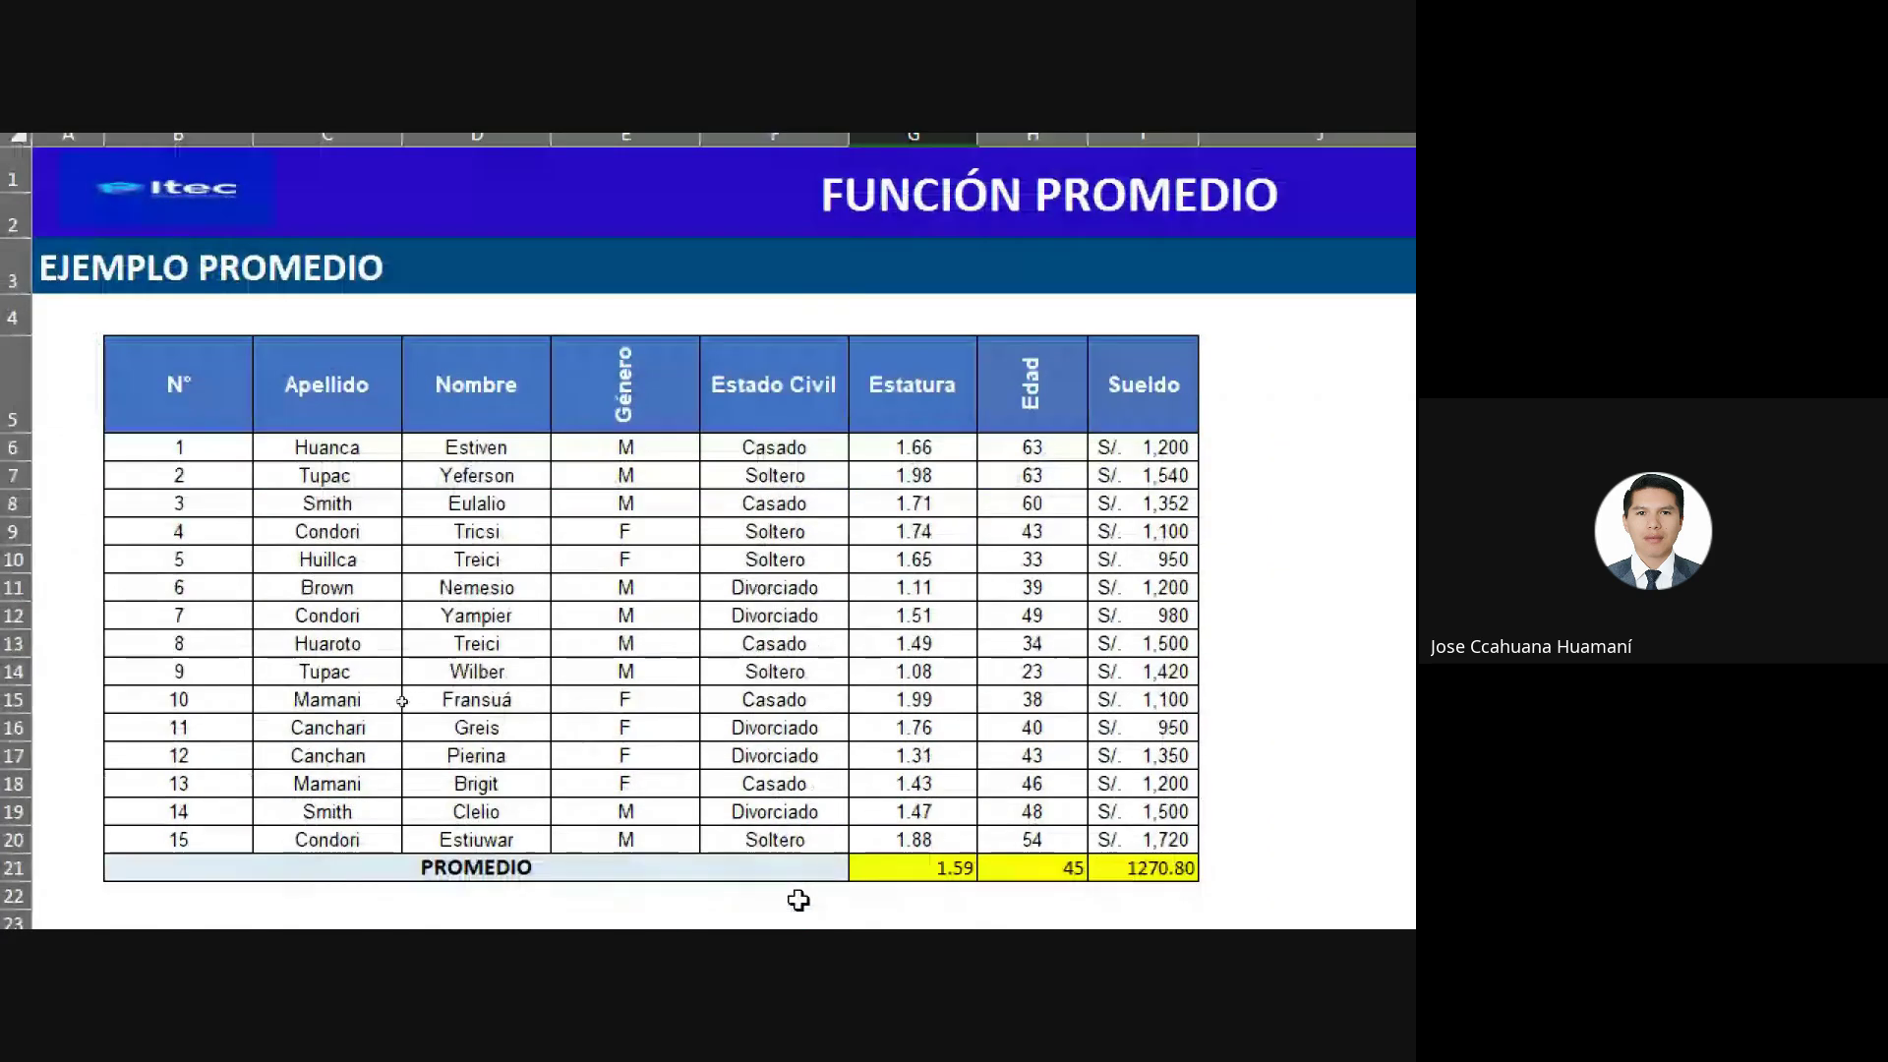
pyautogui.scroll(-2, 797, 900)
pyautogui.click(914, 777)
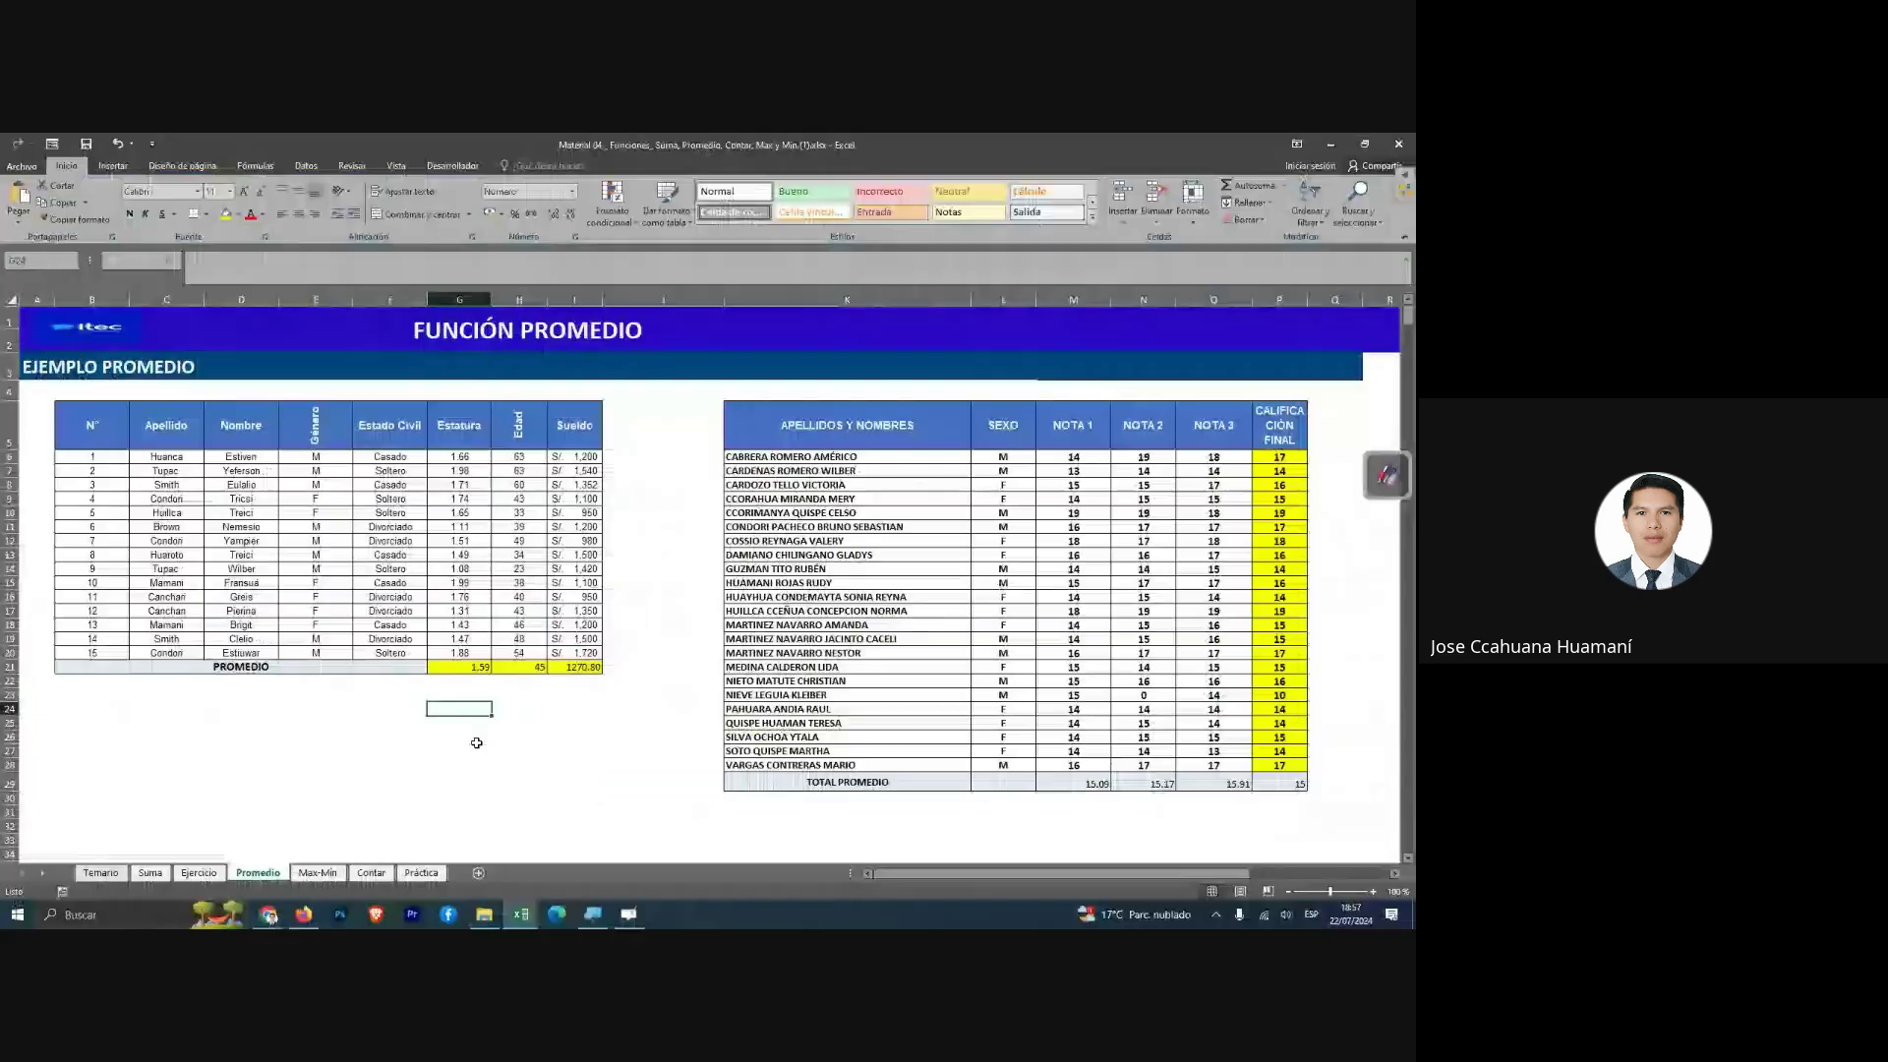
# Return from Google Meet to the Excel workbook and display the Max-Min sheet.
pyautogui.click(359, 690)
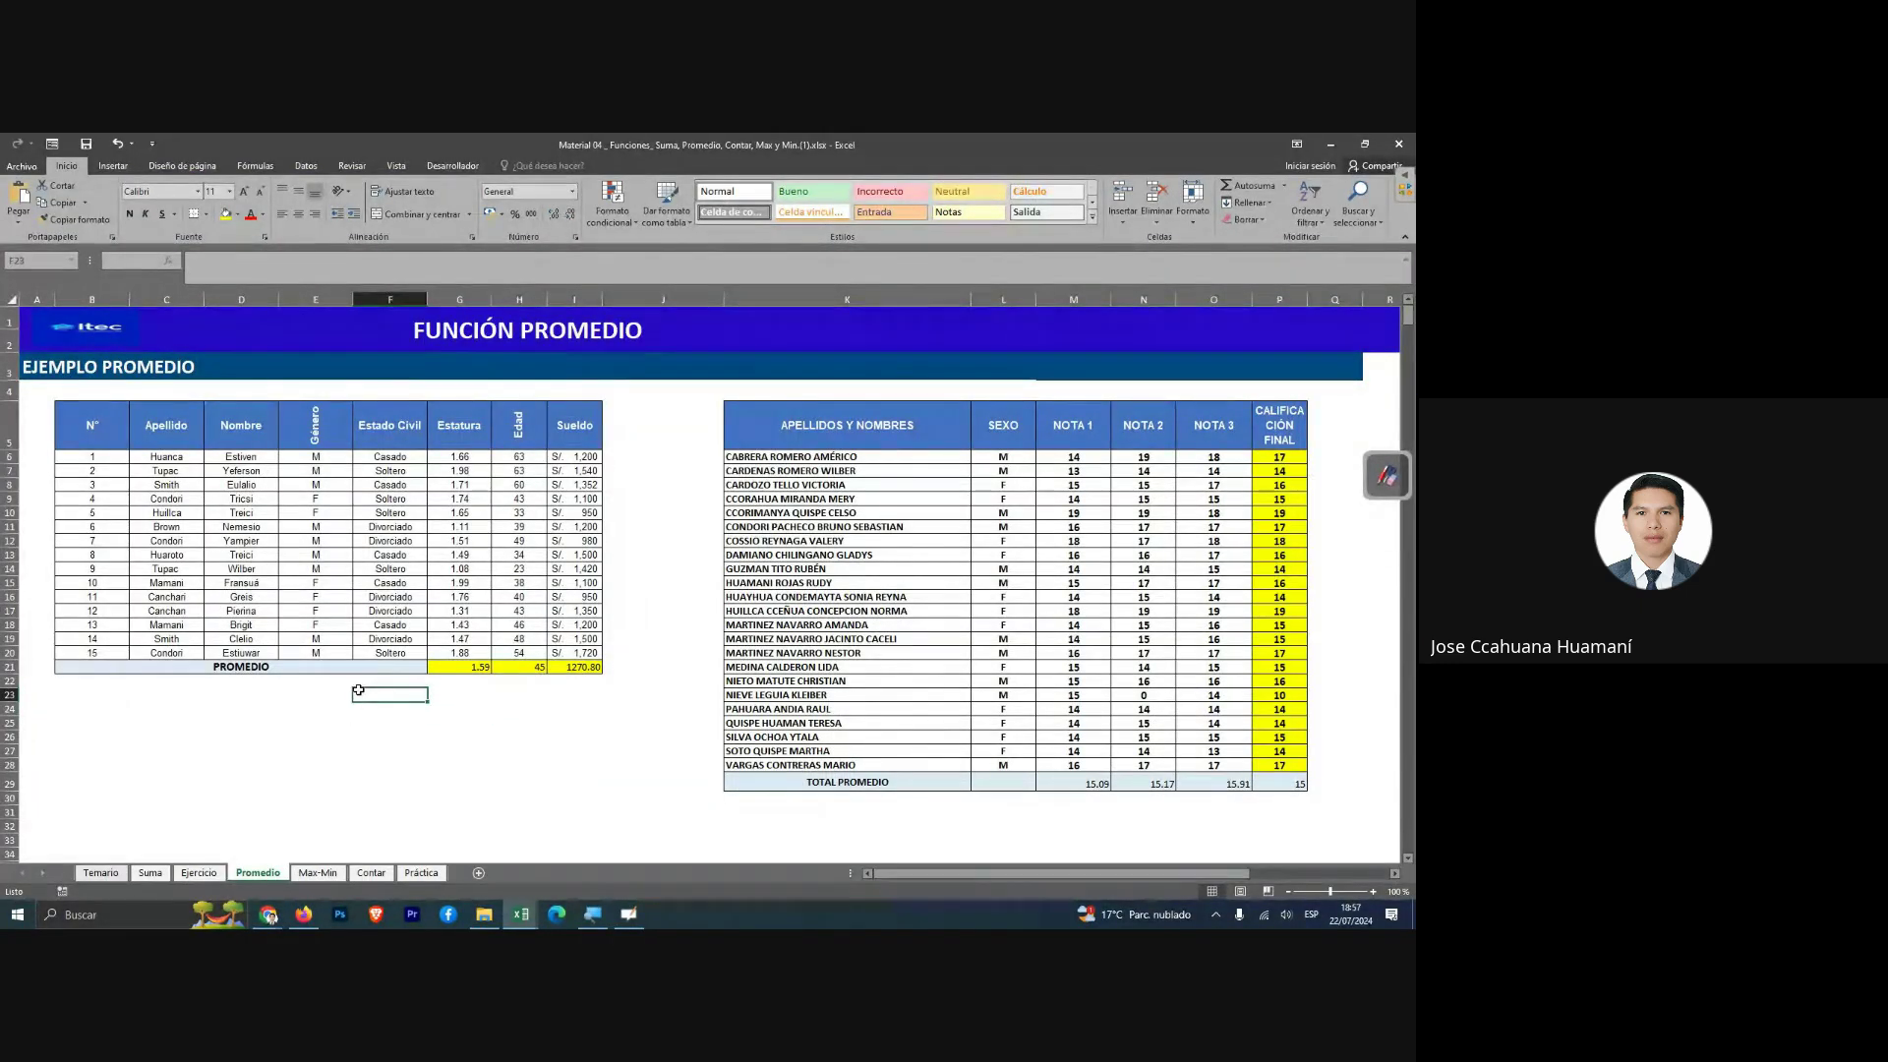
pyautogui.moveTo(269, 915)
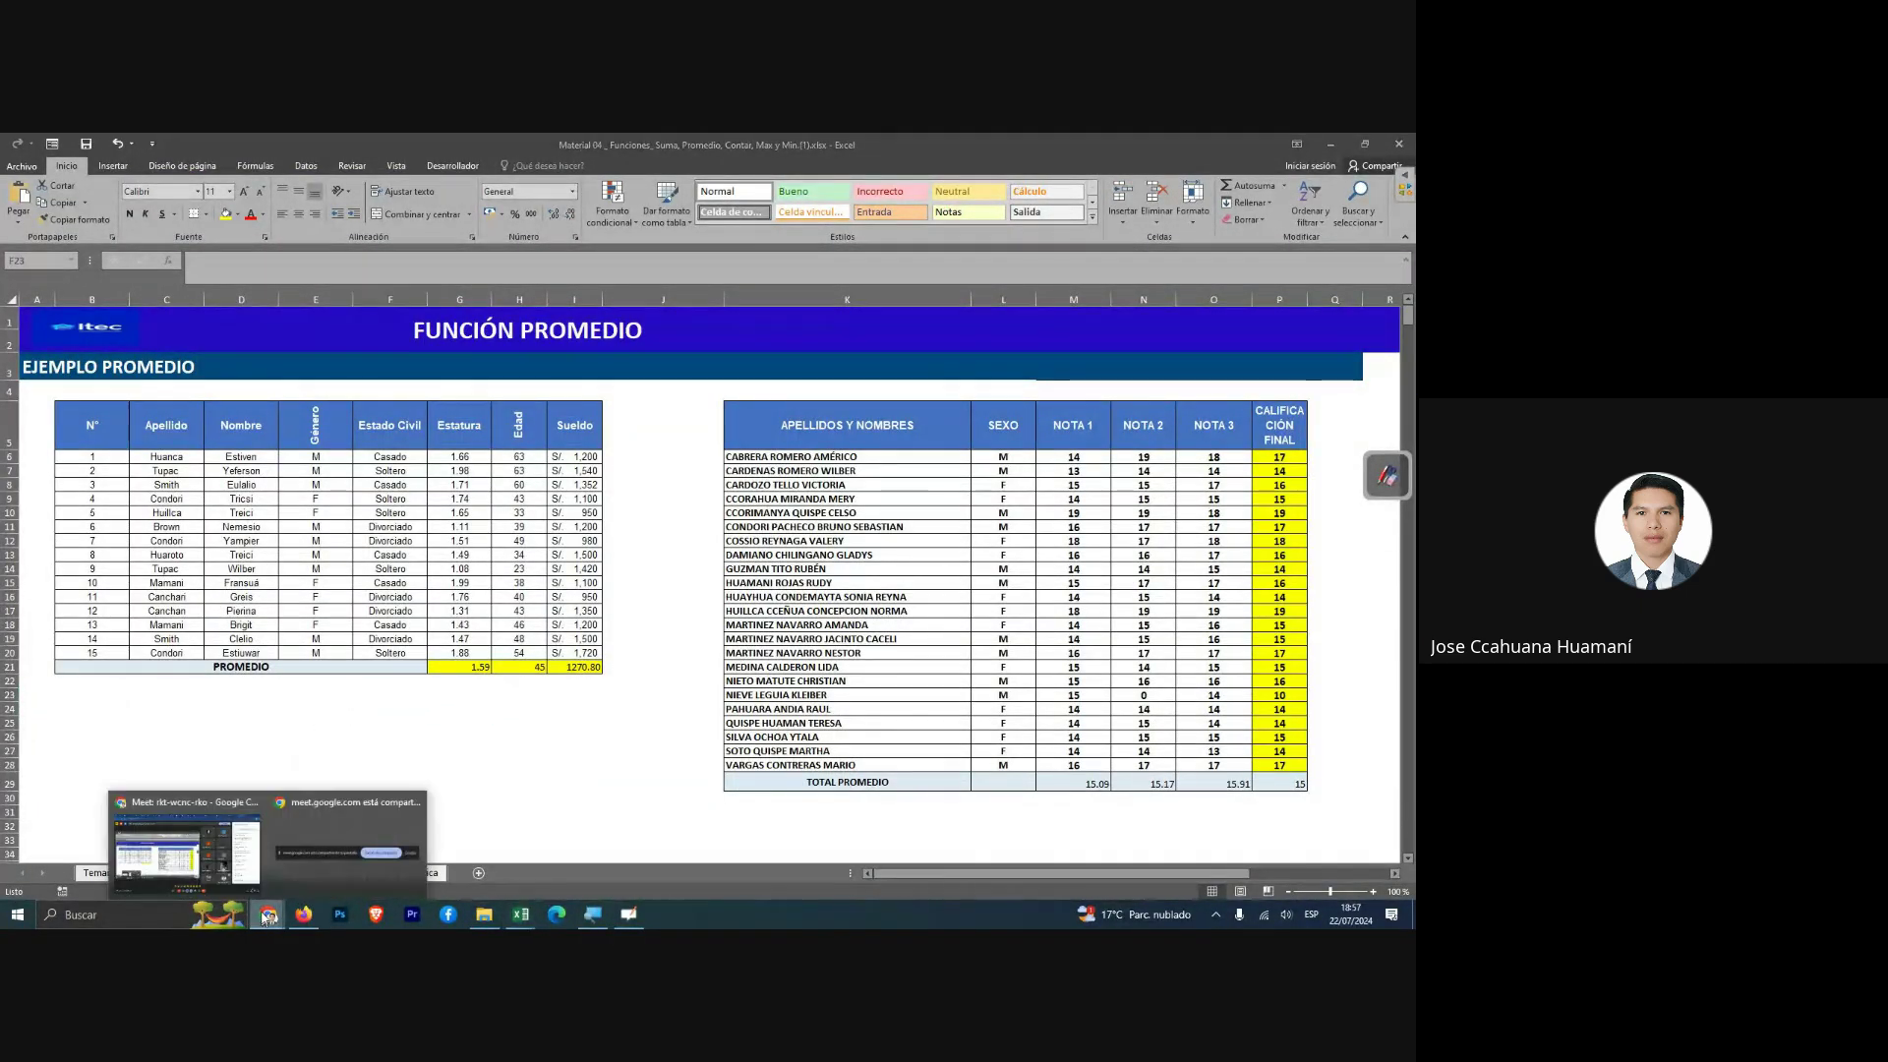
pyautogui.click(248, 854)
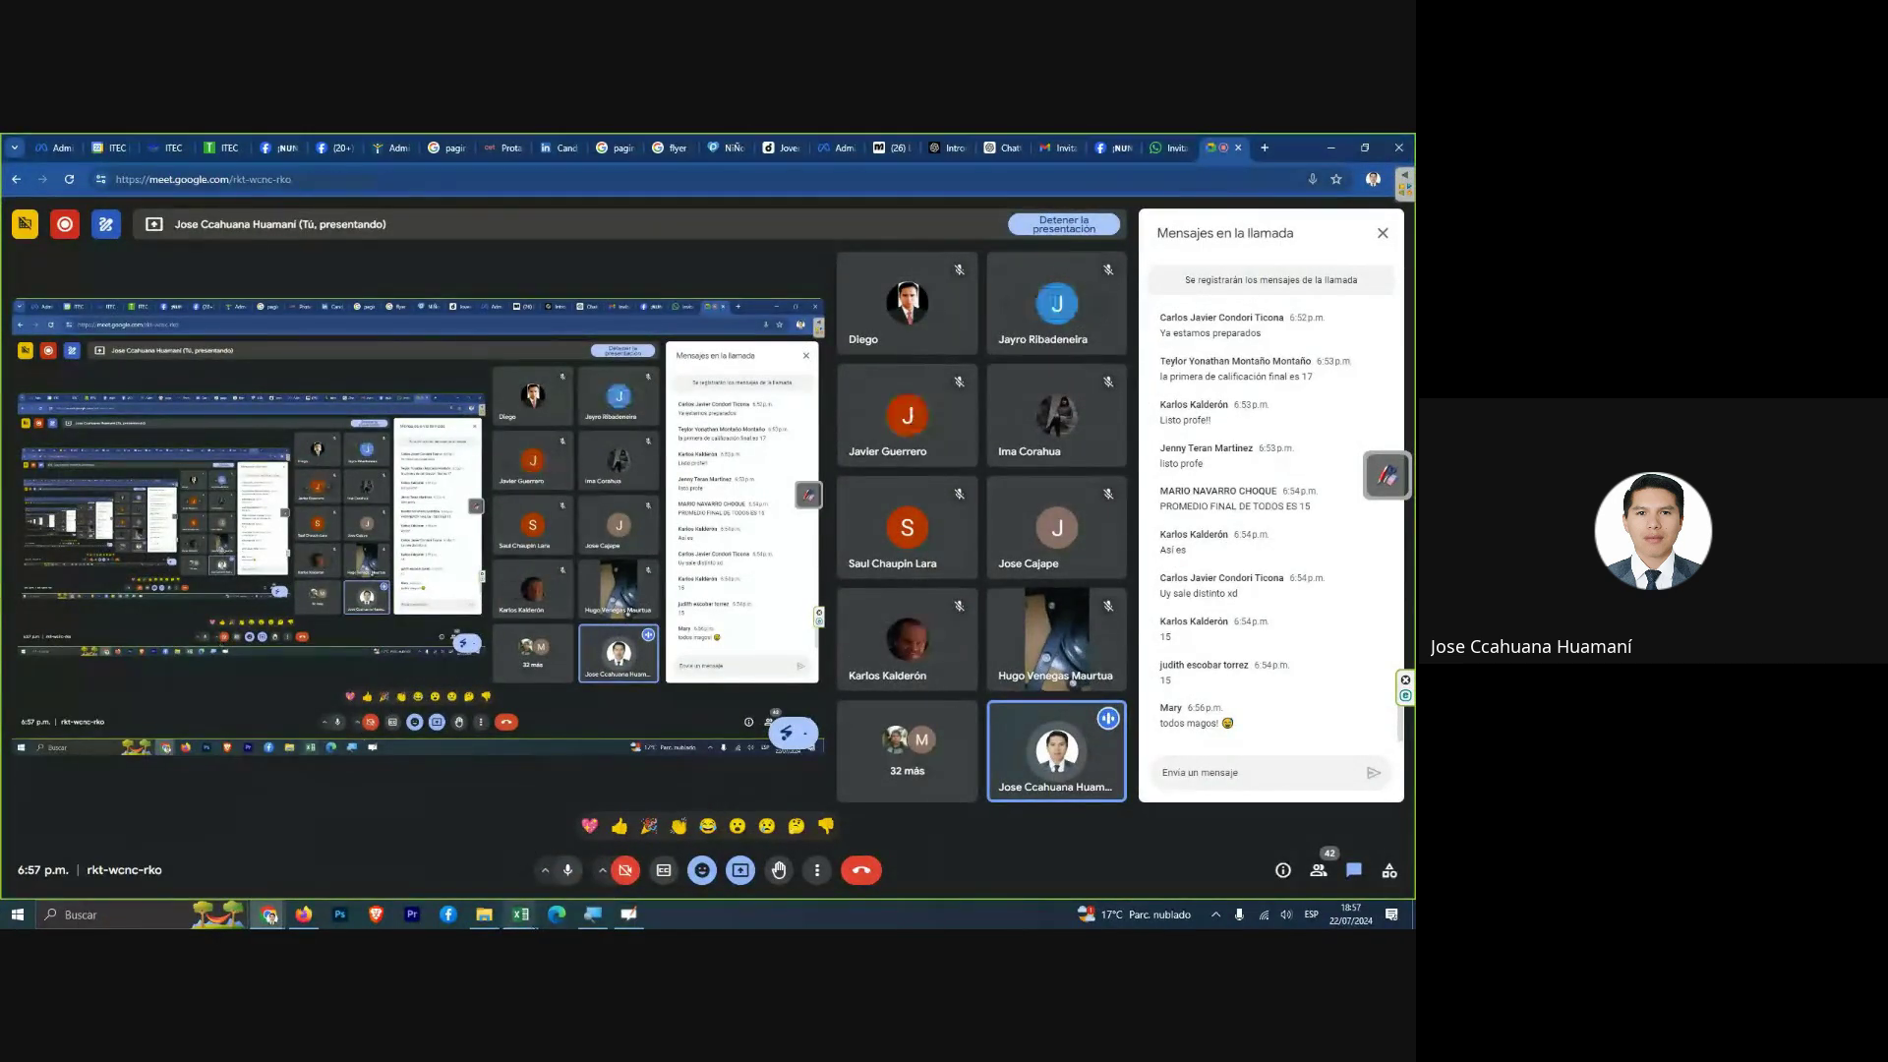
pyautogui.moveTo(521, 914)
pyautogui.click(595, 873)
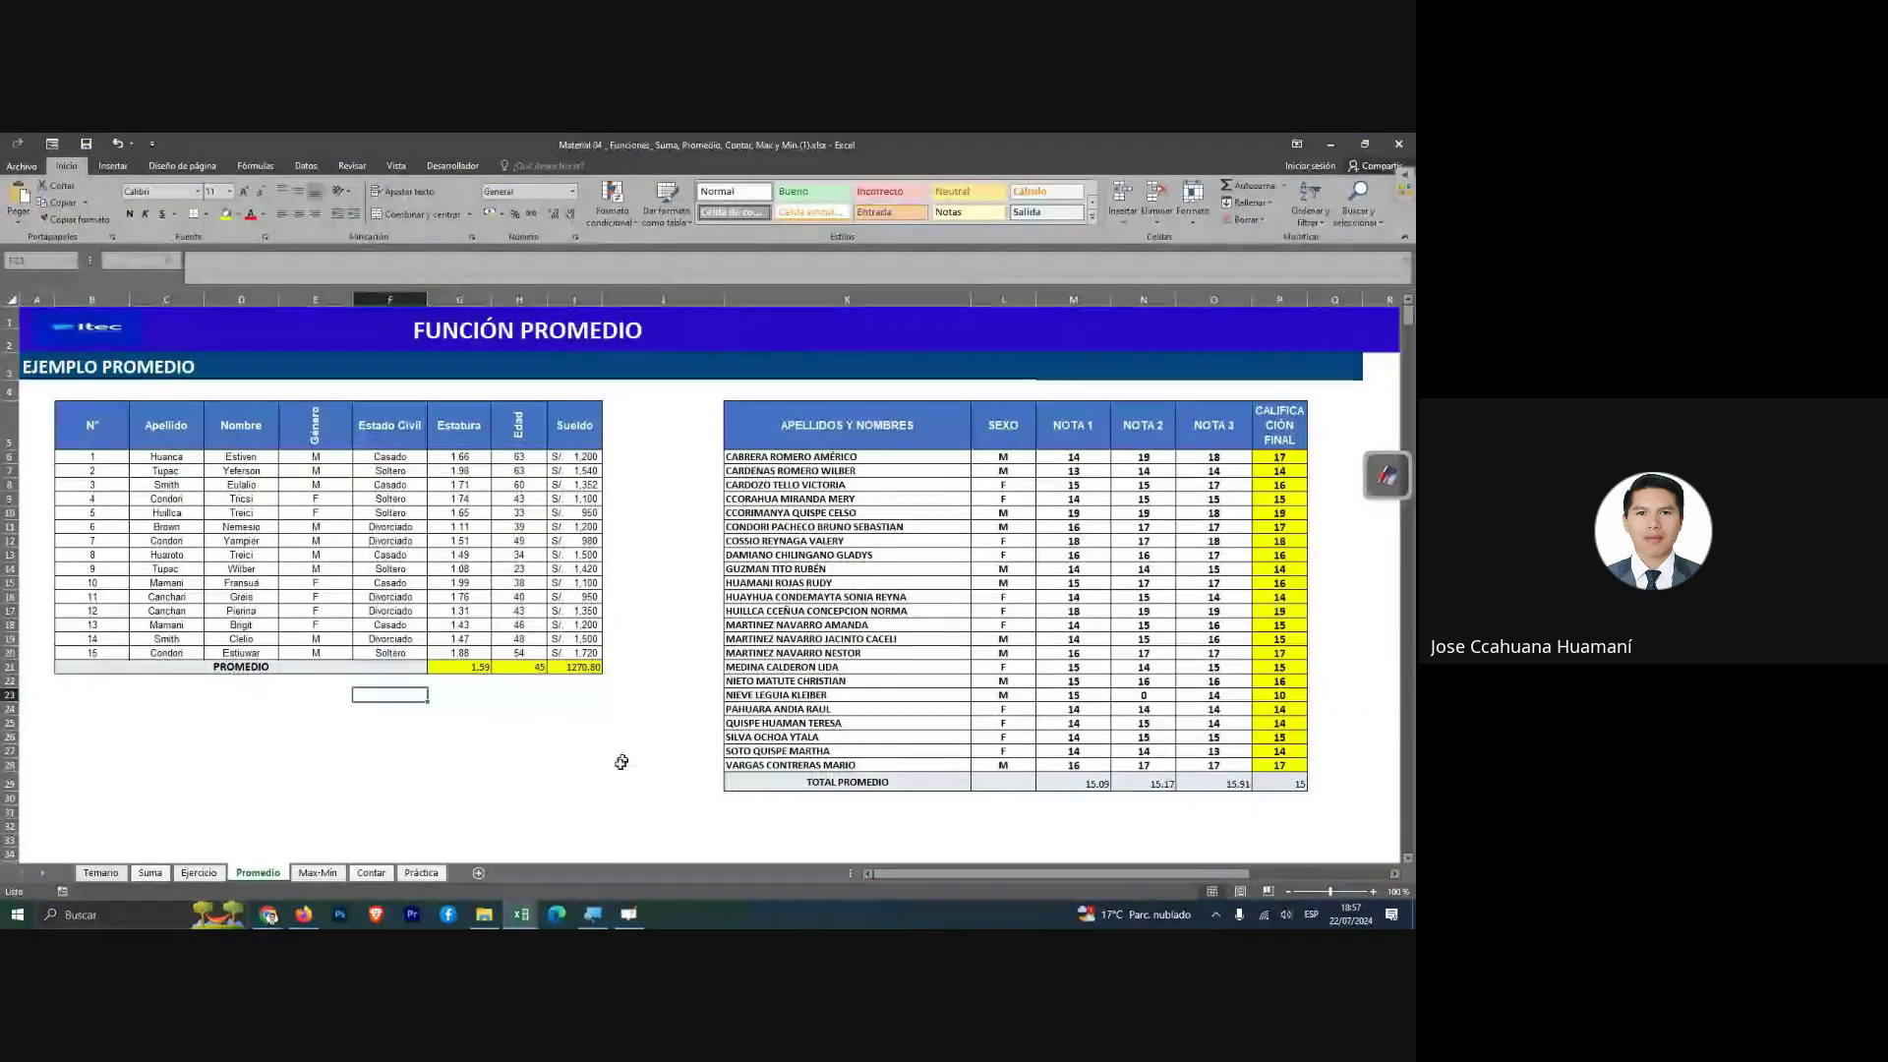
pyautogui.click(320, 873)
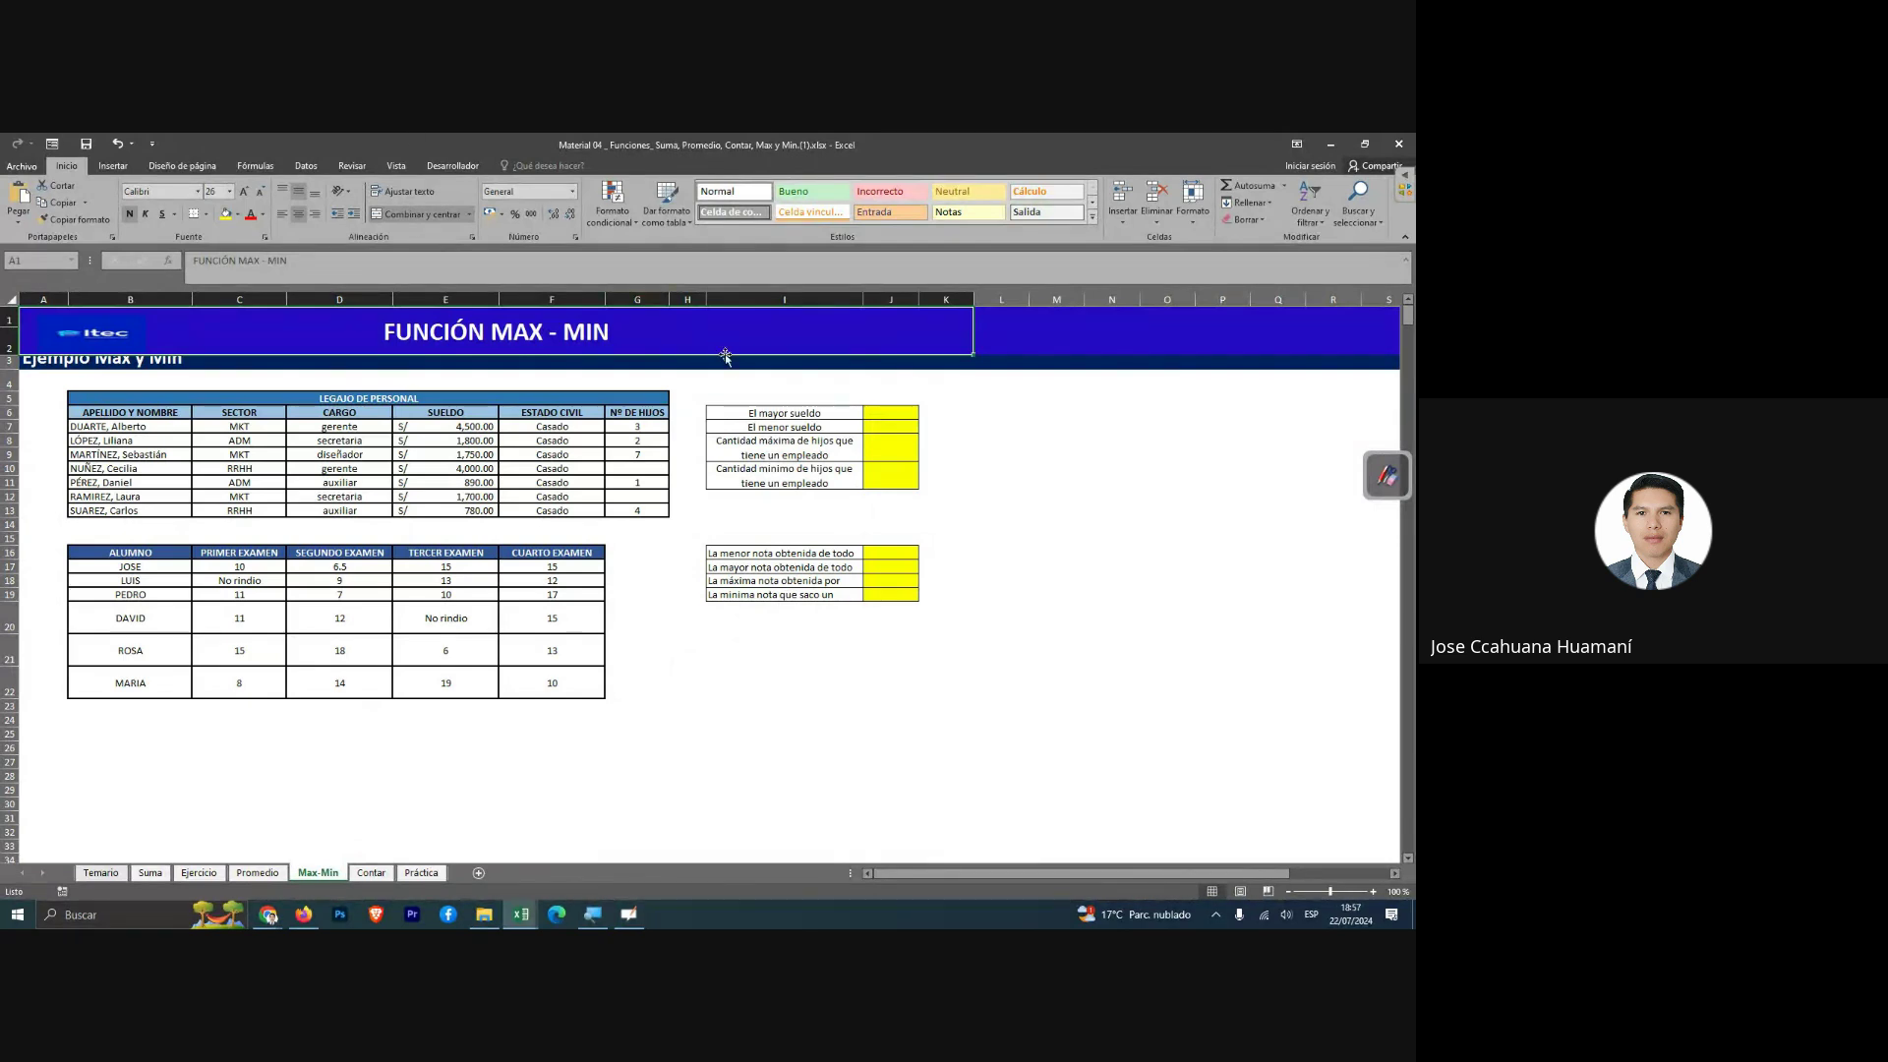
pyautogui.click(882, 413)
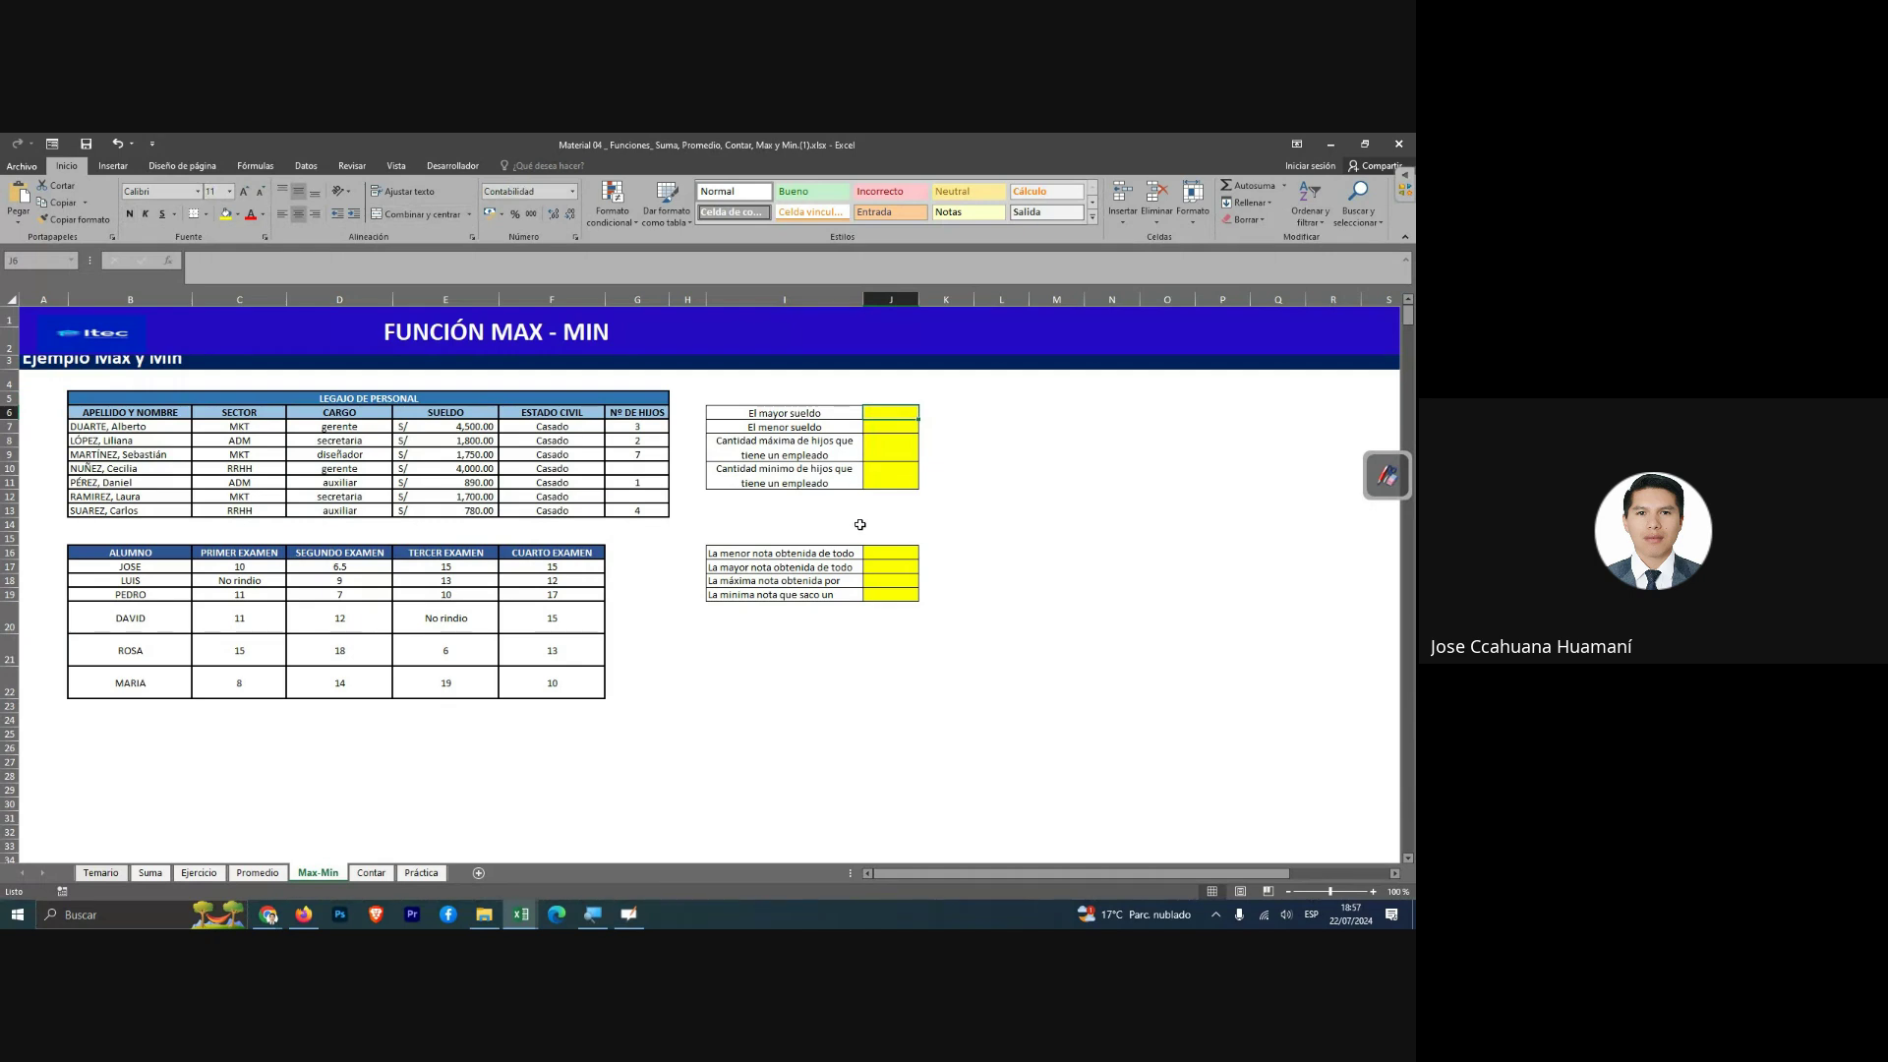
pyautogui.press('super')
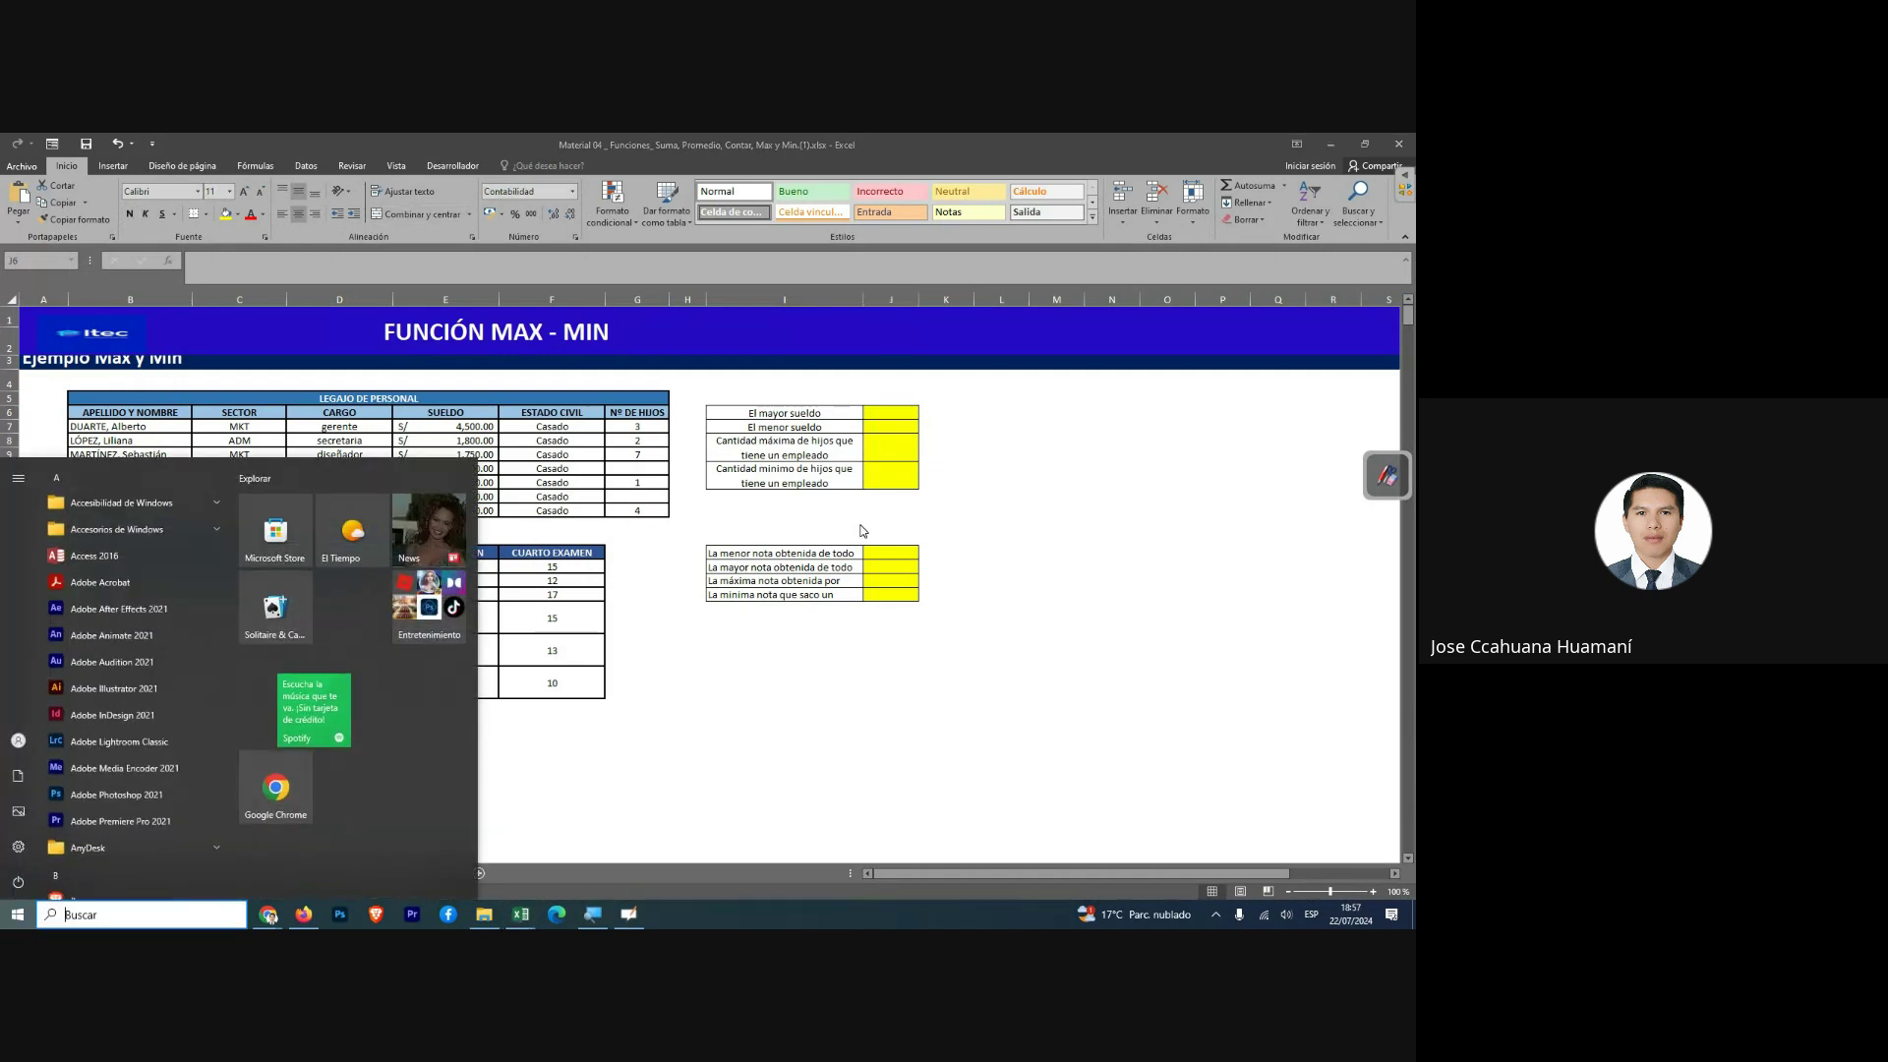
pyautogui.press('Escape')
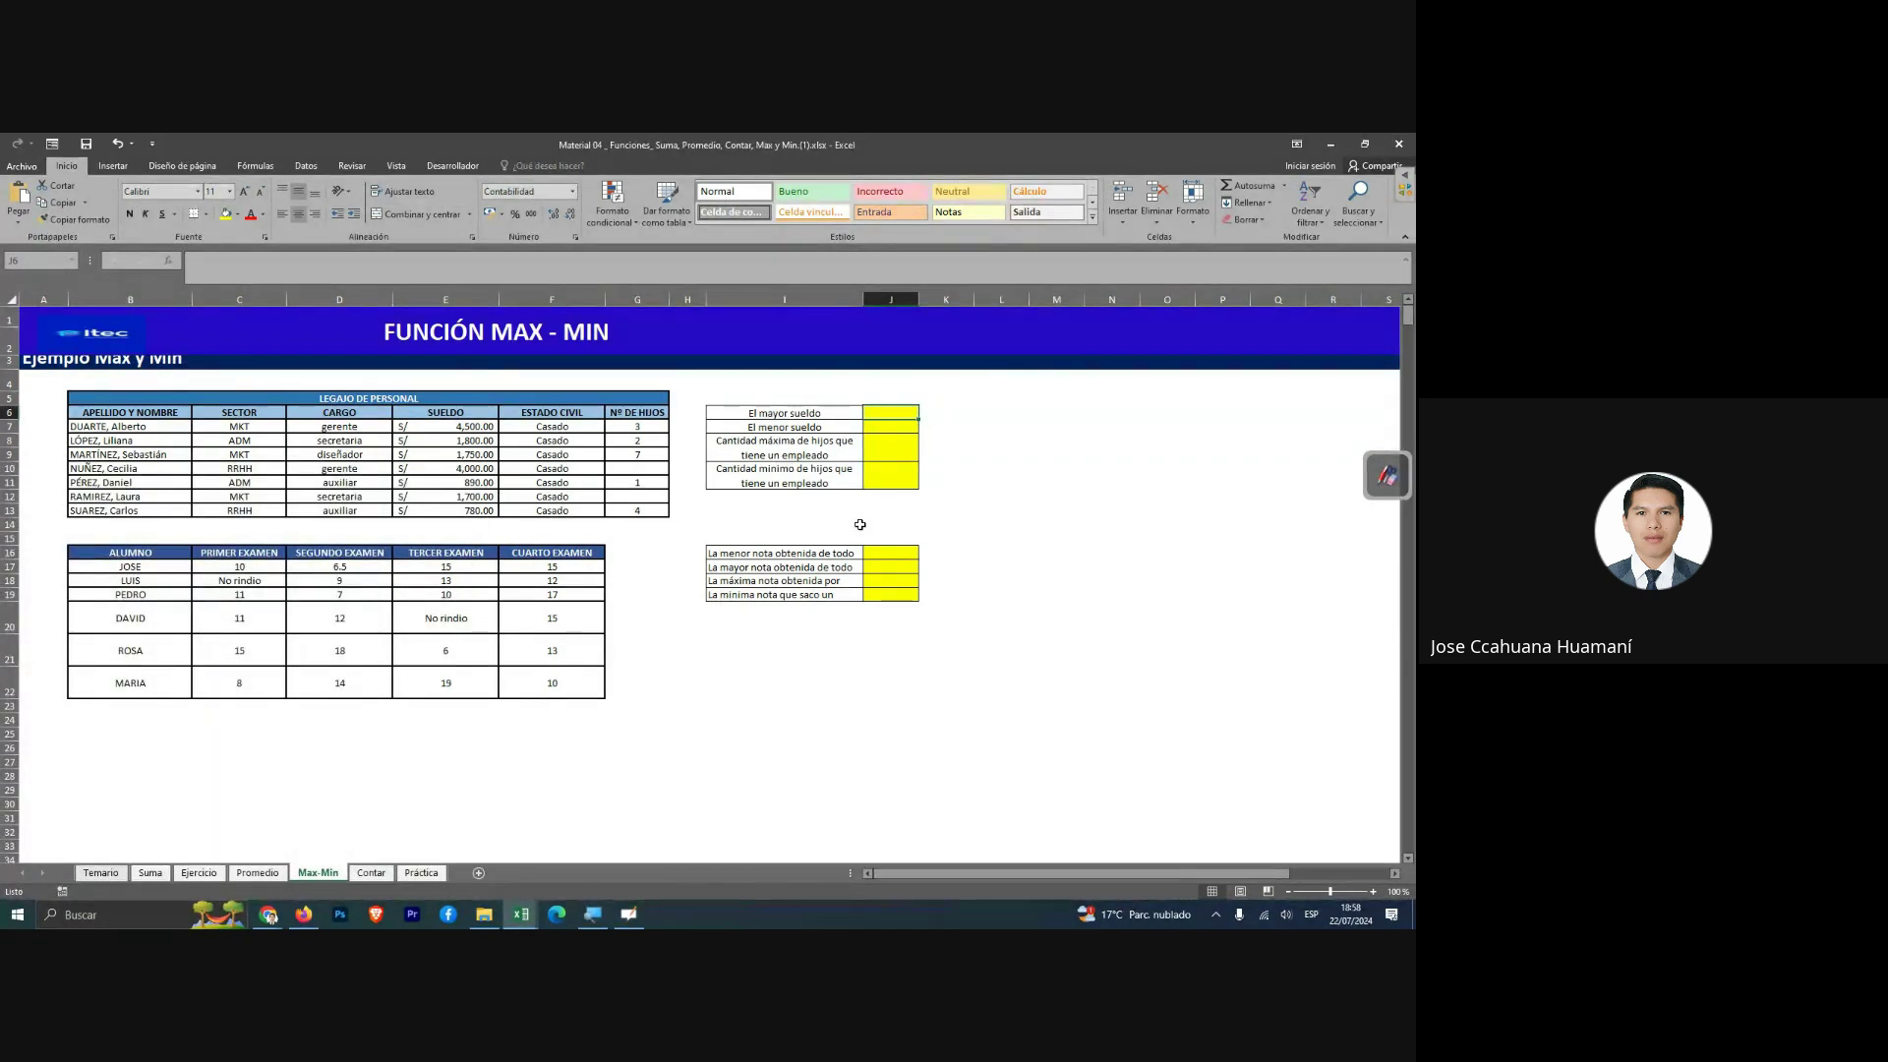
pyautogui.press('super+plus')
pyautogui.press('super+minus')
# On the Promedio sheet, type the labels 'Mayor' in N35 and 'Menor' in N36.
pyautogui.click(283, 872)
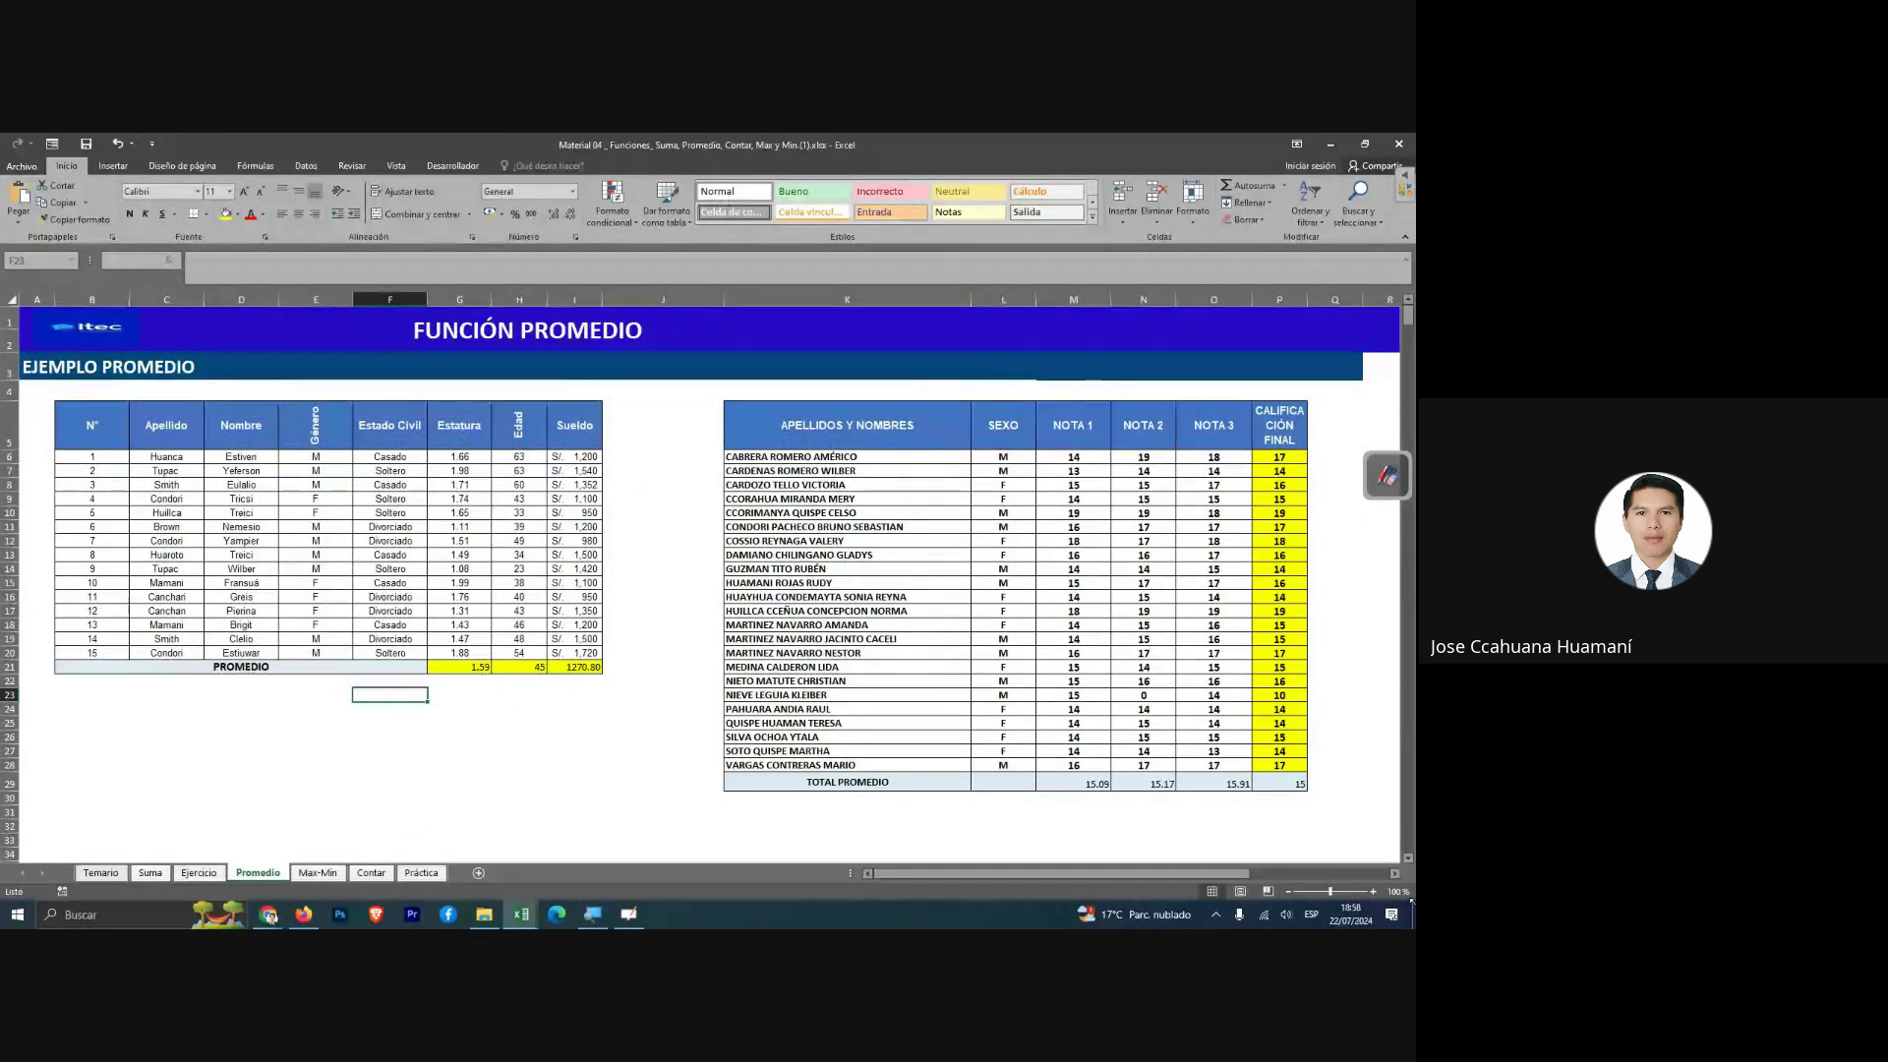
pyautogui.click(1287, 459)
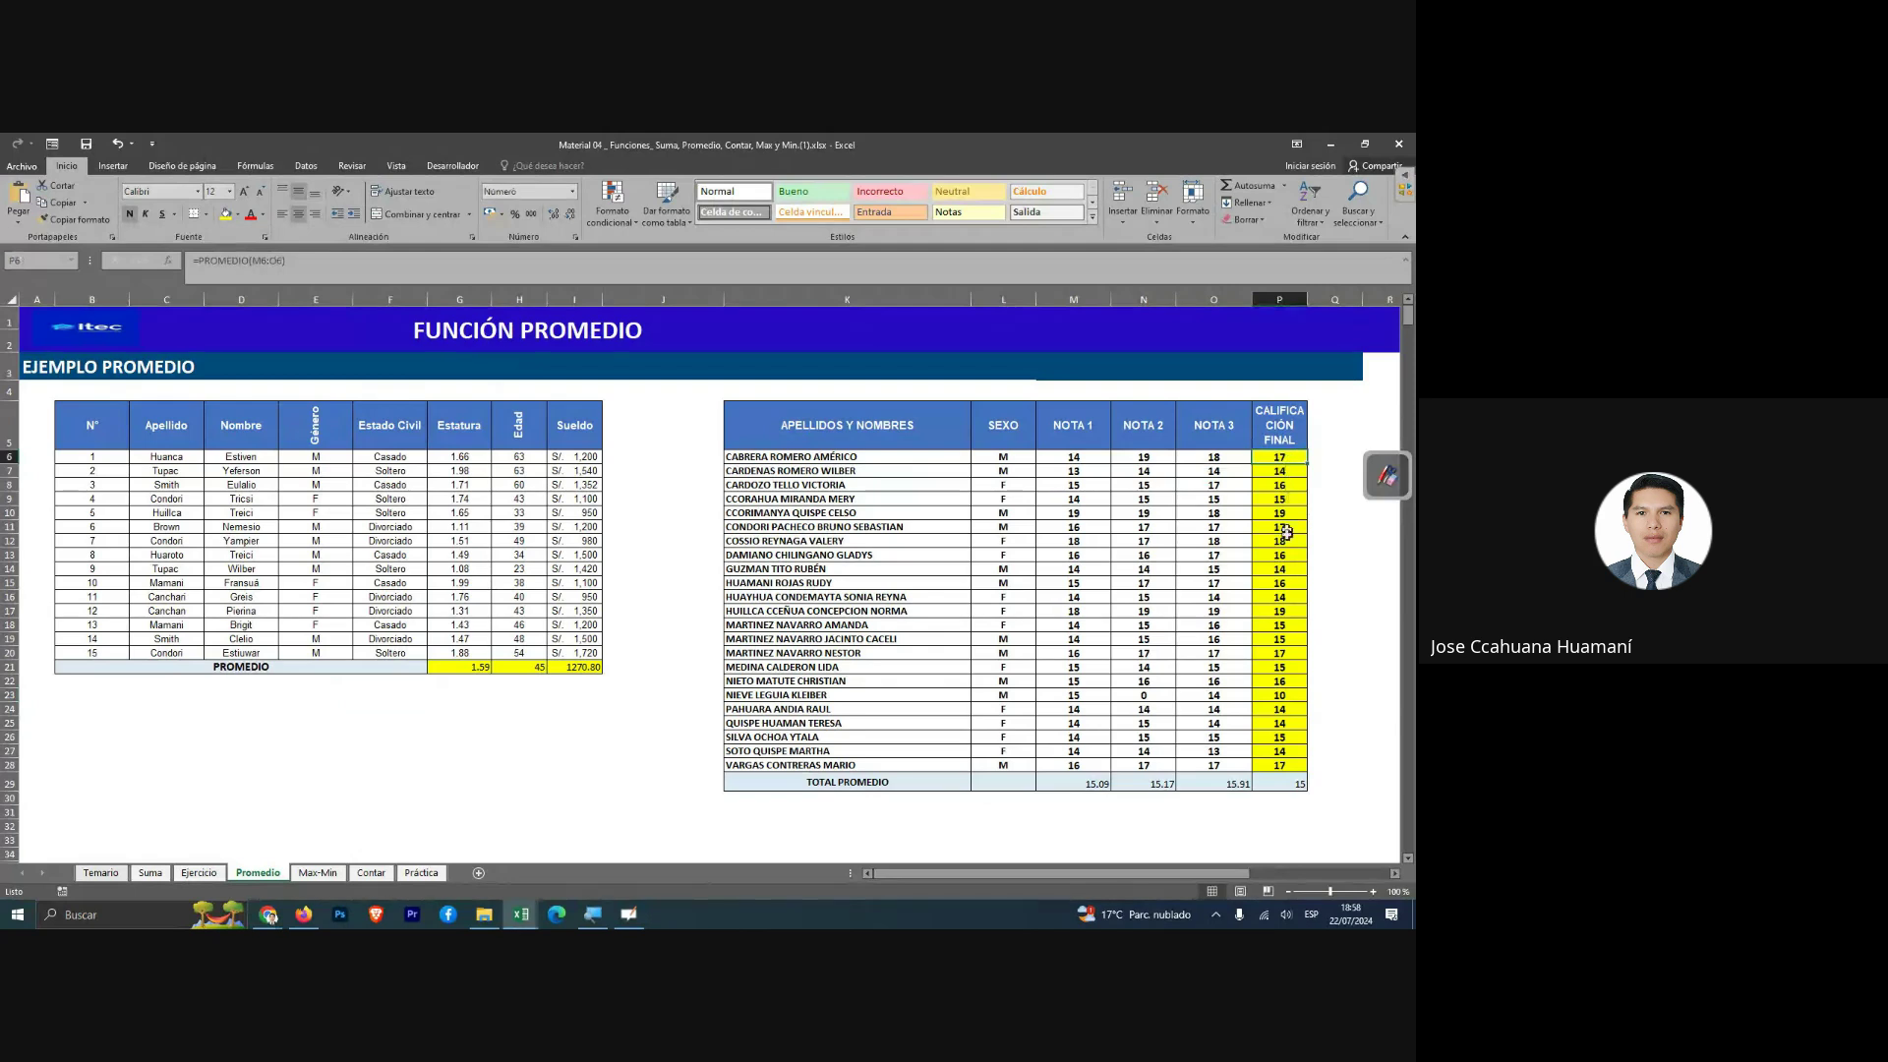
pyautogui.click(1295, 767)
pyautogui.scroll(-1, 1295, 767)
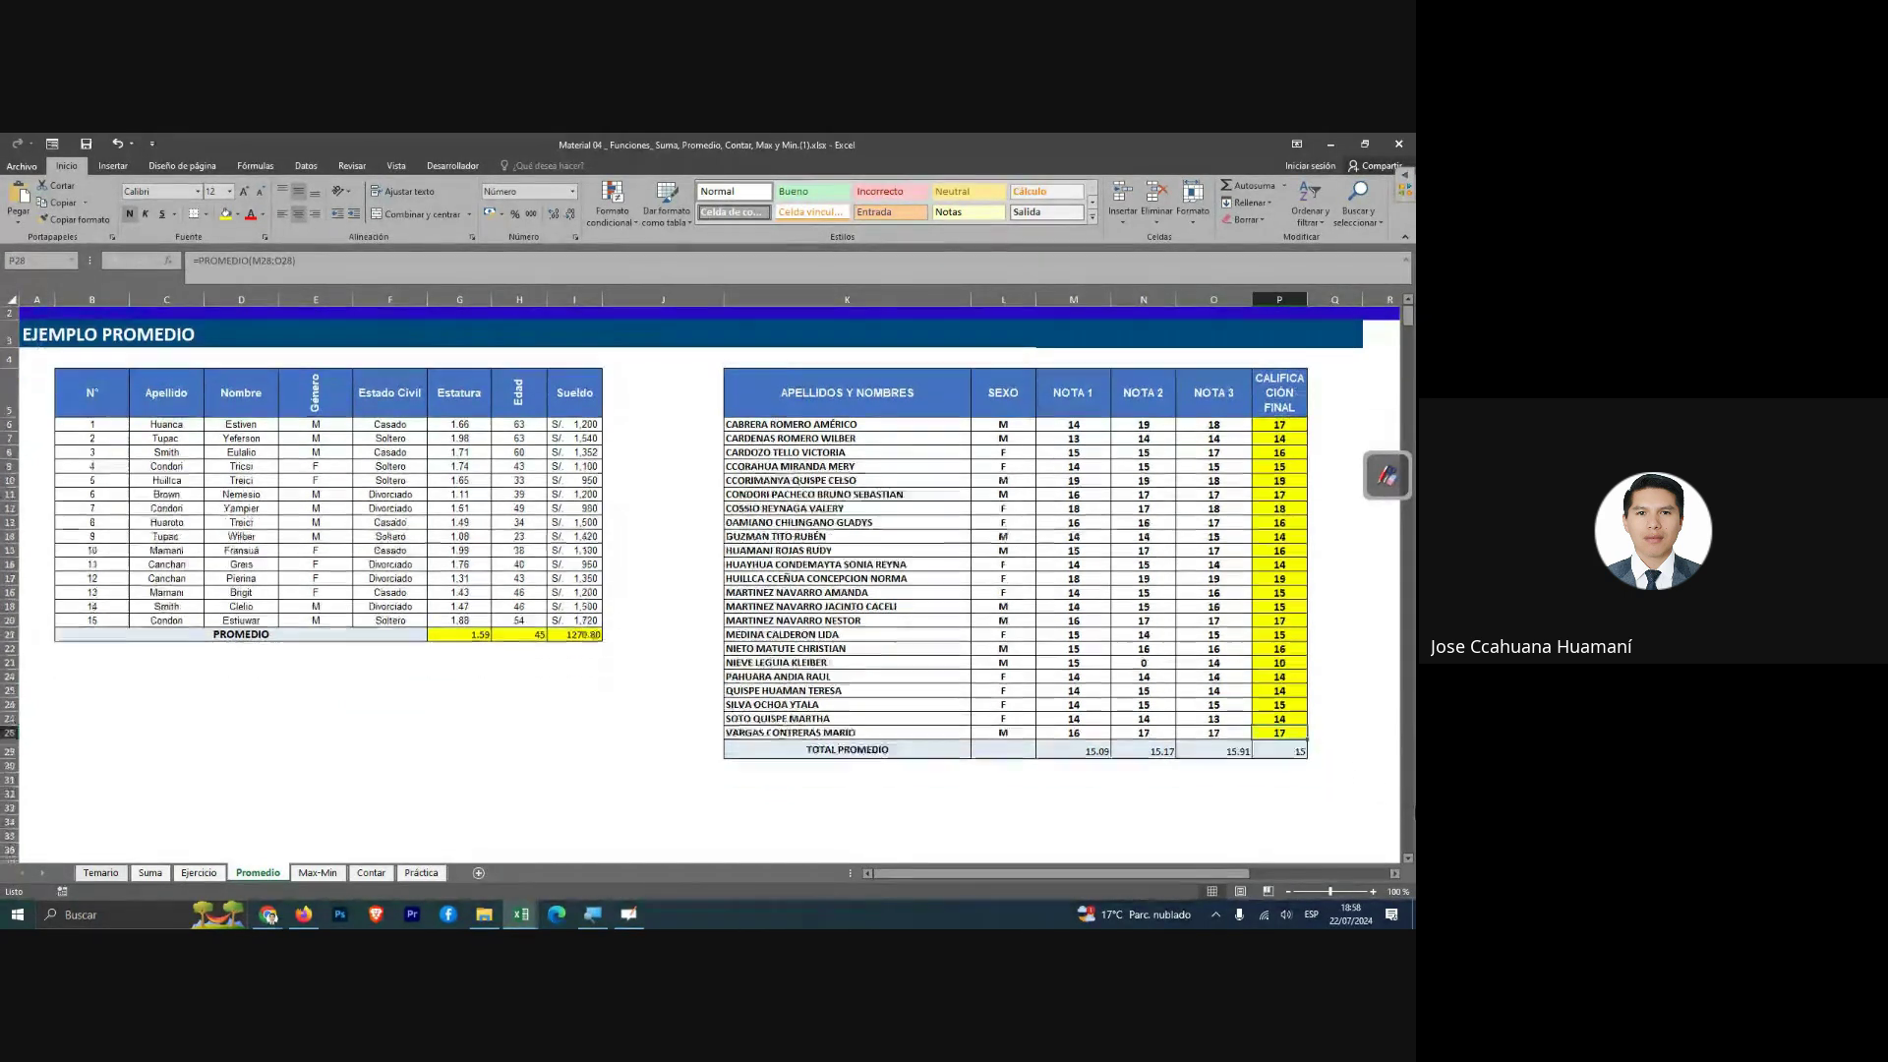
pyautogui.click(1185, 789)
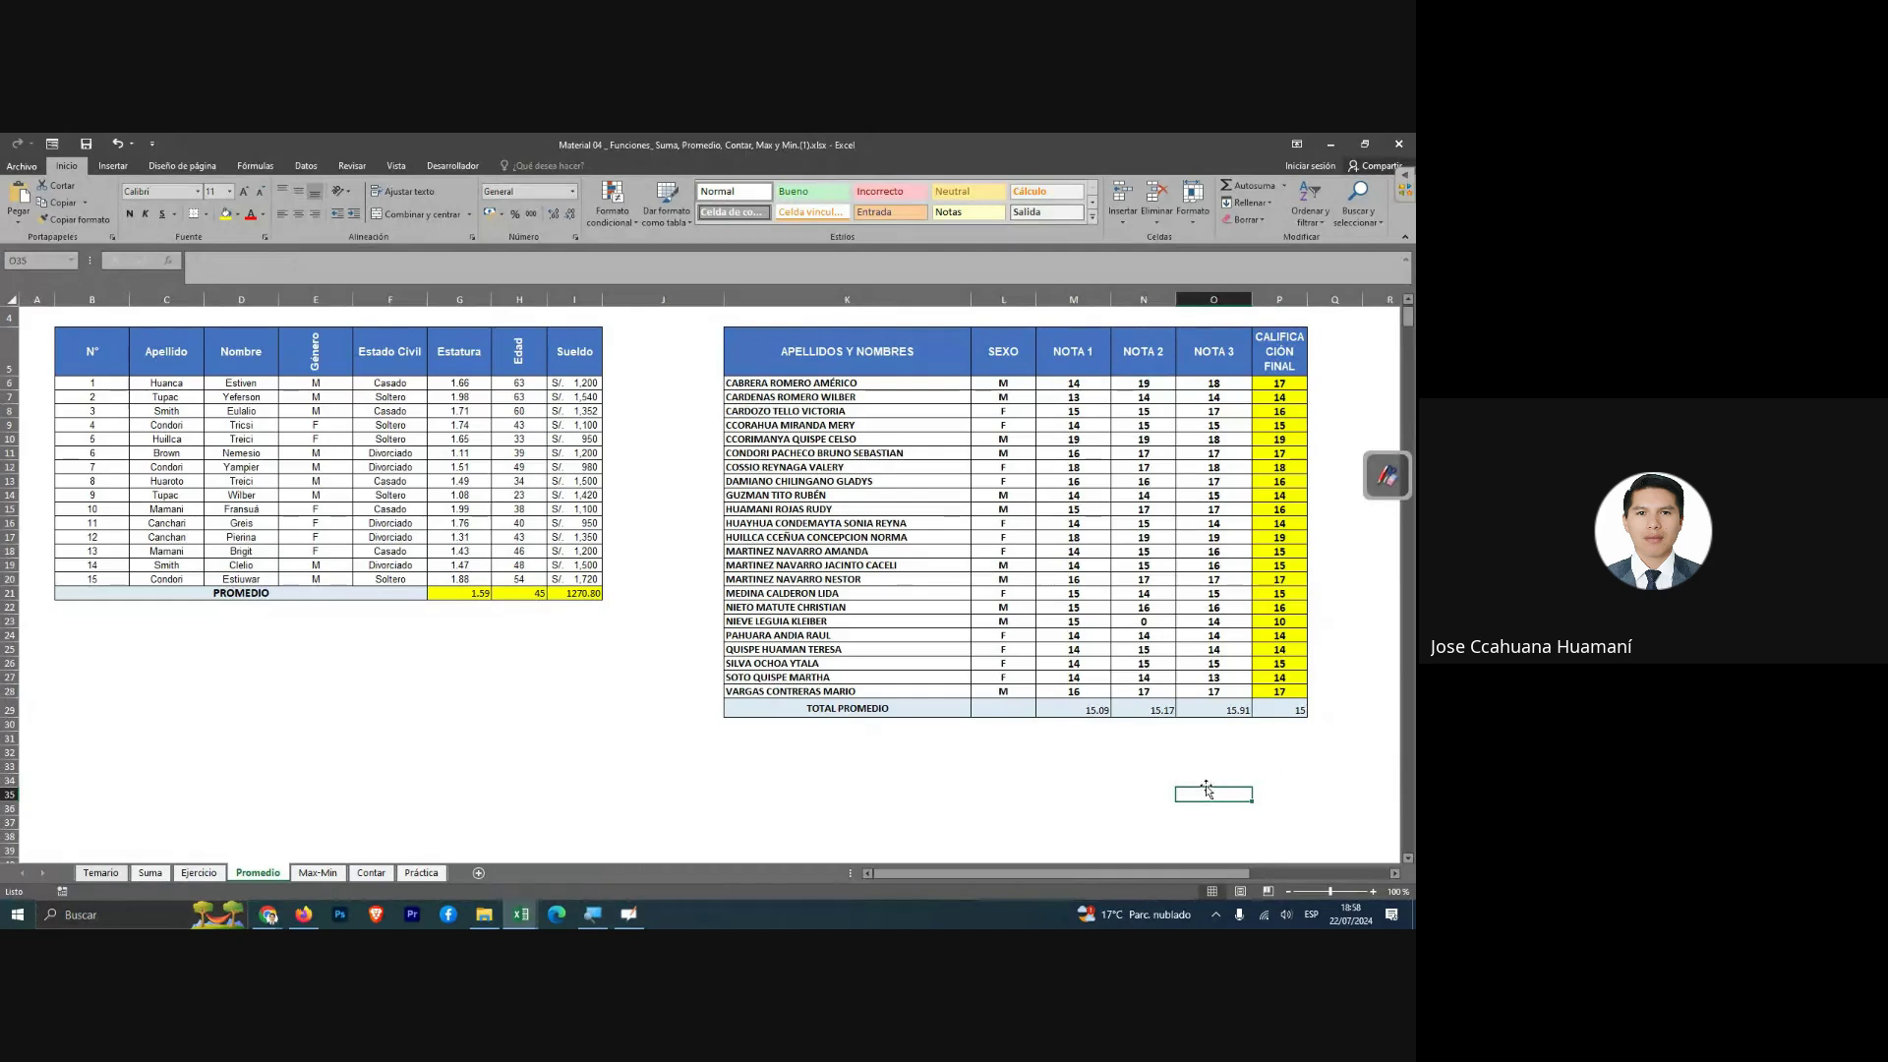
pyautogui.press('Left')
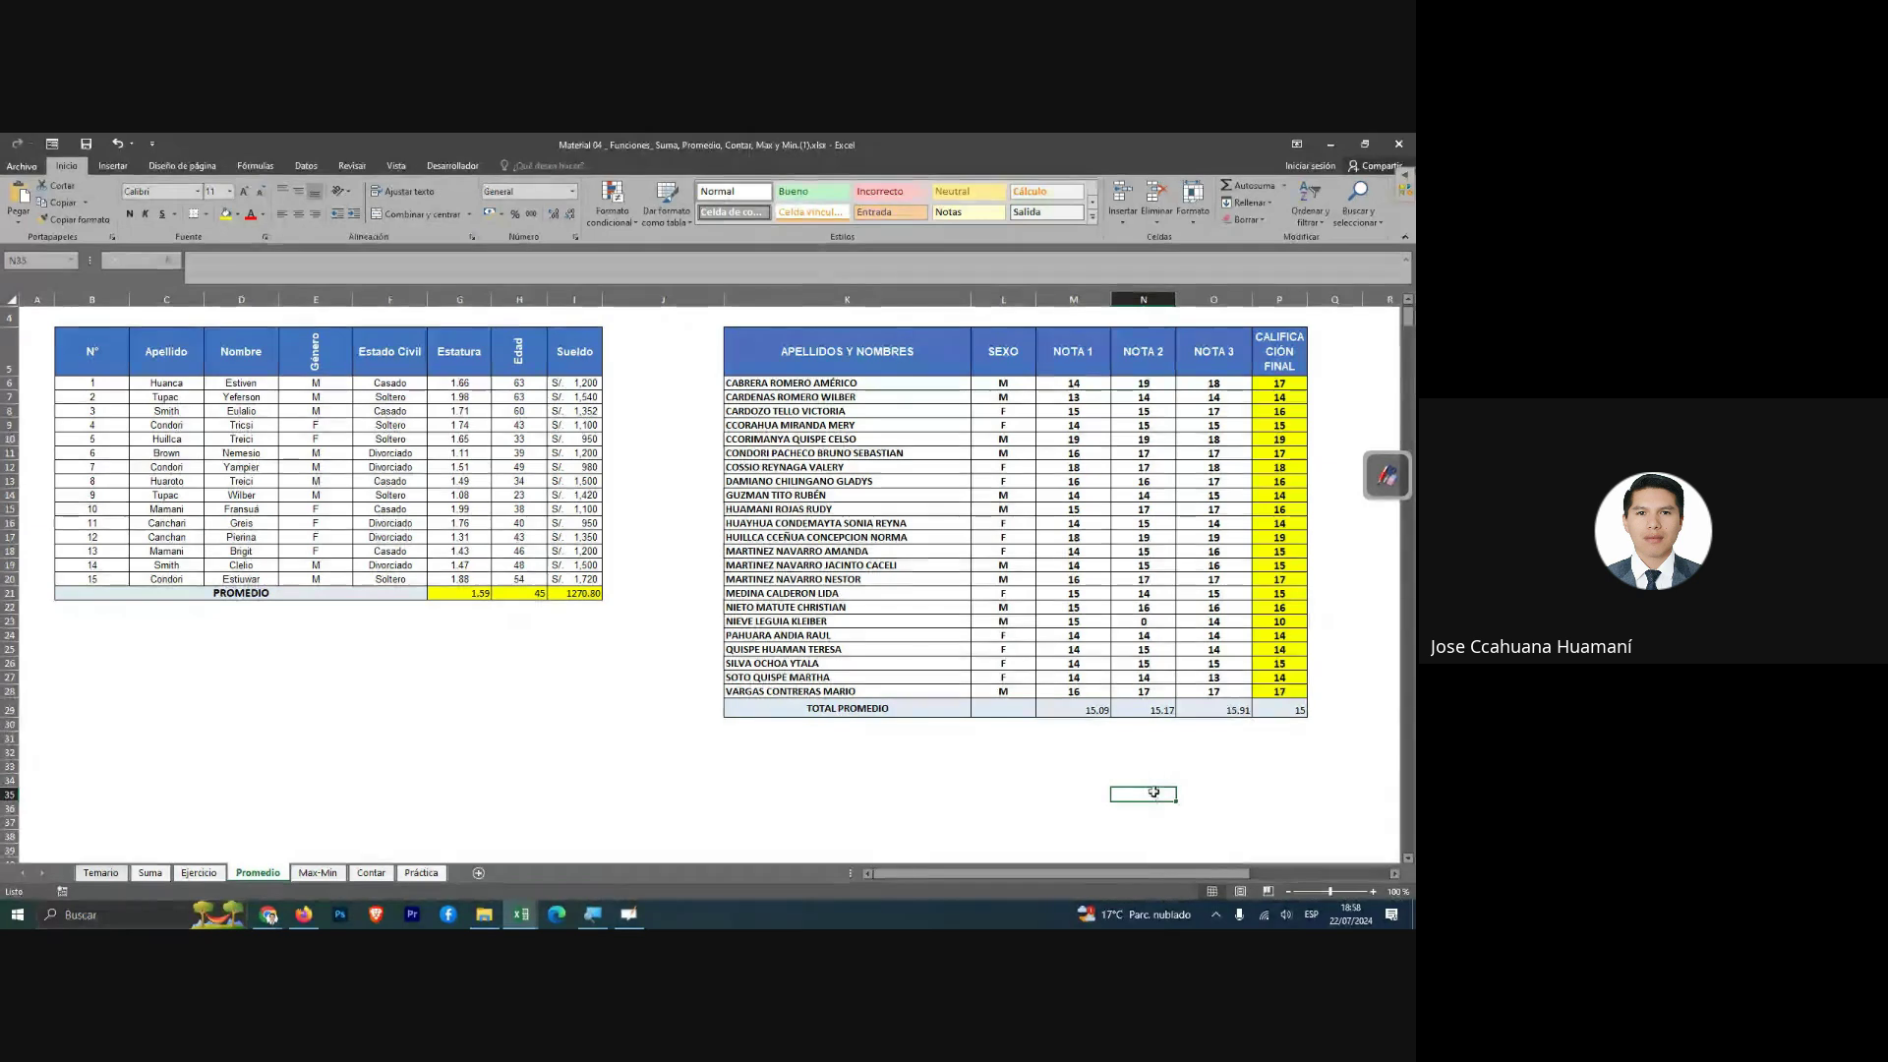
pyautogui.write('M')
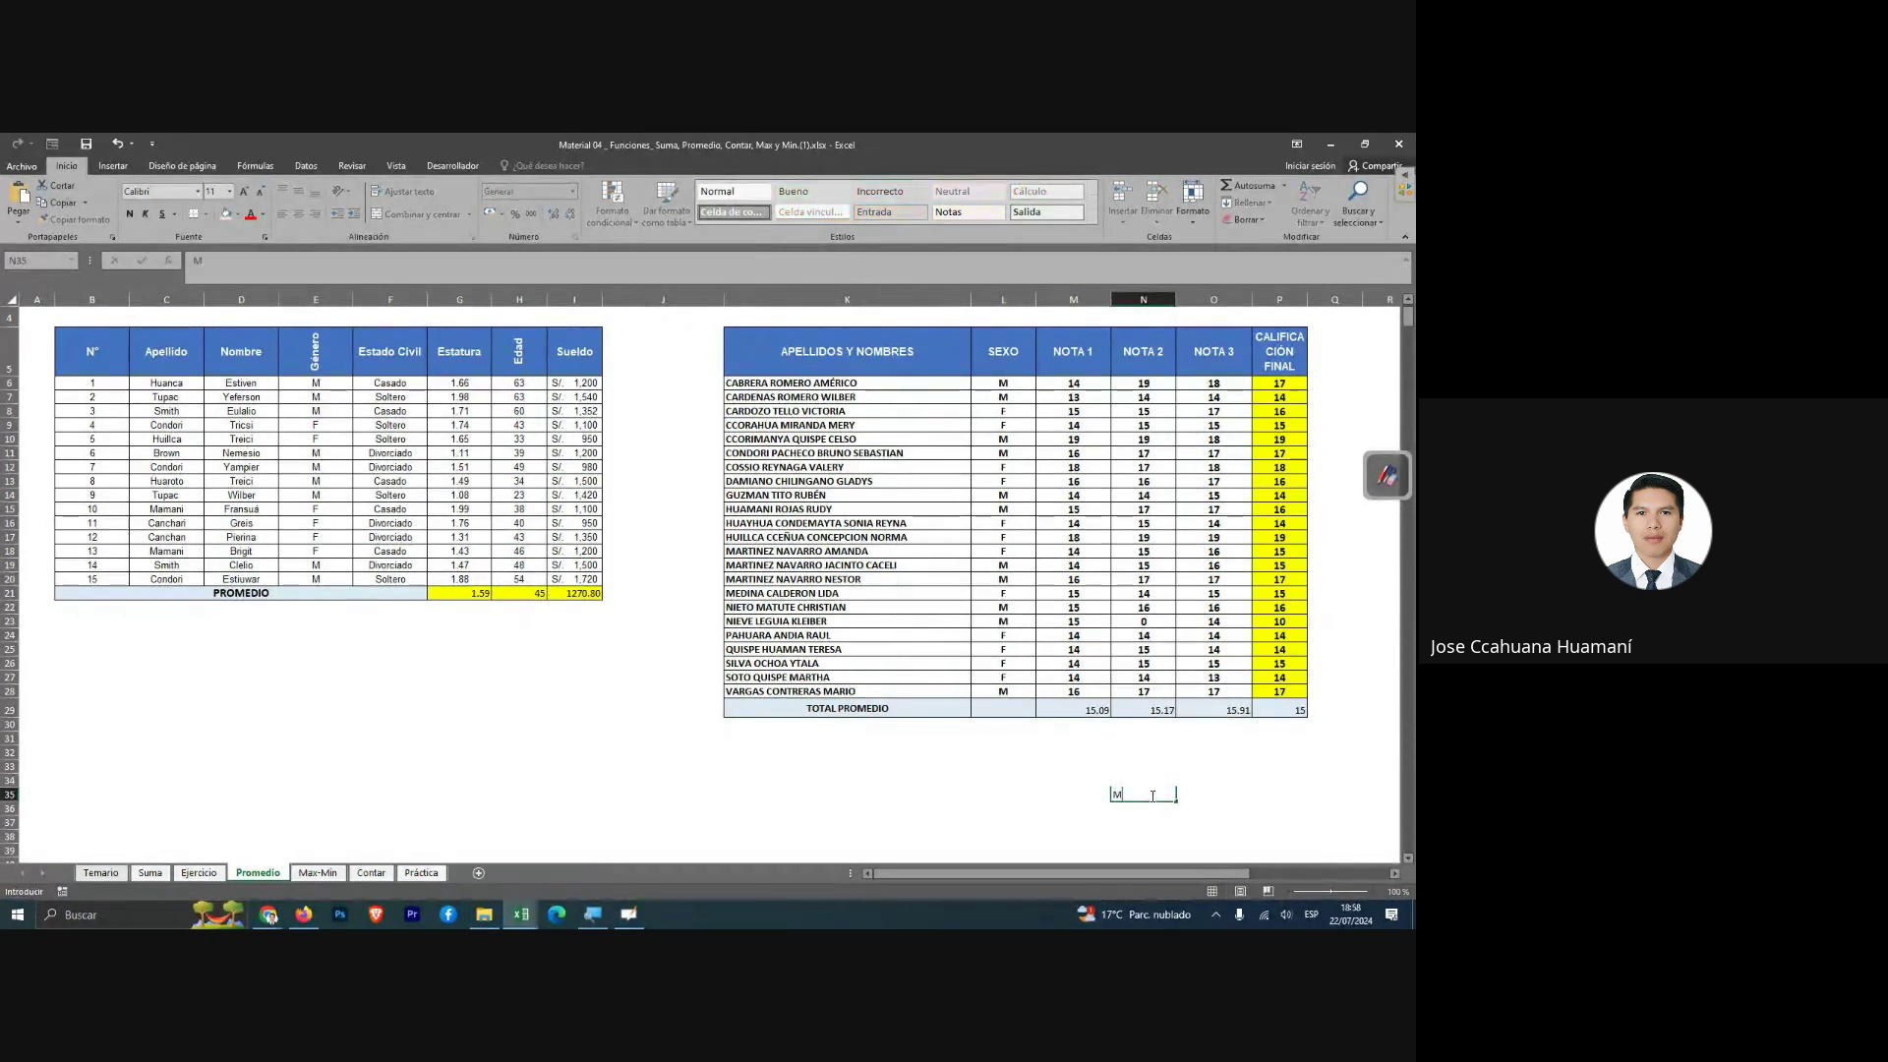
pyautogui.write('ayor')
pyautogui.press('Return')
pyautogui.write('Me')
pyautogui.press('Return')
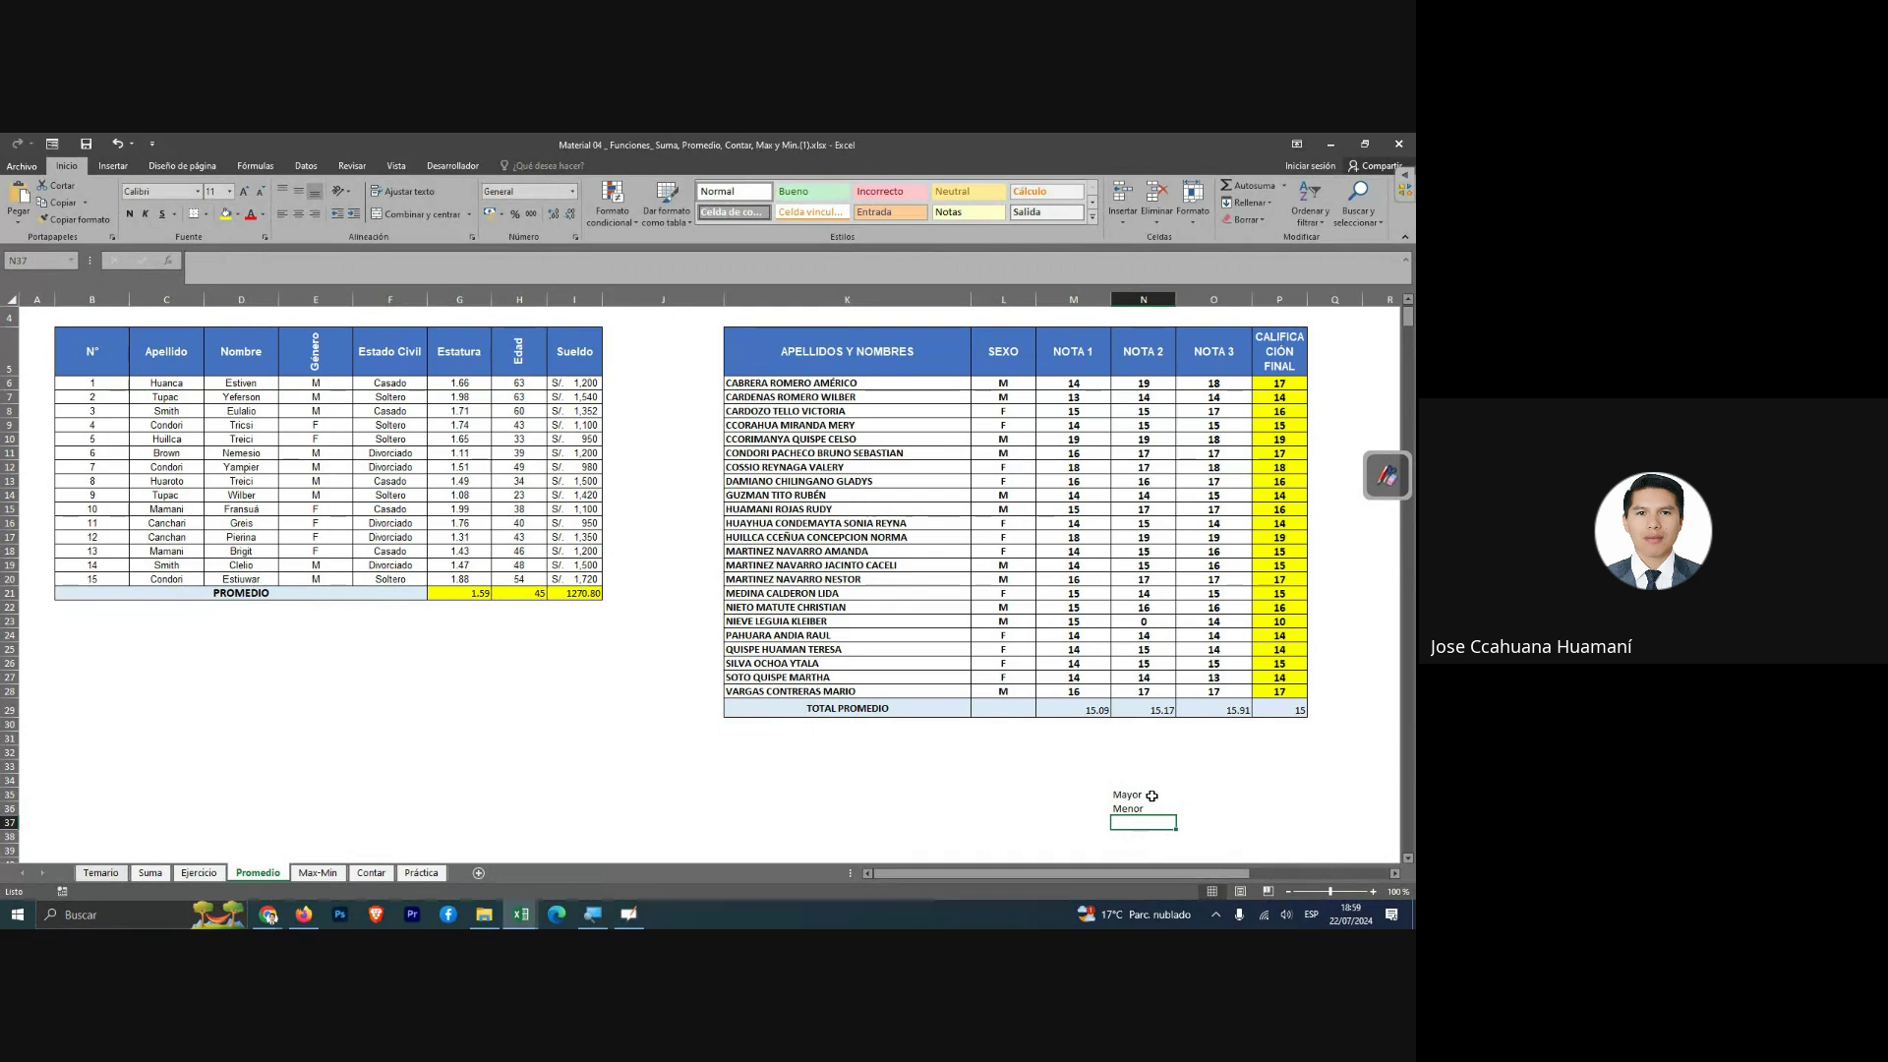
# Enter =MAX(P6:P28) beside Mayor to show the highest final grade, 19.
pyautogui.click(1206, 796)
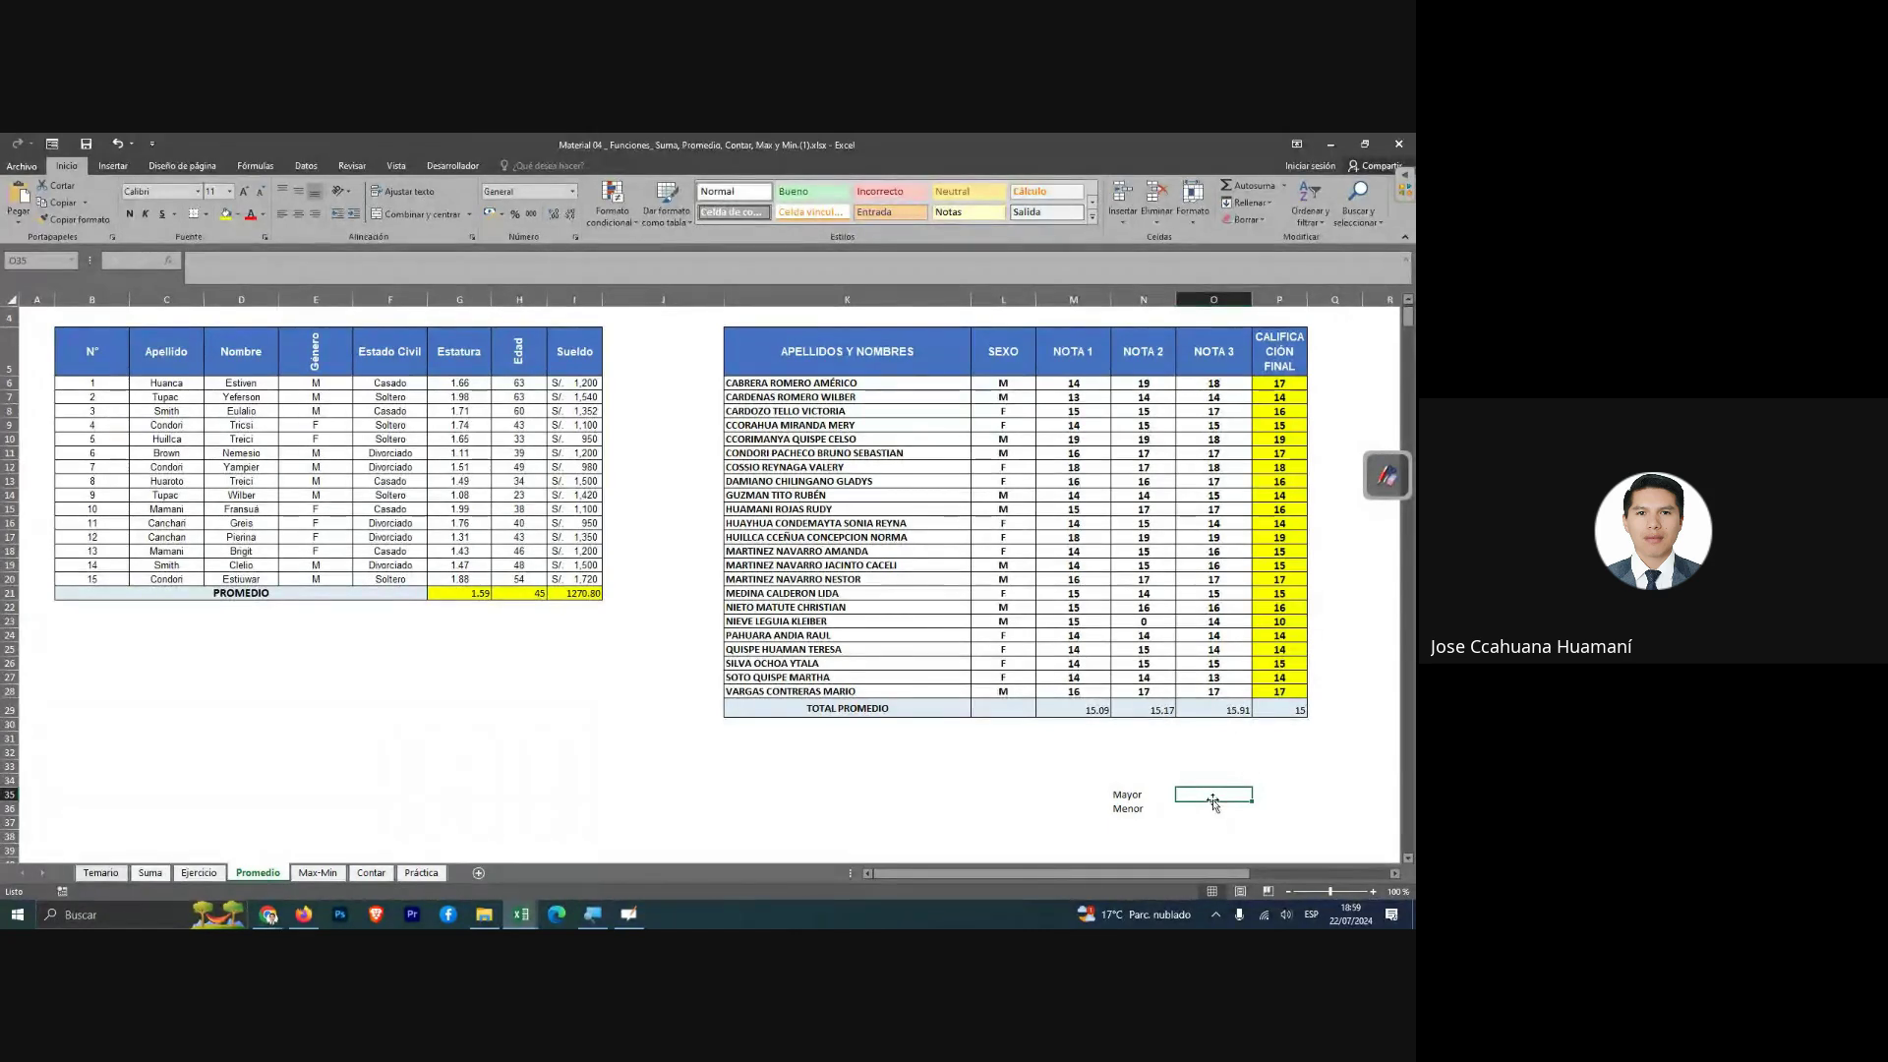
pyautogui.write('=max')
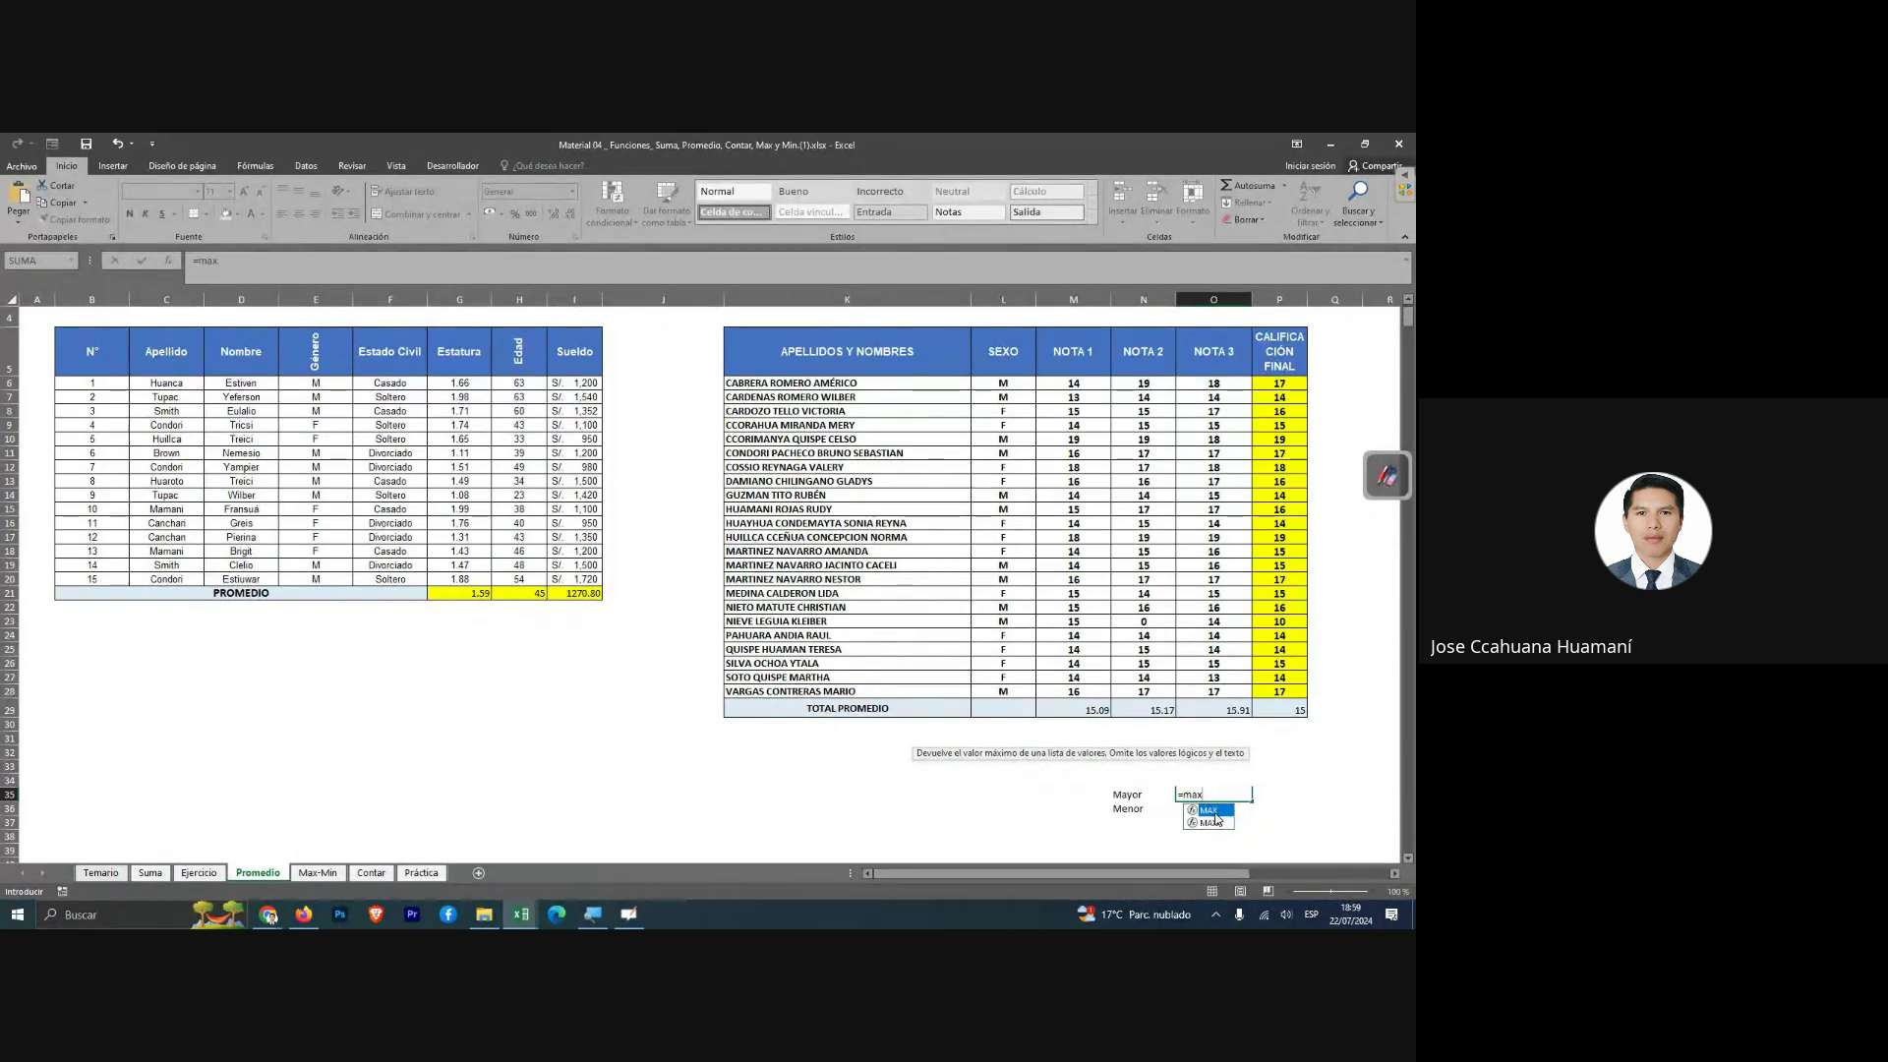
pyautogui.doubleClick(1209, 810)
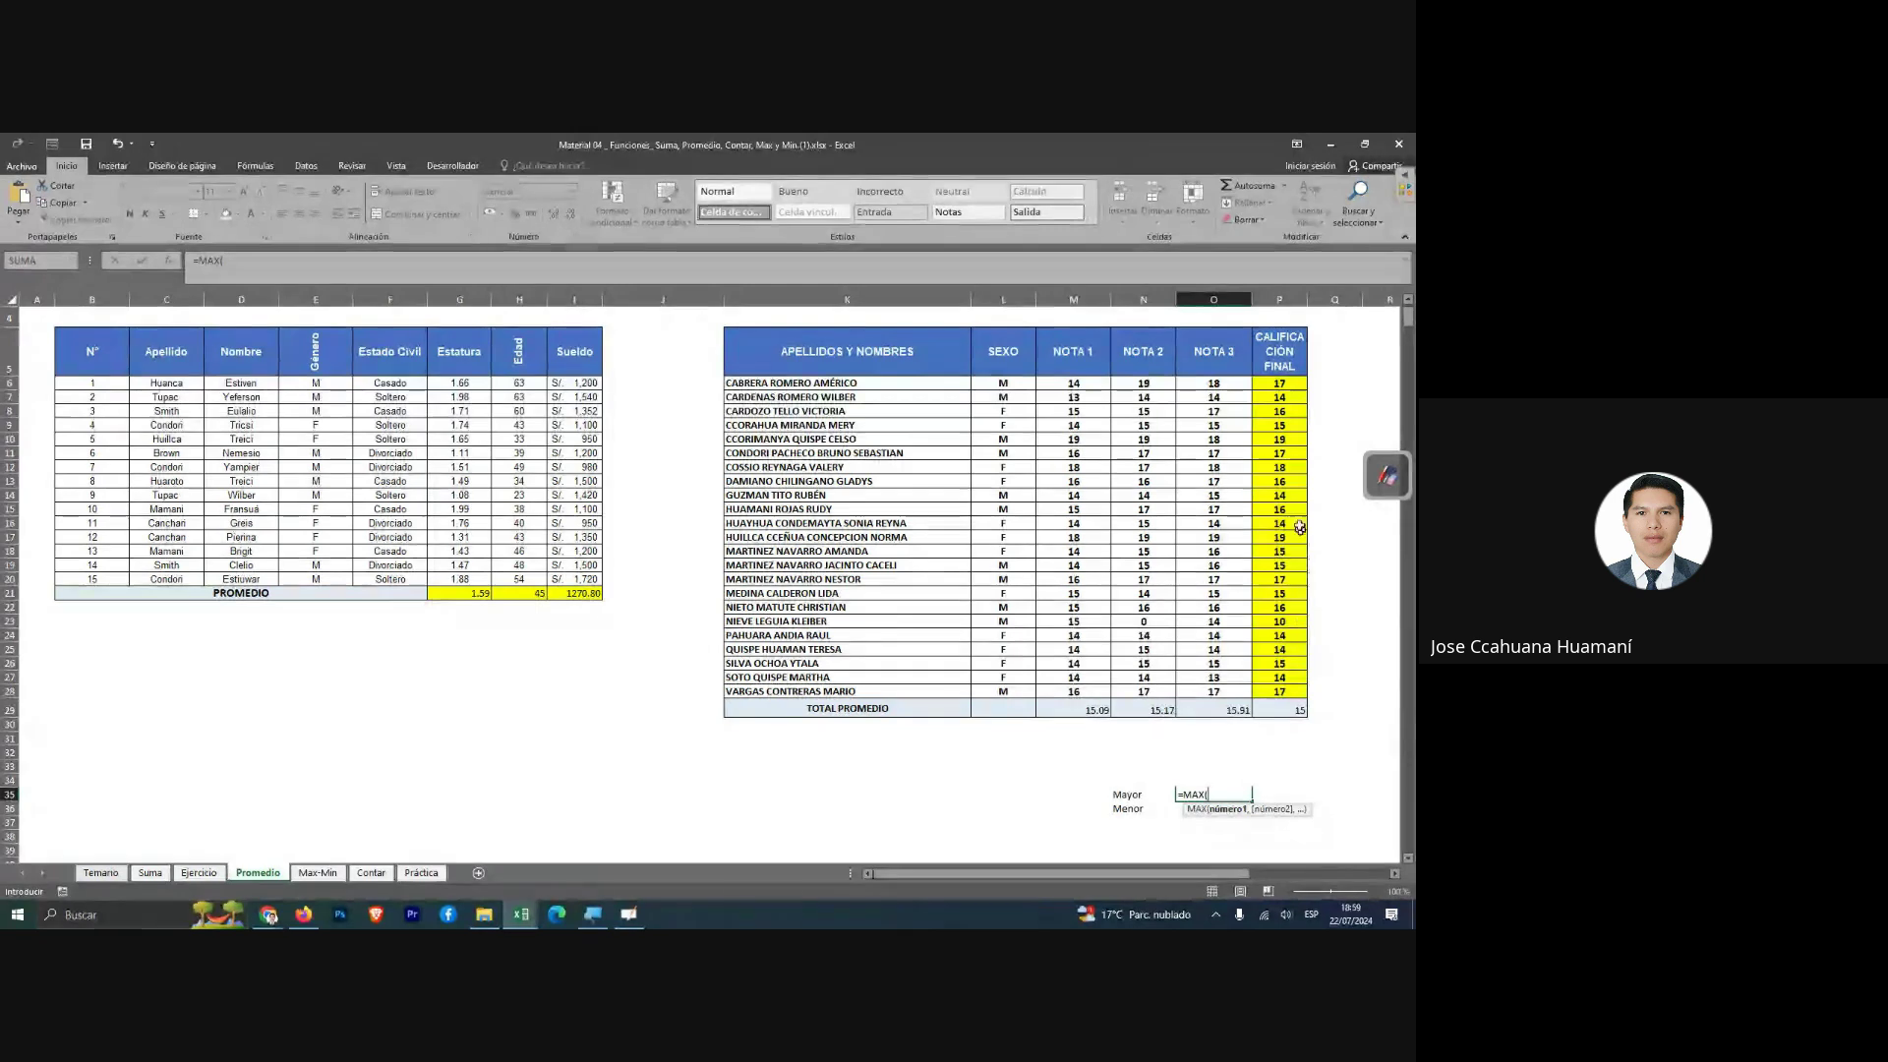
pyautogui.moveTo(1279, 384); pyautogui.dragTo(1304, 695)
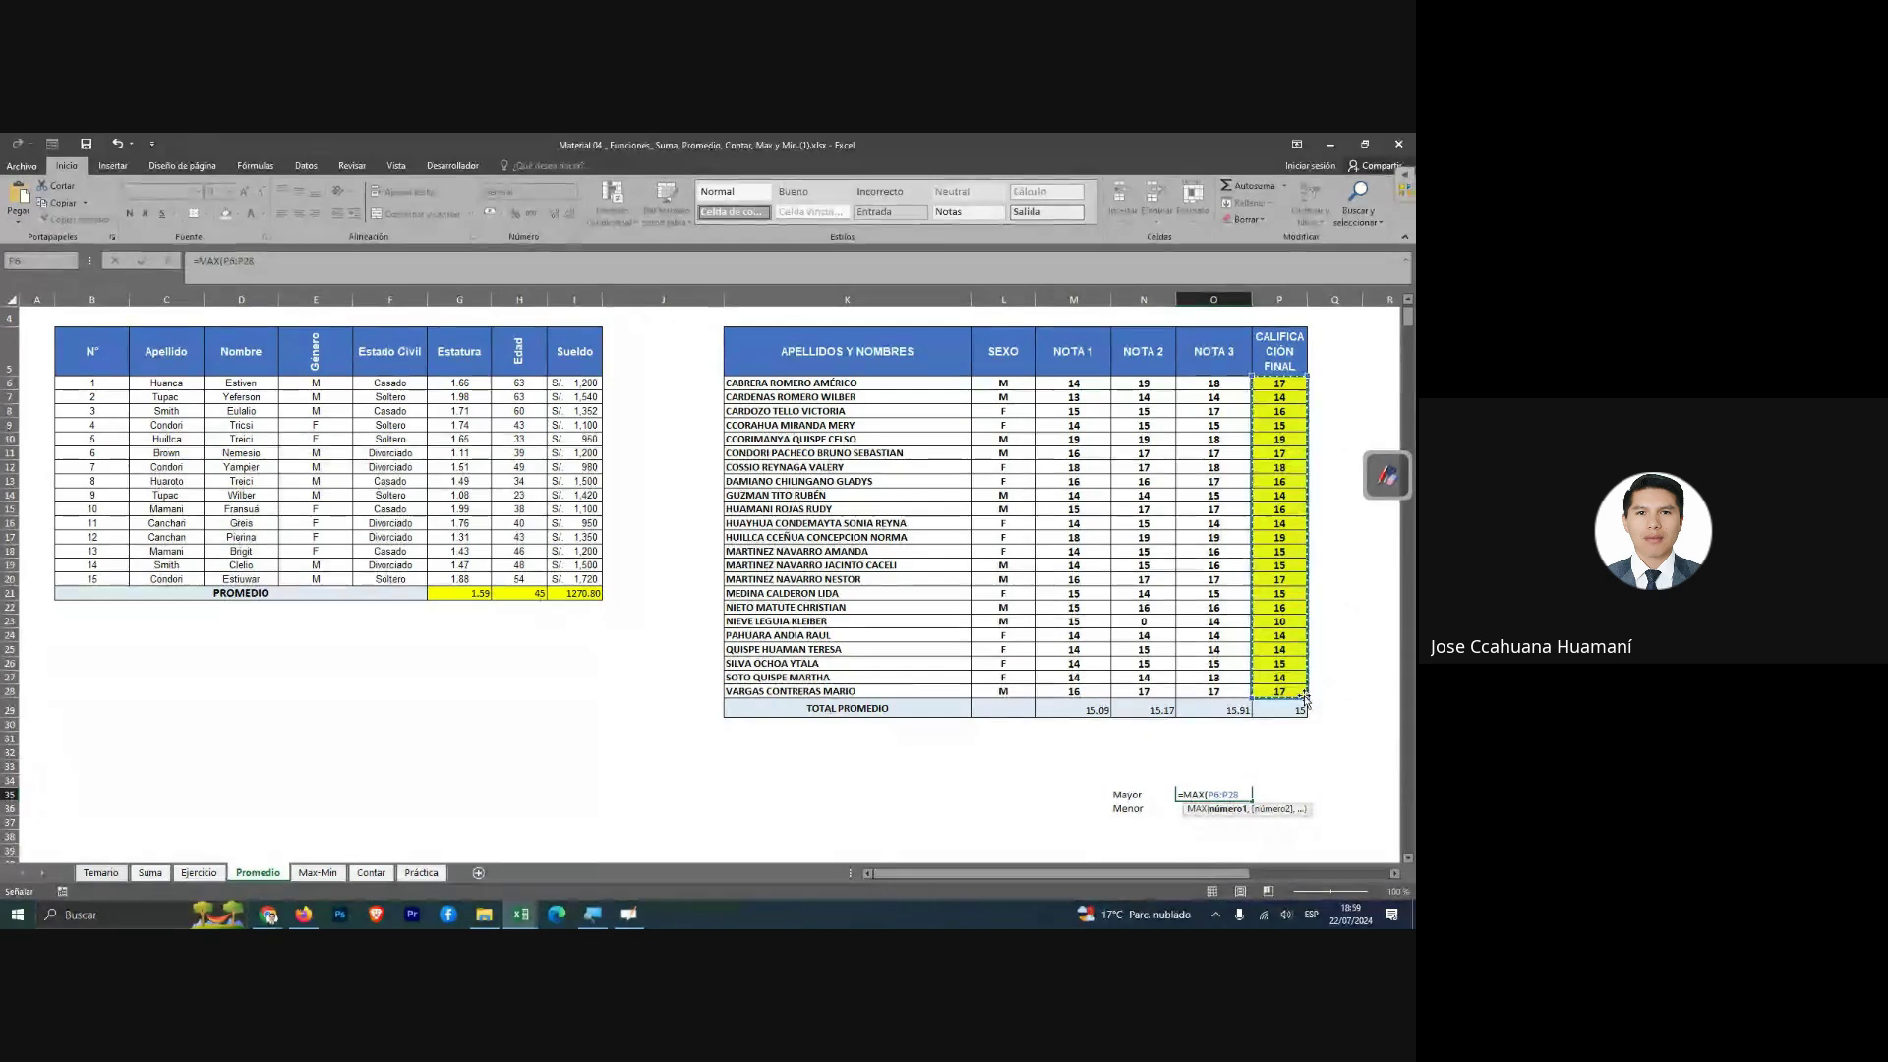
pyautogui.press('Return')
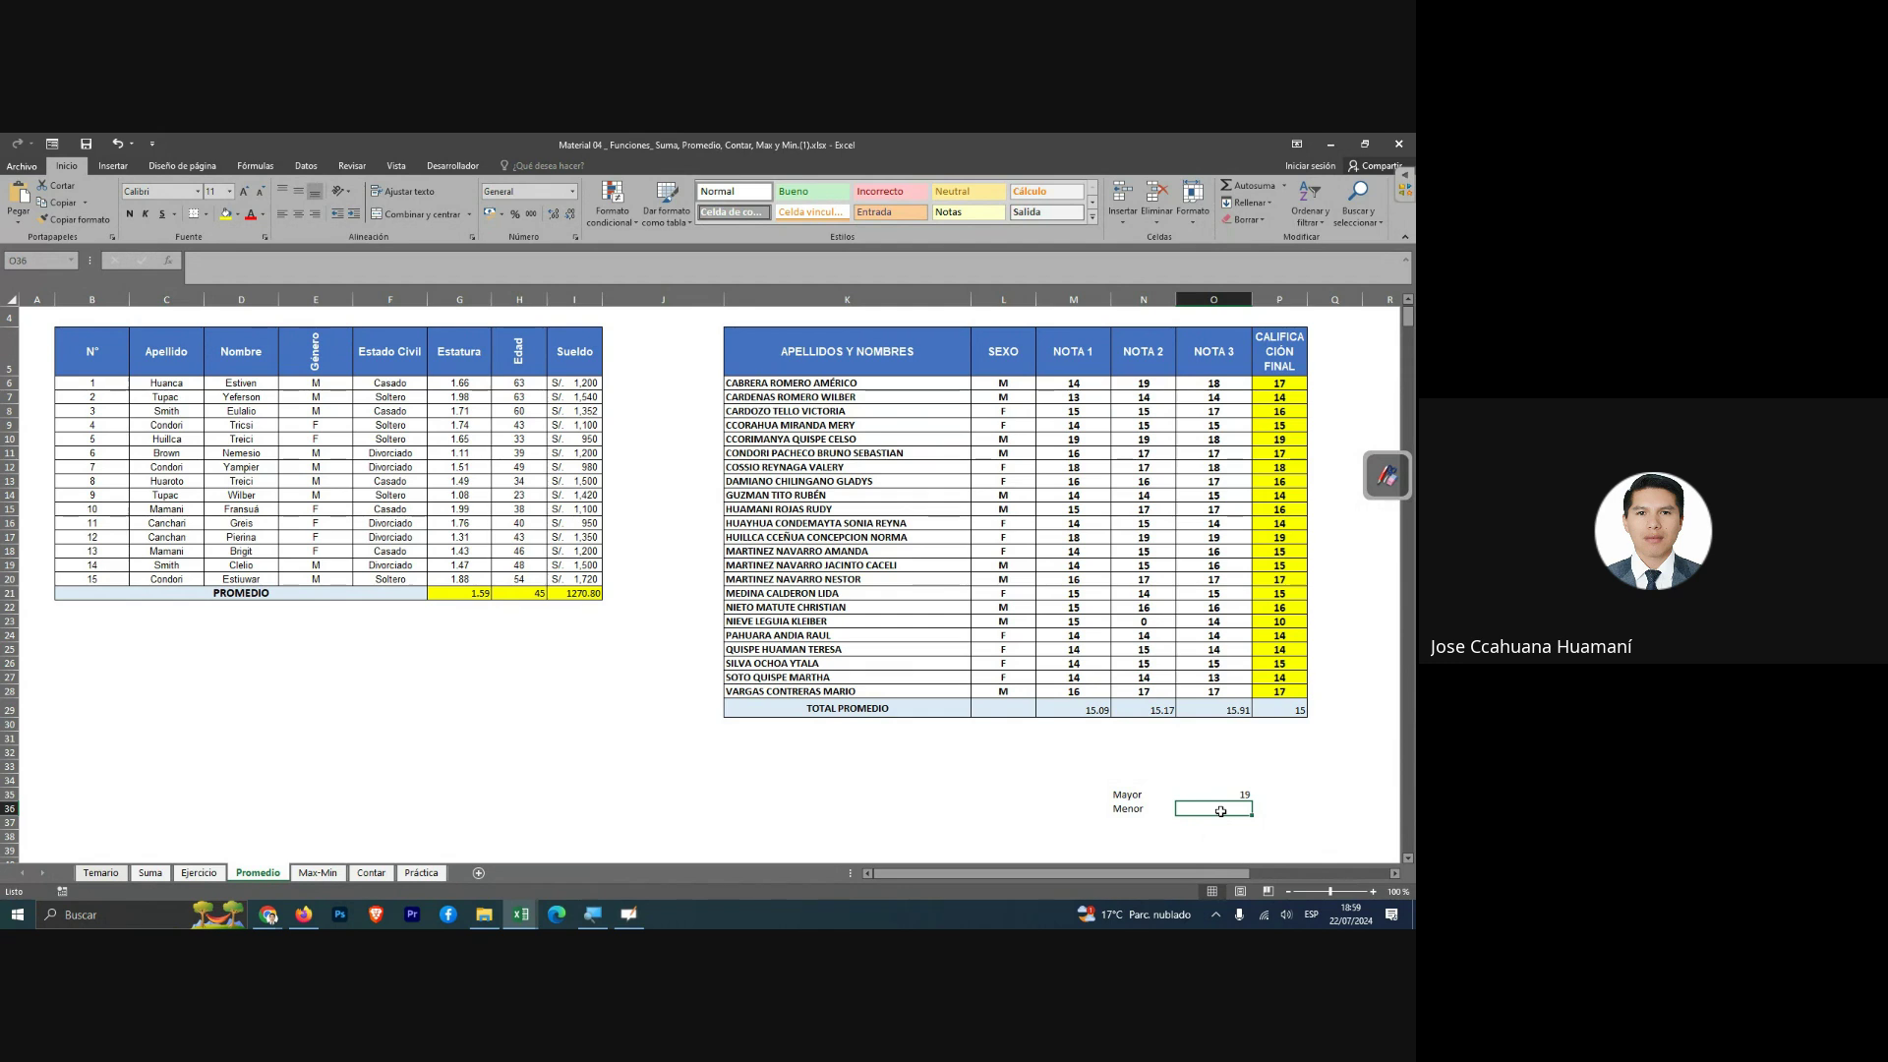
# Enter a MIN formula over the final grades beside Menor, giving the lowest grade, 10.
pyautogui.write('=')
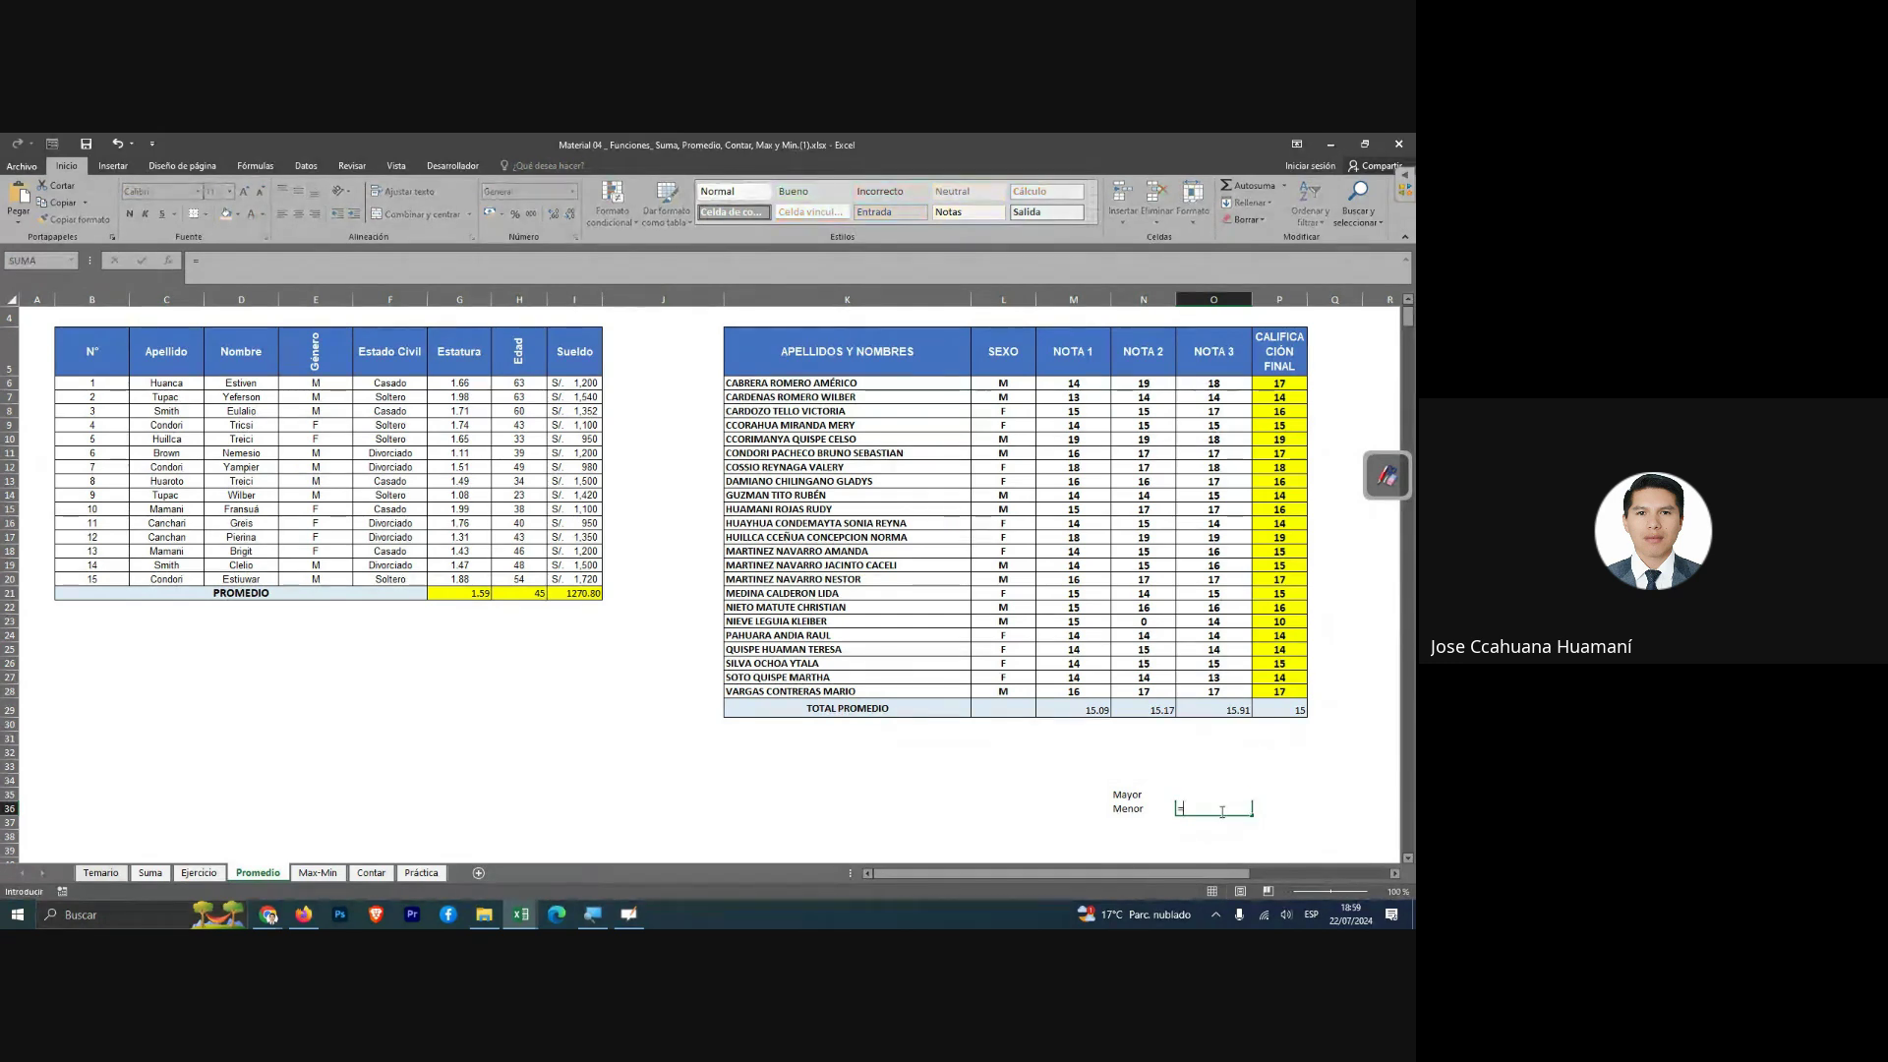
pyautogui.write('min')
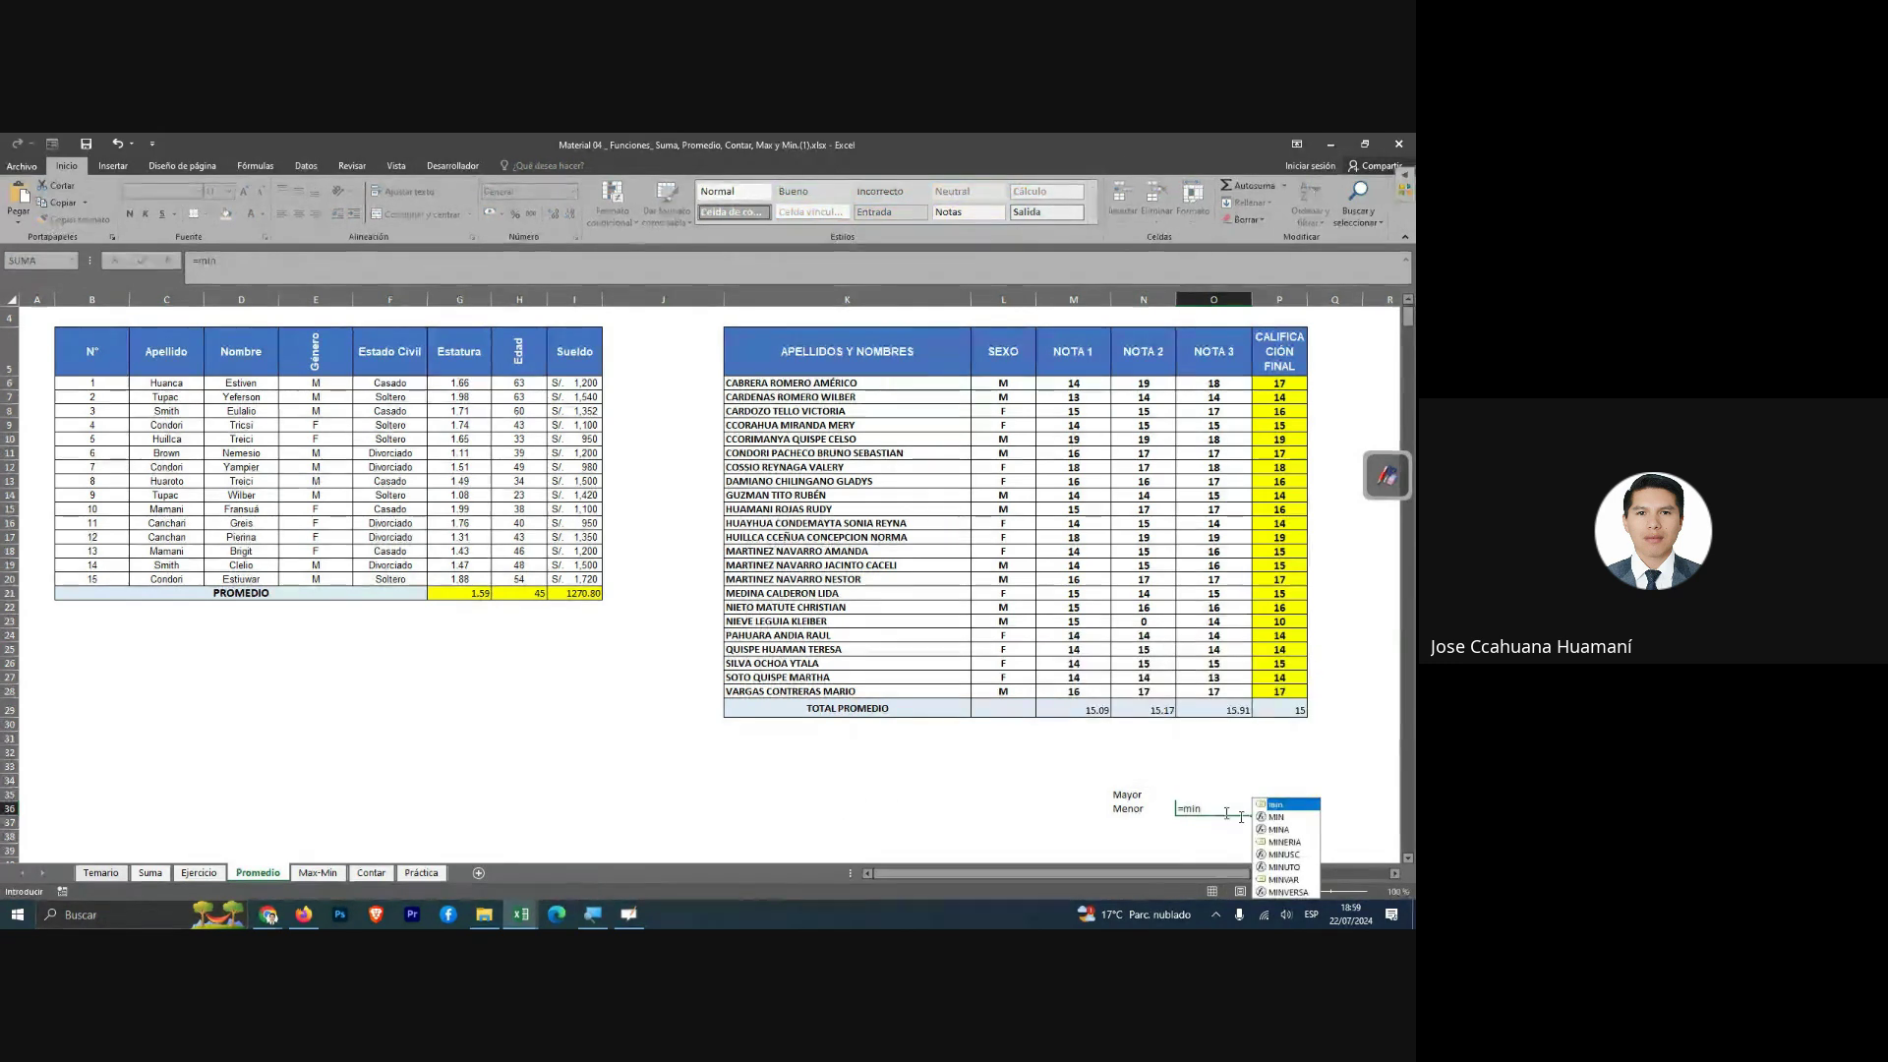
pyautogui.hotkey('ctrl', '1')
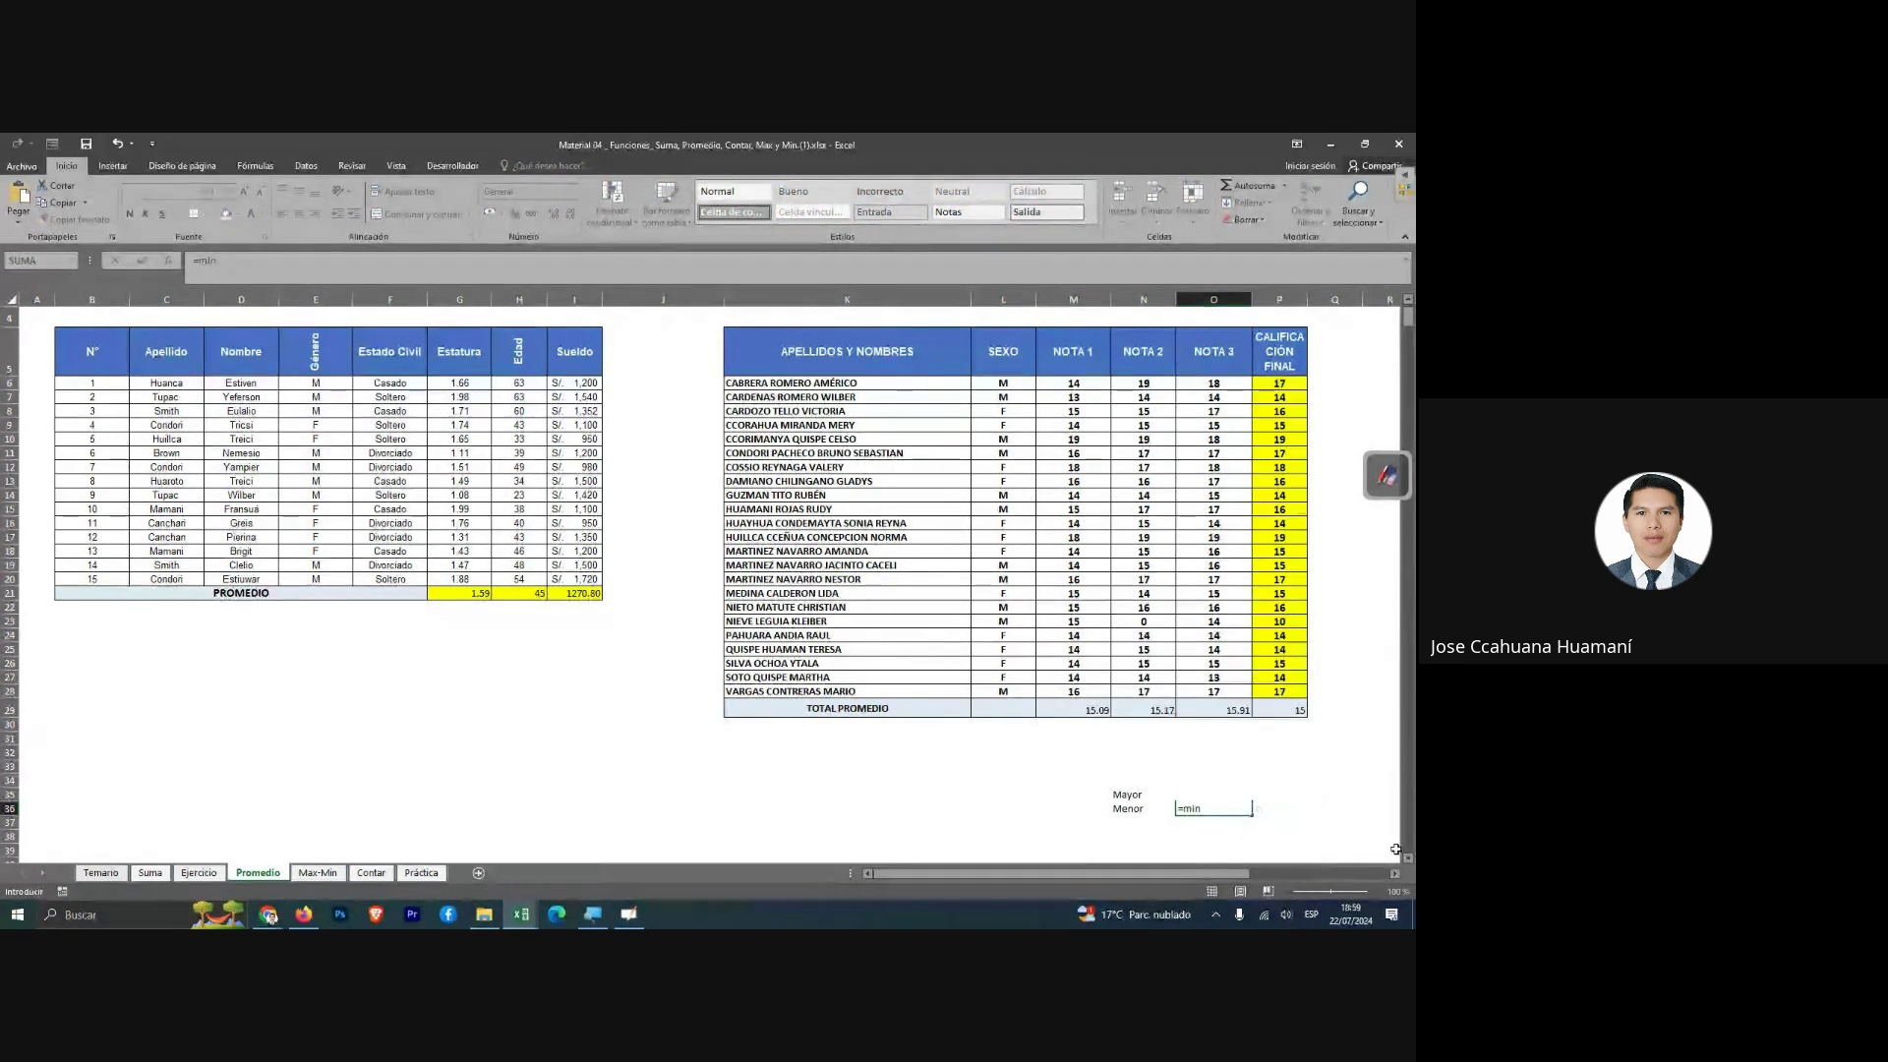
pyautogui.press('BackSpace')
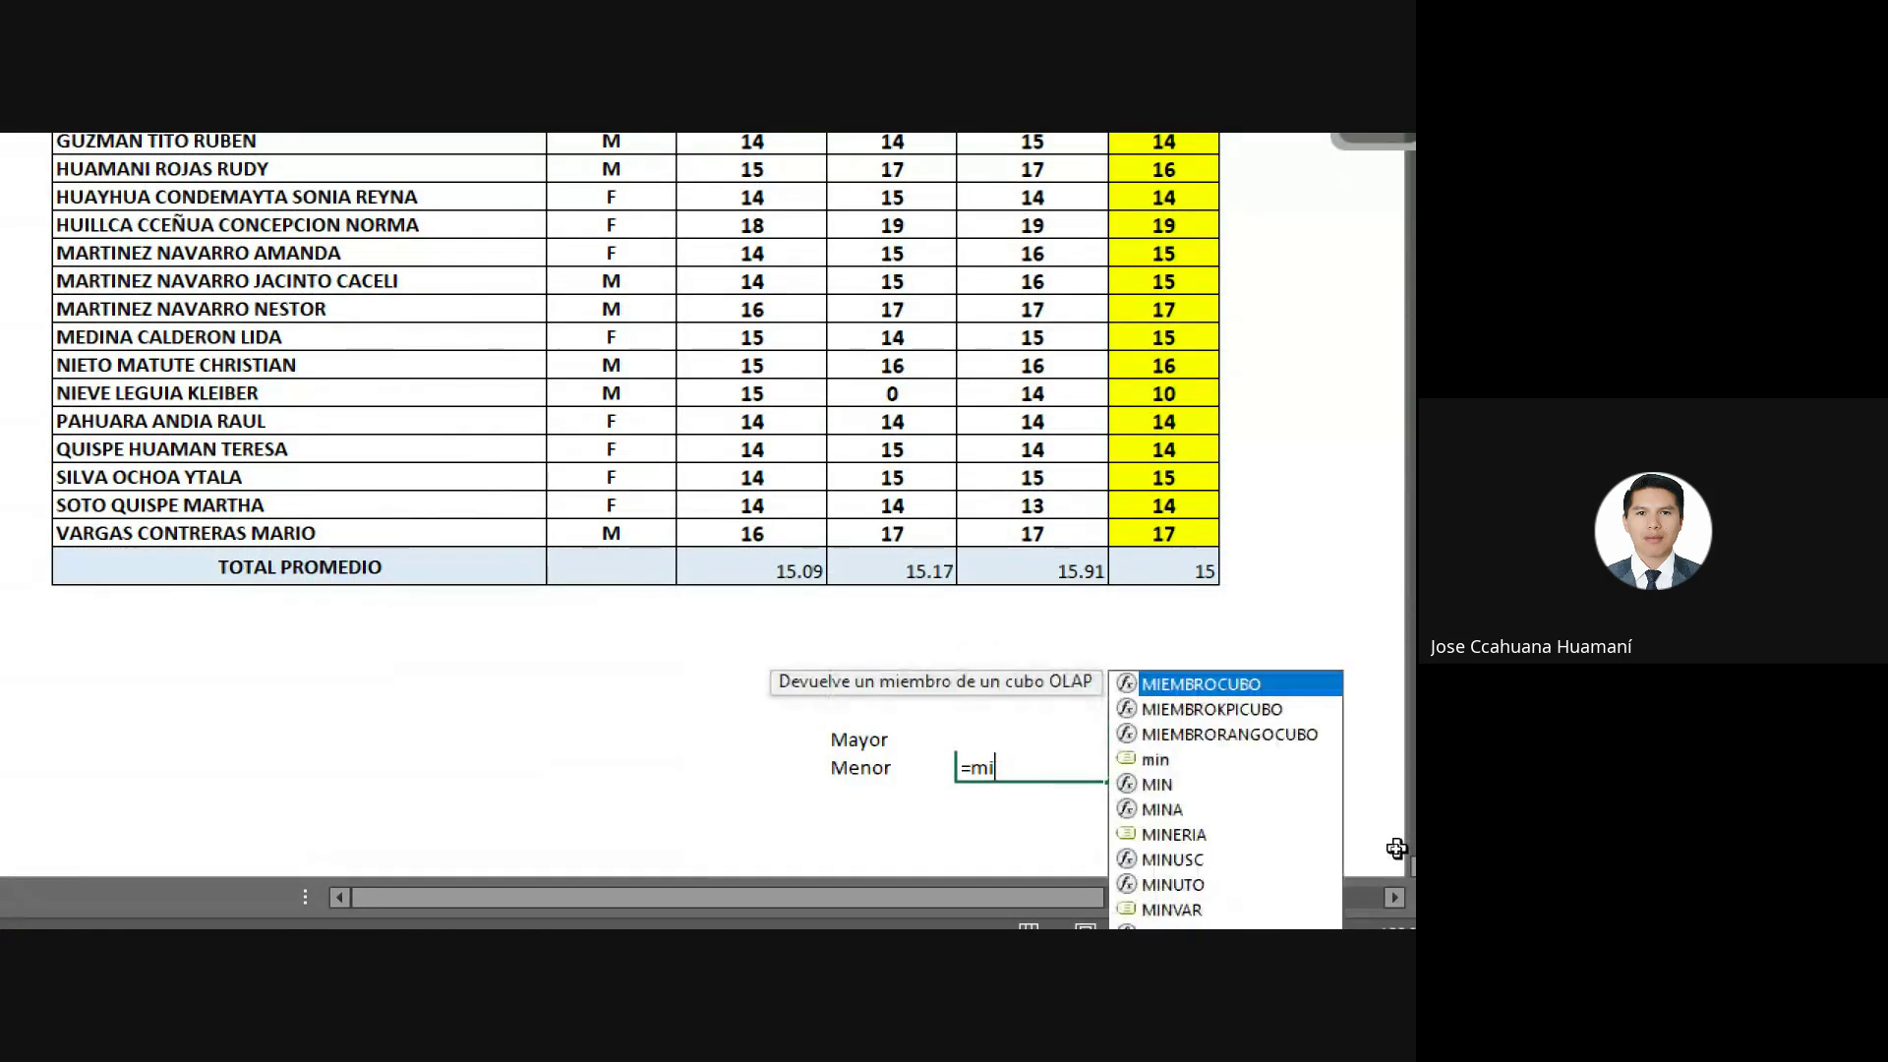
pyautogui.write('n')
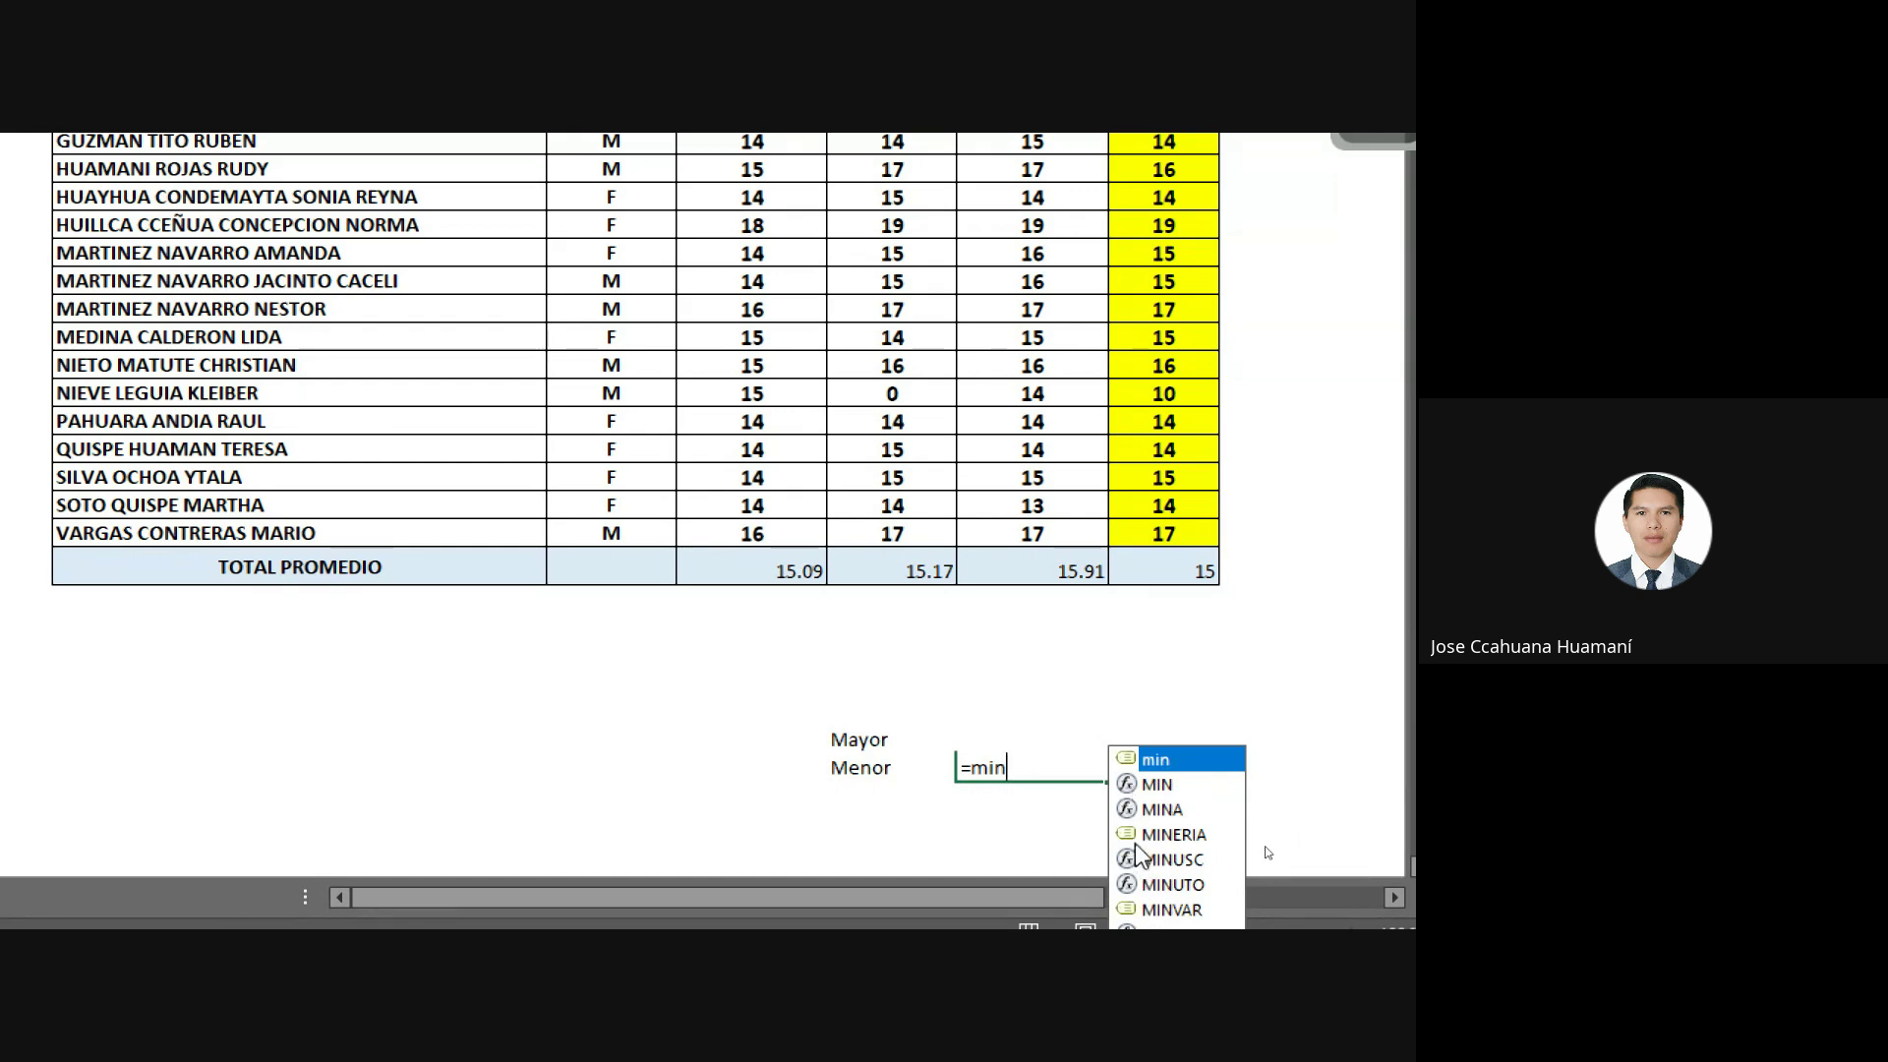
pyautogui.doubleClick(1126, 784)
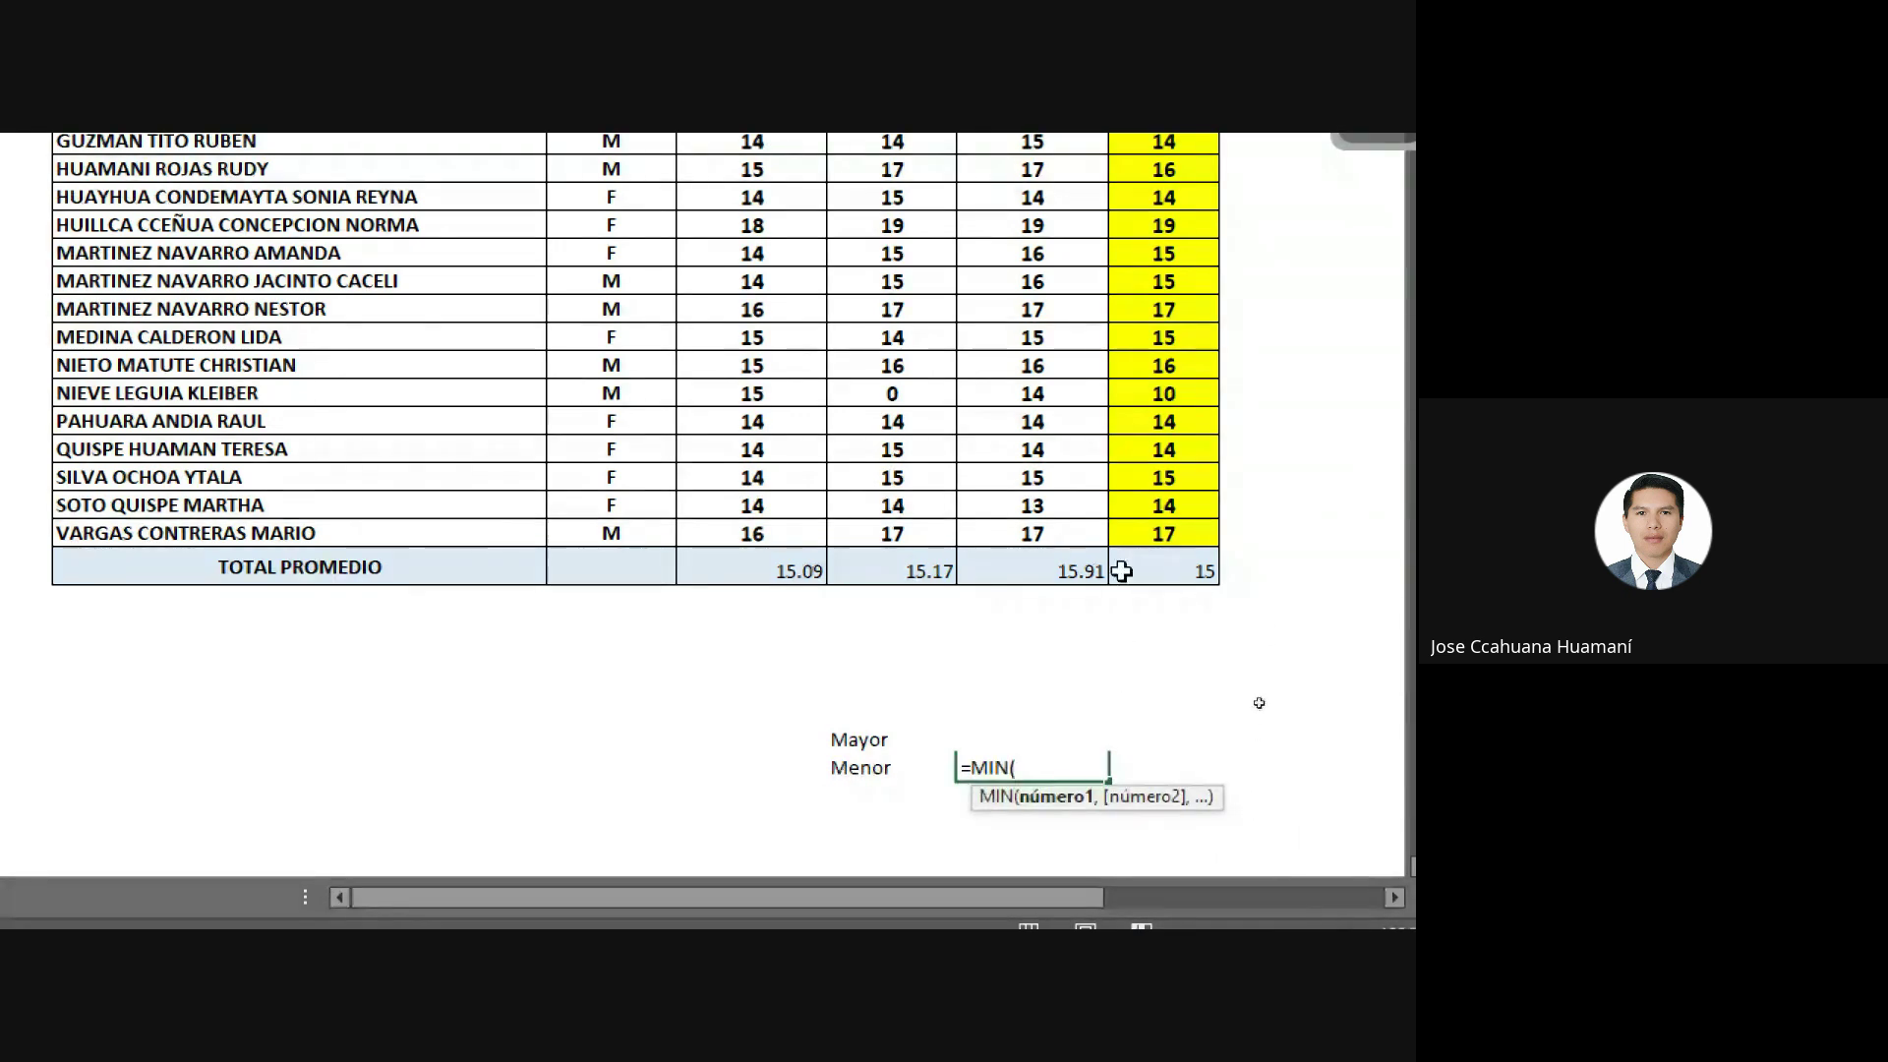
pyautogui.scroll(3, 1235, 176)
pyautogui.scroll(2, 1235, 176)
pyautogui.moveTo(1229, 226)
pyautogui.mouseDown()
pyautogui.moveTo(1222, 857)
pyautogui.moveTo(1161, 830)
pyautogui.mouseUp()
pyautogui.scroll(-1, 1160, 831)
pyautogui.scroll(-3, 1160, 831)
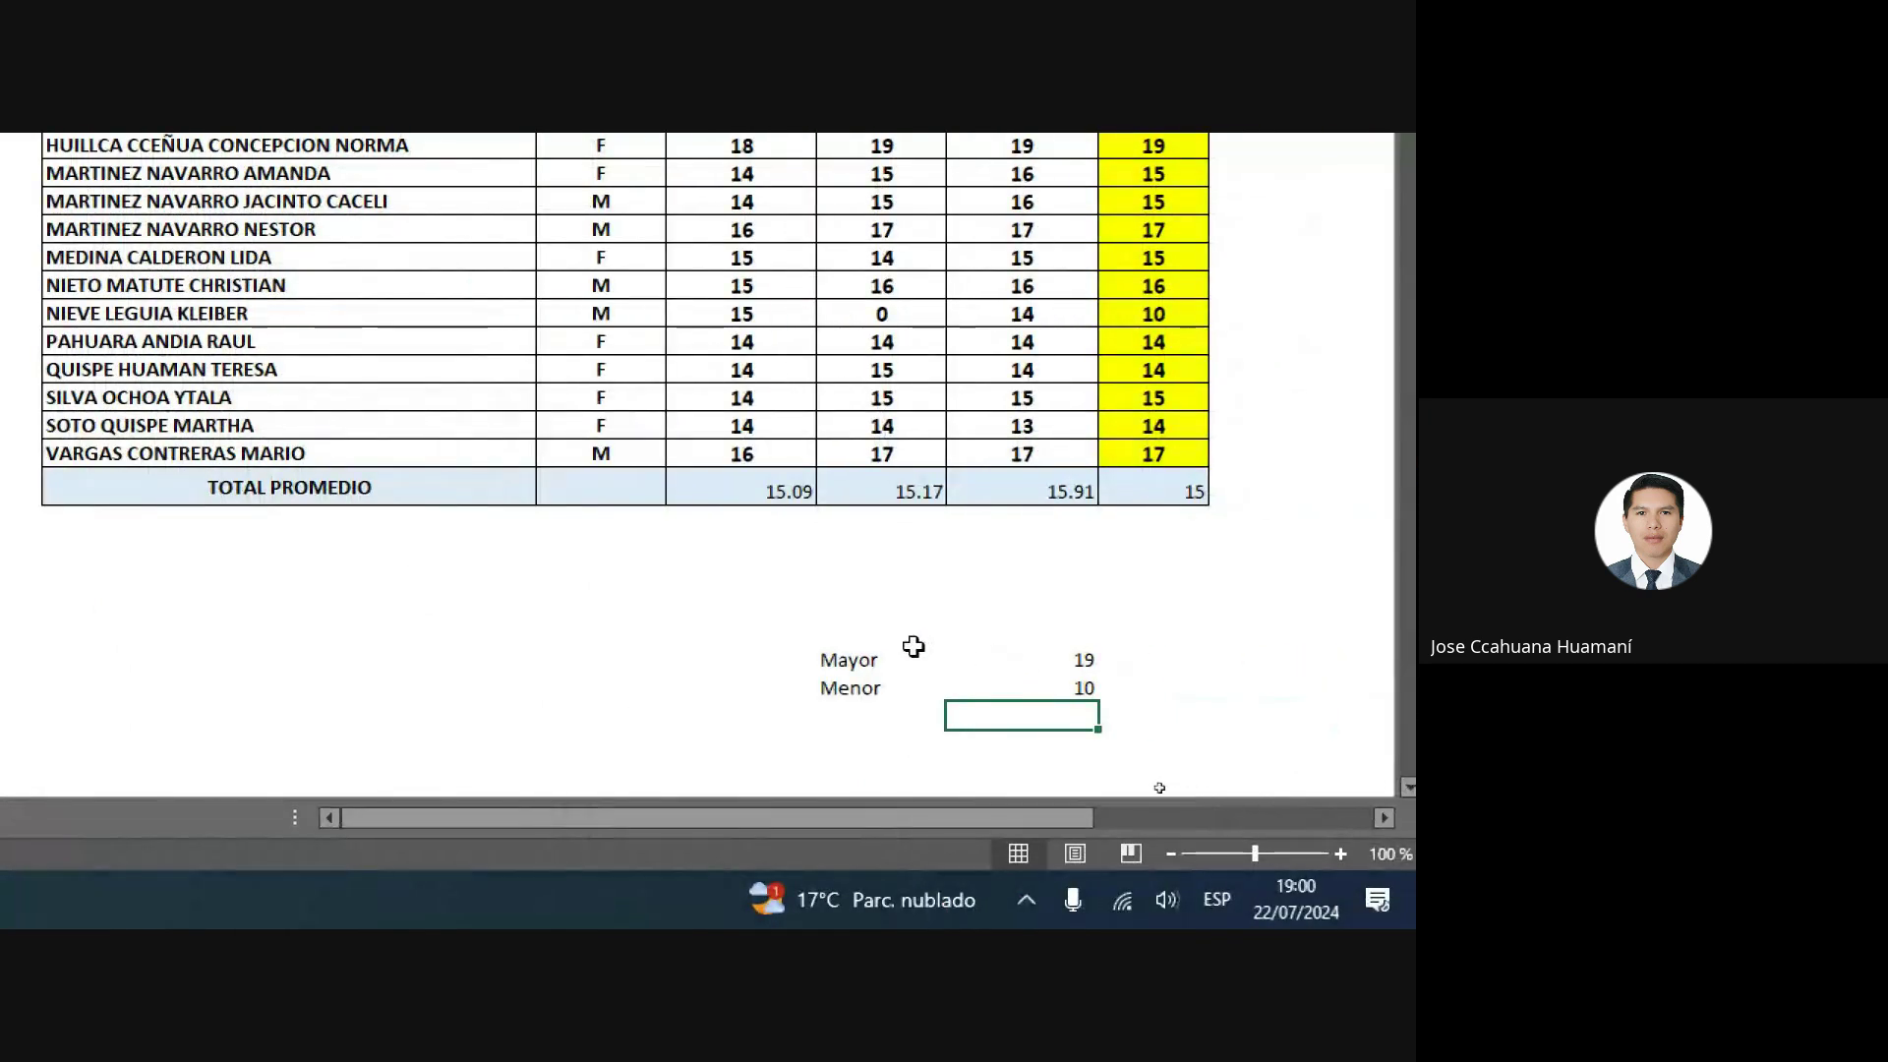
# Review the Mayor 19 and Menor 10 results, then move to the Max-Min sheet.
pyautogui.click(914, 650)
pyautogui.click(999, 656)
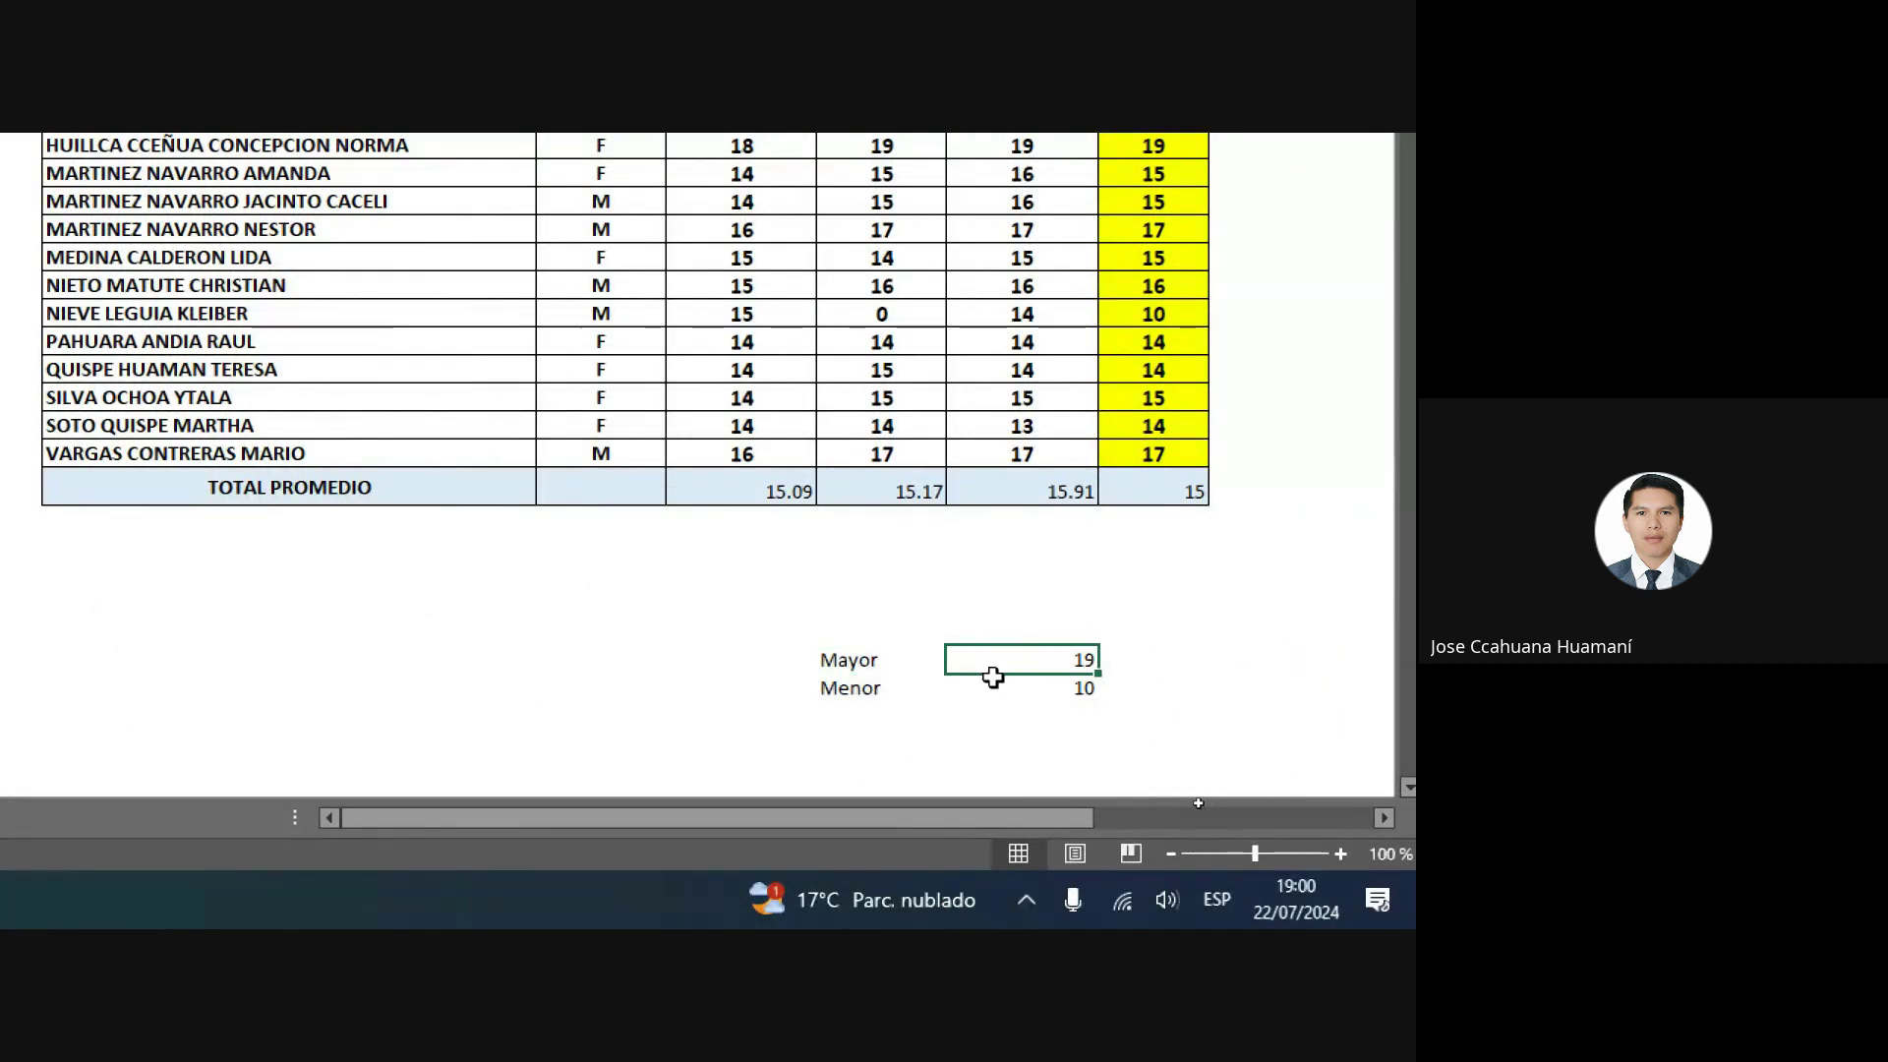
pyautogui.click(861, 686)
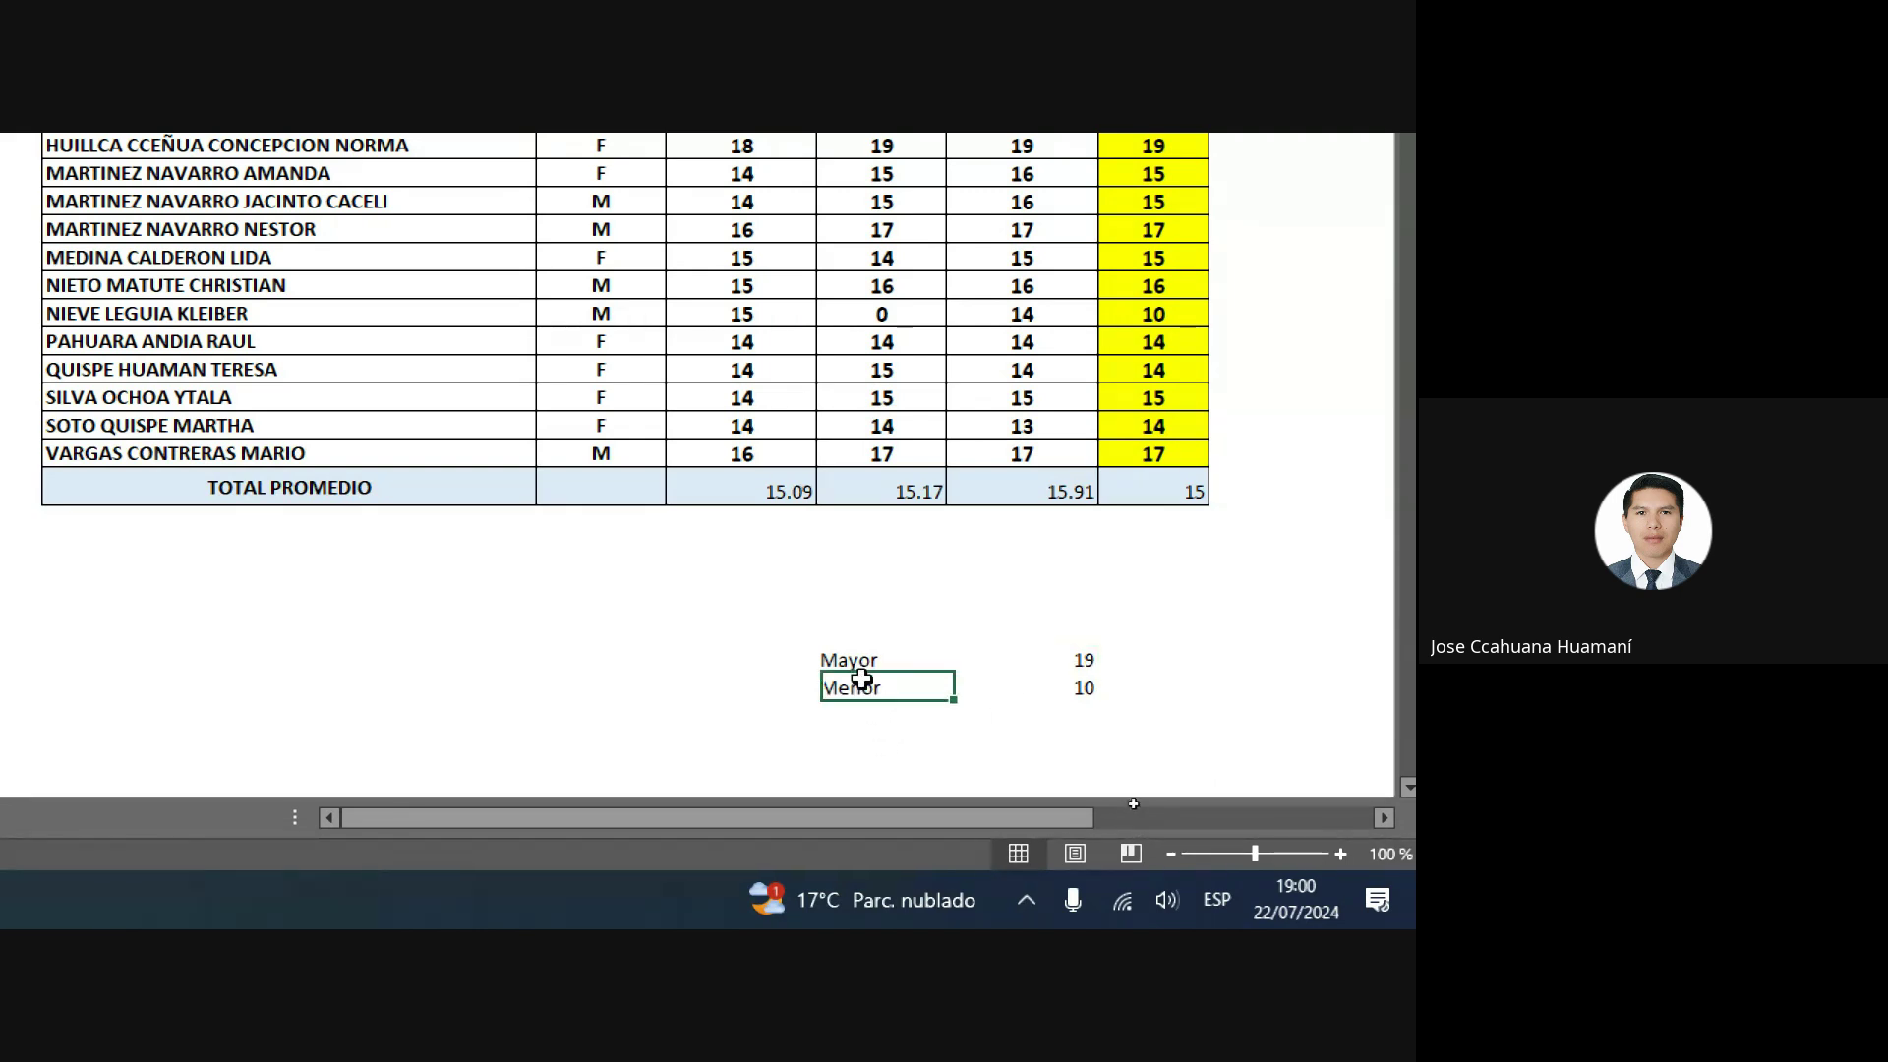
pyautogui.click(1048, 698)
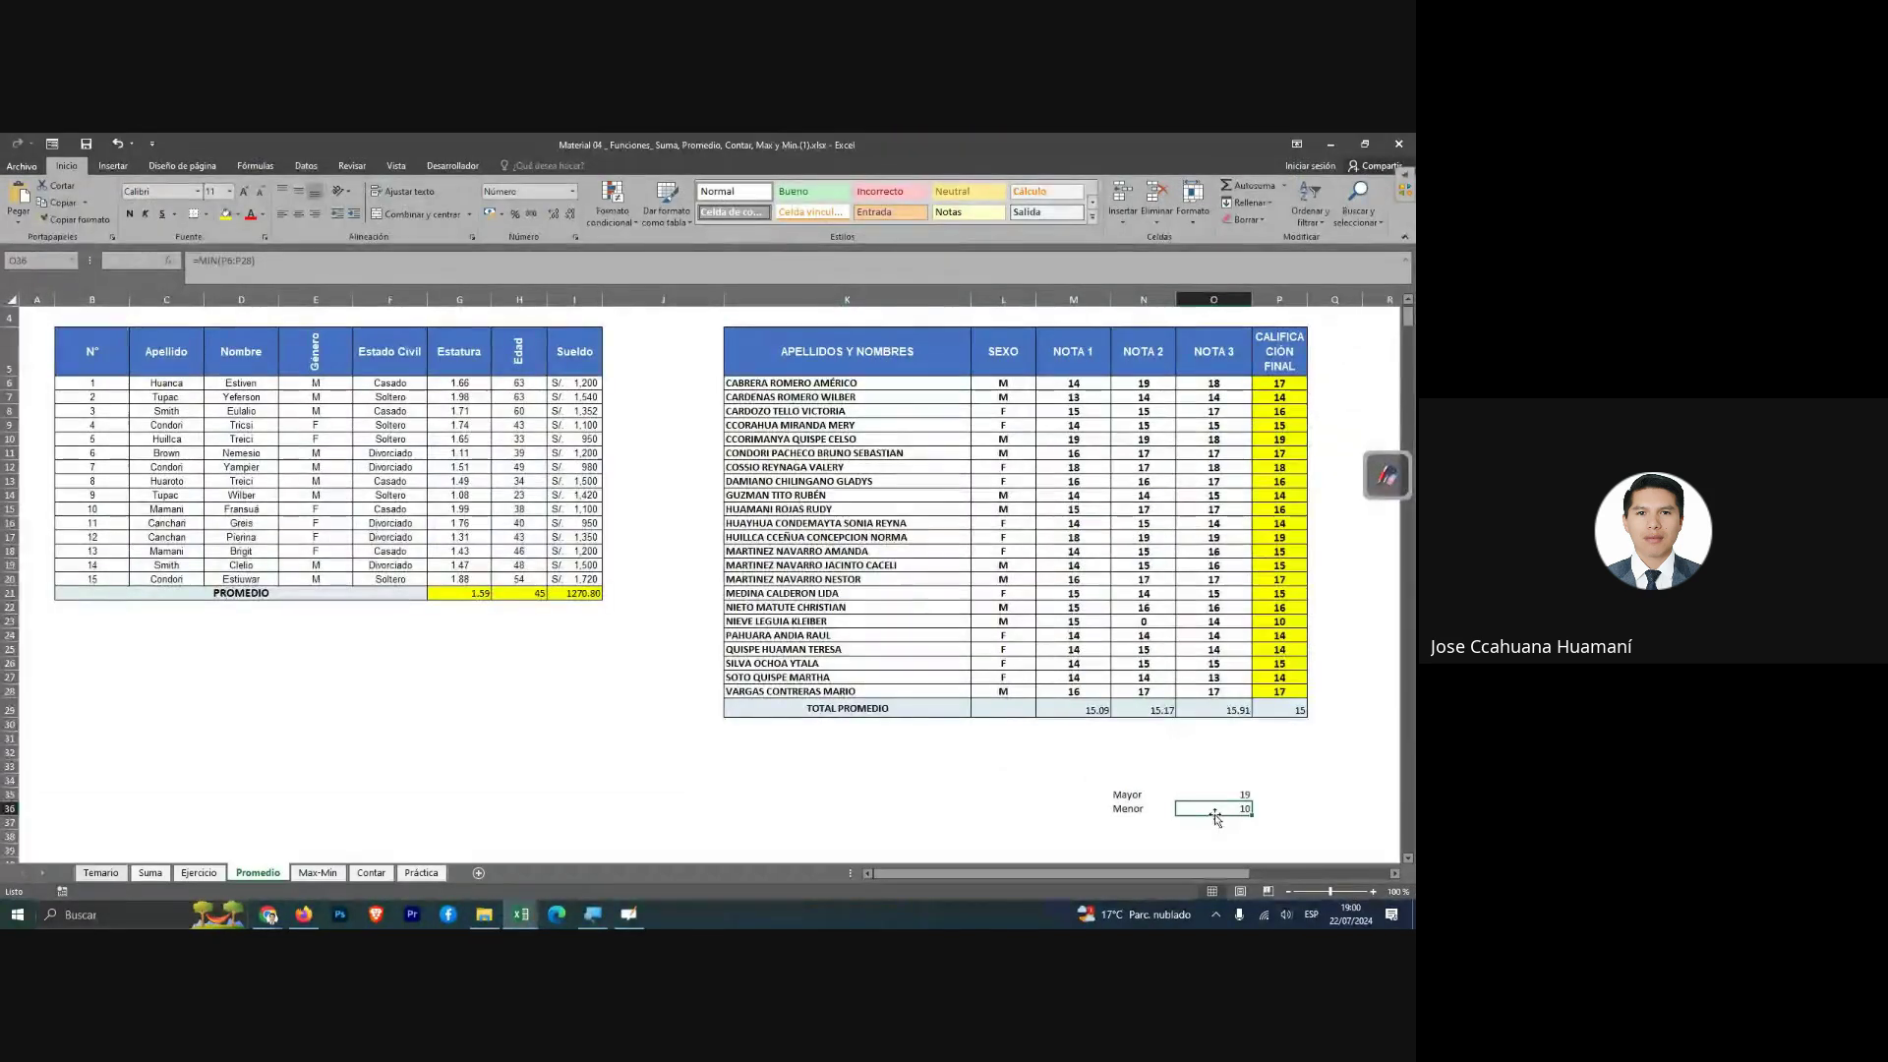
pyautogui.click(312, 872)
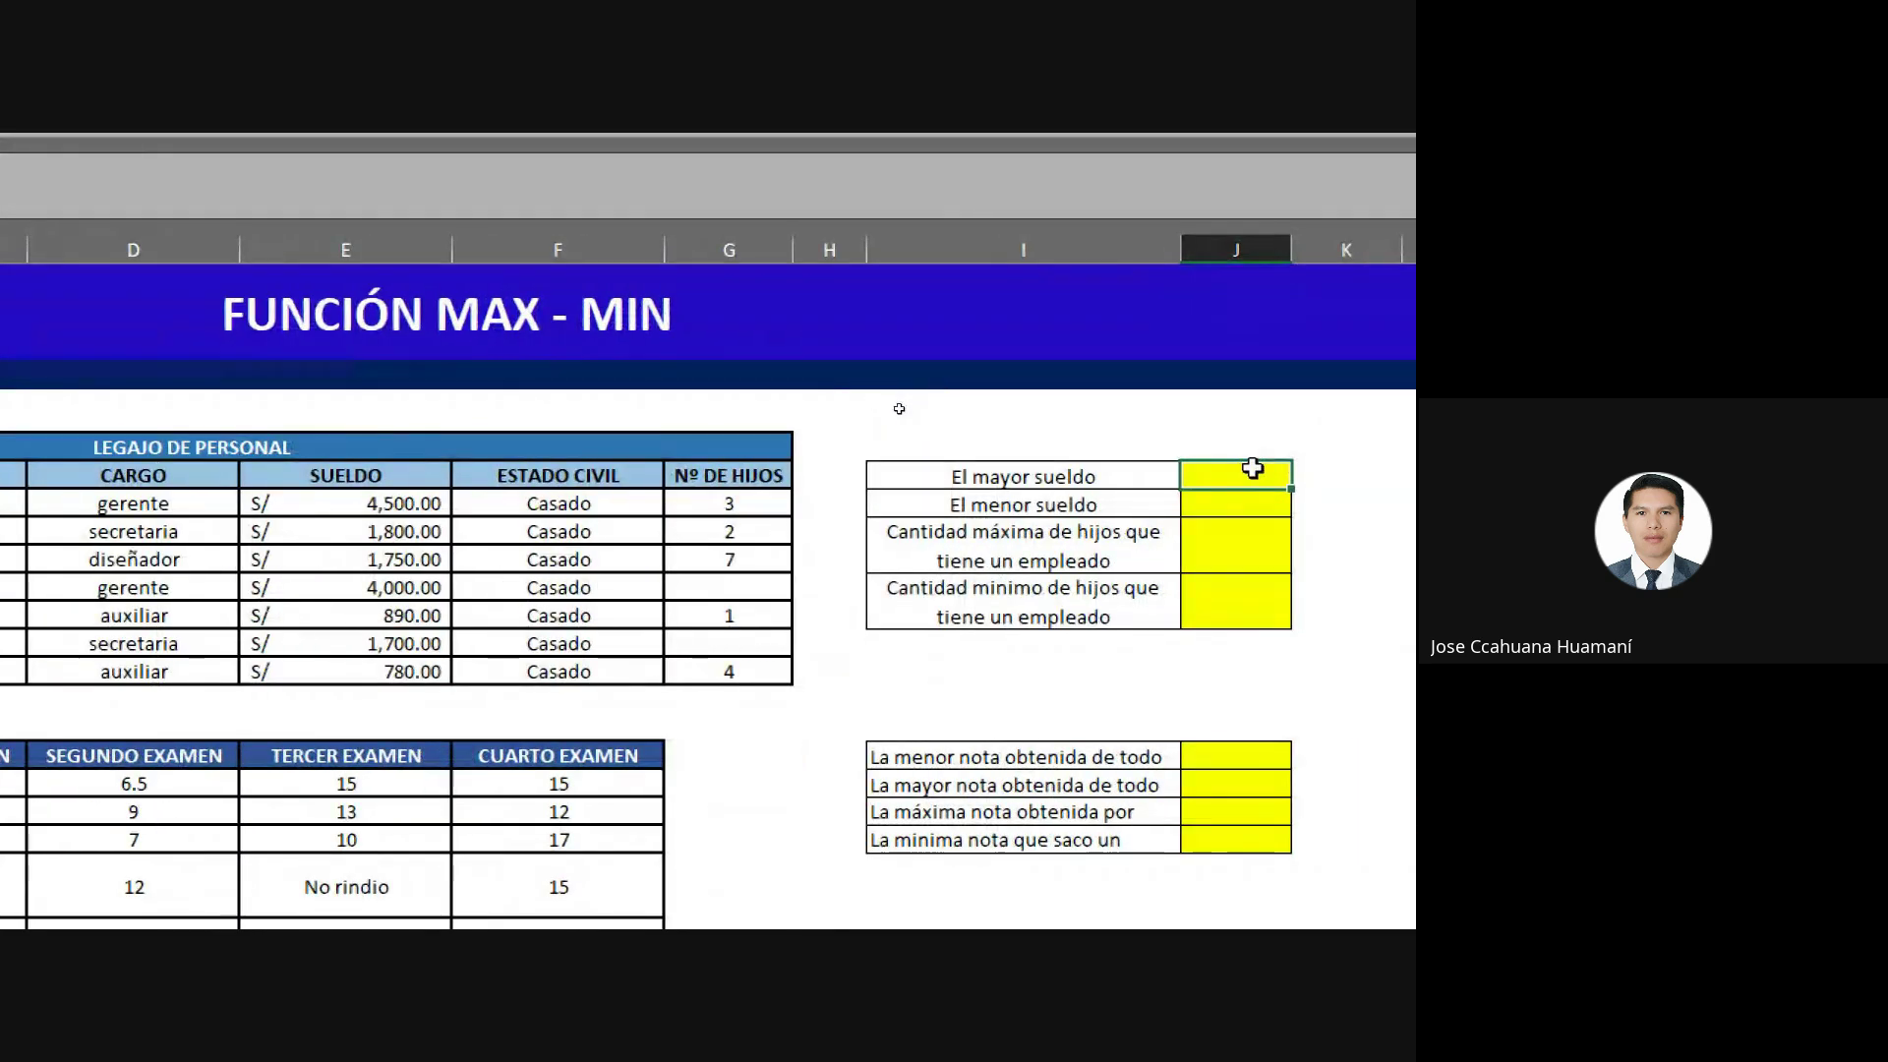
# Enter =MAX(E7:E13) in J6 for El mayor sueldo (S/4,500.00) and autofit column J.
pyautogui.write('=')
pyautogui.write('max')
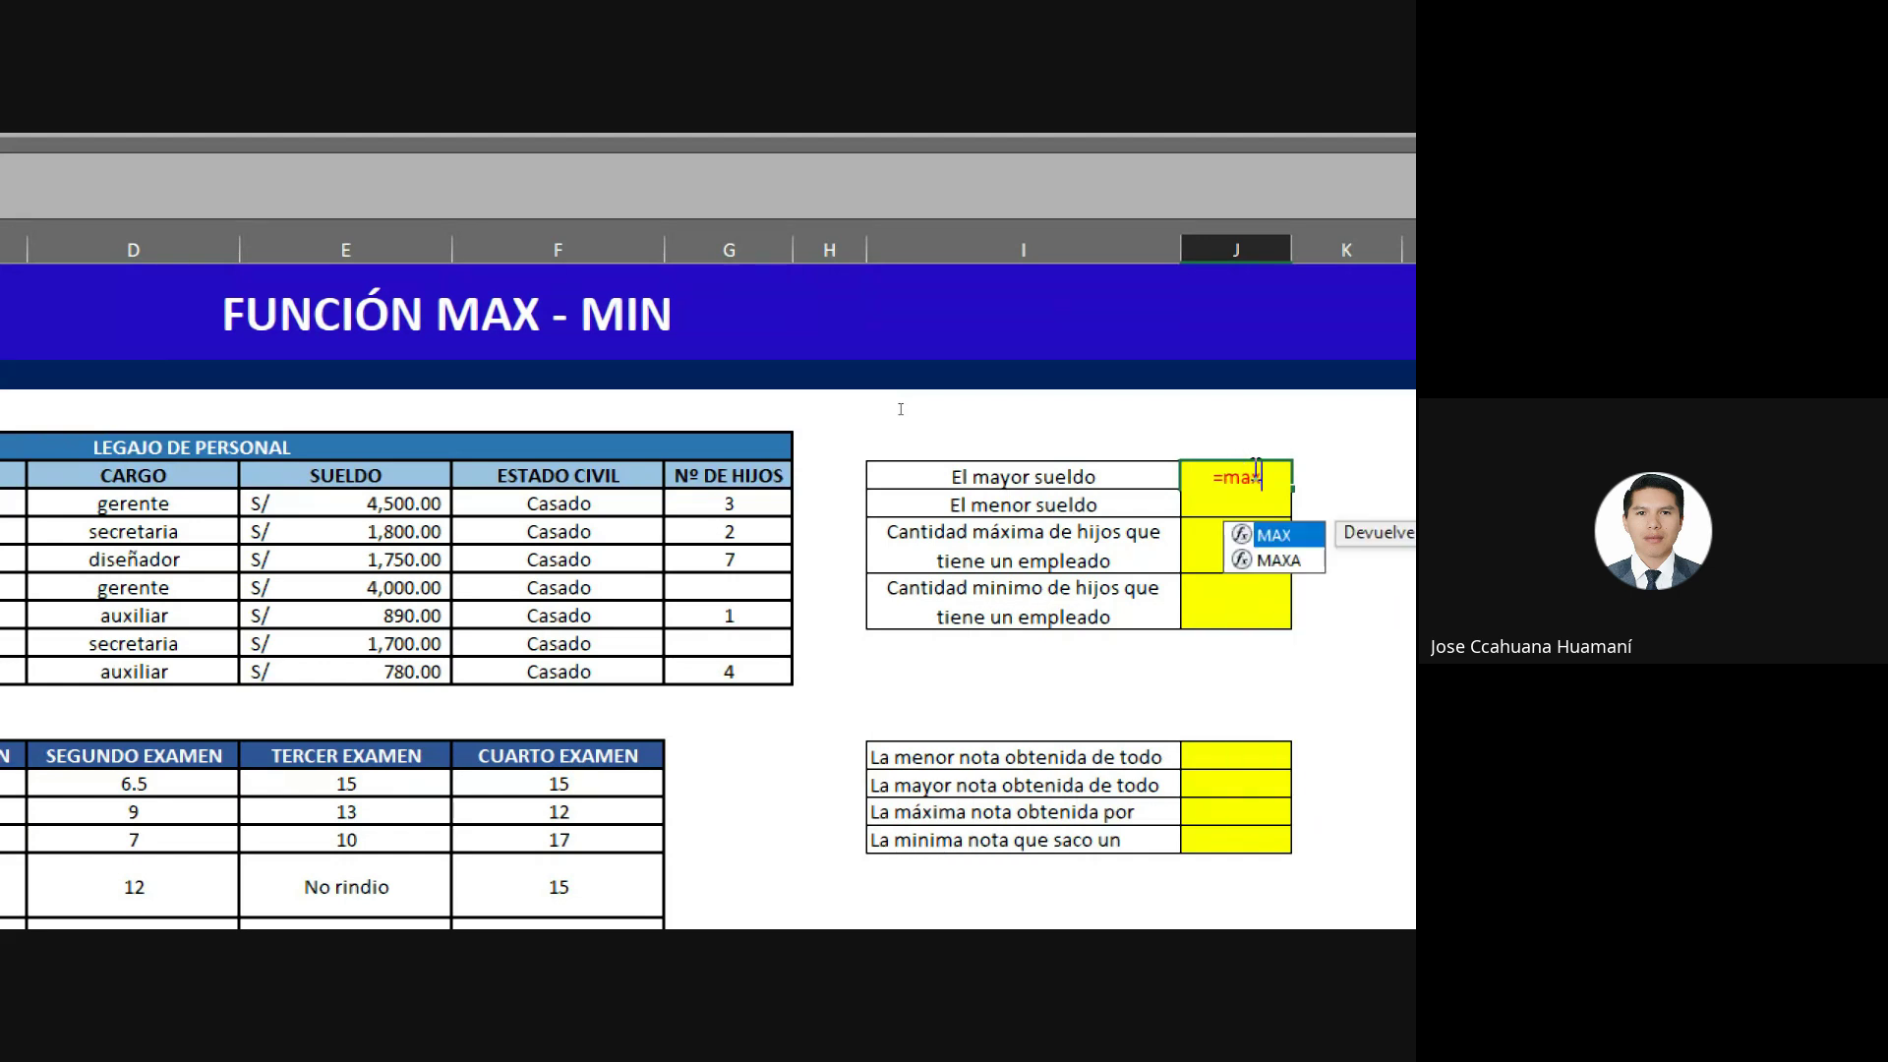
pyautogui.doubleClick(1273, 534)
pyautogui.hscroll(-3, 241, 482)
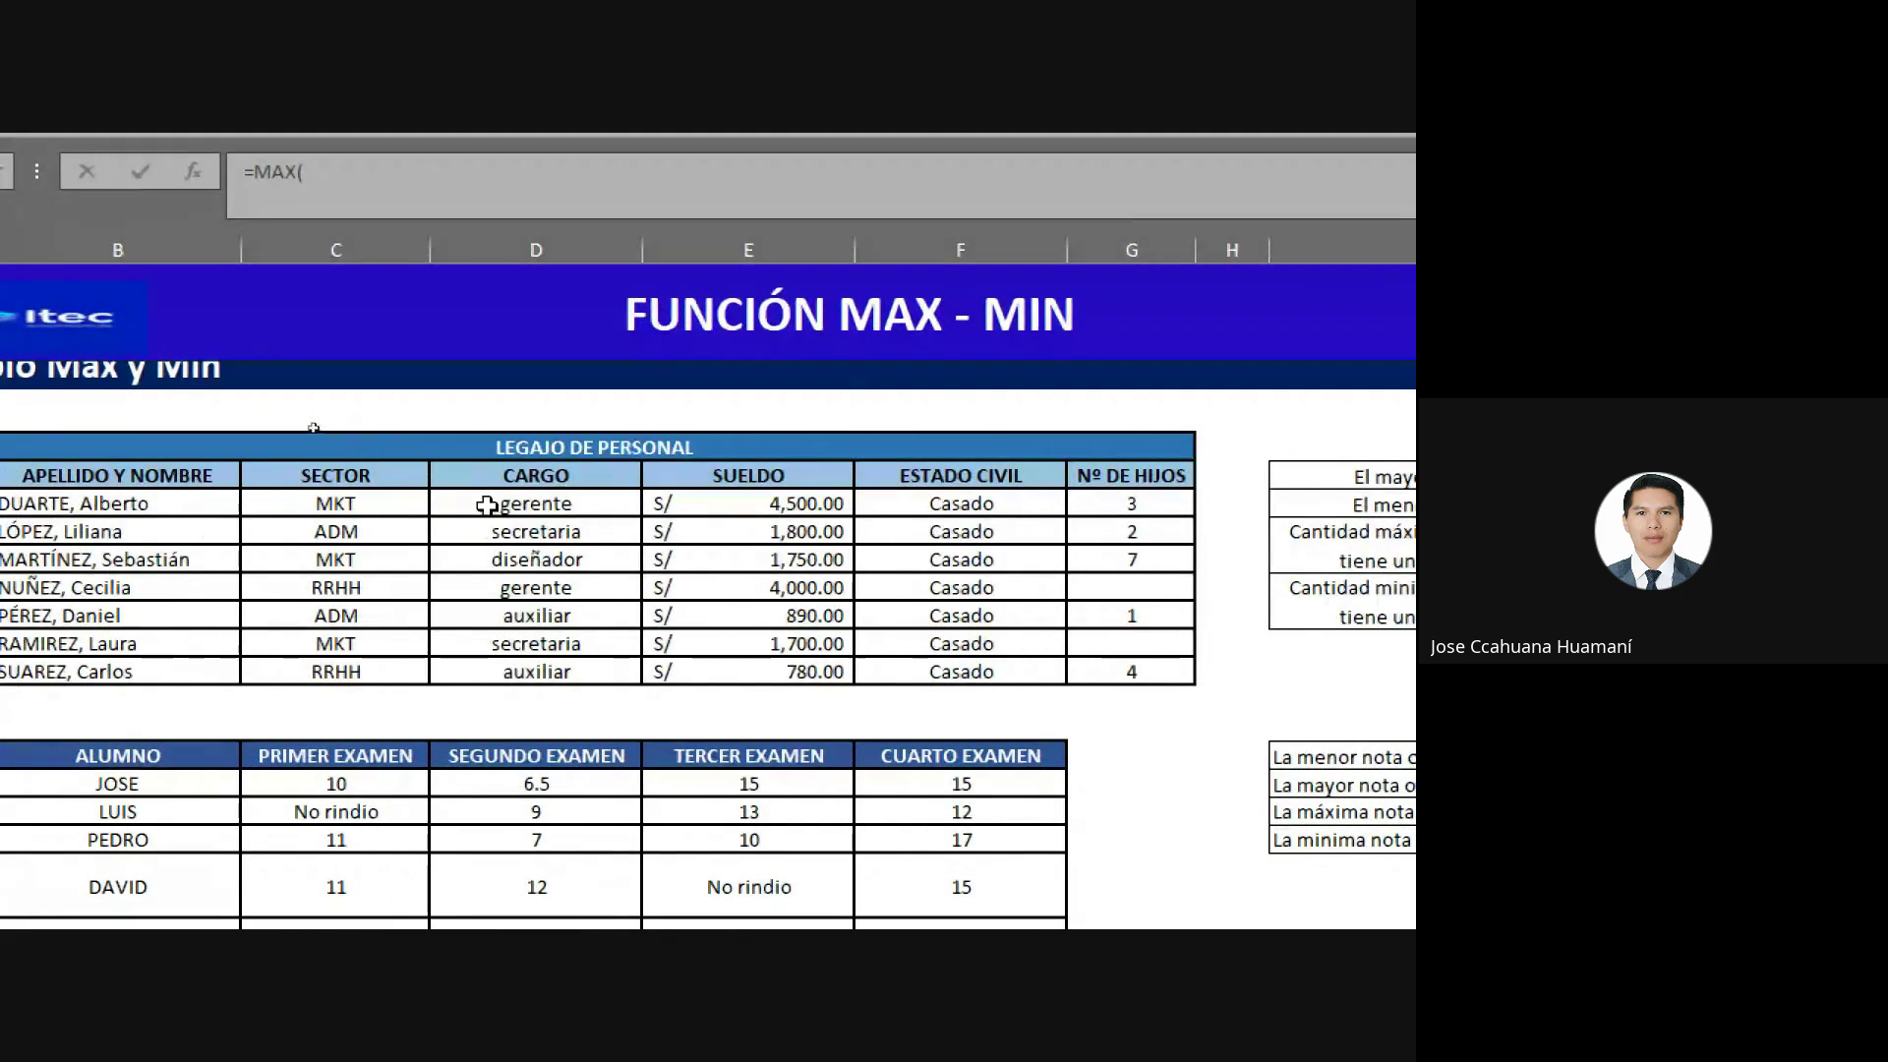
pyautogui.moveTo(749, 503); pyautogui.dragTo(752, 672)
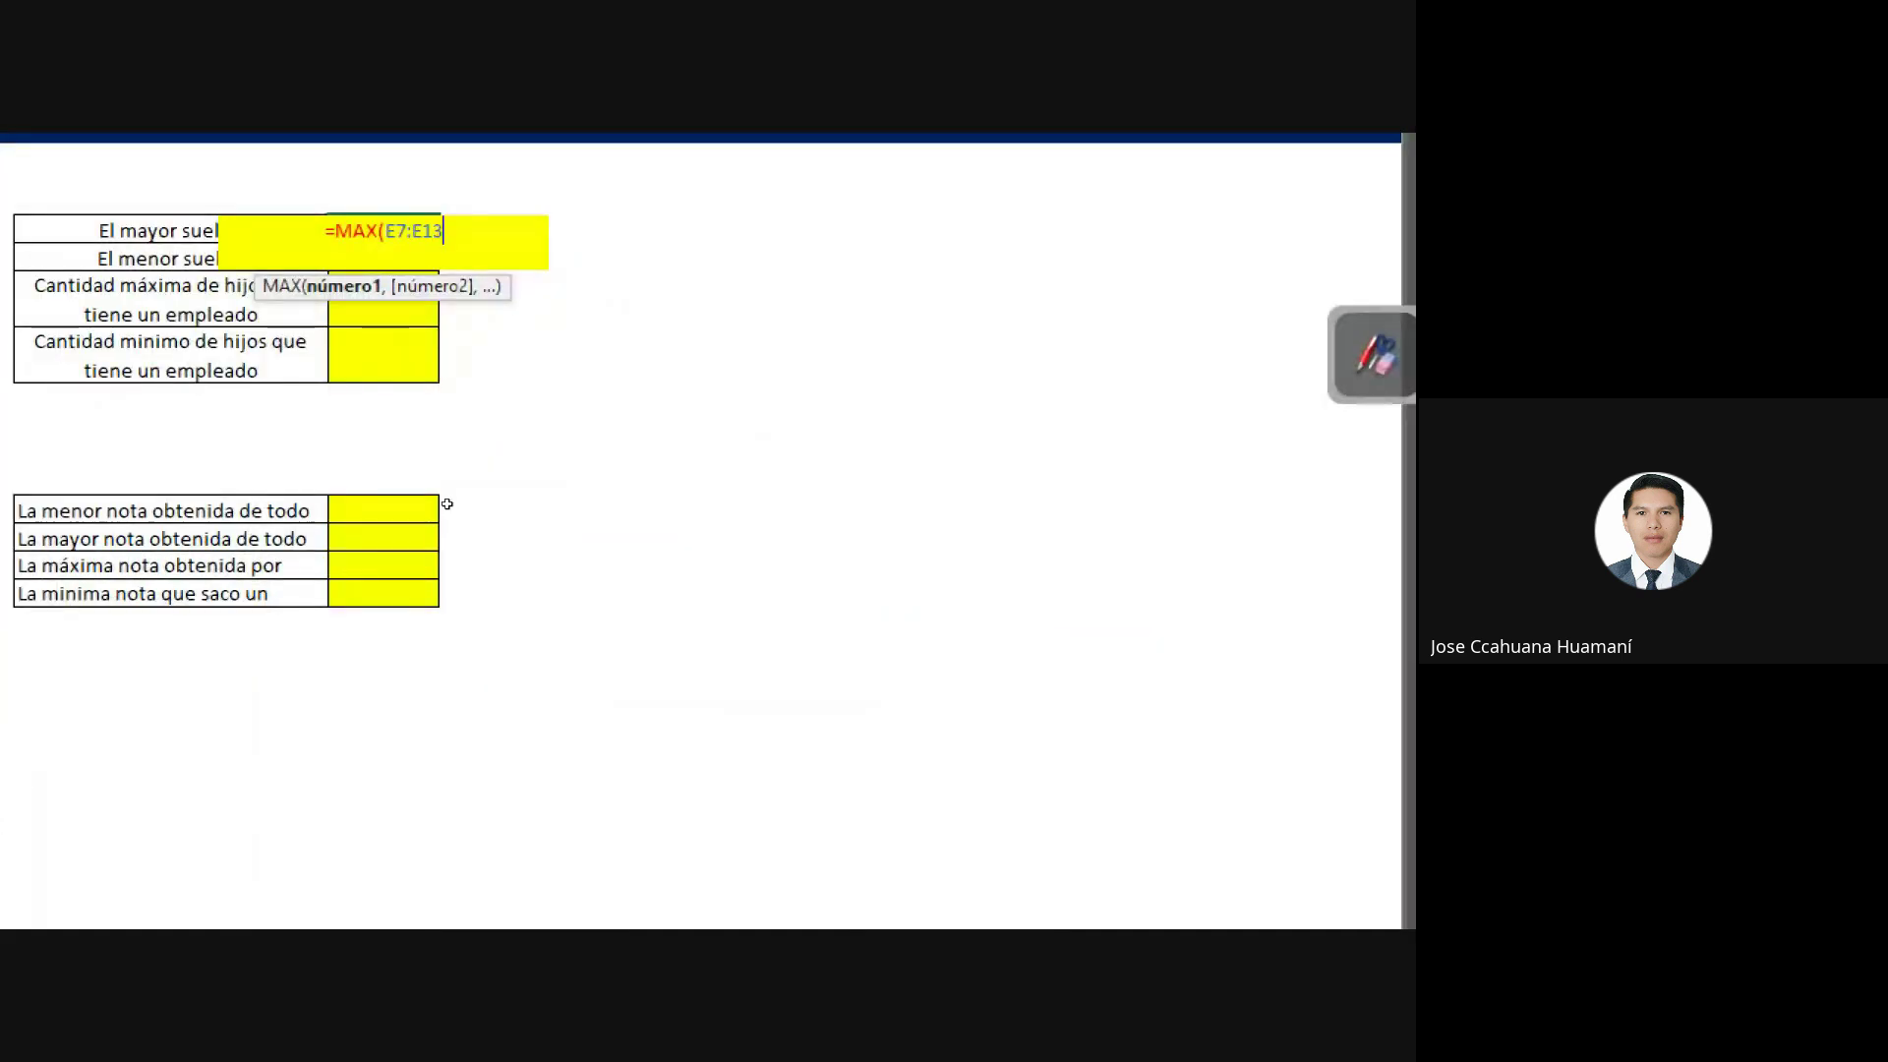
pyautogui.press('Return')
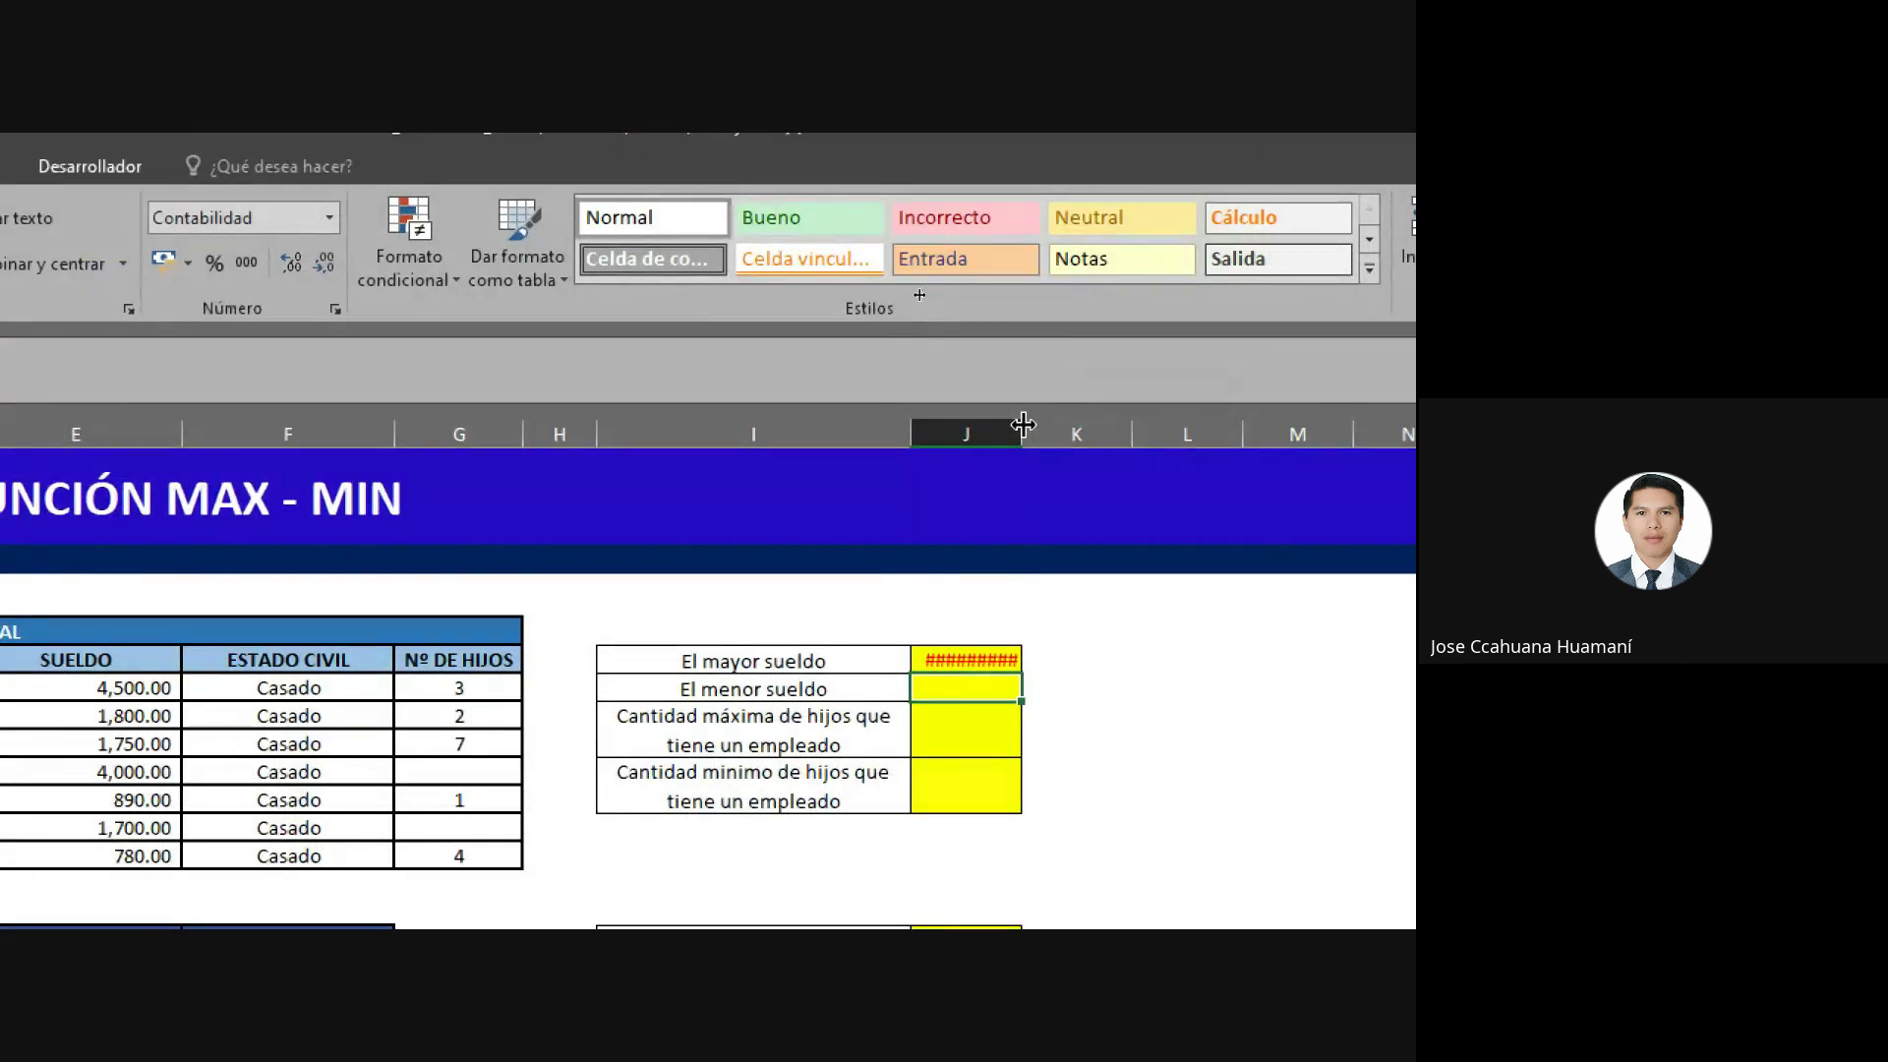
pyautogui.doubleClick(1023, 424)
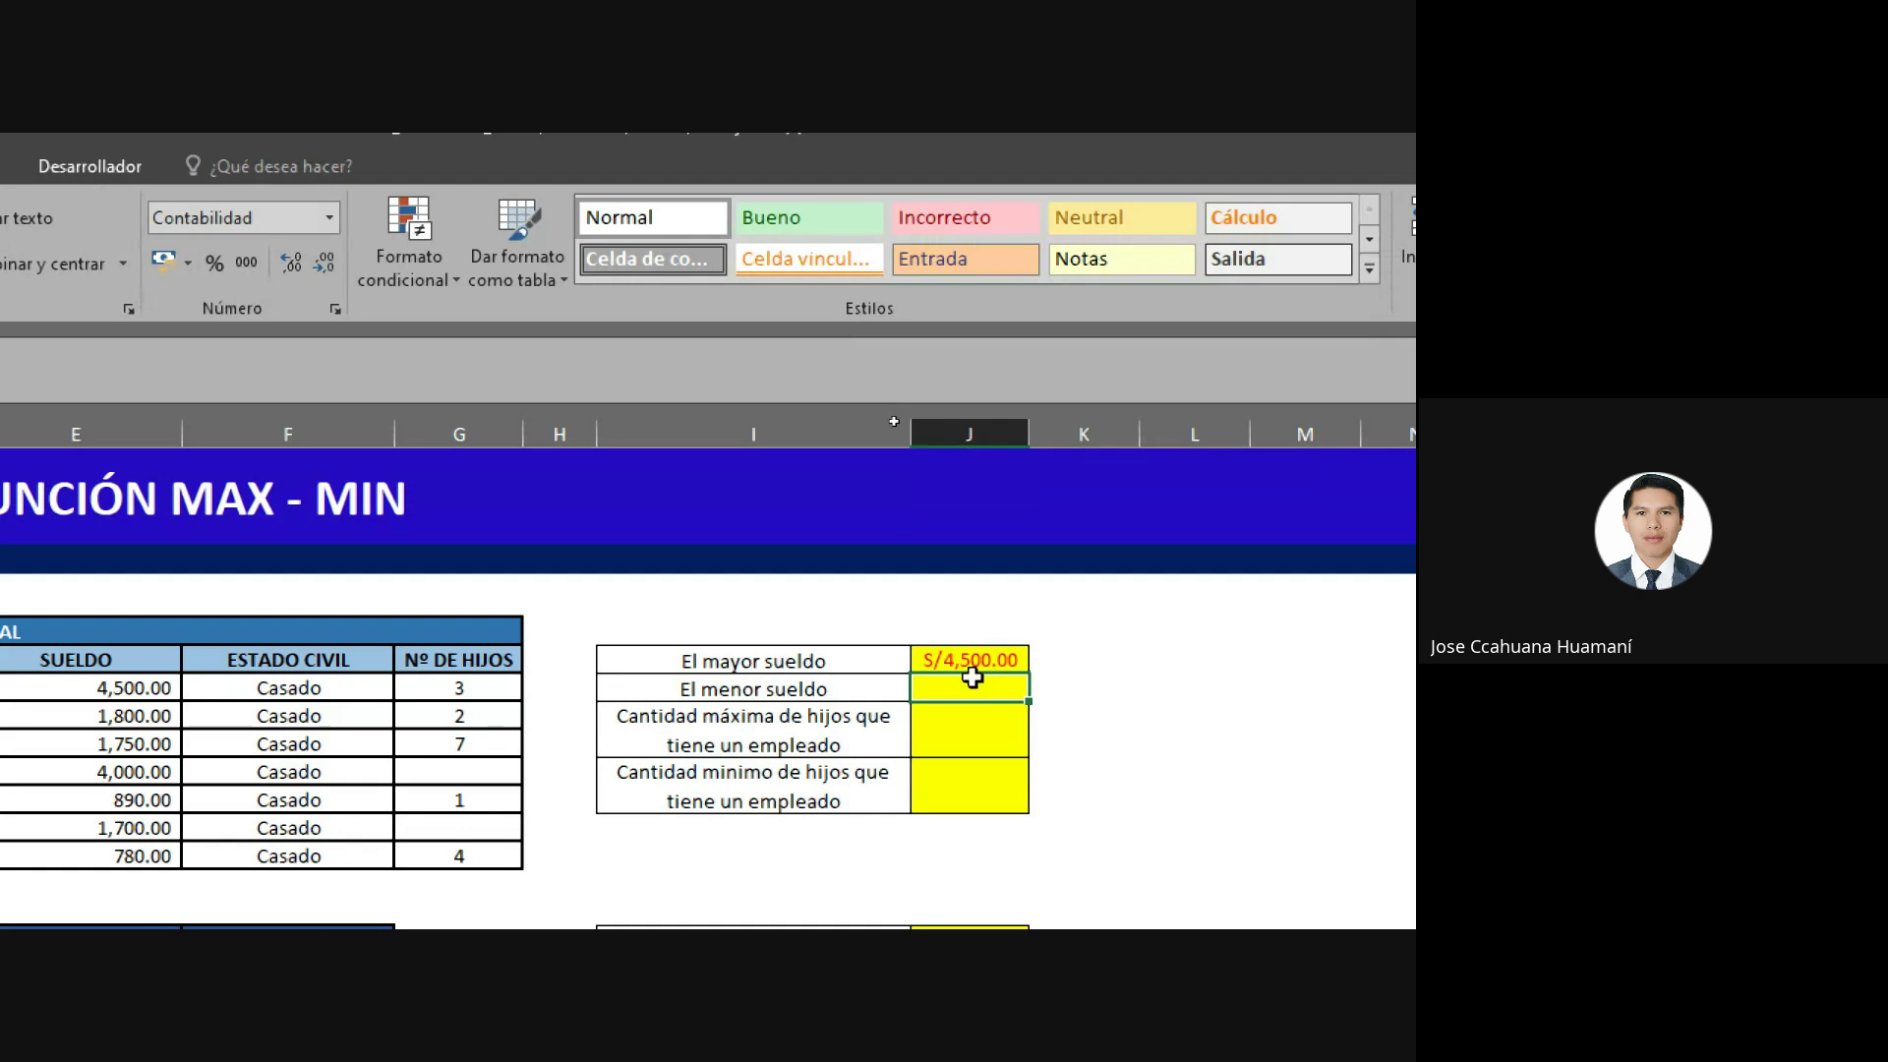
pyautogui.click(935, 742)
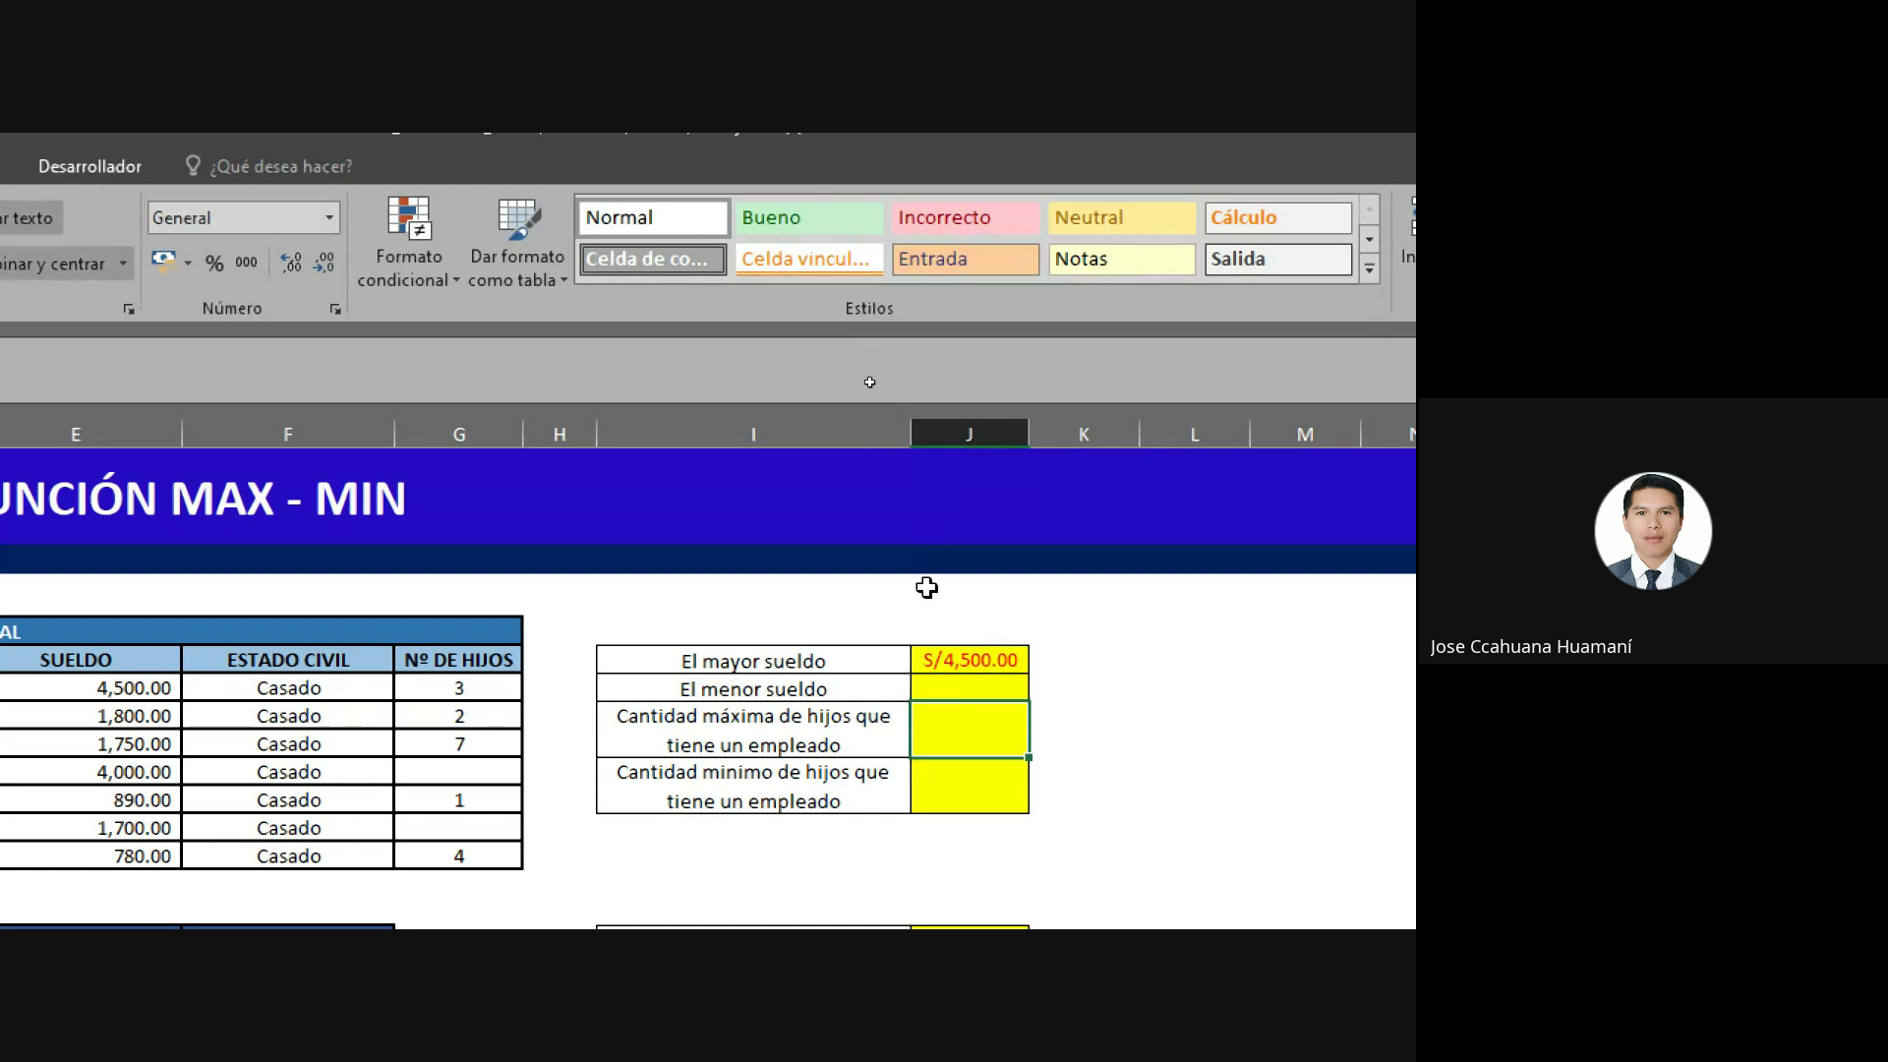
pyautogui.click(936, 691)
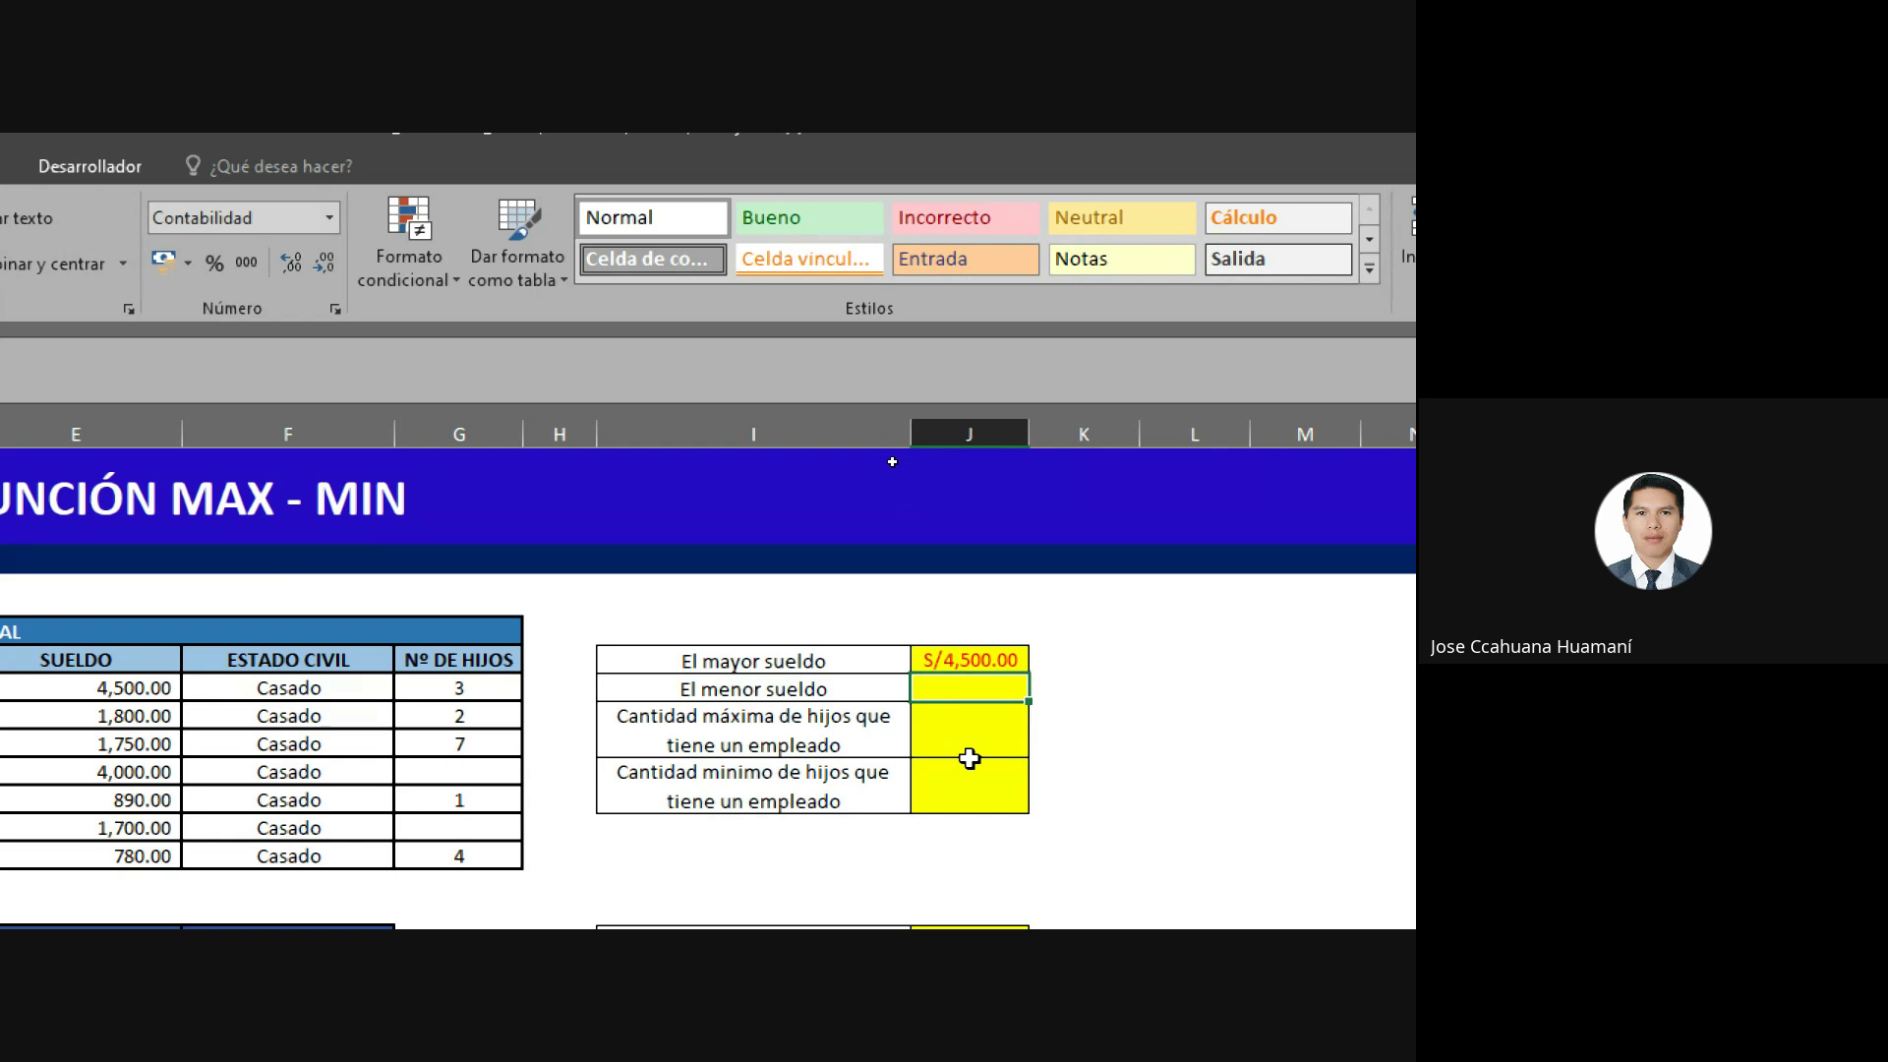
# Enter =MIN(E7:E13) in J8 so El menor sueldo shows S/ 780.00.
pyautogui.write('=')
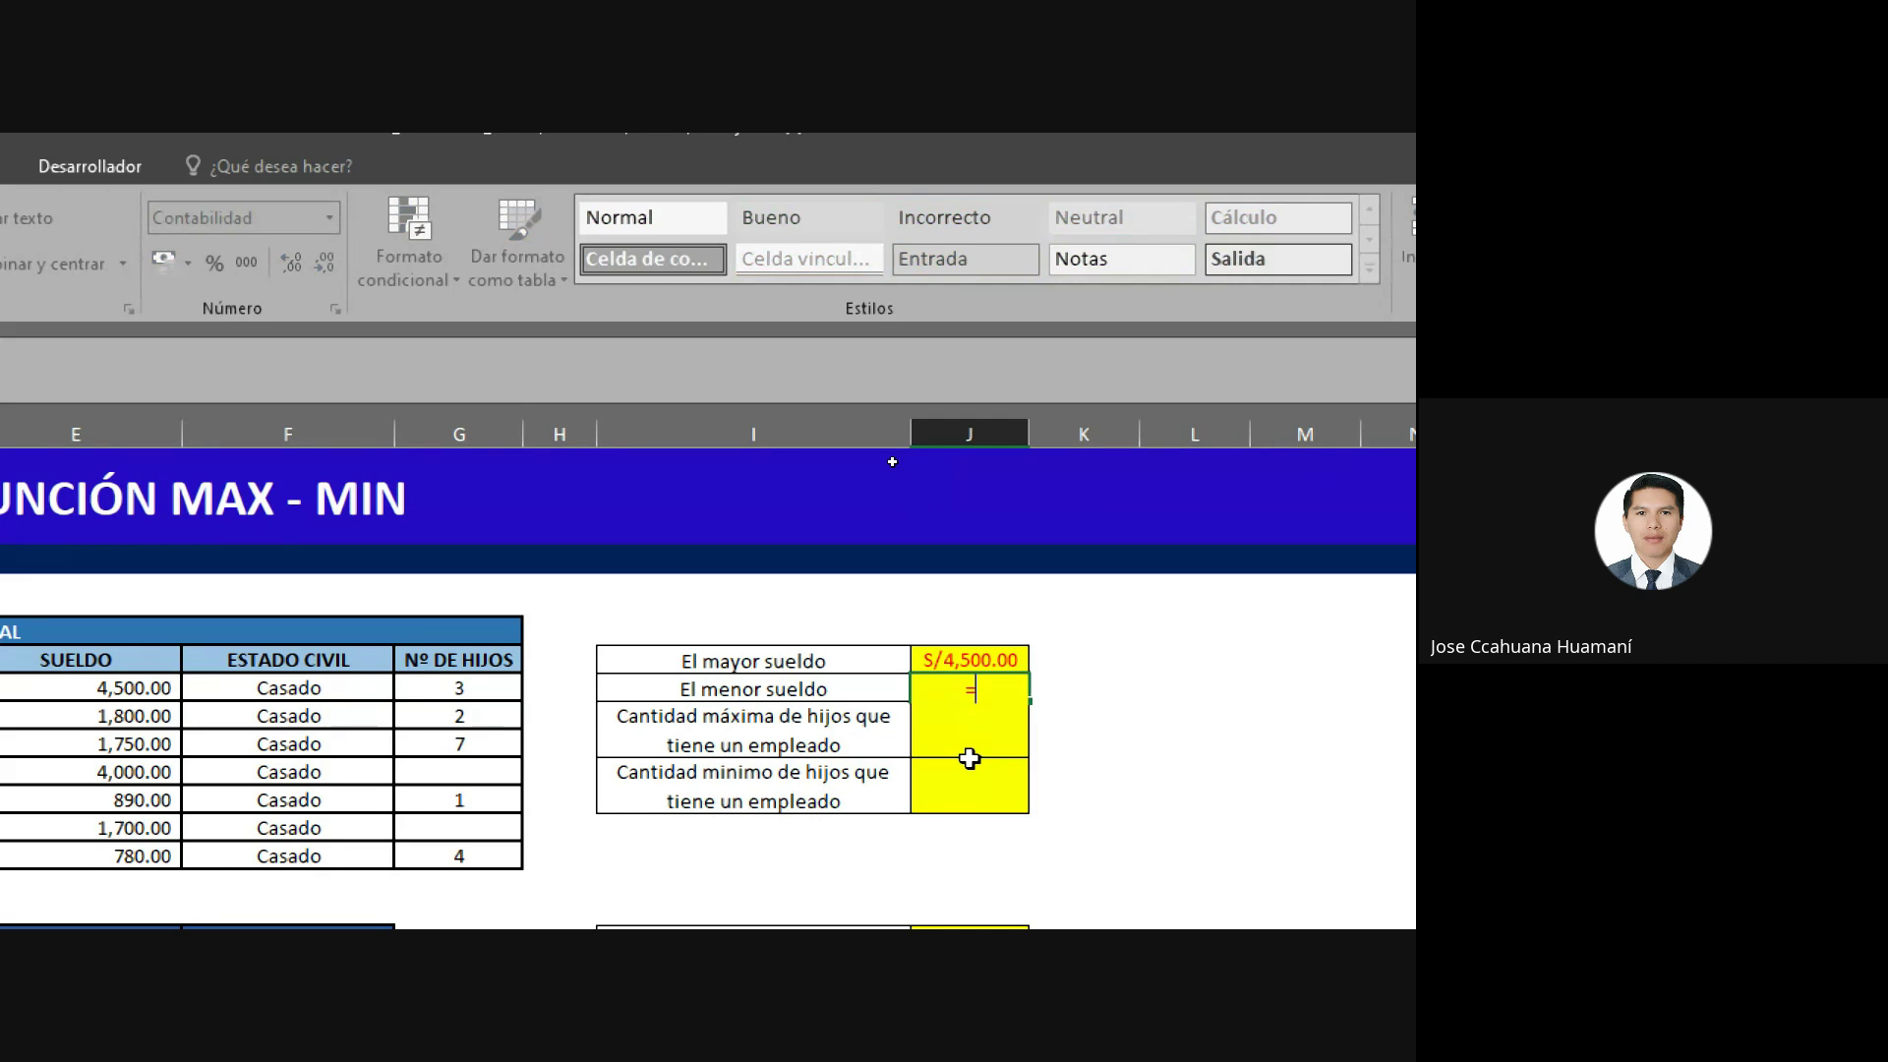
pyautogui.write('min')
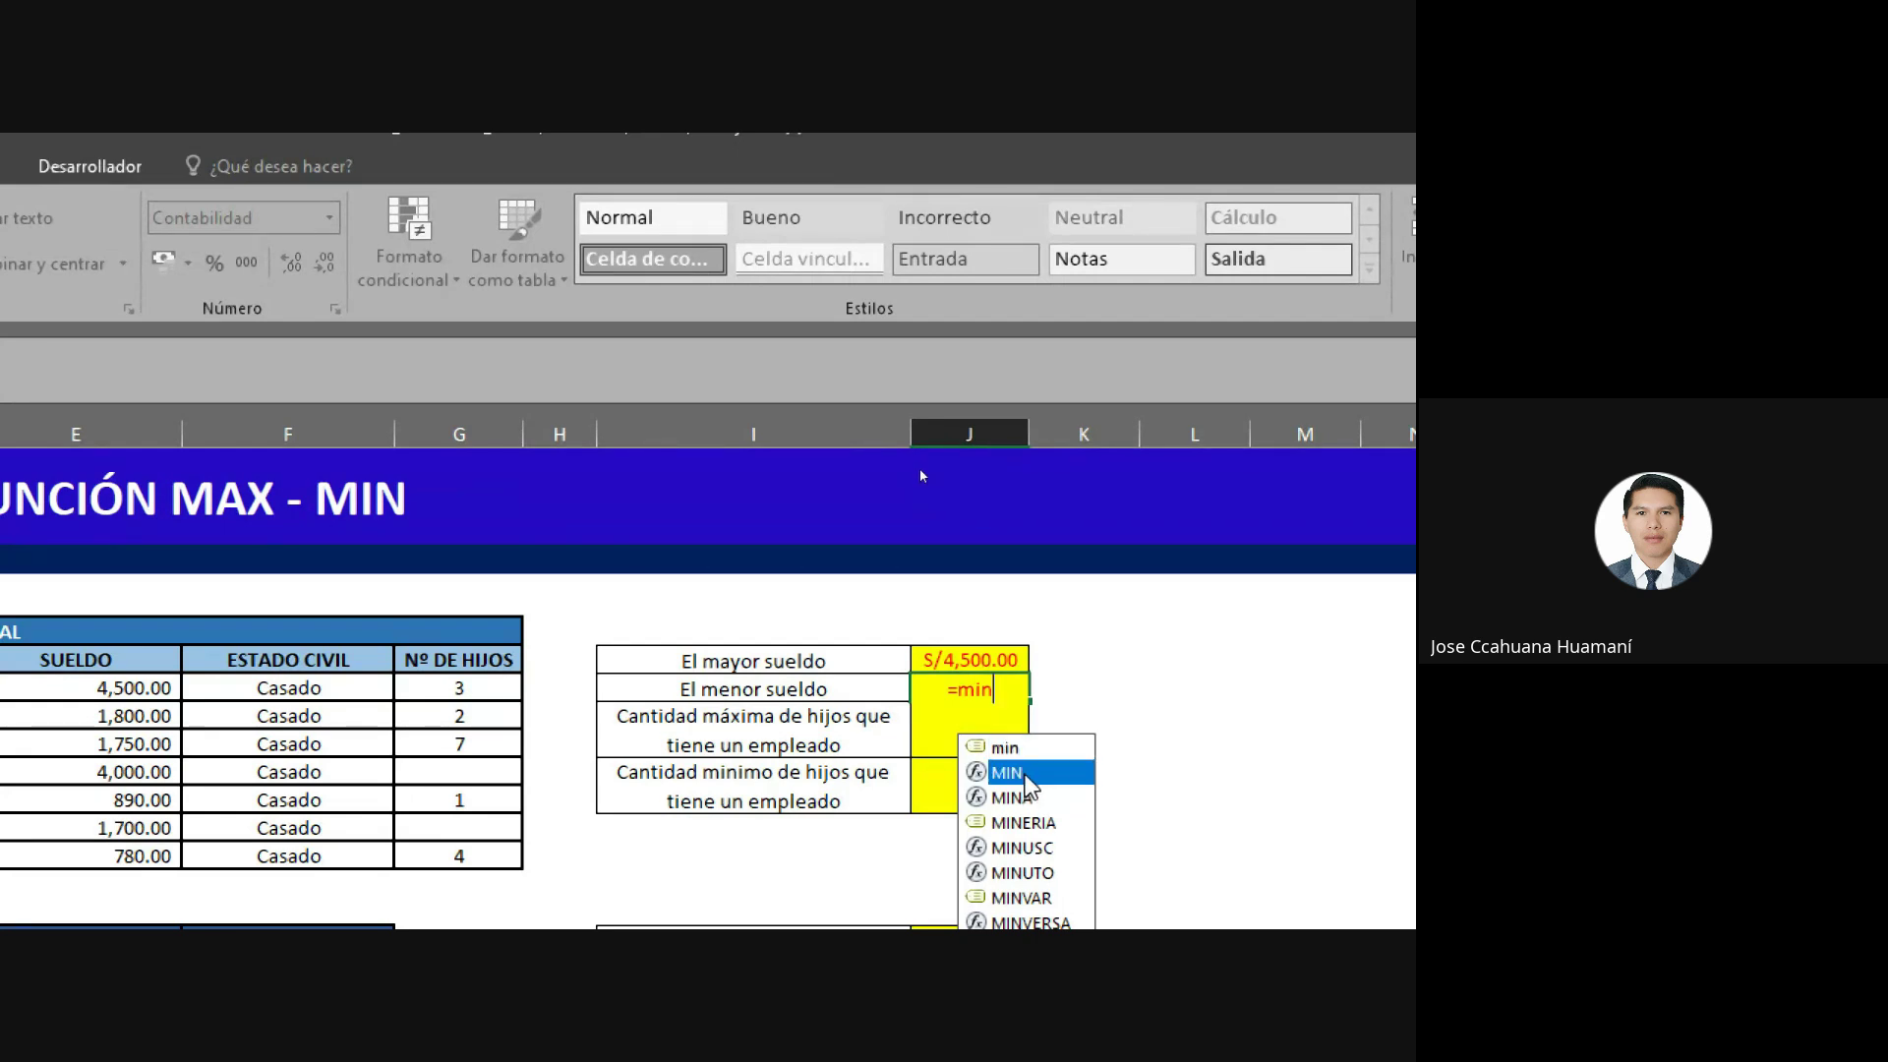
pyautogui.doubleClick(1023, 773)
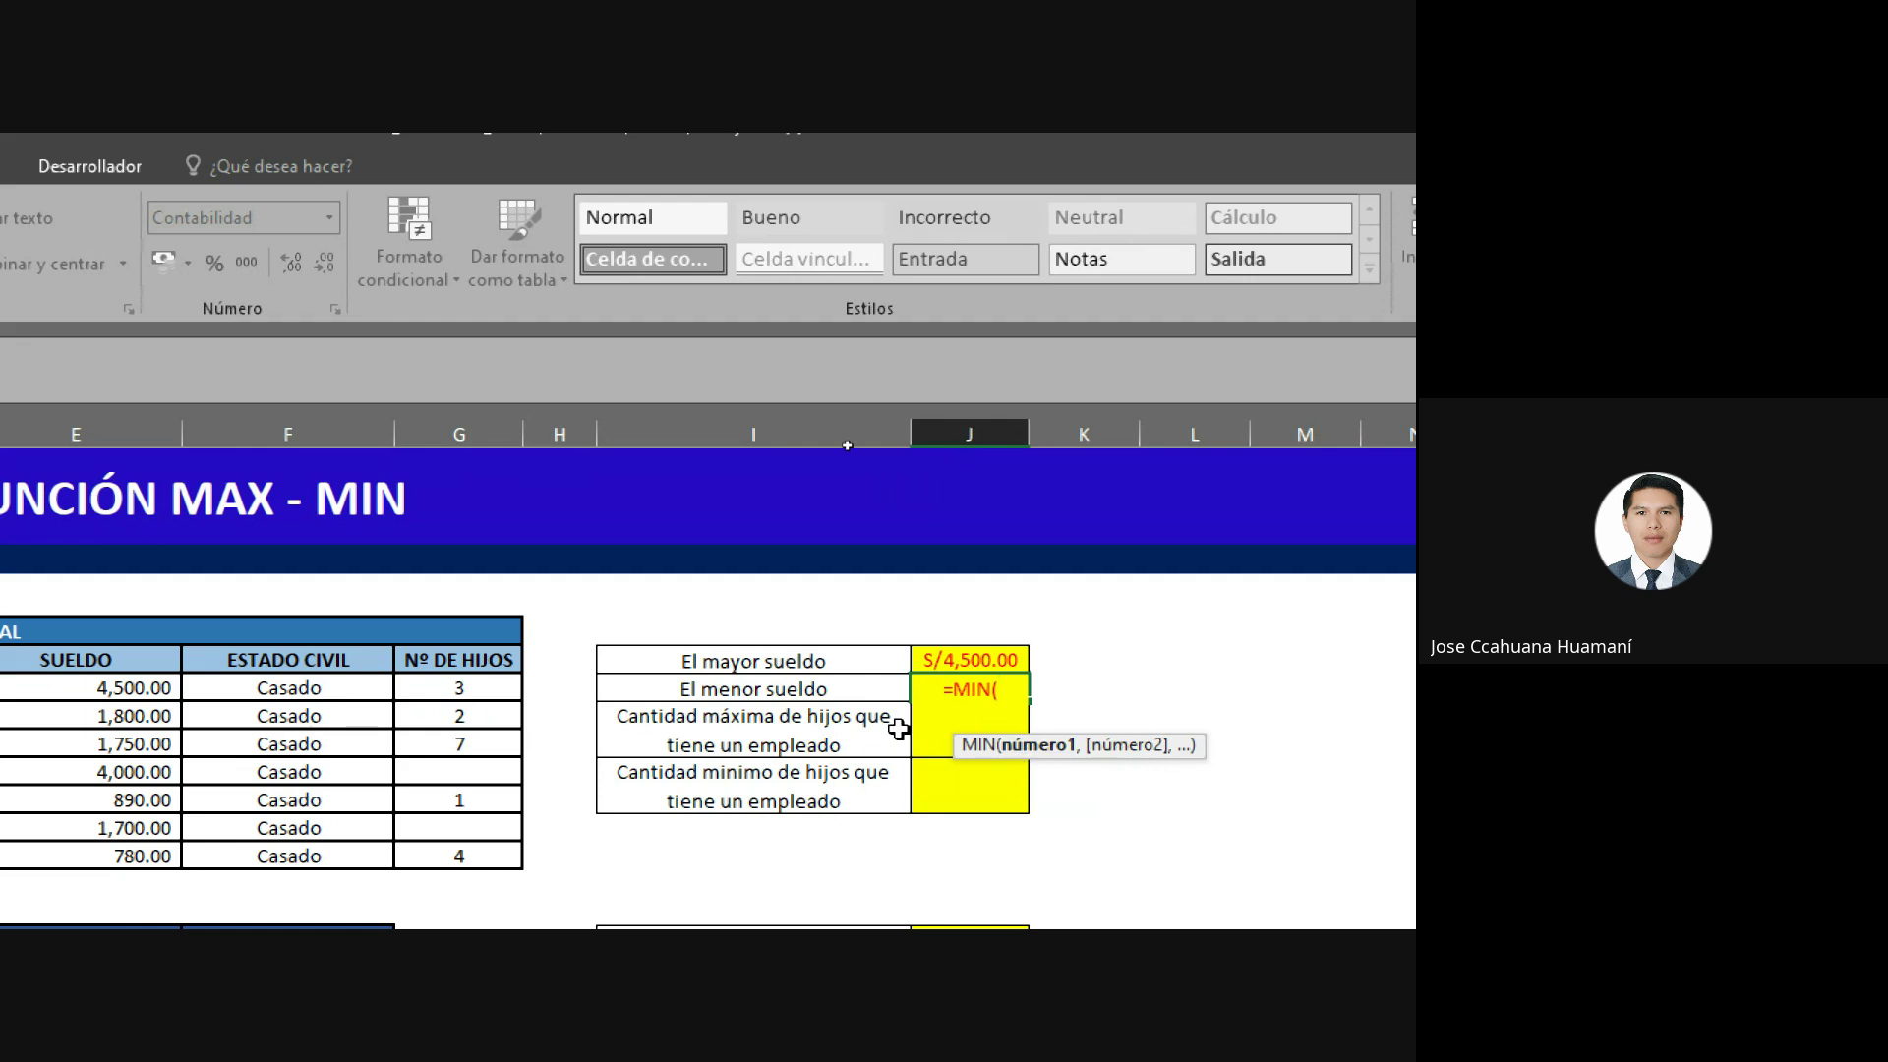
pyautogui.hscroll(-1, 157, 702)
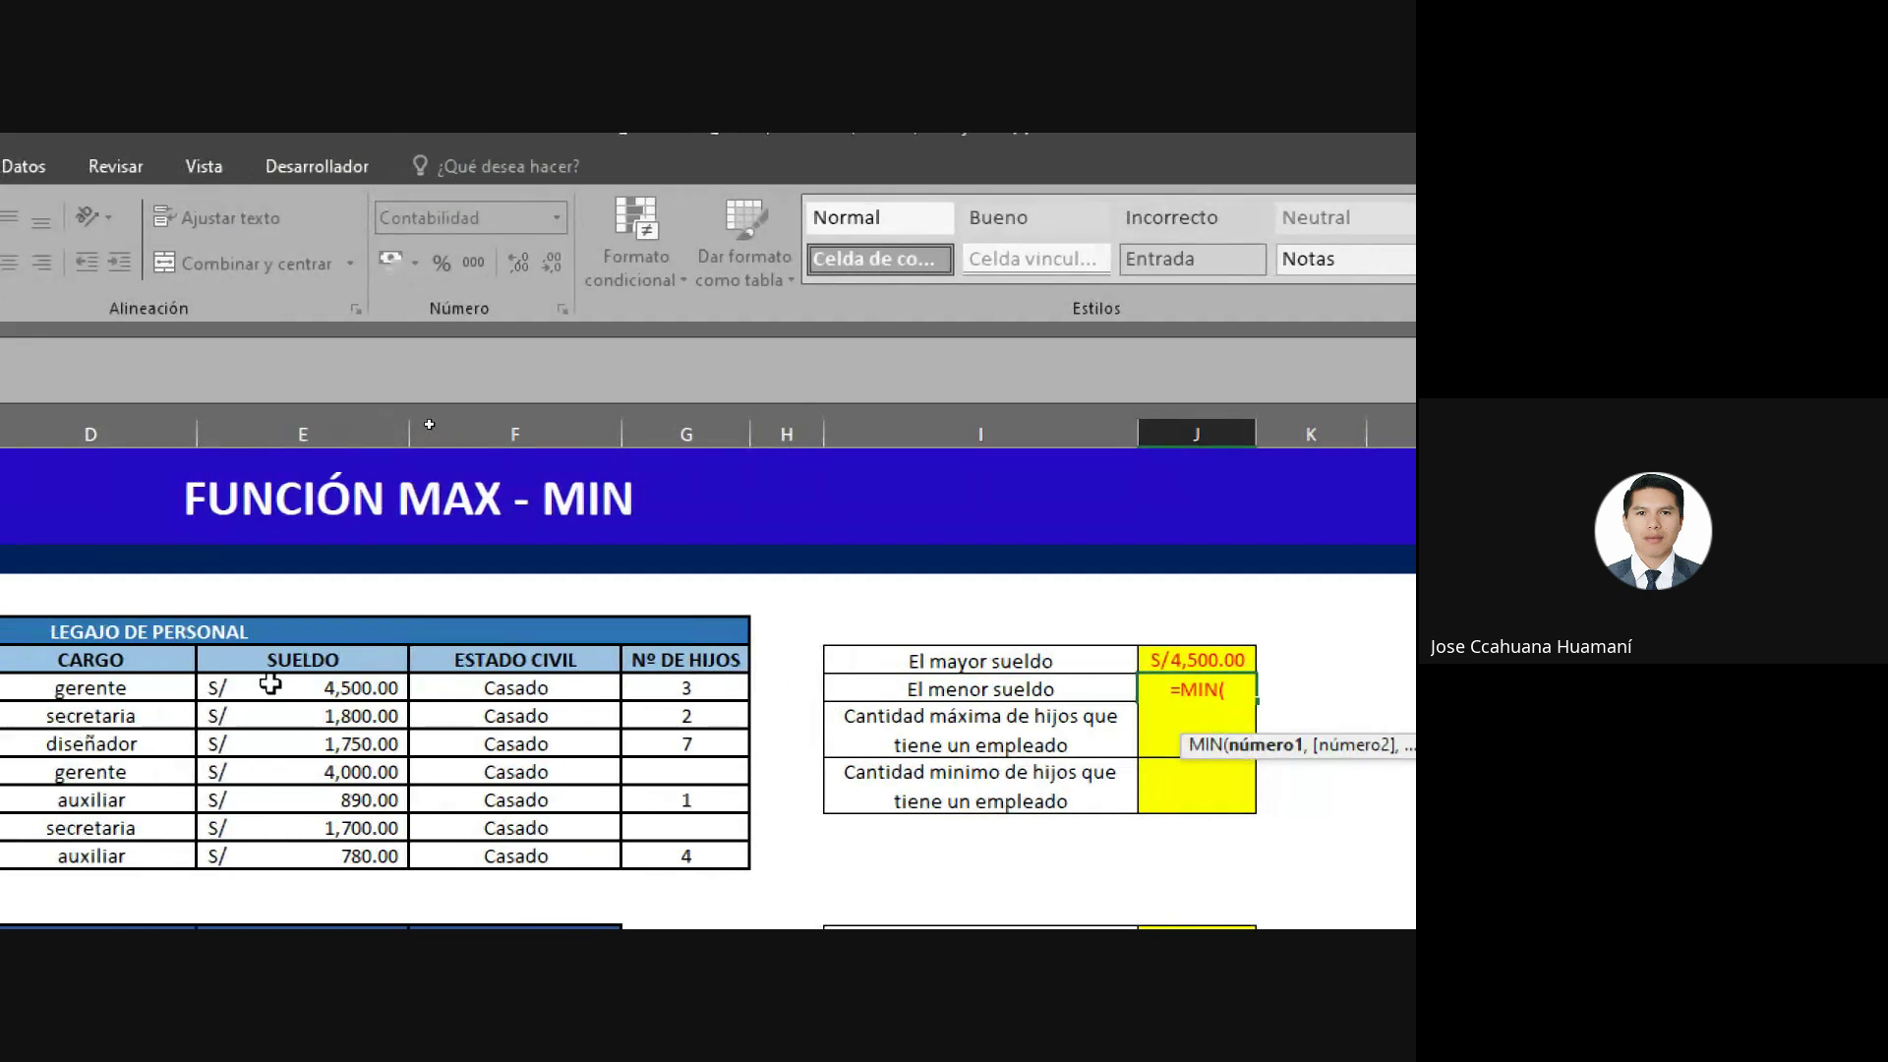
pyautogui.moveTo(270, 685); pyautogui.dragTo(276, 843)
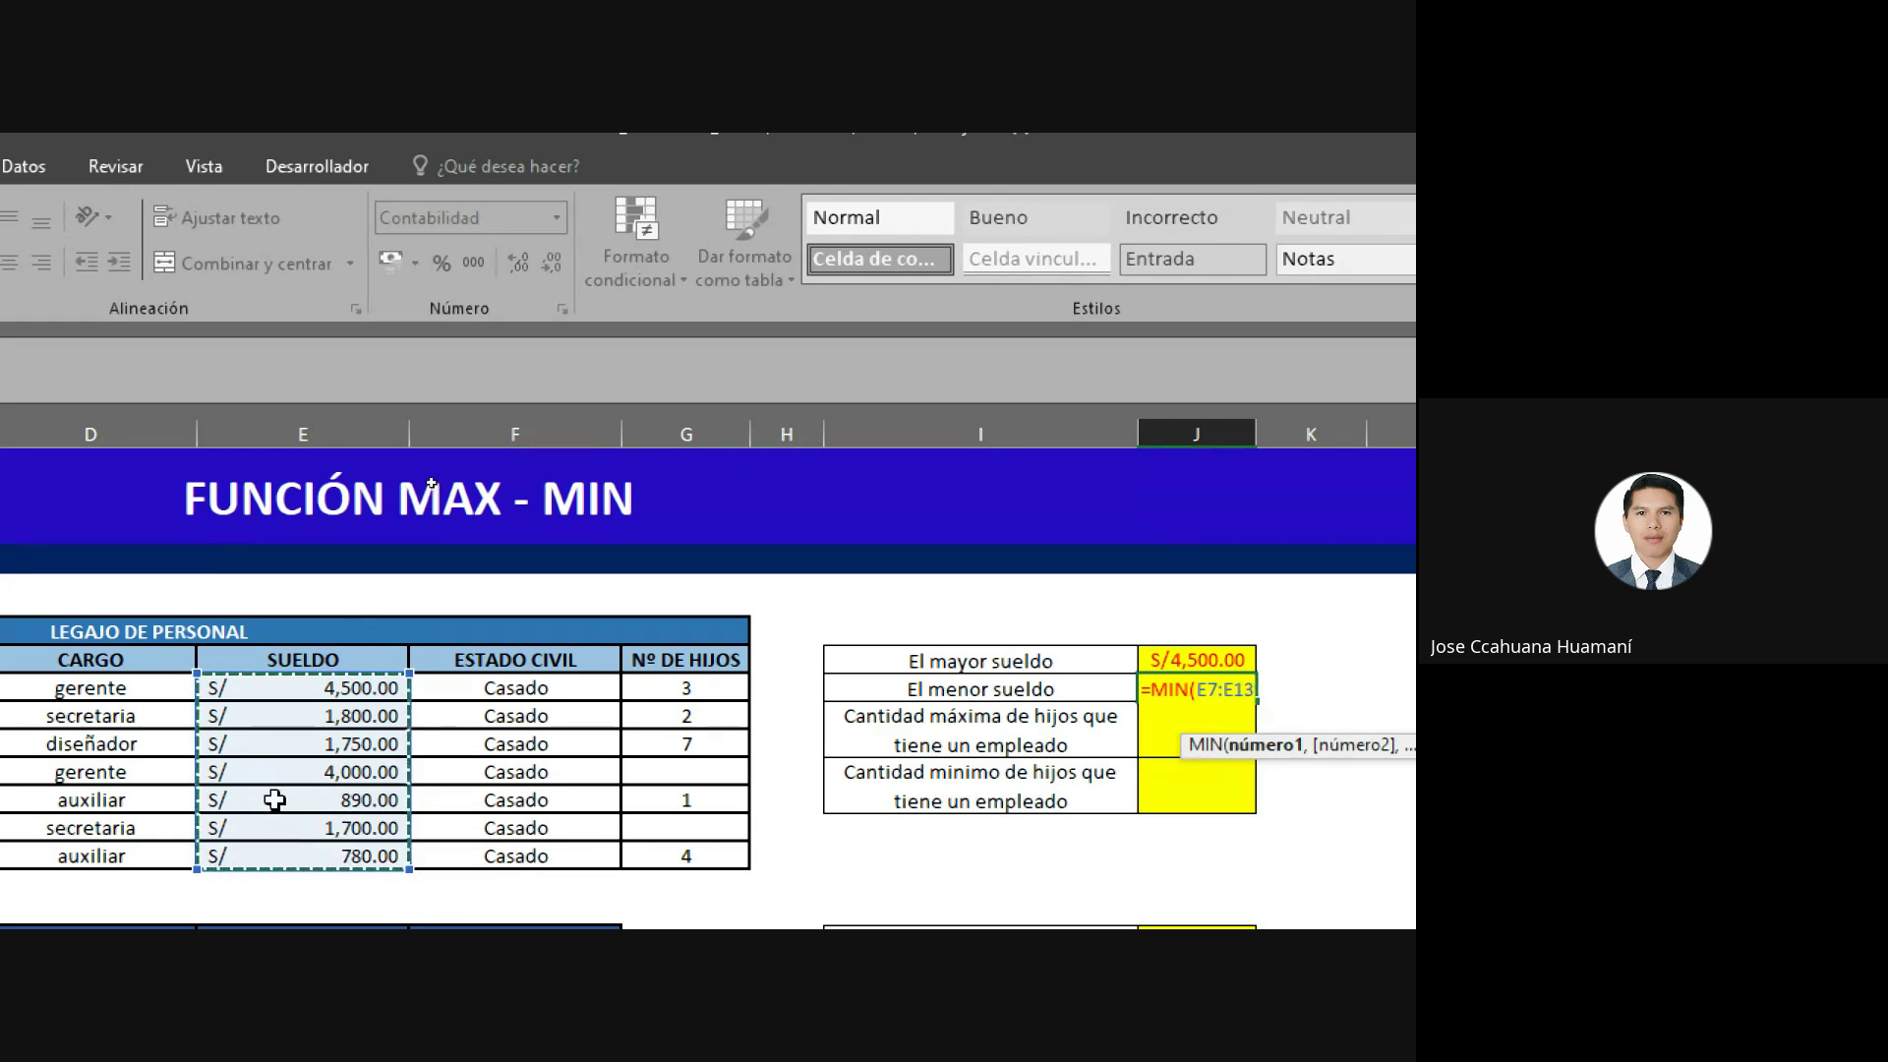
pyautogui.click(289, 688)
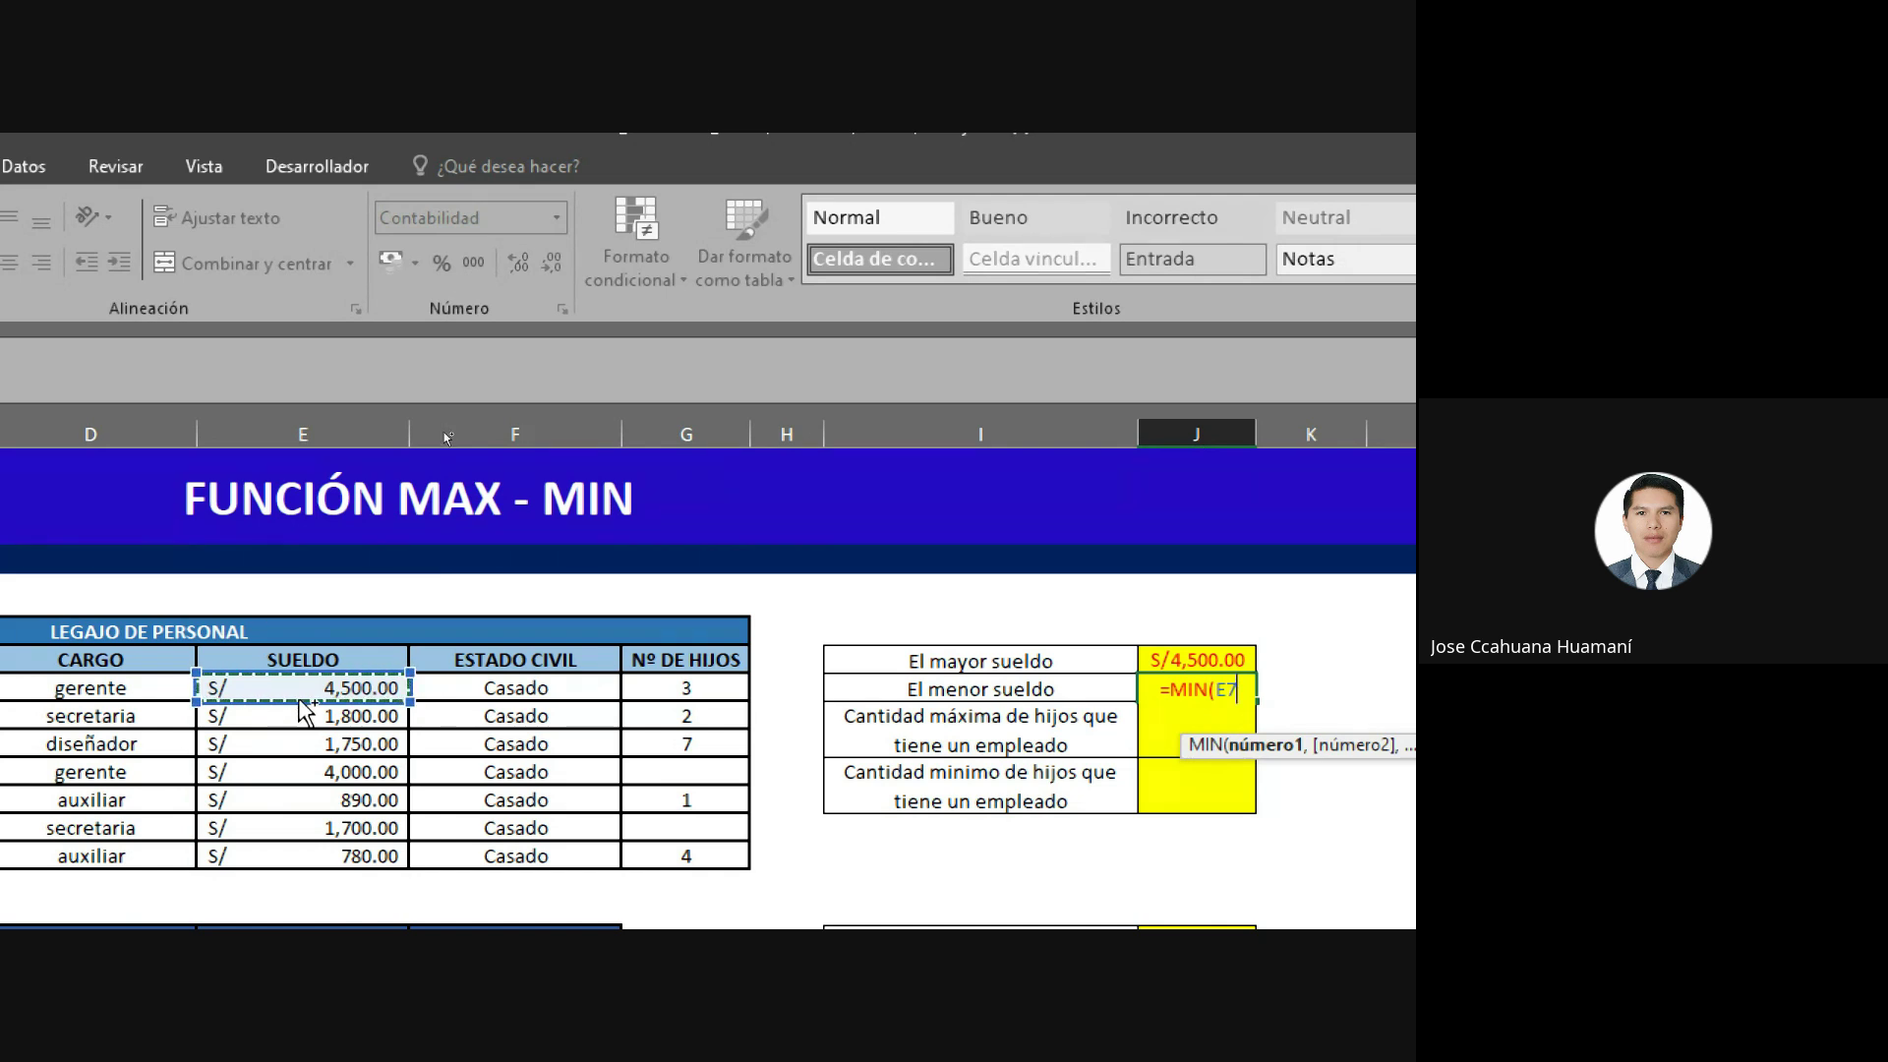
pyautogui.hotkey('ctrl', 'shift', 'Down')
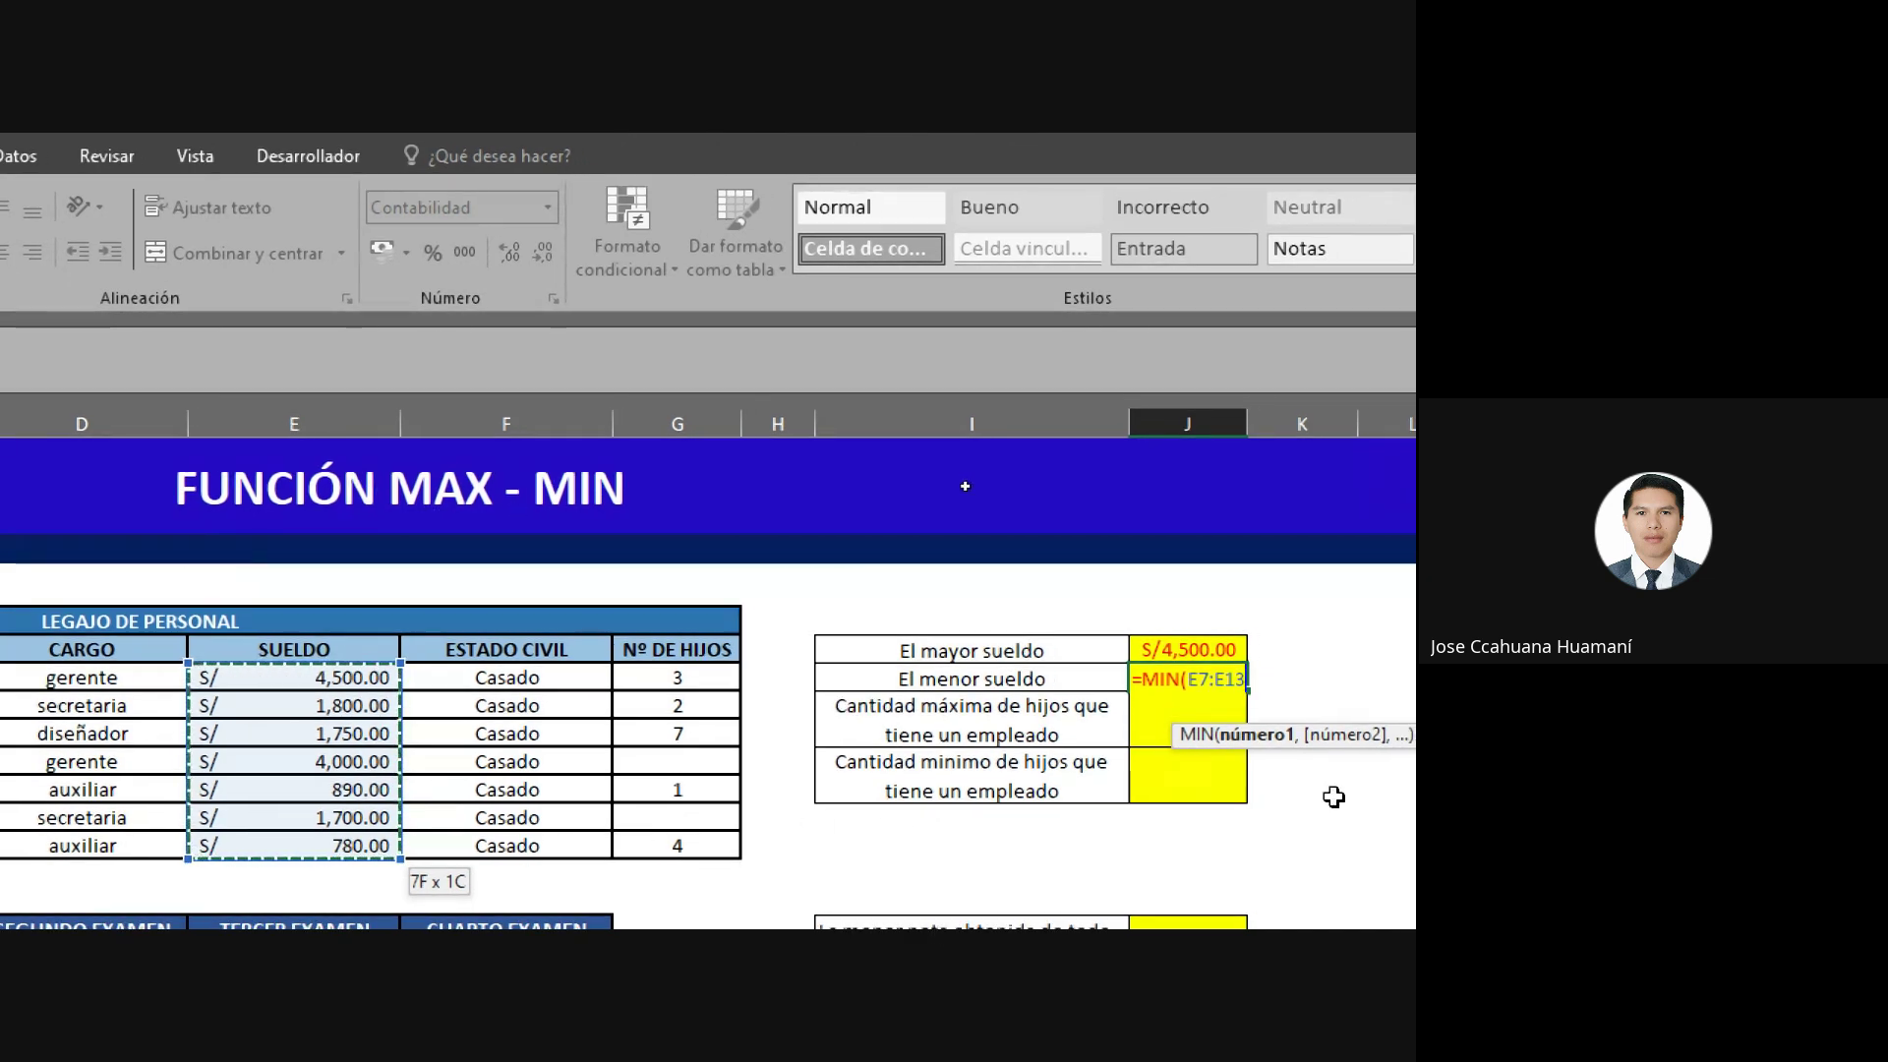
pyautogui.press('Return')
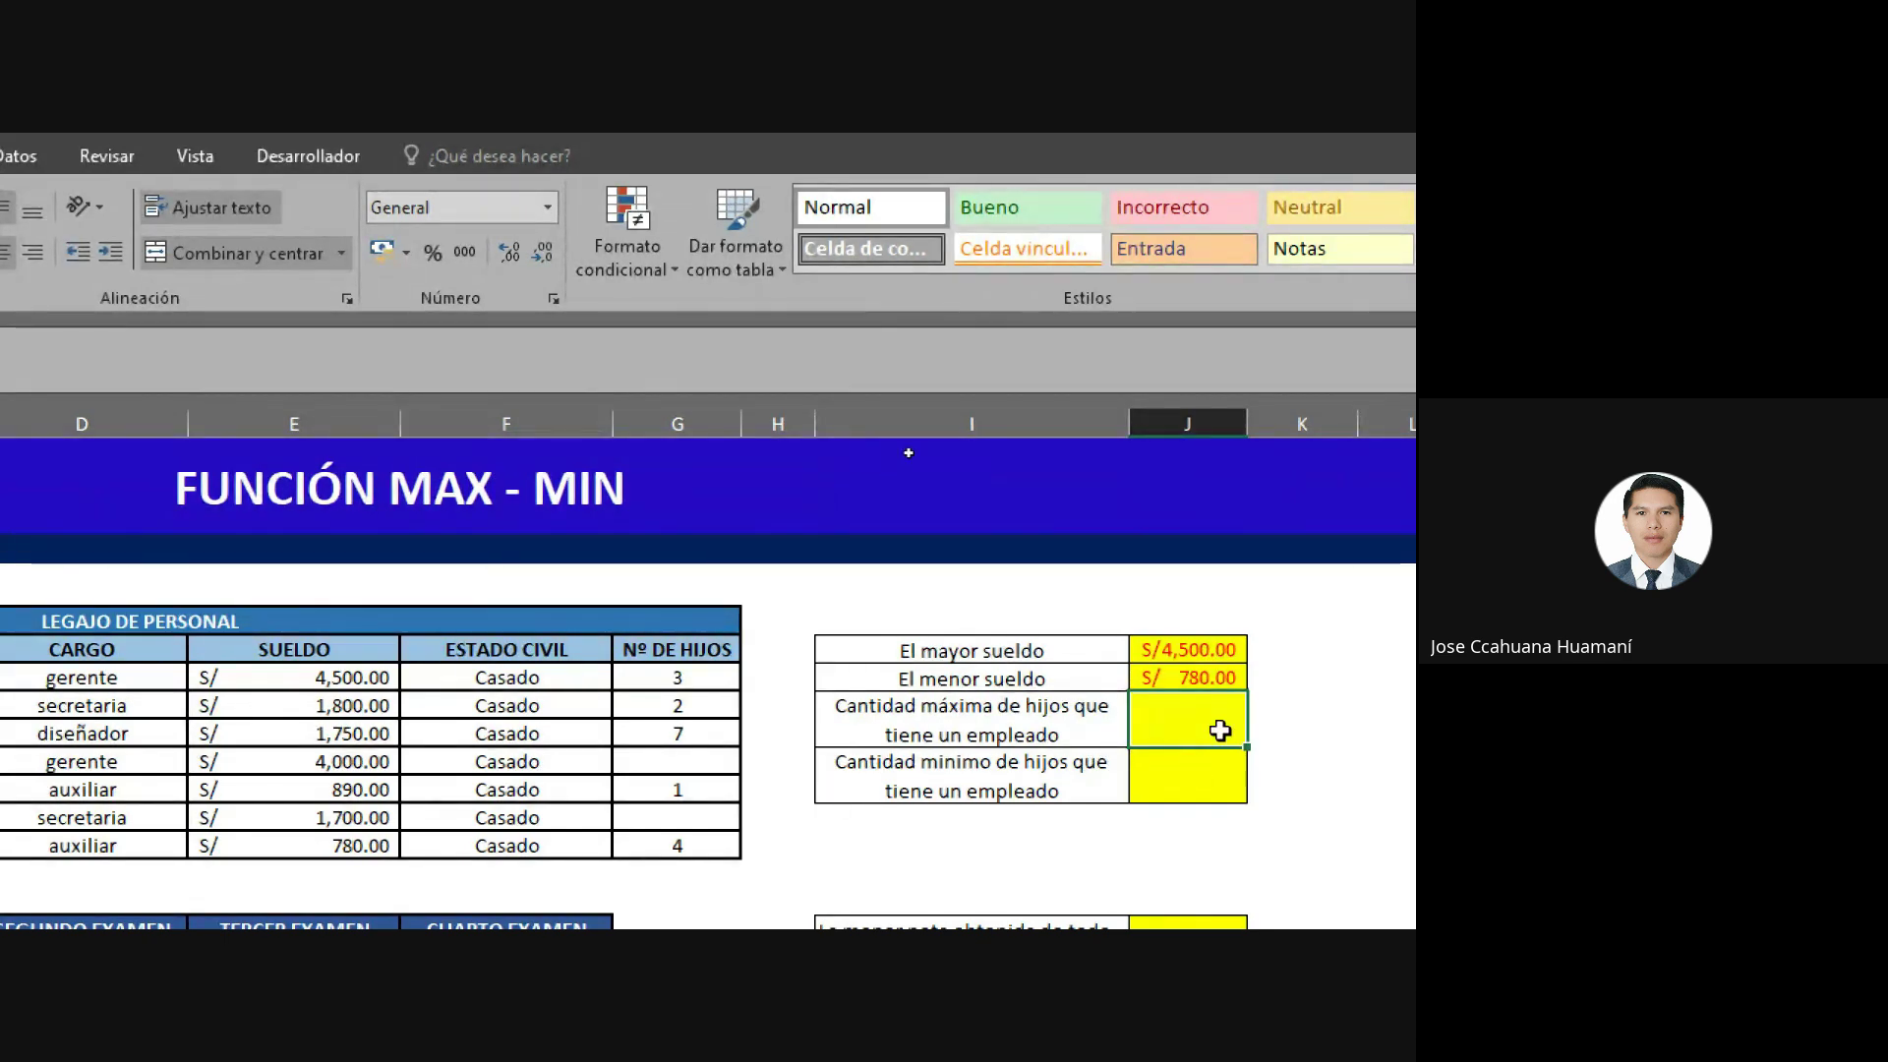
# Enter =MAX(G7:G13) for the maximum number of children, showing 7.
pyautogui.write('=')
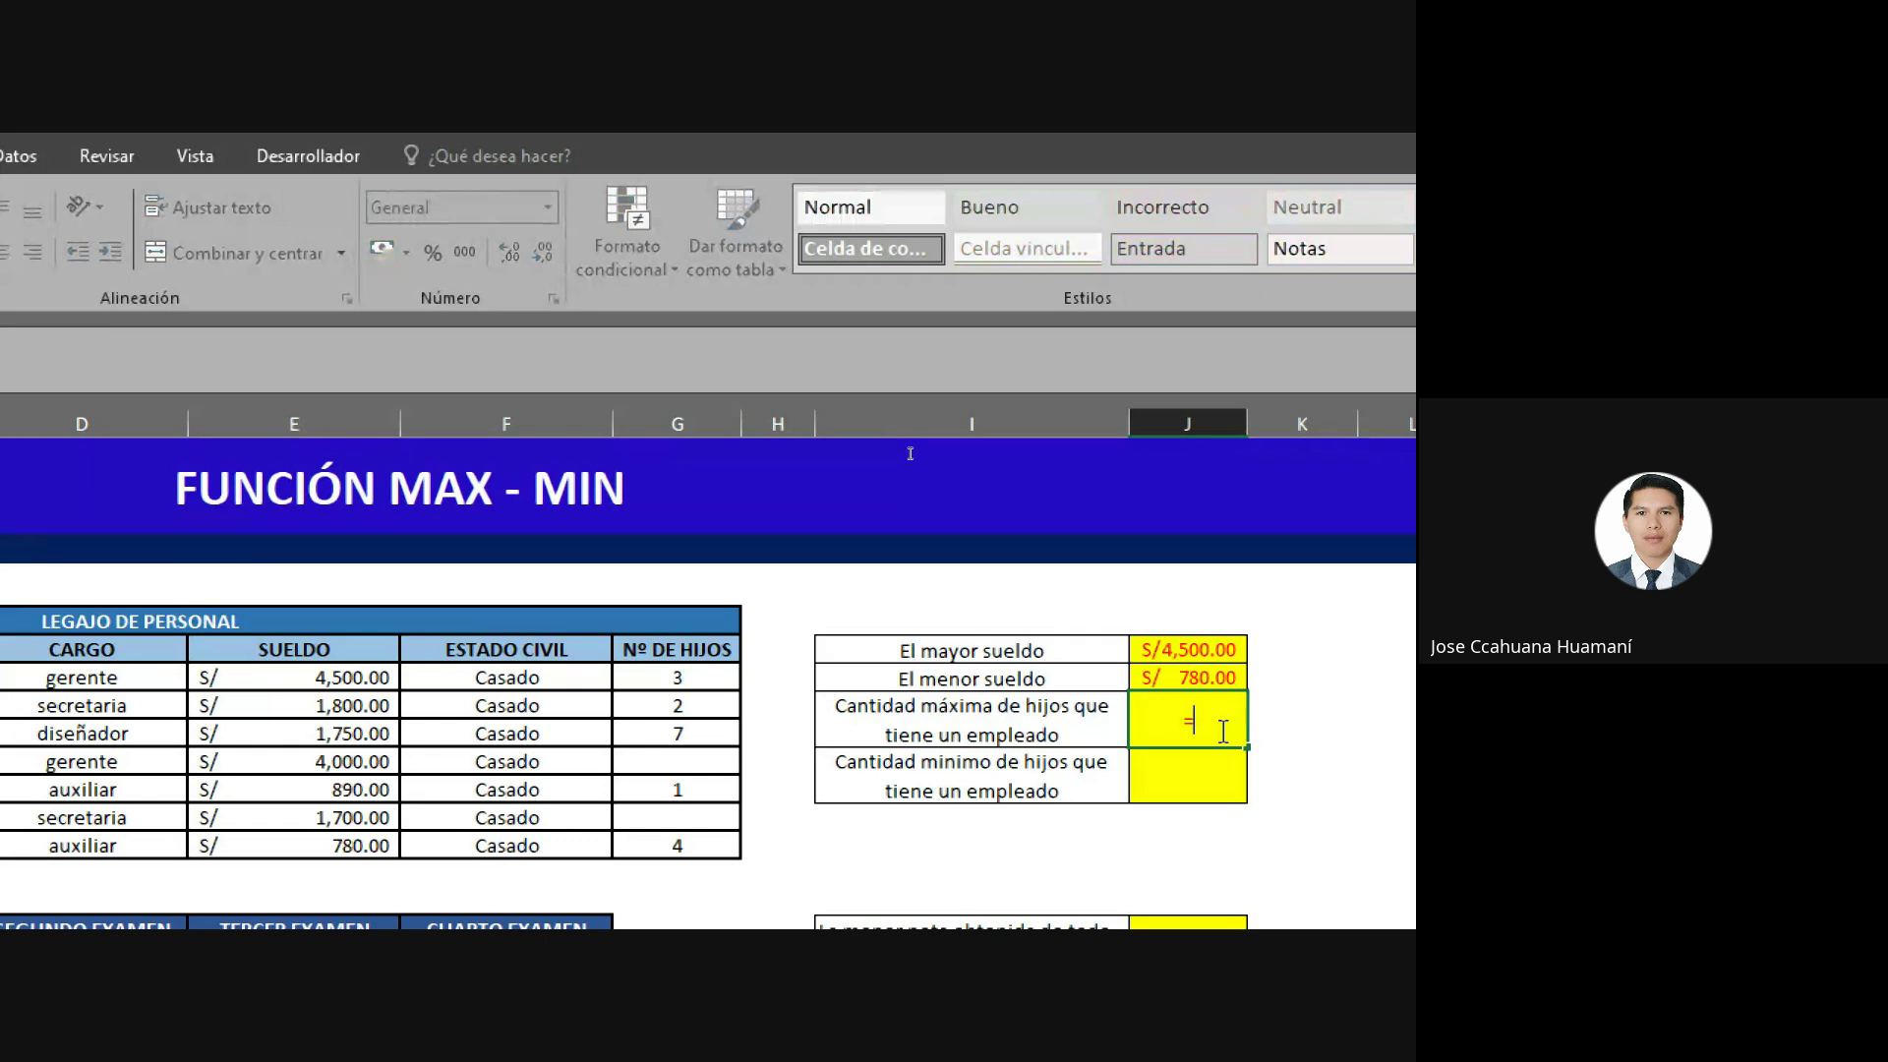
pyautogui.write('max')
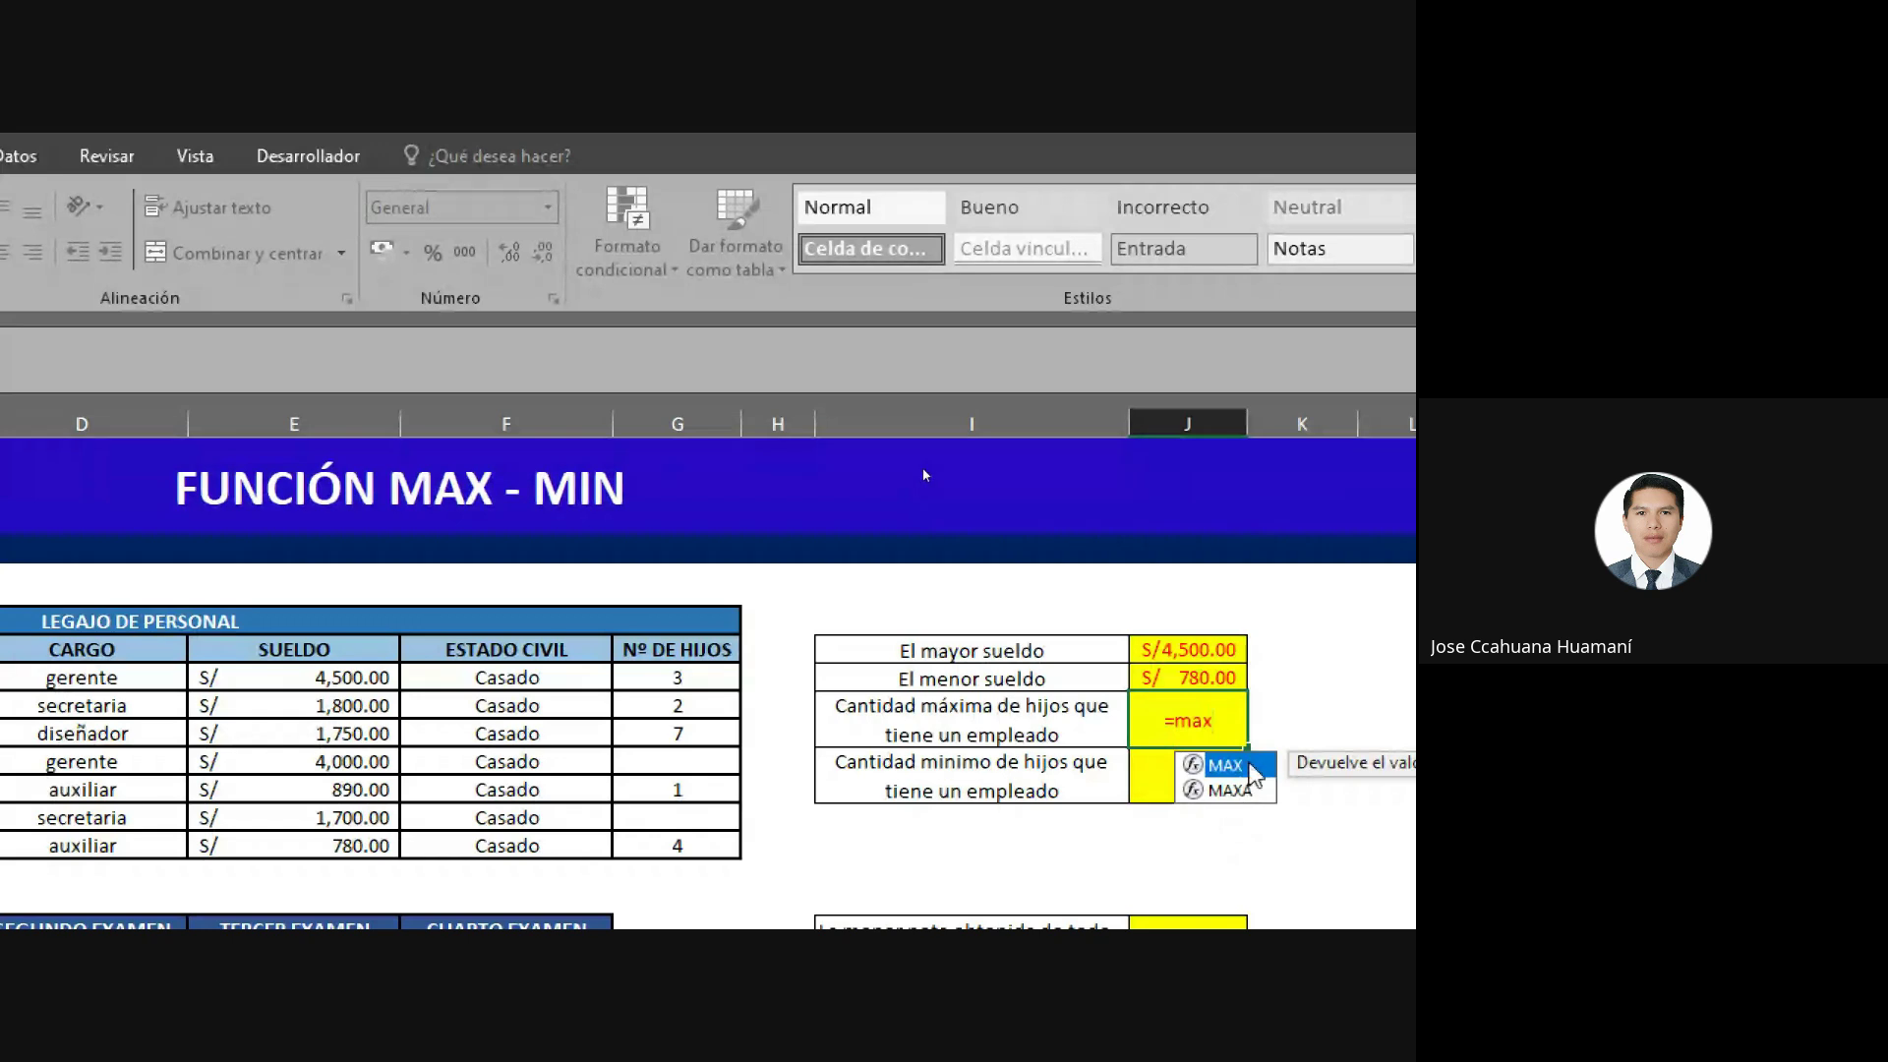
pyautogui.doubleClick(1225, 765)
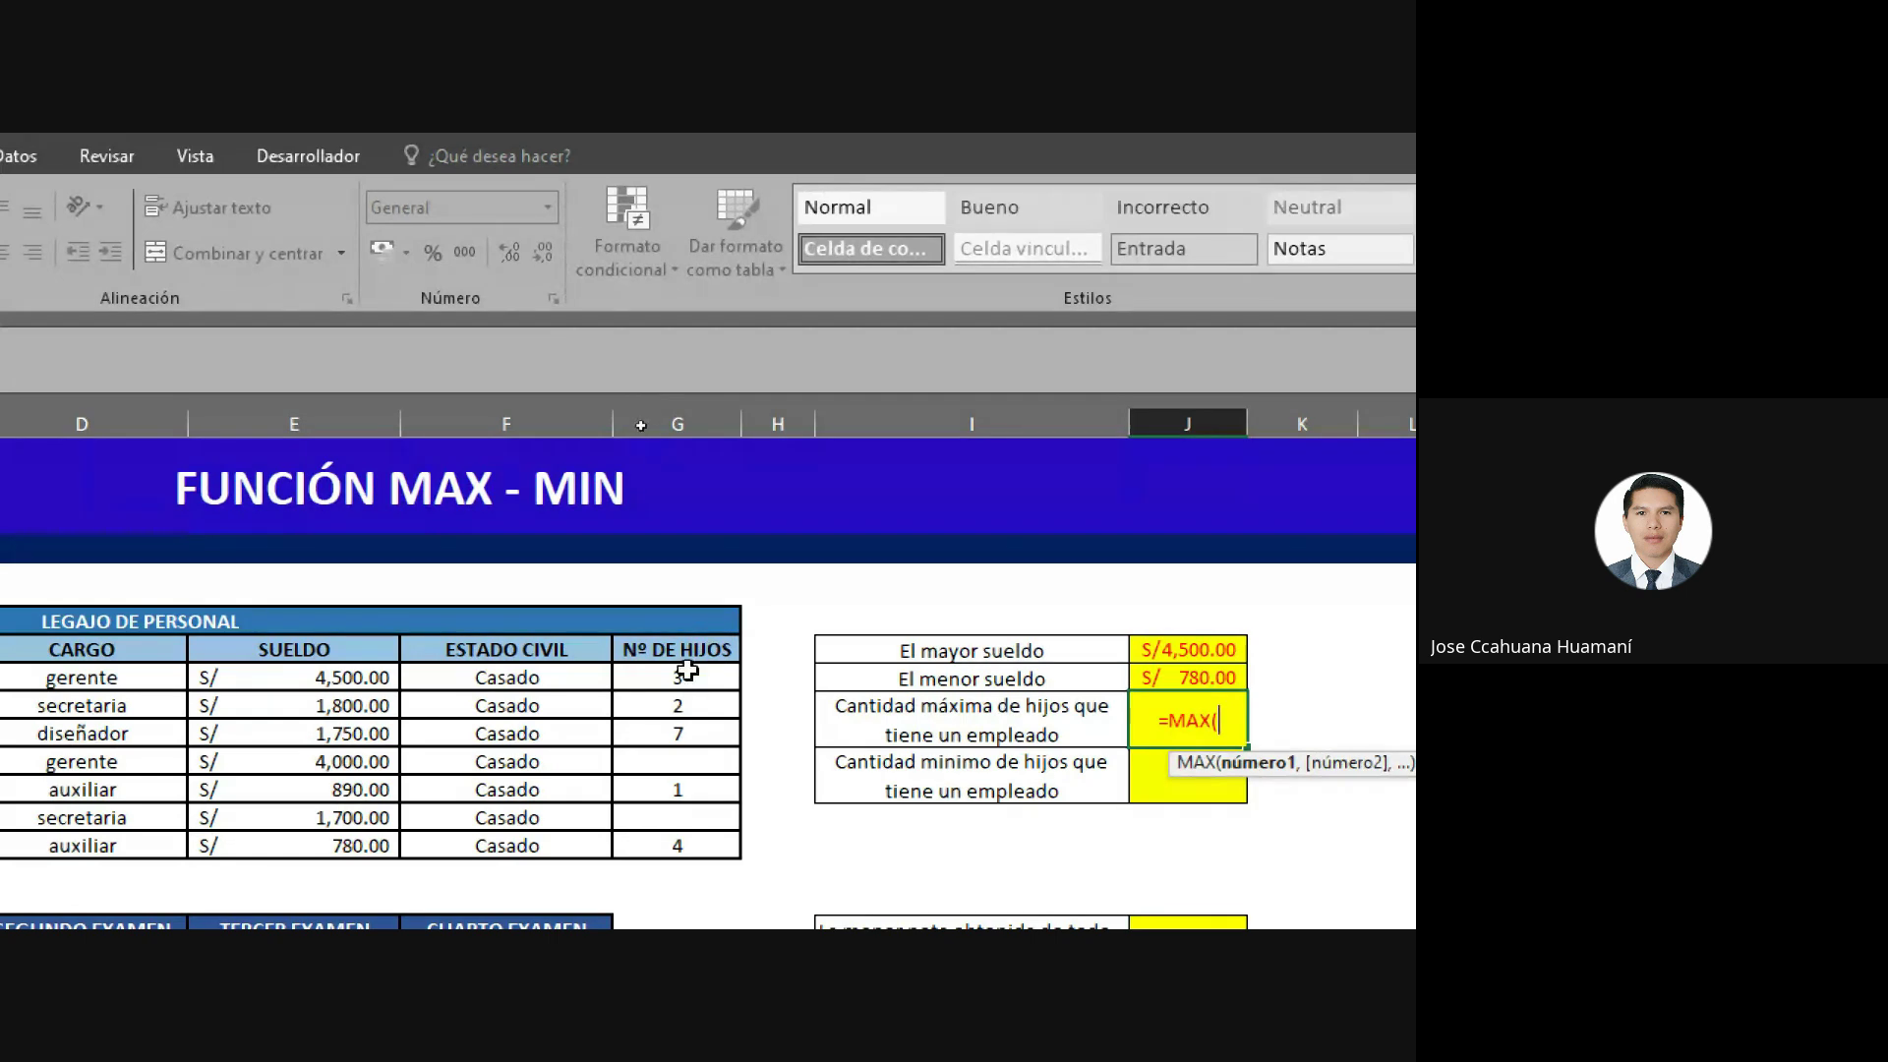
pyautogui.moveTo(685, 670); pyautogui.dragTo(684, 833)
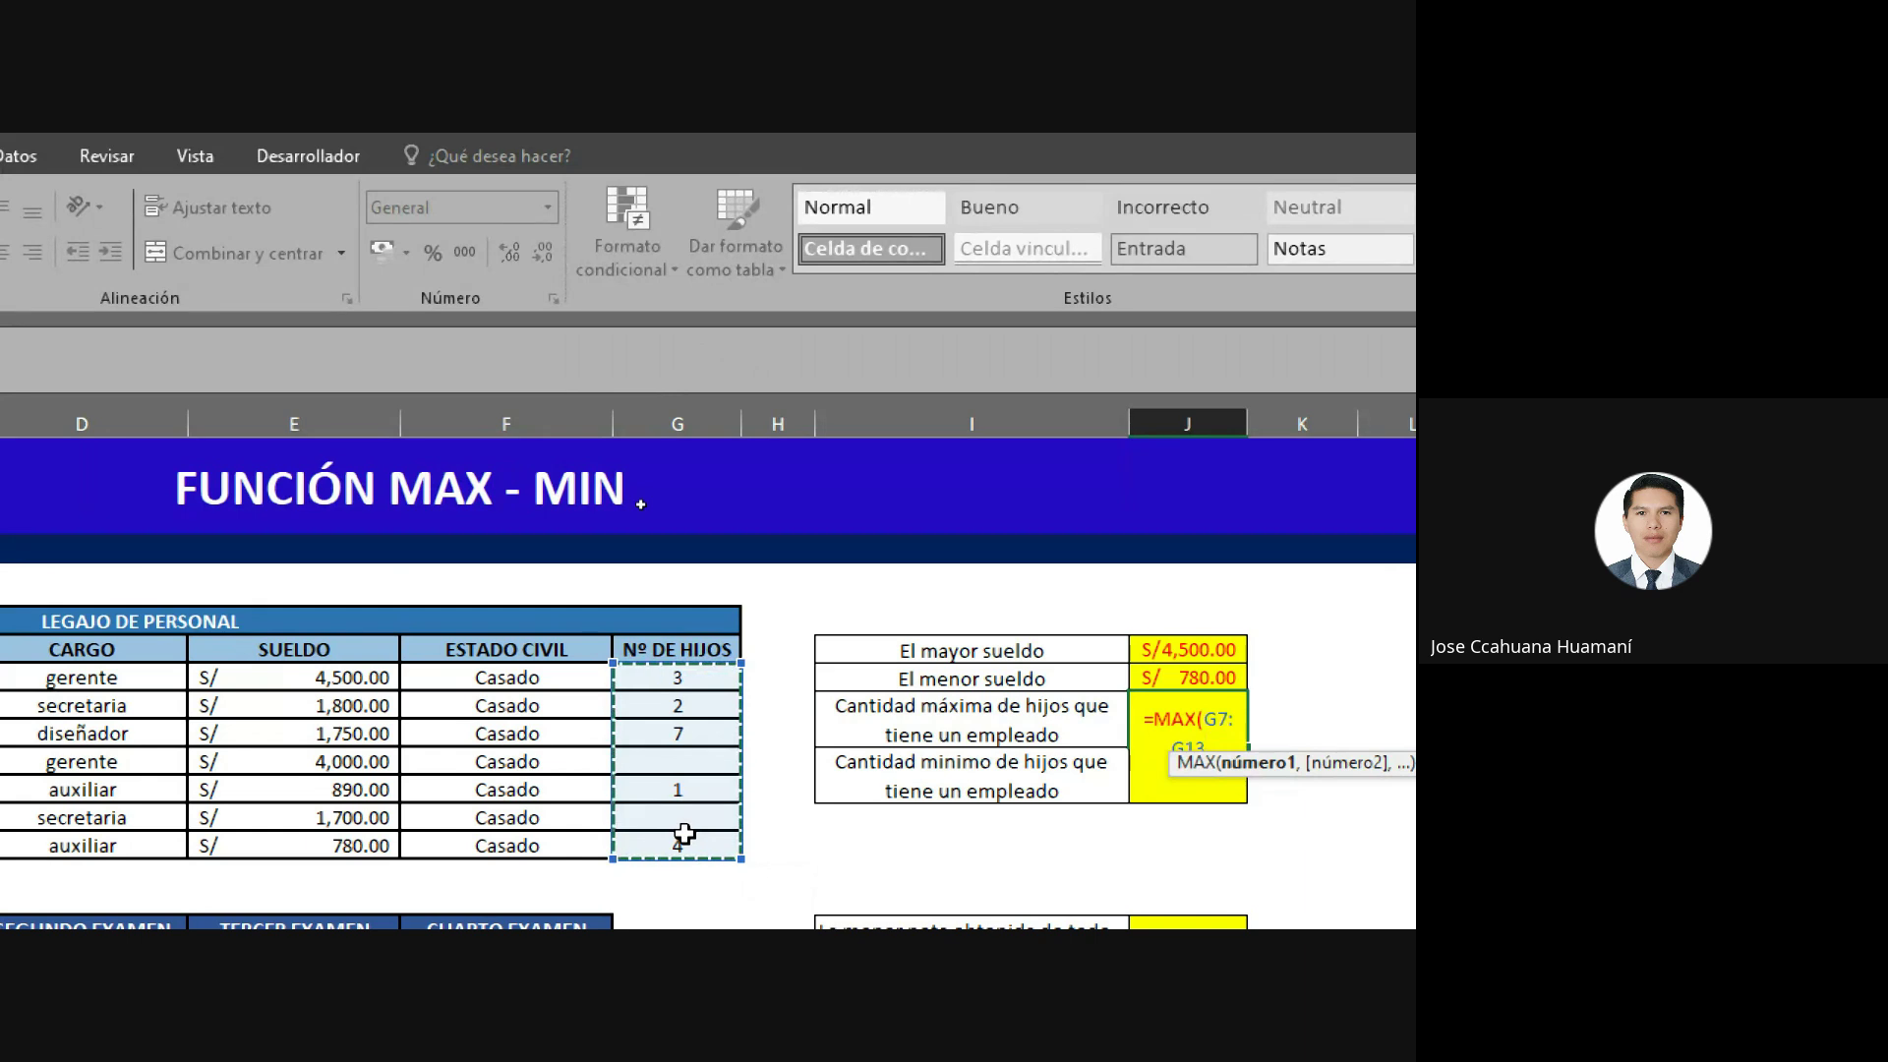
pyautogui.press('Return')
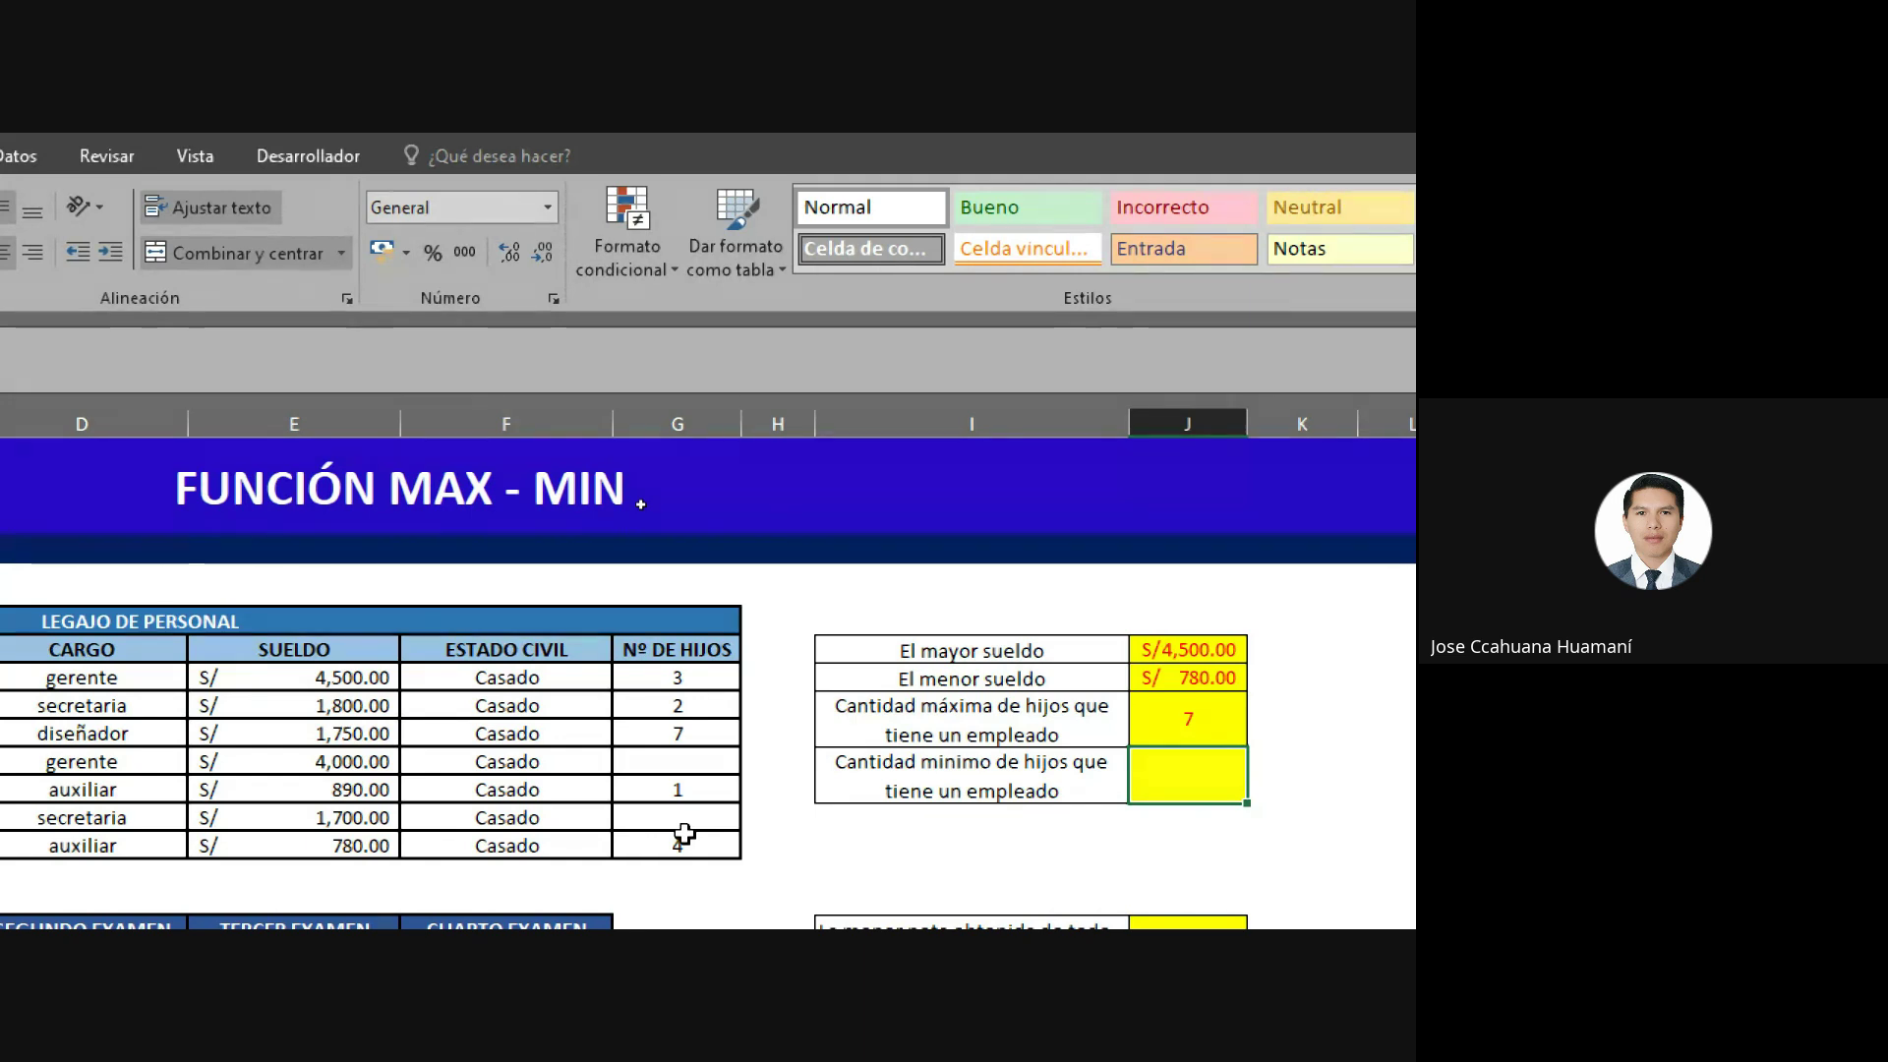
# Enter =MIN(G7:G13) for the minimum number of children, showing 1.
pyautogui.write('=')
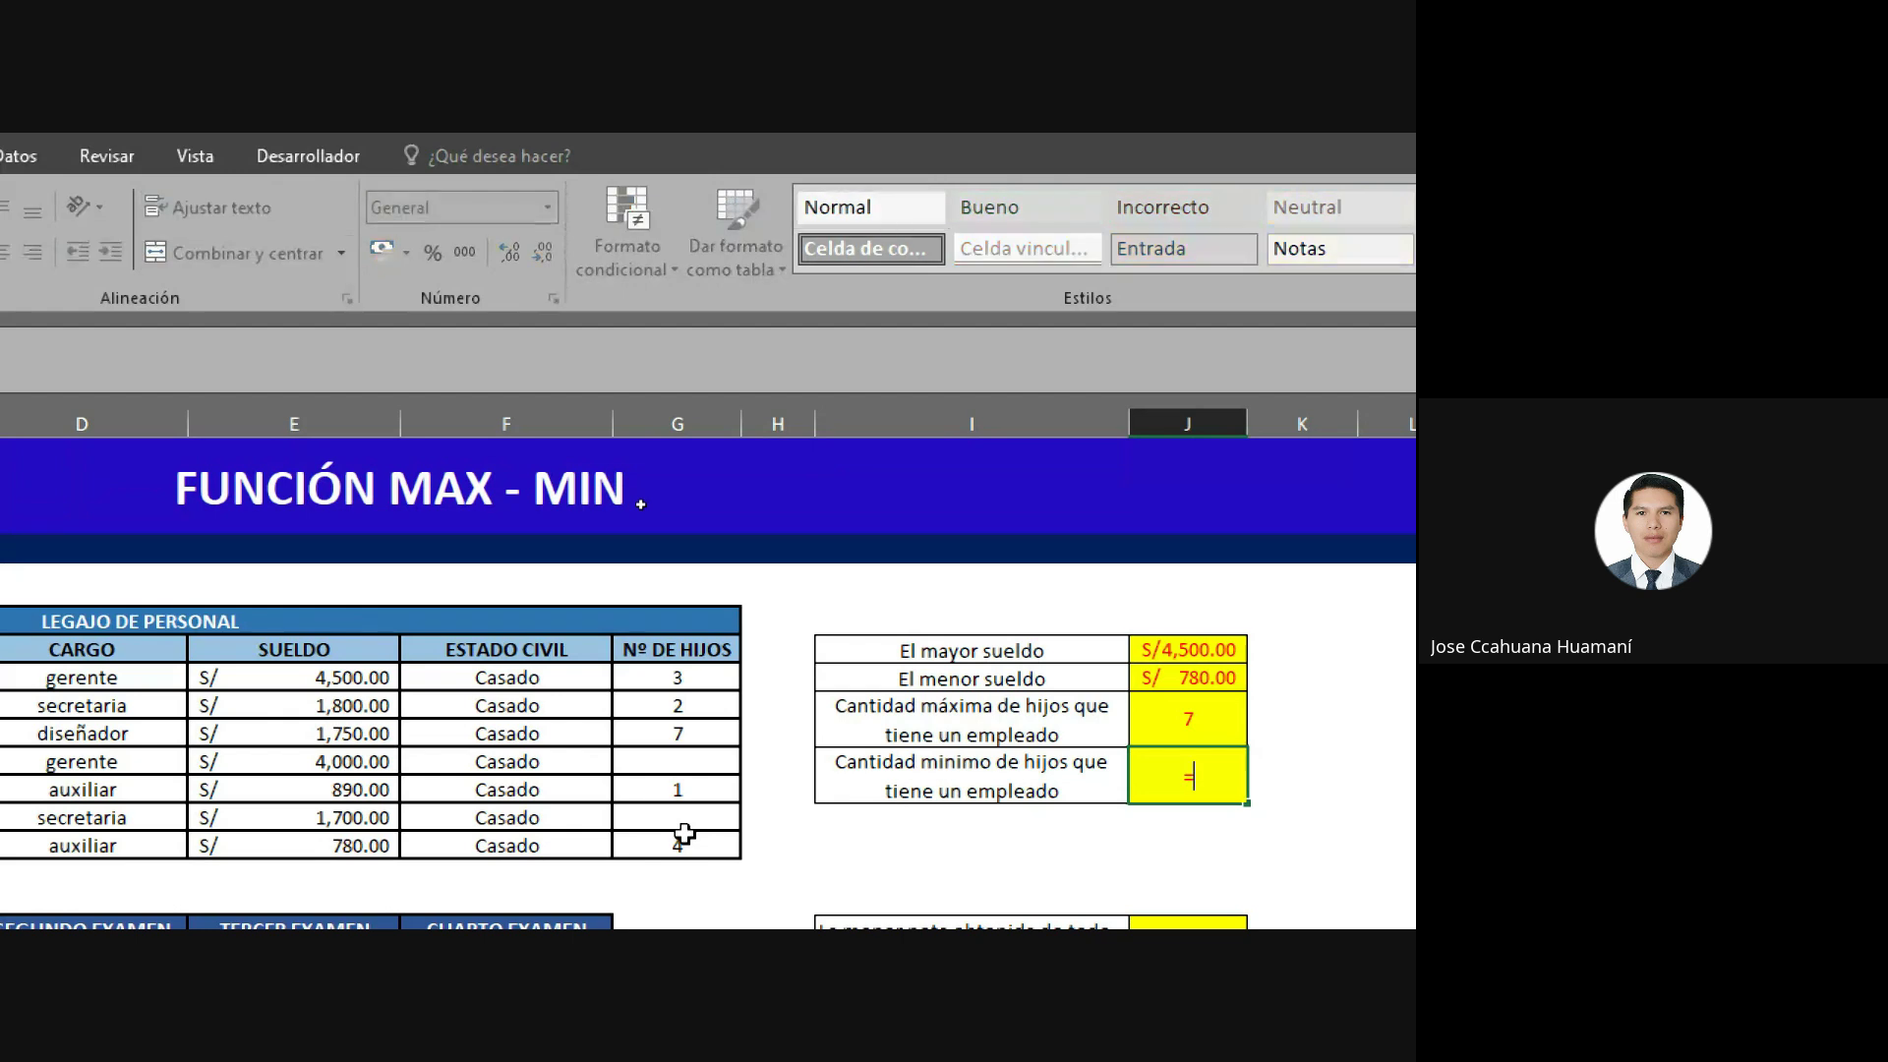
pyautogui.write('min')
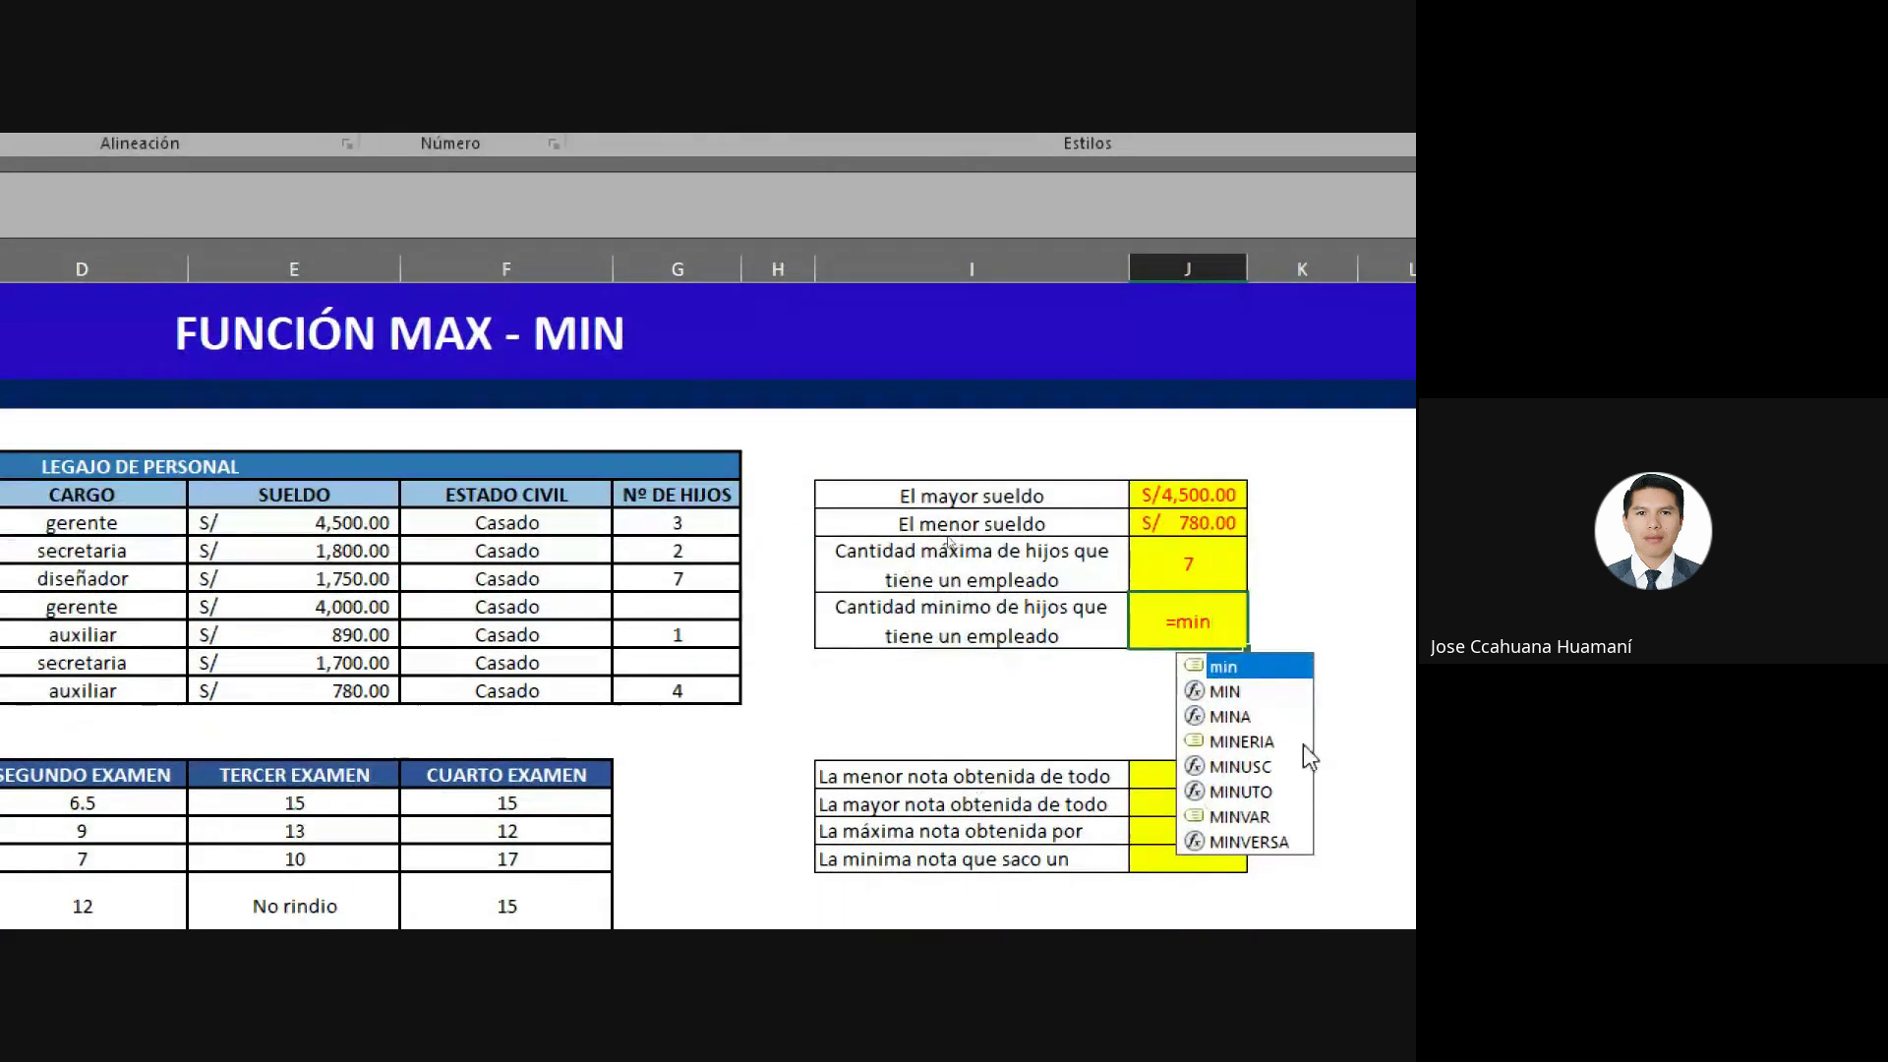
pyautogui.doubleClick(1201, 691)
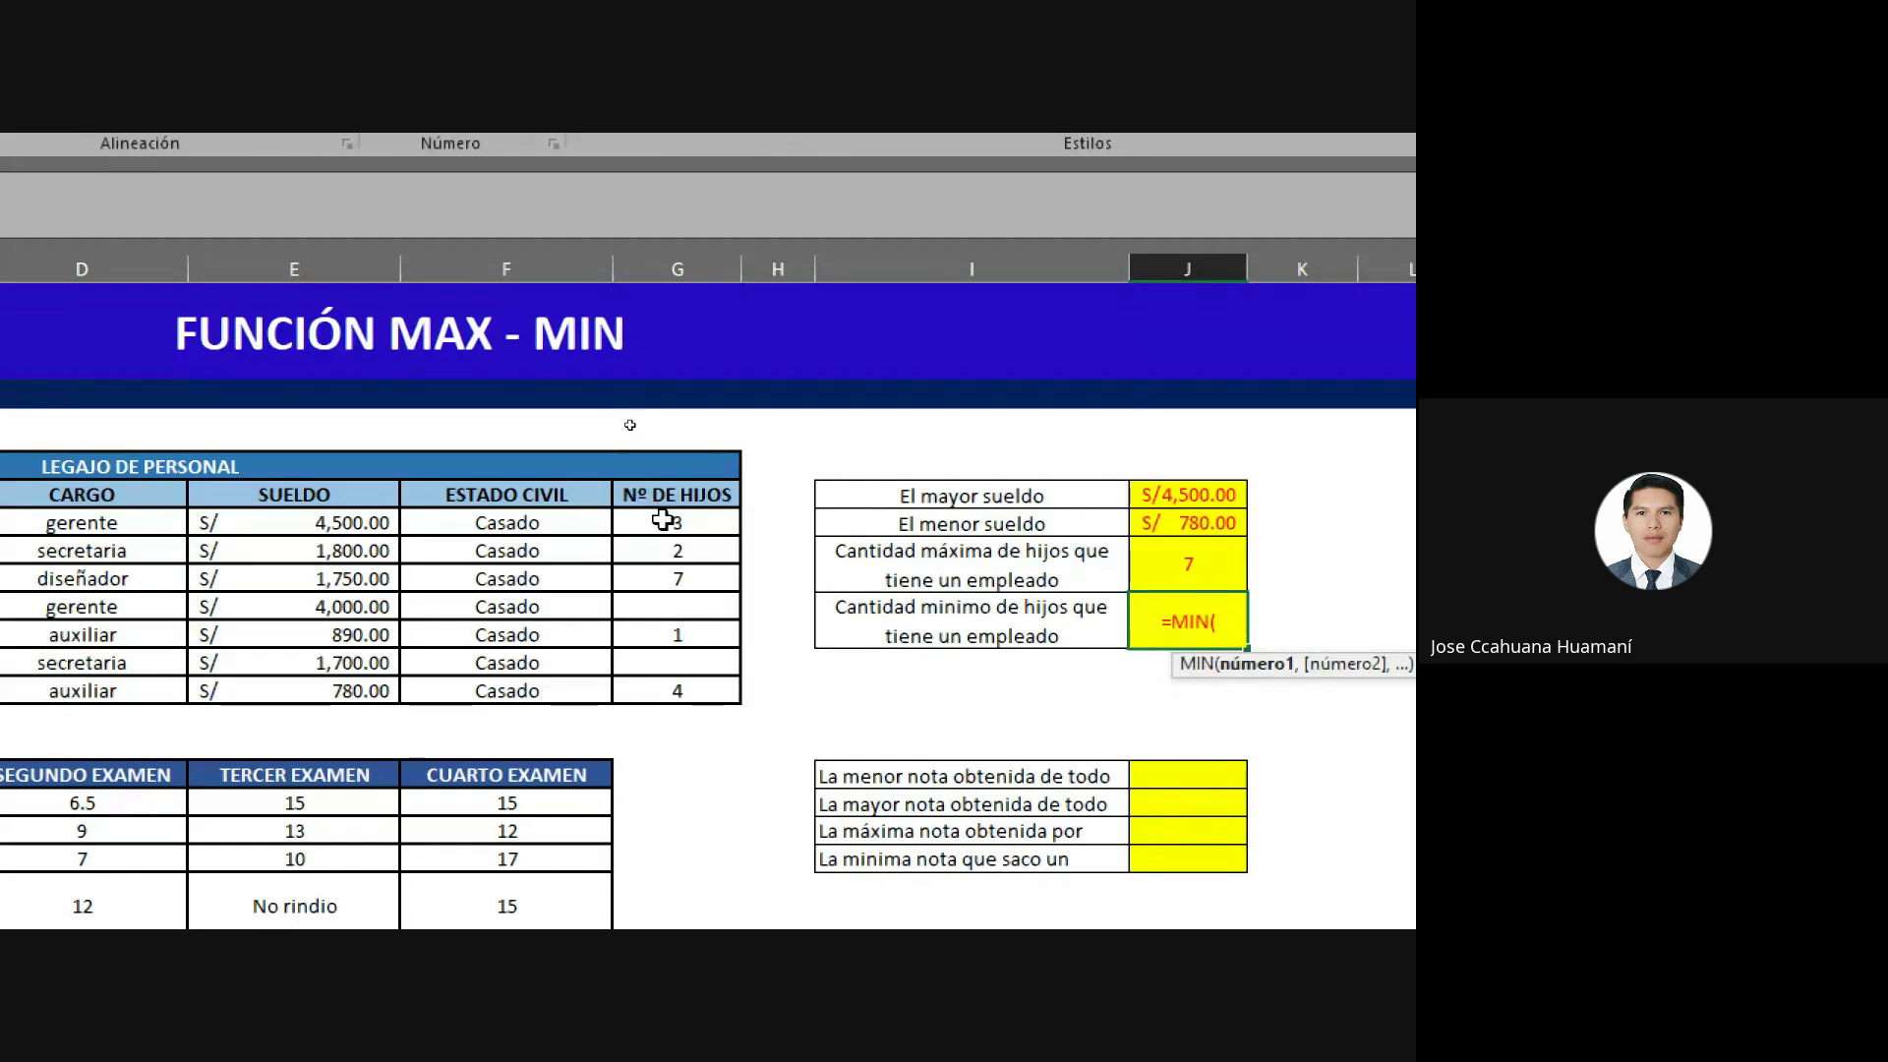
pyautogui.moveTo(658, 521); pyautogui.dragTo(628, 693)
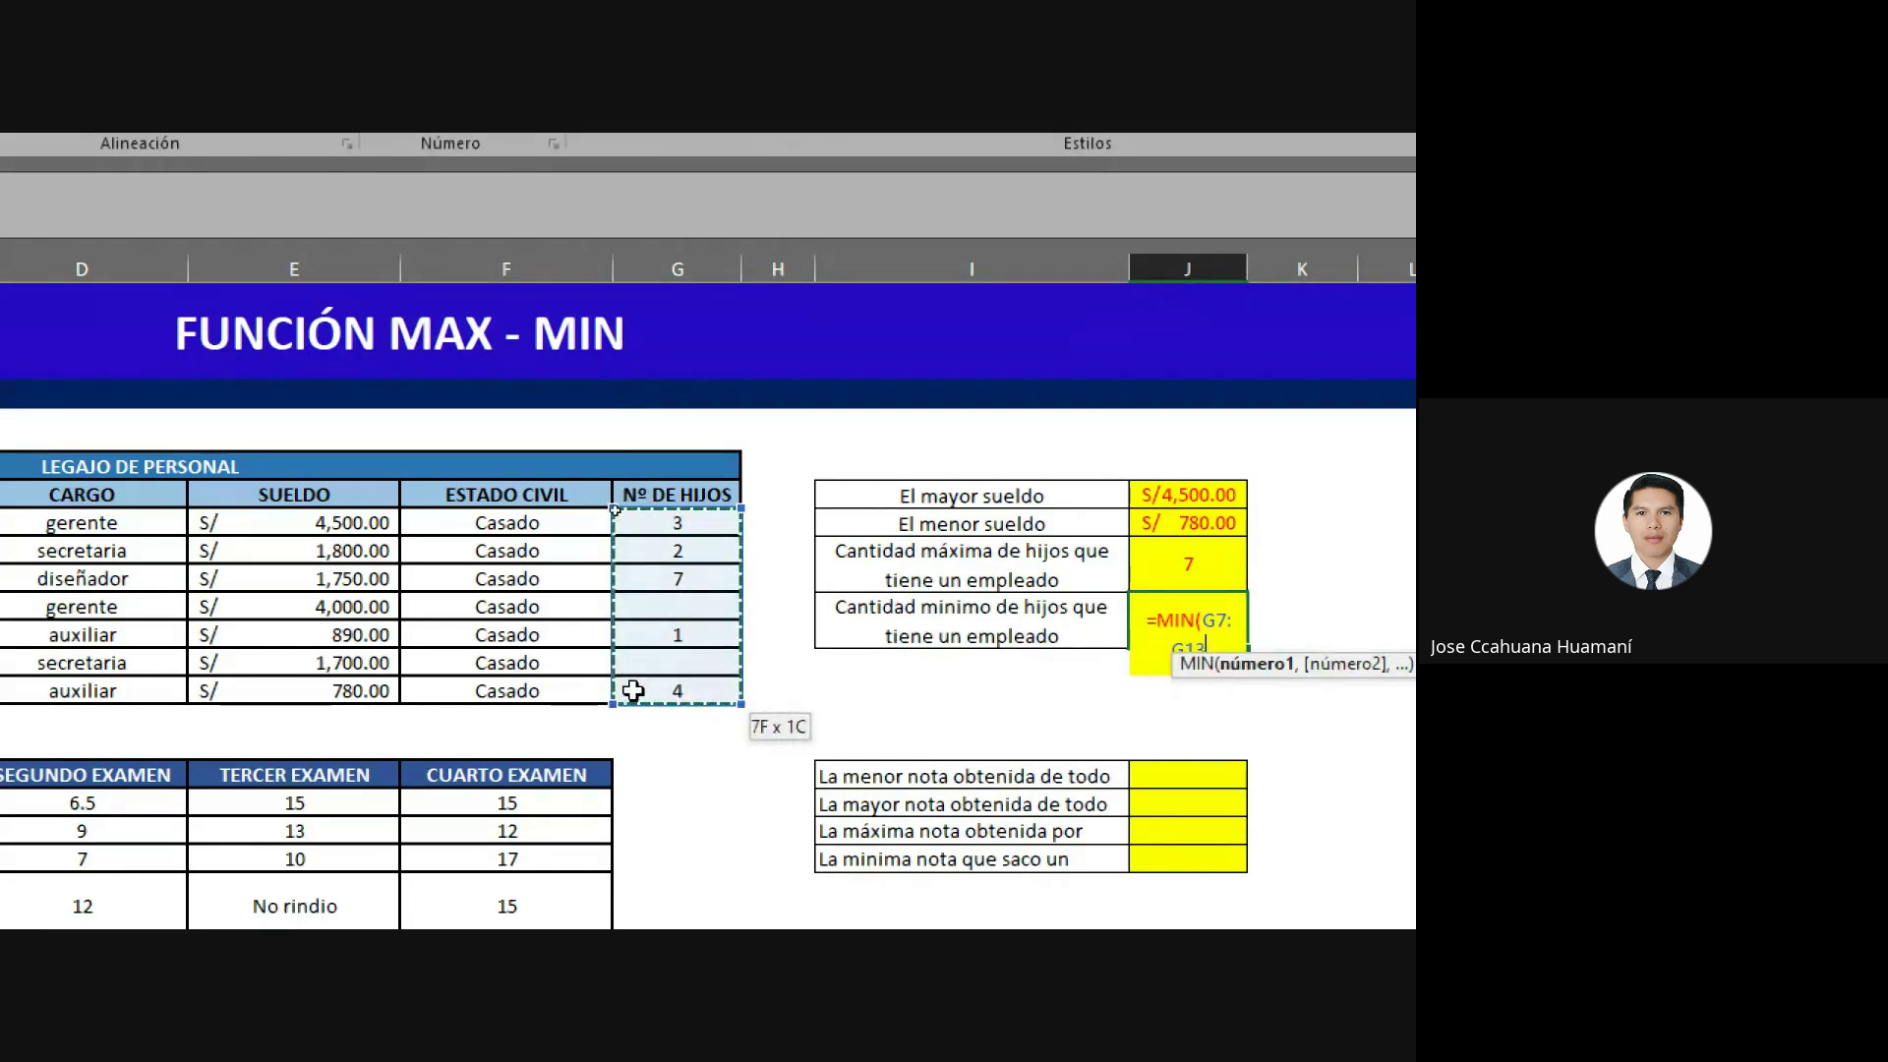
pyautogui.press('Return')
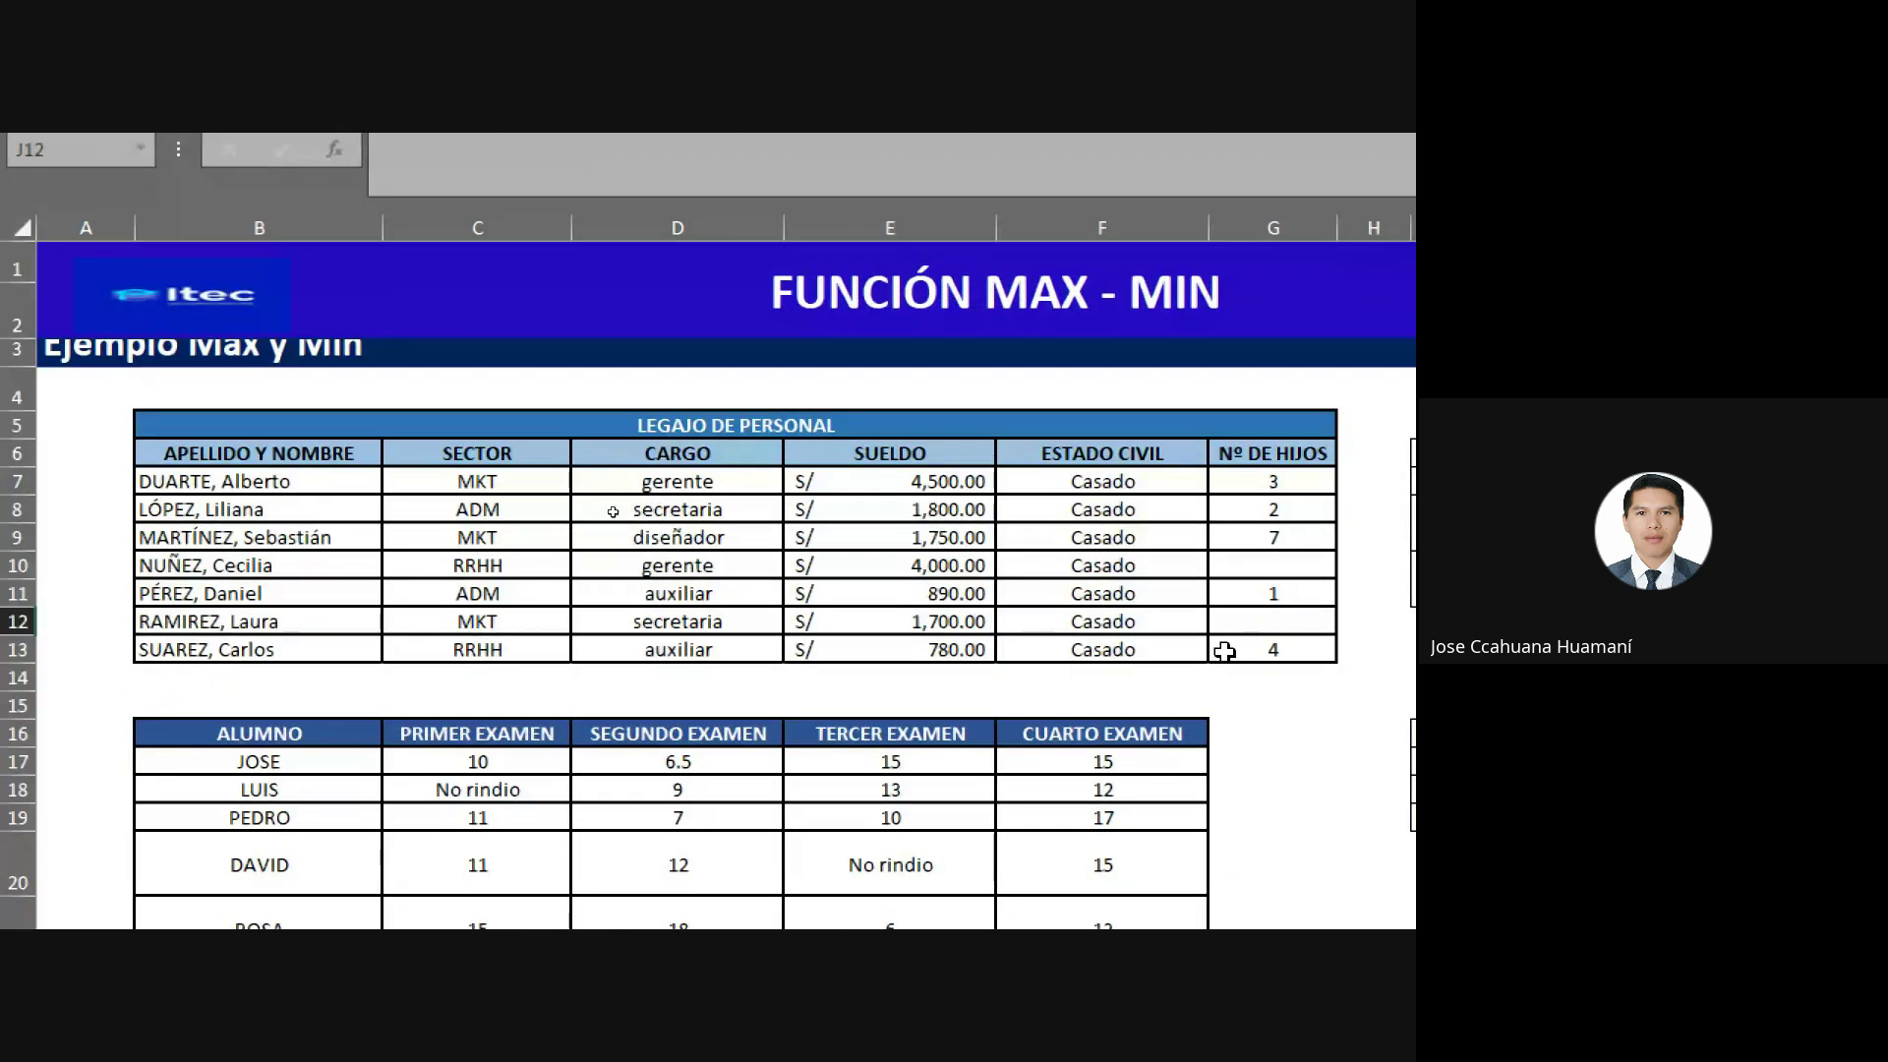
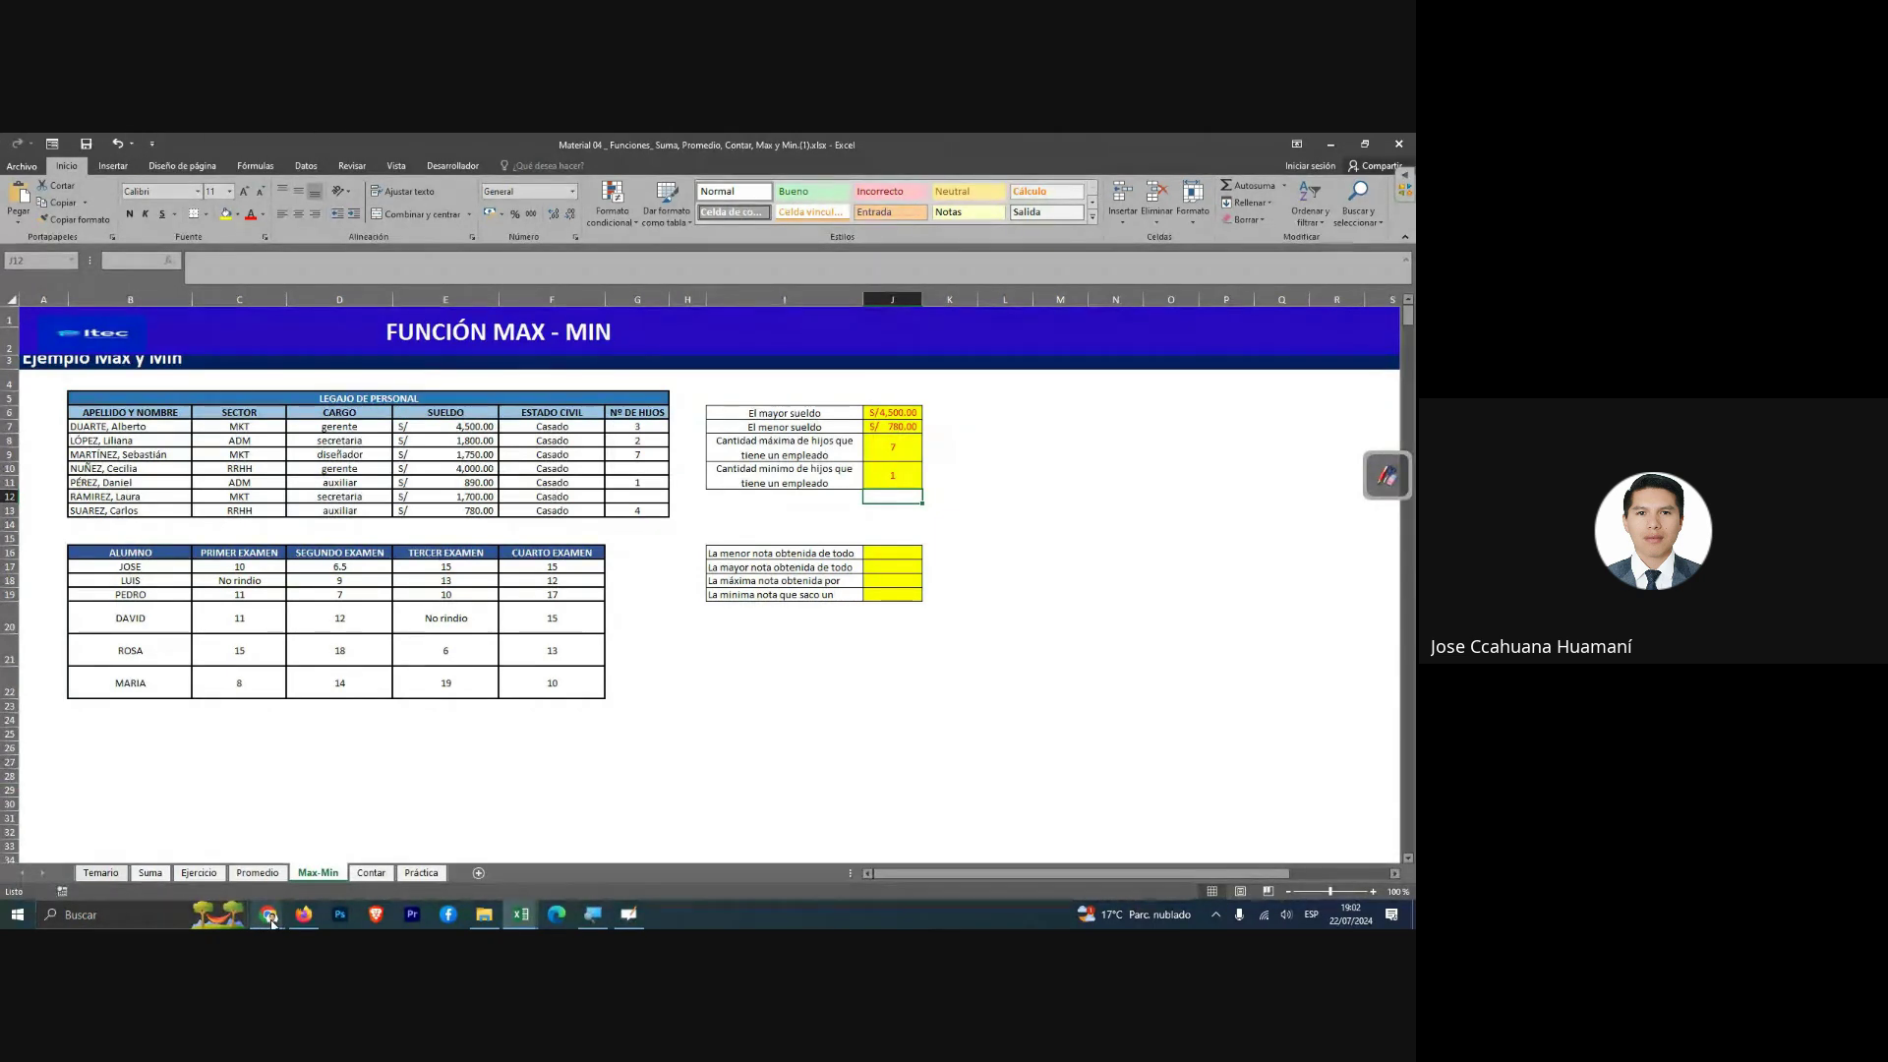
# Return from the call to the spreadsheet and widen column I so the question labels fit.
pyautogui.moveTo(270, 915)
pyautogui.click(186, 848)
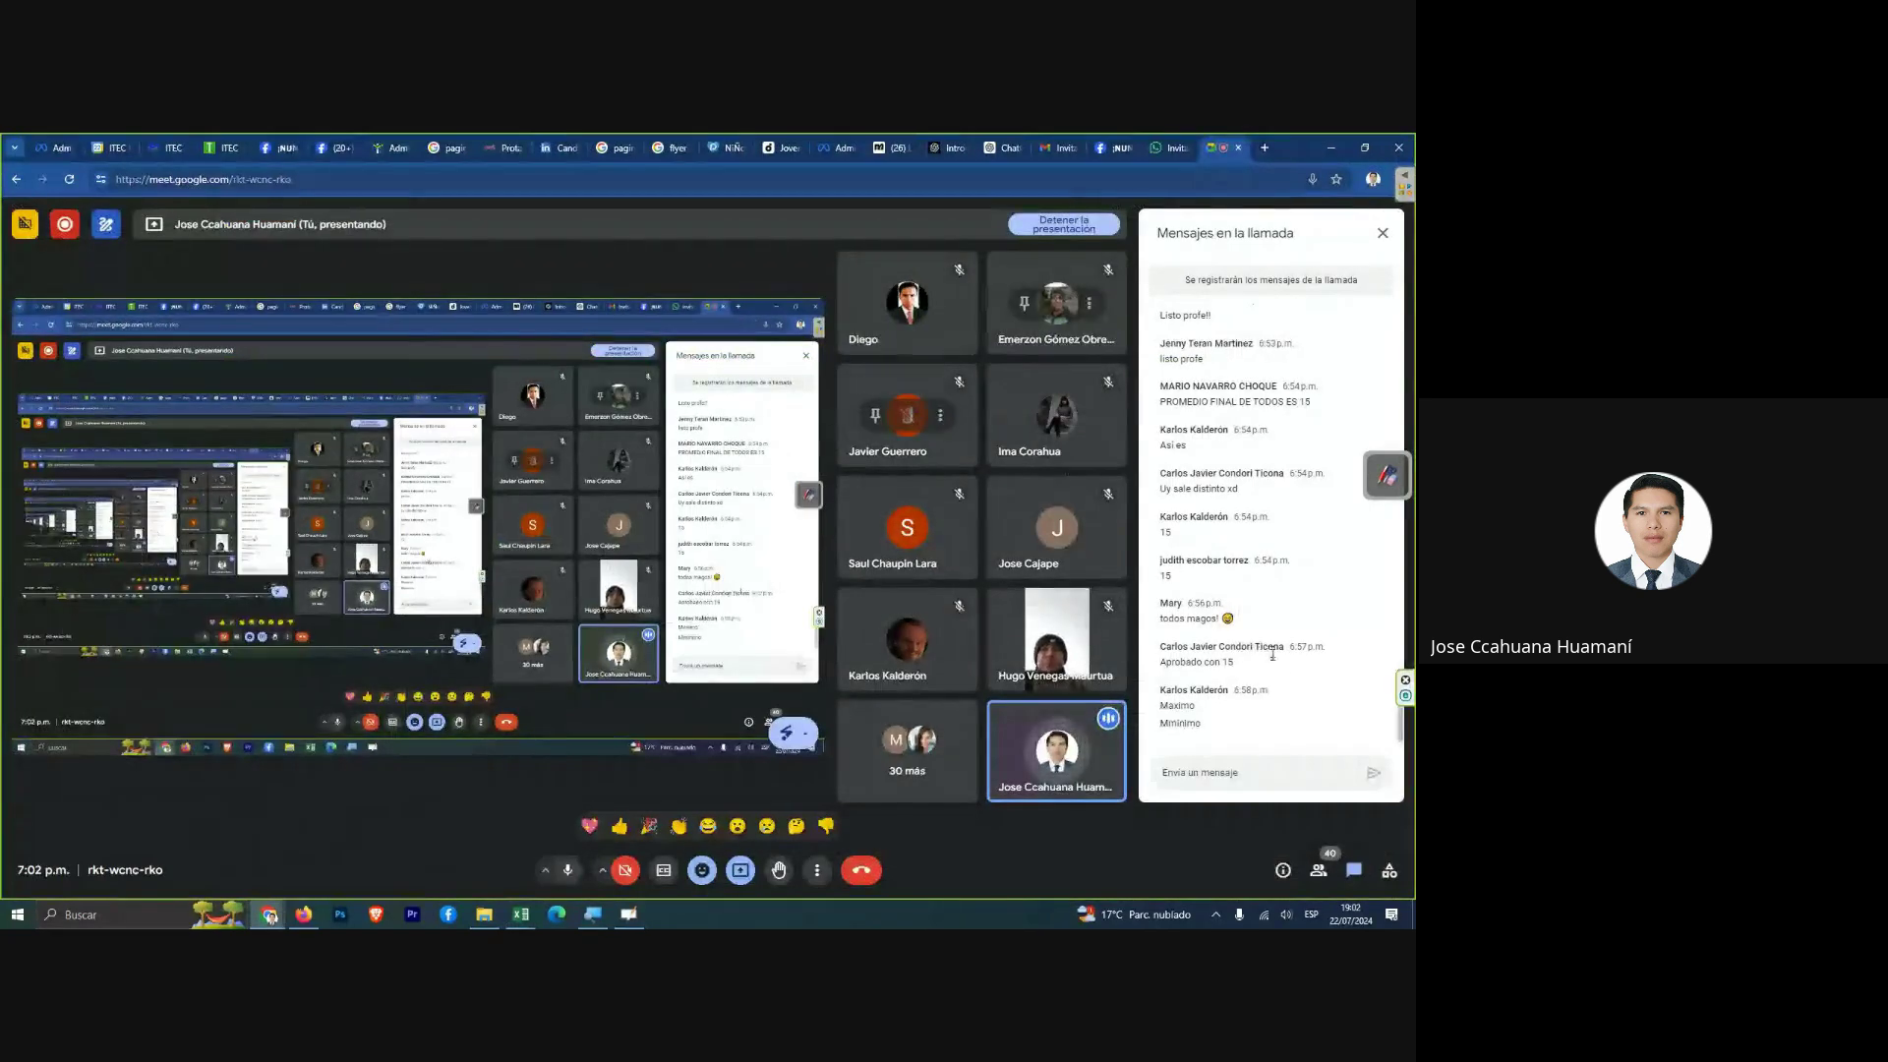
pyautogui.click(1246, 771)
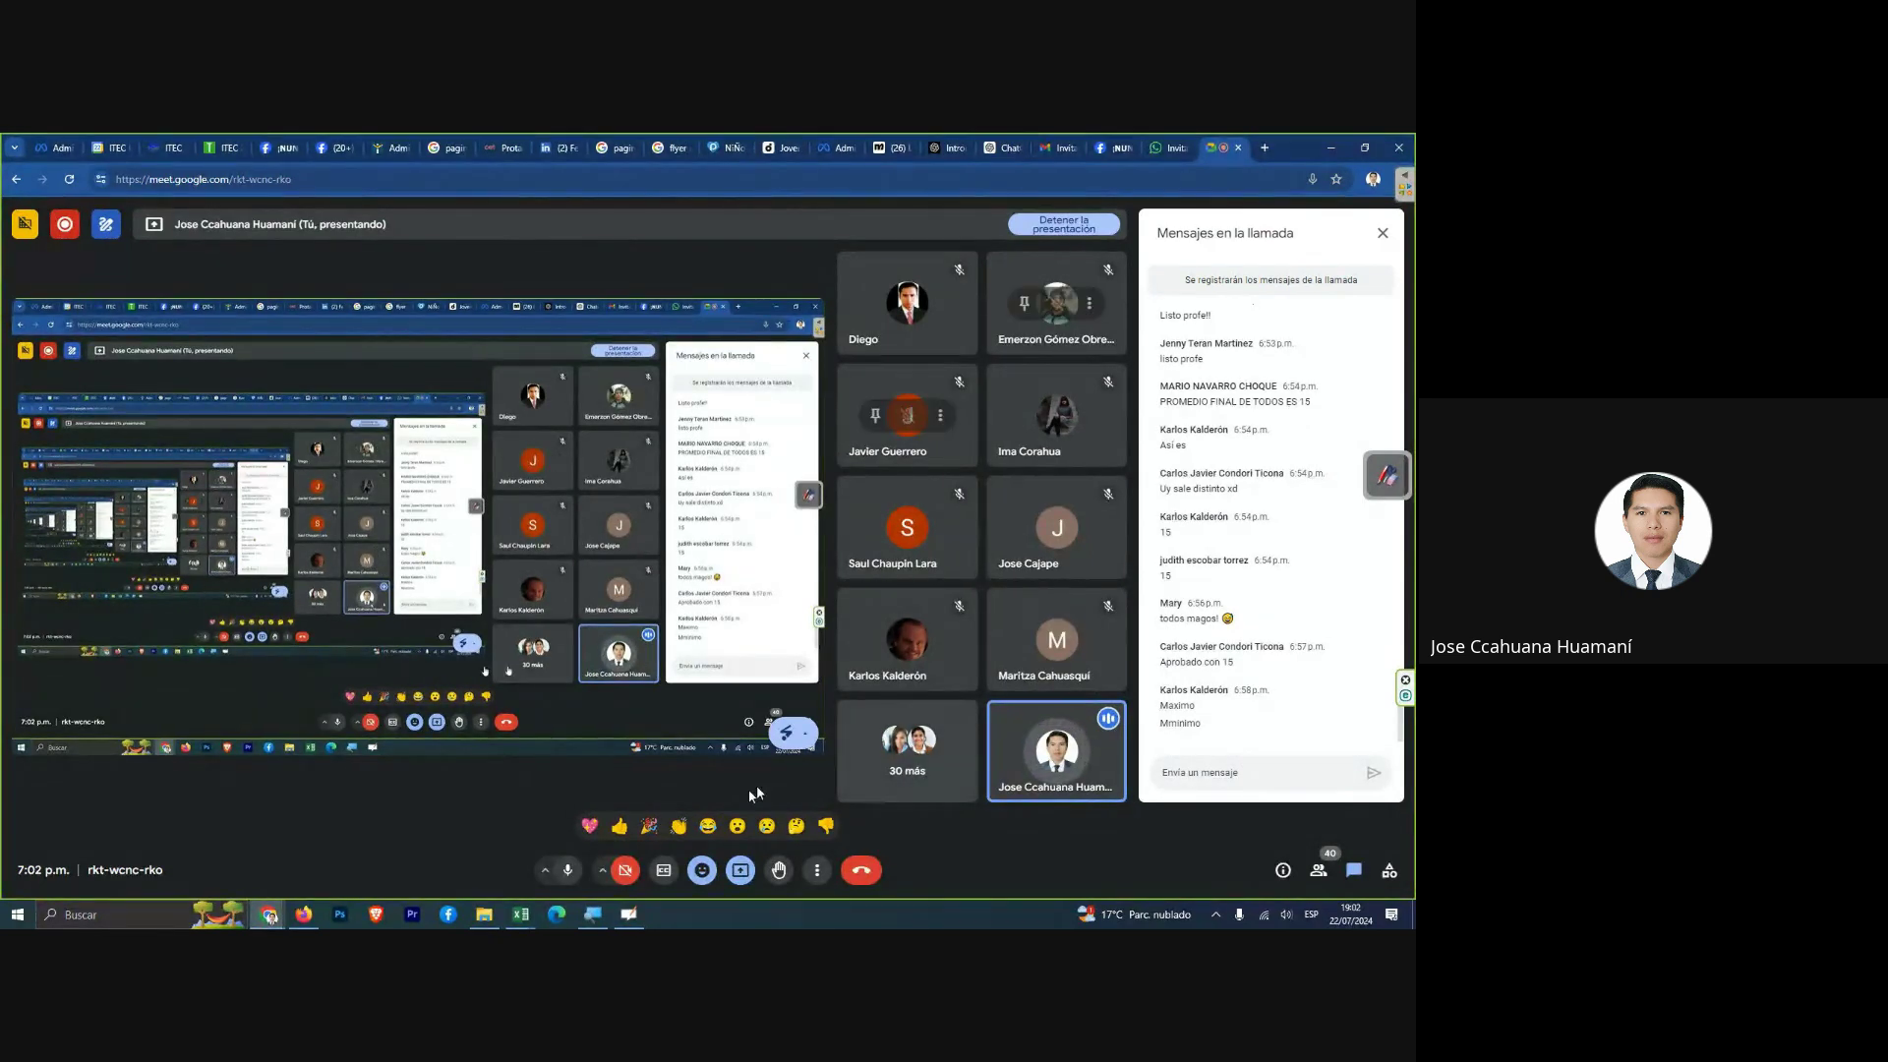
pyautogui.moveTo(521, 915)
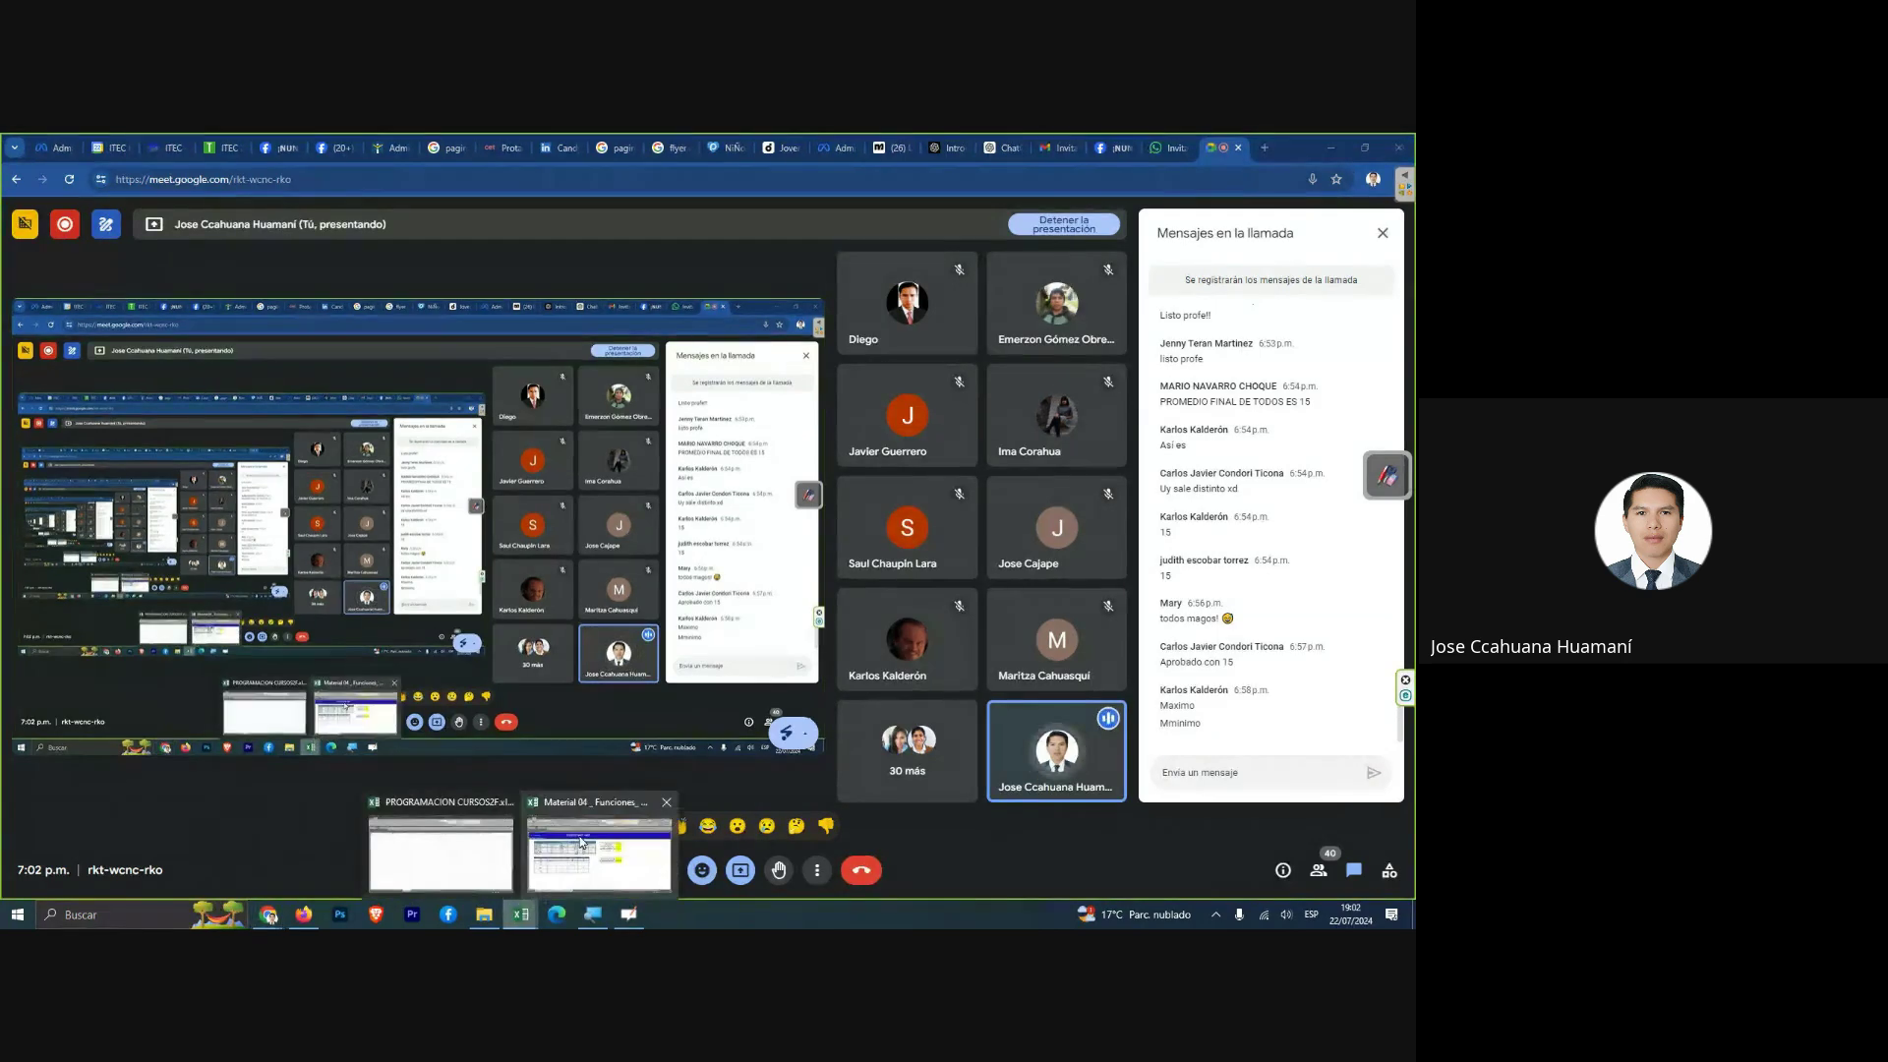
pyautogui.click(581, 842)
pyautogui.click(885, 552)
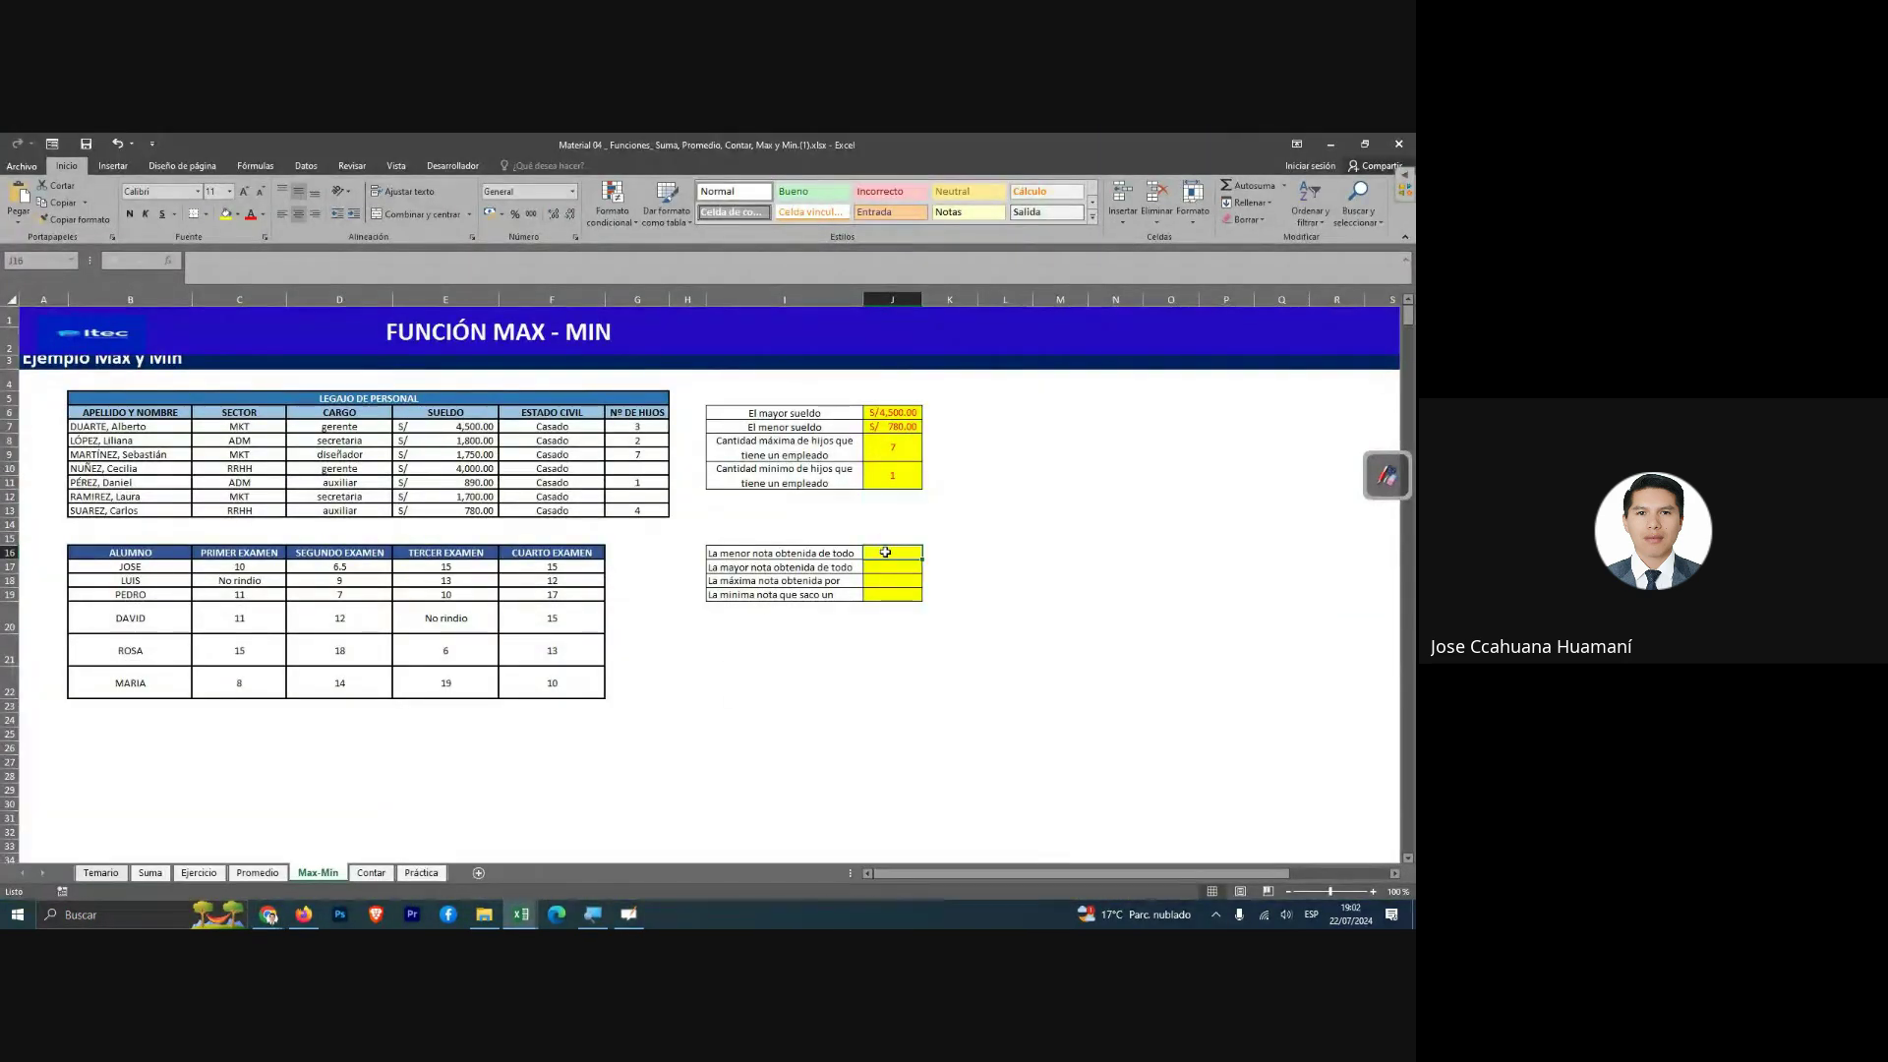
pyautogui.press('super+plus')
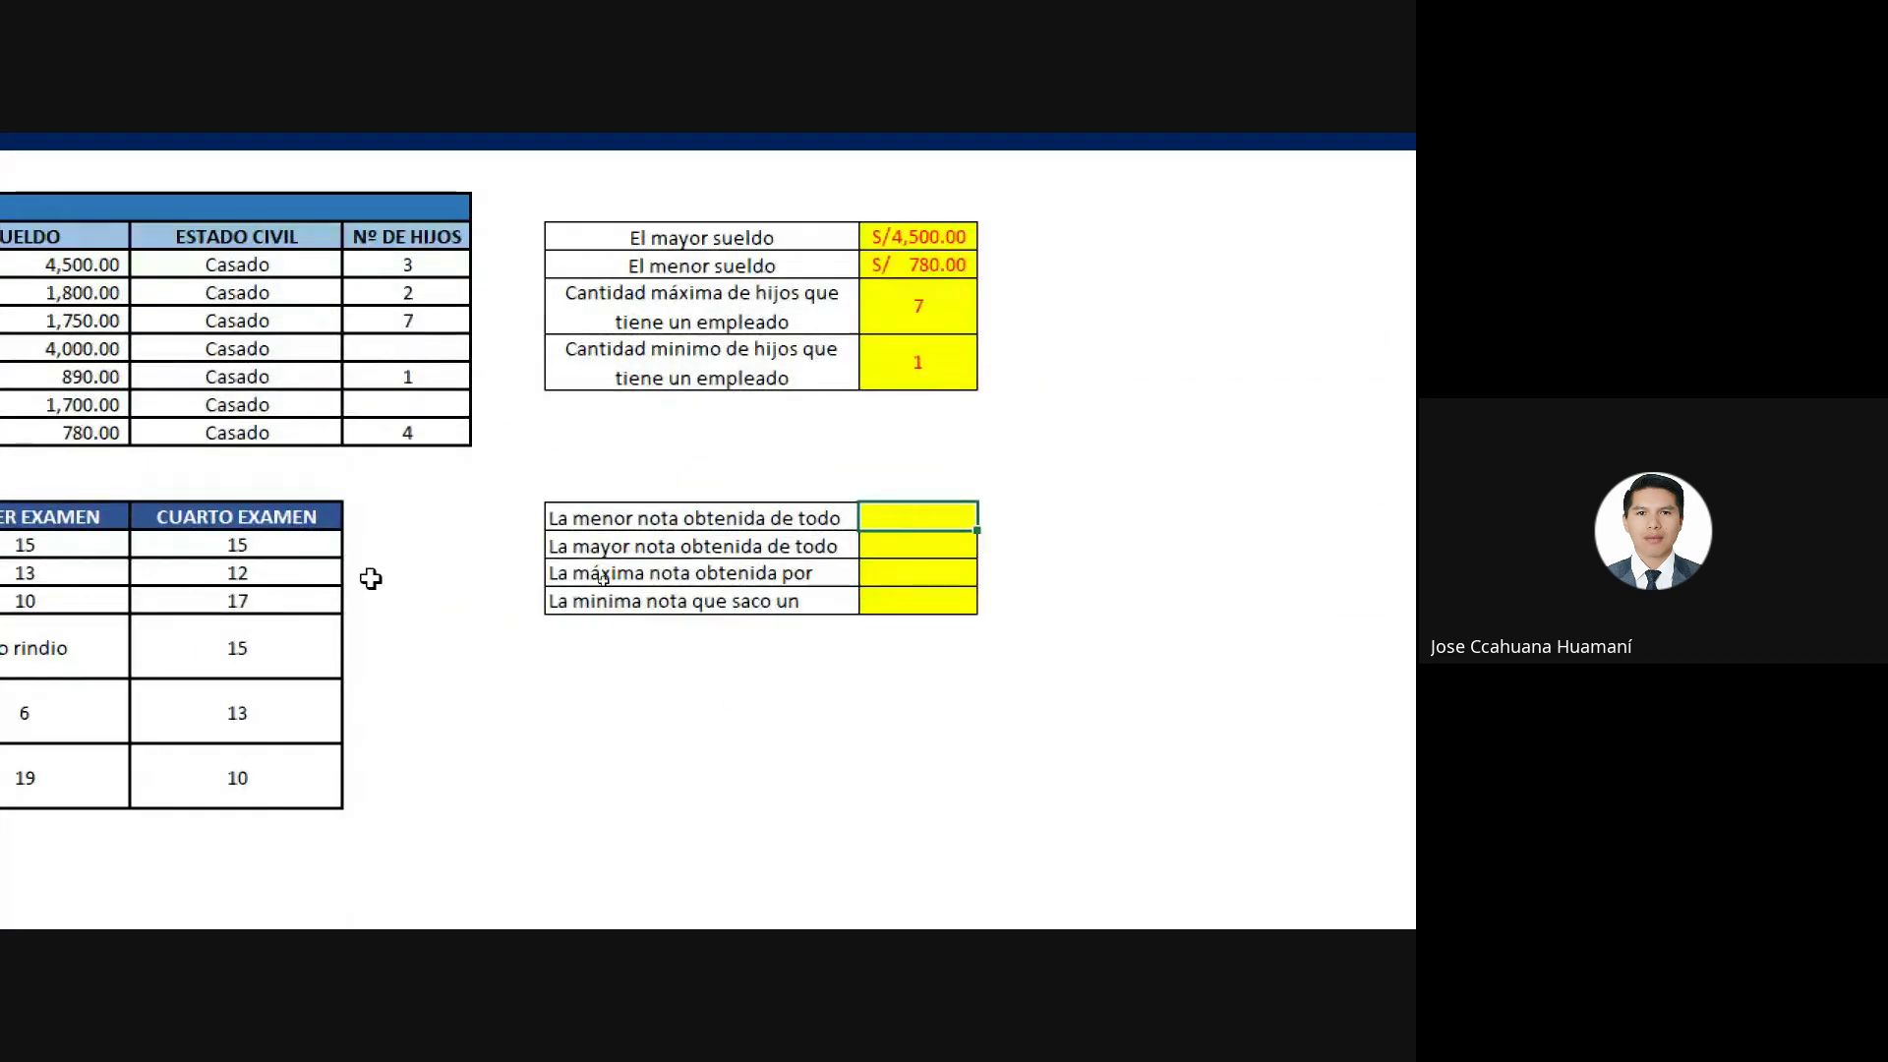
pyautogui.click(1130, 518)
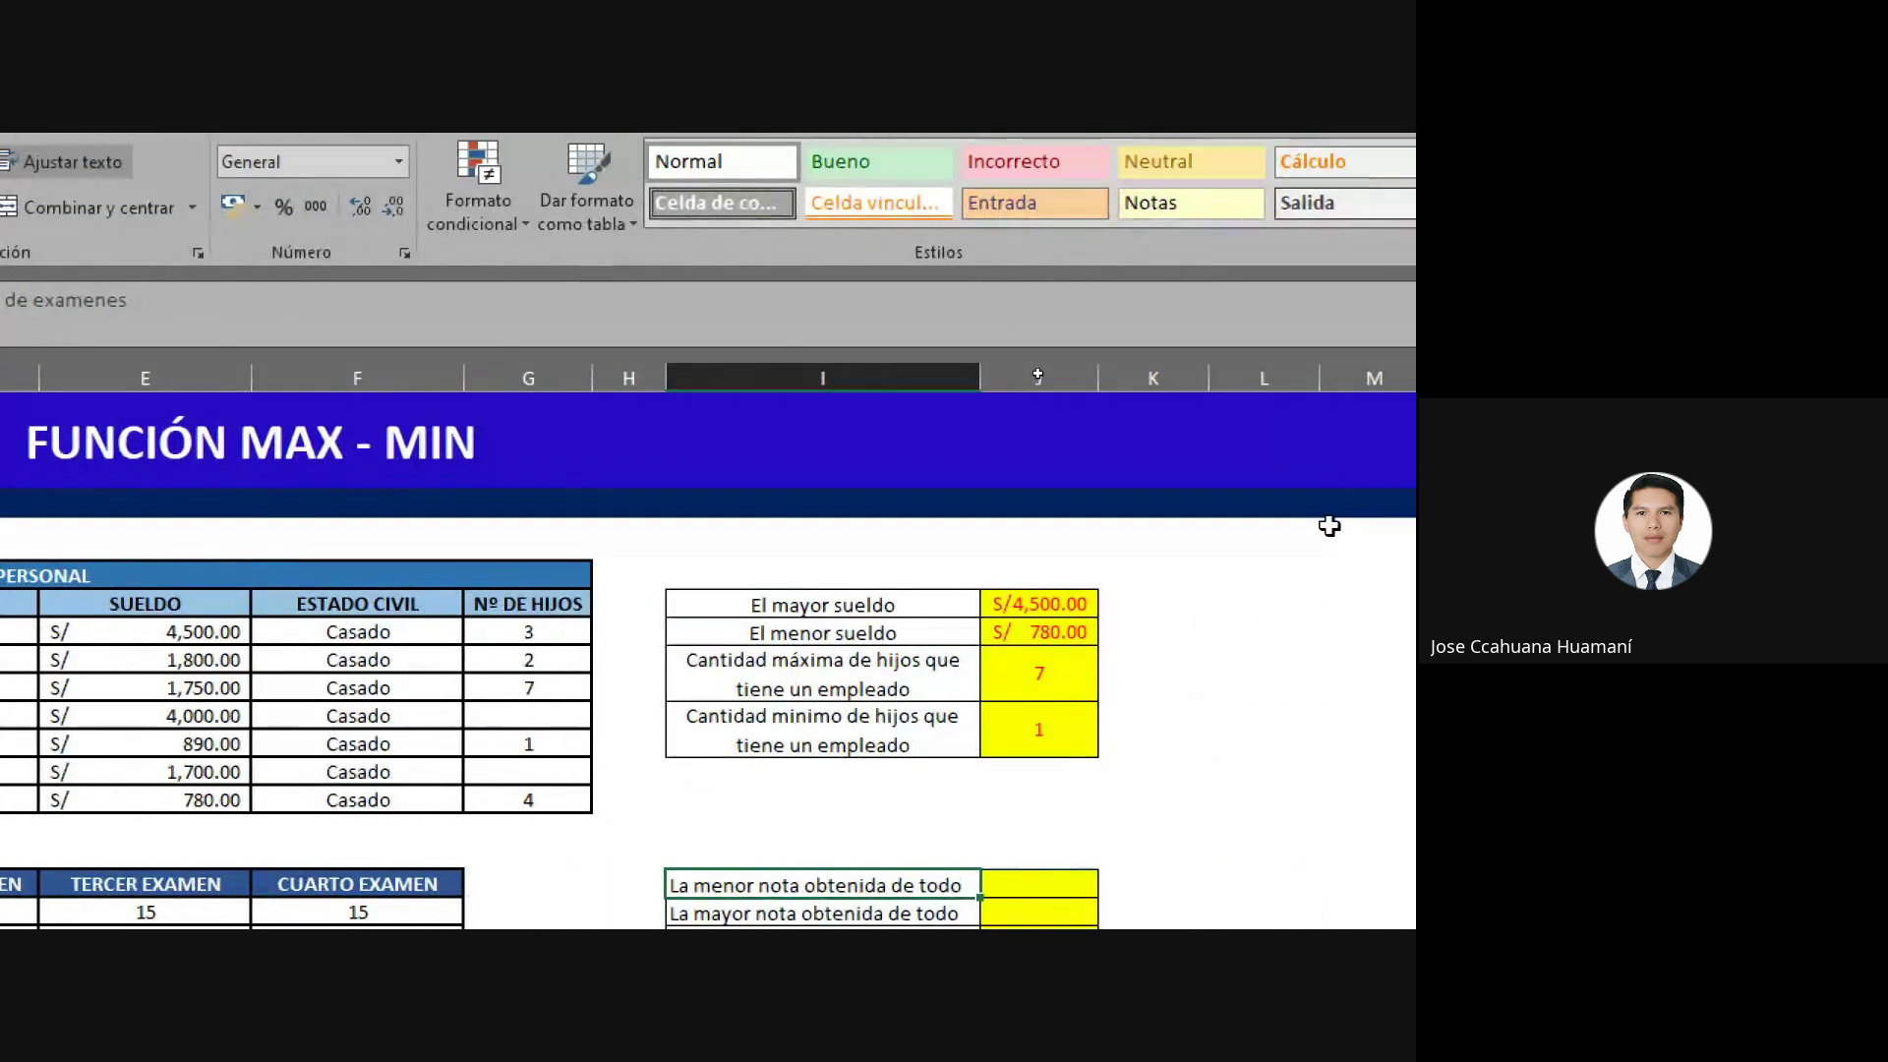
pyautogui.press('super+minus')
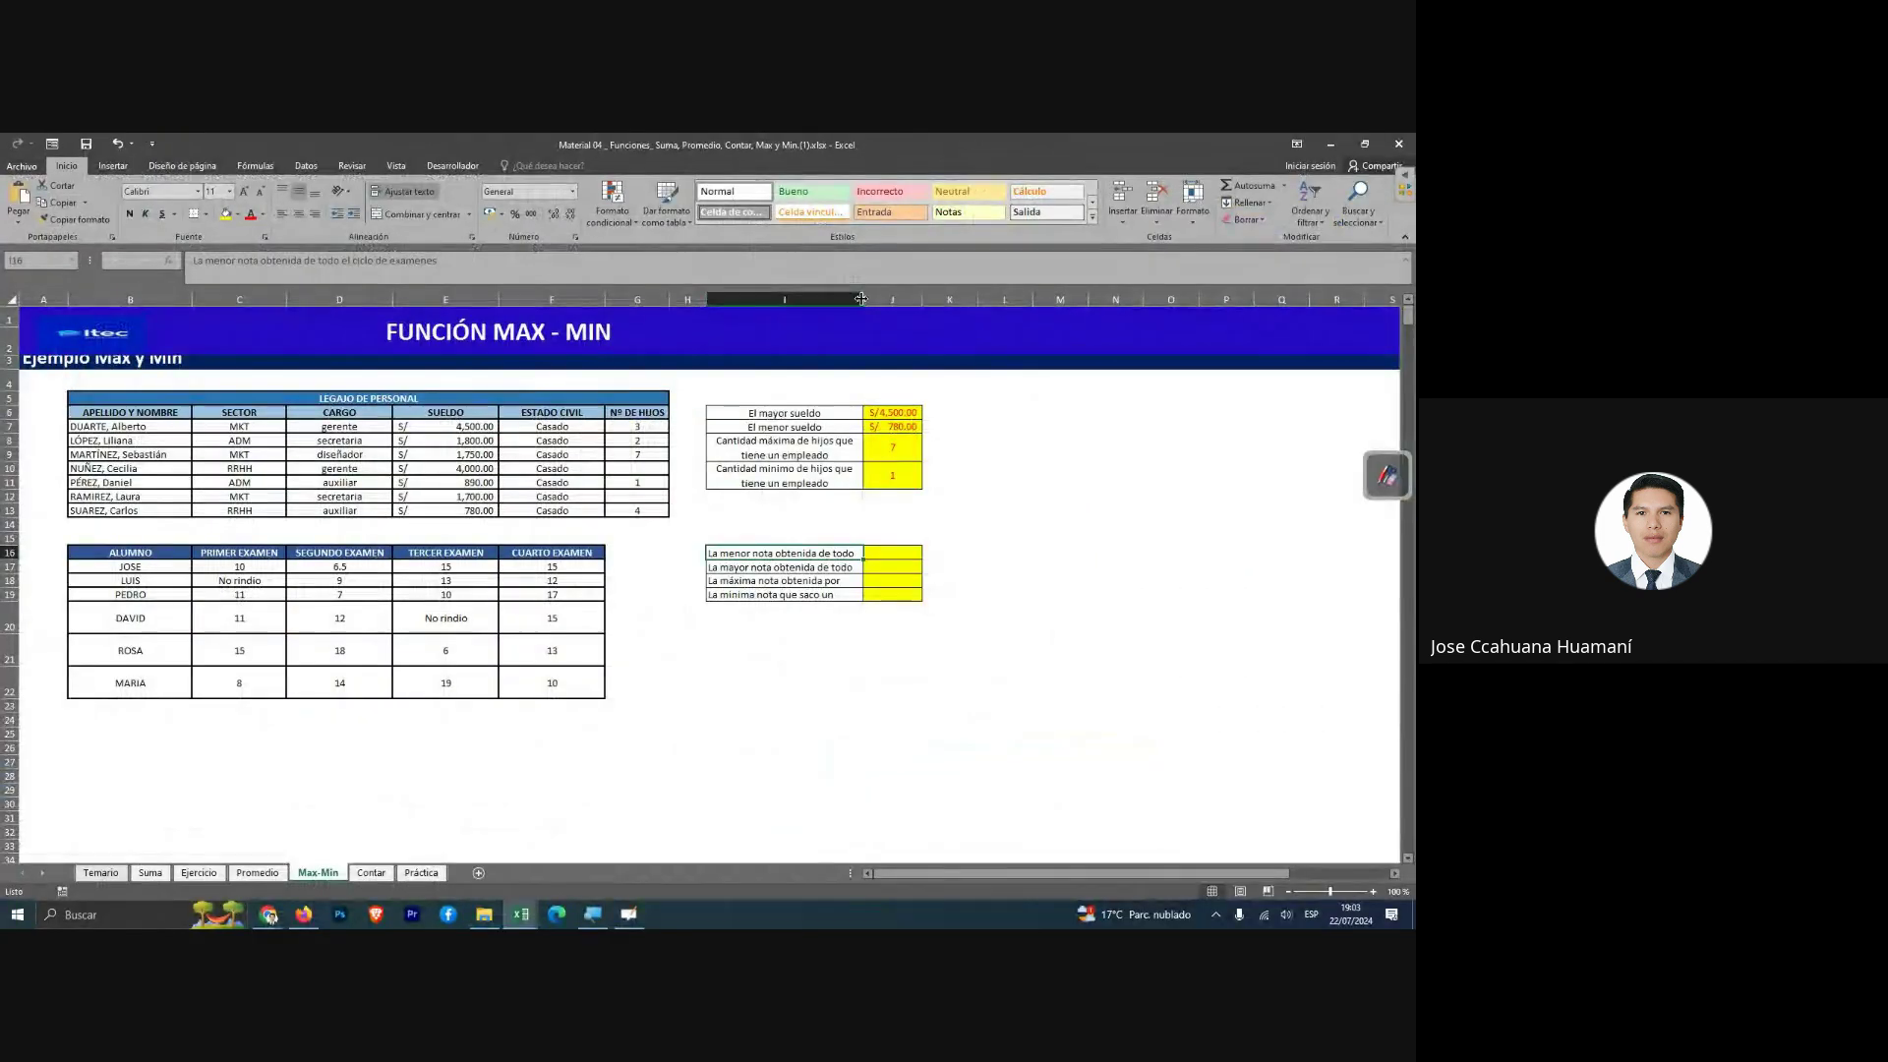
pyautogui.moveTo(862, 299); pyautogui.dragTo(1063, 299)
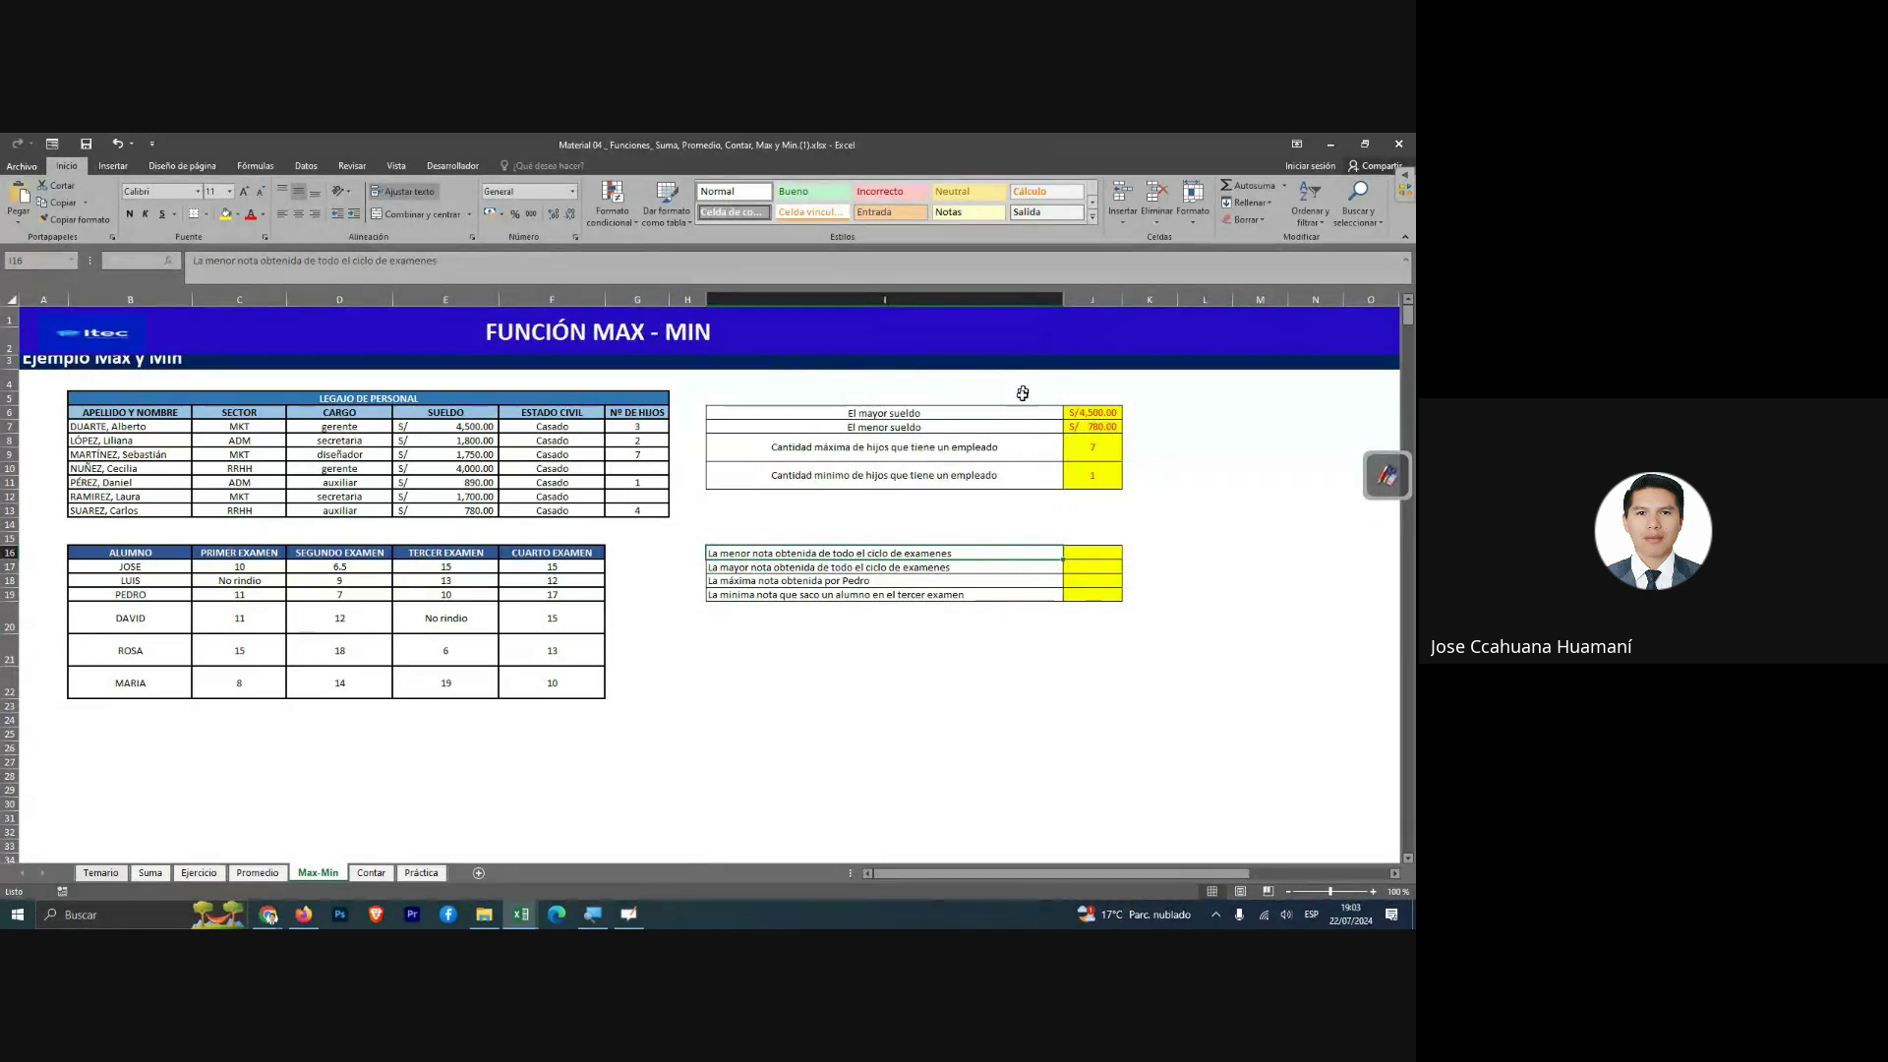
# Enter =MIN(C17:F22) in J16 so the lowest grade shows 6.
pyautogui.click(1089, 554)
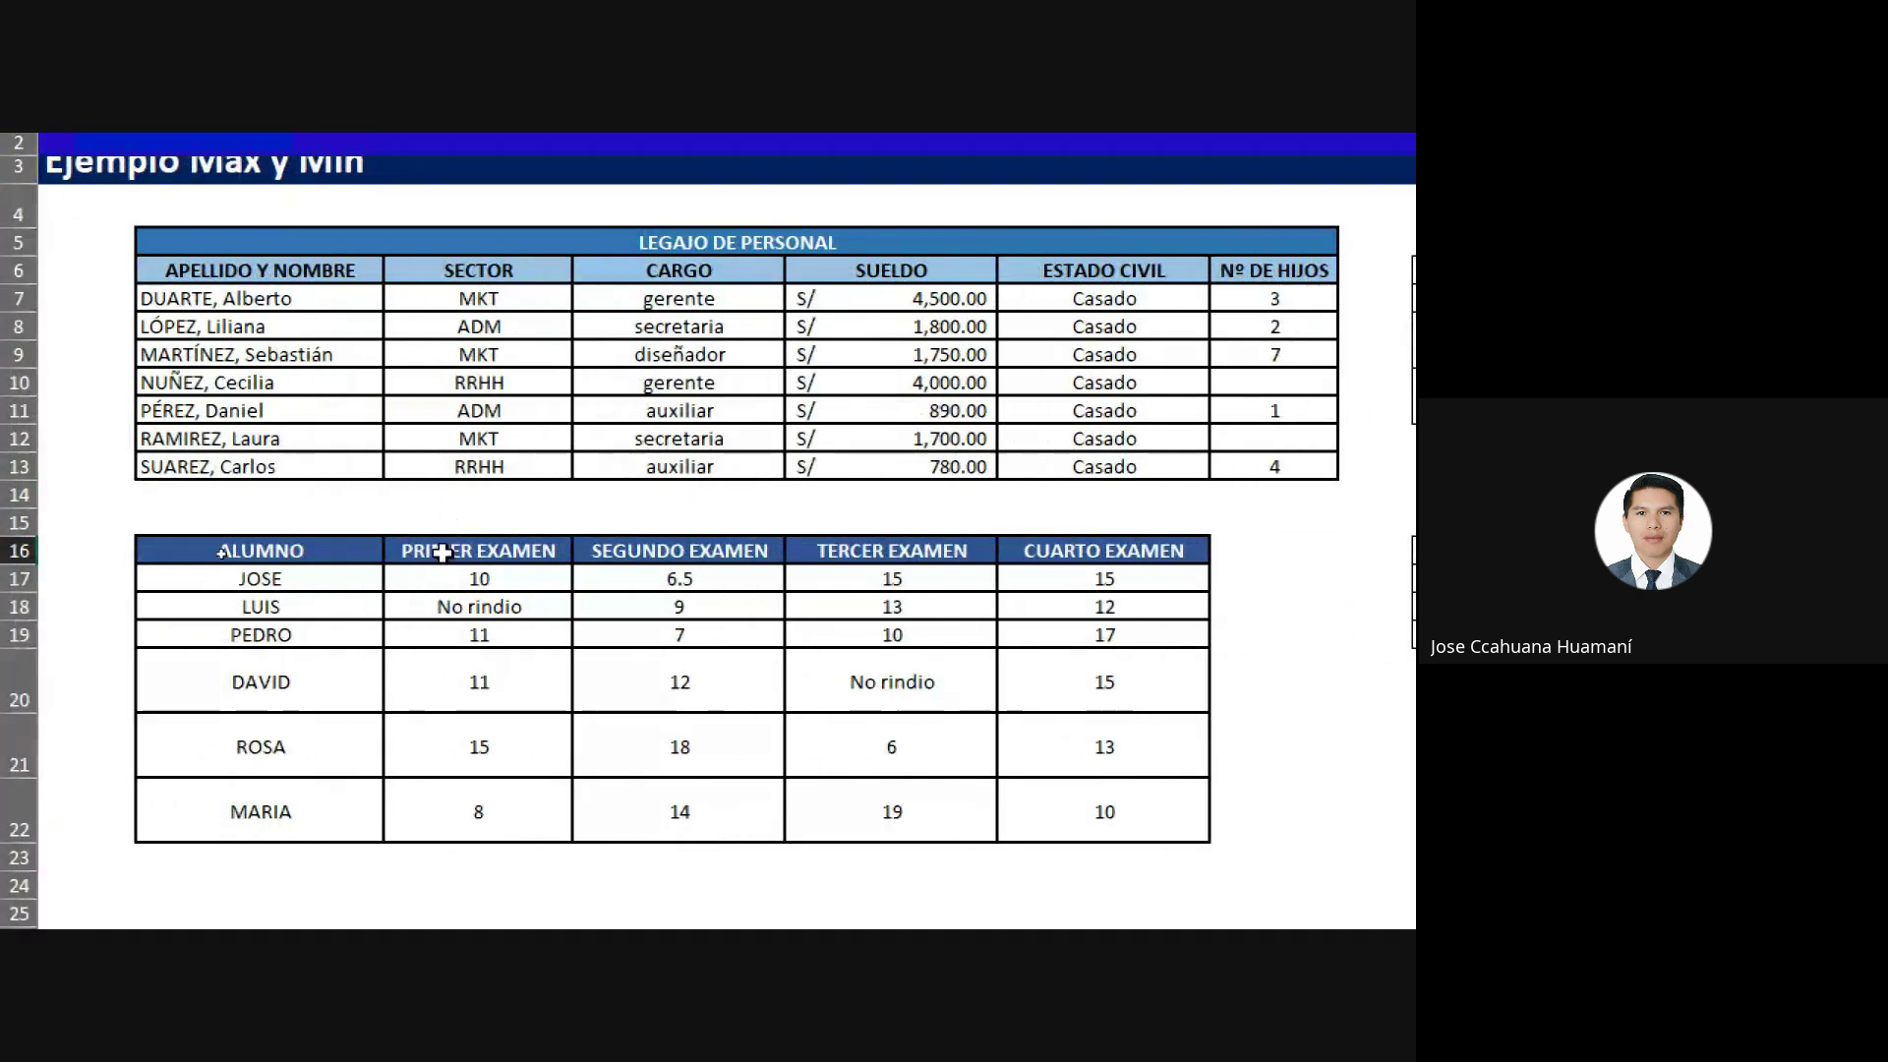
pyautogui.moveTo(442, 578); pyautogui.dragTo(1124, 808)
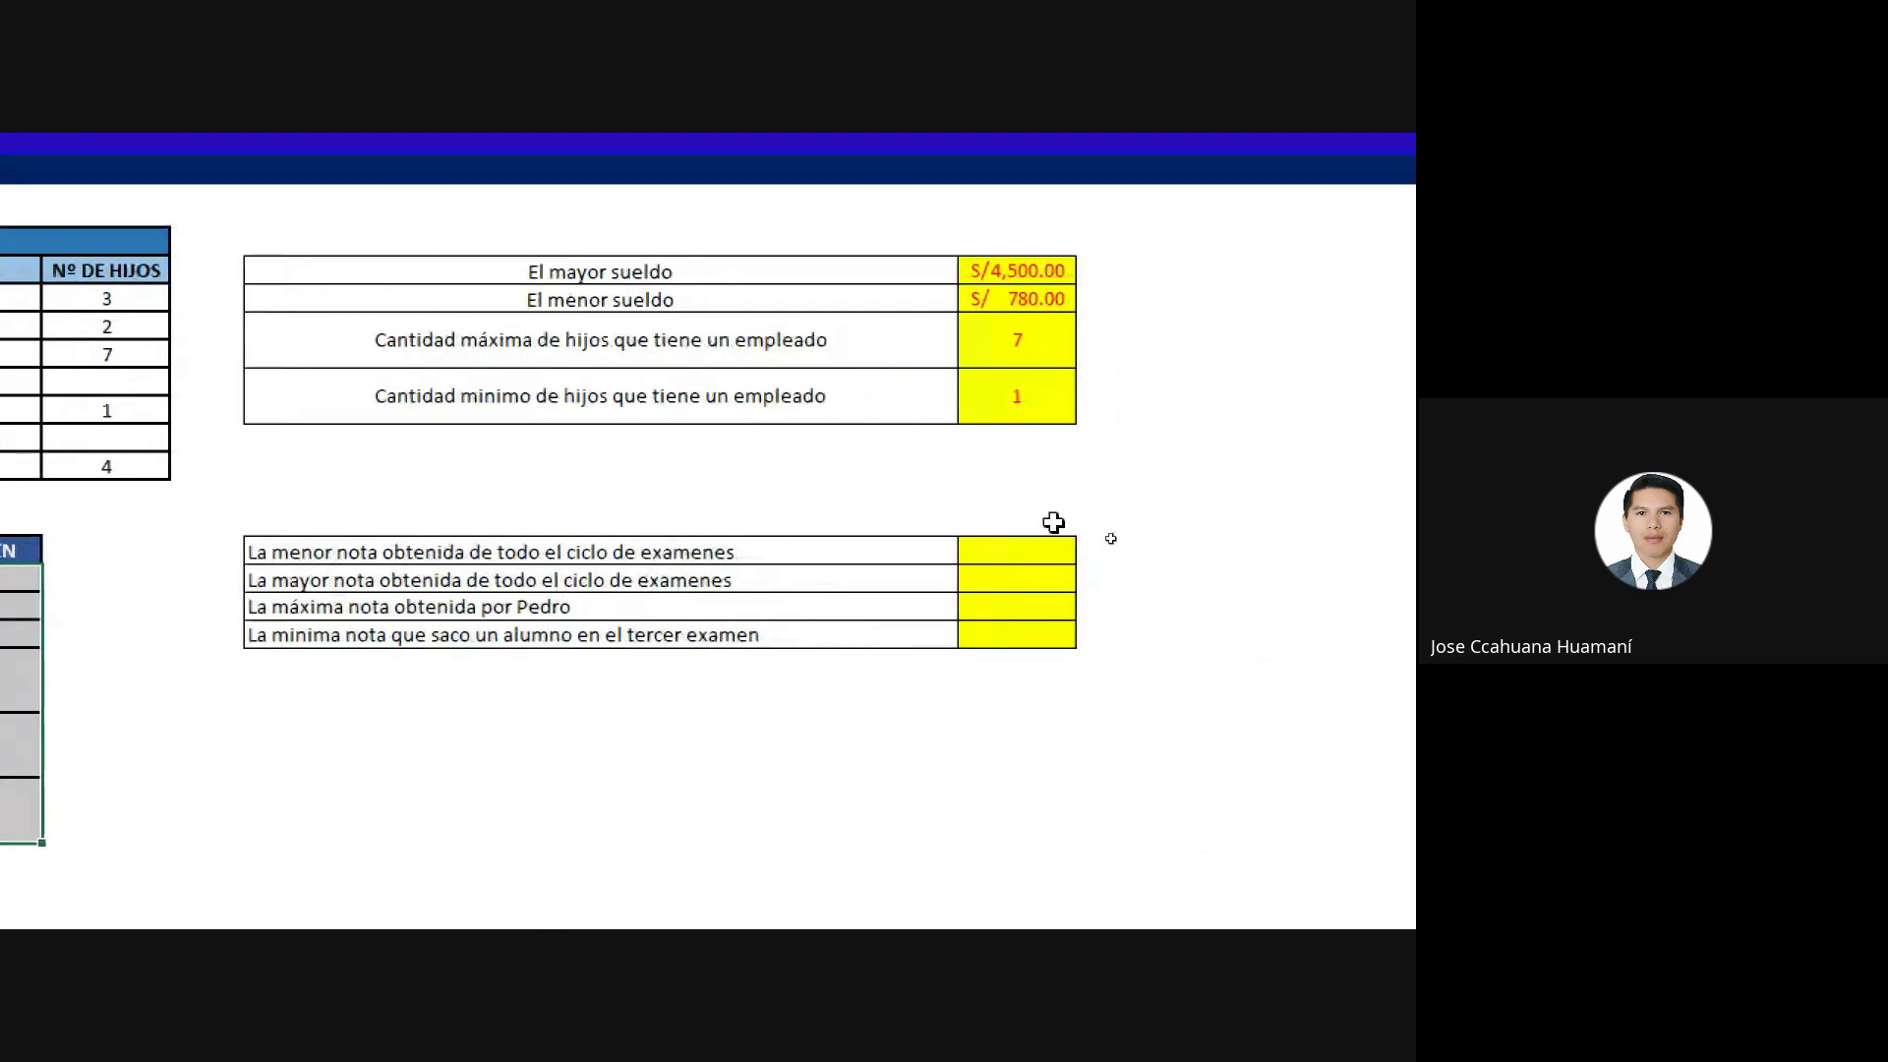
pyautogui.click(1013, 548)
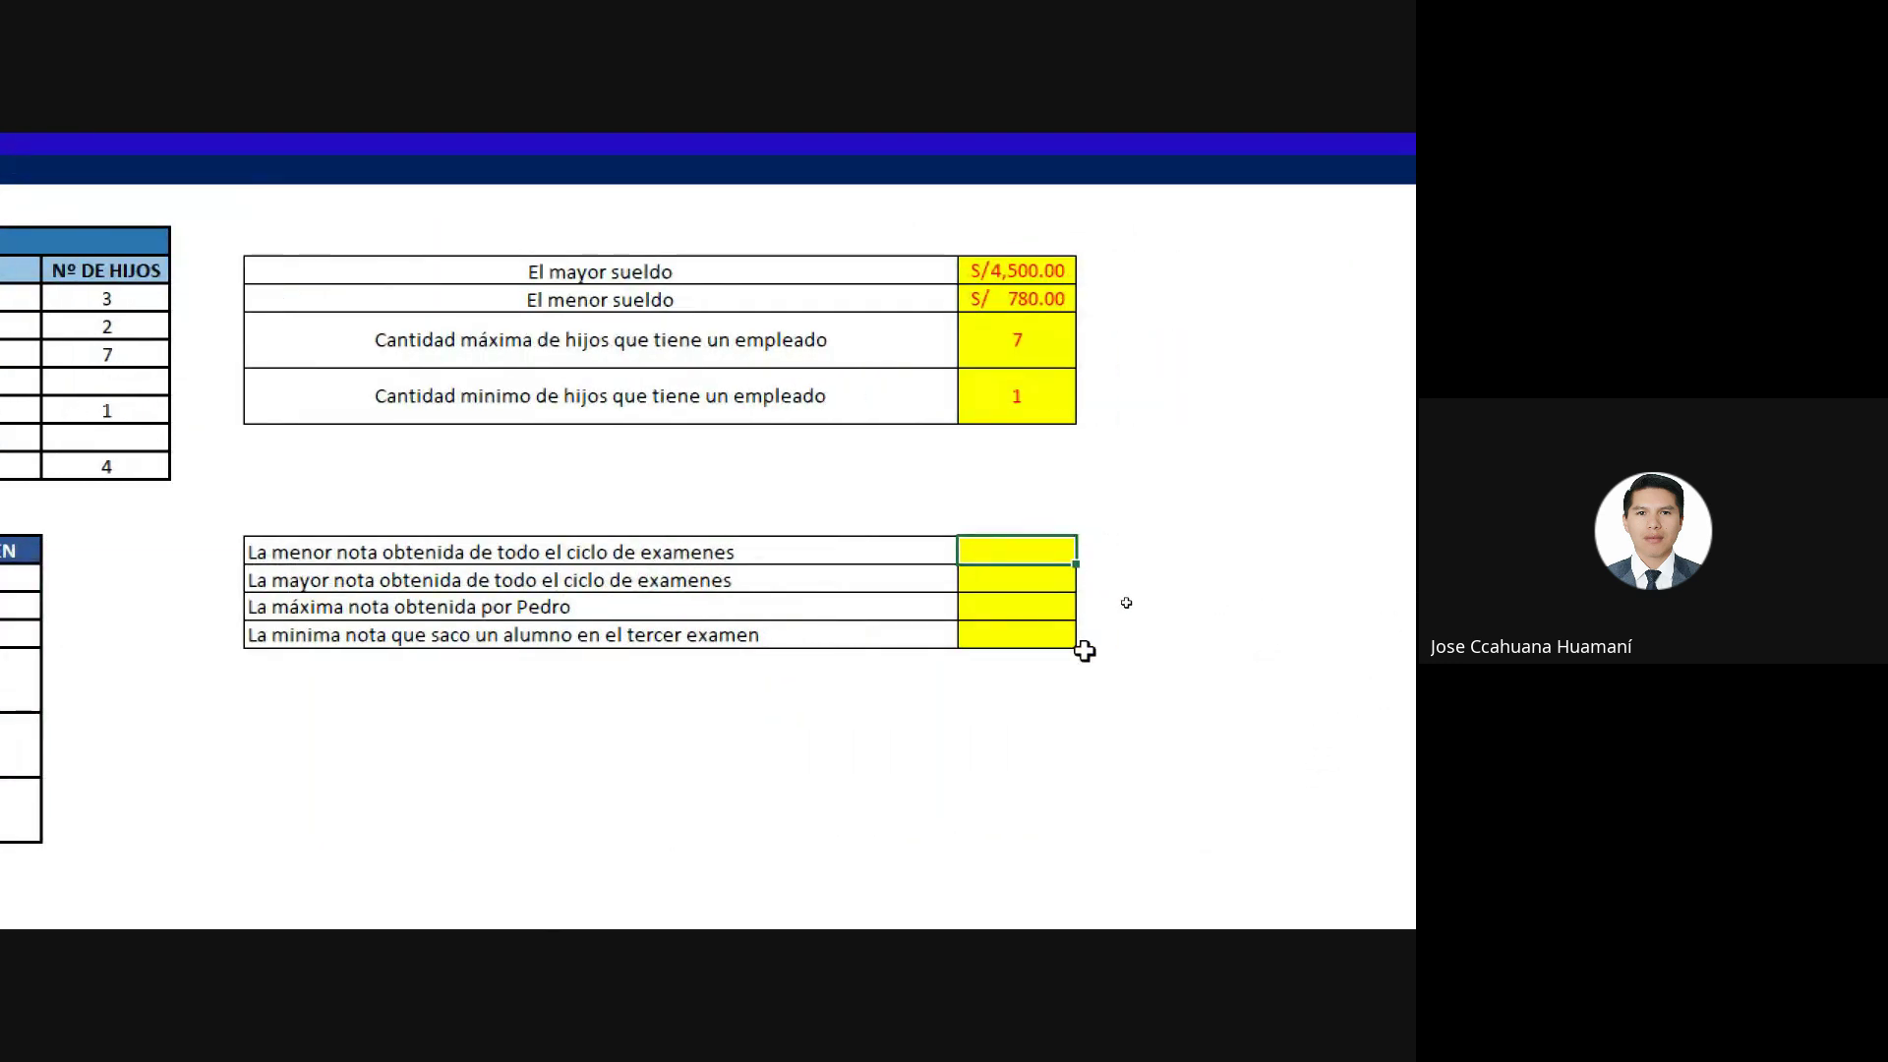
pyautogui.write('=min')
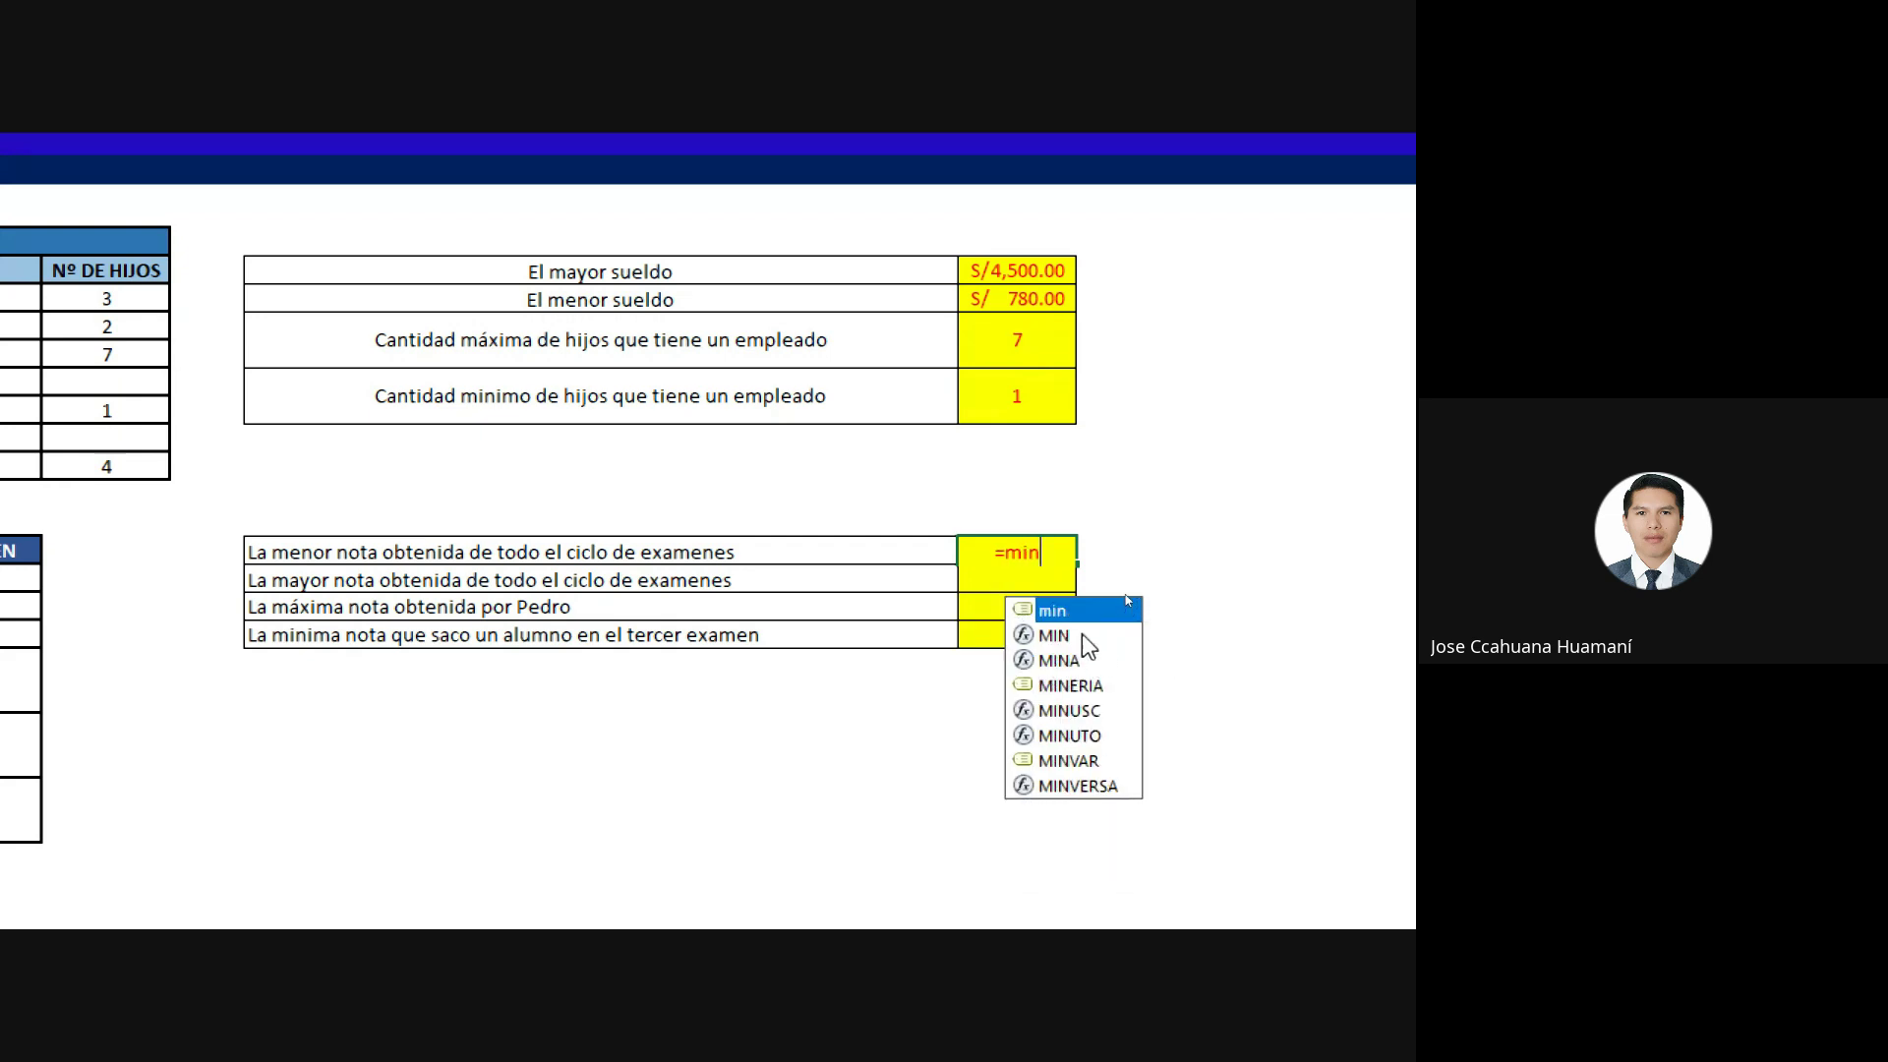
pyautogui.press('Down')
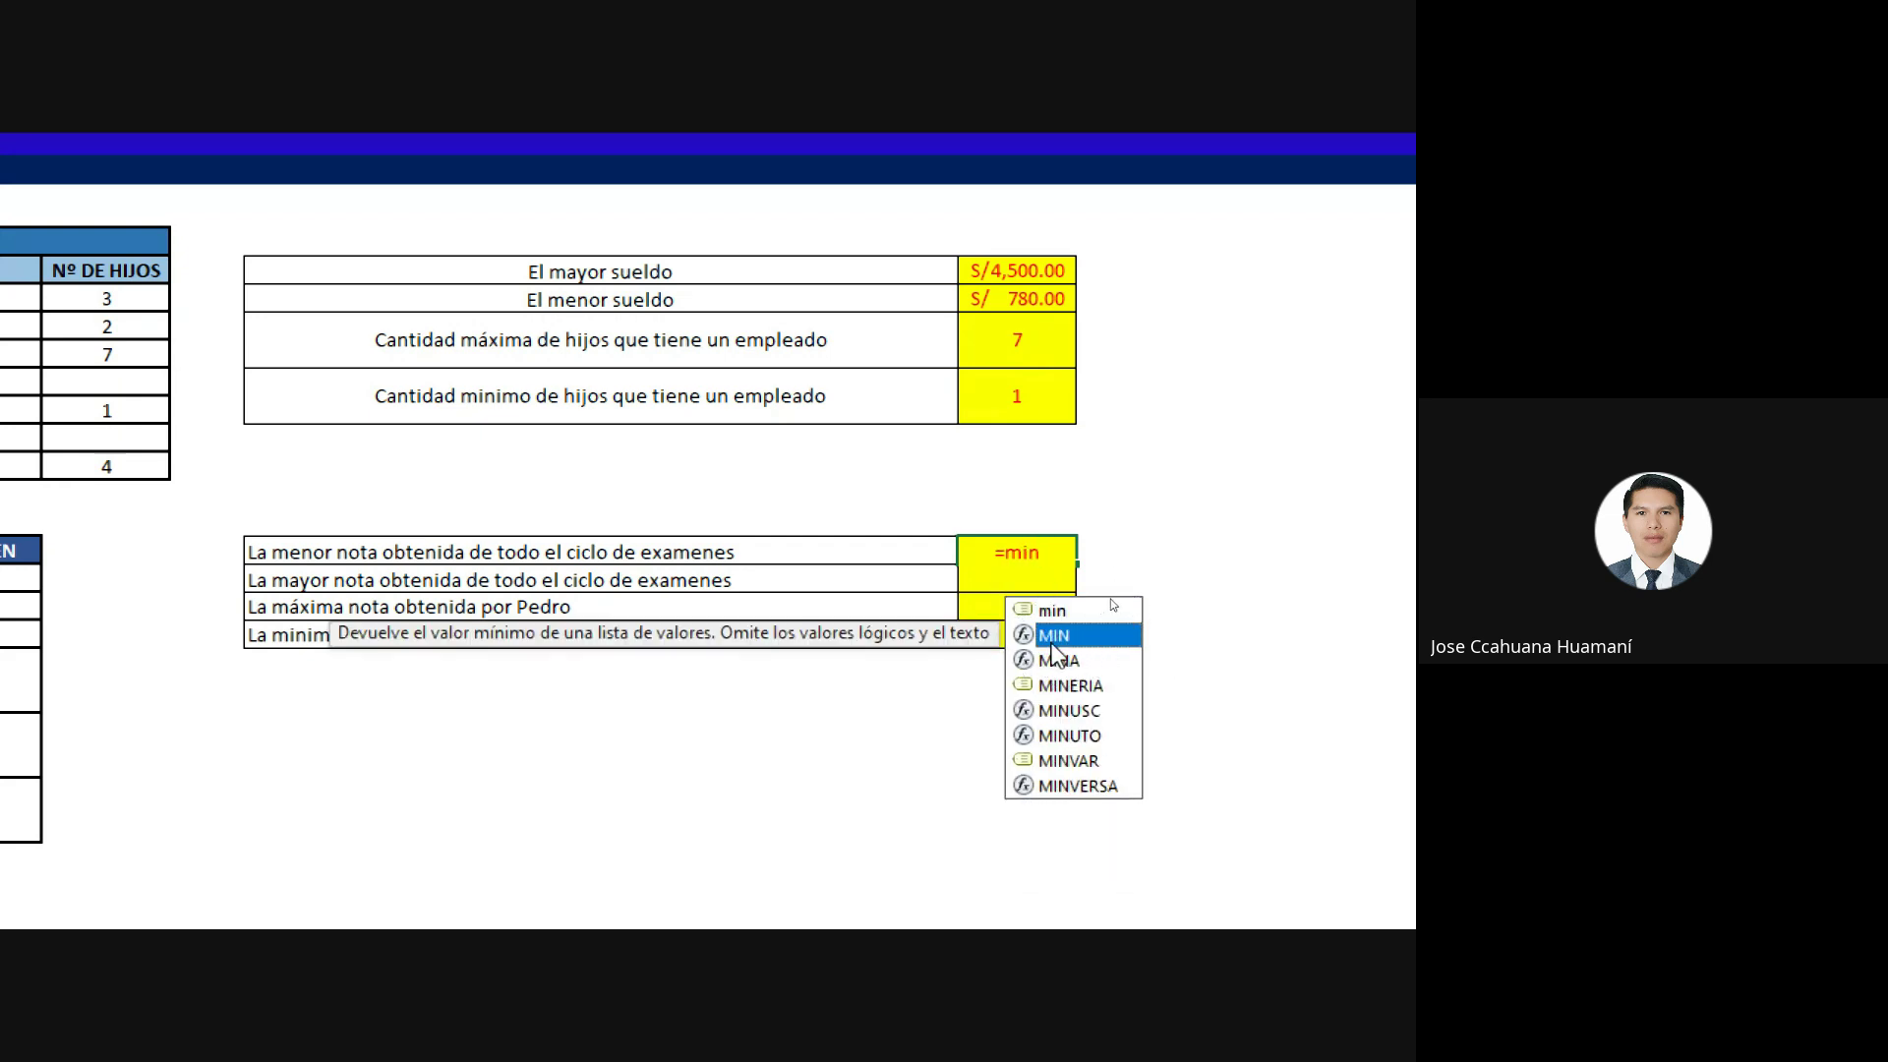
pyautogui.doubleClick(1058, 635)
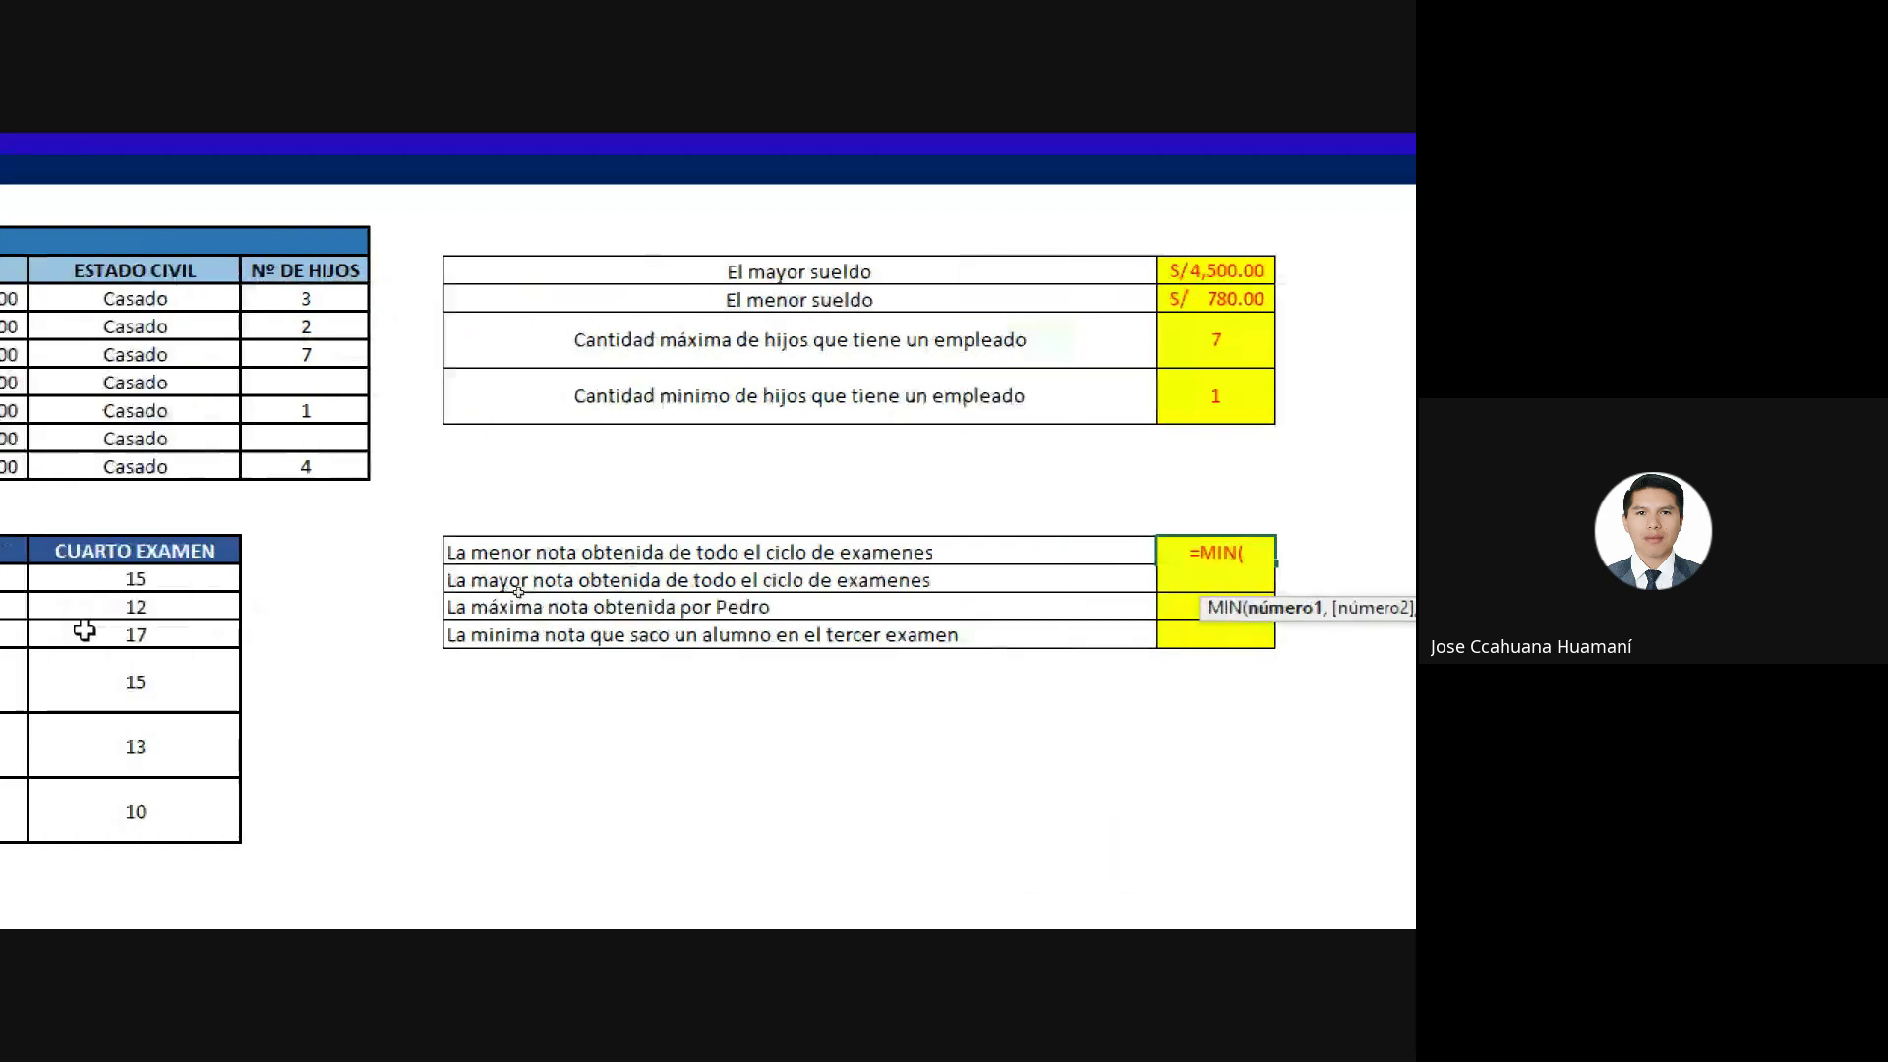
pyautogui.hscroll(-10, 265, 558)
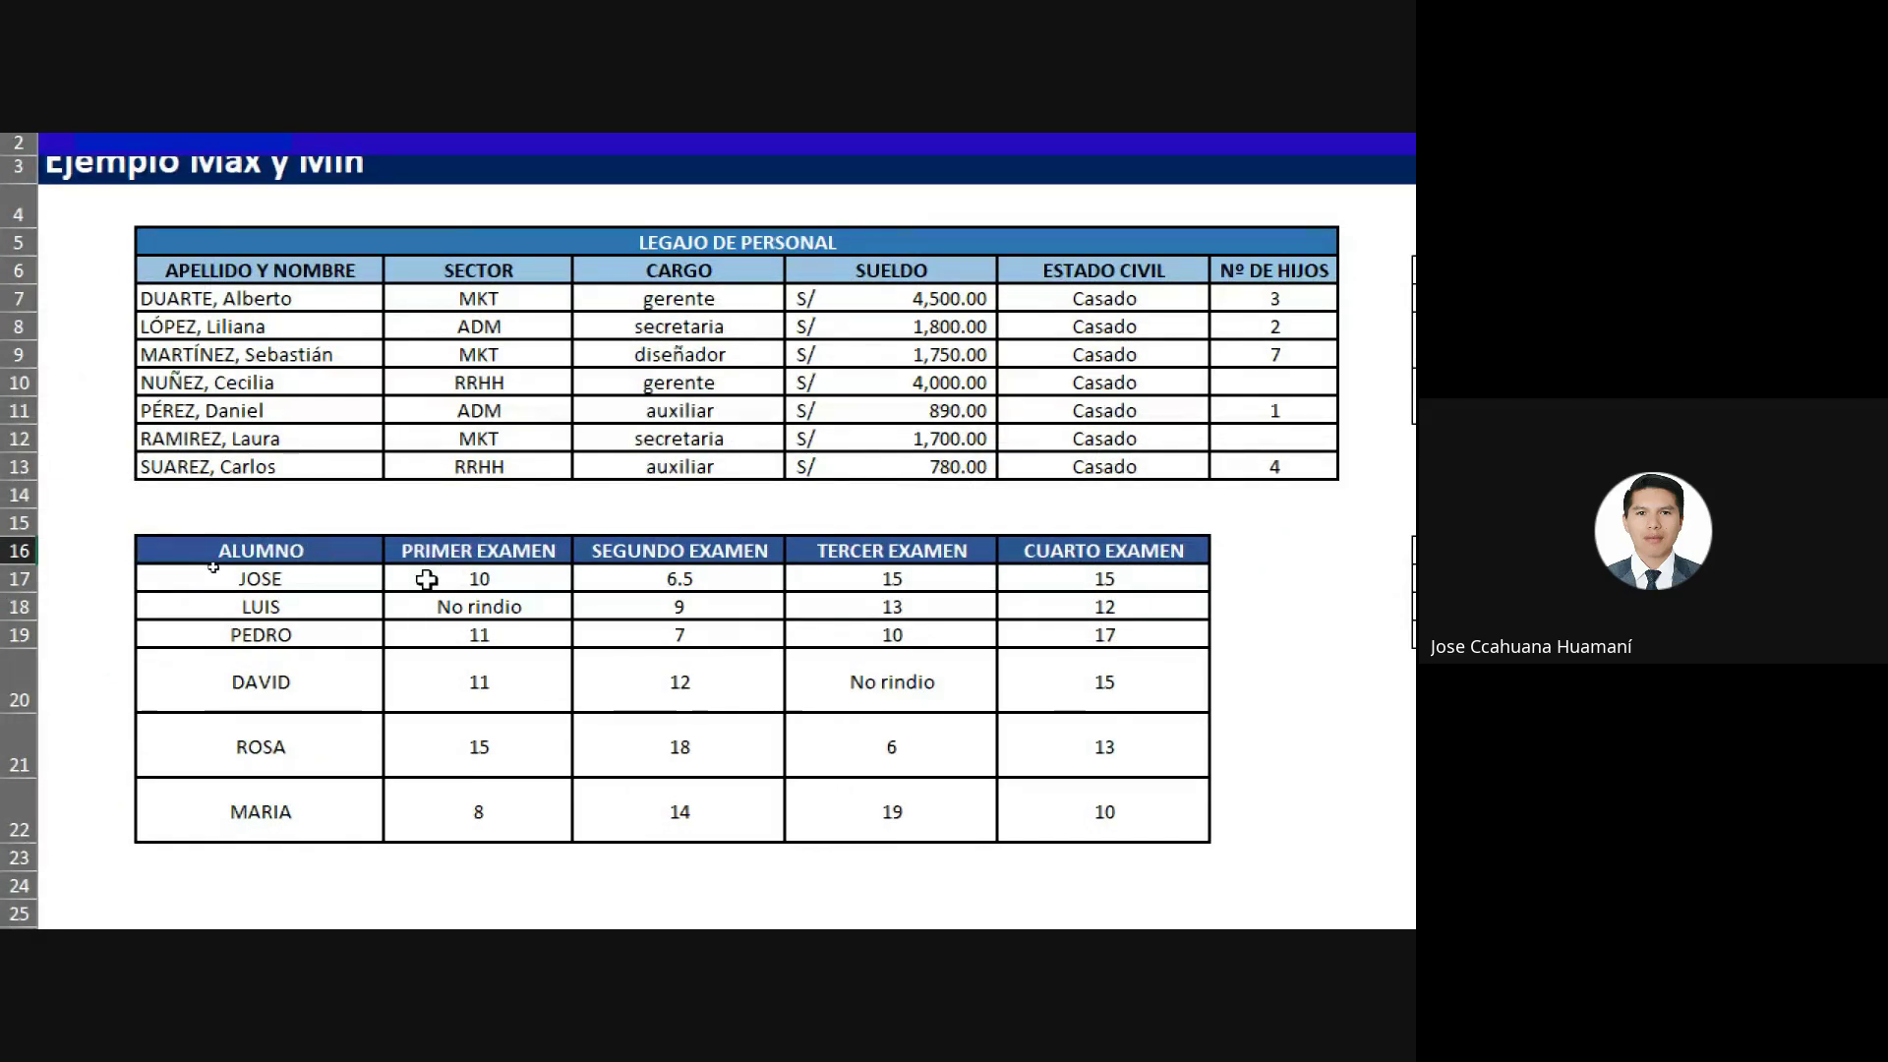
pyautogui.moveTo(423, 578)
pyautogui.mouseDown()
pyautogui.moveTo(1166, 707)
pyautogui.moveTo(1129, 787)
pyautogui.mouseUp()
pyautogui.press('Return')
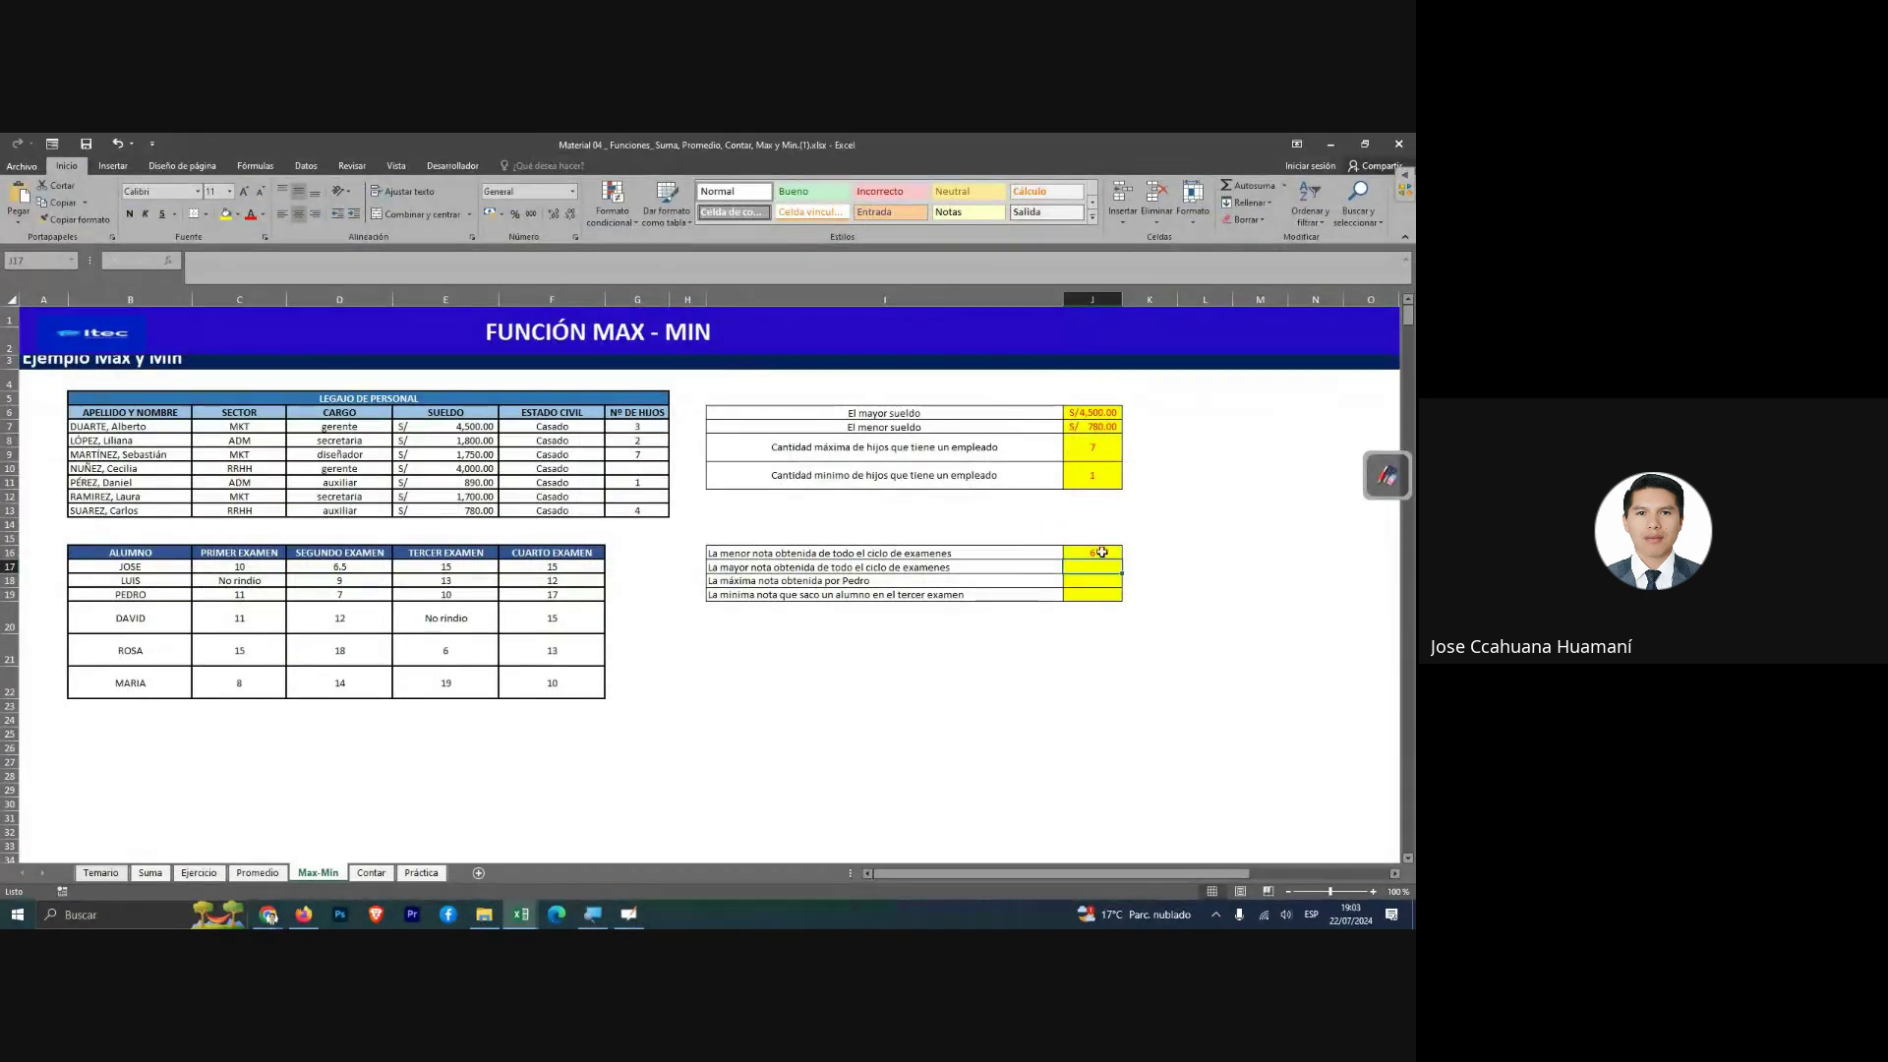
pyautogui.click(1099, 556)
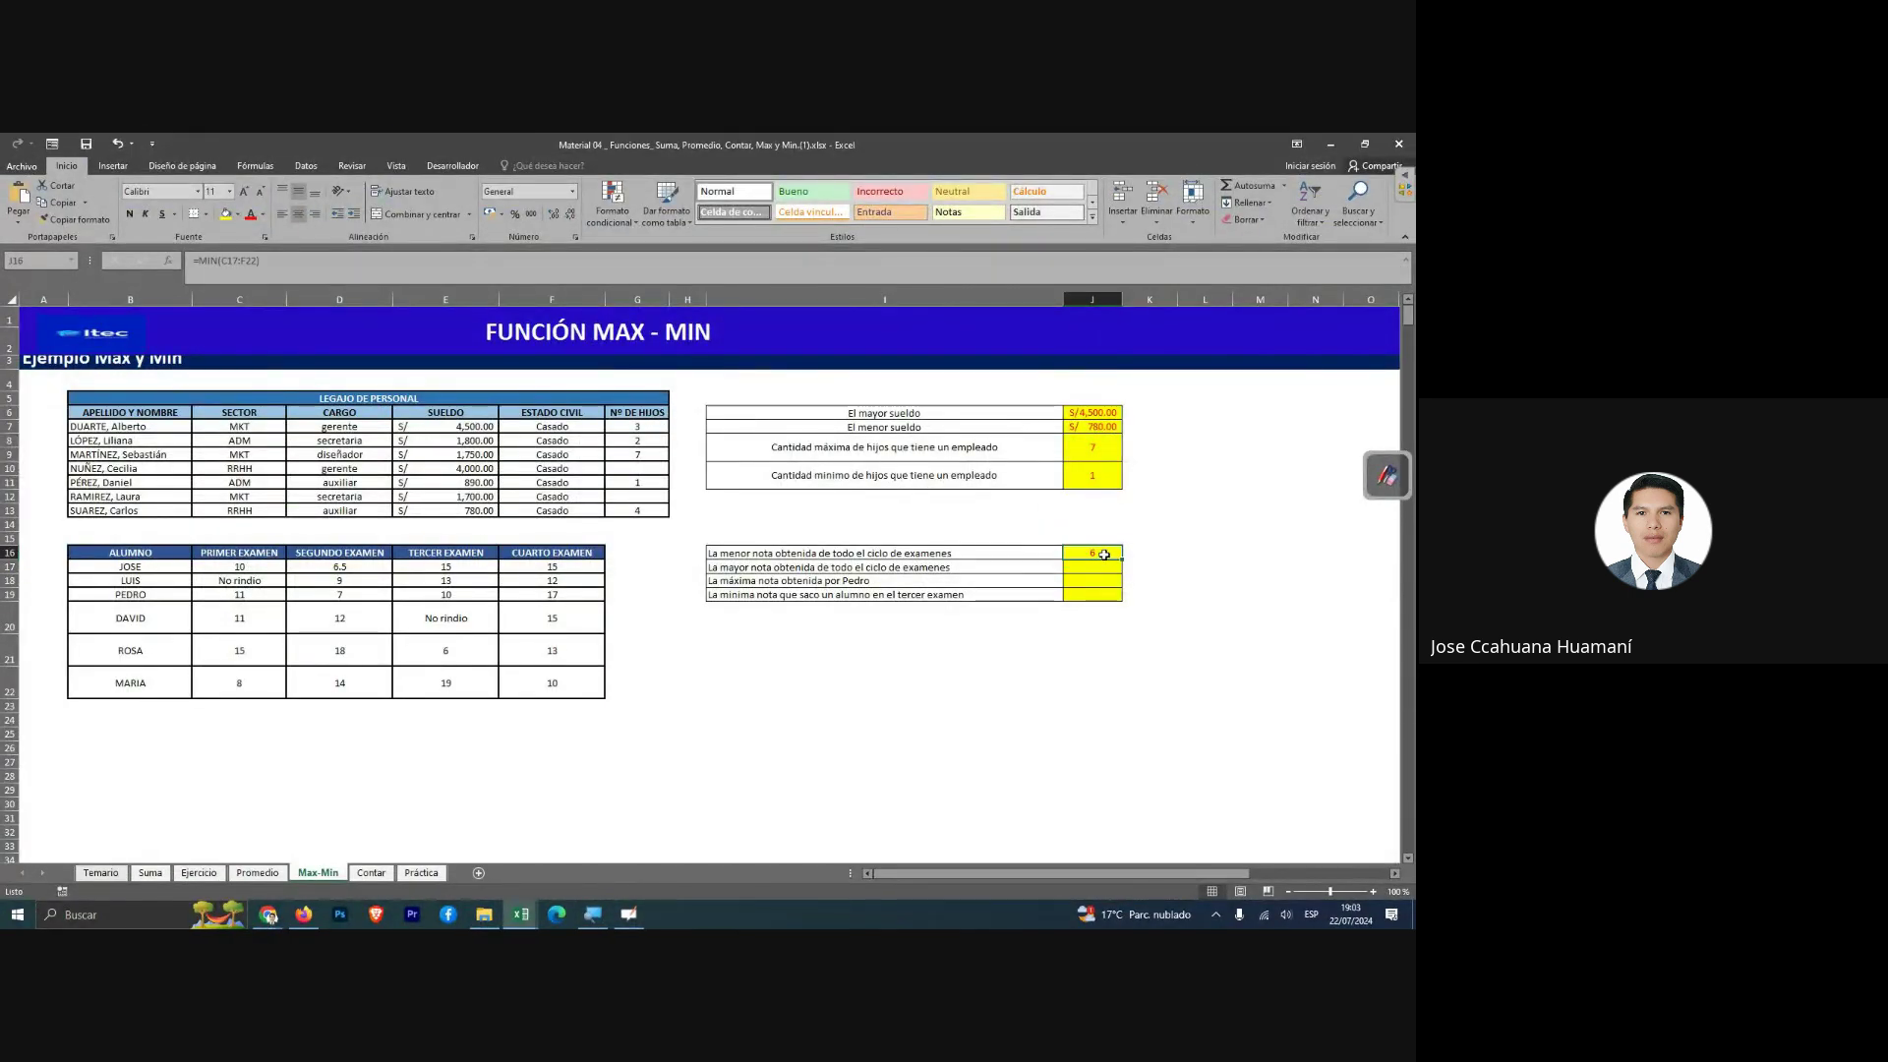
# Enter =MAX(C17:F22) in J17 so the highest grade of the cycle shows 19.
pyautogui.click(1091, 568)
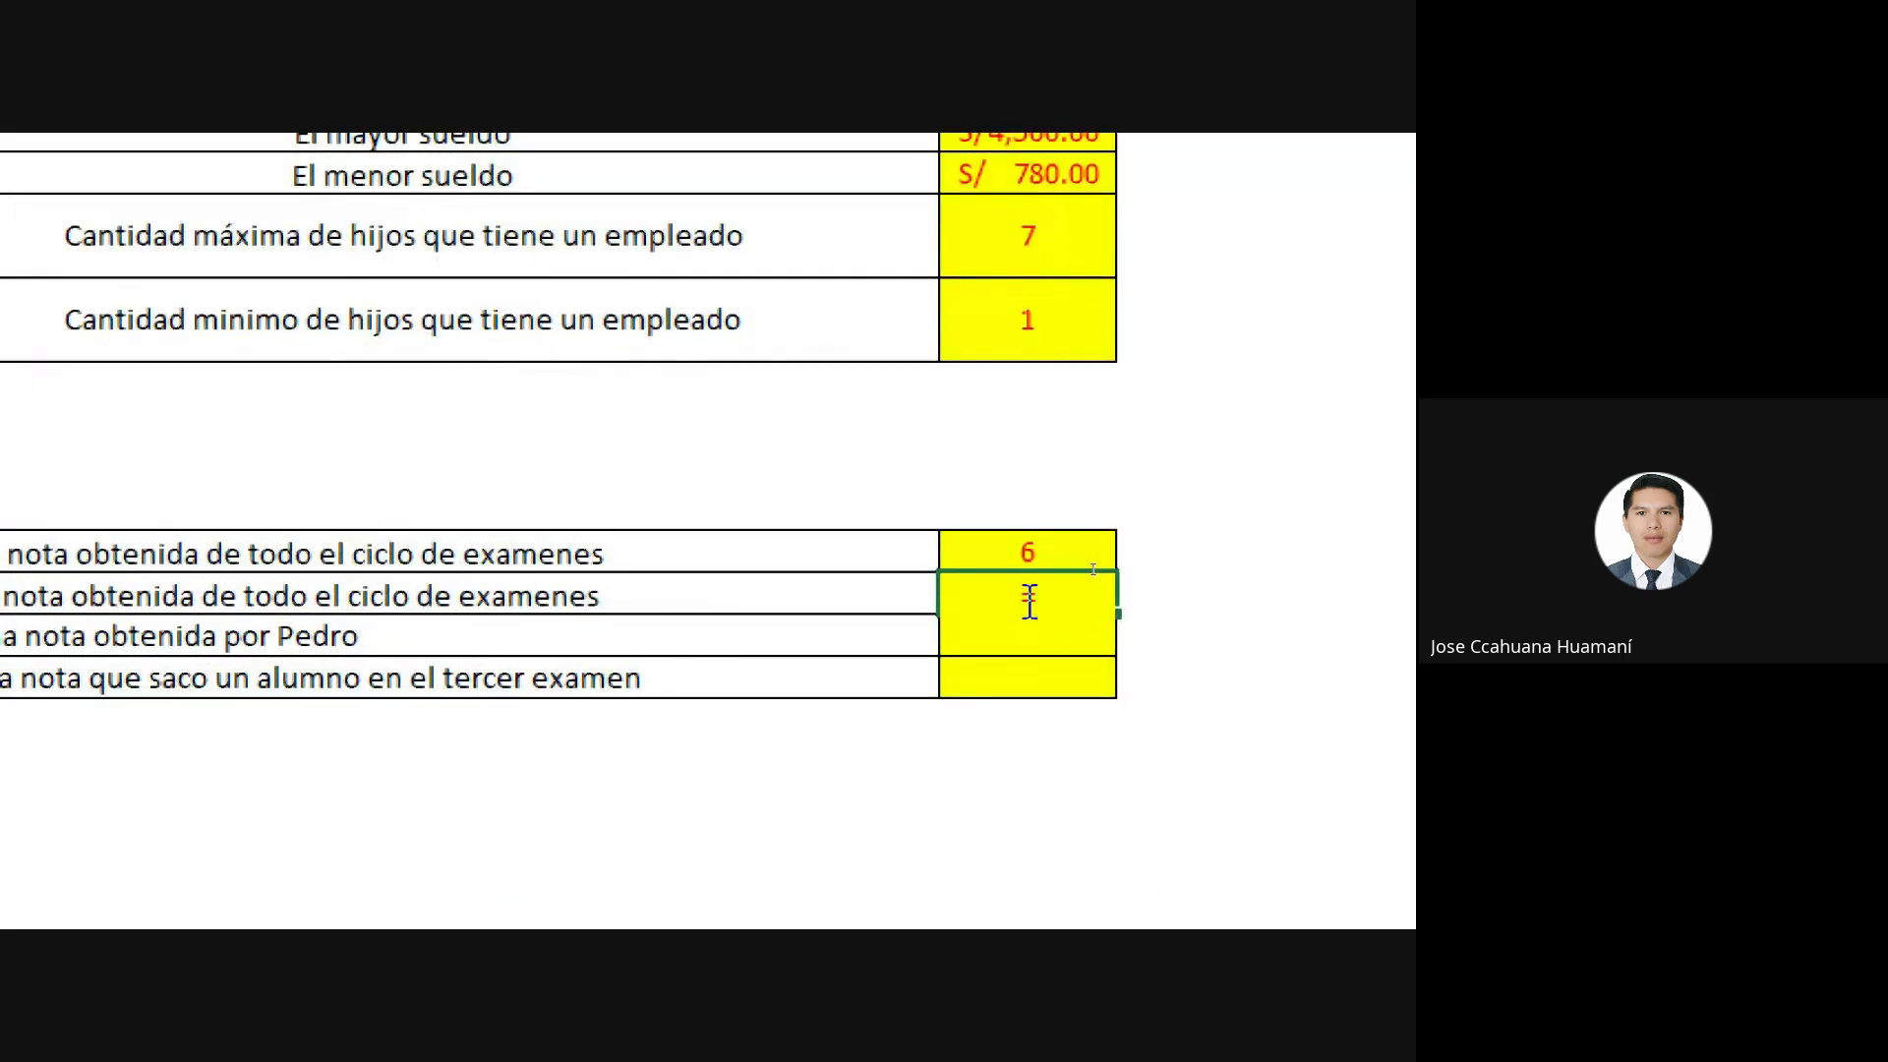
pyautogui.write('a')
pyautogui.press('BackSpace')
pyautogui.write('max')
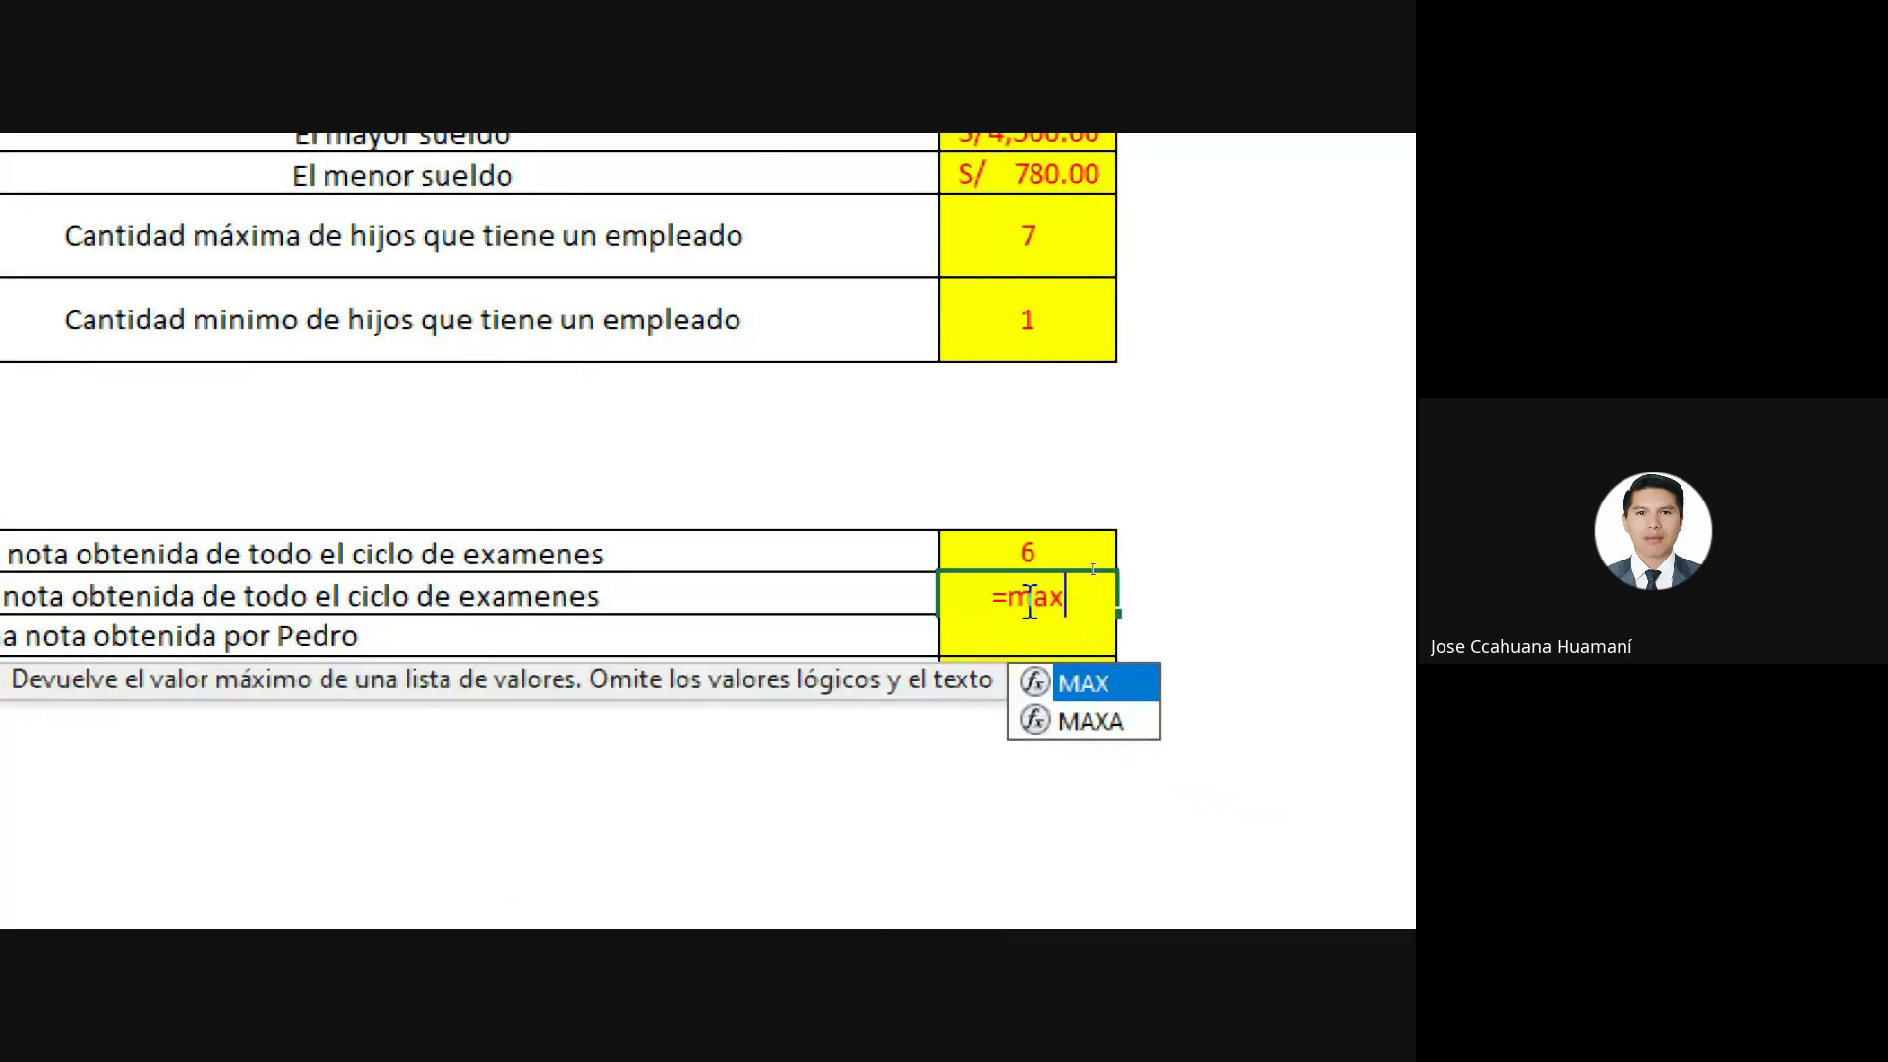
pyautogui.doubleClick(1073, 686)
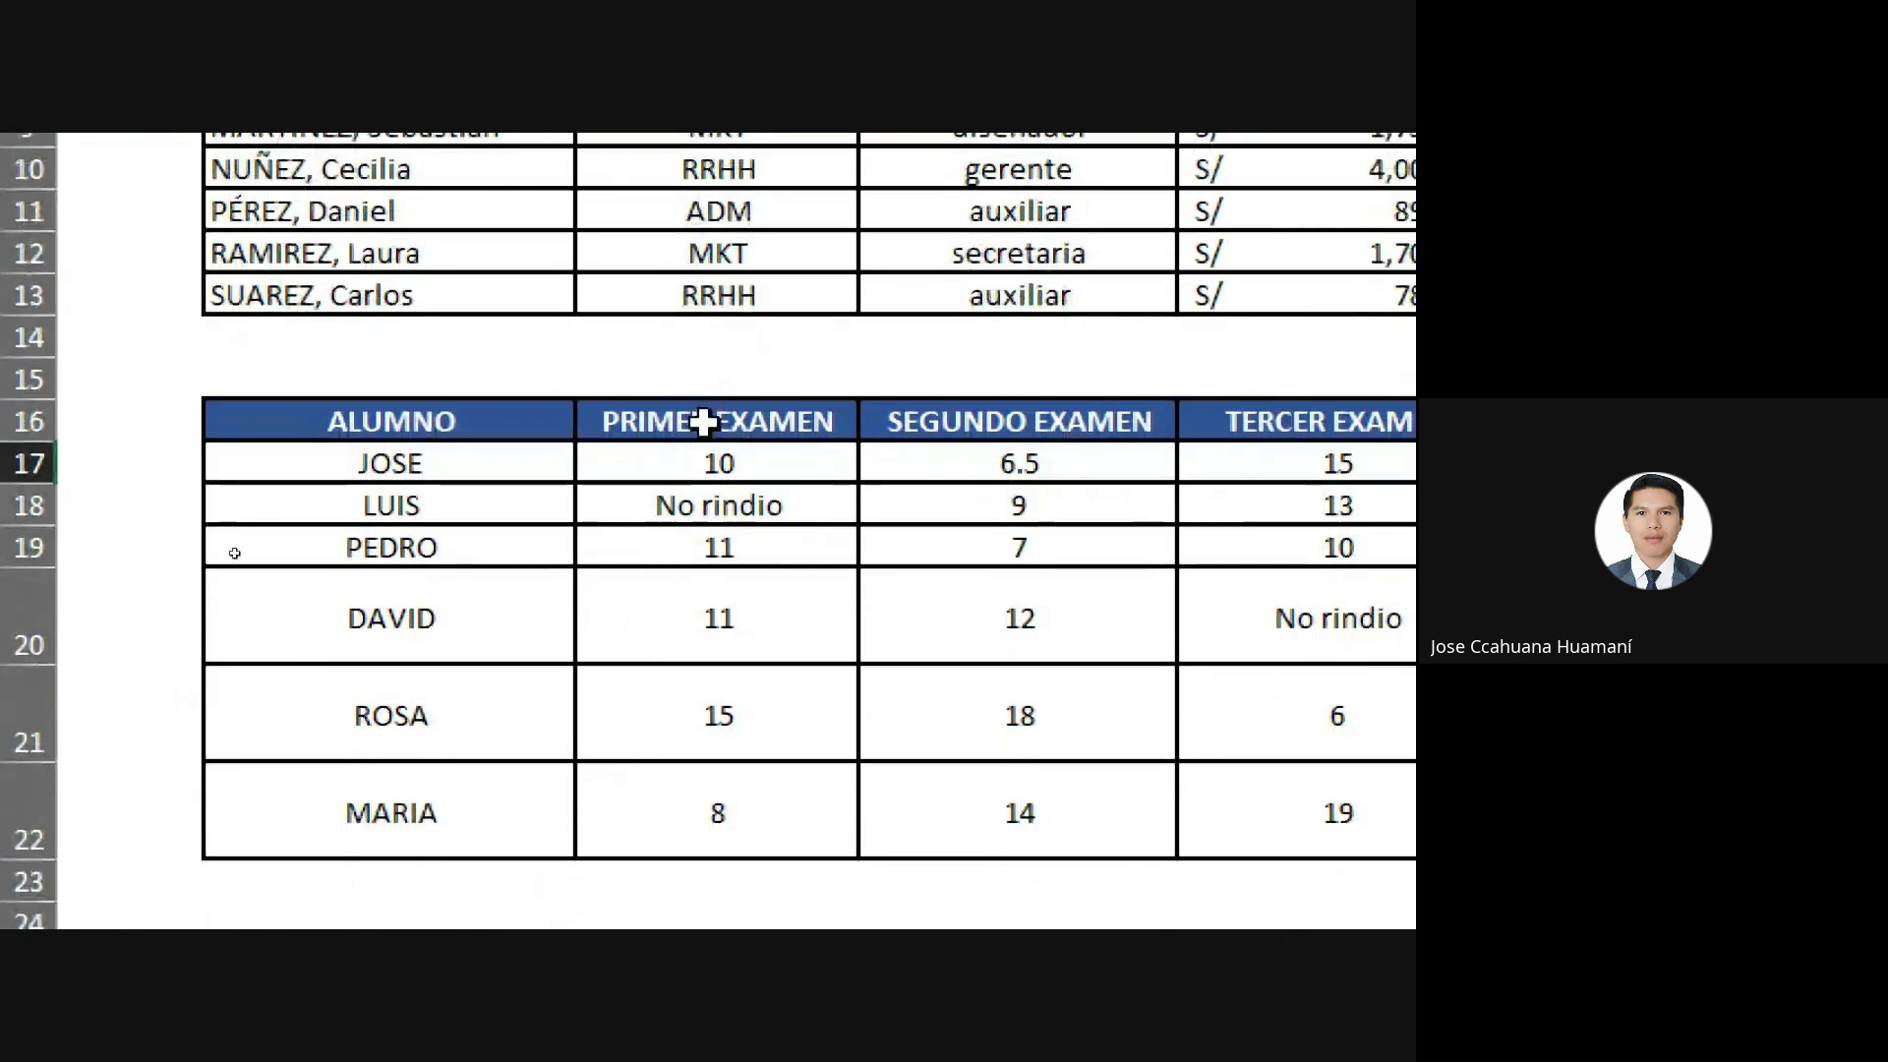
pyautogui.moveTo(632, 449)
pyautogui.mouseDown()
pyautogui.moveTo(1260, 780)
pyautogui.moveTo(1258, 813)
pyautogui.mouseUp()
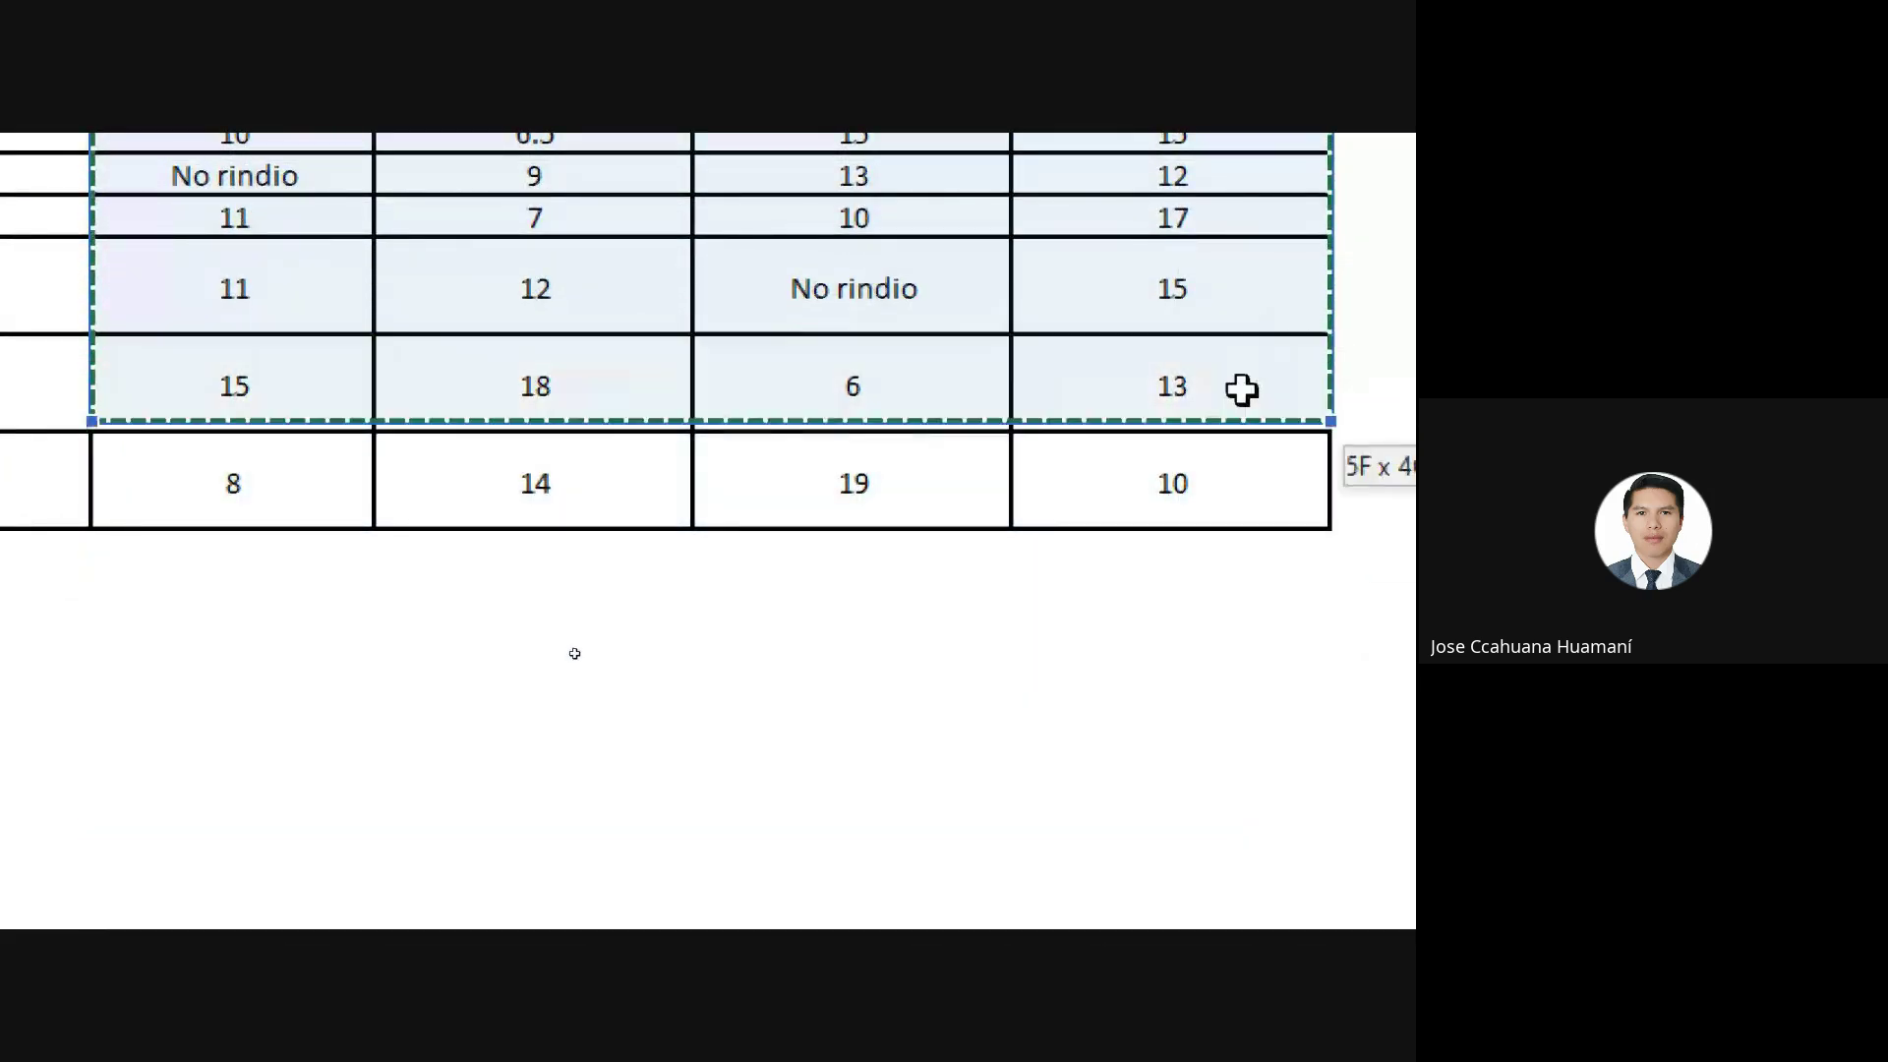
pyautogui.moveTo(1257, 813); pyautogui.dragTo(1222, 610)
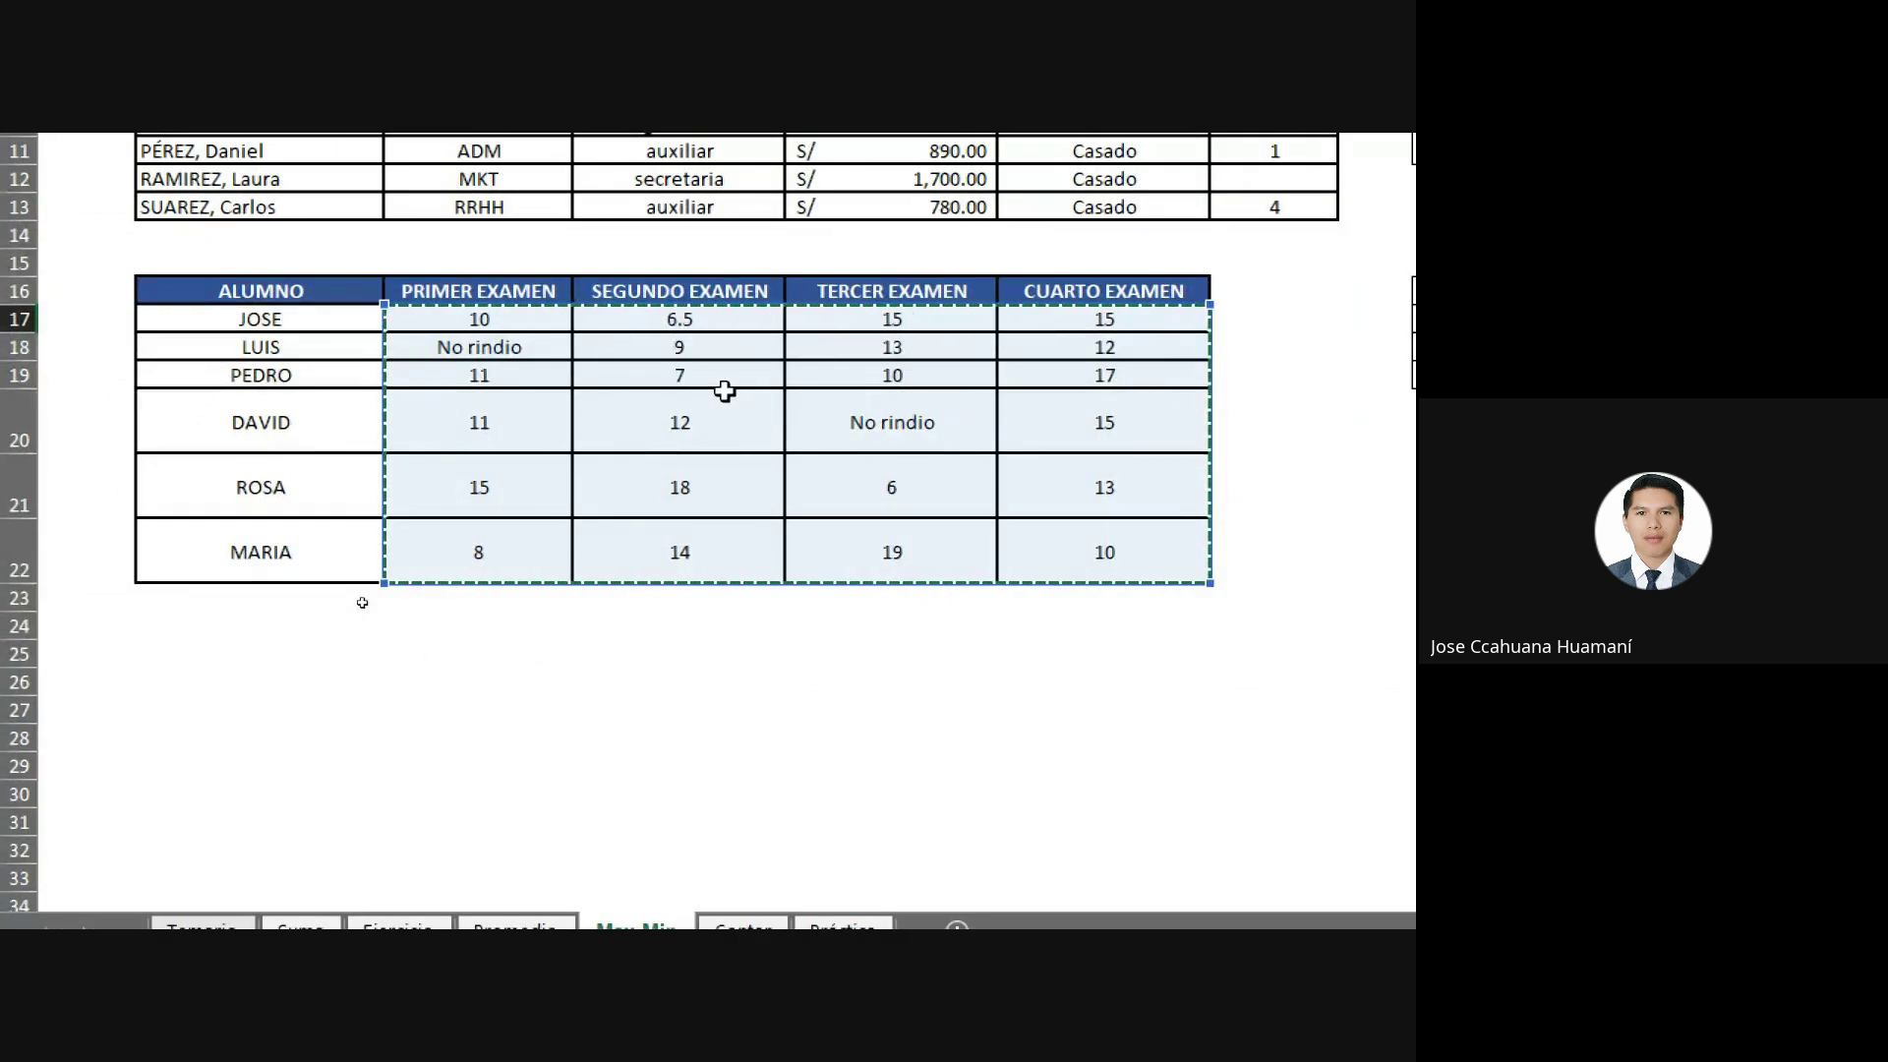
pyautogui.press('Return')
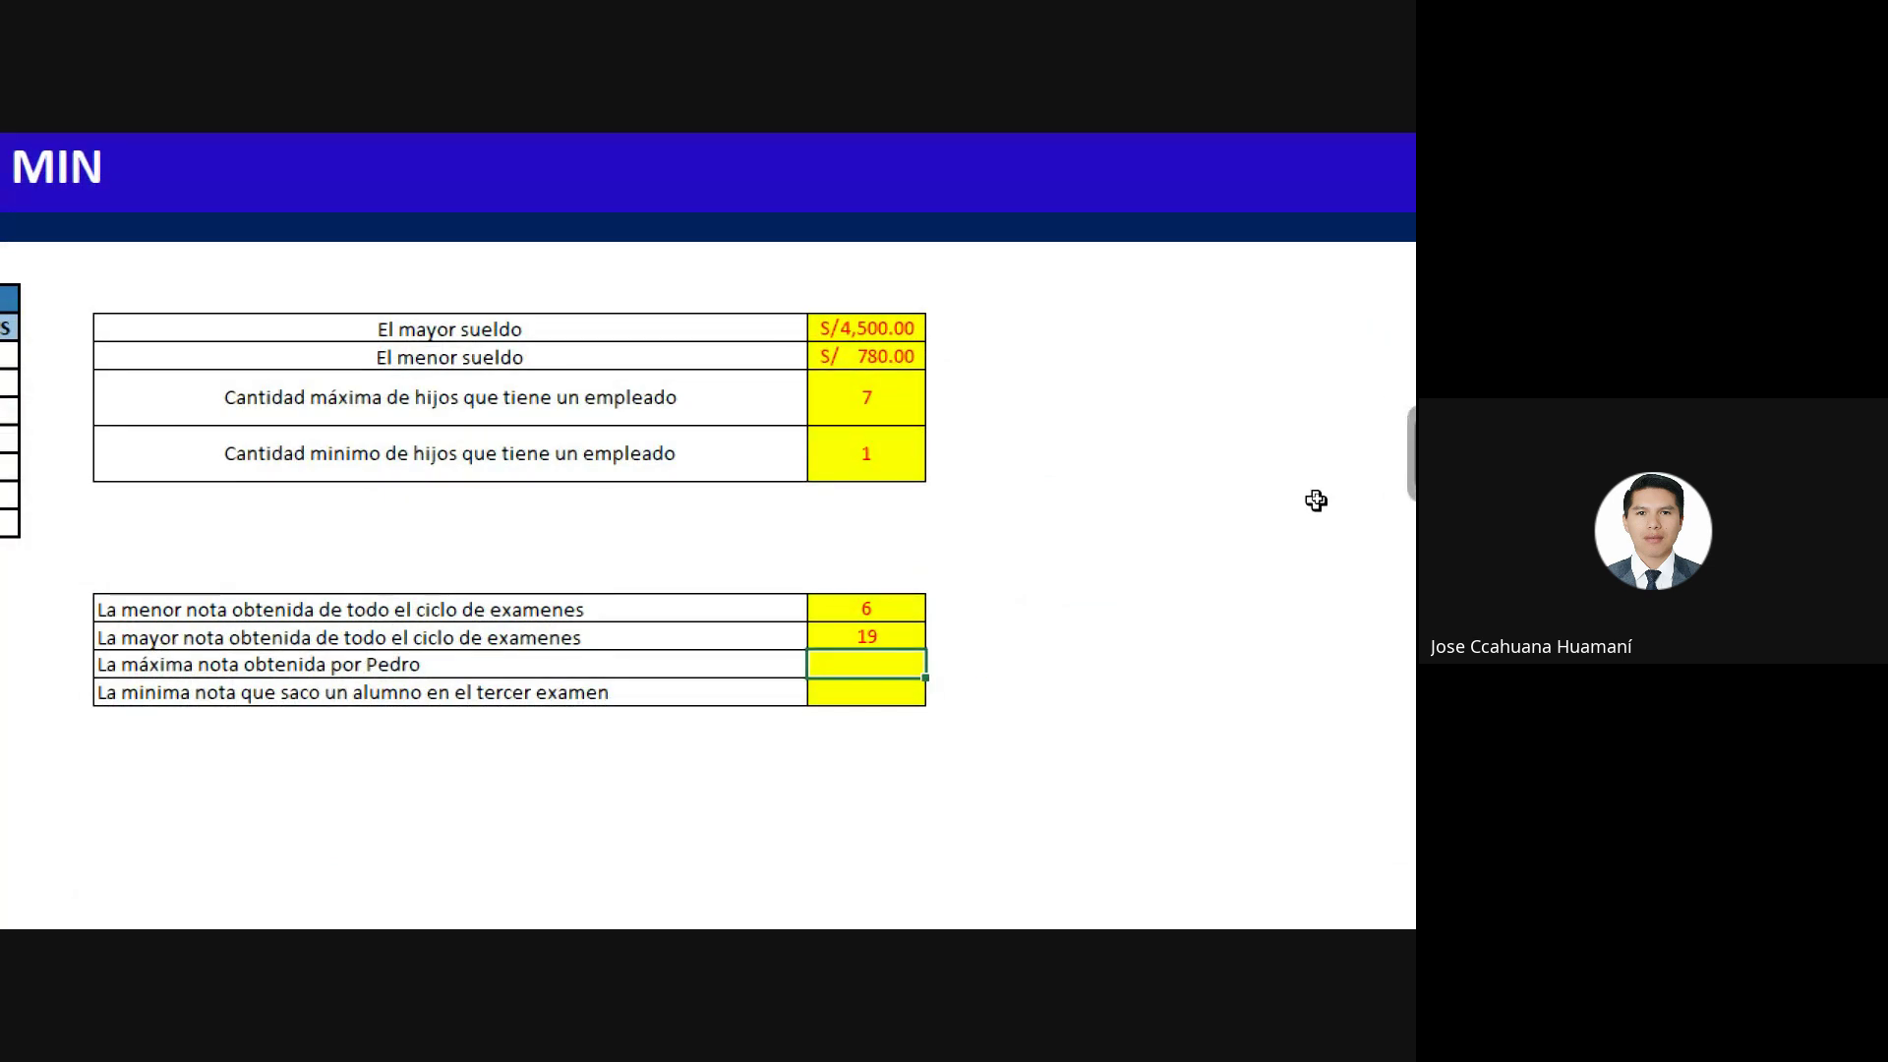
# Enter =MAX(C19:F19) in J18 so Pedro's highest grade shows 17.
pyautogui.write('=')
pyautogui.write('max')
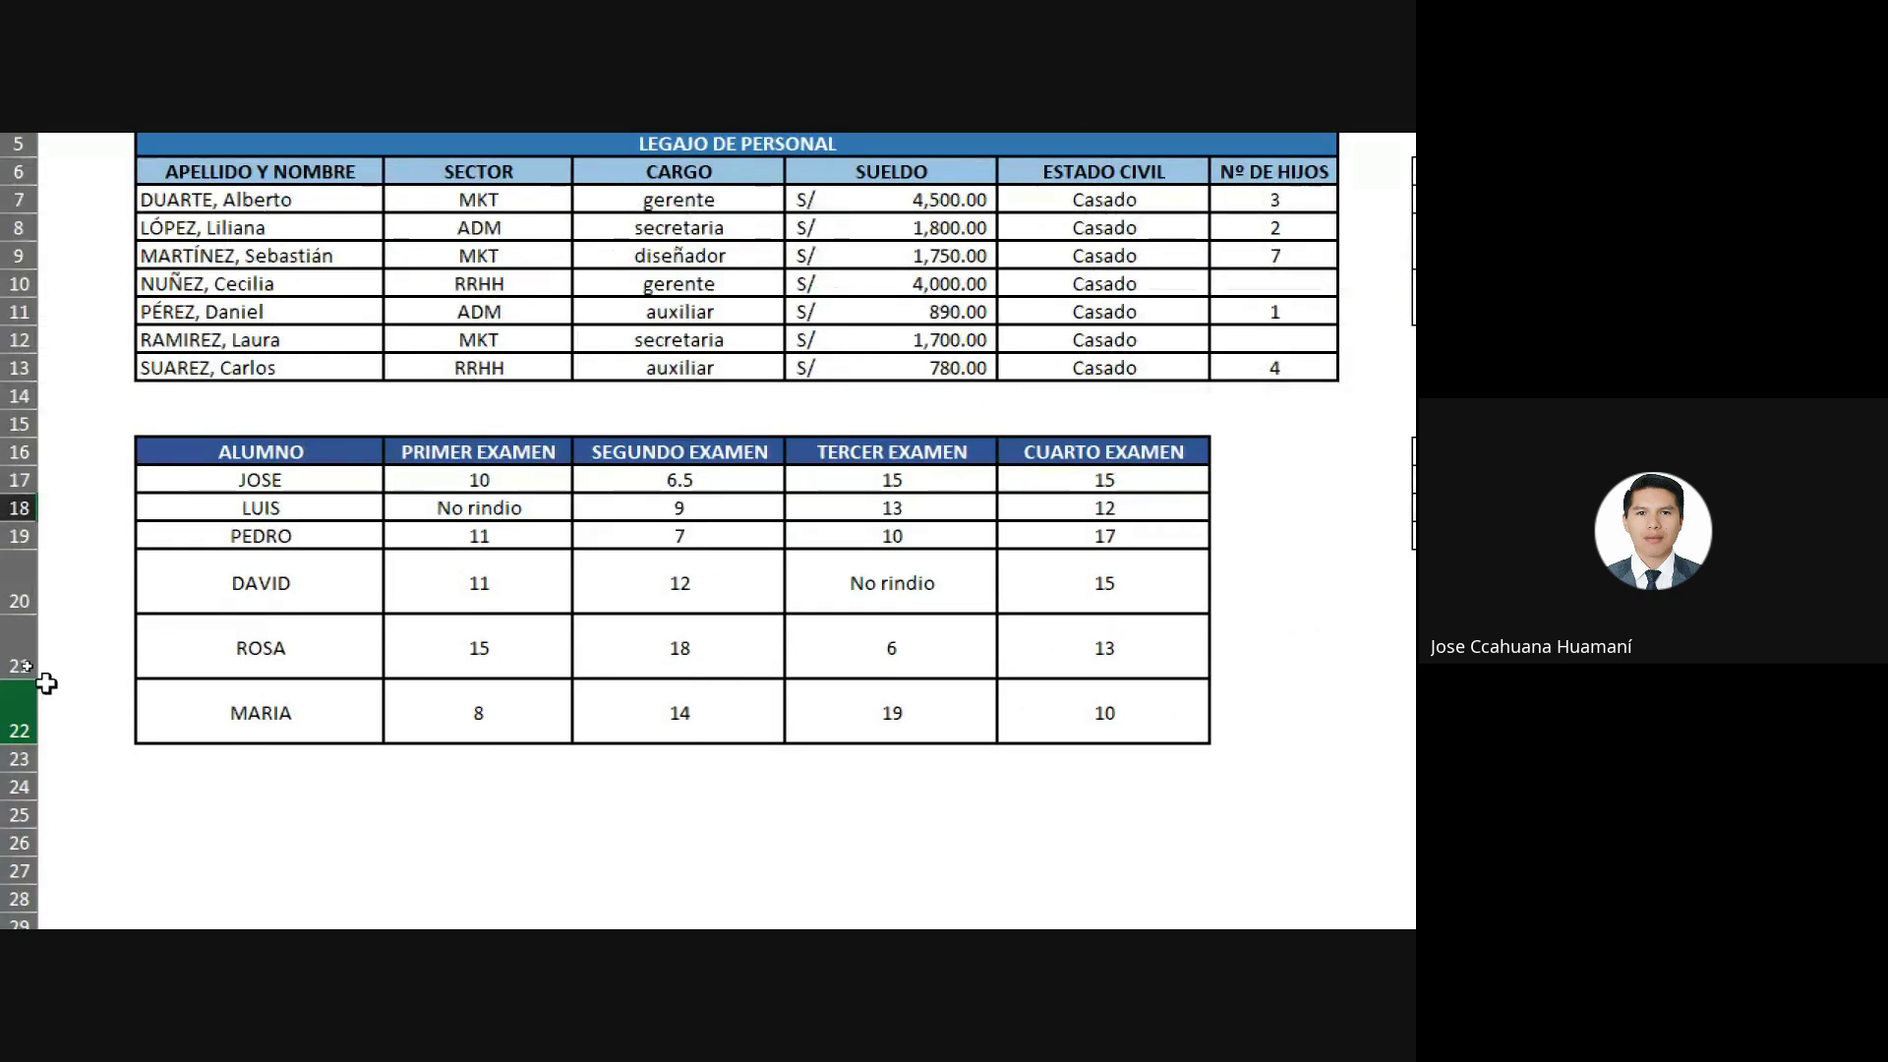
pyautogui.click(430, 531)
pyautogui.moveTo(430, 531); pyautogui.dragTo(1104, 531)
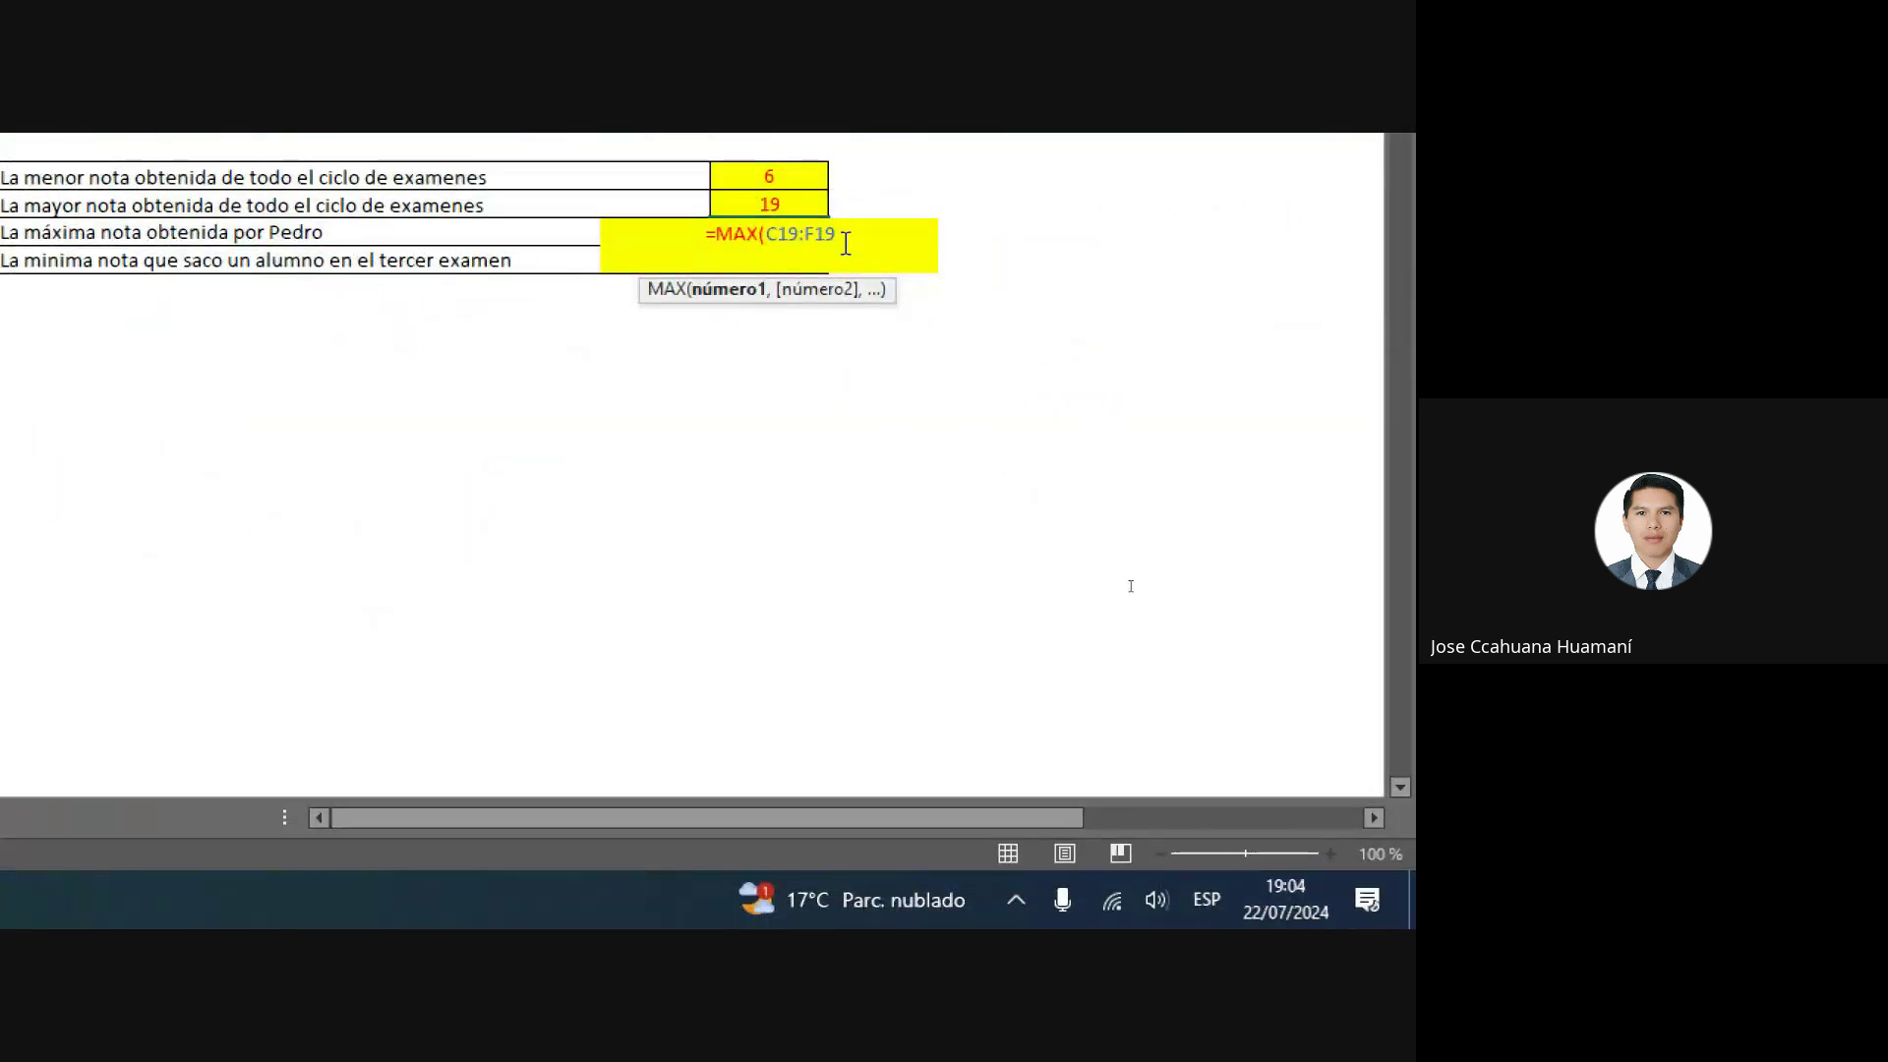
pyautogui.press('Return')
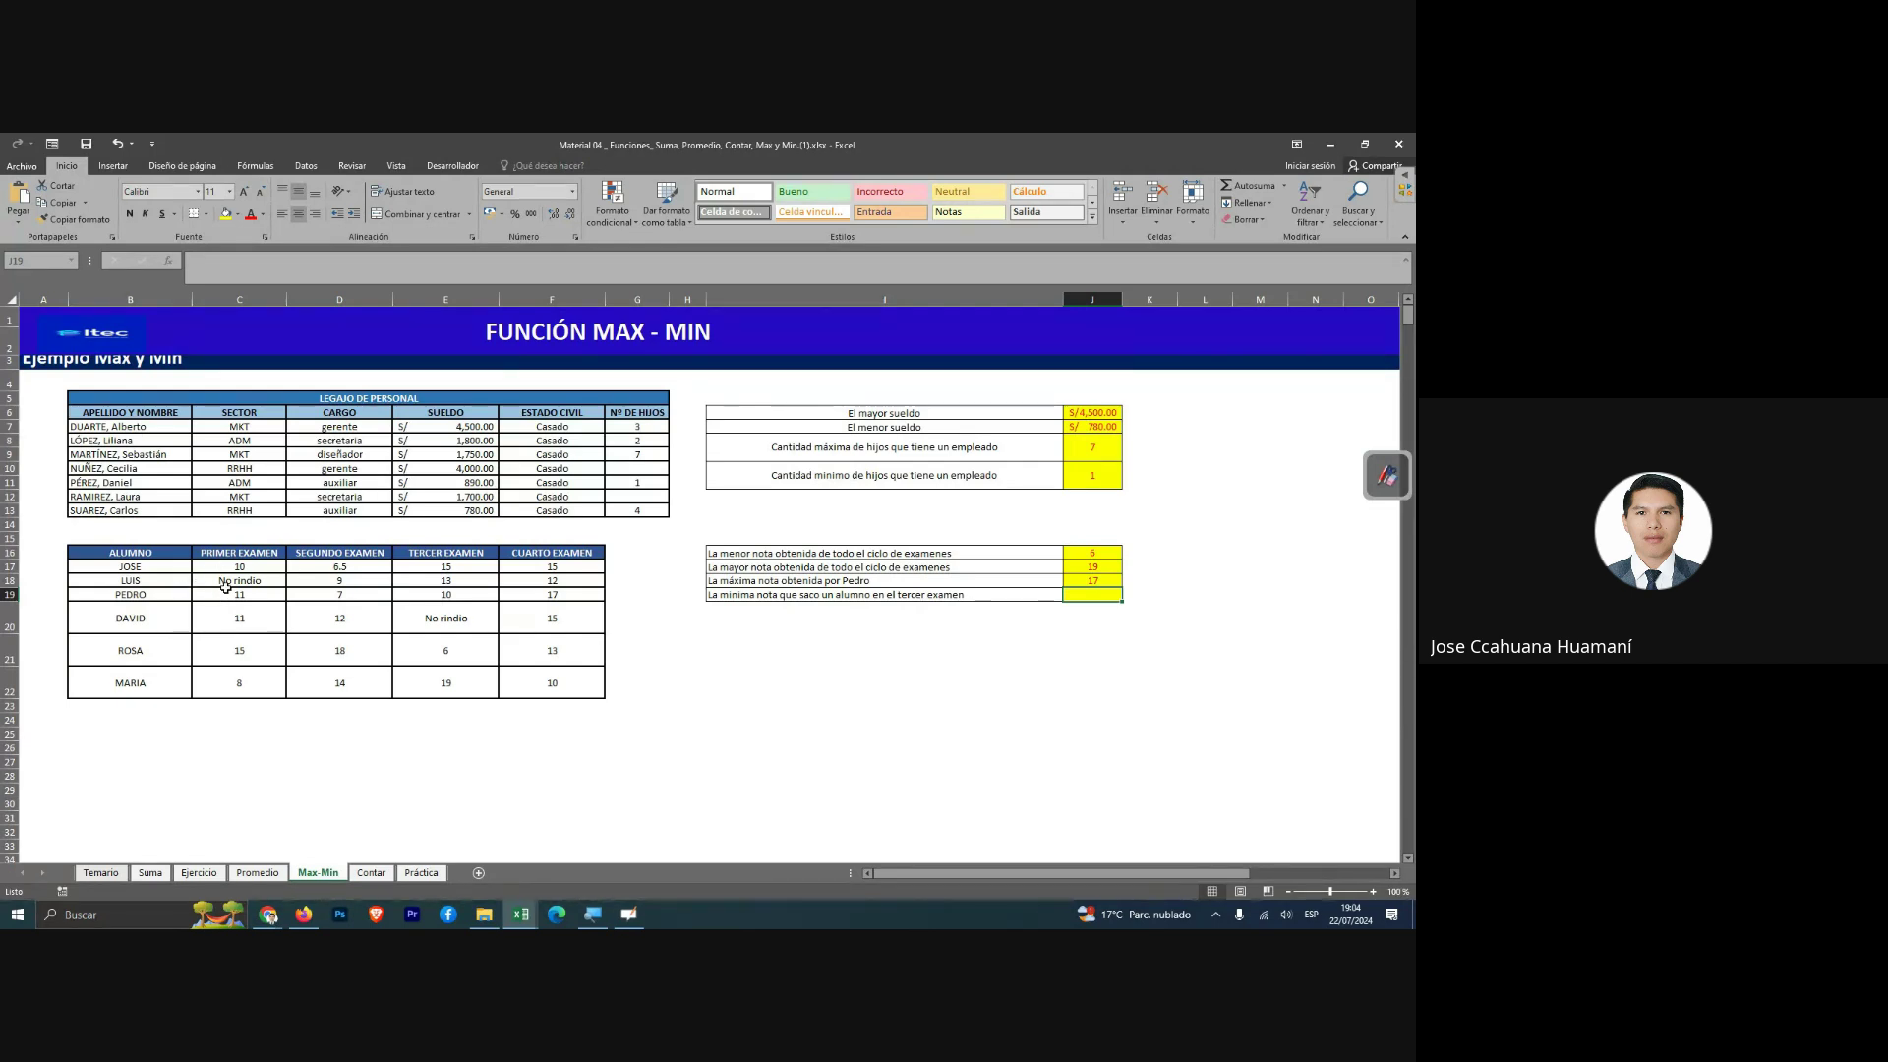
# Enter =MIN(E17:E22) in J19 for the third exam's lowest grade, 6, then switch to Meet.
pyautogui.moveTo(226, 592); pyautogui.dragTo(534, 593)
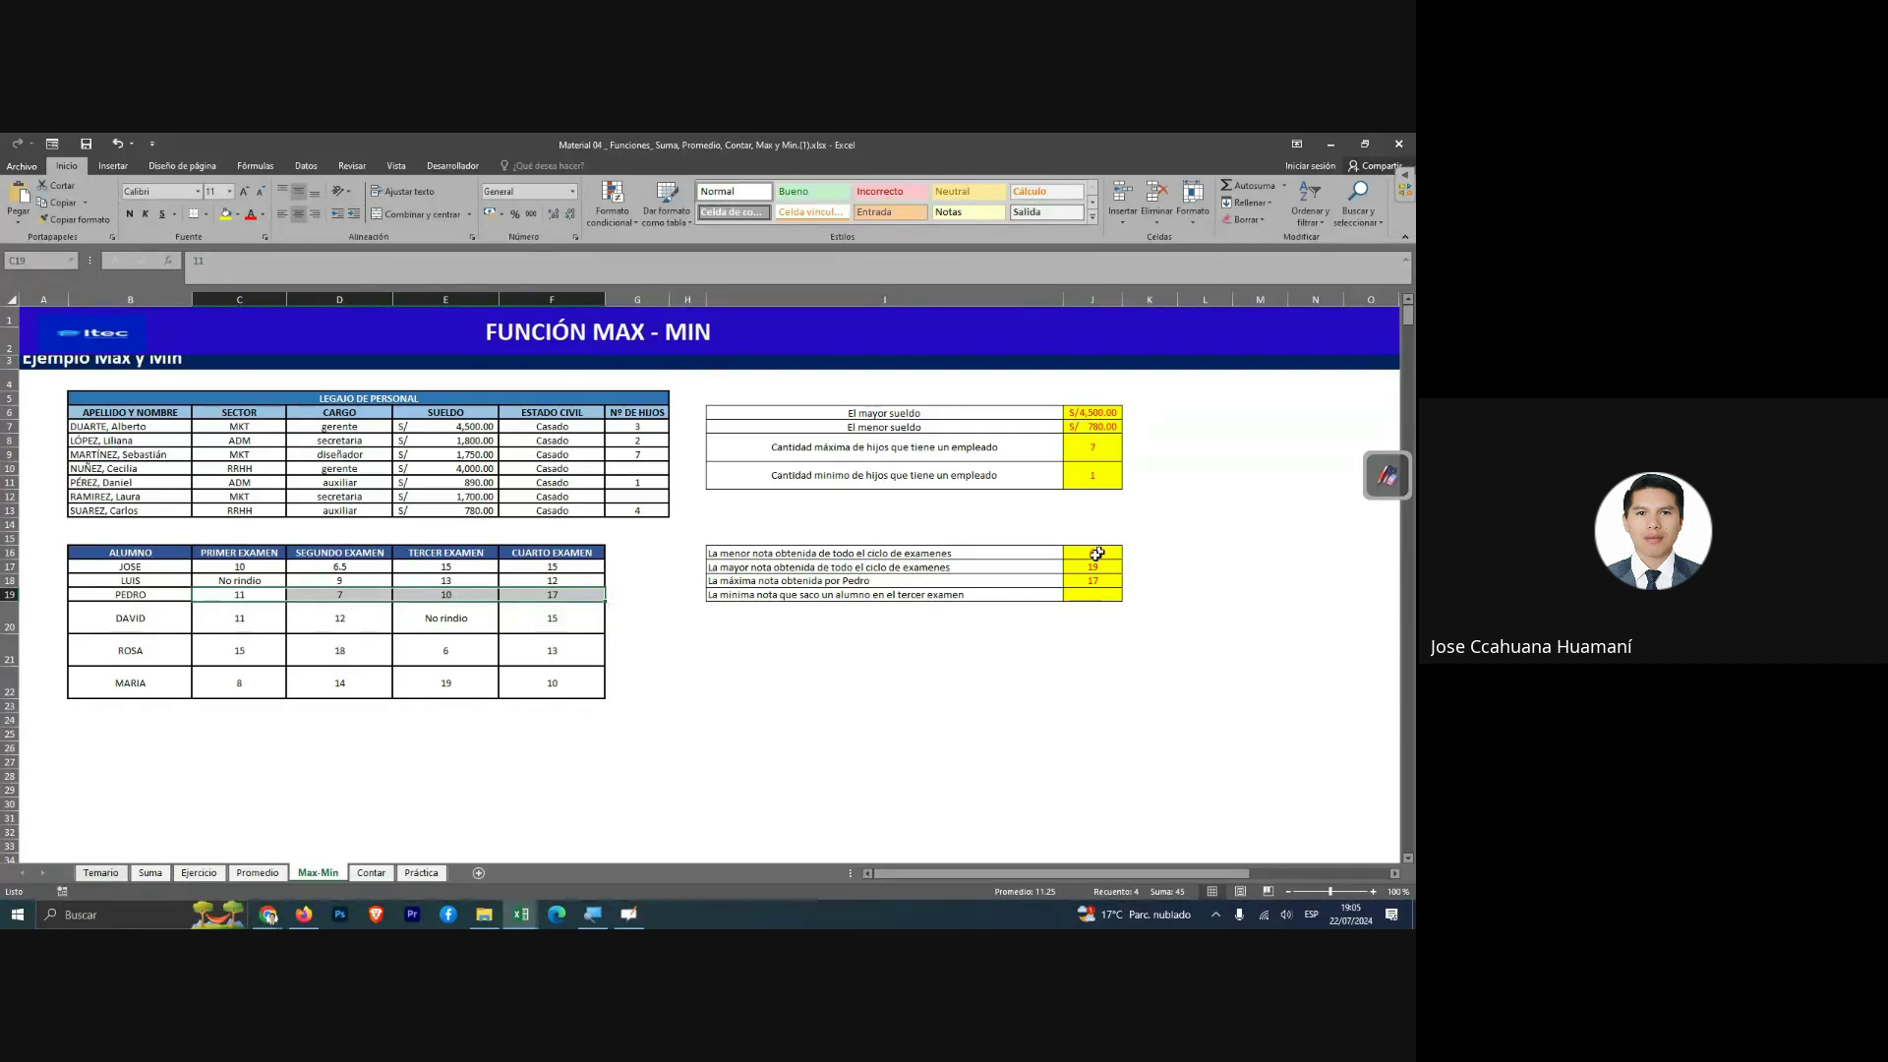
pyautogui.click(1086, 594)
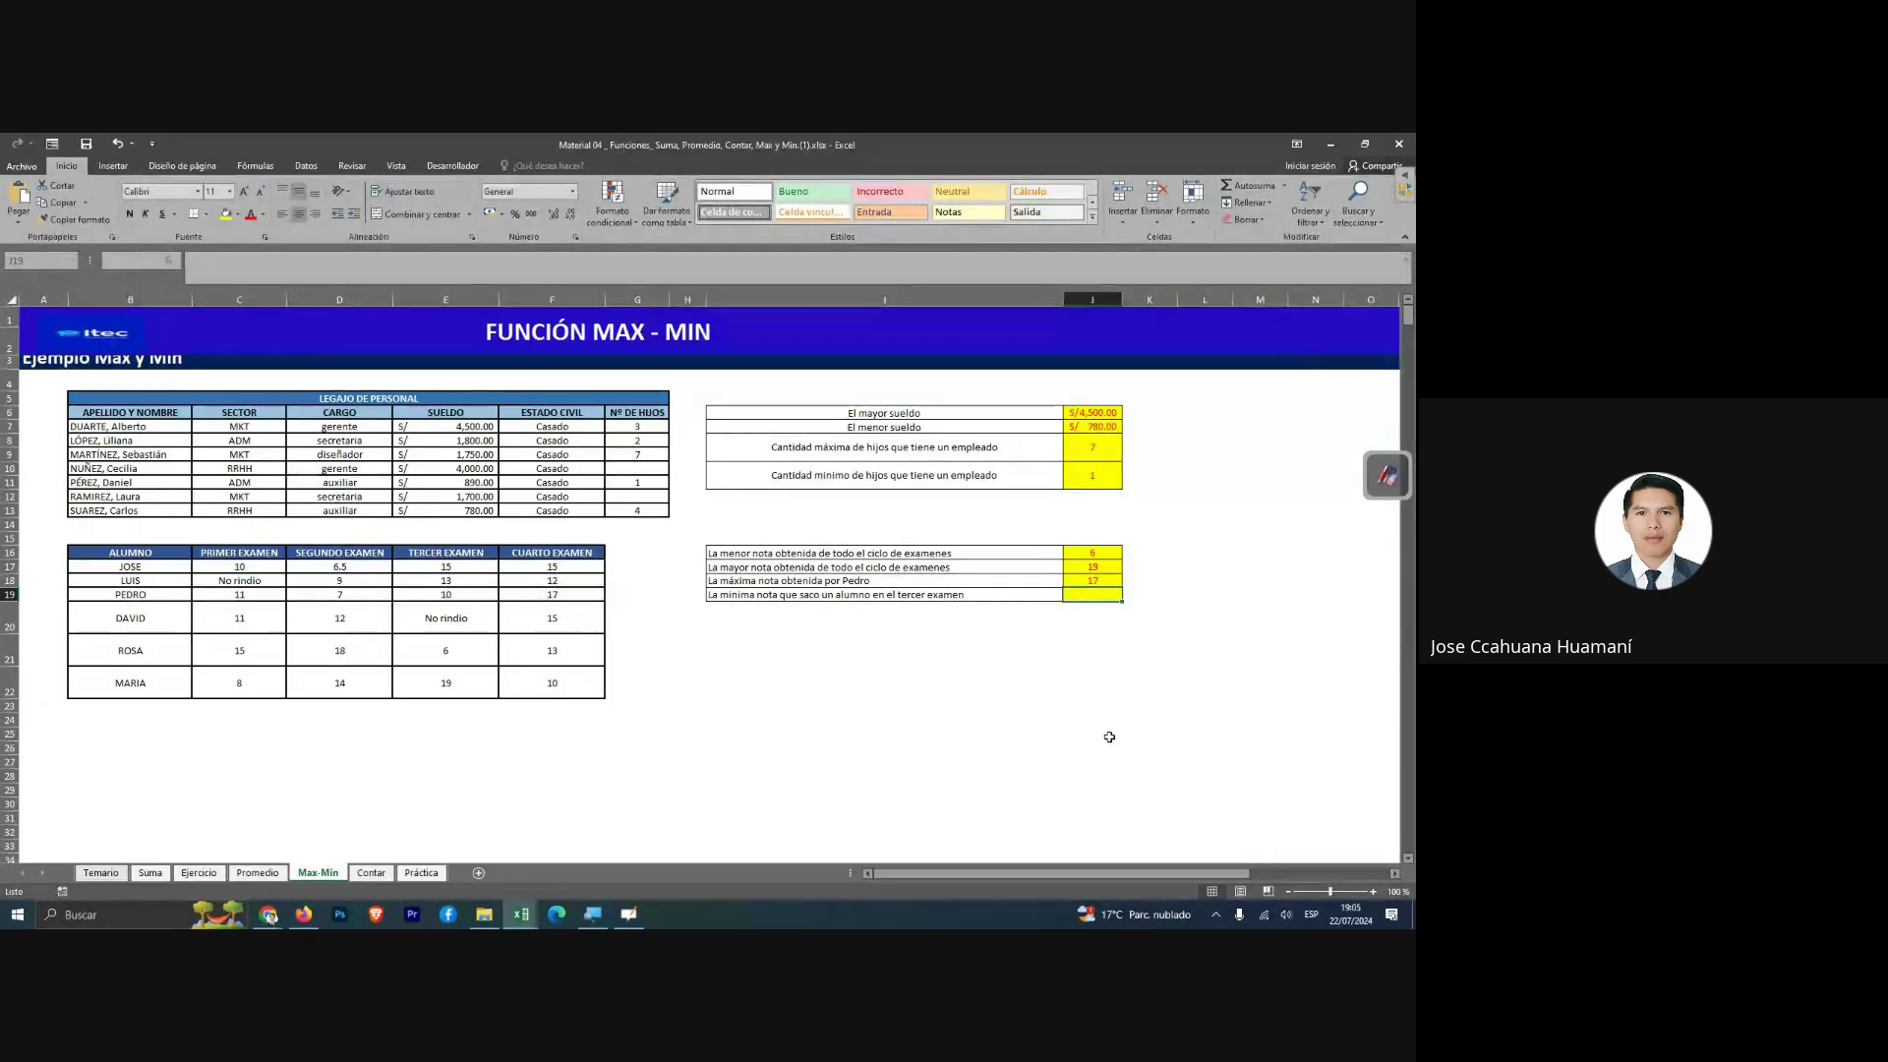
pyautogui.write('=min')
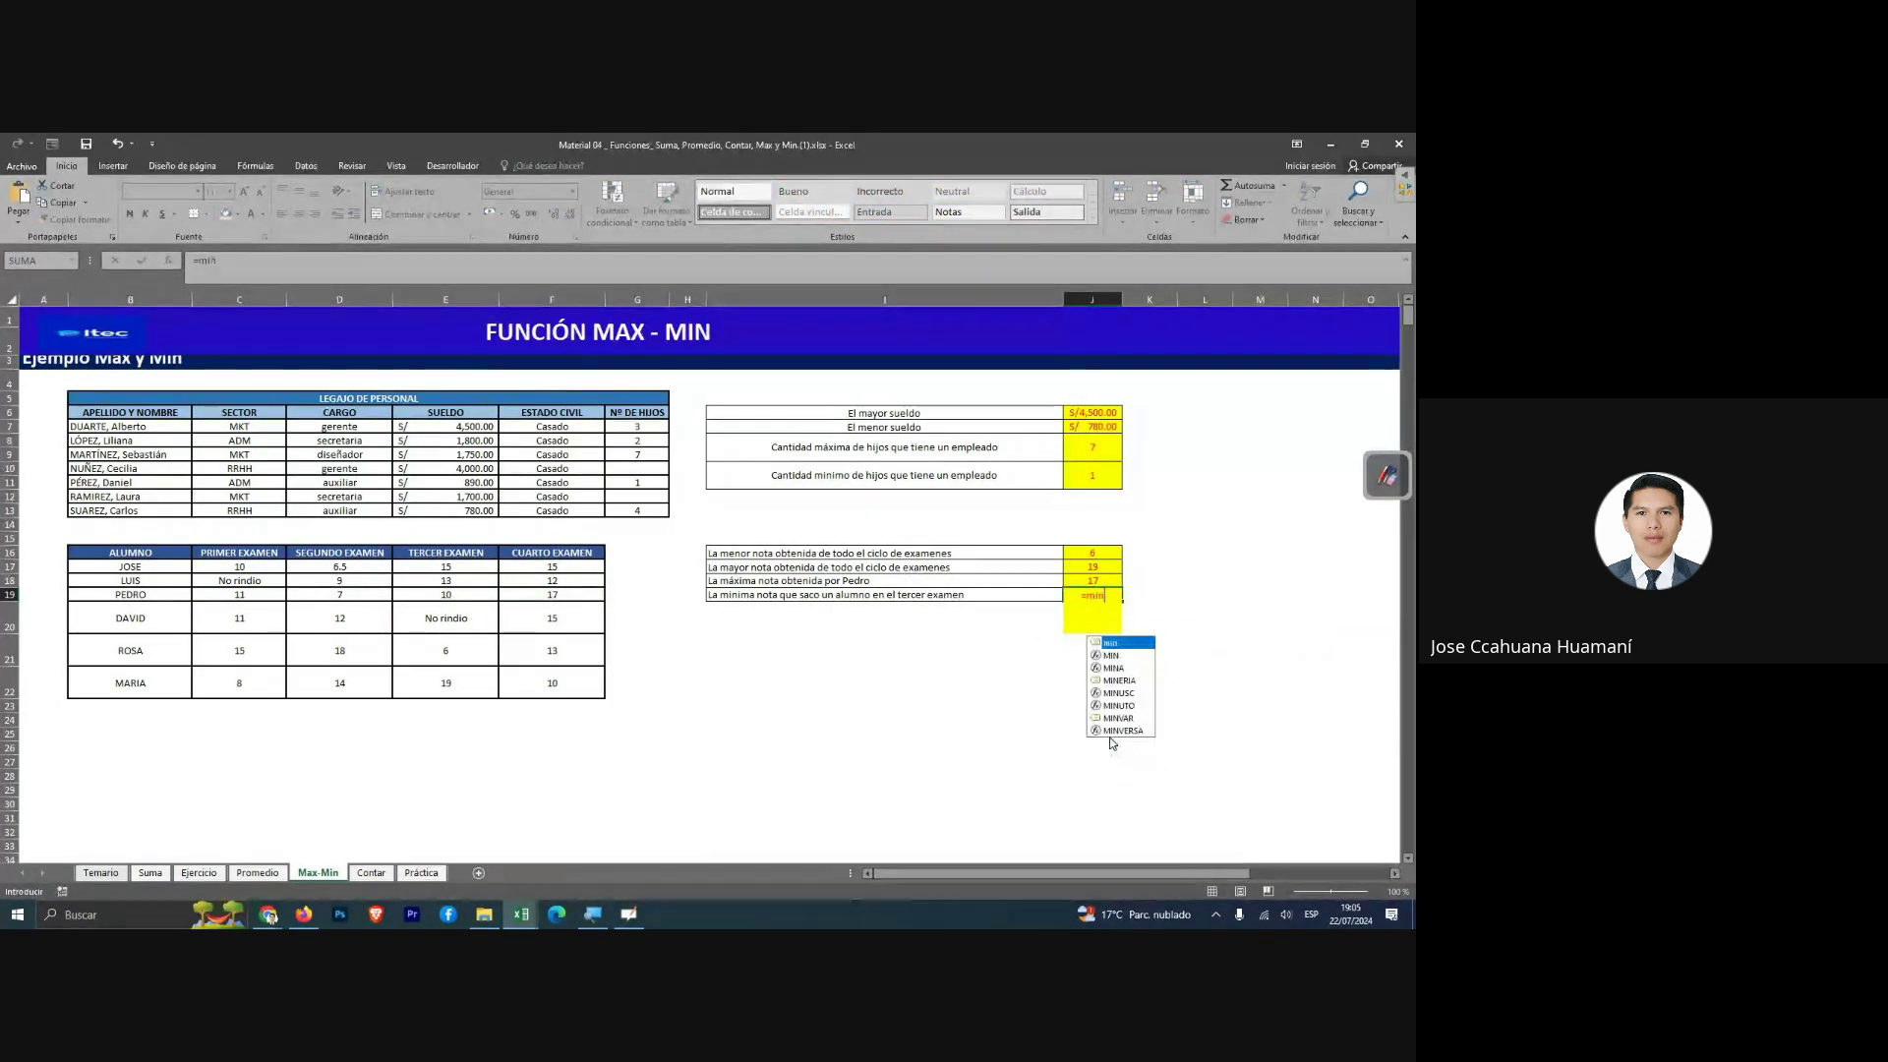
pyautogui.doubleClick(1116, 655)
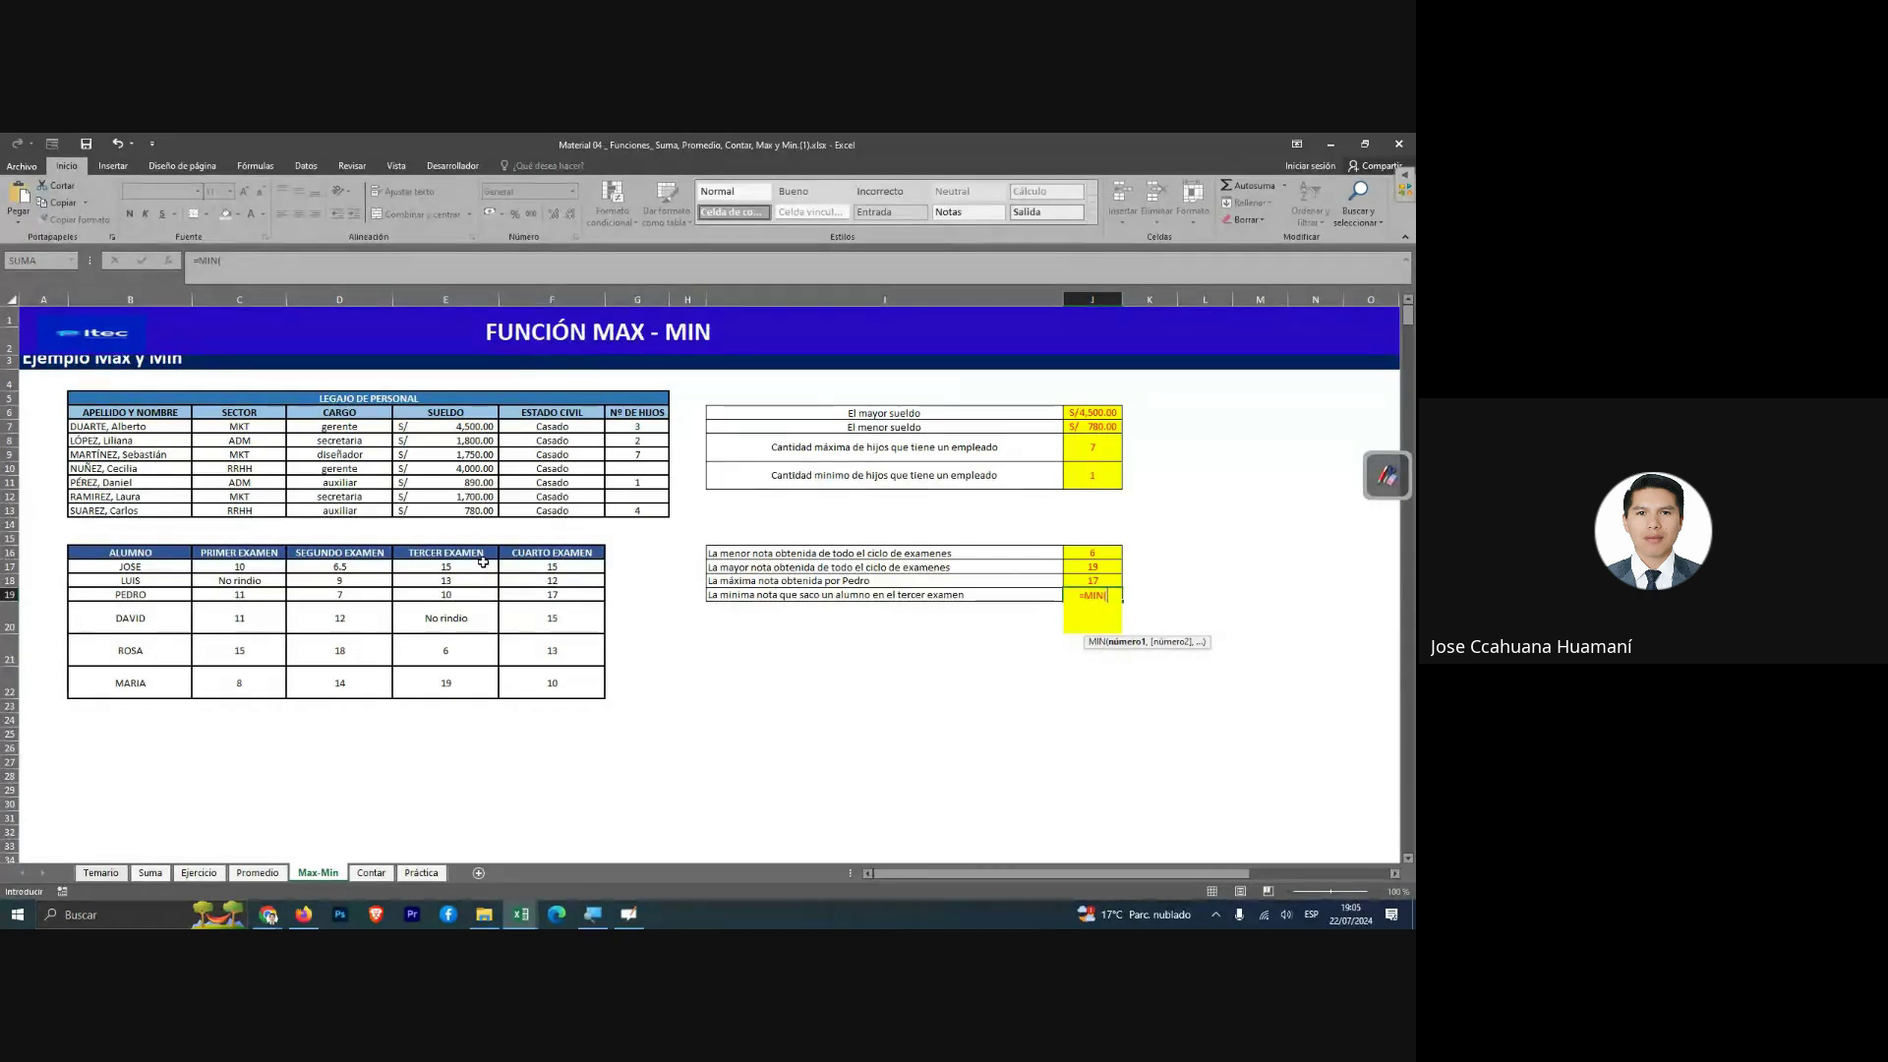
pyautogui.moveTo(476, 566); pyautogui.dragTo(480, 672)
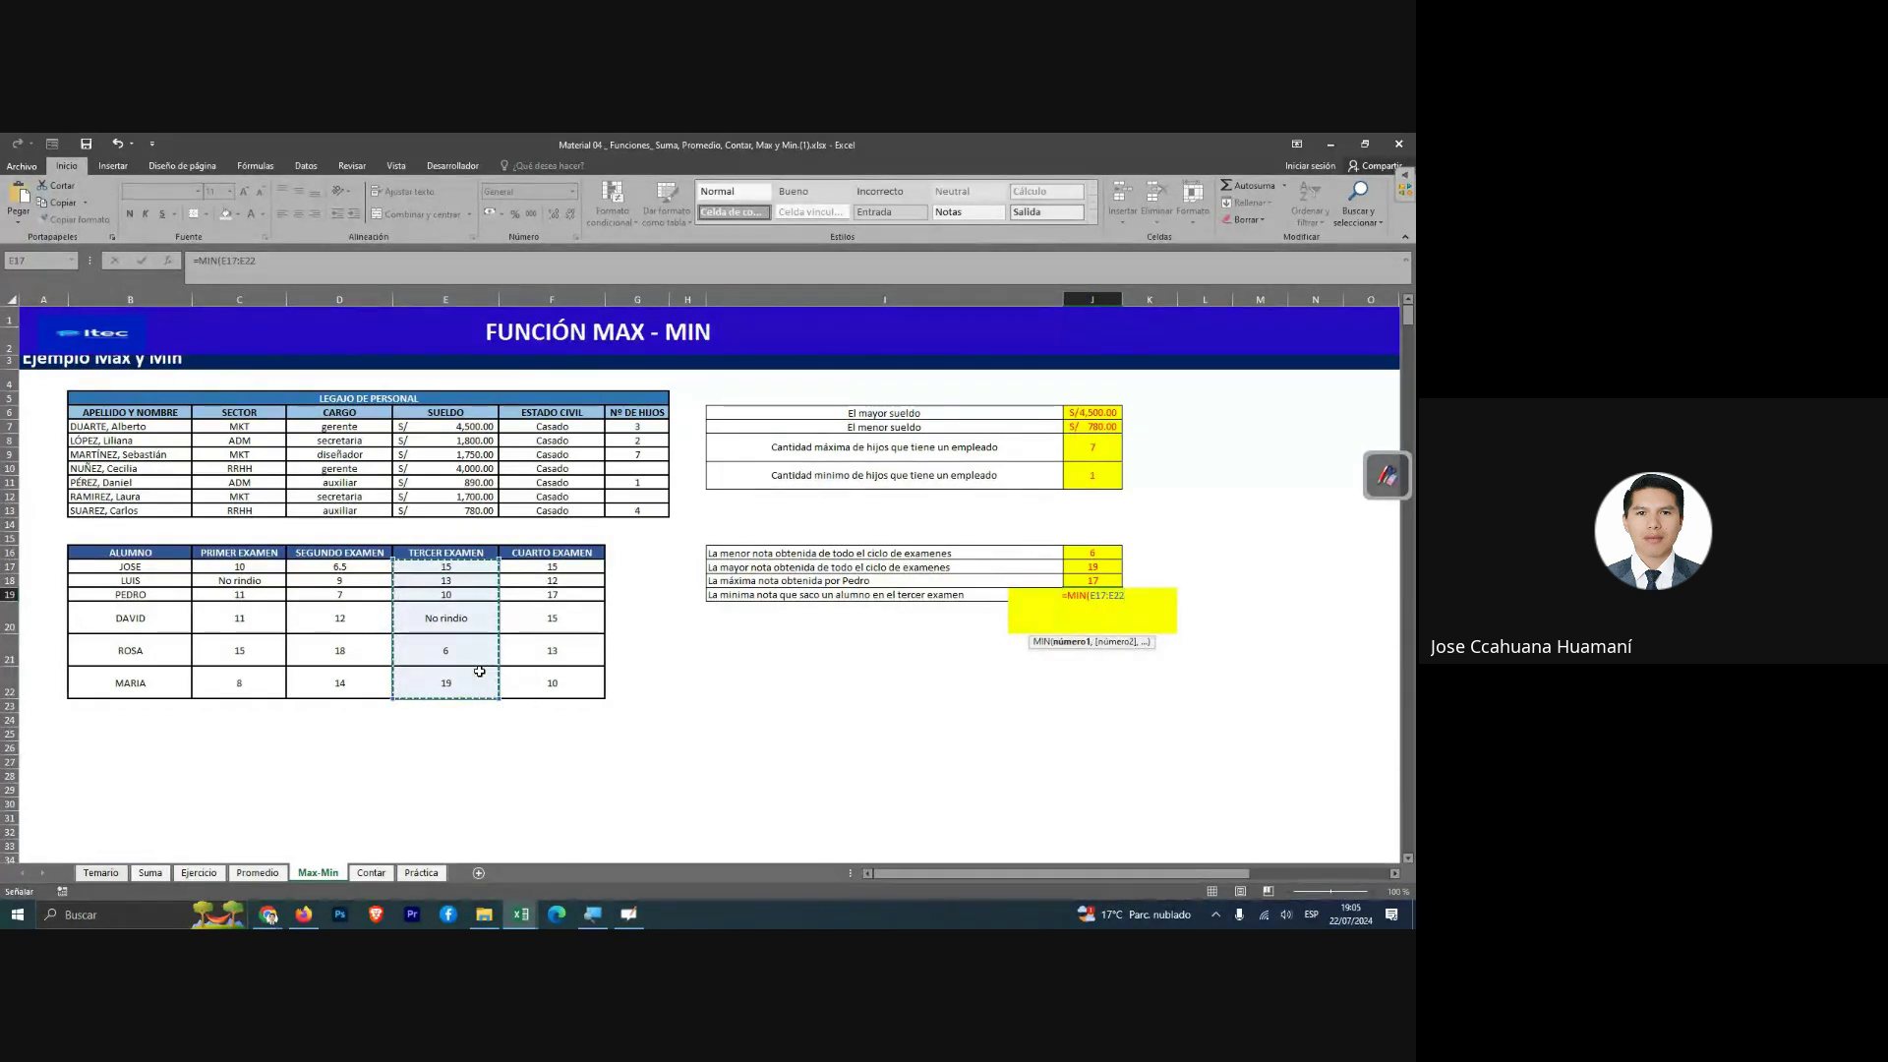
pyautogui.press('Return')
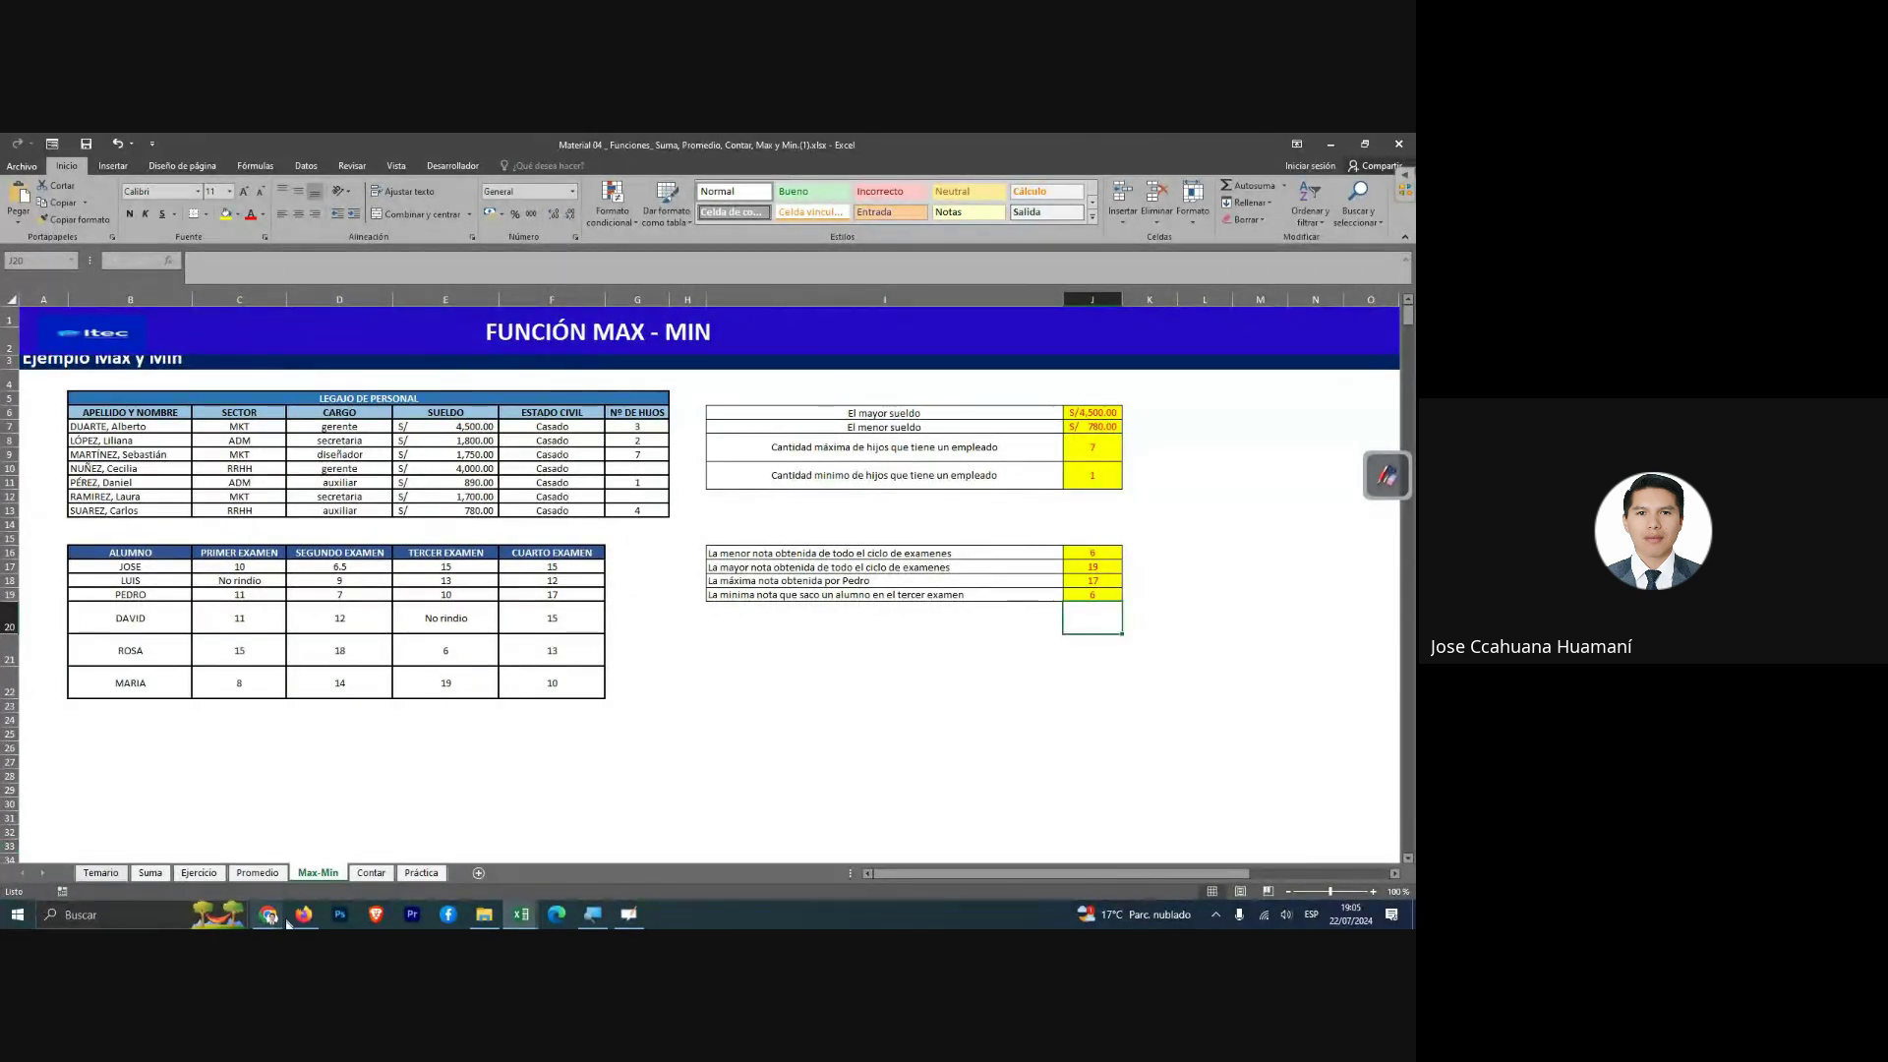
pyautogui.moveTo(269, 915)
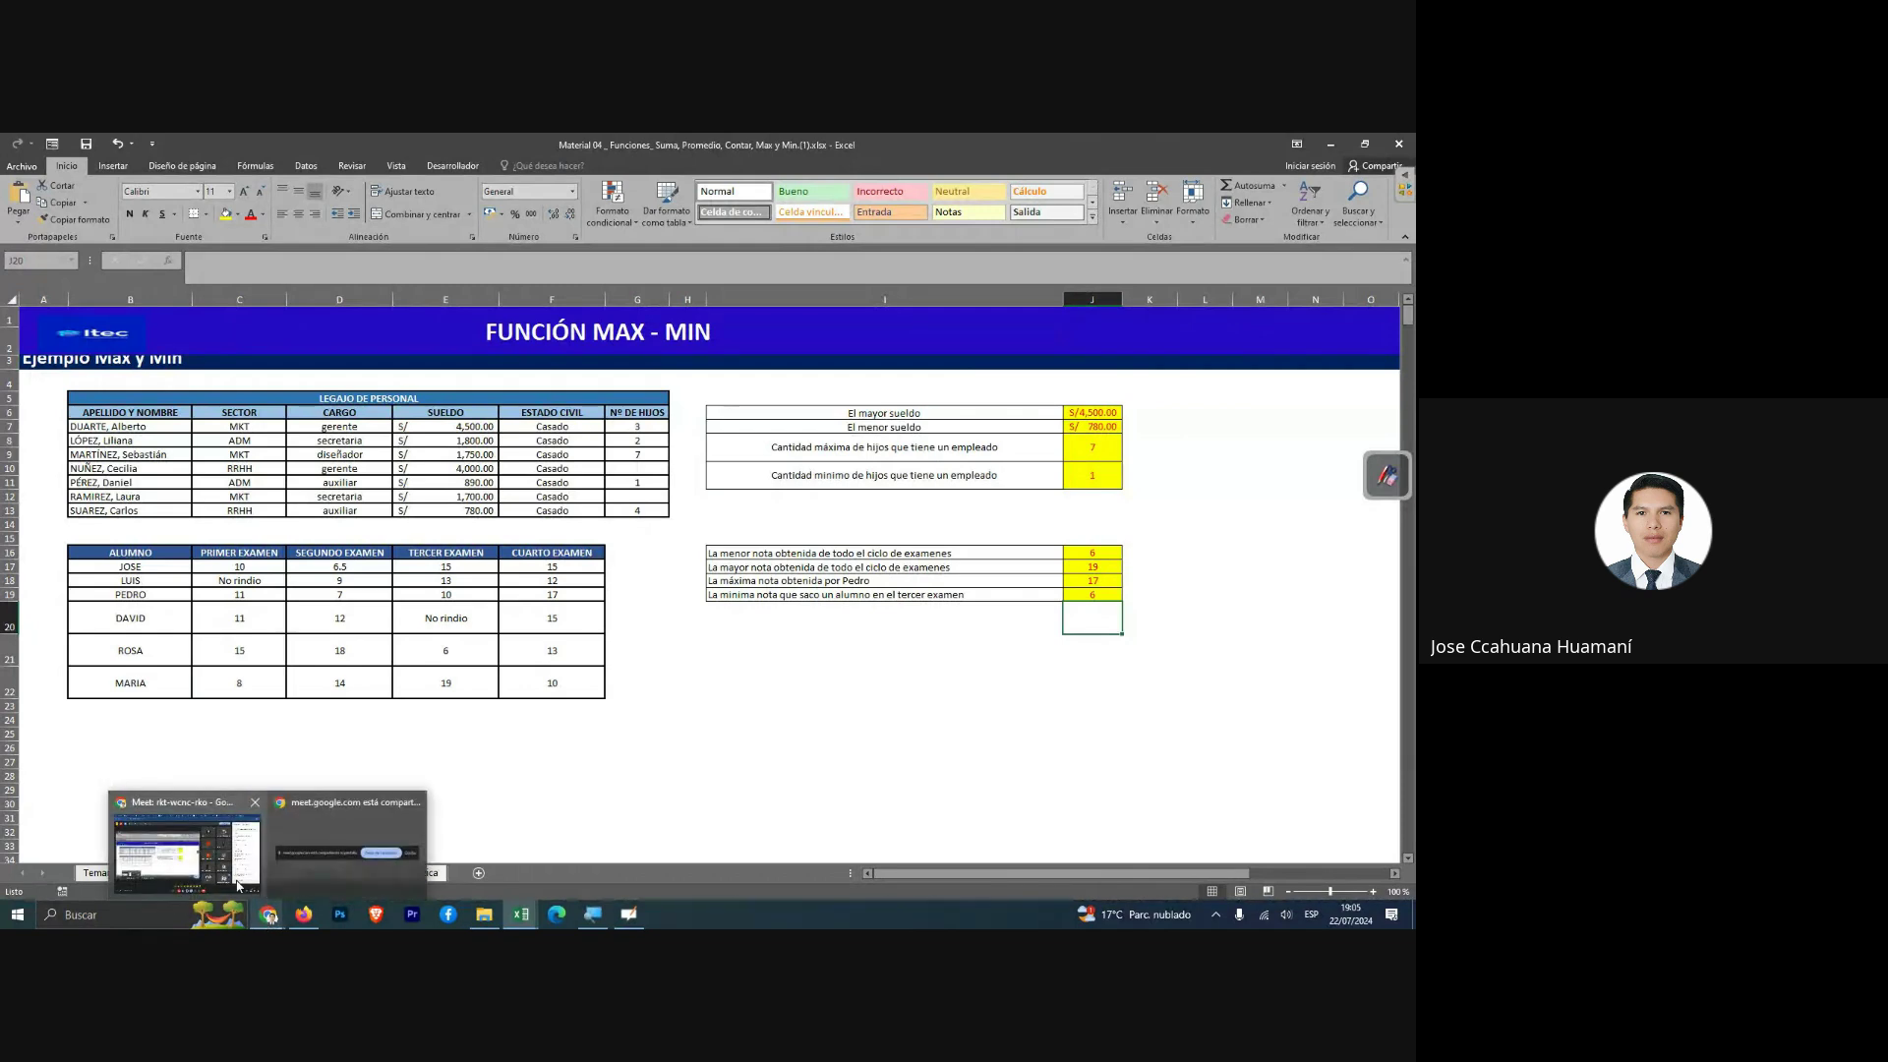
pyautogui.click(236, 880)
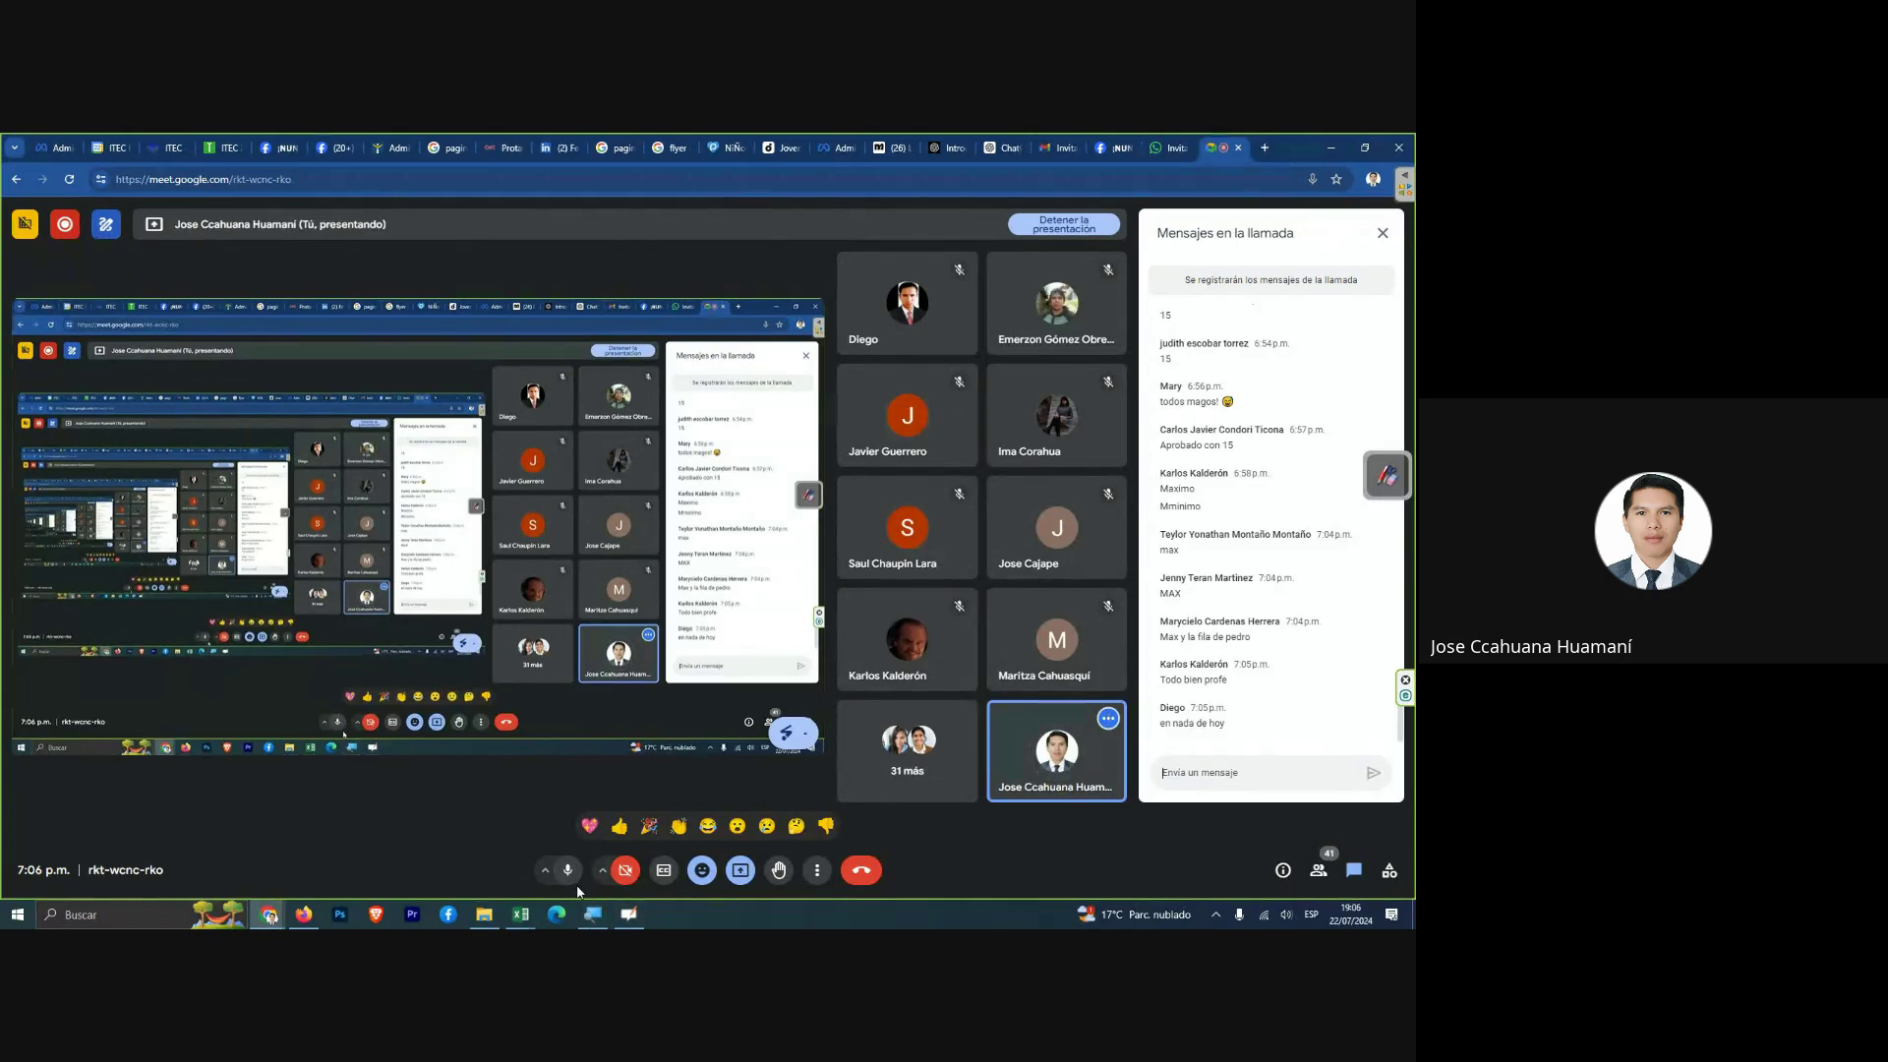
pyautogui.moveTo(521, 914)
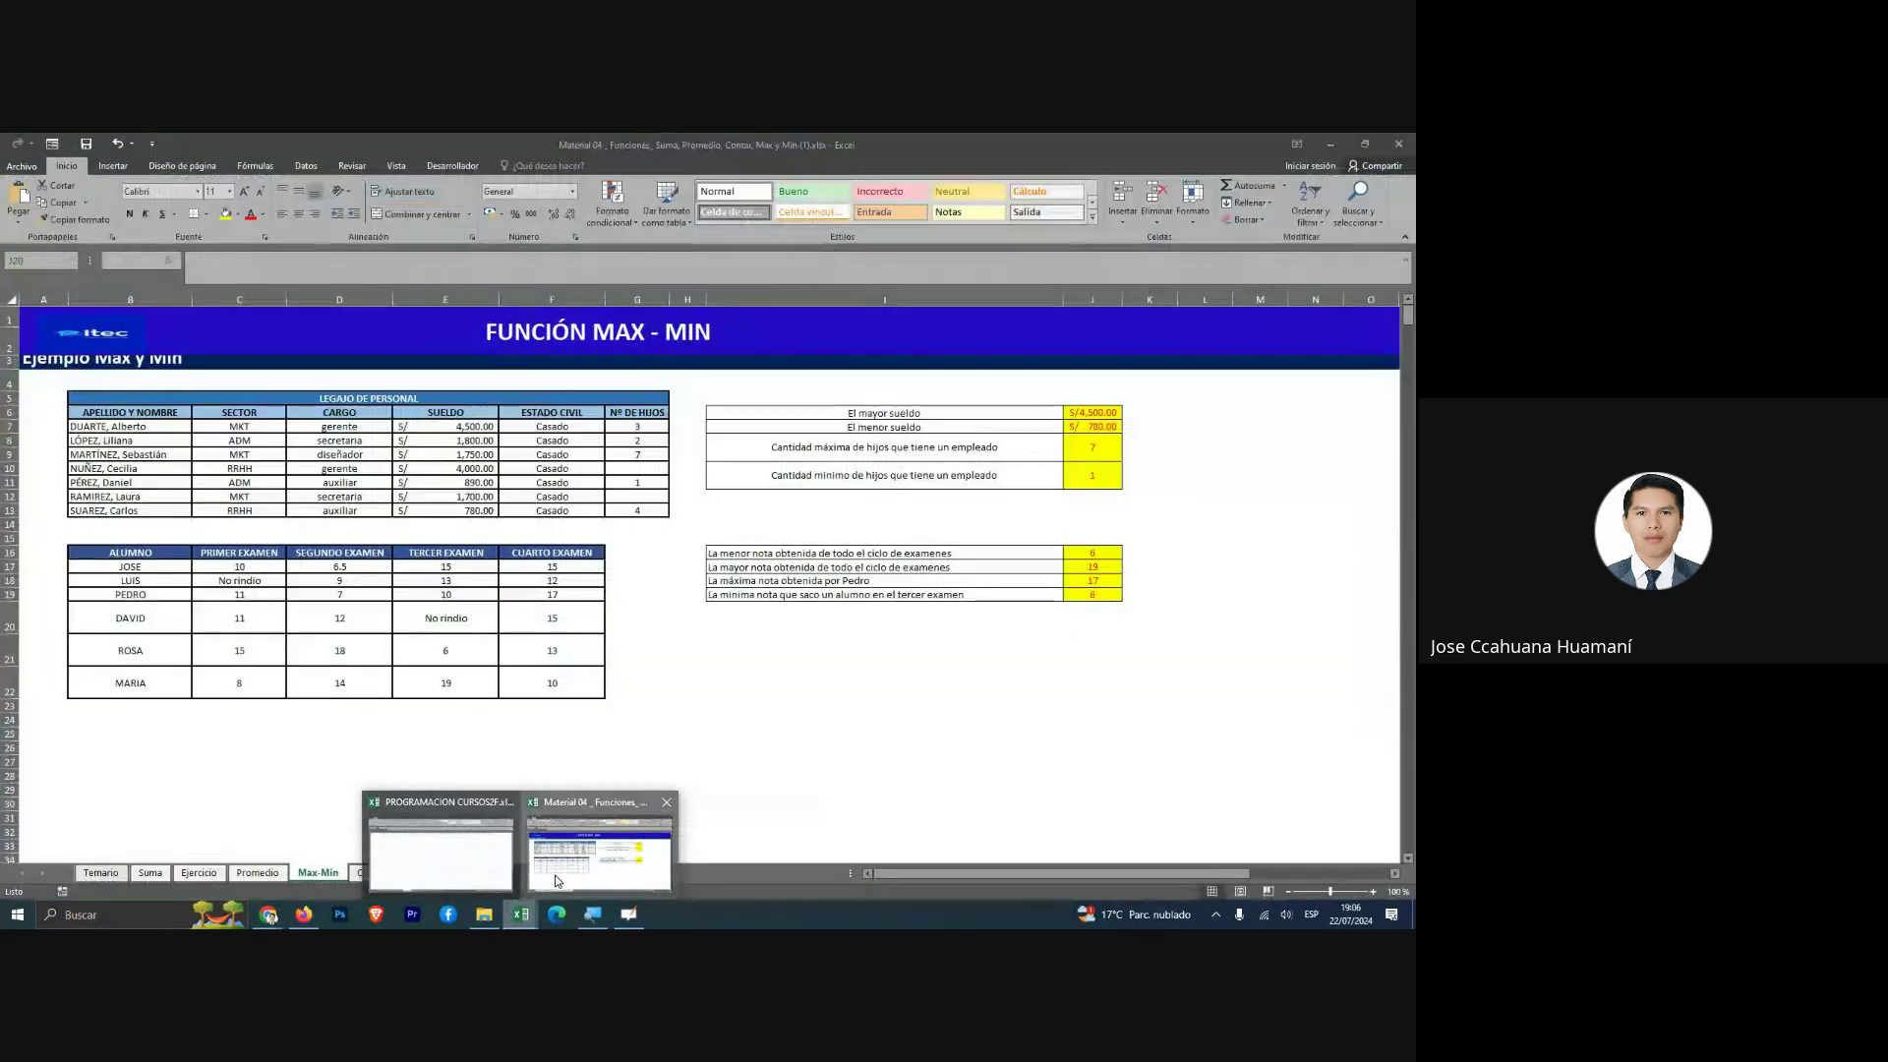
# Bring the Material 04 Excel workbook back in front of the Meet call.
pyautogui.click(596, 816)
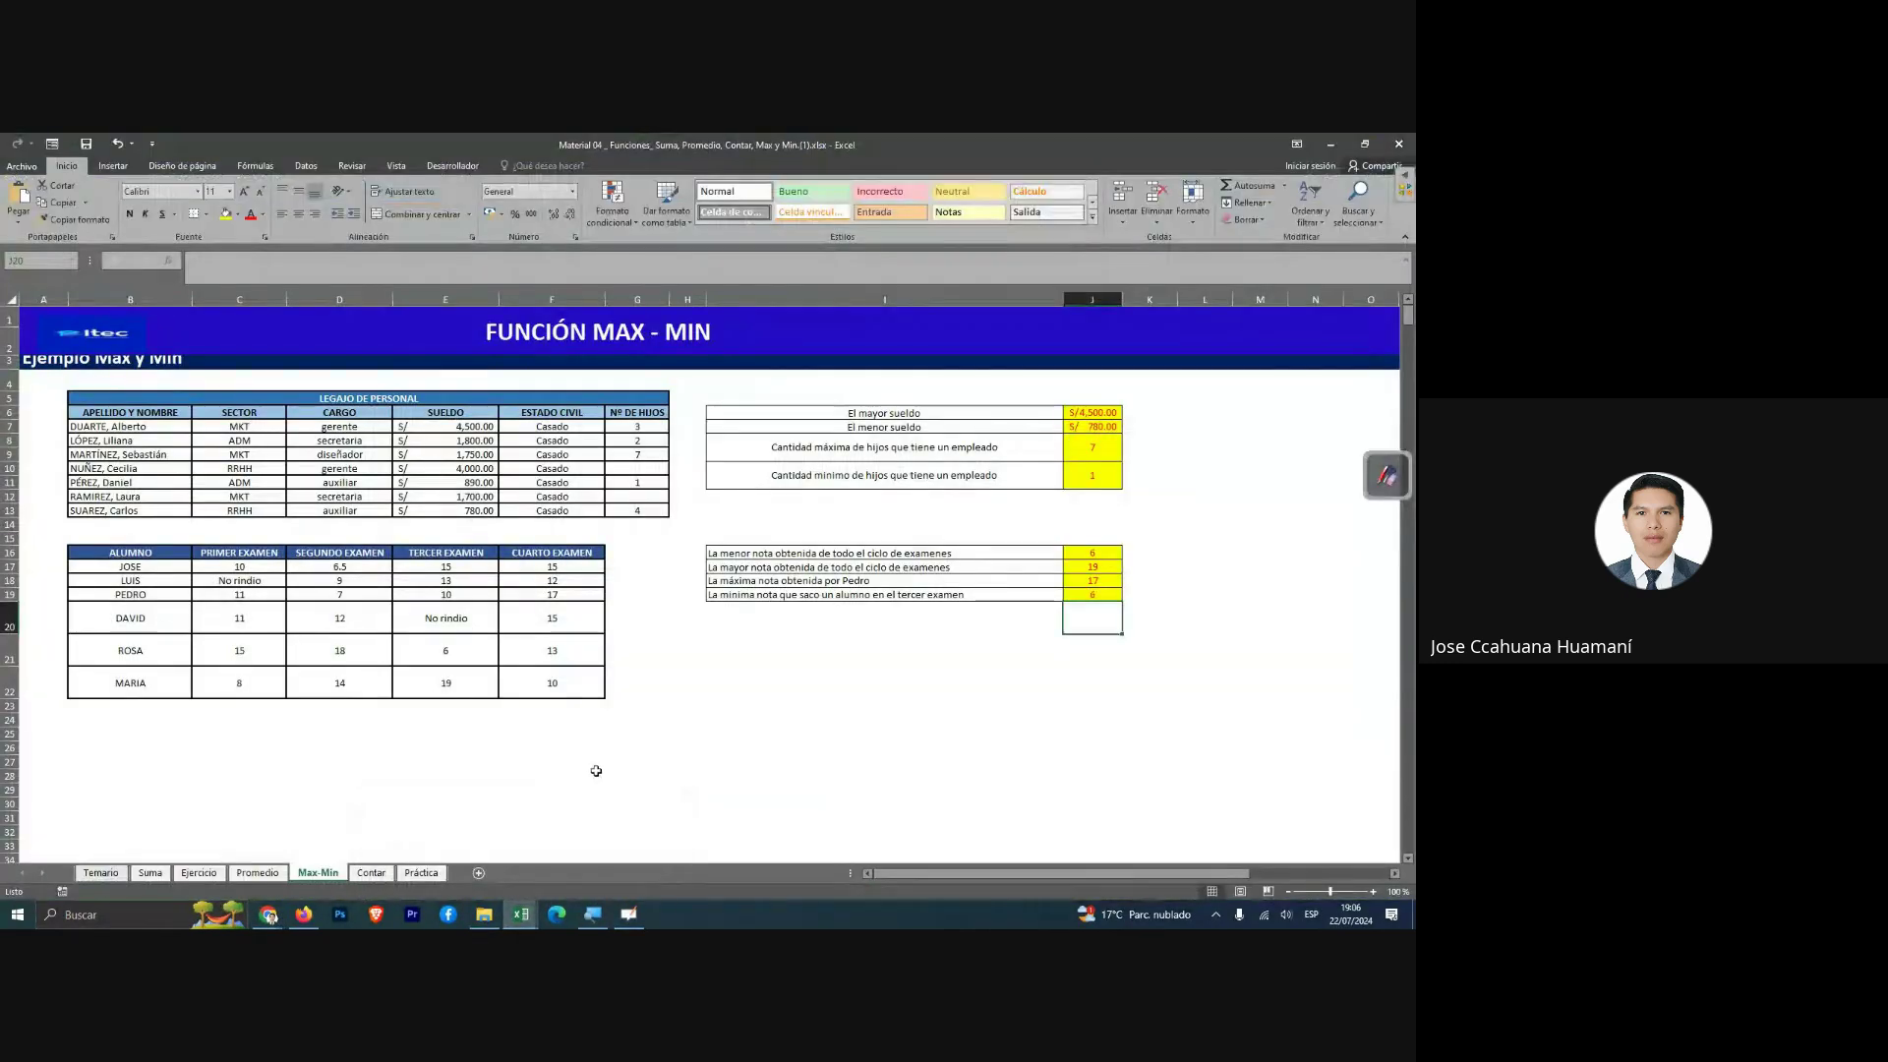
# On the Contar sheet, enter =CONTAR(C7:C10) in C11 so the first total shows 2.
pyautogui.click(371, 872)
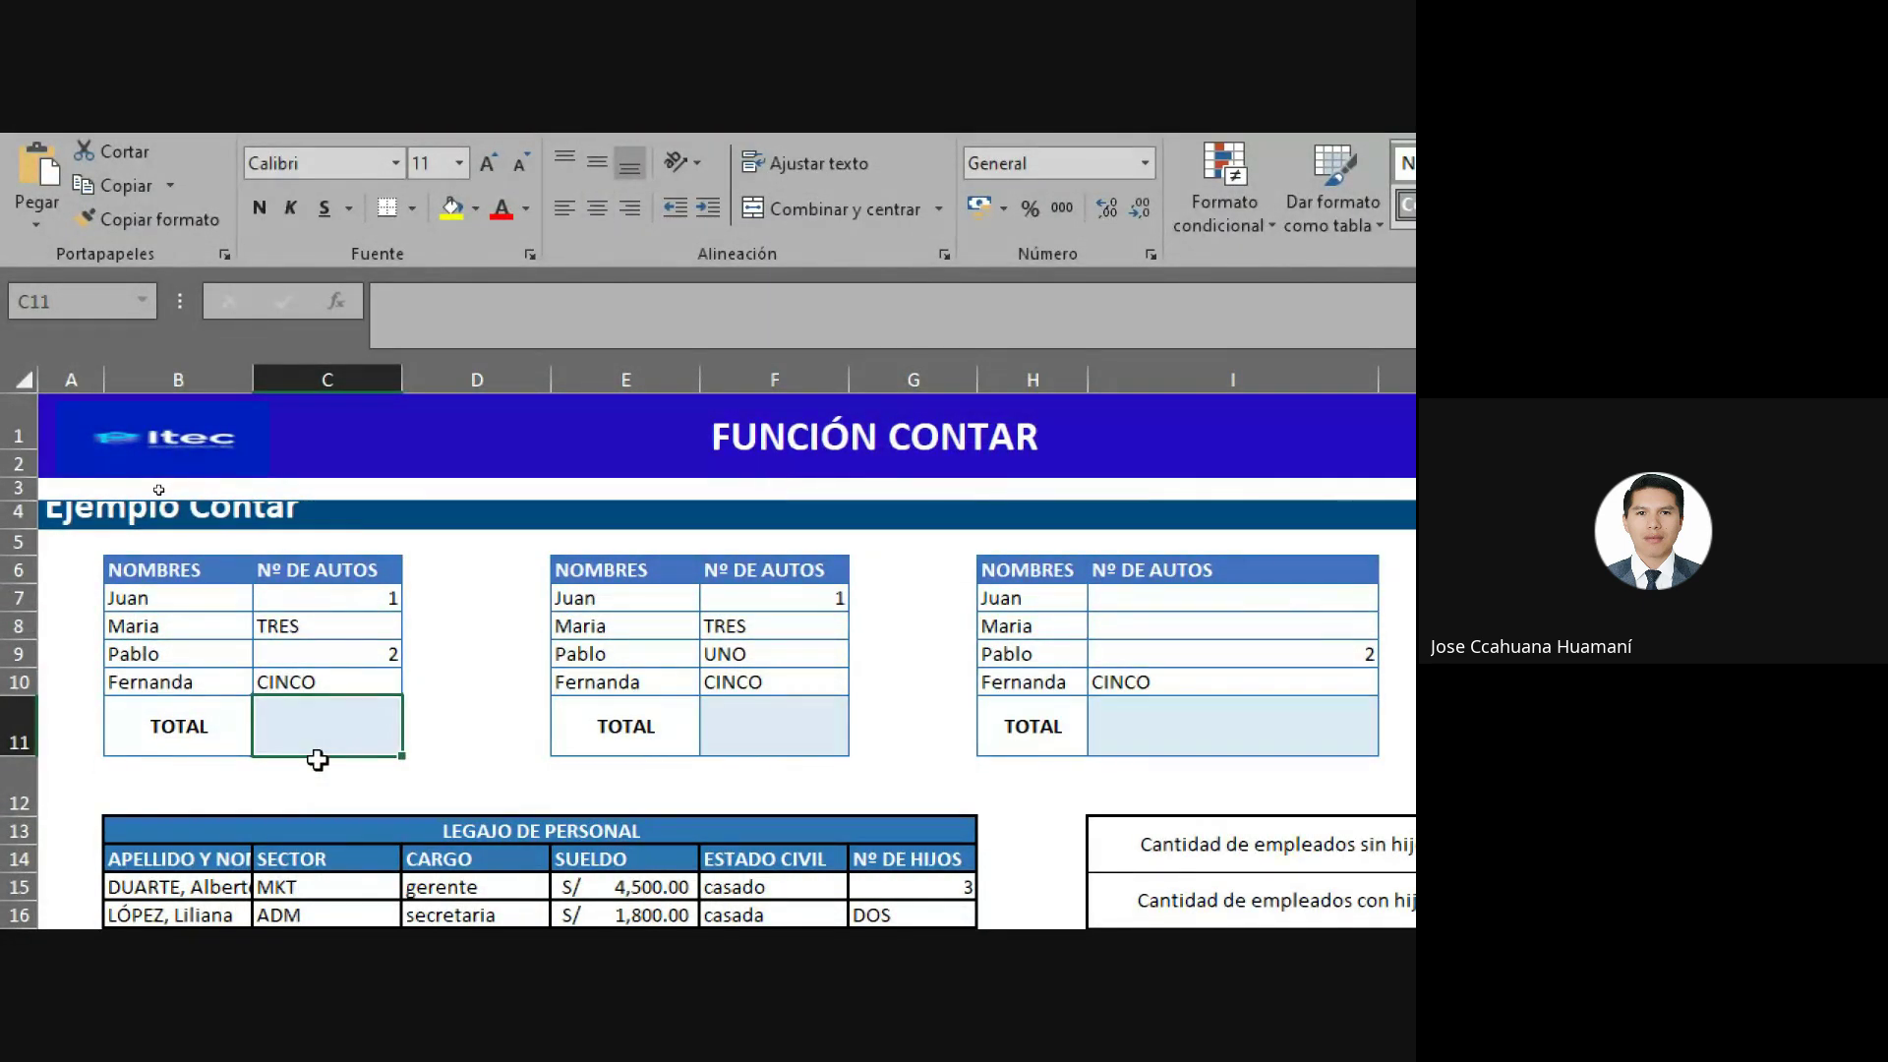
pyautogui.write('=')
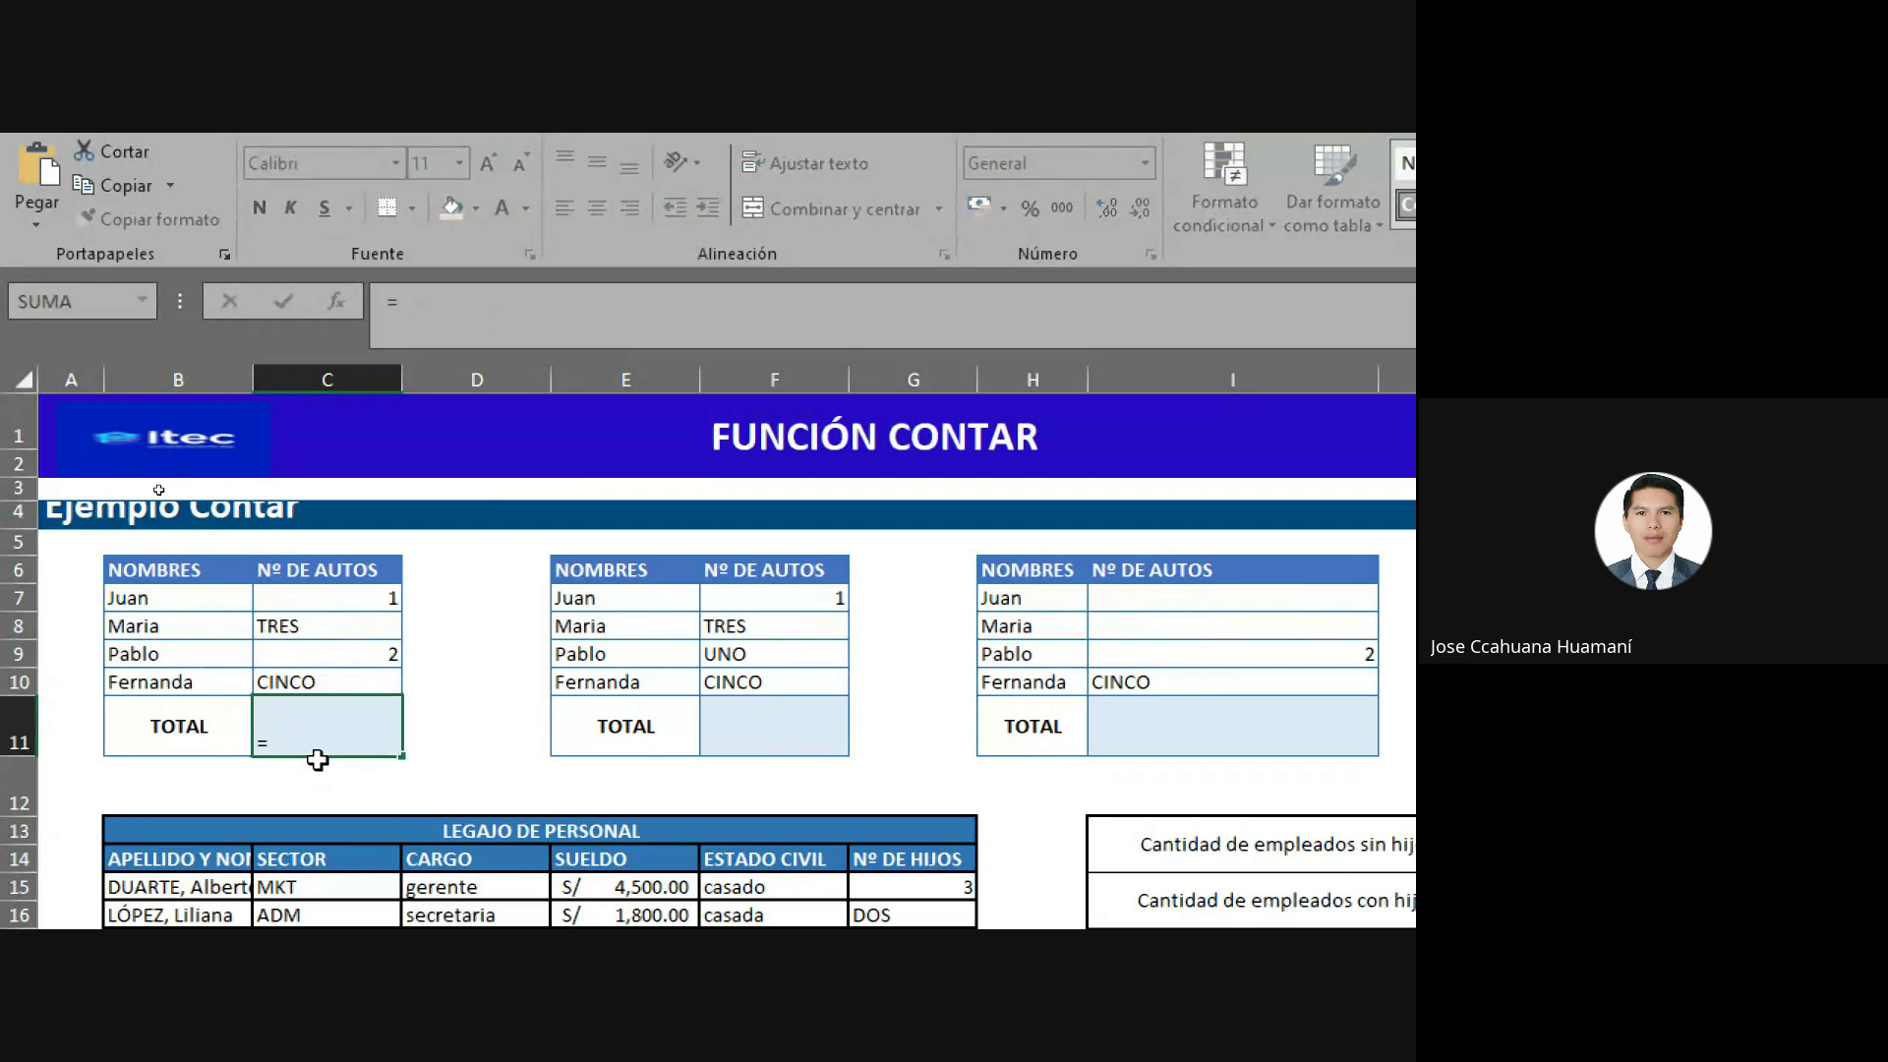
pyautogui.write('contar')
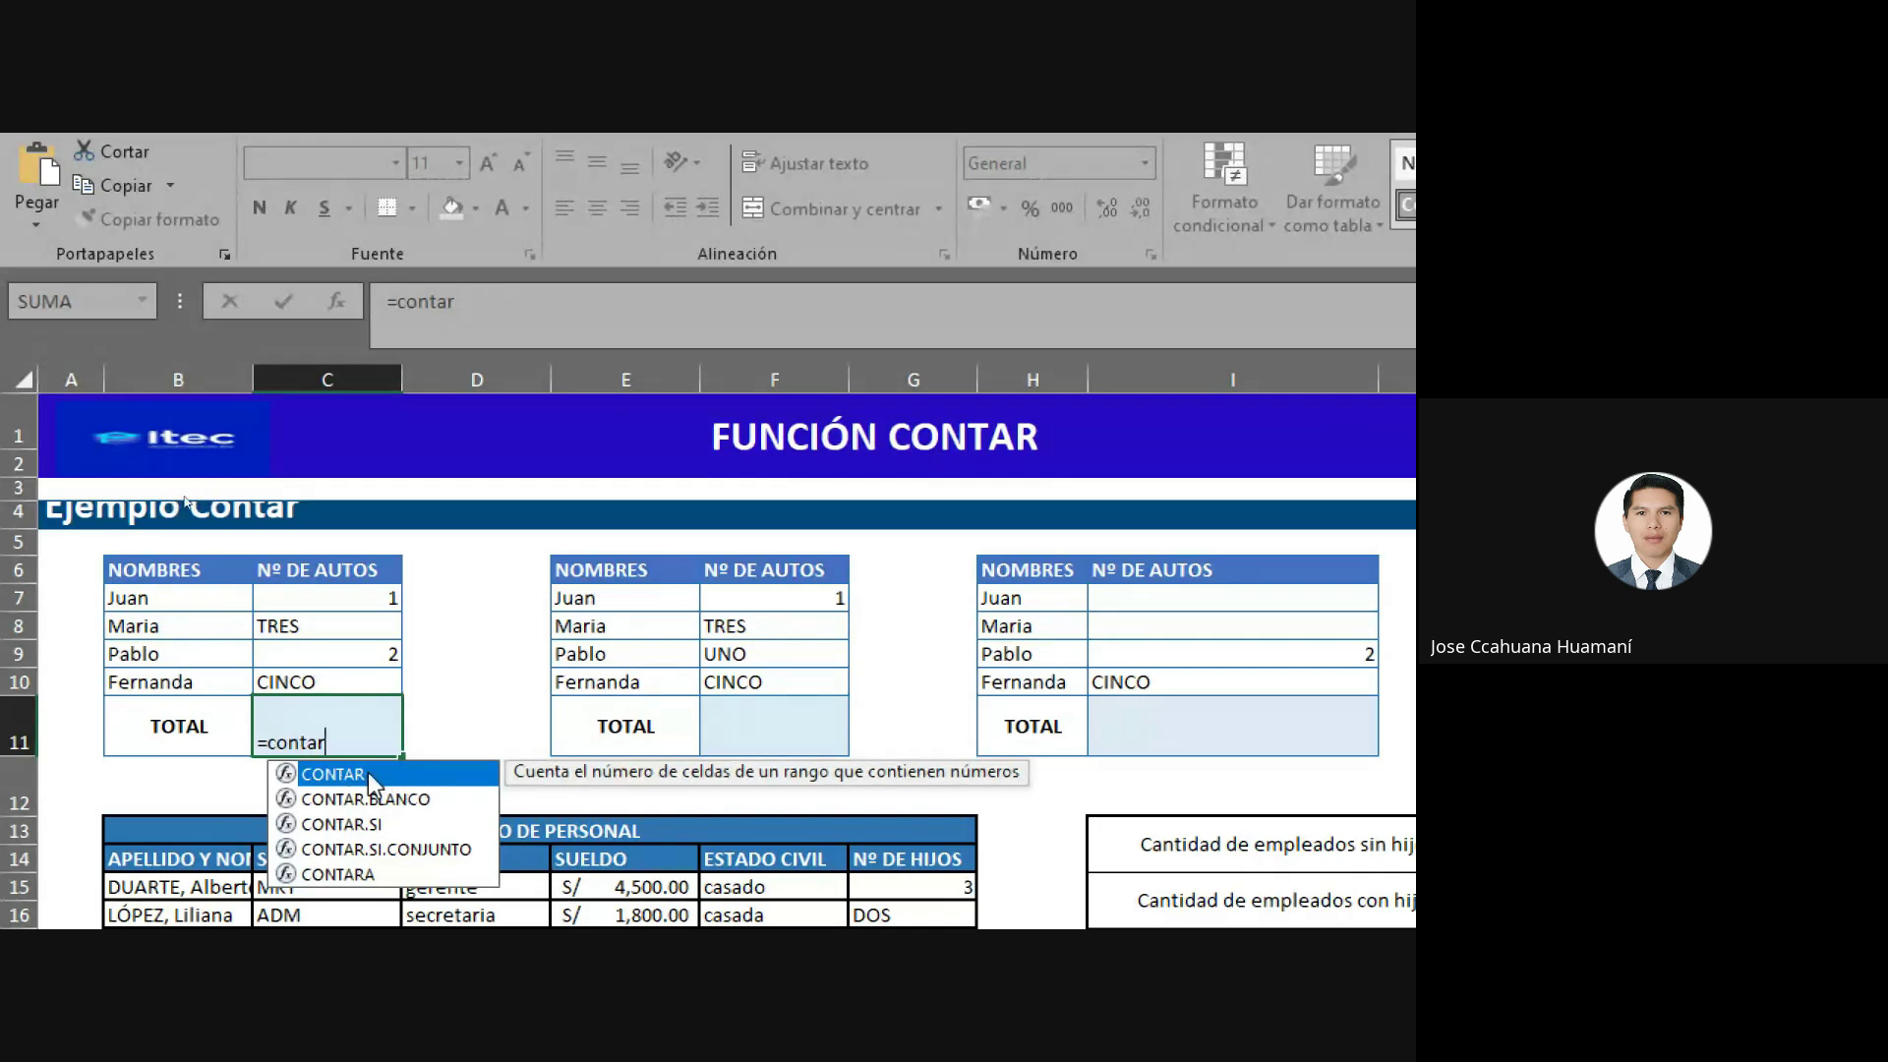
pyautogui.doubleClick(371, 777)
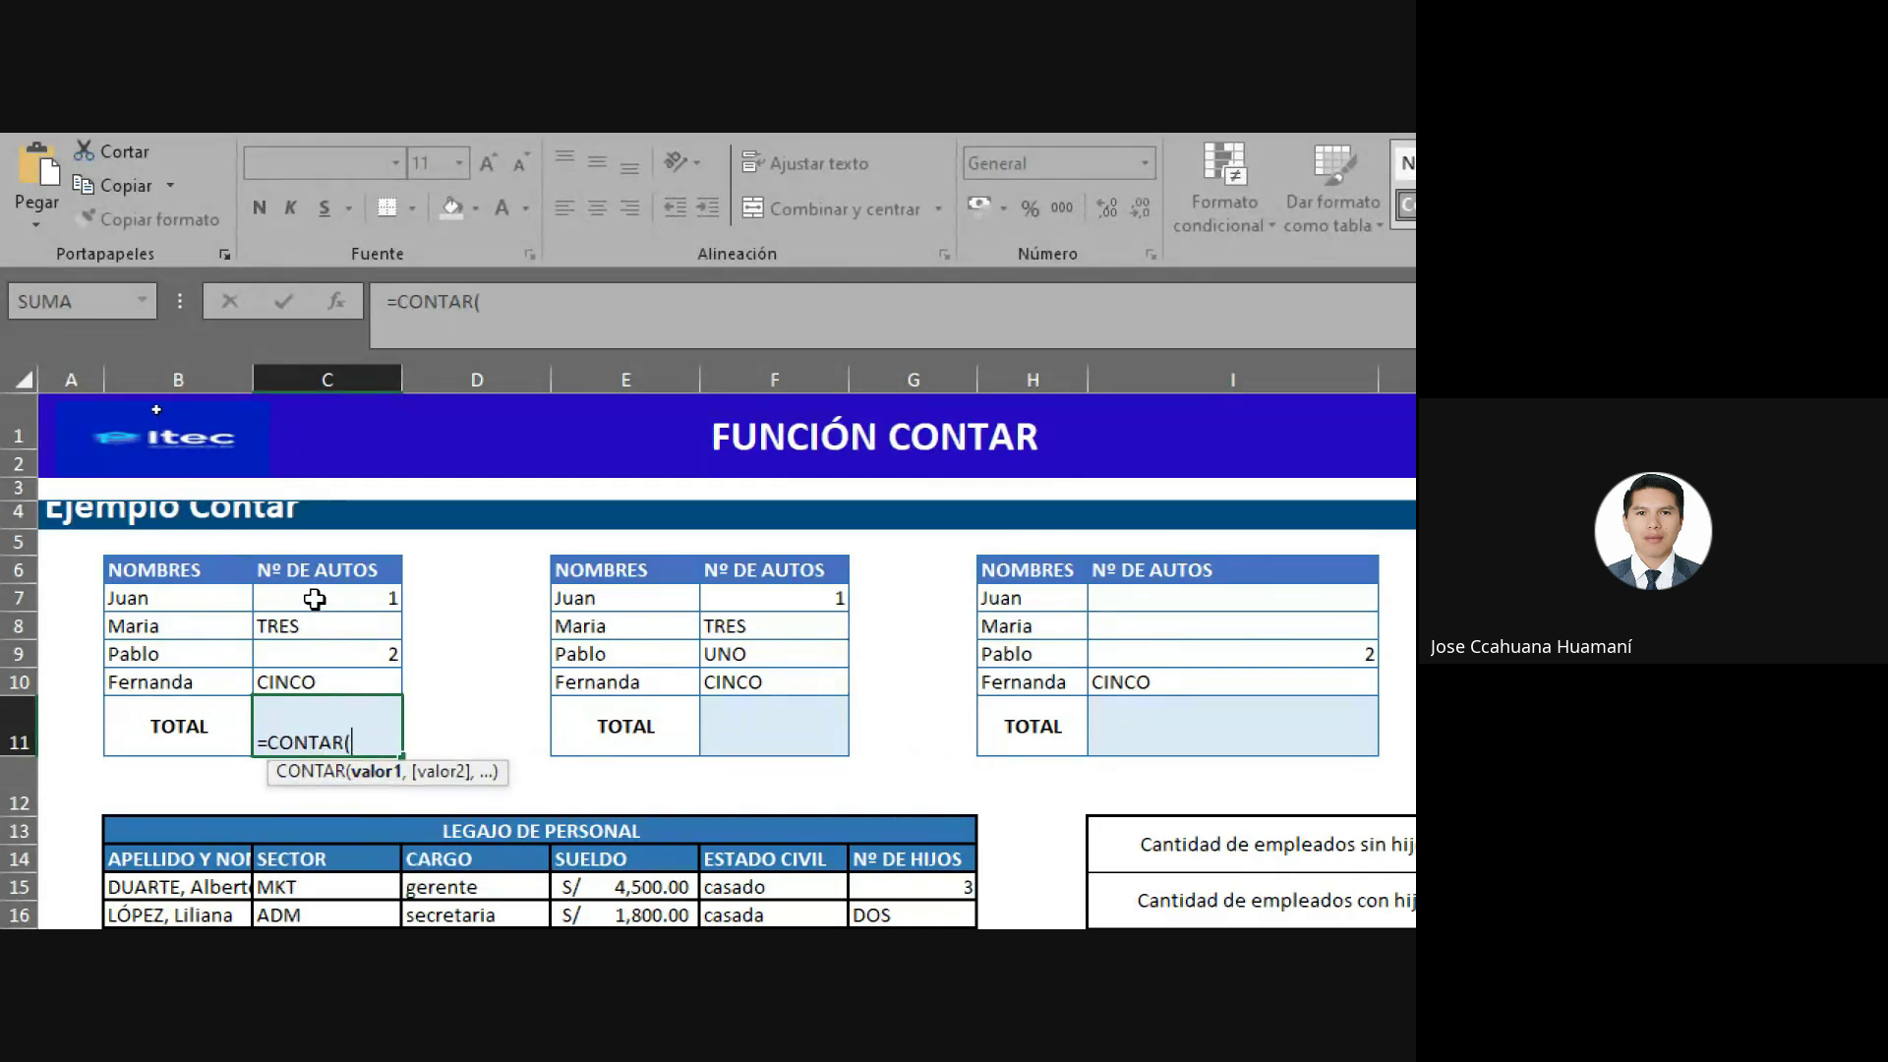
pyautogui.moveTo(334, 593); pyautogui.dragTo(316, 688)
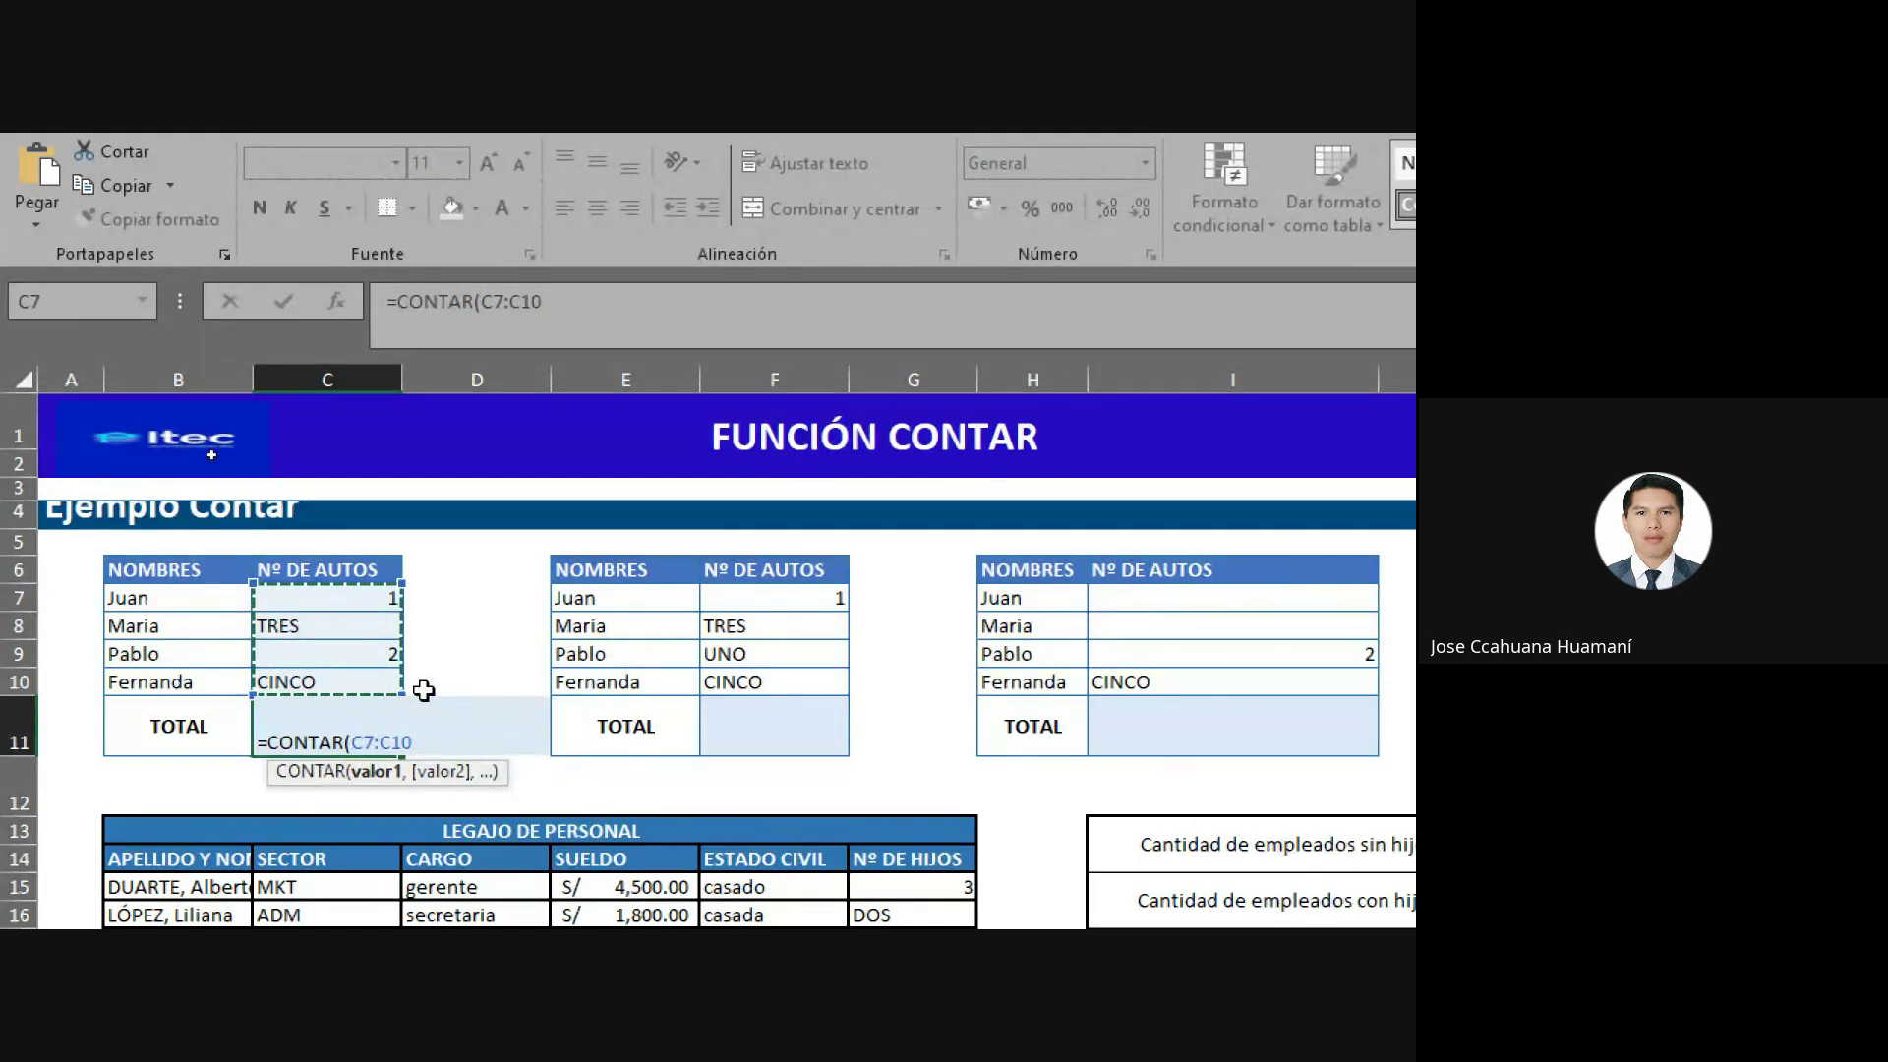
pyautogui.press('Return')
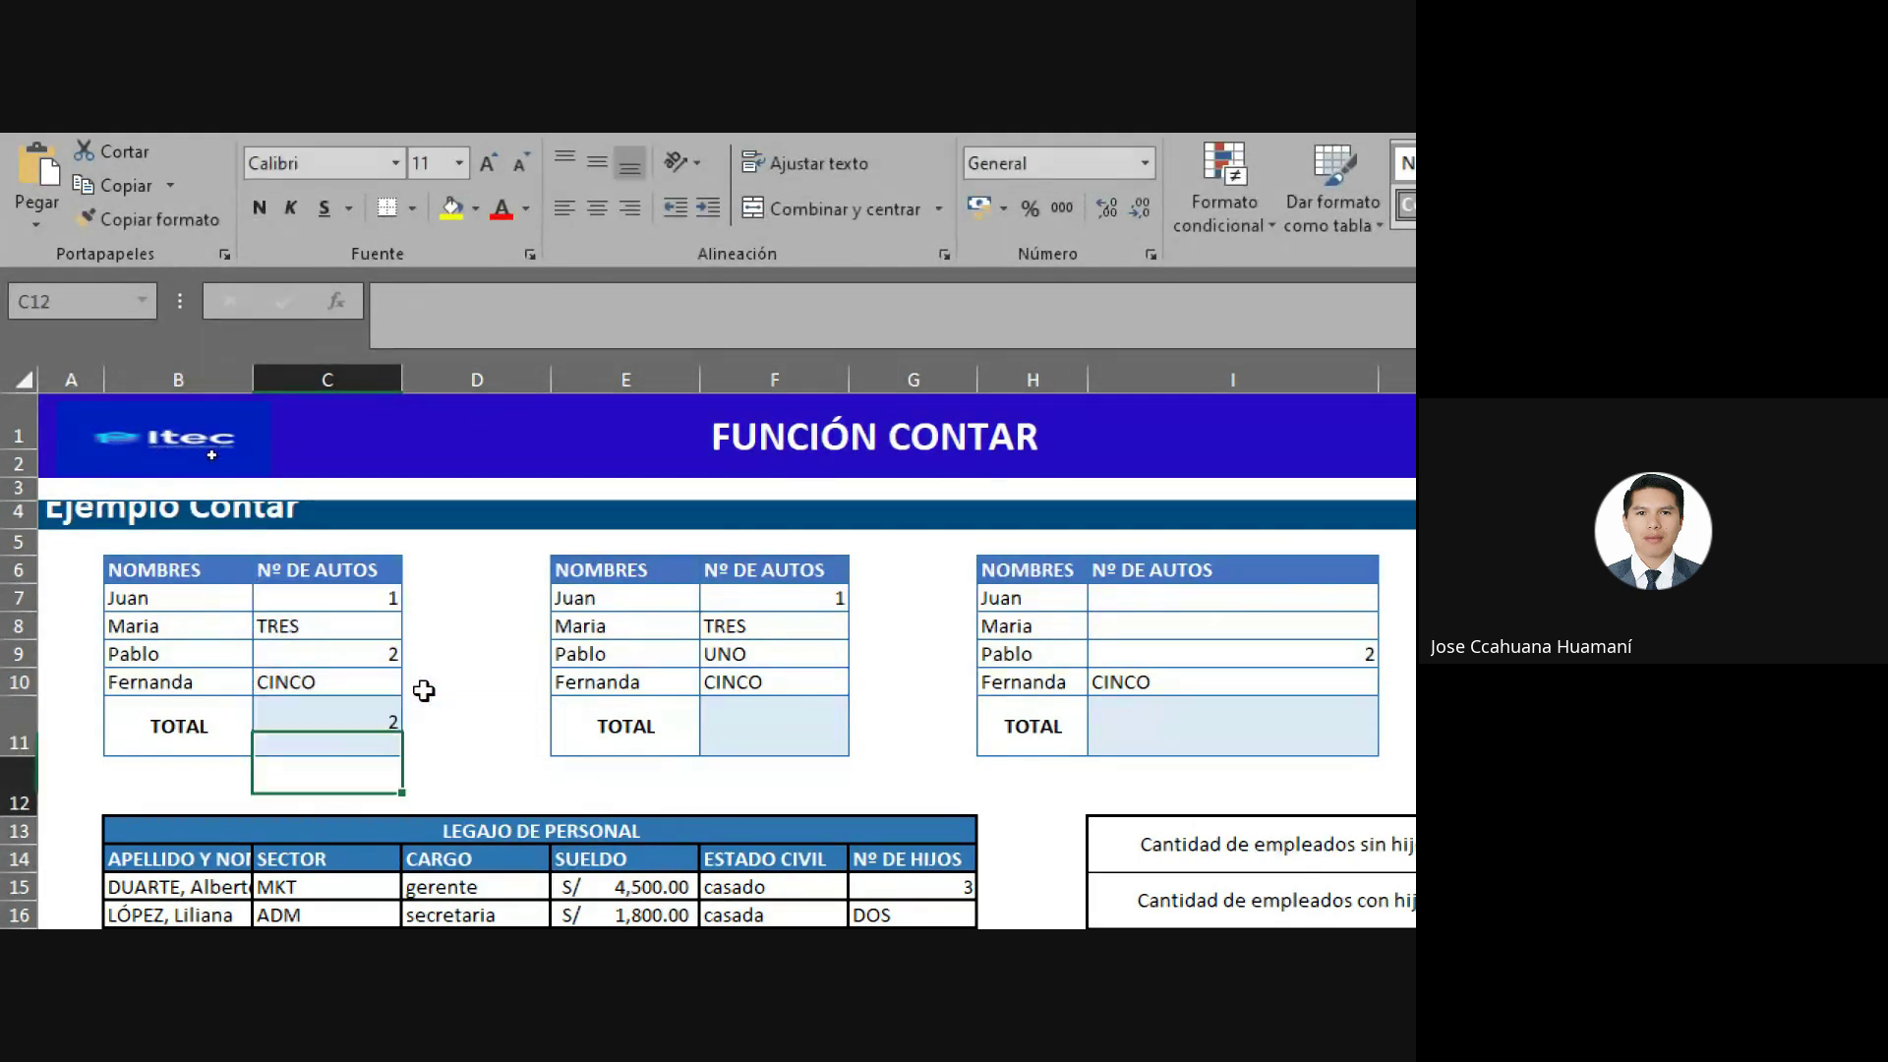
pyautogui.click(371, 572)
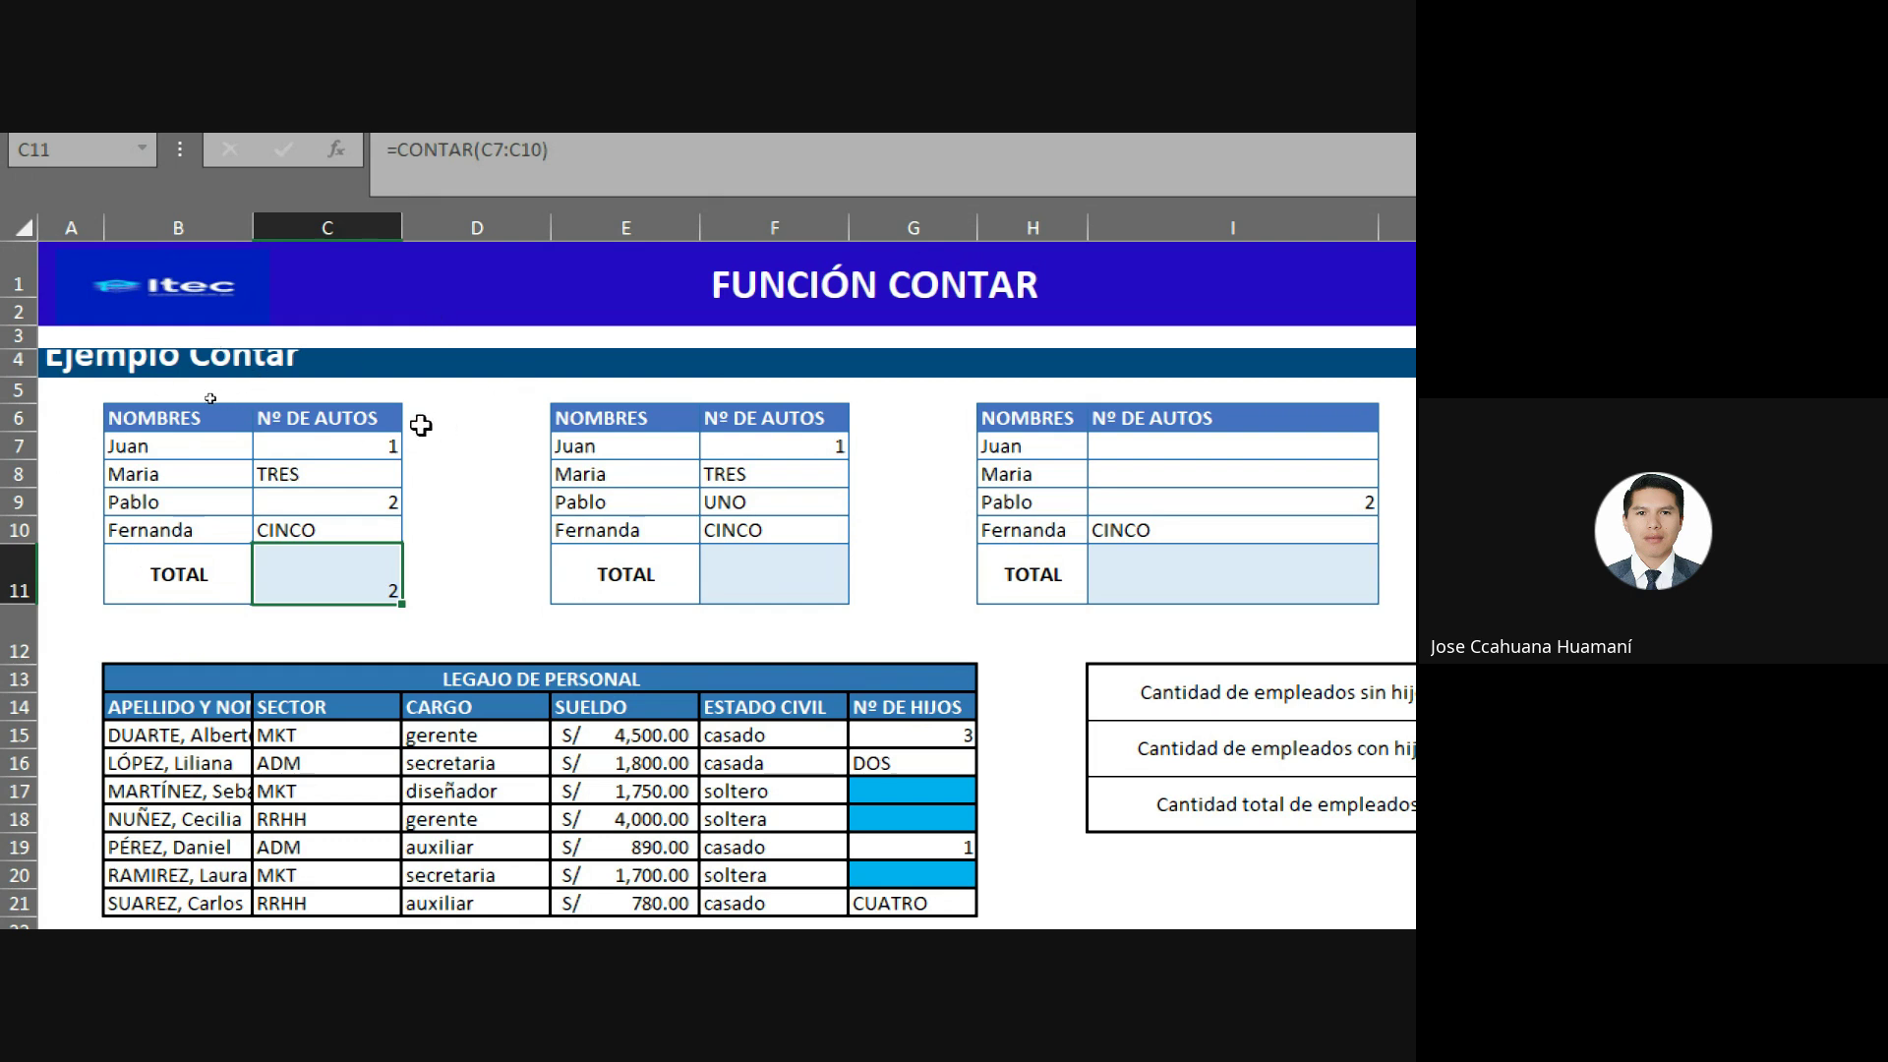
# Inspect the entries in C7:C10 and F9 to tell numbers from text like TRES, CINCO, UNO.
pyautogui.click(330, 444)
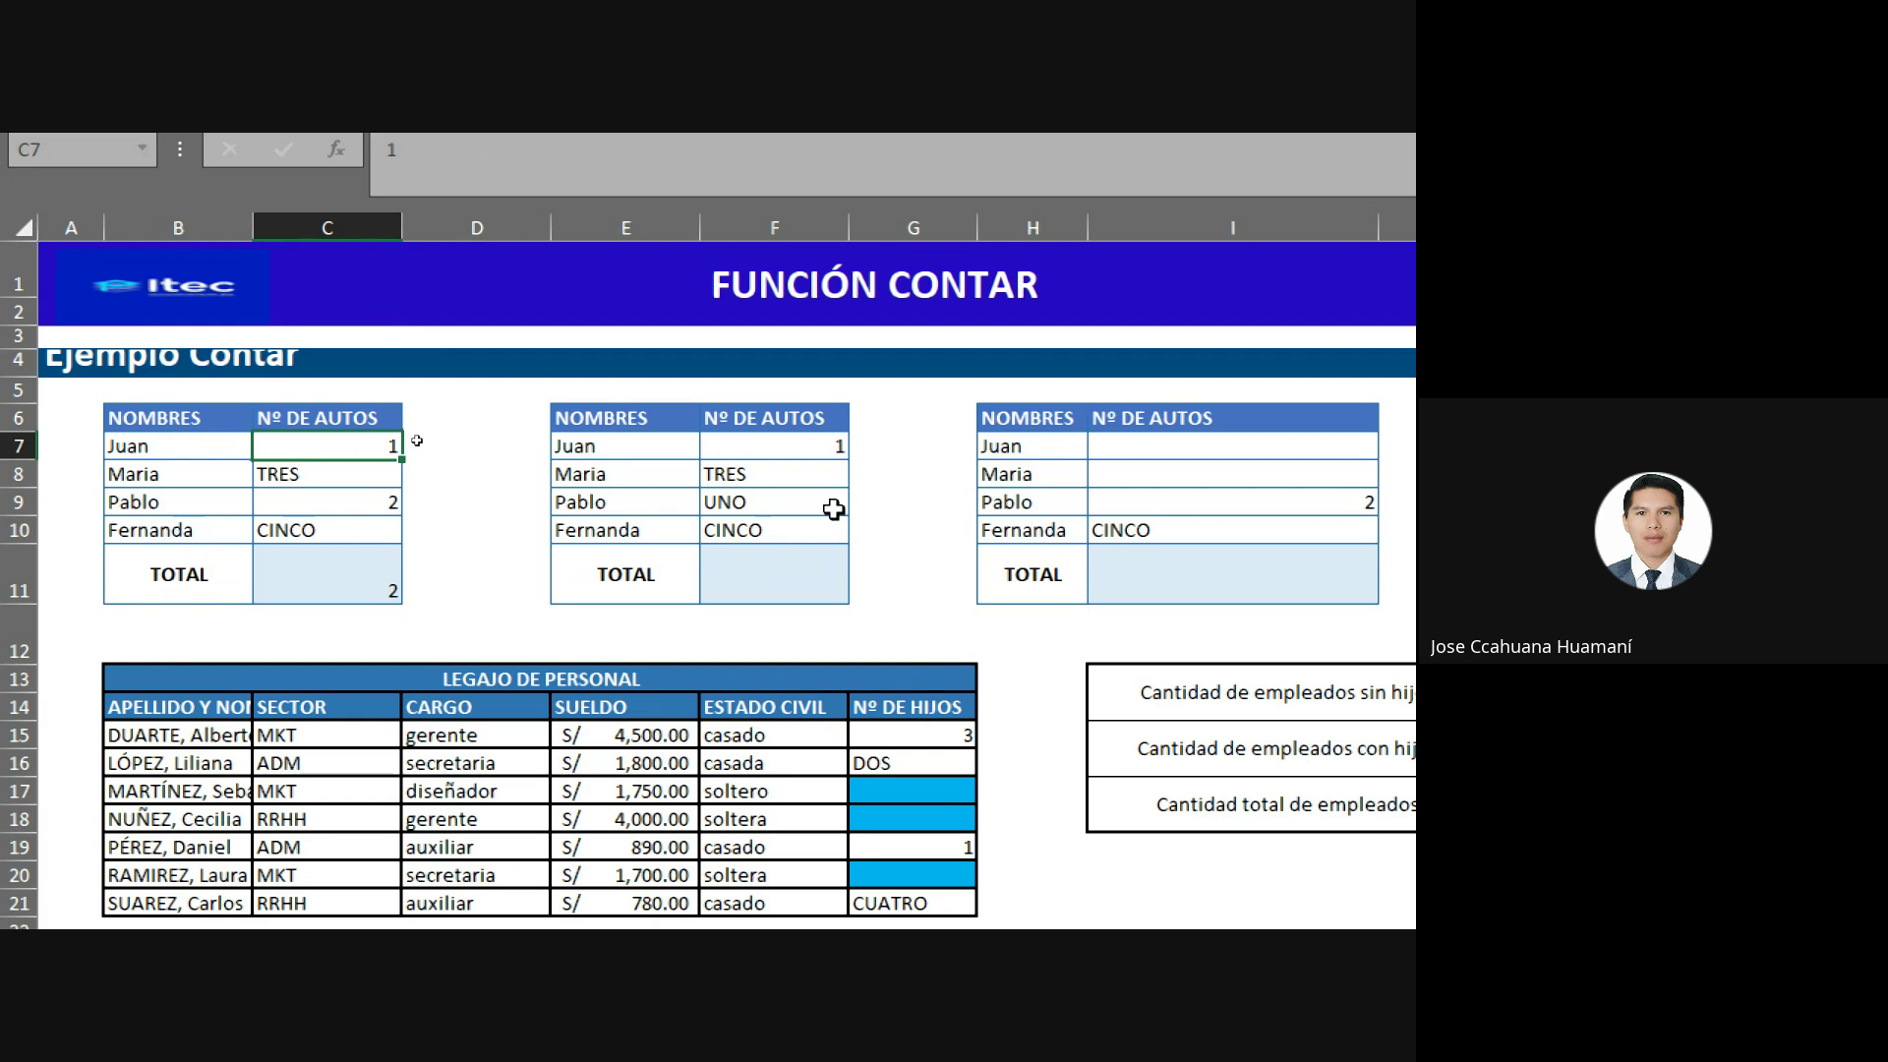
pyautogui.press('Right')
pyautogui.press('Down')
pyautogui.press('Left')
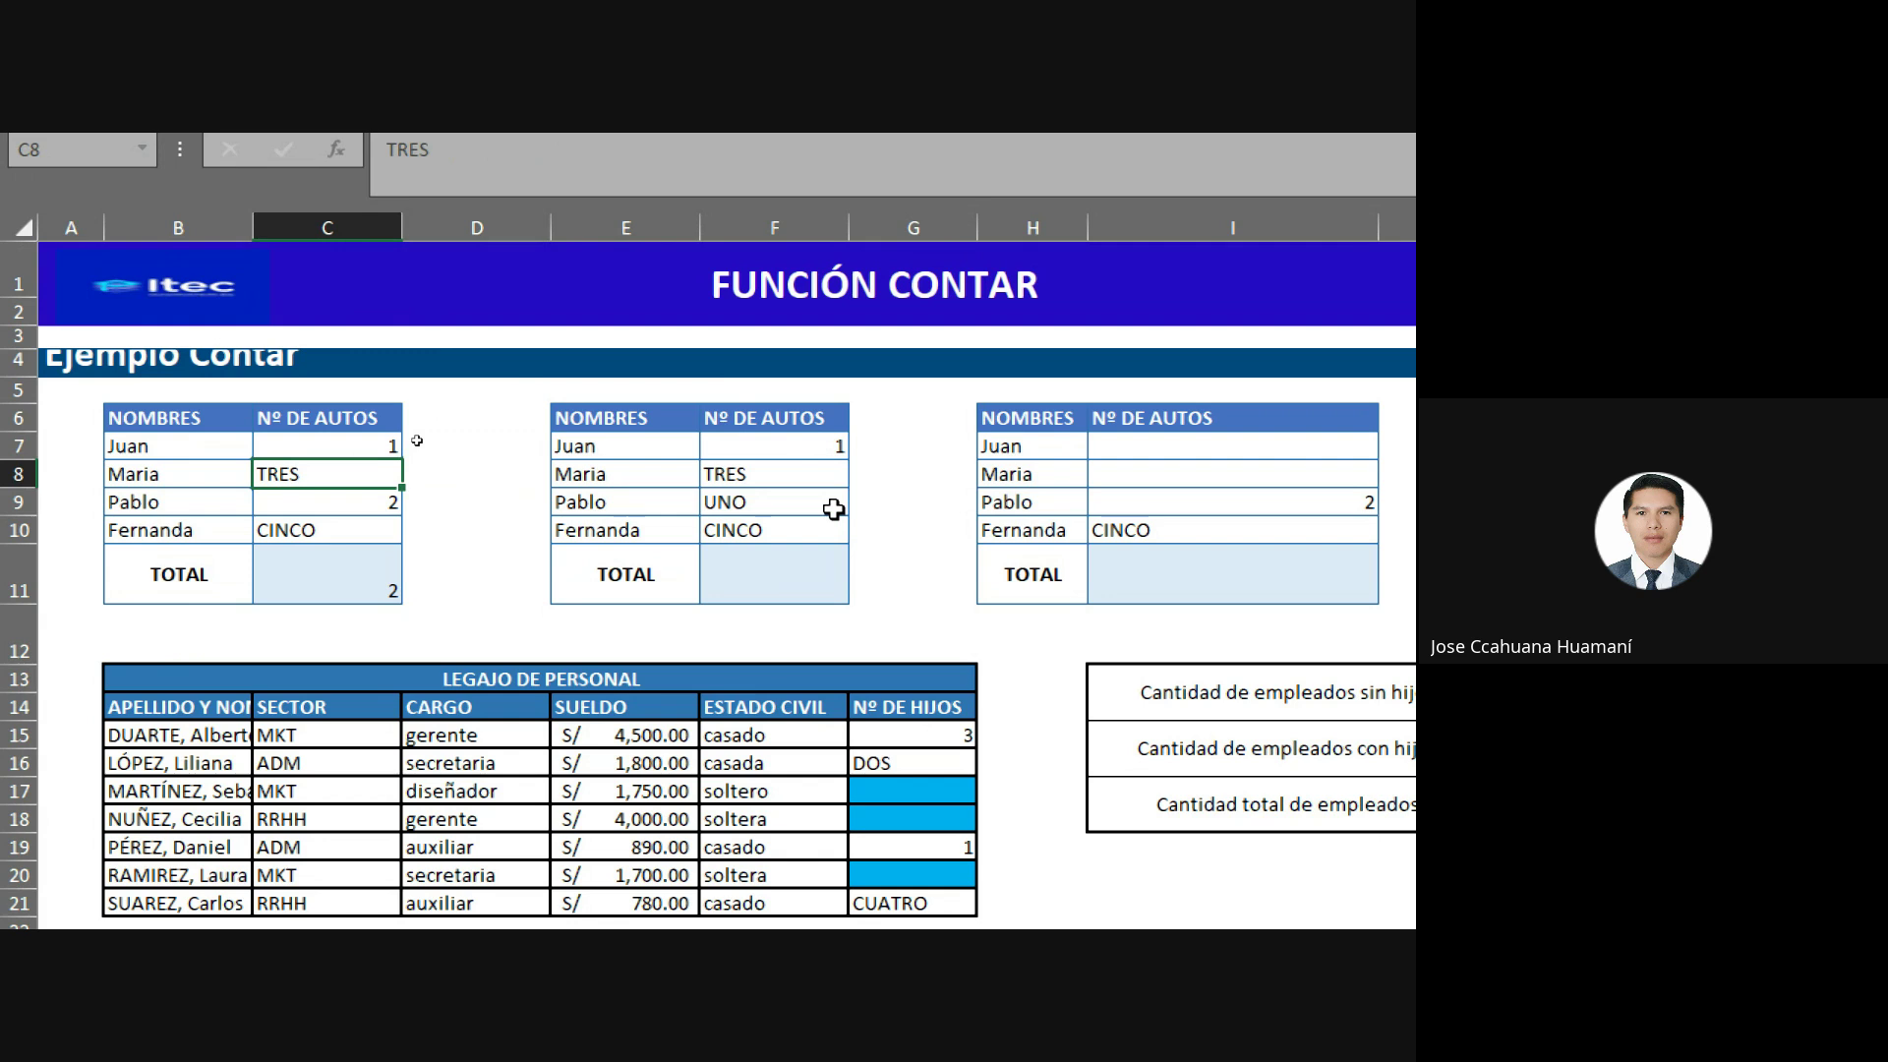
pyautogui.press('Down')
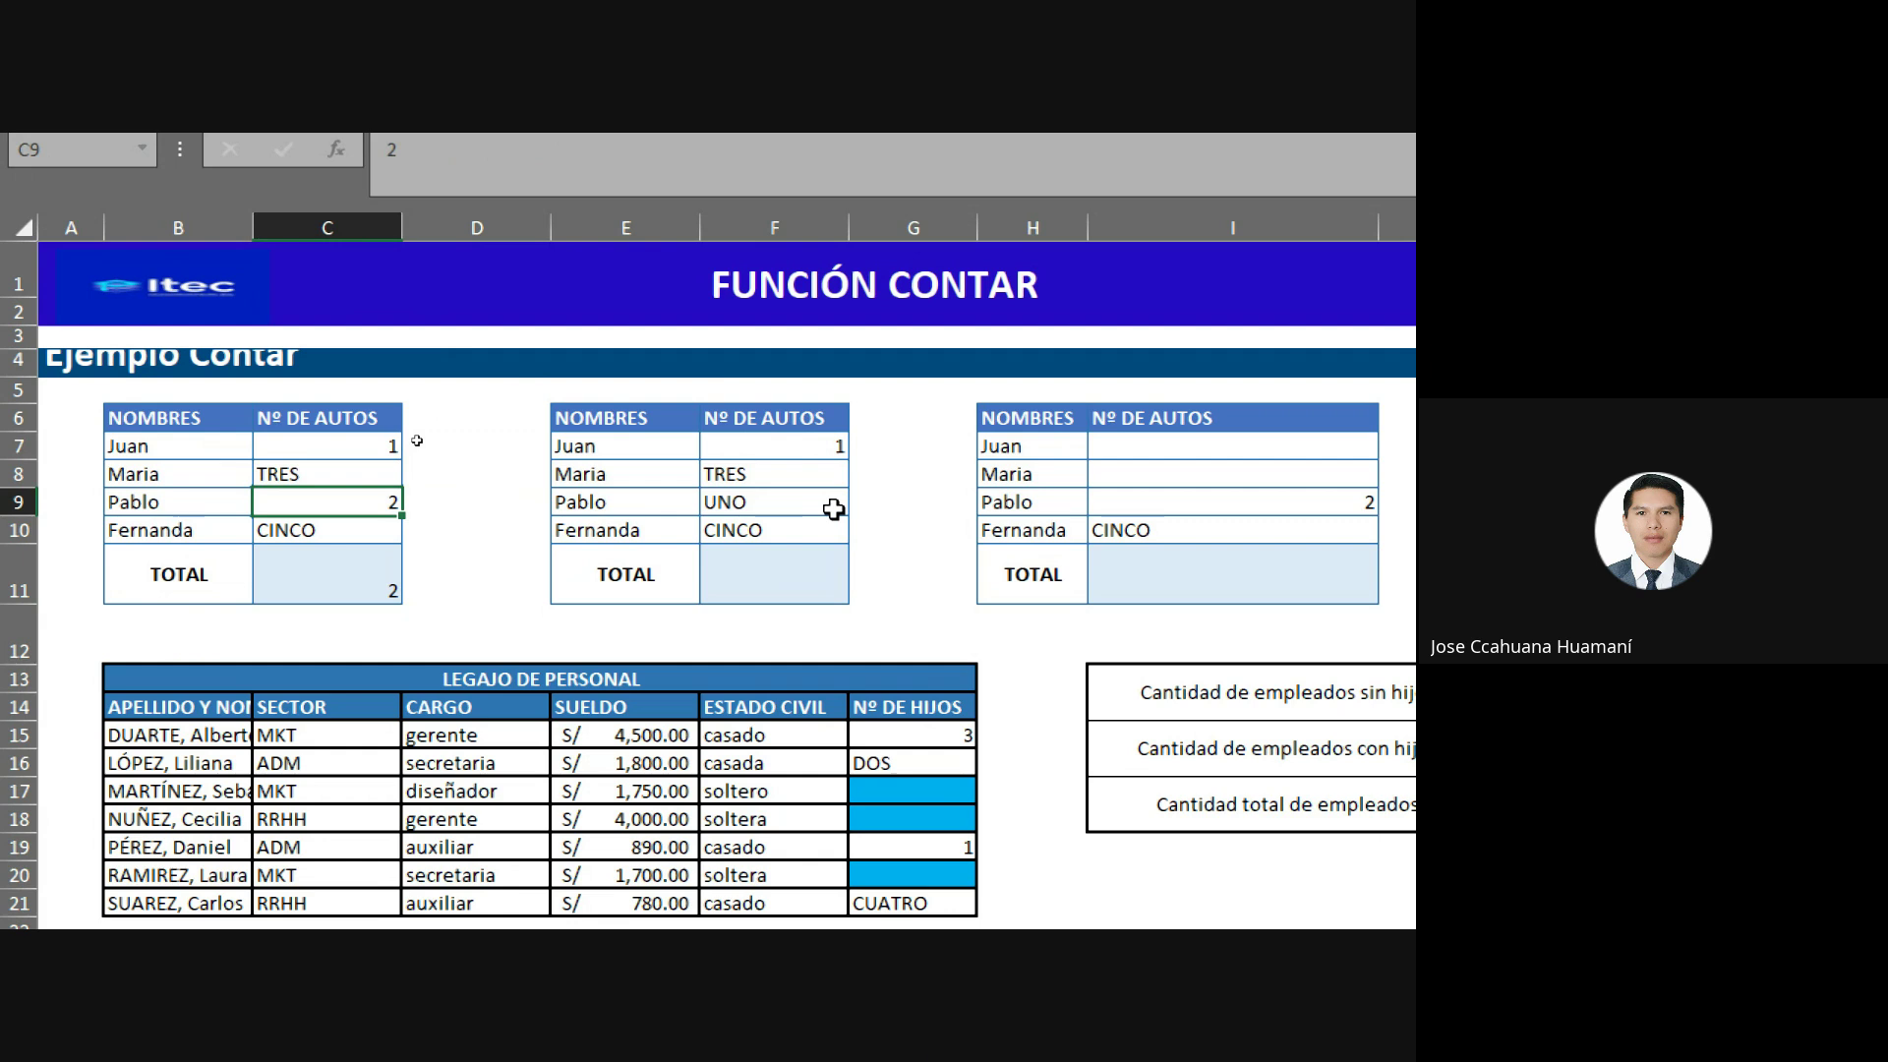
pyautogui.press('Down')
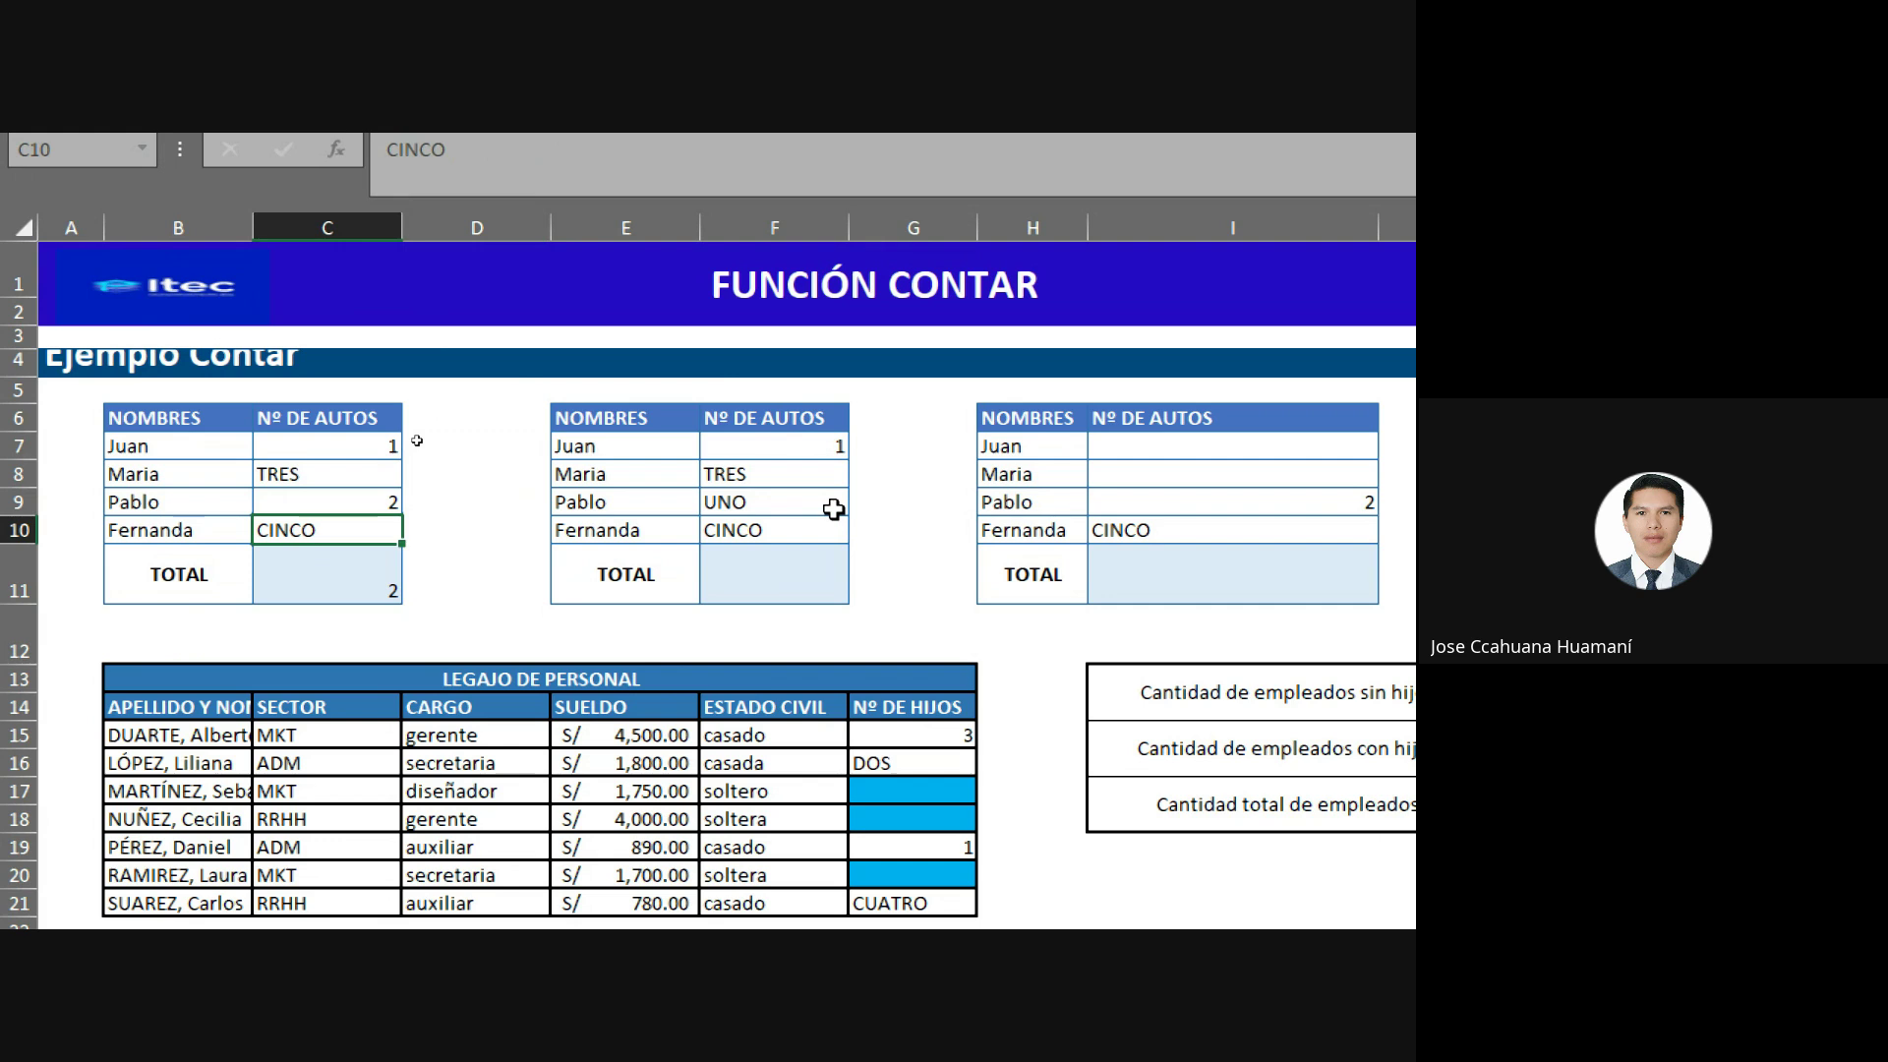
pyautogui.click(805, 508)
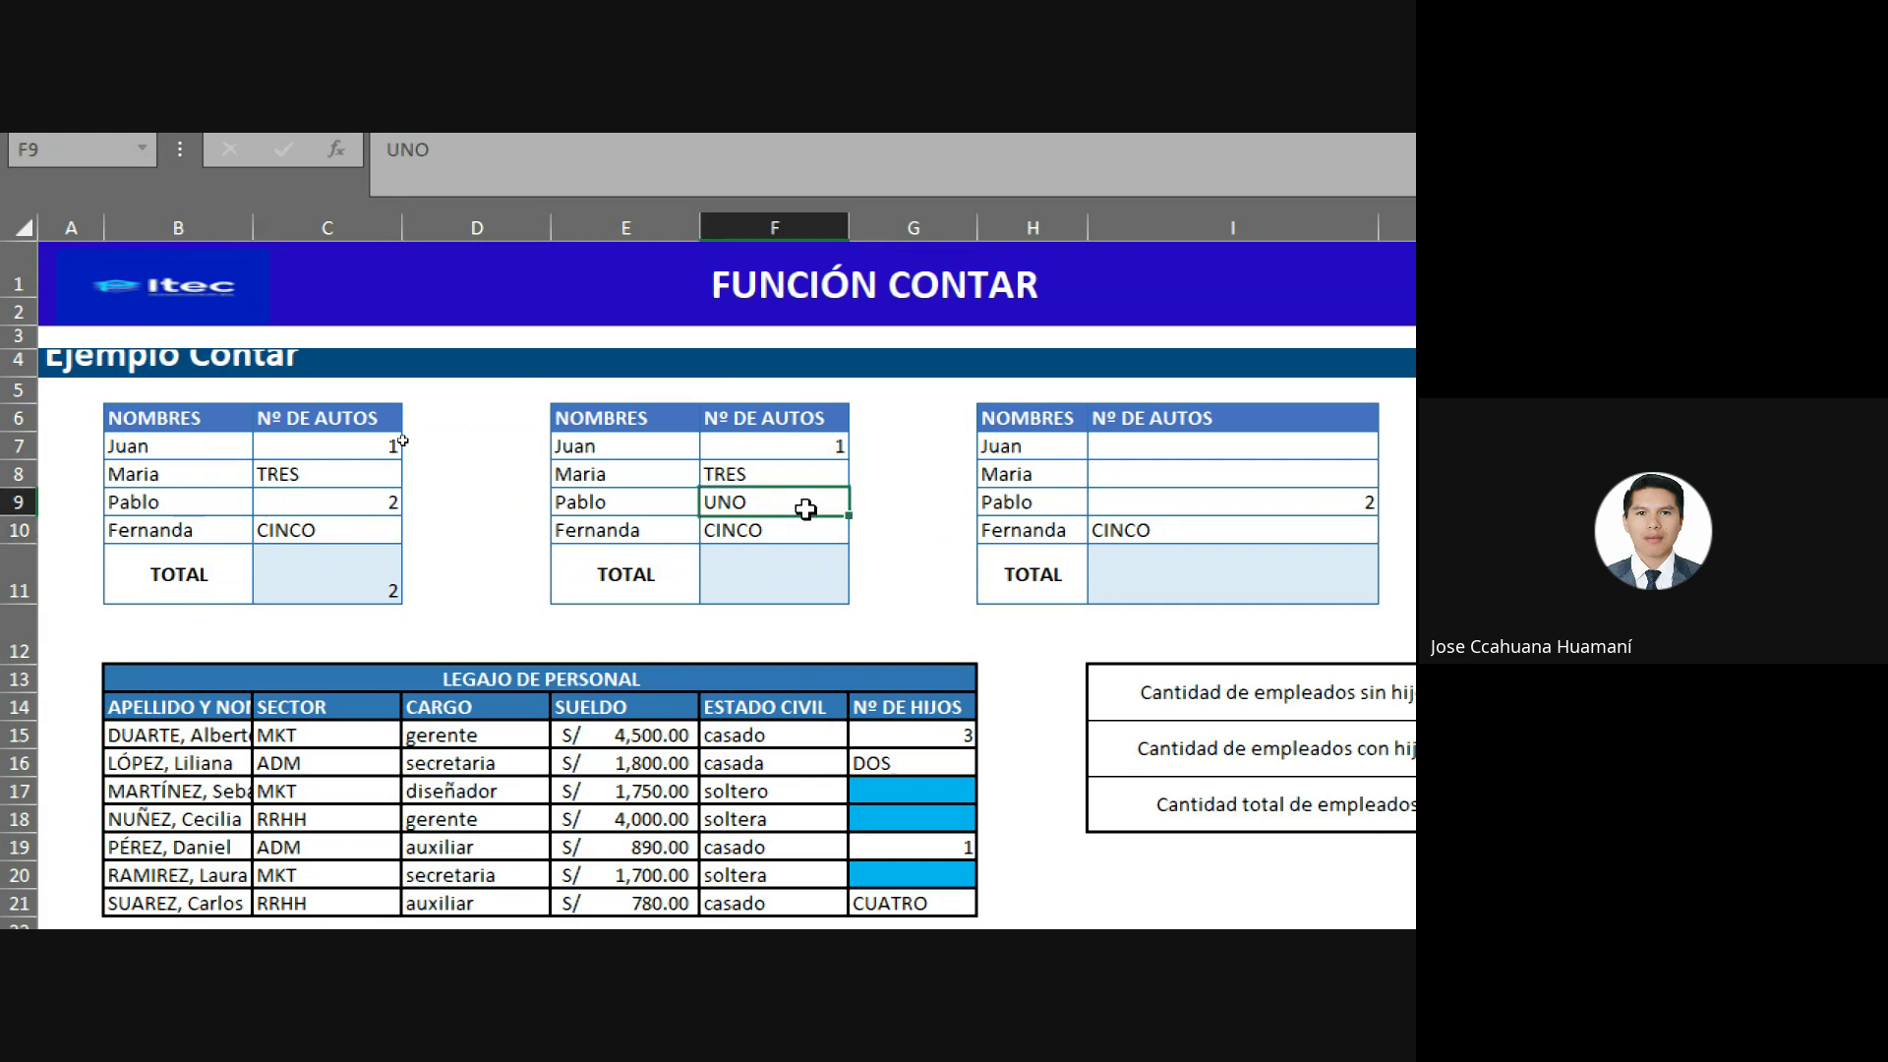
# Point out the numeric 2 in C9 alongside the CONTAR formula in C11.
pyautogui.click(748, 591)
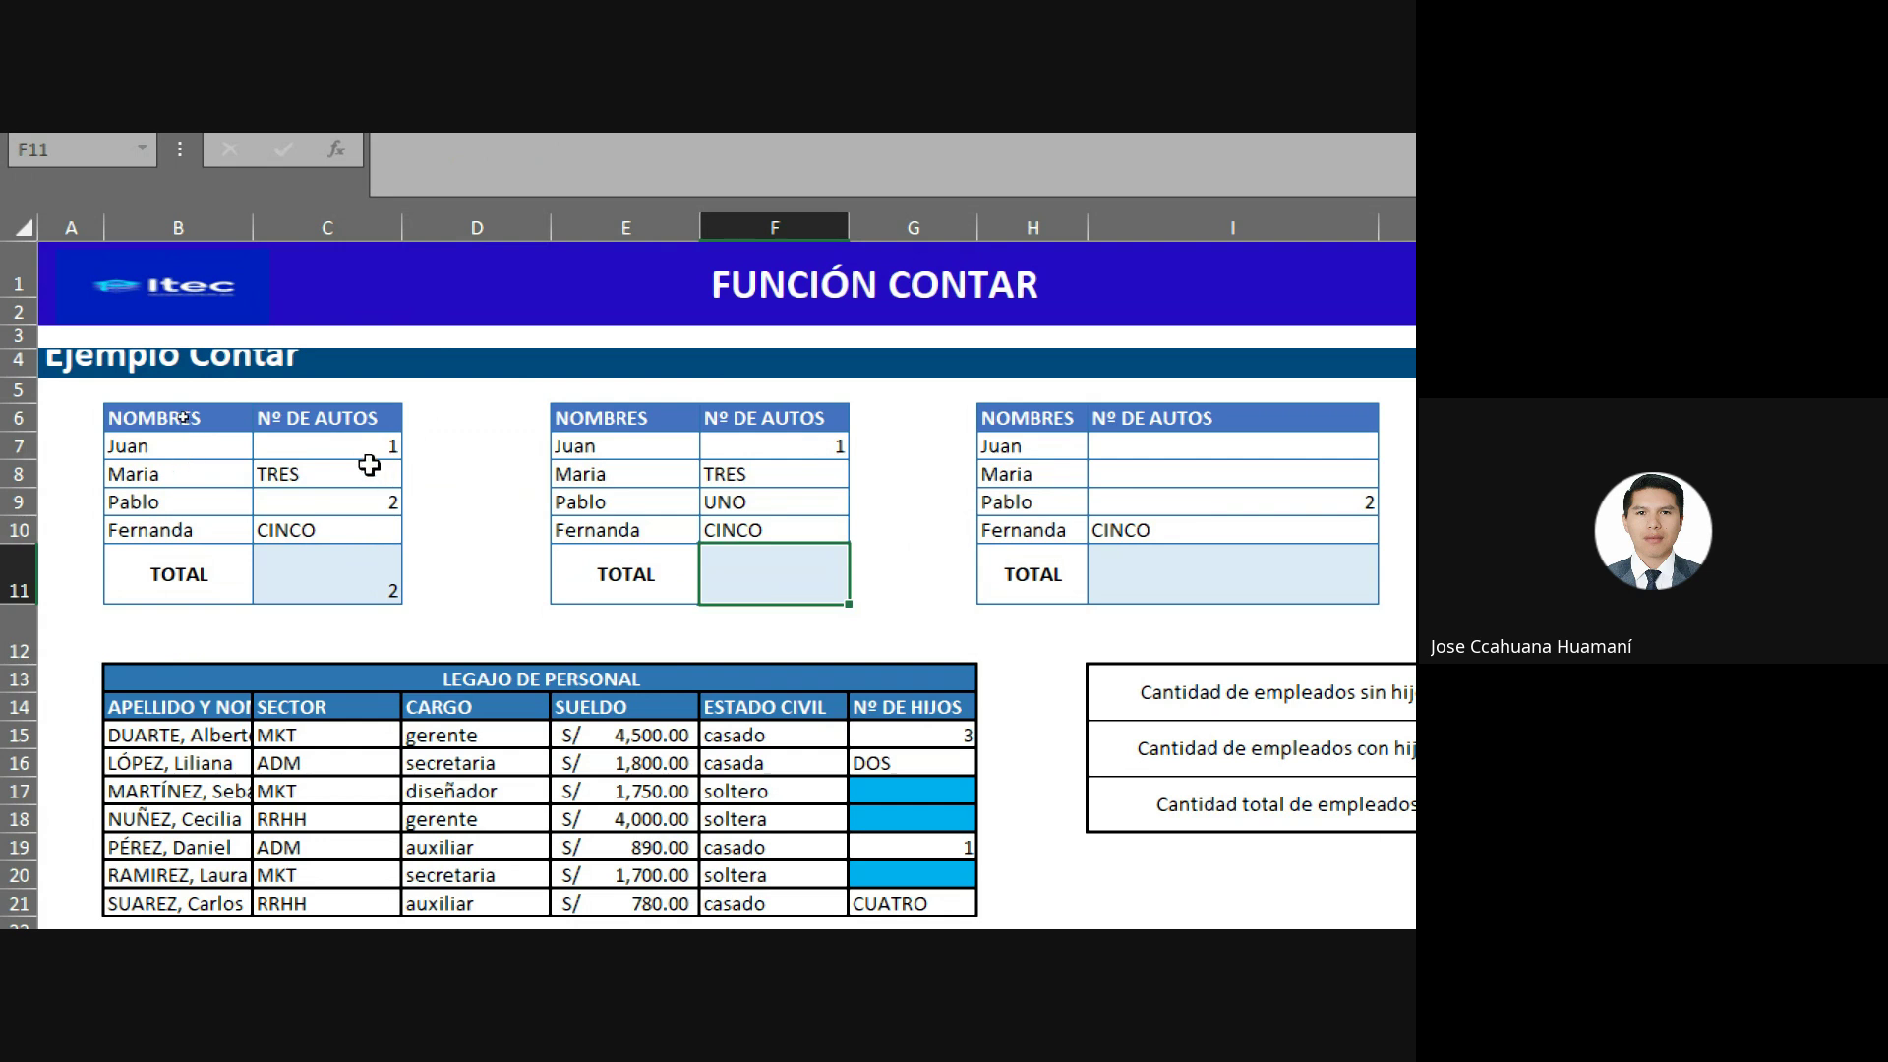
pyautogui.click(354, 431)
pyautogui.click(352, 499)
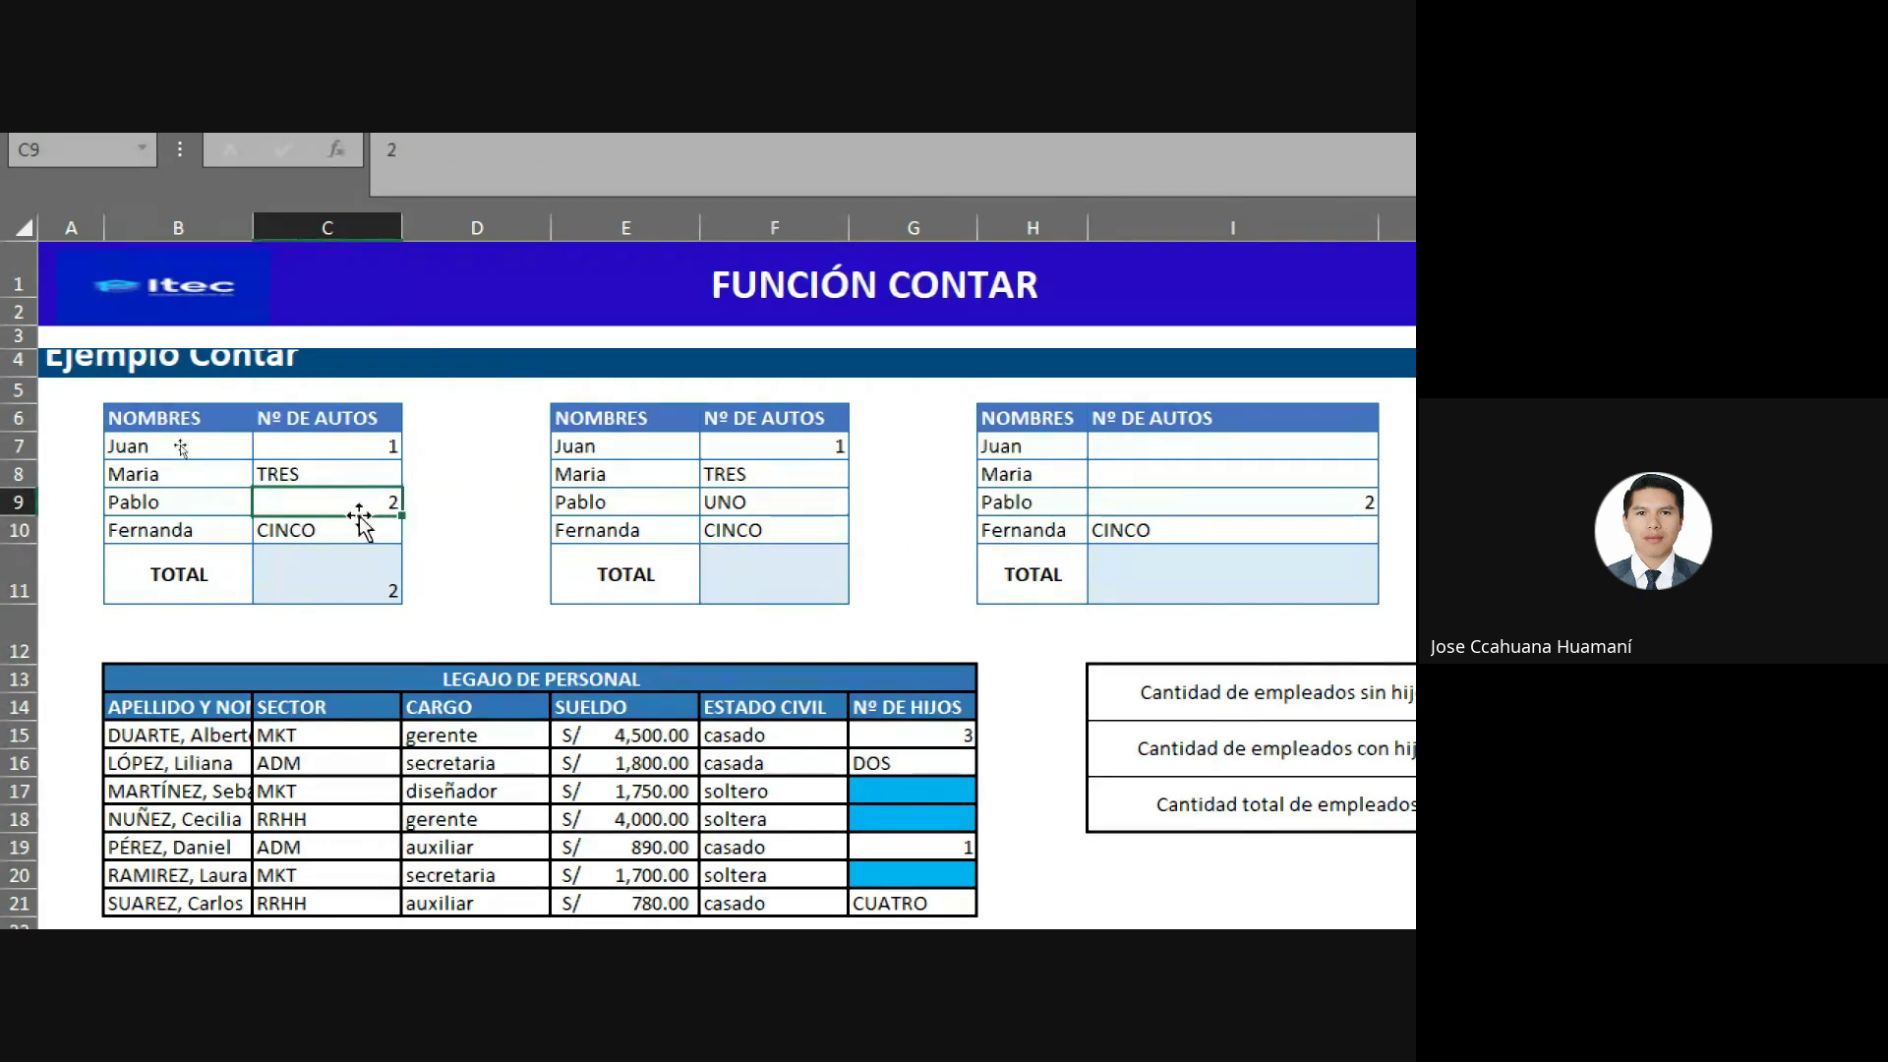
pyautogui.click(385, 598)
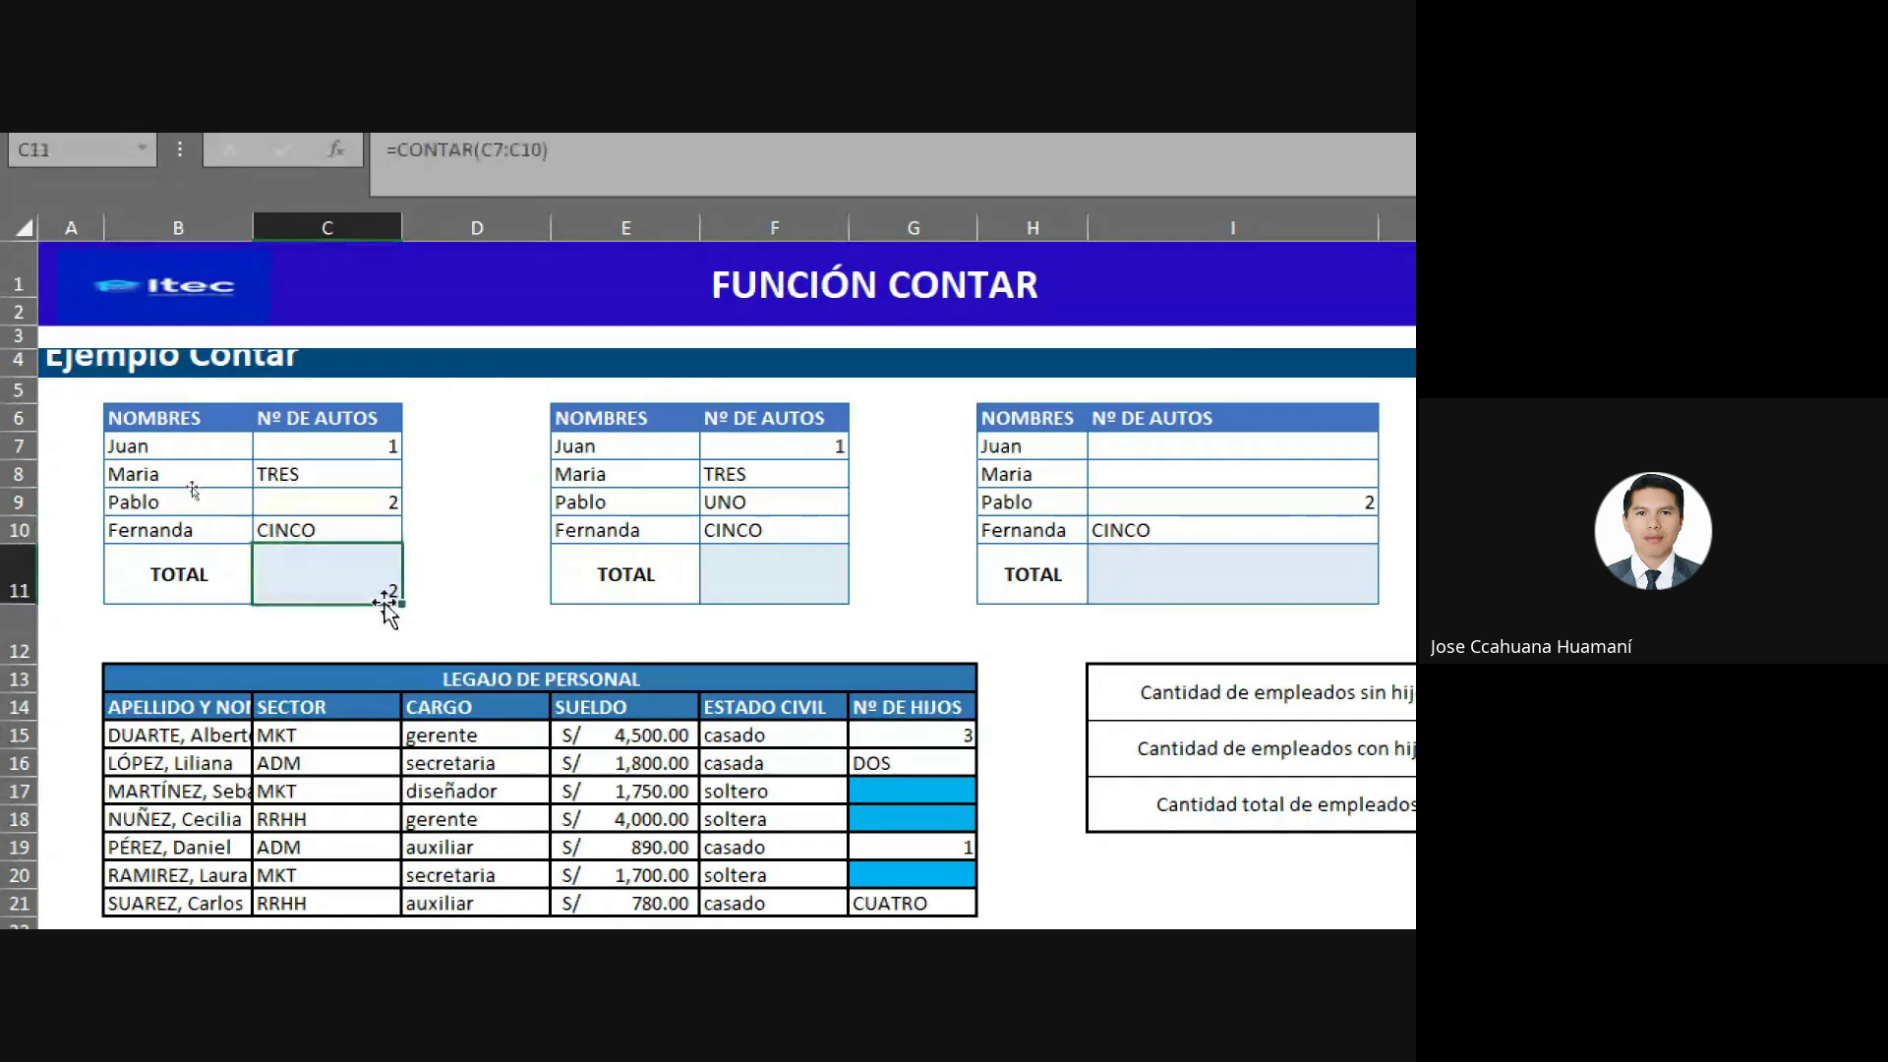
pyautogui.click(378, 454)
pyautogui.click(369, 507)
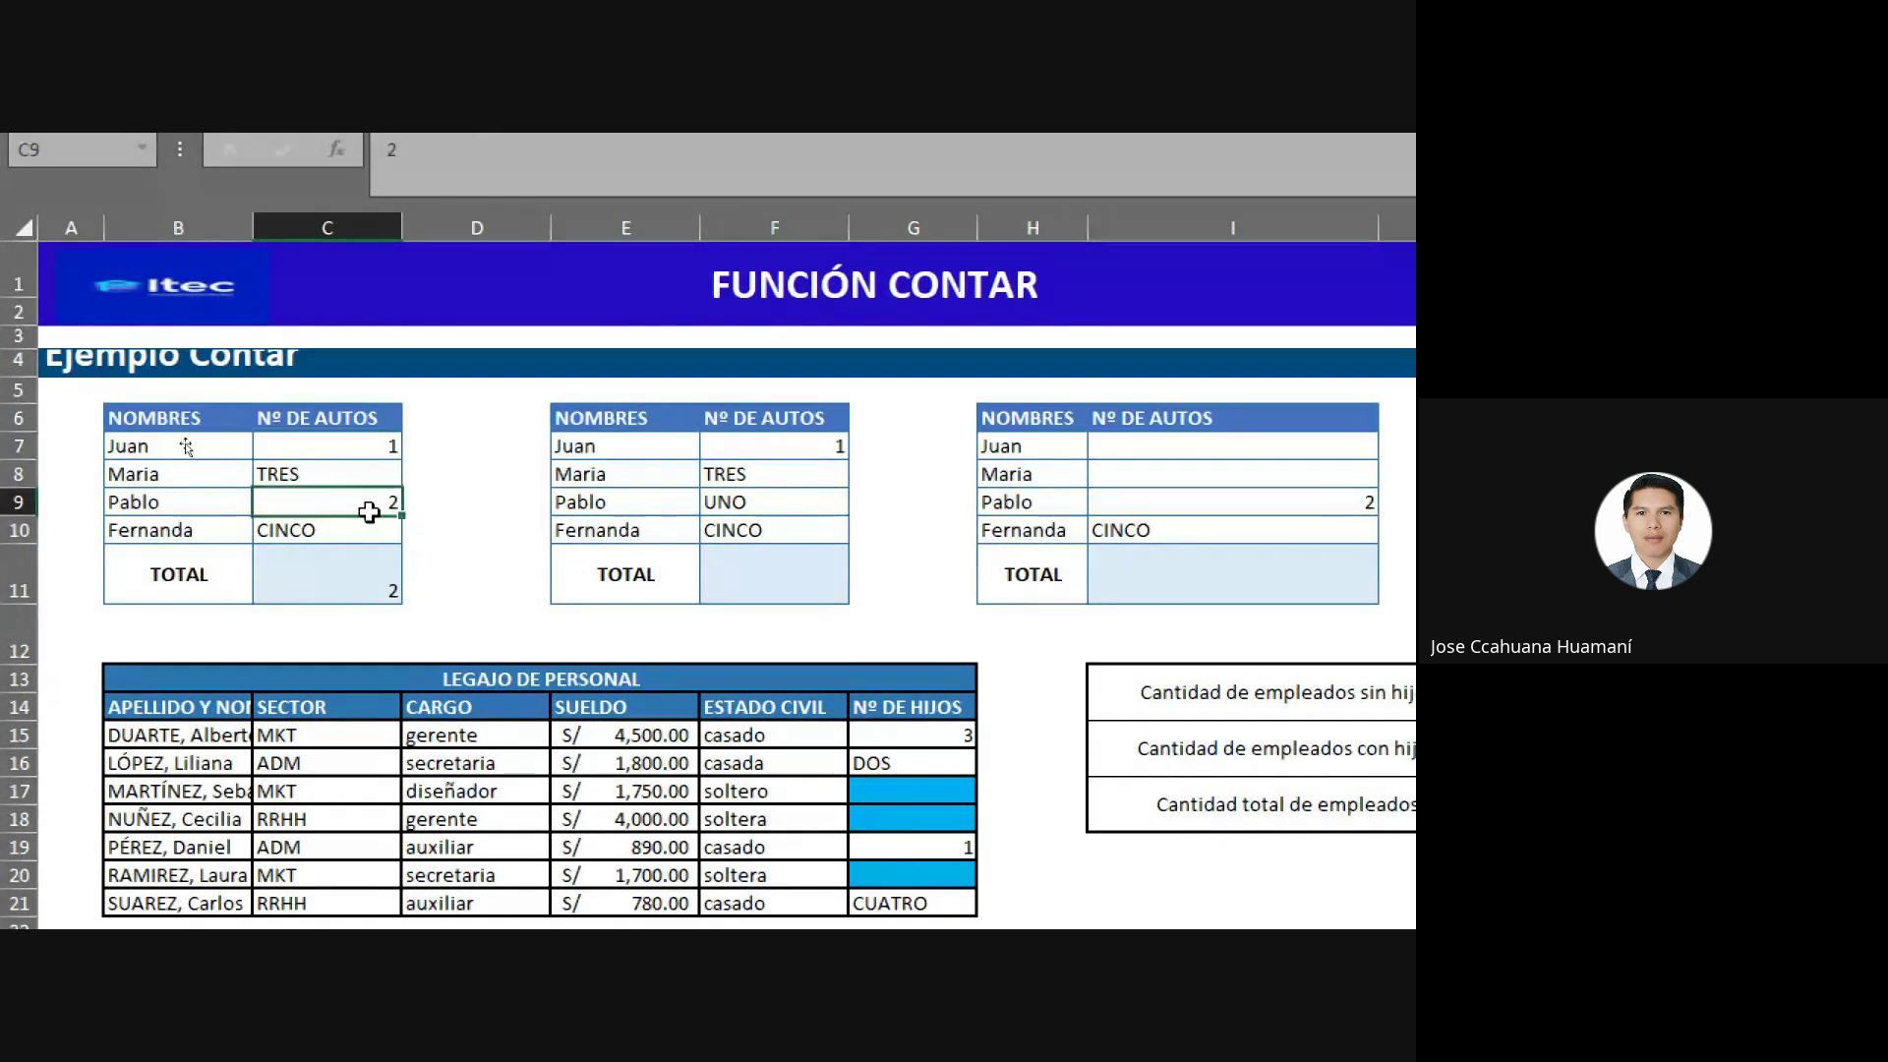
pyautogui.click(780, 590)
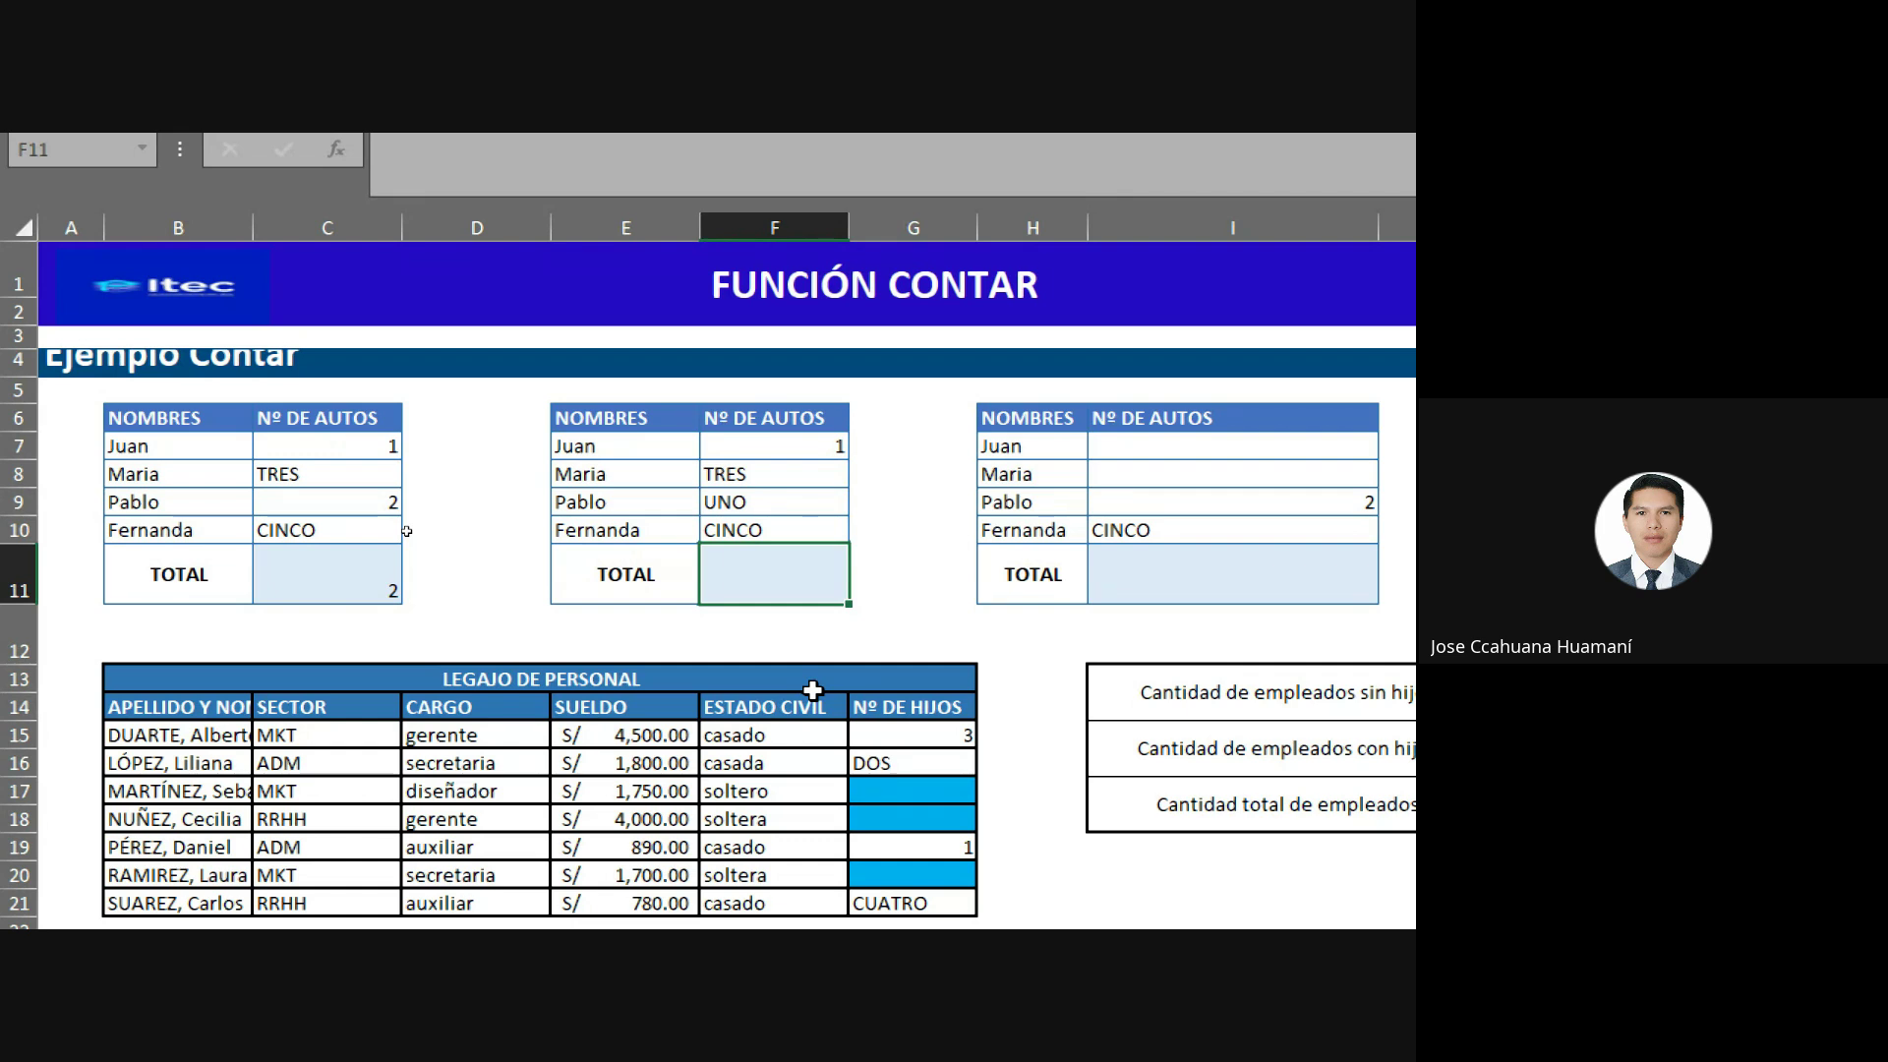
# Enter =CONTARA(F7:F10) in F11 so the second table counts all 4 non-empty entries.
pyautogui.write('=c')
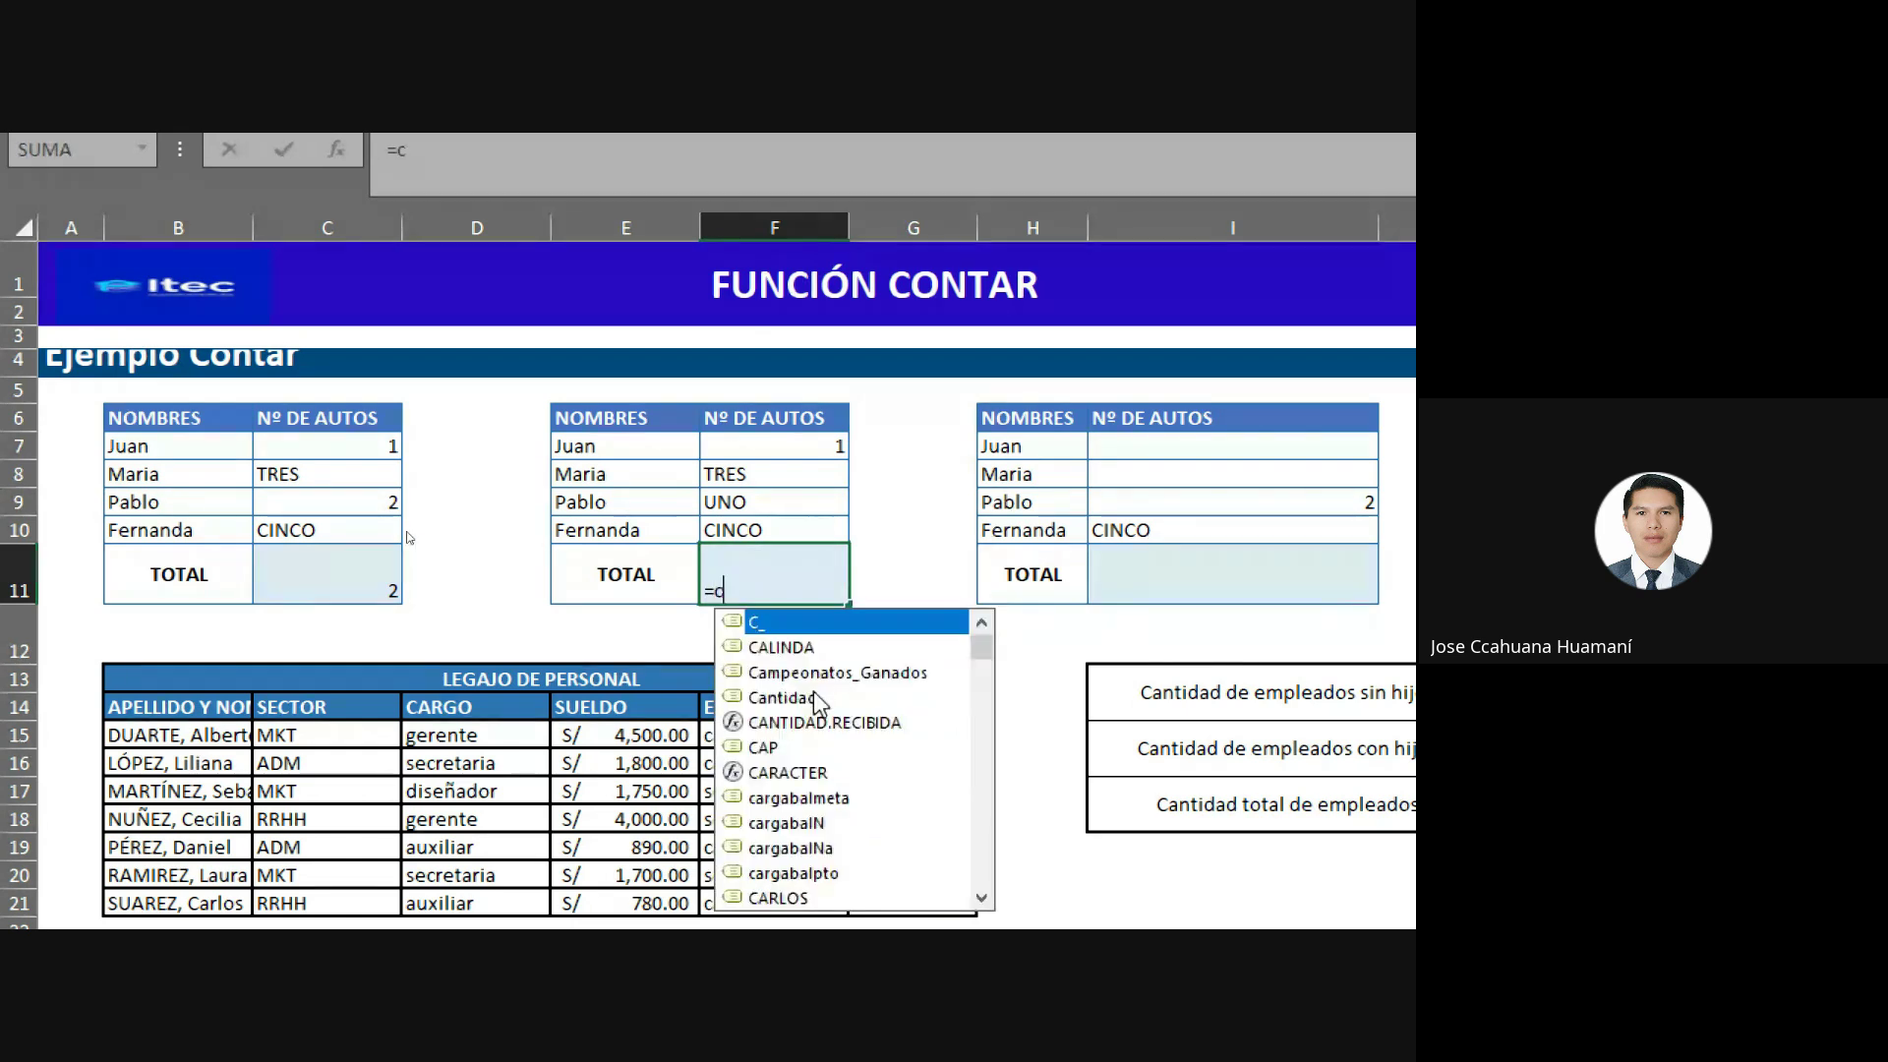
pyautogui.write('ontar')
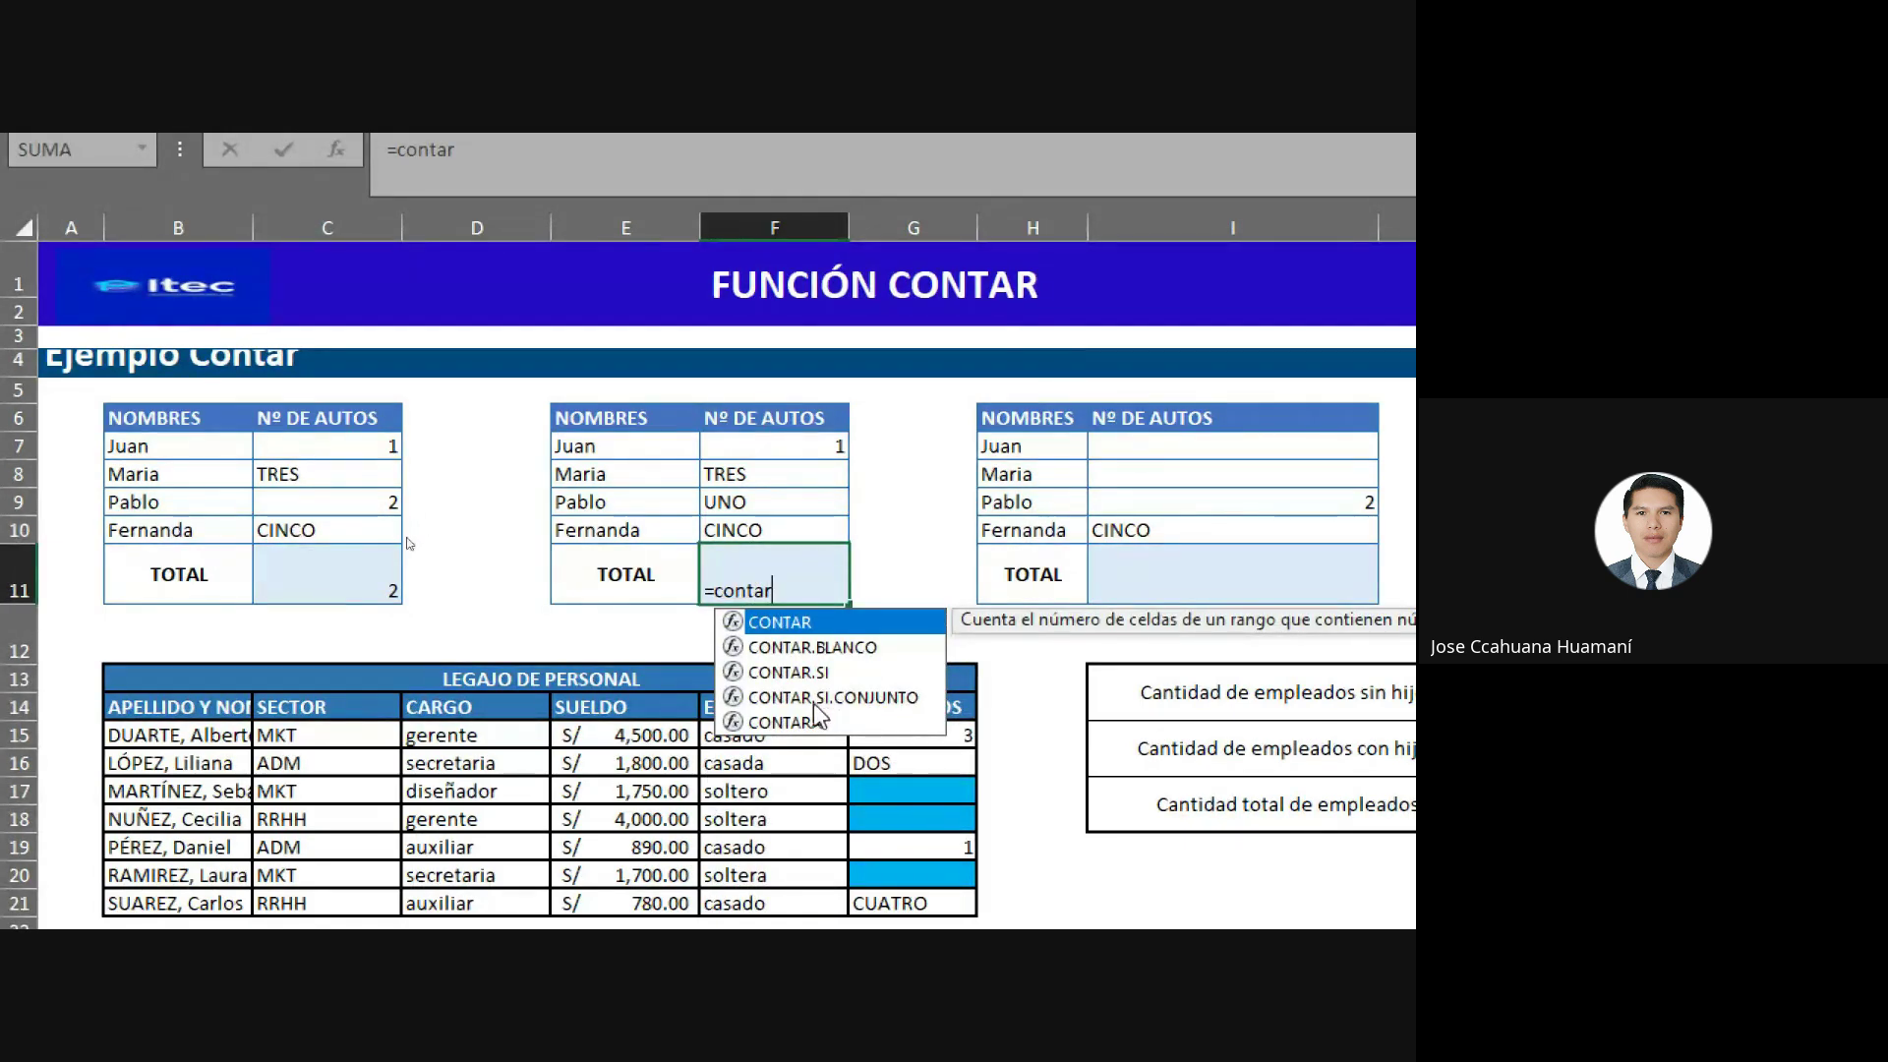
pyautogui.click(803, 728)
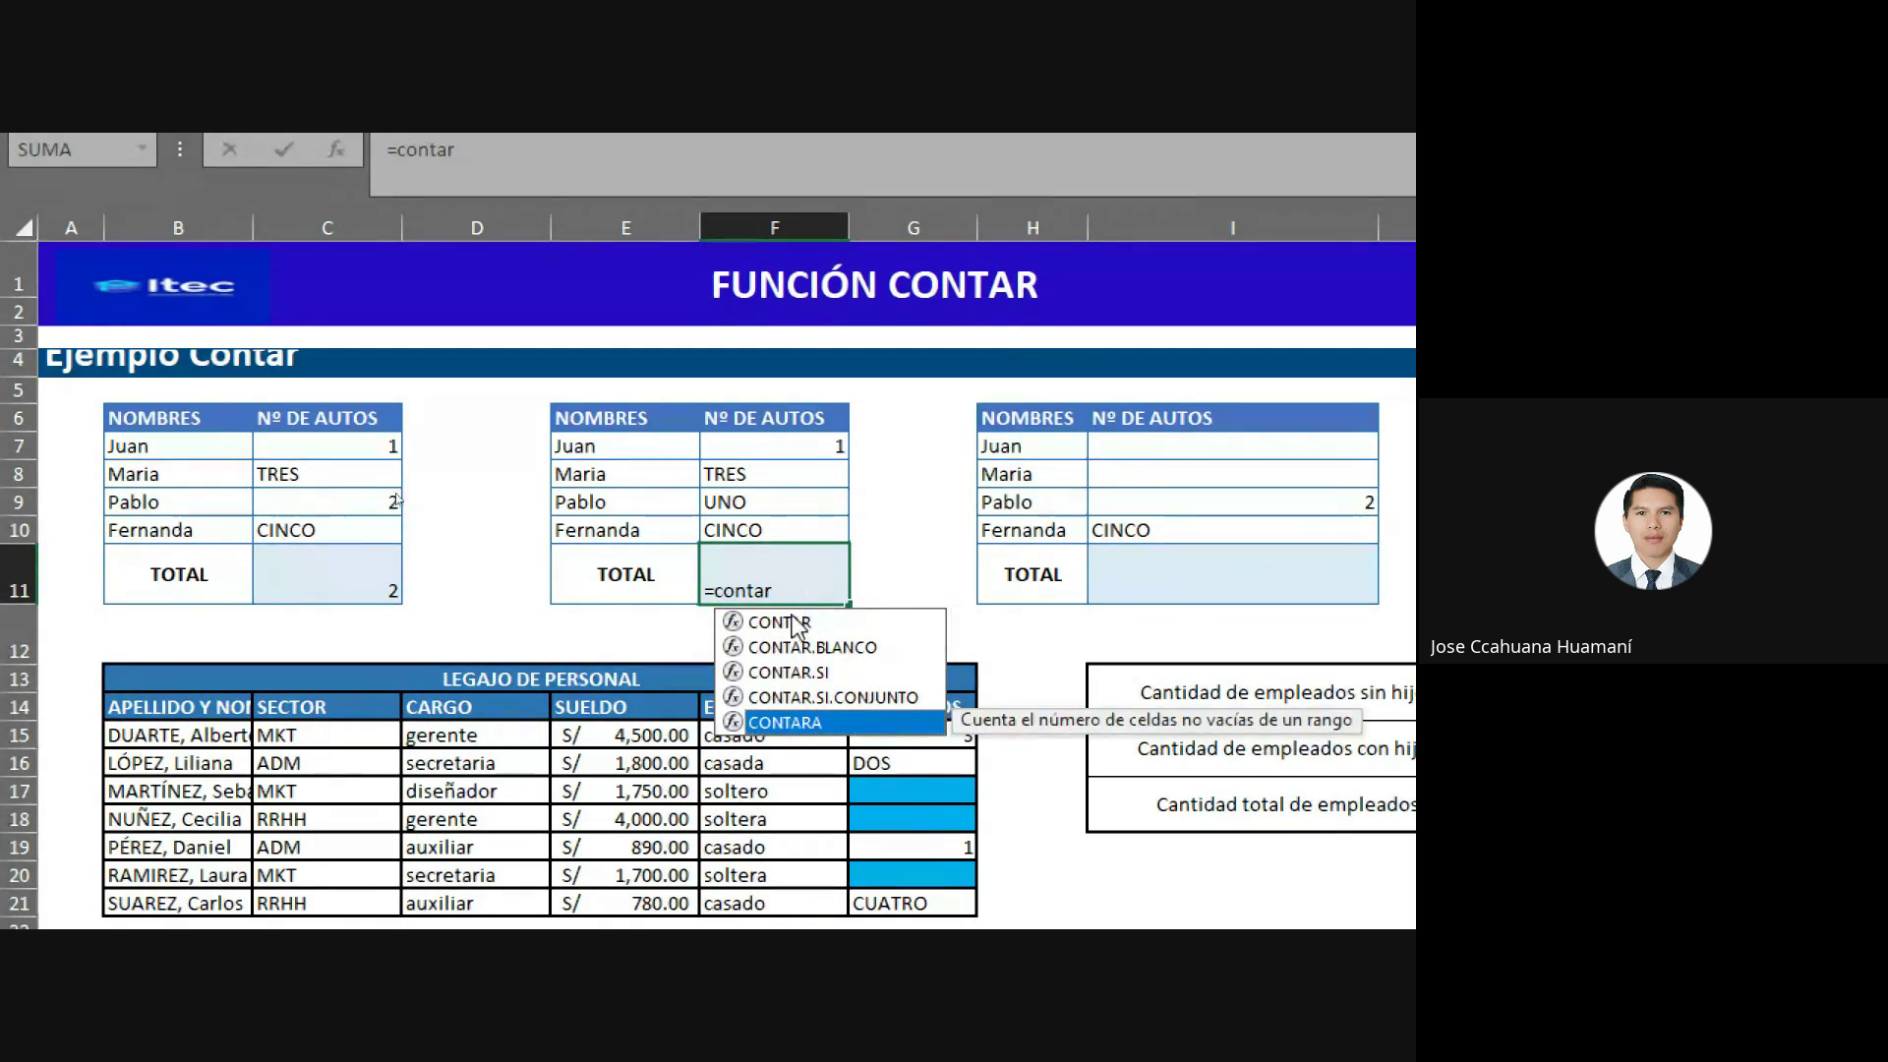
pyautogui.click(794, 621)
pyautogui.click(794, 727)
pyautogui.doubleClick(793, 725)
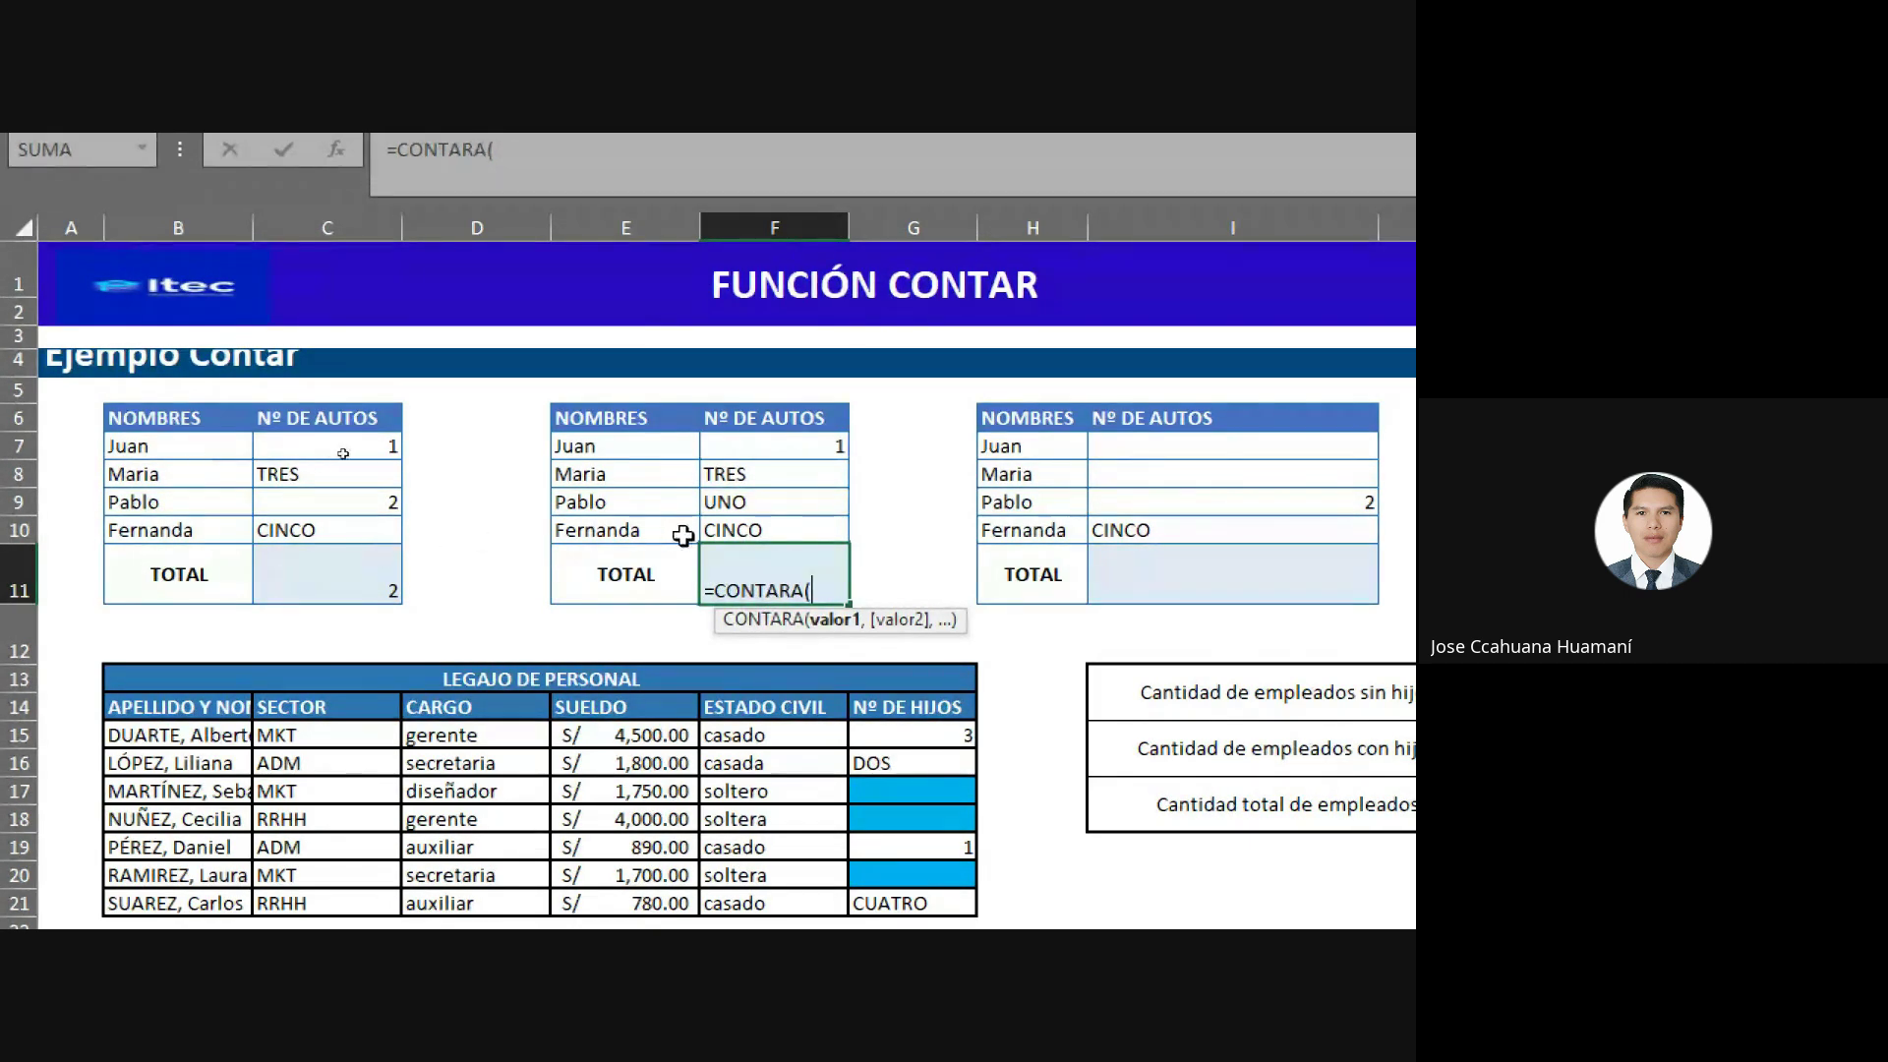
pyautogui.moveTo(782, 444); pyautogui.dragTo(764, 529)
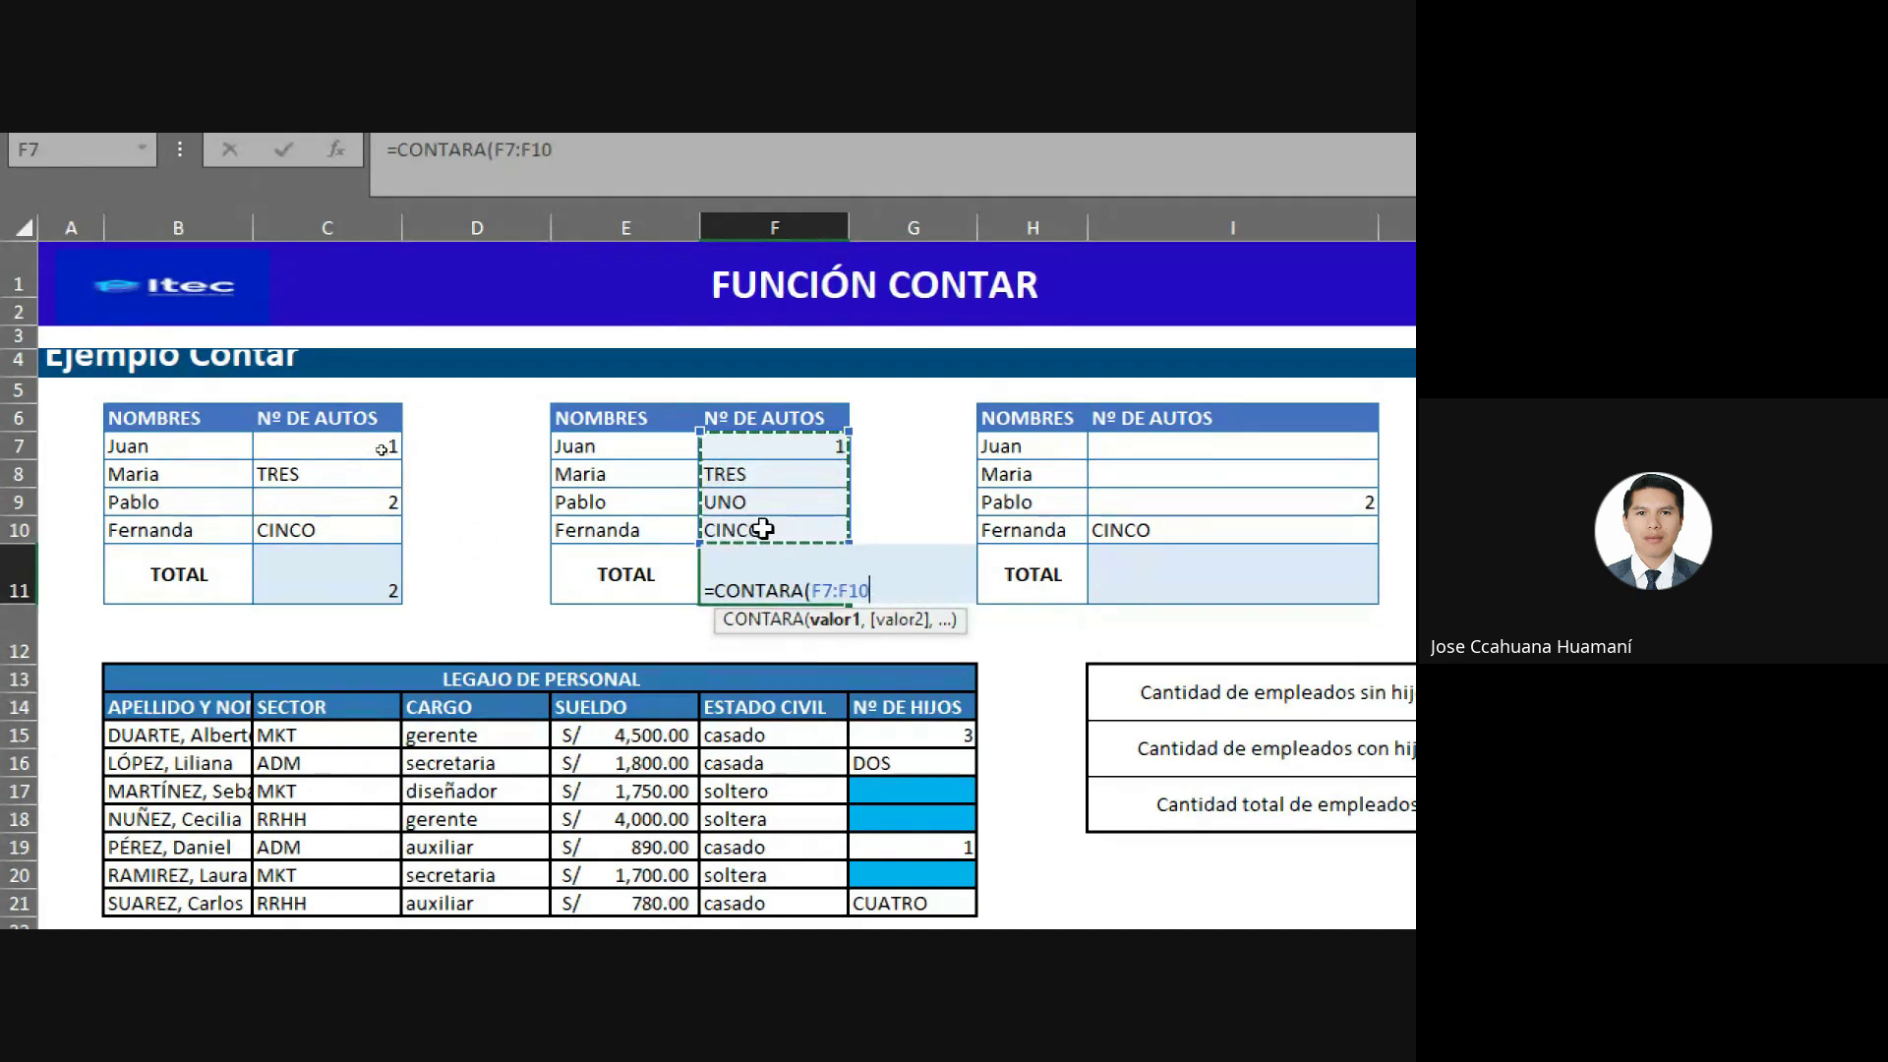
pyautogui.press('Return')
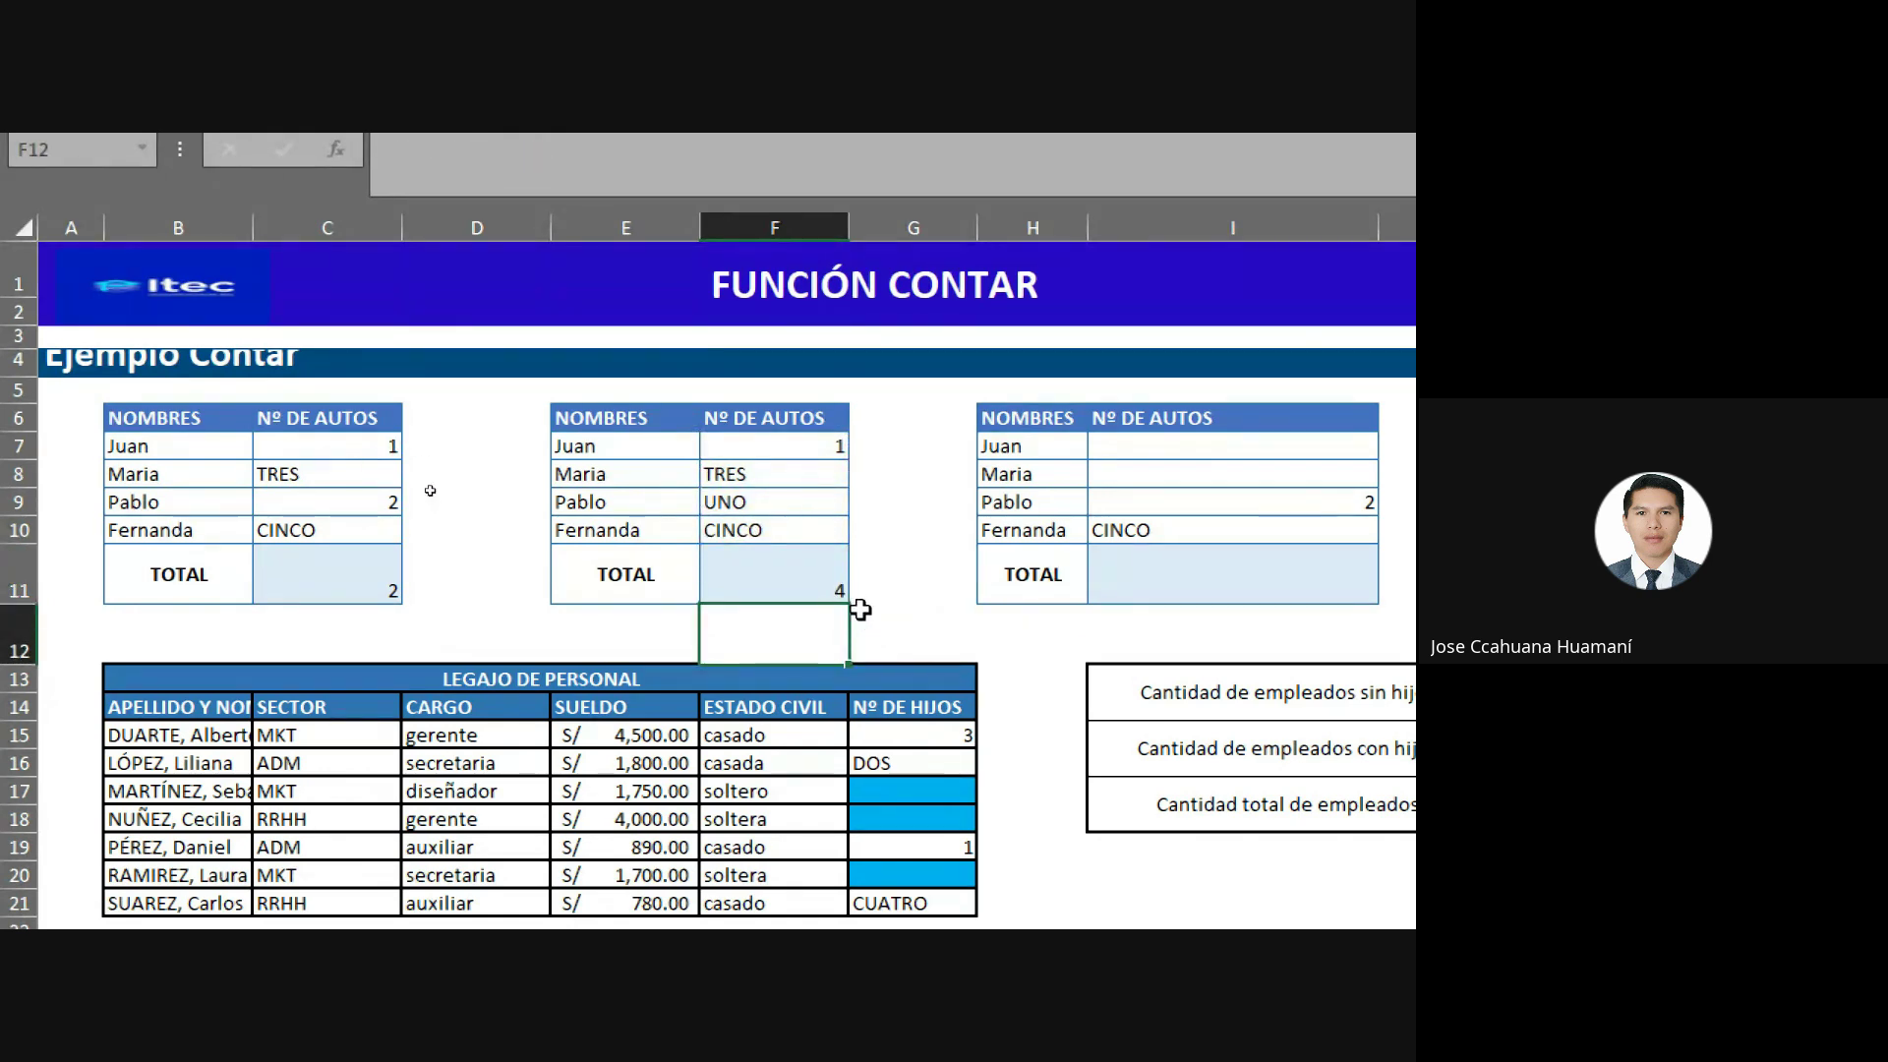
pyautogui.click(838, 594)
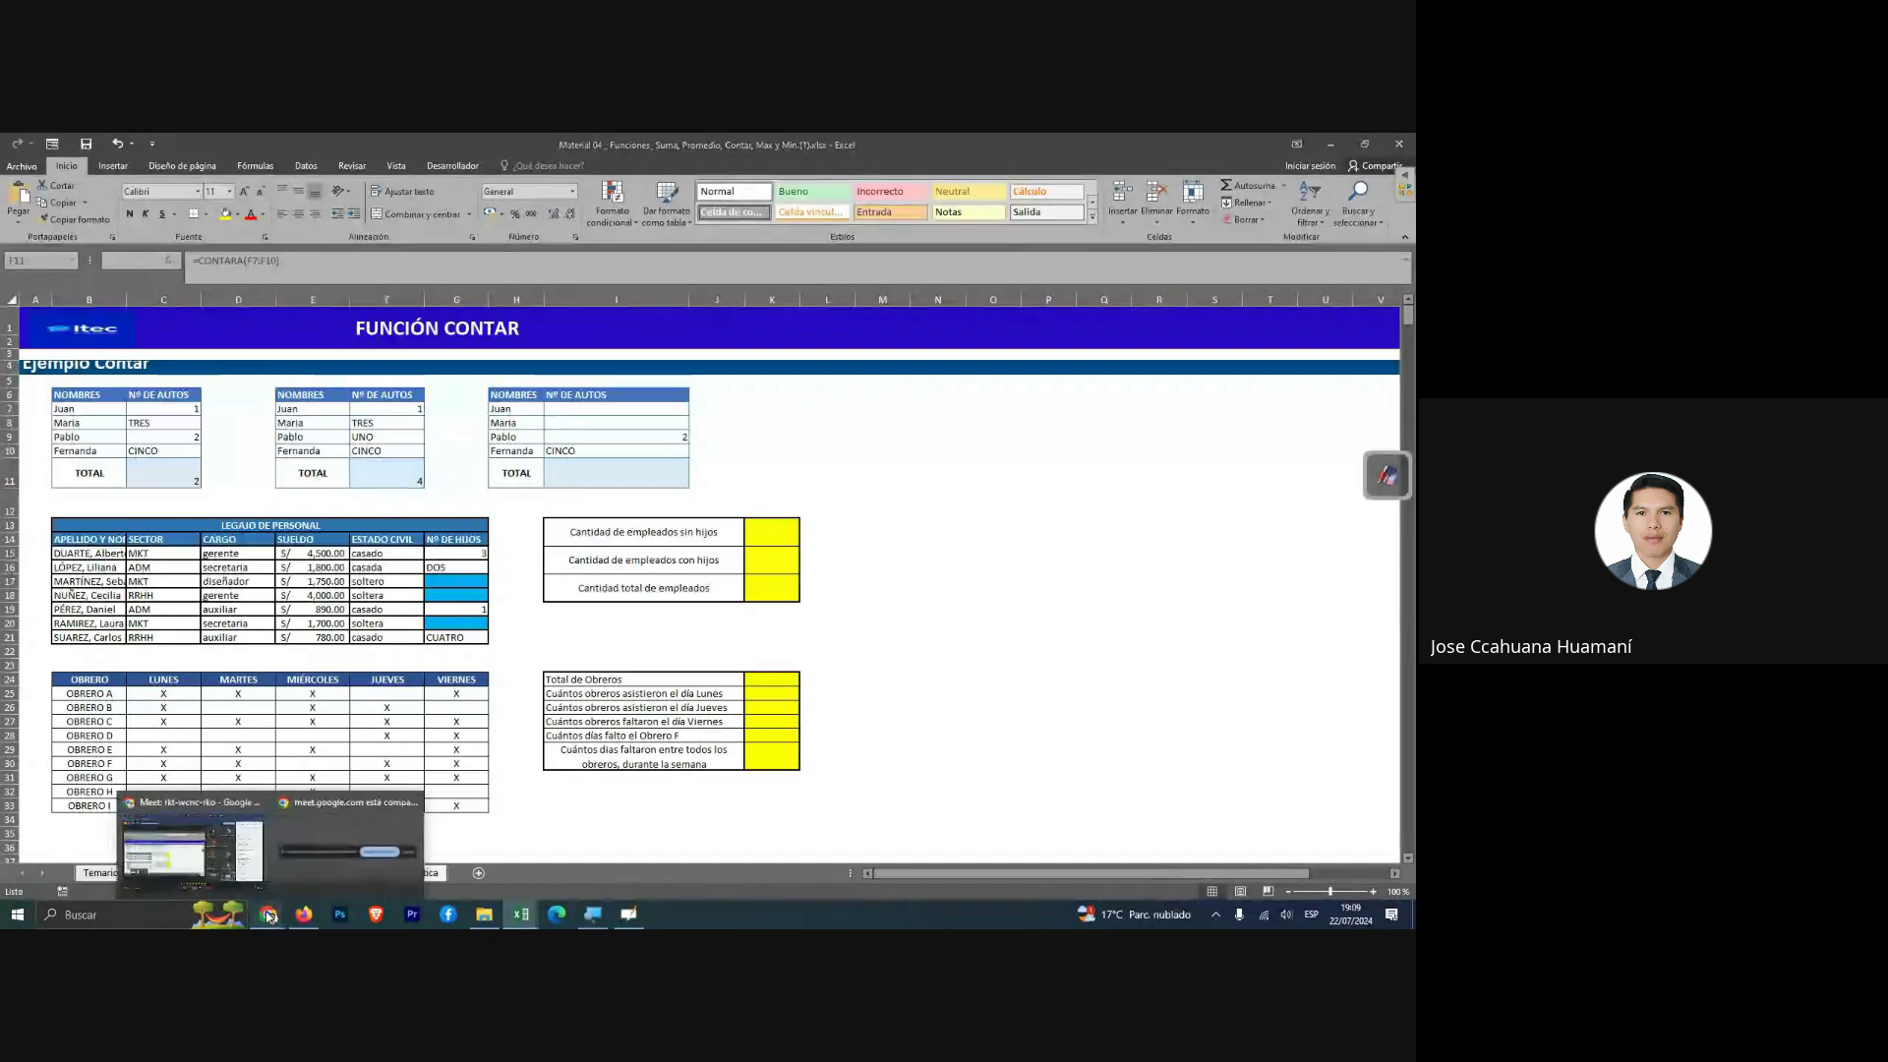
pyautogui.click(226, 865)
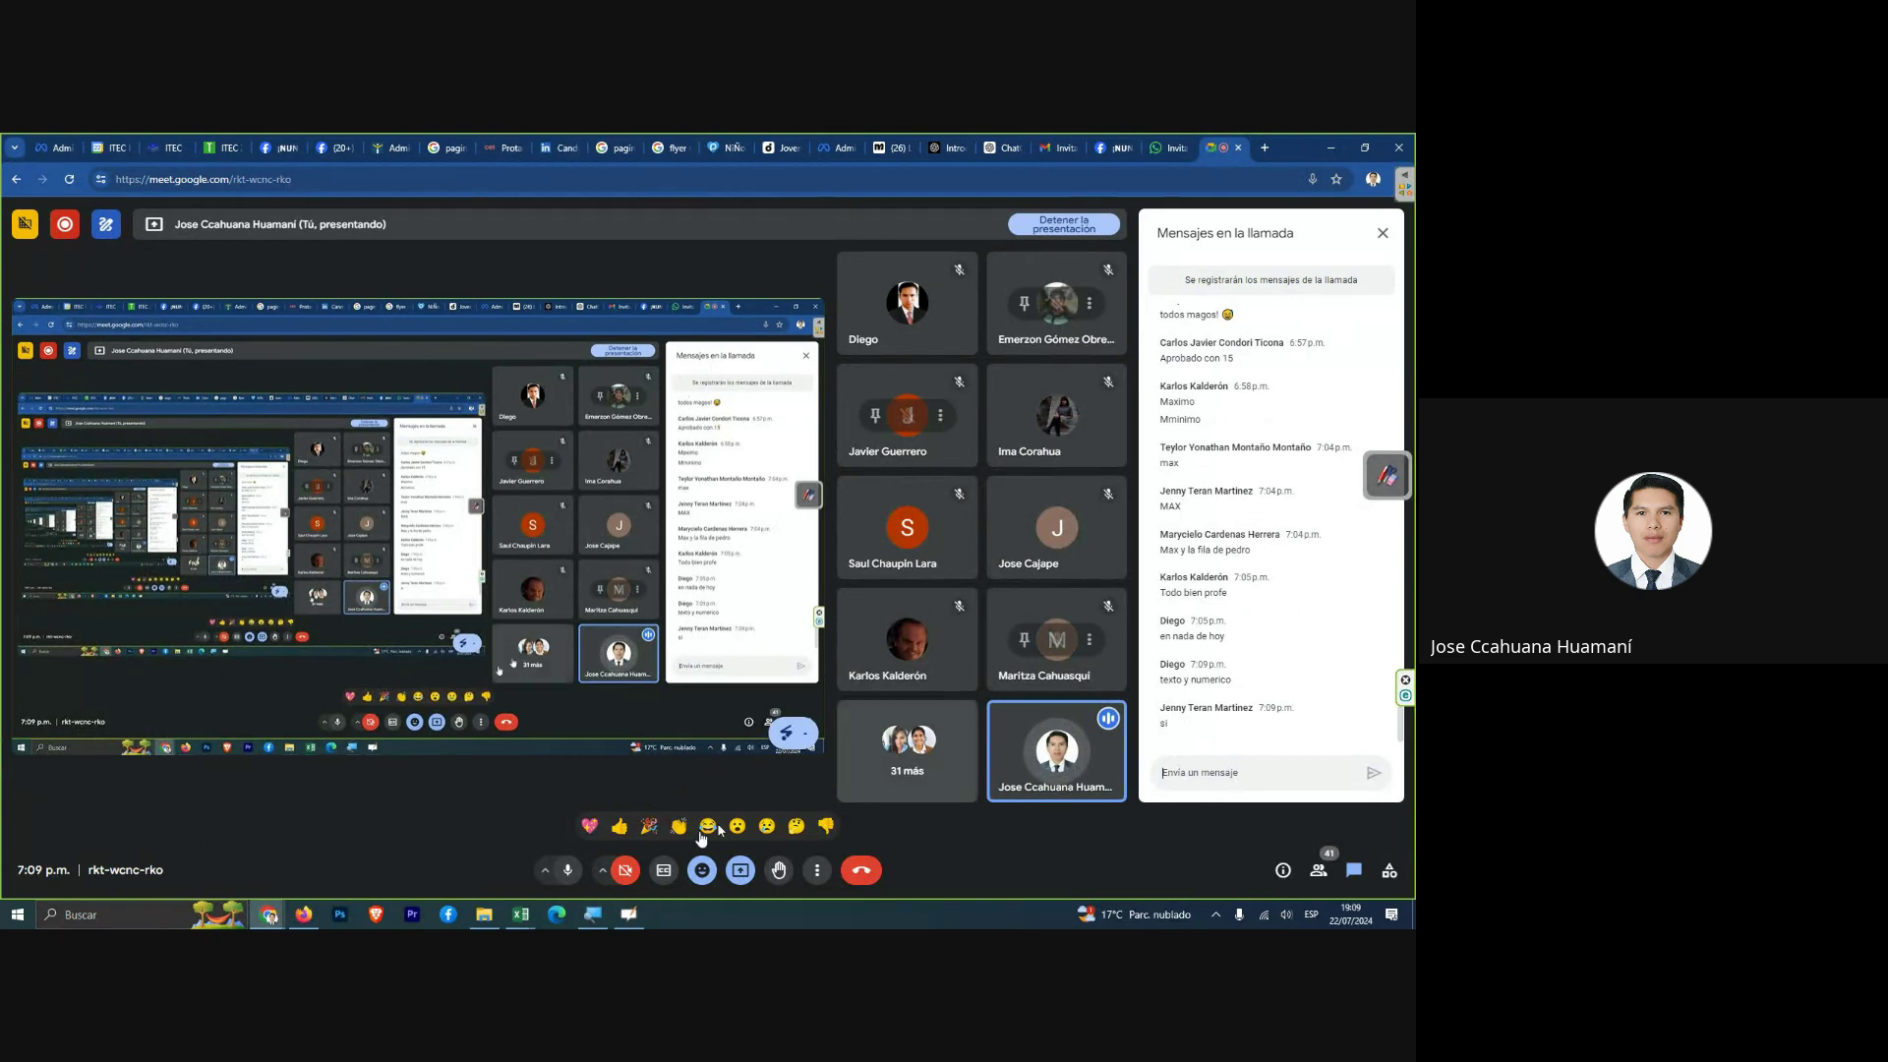
pyautogui.moveTo(521, 914)
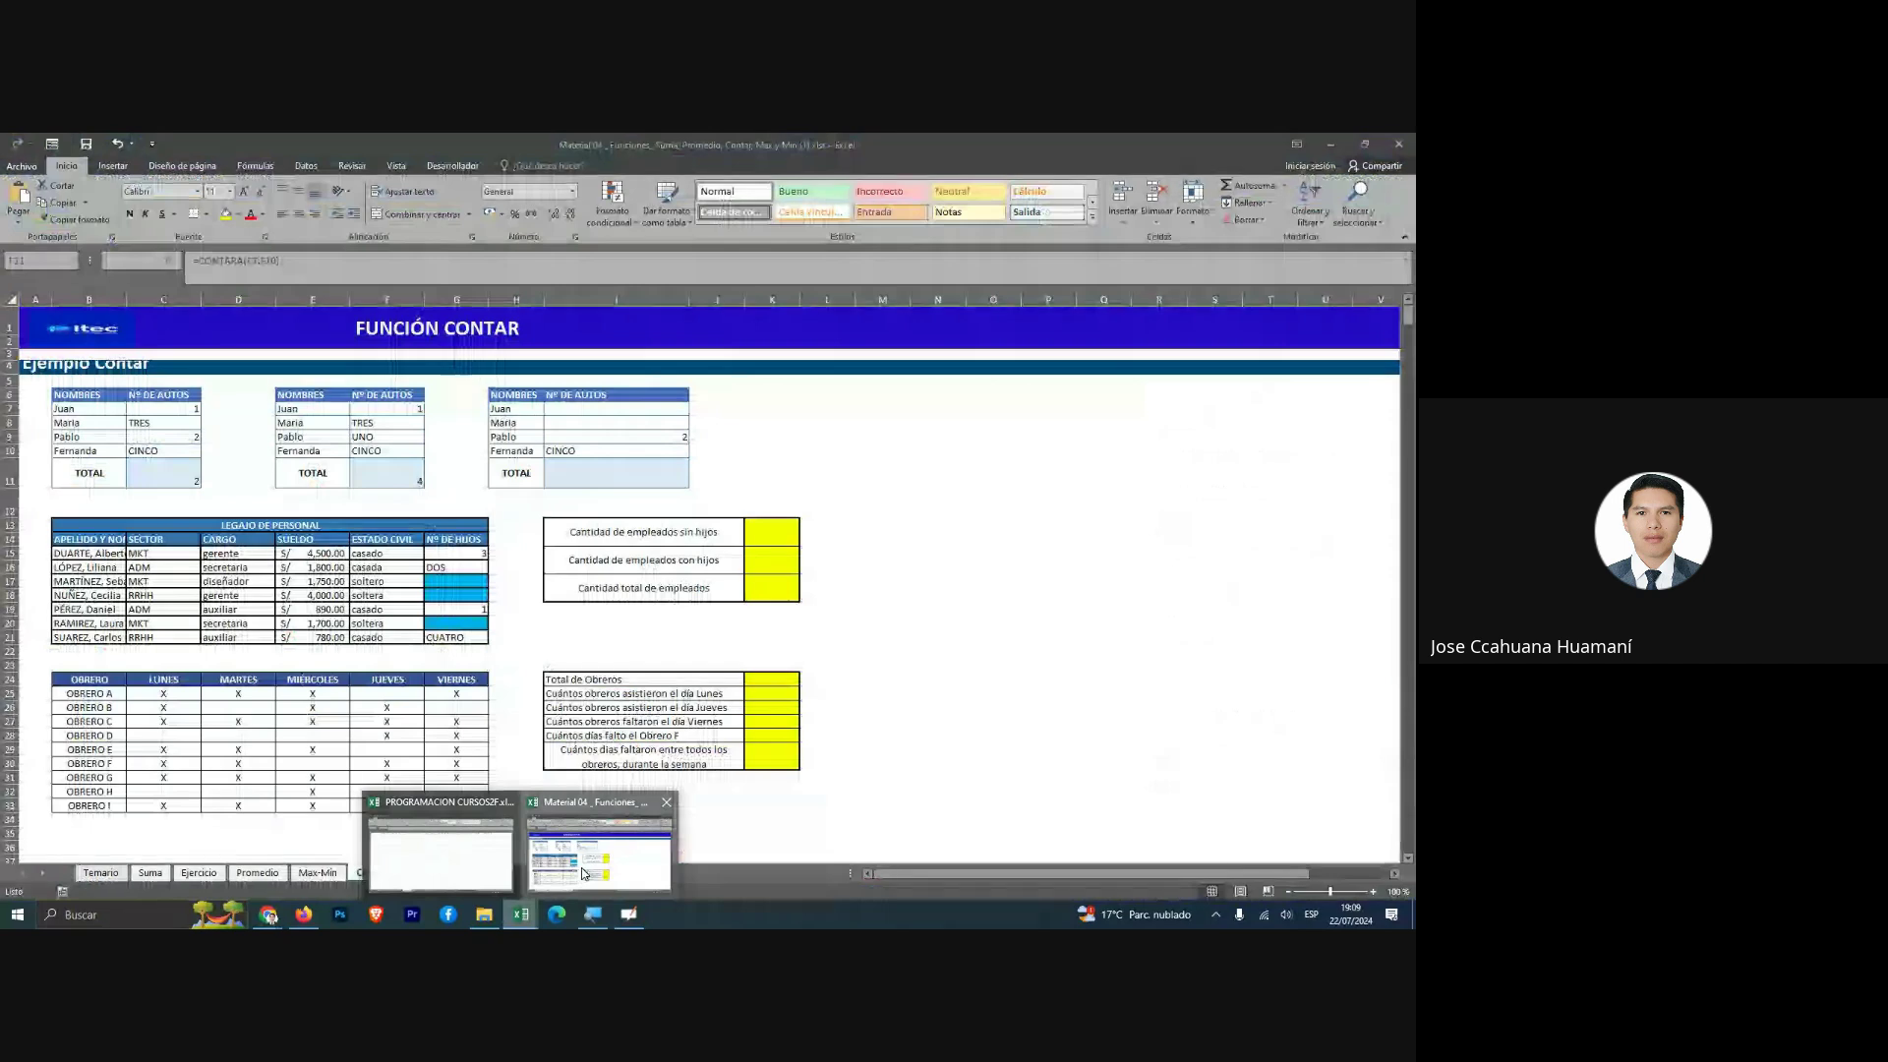
pyautogui.click(583, 865)
pyautogui.click(595, 473)
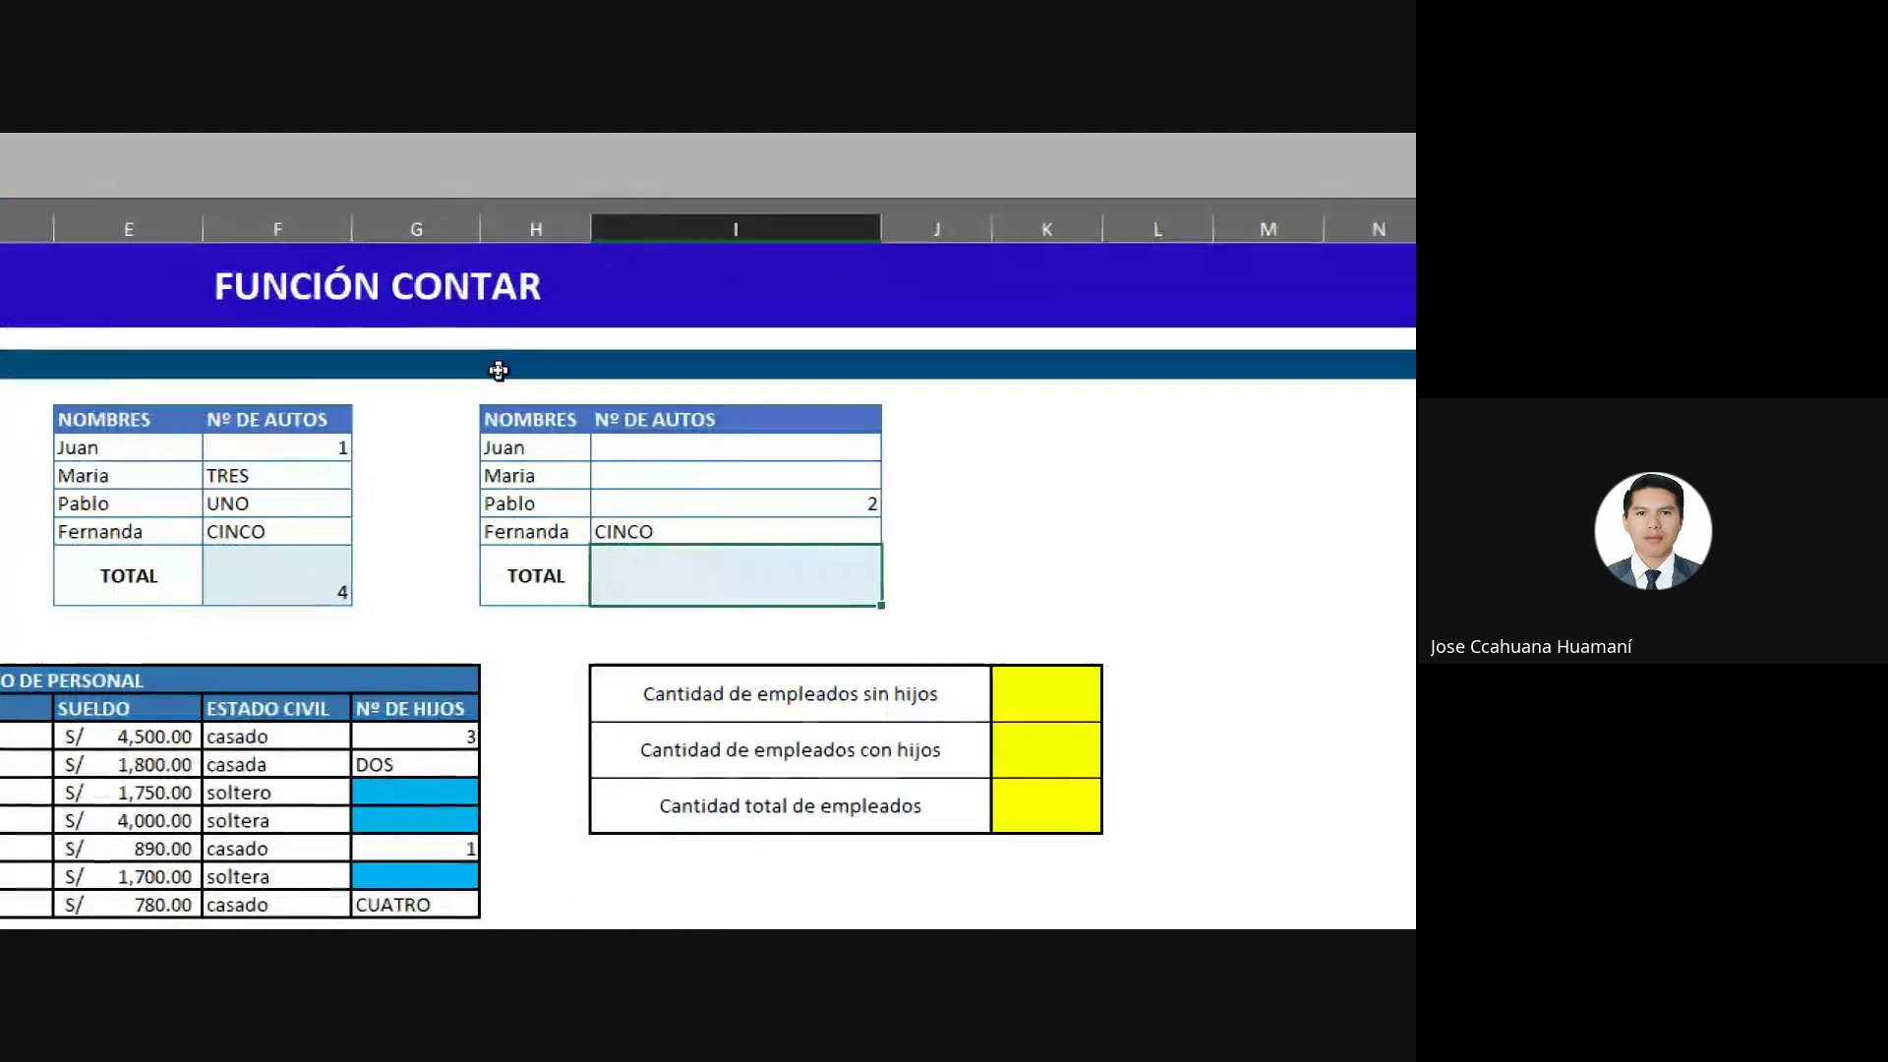
pyautogui.click(670, 453)
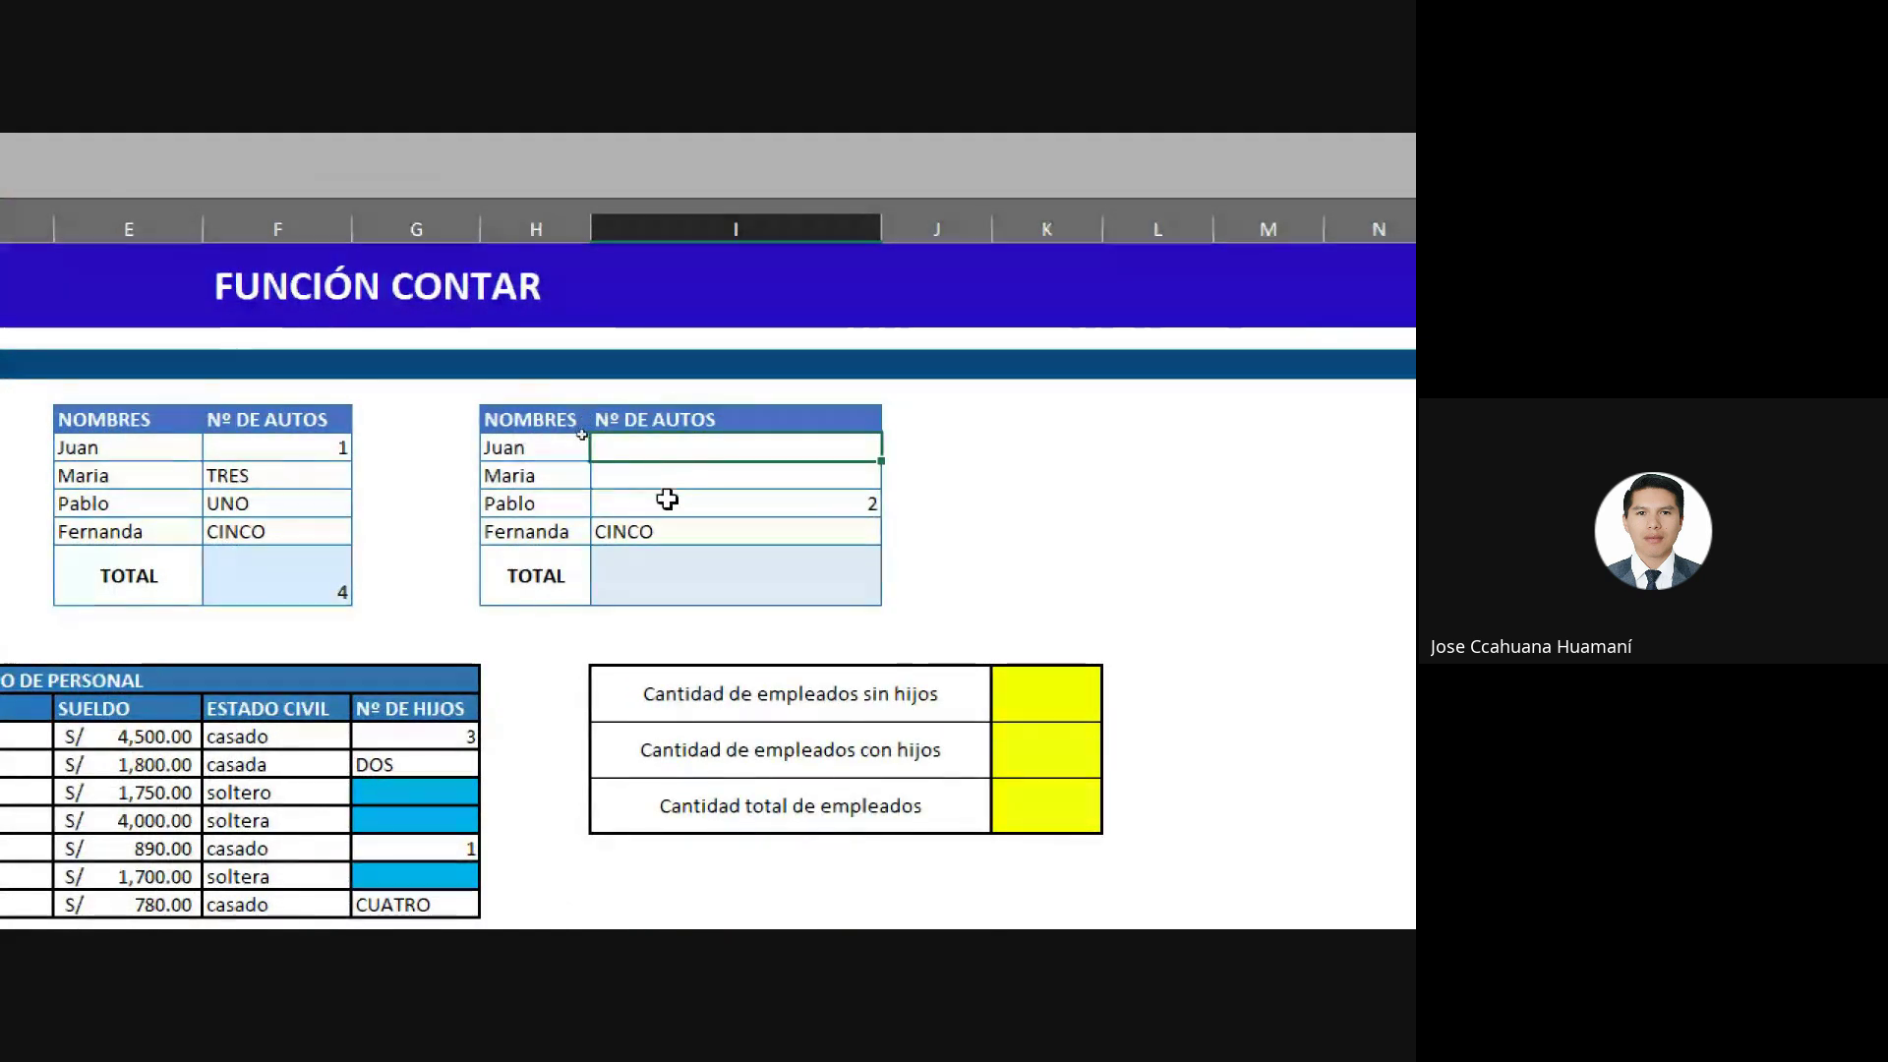
pyautogui.click(661, 530)
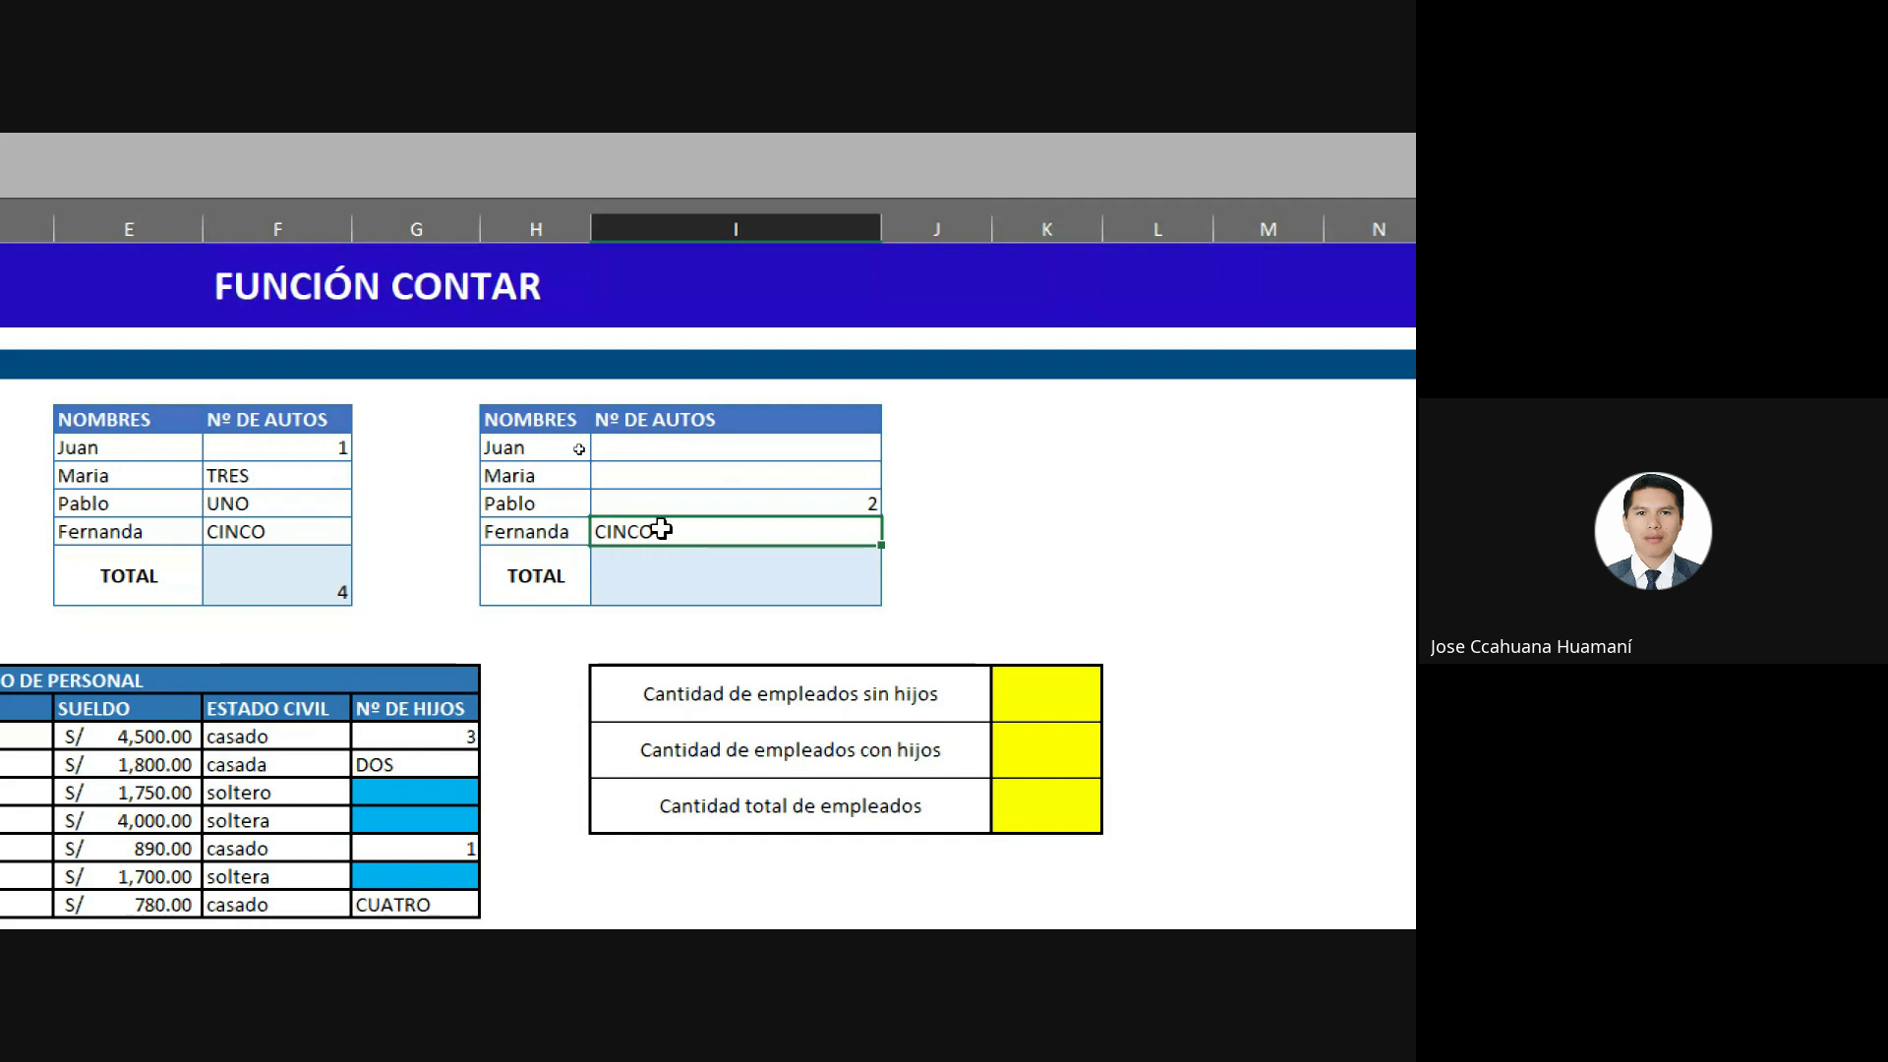
pyautogui.click(672, 565)
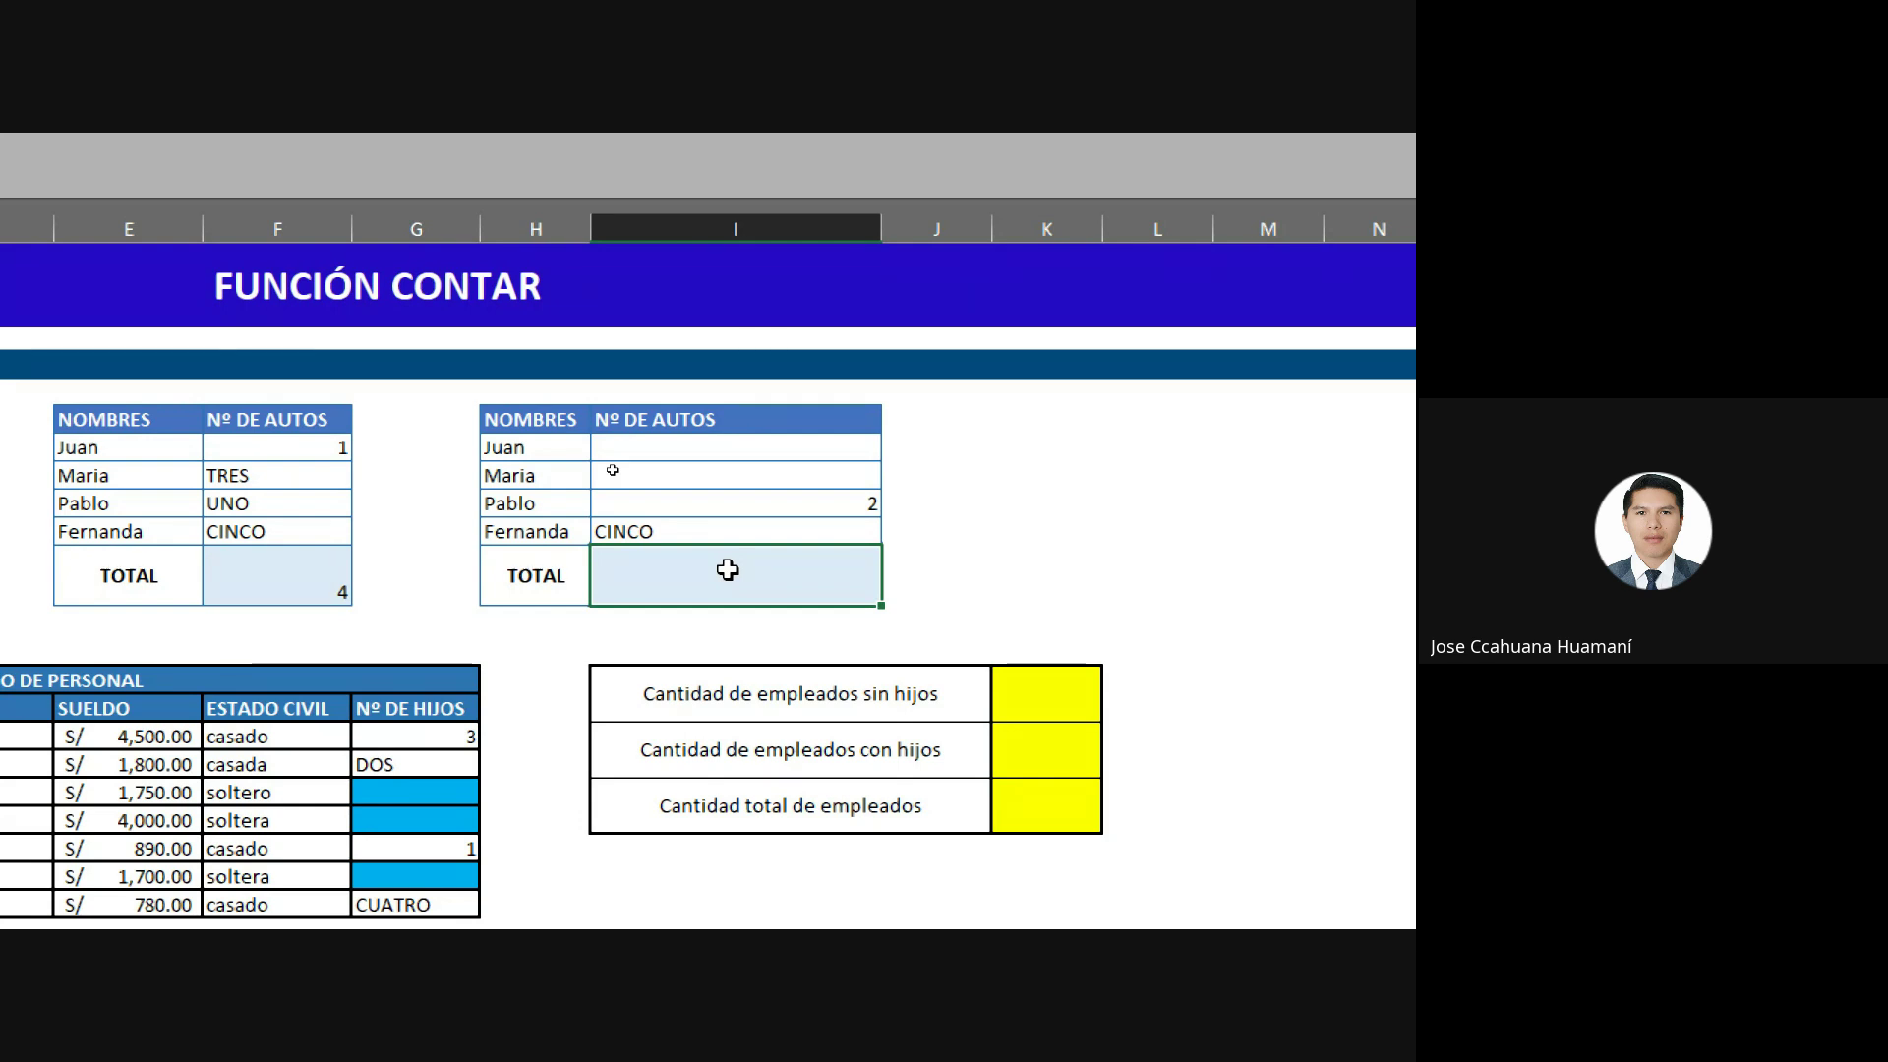
# Enter =CONTAR.BLANCO(I7:I9) in the third table's TOTAL cell I11, returning 2.
pyautogui.click(752, 445)
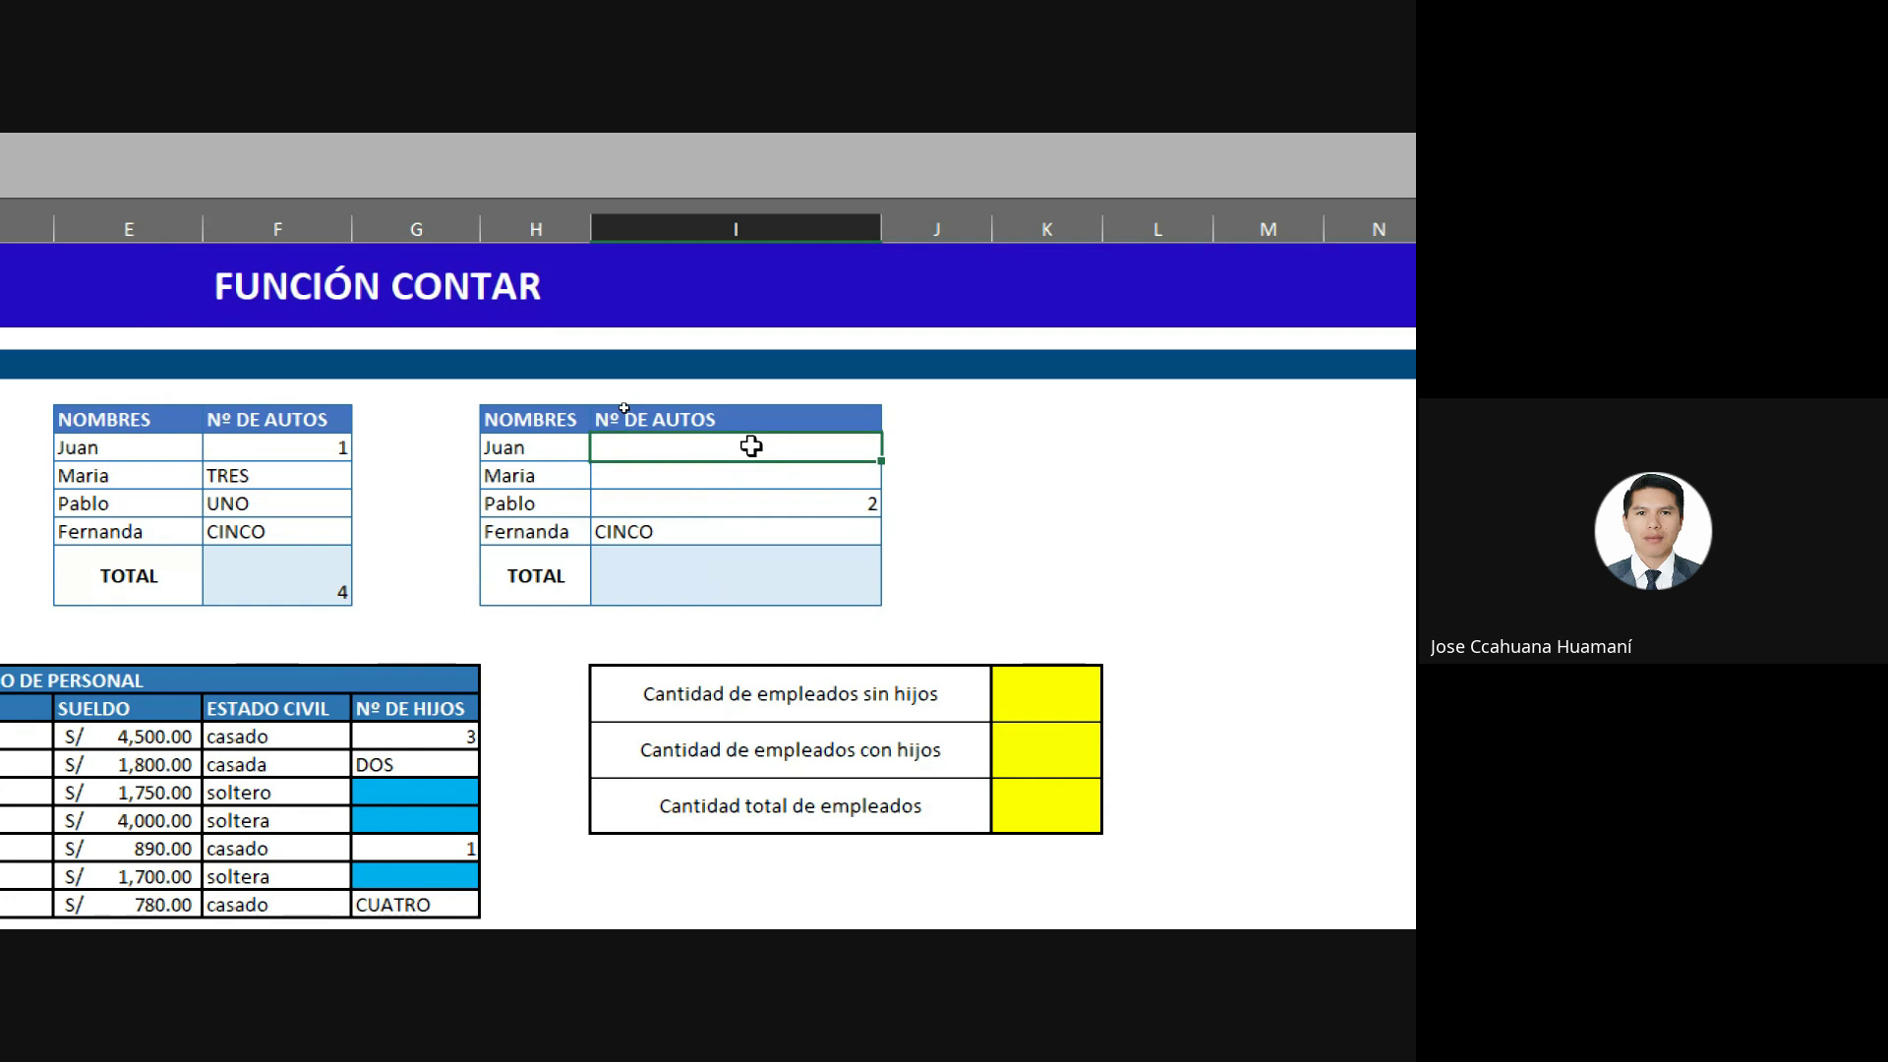
pyautogui.click(752, 475)
pyautogui.click(727, 568)
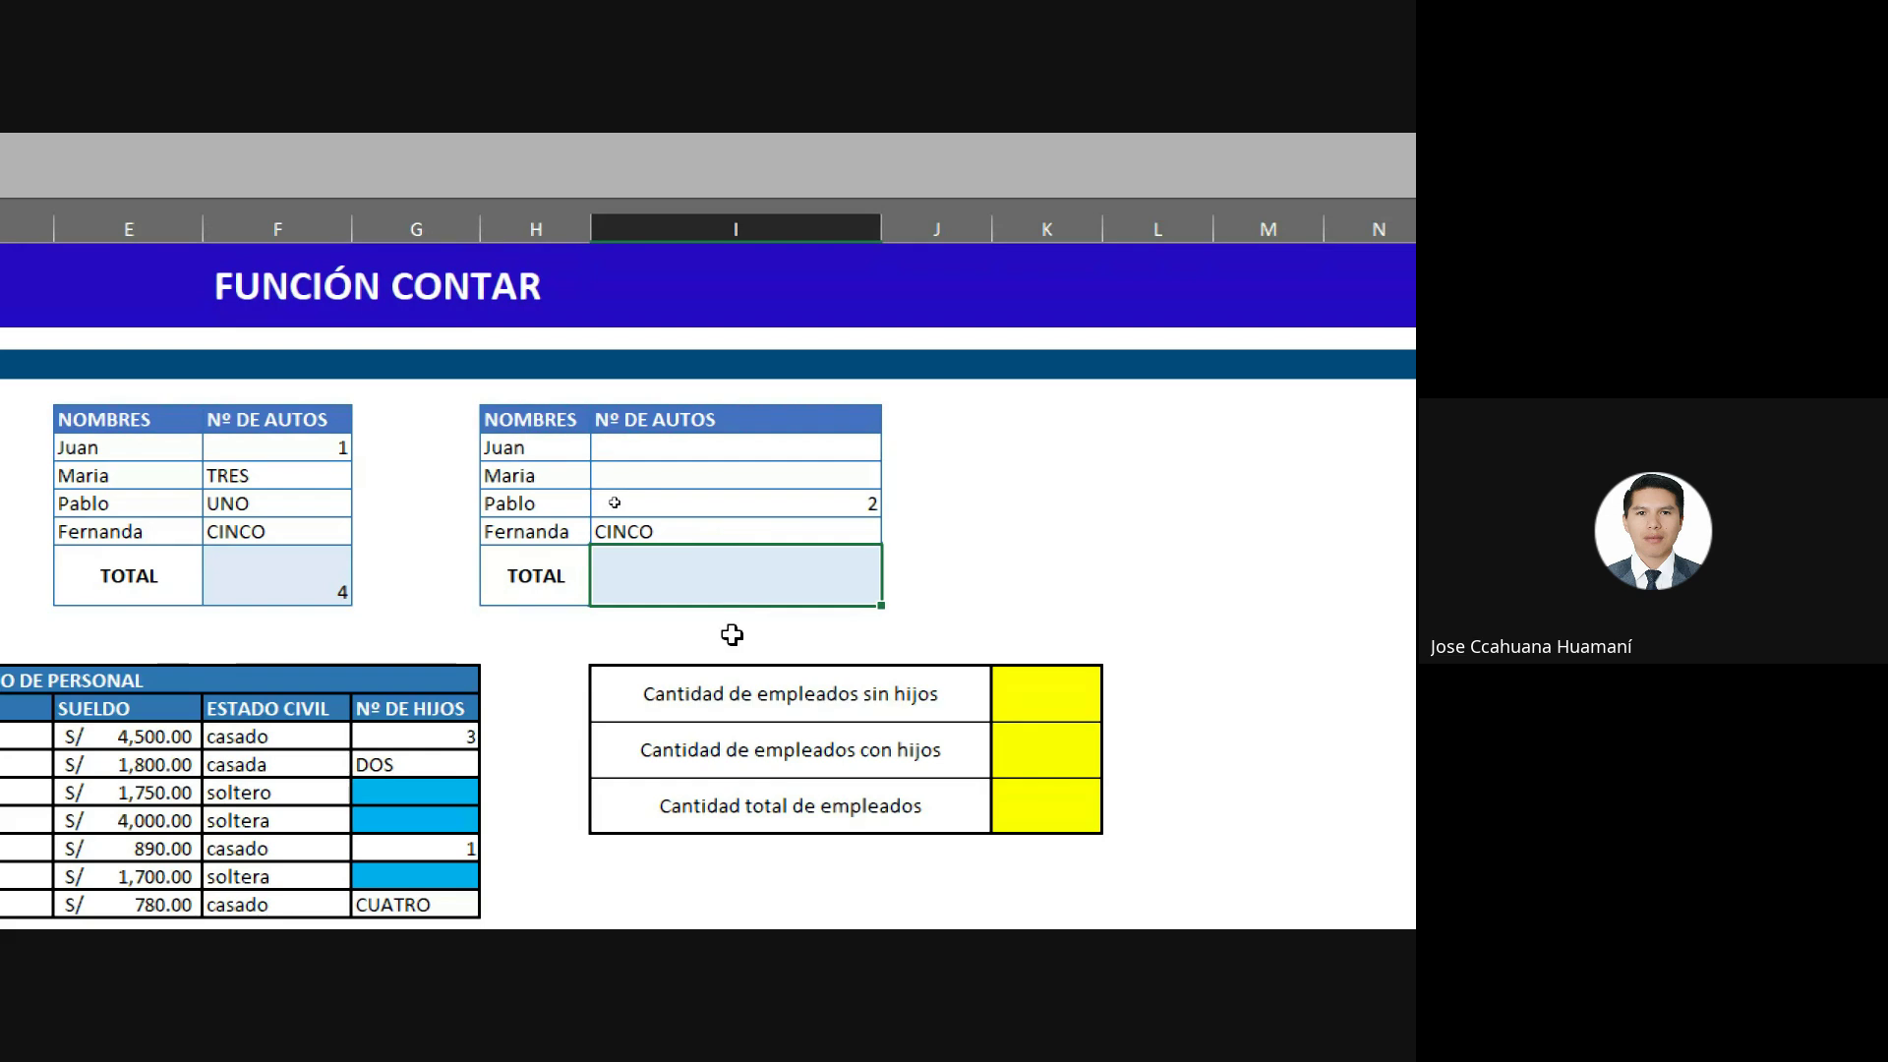
pyautogui.write('=contar')
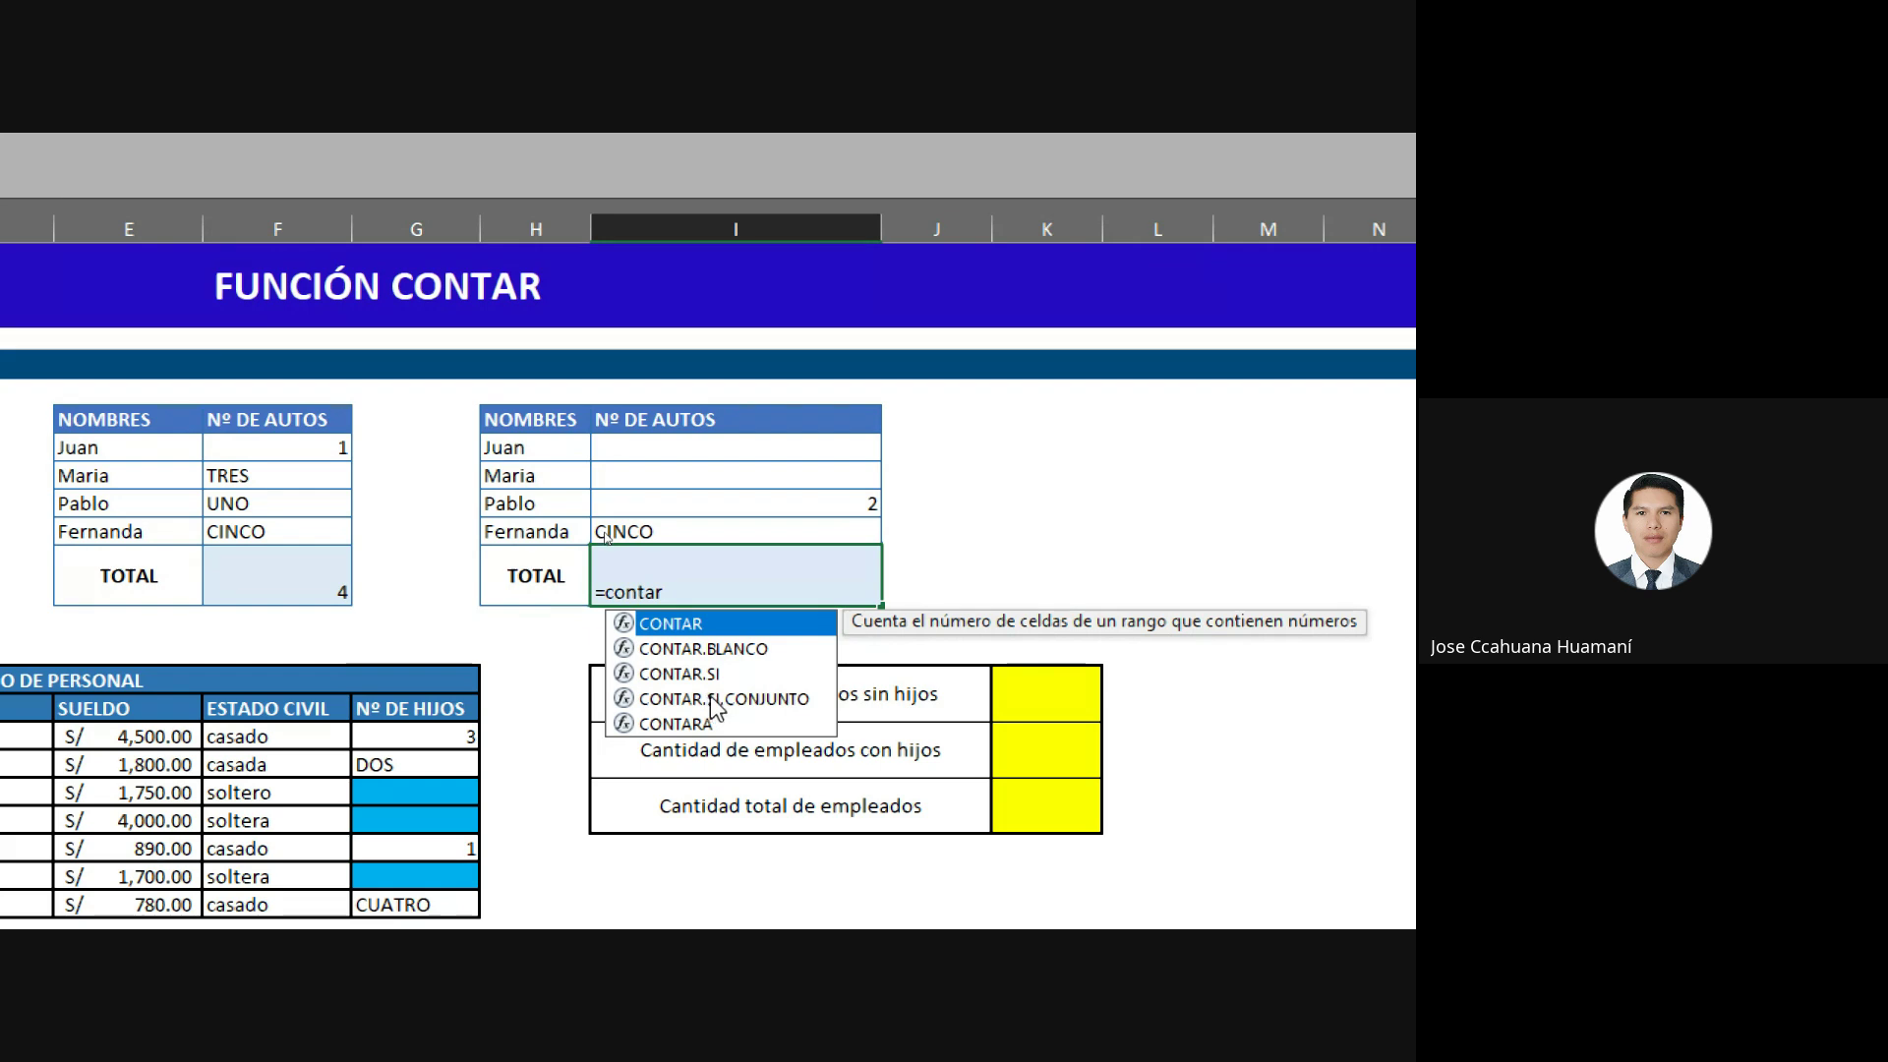
pyautogui.click(728, 674)
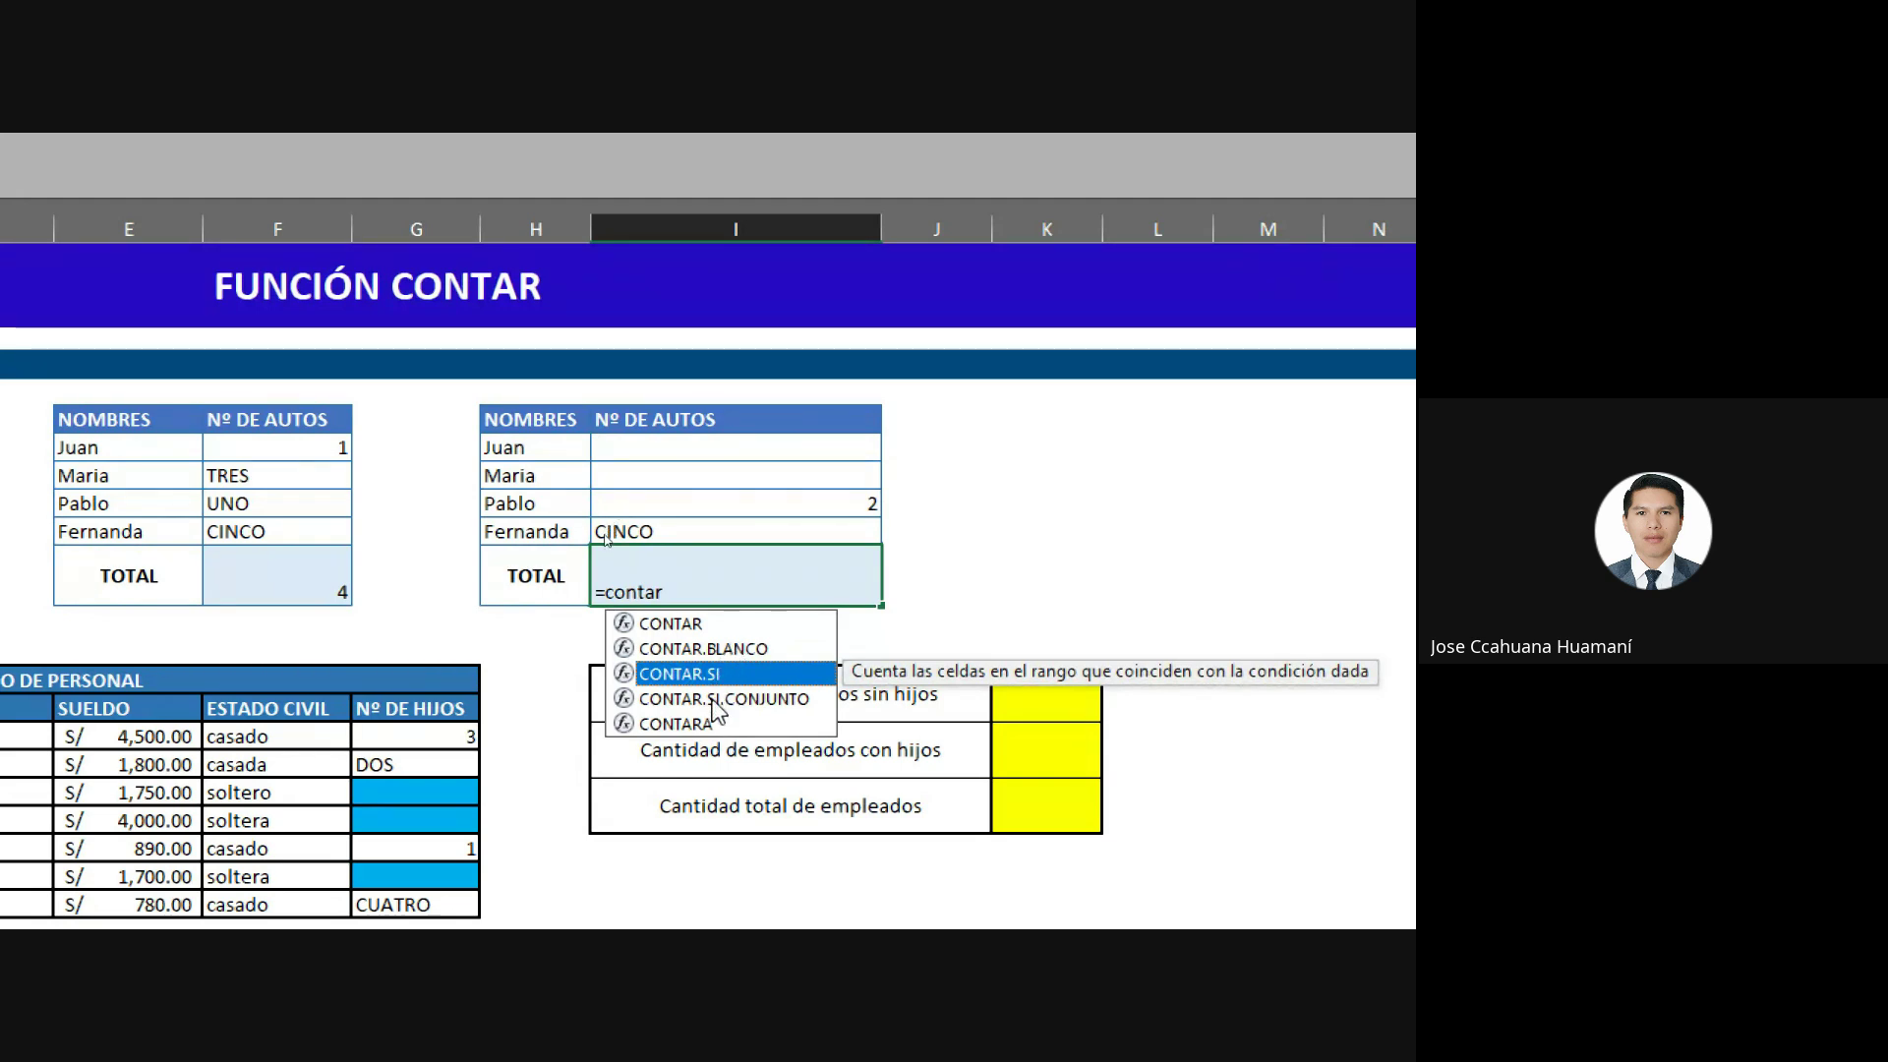
pyautogui.click(713, 648)
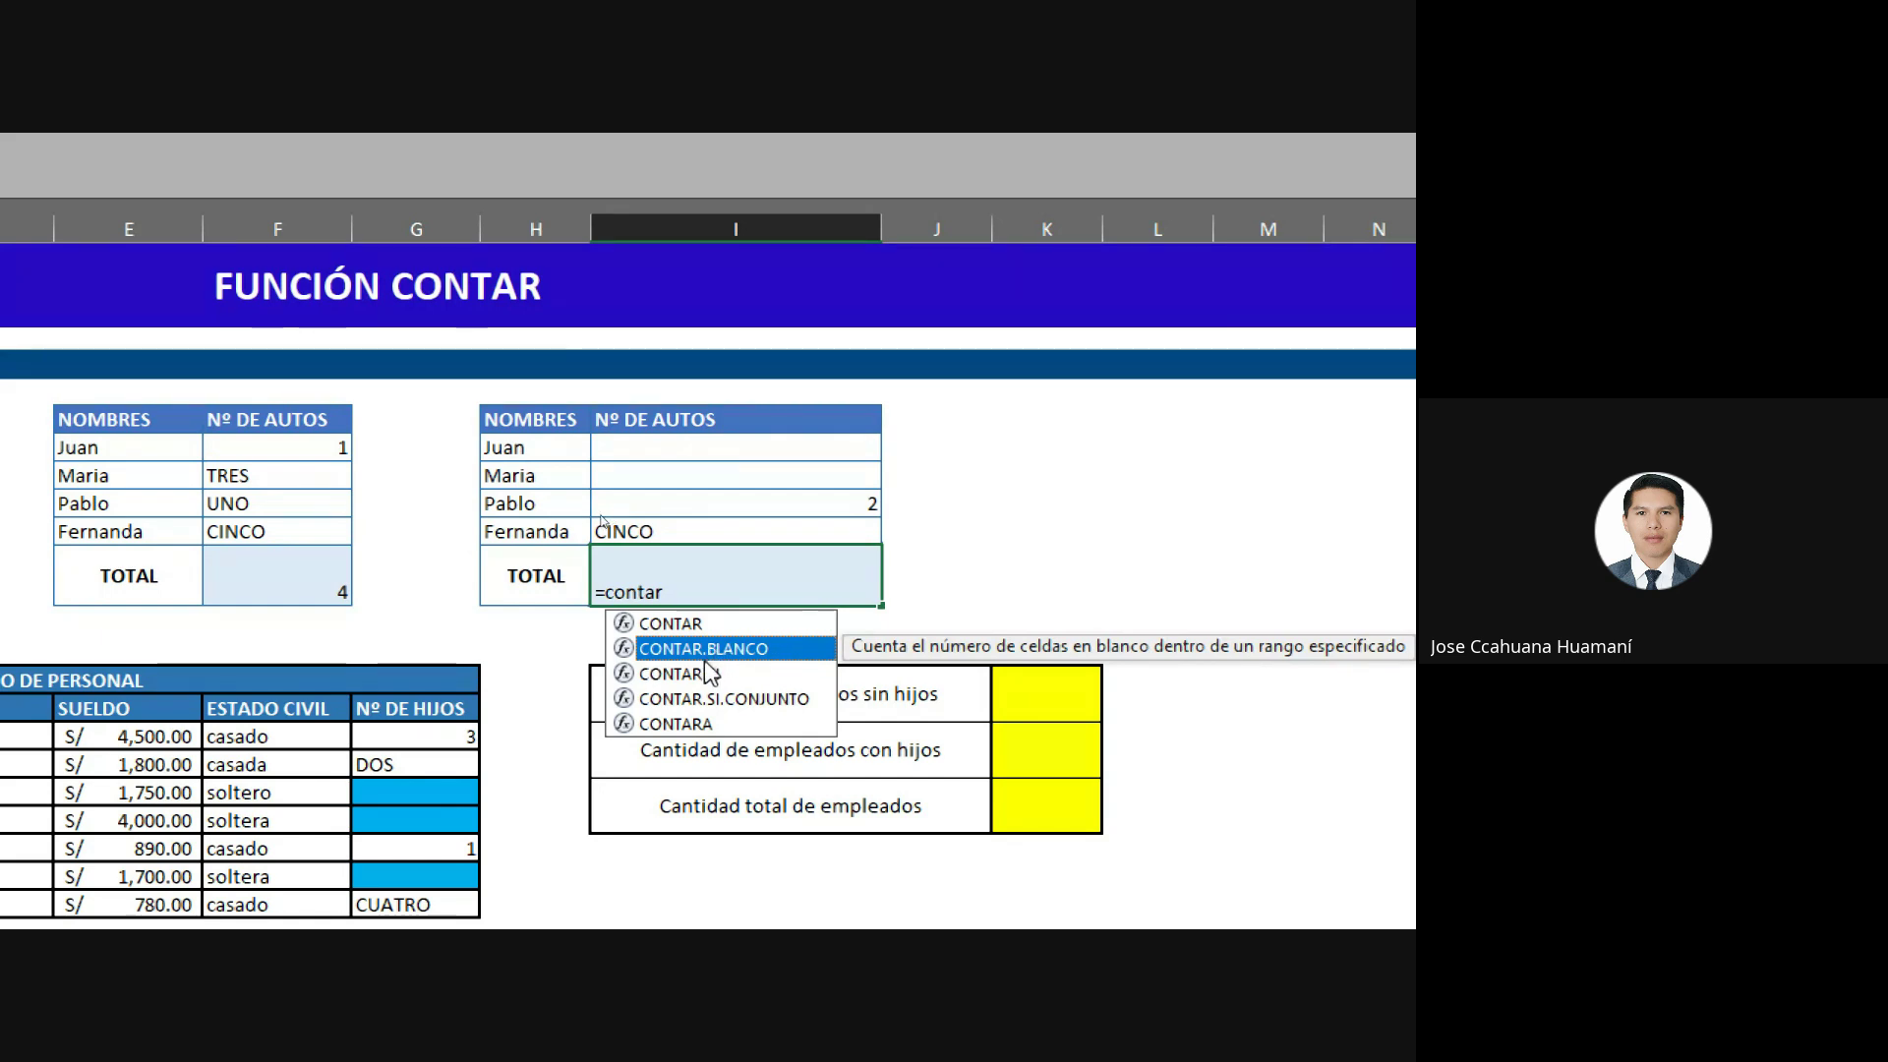
pyautogui.doubleClick(723, 651)
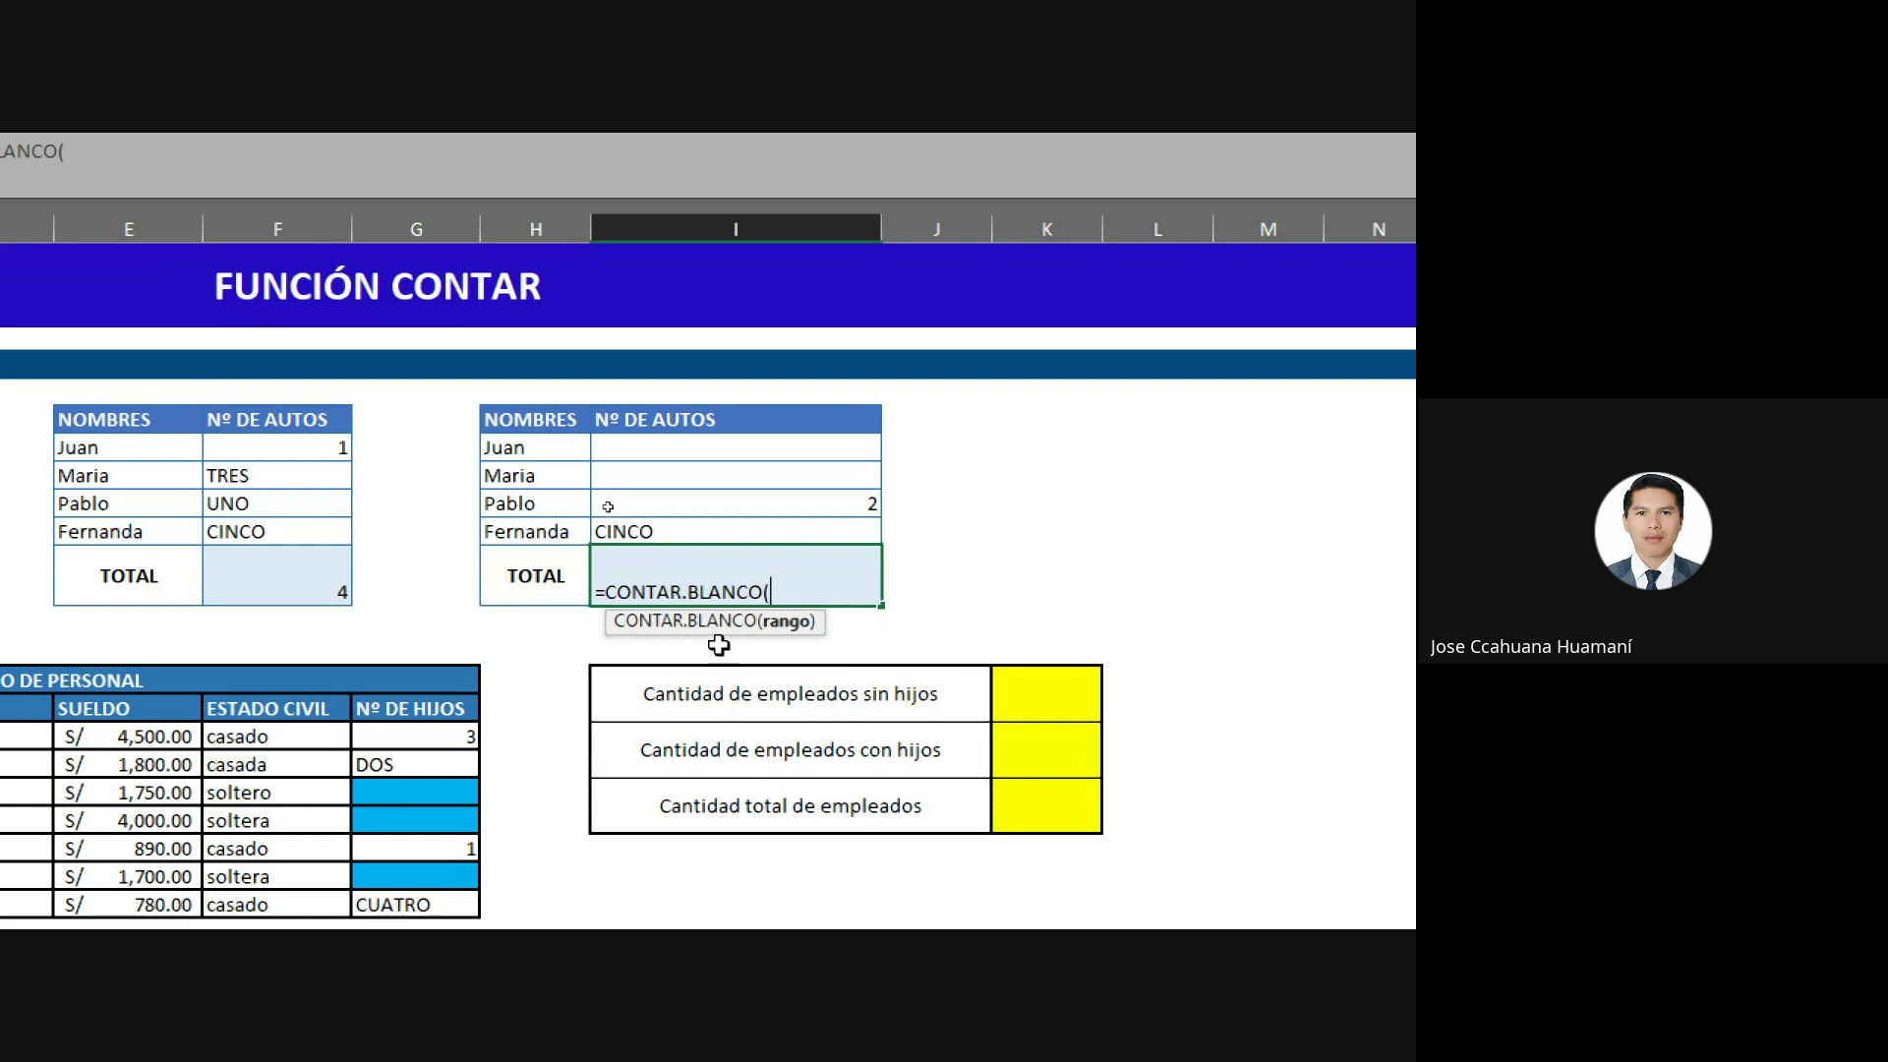
pyautogui.moveTo(767, 445); pyautogui.dragTo(758, 506)
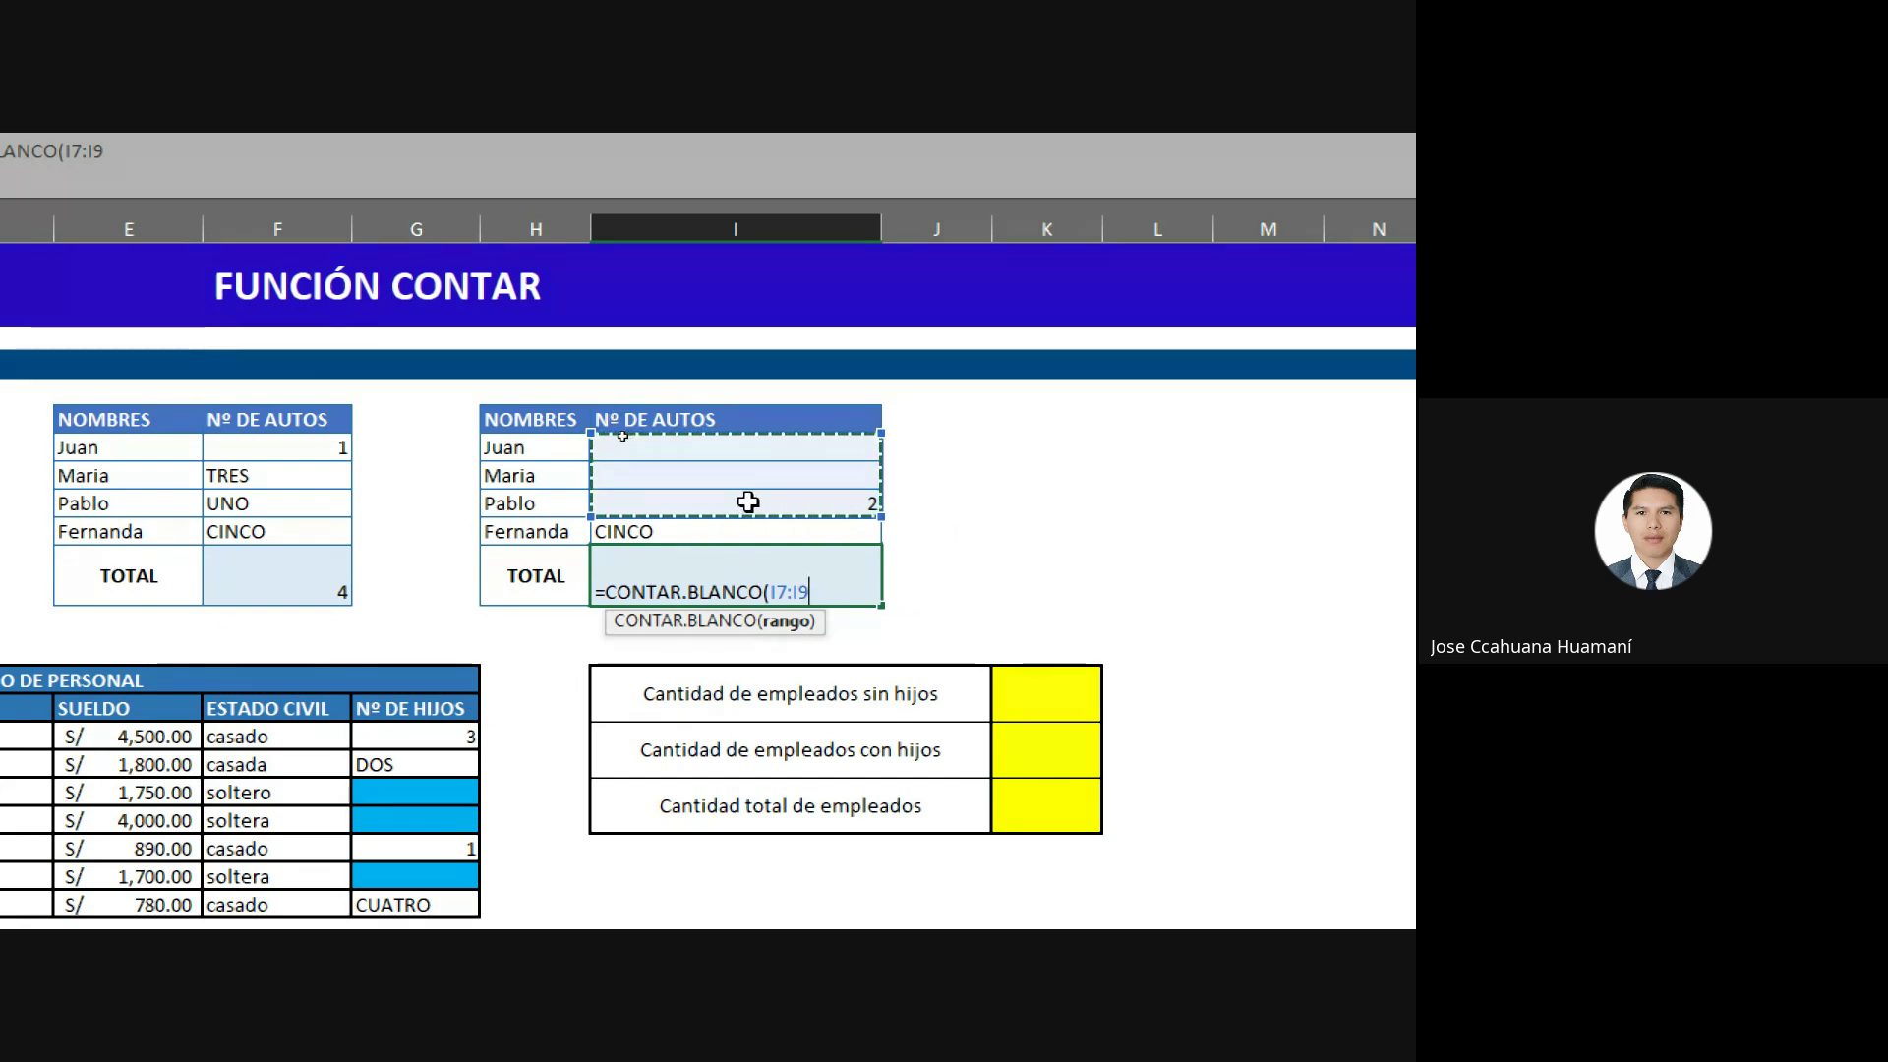
pyautogui.press('Return')
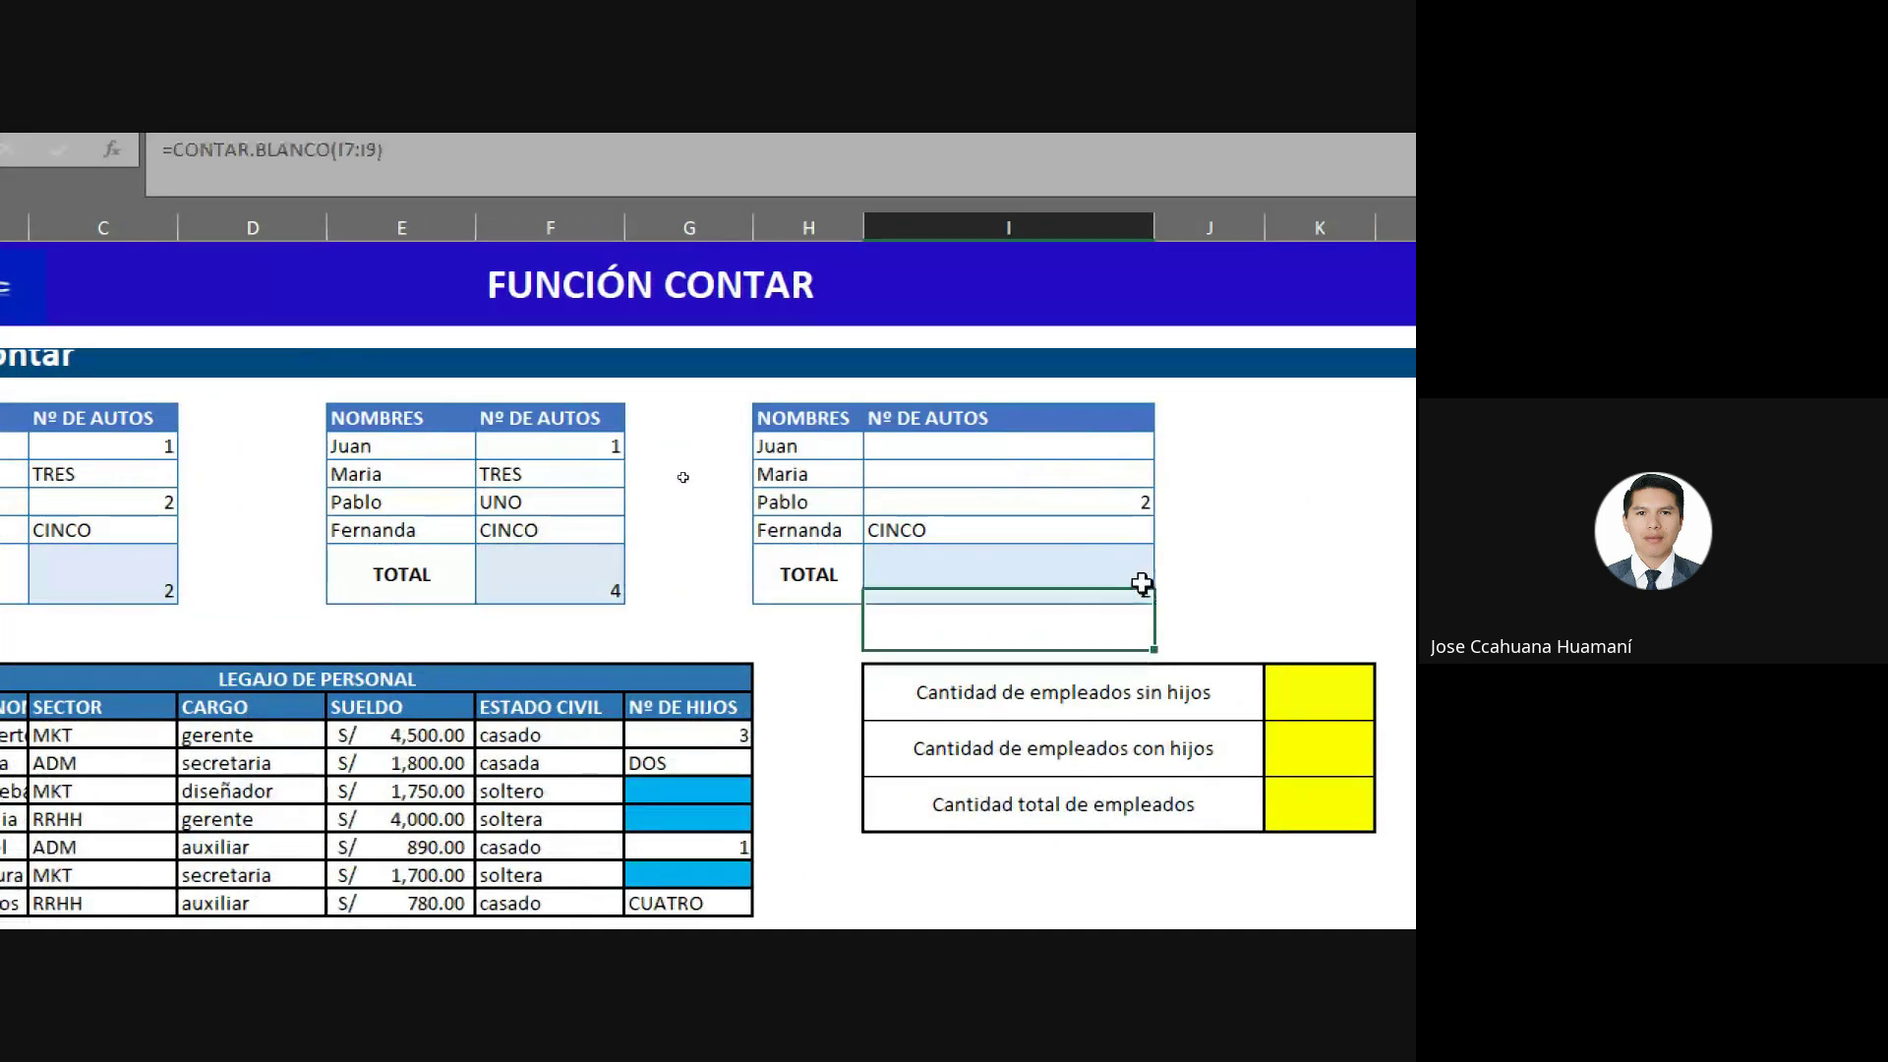
# Check the TOTAL formula against the empty cells for Juan and Maria.
pyautogui.click(1138, 587)
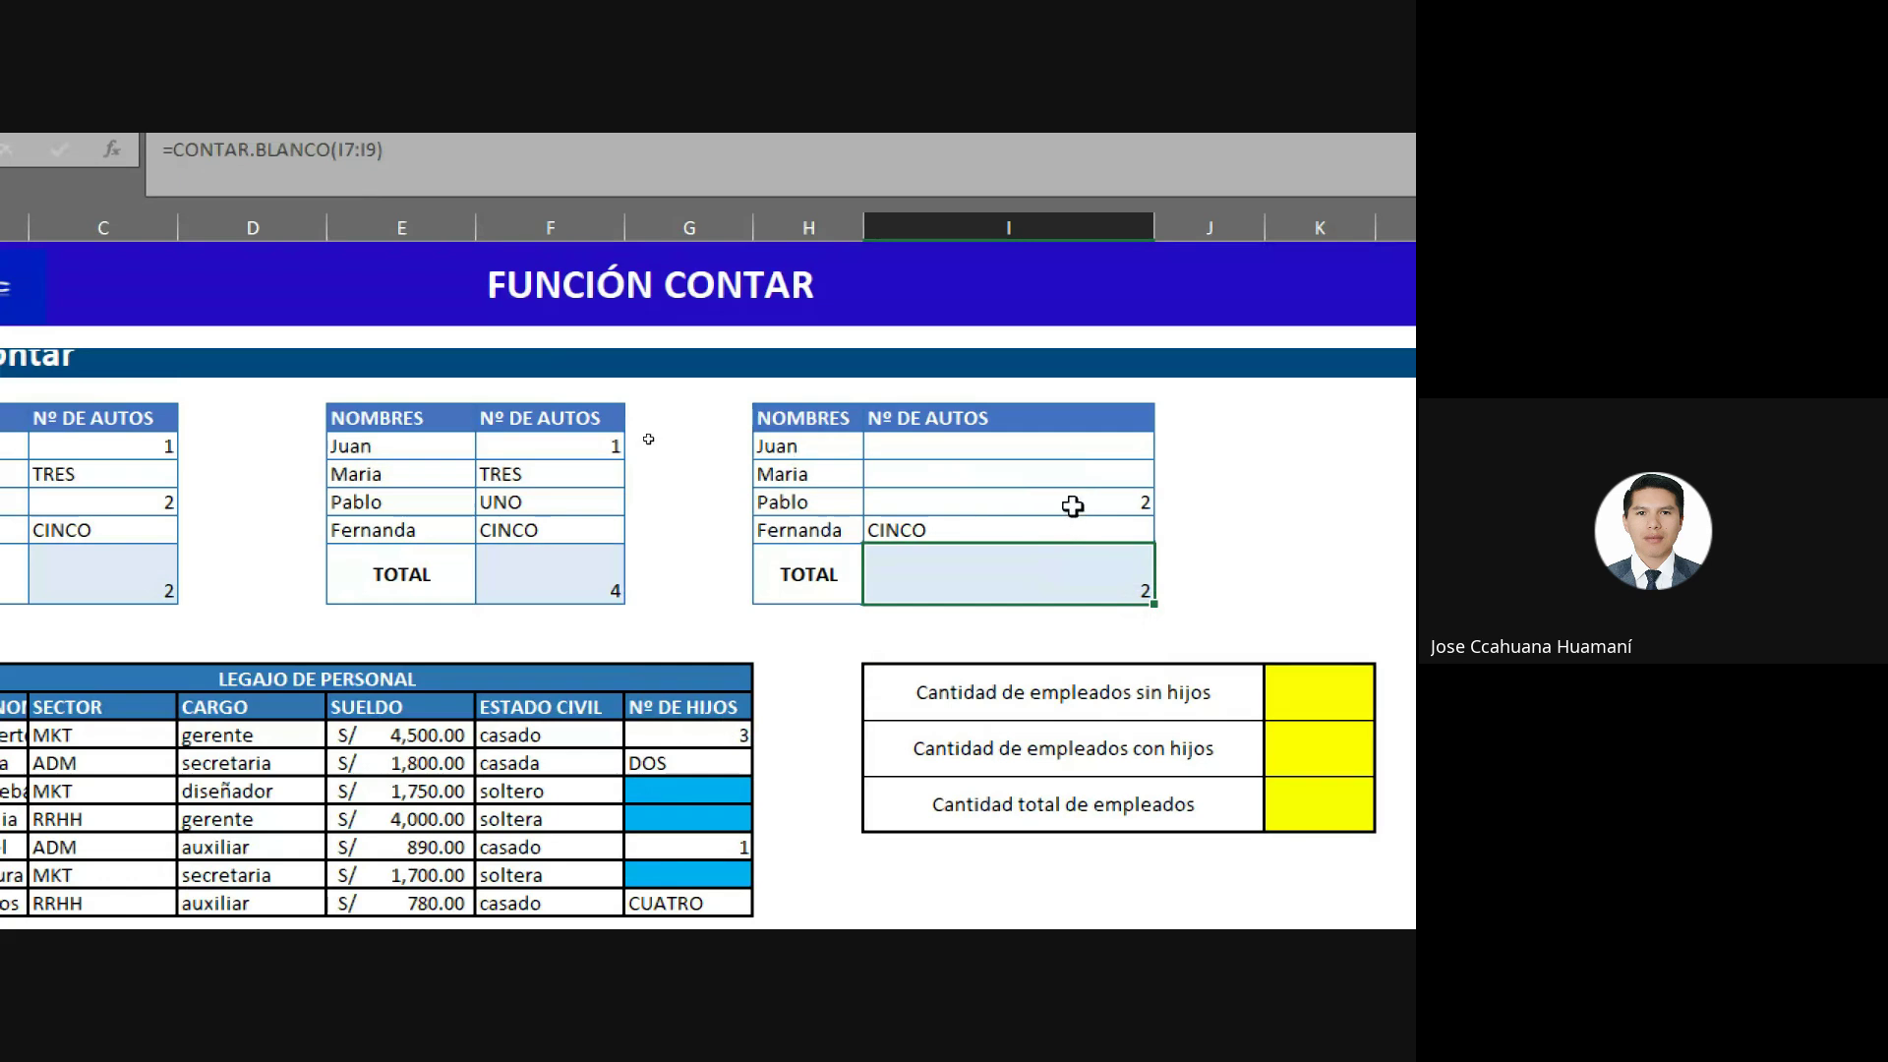
pyautogui.click(1078, 468)
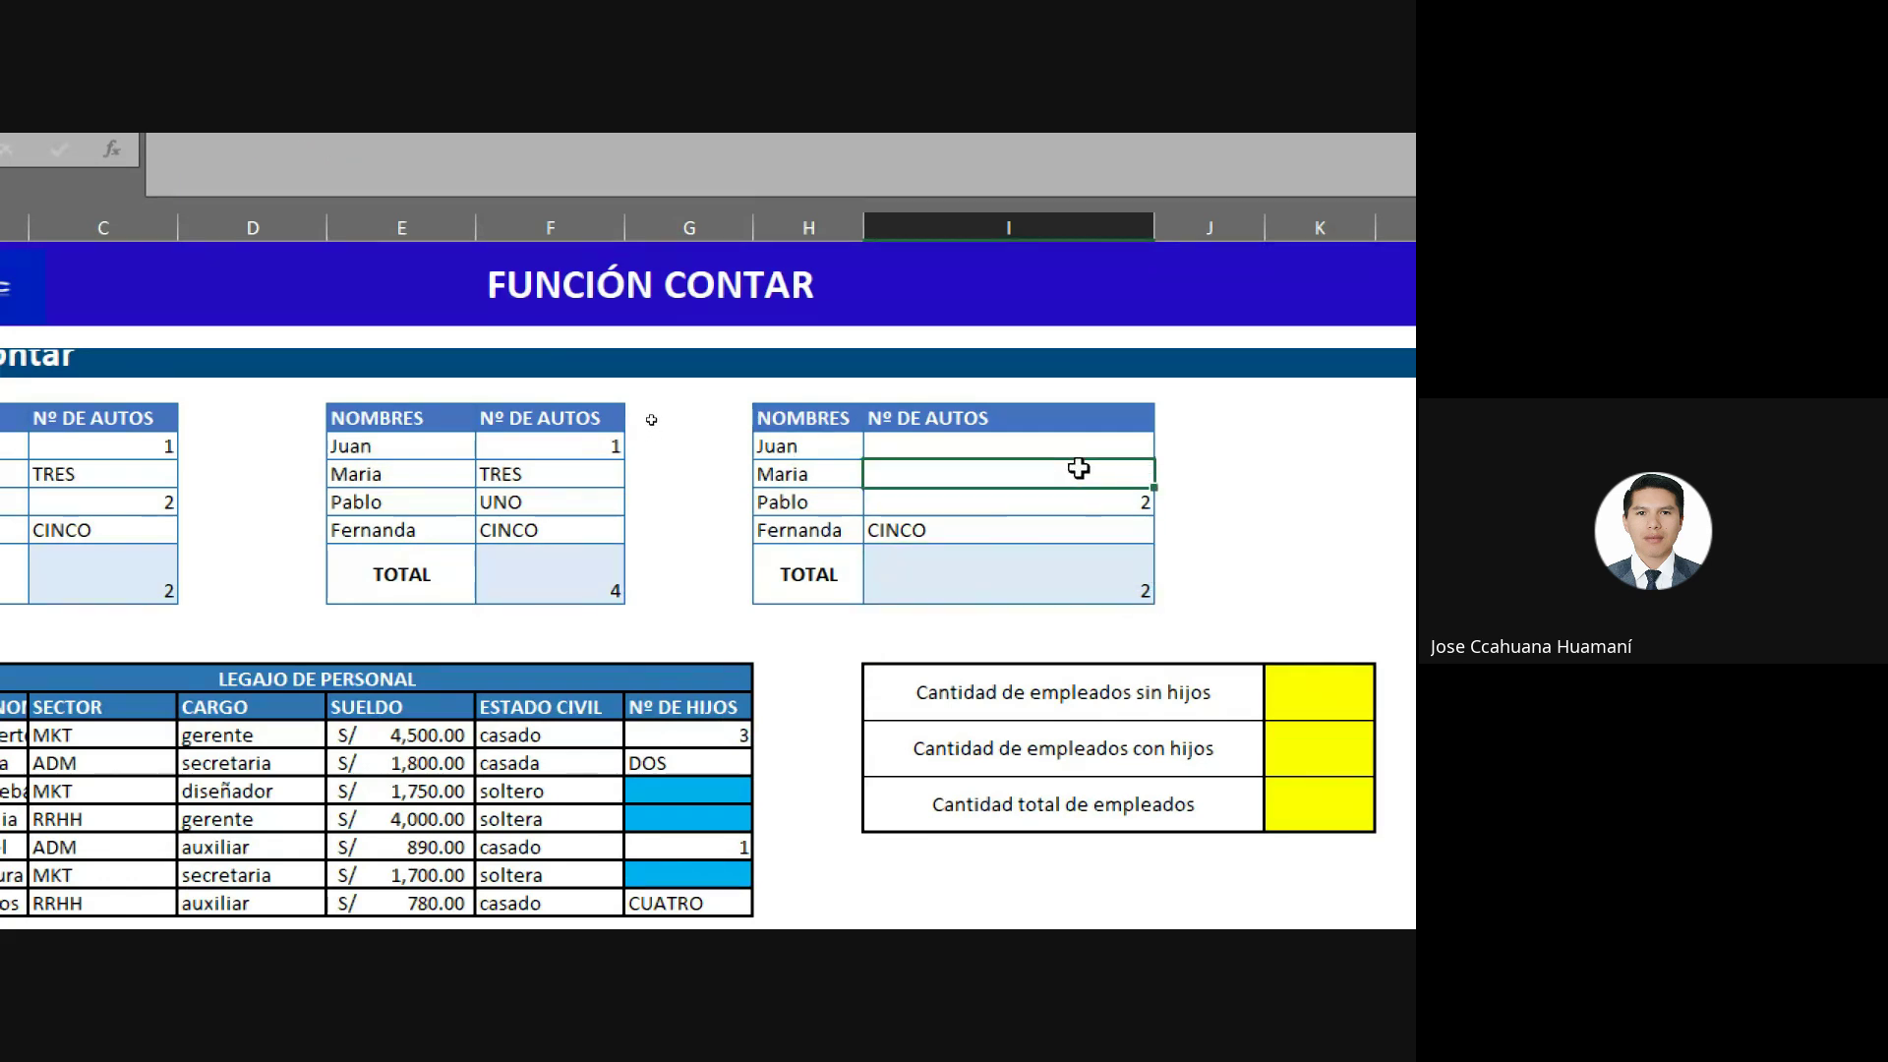
pyautogui.click(1121, 443)
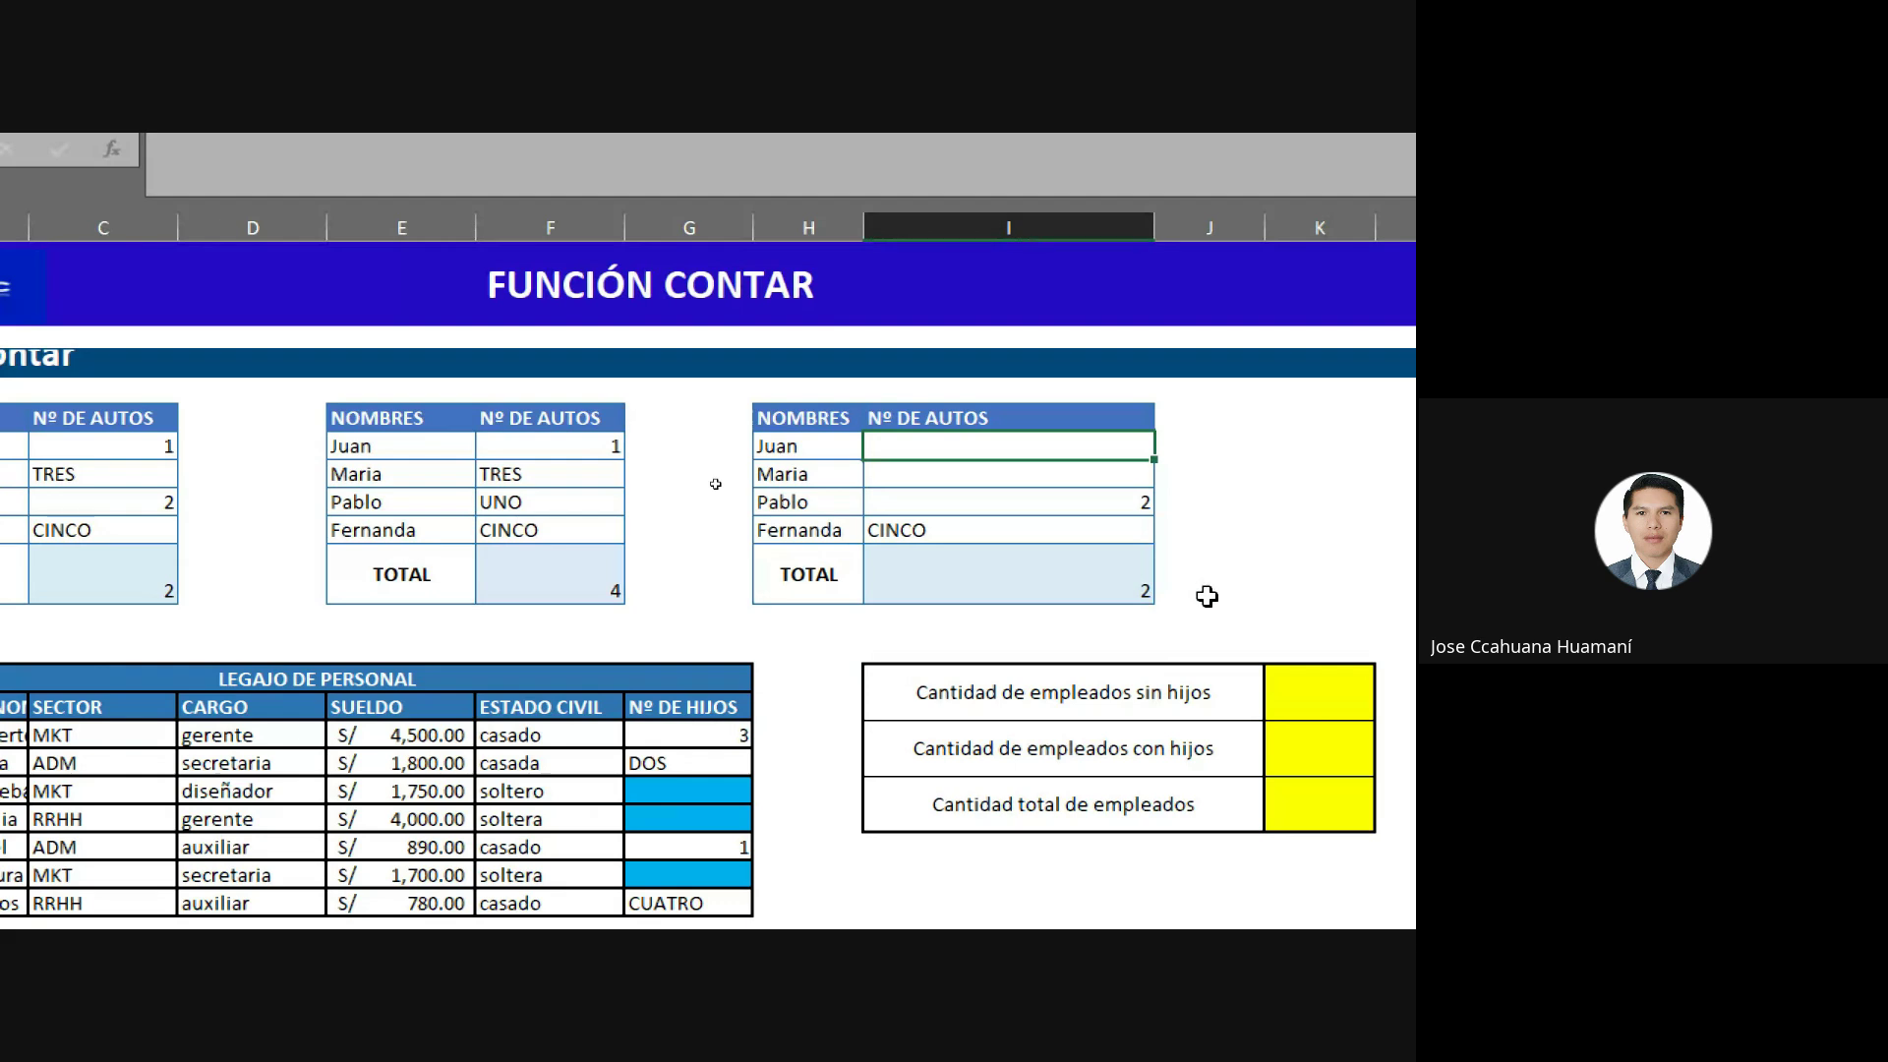
pyautogui.click(1156, 714)
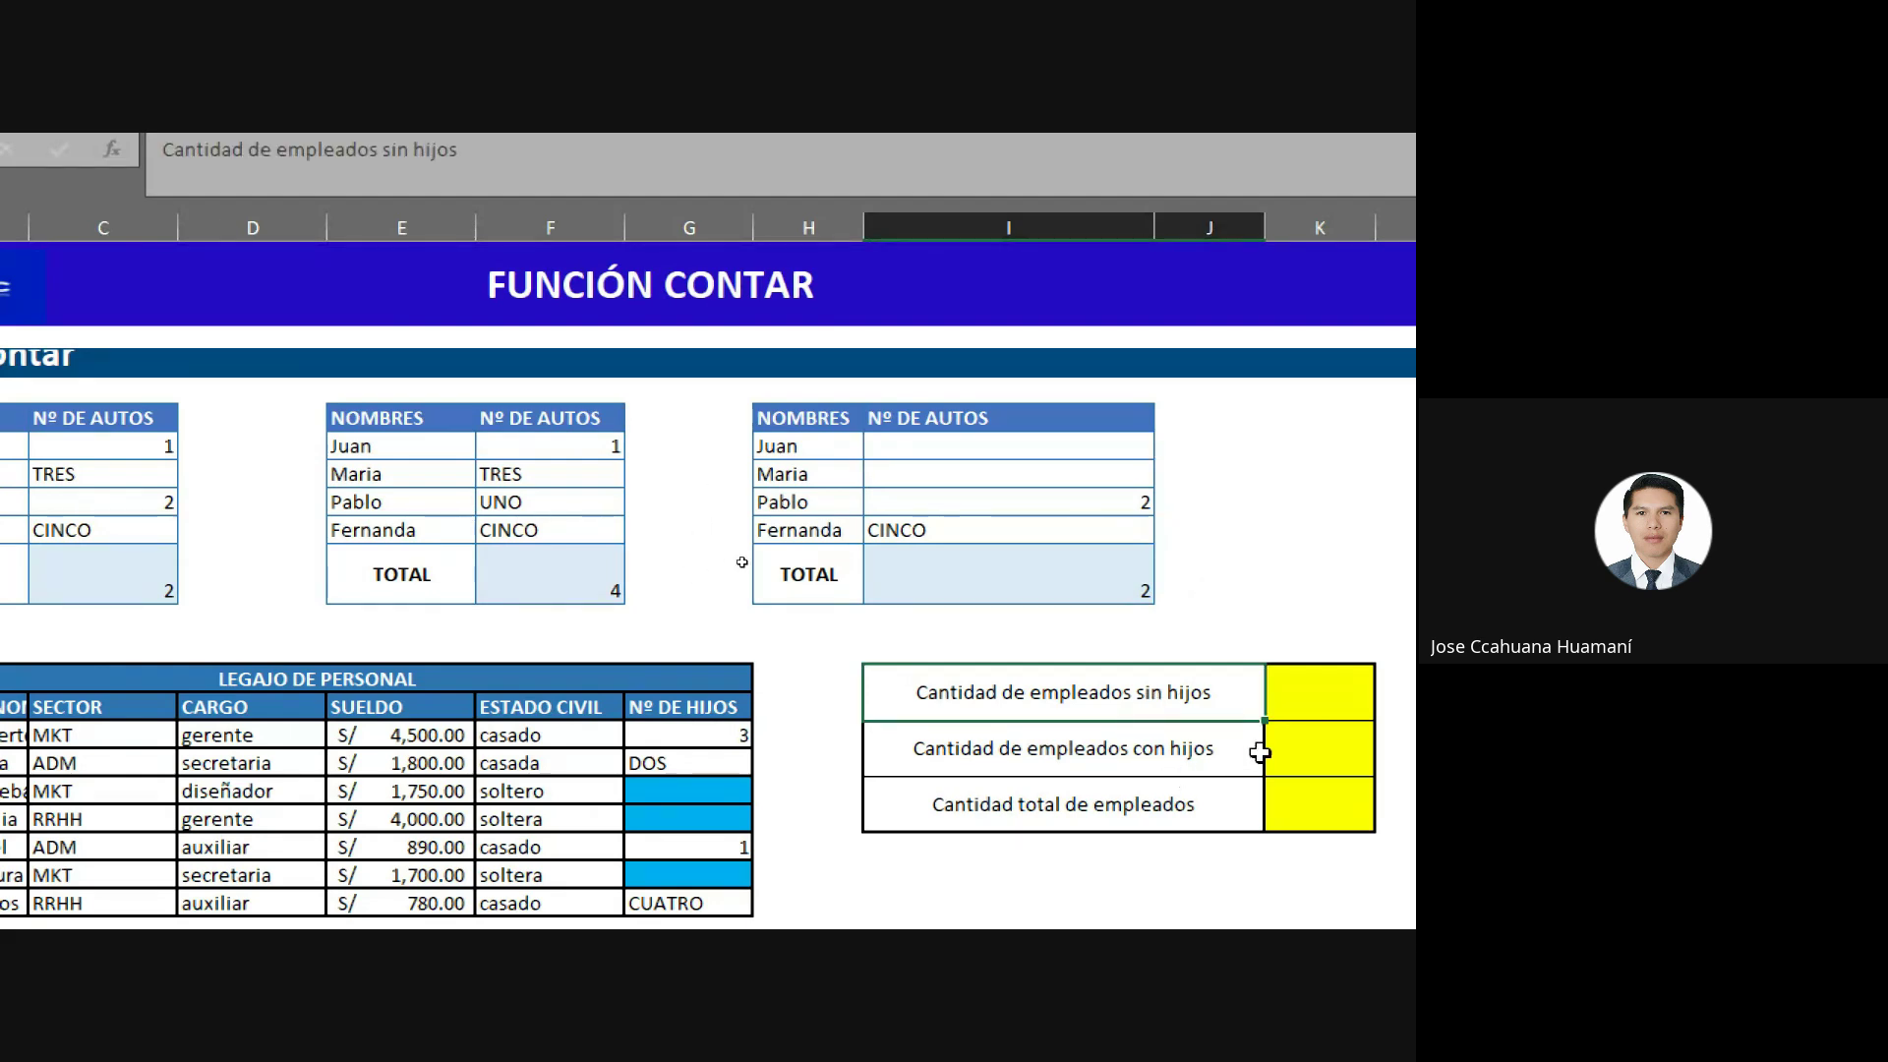
# Review the cars table's TOTAL against Juan's and Maria's empty car counts.
pyautogui.hscroll(1, 1229, 708)
pyautogui.click(1278, 716)
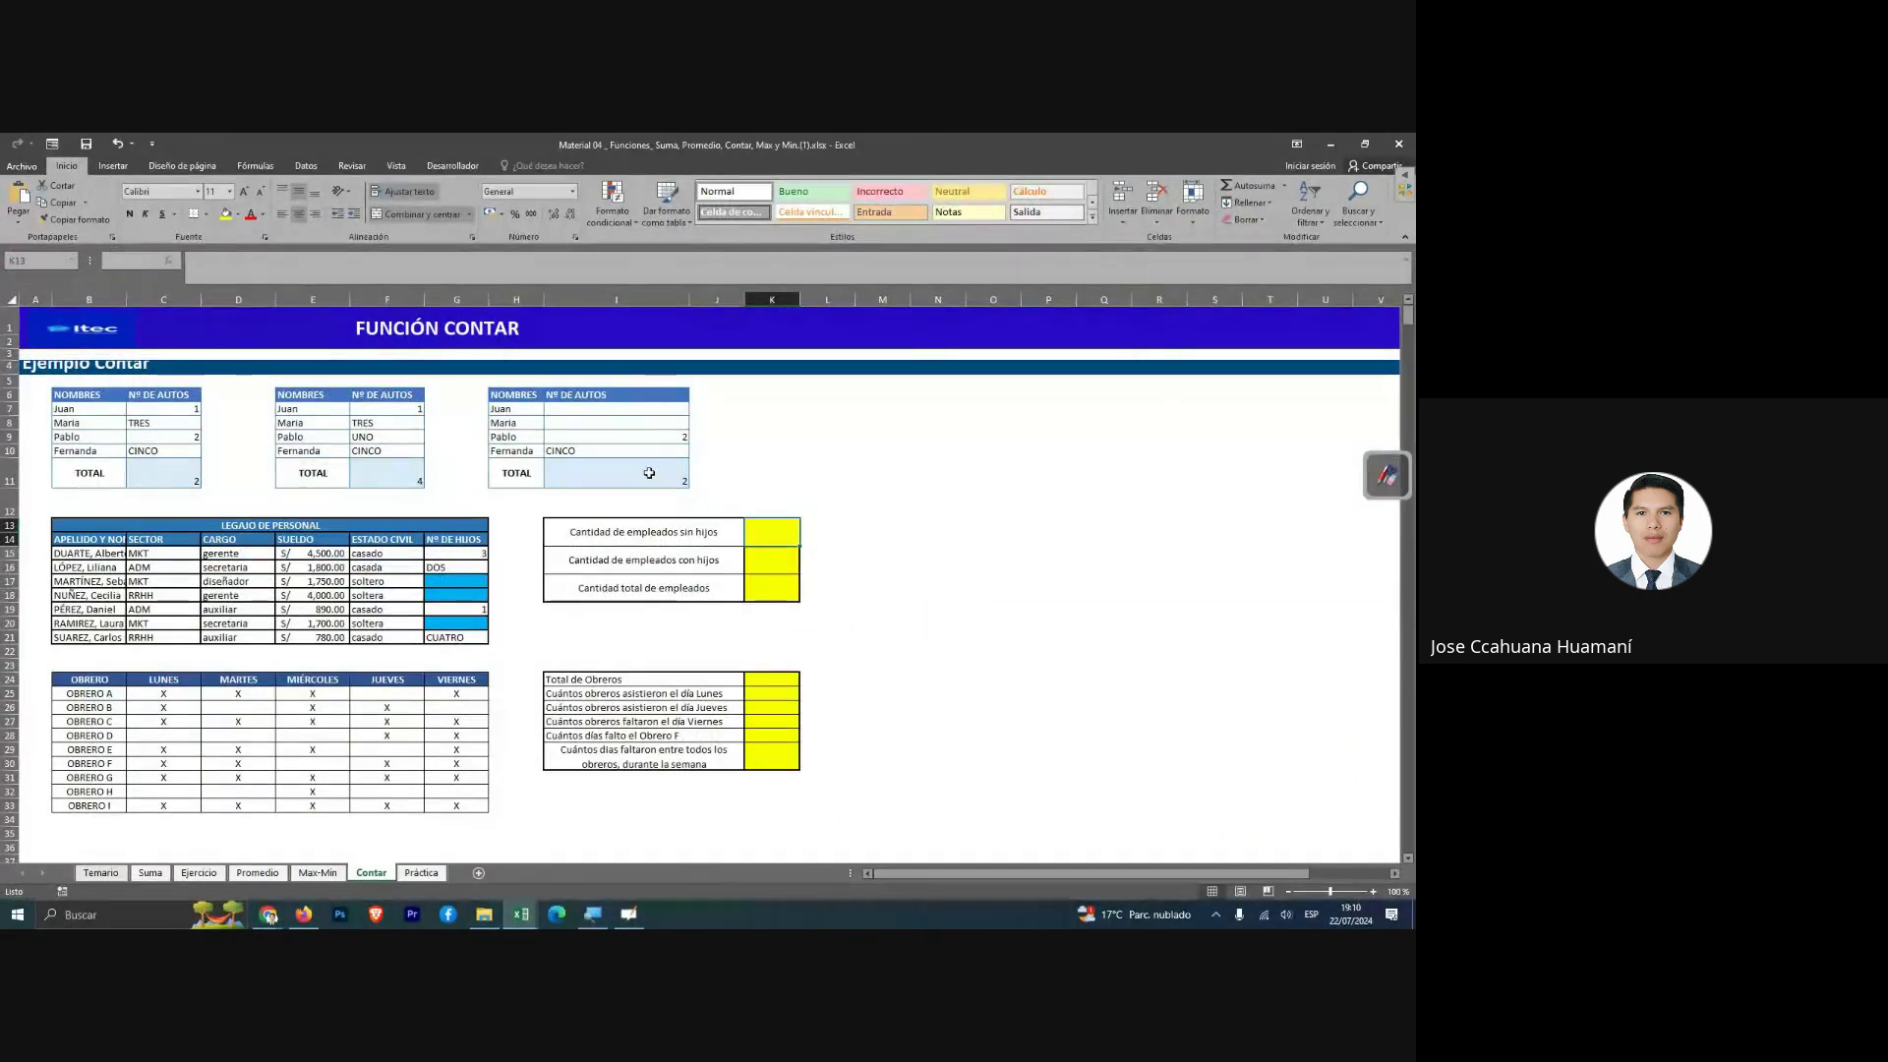
pyautogui.click(661, 468)
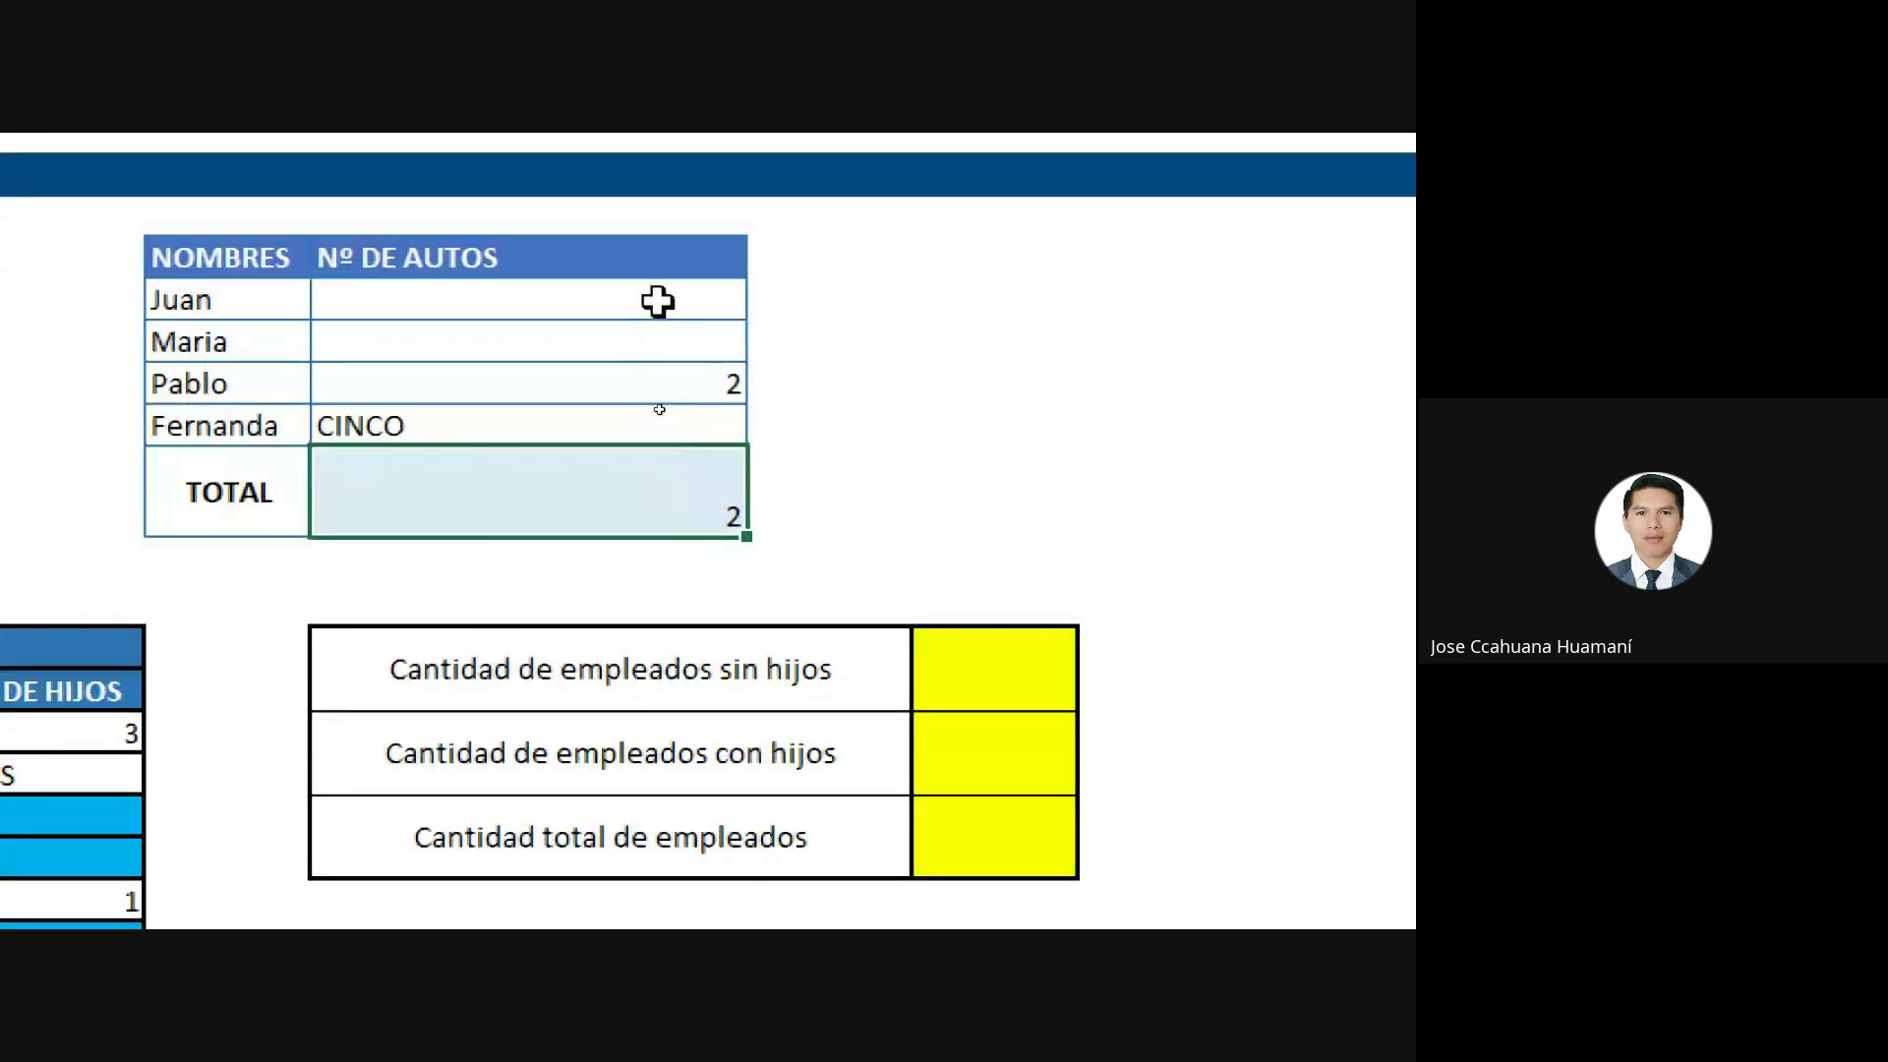
pyautogui.click(644, 305)
pyautogui.click(611, 337)
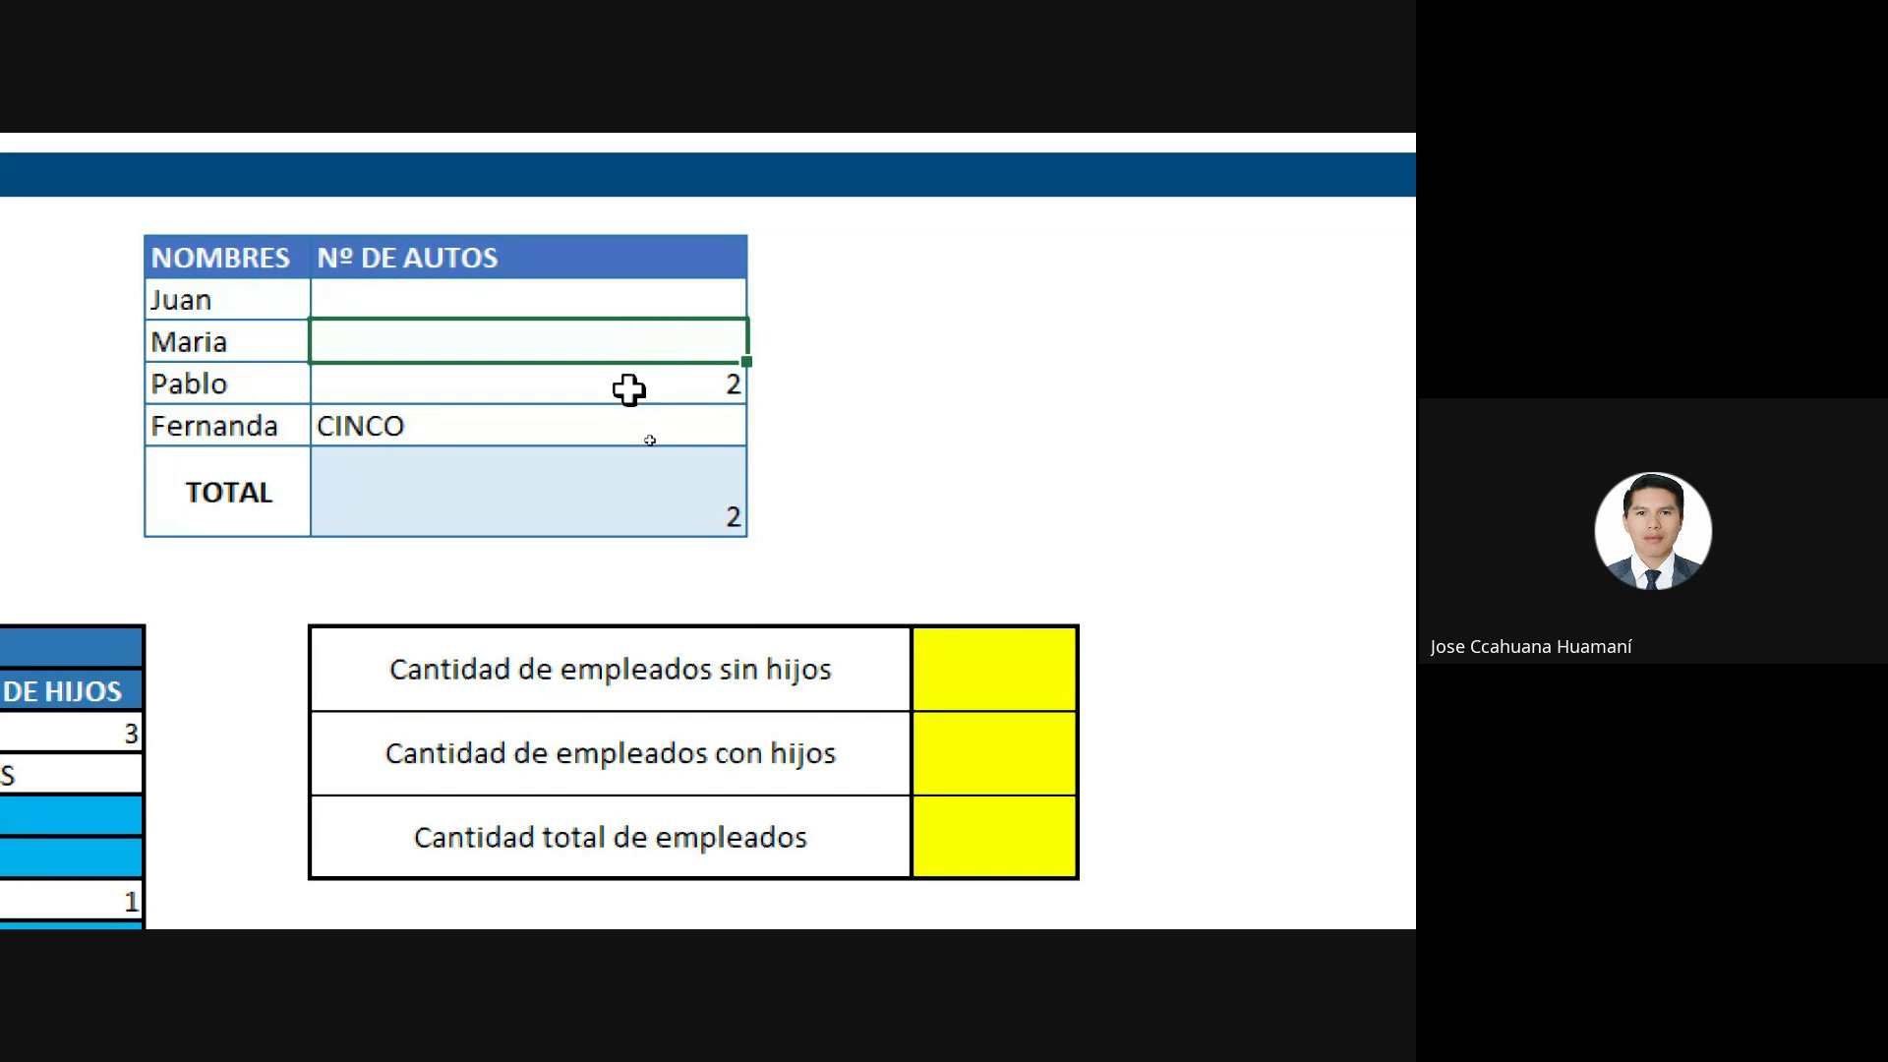
pyautogui.click(651, 518)
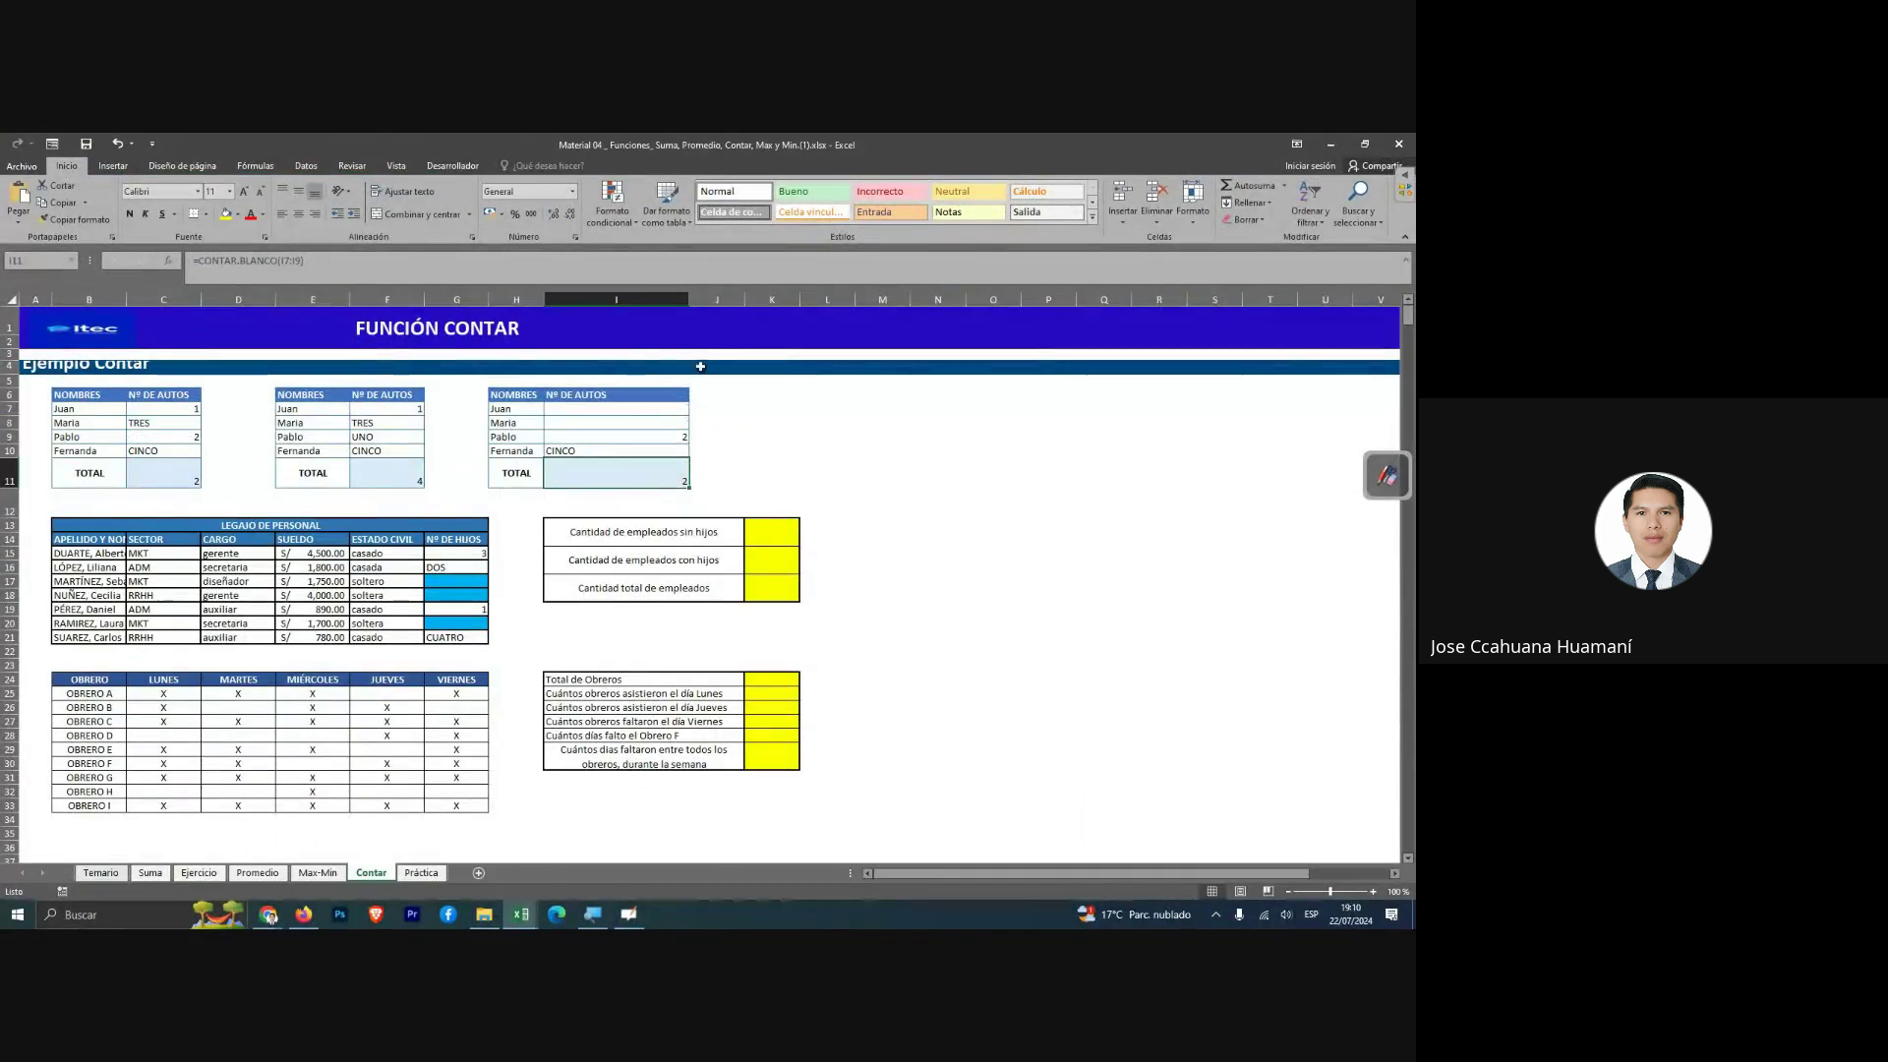
# Select the yellow answer cells K13:K15, then switch to the Google Meet call.
pyautogui.click(766, 521)
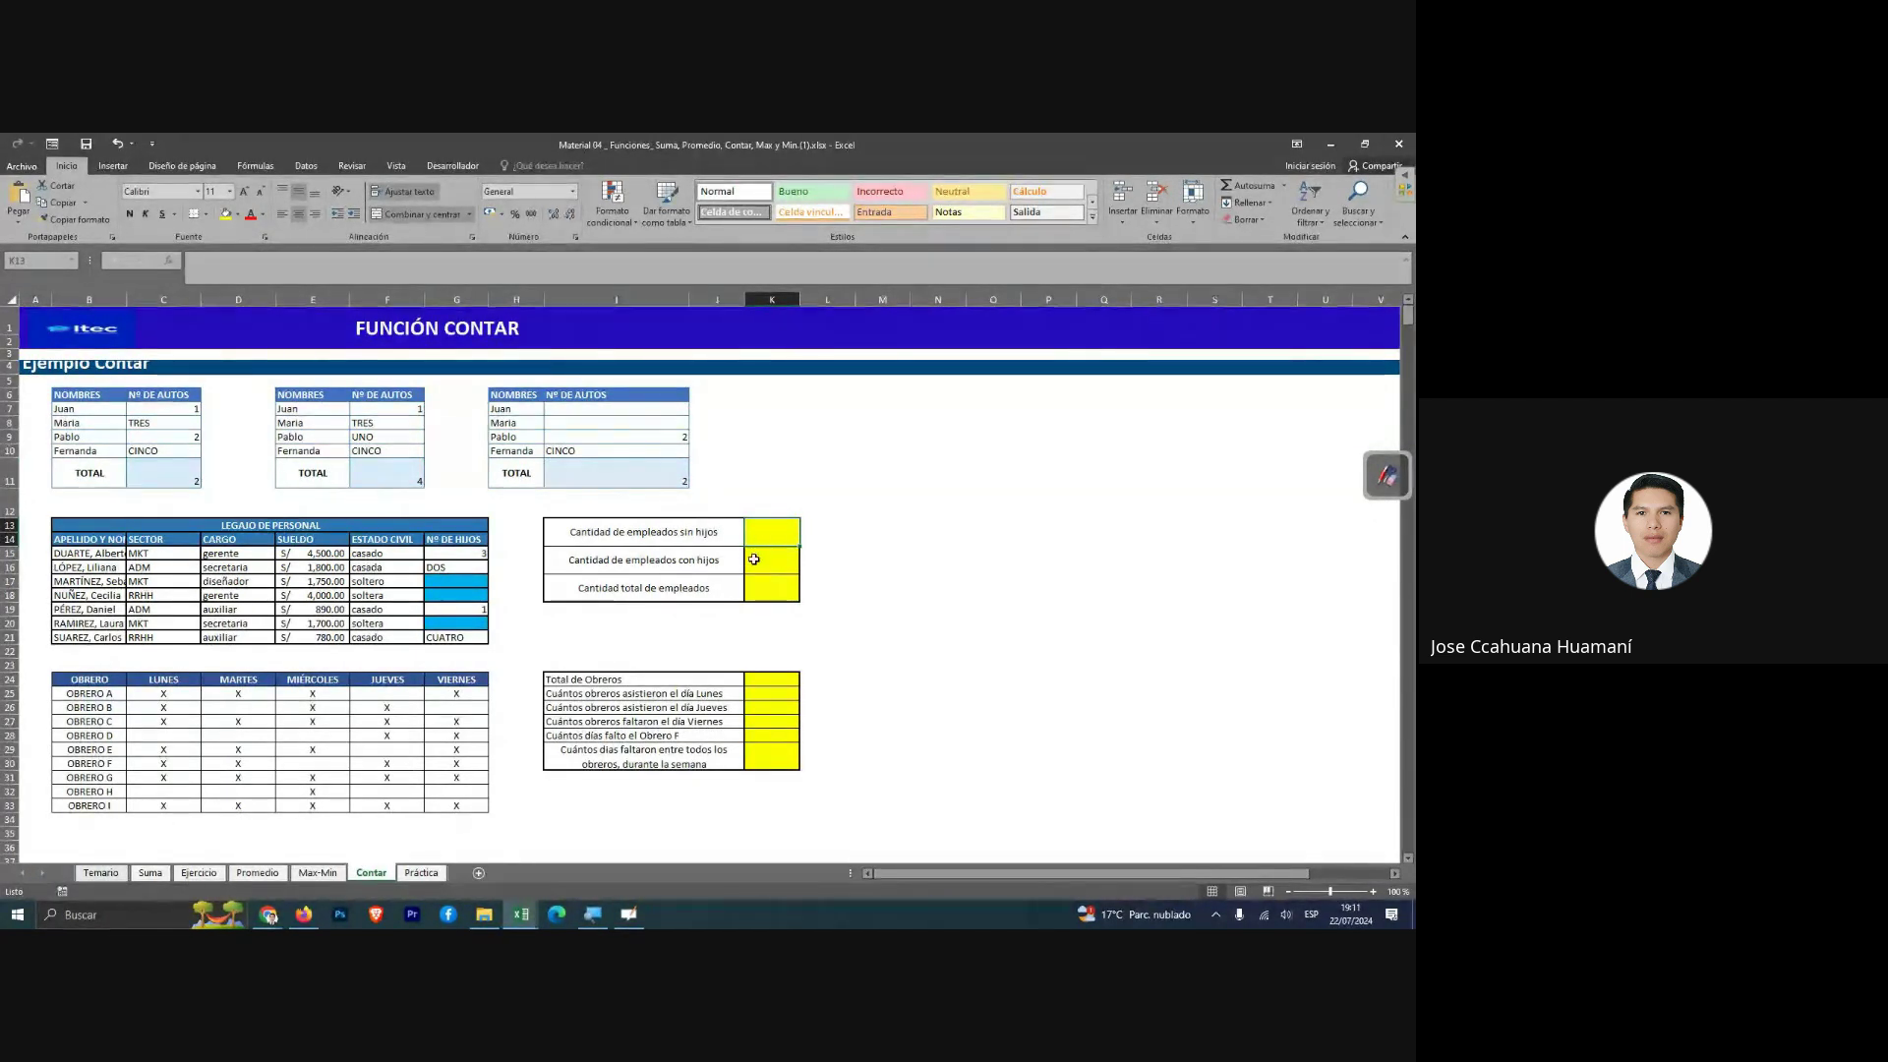
pyautogui.click(754, 557)
pyautogui.moveTo(761, 543); pyautogui.dragTo(752, 588)
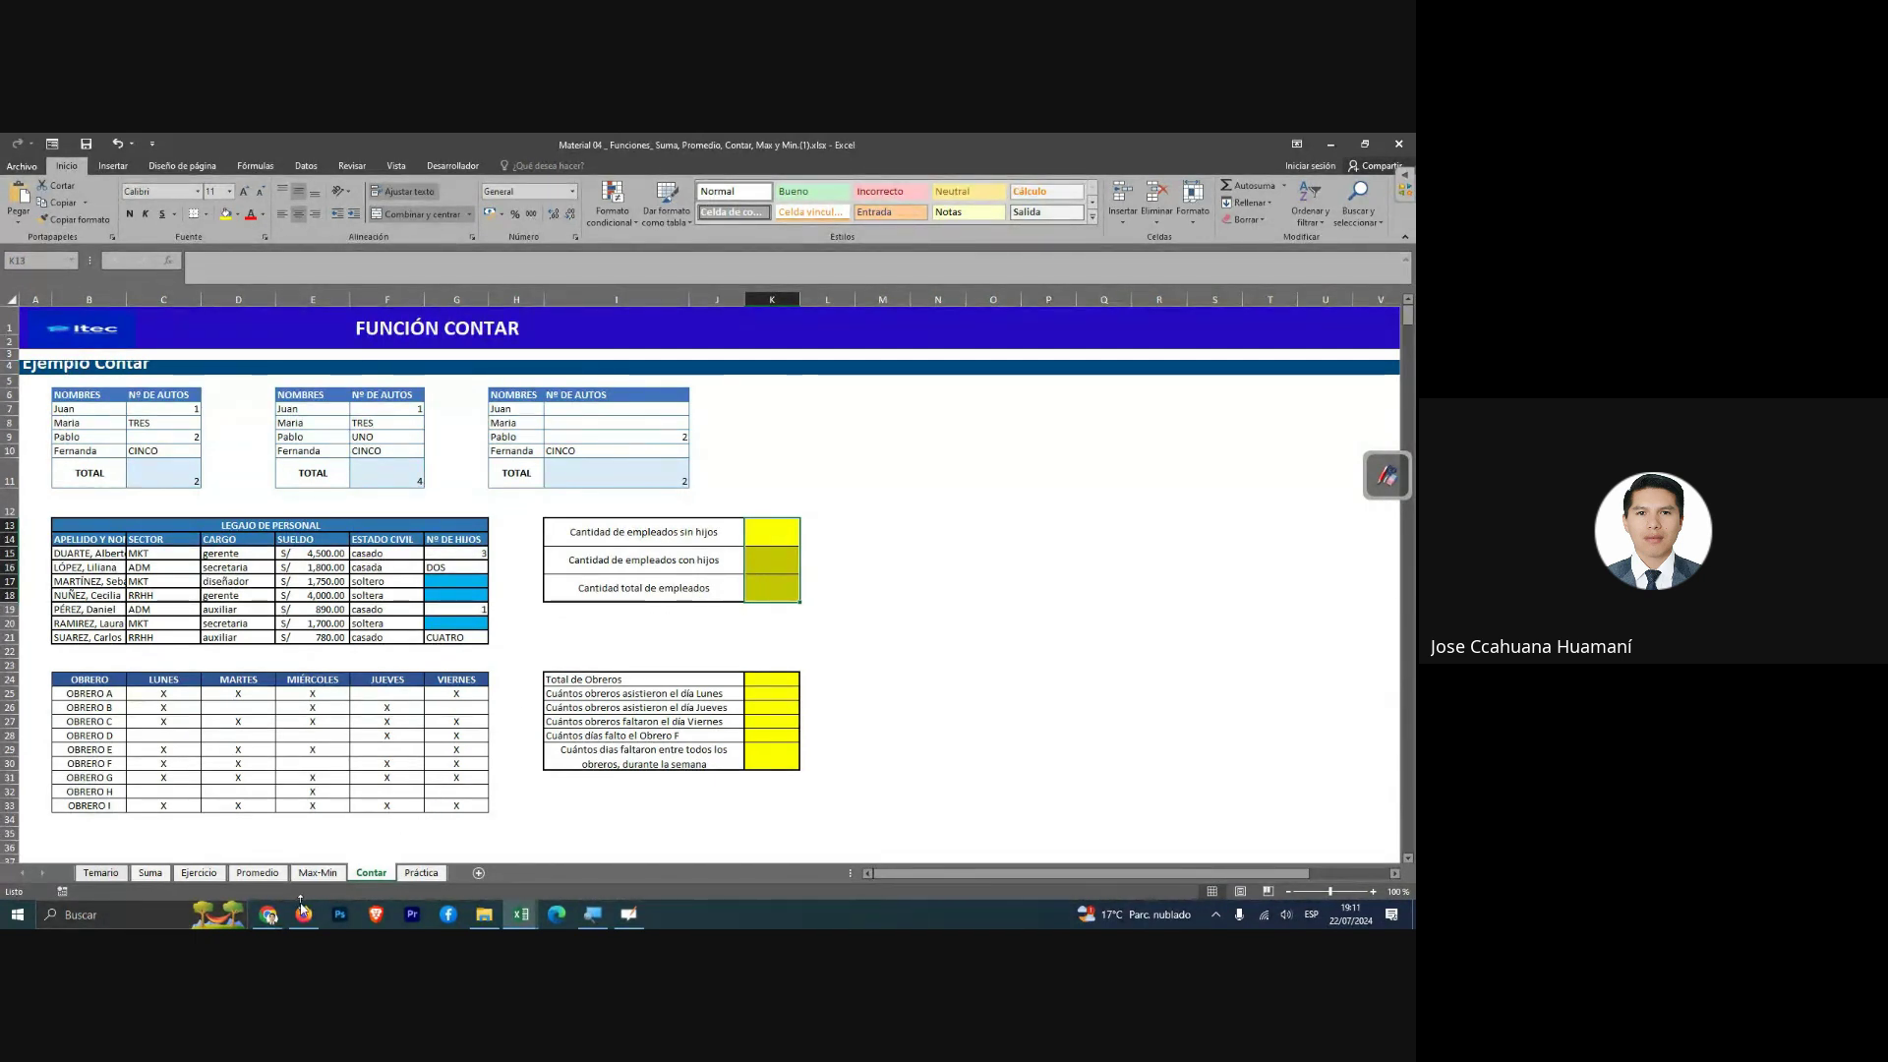
pyautogui.moveTo(268, 915)
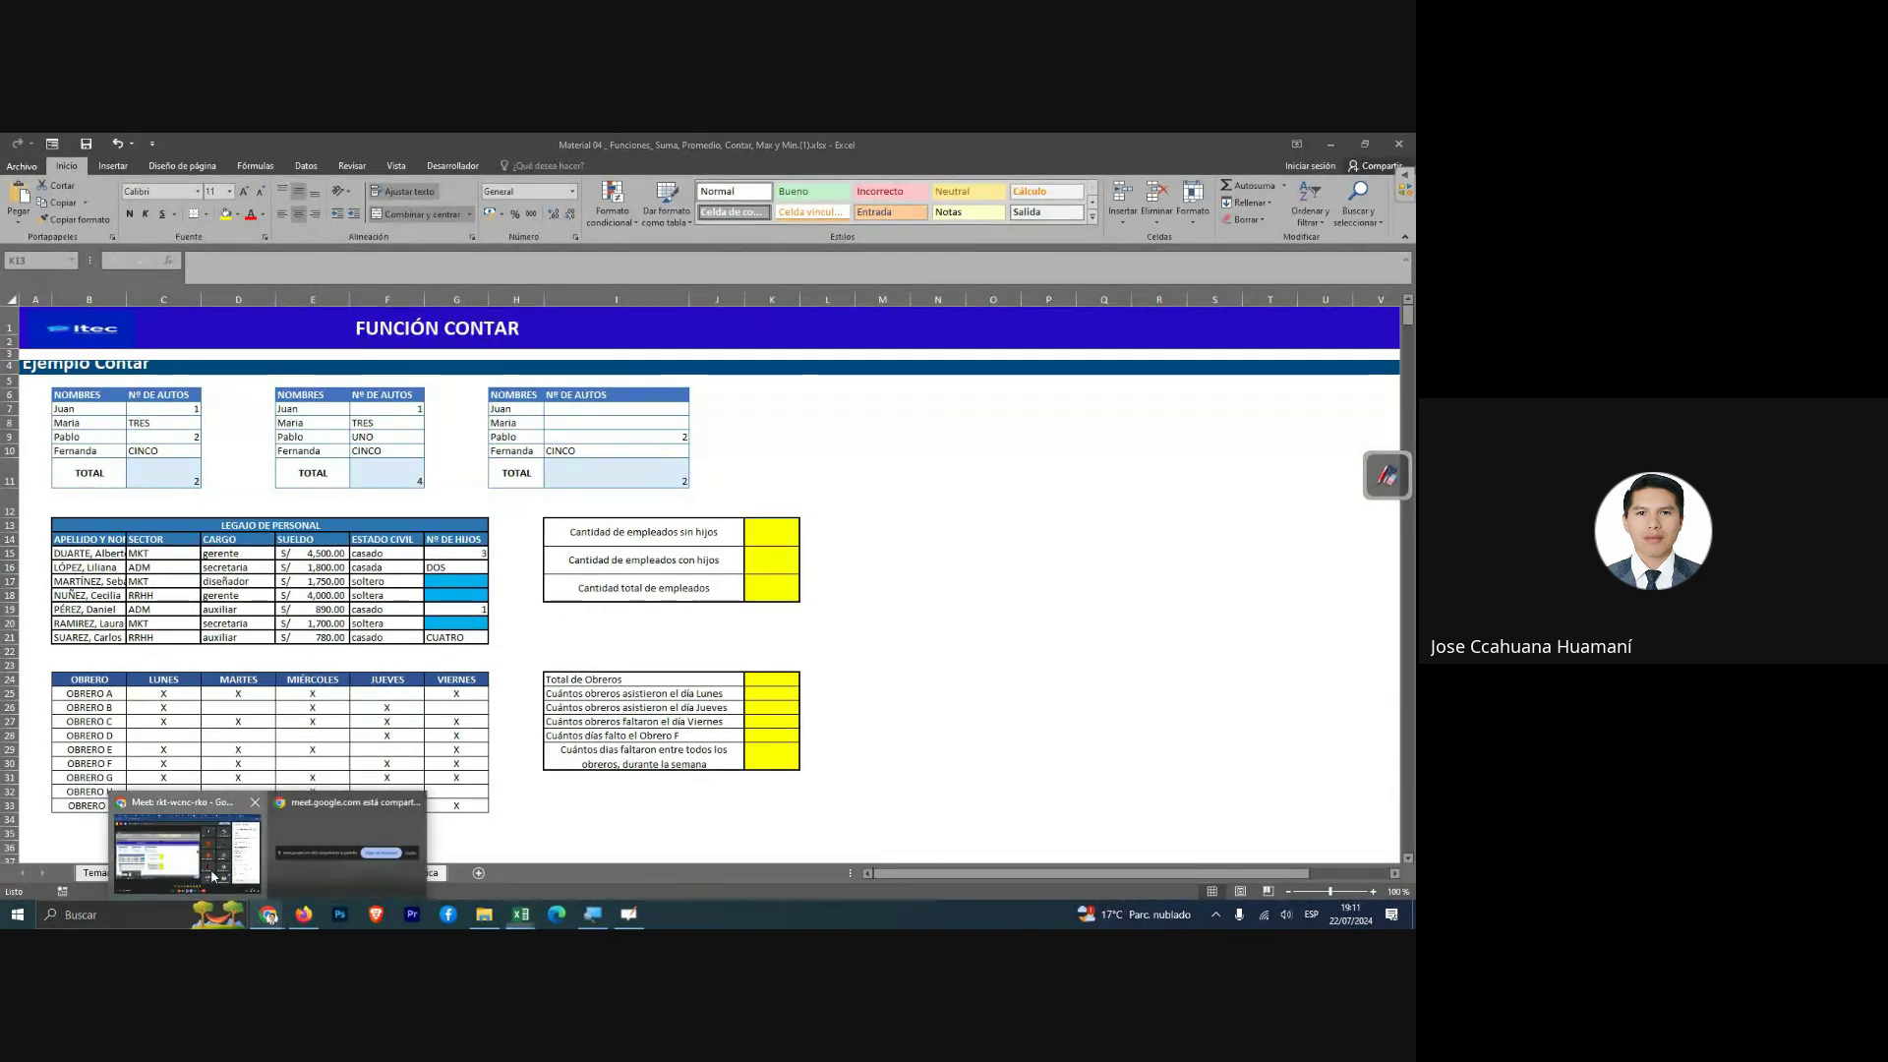
pyautogui.click(187, 850)
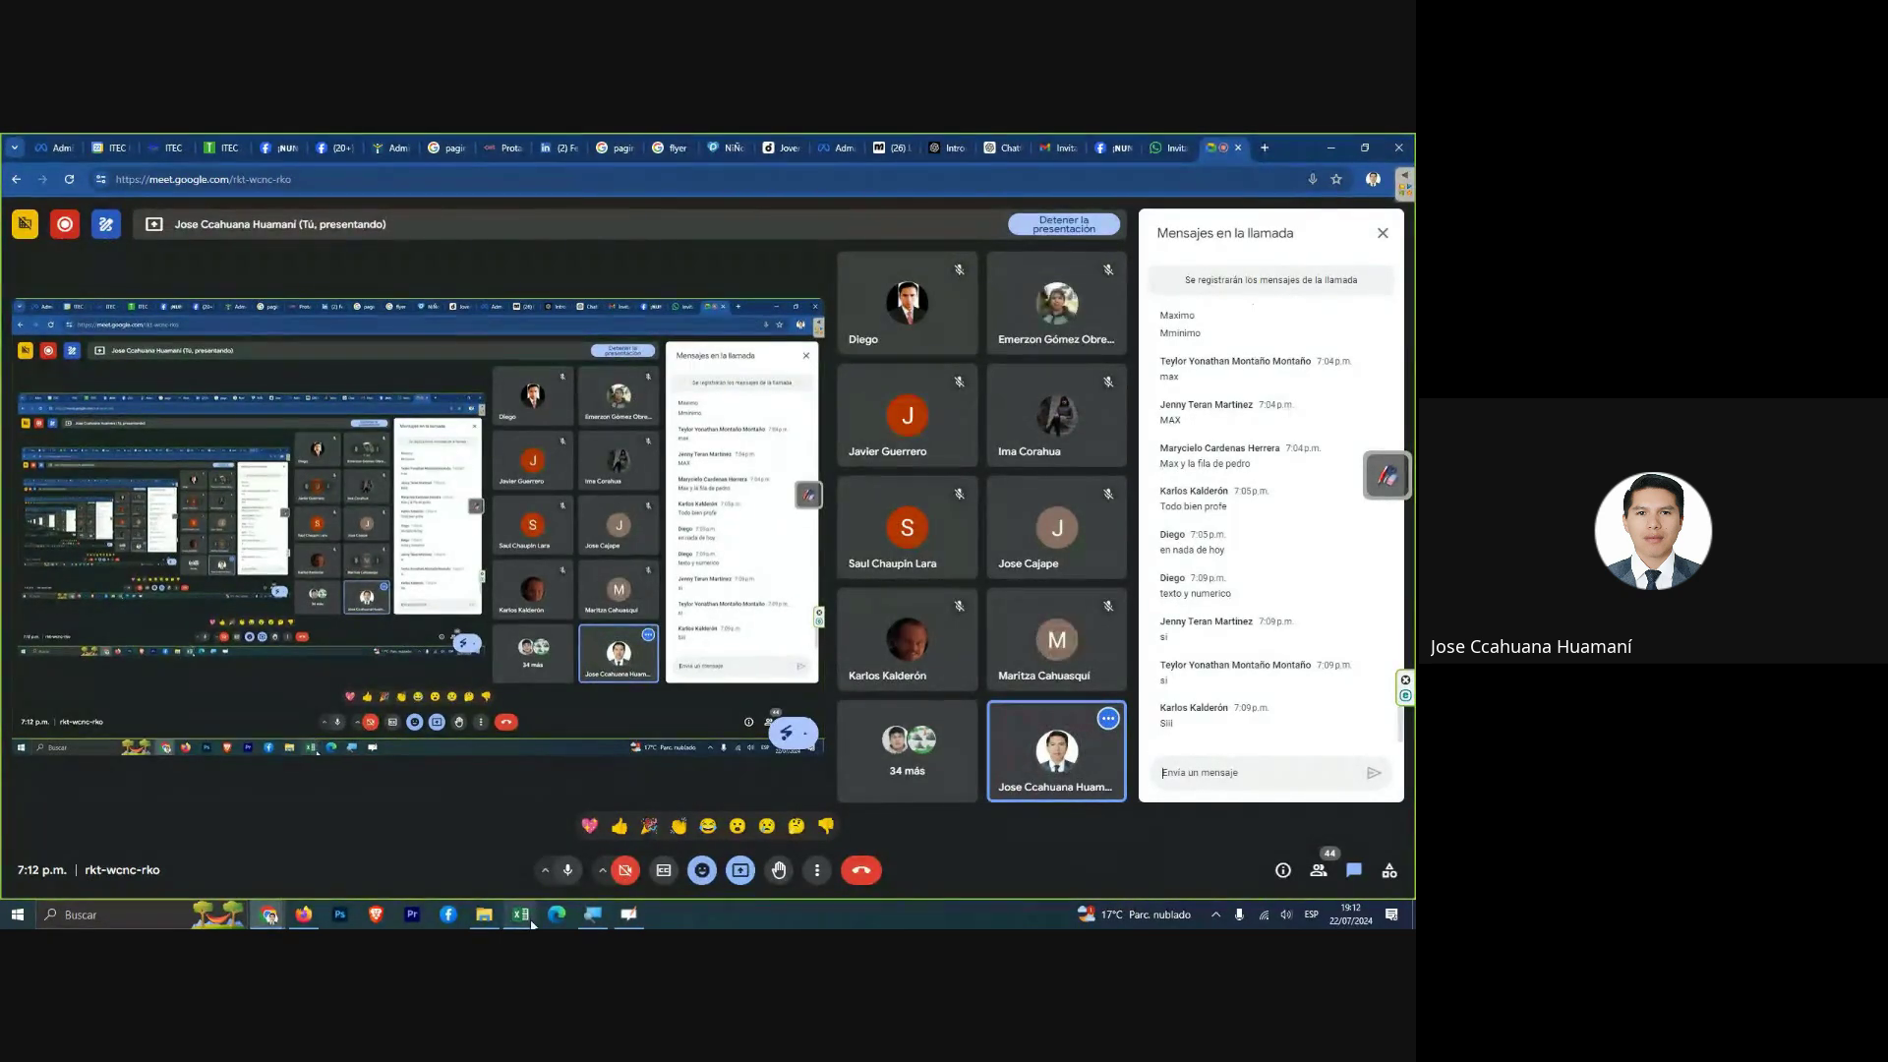
# Move between Excel and the Meet call, ending on the Excel FUNCIÓN CONTAR sheet.
pyautogui.moveTo(521, 914)
pyautogui.click(609, 845)
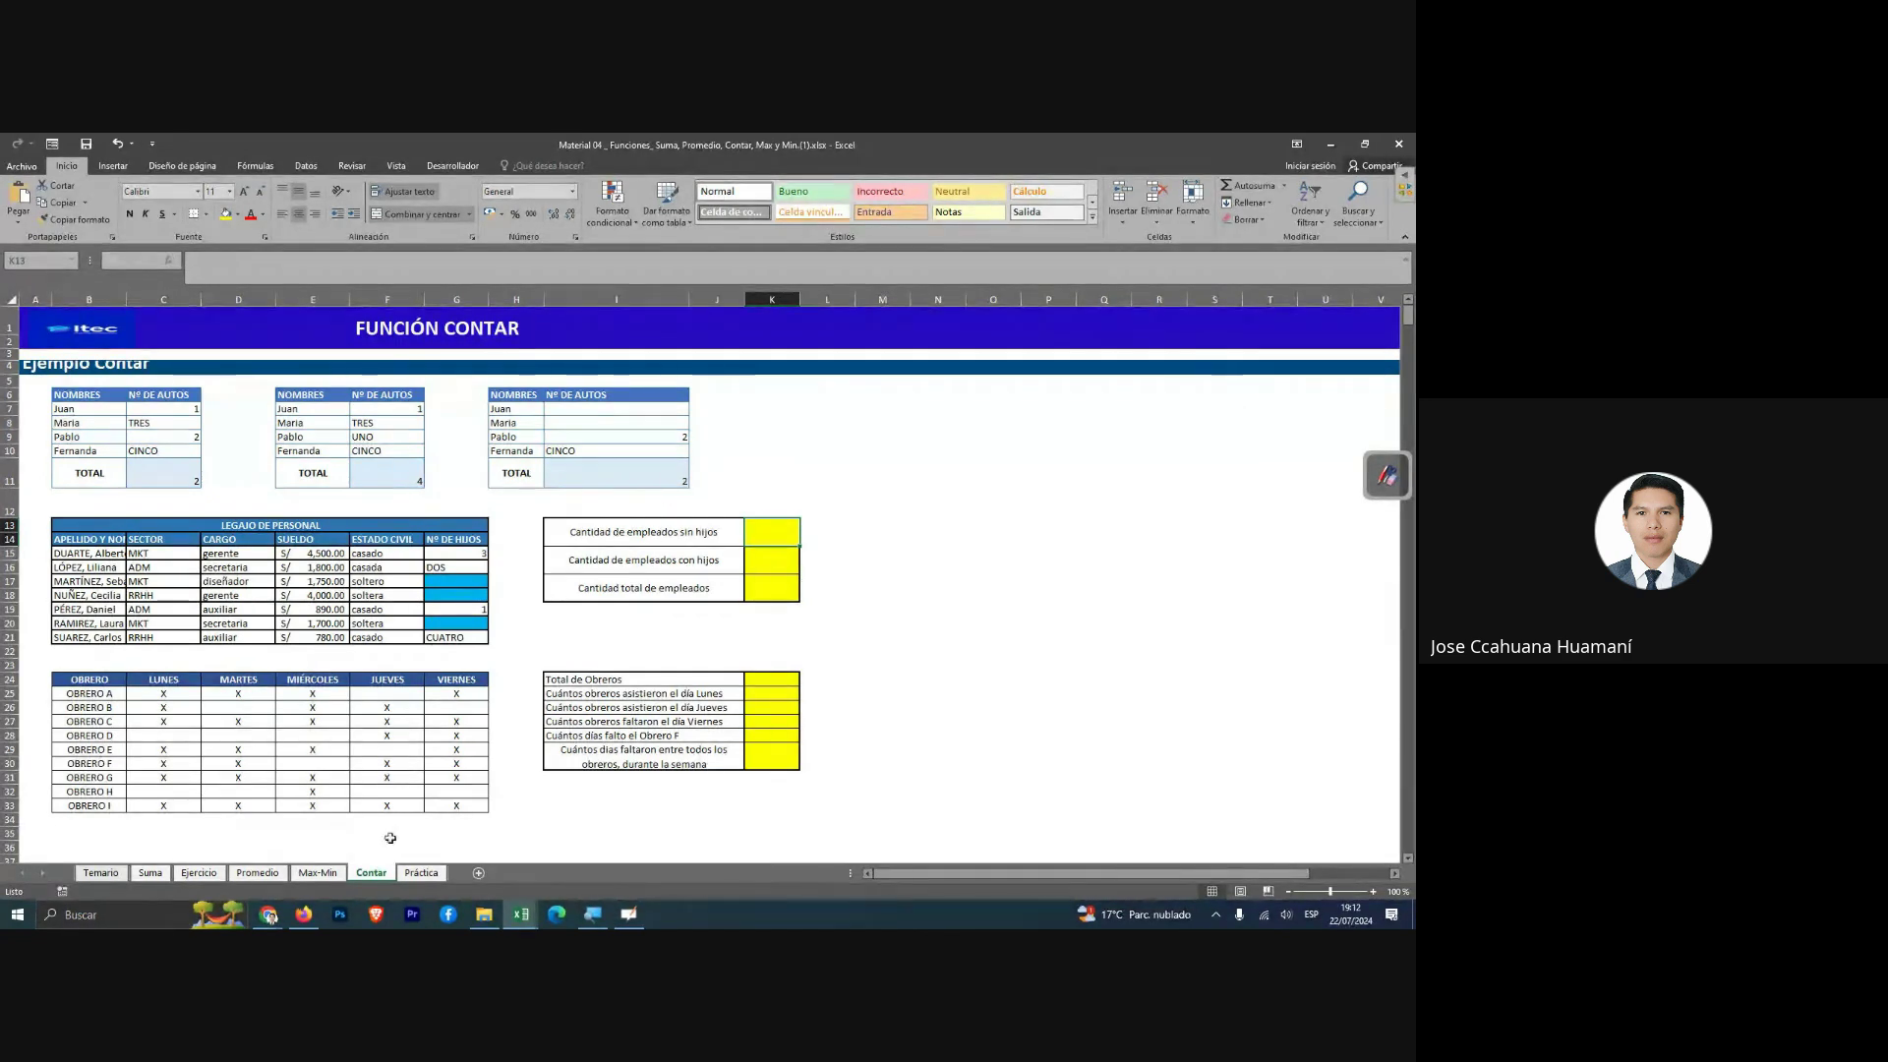
pyautogui.moveTo(269, 914)
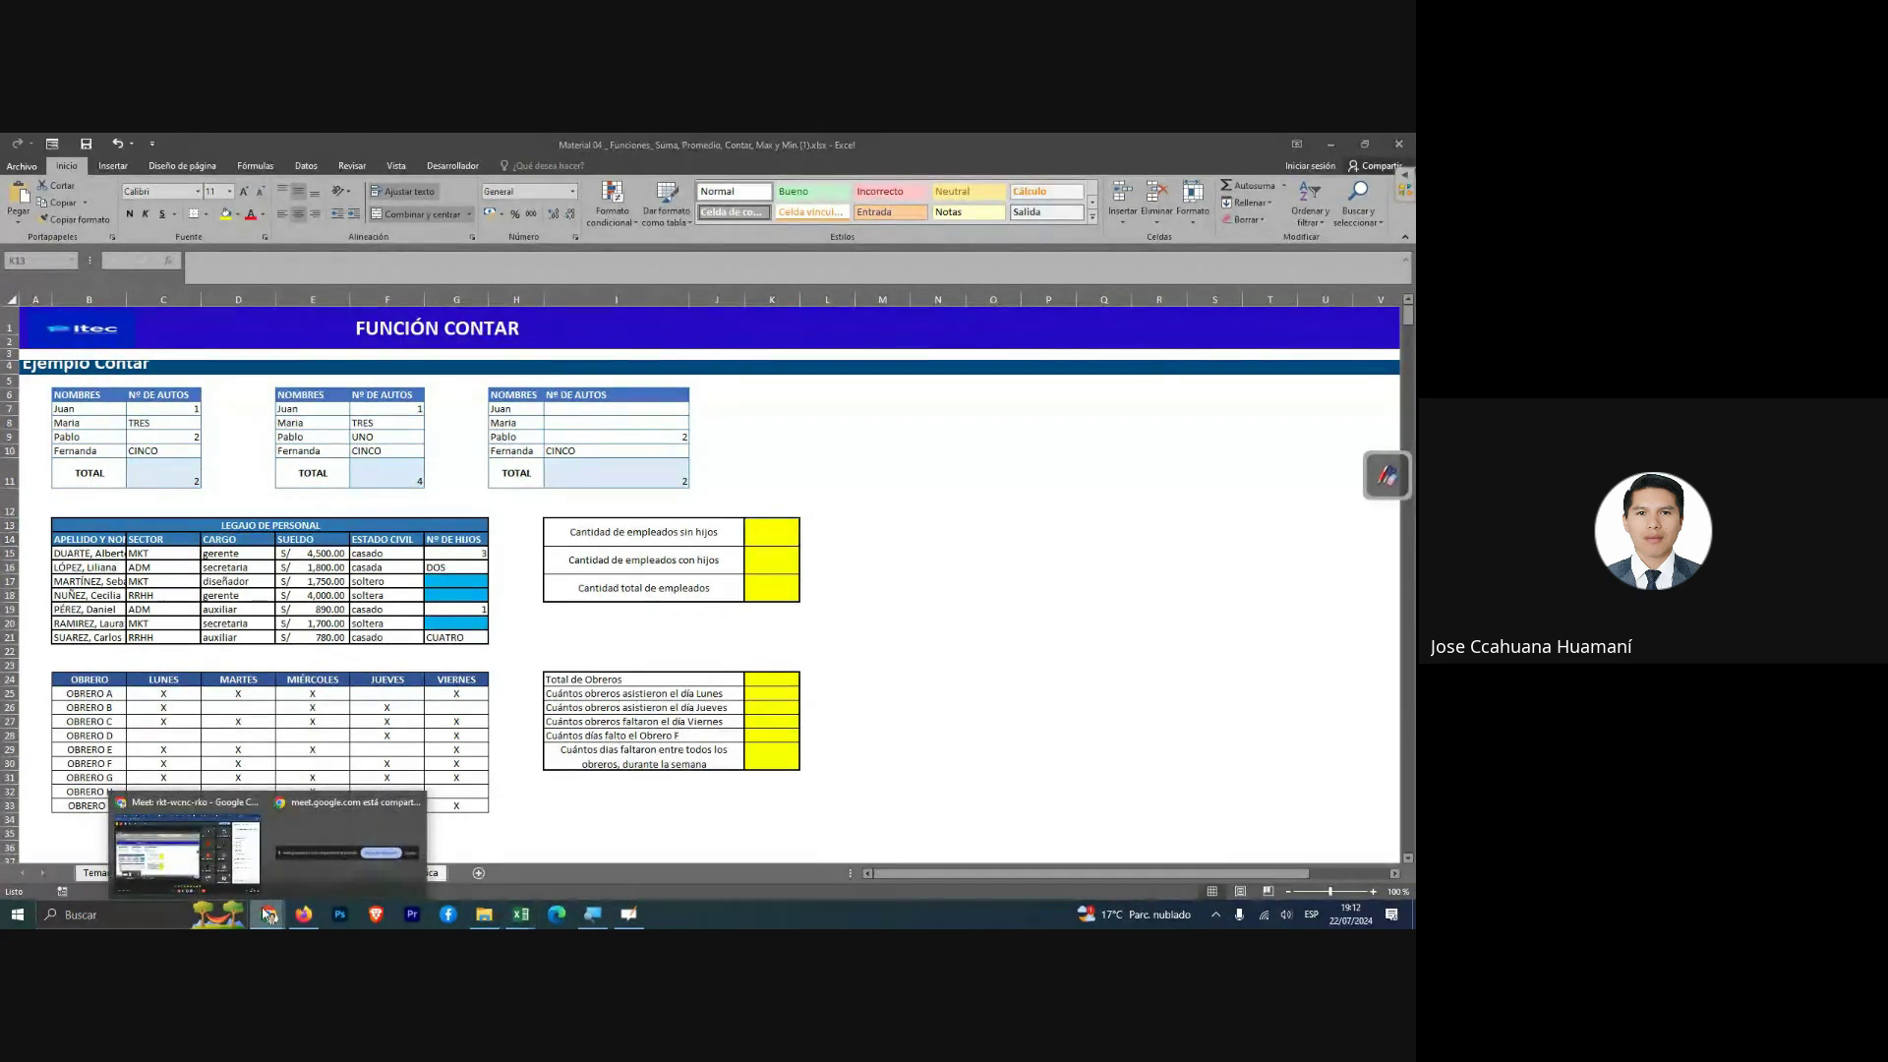
pyautogui.click(187, 840)
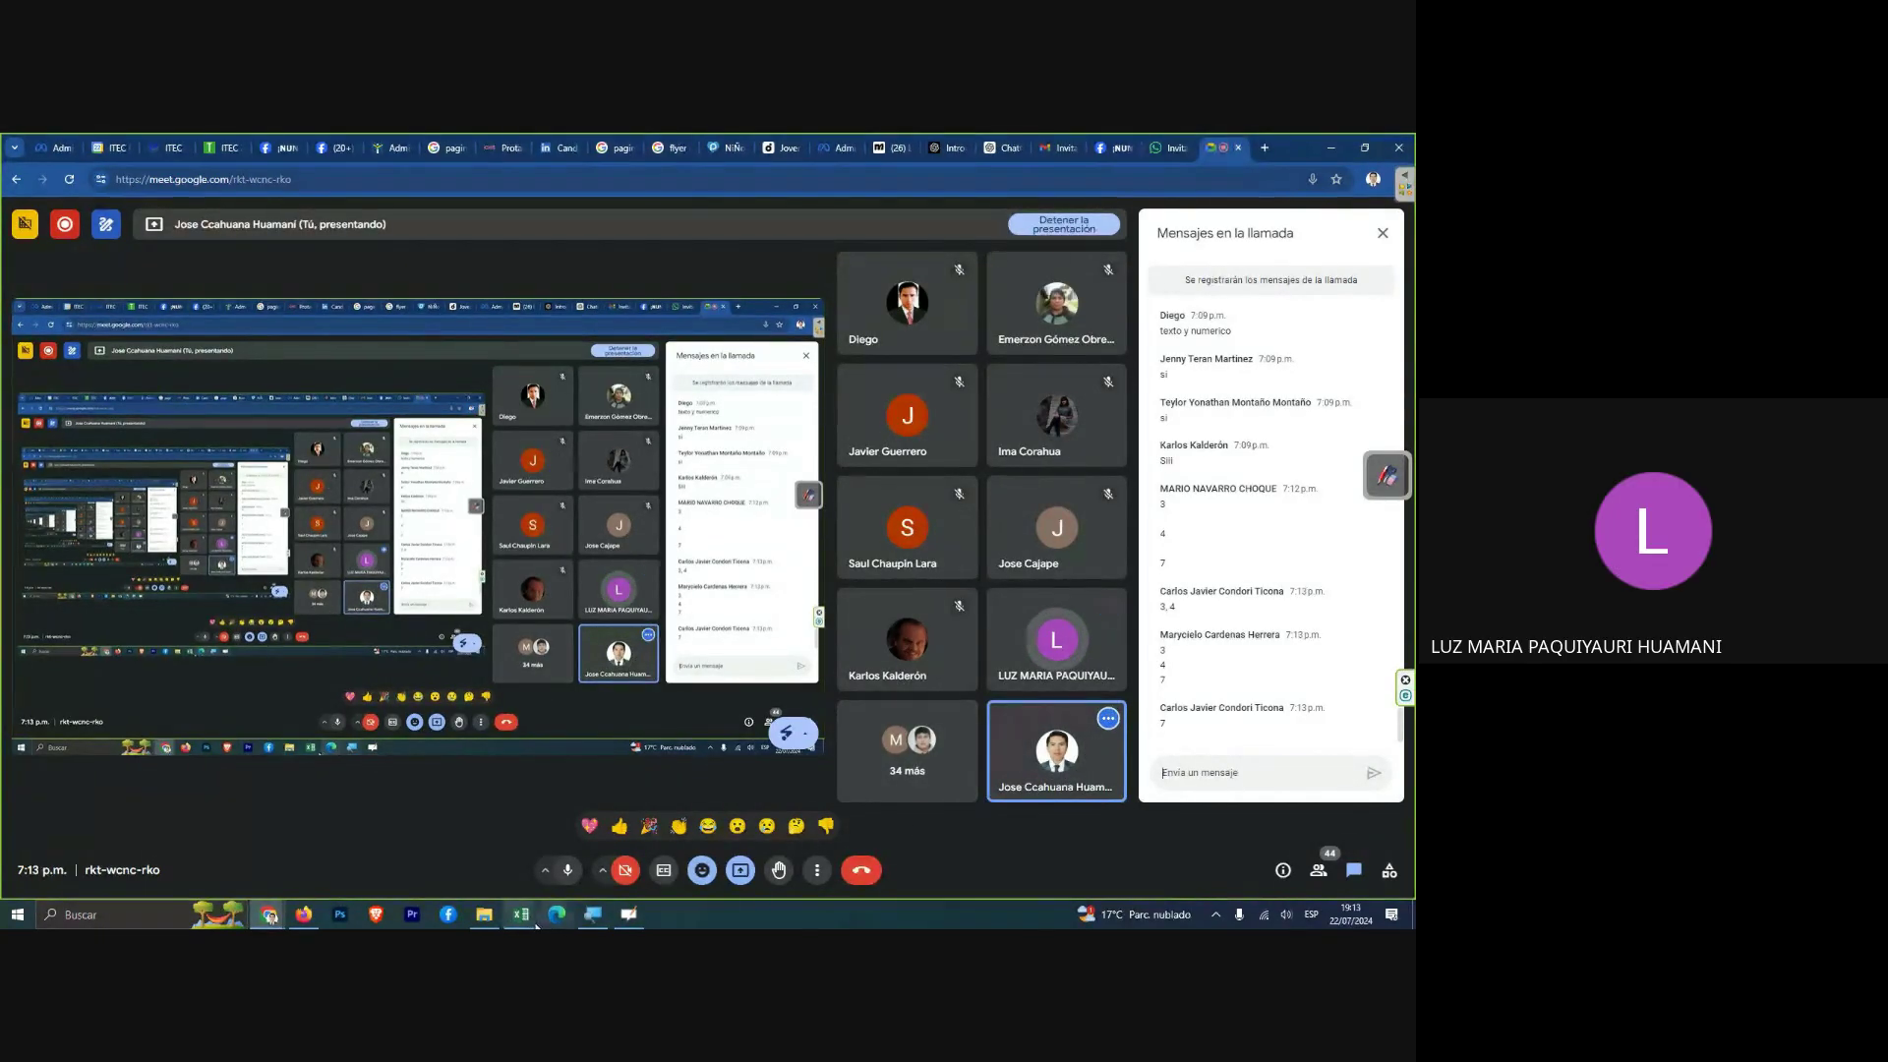
pyautogui.moveTo(521, 914)
pyautogui.click(590, 845)
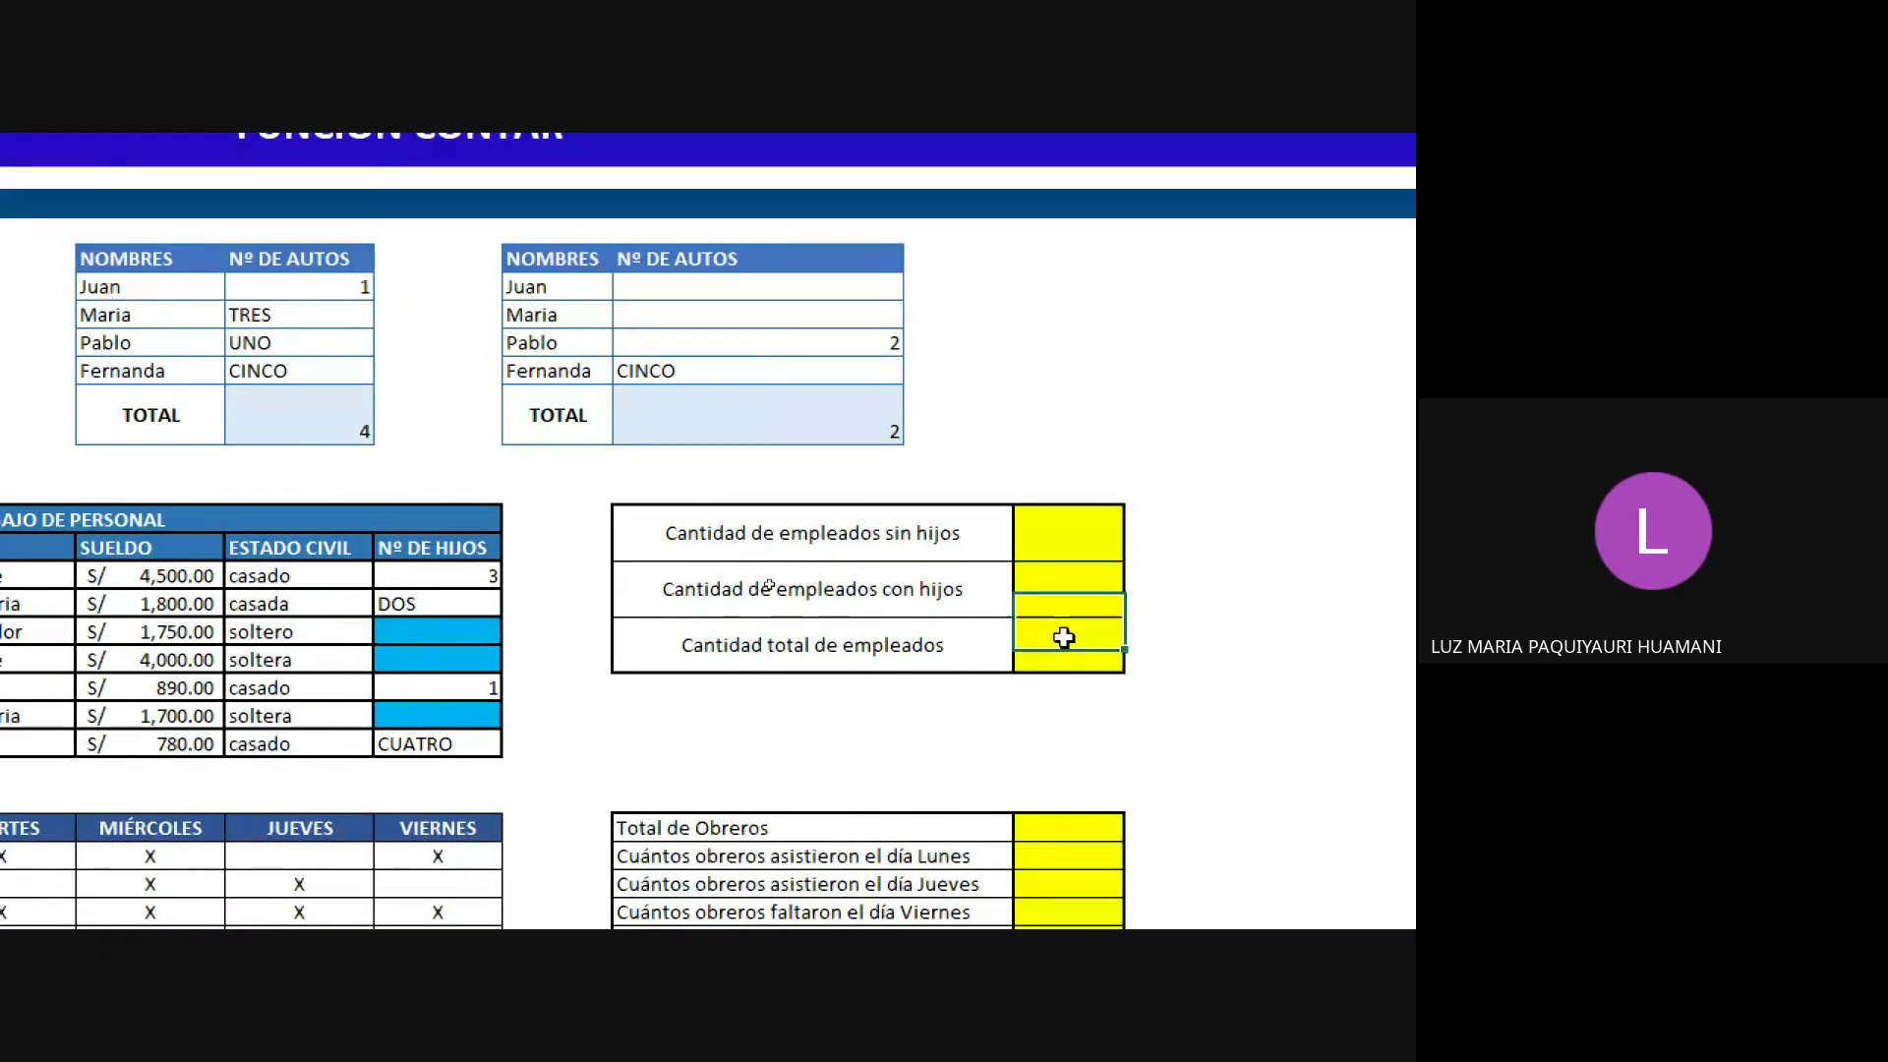
# Count the blank Nº DE HIJOS cells with CONTAR.BLANCO so employees without children reads 3.
pyautogui.click(1062, 640)
pyautogui.click(1062, 518)
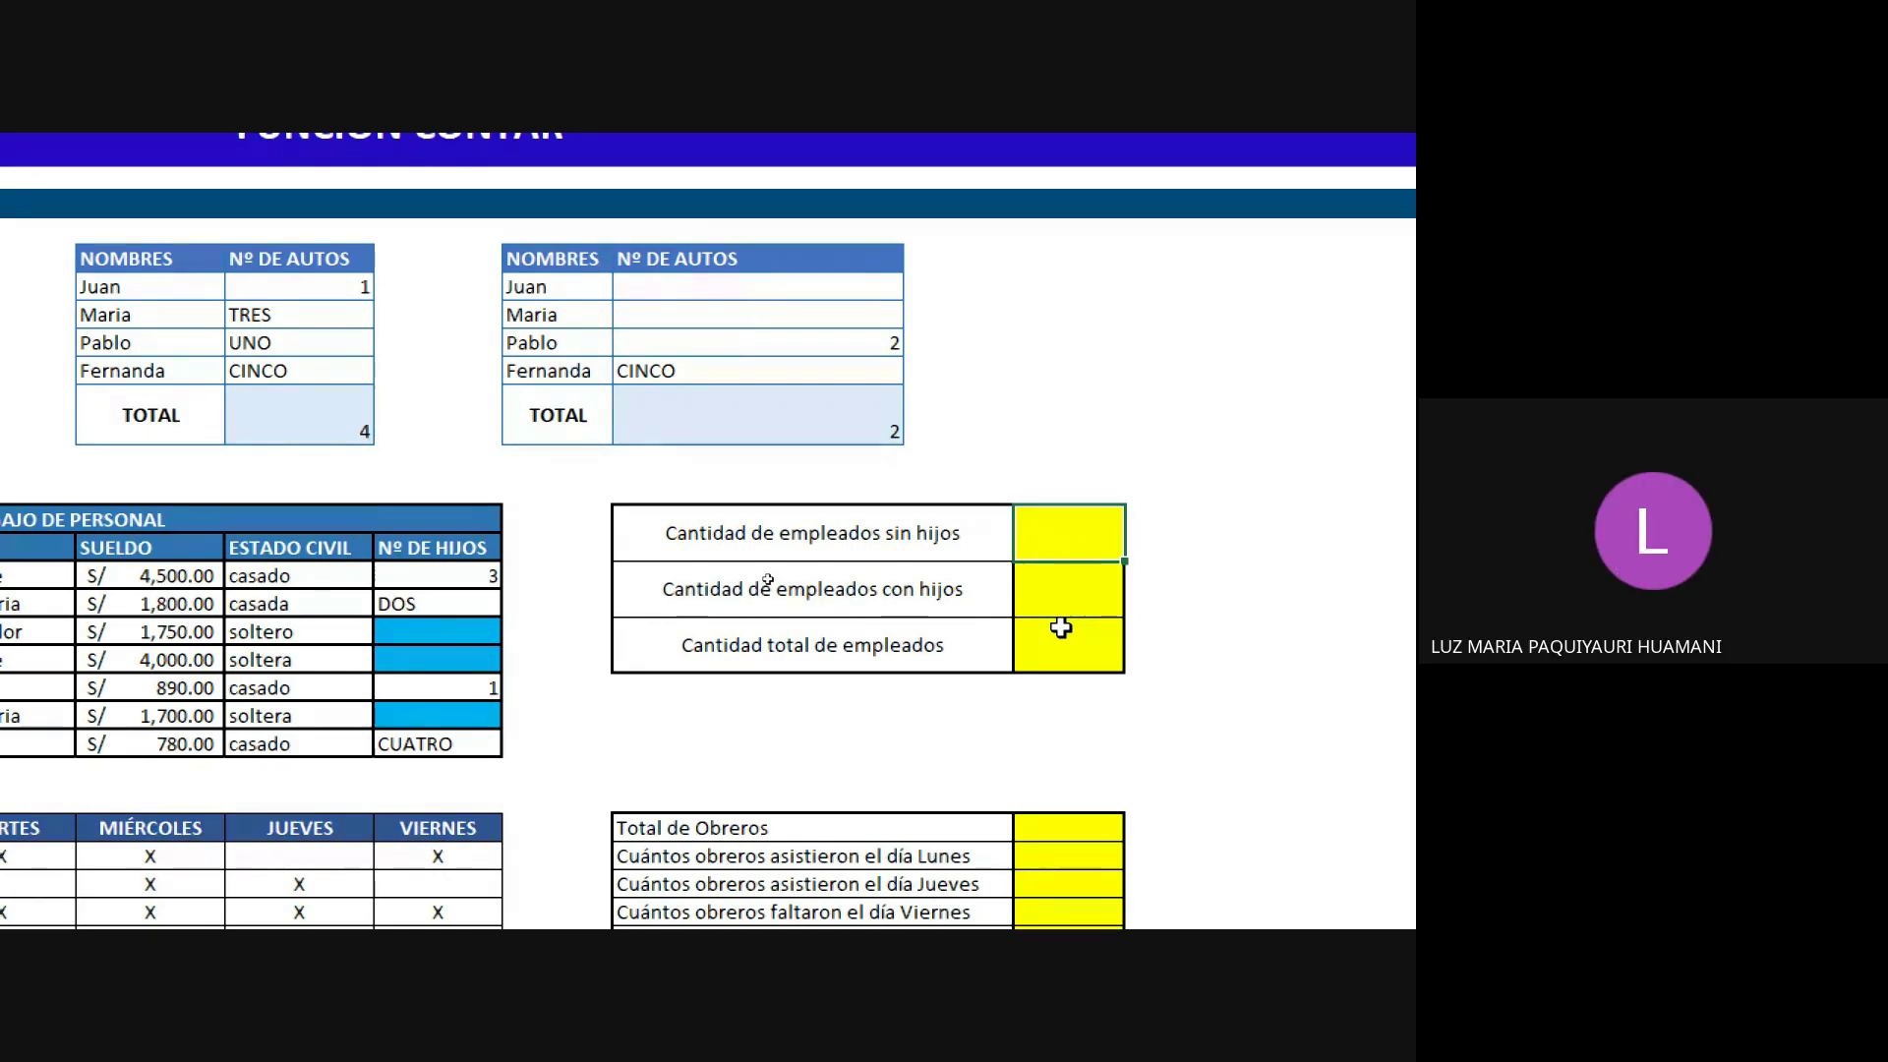
pyautogui.write('=')
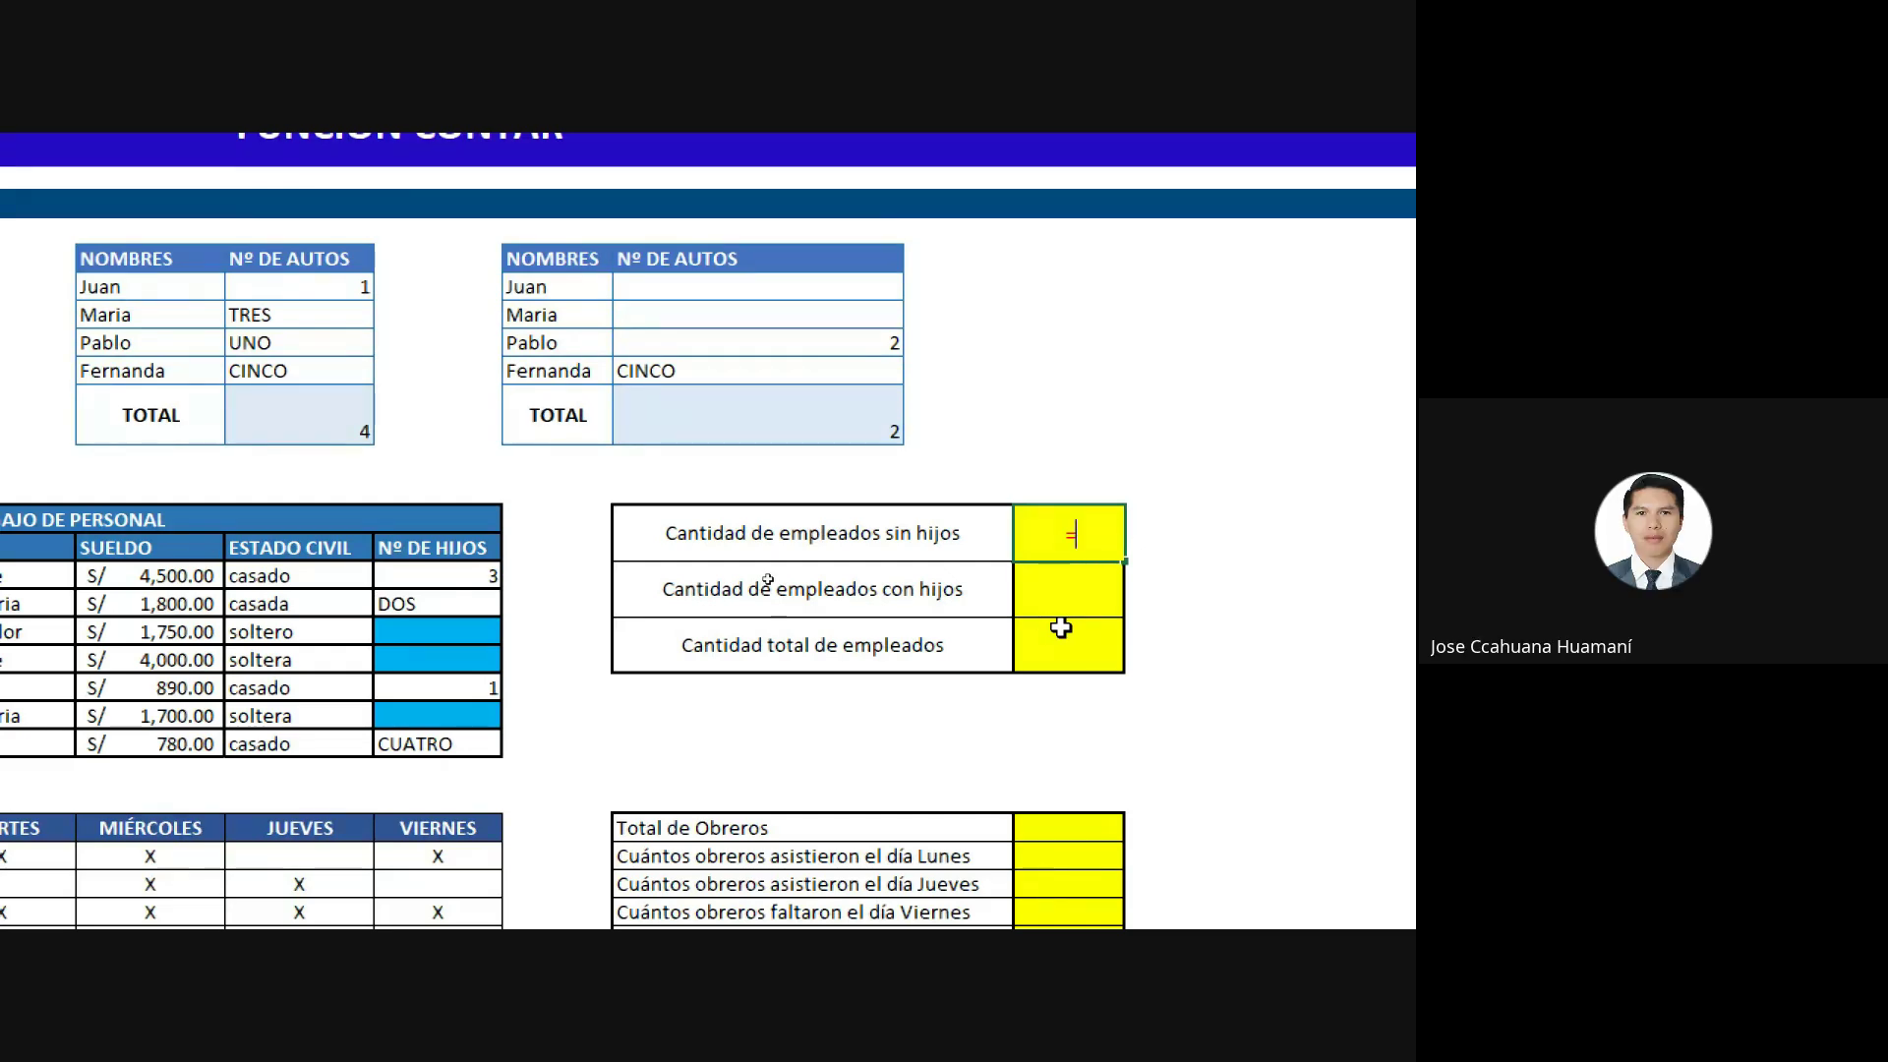
pyautogui.write('contar')
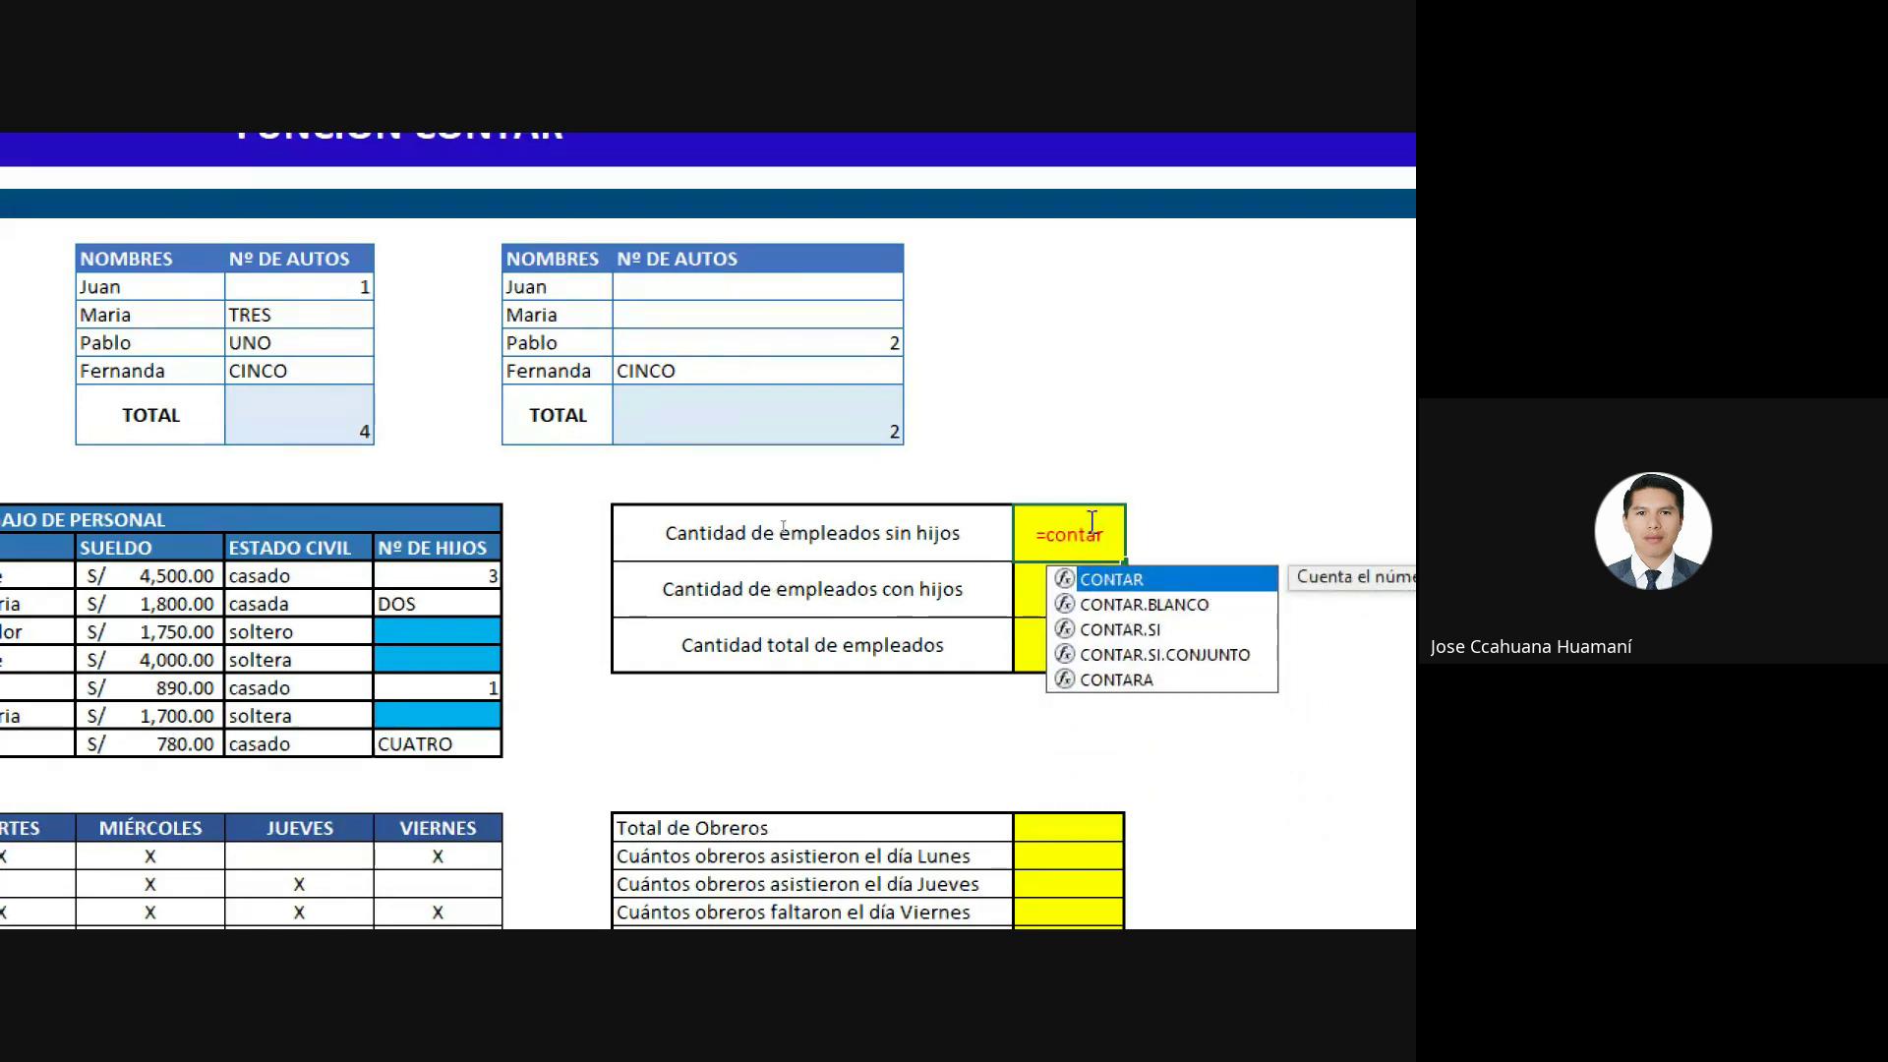
pyautogui.click(1160, 612)
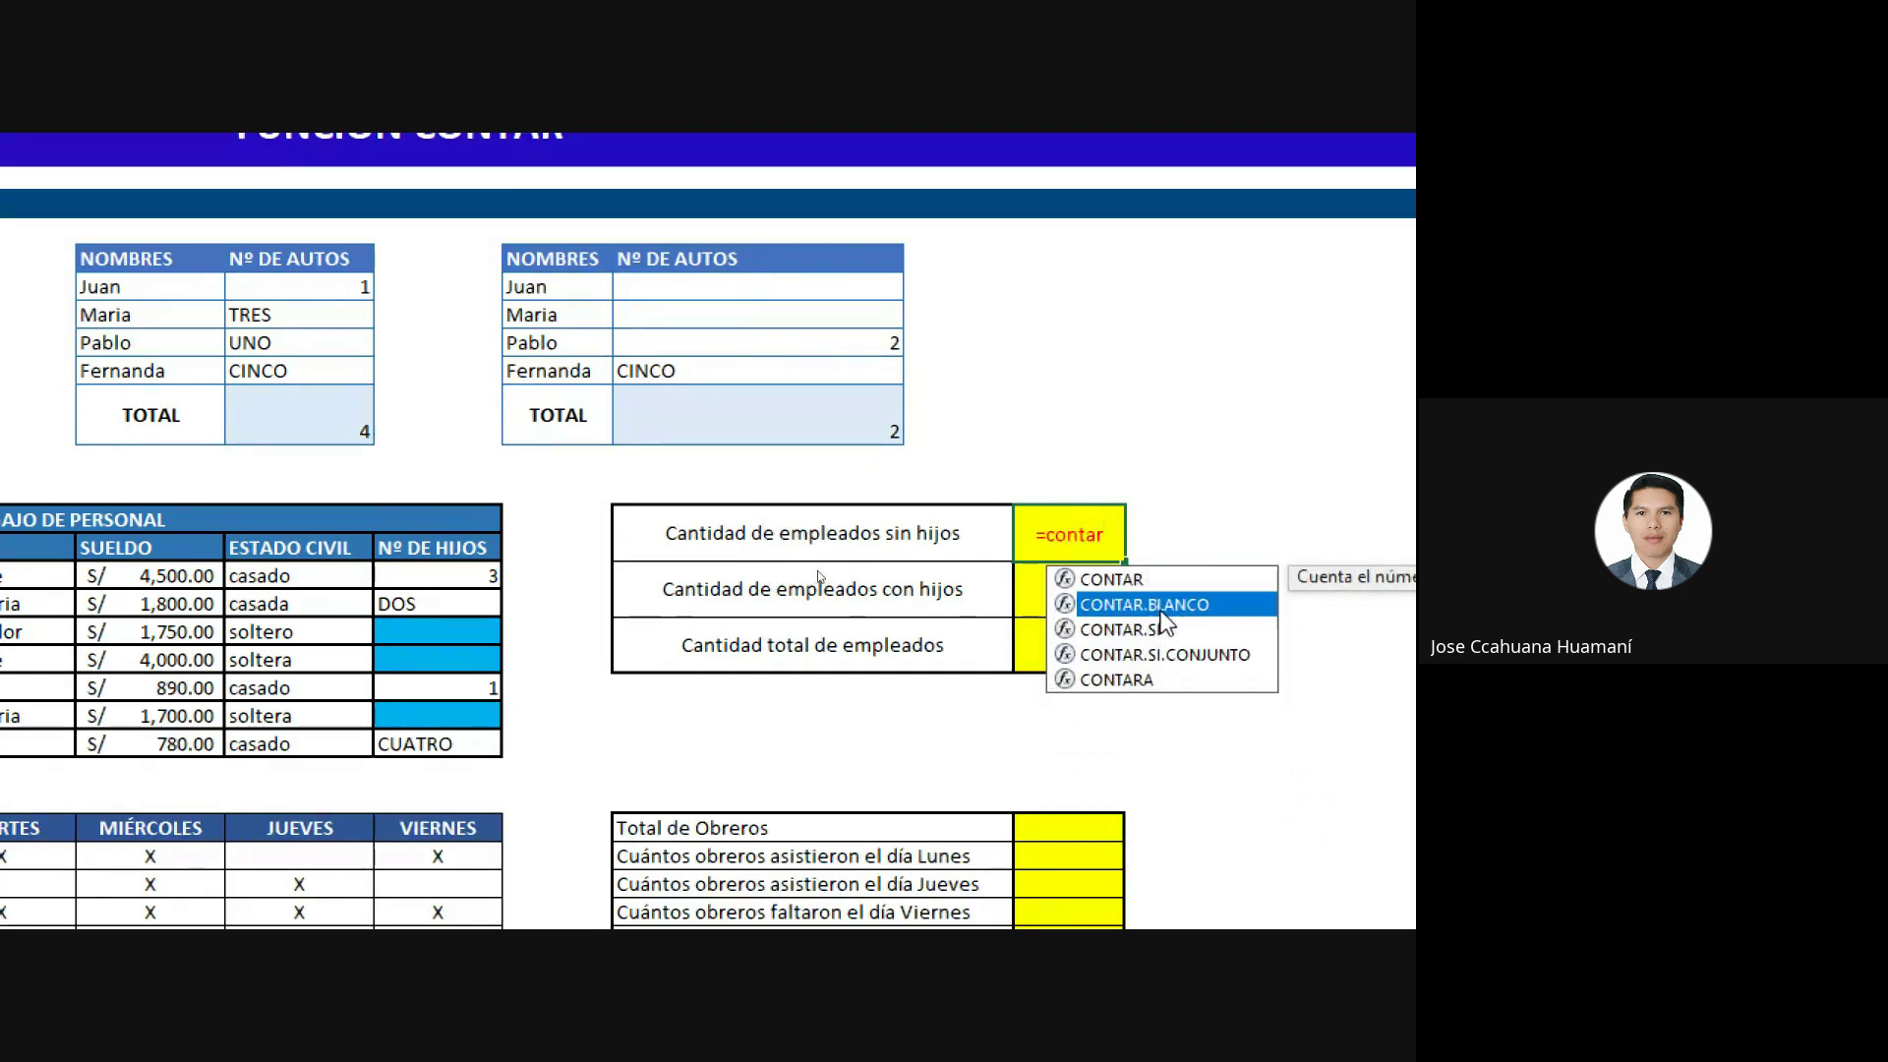
pyautogui.doubleClick(1161, 612)
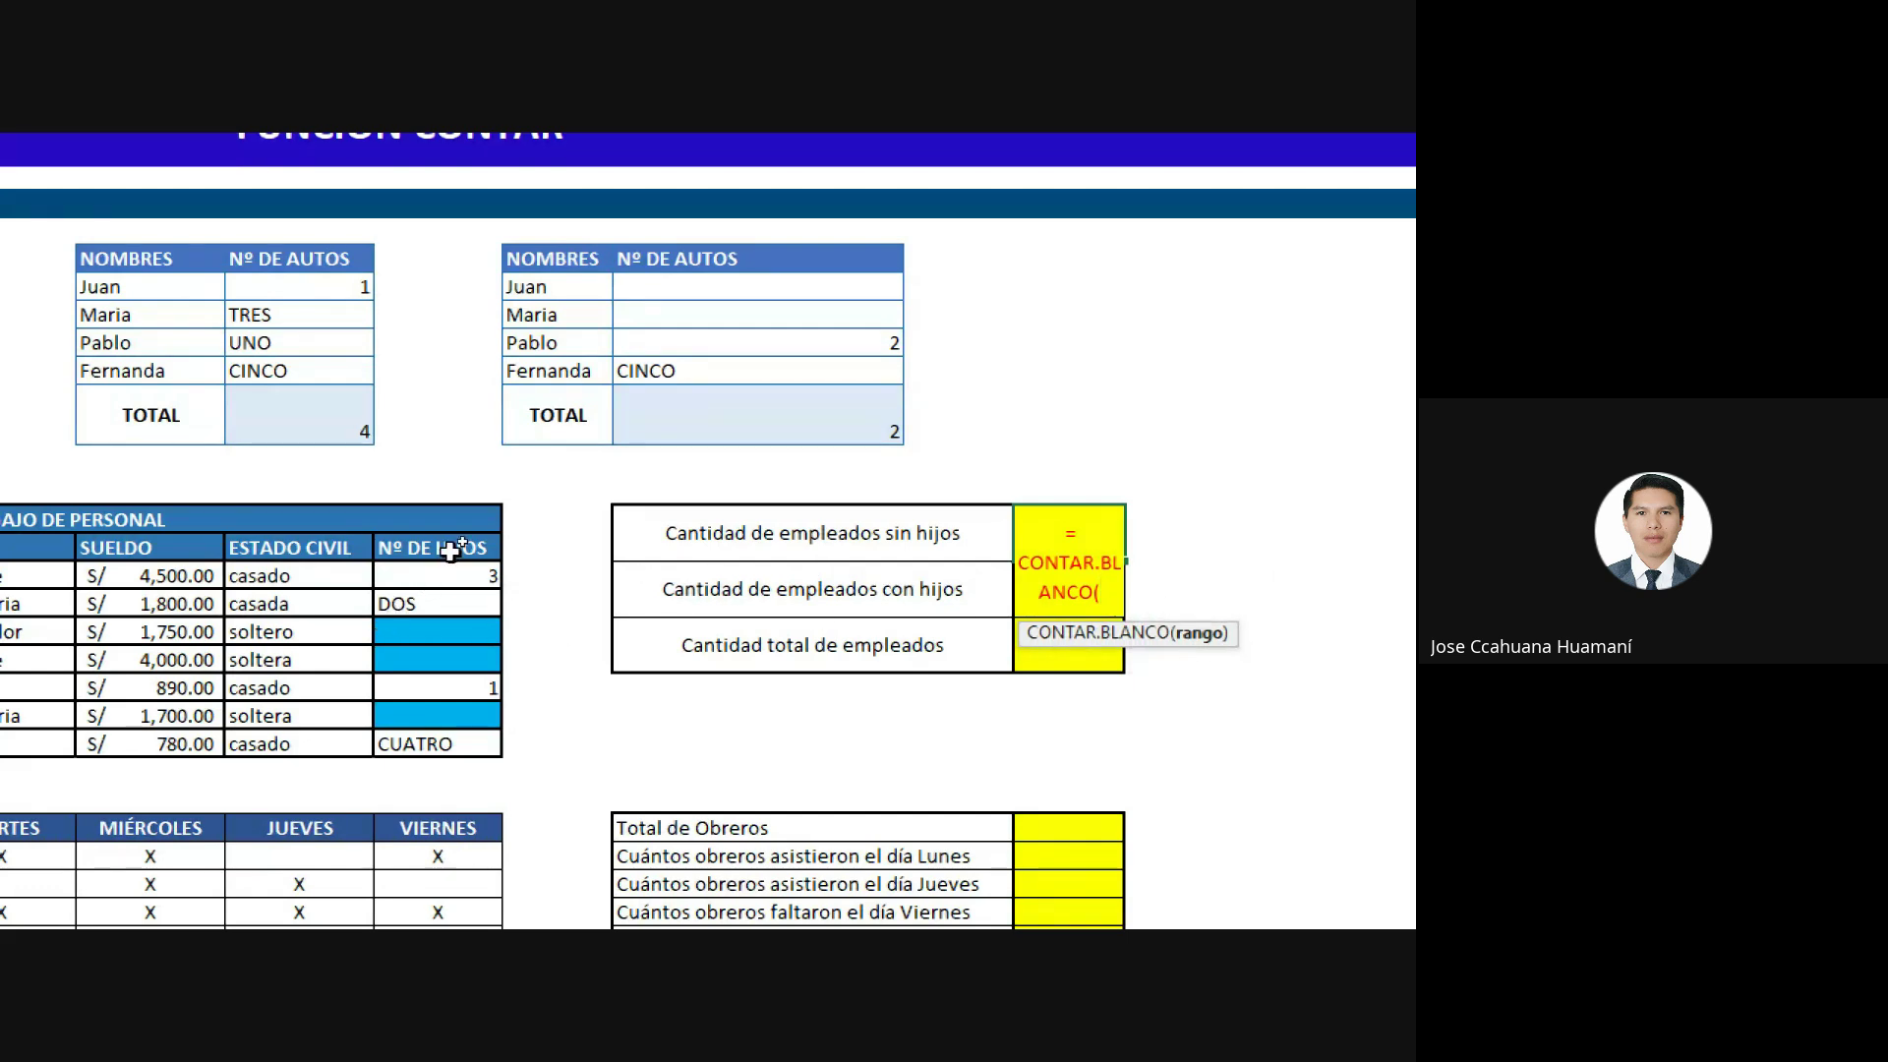
pyautogui.moveTo(432, 575); pyautogui.dragTo(435, 743)
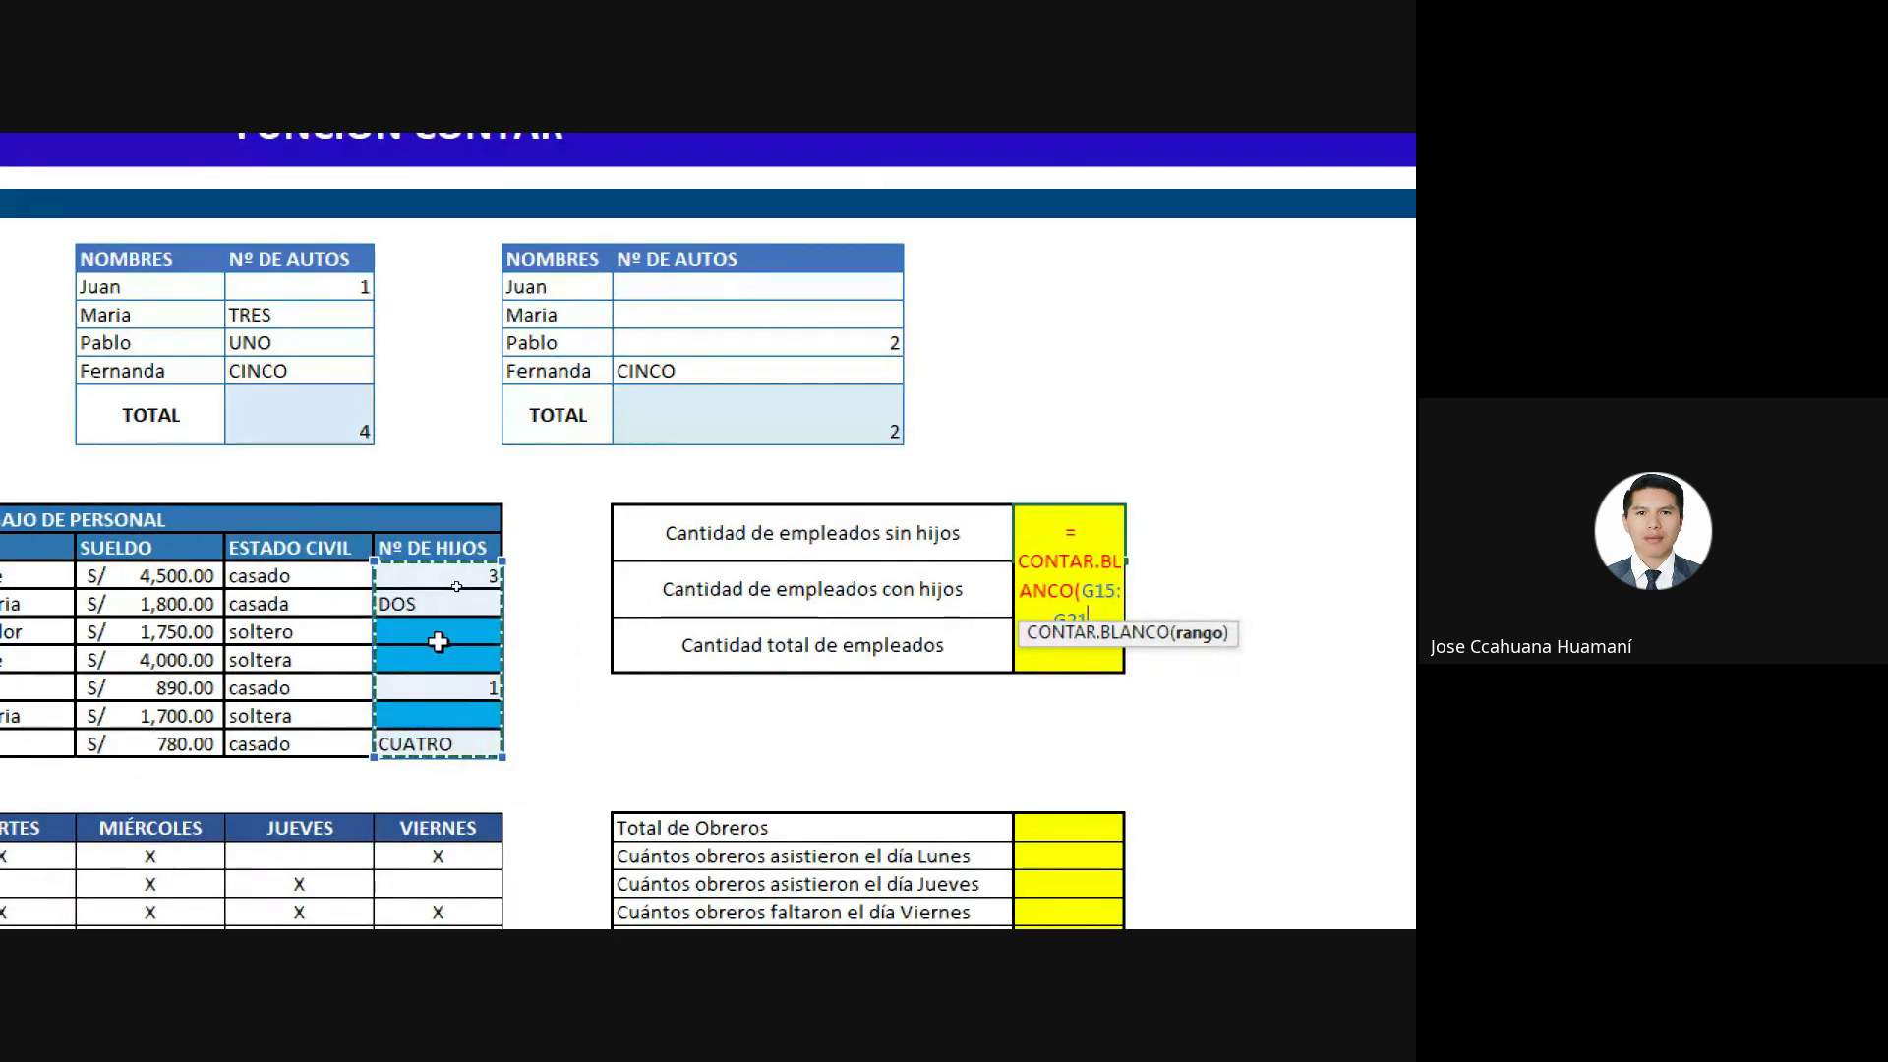
pyautogui.press('Return')
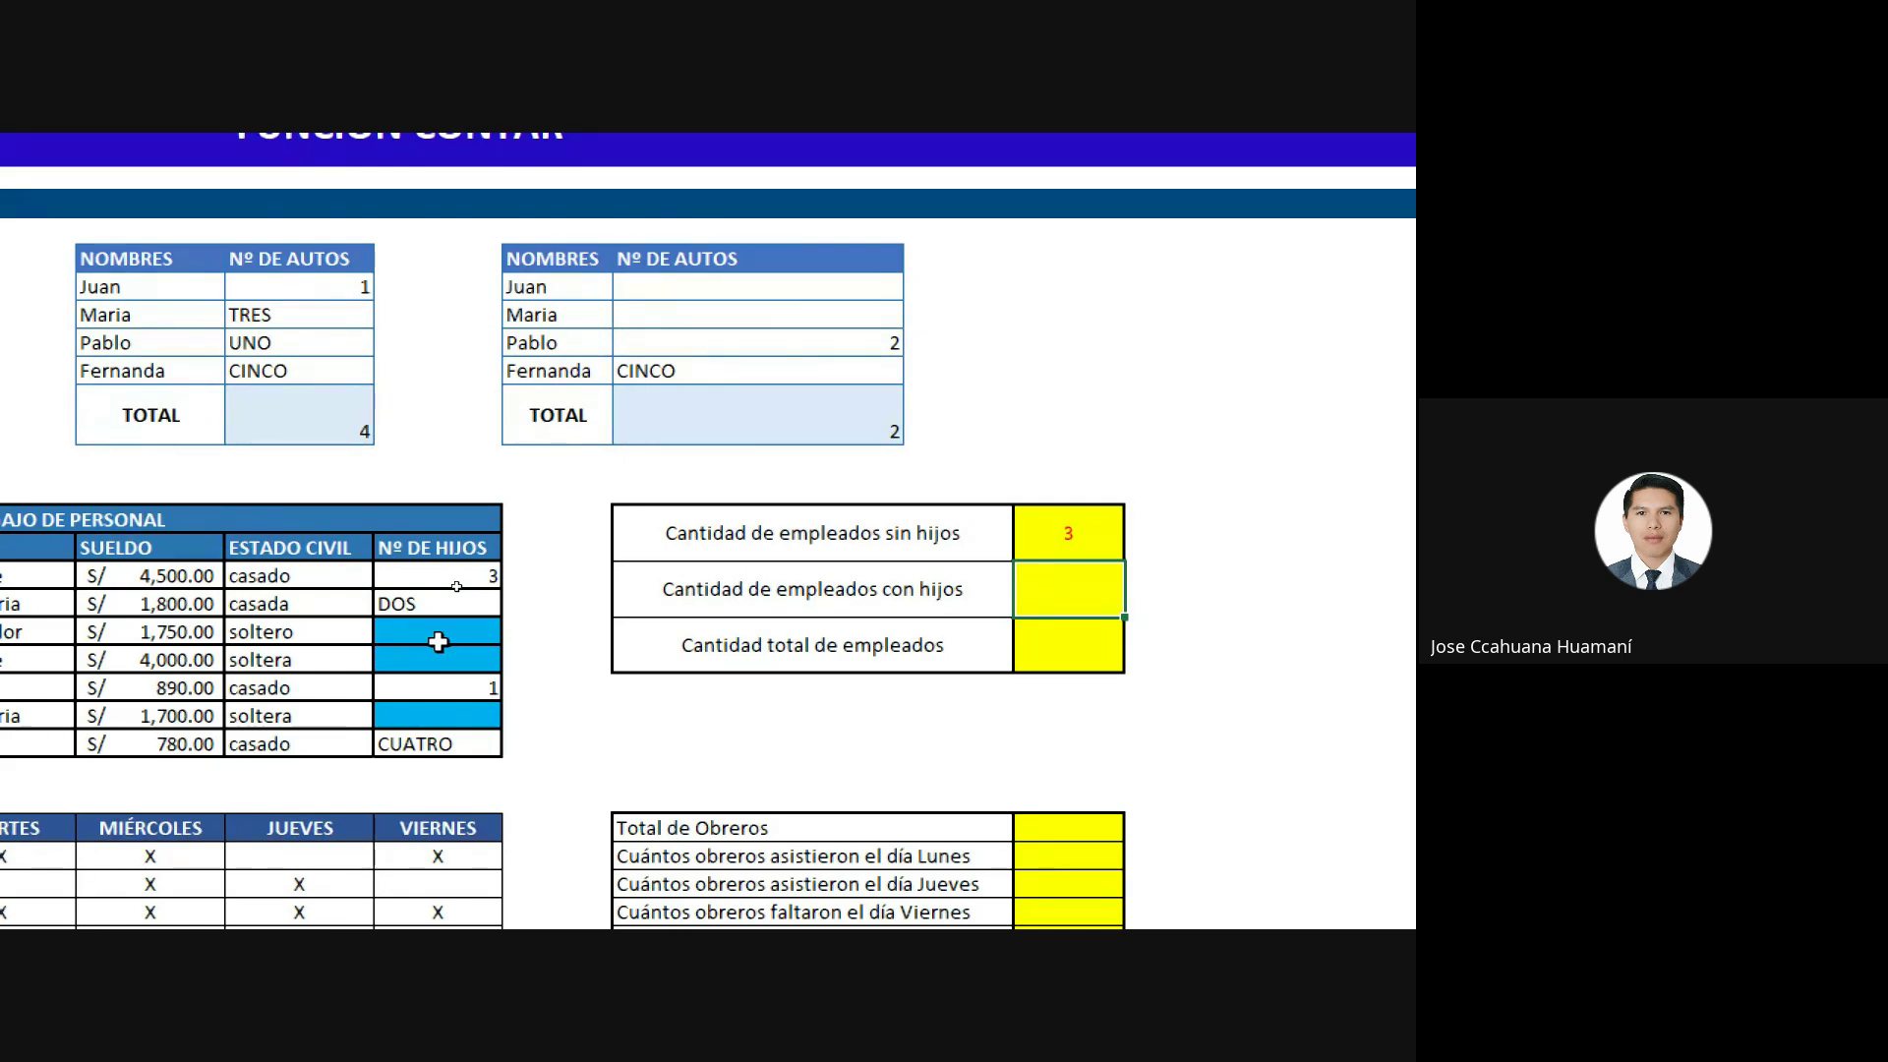
pyautogui.click(439, 634)
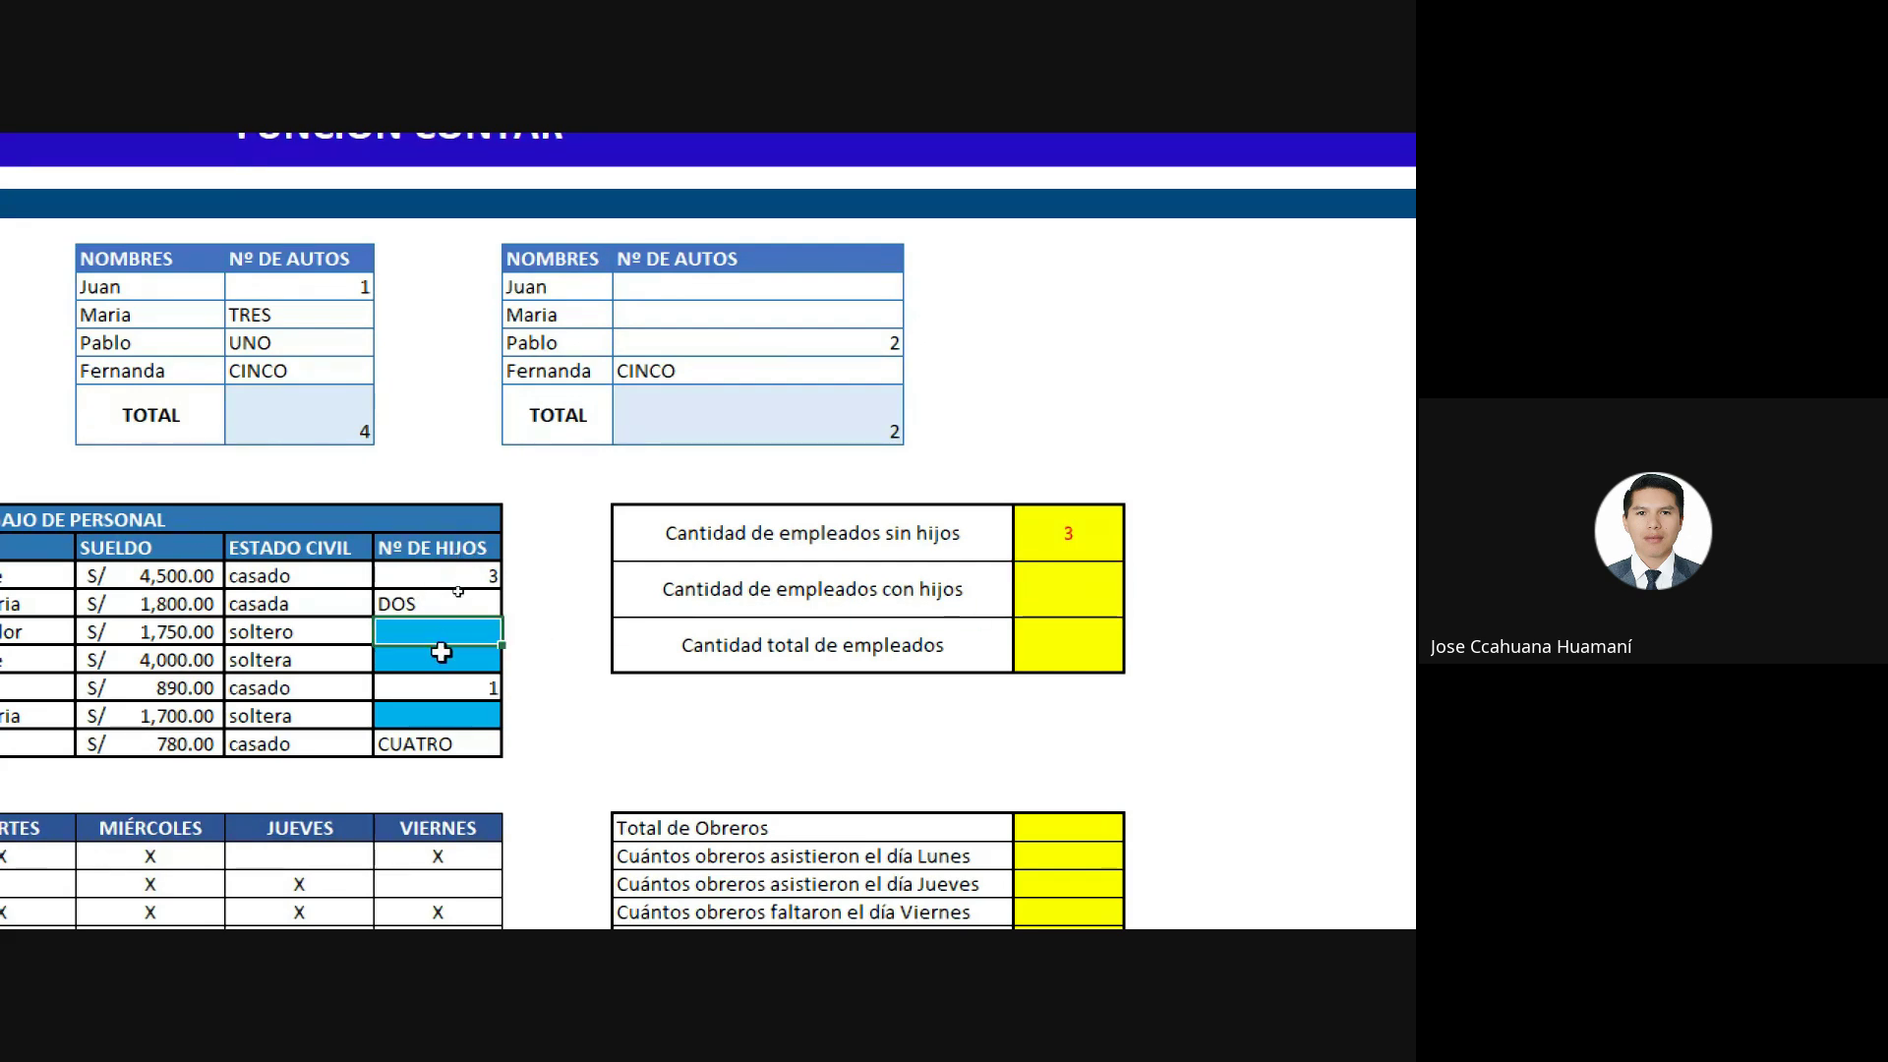
pyautogui.click(448, 661)
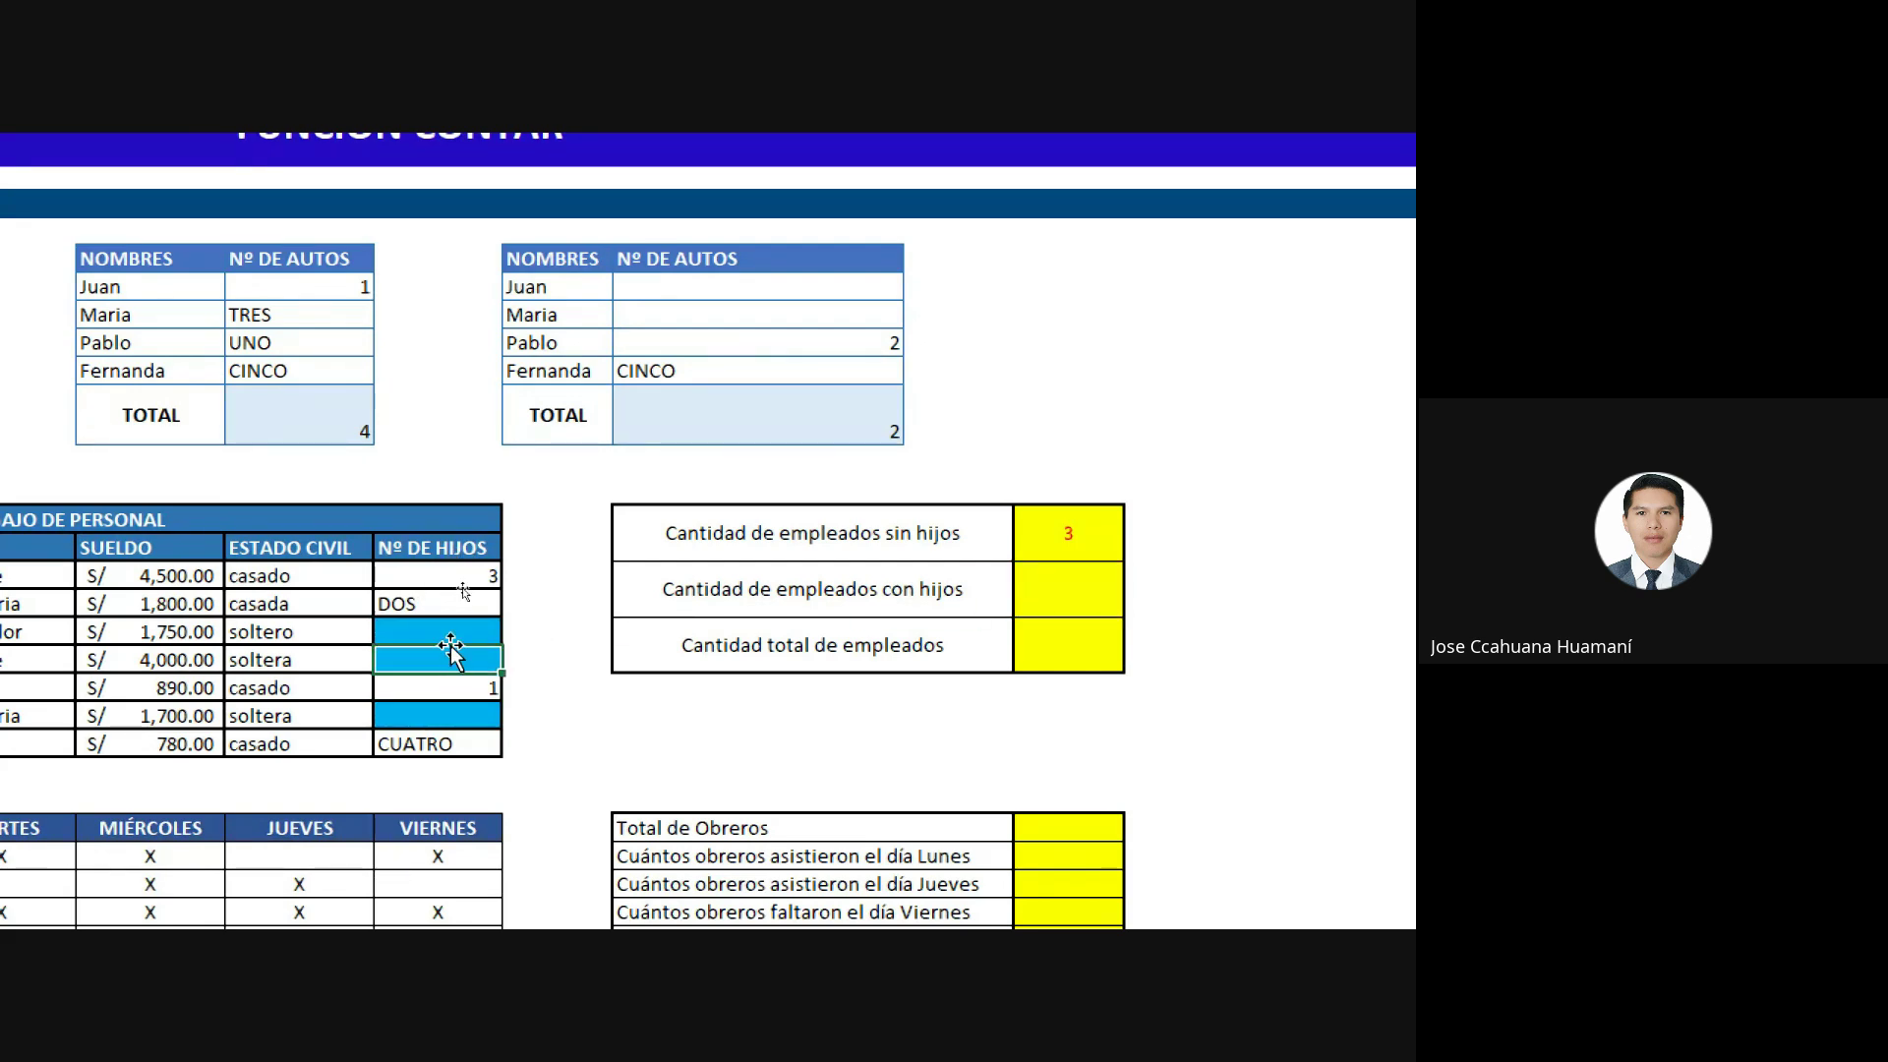
pyautogui.click(449, 631)
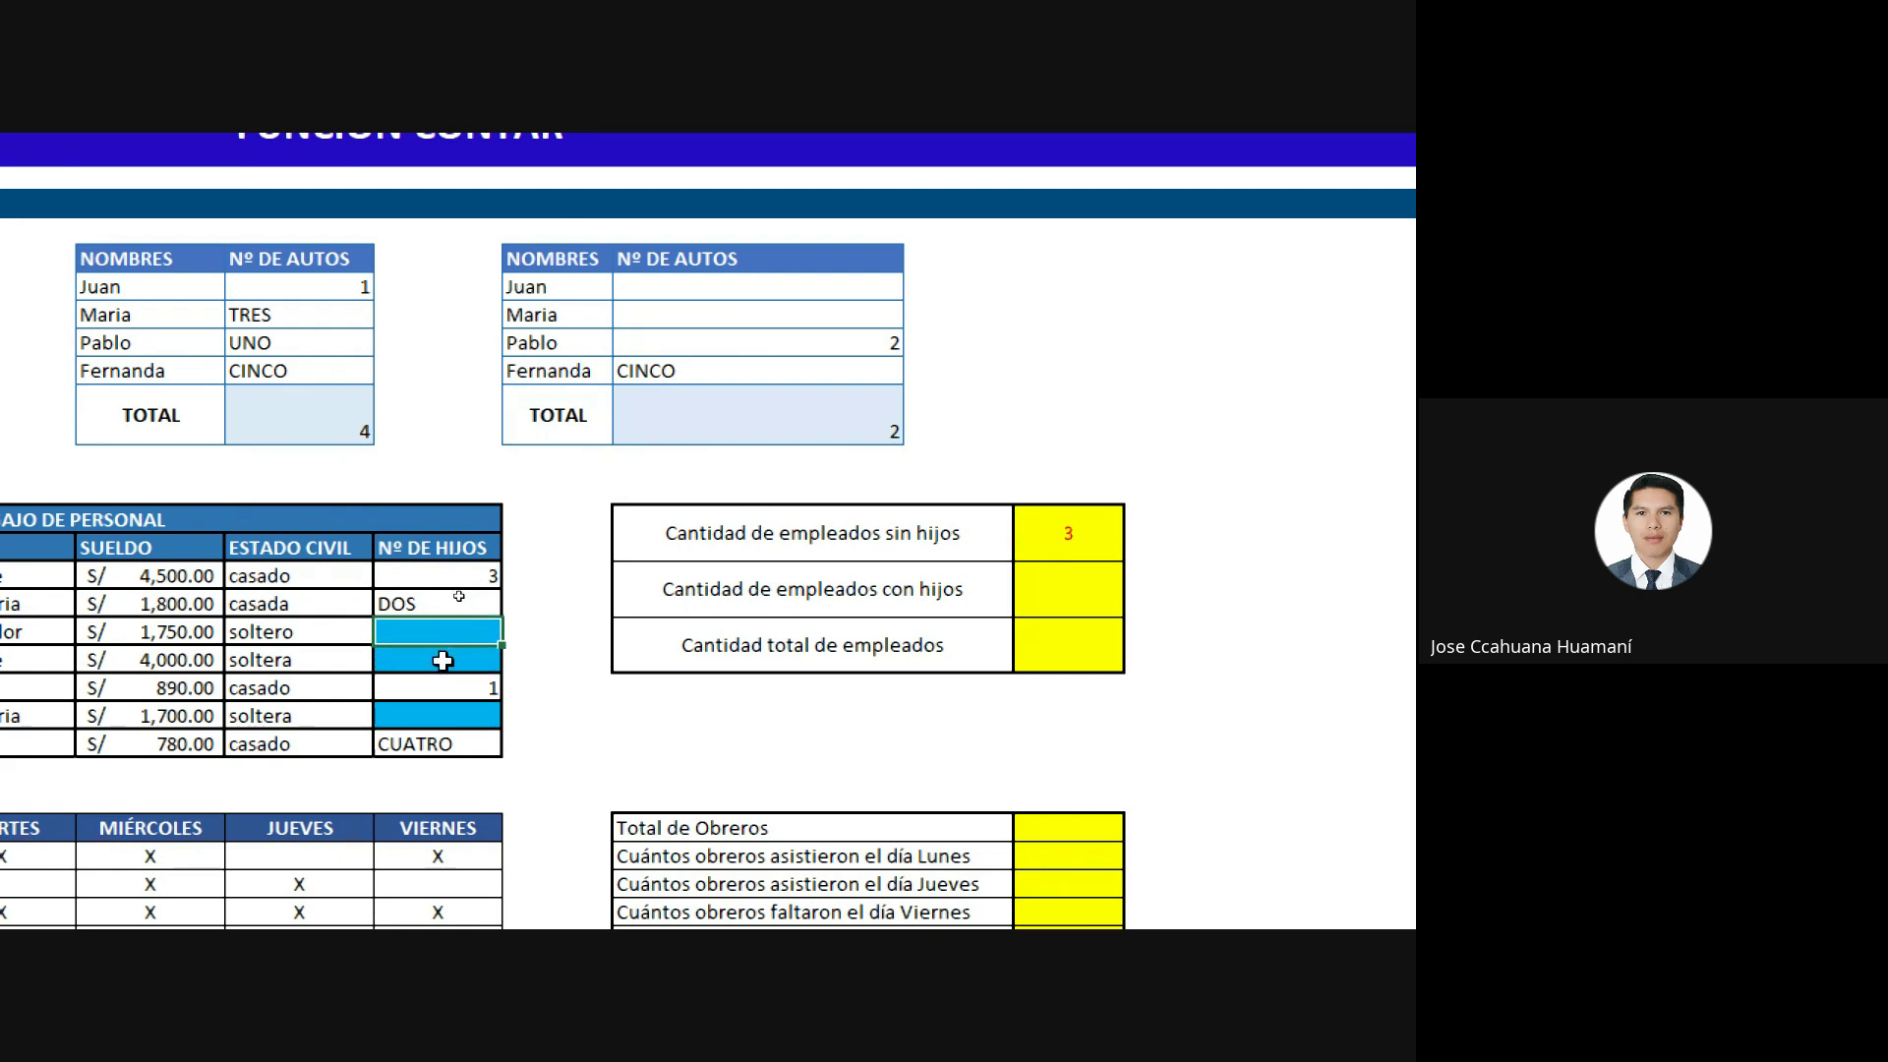
pyautogui.click(443, 661)
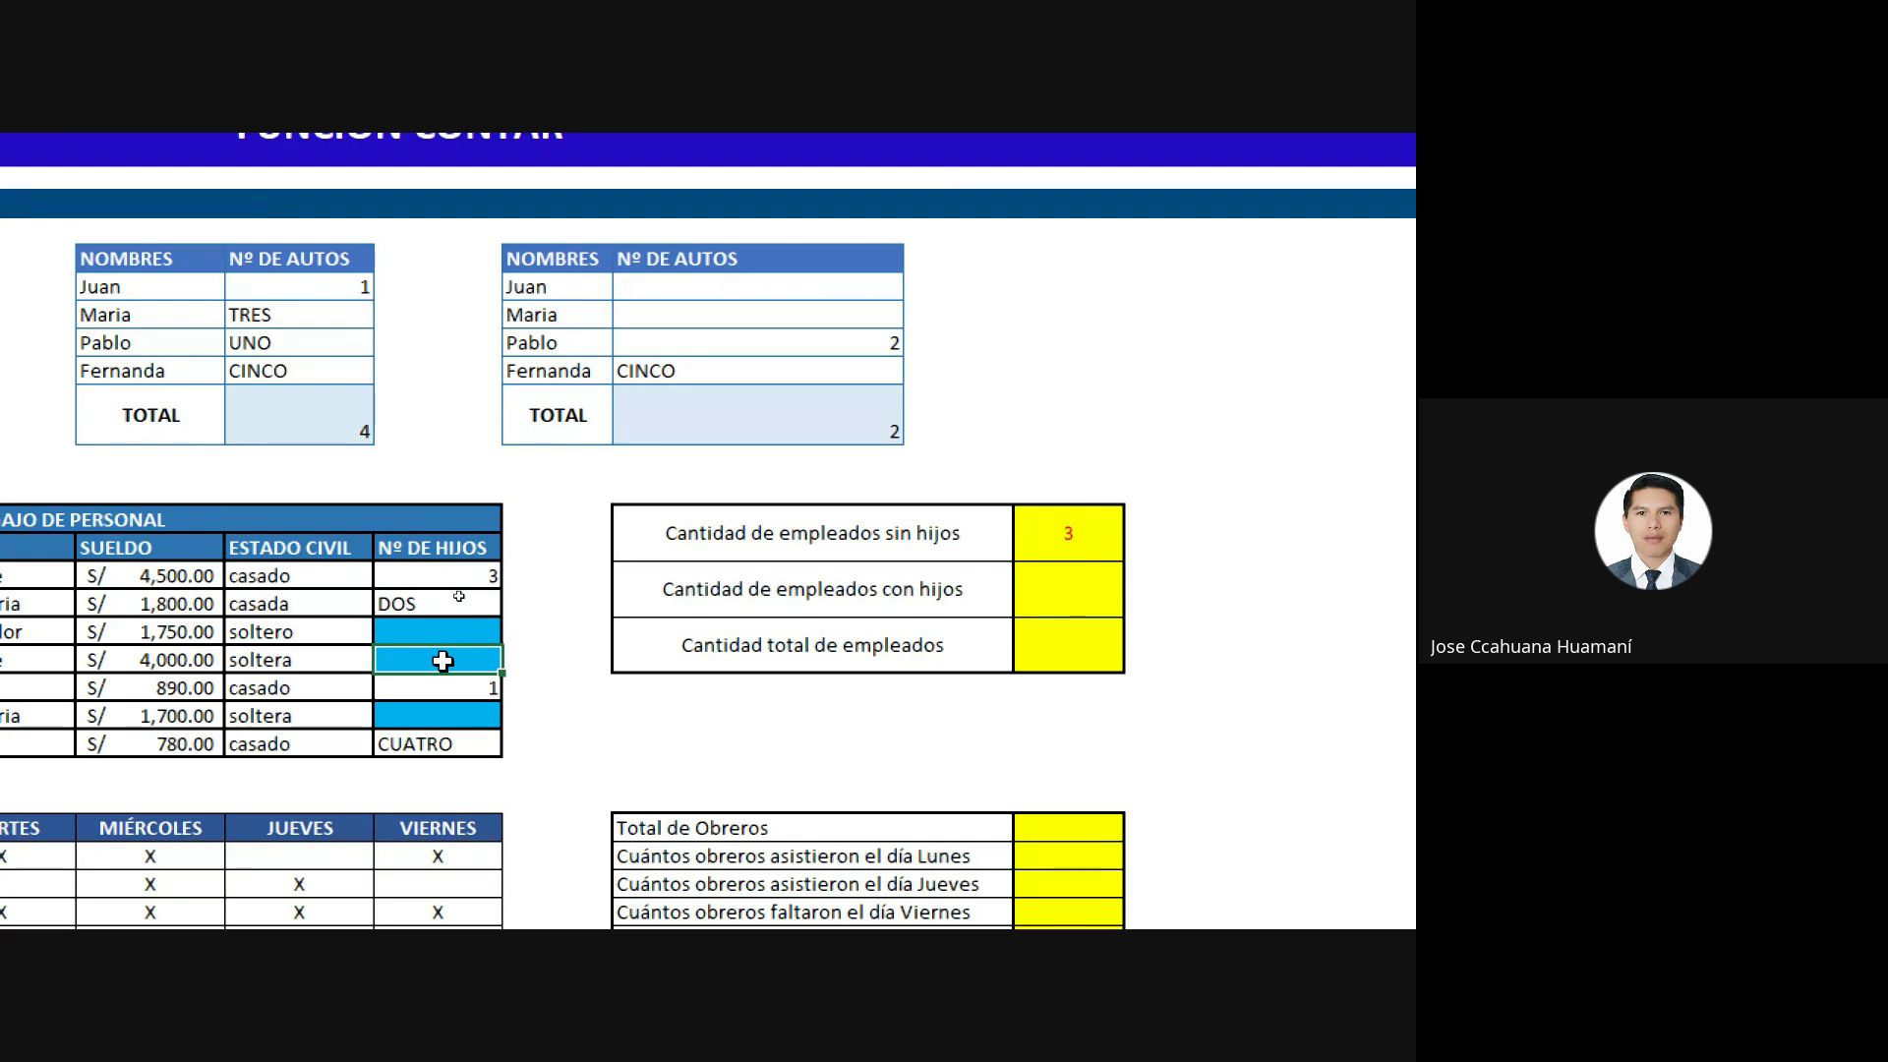
pyautogui.press('Up')
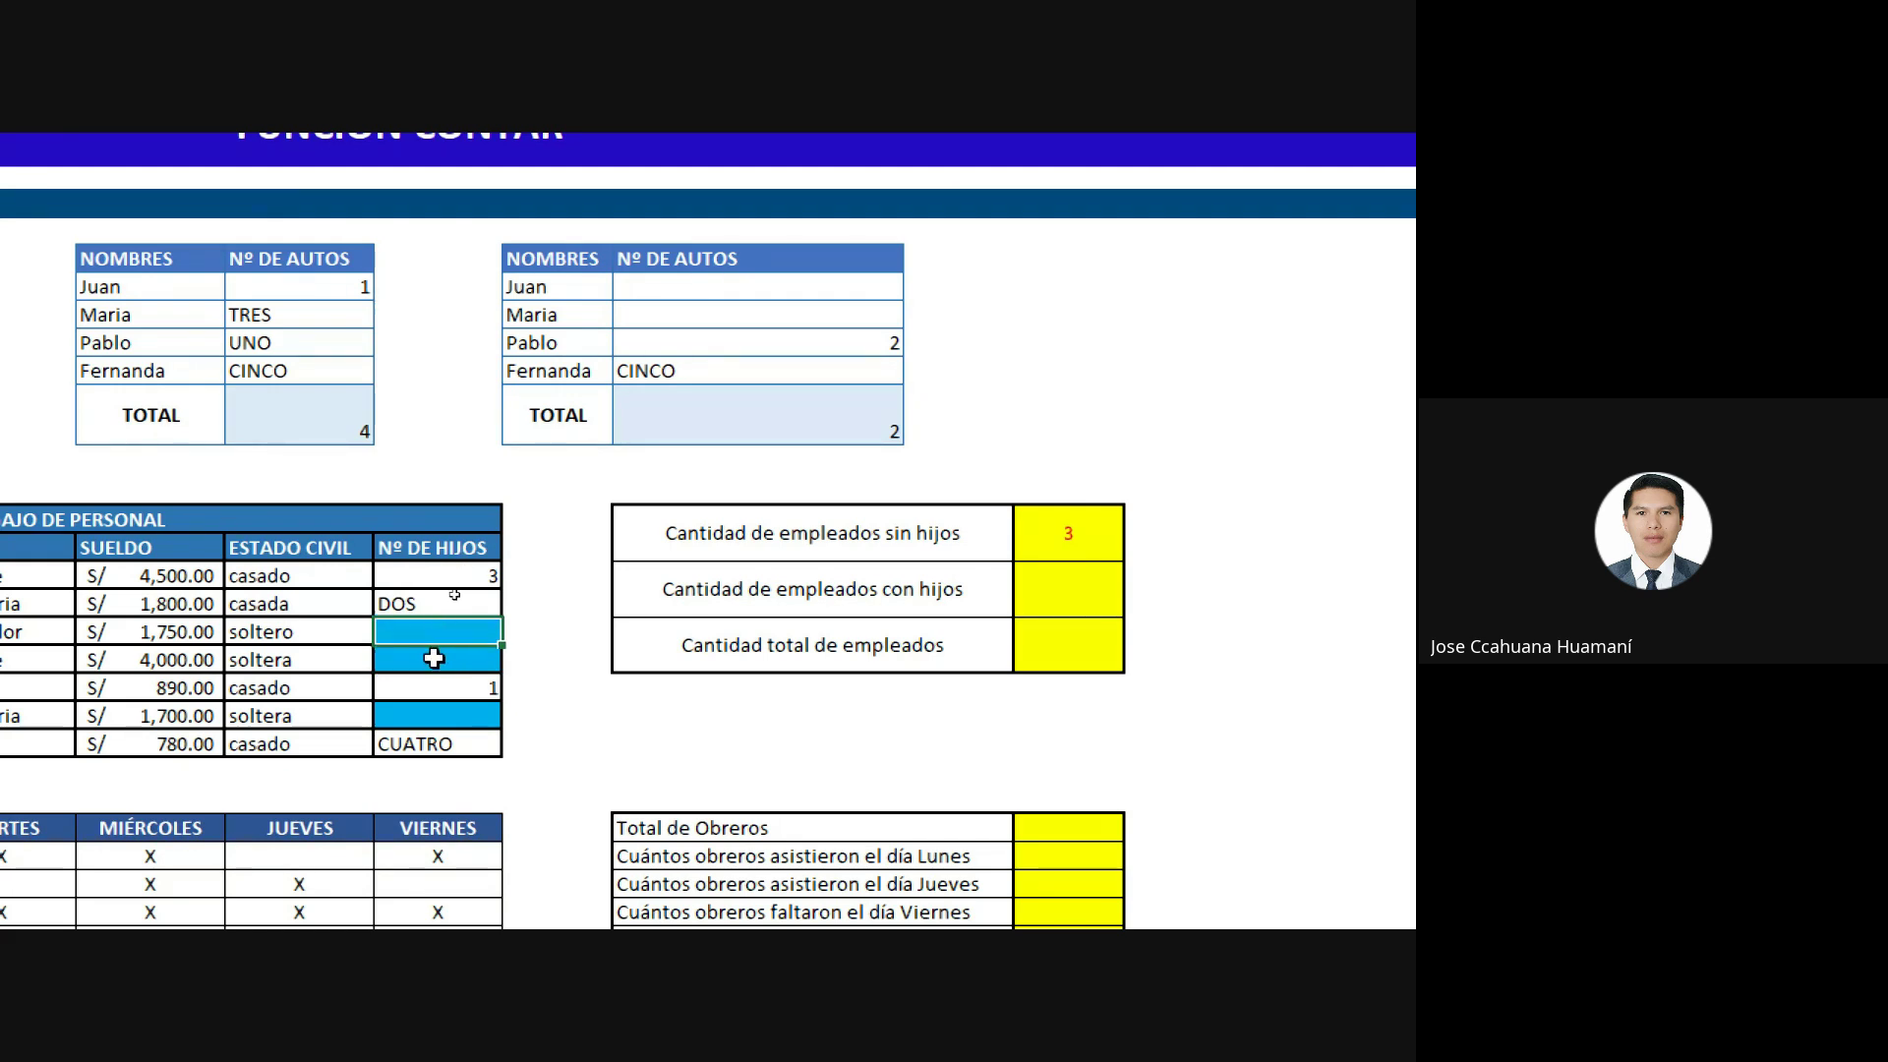
pyautogui.click(474, 691)
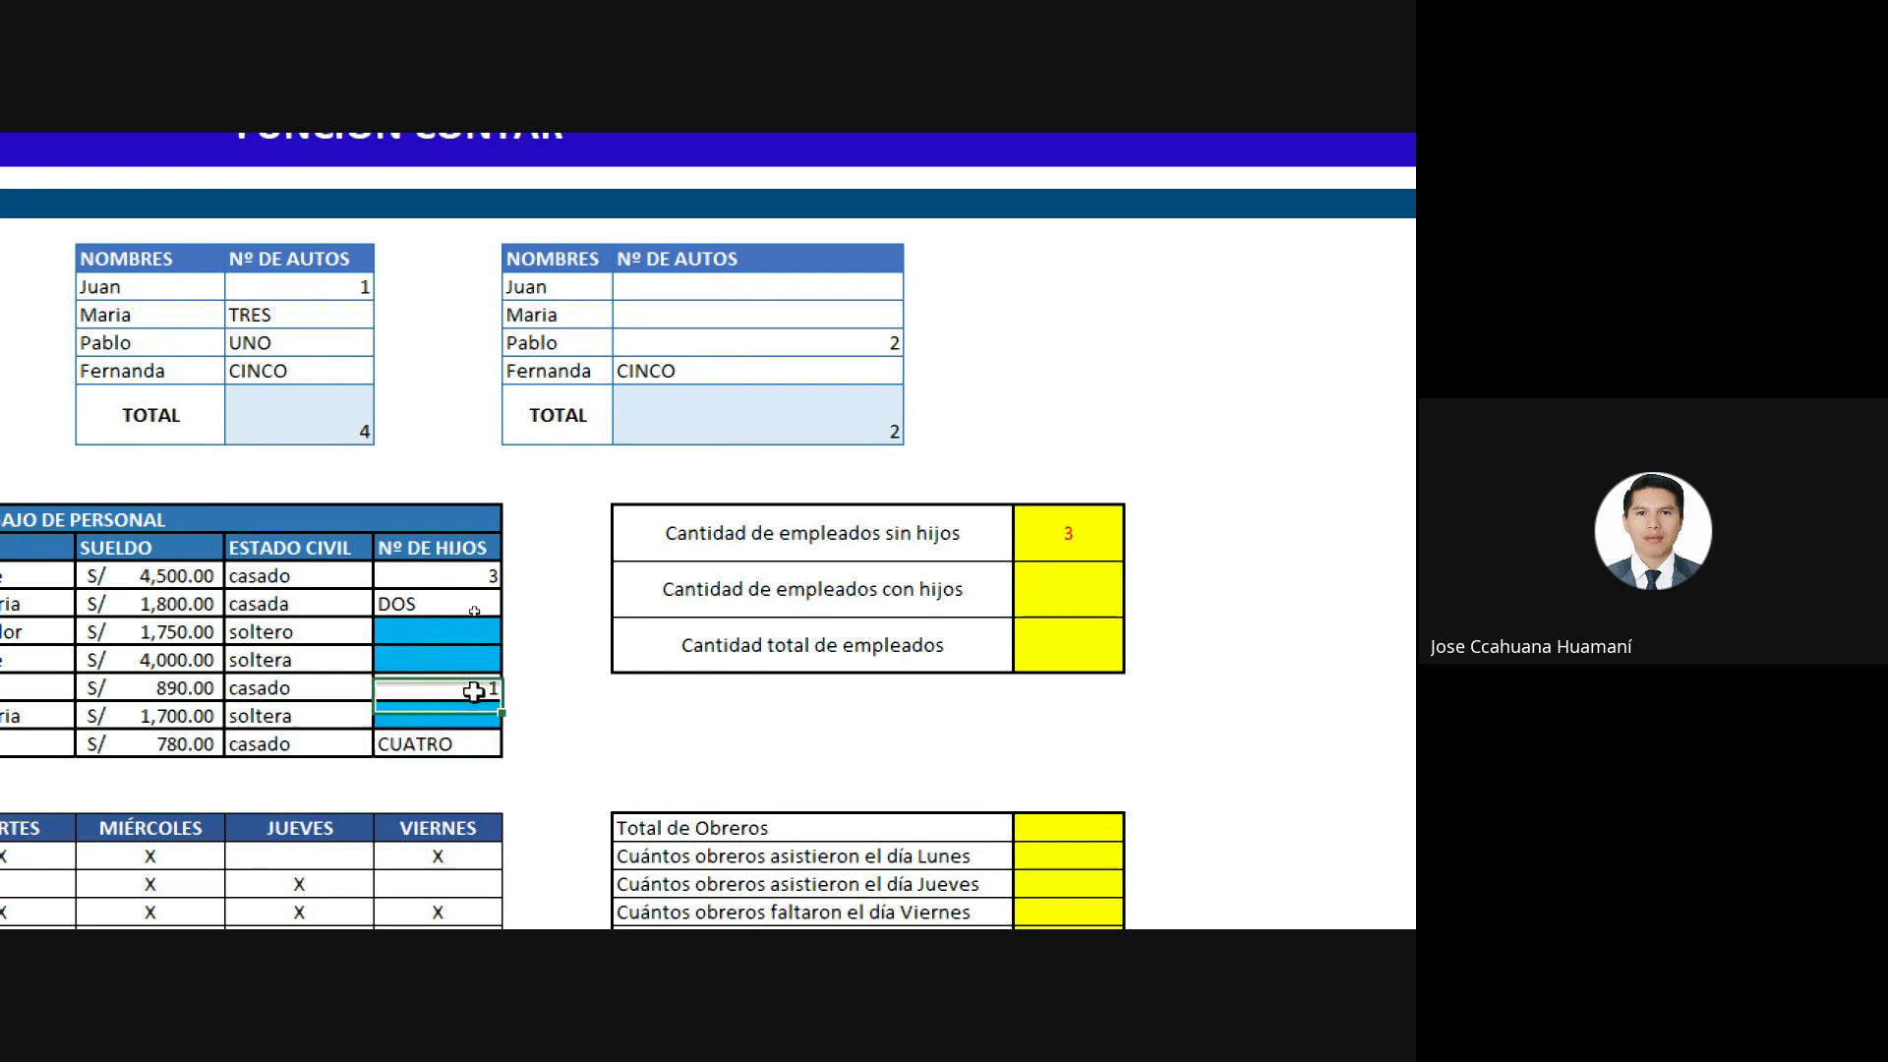
pyautogui.click(423, 580)
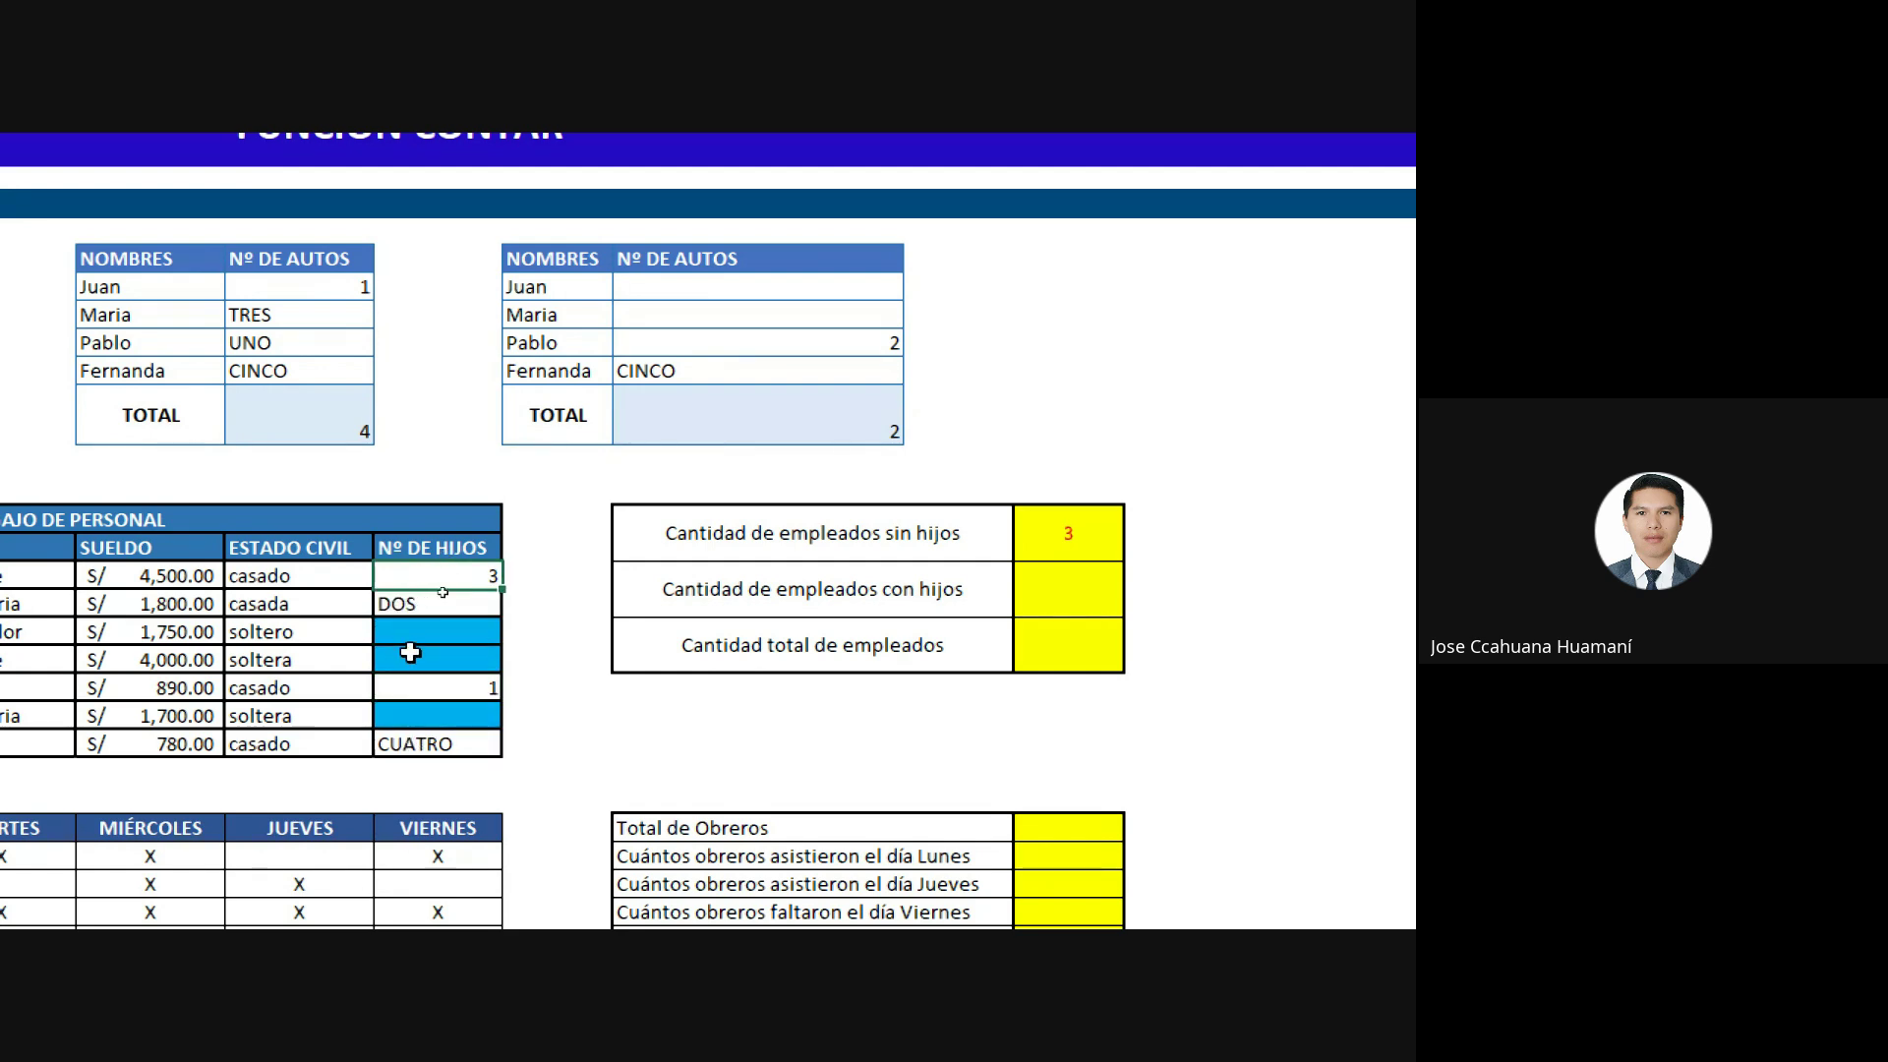
pyautogui.click(410, 744)
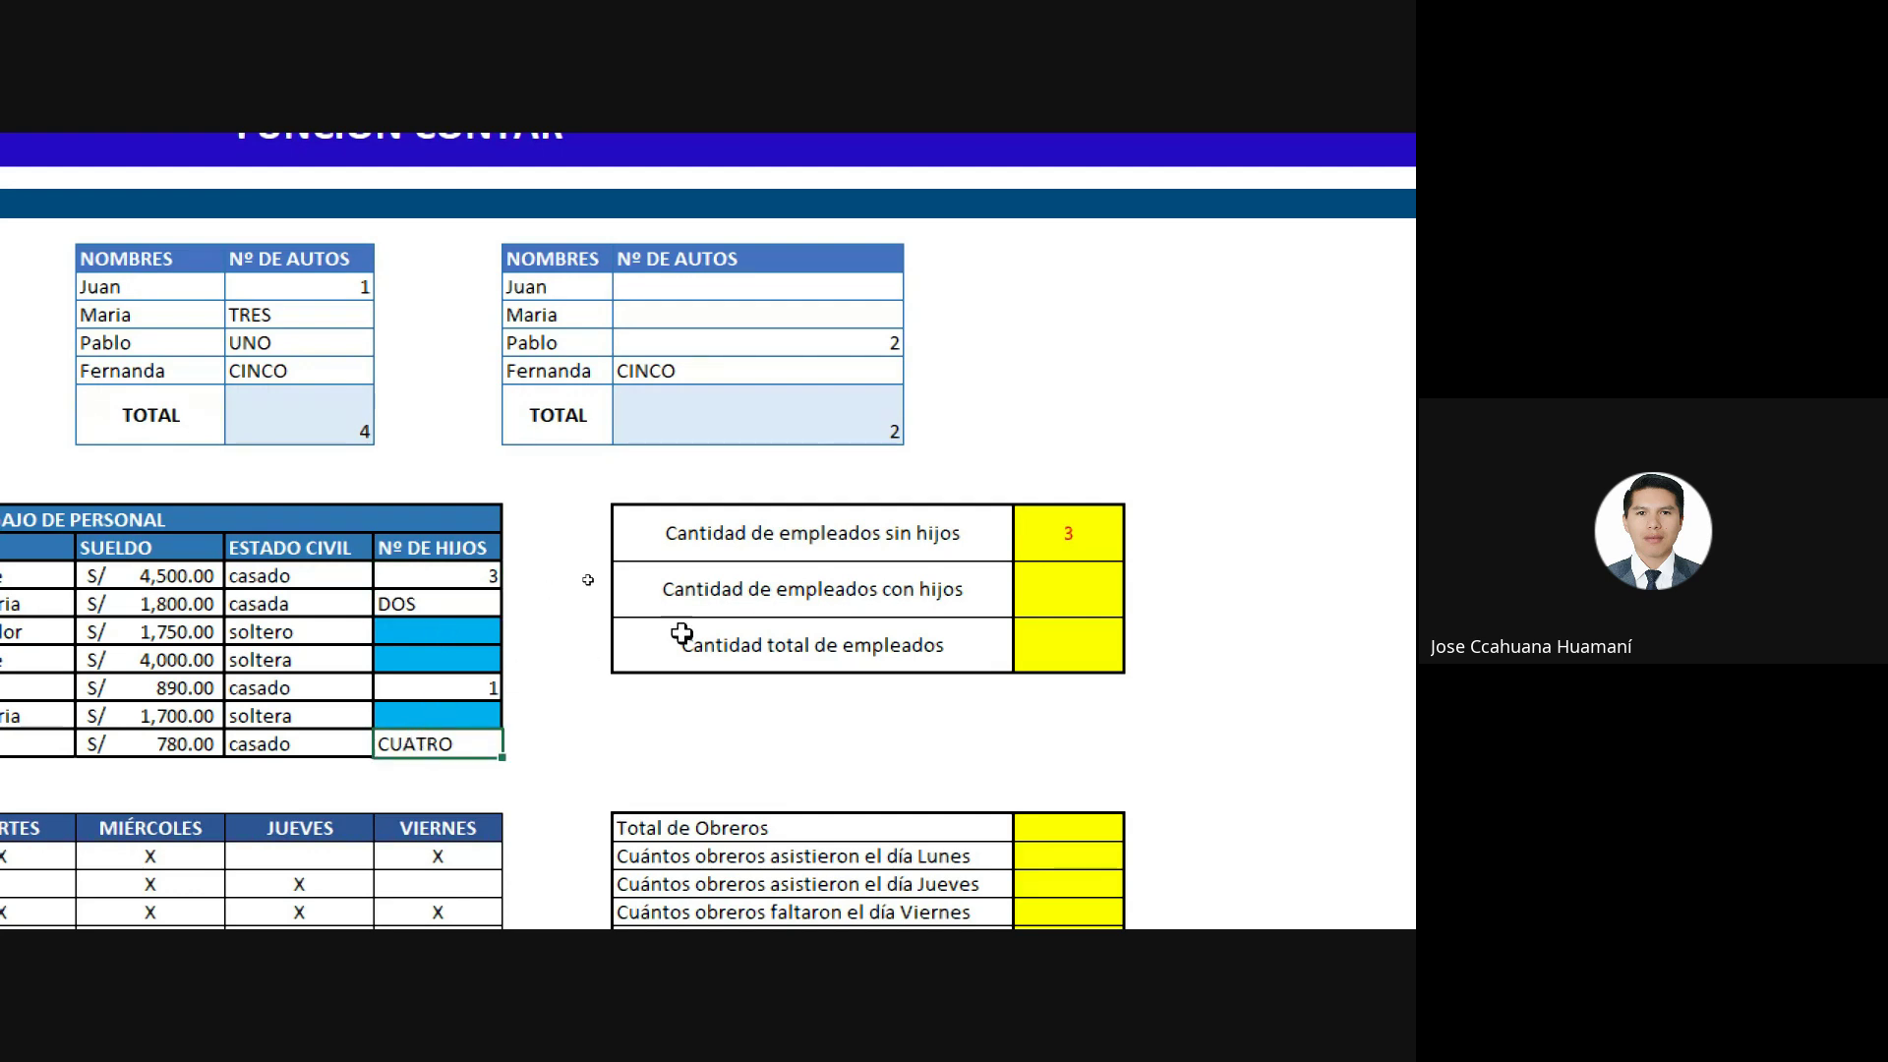
pyautogui.click(1054, 590)
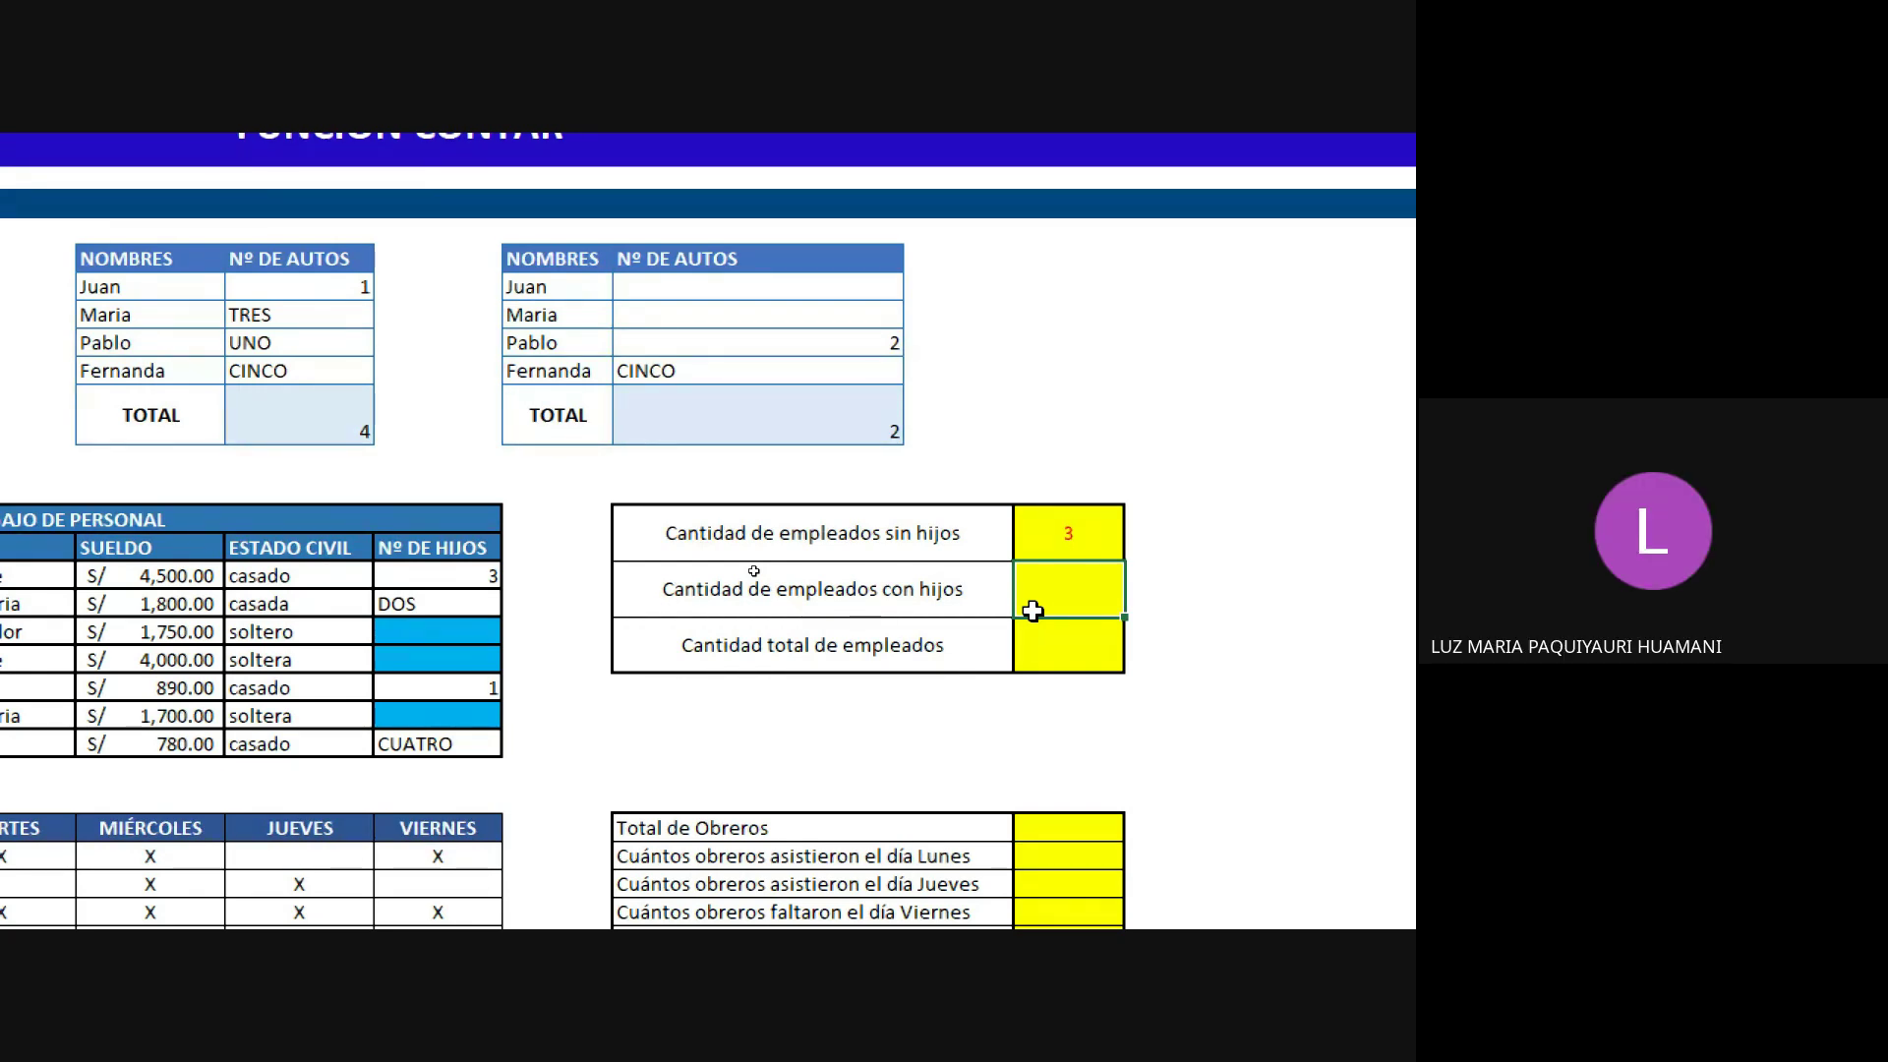
# Count the filled Nº DE HIJOS cells G15:G21 with CONTARA, giving 4.
pyautogui.write('=c')
pyautogui.write('ontar')
pyautogui.press('BackSpace')
pyautogui.press('BackSpace')
pyautogui.press('BackSpace')
pyautogui.press('BackSpace')
pyautogui.press('BackSpace')
pyautogui.write('c')
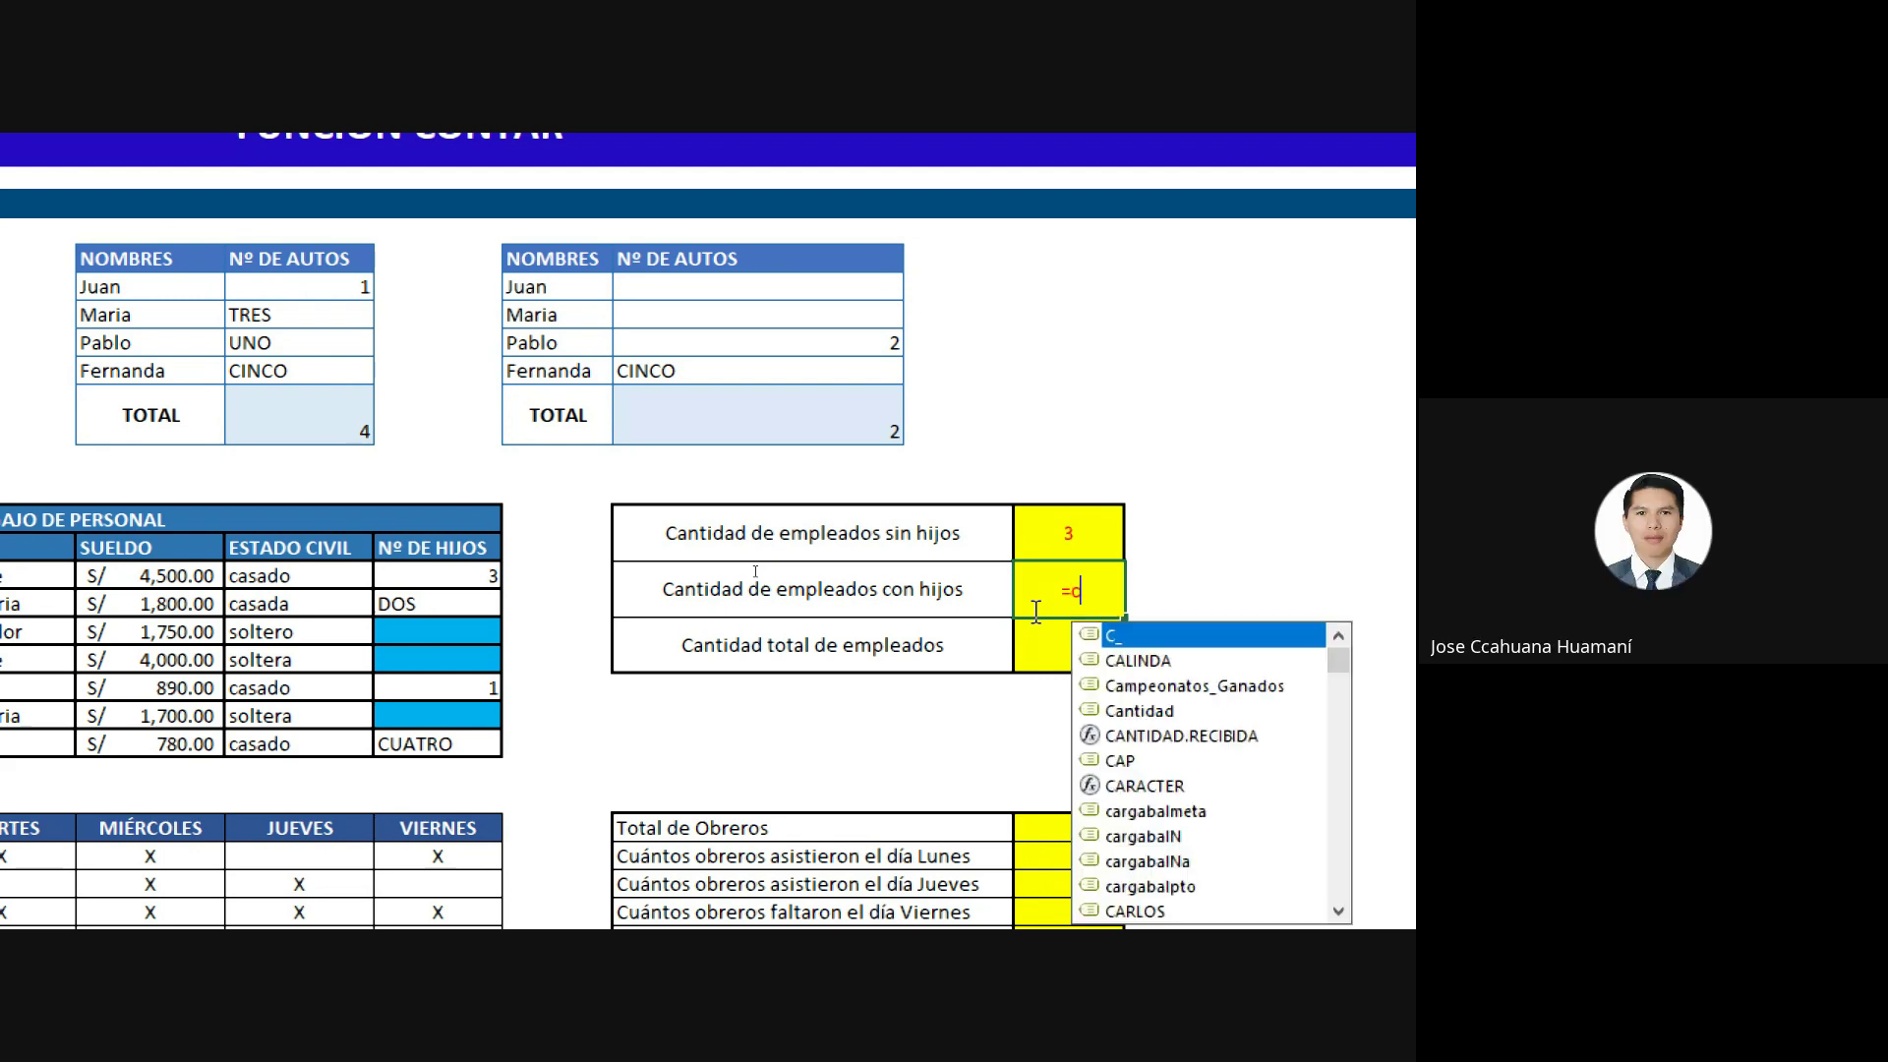
pyautogui.write('ontar')
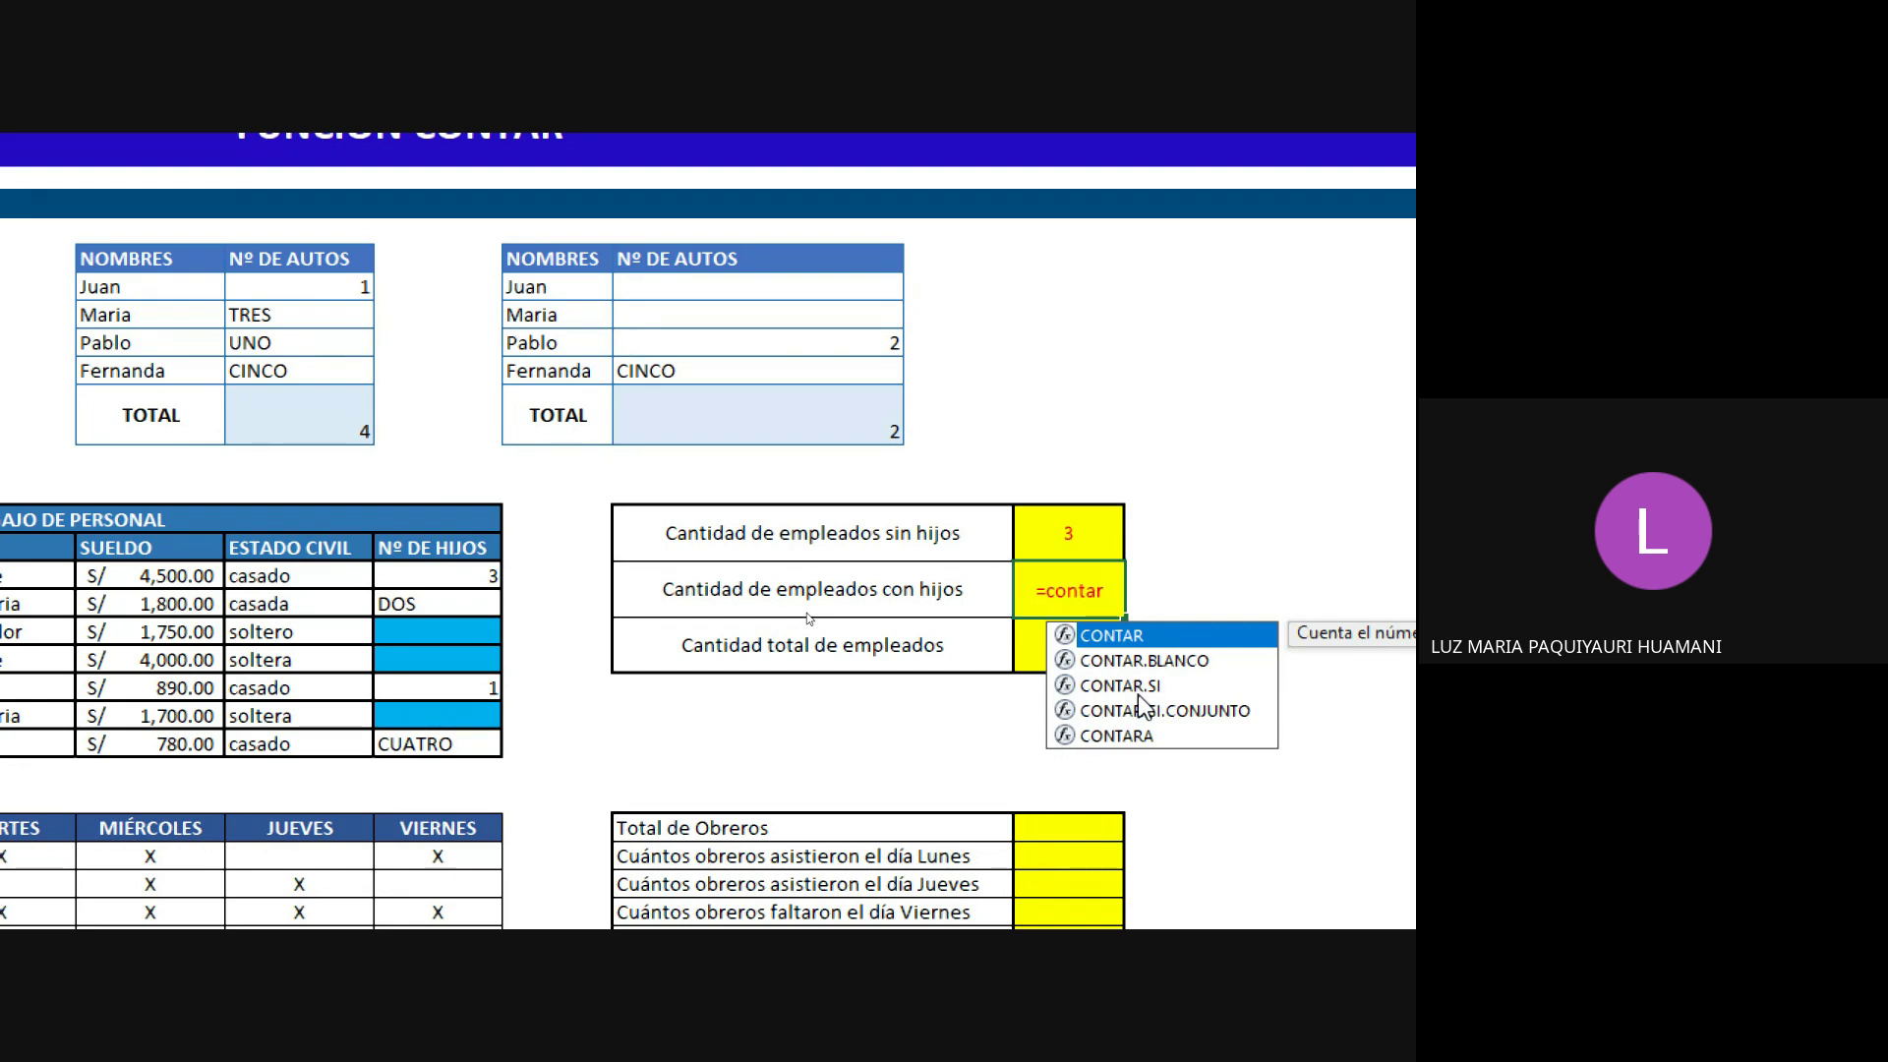
pyautogui.click(1143, 737)
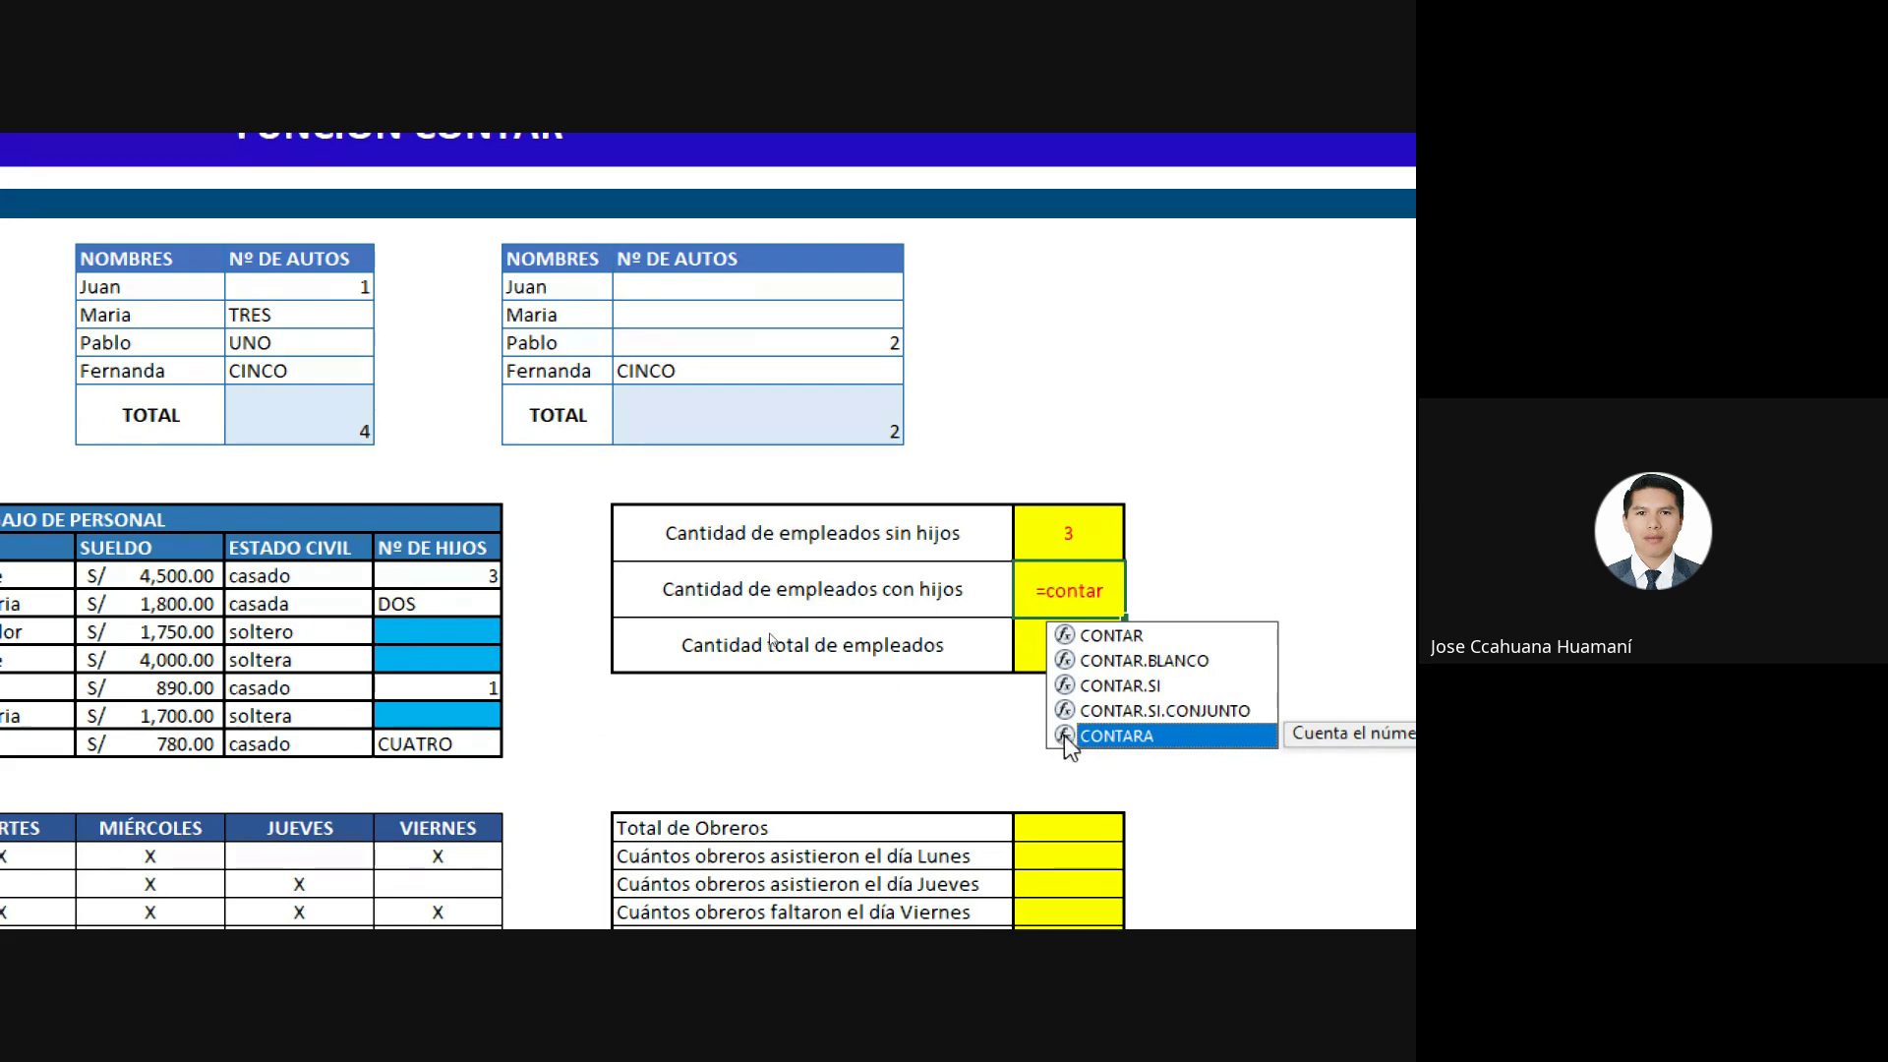
pyautogui.doubleClick(1148, 729)
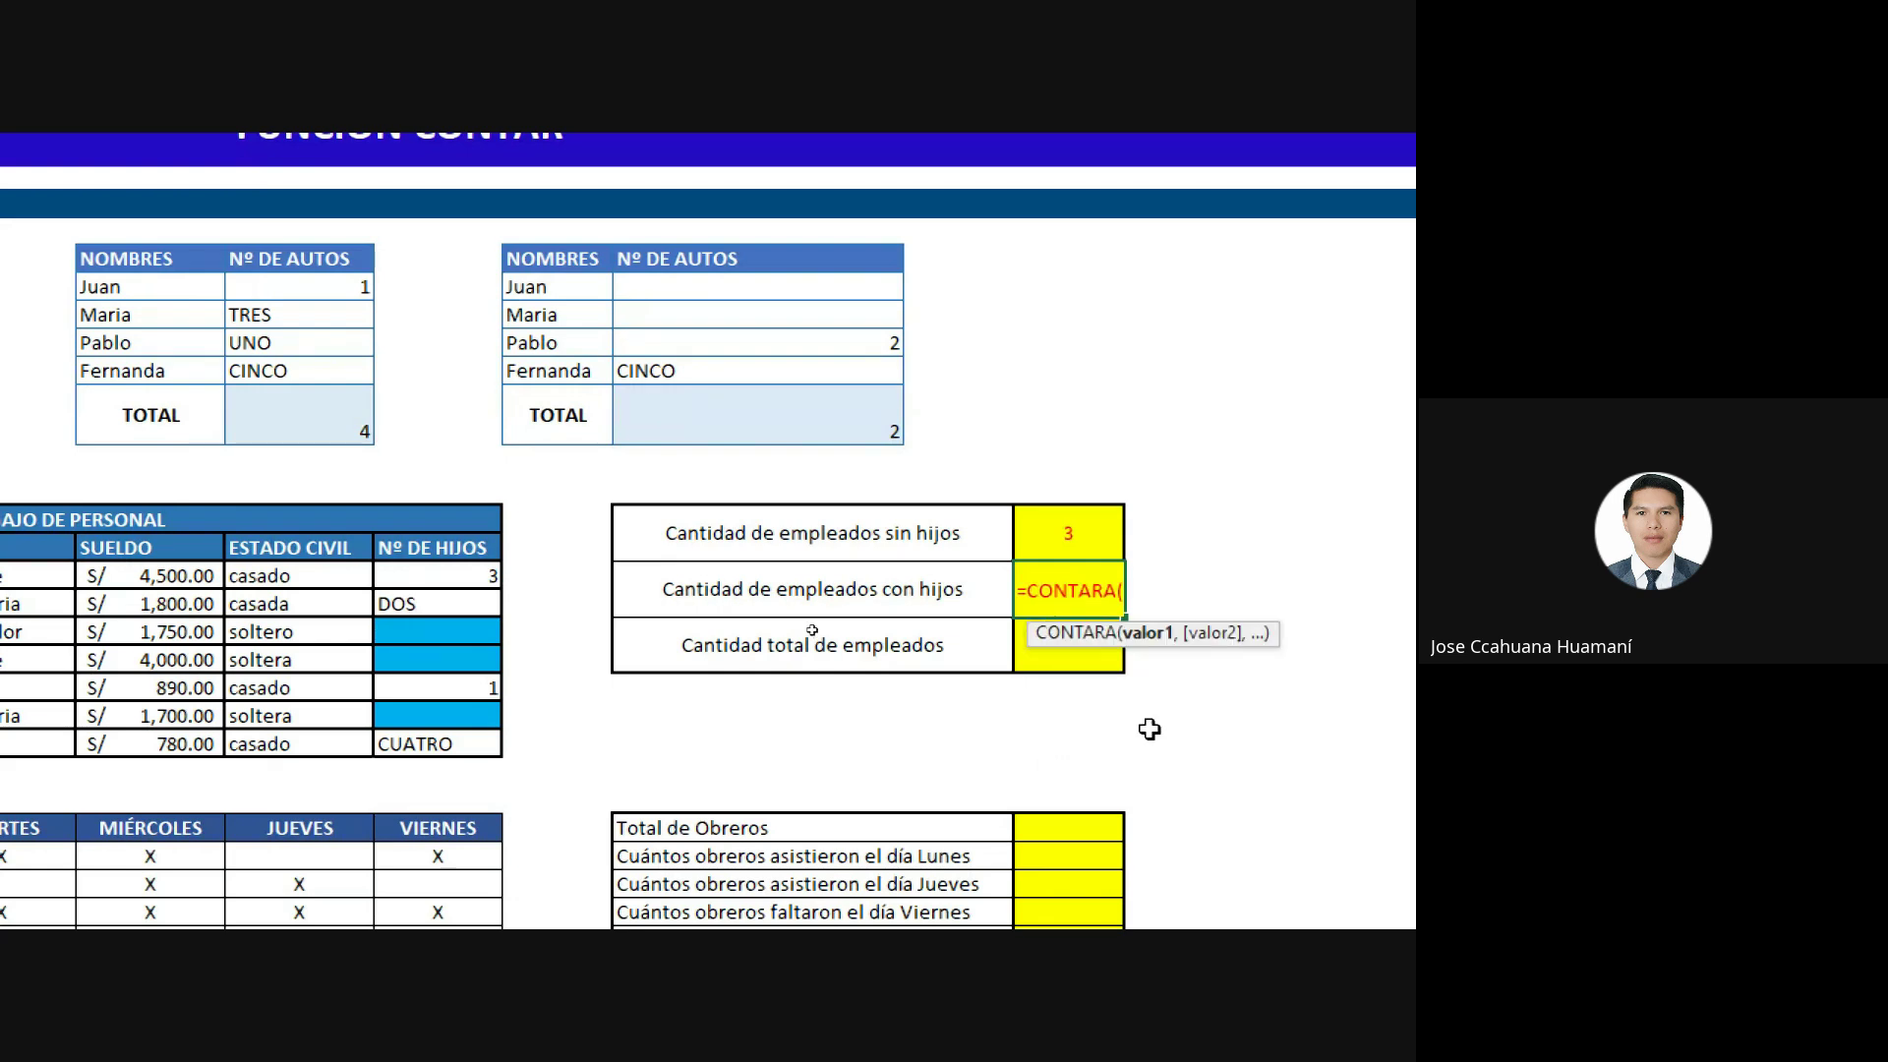
pyautogui.click(443, 577)
pyautogui.moveTo(442, 577); pyautogui.dragTo(442, 735)
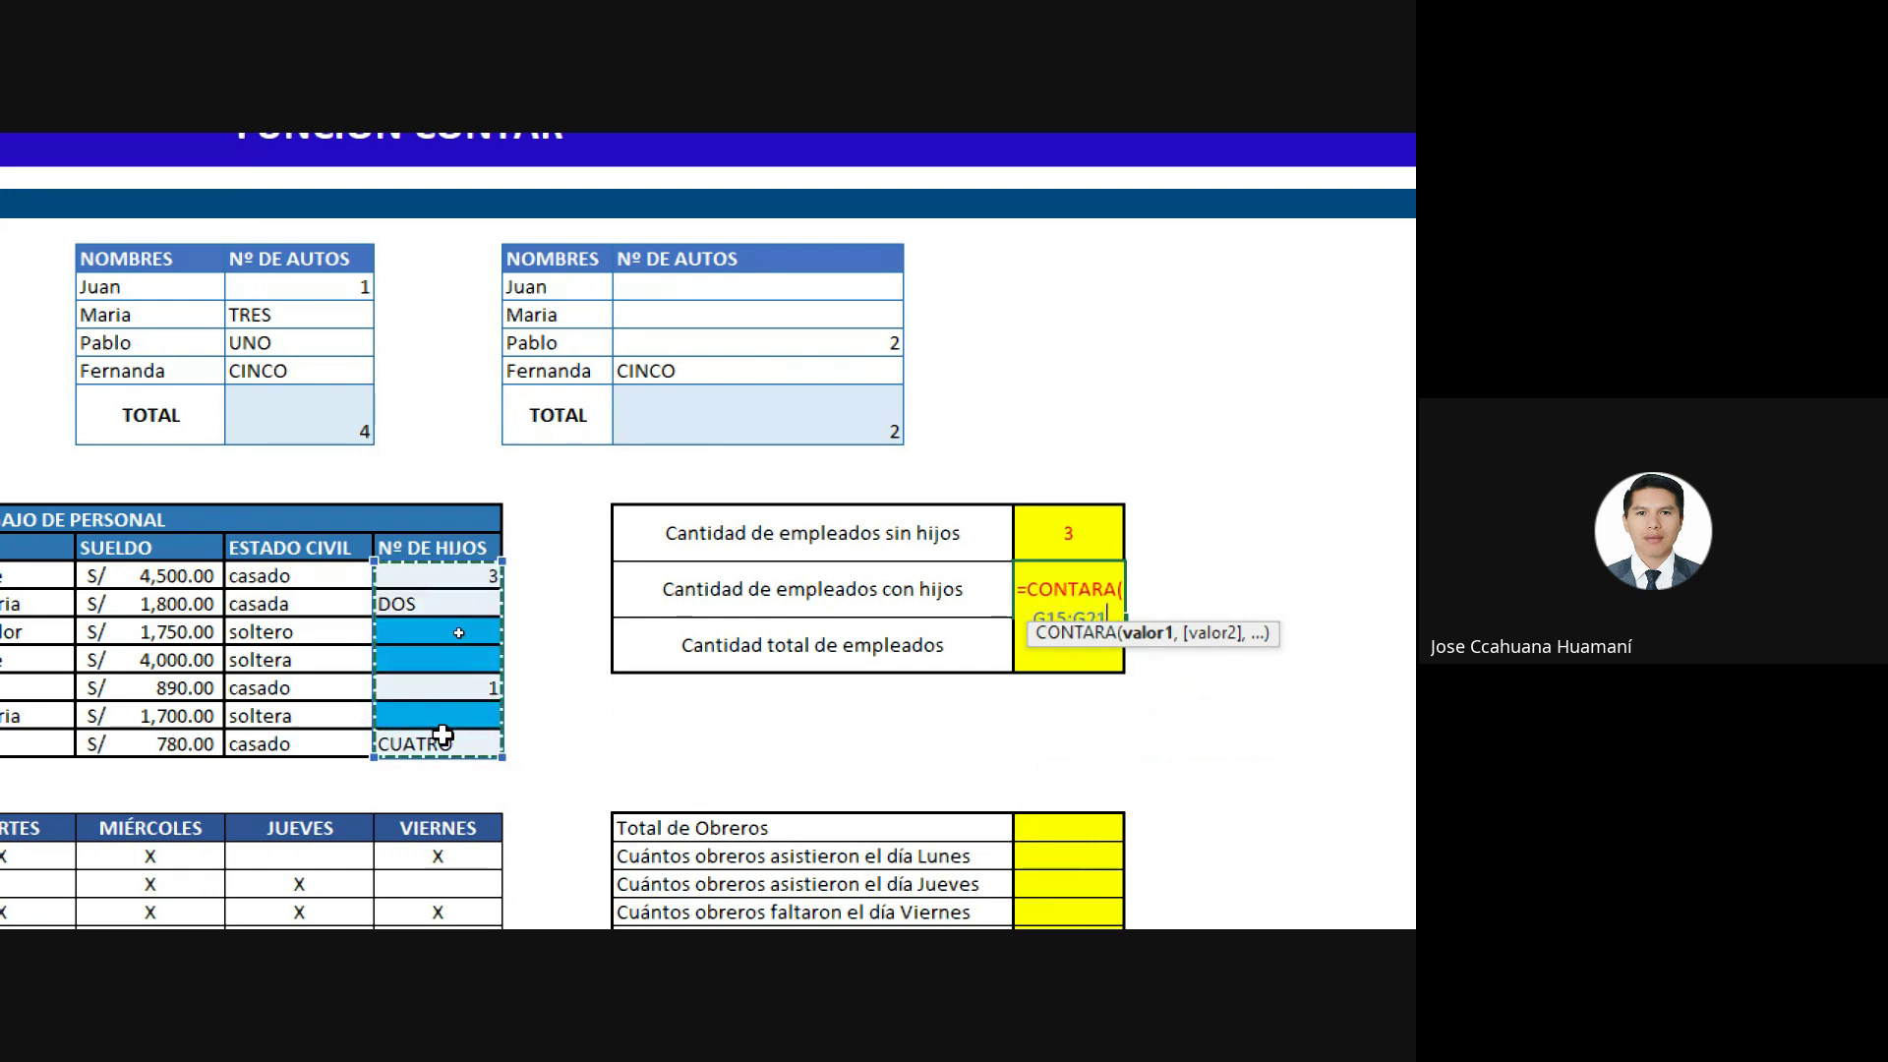
pyautogui.press('Return')
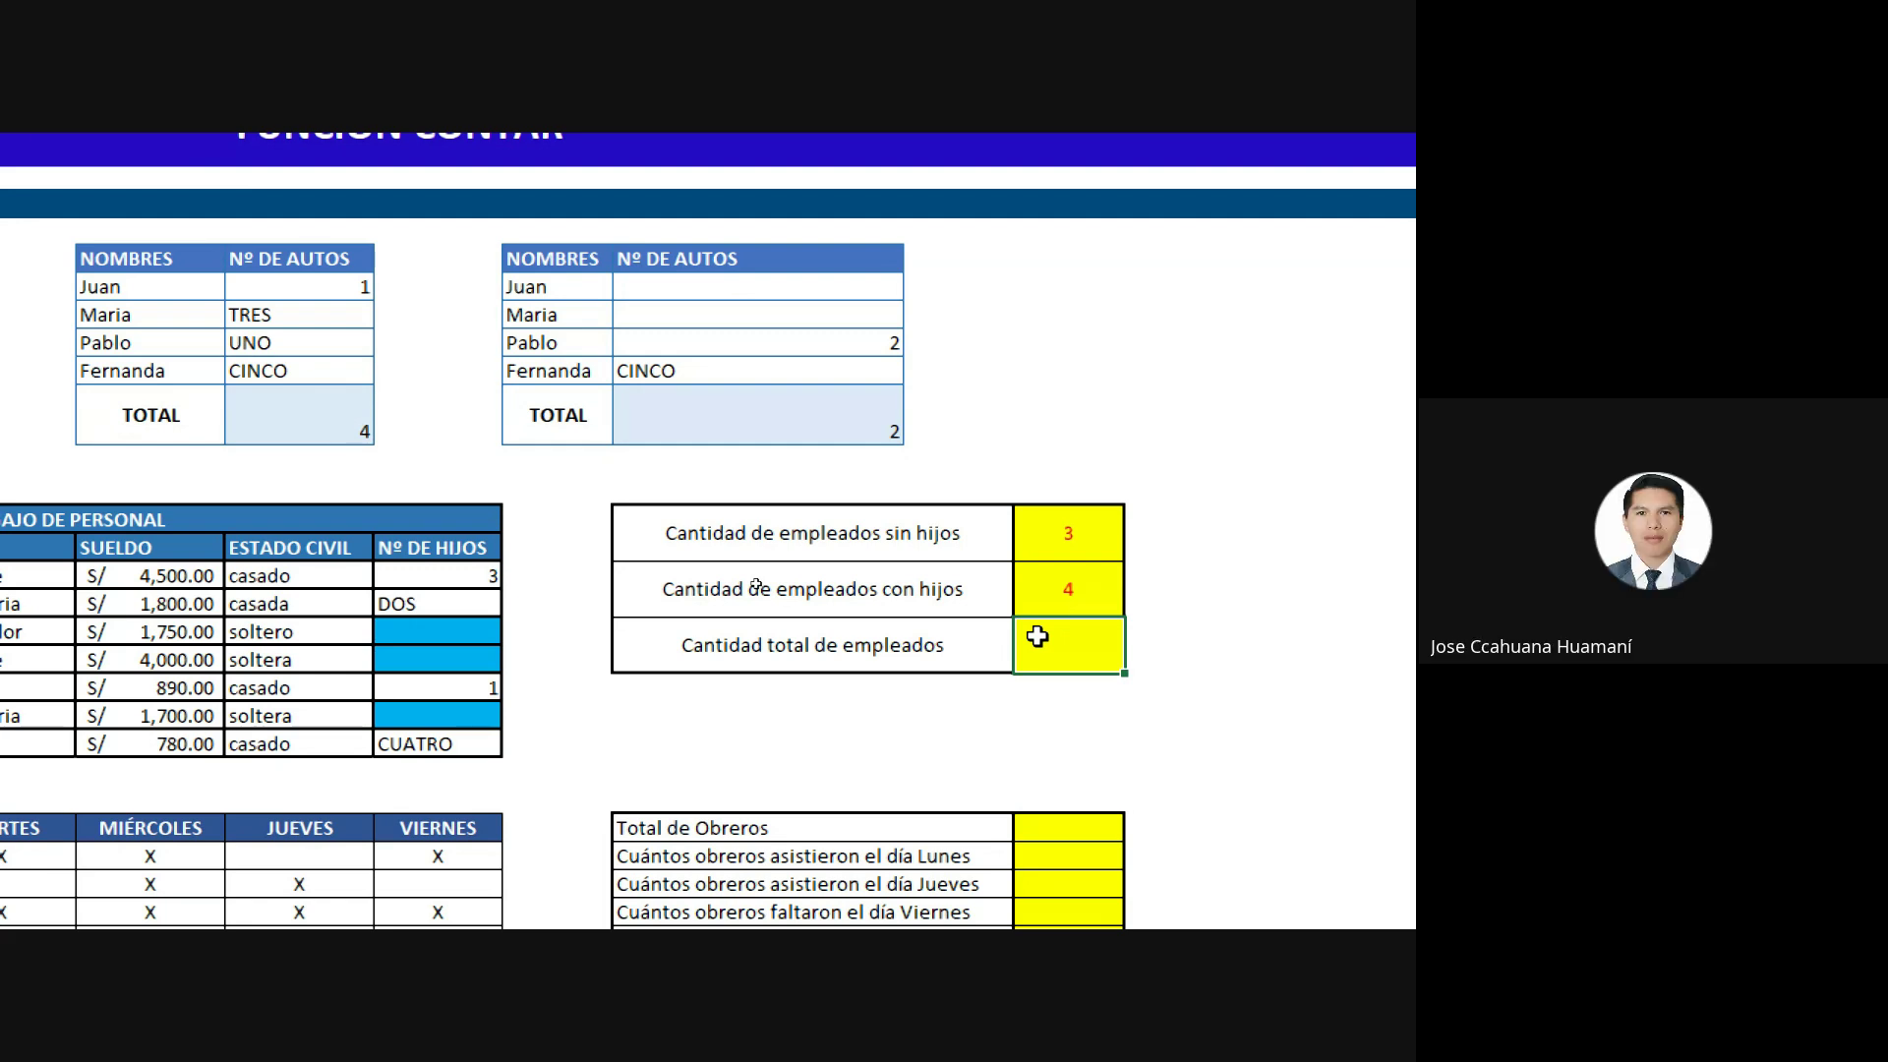
# Enter CONTARA over the employee names B15:B21 in the total employees answer, showing 7.
pyautogui.hscroll(-3, 1037, 636)
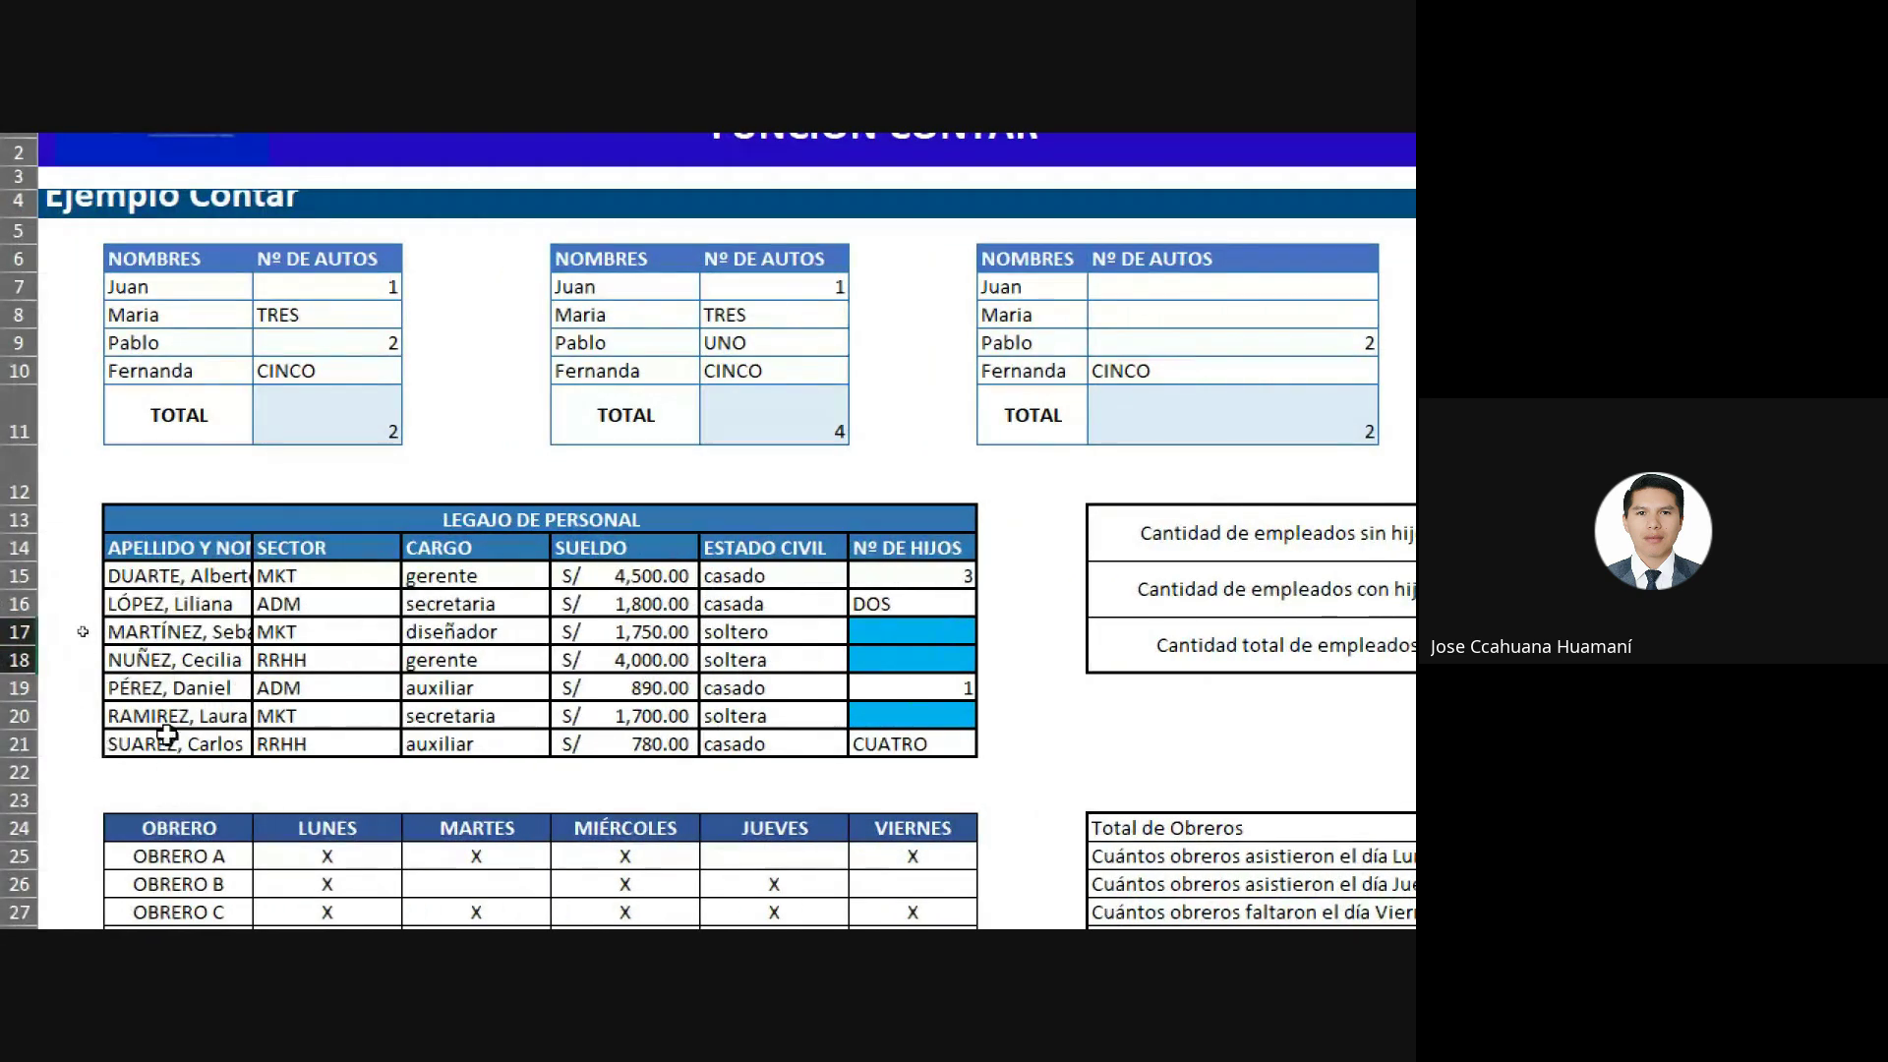
pyautogui.moveTo(175, 576); pyautogui.dragTo(164, 760)
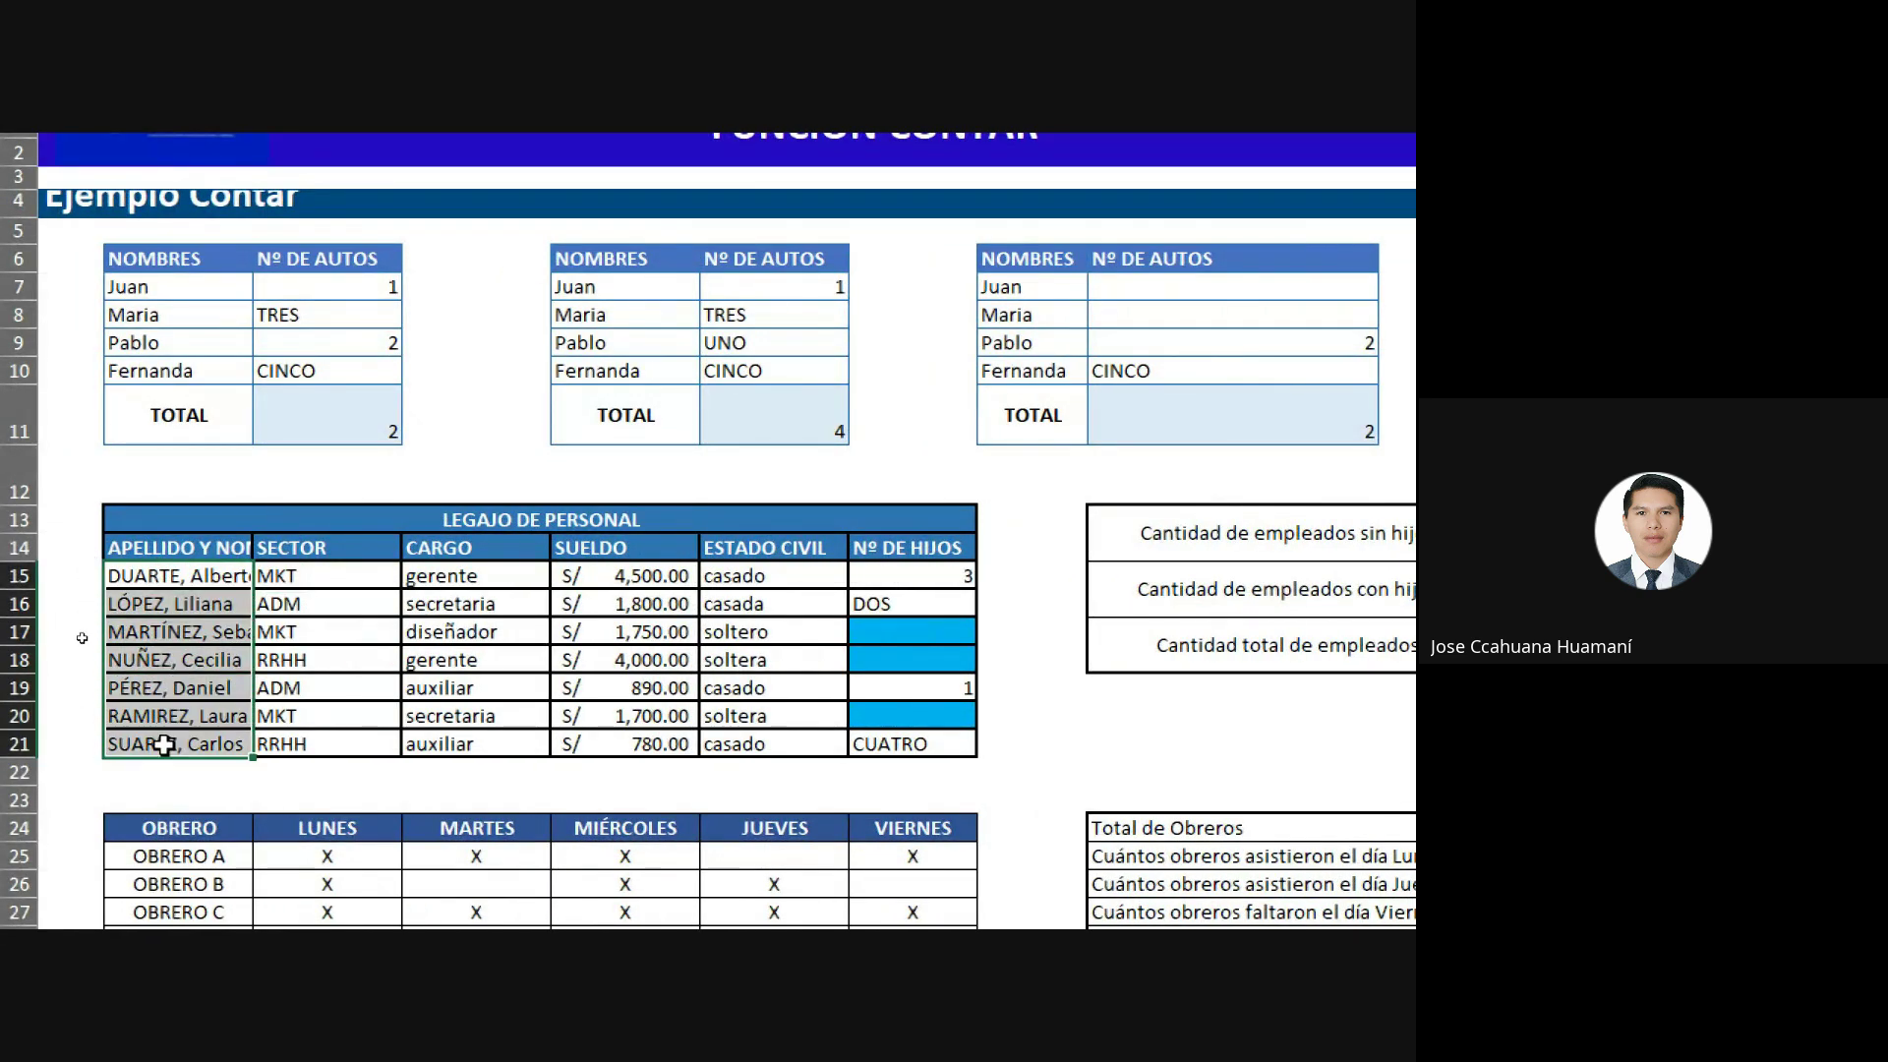
pyautogui.hscroll(1, 1247, 672)
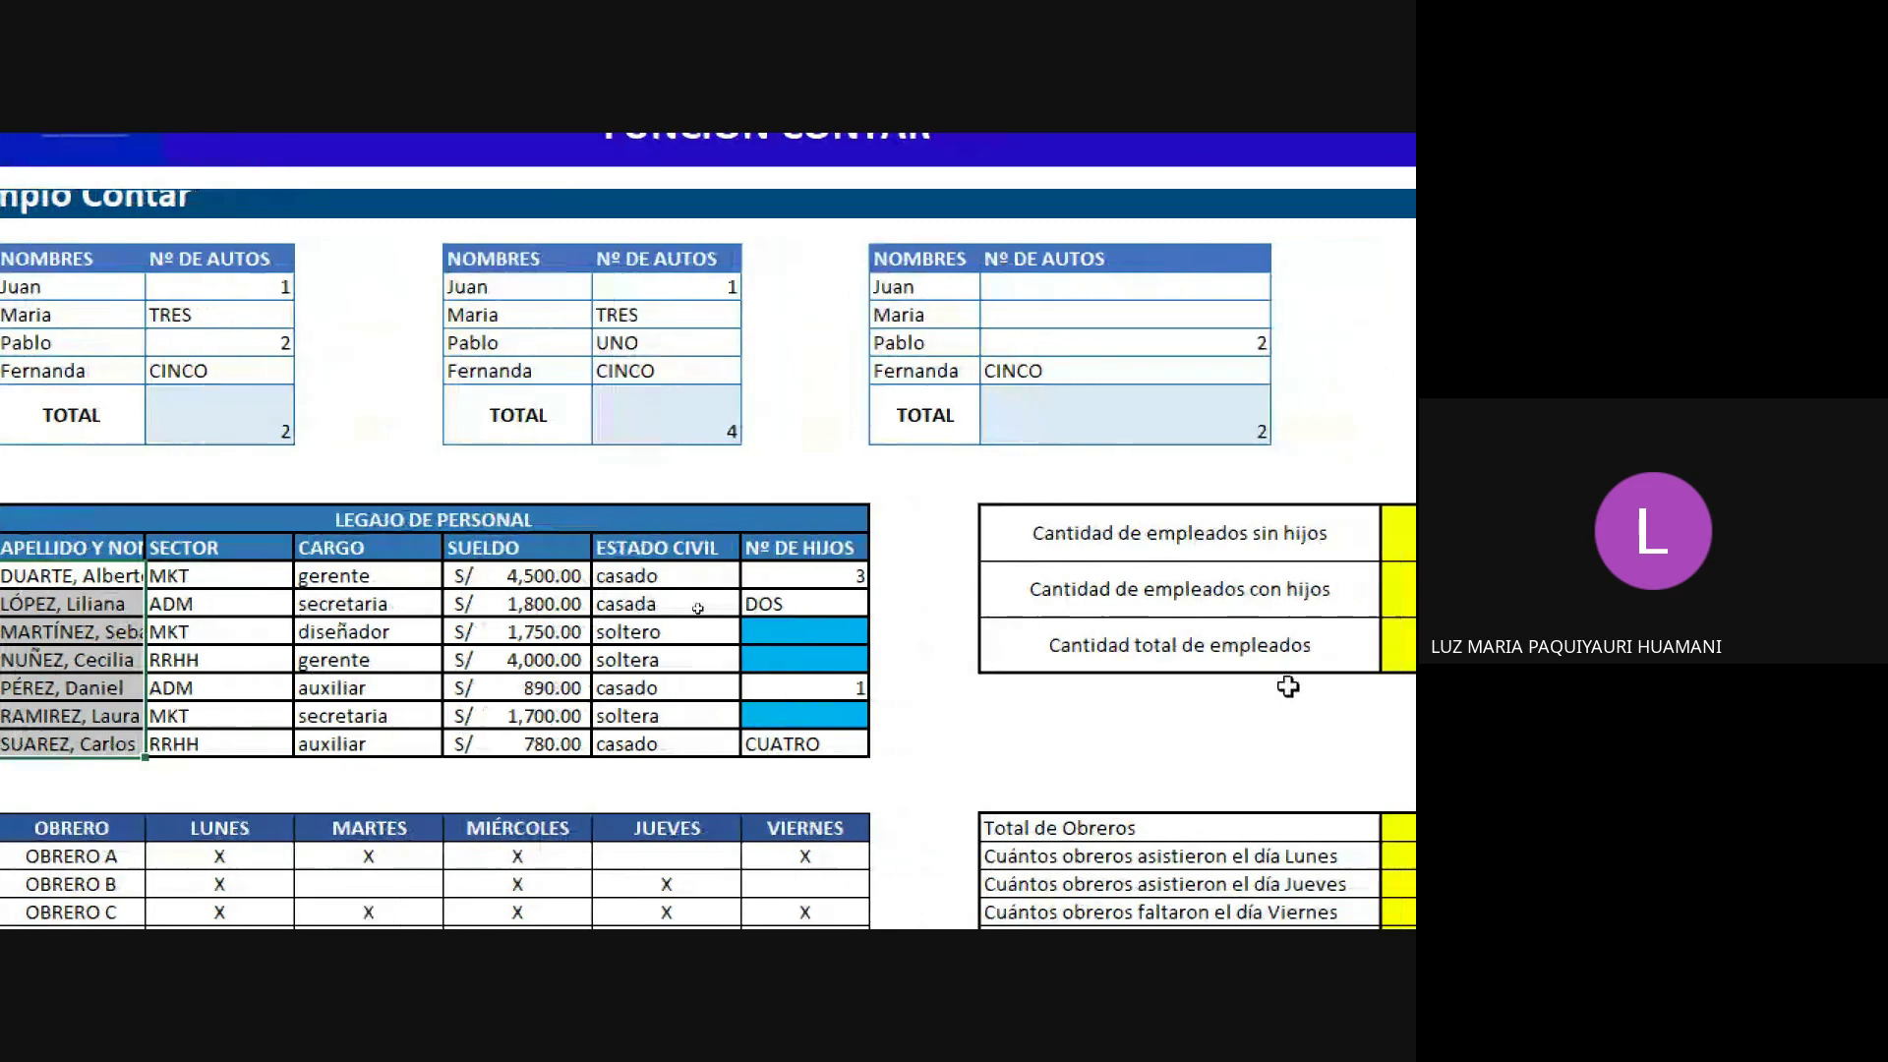
pyautogui.hscroll(3, 1247, 672)
pyautogui.click(1103, 668)
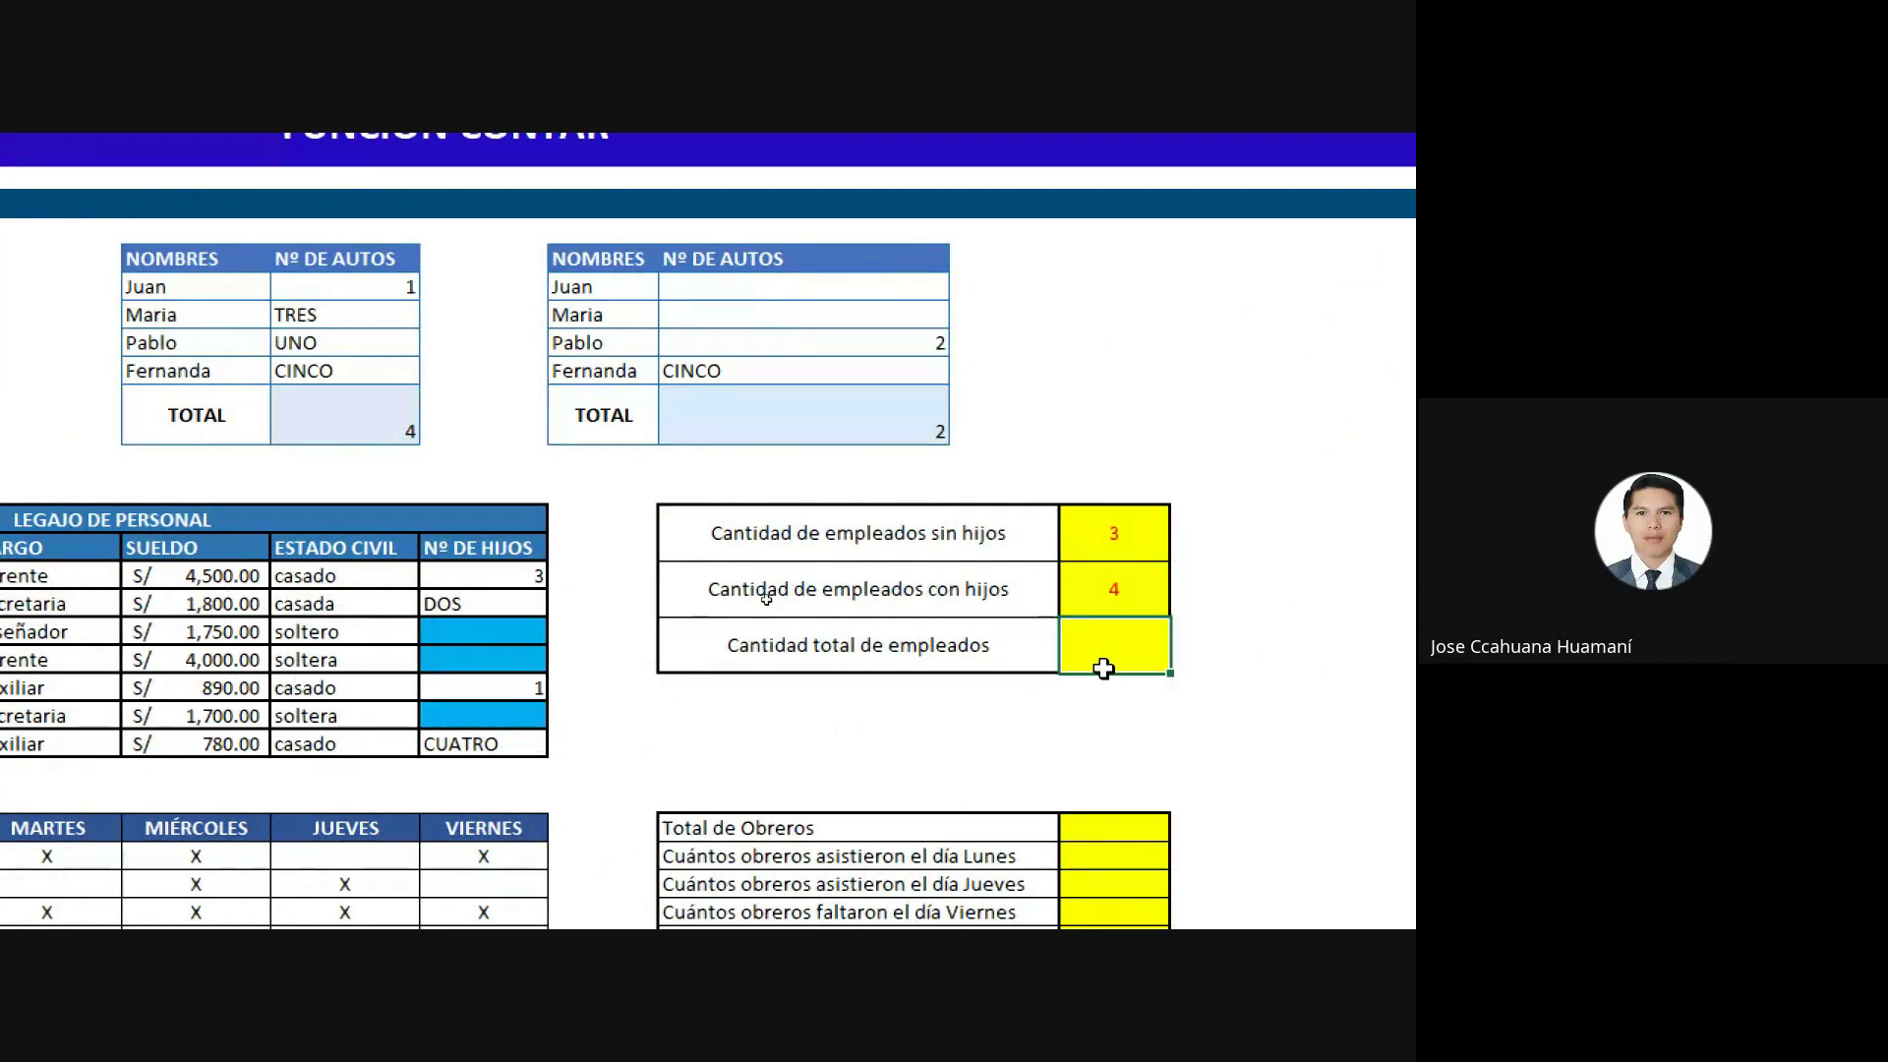
pyautogui.write('=co')
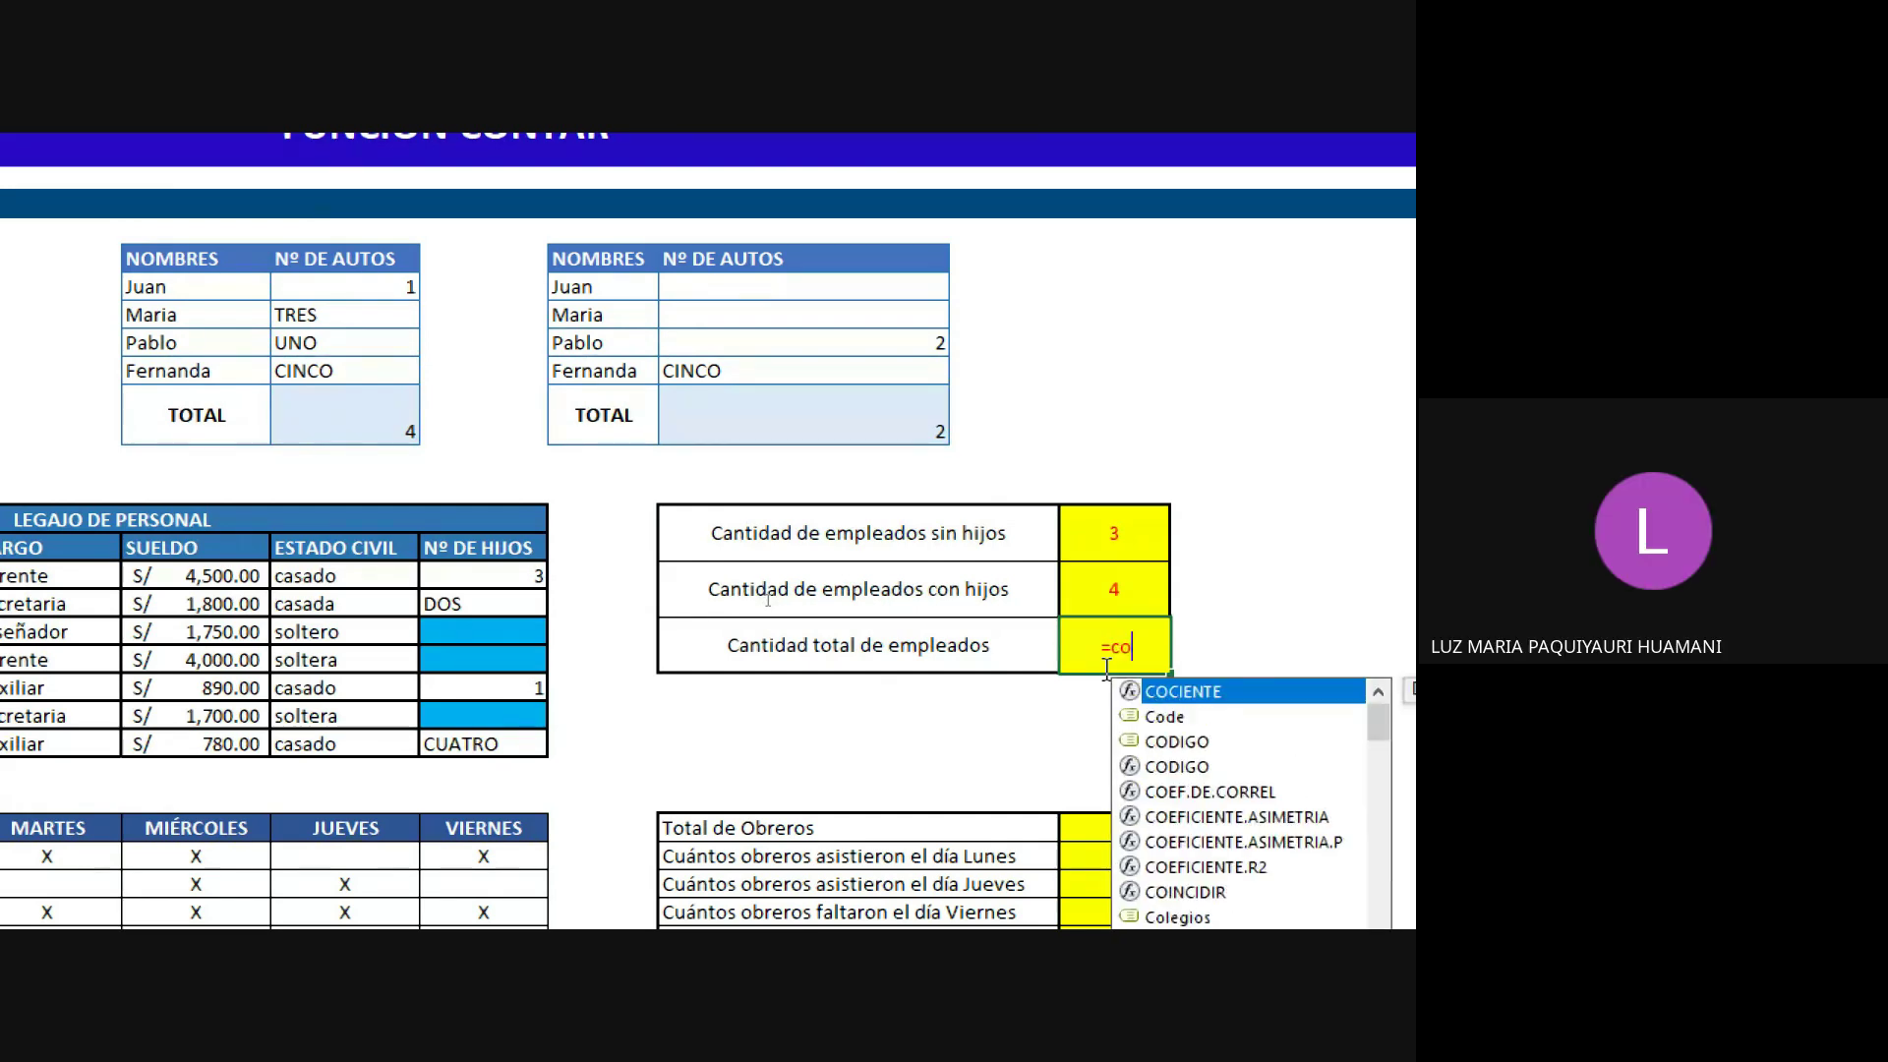
pyautogui.write('nta')
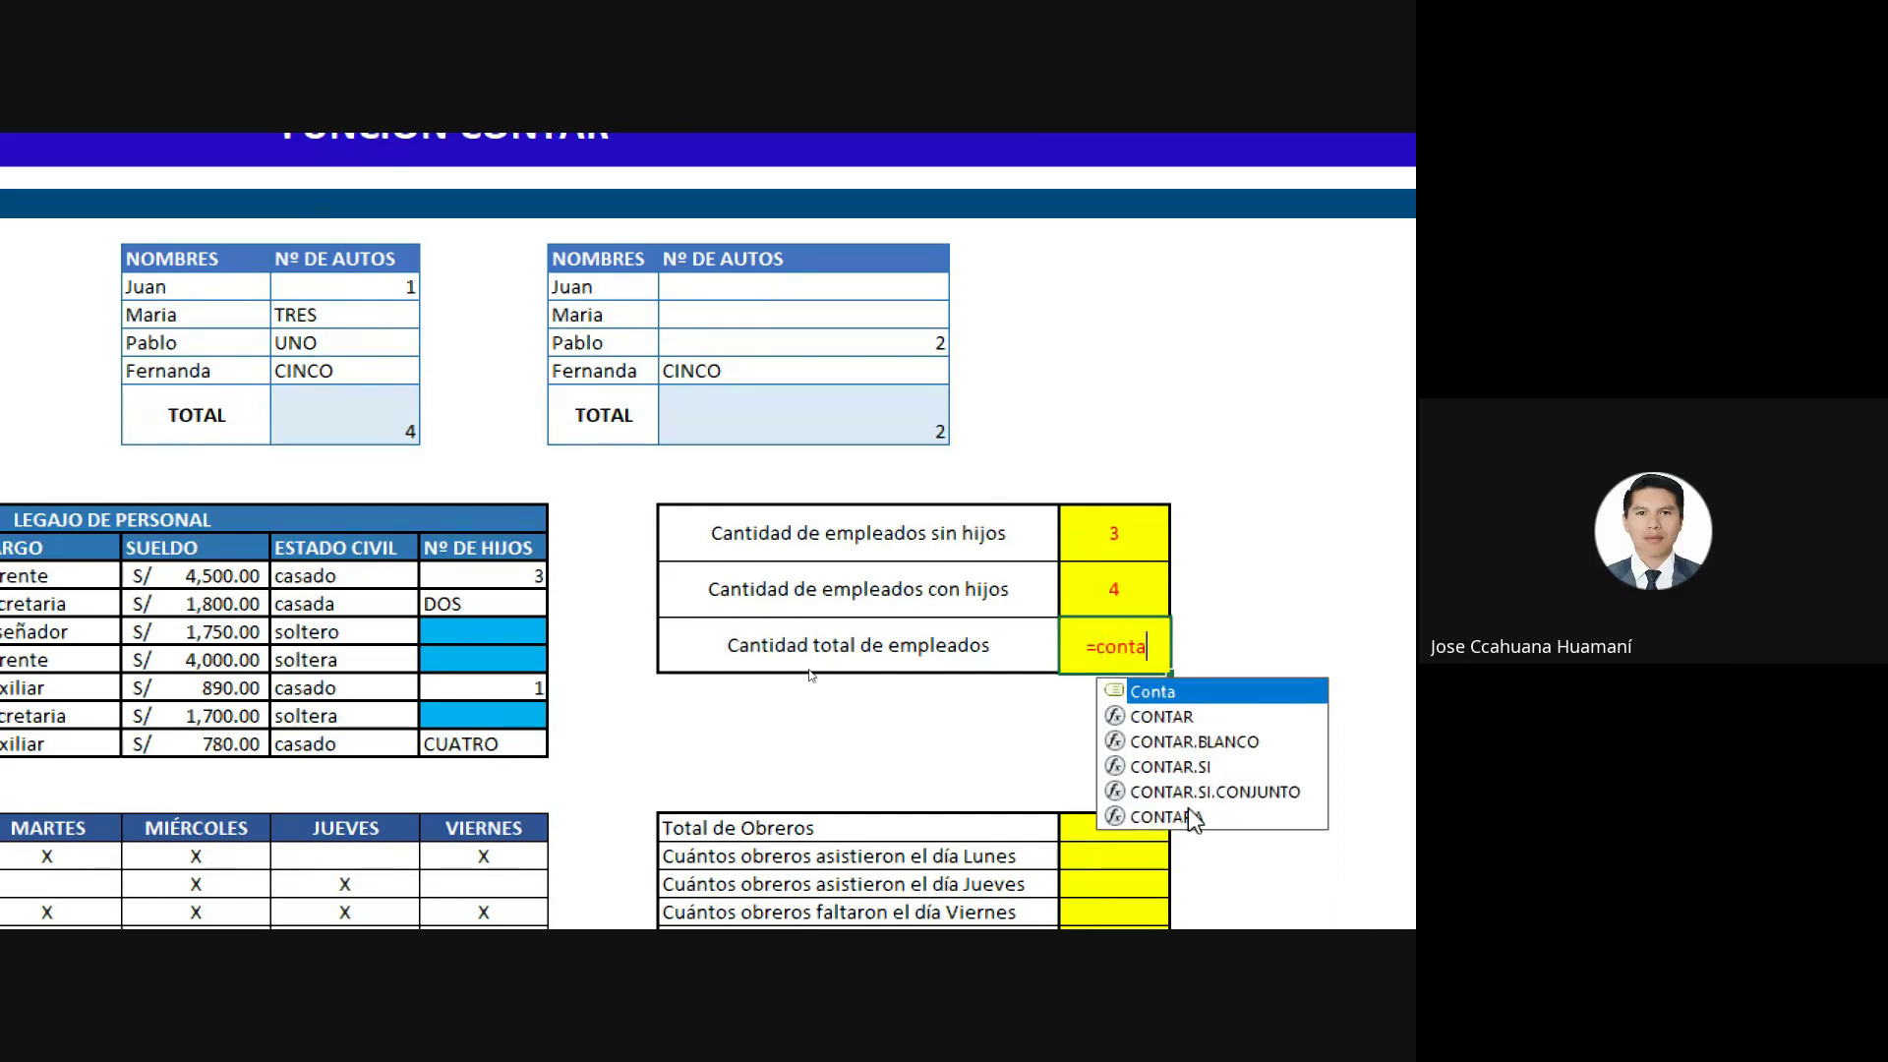
pyautogui.doubleClick(1193, 817)
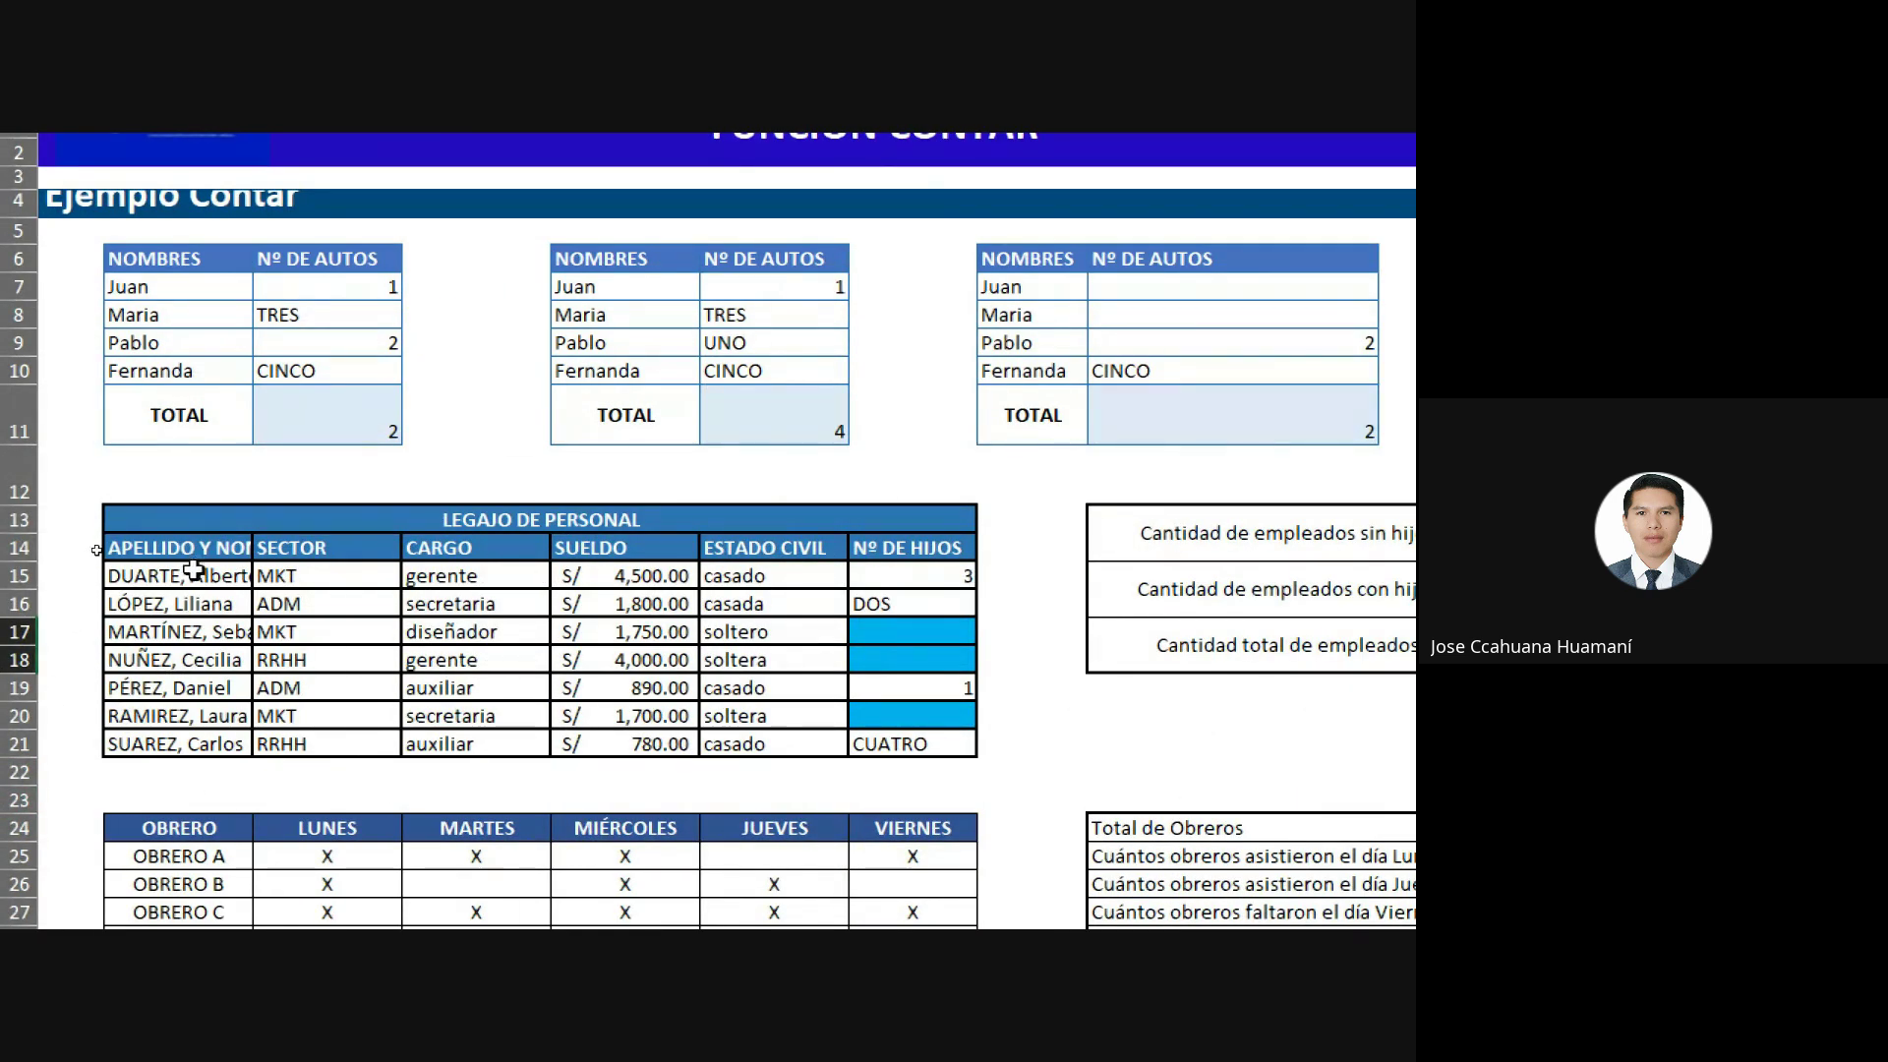
pyautogui.moveTo(193, 570); pyautogui.dragTo(182, 743)
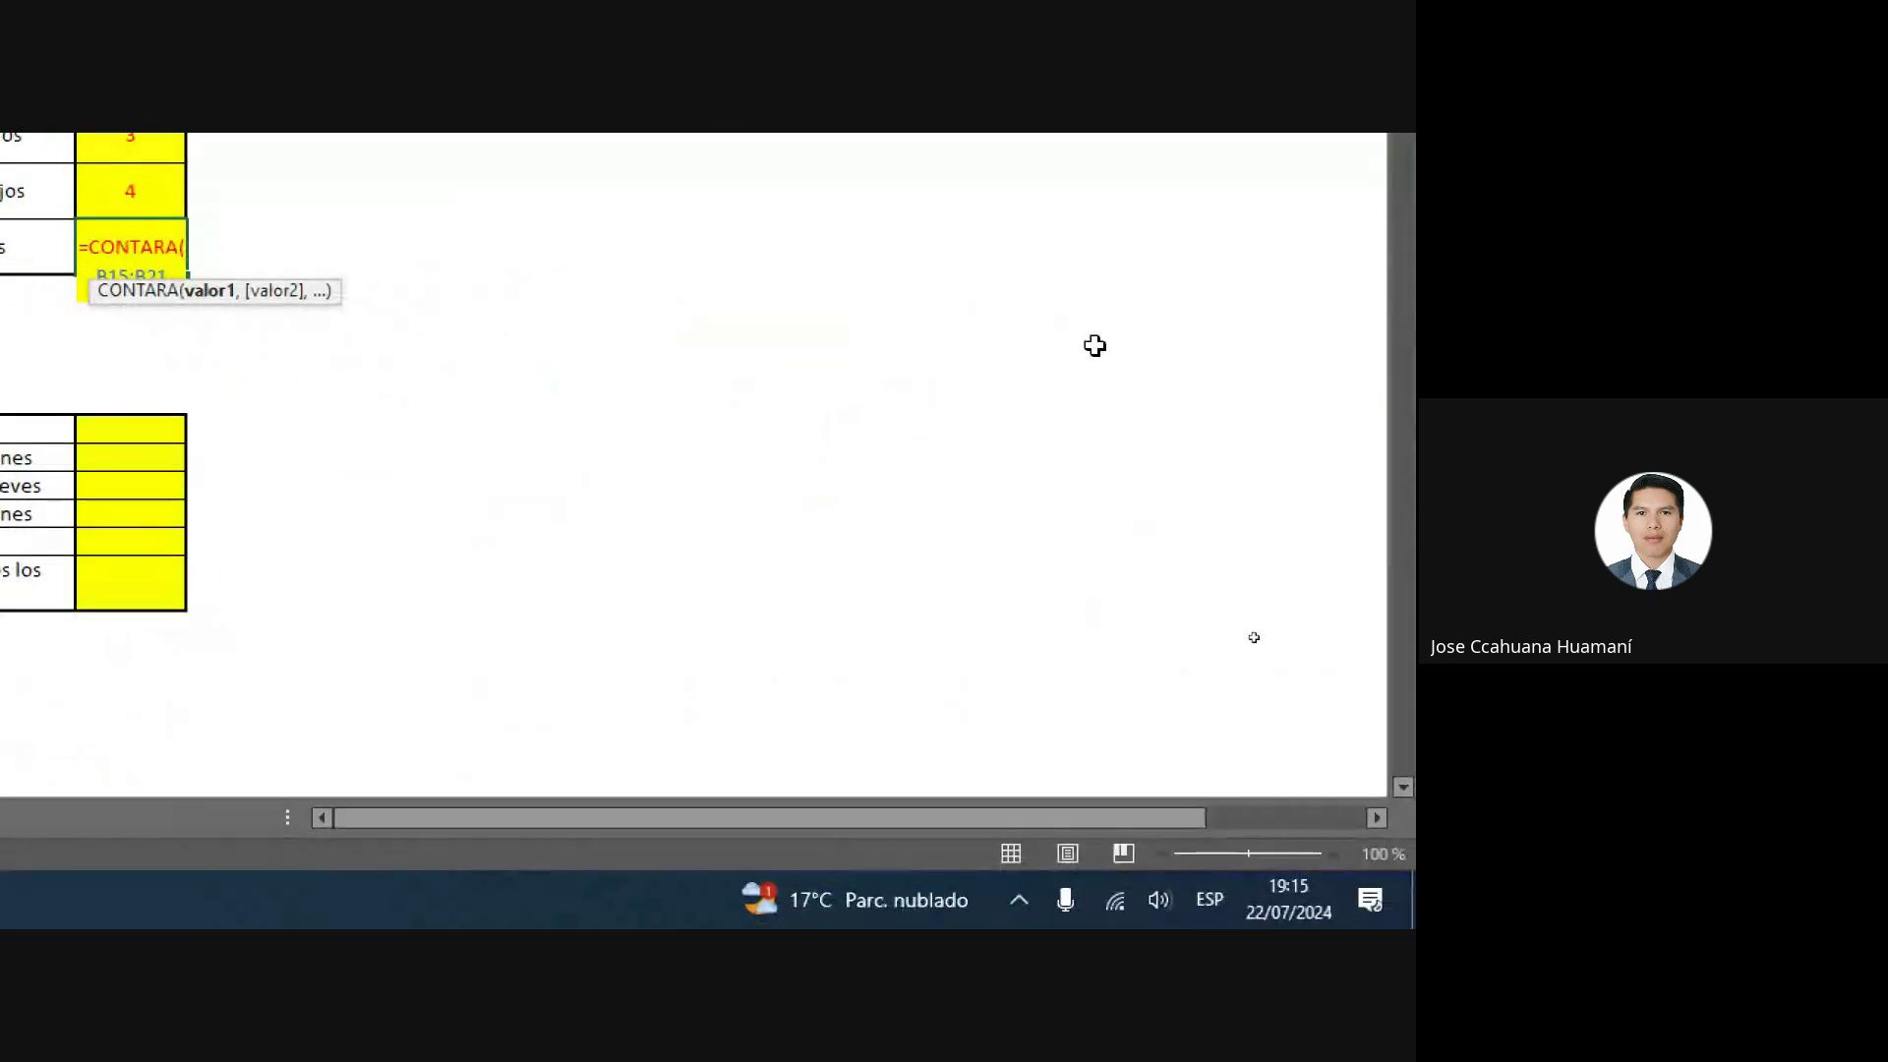
pyautogui.press('Return')
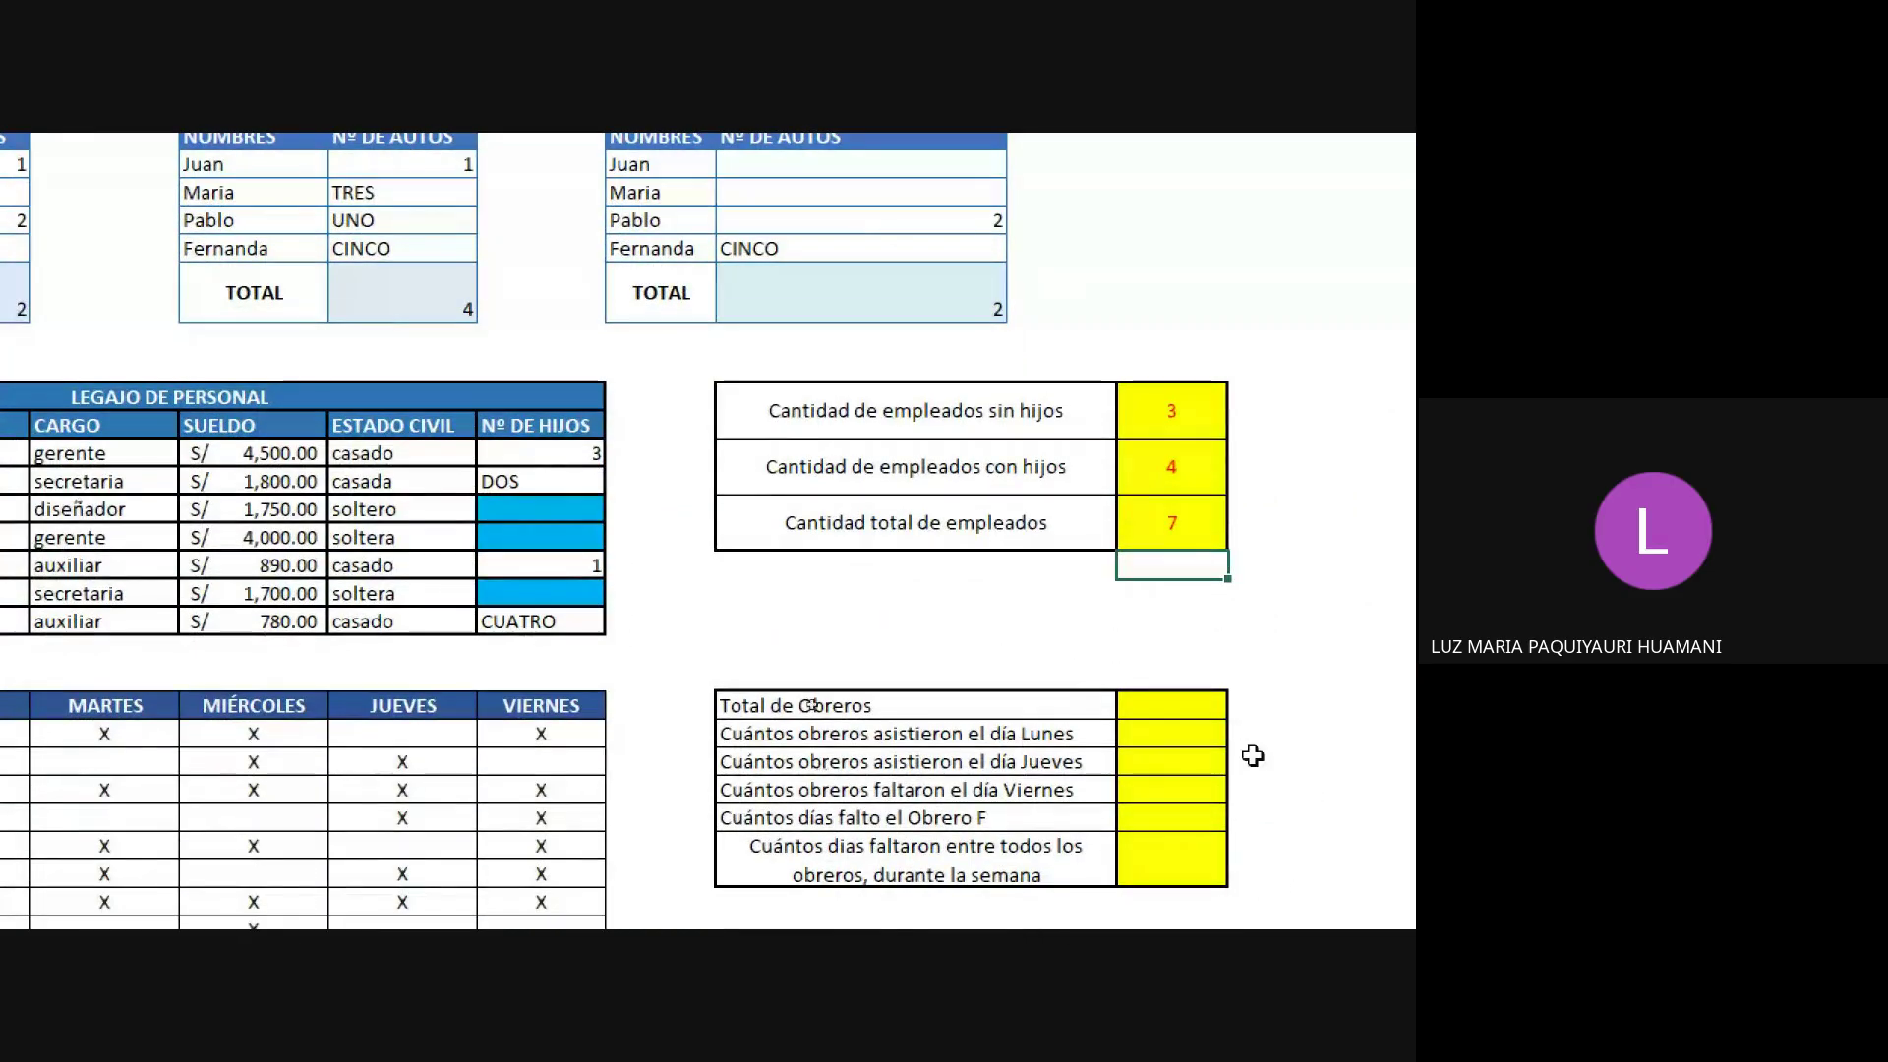
# Check the Total de Obreros answer cell, leaving it unchanged.
pyautogui.click(1199, 708)
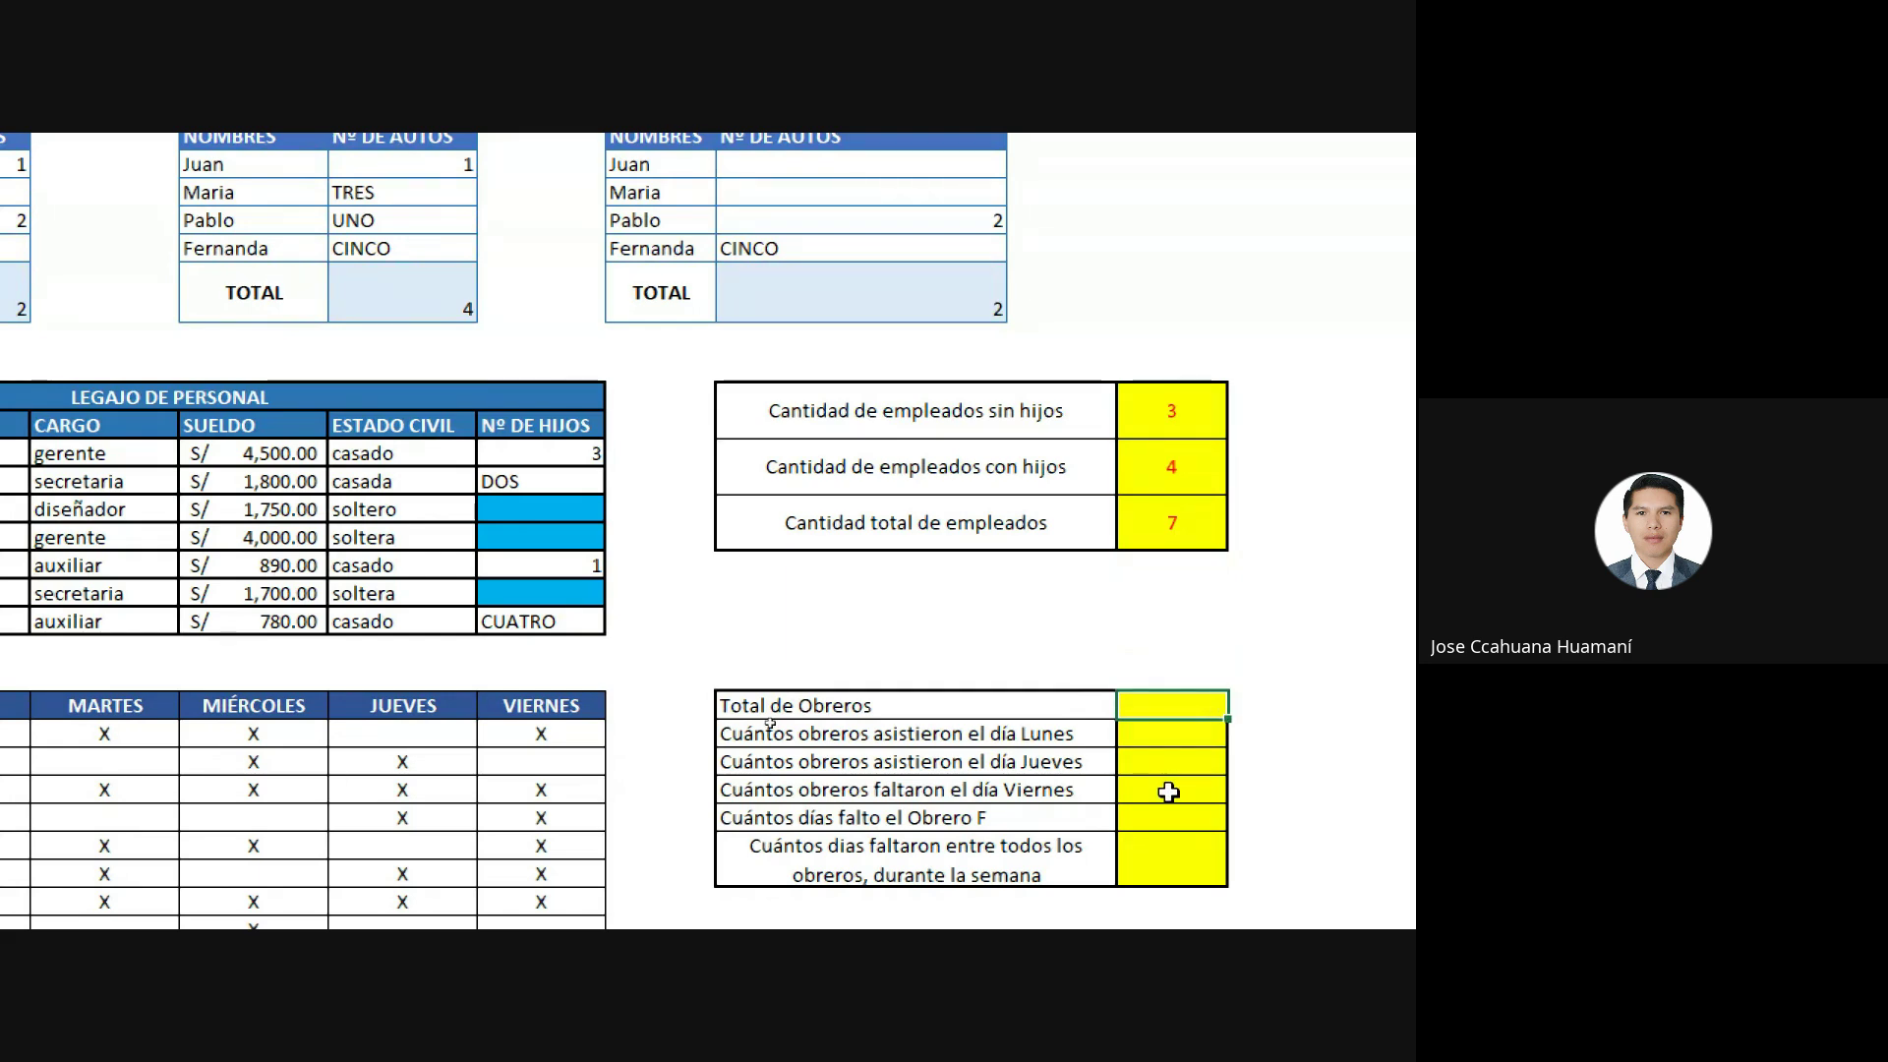
pyautogui.press('F2')
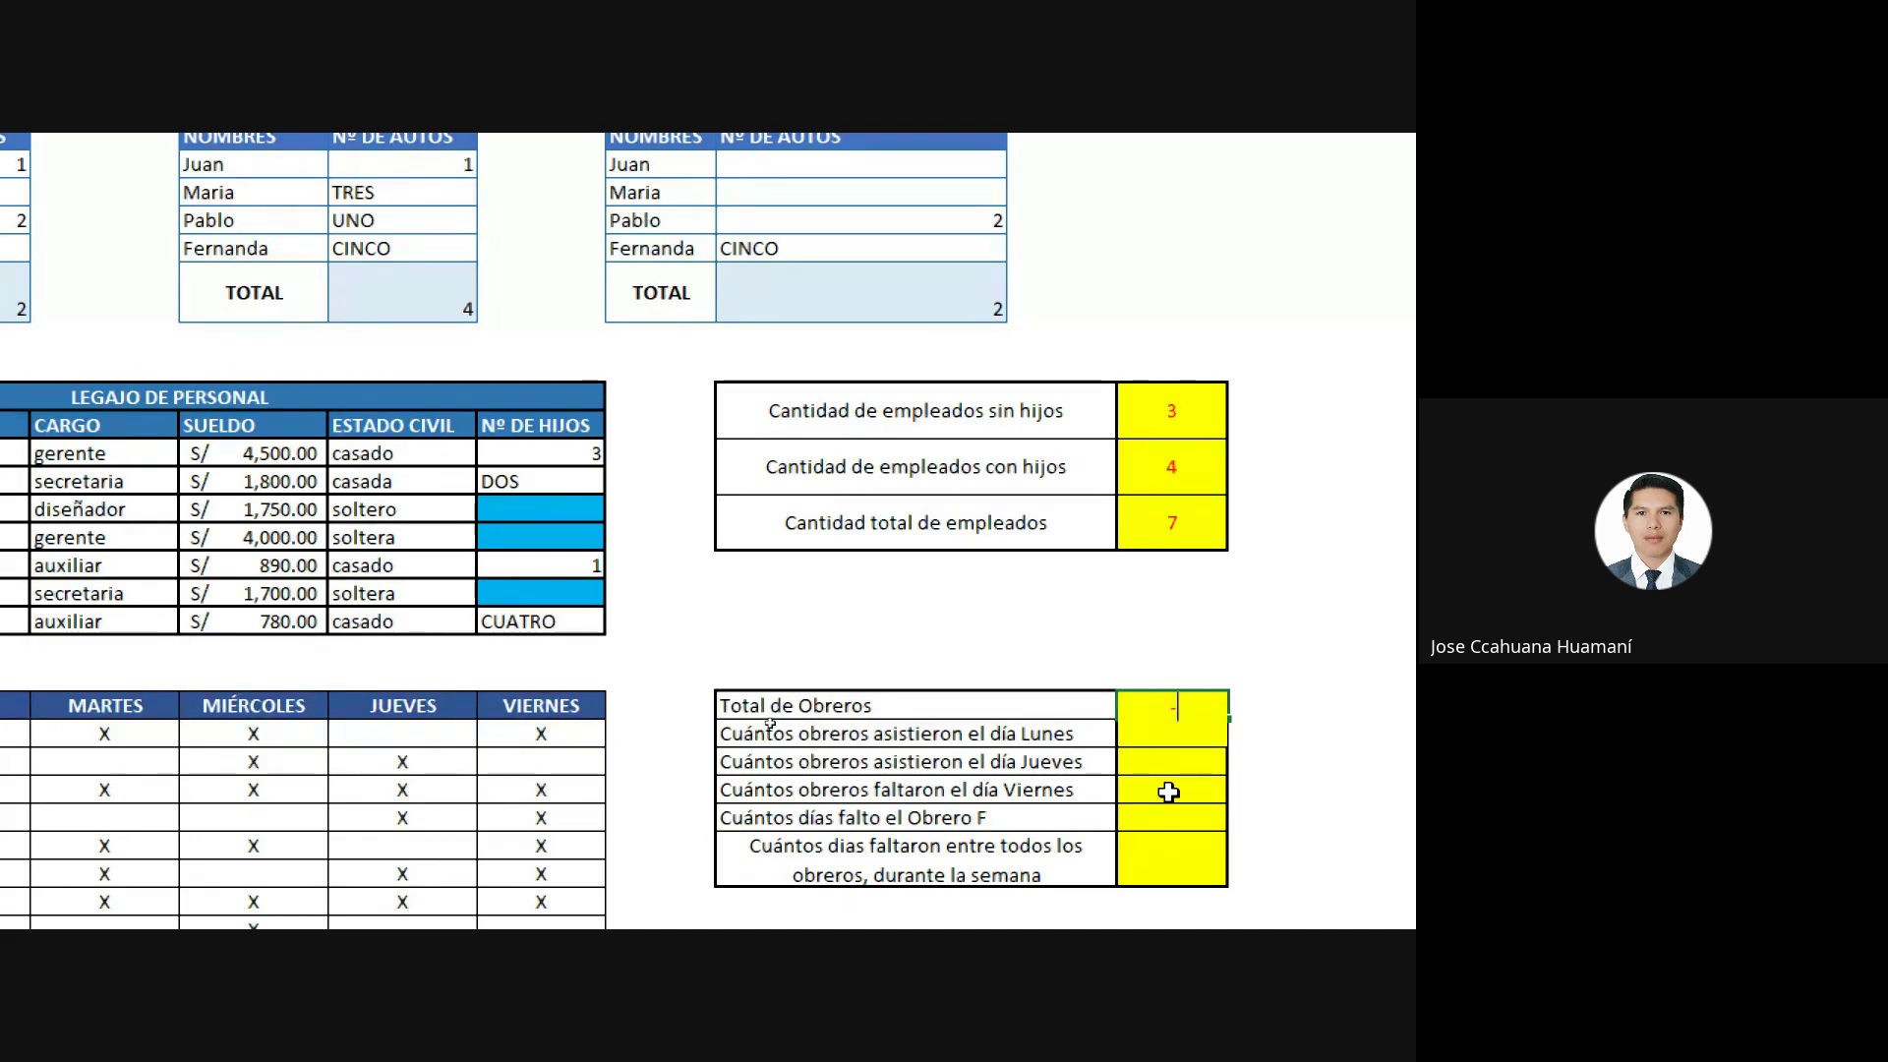
pyautogui.press('Return')
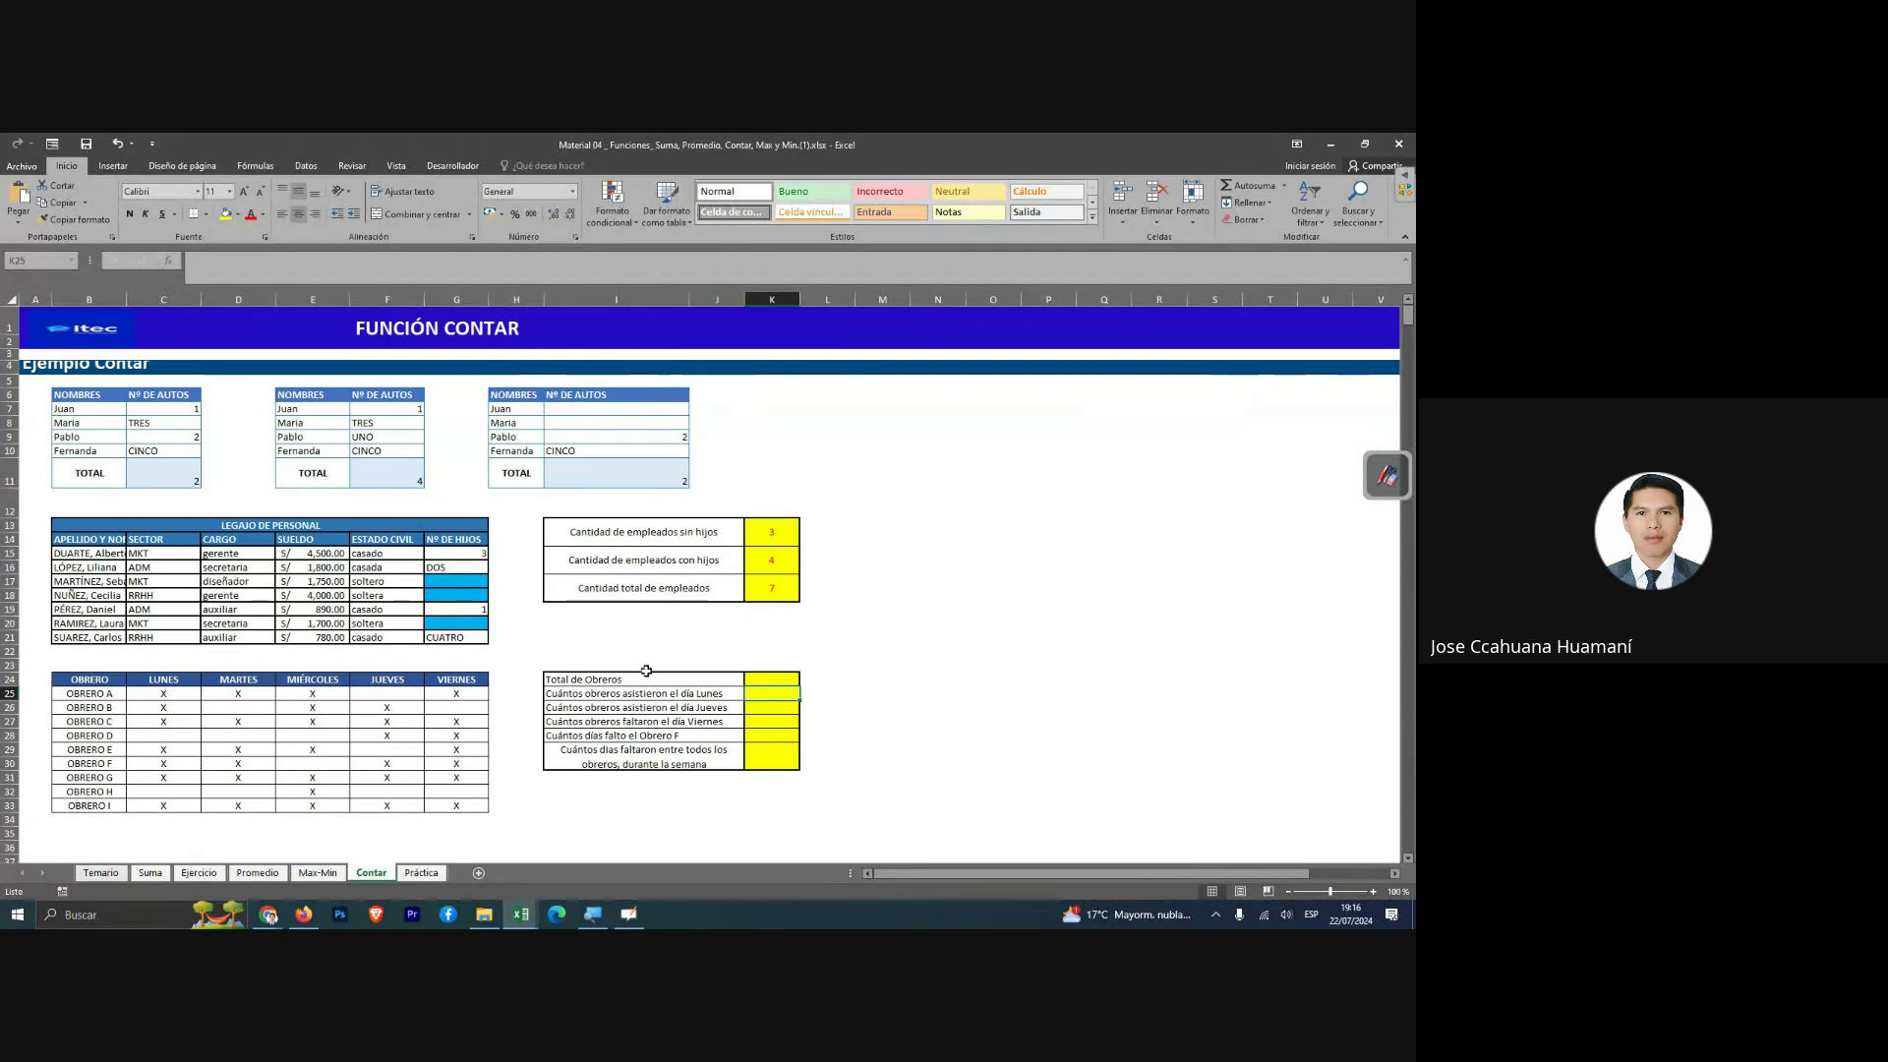
# Widen column I until every attendance question, including the last absences question, fits on one line.
pyautogui.click(708, 679)
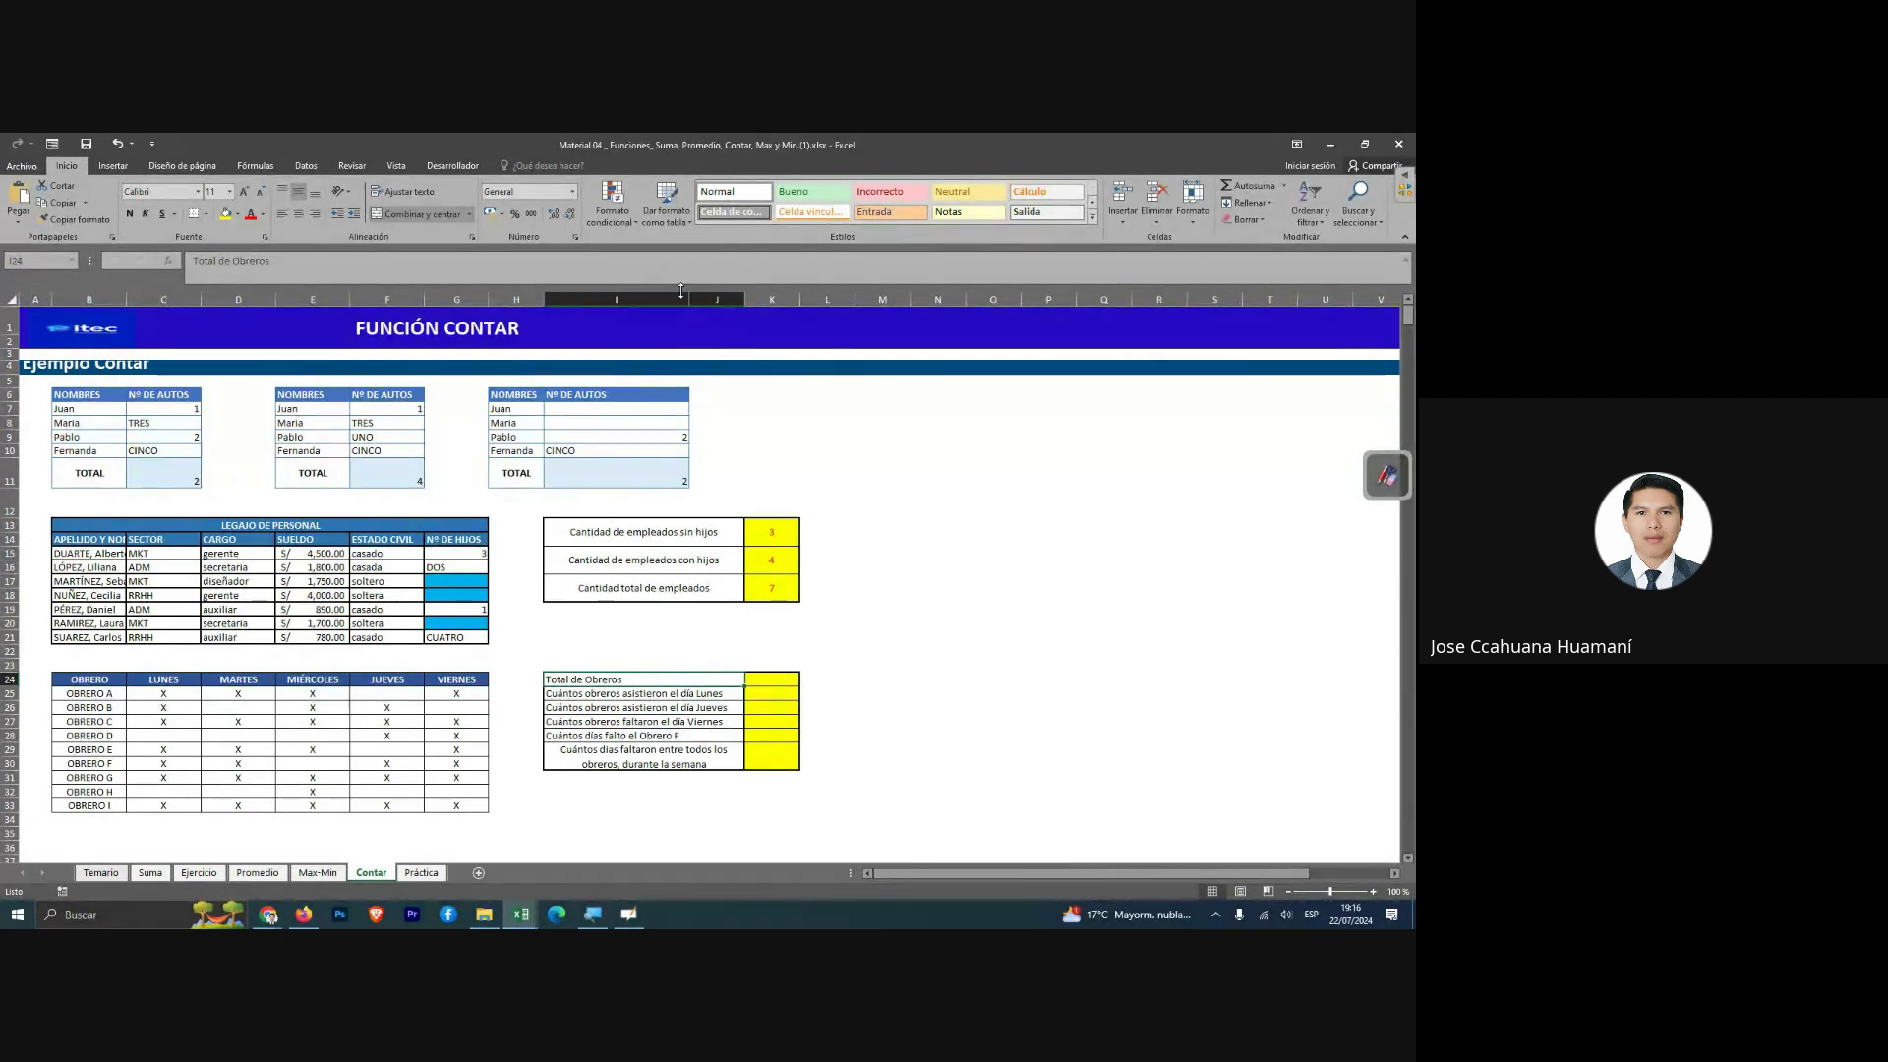
pyautogui.moveTo(688, 300); pyautogui.dragTo(820, 300)
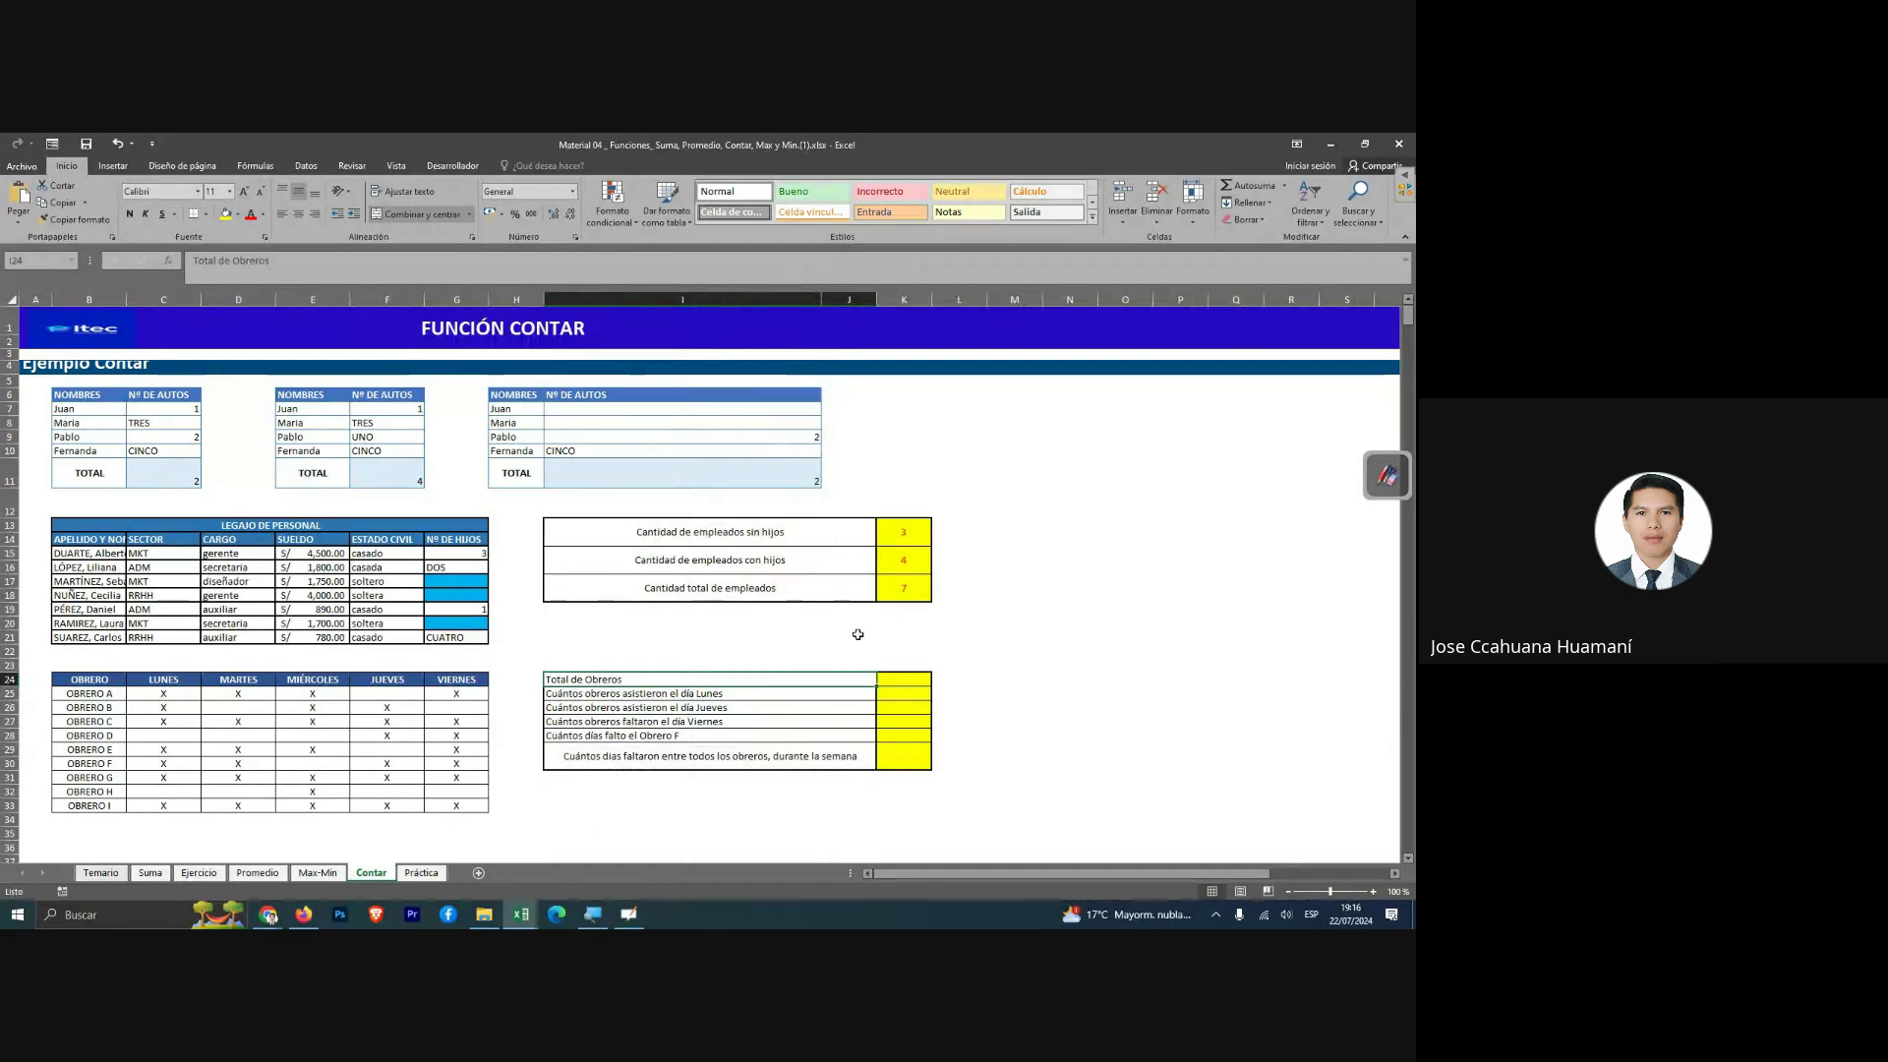
pyautogui.click(851, 760)
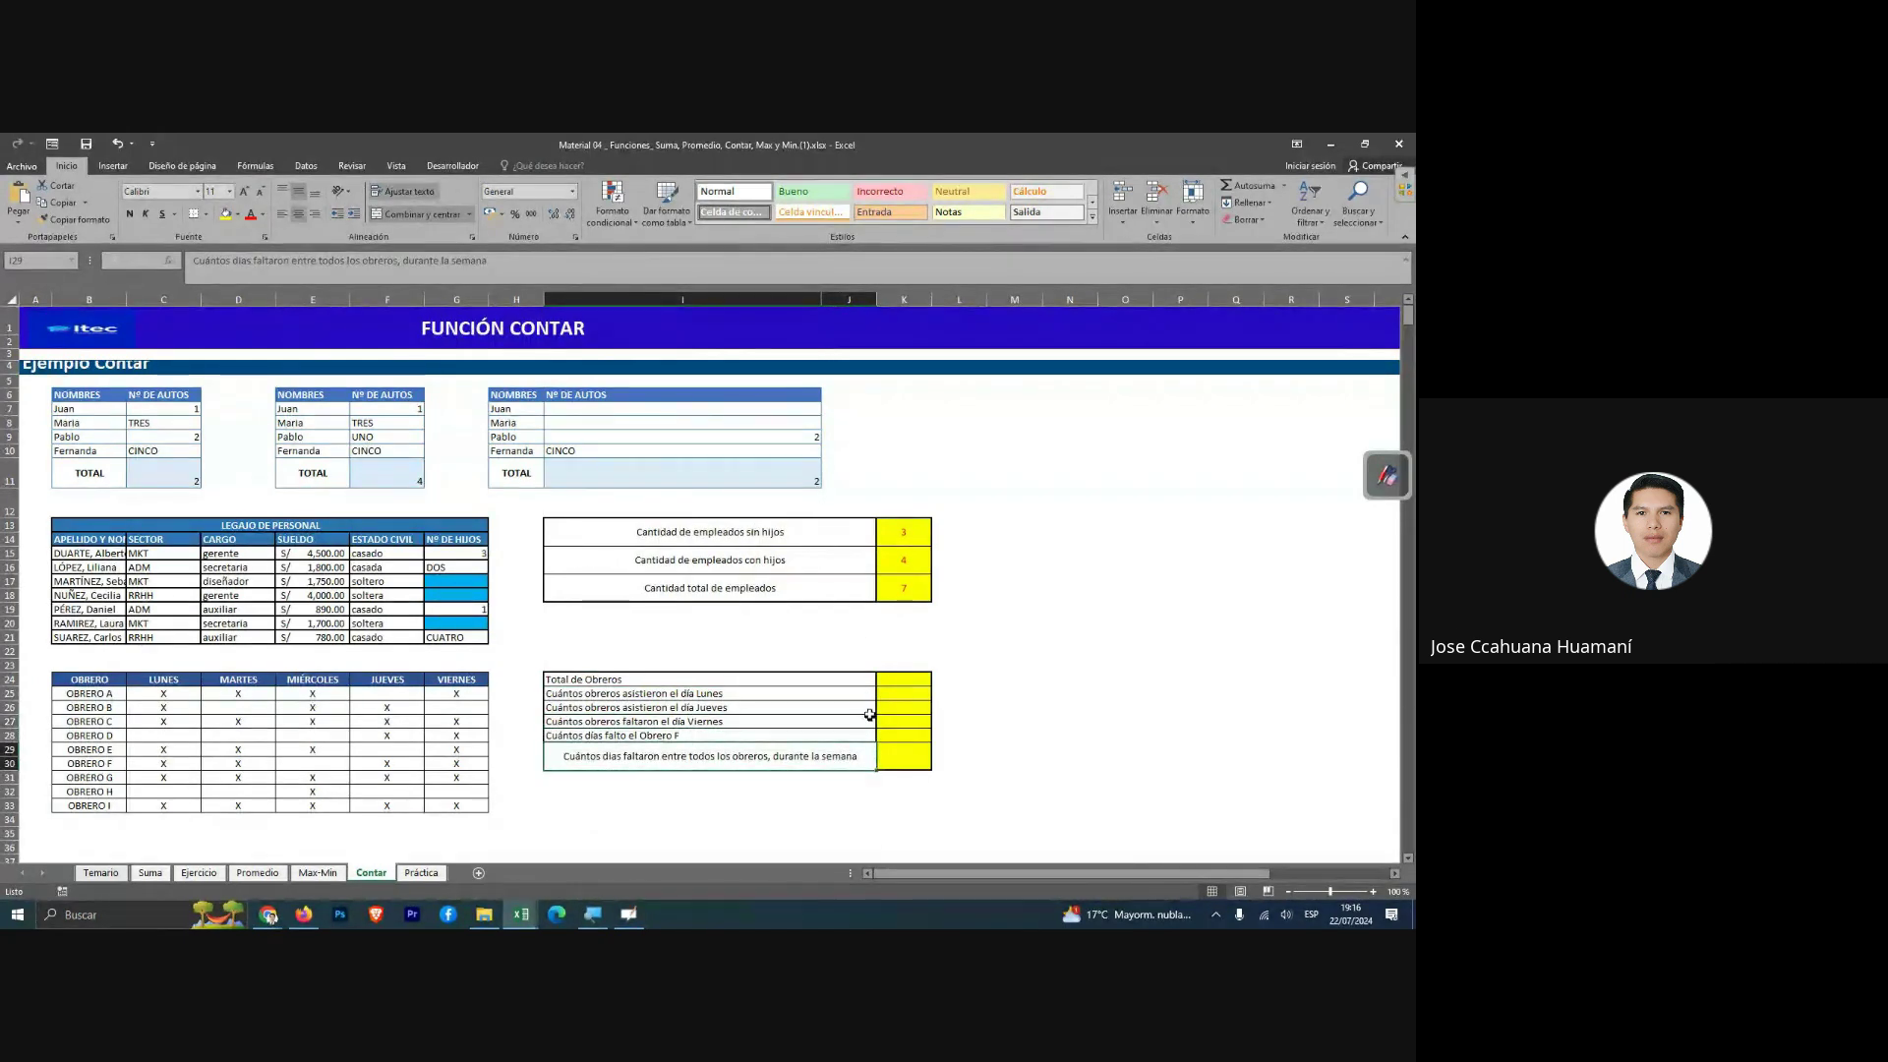
pyautogui.click(889, 678)
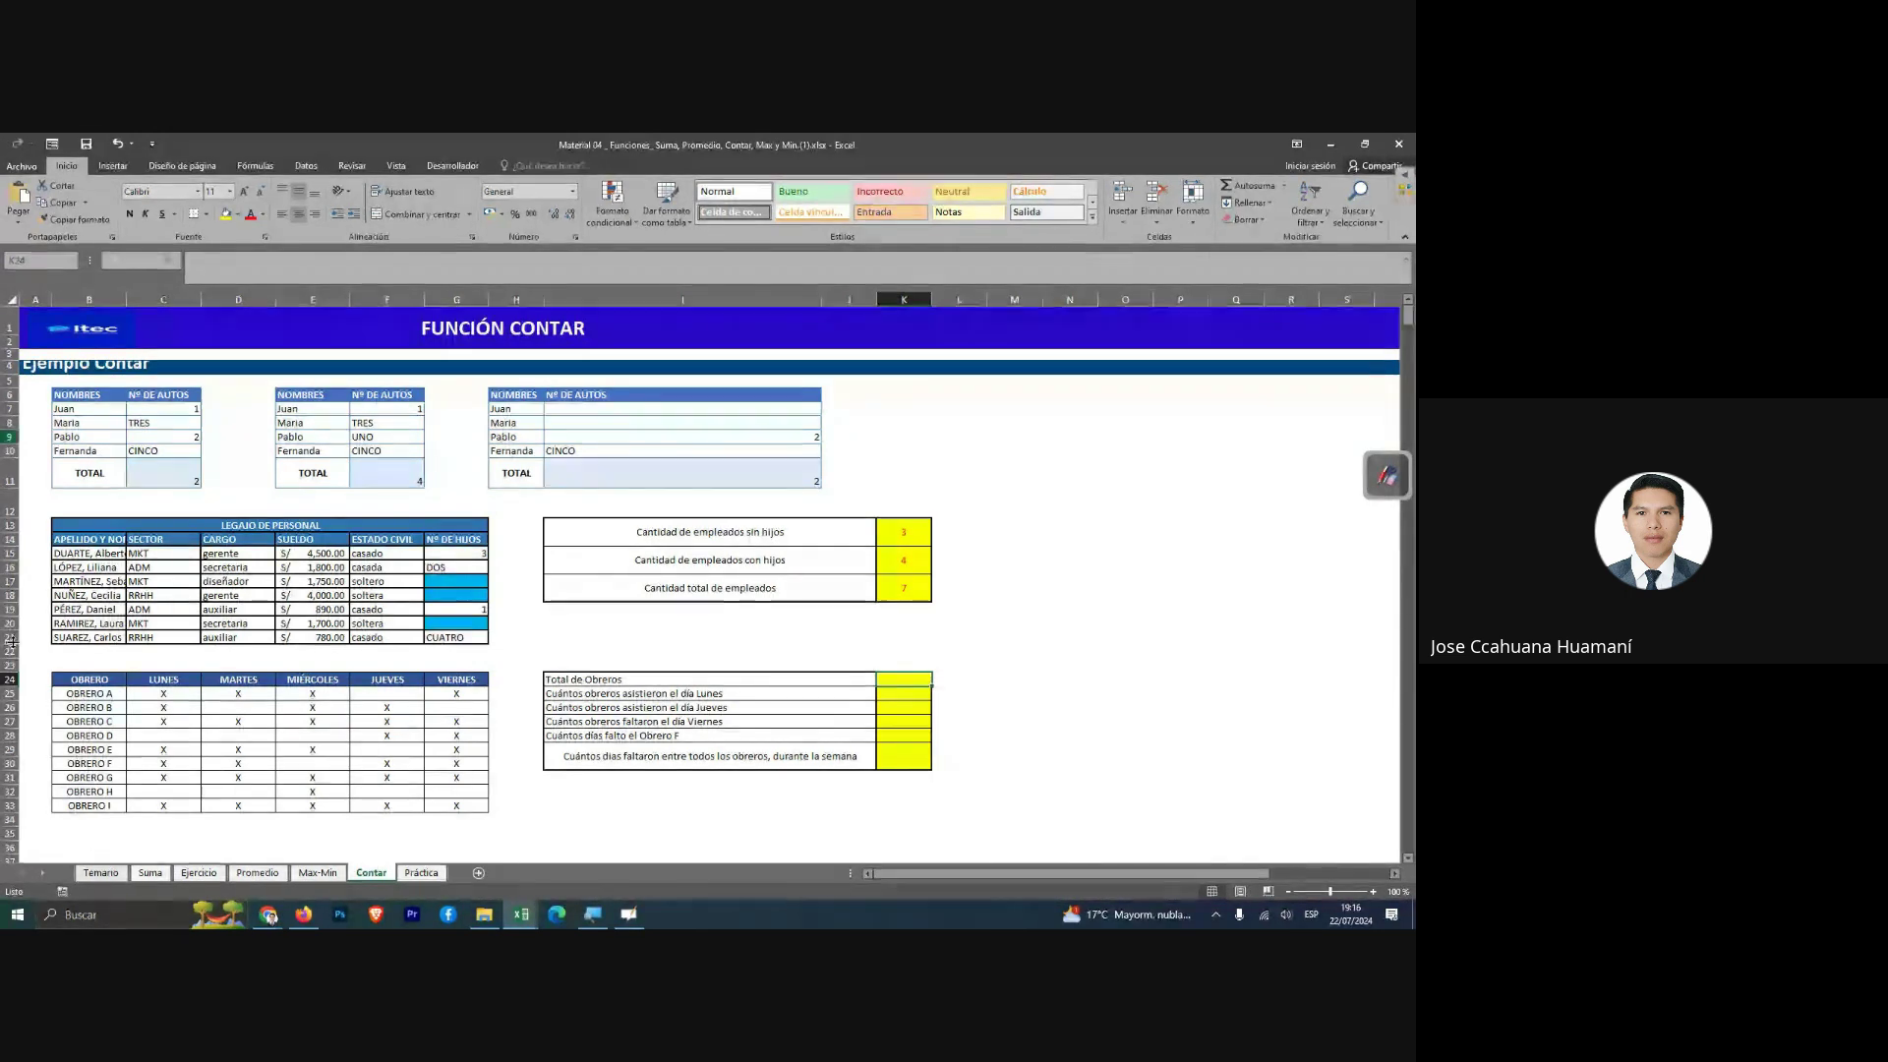
pyautogui.moveTo(303, 914)
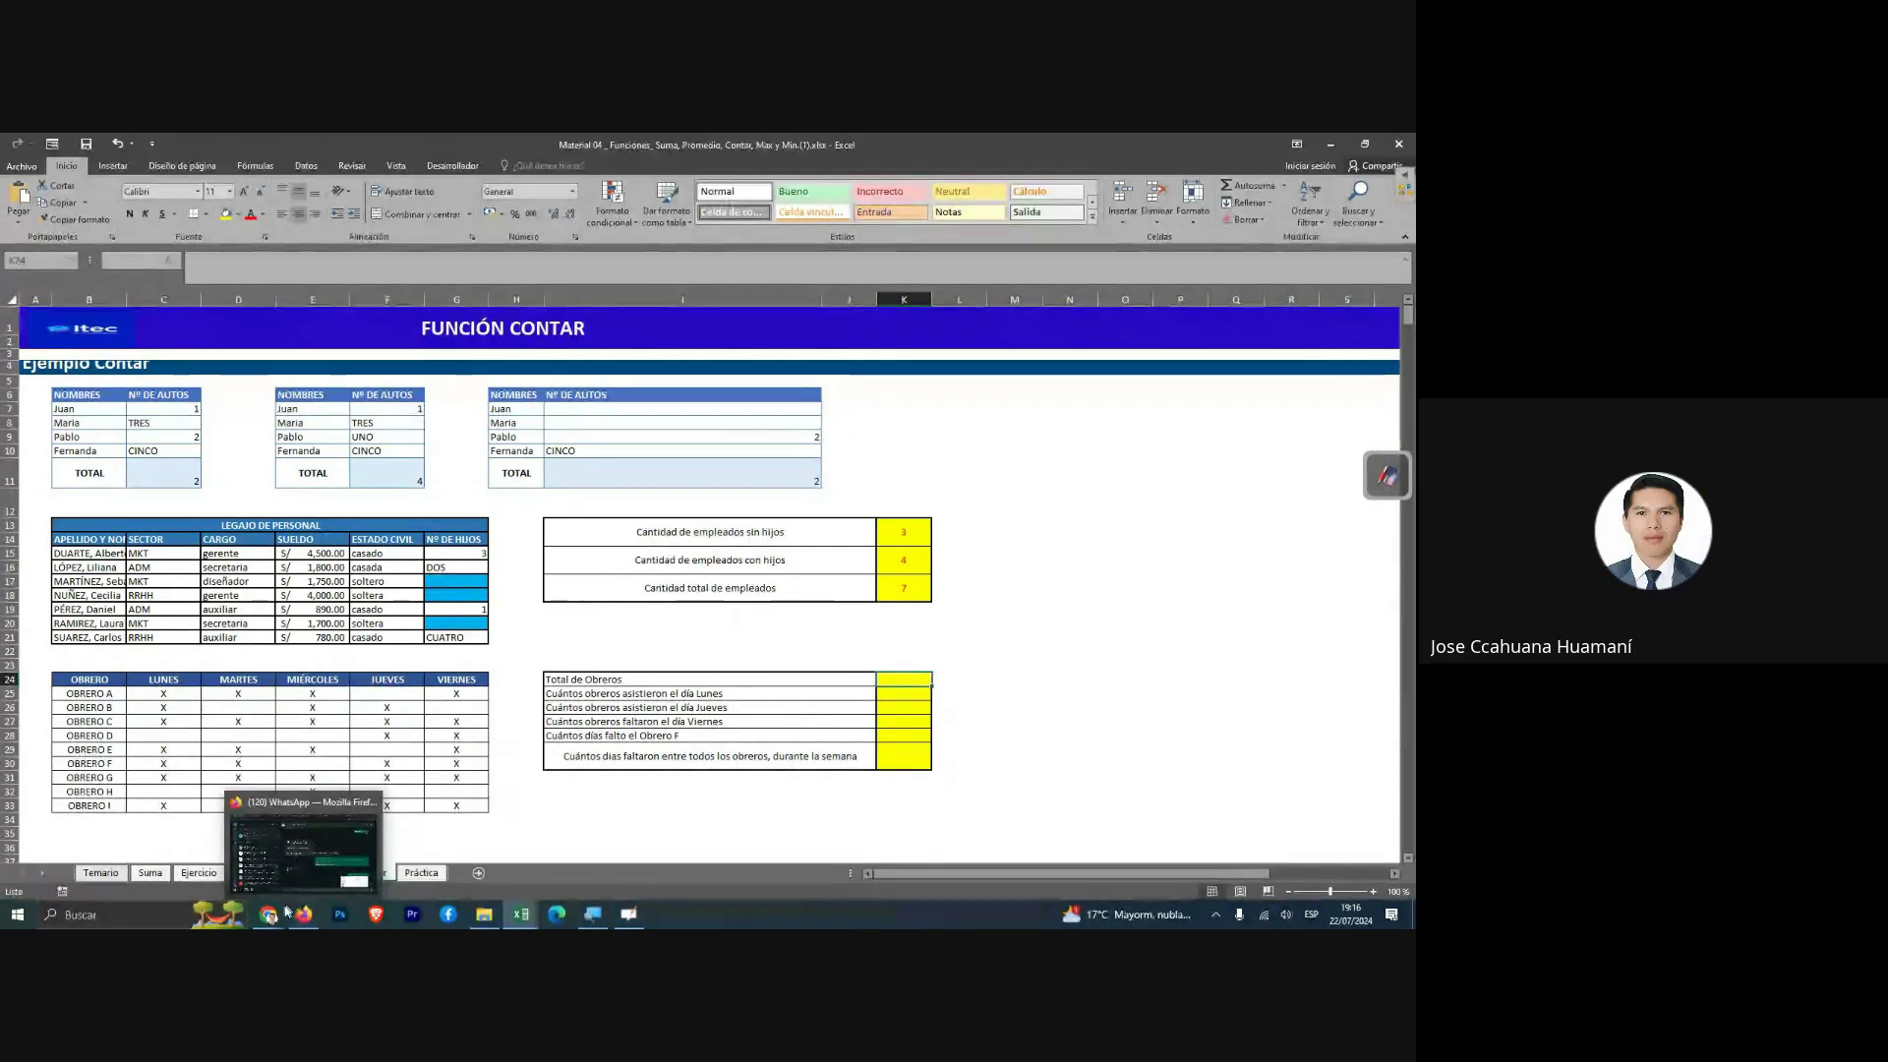
pyautogui.click(186, 843)
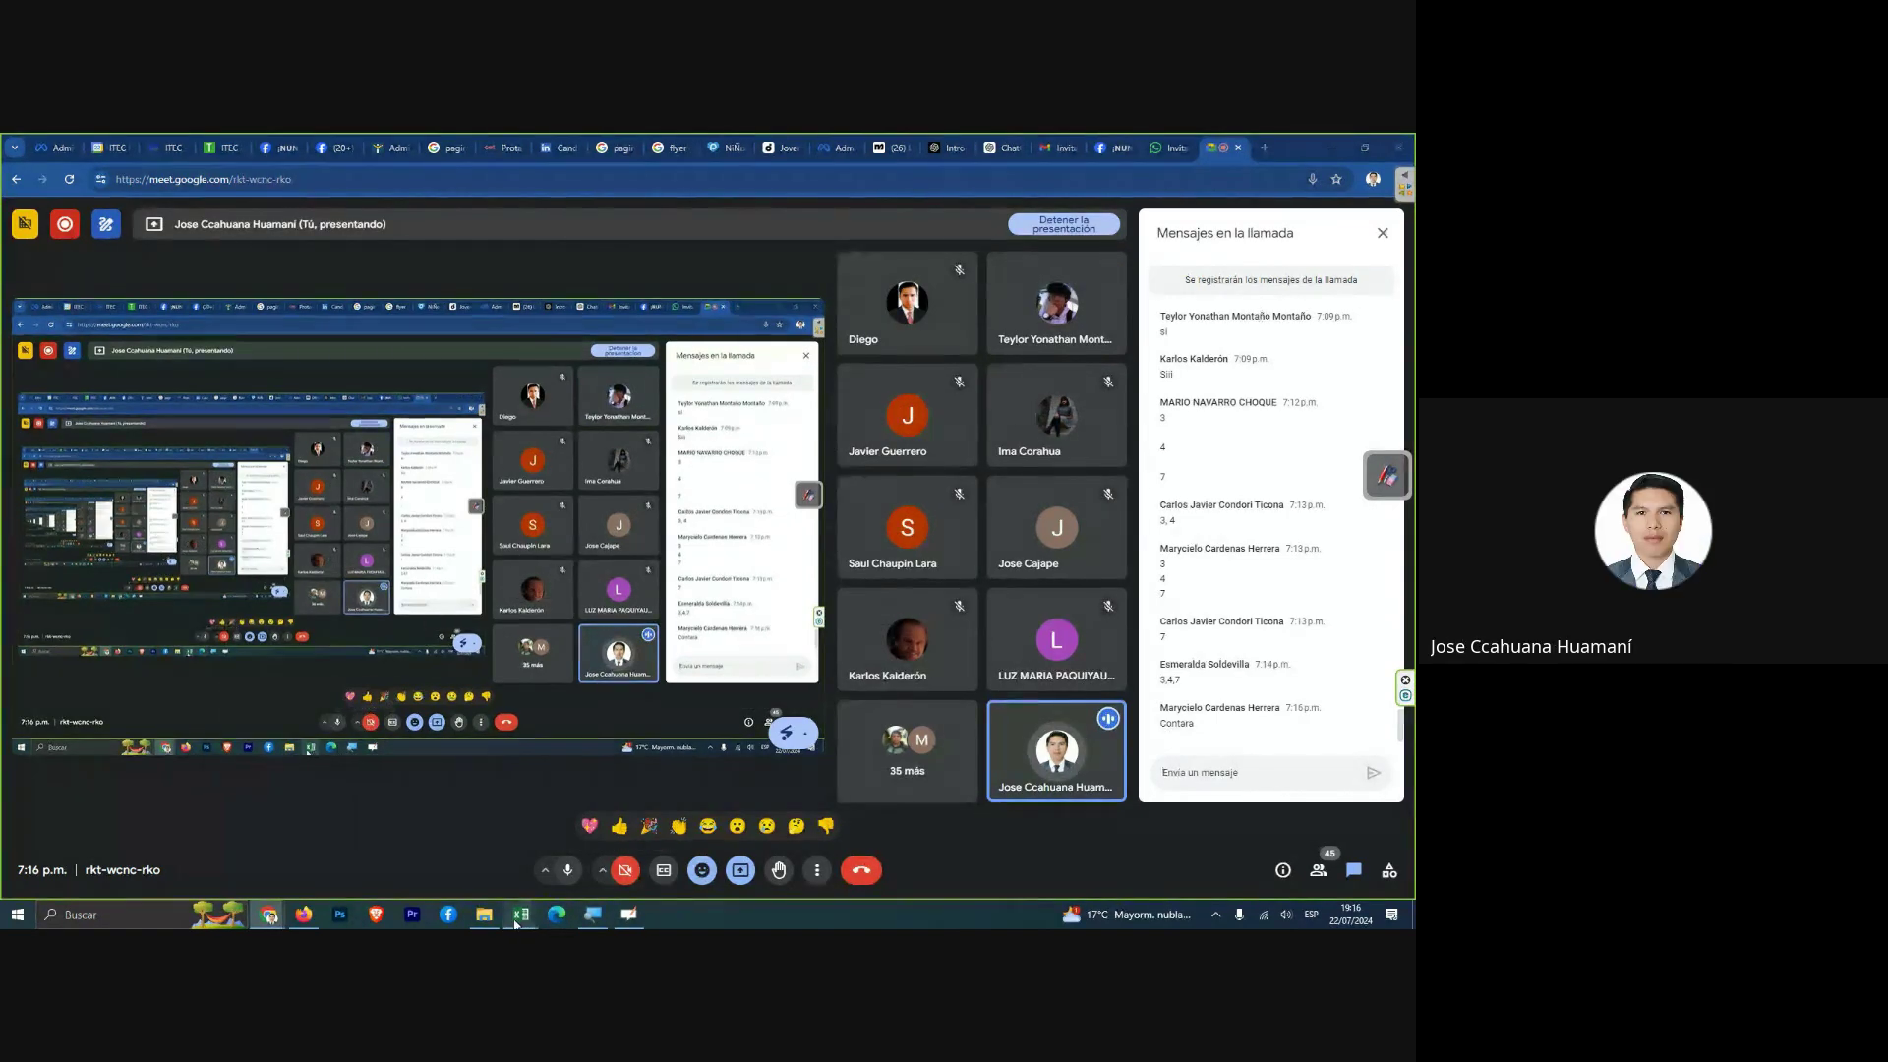
pyautogui.moveTo(521, 915)
pyautogui.click(599, 846)
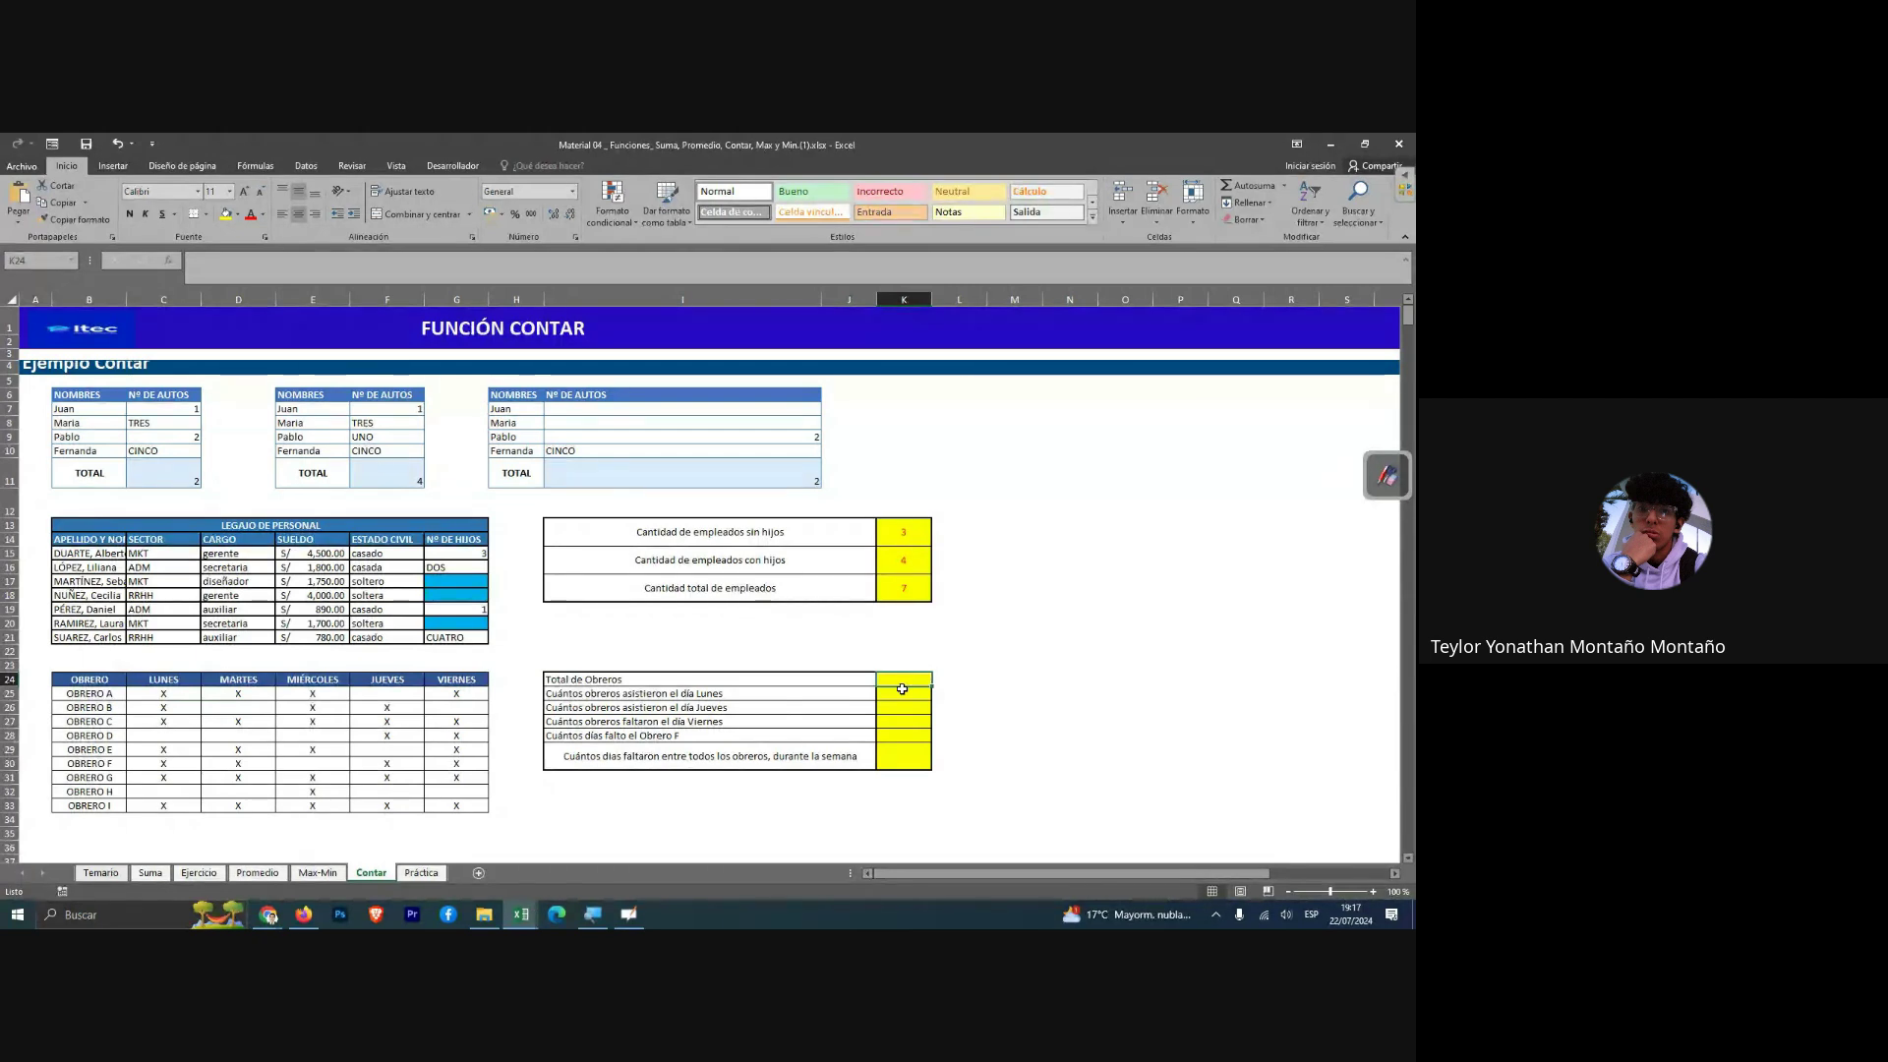
# Enter CONTARA over the worker names B25:B33 in K24, giving 9.
pyautogui.write('=')
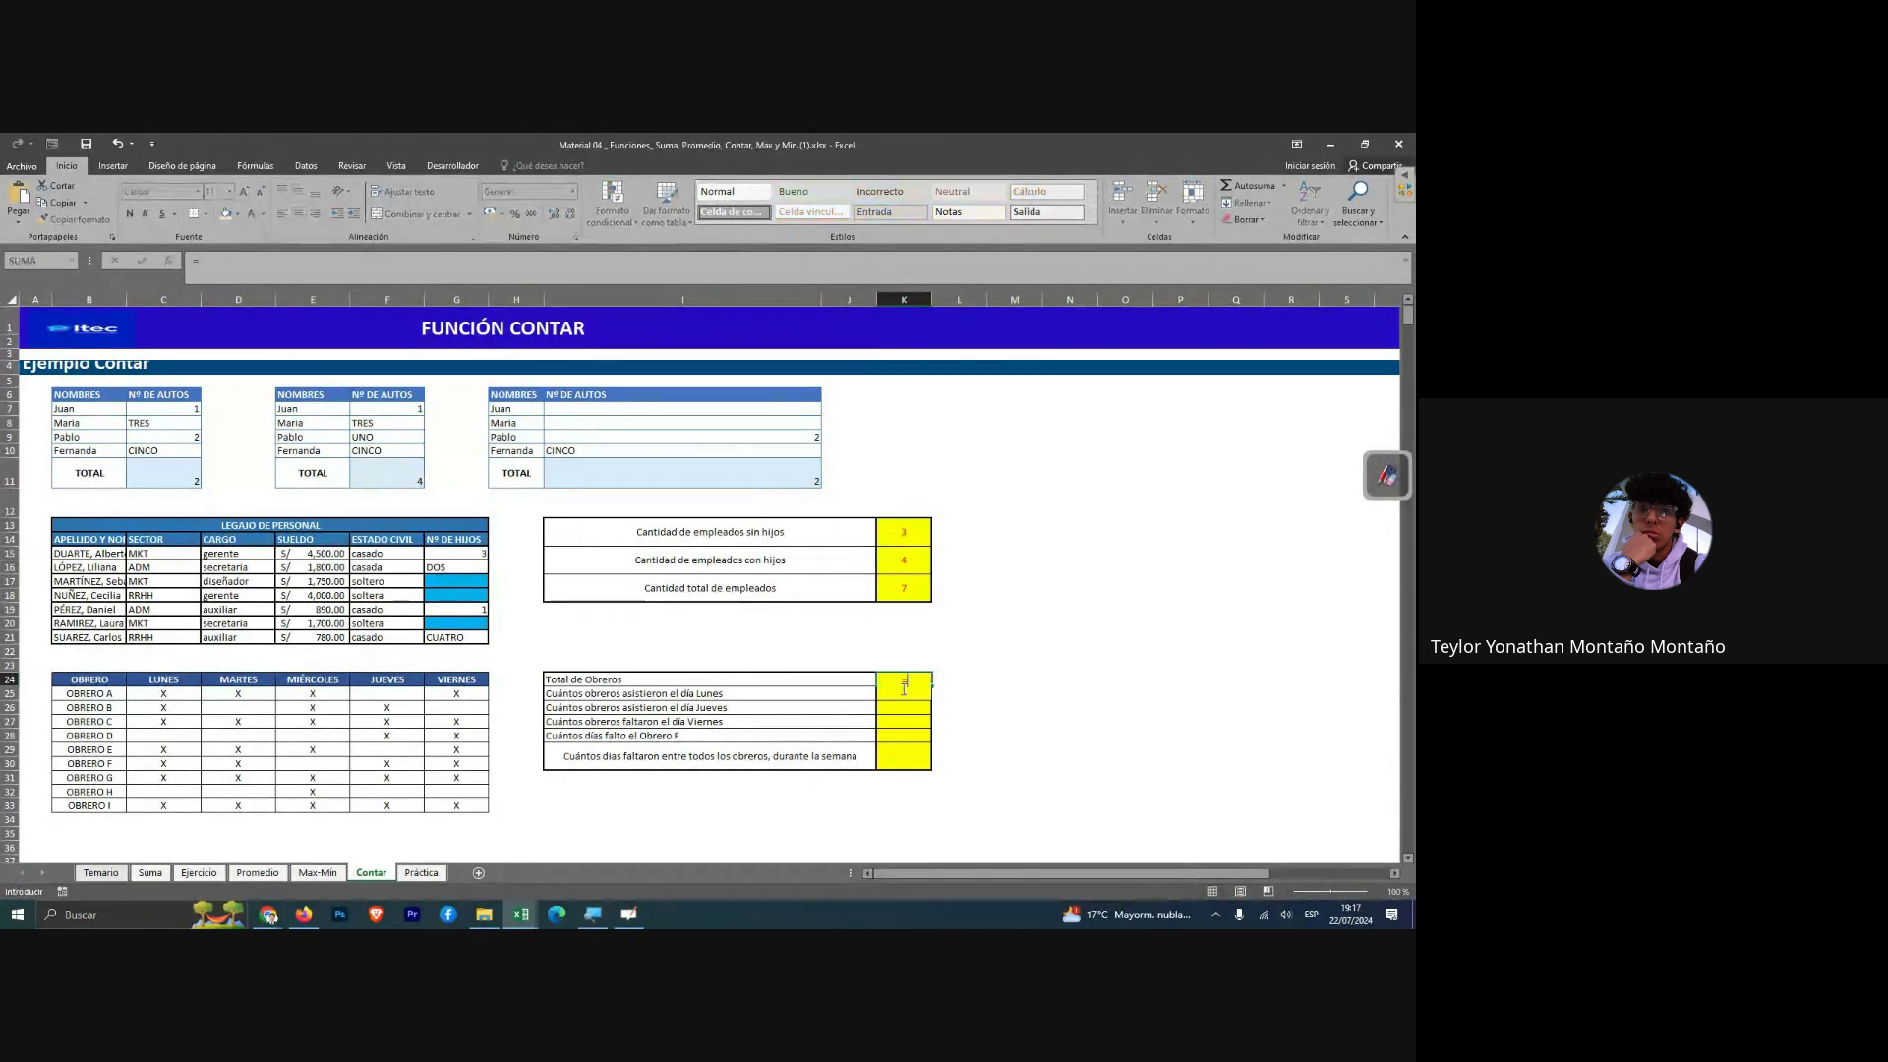
pyautogui.write('conta')
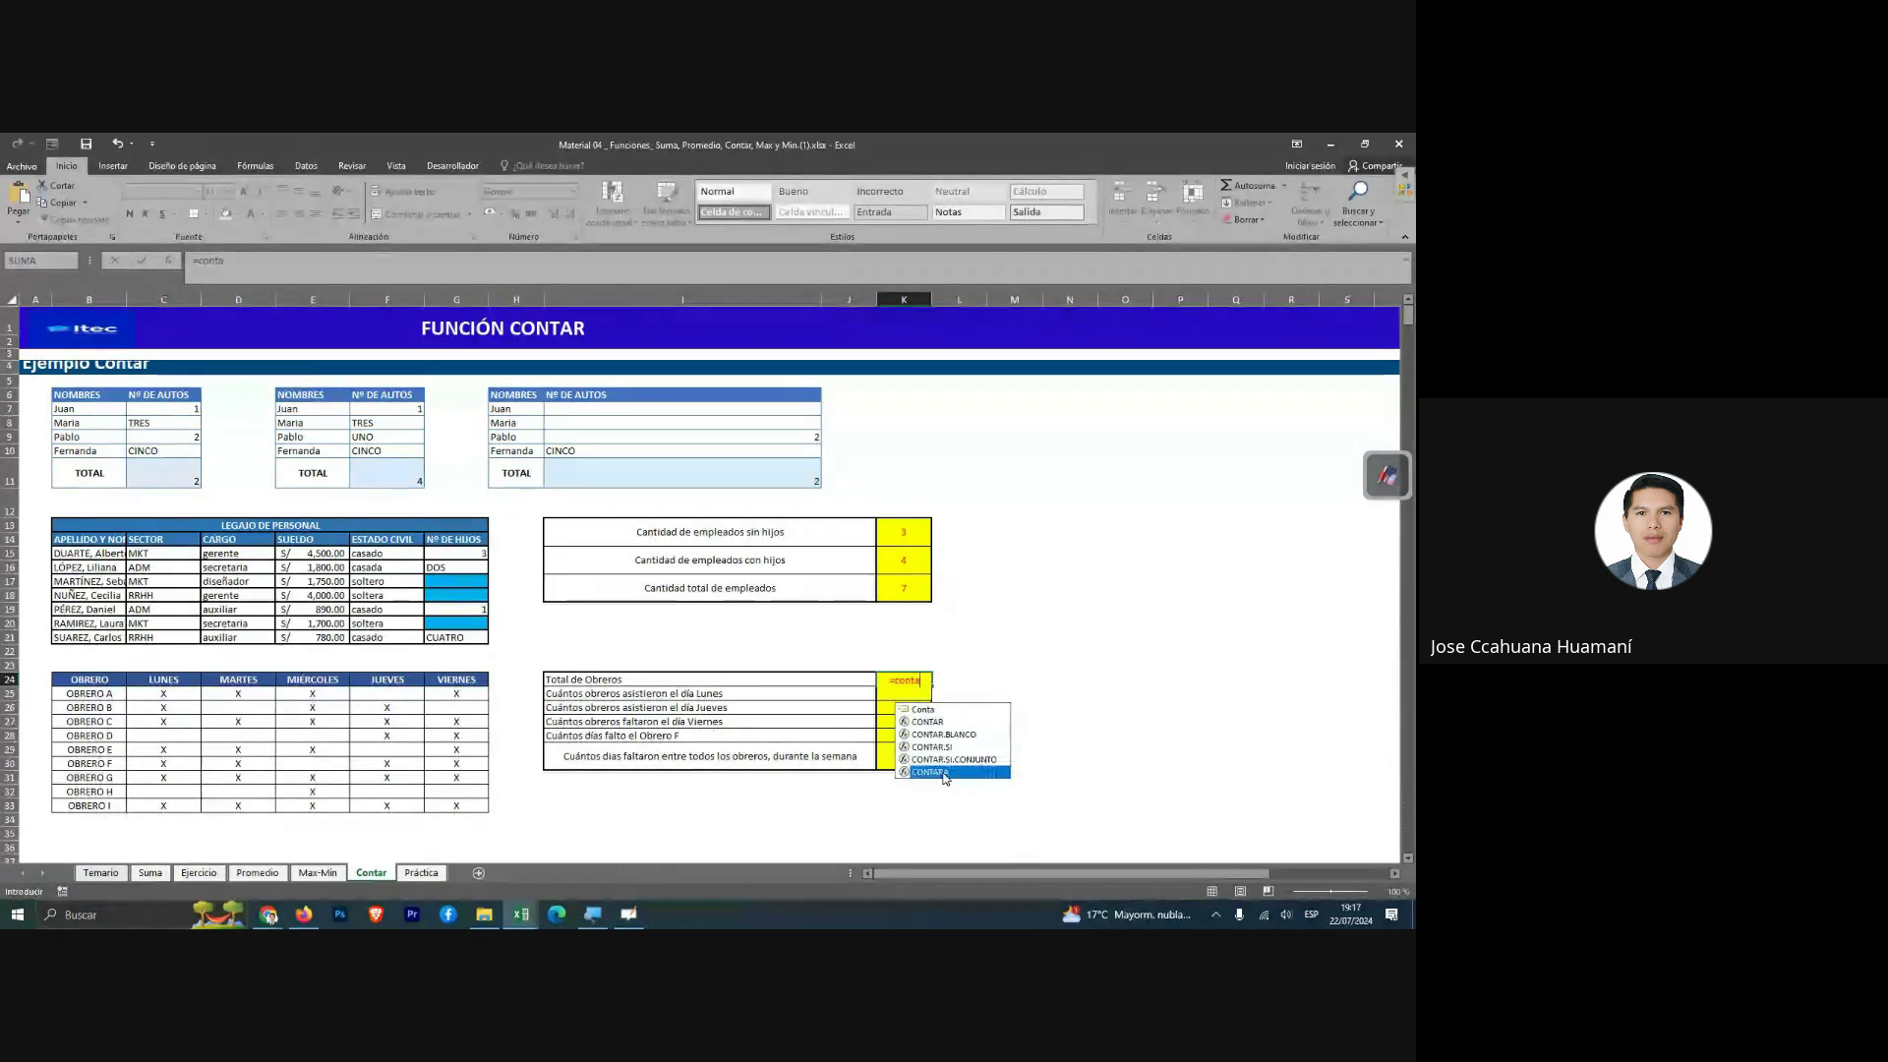
pyautogui.doubleClick(934, 772)
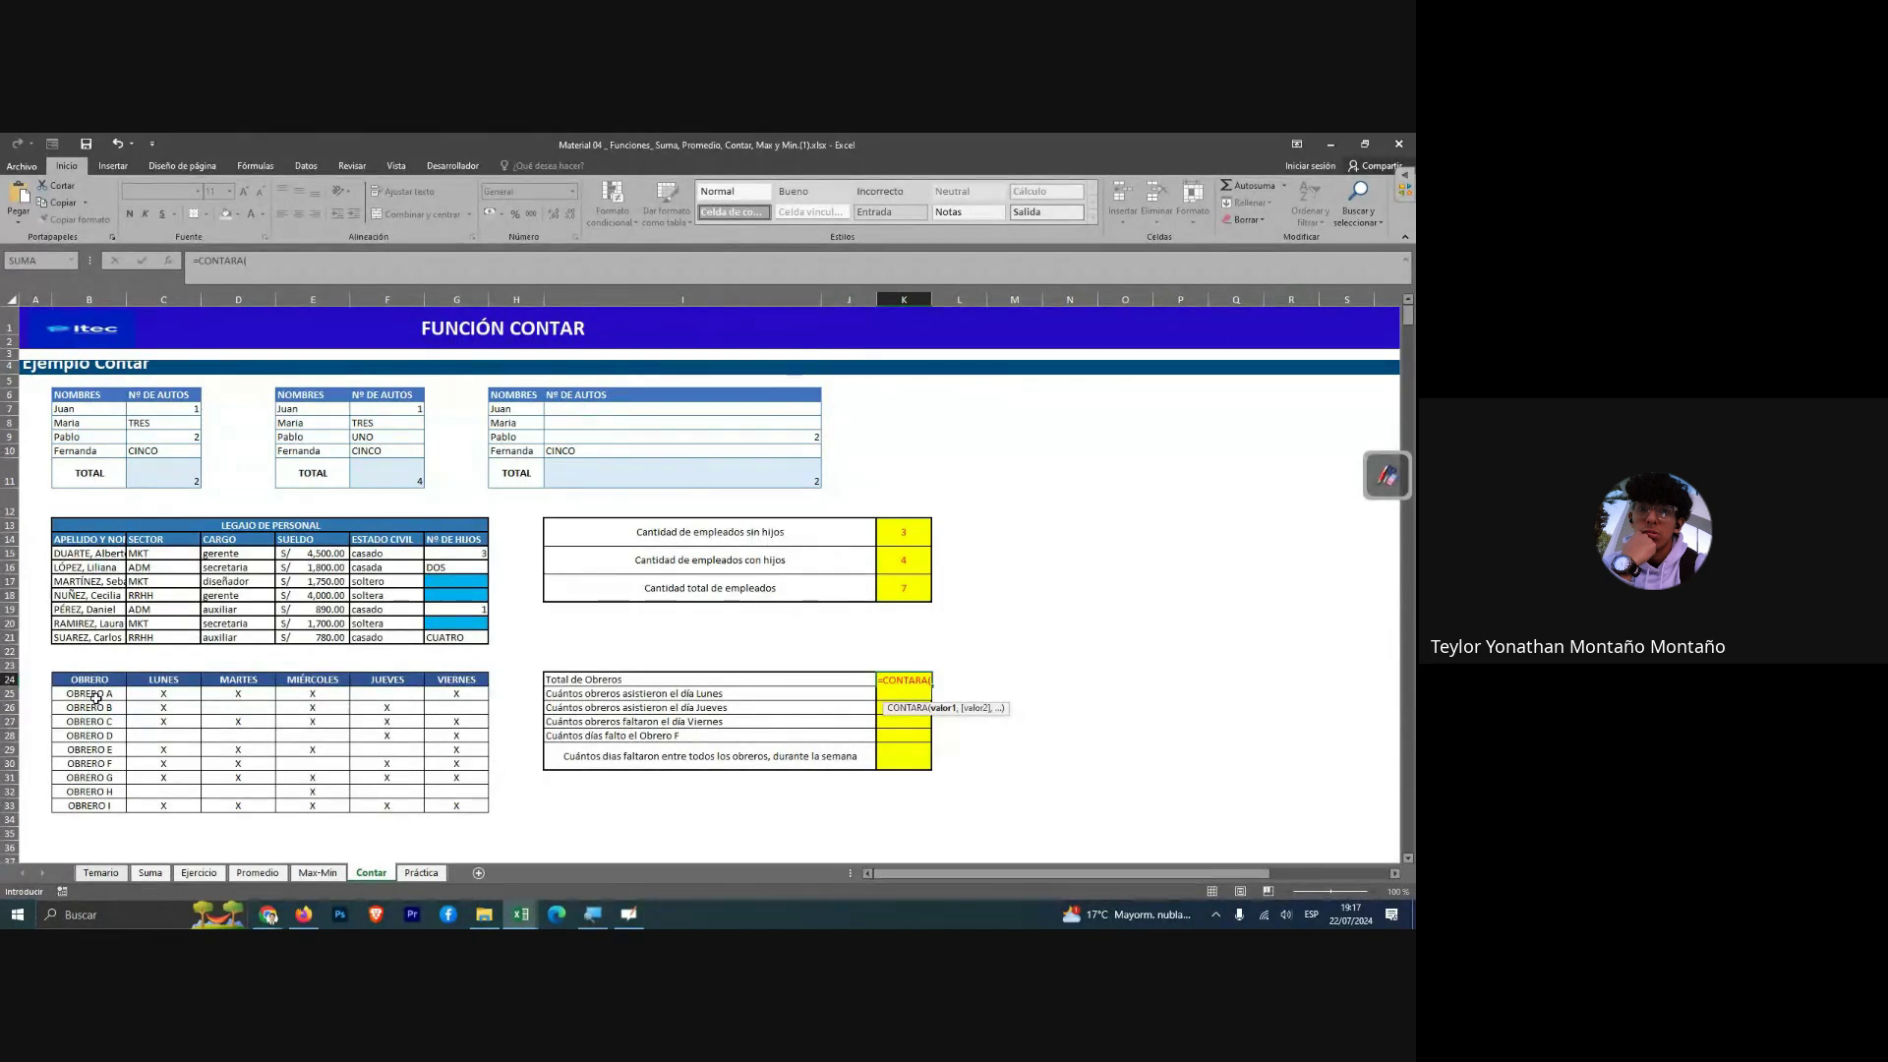
pyautogui.moveTo(100, 693); pyautogui.dragTo(95, 806)
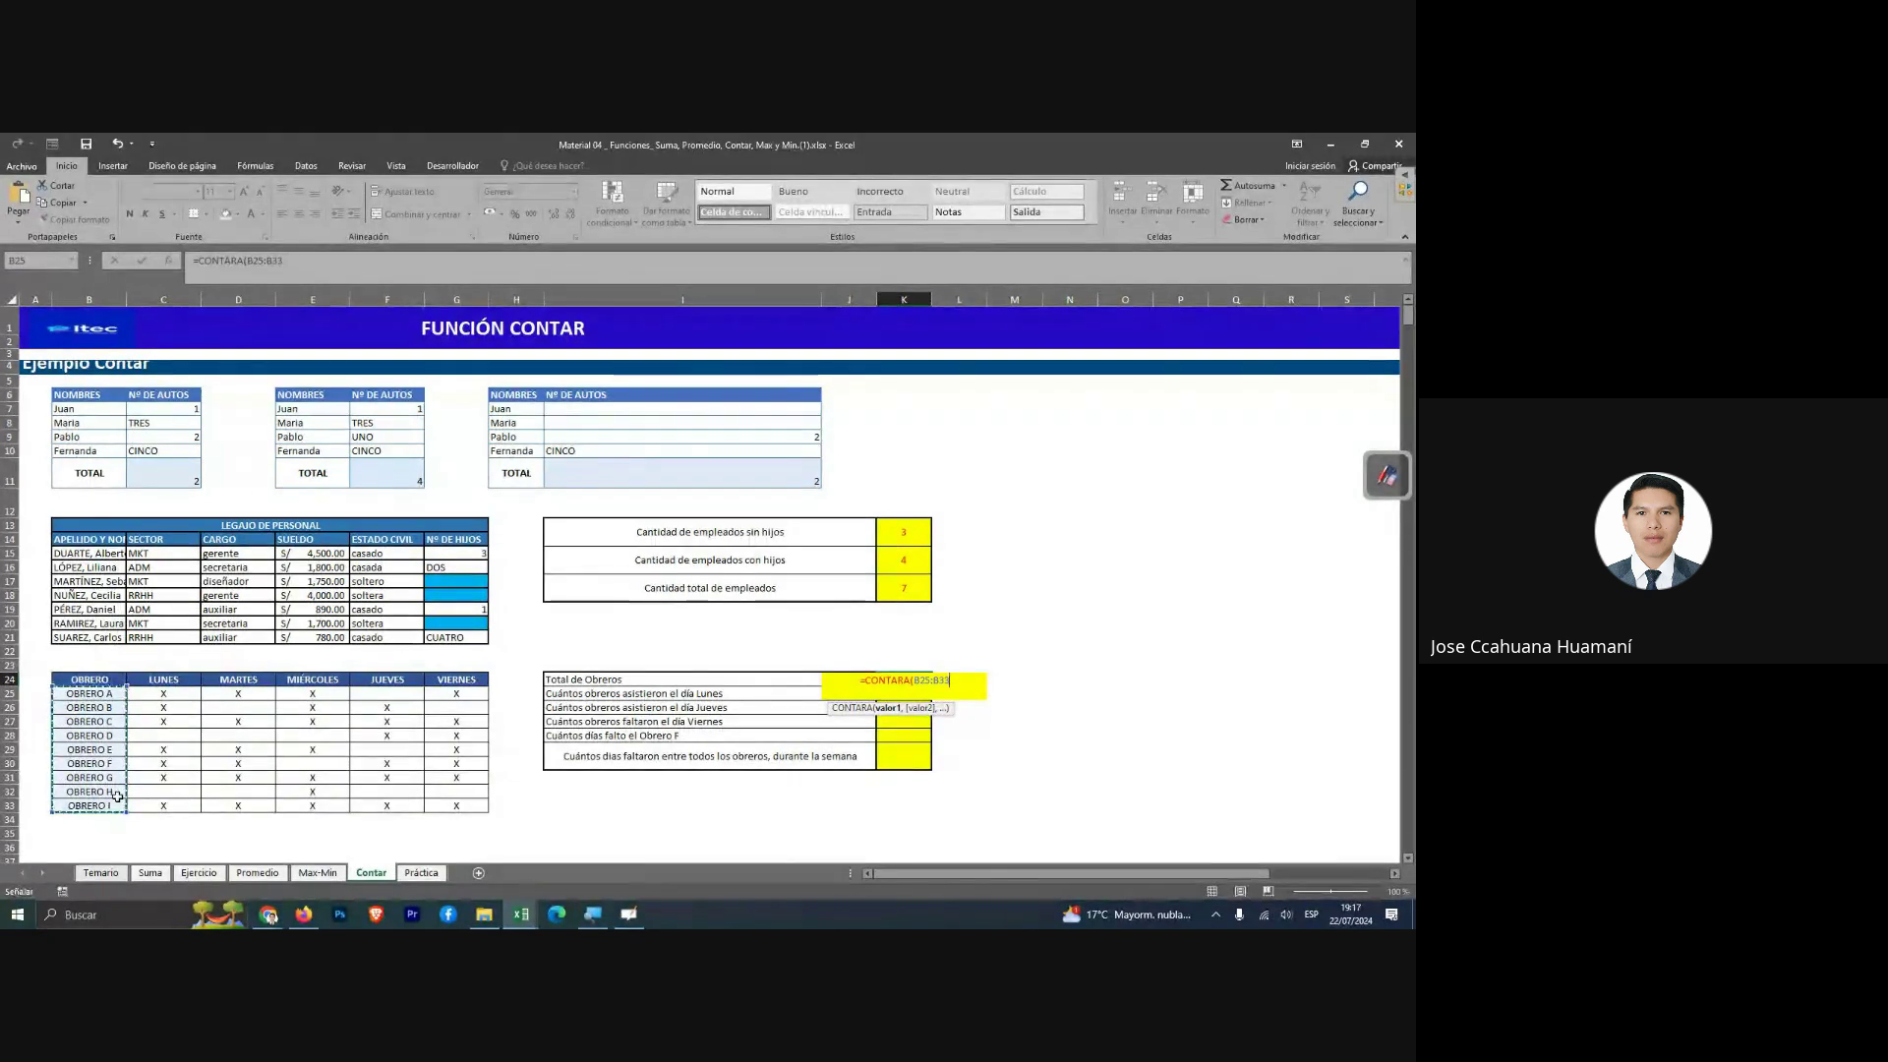
pyautogui.press('Return')
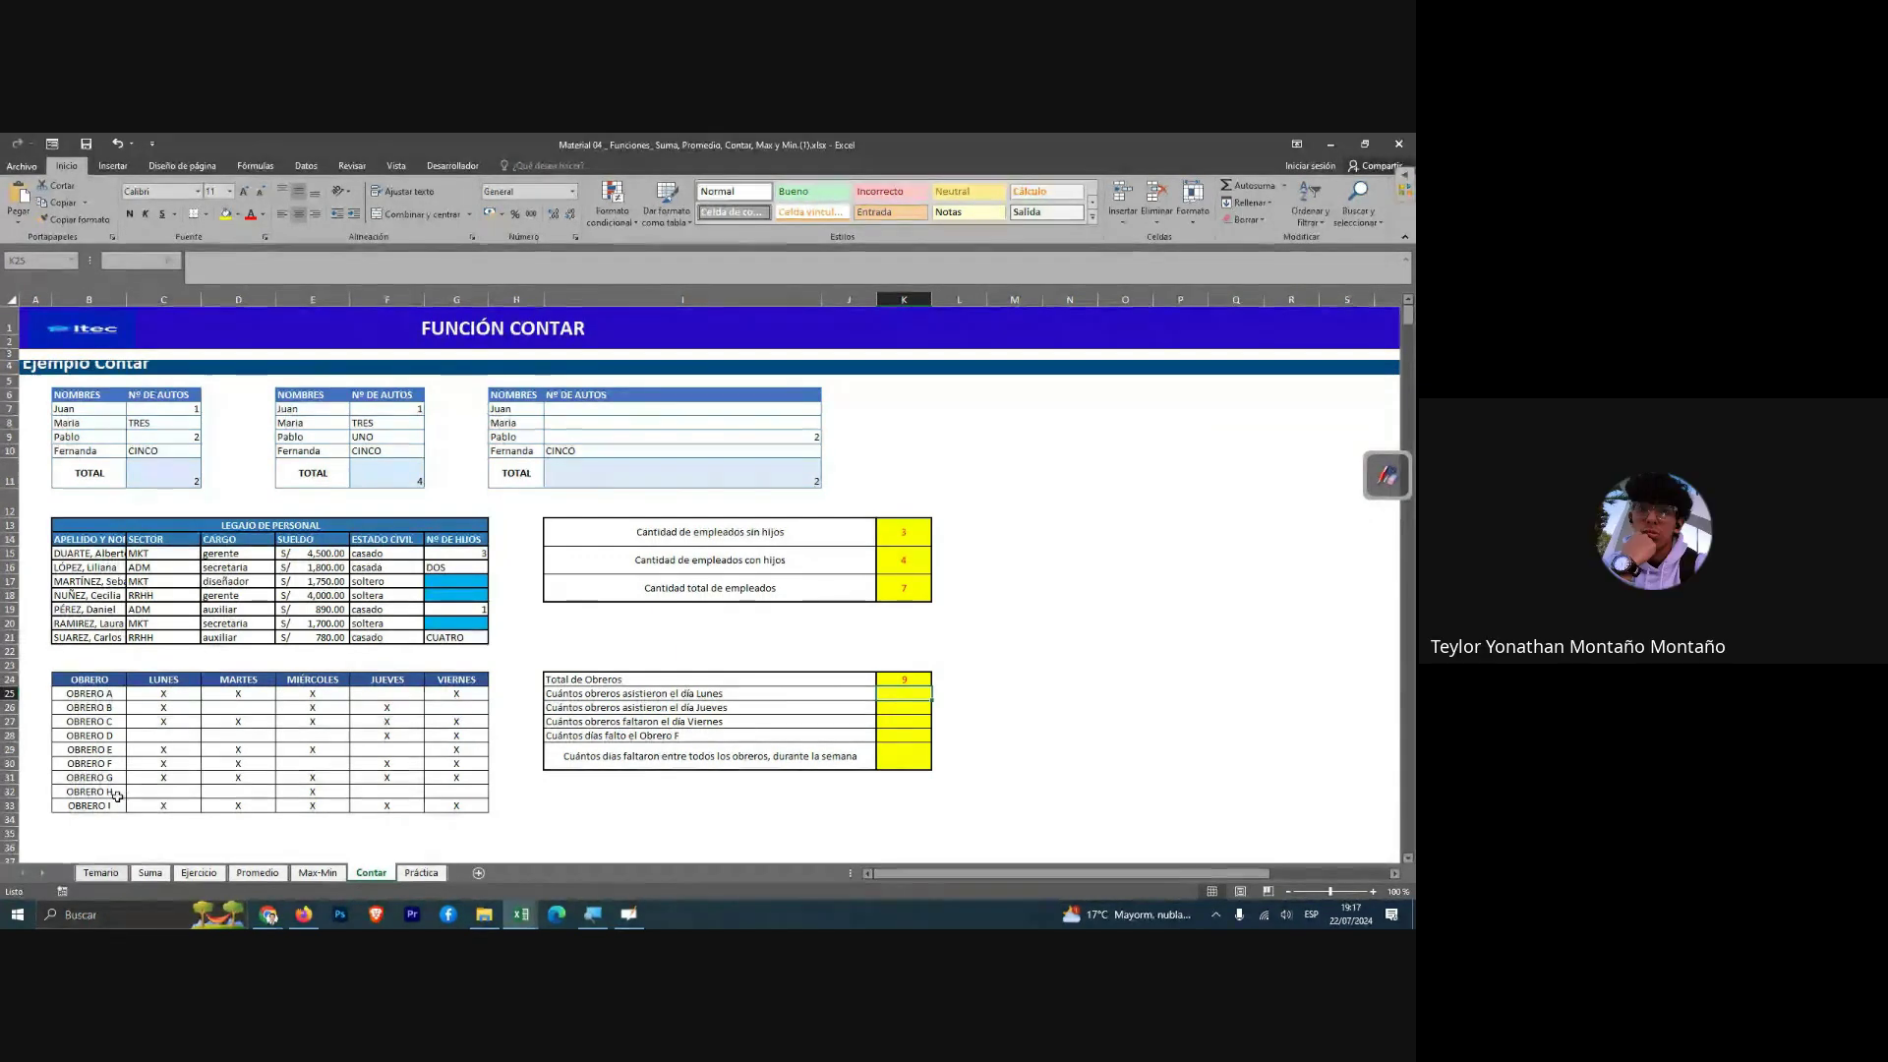
# Count the LUNES marks C25:C33 with CONTARA in K25, giving 7.
pyautogui.write('=c')
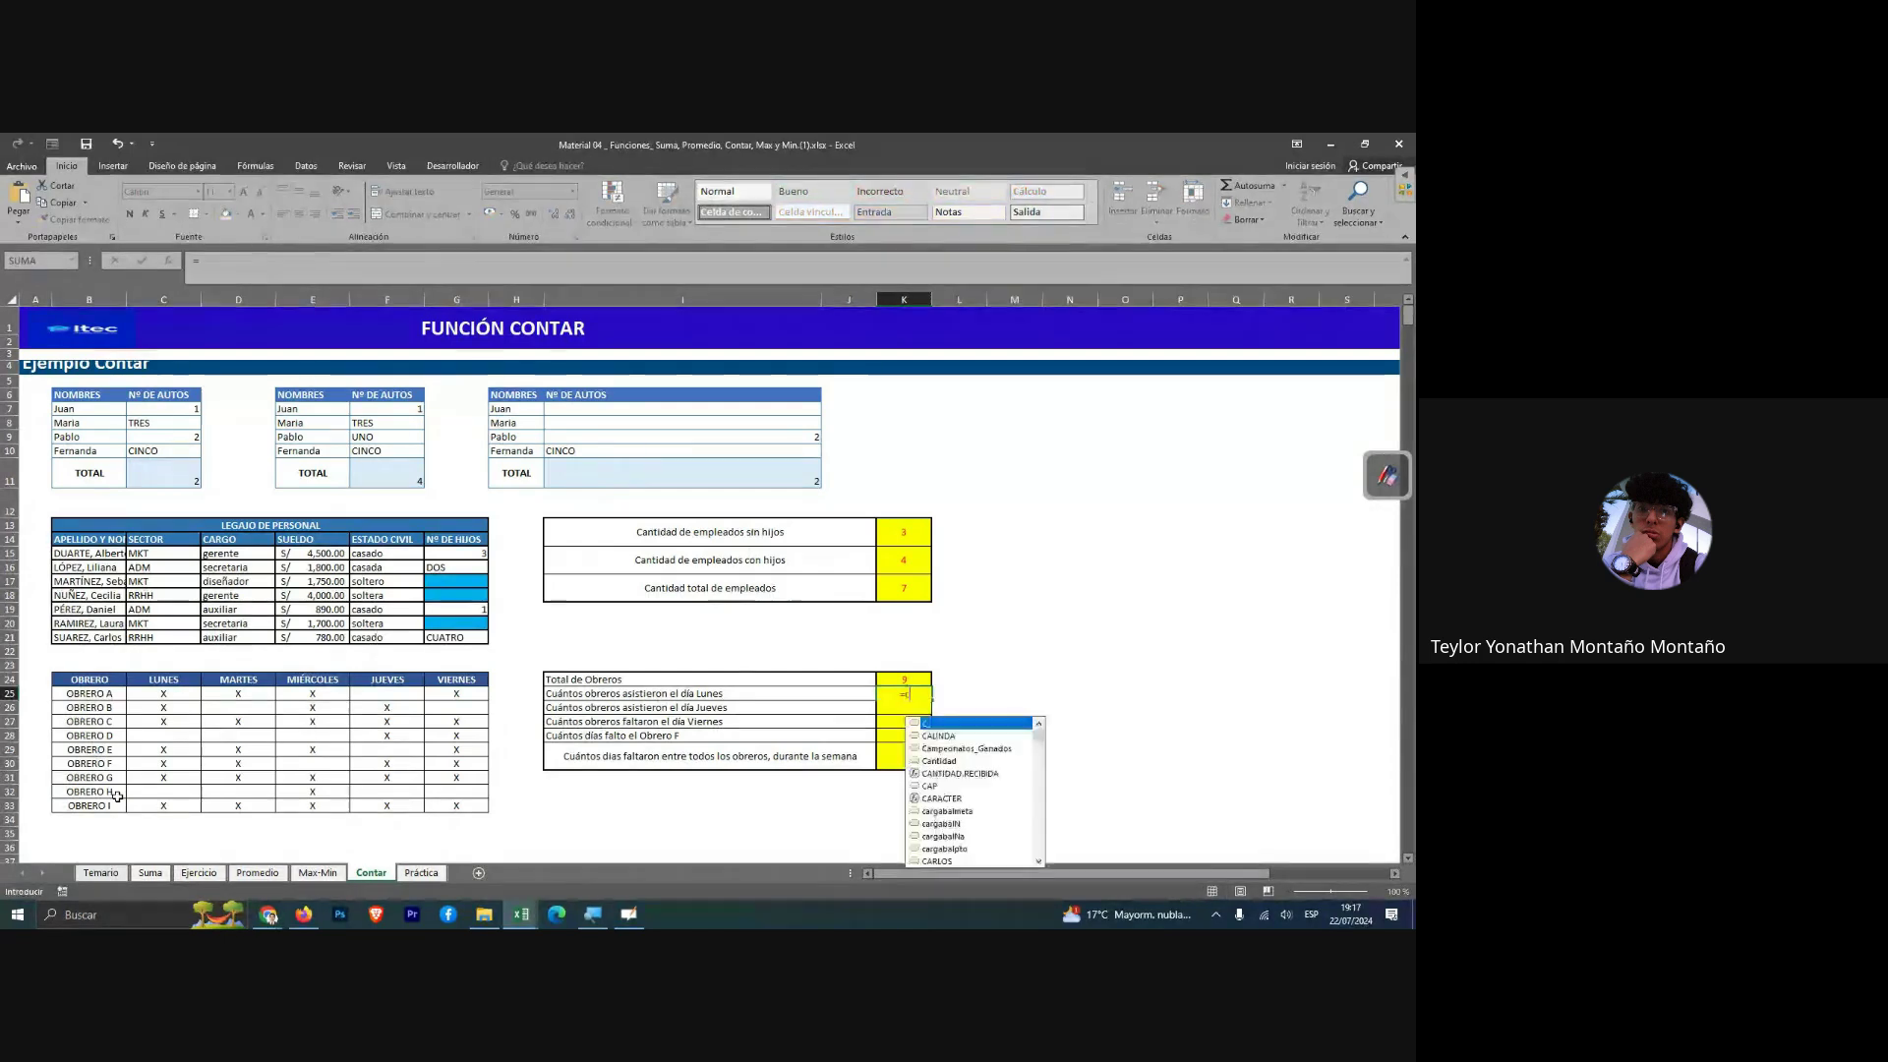
pyautogui.write('ontar')
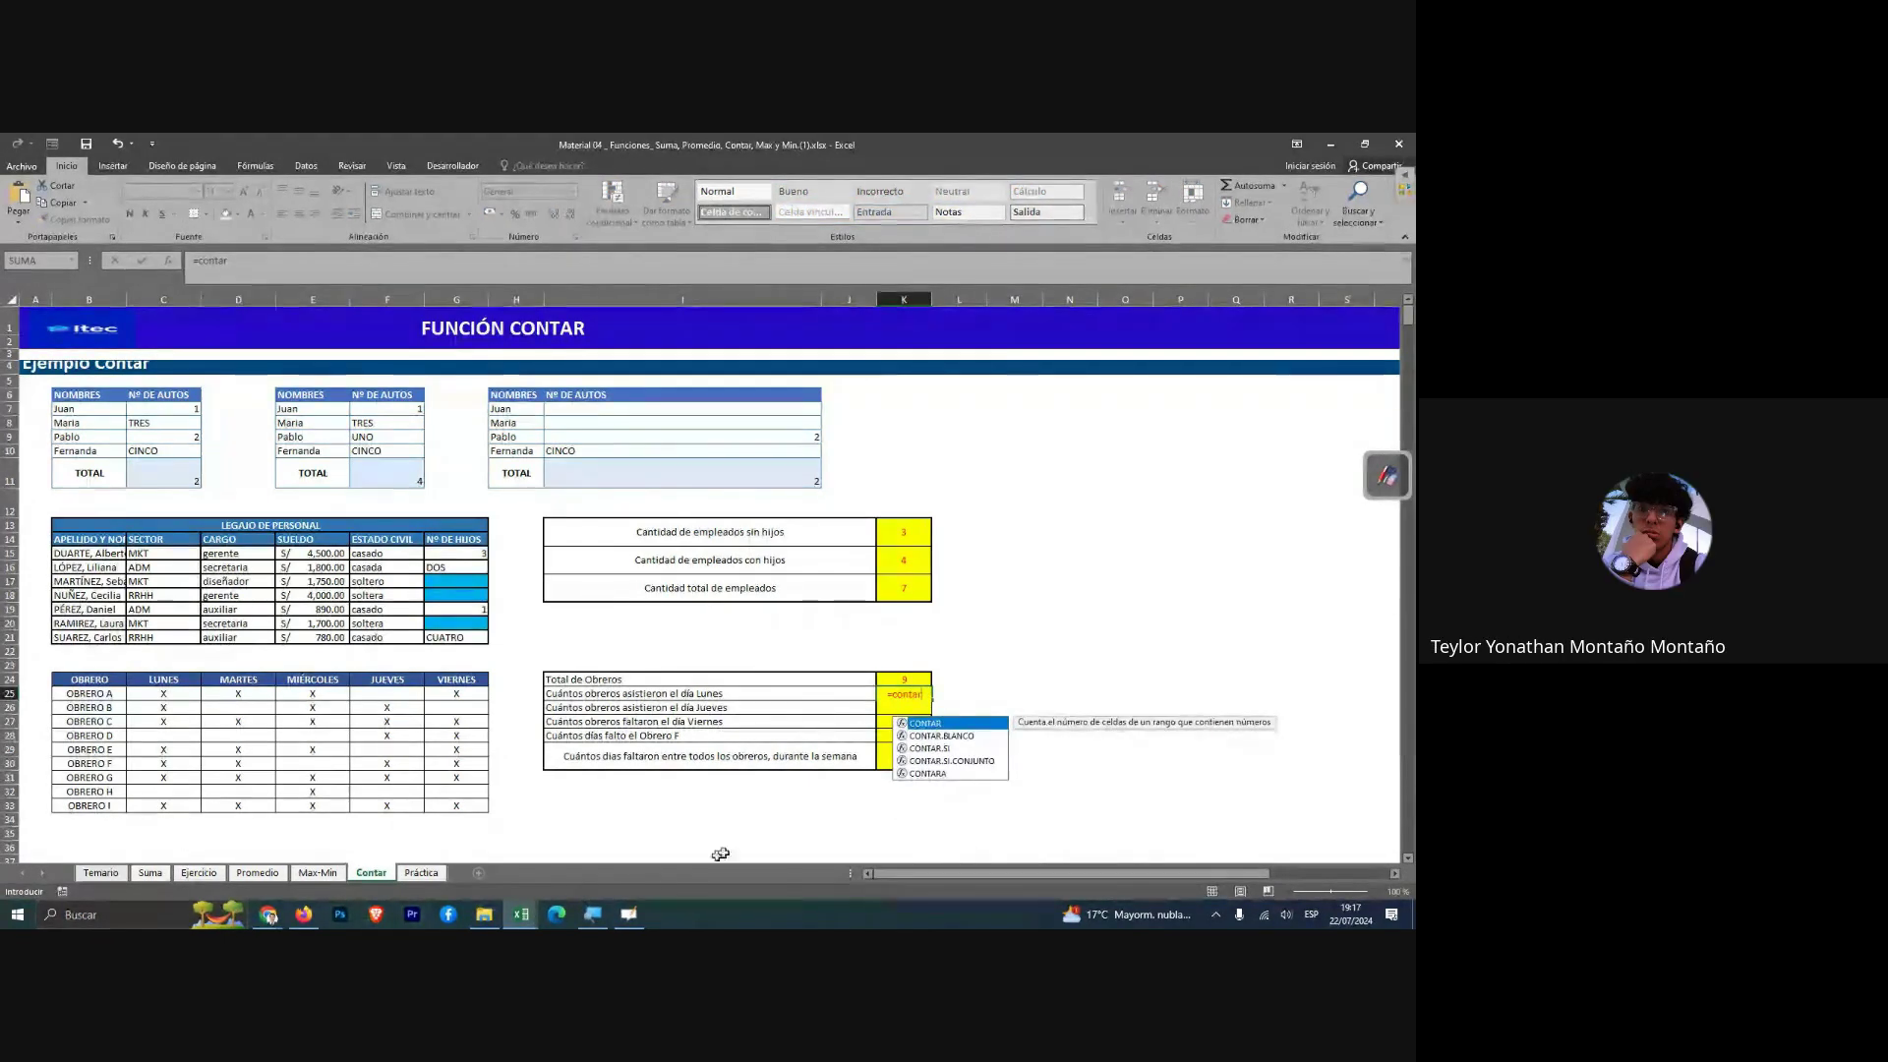
pyautogui.doubleClick(928, 773)
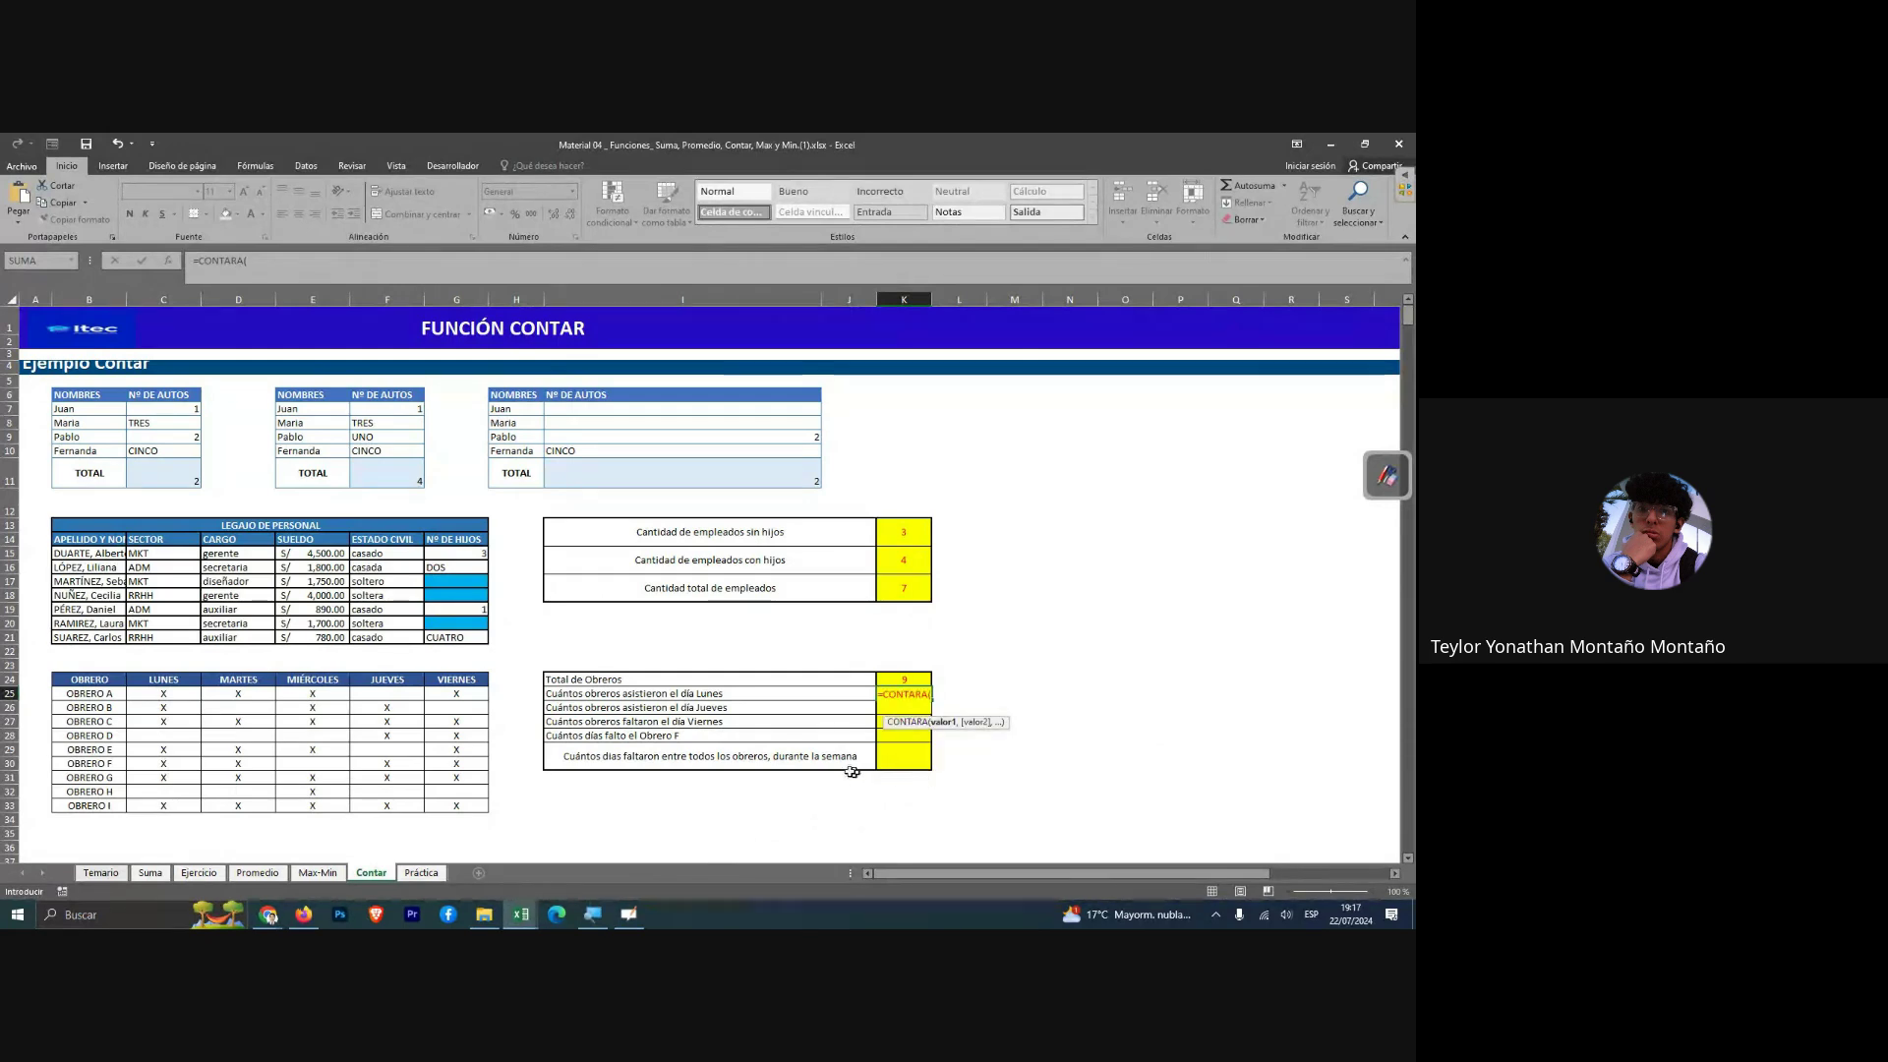
pyautogui.moveTo(183, 692); pyautogui.dragTo(172, 805)
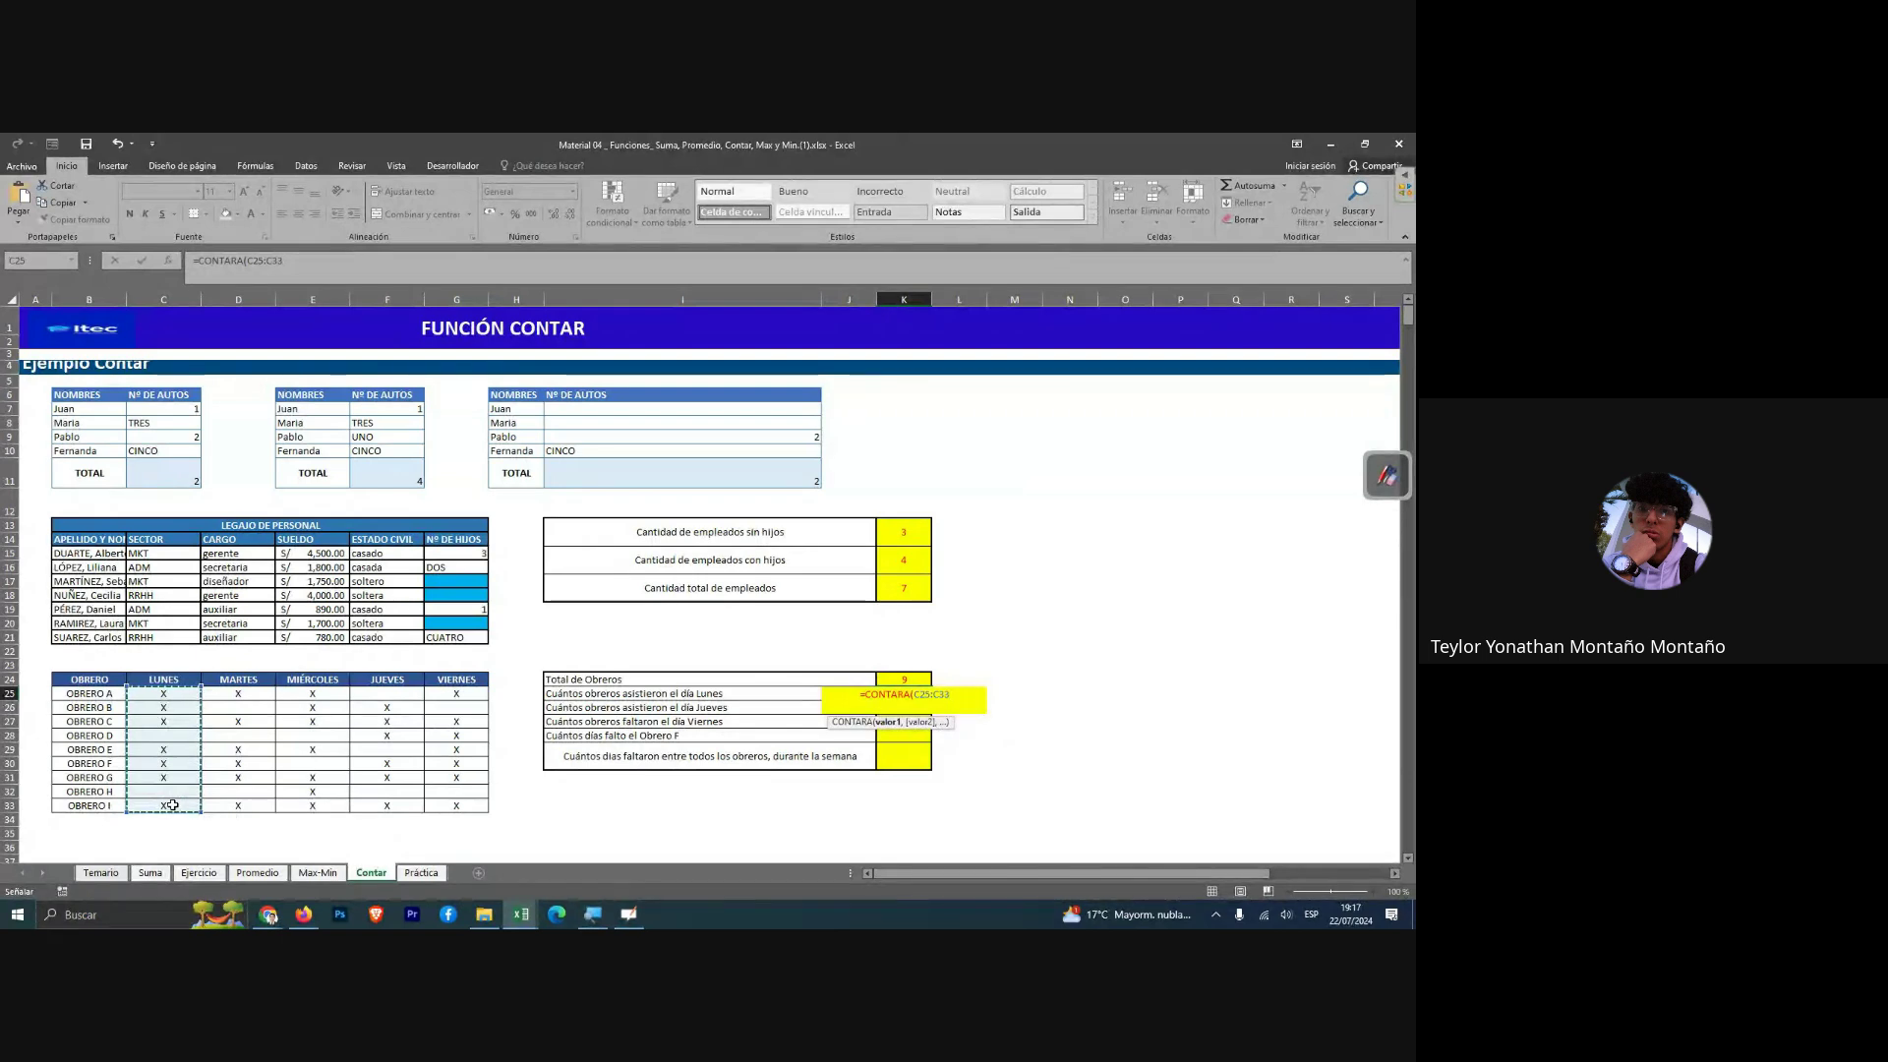
pyautogui.press('Return')
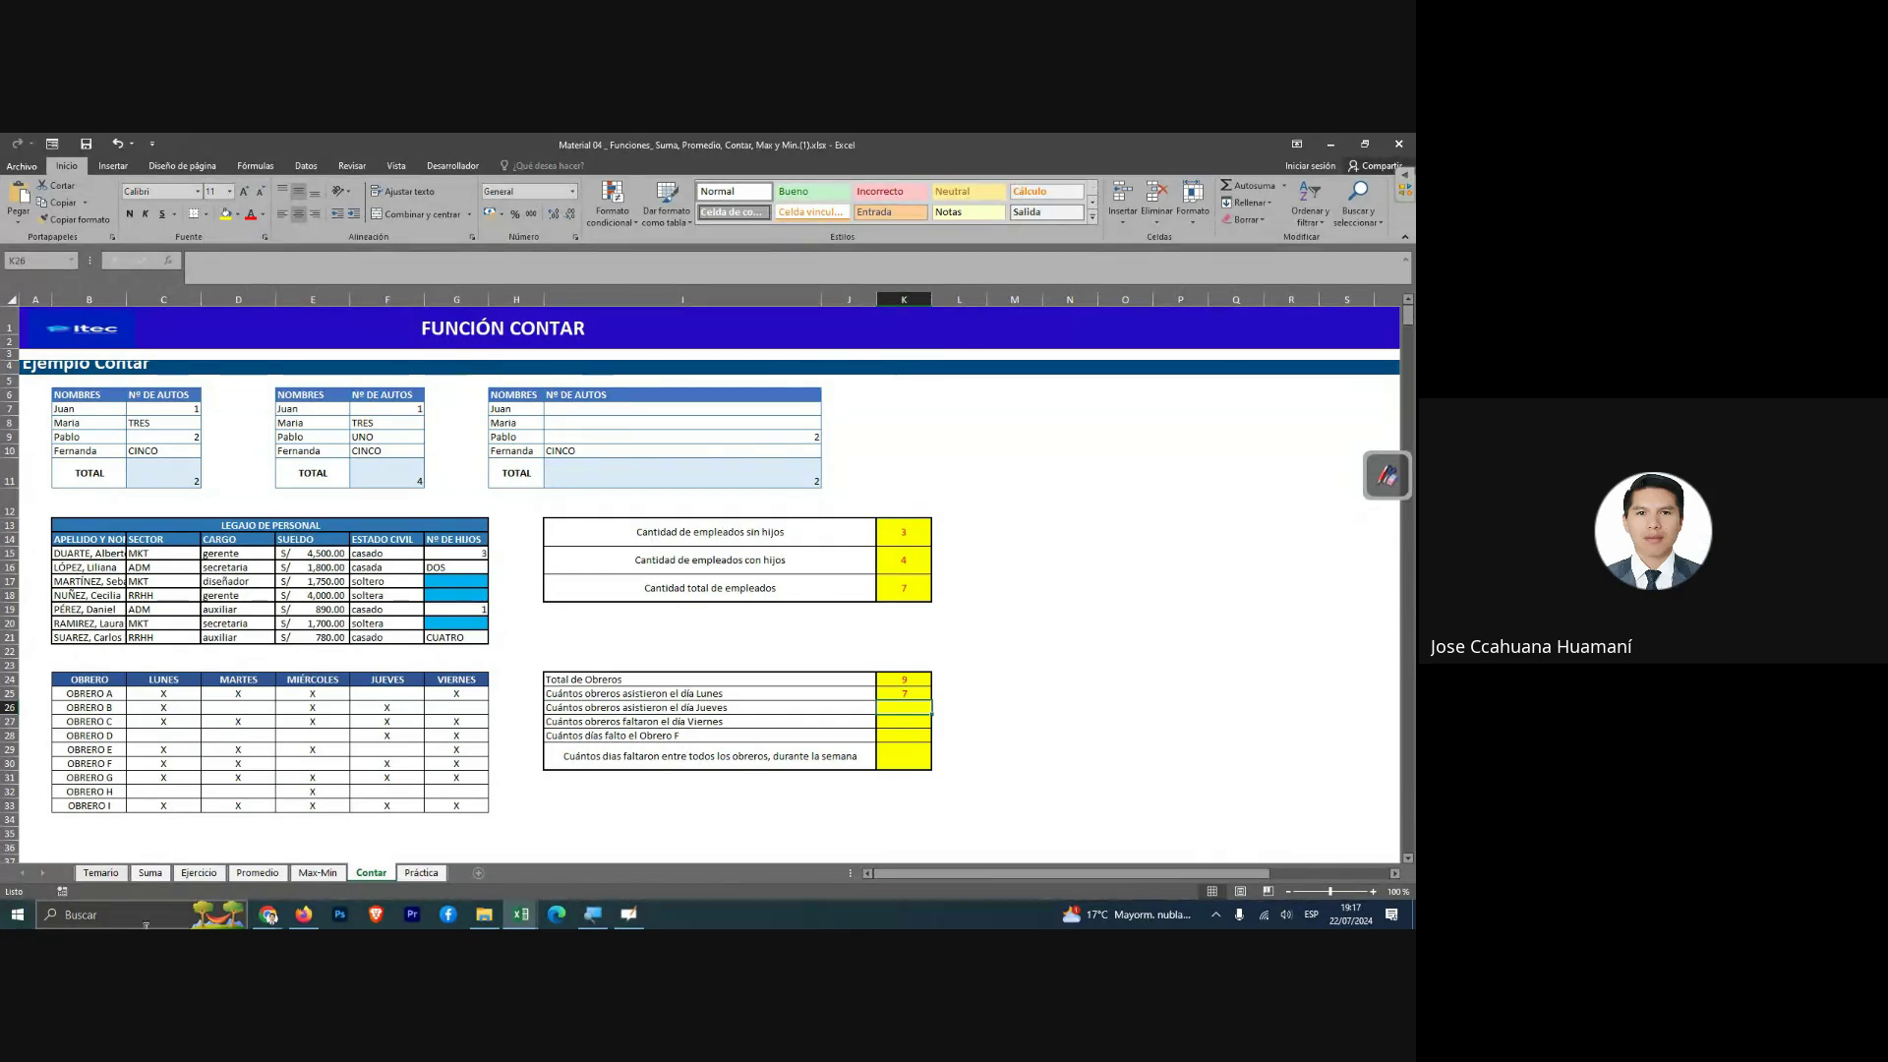
# Glance at WhatsApp Web, then bring the Google Meet call back to the front.
pyautogui.click(302, 919)
pyautogui.moveTo(269, 914)
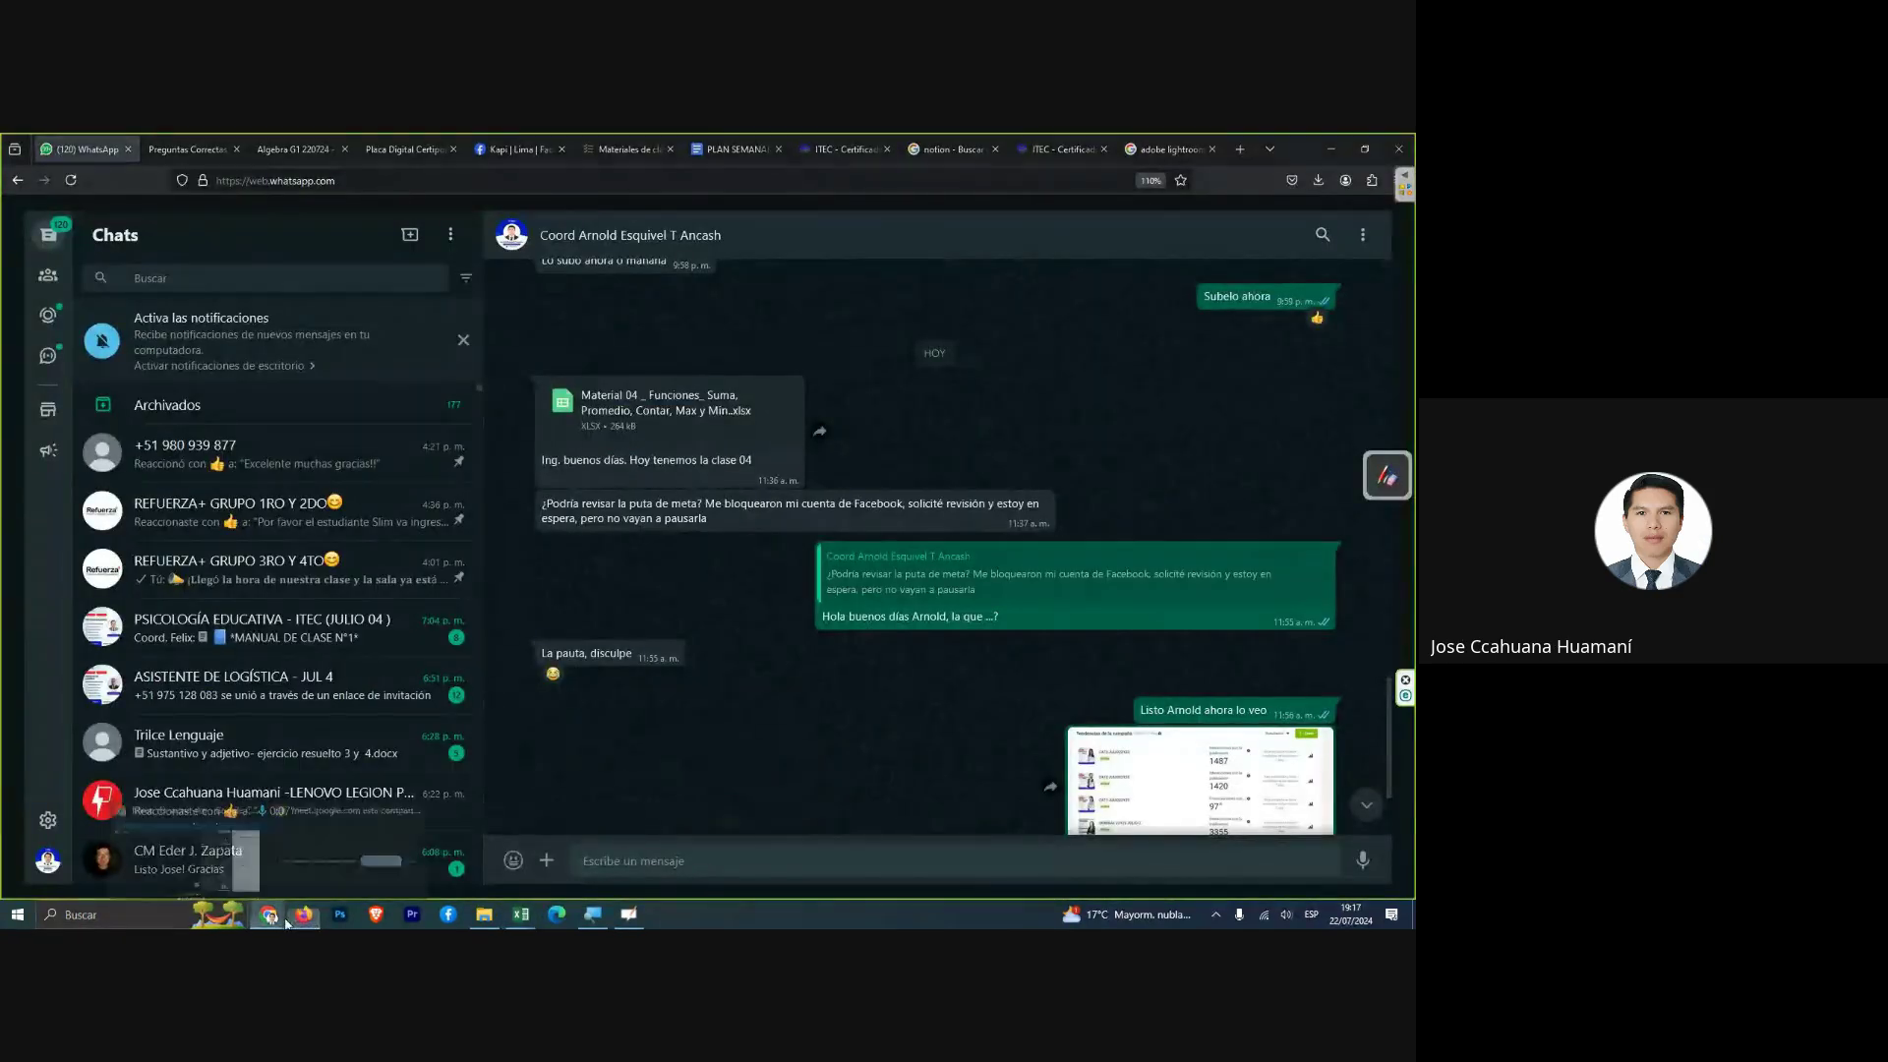
pyautogui.click(233, 864)
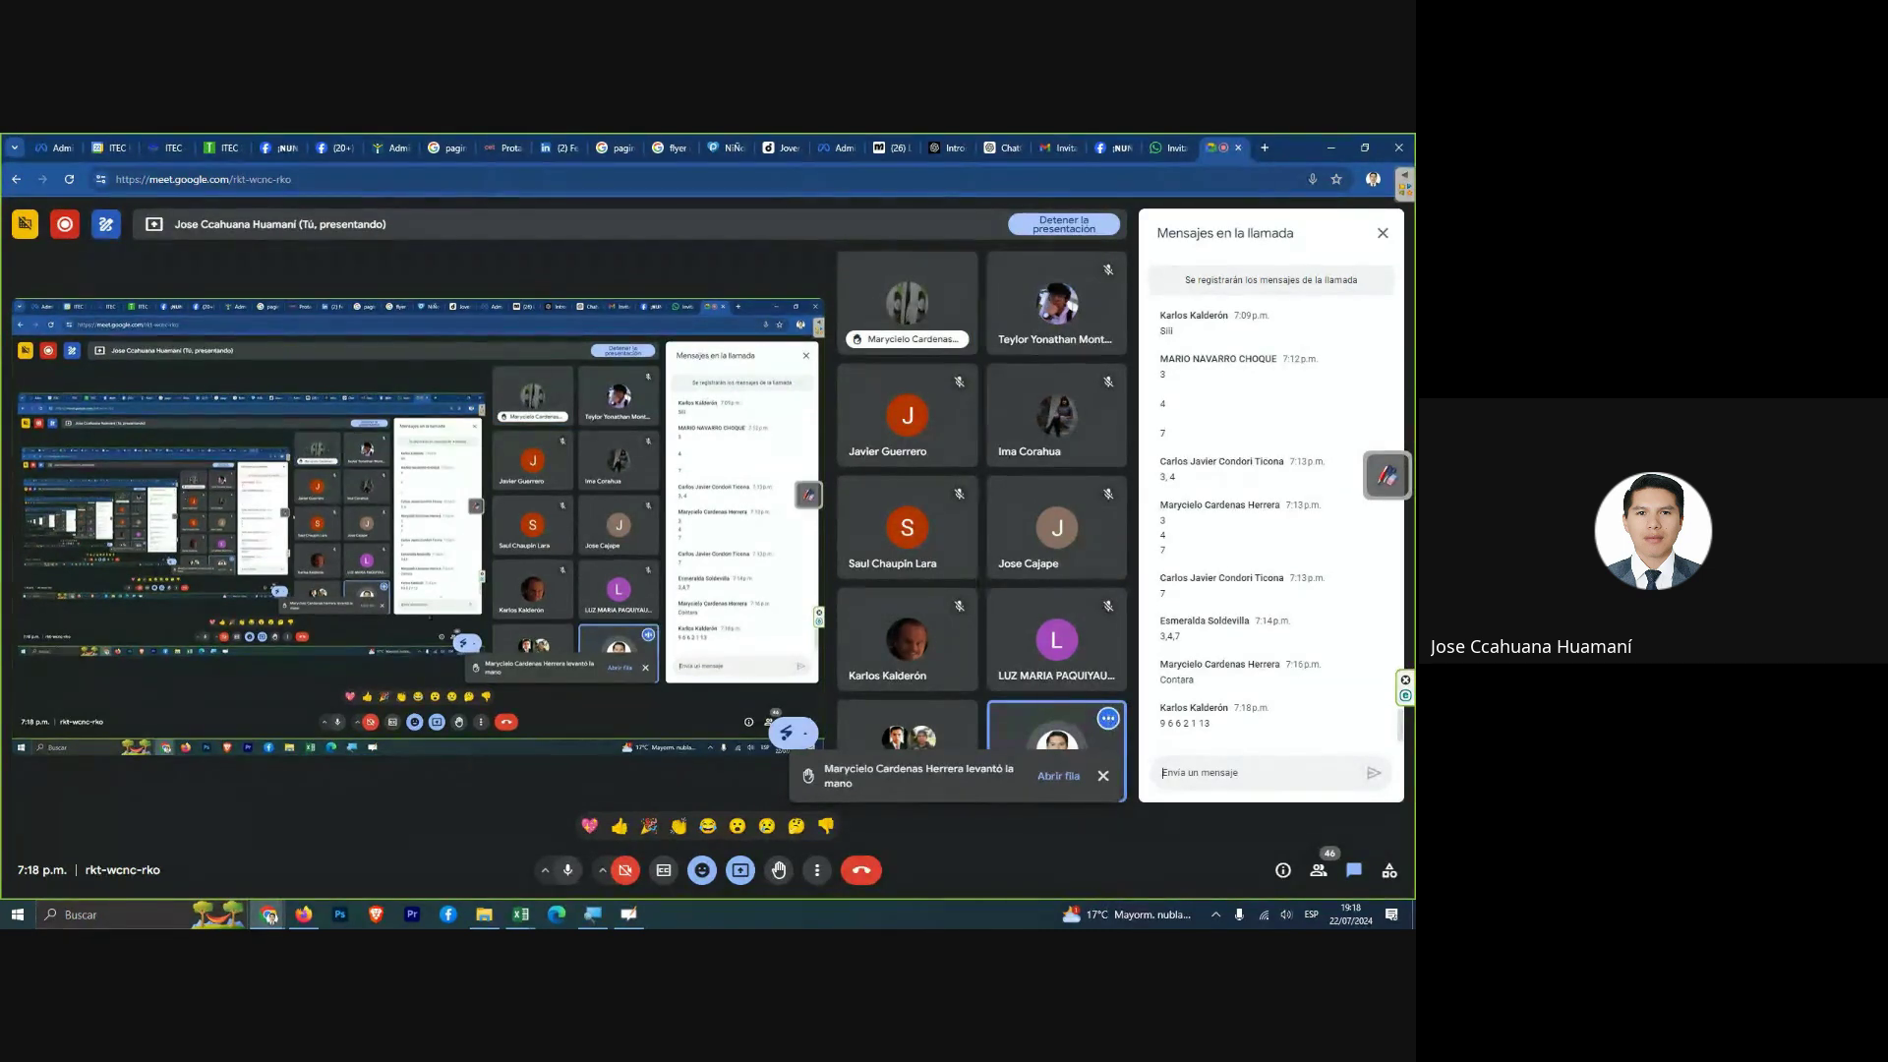
pyautogui.moveTo(521, 915)
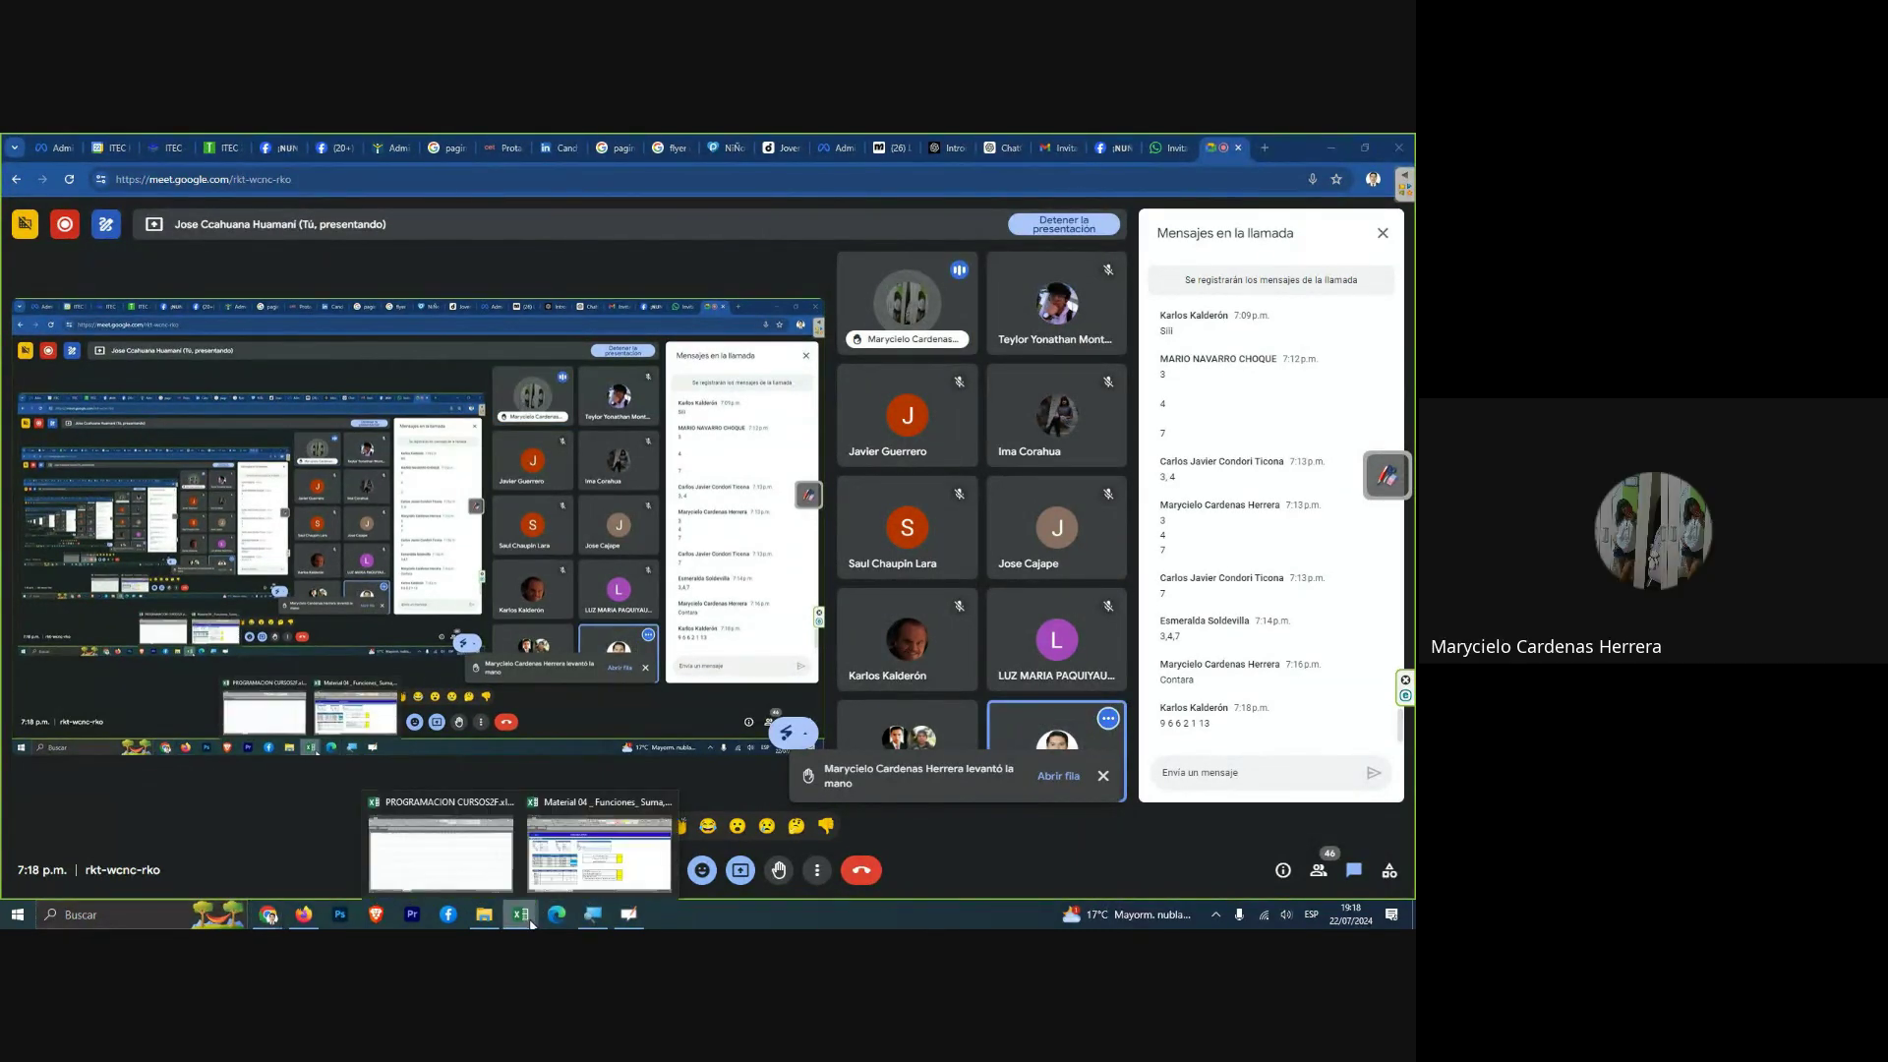
# Bring the Material 04 Excel workbook back in front of the call.
pyautogui.click(575, 858)
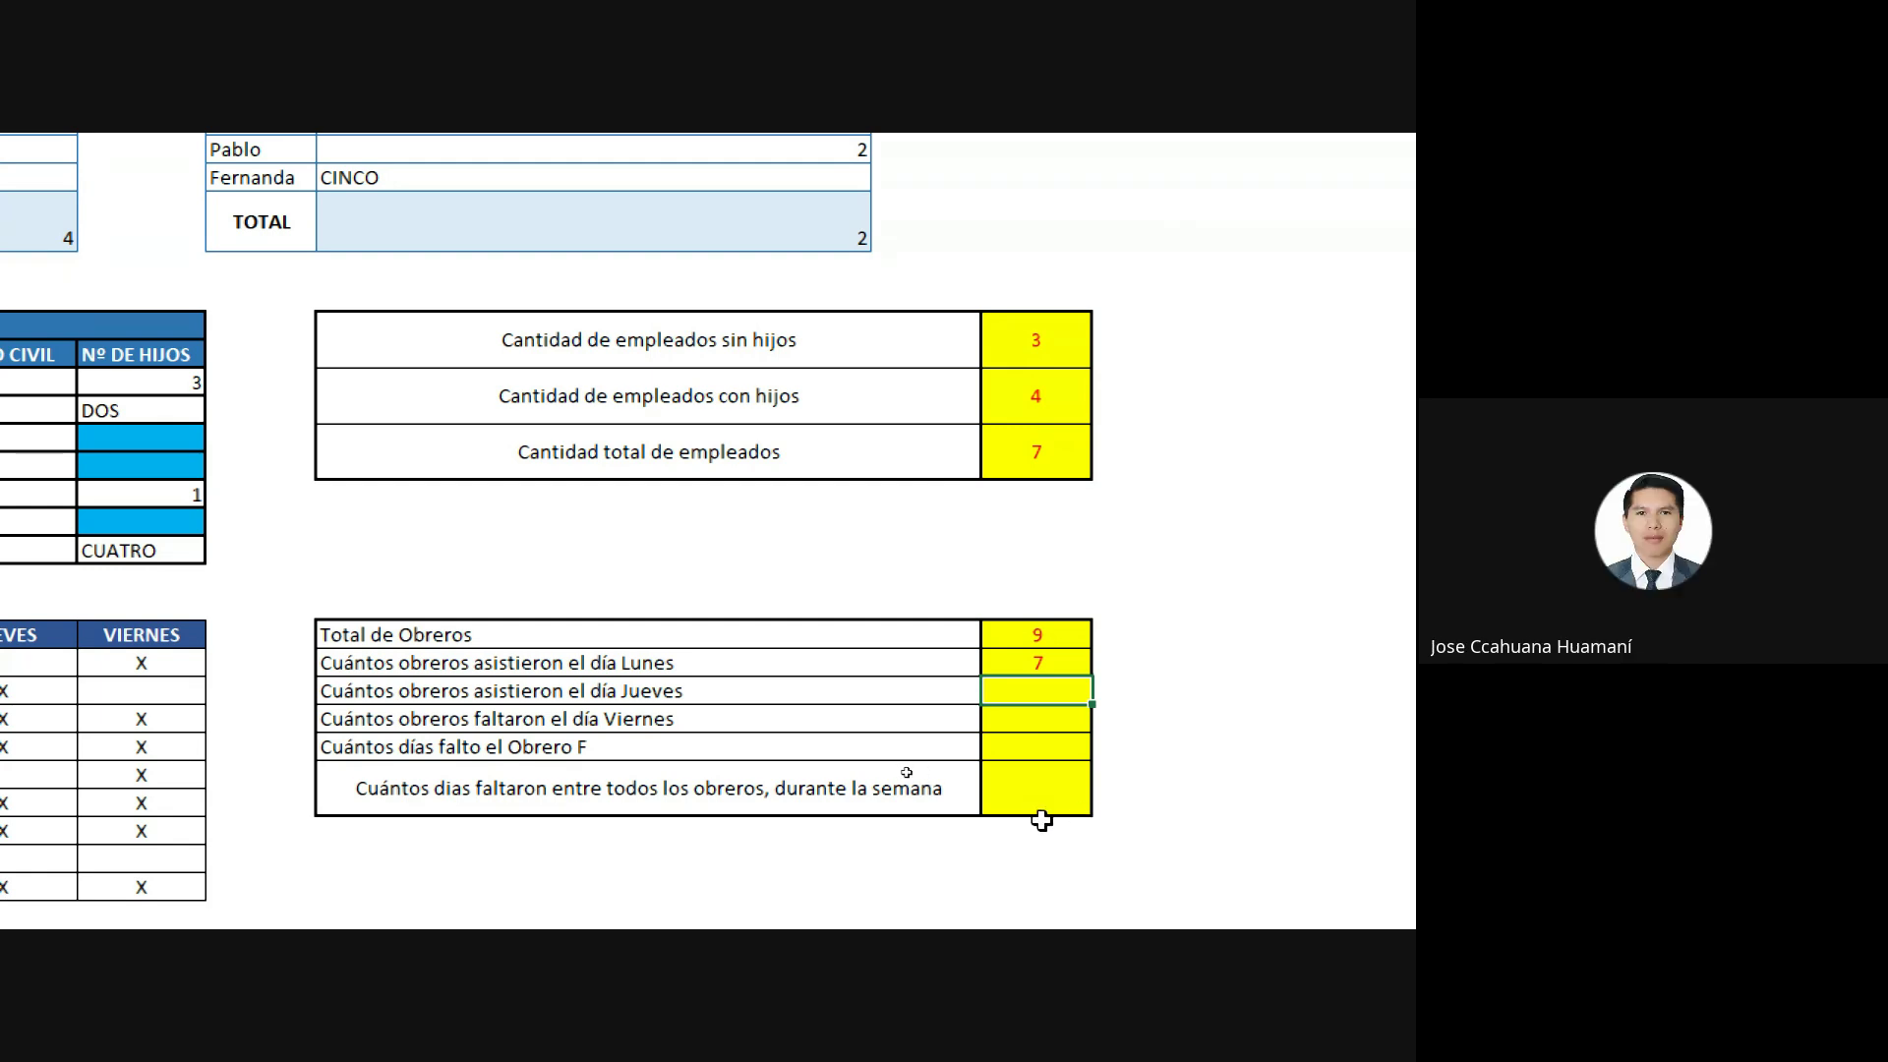
# Count the JUEVES marks F25:F33 with CONTARA, giving 6.
pyautogui.write('=co')
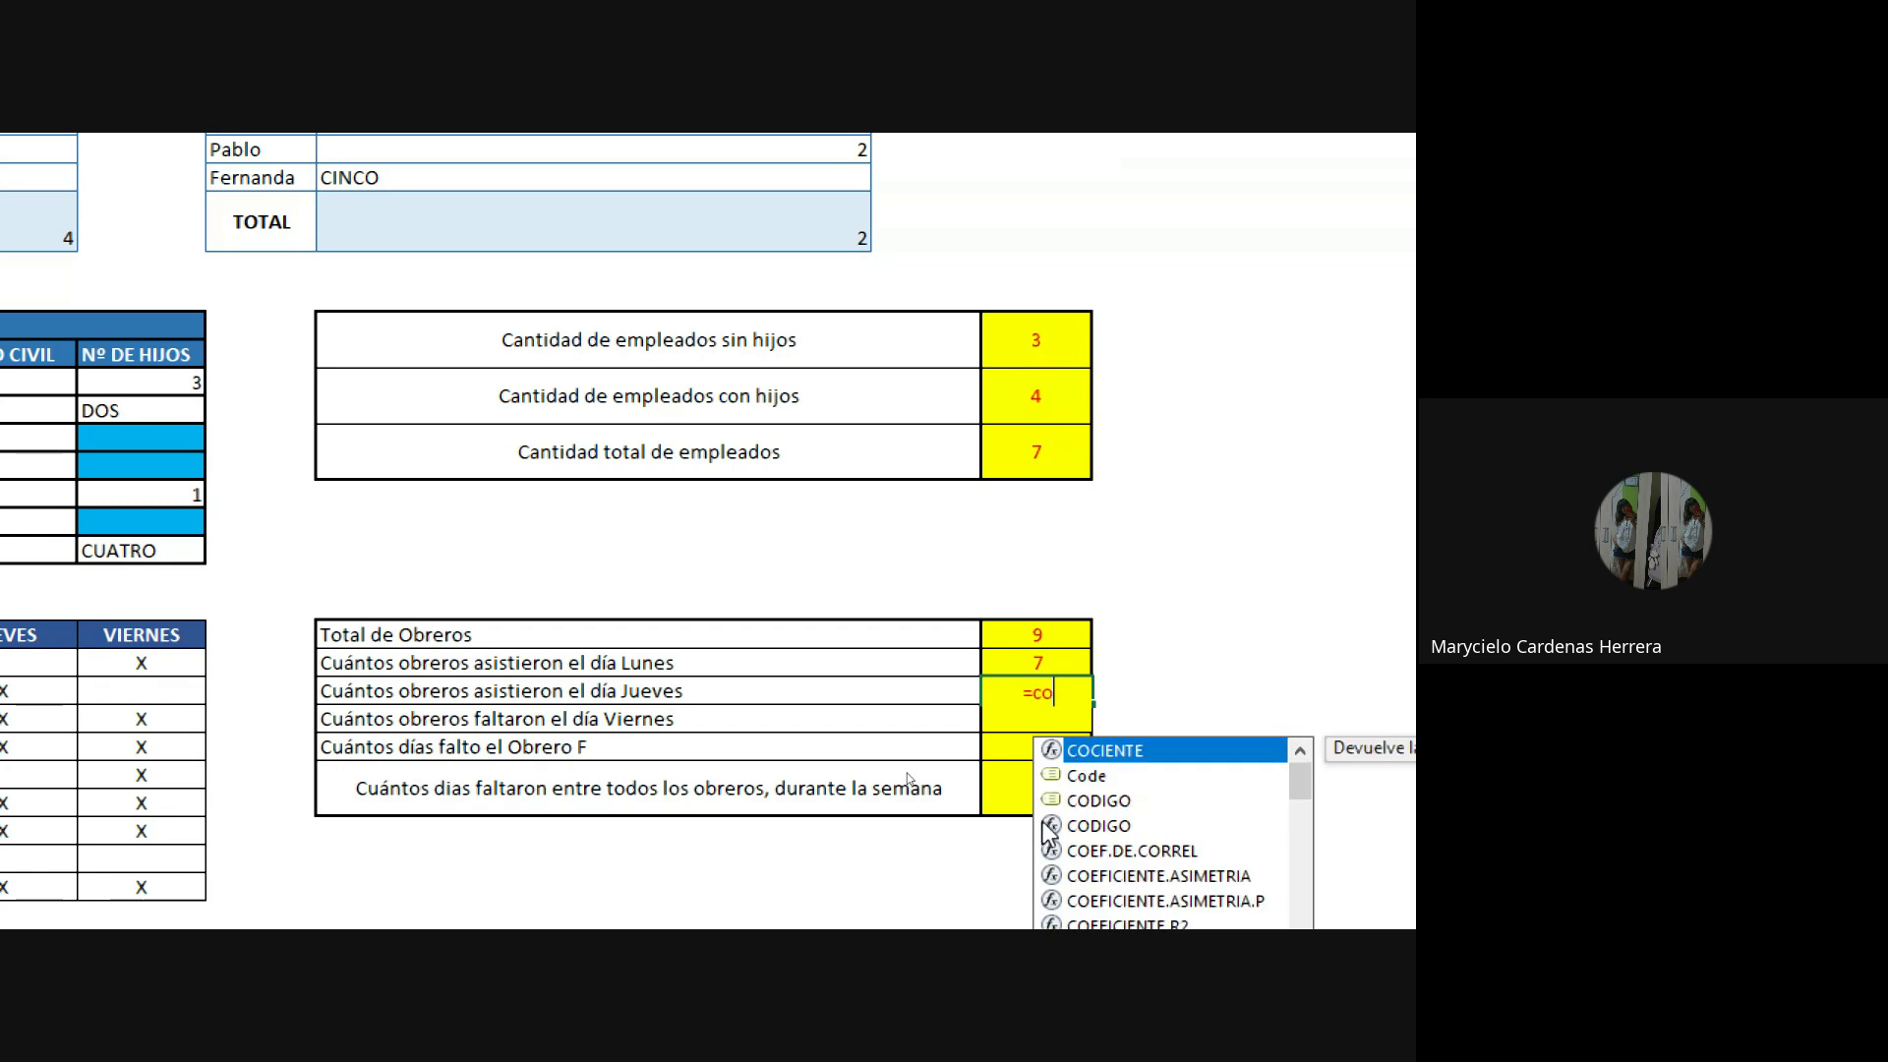
pyautogui.write('ntar')
pyautogui.scroll(-1, 1130, 845)
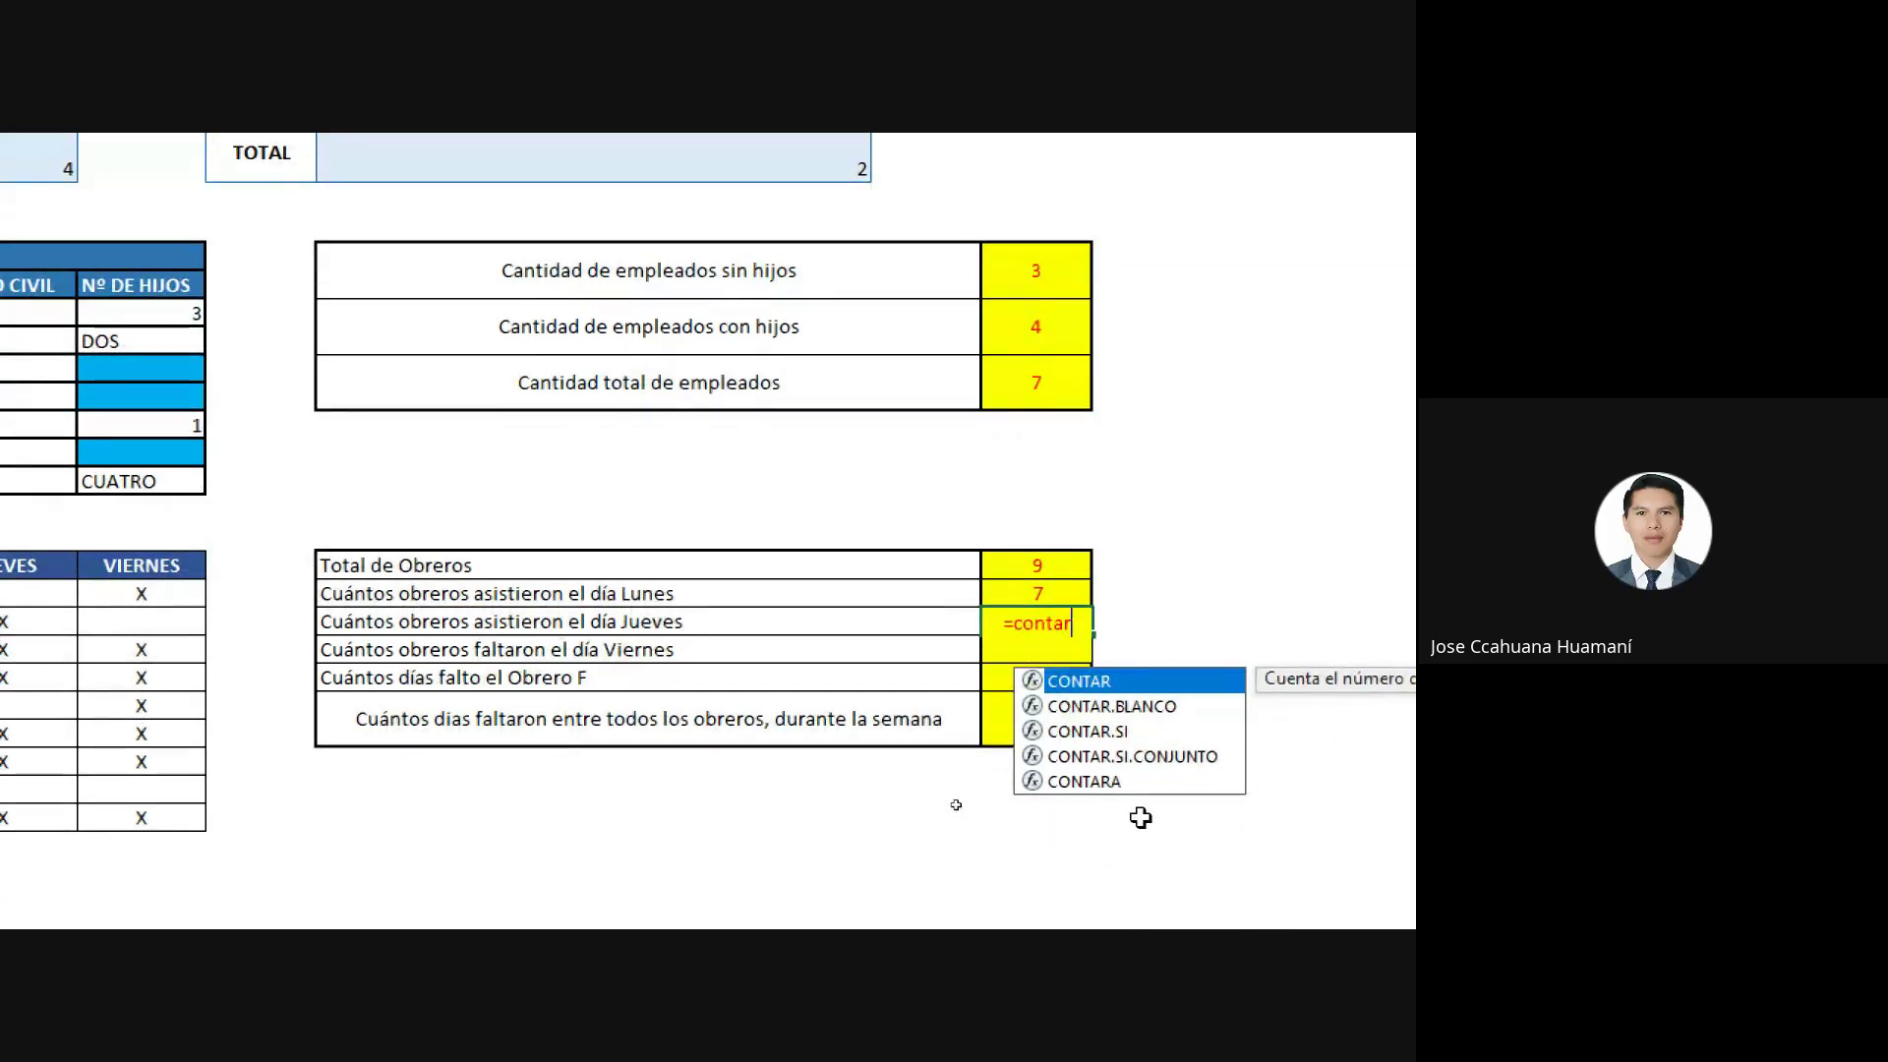
pyautogui.doubleClick(1125, 780)
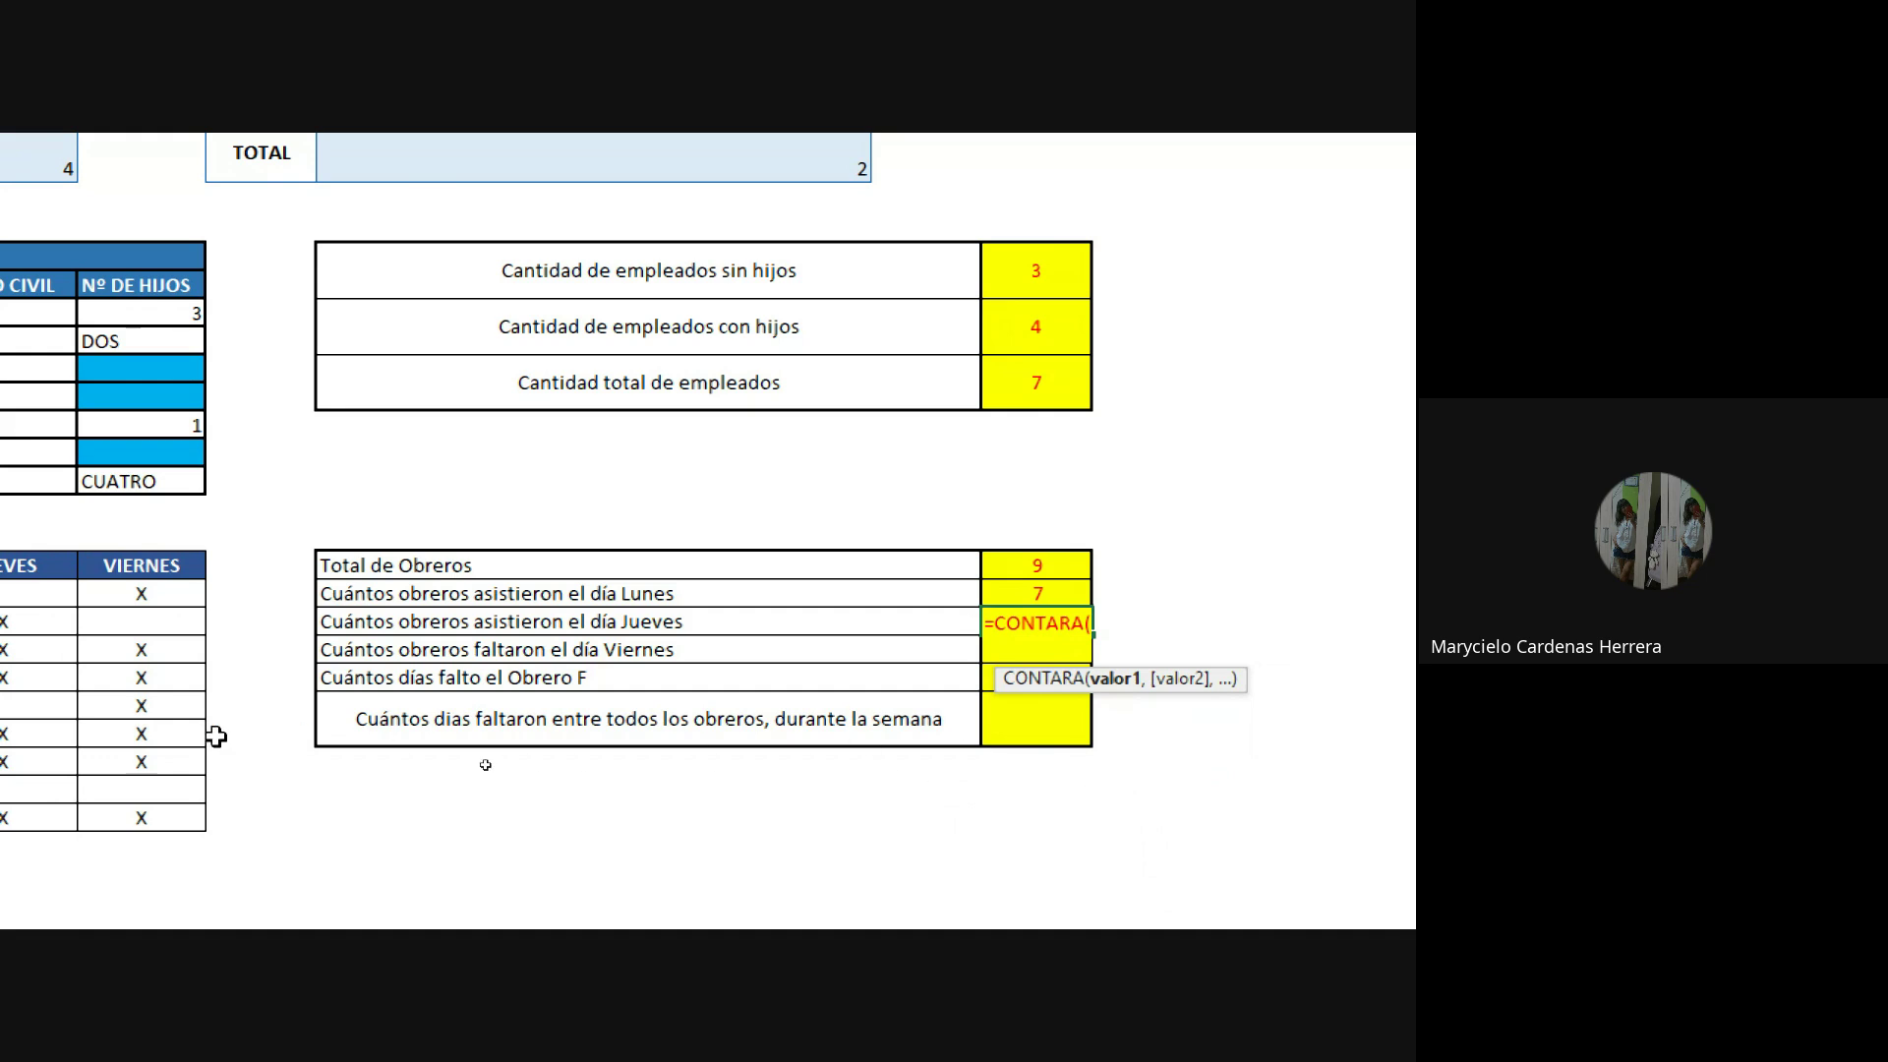
pyautogui.hscroll(-3, 210, 733)
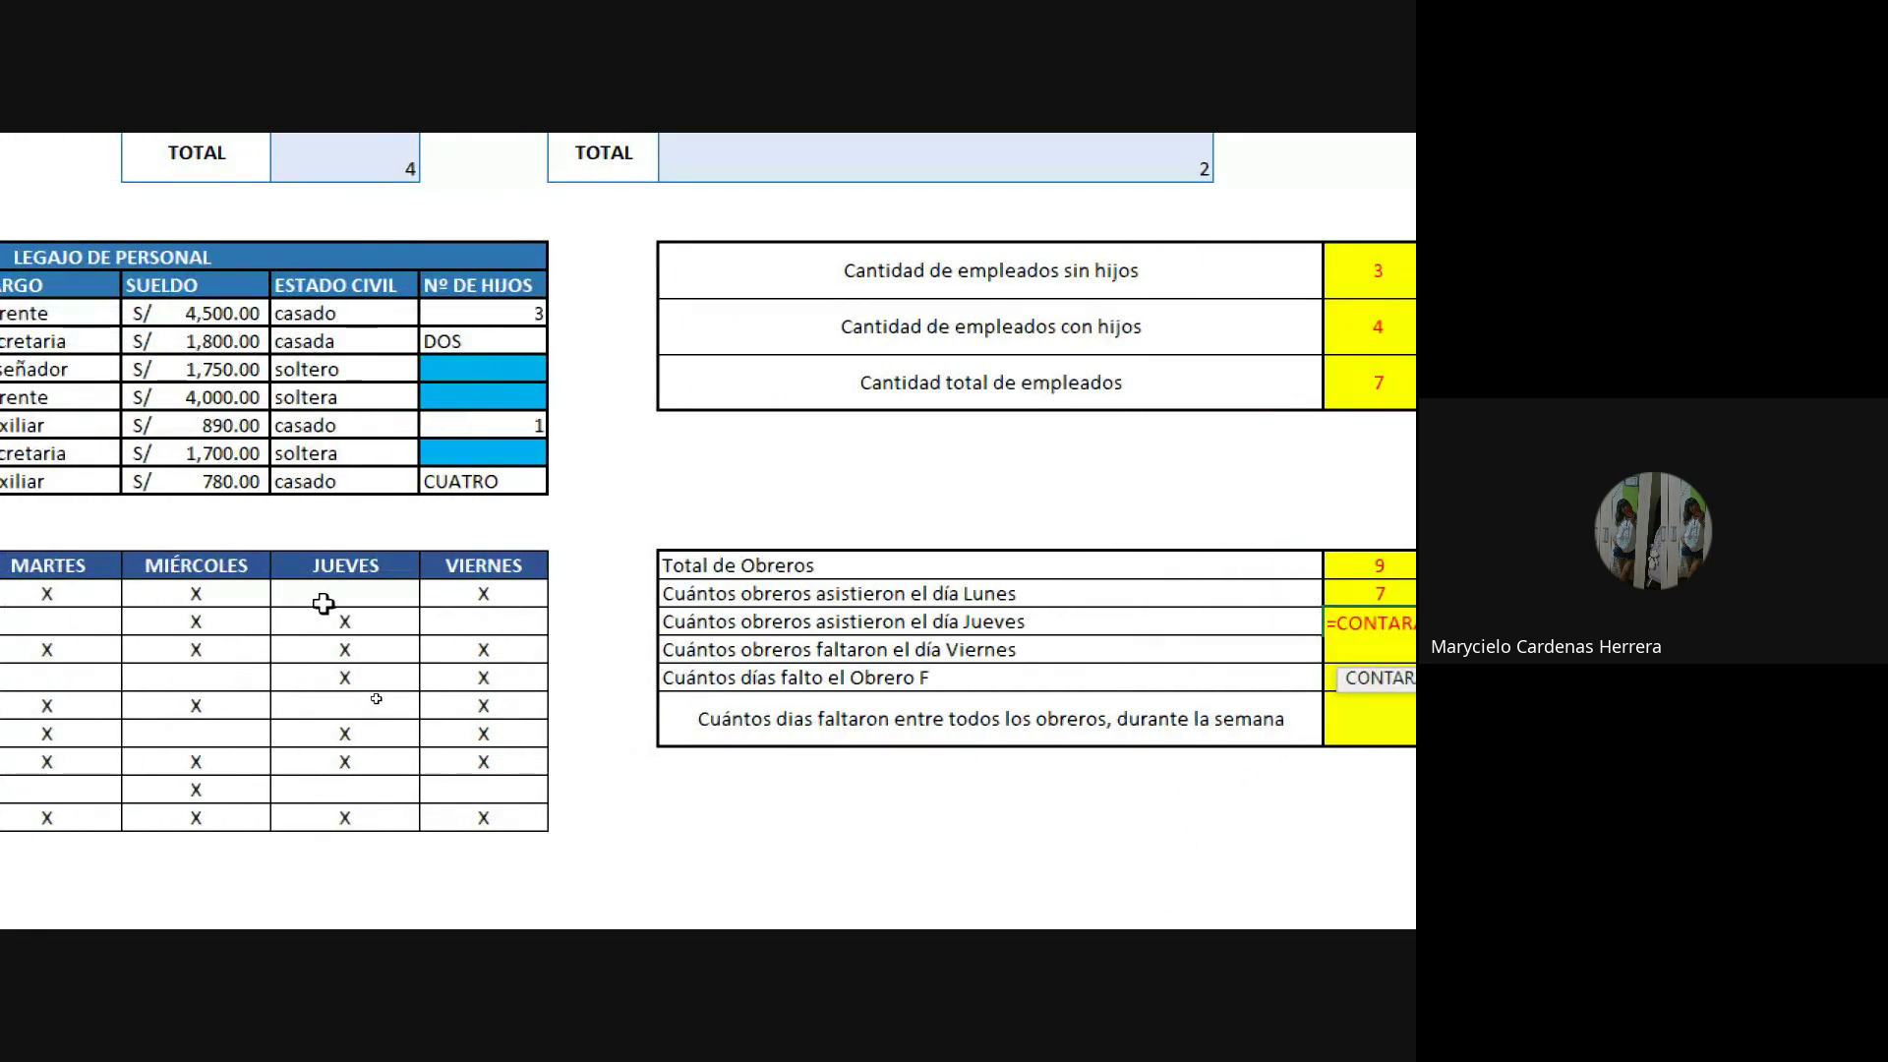
pyautogui.moveTo(333, 589); pyautogui.dragTo(337, 814)
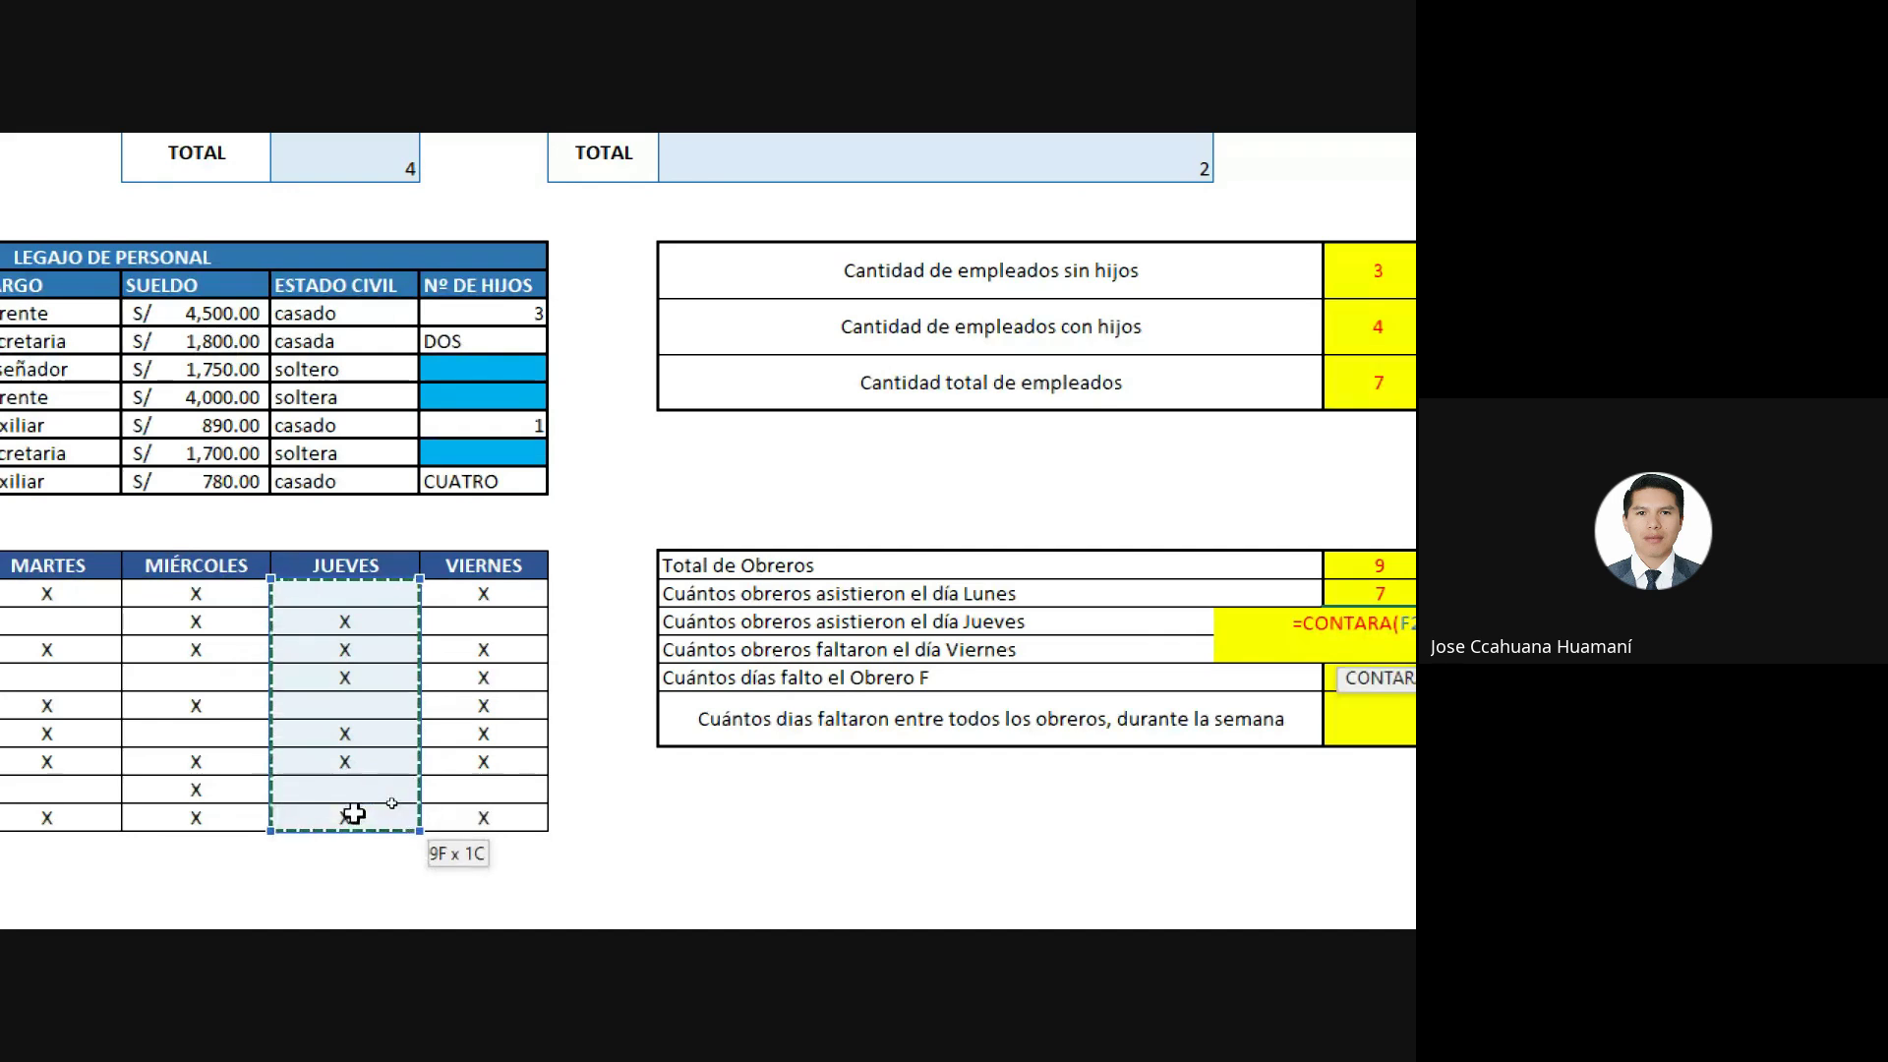
pyautogui.hscroll(-2, 34, 813)
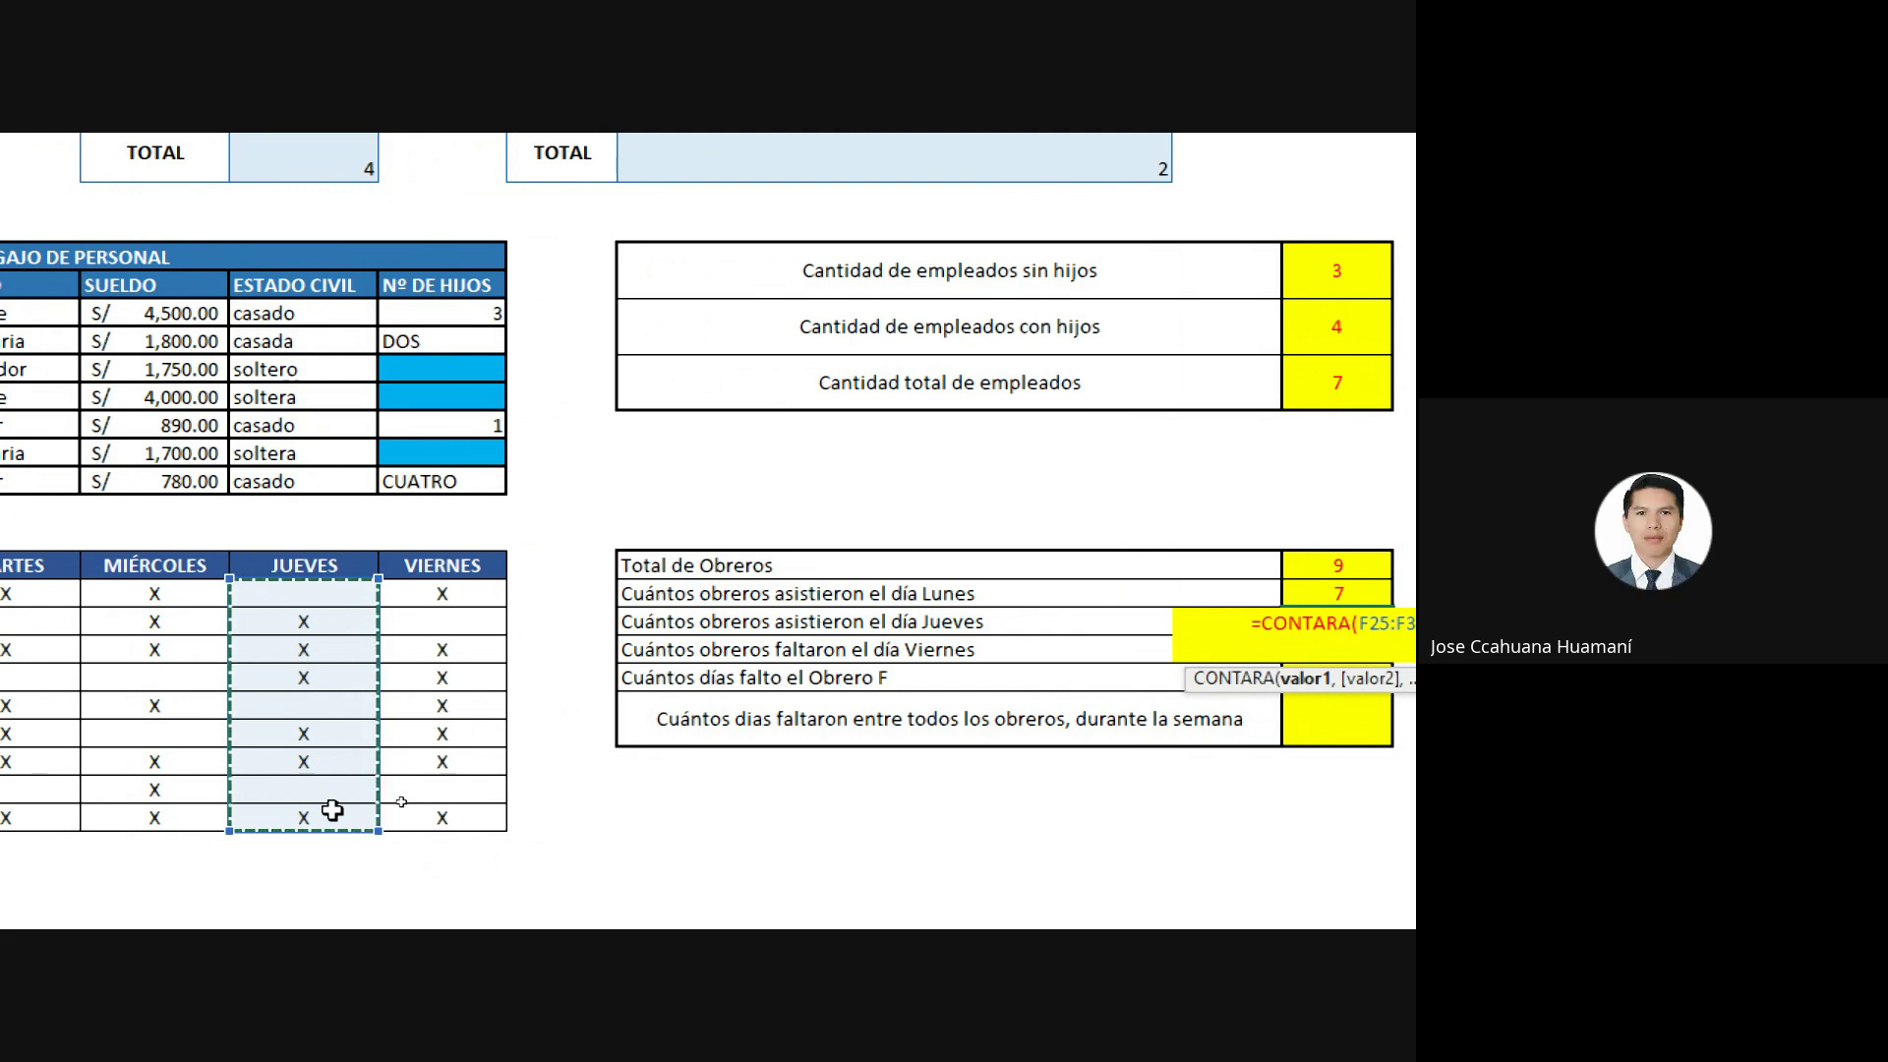
pyautogui.press('Return')
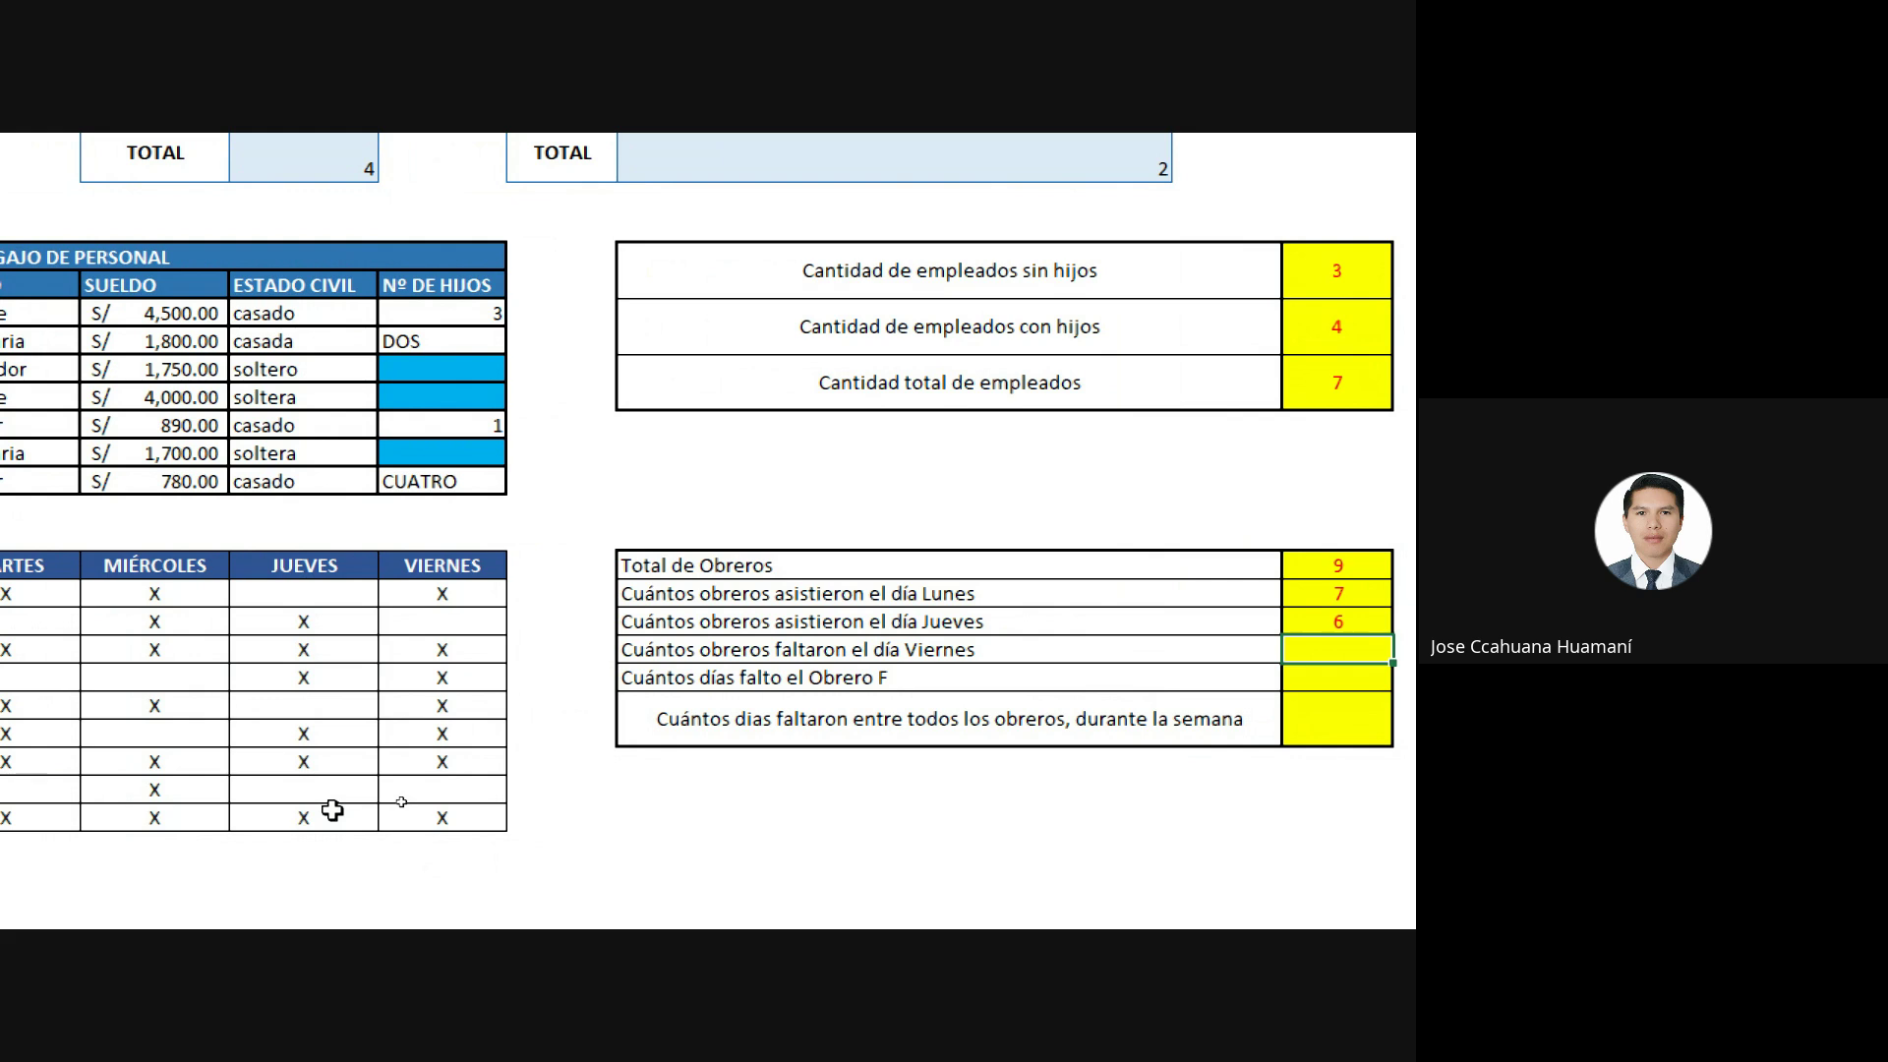
pyautogui.hscroll(1, 1331, 721)
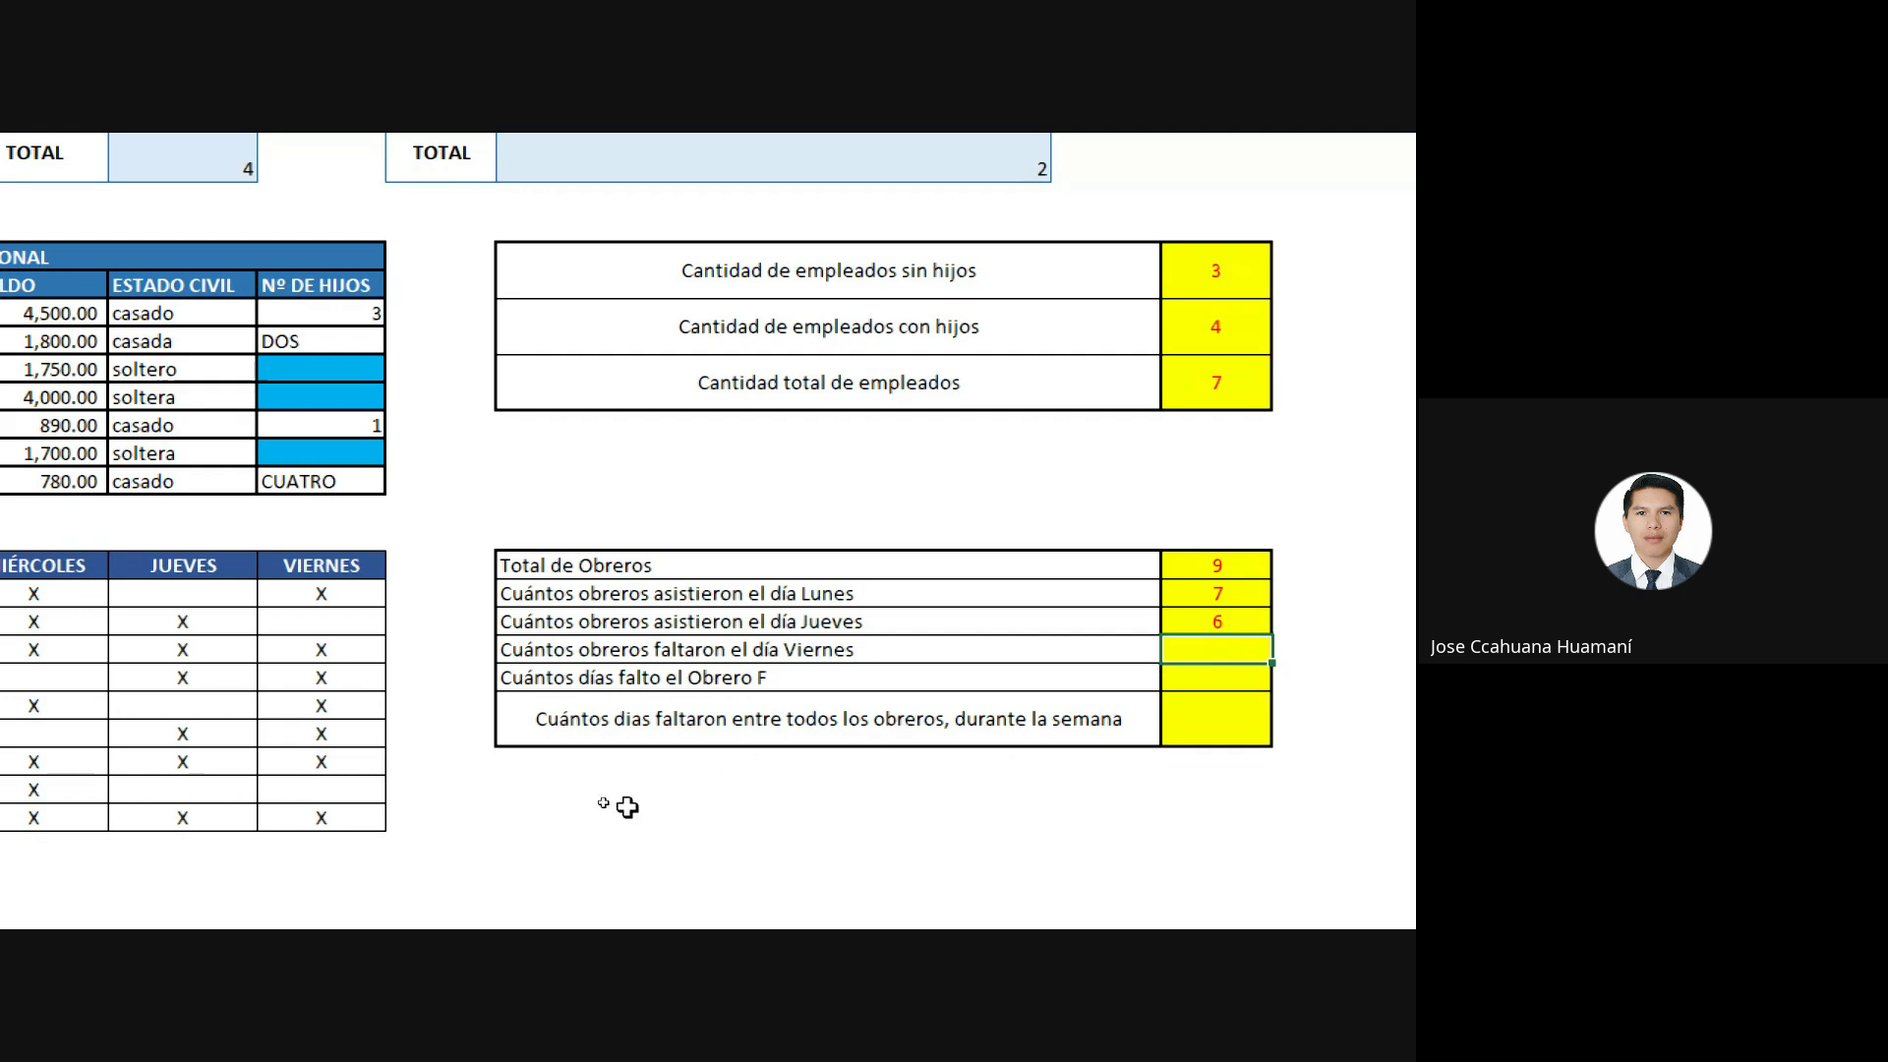
# Count the blank VIERNES cells G25:G33 with CONTAR.BLANCO, giving 2 absences.
pyautogui.hscroll(-1, 65, 784)
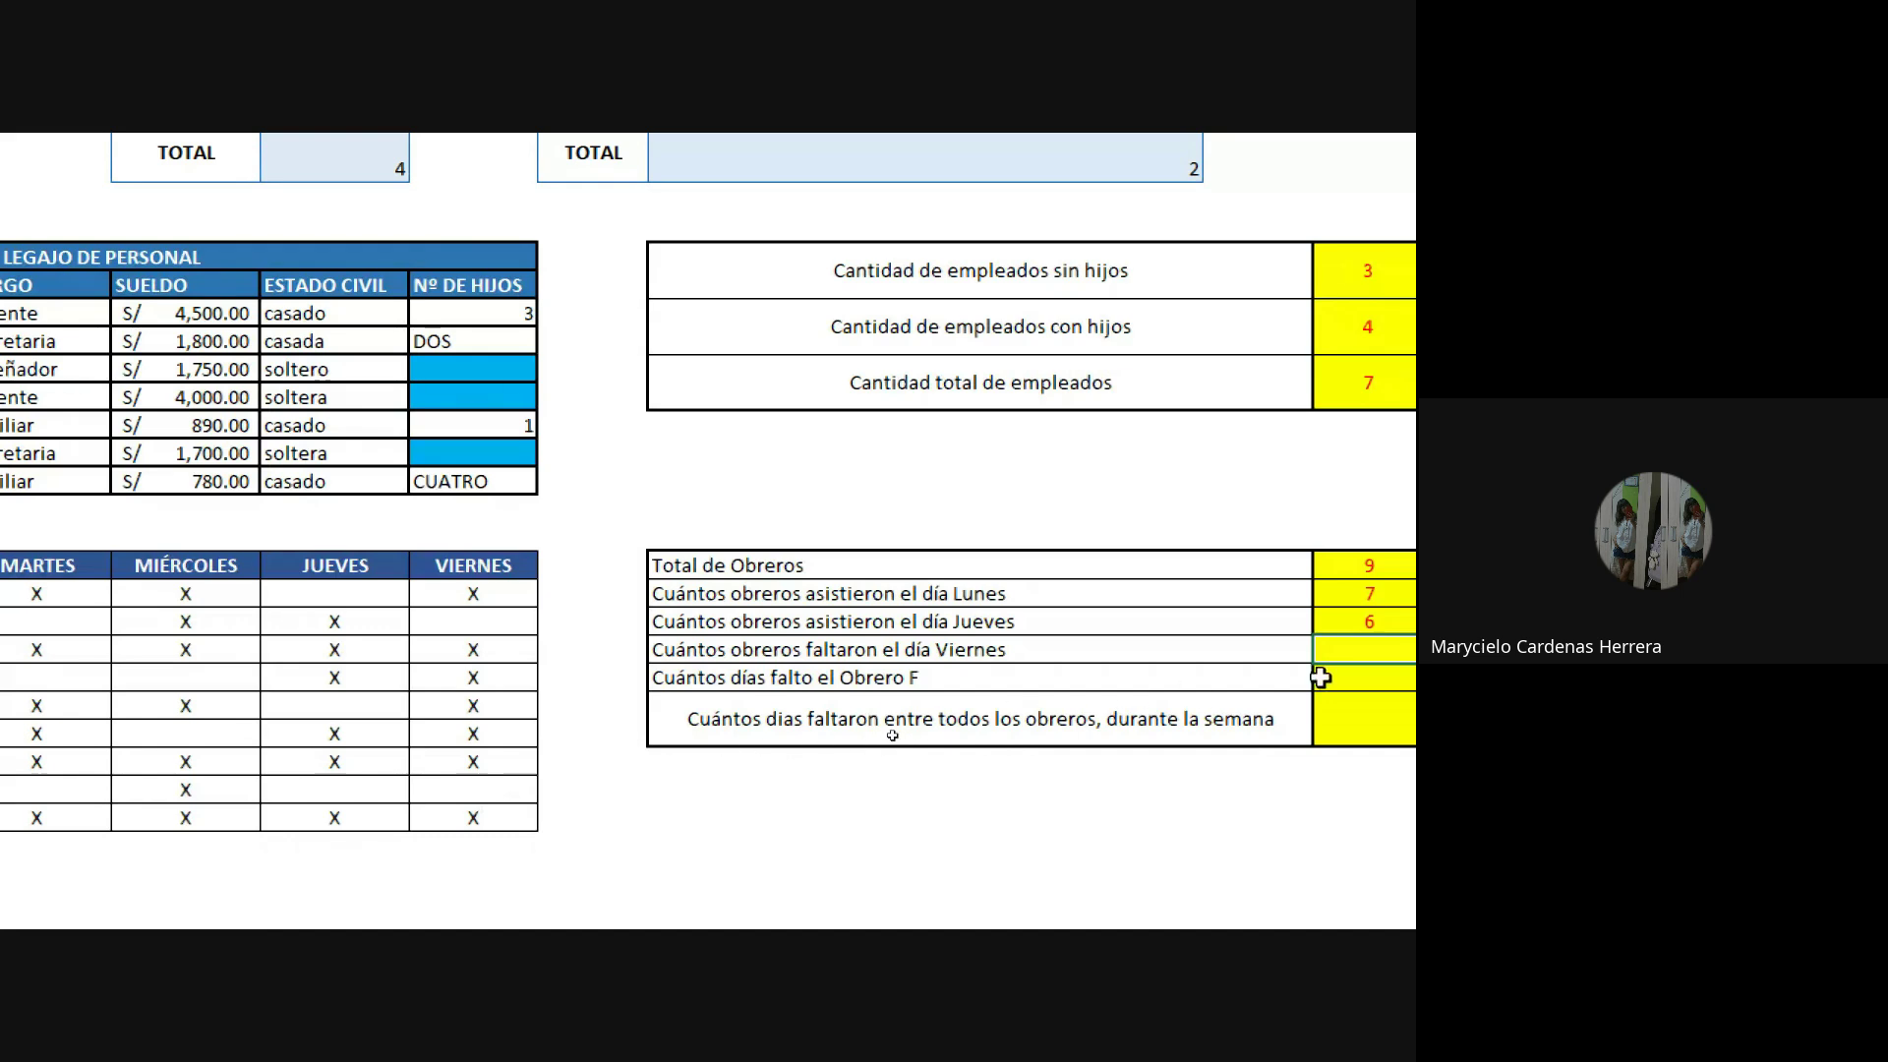
pyautogui.hscroll(1, 1333, 686)
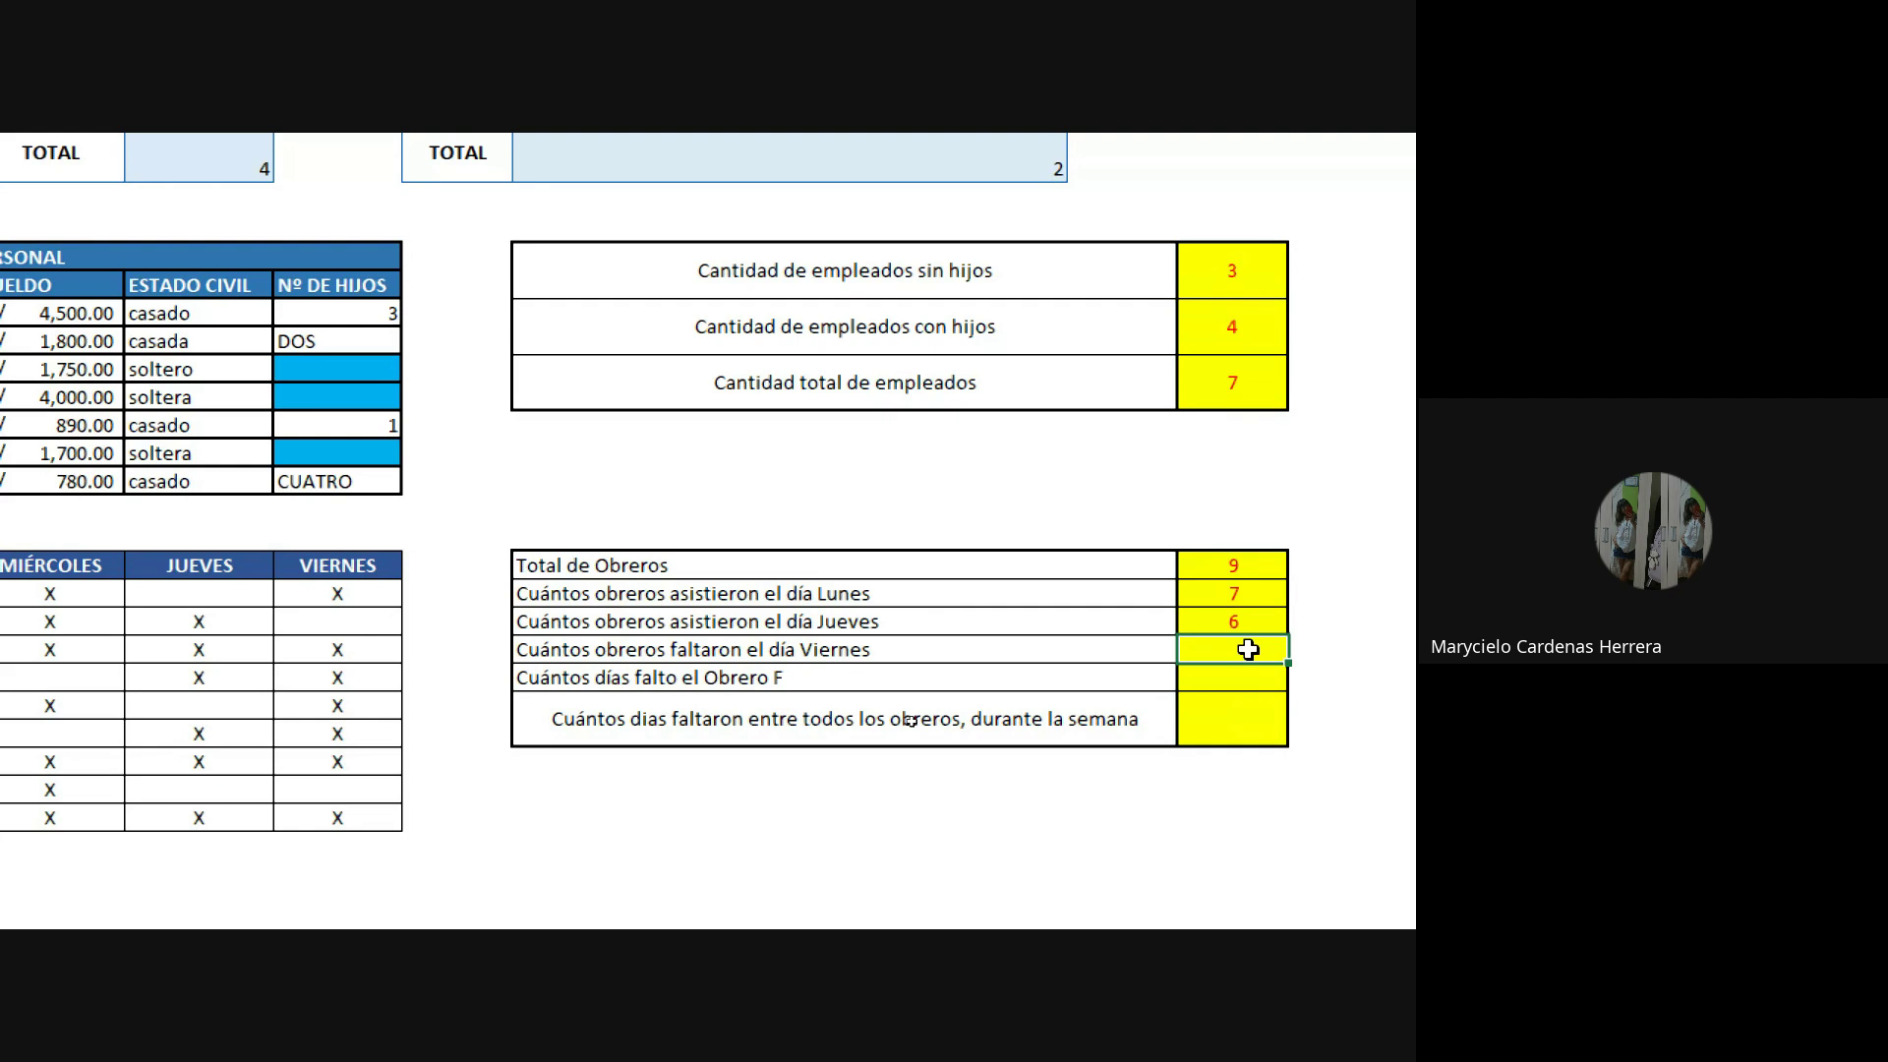
pyautogui.write('=')
pyautogui.write('con')
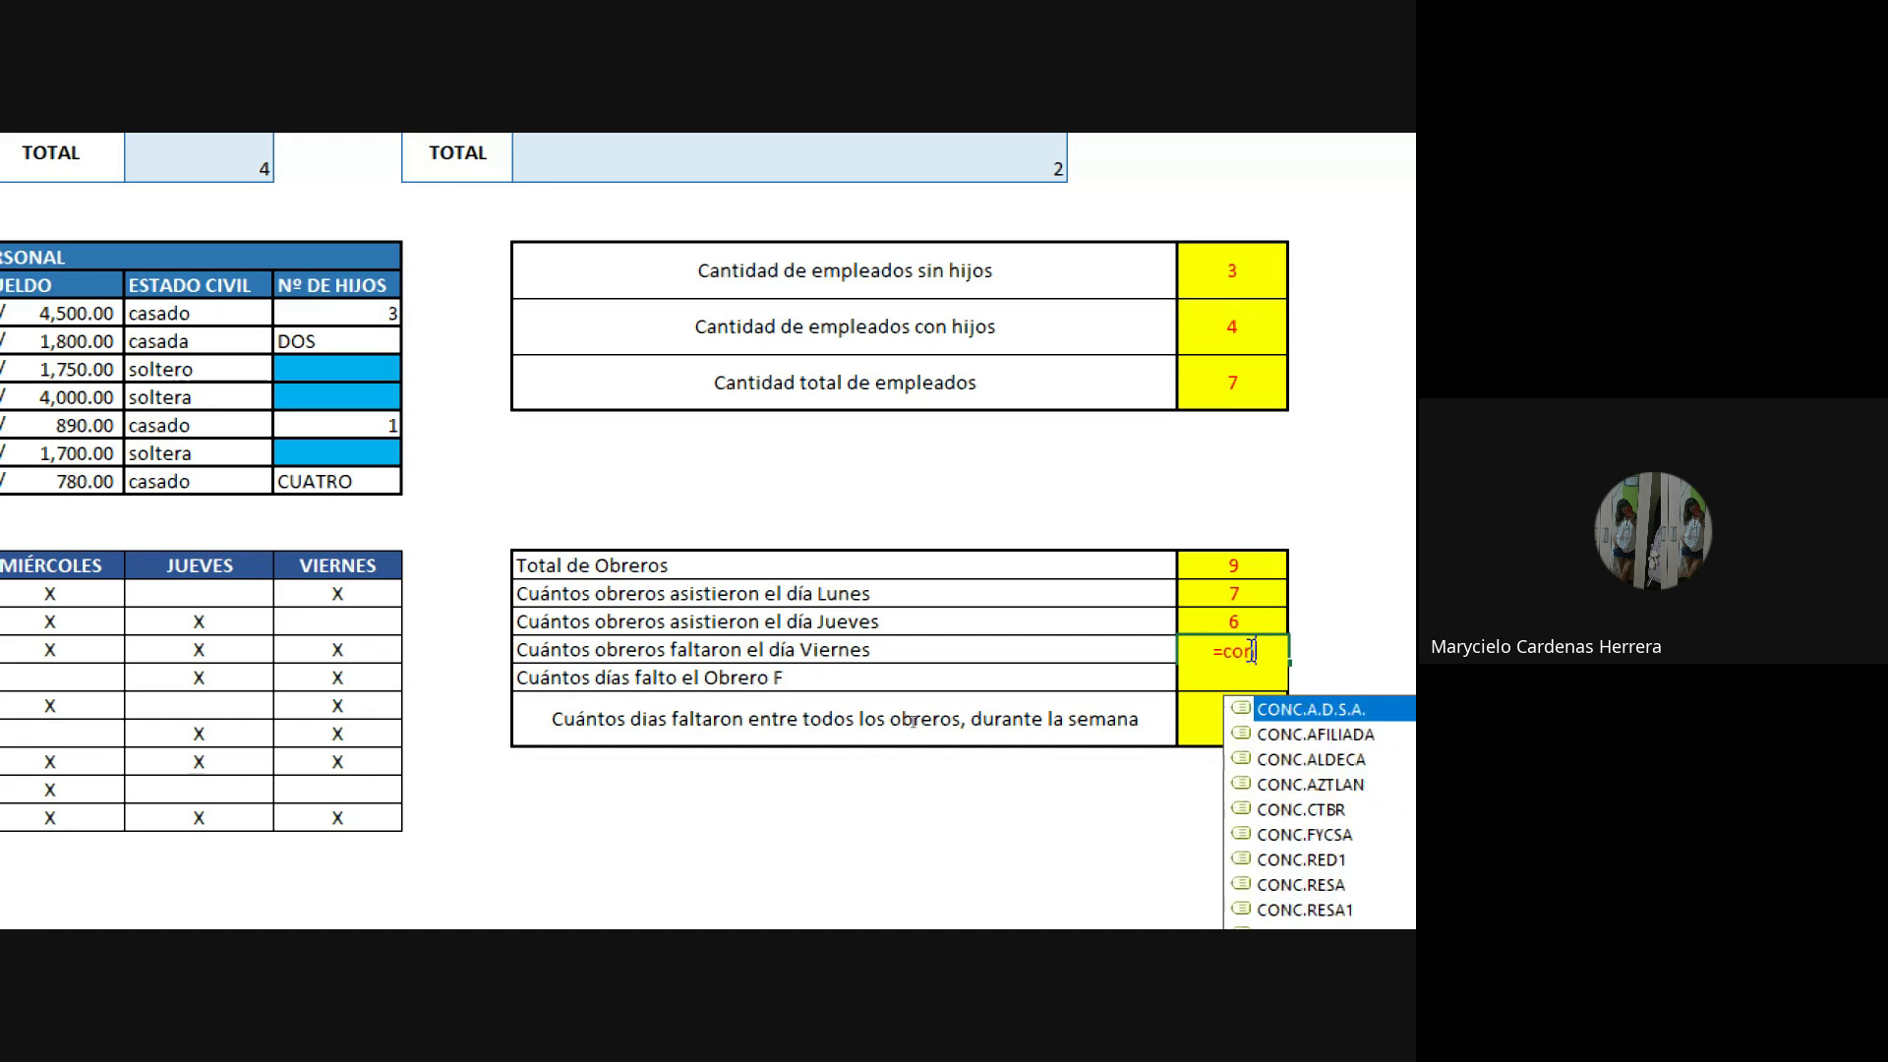
pyautogui.write('tar')
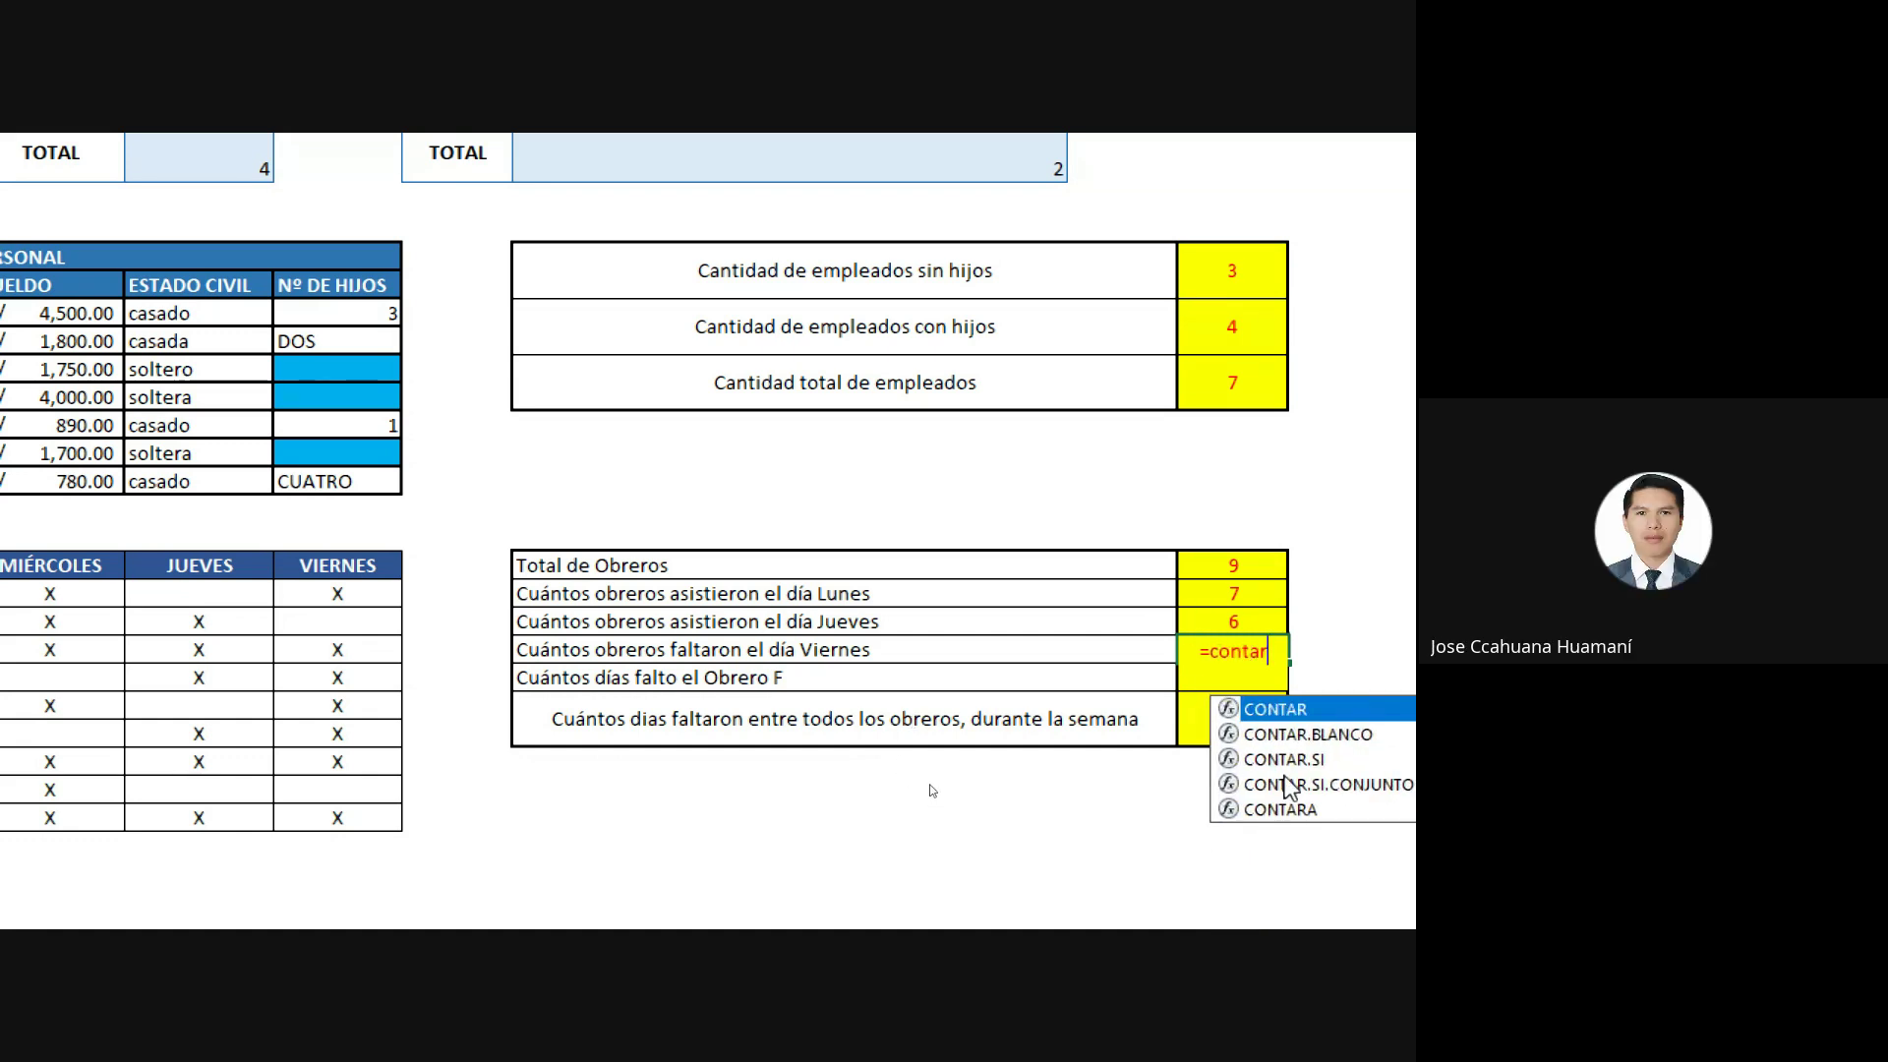
pyautogui.click(1302, 737)
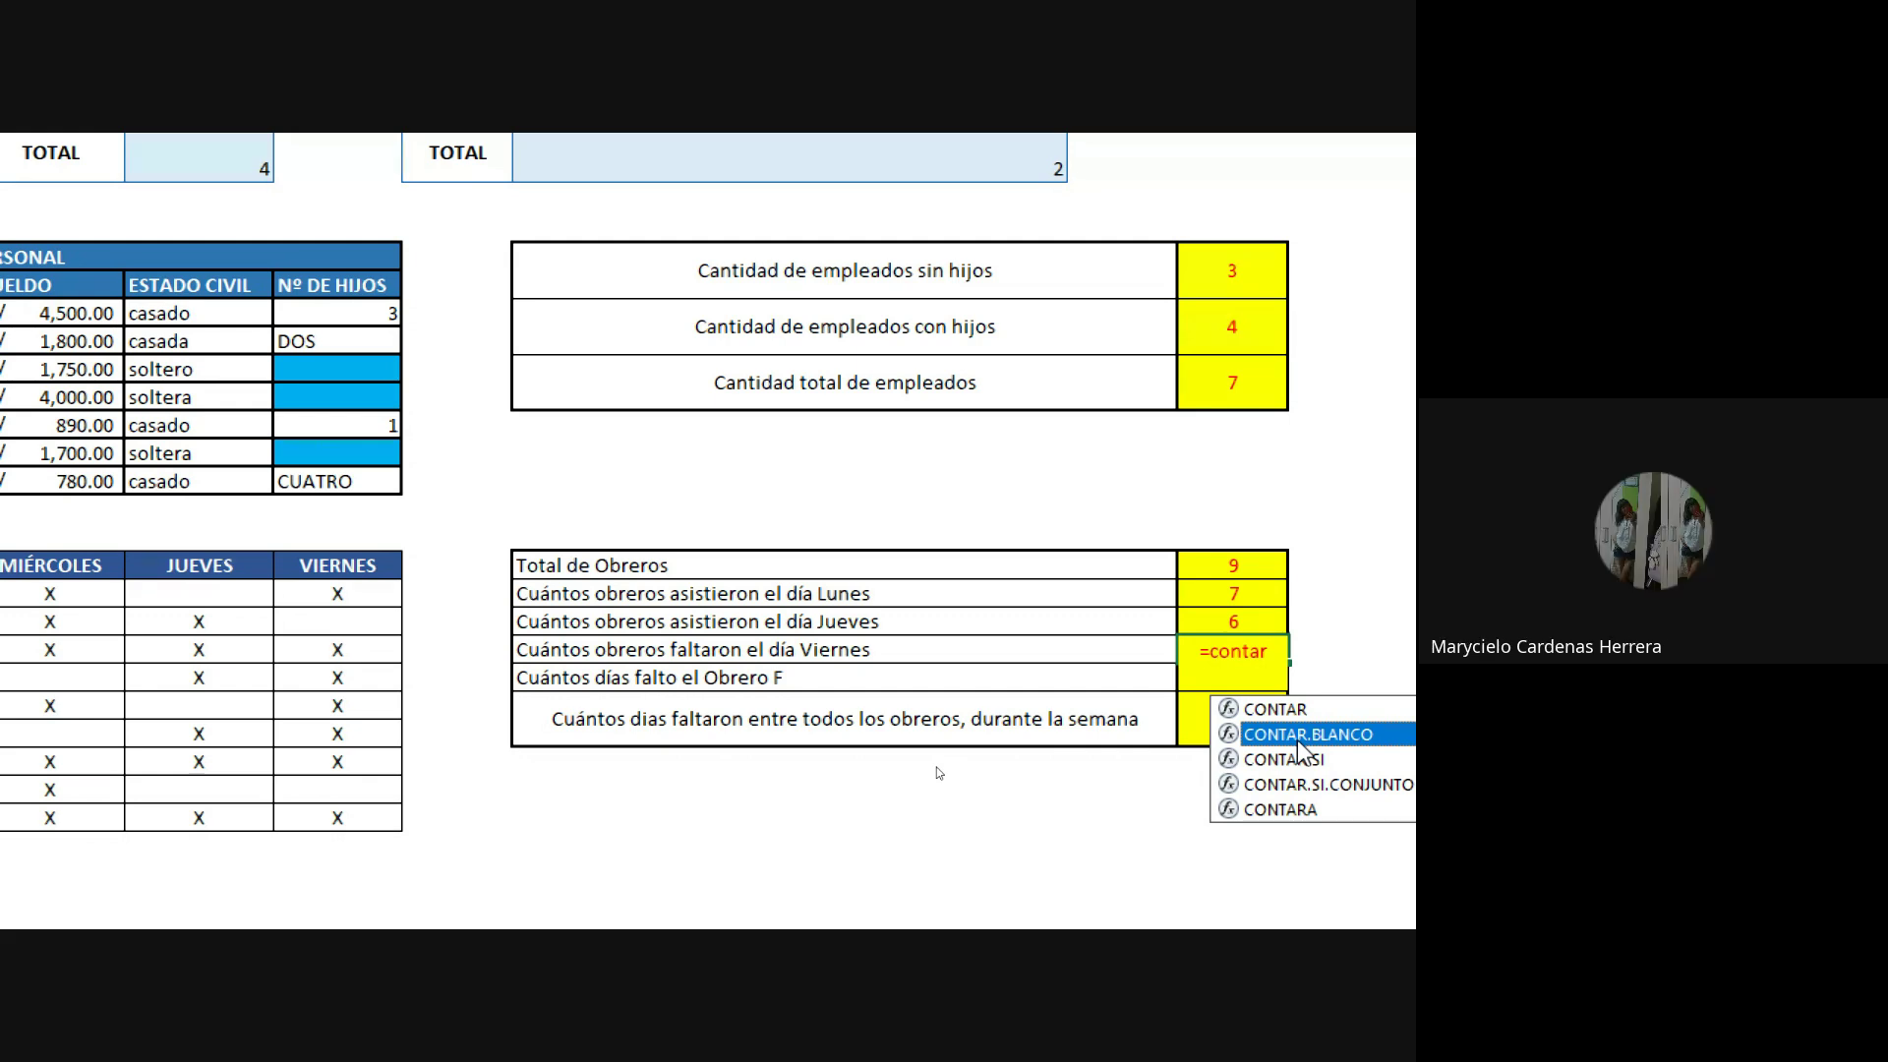
pyautogui.doubleClick(1297, 742)
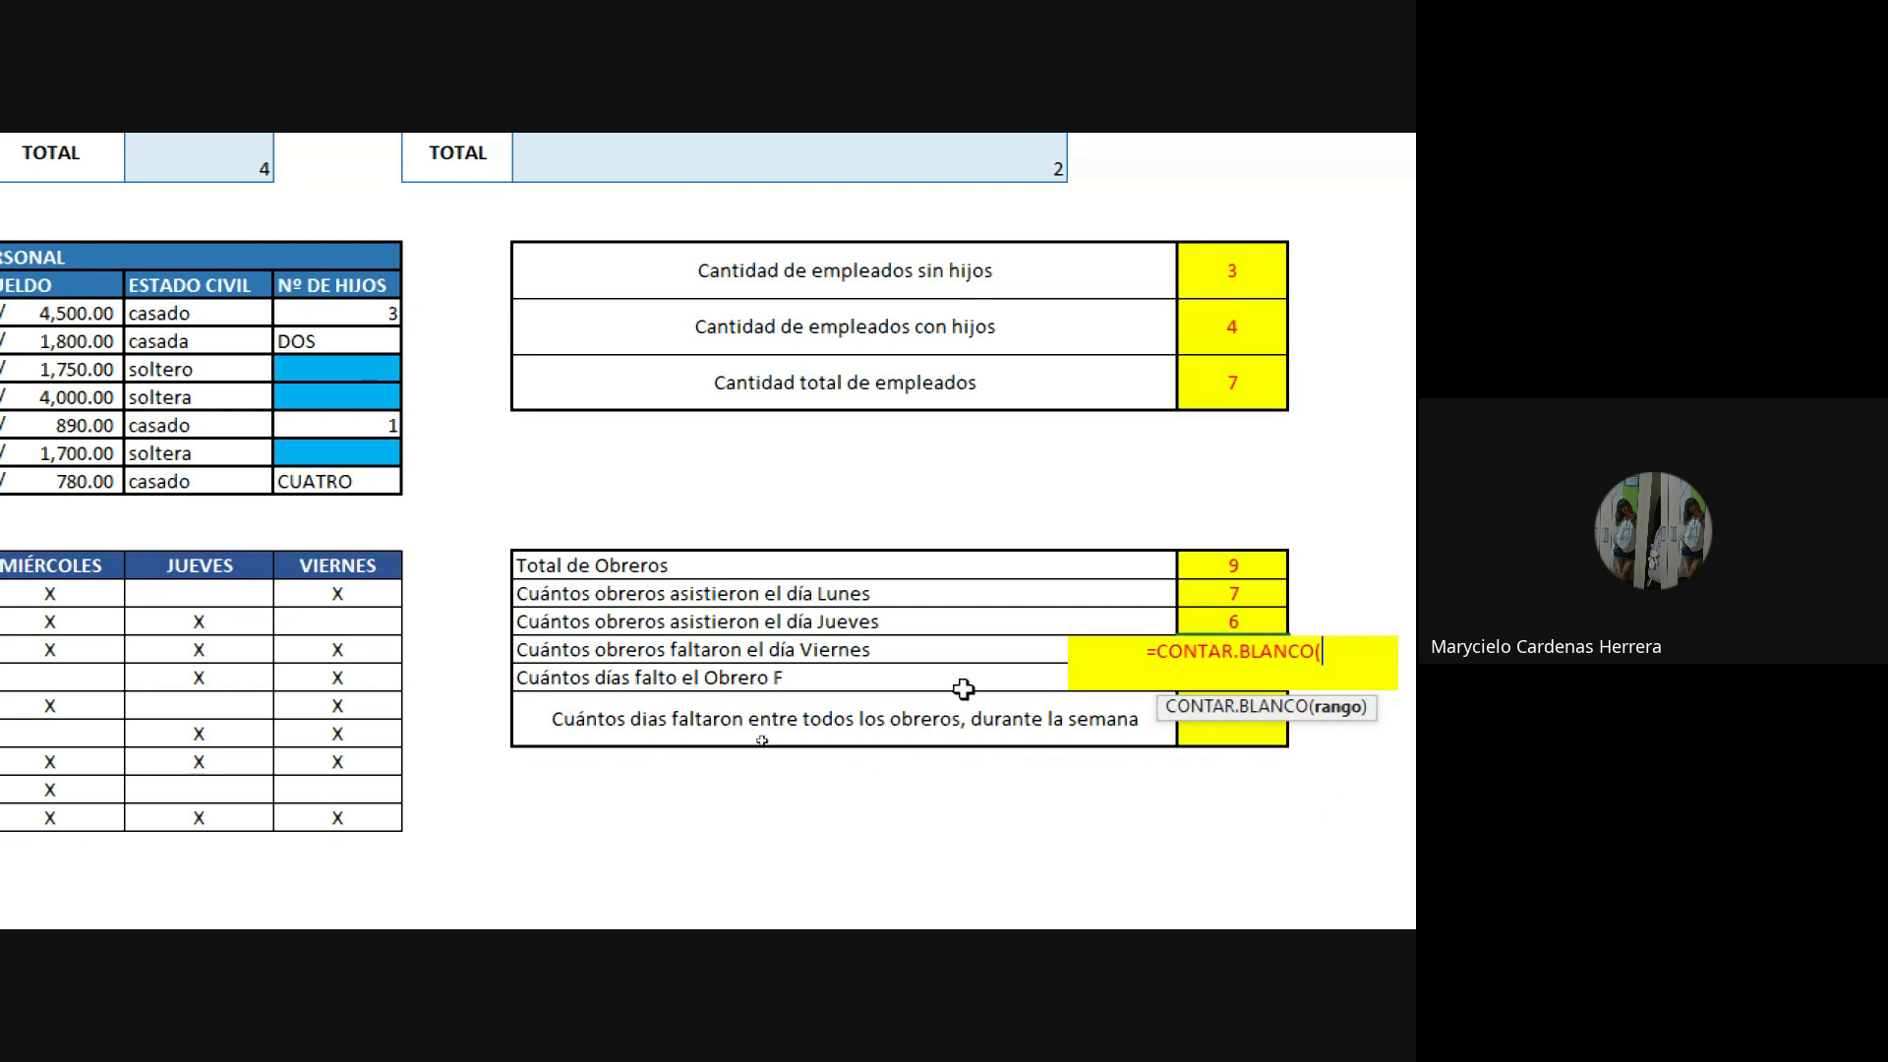
pyautogui.moveTo(349, 593); pyautogui.dragTo(387, 822)
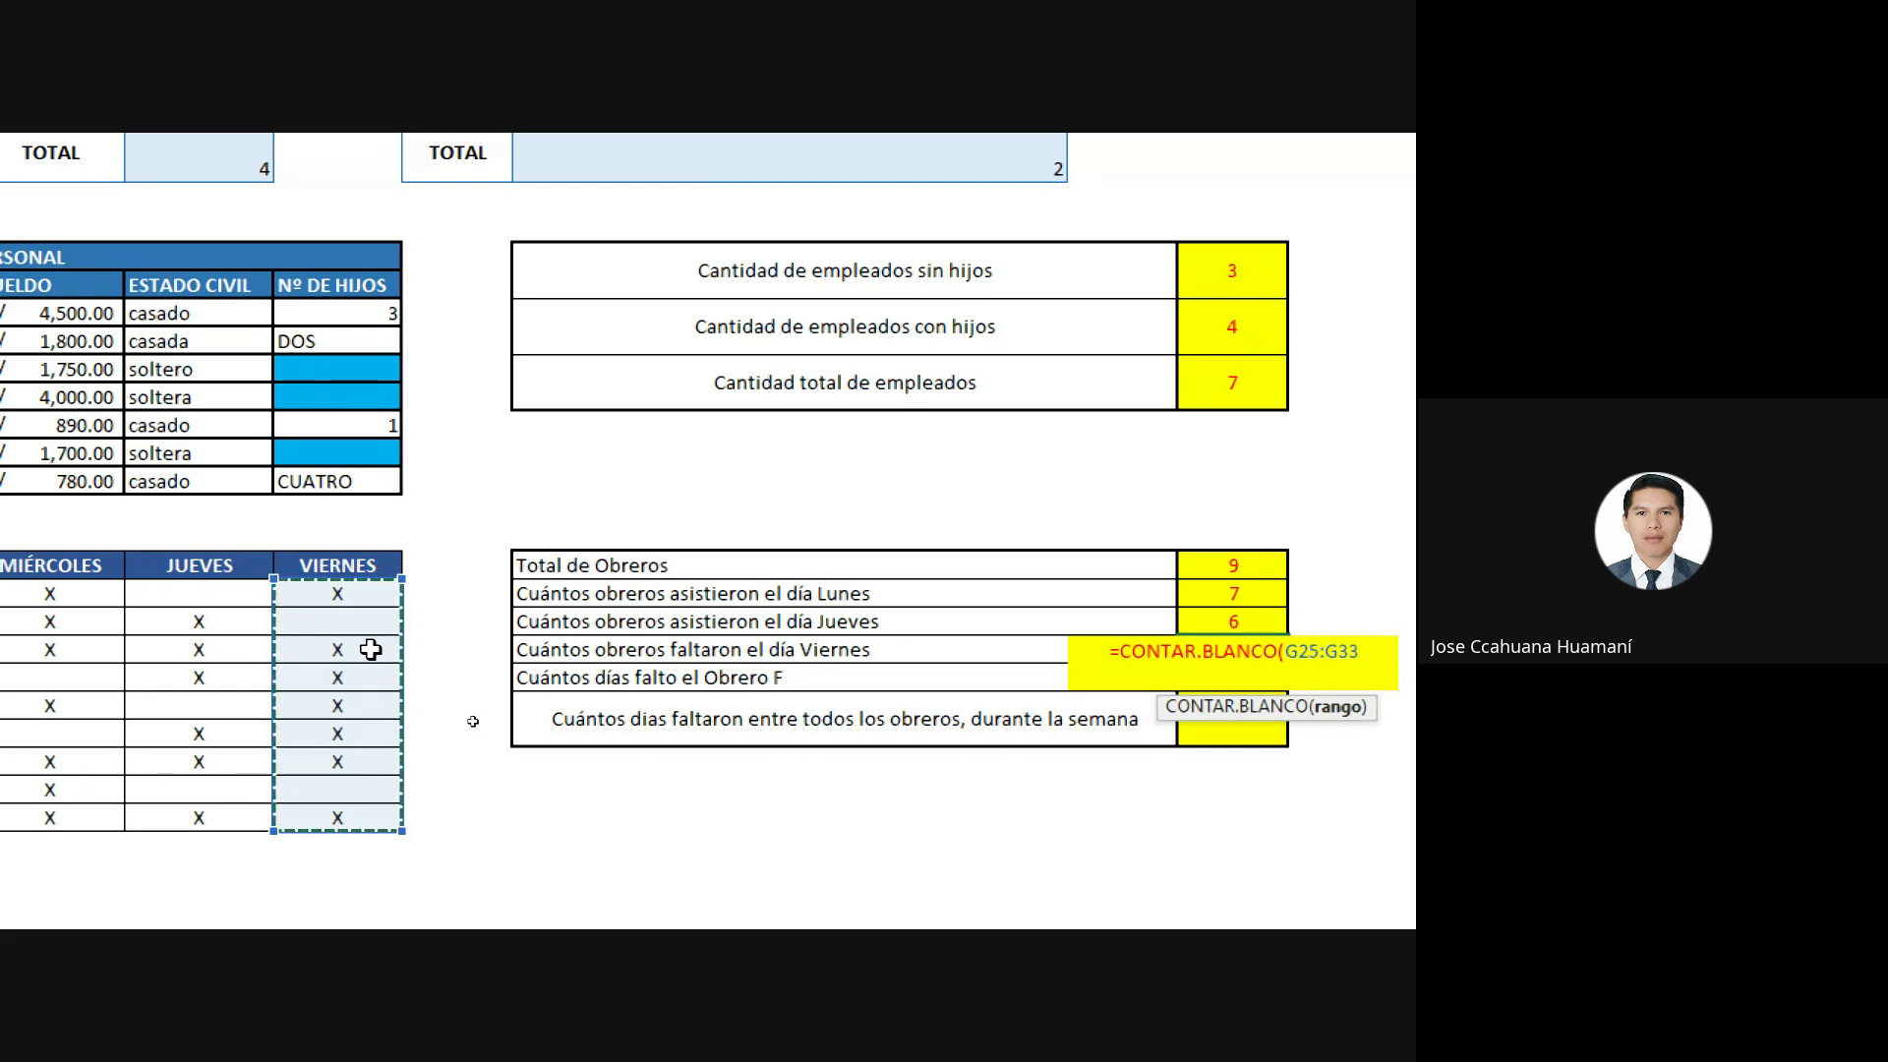
pyautogui.write(')')
pyautogui.press('Return')
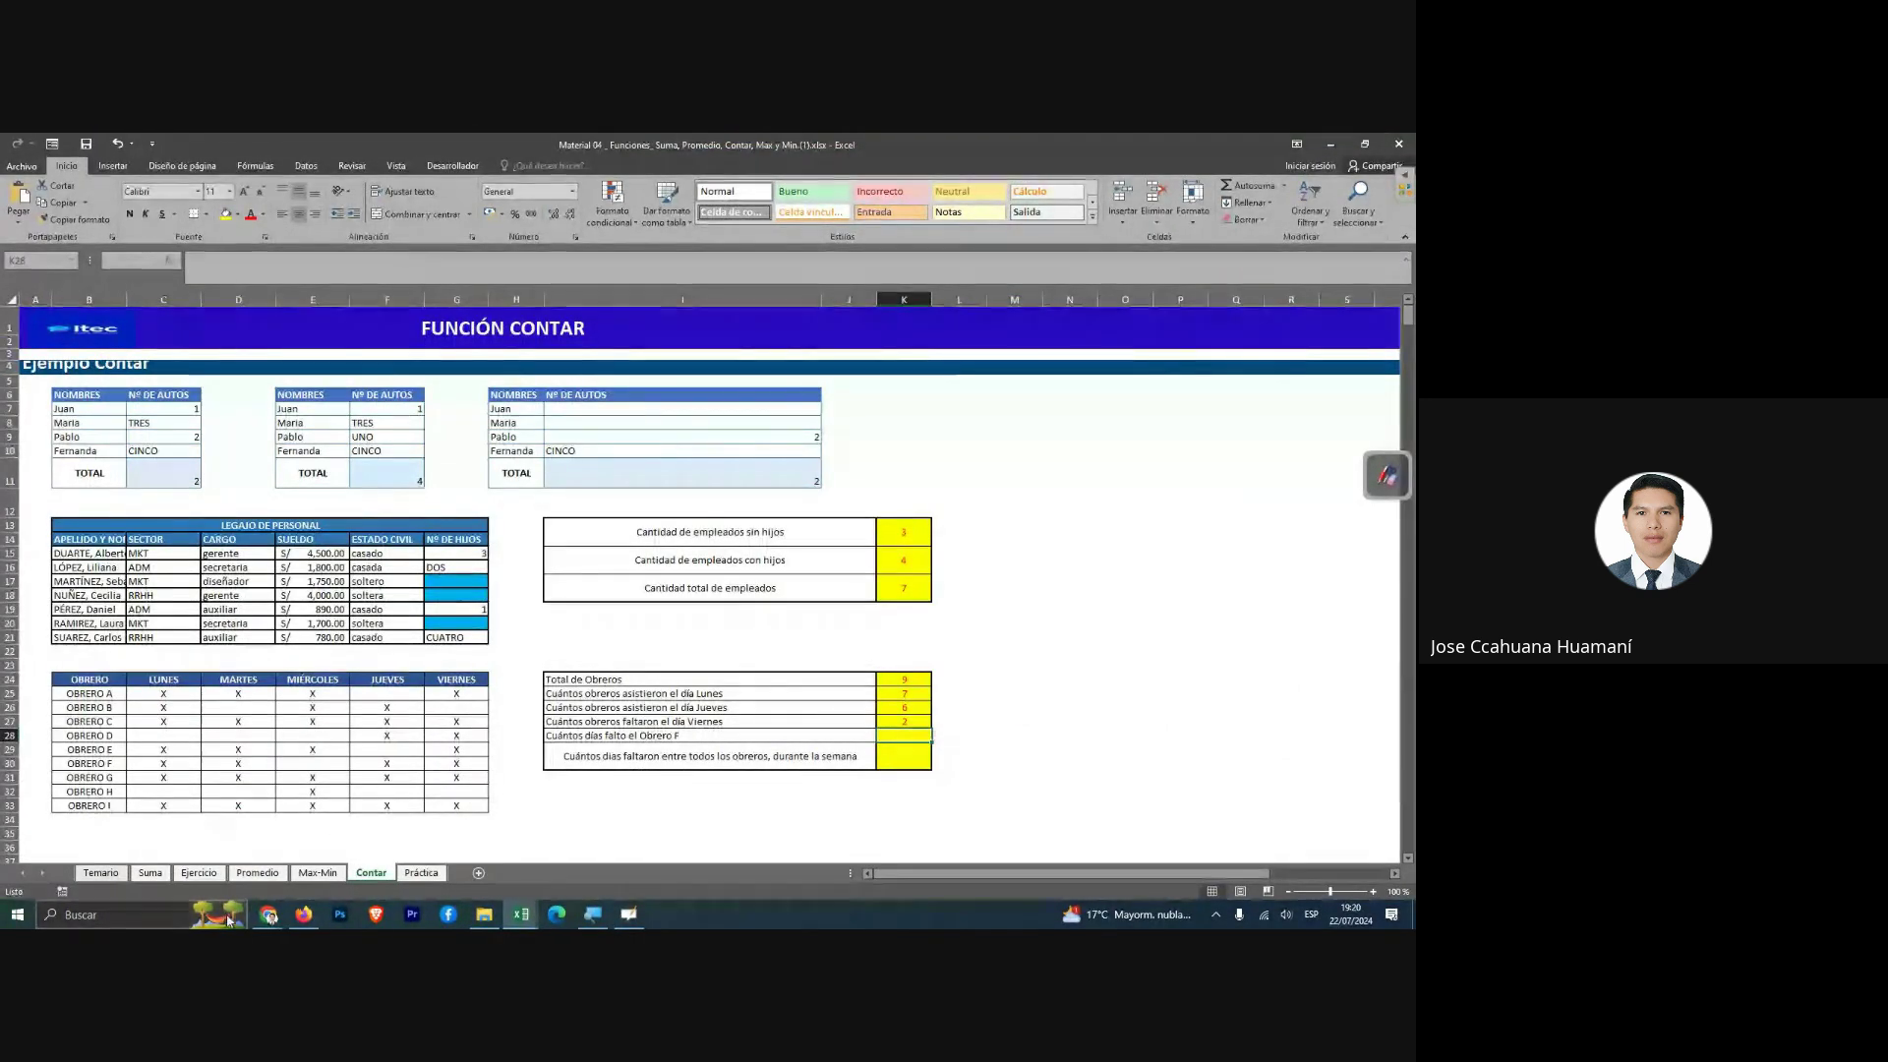
# Send two clap reactions in the Google Meet call, then return to Excel.
pyautogui.click(269, 916)
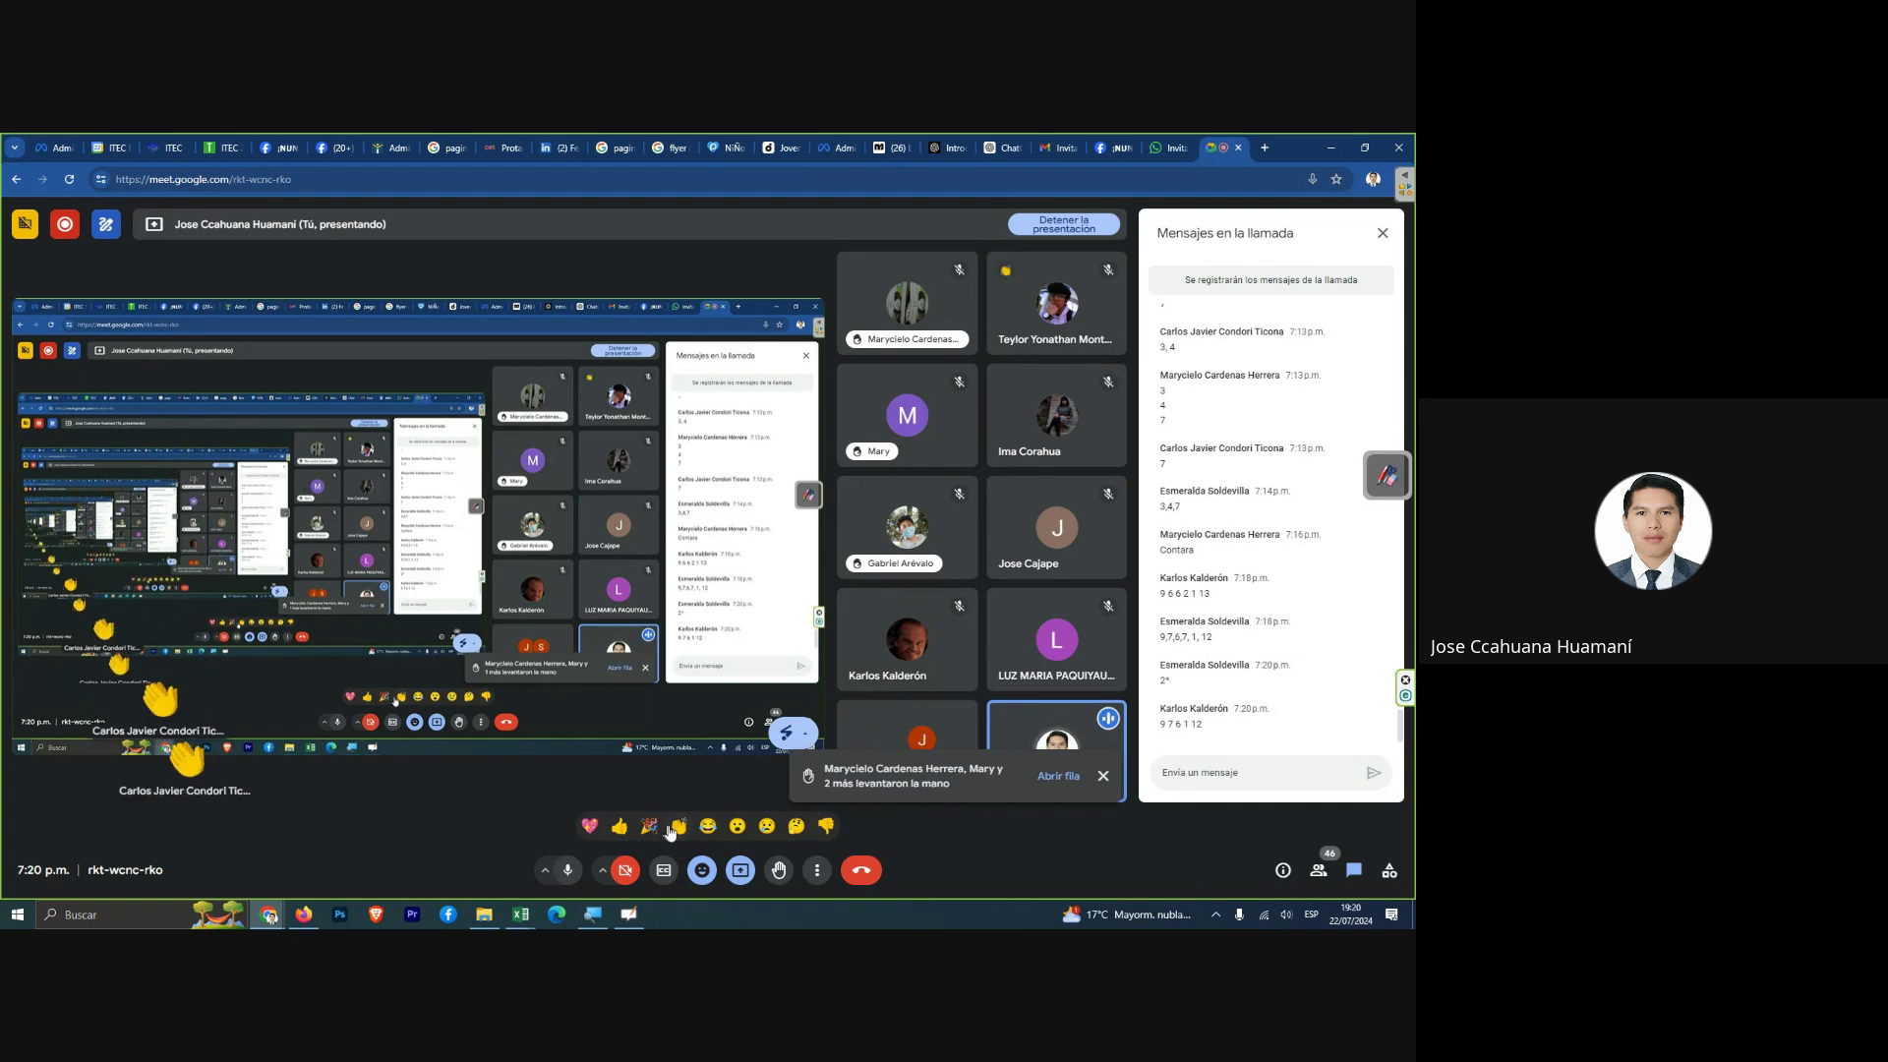
pyautogui.click(669, 831)
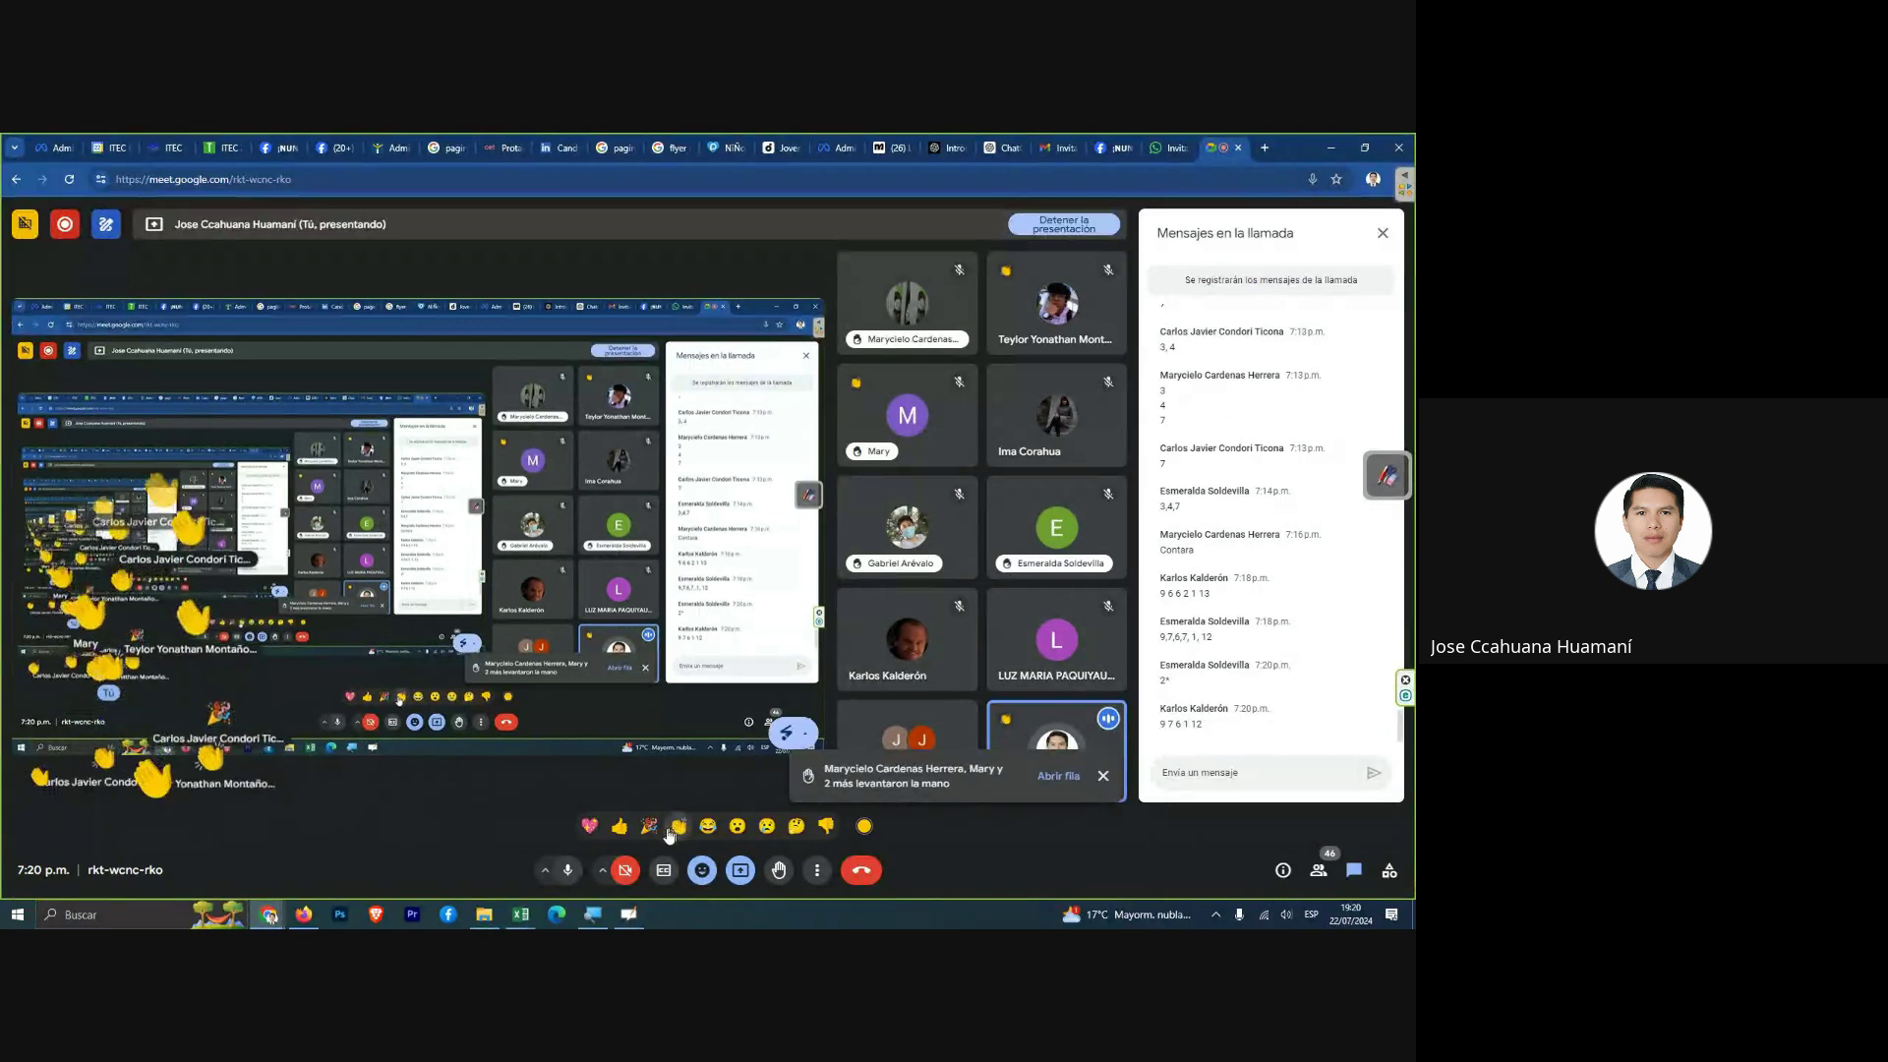
pyautogui.click(672, 833)
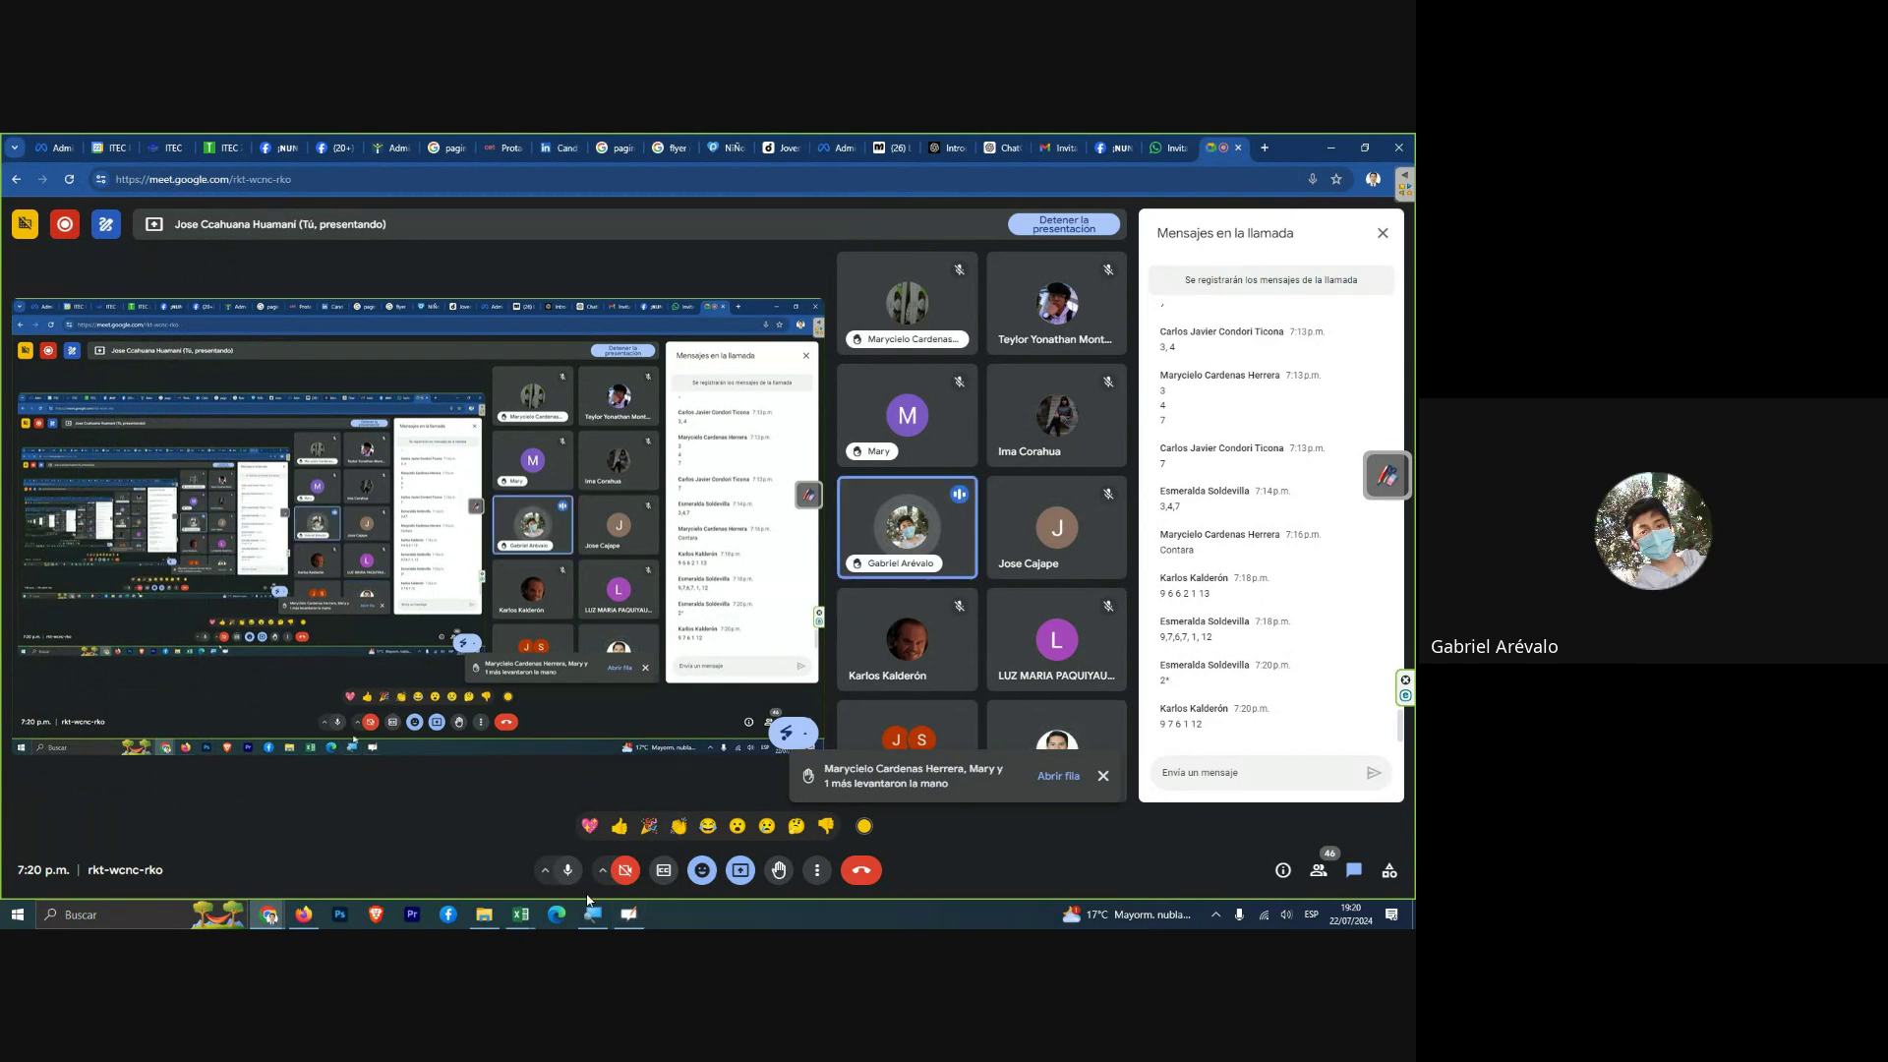
pyautogui.moveTo(521, 914)
pyautogui.click(600, 806)
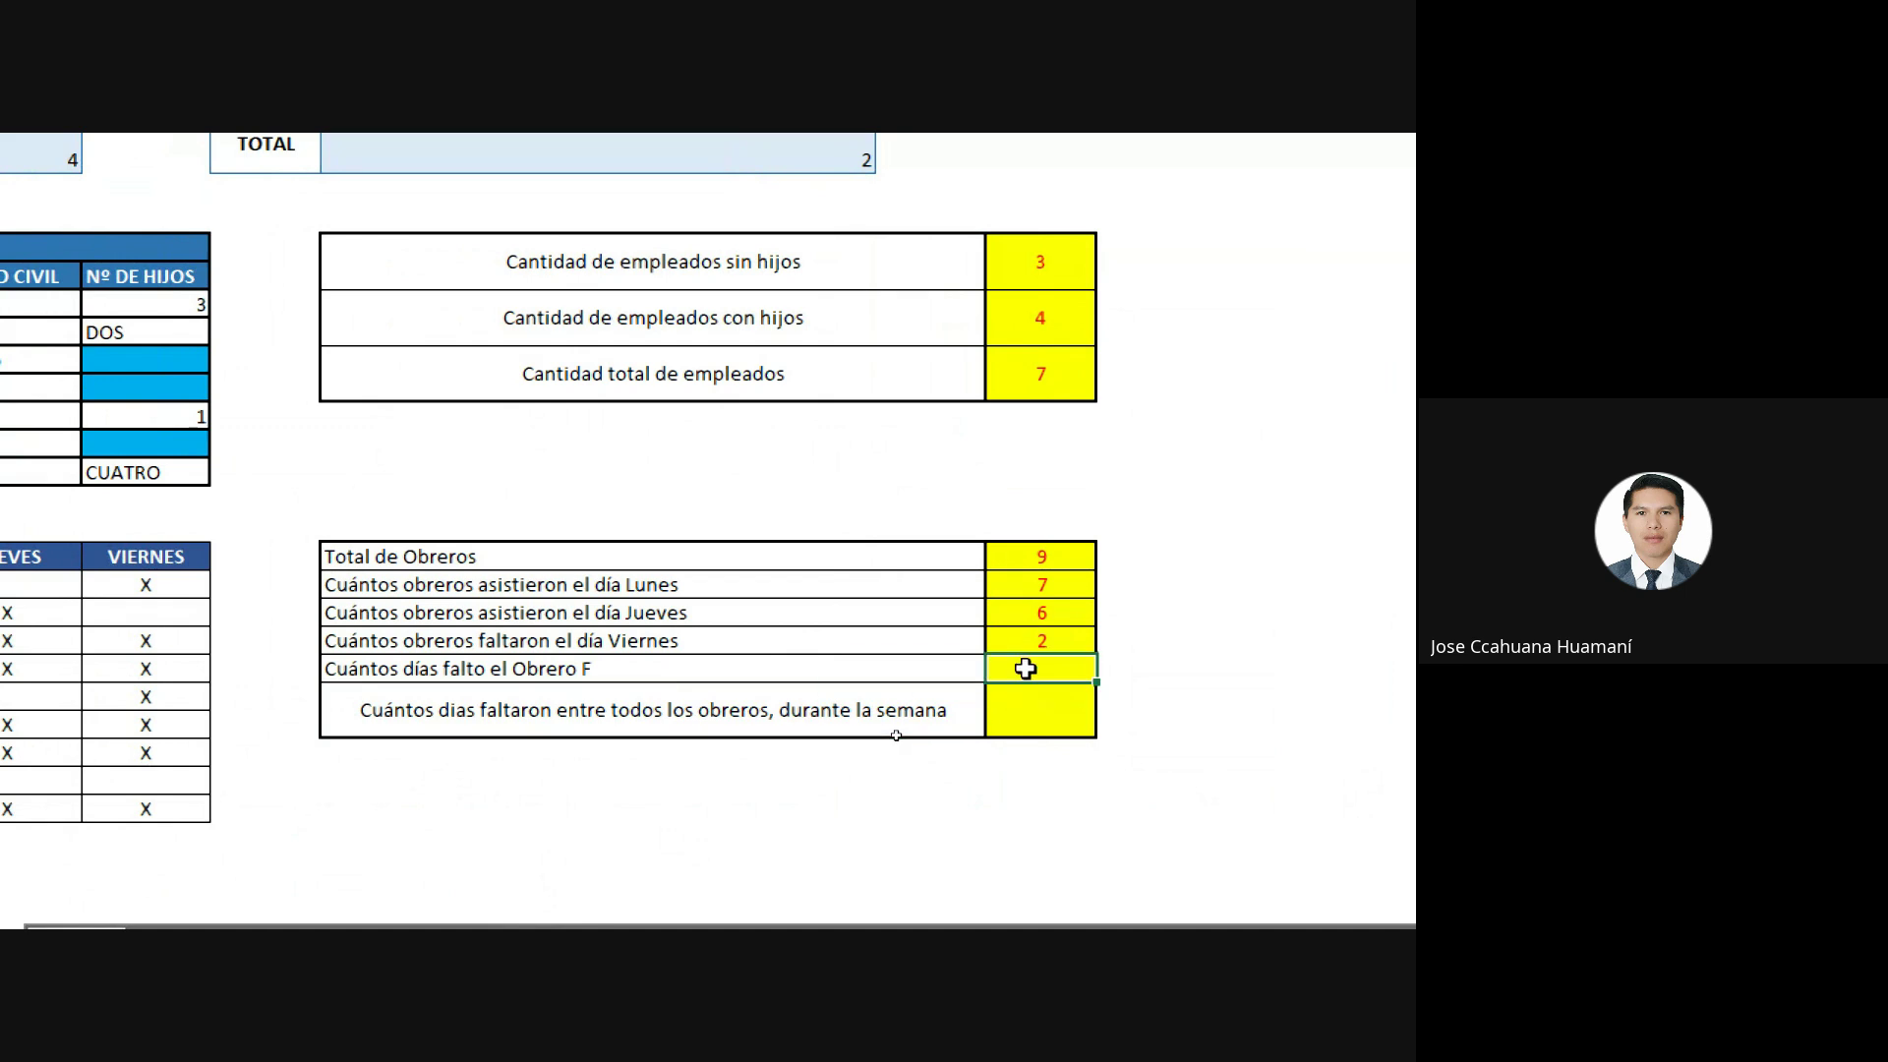
# Select the answer cell for the question on Obrero F's absences.
pyautogui.moveTo(1023, 668); pyautogui.dragTo(1028, 729)
pyautogui.click(1030, 663)
pyautogui.click(450, 661)
pyautogui.click(466, 677)
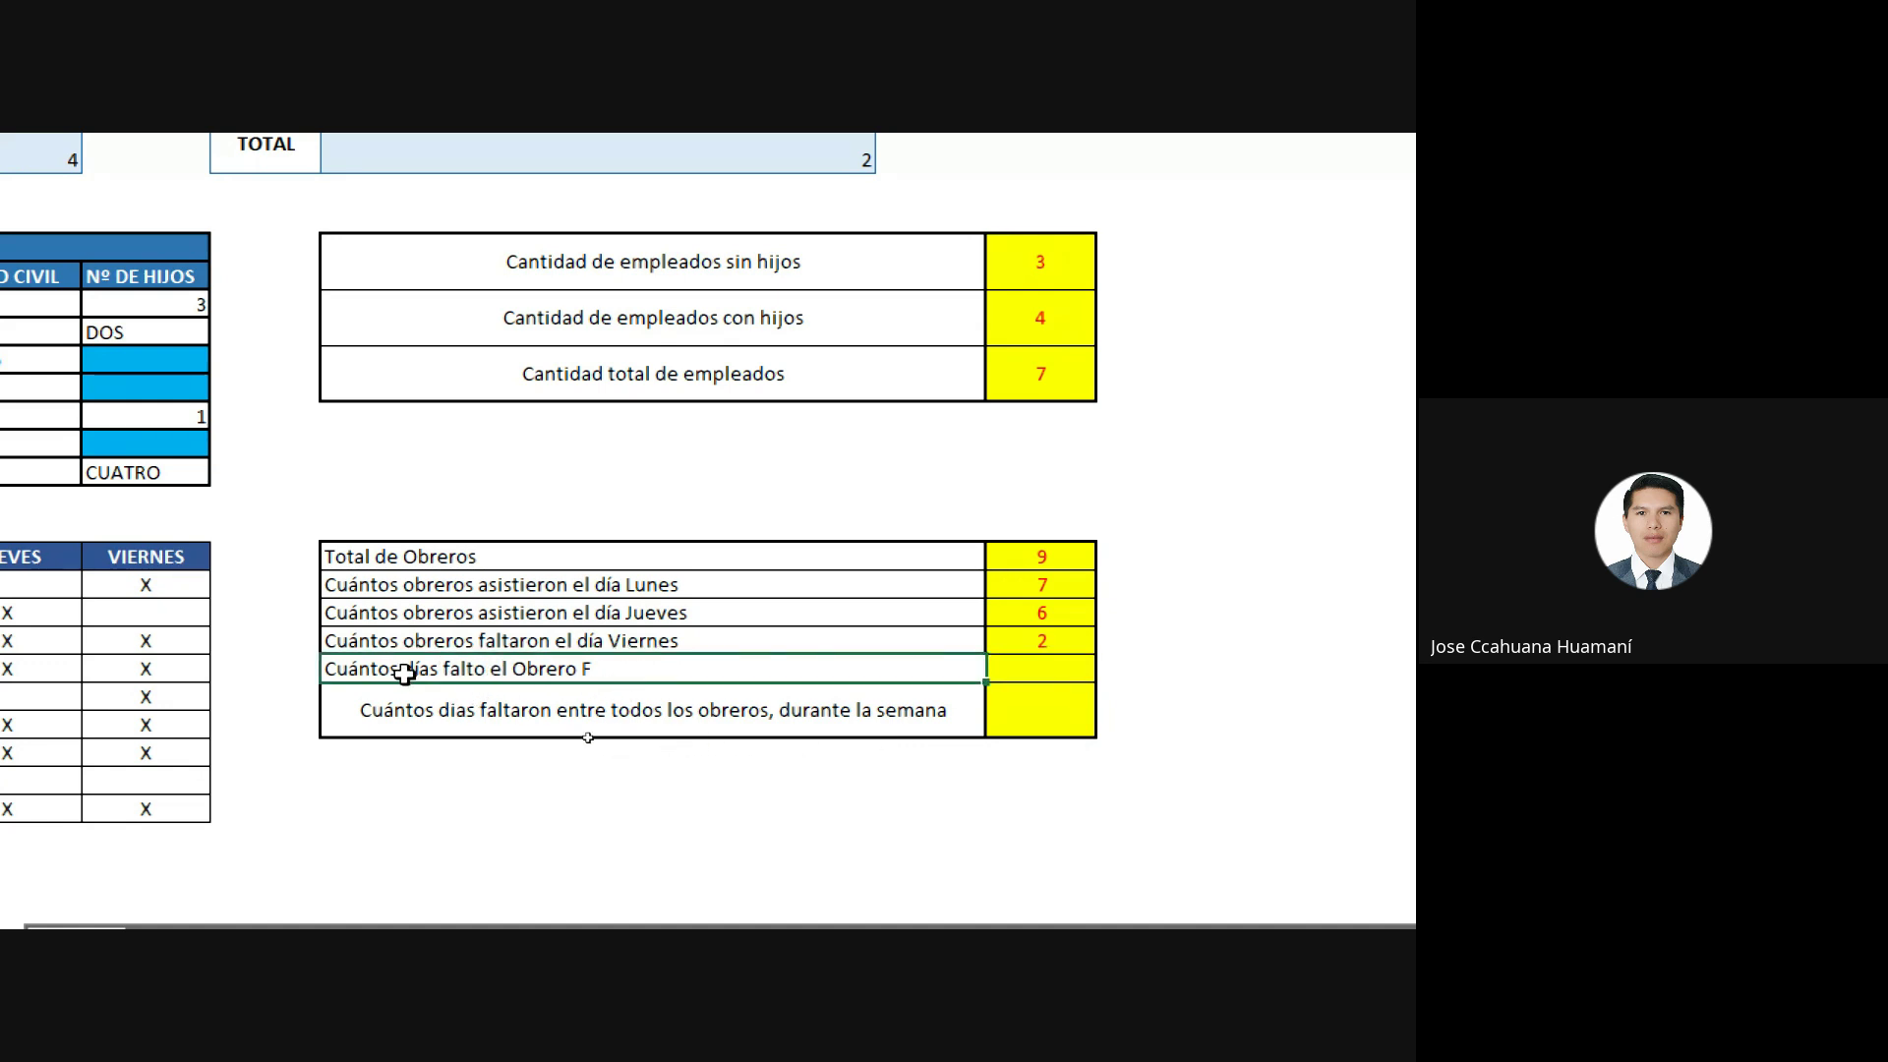
pyautogui.hscroll(-5, 8, 679)
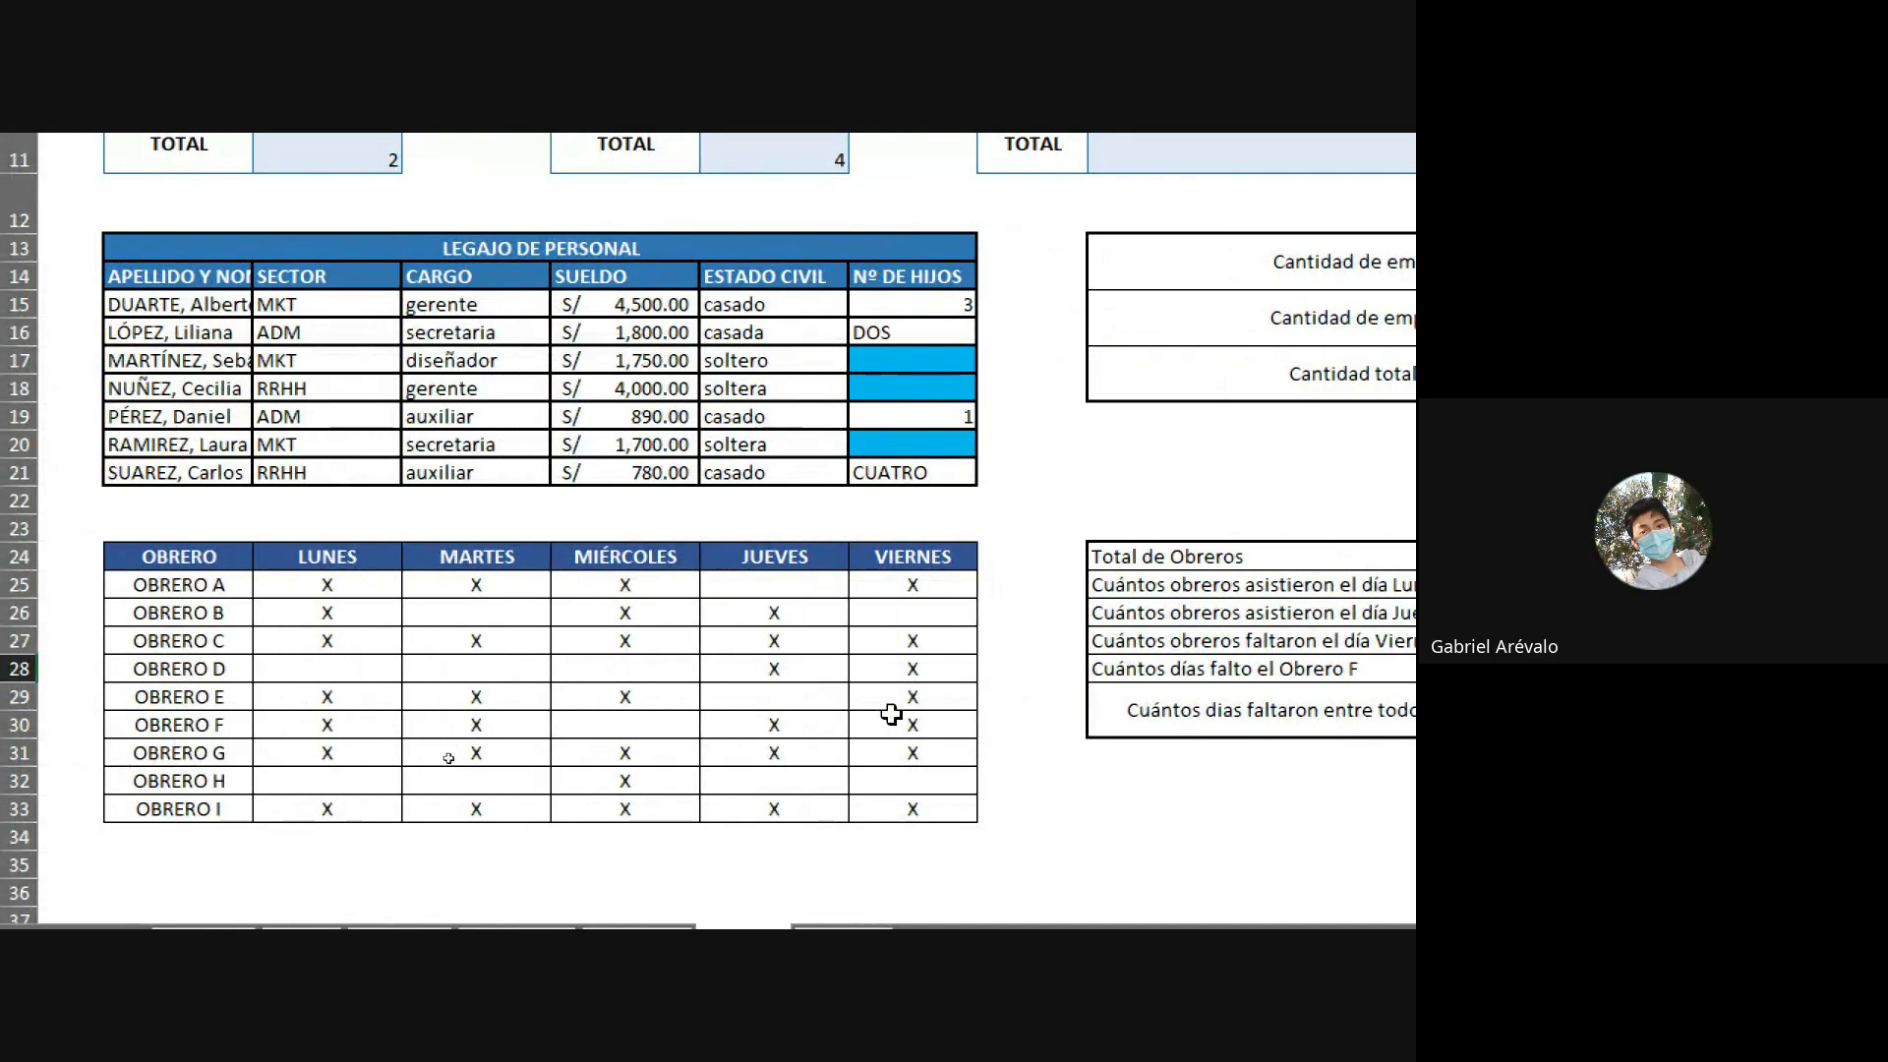
pyautogui.hscroll(2, 1228, 727)
pyautogui.hscroll(1, 1337, 724)
pyautogui.hscroll(1, 1278, 708)
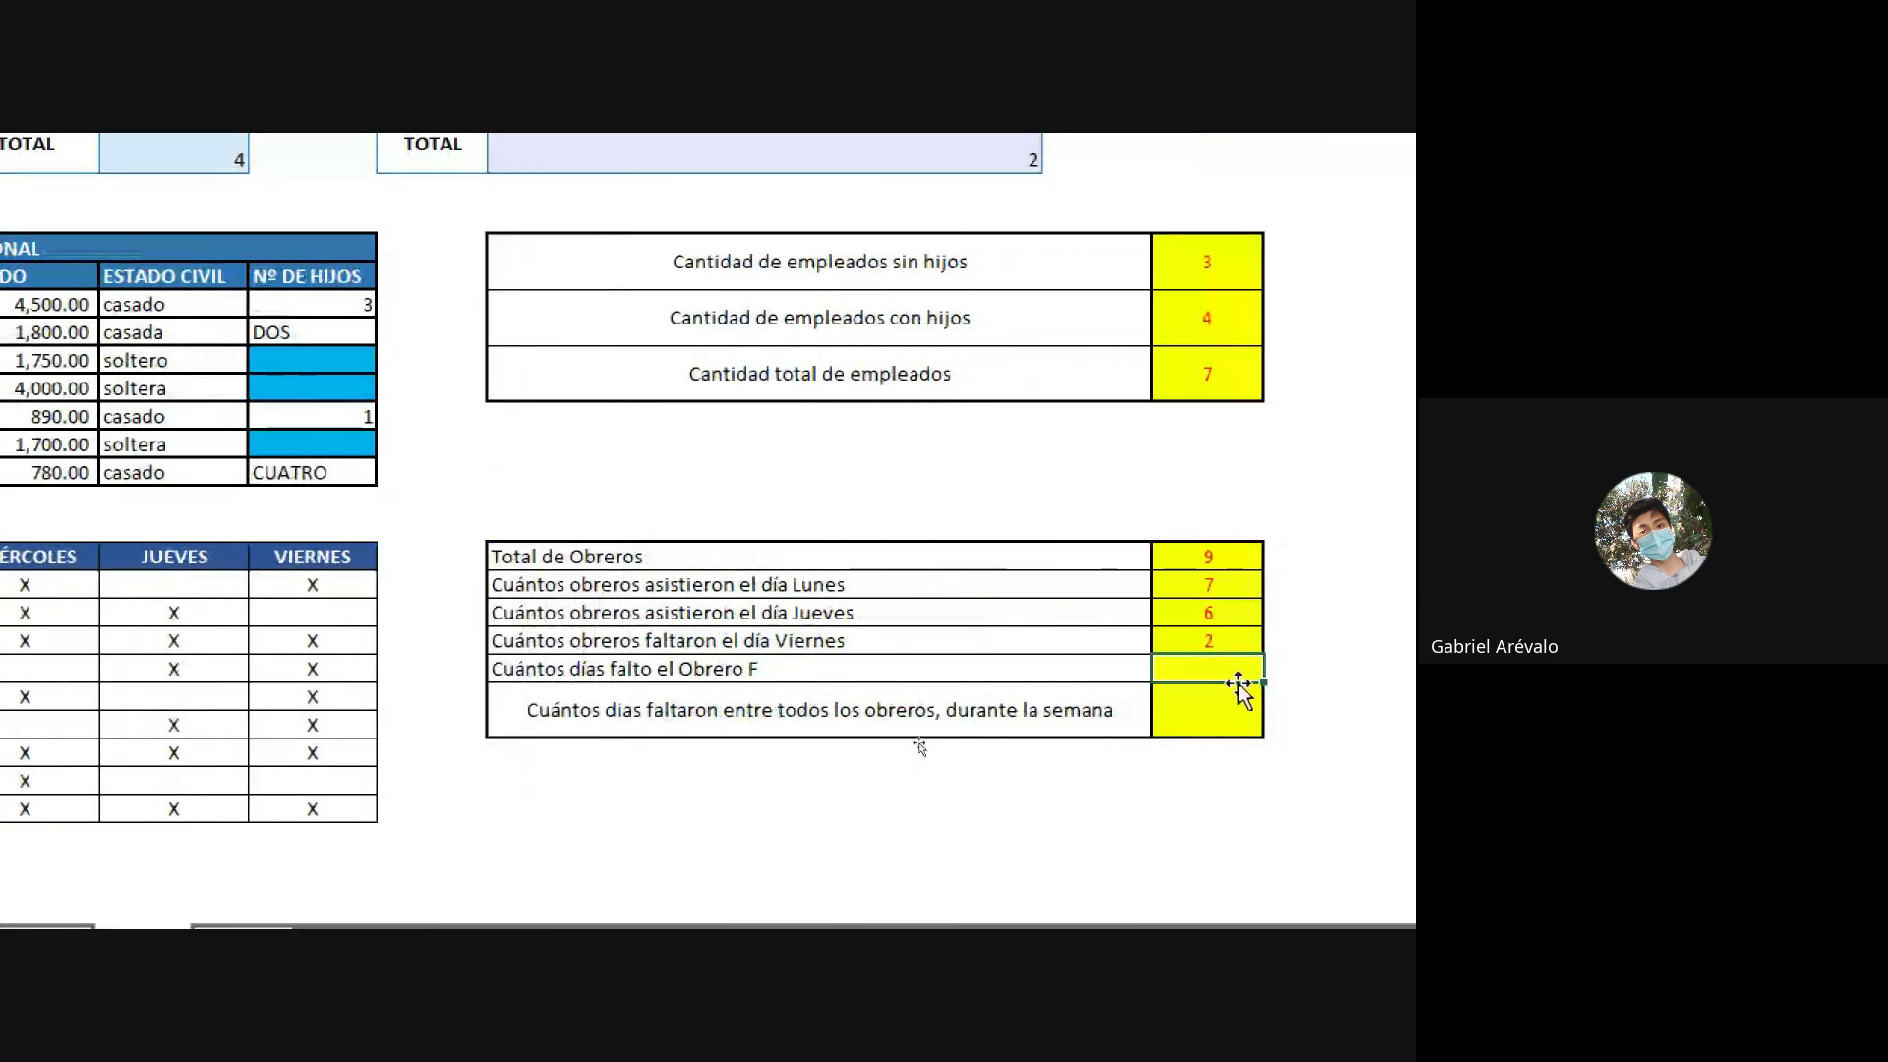
# Enter =CONTAR.BLANCO(C30:G30) over Obrero F's week, giving 1 absence.
pyautogui.write('=')
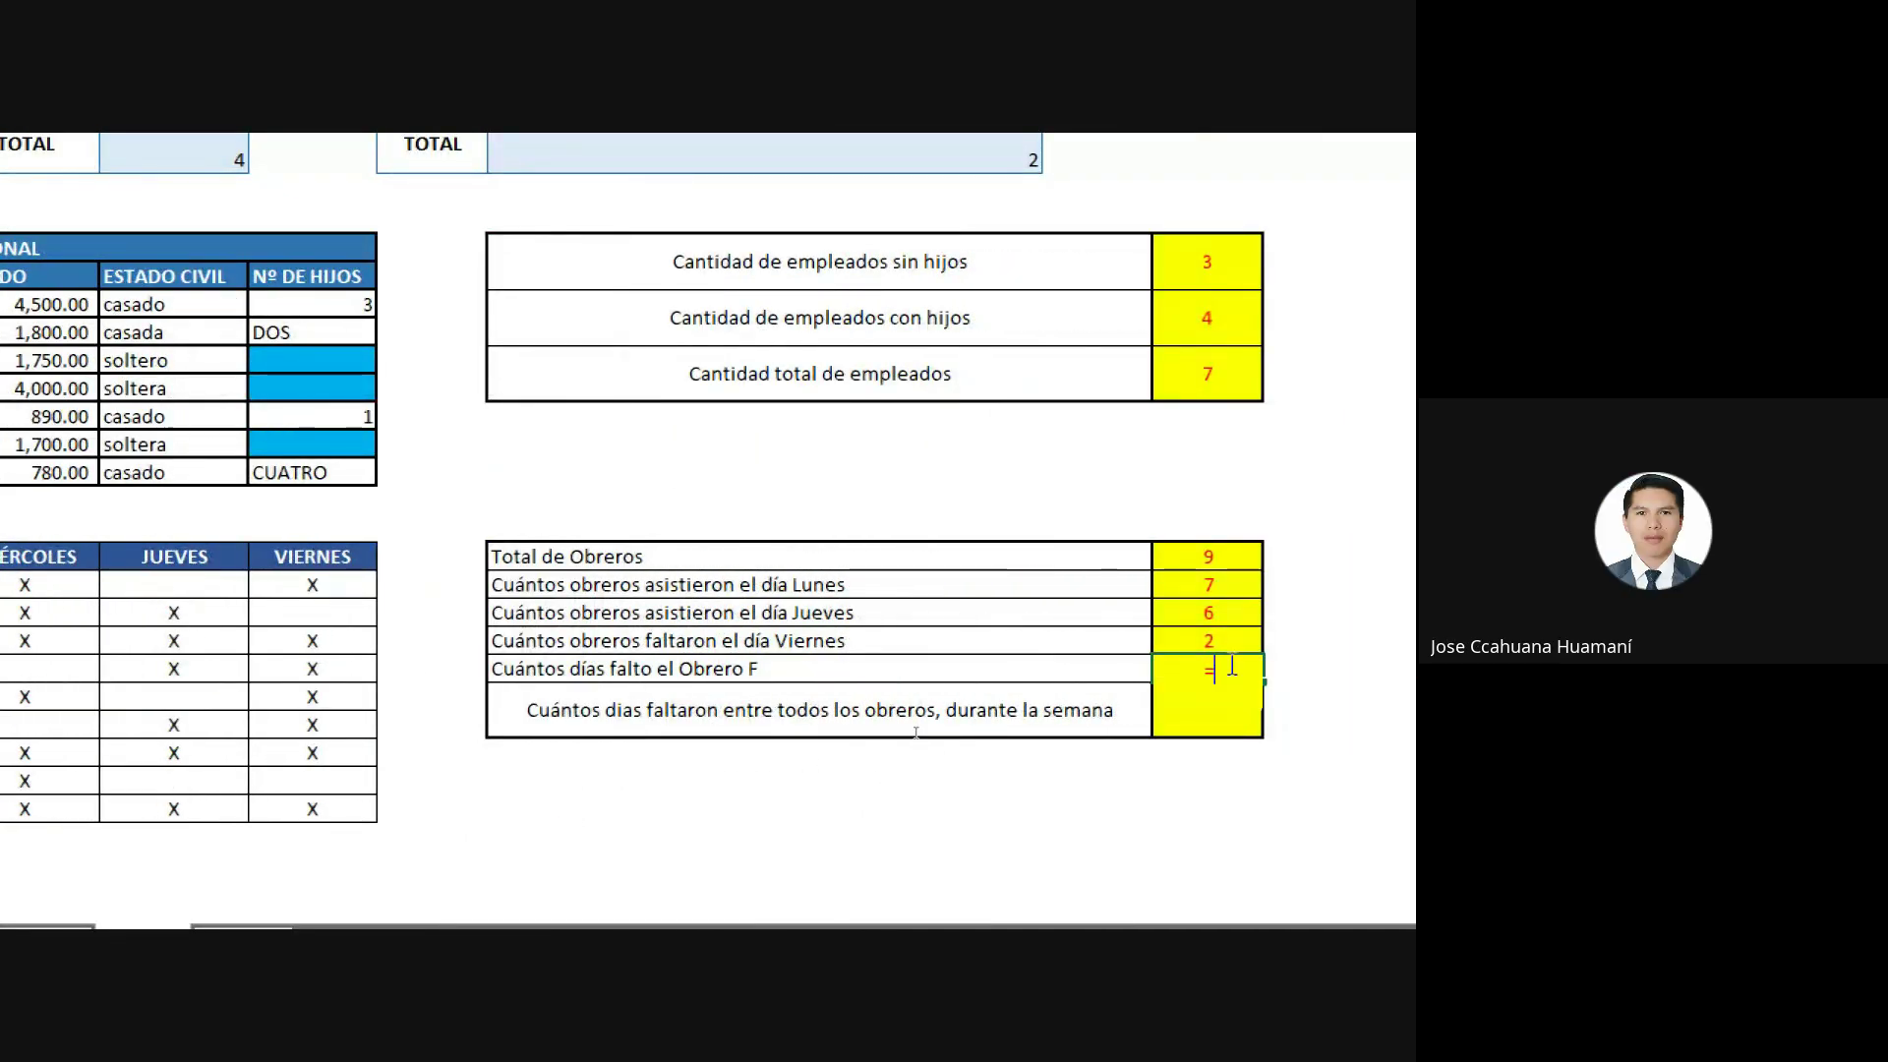
pyautogui.write('contar')
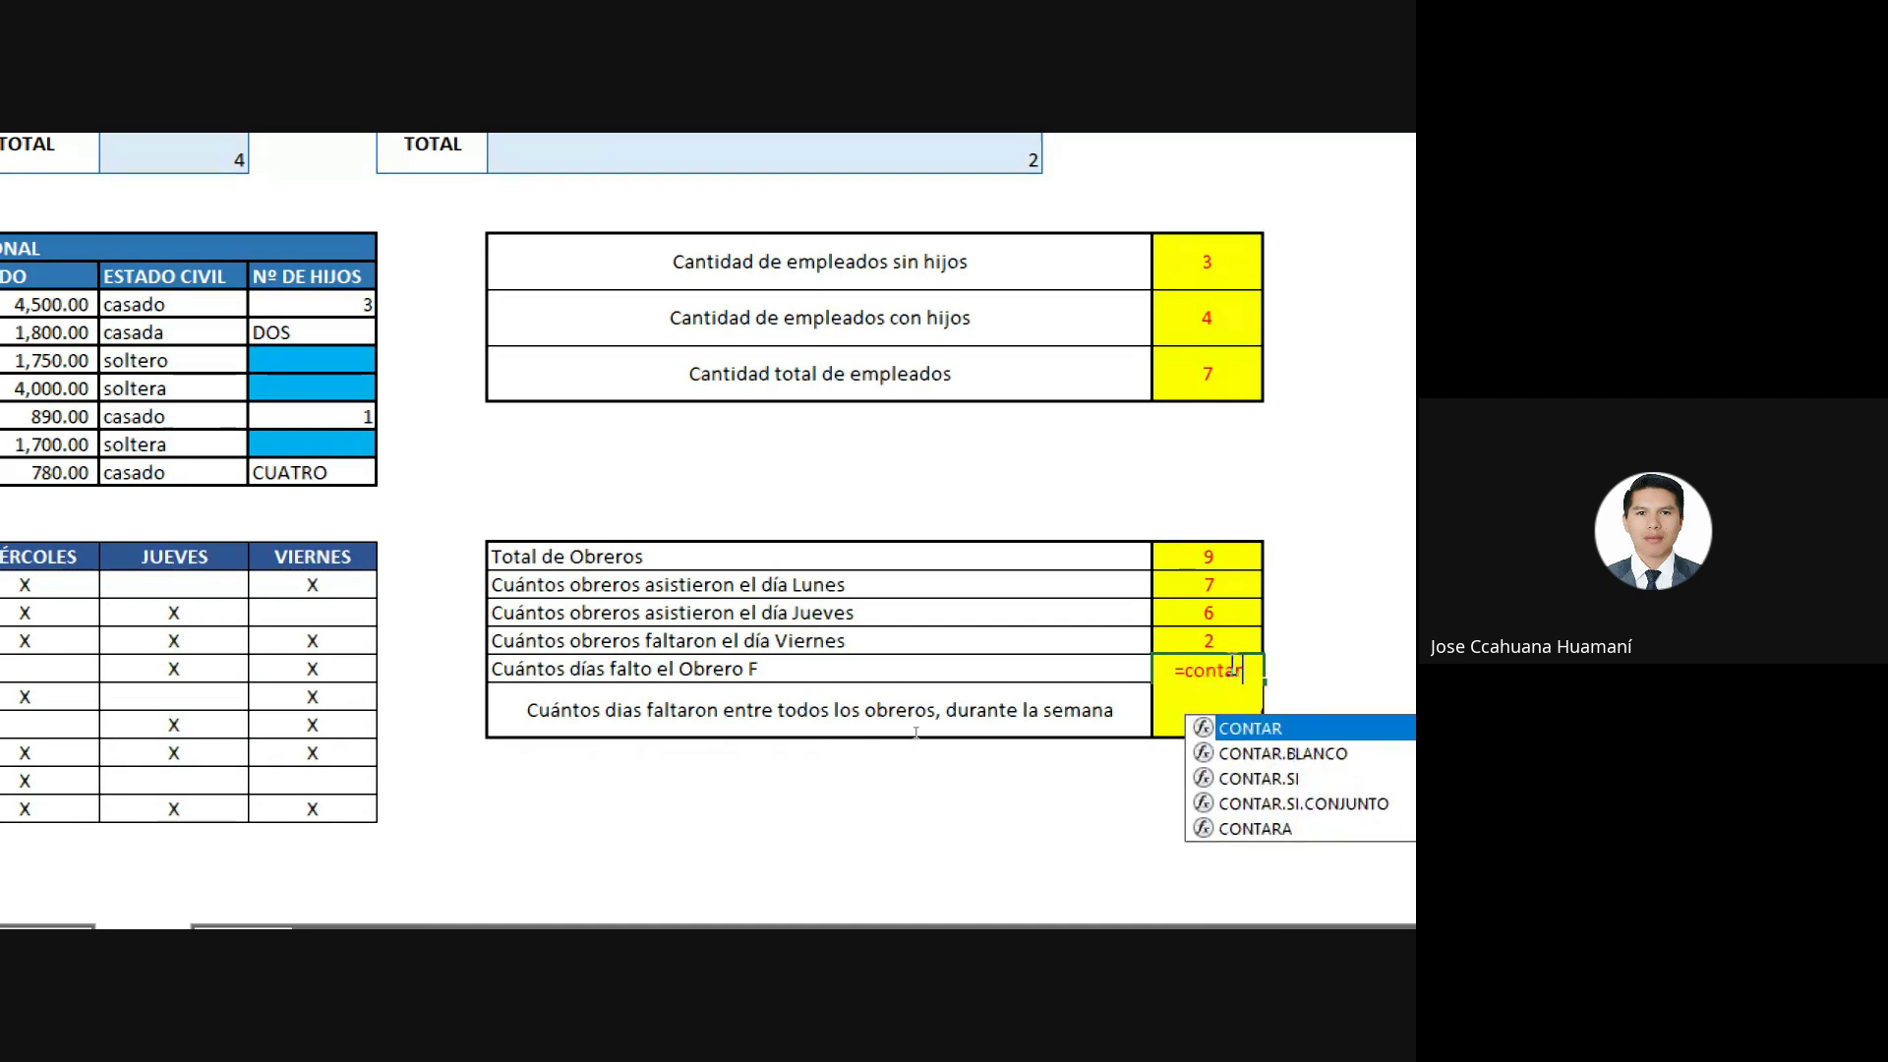
pyautogui.doubleClick(1278, 752)
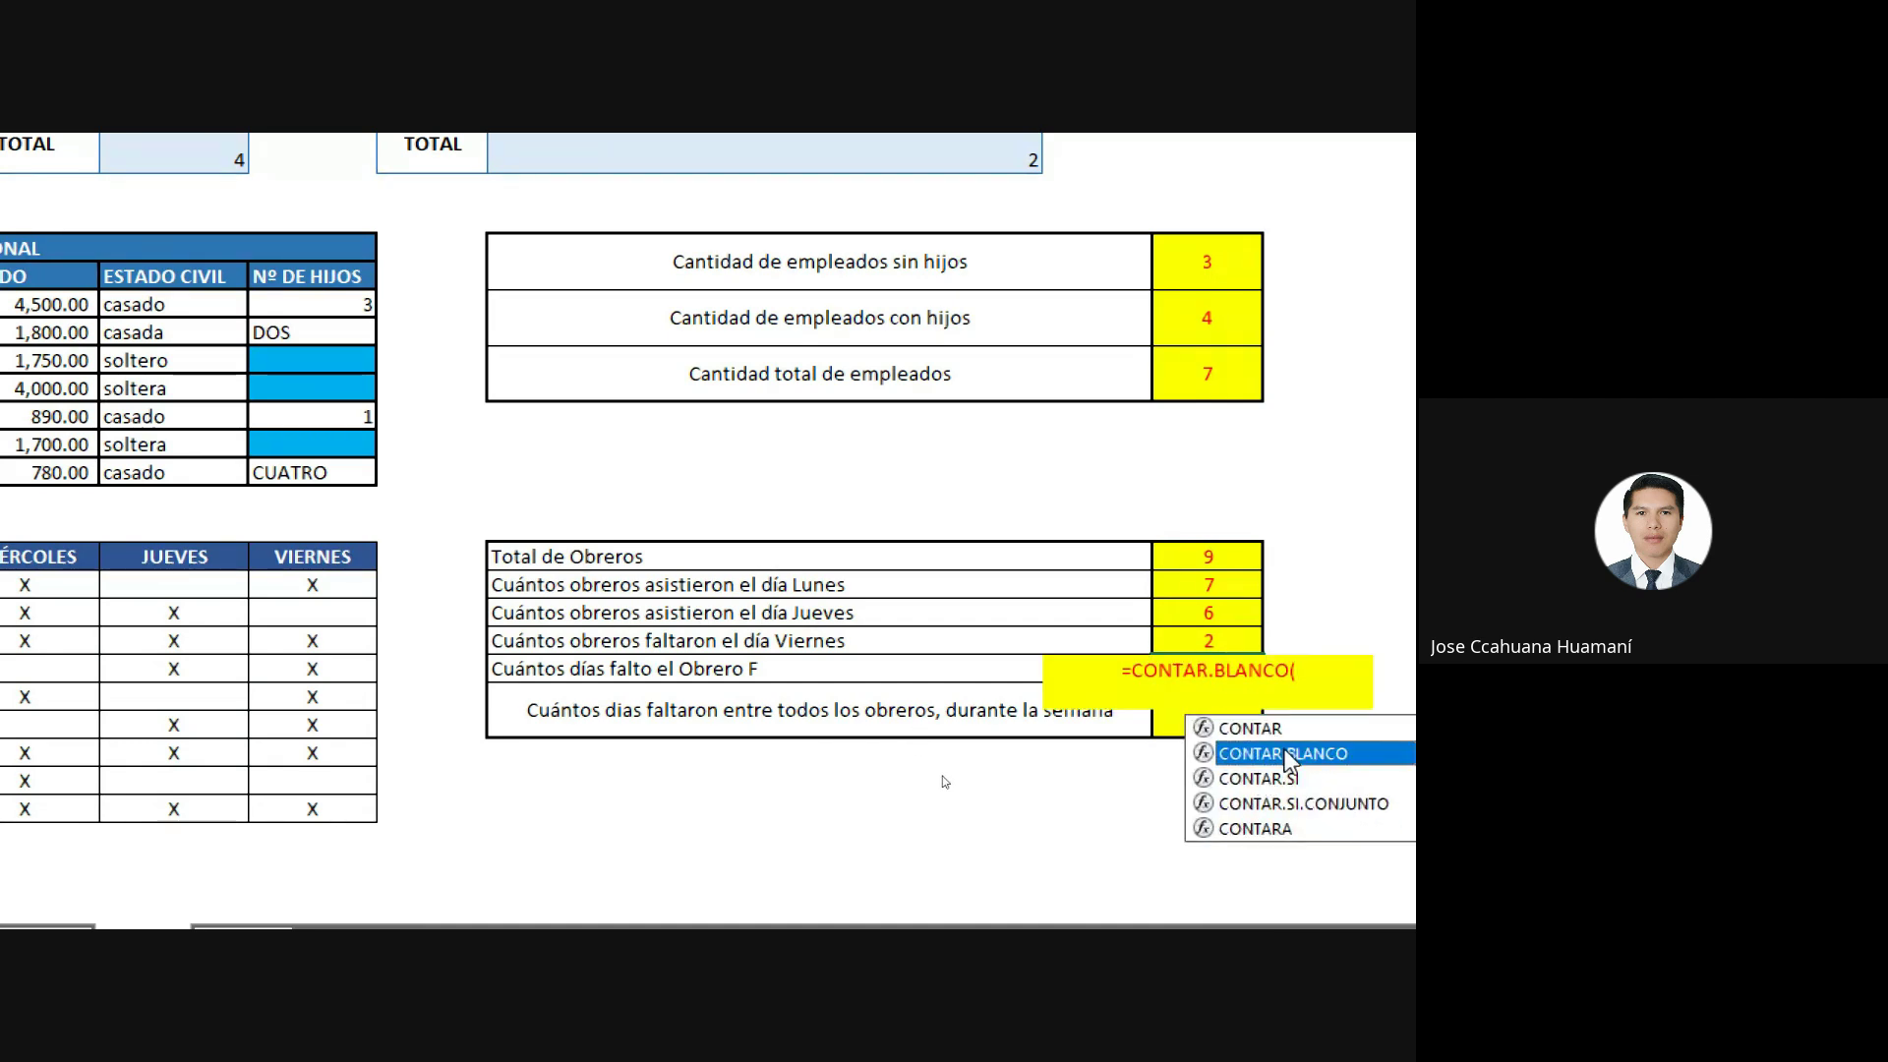
pyautogui.hscroll(-5, 394, 751)
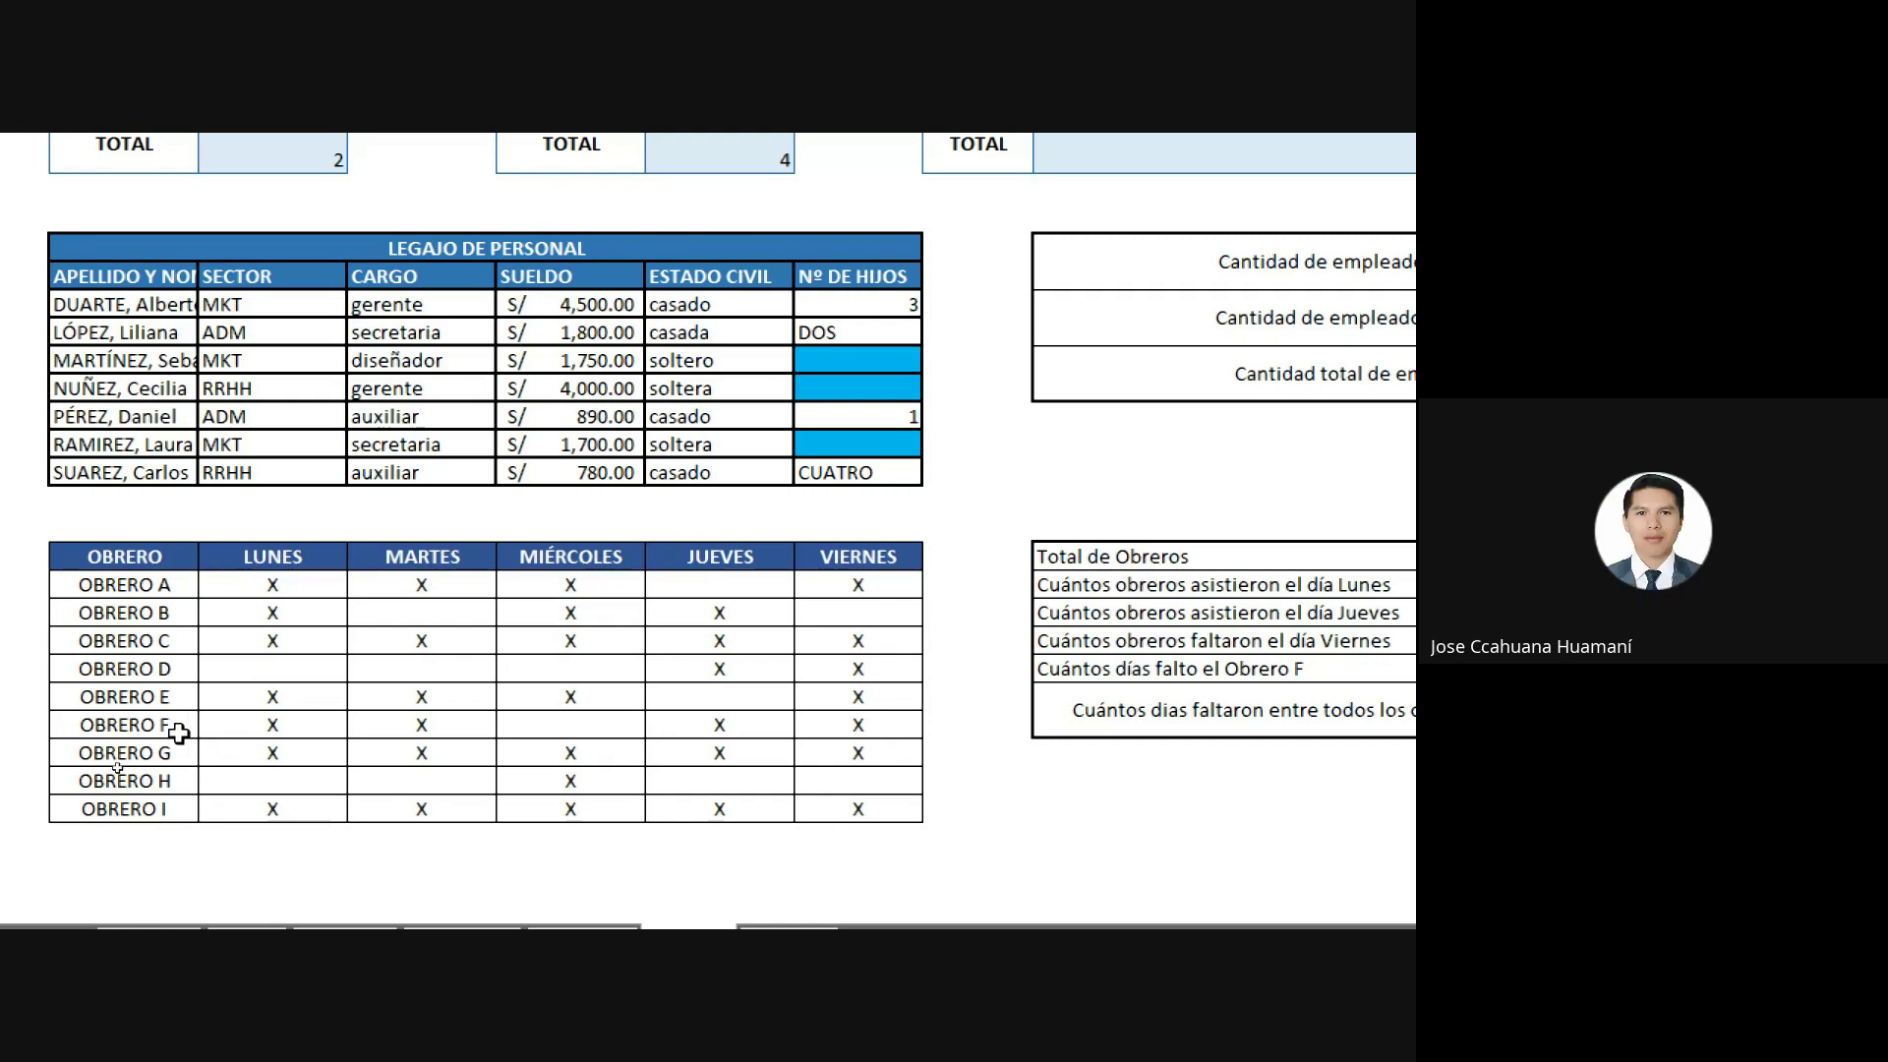
pyautogui.moveTo(236, 724); pyautogui.dragTo(848, 720)
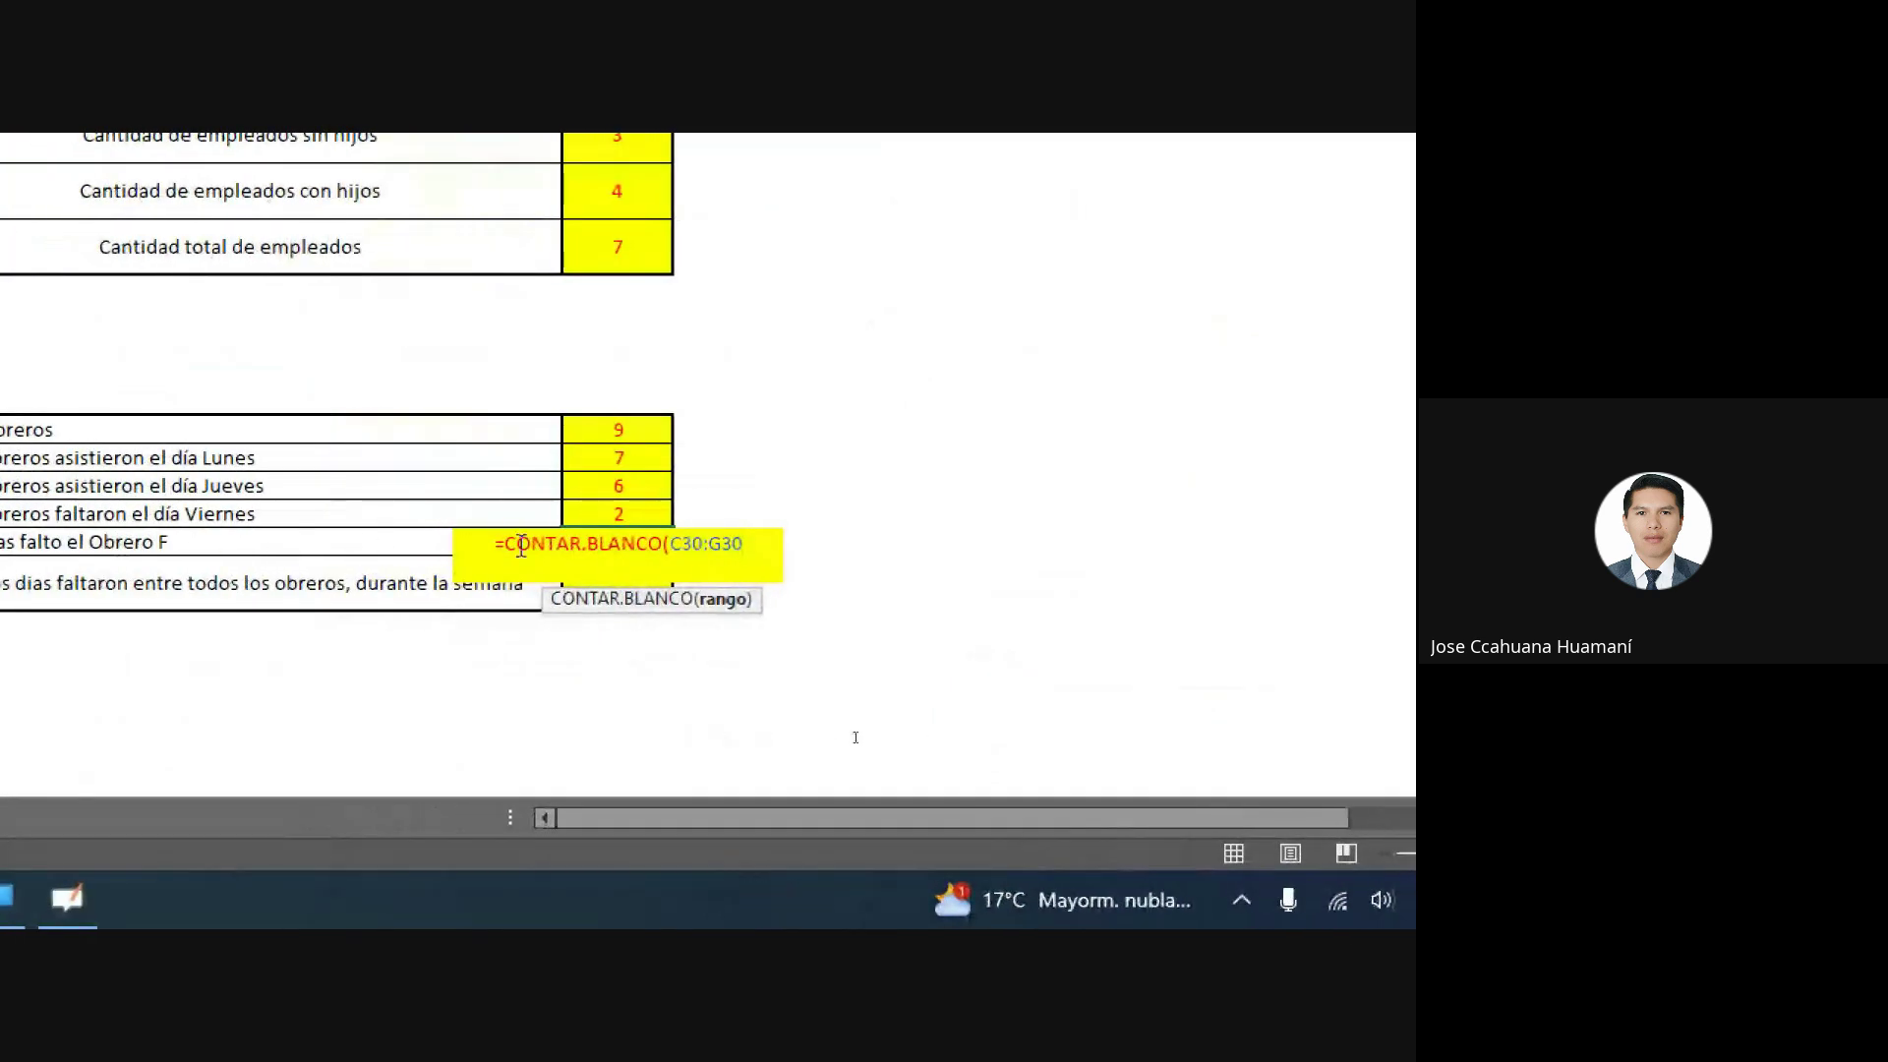
pyautogui.press('Return')
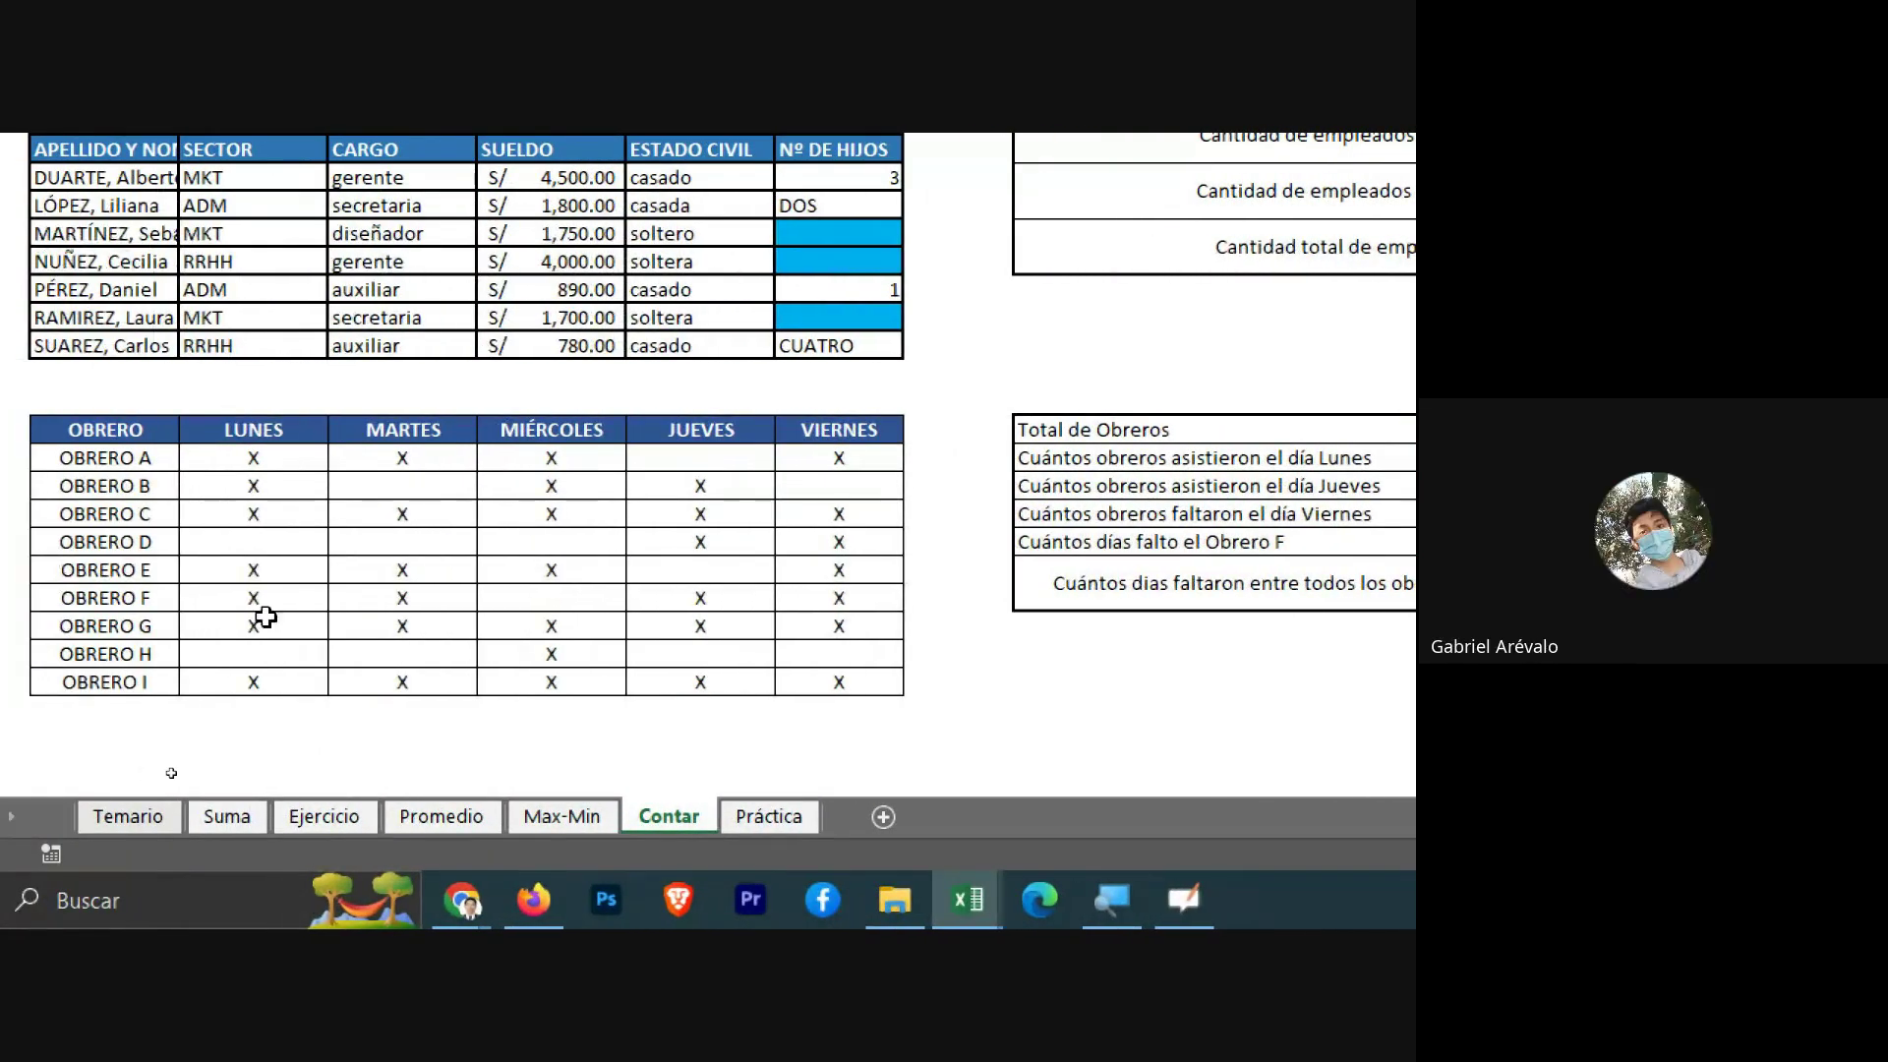
# Point out one of Obrero F's blank days and select the total weekly absences answer cell.
pyautogui.click(533, 590)
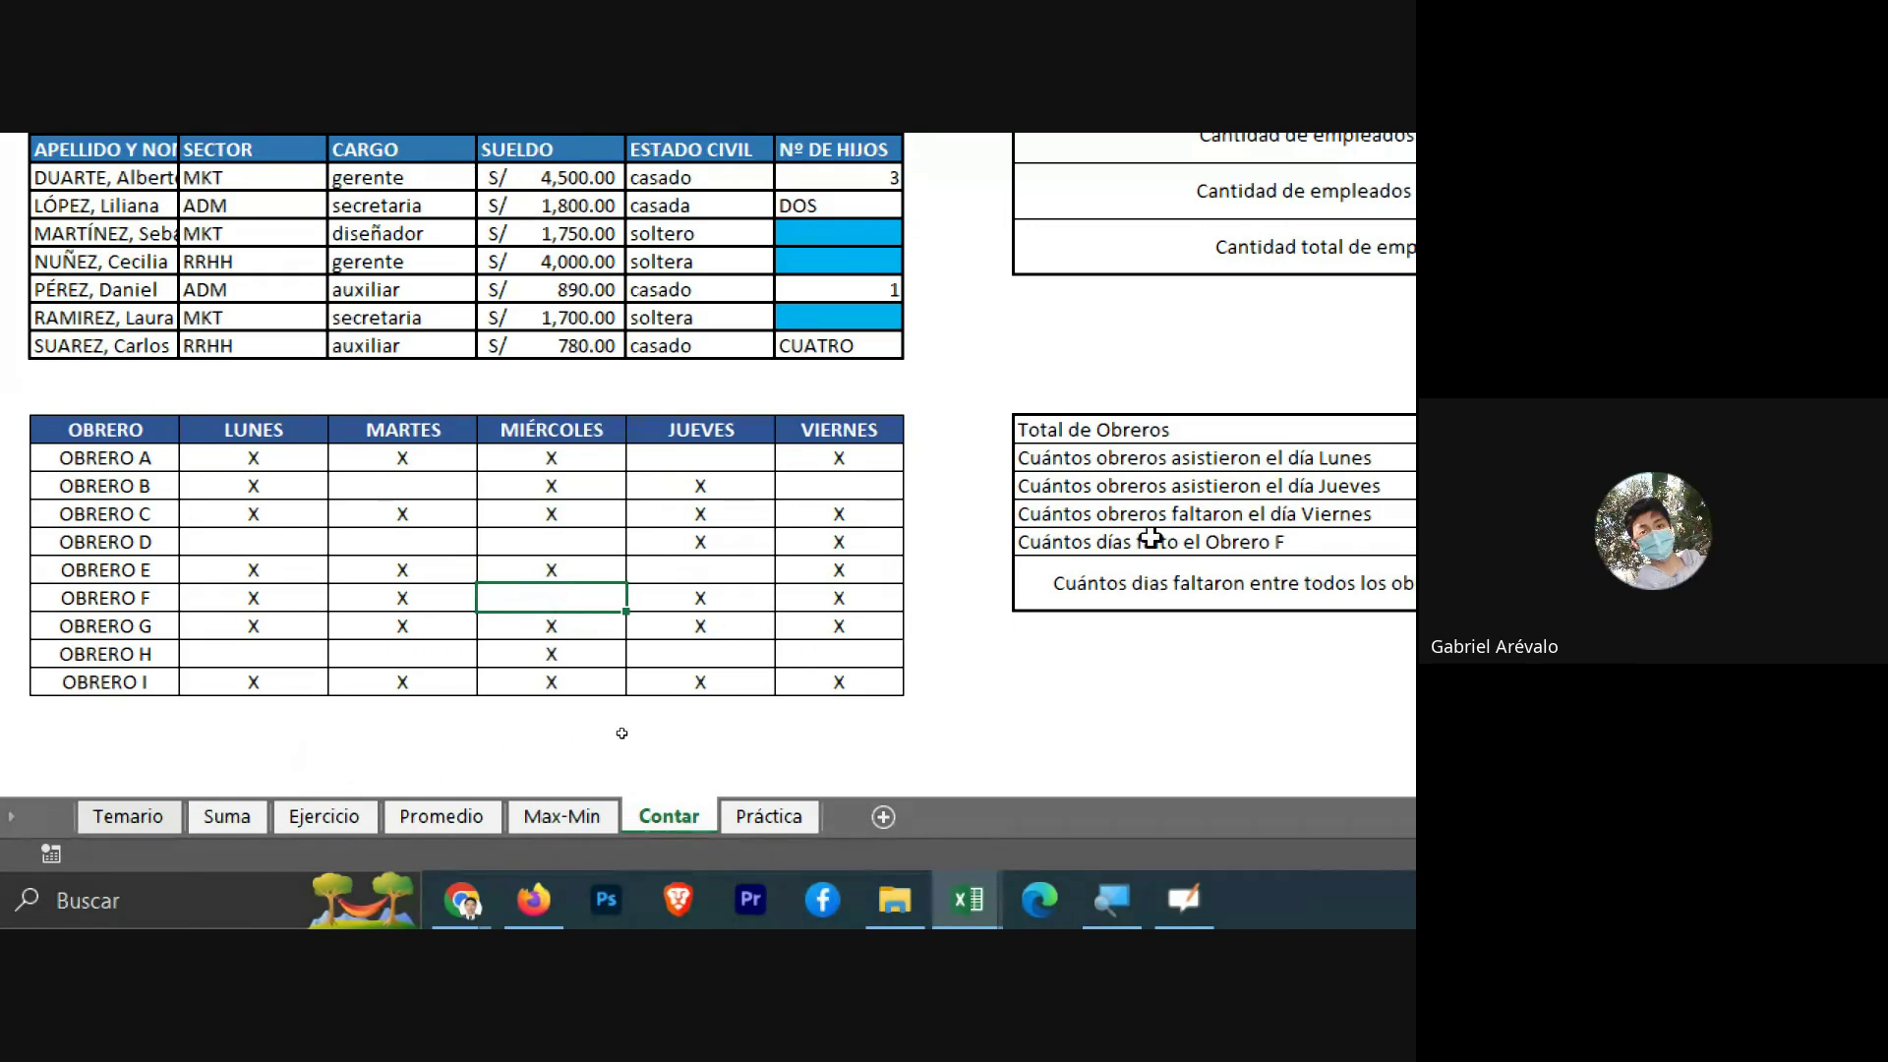
pyautogui.hscroll(2, 1150, 538)
pyautogui.hscroll(2, 1307, 540)
pyautogui.click(1201, 576)
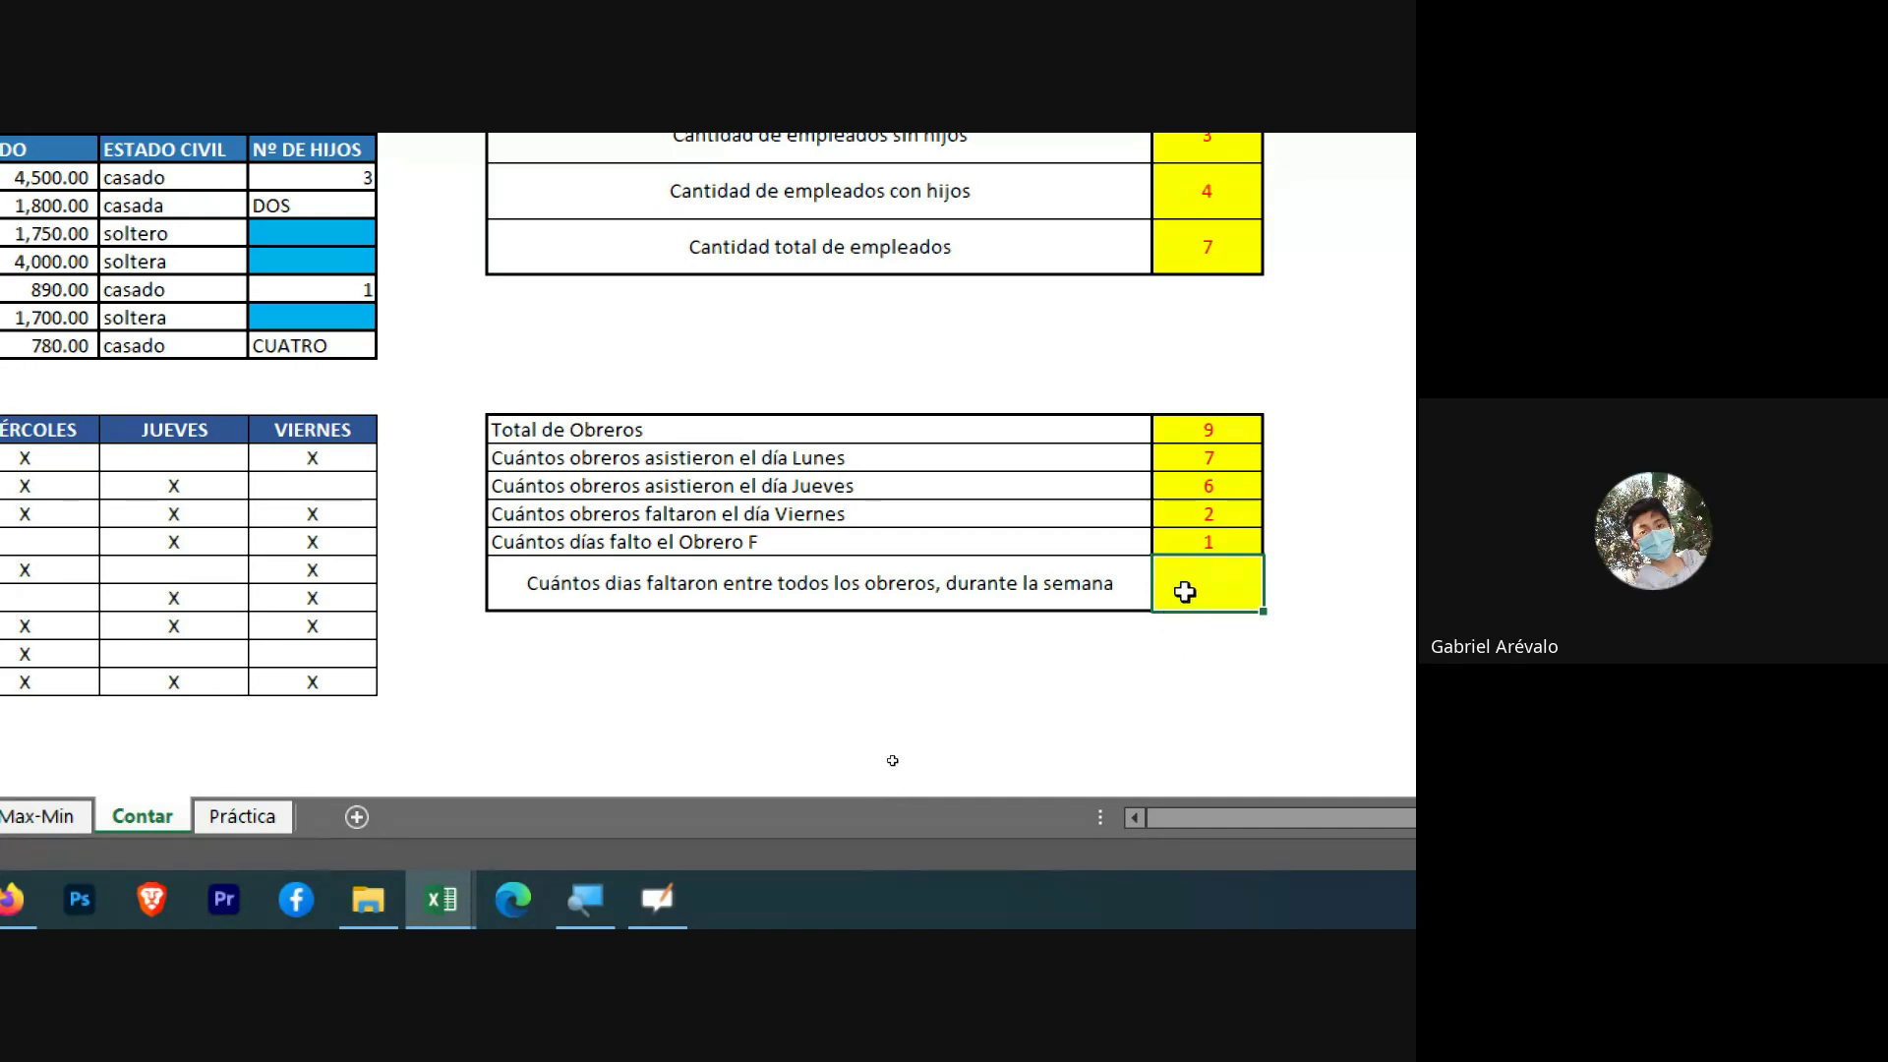
# Enter =CONTAR.BLANCO(C25:G33) over the whole Lunes–Viernes attendance grid, giving 12 absences.
pyautogui.write('=')
pyautogui.write('contar')
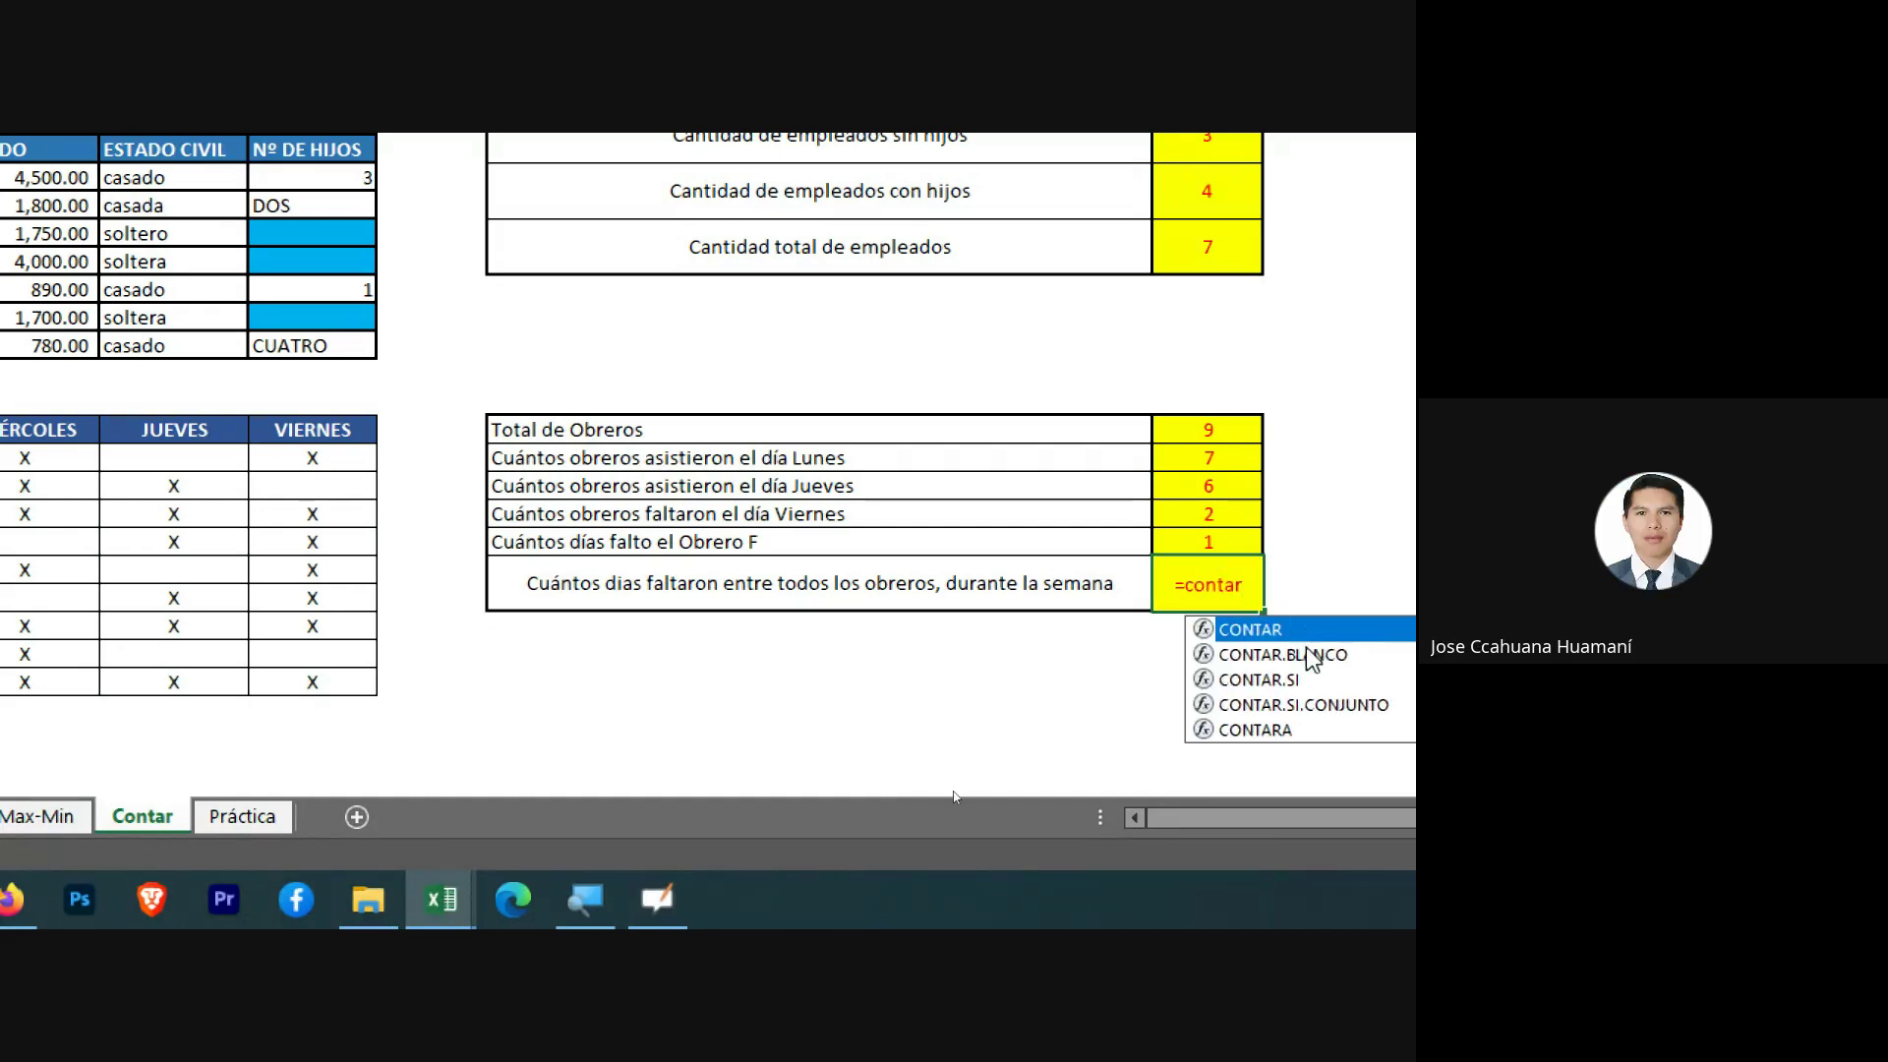
pyautogui.doubleClick(1296, 655)
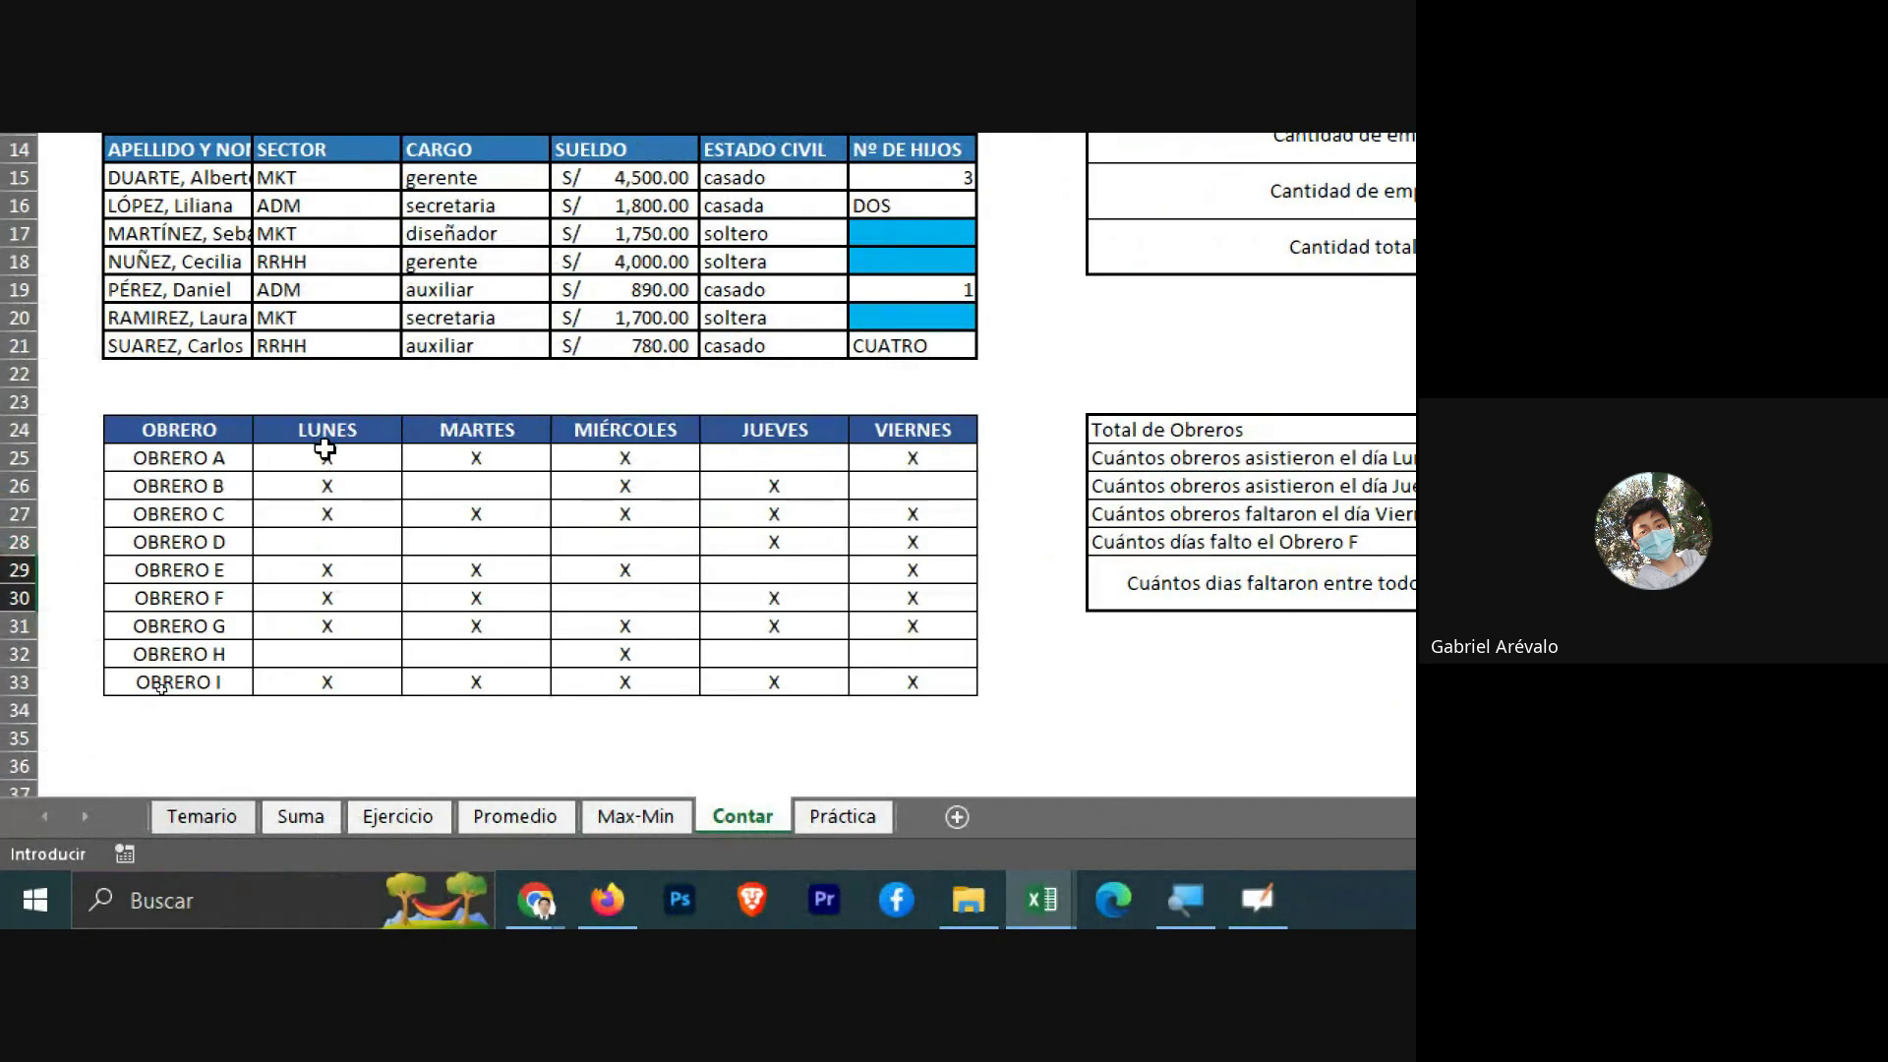
pyautogui.moveTo(321, 456)
pyautogui.mouseDown()
pyautogui.moveTo(910, 588)
pyautogui.moveTo(900, 678)
pyautogui.mouseUp()
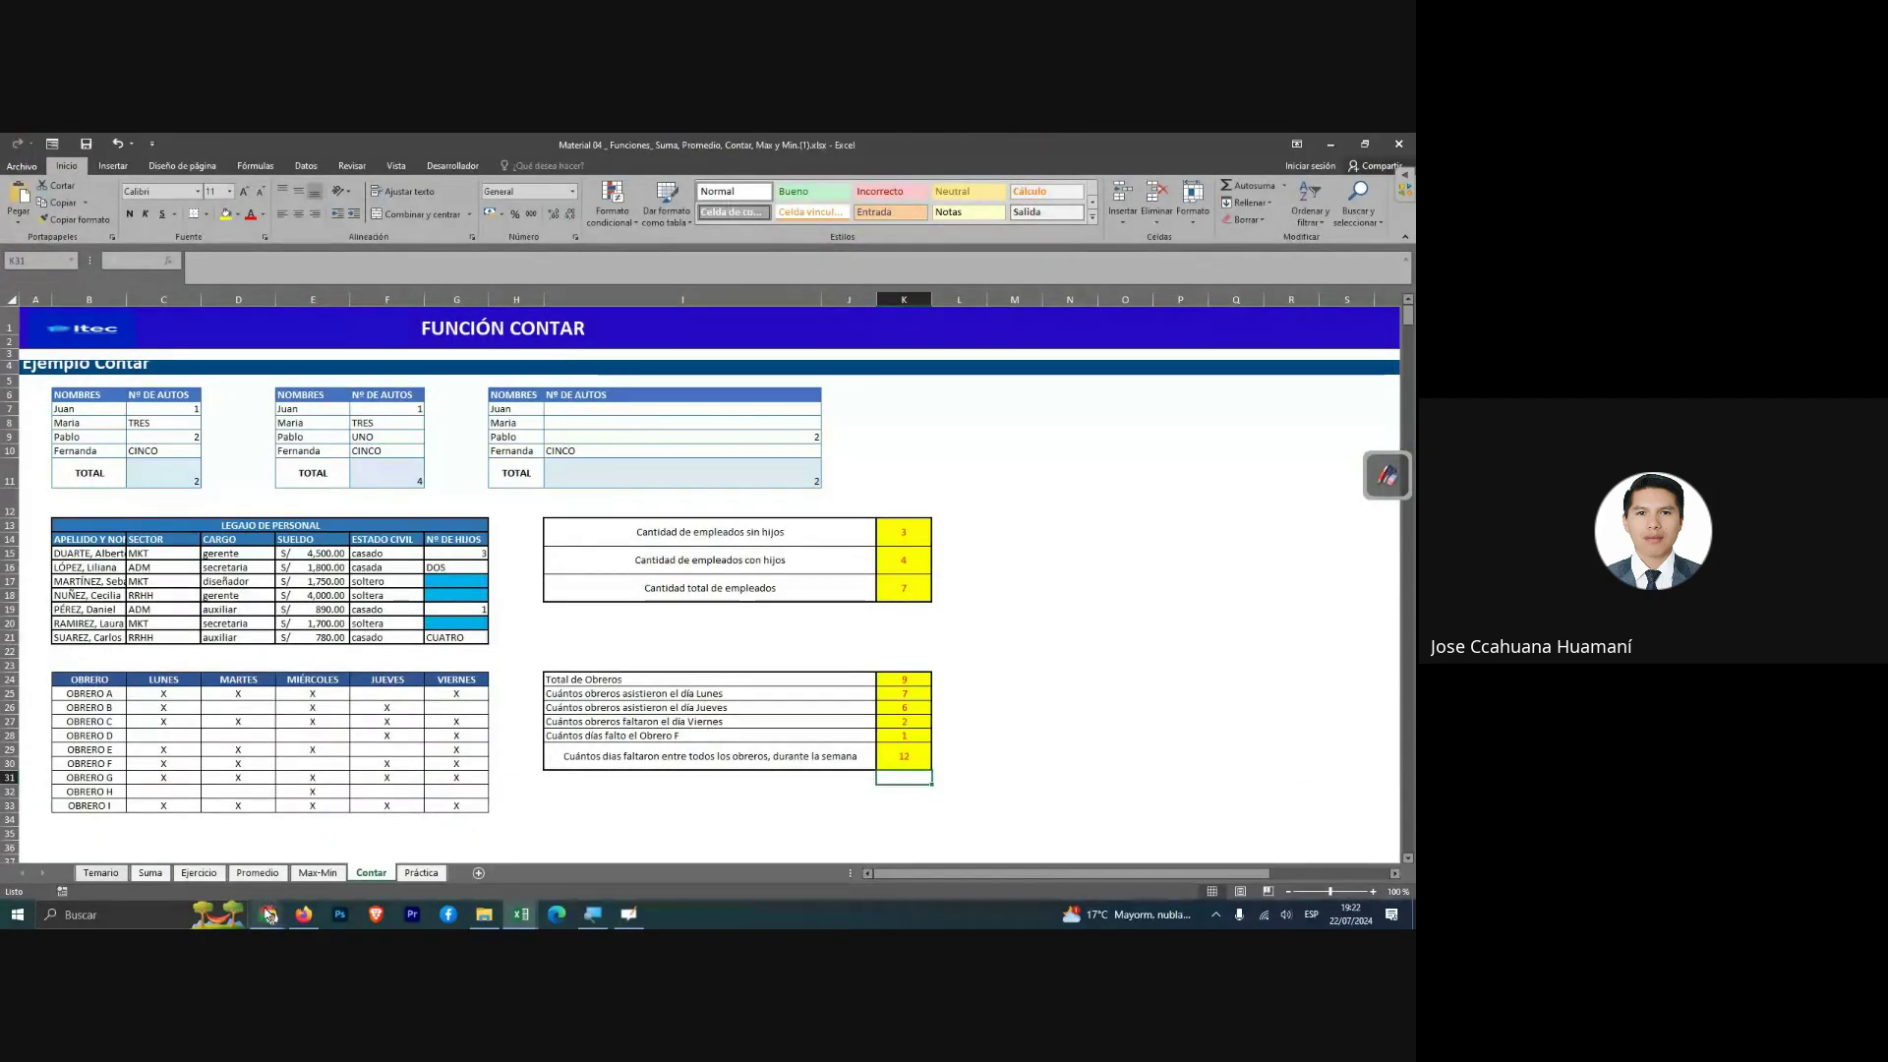
# Send a party-popper and two clap reactions in the Meet call, then return to the Excel workbook.
pyautogui.click(241, 859)
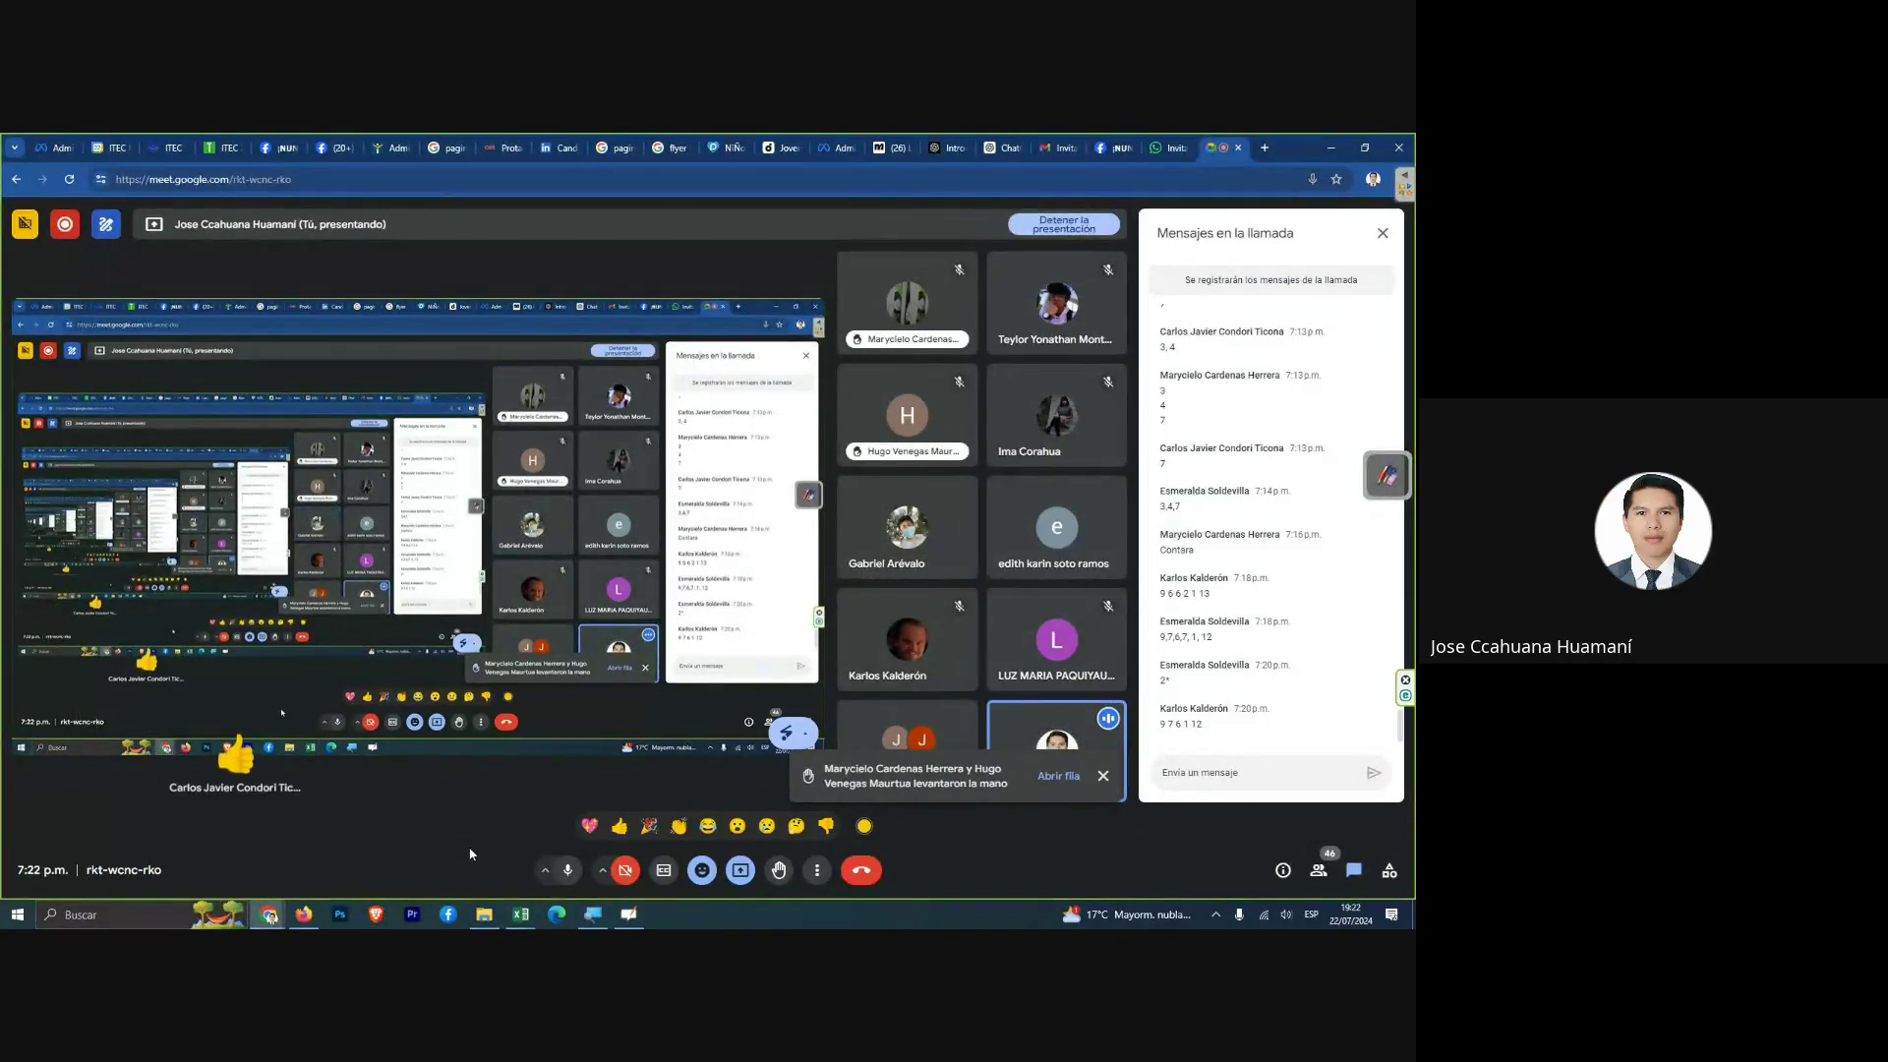
pyautogui.click(649, 825)
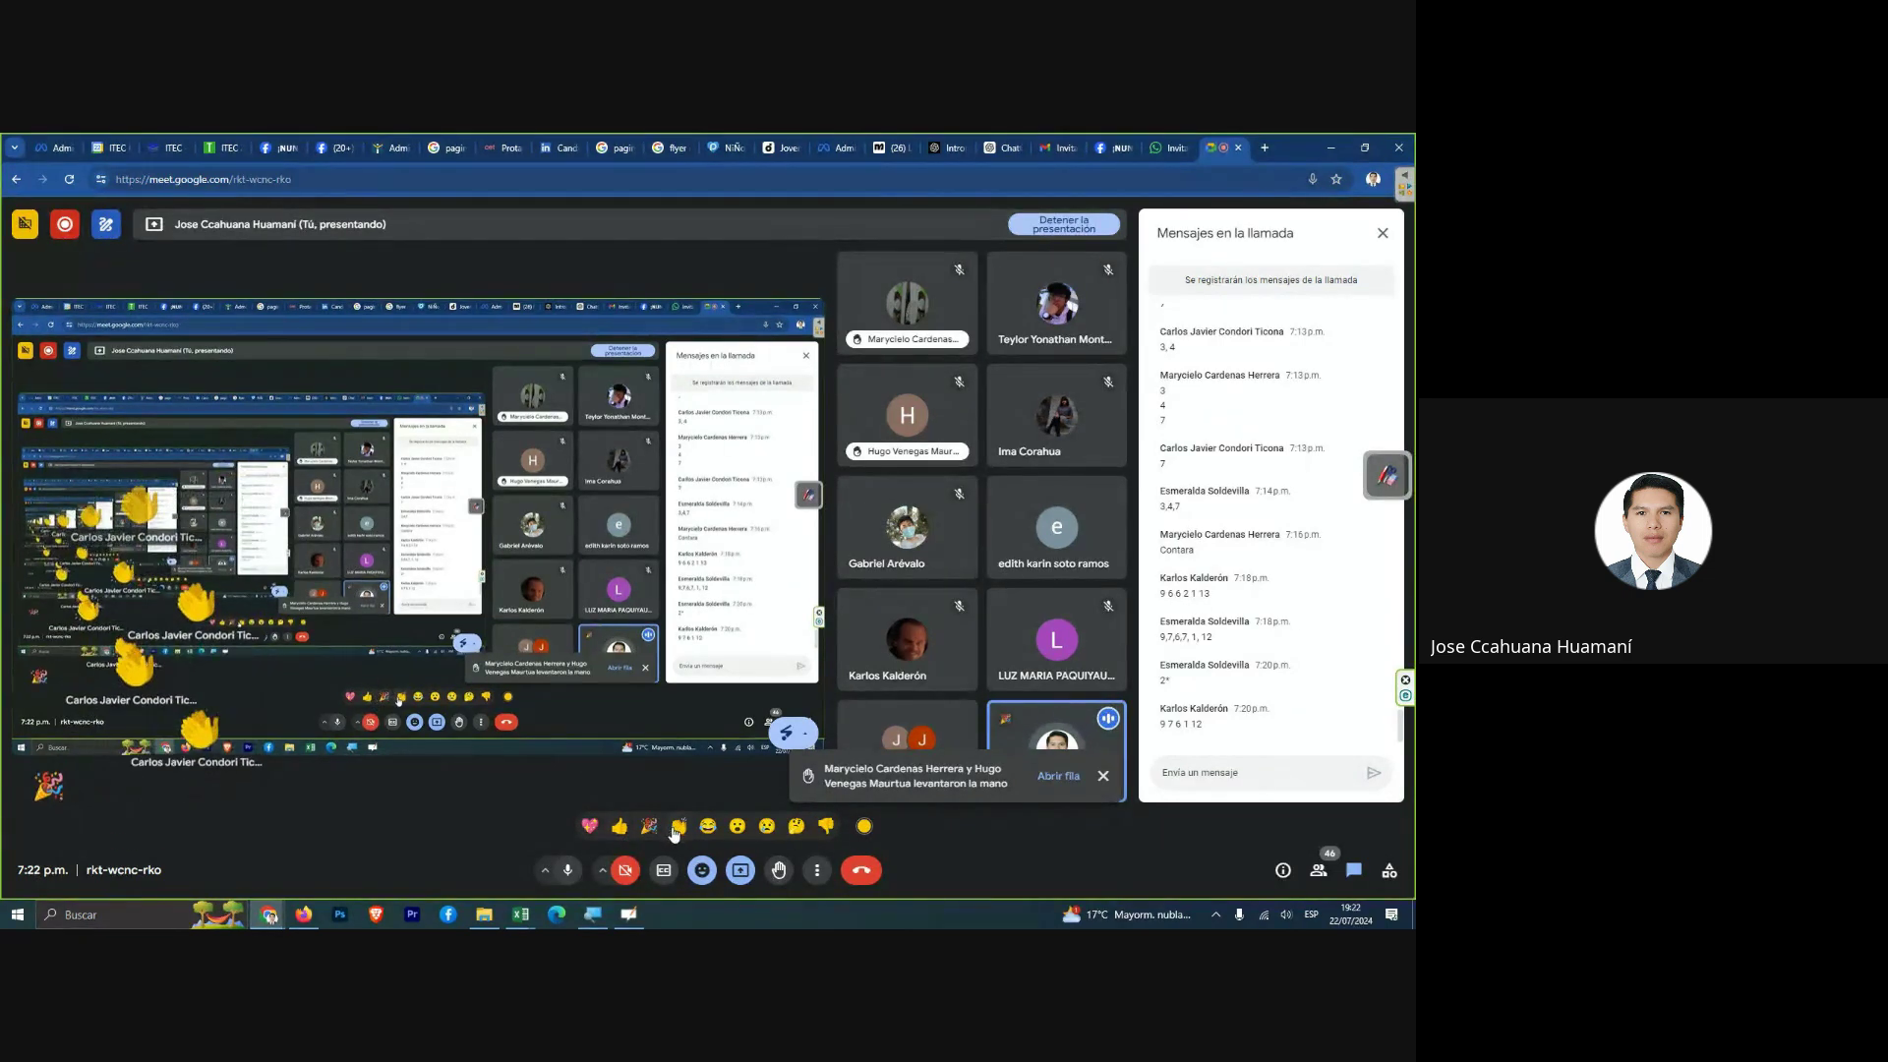
pyautogui.click(676, 826)
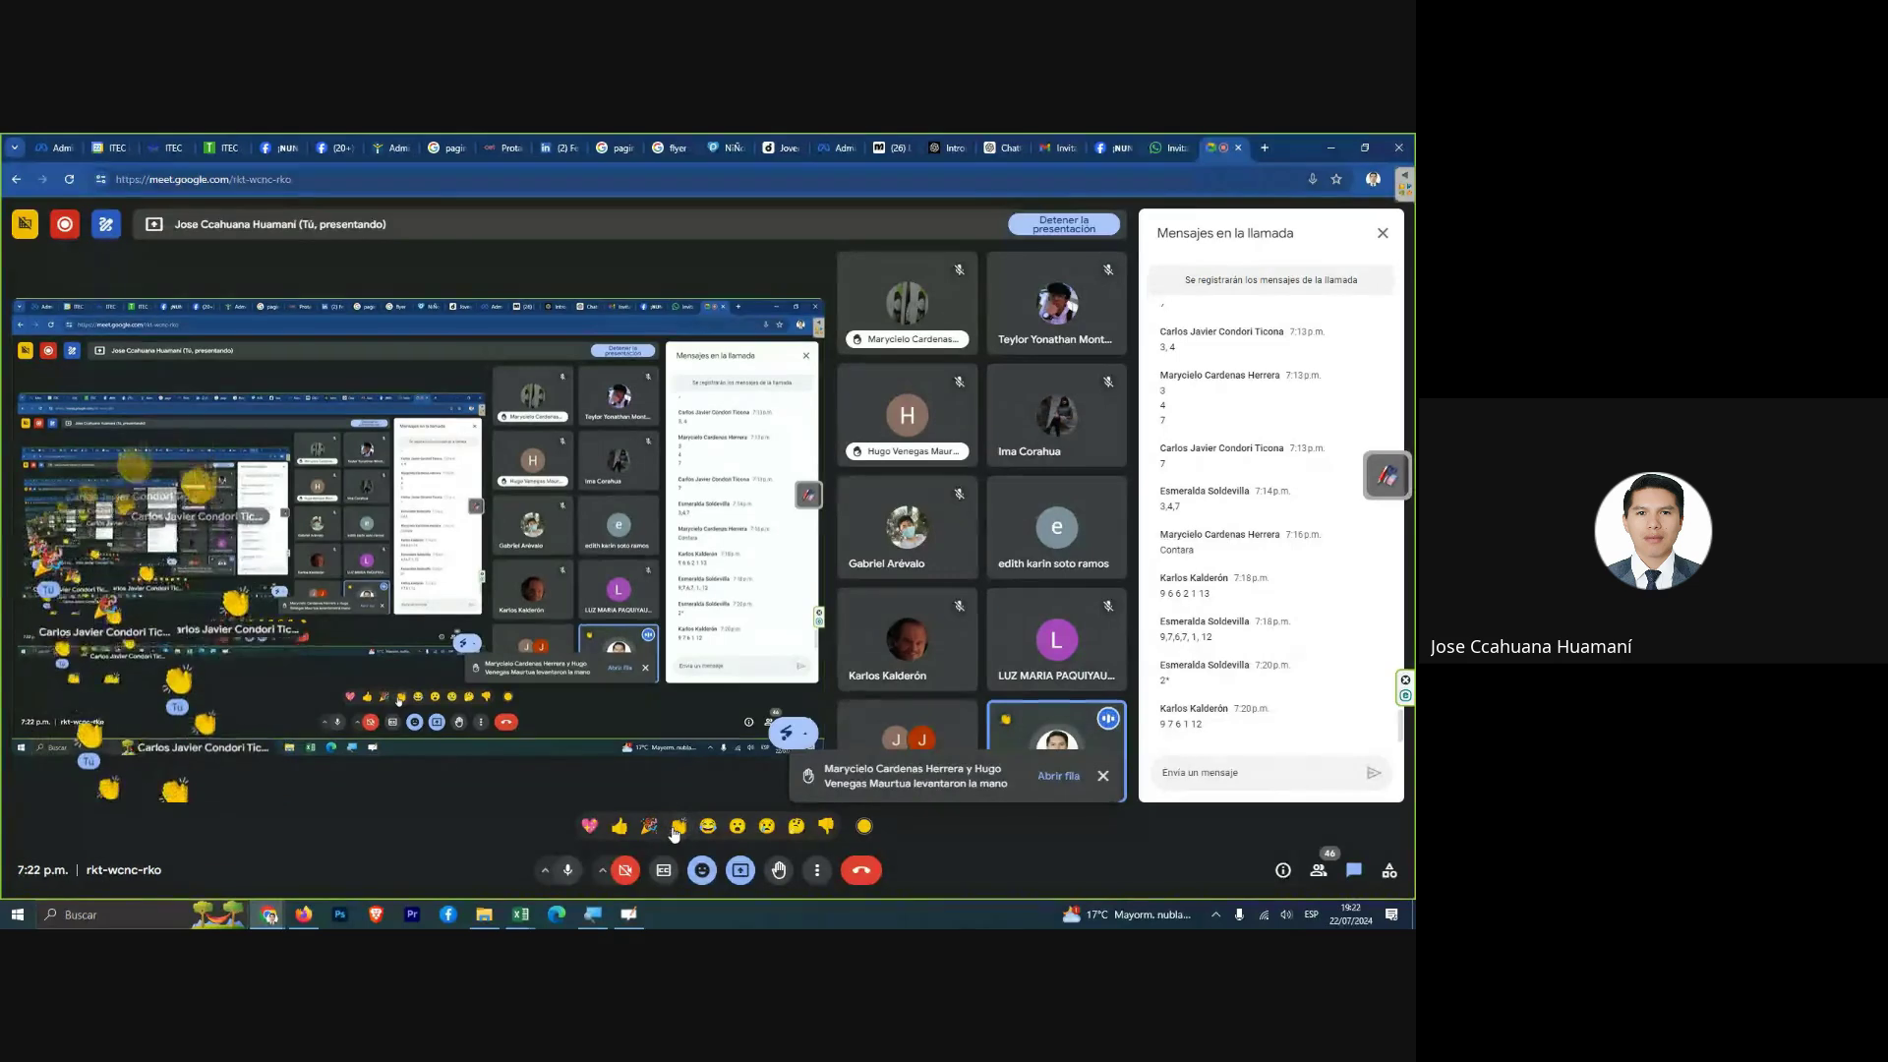
pyautogui.click(676, 826)
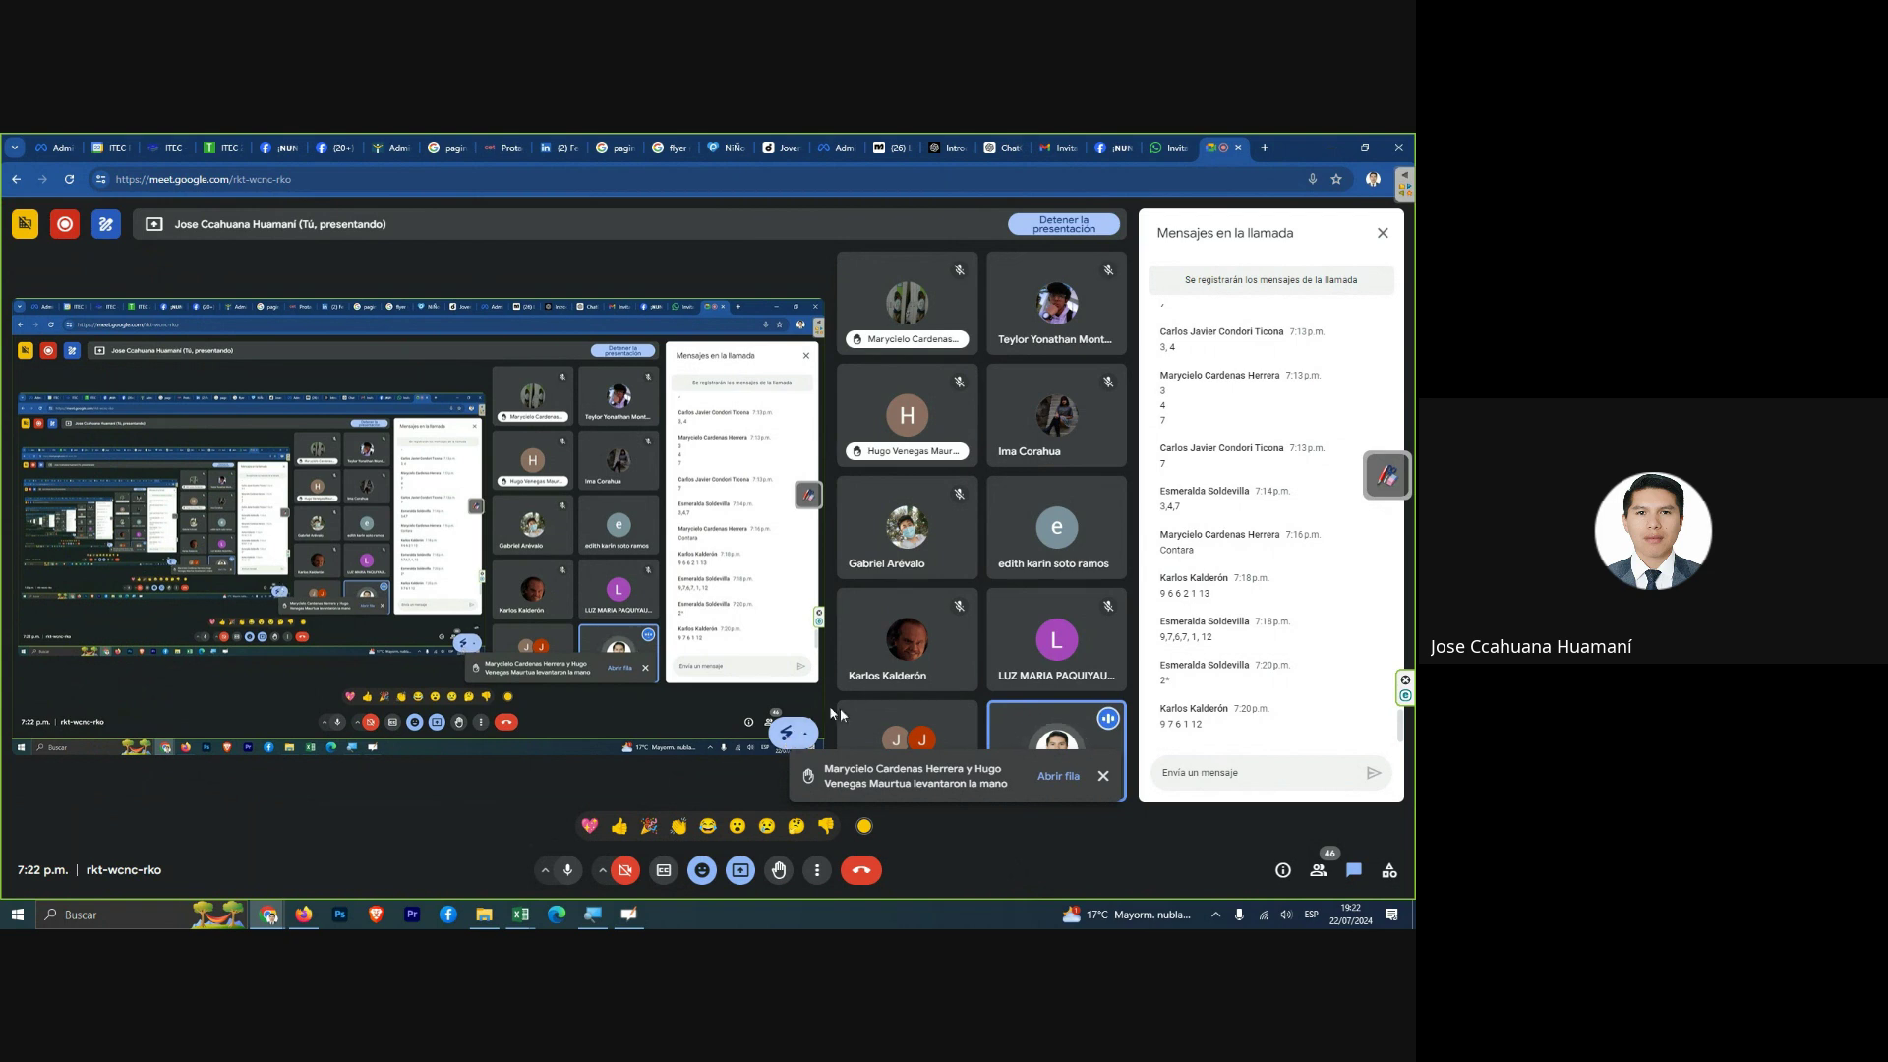
pyautogui.moveTo(1056, 755)
pyautogui.click(1210, 777)
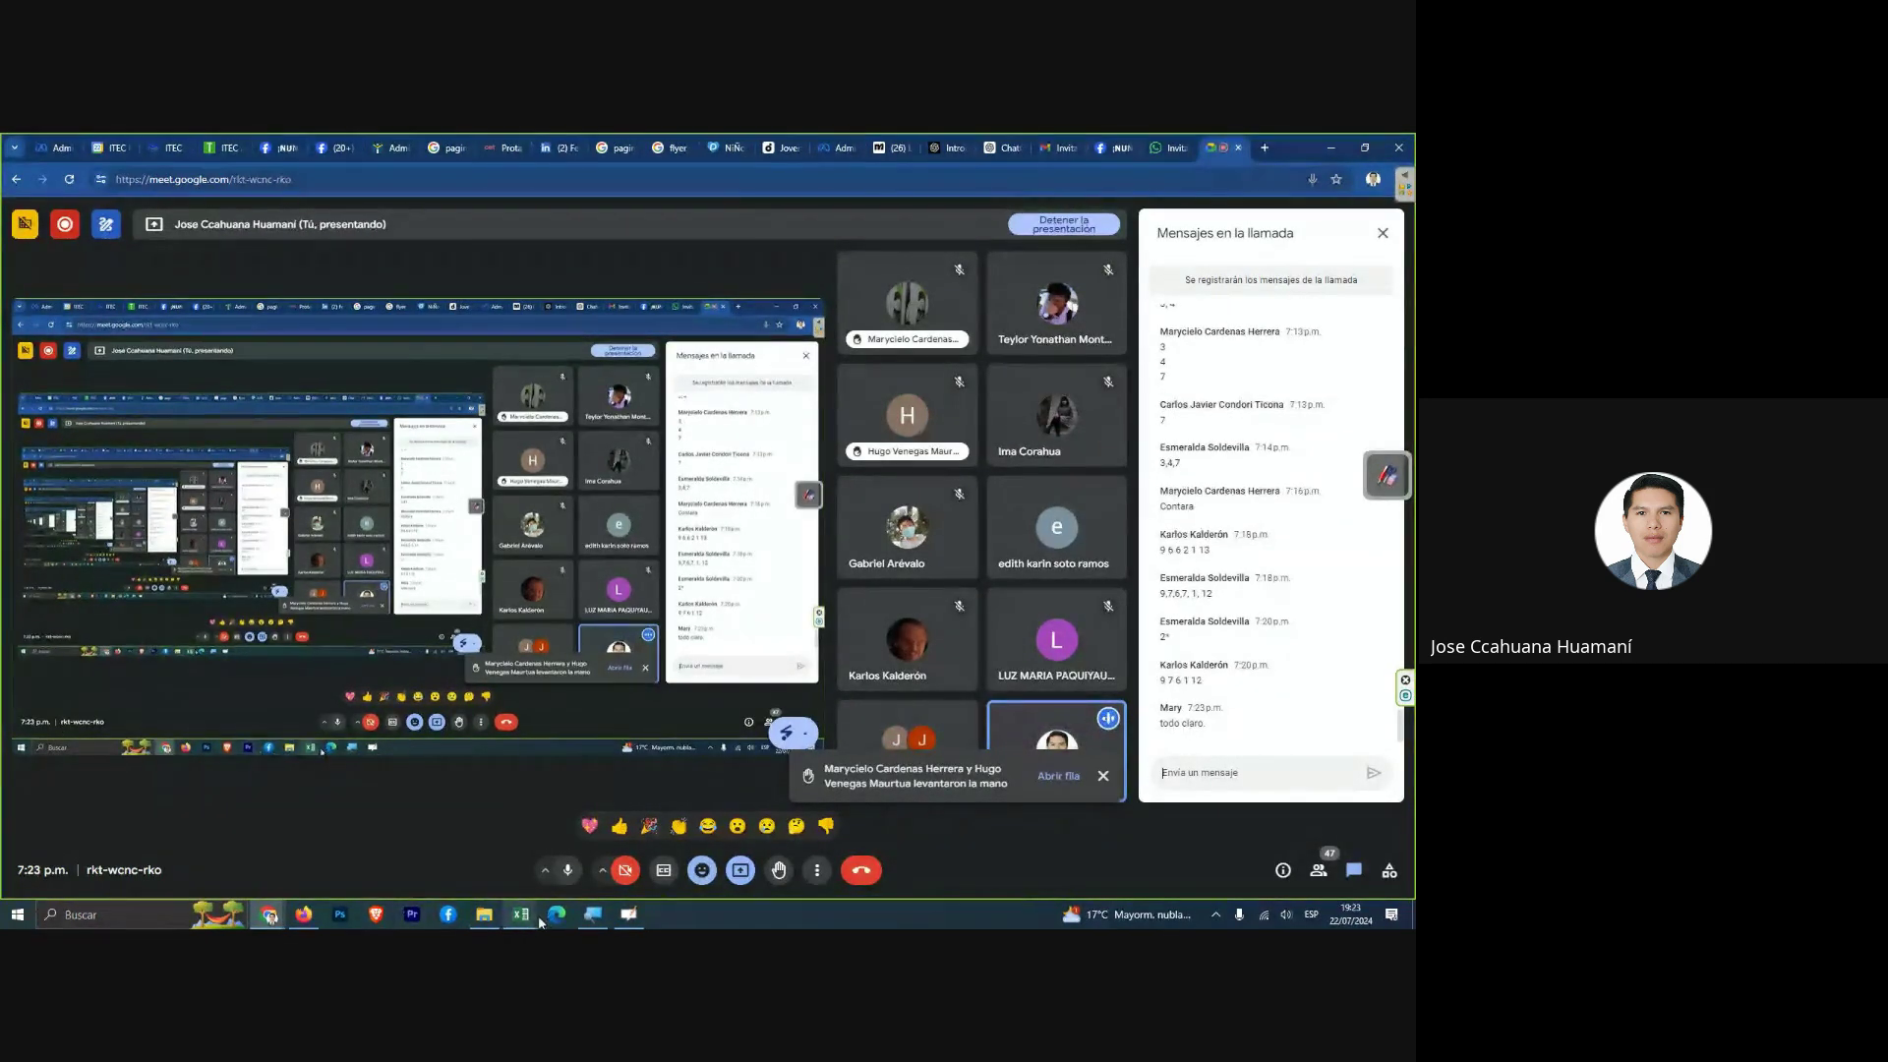
pyautogui.click(587, 857)
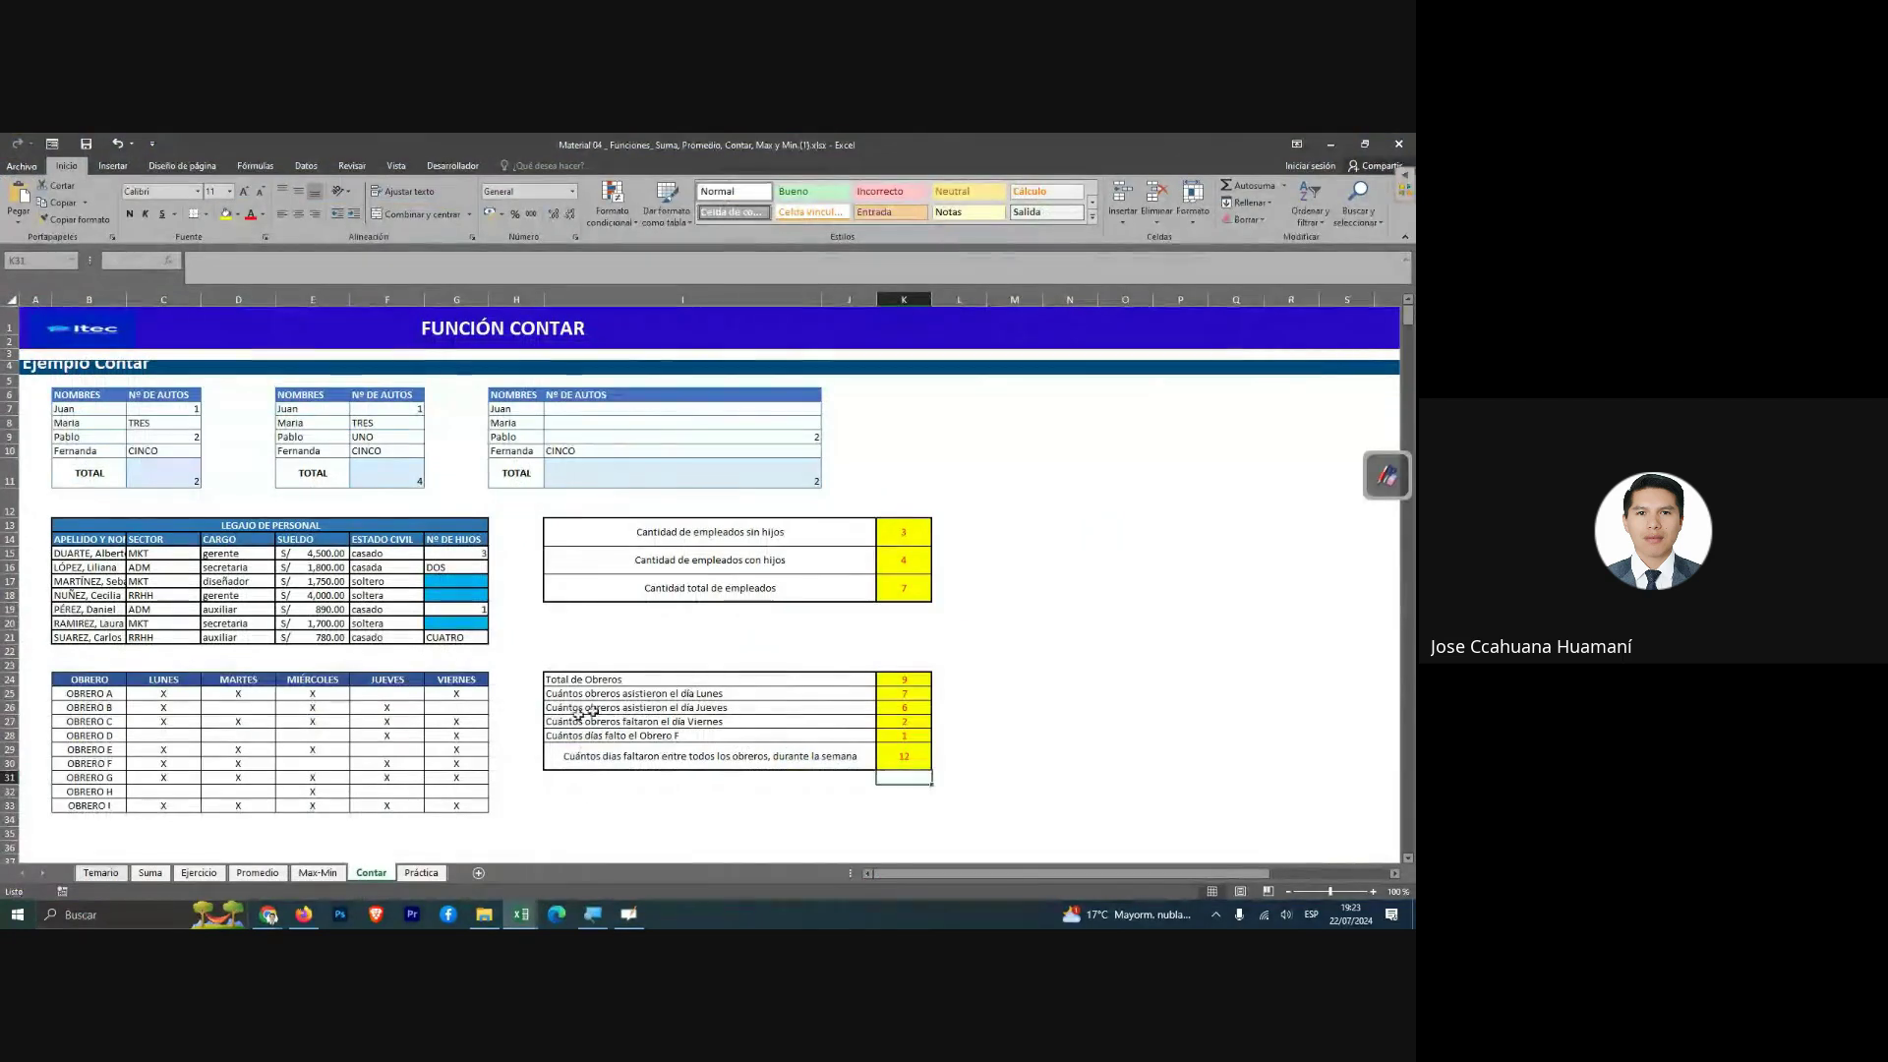
pyautogui.click(436, 873)
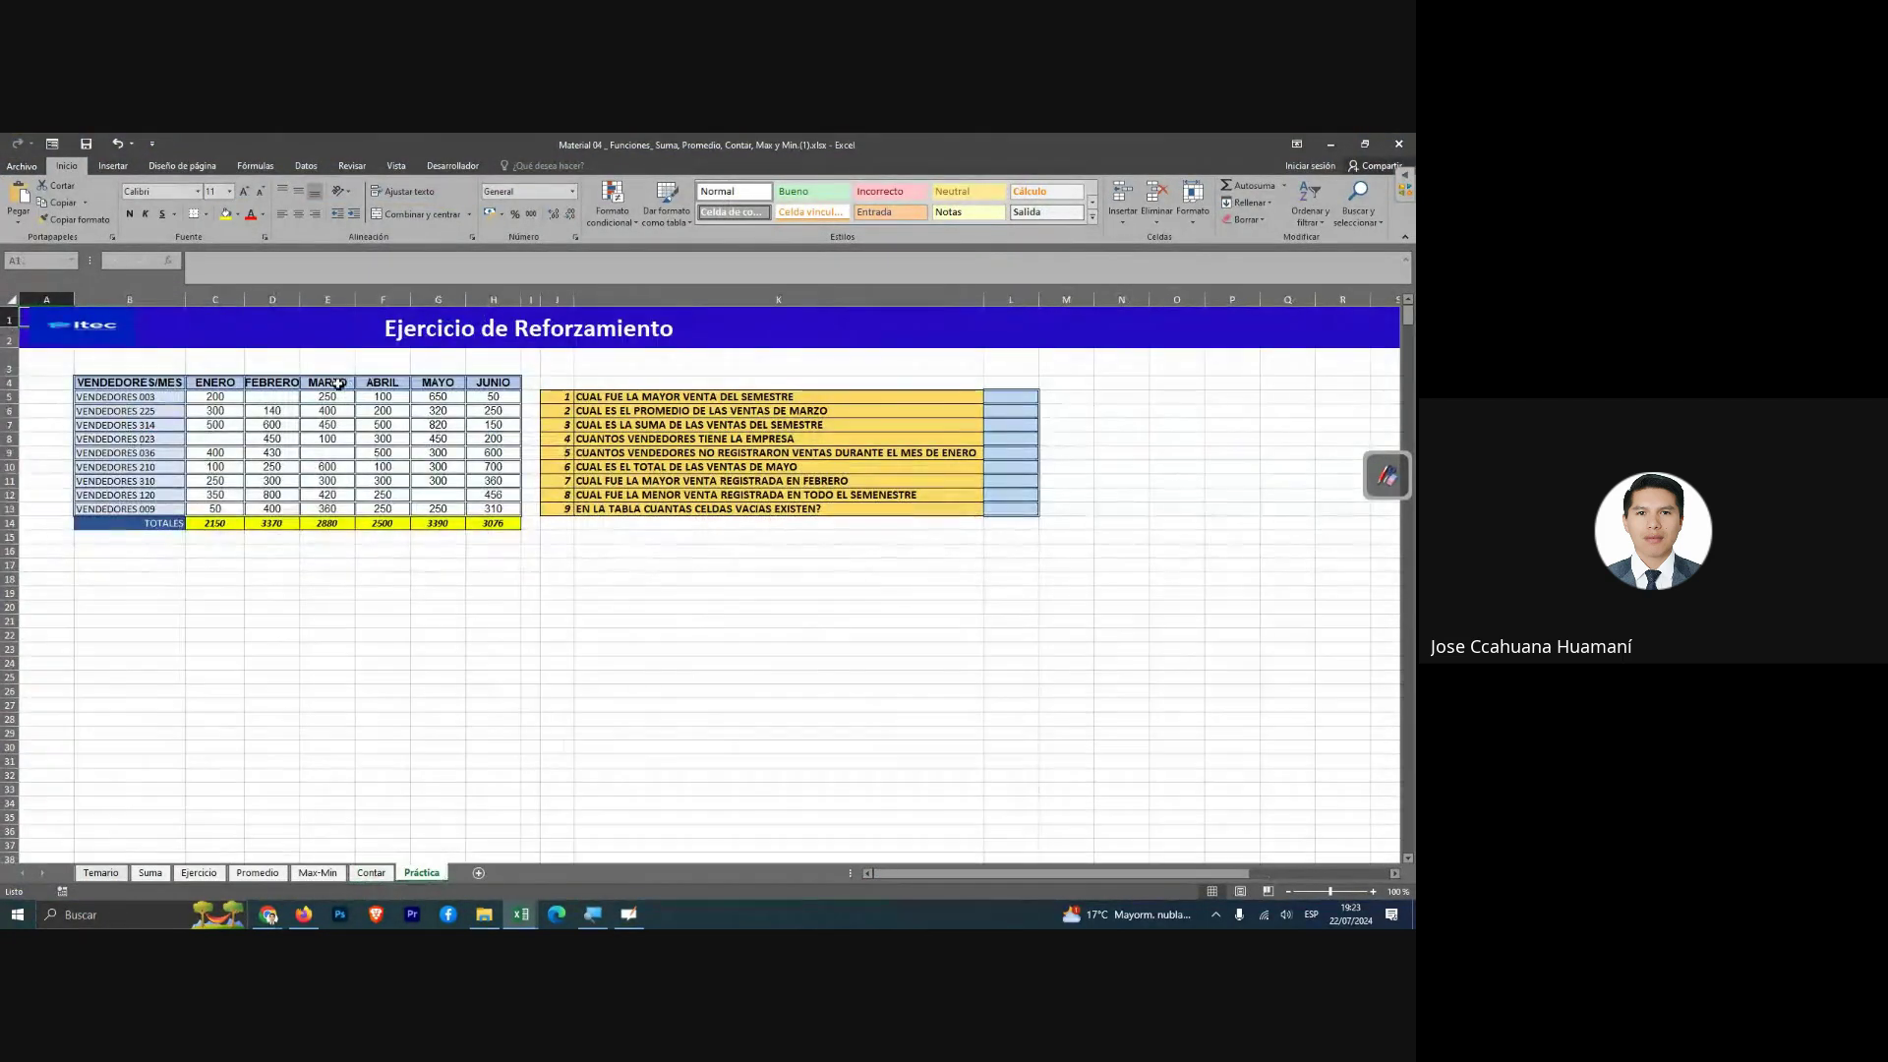
pyautogui.click(811, 452)
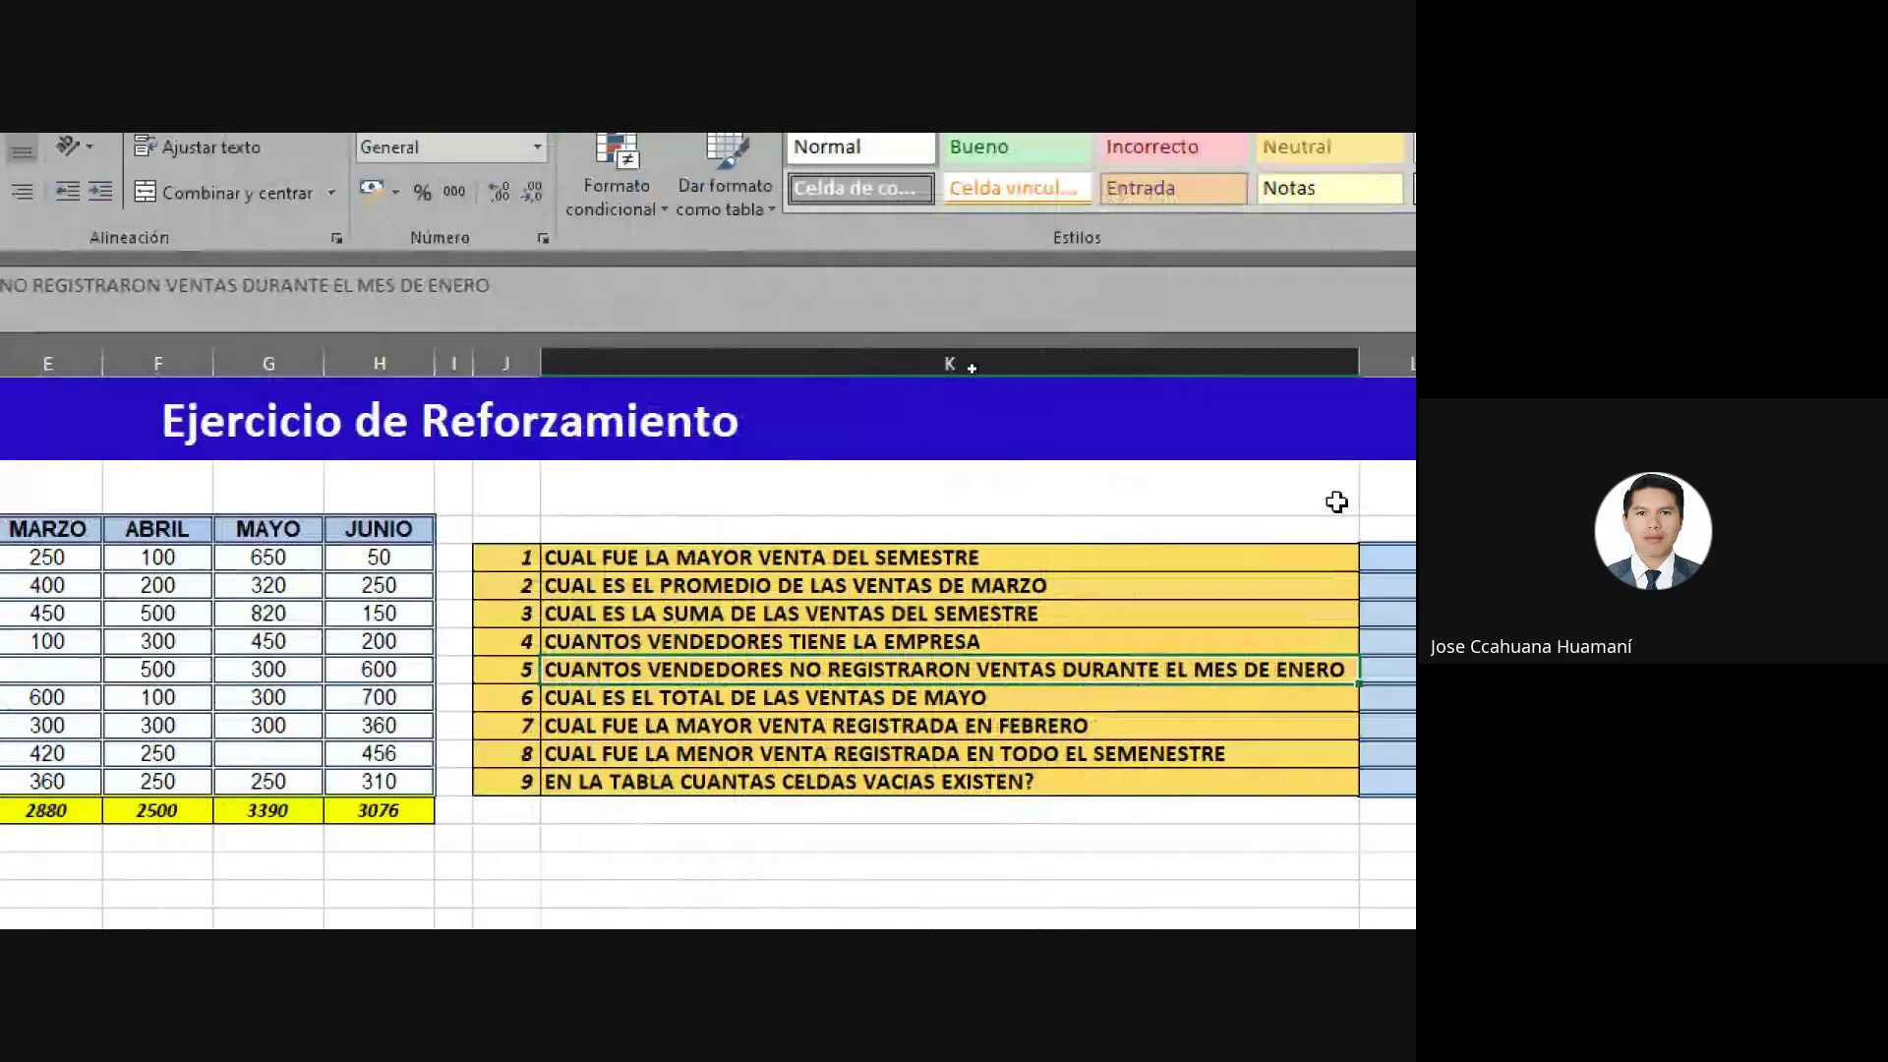
pyautogui.click(1197, 560)
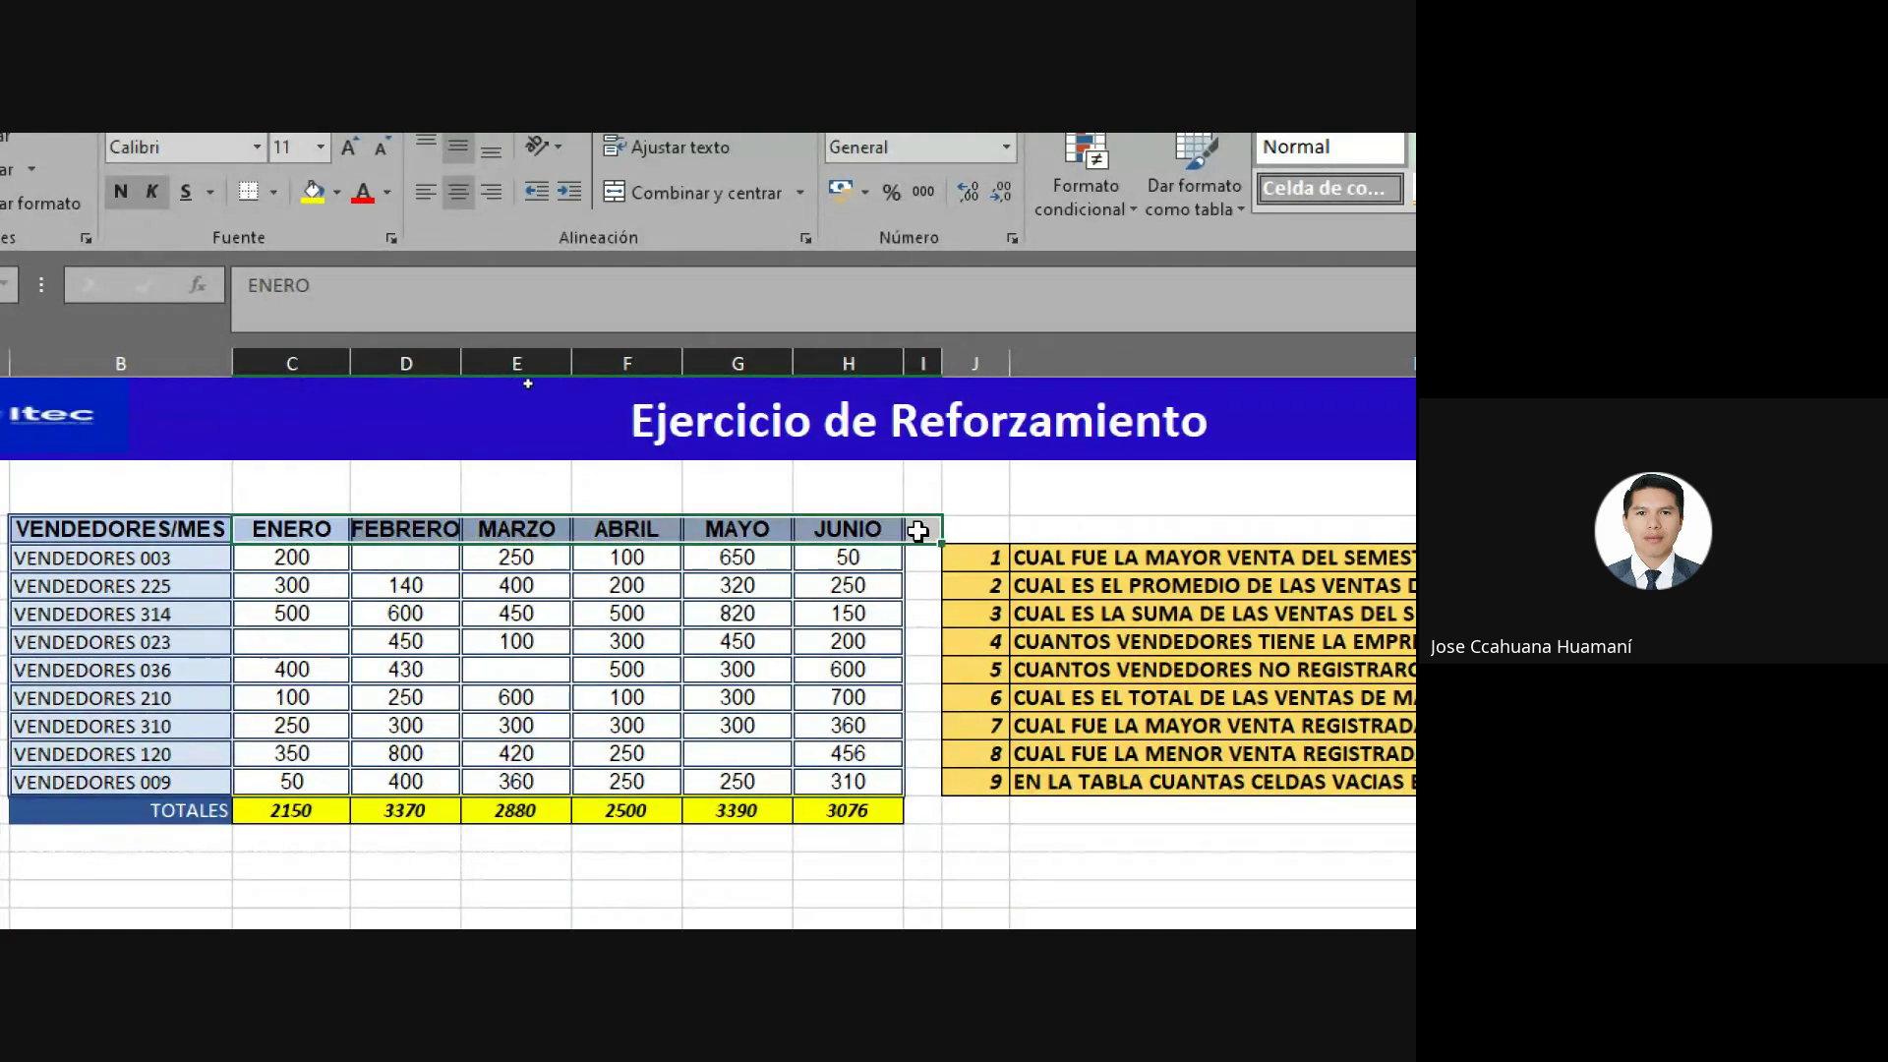
pyautogui.moveTo(305, 536); pyautogui.dragTo(877, 532)
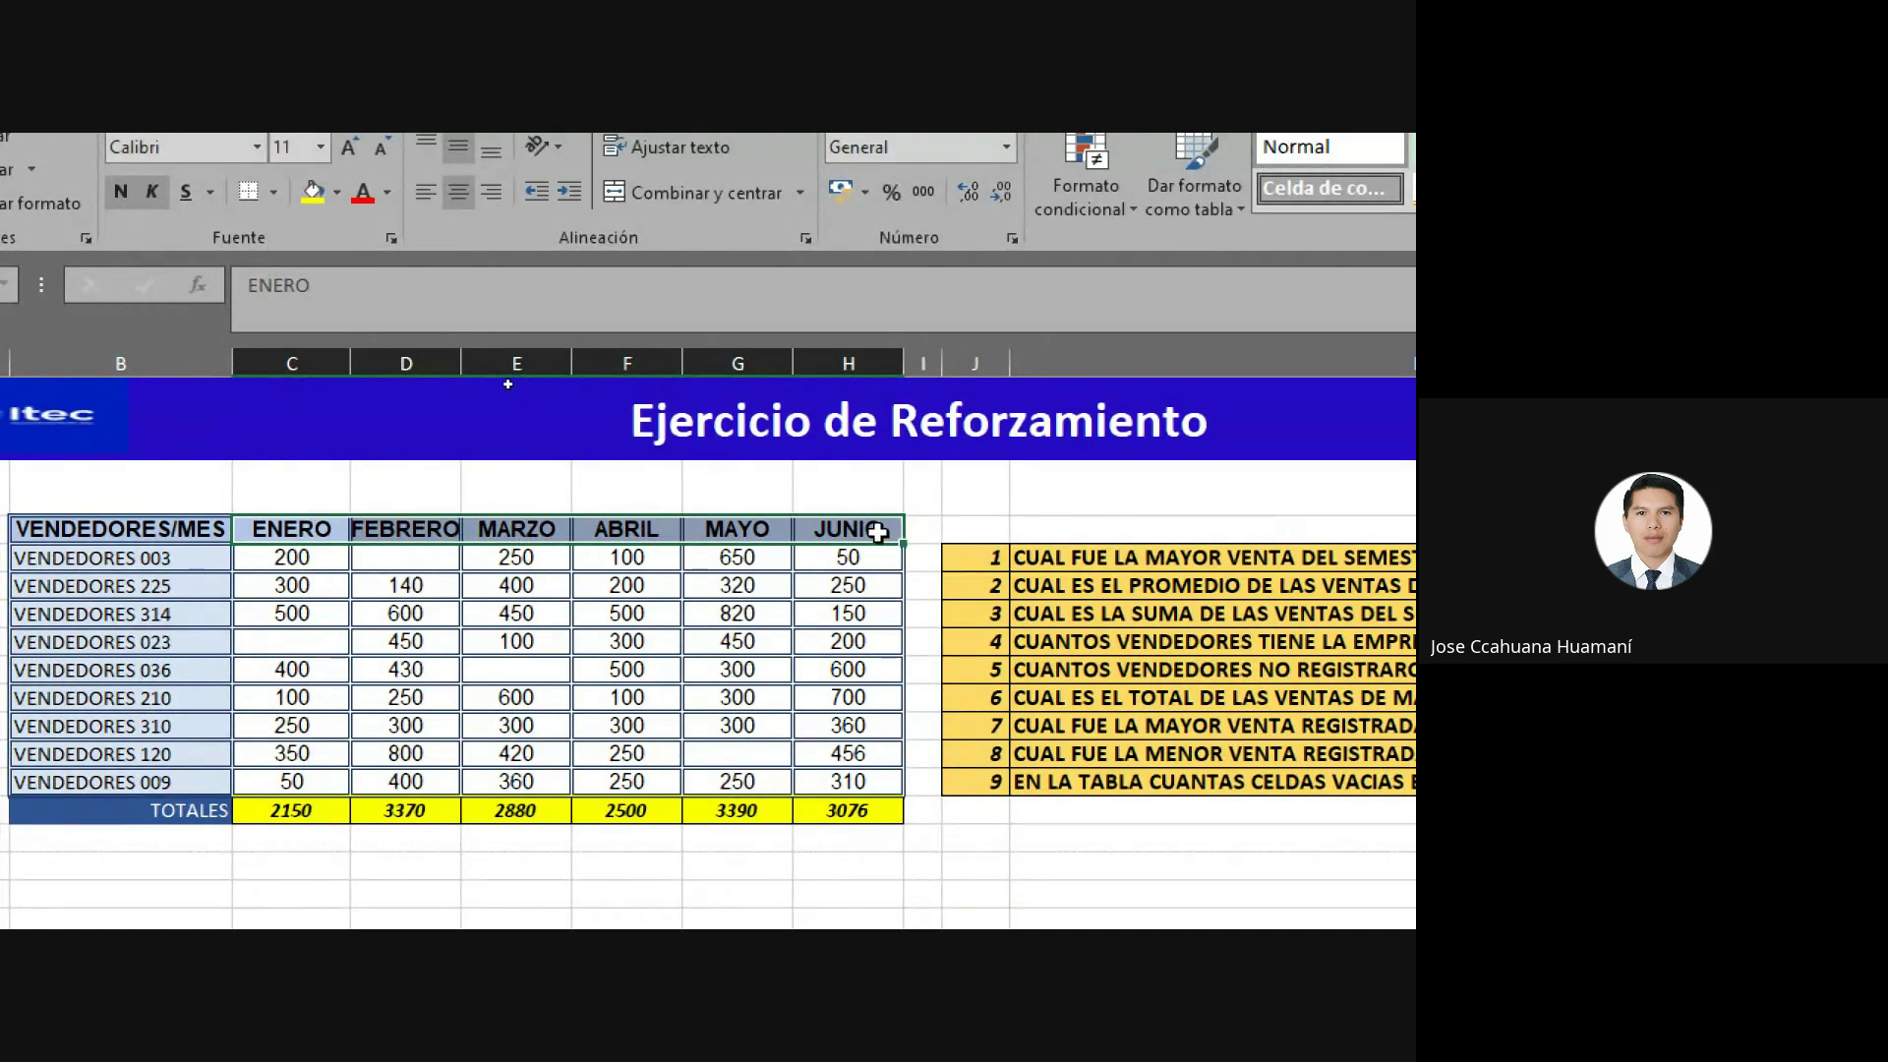
pyautogui.click(300, 559)
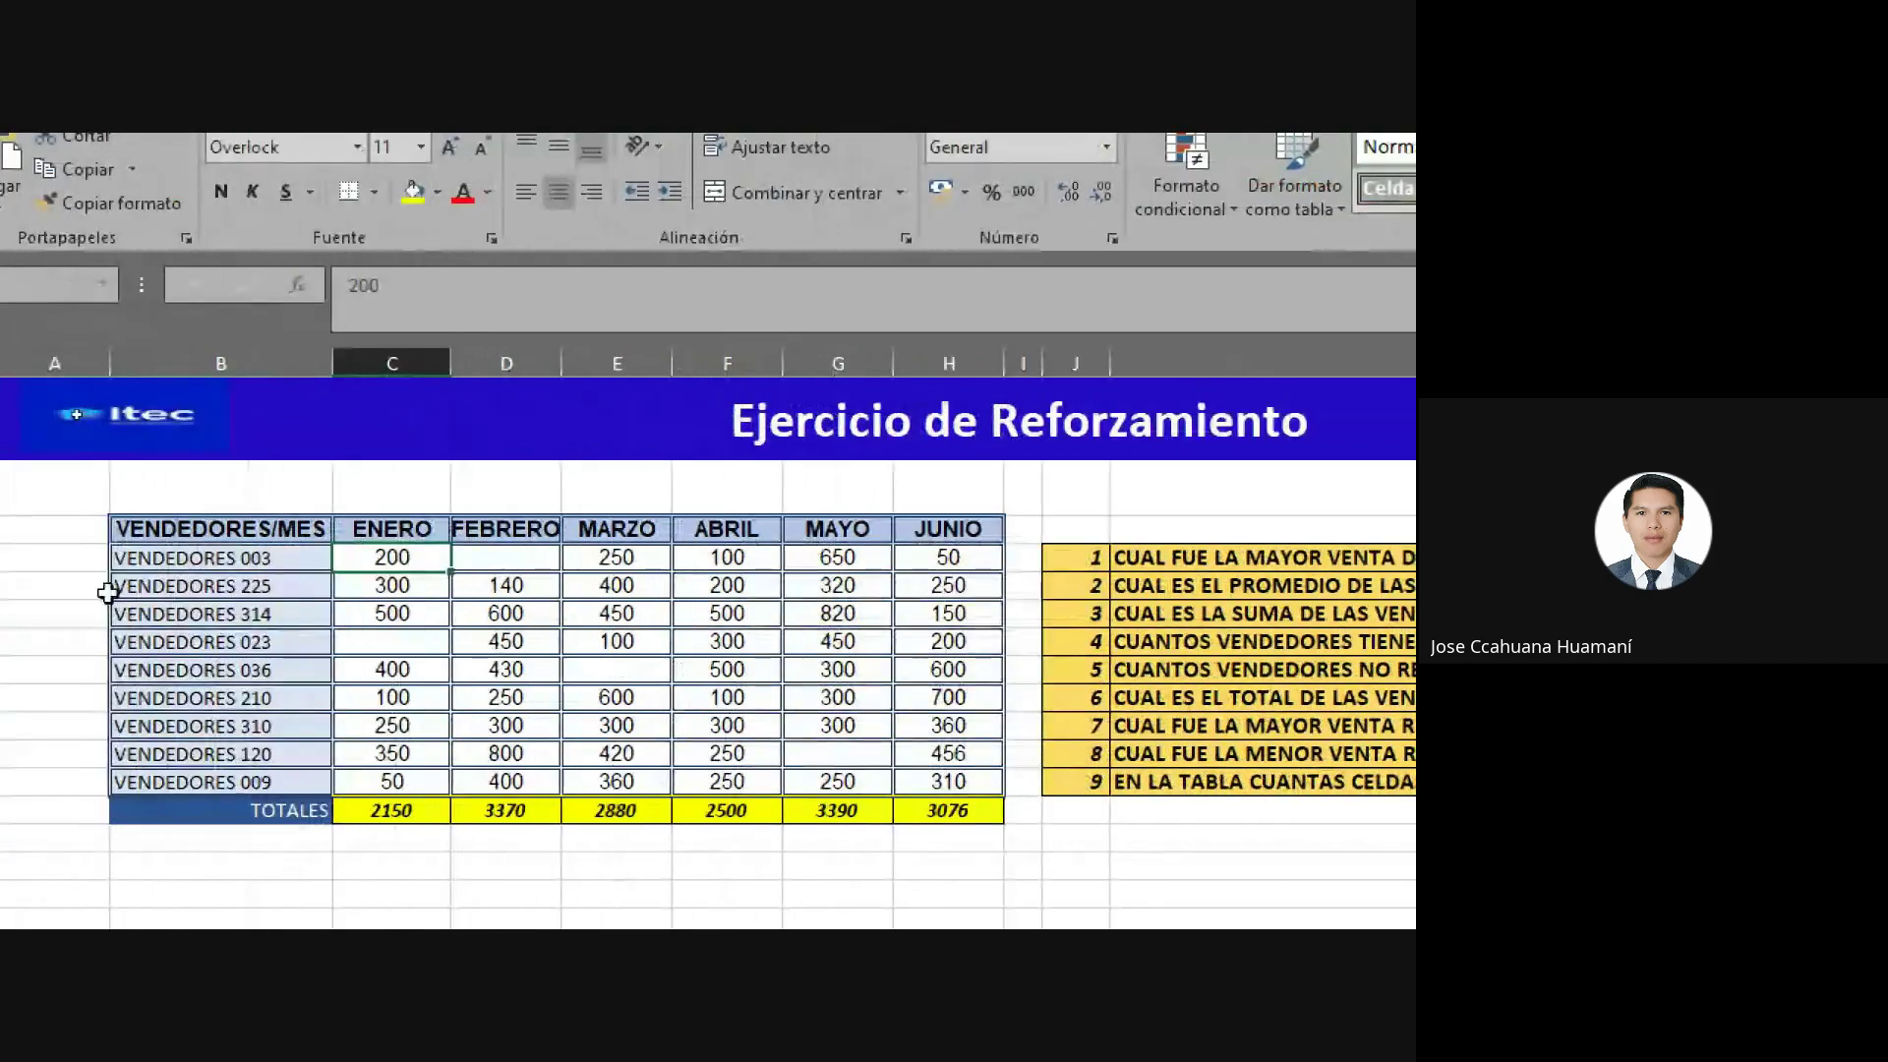
pyautogui.moveTo(411, 556); pyautogui.dragTo(991, 774)
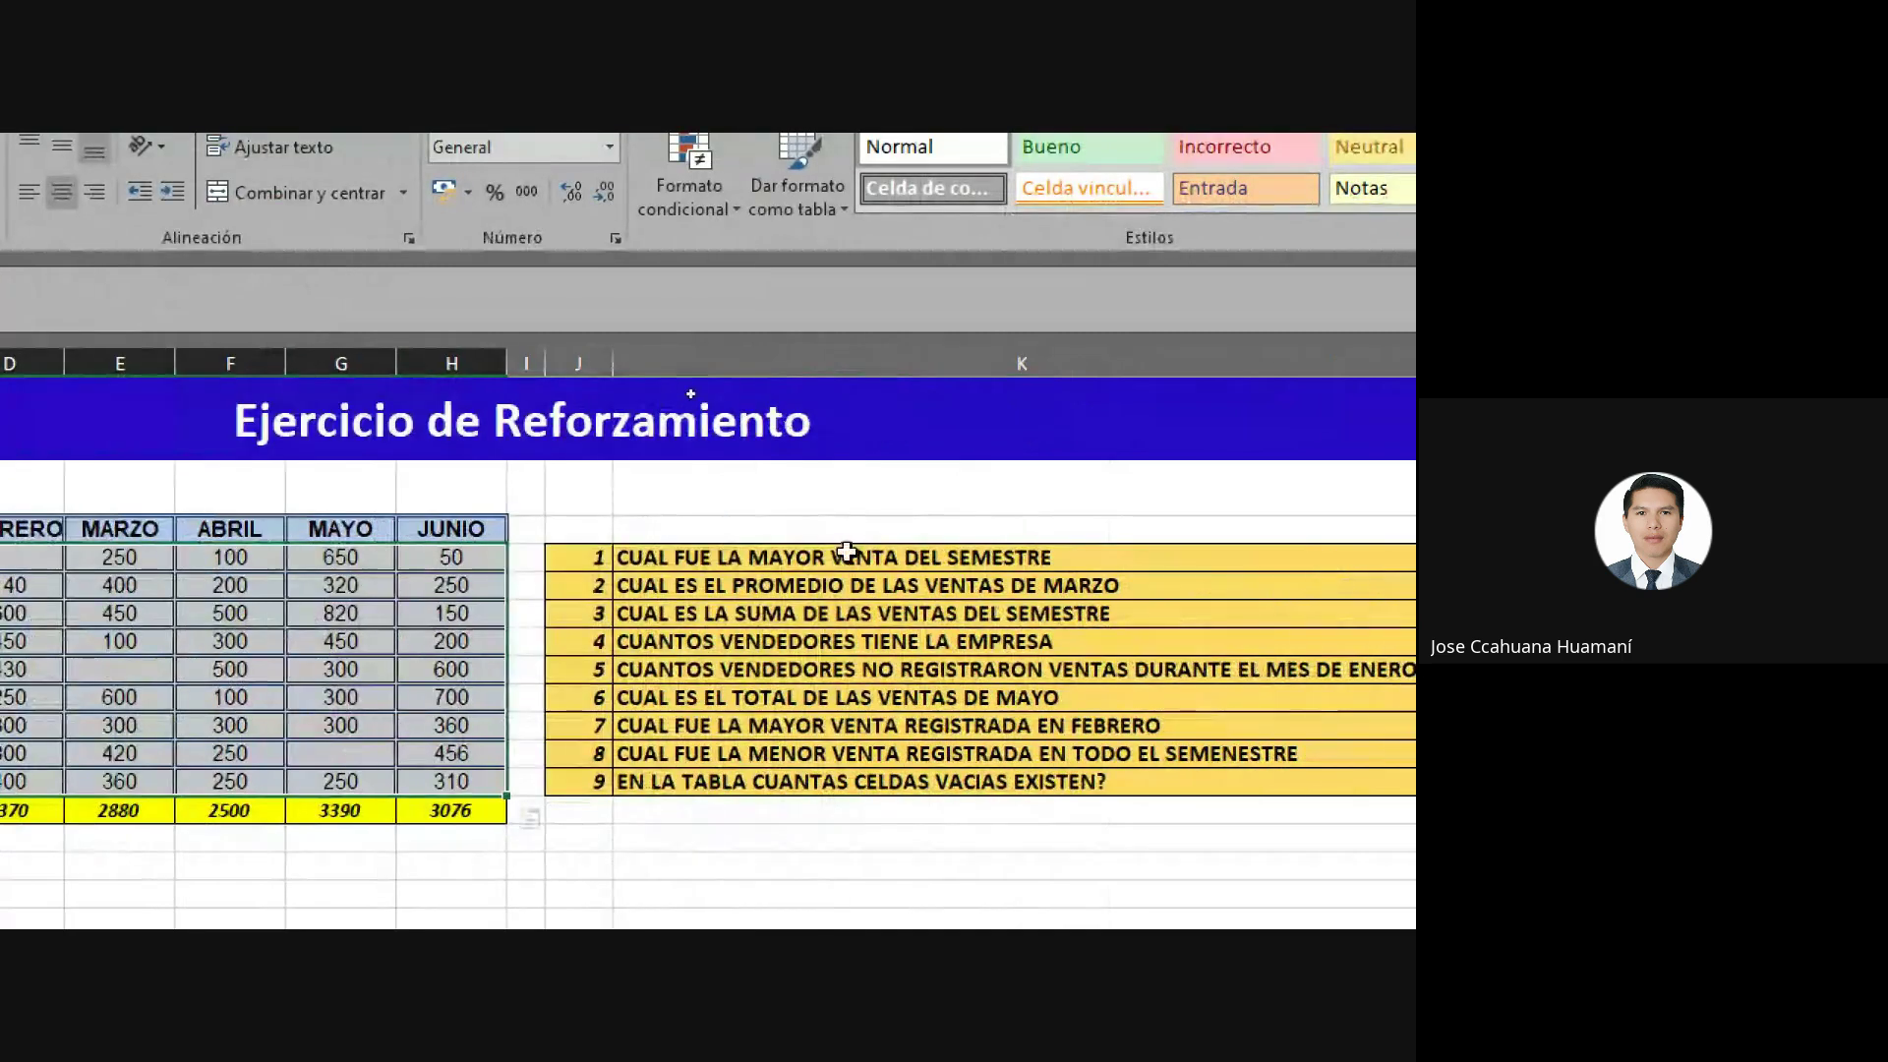
# In L4 enter =MAX(C5:H13) for the semester's highest sale, giving 820.
pyautogui.click(1193, 556)
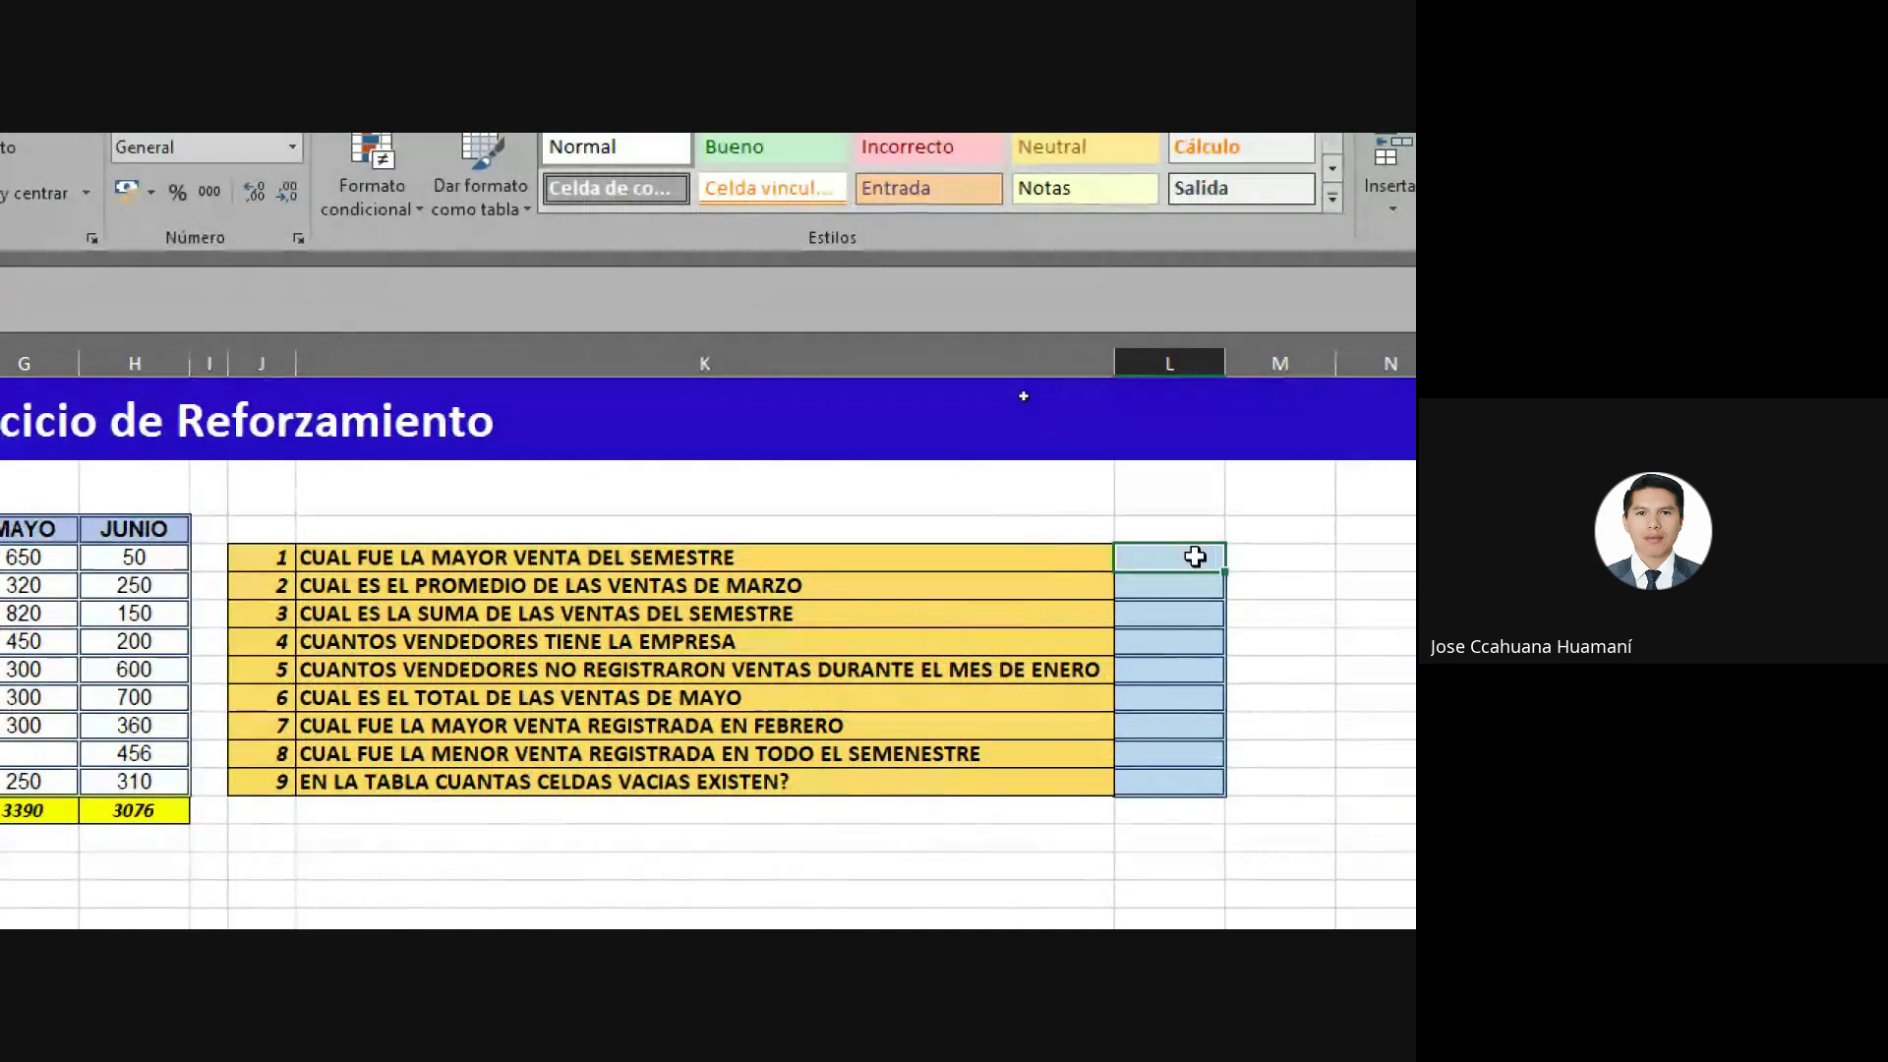
pyautogui.write('=ma')
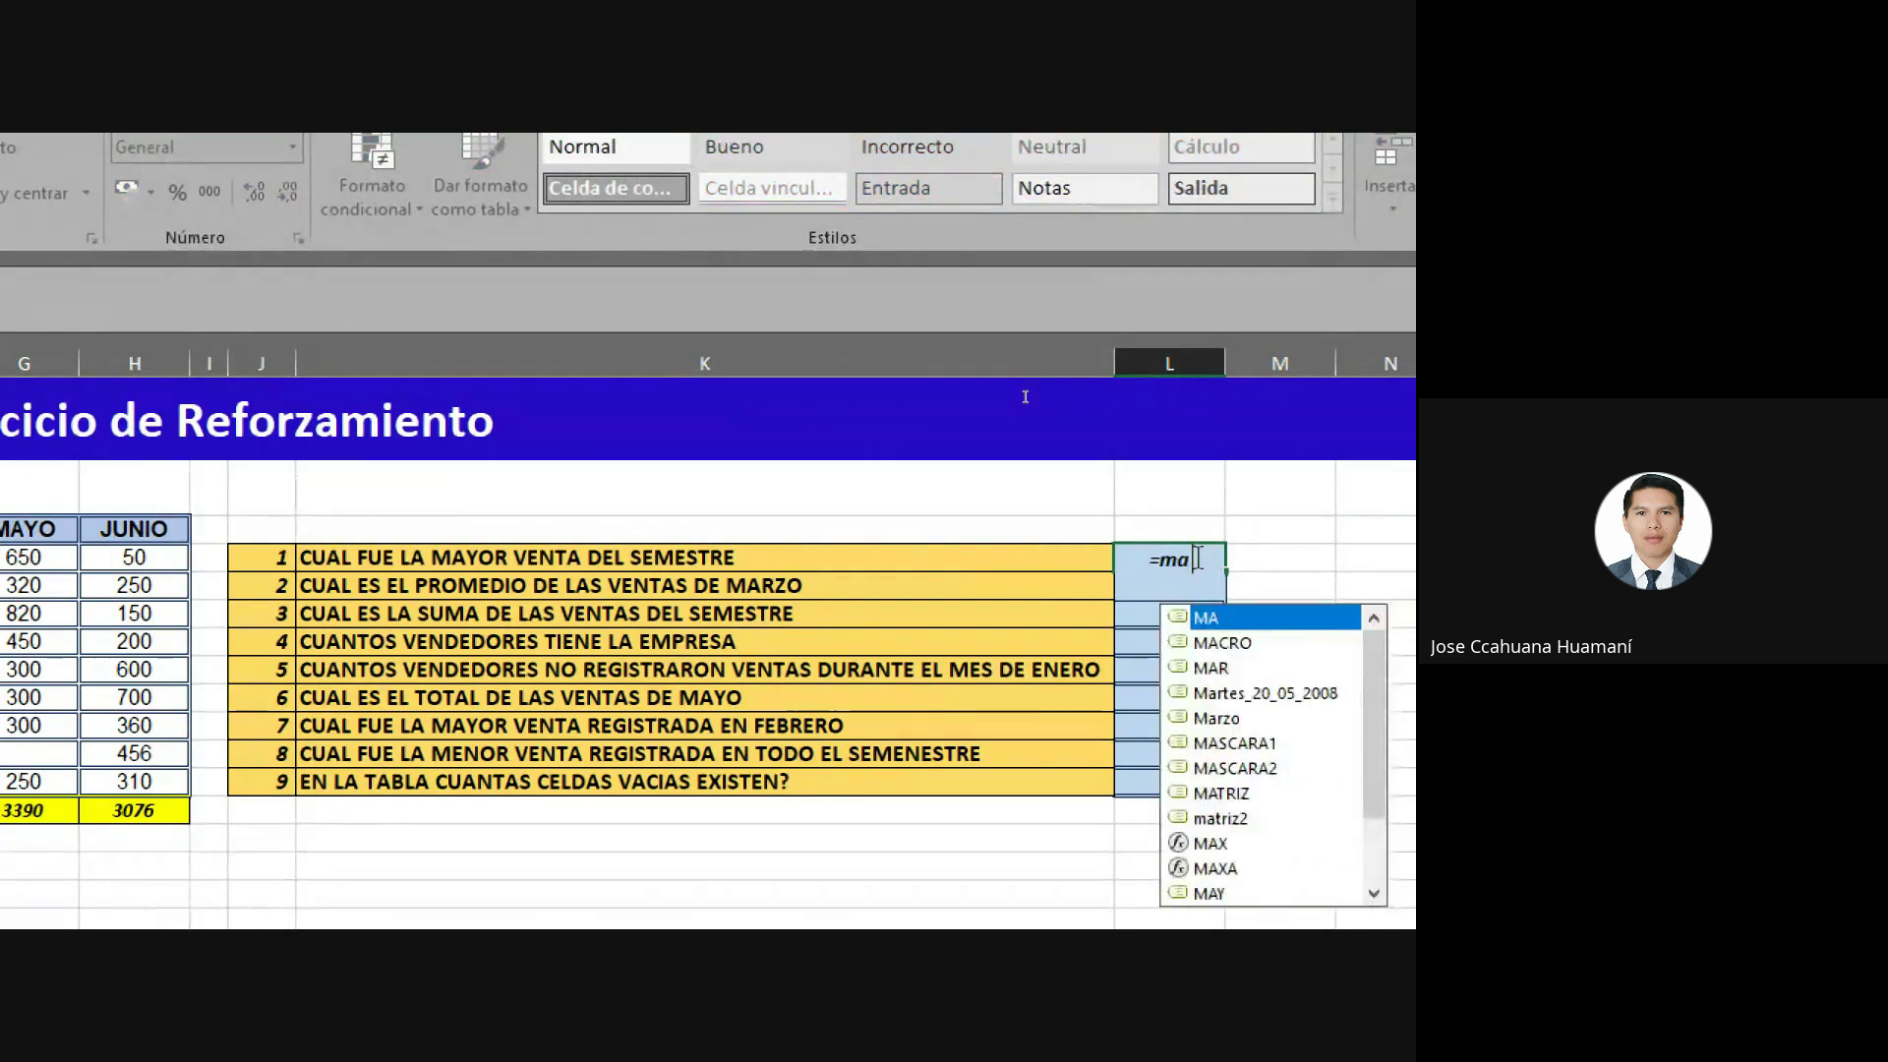
pyautogui.write('x')
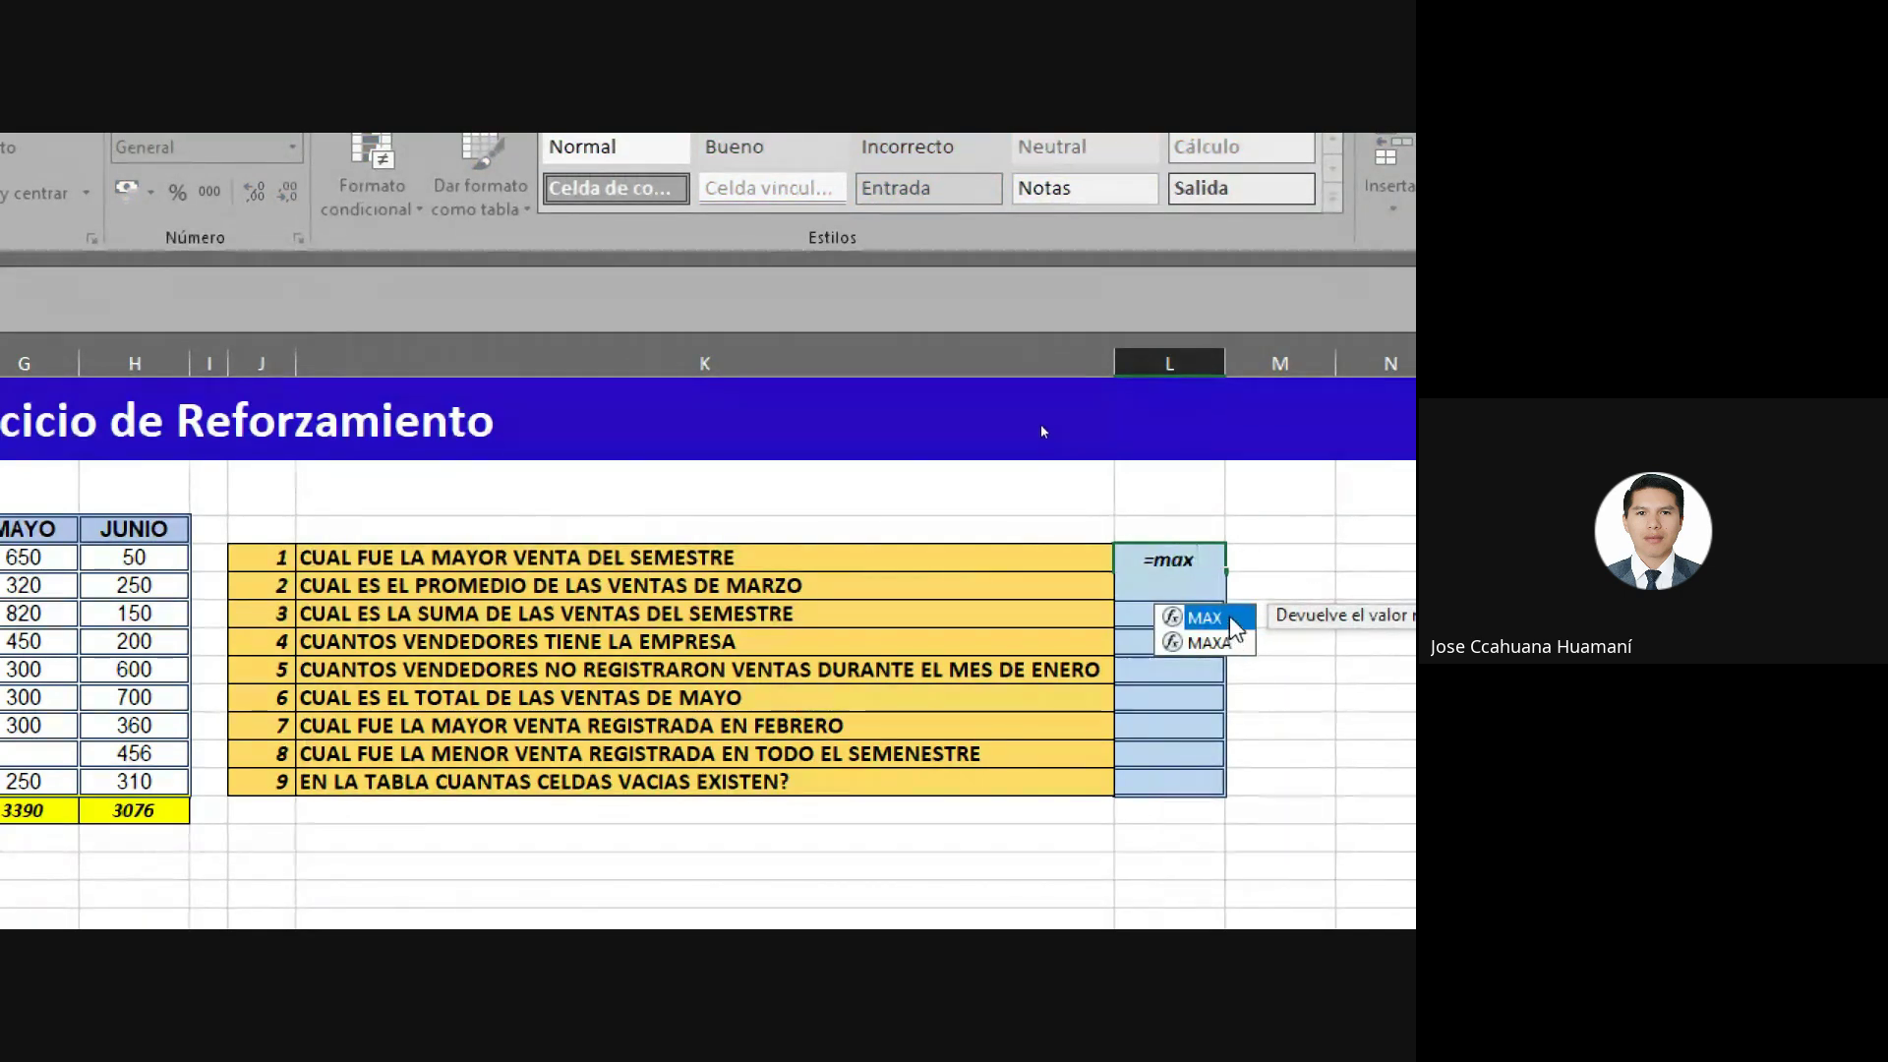
pyautogui.doubleClick(1249, 617)
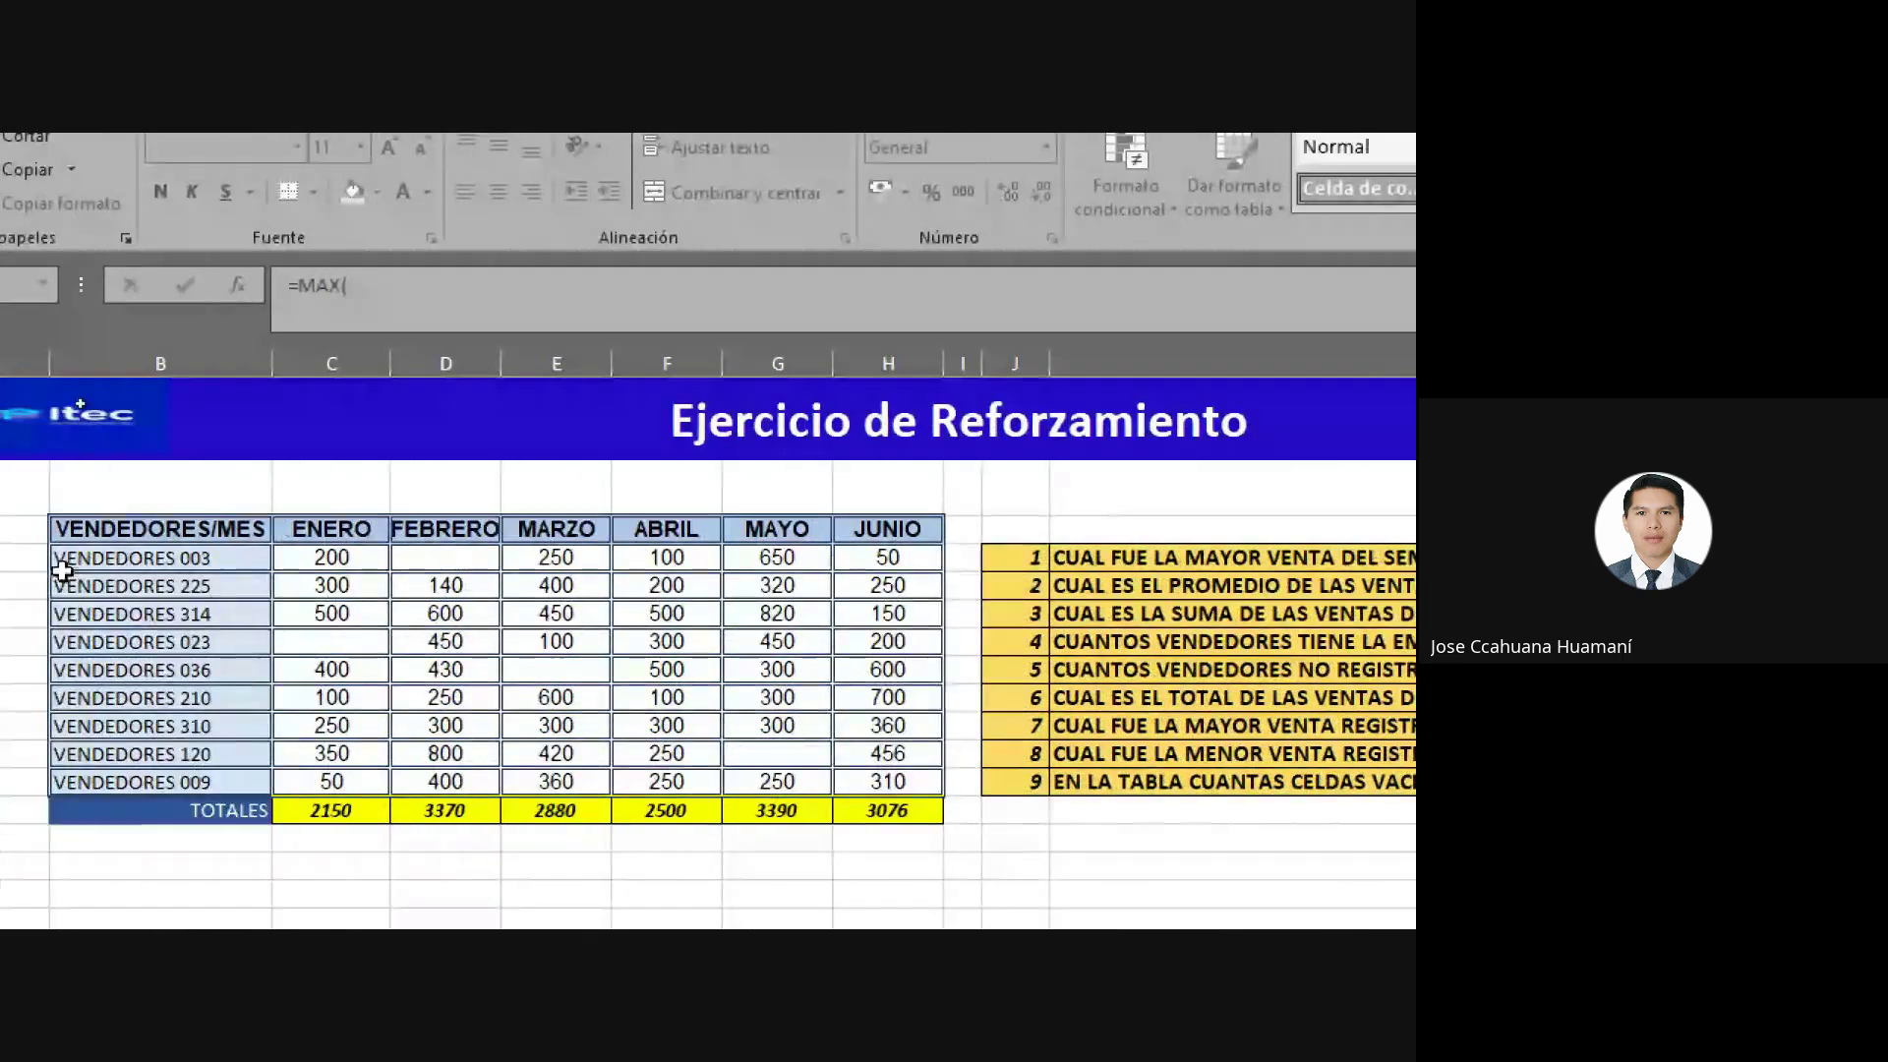
pyautogui.moveTo(331, 558)
pyautogui.mouseDown()
pyautogui.moveTo(806, 708)
pyautogui.moveTo(885, 781)
pyautogui.mouseUp()
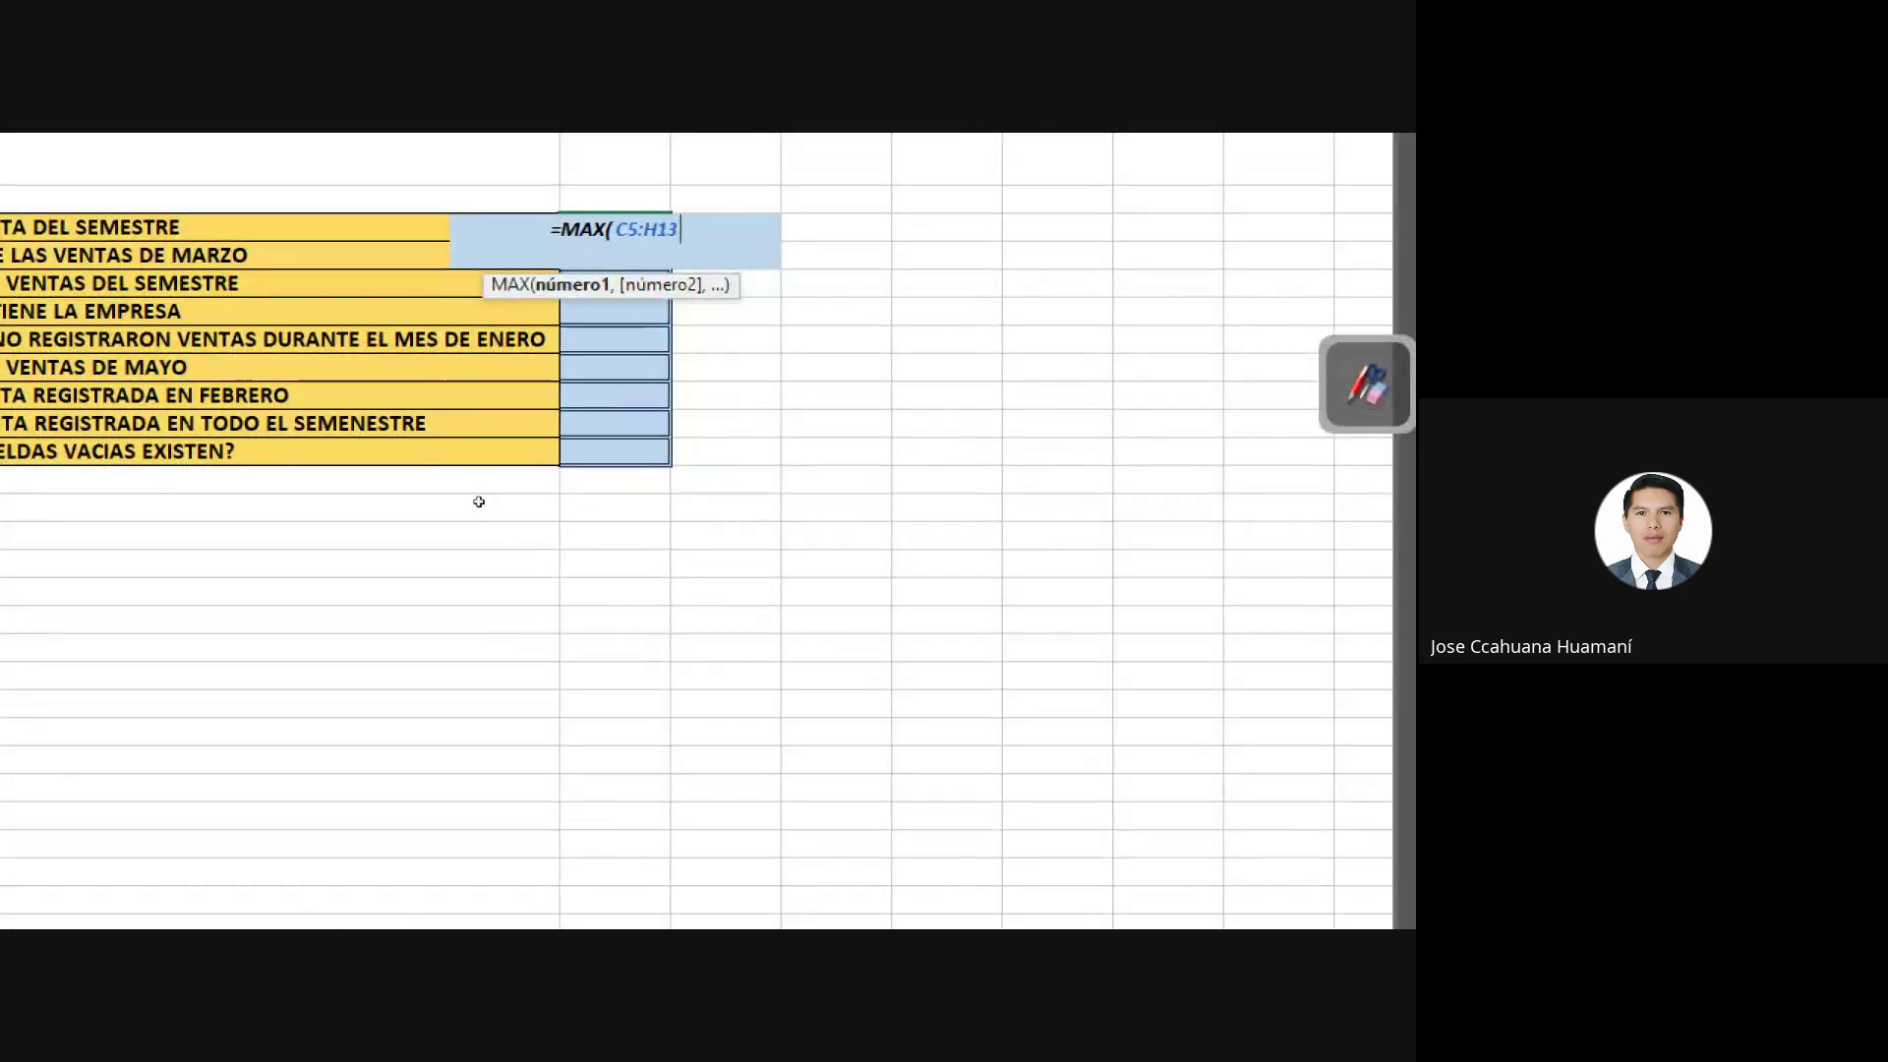
pyautogui.press('Return')
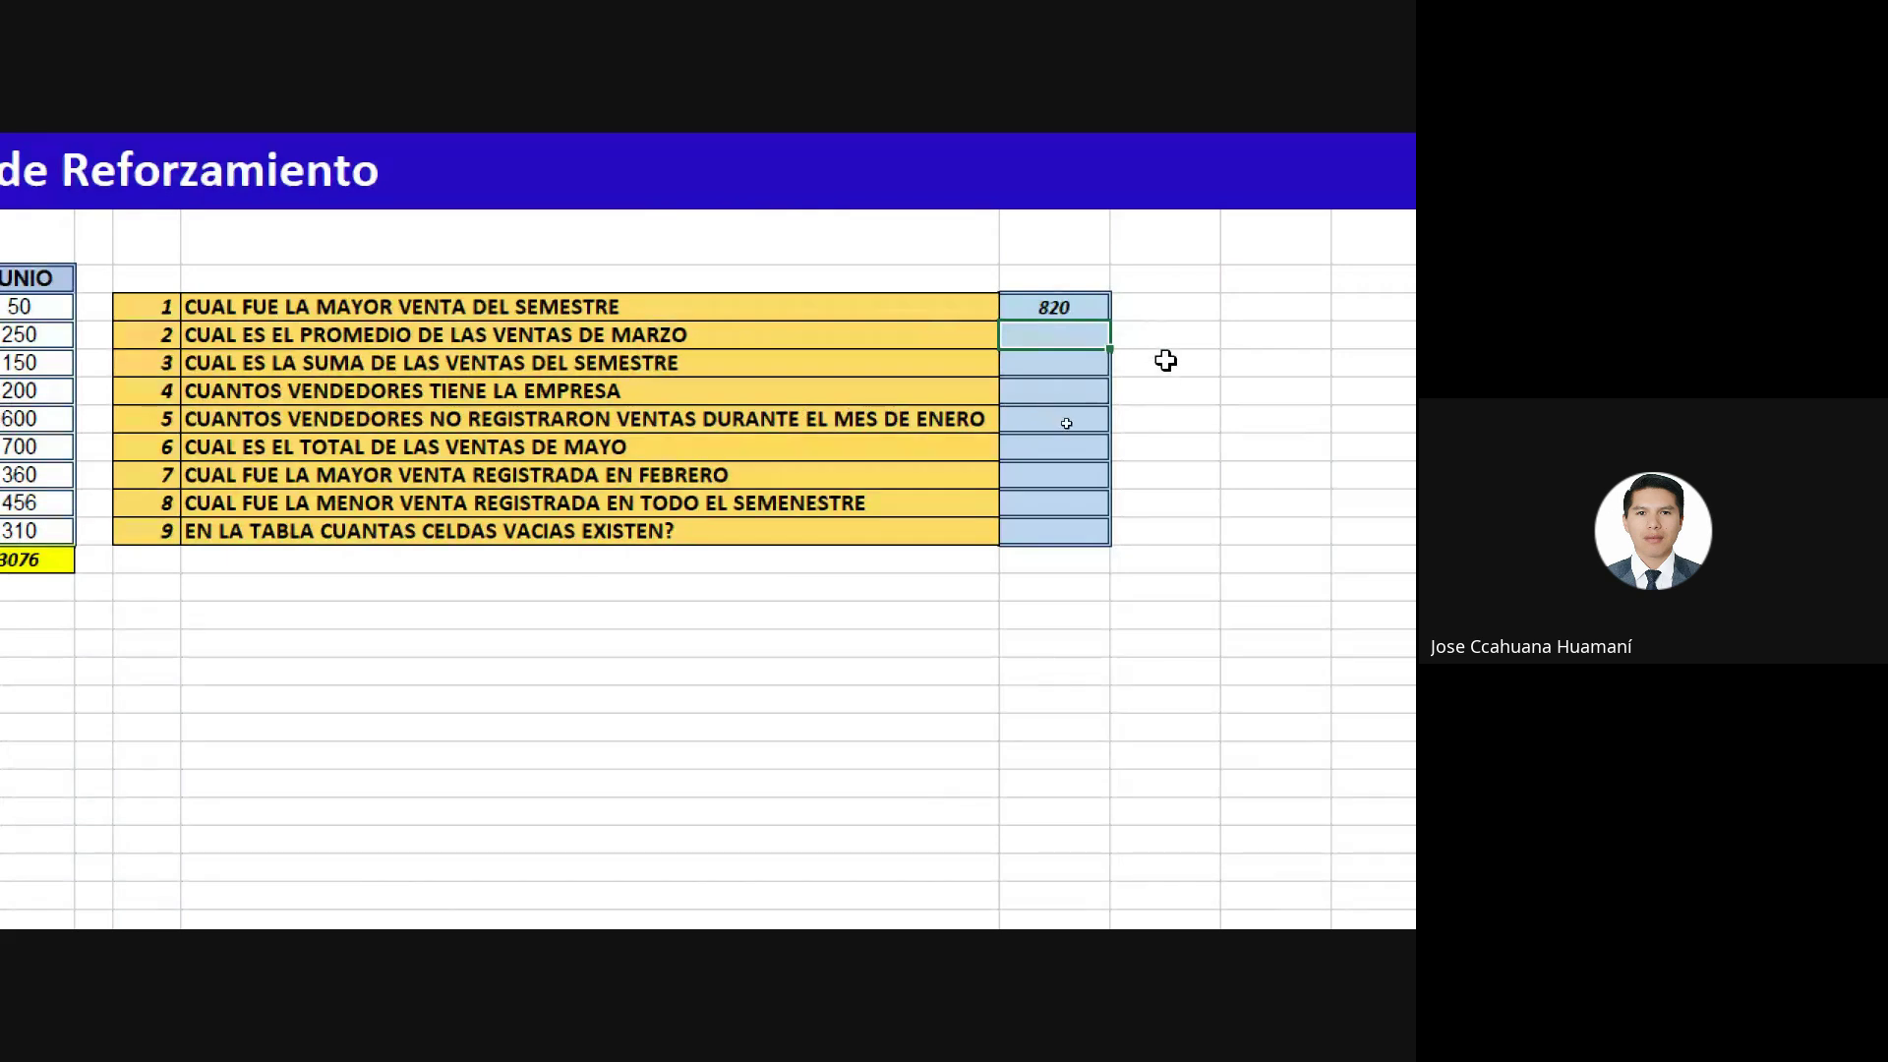
# In L5 enter =PROMEDIO(E5:E13) for the average March sale, giving 360.
pyautogui.write('=pr')
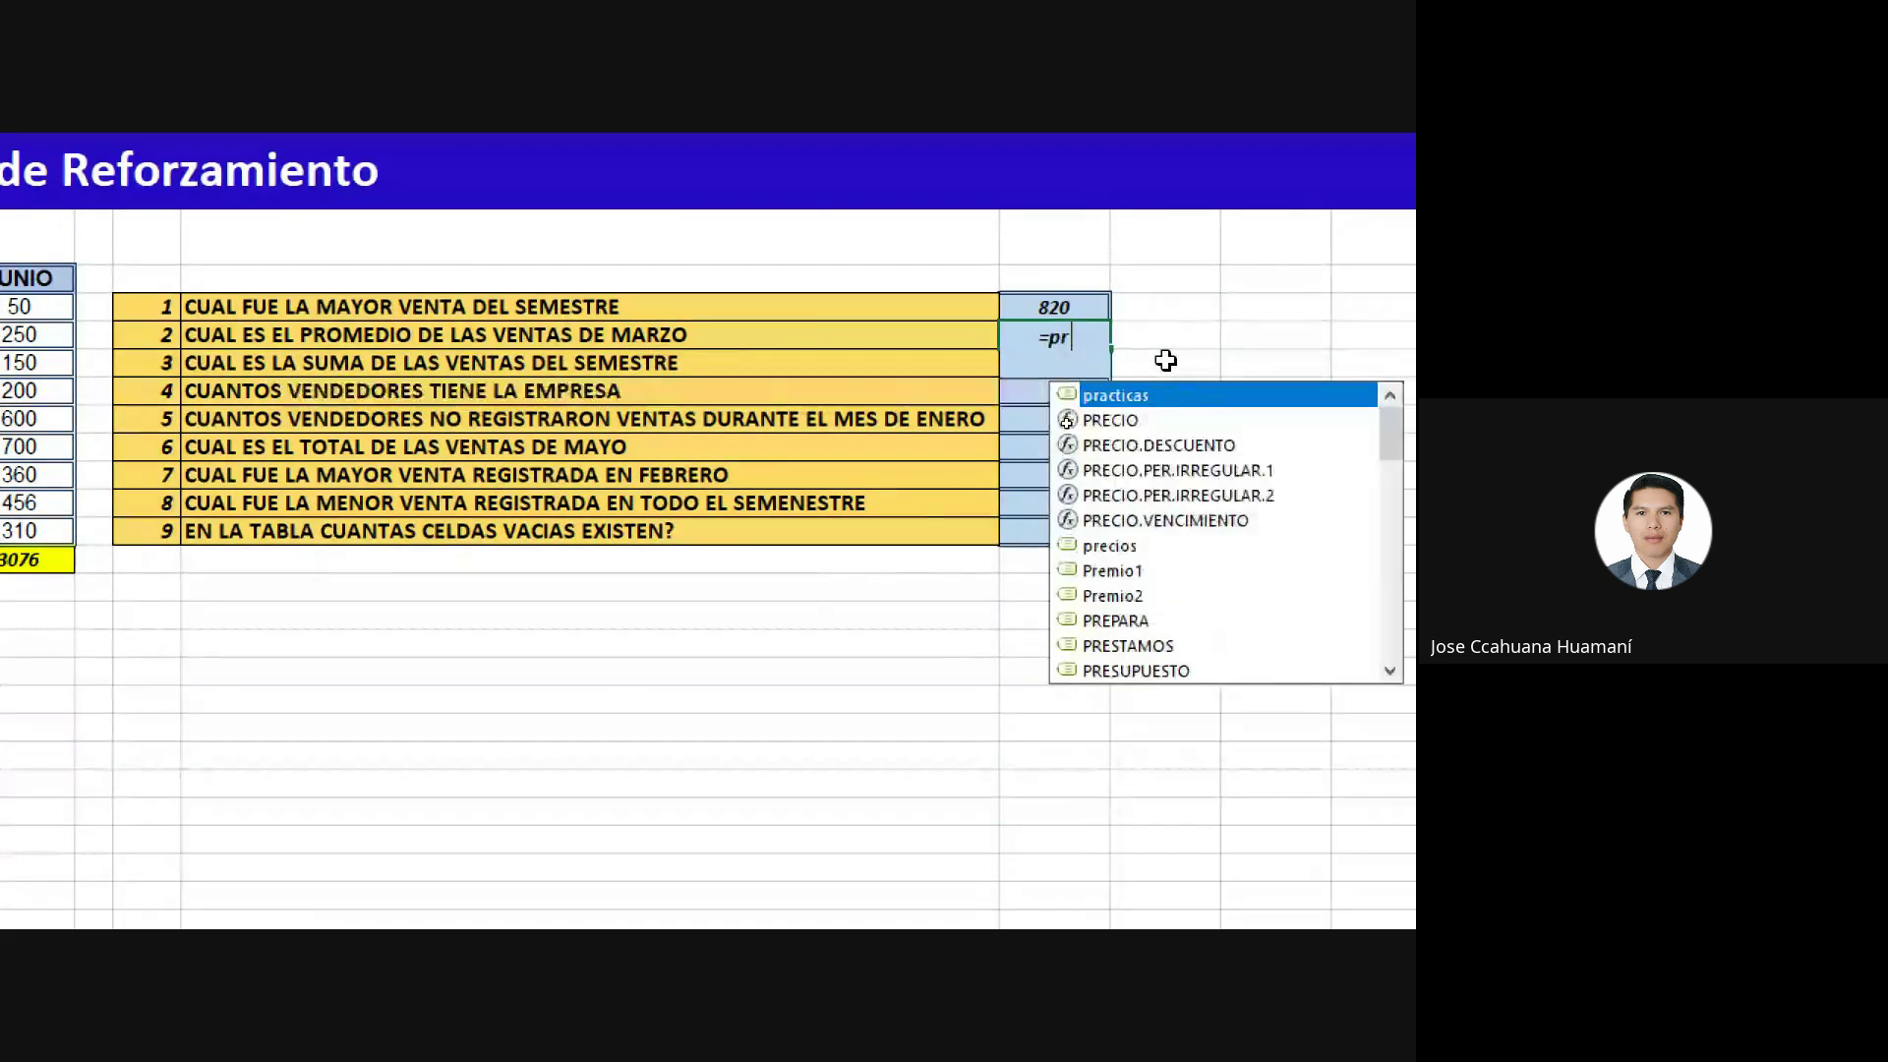
pyautogui.write('omed')
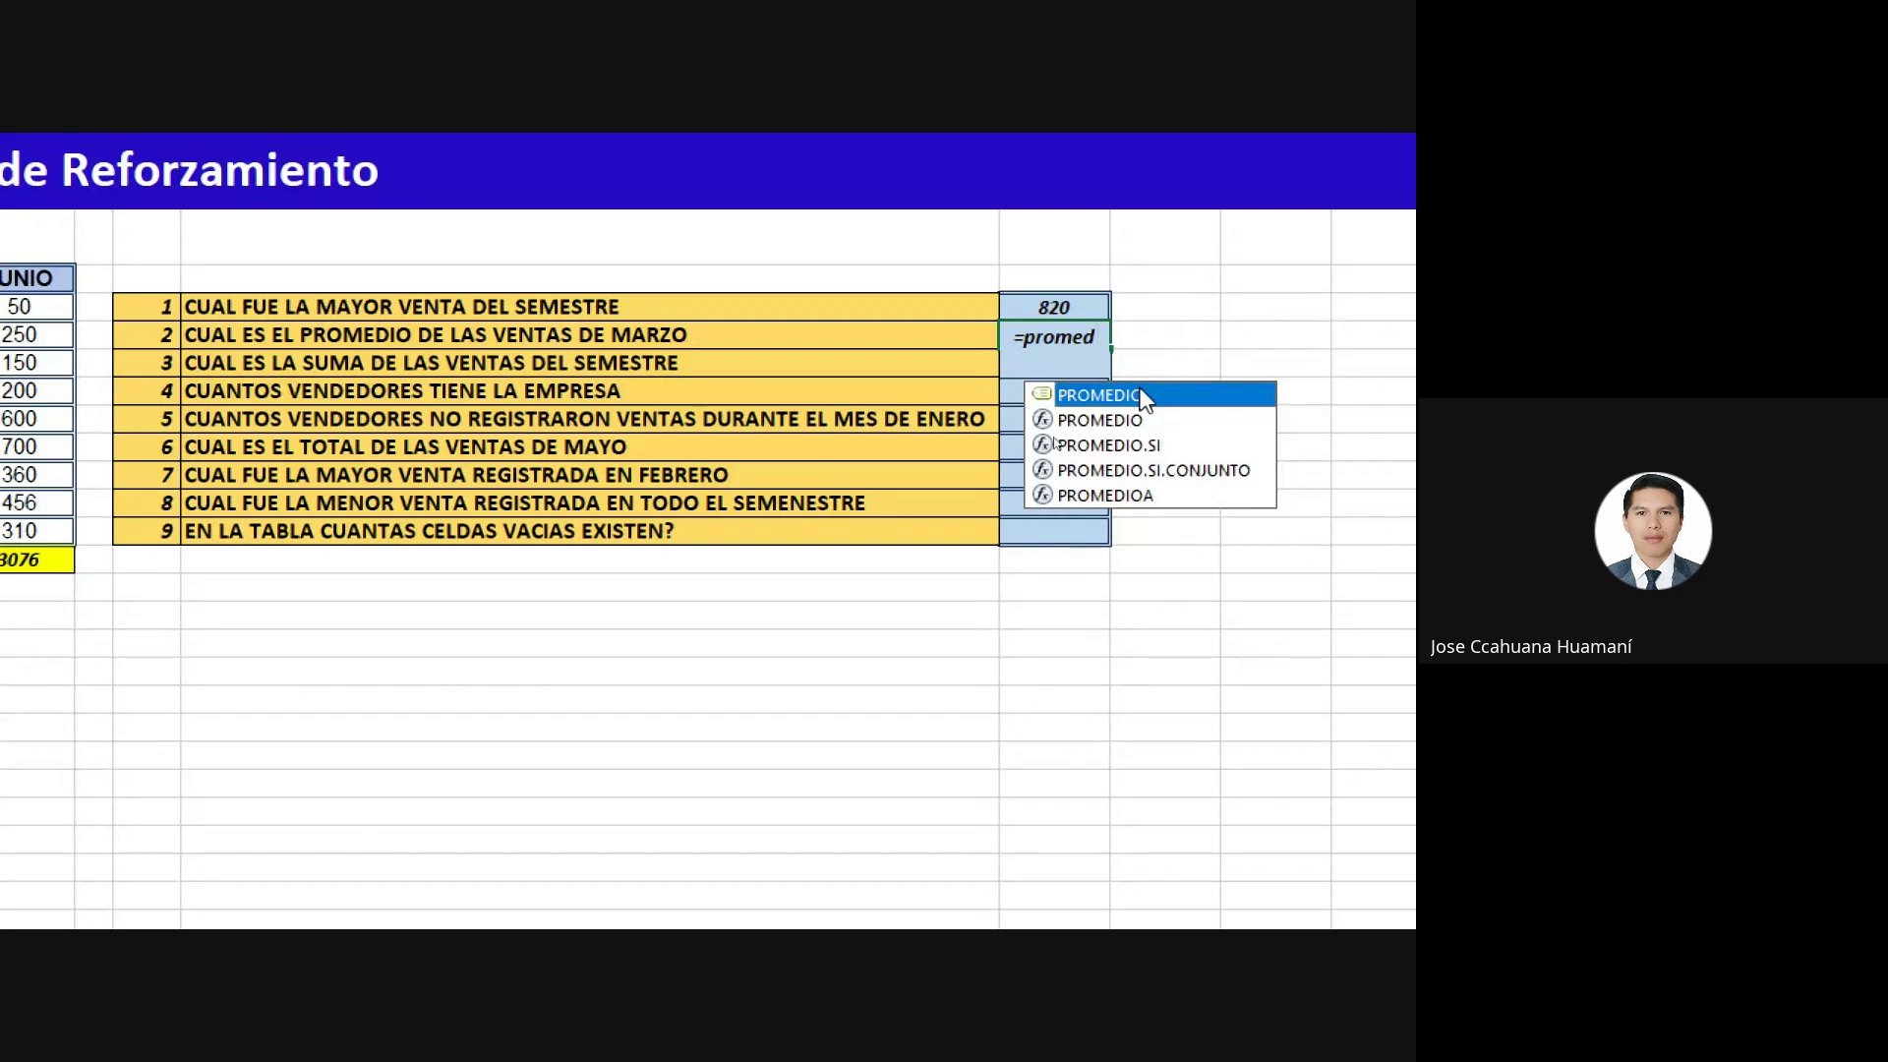
pyautogui.doubleClick(1140, 395)
pyautogui.press('BackSpace')
pyautogui.press('BackSpace')
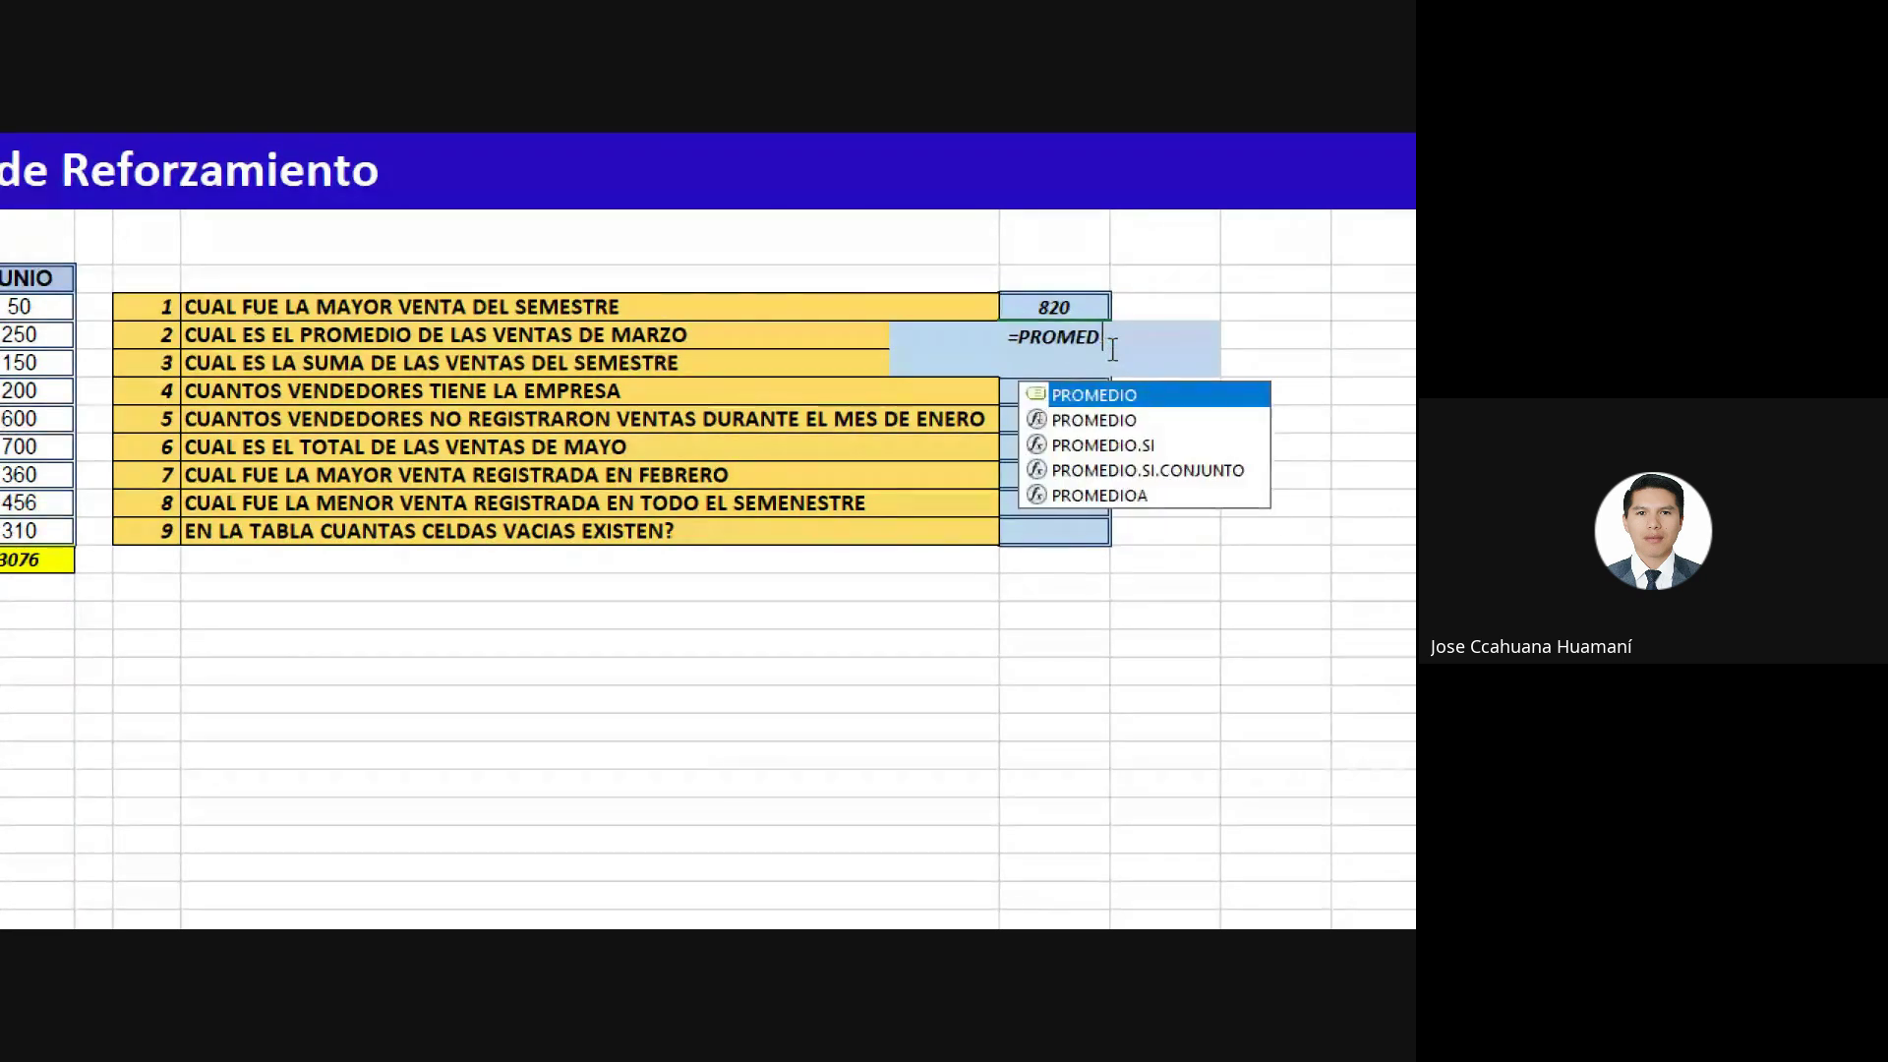
pyautogui.press('BackSpace')
pyautogui.press('BackSpace')
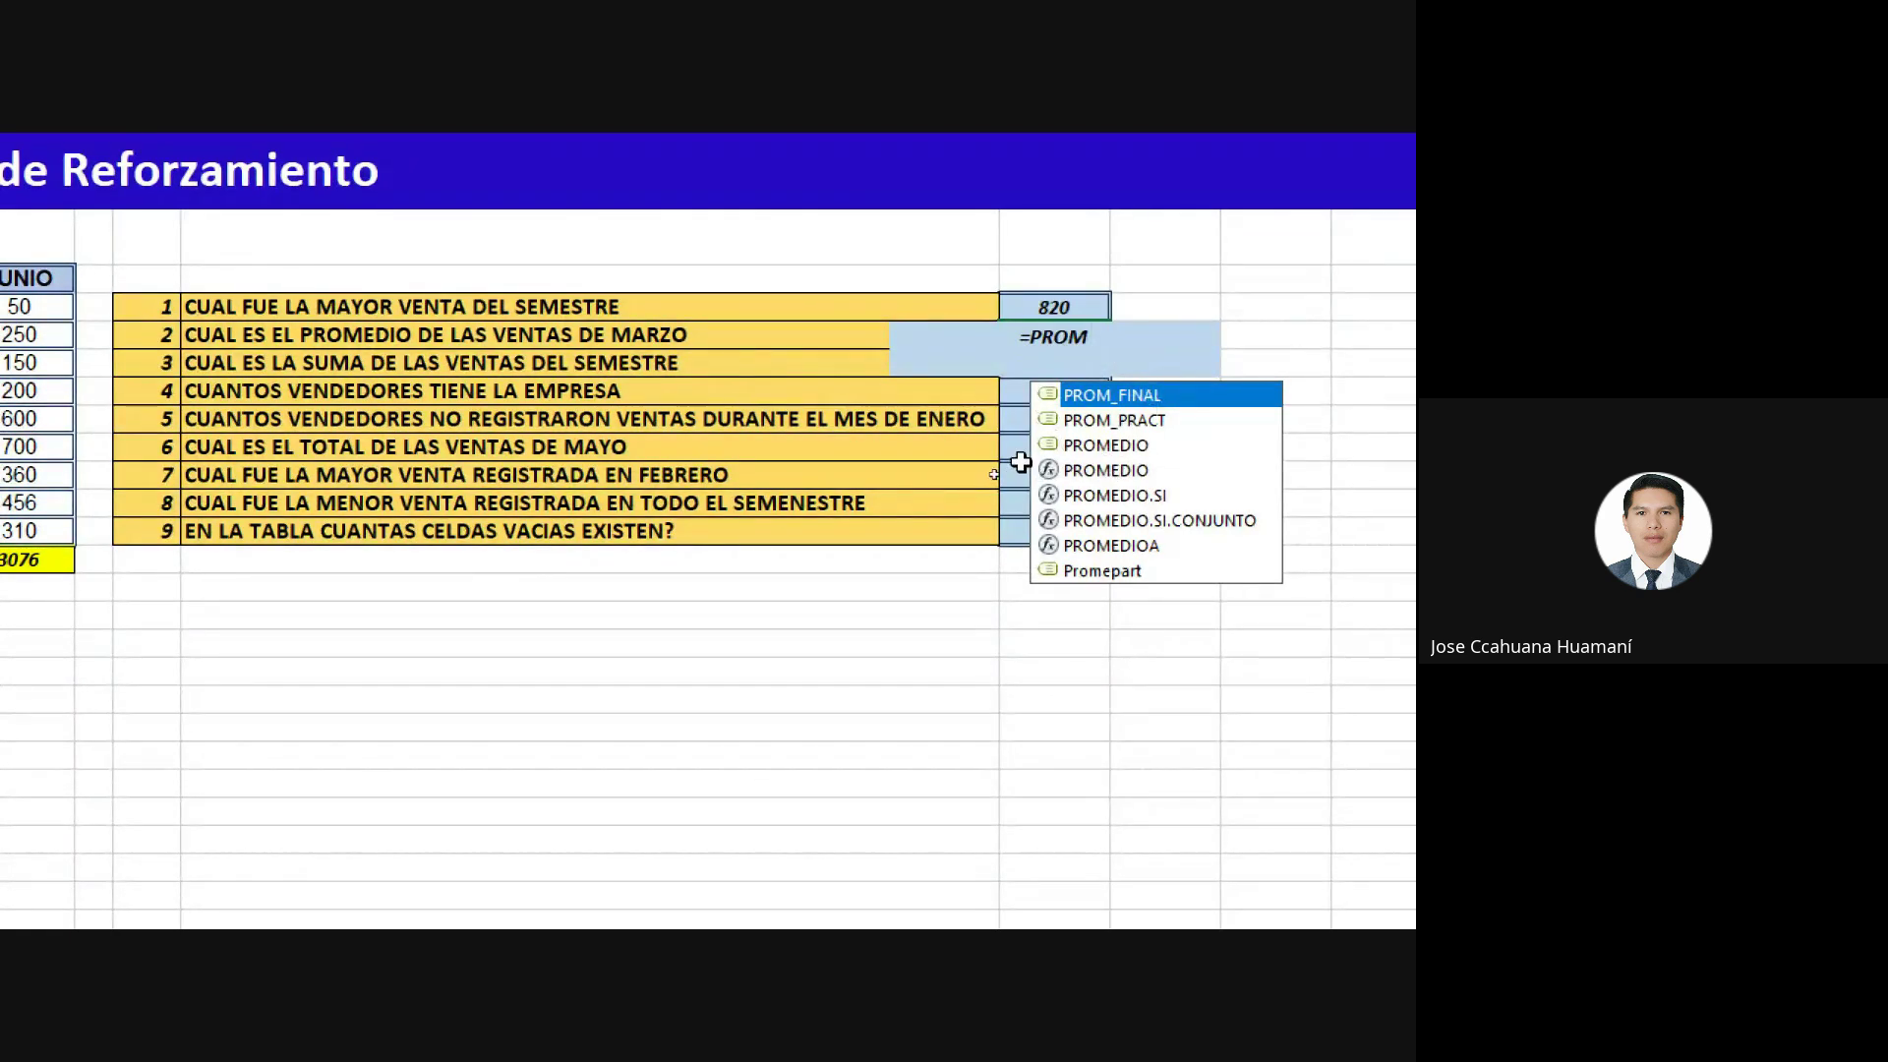
pyautogui.doubleClick(1081, 471)
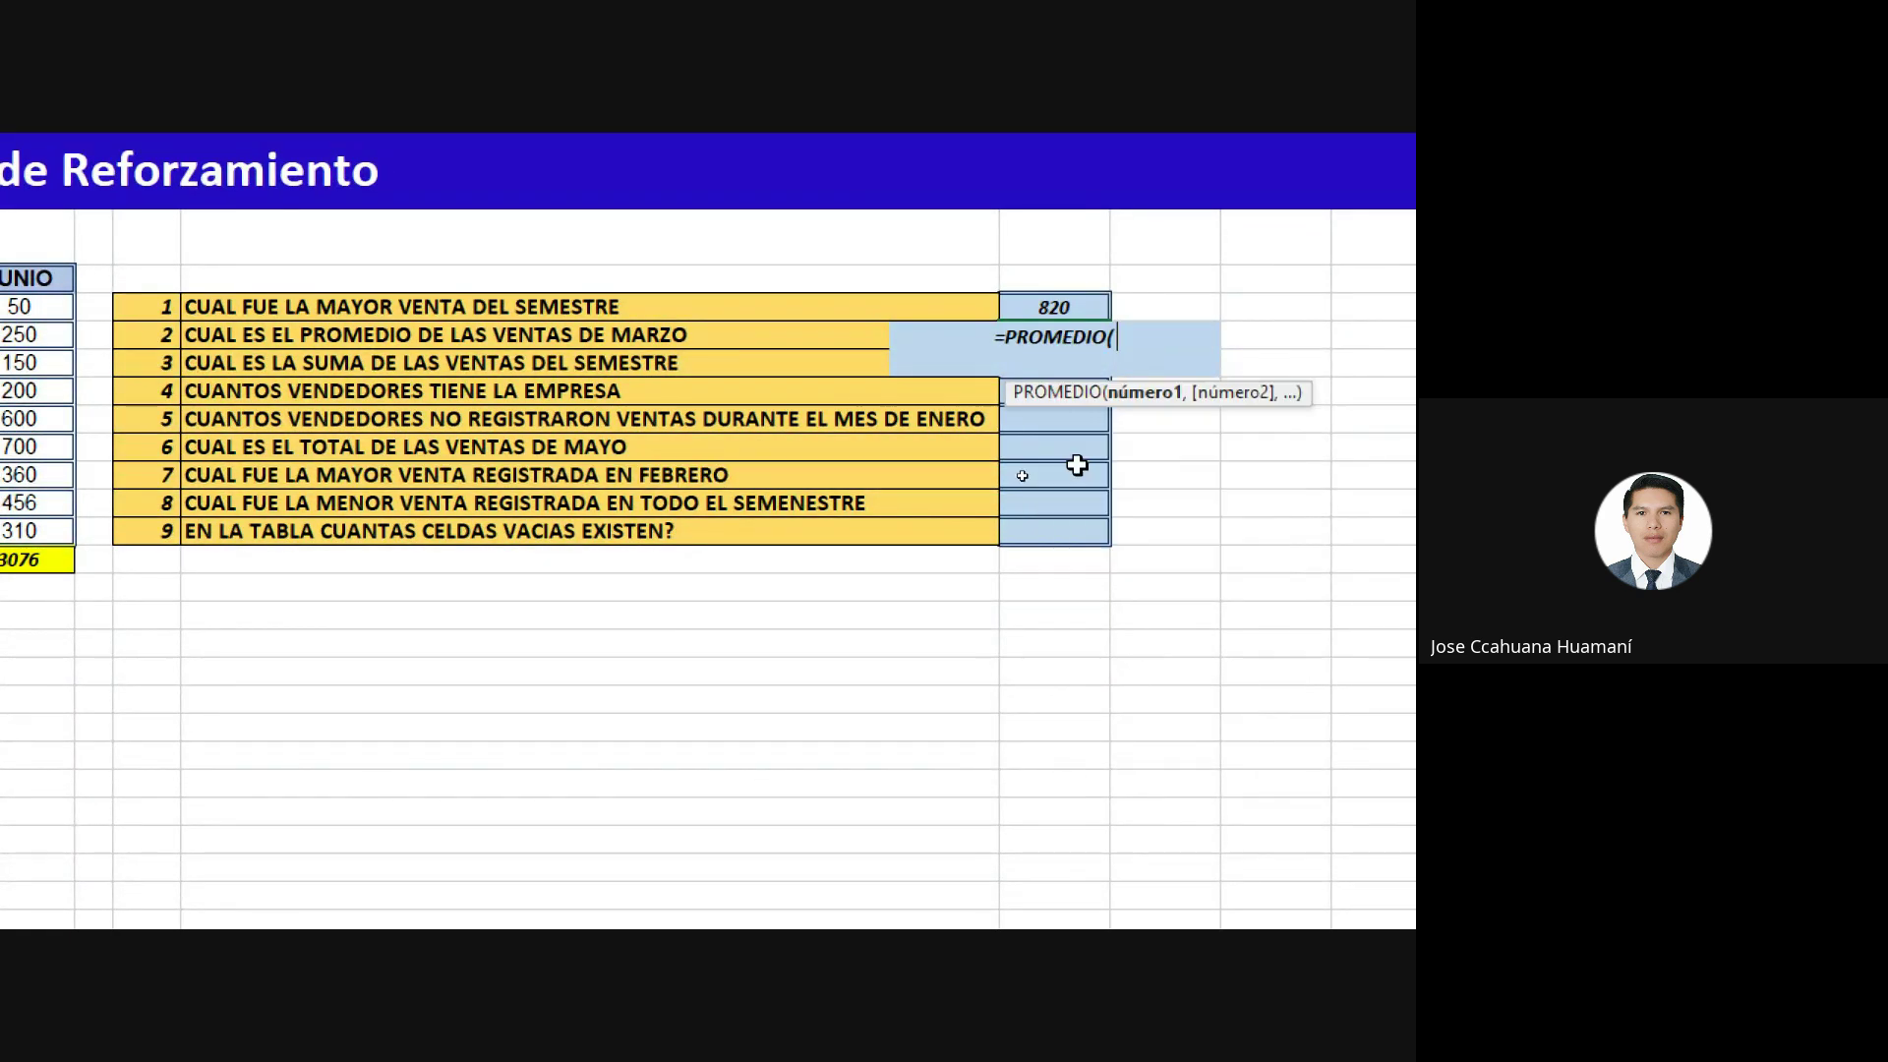
pyautogui.hscroll(-1, 19, 428)
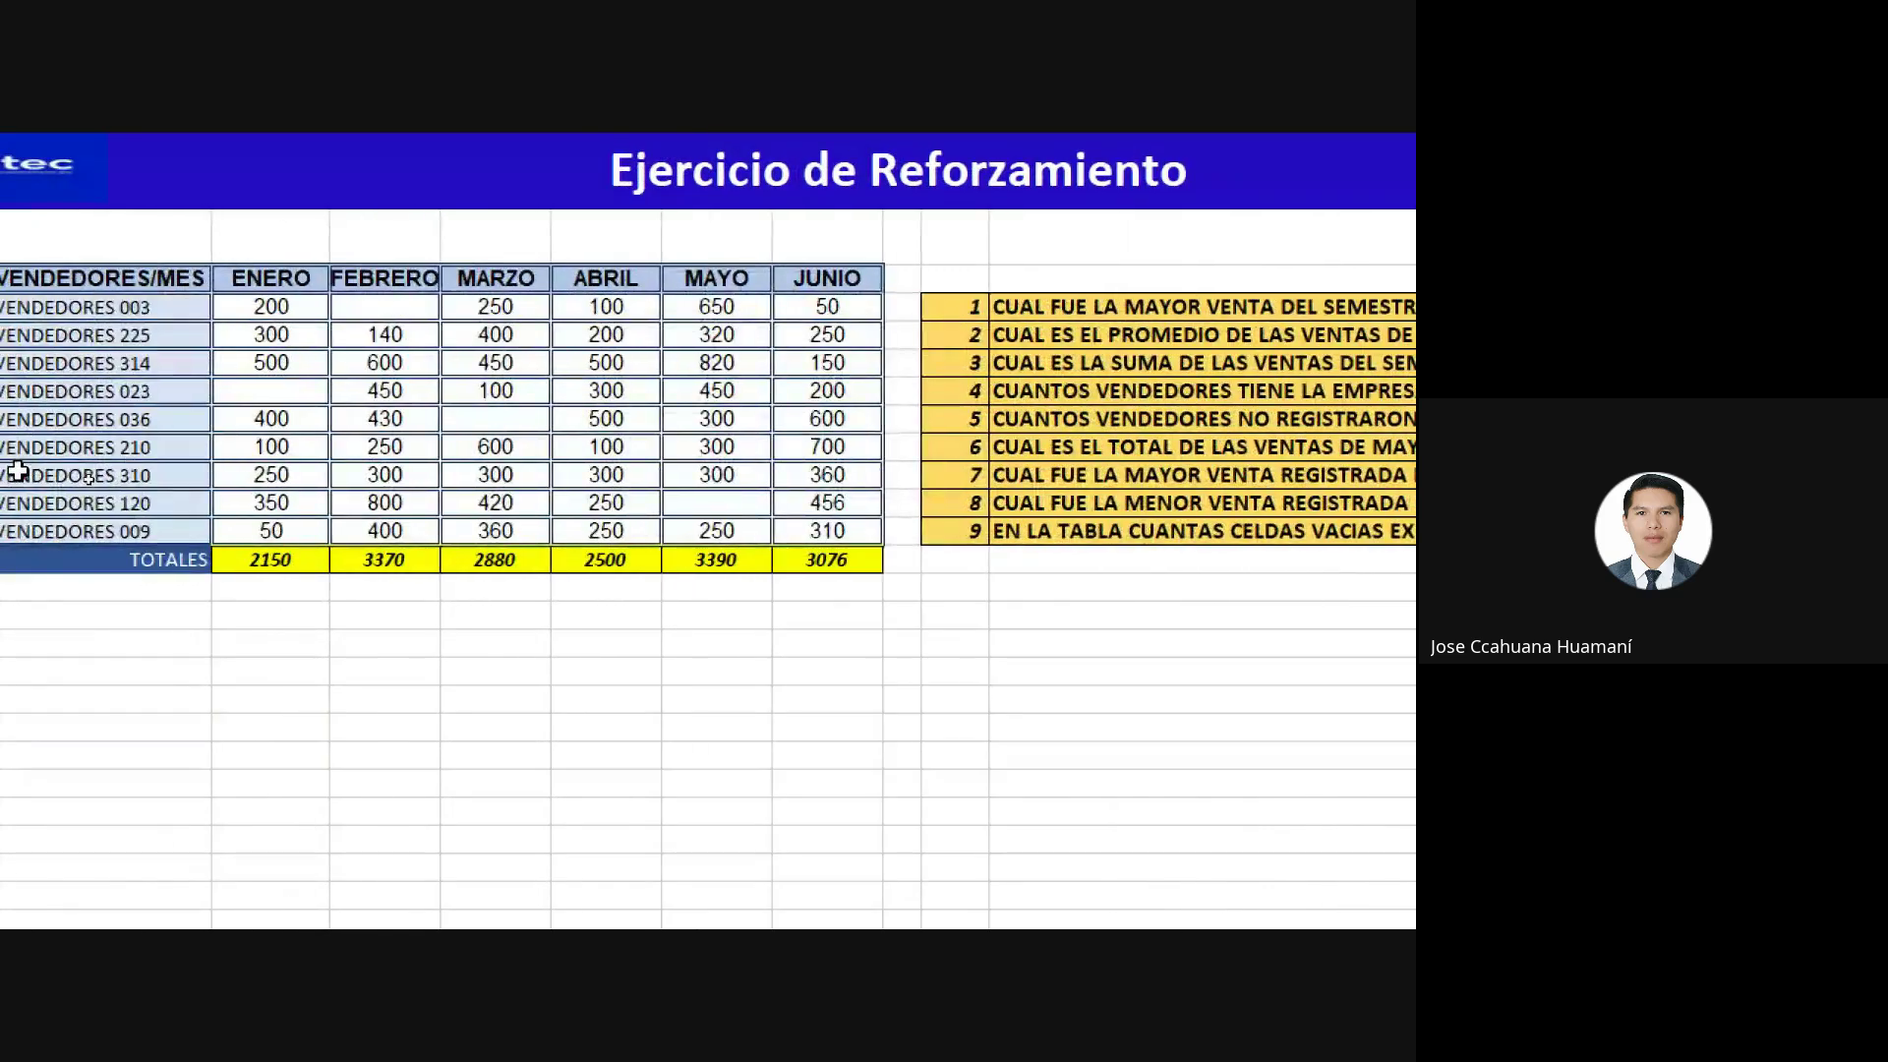
pyautogui.hscroll(-1, 18, 471)
pyautogui.moveTo(566, 306); pyautogui.dragTo(578, 532)
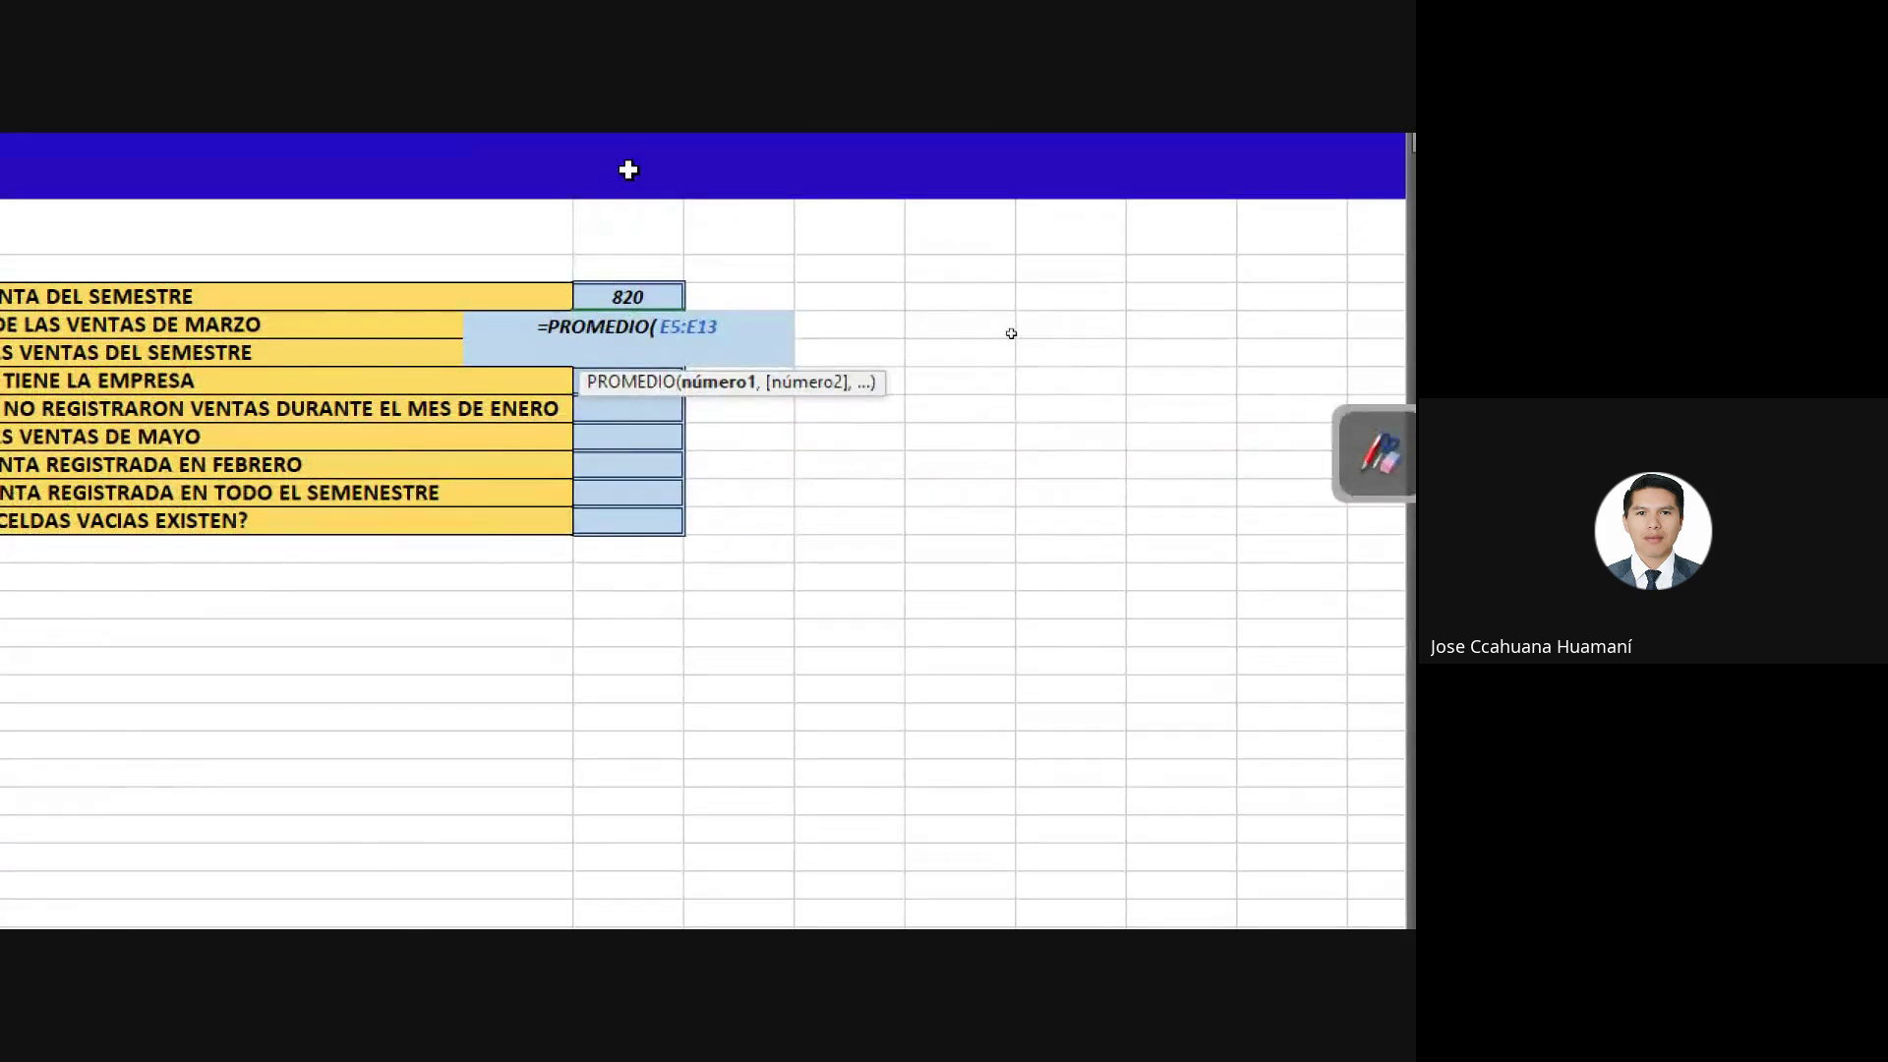
pyautogui.press('Return')
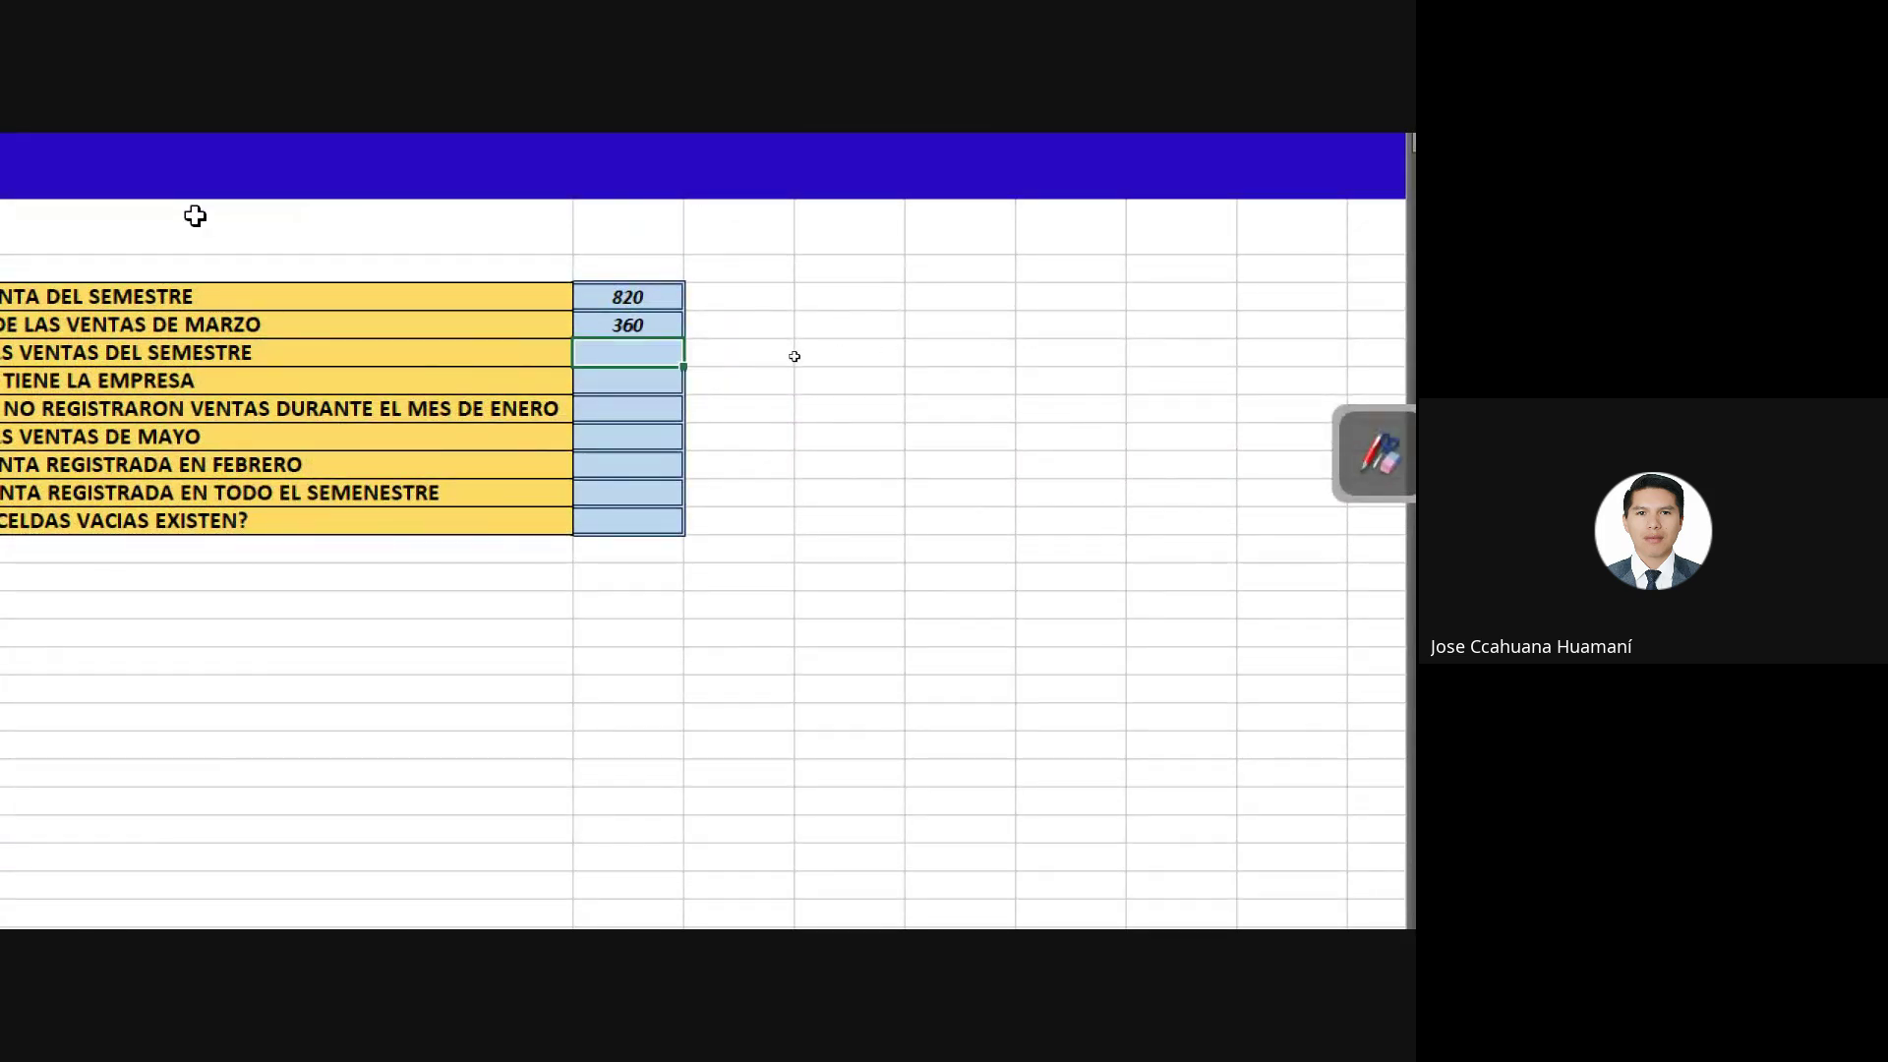
pyautogui.hscroll(-3, 194, 210)
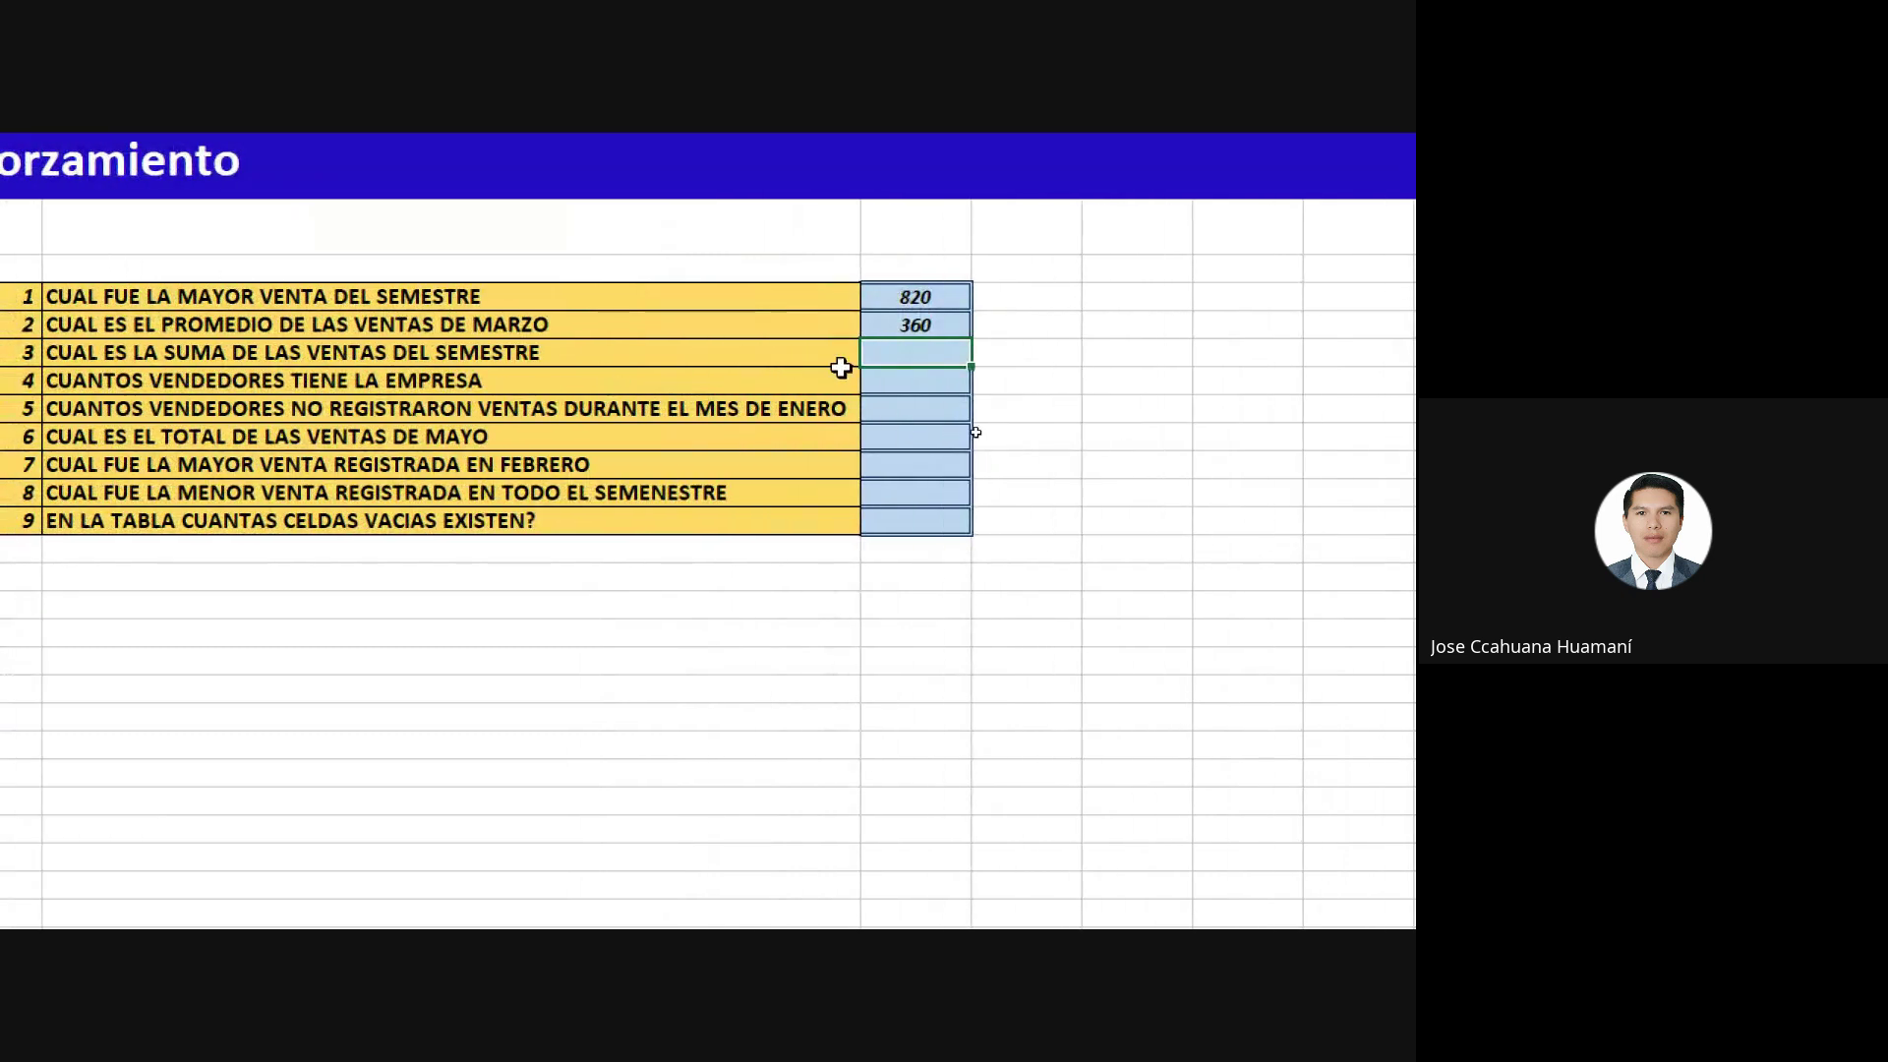
pyautogui.moveTo(898, 354); pyautogui.dragTo(891, 536)
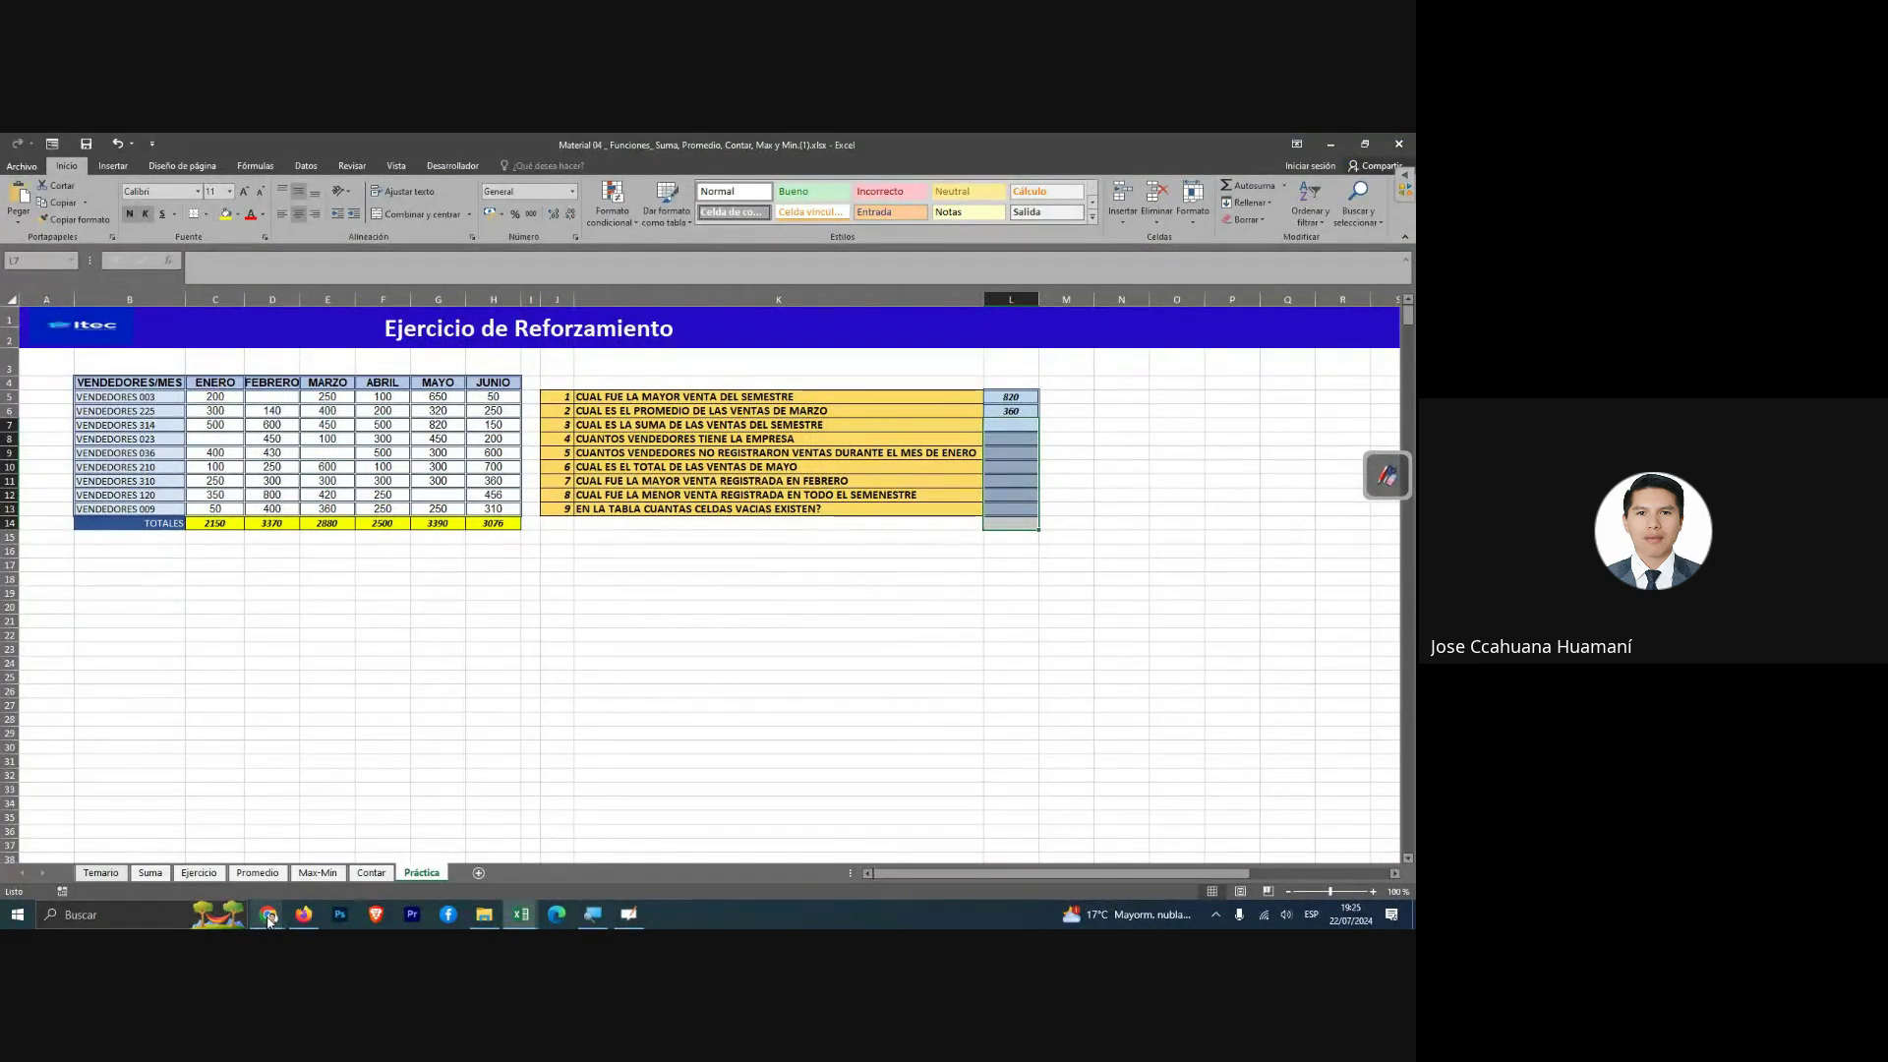
# Stop presenting the screen in the Google Meet call with Detener la presentación.
pyautogui.moveTo(268, 914)
pyautogui.click(244, 871)
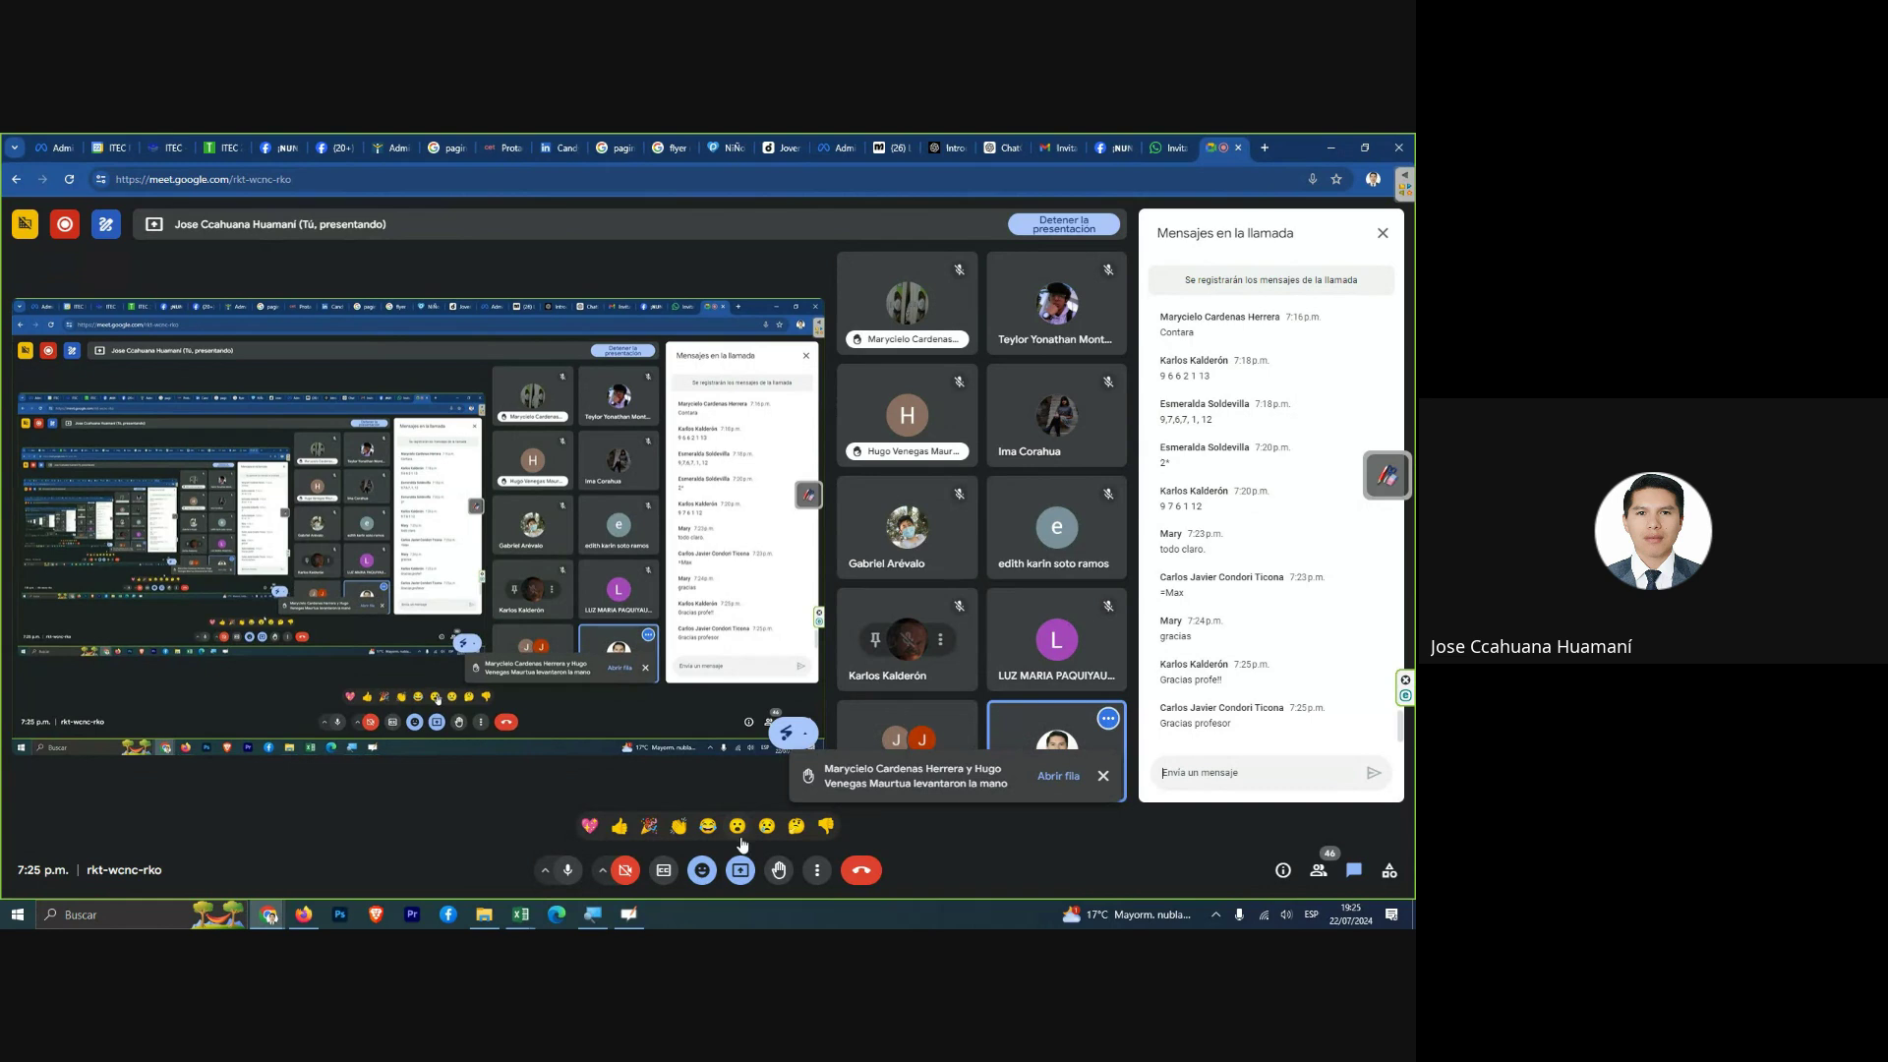
pyautogui.click(742, 871)
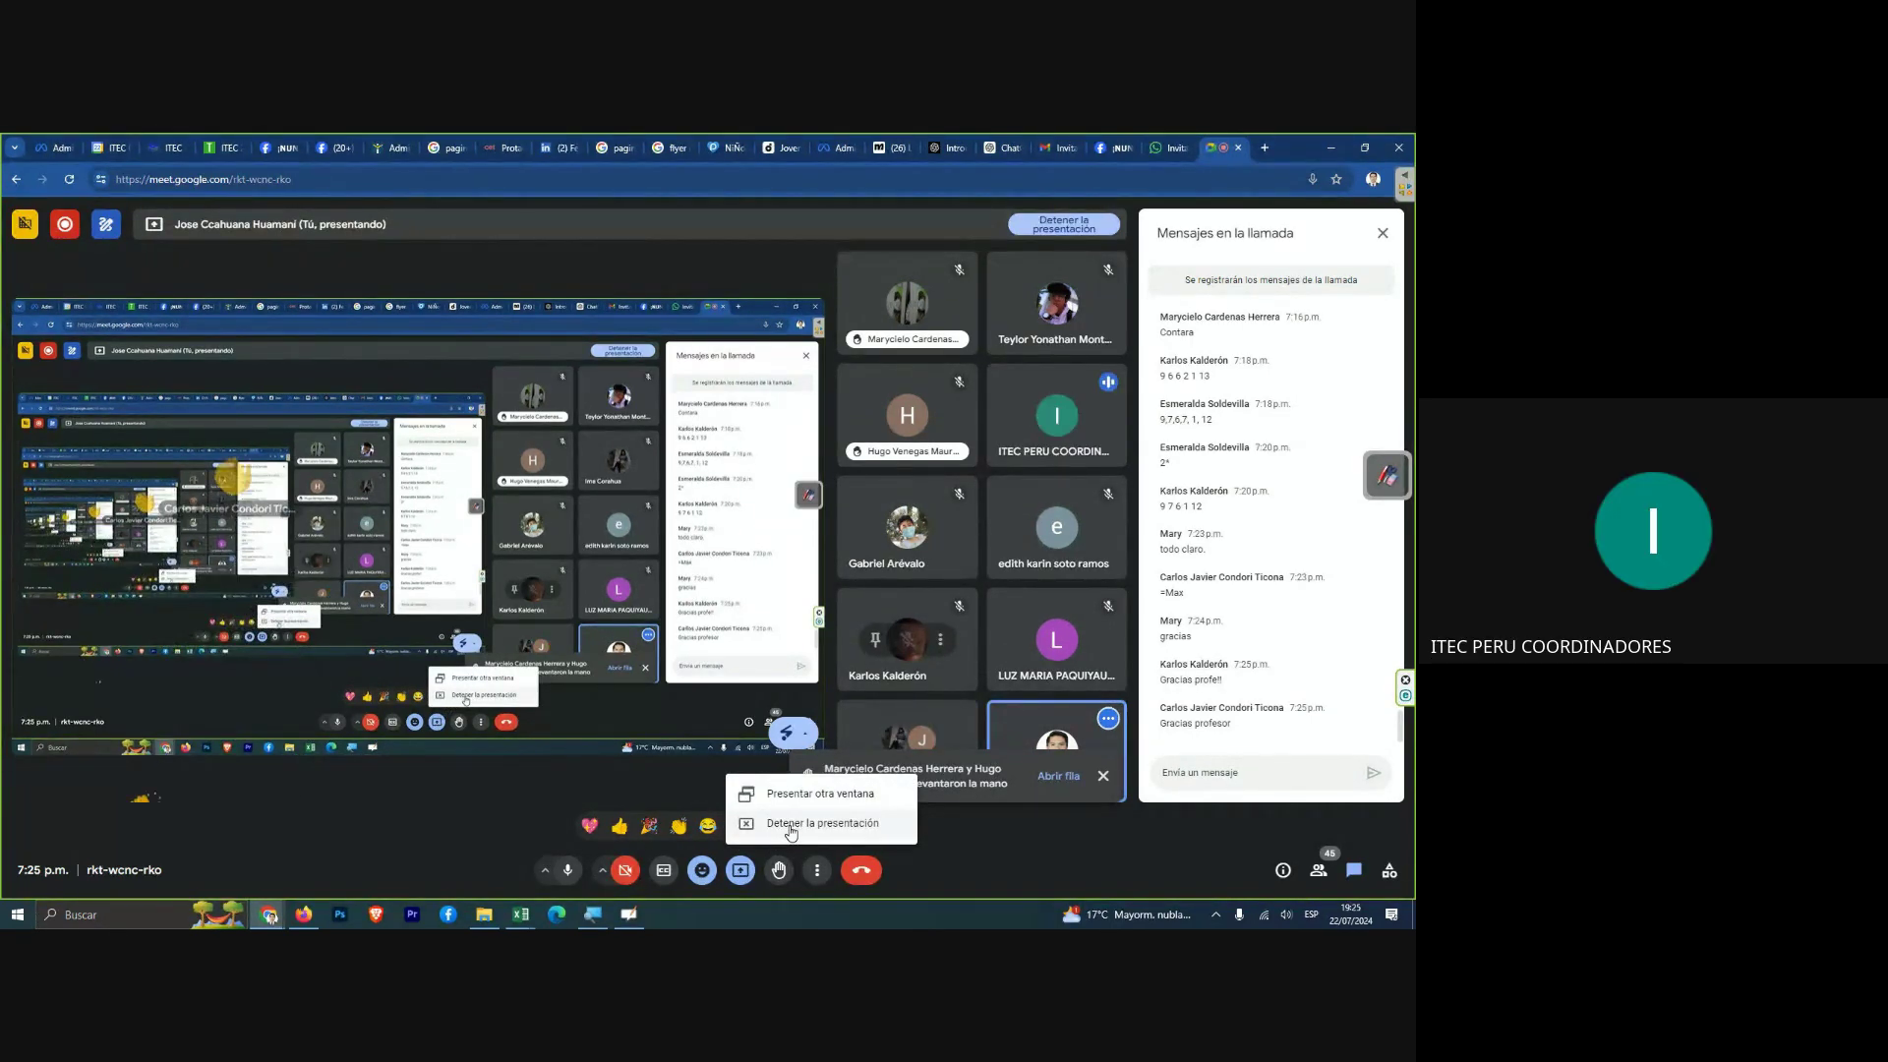
pyautogui.click(791, 825)
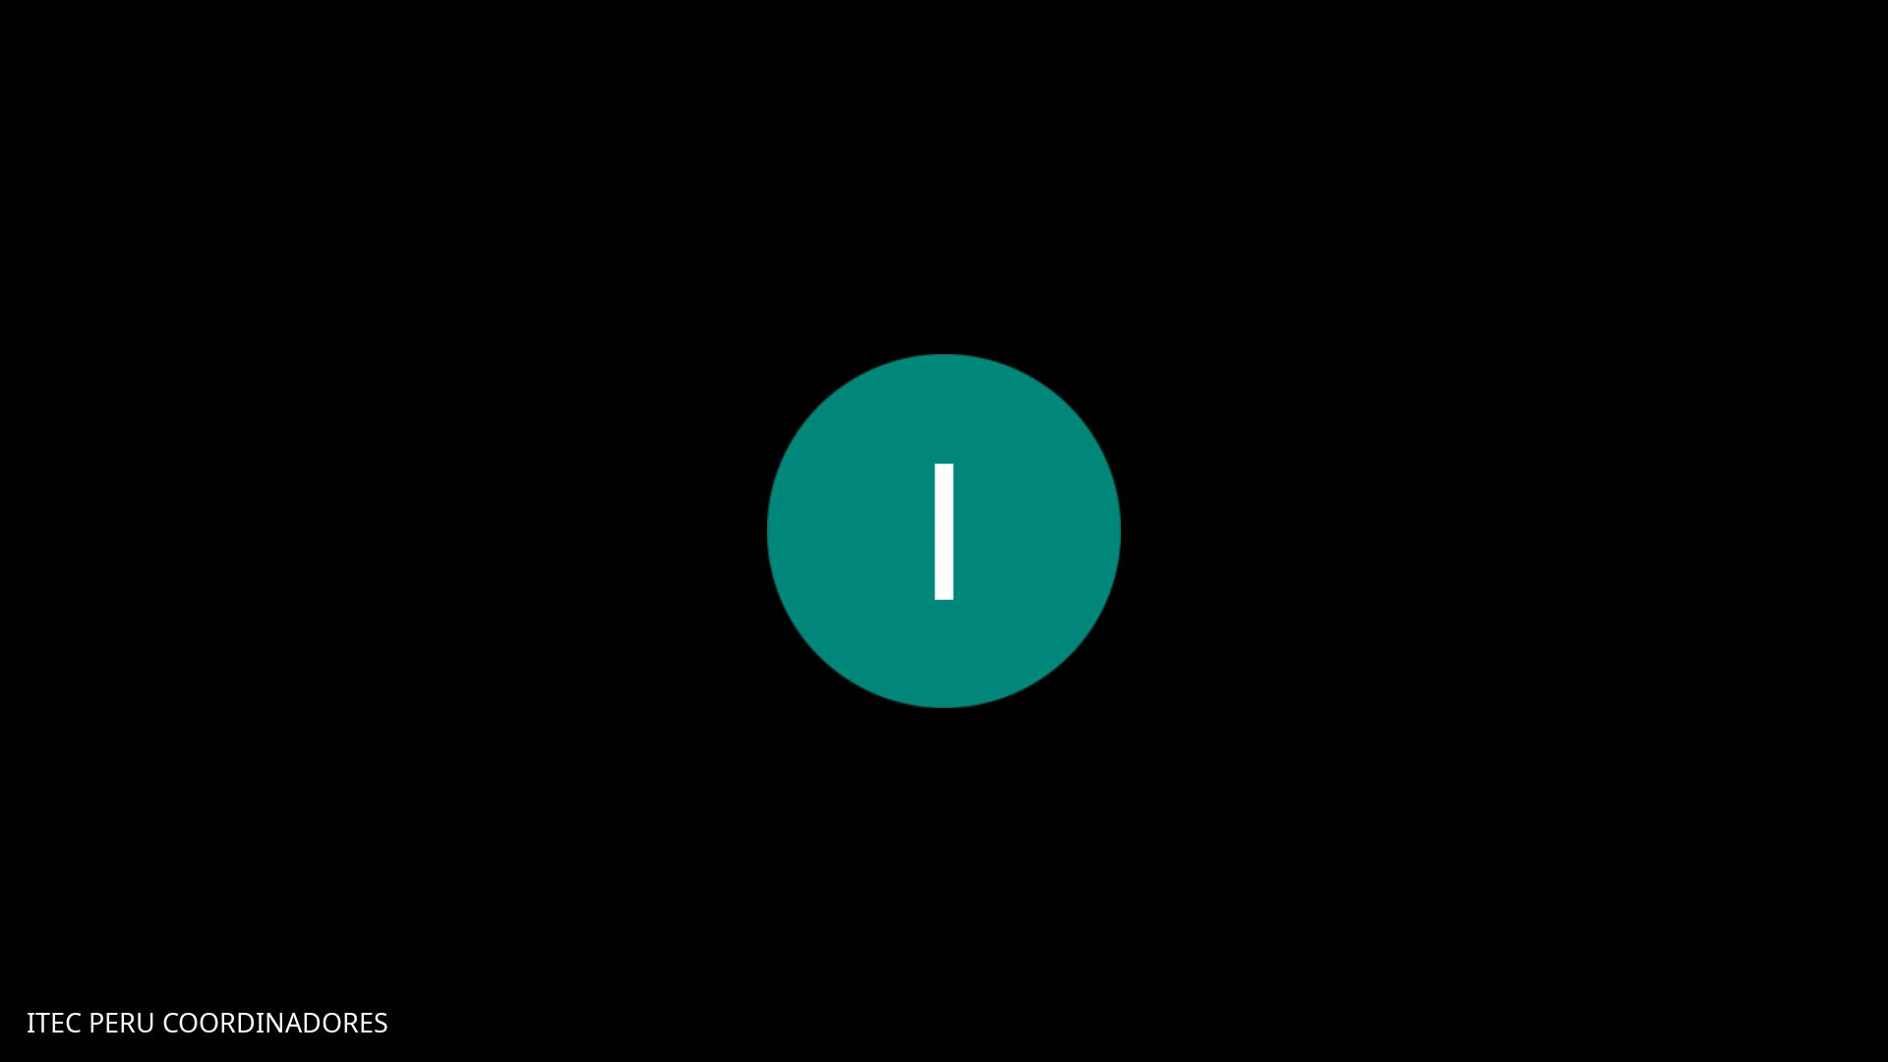